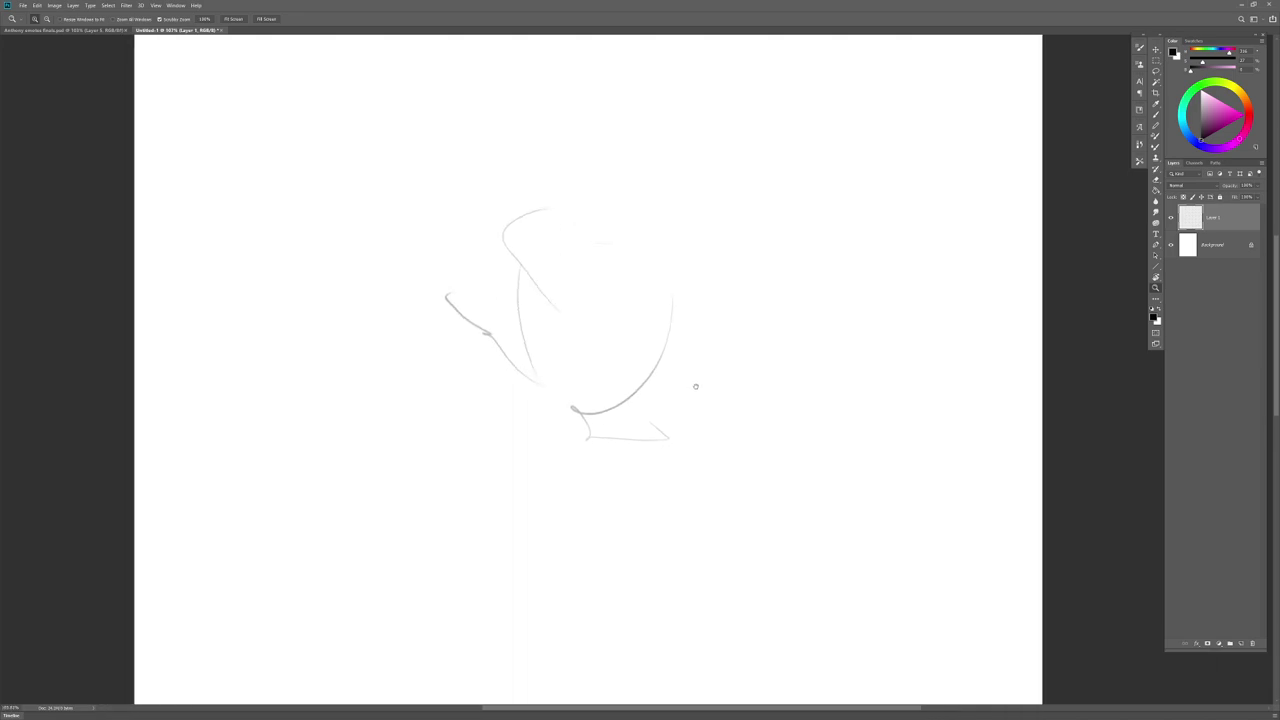
Step: Rough in the side of the face, the jaw and the collar area with light brush strokes
drag(671, 208, 675, 310)
mouse_move(671, 322)
mouse_down()
mouse_move(661, 340)
mouse_move(634, 322)
mouse_up()
drag(552, 286, 505, 243)
mouse_move(629, 346)
mouse_down()
mouse_move(664, 335)
mouse_move(658, 360)
mouse_up()
Step: Sketch the long outline of the folded arm crossing the chest below the chin, including the elbow
mouse_move(695, 340)
mouse_down()
mouse_move(572, 406)
mouse_move(456, 316)
mouse_move(426, 311)
mouse_move(500, 392)
mouse_up()
mouse_move(410, 412)
mouse_down()
mouse_move(570, 412)
mouse_move(747, 489)
mouse_move(602, 434)
mouse_move(572, 440)
mouse_up()
mouse_move(414, 457)
mouse_down()
mouse_move(666, 562)
mouse_move(756, 492)
mouse_move(650, 522)
mouse_up()
mouse_move(594, 558)
mouse_down()
mouse_move(770, 556)
mouse_move(764, 499)
mouse_move(688, 381)
mouse_move(660, 460)
mouse_up()
Step: Sketch the collar and shoulder behind the neck, the edge of the back, and the waist beneath the folded arm
drag(648, 410, 652, 450)
drag(612, 406, 642, 456)
drag(645, 395, 684, 384)
drag(726, 437, 686, 460)
drag(555, 519, 452, 535)
mouse_move(455, 566)
mouse_down()
mouse_move(608, 568)
mouse_move(530, 632)
mouse_up()
mouse_move(500, 606)
mouse_down()
mouse_move(396, 442)
mouse_move(376, 546)
mouse_up()
Step: Rough in hair strands beside the far cheek and first contour lines around the face and near ear
drag(490, 326, 500, 362)
drag(464, 282, 496, 332)
drag(428, 240, 442, 241)
mouse_move(490, 248)
mouse_down()
mouse_move(294, 345)
mouse_move(487, 297)
mouse_up()
drag(684, 298, 692, 316)
Step: Sketch the near side of the face with cheek, brow guide and ear lines extending toward the back
mouse_move(680, 272)
mouse_down()
mouse_move(658, 345)
mouse_move(601, 415)
mouse_move(632, 387)
mouse_up()
drag(656, 350, 659, 306)
drag(616, 227, 611, 267)
drag(591, 292, 563, 324)
mouse_move(648, 250)
mouse_down()
mouse_move(672, 208)
mouse_move(668, 236)
mouse_up()
drag(580, 298, 645, 282)
mouse_move(678, 182)
mouse_down()
mouse_move(712, 304)
mouse_move(690, 340)
mouse_up()
drag(706, 262, 686, 320)
Step: Sketch the rounded head outline, the large pointed shape behind it, and guide lines across the hair and face
drag(515, 176, 416, 292)
mouse_move(598, 150)
mouse_down()
mouse_move(300, 171)
mouse_move(390, 286)
mouse_up()
drag(420, 348, 410, 428)
mouse_move(678, 180)
mouse_down()
mouse_move(598, 116)
mouse_move(582, 144)
mouse_up()
mouse_move(664, 194)
mouse_down()
mouse_move(650, 202)
mouse_move(662, 212)
mouse_up()
drag(646, 212, 630, 246)
drag(574, 322, 474, 330)
mouse_move(661, 261)
mouse_down()
mouse_move(637, 321)
mouse_move(588, 339)
mouse_up()
Step: Add a contour stroke along the far cheek and save the drawing as a PSD file
key(F2)
drag(491, 308, 520, 372)
key(ctrl+s)
drag(363, 8, 796, 0)
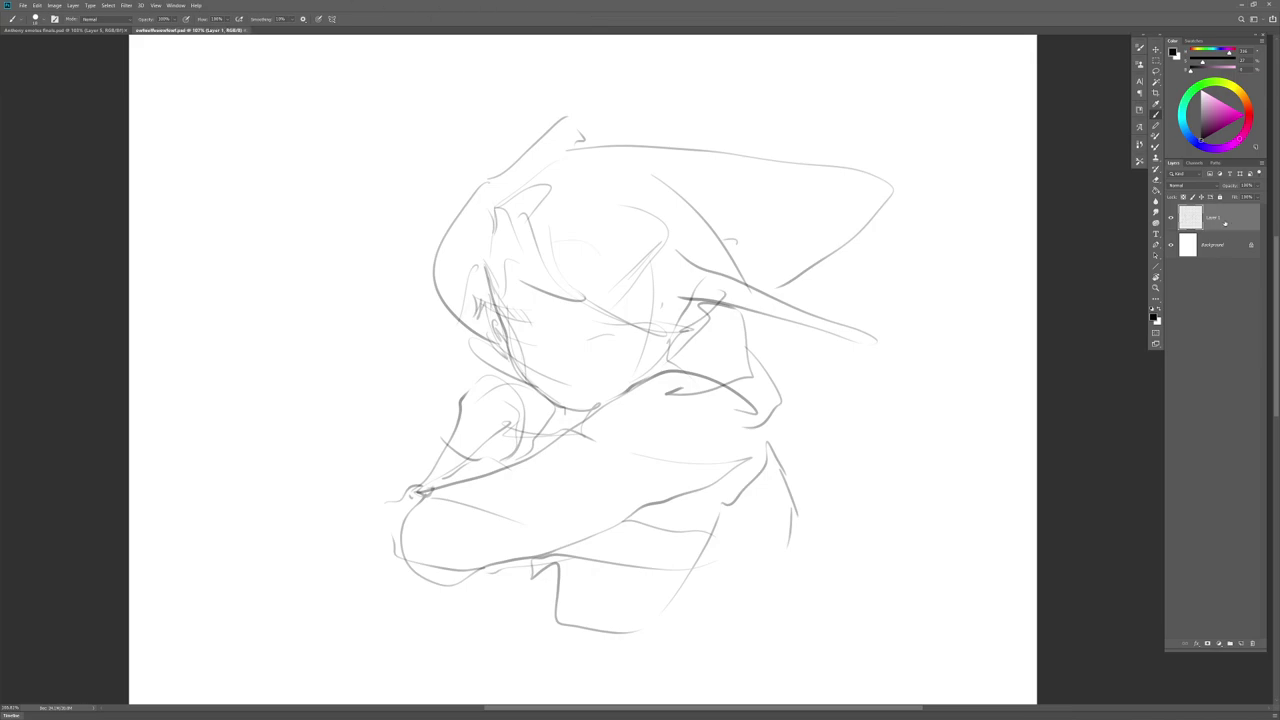
Step: Add short detail strokes at the collar, the tip of the head shape and the hair beside the cheek
drag(515, 344, 538, 355)
drag(534, 413, 548, 406)
mouse_move(473, 347)
mouse_down()
mouse_move(455, 341)
mouse_move(476, 355)
mouse_up()
drag(574, 133, 585, 138)
mouse_move(473, 269)
mouse_down()
mouse_move(469, 318)
mouse_move(487, 327)
mouse_up()
Step: Sketch the spiked hair outline, the parted fringe over the forehead, and small strokes beside the jaw and hand
mouse_move(488, 328)
mouse_down()
mouse_move(437, 290)
mouse_move(433, 227)
mouse_move(448, 216)
mouse_up()
mouse_move(688, 261)
mouse_down()
mouse_move(612, 208)
mouse_move(577, 161)
mouse_up()
mouse_move(573, 162)
mouse_down()
mouse_move(552, 253)
mouse_move(557, 143)
mouse_up()
drag(561, 250, 588, 293)
drag(584, 301, 604, 310)
drag(532, 292, 488, 297)
mouse_move(491, 299)
mouse_down()
mouse_move(556, 432)
mouse_move(450, 474)
mouse_up()
drag(470, 412, 492, 382)
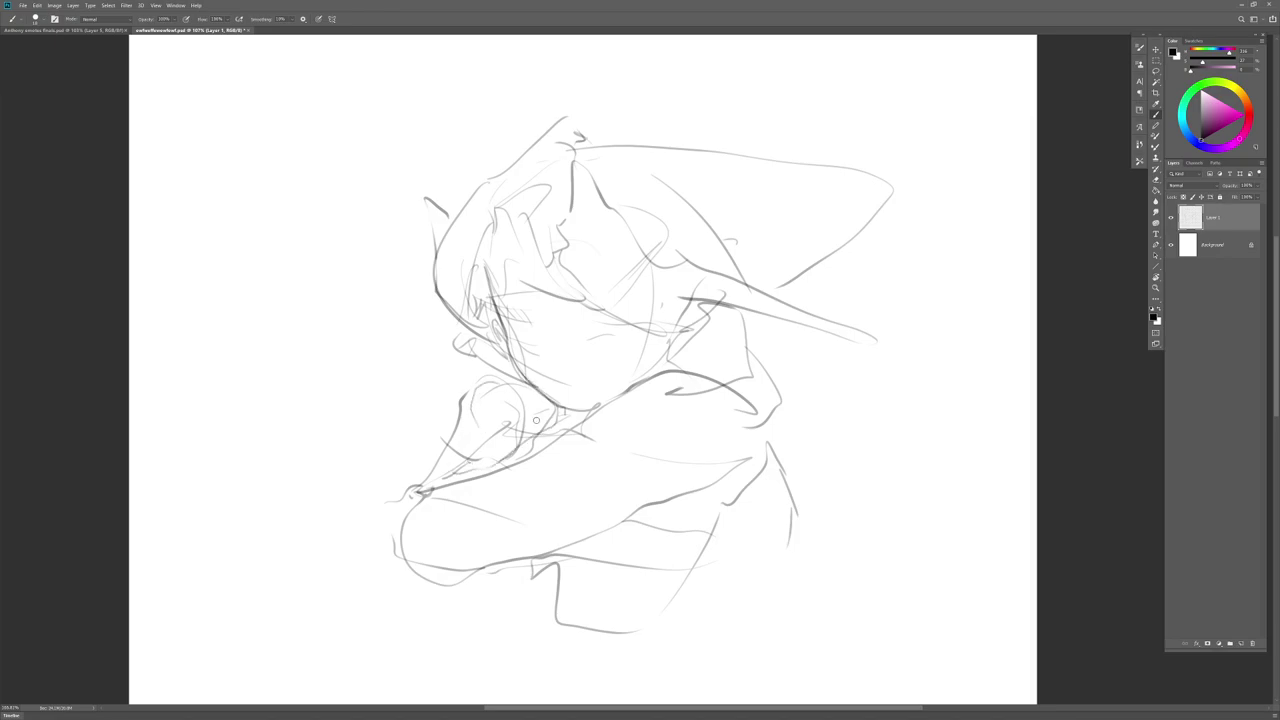
mouse_move(443, 580)
mouse_down()
mouse_move(382, 578)
mouse_move(350, 516)
mouse_move(400, 496)
mouse_up()
mouse_move(362, 482)
mouse_down()
mouse_move(364, 462)
mouse_move(422, 476)
mouse_move(413, 447)
mouse_move(443, 583)
mouse_move(358, 586)
mouse_up()
key(ctrl+z)
key(ctrl+z)
key(ctrl+z)
Step: Sketch the raised hand shape, its wrist lines and the cuff in front of the folded arm
drag(350, 549, 389, 502)
drag(436, 461, 462, 475)
drag(407, 403, 455, 459)
mouse_move(375, 390)
mouse_down()
mouse_move(351, 500)
mouse_move(362, 510)
mouse_up()
drag(371, 510, 397, 407)
mouse_move(410, 405)
mouse_down()
mouse_move(401, 372)
mouse_move(336, 382)
mouse_move(413, 414)
mouse_up()
drag(443, 472, 450, 490)
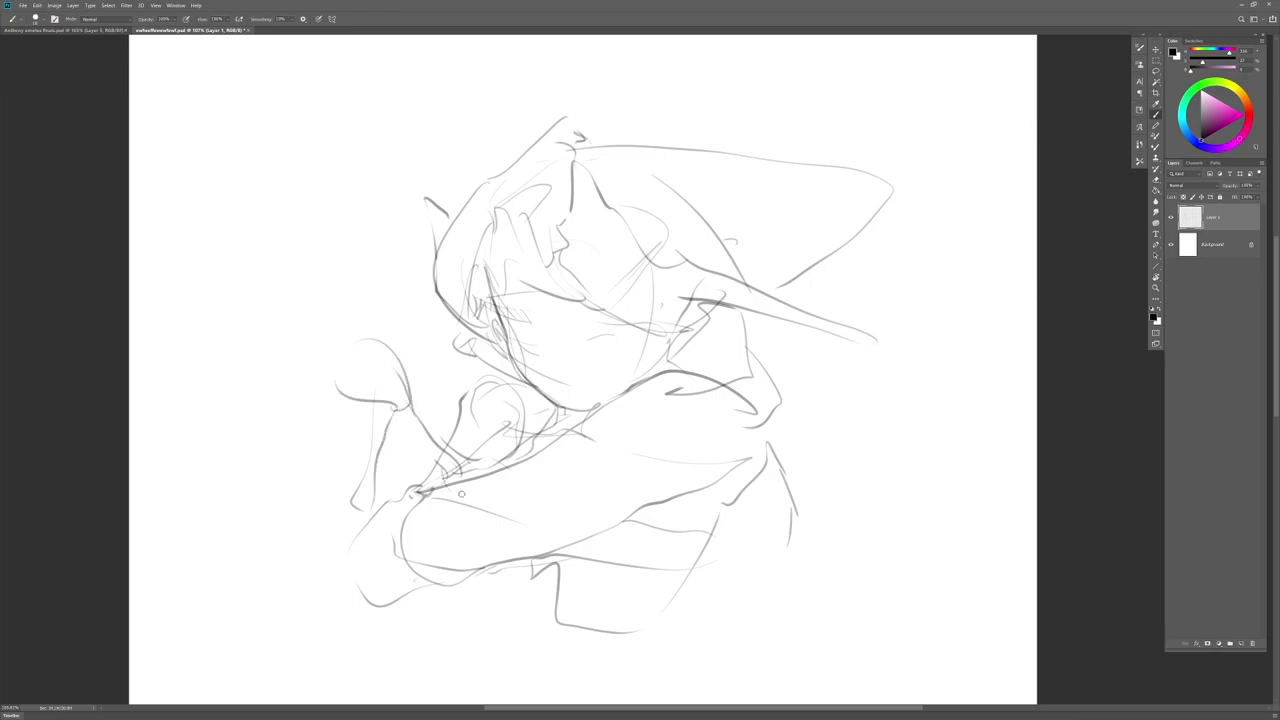
Step: Add finger and contour lines to the raised hand and a short stroke near the collar below the jaw
drag(434, 392, 426, 430)
drag(404, 346, 430, 408)
drag(372, 372, 382, 429)
drag(494, 350, 470, 388)
mouse_move(530, 566)
mouse_down()
mouse_move(538, 586)
mouse_move(628, 636)
mouse_up()
mouse_move(630, 536)
mouse_down()
mouse_move(726, 650)
mouse_move(752, 623)
mouse_up()
drag(586, 608, 672, 652)
mouse_move(538, 554)
mouse_down()
mouse_move(566, 576)
mouse_move(546, 570)
mouse_up()
key(ctrl+z)
key(ctrl+z)
key(ctrl+z)
key(ctrl+z)
Step: Sketch the lower torso with vertical strap lines, a curved back and hem, and the small flap under the arm
mouse_move(634, 528)
mouse_down()
mouse_move(620, 656)
mouse_move(645, 672)
mouse_up()
mouse_move(646, 649)
mouse_down()
mouse_move(649, 661)
mouse_move(770, 634)
mouse_up()
mouse_move(768, 492)
mouse_down()
mouse_move(790, 630)
mouse_move(812, 548)
mouse_up()
drag(760, 600, 644, 626)
drag(548, 588, 460, 608)
mouse_move(460, 608)
mouse_down()
mouse_move(522, 640)
mouse_move(566, 634)
mouse_up()
drag(720, 403, 668, 375)
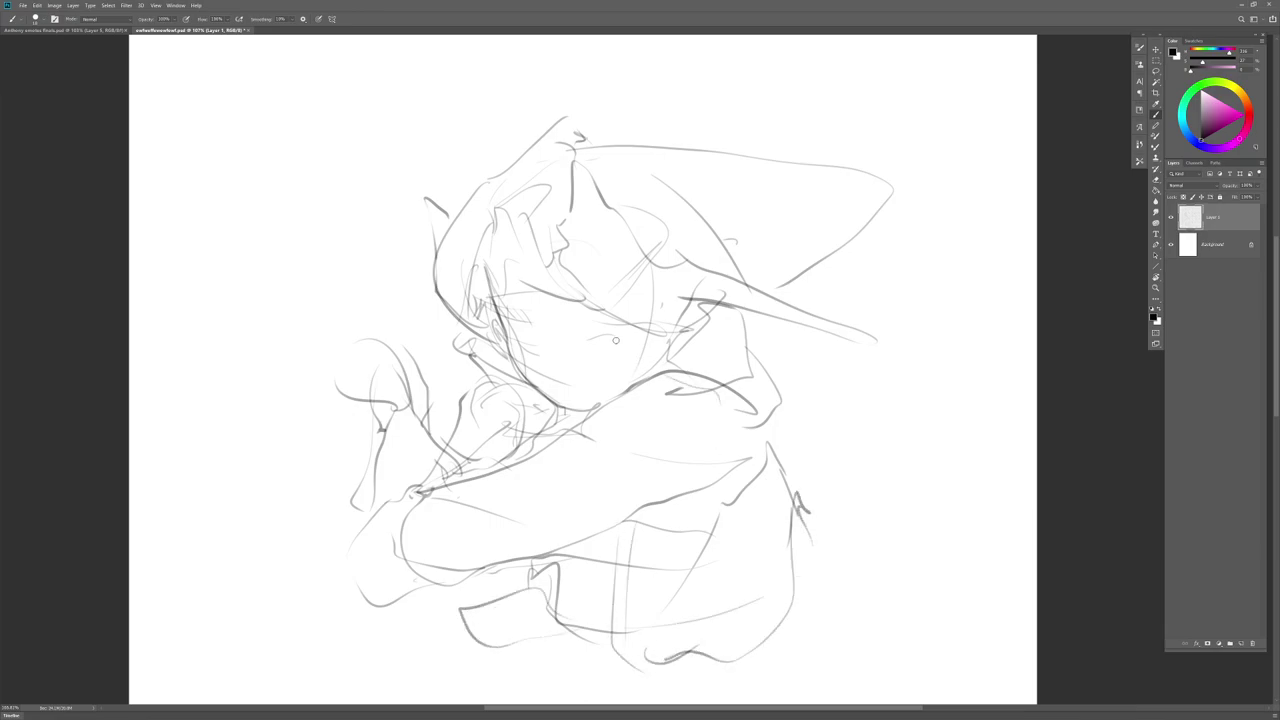
Step: Place the brow line and both eyes on the face and strengthen the jawline down to the chin
mouse_move(596, 288)
mouse_down()
mouse_move(566, 312)
mouse_move(640, 322)
mouse_move(565, 331)
mouse_move(660, 334)
mouse_up()
mouse_move(558, 310)
mouse_down()
mouse_move(534, 327)
mouse_move(520, 318)
mouse_up()
mouse_move(505, 306)
mouse_down()
mouse_move(521, 337)
mouse_move(533, 331)
mouse_up()
drag(506, 314, 524, 320)
mouse_move(520, 313)
mouse_down()
mouse_move(507, 318)
mouse_move(528, 338)
mouse_move(504, 331)
mouse_move(552, 398)
mouse_move(598, 404)
mouse_move(645, 368)
mouse_up()
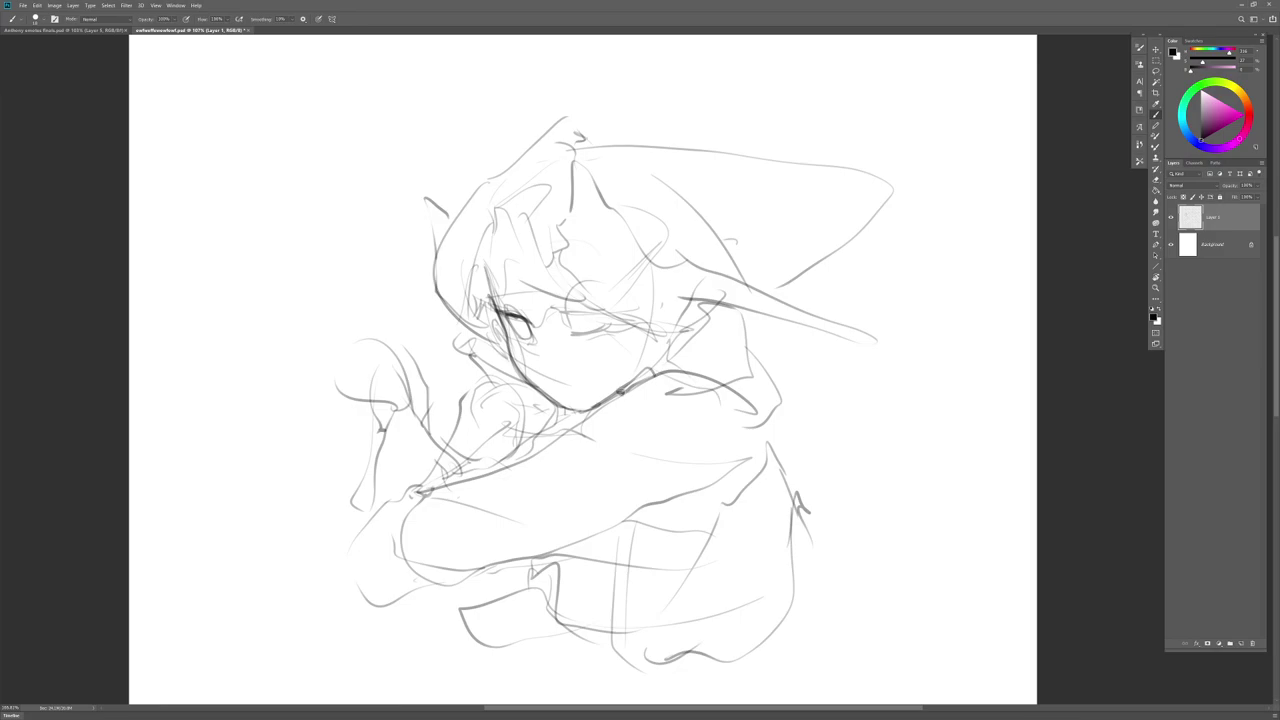
Step: Add fold lines to the upper sleeve of the folded arm below the chin and shoulder
mouse_move(564, 446)
mouse_down()
mouse_move(684, 371)
mouse_move(564, 441)
mouse_move(536, 508)
mouse_move(595, 471)
mouse_up()
drag(704, 459, 651, 503)
drag(611, 425, 594, 440)
mouse_move(563, 319)
mouse_down()
mouse_move(614, 314)
mouse_move(536, 302)
mouse_move(525, 315)
mouse_up()
drag(503, 307, 525, 313)
key(ctrl+z)
key(ctrl+z)
key(ctrl+z)
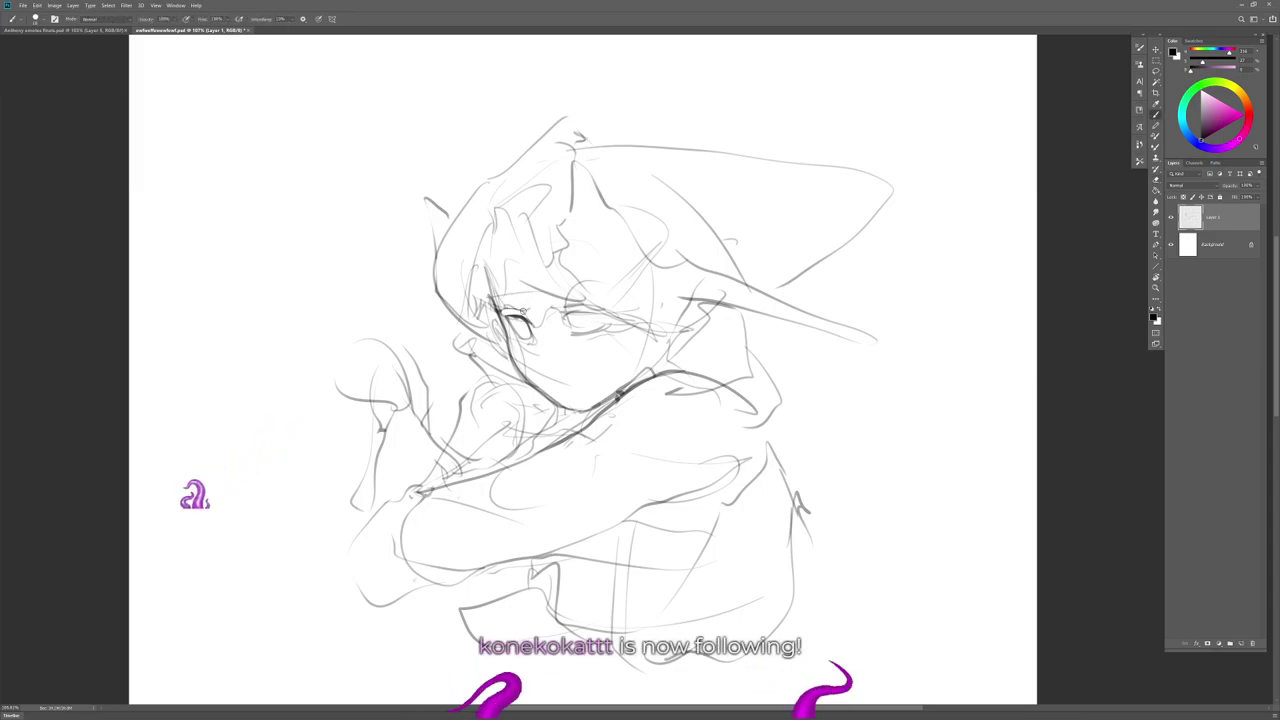
Step: Draw the frowning eyebrows and define the far eye's lids and iris, alternating brush and eraser
mouse_move(488, 290)
mouse_down()
mouse_move(524, 306)
mouse_move(509, 298)
mouse_move(622, 277)
mouse_move(536, 326)
mouse_move(535, 357)
mouse_move(522, 339)
mouse_up()
key(e)
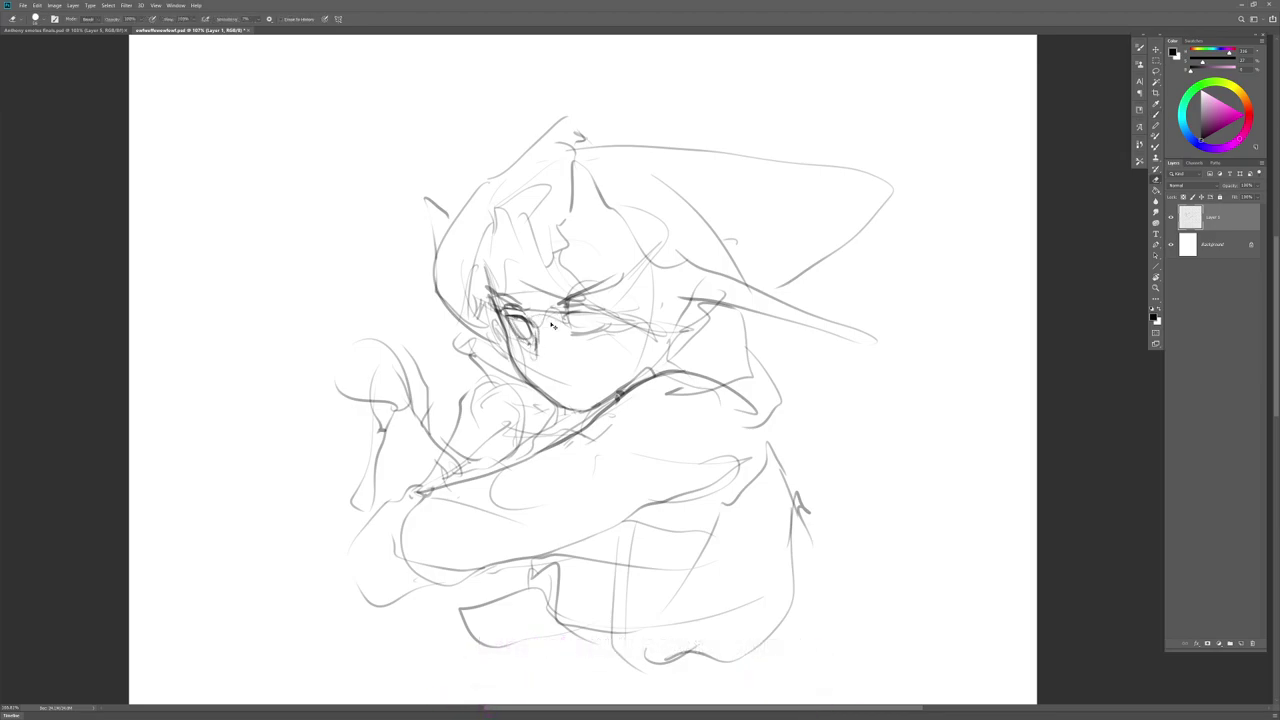
key(ctrl+shift+h)
key(h)
drag(528, 315, 532, 334)
key(b)
key(e)
key(b)
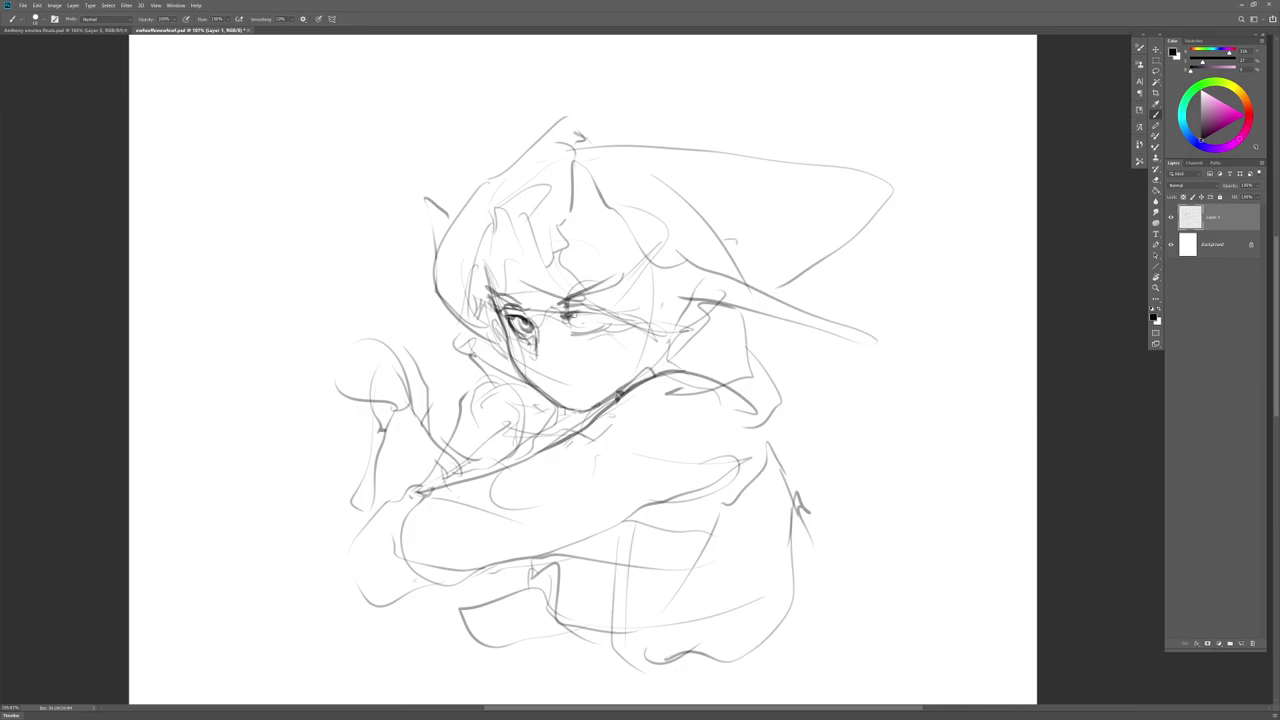
Step: Draw the near eye with heavy lids and iris, and sketch the nose and mouth, erasing stray marks
drag(566, 309, 597, 307)
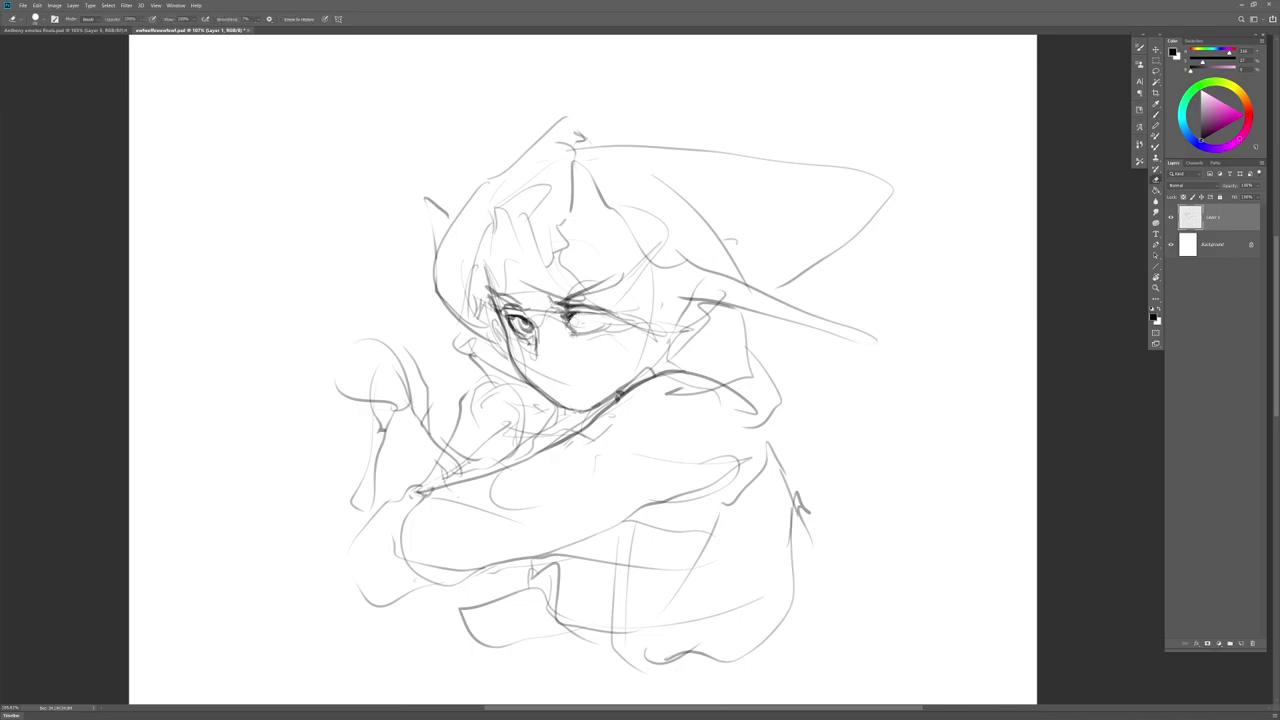
mouse_move(585, 311)
mouse_down()
mouse_move(609, 316)
mouse_move(594, 337)
mouse_up()
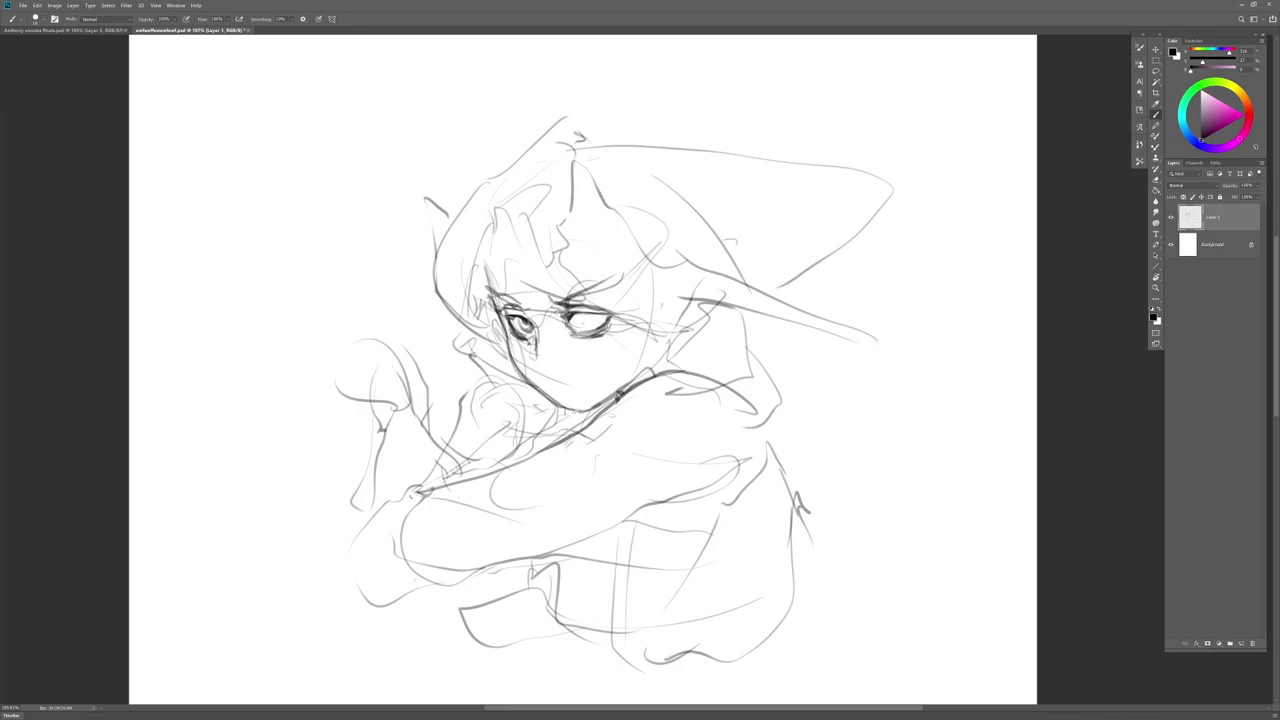
mouse_move(590, 312)
mouse_down()
mouse_move(588, 330)
mouse_move(604, 328)
mouse_move(605, 311)
mouse_move(543, 367)
mouse_move(590, 382)
mouse_up()
key(e)
key(b)
key(e)
key(b)
key(e)
key(b)
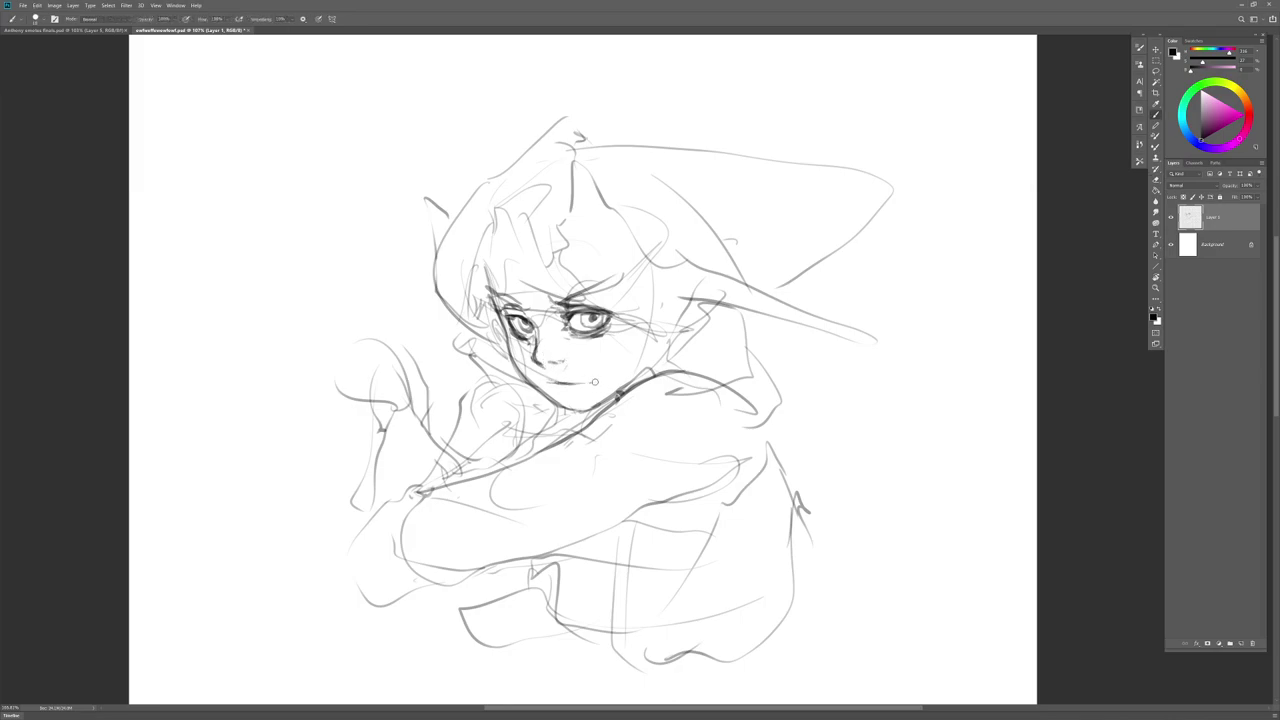
Step: Clean up the corner of the mouth with the Eraser and sketch the inner lines of the near ear
key(e)
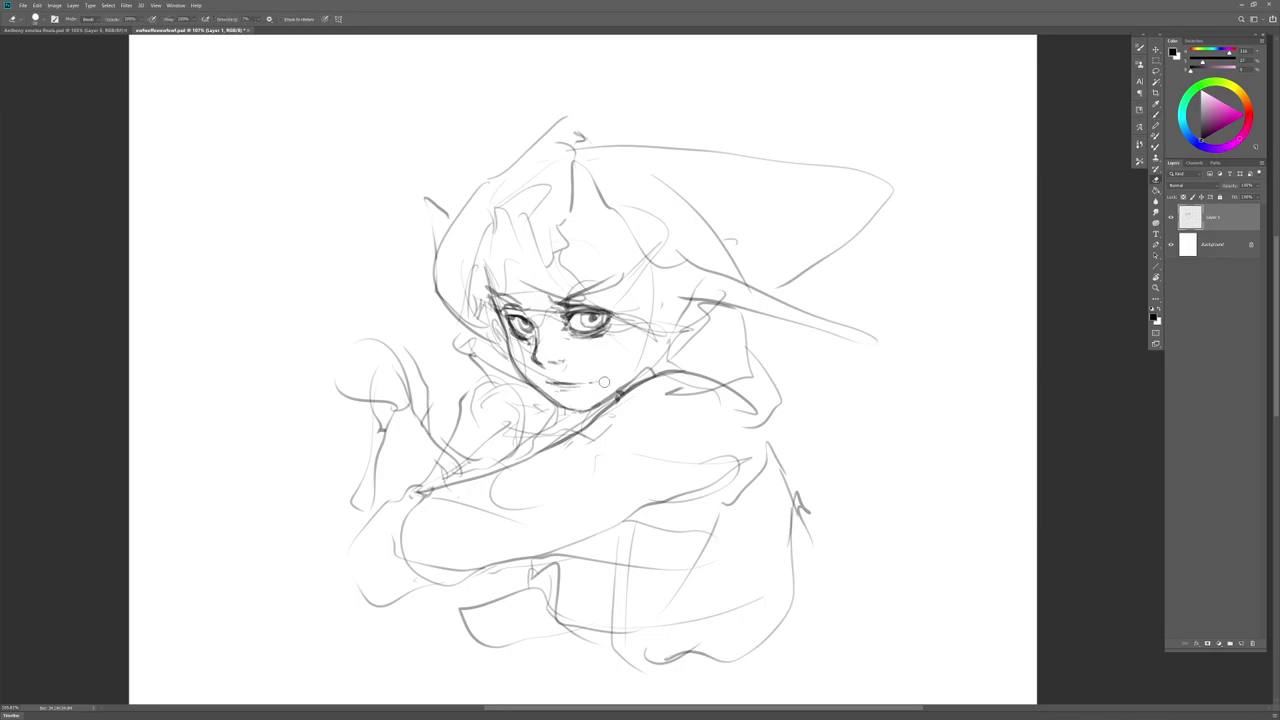
key(b)
key(ctrl+shift+h)
key(ctrl+shift+h)
mouse_move(638, 320)
mouse_down()
mouse_move(676, 310)
mouse_move(660, 336)
mouse_move(680, 340)
mouse_move(688, 318)
mouse_up()
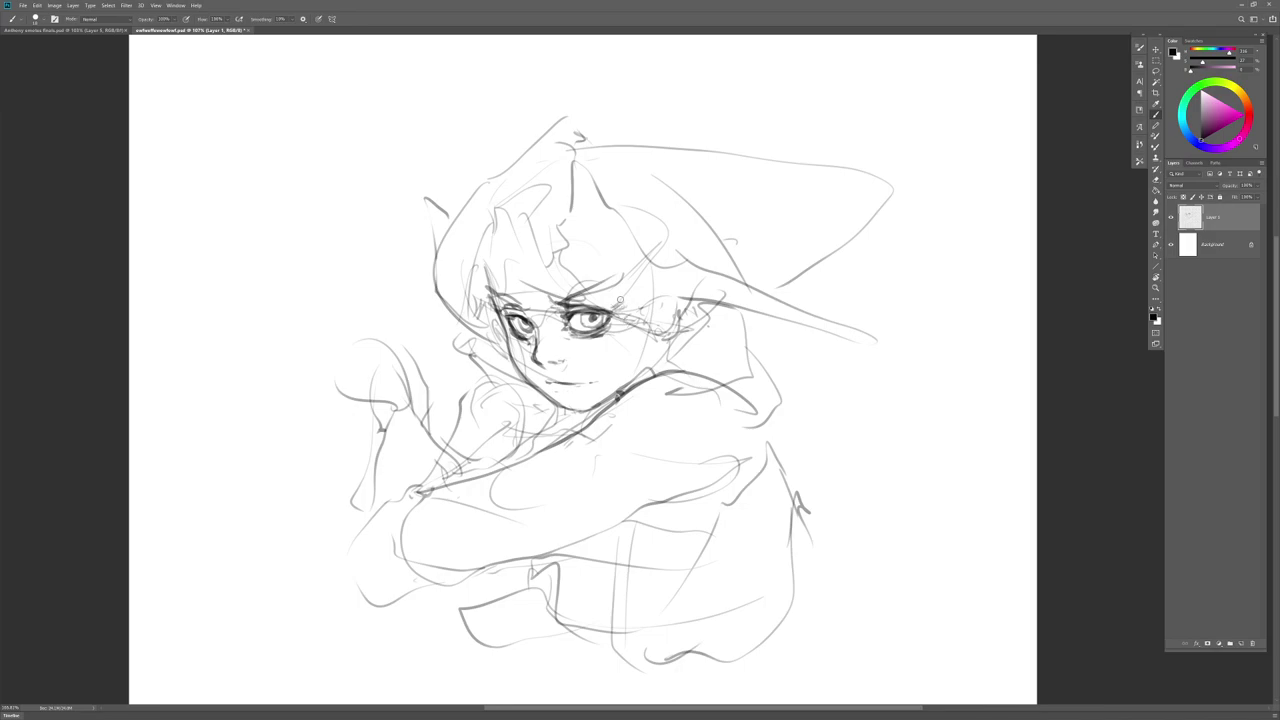
Step: Thicken and reshape both eyebrows with dark brush strokes, tidying their edges with the Eraser
key(shift+9)
key(shift+5)
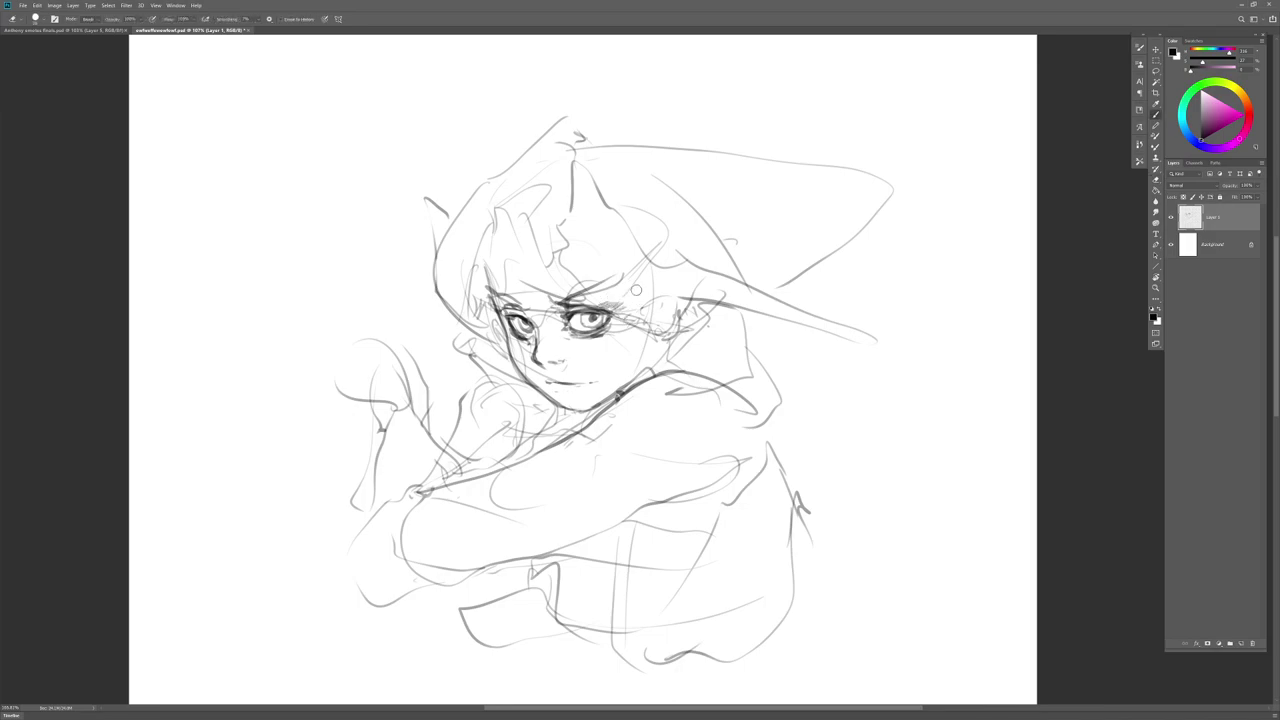
mouse_move(562, 298)
mouse_down()
mouse_move(614, 290)
mouse_move(592, 295)
mouse_up()
mouse_move(512, 300)
mouse_down()
mouse_move(526, 310)
mouse_move(516, 302)
mouse_up()
drag(524, 304, 488, 292)
key(e)
key(b)
Step: Sketch fringe strands falling across the forehead and toward the brows
drag(496, 240, 518, 275)
drag(530, 282, 540, 300)
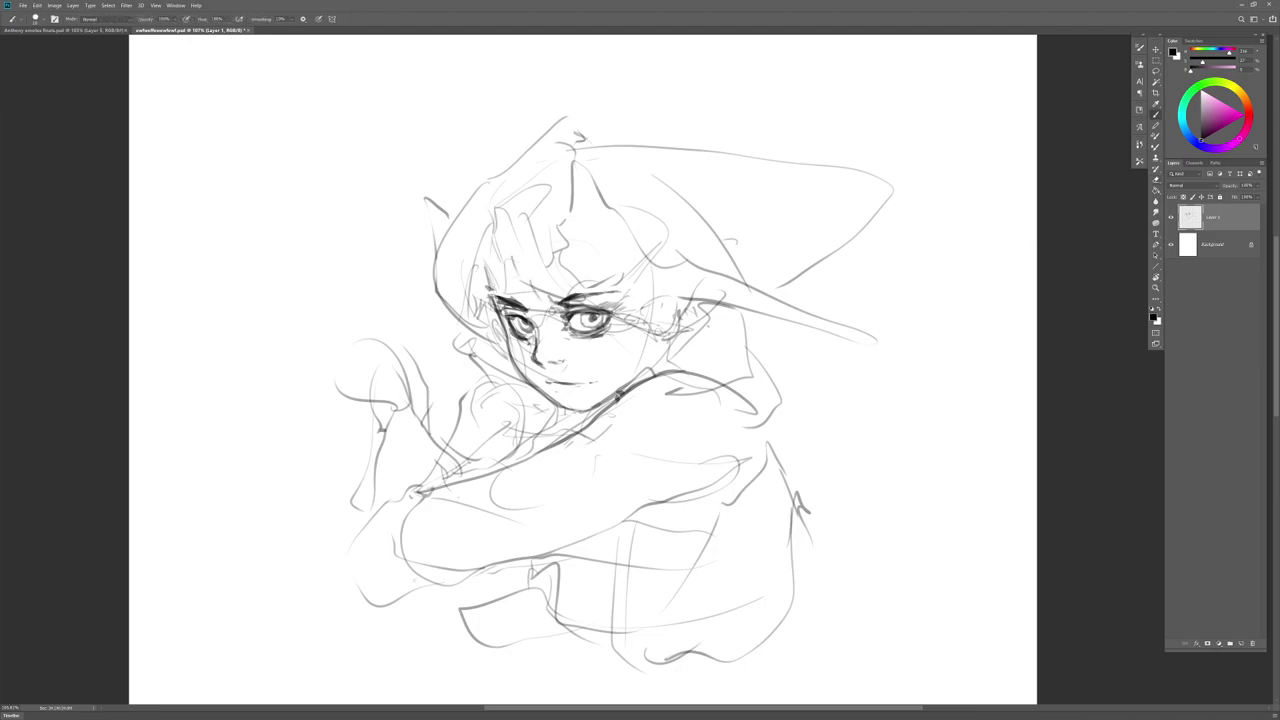
mouse_move(520, 206)
mouse_down()
mouse_move(514, 254)
mouse_move(532, 282)
mouse_move(690, 321)
mouse_move(714, 308)
mouse_up()
mouse_move(516, 278)
mouse_down()
mouse_move(529, 286)
mouse_move(496, 308)
mouse_up()
drag(508, 258, 512, 280)
drag(496, 234, 500, 270)
Step: Draw layered hair strands beside the far temple and cheek, with a small oval ornament on the forehead
mouse_move(512, 238)
mouse_down()
mouse_move(514, 276)
mouse_move(470, 322)
mouse_up()
drag(466, 316, 502, 334)
drag(494, 276, 468, 320)
drag(514, 258, 494, 262)
mouse_move(486, 278)
mouse_down()
mouse_move(458, 332)
mouse_move(456, 304)
mouse_up()
drag(500, 238, 488, 266)
drag(494, 214, 460, 266)
Step: Draw a curved line across the top of the fringe and reinforce the strands by the near ear and far temple
drag(484, 198, 578, 228)
drag(608, 270, 620, 290)
mouse_move(622, 300)
mouse_down()
mouse_move(700, 324)
mouse_move(656, 346)
mouse_up()
drag(492, 277, 494, 292)
drag(496, 281, 498, 303)
key(e)
key(b)
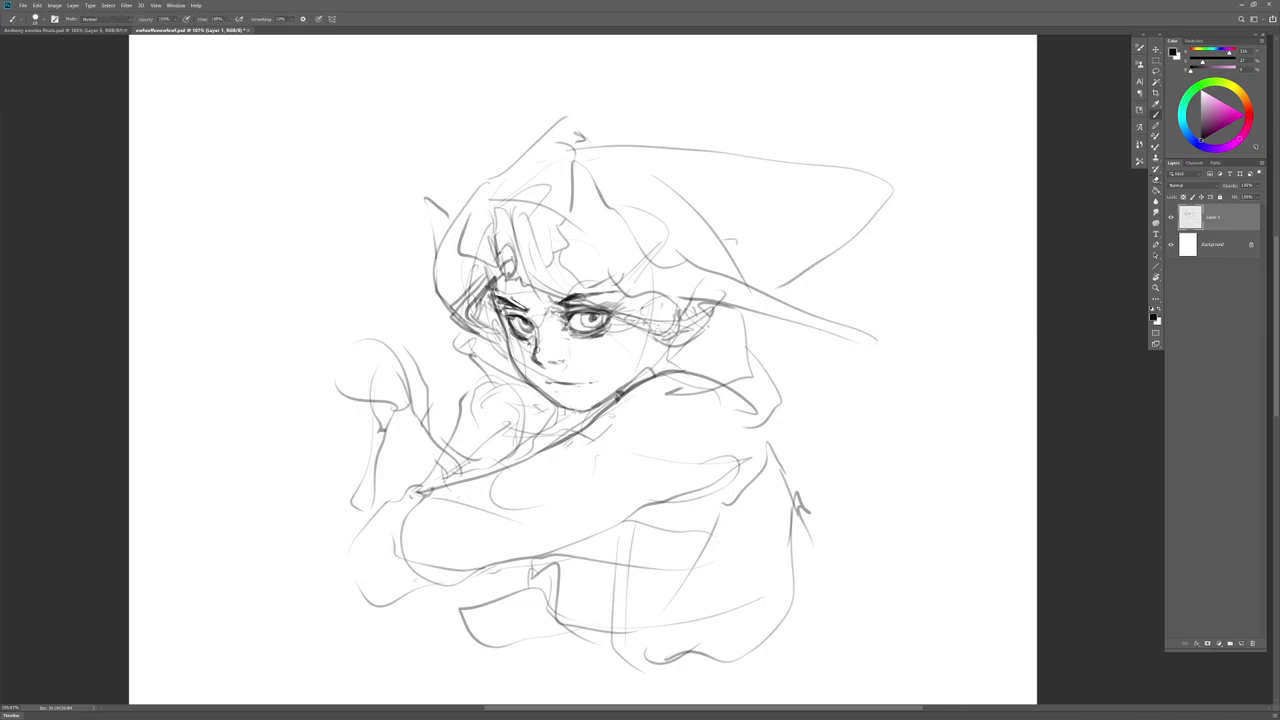
Step: Refine the near eye's iris and lid area by alternating the Eraser and Brush
key(e)
key(b)
key(e)
drag(592, 320, 576, 320)
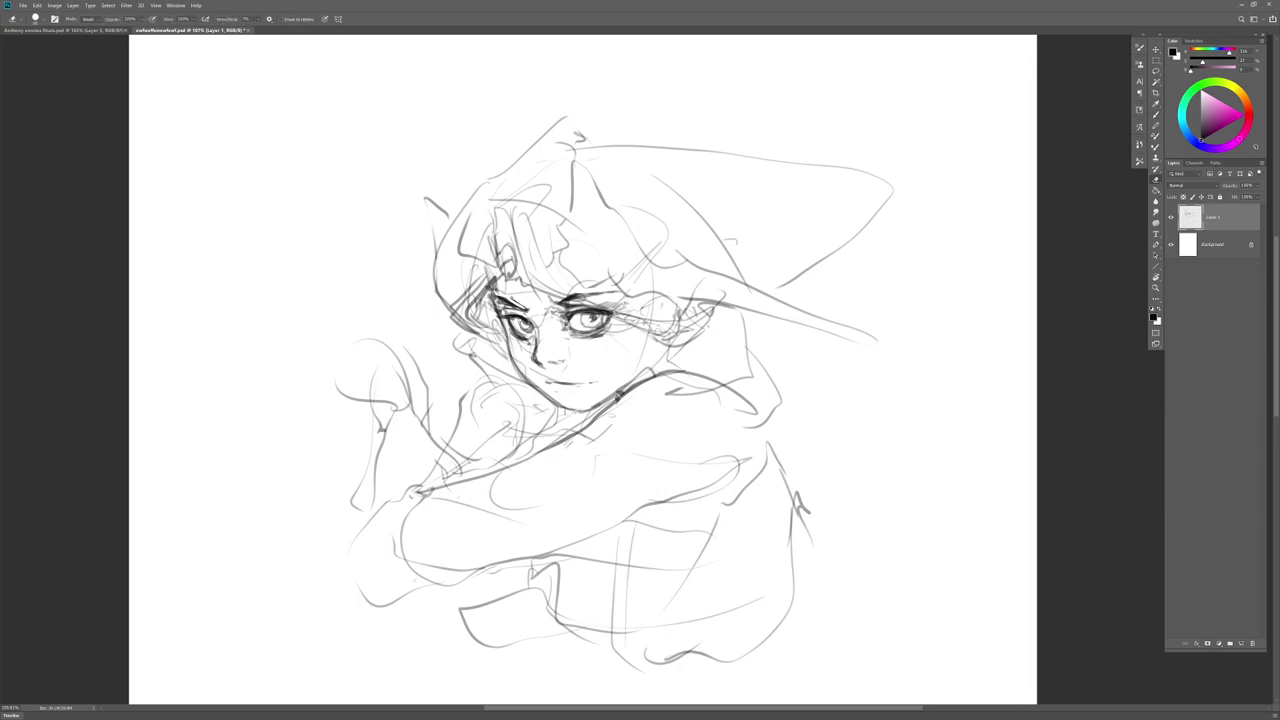
key(b)
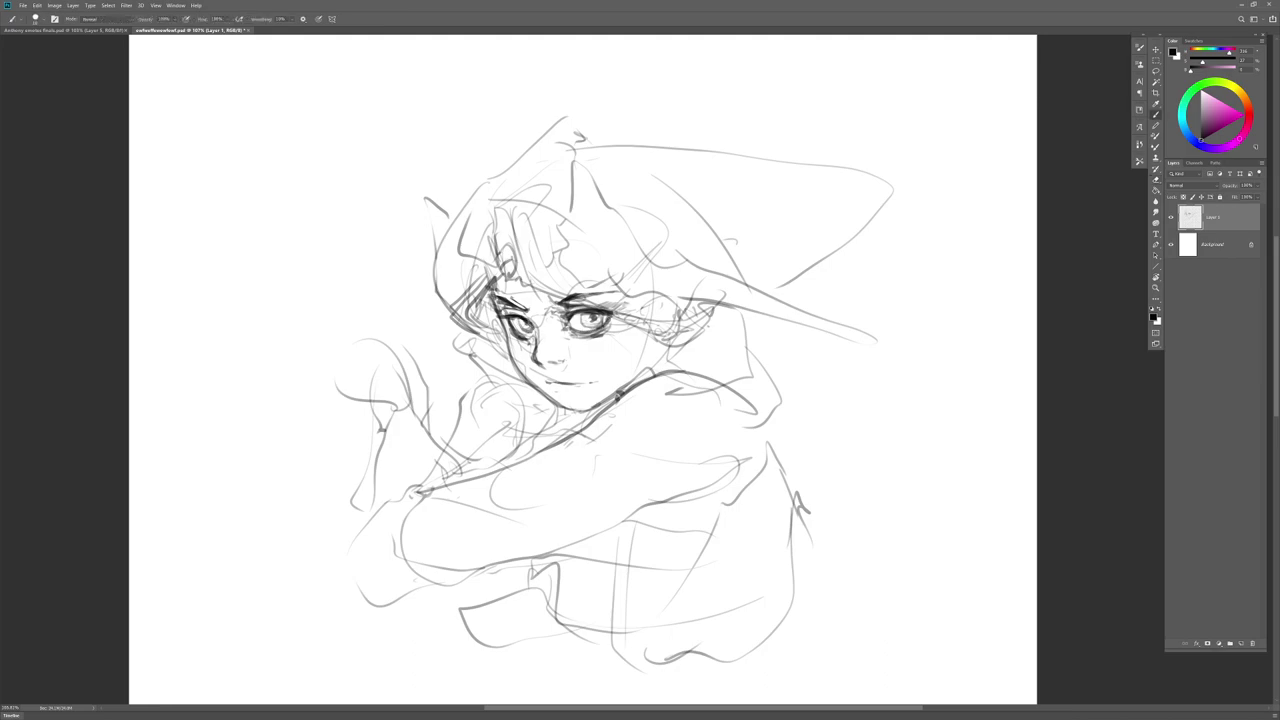
Step: Refine the area under the near eye, darken and shape the lips, and redraw a cleaner chin line
key(e)
drag(574, 334, 581, 338)
key(b)
key(e)
key(b)
key(e)
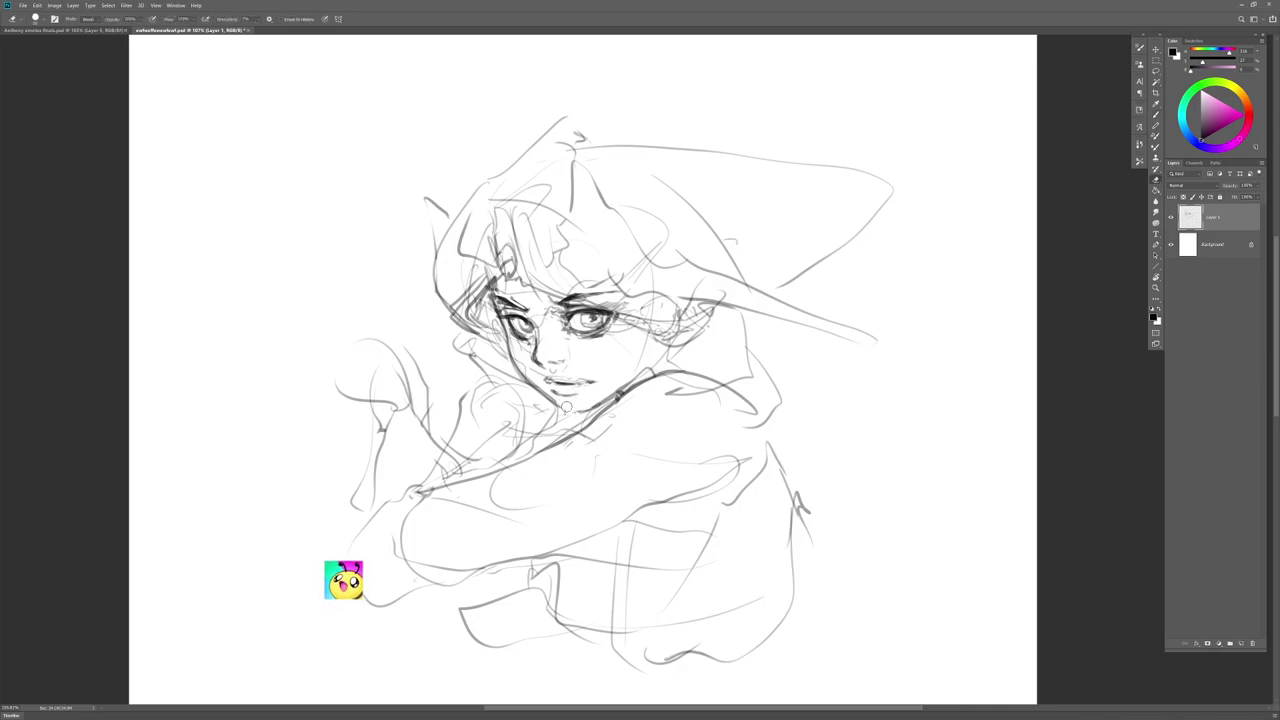
key(b)
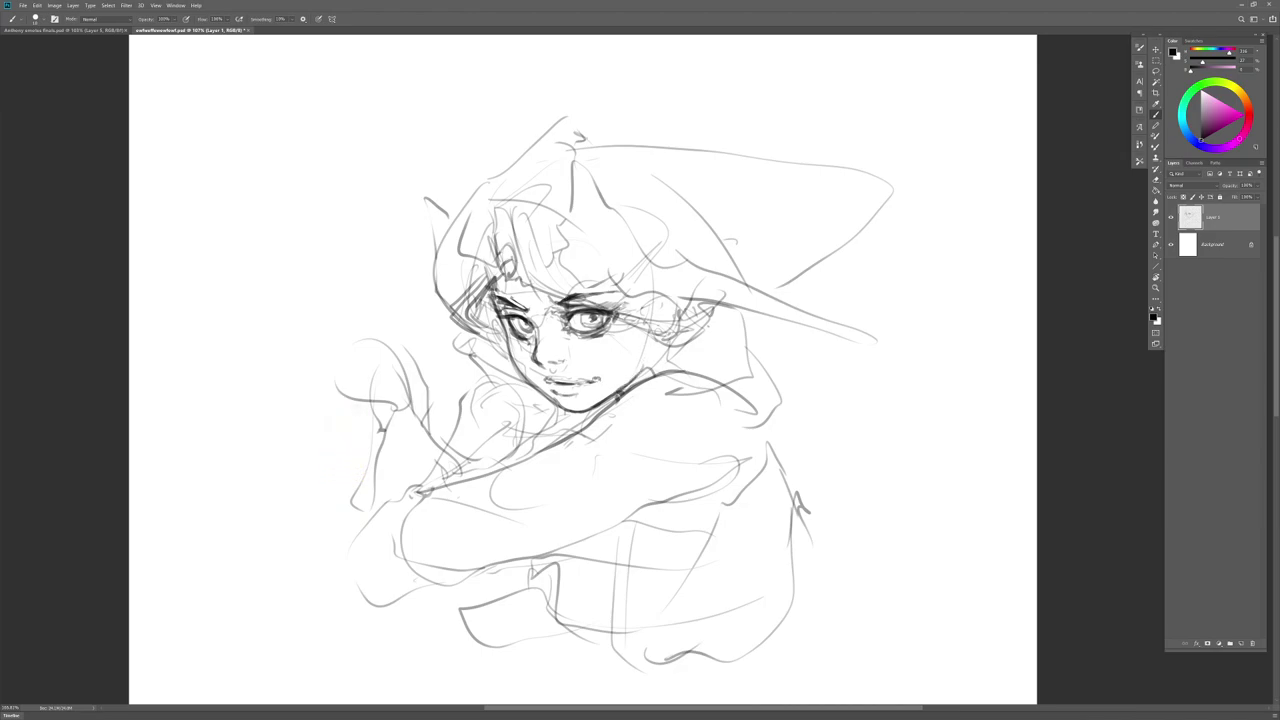
Step: Draw the curved front edges of two upright ears above the head, with small knots at their bases
drag(580, 287, 572, 218)
drag(570, 142, 583, 96)
drag(583, 97, 576, 158)
drag(460, 210, 443, 193)
drag(434, 182, 440, 205)
drag(431, 172, 434, 181)
drag(436, 113, 430, 172)
drag(431, 176, 450, 200)
drag(512, 165, 462, 234)
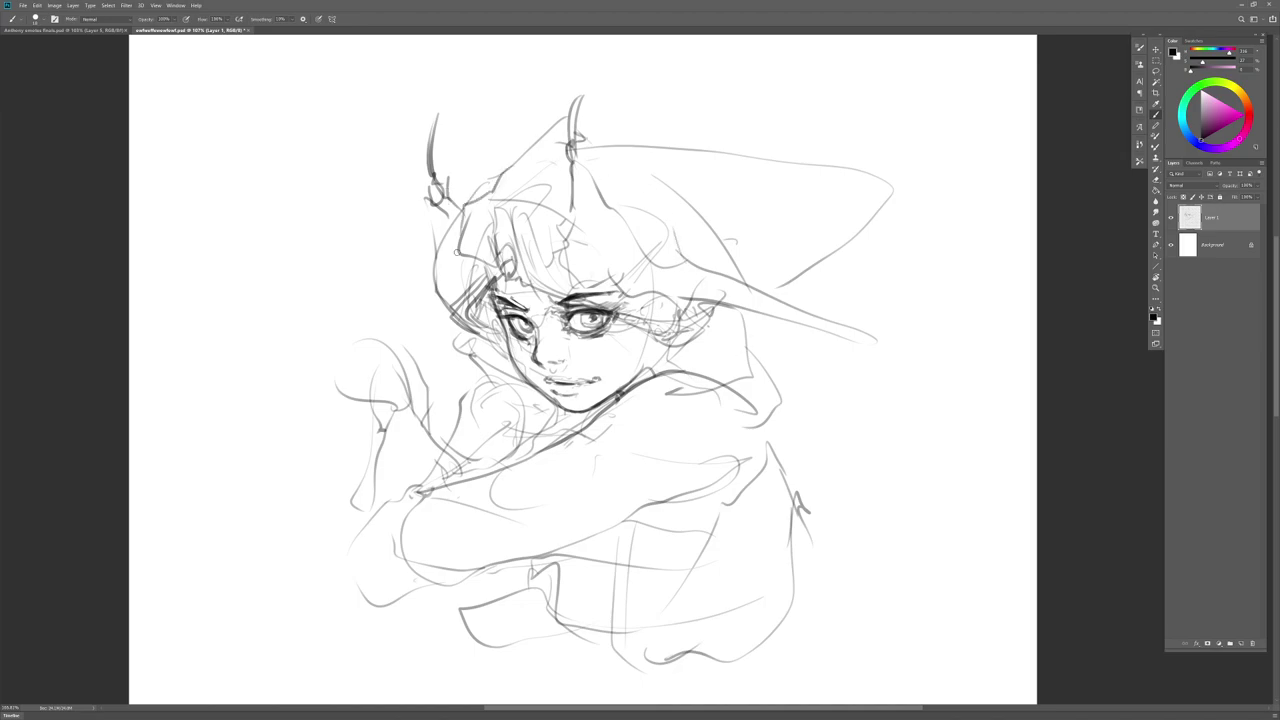
Step: Erase the loose sleeve lines near the armpit with an enlarged Eraser and draw a darker underside along the front arm
mouse_move(494, 336)
mouse_down()
mouse_move(526, 394)
mouse_move(486, 459)
mouse_move(534, 416)
mouse_up()
key(e)
key(])
key(])
key(])
drag(714, 491, 746, 454)
key(b)
key(e)
key(b)
mouse_move(686, 499)
mouse_down()
mouse_move(638, 505)
mouse_move(663, 519)
mouse_move(656, 510)
mouse_move(388, 588)
mouse_up()
Step: Darken the upper edge of the front arm and sketch rounded lines around the elbow
key(e)
key(b)
mouse_move(602, 416)
mouse_down()
mouse_move(379, 515)
mouse_move(425, 492)
mouse_up()
mouse_move(395, 548)
mouse_down()
mouse_move(379, 460)
mouse_move(494, 460)
mouse_up()
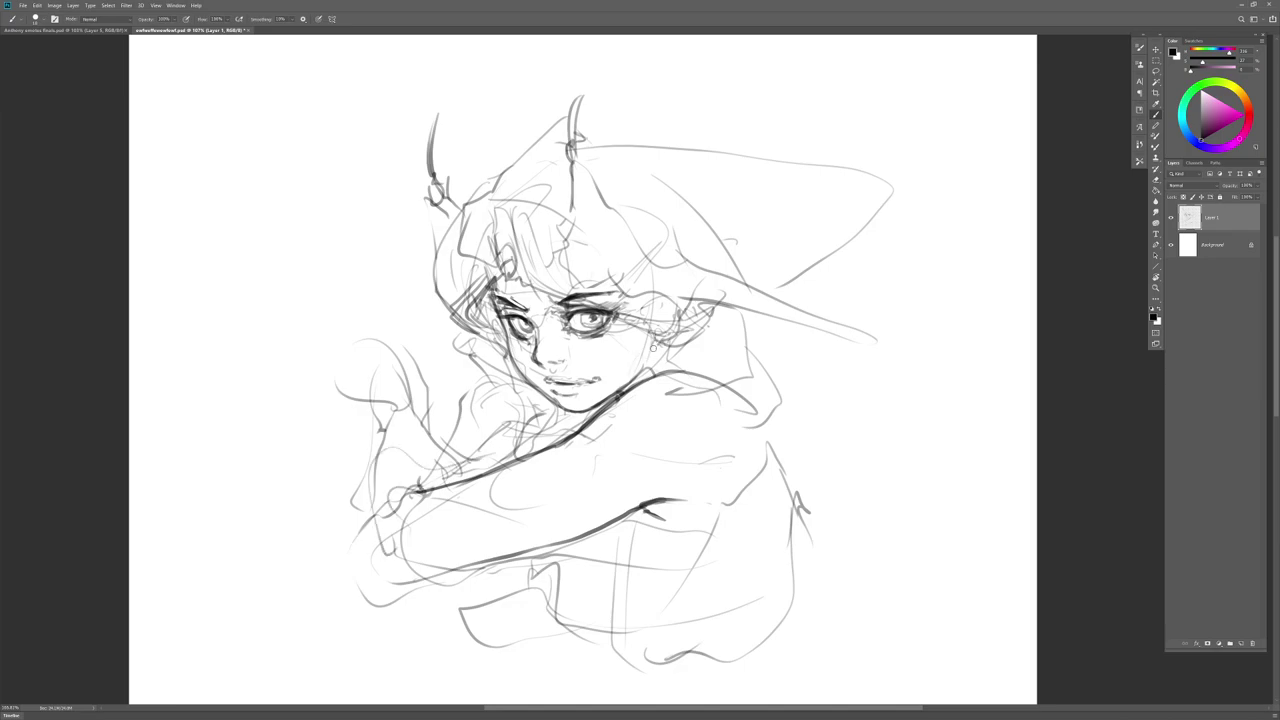
Step: Darken the hair behind the near ear and erase stray lines around the nape and collar
drag(702, 304, 676, 344)
drag(684, 300, 670, 342)
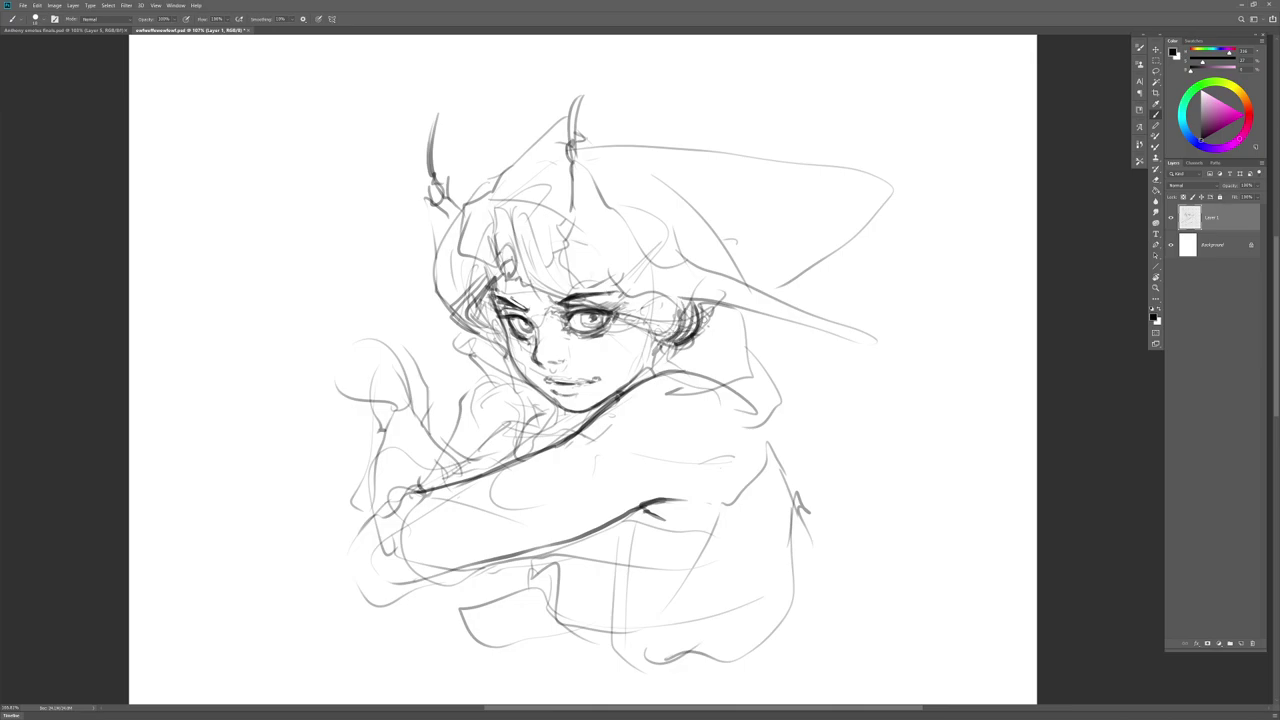
key(e)
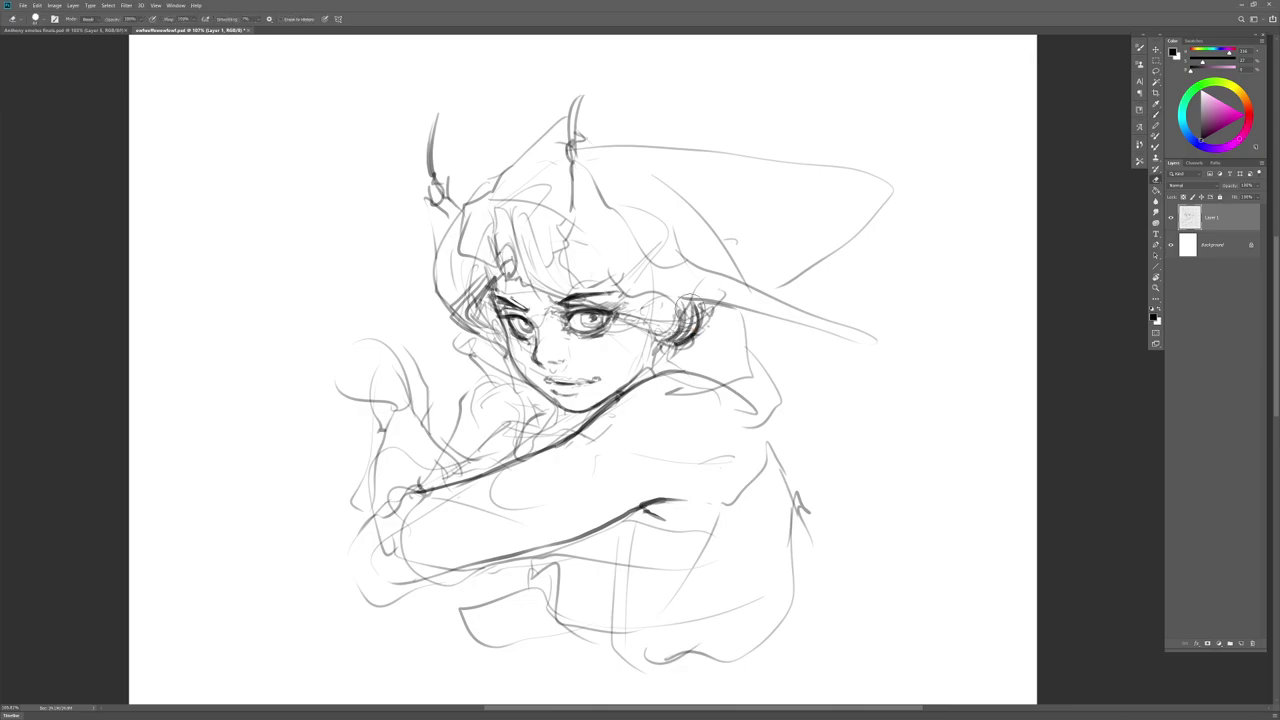
right_click(706, 320)
click(758, 352)
mouse_move(688, 311)
mouse_down()
mouse_move(660, 355)
mouse_move(691, 335)
mouse_move(731, 380)
mouse_move(739, 358)
mouse_move(760, 403)
mouse_up()
Step: Hatch the area under the chin and sketch the pointed collar and the shoulder's back contour
key(b)
drag(565, 412, 524, 448)
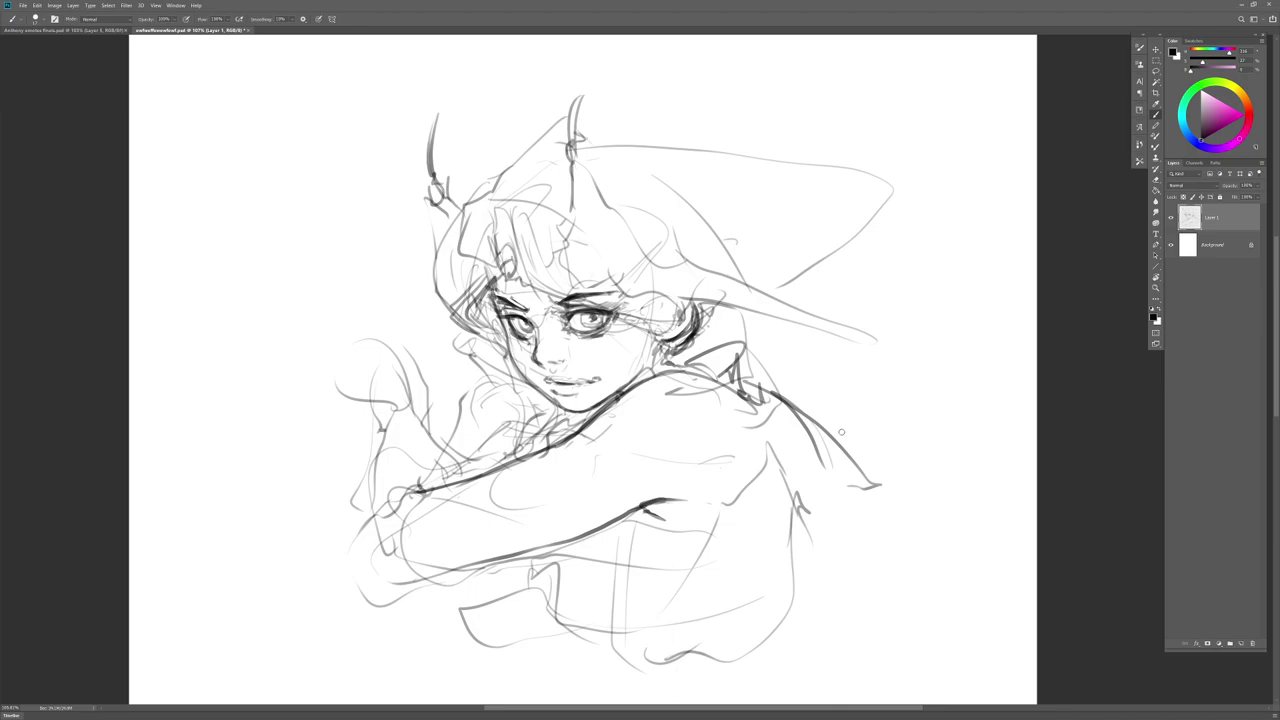
drag(768, 420, 810, 505)
key(e)
key(b)
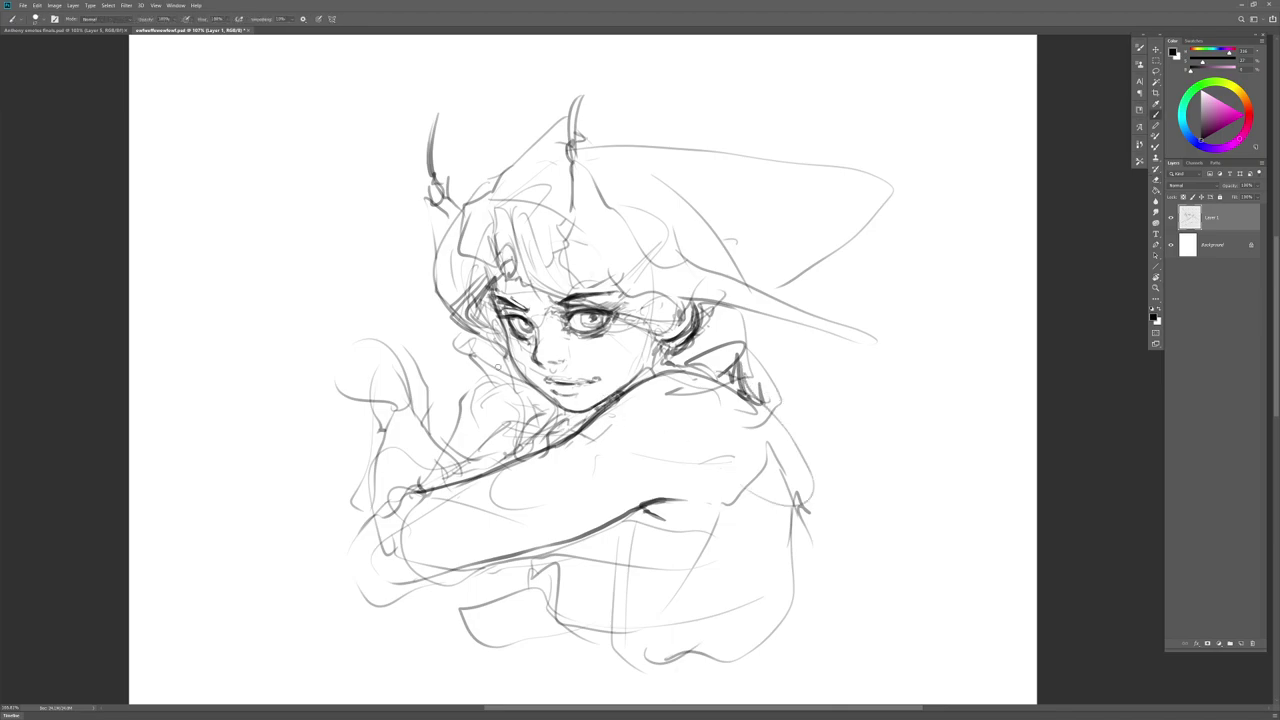
Step: Draw a wavy lock beside the far cheek and long strands in front of the near ear
drag(488, 340, 512, 414)
drag(505, 340, 480, 408)
drag(645, 308, 626, 384)
mouse_move(630, 388)
mouse_down()
mouse_move(668, 291)
mouse_move(682, 314)
mouse_move(662, 330)
mouse_up()
Step: Outline the near ear and clean up its inner lines, alternating the Eraser and Brush
key(e)
key(b)
key(e)
key(b)
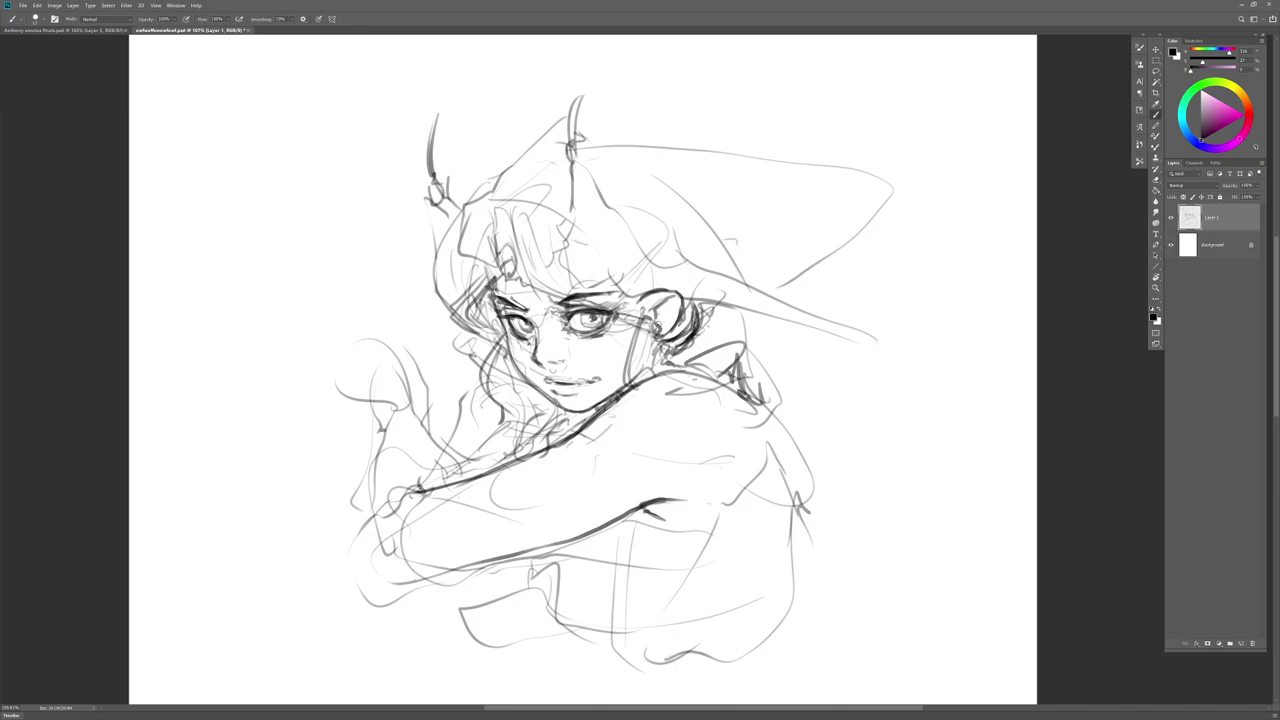
key(e)
mouse_move(652, 326)
mouse_down()
mouse_move(668, 340)
mouse_move(652, 367)
mouse_up()
key(b)
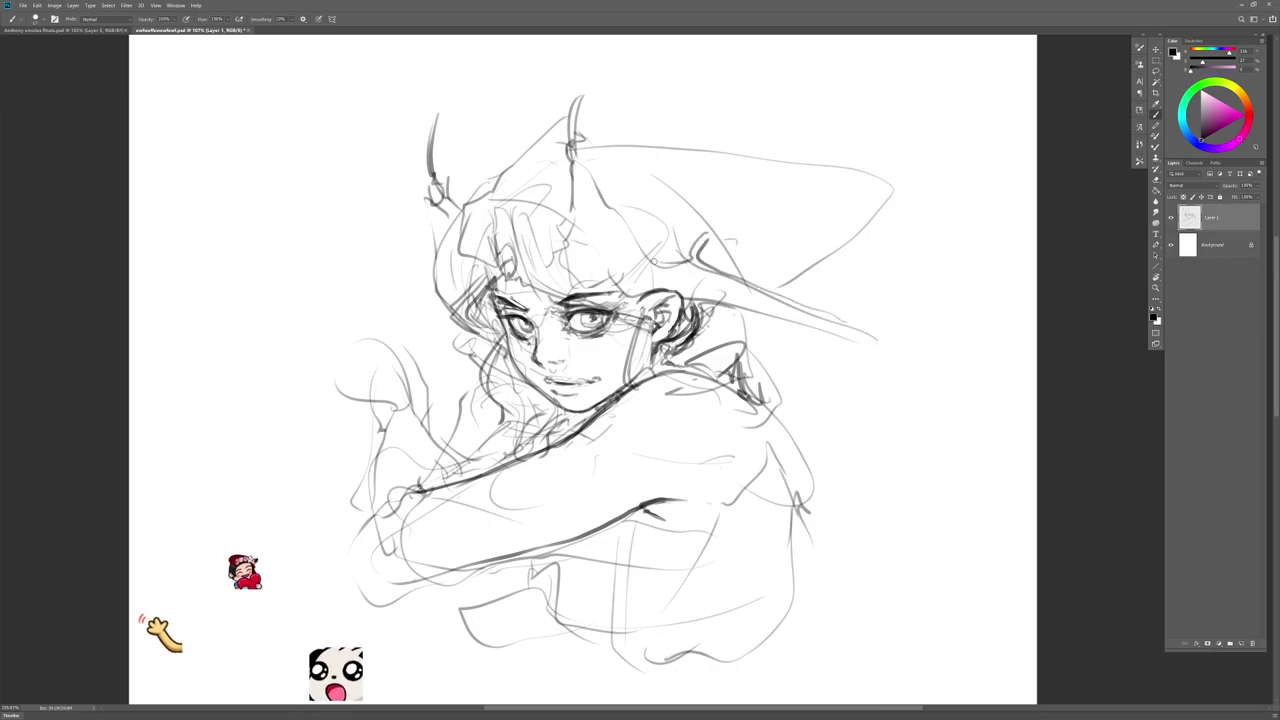
Step: Close the outlines of the two upright ears and sketch contour curves and small pointed shapes on the large form behind the head
drag(584, 122, 690, 238)
mouse_move(433, 178)
mouse_down()
mouse_move(458, 120)
mouse_move(490, 176)
mouse_up()
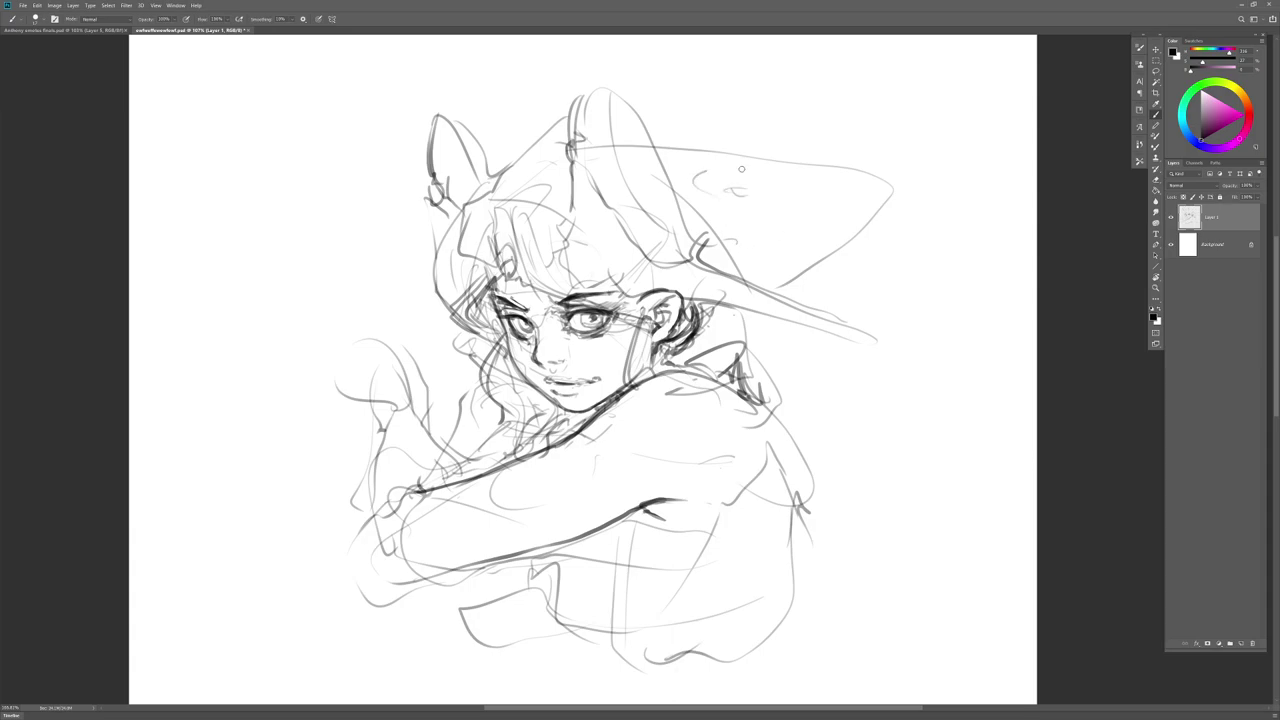
mouse_move(668, 173)
mouse_down()
mouse_move(756, 194)
mouse_move(823, 278)
mouse_up()
mouse_move(752, 187)
mouse_down()
mouse_move(782, 201)
mouse_move(868, 172)
mouse_up()
mouse_move(832, 105)
mouse_down()
mouse_move(803, 158)
mouse_move(759, 151)
mouse_move(804, 130)
mouse_up()
drag(790, 128, 817, 142)
mouse_move(668, 172)
mouse_down()
mouse_move(824, 177)
mouse_move(794, 286)
mouse_up()
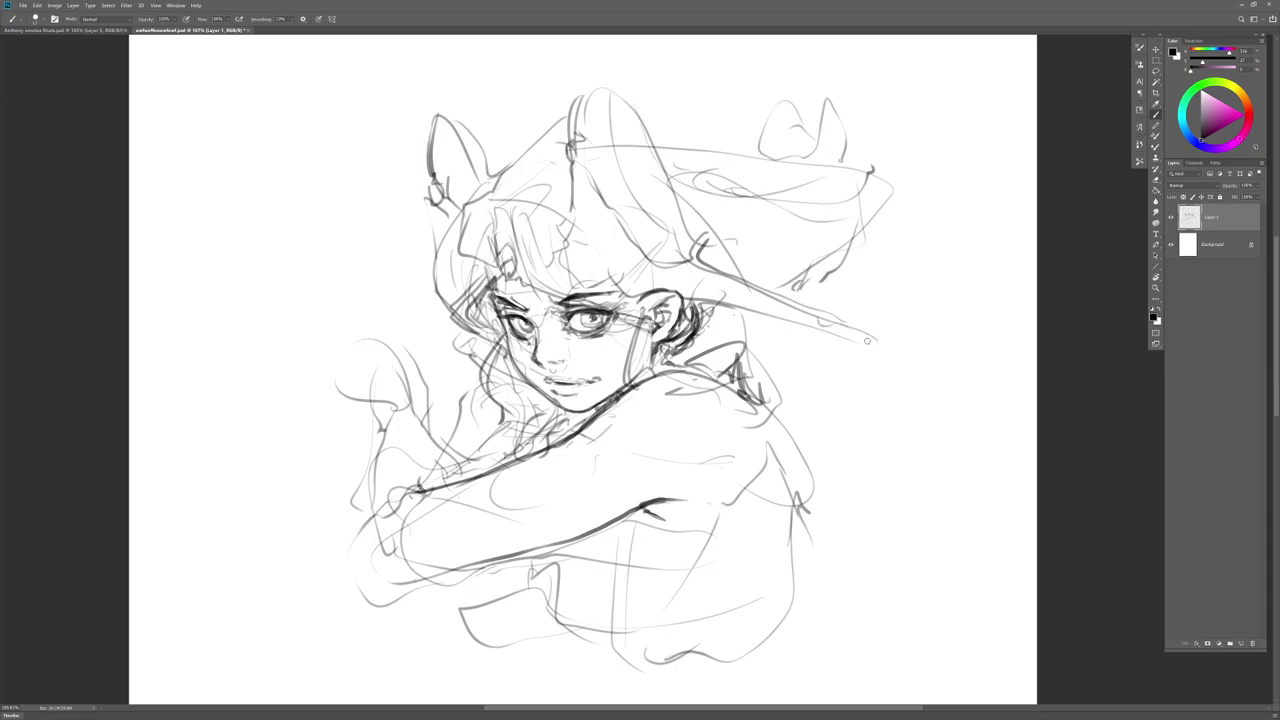
Step: Draw a short forked twig rising from the long branch behind the head, cleaning the lines where it joins
key(e)
mouse_move(890, 328)
mouse_down()
mouse_move(870, 340)
mouse_move(910, 320)
mouse_move(850, 337)
mouse_move(881, 283)
mouse_up()
key(b)
key(e)
mouse_move(875, 289)
mouse_down()
mouse_move(860, 316)
mouse_move(871, 274)
mouse_up()
key(b)
mouse_move(896, 328)
mouse_down()
mouse_move(957, 345)
mouse_move(888, 340)
mouse_move(892, 352)
mouse_move(897, 342)
mouse_up()
key(e)
key(b)
key(e)
key(b)
Step: Extend the branch to a blunt tip, reinforce its underside, and add loose strands behind the neck
mouse_move(884, 284)
mouse_down()
mouse_move(879, 317)
mouse_move(885, 283)
mouse_move(895, 325)
mouse_move(957, 332)
mouse_up()
key(e)
key(b)
mouse_move(881, 321)
mouse_down()
mouse_move(947, 330)
mouse_move(825, 348)
mouse_up()
key(e)
key(b)
mouse_move(932, 341)
mouse_down()
mouse_move(761, 314)
mouse_move(740, 342)
mouse_move(712, 312)
mouse_move(681, 369)
mouse_up()
key(e)
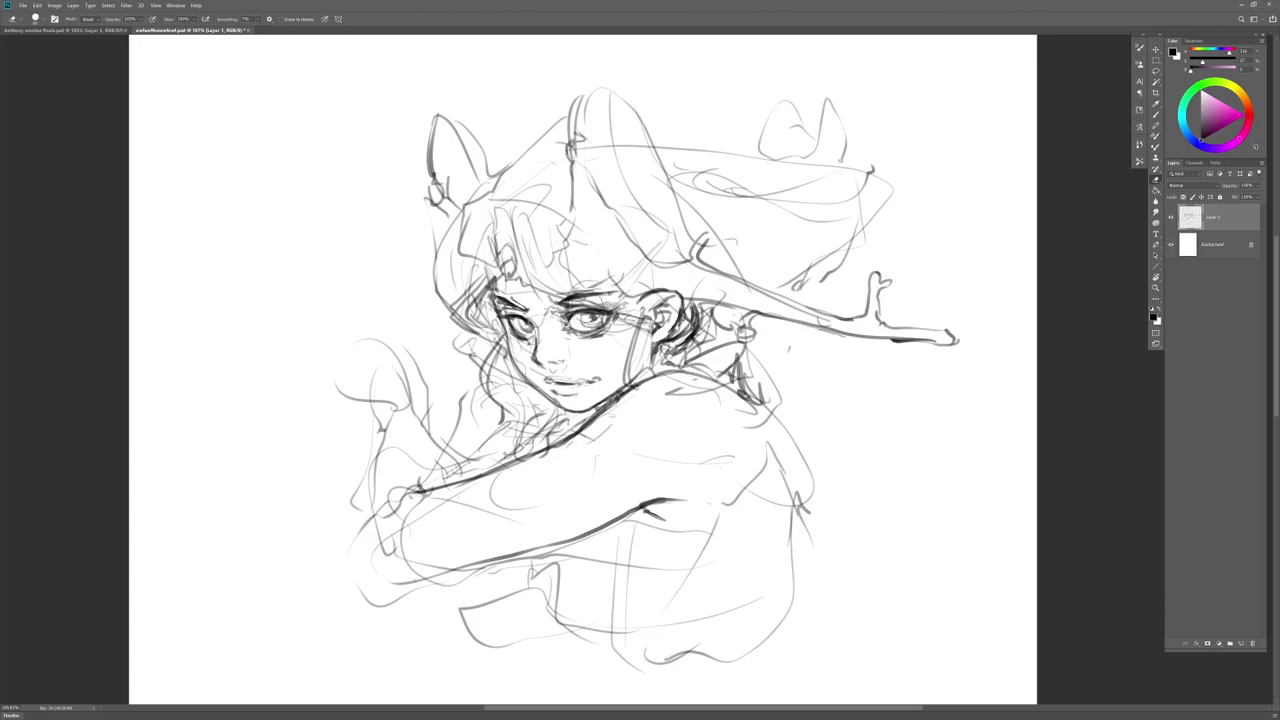
Step: Draw fringe strands over the far side of the forehead and erase the lines of the forehead ornament
key(b)
drag(514, 267, 541, 296)
drag(473, 241, 495, 294)
mouse_move(481, 239)
mouse_down()
mouse_move(504, 300)
mouse_move(522, 305)
mouse_up()
key(e)
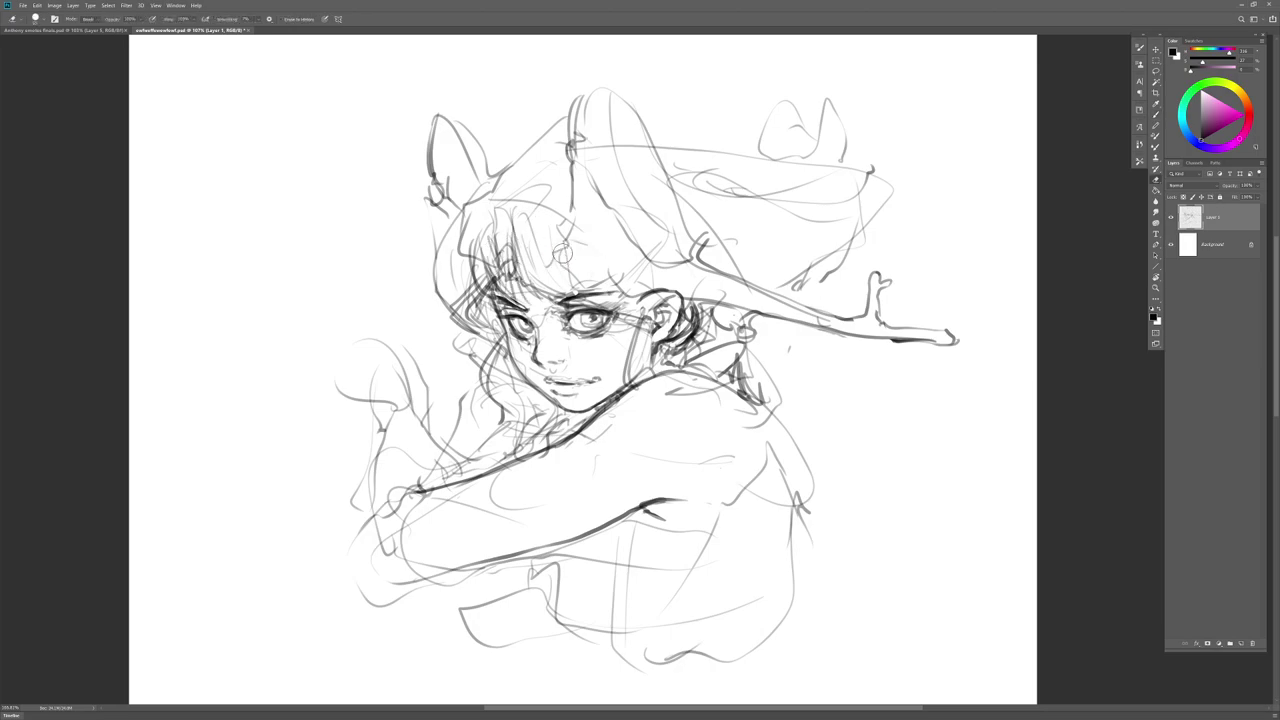
mouse_move(485, 282)
mouse_down()
mouse_move(491, 249)
mouse_move(513, 284)
mouse_move(522, 246)
mouse_move(533, 299)
mouse_up()
key(b)
Step: Draw long, curved fringe strands across the forehead toward the near temple
mouse_move(504, 226)
mouse_down()
mouse_move(531, 302)
mouse_move(546, 303)
mouse_move(498, 298)
mouse_move(526, 306)
mouse_up()
drag(504, 266, 554, 312)
mouse_move(514, 238)
mouse_down()
mouse_move(545, 261)
mouse_move(520, 262)
mouse_move(563, 287)
mouse_move(576, 272)
mouse_up()
key(e)
key(b)
mouse_move(532, 236)
mouse_down()
mouse_move(556, 296)
mouse_move(592, 294)
mouse_up()
drag(574, 222, 610, 294)
drag(596, 248, 620, 300)
Step: Clean up and redraw the fringe strands at the near temple, and reinforce the hair's far edge
key(e)
drag(578, 224, 624, 294)
key(b)
drag(598, 240, 632, 308)
drag(627, 260, 638, 310)
mouse_move(620, 242)
mouse_down()
mouse_move(642, 290)
mouse_move(666, 292)
mouse_up()
drag(482, 237, 476, 256)
drag(476, 221, 438, 280)
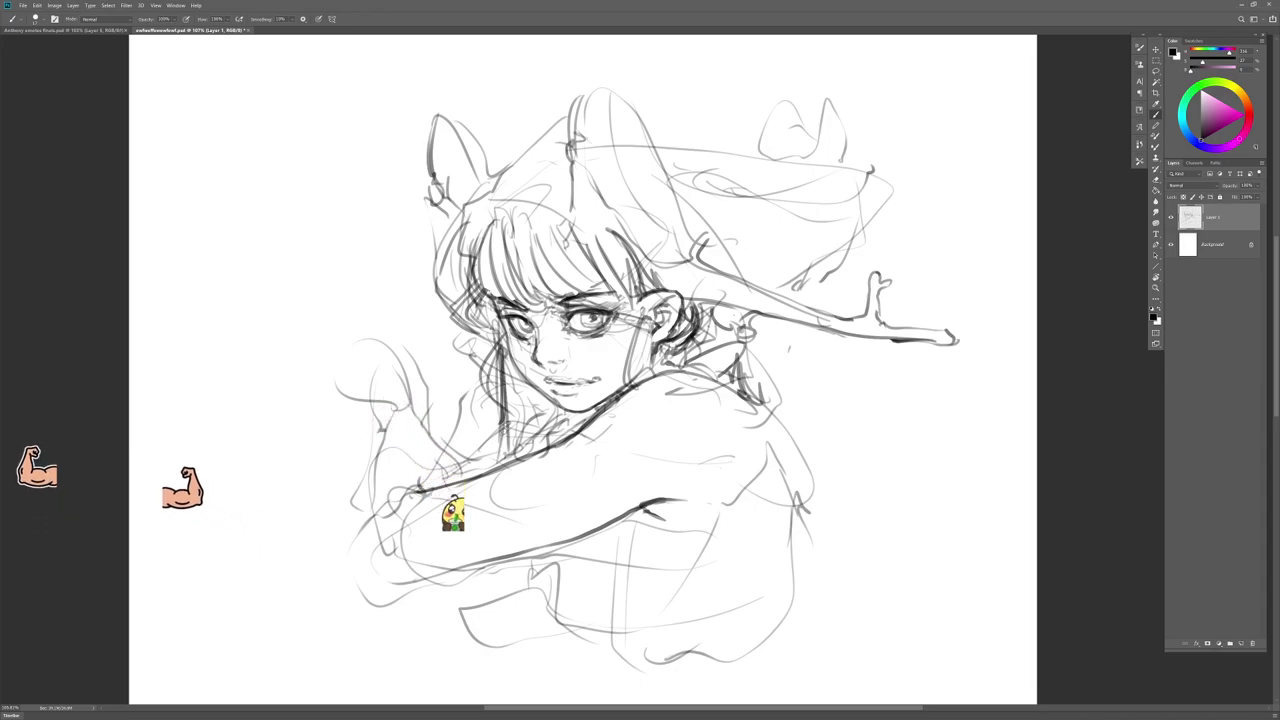
Step: Draw straight side-lock strands in front of the near ear and erase the excess between them
drag(633, 364, 627, 389)
drag(651, 323, 641, 379)
drag(638, 296, 629, 376)
key(e)
drag(636, 317, 624, 400)
Step: Rework the straight lock falling beside the far cheek, adding long strands down toward the arm
drag(508, 346, 508, 446)
key(b)
mouse_move(508, 338)
mouse_down()
mouse_move(516, 422)
mouse_move(516, 400)
mouse_up()
drag(518, 402, 526, 432)
drag(508, 338, 528, 436)
mouse_move(528, 378)
mouse_down()
mouse_move(534, 450)
mouse_move(540, 430)
mouse_move(560, 428)
mouse_move(528, 448)
mouse_up()
key(e)
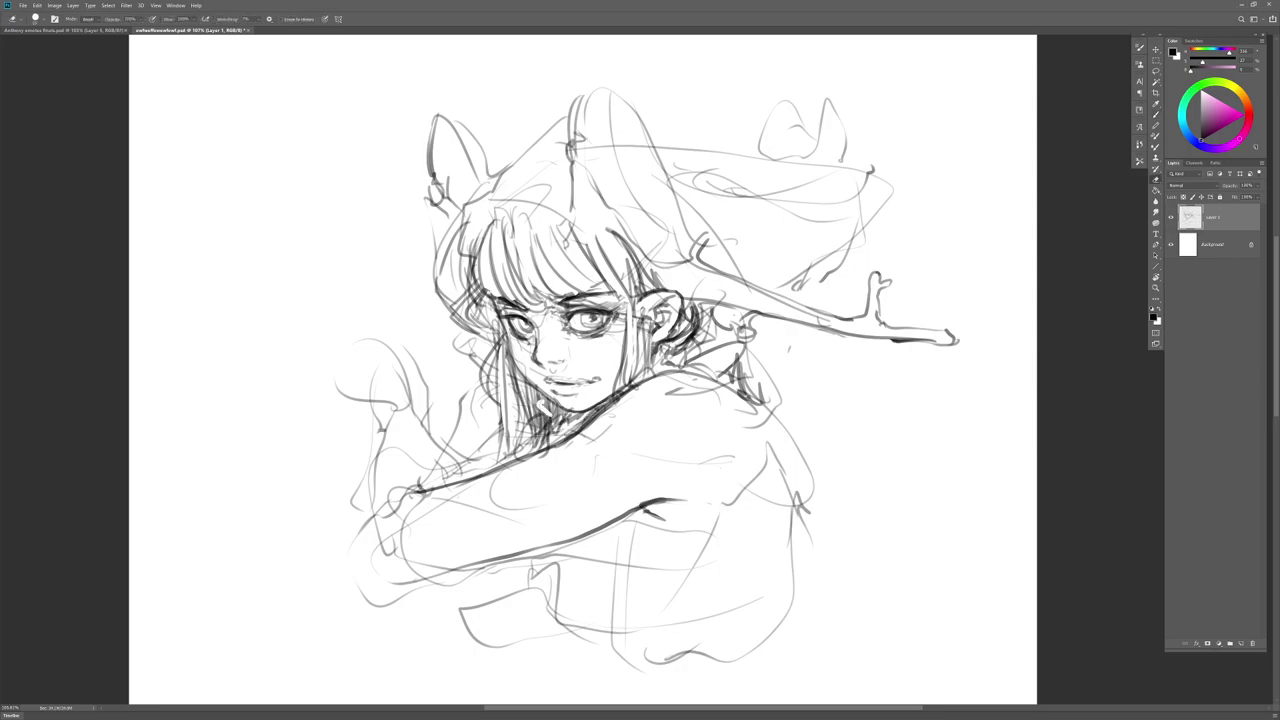
Step: Reinforce the lines from below the chin along the upper edge of the front arm
key(b)
mouse_move(548, 404)
mouse_down()
mouse_move(548, 442)
mouse_move(418, 474)
mouse_move(432, 458)
mouse_move(425, 478)
mouse_up()
key(e)
key(b)
key(b)
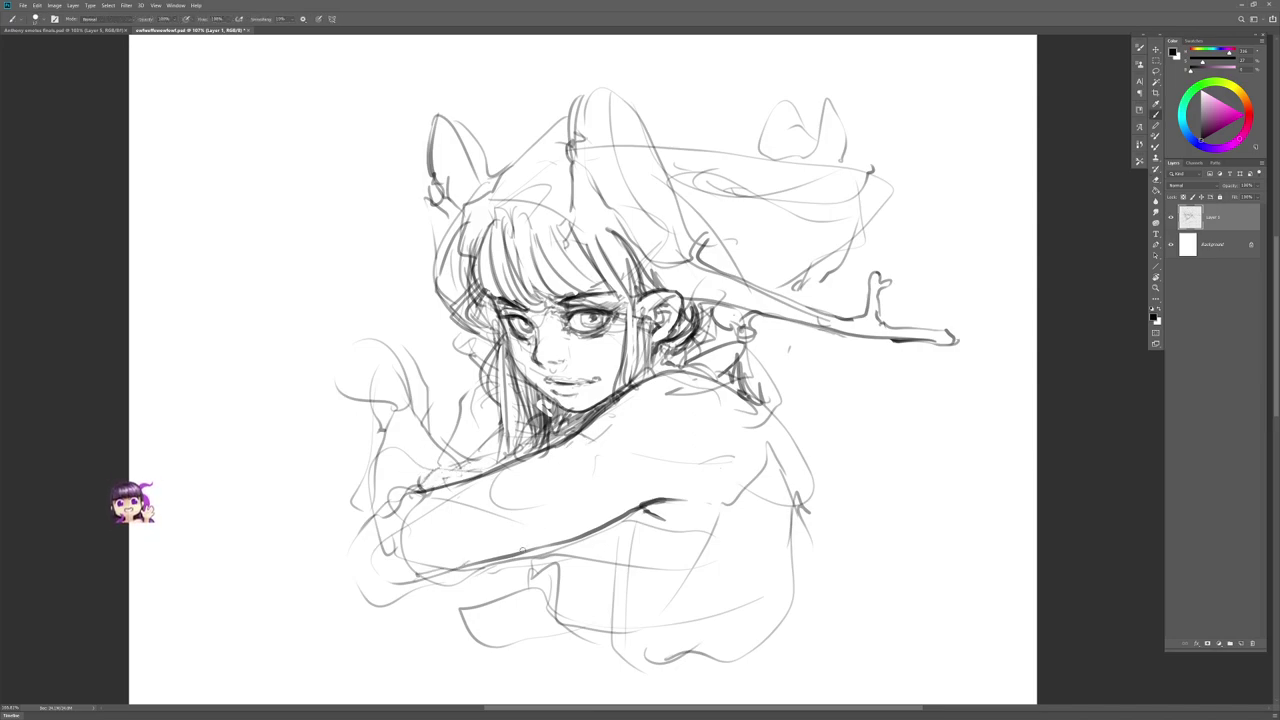
Step: Erase the overlapping lines around the elbow and roughly redraw the elbow and the base of the raised forearm
drag(425, 580, 394, 583)
mouse_move(416, 489)
mouse_down()
mouse_move(382, 530)
mouse_move(388, 500)
mouse_up()
mouse_move(367, 560)
mouse_down()
mouse_move(361, 515)
mouse_move(388, 434)
mouse_move(462, 479)
mouse_up()
key(e)
mouse_move(384, 470)
mouse_down()
mouse_move(364, 516)
mouse_move(408, 484)
mouse_move(393, 527)
mouse_move(421, 504)
mouse_move(391, 503)
mouse_up()
key(b)
mouse_move(465, 479)
mouse_down()
mouse_move(414, 492)
mouse_move(427, 470)
mouse_move(412, 468)
mouse_up()
key(e)
key(b)
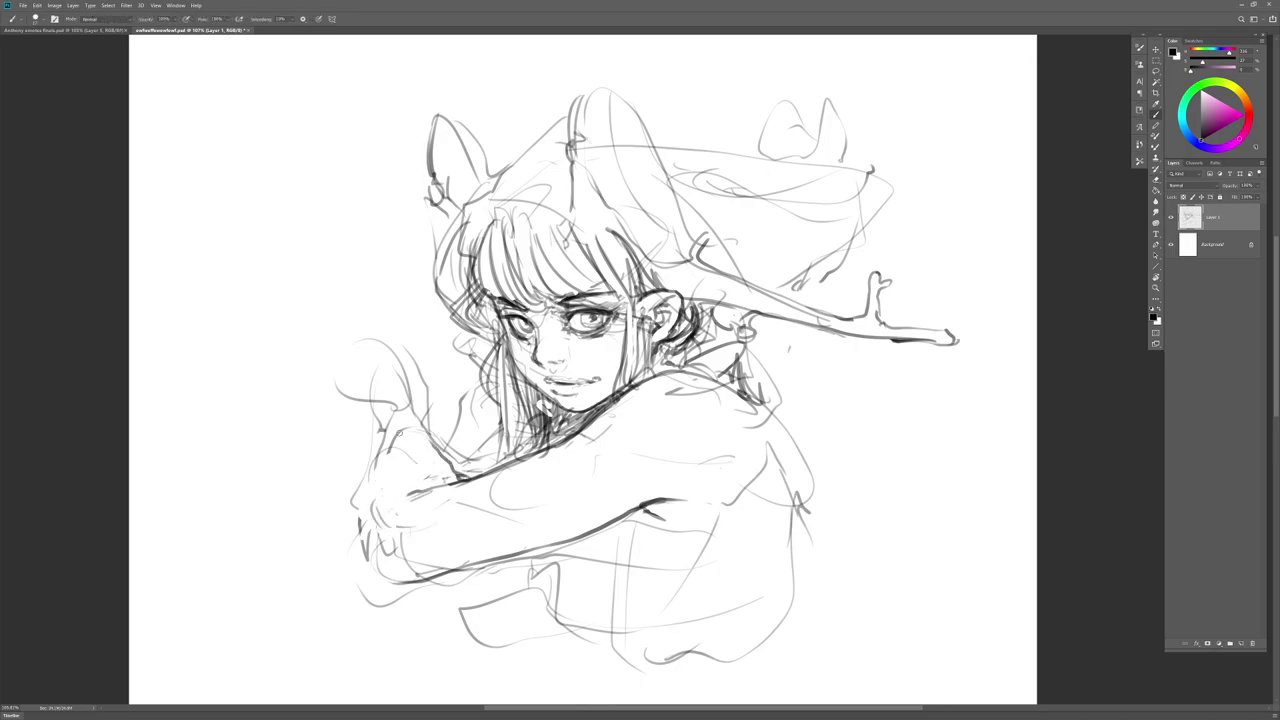
Step: Clean up the arm's underside and draw a firm outline around the elbow and up the raised forearm
mouse_move(455, 576)
mouse_down()
mouse_move(402, 581)
mouse_move(456, 574)
mouse_move(441, 573)
mouse_up()
key(e)
key(b)
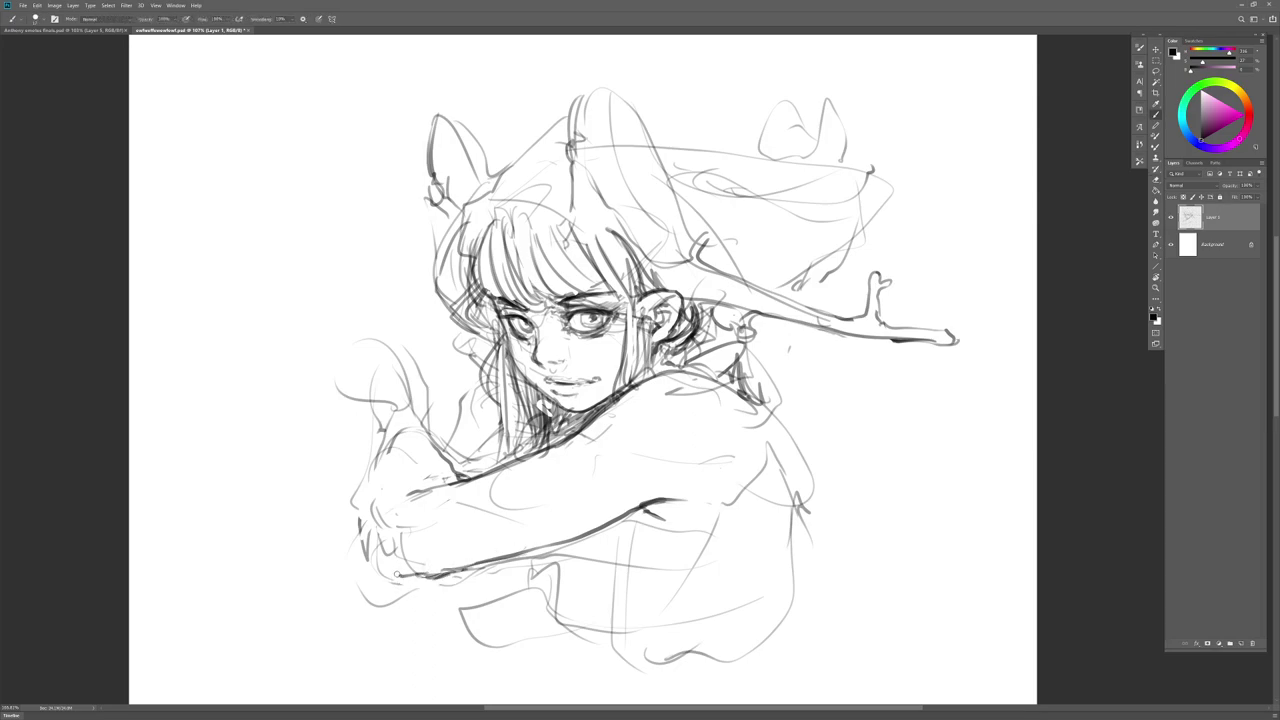
key(e)
mouse_move(361, 529)
mouse_down()
mouse_move(368, 560)
mouse_move(396, 564)
mouse_move(366, 532)
mouse_up()
key(b)
mouse_move(408, 576)
mouse_down()
mouse_move(362, 555)
mouse_move(385, 412)
mouse_up()
Step: Erase the rough lines below the raised wrist and redraw the forearm's outer edge
key(e)
mouse_move(372, 458)
mouse_down()
mouse_move(362, 480)
mouse_move(386, 426)
mouse_up()
key(b)
drag(364, 516, 391, 431)
Step: Erase the sketchy lines inside the raised forearm and draw a dark inner edge up to the wrist
key(e)
drag(383, 461, 413, 427)
key(b)
key(e)
drag(446, 468, 428, 434)
key(b)
drag(458, 476, 414, 394)
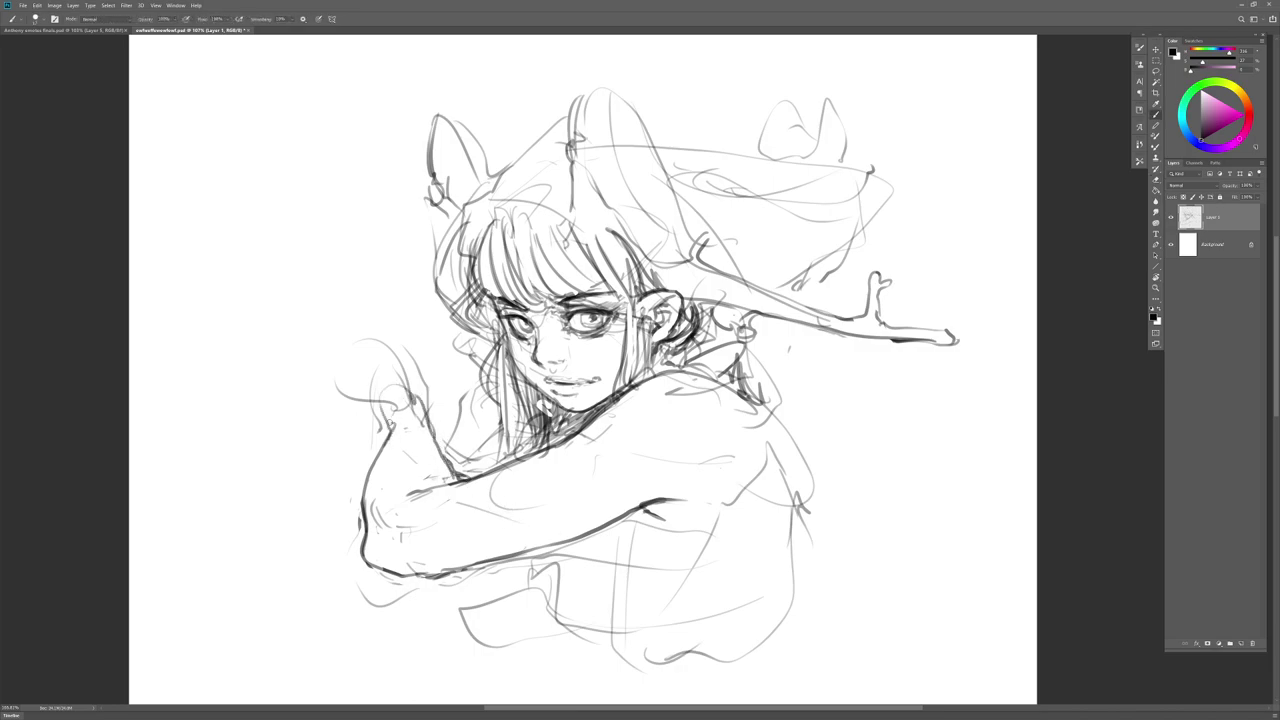
Step: Redraw the raised forearm's outer contour slightly further inward between wrist and elbow
key(e)
key(b)
mouse_move(363, 518)
mouse_down()
mouse_move(379, 452)
mouse_move(362, 530)
mouse_up()
key(e)
key(b)
mouse_move(388, 440)
mouse_down()
mouse_move(362, 532)
mouse_move(367, 500)
mouse_move(374, 534)
mouse_up()
key(e)
key(b)
Step: Clean up the forearm's lower outer edge and darken its line down around the elbow corner
key(e)
mouse_move(374, 468)
mouse_down()
mouse_move(374, 536)
mouse_move(414, 531)
mouse_move(369, 507)
mouse_move(365, 558)
mouse_move(385, 572)
mouse_move(368, 514)
mouse_move(372, 538)
mouse_up()
key(b)
key(e)
key(b)
drag(370, 491, 365, 541)
drag(364, 534, 379, 570)
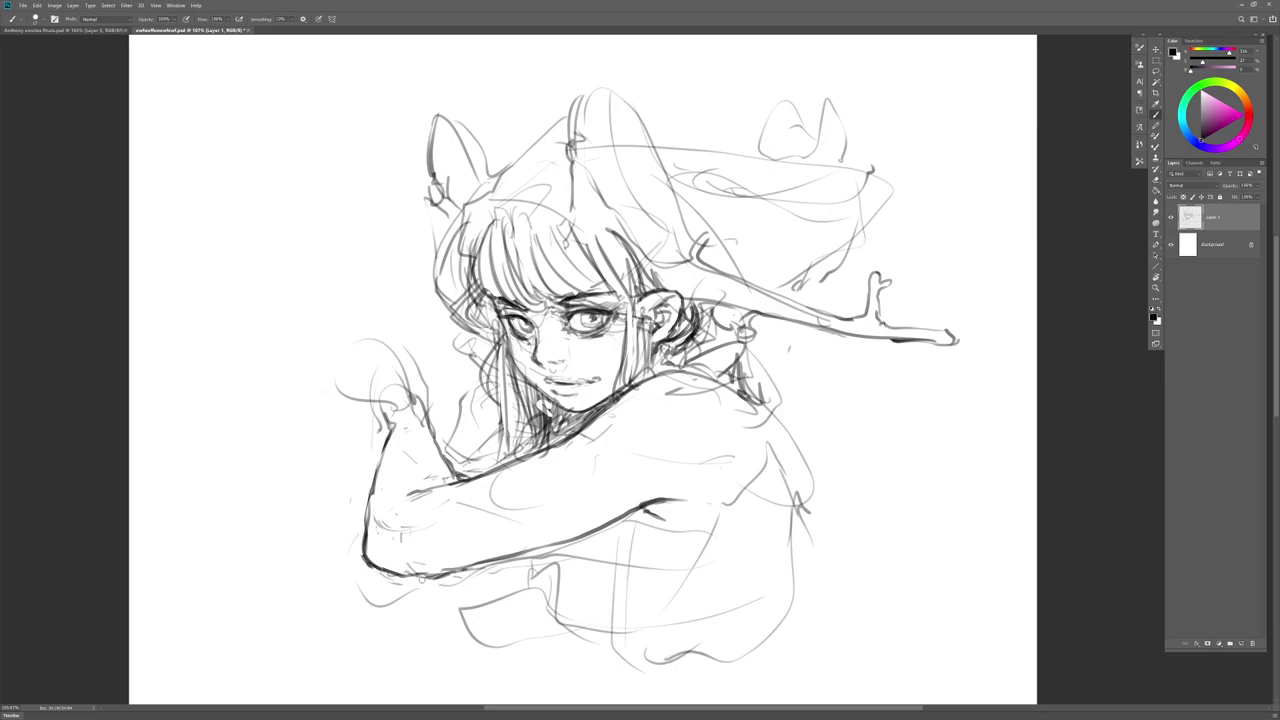
Step: Add short strokes under the forearm and erase the rough torso lines beneath it
drag(516, 540, 548, 531)
drag(528, 527, 558, 519)
drag(567, 553, 574, 607)
key(e)
drag(571, 560, 571, 630)
drag(564, 596, 532, 574)
Step: Redraw the long hair strands beside the face's far cheek down to the arm
key(b)
key(e)
drag(501, 351, 502, 442)
key(b)
drag(502, 327, 511, 454)
mouse_move(505, 414)
mouse_down()
mouse_move(487, 458)
mouse_move(447, 472)
mouse_up()
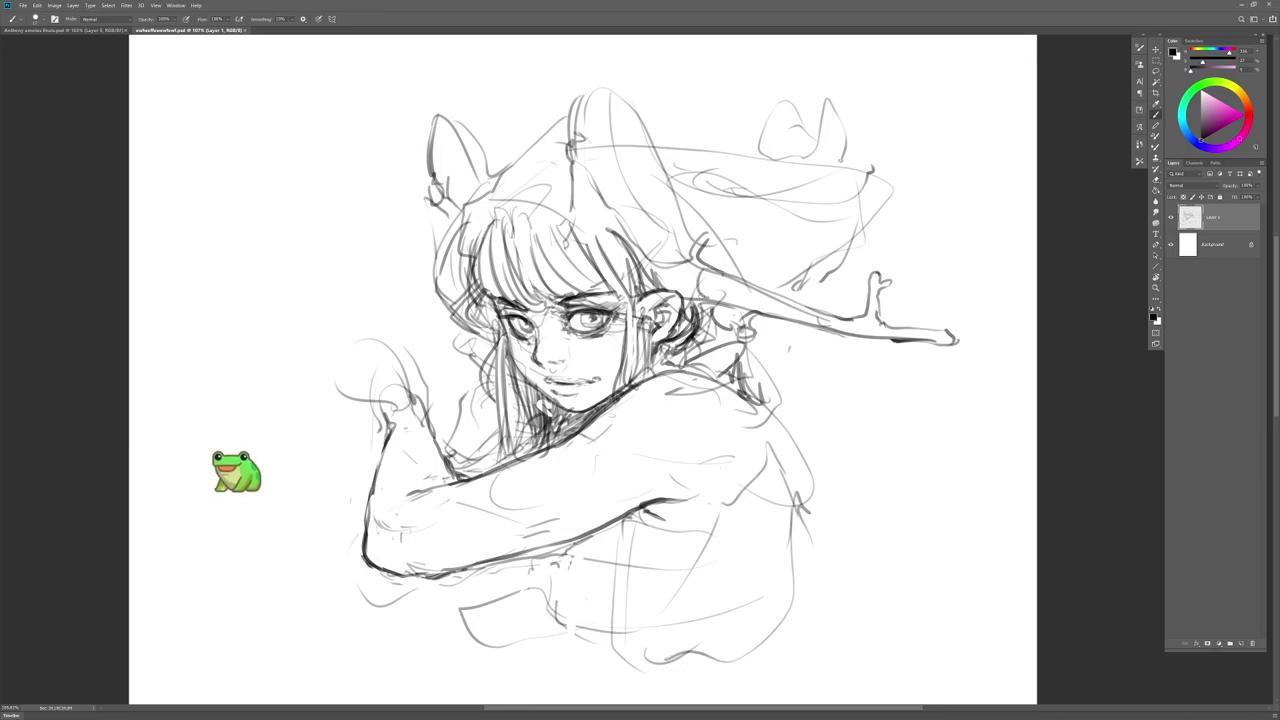
Step: Draw a creature's snout with a round eye on the head and add spiky curls beside the far-side hair
mouse_move(661, 262)
mouse_down()
mouse_move(670, 202)
mouse_move(641, 209)
mouse_move(639, 190)
mouse_move(656, 203)
mouse_move(663, 180)
mouse_move(619, 218)
mouse_move(608, 136)
mouse_up()
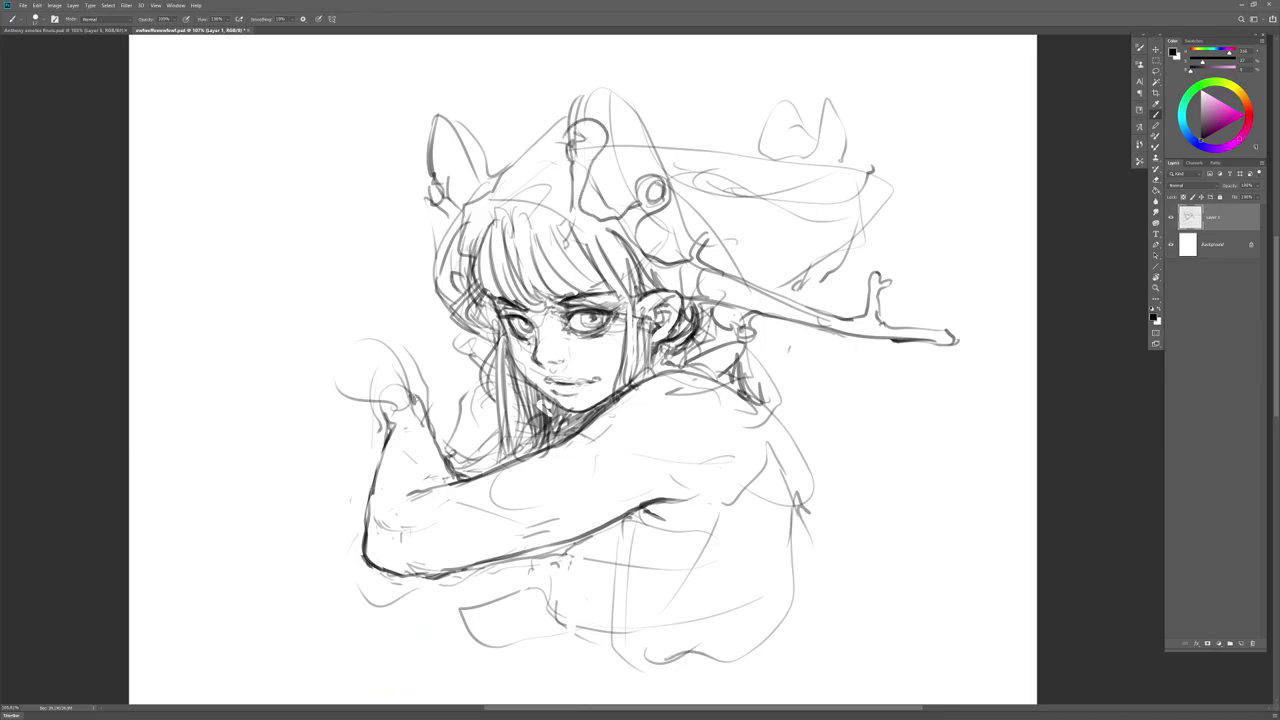
drag(445, 265, 443, 314)
Step: Erase rough lines below the forearm and sketch loose folds and guide strokes across the torso
key(e)
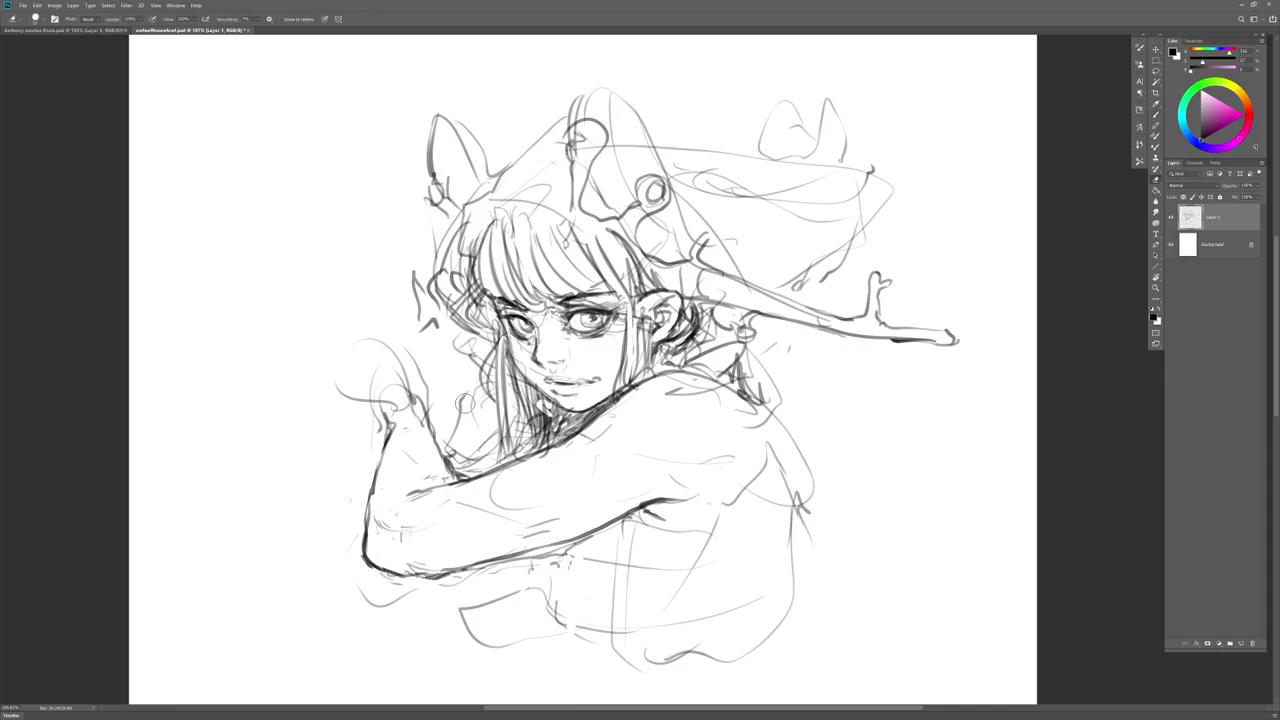
mouse_move(608, 570)
mouse_down()
mouse_move(541, 524)
mouse_move(533, 533)
mouse_up()
key(b)
drag(695, 402, 711, 435)
mouse_move(578, 490)
mouse_down()
mouse_move(545, 556)
mouse_move(574, 550)
mouse_up()
mouse_move(560, 500)
mouse_down()
mouse_move(509, 495)
mouse_move(515, 592)
mouse_up()
drag(632, 592, 587, 613)
Step: Draw the two long vertical edges of the vest's open front below the forearm and mark its lower corner
drag(546, 484, 558, 668)
drag(492, 510, 478, 678)
drag(464, 530, 456, 670)
mouse_move(518, 652)
mouse_down()
mouse_move(556, 662)
mouse_move(570, 616)
mouse_up()
drag(551, 534, 565, 662)
key(ctrl+z)
key(ctrl+z)
key(ctrl+z)
drag(484, 518, 478, 668)
drag(548, 506, 555, 658)
drag(571, 615, 559, 611)
mouse_move(558, 612)
mouse_down()
mouse_move(603, 614)
mouse_move(601, 597)
mouse_up()
drag(561, 606, 587, 610)
Step: Erase stray lines below the armpit and redraw the vest's near front edge with a darker line
key(e)
drag(594, 548, 608, 551)
mouse_move(586, 498)
mouse_down()
mouse_move(568, 538)
mouse_move(564, 504)
mouse_move(592, 493)
mouse_move(551, 580)
mouse_up()
key(b)
drag(547, 490, 551, 655)
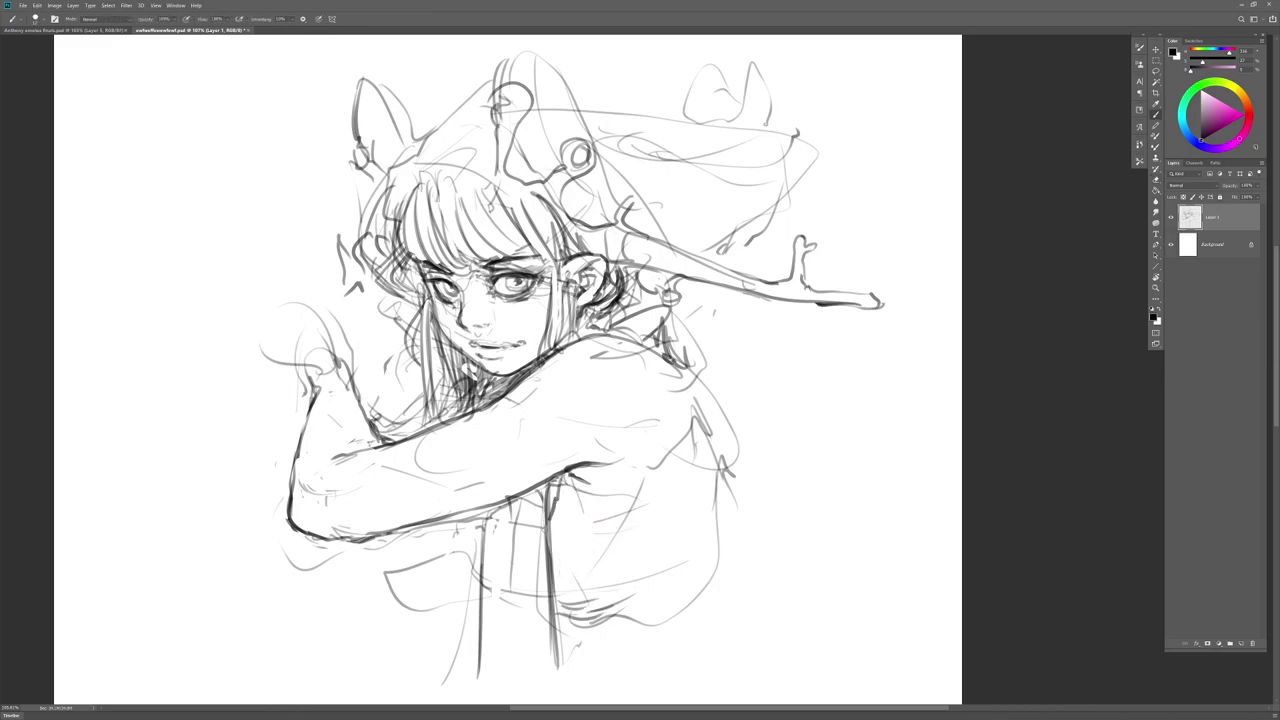
key(ctrl+z)
drag(548, 488, 555, 554)
drag(552, 492, 545, 668)
Step: Erase the old lower torso lines and redraw the vest's back edge with a long curved contour
key(e)
key(b)
mouse_move(555, 538)
mouse_down()
mouse_move(560, 651)
mouse_move(580, 600)
mouse_move(716, 660)
mouse_move(739, 540)
mouse_up()
key(e)
key(b)
mouse_move(716, 440)
mouse_down()
mouse_move(731, 498)
mouse_move(734, 468)
mouse_up()
drag(738, 488, 686, 614)
Step: Draw an angled pocket opening and the bottom hem along the lower vest
mouse_move(558, 606)
mouse_down()
mouse_move(600, 692)
mouse_move(686, 669)
mouse_up()
mouse_move(738, 647)
mouse_down()
mouse_move(555, 644)
mouse_move(559, 664)
mouse_up()
mouse_move(483, 566)
mouse_down()
mouse_move(493, 656)
mouse_move(558, 692)
mouse_move(517, 690)
mouse_up()
drag(683, 654, 711, 655)
drag(592, 621, 627, 674)
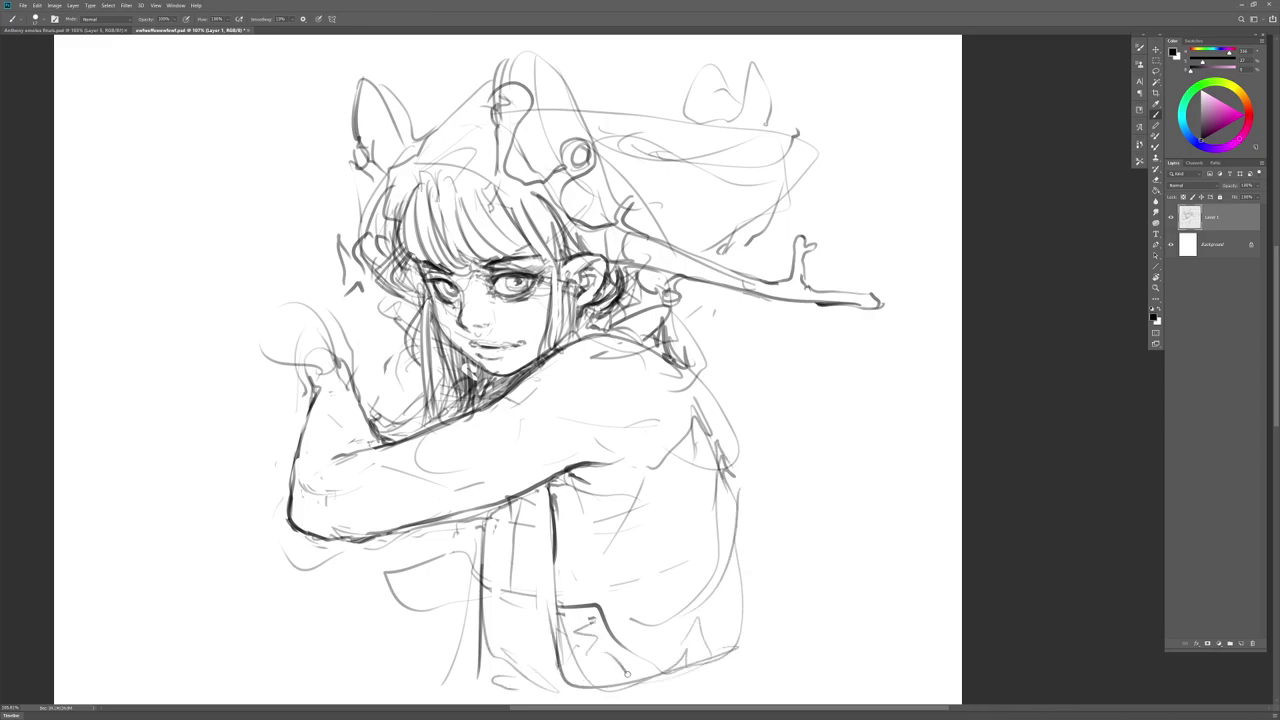
Step: Darken the contour from the shoulder down the back and add a pointed flap behind the shoulder
mouse_move(690, 392)
mouse_down()
mouse_move(730, 480)
mouse_move(720, 556)
mouse_up()
drag(718, 450, 716, 506)
drag(690, 394, 716, 450)
mouse_move(672, 362)
mouse_down()
mouse_move(712, 392)
mouse_move(726, 434)
mouse_up()
drag(708, 372, 736, 478)
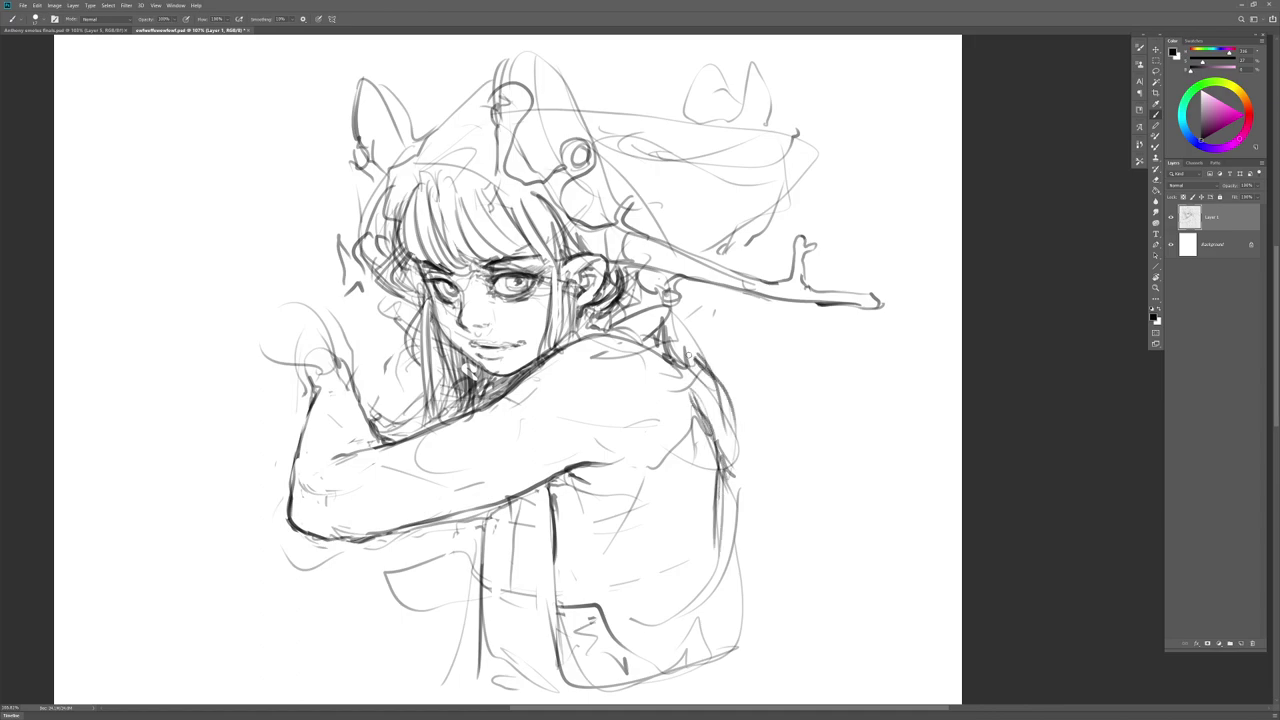
mouse_move(742, 390)
mouse_down()
mouse_move(768, 448)
mouse_move(758, 460)
mouse_up()
Step: Clean up the rough lines at the raised wrist and redraw the wrist edges
drag(378, 465, 384, 465)
key(e)
mouse_move(342, 388)
mouse_down()
mouse_move(331, 373)
mouse_move(315, 410)
mouse_move(355, 383)
mouse_up()
key(b)
drag(340, 386, 315, 425)
drag(350, 372, 318, 392)
mouse_move(318, 390)
mouse_down()
mouse_move(309, 428)
mouse_move(312, 396)
mouse_move(358, 353)
mouse_move(352, 410)
mouse_move(332, 382)
mouse_move(314, 400)
mouse_up()
Step: Erase the rough hand construction and outline a bent fist above the raised wrist
key(e)
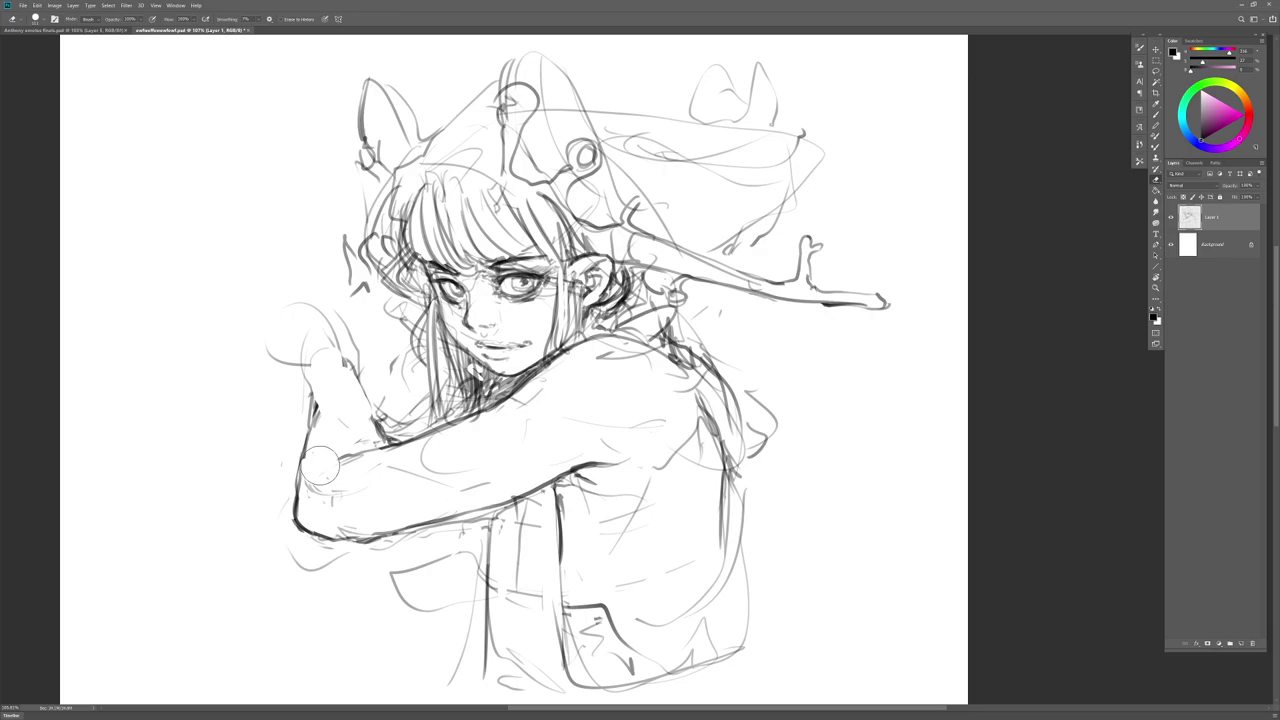
key(alt+e)
key(Escape)
mouse_move(365, 401)
mouse_down()
mouse_move(380, 402)
mouse_move(350, 404)
mouse_move(384, 444)
mouse_move(346, 356)
mouse_up()
key(b)
key(e)
key(b)
key(e)
mouse_move(317, 401)
mouse_down()
mouse_move(309, 440)
mouse_move(316, 398)
mouse_up()
key(b)
mouse_move(304, 447)
mouse_down()
mouse_move(306, 303)
mouse_move(382, 340)
mouse_move(383, 361)
mouse_move(299, 355)
mouse_up()
key(e)
key(b)
mouse_move(292, 366)
mouse_down()
mouse_move(333, 385)
mouse_move(336, 412)
mouse_move(308, 342)
mouse_up()
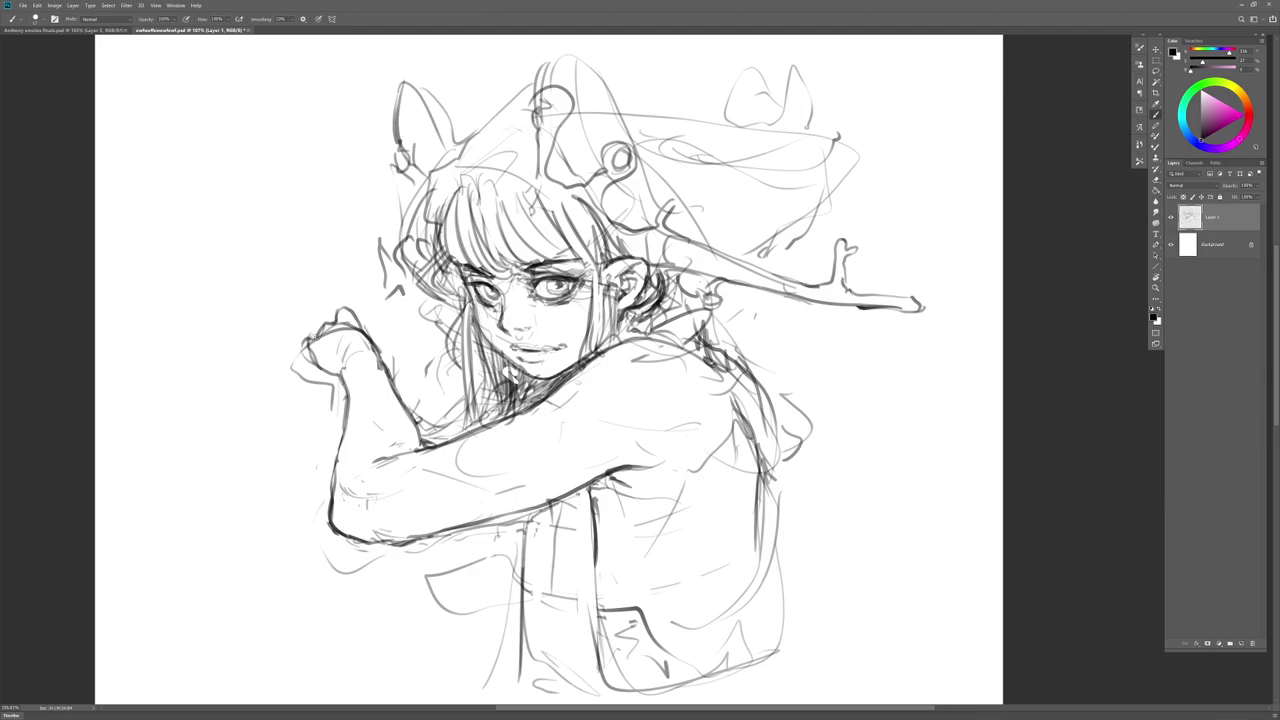
Step: Refine the knuckle and finger contours of the raised fist
key(e)
key(b)
mouse_move(328, 321)
mouse_down()
mouse_move(357, 345)
mouse_move(314, 336)
mouse_move(299, 353)
mouse_move(338, 372)
mouse_move(320, 361)
mouse_move(383, 348)
mouse_move(377, 334)
mouse_up()
key(e)
key(b)
key(e)
key(b)
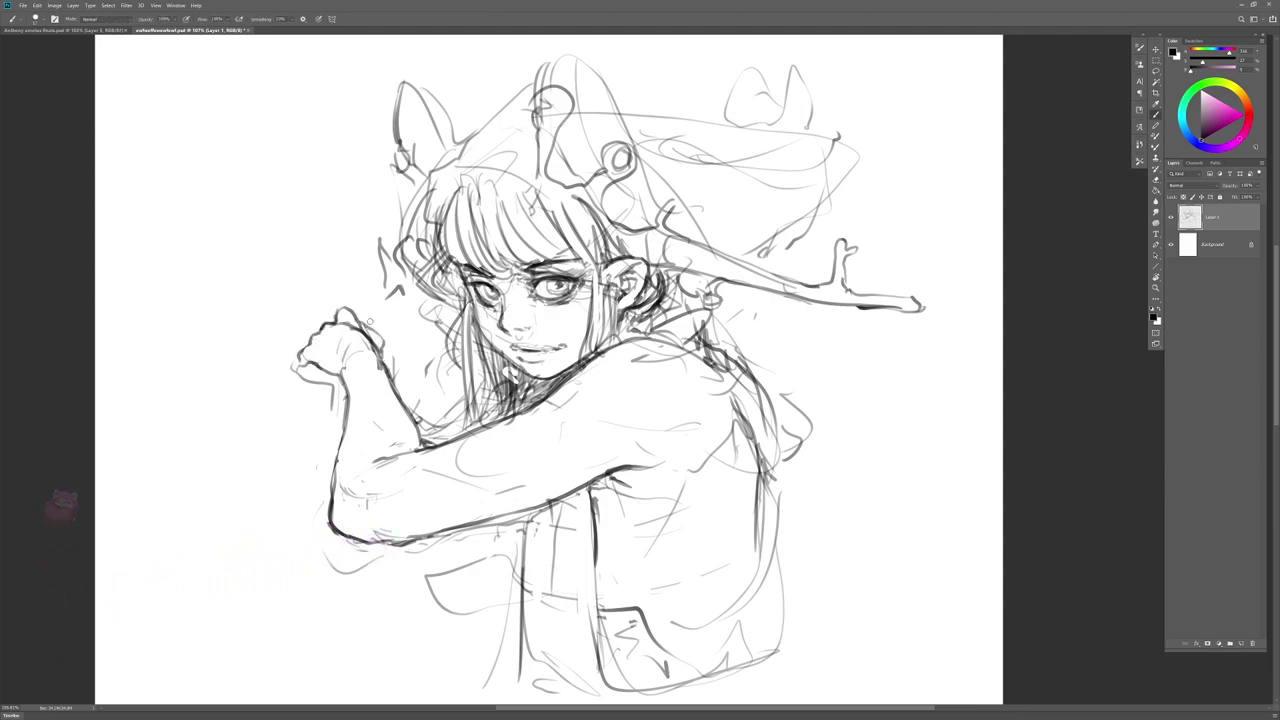
key(e)
key(b)
Step: Draw a curled, banded tail shape below the fist and along the inner wrist, plus a trailing line below the elbow
drag(305, 364, 289, 448)
key(e)
key(b)
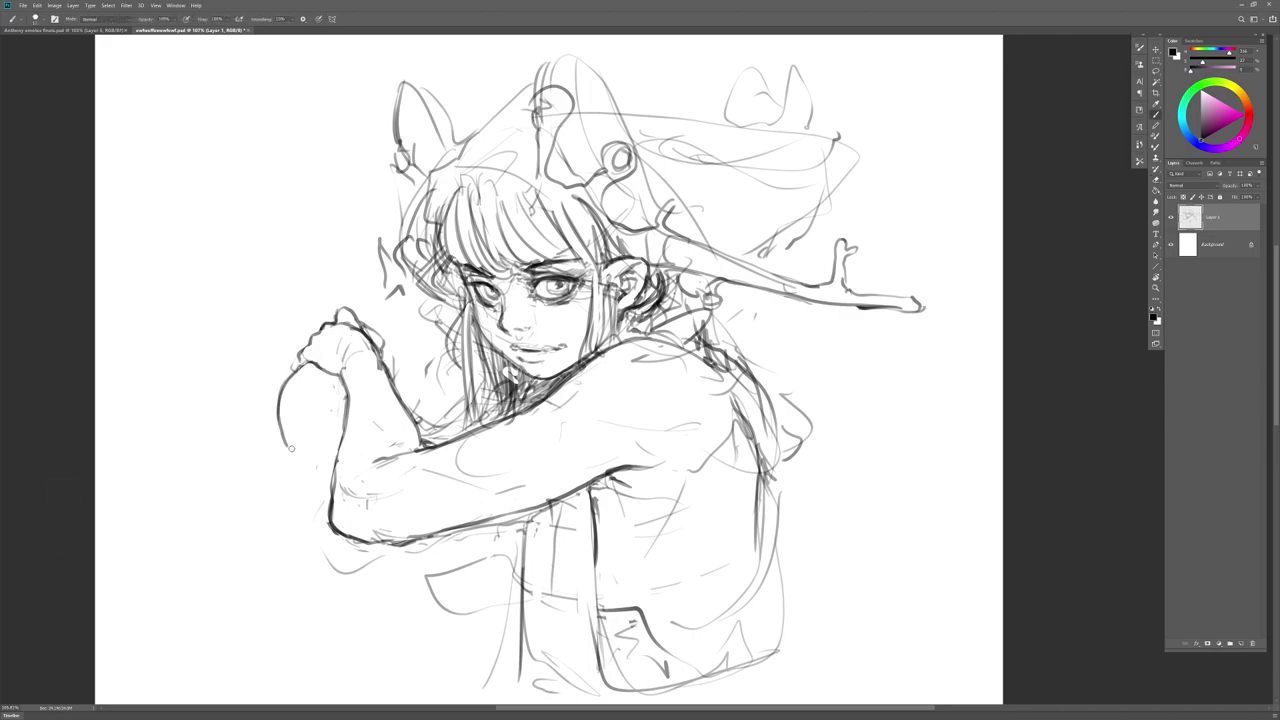
drag(316, 387, 305, 440)
drag(340, 397, 339, 424)
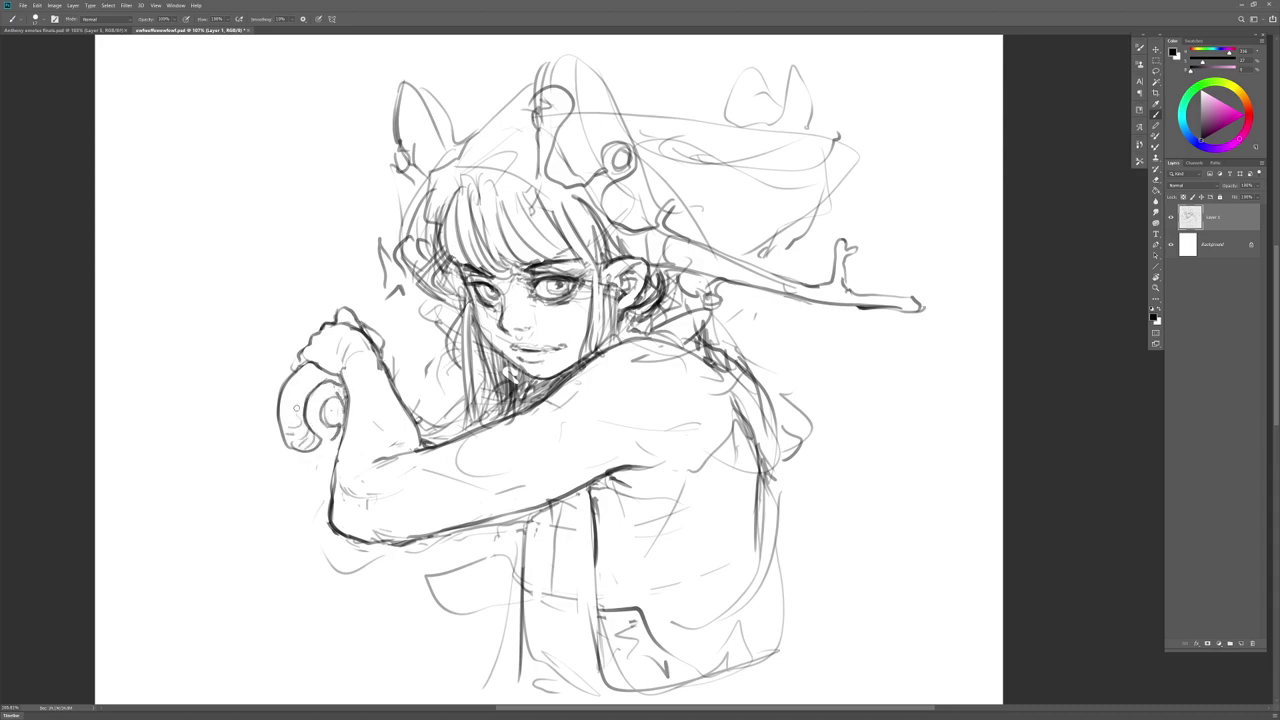
drag(384, 344, 410, 400)
drag(317, 498, 308, 649)
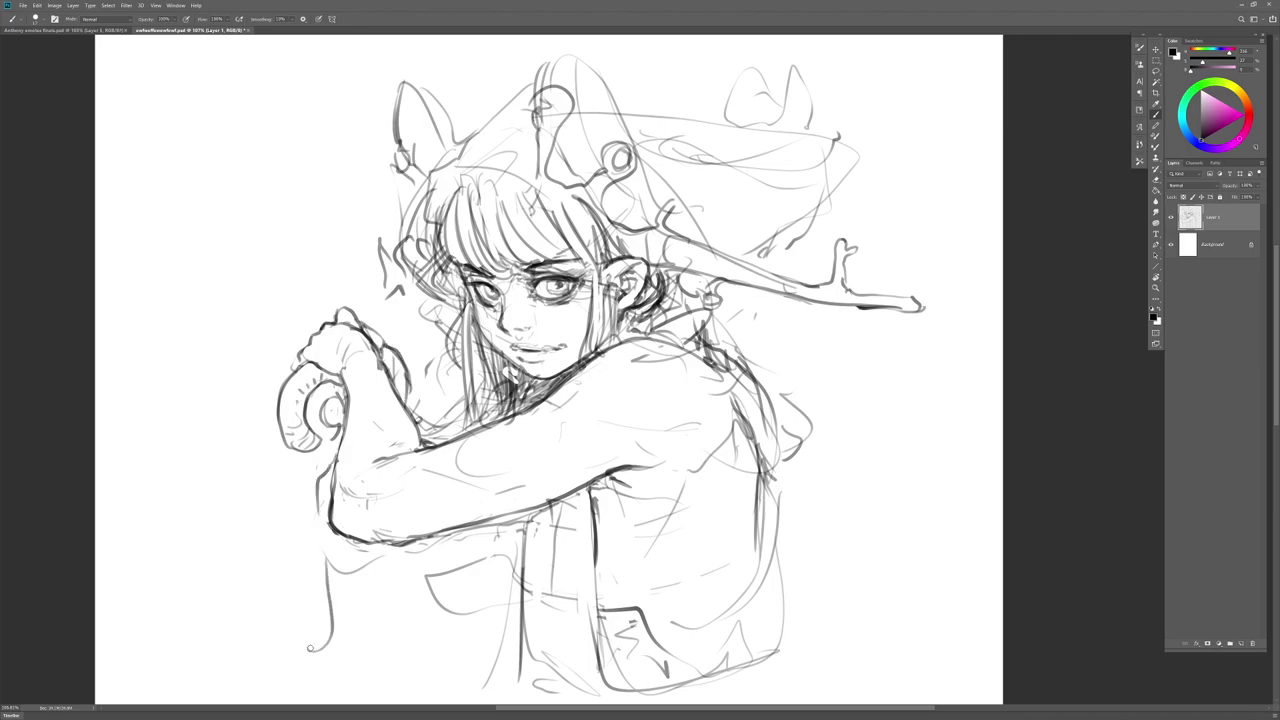
Step: Clean up the hair beside the far cheek and redraw its straight side strands darker
key(e)
mouse_move(466, 346)
mouse_down()
mouse_move(469, 312)
mouse_move(486, 415)
mouse_up()
key(b)
drag(465, 297, 475, 426)
mouse_move(468, 284)
mouse_down()
mouse_move(469, 417)
mouse_move(462, 328)
mouse_move(461, 358)
mouse_up()
key(e)
key(b)
drag(464, 266, 458, 342)
drag(466, 288, 462, 333)
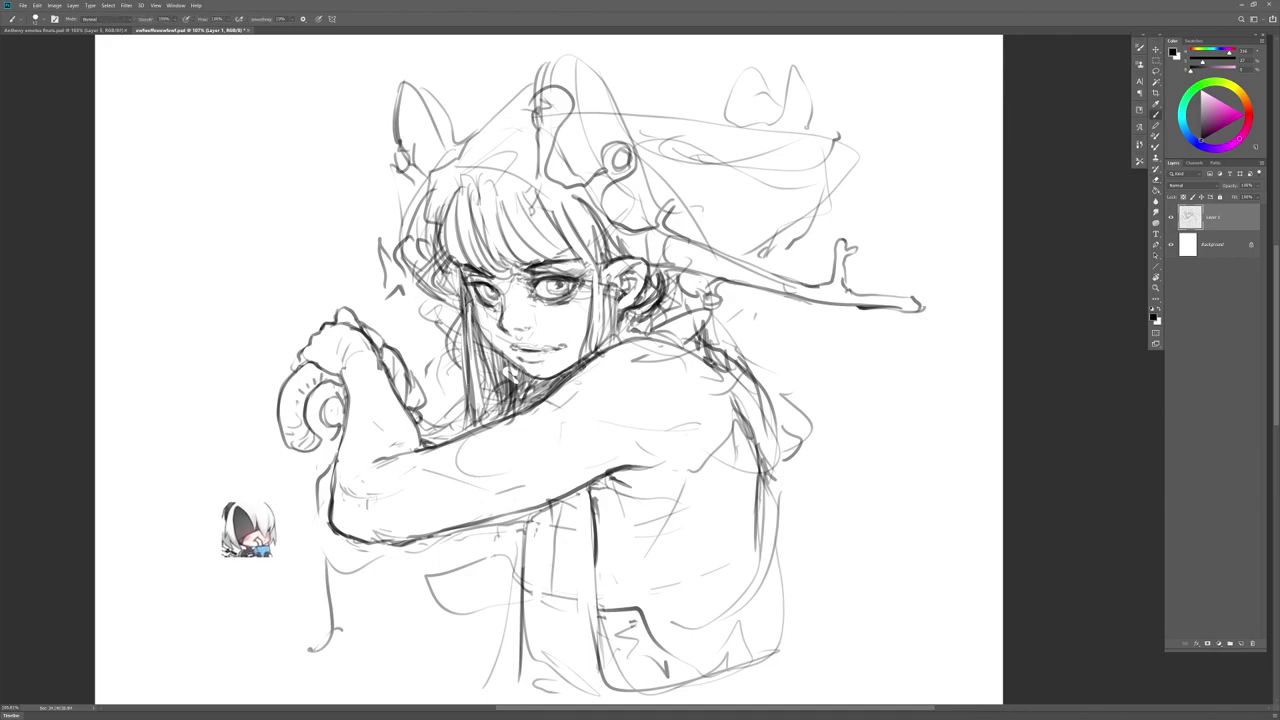
Step: Draw the curved back contour of the creature on the head, down to the branch
drag(722, 243, 746, 247)
drag(730, 249, 748, 246)
drag(684, 139, 747, 244)
drag(644, 144, 665, 178)
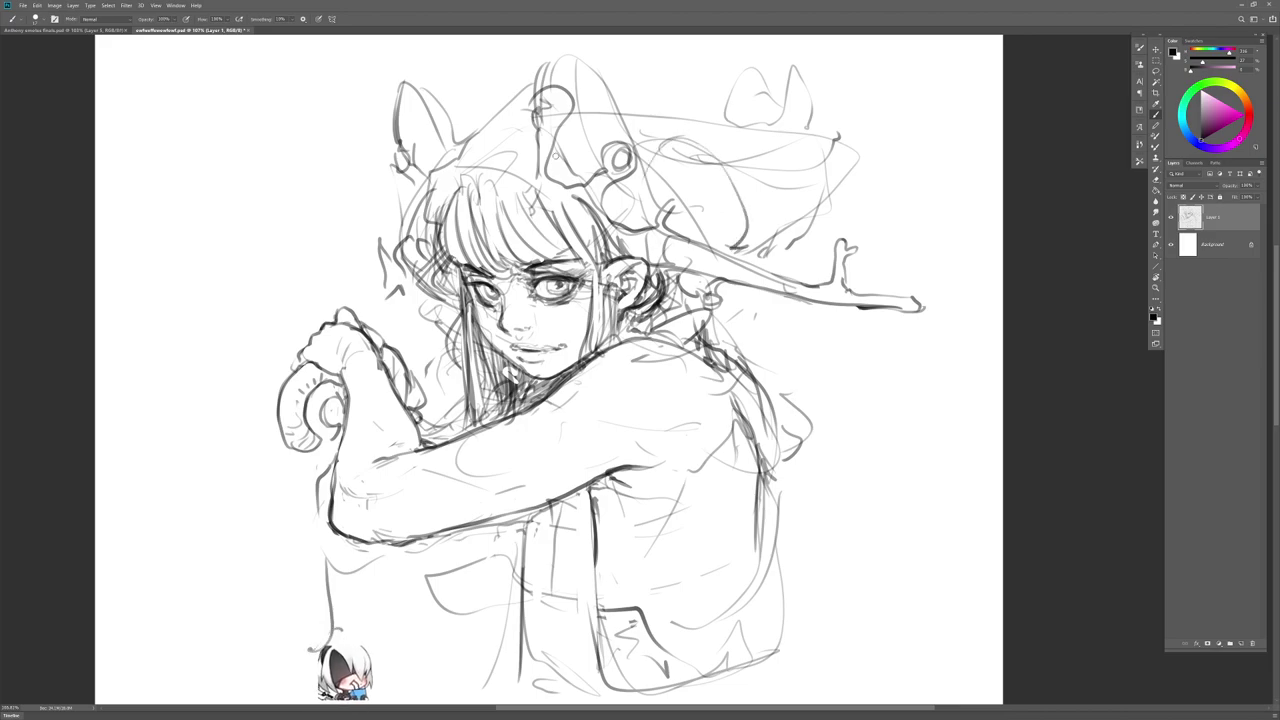
Step: Erase the upright ear on the far side of the head and draw a small toed foot in its place
key(e)
mouse_move(418, 78)
mouse_down()
mouse_move(425, 118)
mouse_move(397, 126)
mouse_move(426, 164)
mouse_move(400, 122)
mouse_move(400, 206)
mouse_up()
key(b)
key(e)
key(b)
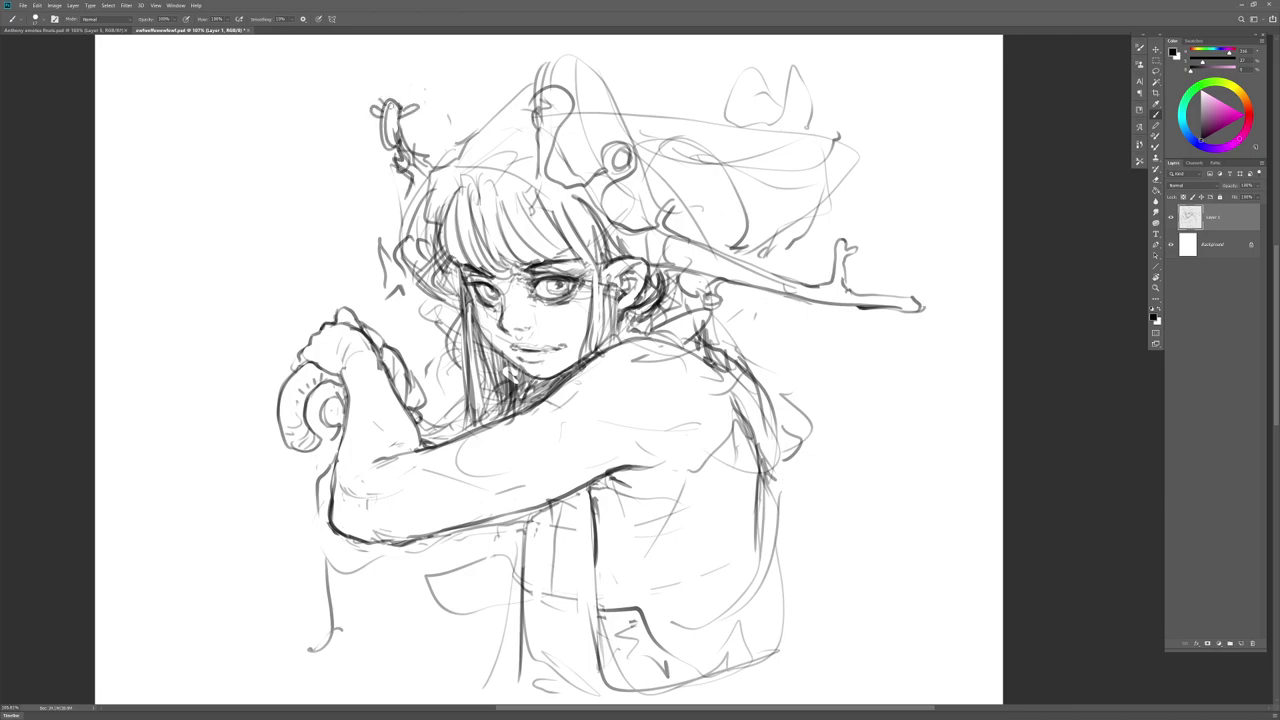
Step: Draw a toed shape on top of the headpiece and outline its jagged front edge above the bangs
drag(448, 158, 512, 95)
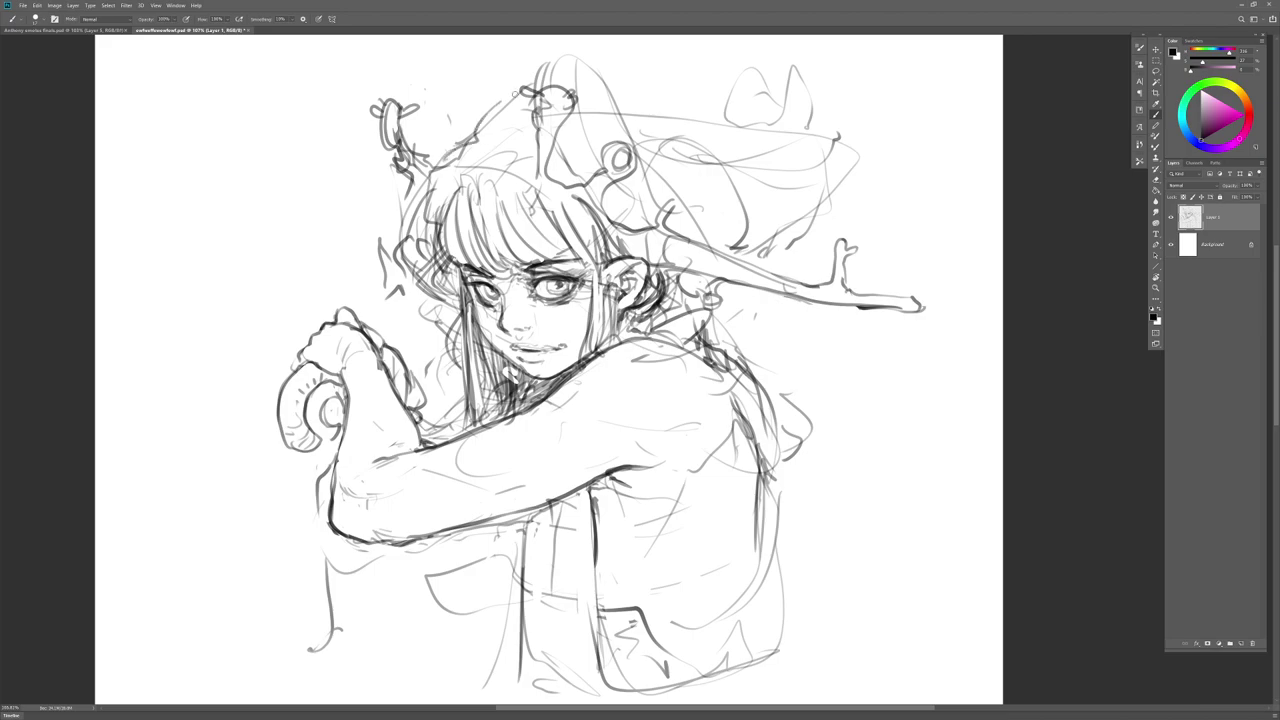
mouse_move(511, 139)
mouse_down()
mouse_move(484, 161)
mouse_move(510, 180)
mouse_up()
mouse_move(523, 165)
mouse_down()
mouse_move(538, 171)
mouse_move(448, 172)
mouse_up()
key(e)
key(b)
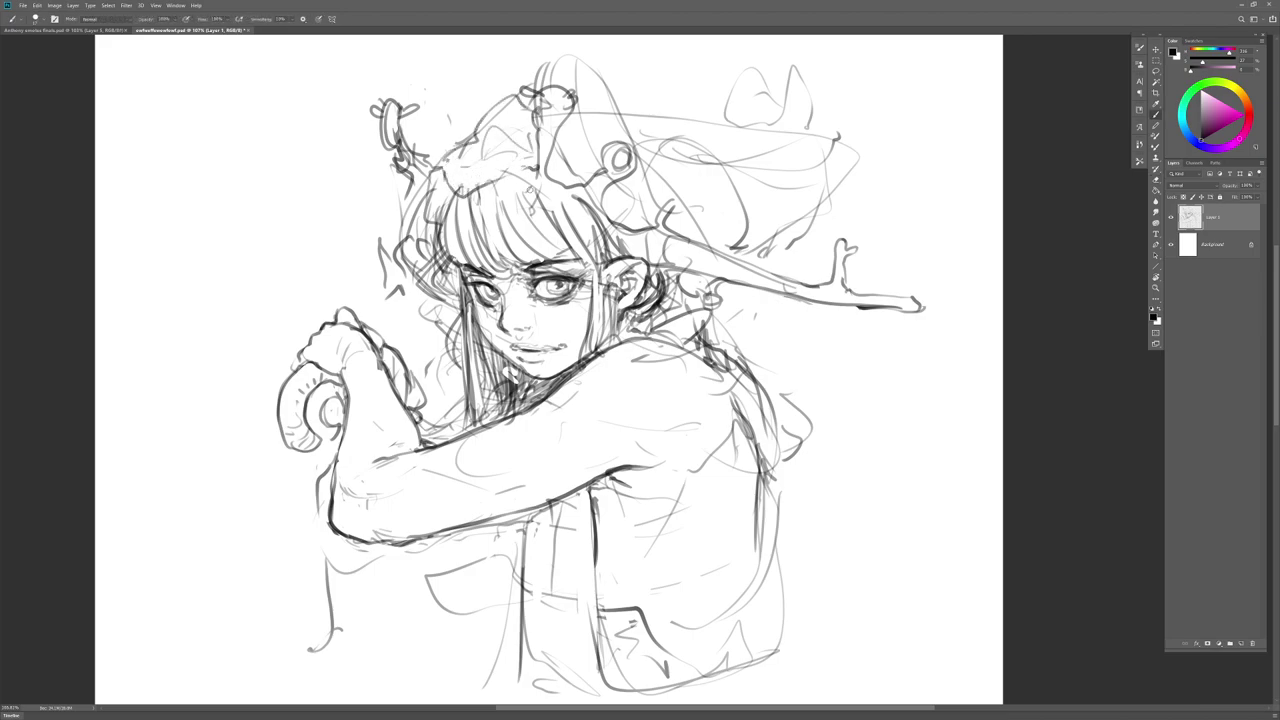
Step: Clean up the headpiece front and draw a second round eye on its far side
key(e)
key(b)
mouse_move(496, 155)
mouse_down()
mouse_move(462, 157)
mouse_move(484, 133)
mouse_up()
key(e)
key(b)
Step: Draw the creature's shoulder and rounded body behind the head, erasing old hat lines around it
mouse_move(630, 106)
mouse_down()
mouse_move(658, 110)
mouse_move(690, 208)
mouse_up()
key(e)
mouse_move(677, 126)
mouse_down()
mouse_move(692, 204)
mouse_move(701, 185)
mouse_up()
mouse_move(798, 211)
mouse_down()
mouse_move(792, 242)
mouse_move(757, 245)
mouse_move(855, 150)
mouse_up()
key(b)
mouse_move(748, 226)
mouse_down()
mouse_move(742, 190)
mouse_move(840, 135)
mouse_move(634, 130)
mouse_up()
Step: Erase the leftover hat brim lines above the branch and draw curled toes gripping the branch
key(e)
drag(845, 138, 873, 157)
drag(830, 200, 789, 257)
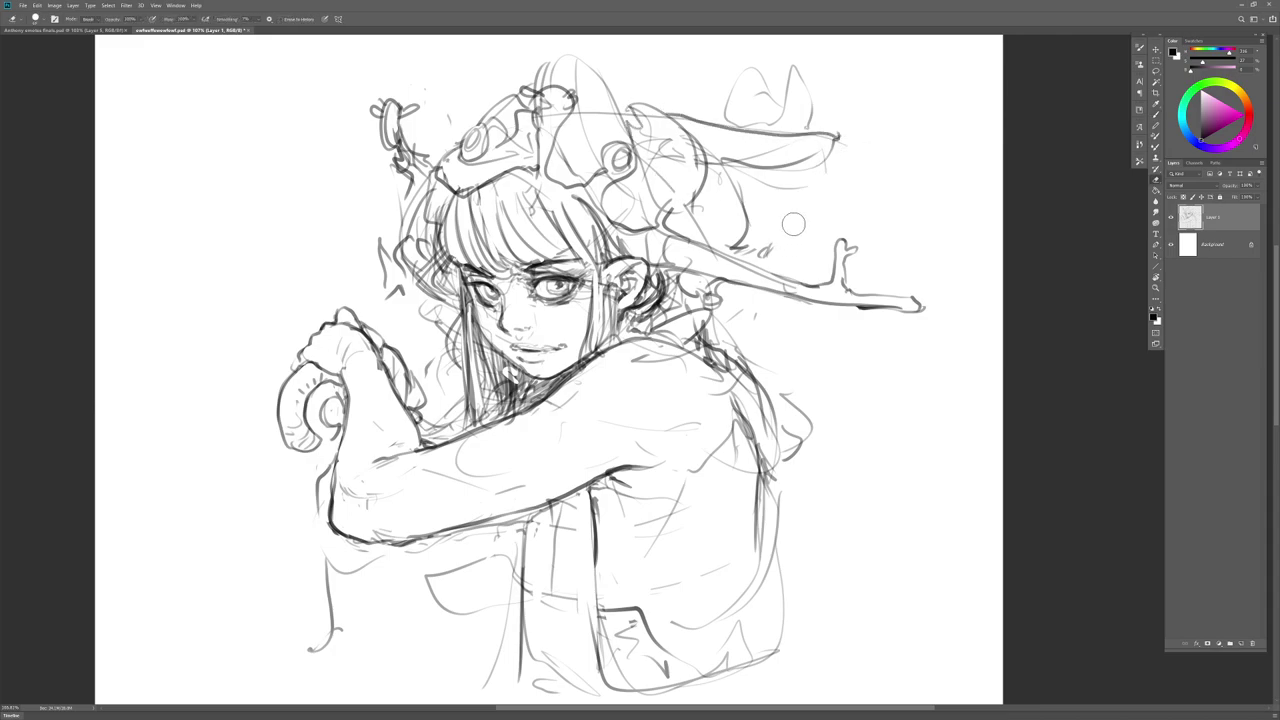
key(b)
mouse_move(738, 168)
mouse_down()
mouse_move(731, 237)
mouse_move(690, 228)
mouse_move(676, 208)
mouse_up()
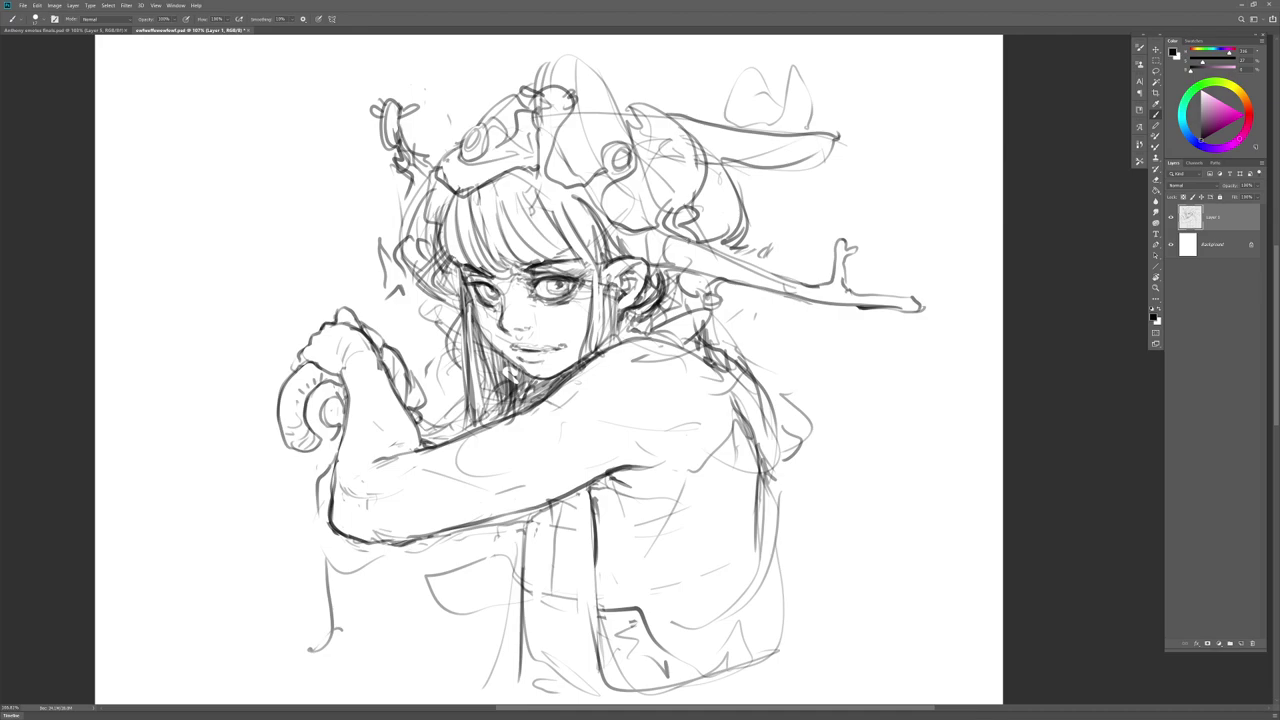
Step: Erase the detached ear sketch and reshape the creature's outstretched limb with a toed foot at its tip
key(e)
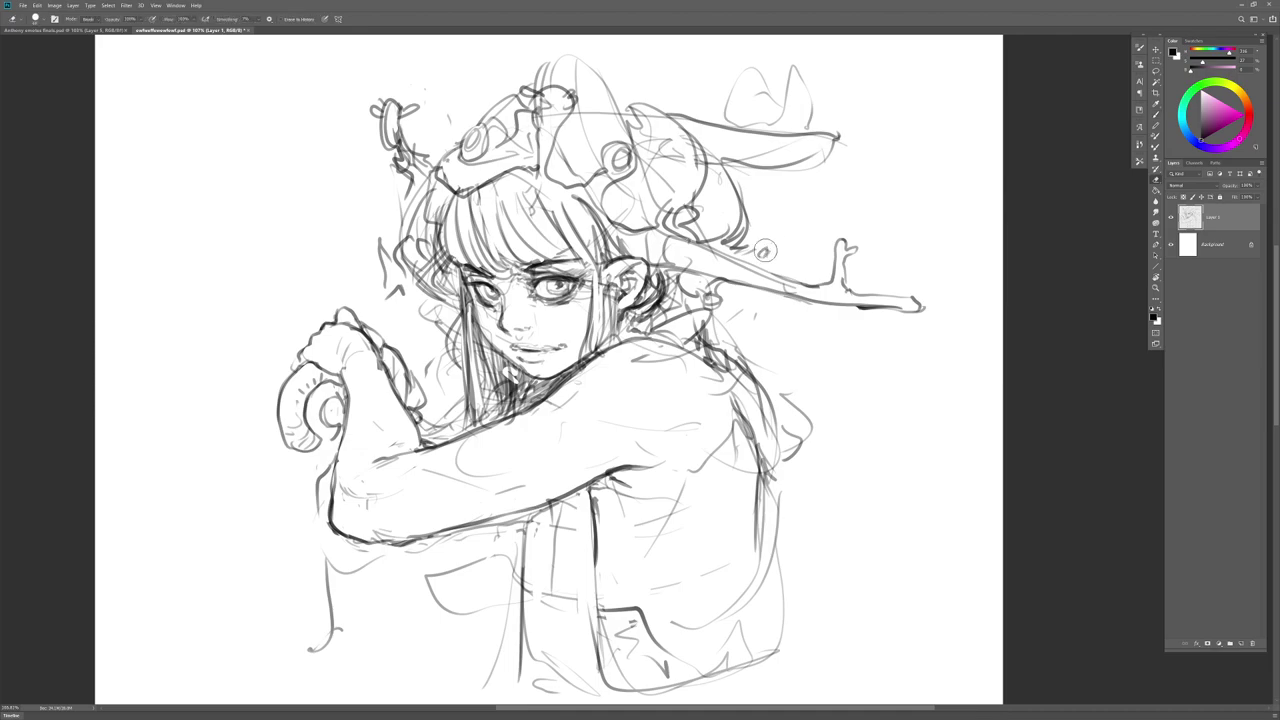
mouse_move(828, 167)
mouse_down()
mouse_move(790, 68)
mouse_move(808, 124)
mouse_move(756, 70)
mouse_move(731, 116)
mouse_move(749, 83)
mouse_move(788, 136)
mouse_move(735, 128)
mouse_up()
key(b)
key(e)
key(b)
mouse_move(712, 126)
mouse_down()
mouse_move(828, 118)
mouse_move(816, 126)
mouse_up()
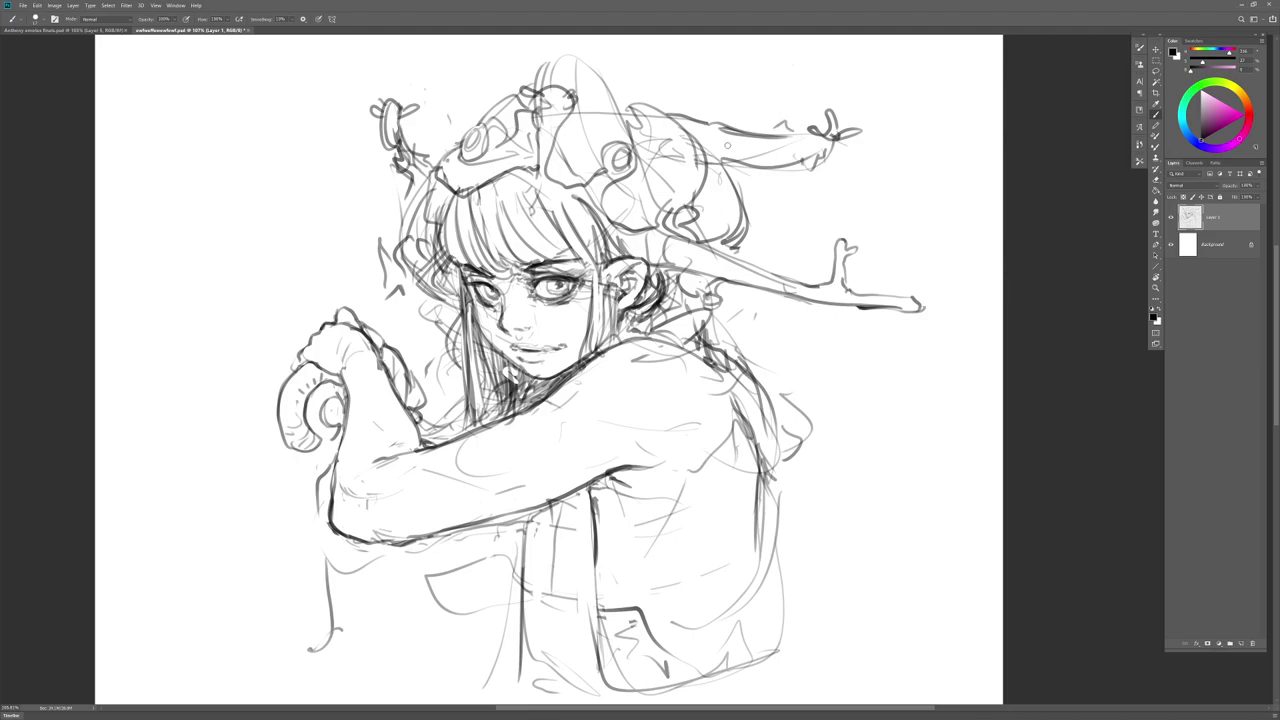
Step: Erase construction lines inside the outstretched limb and redraw its contour darker
mouse_move(484, 126)
mouse_down()
mouse_move(458, 104)
mouse_move(490, 90)
mouse_move(480, 132)
mouse_up()
key(e)
mouse_move(748, 144)
mouse_down()
mouse_move(656, 124)
mouse_move(742, 128)
mouse_up()
key(b)
mouse_move(664, 124)
mouse_down()
mouse_move(724, 166)
mouse_move(800, 148)
mouse_up()
Step: Clean up above the headpiece's far eye, then add a small toed shape there and a pointed bump behind the head
key(e)
mouse_move(486, 130)
mouse_down()
mouse_move(456, 102)
mouse_move(469, 93)
mouse_up()
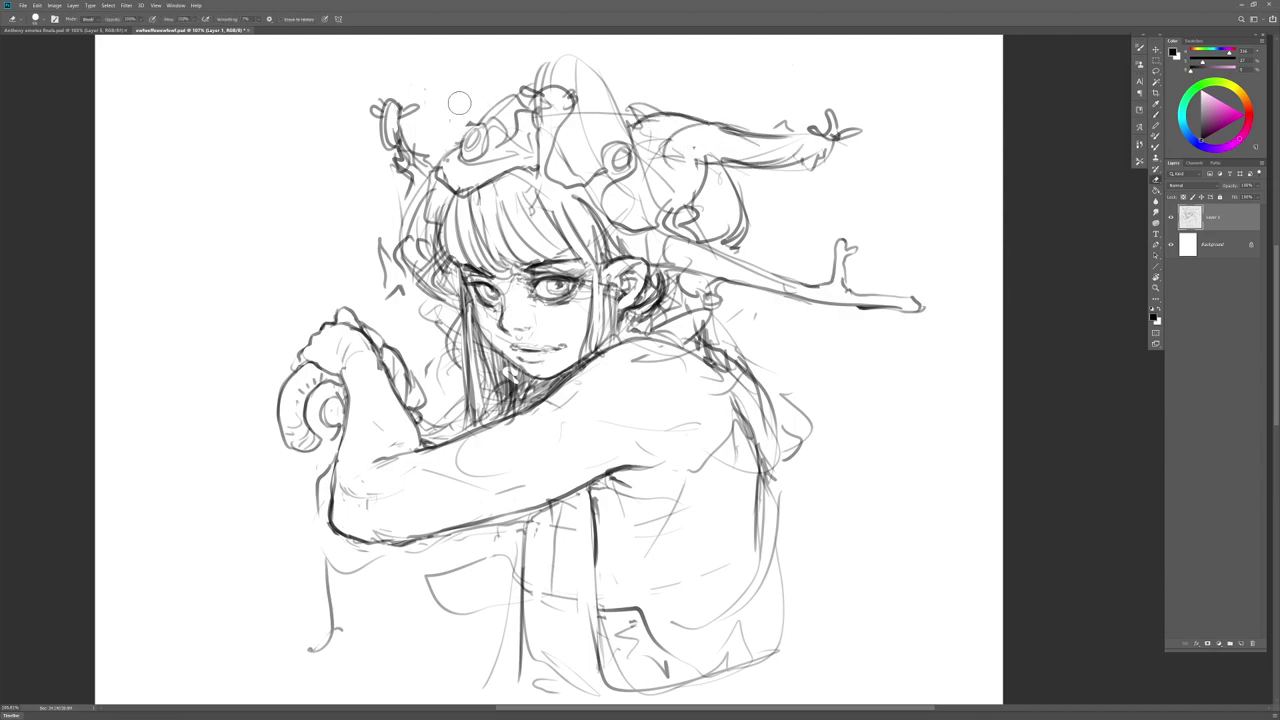
key(b)
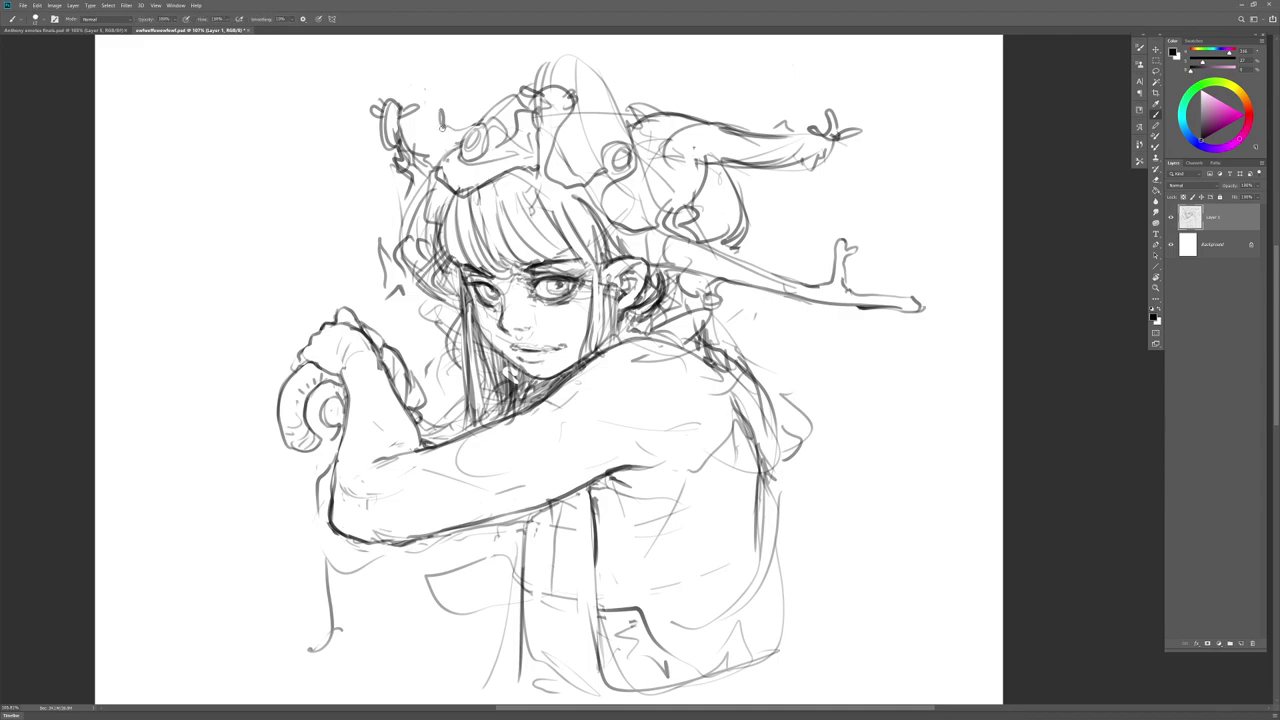
drag(812, 122, 662, 81)
Step: Flip the canvas horizontally and back to check the drawing
drag(699, 387, 680, 360)
key(ctrl+shift+h)
key(ctrl+shift+h)
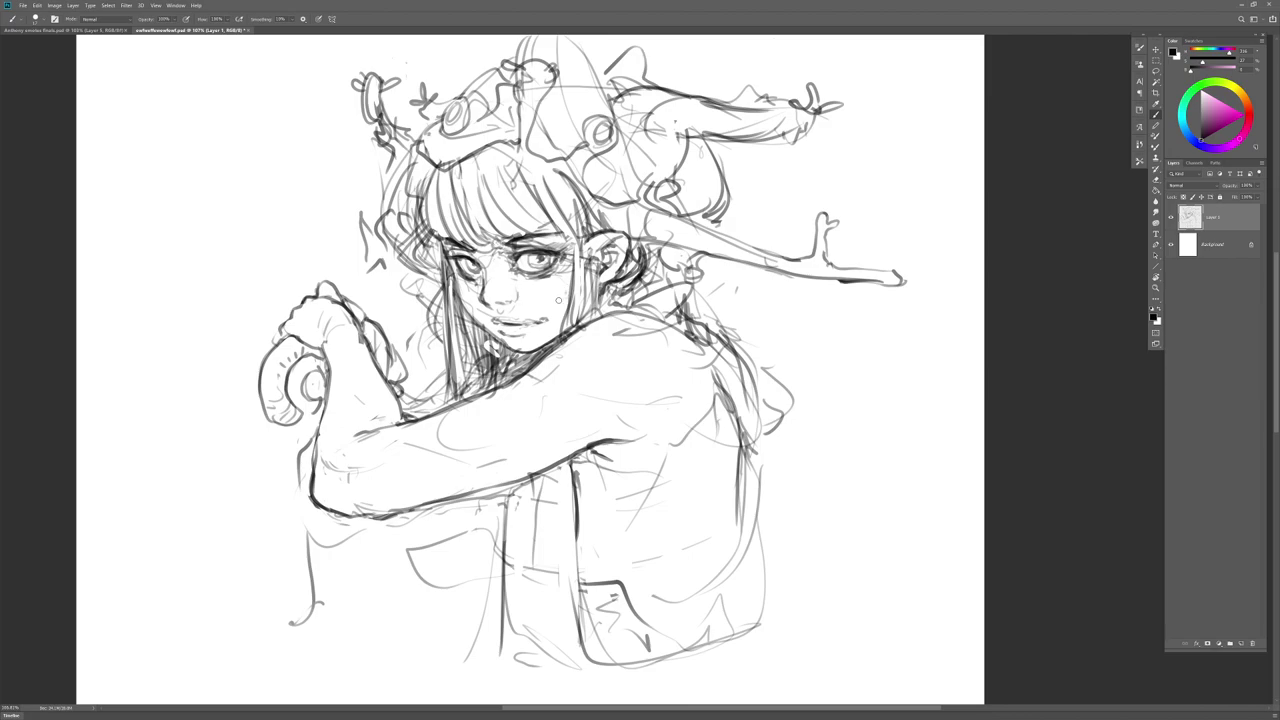
Step: Add a small beauty mark on the near cheek below the eye
key(e)
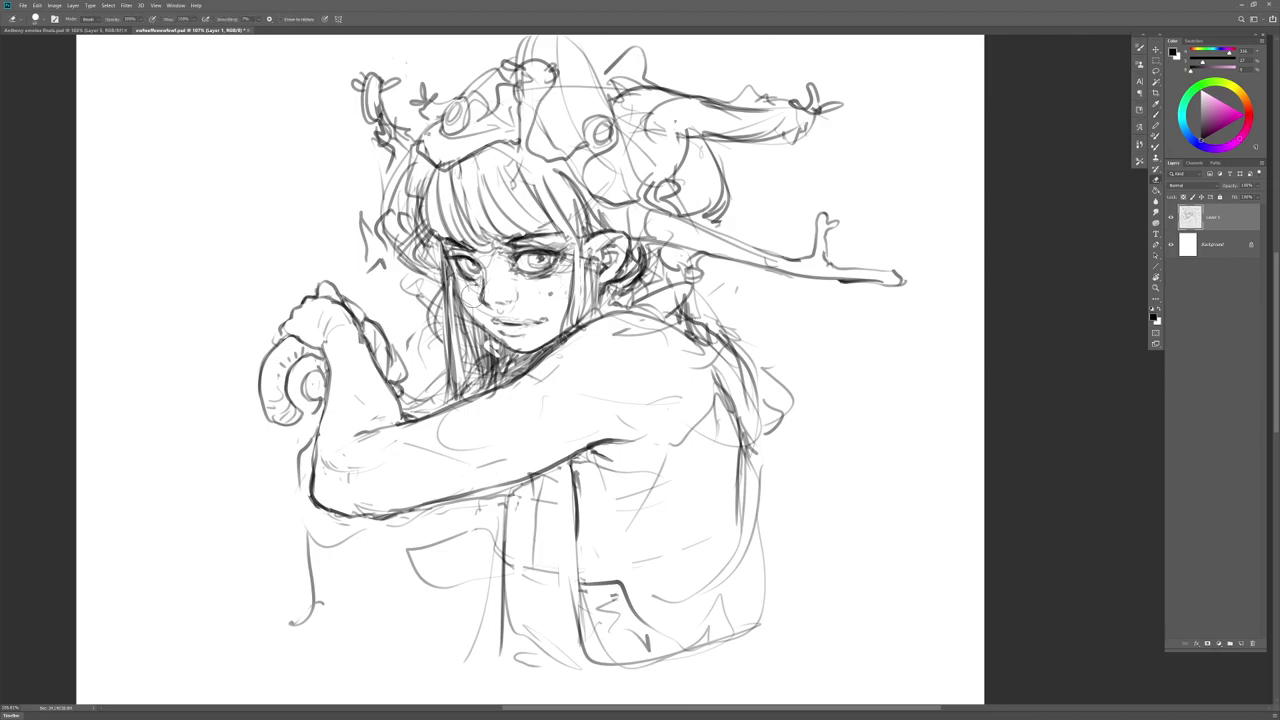
key(b)
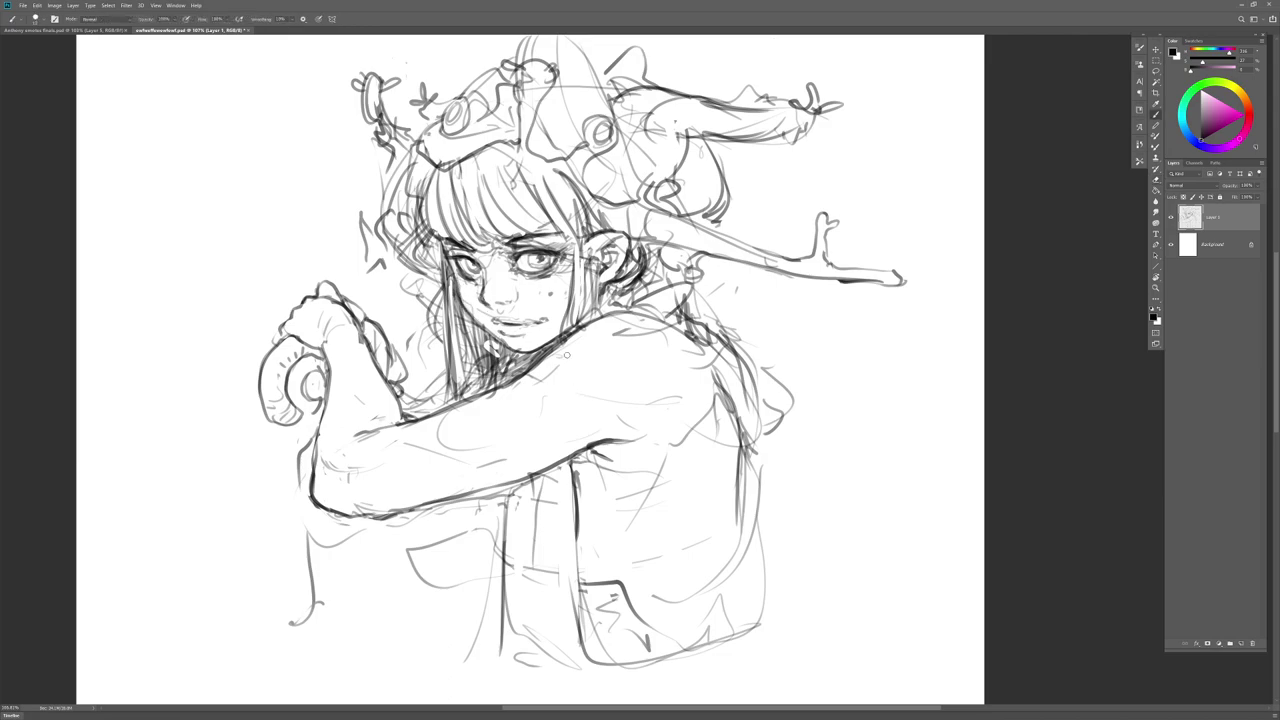
key(e)
key(b)
scroll(607, 546, down, 2)
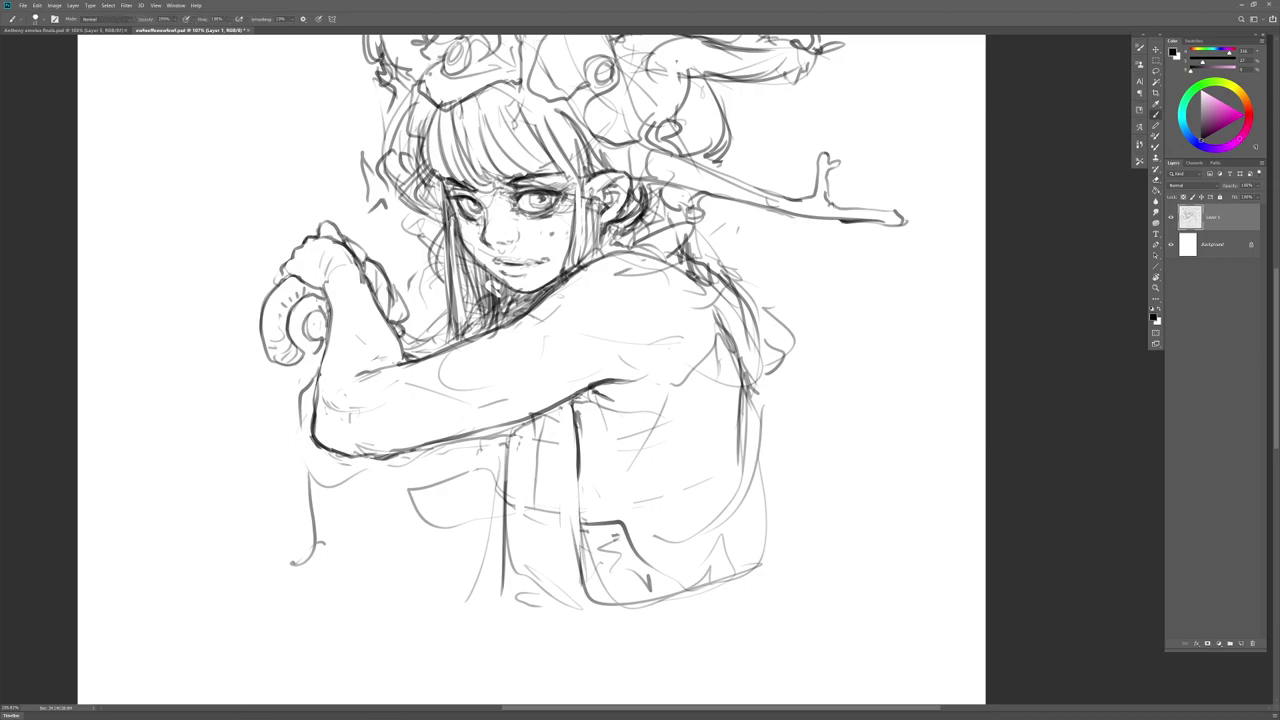
Step: Redraw the vest's front opening edges below the bent arm and rough in the hem beneath them
mouse_move(538, 418)
mouse_down()
mouse_move(514, 477)
mouse_move(510, 552)
mouse_up()
key(e)
drag(507, 440, 503, 600)
key(b)
drag(571, 409, 534, 630)
mouse_move(517, 562)
mouse_down()
mouse_move(529, 595)
mouse_move(580, 618)
mouse_move(589, 640)
mouse_up()
Step: Clean up stray lines inside the vest's front panel and darken its lower corner and ragged hem
key(e)
mouse_move(528, 450)
mouse_down()
mouse_move(525, 511)
mouse_move(507, 463)
mouse_move(526, 517)
mouse_move(518, 590)
mouse_up()
key(b)
key(e)
drag(518, 528, 520, 595)
mouse_move(521, 465)
mouse_down()
mouse_move(513, 537)
mouse_move(548, 638)
mouse_up()
key(b)
mouse_move(552, 588)
mouse_down()
mouse_move(586, 638)
mouse_move(630, 612)
mouse_up()
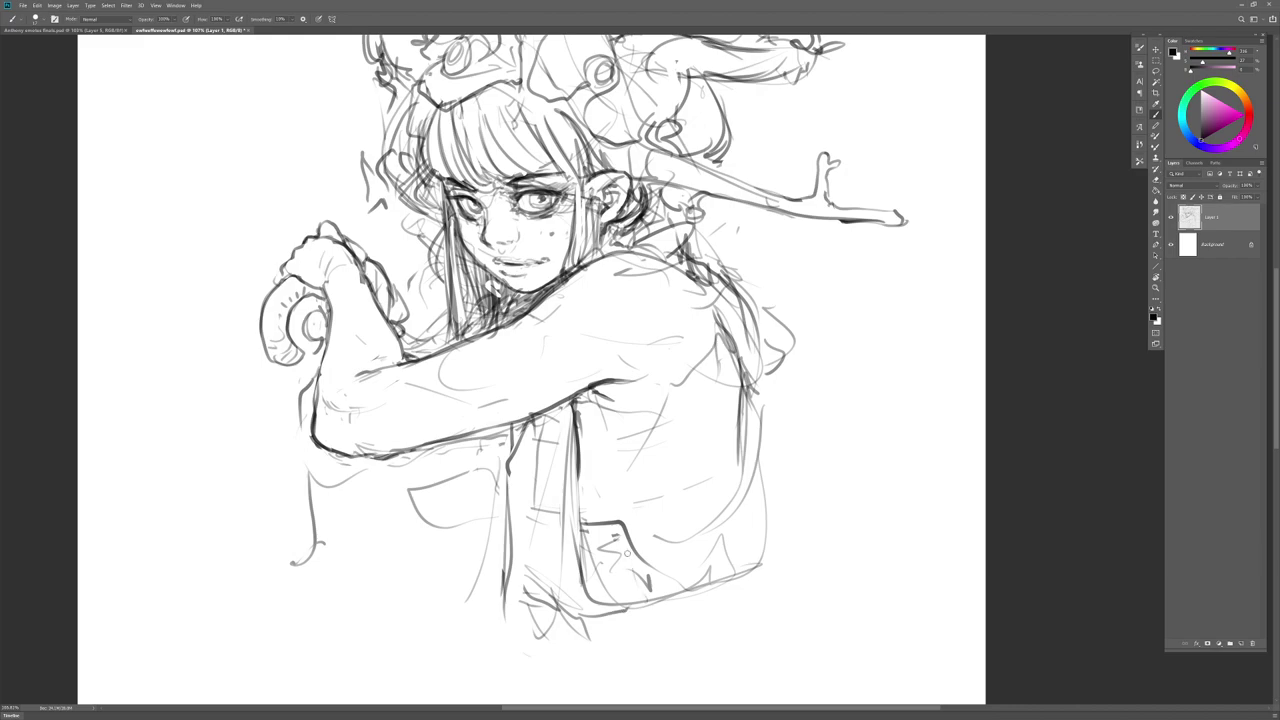
Step: Hatch the vest's pocket area, darken the hem beside it and sketch the back edge flaring outward
mouse_move(592, 528)
mouse_down()
mouse_move(587, 566)
mouse_move(616, 555)
mouse_move(594, 592)
mouse_move(635, 565)
mouse_move(625, 598)
mouse_move(662, 590)
mouse_up()
drag(660, 586, 742, 556)
drag(752, 462, 748, 510)
drag(762, 386, 796, 546)
mouse_move(780, 465)
mouse_down()
mouse_move(790, 498)
mouse_move(816, 514)
mouse_up()
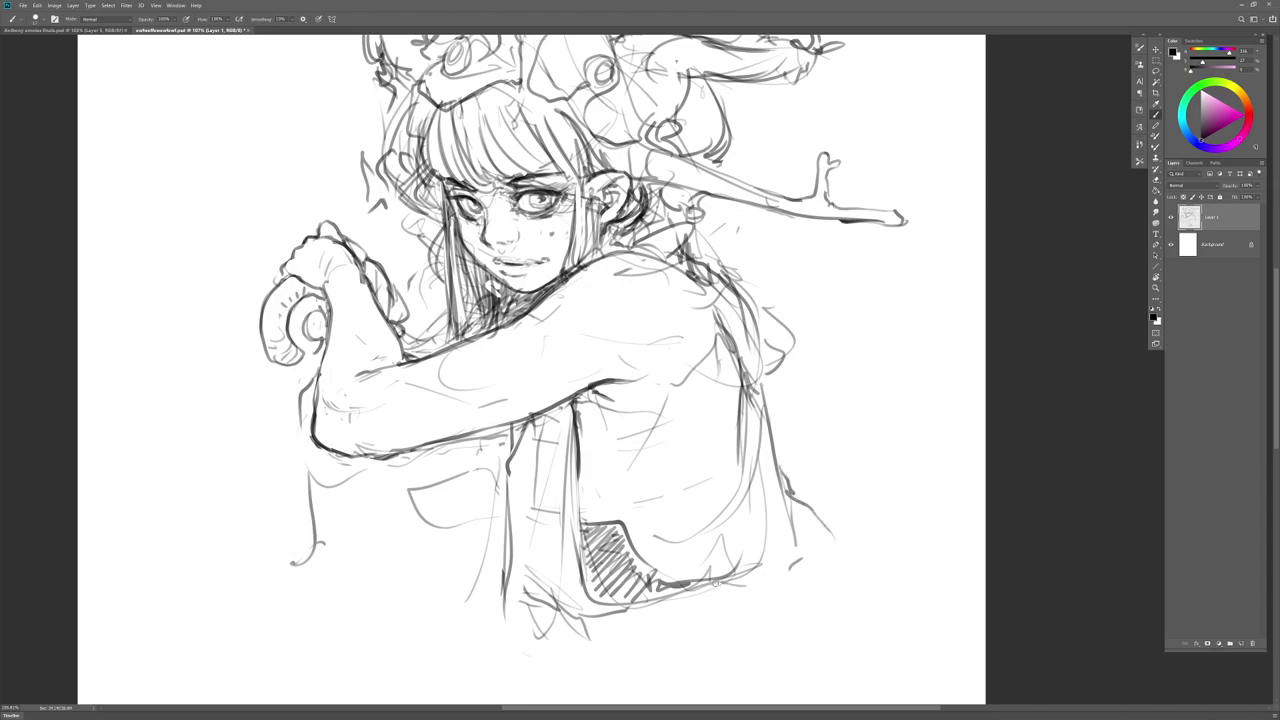
Step: Extend the vest's lower hem toward the back and erase stray lines beneath it
drag(717, 585, 764, 574)
mouse_move(738, 582)
mouse_down()
mouse_move(682, 596)
mouse_move(790, 572)
mouse_up()
drag(610, 606, 816, 566)
mouse_move(818, 556)
mouse_down()
mouse_move(739, 565)
mouse_move(782, 561)
mouse_move(812, 581)
mouse_up()
key(e)
mouse_move(688, 600)
mouse_down()
mouse_move(807, 571)
mouse_move(656, 601)
mouse_move(842, 580)
mouse_up()
Step: Sketch looping, pointed folds at the back end of the vest's hem
key(b)
drag(788, 545, 814, 571)
drag(806, 542, 858, 600)
mouse_move(806, 546)
mouse_down()
mouse_move(832, 582)
mouse_move(860, 592)
mouse_up()
drag(835, 532, 886, 570)
Step: Try a fuller outer contour along the vest's back and erase the bulging line
mouse_move(770, 322)
mouse_down()
mouse_move(793, 394)
mouse_move(800, 472)
mouse_up()
mouse_move(752, 338)
mouse_down()
mouse_move(806, 460)
mouse_move(792, 480)
mouse_up()
key(e)
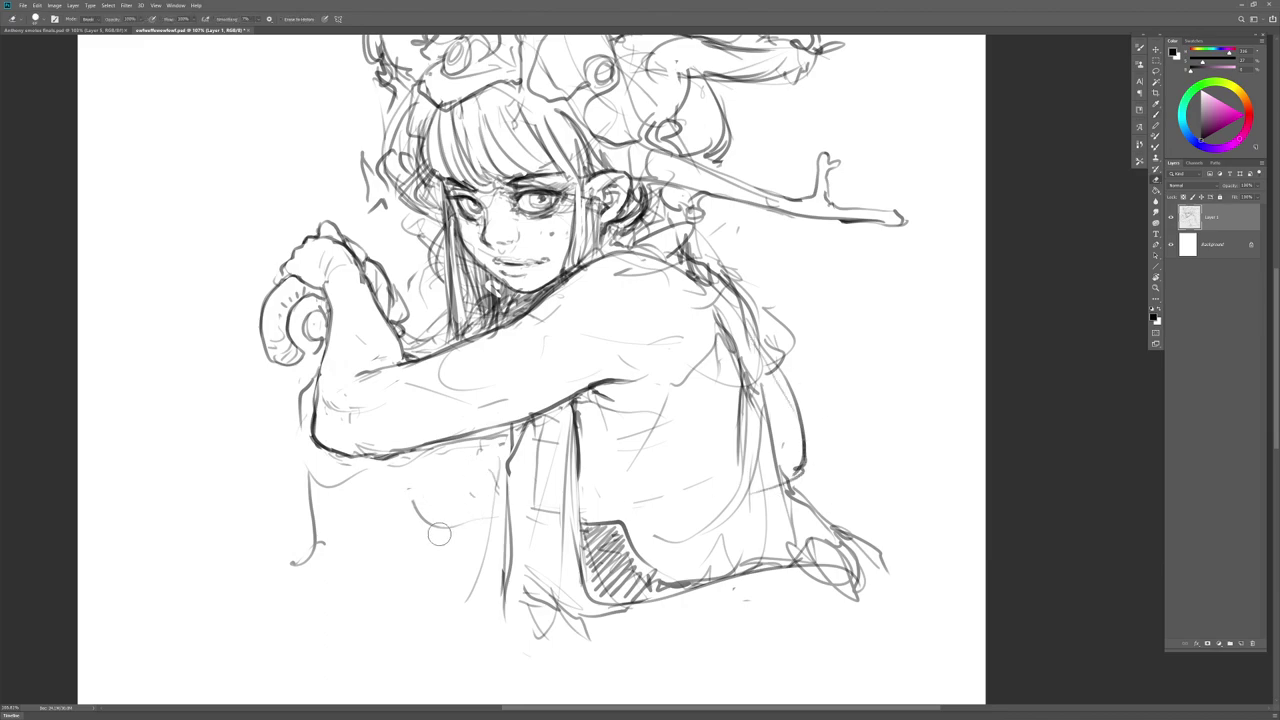
drag(797, 399, 804, 464)
mouse_move(804, 464)
mouse_down()
mouse_move(767, 348)
mouse_move(794, 464)
mouse_up()
Step: Erase the old curved pocket-like shape below the bent arm's elbow
key(b)
mouse_move(420, 481)
mouse_down()
mouse_move(377, 542)
mouse_move(385, 550)
mouse_up()
key(e)
mouse_move(382, 491)
mouse_down()
mouse_move(431, 489)
mouse_move(412, 482)
mouse_move(430, 493)
mouse_move(392, 551)
mouse_move(439, 536)
mouse_move(440, 522)
mouse_move(390, 540)
mouse_move(389, 557)
mouse_move(432, 556)
mouse_up()
key(b)
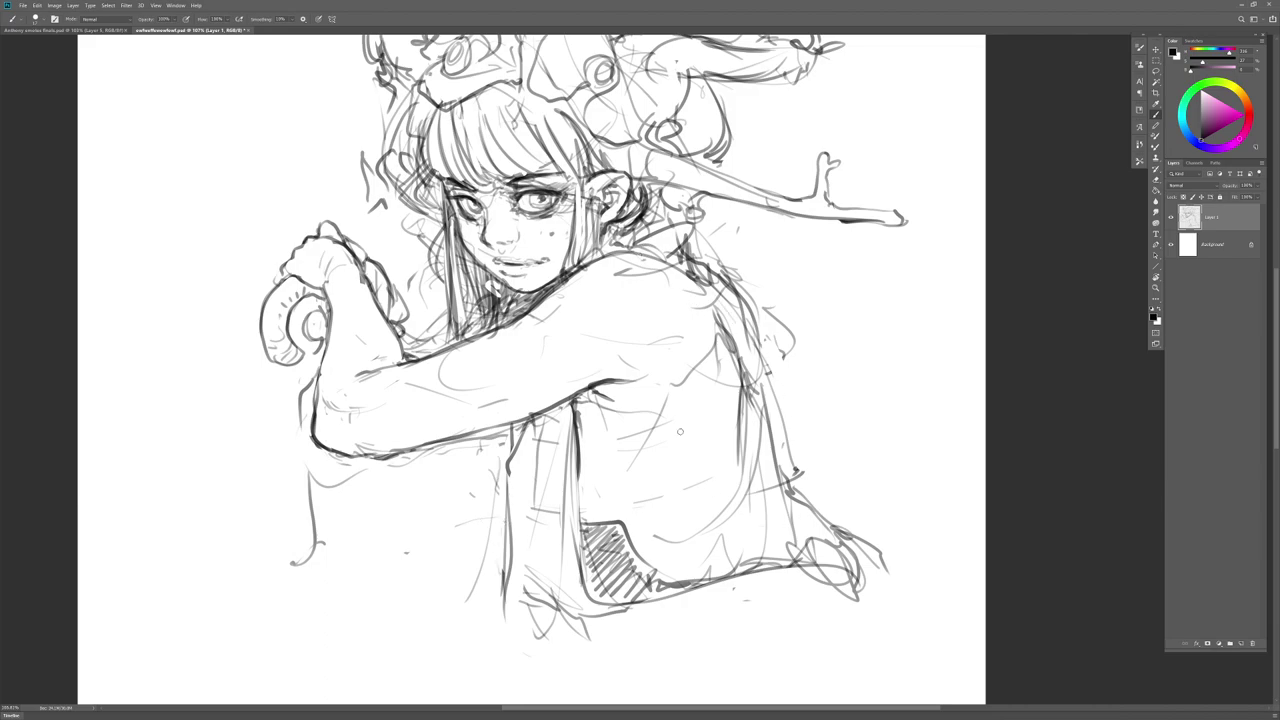
Step: Rough in the far forearm emerging from behind the vest's front edge, erasing and redrawing its contour
mouse_move(482, 490)
mouse_down()
mouse_move(488, 528)
mouse_move(471, 536)
mouse_move(487, 520)
mouse_move(452, 485)
mouse_move(422, 482)
mouse_up()
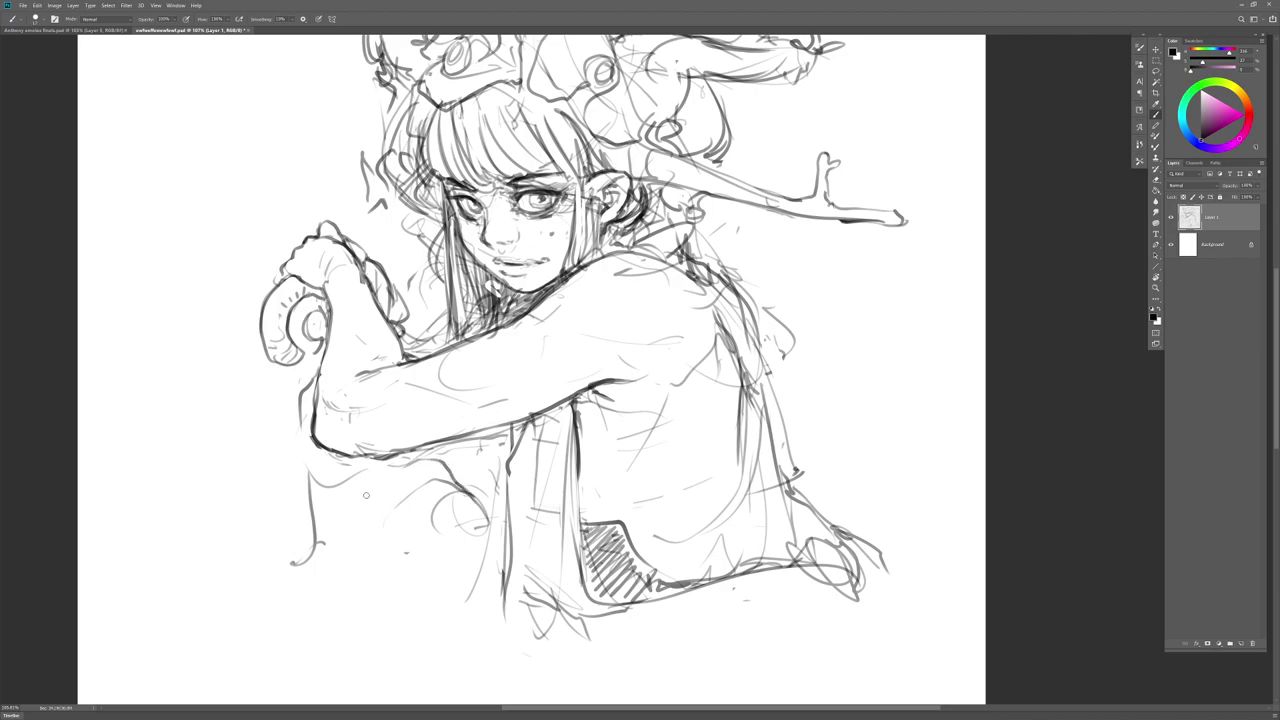
key(e)
key(b)
key(e)
mouse_move(489, 517)
mouse_down()
mouse_move(437, 529)
mouse_move(467, 507)
mouse_move(421, 525)
mouse_move(489, 527)
mouse_move(451, 487)
mouse_move(422, 505)
mouse_up()
key(b)
key(e)
key(b)
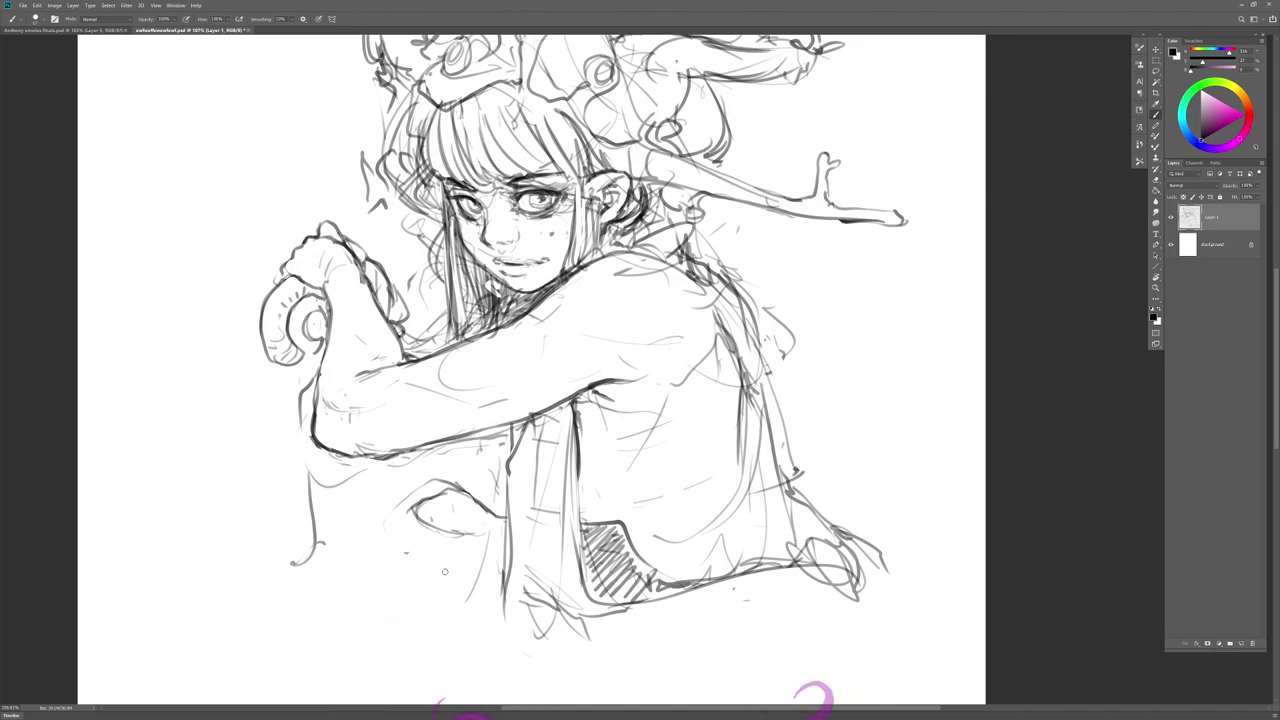
Step: Reshape the rough form below the bent arm into a longer hand shape with a lower contour
key(e)
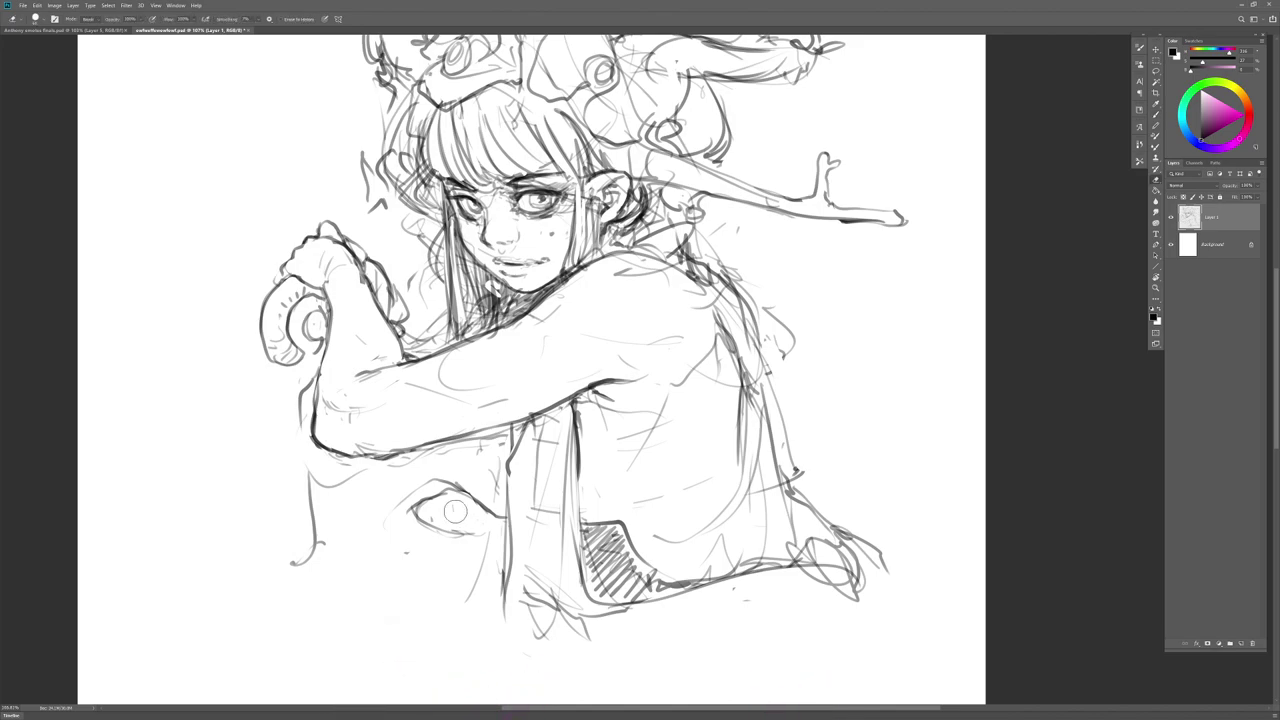
key(b)
mouse_move(451, 522)
mouse_down()
mouse_move(417, 525)
mouse_move(506, 546)
mouse_move(422, 533)
mouse_move(432, 505)
mouse_move(385, 515)
mouse_move(423, 493)
mouse_up()
key(e)
key(b)
key(e)
key(b)
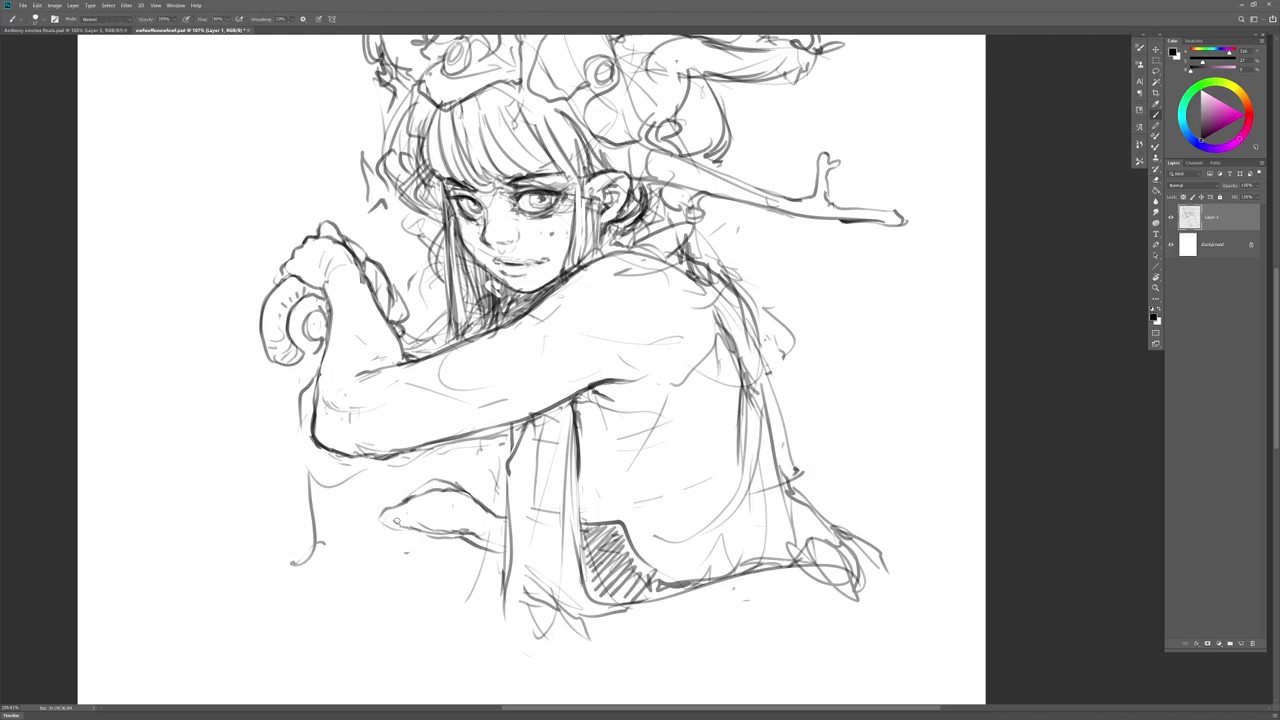
key(e)
drag(421, 529, 402, 533)
Step: Flip the canvas horizontally and redraw the lower hand with extended fingers and a defined back of the hand
key(ctrl+shift+h)
mouse_move(637, 530)
mouse_down()
mouse_move(620, 501)
mouse_move(594, 509)
mouse_move(621, 495)
mouse_move(588, 498)
mouse_move(630, 476)
mouse_move(552, 520)
mouse_move(592, 518)
mouse_move(574, 523)
mouse_move(592, 532)
mouse_move(628, 461)
mouse_move(667, 474)
mouse_move(652, 478)
mouse_up()
key(b)
key(e)
key(b)
key(e)
key(b)
key(e)
key(b)
key(e)
key(b)
key(e)
key(b)
key(e)
key(b)
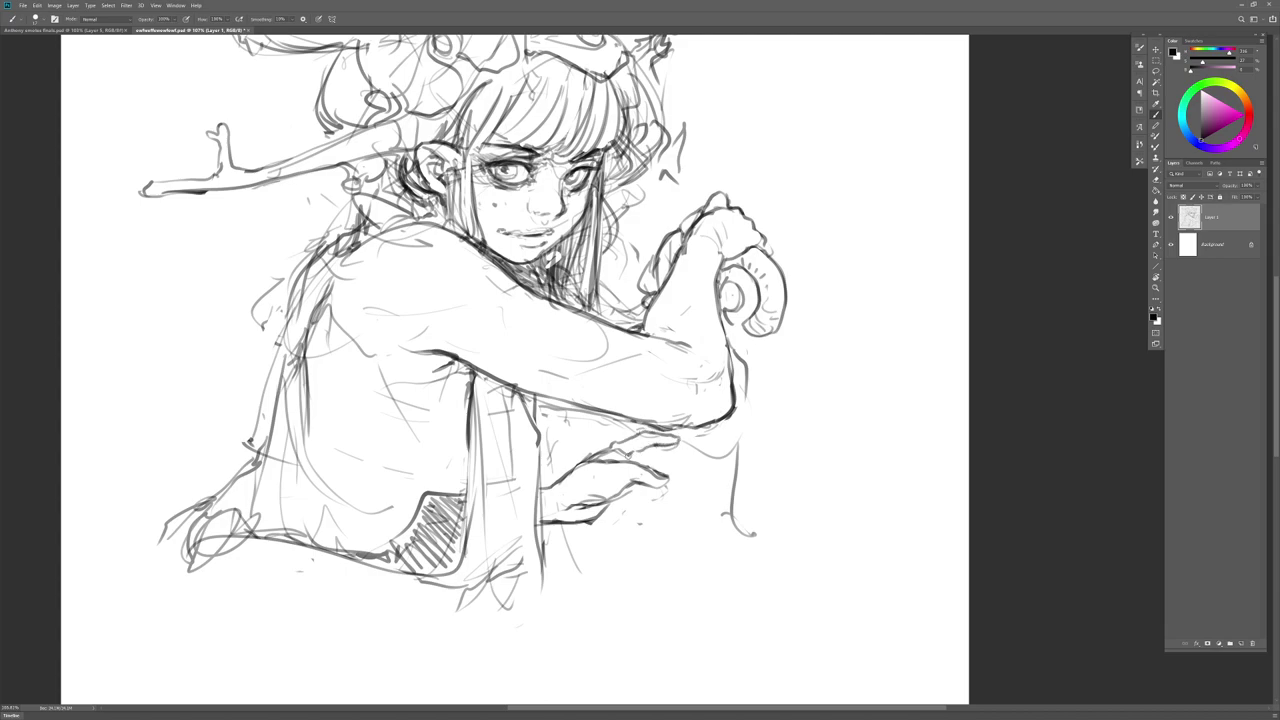
Step: Refine the lower hand's upper finger and add a curled fingertip with a dark tip
key(e)
drag(680, 446, 632, 444)
key(b)
key(e)
key(b)
key(e)
drag(660, 488, 678, 484)
key(b)
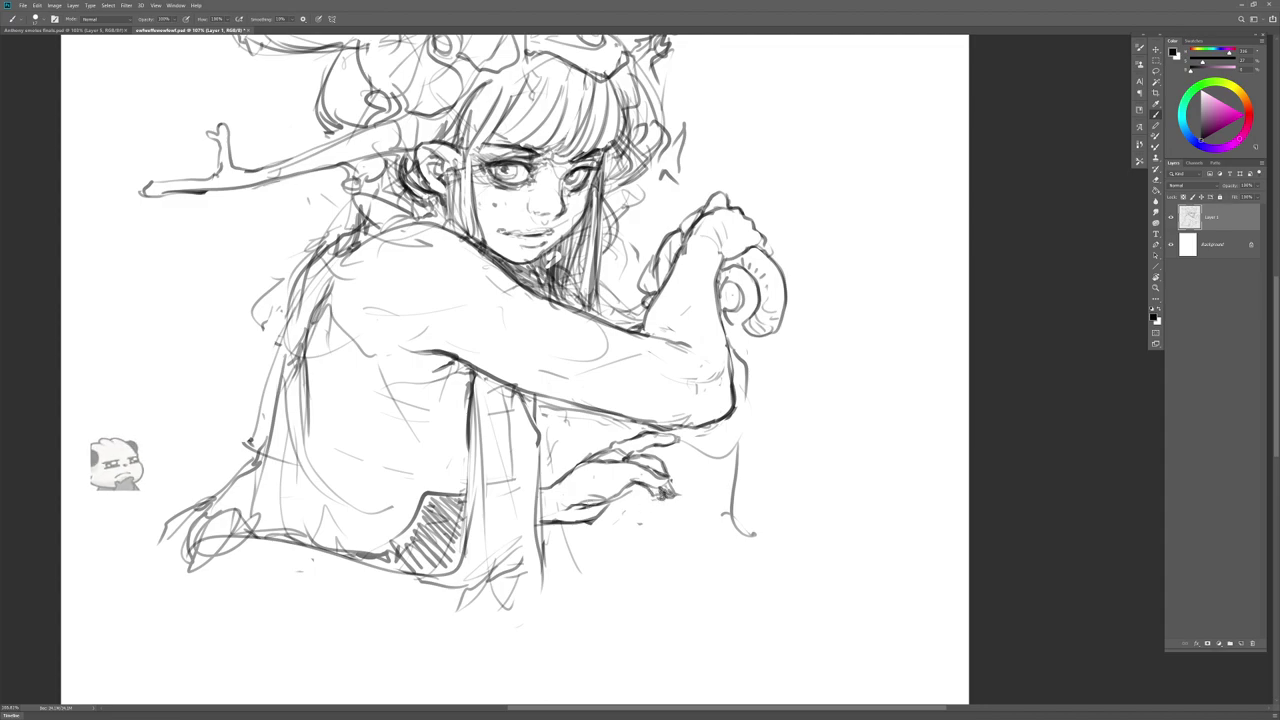
Step: Add a curled finger beneath the lower hand, flip the canvas back and clean up the fingertips
mouse_move(641, 487)
mouse_down()
mouse_move(638, 511)
mouse_move(622, 507)
mouse_move(626, 495)
mouse_move(620, 504)
mouse_up()
key(e)
key(b)
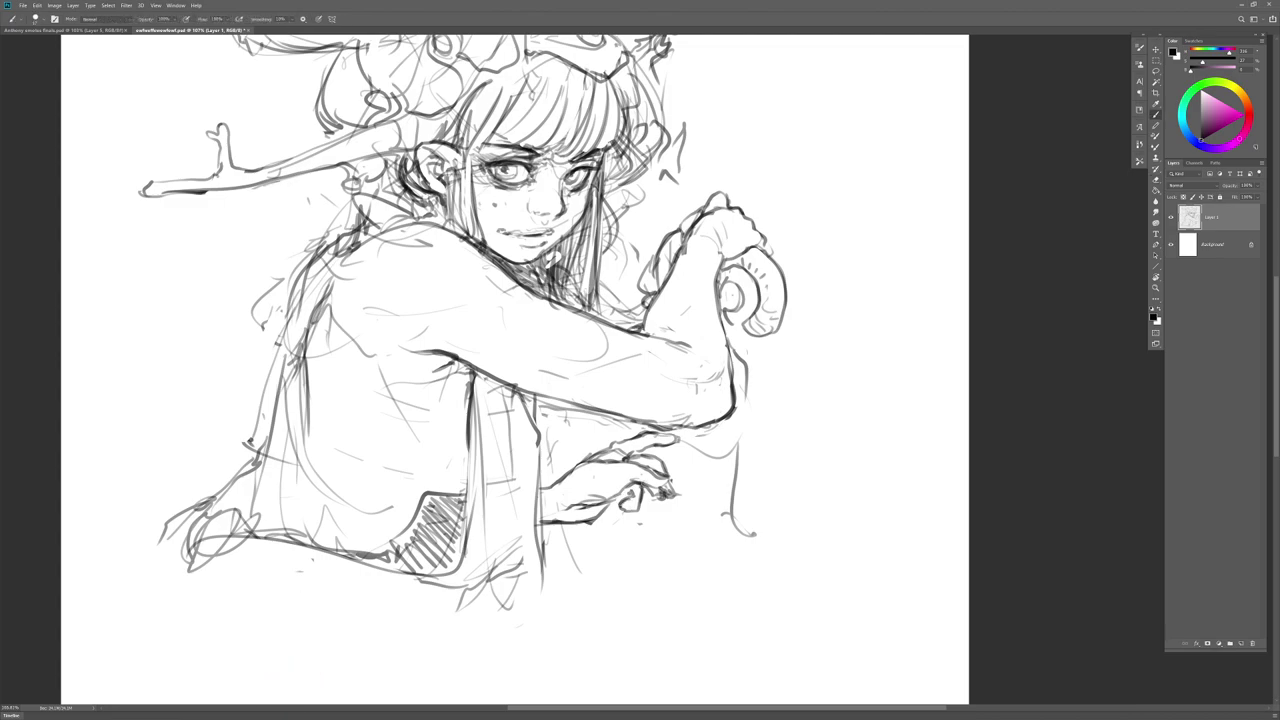
key(ctrl+shift+h)
key(e)
drag(405, 506, 402, 492)
key(b)
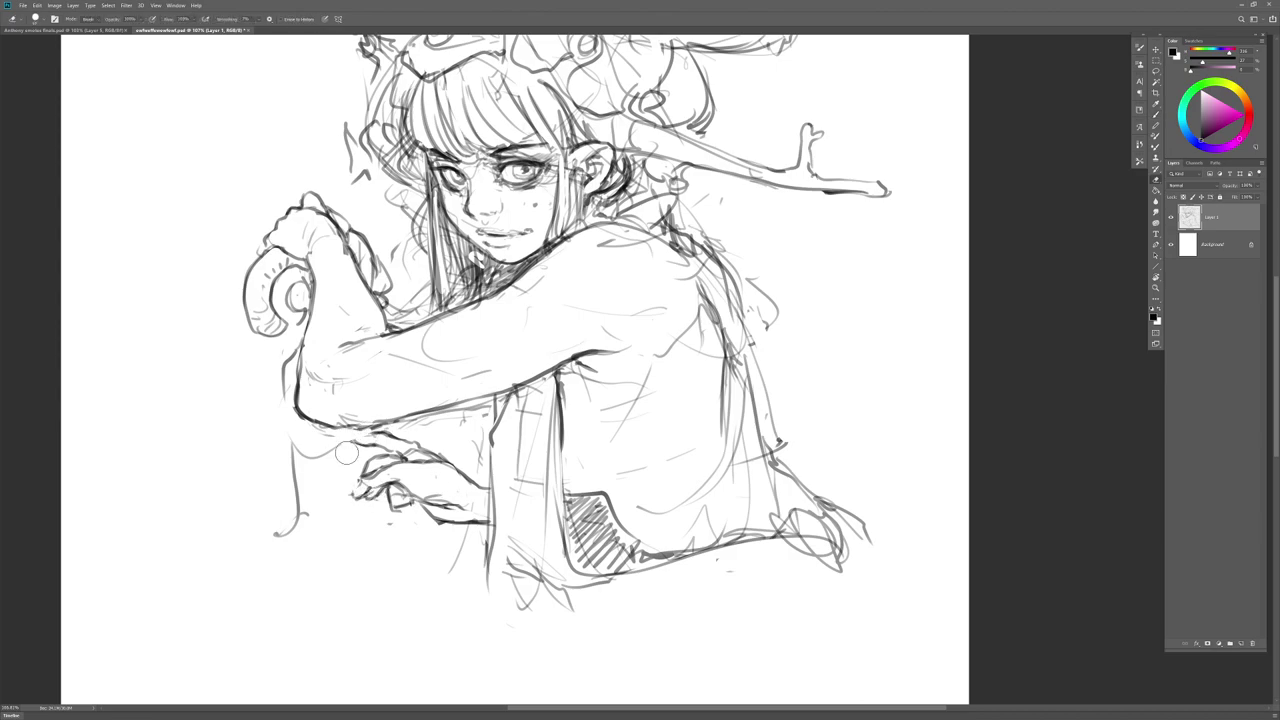
Step: Erase the old hanging line below the elbow and start a curving tentacle-like contour beside the elbow
key(e)
mouse_move(334, 450)
mouse_down()
mouse_move(294, 440)
mouse_move(277, 529)
mouse_up()
key(b)
mouse_move(292, 356)
mouse_down()
mouse_move(272, 418)
mouse_move(287, 402)
mouse_move(284, 438)
mouse_up()
key(e)
key(b)
Step: Draw the tentacle-like form winding down past the lower hand's fingertips and splitting at its end
mouse_move(281, 430)
mouse_down()
mouse_move(330, 447)
mouse_move(347, 487)
mouse_move(337, 462)
mouse_move(339, 490)
mouse_move(308, 512)
mouse_move(326, 590)
mouse_up()
mouse_move(350, 428)
mouse_down()
mouse_move(368, 492)
mouse_move(318, 532)
mouse_move(312, 568)
mouse_up()
mouse_move(348, 508)
mouse_down()
mouse_move(330, 545)
mouse_move(362, 598)
mouse_move(324, 570)
mouse_move(346, 620)
mouse_up()
mouse_move(324, 566)
mouse_down()
mouse_move(326, 600)
mouse_move(305, 640)
mouse_up()
mouse_move(350, 600)
mouse_down()
mouse_move(342, 640)
mouse_move(348, 630)
mouse_up()
key(e)
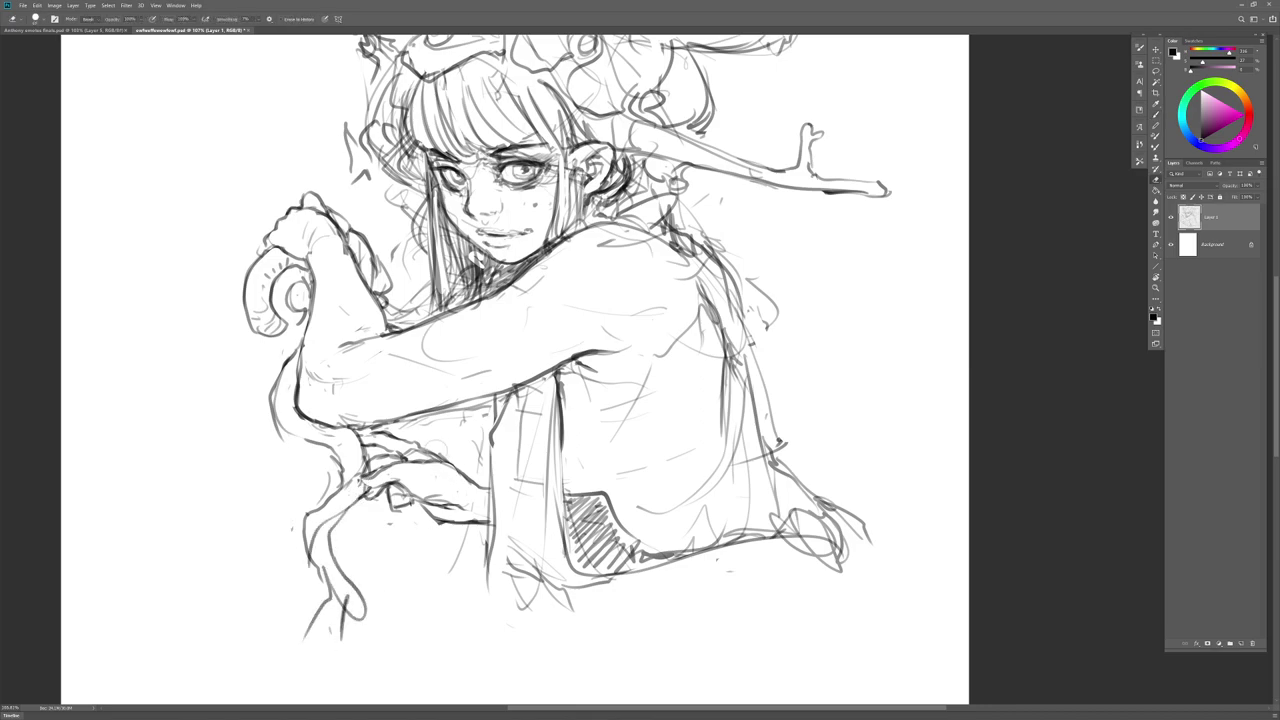
Step: Clean up the lower hand's fingers where they touch the winding form
key(b)
drag(426, 493, 442, 503)
key(e)
mouse_move(392, 468)
mouse_down()
mouse_move(356, 486)
mouse_move(392, 466)
mouse_up()
key(b)
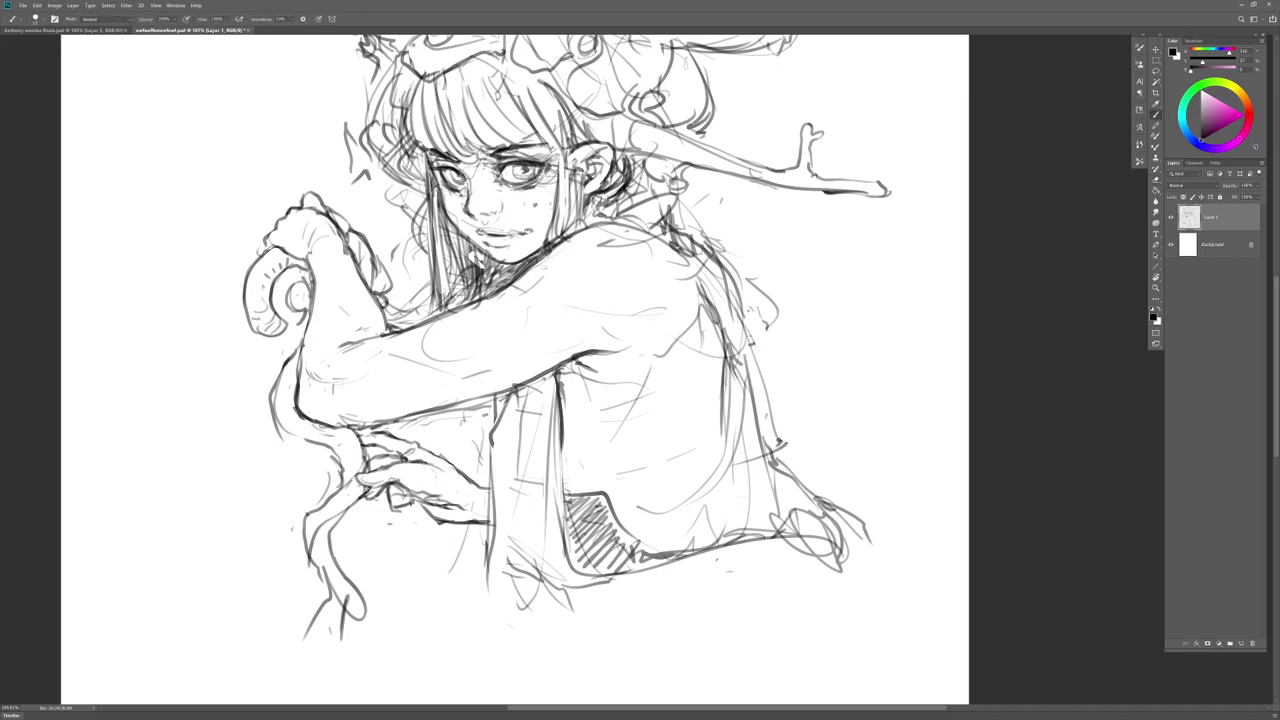
Step: Erase and redraw the lower hand's back, wrist and forearm contours to slim their shape
key(e)
mouse_move(424, 450)
mouse_down()
mouse_move(486, 492)
mouse_move(491, 480)
mouse_up()
key(b)
key(e)
mouse_move(432, 519)
mouse_down()
mouse_move(460, 536)
mouse_move(428, 511)
mouse_move(468, 504)
mouse_move(478, 516)
mouse_move(424, 500)
mouse_move(488, 513)
mouse_up()
key(b)
key(e)
key(b)
key(e)
key(b)
key(e)
key(b)
key(e)
key(b)
key(e)
key(b)
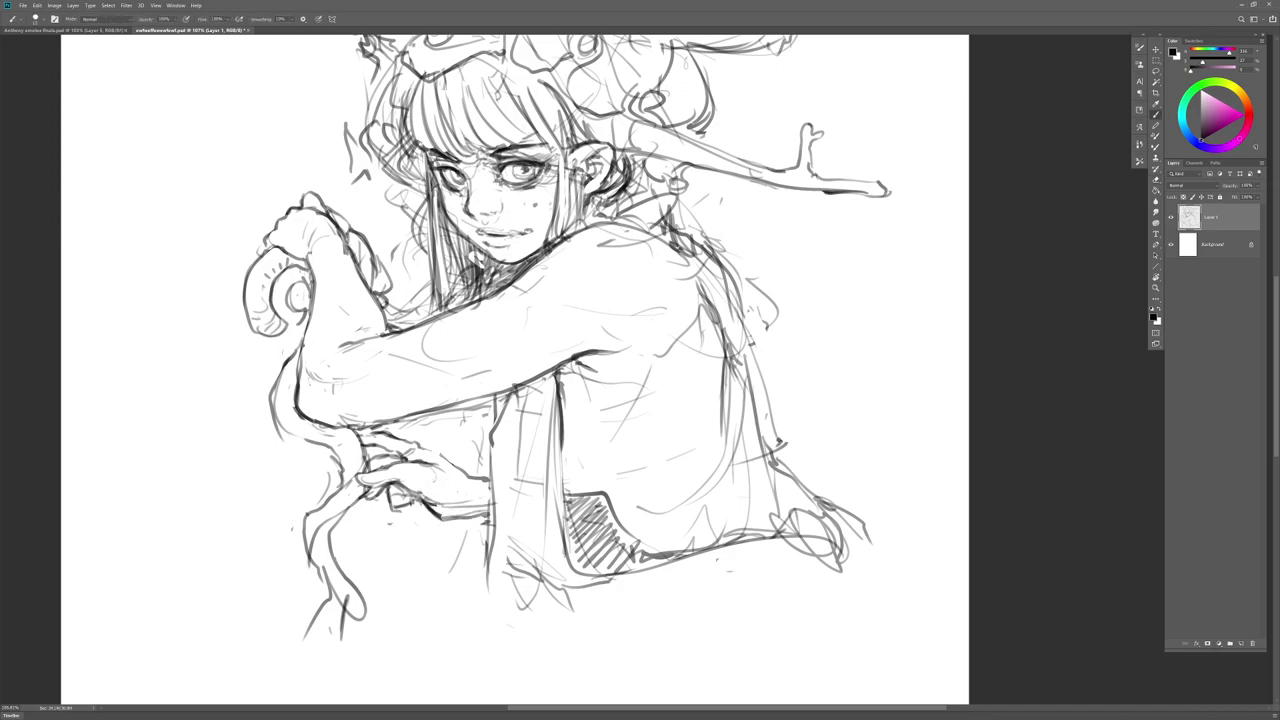
key(e)
key(b)
drag(436, 456, 490, 476)
key(e)
key(b)
Step: Flip the canvas horizontally, clear the lower wrist and draw a beaded bracelet around it along the vest edge
key(ctrl+shift+h)
key(e)
mouse_move(601, 502)
mouse_down()
mouse_move(584, 510)
mouse_move(556, 481)
mouse_move(556, 519)
mouse_up()
key(b)
mouse_move(559, 528)
mouse_down()
mouse_move(556, 544)
mouse_move(546, 532)
mouse_up()
drag(548, 546, 545, 574)
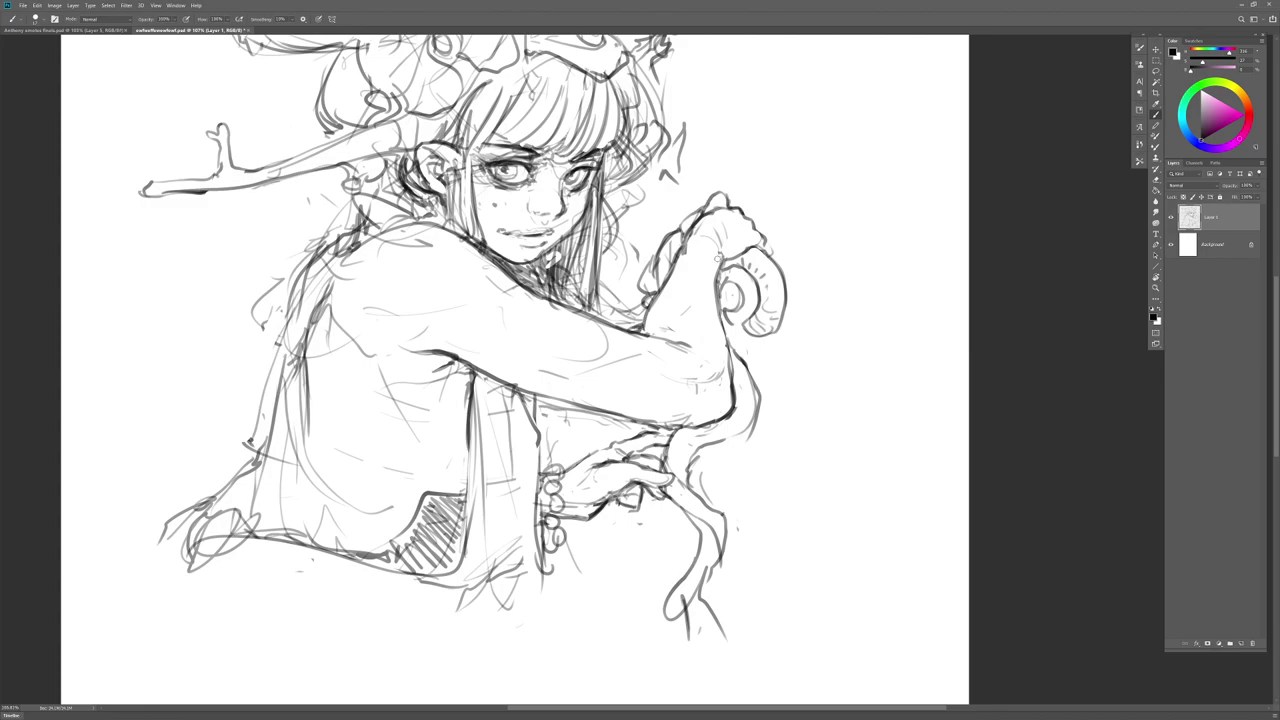
Step: Draw a banded, beaded bracelet around the raised fist's wrist and flip the canvas back
mouse_move(664, 264)
mouse_down()
mouse_move(716, 256)
mouse_move(716, 268)
mouse_up()
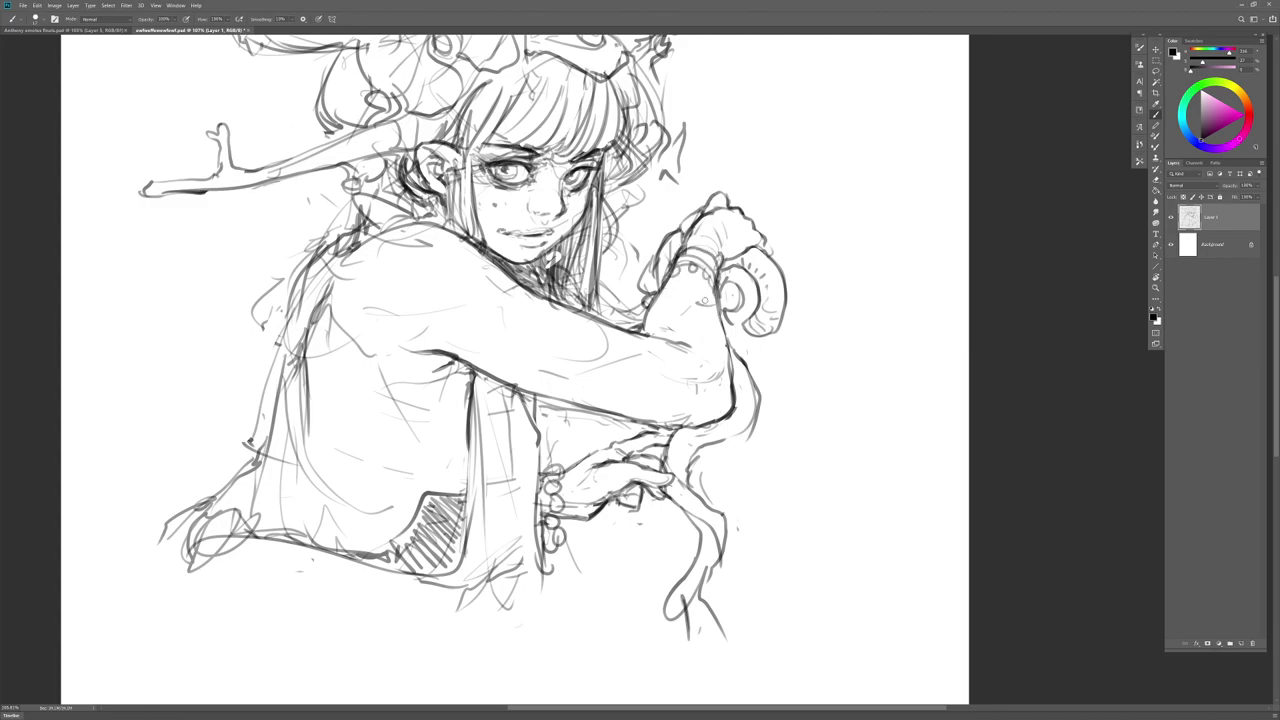
drag(682, 256, 688, 265)
key(ctrl+shift+h)
Step: Change the canvas size to 16 inches wide by 9 inches high
mouse_move(713, 453)
mouse_down()
mouse_move(672, 556)
mouse_move(678, 508)
mouse_move(687, 532)
mouse_move(795, 531)
mouse_move(750, 531)
mouse_move(758, 491)
mouse_up()
key(ctrl+alt+c)
text(16)
key(Tab)
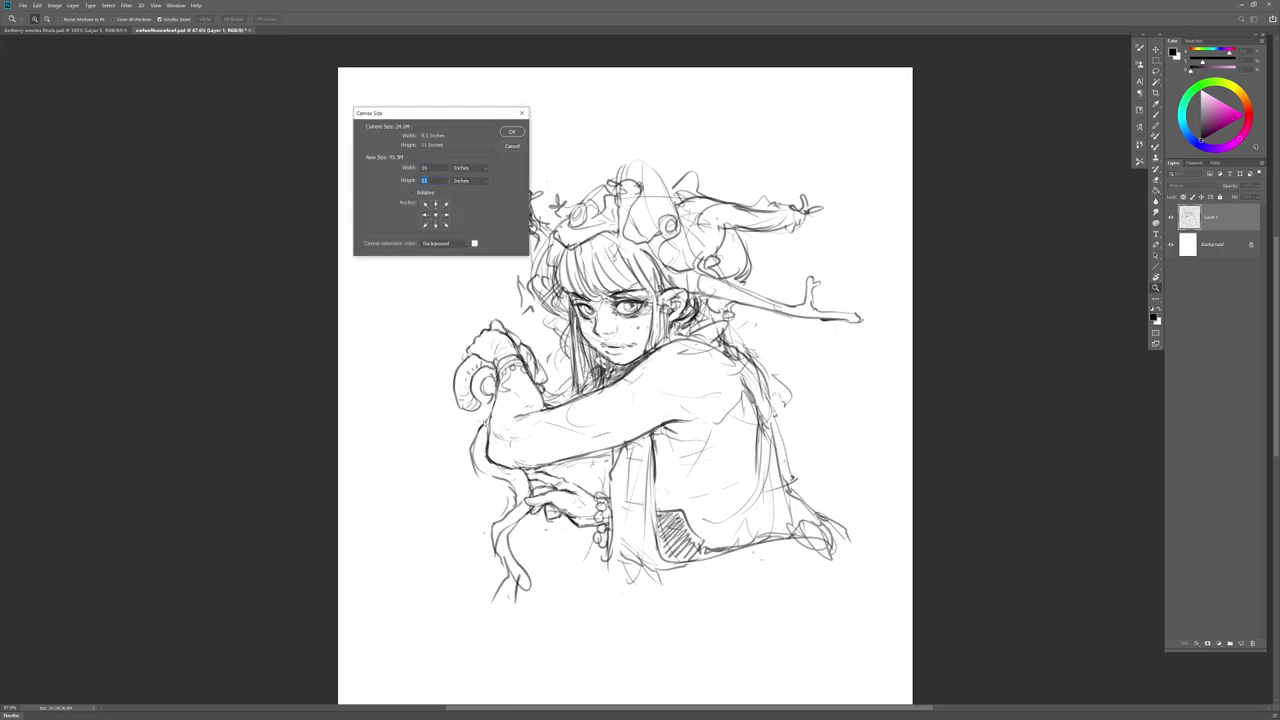
text(9)
click(511, 132)
Step: Select an area around the figure using a rectangular marquee with a fixed 16:9 ratio and crop the canvas to it
mouse_move(1018, 493)
mouse_down()
mouse_move(719, 476)
mouse_move(747, 477)
mouse_up()
mouse_move(778, 490)
mouse_down()
mouse_move(793, 468)
mouse_move(786, 487)
mouse_up()
key(m)
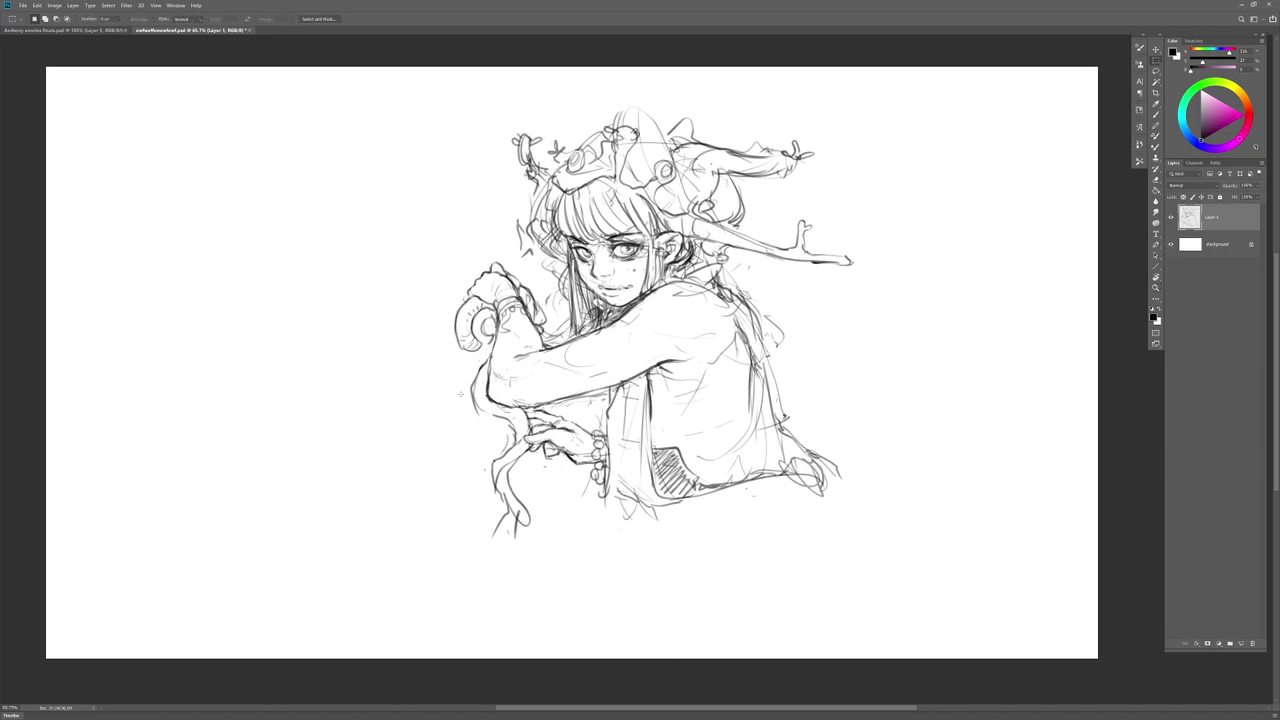
click(184, 19)
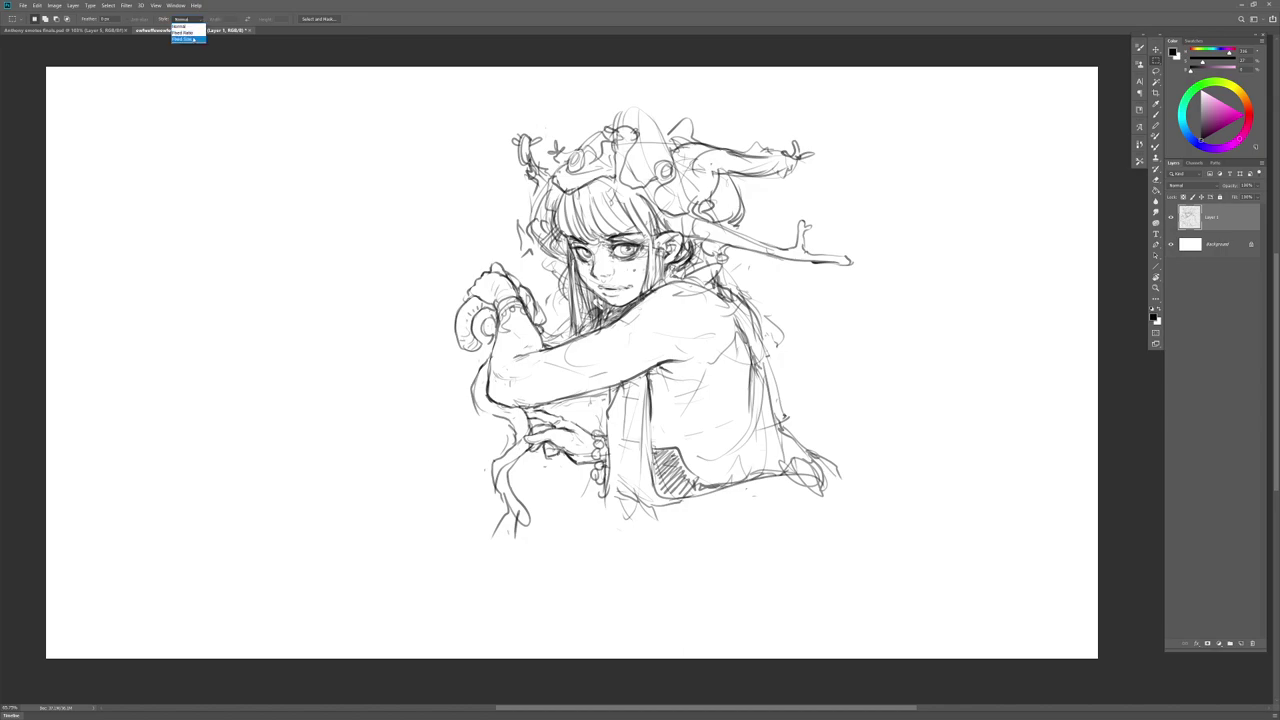
click(193, 39)
click(188, 20)
click(187, 33)
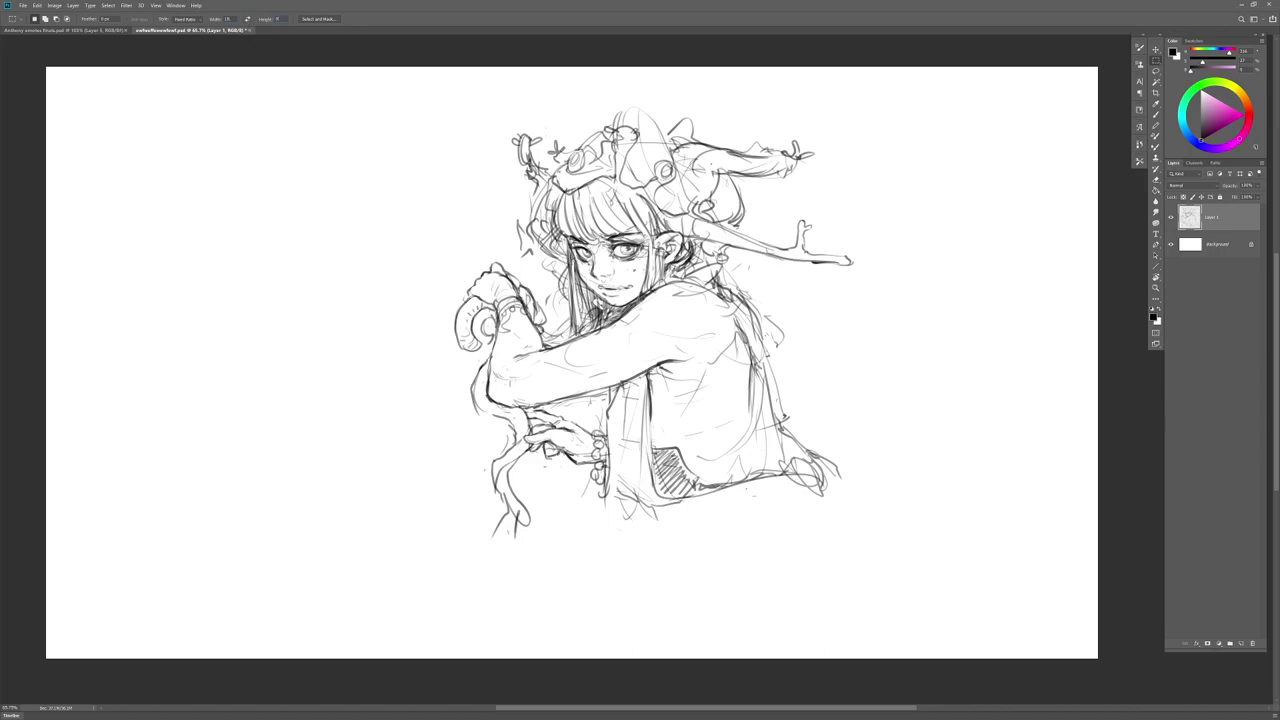
mouse_move(257, 122)
mouse_down()
mouse_move(715, 410)
mouse_move(1002, 659)
mouse_move(832, 508)
mouse_up()
key(alt+i)
key(p)
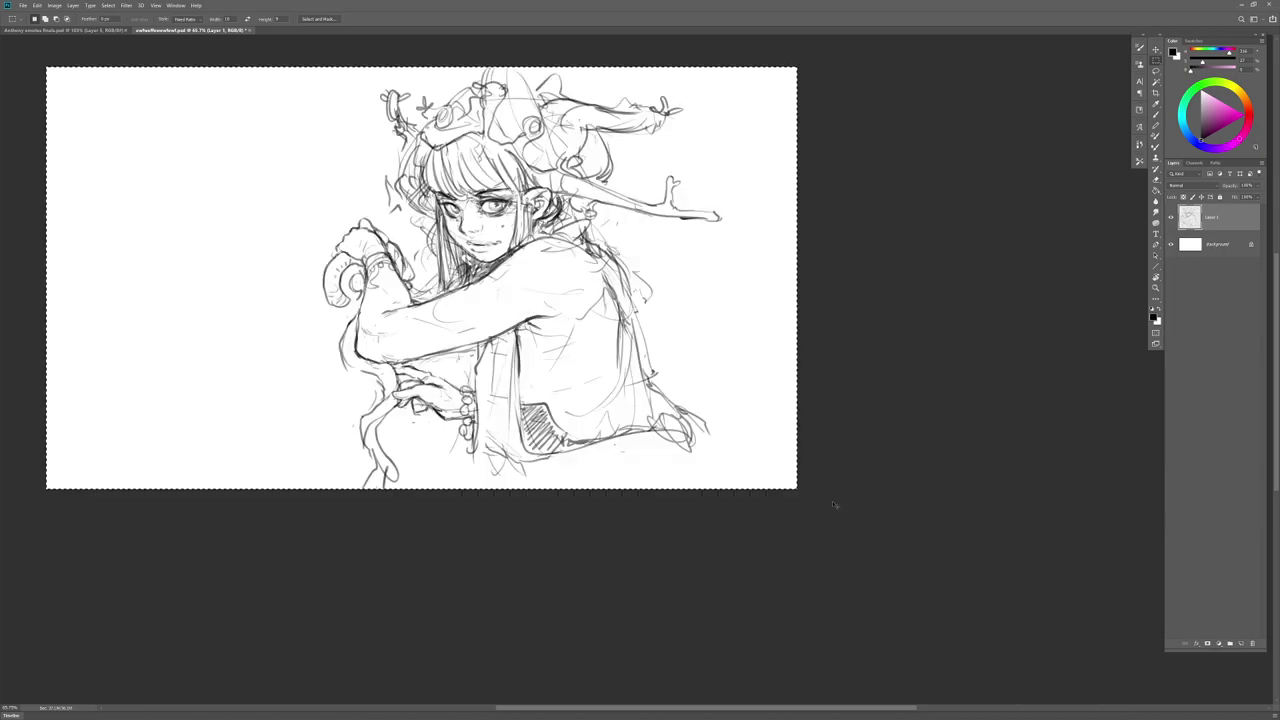
Step: Clear the selection around the cropped canvas and get the brush ready for more sketching on the figure
drag(575, 383, 867, 490)
scroll(802, 504, up, 2)
key(b)
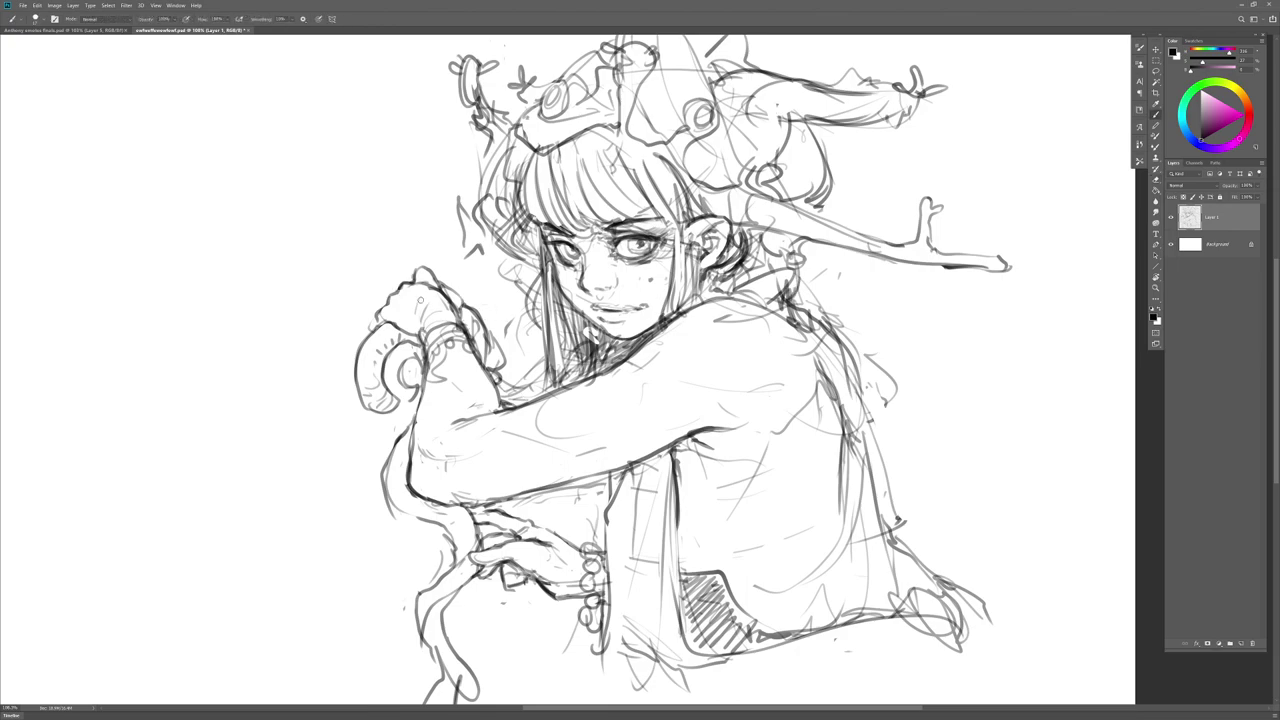
Step: Try sketching an oval mark with hanging drips on the upper arm near the shoulder
key(e)
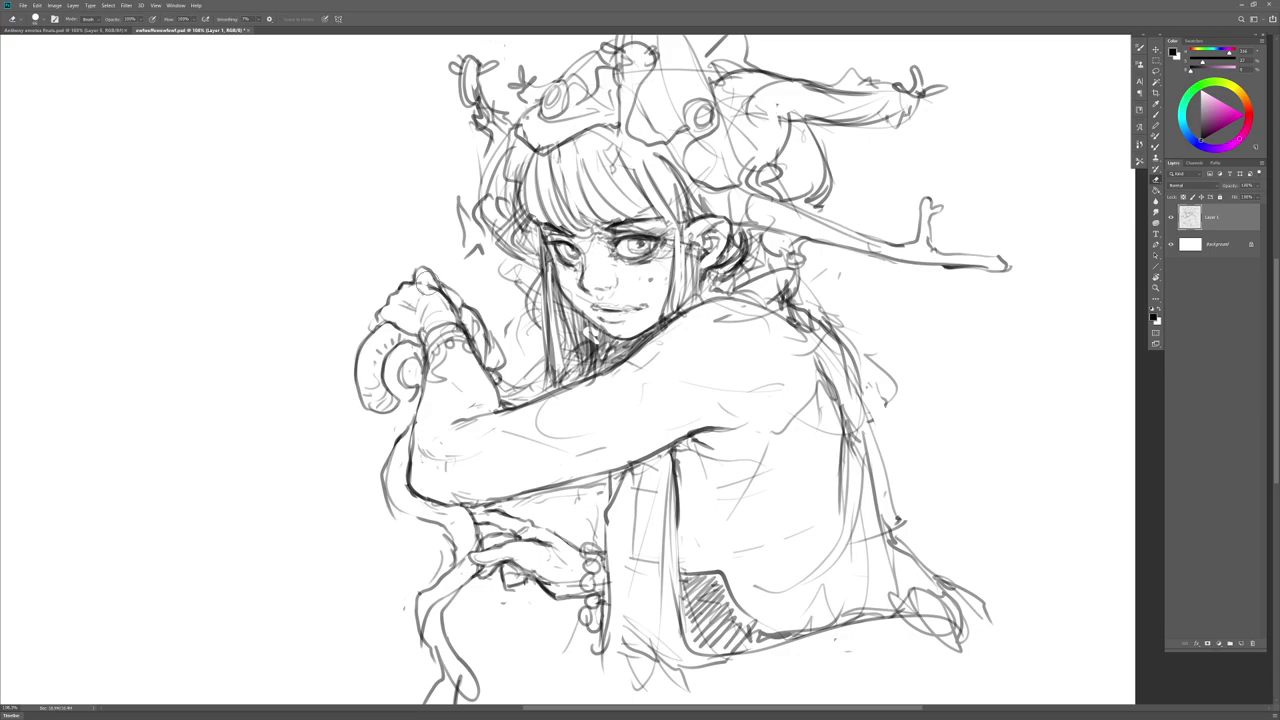
key(b)
drag(630, 368, 727, 323)
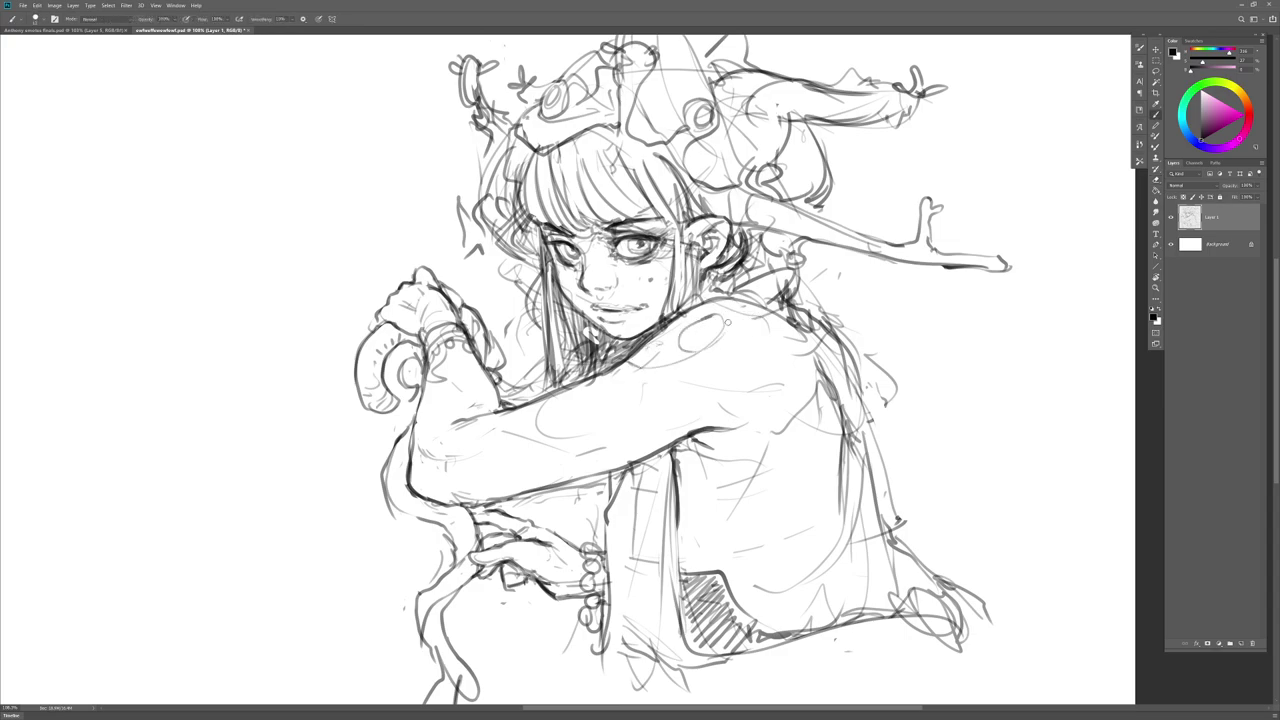
mouse_move(648, 365)
mouse_down()
mouse_move(725, 381)
mouse_move(763, 452)
mouse_move(777, 404)
mouse_move(796, 510)
mouse_move(800, 376)
mouse_up()
key(ctrl+z)
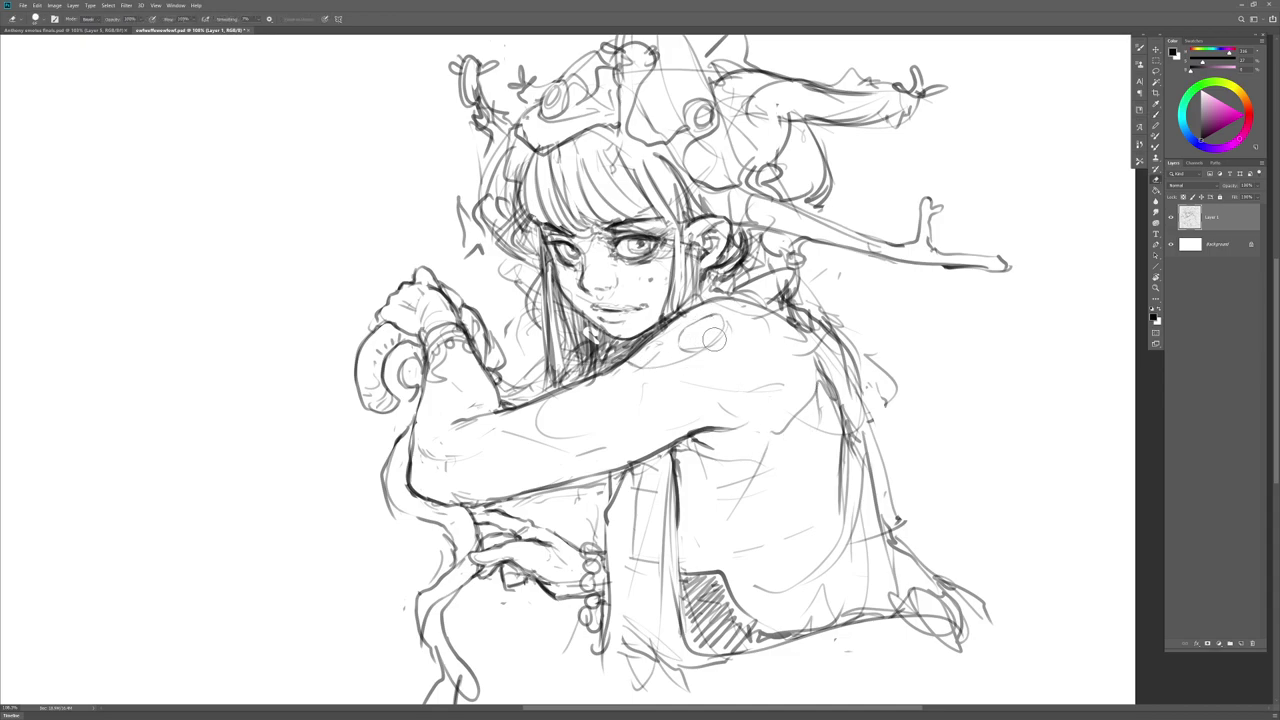
drag(702, 352, 712, 424)
drag(722, 426, 720, 348)
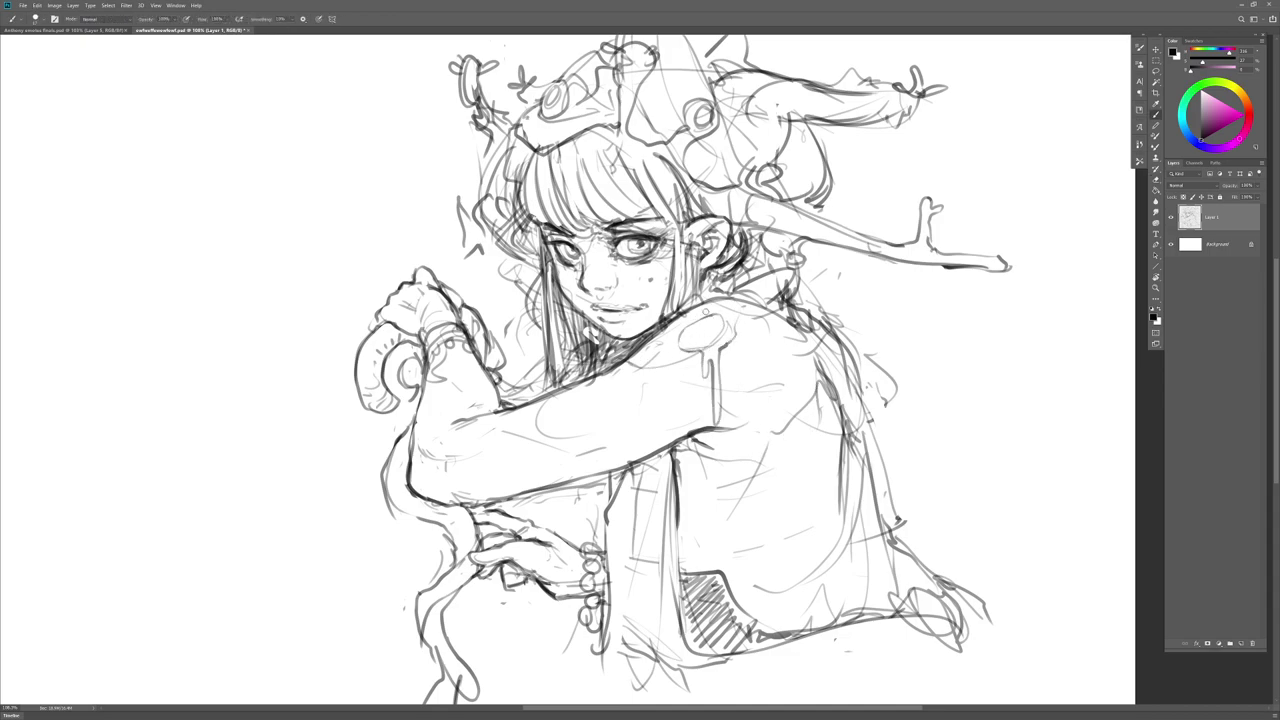
key(e)
mouse_move(624, 360)
mouse_down()
mouse_move(654, 340)
mouse_move(631, 353)
mouse_up()
key(b)
key(ctrl+z)
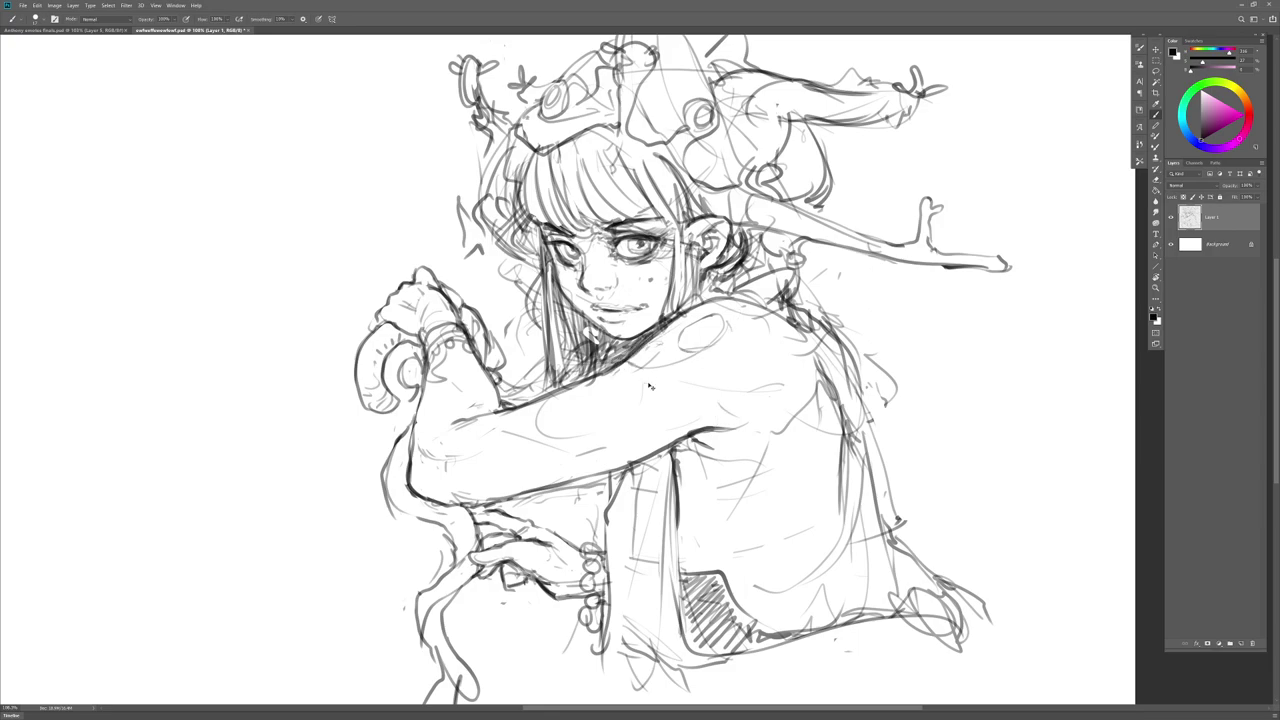
key(ctrl+z)
Step: Draw short shoulder accents and a diagonal rib line running from the armpit down the side of the torso
drag(674, 388, 685, 391)
mouse_move(683, 401)
mouse_down()
mouse_move(728, 415)
mouse_move(756, 461)
mouse_up()
mouse_move(729, 428)
mouse_down()
mouse_move(753, 468)
mouse_move(779, 476)
mouse_move(722, 422)
mouse_move(791, 495)
mouse_up()
key(e)
drag(738, 457, 810, 512)
key(b)
drag(822, 508, 825, 512)
drag(733, 438, 781, 485)
mouse_move(718, 430)
mouse_down()
mouse_move(736, 442)
mouse_move(728, 432)
mouse_up()
Step: Erase the loose fold strokes beneath the armpit and beside the new rib line
key(e)
mouse_move(699, 435)
mouse_down()
mouse_move(728, 453)
mouse_move(745, 503)
mouse_up()
key(b)
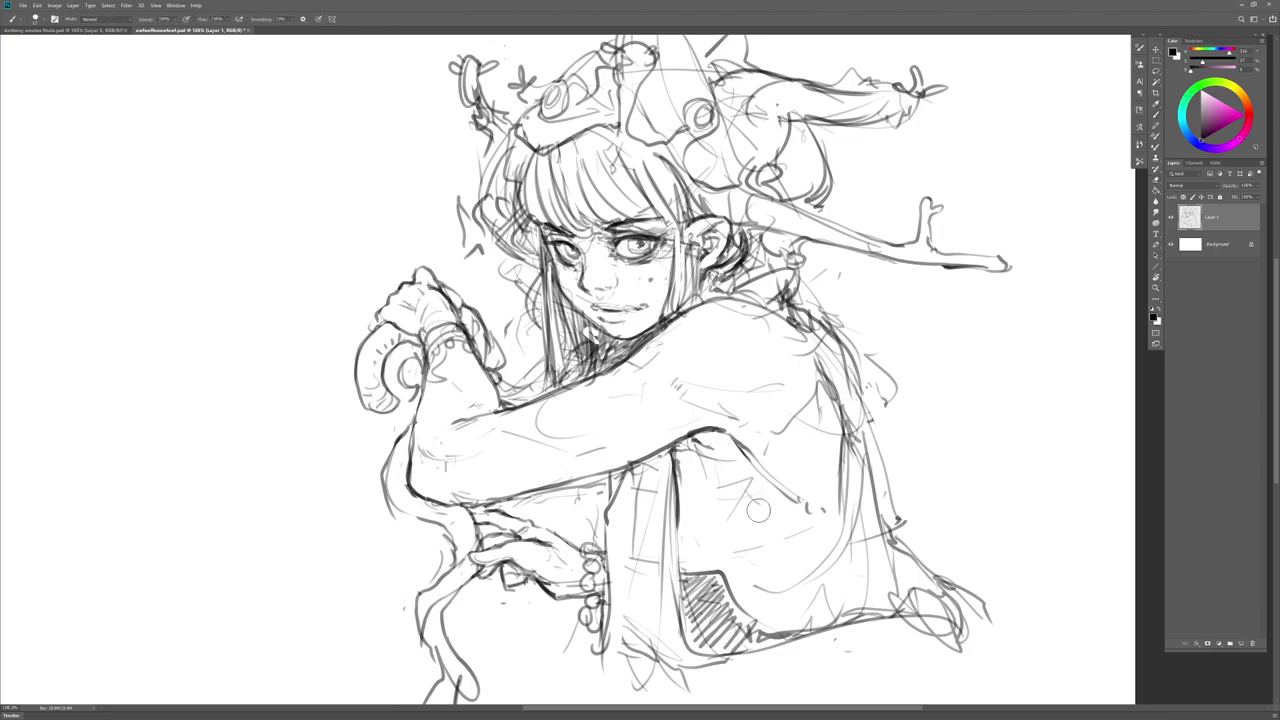
key(e)
key(b)
Step: Redraw the vest's back edge with firmer lines, erase its old outer contour and add small strokes behind the collar
mouse_move(841, 444)
mouse_down()
mouse_move(840, 544)
mouse_move(864, 380)
mouse_up()
drag(850, 466, 868, 362)
key(e)
mouse_move(869, 425)
mouse_down()
mouse_move(870, 465)
mouse_move(892, 546)
mouse_up()
key(b)
key(e)
drag(886, 454, 902, 524)
key(b)
drag(872, 386, 879, 428)
drag(841, 297, 826, 292)
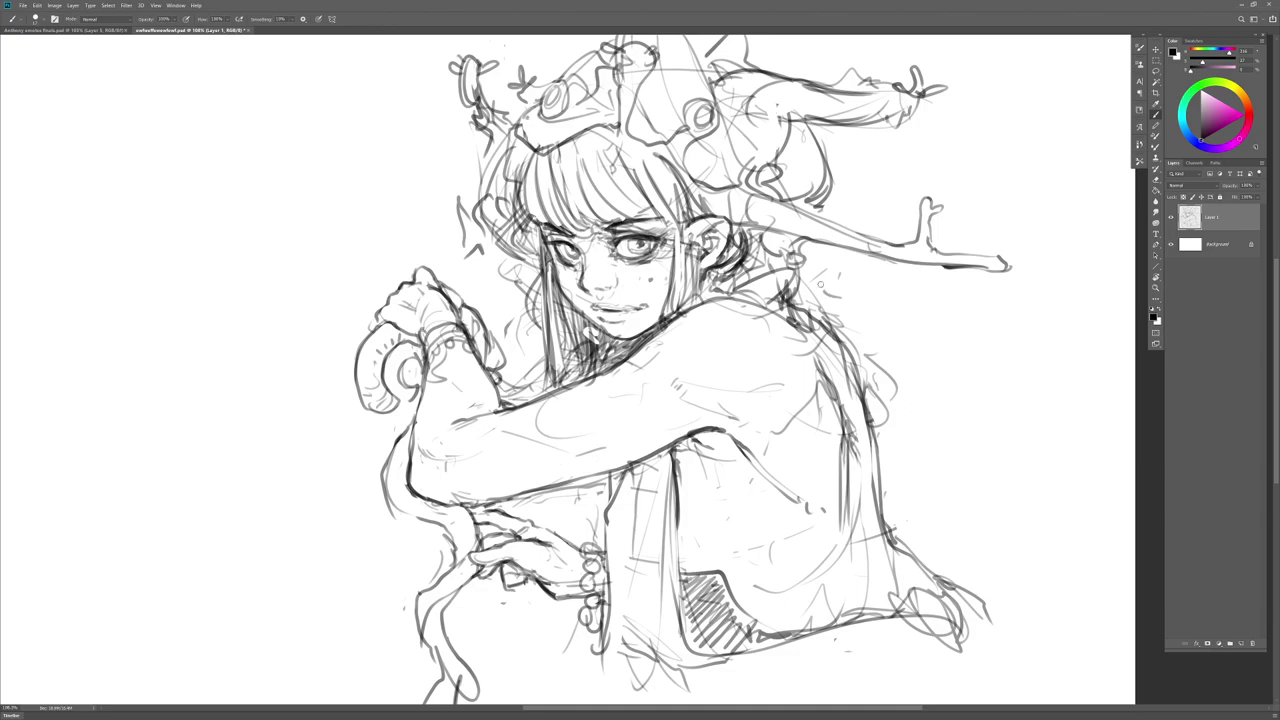
Step: Replace the loose marks beside the hair above the raised fist with a rough forked branch
mouse_move(473, 243)
mouse_down()
mouse_move(447, 223)
mouse_move(466, 237)
mouse_up()
key(e)
mouse_move(460, 198)
mouse_down()
mouse_move(484, 238)
mouse_move(489, 228)
mouse_move(453, 234)
mouse_move(477, 252)
mouse_move(447, 190)
mouse_move(455, 242)
mouse_up()
key(b)
key(e)
key(b)
drag(460, 240, 433, 247)
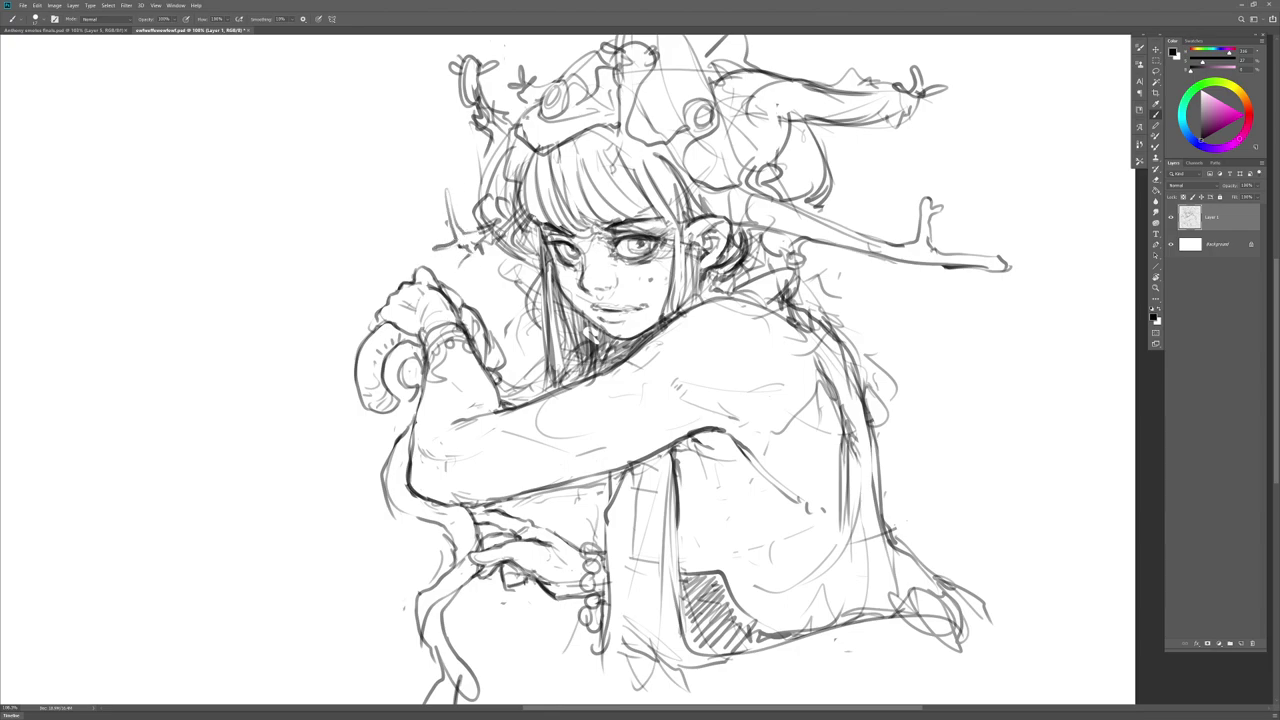
Step: Redraw the short branch above the fist with a rounded upright twig and add looping shapes inside the headpiece's rear bulge
key(e)
mouse_move(440, 175)
mouse_down()
mouse_move(437, 227)
mouse_move(452, 240)
mouse_move(468, 227)
mouse_move(504, 266)
mouse_move(465, 232)
mouse_move(451, 265)
mouse_move(476, 282)
mouse_move(525, 274)
mouse_up()
key(b)
key(e)
key(b)
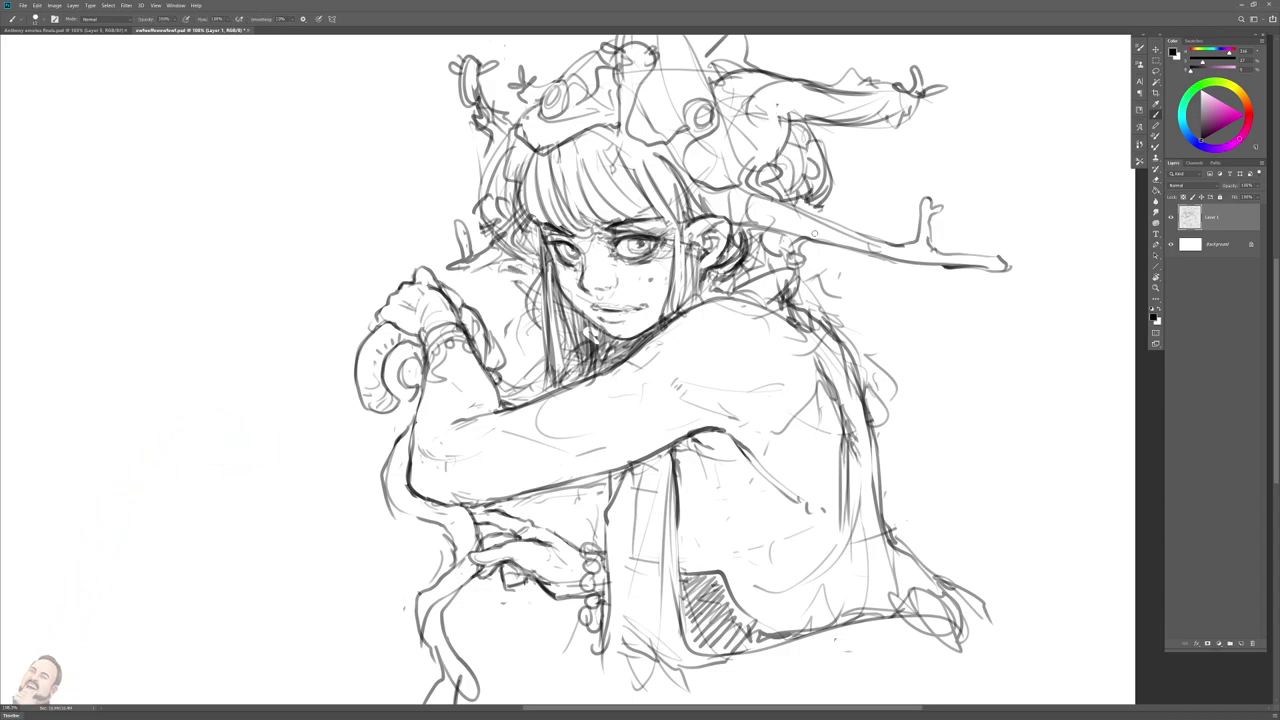
Step: Clean up the headpiece's crest and fill it with petal-like and rounded shapes around the creature's eye
drag(735, 137, 705, 177)
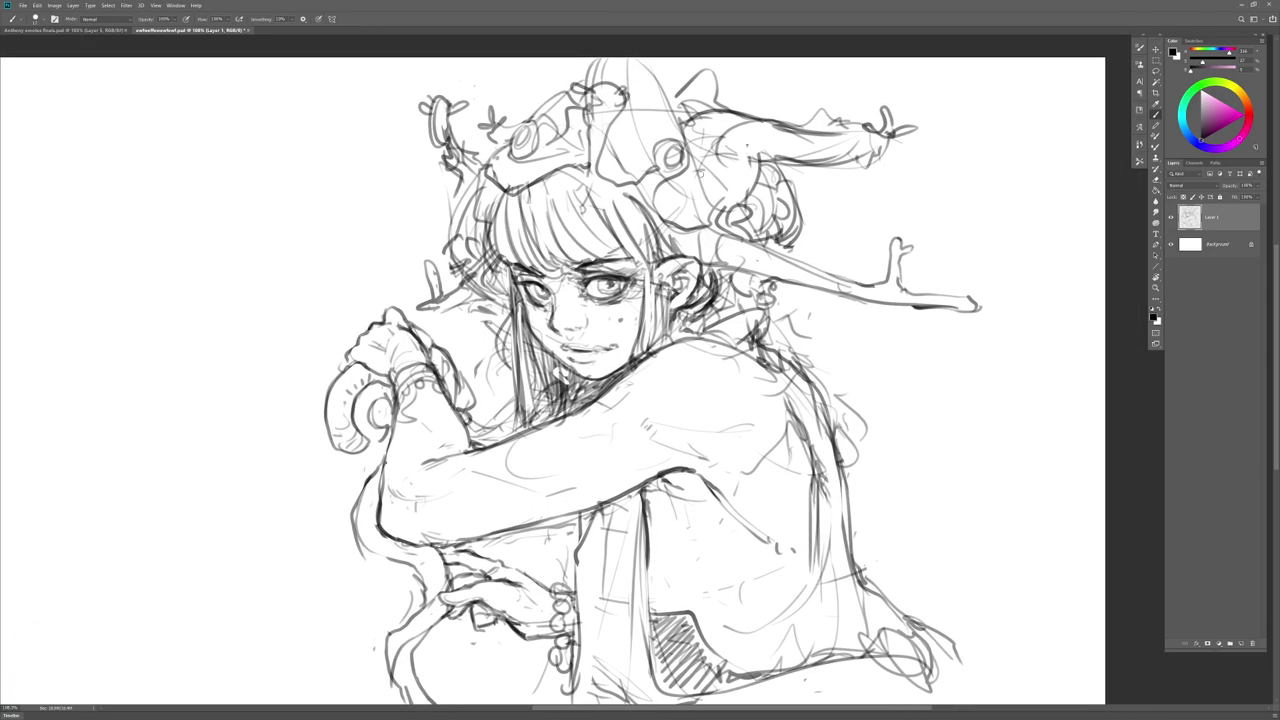
key(e)
mouse_move(689, 104)
mouse_down()
mouse_move(618, 60)
mouse_move(632, 60)
mouse_move(656, 101)
mouse_move(631, 105)
mouse_up()
key(b)
mouse_move(637, 84)
mouse_down()
mouse_move(658, 87)
mouse_move(662, 128)
mouse_move(636, 140)
mouse_move(612, 124)
mouse_move(618, 100)
mouse_up()
key(e)
key(b)
key(e)
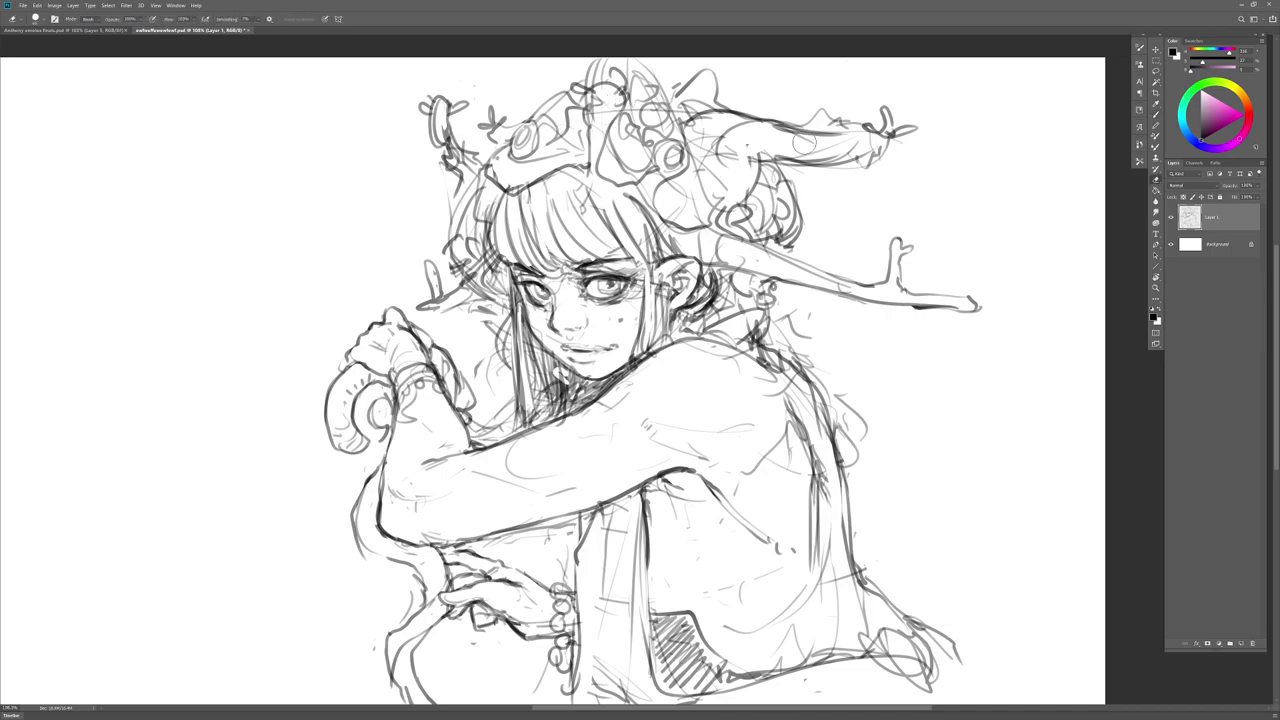
Step: Add curved bands to the upper antler, detail the headpiece below it and redraw the hair strands before the ear
key(b)
mouse_move(826, 162)
mouse_down()
mouse_move(863, 155)
mouse_move(739, 165)
mouse_move(706, 196)
mouse_move(703, 176)
mouse_move(738, 200)
mouse_move(640, 176)
mouse_move(659, 205)
mouse_move(610, 188)
mouse_move(638, 191)
mouse_move(660, 217)
mouse_move(642, 243)
mouse_up()
drag(630, 198, 648, 280)
key(e)
drag(651, 241, 651, 286)
key(b)
drag(650, 232, 654, 332)
mouse_move(652, 258)
mouse_down()
mouse_move(654, 314)
mouse_move(674, 309)
mouse_move(667, 289)
mouse_move(660, 304)
mouse_move(674, 291)
mouse_move(666, 270)
mouse_up()
Step: Refine the ear's inner contours and the hair strands framing it
key(e)
key(b)
key(e)
key(b)
mouse_move(670, 277)
mouse_down()
mouse_move(692, 260)
mouse_move(672, 313)
mouse_up()
key(e)
key(b)
key(e)
key(b)
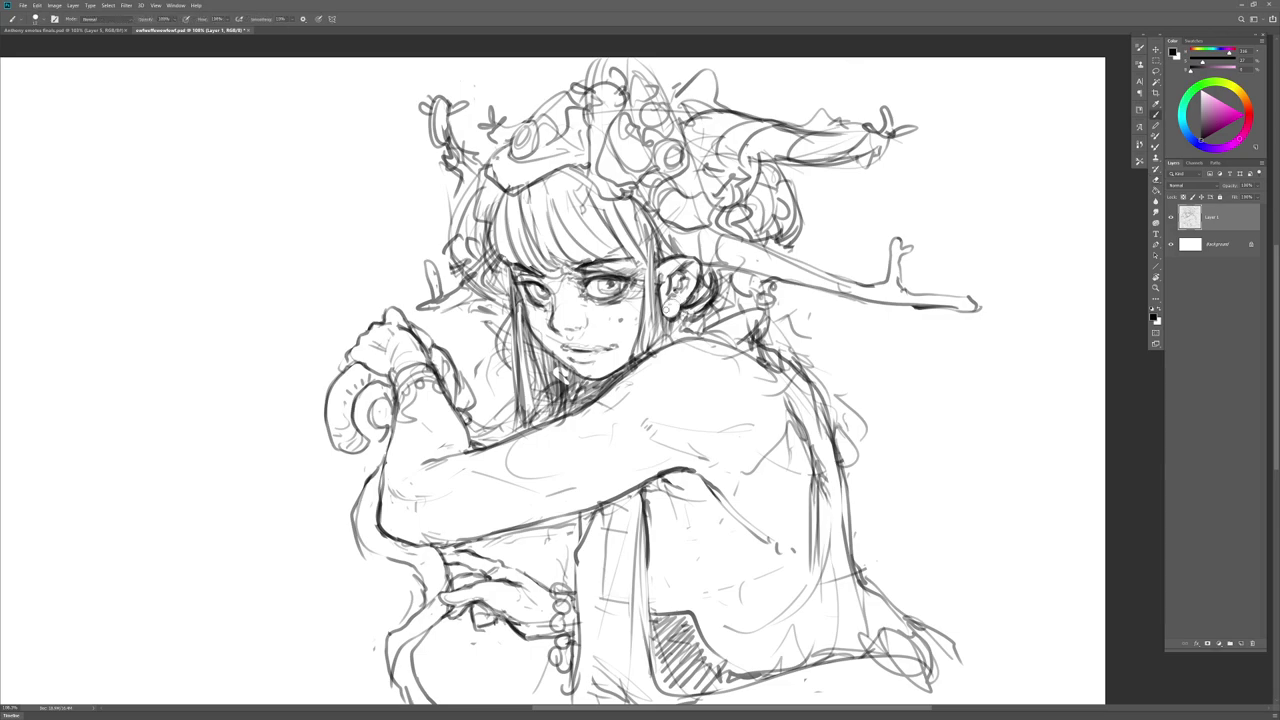
Step: Darken the hair strand along the far cheek and add round earrings to the ear
key(e)
key(b)
drag(507, 267, 514, 297)
key(e)
key(b)
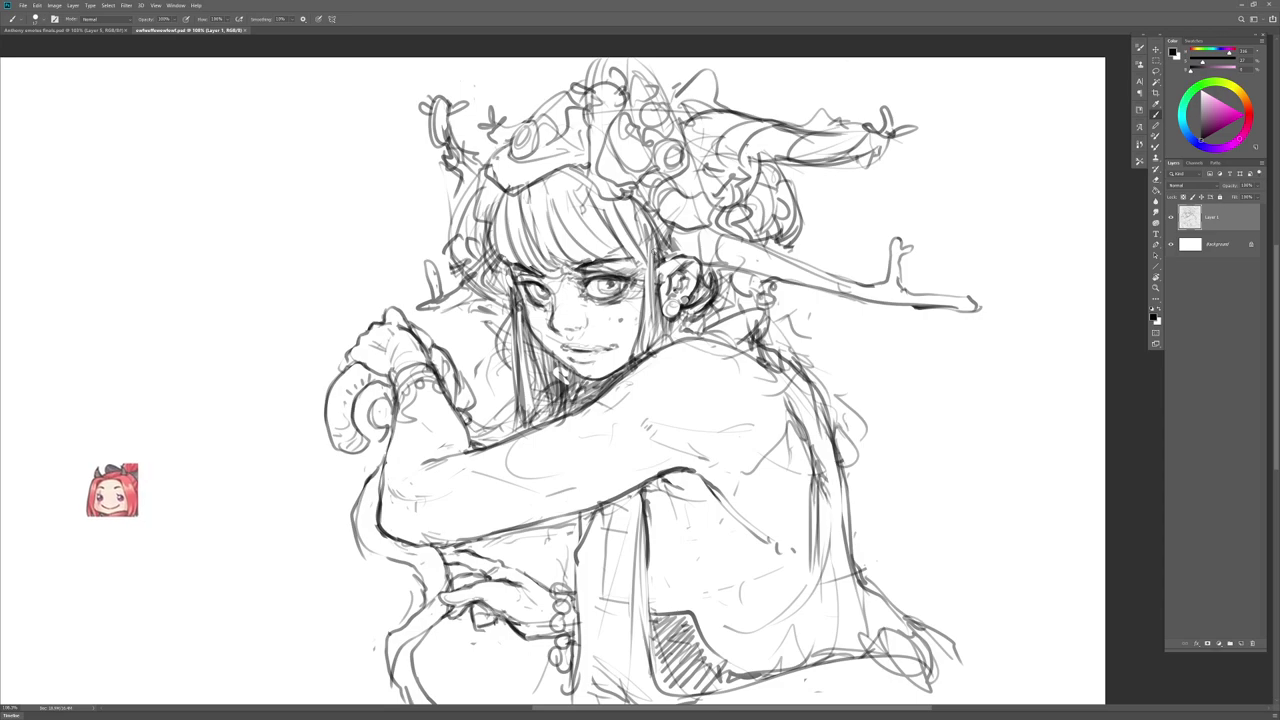
Step: Redraw the hair strands behind the ear and sketch a braided tuft where they meet the shoulder
mouse_move(703, 273)
mouse_down()
mouse_move(705, 317)
mouse_move(722, 315)
mouse_up()
key(e)
mouse_move(704, 270)
mouse_down()
mouse_move(718, 308)
mouse_move(706, 326)
mouse_move(720, 303)
mouse_up()
key(b)
drag(718, 289, 735, 318)
mouse_move(712, 327)
mouse_down()
mouse_move(736, 319)
mouse_move(750, 342)
mouse_up()
drag(702, 326, 725, 326)
key(e)
key(b)
drag(706, 314, 710, 336)
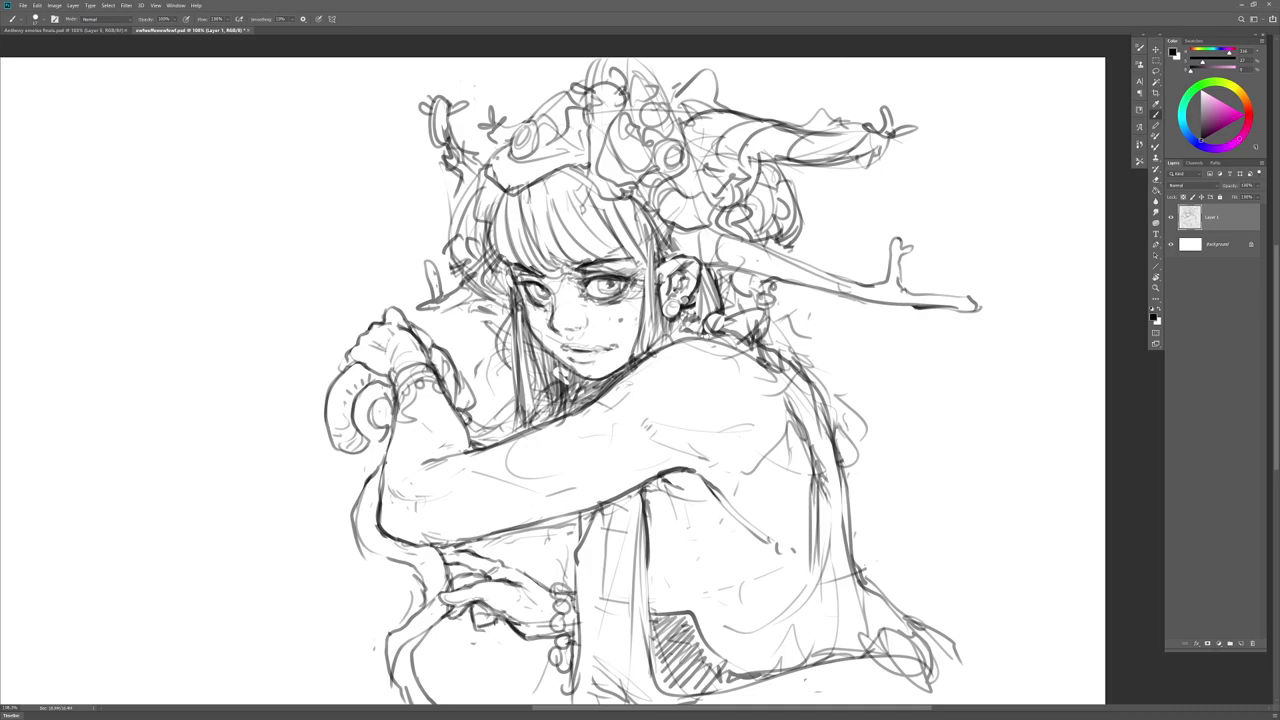
Step: Draw rounded ornaments hanging behind the neck, beneath the base of the long branch
key(F2)
key(F2)
drag(754, 338, 768, 318)
drag(746, 332, 764, 308)
mouse_move(774, 278)
mouse_down()
mouse_move(762, 297)
mouse_move(714, 268)
mouse_up()
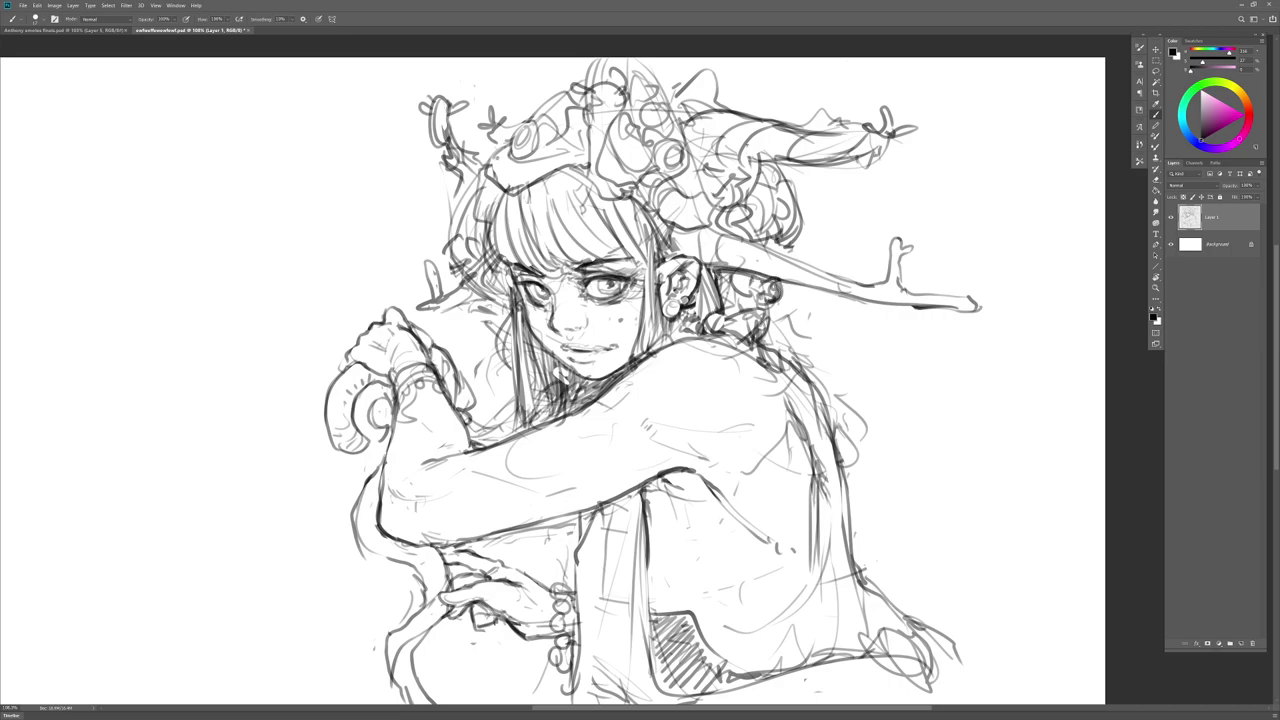
Step: Clean up the base of the long branch behind the ear and redraw its outline toward the twig
key(e)
drag(758, 272, 734, 258)
key(b)
key(e)
key(b)
drag(740, 261, 928, 308)
key(e)
key(b)
Step: Thin the outer end of the long branch and finish it with a small round tip
mouse_move(798, 282)
mouse_down()
mouse_move(970, 306)
mouse_move(904, 308)
mouse_move(976, 307)
mouse_move(920, 290)
mouse_move(974, 301)
mouse_up()
key(e)
key(b)
key(e)
key(b)
key(e)
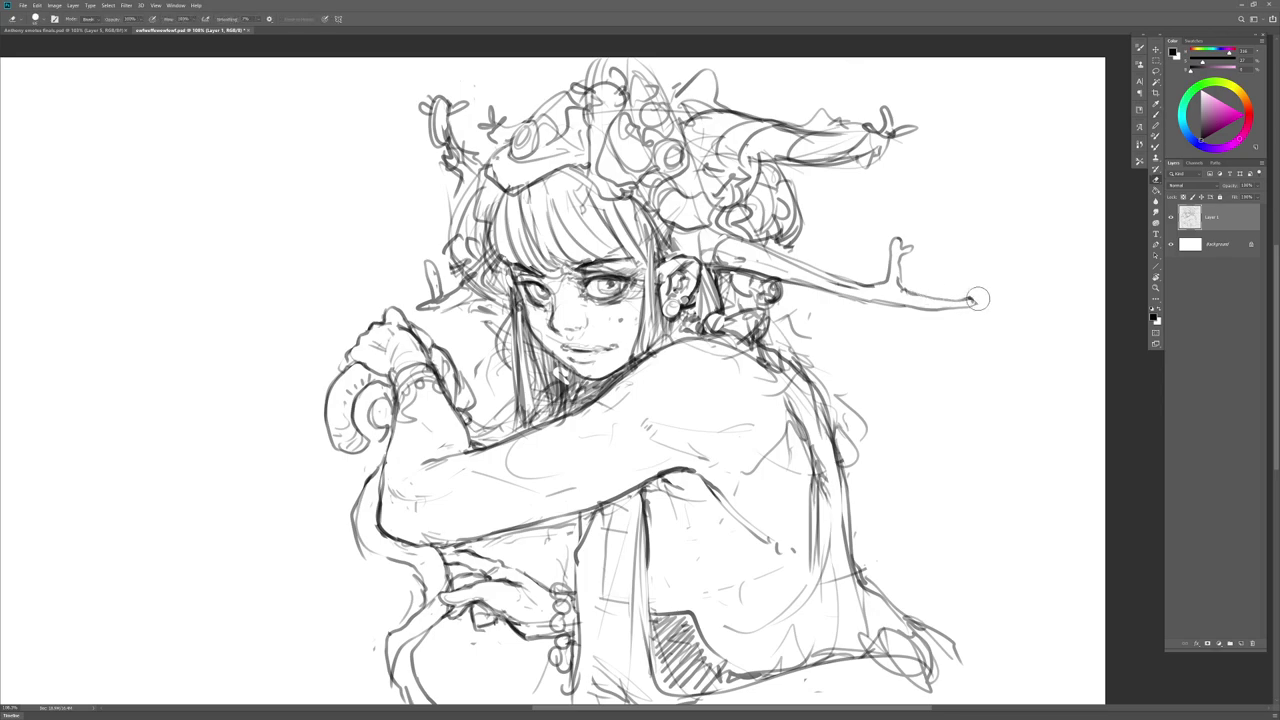
key(b)
mouse_move(868, 292)
mouse_down()
mouse_move(842, 286)
mouse_move(902, 297)
mouse_move(893, 270)
mouse_up()
Step: Add small leaves and buds to the twig above the fist and to the upright twig on the long branch
key(e)
mouse_move(474, 292)
mouse_down()
mouse_move(434, 304)
mouse_move(434, 284)
mouse_move(444, 291)
mouse_up()
key(b)
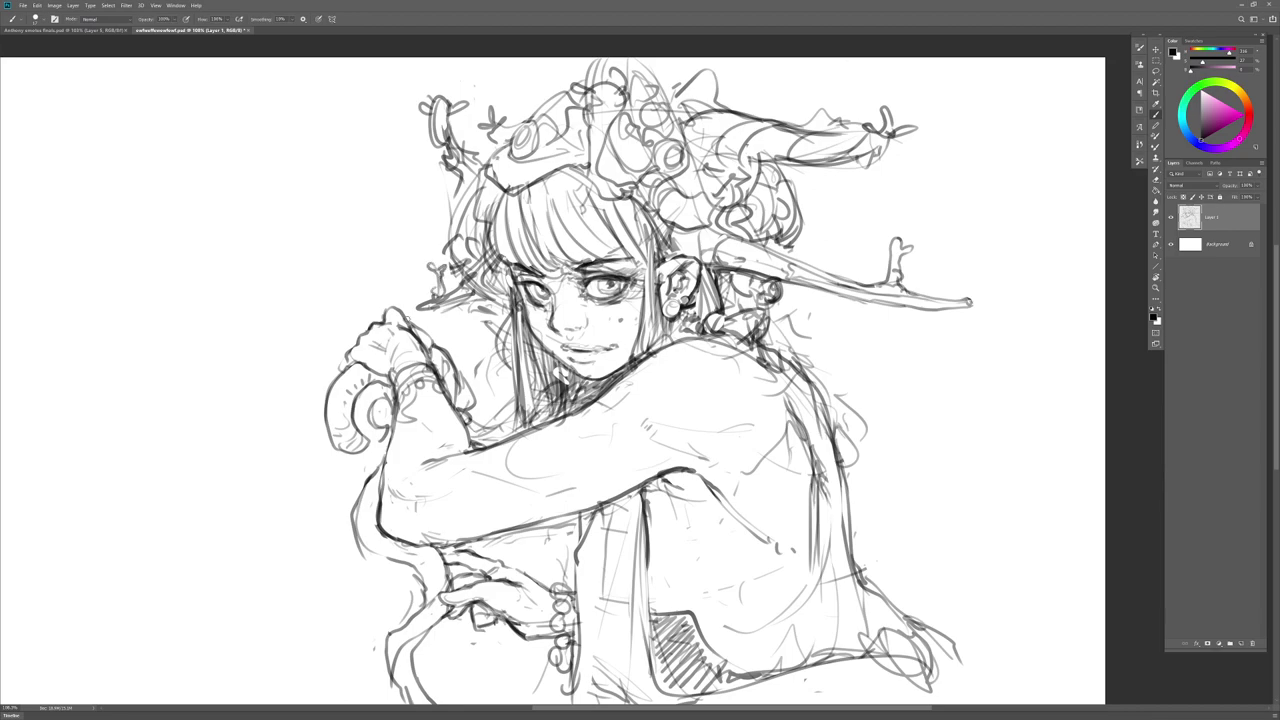
key(e)
drag(434, 263, 430, 274)
key(b)
drag(898, 250, 886, 242)
Step: Draw a thin twig with a leafy end hanging from the upper antler and refine the antler's tip
mouse_move(795, 156)
mouse_down()
mouse_move(822, 204)
mouse_move(852, 176)
mouse_move(835, 204)
mouse_up()
key(e)
key(b)
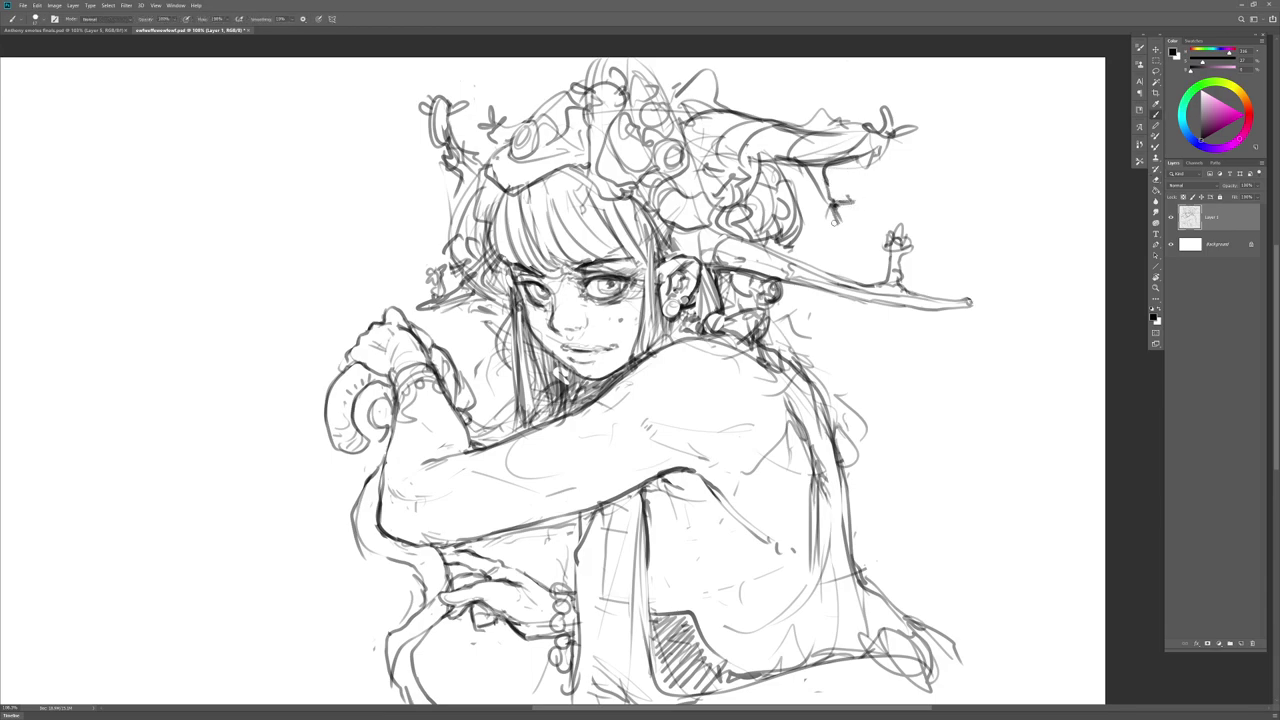
drag(846, 208, 836, 232)
key(e)
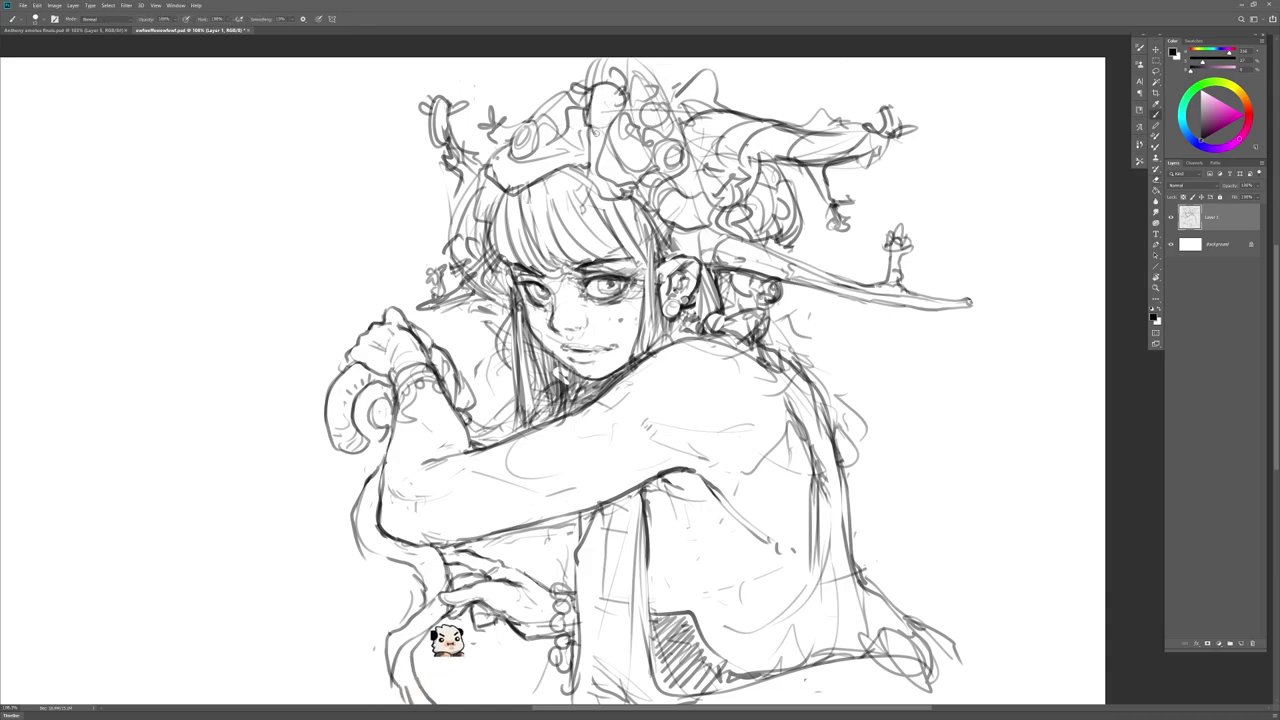
key(b)
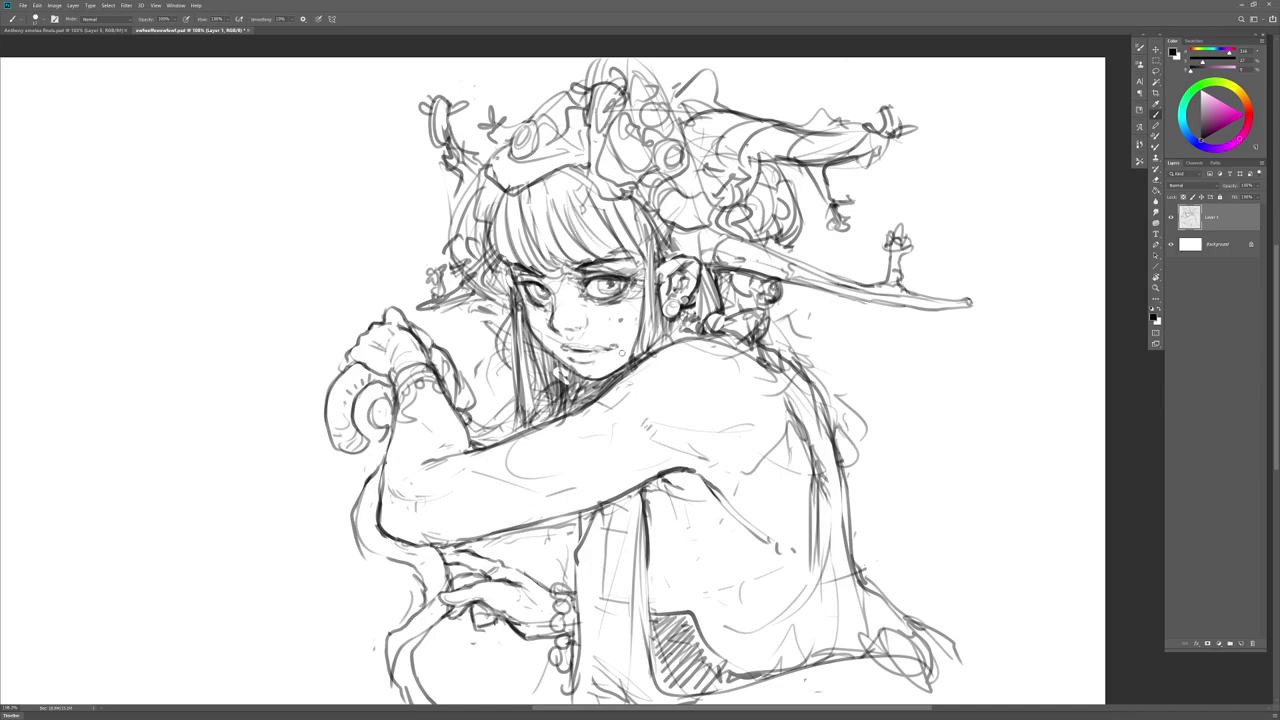
Step: Flip the canvas horizontally to check the drawing and flip it back
key(e)
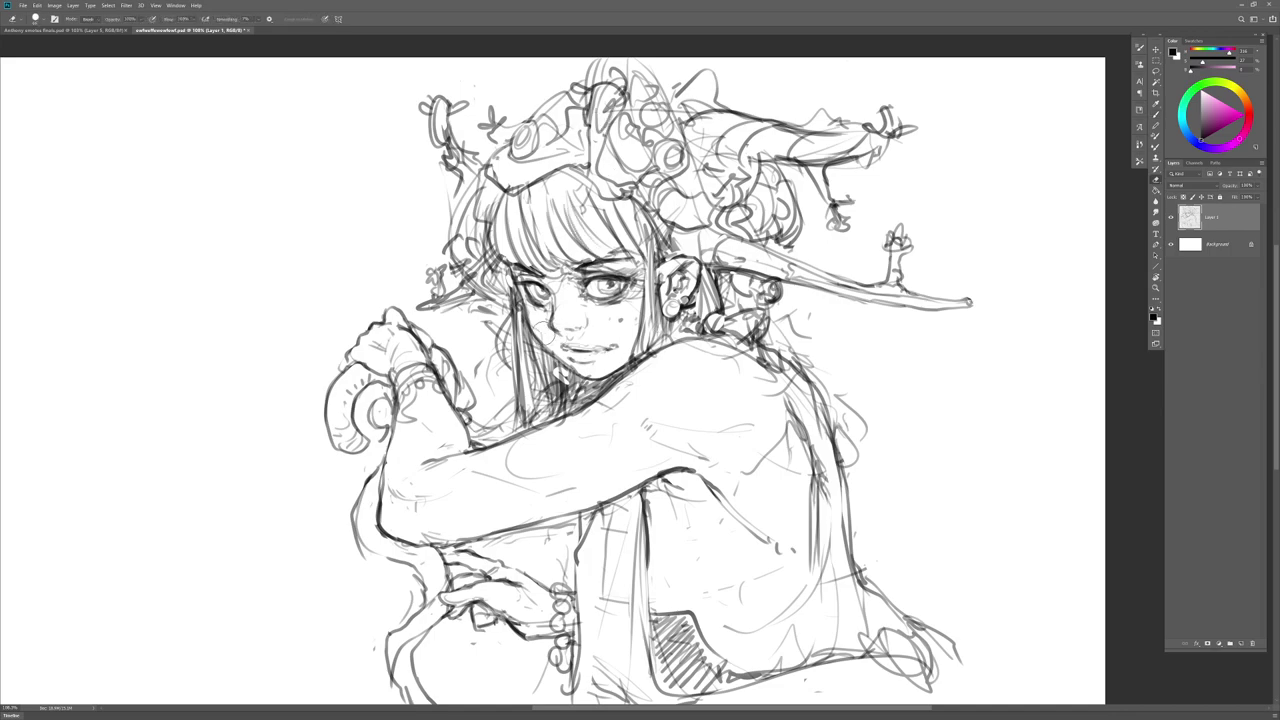
key(b)
key(ctrl+shift+h)
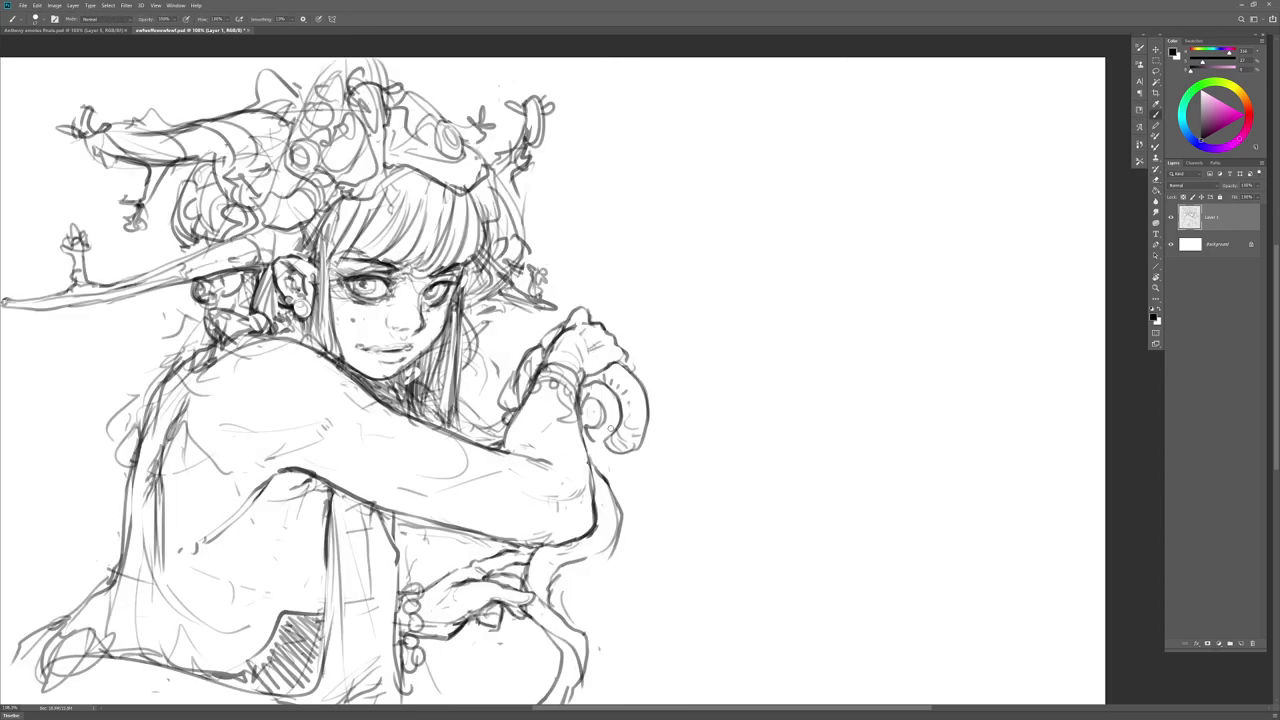
key(ctrl+shift+h)
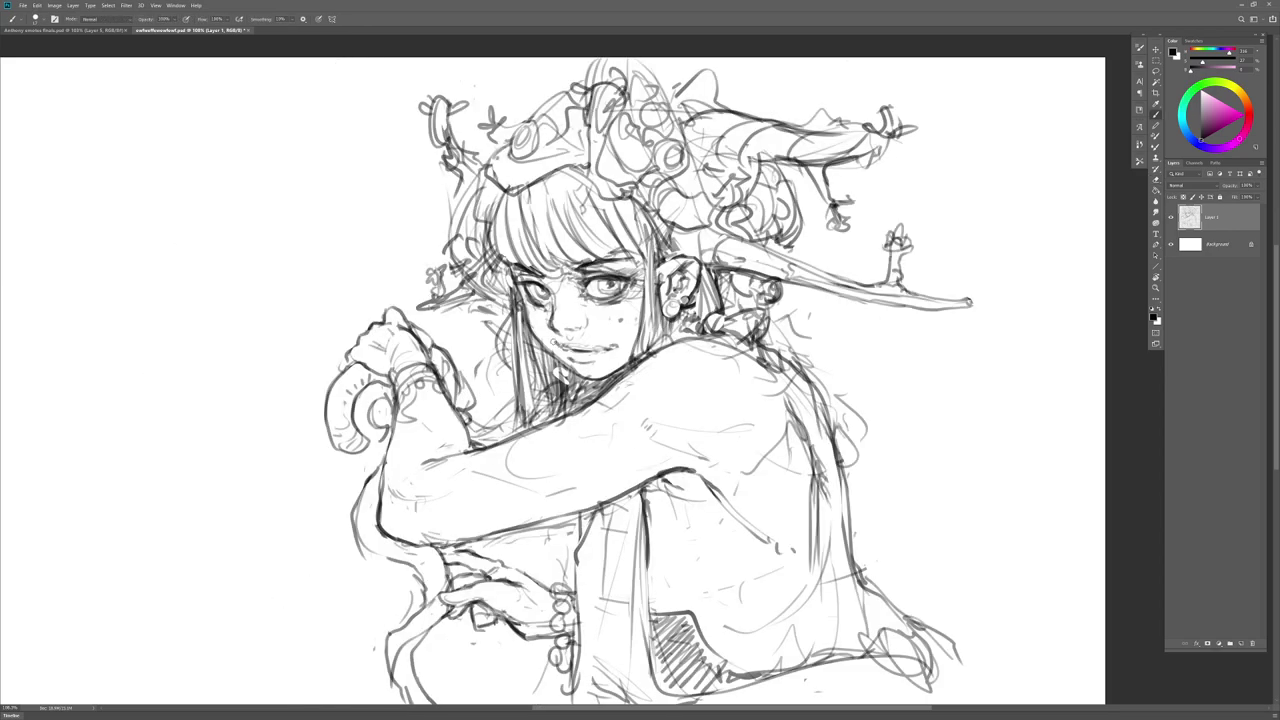
Step: Clean up and redraw the inner elbow crease and outer contour of the raised forearm
key(e)
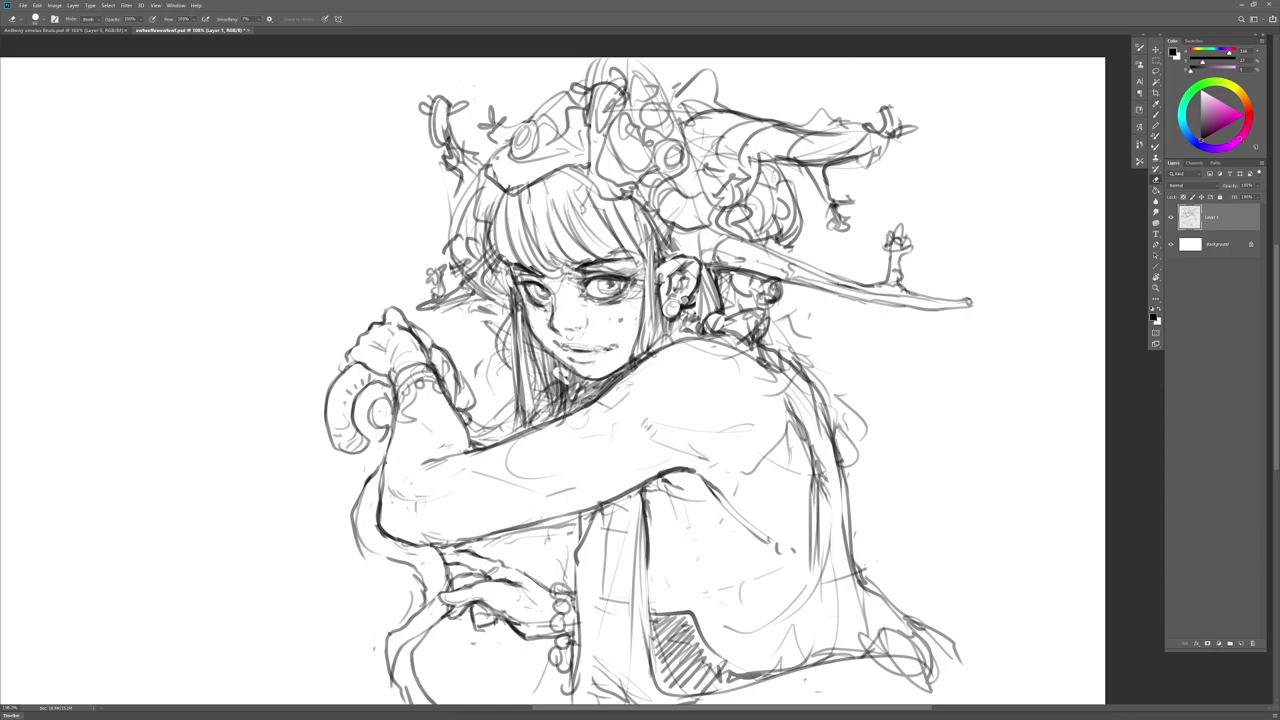
key(b)
key(e)
key(b)
key(e)
key(b)
key(e)
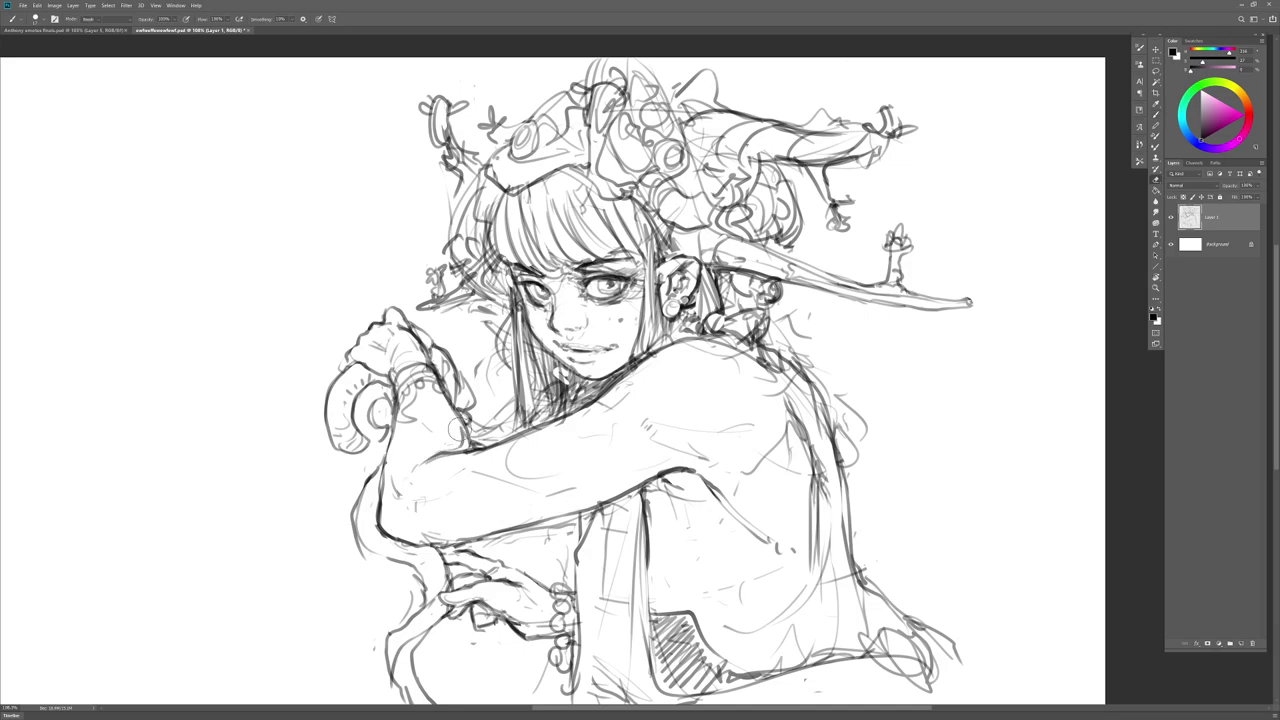
key(b)
key(e)
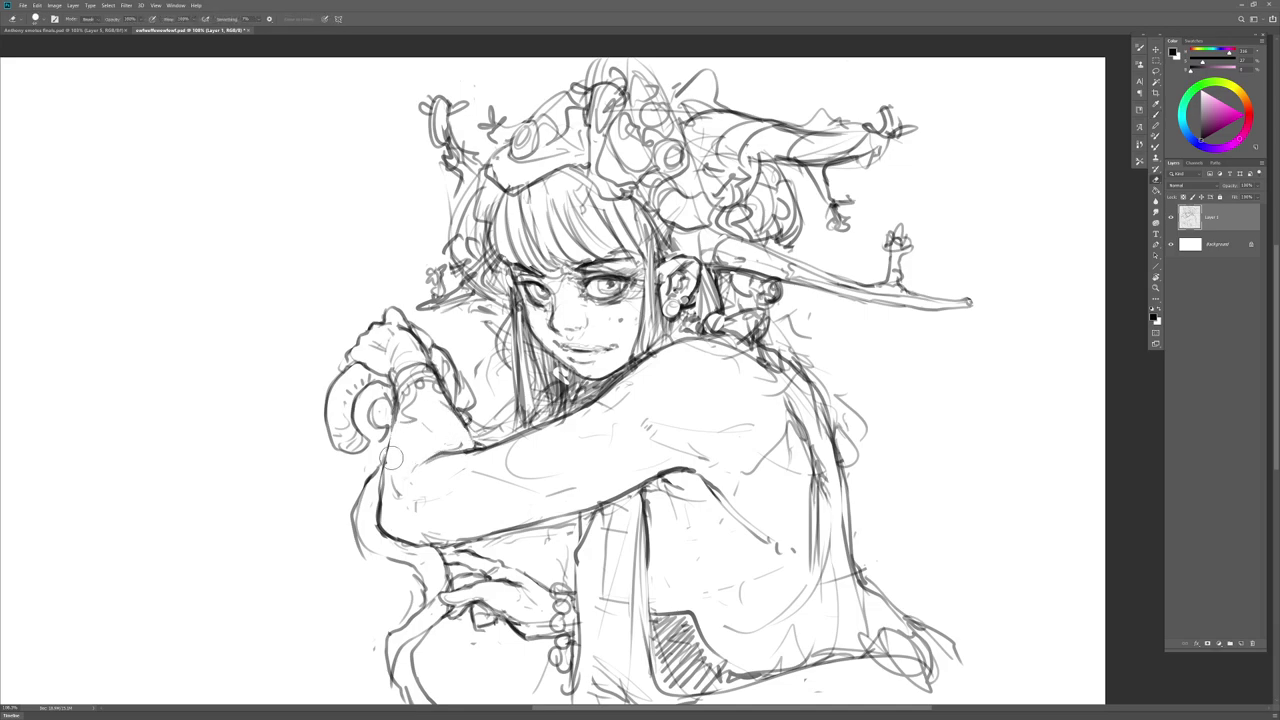
key(b)
key(e)
Step: Slim the elbow's outline, rework the tentacle beside it and add short hatching under the arm
drag(376, 514, 386, 543)
key(b)
mouse_move(378, 467)
mouse_down()
mouse_move(381, 553)
mouse_move(379, 517)
mouse_move(389, 547)
mouse_move(415, 576)
mouse_up()
key(e)
key(b)
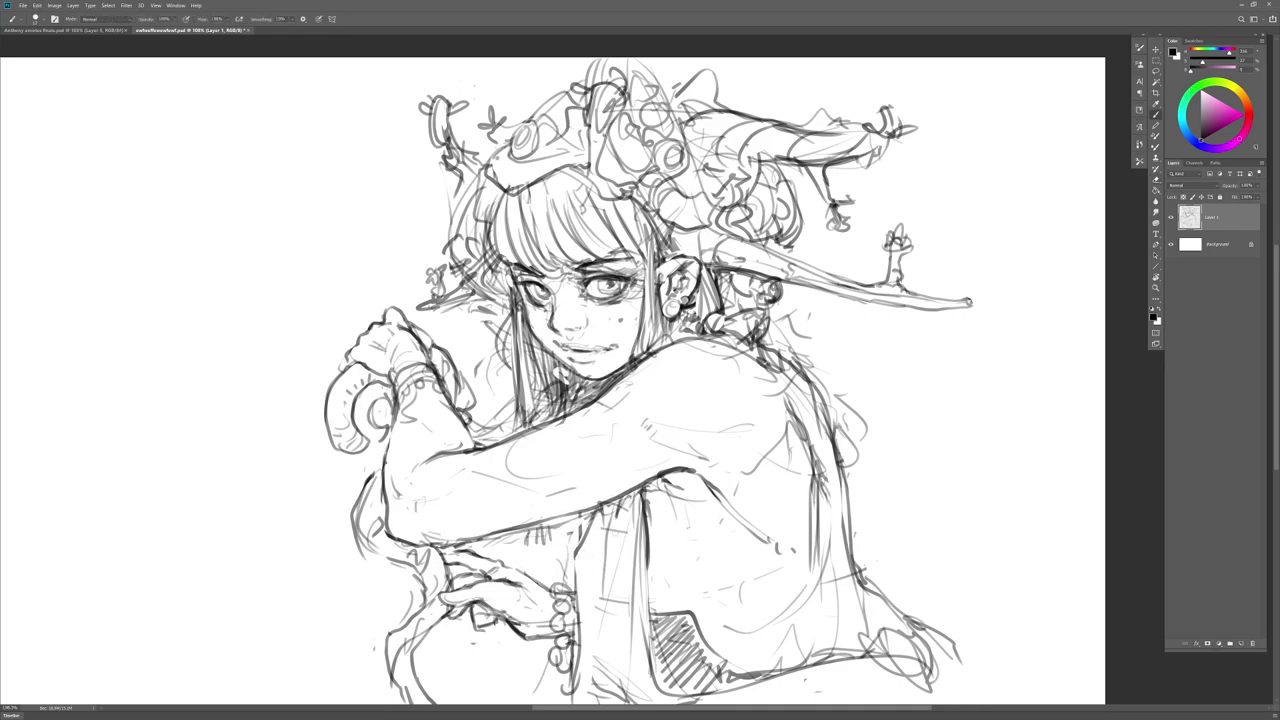
Step: Add mushrooms to the headpiece's top and rear bulge, and petal-like growths along the upper antler
key(e)
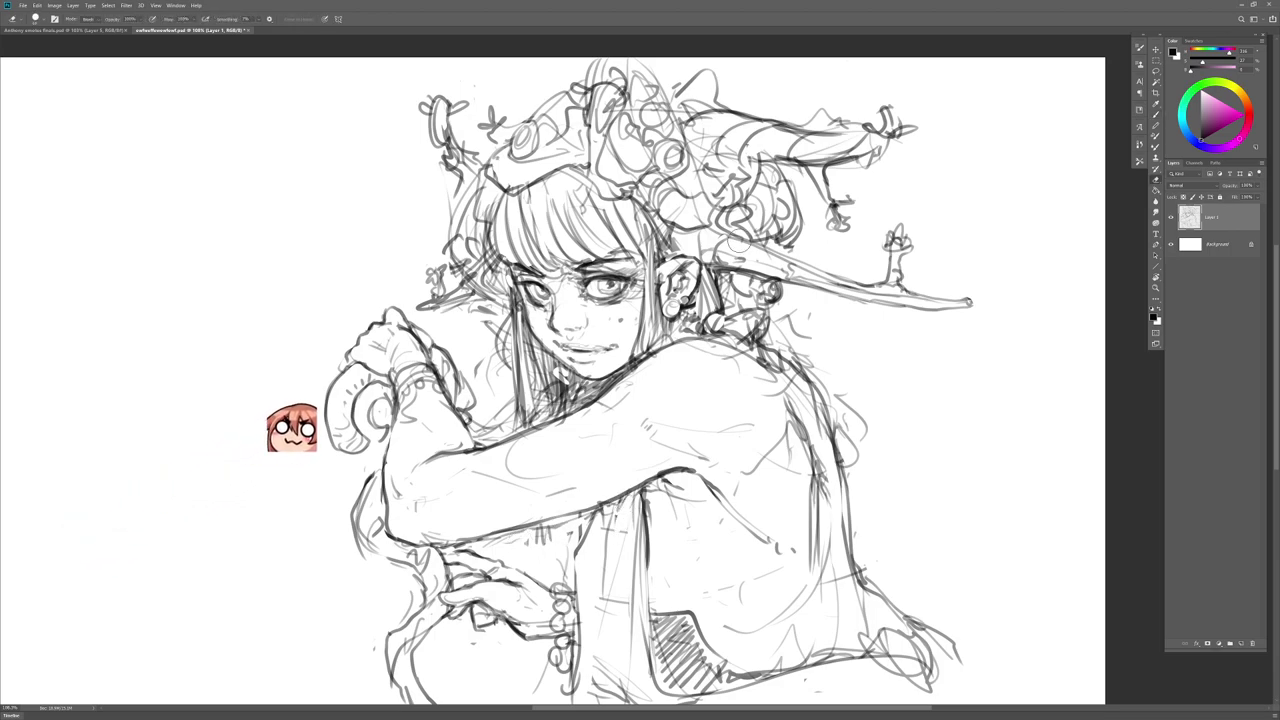
key(b)
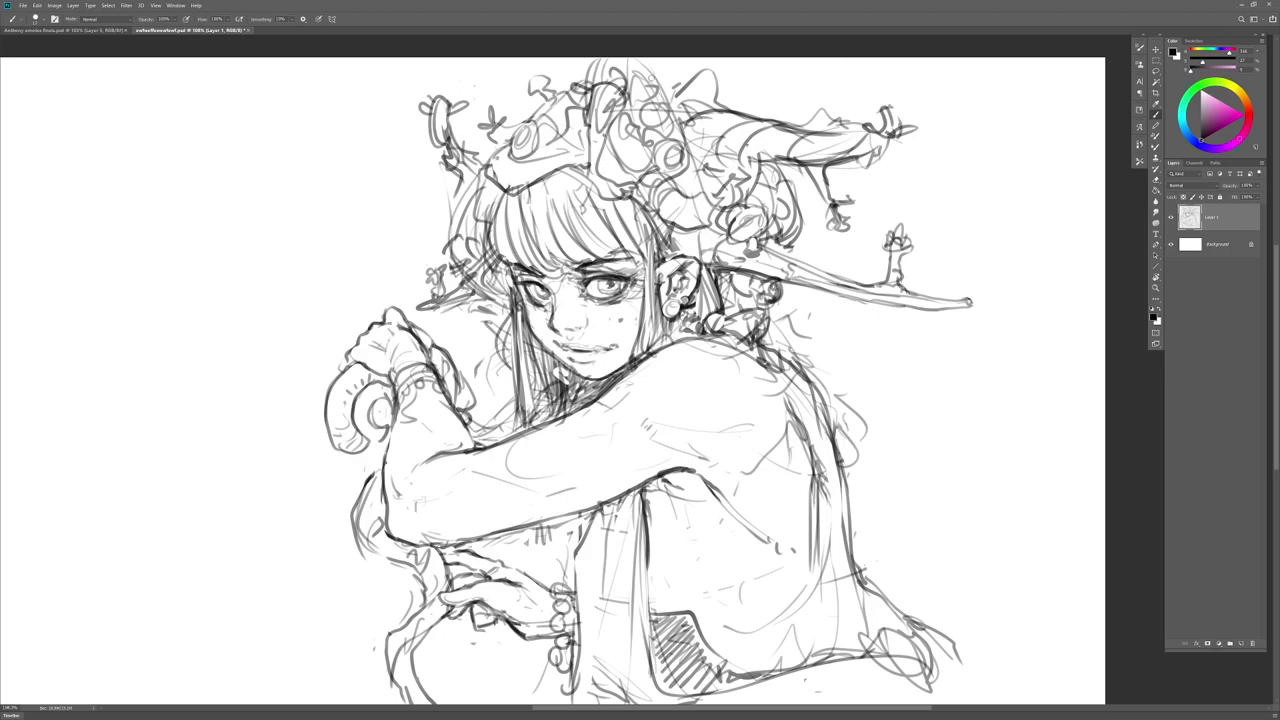
mouse_move(757, 101)
mouse_down()
mouse_move(724, 127)
mouse_move(735, 83)
mouse_move(758, 118)
mouse_move(745, 125)
mouse_up()
key(ctrl+z)
key(ctrl+z)
key(e)
key(b)
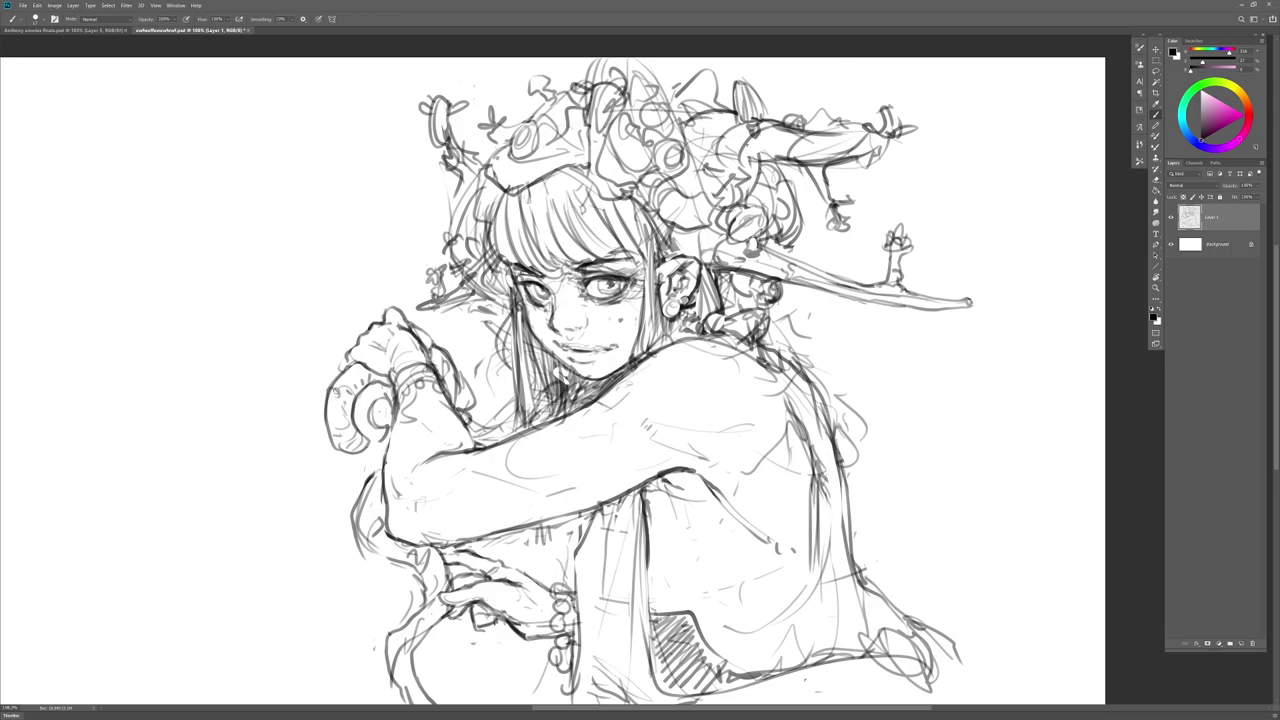
Step: Draw a round spiral shape with small trailing strokes beside the curled form at the raised fist
drag(330, 371, 318, 402)
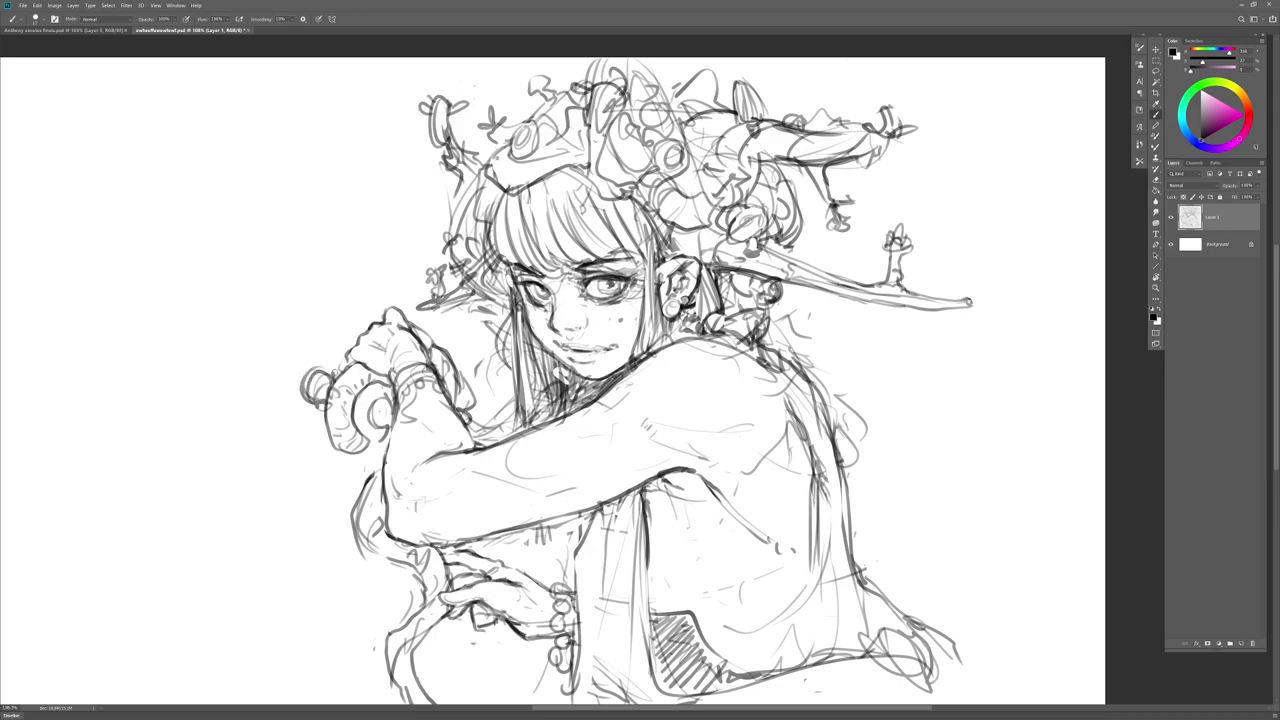
drag(318, 397, 322, 410)
key(e)
key(b)
key(e)
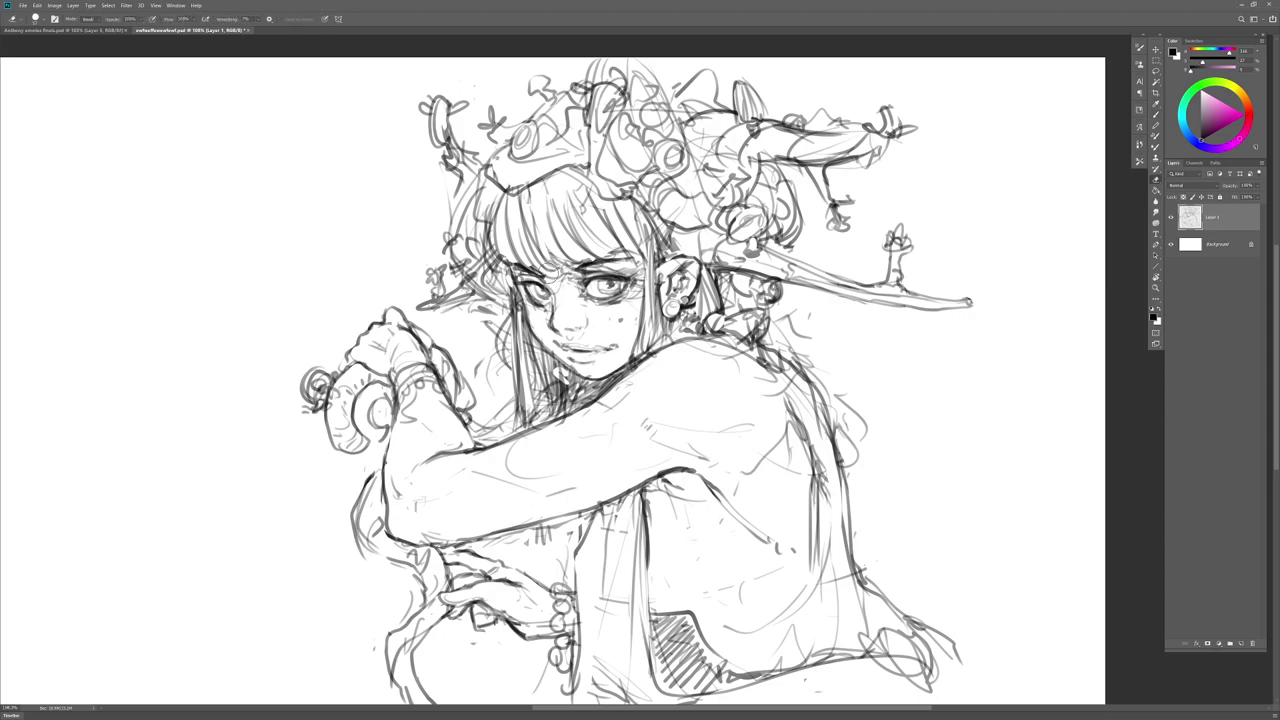
Step: Duplicate the sketch layer to darken the line work
key(b)
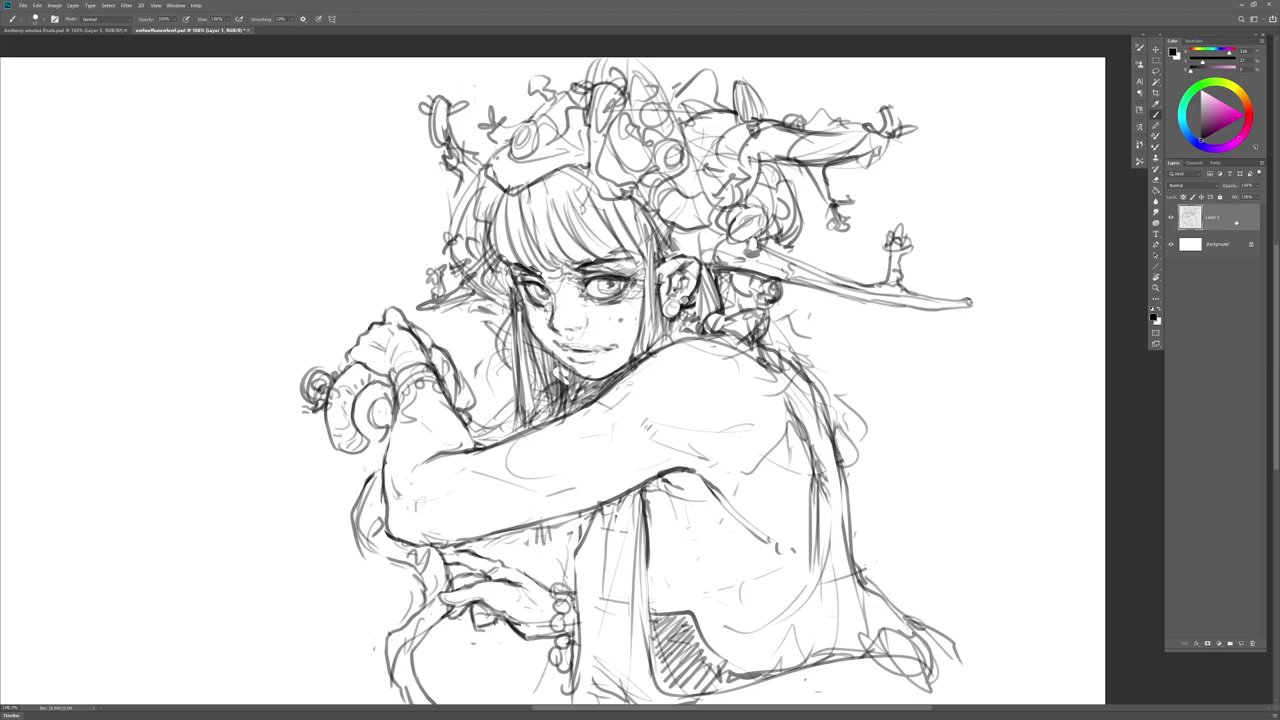
key(ctrl+j)
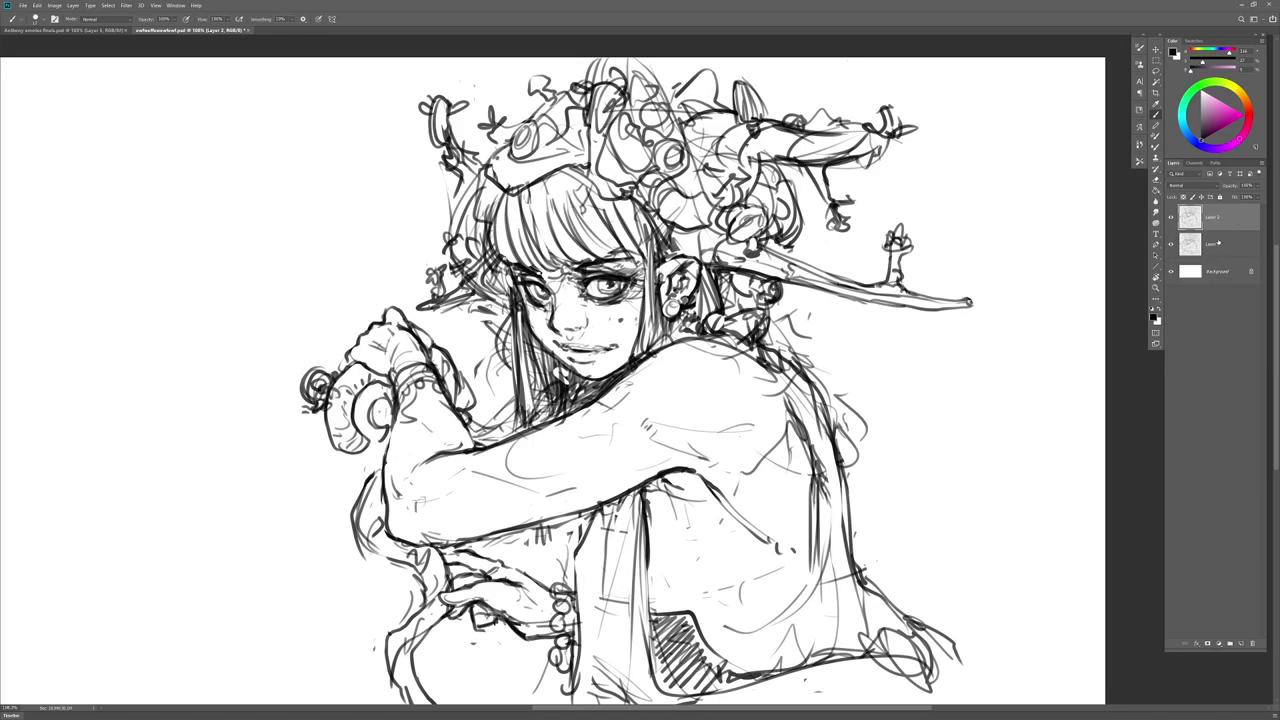
Step: Hide the lower copy of the sketch and add a new empty layer above it
click(1170, 245)
click(1225, 245)
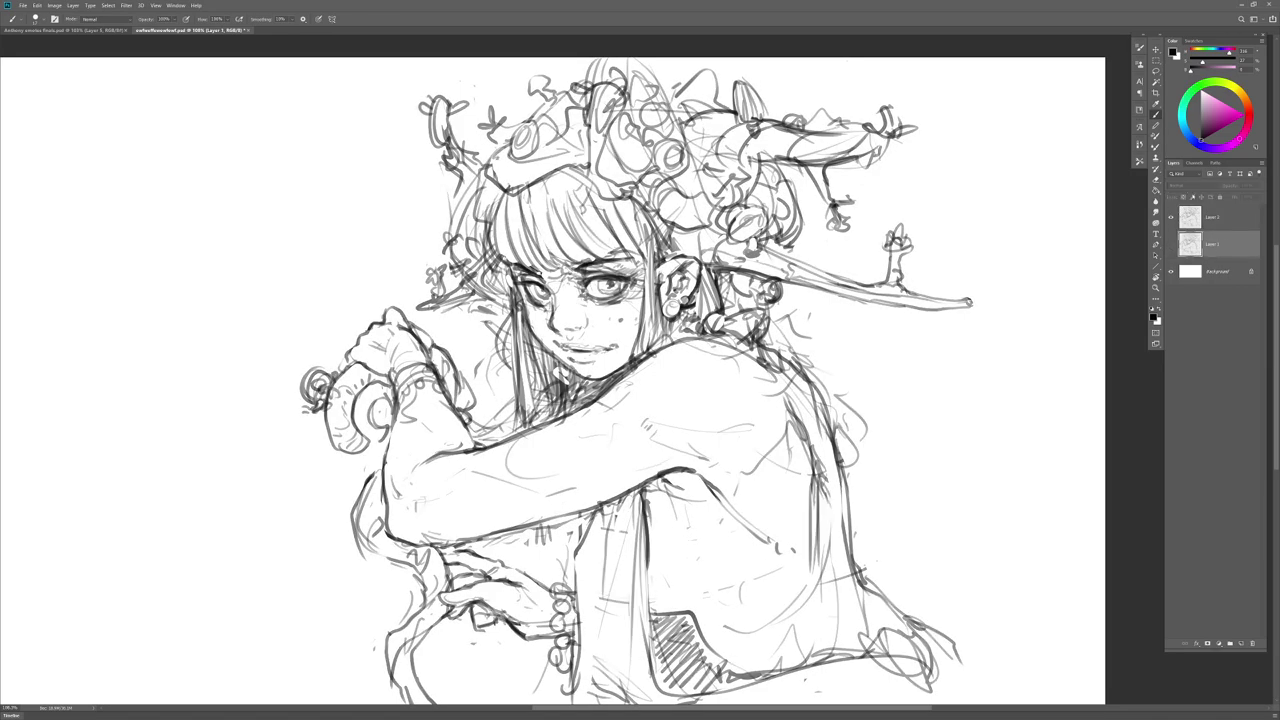
click(1242, 643)
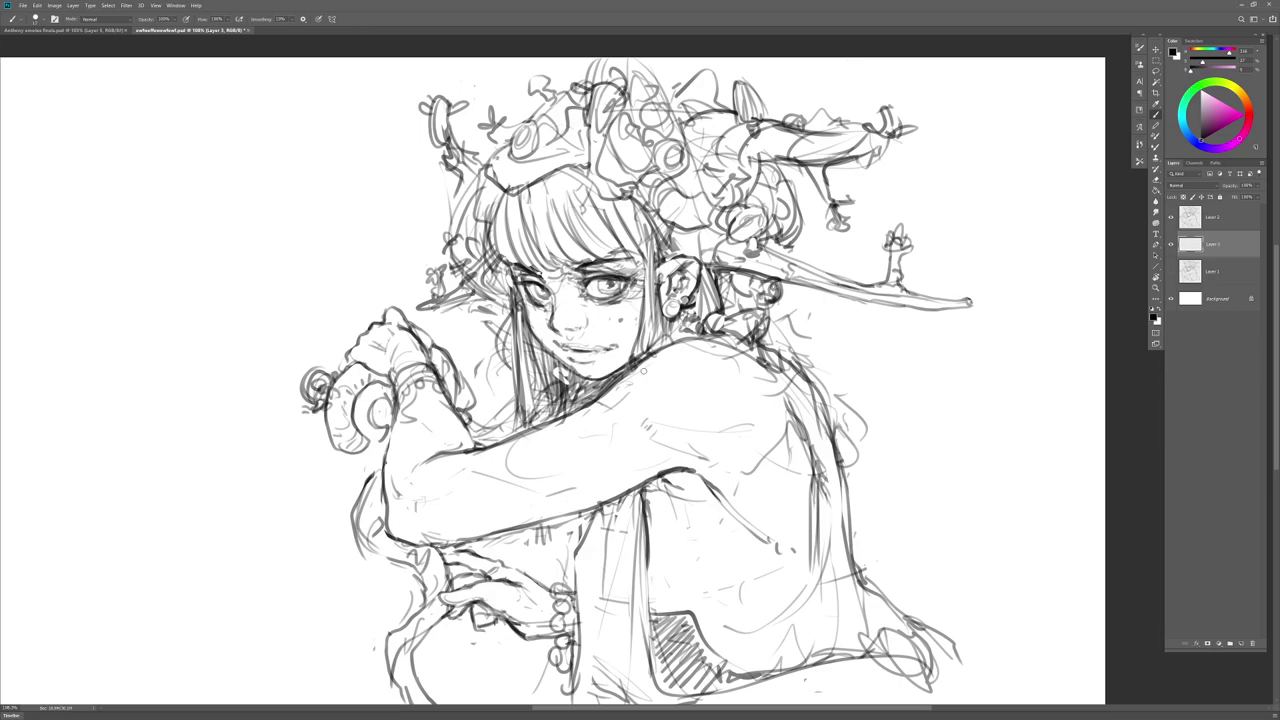
right_click(563, 305)
key(Escape)
mouse_move(506, 198)
mouse_down()
mouse_move(508, 260)
mouse_move(512, 207)
mouse_move(458, 228)
mouse_move(478, 274)
mouse_move(470, 298)
mouse_move(446, 300)
mouse_move(516, 292)
mouse_move(528, 400)
mouse_move(526, 320)
mouse_move(560, 395)
mouse_move(595, 385)
mouse_move(600, 365)
mouse_move(638, 388)
mouse_up()
key(ctrl+z)
key(ctrl+z)
Step: Lasso a loose selection around the whole character and trim it closer to the figure and antlers
key(z)
mouse_move(762, 517)
mouse_down()
mouse_move(750, 461)
mouse_move(731, 458)
mouse_up()
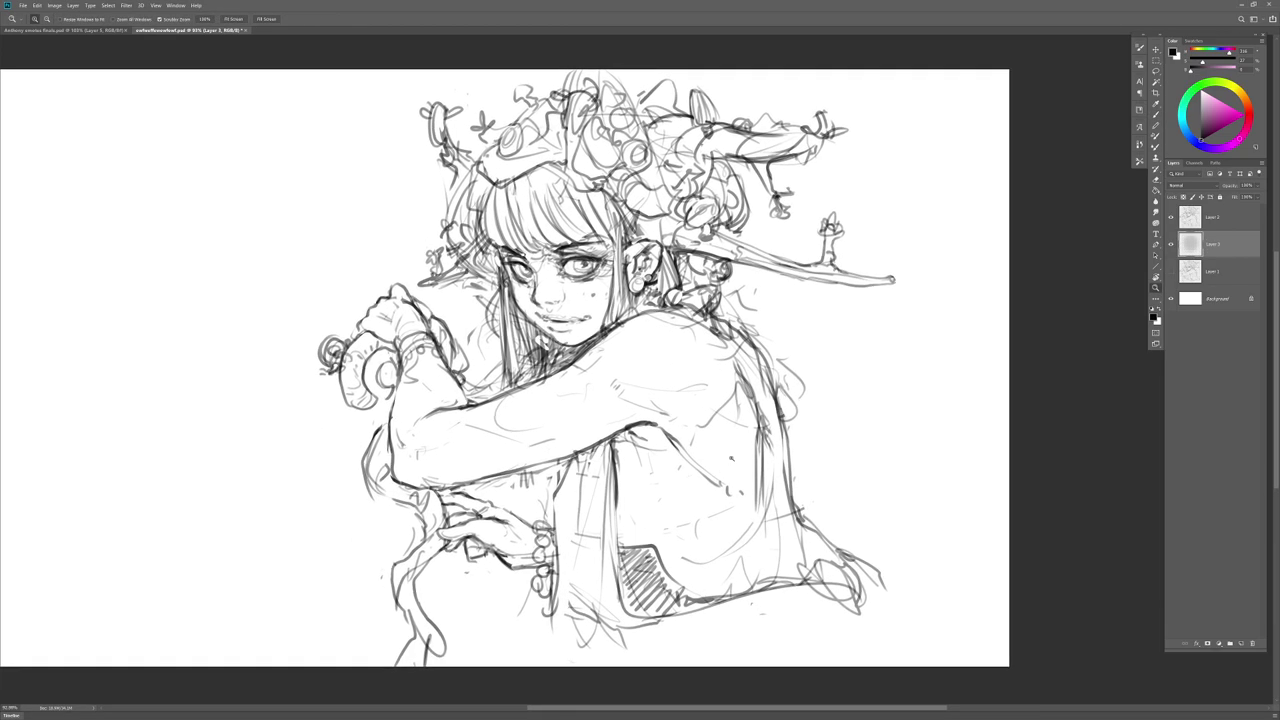
key(l)
mouse_move(880, 548)
mouse_down()
mouse_move(789, 319)
mouse_move(941, 292)
mouse_move(858, 214)
mouse_move(844, 96)
mouse_move(602, 48)
mouse_move(380, 126)
mouse_move(267, 381)
mouse_move(341, 615)
mouse_move(664, 674)
mouse_move(956, 538)
mouse_up()
mouse_move(365, 630)
mouse_down()
mouse_move(680, 646)
mouse_move(844, 627)
mouse_up()
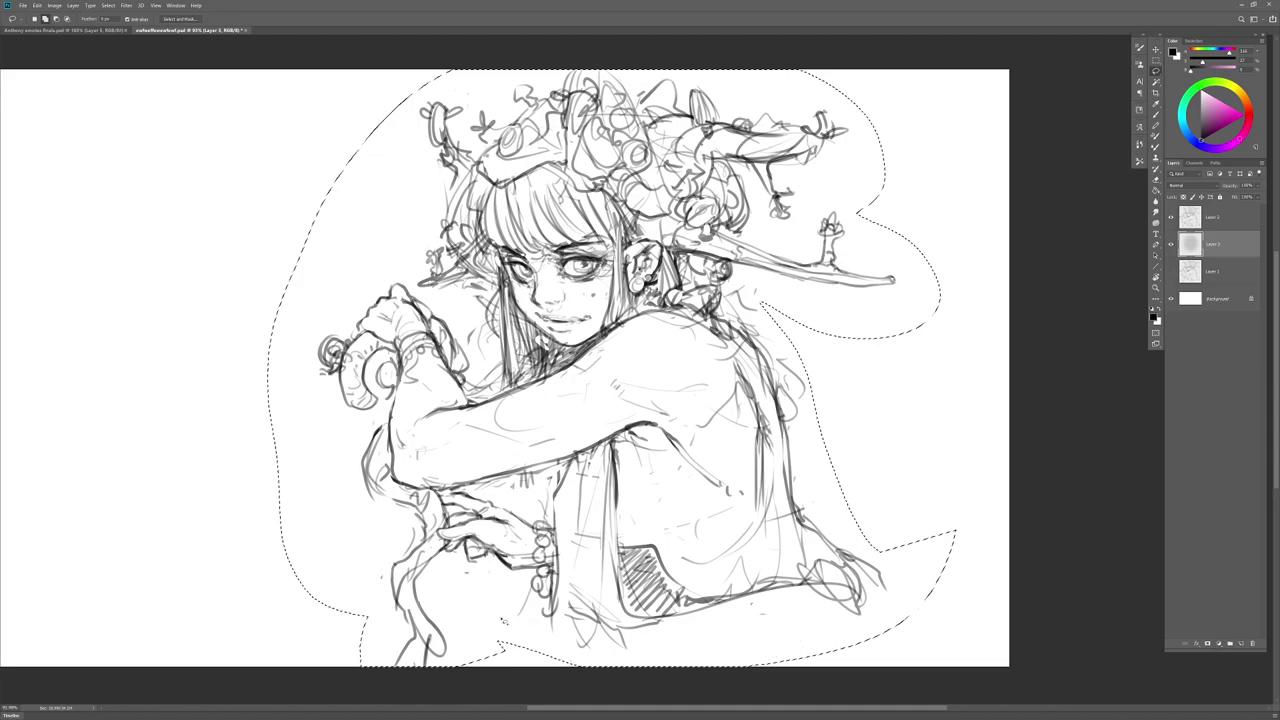
mouse_move(576, 662)
mouse_down()
mouse_move(350, 556)
mouse_move(372, 280)
mouse_move(291, 132)
mouse_up()
drag(248, 204, 250, 202)
mouse_move(765, 300)
mouse_down()
mouse_move(916, 326)
mouse_move(845, 193)
mouse_move(815, 181)
mouse_move(859, 128)
mouse_move(770, 72)
mouse_up()
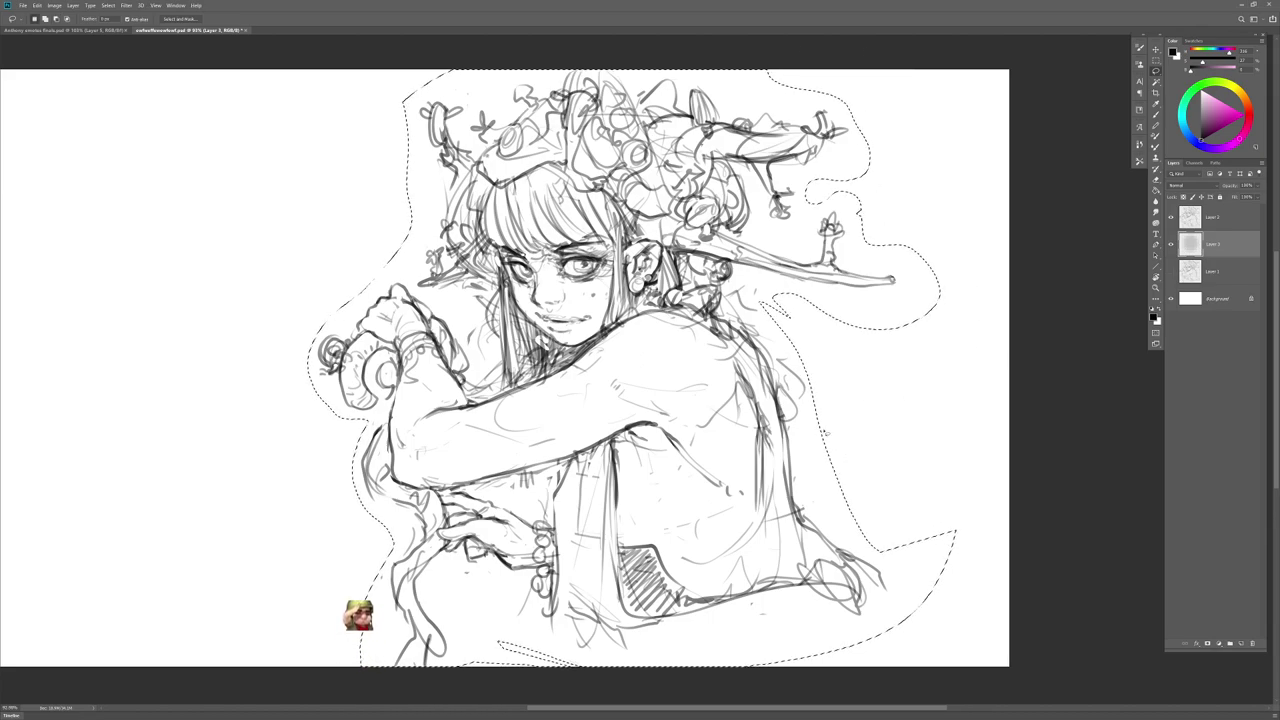
Step: Fill the selected silhouette with black on the new layer and deselect it
key(g)
click(655, 485)
key(ctrl+d)
Step: Raise the silhouette's lightness with Hue/Saturation until the fill is a very light grey
key(b)
scroll(580, 259, up, 3)
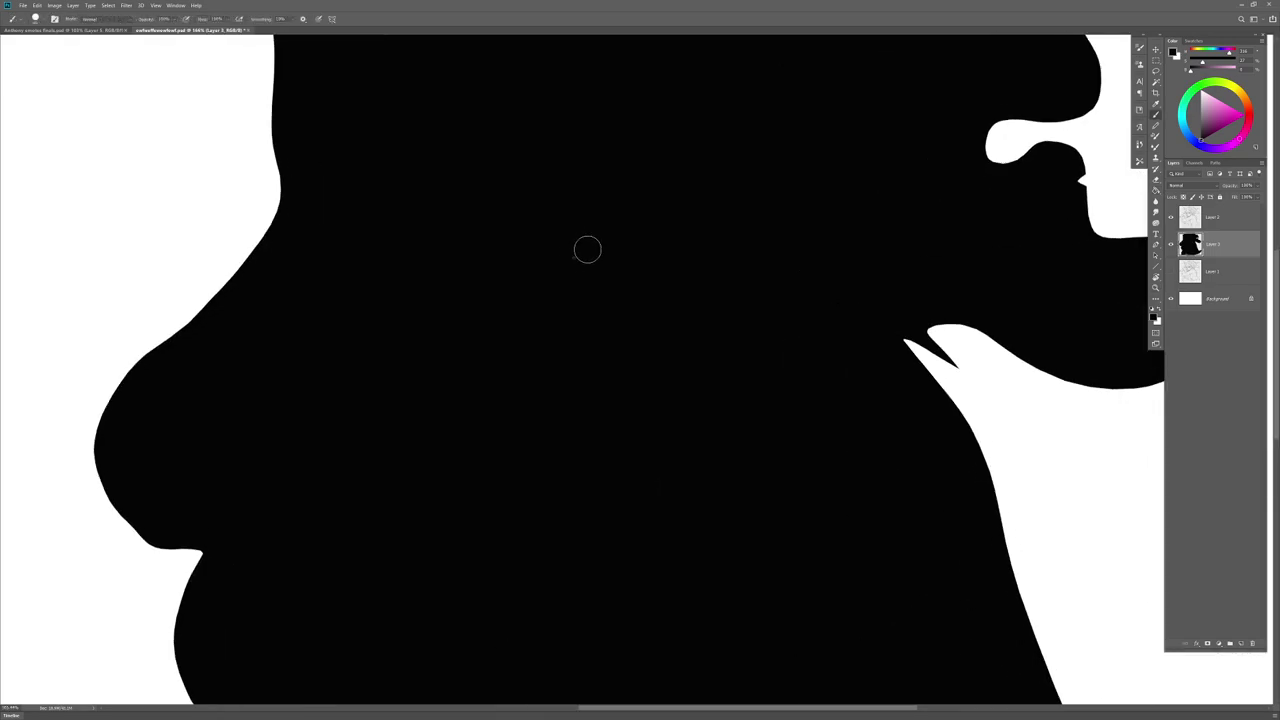
key(z)
drag(728, 420, 669, 397)
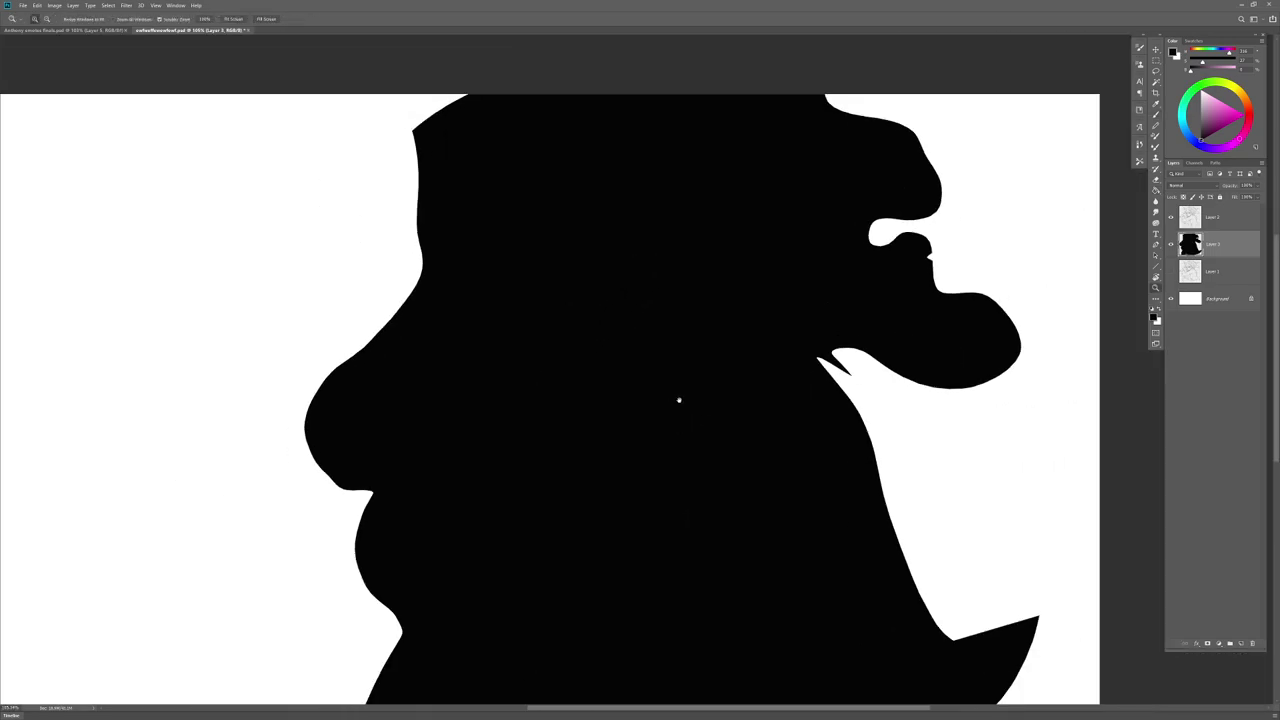
key(ctrl+u)
drag(1013, 446, 1051, 447)
key(Return)
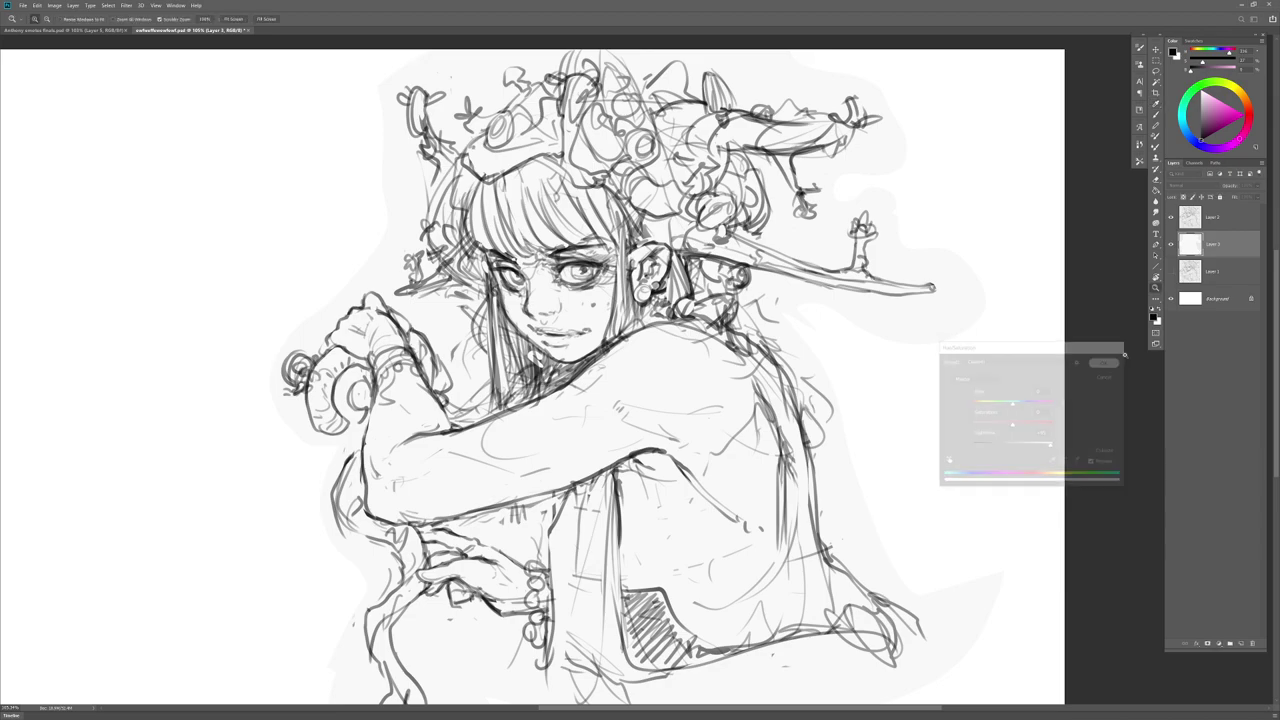
Step: Add a layer for shading beneath the line art and paint the bangs mid-grey
key(b)
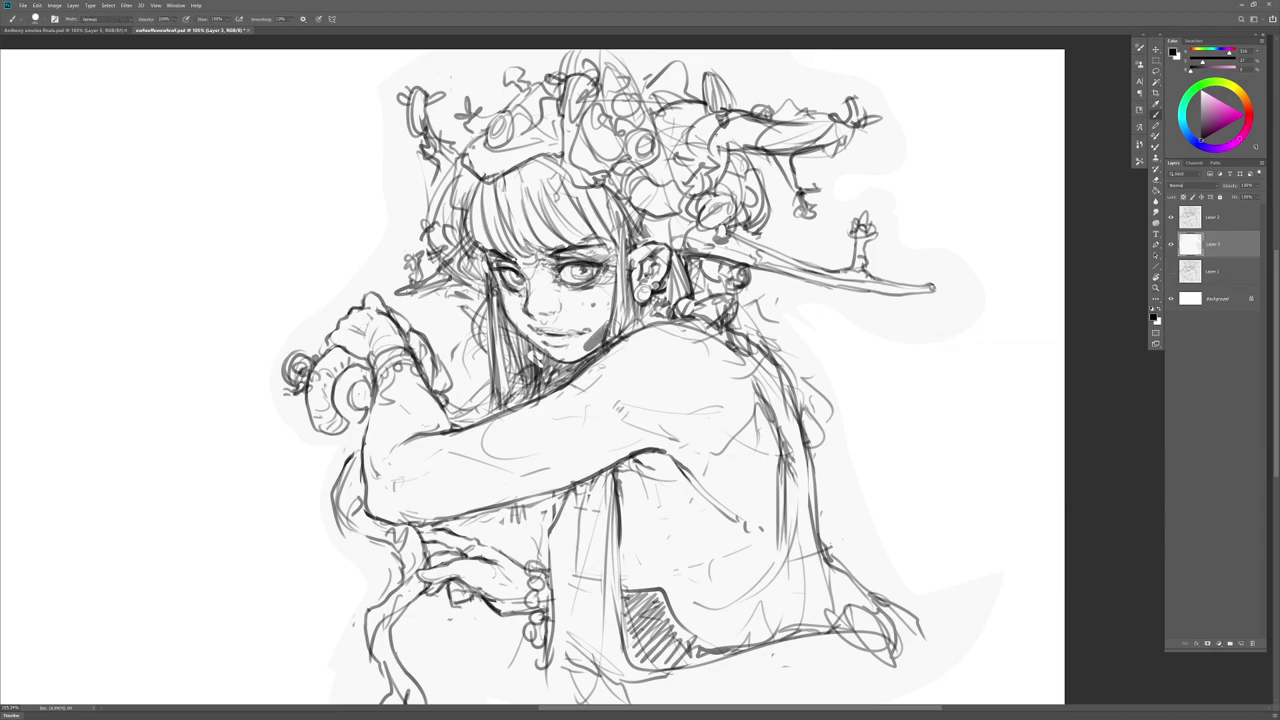
click(1241, 643)
mouse_move(470, 180)
mouse_down()
mouse_move(488, 248)
mouse_move(504, 250)
mouse_up()
drag(508, 184, 510, 250)
drag(516, 174, 532, 250)
drag(536, 168, 552, 250)
drag(554, 158, 572, 246)
drag(576, 168, 594, 248)
drag(600, 182, 616, 254)
drag(618, 184, 626, 254)
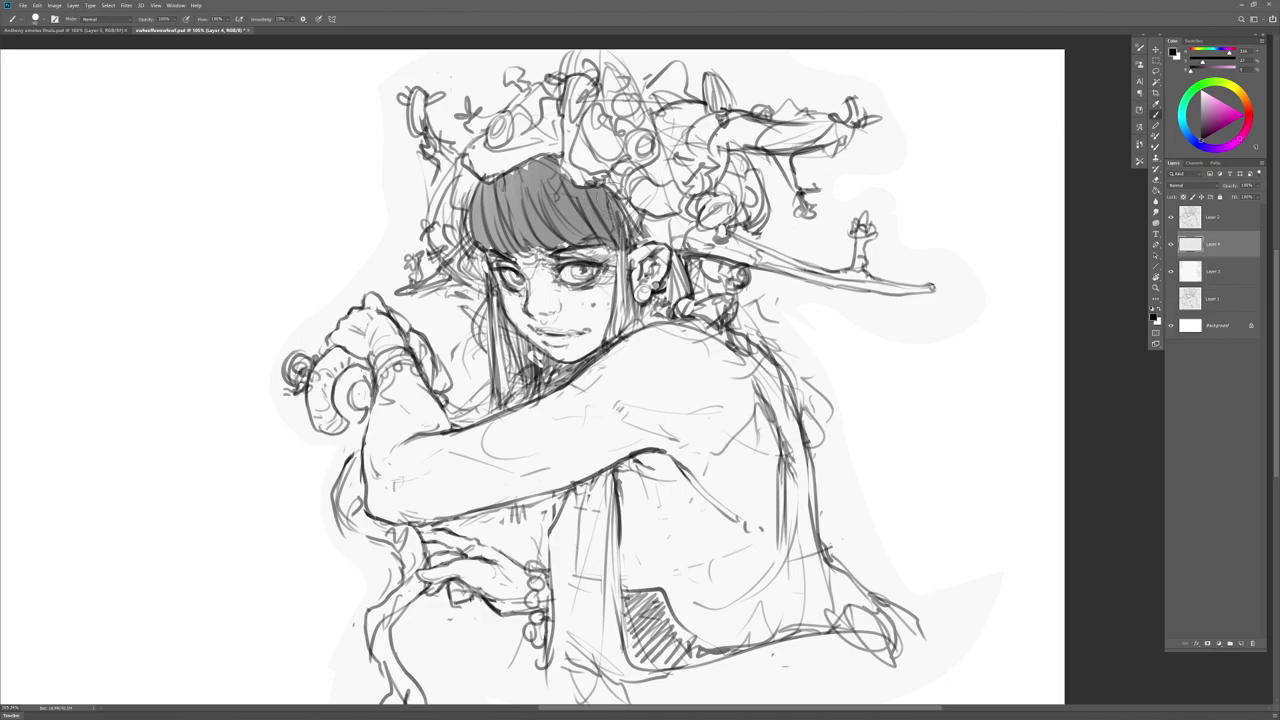
Step: Finish the grey at the top of the bangs and darken the hollows in the front of the headpiece
drag(574, 170, 504, 176)
drag(582, 148, 576, 178)
drag(560, 98, 520, 134)
drag(684, 146, 650, 190)
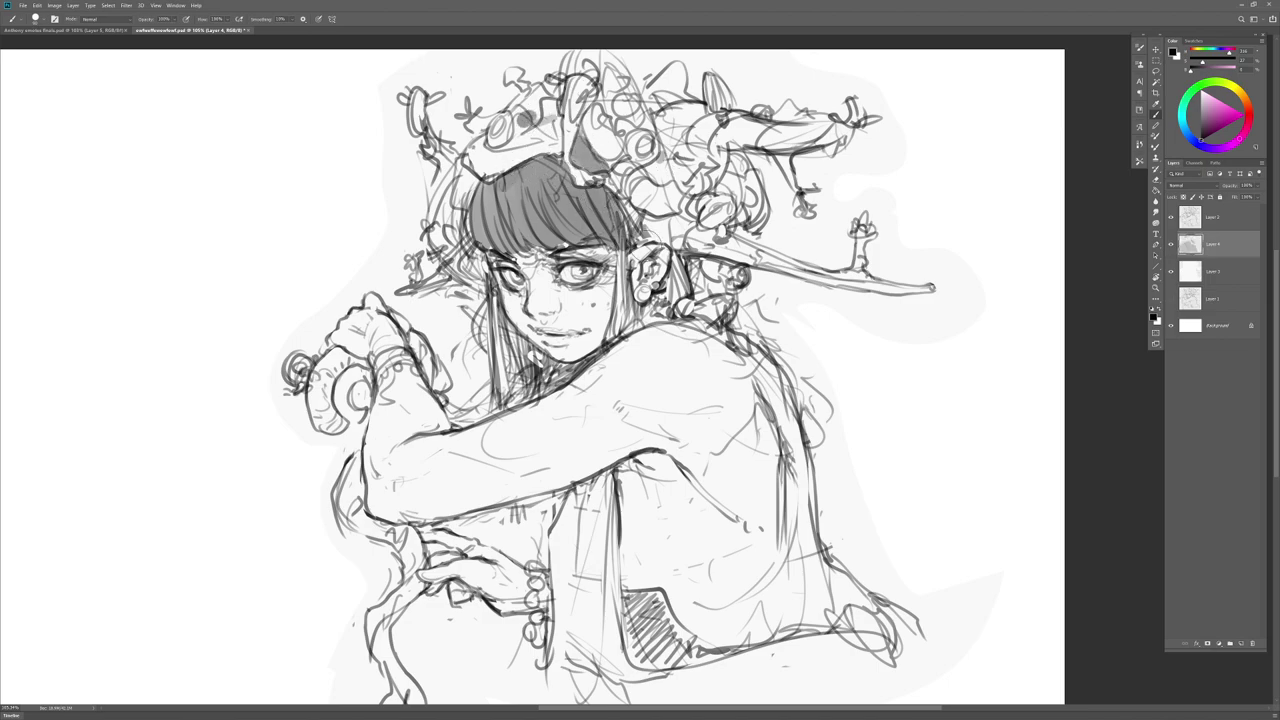
Step: Paint grey over the long side hair, the shadow below the chin and the hair behind the ear
mouse_move(472, 256)
mouse_down()
mouse_move(492, 282)
mouse_move(496, 406)
mouse_up()
mouse_move(506, 300)
mouse_down()
mouse_move(516, 400)
mouse_move(504, 404)
mouse_up()
mouse_move(510, 312)
mouse_down()
mouse_move(518, 394)
mouse_move(540, 366)
mouse_move(530, 390)
mouse_up()
drag(540, 348, 560, 372)
mouse_move(550, 362)
mouse_down()
mouse_move(578, 392)
mouse_move(492, 418)
mouse_move(600, 358)
mouse_up()
drag(578, 380, 610, 354)
drag(626, 310, 608, 338)
drag(624, 234, 606, 336)
drag(628, 306, 622, 334)
mouse_move(613, 246)
mouse_down()
mouse_move(576, 248)
mouse_move(668, 240)
mouse_move(636, 318)
mouse_move(676, 292)
mouse_move(686, 262)
mouse_move(702, 284)
mouse_move(746, 290)
mouse_up()
Step: Paint the hair bun and more headpiece hollows grey, with a small patch beneath the forearm
mouse_move(734, 136)
mouse_down()
mouse_move(732, 200)
mouse_move(750, 210)
mouse_move(728, 226)
mouse_up()
mouse_move(748, 158)
mouse_down()
mouse_move(764, 234)
mouse_move(704, 204)
mouse_up()
drag(661, 150, 642, 174)
mouse_move(640, 100)
mouse_down()
mouse_move(630, 114)
mouse_move(600, 108)
mouse_up()
drag(460, 186, 462, 272)
drag(519, 506, 527, 508)
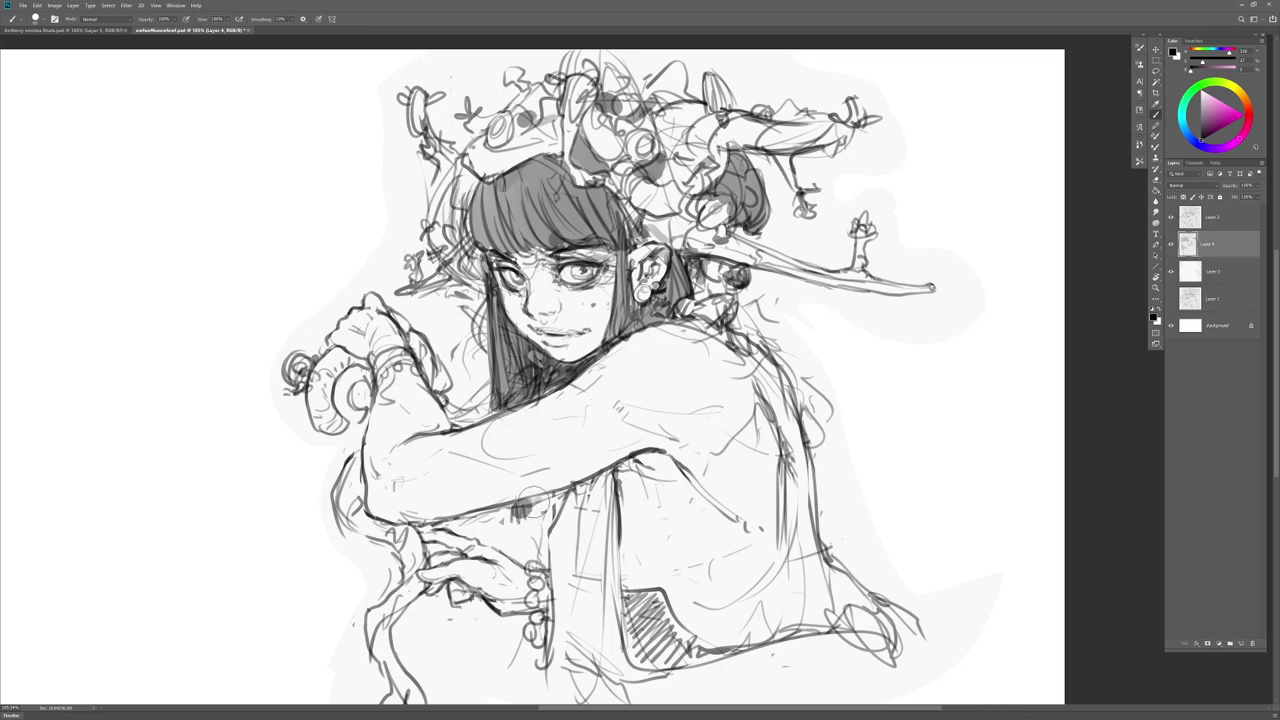
Step: Fill the vest panel and the hatched waist area with grey, adding broad strokes along the lower back
mouse_move(625, 541)
mouse_down()
mouse_move(590, 471)
mouse_move(566, 512)
mouse_up()
mouse_move(546, 436)
mouse_down()
mouse_move(540, 500)
mouse_move(524, 513)
mouse_up()
mouse_move(520, 458)
mouse_down()
mouse_move(510, 515)
mouse_move(498, 515)
mouse_move(500, 650)
mouse_up()
mouse_move(508, 516)
mouse_down()
mouse_move(524, 660)
mouse_move(545, 520)
mouse_move(555, 670)
mouse_up()
mouse_move(560, 465)
mouse_down()
mouse_move(570, 640)
mouse_move(548, 675)
mouse_move(705, 628)
mouse_up()
mouse_move(574, 672)
mouse_down()
mouse_move(636, 634)
mouse_move(752, 606)
mouse_move(661, 664)
mouse_move(512, 667)
mouse_move(570, 662)
mouse_up()
mouse_move(579, 574)
mouse_down()
mouse_move(592, 580)
mouse_move(585, 630)
mouse_move(605, 570)
mouse_move(630, 636)
mouse_move(655, 600)
mouse_move(660, 630)
mouse_up()
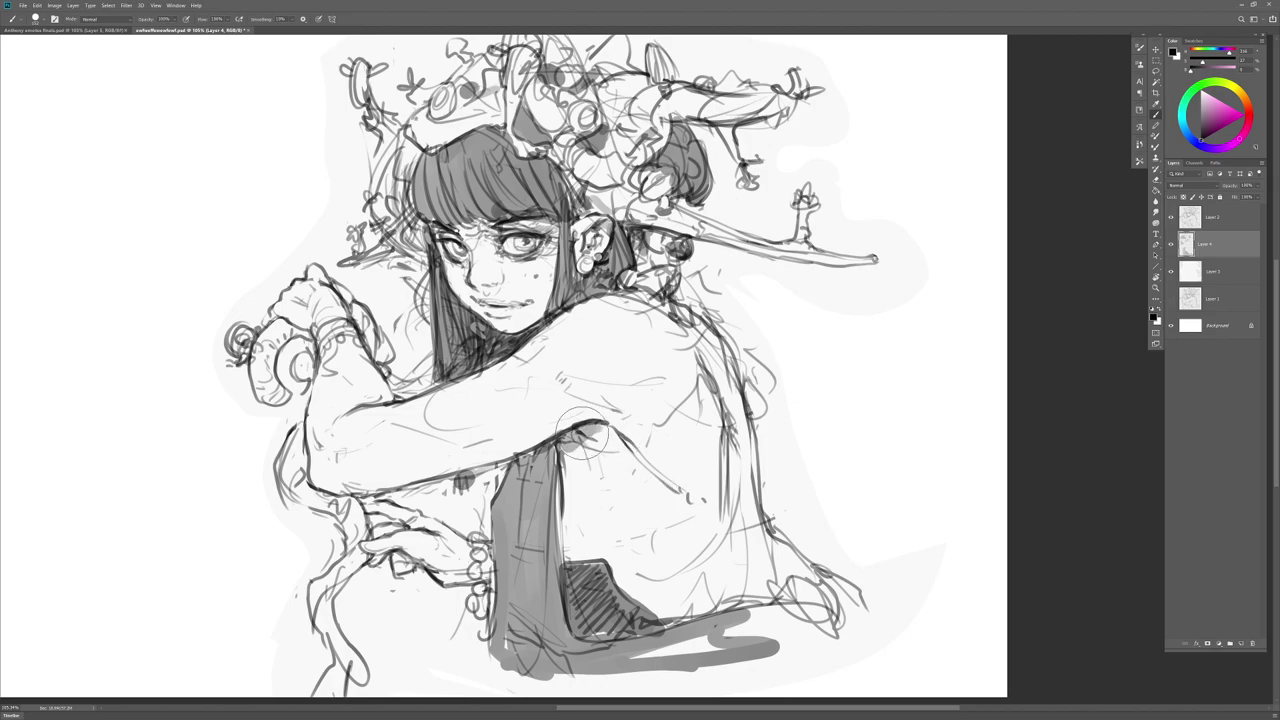
Step: Erase the outer part of the waist patch on the shading and sketch layers and redraw the lower back contour
key(e)
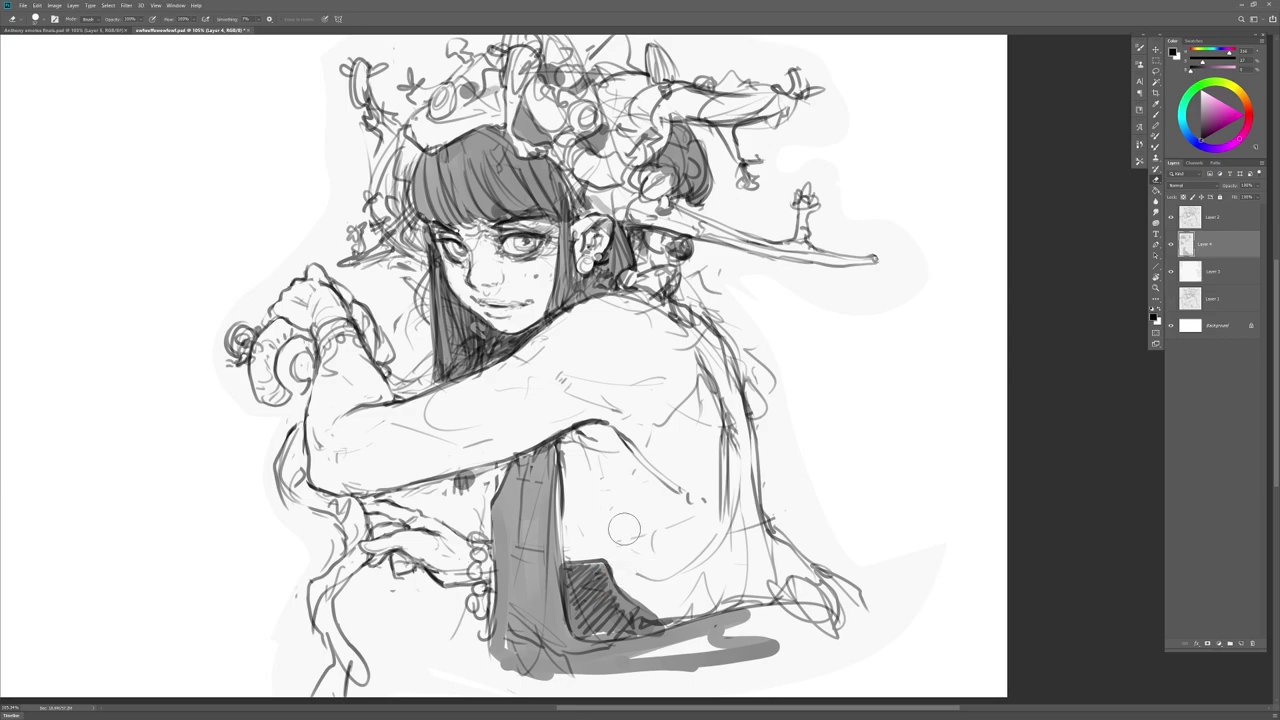
drag(624, 574, 633, 610)
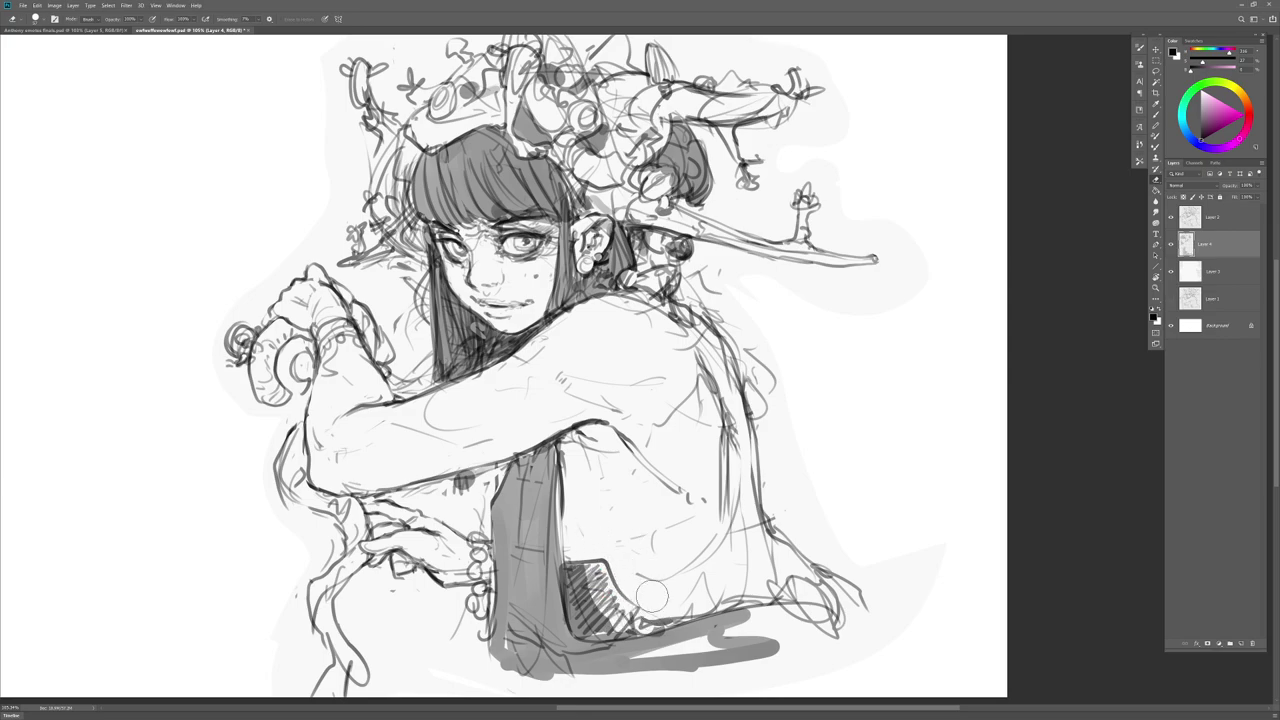
click(1224, 226)
key(b)
right_click(610, 553)
click(599, 514)
key(e)
mouse_move(597, 556)
mouse_down()
mouse_move(665, 612)
mouse_move(594, 555)
mouse_move(600, 601)
mouse_up()
key(b)
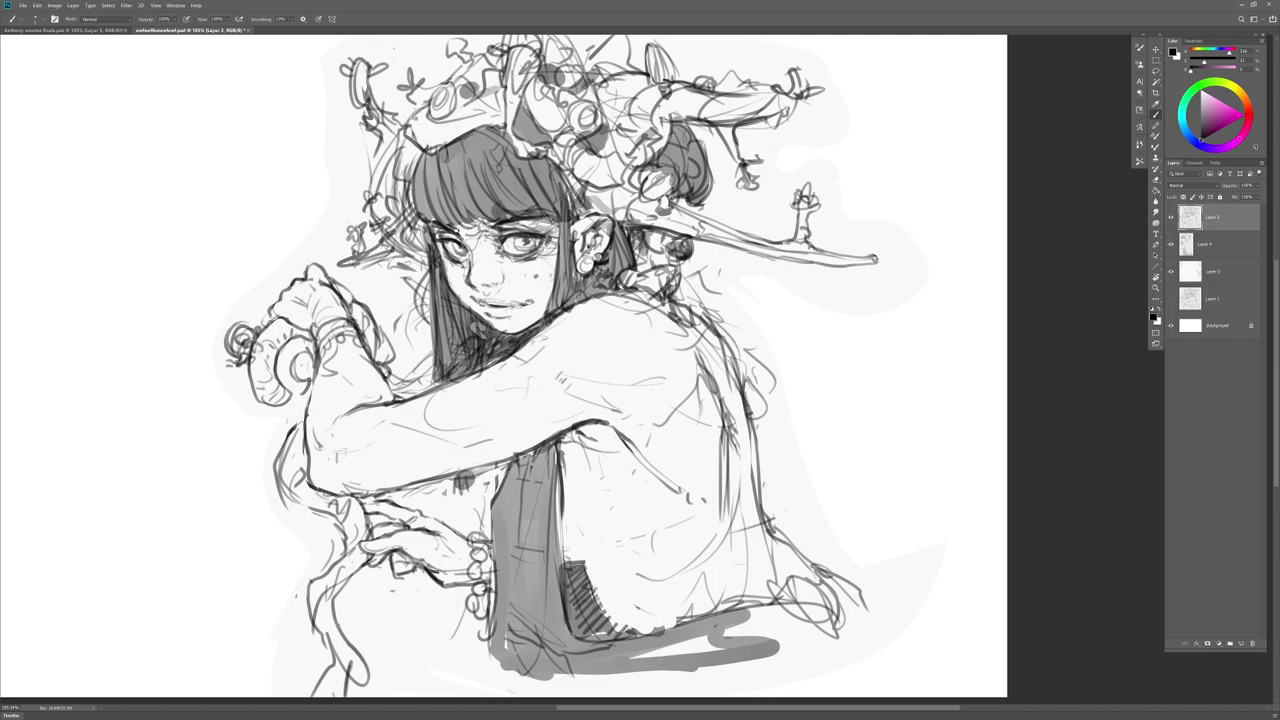
drag(645, 620, 603, 570)
key(b)
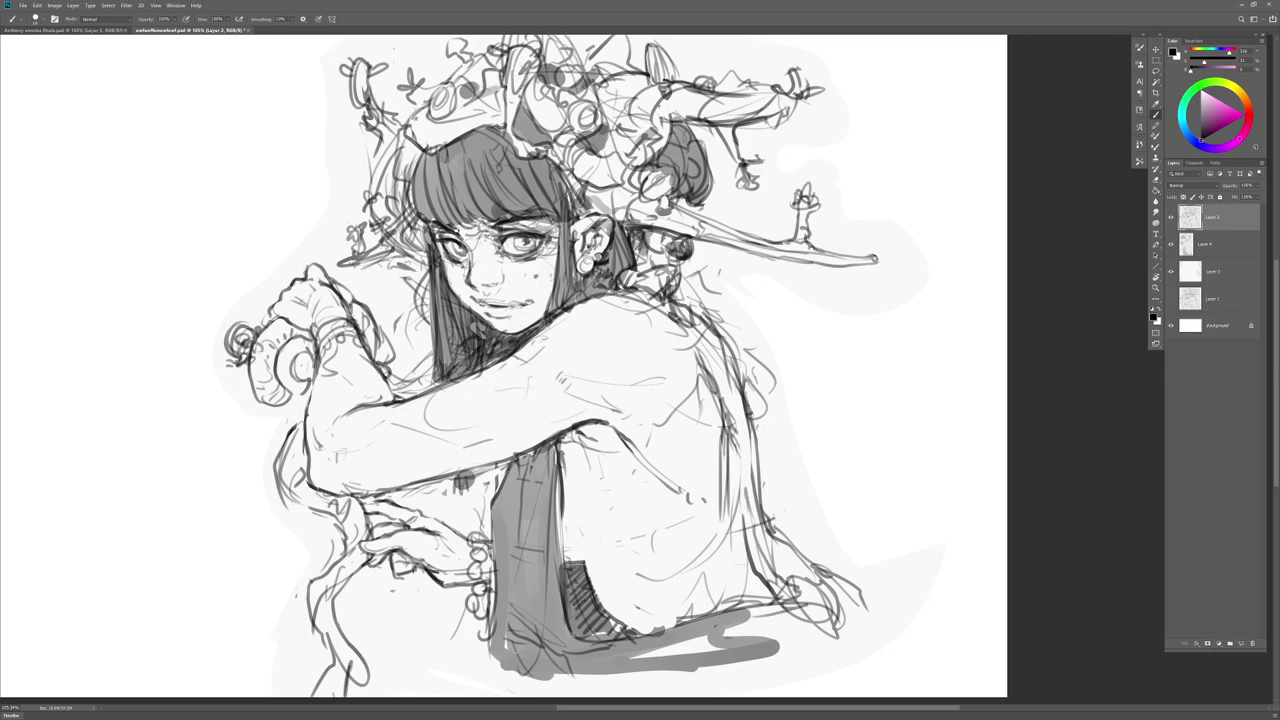
Step: Check the drawing mirrored, and on the shading layer paint grey shadow strokes along the arm's underside
key(ctrl+shift+h)
key(ctrl+shift+h)
click(1229, 272)
click(1229, 248)
right_click(630, 486)
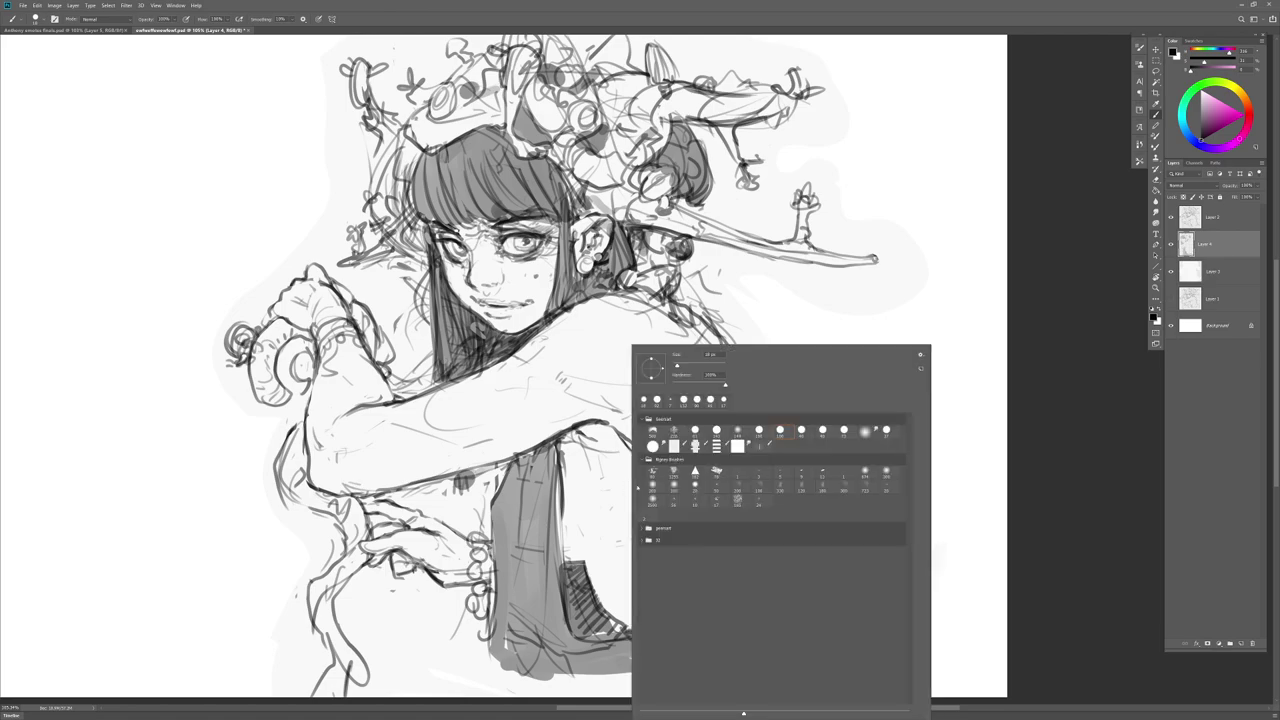
click(621, 564)
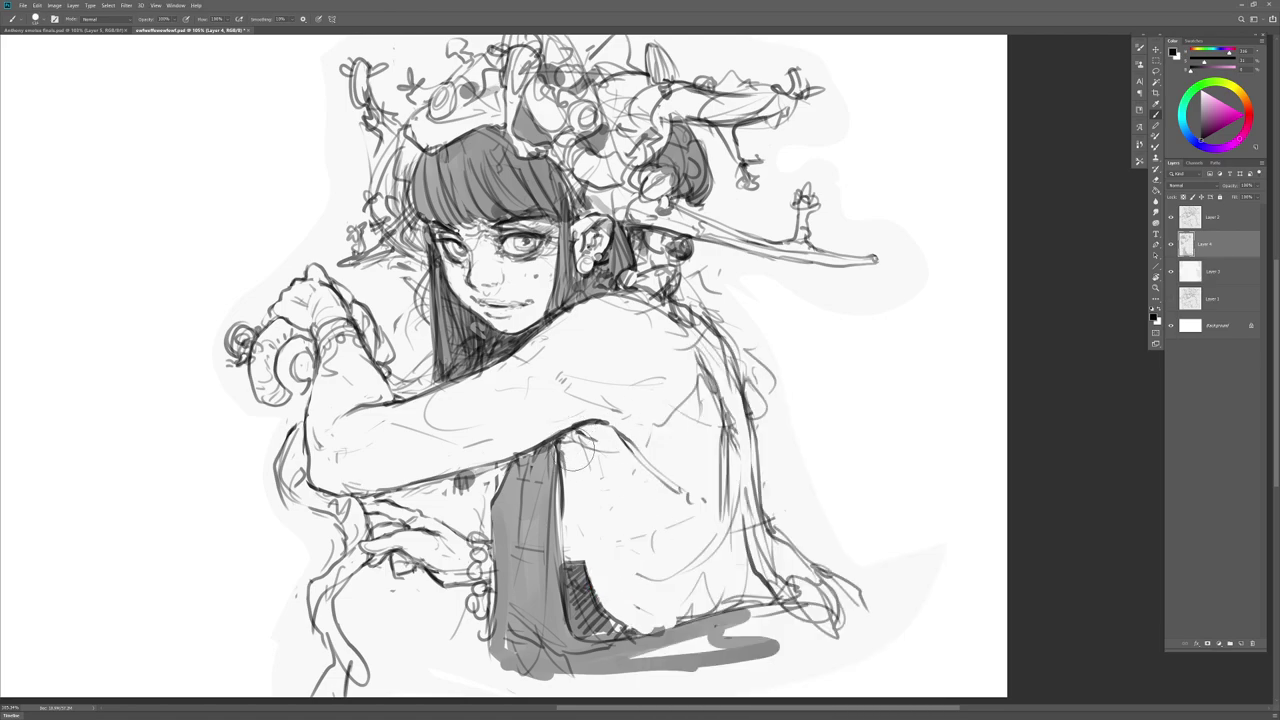
mouse_move(564, 438)
mouse_down()
mouse_move(578, 478)
mouse_move(595, 414)
mouse_move(392, 474)
mouse_move(338, 476)
mouse_move(440, 470)
mouse_move(592, 394)
mouse_up()
key(r)
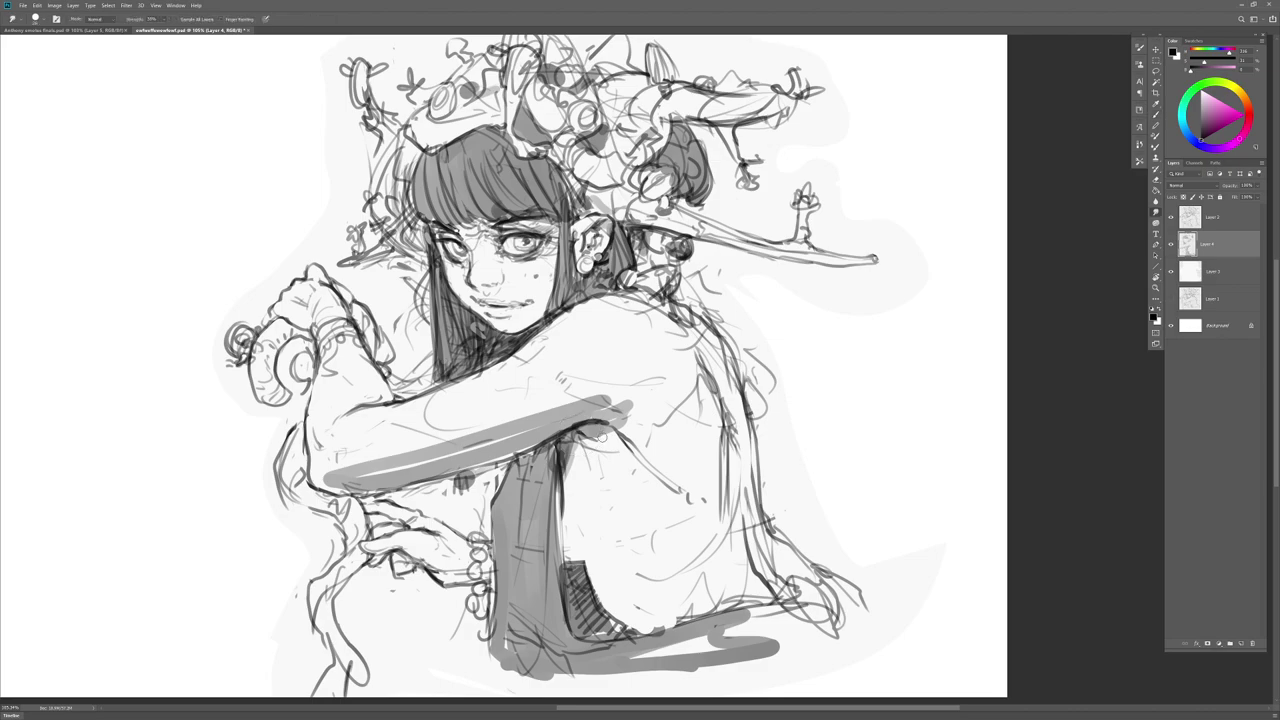
Step: Smudge the shadows into soft gradients along the arm, shoulder blade and side of the torso
right_click(601, 392)
mouse_move(507, 451)
mouse_down()
mouse_move(340, 476)
mouse_move(626, 397)
mouse_move(330, 472)
mouse_move(625, 390)
mouse_move(334, 473)
mouse_move(610, 392)
mouse_move(395, 442)
mouse_move(590, 388)
mouse_move(563, 374)
mouse_move(660, 372)
mouse_move(570, 385)
mouse_move(634, 398)
mouse_move(615, 440)
mouse_move(700, 500)
mouse_move(575, 450)
mouse_move(570, 540)
mouse_move(590, 480)
mouse_move(568, 550)
mouse_up()
mouse_move(580, 450)
mouse_down()
mouse_move(588, 540)
mouse_move(604, 540)
mouse_up()
mouse_move(606, 480)
mouse_down()
mouse_move(646, 518)
mouse_move(596, 554)
mouse_move(571, 541)
mouse_move(574, 505)
mouse_up()
key(b)
key(r)
mouse_move(578, 542)
mouse_down()
mouse_move(577, 506)
mouse_move(625, 537)
mouse_move(628, 478)
mouse_up()
mouse_move(590, 545)
mouse_down()
mouse_move(624, 539)
mouse_move(603, 542)
mouse_move(597, 572)
mouse_move(641, 622)
mouse_up()
mouse_move(610, 573)
mouse_down()
mouse_move(652, 524)
mouse_move(630, 505)
mouse_move(628, 546)
mouse_up()
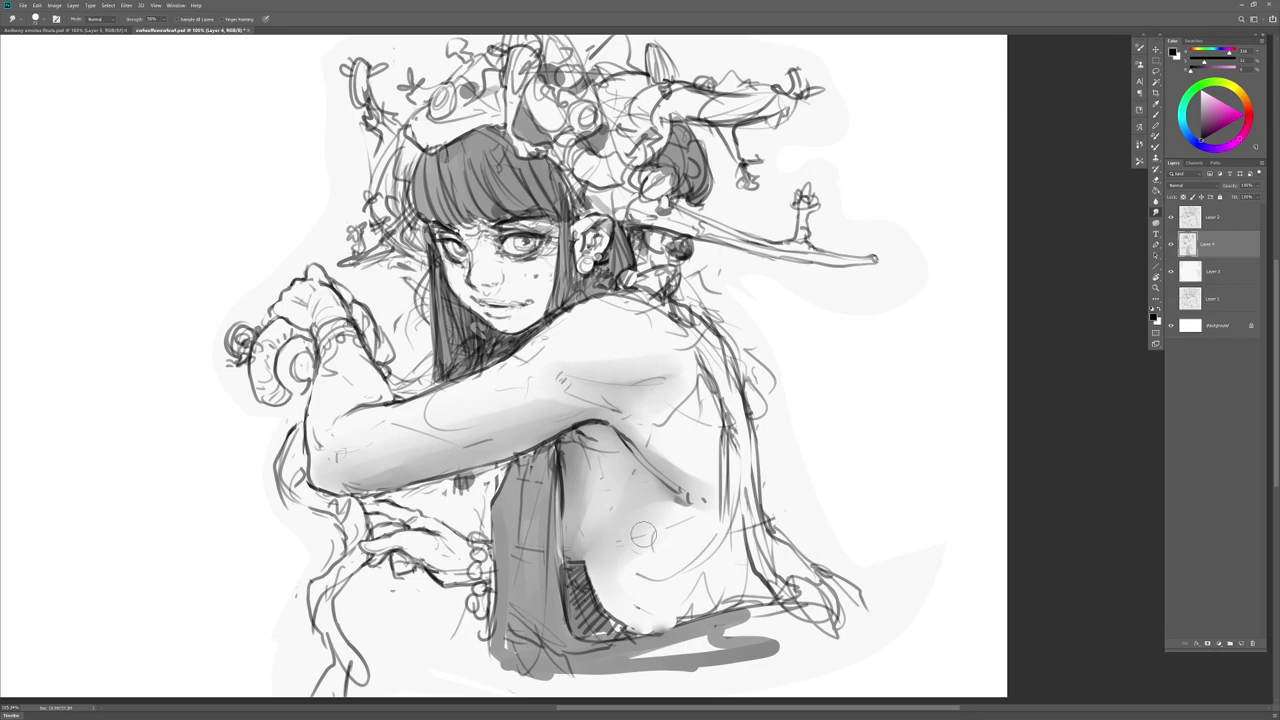
Step: Smudge the grey of the vest panel into a softer gradient toward its lower edge
drag(595, 486, 592, 452)
mouse_move(535, 513)
mouse_down()
mouse_move(557, 540)
mouse_move(546, 461)
mouse_up()
drag(506, 506, 500, 660)
Step: Paint the lower hand and its fingers grey, clean up the edges and smudge the tone
key(b)
key(F2)
mouse_move(446, 545)
mouse_down()
mouse_move(406, 545)
mouse_move(438, 532)
mouse_move(345, 565)
mouse_move(320, 545)
mouse_move(410, 515)
mouse_move(398, 511)
mouse_move(470, 514)
mouse_move(452, 550)
mouse_move(467, 562)
mouse_move(425, 511)
mouse_up()
key(e)
key(e)
key(b)
key(e)
key(e)
key(b)
mouse_move(340, 574)
mouse_down()
mouse_move(392, 556)
mouse_move(338, 564)
mouse_up()
key(r)
drag(460, 515, 474, 546)
Step: Shade the winding tentacle below the elbow and the curled form at the raised fist with grey
key(b)
mouse_move(514, 426)
mouse_down()
mouse_move(488, 491)
mouse_move(520, 431)
mouse_move(470, 591)
mouse_move(485, 591)
mouse_move(455, 670)
mouse_up()
key(r)
key(b)
drag(458, 540, 470, 588)
key(b)
drag(456, 316, 432, 362)
mouse_move(535, 312)
mouse_down()
mouse_move(490, 350)
mouse_move(570, 408)
mouse_move(585, 350)
mouse_move(565, 360)
mouse_up()
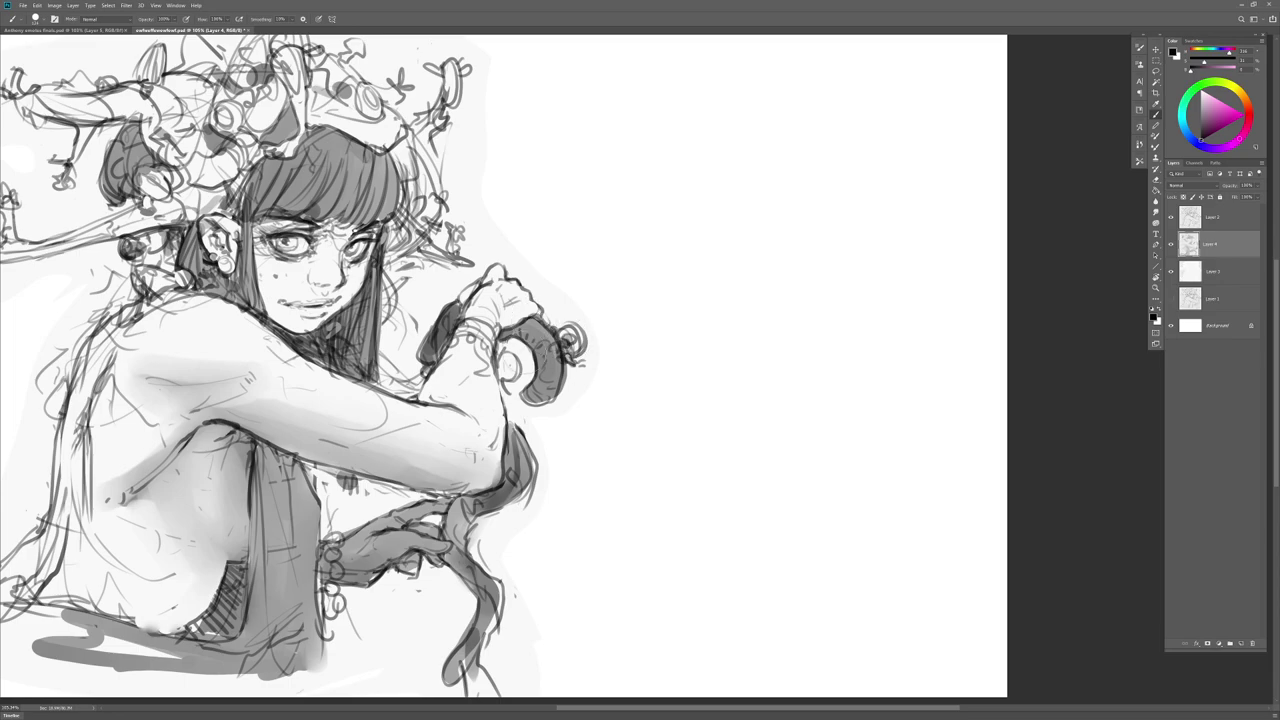
Step: Flip the view back to its normal orientation and save the file
key(r)
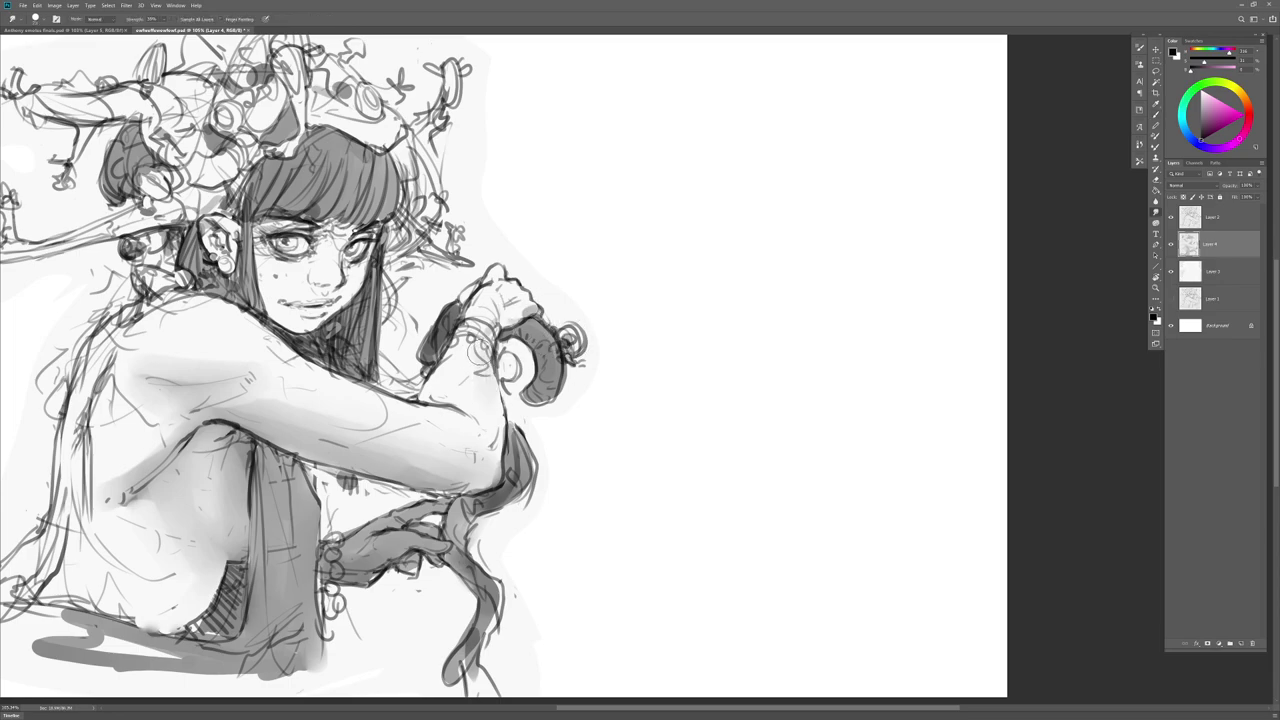
key(ctrl+shift+h)
drag(589, 494, 543, 504)
key(ctrl+s)
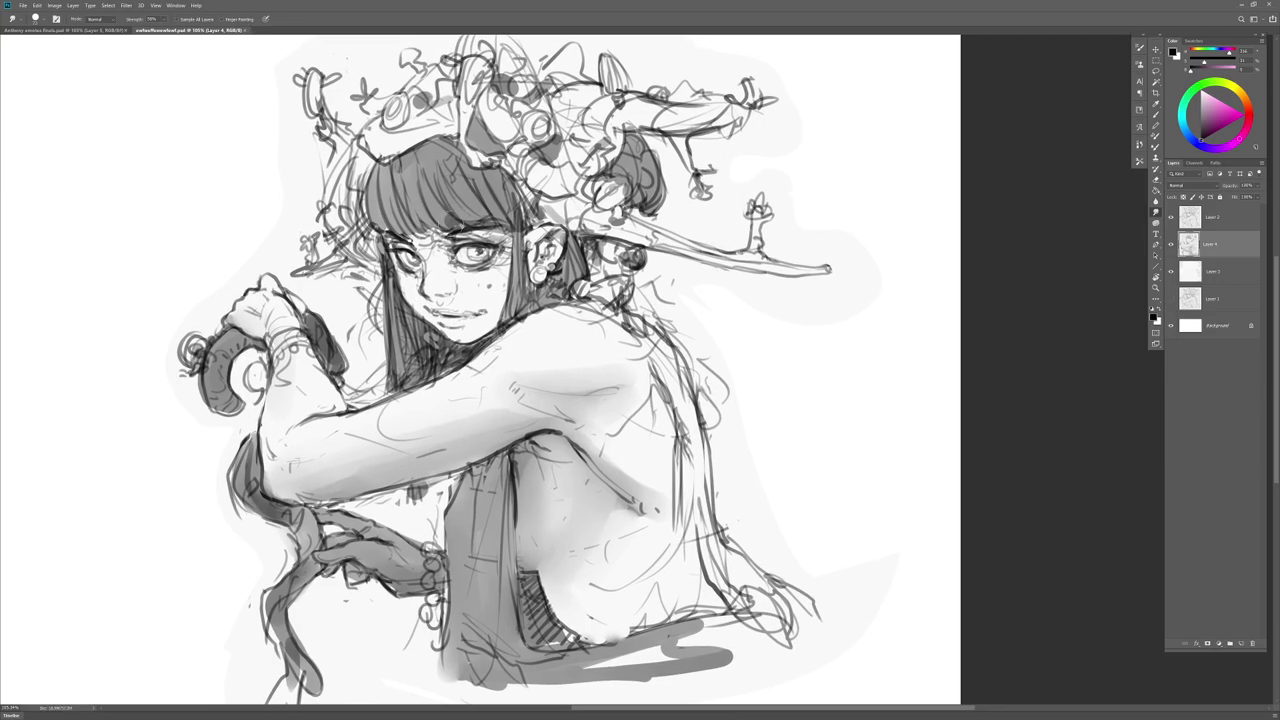
Step: Paint soft shadows around the eyes and beside the nose, smudging them into the face
key(b)
mouse_move(455, 238)
mouse_down()
mouse_move(505, 250)
mouse_move(392, 258)
mouse_move(434, 268)
mouse_move(441, 256)
mouse_up()
key(r)
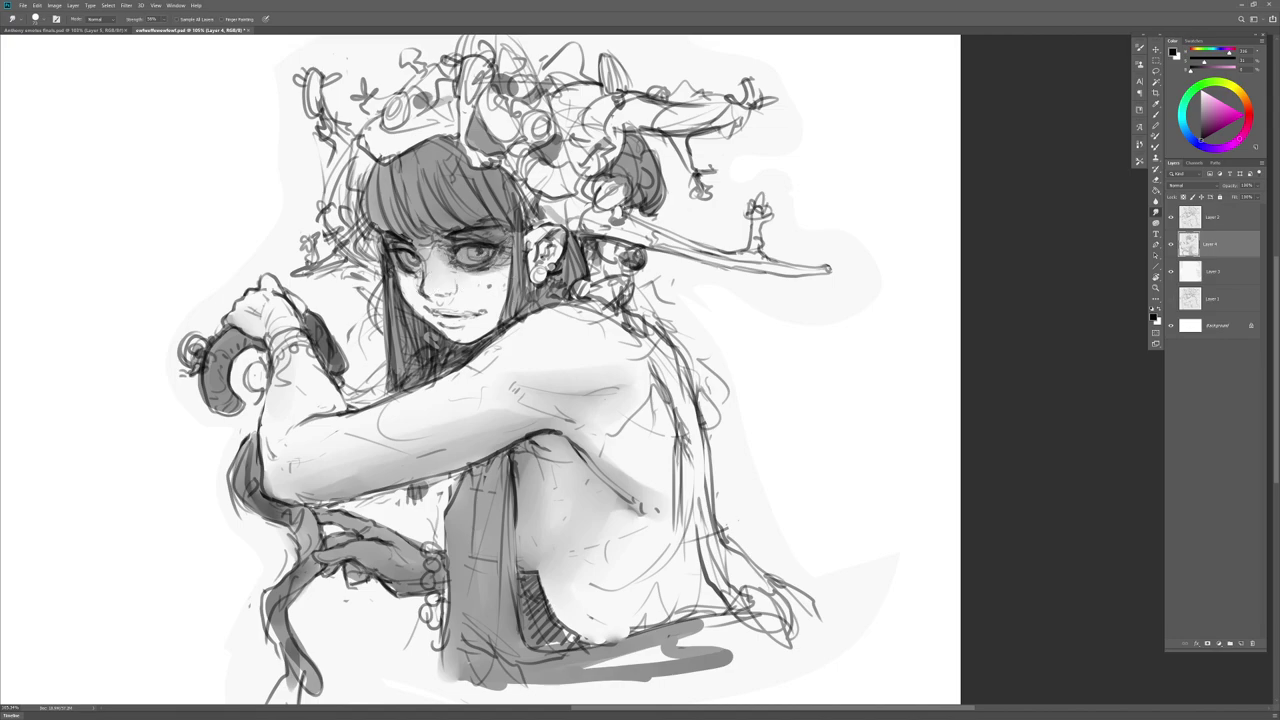
drag(422, 285, 434, 285)
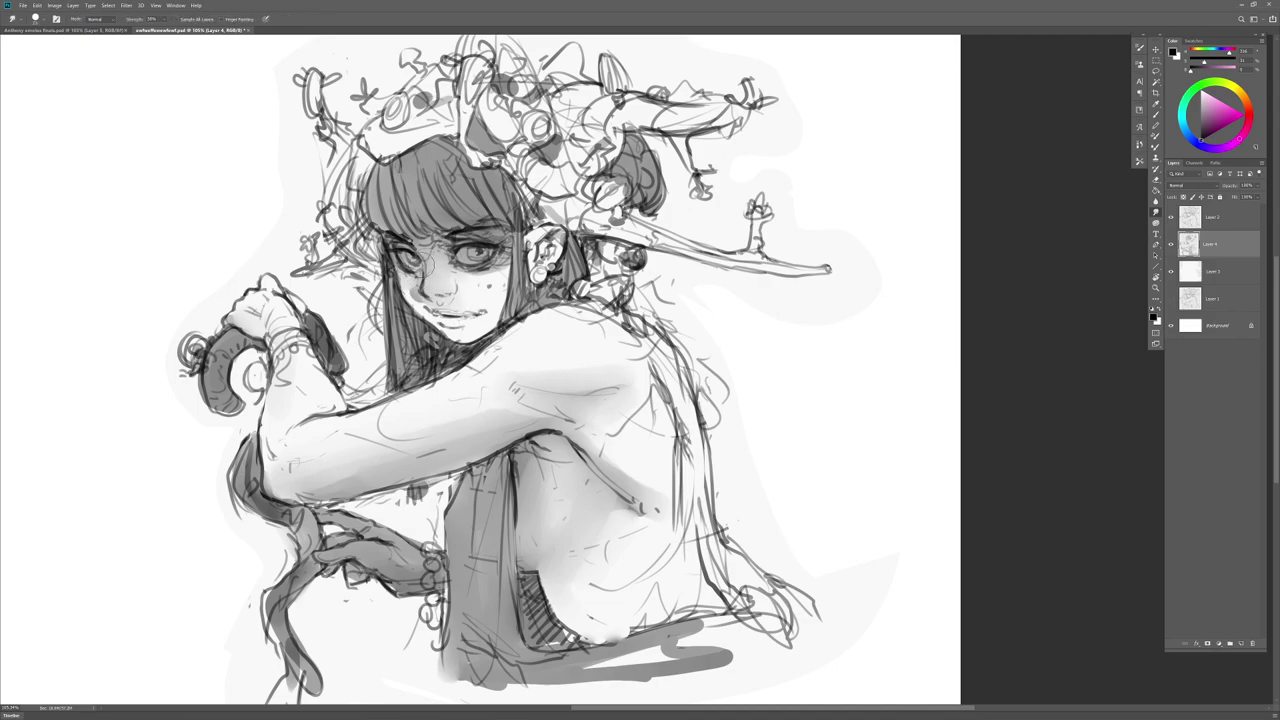
key(b)
mouse_move(422, 268)
mouse_down()
mouse_move(430, 288)
mouse_move(456, 291)
mouse_up()
key(r)
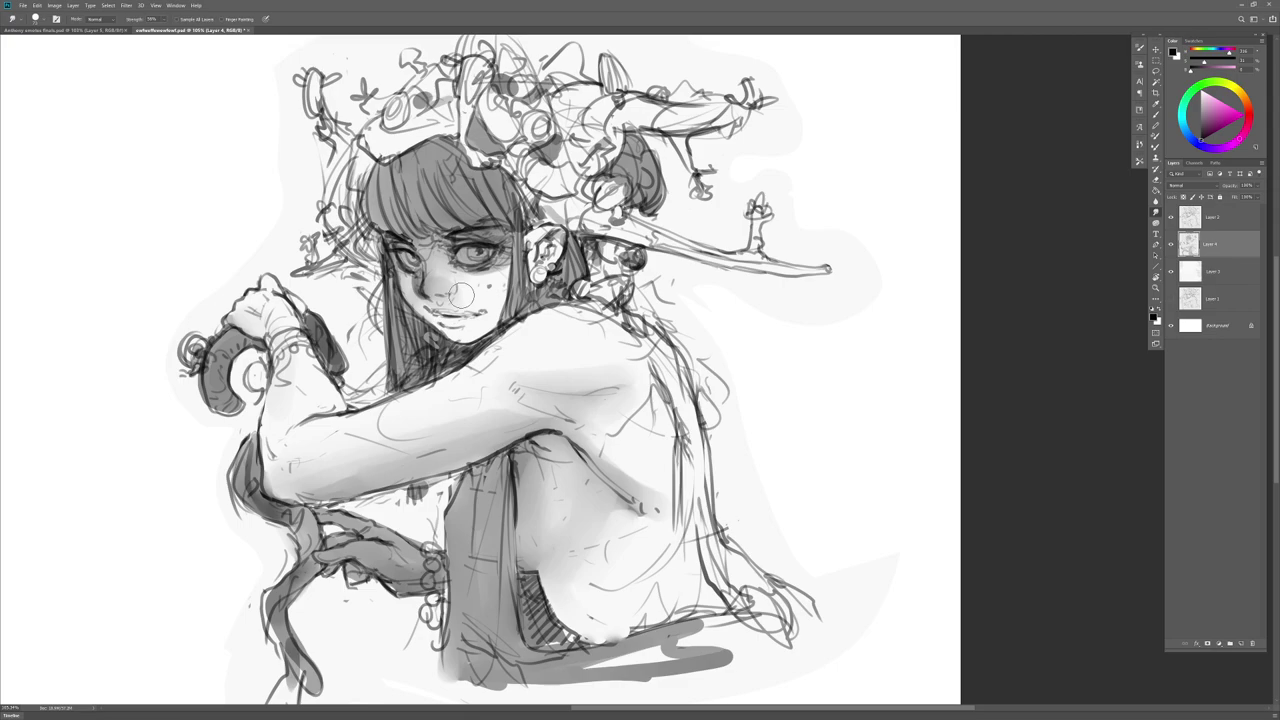
Step: Shade the lips and the area around the mouth, and blend the tone into the cheek
key(b)
mouse_move(428, 310)
mouse_down()
mouse_move(478, 314)
mouse_move(432, 317)
mouse_move(474, 304)
mouse_up()
key(r)
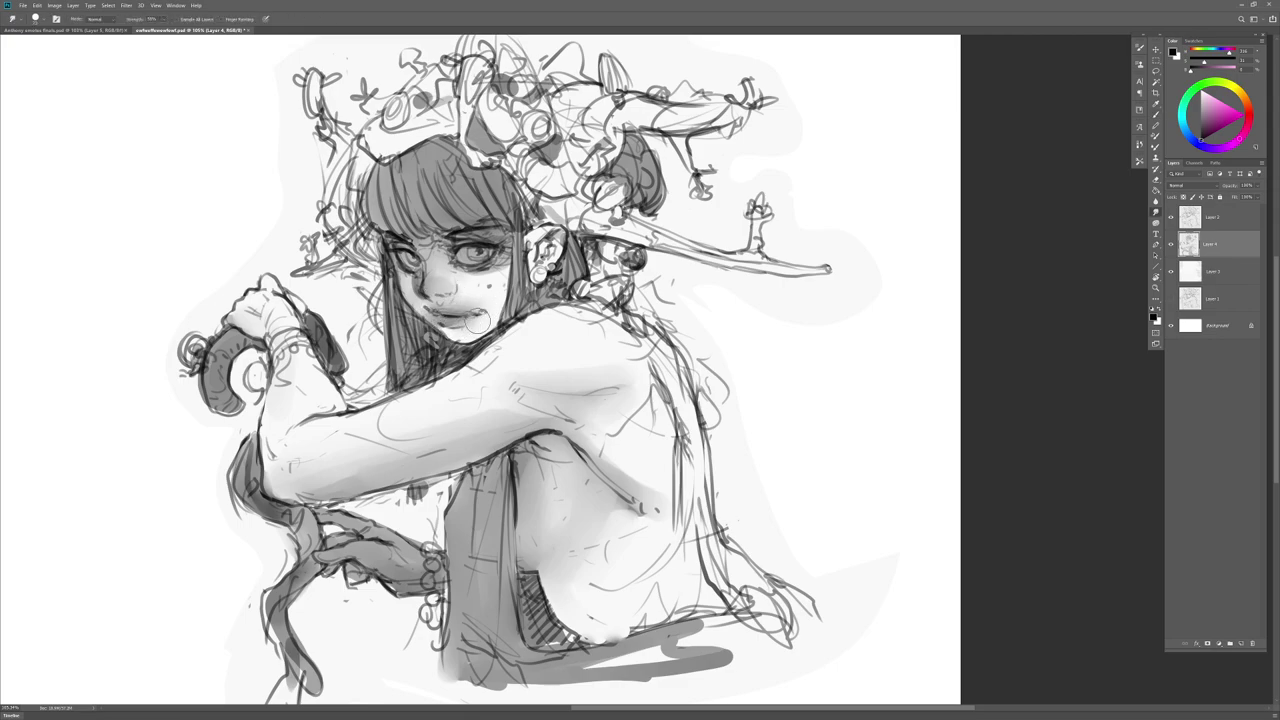
mouse_move(490, 302)
mouse_down()
mouse_move(486, 290)
mouse_move(460, 294)
mouse_move(470, 290)
mouse_up()
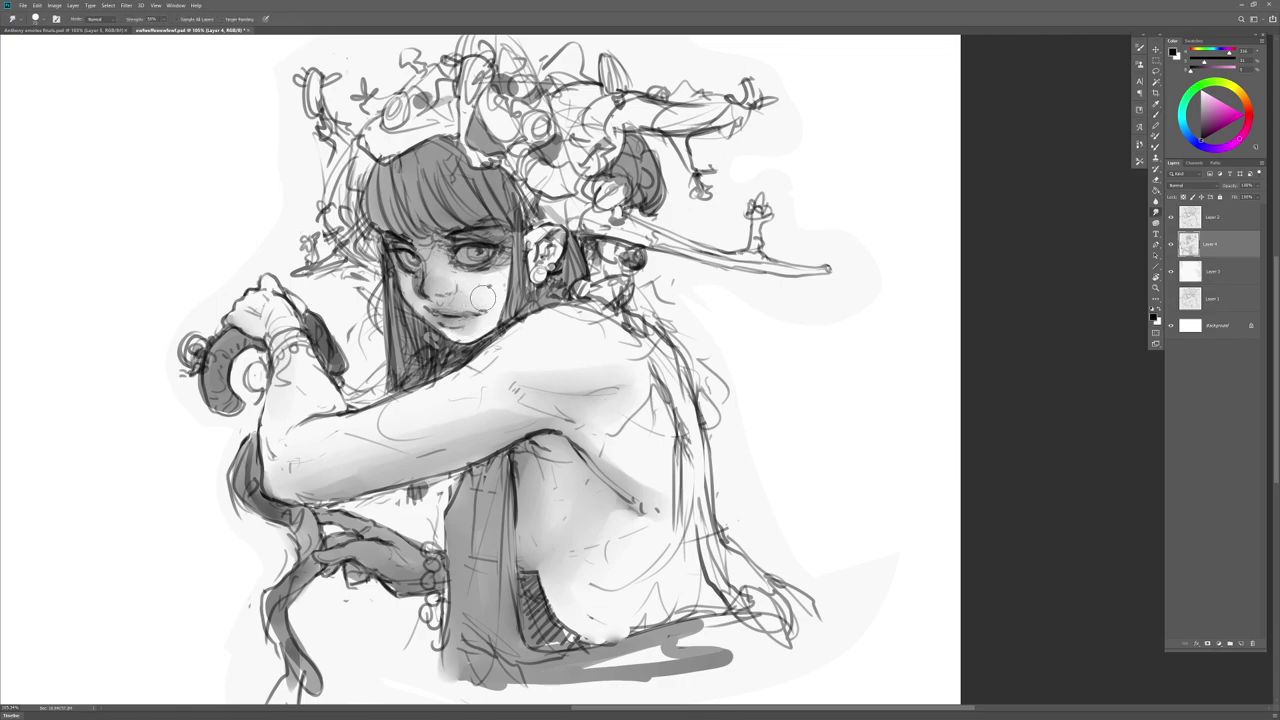
drag(494, 301, 488, 300)
Step: Shade the inside of the ear and smudge the tone
key(b)
mouse_move(538, 242)
mouse_down()
mouse_move(546, 264)
mouse_move(551, 243)
mouse_move(572, 264)
mouse_move(541, 294)
mouse_move(543, 278)
mouse_up()
key(r)
key(b)
key(r)
key(b)
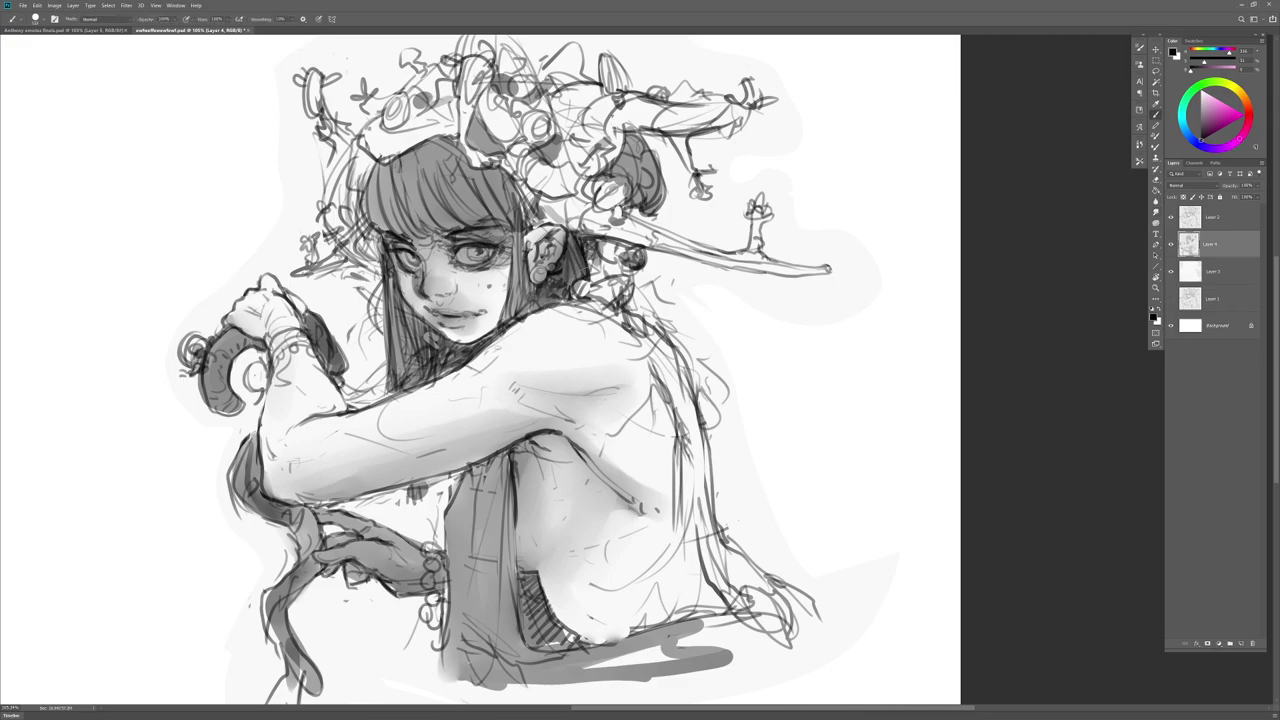
Step: Darken the hair at the nape and the knot at the back of the waist with a smaller brush
key([)
mouse_move(580, 294)
mouse_down()
mouse_move(610, 292)
mouse_move(600, 282)
mouse_up()
mouse_move(690, 625)
mouse_down()
mouse_move(755, 600)
mouse_move(730, 590)
mouse_up()
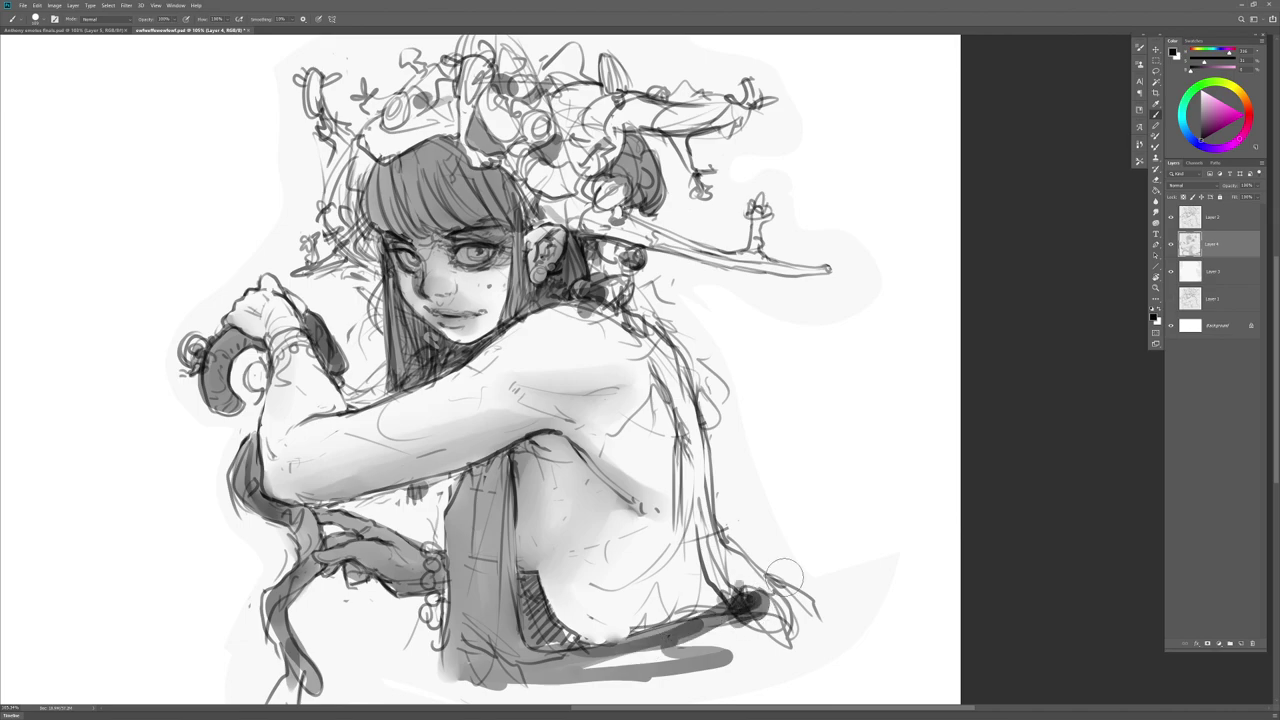
Step: Erase stray sketch lines trailing down the back toward the waist knot on the line art layer
key(alt+bracketright)
key(e)
mouse_move(720, 438)
mouse_down()
mouse_move(722, 541)
mouse_move(732, 556)
mouse_move(731, 529)
mouse_move(740, 568)
mouse_move(820, 606)
mouse_up()
key(b)
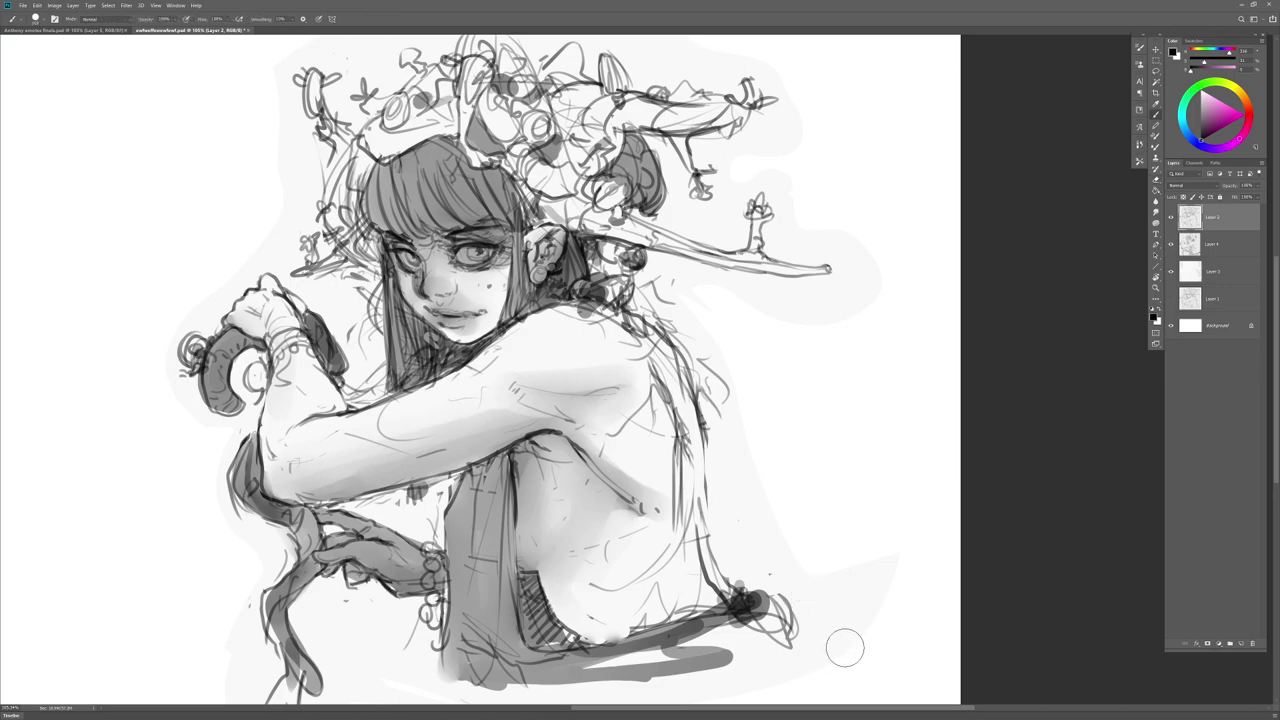
Step: Shade the long lower antler branch in grey on Layer 4, and erase excess tone between the branch and the hair knot
click(1218, 250)
key(r)
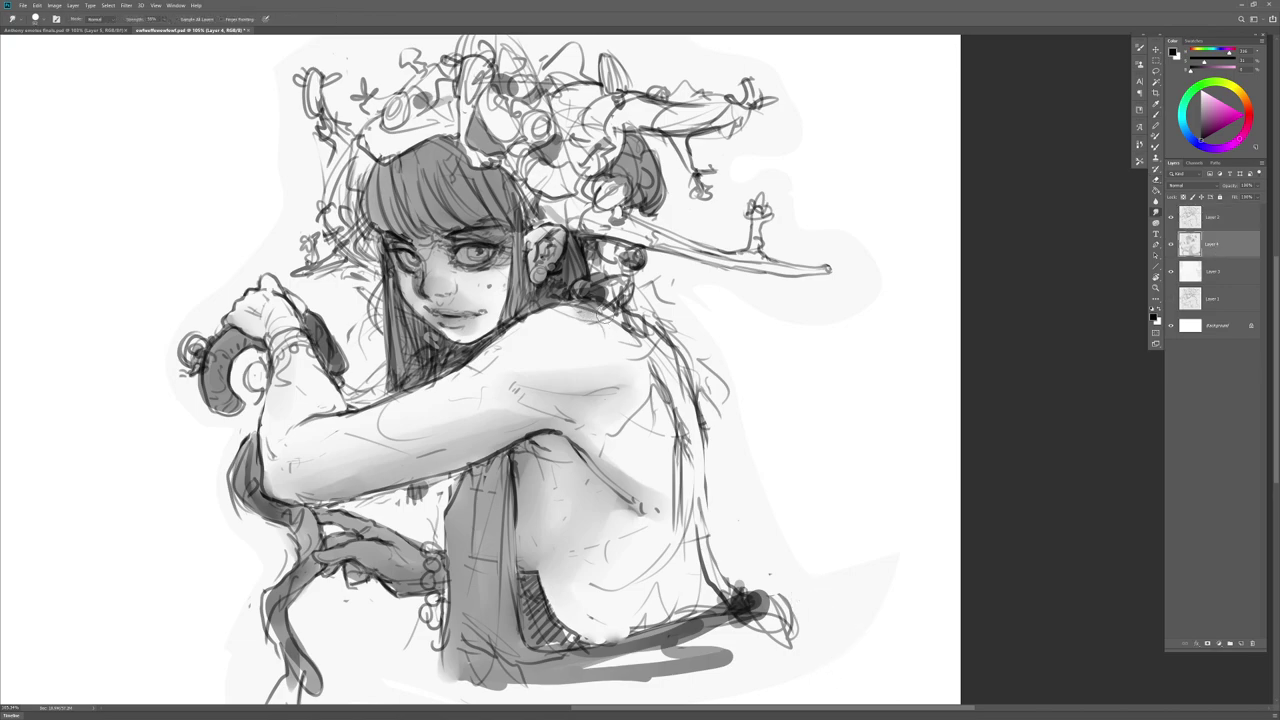
key(b)
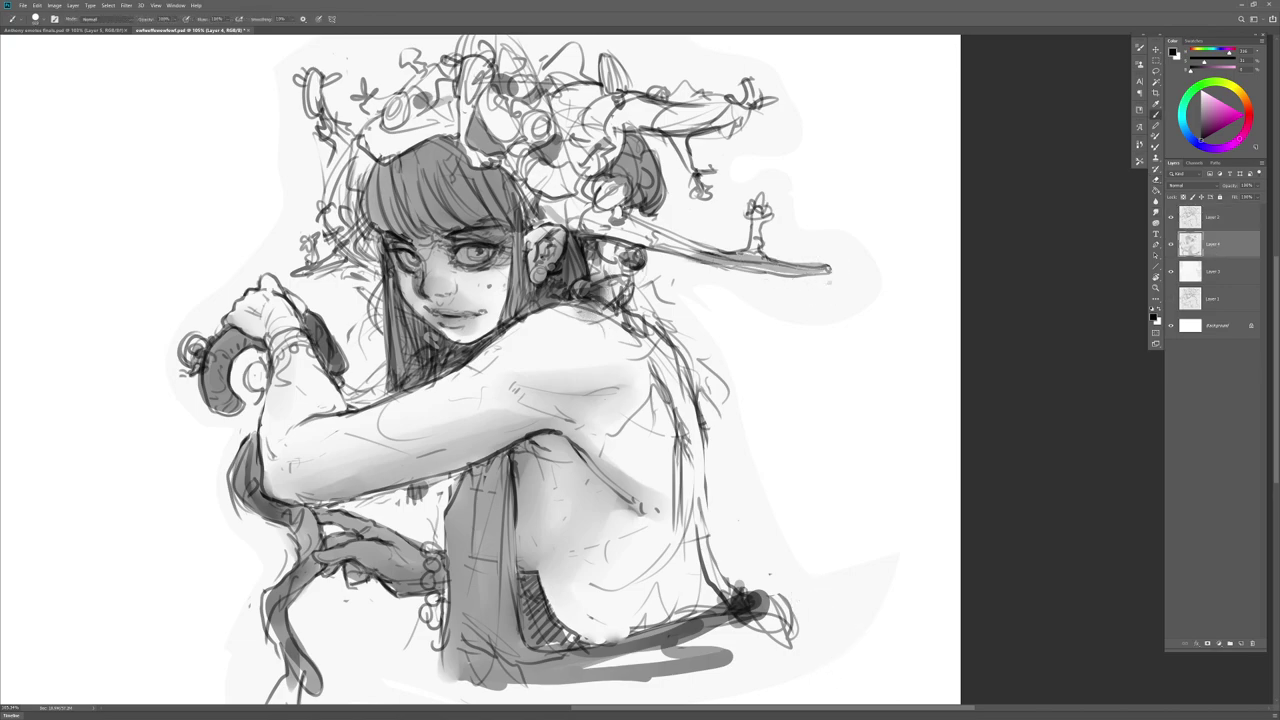
mouse_move(825, 270)
mouse_down()
mouse_move(752, 264)
mouse_move(758, 212)
mouse_up()
mouse_move(735, 268)
mouse_down()
mouse_move(779, 265)
mouse_move(677, 243)
mouse_up()
key(e)
mouse_move(744, 212)
mouse_down()
mouse_move(744, 256)
mouse_move(572, 228)
mouse_move(602, 214)
mouse_move(600, 198)
mouse_move(540, 182)
mouse_move(586, 180)
mouse_up()
Step: Shade the thick upper antler and its curled base beside the headpiece, and smudge the tones along its length
key(b)
key(r)
key(b)
mouse_move(618, 116)
mouse_down()
mouse_move(562, 172)
mouse_move(552, 156)
mouse_move(588, 156)
mouse_up()
key(r)
mouse_move(574, 162)
mouse_down()
mouse_move(538, 176)
mouse_move(640, 114)
mouse_up()
key(b)
mouse_move(732, 114)
mouse_down()
mouse_move(634, 122)
mouse_move(664, 116)
mouse_up()
key(r)
mouse_move(664, 116)
mouse_down()
mouse_move(606, 120)
mouse_move(680, 120)
mouse_up()
Step: Shade the creature head on the headpiece above the bangs and blend the grey around its ear and curls
mouse_move(545, 140)
mouse_down()
mouse_move(520, 150)
mouse_move(492, 100)
mouse_move(502, 150)
mouse_up()
key(b)
mouse_move(448, 104)
mouse_down()
mouse_move(424, 108)
mouse_move(452, 90)
mouse_move(410, 125)
mouse_move(425, 80)
mouse_move(376, 148)
mouse_move(430, 124)
mouse_up()
key(r)
key(r)
key(b)
key(r)
key(b)
key(r)
key(b)
Step: Shade the ornaments and hanging shapes on the far side of the hair down to the antler tip, and smudge them
drag(360, 156, 348, 204)
key(r)
mouse_move(364, 154)
mouse_down()
mouse_move(342, 204)
mouse_move(326, 202)
mouse_up()
key(b)
mouse_move(330, 205)
mouse_down()
mouse_move(356, 268)
mouse_move(314, 274)
mouse_move(376, 258)
mouse_move(384, 238)
mouse_move(378, 282)
mouse_up()
key(r)
key(b)
key(r)
key(b)
Step: Add grey to the small far antler twig, the creature's upright horn and the headpiece edge above the bangs
drag(354, 150, 312, 74)
drag(468, 92, 478, 58)
drag(502, 146, 460, 170)
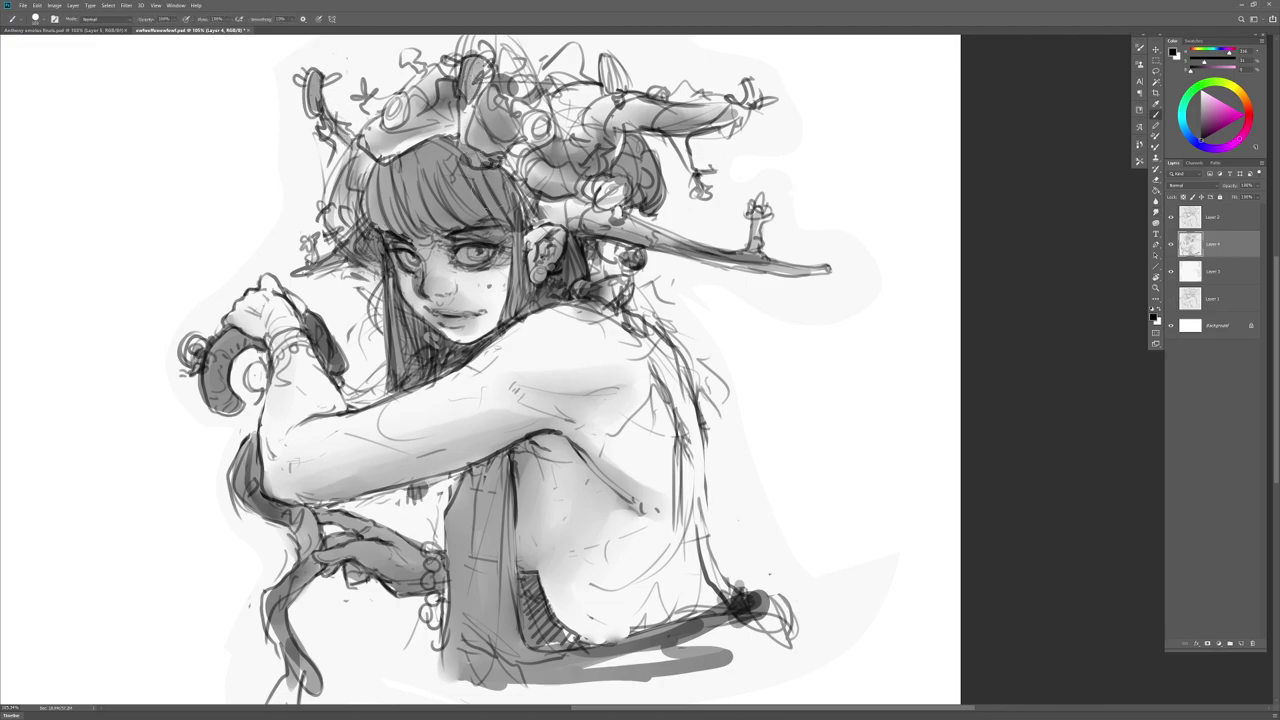
Step: Shade the nose side, chin, jaw and lips of the face, and blend the tones
drag(436, 268, 443, 278)
key(r)
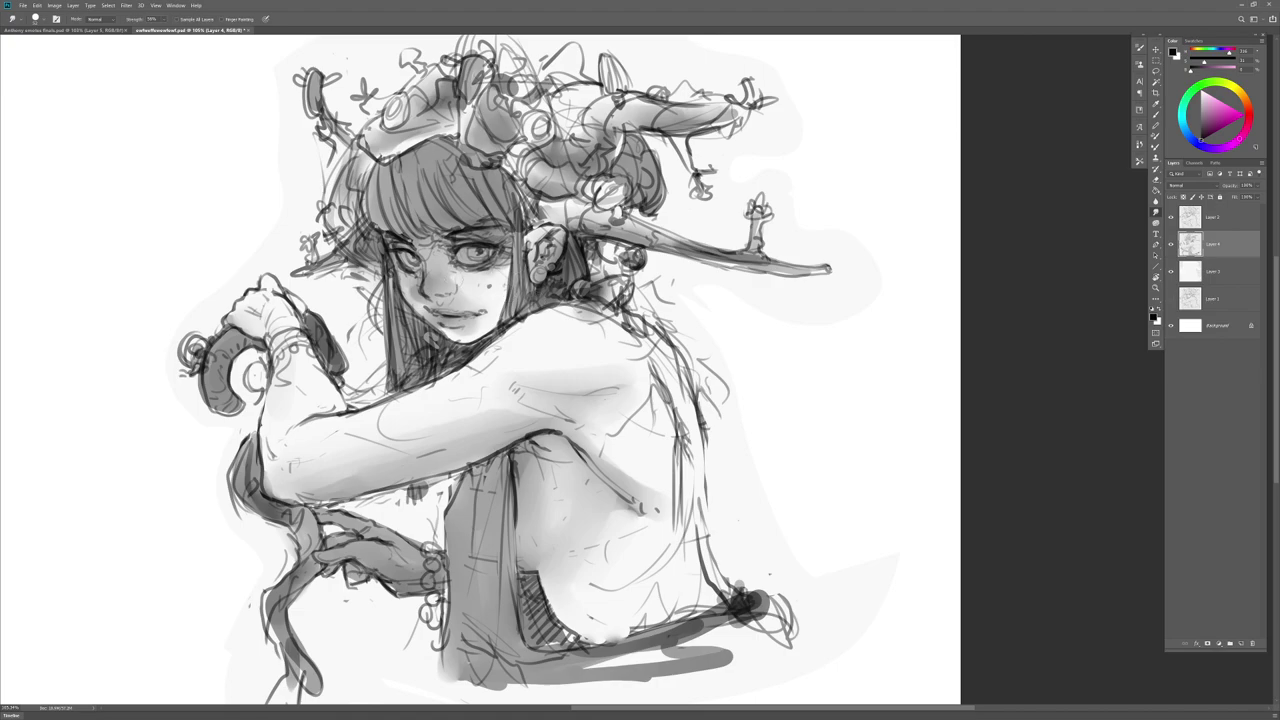
key(b)
mouse_move(486, 308)
mouse_down()
mouse_move(466, 318)
mouse_move(488, 309)
mouse_move(465, 345)
mouse_move(455, 330)
mouse_up()
key(r)
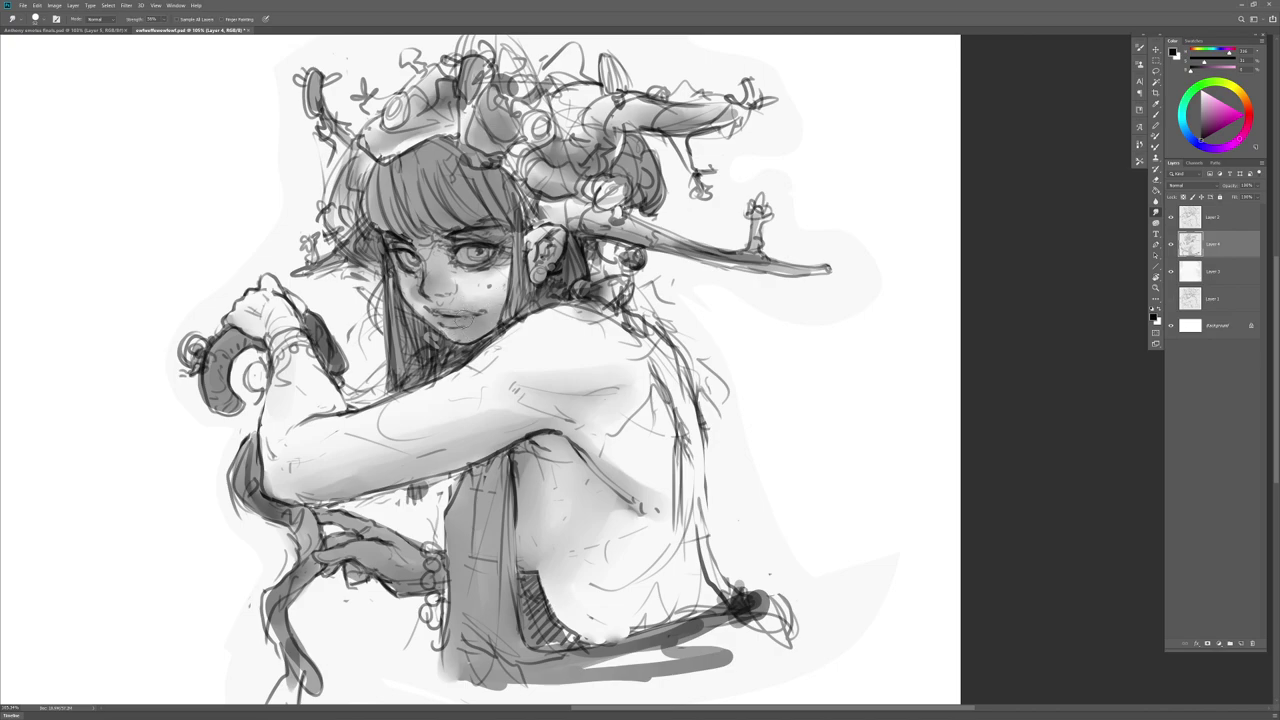
mouse_move(490, 296)
mouse_down()
mouse_move(440, 325)
mouse_move(476, 313)
mouse_up()
key(b)
key(r)
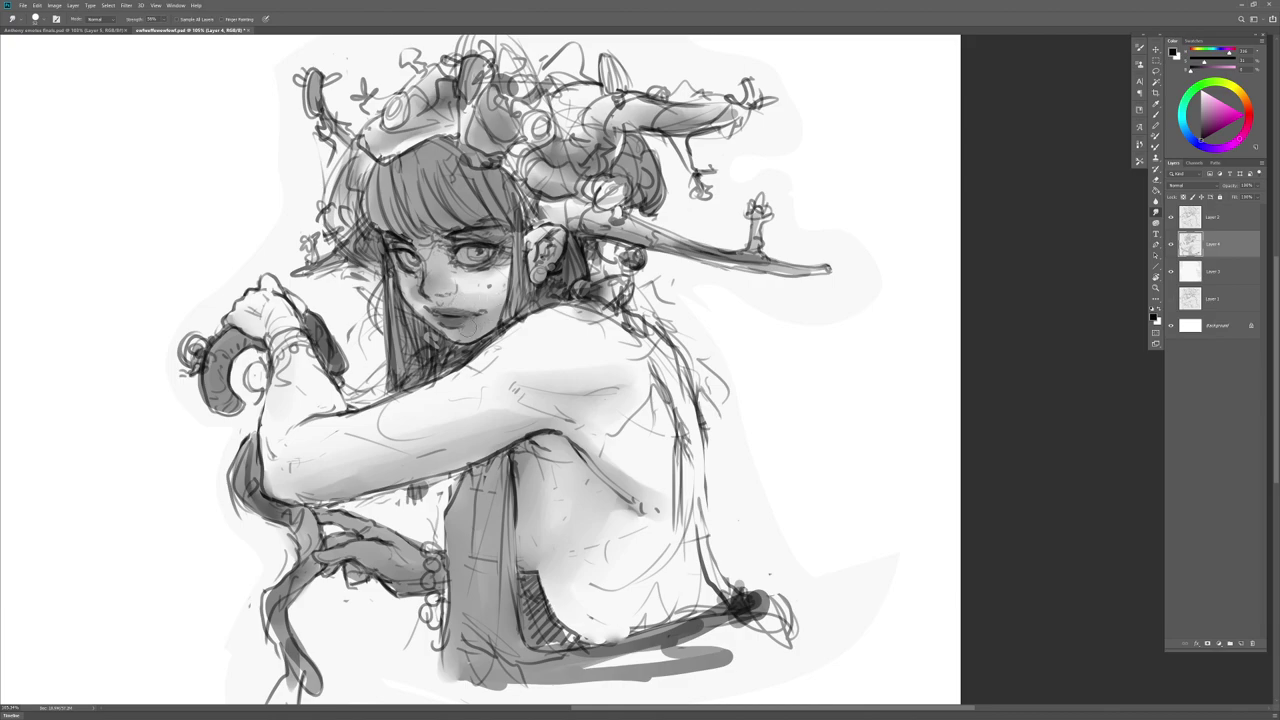
Step: Shade the far cheek along the hair and smudge the tone at the antler base above the ear
key(b)
drag(405, 286, 414, 304)
key(r)
key(b)
key(r)
key(b)
key(r)
mouse_move(556, 216)
mouse_down()
mouse_move(546, 211)
mouse_move(560, 206)
mouse_up()
key(r)
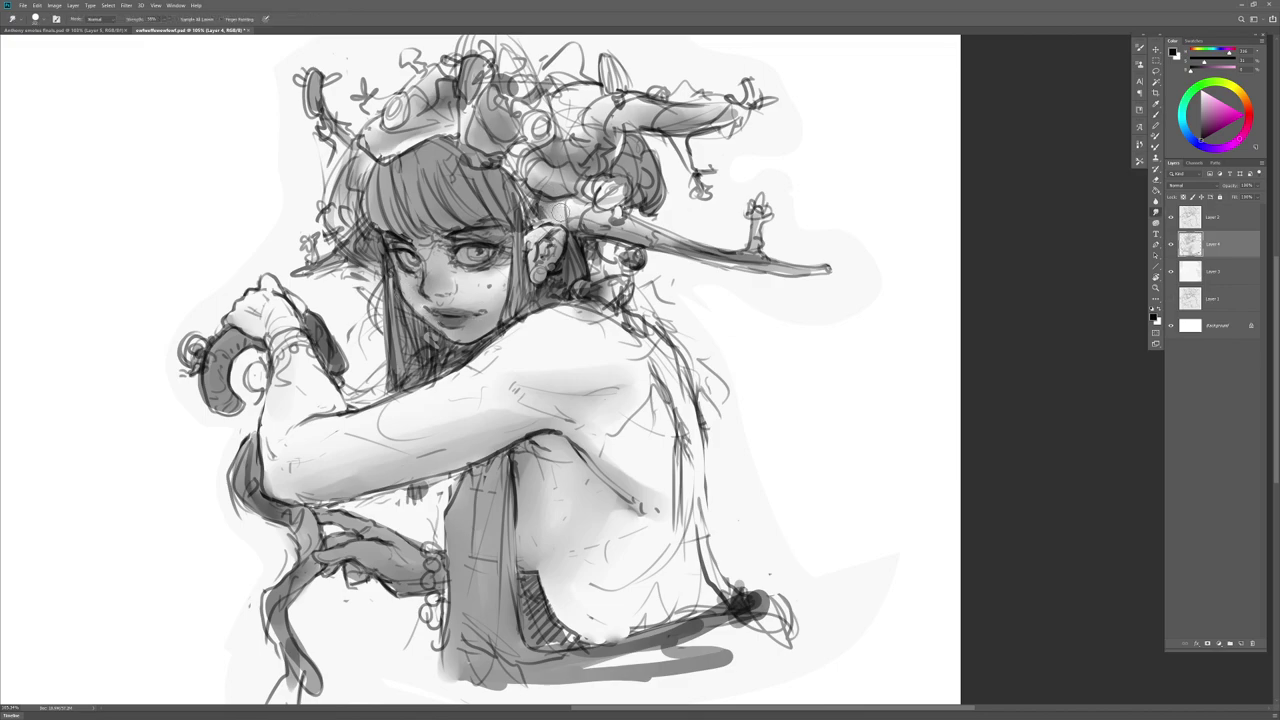
Step: Sample a light grey and lay an even skin tone over the raised hand, arm, shoulder and back with a large brush
key(b)
mouse_move(294, 372)
mouse_down()
mouse_move(284, 334)
mouse_move(300, 410)
mouse_up()
key(ctrl+z)
drag(404, 475, 427, 475)
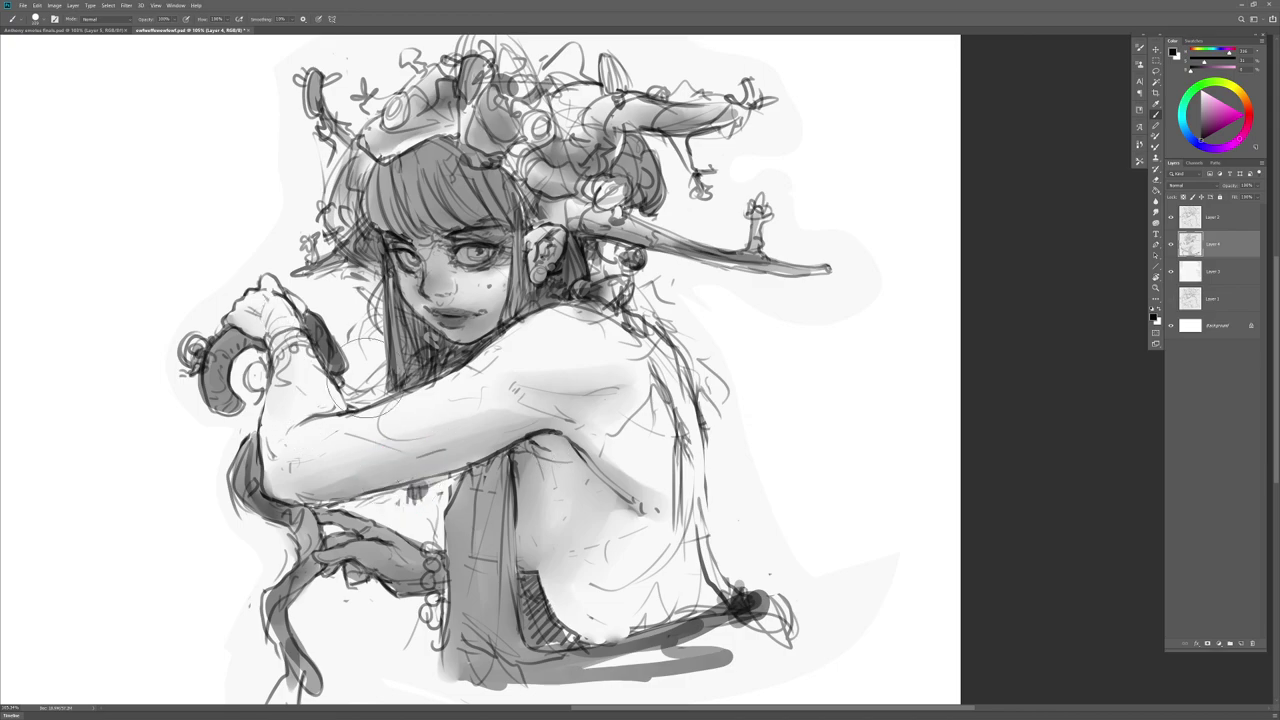
mouse_move(266, 280)
mouse_down()
mouse_move(268, 294)
mouse_move(241, 309)
mouse_move(293, 316)
mouse_move(264, 302)
mouse_up()
alt+click(286, 298)
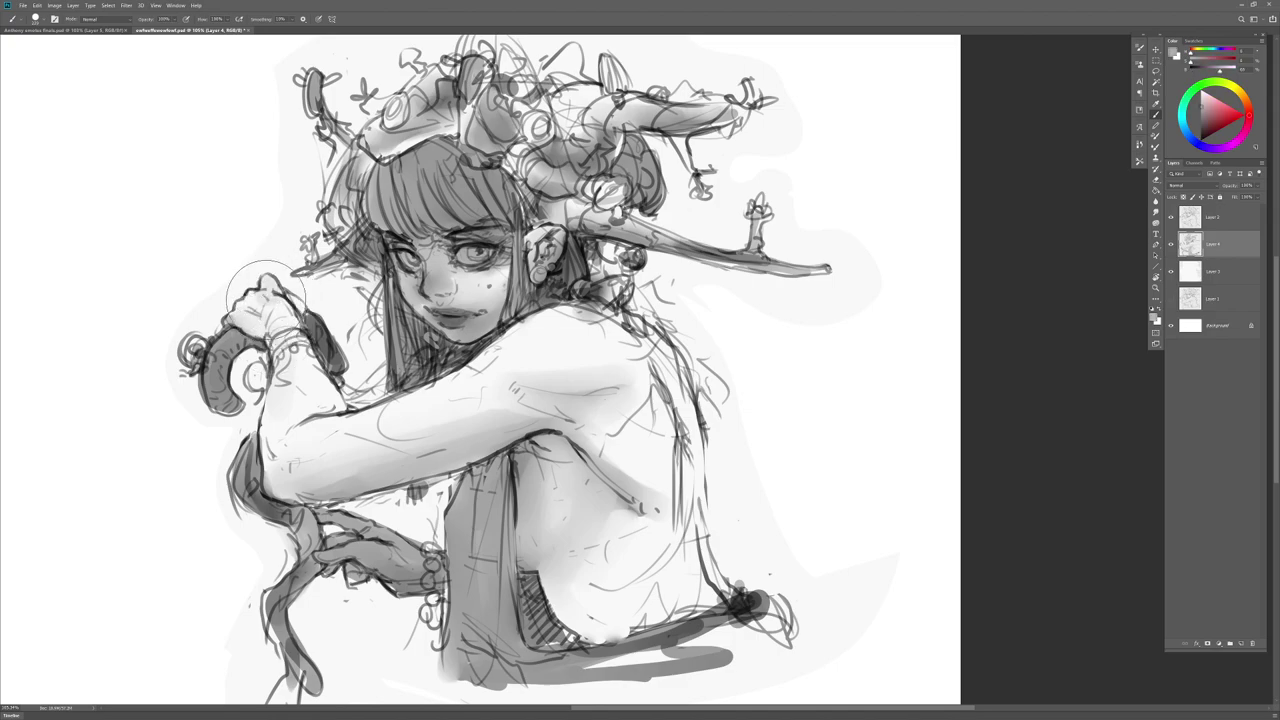
mouse_move(292, 362)
mouse_down()
mouse_move(280, 420)
mouse_move(300, 390)
mouse_move(330, 440)
mouse_move(321, 452)
mouse_move(470, 430)
mouse_move(360, 430)
mouse_move(497, 371)
mouse_up()
mouse_move(619, 368)
mouse_down()
mouse_move(570, 388)
mouse_move(645, 403)
mouse_move(630, 433)
mouse_move(550, 473)
mouse_move(610, 433)
mouse_move(615, 513)
mouse_move(650, 423)
mouse_move(705, 590)
mouse_move(656, 541)
mouse_move(600, 612)
mouse_up()
drag(656, 372, 638, 330)
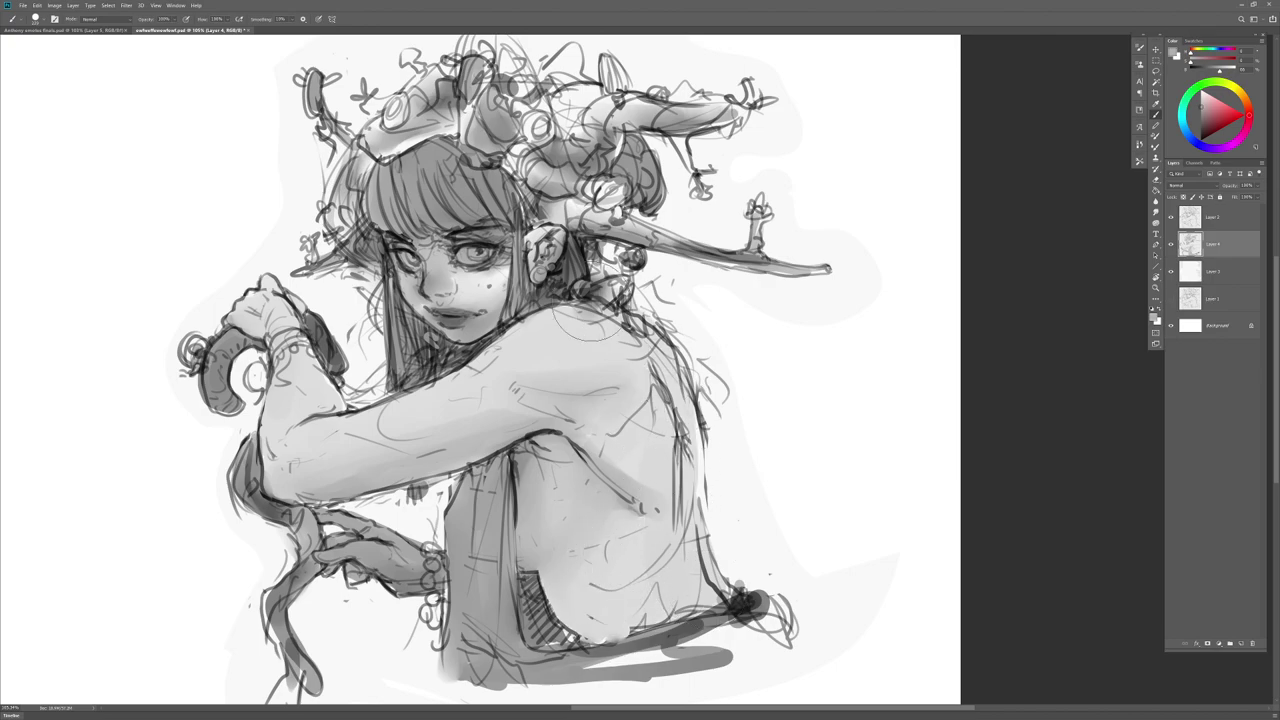
Step: Paint a light highlight band across the bangs and smudge it along the hair strands
mouse_move(466, 182)
mouse_down()
mouse_move(408, 172)
mouse_move(450, 182)
mouse_up()
alt+click(260, 190)
key(r)
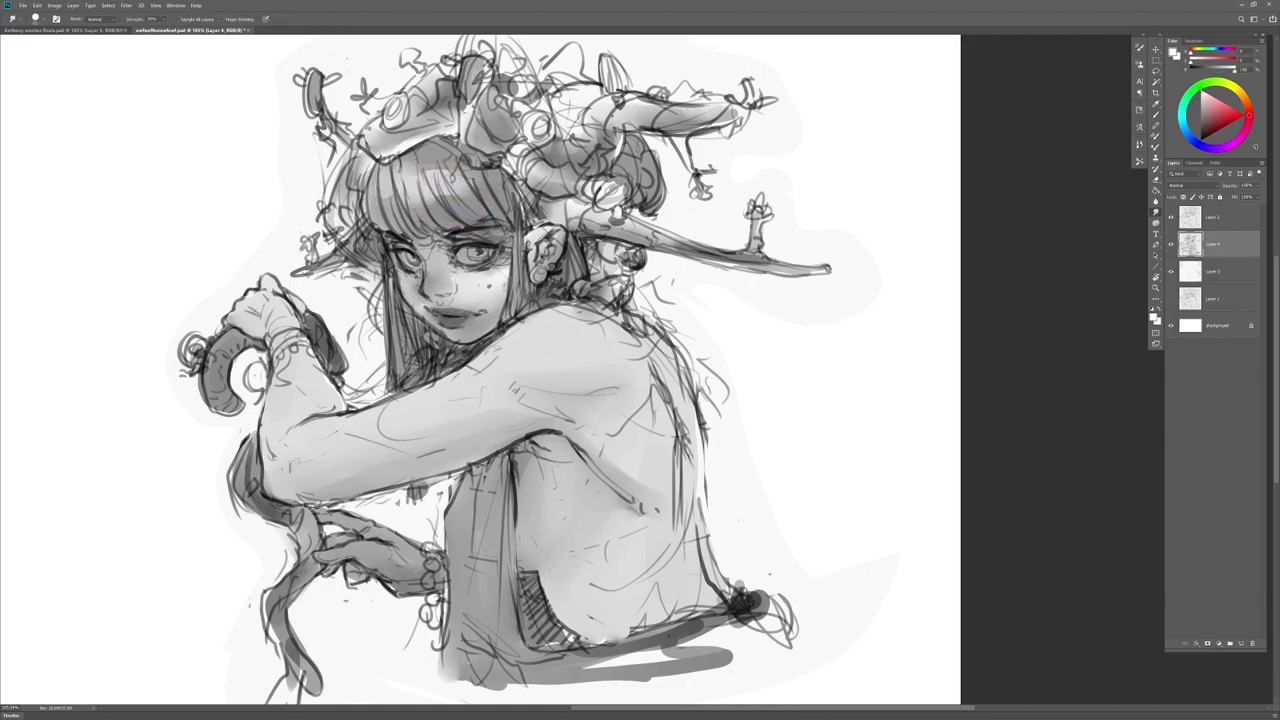
key(b)
key(r)
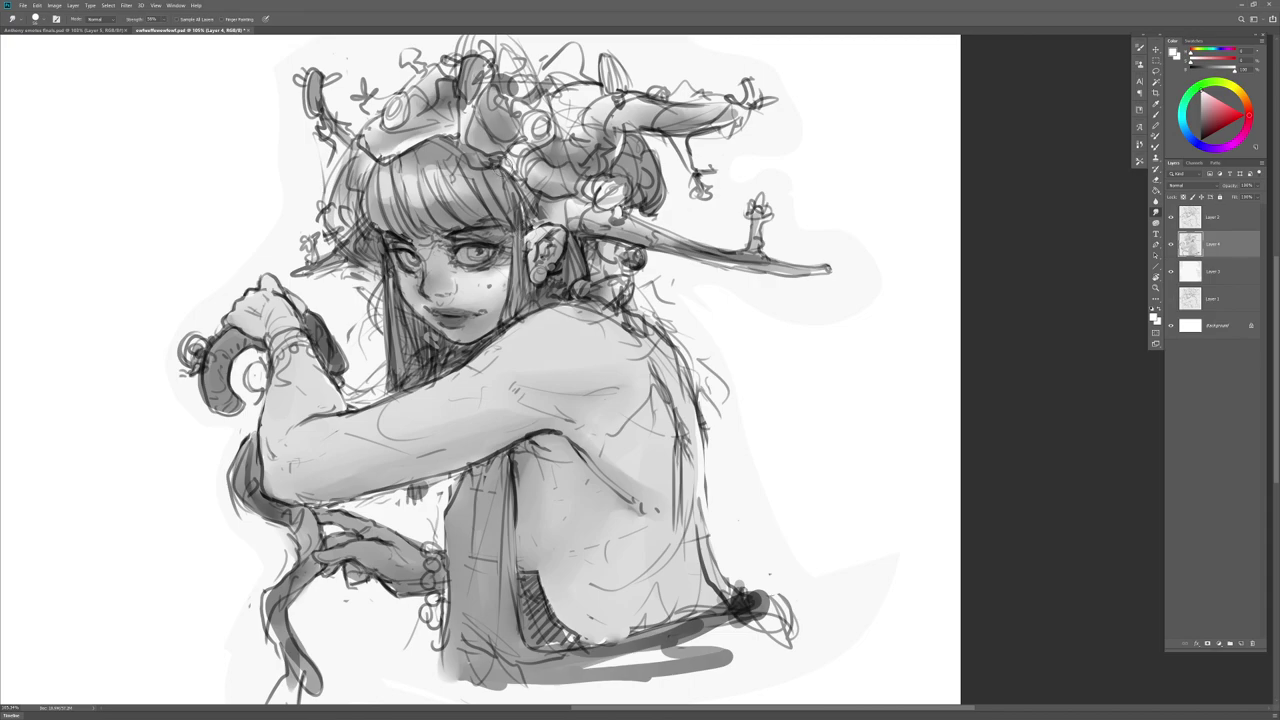
key(b)
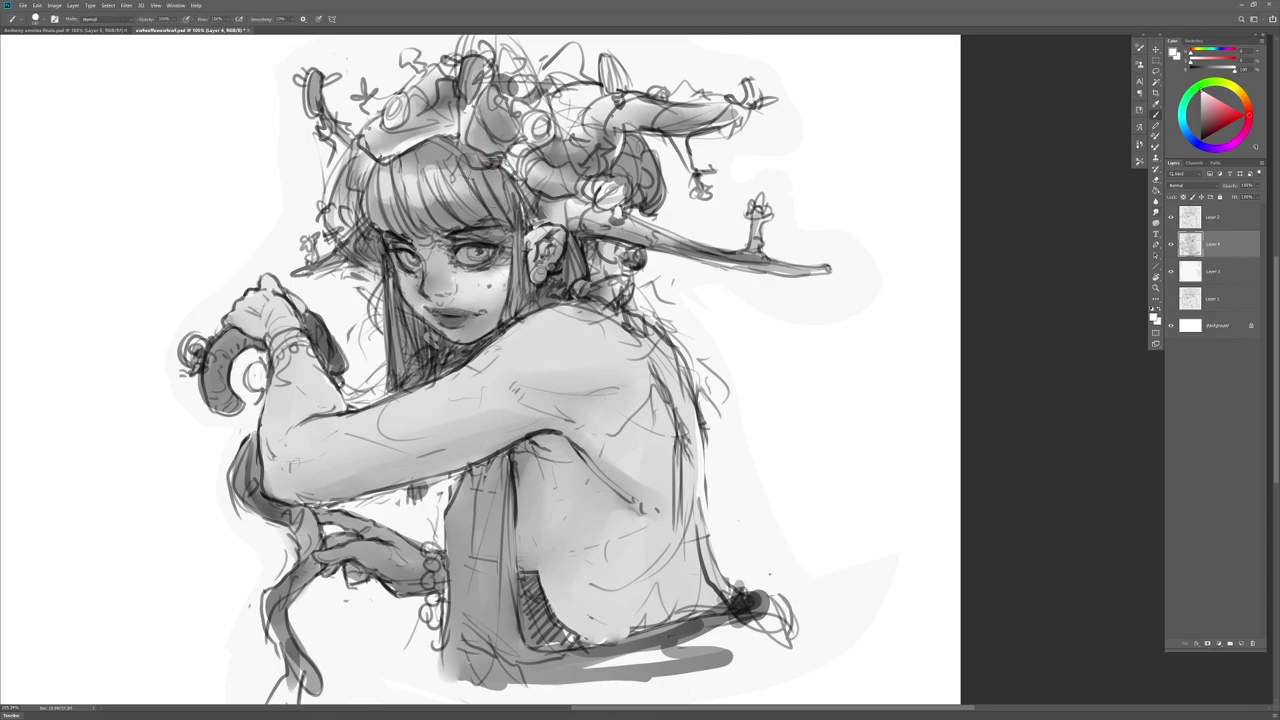
Step: Sample a dark grey from the hair and darken the bangs beside the temple, blending the edge
right_click(575, 199)
click(462, 162)
alt+click(510, 220)
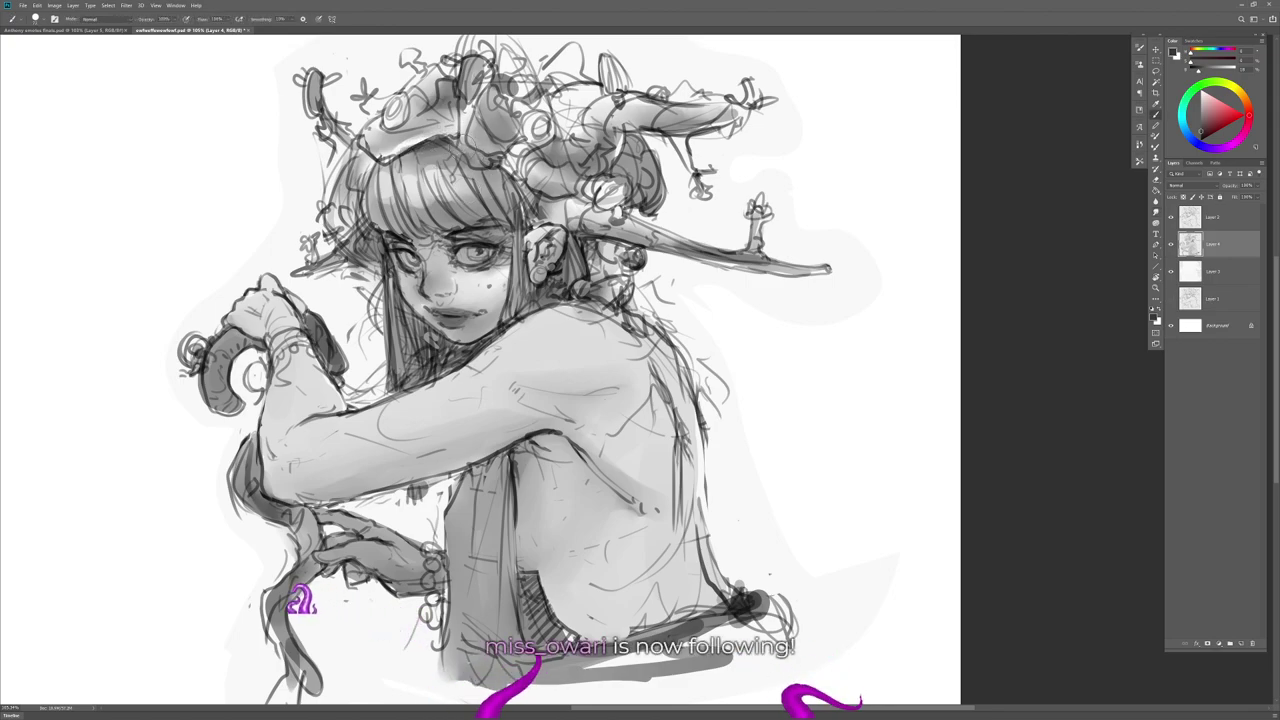
key(r)
key(b)
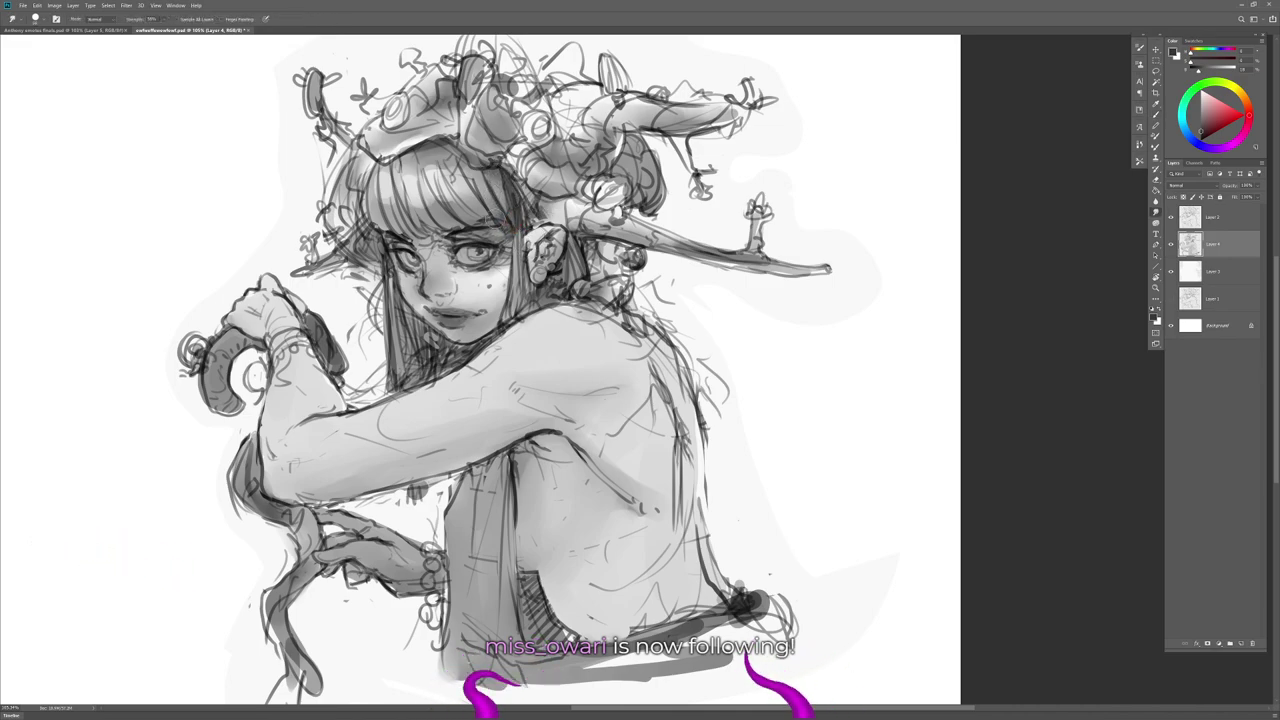
key(r)
key(b)
Step: Paint dark strands through the middle and far side of the bangs, and smudge them into the highlight
mouse_move(420, 181)
mouse_down()
mouse_move(440, 229)
mouse_move(426, 214)
mouse_up()
key(r)
key(b)
key(r)
key(b)
key(r)
mouse_move(376, 178)
mouse_down()
mouse_move(394, 218)
mouse_move(385, 228)
mouse_up()
key(b)
key(r)
key(b)
key(r)
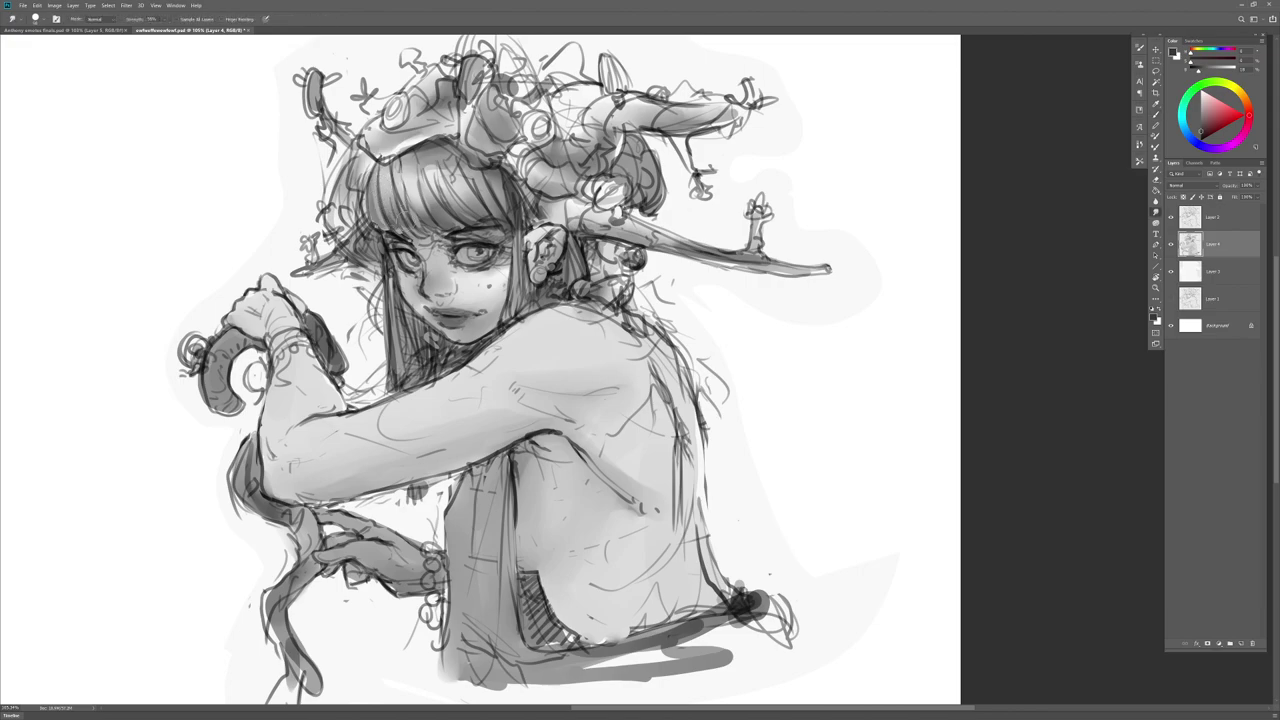
Step: Shade the curled ornaments and the small pointed horn at the top of the headpiece, and smudge the tones
key(b)
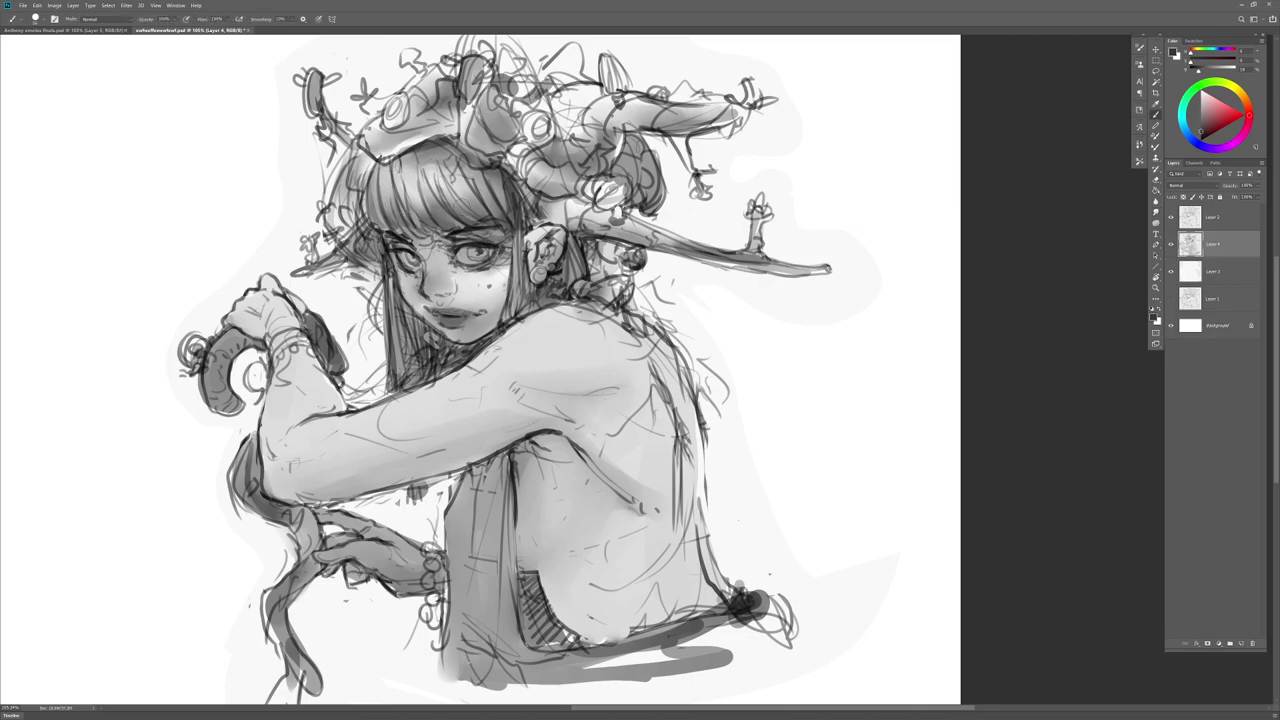
key(r)
key(b)
key(r)
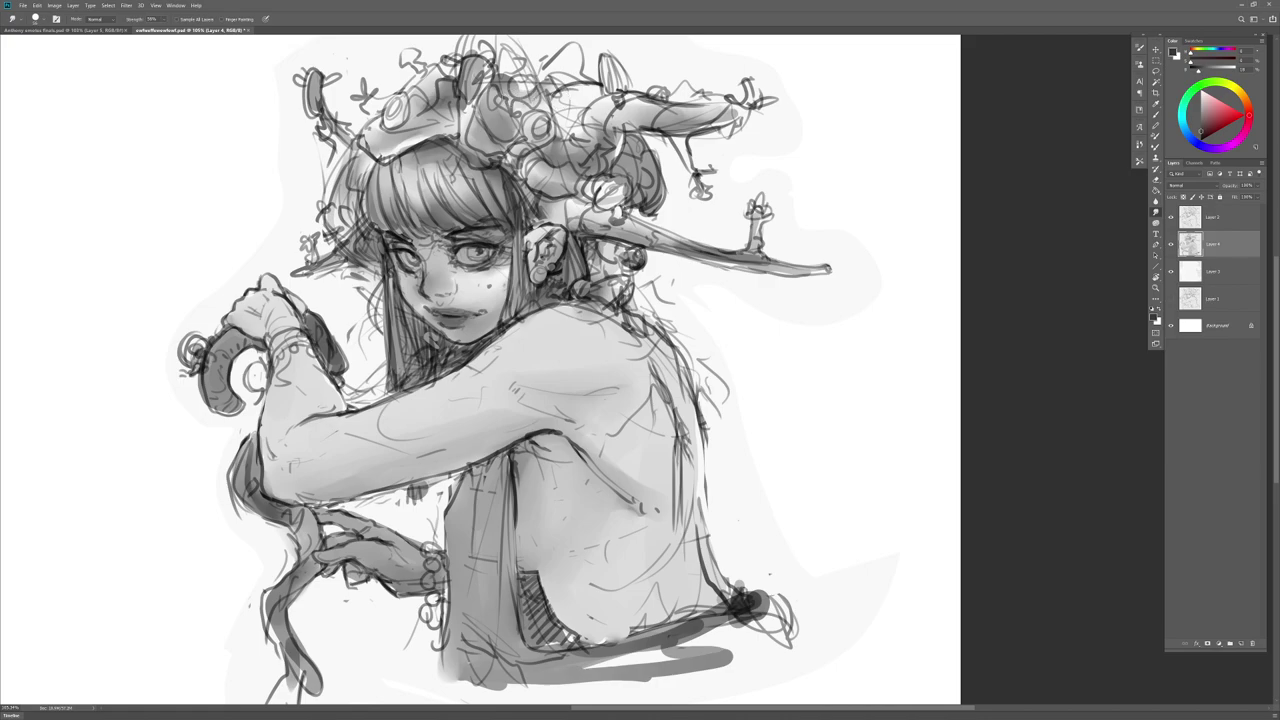
key(b)
key(r)
drag(574, 52, 558, 82)
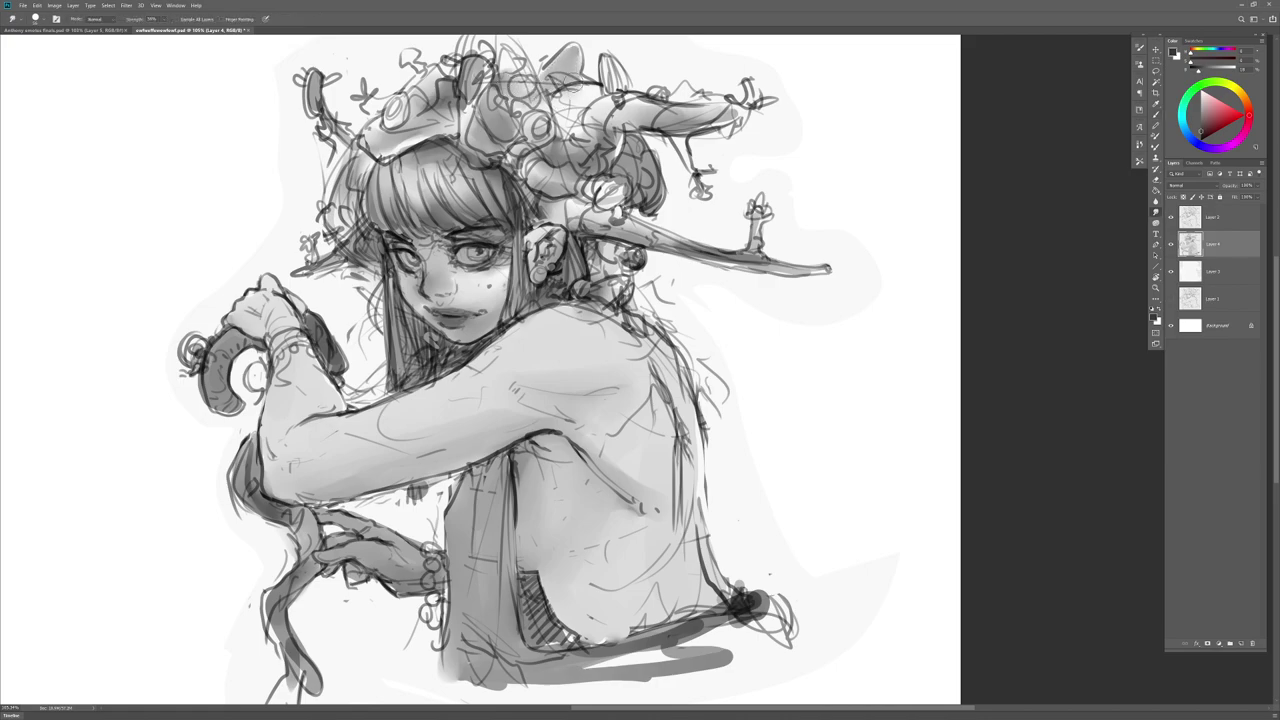
key(b)
key(r)
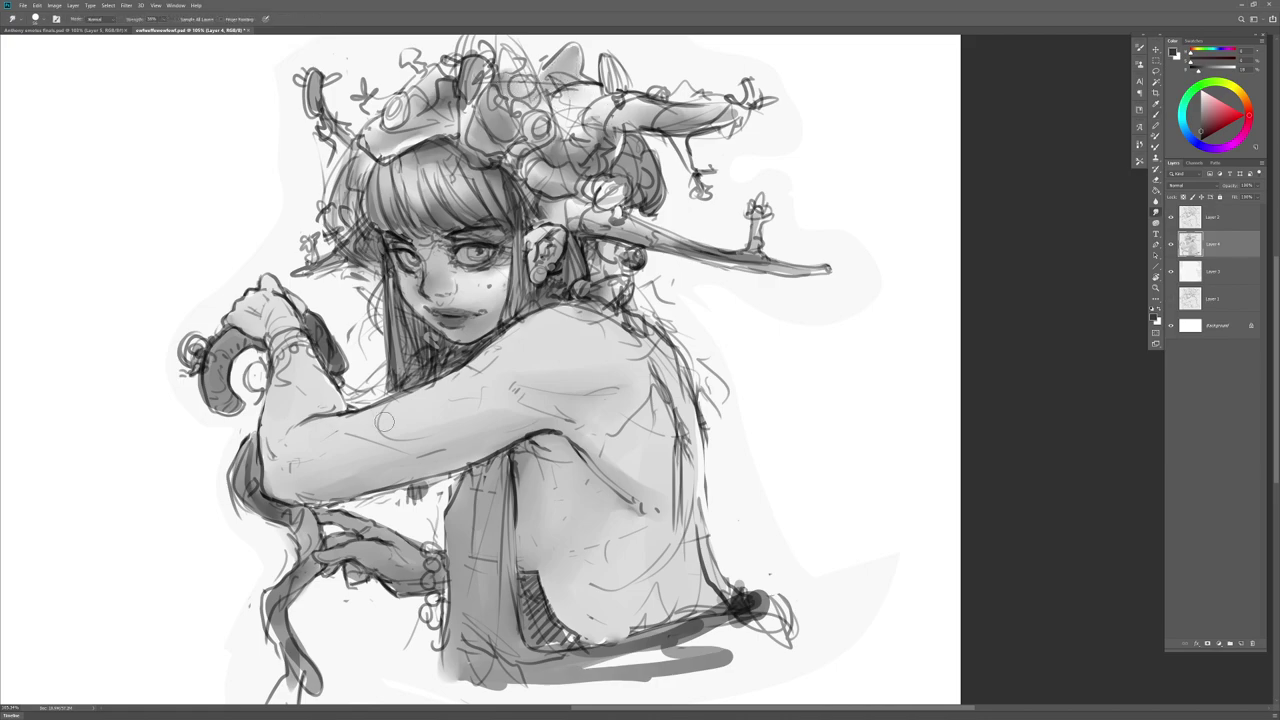
Step: Shade the forehead under the bangs, both eye sockets and the cheeks, and blend the shadow across the upper face
key(1)
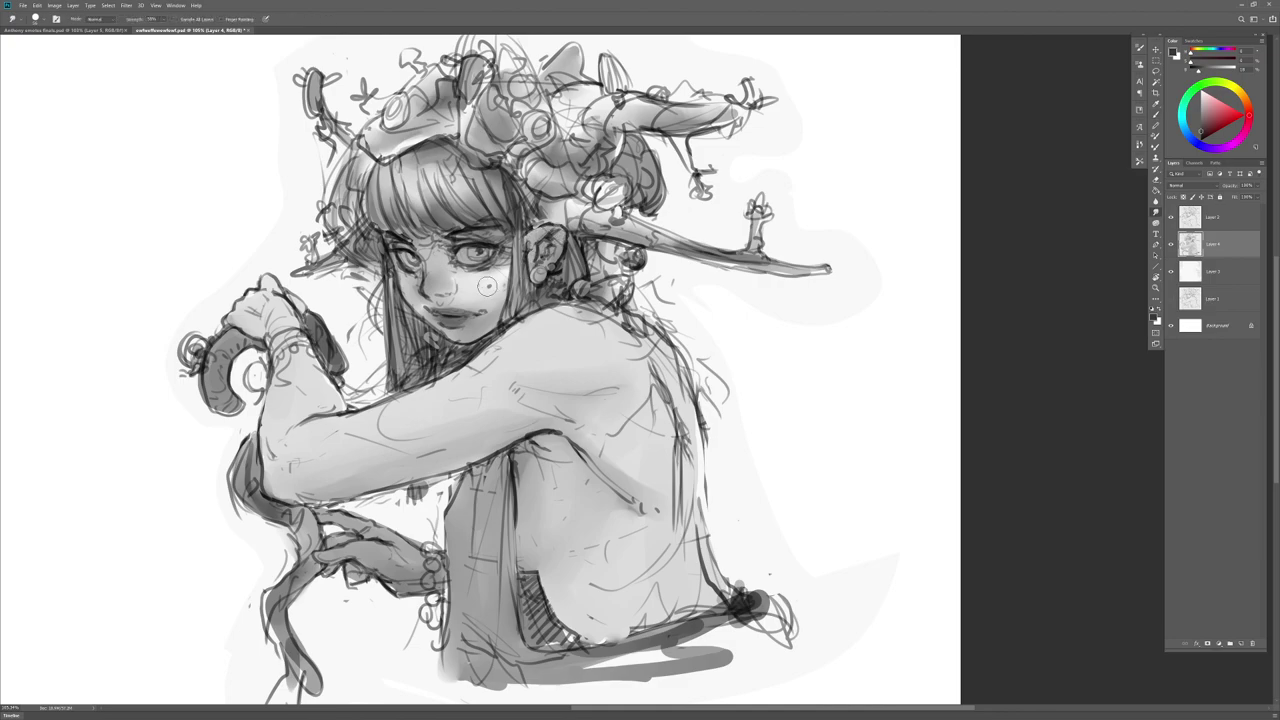
key(b)
mouse_move(490, 249)
mouse_down()
mouse_move(403, 257)
mouse_move(414, 266)
mouse_move(418, 240)
mouse_up()
key(r)
key(b)
key(r)
key(b)
drag(422, 241, 518, 225)
key(r)
mouse_move(402, 238)
mouse_down()
mouse_move(462, 262)
mouse_move(450, 246)
mouse_move(505, 242)
mouse_move(509, 284)
mouse_up()
key(b)
key(r)
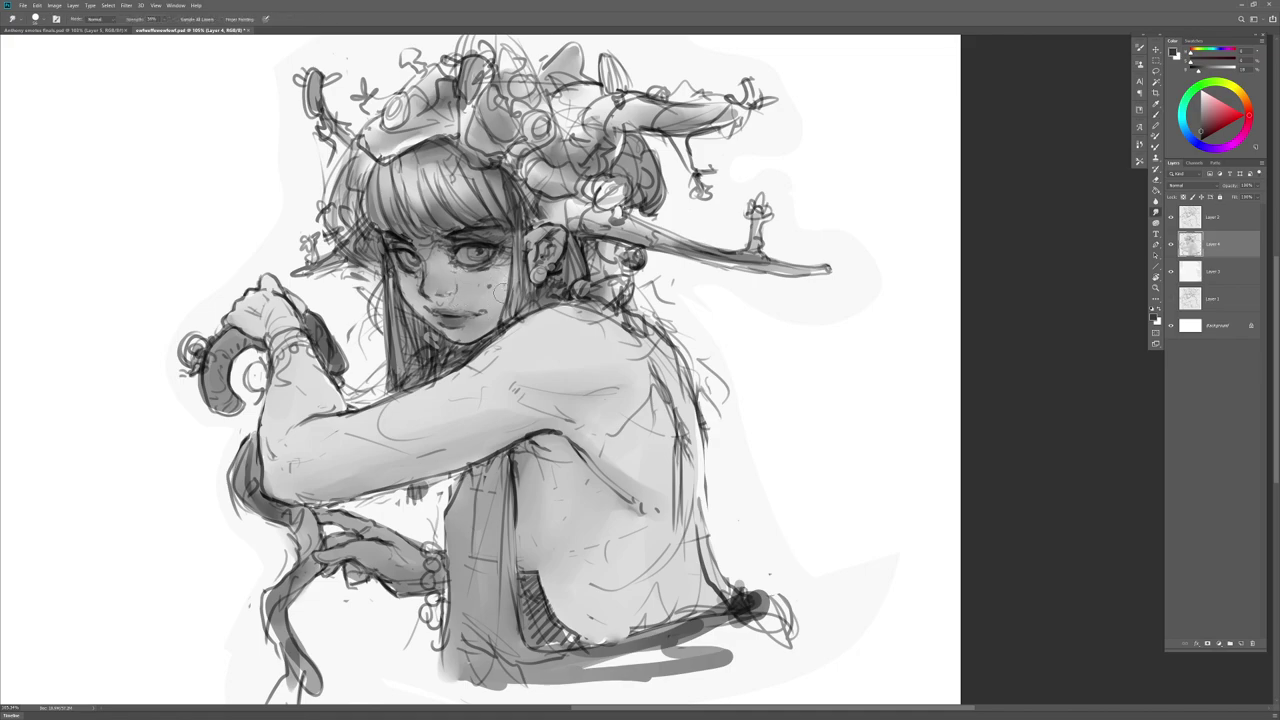
Step: Shade the near cheek beside the mouth with a resized brush and smudge the tone softly
key(ctrl+shift+h)
key(ctrl+shift+h)
key(b)
drag(560, 346, 703, 339)
alt+right_click(628, 277)
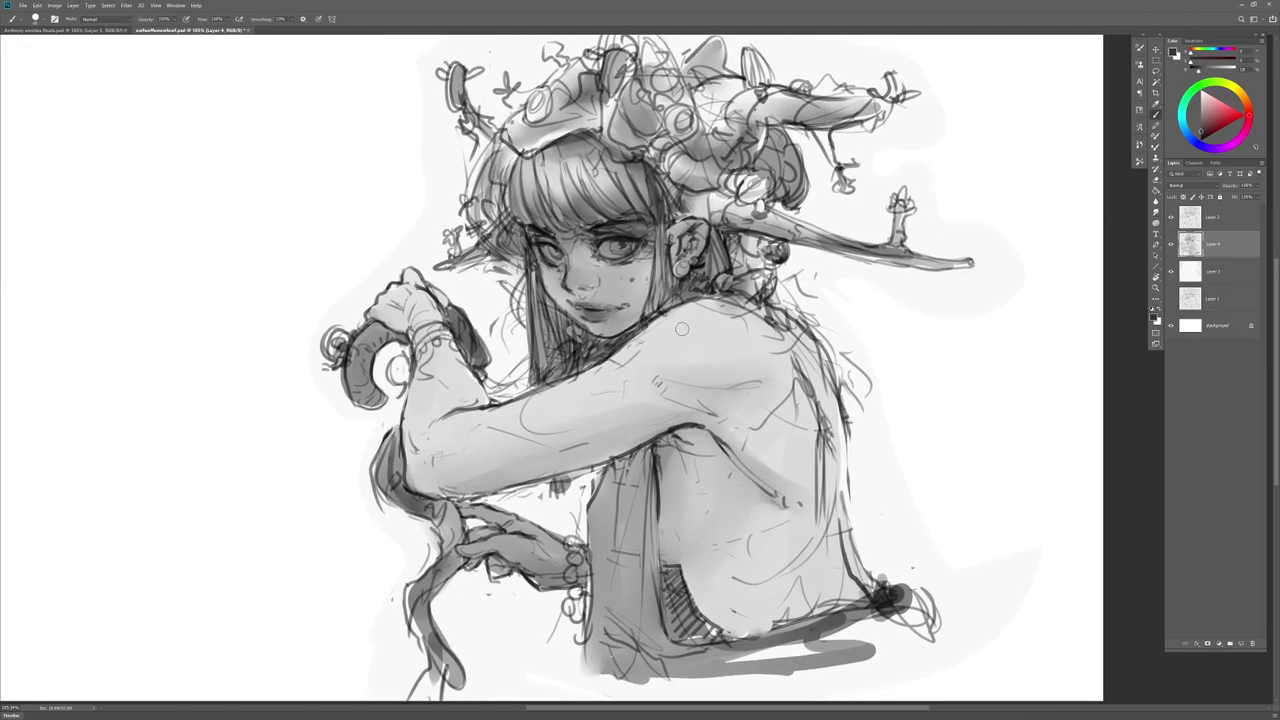
key(r)
drag(634, 276, 622, 306)
key(b)
key(r)
key(b)
key(r)
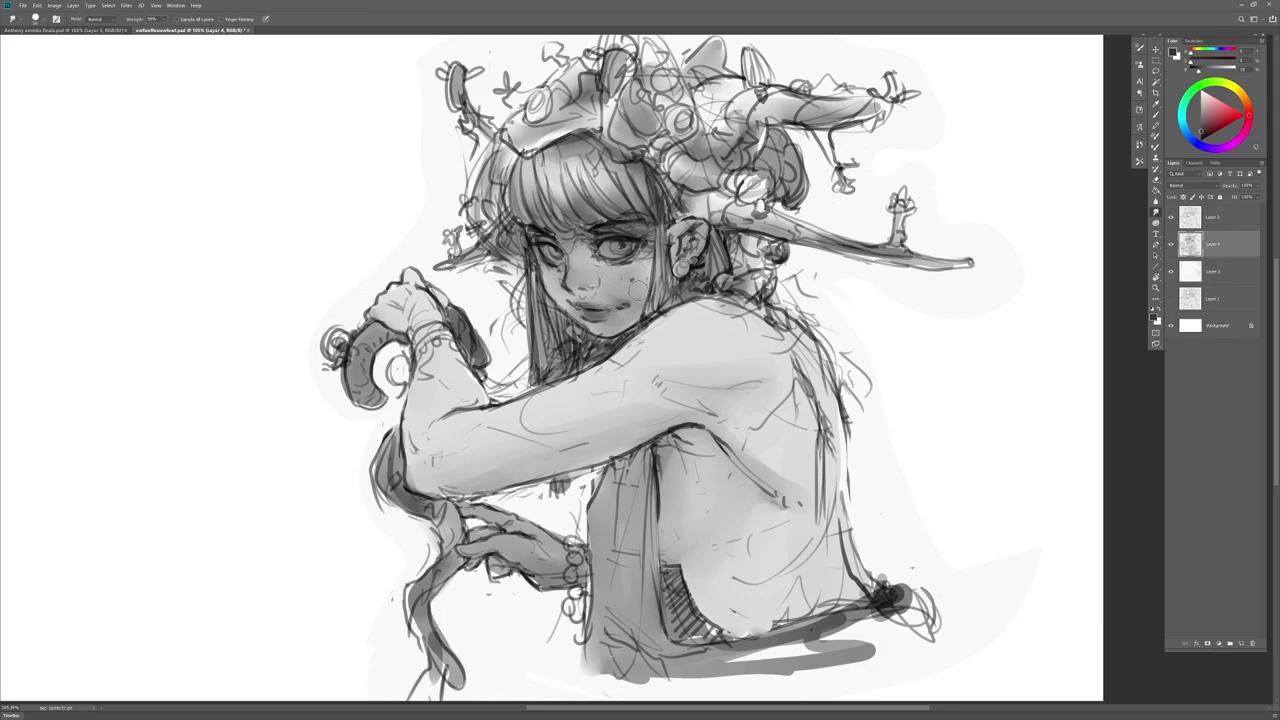
Step: Darken the lips and the area just above them, and blend the edges with a resized smudge brush
key(b)
drag(594, 296, 581, 288)
key(r)
alt+right_click(614, 303)
key(b)
Step: Sample a light grey from the shoulder to lighten the near cheek, and smudge the tone down toward the chin
alt+click(685, 319)
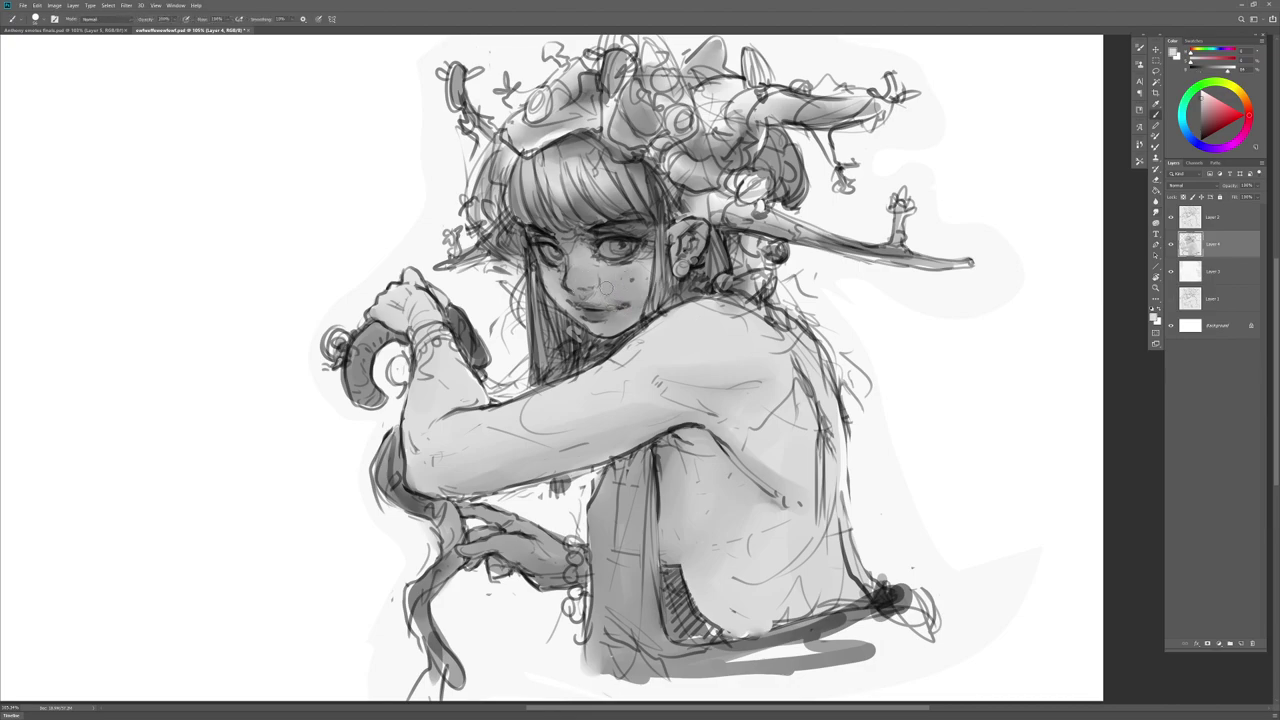
key(r)
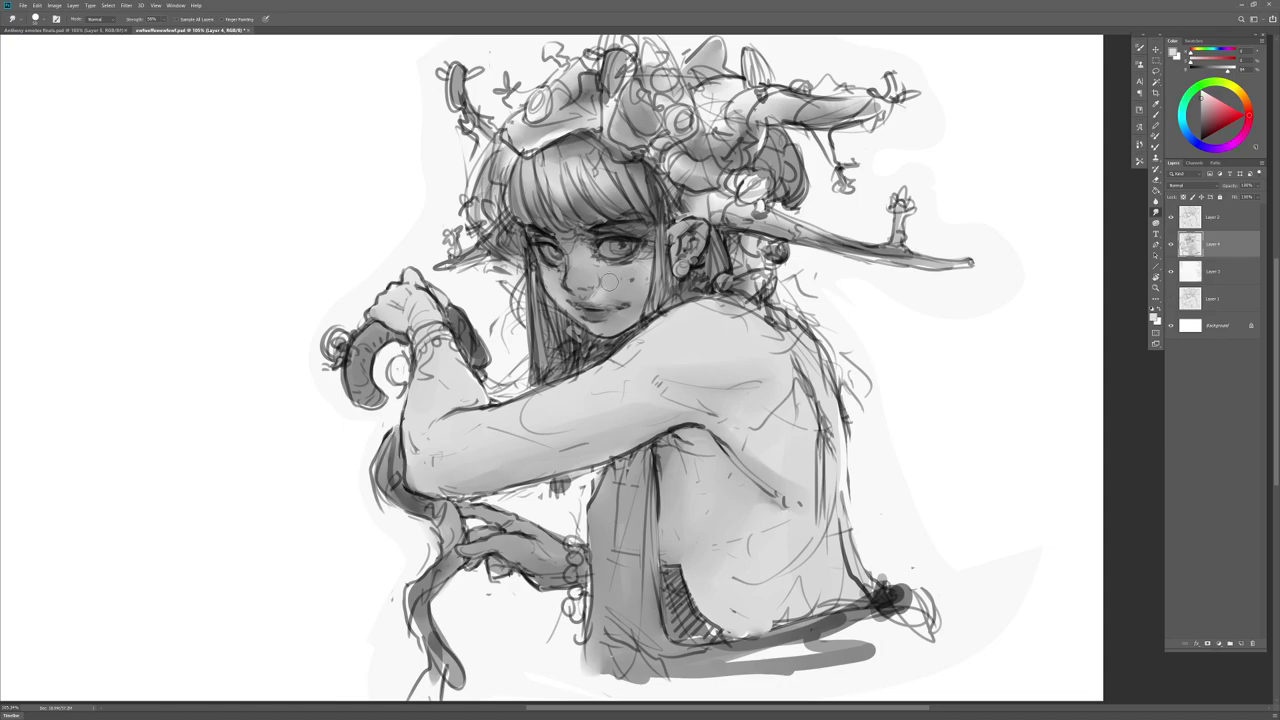
key(b)
key(r)
key(b)
key(r)
drag(605, 324, 611, 329)
Step: Sample a dark tone from the eye and darken the near corner of the mouth, softening the shadow into the cheek
key(b)
key(r)
key(b)
alt+click(624, 238)
key(r)
key(b)
key(r)
key(b)
drag(614, 303, 628, 292)
key(r)
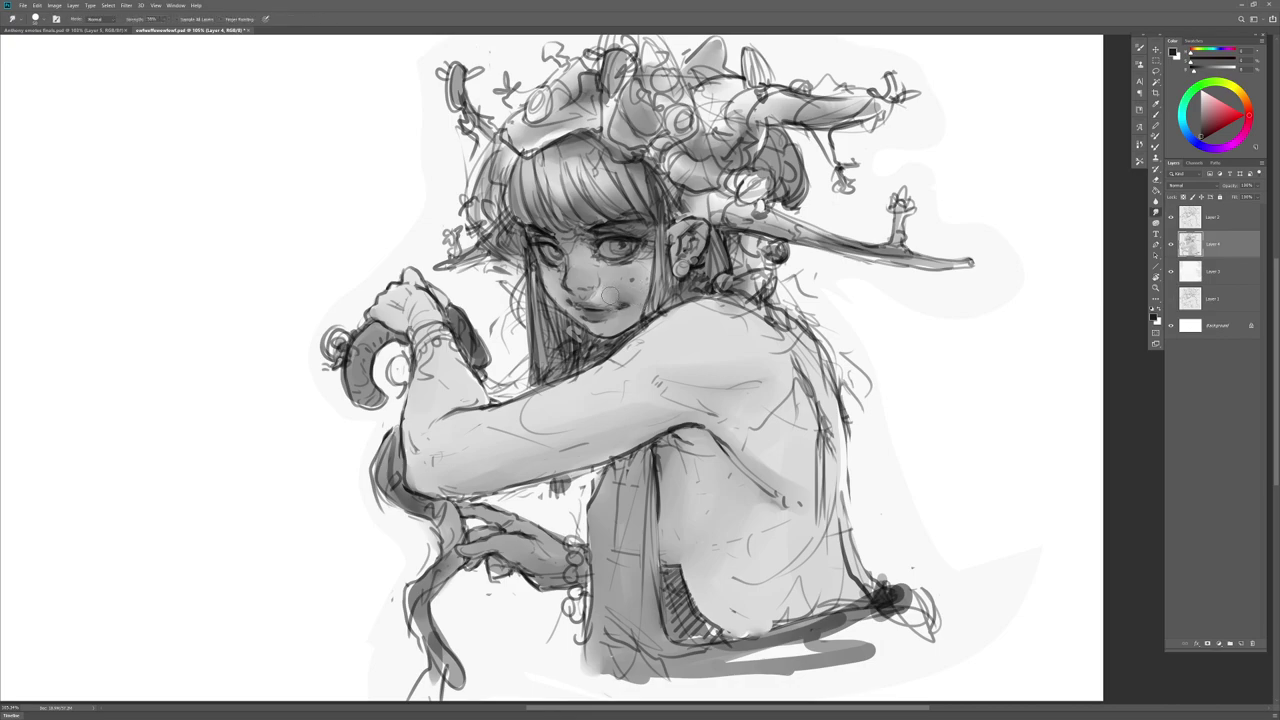
Step: Sample a dark tone near the far eye and shade the bridge and side of the nose
key(b)
key(r)
key(b)
key(r)
key(b)
alt+click(556, 262)
drag(569, 270, 578, 274)
key(r)
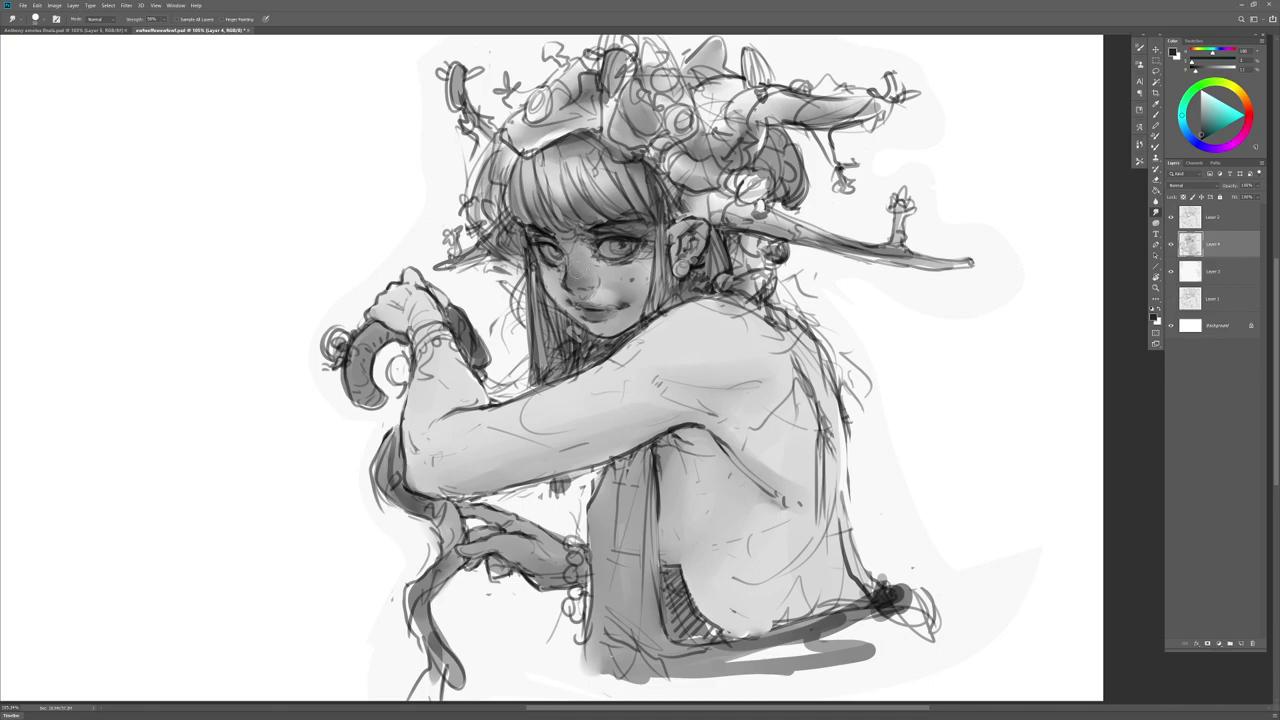
Step: Refine the shading beside the nose with a sampled cheek grey, deepen the near eye's edge with a sampled dark, and smudge both
key(b)
alt+click(598, 291)
key(r)
key(b)
key(r)
key(b)
key(r)
key(b)
alt+click(602, 240)
key(r)
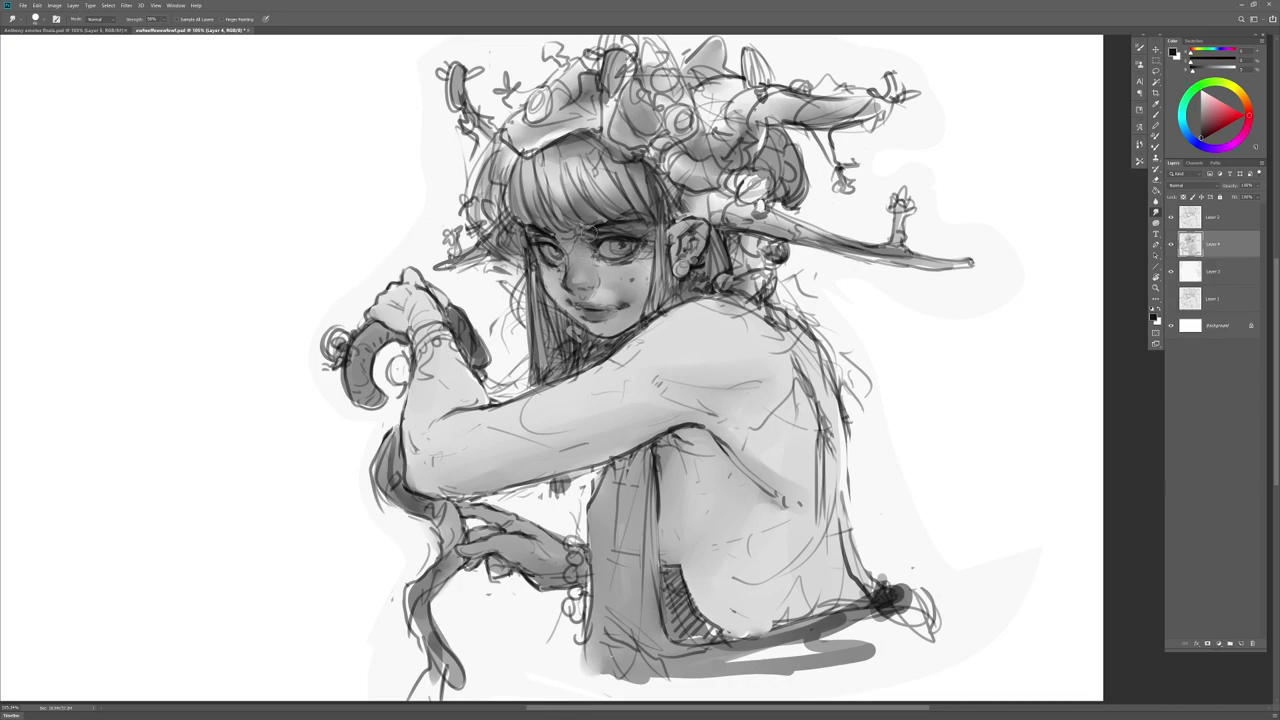
Step: Sample a light grey below the near eye, brighten the near cheek and the jaw beside the chin, and smudge the tones
key(b)
alt+click(608, 274)
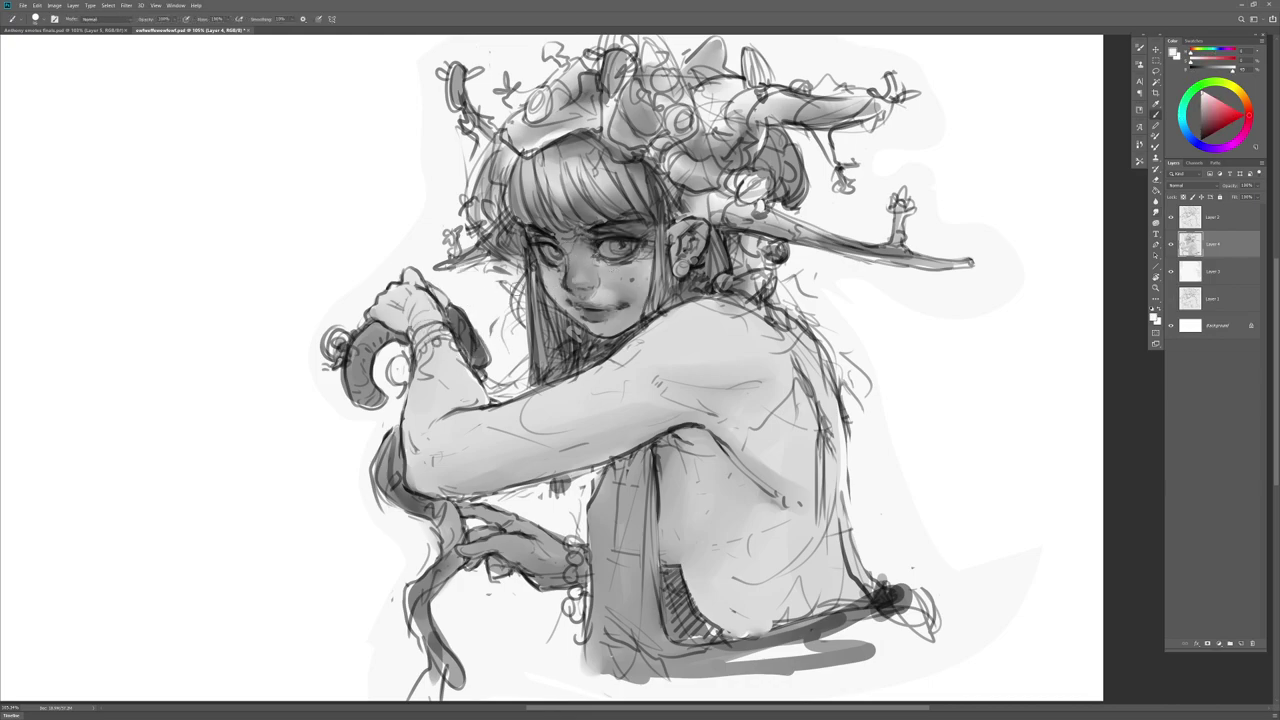
key(r)
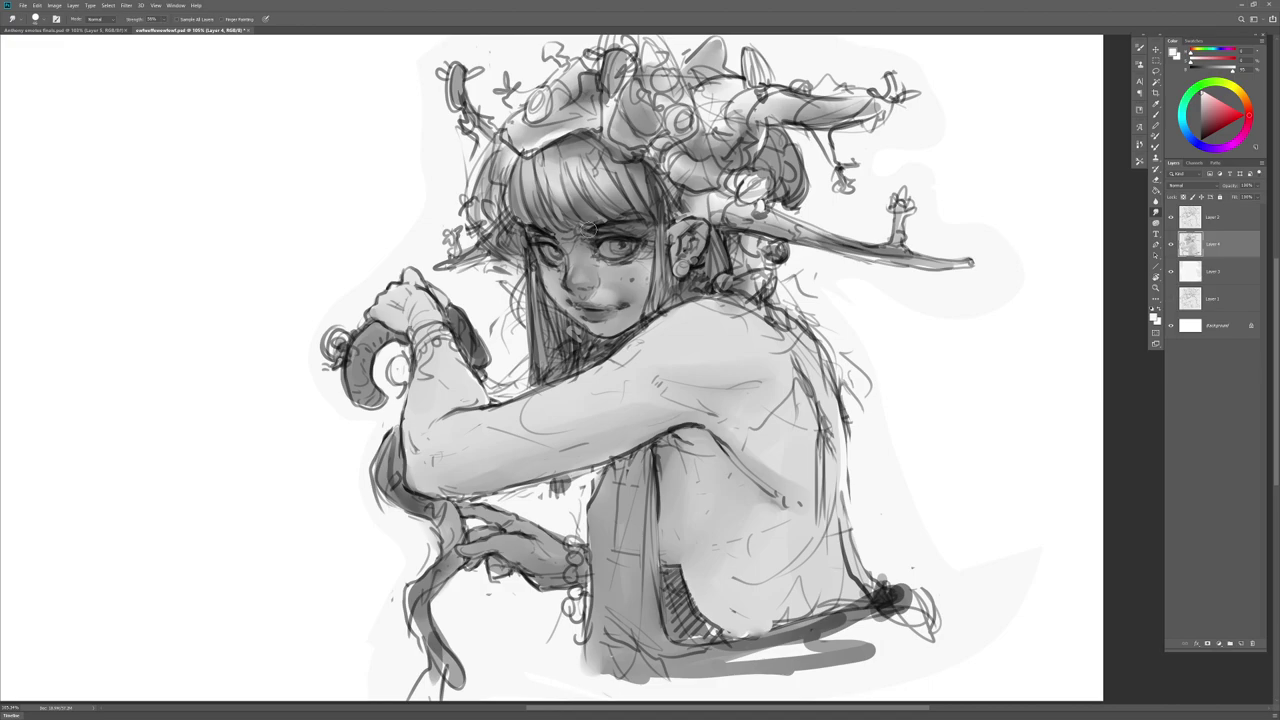
key(b)
key(r)
key(b)
key(r)
mouse_move(634, 277)
mouse_down()
mouse_move(639, 320)
mouse_move(622, 281)
mouse_up()
key(b)
drag(629, 311, 615, 320)
key(r)
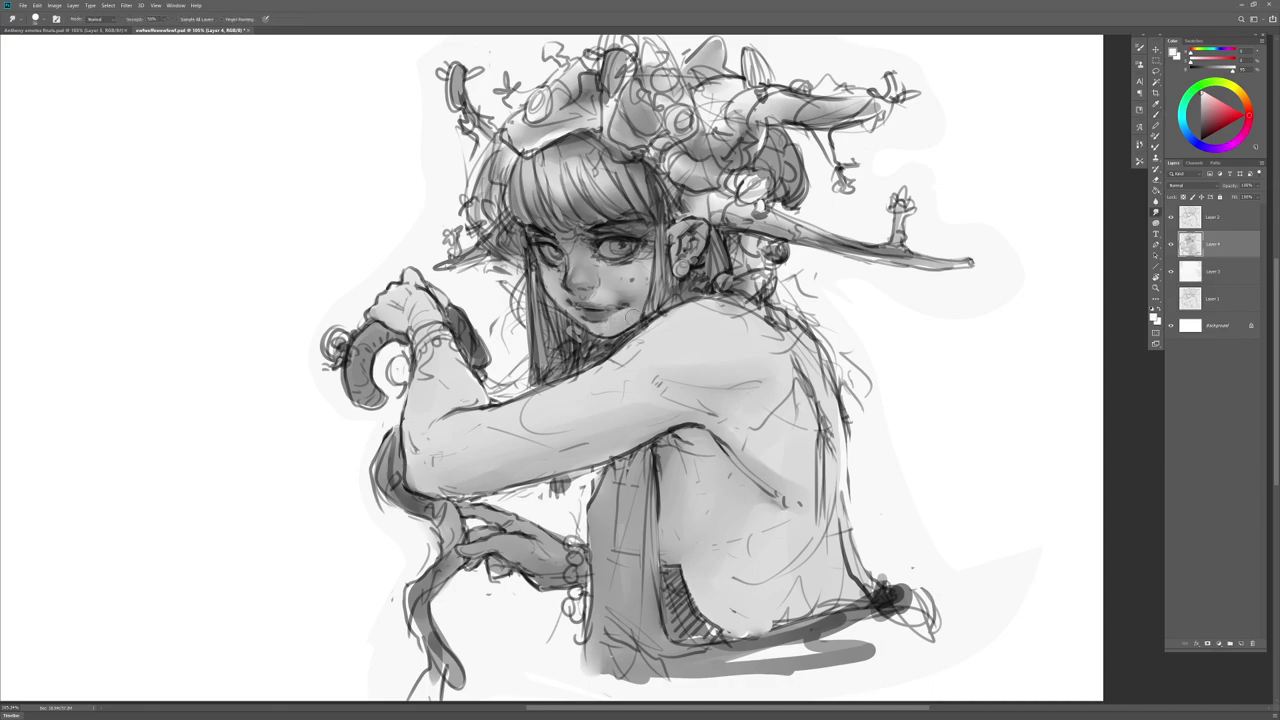
Step: Sample dark tones along the near jawline, shade the edges of the chin and jaw, and blend them with the smudge brush
alt+click(644, 314)
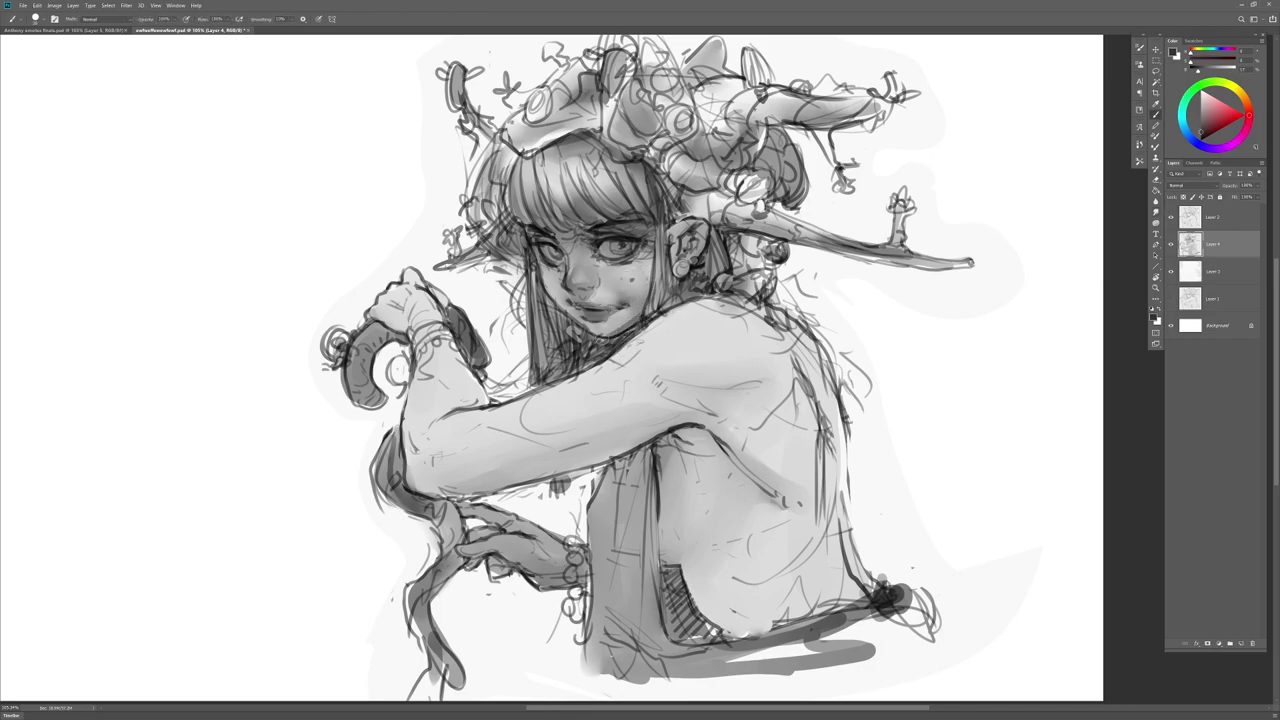
key(b)
key(r)
drag(586, 322, 576, 331)
key(b)
key(r)
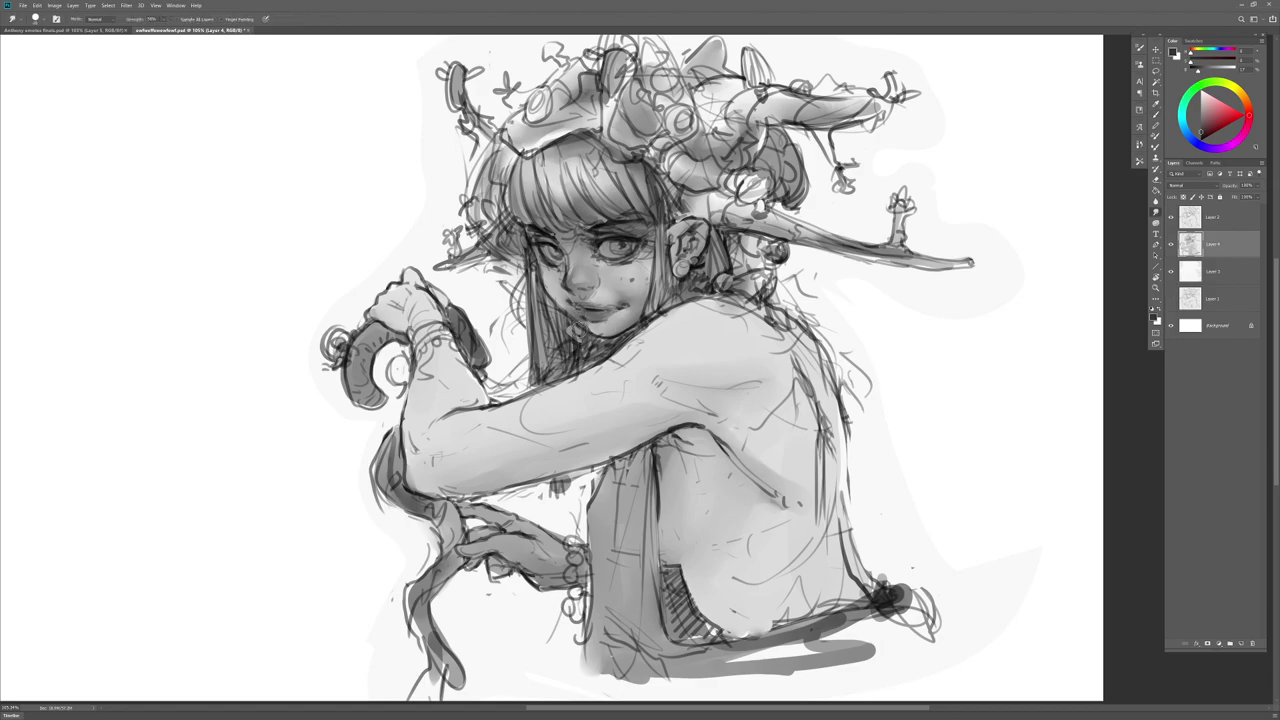
key(b)
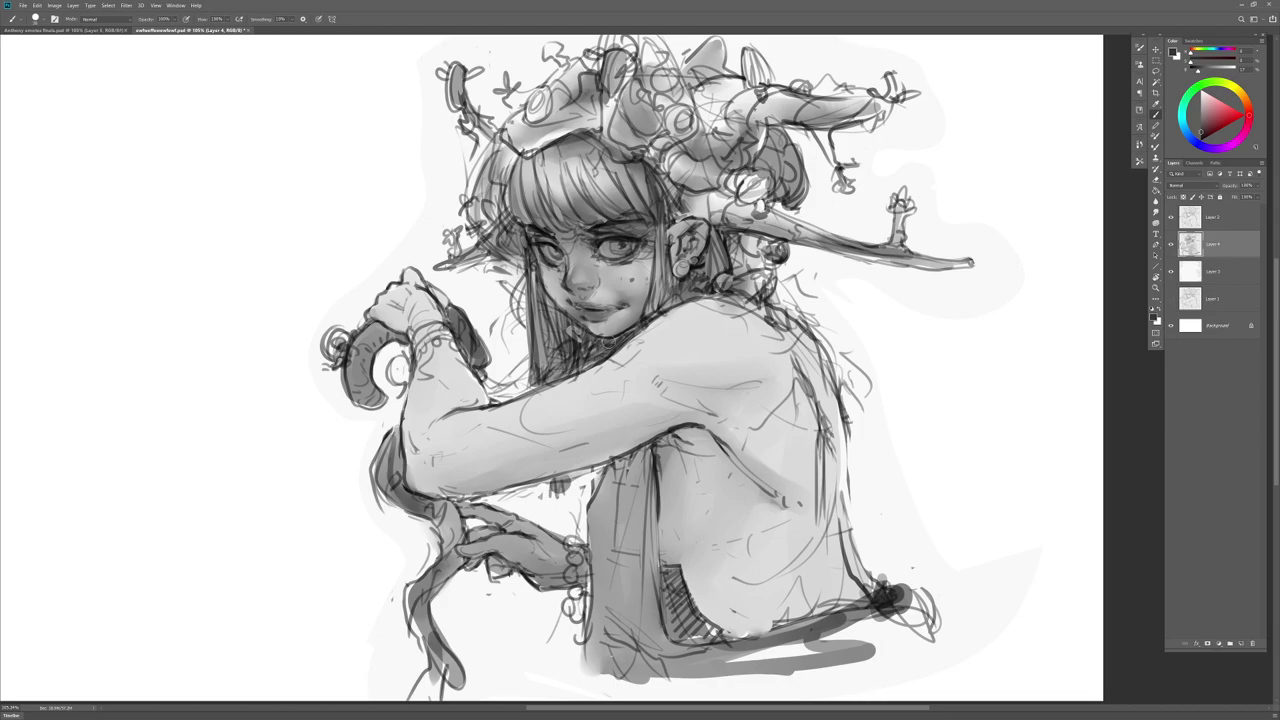
alt+click(640, 317)
drag(643, 320, 626, 334)
key(r)
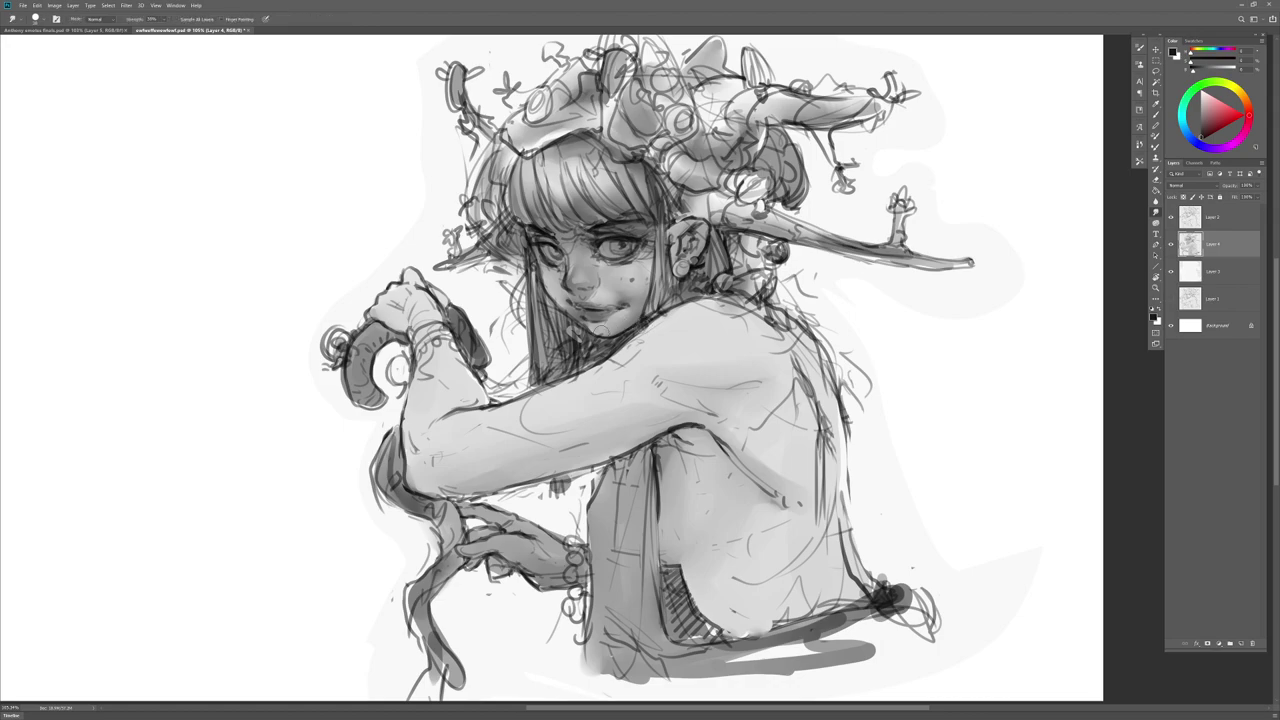
Step: Erase stray line art at the chin on the line art layer, and flip the canvas to check the face mirrored
key(alt+bracketright)
key(b)
right_click(699, 322)
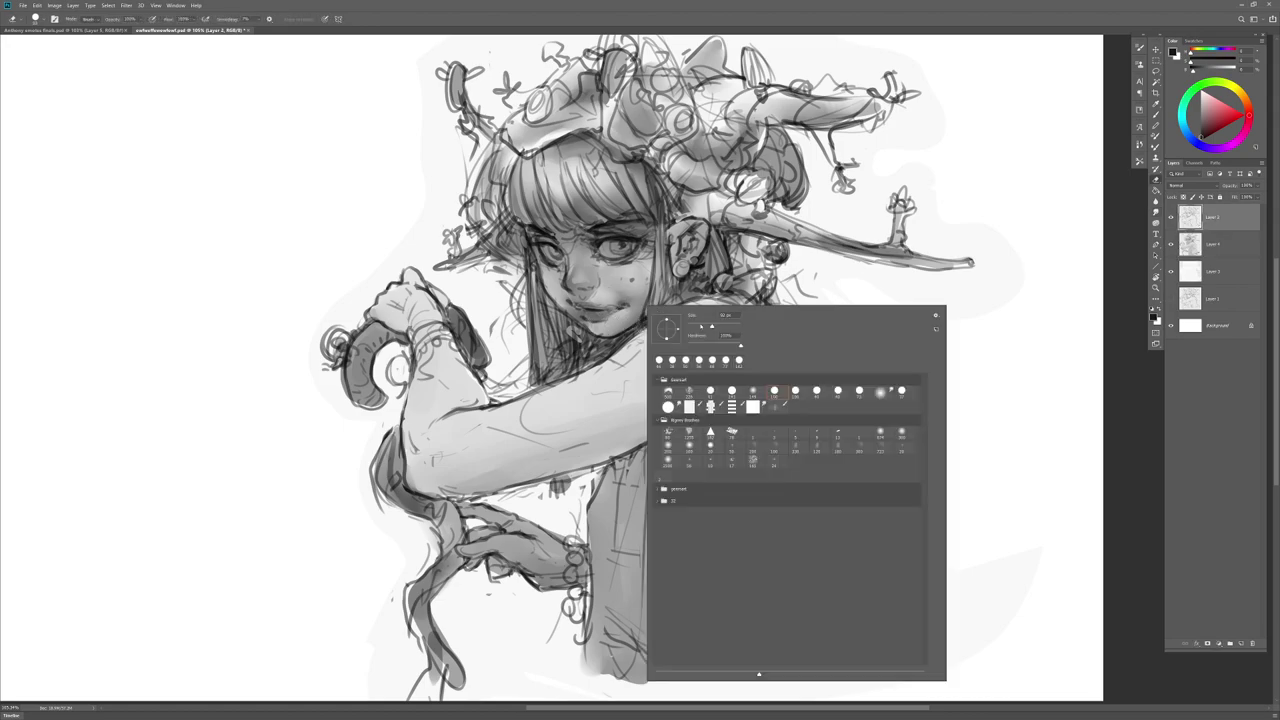
drag(605, 327, 608, 332)
key(F2)
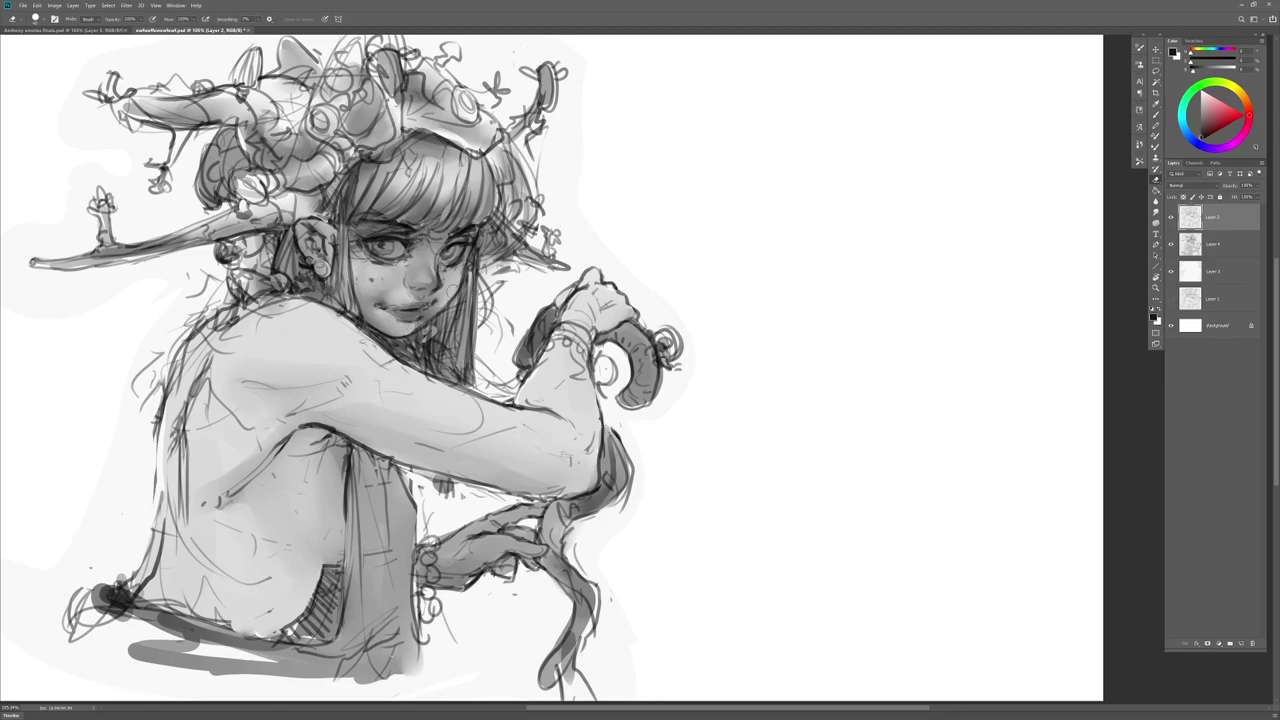
key(h)
key(b)
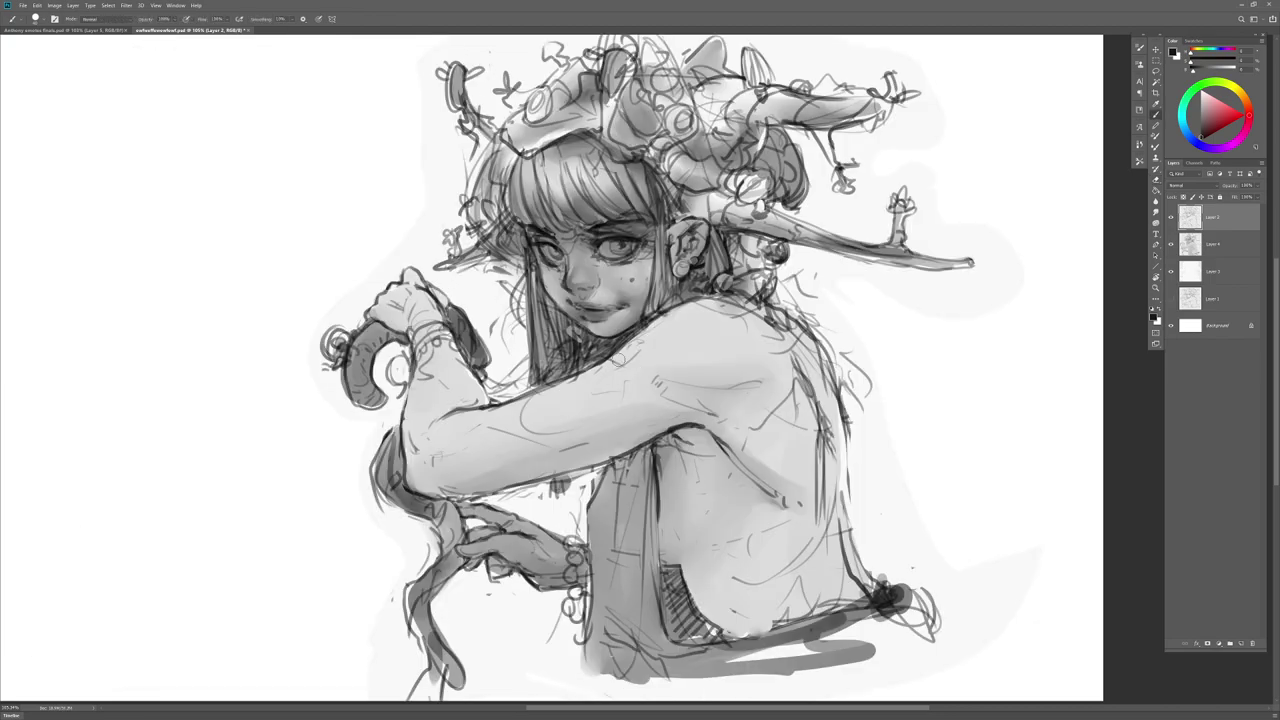
Step: Return to the shading layer, sample a light grey from the shoulder, lighten the near cheek below the eye, and smudge it
click(1220, 248)
key(r)
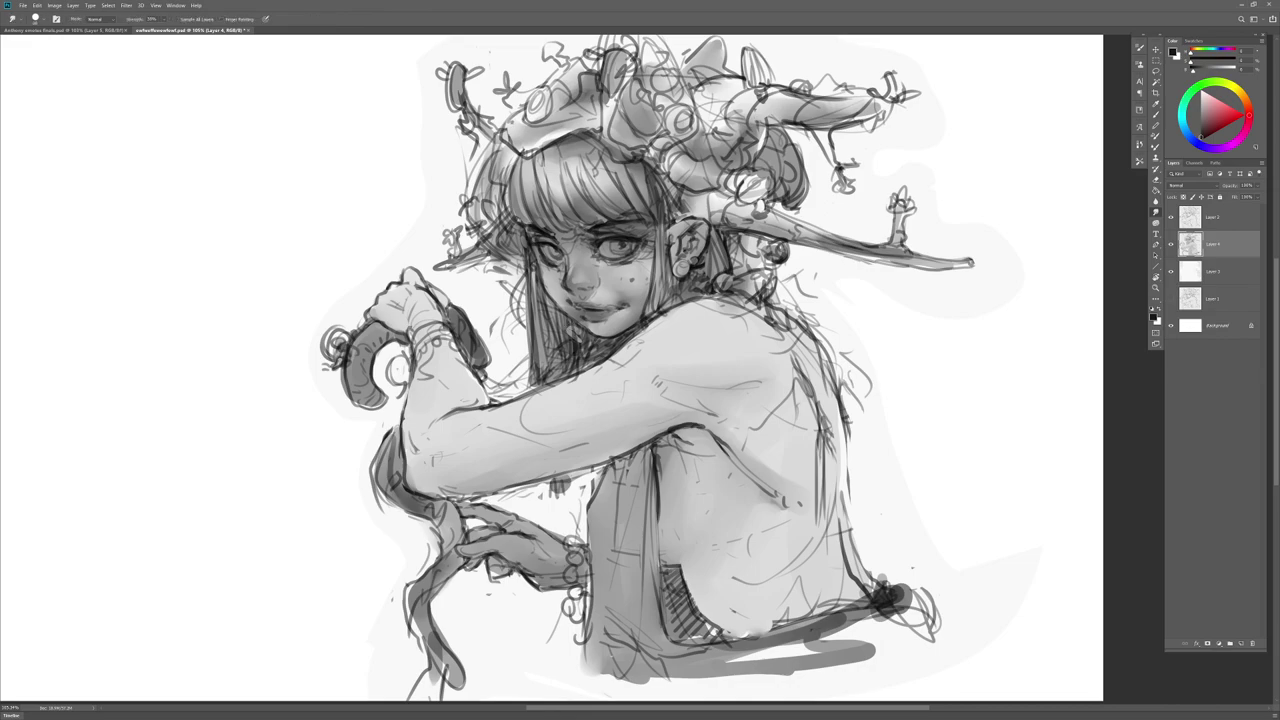
click(1206, 224)
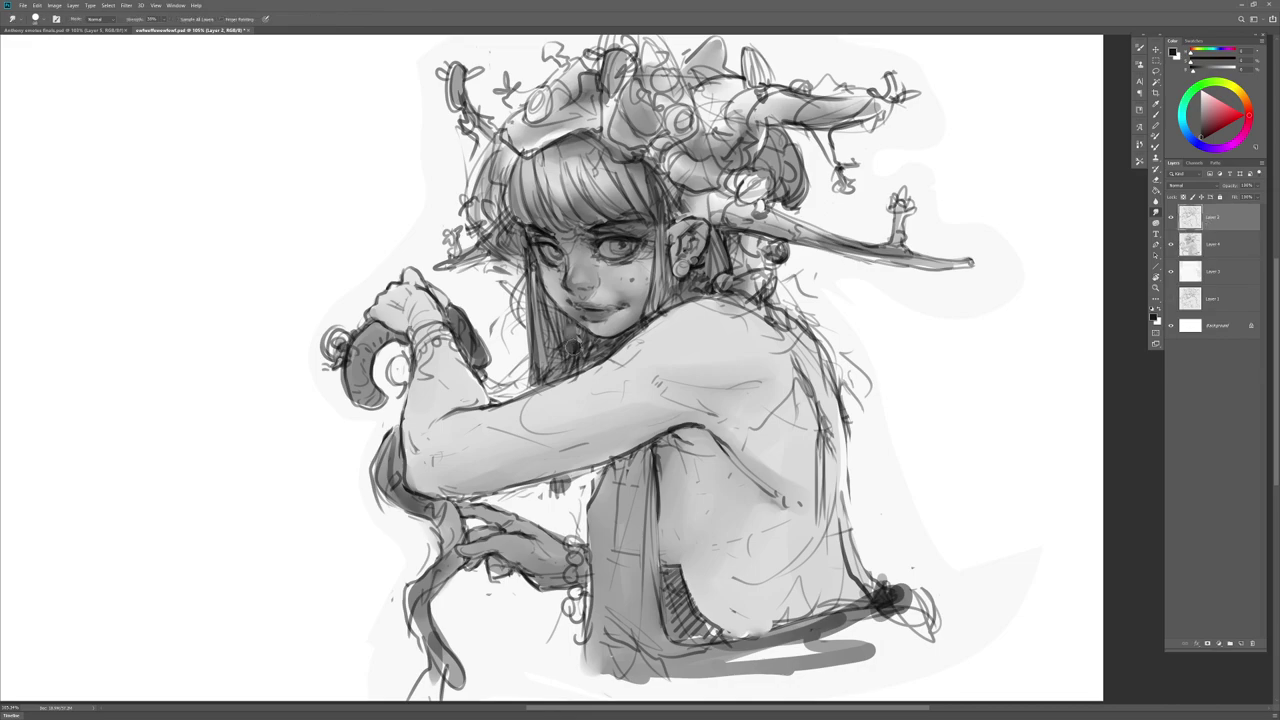
click(1213, 243)
key(b)
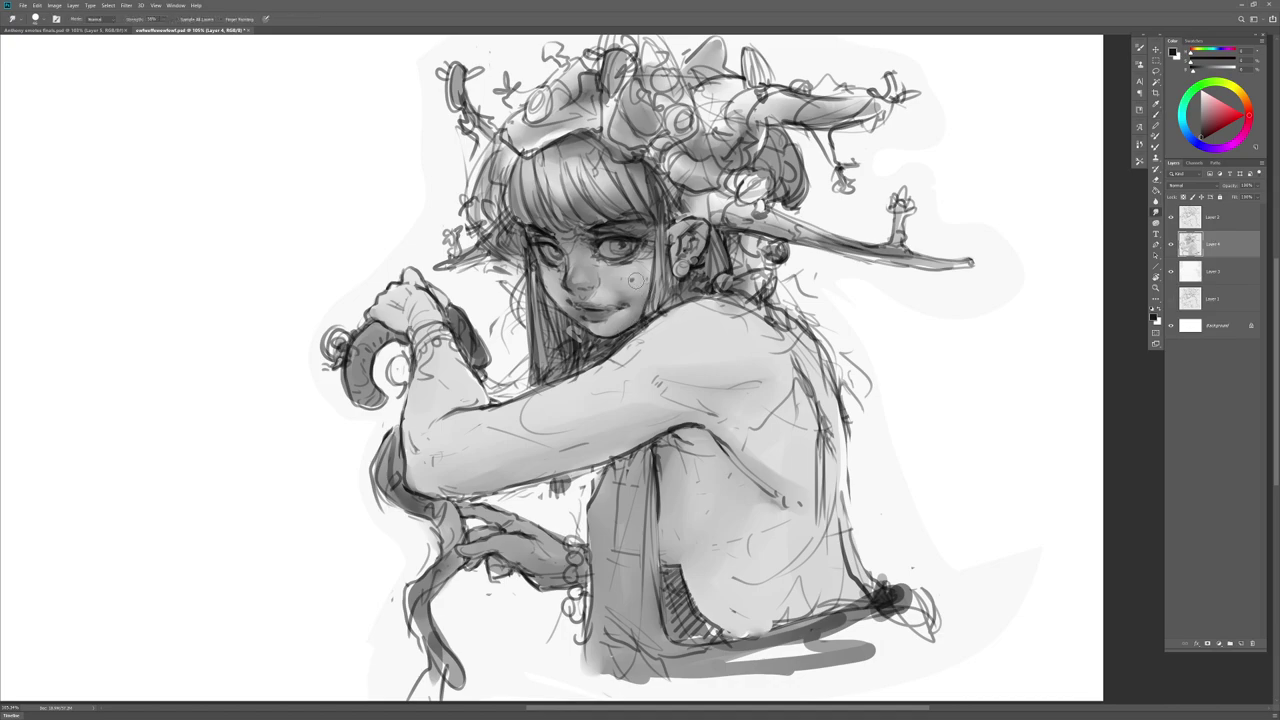
alt+click(708, 318)
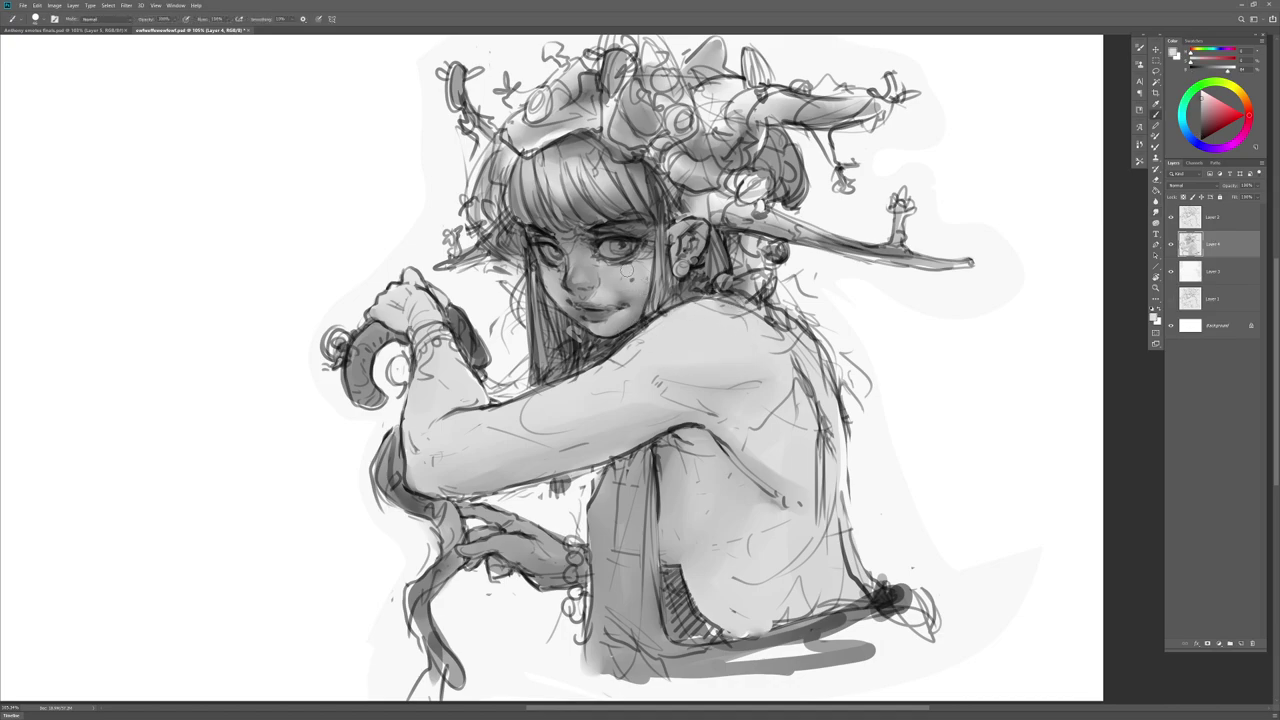
drag(628, 274, 634, 280)
key(r)
Step: Sample a darker grey from the near eye's outer corner, shade the area beneath the eye, and smudge it
key(b)
alt+click(640, 246)
drag(617, 257, 632, 260)
key(b)
key(r)
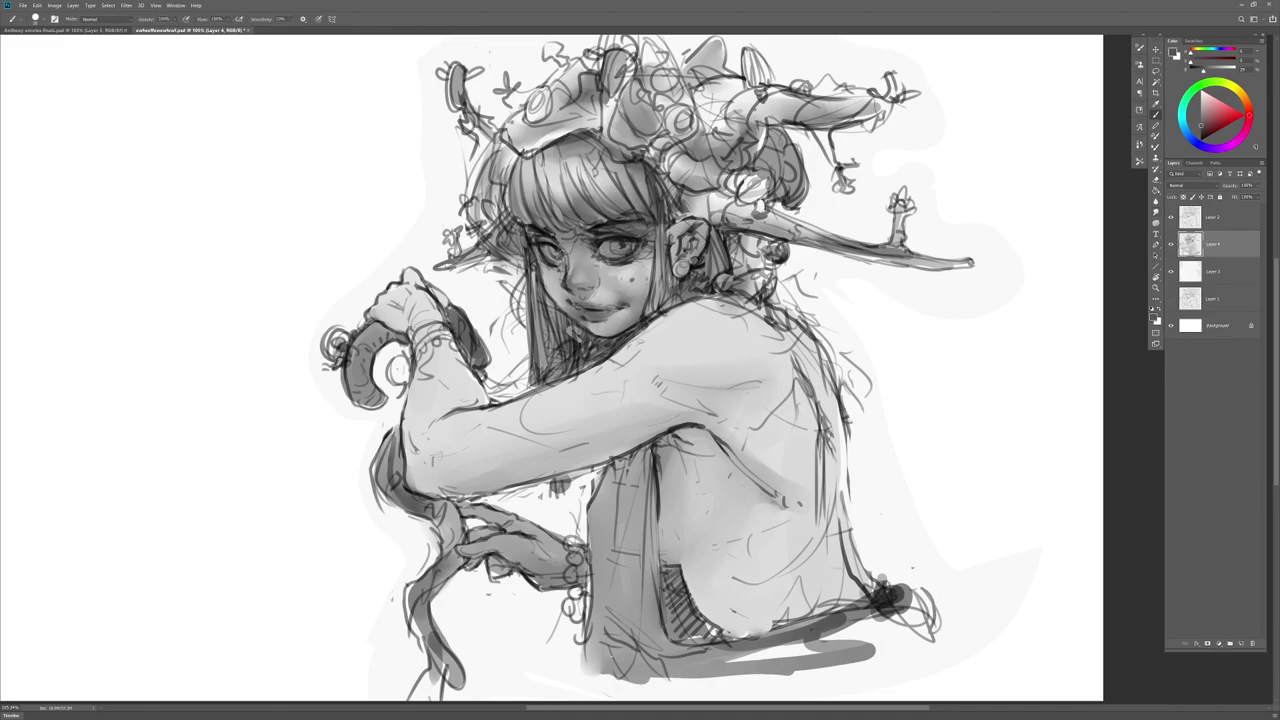
Step: Sample a dark tone from the near eye, darken the upper lids and brow area across both eyes, and smudge the shadow
key(b)
alt+click(606, 236)
drag(527, 236, 539, 227)
drag(617, 225, 642, 230)
key(r)
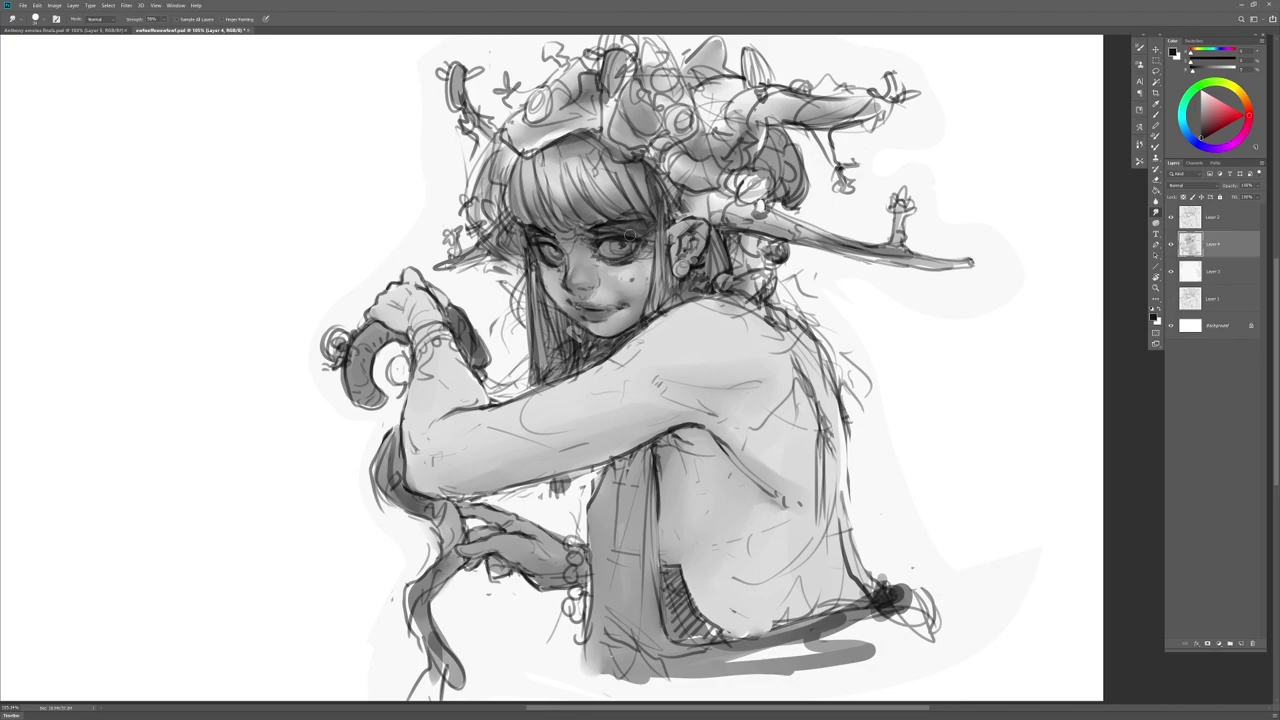
key(b)
mouse_move(559, 233)
mouse_down()
mouse_move(587, 234)
mouse_move(546, 225)
mouse_move(595, 214)
mouse_move(616, 228)
mouse_up()
key(r)
Step: Alternate dark brush and smudge strokes to deepen the shadow under the bangs and the hair near the headpiece
key(b)
key(r)
key(b)
key(r)
key(b)
key(r)
key(b)
key(r)
drag(589, 136, 645, 183)
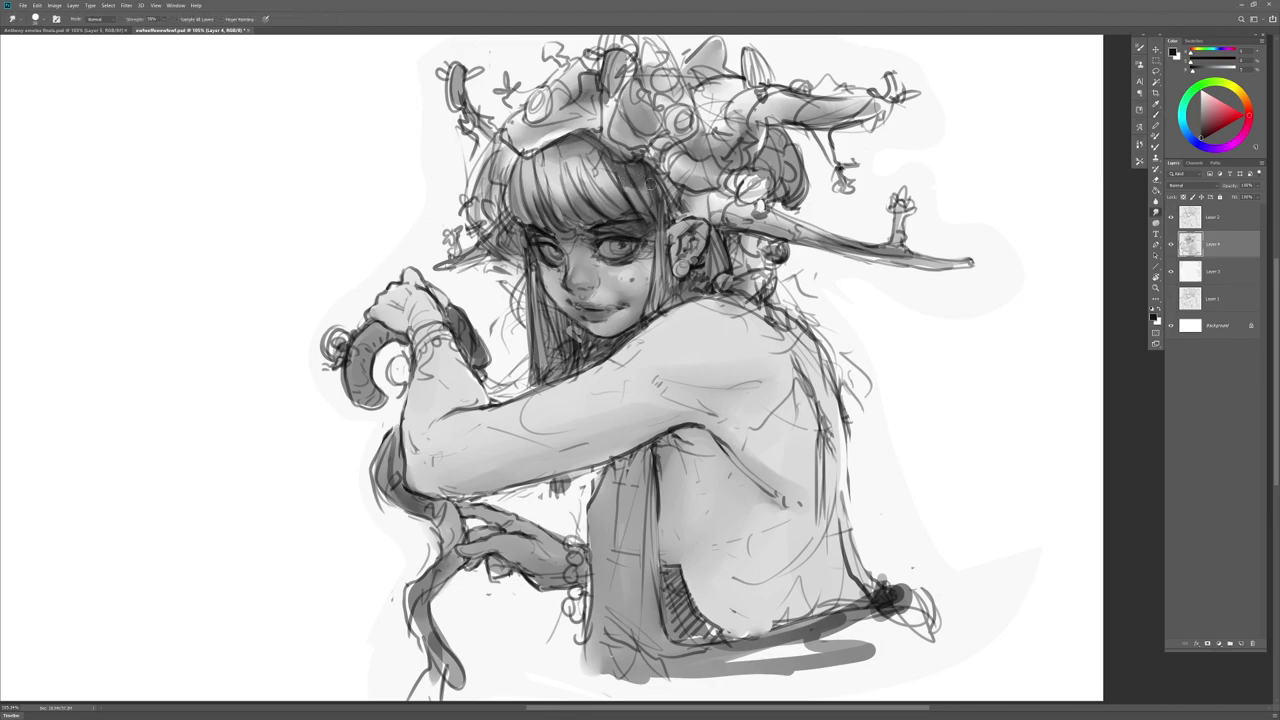
Step: Darken the top of the bangs along the headpiece's lower edge and smudge the shadow down into the strands
key(b)
mouse_move(588, 145)
mouse_down()
mouse_move(604, 168)
mouse_move(540, 176)
mouse_move(537, 162)
mouse_move(529, 174)
mouse_move(508, 157)
mouse_move(497, 206)
mouse_up()
key(r)
key(b)
key(r)
key(b)
key(r)
key(b)
key(r)
key(b)
key(r)
Step: Shade the outer hair beside the headpiece and the hollow in the headpiece above the bangs, blending both with the smudge brush
key(b)
drag(504, 148, 494, 160)
key(r)
key(b)
drag(632, 114, 646, 130)
key(r)
Step: Darken the near temple, add a sampled cheek tone above the near eye's outer corner, and smudge the transitions
key(b)
drag(650, 230, 642, 238)
key(r)
key(b)
alt+click(626, 276)
mouse_move(636, 233)
mouse_down()
mouse_move(608, 236)
mouse_move(642, 231)
mouse_up()
key(r)
Step: Sample a tone from the near eye, refine the upper lid of the far eye, and smudge it
key(b)
alt+click(623, 240)
drag(550, 238, 546, 236)
key(r)
Step: Sample light greys from the near cheek, touch up the skin below the near eye, and smudge the tone
key(b)
alt+click(625, 278)
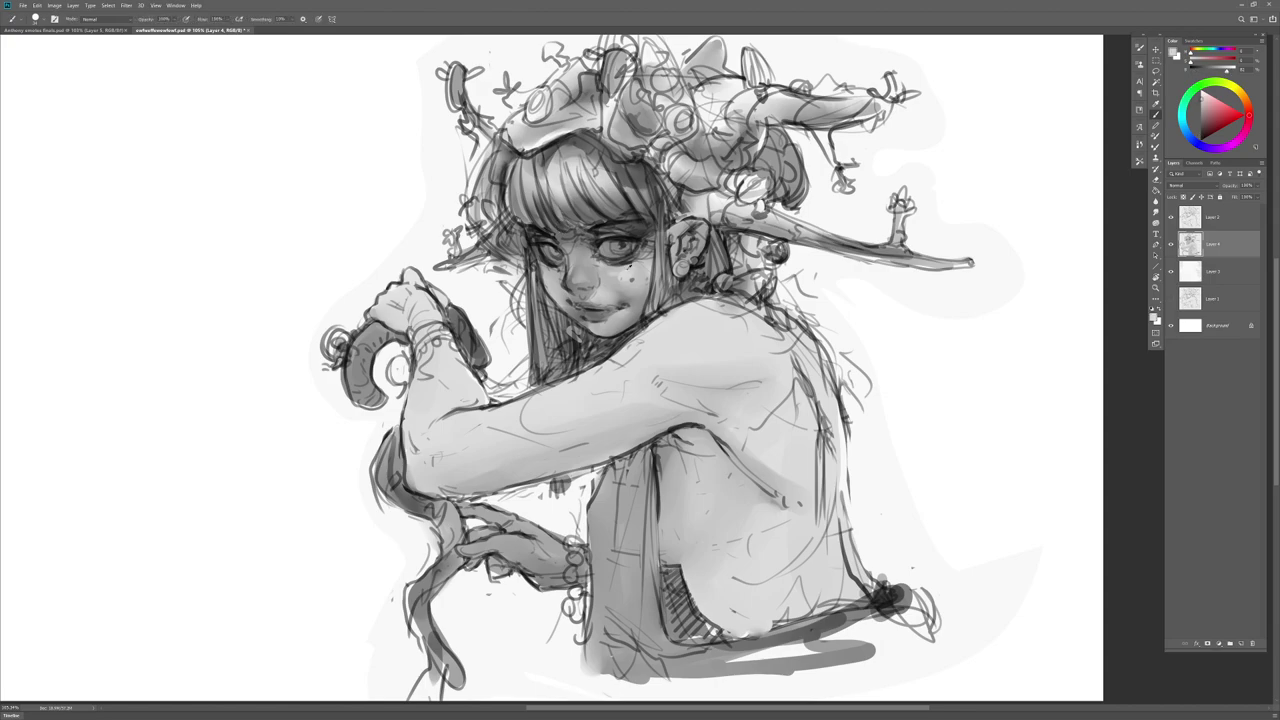
key(r)
key(b)
alt+click(632, 283)
key(r)
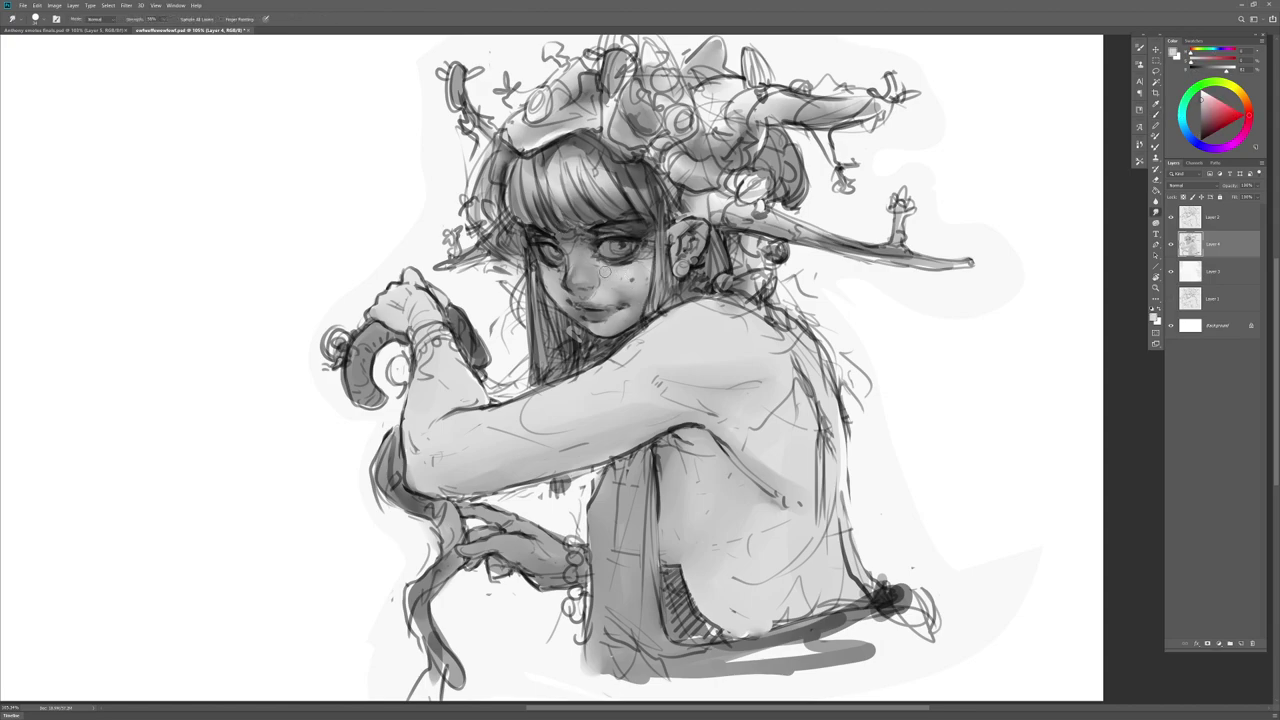
Step: Sample greys from the cheek and nose, paint the far side of the nose down toward the lips, and smudge it
key(b)
alt+click(610, 282)
alt+click(612, 285)
alt+click(568, 285)
drag(564, 282, 570, 294)
key(r)
Step: Sample a grey from the lips, shade the far cheek beside the mouth, and smudge it
key(b)
alt+click(578, 306)
drag(561, 294, 570, 307)
key(r)
Step: Sample a light grey from the shoulder, touch up the light areas around the nose and mouth, and blend them
key(b)
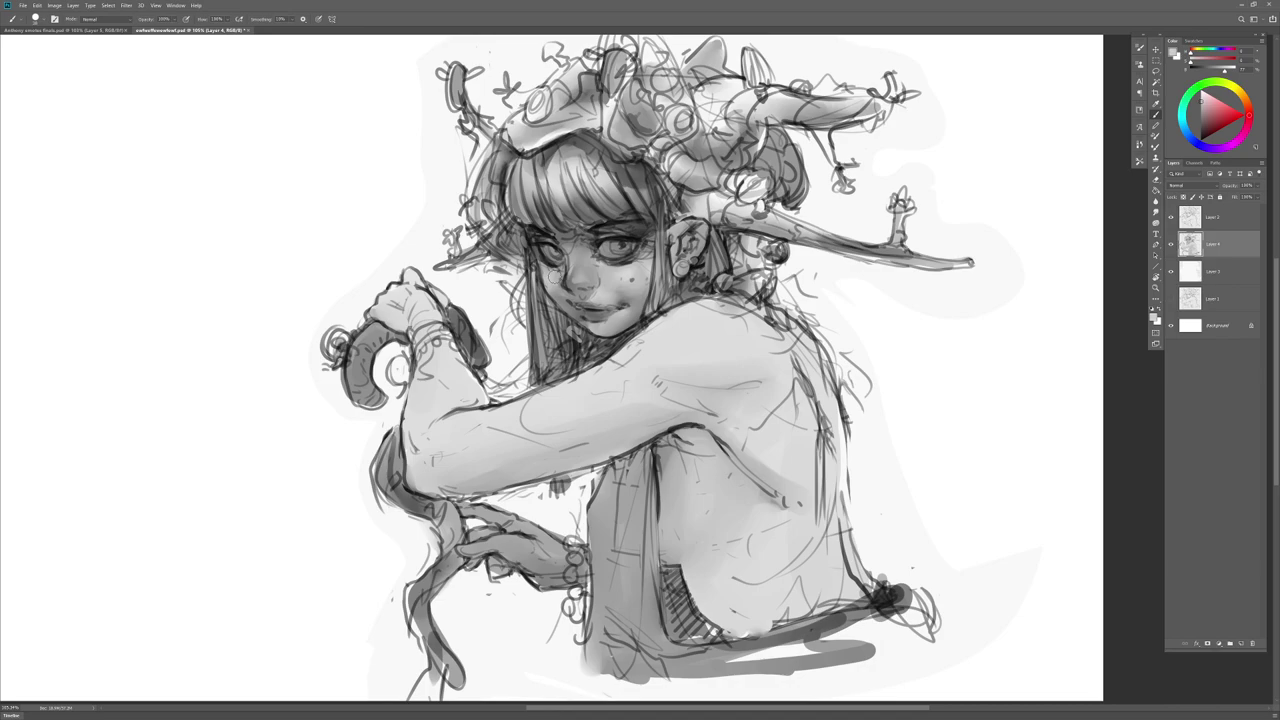
alt+click(688, 324)
key(r)
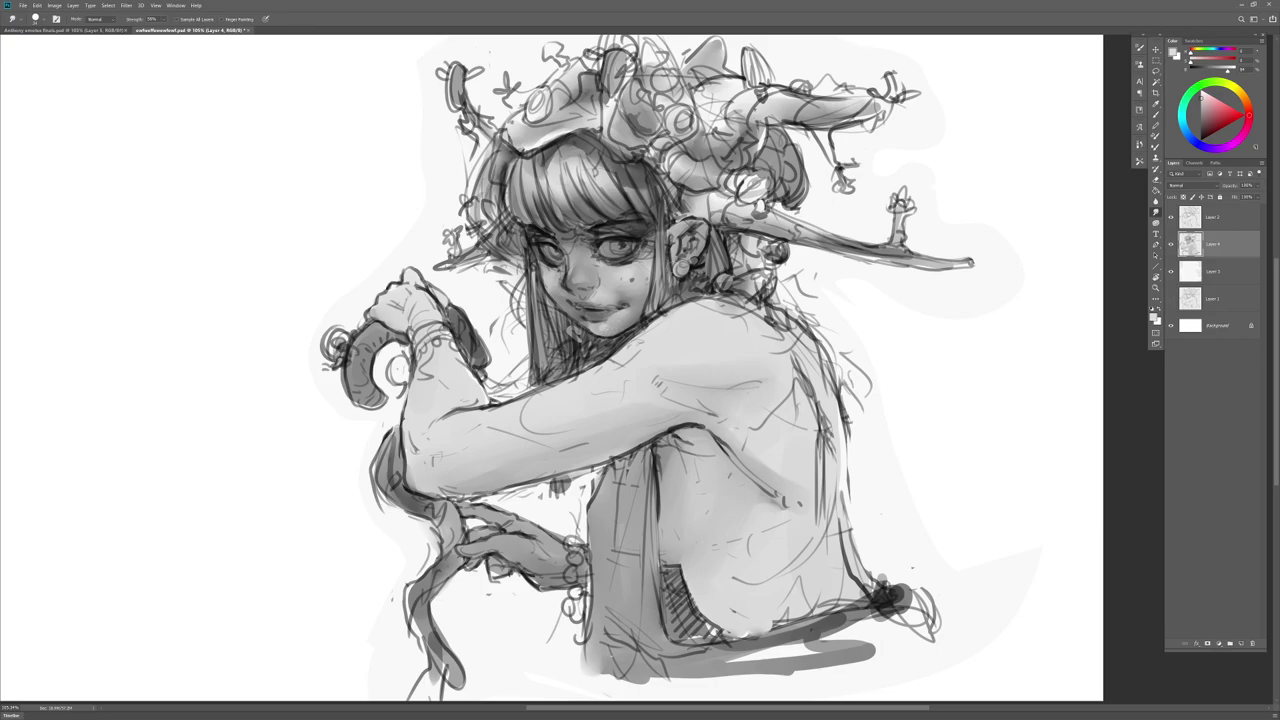
key(b)
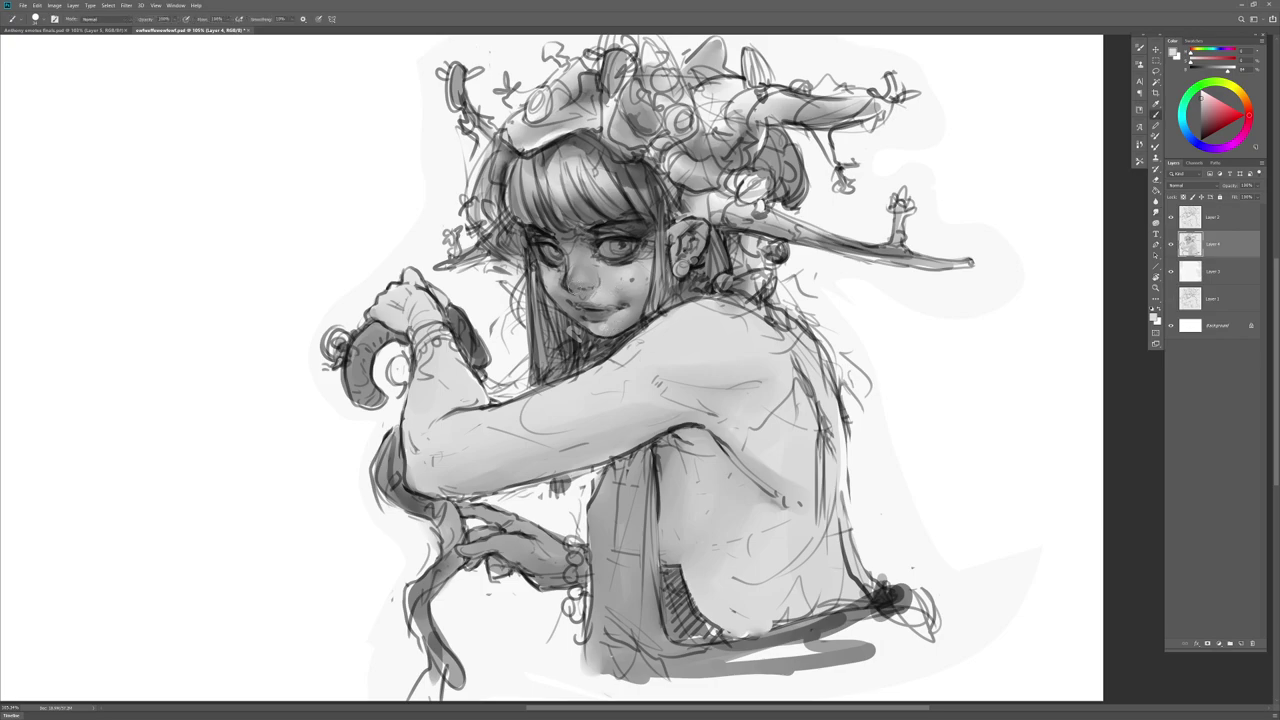
key(r)
key(b)
key(r)
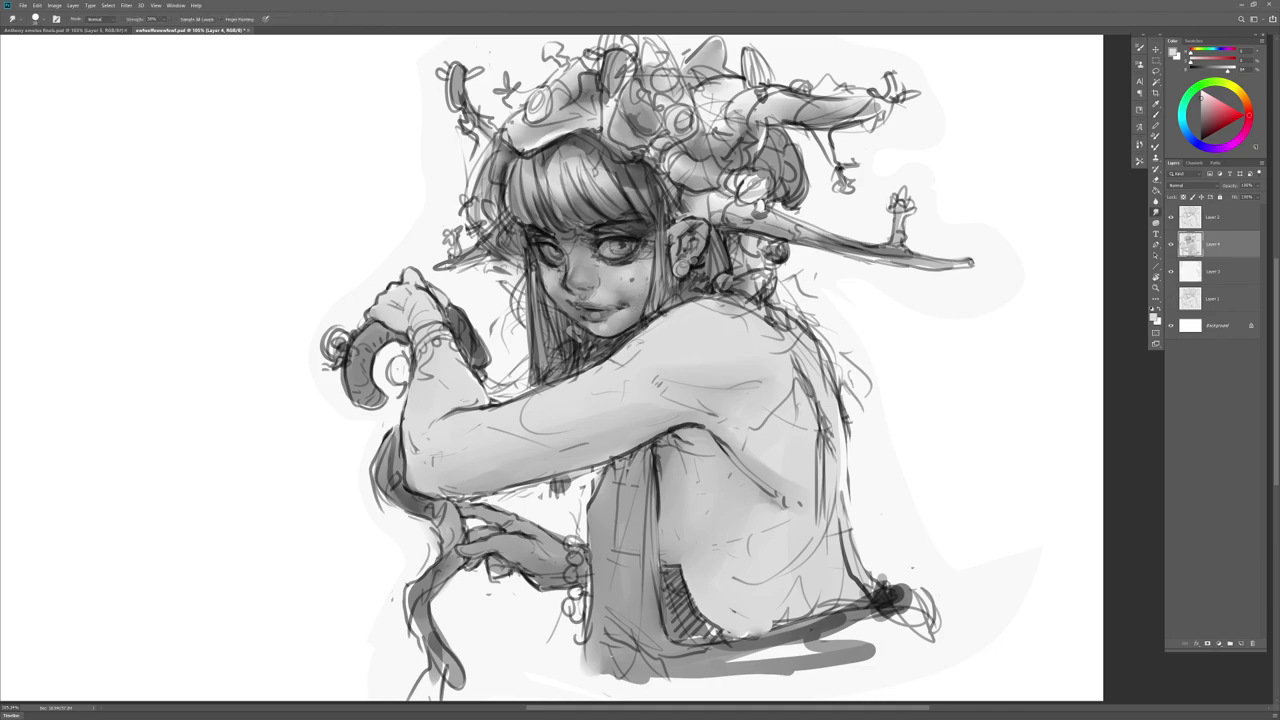
Step: Add a light accent along the far eye with the sampled shoulder grey, and smudge it
key(b)
key(r)
key(b)
drag(556, 250, 551, 260)
key(r)
key(b)
Step: Adjust the brush, sample white from the background, highlight the near iris, and soften the accent with the smudge brush
right_click(675, 285)
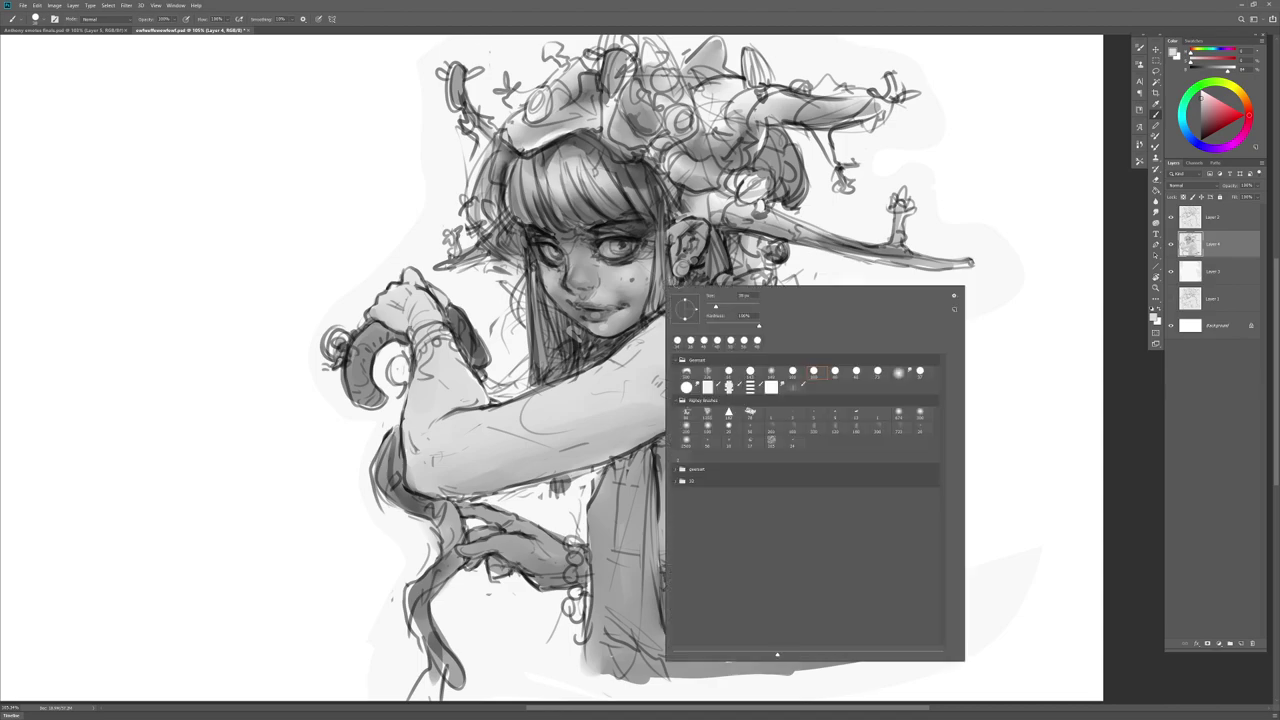
alt+click(318, 432)
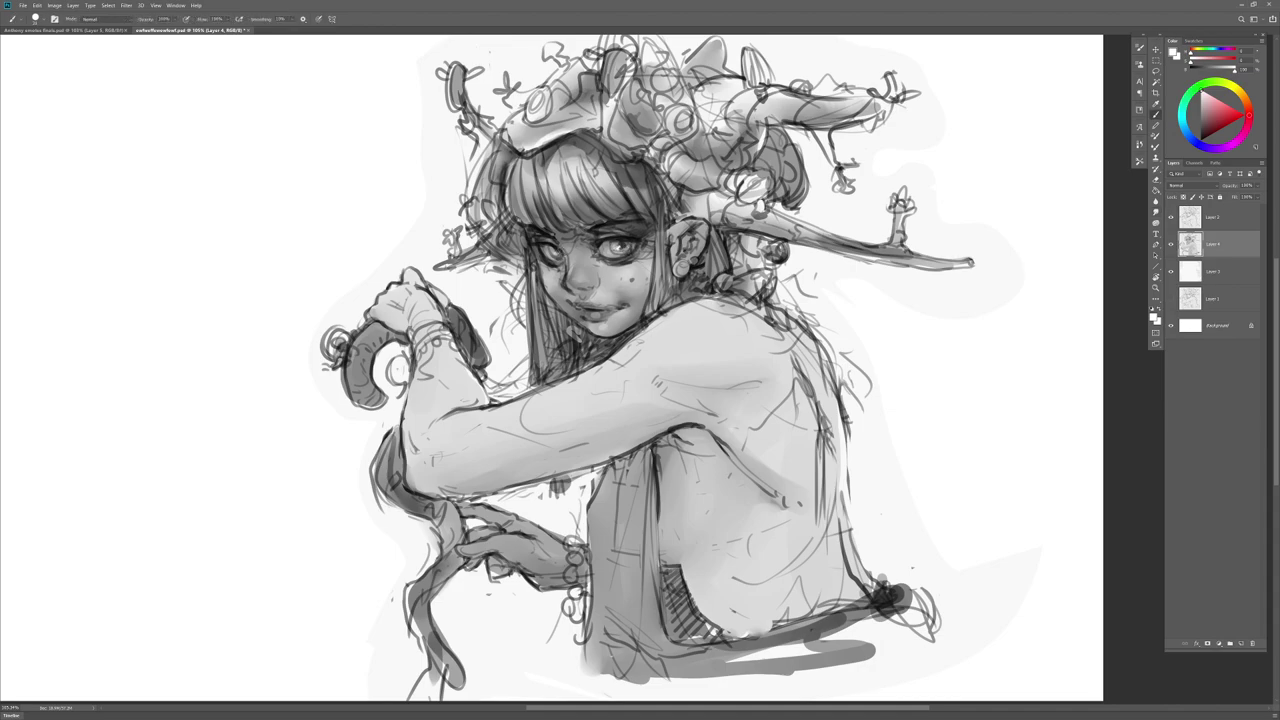
key(r)
right_click(628, 255)
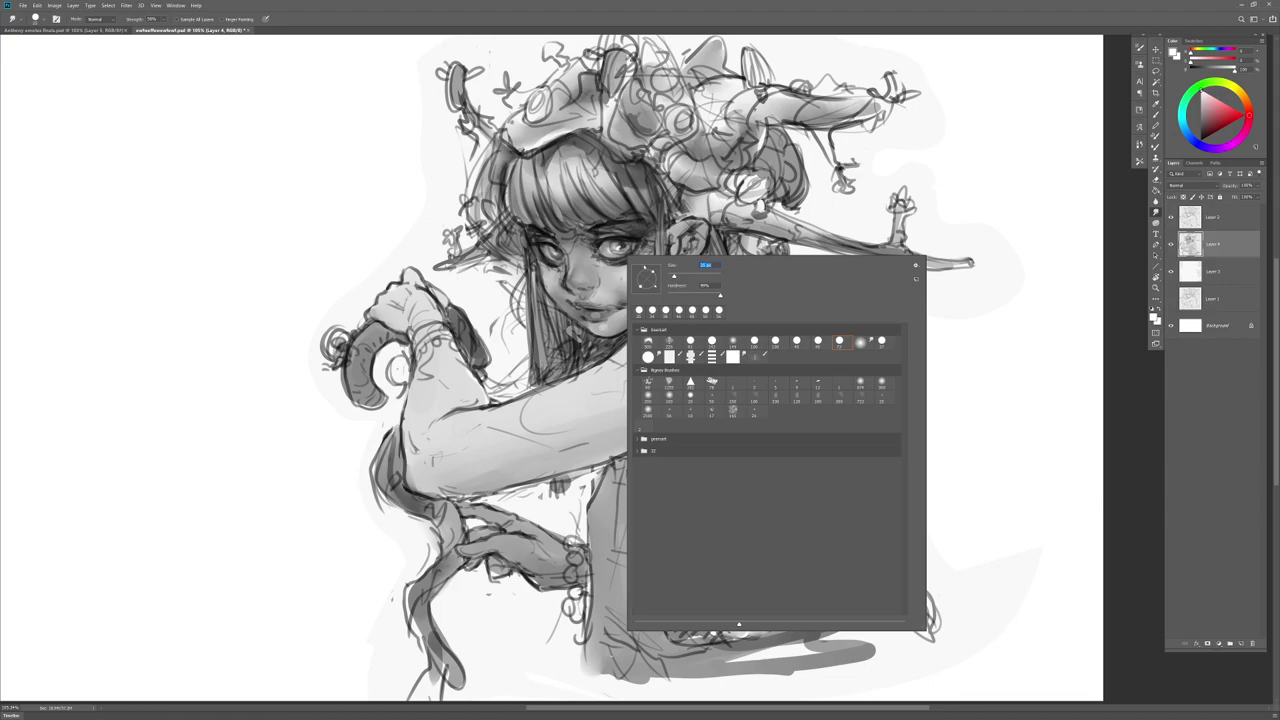
key(Escape)
key(b)
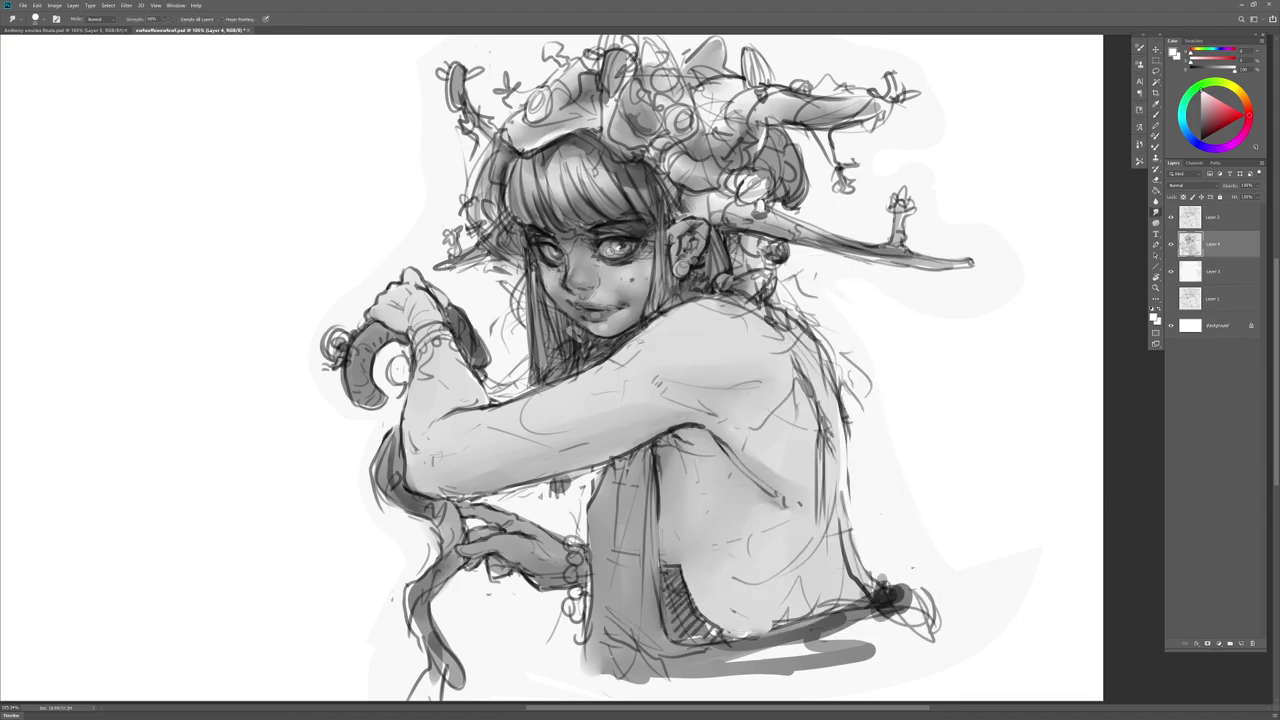
key(r)
key(b)
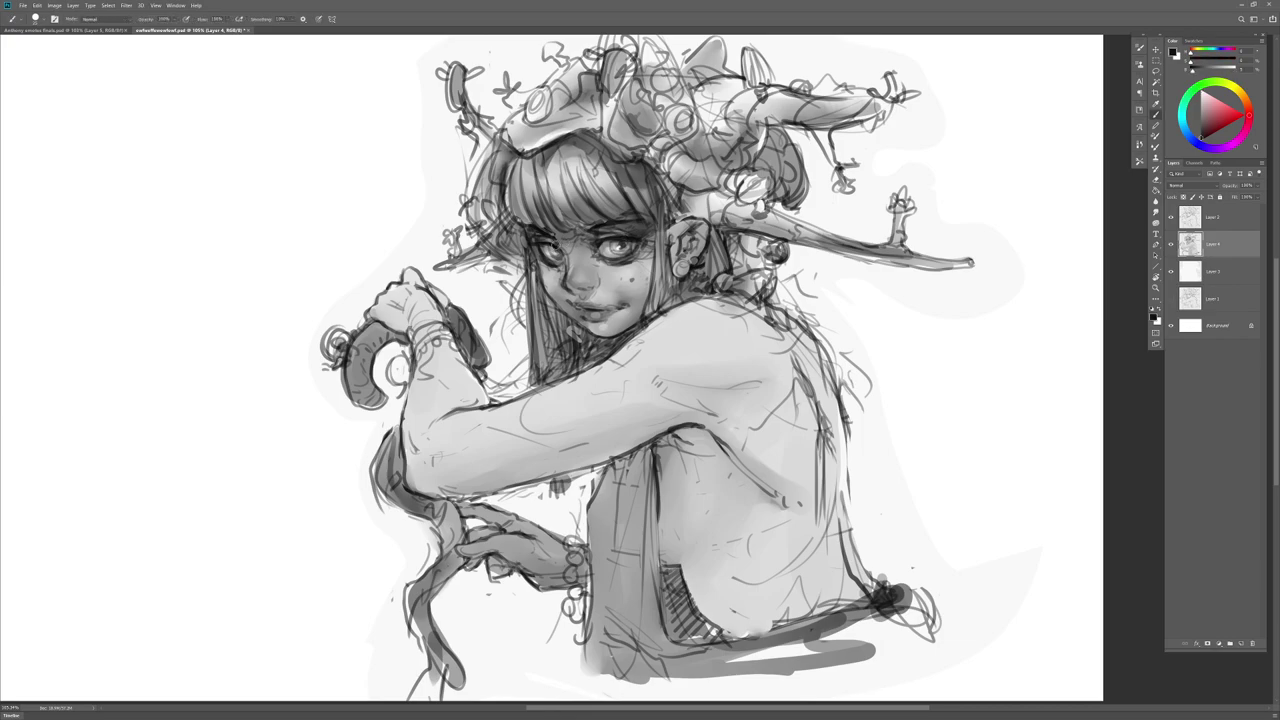
Step: Sample a light grey from the outer edge of the near cheek, refine the side of the face, and smudge it
key(r)
key(b)
alt+click(646, 264)
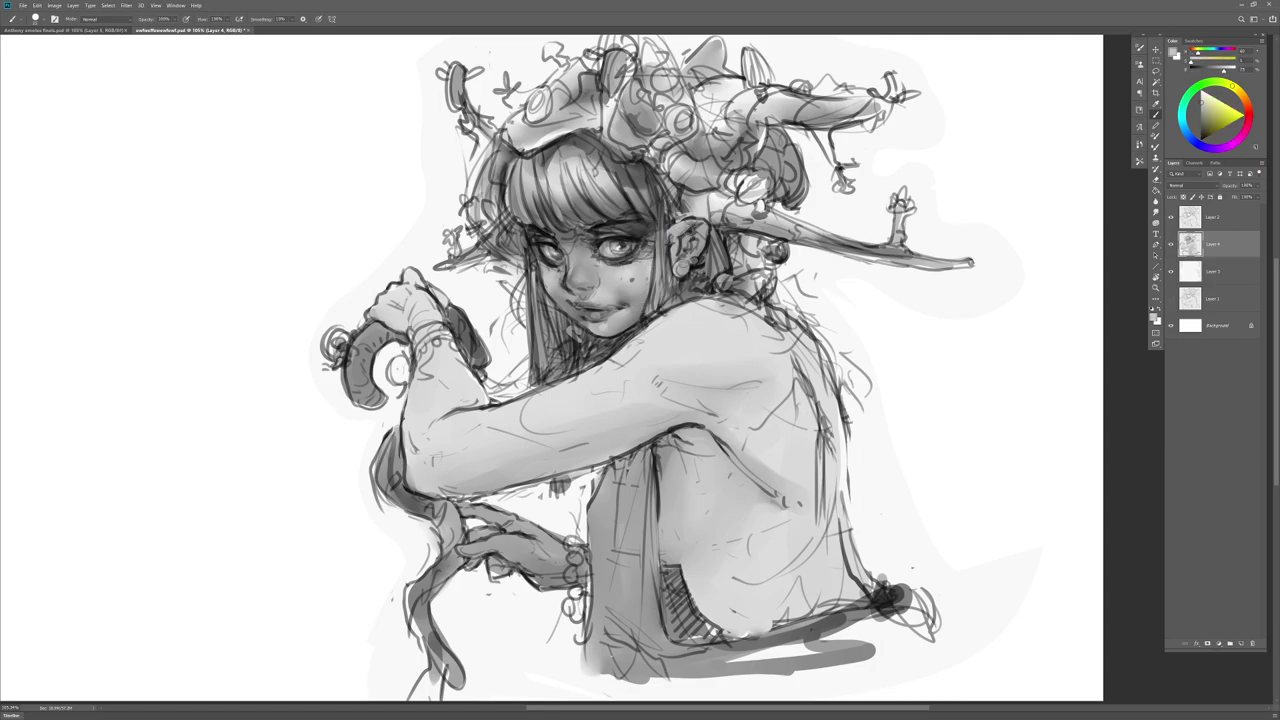
key(r)
key(b)
key(r)
Step: Sample a tone from the side hair, touch up the strands beside the face, and smudge them
key(b)
alt+click(664, 198)
key(r)
key(b)
Step: Sample a light grey from the upper arm, add thin light strands to both sides of the bangs, and smudge them
alt+click(671, 322)
right_click(569, 204)
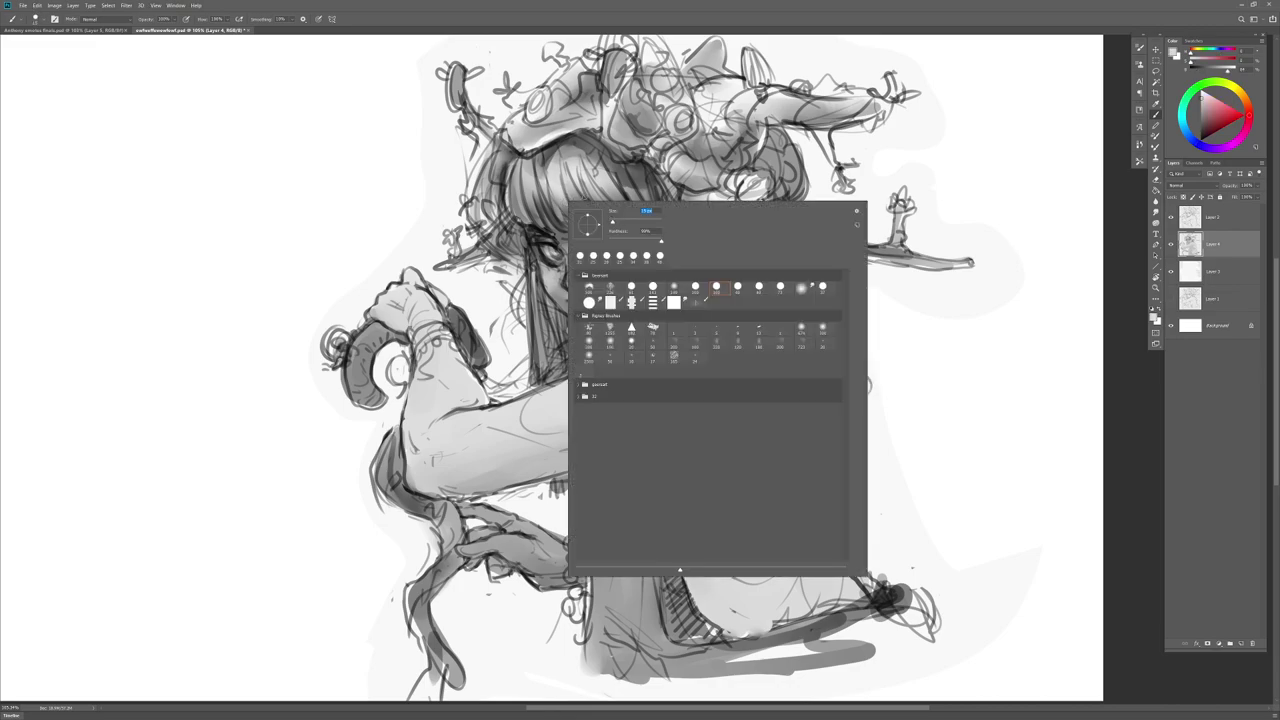
key(Escape)
drag(513, 169, 516, 209)
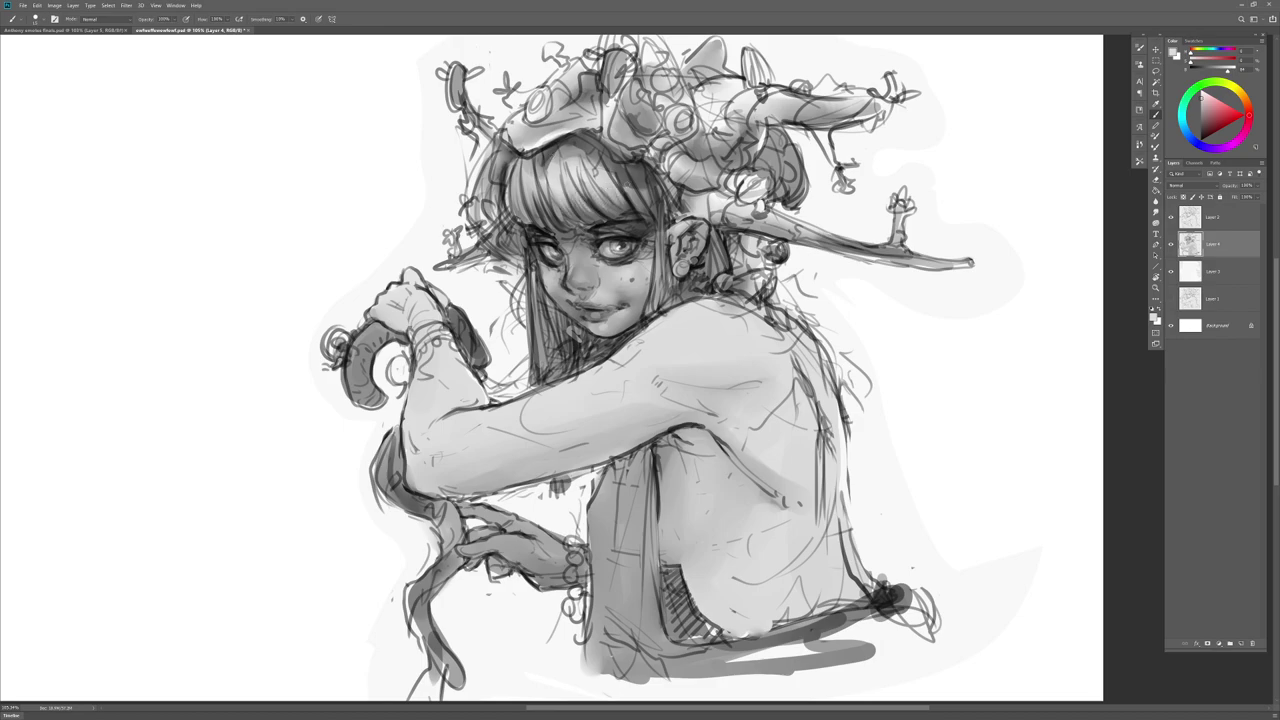
mouse_move(633, 177)
mouse_down()
mouse_move(649, 203)
mouse_move(650, 188)
mouse_up()
drag(687, 366, 688, 351)
key(r)
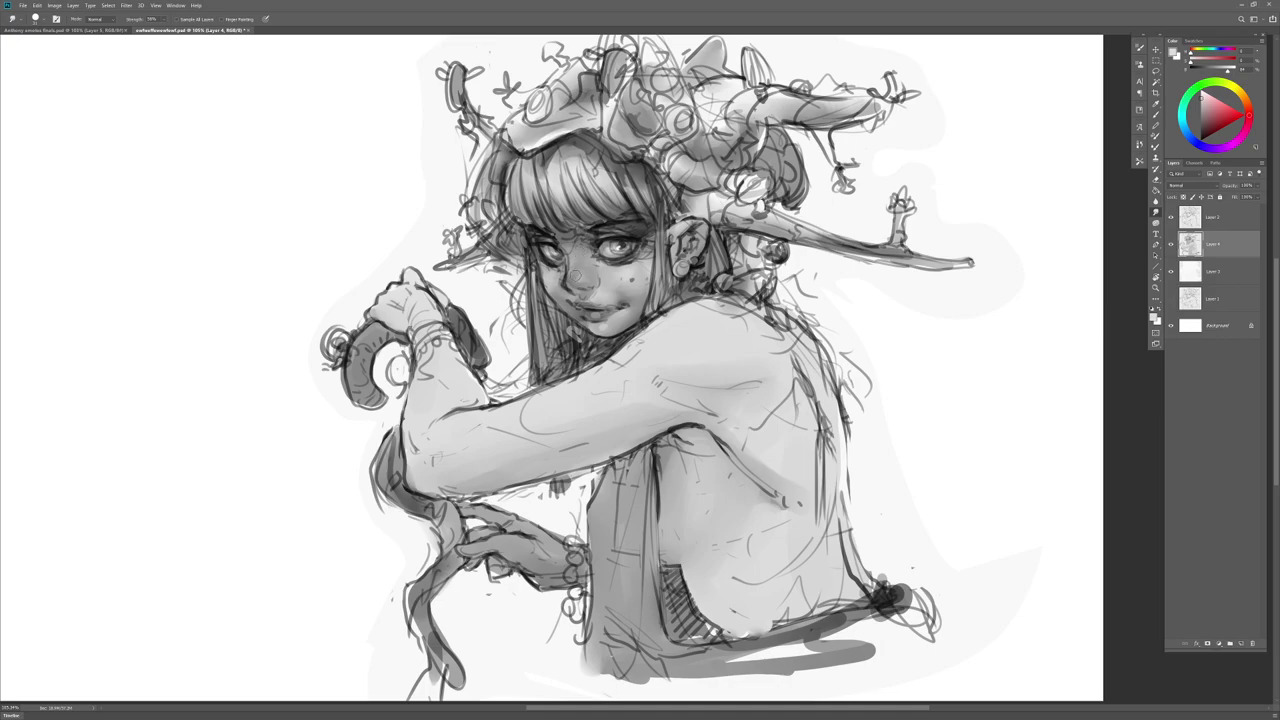
Step: Sample a dark tone from the near eye and flip the canvas horizontally to check the face
key(b)
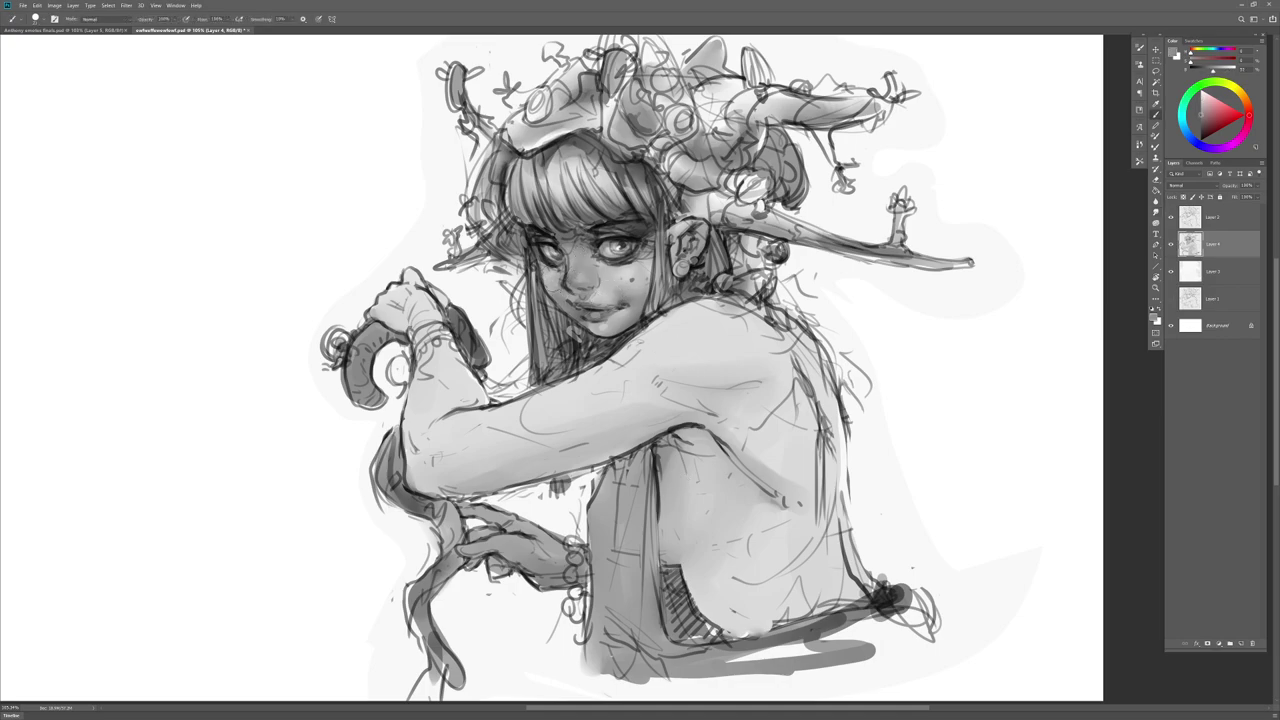
alt+click(628, 240)
alt+click(626, 238)
key(ctrl+shift+h)
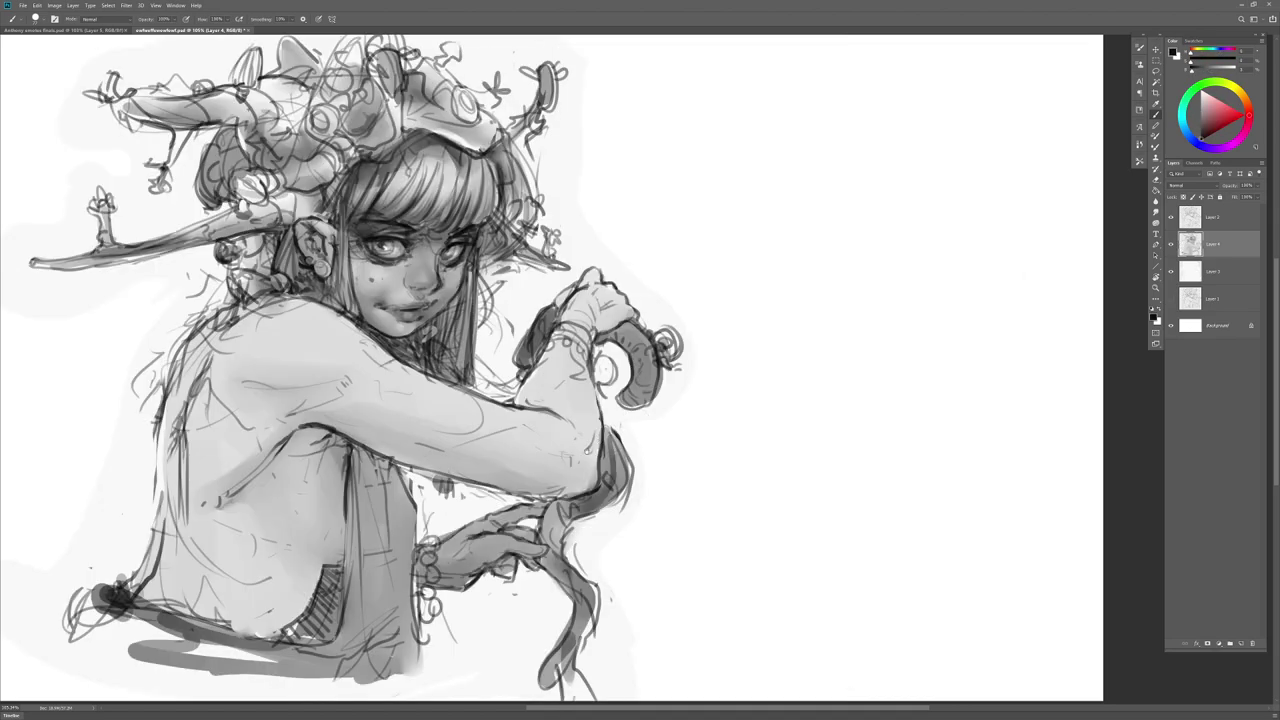
drag(449, 290, 447, 300)
key(ctrl+z)
key(r)
key(b)
key(x)
key(r)
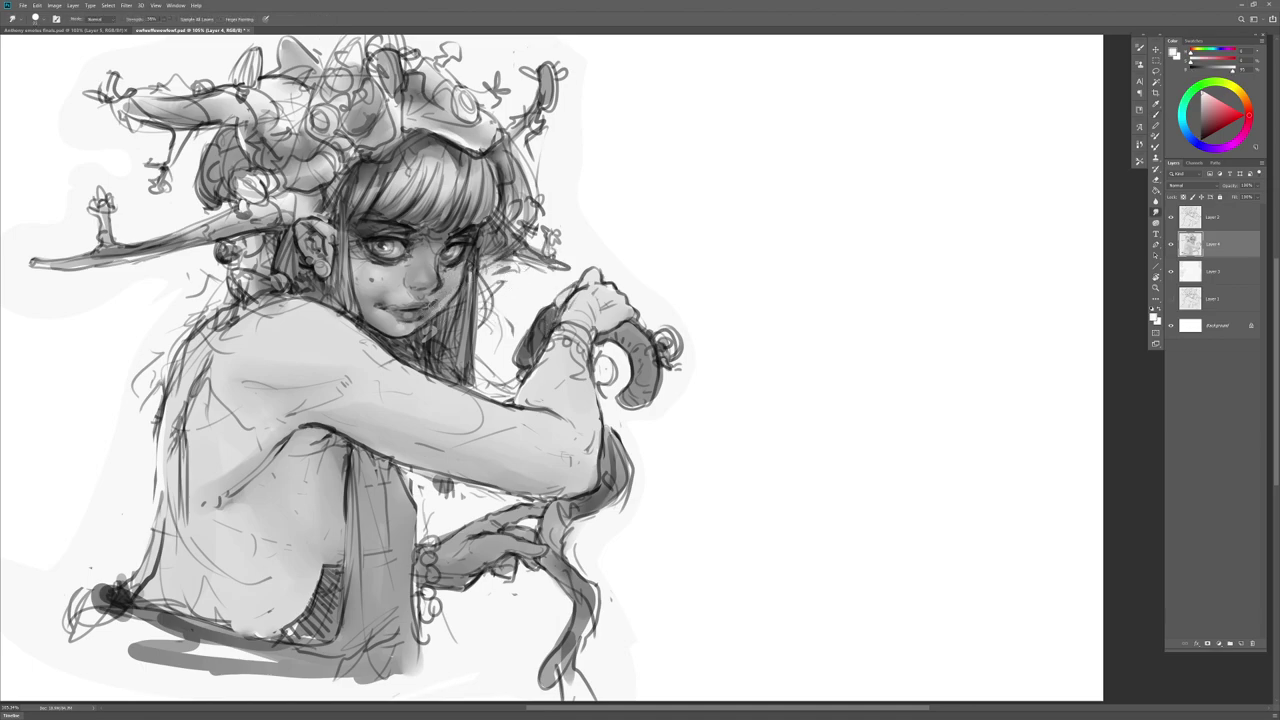
Step: Sample a grey from the near cheek, touch up the cheek's outer side, and flip the canvas horizontally
key(b)
key(r)
key(b)
alt+click(375, 302)
drag(368, 298, 382, 292)
key(ctrl+shift+h)
drag(643, 339, 639, 361)
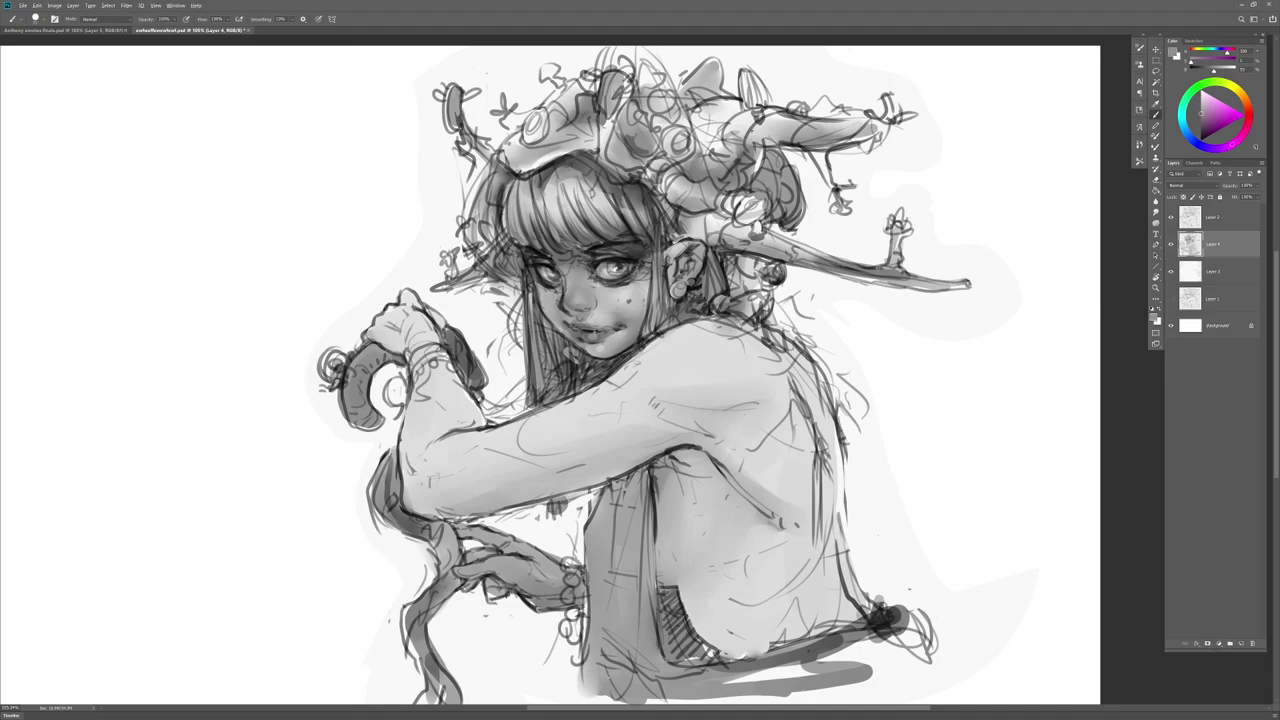
Step: Sample greys from the upper arm and the chin, and blend the lower face
right_click(678, 340)
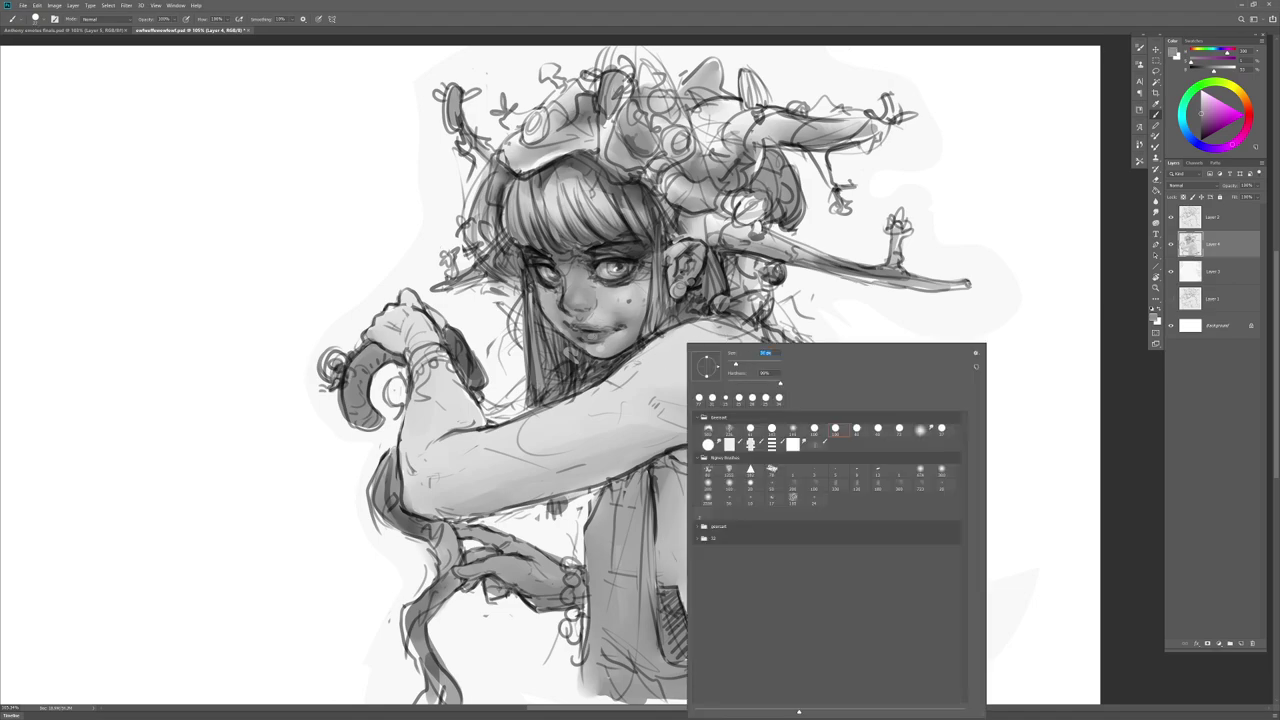
key(Escape)
key(r)
key(b)
alt+click(680, 390)
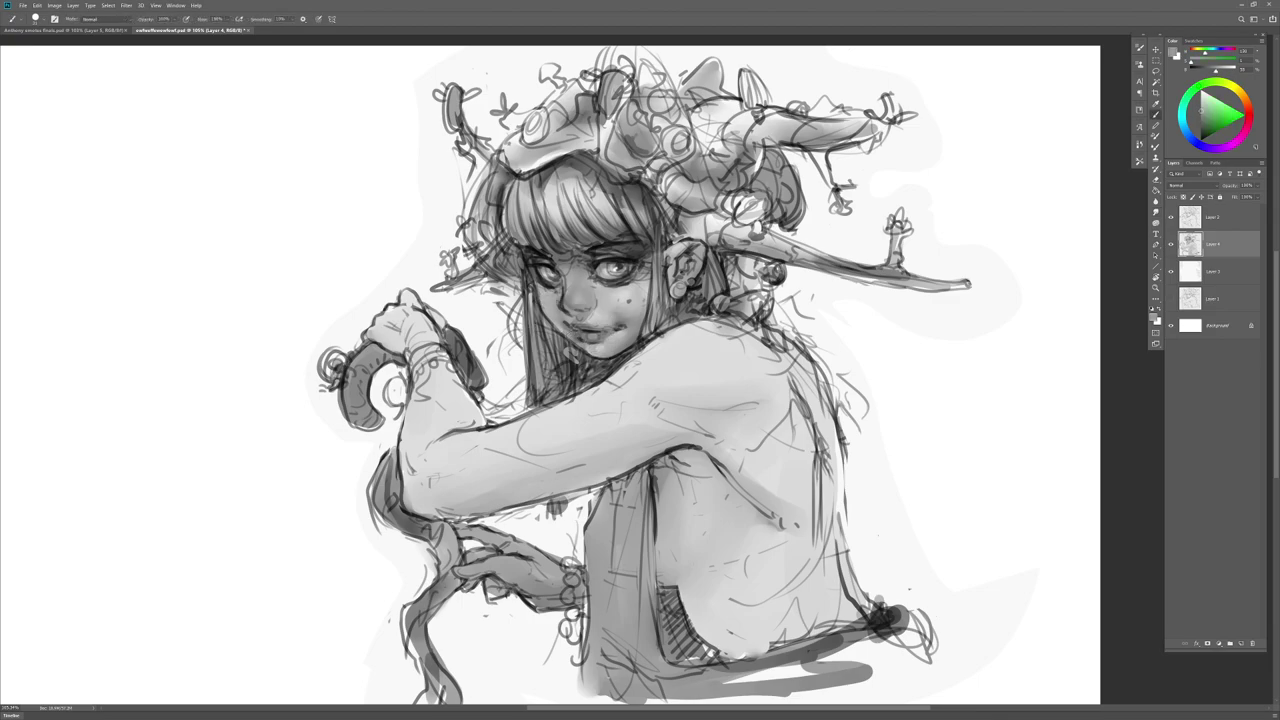
alt+click(602, 350)
key(r)
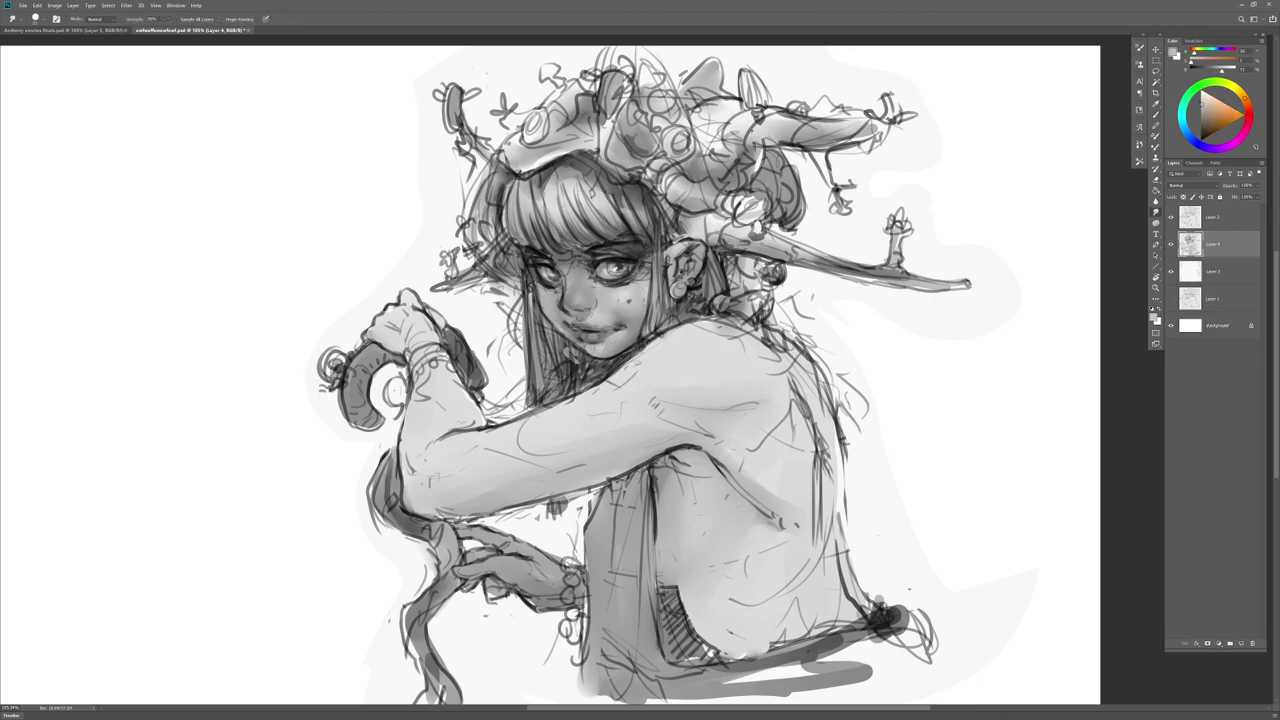
key(b)
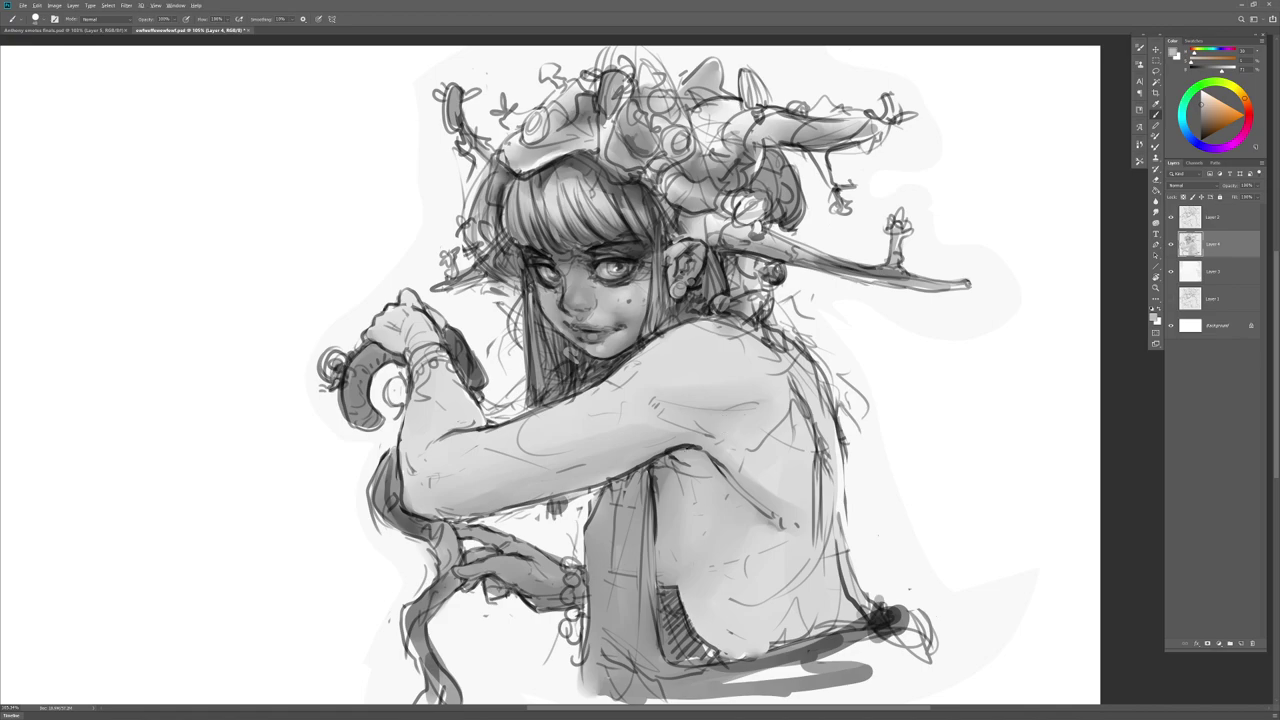
Step: Reset to the default colours, try a broad dark stroke along the arm, and undo it
key(d)
alt+right_click(637, 460)
mouse_move(760, 404)
mouse_down()
mouse_move(672, 425)
mouse_move(685, 394)
mouse_move(689, 411)
mouse_move(458, 470)
mouse_up()
key(z)
key(ctrl+z)
key(ctrl+shift+h)
key(ctrl+shift+h)
Step: Shade the underside of the arm from armpit to elbow, sample a dark tone there, and smudge the shading
key(b)
key(r)
mouse_move(560, 444)
mouse_down()
mouse_move(480, 470)
mouse_move(694, 381)
mouse_up()
mouse_move(575, 428)
mouse_down()
mouse_move(450, 460)
mouse_move(711, 376)
mouse_move(460, 446)
mouse_move(467, 434)
mouse_move(653, 385)
mouse_move(535, 413)
mouse_move(533, 433)
mouse_move(576, 429)
mouse_move(445, 453)
mouse_move(506, 431)
mouse_move(597, 429)
mouse_move(439, 467)
mouse_up()
key(b)
alt+click(594, 429)
key(r)
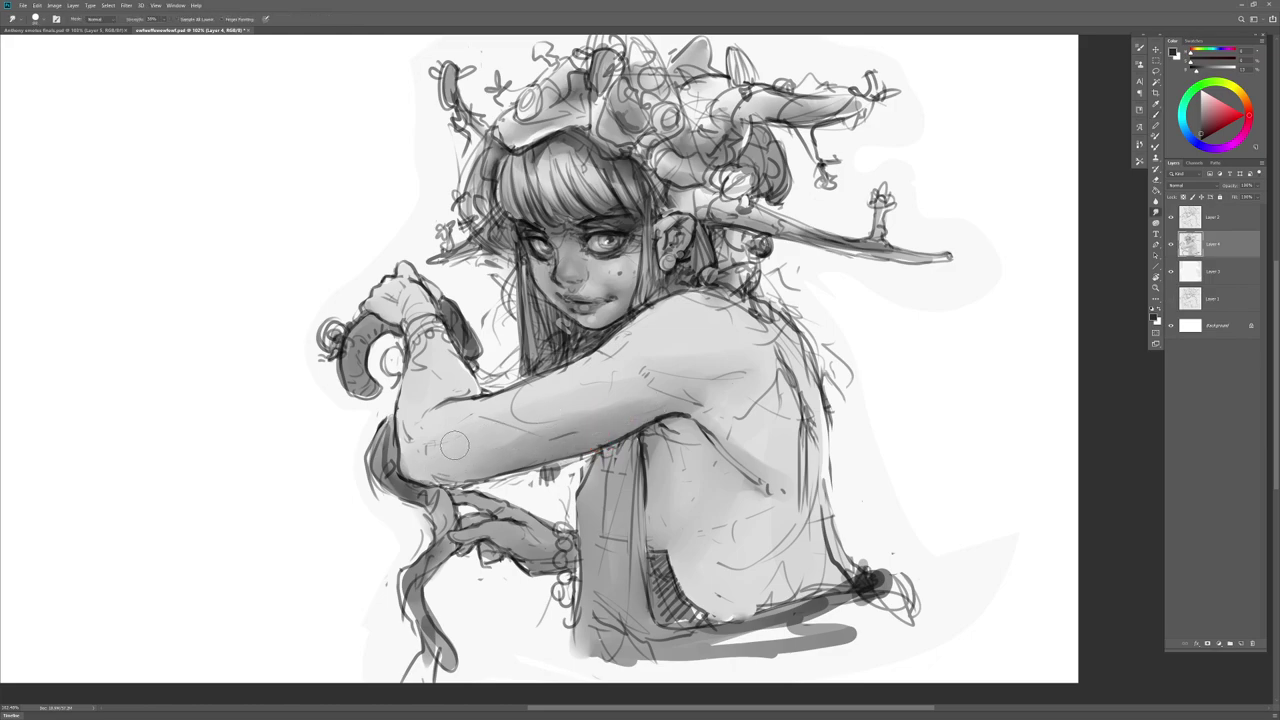
drag(511, 436, 612, 408)
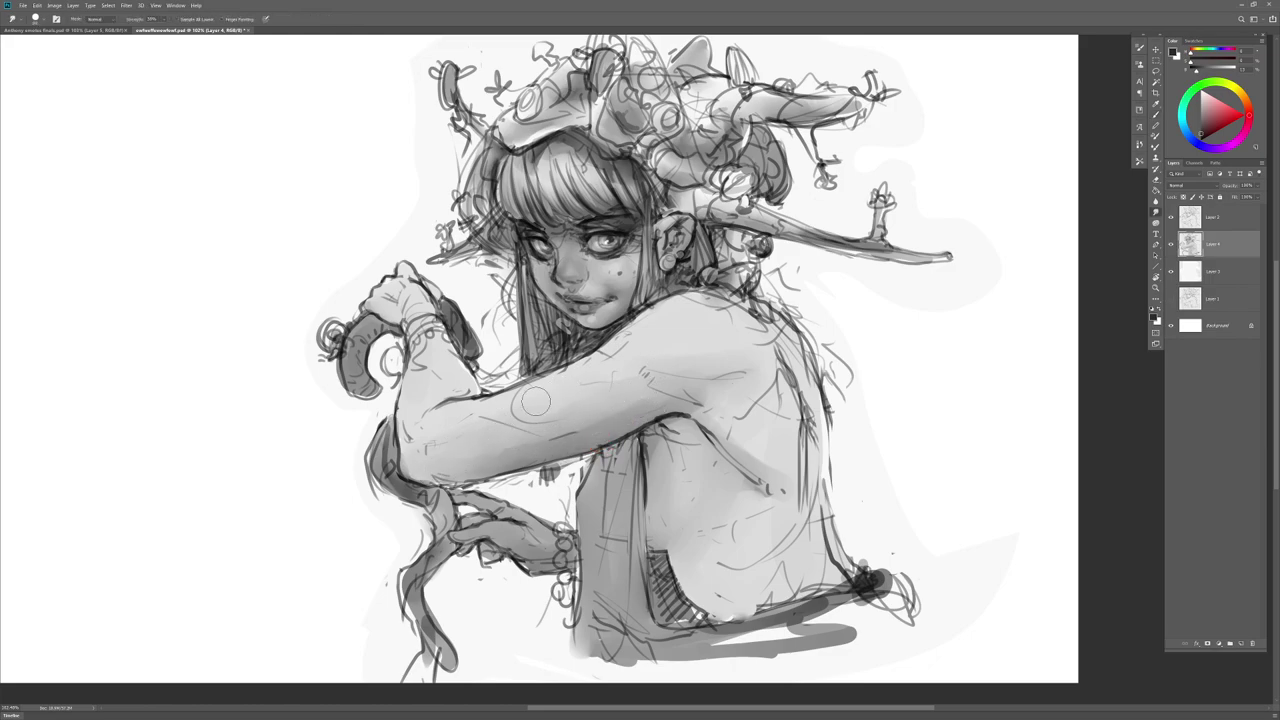
Step: Paint grey shading across the middle of the bent arm towards the elbow and smudge it
key(b)
drag(540, 388, 432, 436)
key(r)
drag(604, 358, 440, 437)
drag(440, 437, 572, 388)
mouse_move(618, 350)
mouse_down()
mouse_move(667, 309)
mouse_move(702, 316)
mouse_move(634, 351)
mouse_move(705, 324)
mouse_move(707, 311)
mouse_move(685, 324)
mouse_move(711, 329)
mouse_move(686, 317)
mouse_move(590, 372)
mouse_up()
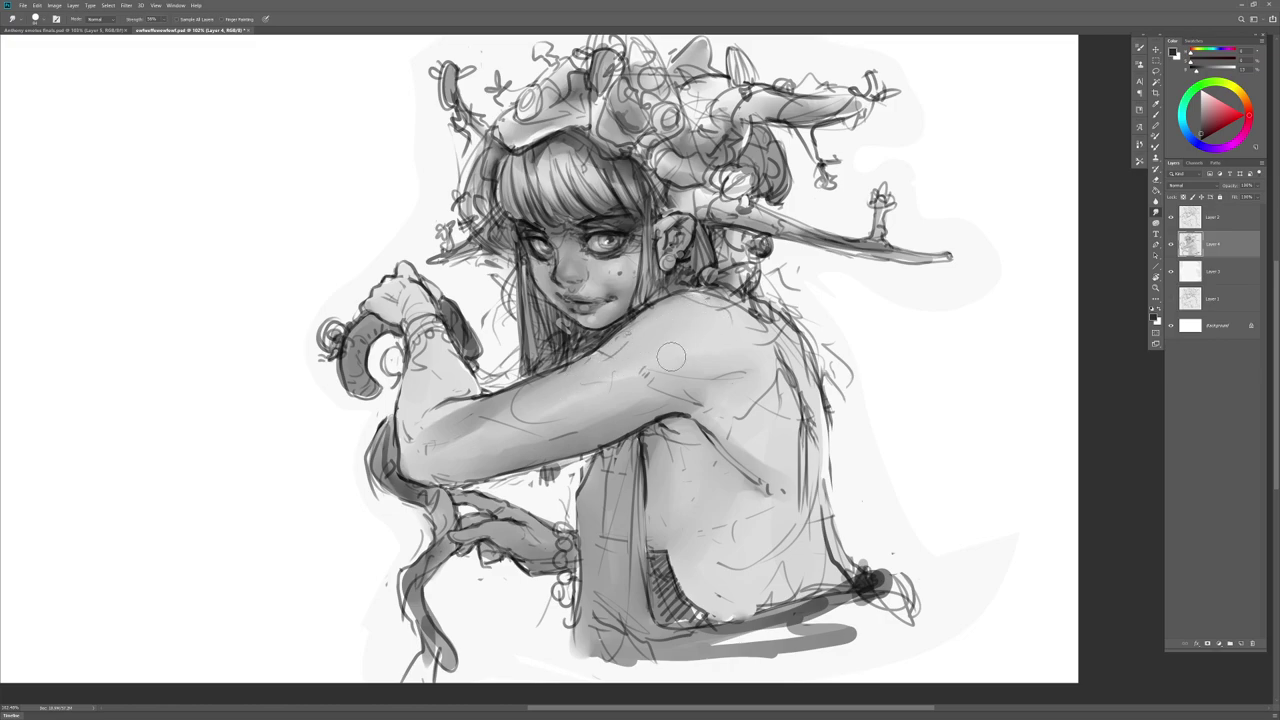
Step: Add soft grey shading from the shoulder along the upper arm, smudge it, and undo the last stroke on the raised forearm
key(b)
mouse_move(746, 334)
mouse_down()
mouse_move(655, 312)
mouse_move(580, 374)
mouse_move(640, 332)
mouse_move(598, 370)
mouse_up()
key(r)
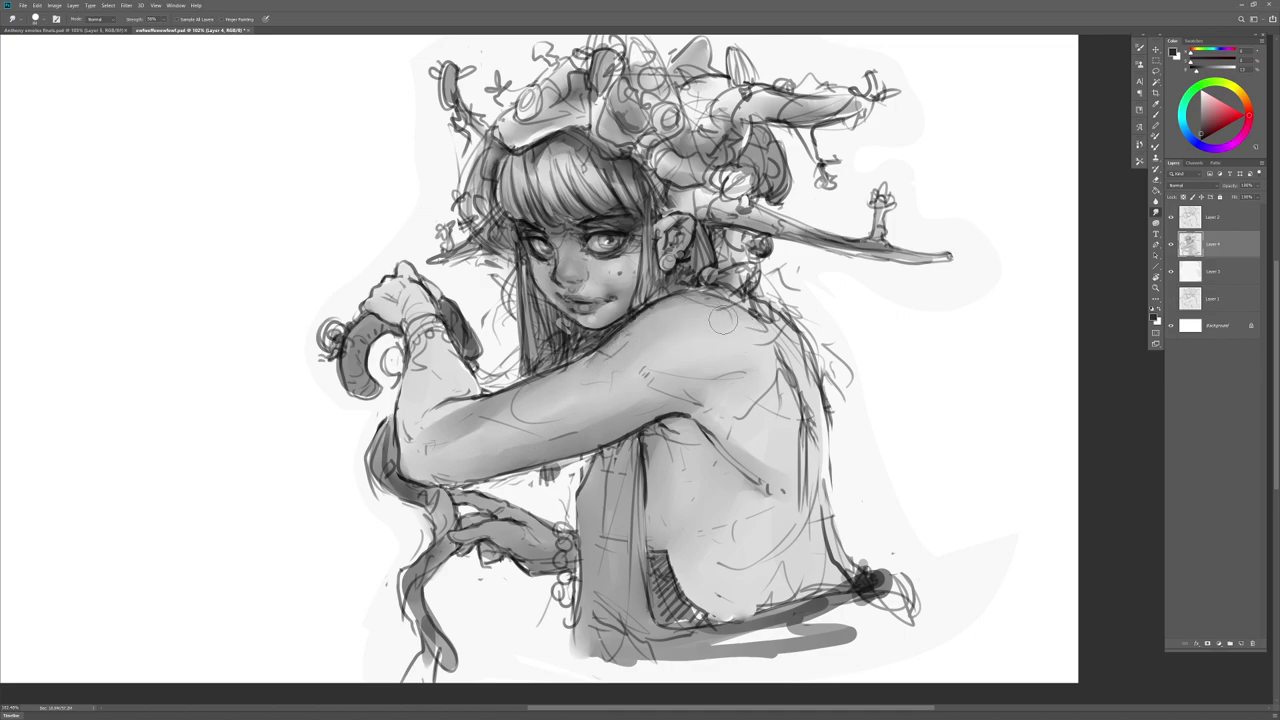
mouse_move(547, 398)
mouse_down()
mouse_move(428, 452)
mouse_move(481, 416)
mouse_move(420, 448)
mouse_up()
mouse_move(468, 398)
mouse_down()
mouse_move(416, 438)
mouse_move(455, 420)
mouse_move(457, 385)
mouse_move(442, 386)
mouse_move(425, 350)
mouse_up()
key(ctrl+z)
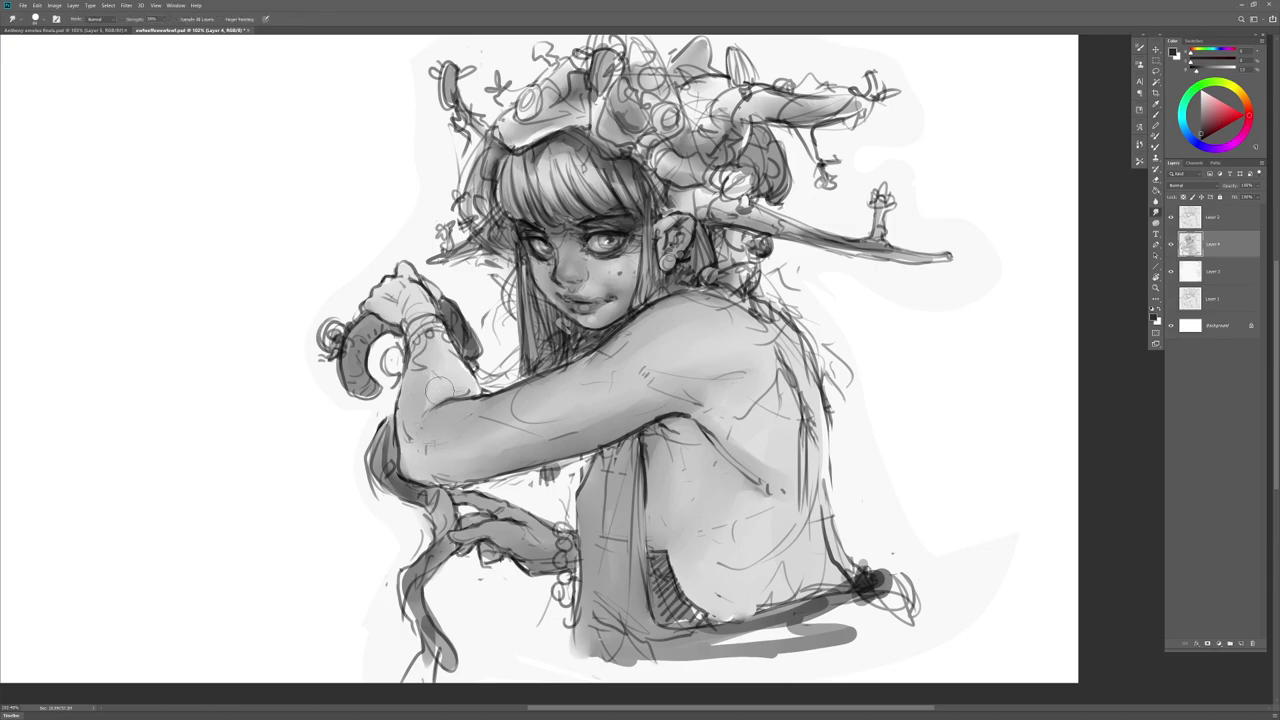
Step: Fill the round shape inside the tentacle's curl with grey and blend shading into the skin below the armpit
key(b)
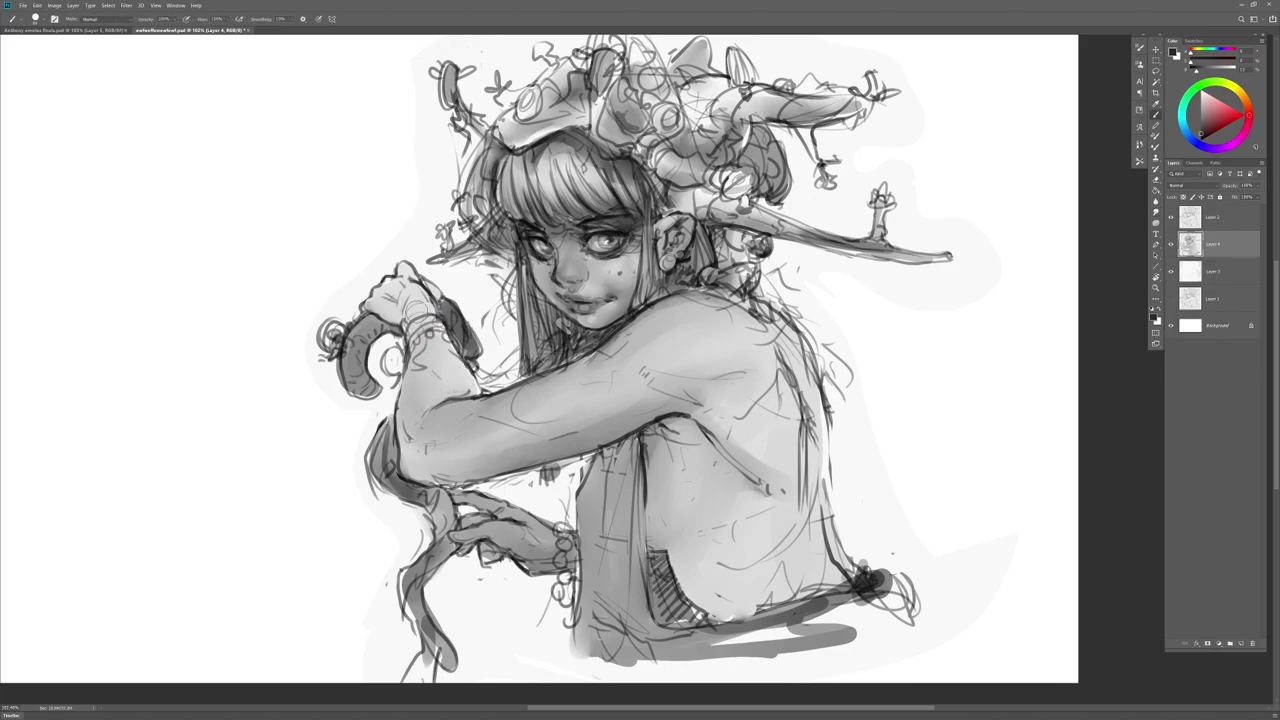
key(r)
key(b)
key(r)
key(b)
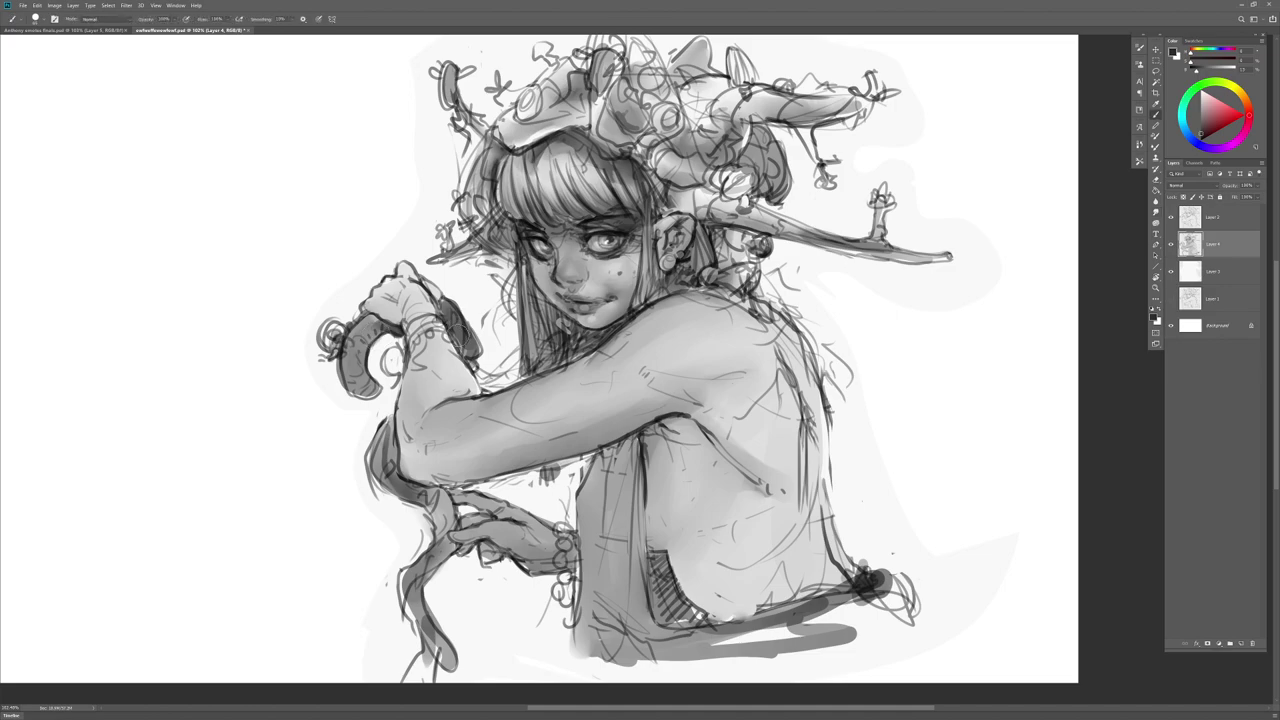
drag(396, 352, 398, 373)
key(r)
key(b)
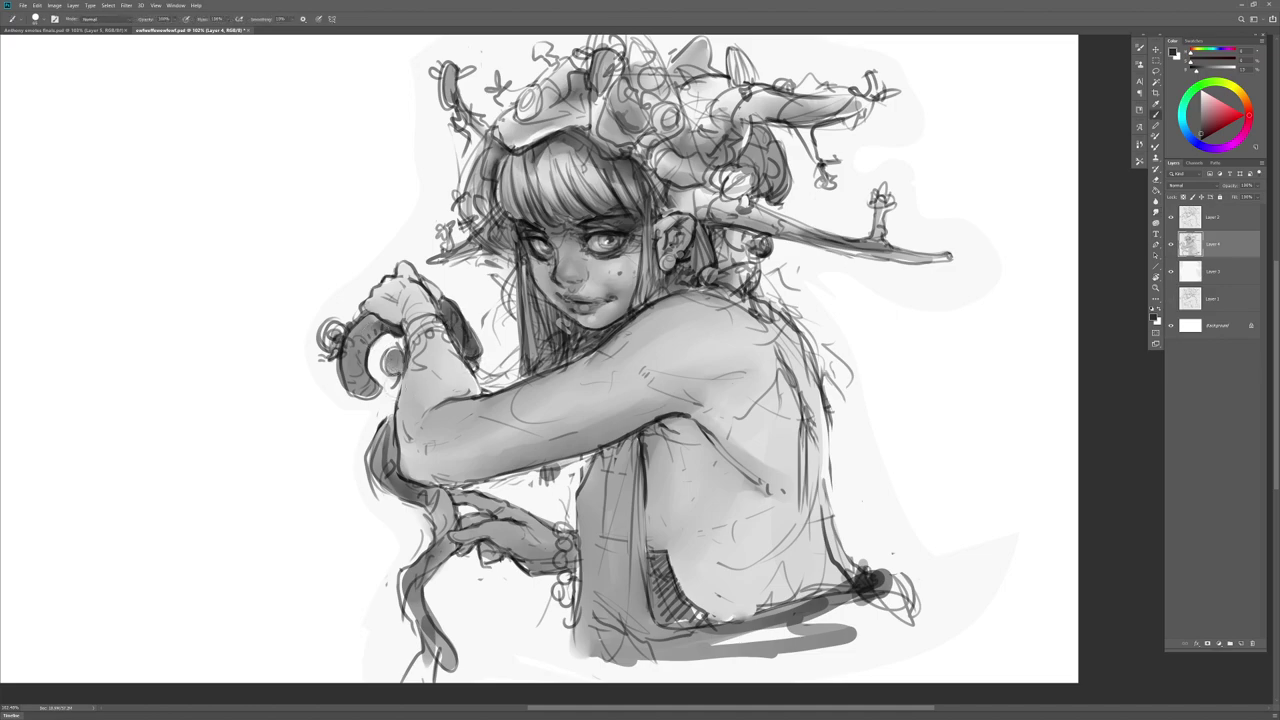
key(r)
mouse_move(675, 430)
mouse_down()
mouse_move(690, 460)
mouse_move(678, 440)
mouse_up()
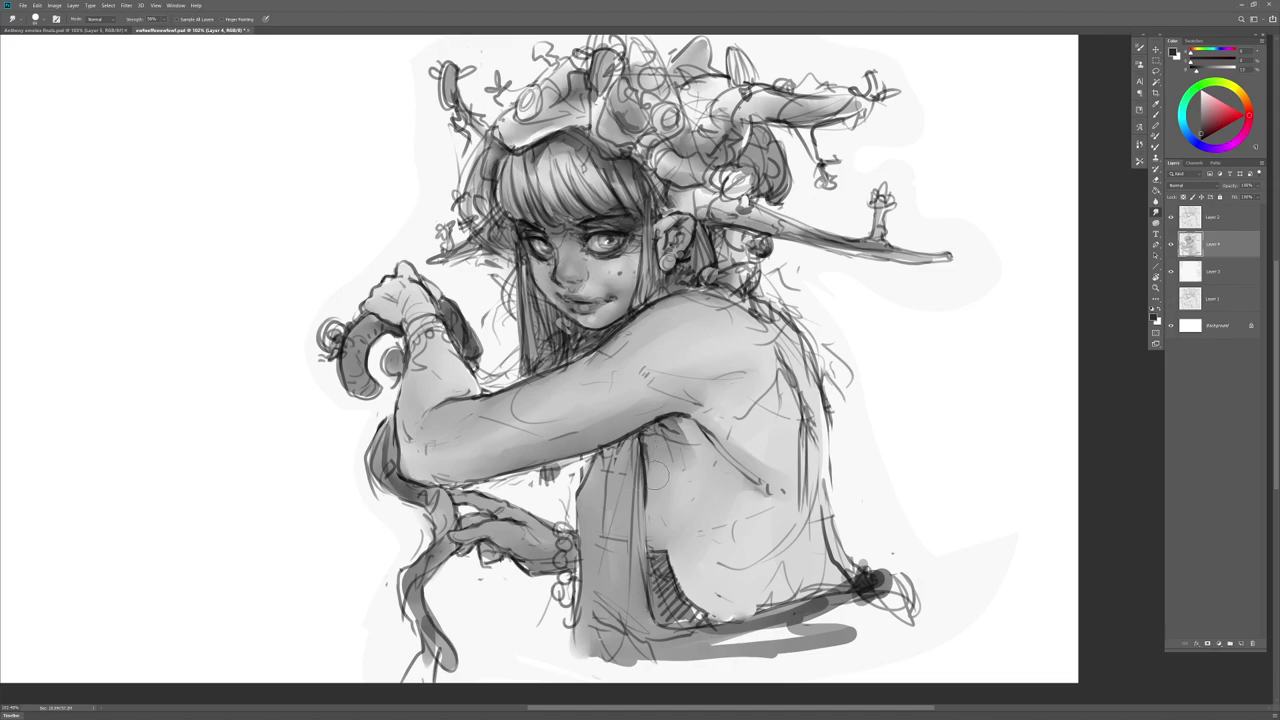
Step: On the topmost layer, draw a dark line down the vest's edge below the armpit and refine it with the eraser
click(1215, 217)
key(b)
right_click(728, 458)
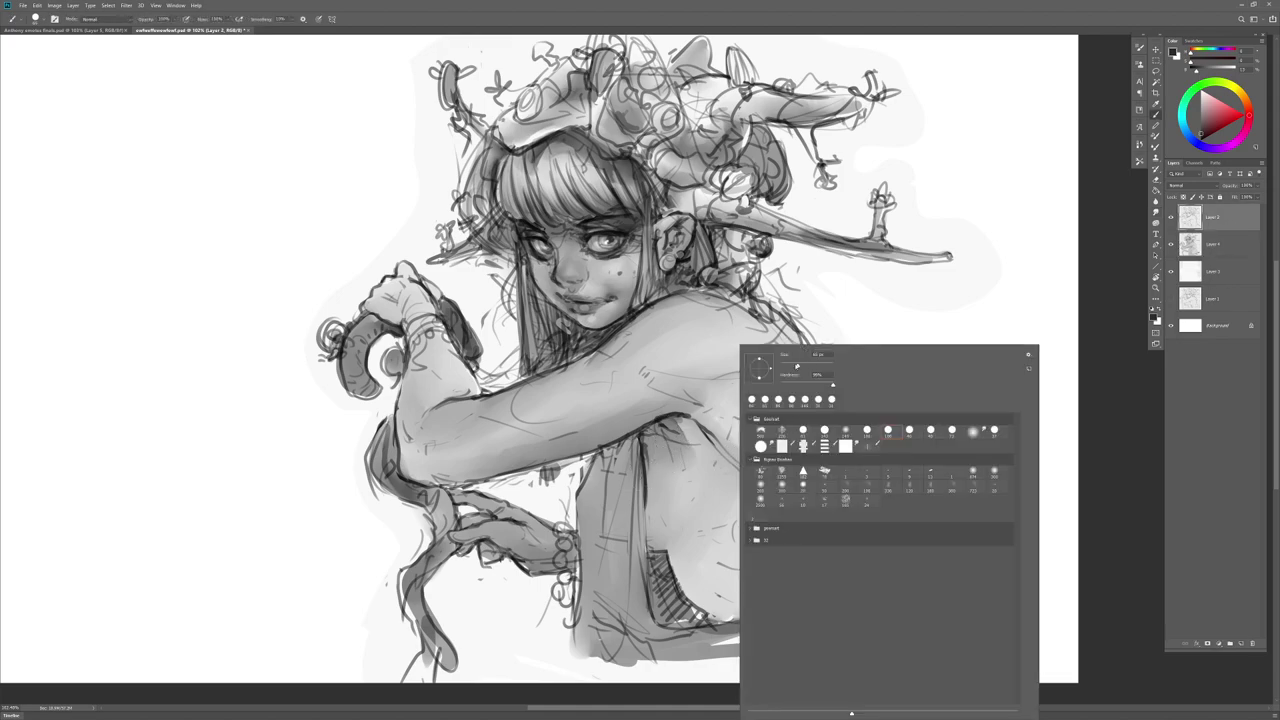
drag(656, 418, 650, 515)
drag(658, 424, 645, 506)
key(e)
drag(652, 428, 642, 506)
key(b)
alt+right_click(649, 468)
drag(652, 427, 647, 491)
key(r)
key(b)
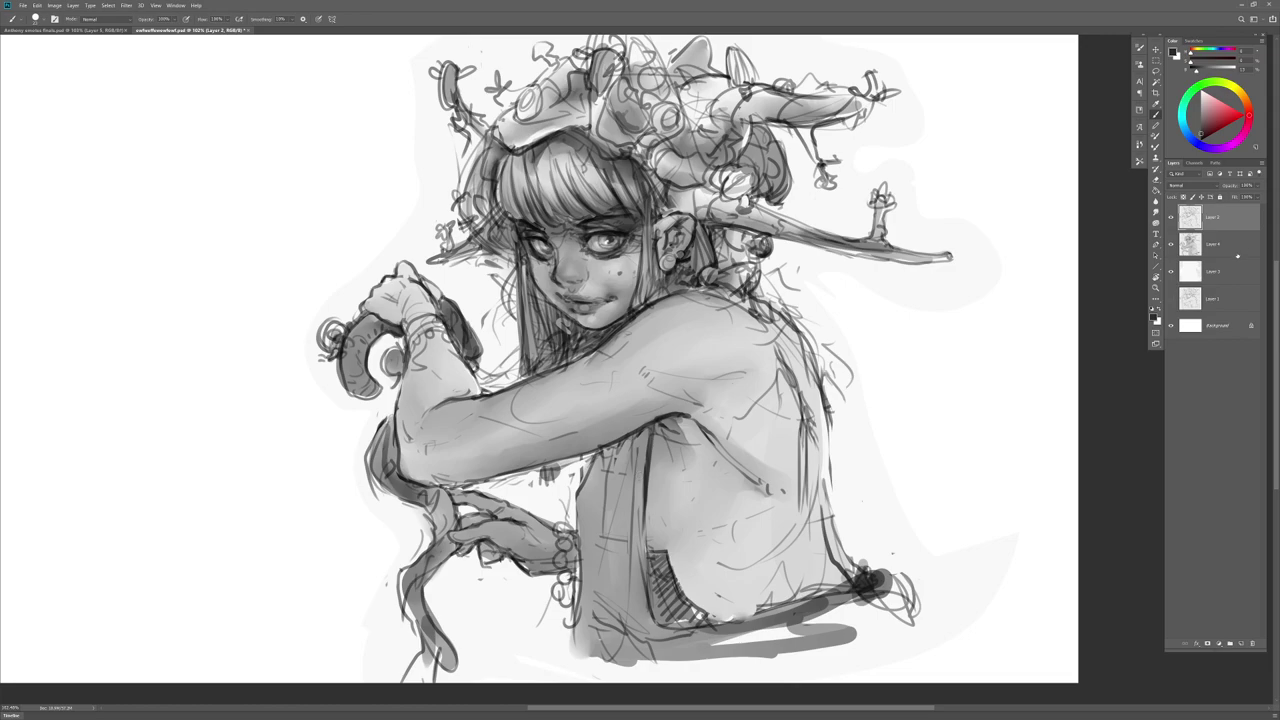
Step: Return to Layer 4 and shade and smudge the skin below the armpit beside the vest edge
click(1231, 246)
drag(701, 480, 686, 468)
right_click(667, 419)
drag(651, 417, 680, 466)
key(r)
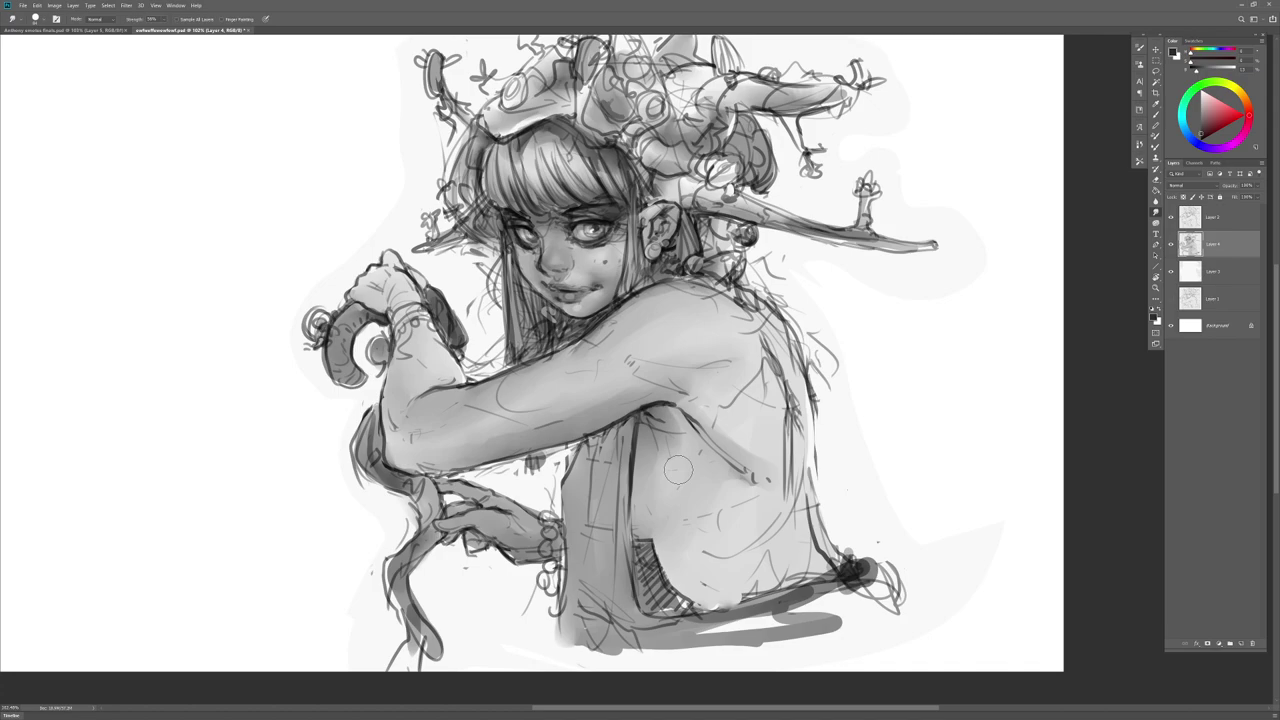
key(b)
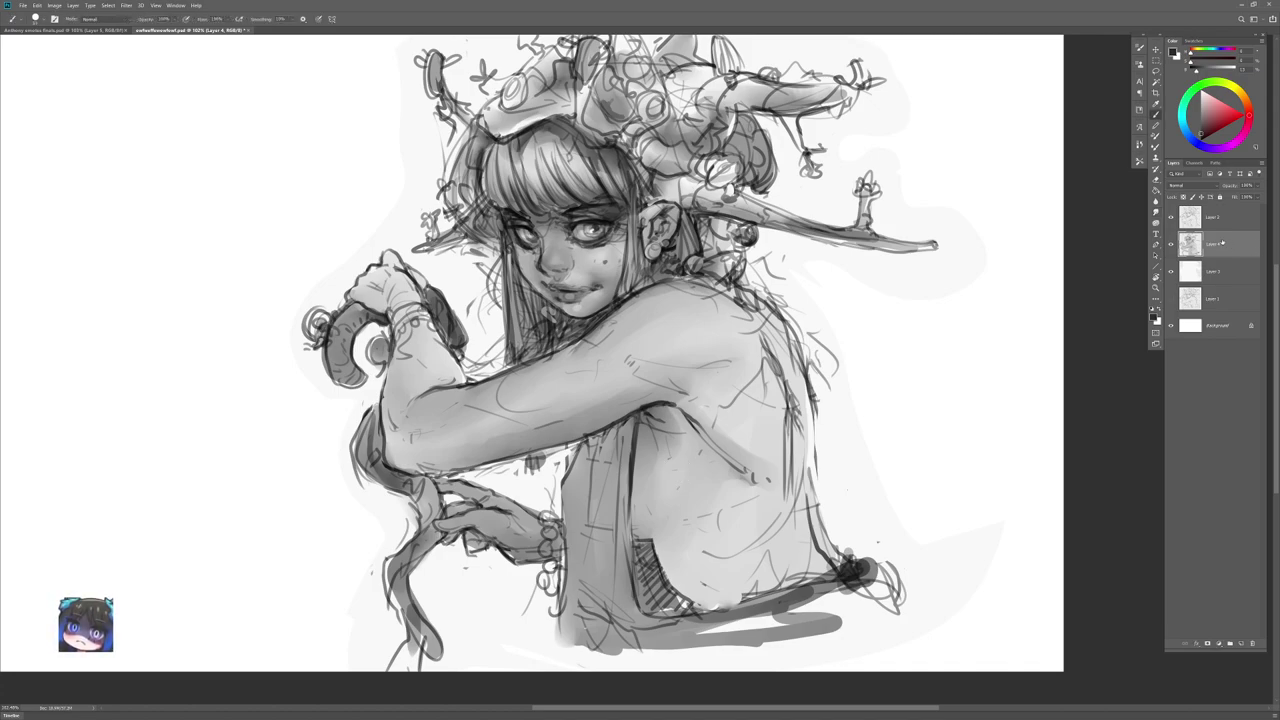
Step: Darken the strip along the outer edge of the upper back and smudge it, discarding the first stroke
mouse_move(736, 287)
mouse_down()
mouse_move(782, 356)
mouse_move(790, 486)
mouse_move(766, 344)
mouse_move(799, 455)
mouse_up()
key(ctrl+z)
key(r)
drag(738, 312, 786, 442)
drag(770, 334, 794, 450)
drag(796, 370, 798, 434)
key(b)
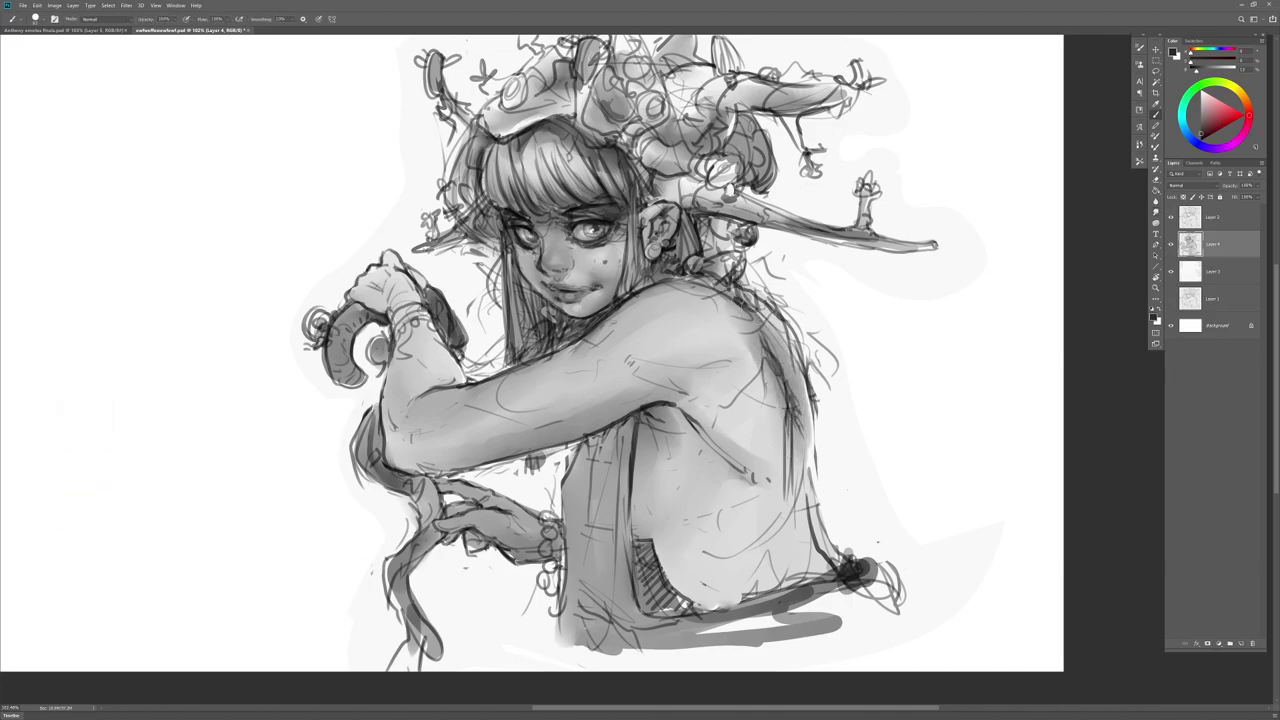
Step: Extend the grey shading down the back's outer strip to the waist and touch up the area behind the neck
drag(752, 302, 822, 549)
key(r)
mouse_move(794, 372)
mouse_down()
mouse_move(822, 538)
mouse_move(844, 570)
mouse_up()
mouse_move(808, 458)
mouse_down()
mouse_move(762, 298)
mouse_move(730, 275)
mouse_up()
key(b)
mouse_move(750, 257)
mouse_down()
mouse_move(724, 287)
mouse_move(714, 274)
mouse_move(736, 280)
mouse_up()
key(r)
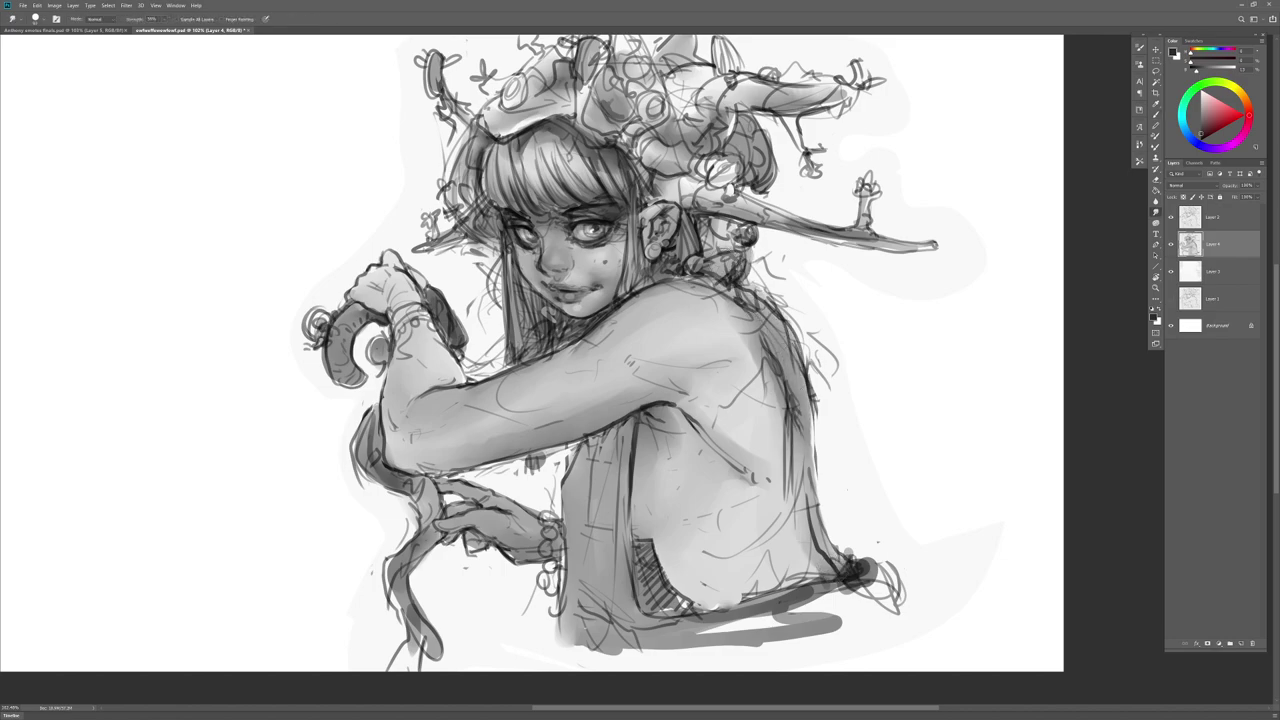
Step: Smudge the shading across the shoulder blade and the back of the shoulder
drag(746, 340, 757, 382)
key(b)
key(r)
mouse_move(758, 332)
mouse_down()
mouse_move(760, 416)
mouse_move(752, 404)
mouse_up()
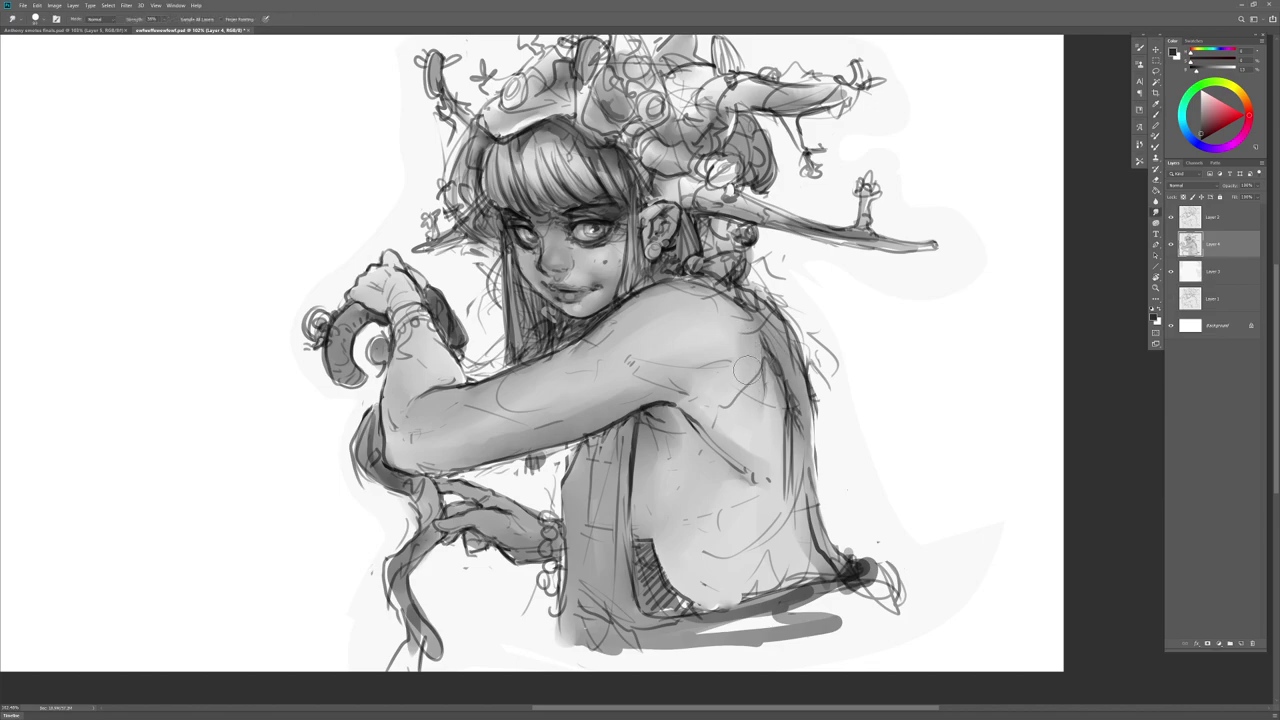
drag(720, 344, 708, 357)
Step: Paint grey shading on the lower back beside the garment strip and smudge it across the torso
key(b)
mouse_move(788, 445)
mouse_down()
mouse_move(735, 490)
mouse_move(787, 505)
mouse_up()
key(r)
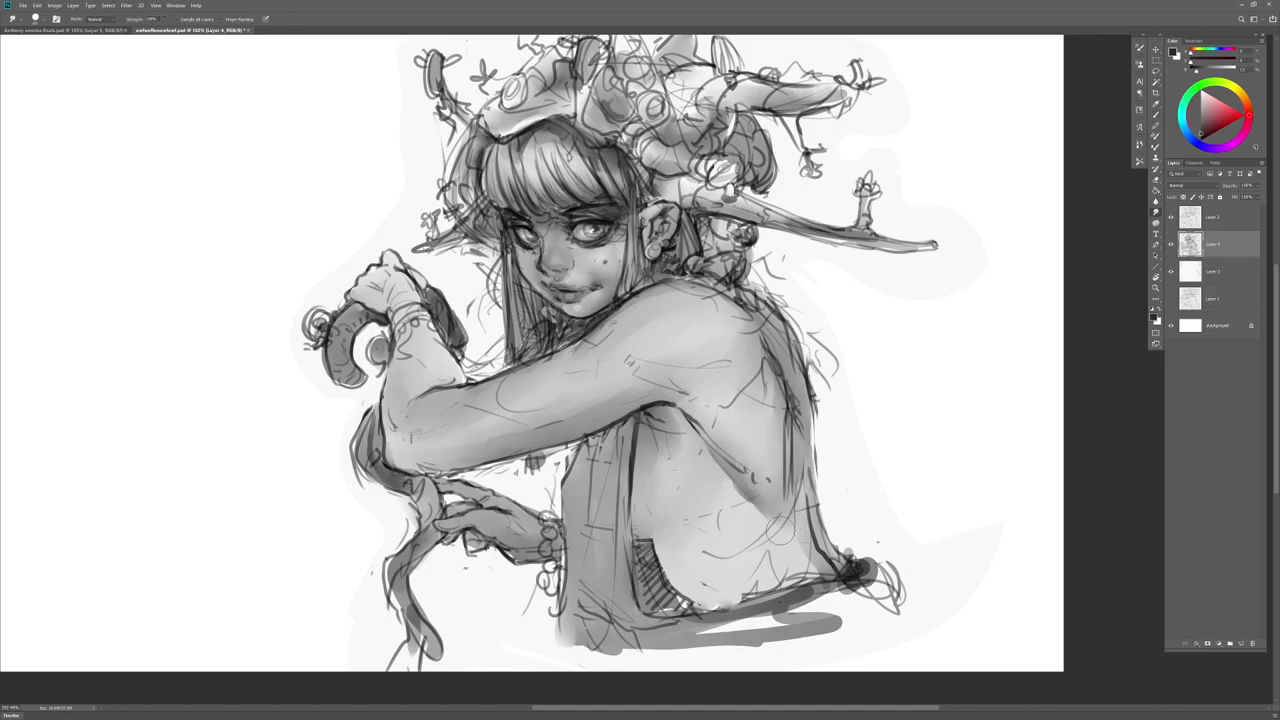
key(b)
mouse_move(799, 436)
mouse_down()
mouse_move(820, 572)
mouse_move(785, 518)
mouse_up()
key(r)
mouse_move(812, 568)
mouse_down()
mouse_move(715, 483)
mouse_move(738, 537)
mouse_move(674, 512)
mouse_move(643, 525)
mouse_move(677, 486)
mouse_move(678, 514)
mouse_move(660, 527)
mouse_move(669, 462)
mouse_up()
key(b)
key(r)
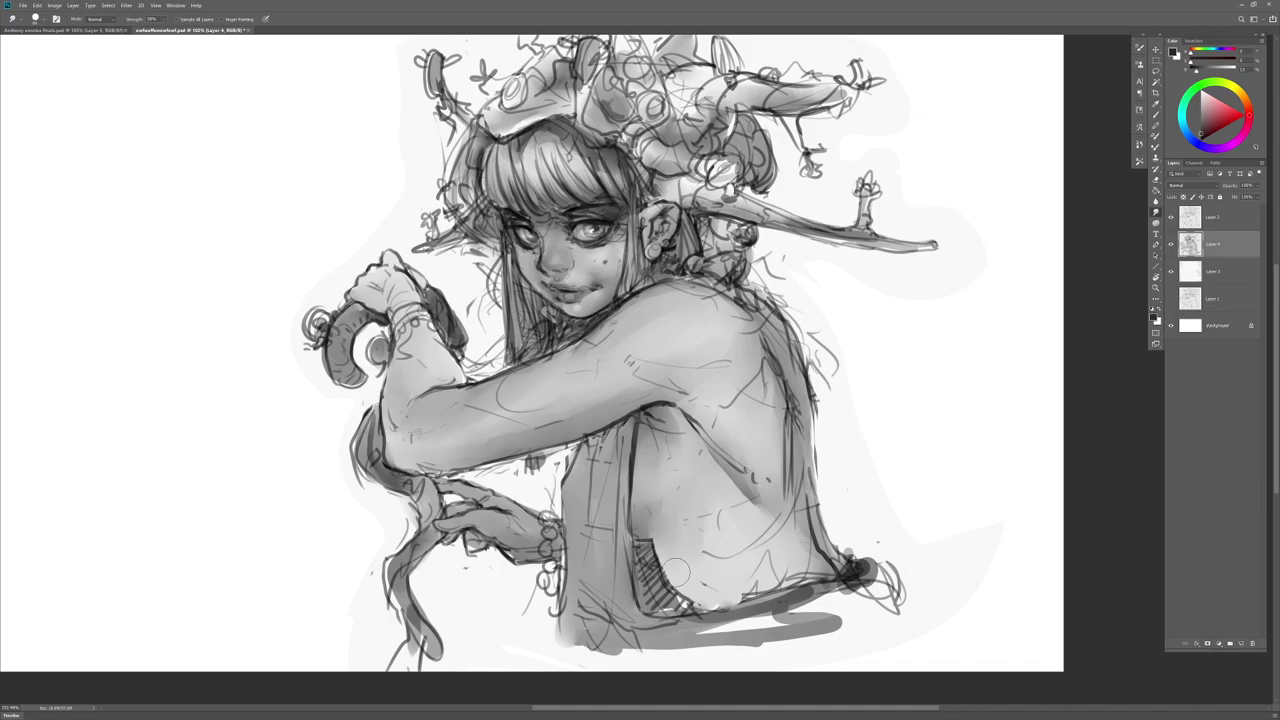
Step: Shade the lower side of the torso above the waistline and smudge it
key(b)
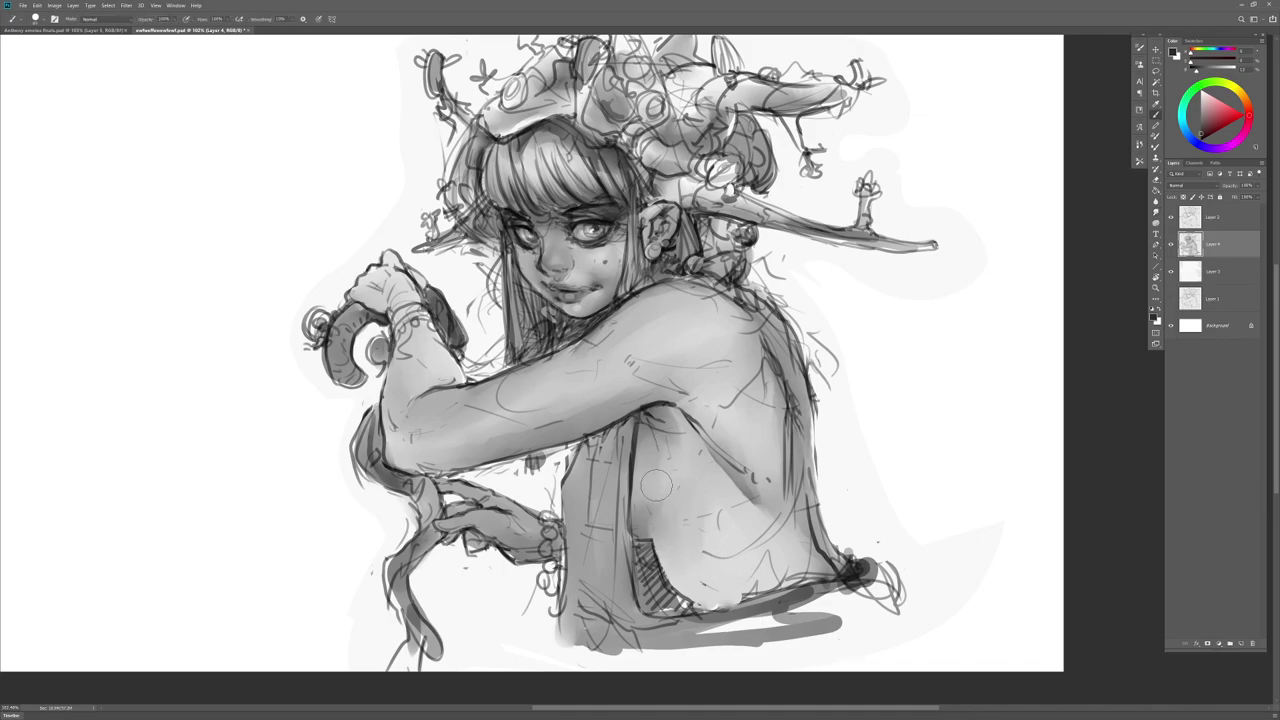
key(r)
mouse_move(676, 552)
mouse_down()
mouse_move(716, 597)
mouse_move(667, 524)
mouse_move(676, 549)
mouse_up()
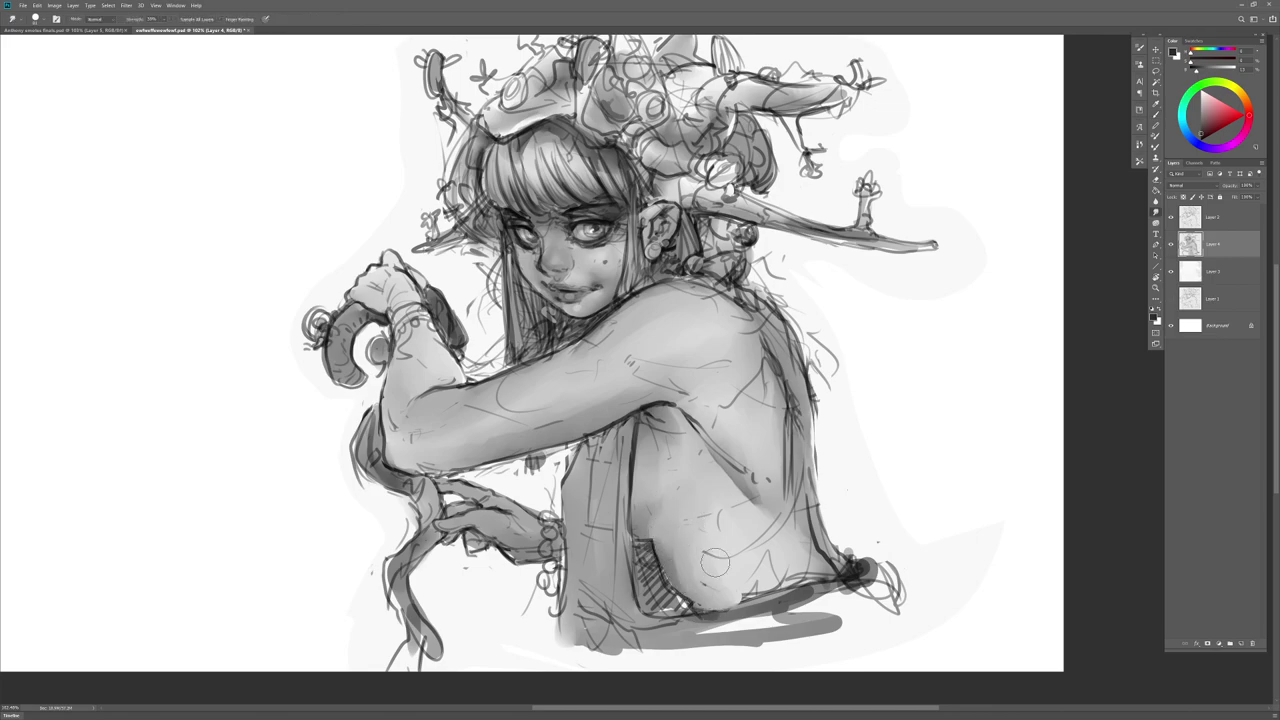
key(b)
mouse_move(701, 591)
mouse_down()
mouse_move(729, 576)
mouse_move(702, 572)
mouse_move(722, 575)
mouse_move(717, 540)
mouse_up()
key(r)
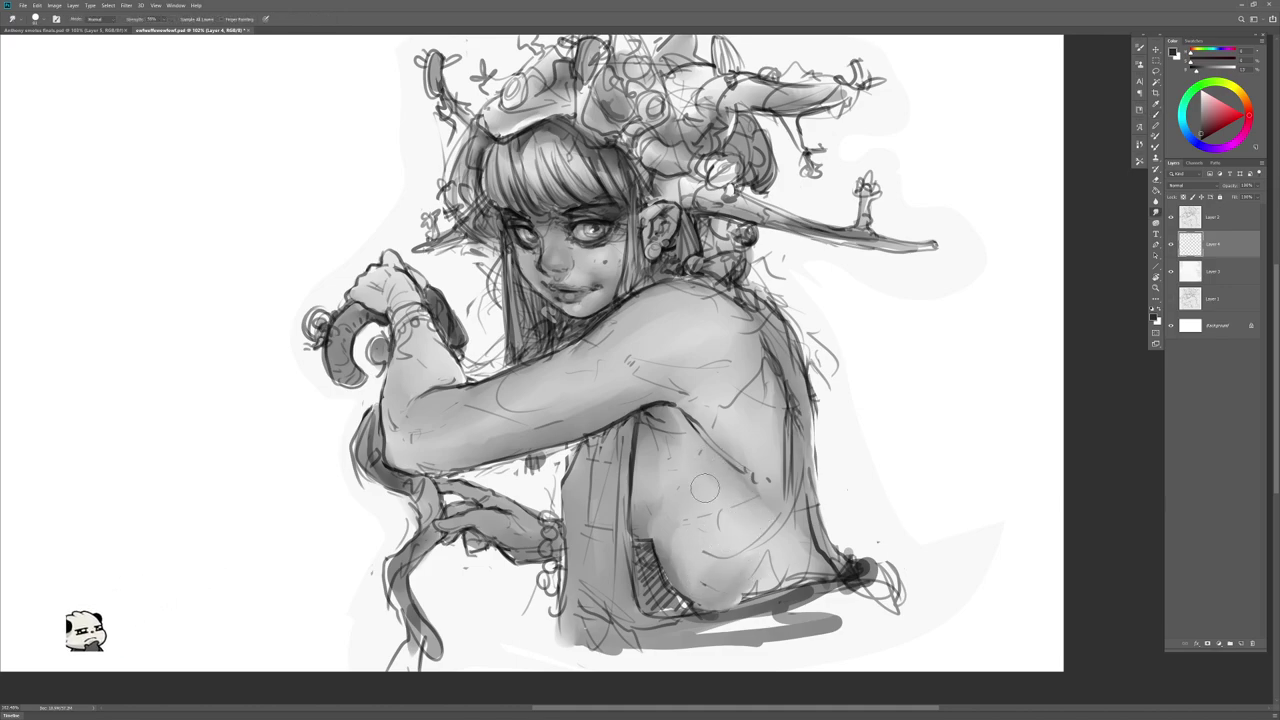
Step: Sample a light grey from the upper arm, lighten and smudge the side of the torso, and check it mirrored
key(b)
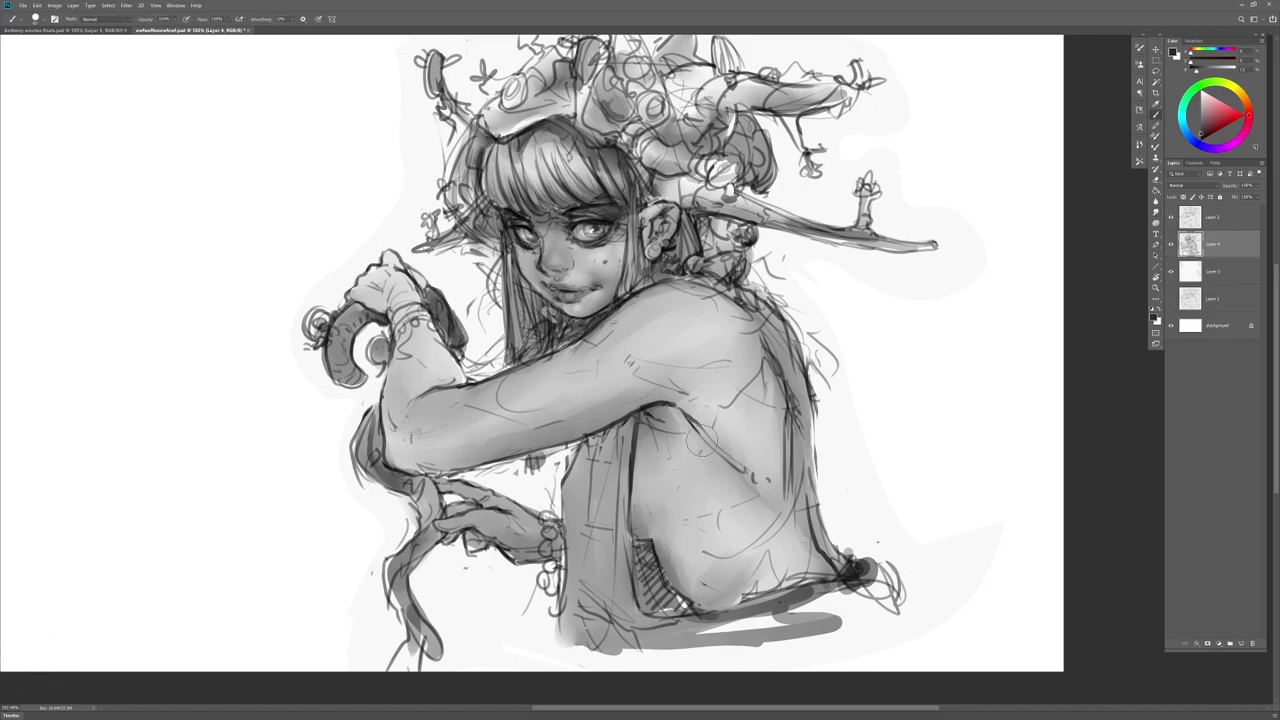
alt+click(653, 341)
key(r)
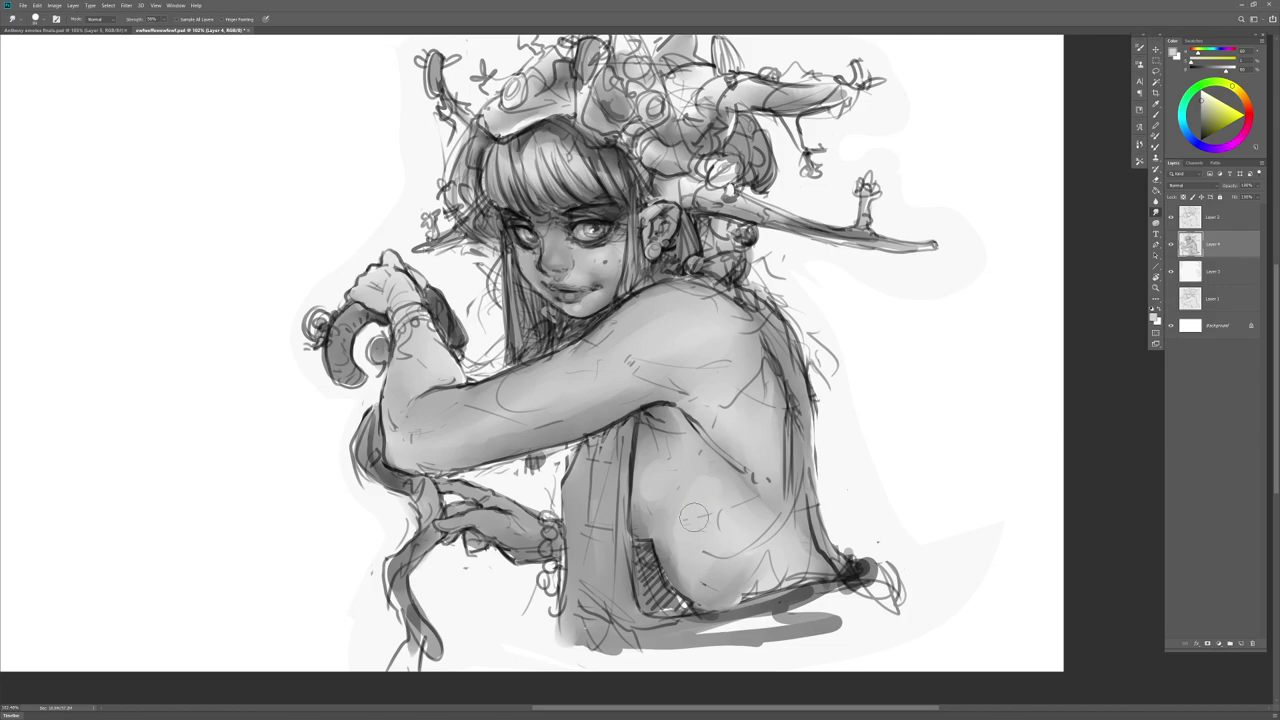
key(b)
key(r)
key(ctrl+shift+h)
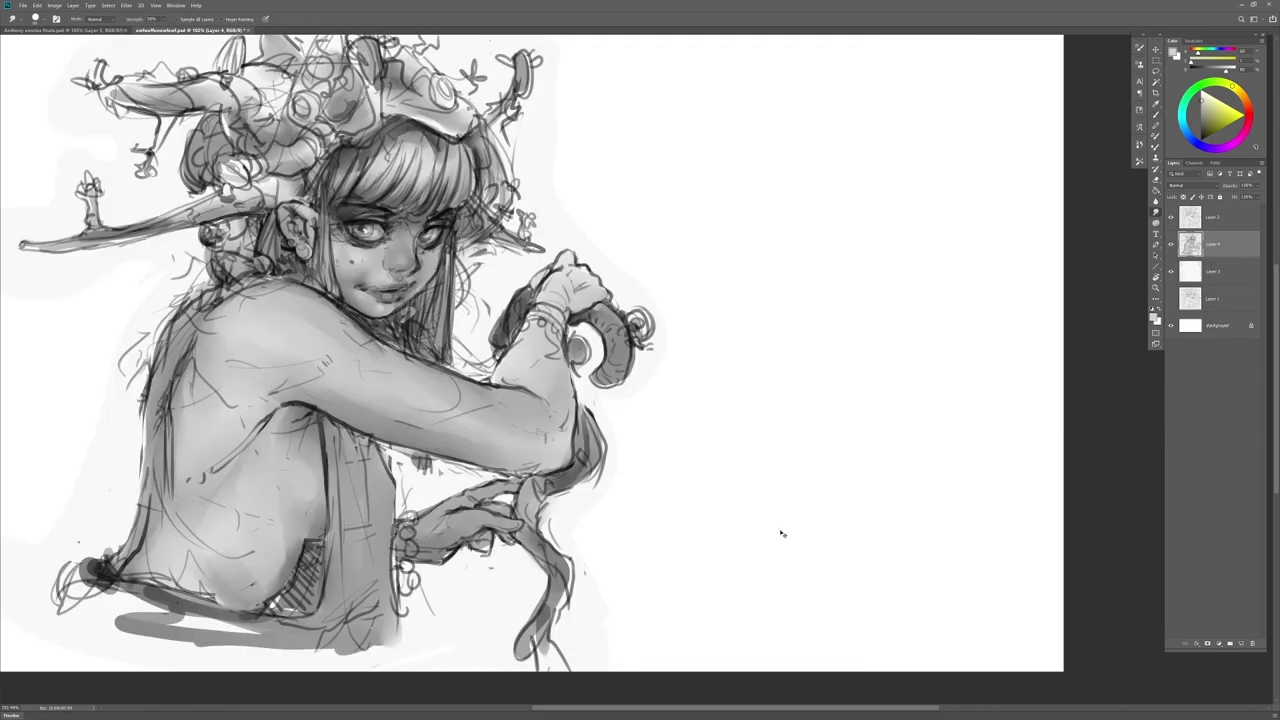
key(ctrl+shift+h)
Step: Sample a dark grey from the hatched patch, clean up the torso's front edge beside the vest, and smudge it
key(b)
right_click(683, 513)
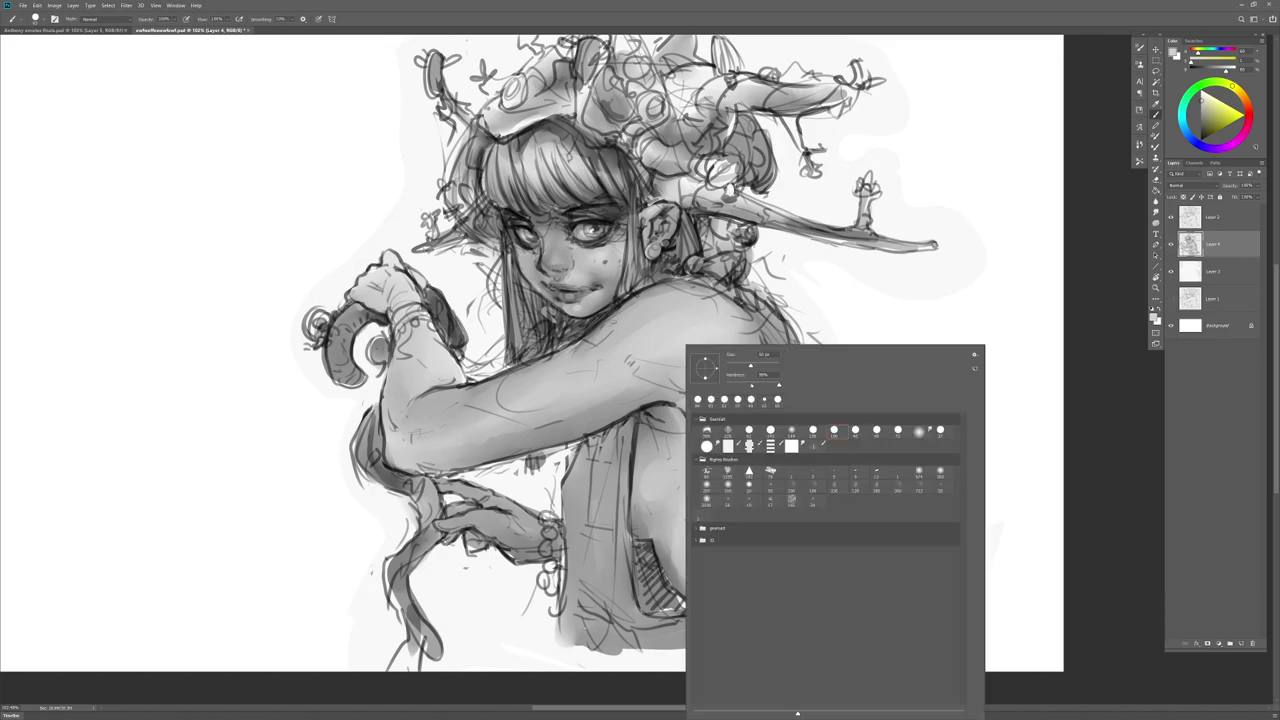
click(653, 550)
alt+click(656, 550)
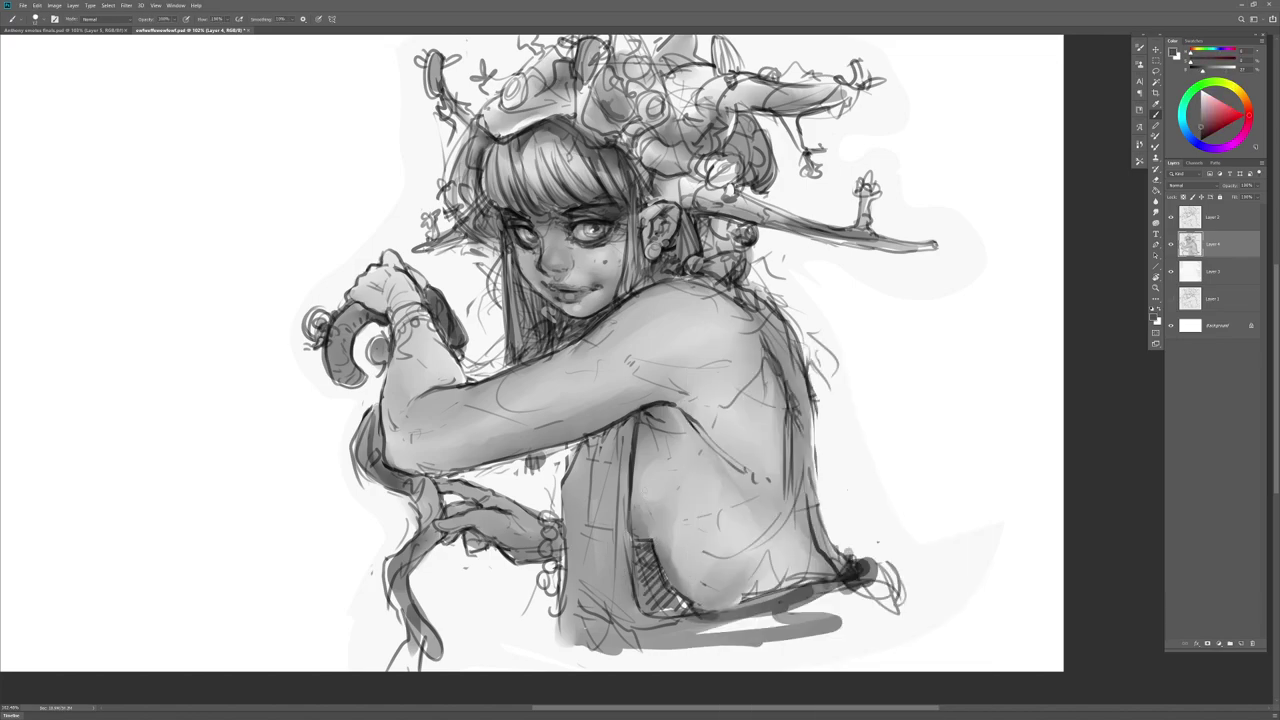
key(e)
drag(653, 475, 681, 594)
key(b)
mouse_move(646, 486)
mouse_down()
mouse_move(662, 566)
mouse_move(656, 550)
mouse_move(684, 573)
mouse_up()
key(r)
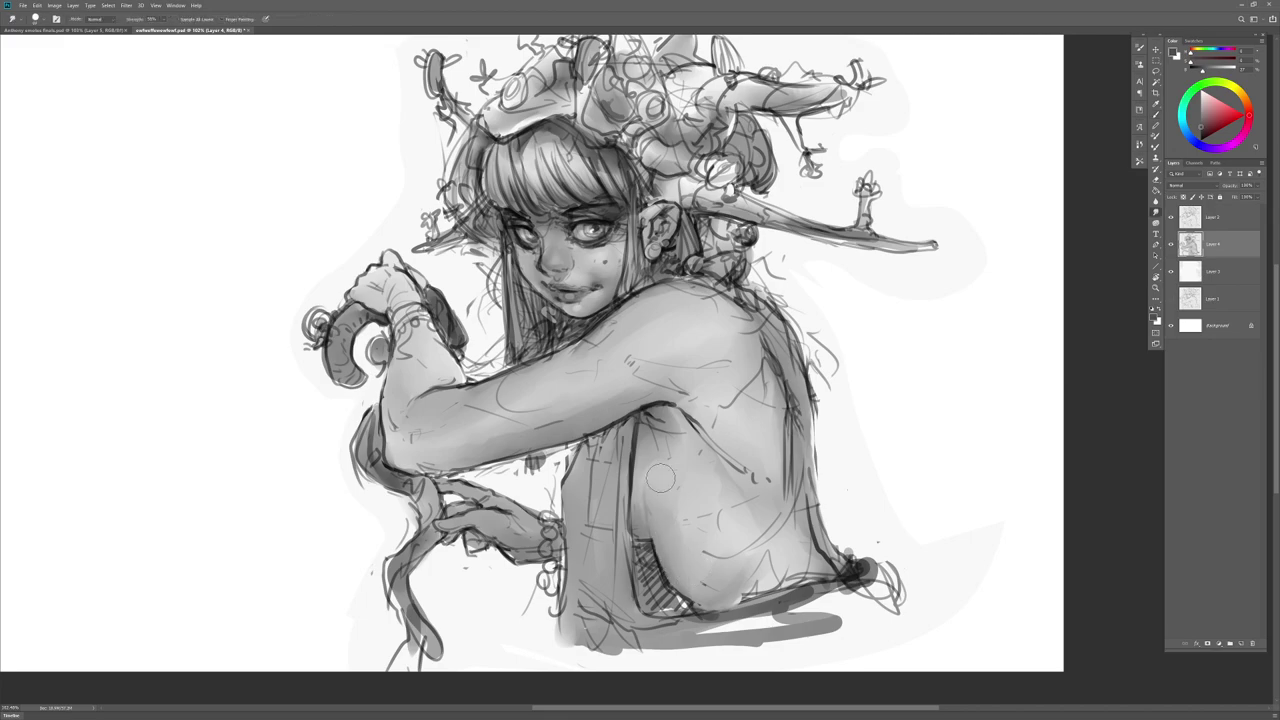
drag(735, 526, 718, 518)
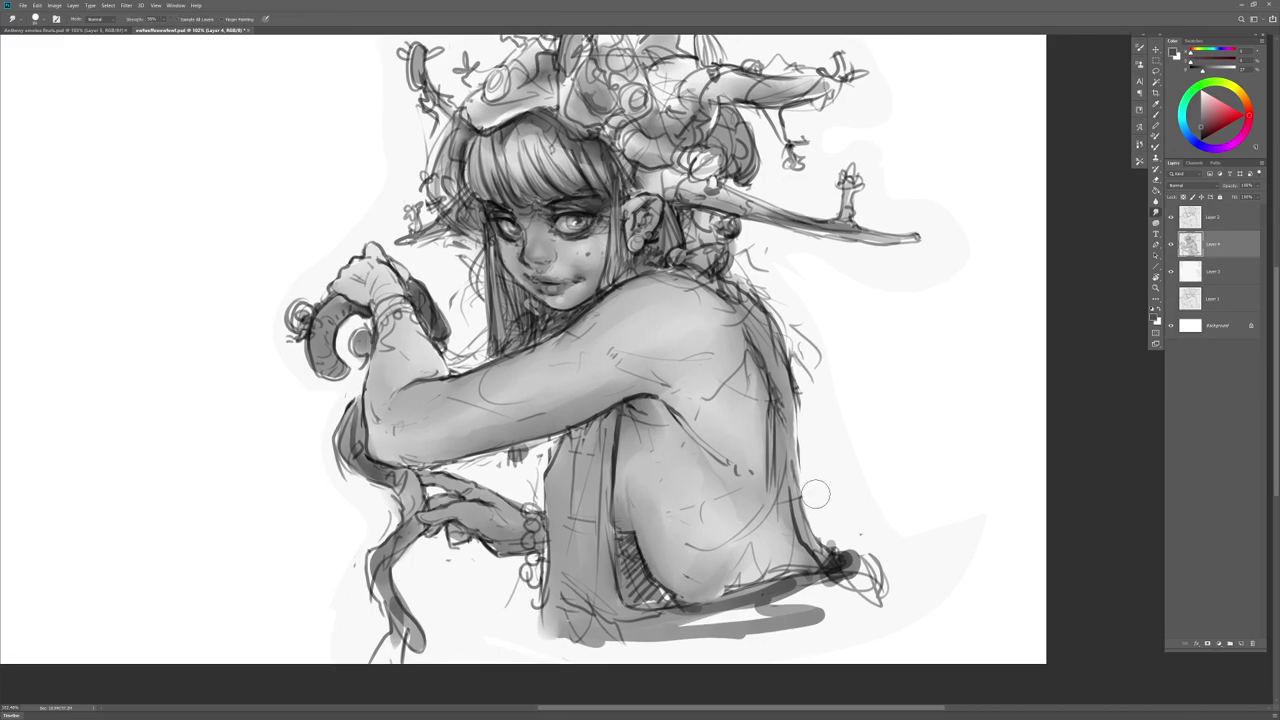
Step: Flip the canvas horizontally and zoom out to check the whole figure
key(ctrl+shift+h)
key(z)
drag(638, 563, 590, 572)
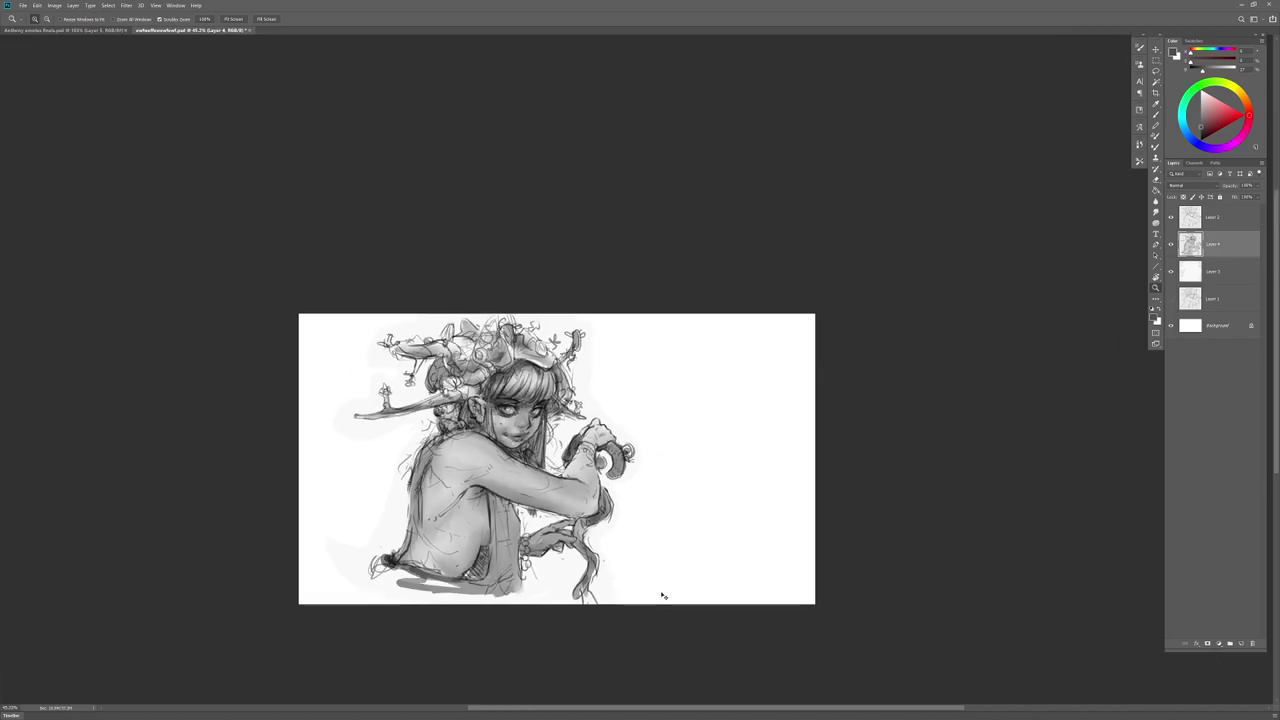
Step: Flip the canvas back and erase the loose sketch lines outside the back's contour on the line-art layer
key(ctrl+alt+h)
scroll(690, 500, up, 4)
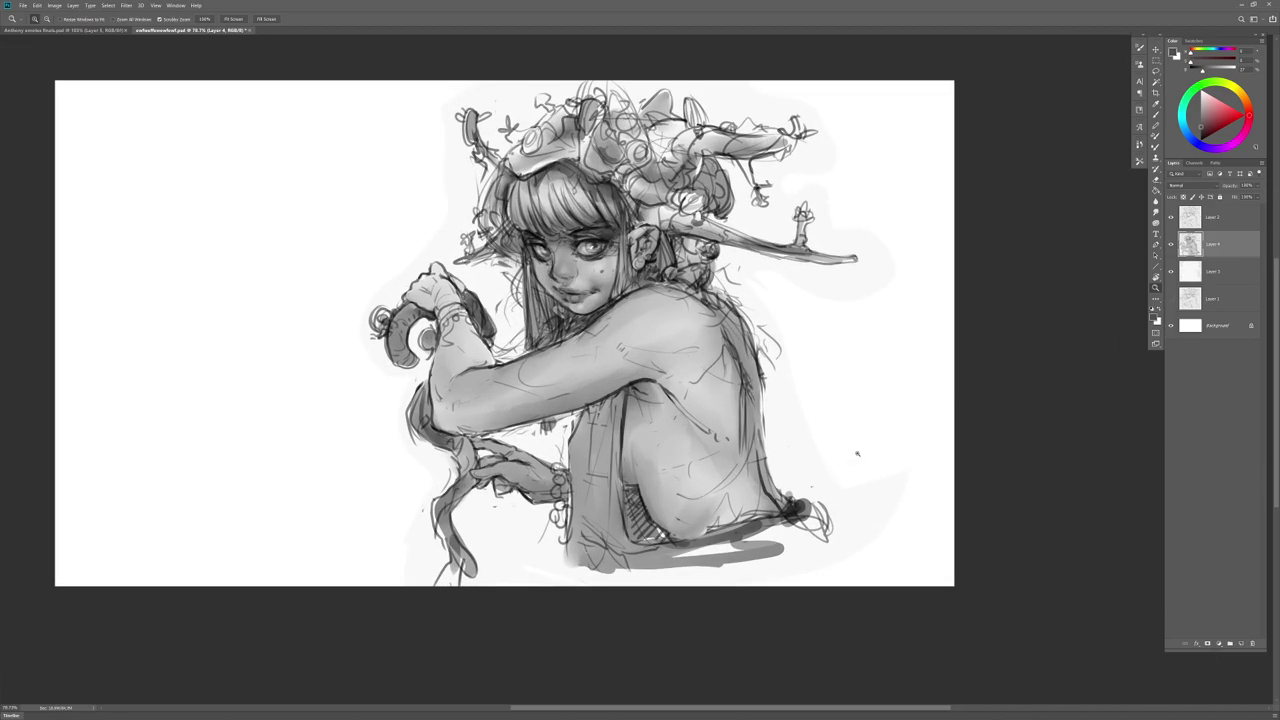
key(alt+bracketright)
key(b)
mouse_move(742, 334)
mouse_down()
mouse_move(718, 284)
mouse_move(711, 296)
mouse_move(740, 318)
mouse_move(774, 326)
mouse_up()
mouse_move(727, 285)
mouse_down()
mouse_move(745, 371)
mouse_move(782, 381)
mouse_up()
mouse_move(710, 268)
mouse_down()
mouse_move(766, 396)
mouse_move(780, 320)
mouse_move(762, 410)
mouse_up()
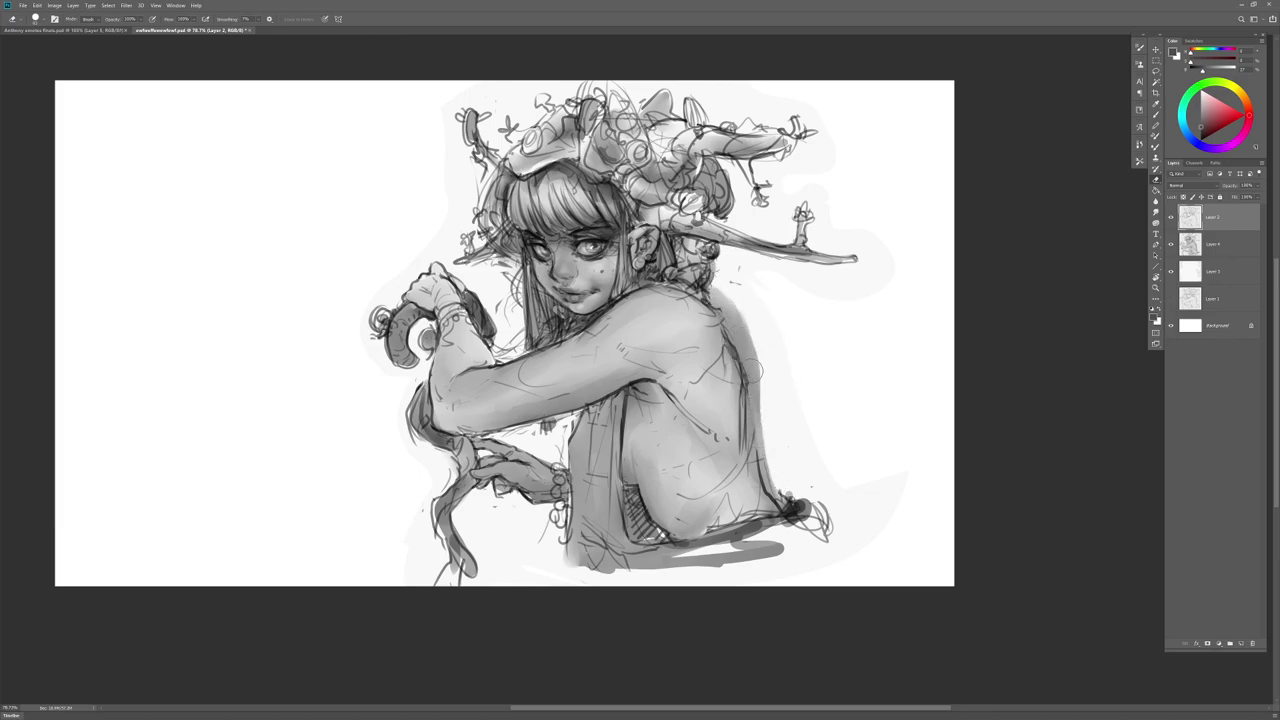
key(b)
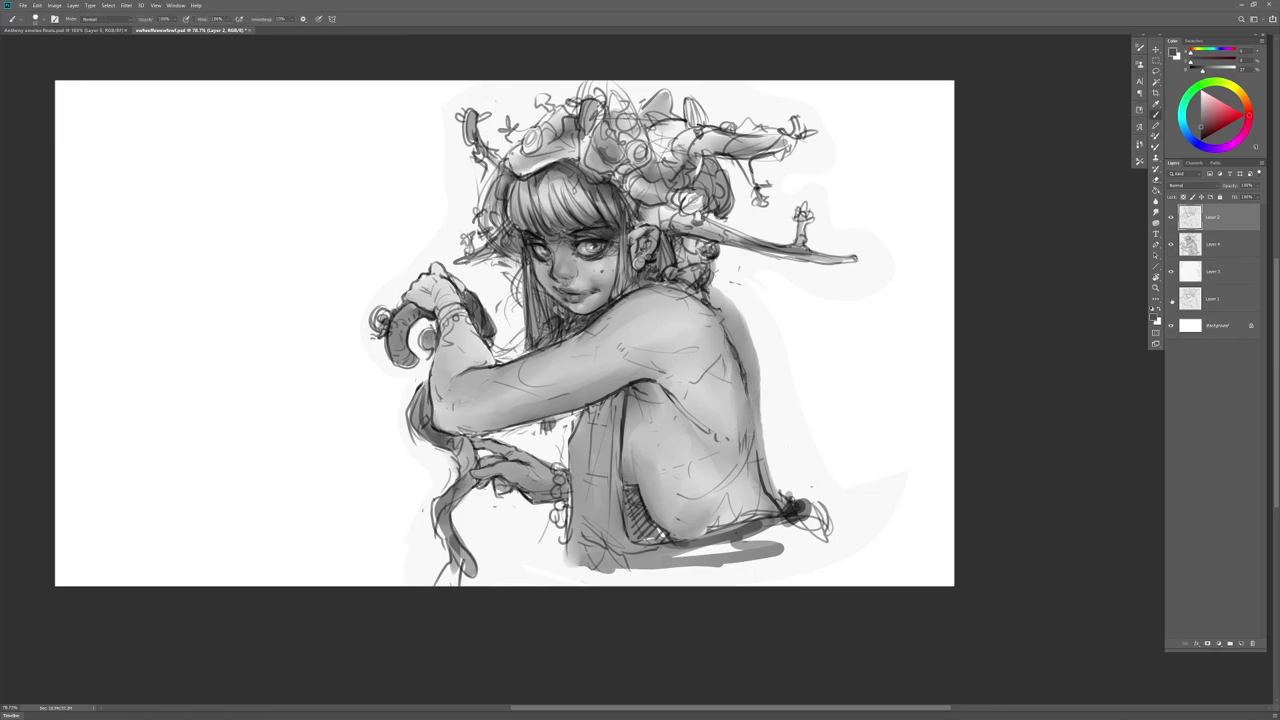
Step: Erase the grey shading that spills past the back's outer contour on the shading layer
click(1230, 256)
key(e)
mouse_move(722, 283)
mouse_down()
mouse_move(757, 359)
mouse_move(730, 312)
mouse_move(773, 451)
mouse_up()
drag(739, 330, 771, 430)
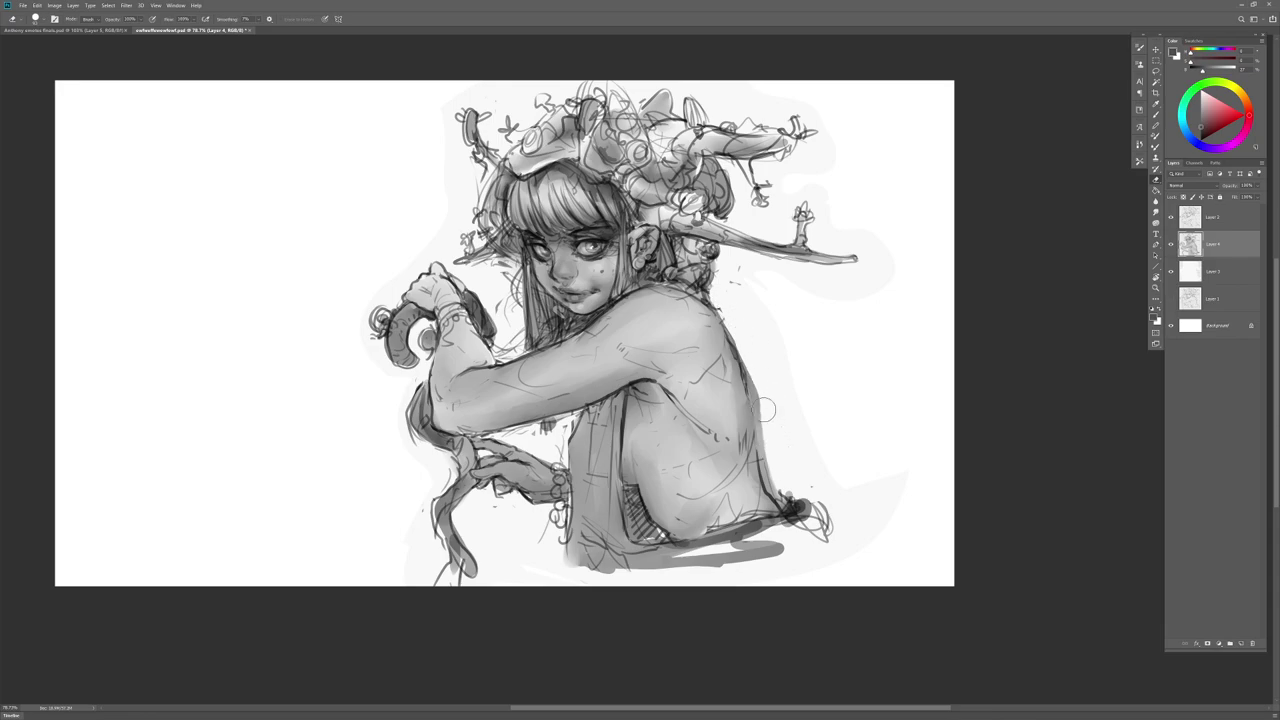
drag(758, 378, 770, 446)
Step: Erase part of the hatched patch beside the vest opening on the line-art layer and choose near-black for drawing
click(1210, 229)
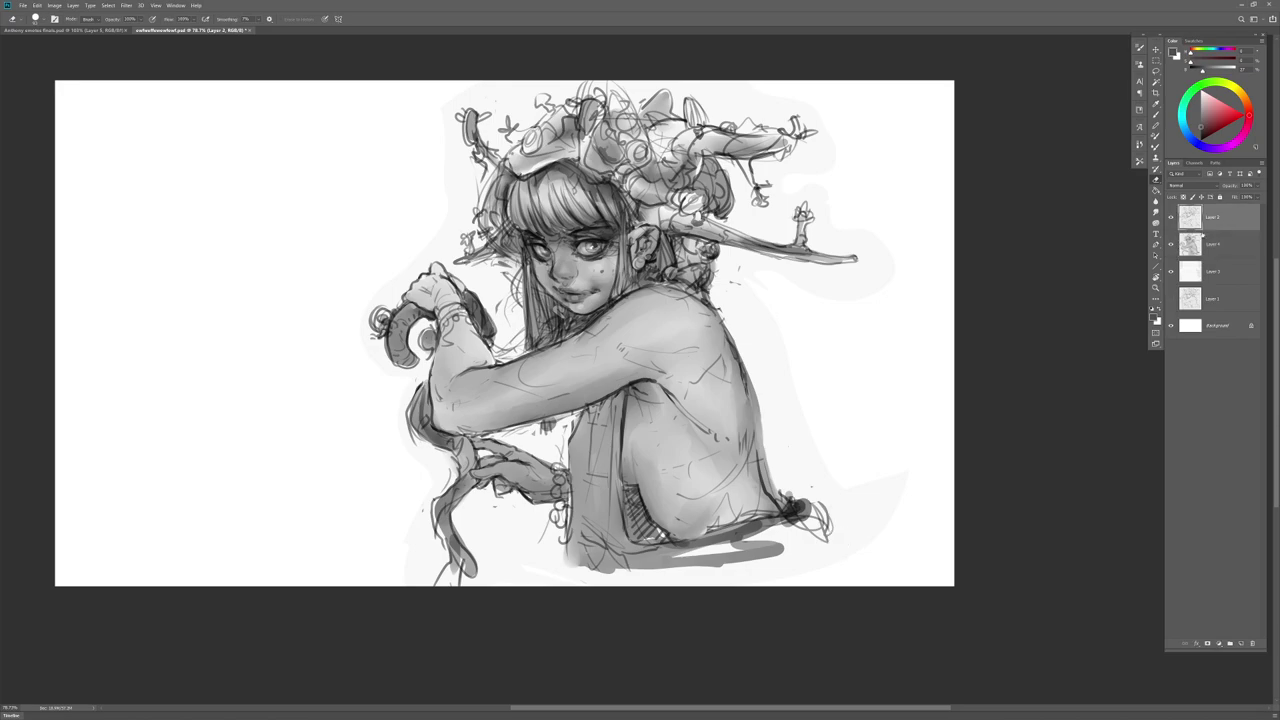
drag(648, 477, 632, 480)
key(b)
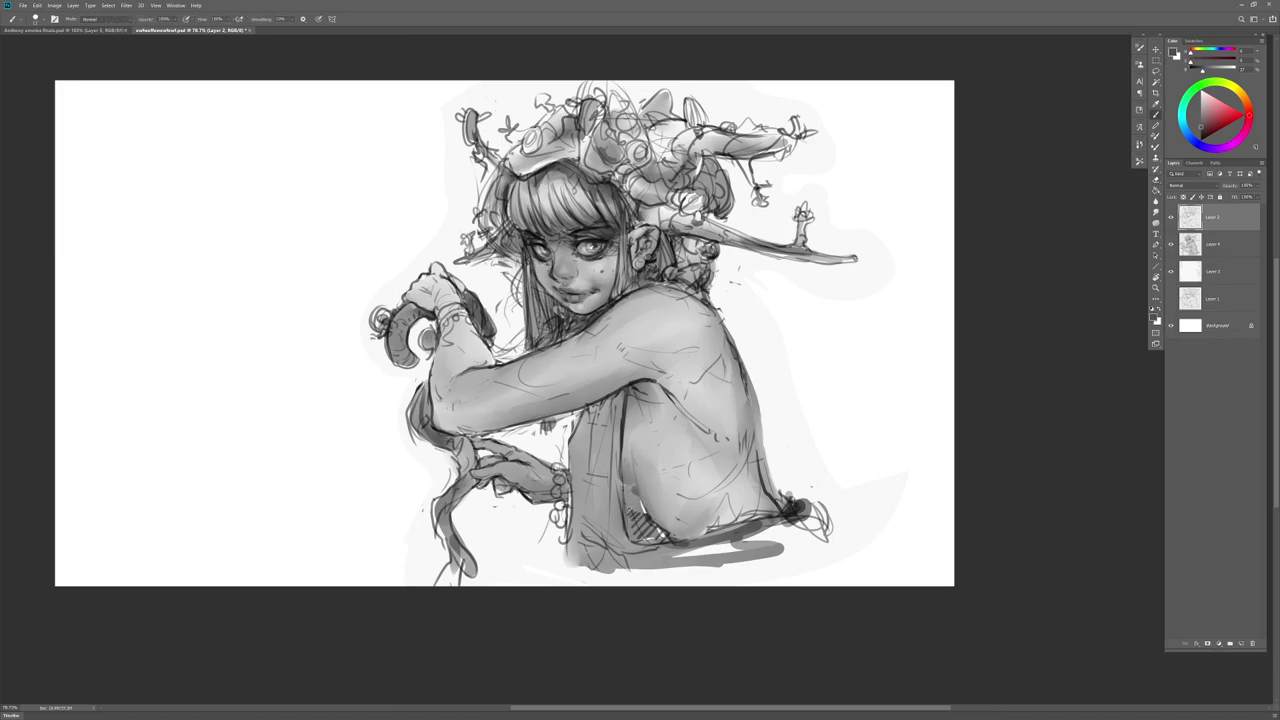
click(1201, 141)
key(b)
key(e)
drag(654, 503, 655, 531)
key(b)
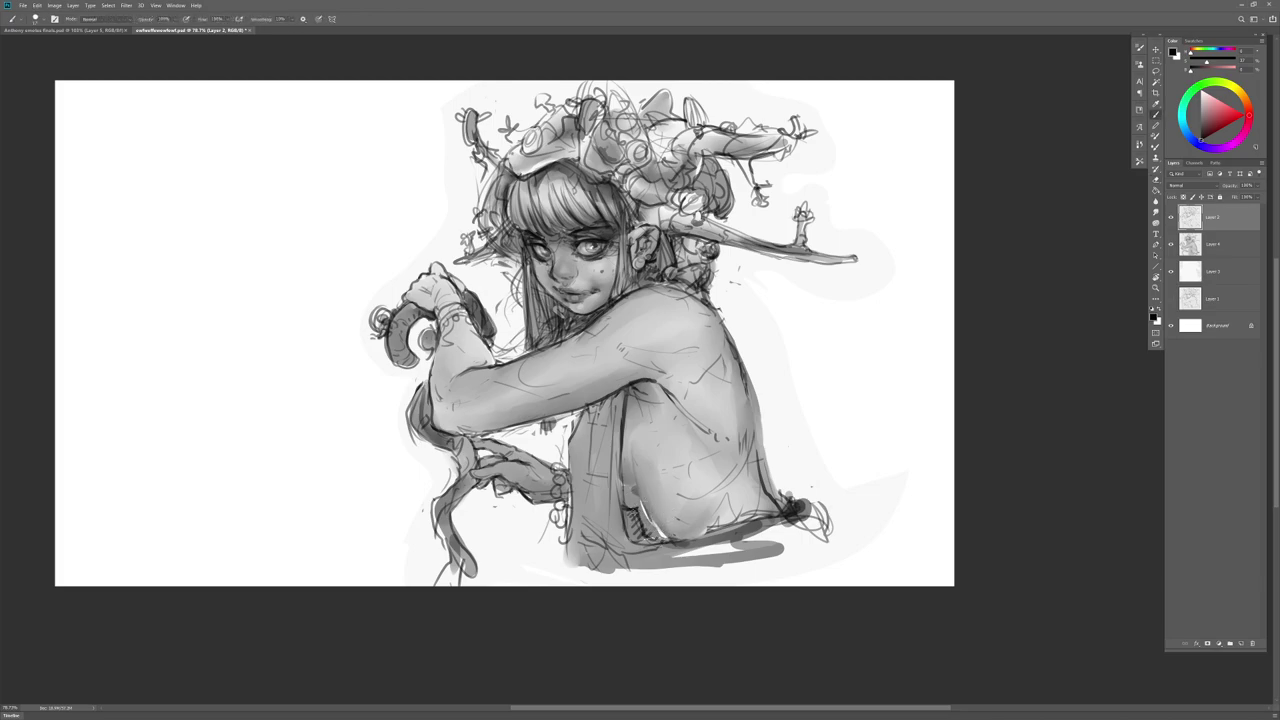
Step: Smudge the shading beside the hatched patch and along the lower back's outer edge on the shading layer
click(1218, 245)
click(1156, 212)
mouse_move(645, 505)
mouse_down()
mouse_move(678, 533)
mouse_move(633, 453)
mouse_move(655, 462)
mouse_move(666, 442)
mouse_move(652, 486)
mouse_up()
drag(767, 395, 779, 492)
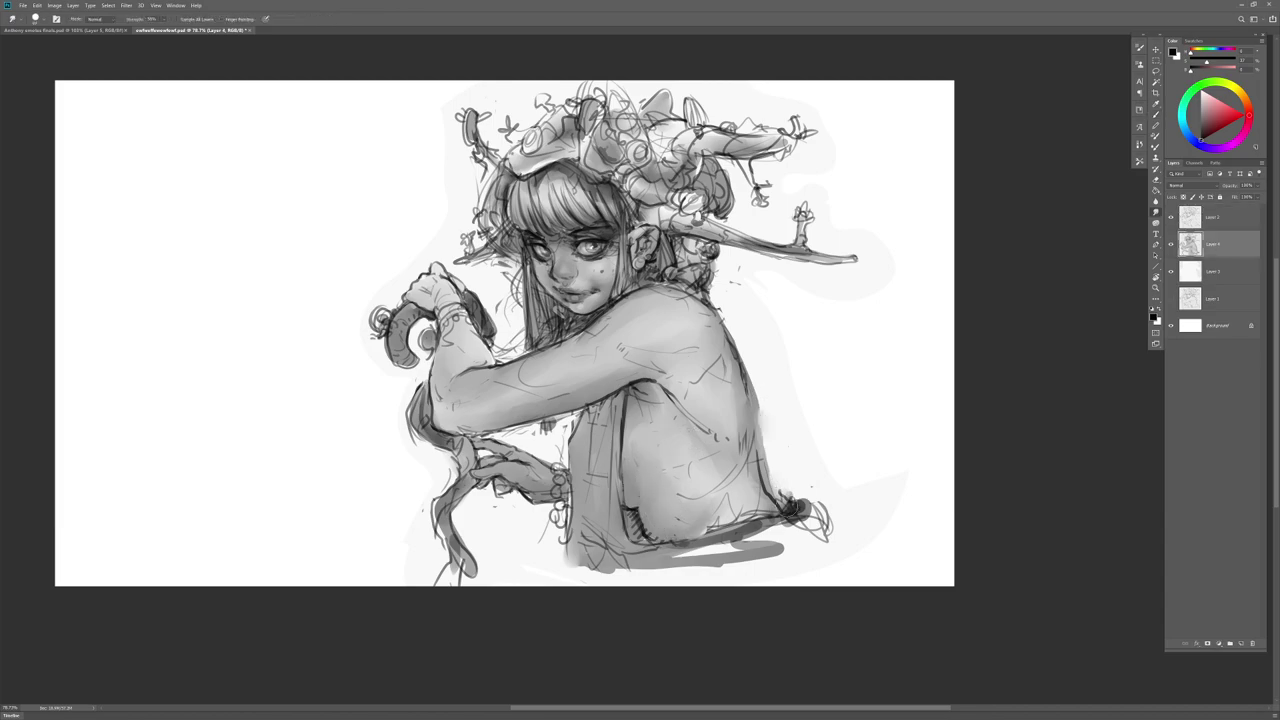
Step: Check the figure mirrored, then trim the shading along the back's outer edge and at the nape with the eraser
key(ctrl+shift+h)
key(ctrl+shift+h)
key(b)
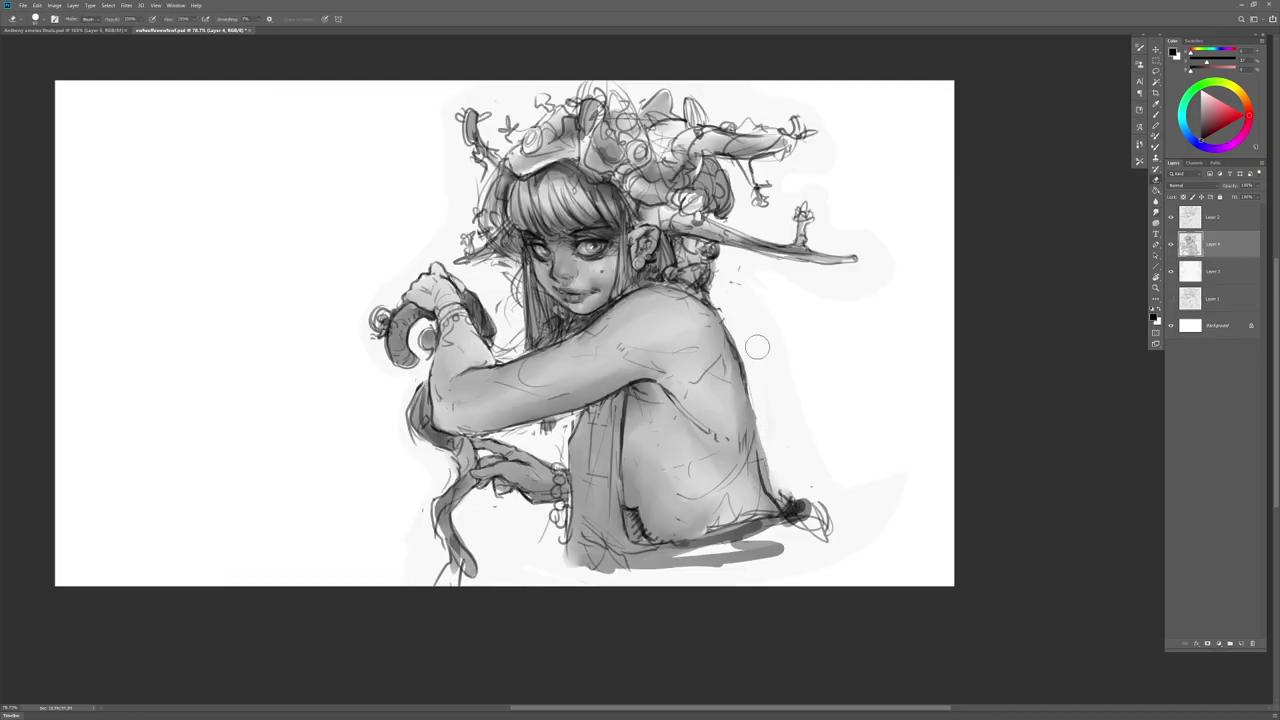
drag(746, 358, 768, 470)
key(ctrl+z)
drag(751, 370, 760, 425)
key(b)
key(e)
drag(706, 290, 713, 297)
Step: Erase the loose strands below the hair bun on the line-art and shading layers, and save the file
key(e)
click(1225, 222)
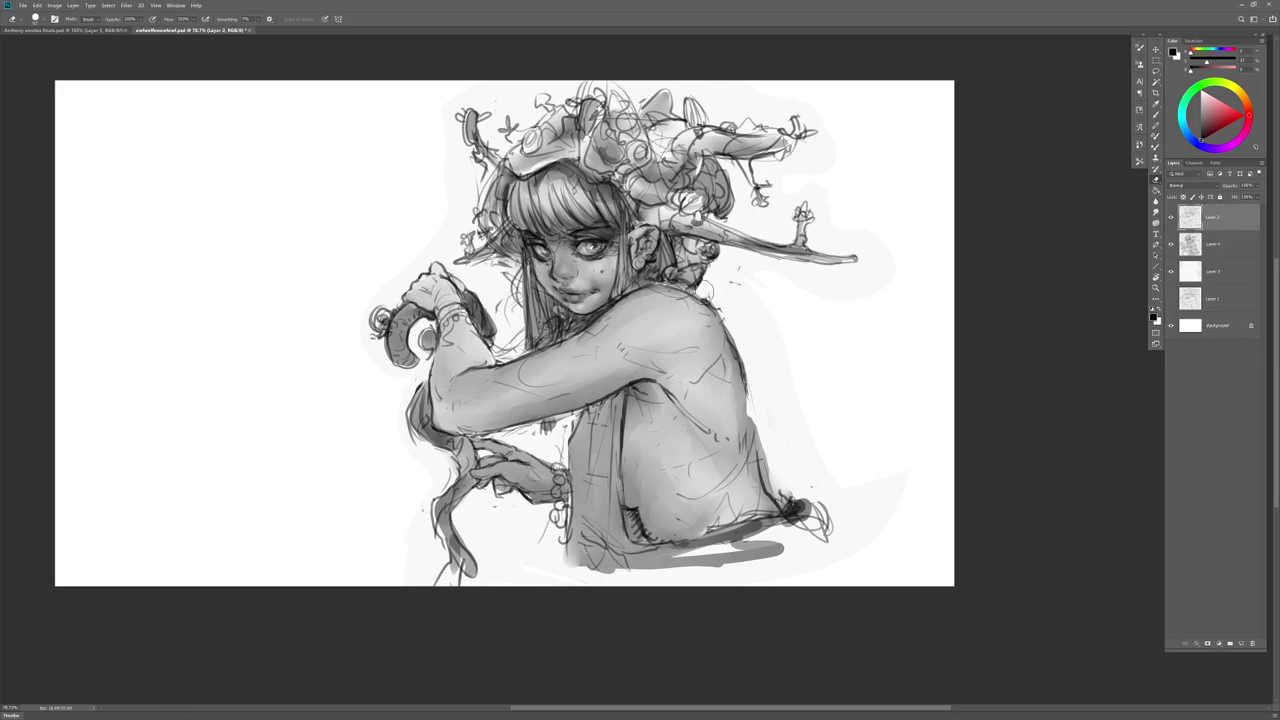
key(b)
key(e)
click(1215, 247)
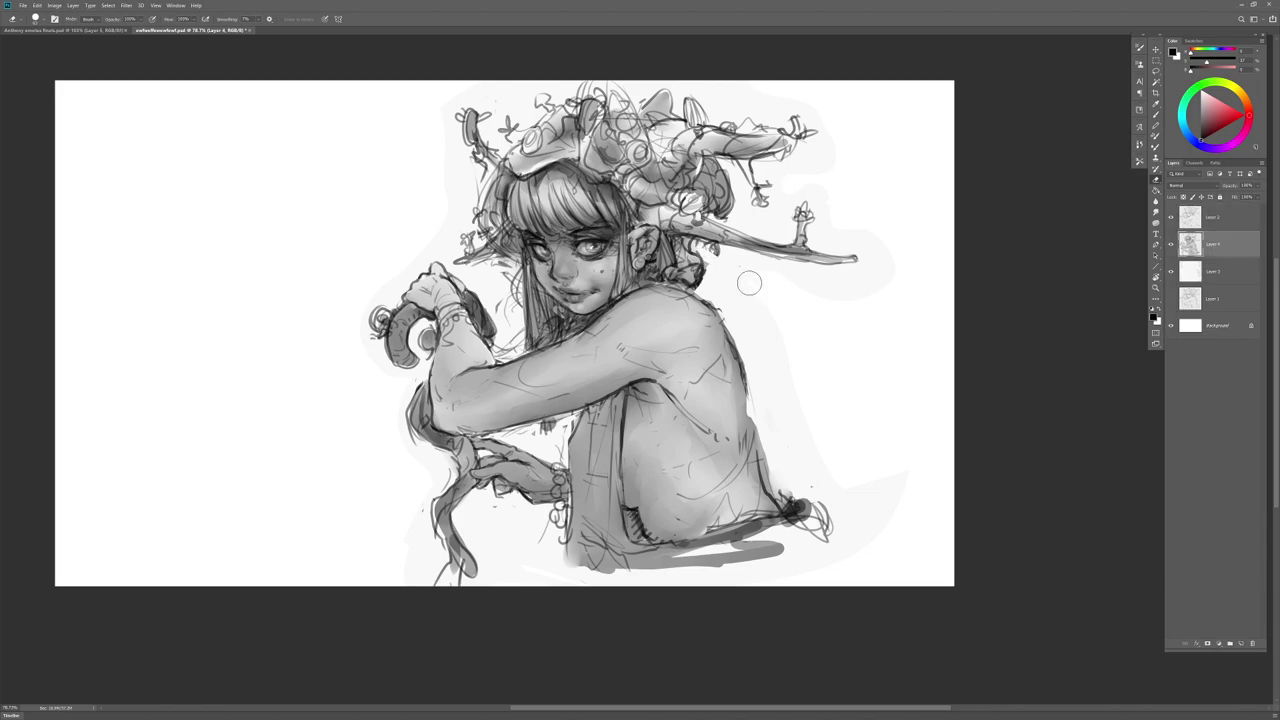
drag(693, 407, 860, 519)
key(ctrl+s)
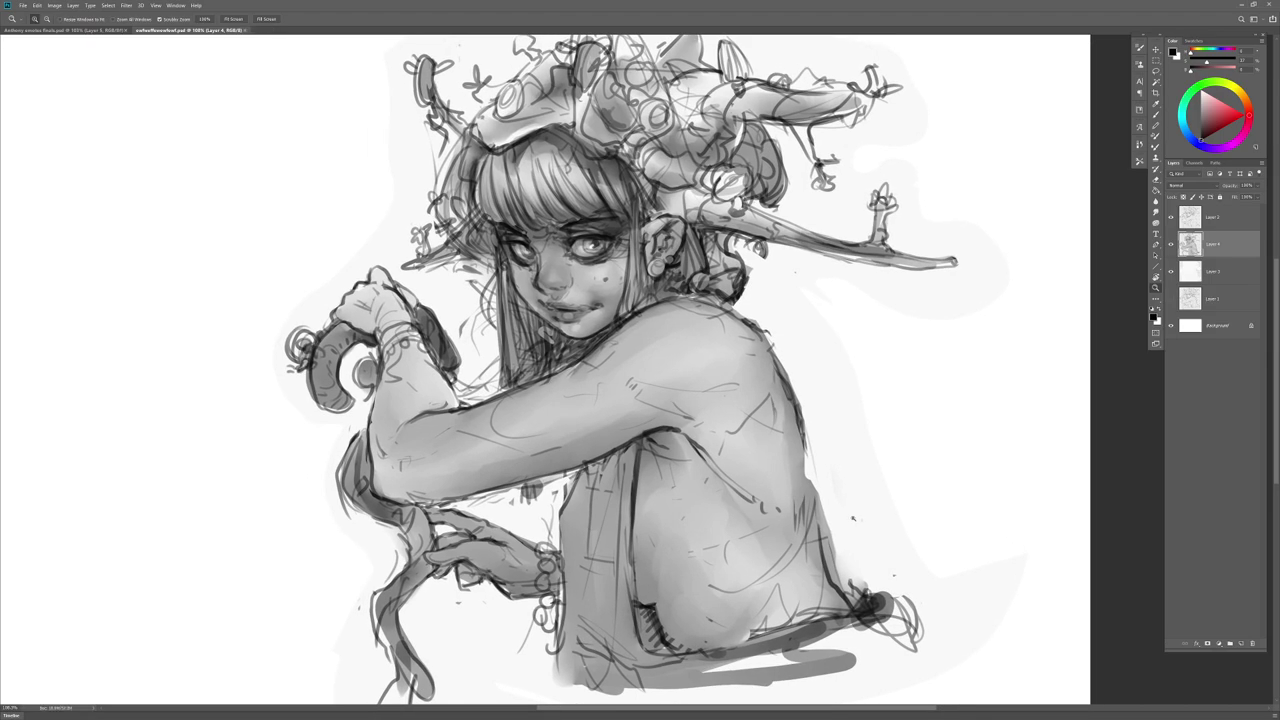
Step: Redraw the lower back's outer contour with dark strokes on the line-art layer
click(1223, 216)
key(b)
drag(799, 418, 814, 548)
drag(810, 488, 826, 554)
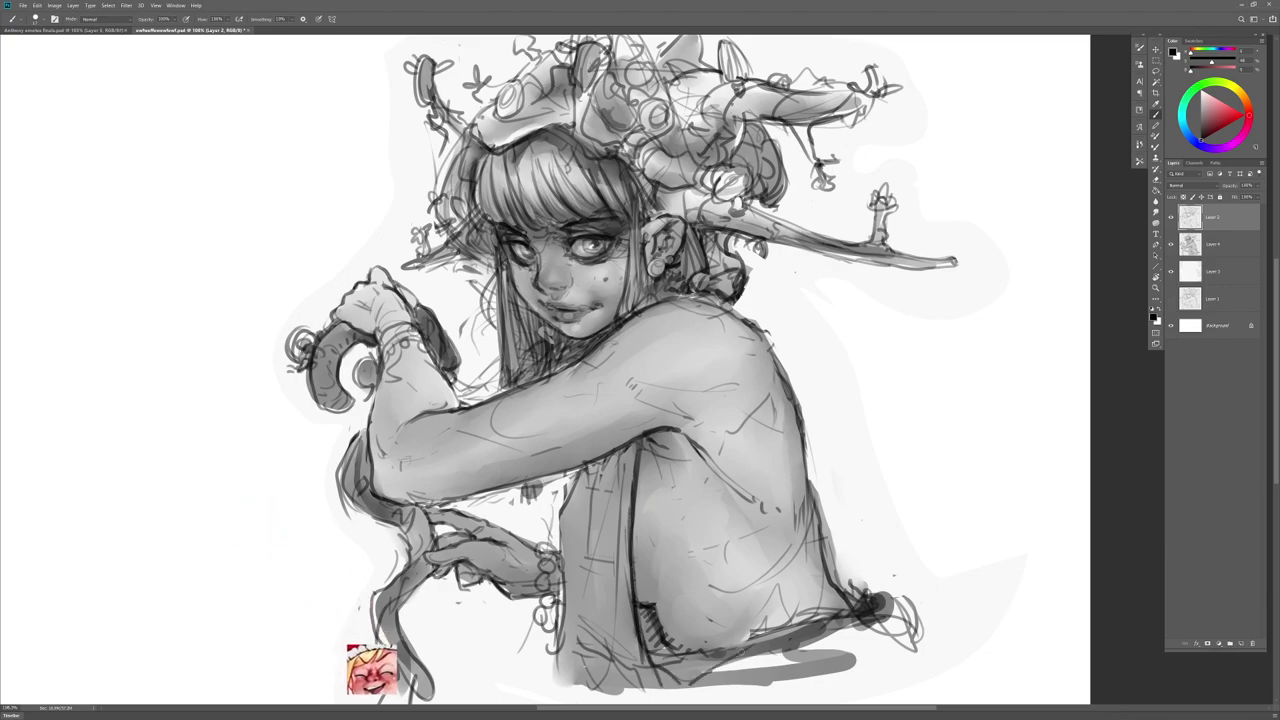
Step: Sketch dark lines at the waist below the hatched patch and loose strokes beneath the lower hand's bracelet
drag(652, 660, 686, 679)
drag(640, 649, 643, 671)
drag(545, 651, 521, 683)
drag(533, 626, 519, 653)
Step: Redraw the raised forearm's outer edge and the bracelet lines around its wrist, cleaning up stray strokes
drag(364, 334, 380, 383)
drag(375, 347, 380, 395)
drag(375, 345, 383, 400)
key(e)
key(b)
drag(375, 335, 371, 410)
mouse_move(380, 350)
mouse_down()
mouse_move(410, 338)
mouse_move(401, 326)
mouse_move(413, 321)
mouse_up()
drag(389, 326, 413, 320)
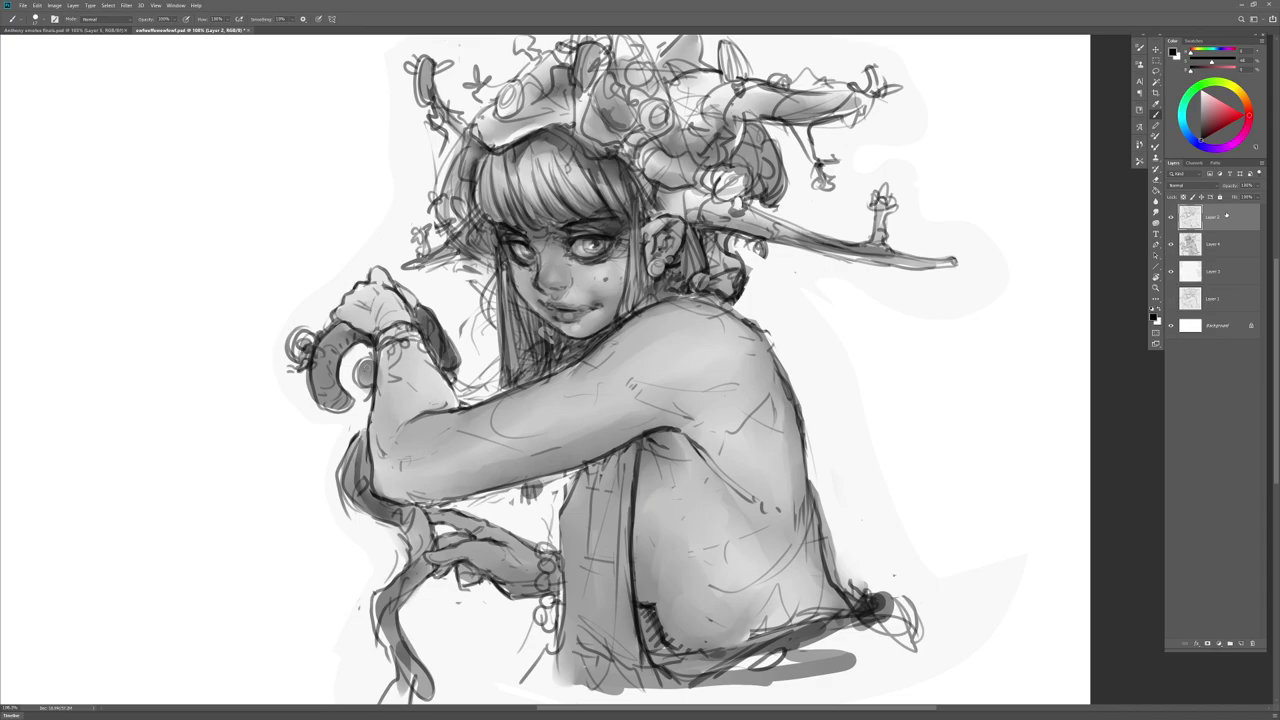
key(e)
key(b)
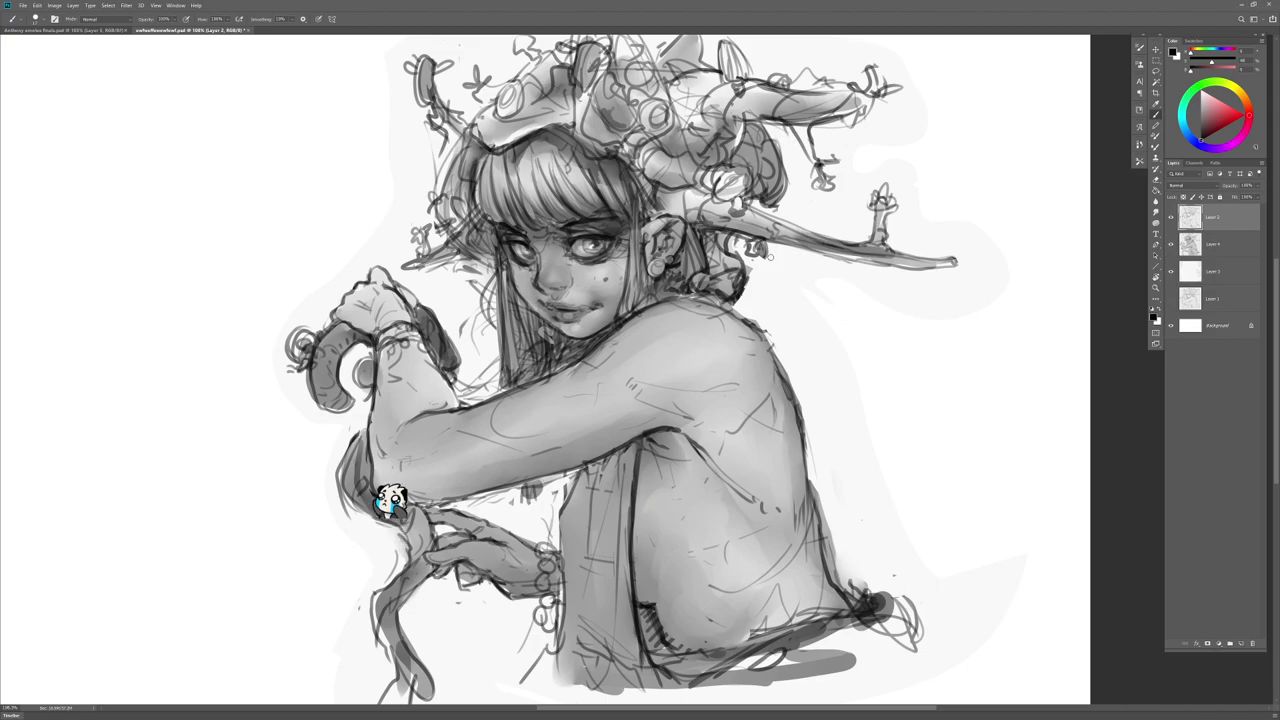
key(F2)
key(ctrl+z)
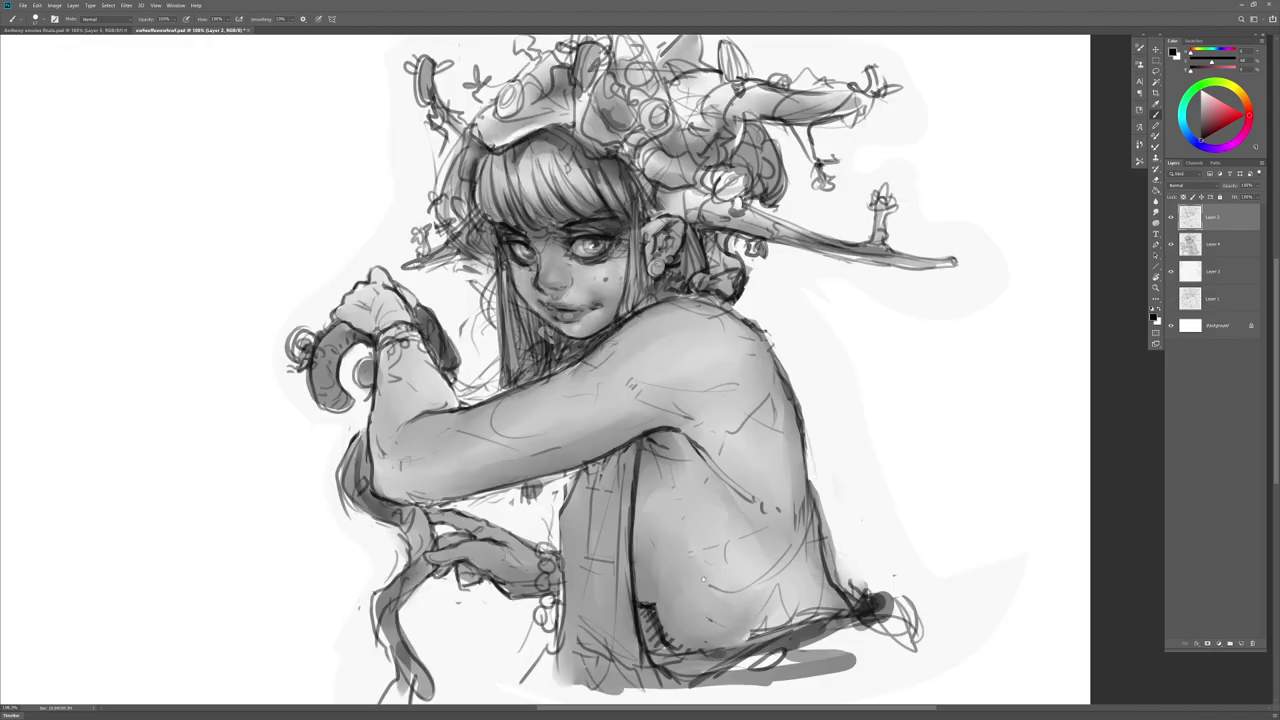
Step: Erase the old line along the vest's front edge and redraw it with dark strokes
scroll(704, 580, down, 1)
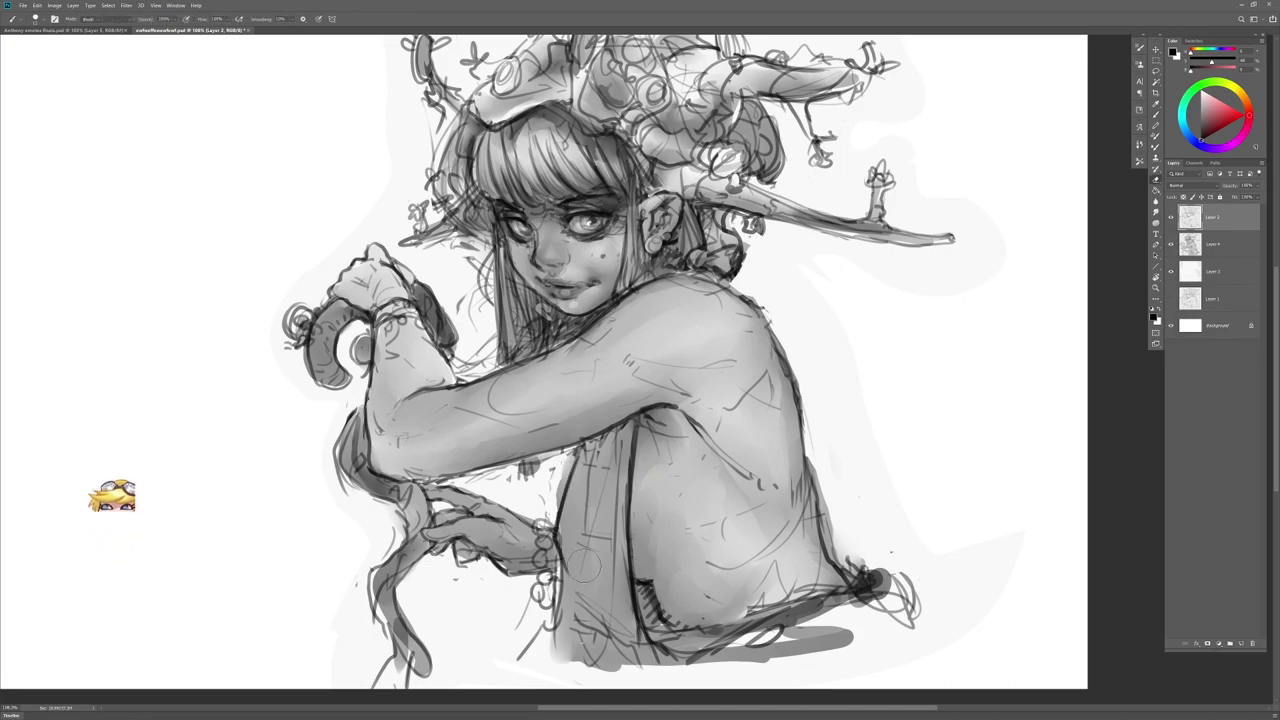
mouse_move(558, 542)
mouse_down()
mouse_move(546, 660)
mouse_move(598, 672)
mouse_move(600, 442)
mouse_move(576, 516)
mouse_up()
key(e)
key(b)
mouse_move(574, 454)
mouse_down()
mouse_move(550, 514)
mouse_move(561, 518)
mouse_up()
drag(580, 450, 564, 498)
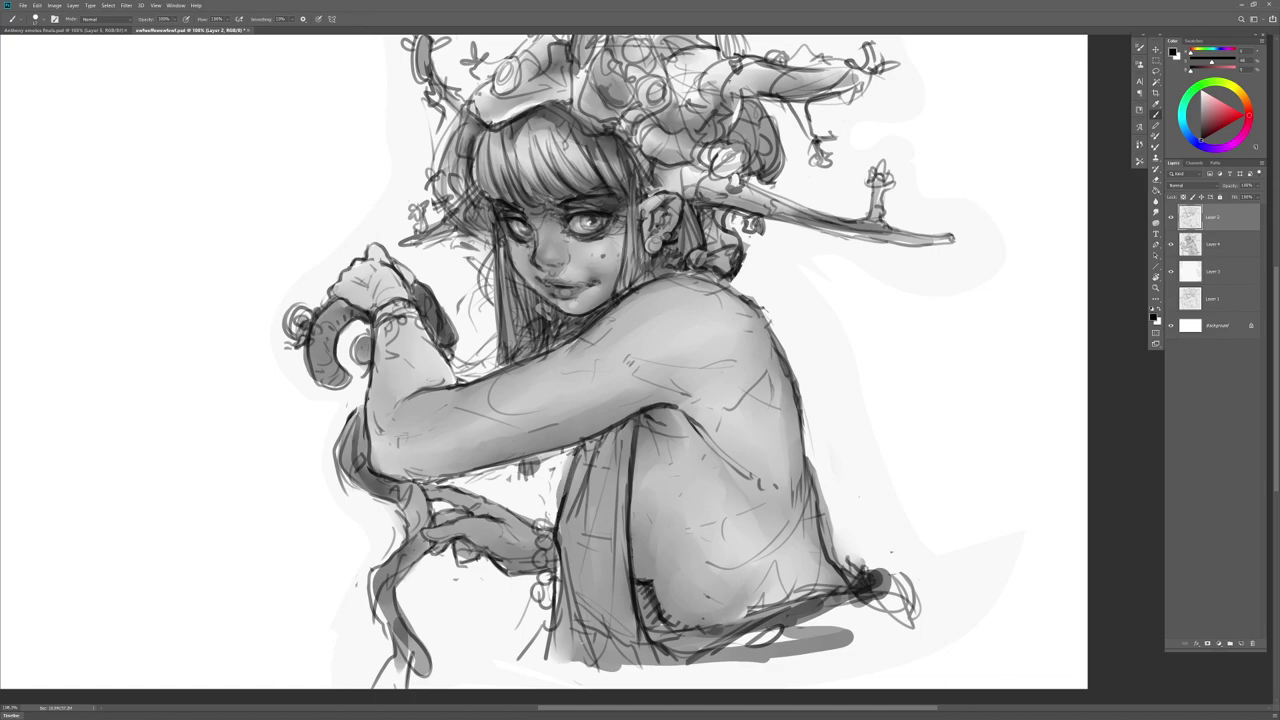
Step: Erase the grey shading outside the vest's front edge on the shading layer
key(e)
click(1207, 244)
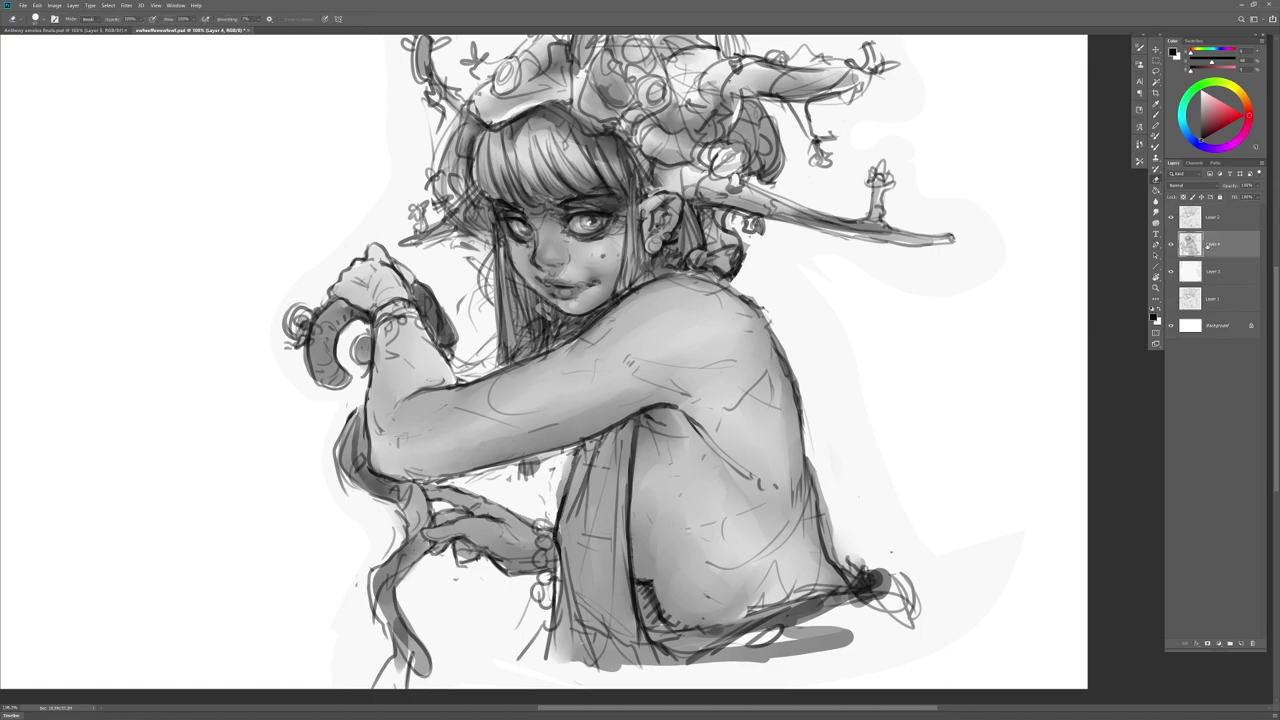
drag(574, 455, 552, 510)
key(b)
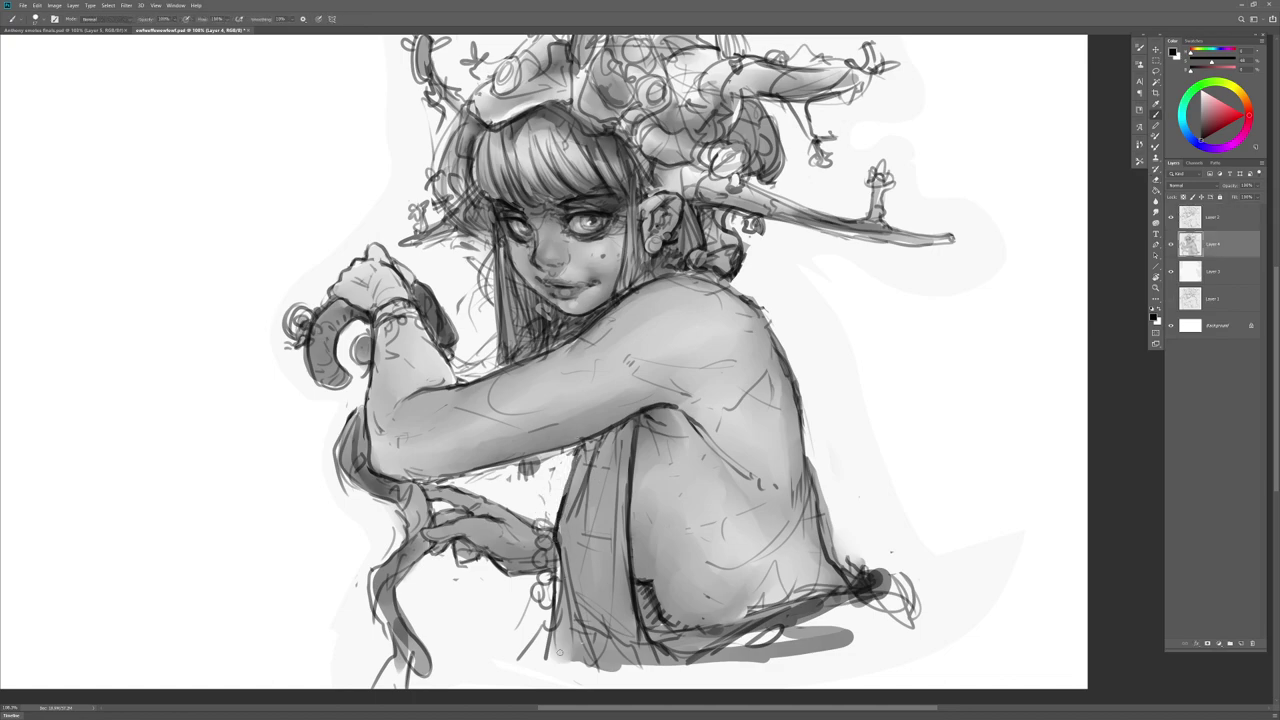
Step: Paint a near-white highlight on the nose and smudge it
drag(769, 410, 785, 431)
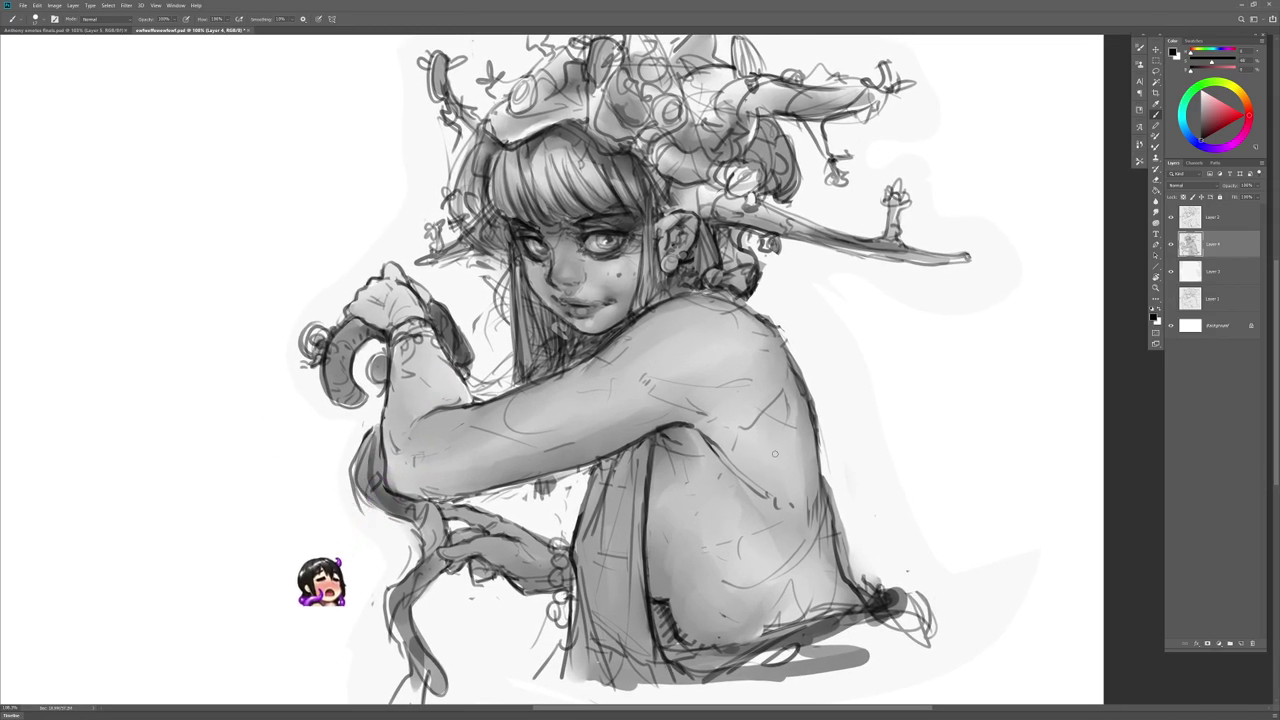
click(1202, 93)
drag(567, 270, 563, 275)
key(r)
right_click(587, 268)
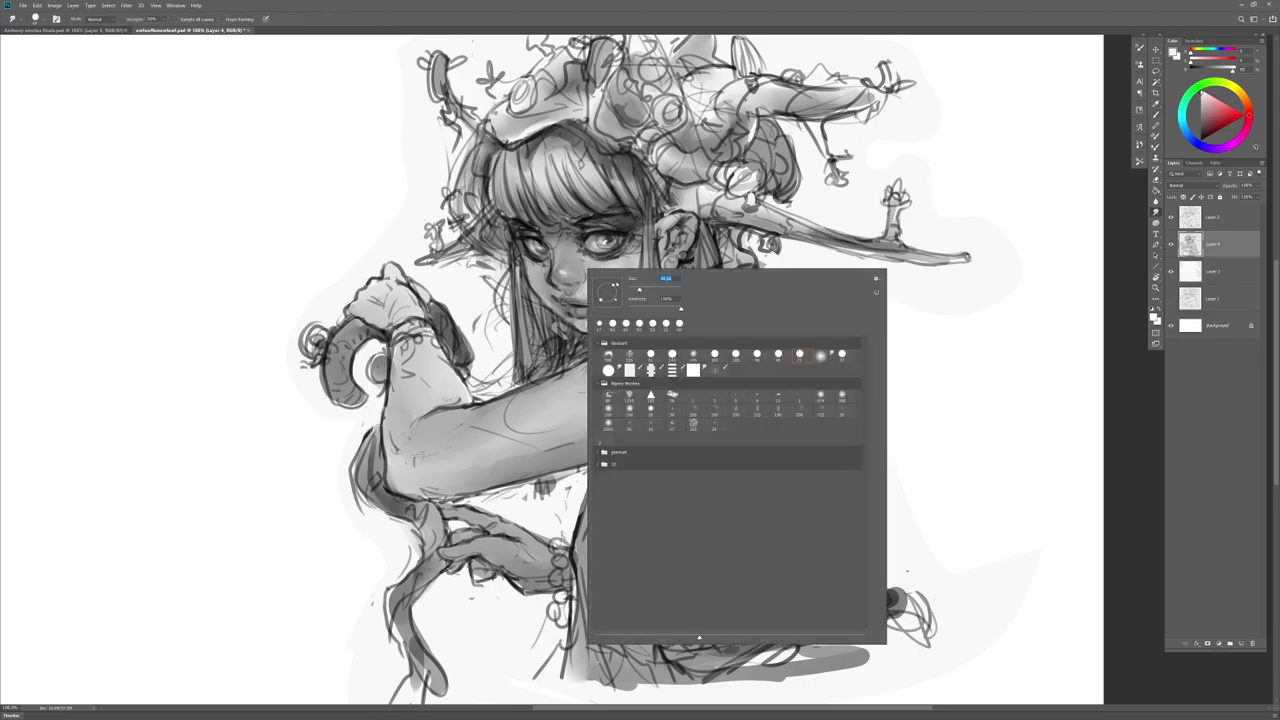
click(565, 269)
right_click(588, 281)
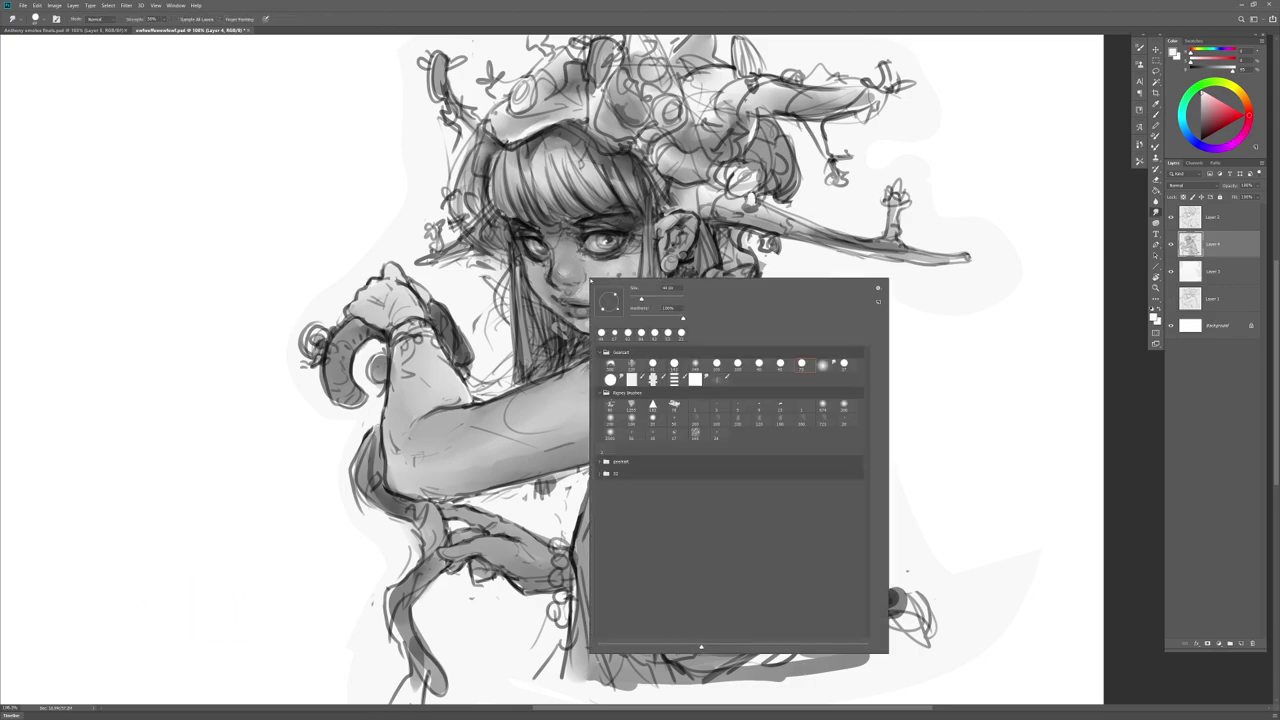
click(564, 268)
Step: Retouch the nose with greys sampled from the face and a sampled near-white, and blend the strokes
key(b)
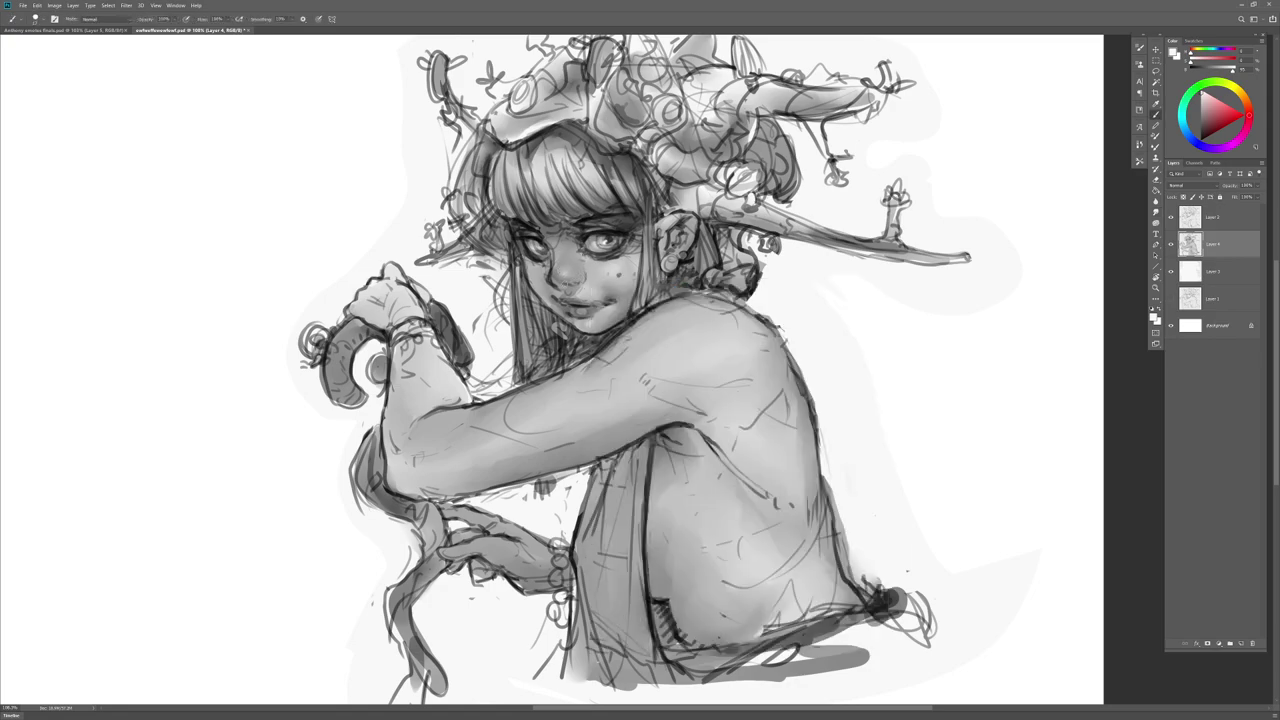
alt+click(556, 287)
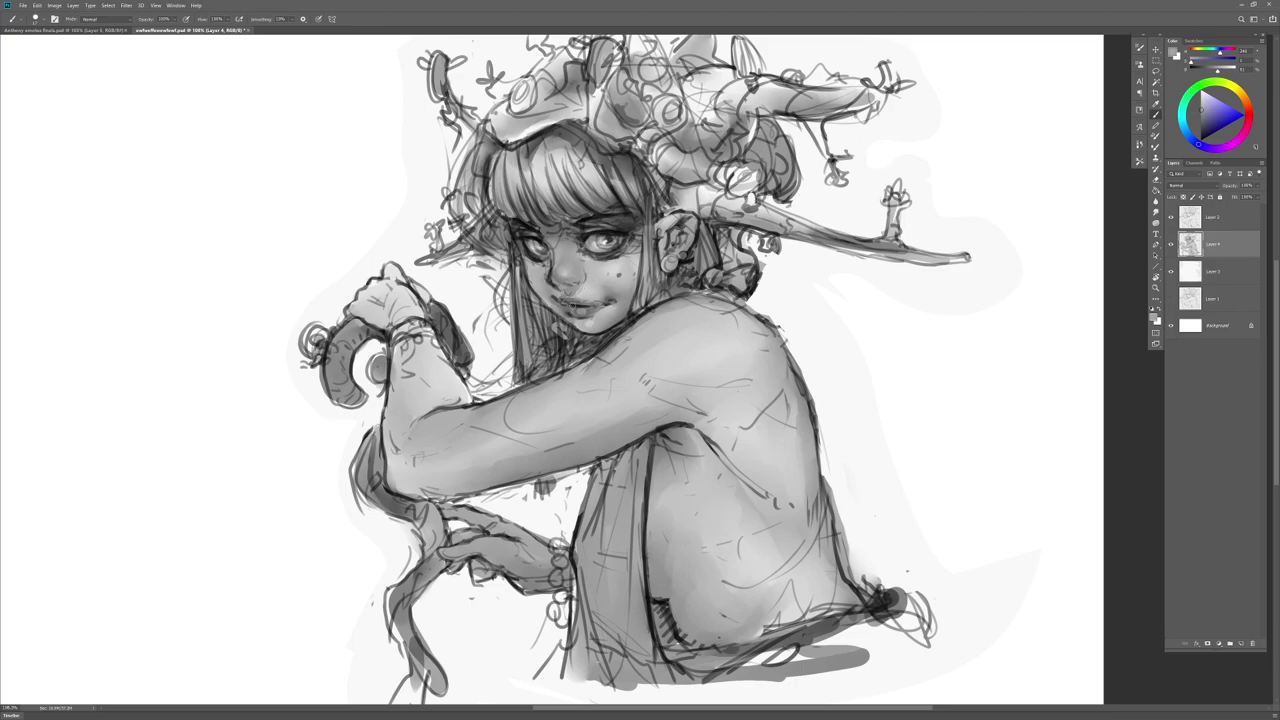
alt+click(582, 280)
alt+click(450, 304)
alt+click(465, 284)
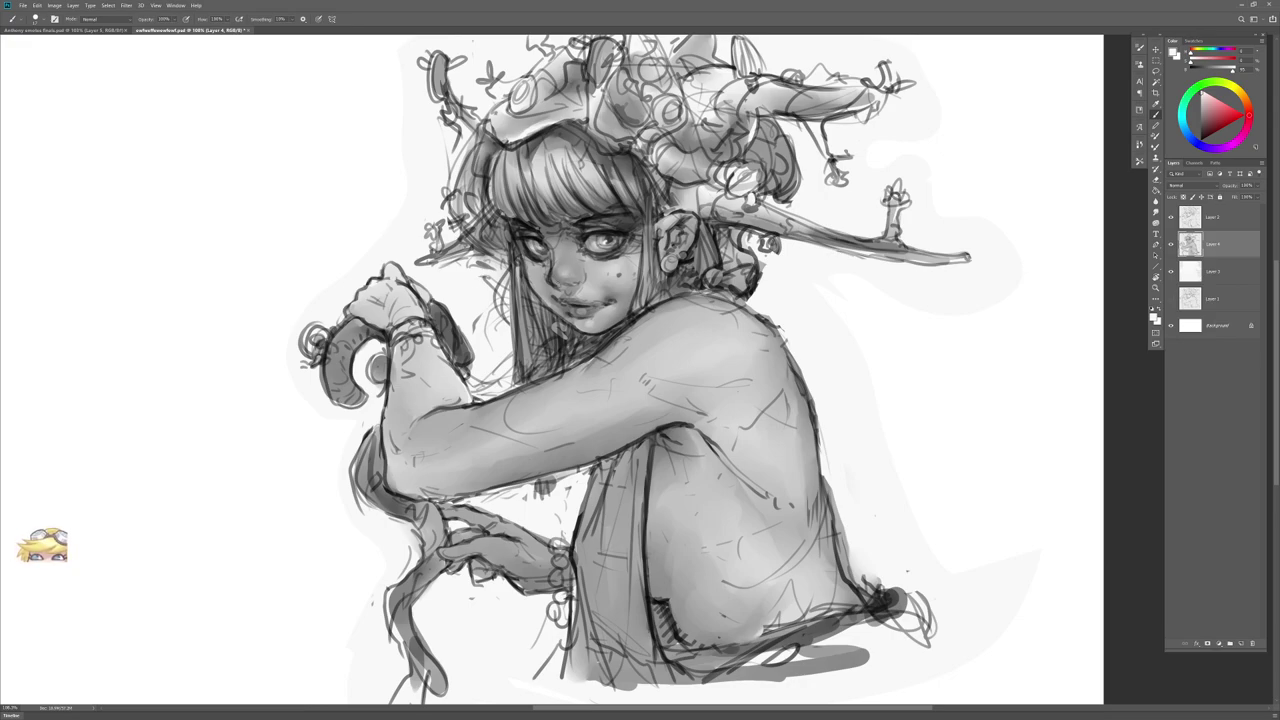
key(r)
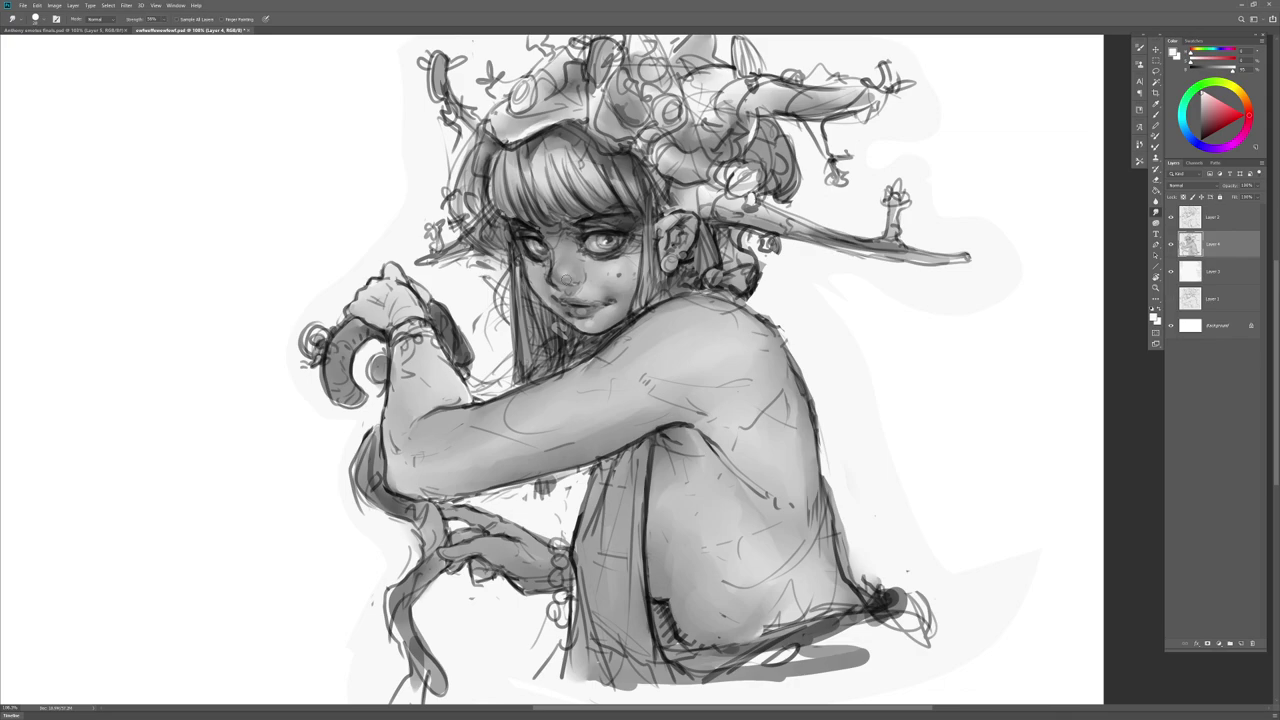
key(e)
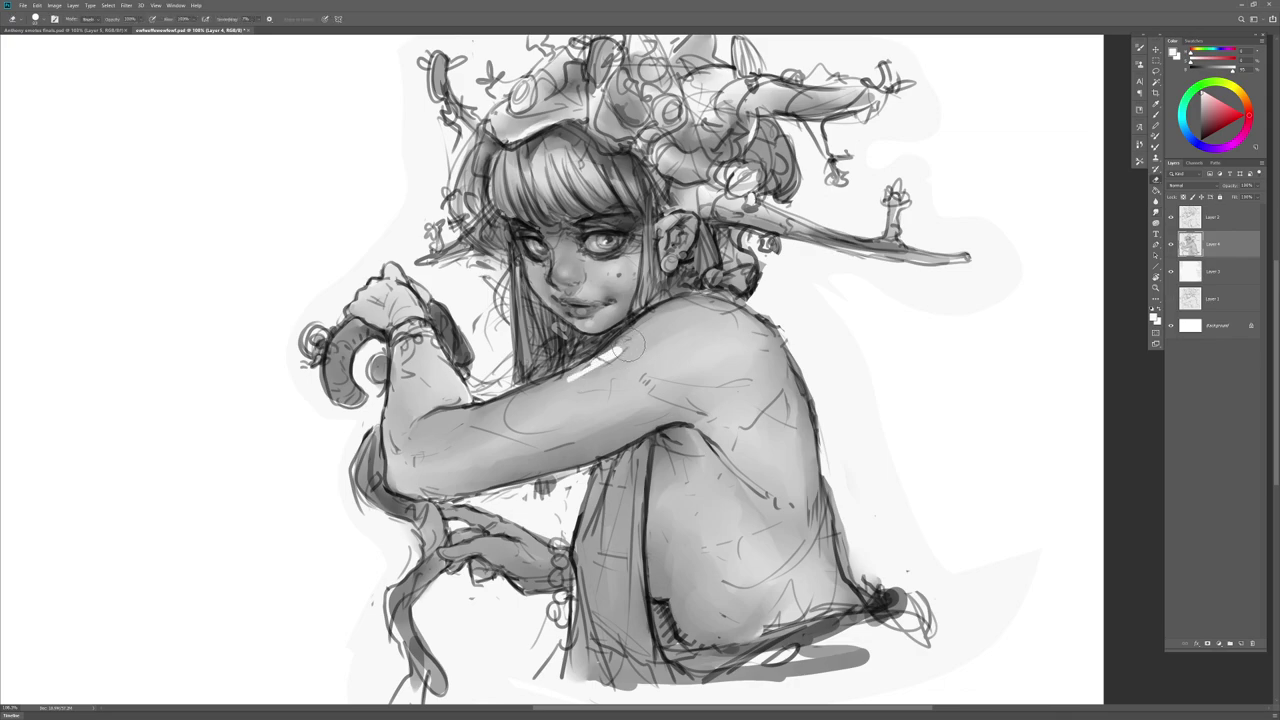
click(1226, 228)
key(r)
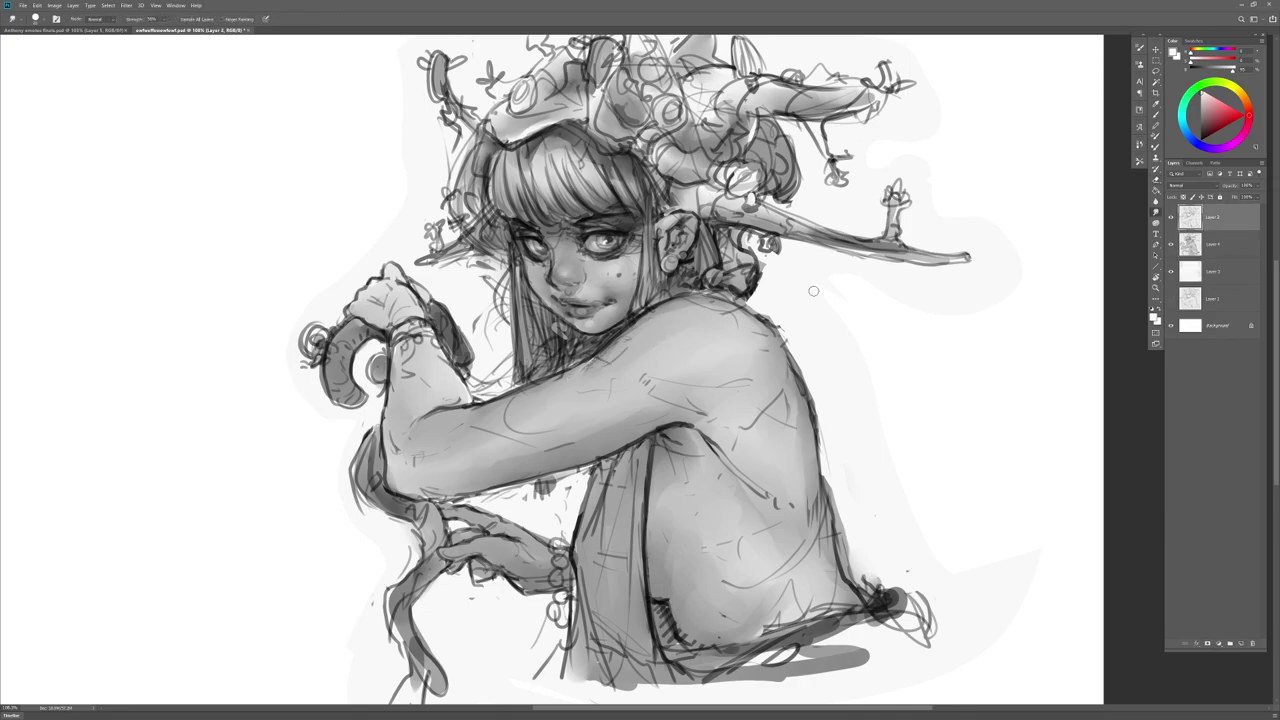
click(1204, 244)
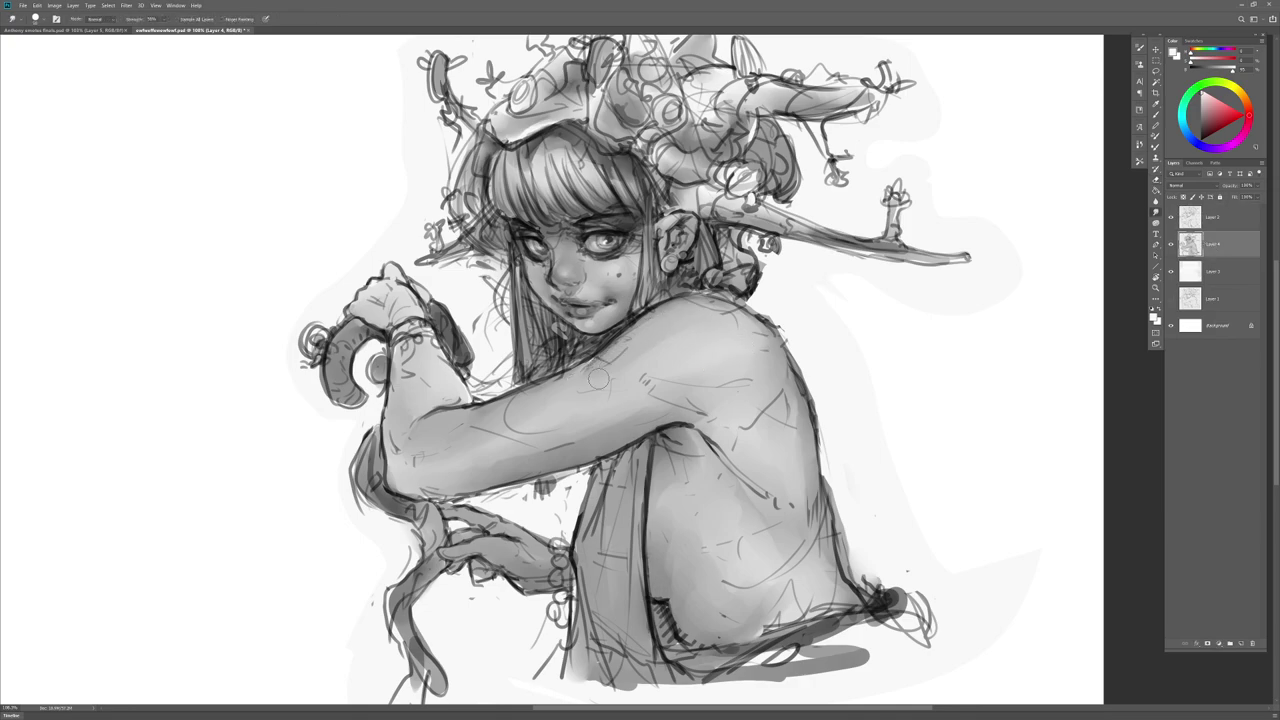
Step: Lighten the shoulder and upper arm with near-white strokes and smudge them, blending the lower torso shading as well
key(b)
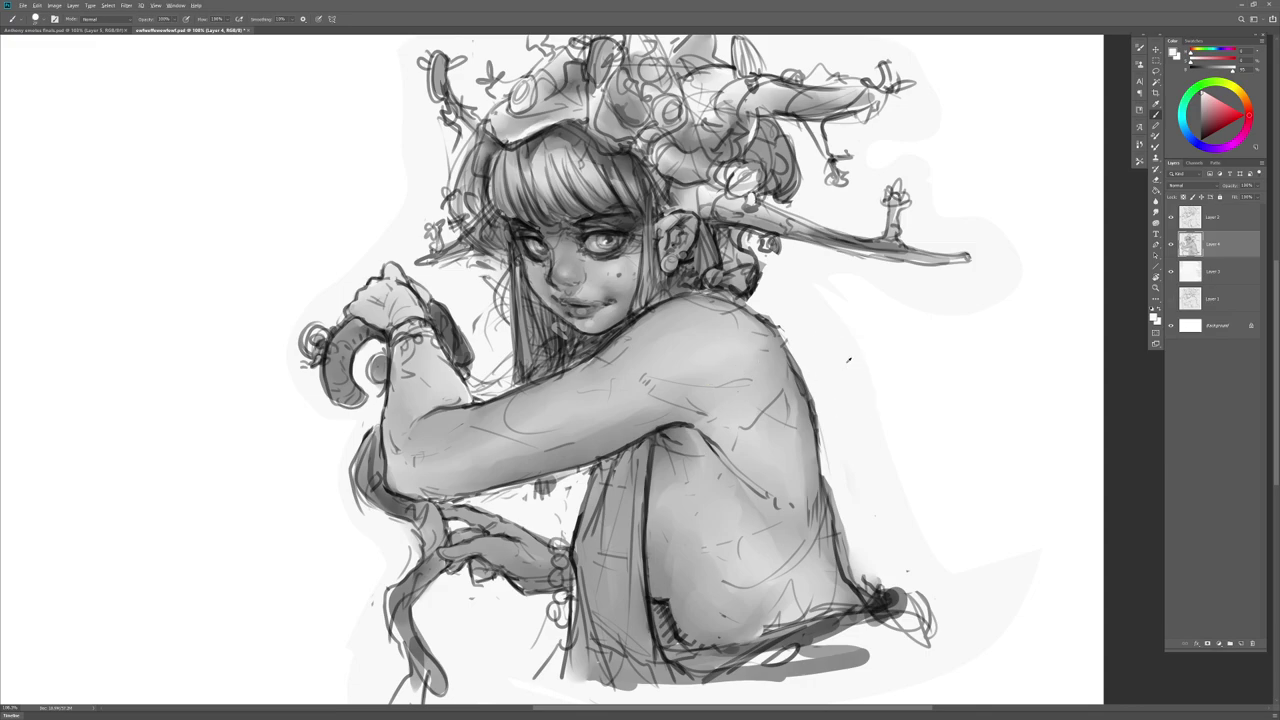
mouse_move(648, 348)
mouse_down()
mouse_move(685, 328)
mouse_move(664, 348)
mouse_move(686, 314)
mouse_move(710, 319)
mouse_move(629, 365)
mouse_up()
key(r)
key(b)
key(r)
mouse_move(700, 332)
mouse_down()
mouse_move(625, 362)
mouse_move(684, 332)
mouse_move(668, 323)
mouse_move(699, 323)
mouse_move(513, 435)
mouse_move(564, 408)
mouse_move(546, 398)
mouse_move(490, 443)
mouse_move(547, 439)
mouse_move(531, 447)
mouse_move(652, 407)
mouse_up()
key(b)
key(r)
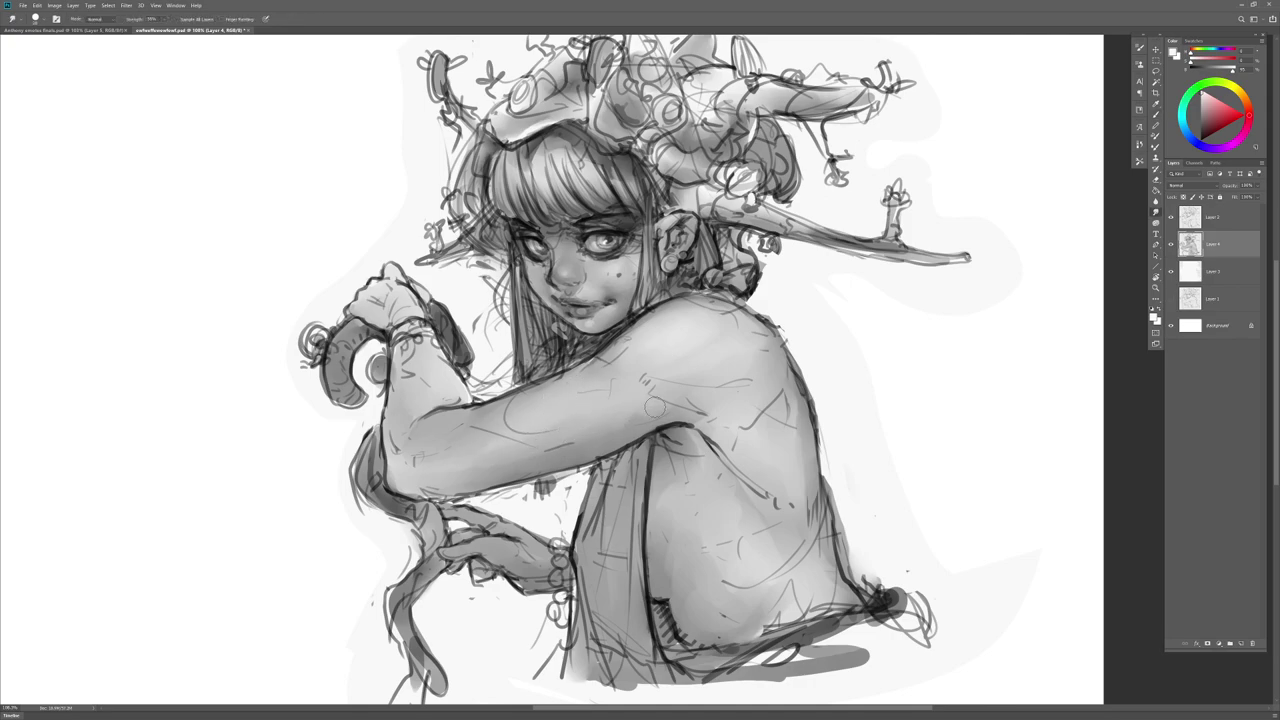
key(b)
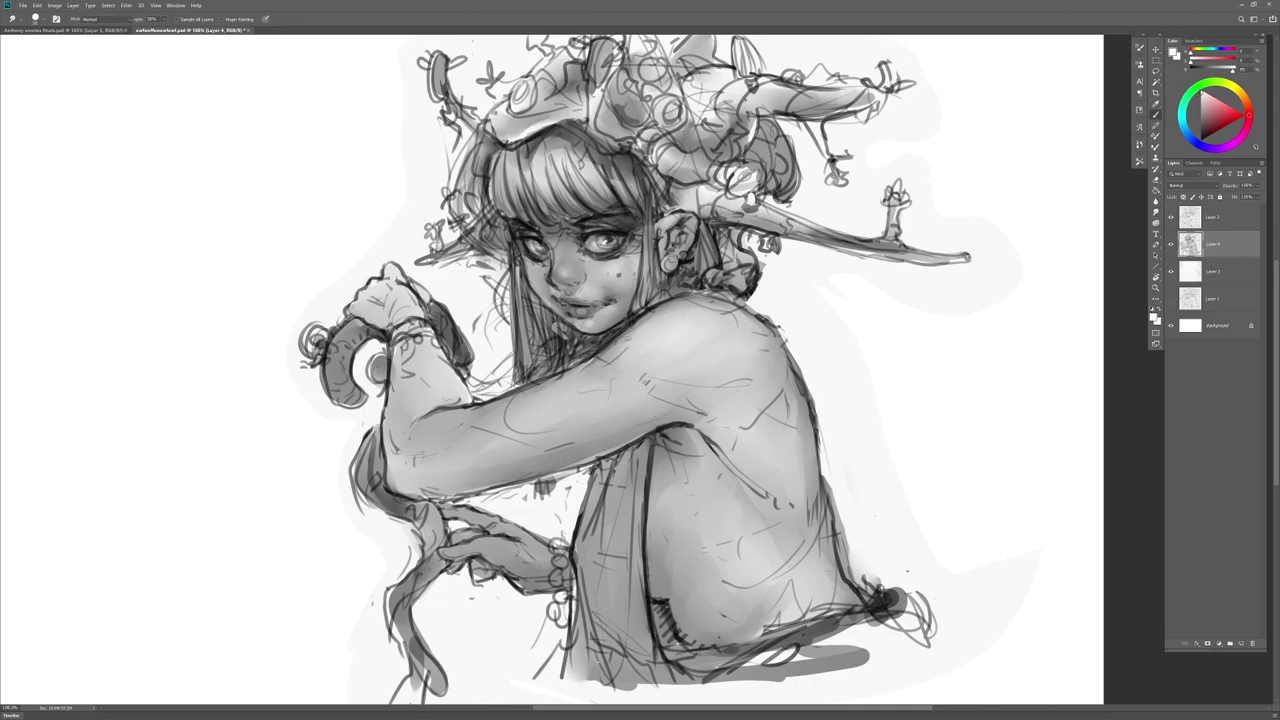
key(r)
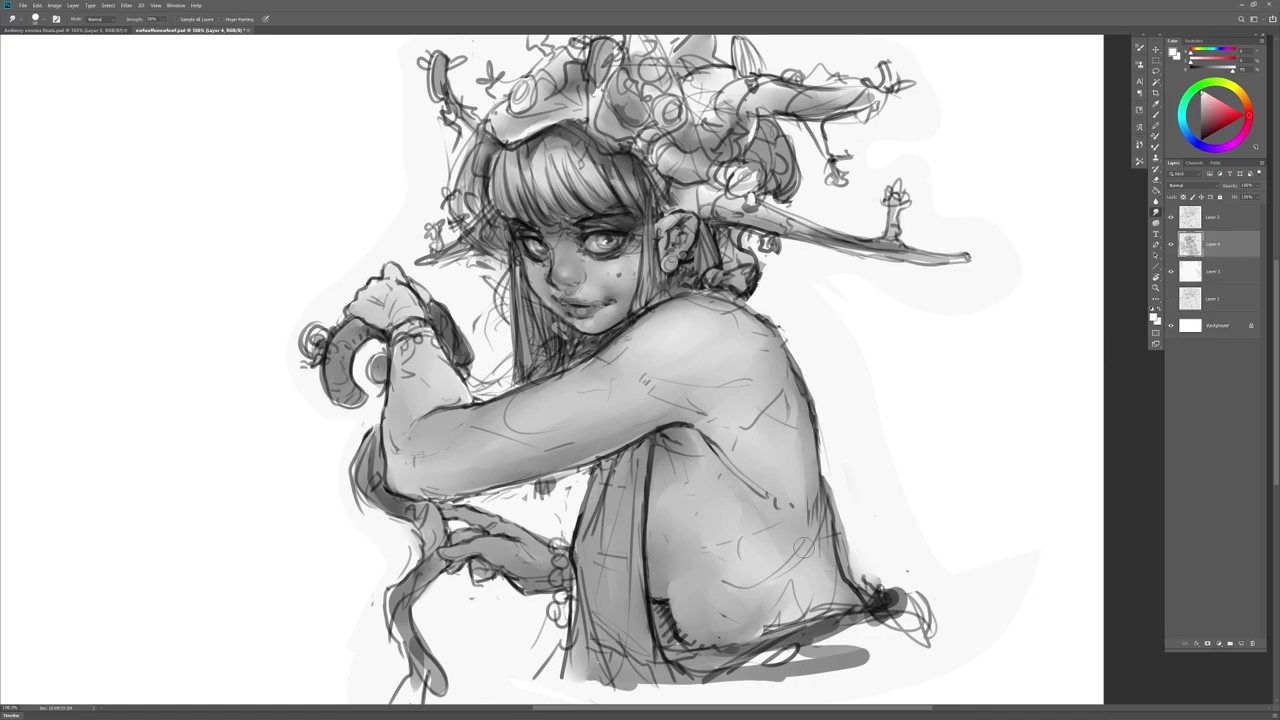
Step: Erase the shoulder-blade line running down from the armpit on the line-art layer
click(1190, 220)
key(e)
drag(709, 438, 776, 502)
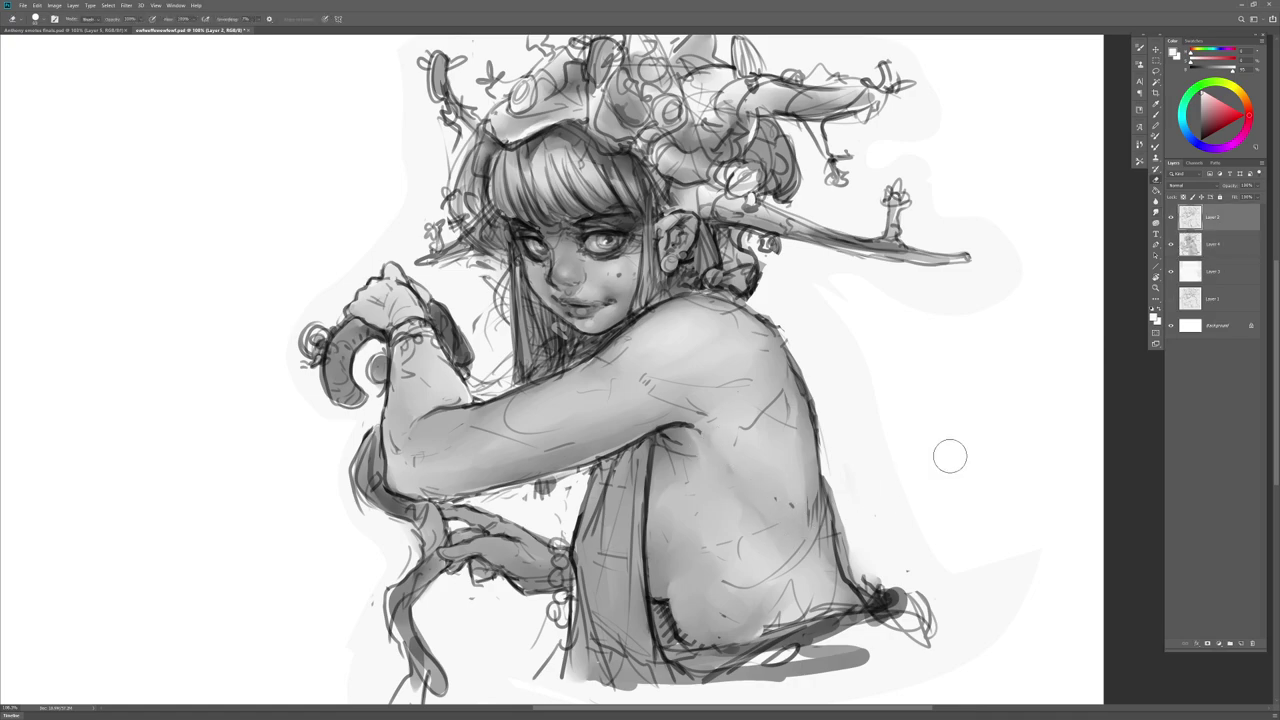
Step: Repaint the grey shading on the back below the armpit on the shading layer and smudge the strokes
click(1192, 245)
key(r)
key(b)
drag(701, 431, 749, 491)
key(r)
key(b)
mouse_move(716, 436)
mouse_down()
mouse_move(730, 463)
mouse_move(696, 430)
mouse_move(728, 454)
mouse_move(701, 444)
mouse_up()
key(r)
key(b)
key(r)
key(b)
mouse_move(727, 490)
mouse_down()
mouse_move(694, 437)
mouse_move(731, 493)
mouse_up()
key(r)
key(b)
Step: Soften the shading beside the armpit with a grey sampled from the back and blend it
alt+click(726, 436)
key(r)
key(b)
drag(689, 447, 691, 462)
key(r)
key(b)
key(r)
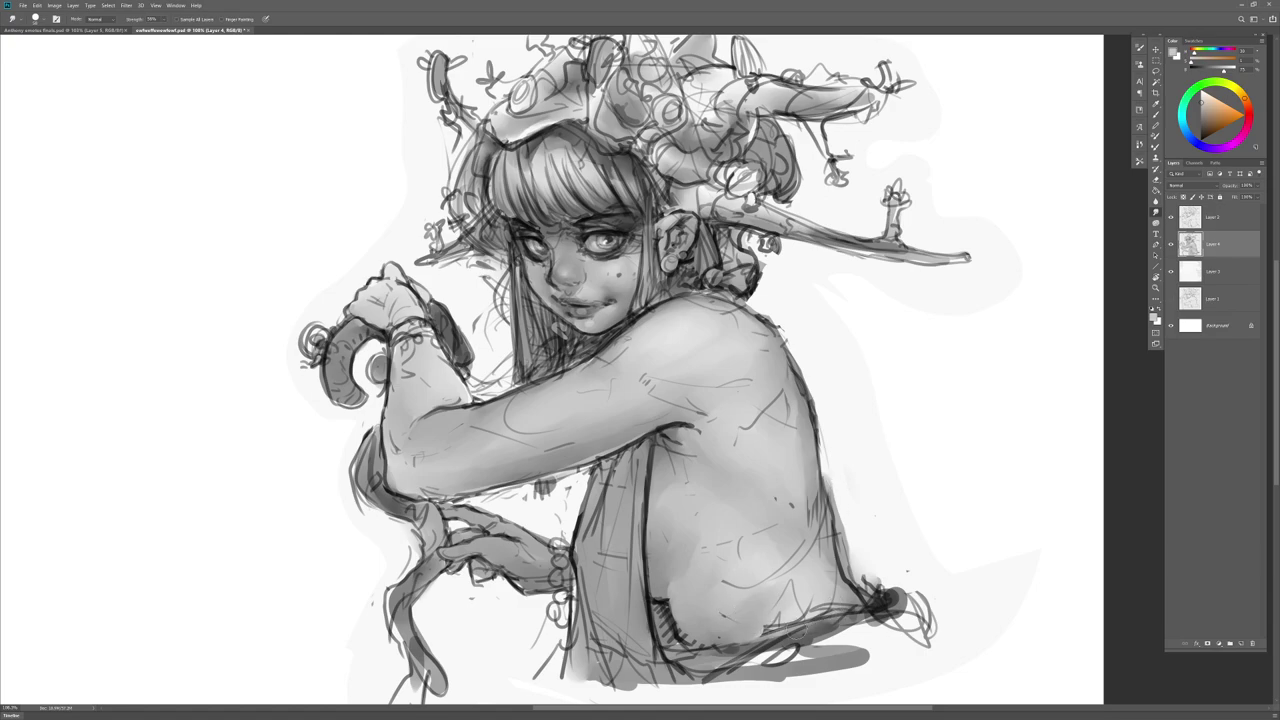
key(b)
mouse_move(798, 440)
mouse_down()
mouse_move(808, 495)
mouse_move(830, 496)
mouse_move(886, 589)
mouse_up()
key(ctrl+z)
key(ctrl+z)
Step: Mirror the canvas horizontally to check the whole figure, and flip it back
key(b)
key(e)
key(z)
drag(545, 415, 499, 422)
key(ctrl+shift+h)
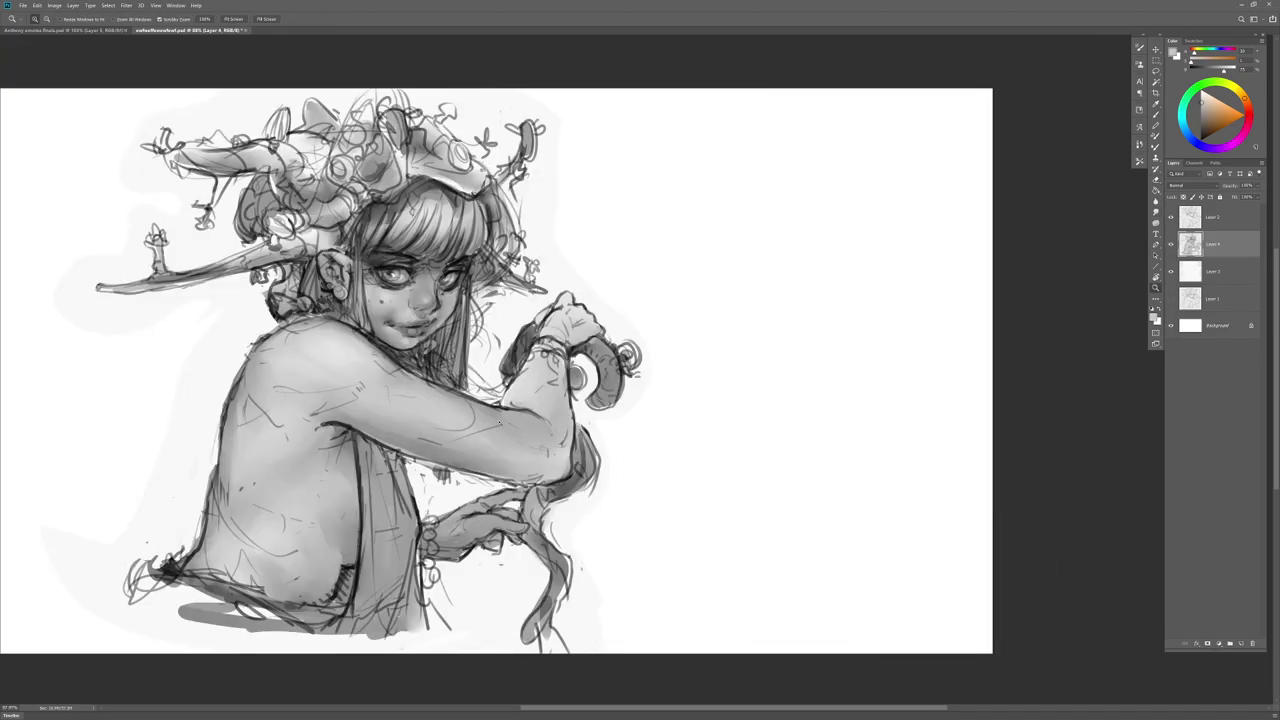
key(h)
drag(662, 427, 679, 425)
Step: Create a layer above the line art in Overlay mode, enlarge the brush and choose a mid orange
click(1233, 221)
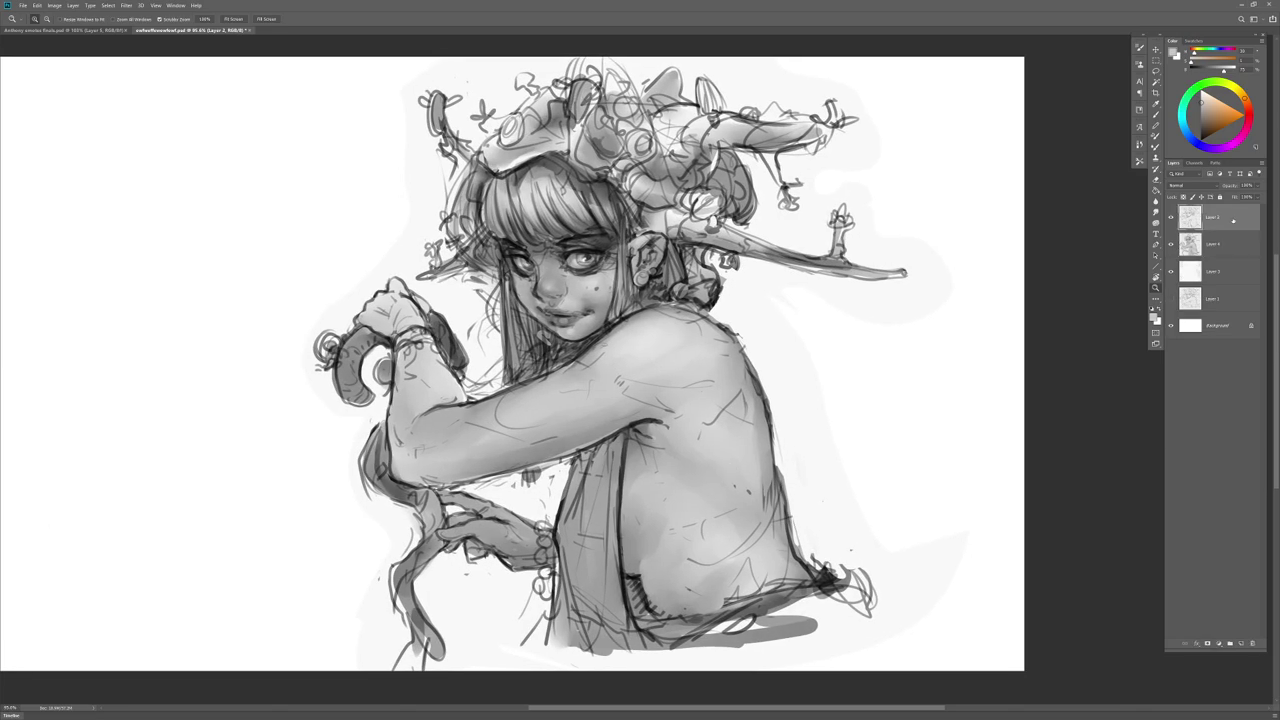
click(1241, 644)
click(1200, 187)
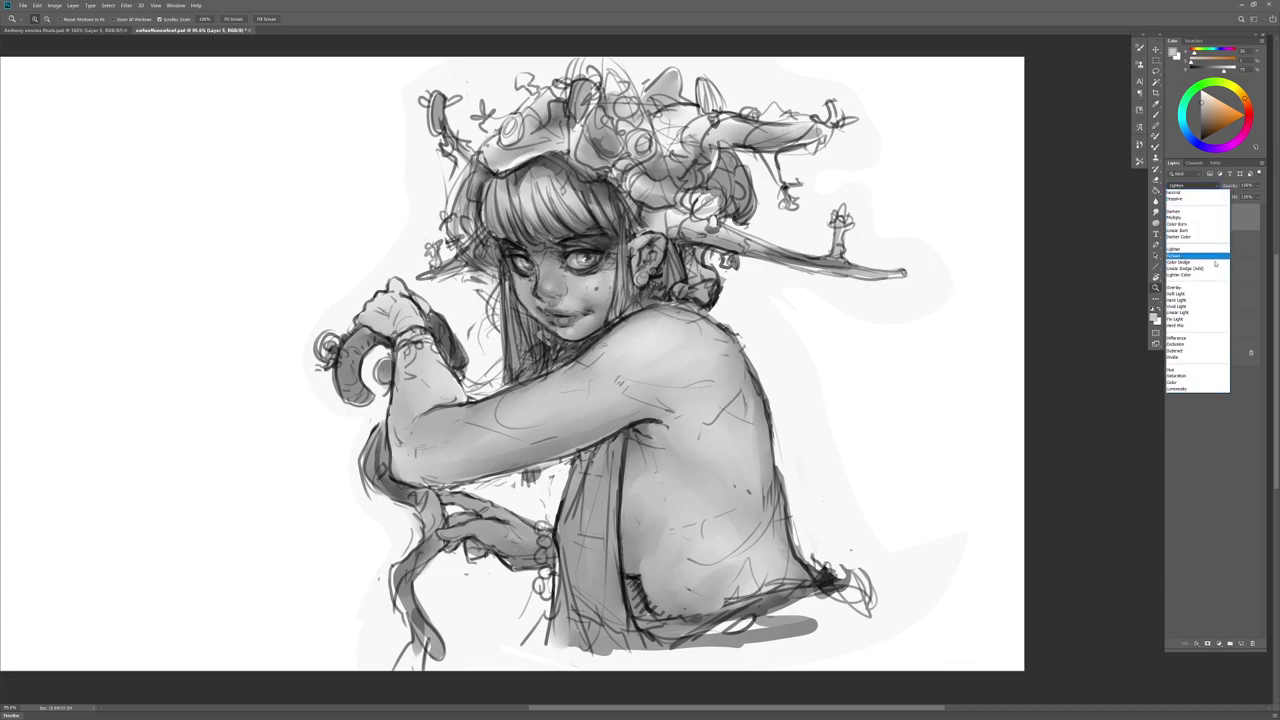
click(1211, 291)
key(b)
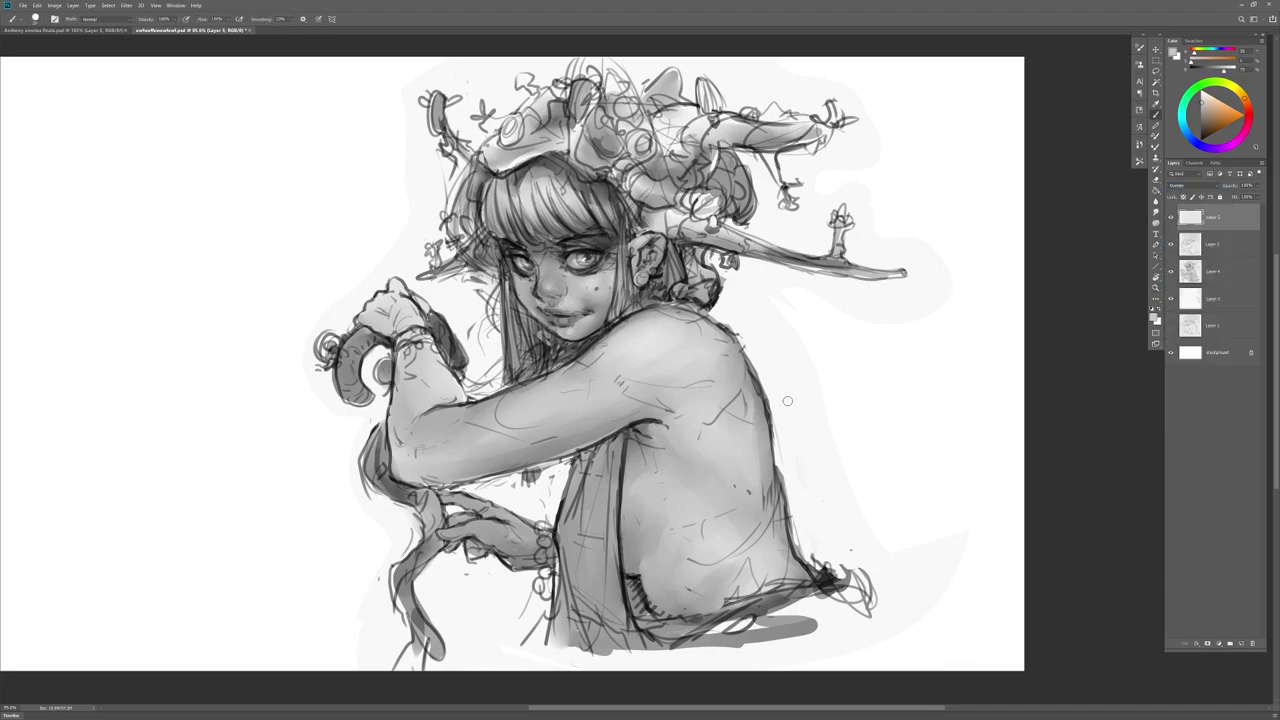
key(bracketright)
key(bracketright)
key(bracketright)
key(bracketright)
key(bracketright)
key(bracketright)
click(1223, 116)
Step: Add a layer clipped to the line-art layer and set its blend mode to Lighten
click(1223, 245)
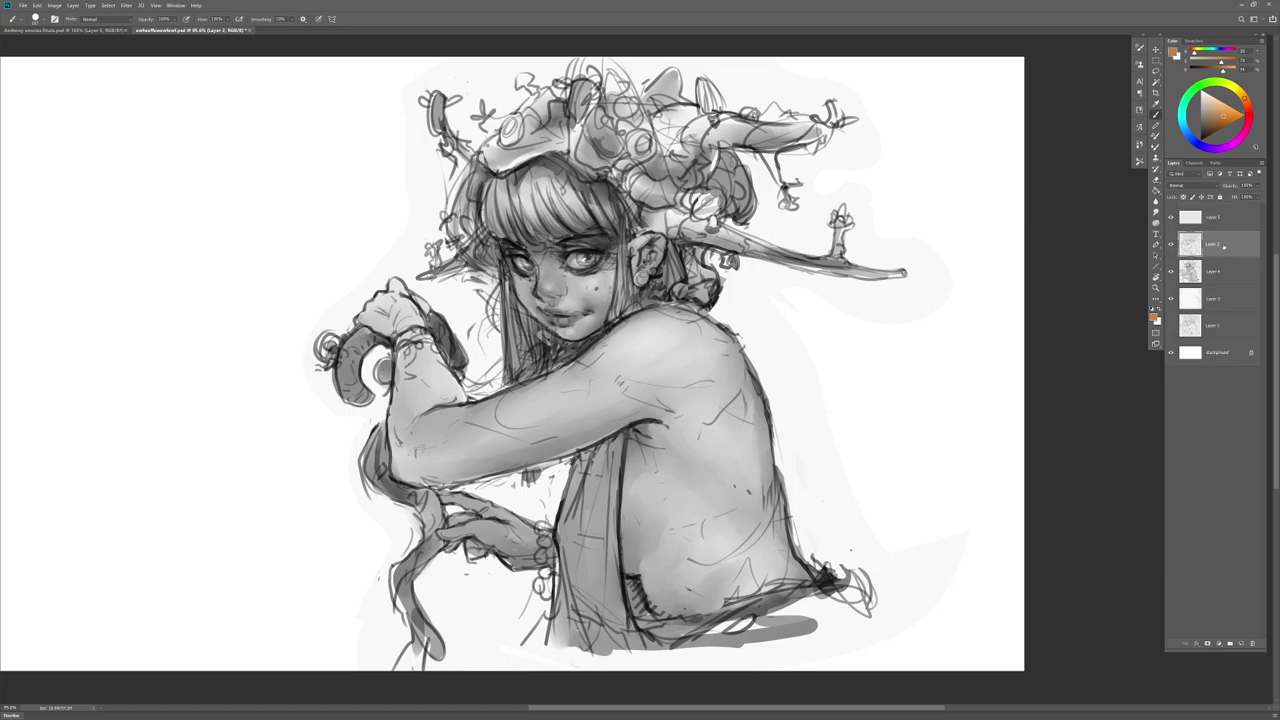
click(1247, 647)
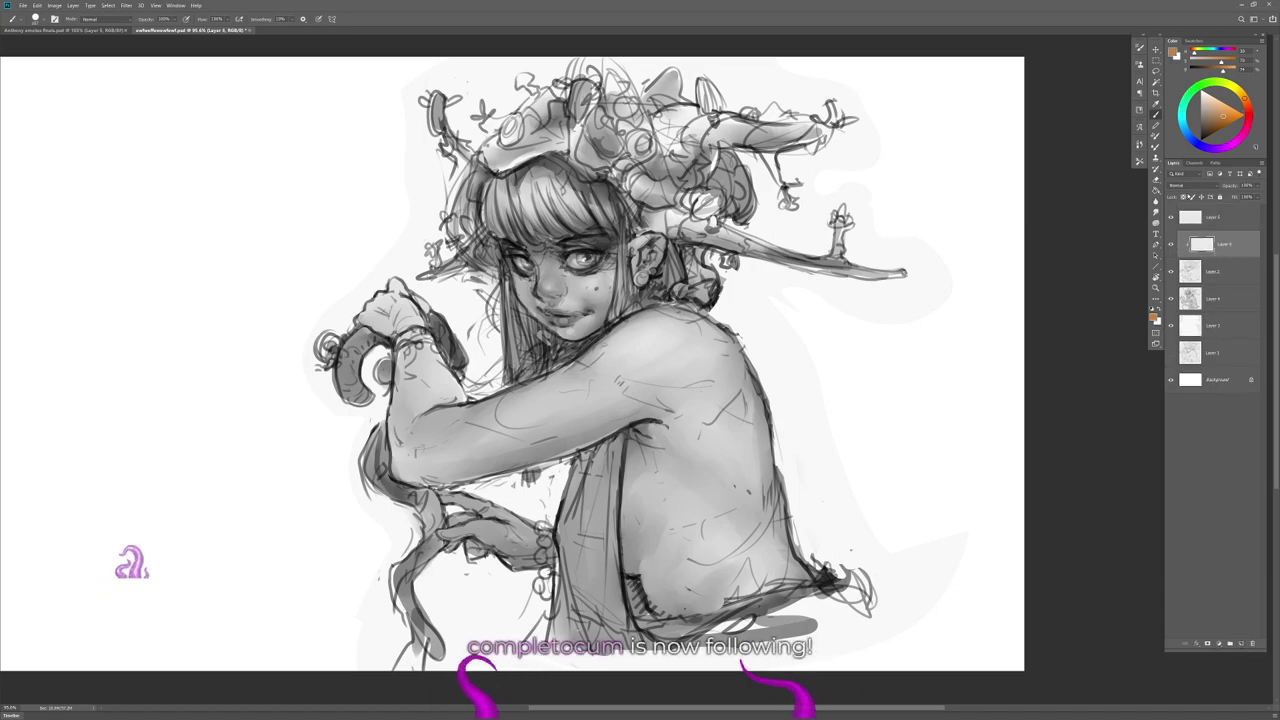
click(1188, 185)
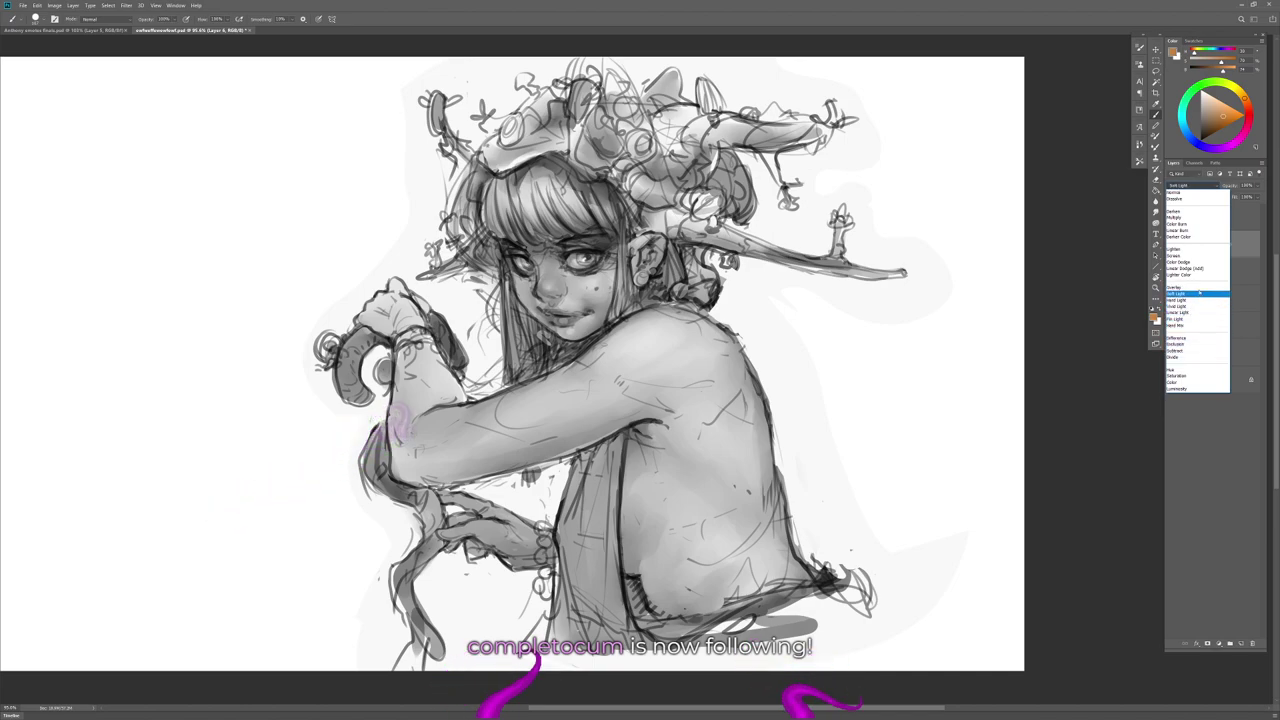
click(1208, 248)
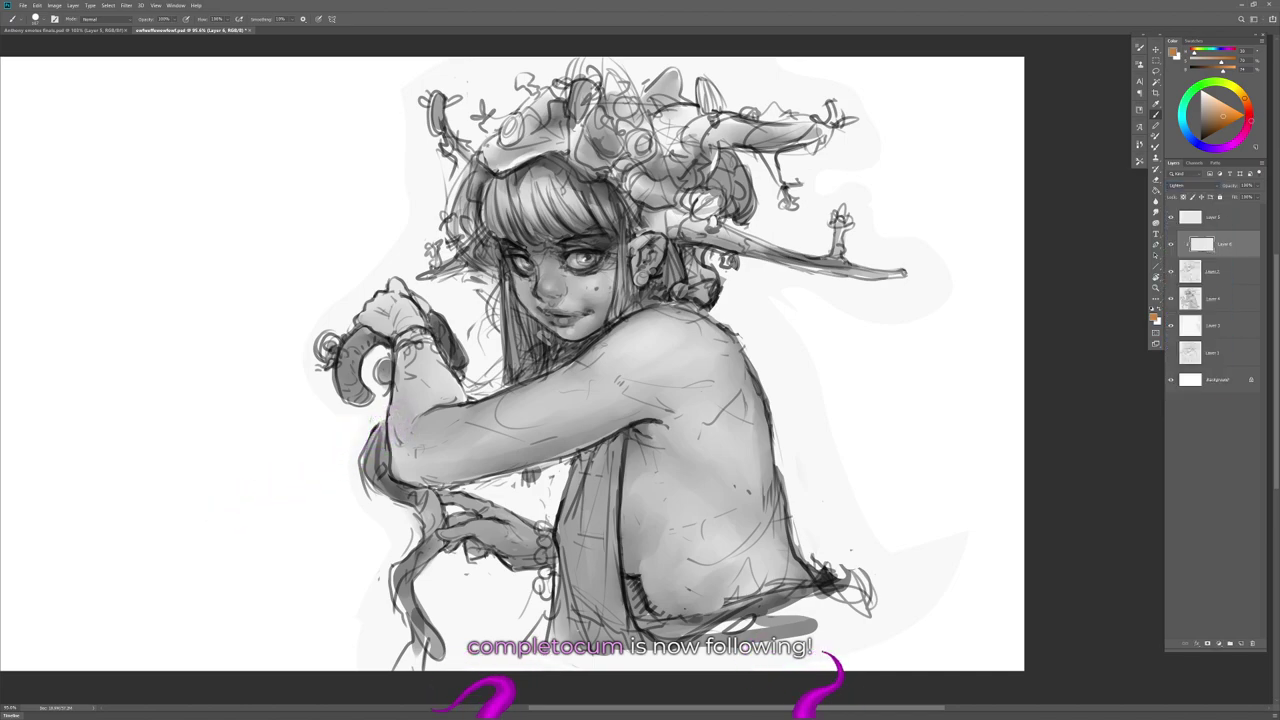
Step: Tint the line art of the face, hair, headpiece and torso dark red with a large soft brush, undoing the first trial strokes
click(1248, 122)
click(1220, 129)
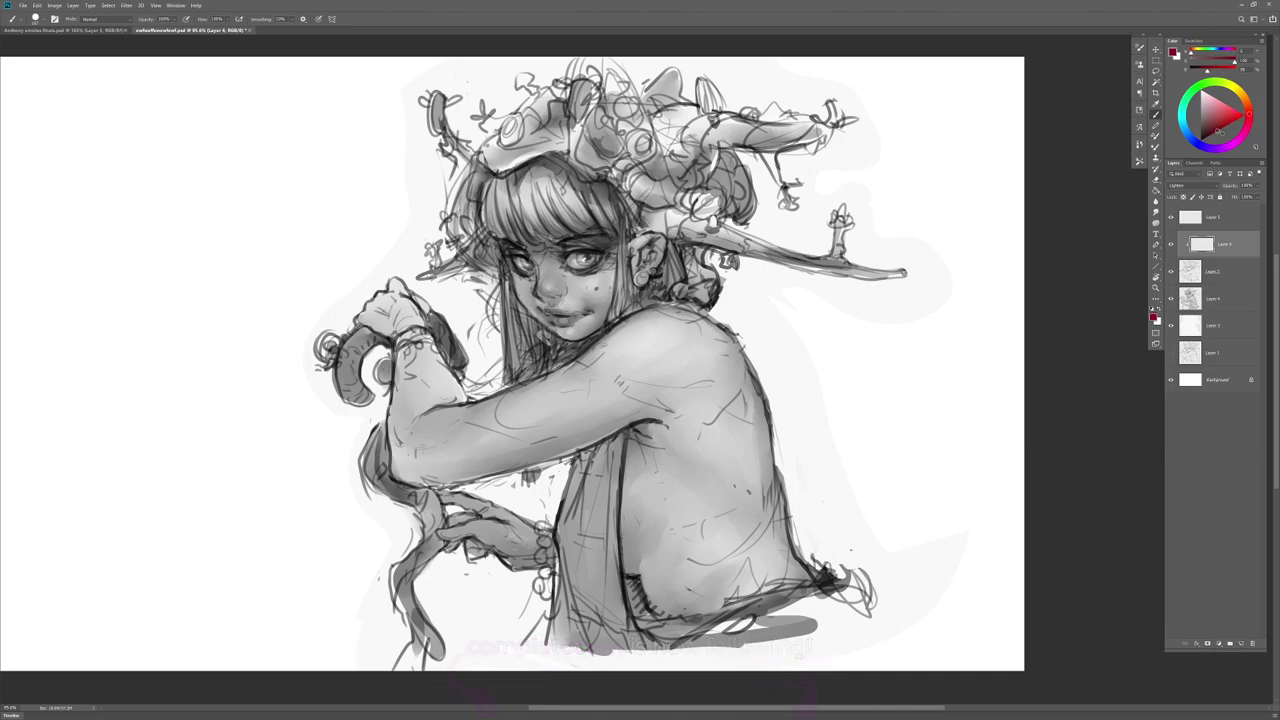
right_click(718, 352)
click(708, 384)
drag(597, 246, 540, 340)
key(ctrl+z)
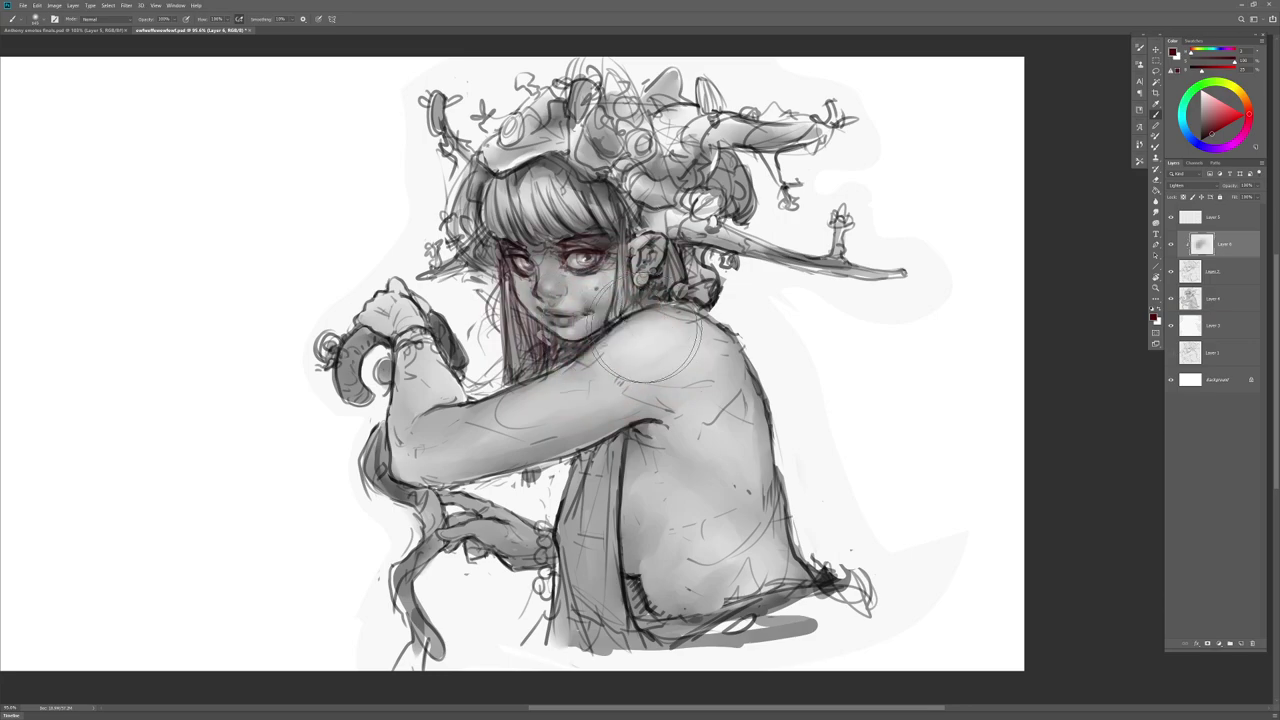
mouse_move(670, 298)
mouse_down()
mouse_move(541, 249)
mouse_move(530, 300)
mouse_up()
key(ctrl+alt+z)
key(ctrl+alt+z)
mouse_move(604, 246)
mouse_down()
mouse_move(590, 265)
mouse_move(513, 264)
mouse_up()
mouse_move(514, 342)
mouse_down()
mouse_move(632, 308)
mouse_move(640, 262)
mouse_up()
mouse_move(752, 246)
mouse_down()
mouse_move(716, 312)
mouse_move(682, 268)
mouse_up()
mouse_move(640, 580)
mouse_down()
mouse_move(840, 545)
mouse_move(764, 256)
mouse_move(524, 85)
mouse_move(825, 306)
mouse_move(437, 194)
mouse_up()
Step: Wash warm red and orange tones over the face, hair, headpiece, arms and back on the Overlay layer
ctrl+drag(785, 492, 827, 502)
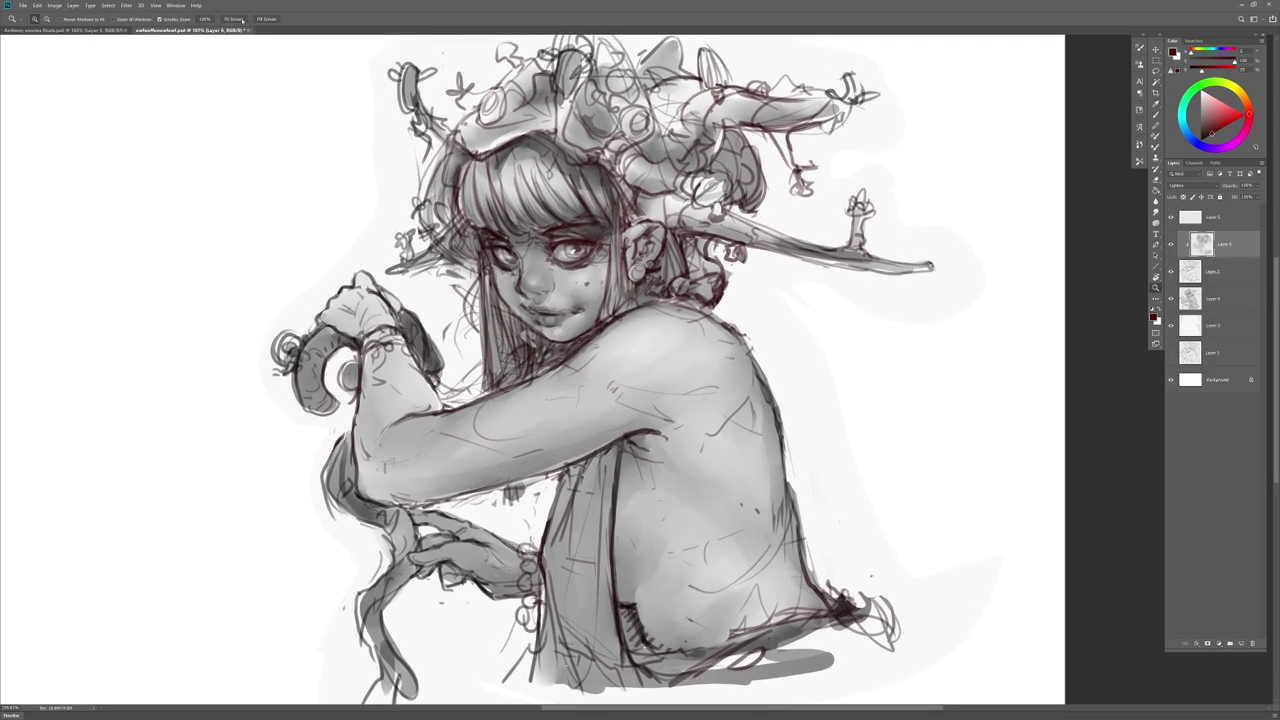
key(b)
right_click(756, 491)
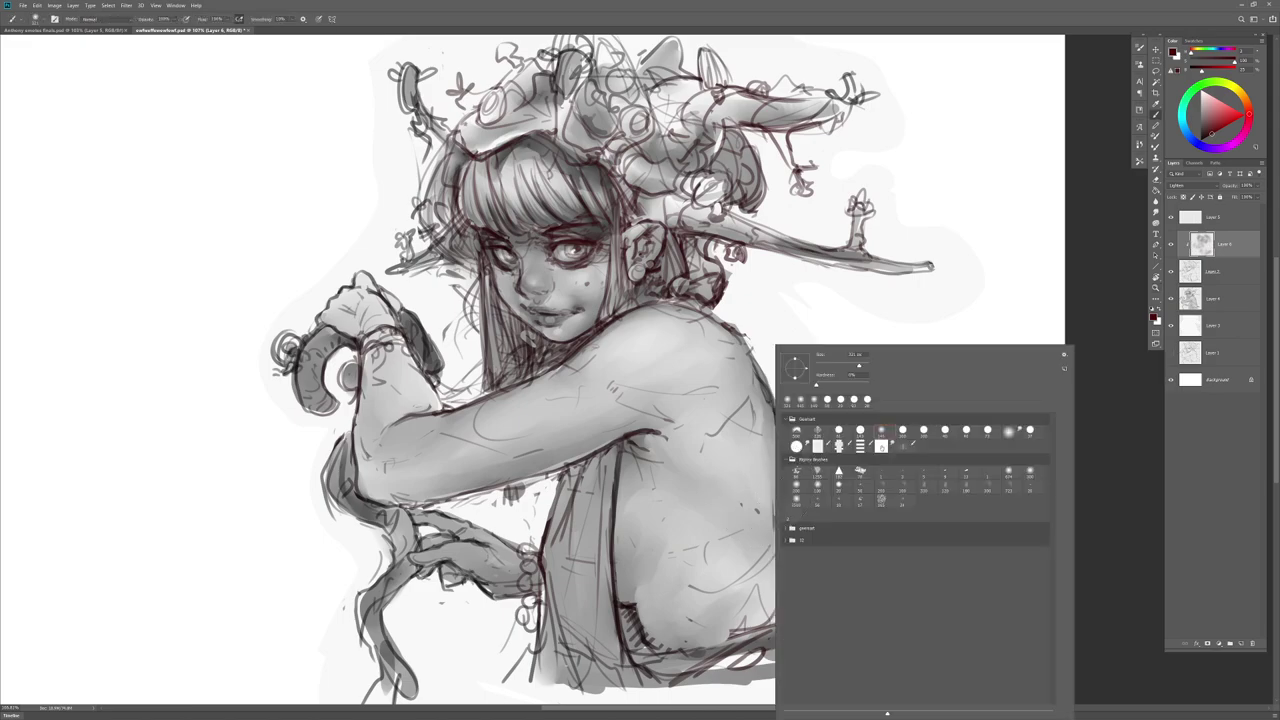
click(676, 467)
click(1228, 217)
mouse_move(512, 268)
mouse_down()
mouse_move(525, 295)
mouse_move(595, 285)
mouse_up()
click(1228, 110)
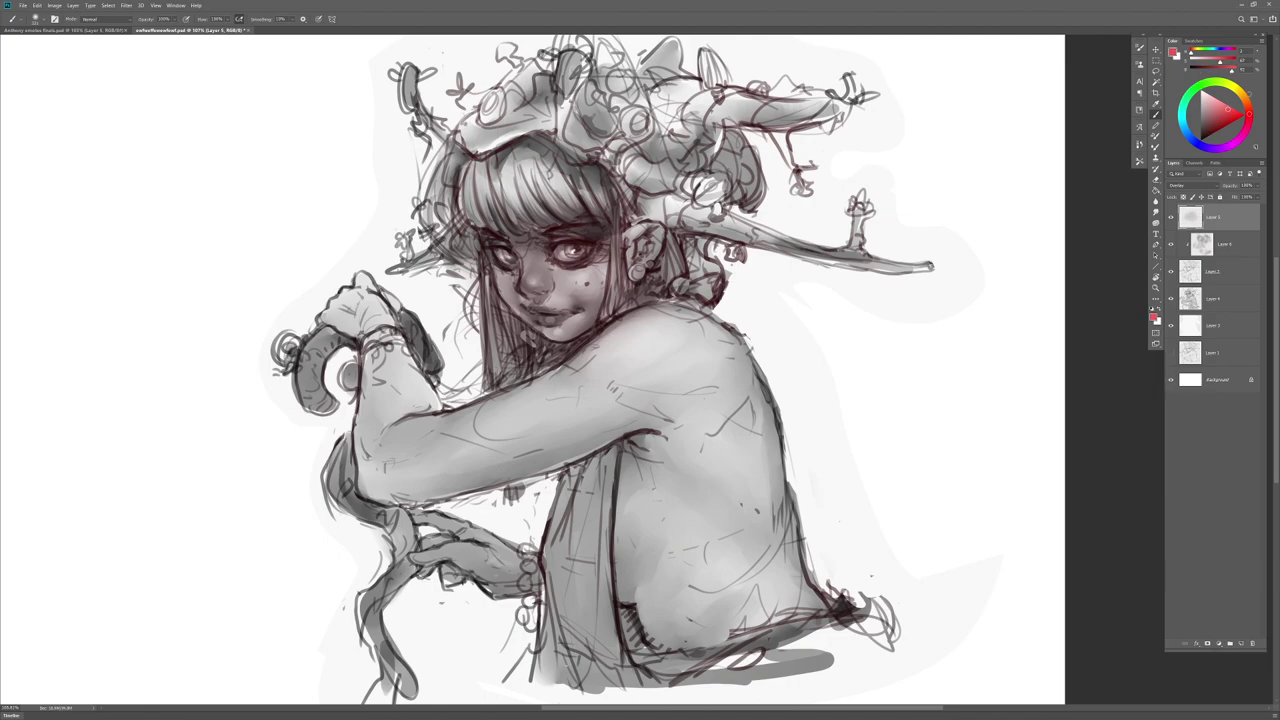
click(1246, 101)
mouse_move(595, 195)
mouse_down()
mouse_move(490, 235)
mouse_move(590, 300)
mouse_move(540, 360)
mouse_up()
drag(600, 130, 430, 225)
mouse_move(300, 340)
mouse_down()
mouse_move(368, 215)
mouse_move(730, 60)
mouse_move(675, 100)
mouse_move(637, 378)
mouse_move(405, 420)
mouse_move(390, 360)
mouse_move(530, 420)
mouse_move(495, 462)
mouse_move(720, 360)
mouse_move(305, 360)
mouse_move(625, 375)
mouse_move(640, 465)
mouse_move(695, 508)
mouse_move(810, 535)
mouse_move(865, 602)
mouse_move(585, 505)
mouse_move(420, 600)
mouse_move(305, 632)
mouse_move(333, 505)
mouse_move(530, 540)
mouse_move(567, 377)
mouse_up()
mouse_move(505, 205)
mouse_down()
mouse_move(878, 165)
mouse_move(495, 612)
mouse_move(685, 573)
mouse_move(522, 471)
mouse_up()
click(1227, 147)
click(1218, 110)
mouse_move(535, 425)
mouse_down()
mouse_move(430, 609)
mouse_move(551, 586)
mouse_up()
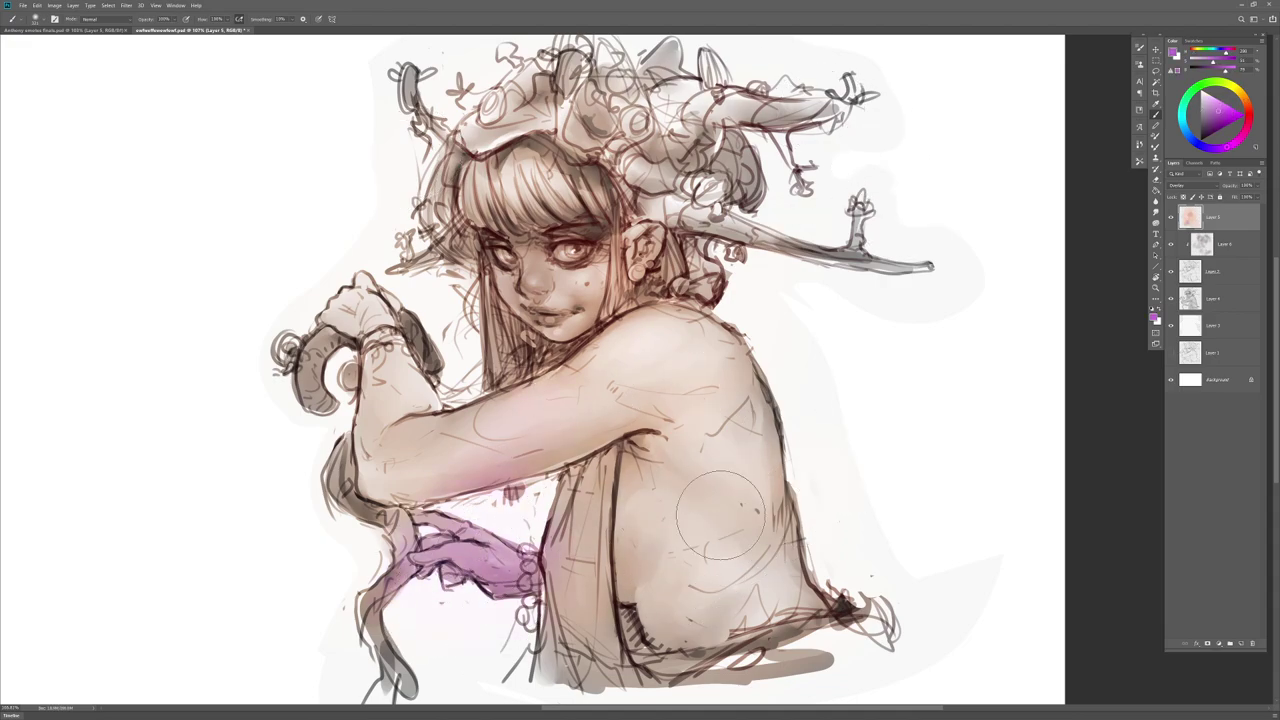
key(ctrl+z)
Step: Glaze muted blue-violet over the lower hand, vest, face and hair, undoing the trial stroke in another hue
click(1199, 145)
click(1214, 110)
click(1217, 110)
mouse_move(434, 584)
mouse_down()
mouse_move(490, 570)
mouse_move(530, 588)
mouse_up()
key(ctrl+z)
click(1212, 149)
mouse_move(486, 552)
mouse_down()
mouse_move(520, 572)
mouse_move(410, 565)
mouse_move(590, 590)
mouse_move(843, 449)
mouse_move(378, 497)
mouse_move(286, 357)
mouse_move(468, 318)
mouse_move(546, 231)
mouse_move(546, 208)
mouse_move(773, 198)
mouse_move(565, 338)
mouse_move(771, 238)
mouse_move(948, 264)
mouse_move(509, 159)
mouse_move(885, 85)
mouse_move(379, 272)
mouse_move(485, 341)
mouse_up()
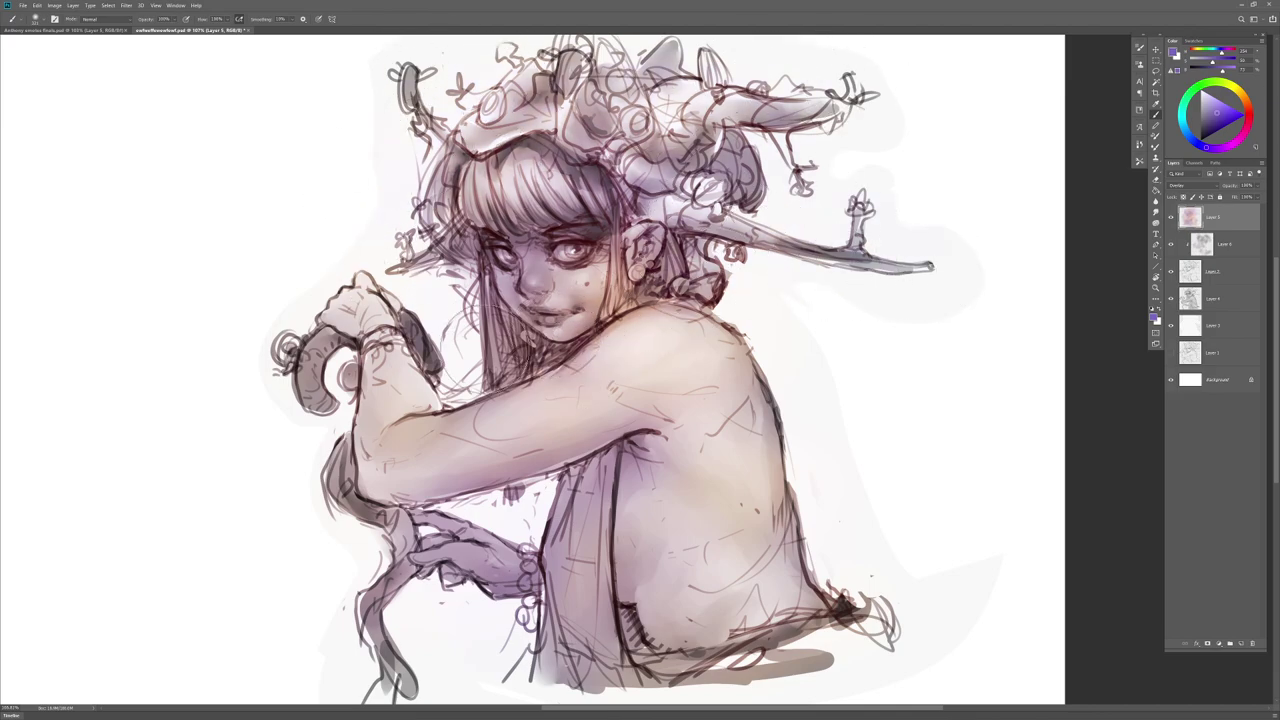
Step: Glaze saturated green over the headpiece, antlers, vest and the curled tentacle by the raised hand
click(1199, 86)
click(1225, 126)
mouse_move(690, 222)
mouse_down()
mouse_move(760, 269)
mouse_move(653, 137)
mouse_move(435, 258)
mouse_move(864, 180)
mouse_move(770, 291)
mouse_move(917, 638)
mouse_move(523, 534)
mouse_move(530, 620)
mouse_up()
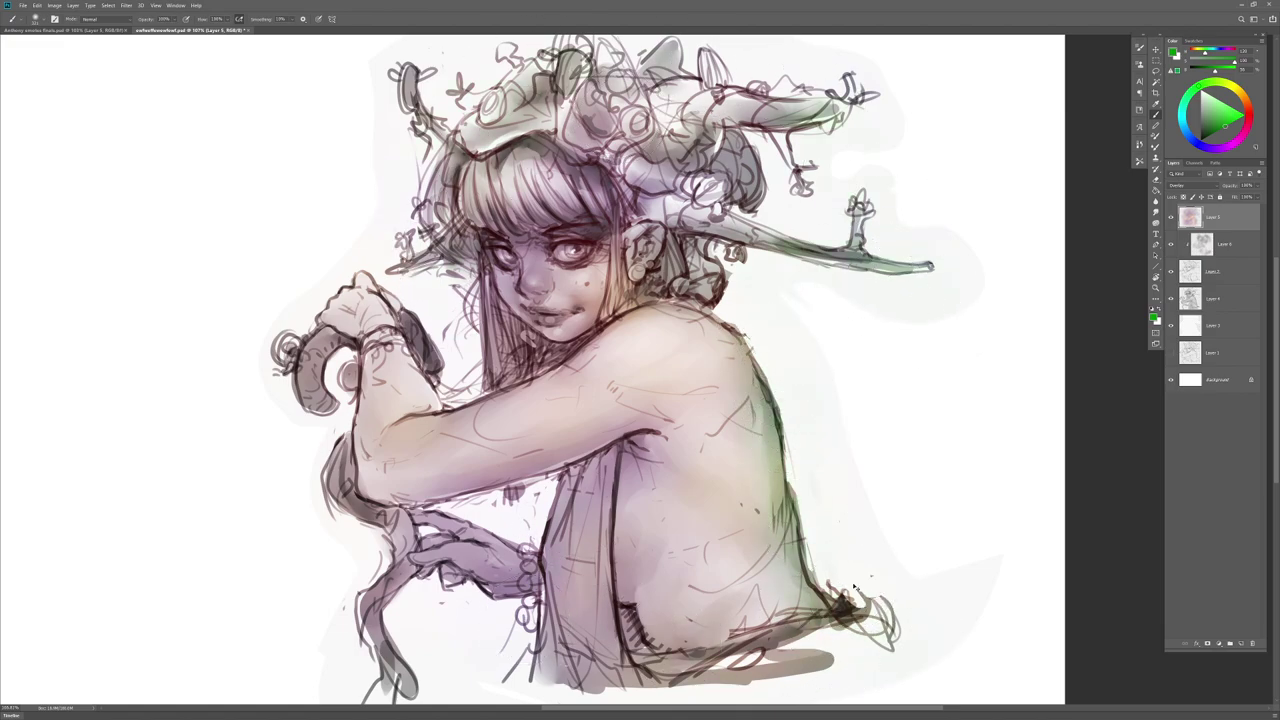
mouse_move(345, 545)
mouse_down()
mouse_move(290, 370)
mouse_move(300, 325)
mouse_up()
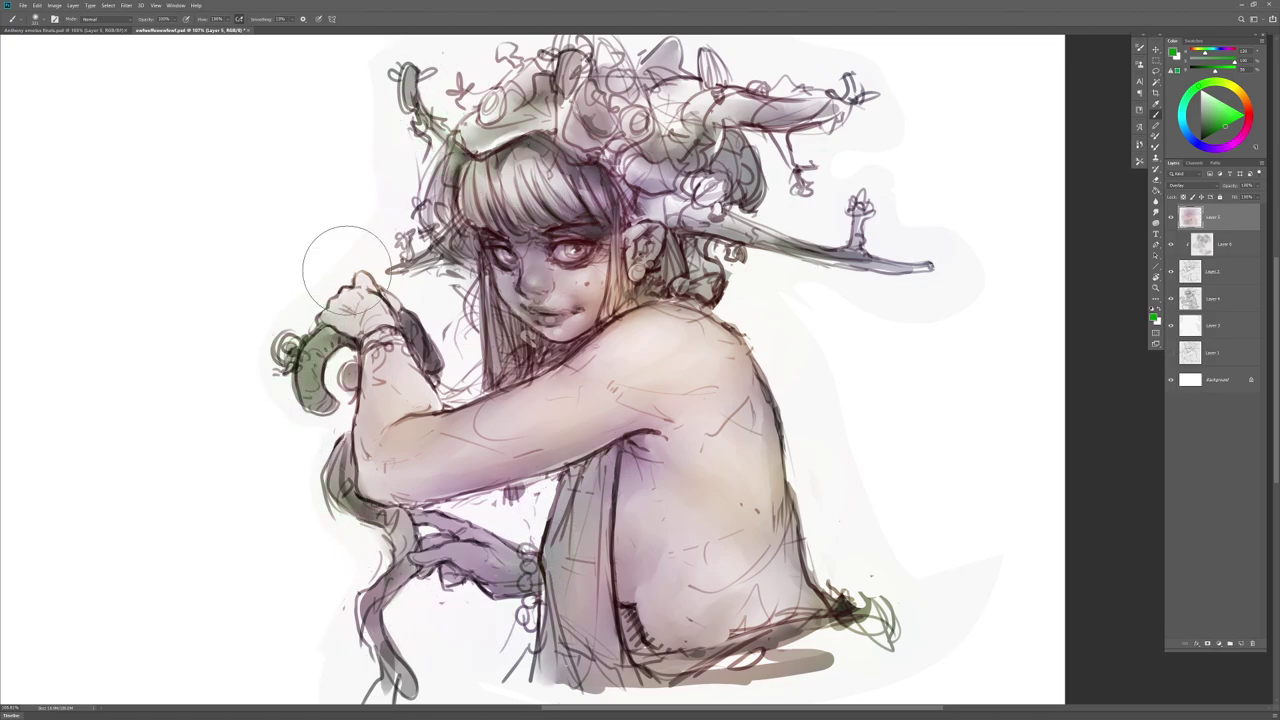
Step: Warm the nose and cheeks with orange-red and the skin around the eyes with red, using a smaller brush
right_click(715, 325)
click(748, 347)
drag(512, 262, 521, 303)
key(x)
drag(528, 252, 536, 282)
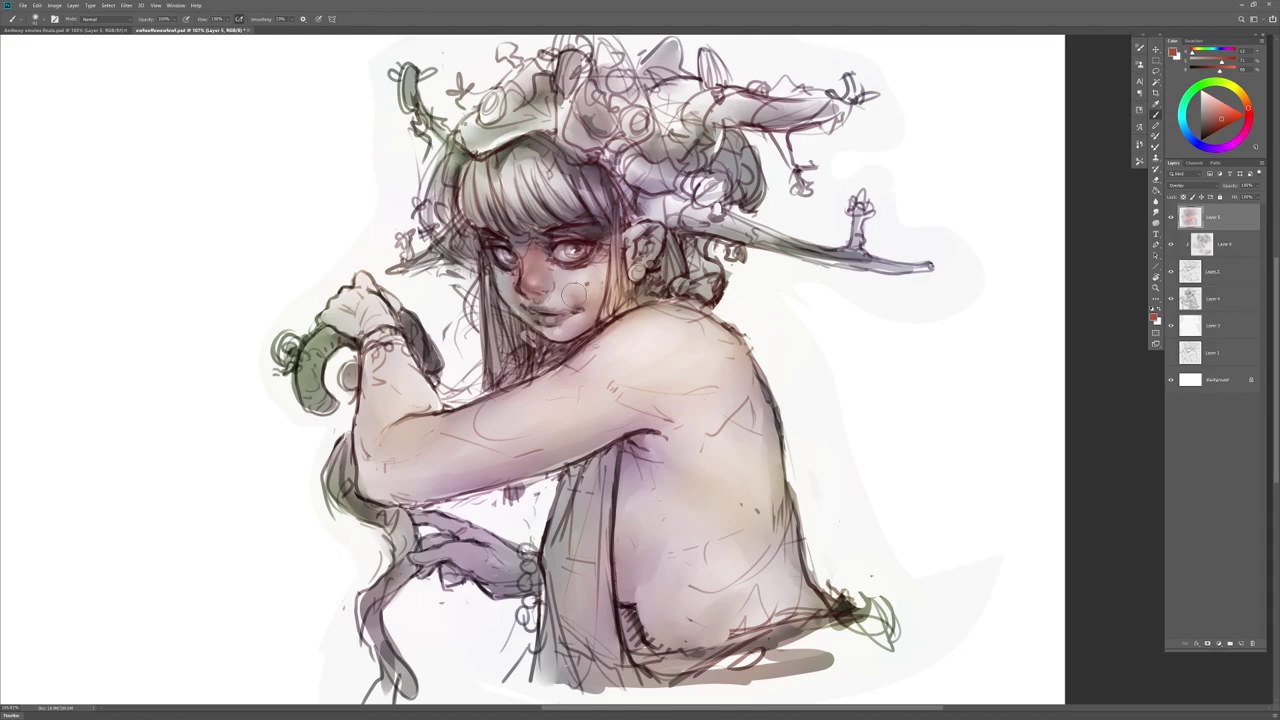
drag(1246, 101, 1247, 105)
click(1249, 115)
drag(523, 272, 533, 298)
click(1249, 117)
drag(594, 248, 609, 247)
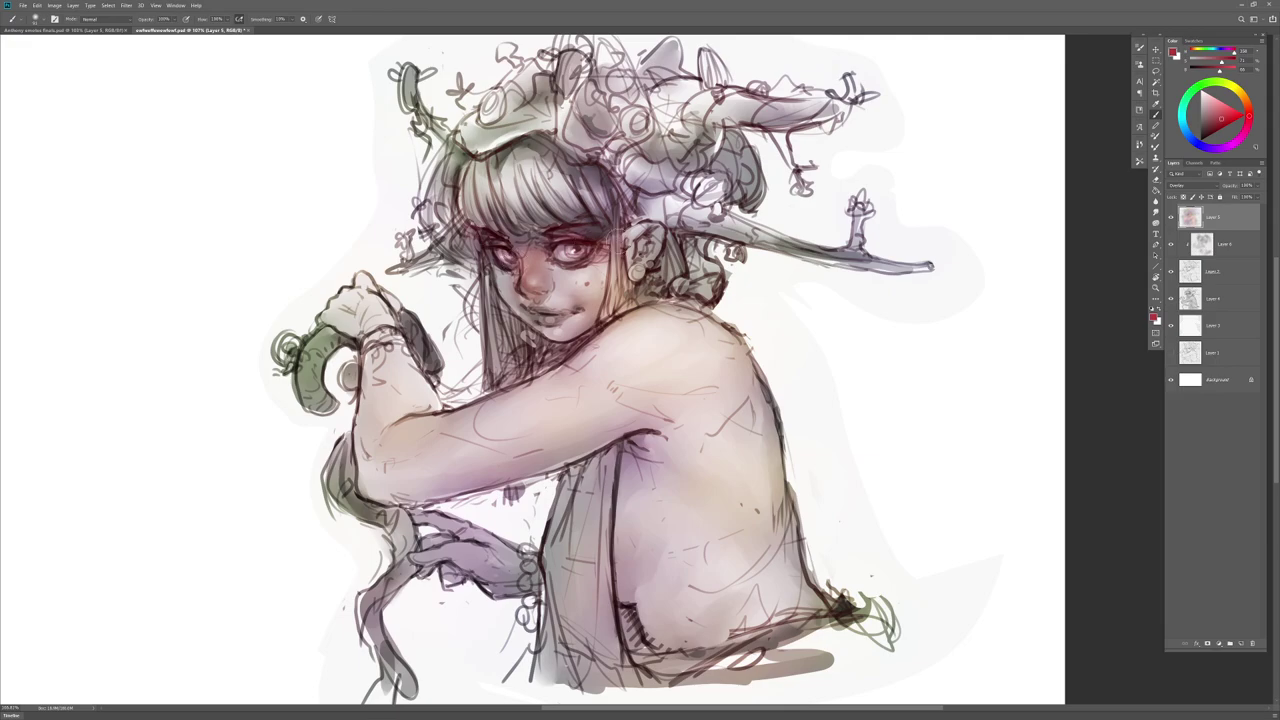
Step: Glaze saturated purple over the fringe and the hair beneath the chin
click(1241, 93)
click(1213, 127)
click(1225, 147)
click(1225, 120)
mouse_move(460, 198)
mouse_down()
mouse_move(530, 212)
mouse_move(645, 200)
mouse_up()
drag(520, 334, 562, 366)
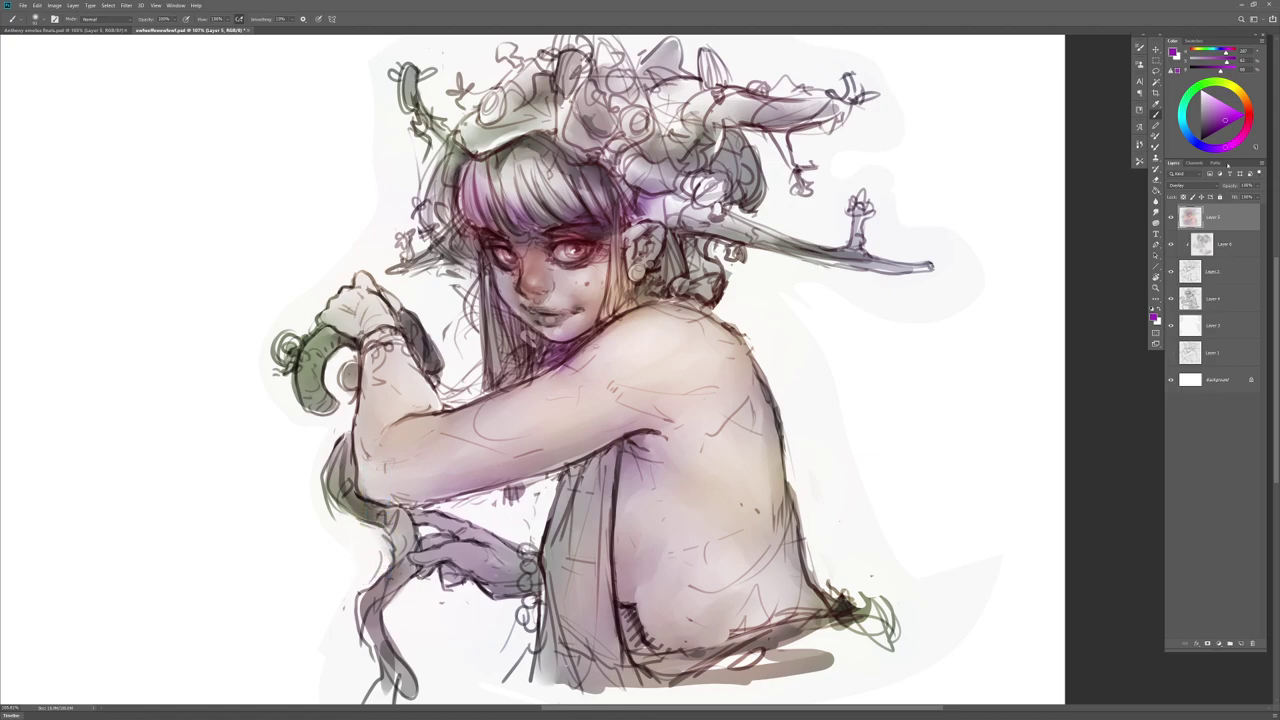
Step: Colour both irises green with a small brush, finishing with a paler, less saturated green
click(1197, 86)
click(1223, 115)
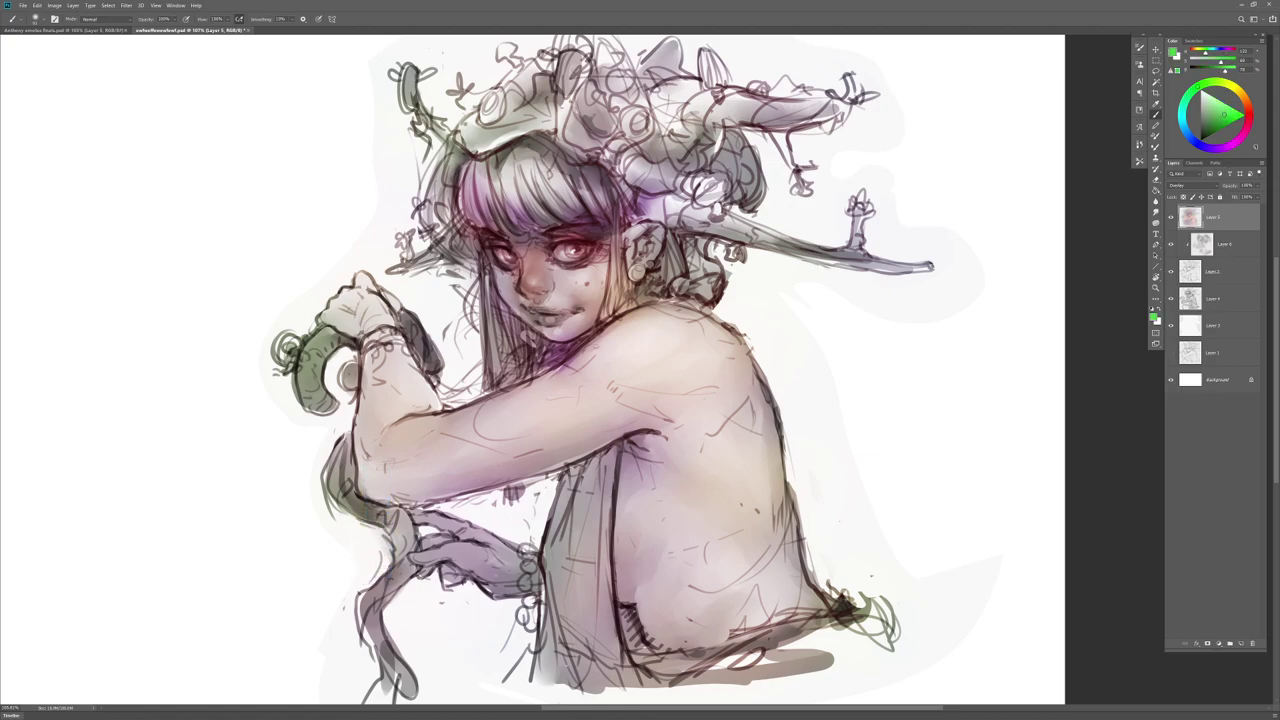
right_click(585, 260)
drag(637, 281, 636, 281)
mouse_move(583, 253)
mouse_down()
mouse_move(569, 252)
mouse_move(583, 247)
mouse_up()
click(1213, 109)
drag(580, 249, 512, 260)
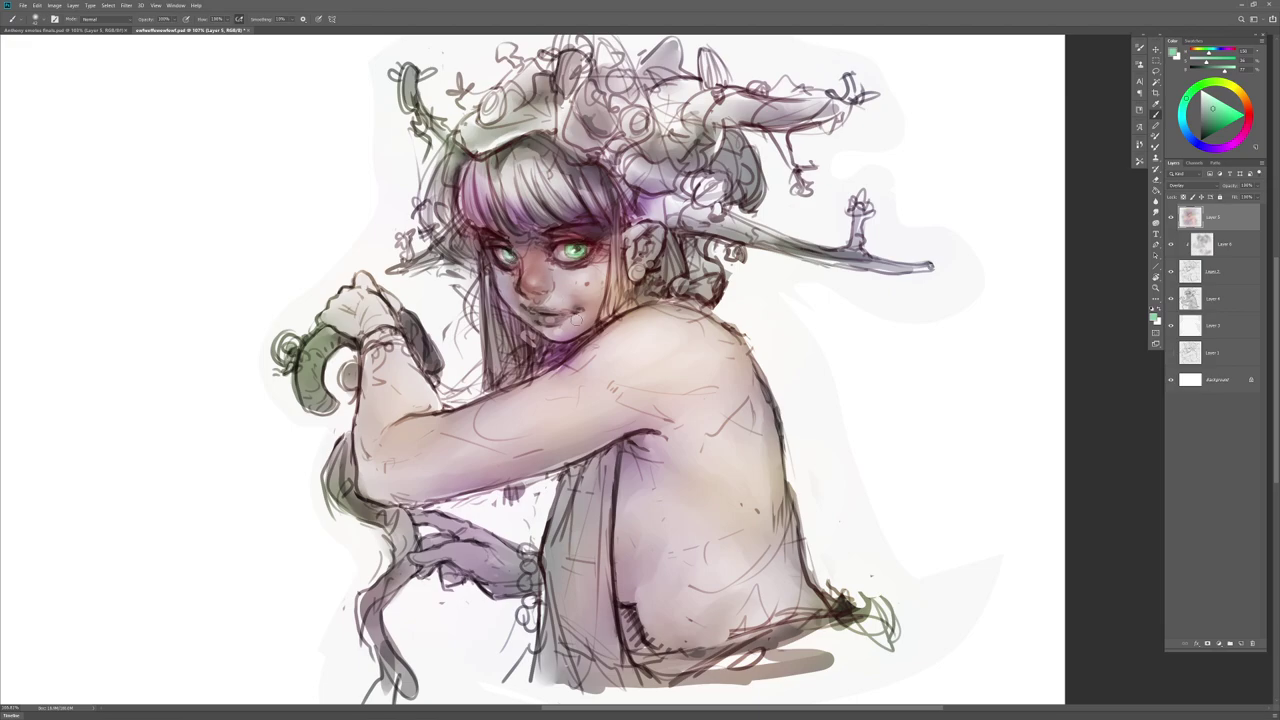
click(1244, 132)
click(1222, 119)
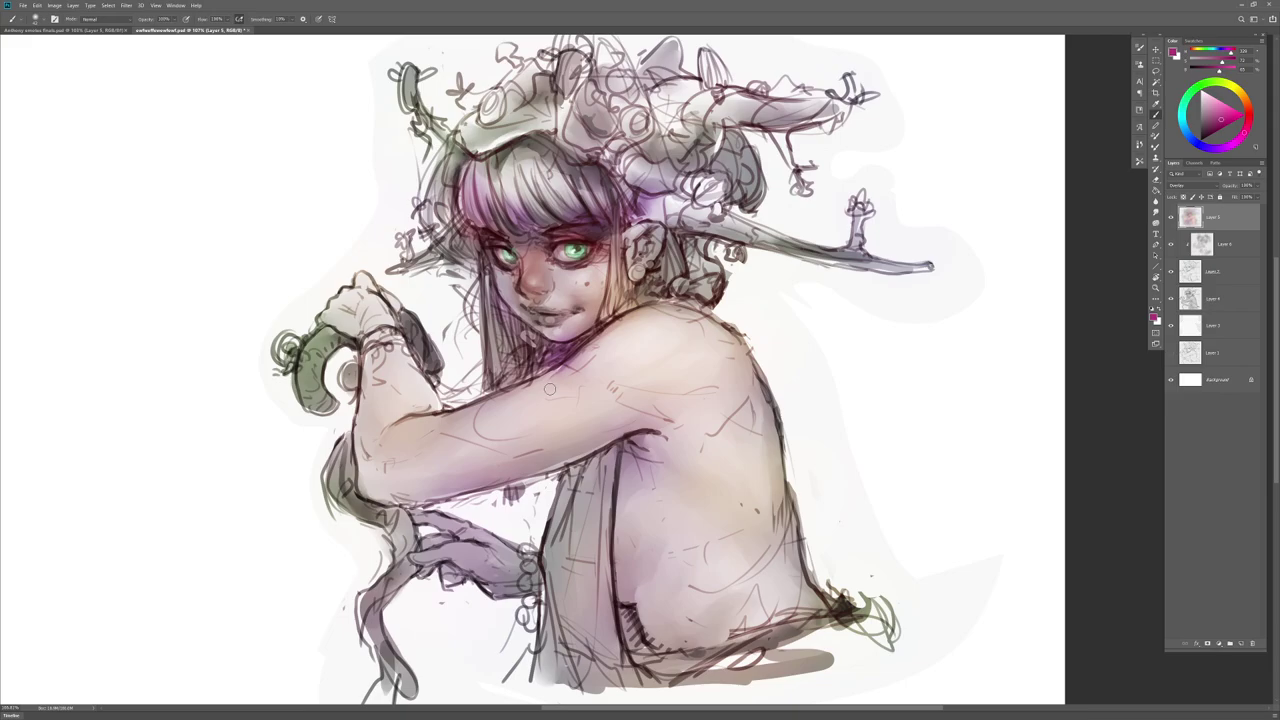
click(1242, 6)
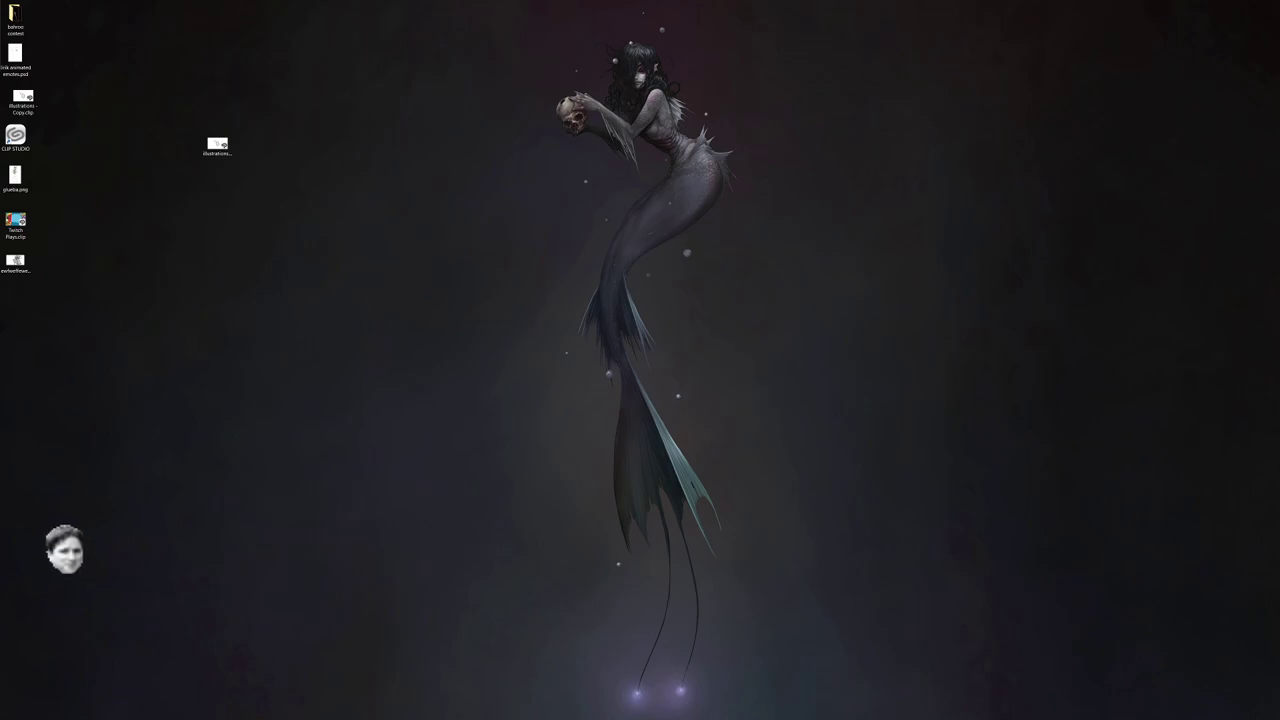
key(alt+Tab)
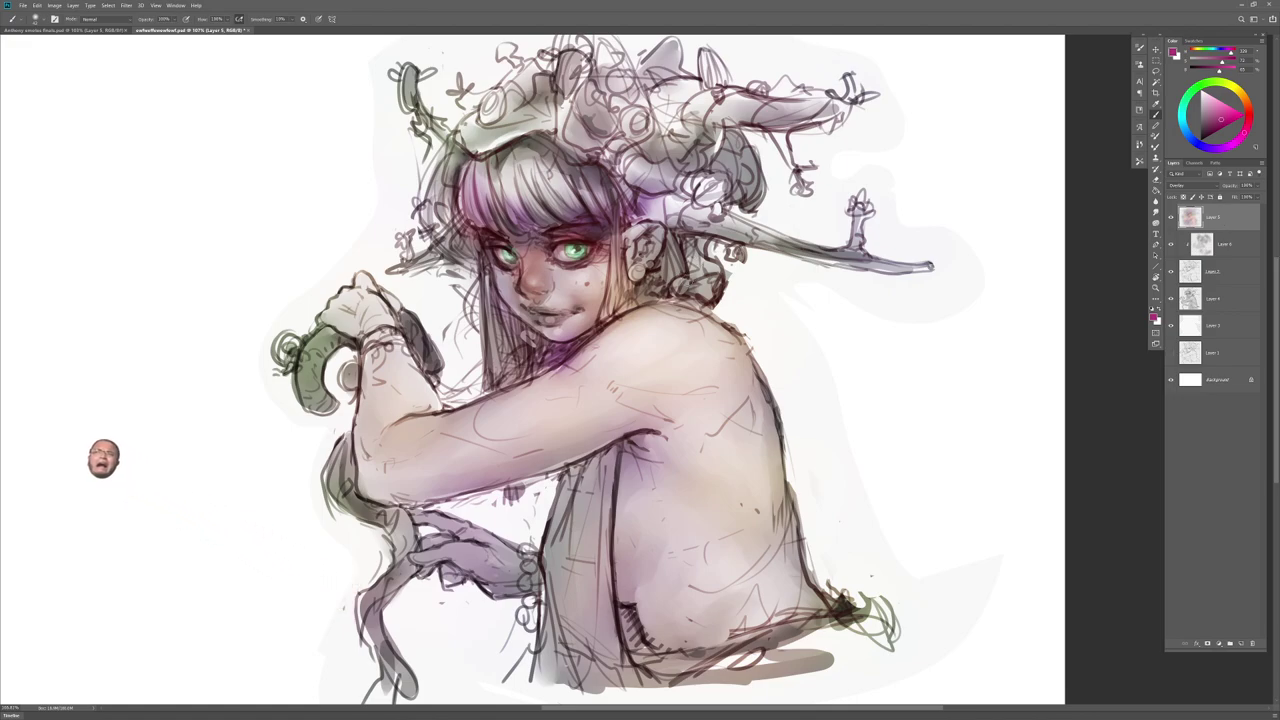
Step: Shift the irises toward teal with a light blue tint
alt+click(529, 283)
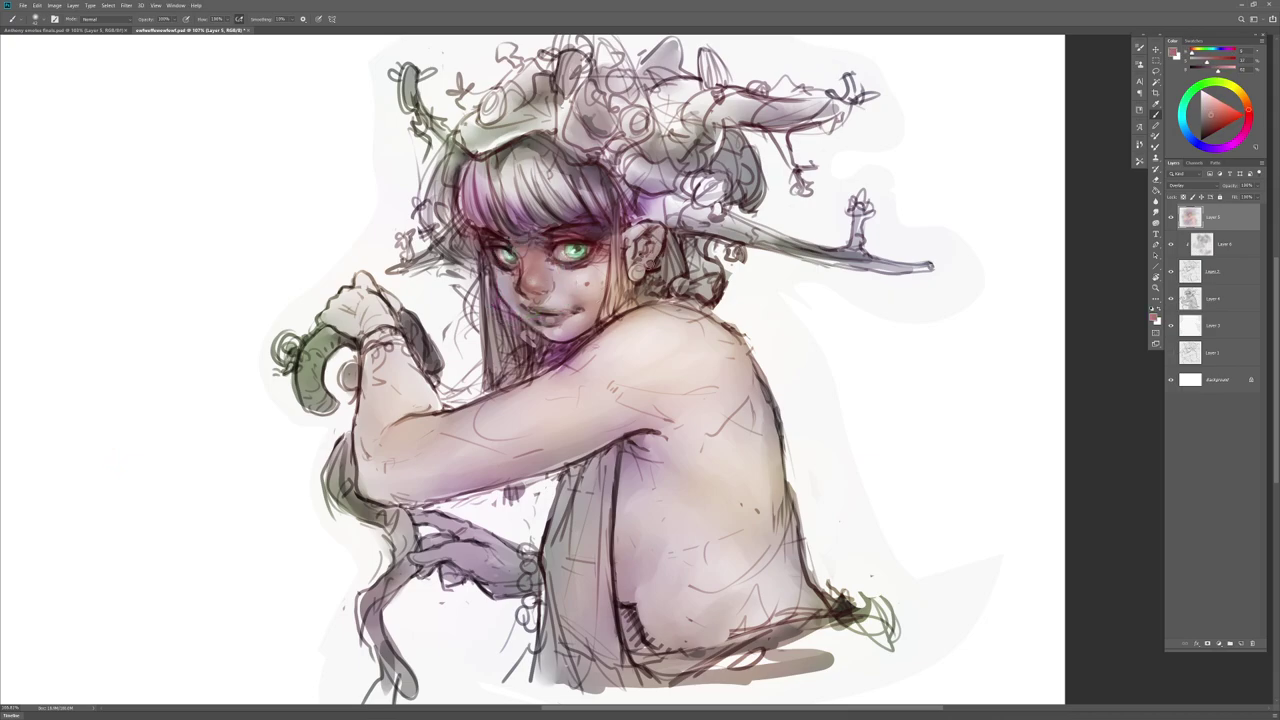
drag(1204, 148, 1184, 130)
click(1212, 107)
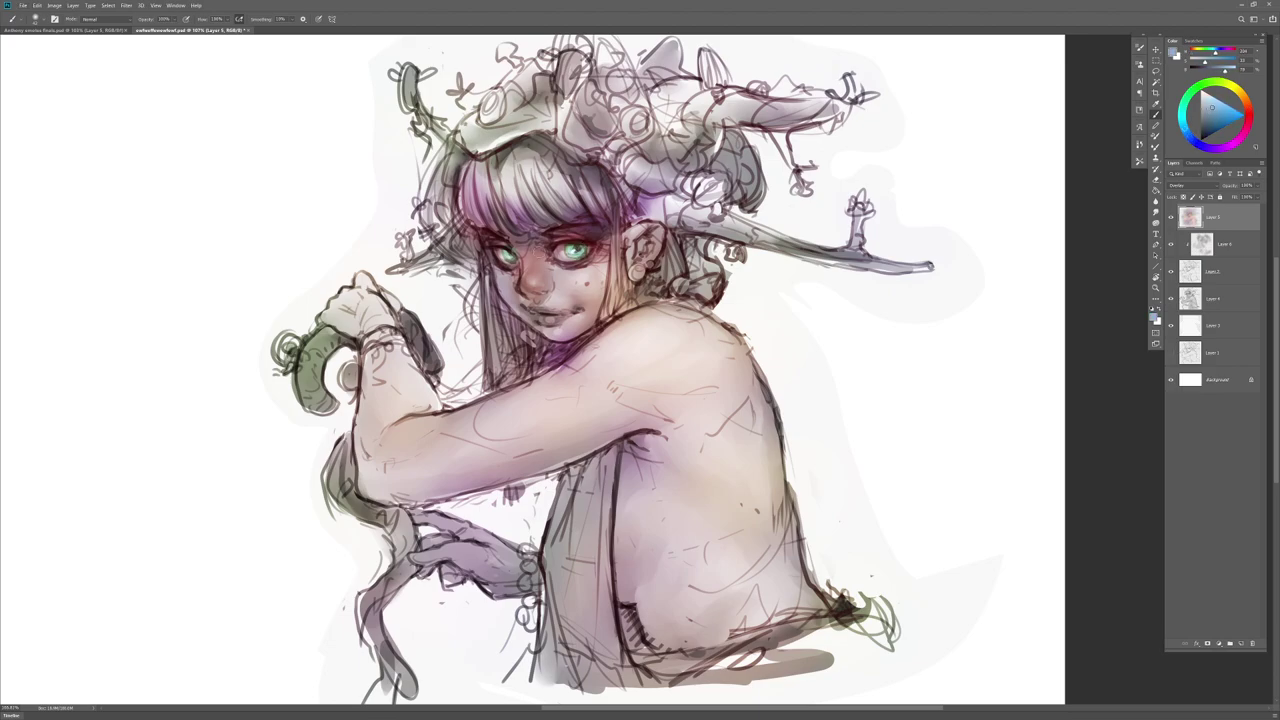
drag(583, 399, 591, 400)
Step: Glaze reddish brown over the ear, cheek and jaw, and undo the last stroke
click(1248, 106)
drag(1223, 117, 1211, 122)
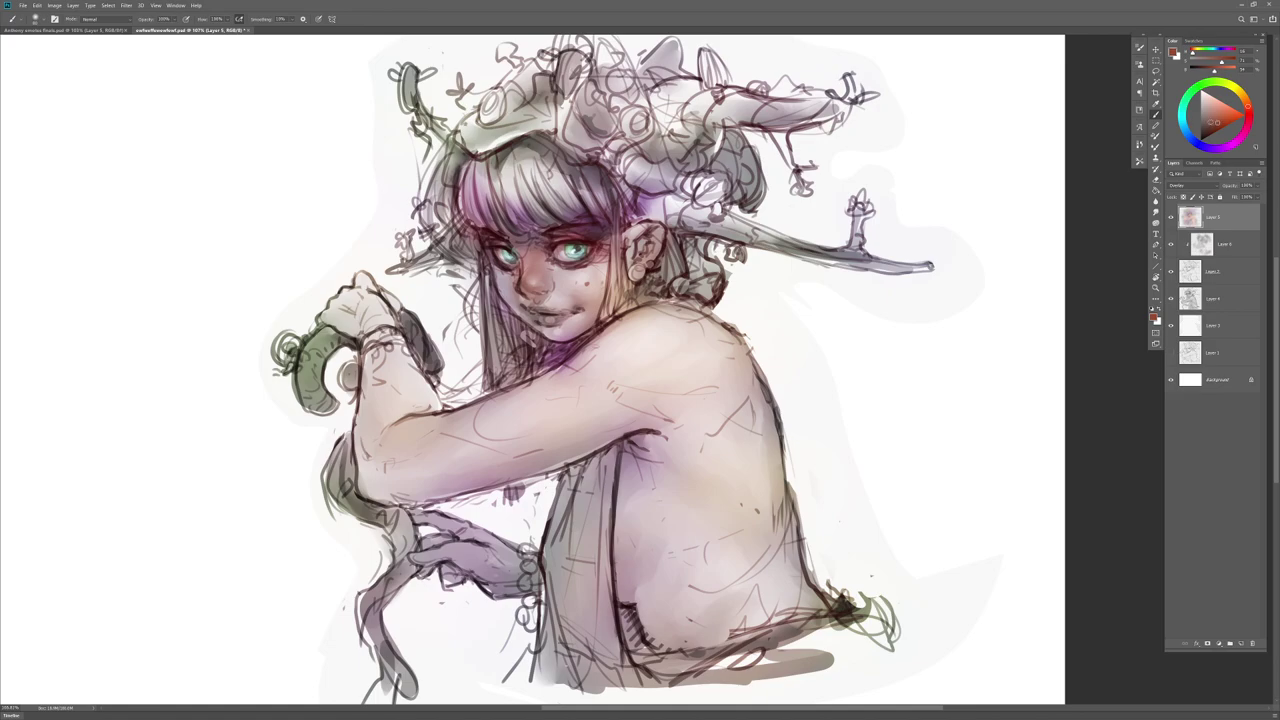
mouse_move(660, 253)
mouse_down()
mouse_move(650, 290)
mouse_move(598, 306)
mouse_move(569, 334)
mouse_up()
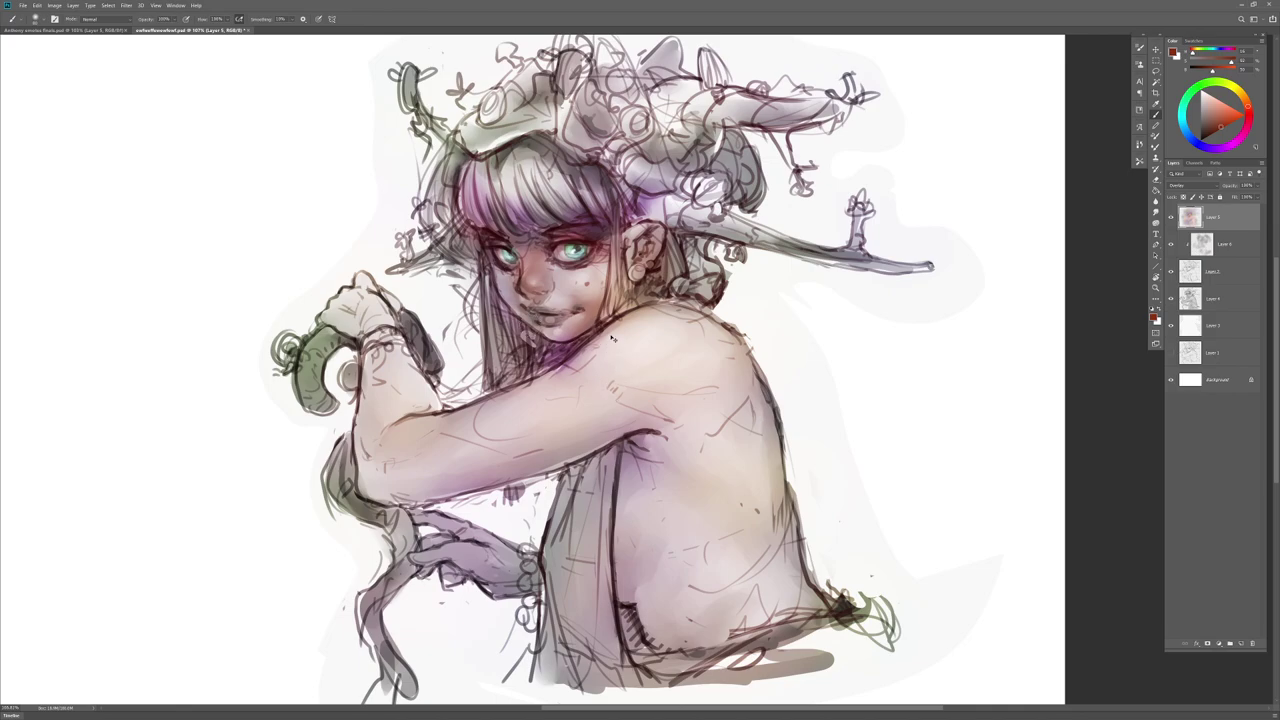
key(ctrl+z)
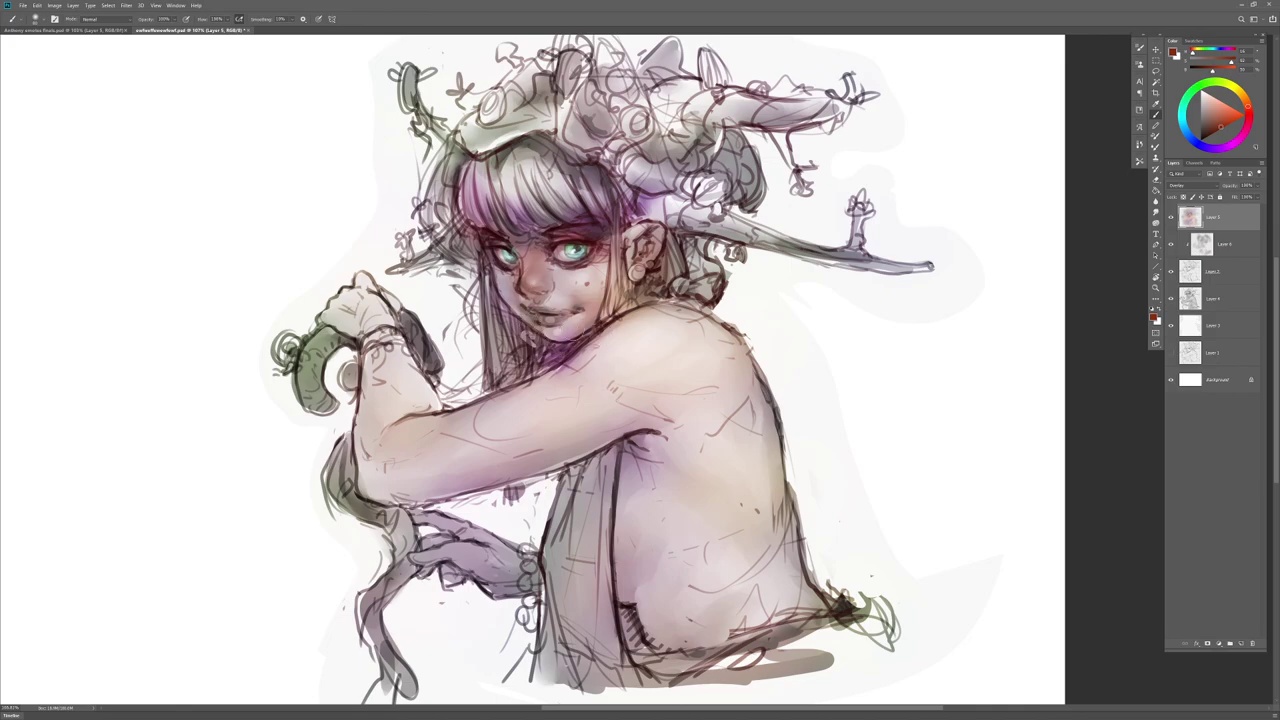
Step: Colour the lips with magenta and a saturated red, and smudge them
click(1240, 138)
click(1228, 119)
mouse_move(557, 320)
mouse_down()
mouse_move(537, 316)
mouse_move(565, 311)
mouse_up()
click(1249, 113)
click(1228, 122)
drag(547, 320, 563, 317)
key(r)
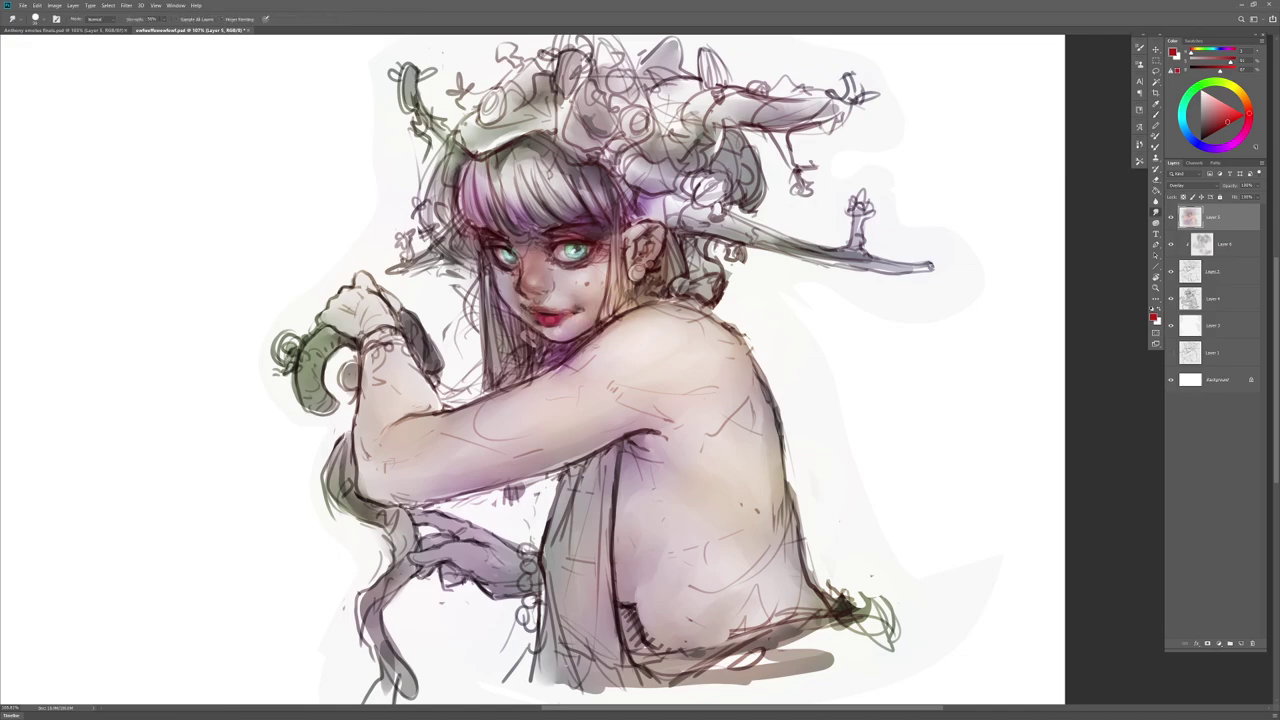
Step: Redden the tip of the nose with the same saturated red and smudge it
key(b)
drag(524, 288, 540, 289)
key(r)
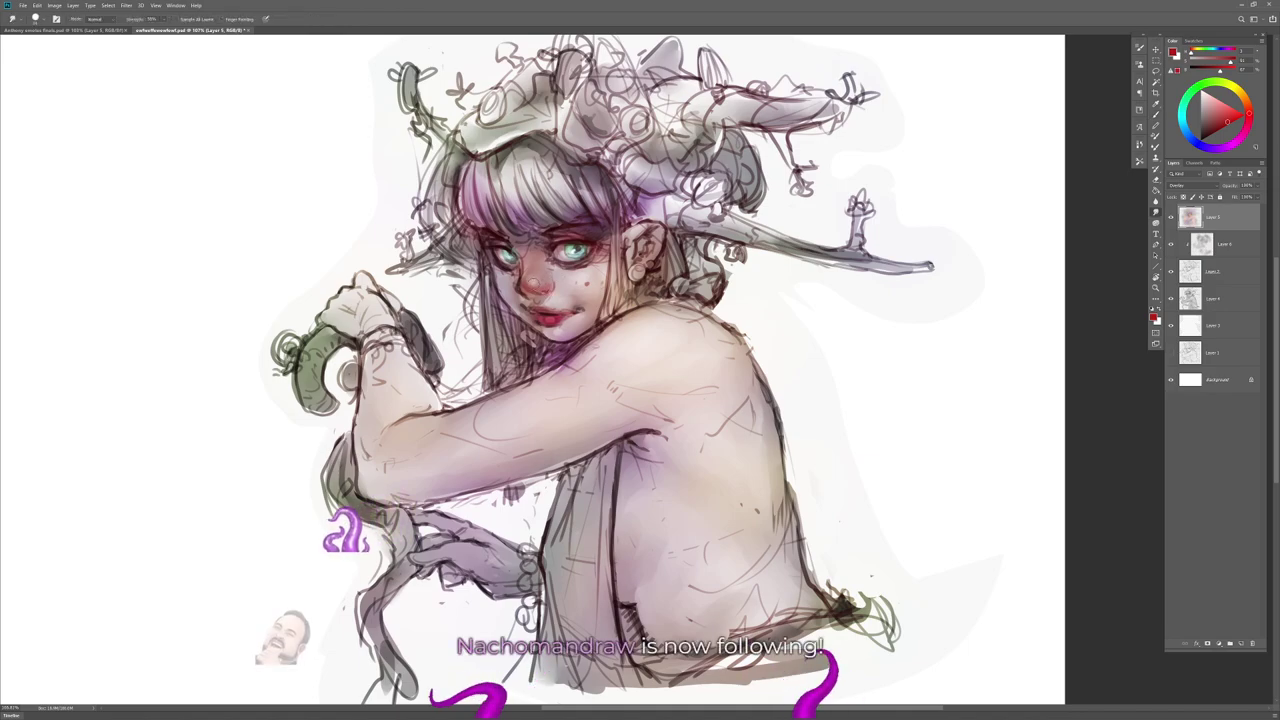
Step: Glaze a pale skin tone under the eye on the cheek and mute both irises with dark red
key(b)
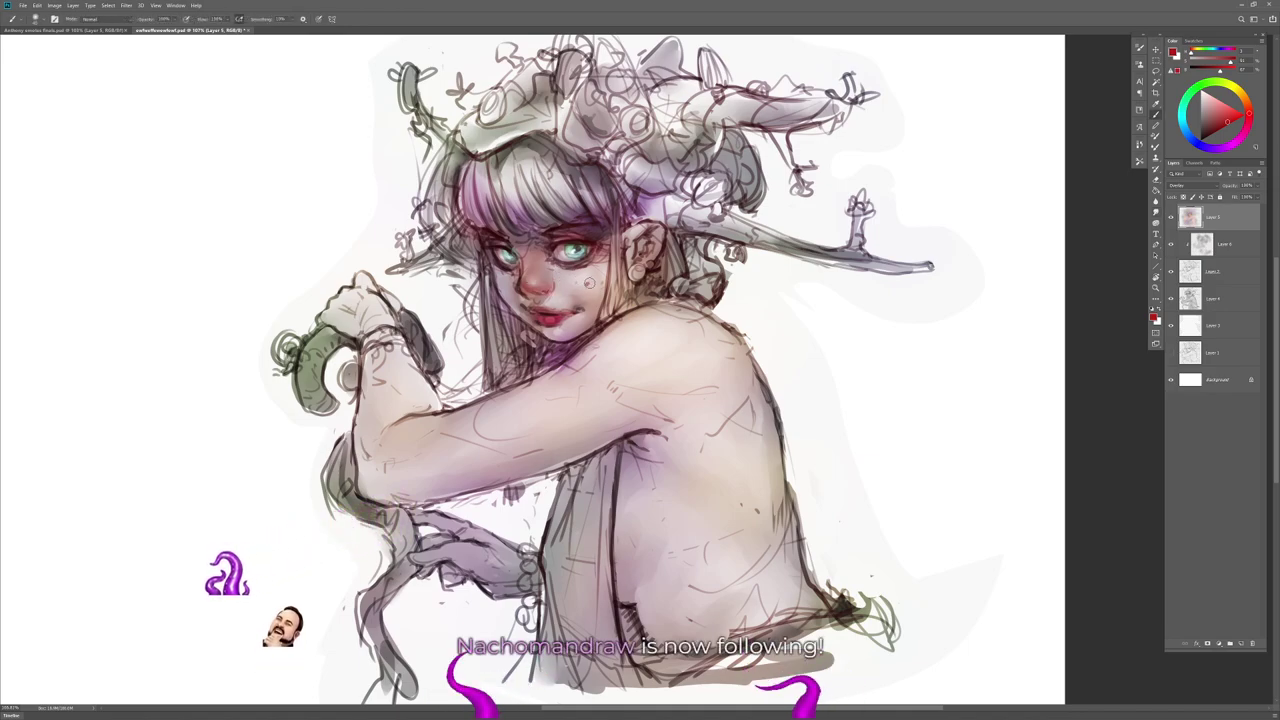
click(1204, 100)
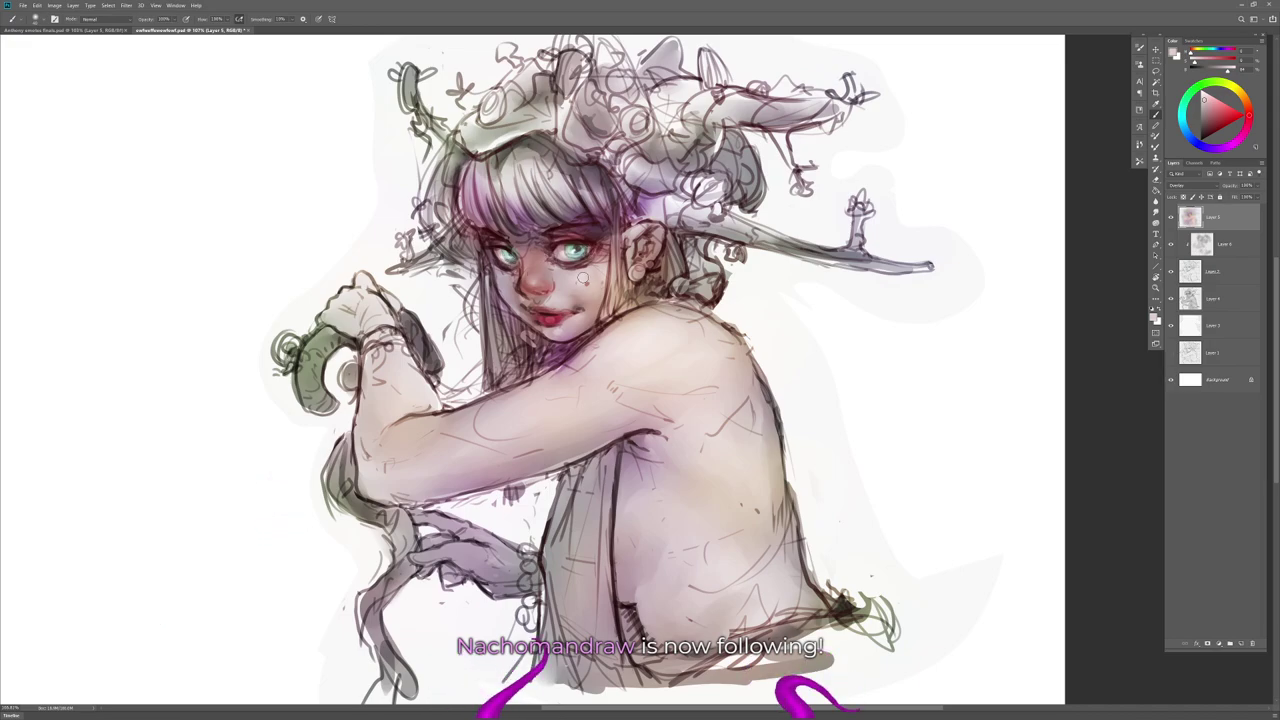
drag(570, 266, 588, 266)
alt+click(570, 245)
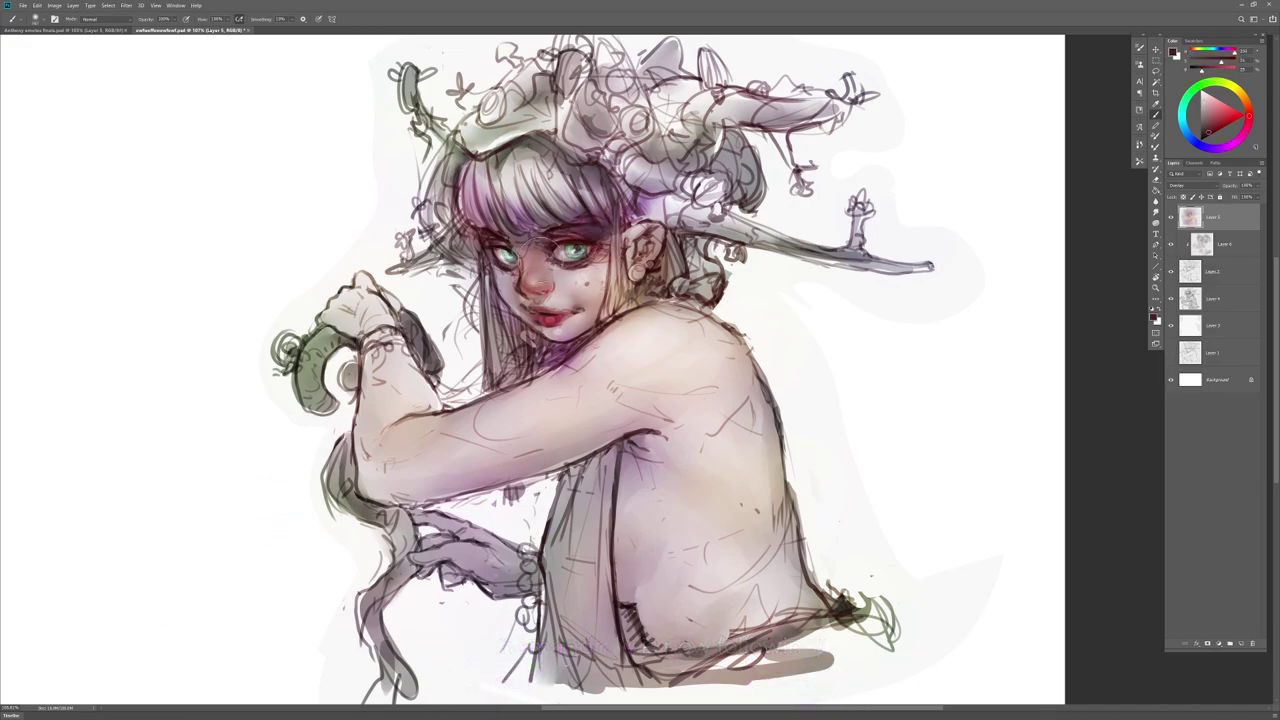
drag(512, 246, 500, 250)
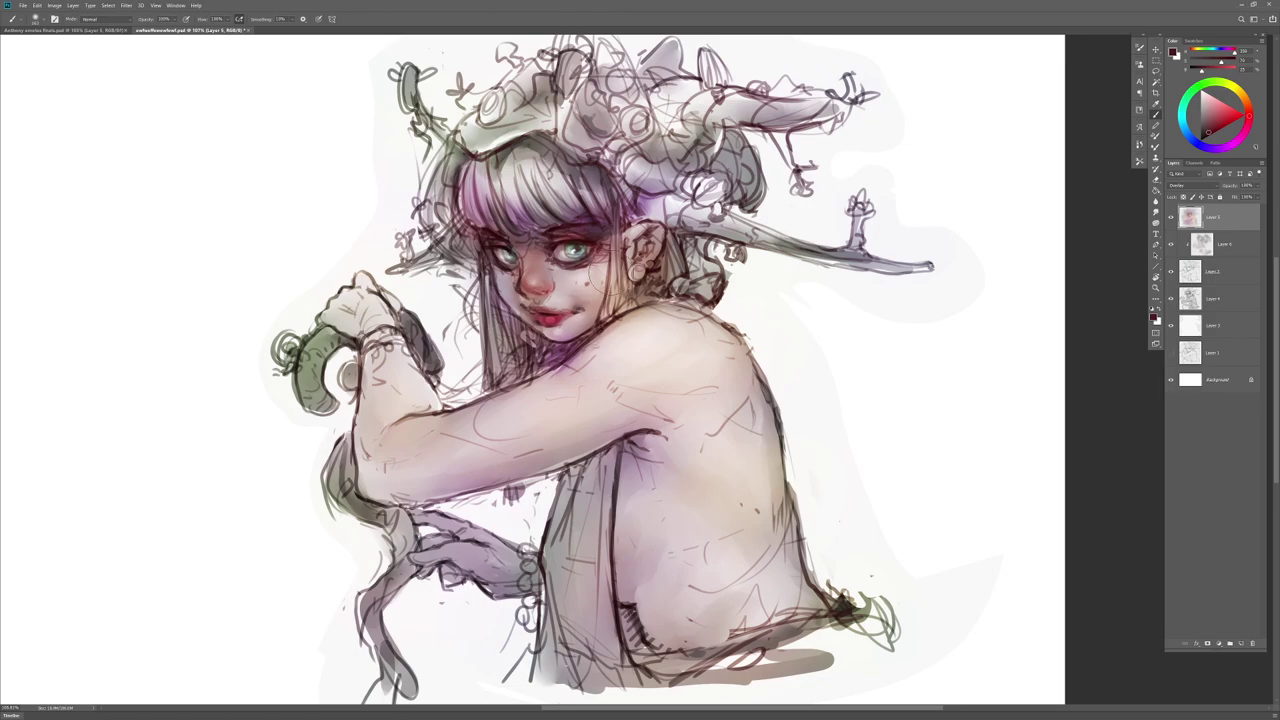
alt+click(594, 270)
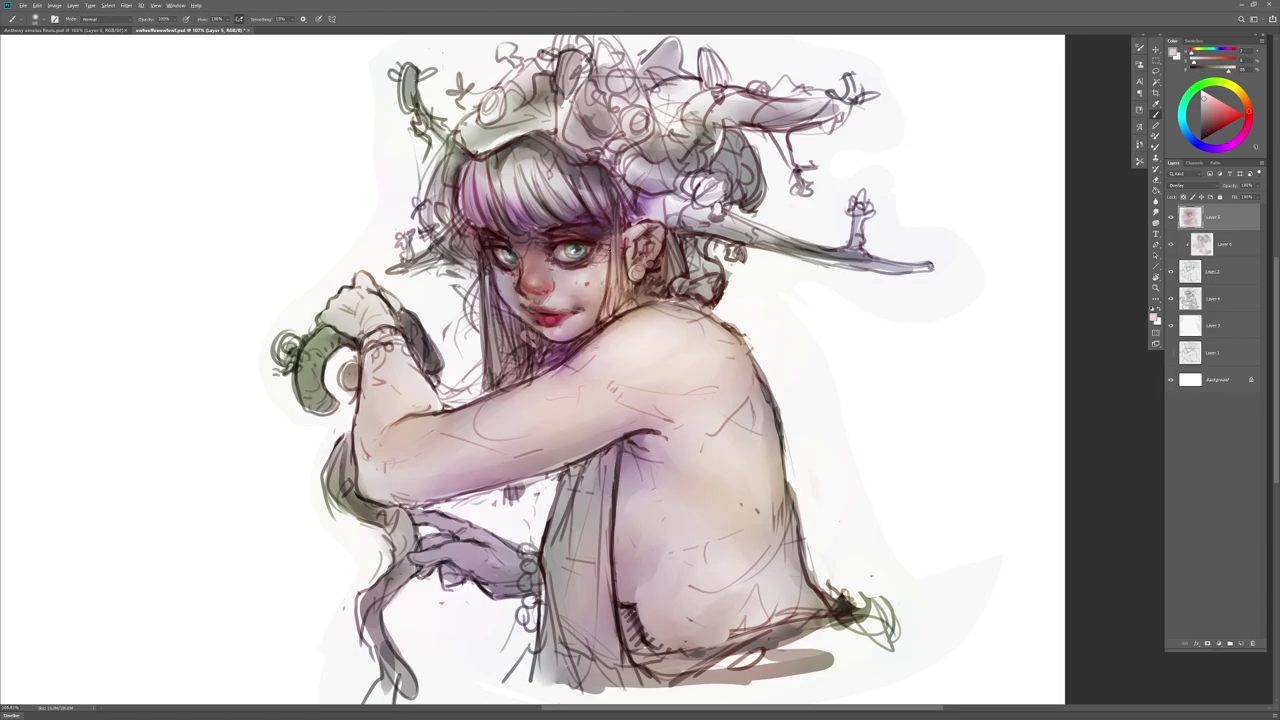
alt+click(608, 267)
Step: Glaze the fringe, the long hair and patches of the headpiece with green and a yellower green
right_click(694, 322)
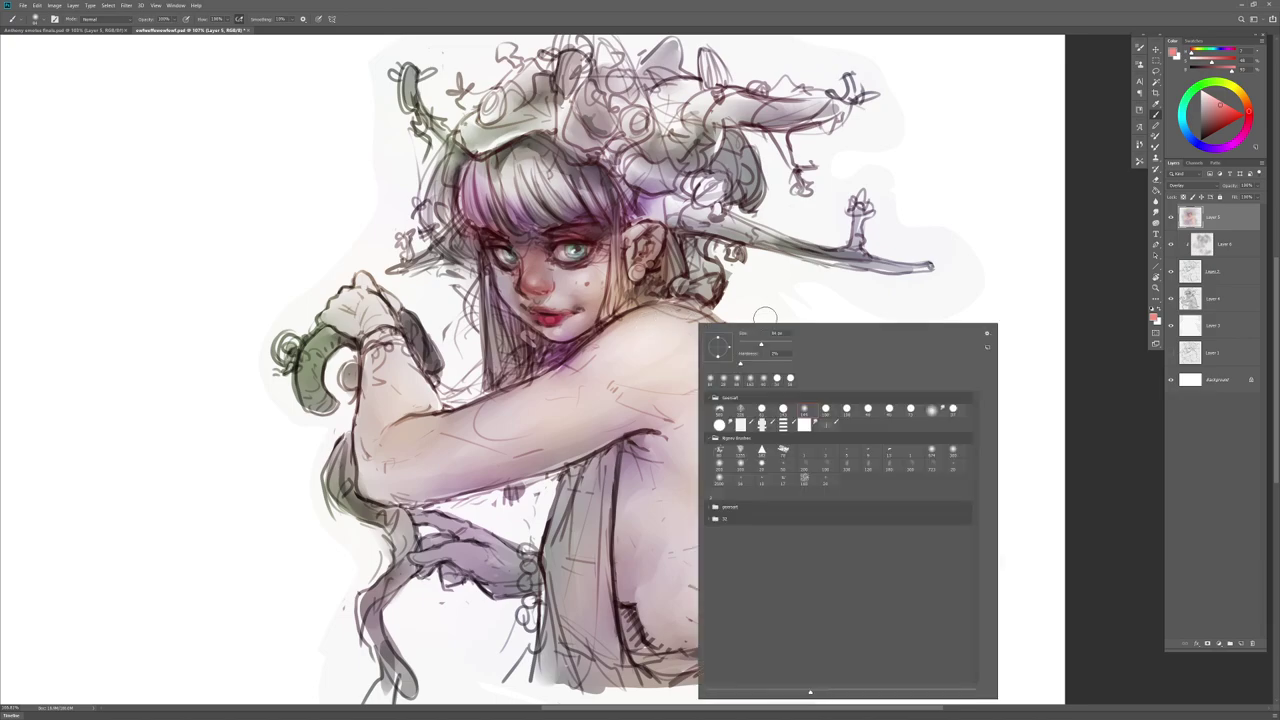
click(1197, 87)
click(1224, 122)
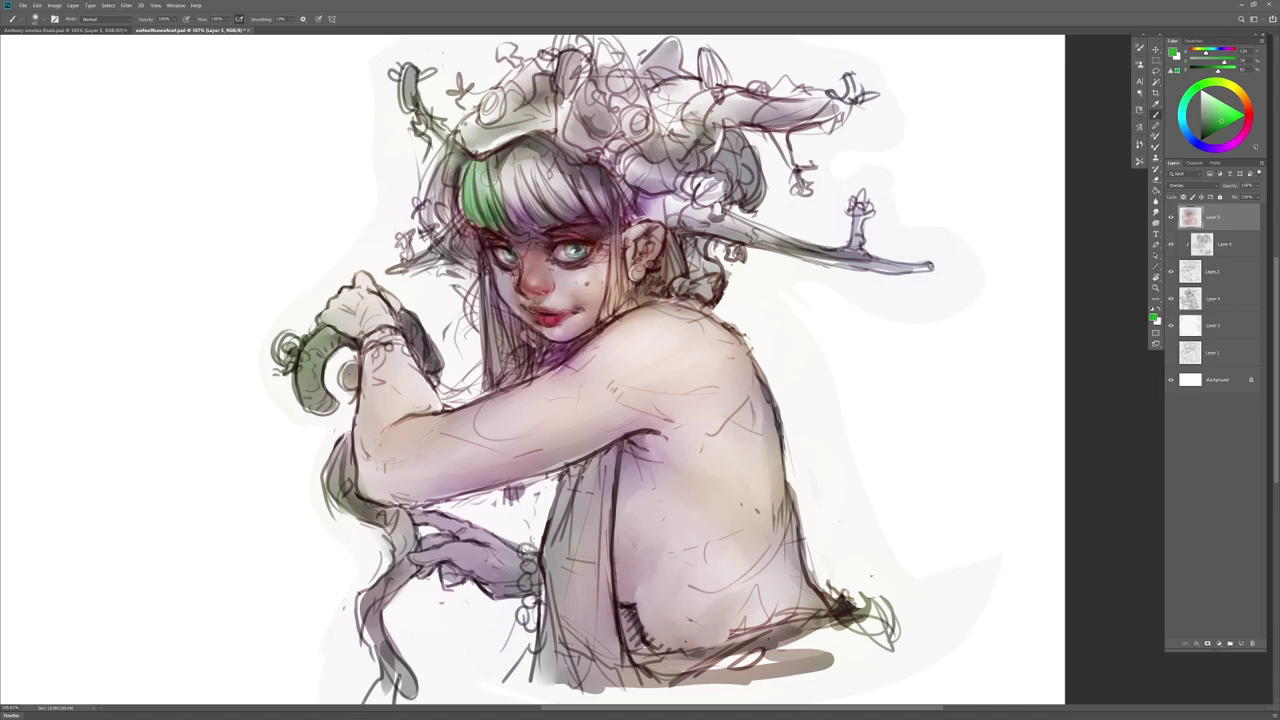
drag(512, 187, 506, 172)
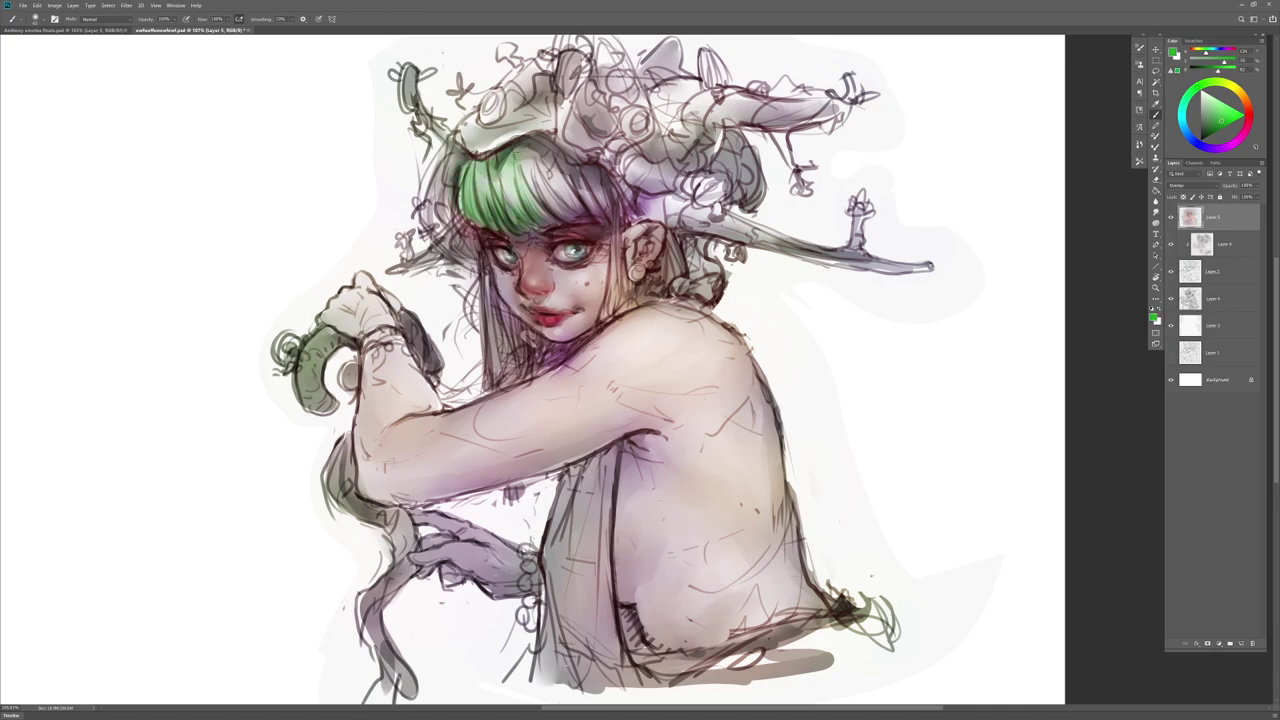
click(1216, 82)
drag(1227, 118, 1225, 123)
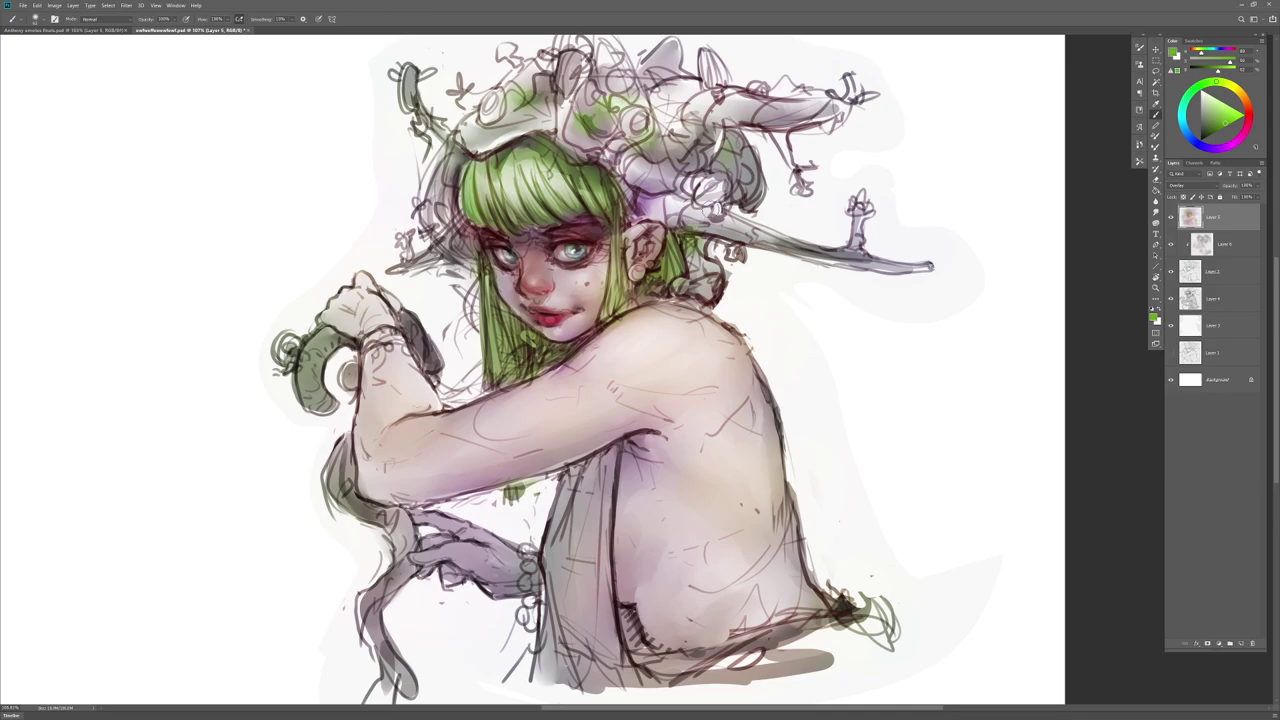
Step: Colour the large antlers and the small upper antler with an ochre brown glaze
alt+right_click(659, 265)
click(1241, 92)
alt+right_click(670, 209)
mouse_move(671, 208)
mouse_down()
mouse_move(987, 265)
mouse_move(921, 268)
mouse_up()
click(1215, 122)
drag(712, 242, 850, 252)
mouse_move(697, 126)
mouse_down()
mouse_move(803, 110)
mouse_move(677, 105)
mouse_move(742, 112)
mouse_up()
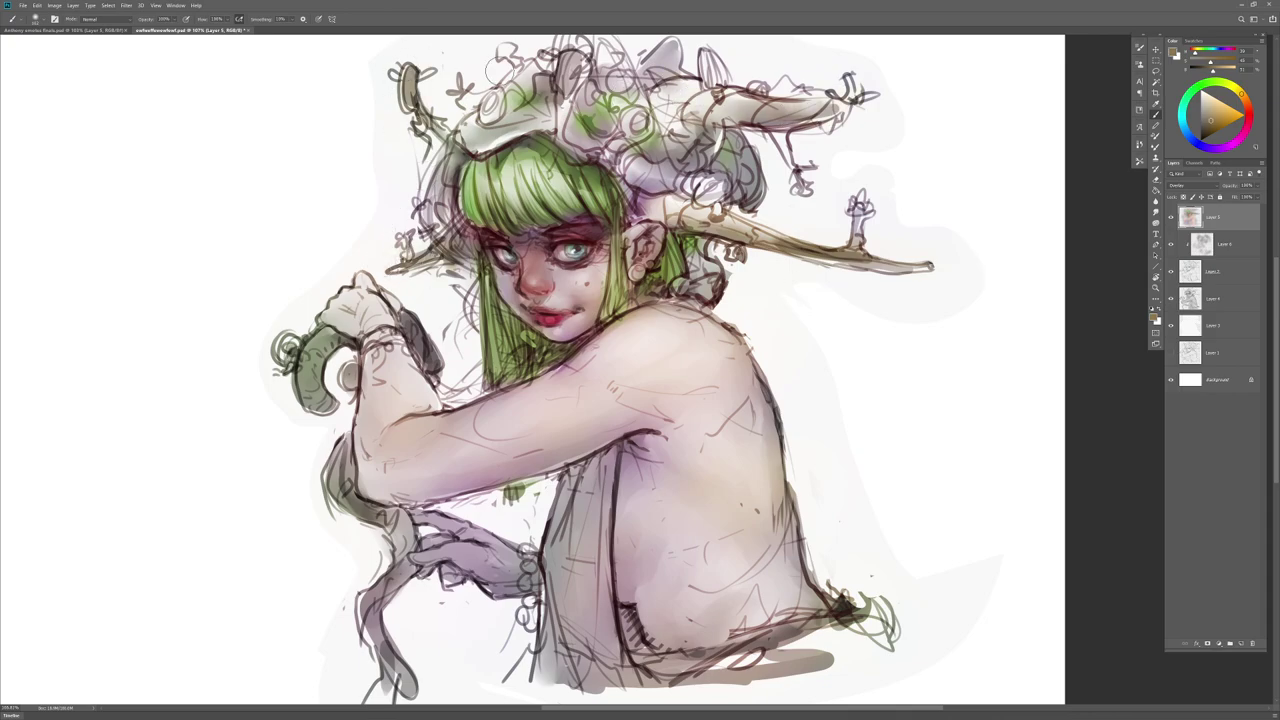
drag(475, 92, 461, 111)
Step: Tint the blossom by the ear and the small mushrooms and sprigs around the antlers orange-red
click(1252, 121)
click(1235, 117)
click(1249, 108)
click(1227, 119)
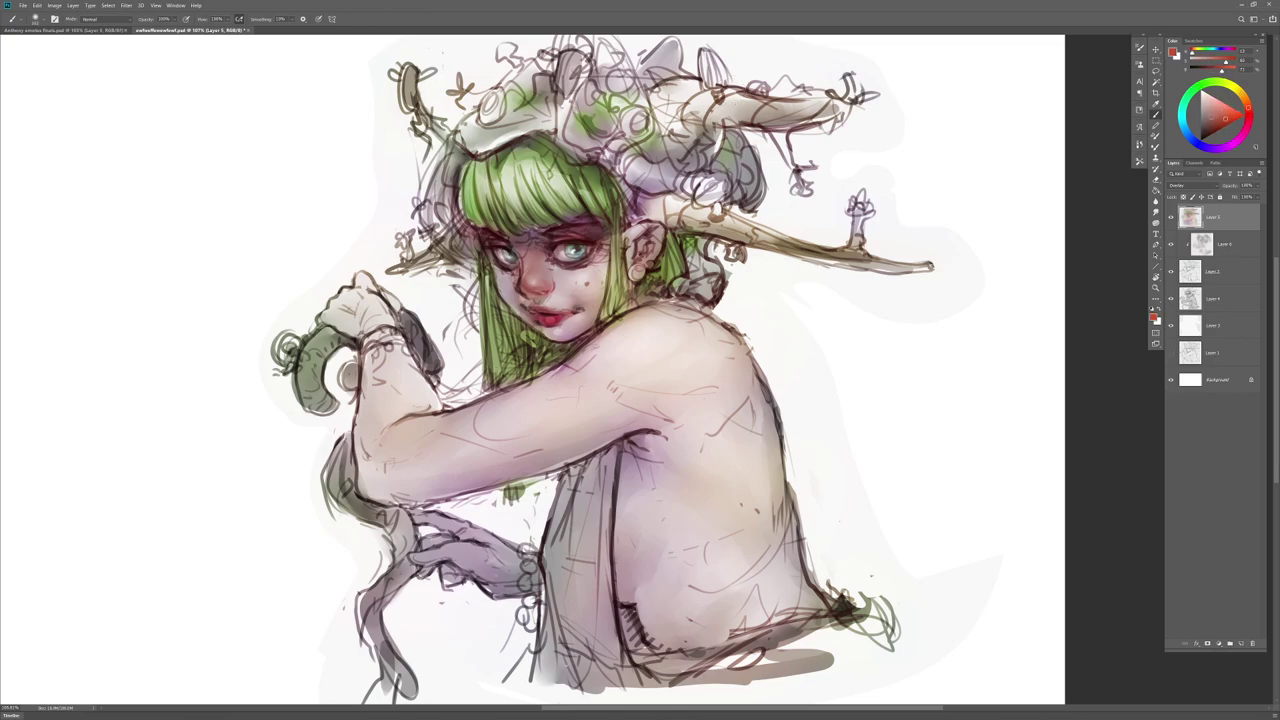
drag(705, 191, 716, 186)
drag(417, 203, 402, 246)
drag(854, 199, 868, 210)
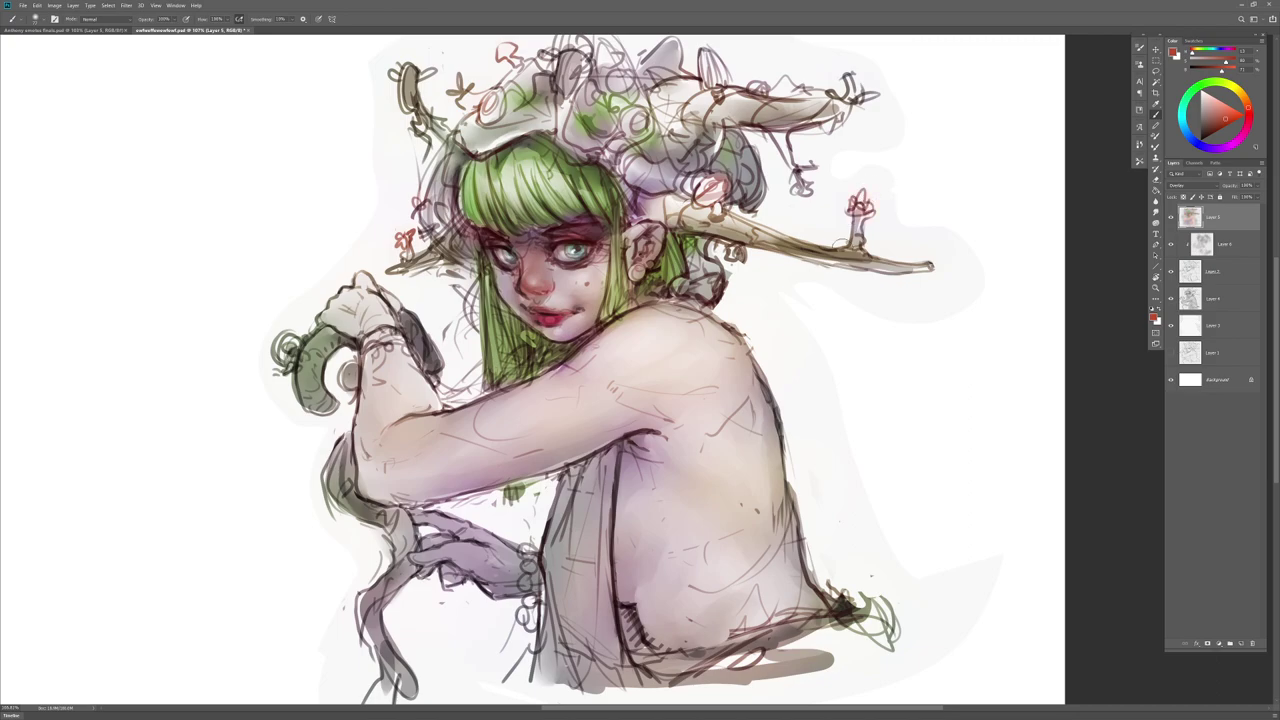
Step: Colour the hanging blossom, the antler-tip growth and the small sprig above the headpiece magenta
click(1230, 146)
click(1230, 113)
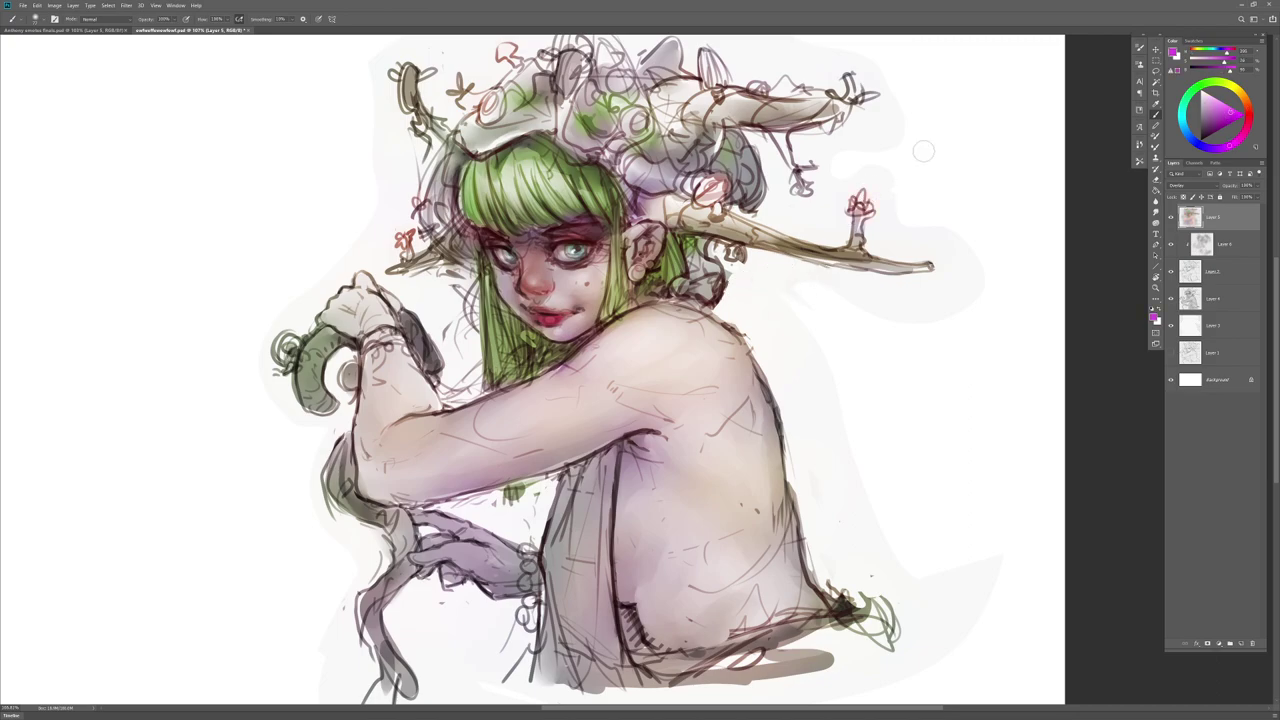
drag(797, 181, 806, 193)
drag(452, 80, 467, 93)
Step: Add golden yellow accents to the headpiece spiral, the long antler and the small antler tip
drag(1246, 100, 1235, 87)
click(1233, 121)
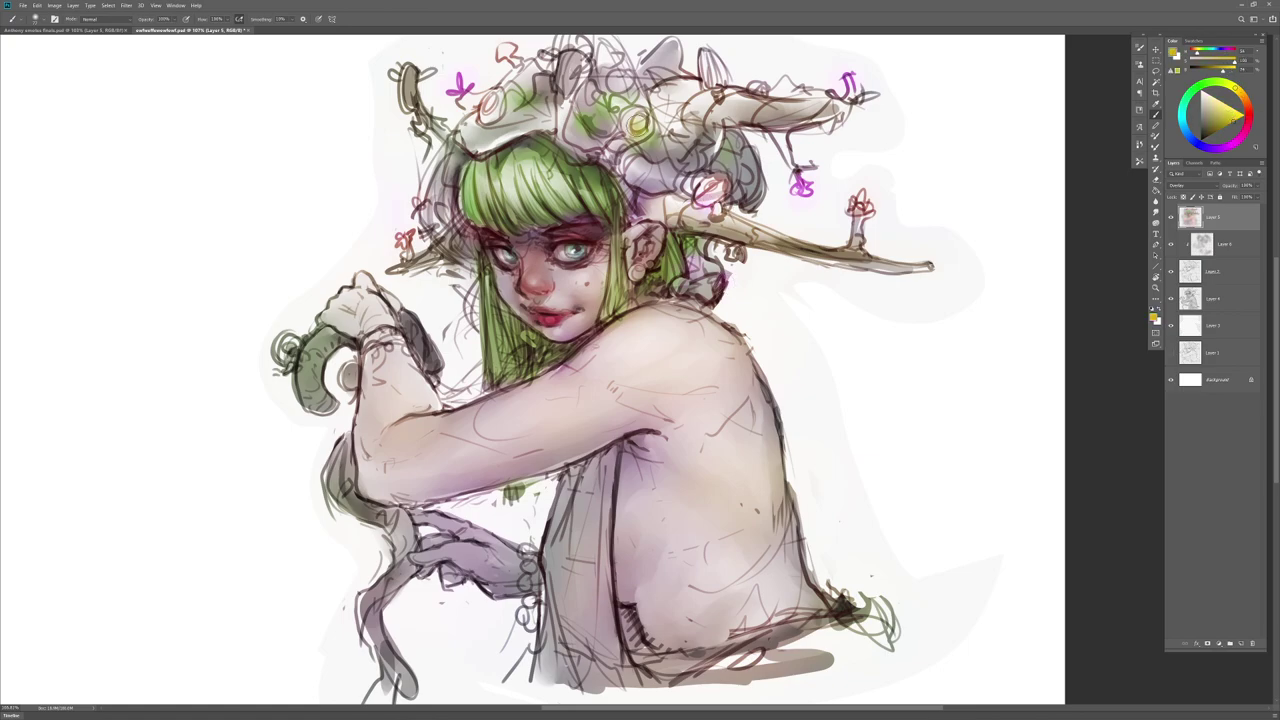
drag(745, 232, 792, 244)
Step: Add cyan accents to the antler bases, the hanging ornament and the side of the headpiece
key(d)
click(1182, 122)
click(1241, 116)
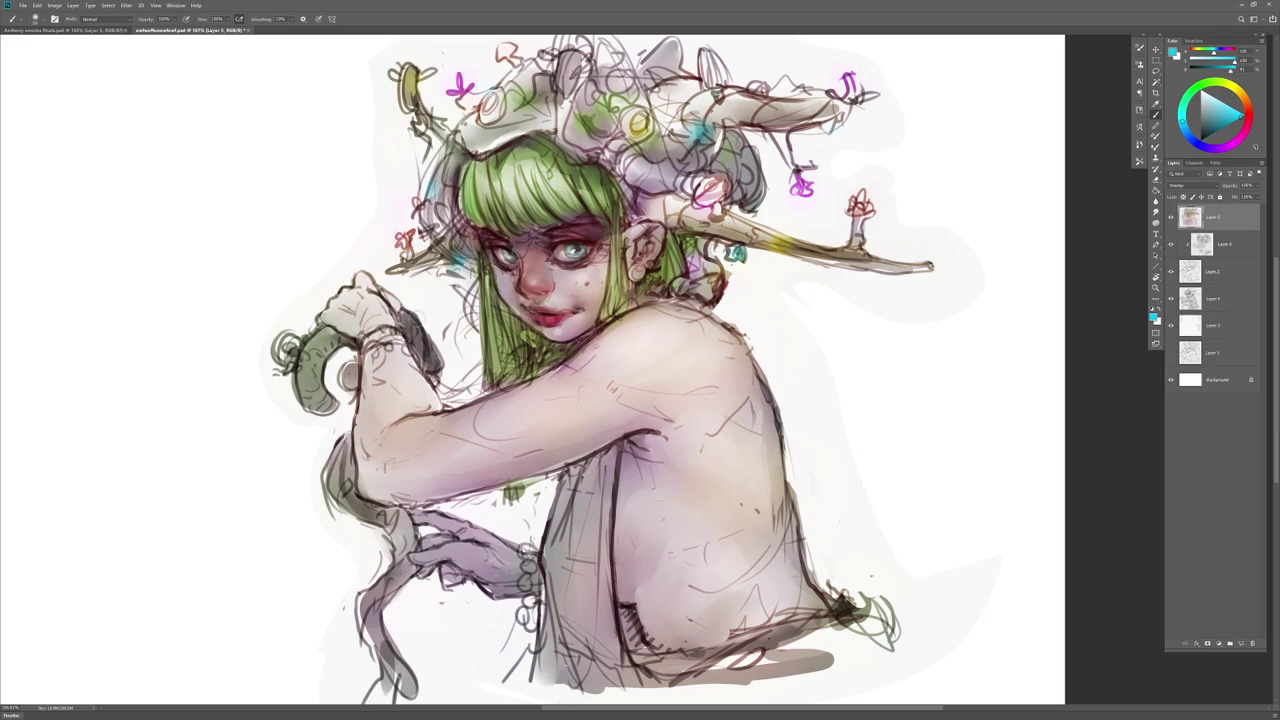
right_click(501, 453)
key(Escape)
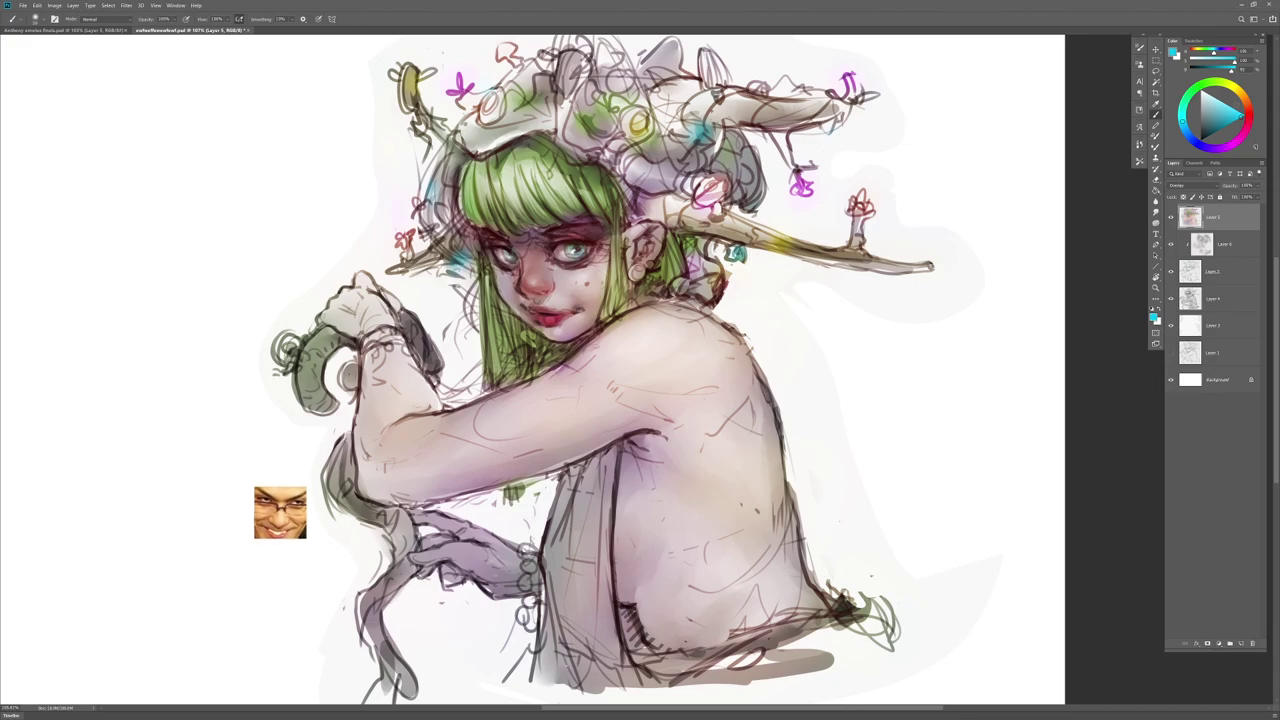
Step: Glaze dark reddish brown over the curled staff above the hand and its winding lower part, using a larger brush
click(1247, 103)
drag(1224, 122, 1211, 132)
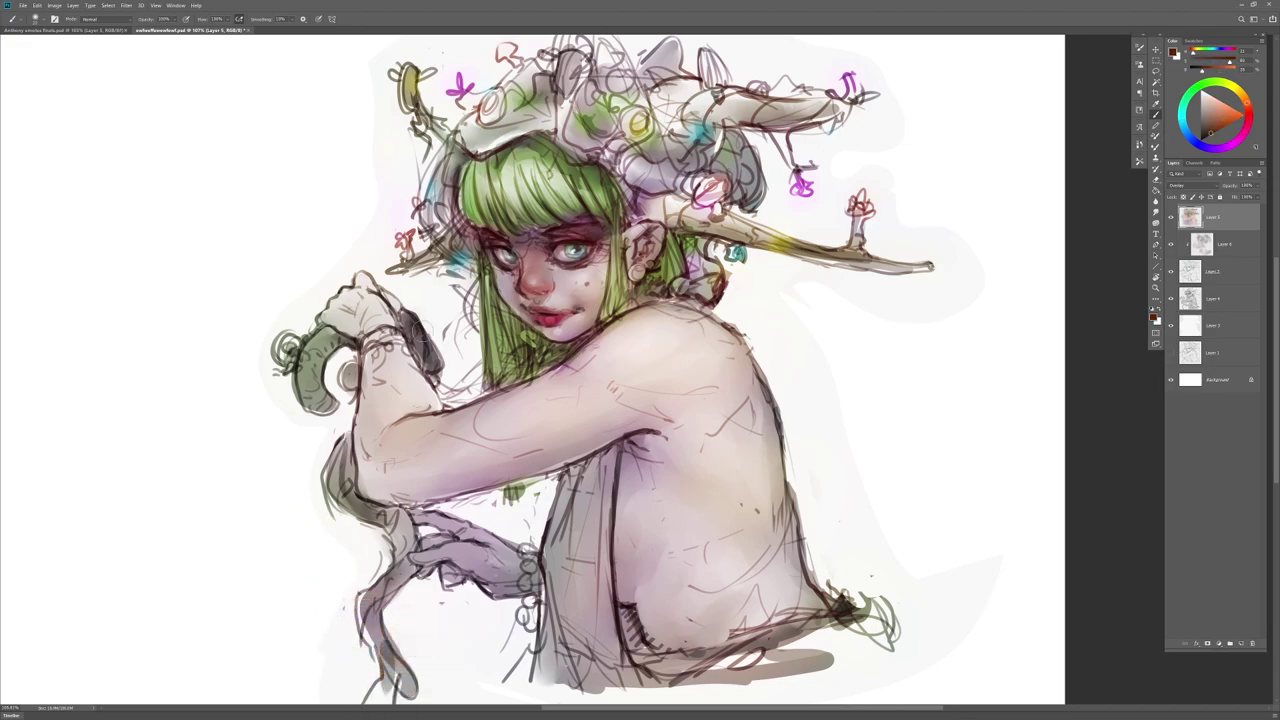
drag(421, 328, 432, 366)
mouse_move(328, 342)
mouse_down()
mouse_move(312, 398)
mouse_move(324, 343)
mouse_up()
drag(492, 441, 474, 384)
key(bracketright)
key(bracketright)
key(bracketright)
key(bracketright)
mouse_move(322, 396)
mouse_down()
mouse_move(369, 484)
mouse_move(368, 625)
mouse_up()
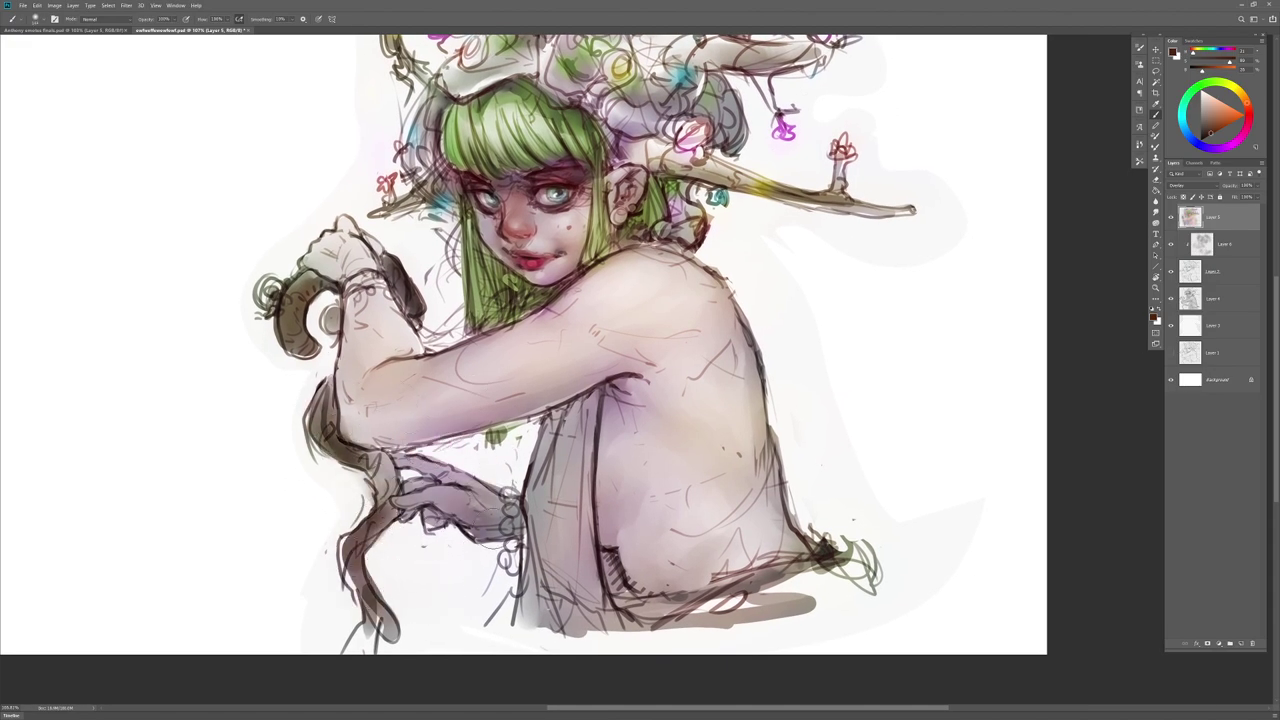
drag(540, 440, 550, 615)
click(1214, 110)
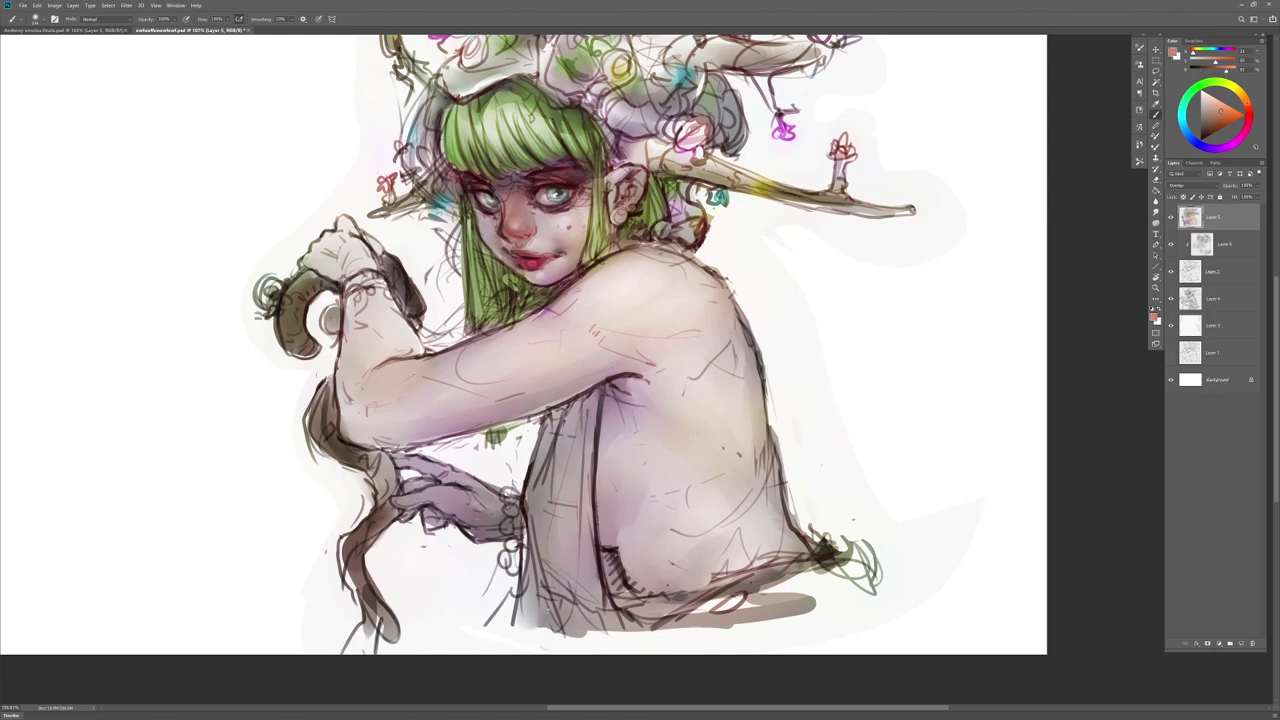
click(1232, 87)
mouse_move(580, 413)
mouse_down()
mouse_move(536, 525)
mouse_move(540, 570)
mouse_up()
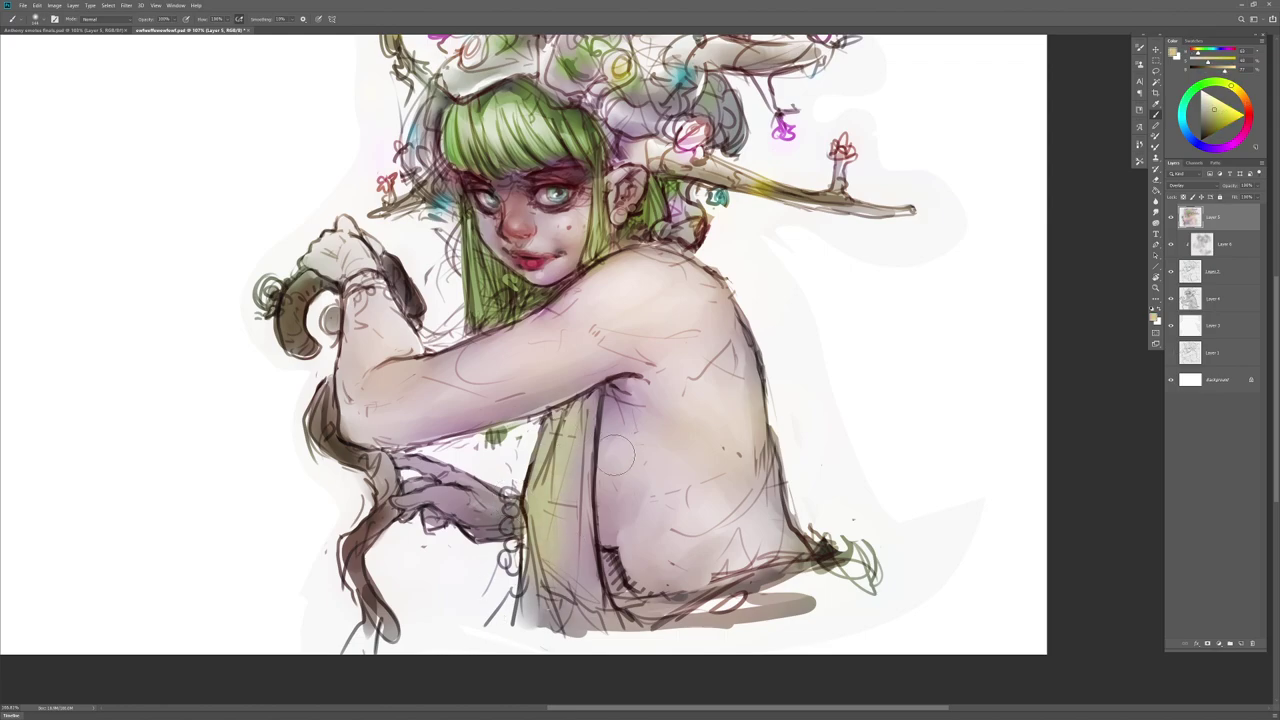
key(ctrl+z)
Step: Glaze the vest with muted olive green and deepen it with darker strokes
drag(1219, 111, 1206, 113)
click(1207, 118)
drag(574, 443, 574, 558)
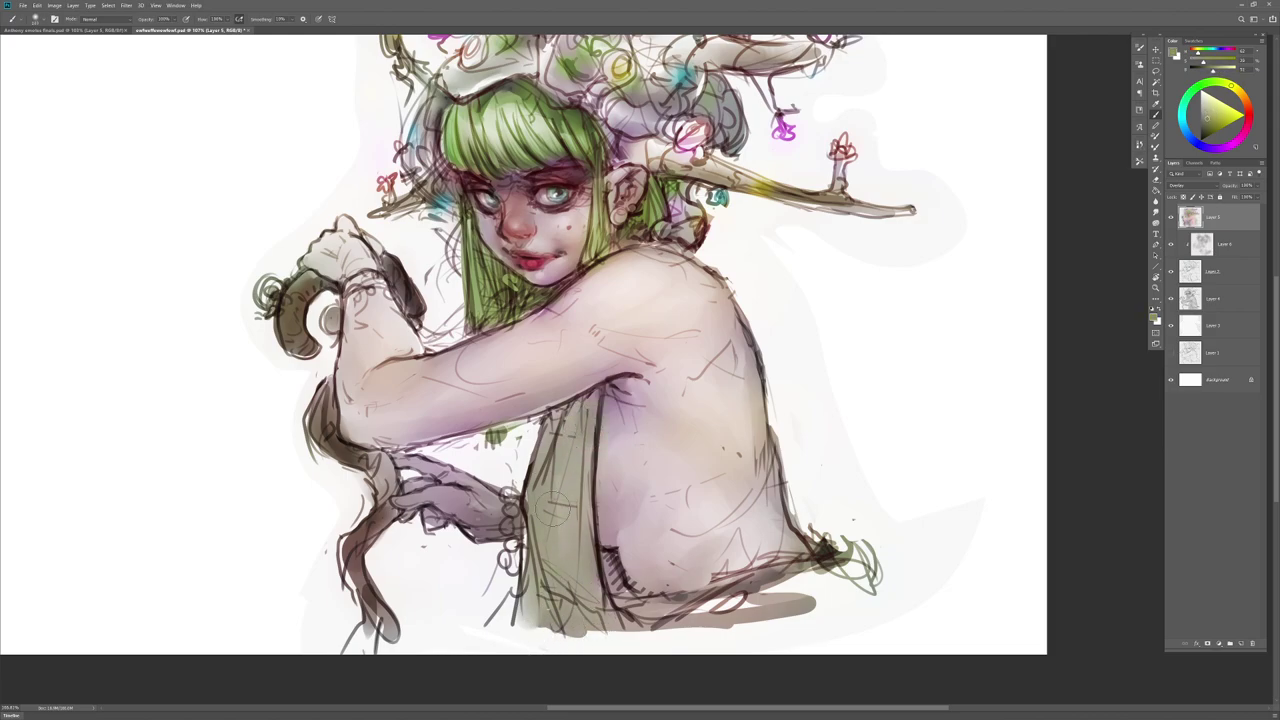
click(1210, 126)
mouse_move(579, 516)
mouse_down()
mouse_move(566, 529)
mouse_move(571, 472)
mouse_move(577, 530)
mouse_move(558, 440)
mouse_up()
alt+click(678, 505)
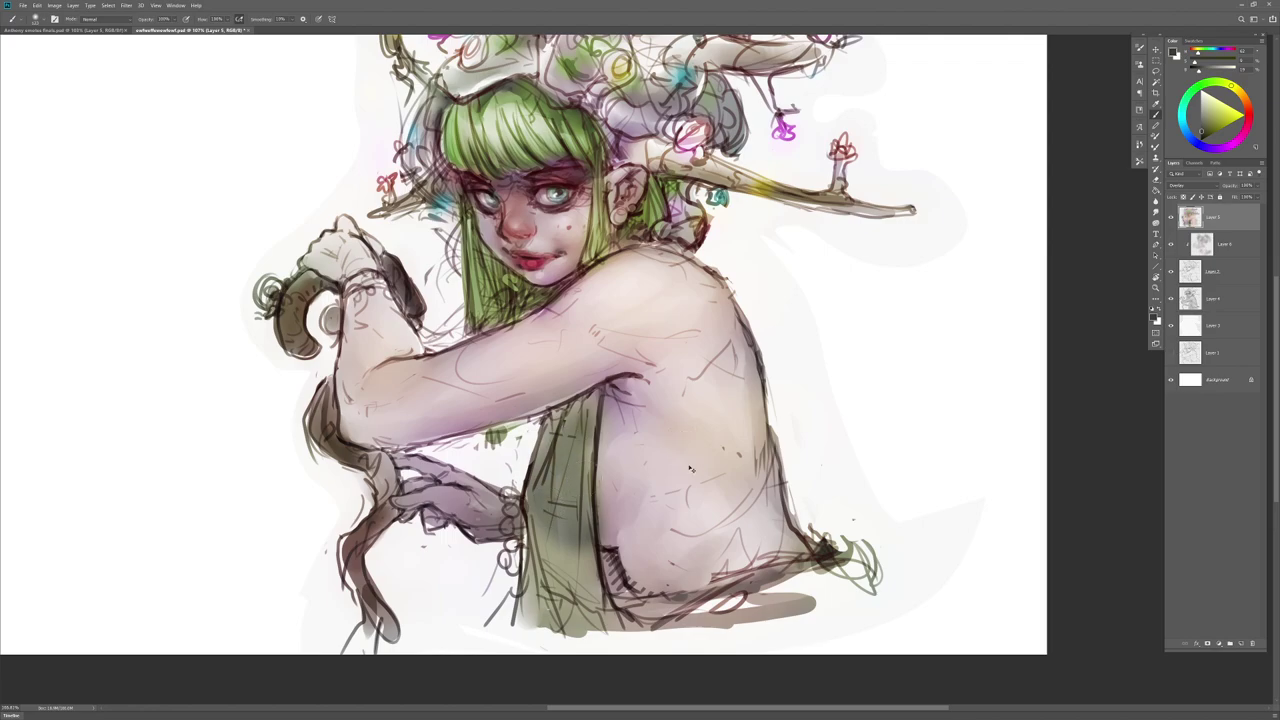
alt+click(671, 522)
mouse_move(560, 508)
mouse_down()
mouse_move(556, 572)
mouse_move(576, 586)
mouse_up()
Step: Warm the lower part of the vest with a light ochre glaze and touch up its edge at the waist
drag(1234, 87, 1243, 96)
alt+click(580, 486)
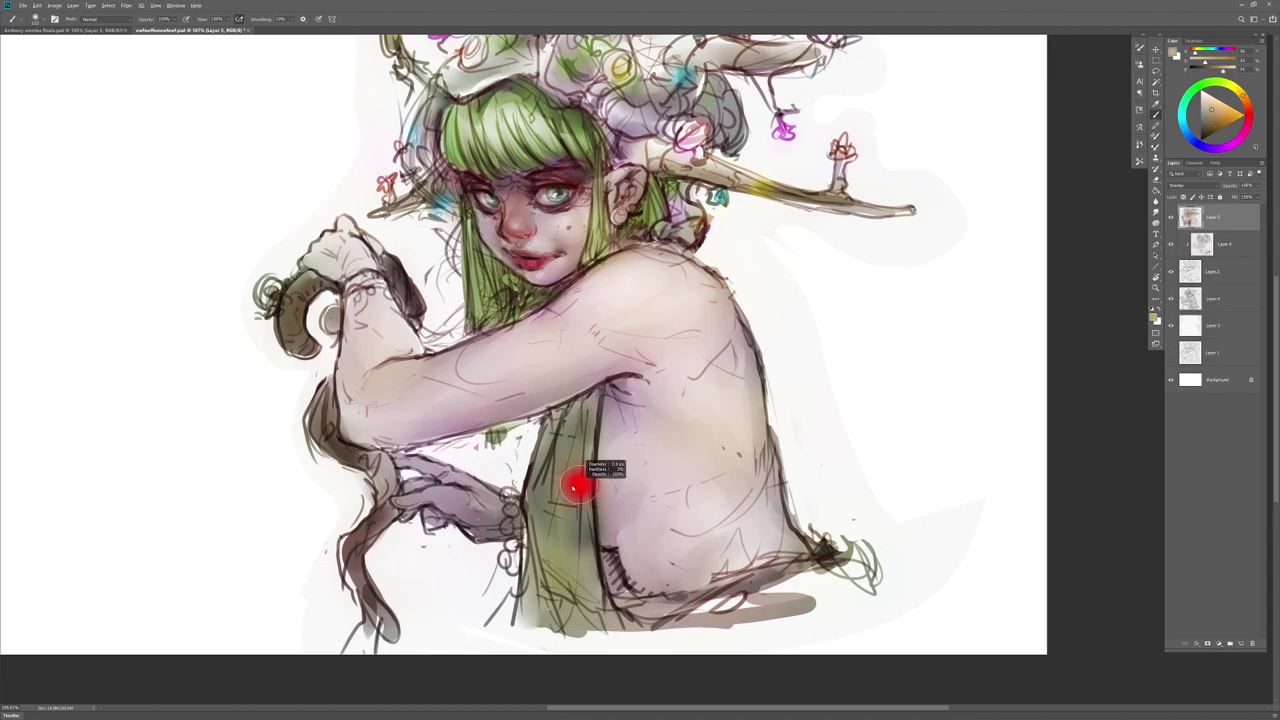
mouse_move(572, 561)
mouse_down()
mouse_move(547, 636)
mouse_move(587, 582)
mouse_up()
drag(523, 634, 519, 598)
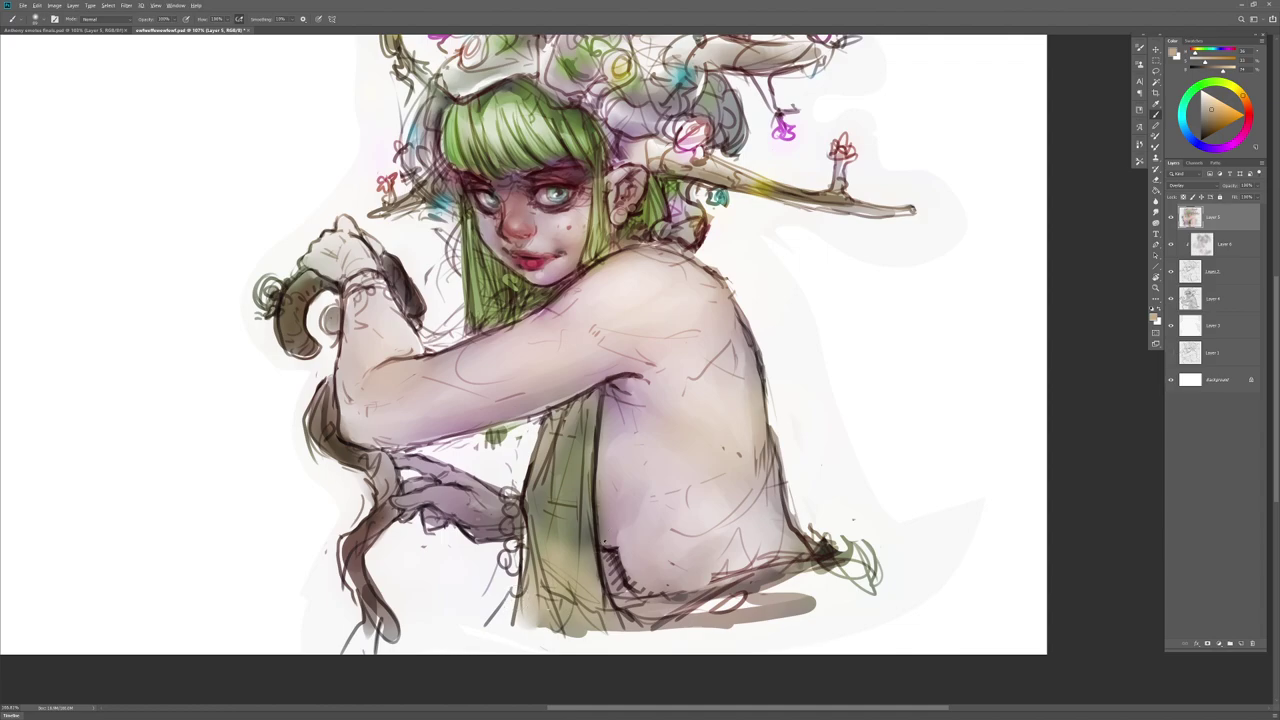
alt+click(610, 570)
mouse_move(608, 552)
mouse_down()
mouse_move(630, 614)
mouse_move(573, 608)
mouse_move(580, 570)
mouse_up()
alt+click(609, 567)
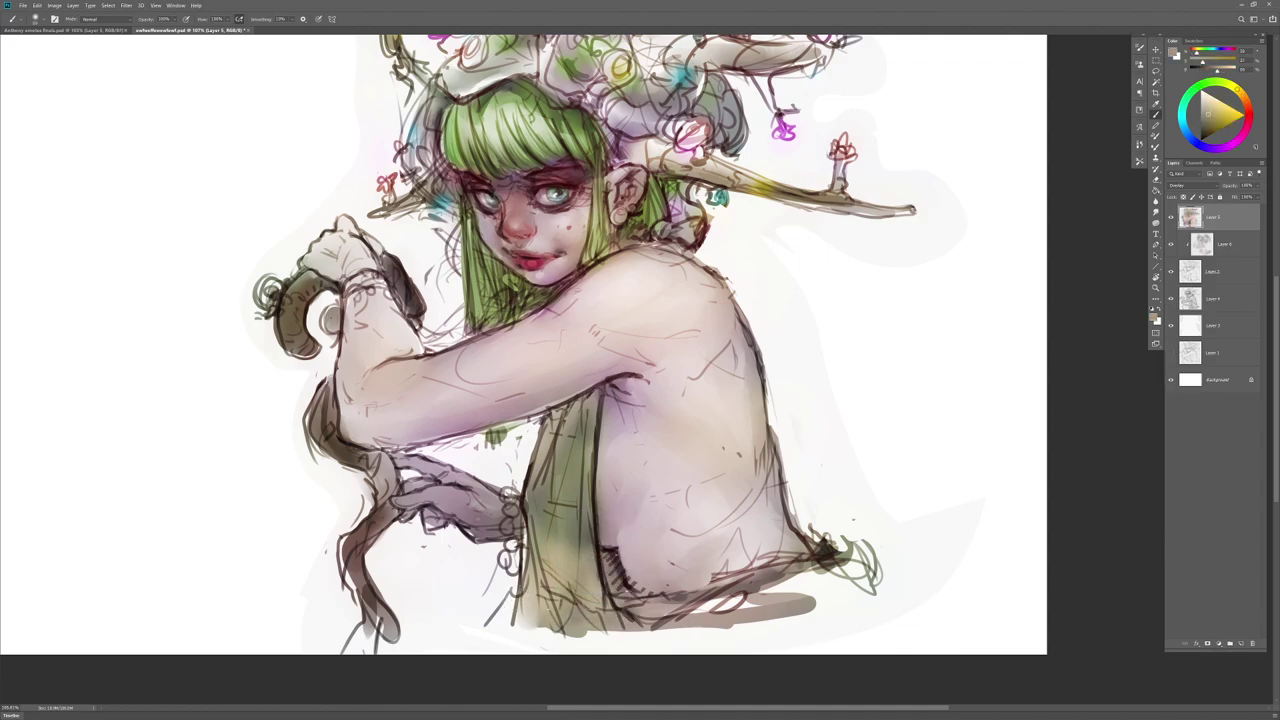
Step: Tint the vest, the waistband and the grey shadow under the hips with light blue
drag(1219, 150, 1183, 125)
click(1221, 104)
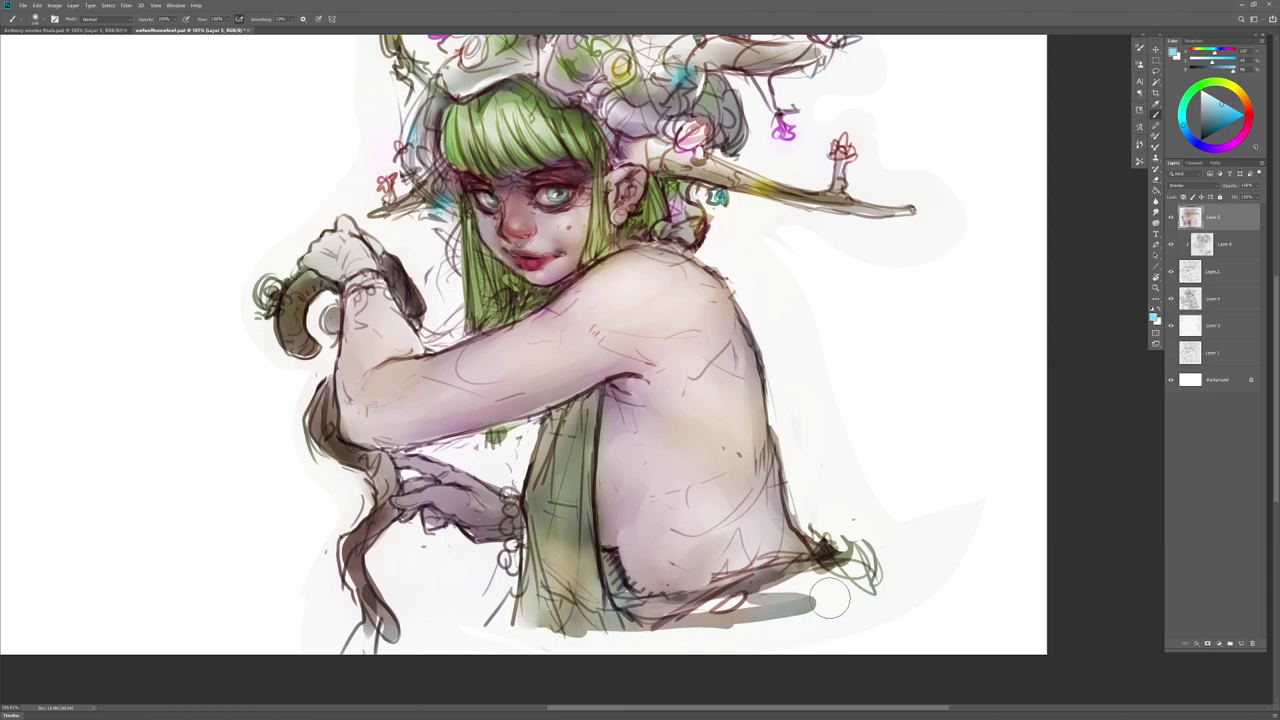
mouse_move(704, 321)
mouse_down()
mouse_move(690, 378)
mouse_move(743, 588)
mouse_move(732, 625)
mouse_up()
Step: Glaze dark red along the lower back, hip, armpit and underside of the raised arm, undoing one stroke
alt+click(552, 239)
drag(763, 578, 783, 618)
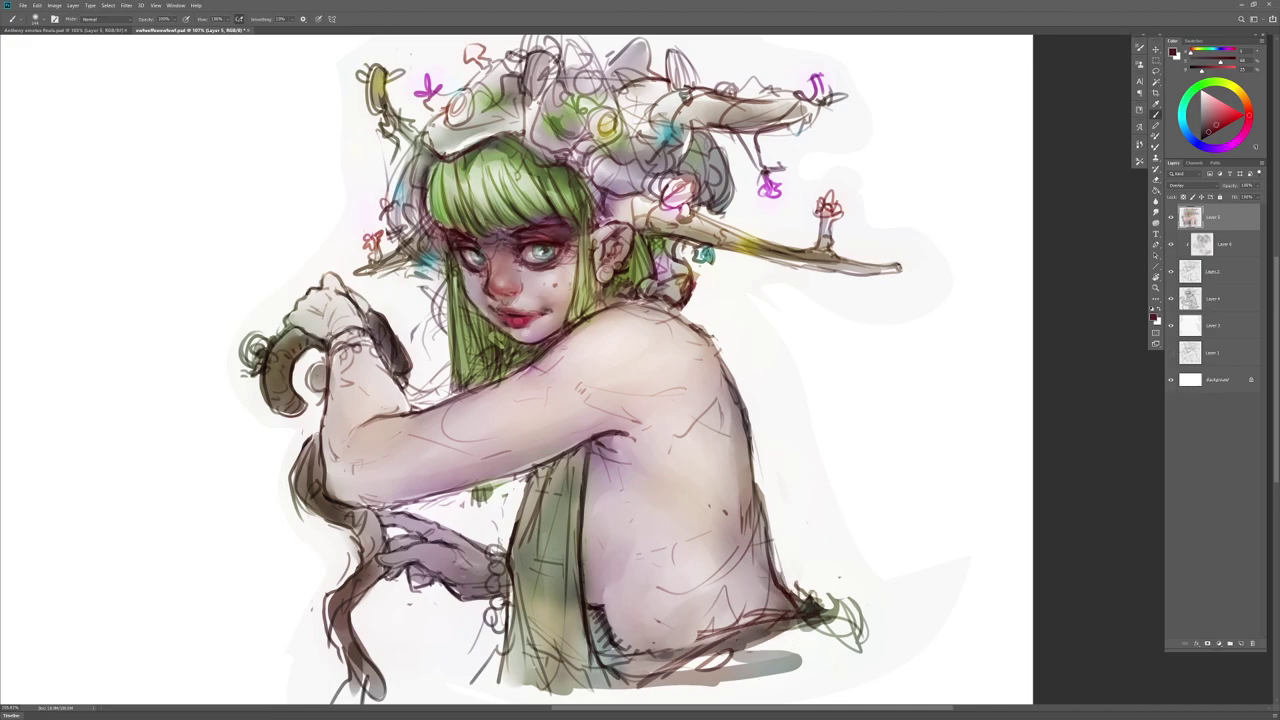
mouse_move(720, 403)
mouse_down()
mouse_move(743, 591)
mouse_move(815, 668)
mouse_up()
drag(810, 620, 775, 545)
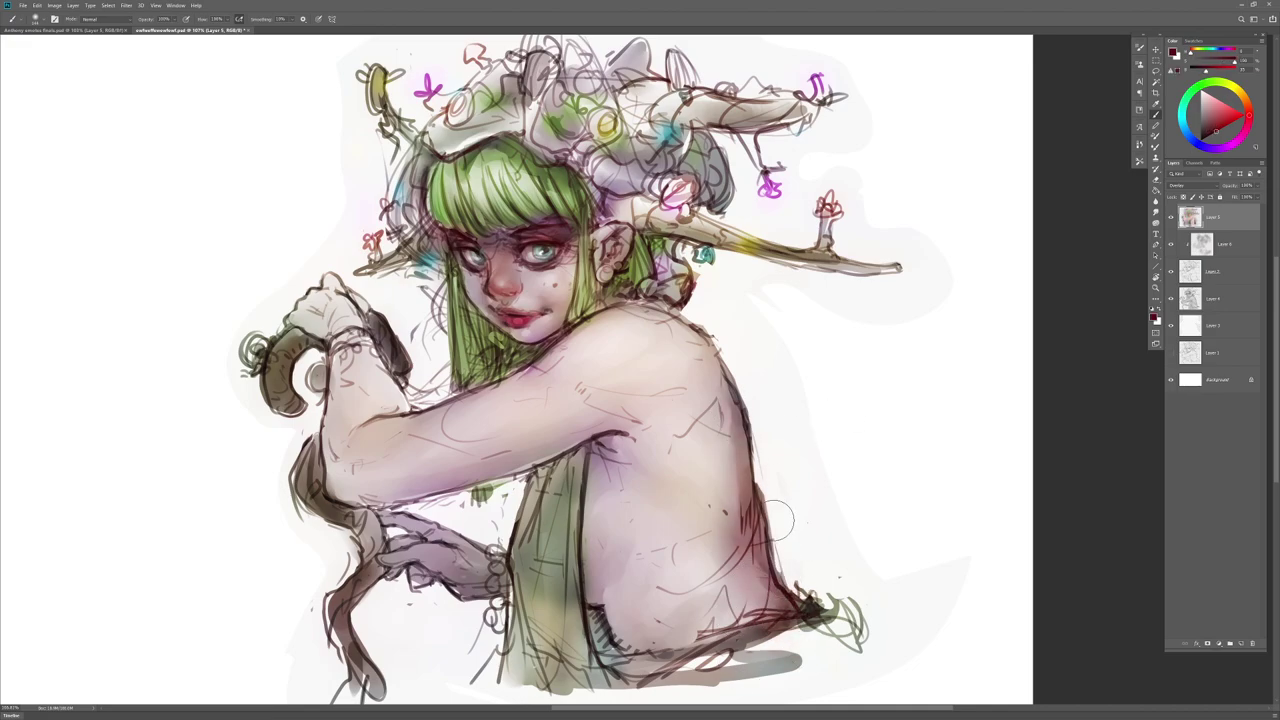
key(ctrl+z)
mouse_move(757, 407)
mouse_down()
mouse_move(802, 631)
mouse_move(748, 602)
mouse_move(652, 672)
mouse_up()
drag(603, 455, 591, 529)
drag(592, 434, 362, 499)
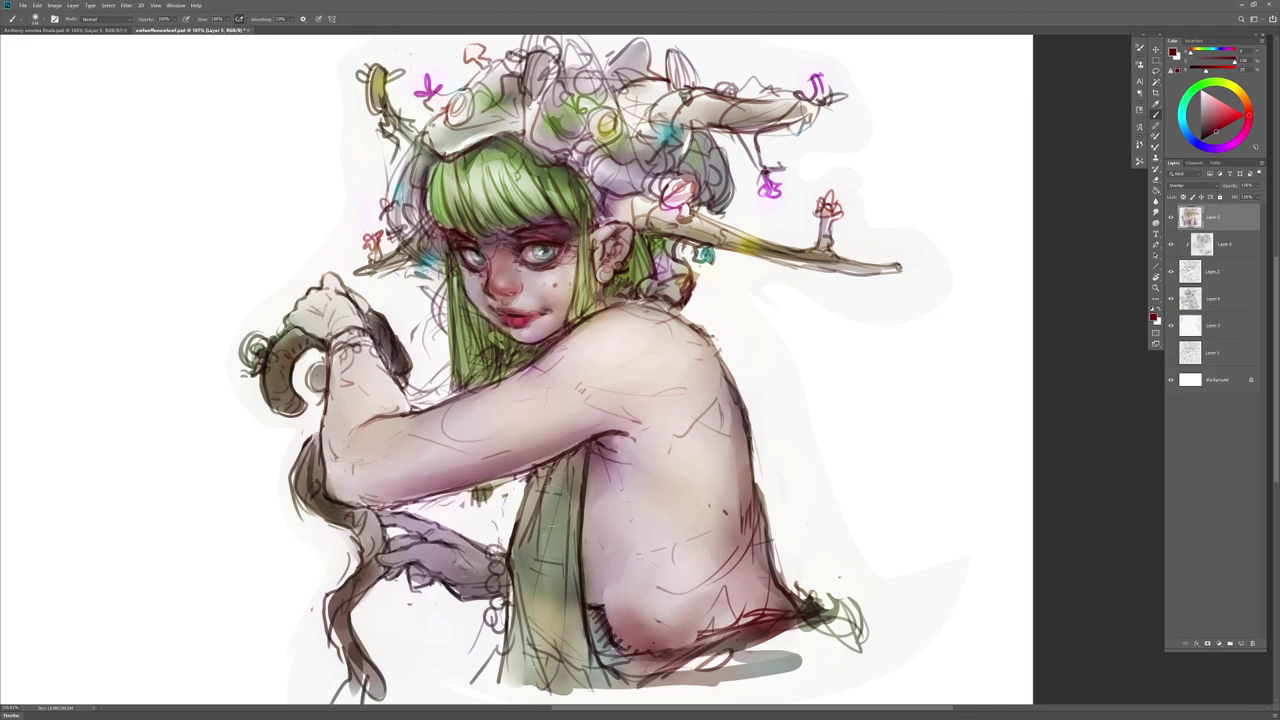
Step: Redden the shoulder, elbow, forearm and raised hand with the same dark red glaze
drag(634, 415, 586, 416)
mouse_move(646, 330)
mouse_down()
mouse_move(580, 383)
mouse_move(564, 373)
mouse_up()
mouse_move(667, 392)
mouse_down()
mouse_move(344, 466)
mouse_move(379, 400)
mouse_move(324, 497)
mouse_up()
mouse_move(375, 388)
mouse_down()
mouse_move(304, 312)
mouse_move(364, 292)
mouse_move(348, 326)
mouse_up()
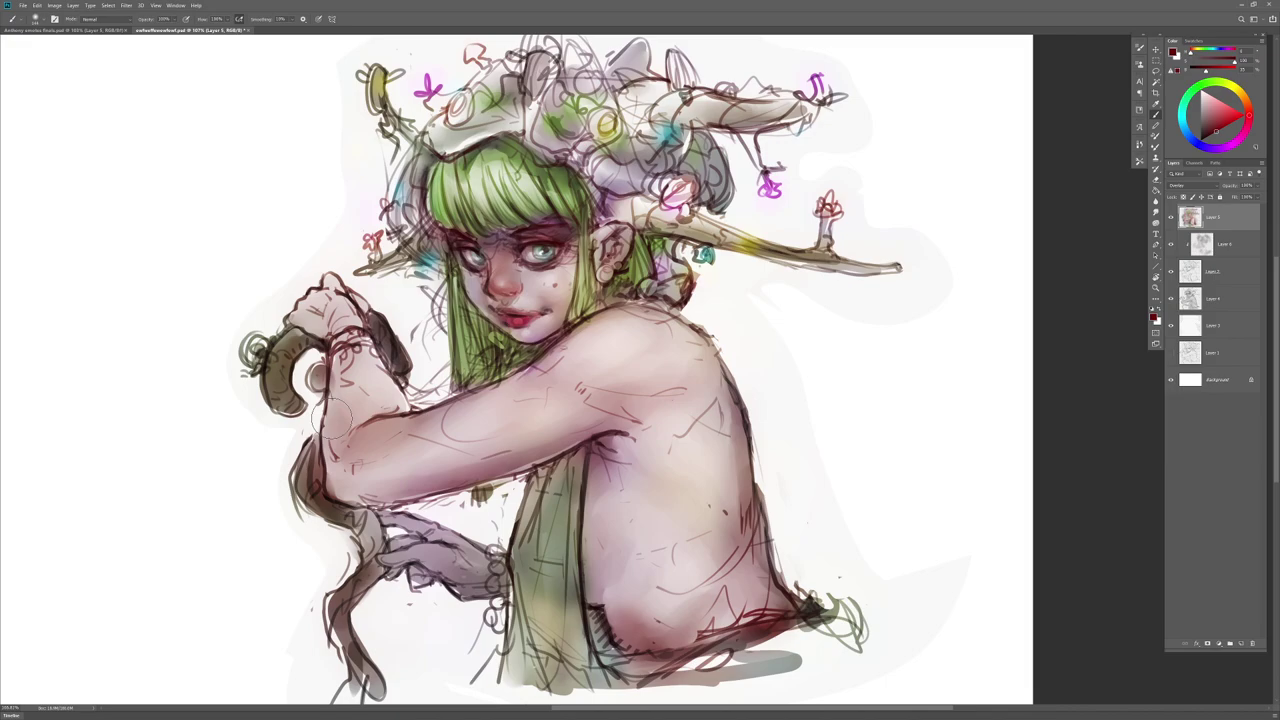
click(1221, 329)
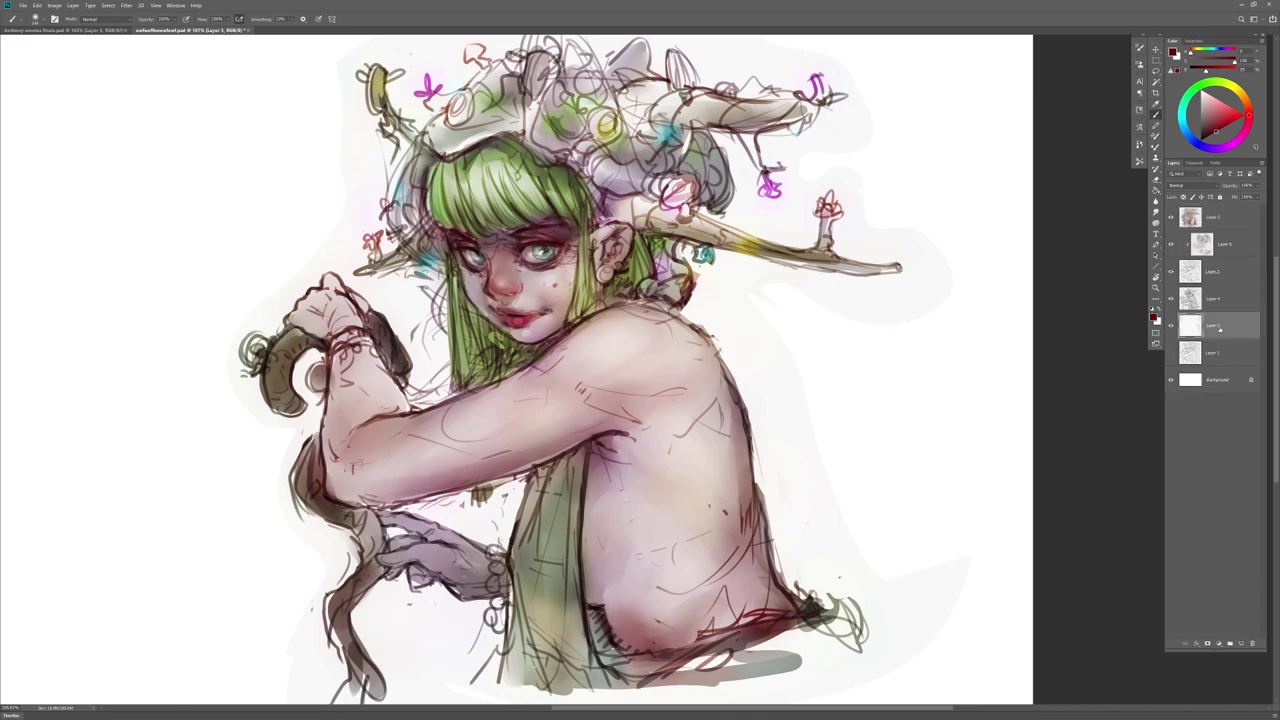
key(ctrl+u)
drag(992, 425, 958, 447)
key(Return)
key(ctrl+u)
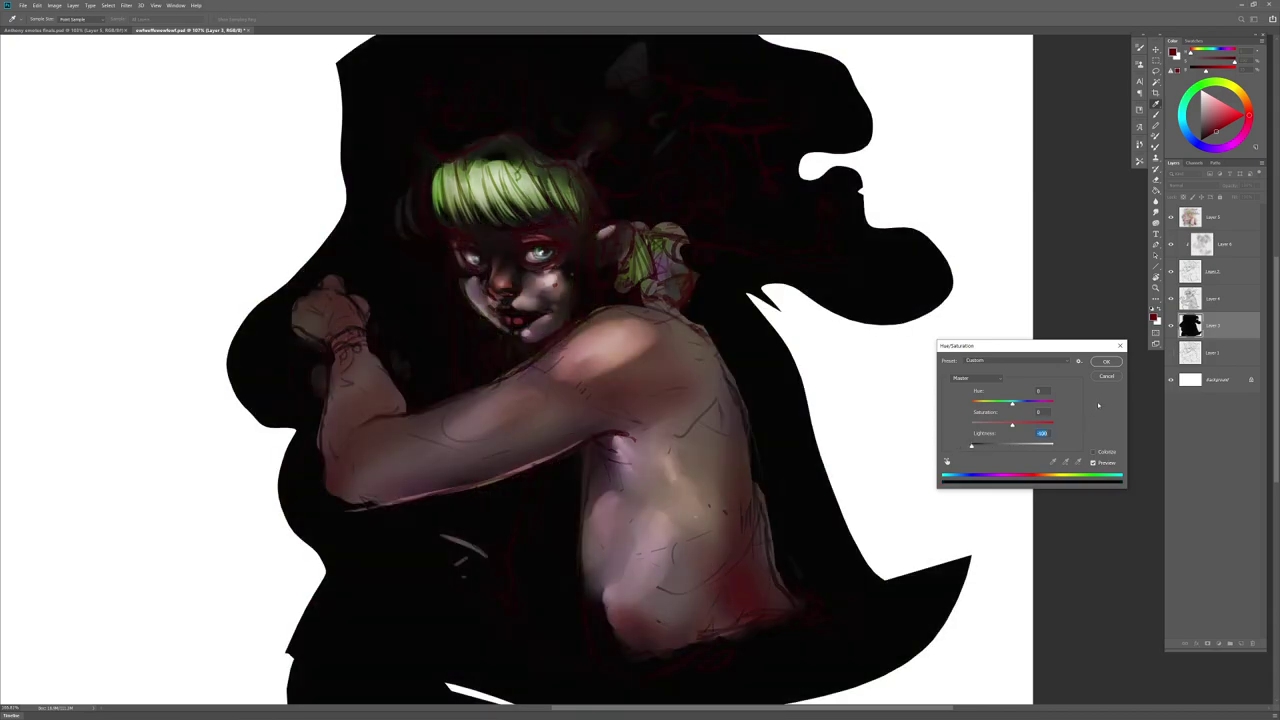
click(1108, 377)
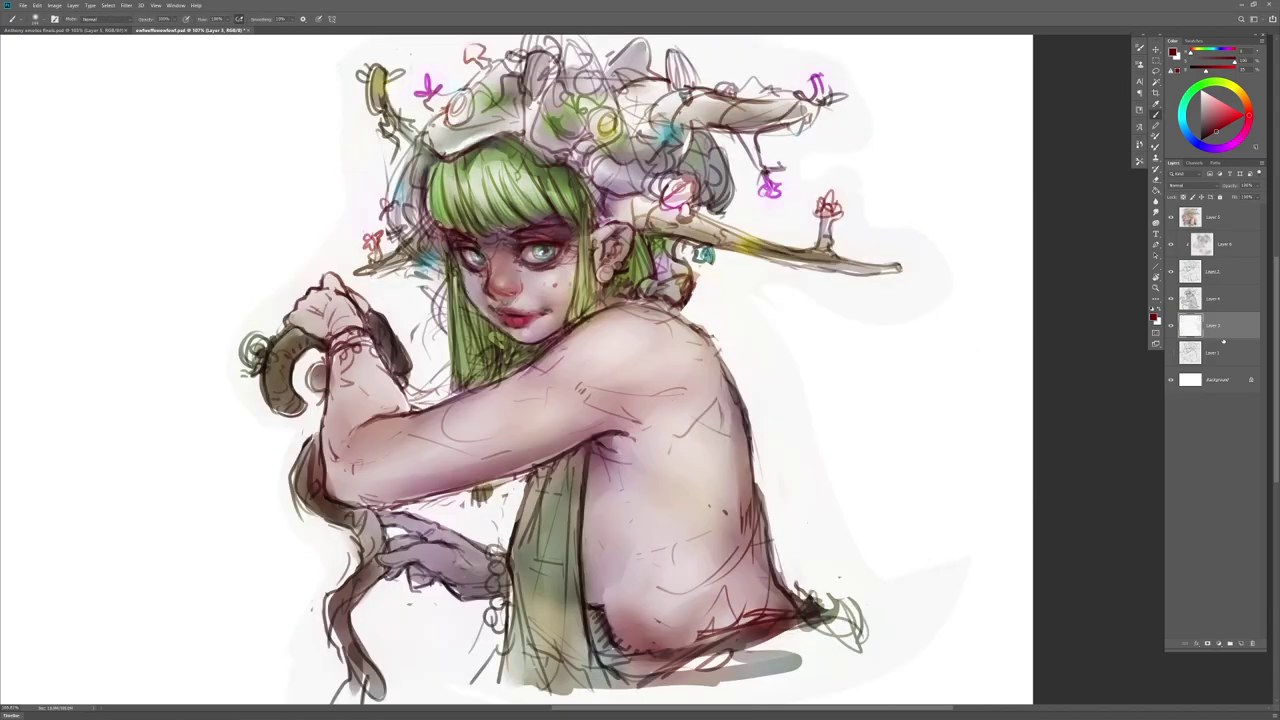
click(1235, 347)
click(1229, 328)
click(1222, 272)
click(1221, 250)
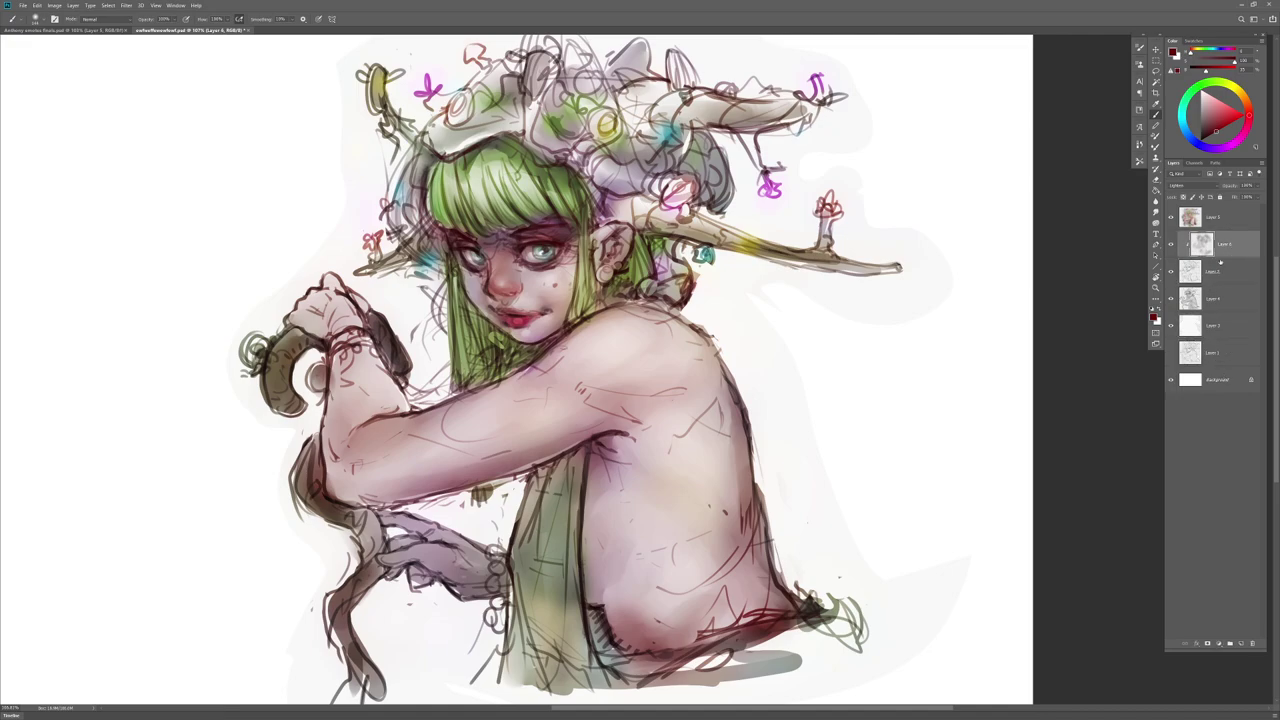
click(1227, 221)
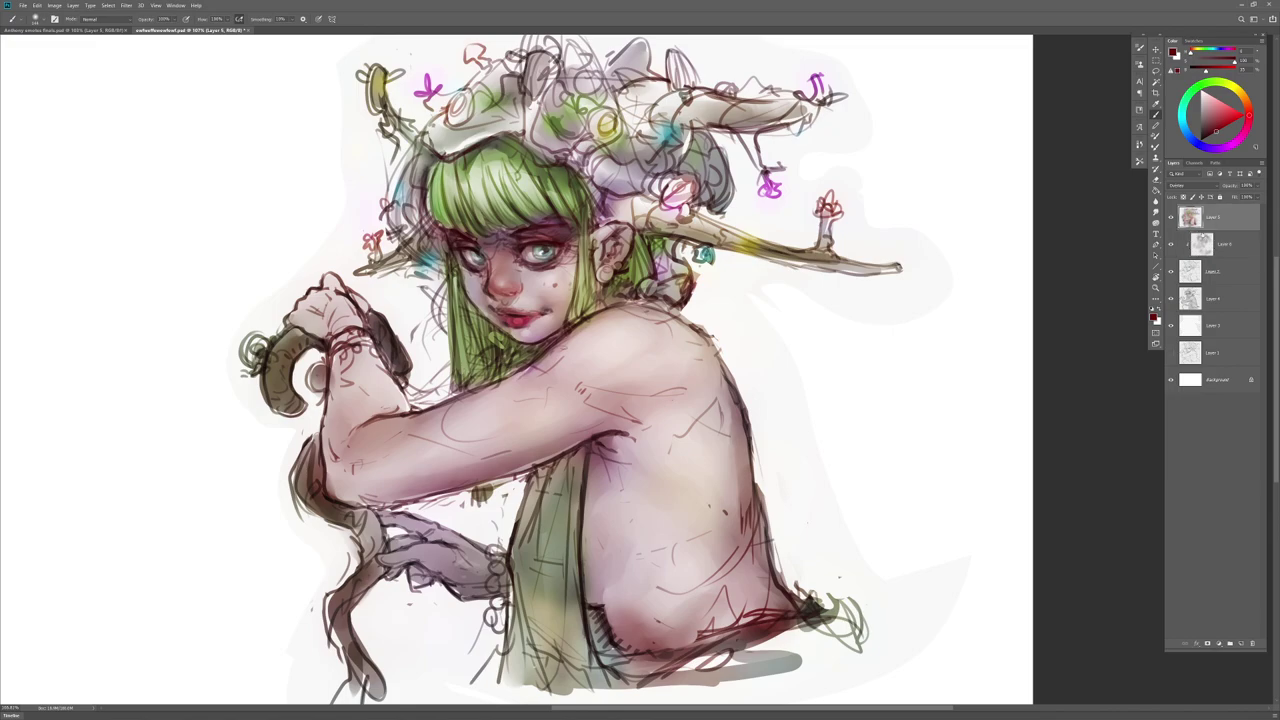
key(F2)
key(F2)
click(1215, 380)
key(ctrl+u)
drag(981, 446, 969, 447)
click(1107, 377)
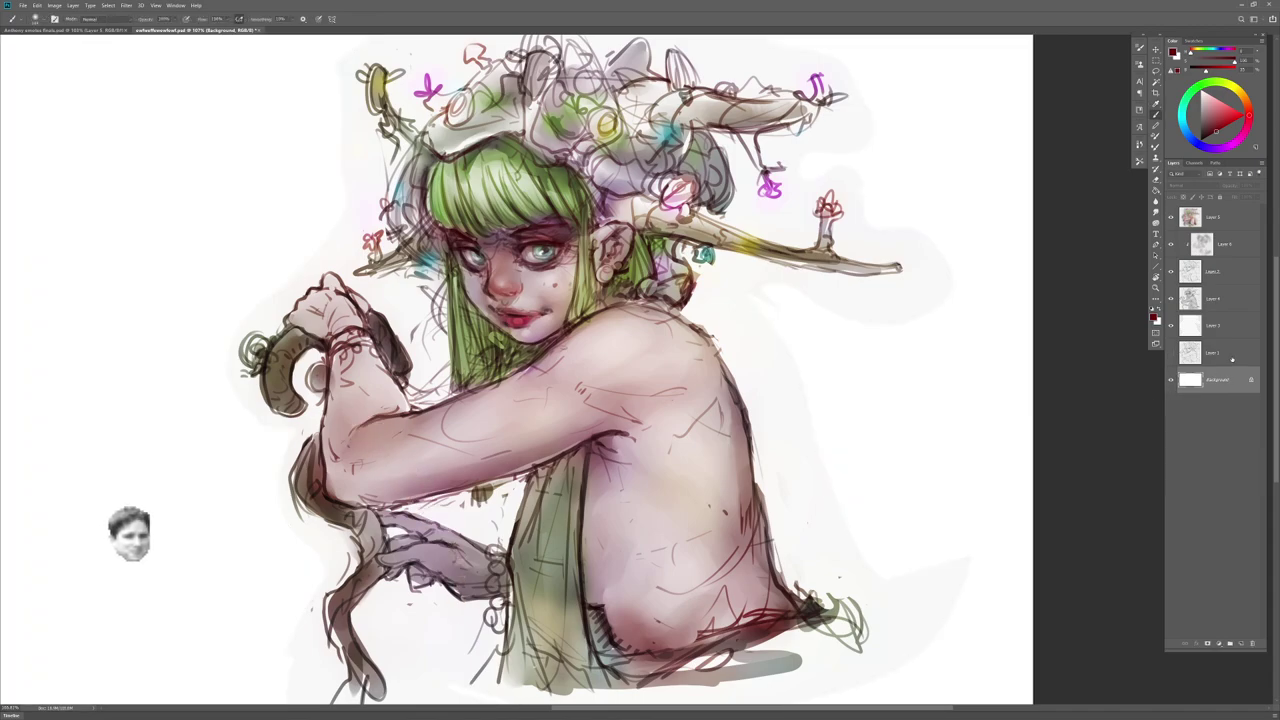
Step: Try darkening the midtones of Layer 4 with a Curves adjustment
click(1229, 358)
click(1226, 303)
click(1226, 273)
click(1215, 299)
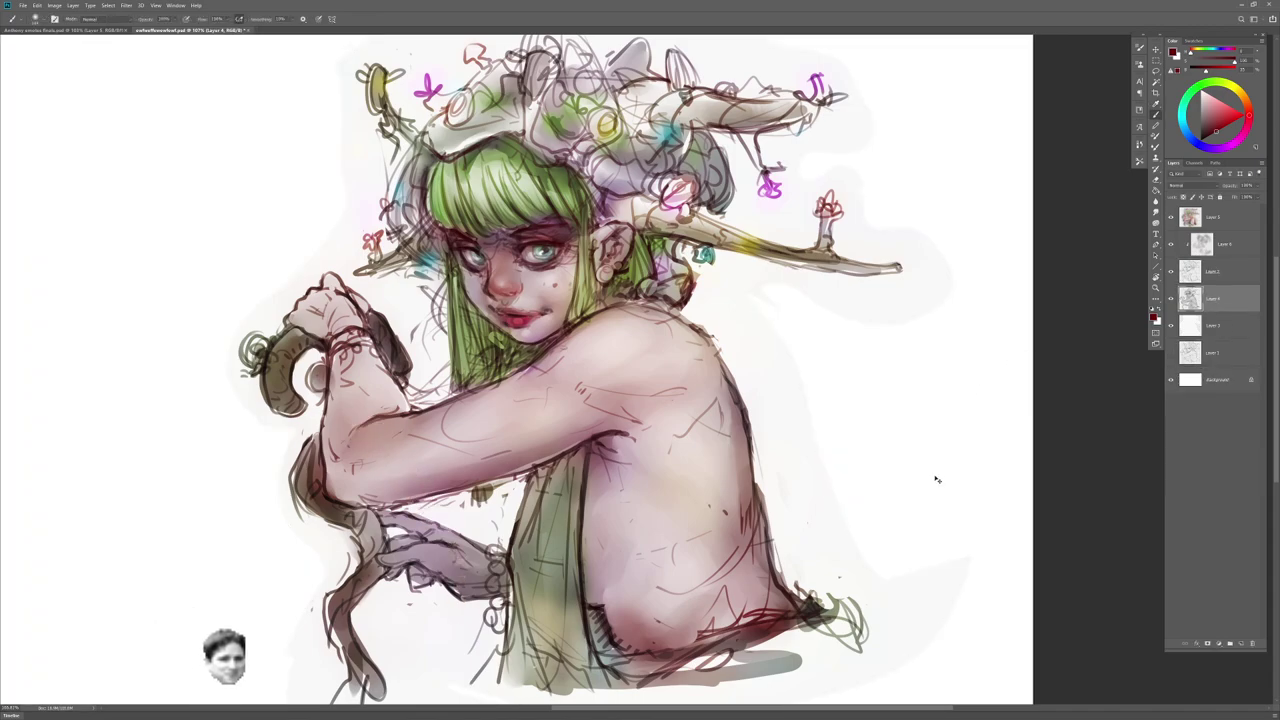
key(ctrl+m)
drag(939, 328, 939, 343)
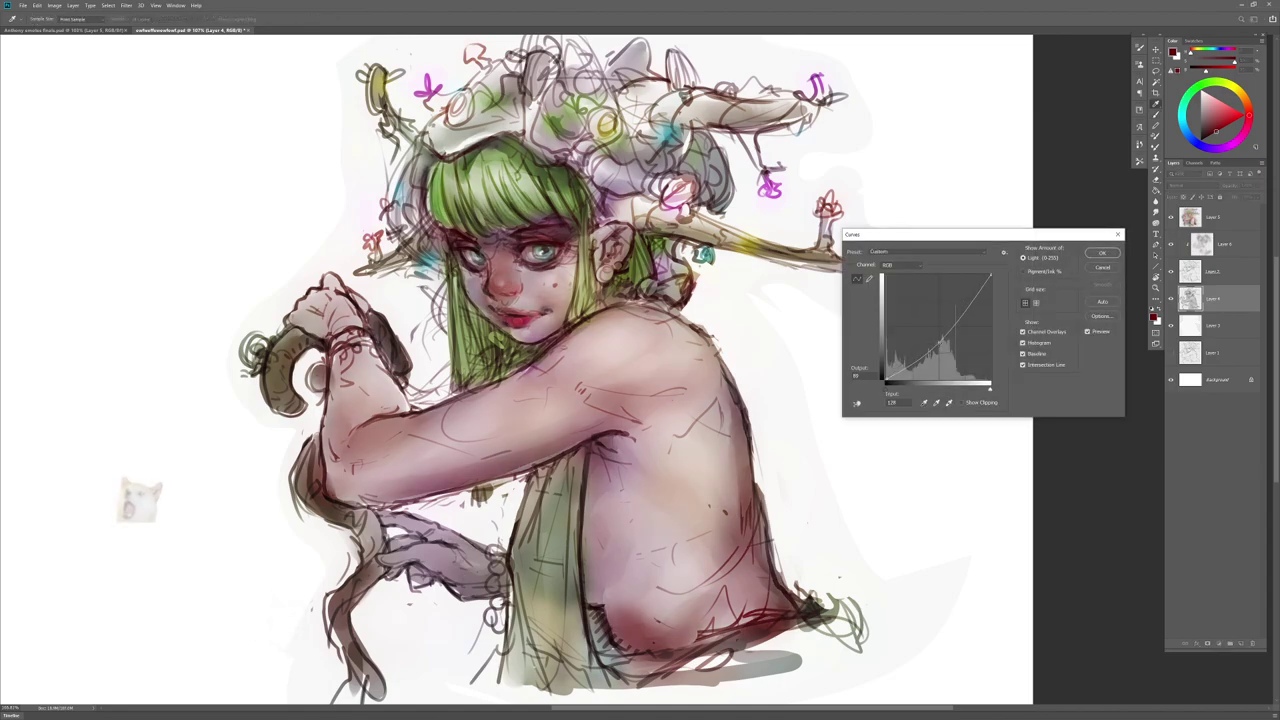
key(Escape)
key(ctrl+m)
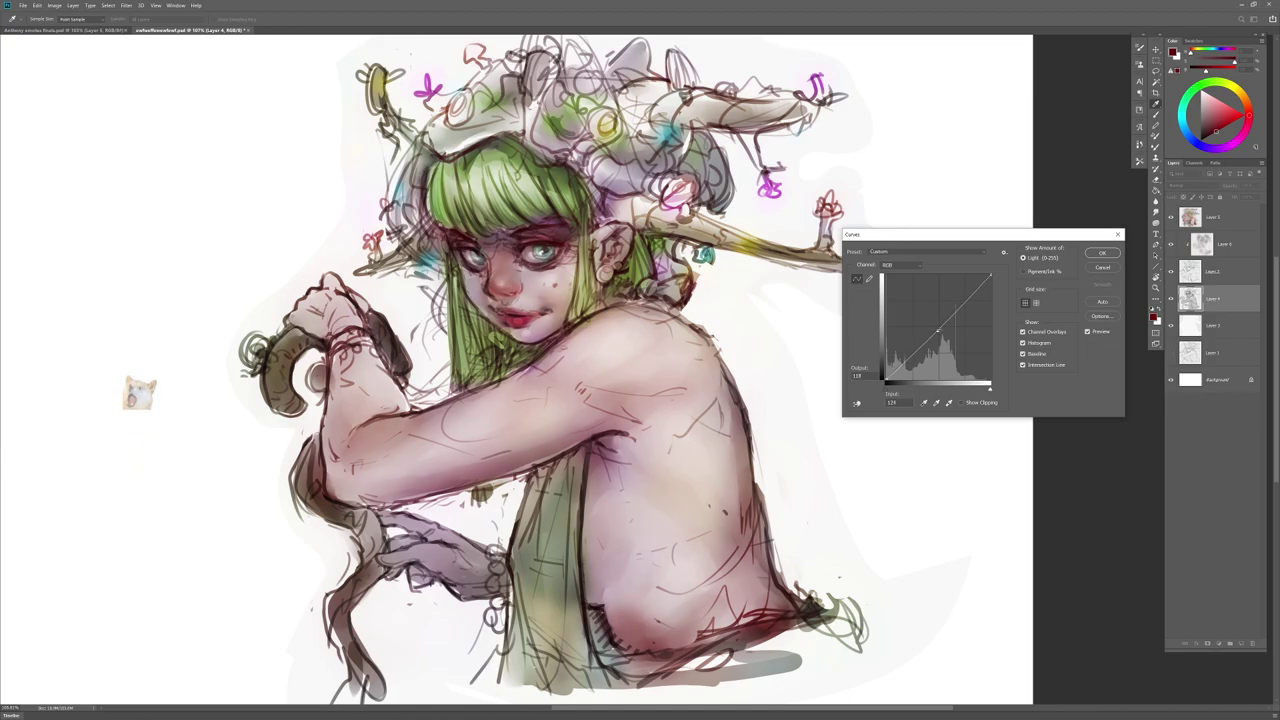
key(Escape)
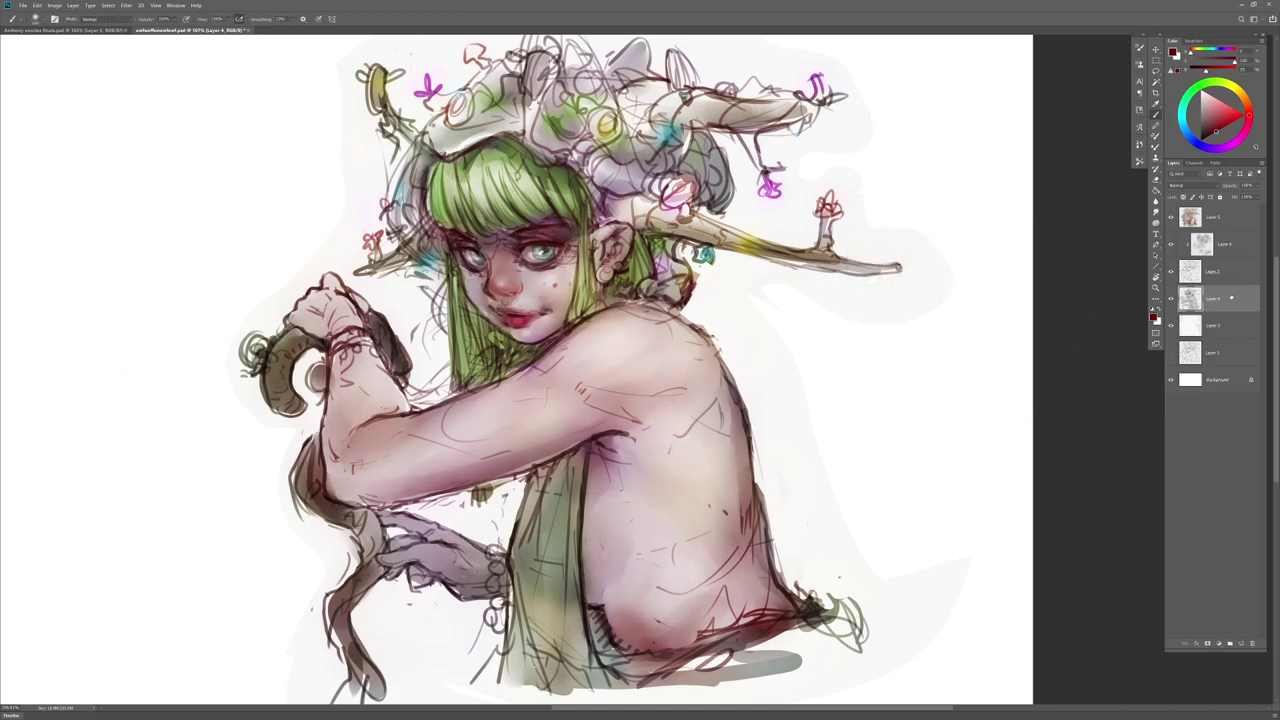
key(ctrl+shift+h)
key(h)
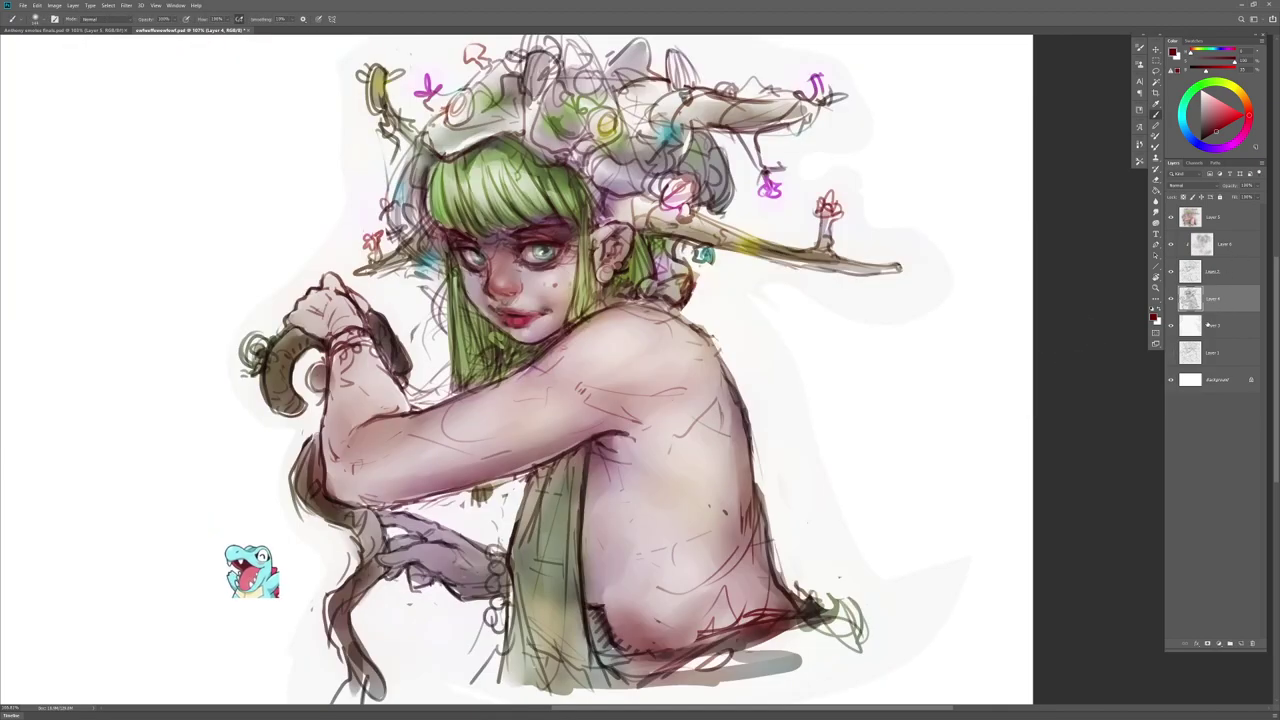
Step: Merge Layer 3 with Layer 4 and slightly darken the merged layer's midtones with Curves
ctrl+click(1218, 322)
key(ctrl+e)
key(ctrl+m)
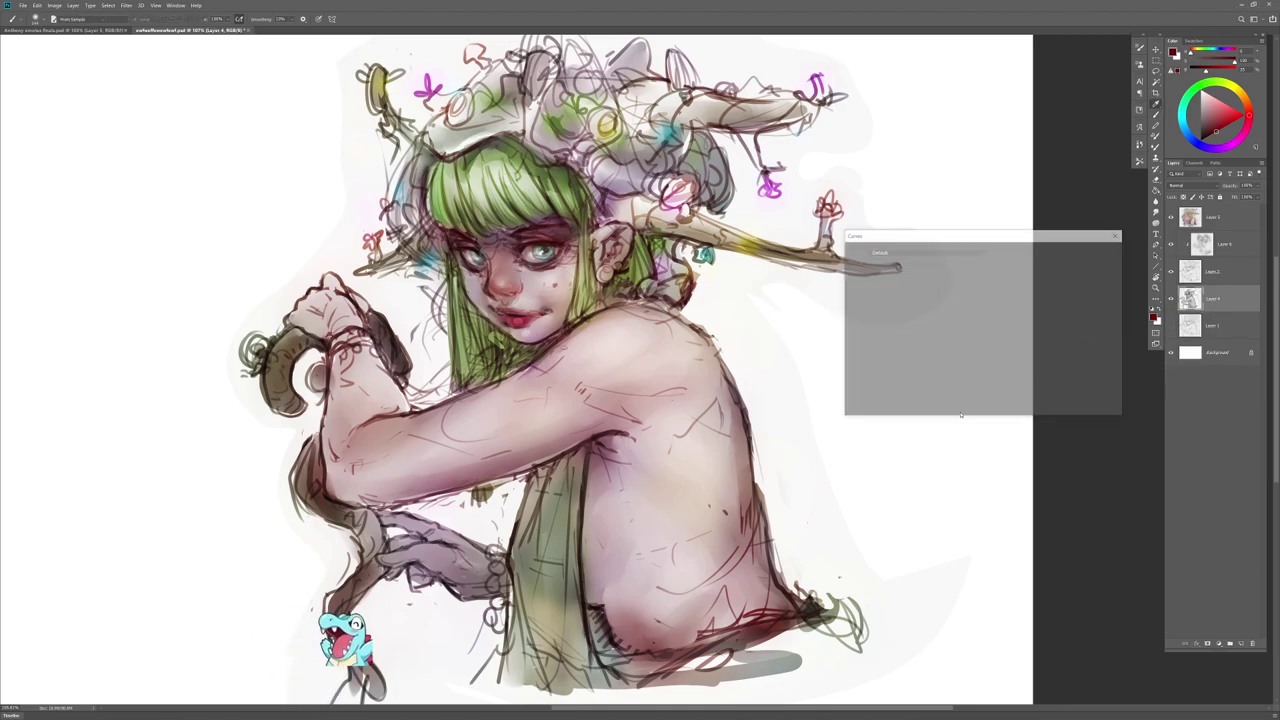
mouse_move(937, 328)
mouse_down()
mouse_move(948, 306)
mouse_move(945, 341)
mouse_move(982, 360)
mouse_move(968, 352)
mouse_move(972, 372)
mouse_up()
click(1102, 267)
key(ctrl+m)
drag(946, 322, 944, 328)
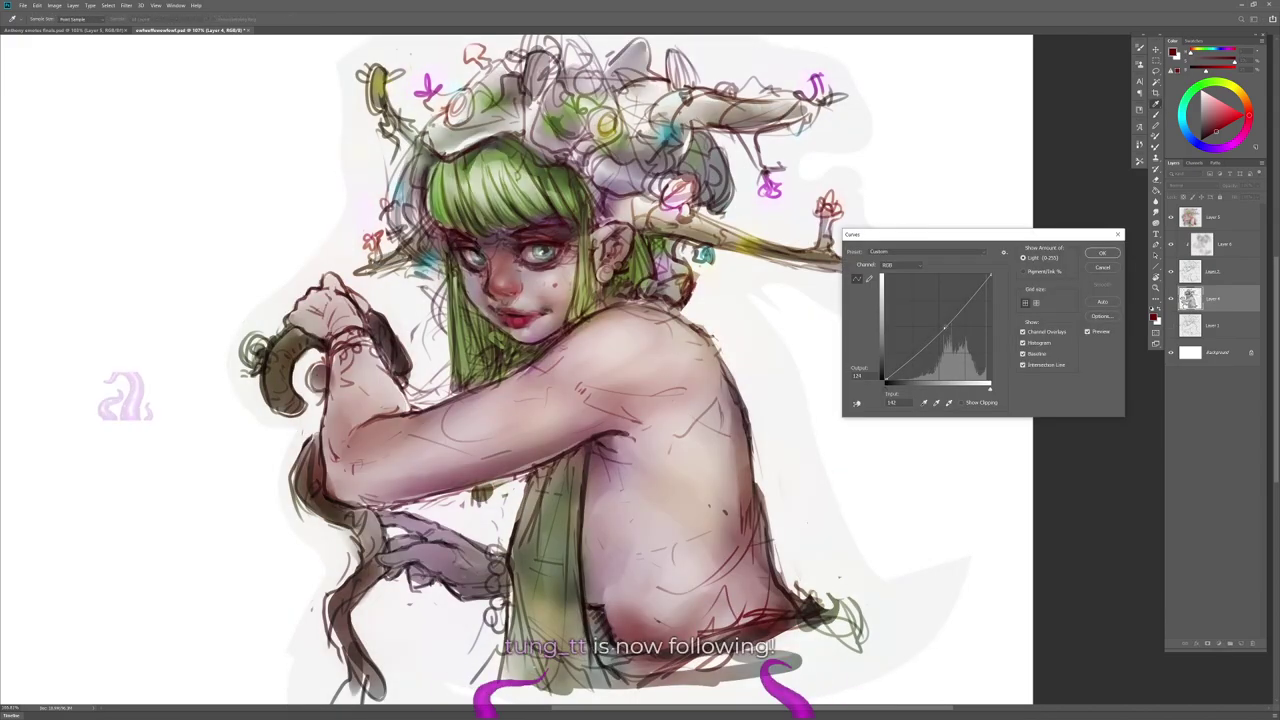
click(1110, 253)
Step: Shift the hue of the Overlay colour layer, Layer 5, slightly with Hue/Saturation
click(1226, 217)
key(ctrl+u)
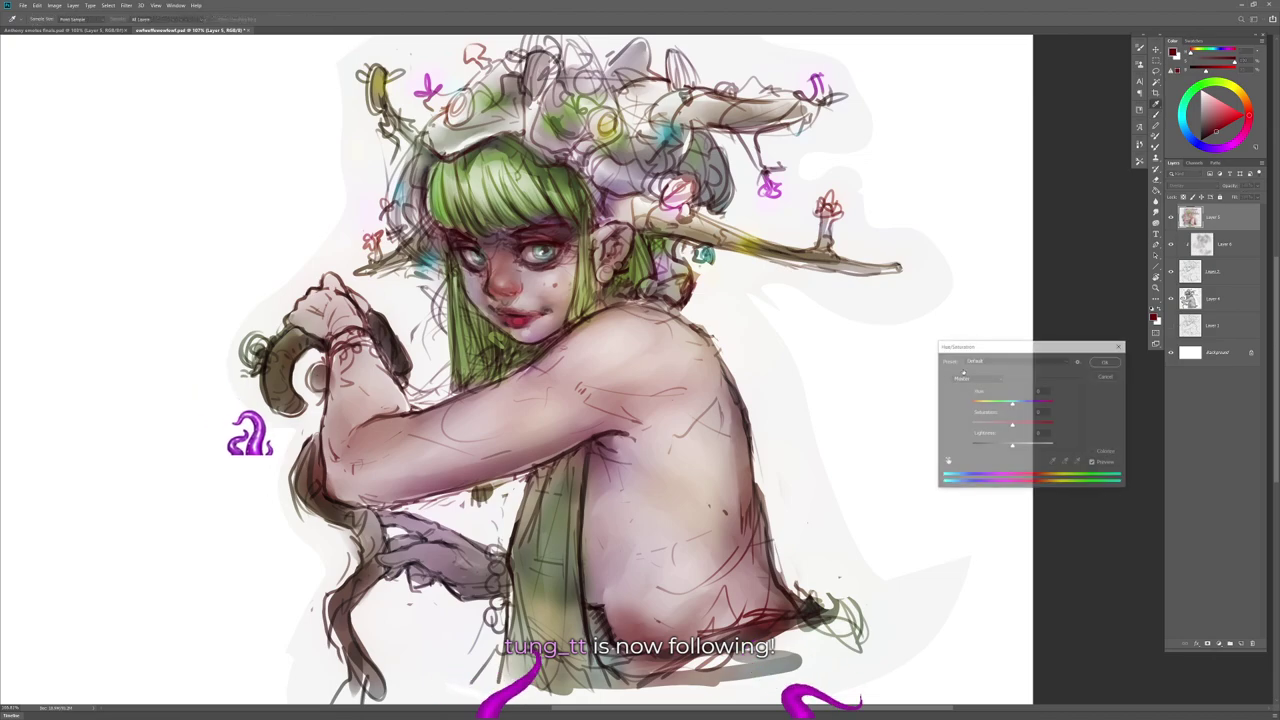
mouse_move(1012, 403)
mouse_down()
mouse_move(1031, 404)
mouse_move(957, 406)
mouse_move(1015, 404)
mouse_up()
key(Escape)
key(ctrl+u)
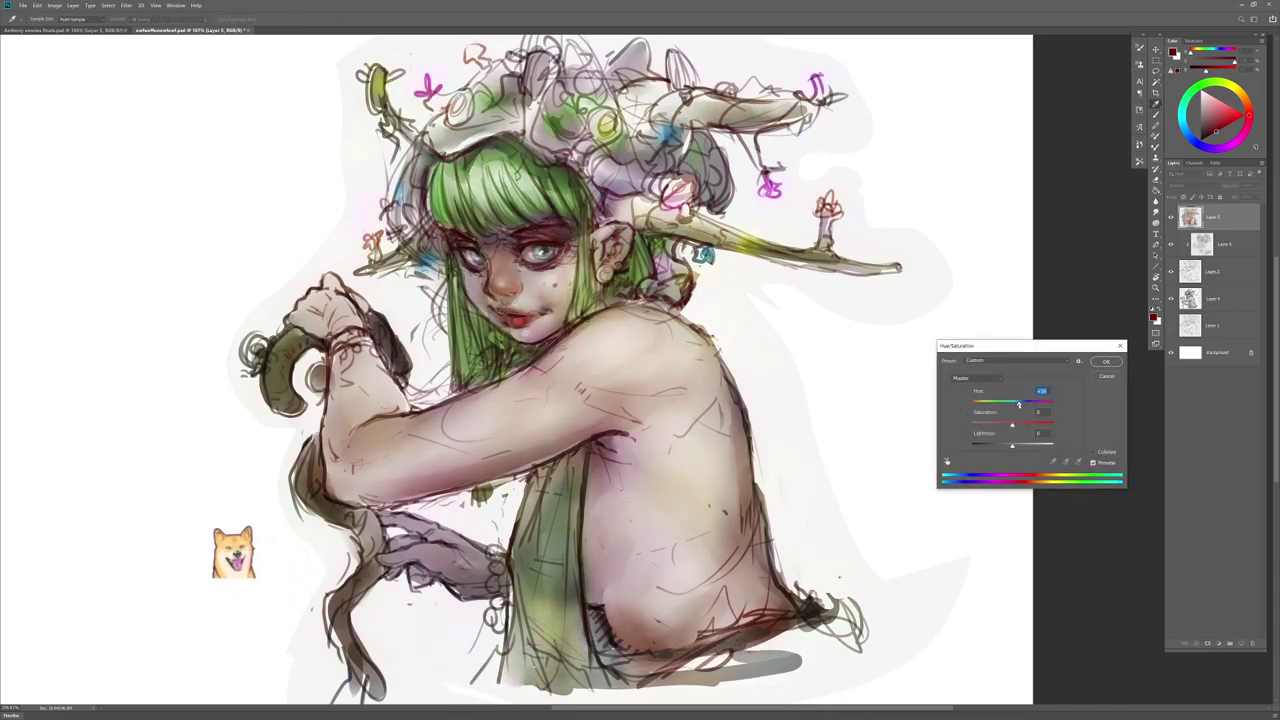
click(1106, 361)
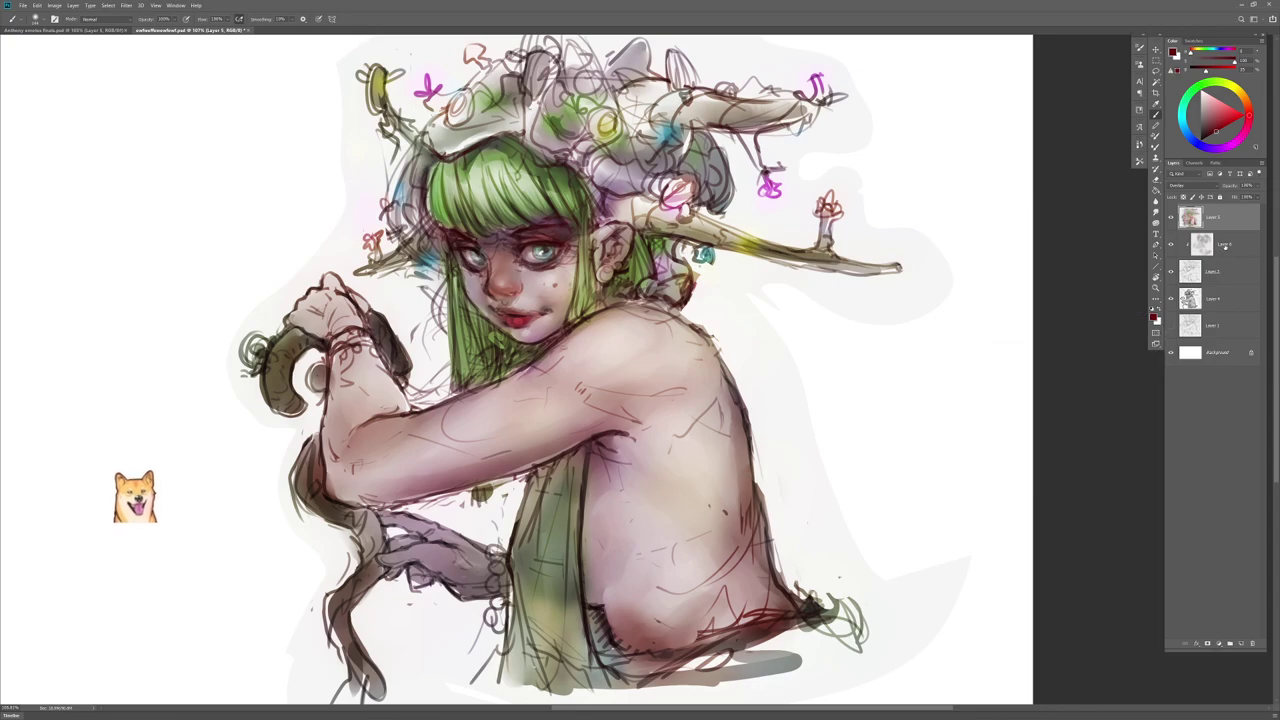
key(ctrl+shift+h)
key(ctrl+shift+h)
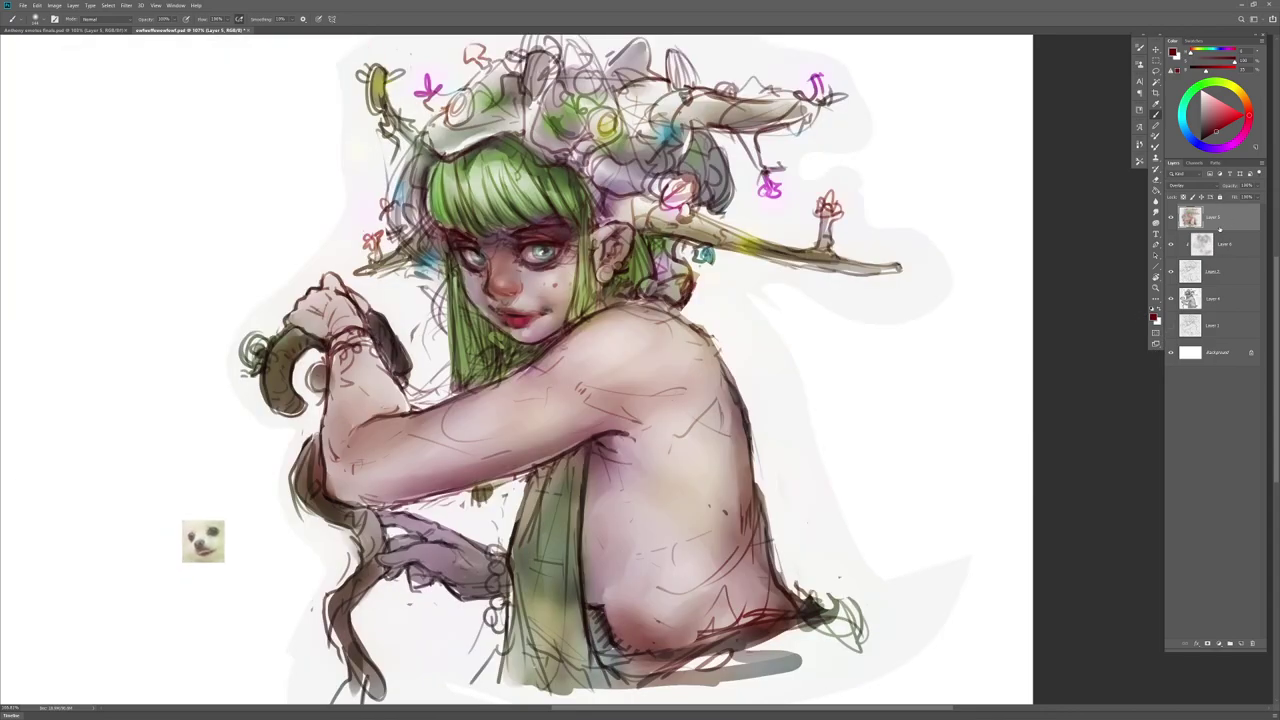
Step: Erase excess grey wash around the figure's back and hips on Layer 4, leaving a smoother backdrop edge
drag(763, 529, 728, 524)
key(e)
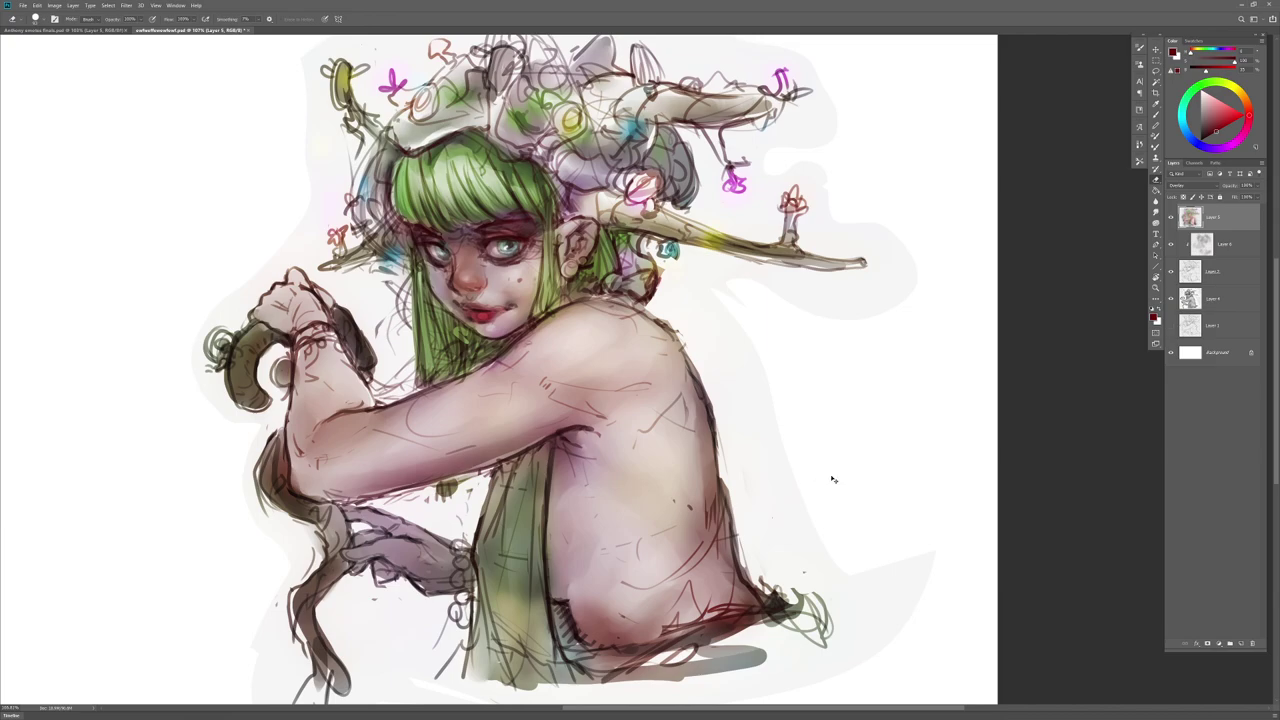
click(1216, 304)
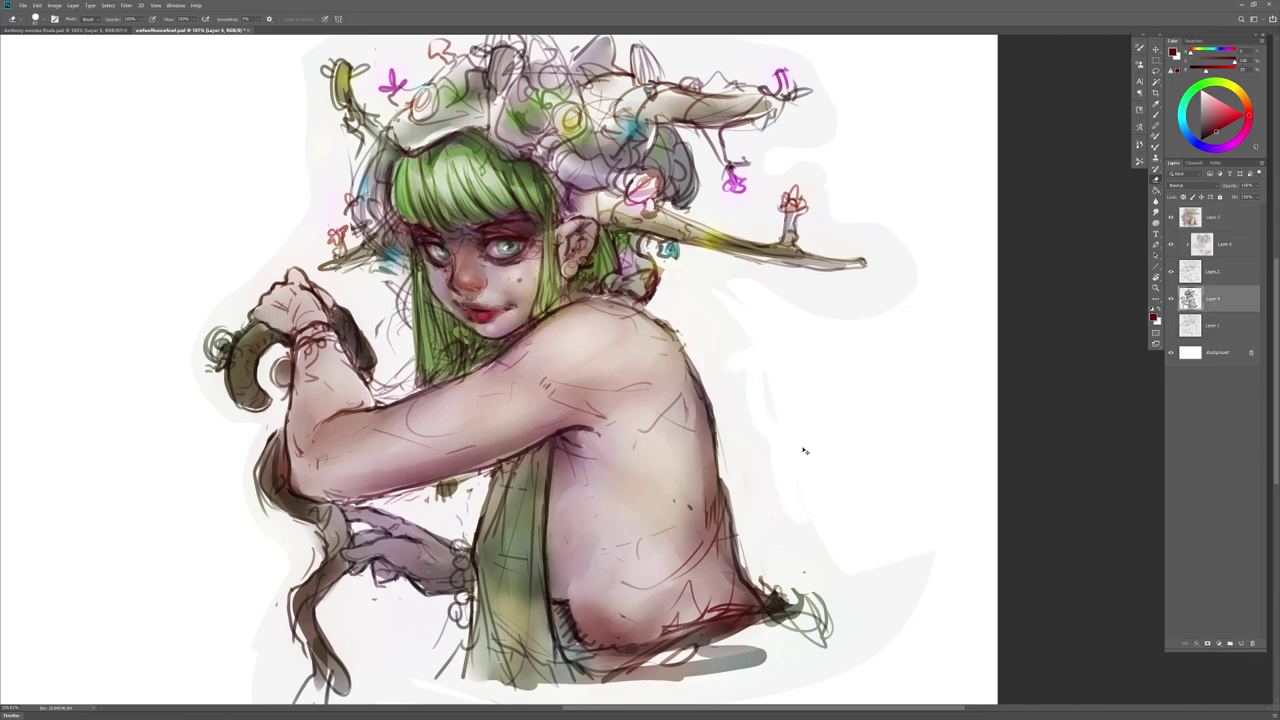
right_click(789, 409)
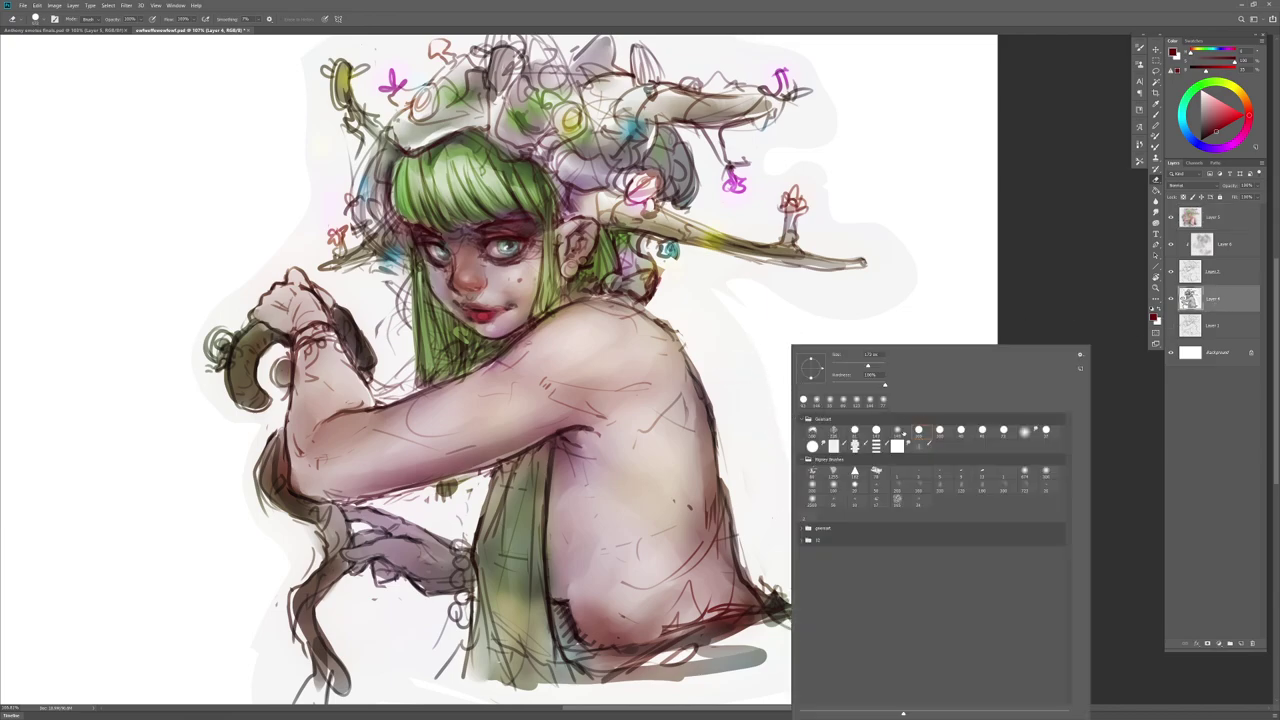
click(778, 304)
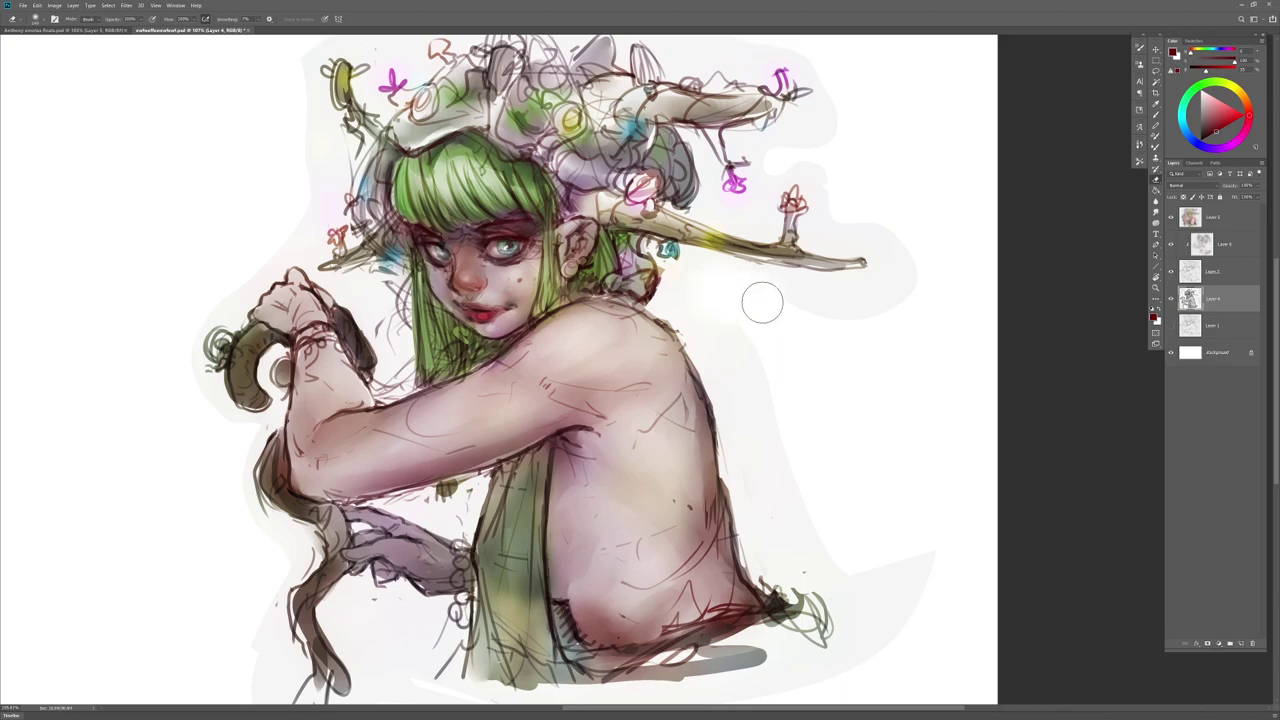
right_click(791, 394)
click(711, 303)
key(])
key(])
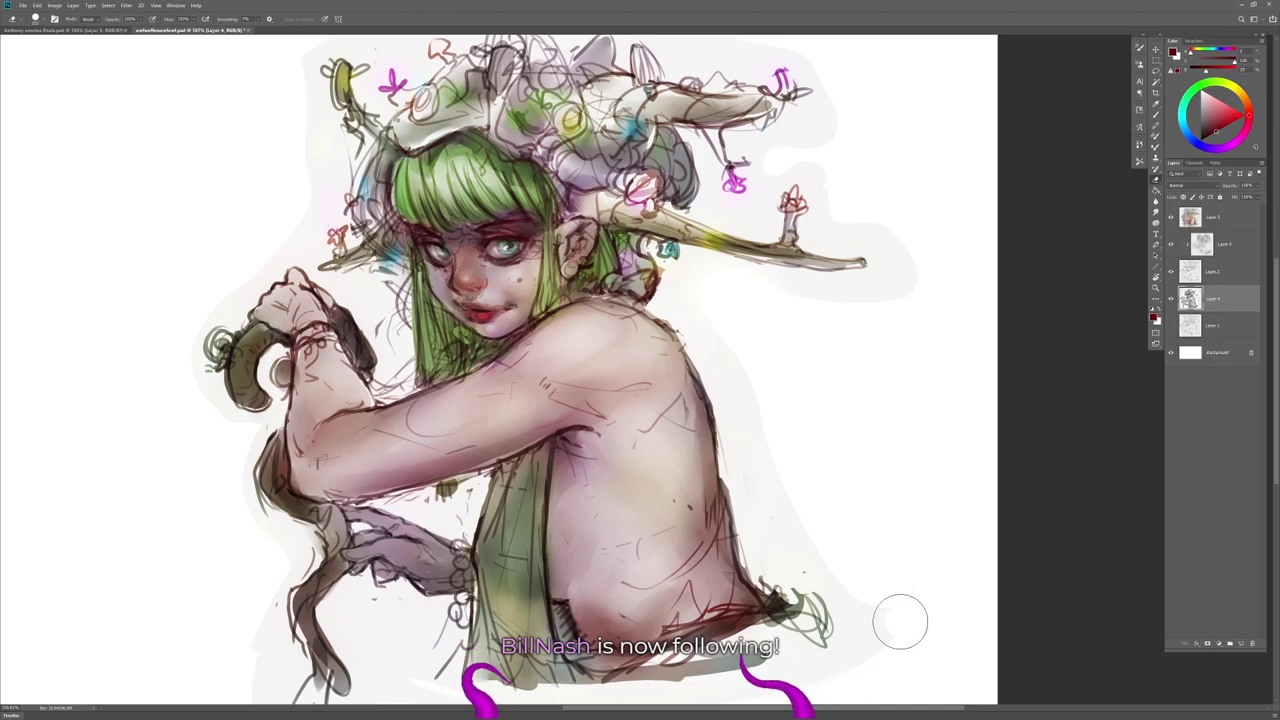
key(ctrl+shift+h)
key(ctrl+shift+h)
click(1222, 227)
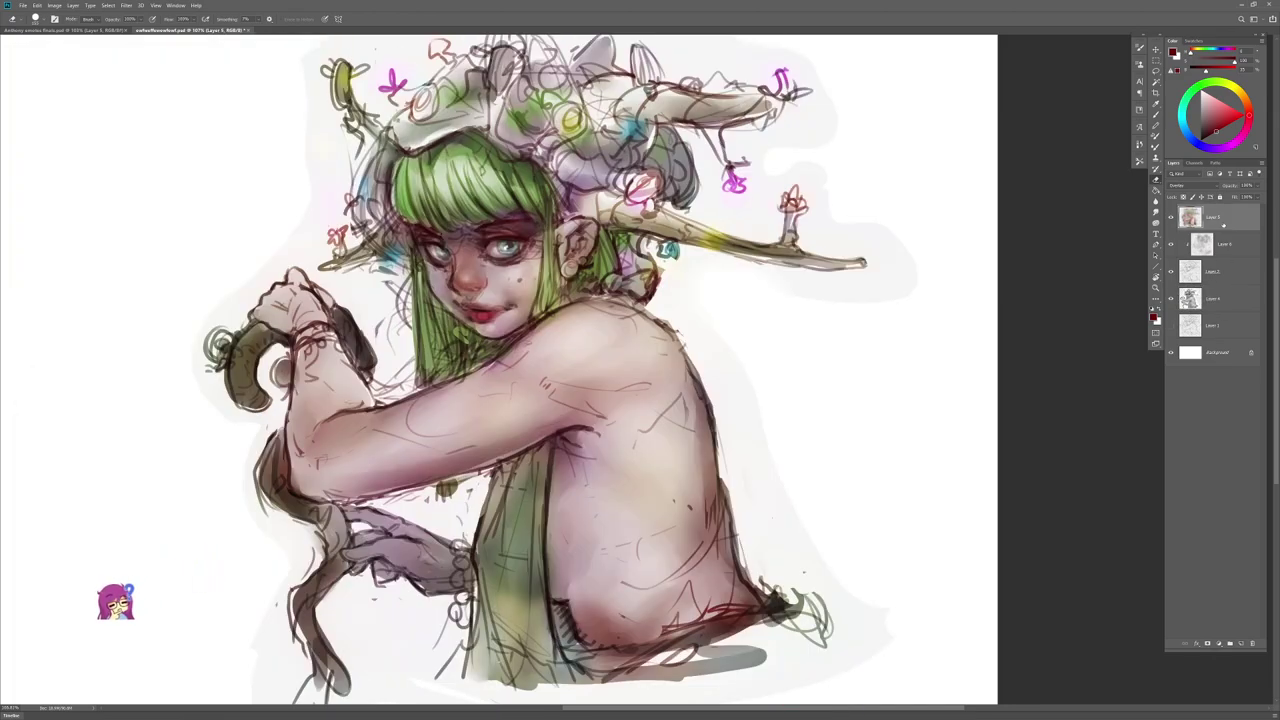
Step: Try merging the layers from Layer 5 down to Layer 4 into one
drag(716, 527, 718, 527)
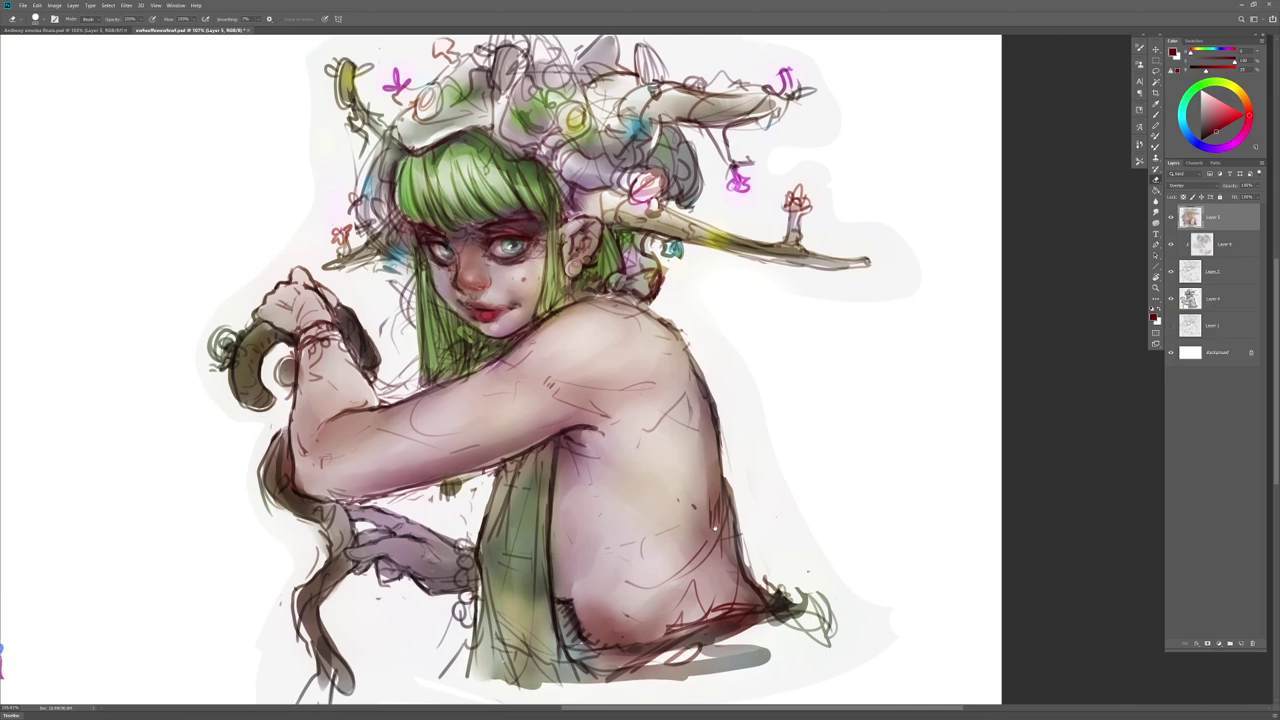
shift+click(1225, 305)
key(ctrl+e)
key(ctrl+a)
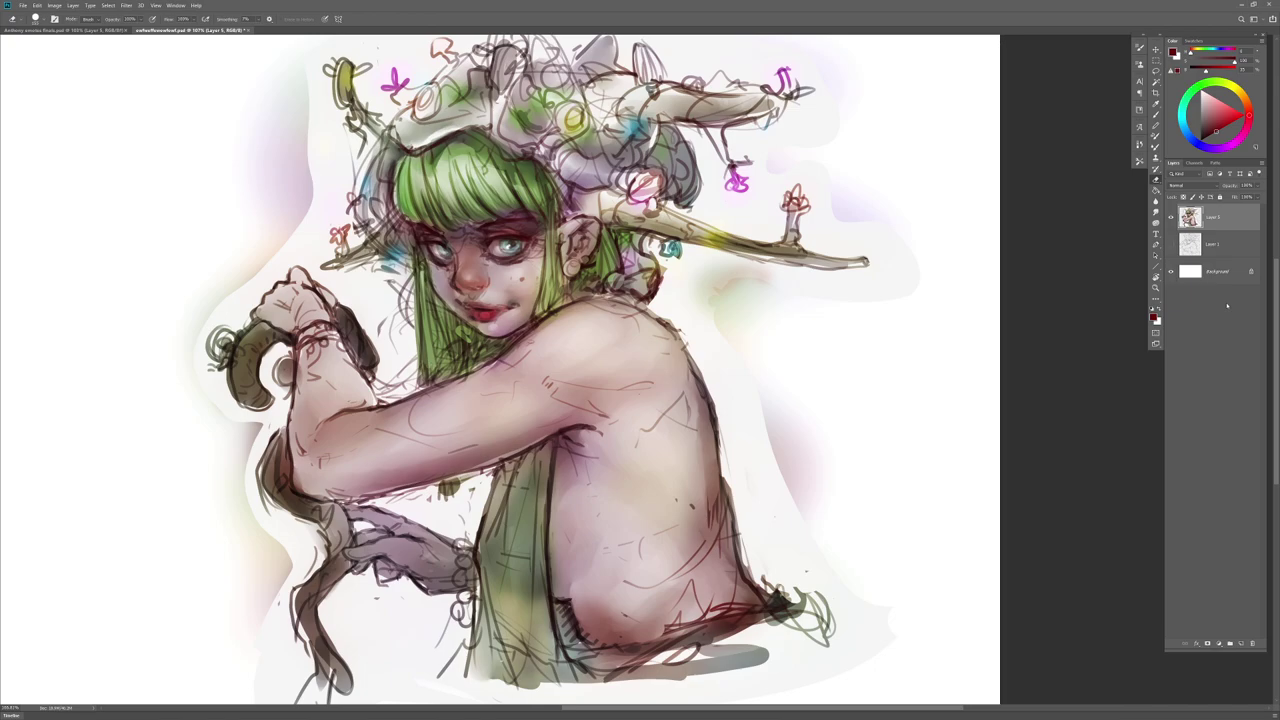
key(ctrl+z)
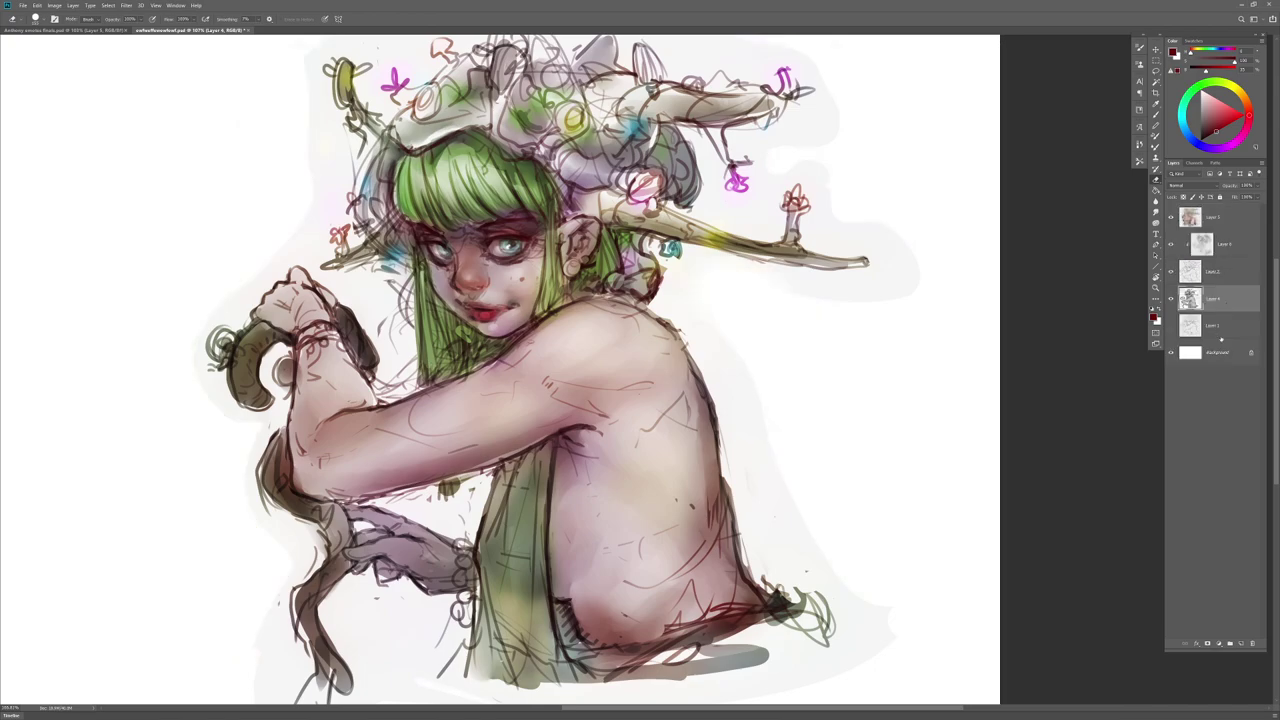
Step: Compare the drawing with and without Layer 5, and set the brush colour to near-black
click(1188, 218)
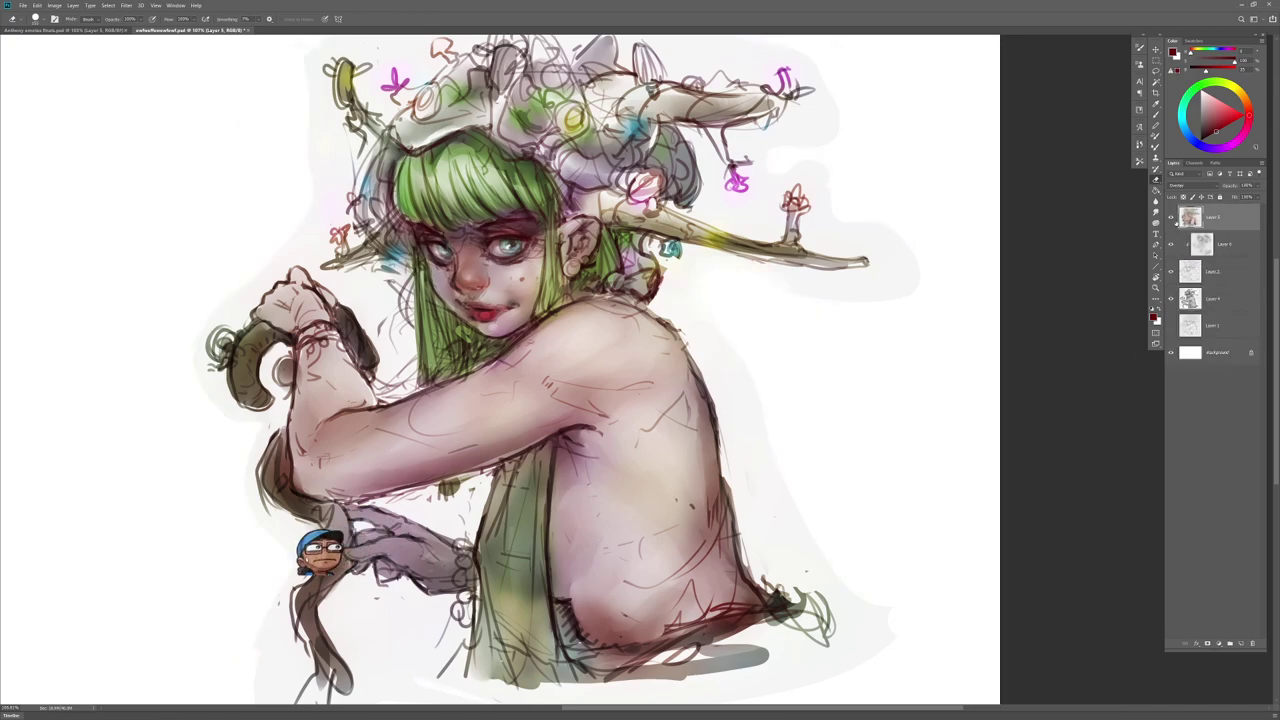
click(1171, 218)
click(1171, 218)
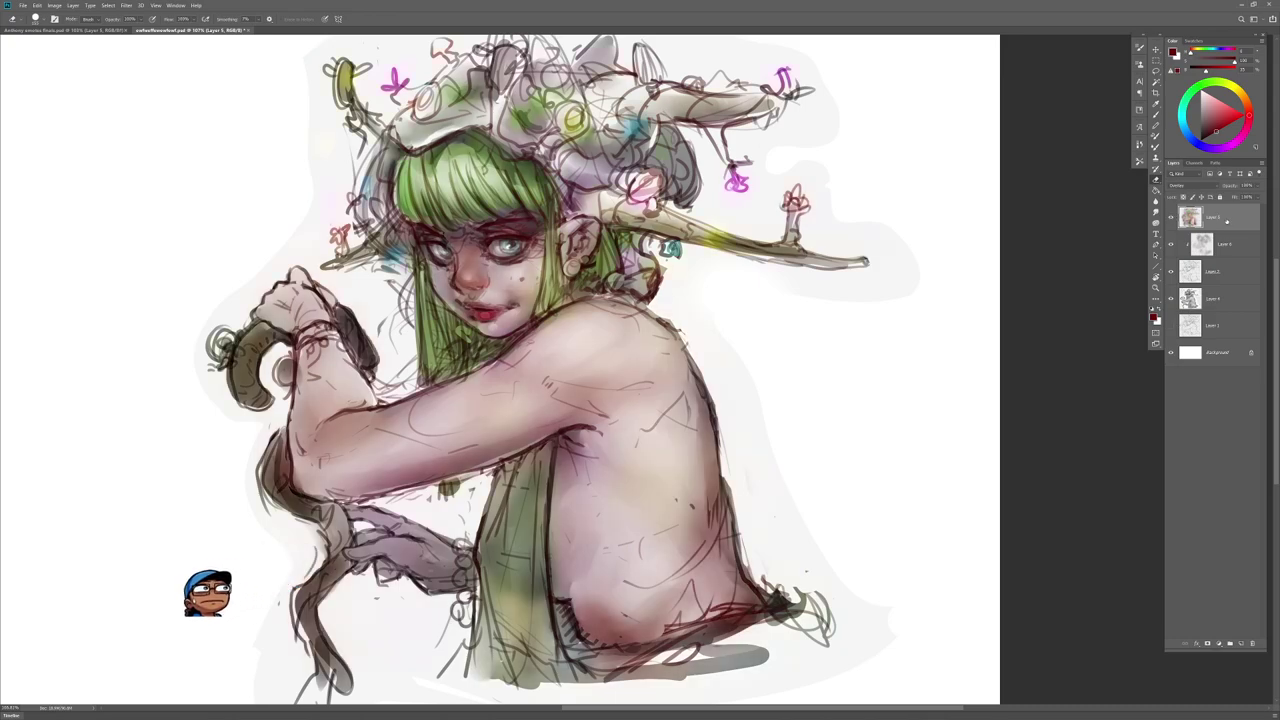
key(b)
right_click(614, 430)
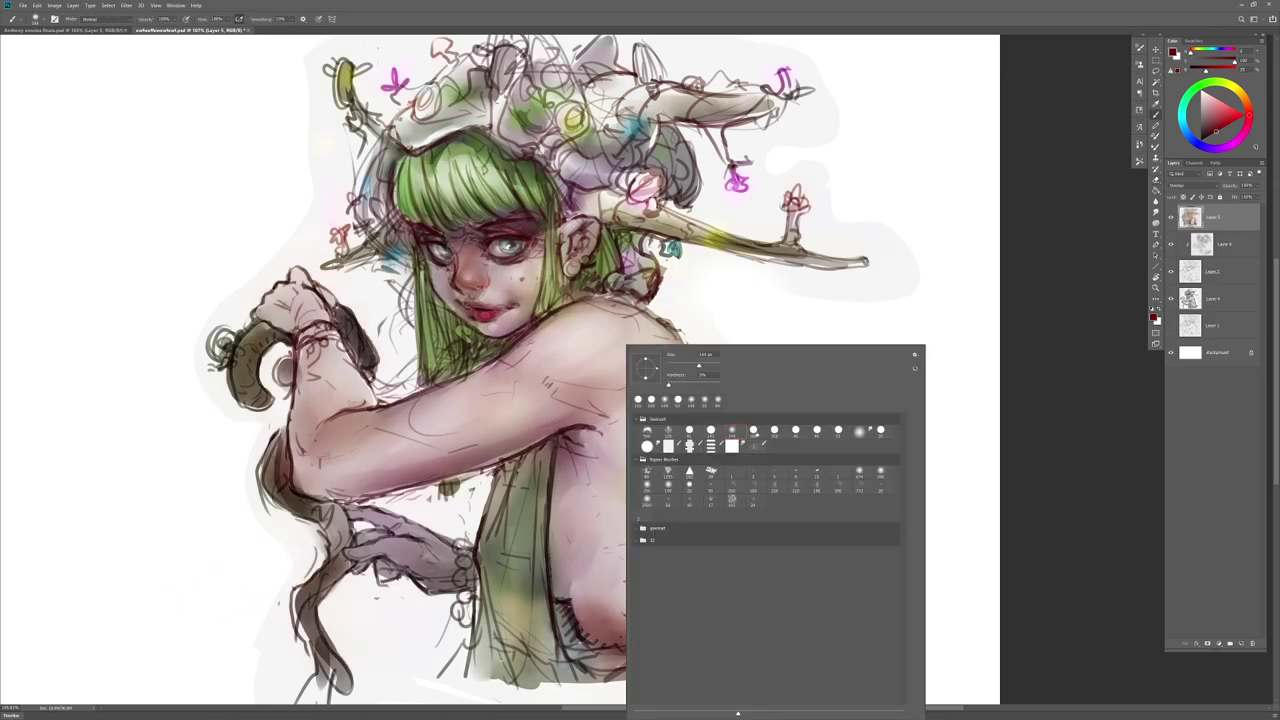
click(1202, 139)
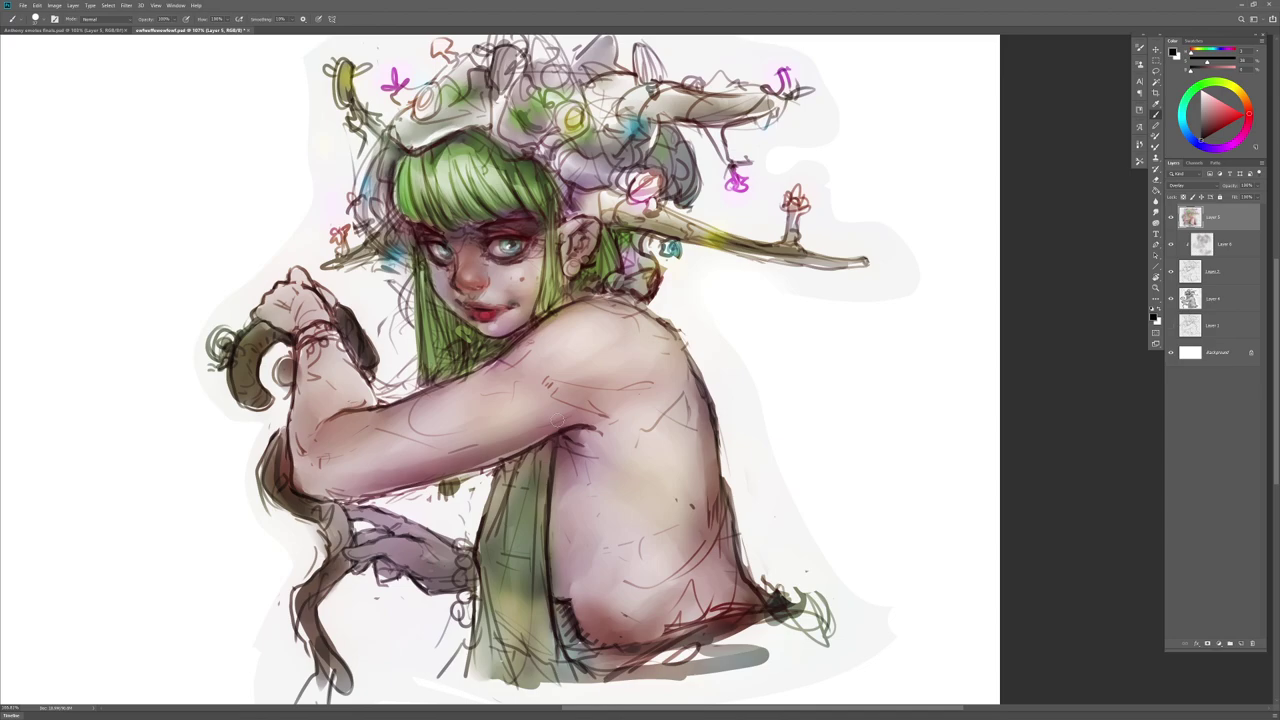
Step: Create a merged copy of the whole drawing as a new top layer, keeping the original layers separate
shift+click(1221, 354)
key(ctrl+e)
key(ctrl+j)
key(ctrl+z)
key(ctrl+z)
Step: Set up the Smudge tool and brush for blending the face, and sample a skin tone from the nose
key(r)
right_click(498, 296)
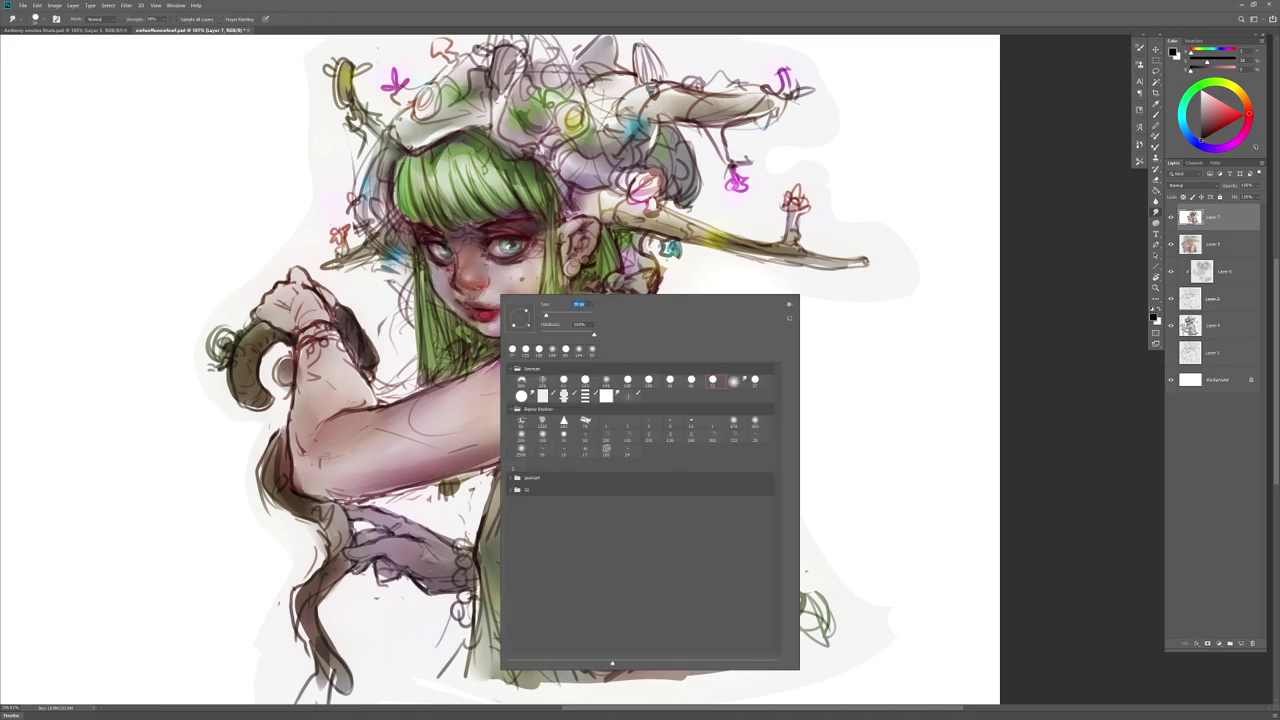
key(Escape)
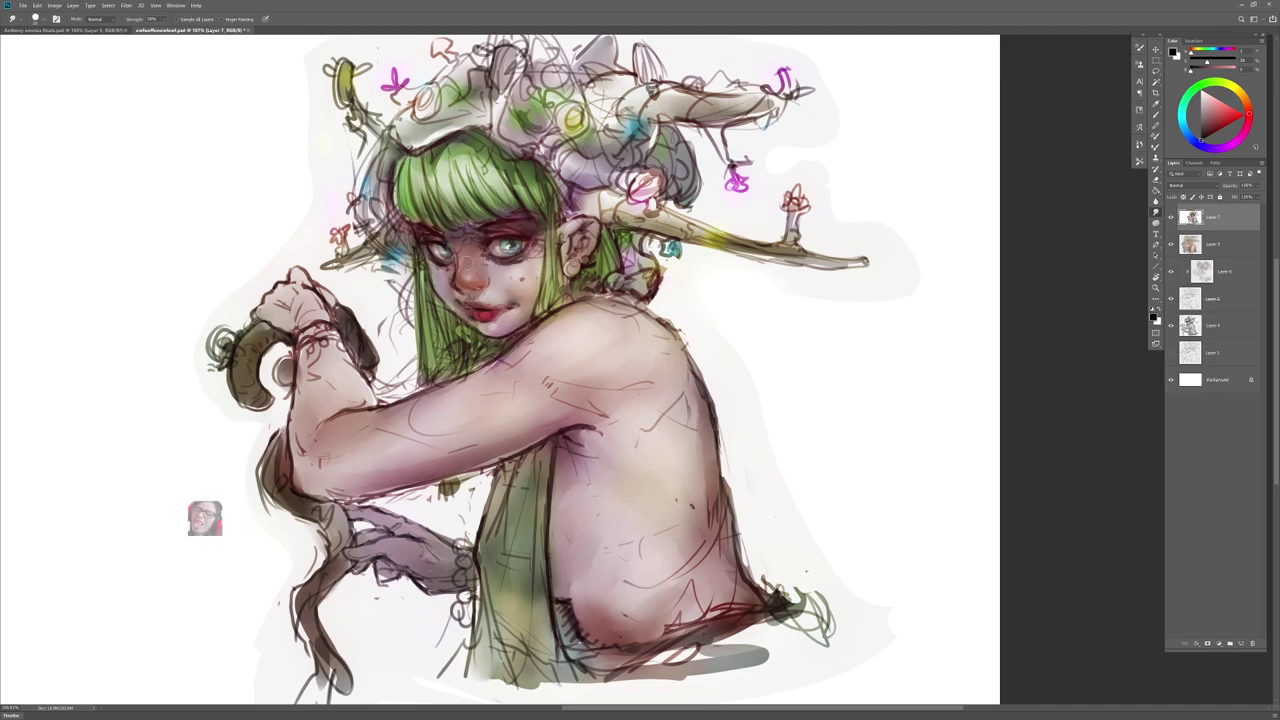
key(b)
key(r)
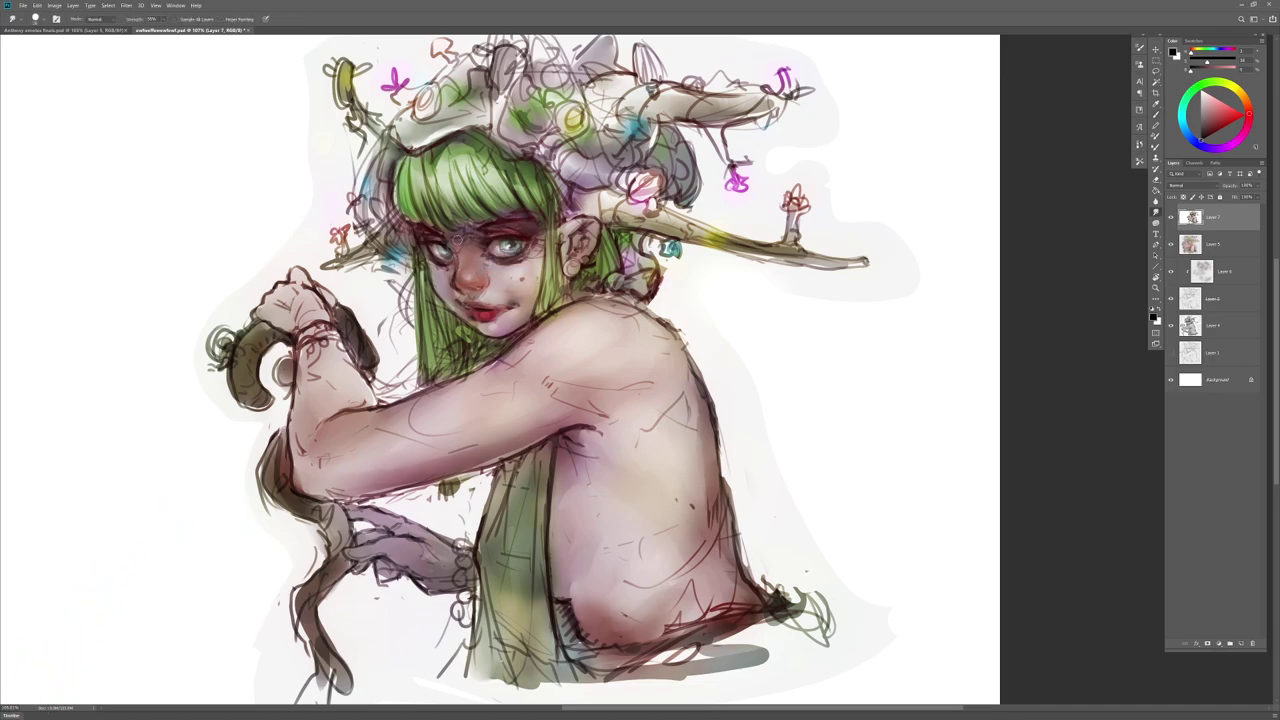
key(b)
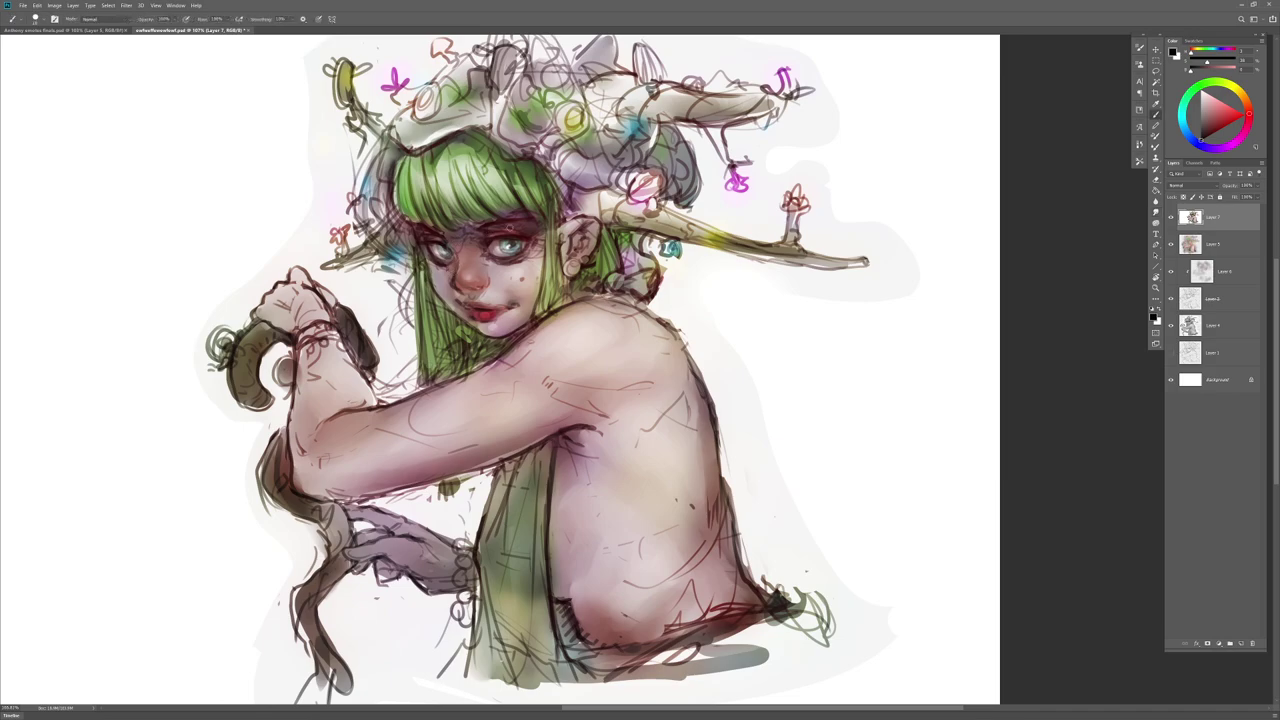
alt+click(472, 274)
Step: Blend the brow, nose and cheek using sampled skin tones and the Smudge tool
key(r)
key(b)
alt+click(499, 279)
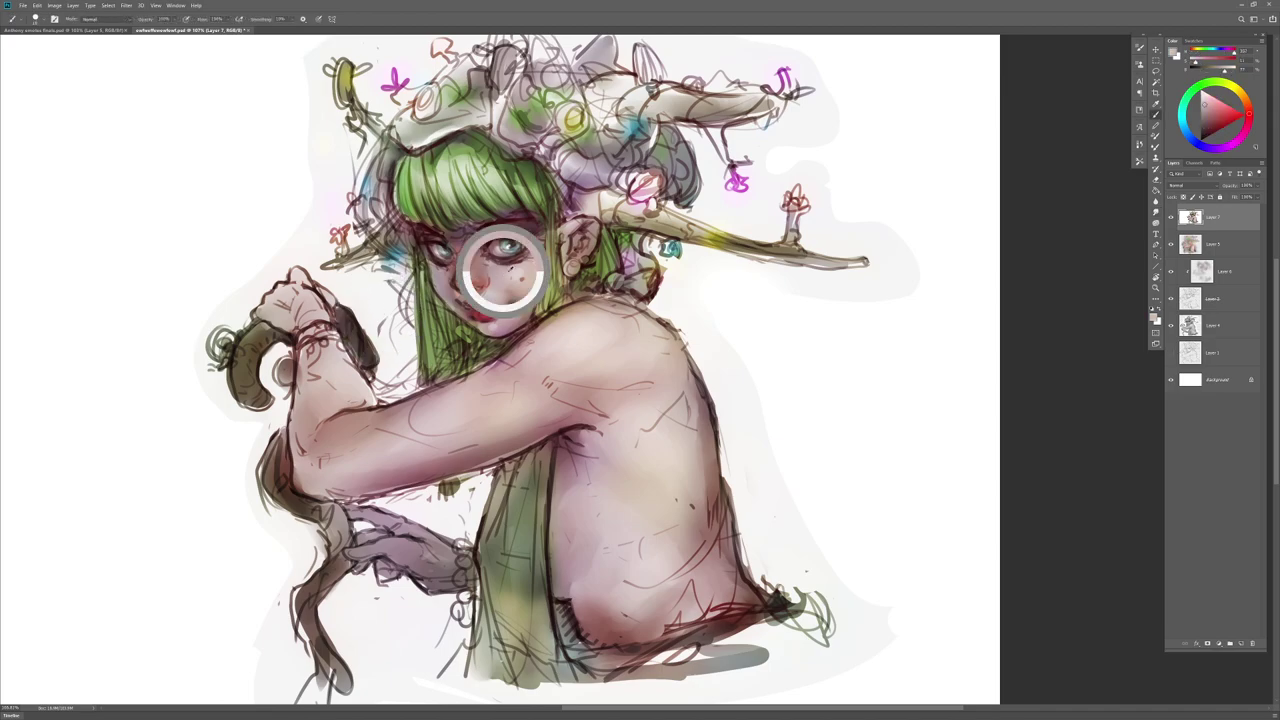
alt+click(480, 272)
key(r)
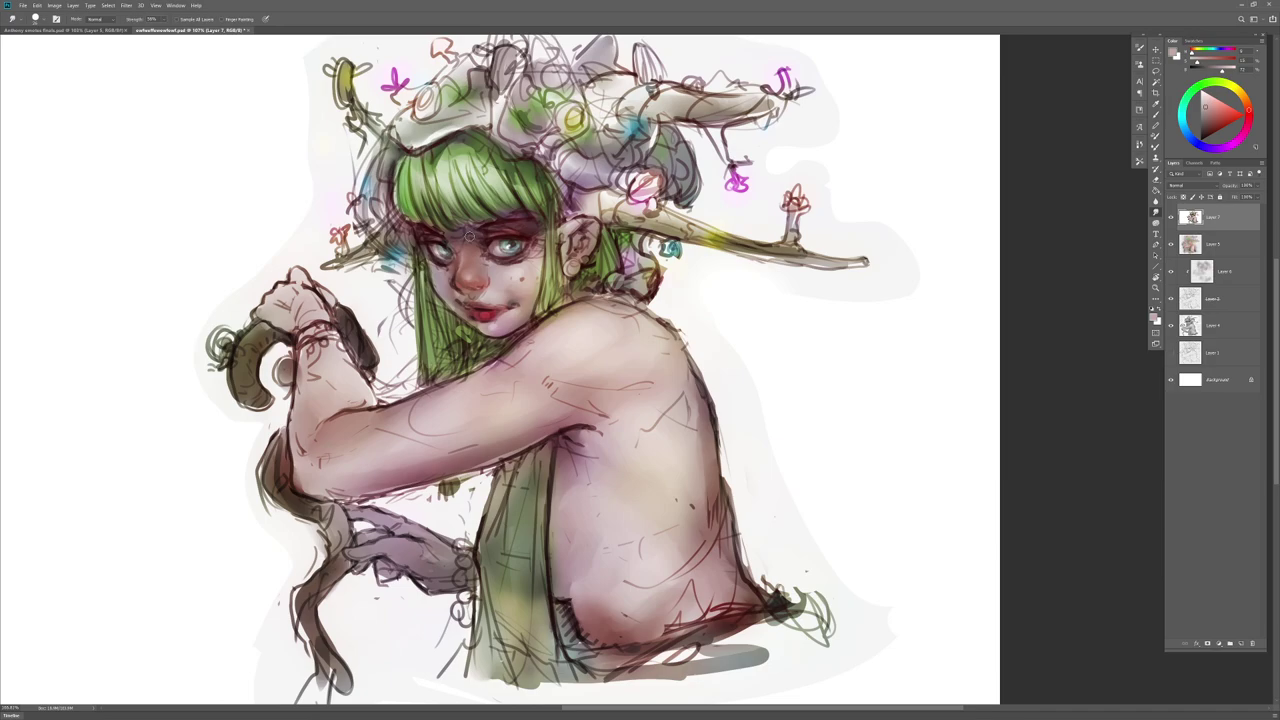
drag(666, 476, 699, 473)
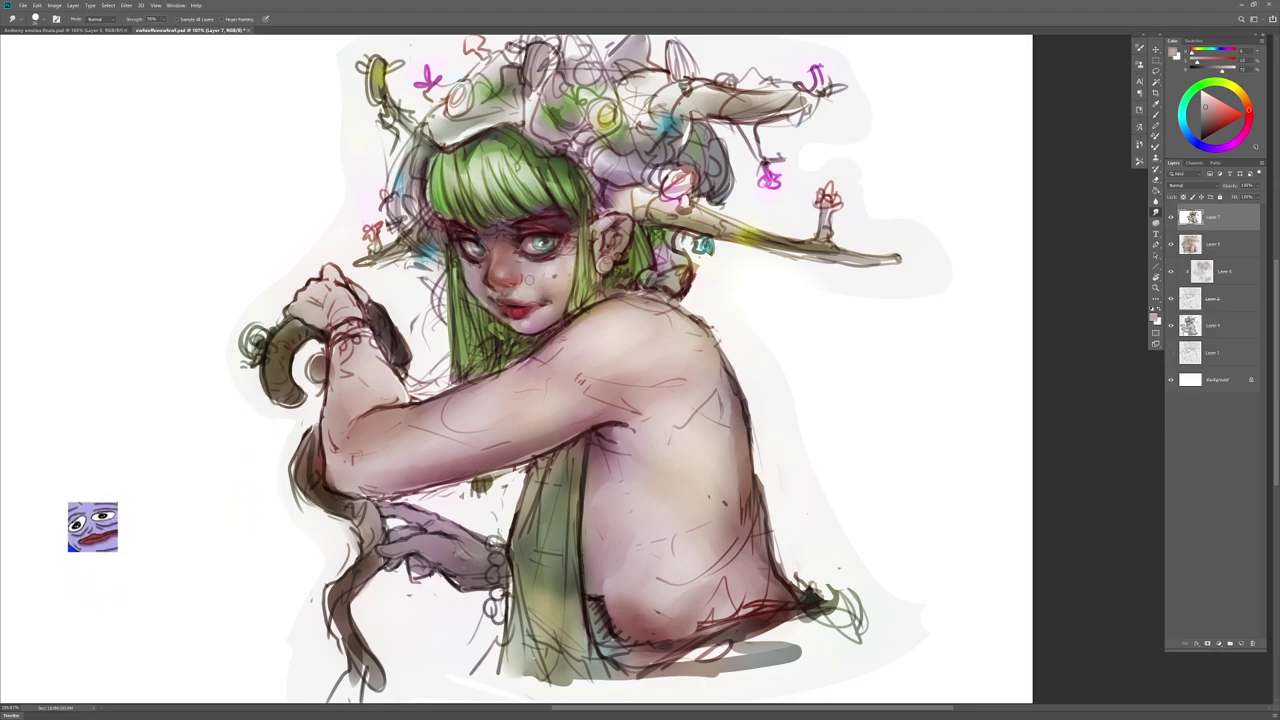
key(b)
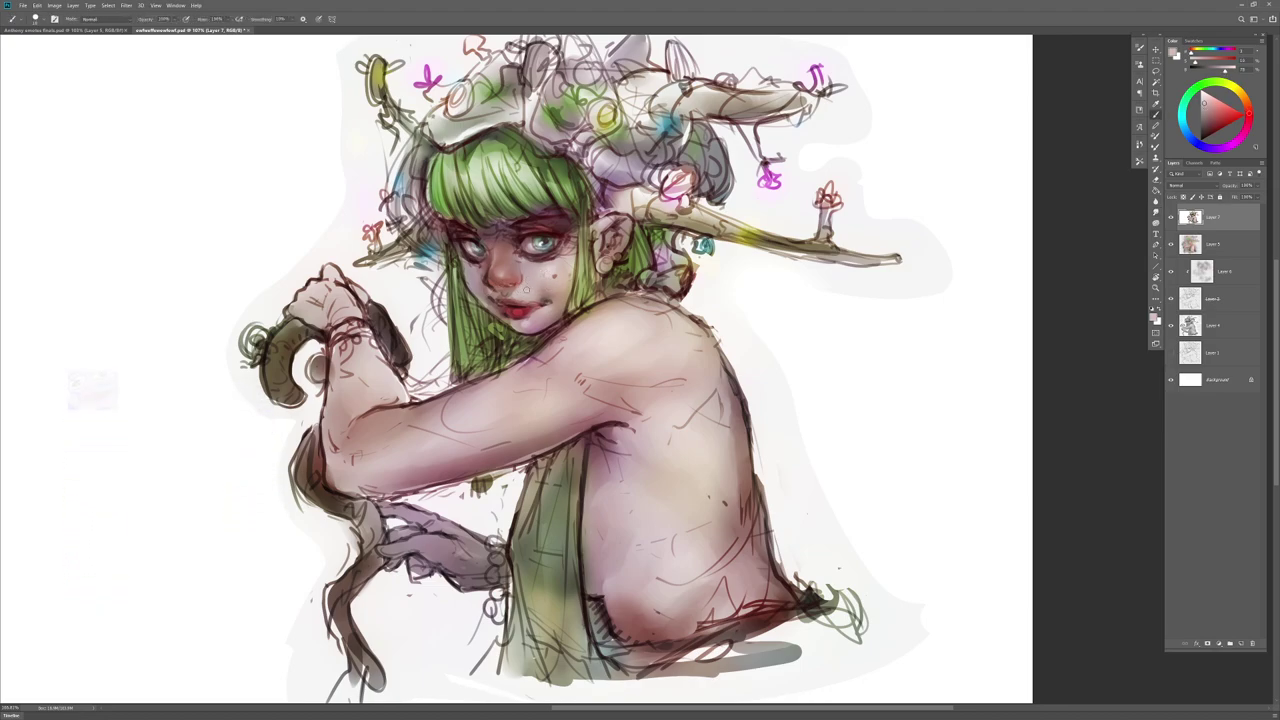
key(ctrl+u)
mouse_move(1021, 425)
mouse_down()
mouse_move(1056, 424)
mouse_move(975, 424)
mouse_move(1059, 421)
mouse_move(975, 424)
mouse_move(1016, 424)
mouse_up()
click(1101, 377)
Step: Smooth the cheek beside the mouth with a sampled skin tone and smudging
alt+click(548, 280)
key(r)
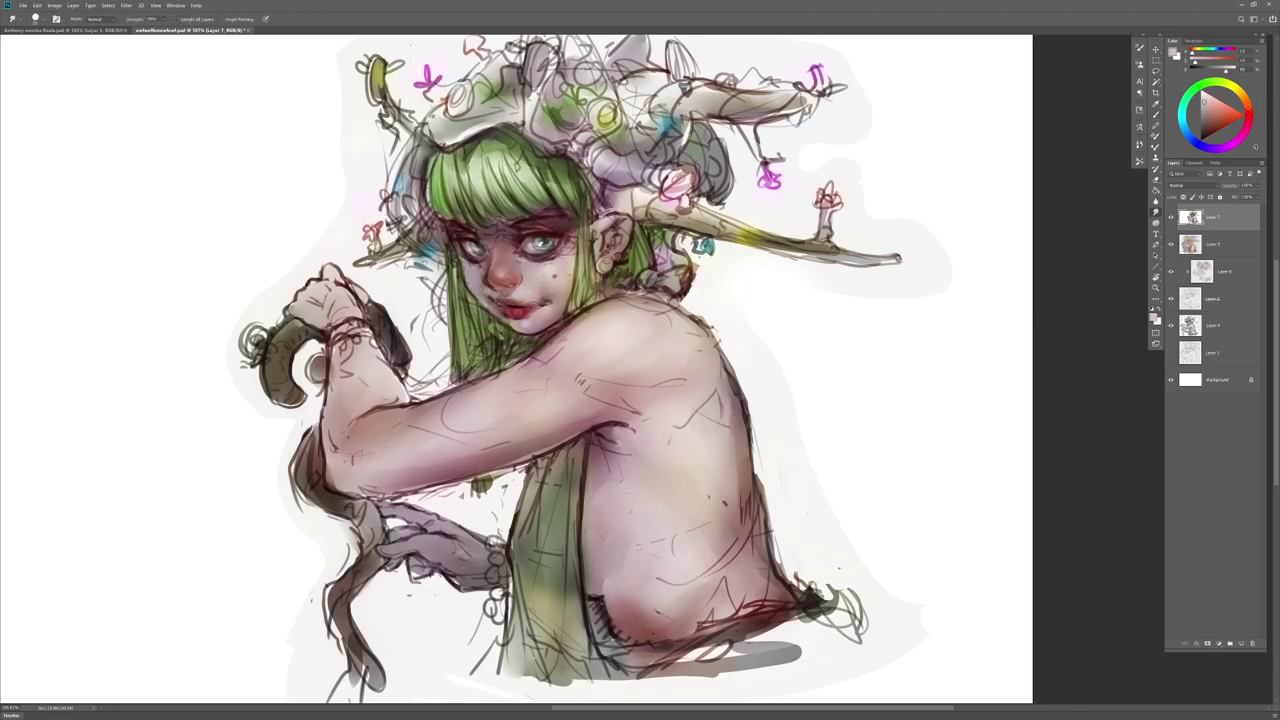
Step: Paint sampled dark red and skin tones around the nose and blend them with the Smudge tool
key(b)
alt+click(488, 284)
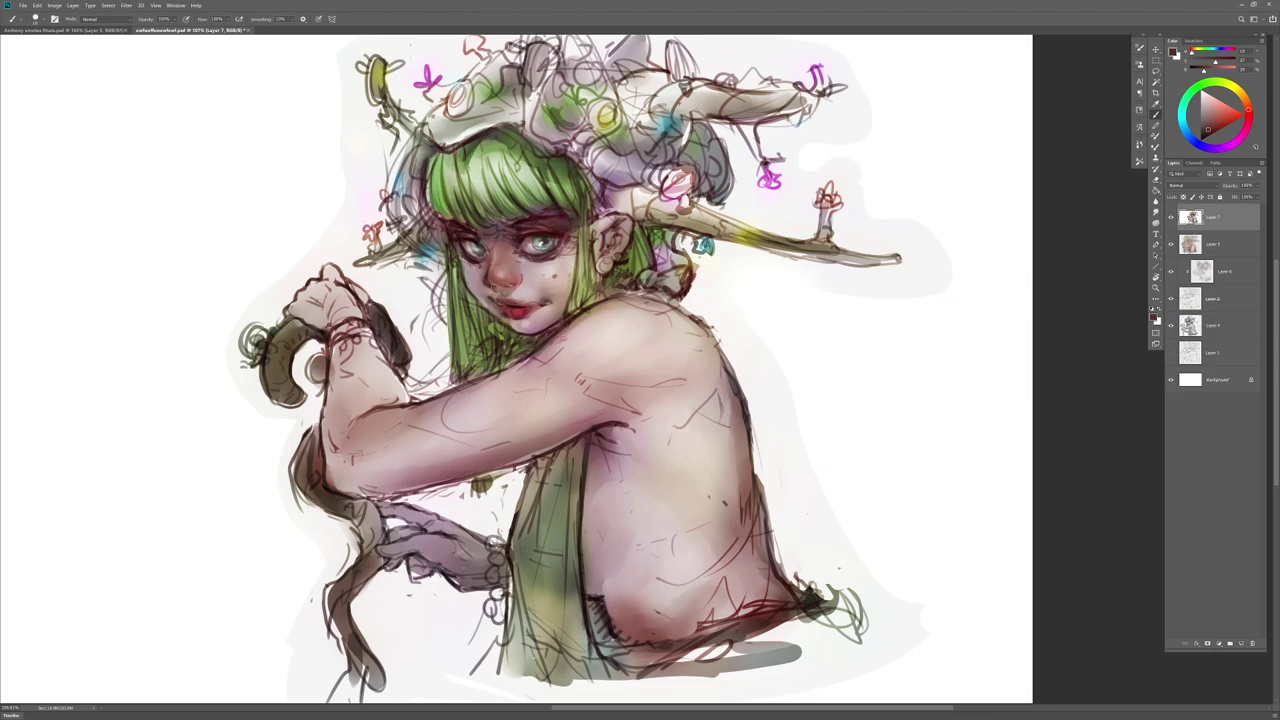
alt+click(498, 294)
key(r)
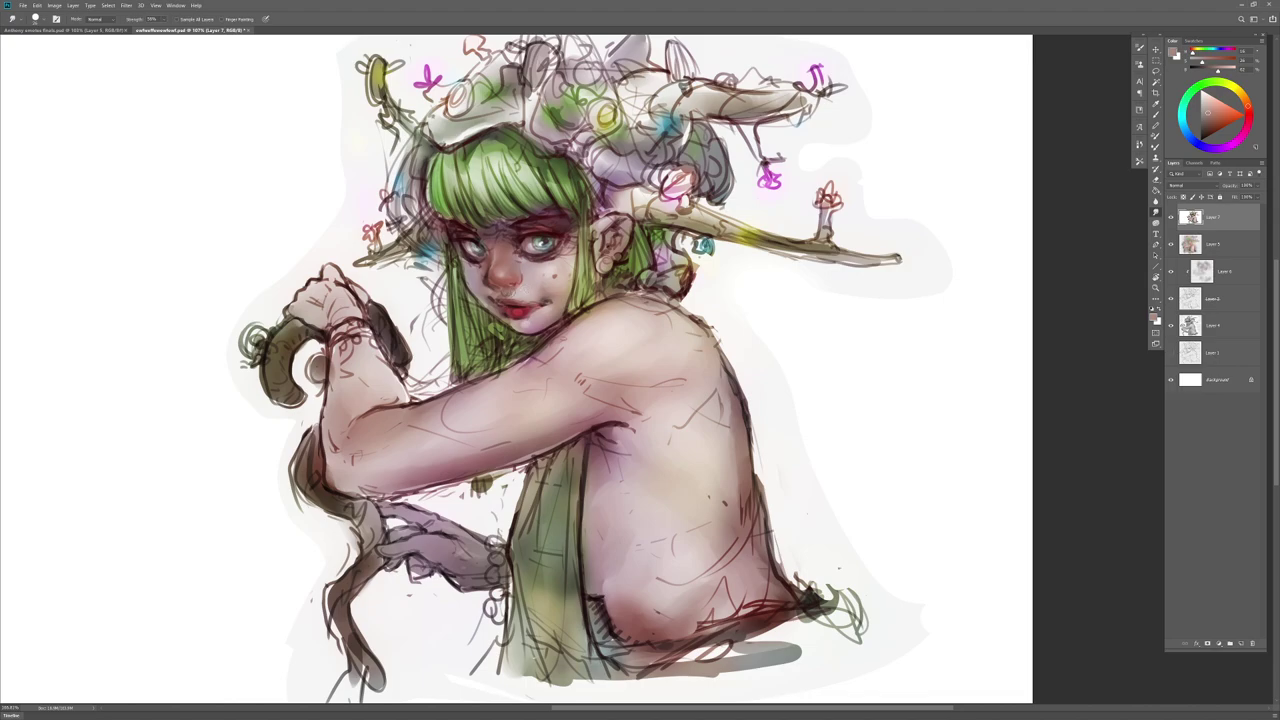
key(b)
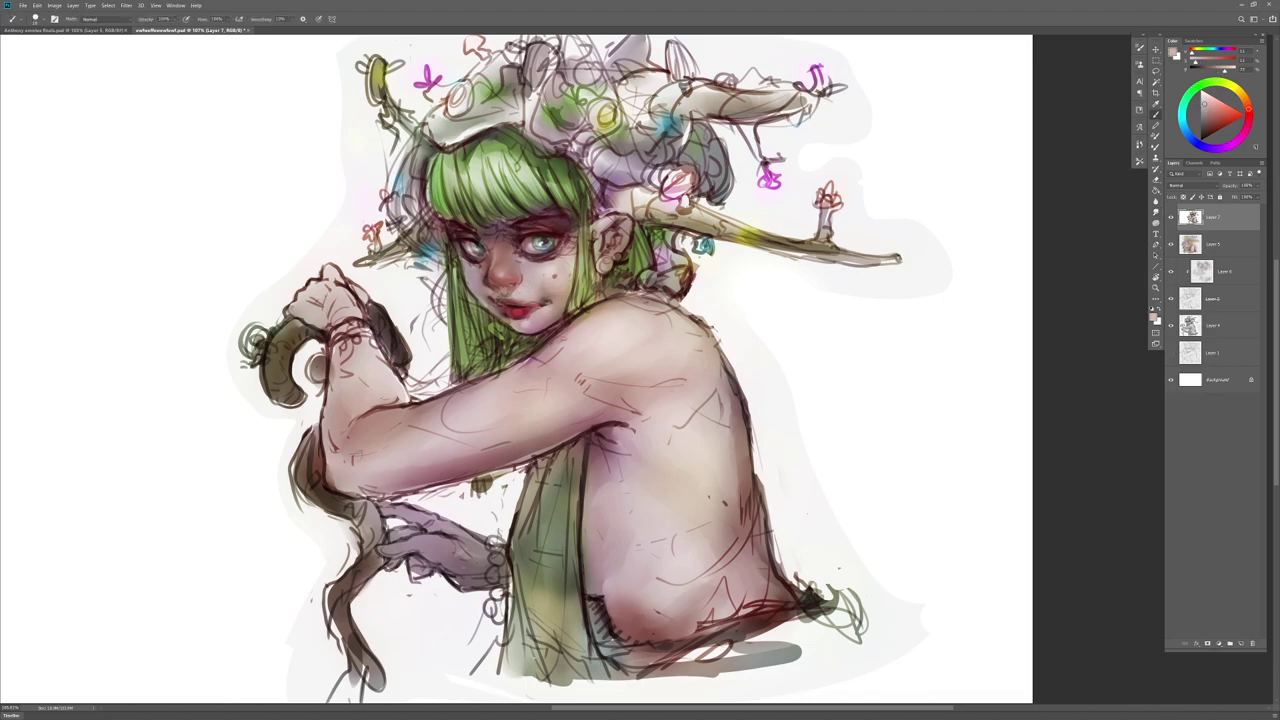
key(r)
key(b)
Step: Refine the lips with sampled red tones and smudge their edges
alt+click(513, 281)
alt+click(522, 308)
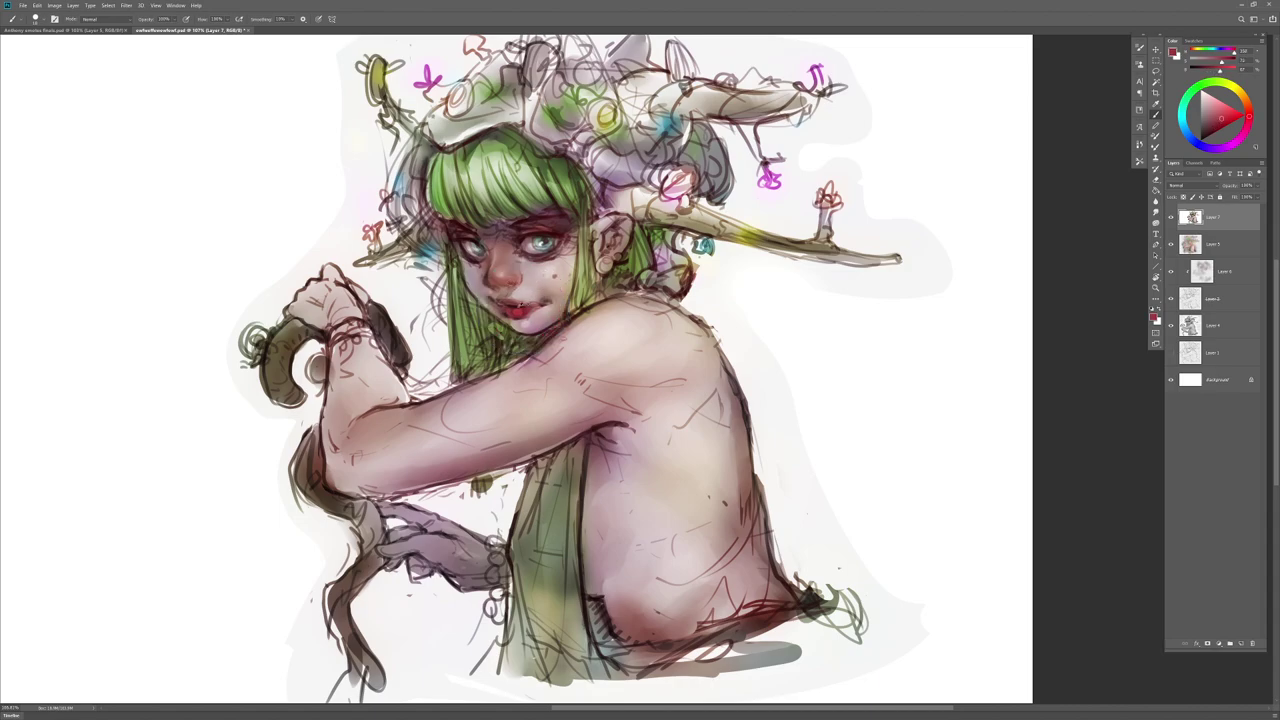
key(r)
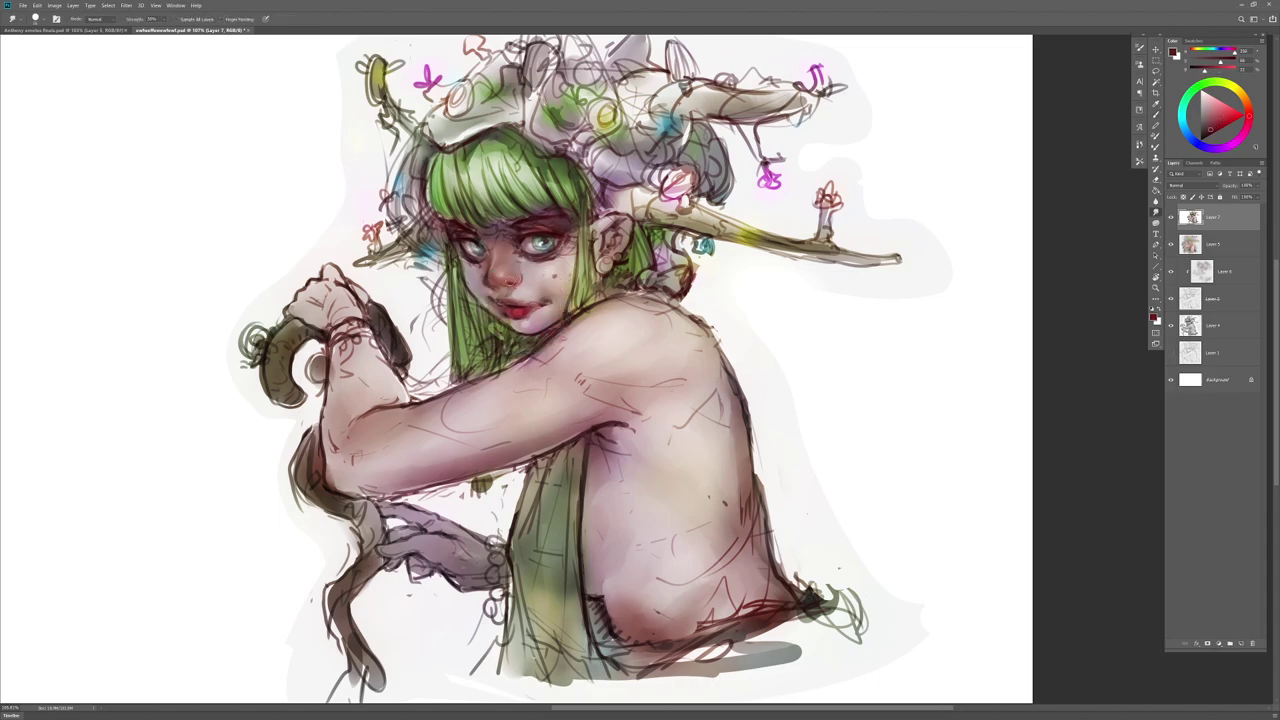
key(b)
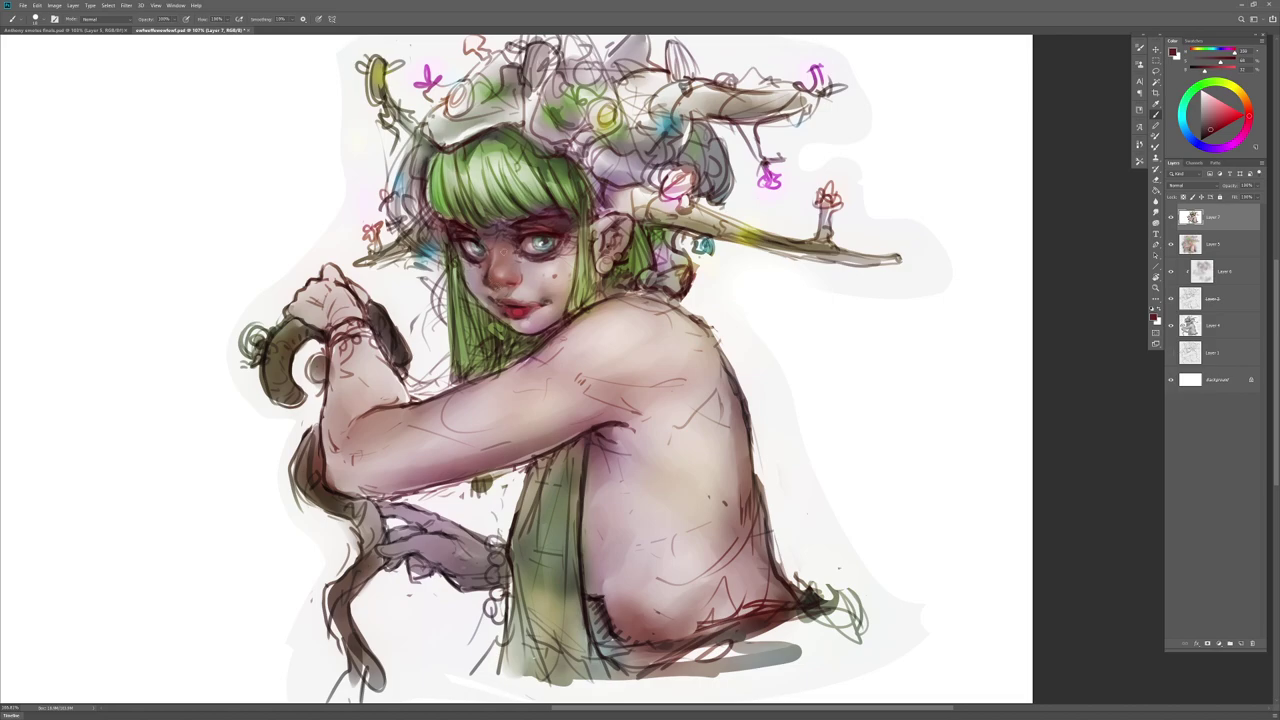
Step: Touch up the far cheek with sampled skin tones and mirror the canvas horizontally
alt+click(487, 270)
alt+click(490, 283)
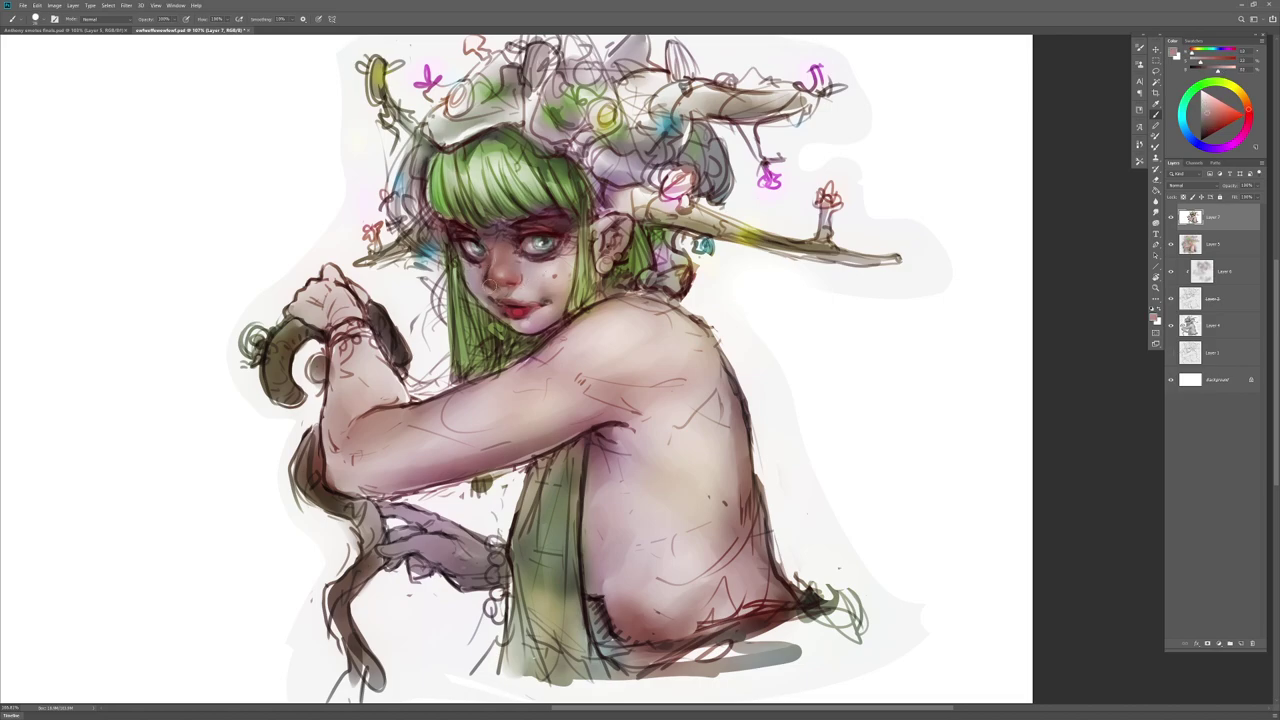
key(ctrl+shift+h)
drag(503, 232, 701, 292)
key(r)
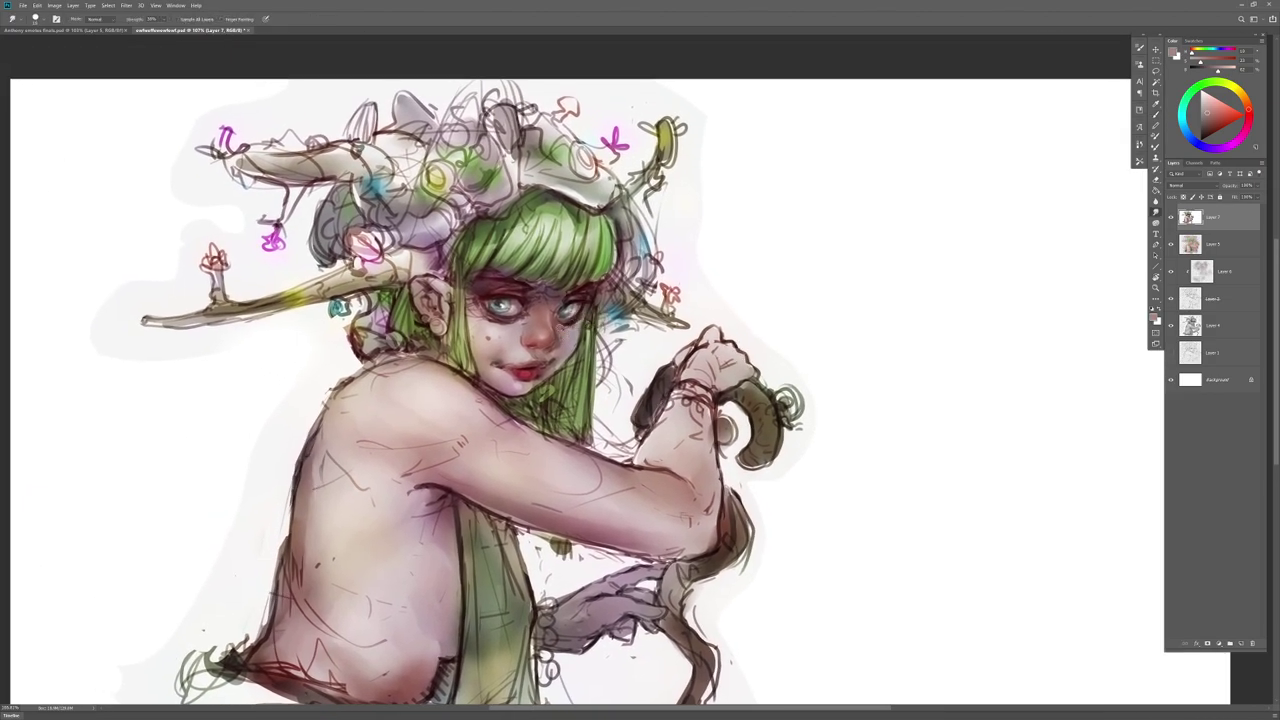
Step: Paint a sampled muted skin tone on the cheek beside the nose and blend it on the mirrored canvas
key(b)
right_click(566, 333)
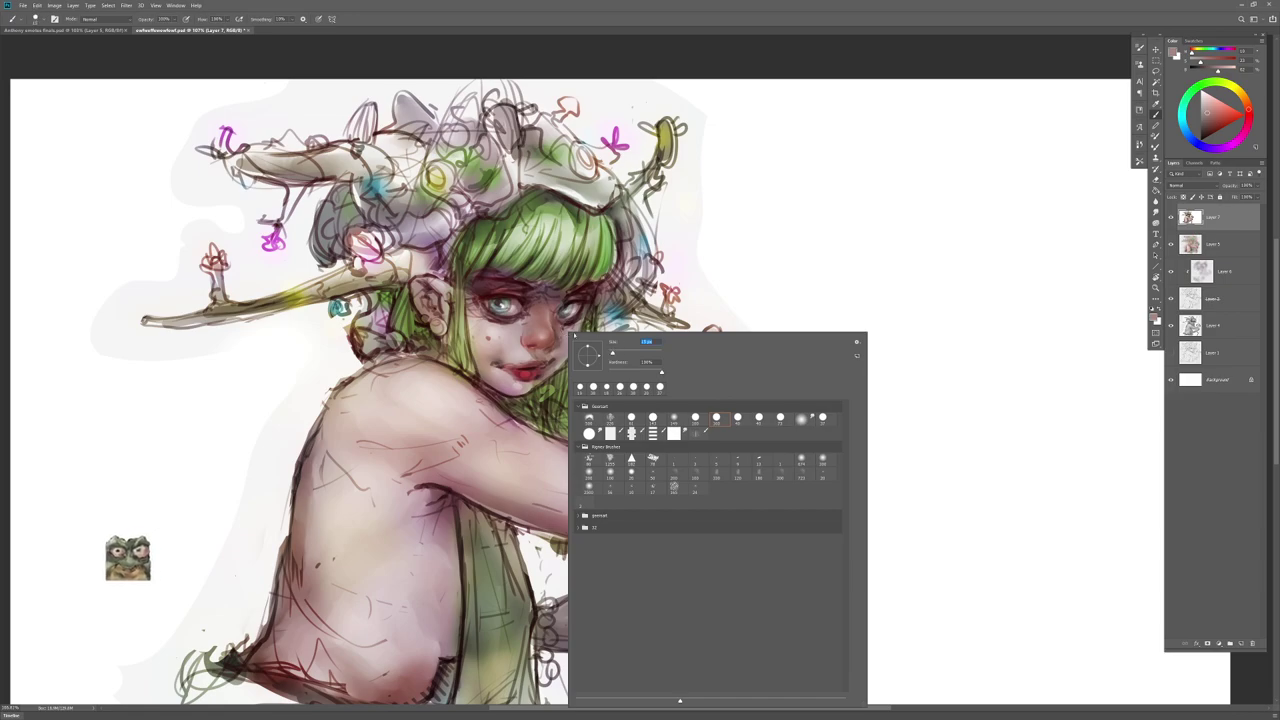
key(Escape)
alt+click(555, 335)
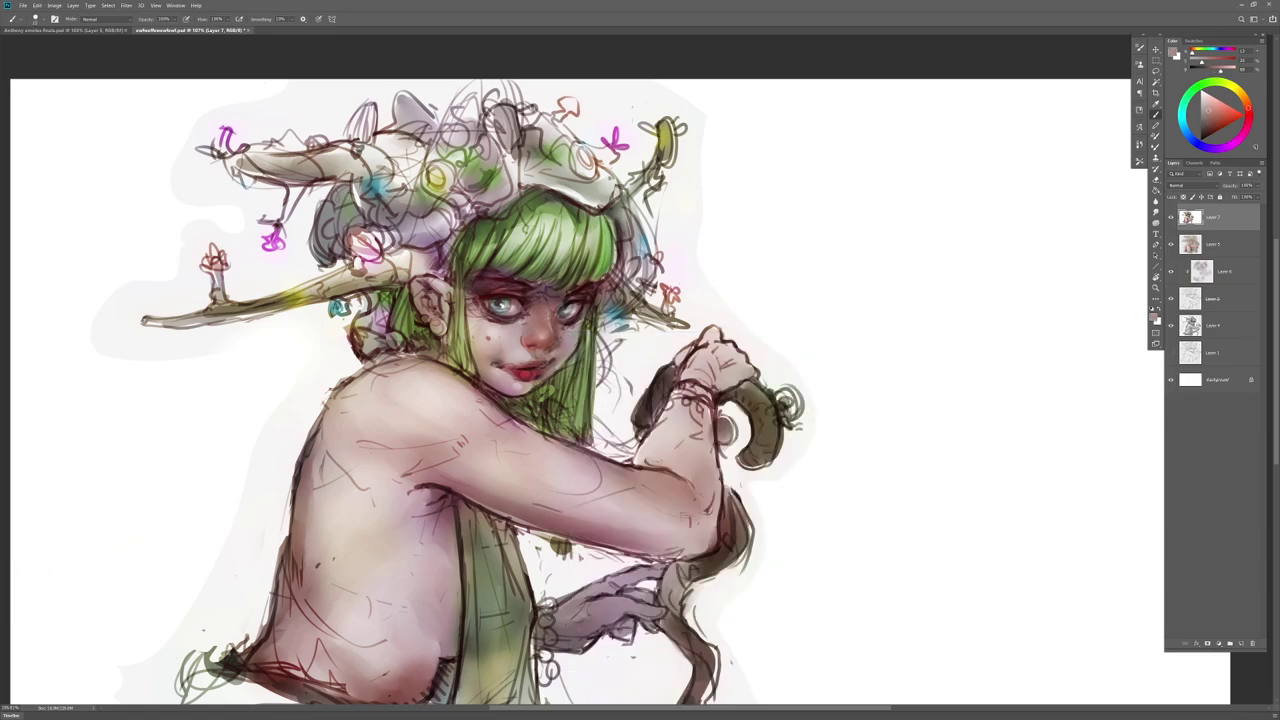
key(r)
key(b)
Step: Flip the canvas back to its original orientation and smudge the skin between the far eye and the nose bridge
key(F2)
mouse_move(587, 300)
mouse_down()
mouse_move(538, 275)
mouse_move(449, 263)
mouse_up()
key(r)
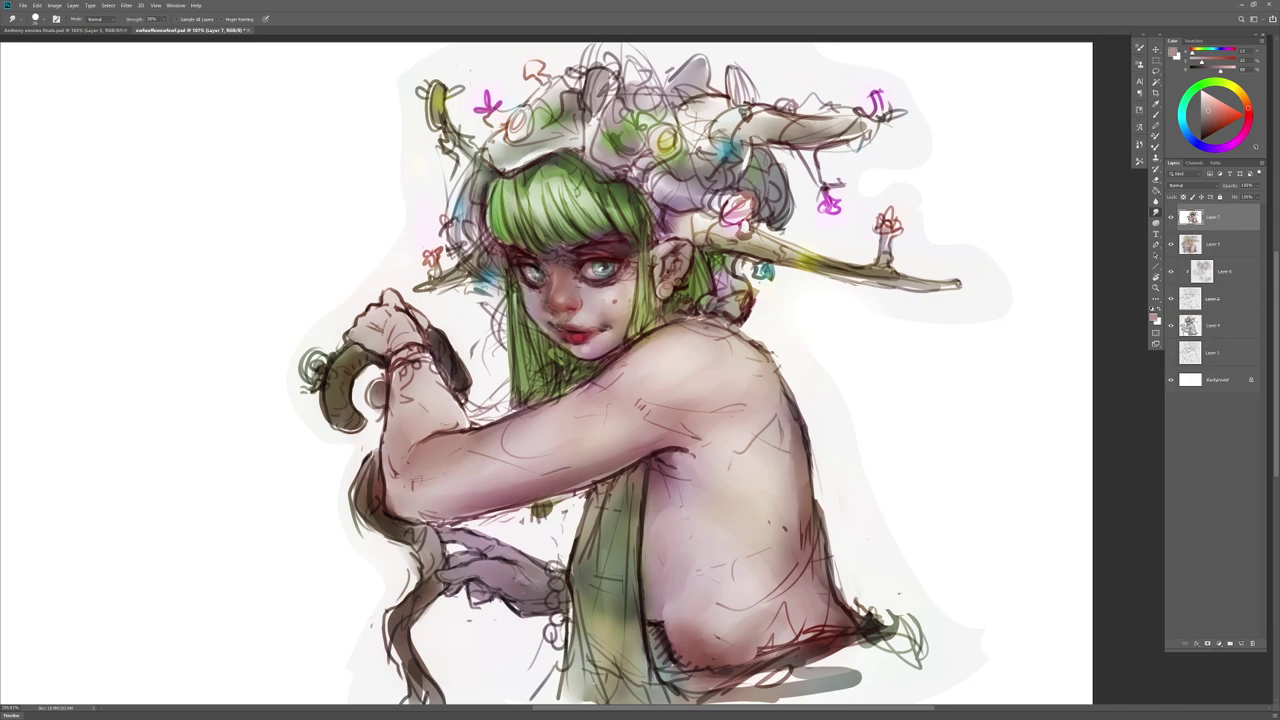
drag(540, 282, 551, 288)
mouse_move(676, 475)
mouse_down()
mouse_move(595, 469)
mouse_move(758, 455)
mouse_up()
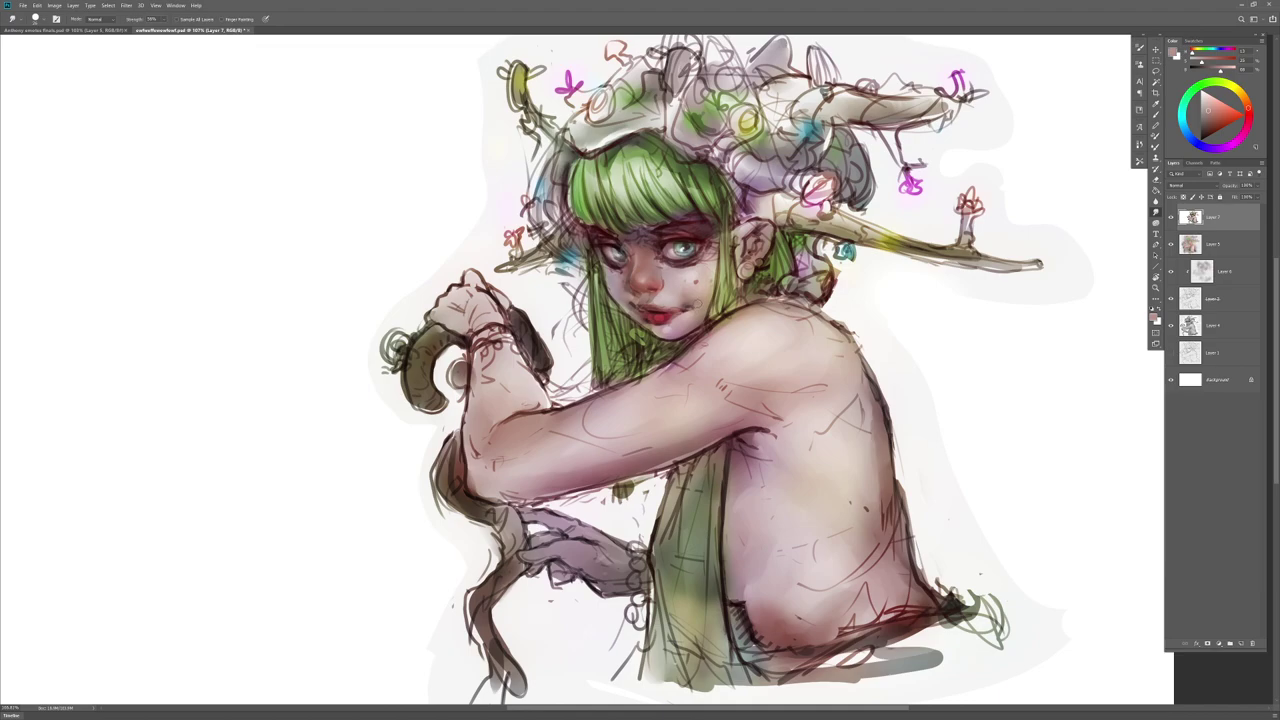
drag(669, 300, 575, 290)
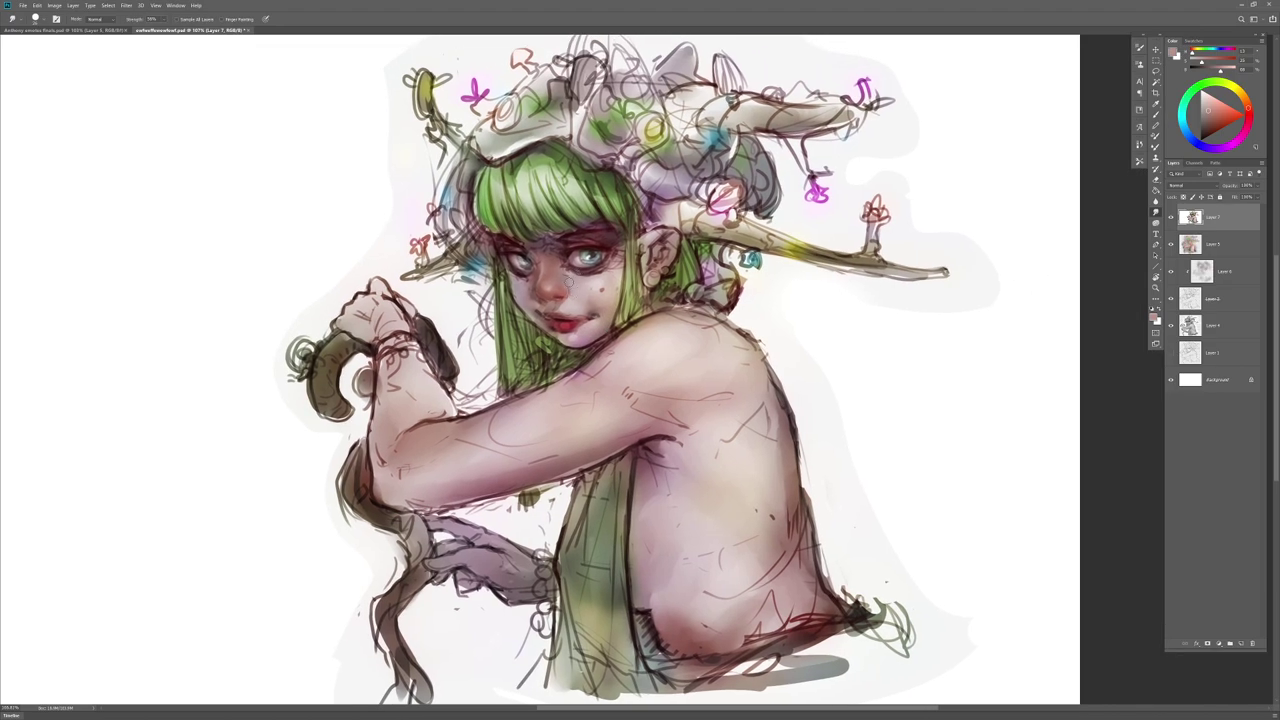
Step: Add a sampled reddish tone to the side of the nose and smudge it into the near cheek
key(b)
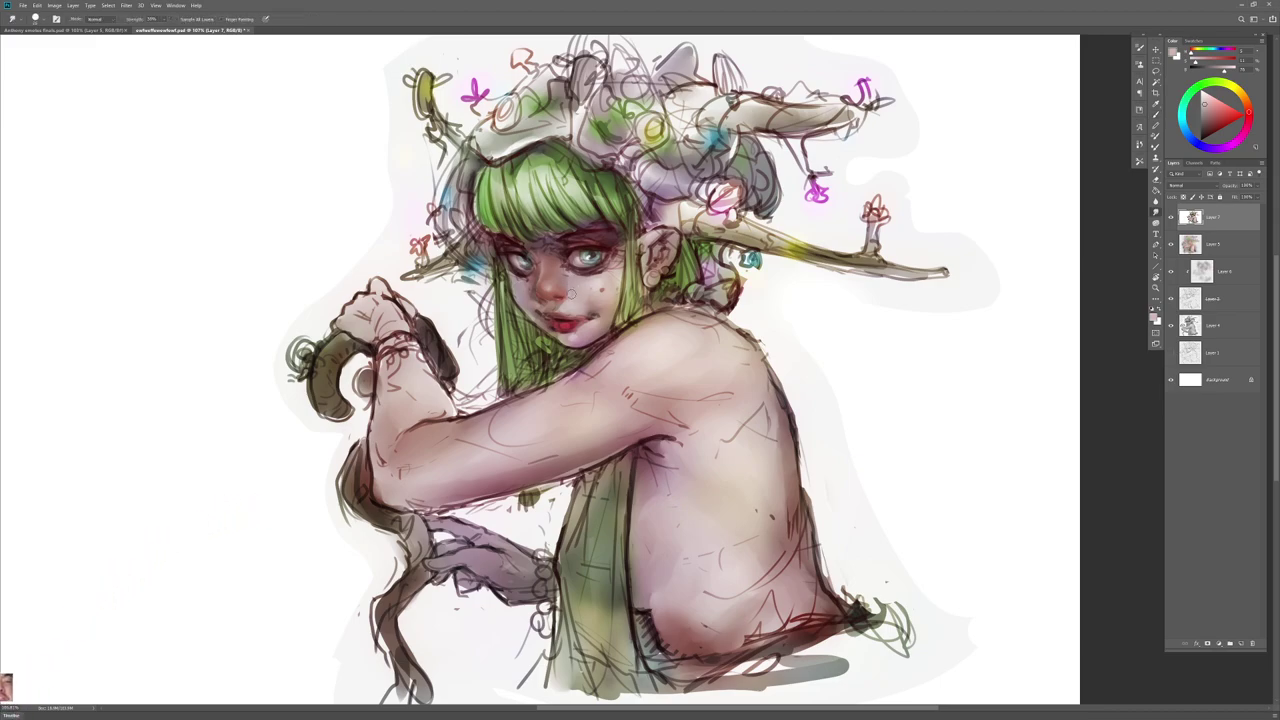
key(r)
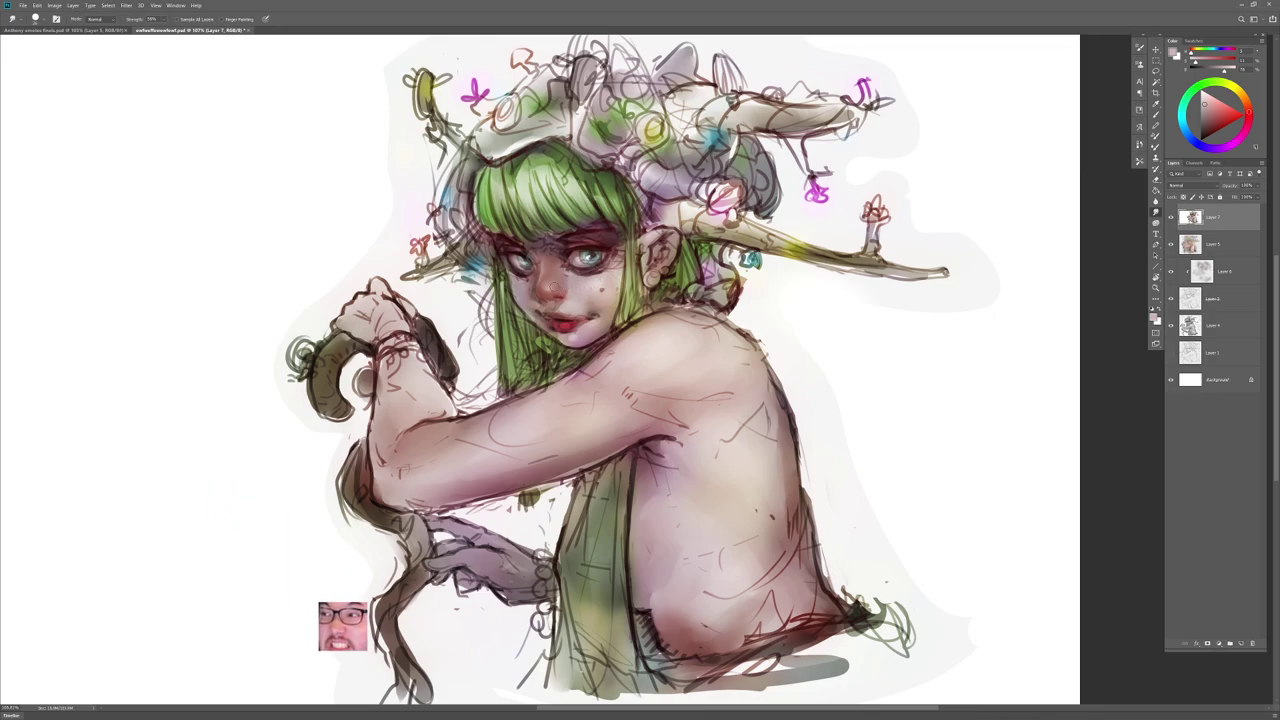
key(b)
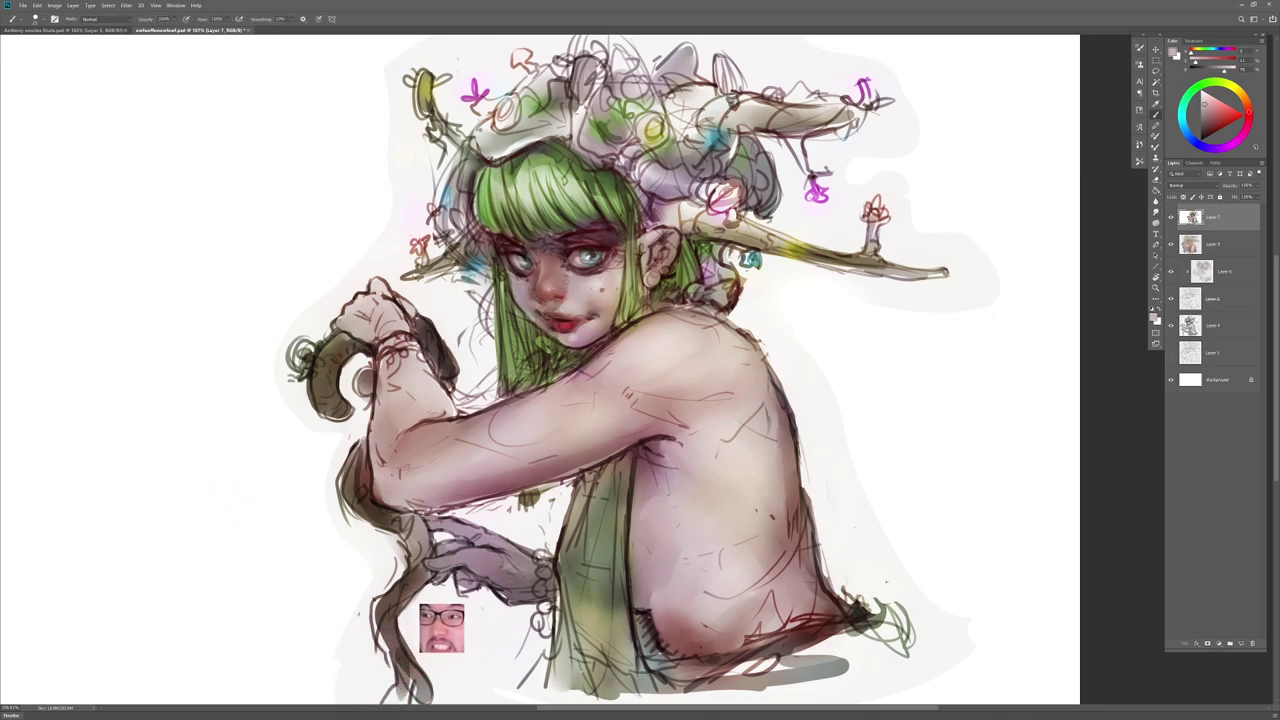
alt+click(562, 290)
key(r)
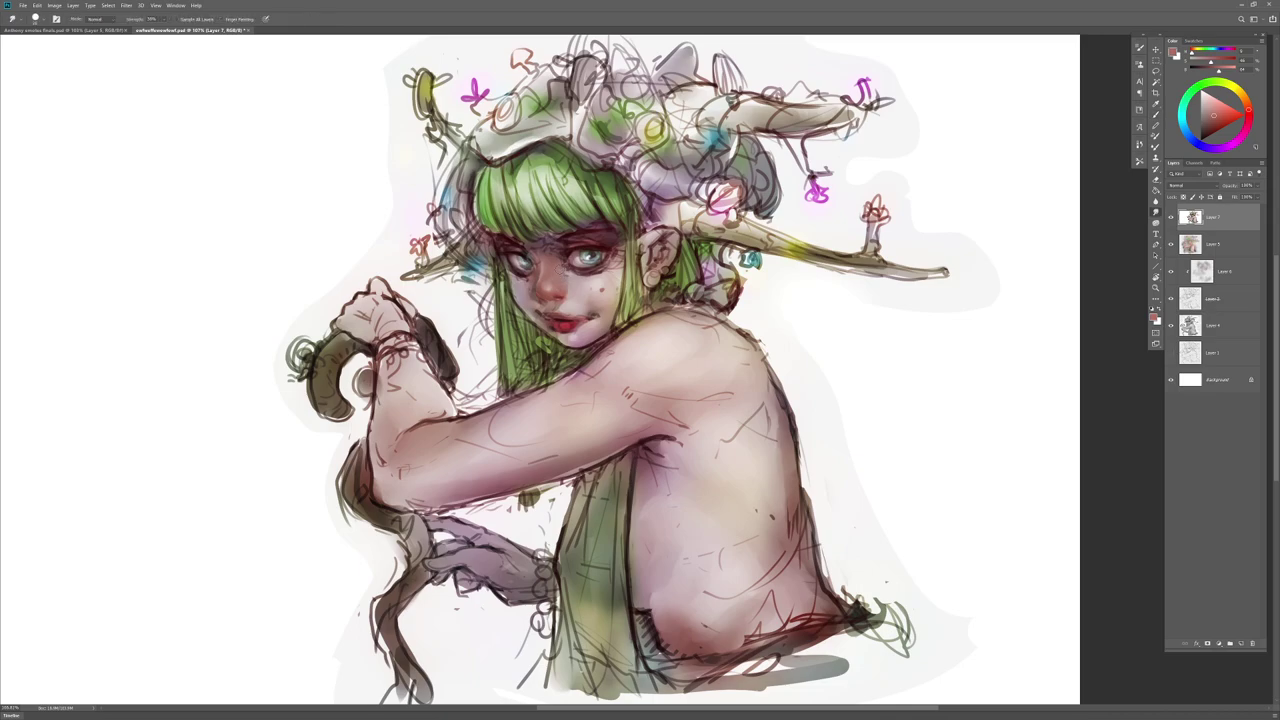
key(b)
key(r)
key(b)
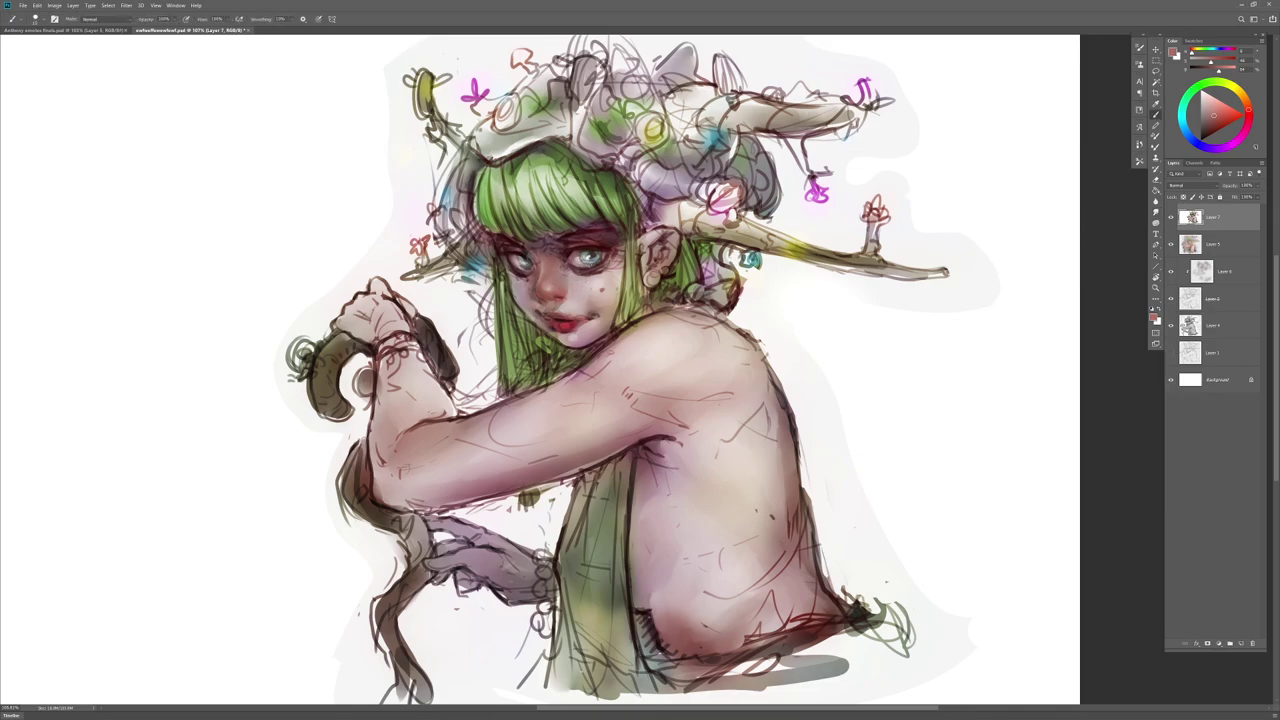
Step: Repaint the skin beneath the near eye with sampled tones and smudge it smooth toward the cheek
alt+click(572, 270)
key(r)
mouse_move(571, 268)
mouse_down()
mouse_move(592, 275)
mouse_move(609, 260)
mouse_up()
key(b)
alt+click(592, 277)
key(r)
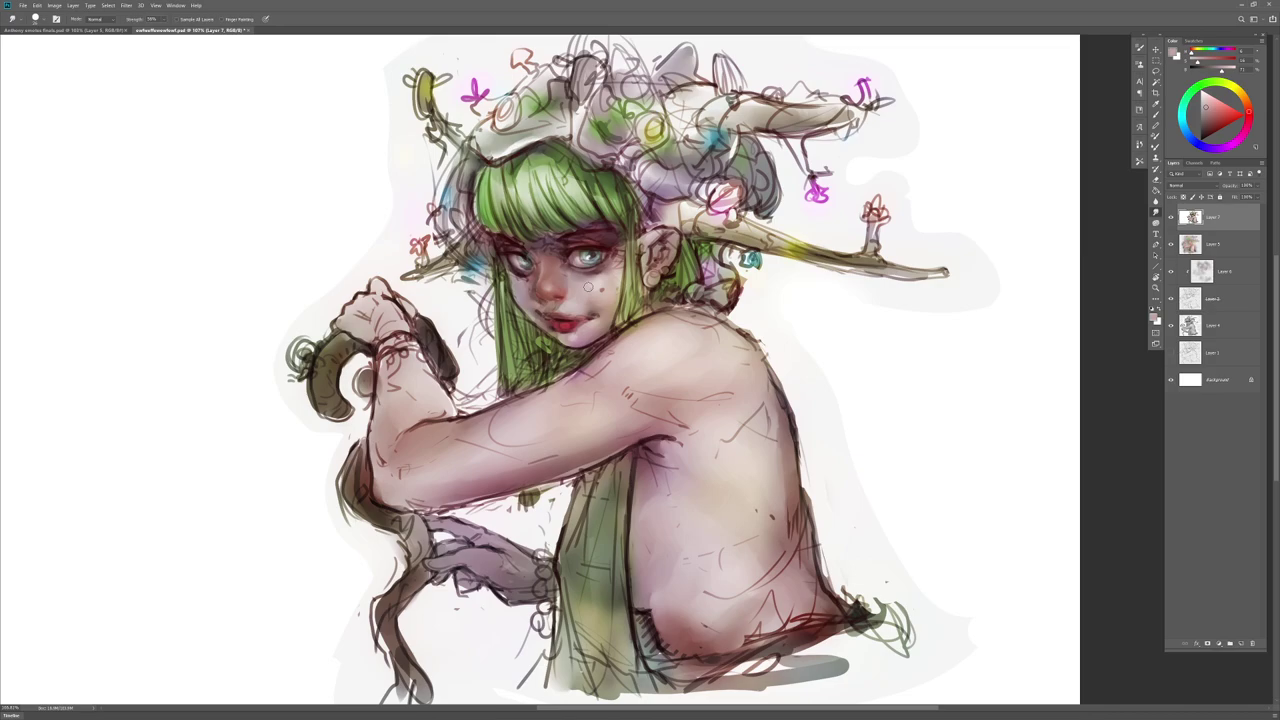
Step: Brush a sampled light skin tone onto the nose bridge and smudge it into the surrounding shading
key(b)
alt+click(549, 261)
key(r)
key(b)
key(r)
key(b)
key(r)
key(b)
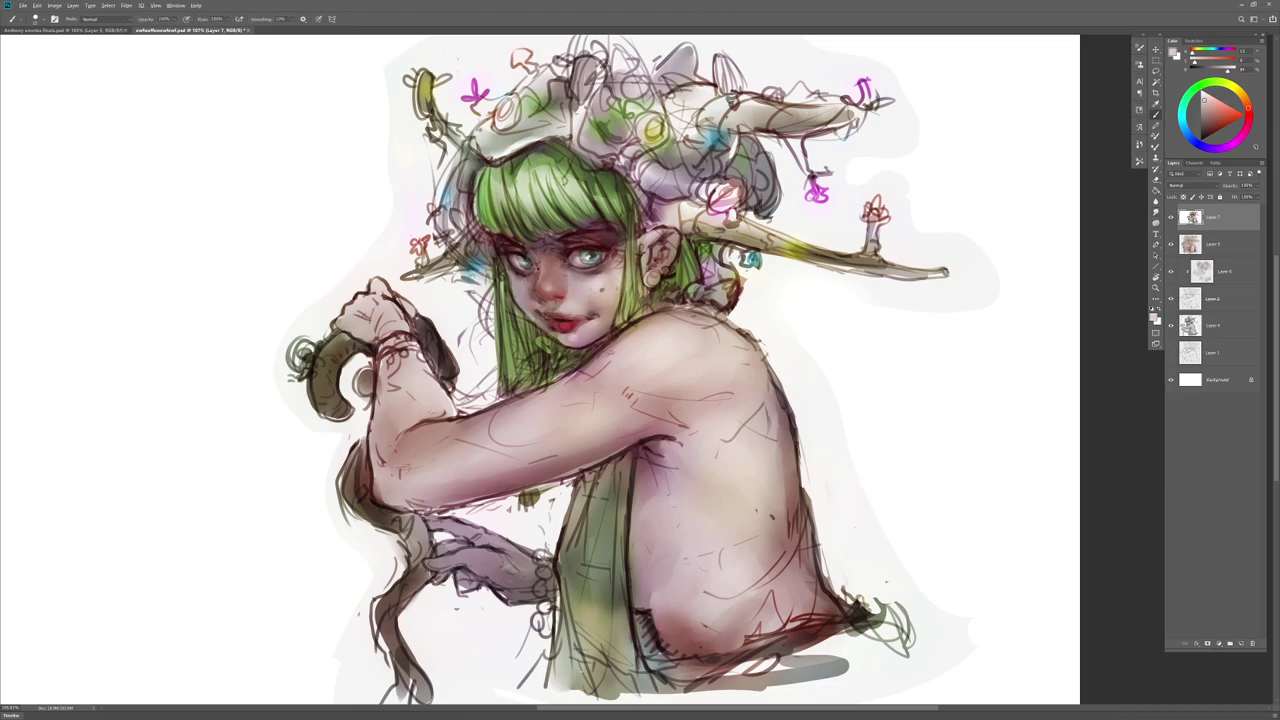
Step: Refine the far eye's lower lid with sampled dark and skin tones and blend the transition
alt+click(516, 264)
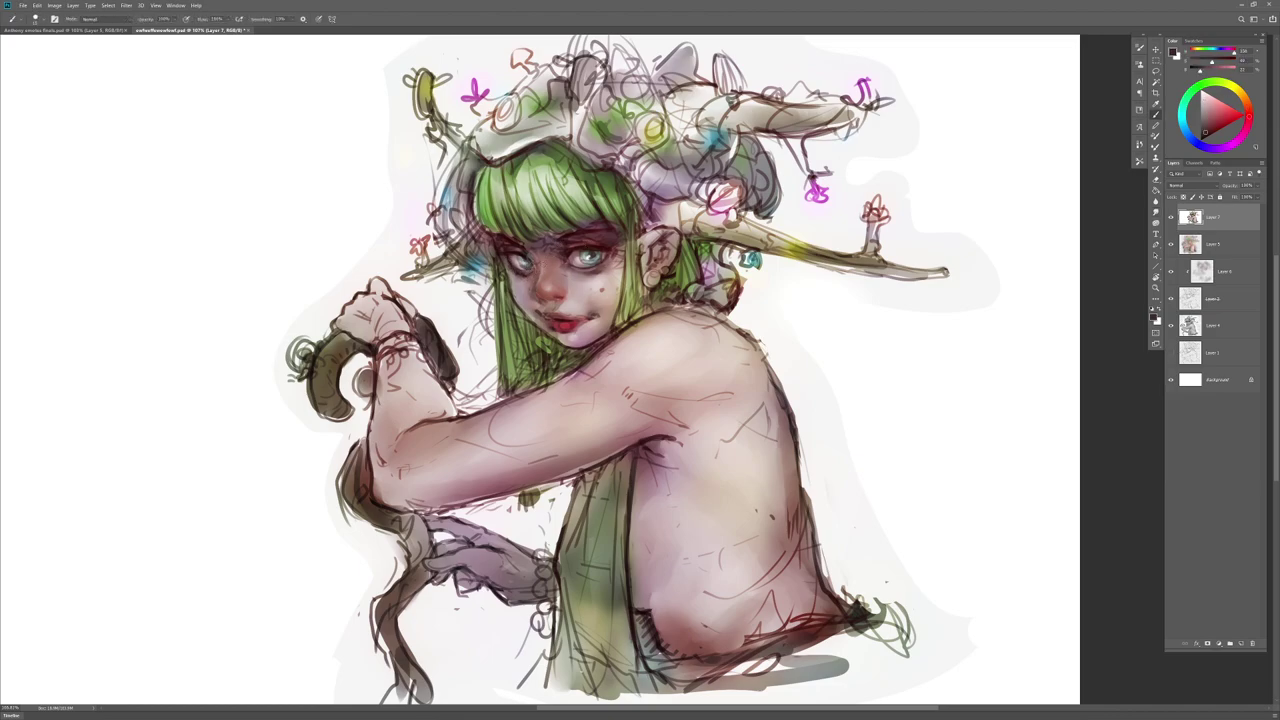
alt+click(528, 272)
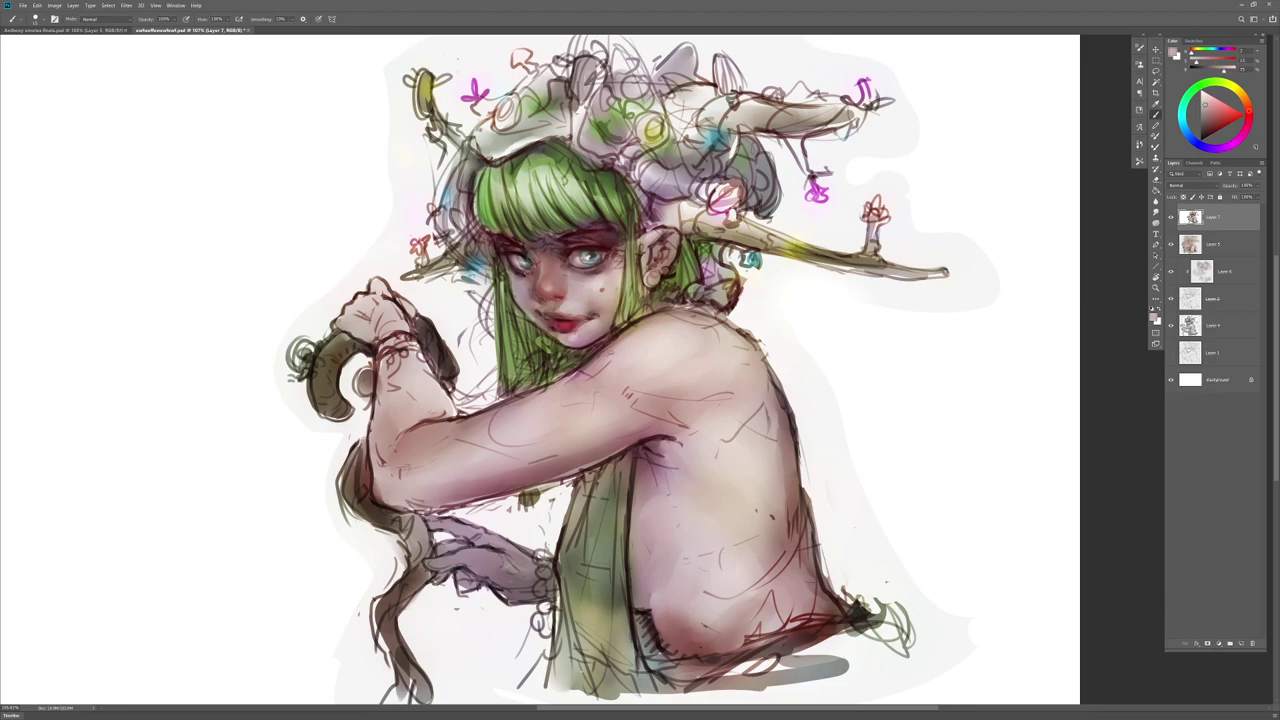
alt+click(524, 268)
key(r)
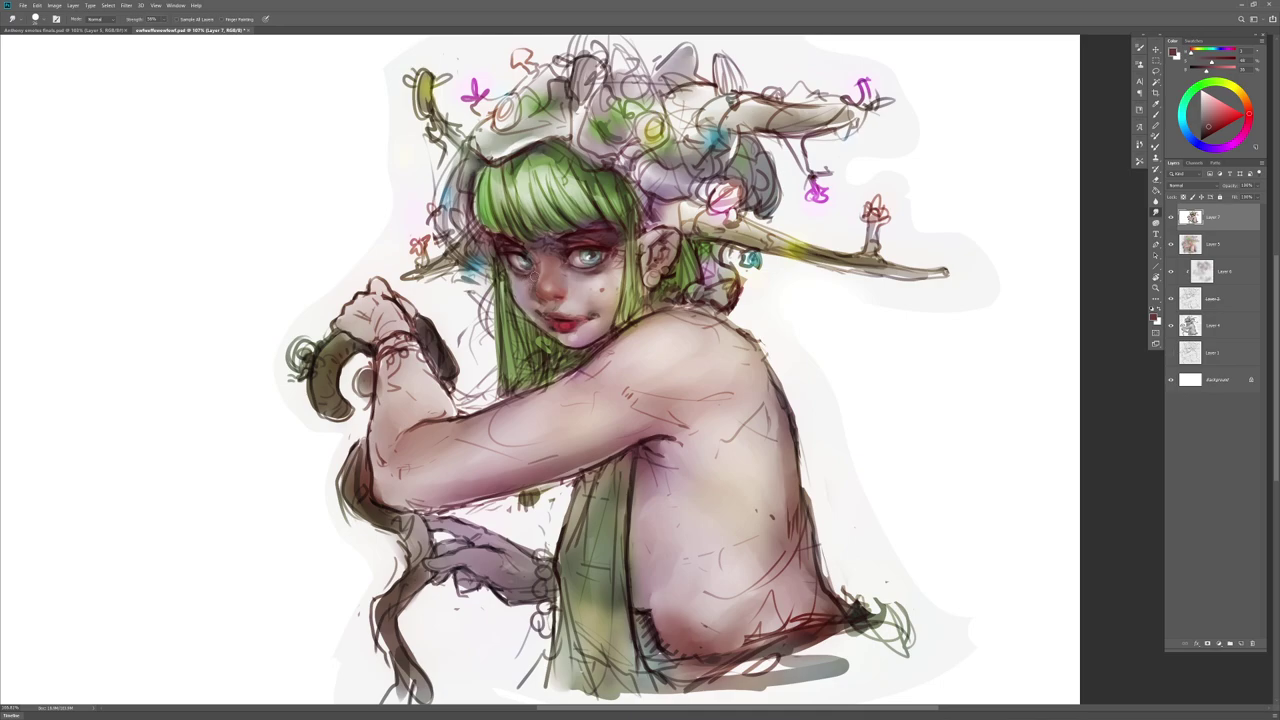
key(b)
alt+click(528, 268)
Step: Mirror the canvas horizontally to work on the portrait in reverse
key(ctrl+shift+h)
drag(538, 270, 722, 299)
key(r)
key(ctrl+shift+h)
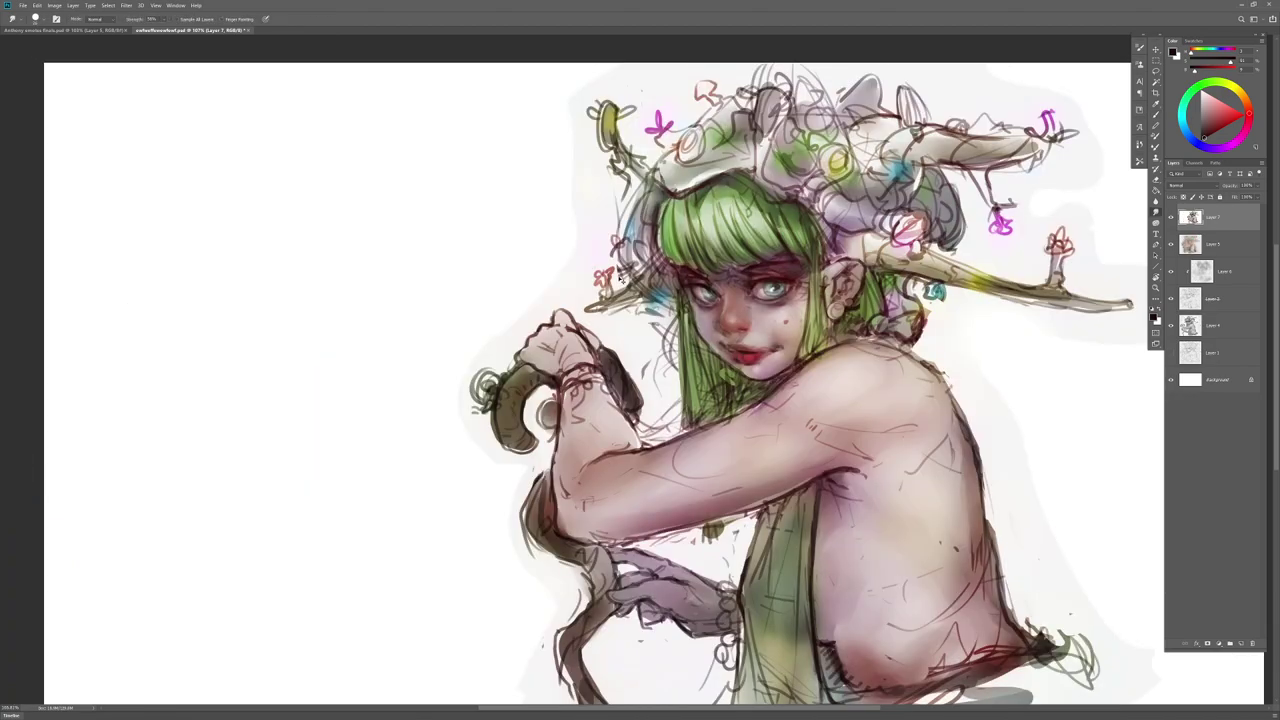
key(h)
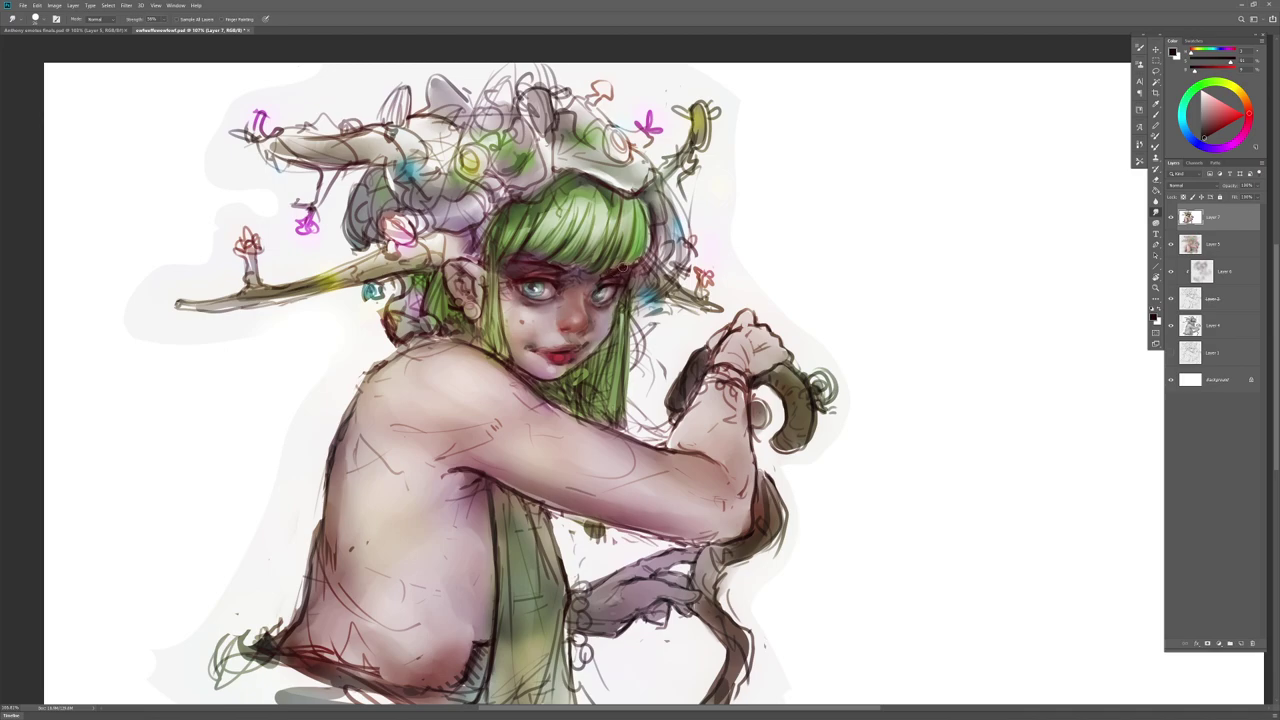
Step: Paint sampled green onto the fringe edge beside the far eye and blend it with the Smudge tool
key(b)
alt+click(641, 248)
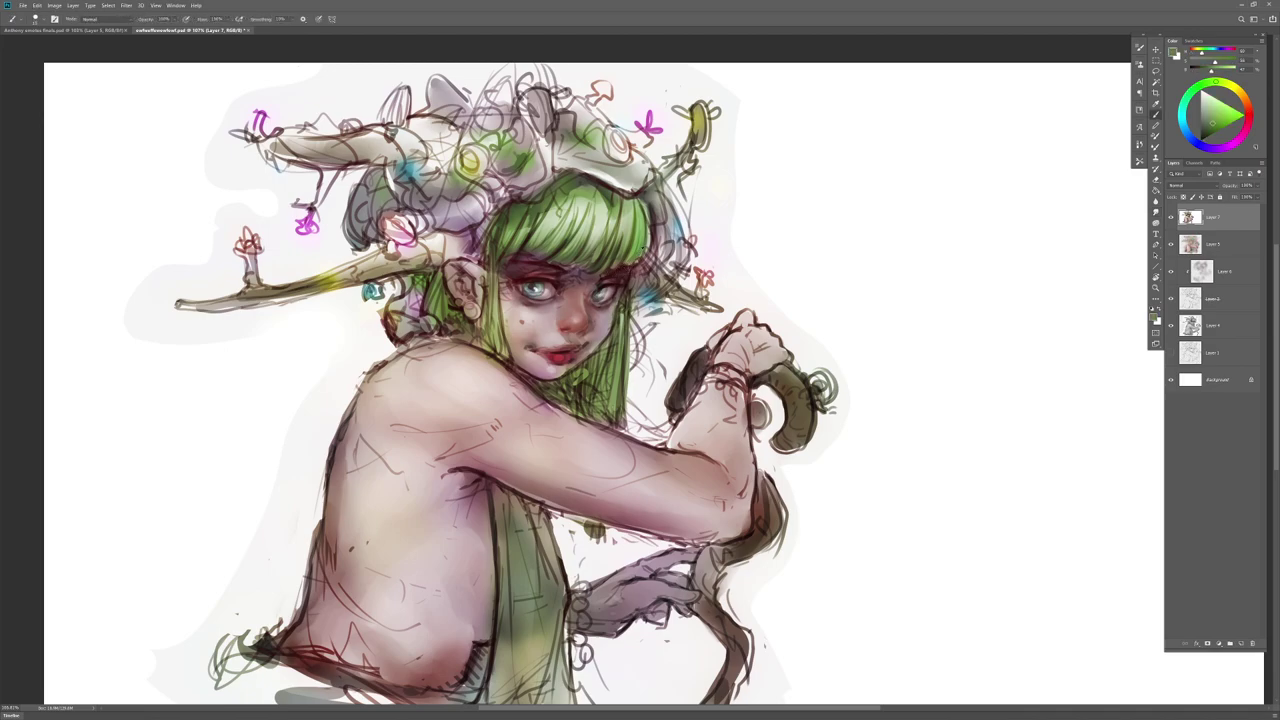
key(r)
key(b)
Step: Darken the far eye's upper lash line with a sampled dark tone and blend its outer corner into the hair edge
alt+click(604, 282)
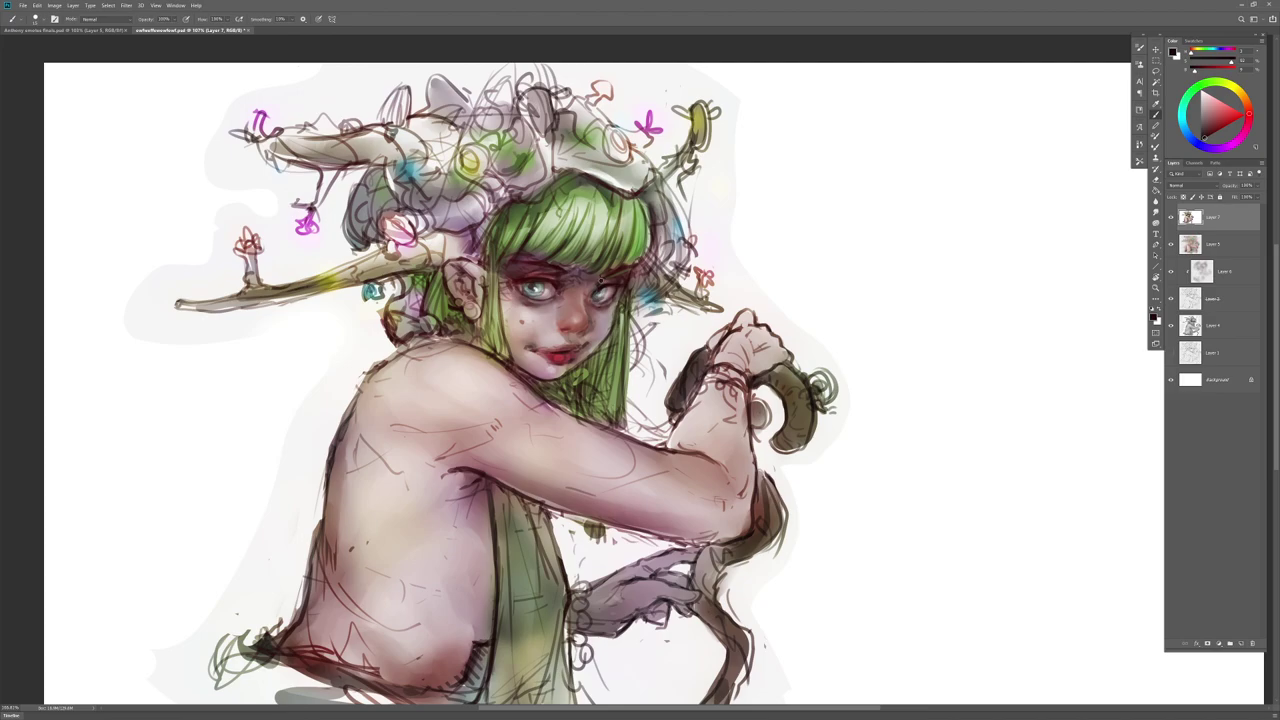
key(r)
key(b)
key(r)
key(b)
alt+click(618, 279)
key(r)
key(b)
alt+click(619, 300)
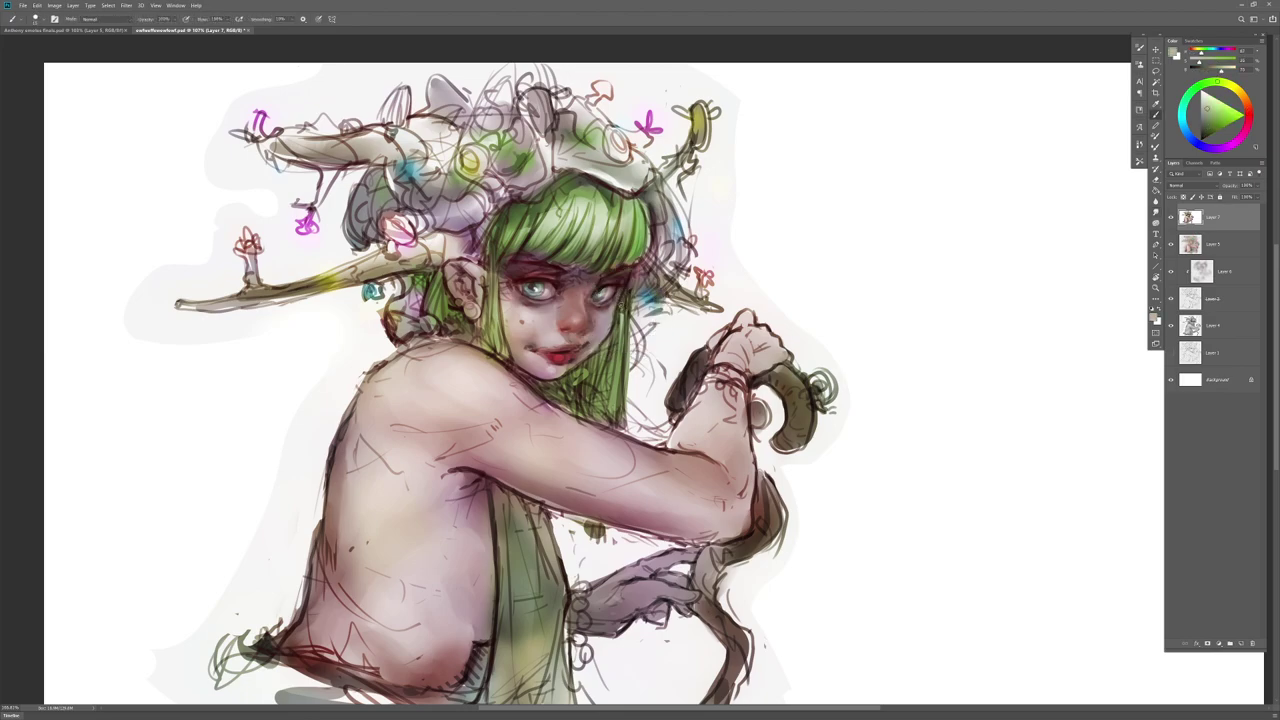
Step: Clean up the chin contour against the hair with sampled tones and smudge the edge
alt+click(589, 383)
mouse_move(576, 383)
mouse_down()
mouse_move(587, 366)
mouse_move(567, 378)
mouse_up()
key(r)
key(b)
alt+click(571, 371)
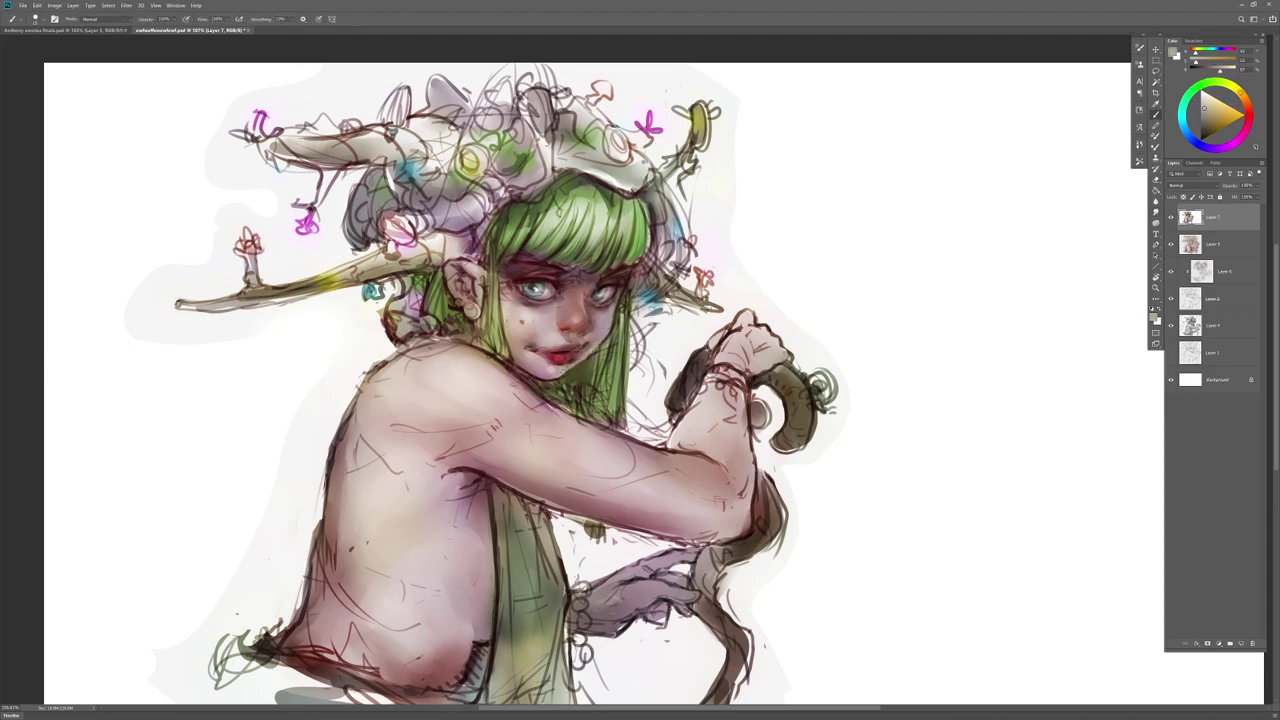
Step: Brush a sampled light skin tone onto the near cheek, refine the area under the far eye, and blend
alt+click(527, 316)
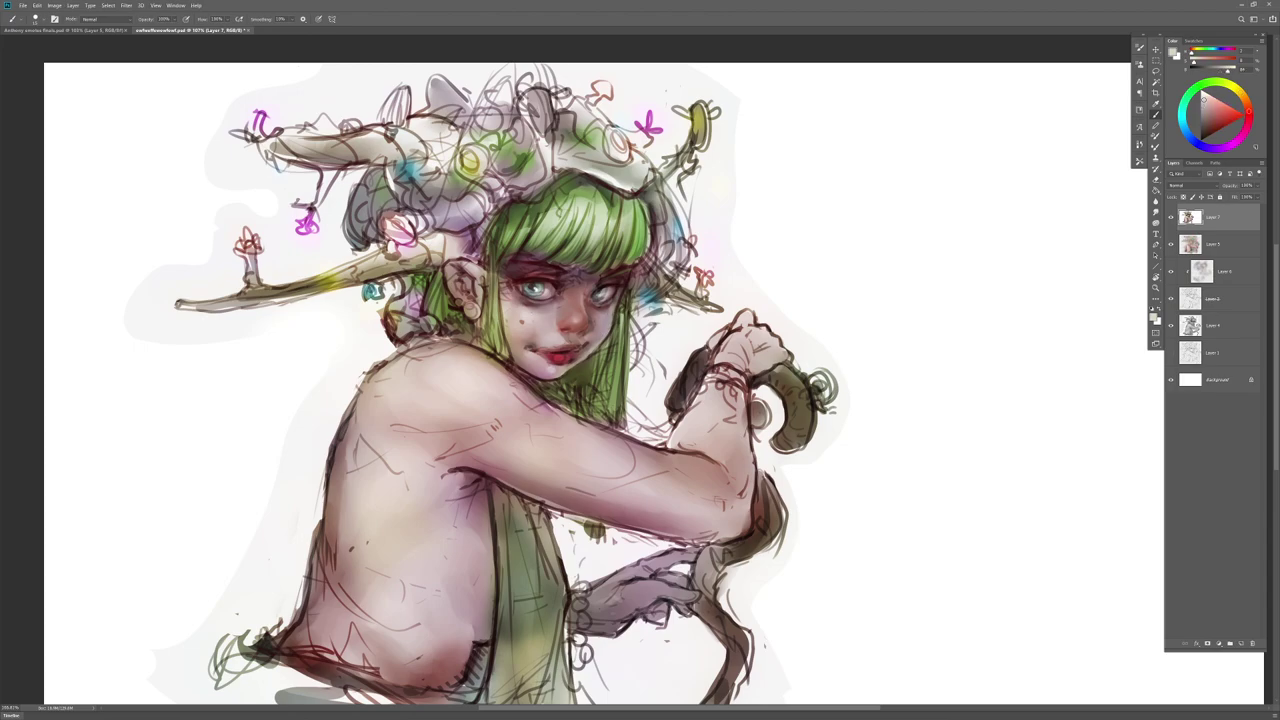
key(r)
key(b)
alt+click(592, 310)
alt+click(597, 303)
key(r)
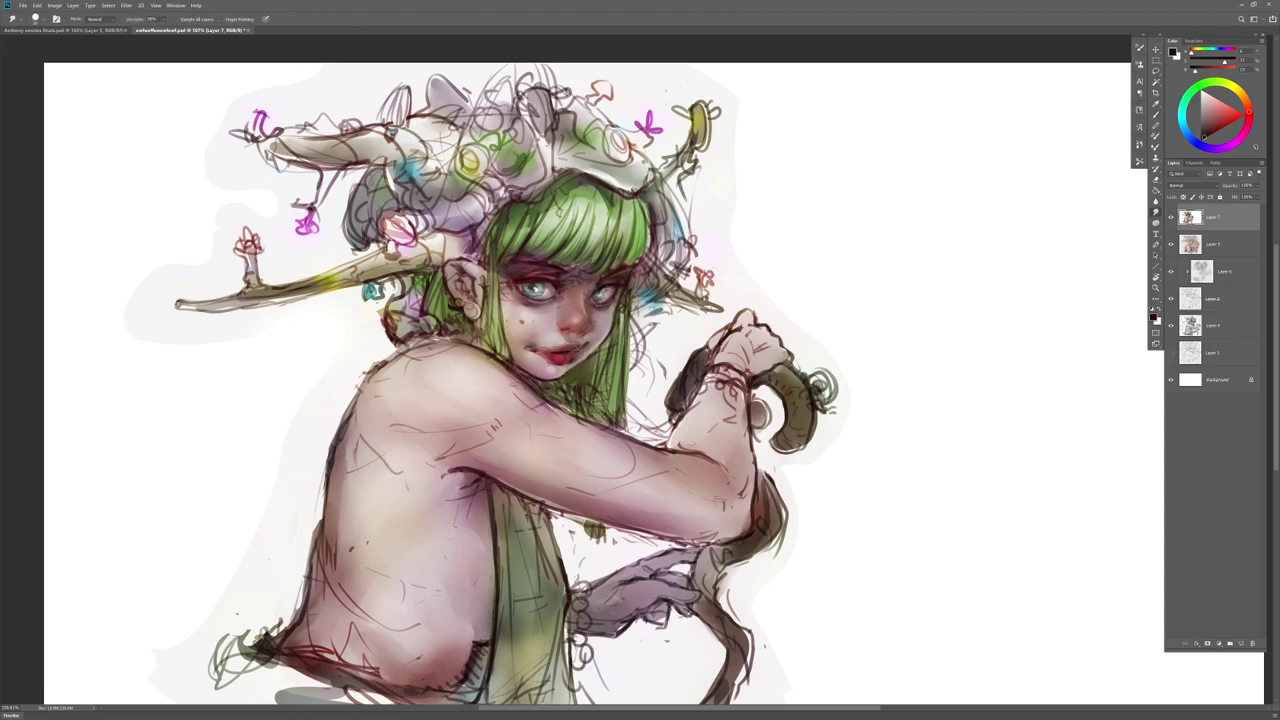
Step: Touch up the near eye with a sampled pale tone and smudge it in
key(b)
alt+click(546, 292)
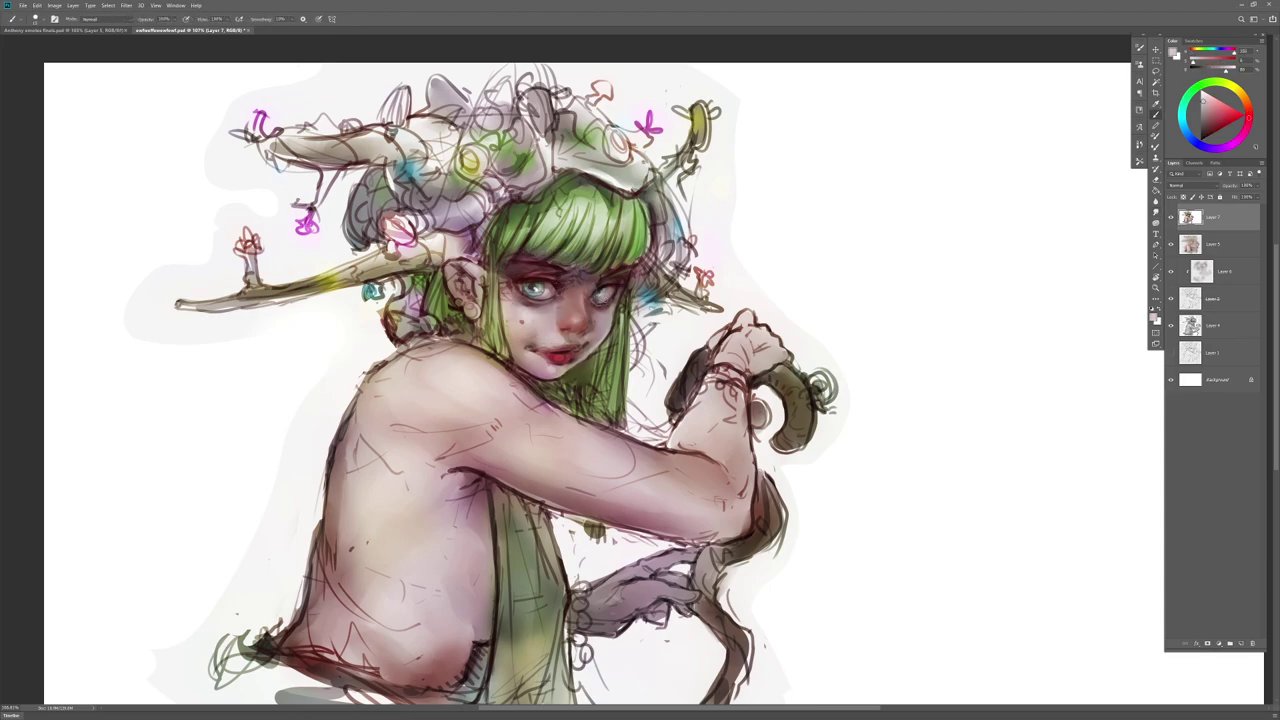
key(r)
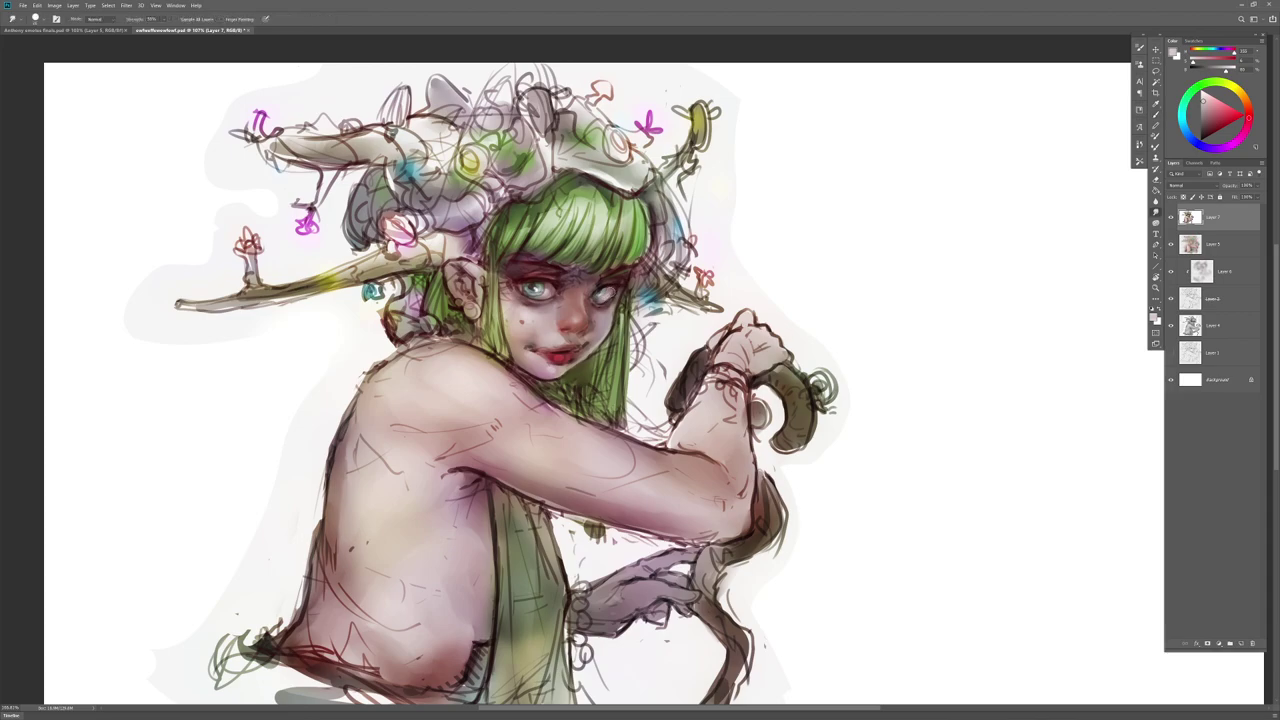
Step: Touch up the far eye with a tone sampled from its iris area and smudge it in
key(b)
alt+click(600, 290)
key(r)
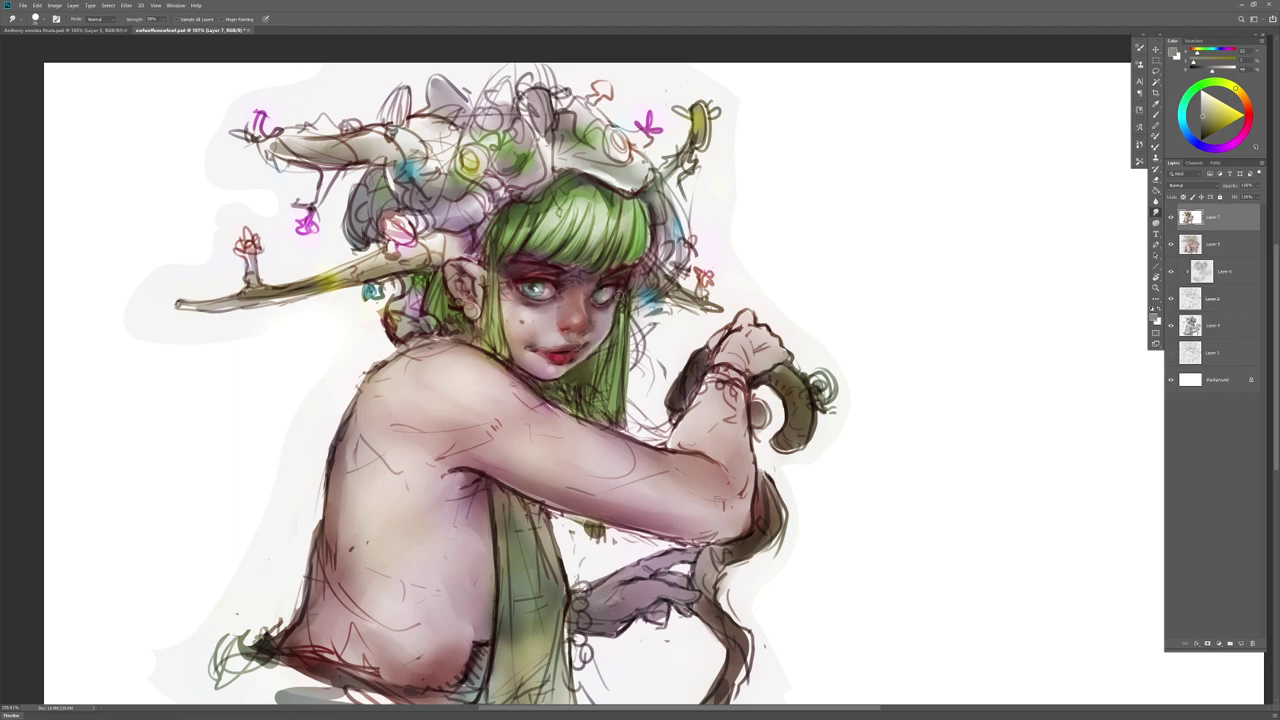
right_click(620, 298)
key(Escape)
Step: Try darkening the far eye's iris and pupil with a sampled dark tone
key(b)
alt+click(598, 292)
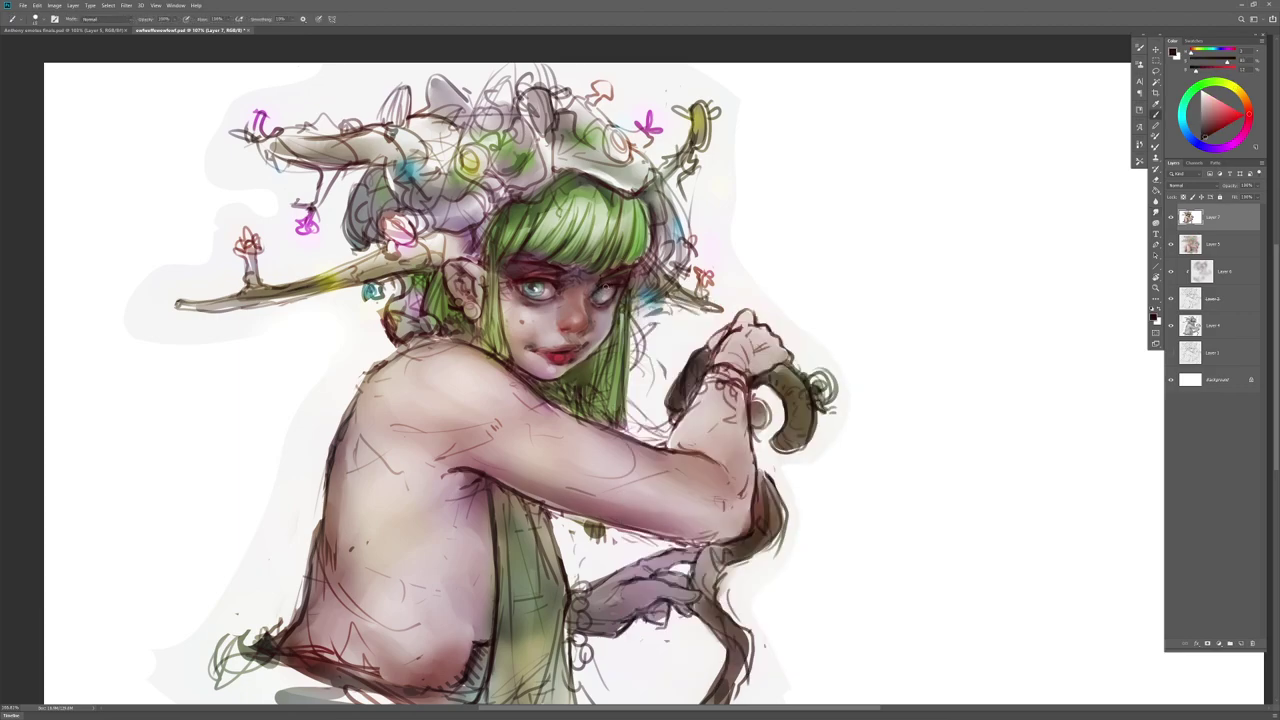
alt+click(590, 304)
alt+click(604, 288)
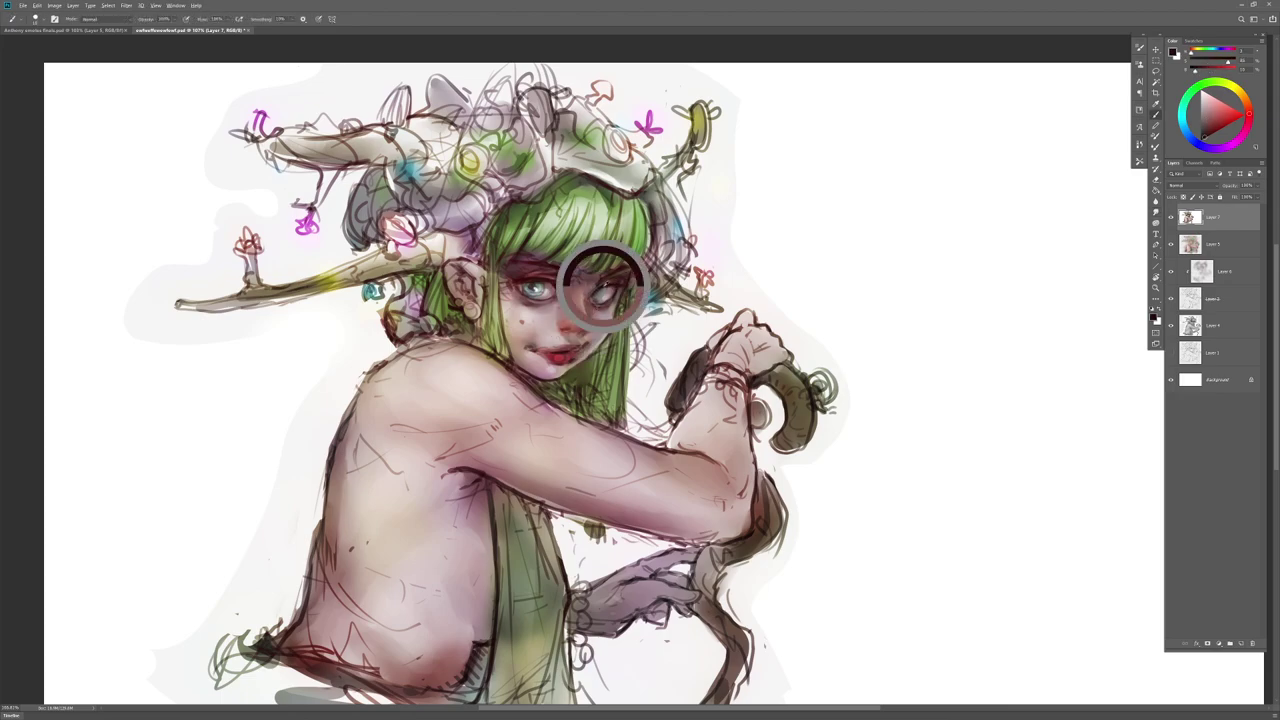
alt+click(600, 293)
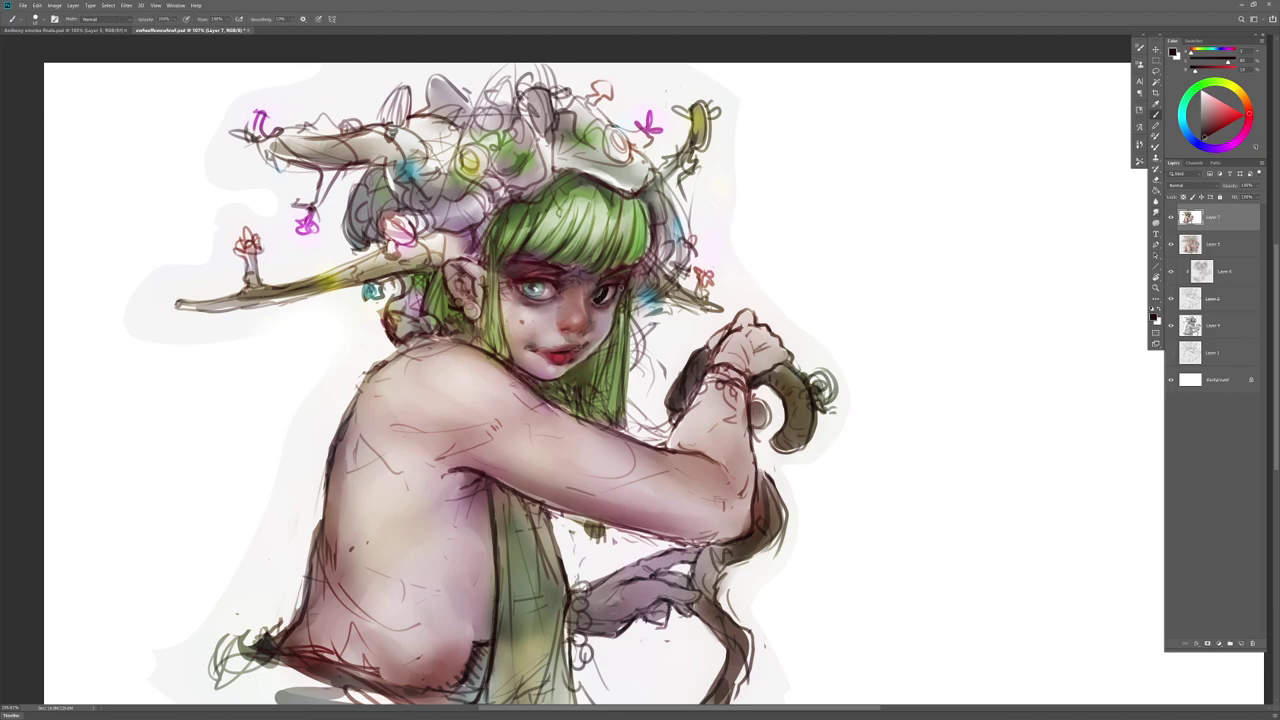
key(ctrl+z)
Step: Refine the far eye's iris and upper lid with sampled grey and dark tones, and smudge the strokes
key(r)
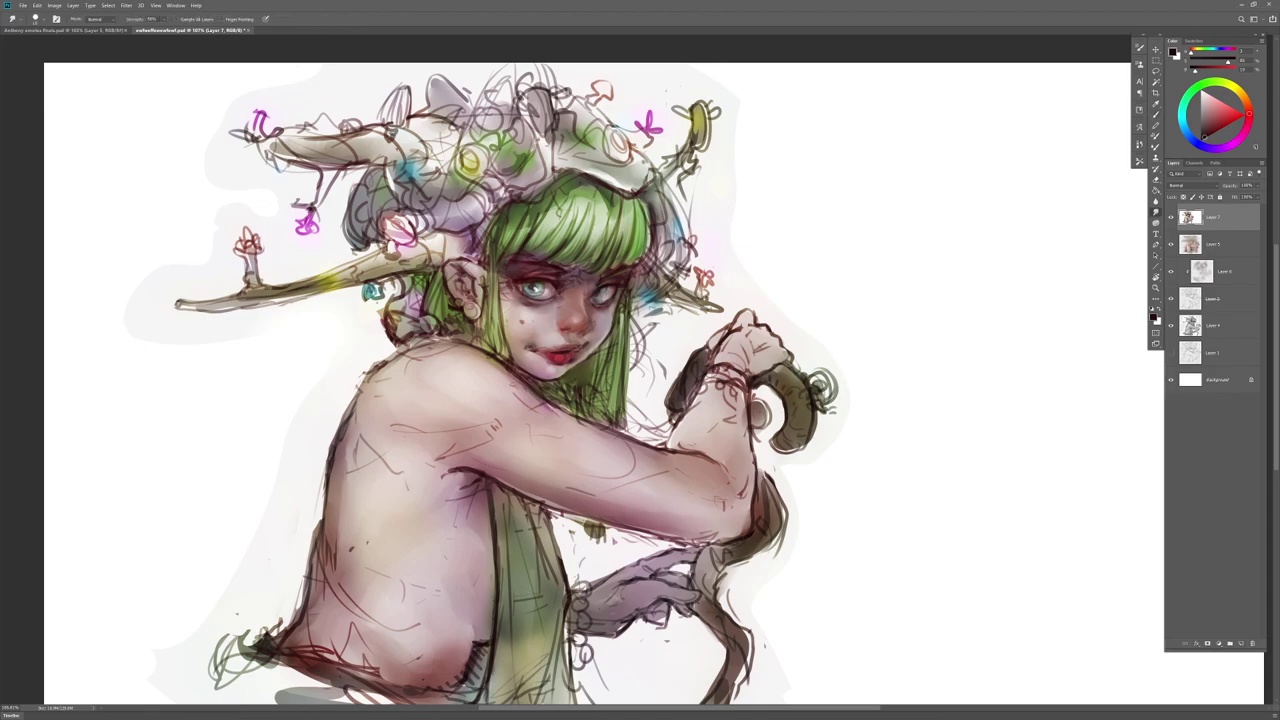
key(b)
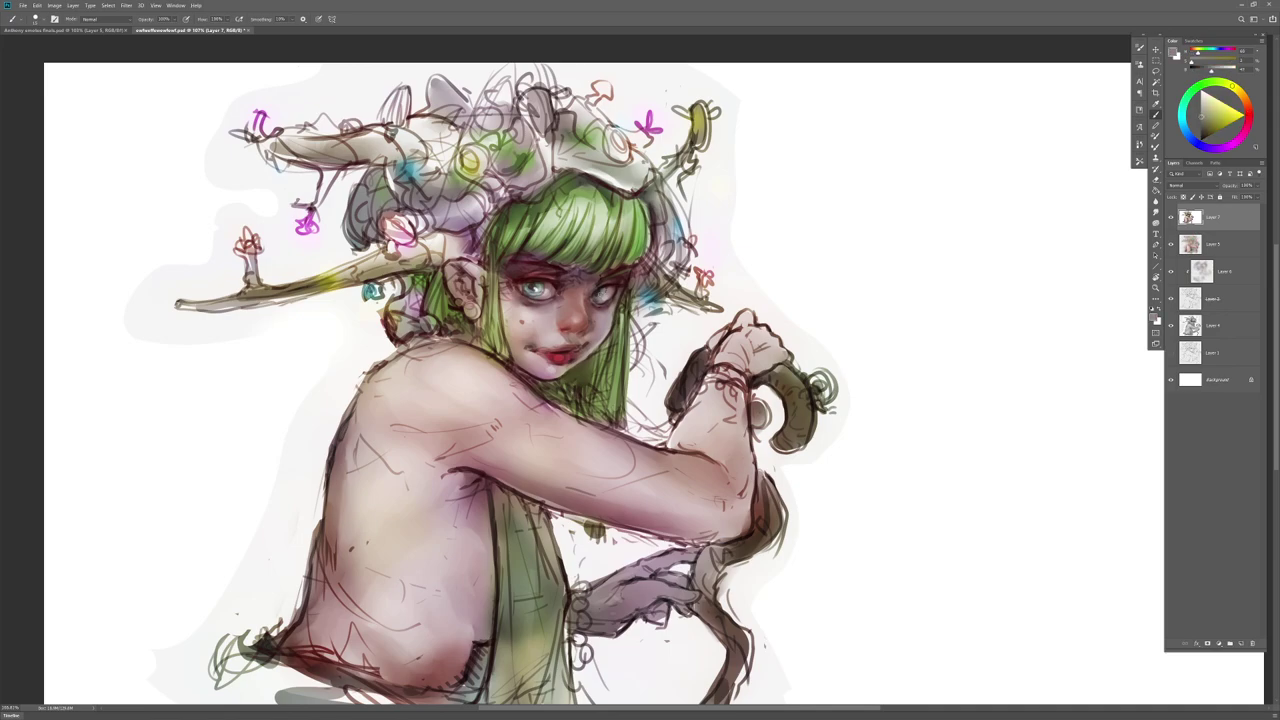
alt+click(601, 292)
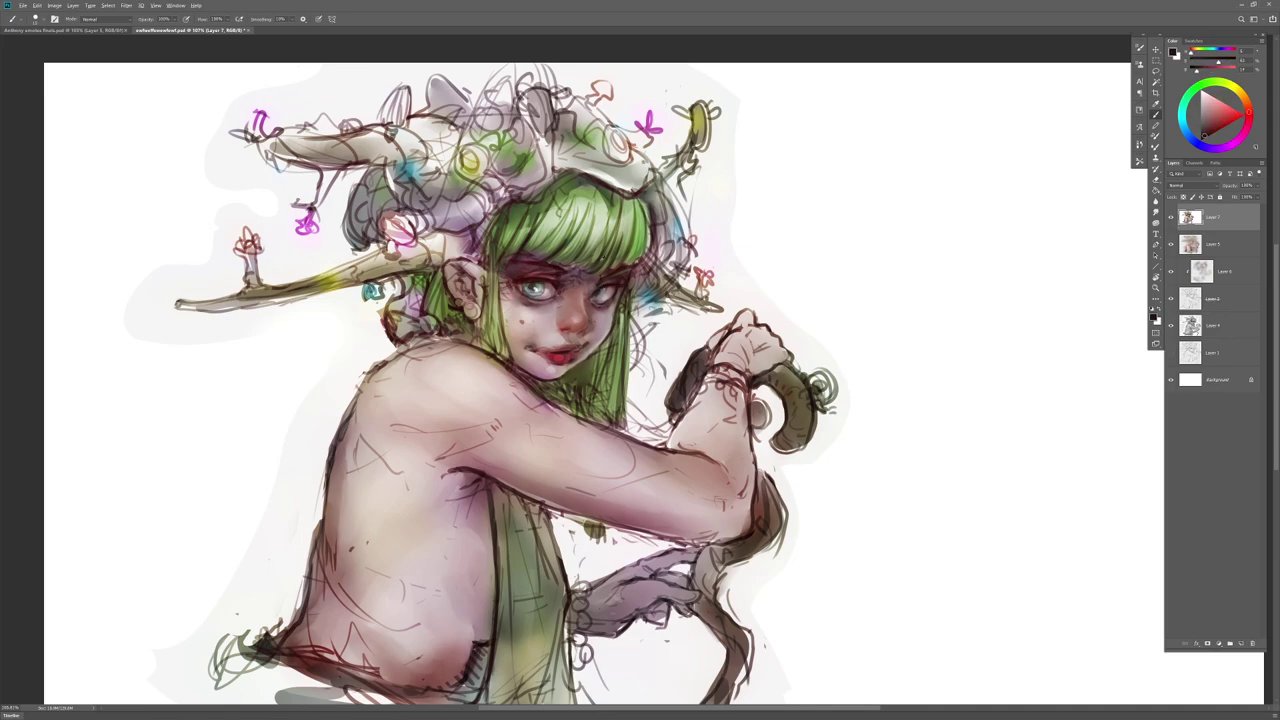
alt+click(605, 285)
key(r)
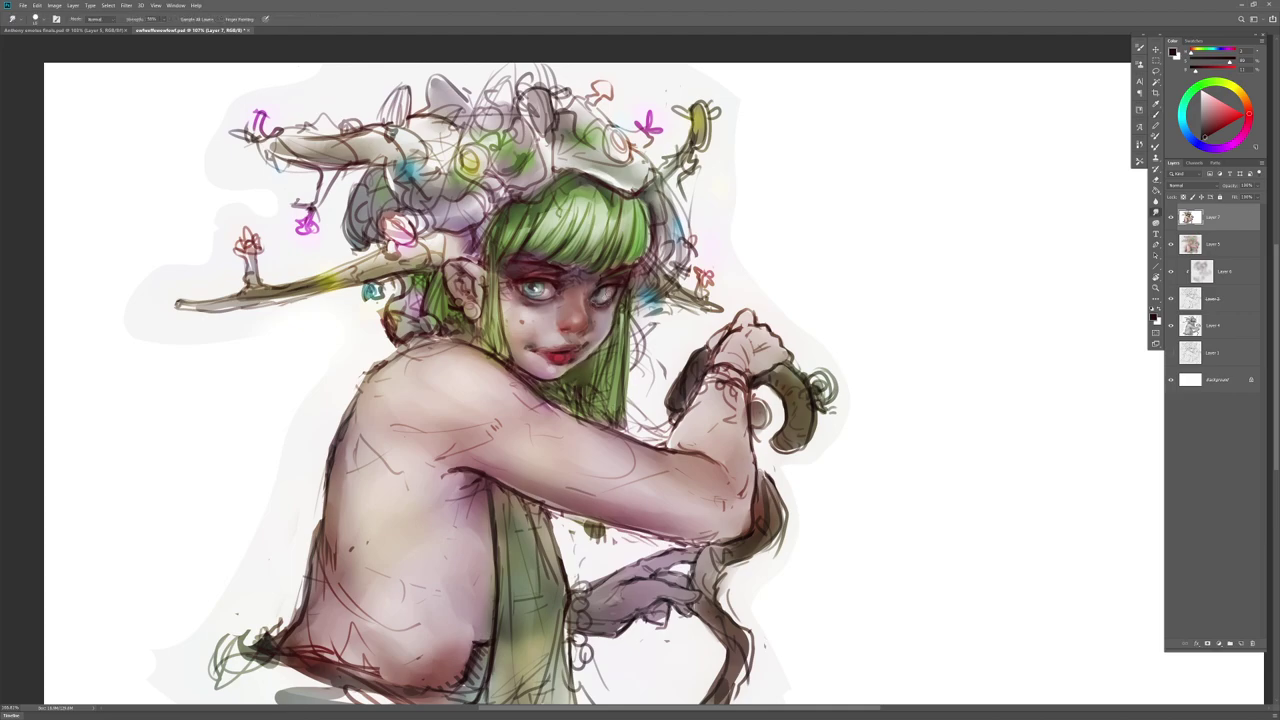
key(b)
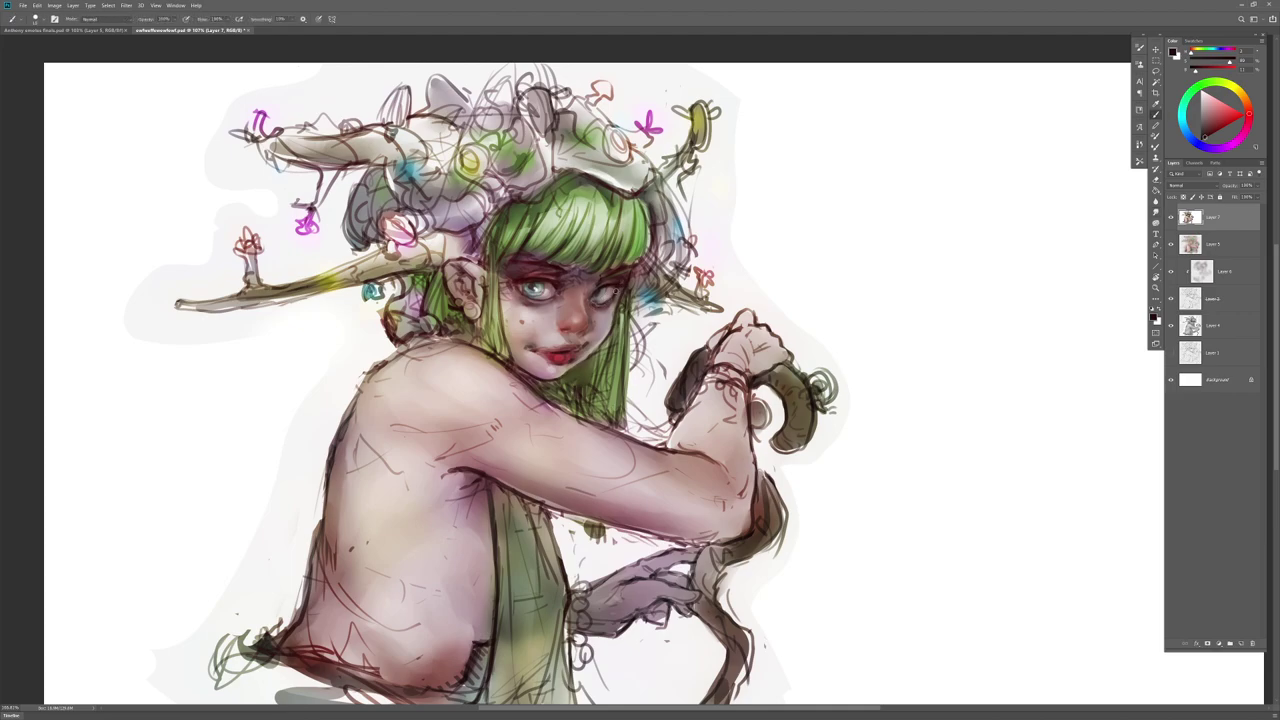
Step: Sample a tone at the near eye's inner corner and refine the eye area with alternating brush and smudge strokes
alt+click(546, 292)
key(r)
key(b)
key(r)
key(b)
key(r)
key(b)
Step: Paint the far eye's lower lid and outer corner with tones sampled from the eye and lower lip, and blend them
alt+click(604, 285)
drag(608, 305, 616, 300)
alt+click(610, 304)
alt+click(558, 356)
alt+click(620, 302)
key(r)
key(b)
key(r)
key(b)
Step: Brush sampled skin tones onto the cheek beneath the far eye, undo a stray stroke, and smudge the area
alt+click(600, 306)
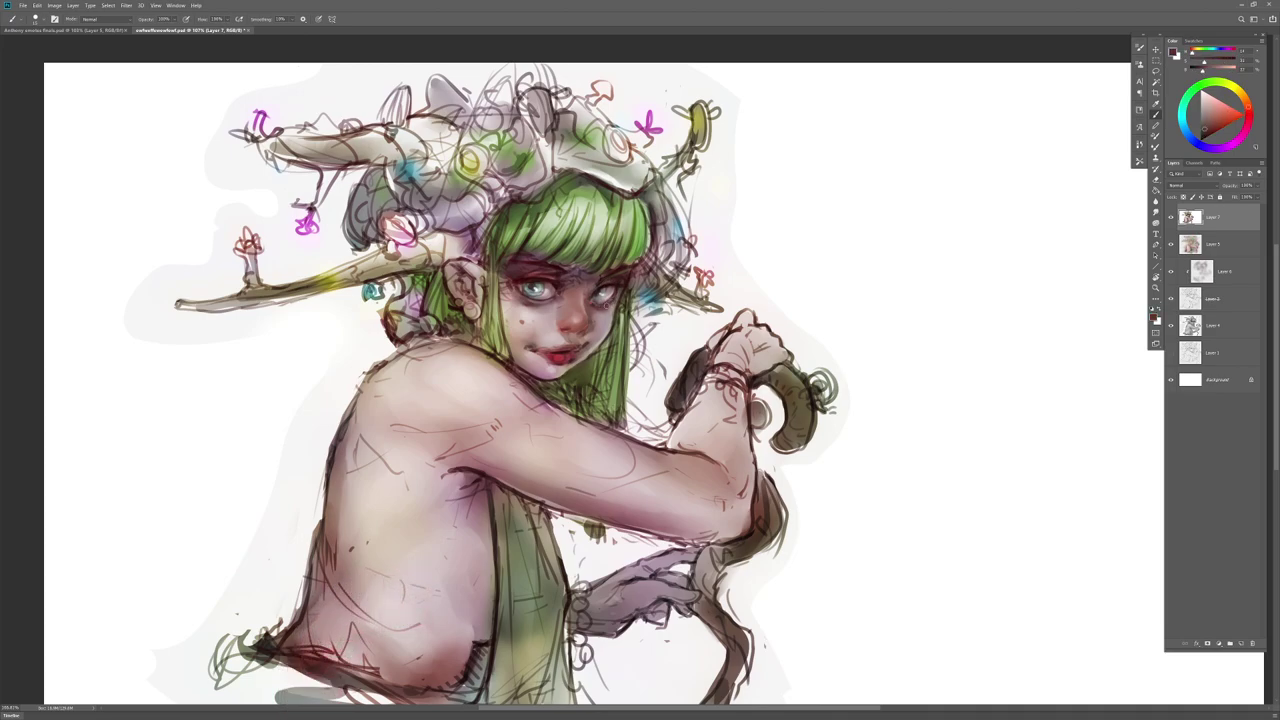
alt+click(604, 306)
alt+click(603, 318)
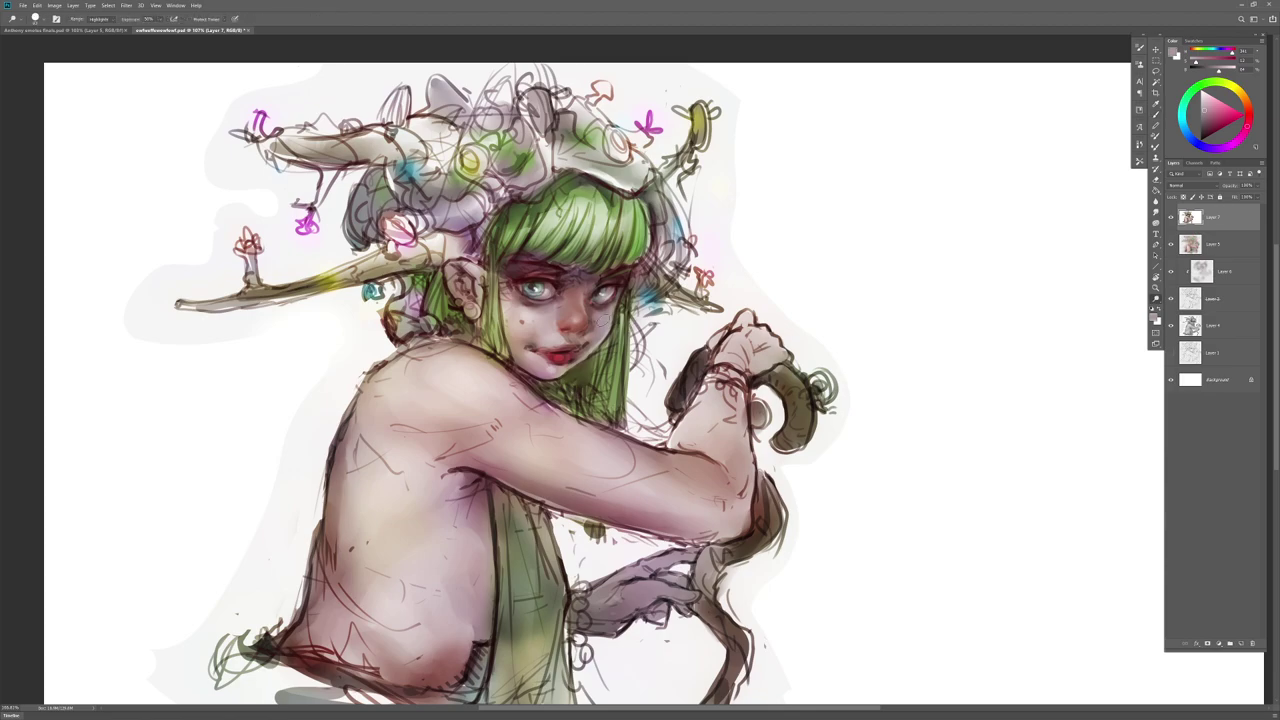
alt+click(603, 316)
key(ctrl+z)
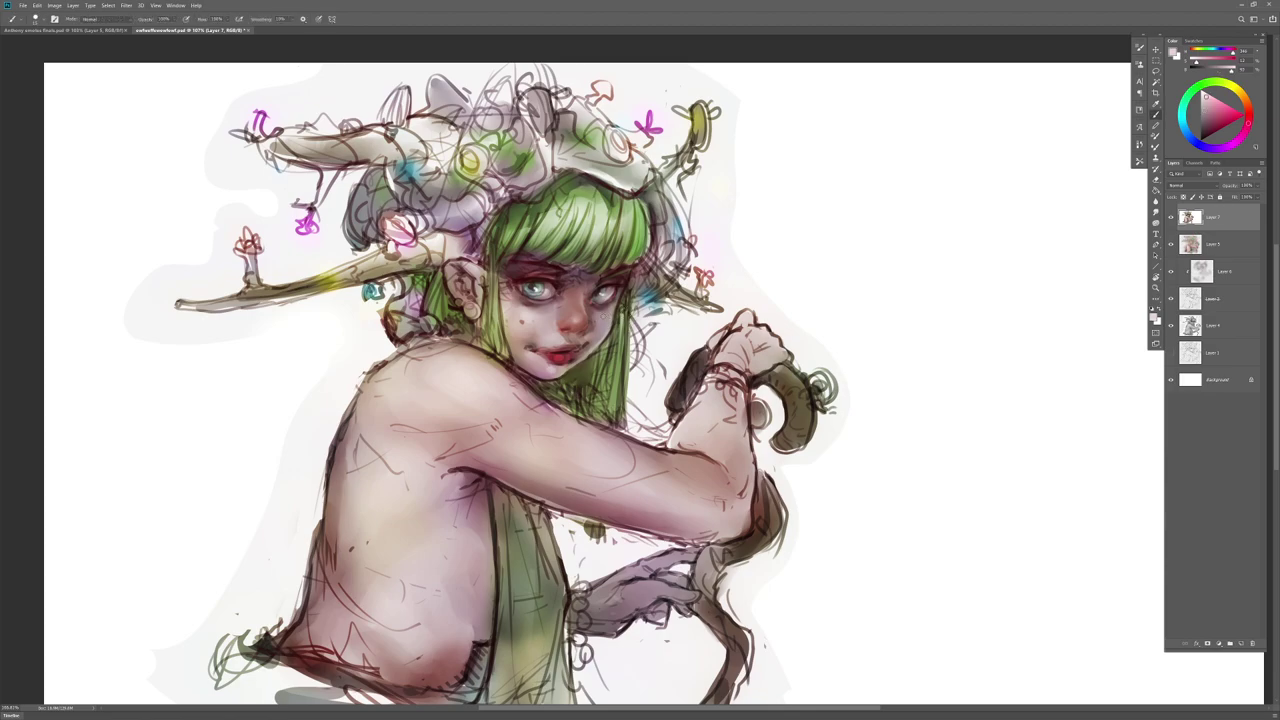
key(r)
key(b)
key(r)
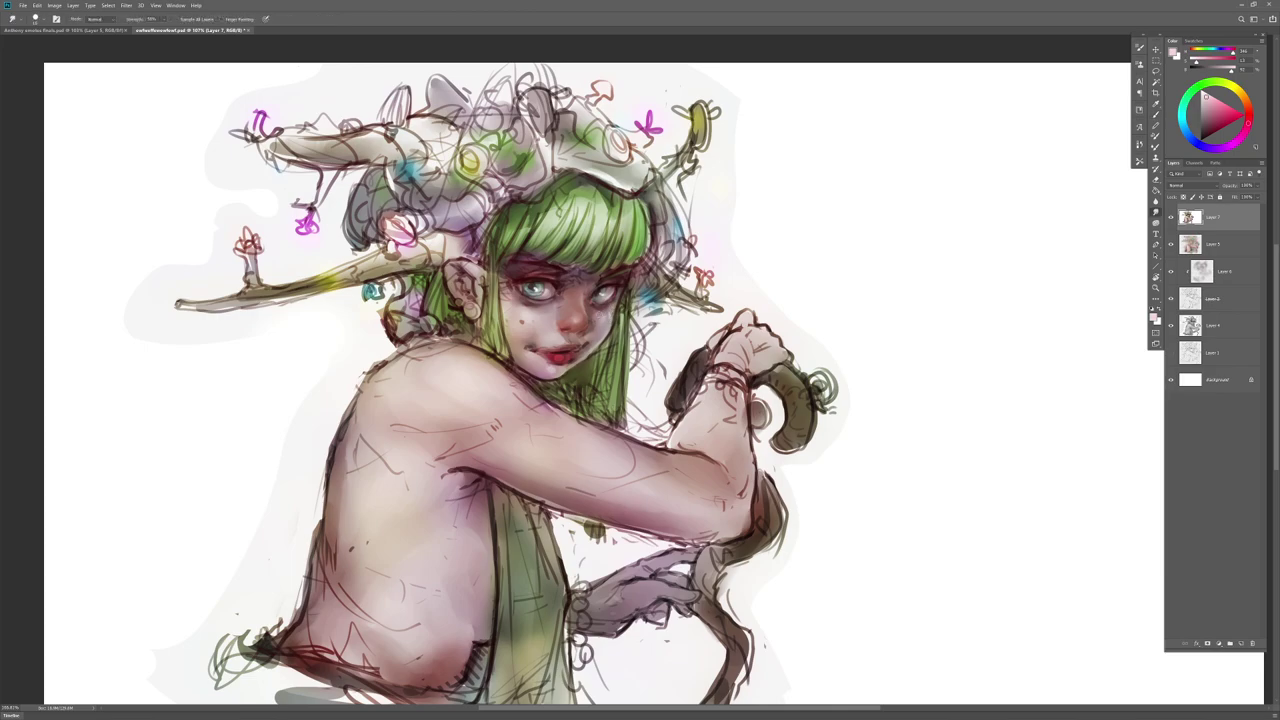
key(b)
alt+click(590, 304)
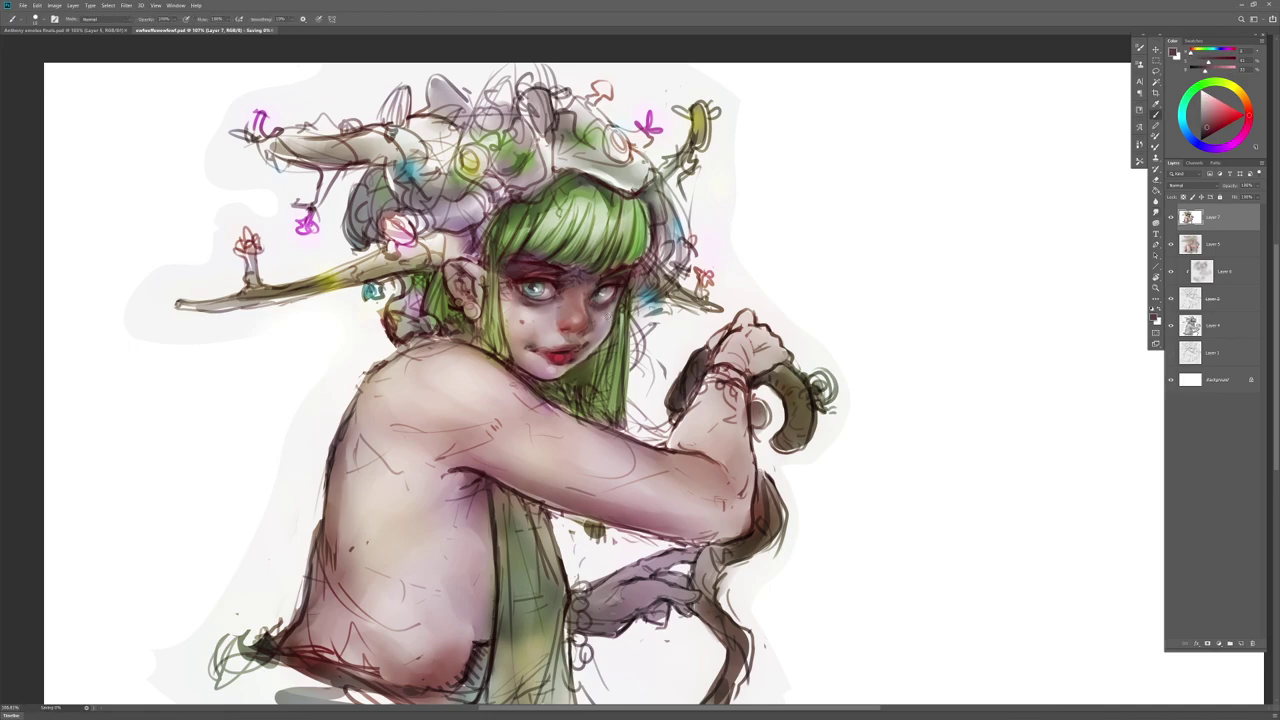
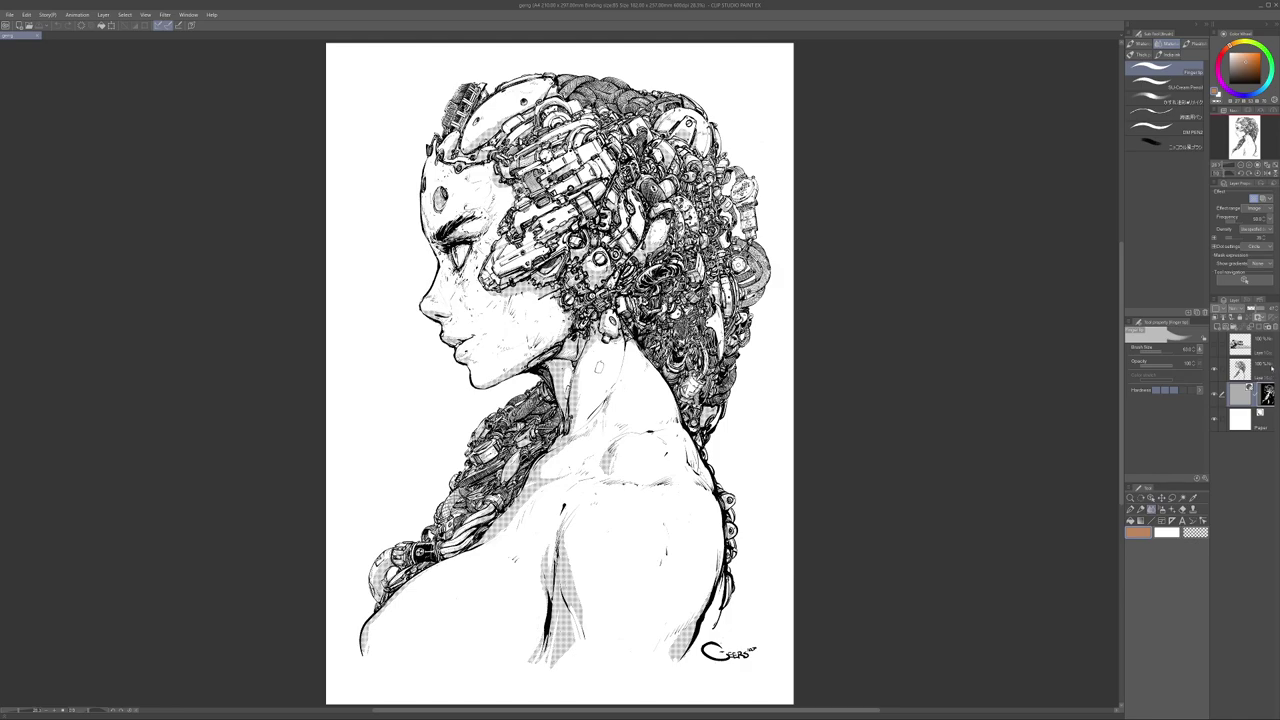
Step: Switch to the cyborg profile drawing in Clip Studio Paint, hide the palettes, and examine the face, headgear and SHUNGITE device
key(alt+space)
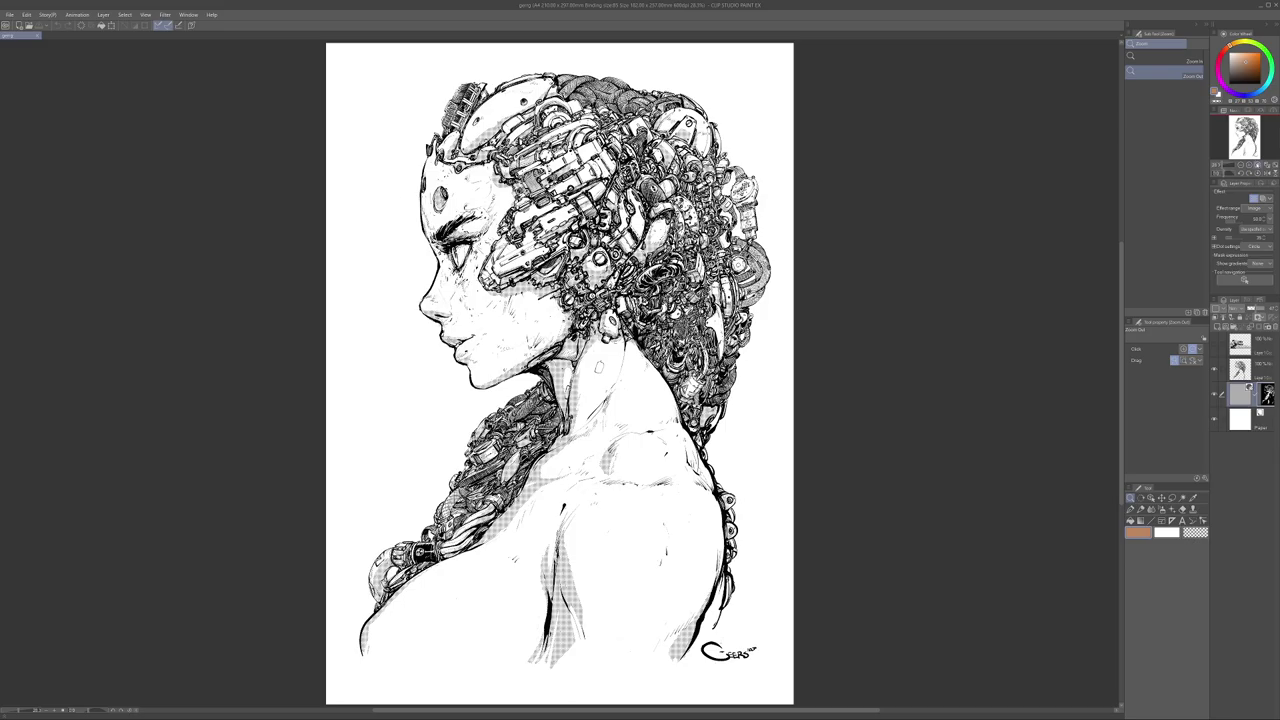
click(1257, 164)
drag(1245, 137, 1246, 130)
key(Tab)
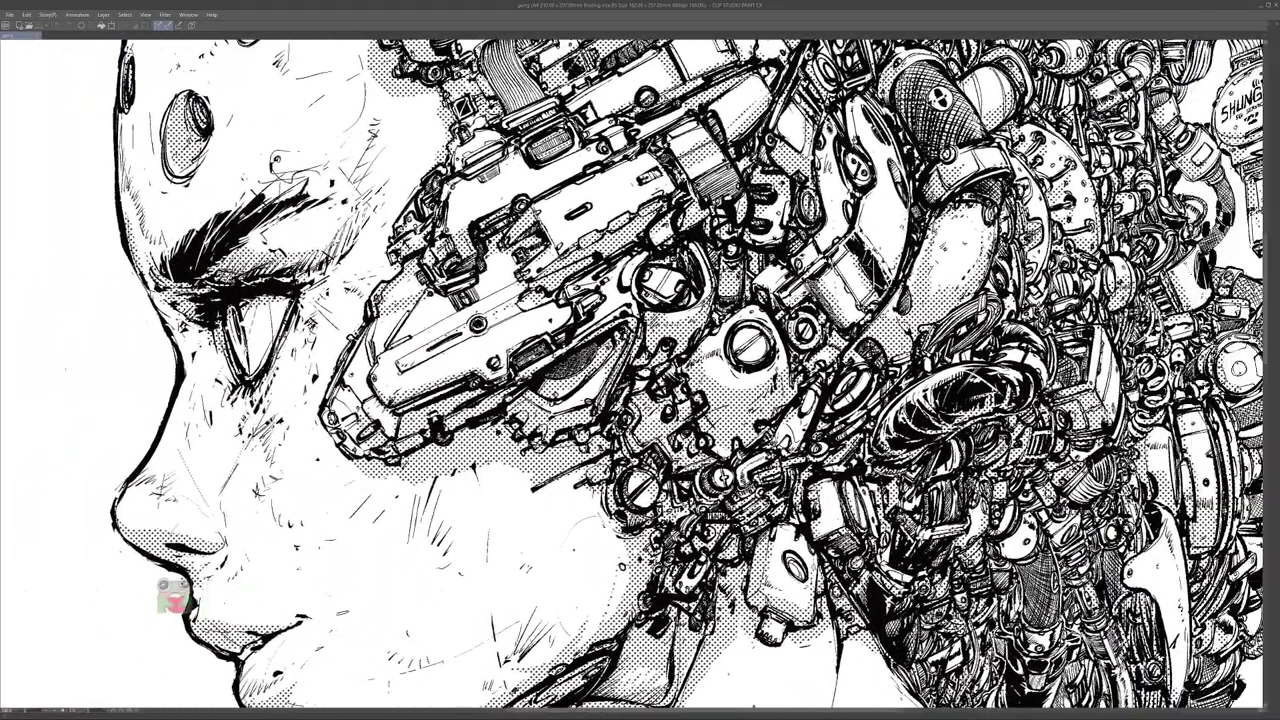
scroll(252, 553, up, 2)
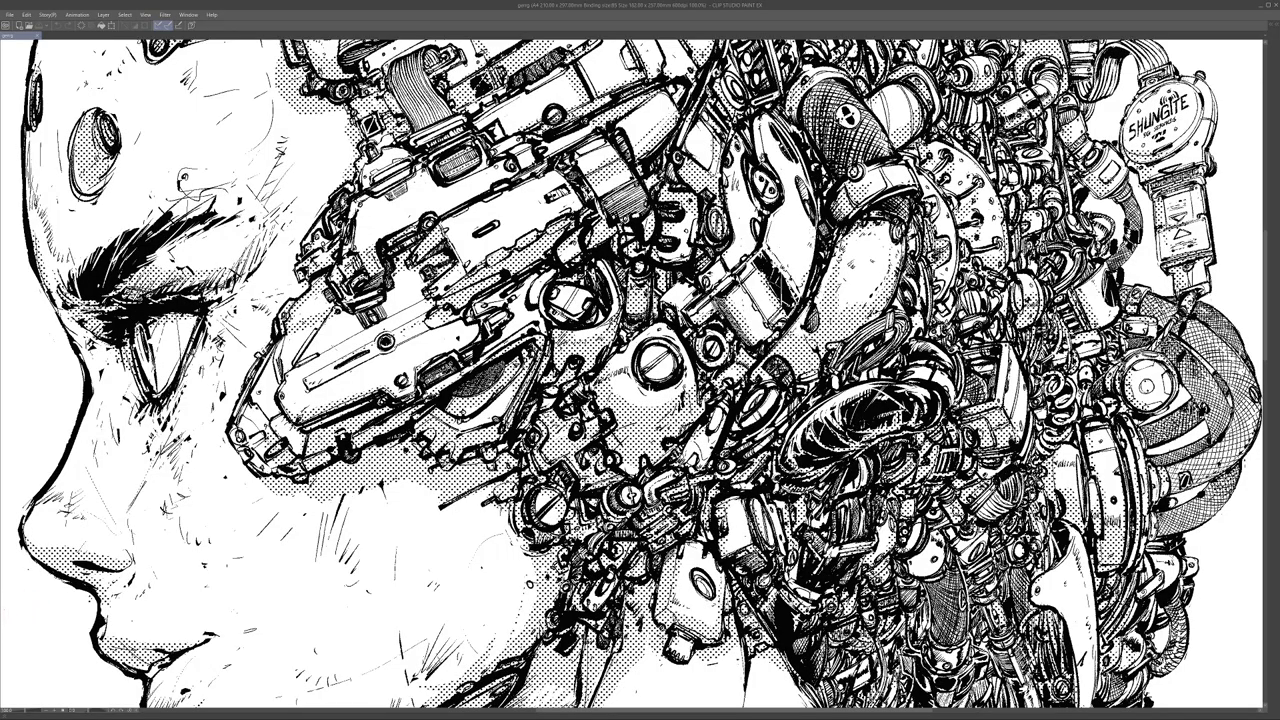
drag(620, 220, 656, 560)
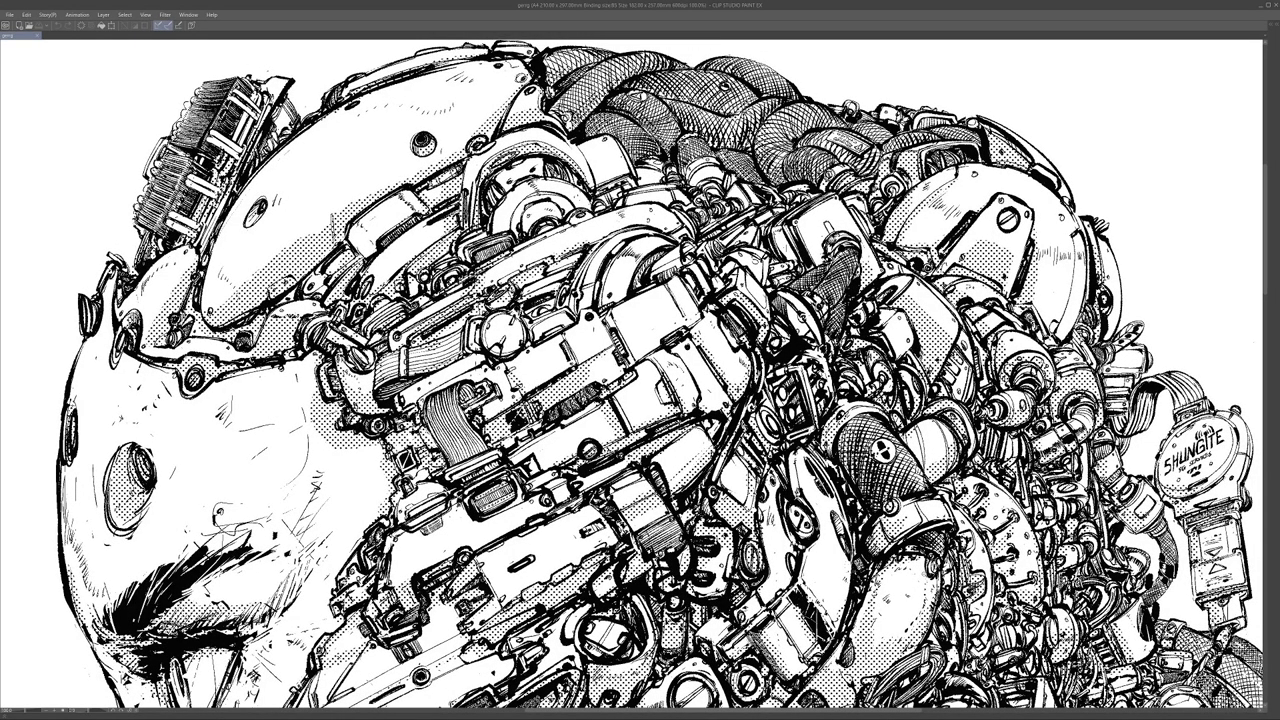
drag(840, 480, 459, 238)
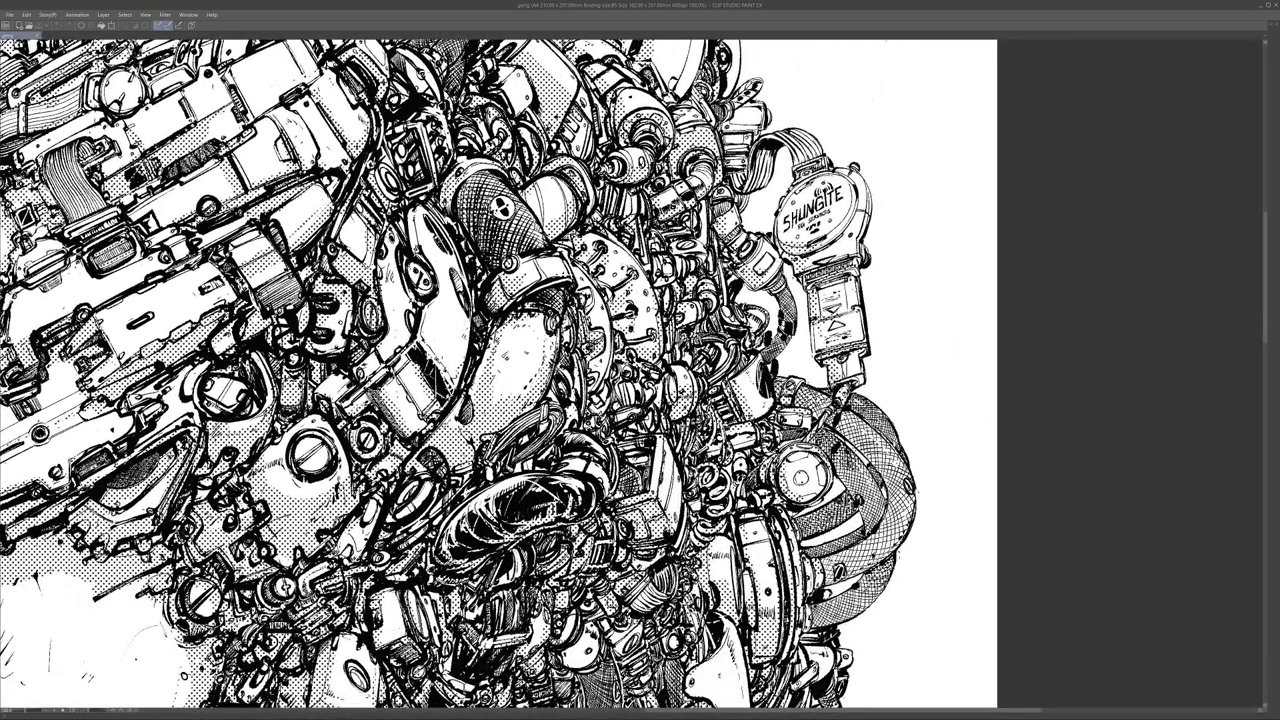
drag(820, 215, 800, 306)
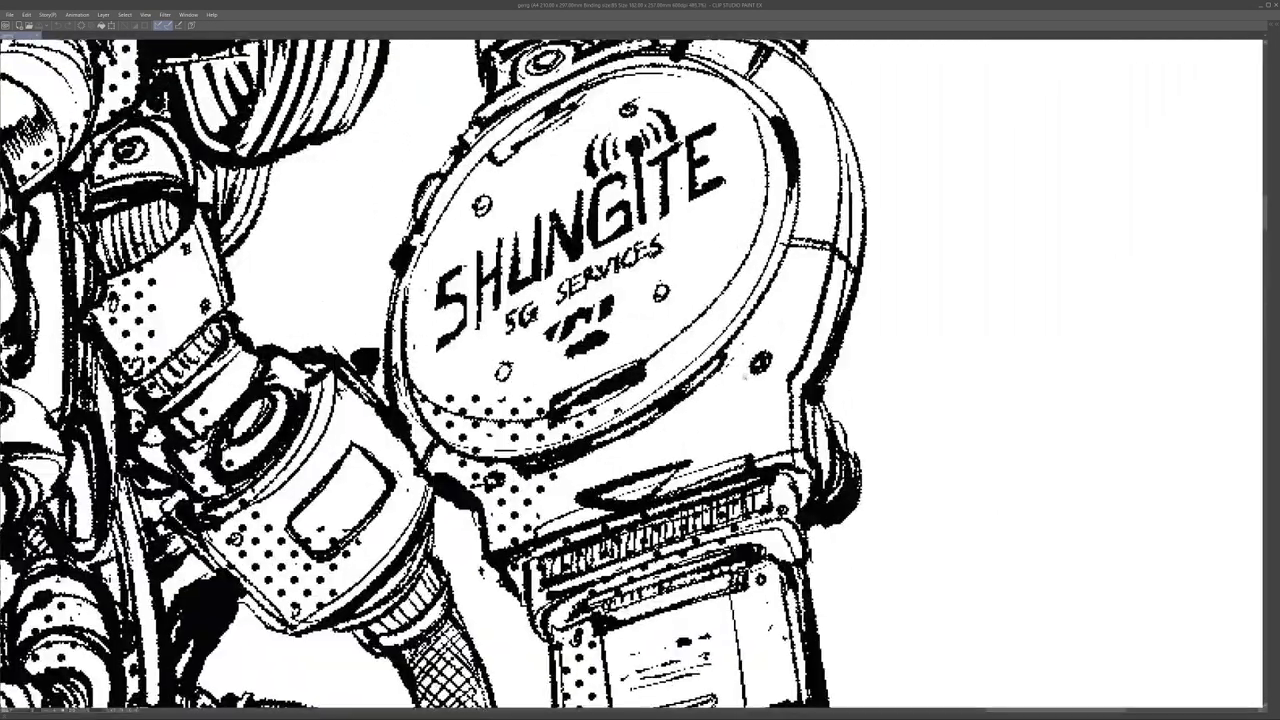
drag(714, 476, 648, 472)
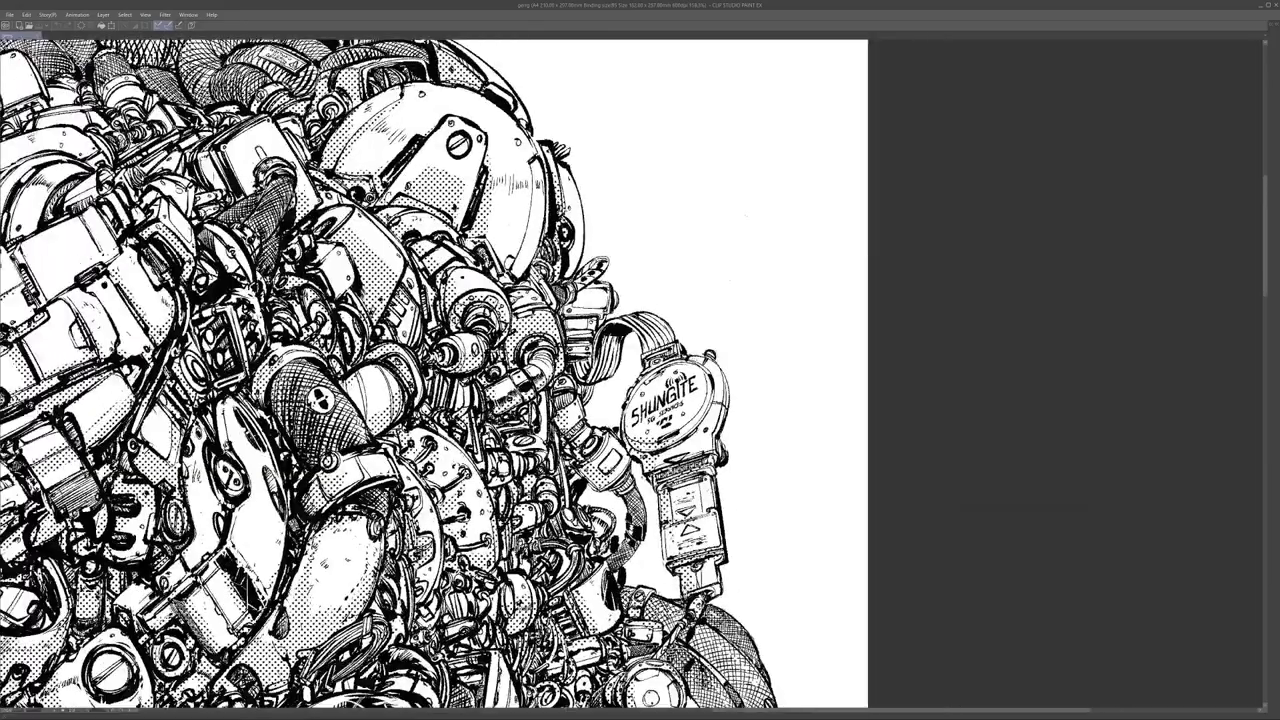
Step: Examine the inked cyborg's mechanical hair from the back of the head down to the shoulder and front braid
drag(699, 551, 765, 485)
drag(684, 452, 743, 398)
drag(719, 572, 842, 547)
scroll(728, 487, up, 1)
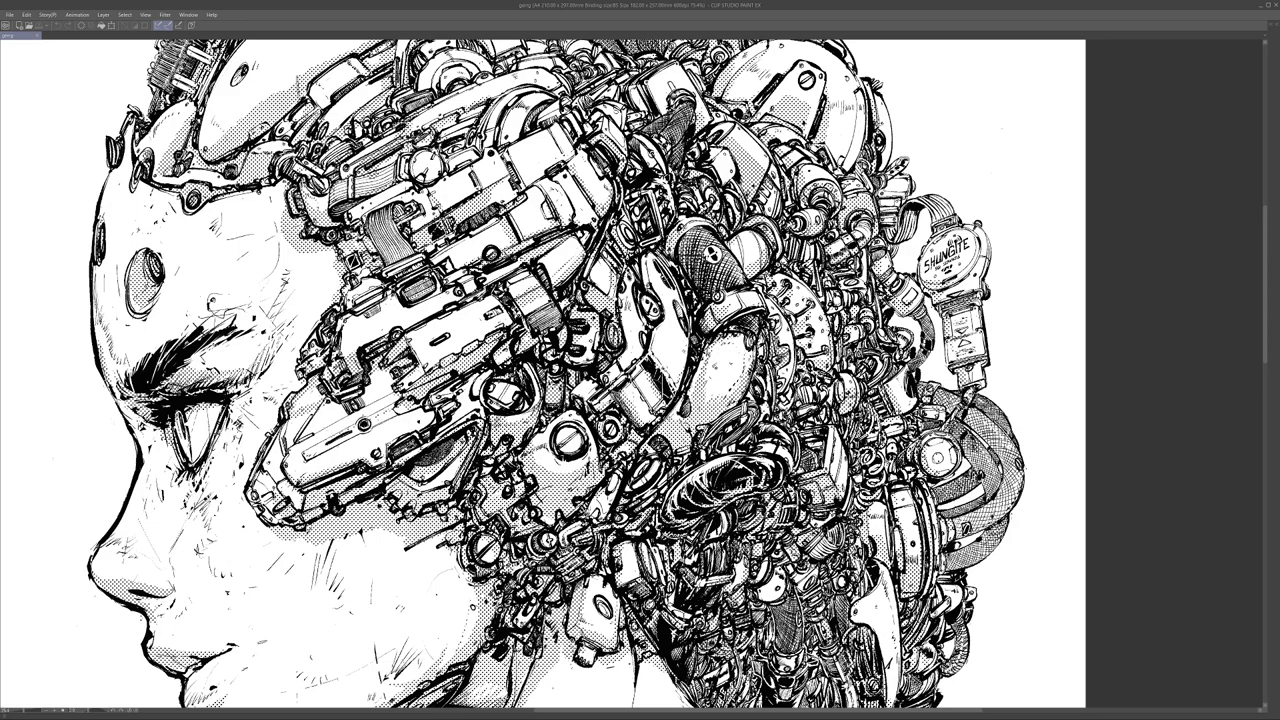
drag(786, 549, 702, 373)
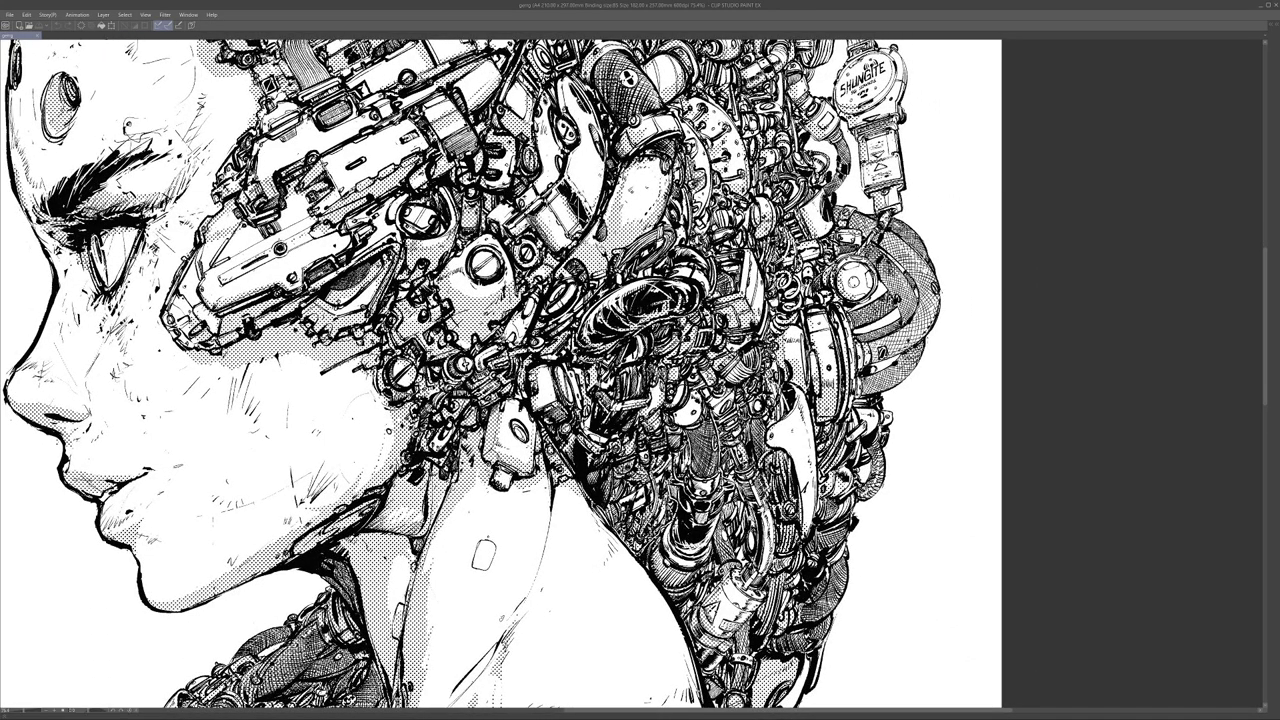
drag(800, 530, 991, 122)
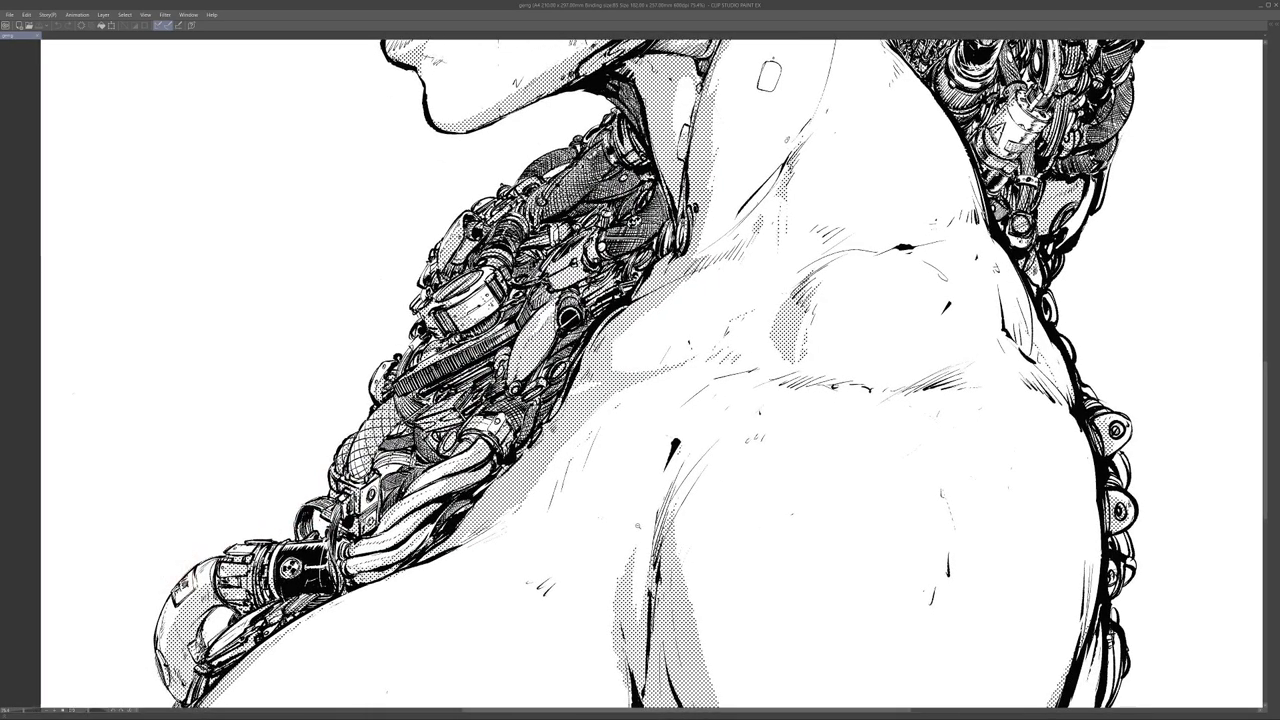
drag(826, 470, 722, 490)
drag(722, 500, 610, 500)
drag(796, 432, 651, 498)
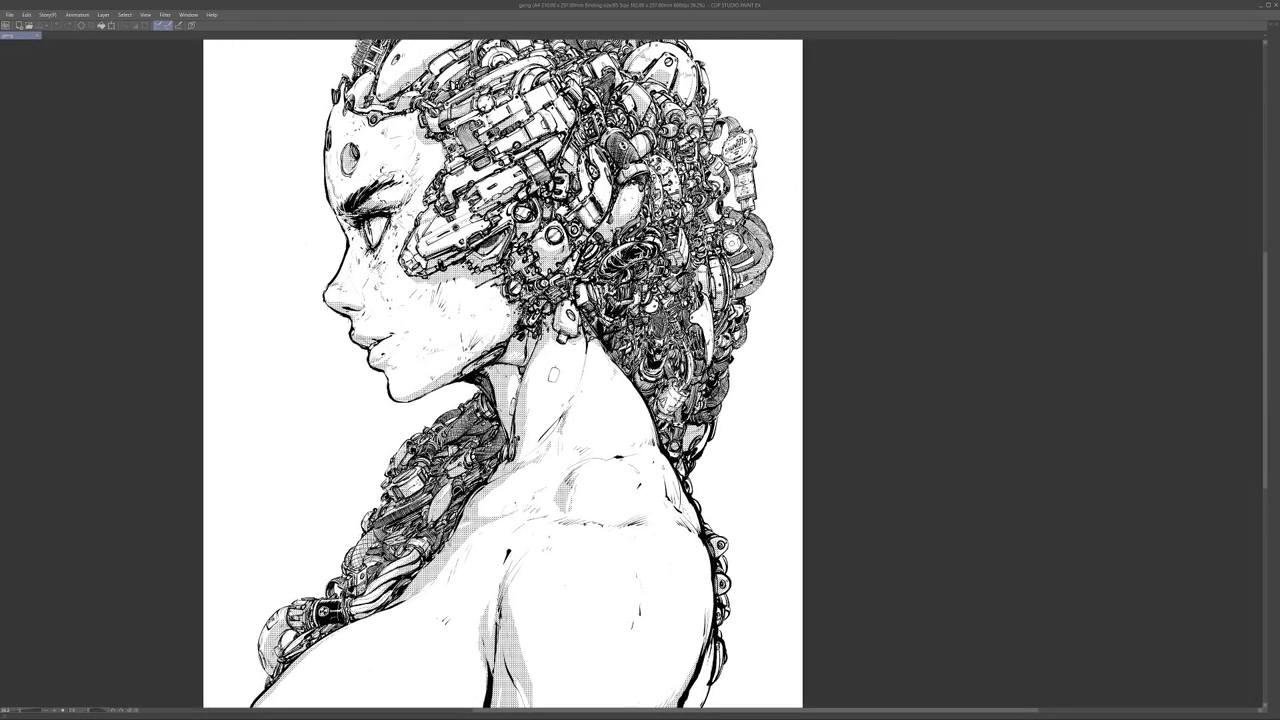
Step: Inspect the linework and halftone shading of the cyborg's jaw, neck and temple plating up close
scroll(485, 359, up, 4)
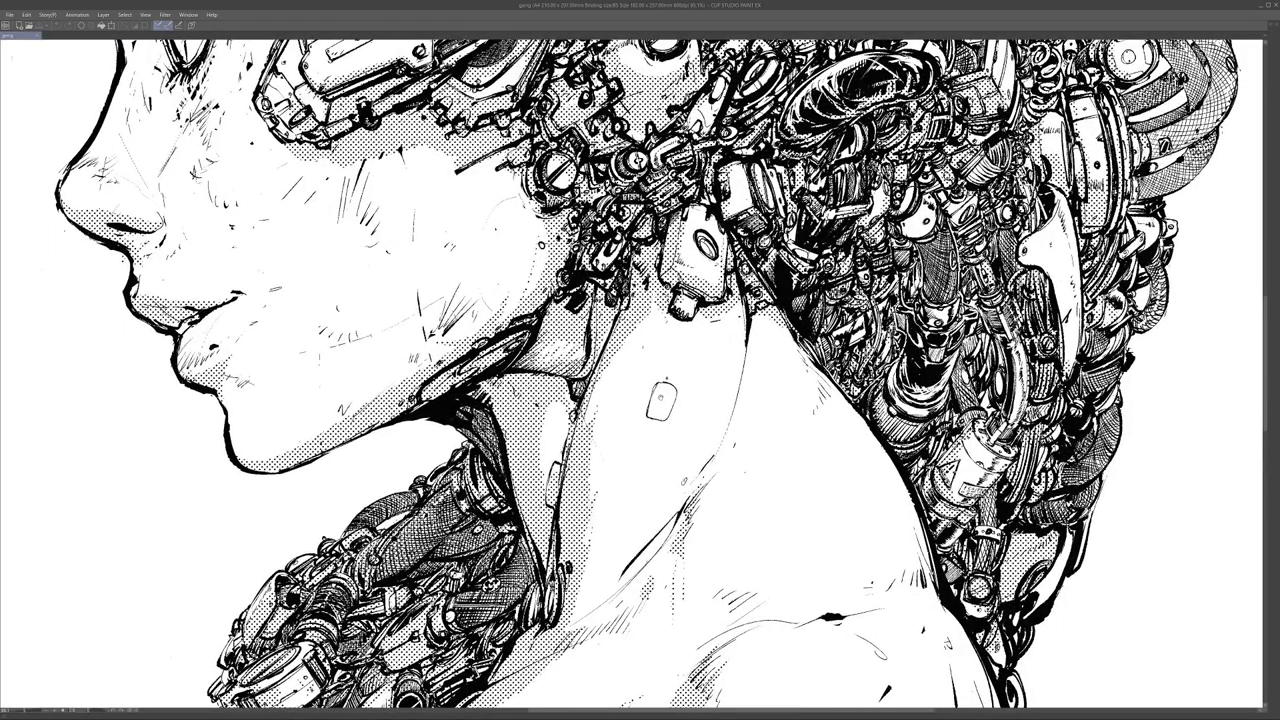
drag(680, 392, 668, 414)
drag(737, 228, 605, 440)
scroll(612, 420, up, 4)
scroll(672, 390, down, 4)
drag(672, 390, 795, 587)
scroll(432, 438, up, 5)
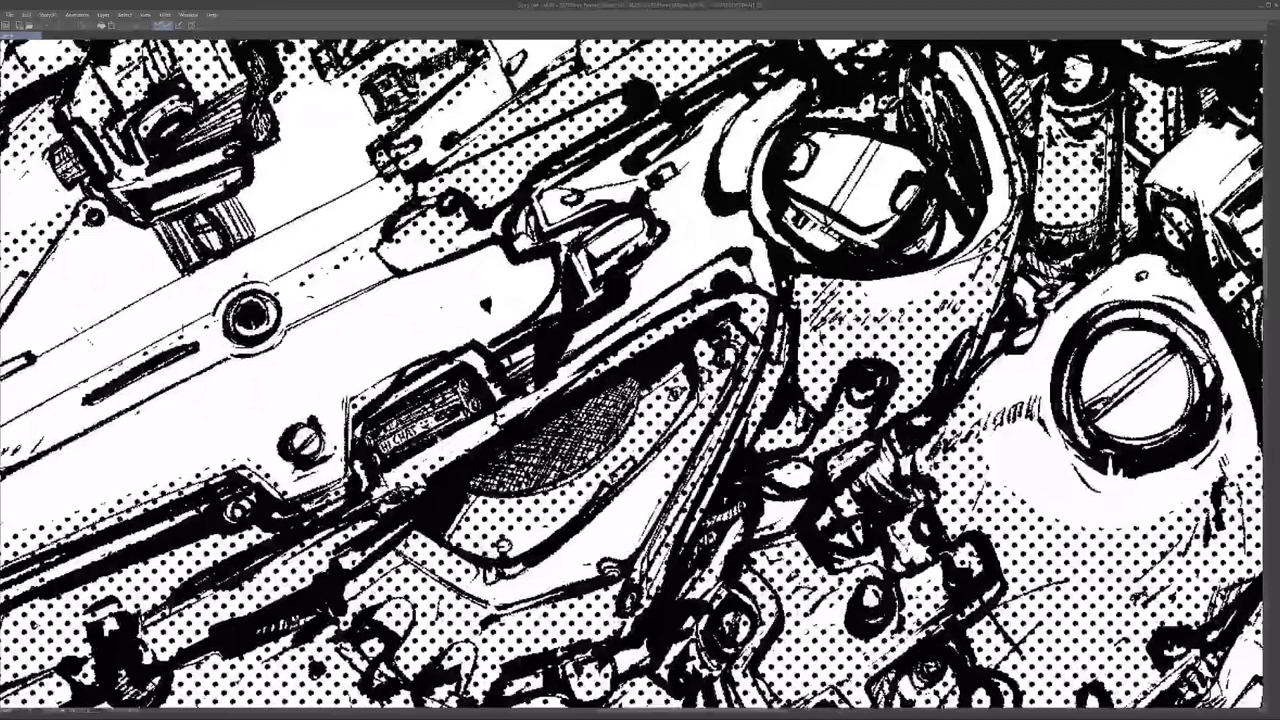
drag(432, 438, 390, 372)
drag(390, 372, 548, 397)
scroll(548, 397, up, 4)
scroll(640, 370, down, 2)
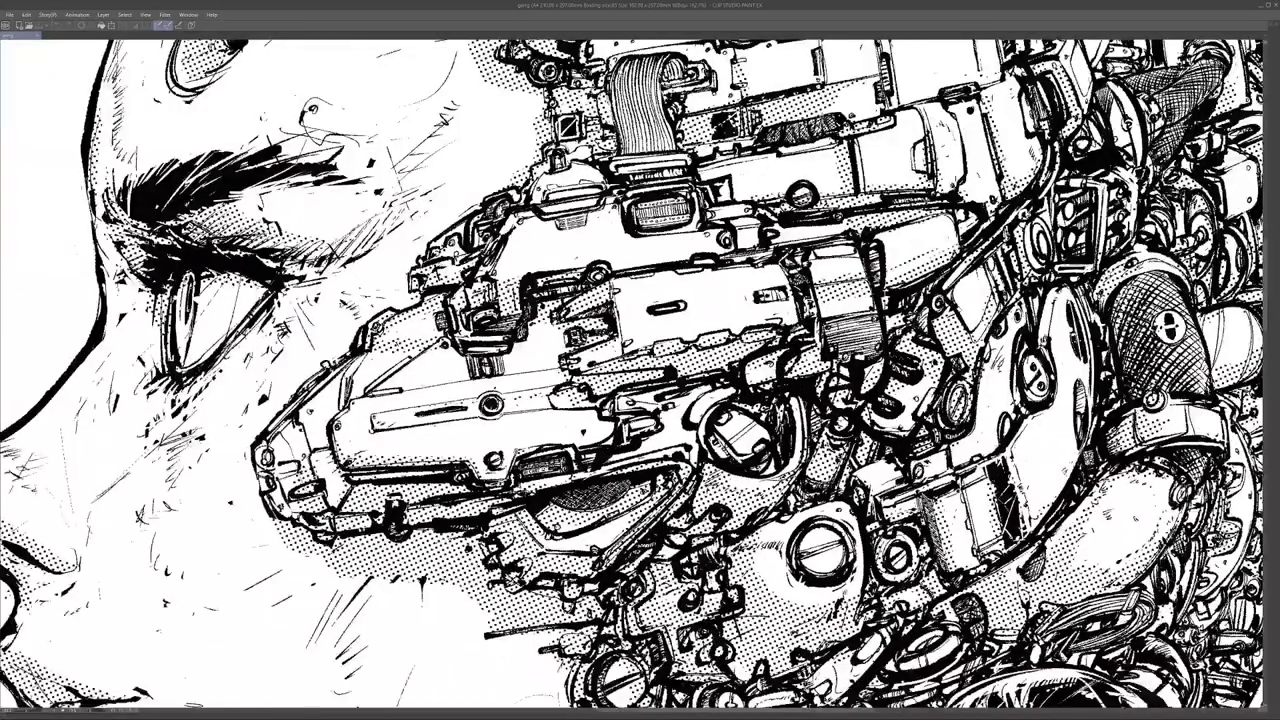
scroll(640, 370, up, 2)
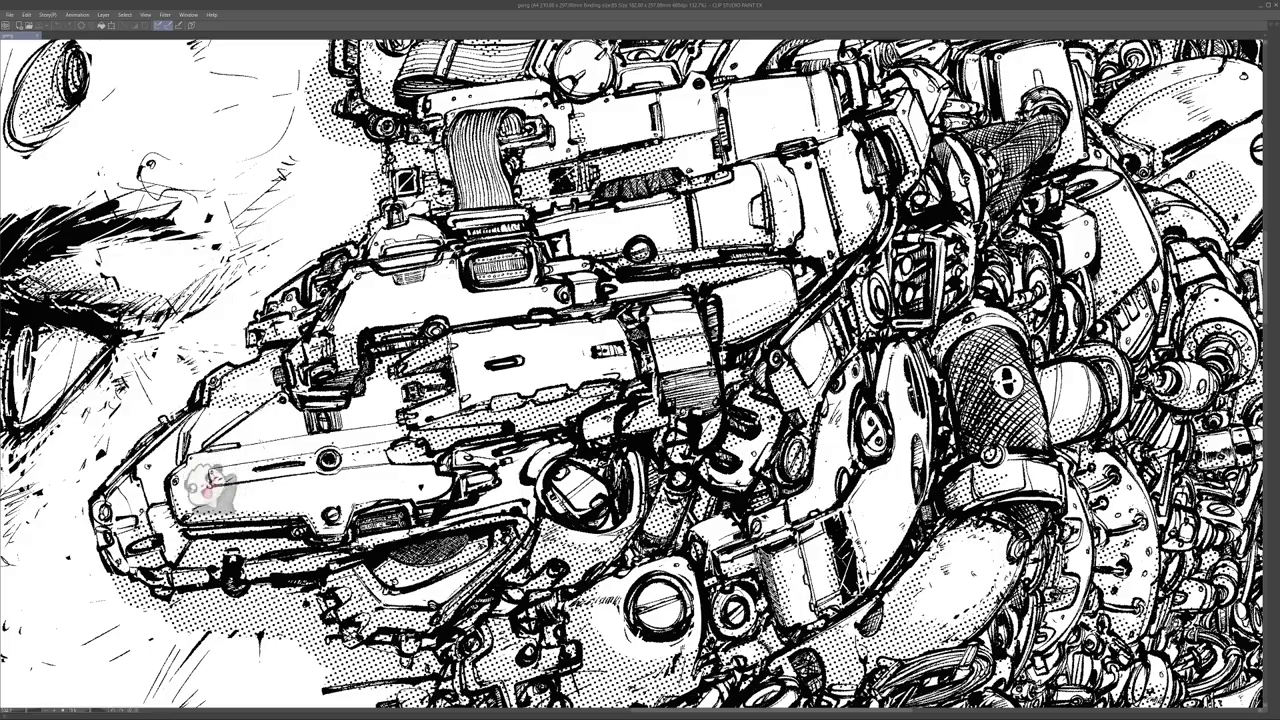
Step: Examine the mechanical parts behind the temple and the cross-hatched cables over the cyborg's crown
drag(640, 420, 627, 324)
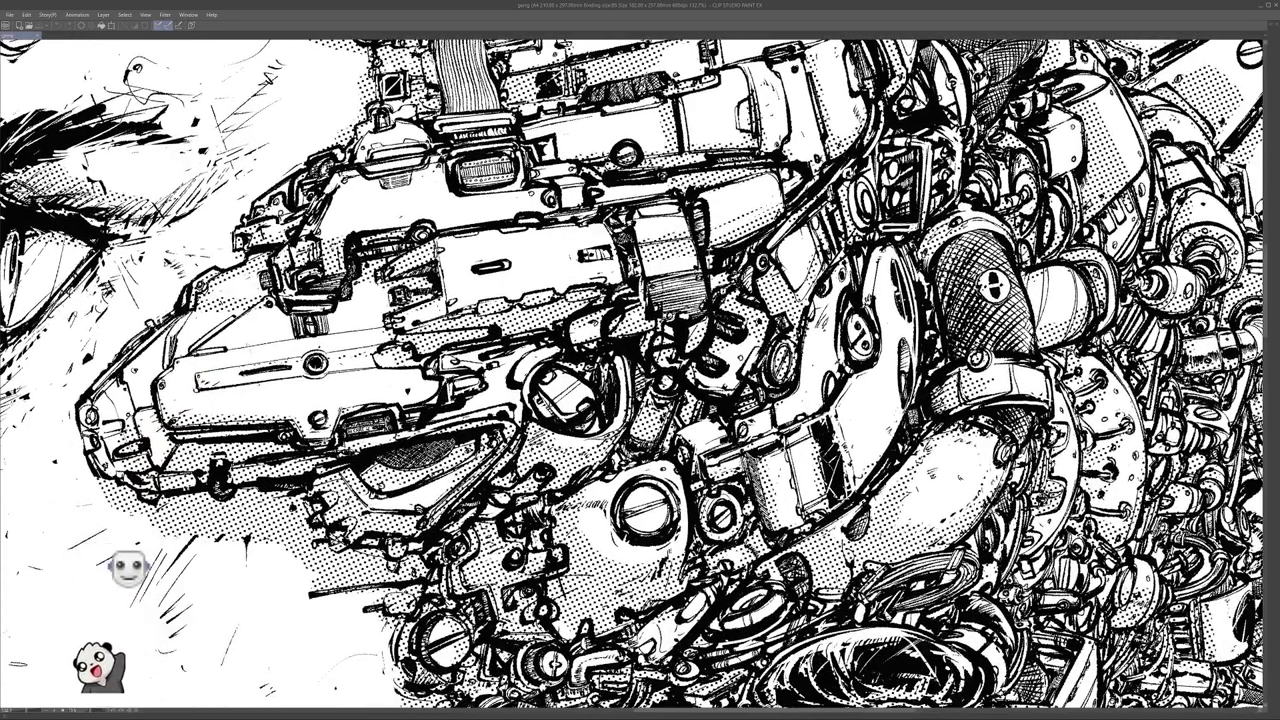
drag(700, 365, 566, 380)
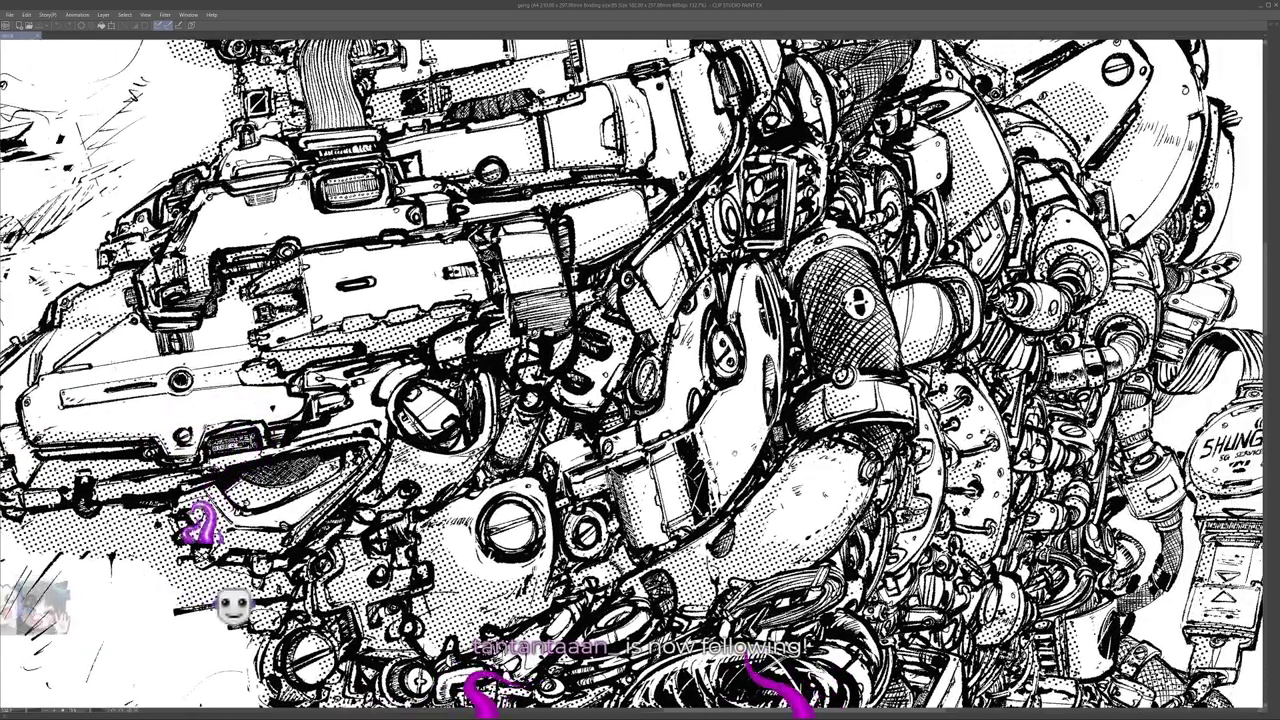
scroll(640, 370, up, 3)
drag(640, 400, 659, 347)
drag(934, 373, 917, 273)
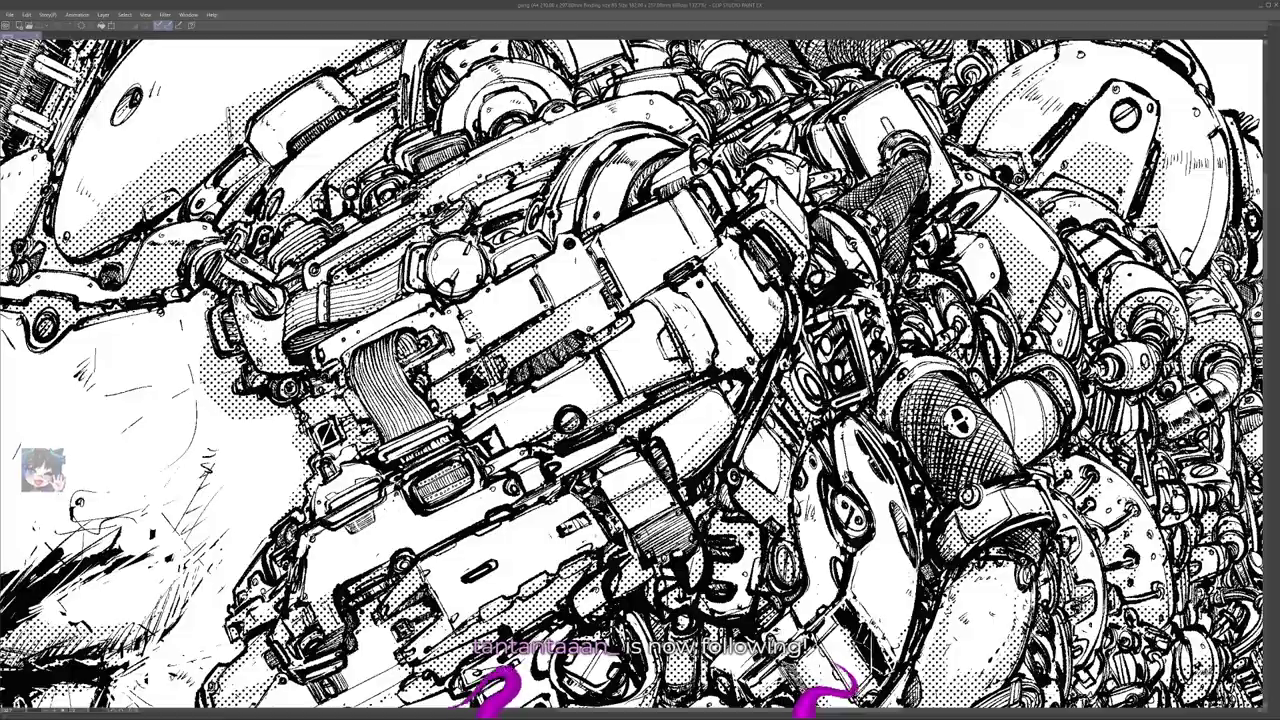
drag(640, 380, 899, 211)
drag(899, 150, 774, 527)
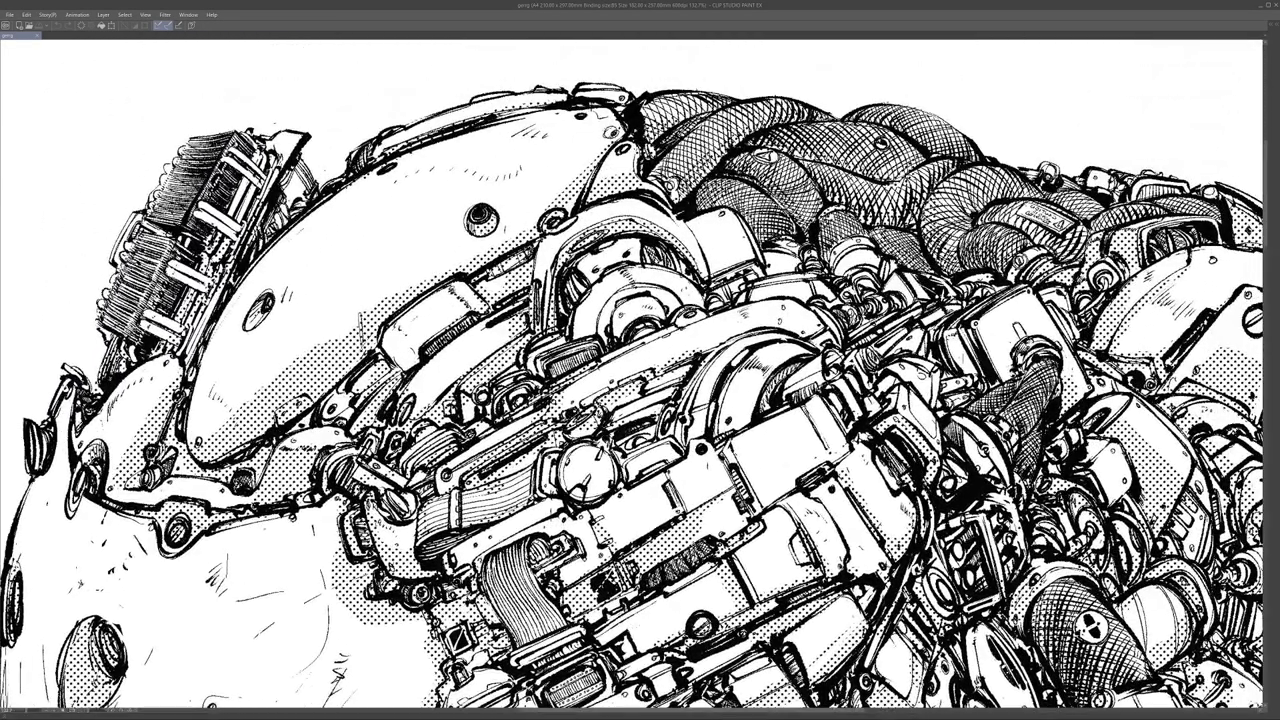
drag(840, 380, 433, 364)
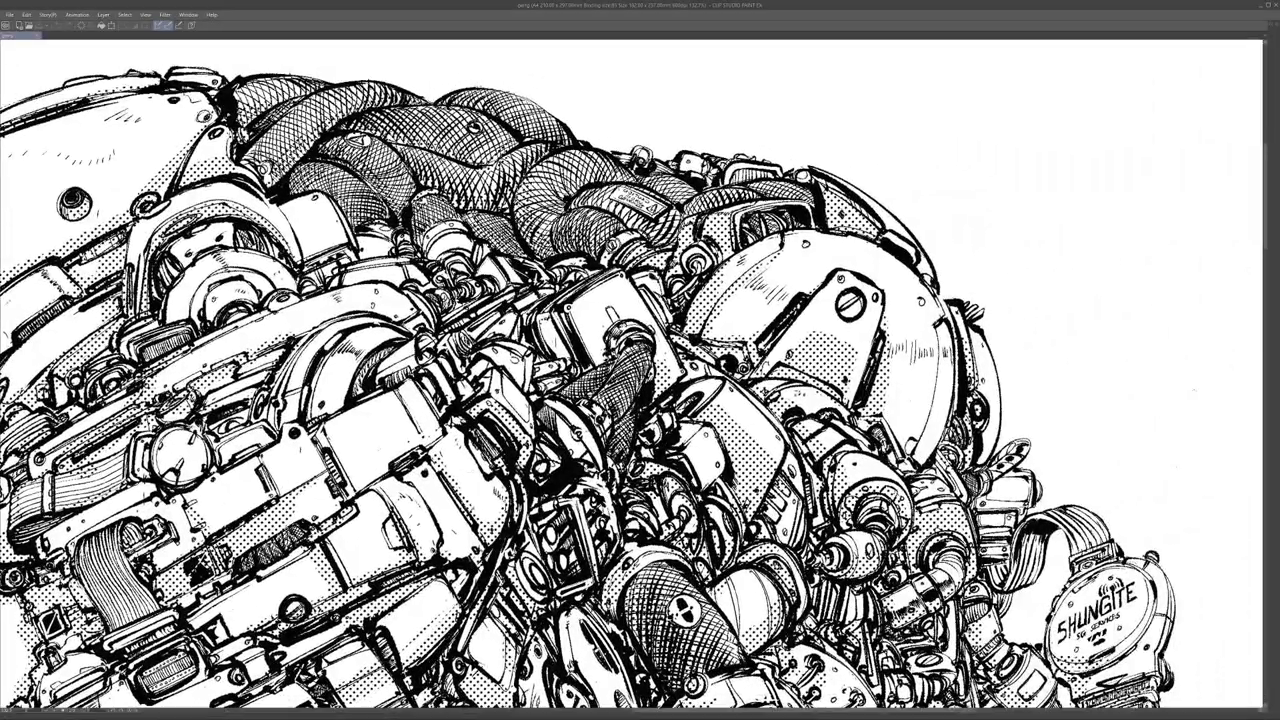
Step: Examine the cross-hatched crown cables and their caution label up close, mirroring the cyborg drawing to read the lettering
drag(856, 206, 690, 100)
scroll(535, 250, up, 5)
drag(555, 318, 592, 390)
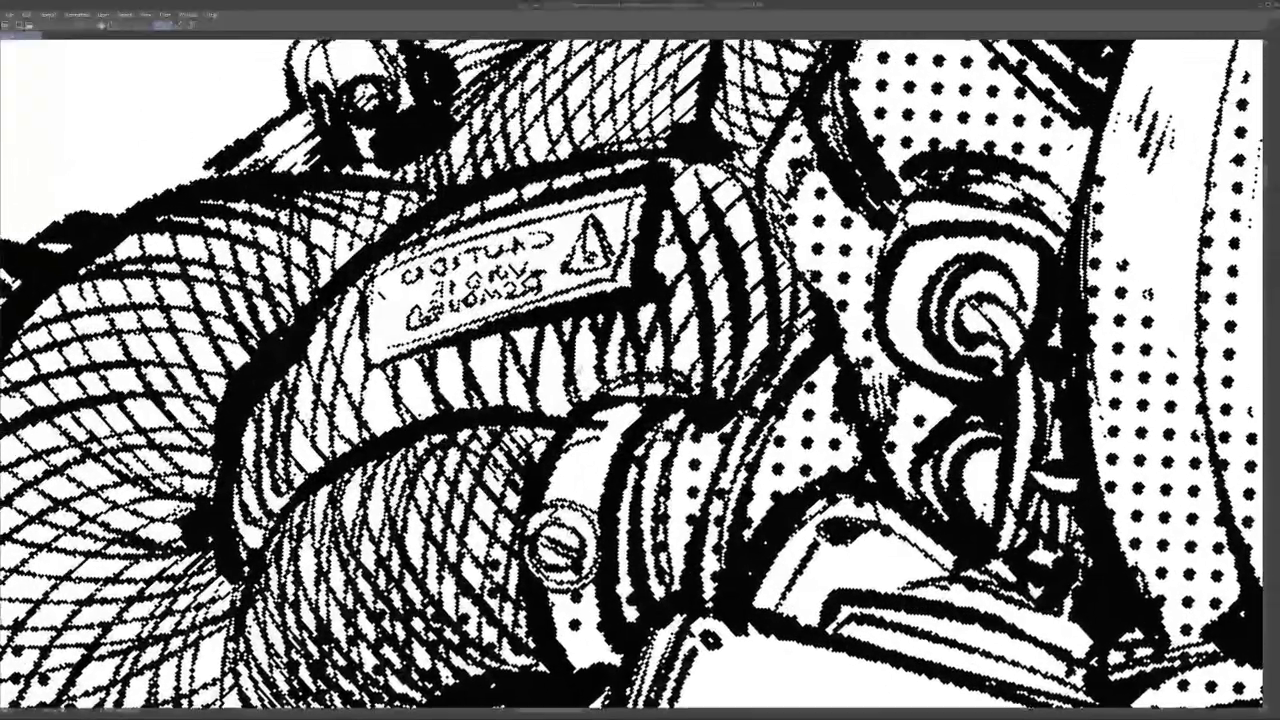
scroll(592, 391, down, 4)
scroll(565, 425, up, 1)
key(h)
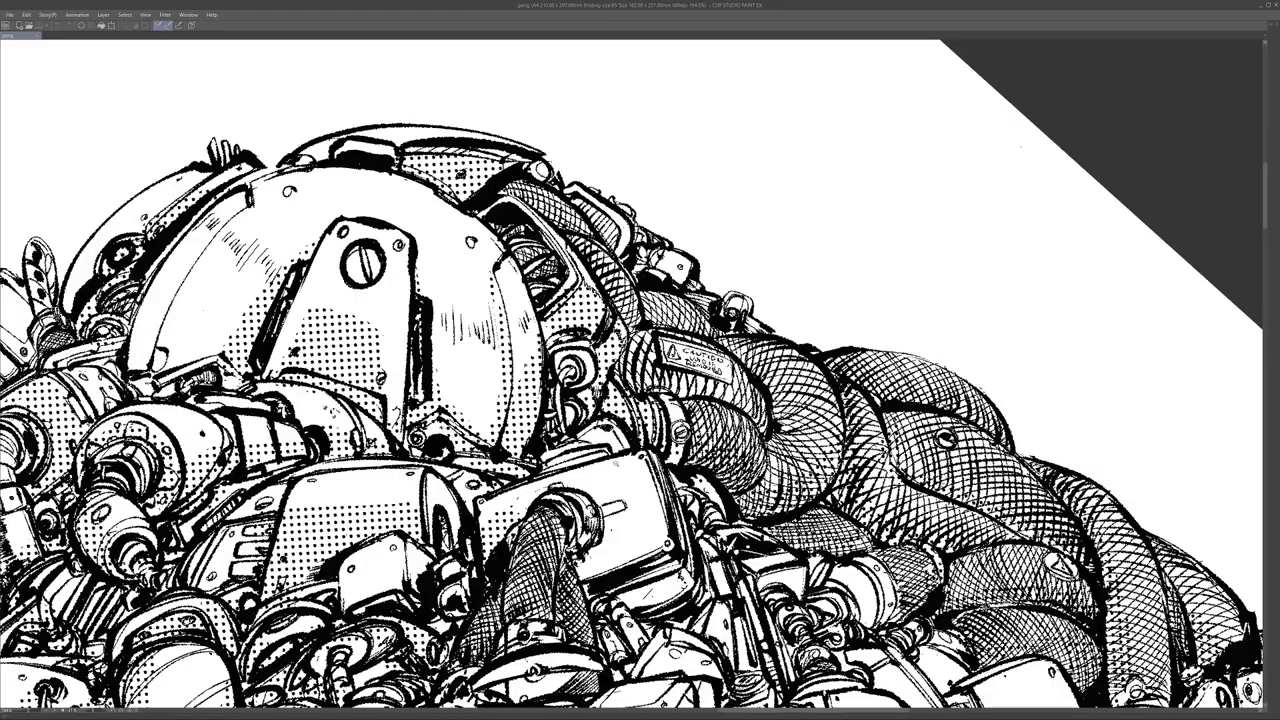
scroll(751, 362, up, 5)
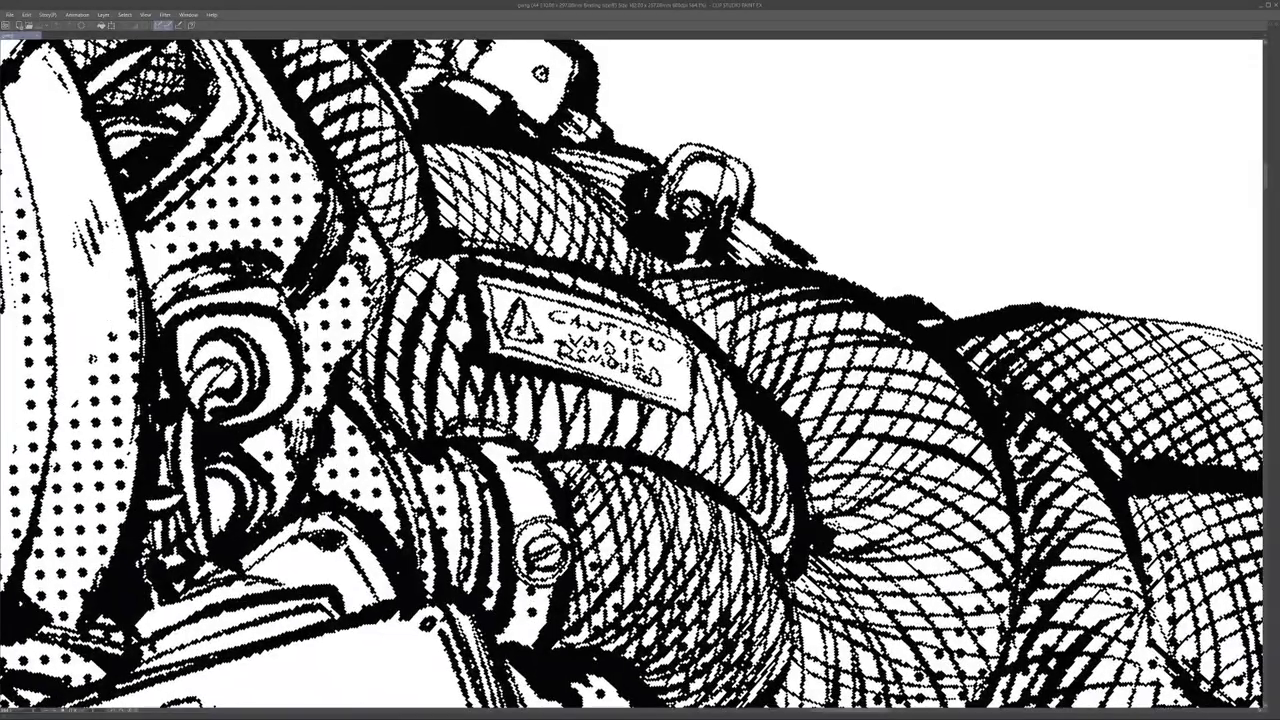
scroll(645, 390, down, 3)
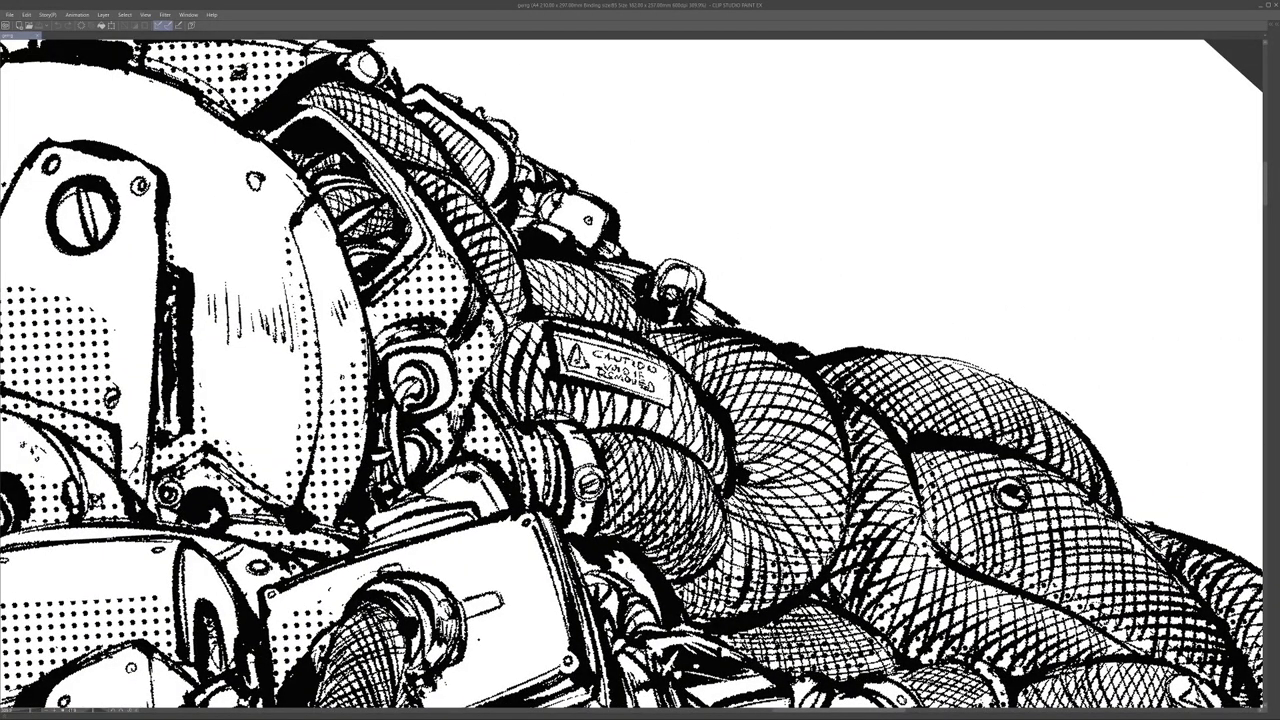
scroll(625, 441, down, 7)
drag(625, 441, 611, 321)
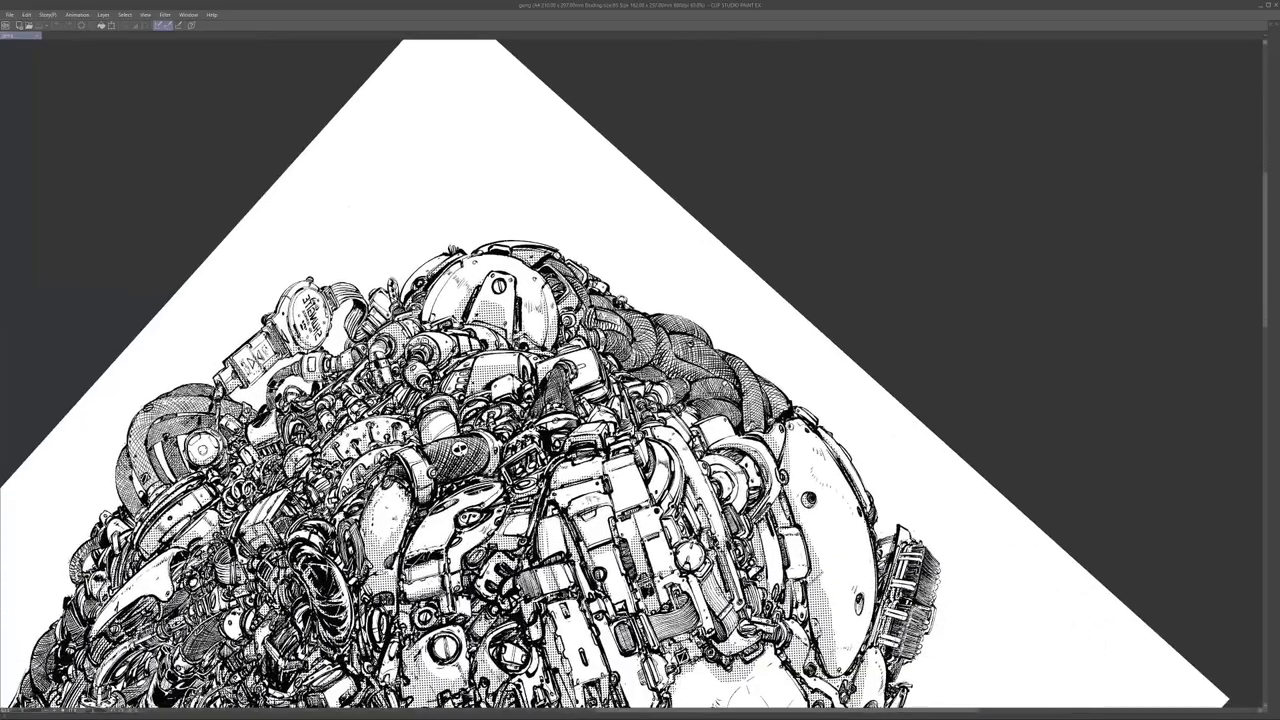
Step: Inspect the halftoned machinery behind the temple from a rotated angle, ending on the upright, unmirrored profile
key(r)
drag(640, 440, 732, 325)
drag(579, 407, 792, 515)
scroll(569, 456, up, 4)
scroll(640, 505, down, 2)
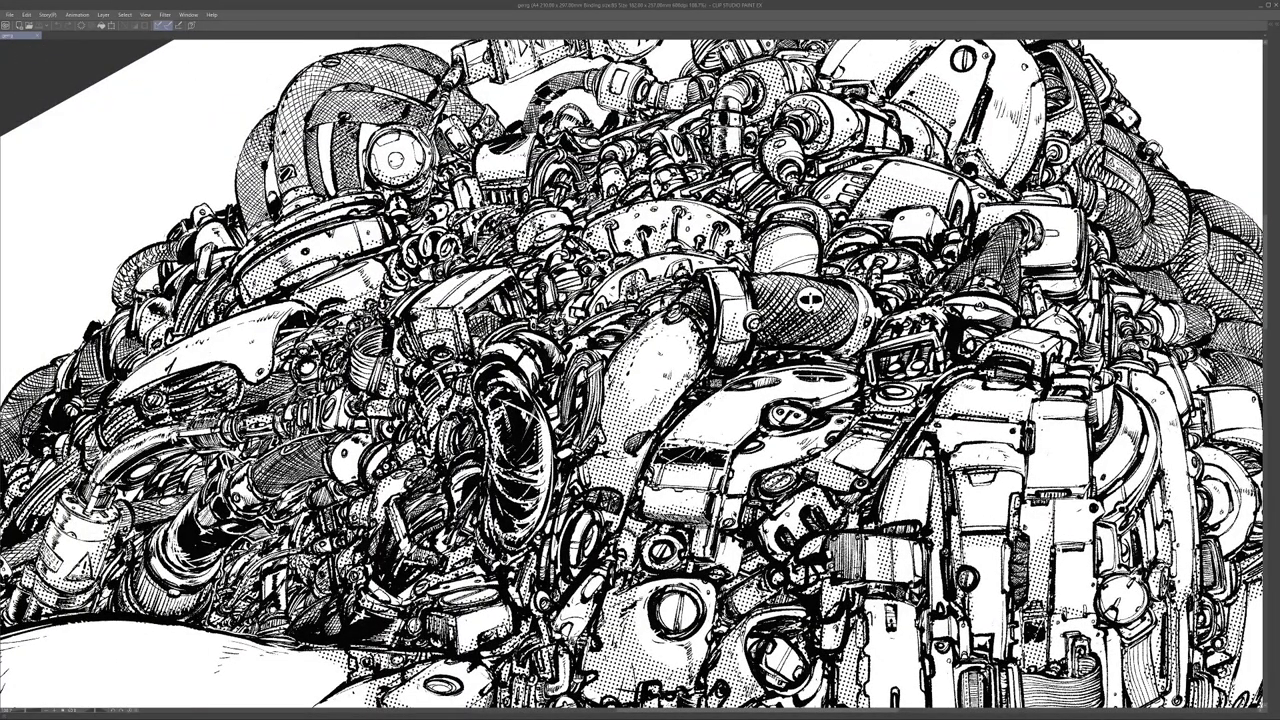
key(r)
scroll(622, 566, down, 4)
drag(622, 566, 459, 423)
key(h)
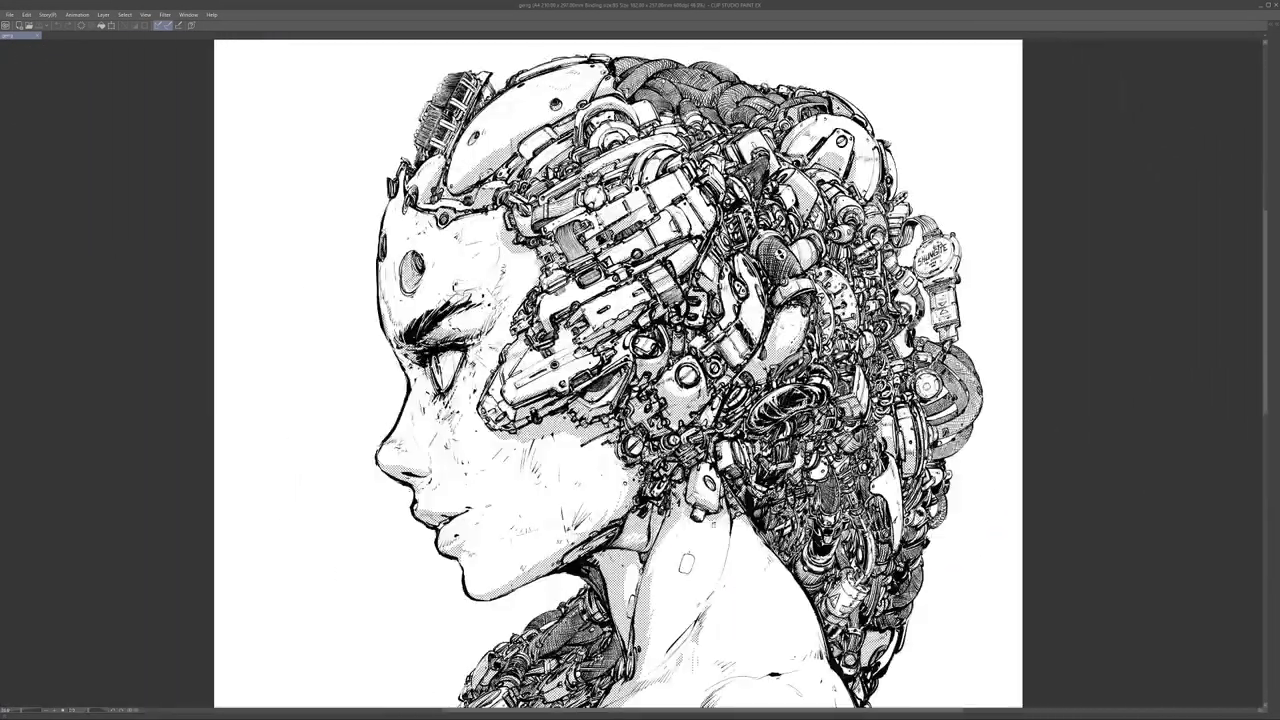
Step: Show the palettes again and hide the halftone shading layer to view the cyborg's ink lines alone
drag(776, 524, 639, 483)
key(Tab)
click(1217, 397)
click(1215, 396)
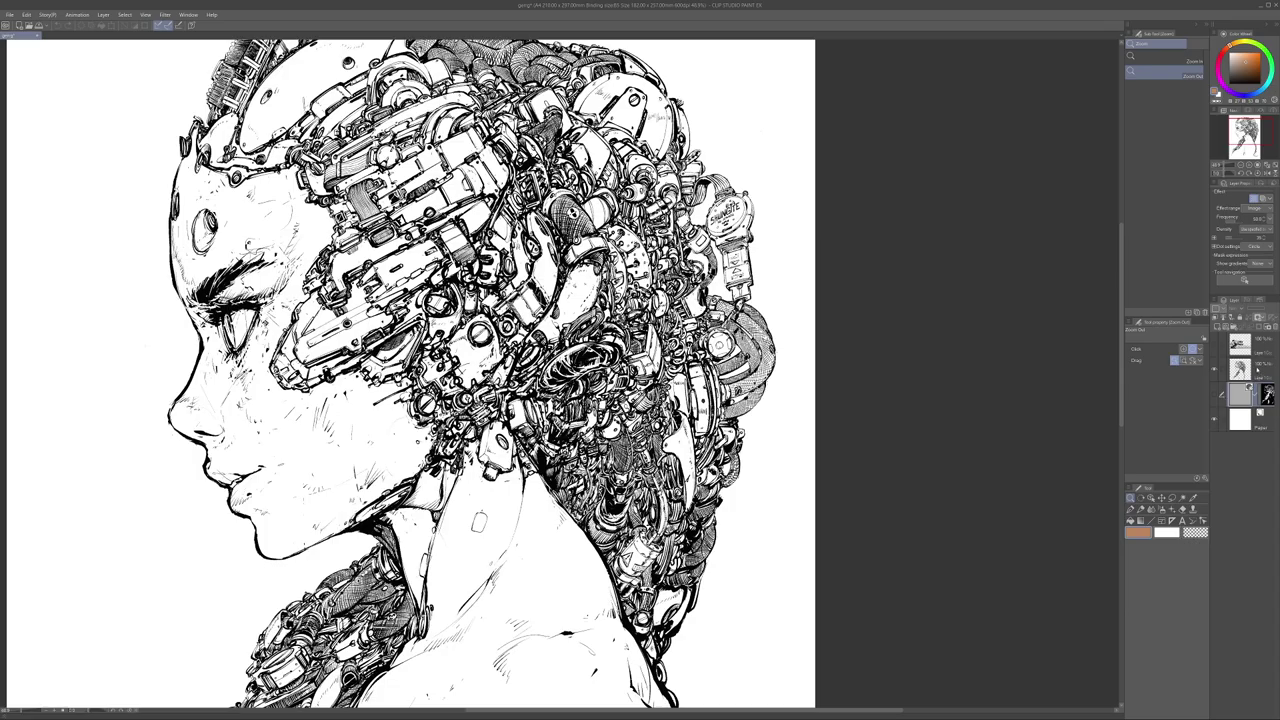
Step: Examine the bare ink linework of the dark turbine and surrounding machinery behind the cyborg's neck at several angles
scroll(442, 406, up, 5)
drag(442, 406, 46, 520)
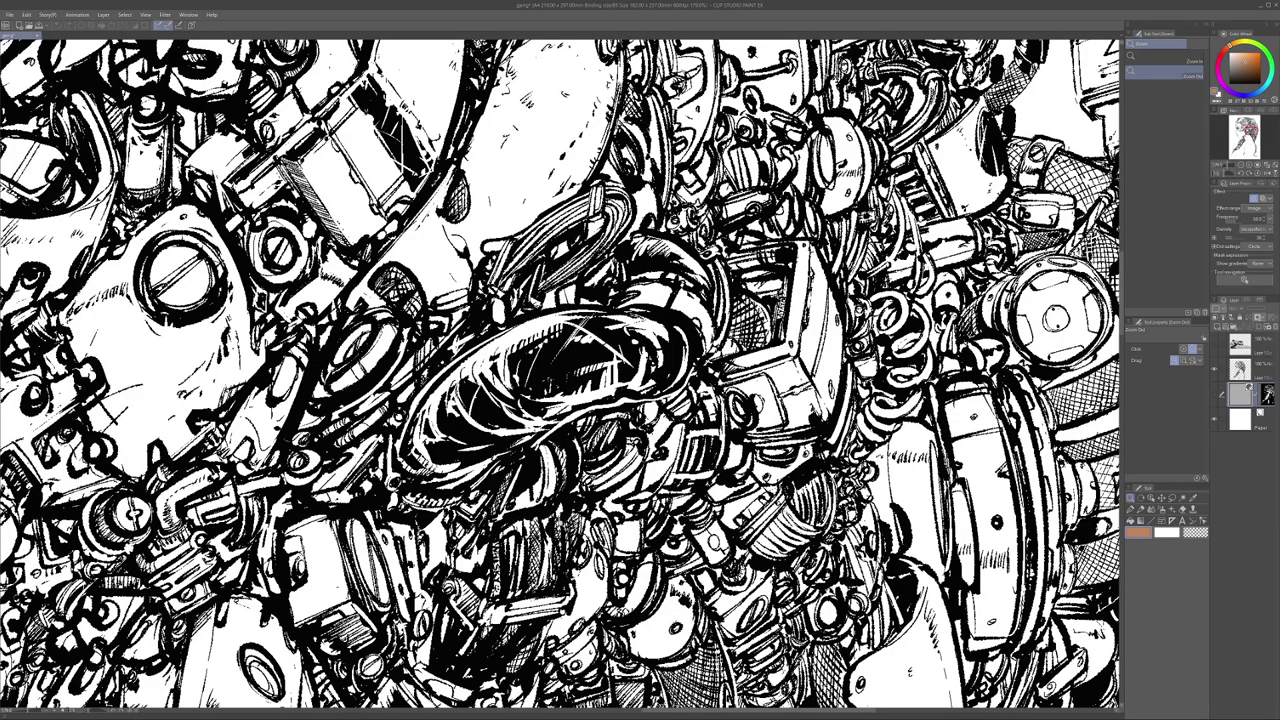
drag(806, 590, 786, 498)
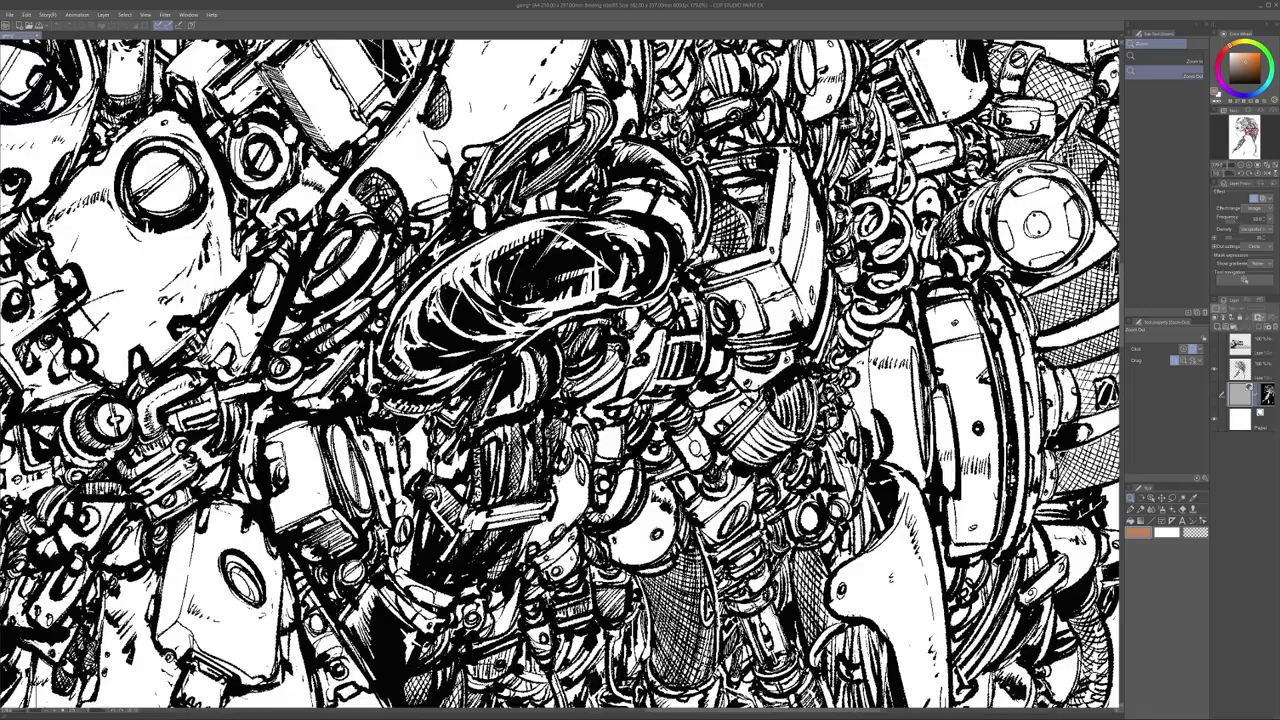
key(r)
drag(891, 577, 835, 80)
key(alt+space)
drag(652, 480, 800, 480)
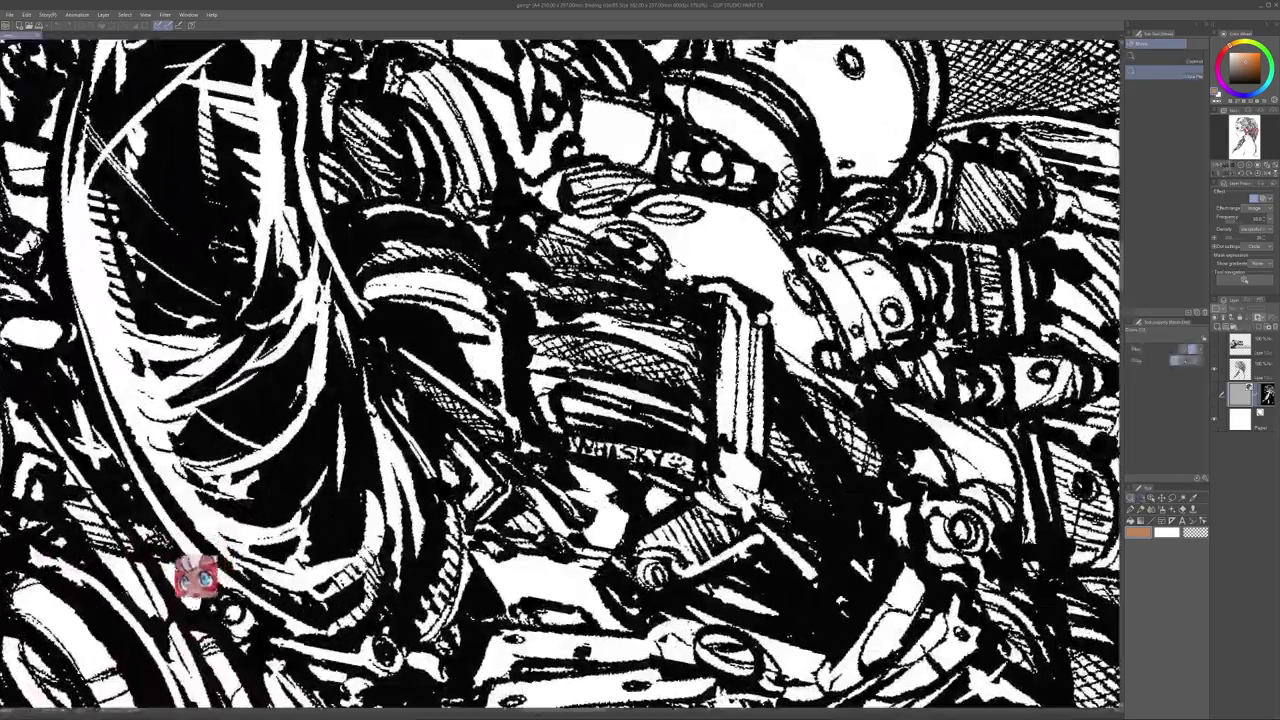
key(r)
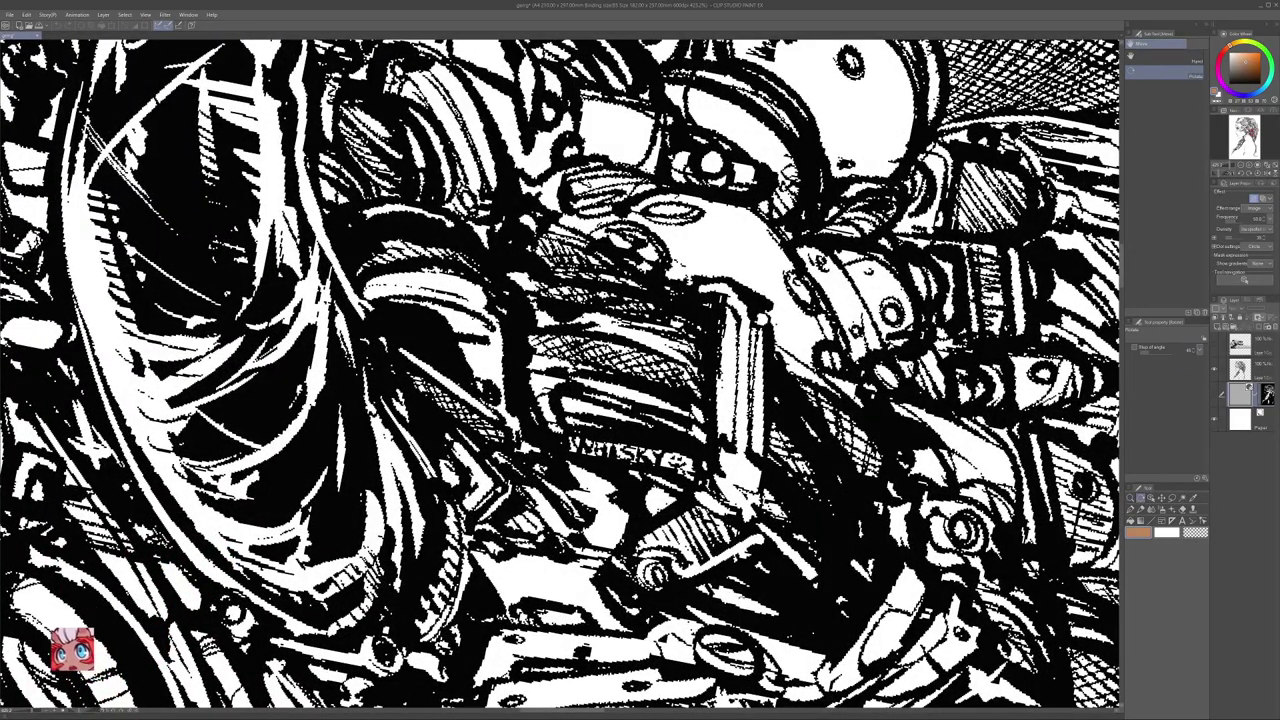
drag(86, 677, 47, 635)
key(alt+space)
drag(714, 557, 658, 386)
click(594, 608)
click(594, 608)
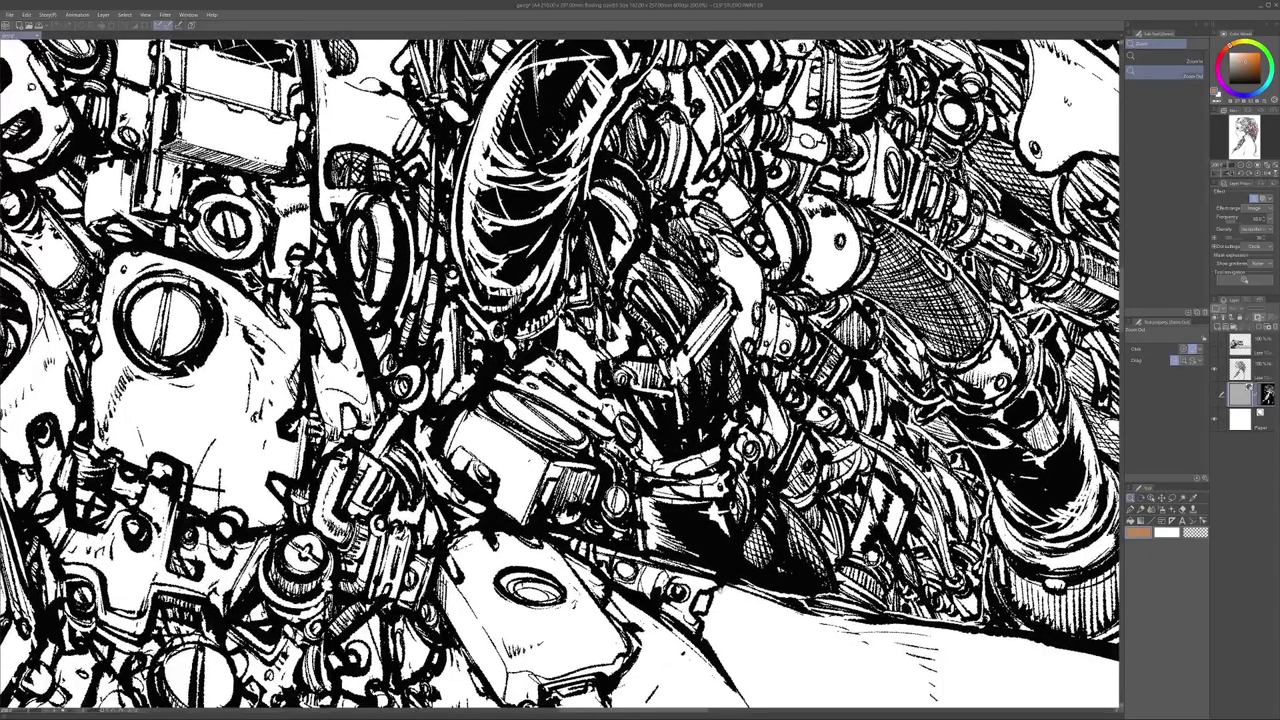
Step: Examine the untoned cables and warning-labelled canister above the shoulder, finishing with the whole upright drawing
drag(909, 375, 700, 529)
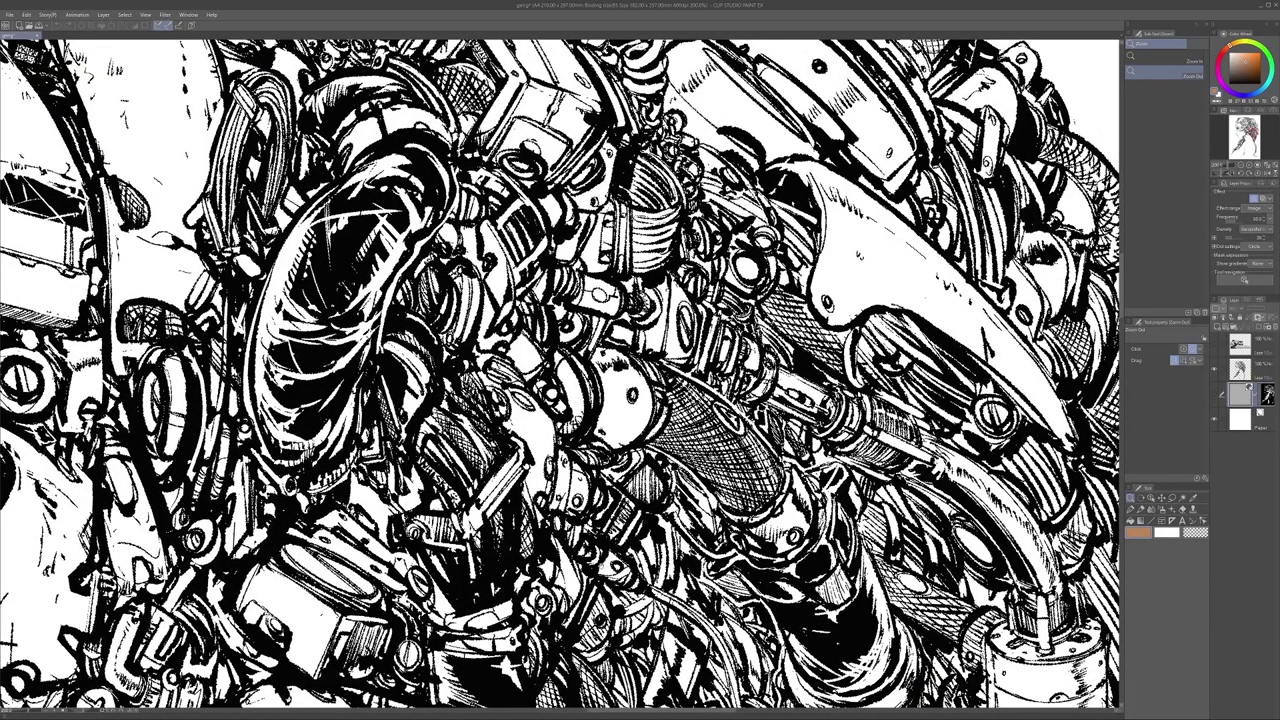
drag(624, 602, 411, 399)
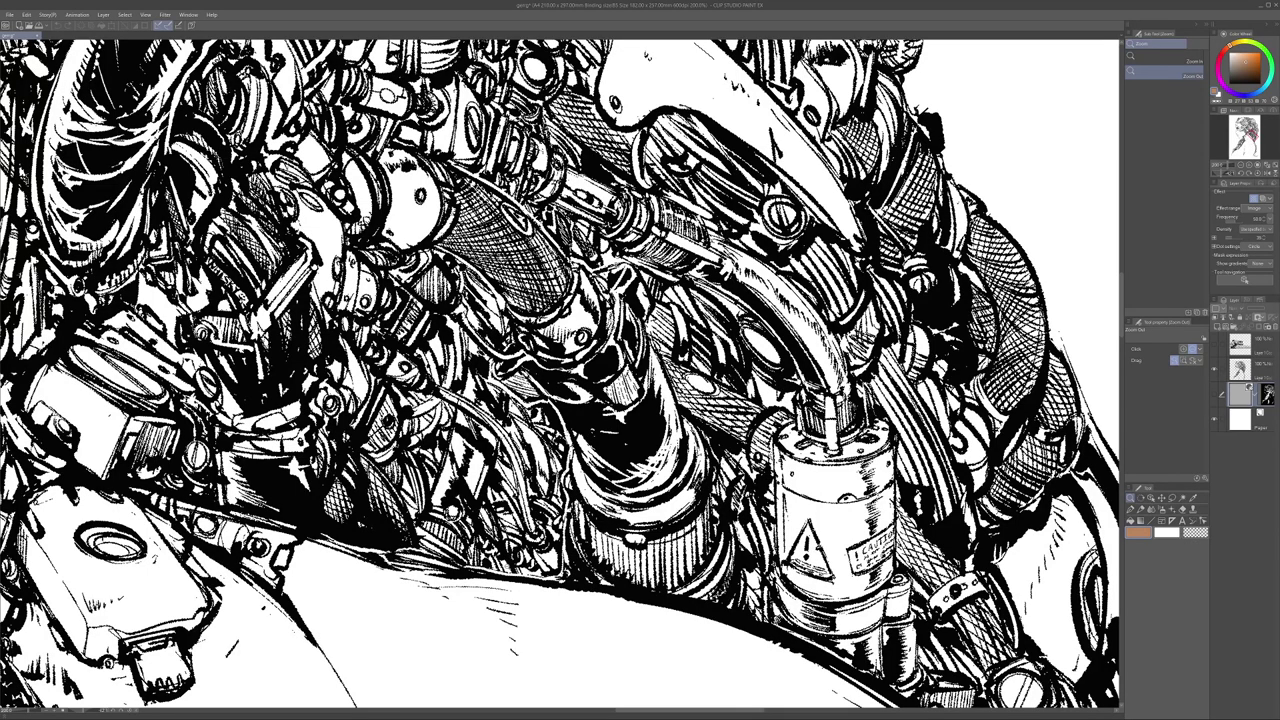
drag(450, 570, 585, 504)
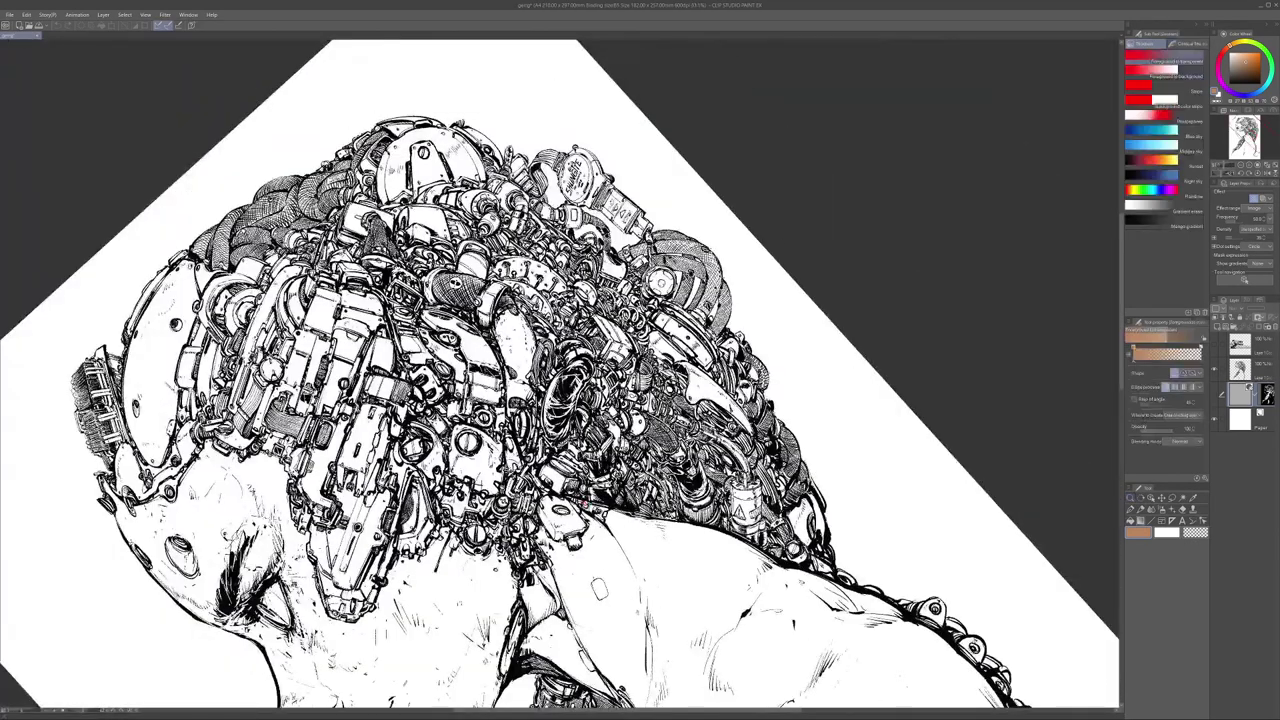
key(r)
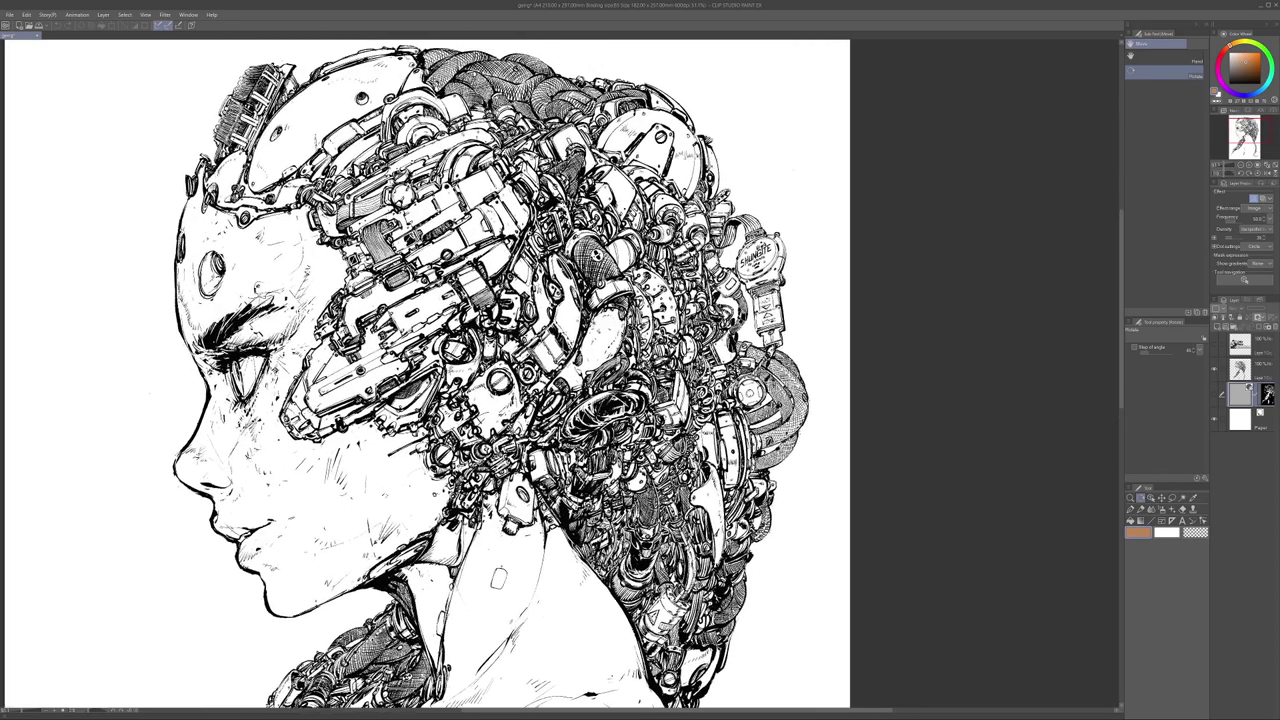
key(/)
scroll(546, 512, down, 5)
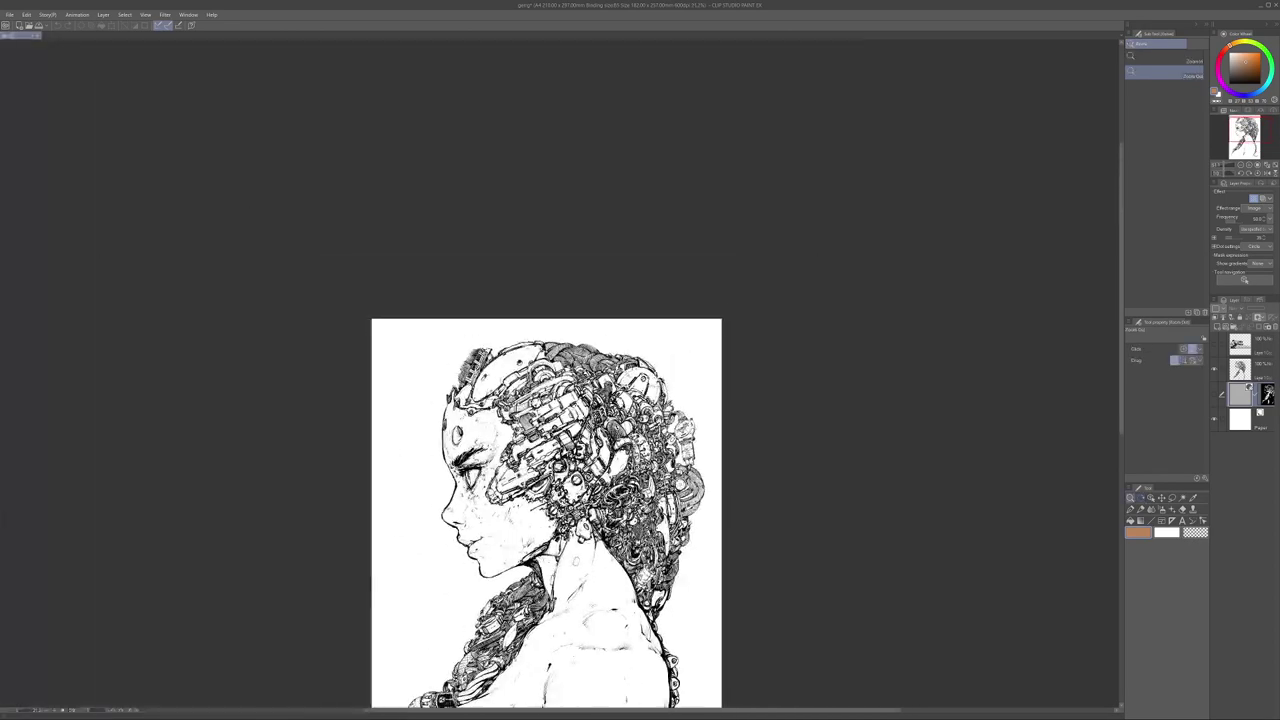
scroll(546, 450, up, 5)
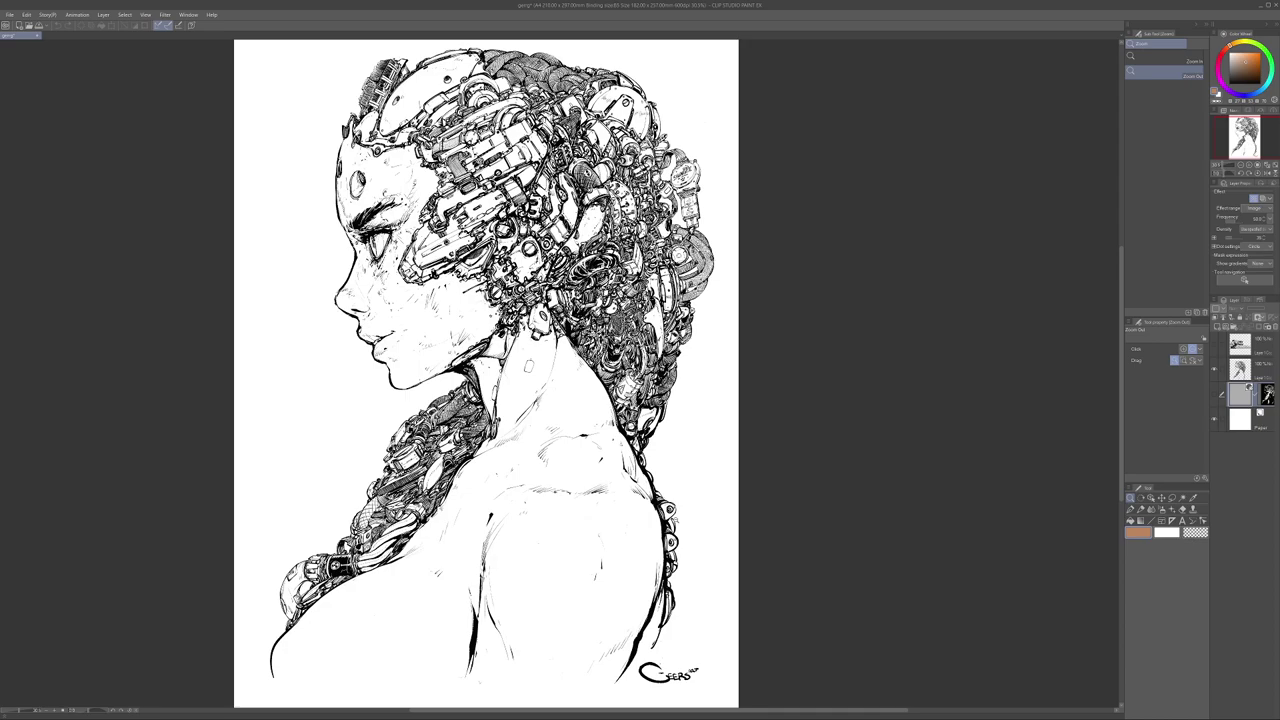
Step: Close the cyborg drawing without saving it and switch back to the green-haired character in Photoshop
key(ctrl+w)
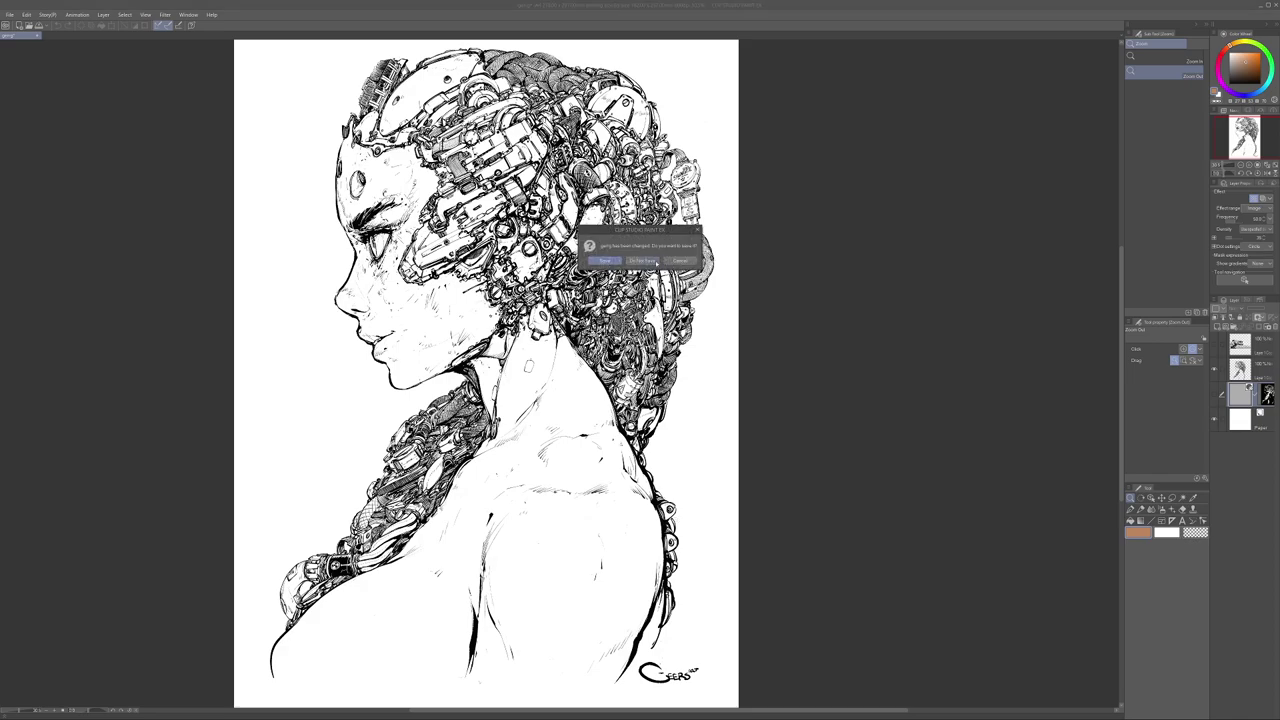
click(655, 261)
click(1260, 7)
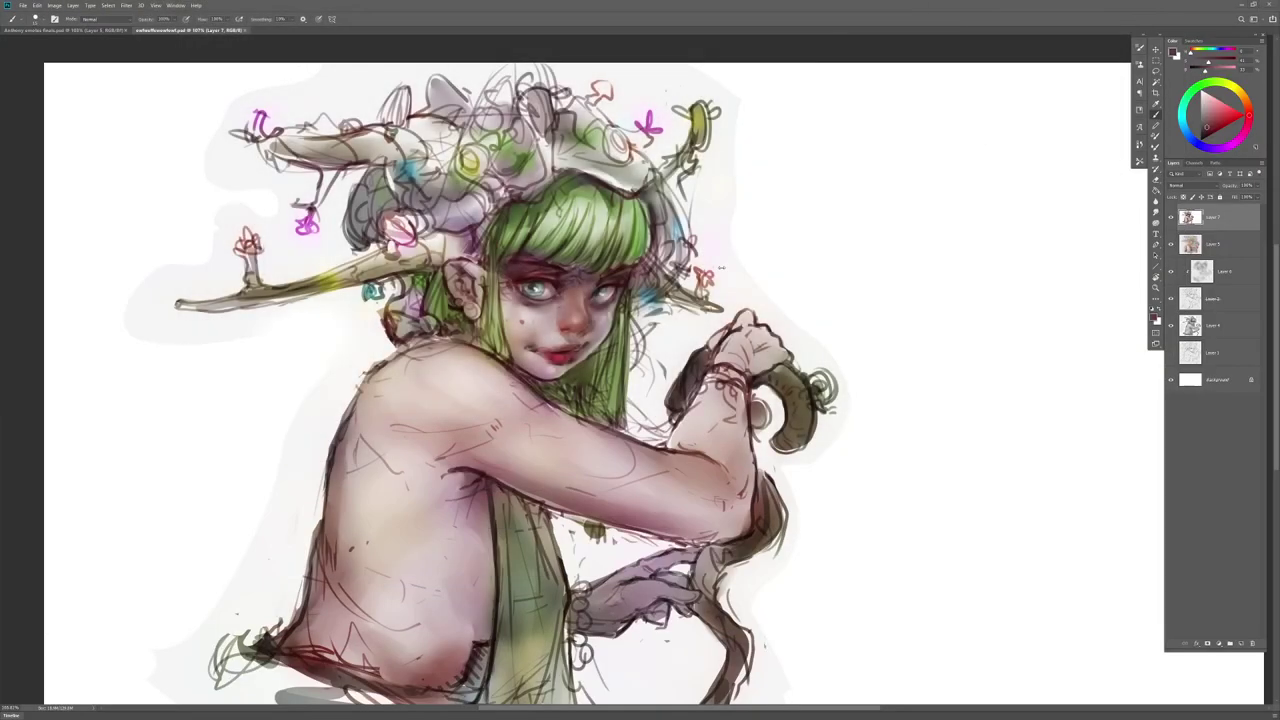
Step: Paint and smudge the cheek below the green-haired character's far eye, using a light skin tone sampled beside the mouth
drag(602, 331, 620, 337)
key(r)
key(b)
alt+click(562, 366)
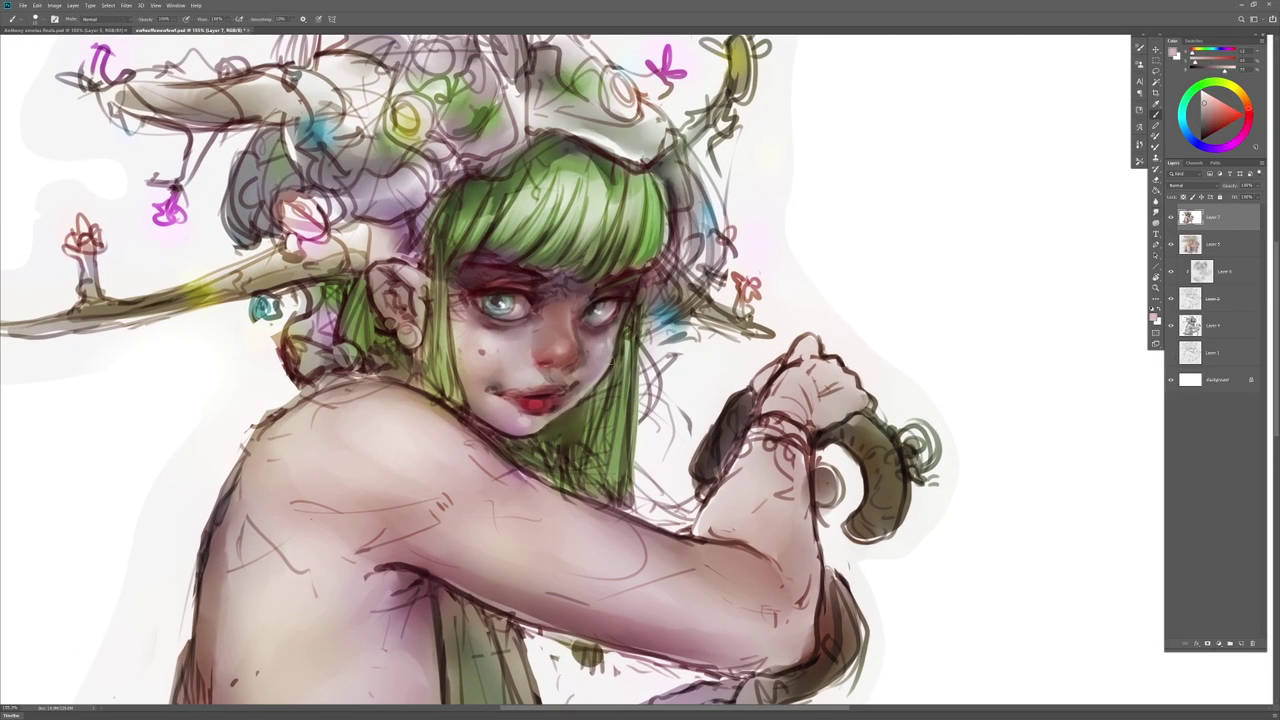
Step: Add small near-white highlights to the character's face and smudge them into the skin around the nose and far cheek
key(o)
key(b)
key(r)
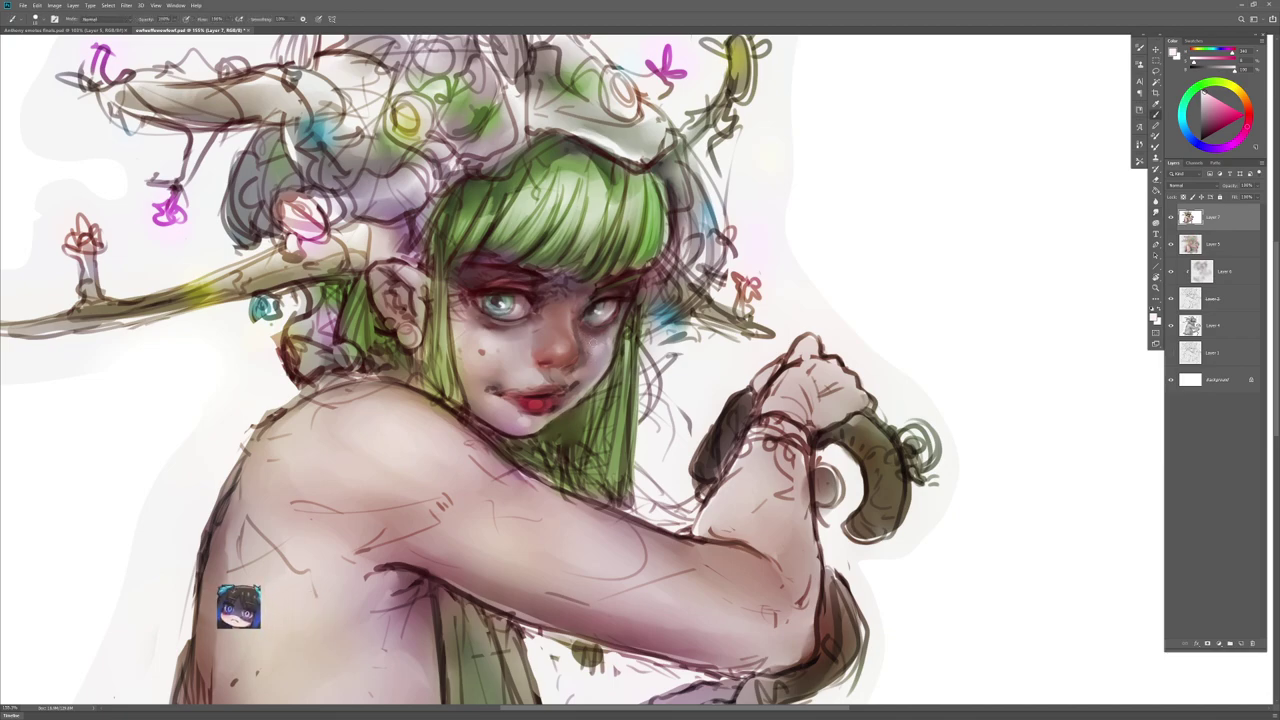
key(b)
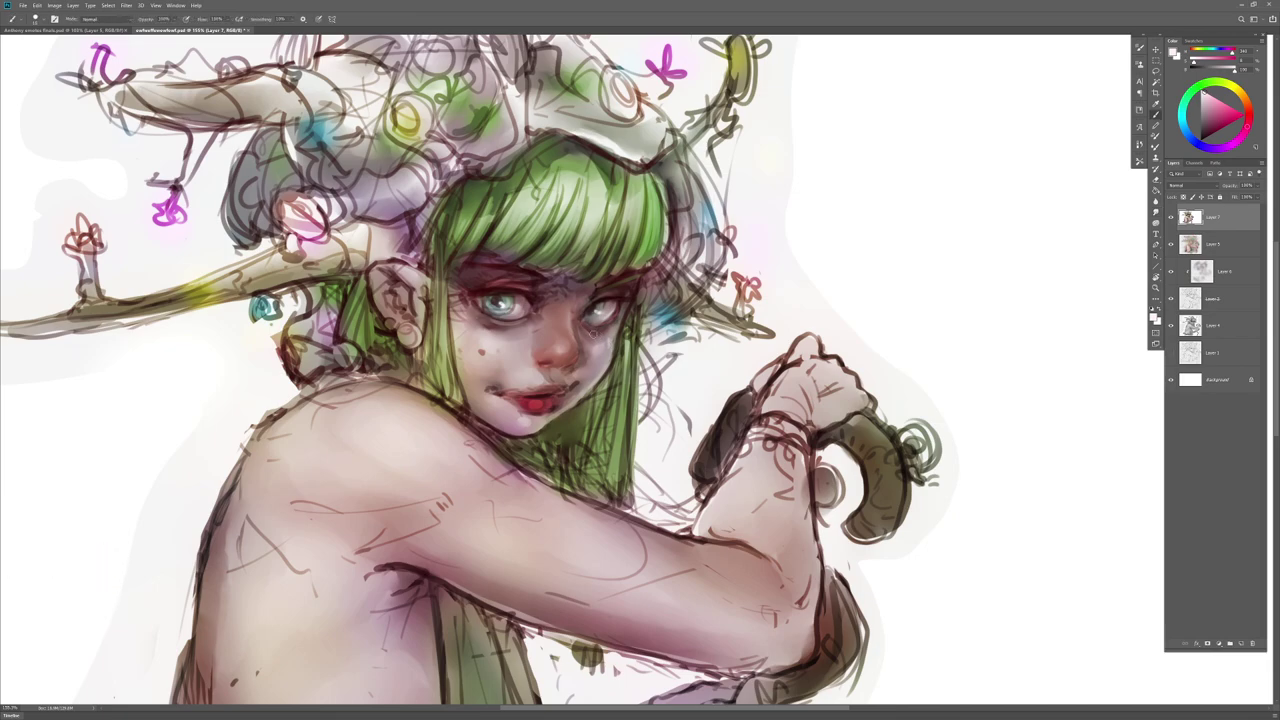
key(r)
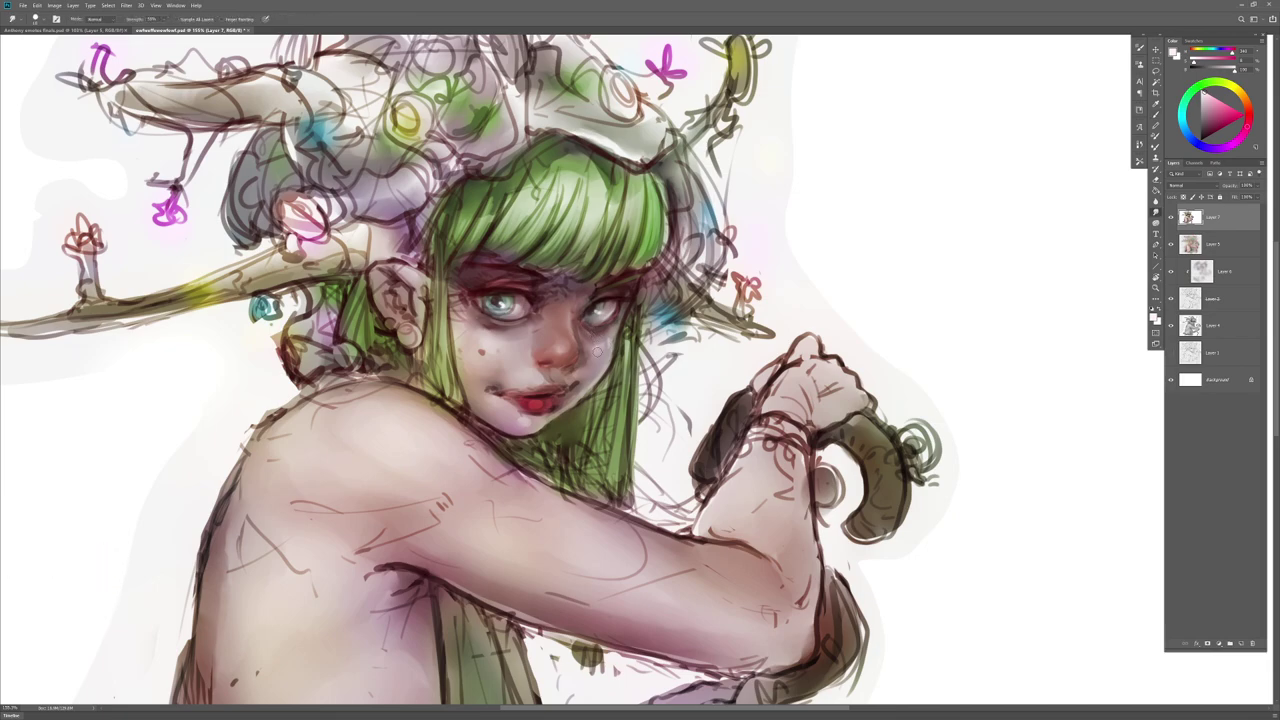
key(b)
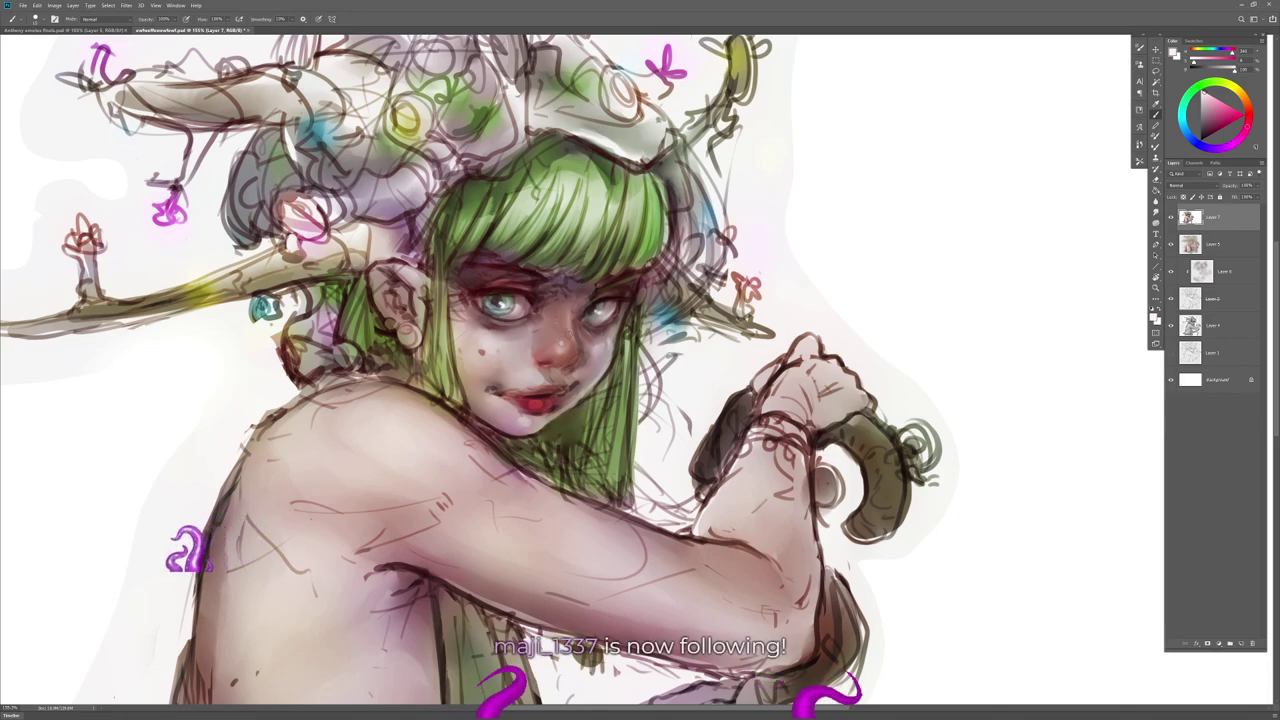
key(r)
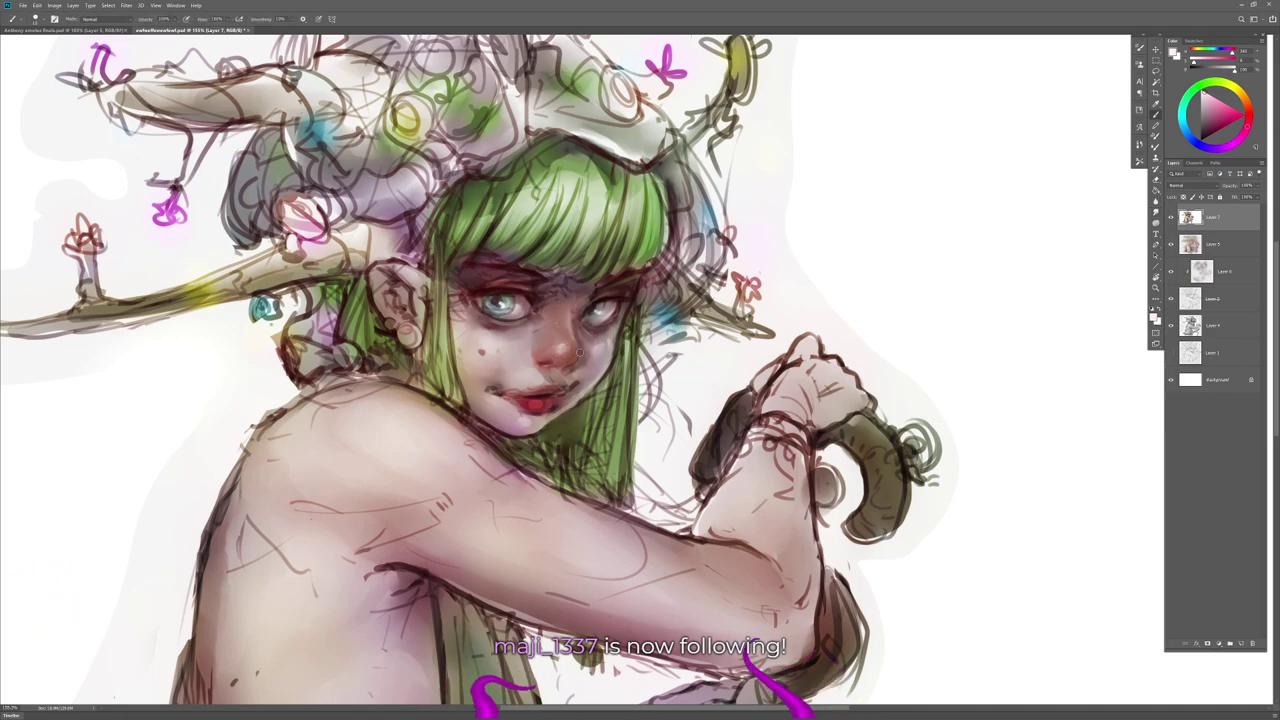
key(b)
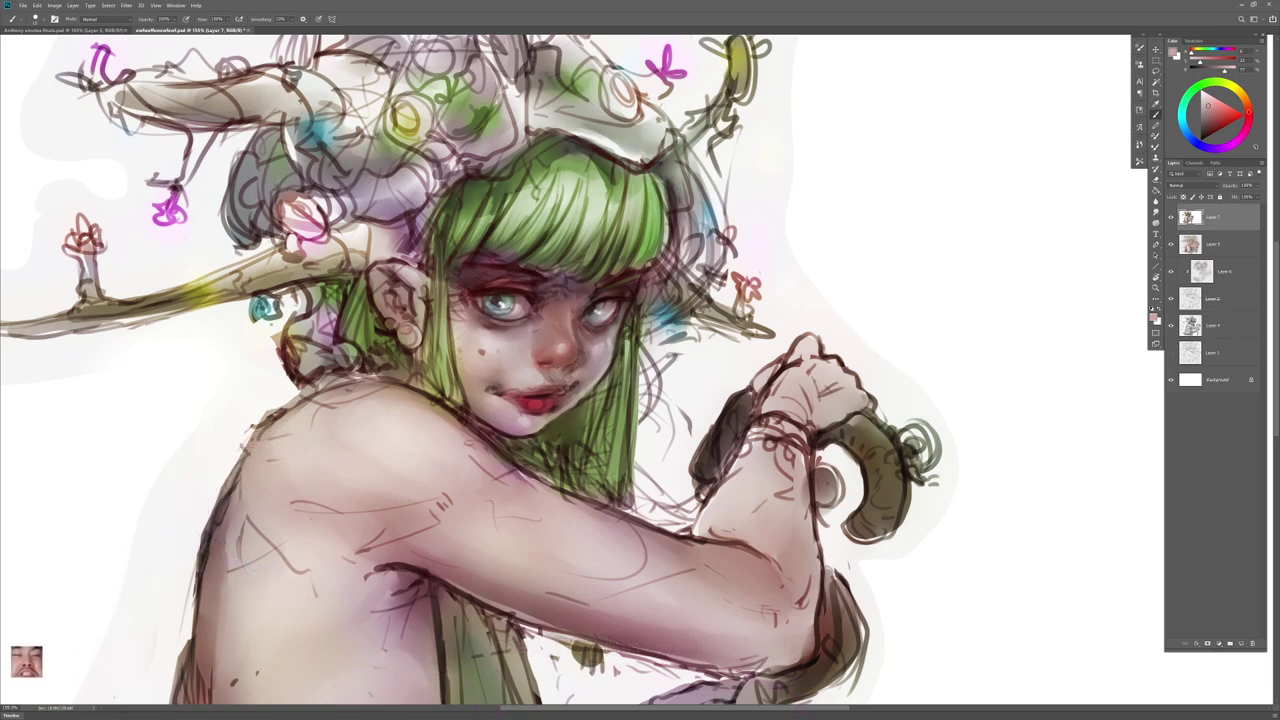
Step: Refine the facial skin with a light pink tone sampled from the cheek below the near eye, and smudge it smooth
key(r)
key(b)
alt+click(497, 343)
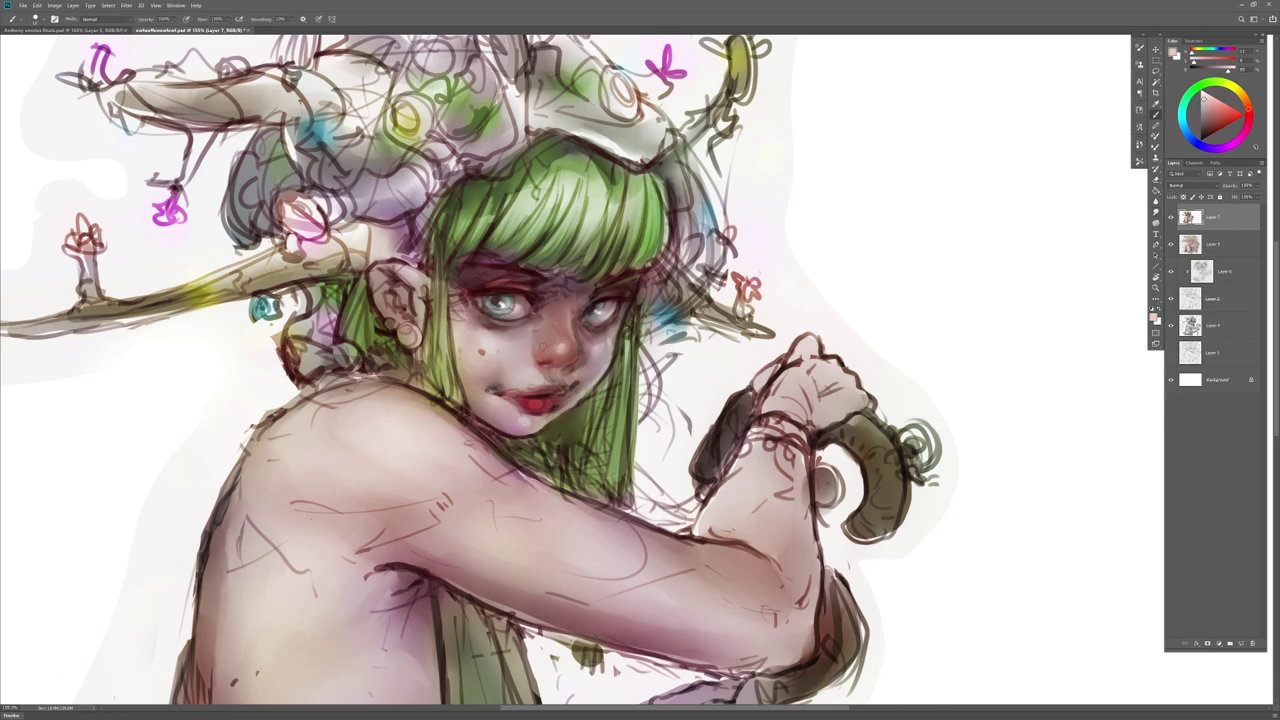
key(r)
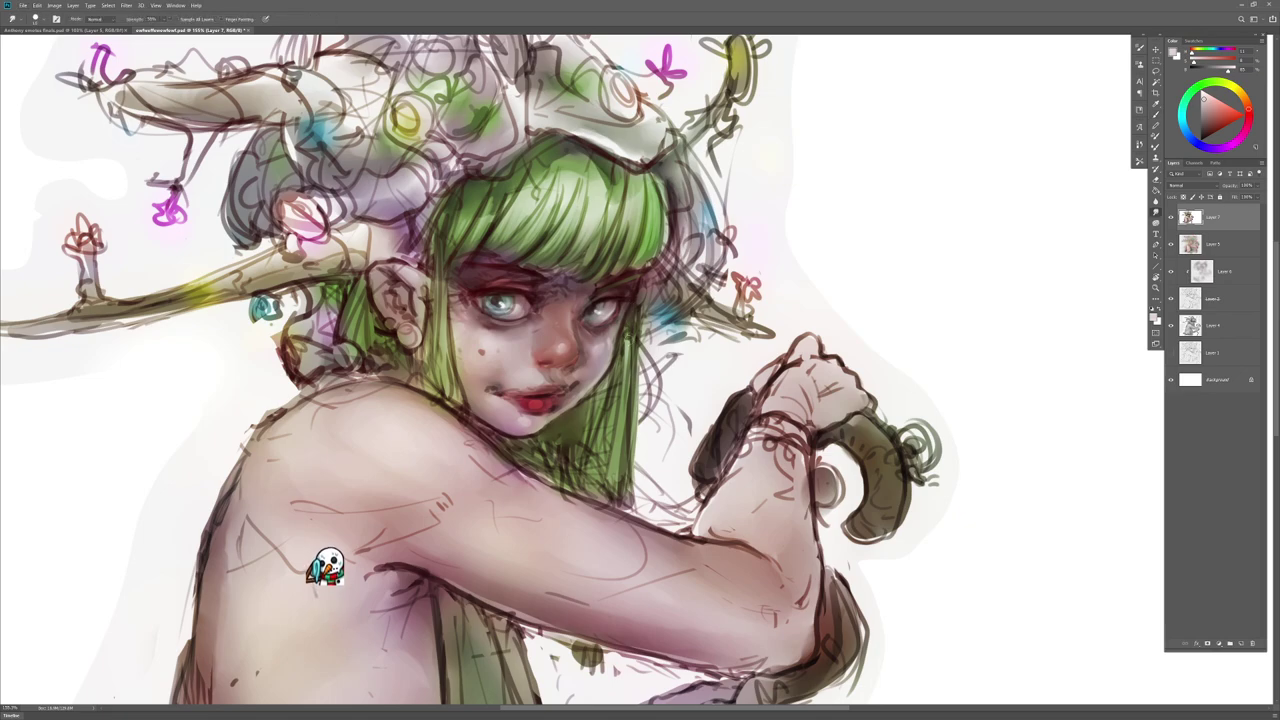
Step: Paint a strand of hair along the edge of the far cheek with a colour sampled from the green hair
key(b)
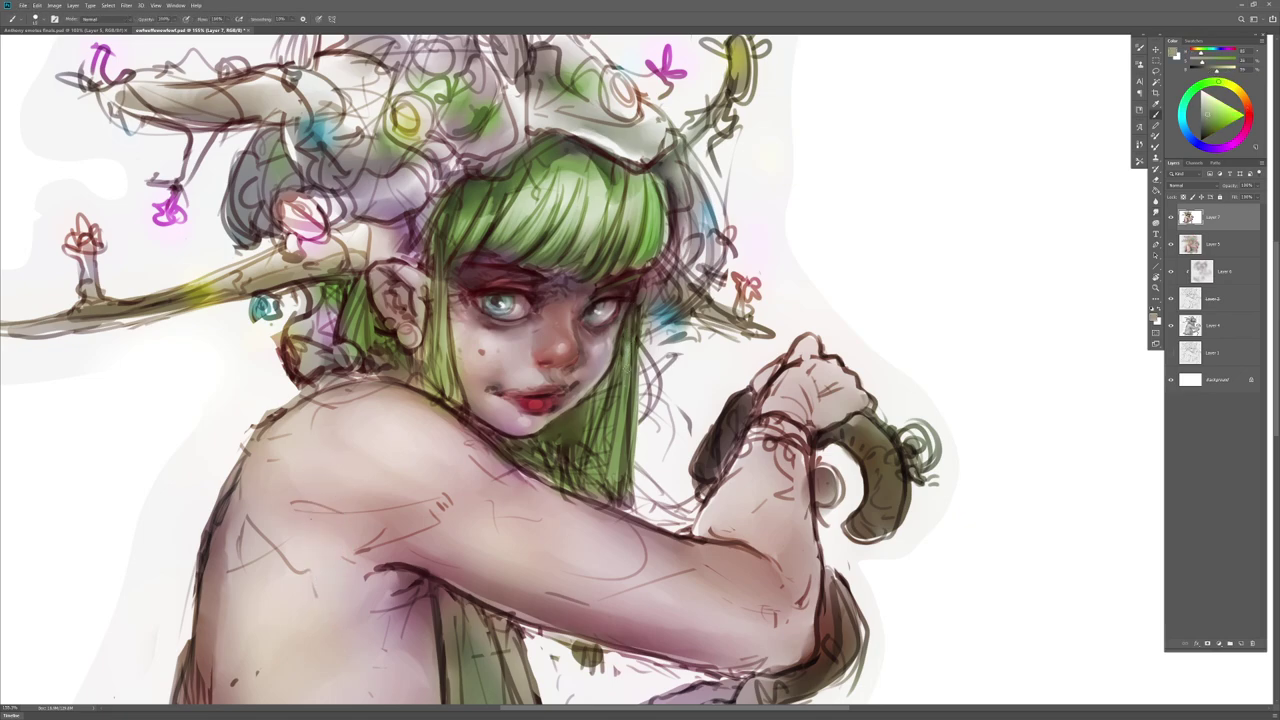
alt+click(634, 310)
drag(631, 342, 629, 390)
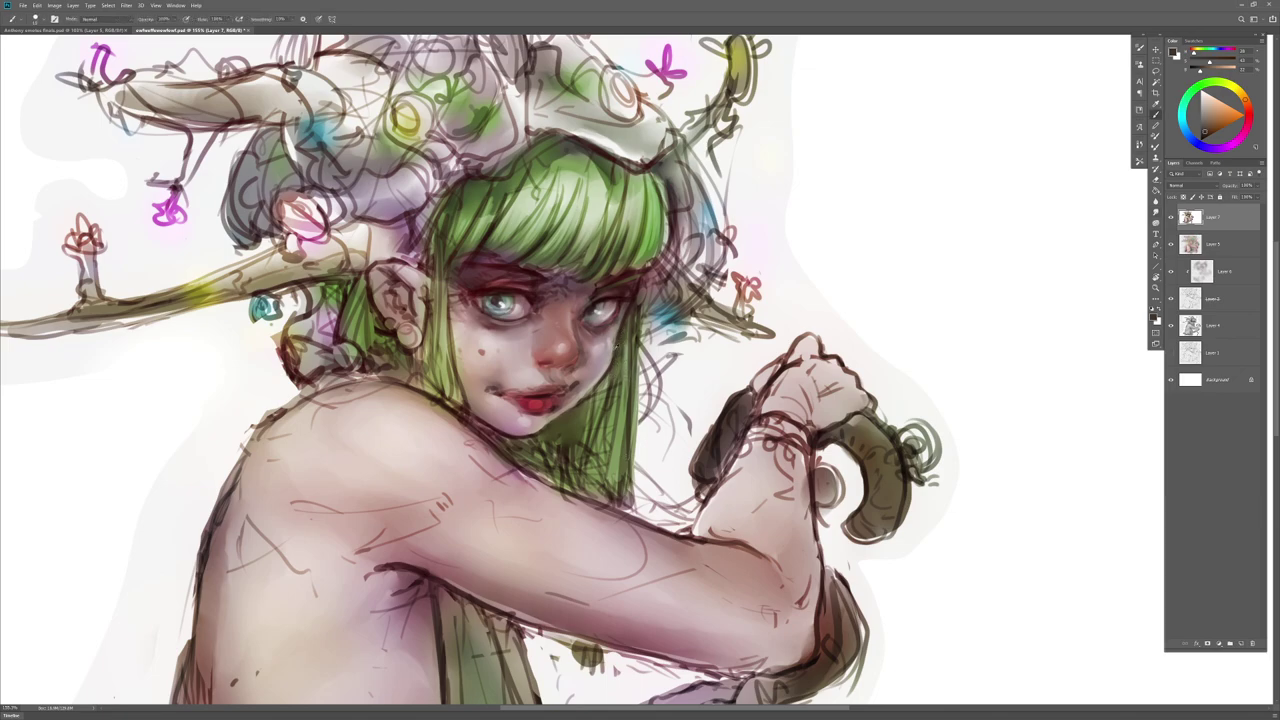
Step: Refine the outer corner of the far eye with dark and skin tones sampled around it, smudging between strokes
alt+click(626, 307)
alt+click(622, 310)
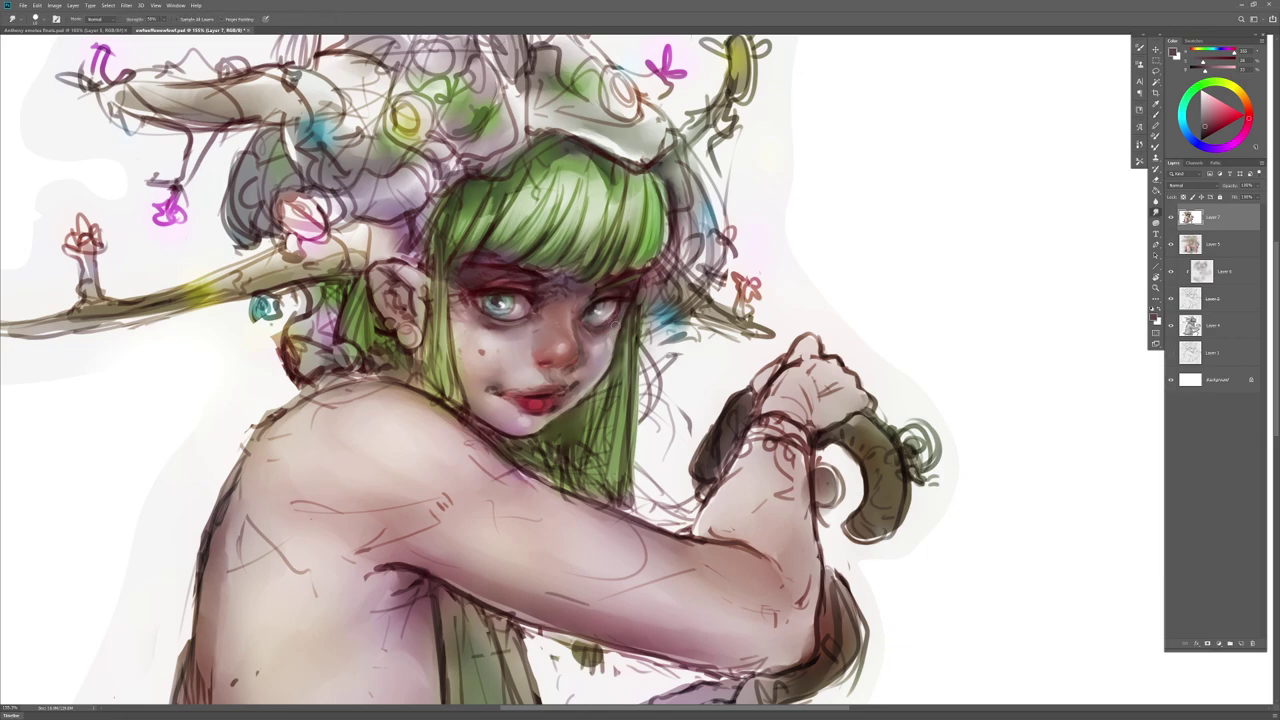
alt+click(616, 307)
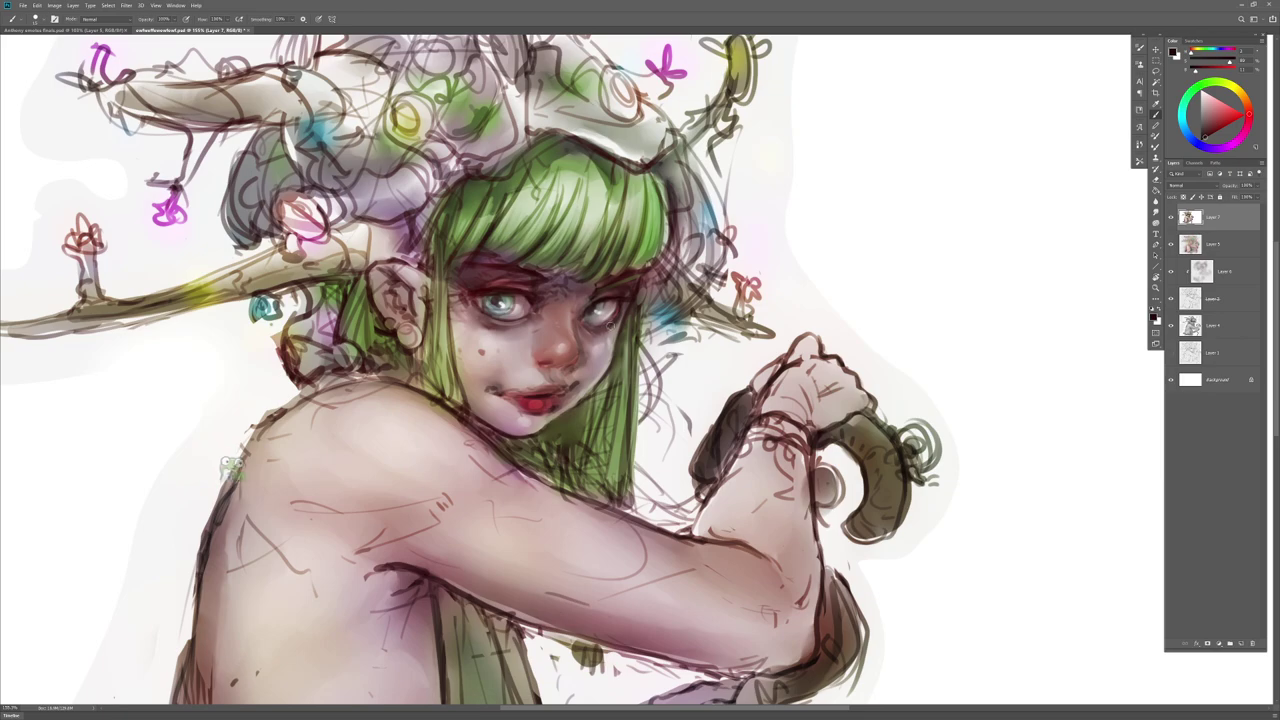
alt+click(620, 314)
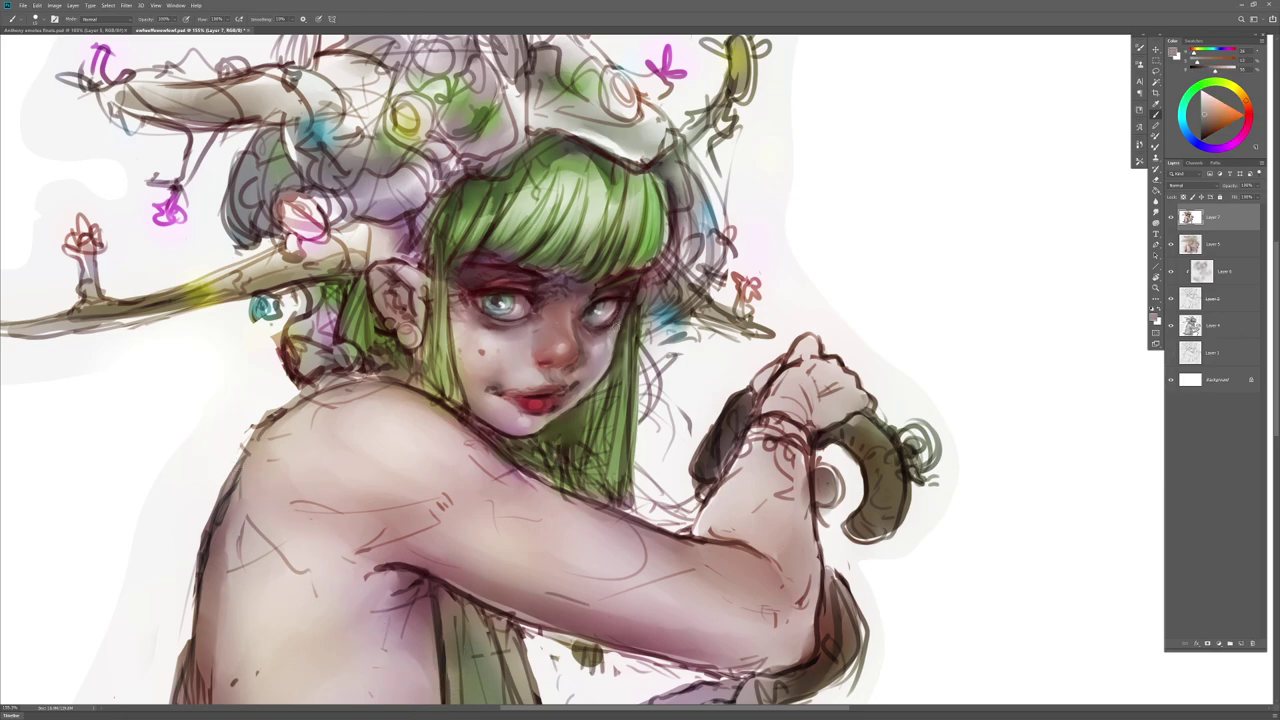
Step: Refine the far eye's upper lid and outer corner with dark and light tones sampled around the eye, smudging the strokes
alt+click(629, 291)
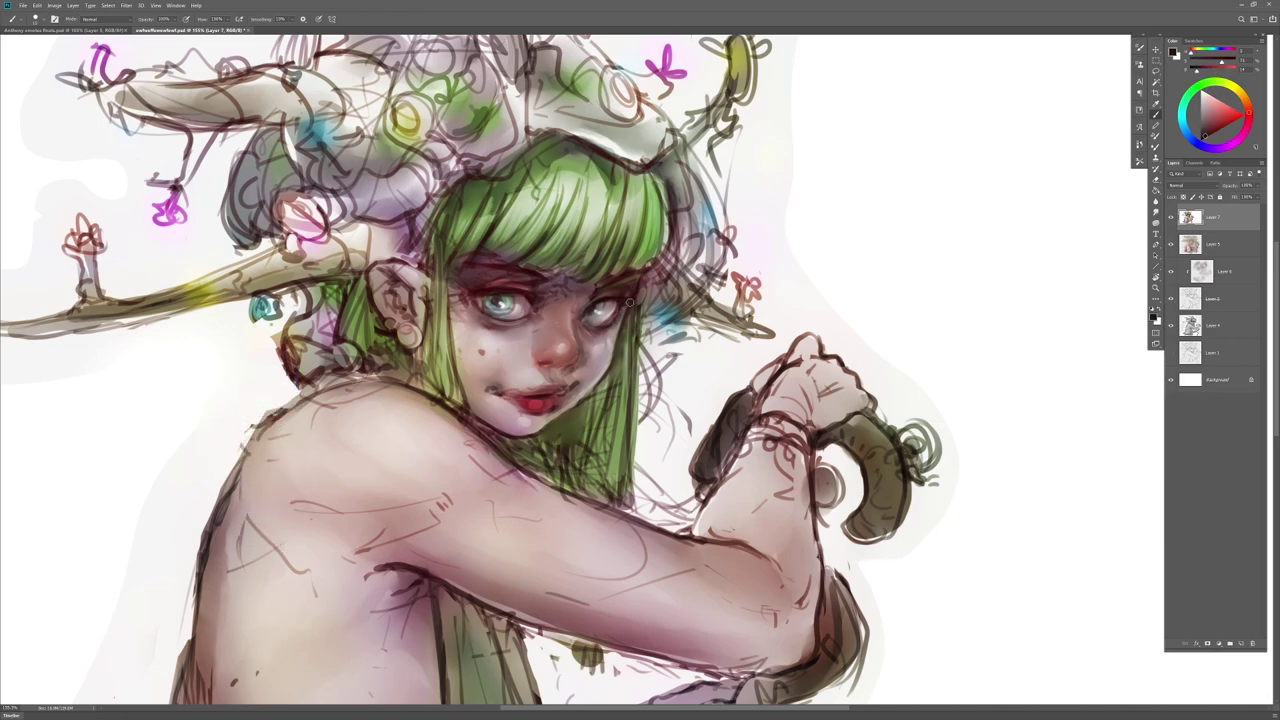
alt+click(618, 291)
alt+click(601, 301)
alt+click(600, 302)
alt+click(612, 296)
alt+click(621, 295)
key(r)
drag(615, 294, 623, 290)
key(b)
alt+click(618, 290)
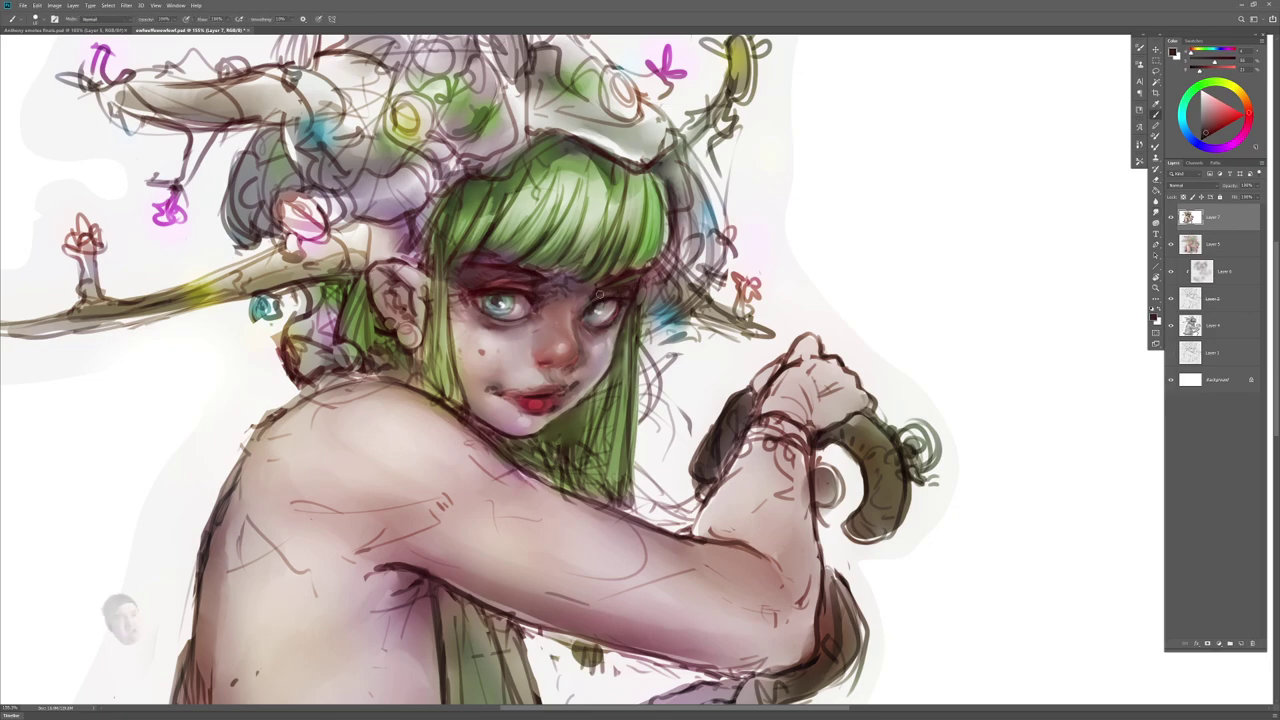
Step: Rework the far eyebrow and the skin beside the nose bridge with dark and reddish tones sampled there, smudging between strokes
alt+click(634, 284)
key(r)
drag(637, 283, 629, 287)
key(b)
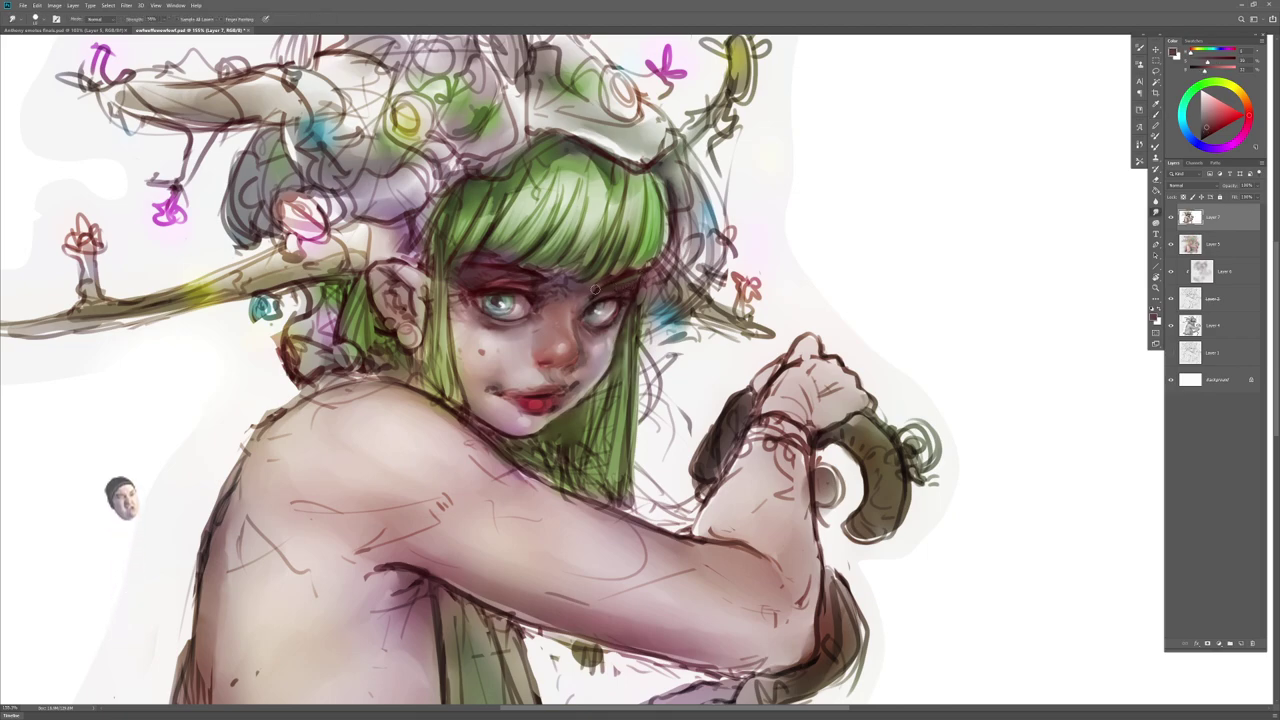
alt+click(593, 291)
key(r)
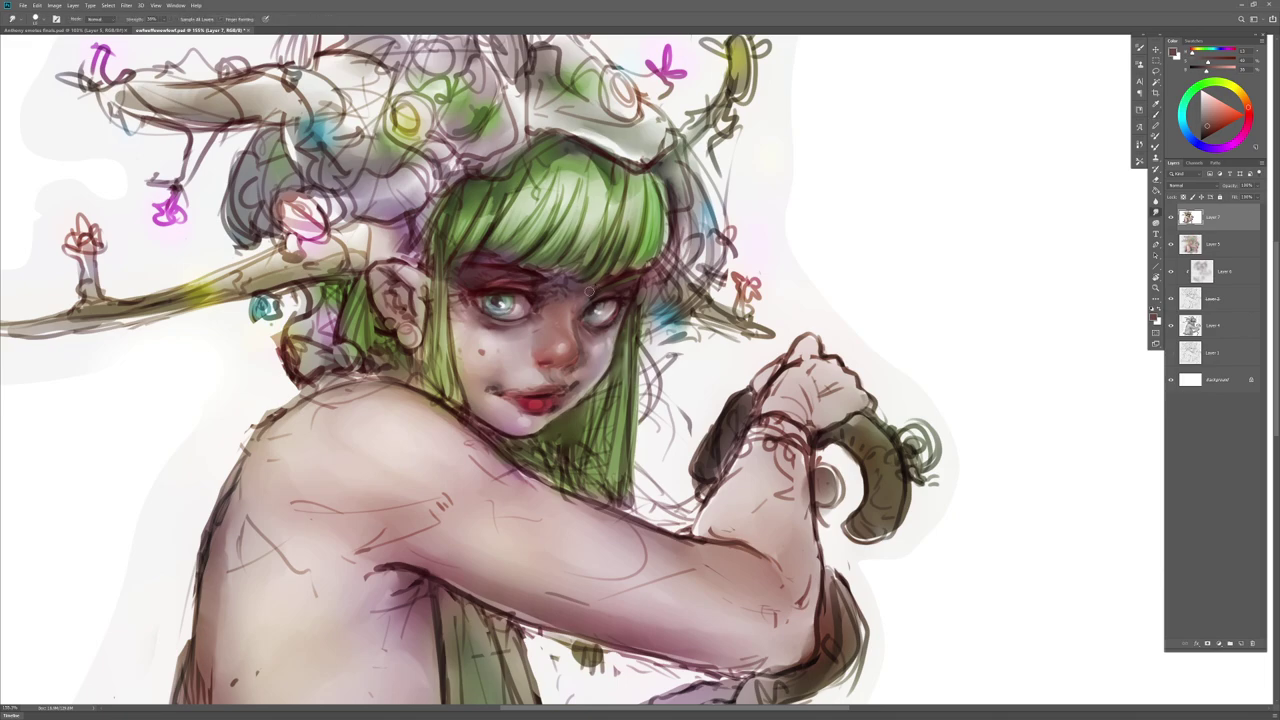
key(b)
alt+click(582, 299)
key(r)
Step: Mirror the canvas view and blend a sampled pink skin tone around the far eye's inner corner and brow
key(ctrl+shift+h)
drag(780, 315, 352, 324)
key(b)
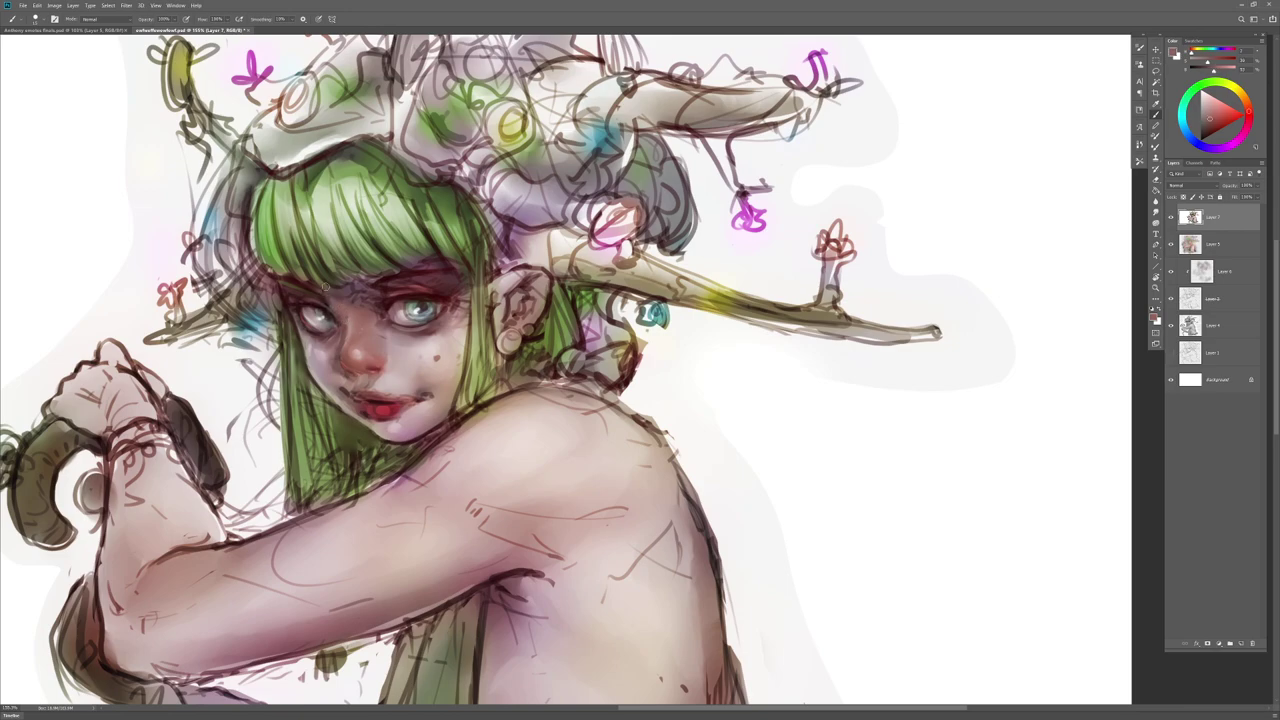
alt+click(350, 321)
key(r)
drag(342, 313, 331, 304)
key(b)
key(r)
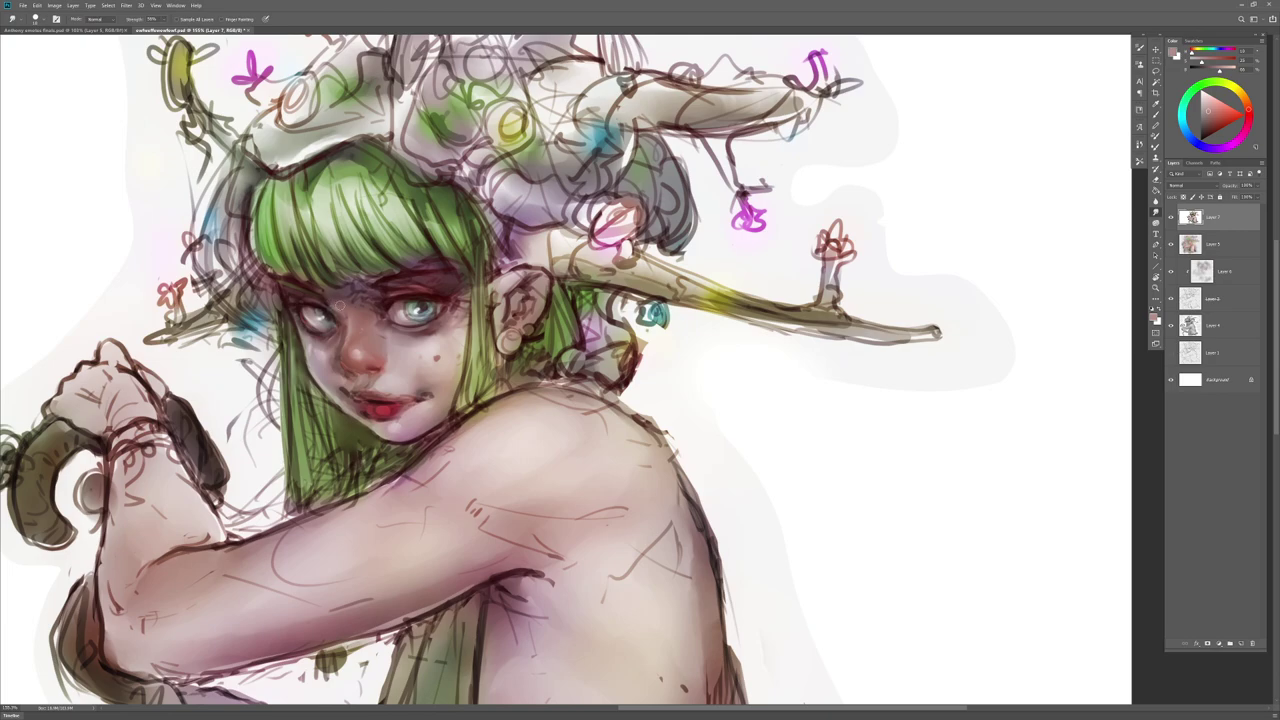
Step: Flip the canvas back and soften the nose bridge between the eyes with sampled skin tones and smudging
alt+click(371, 303)
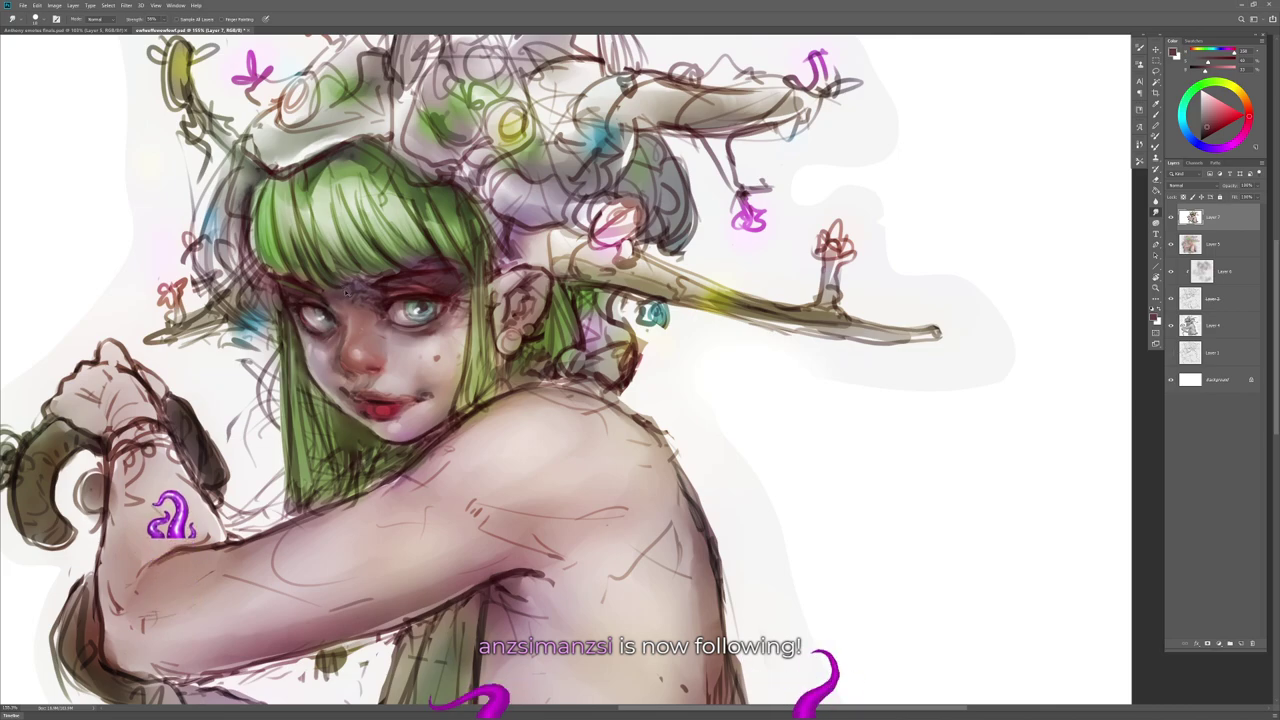
key(ctrl+f)
drag(345, 291, 778, 316)
key(b)
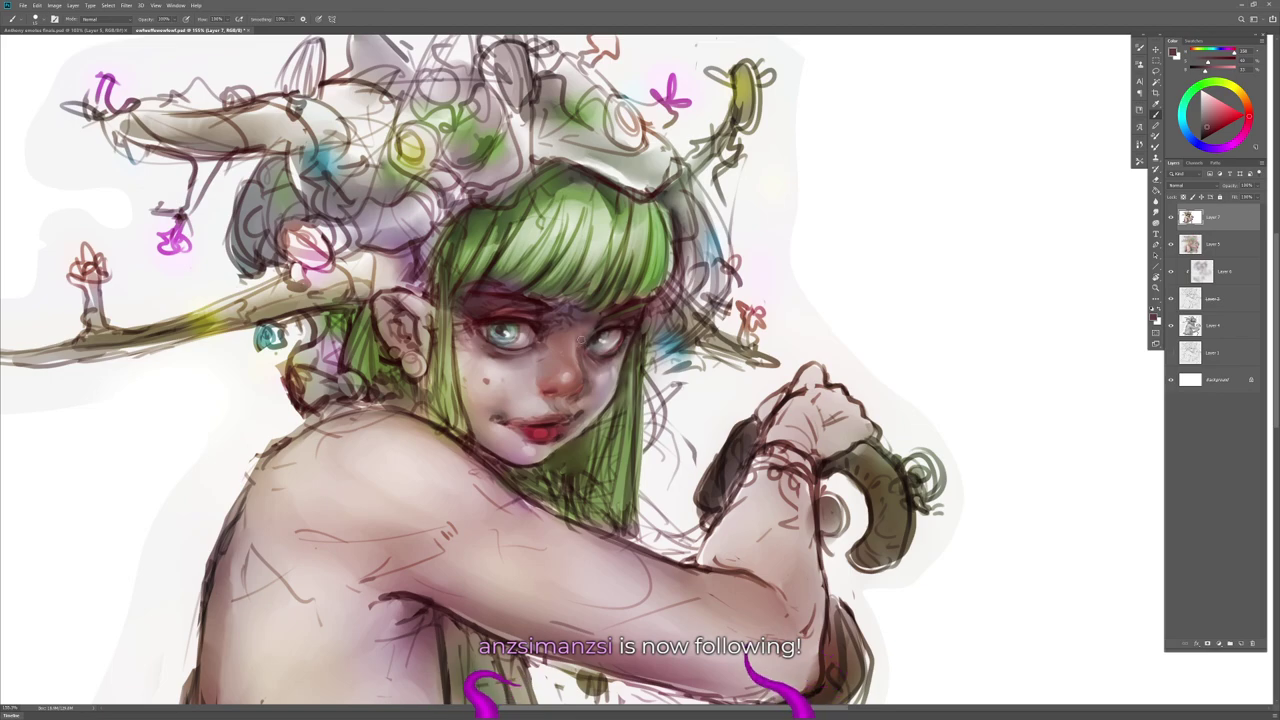
key(r)
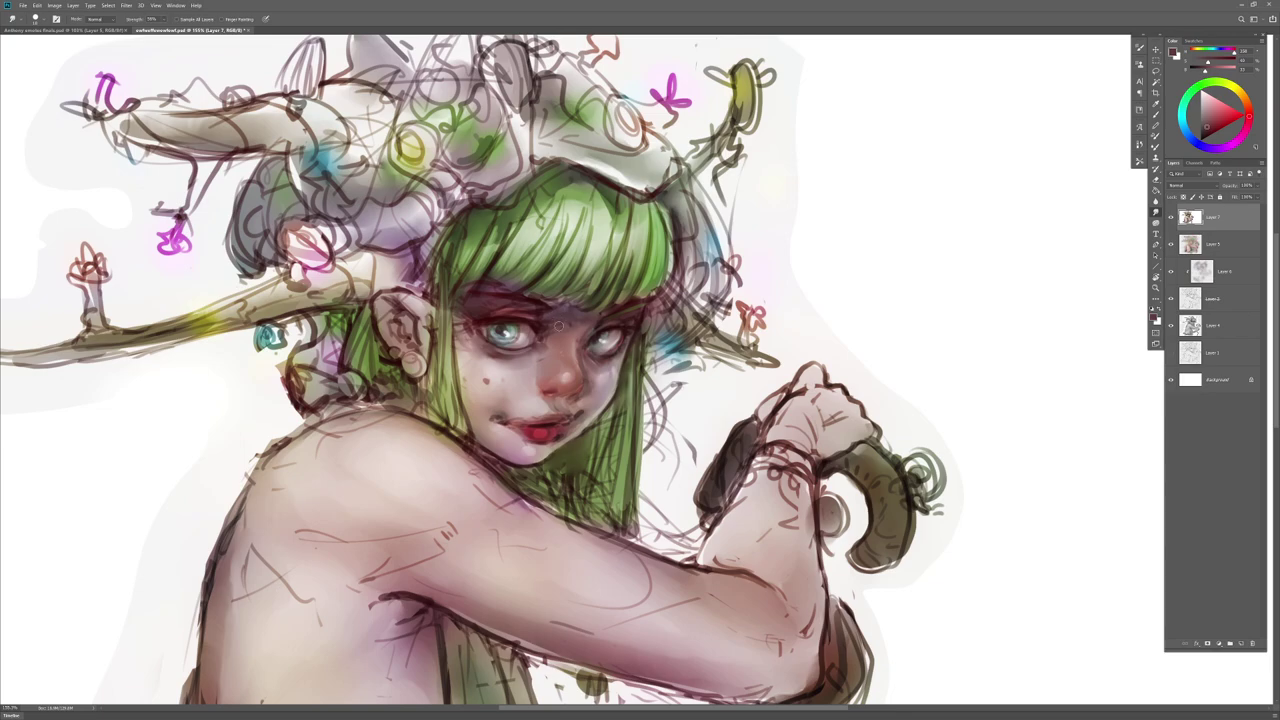
key(b)
alt+click(551, 335)
key(r)
key(b)
Step: Shape the near eyebrow from its inner end outward with sampled dark and skin tones, and smudge it into the skin
alt+click(532, 318)
alt+click(563, 342)
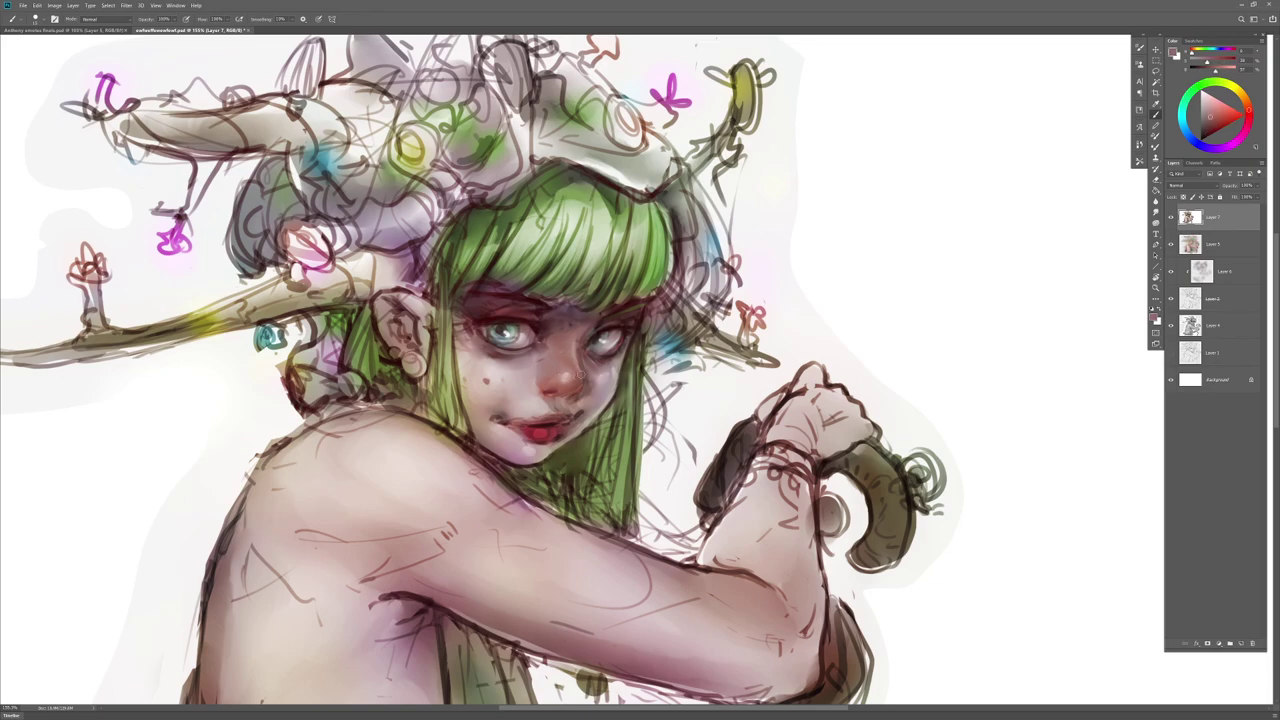
alt+click(535, 318)
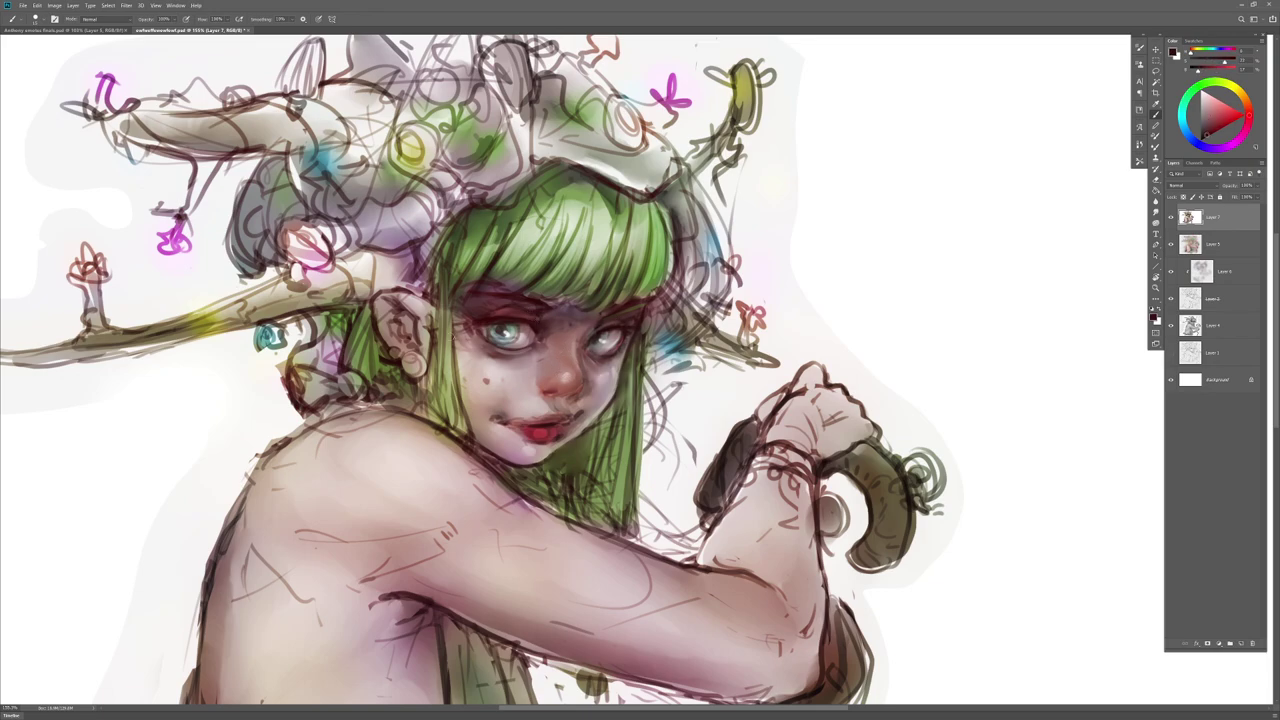
drag(535, 318, 512, 310)
key(r)
key(b)
alt+click(524, 319)
drag(500, 308, 471, 300)
key(r)
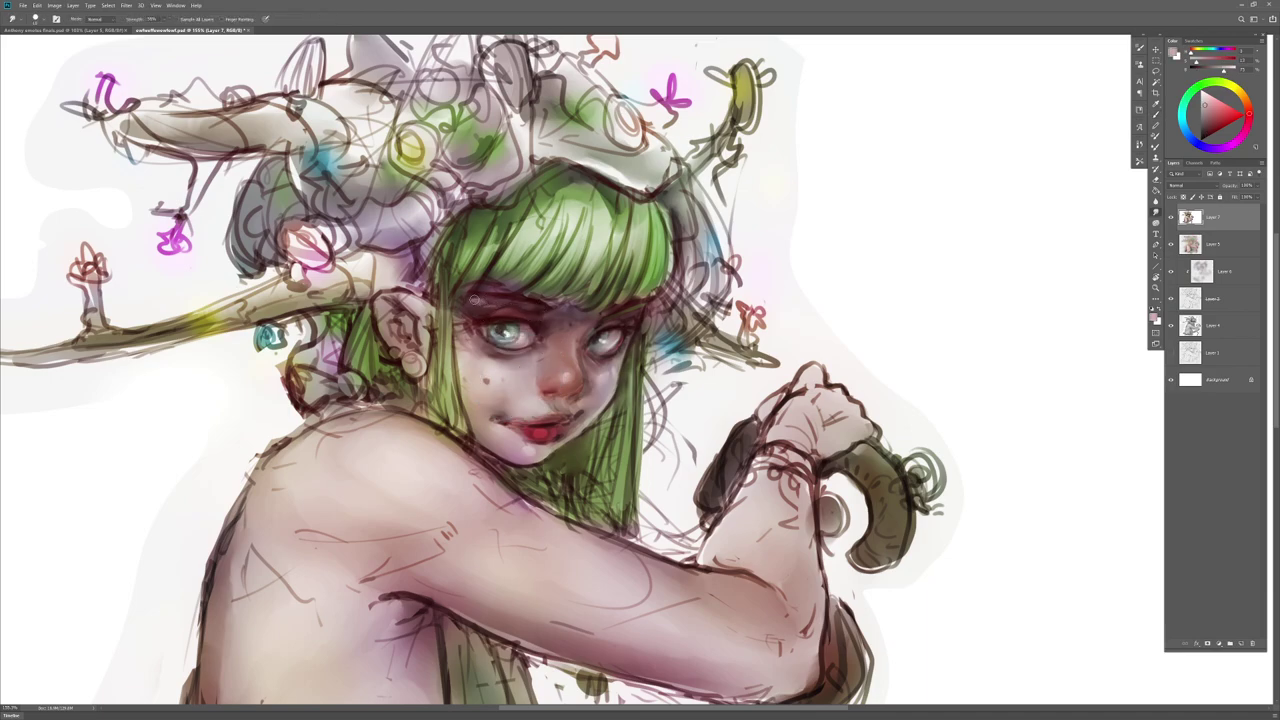
key(b)
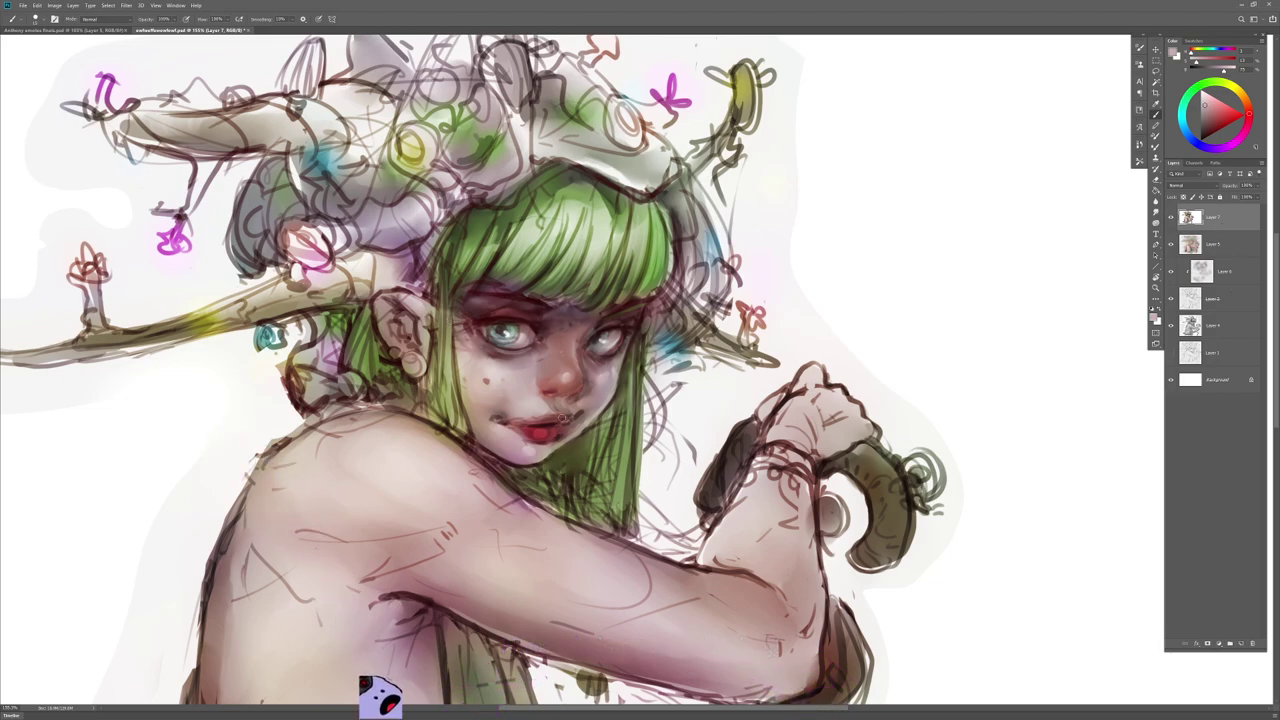
Step: Mirror the canvas and define the near eye's upper lid and inner corner with tones sampled from both eyes
key(ctrl+shift+h)
drag(707, 458, 388, 473)
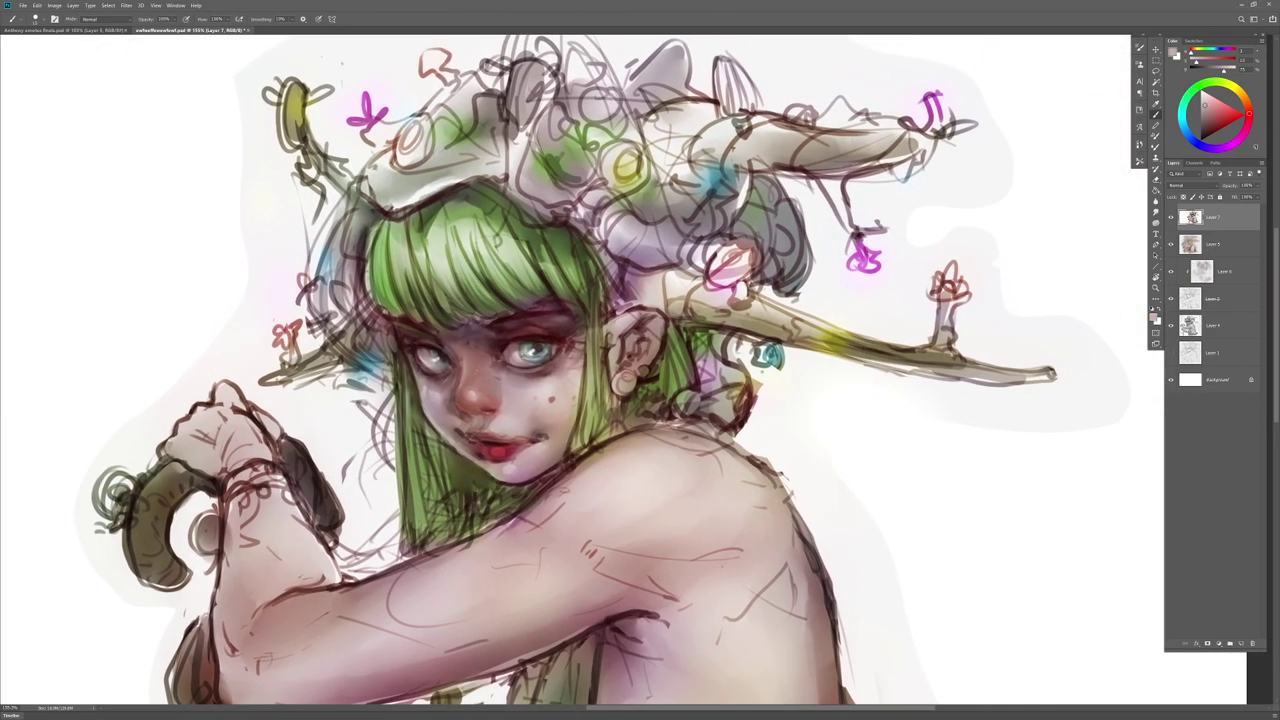
drag(528, 341, 524, 338)
alt+click(528, 340)
alt+click(417, 344)
alt+click(499, 340)
alt+click(507, 341)
alt+click(499, 340)
key(r)
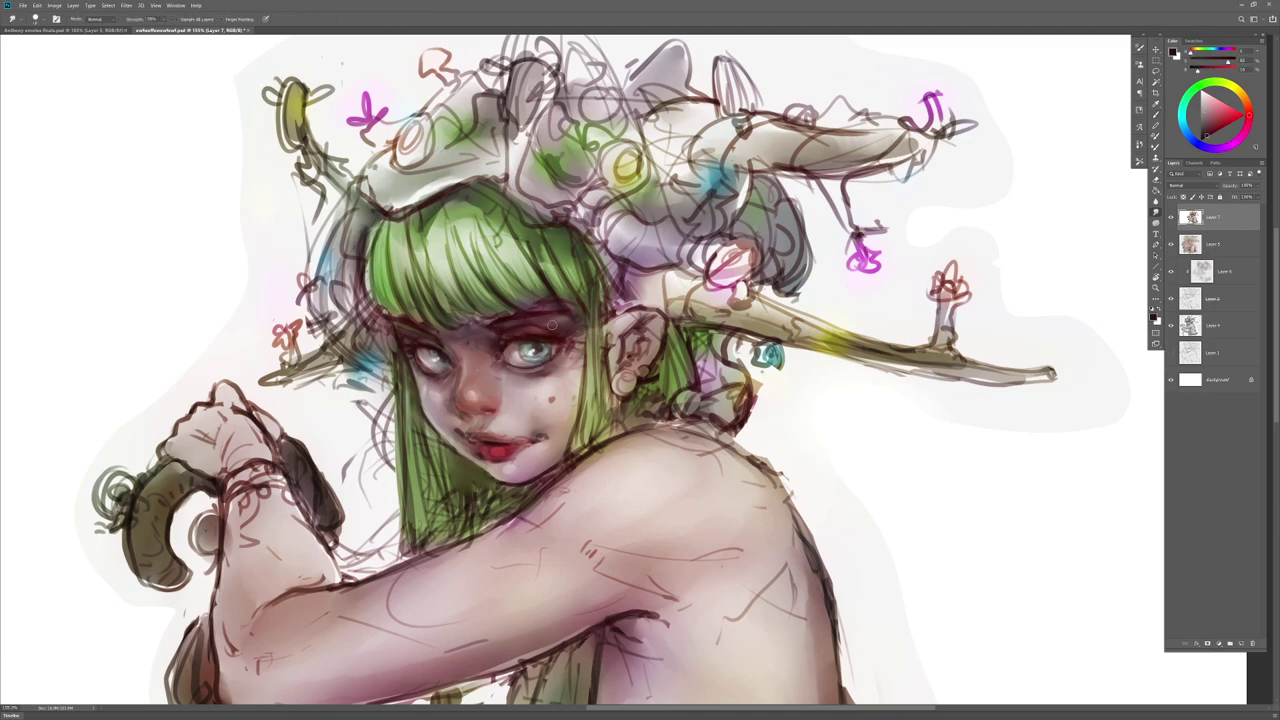
Step: Blend a sampled tone into the outer part of the near eye's upper lid with brush and smudge
key(b)
alt+click(546, 330)
key(2)
click(559, 330)
key(r)
key(b)
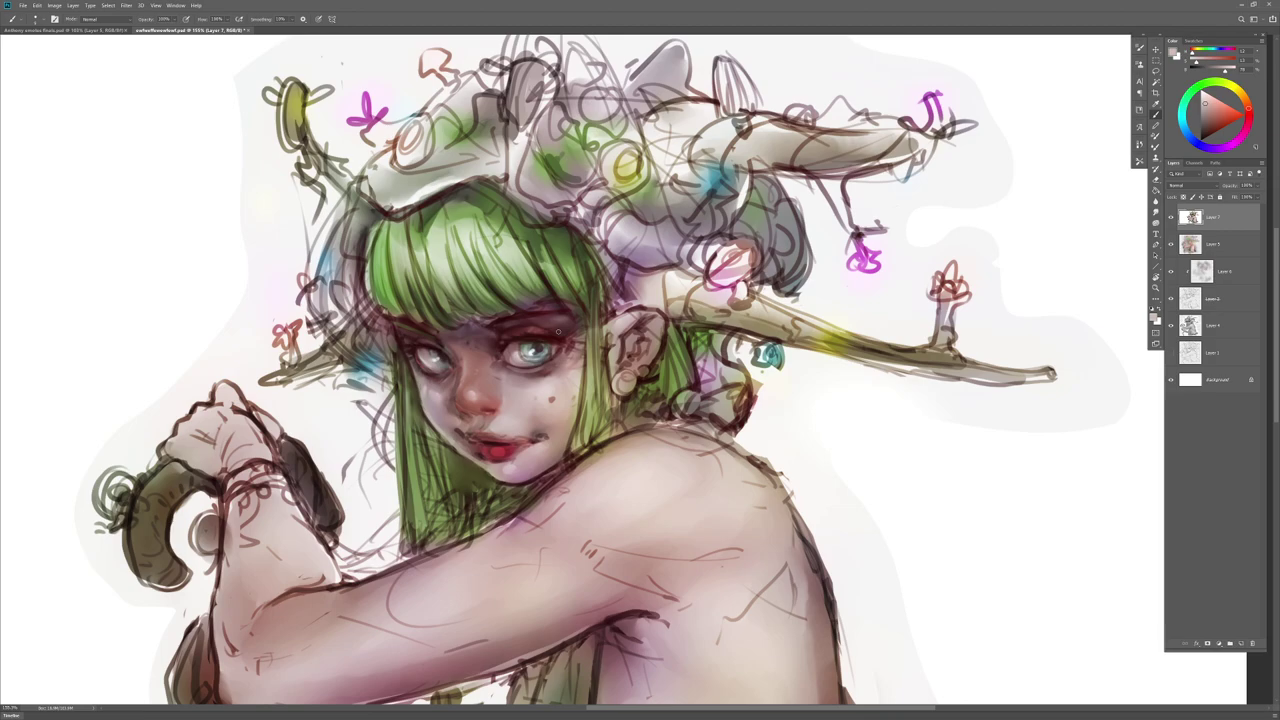
Step: Touch up the eyes with a light cheek tone, a near-black lid tone and a muted pink sampled below the near eye, smudging between strokes
alt+click(428, 375)
alt+click(437, 348)
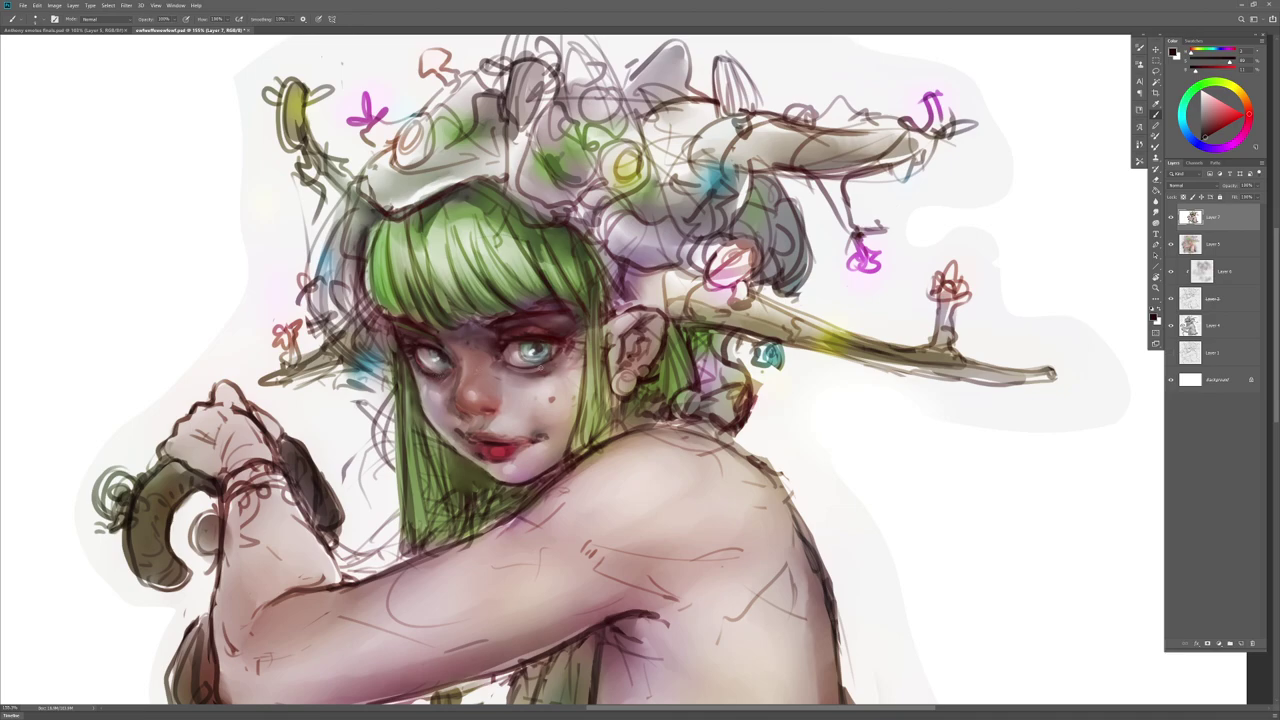
key(r)
key(b)
alt+click(547, 359)
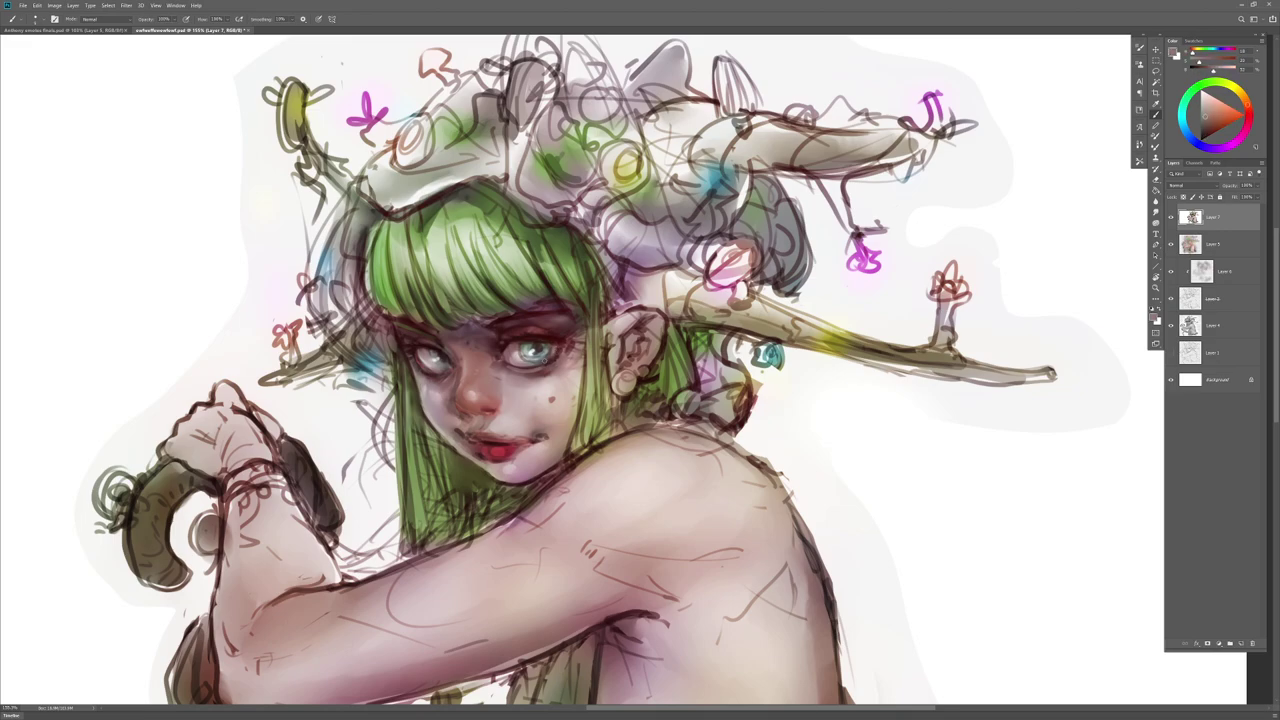
key(r)
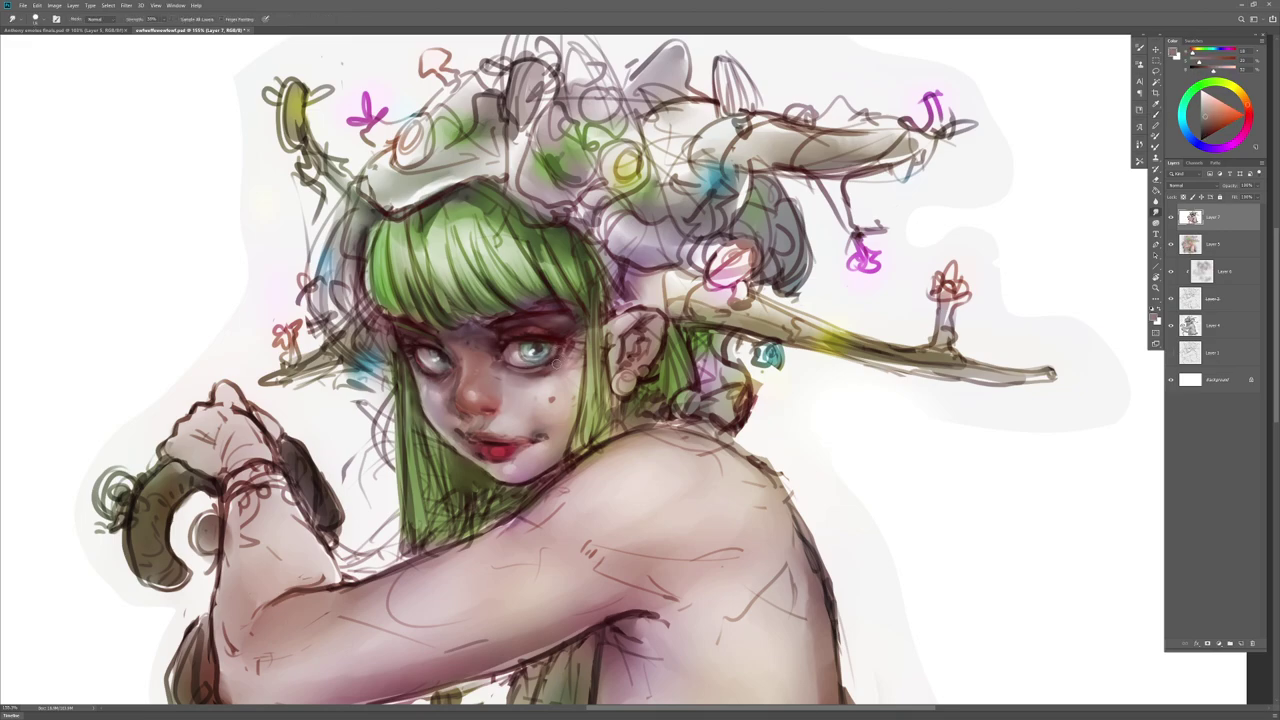
Step: Refine the near eye's outer corner and upper lid with a sampled light pink and a dark lash tone, smudging between strokes
key(b)
alt+click(567, 349)
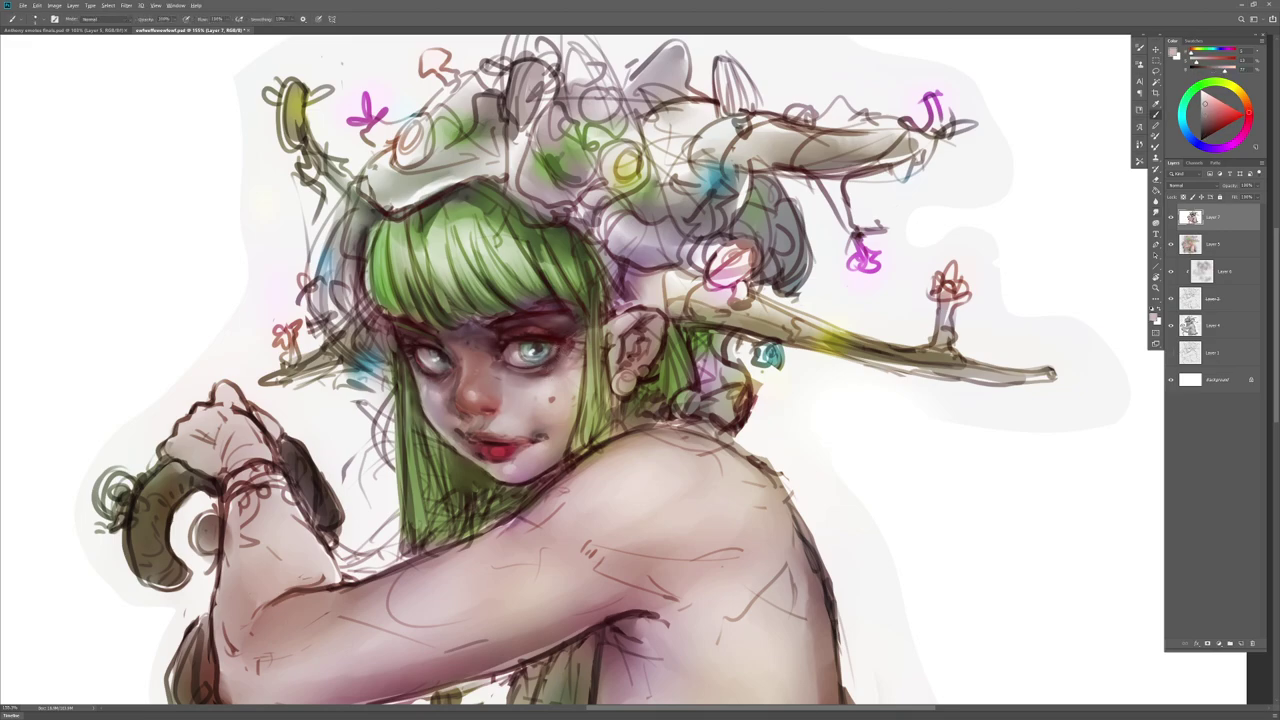
key(r)
key(b)
alt+click(412, 350)
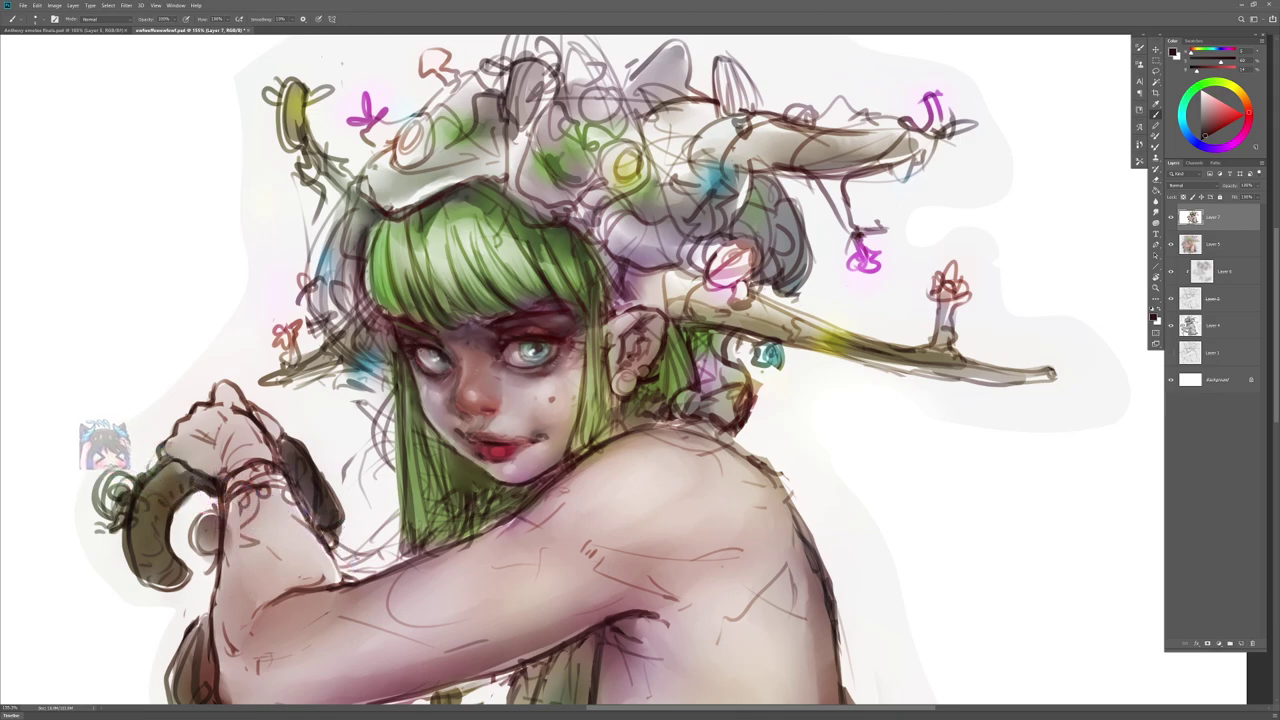
key(r)
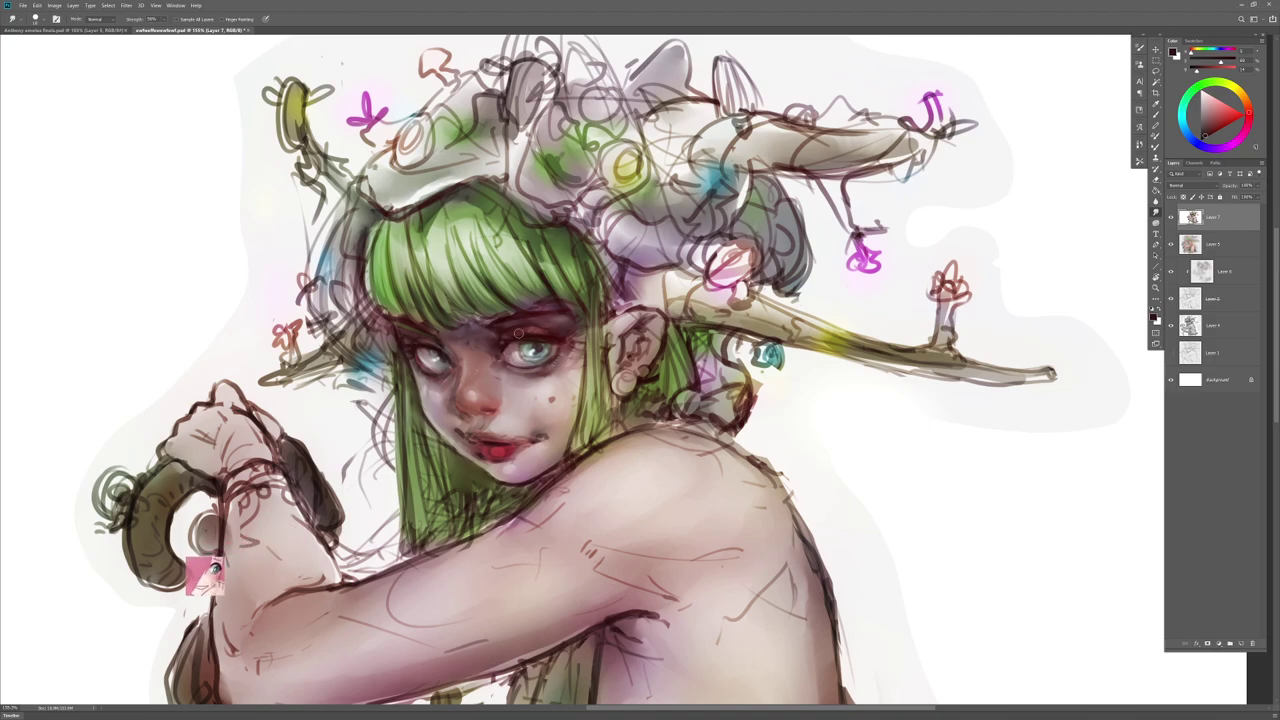
key(b)
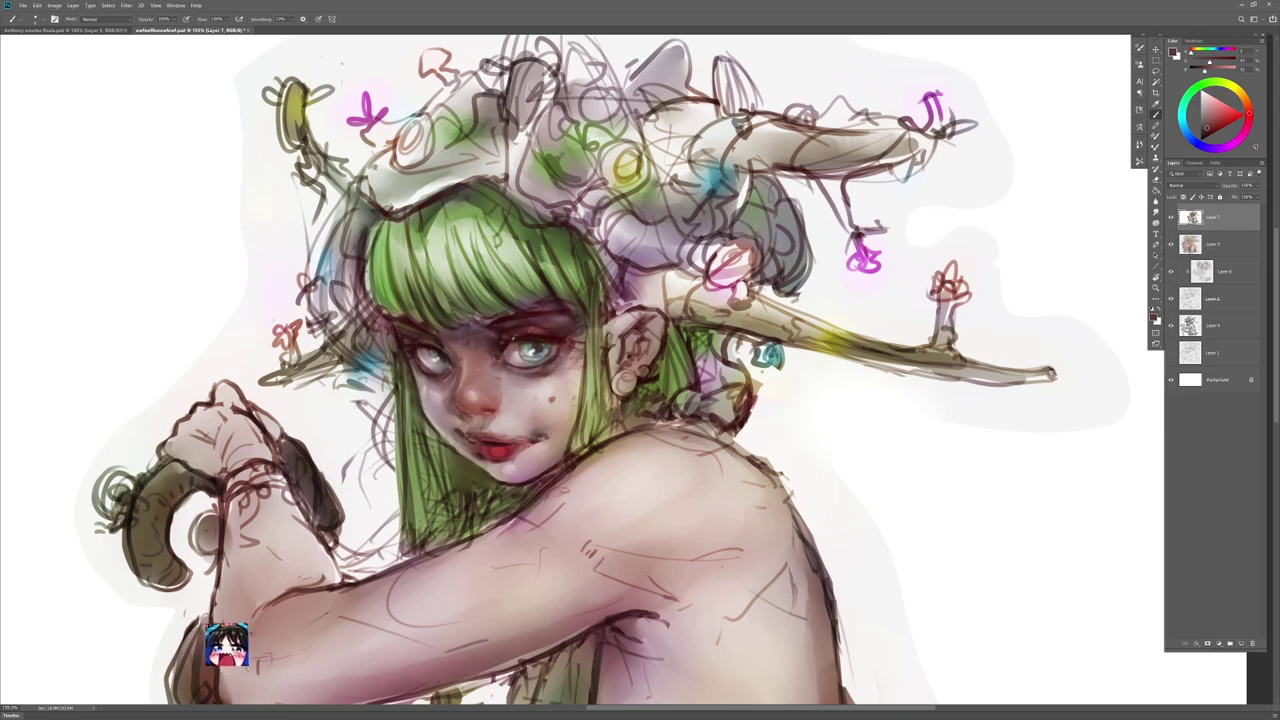
Step: Warm the near eyelid with a lightened red sampled from the lips, and smudge a sampled skin tone around its inner corner
alt+click(506, 448)
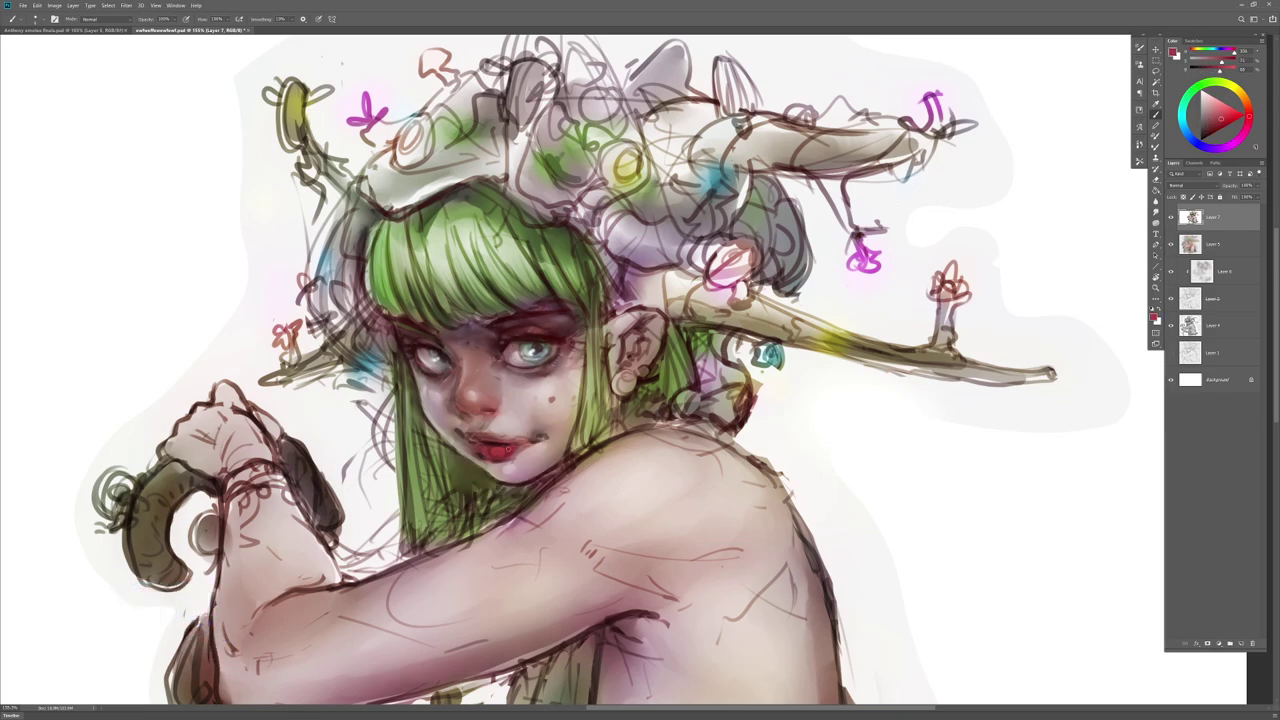
drag(1222, 117, 1230, 98)
key(r)
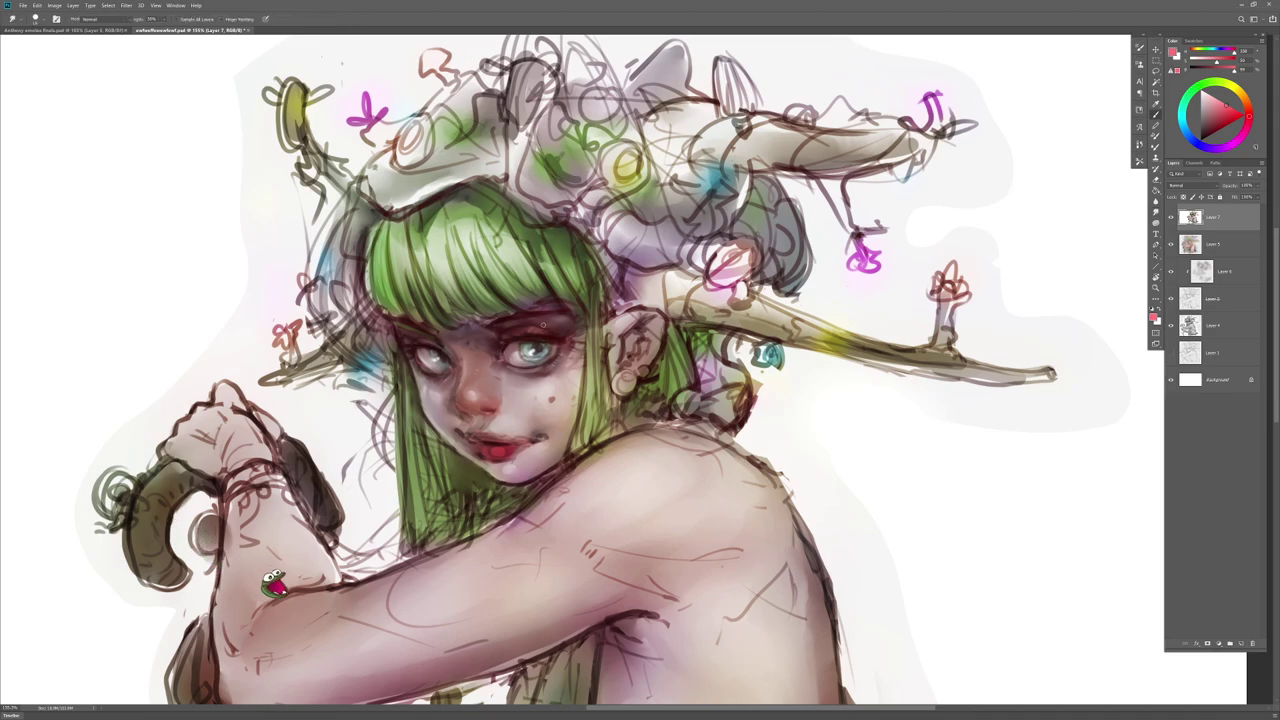
key(b)
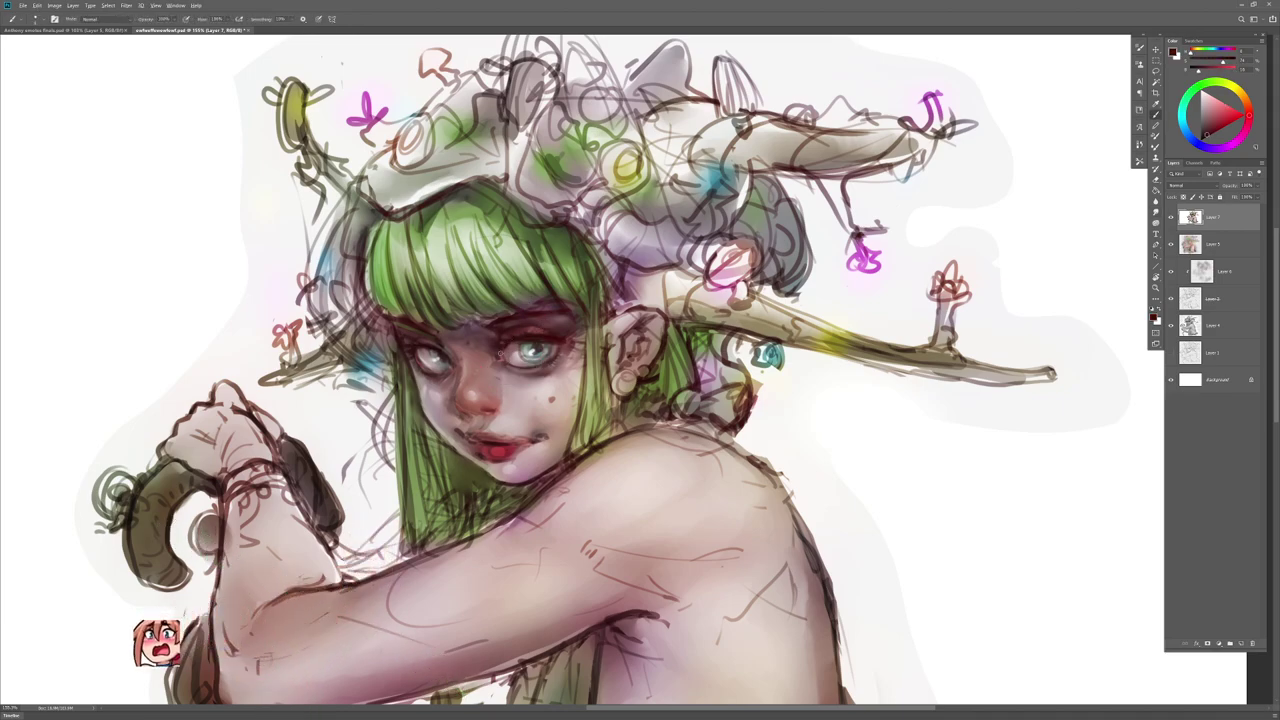
alt+click(493, 345)
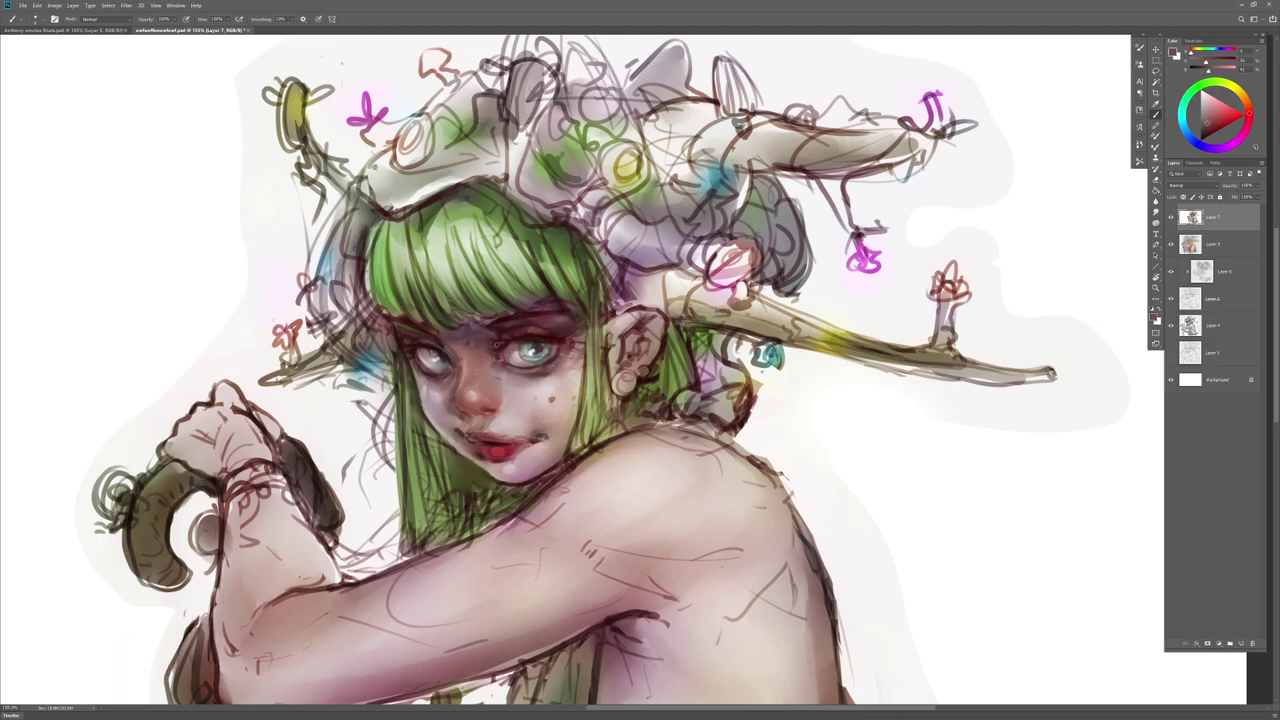
key(r)
key(b)
Step: Deepen the outer end of the near eye's upper lid with sampled reddish and dark red tones, and smudge it
alt+click(536, 340)
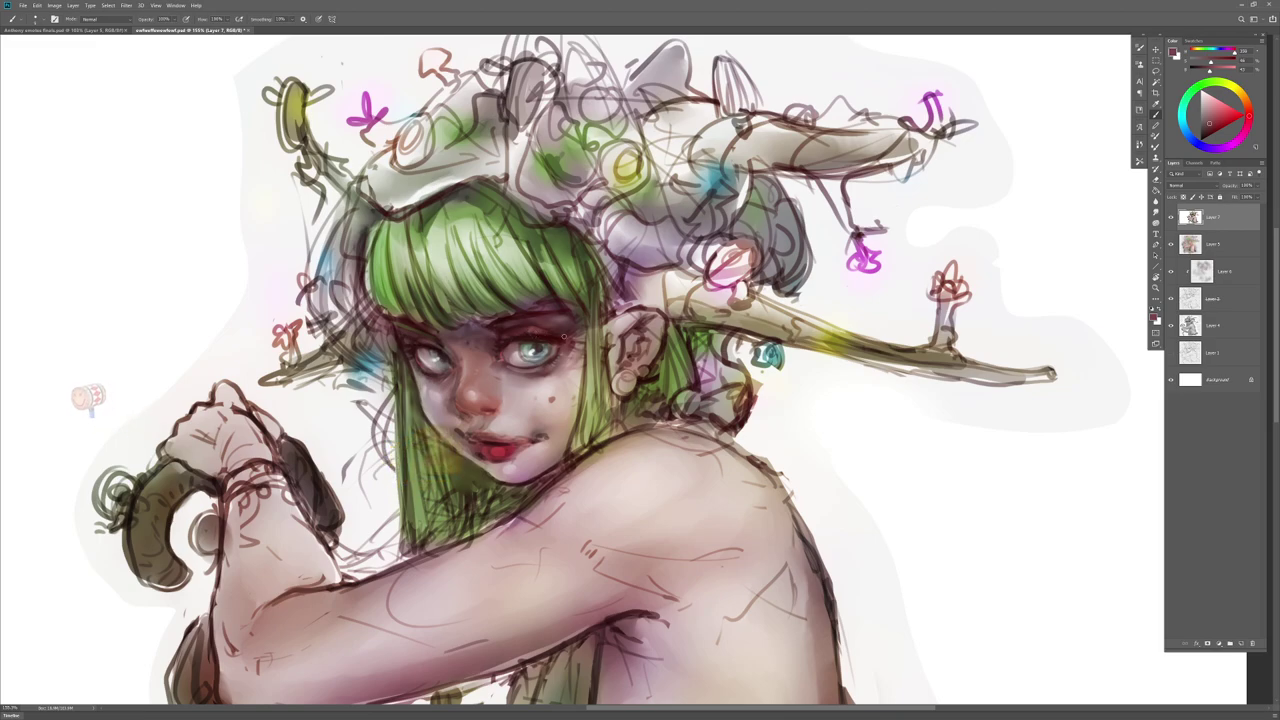
alt+click(558, 338)
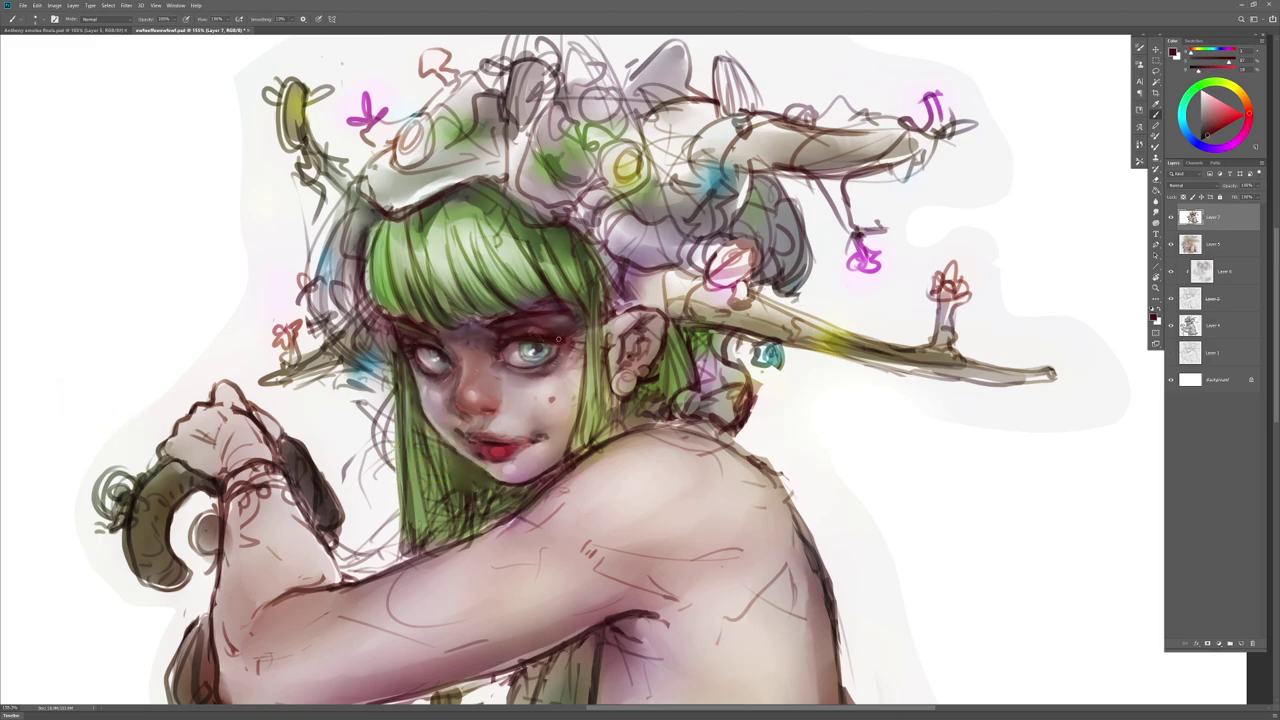
key(r)
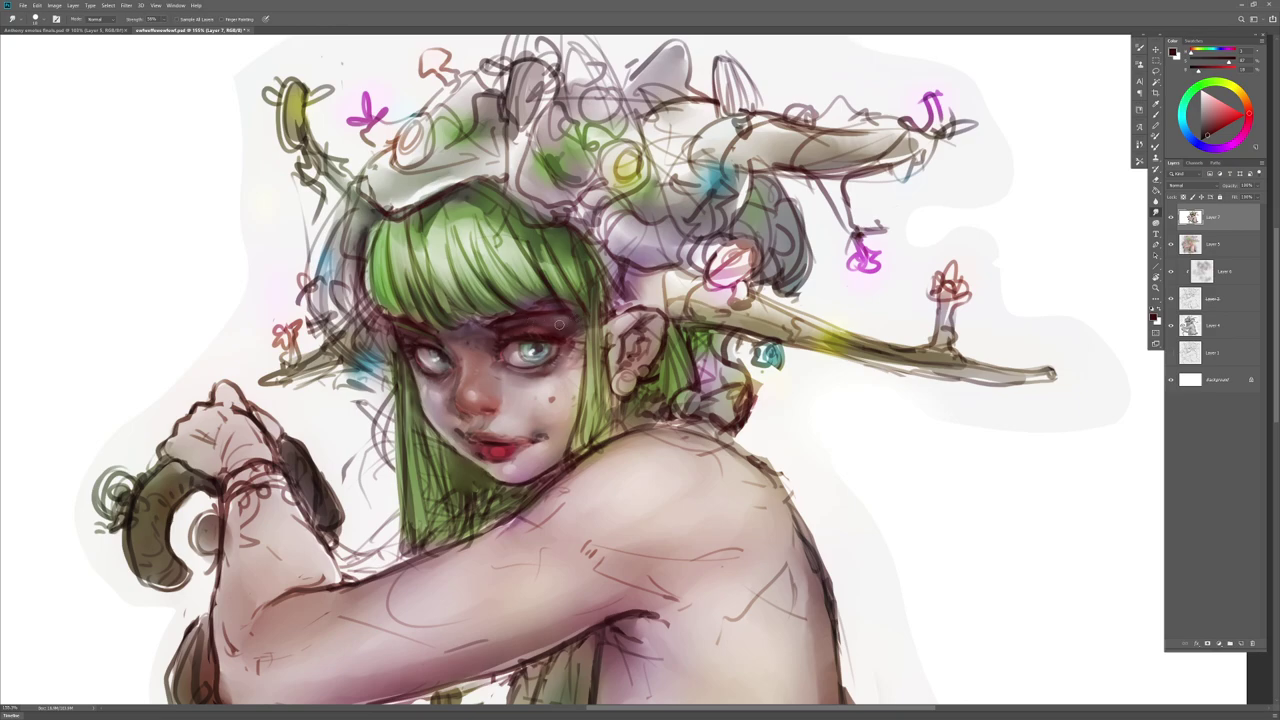
key(b)
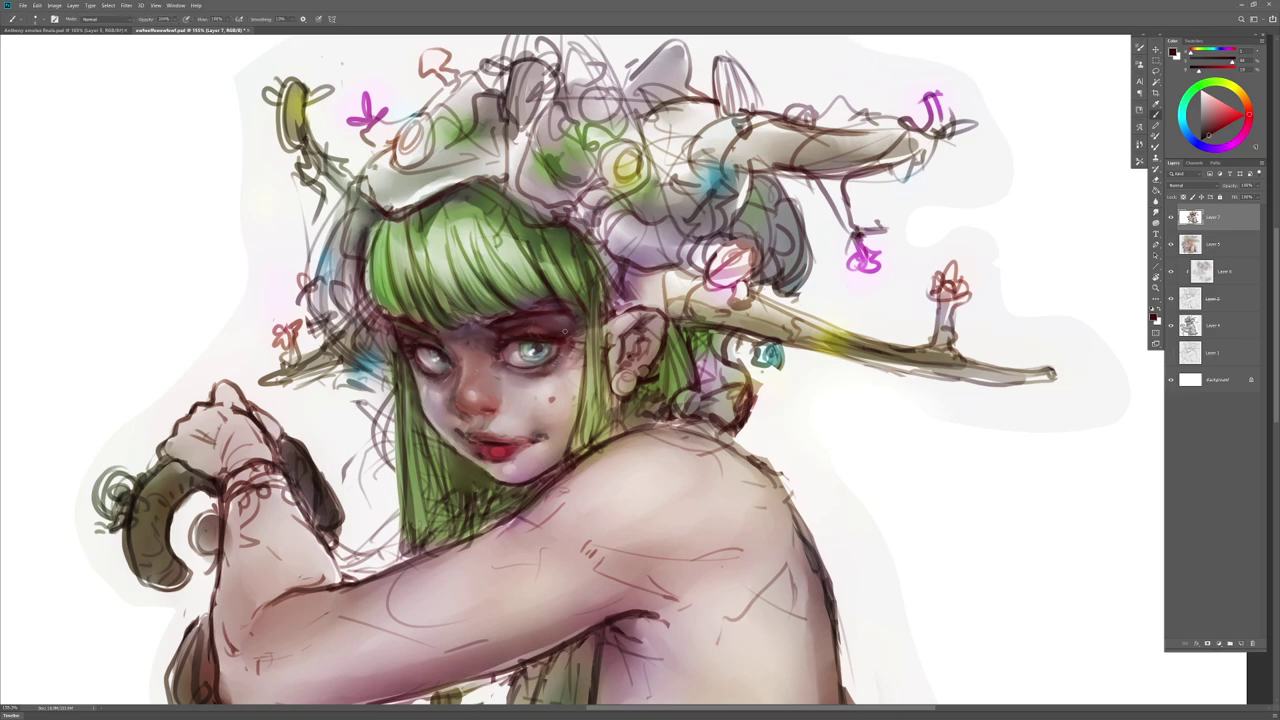
key(r)
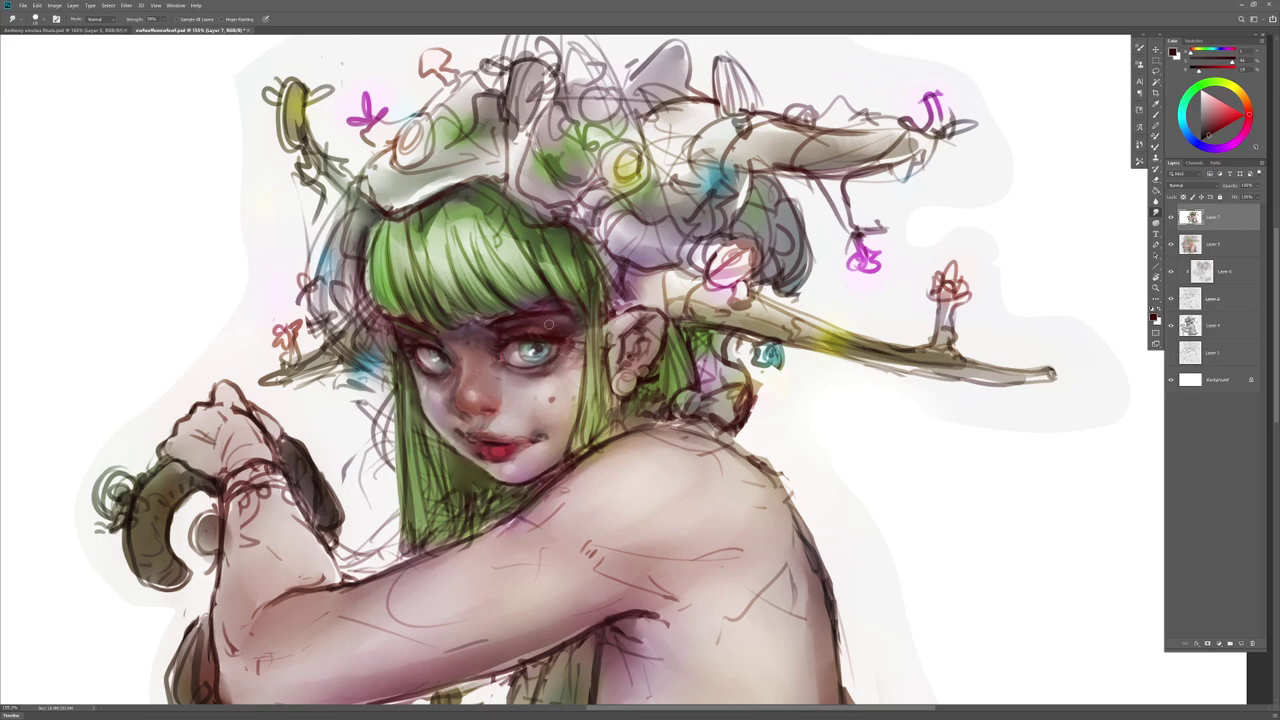
Step: Paint the near eye's upper lid with a muted red sampled from the lid, smudging between strokes
key(b)
alt+click(535, 331)
key(r)
key(b)
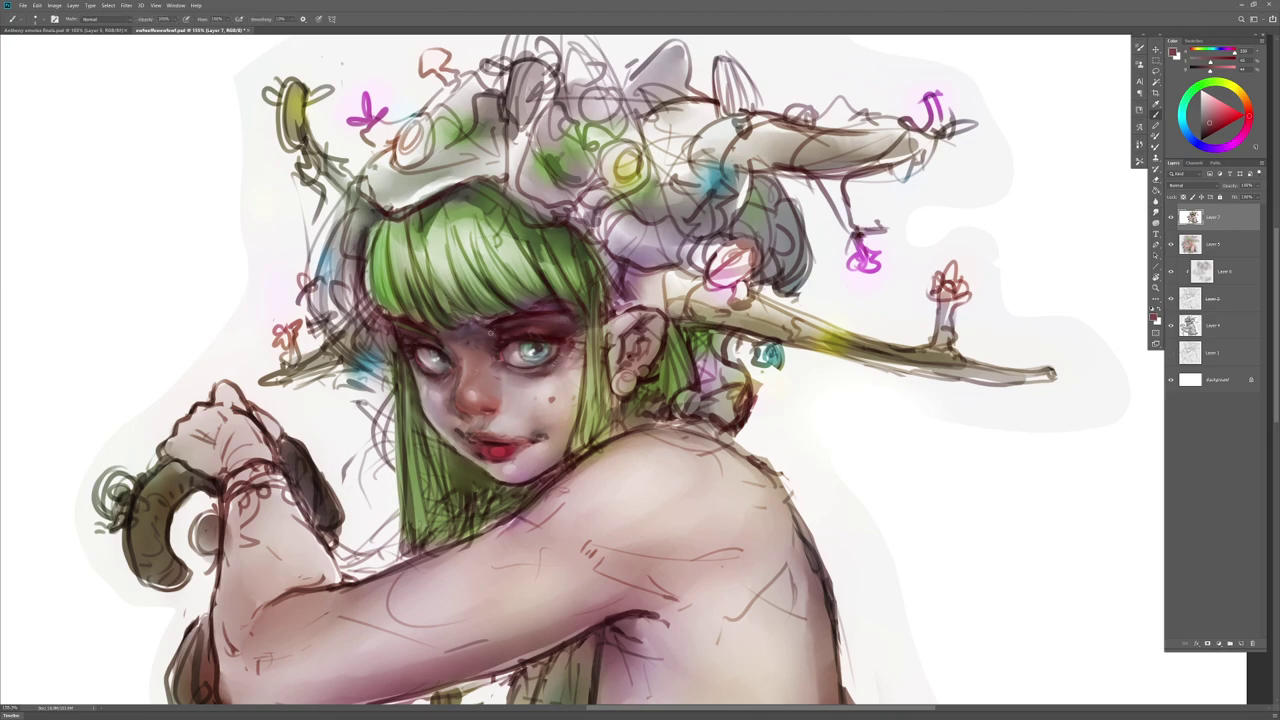
key(r)
key(b)
key(r)
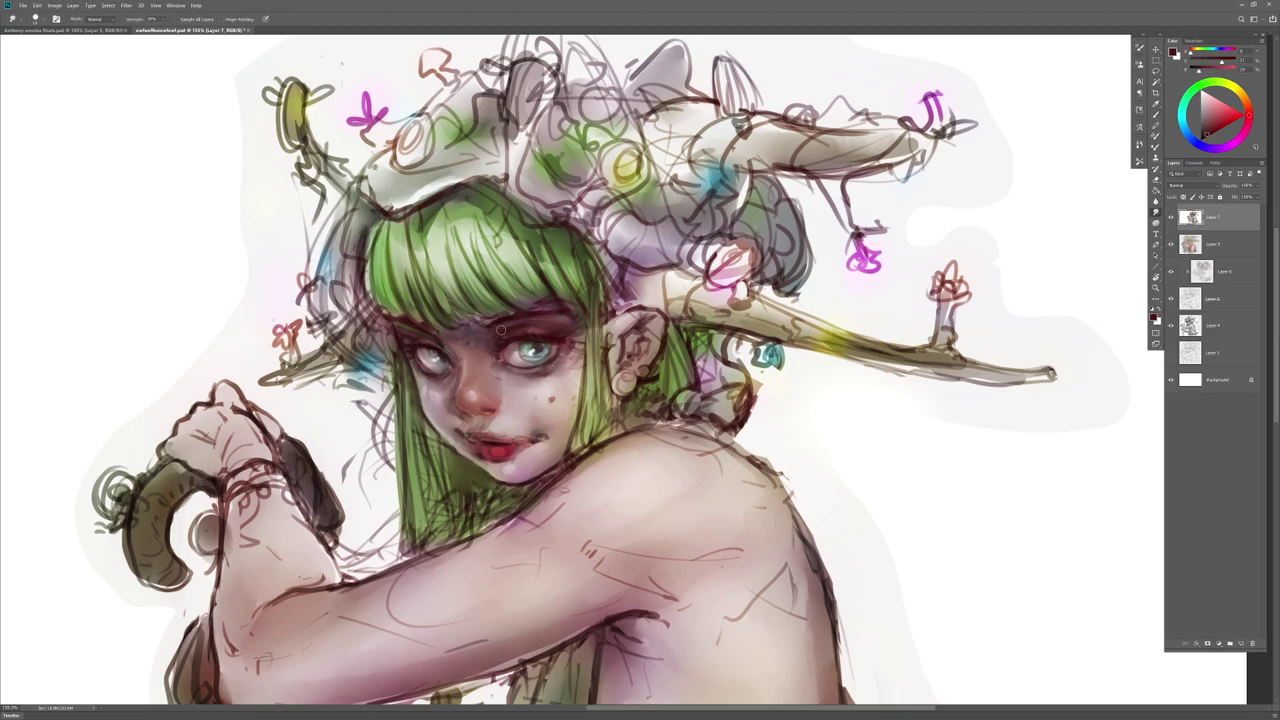
Step: Soften the area around the inner end of the near eyebrow with a sampled dusty pink, smudging between strokes
key(b)
alt+click(493, 333)
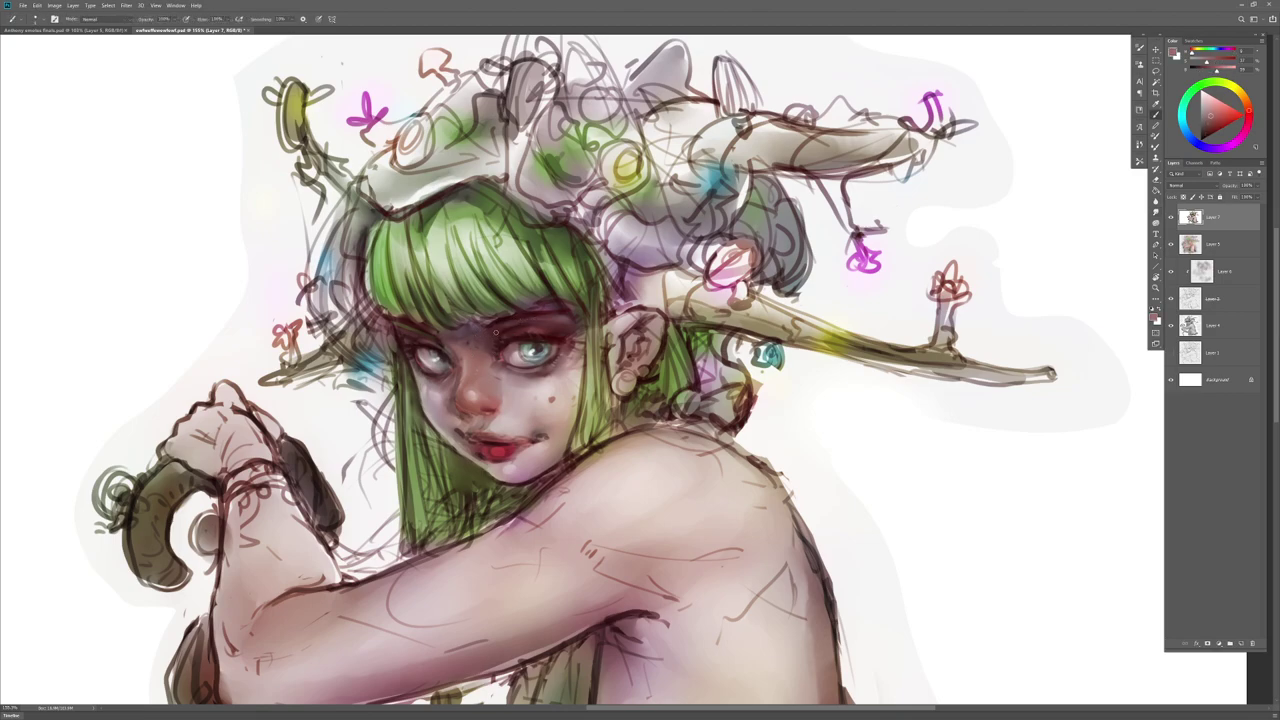
key(r)
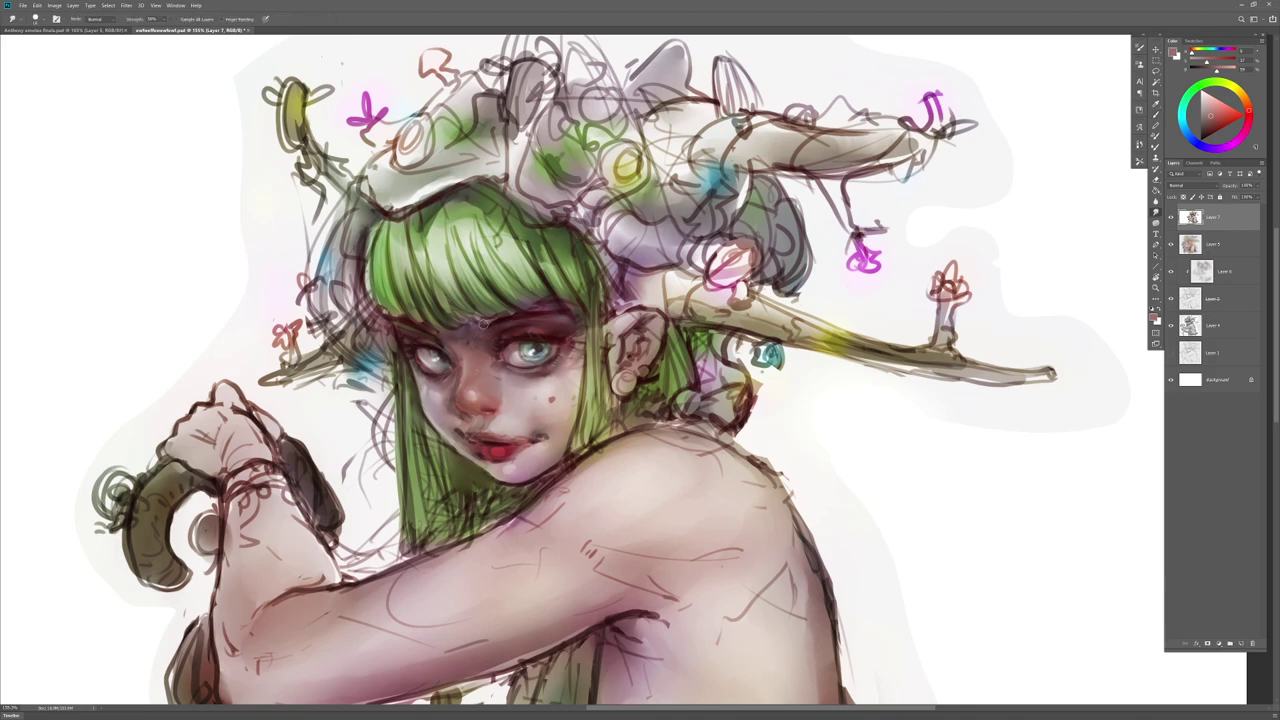
key(b)
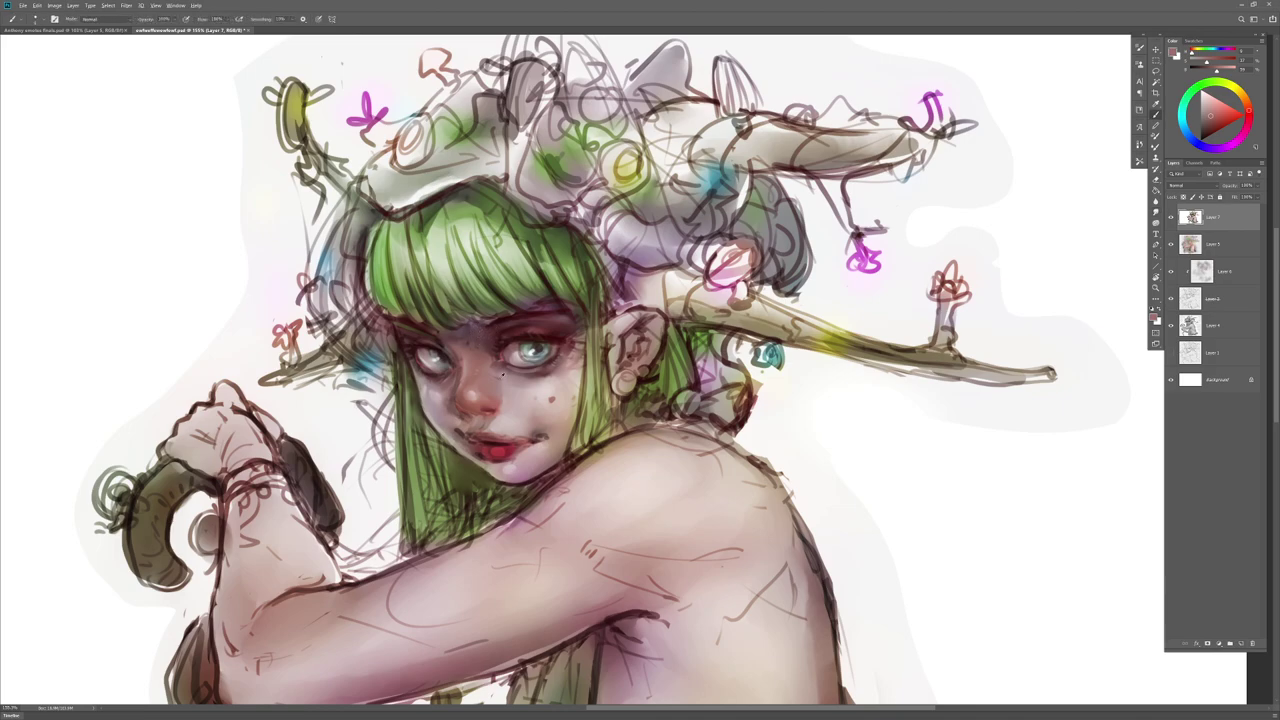
key(r)
key(b)
Step: Touch up the shading around the near eye with muted reddish tones, alternating brush and smudge
key(r)
key(b)
key(r)
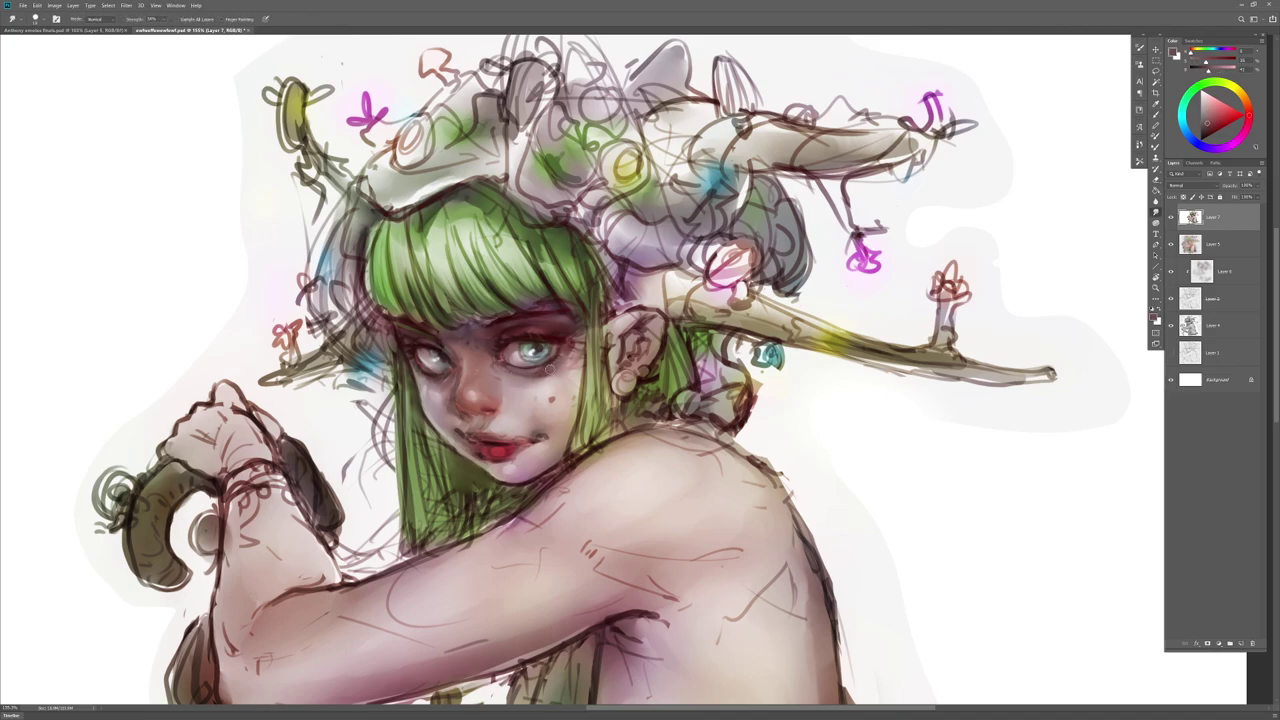
key(b)
key(r)
key(b)
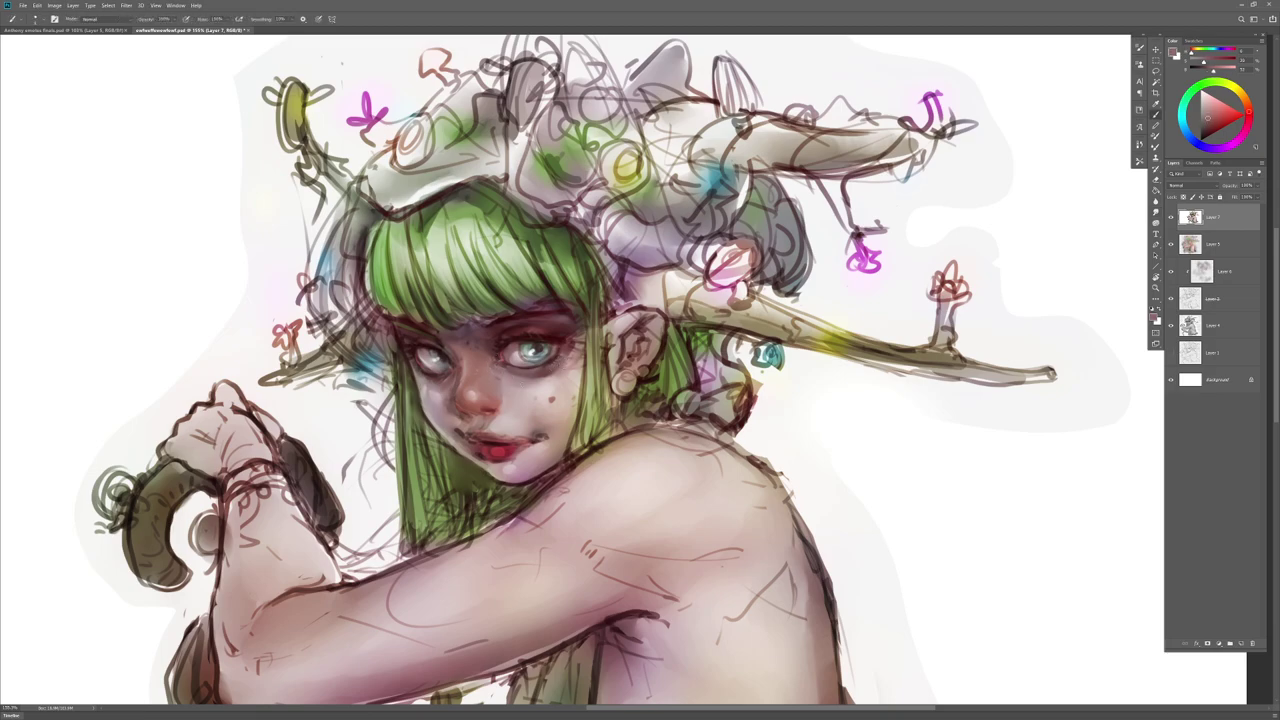
key(r)
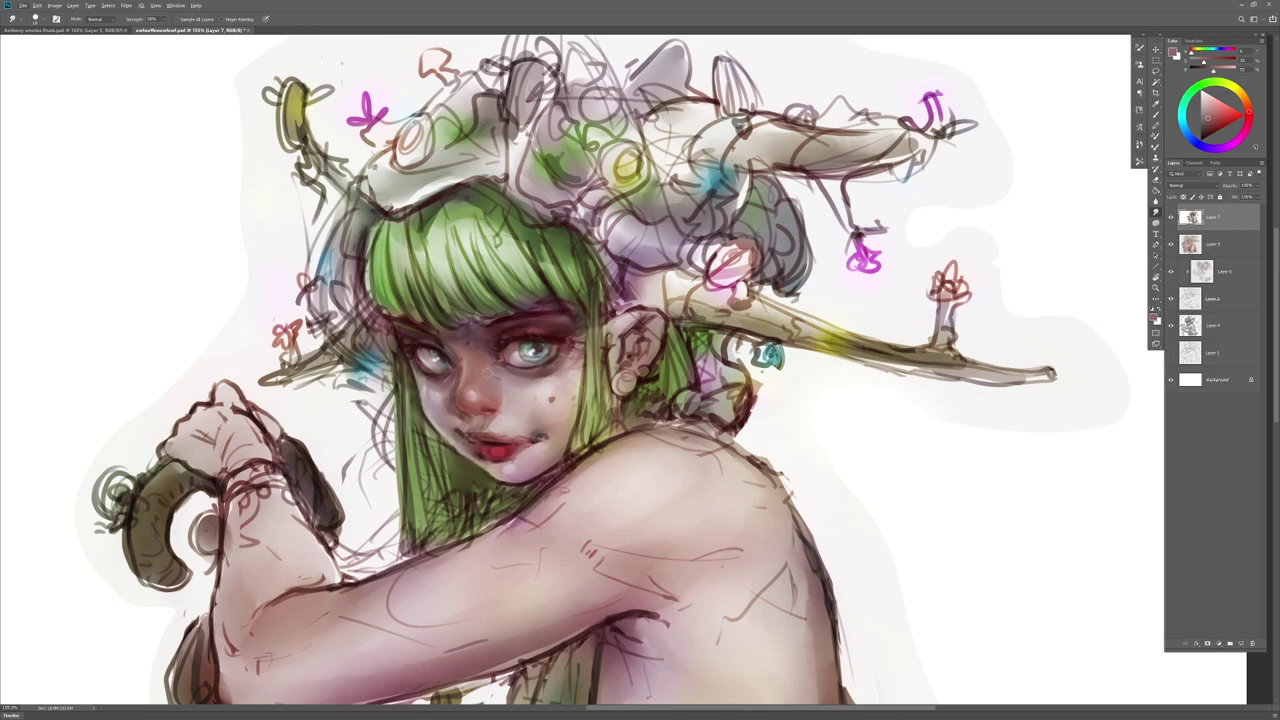
Step: Lighten the skin around the near eye with a pale pink, smudging repeatedly and adjusting the Smudge tool's strength
key(b)
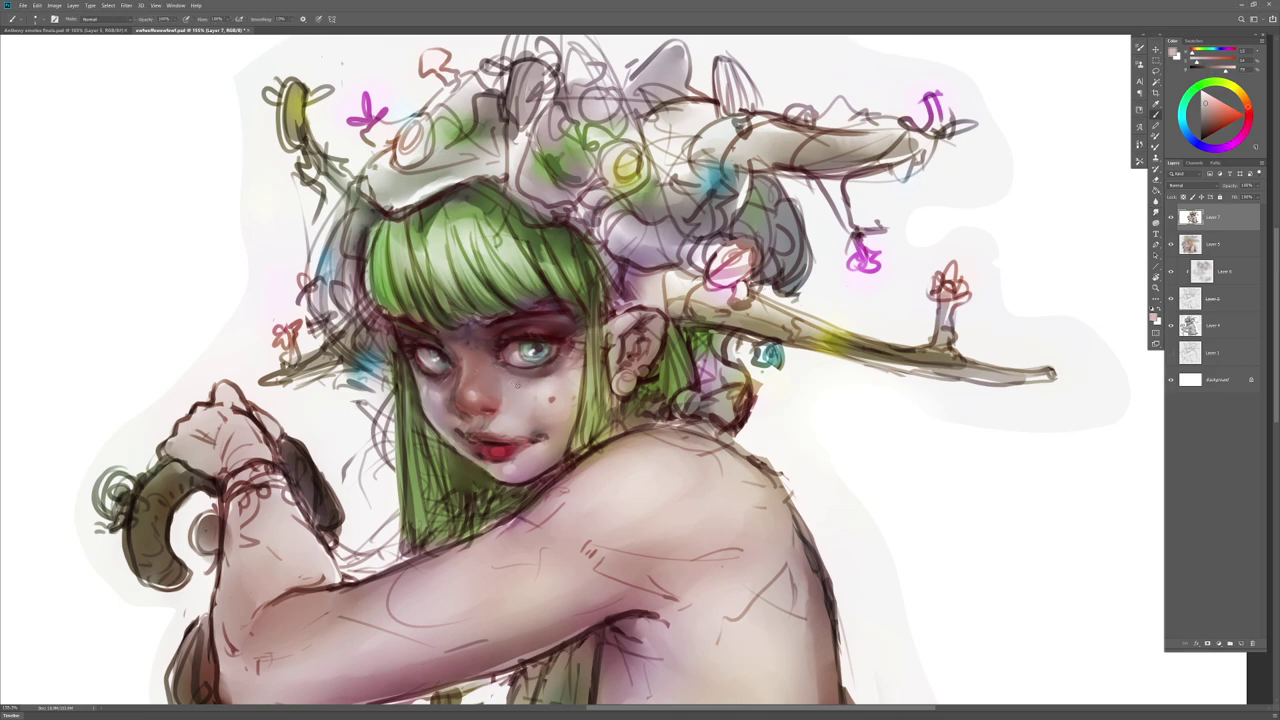
key(r)
key(b)
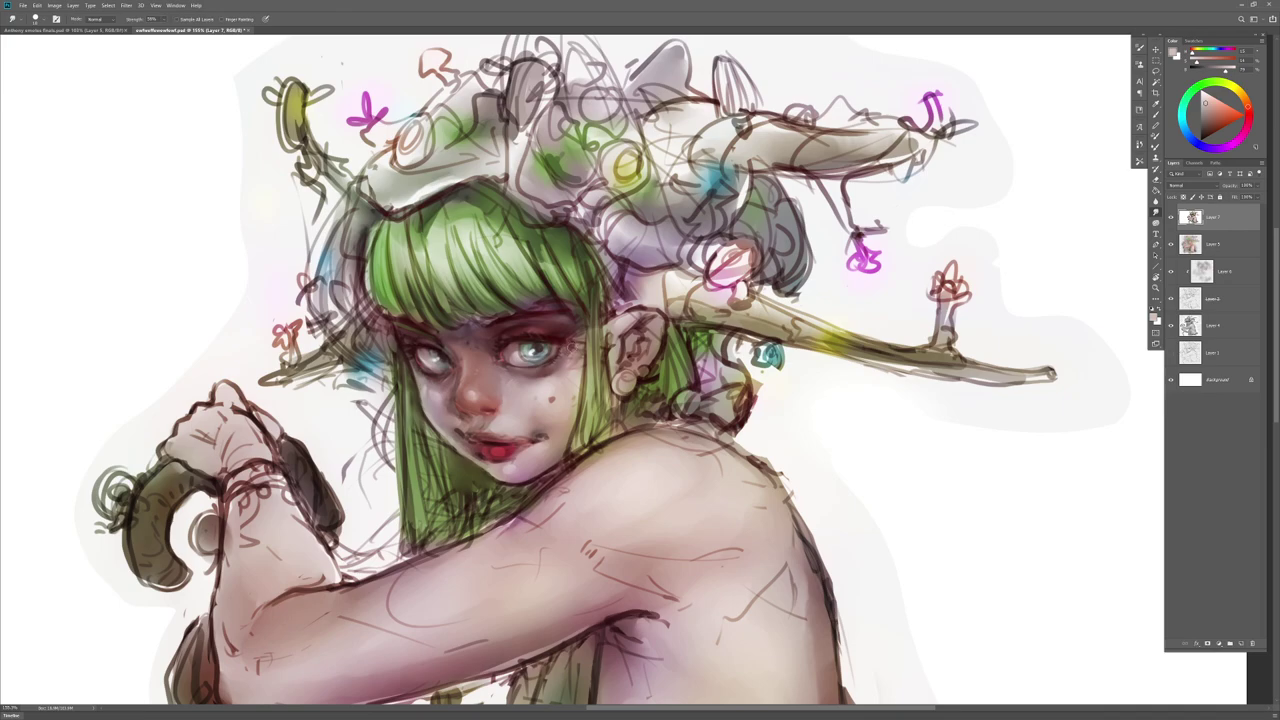
key(r)
key(b)
key(r)
key(b)
key(r)
key(5)
key(5)
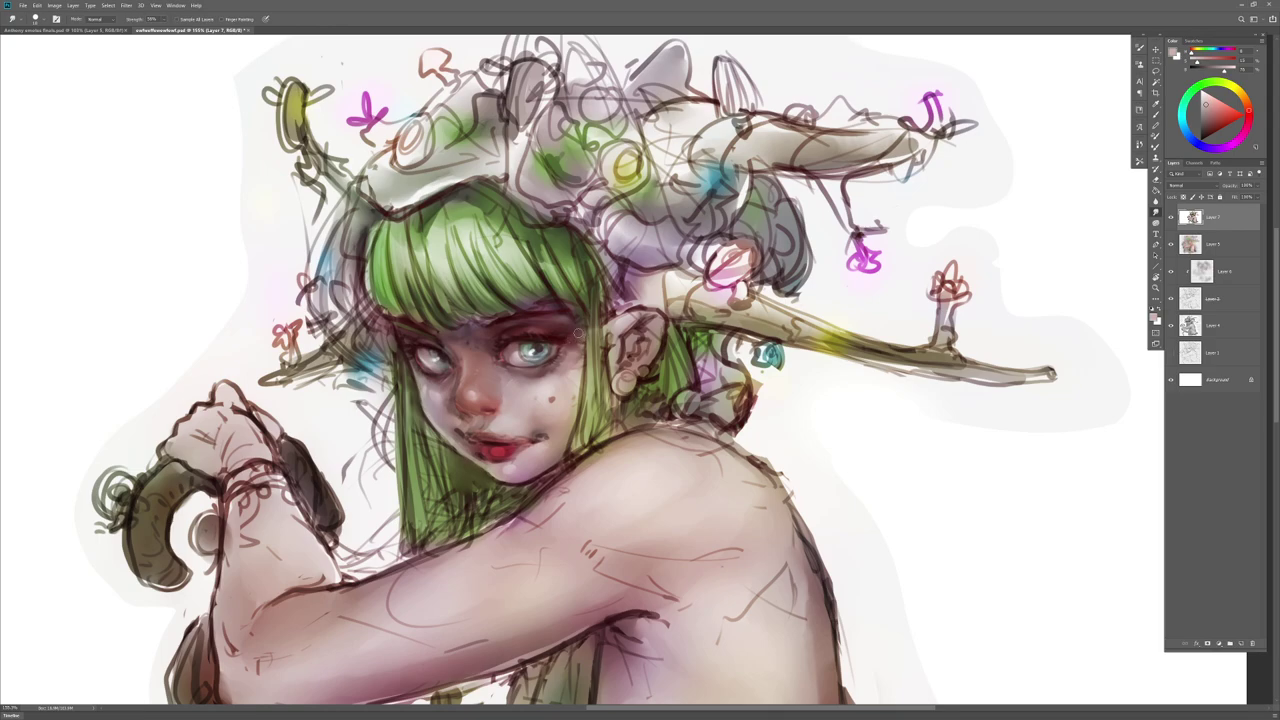
Step: Darken the crease above the near eye with a near-black tone sampled from the far eye, and smudge it
key(b)
alt+click(420, 344)
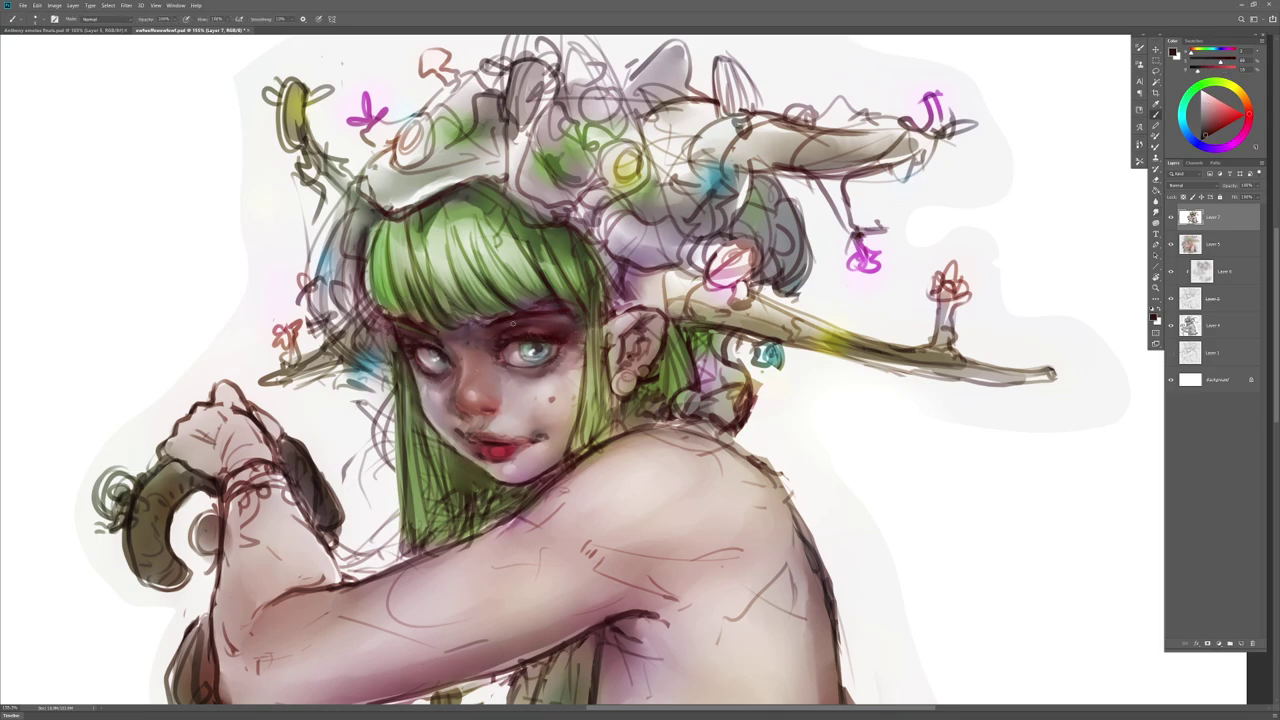
key(r)
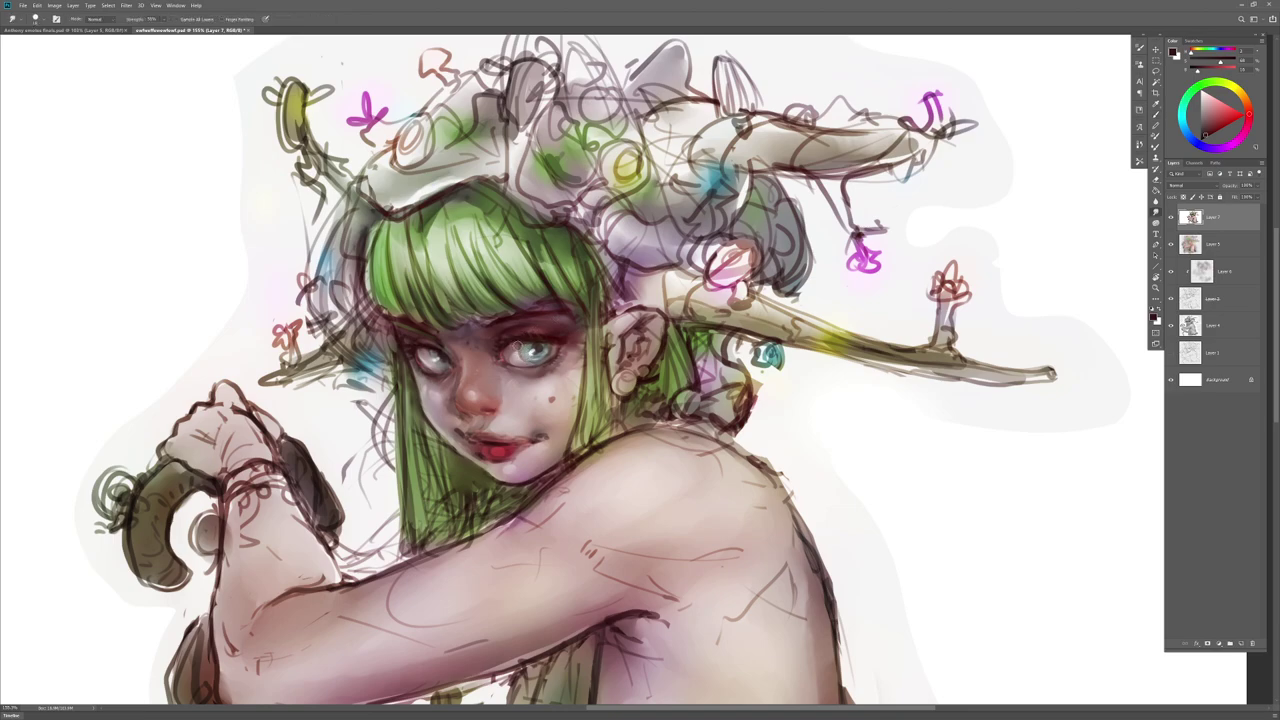
Step: Refine the near eye's upper lid edge with a muted pink sampled at its inner corner, smudging between strokes
key(b)
alt+click(505, 355)
drag(531, 338, 538, 341)
key(r)
key(b)
key(r)
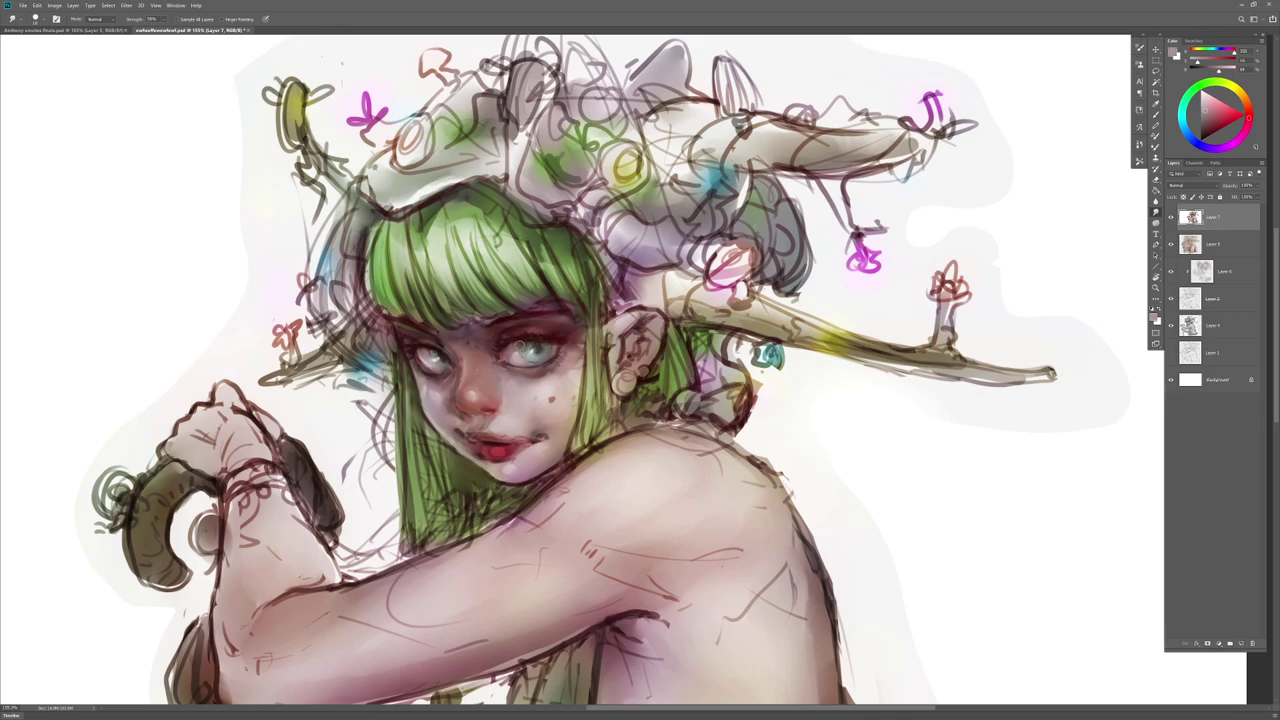
key(b)
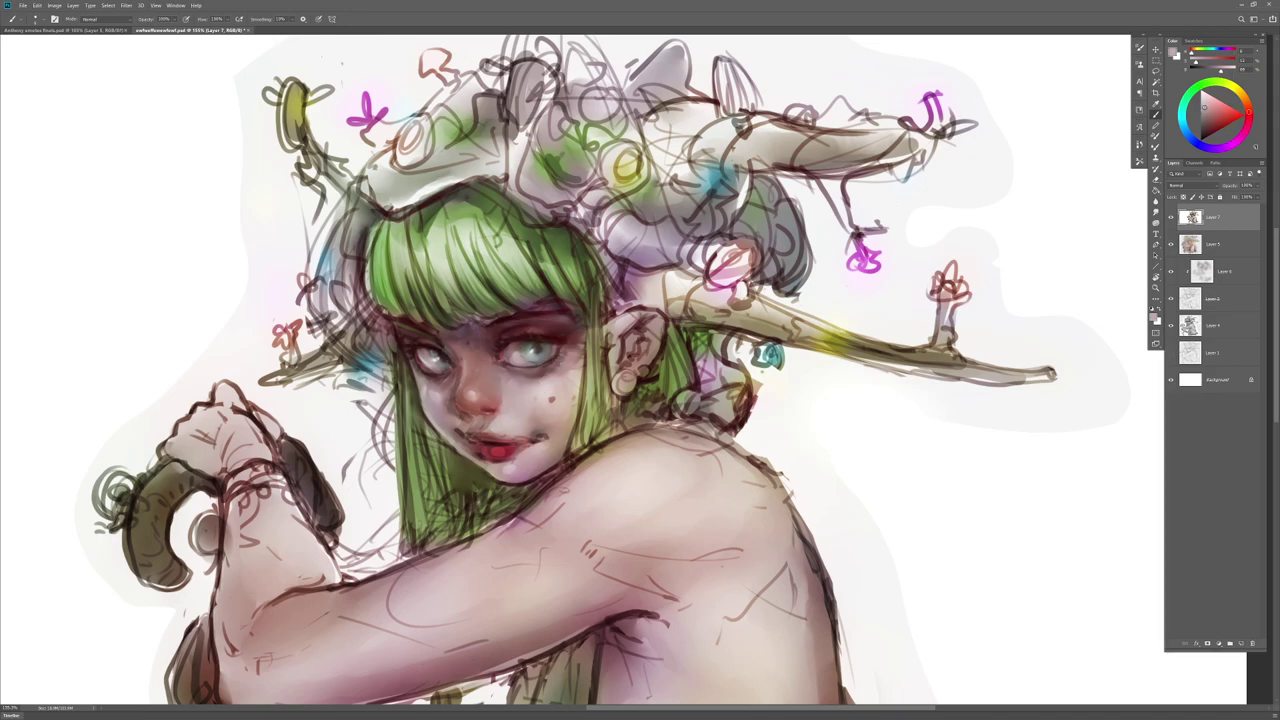
Step: Work a light greyish green into the near eye, smudging between strokes
alt+click(528, 338)
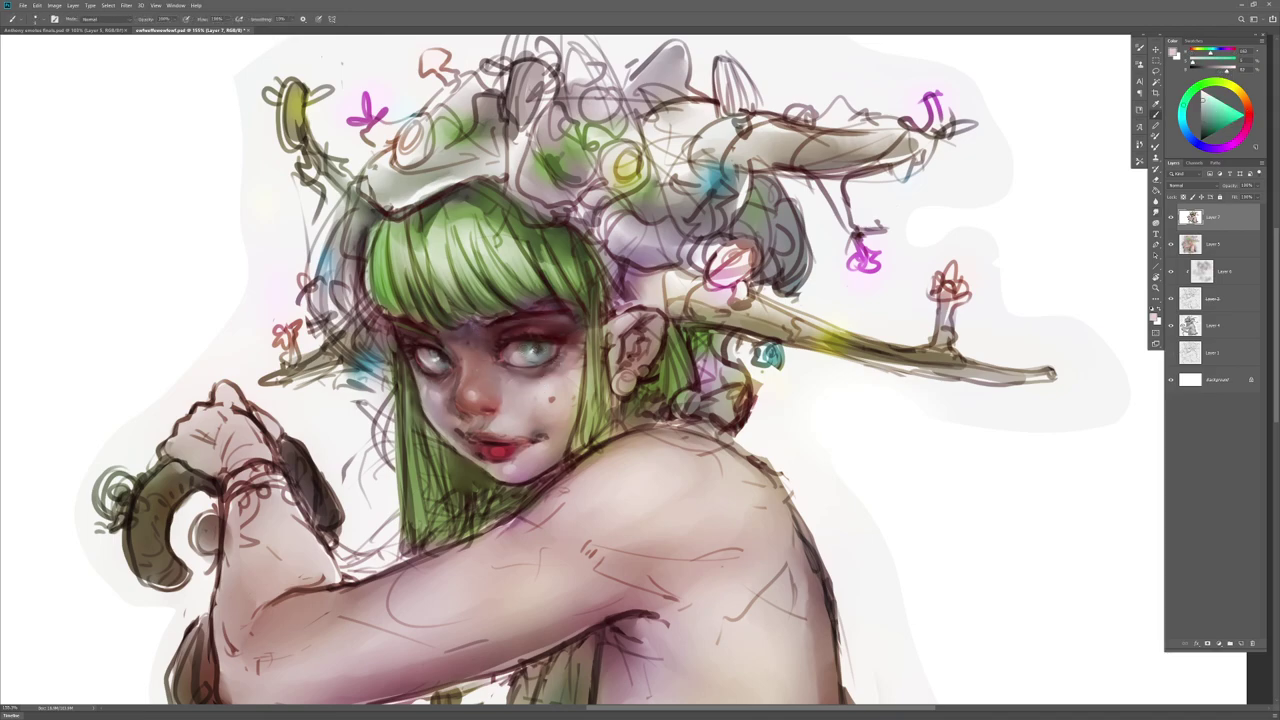
key(r)
key(b)
key(r)
key(b)
Step: Strengthen the near eye's dark lines with a near-black tone sampled from the far eye, smudging it towards the upper lid
alt+click(440, 353)
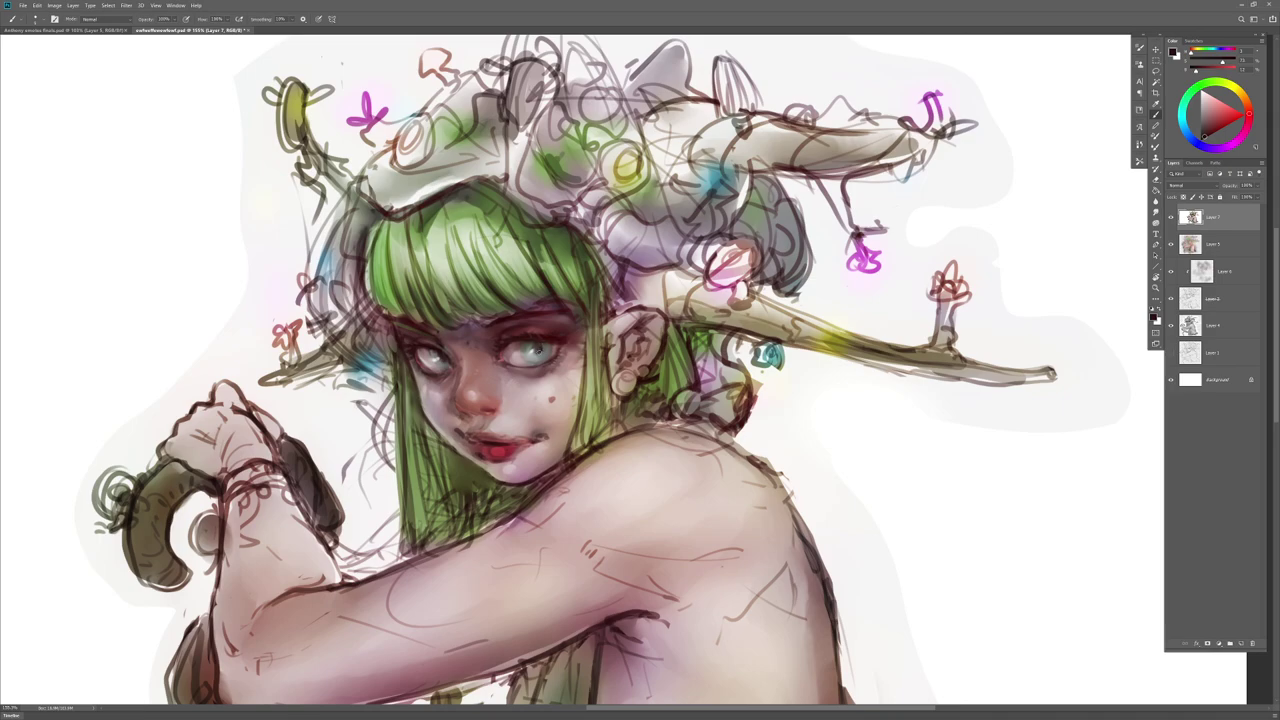
key(r)
key(b)
key(r)
key(b)
key(r)
drag(527, 349, 532, 337)
Step: Add light touches to the near eye with white sampled from the background, smudging along the lower lid between strokes
key(b)
alt+click(519, 345)
key(r)
key(b)
alt+click(850, 420)
key(r)
drag(519, 359, 549, 347)
key(b)
key(r)
key(b)
key(r)
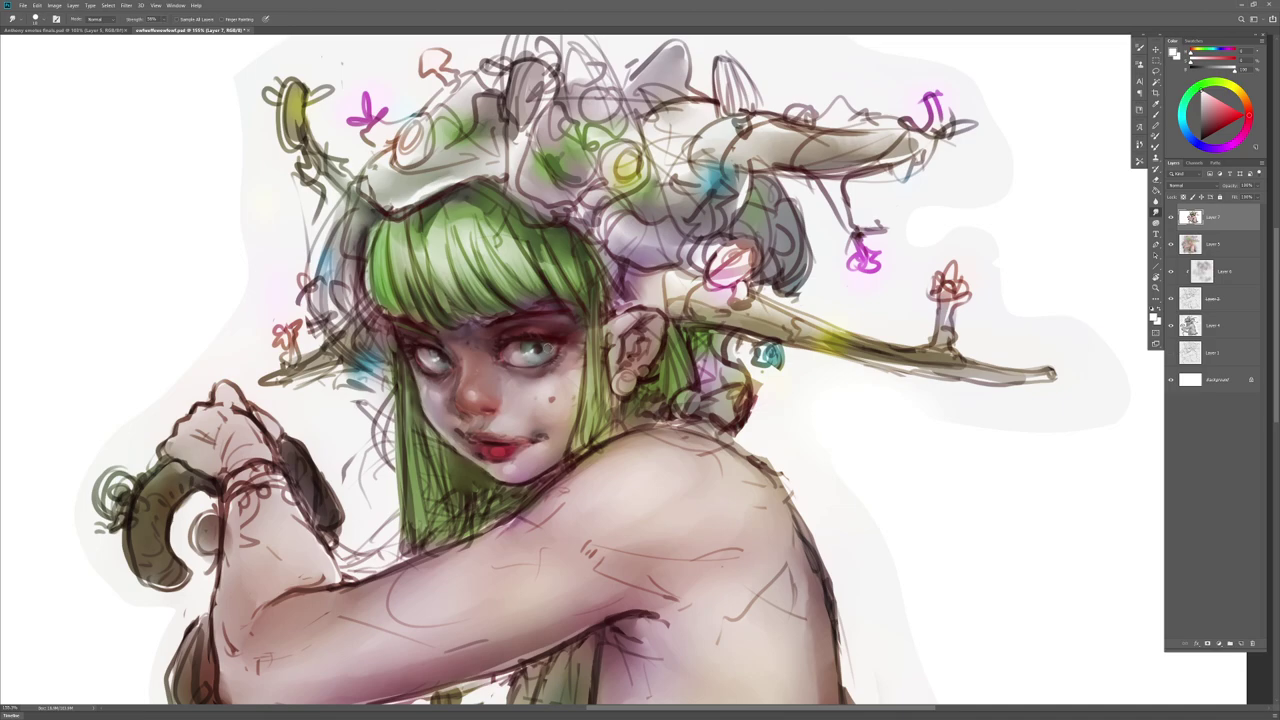
key(b)
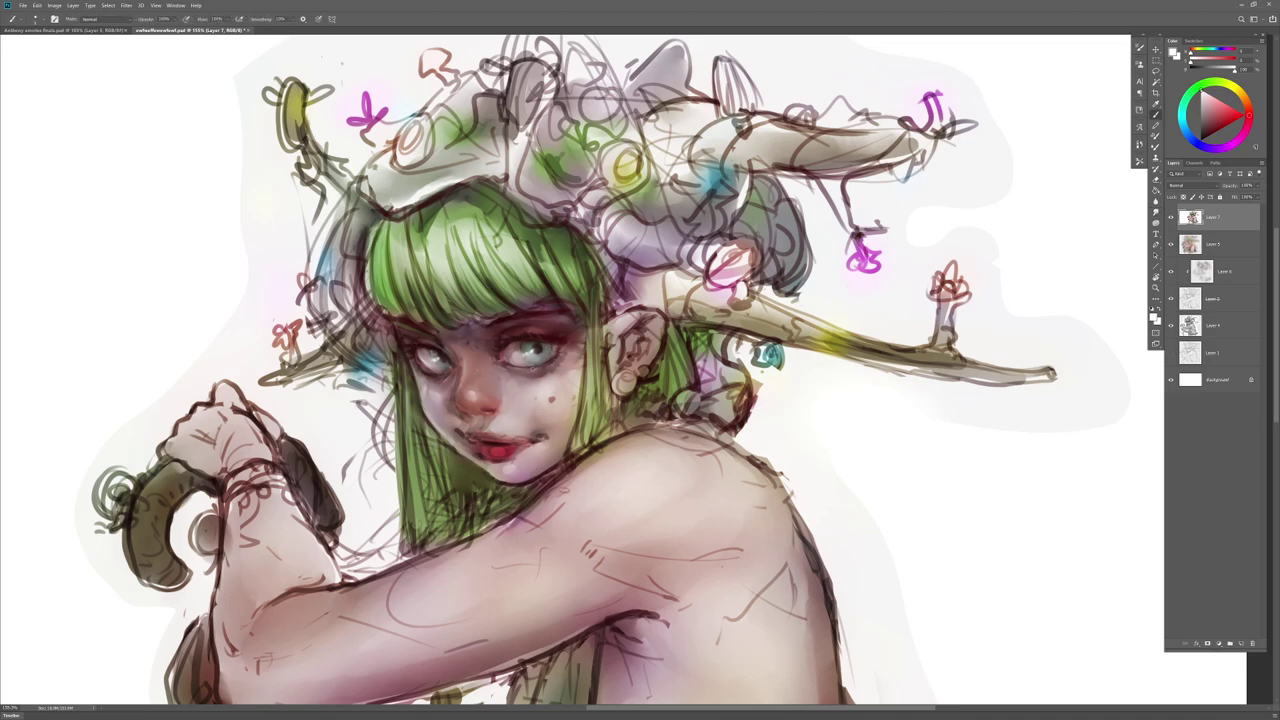
Step: Mirror the view, recentre the character and touch up the lips with a red sampled from them, then smudge
alt+click(507, 446)
key(ctrl+shift+h)
drag(554, 523, 873, 508)
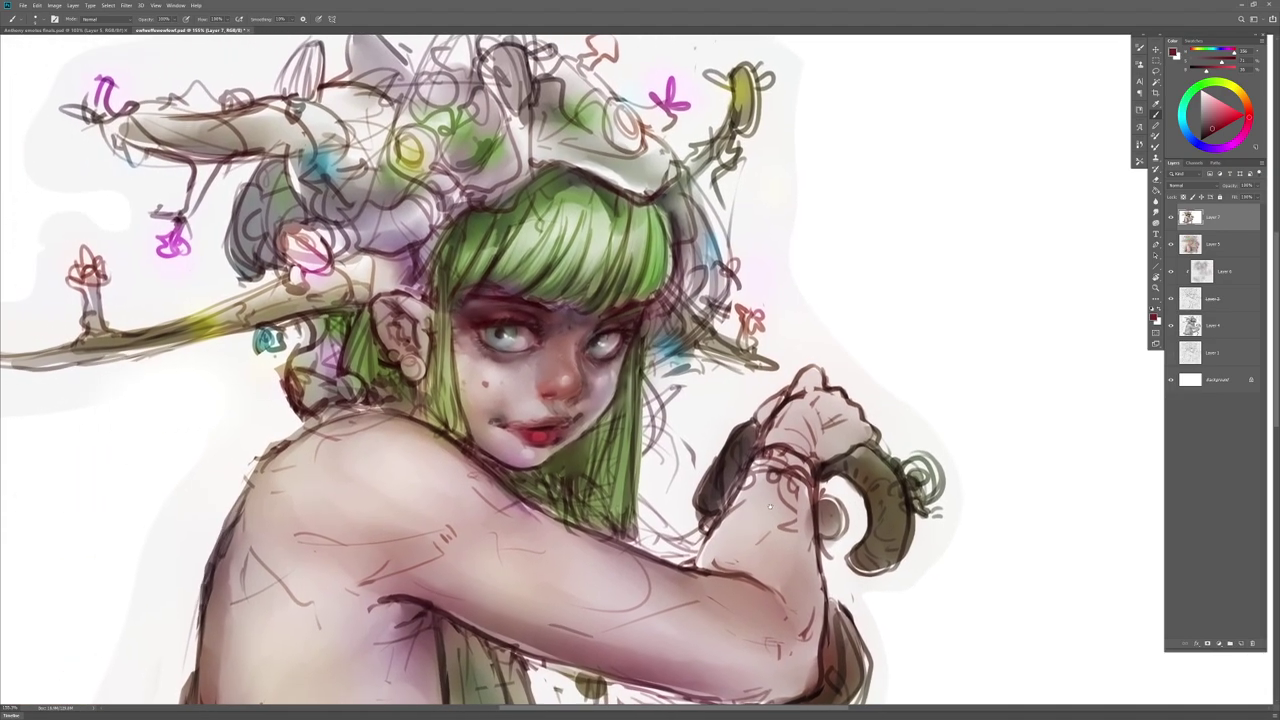
key(r)
key(b)
Step: Adjust the near eye in the mirrored view with tones sampled from the face and eye, smudging along its upper lid
alt+click(526, 344)
alt+click(906, 314)
alt+click(508, 337)
key(r)
drag(506, 331, 543, 329)
key(b)
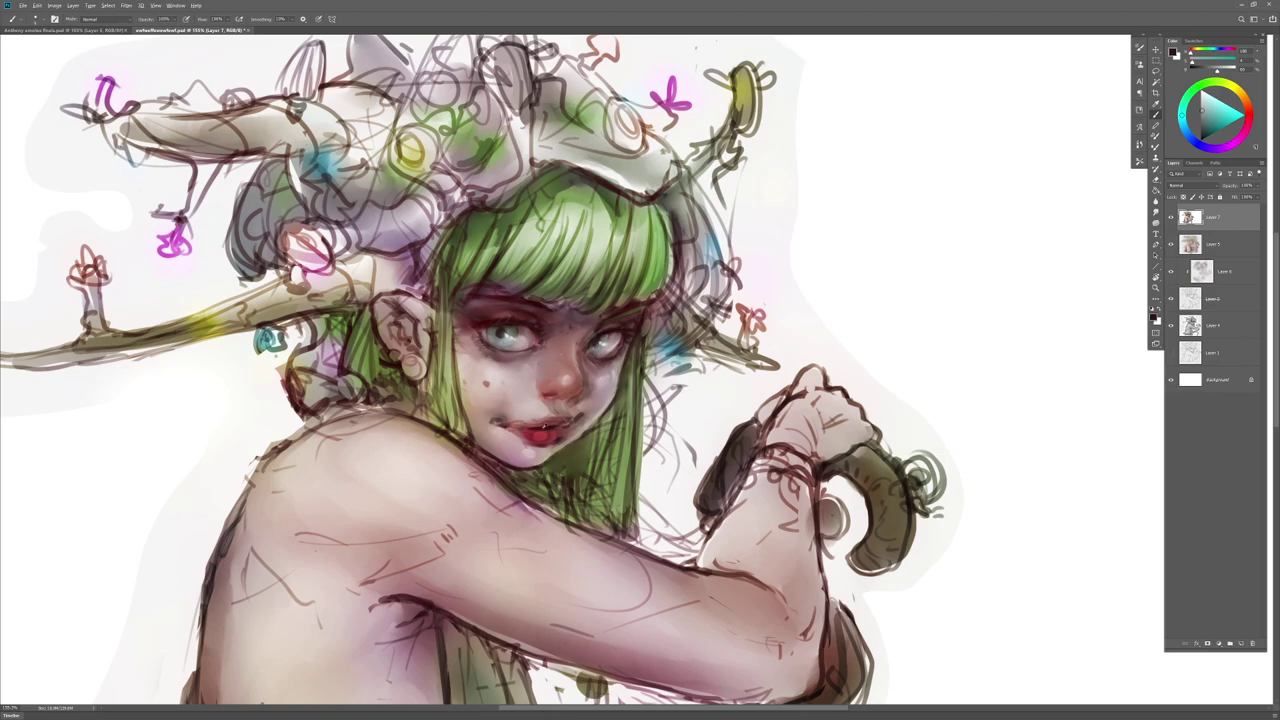
Step: Refine the lips with sampled dark red and muted pink tones, and smudge them
alt+click(548, 432)
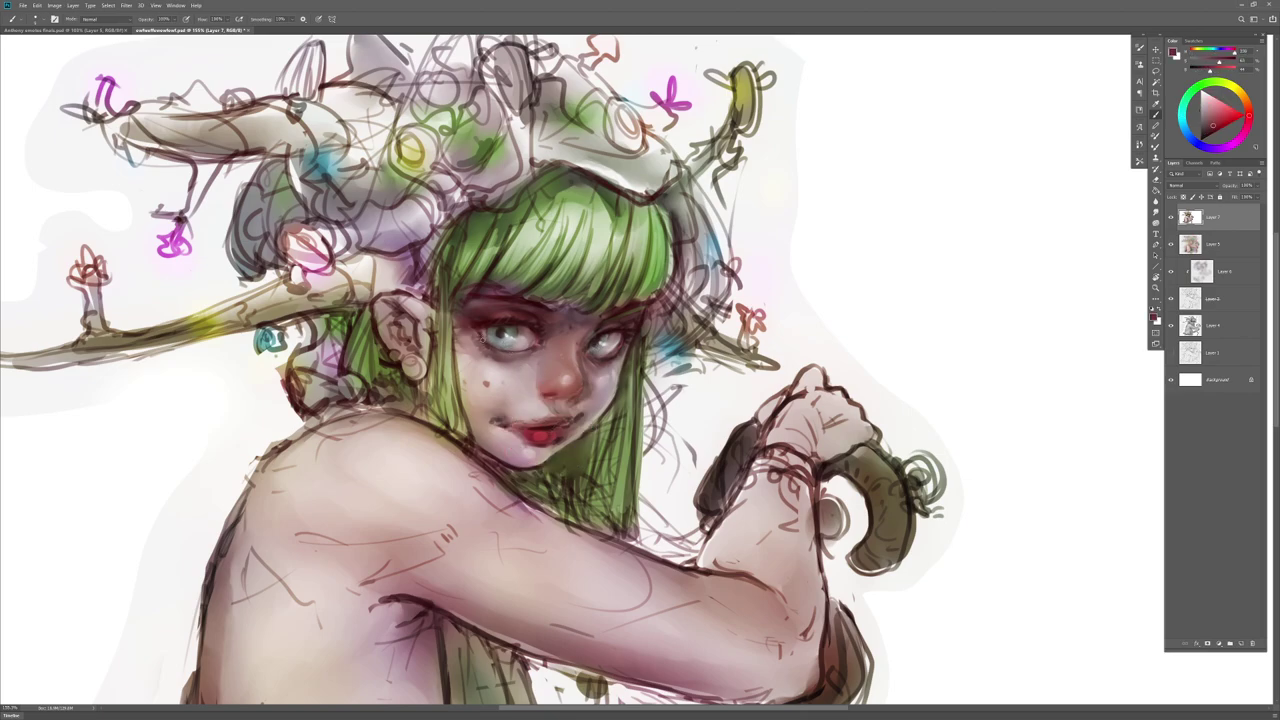
alt+click(547, 436)
alt+click(528, 428)
key(r)
key(b)
Step: Flip the view back and smooth the cheek below the near eye with sampled light pink tones, smudging between strokes
key(ctrl+shift+h)
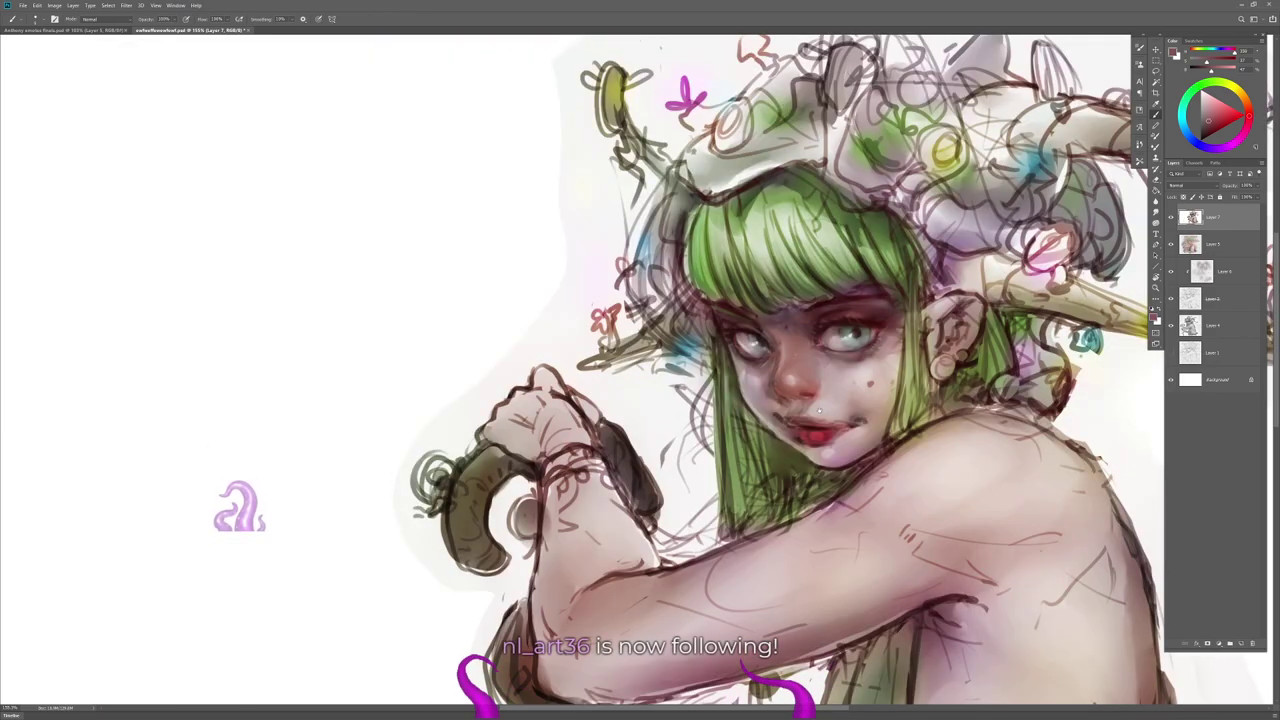
drag(905, 324, 561, 352)
key(r)
key(b)
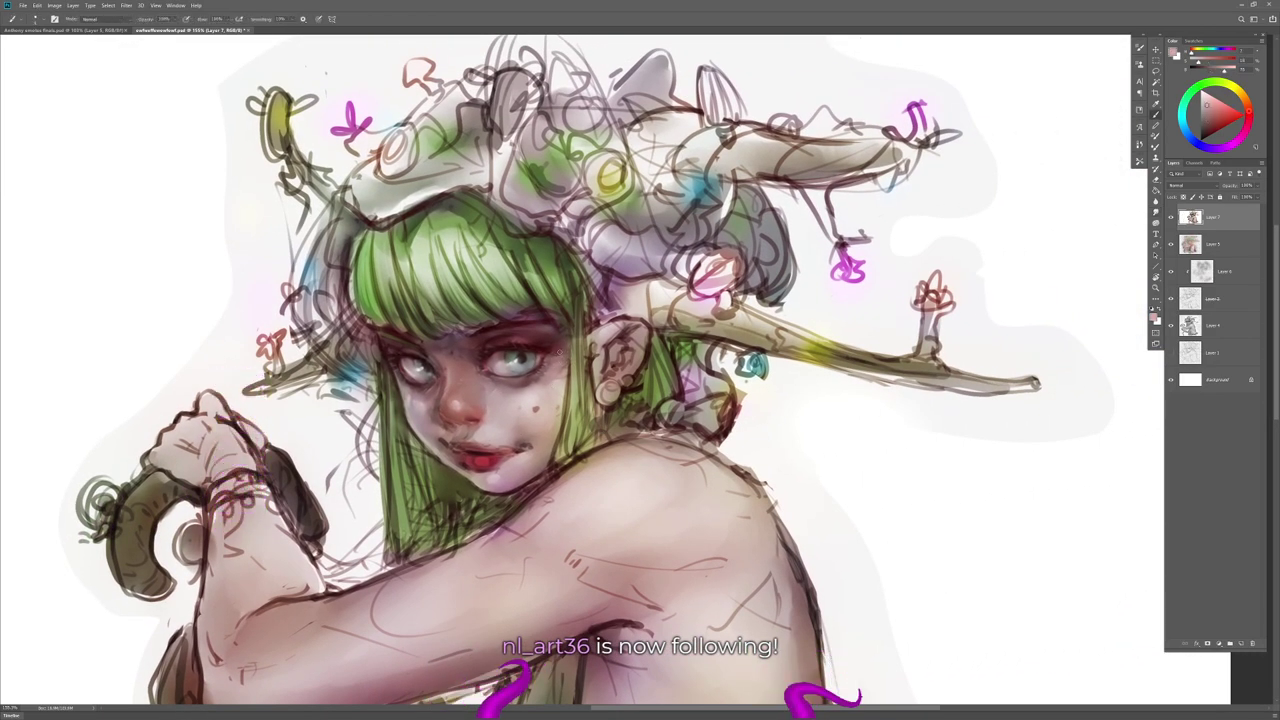
key(r)
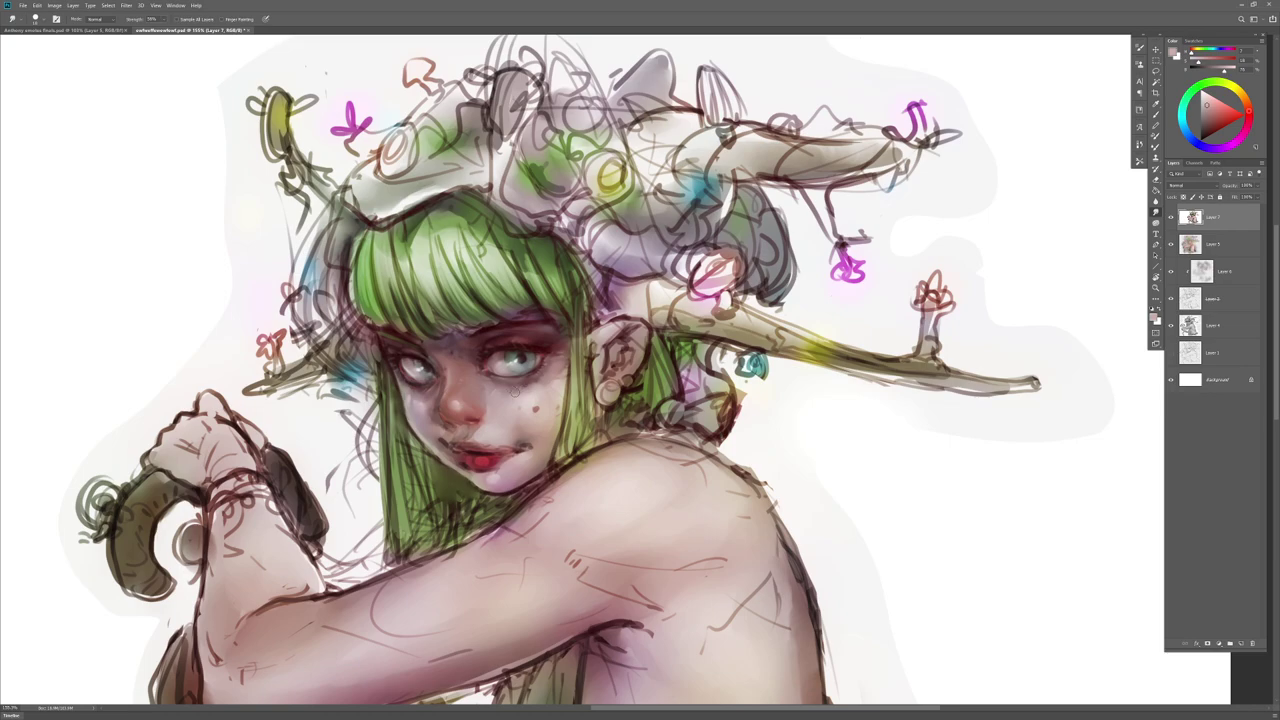
alt+click(530, 396)
key(b)
key(r)
key(b)
Step: Retouch the side of the nose with sampled reddish skin tones, smudge it and save the file
alt+click(446, 404)
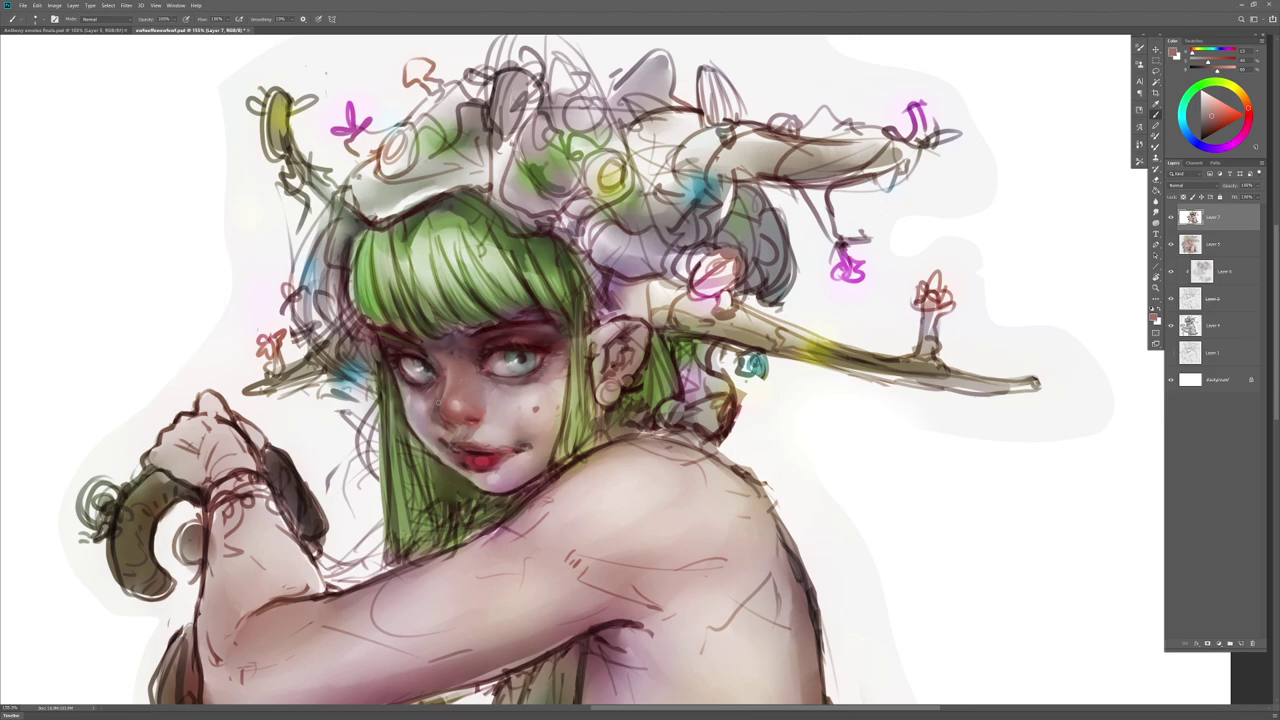
alt+click(437, 394)
key(r)
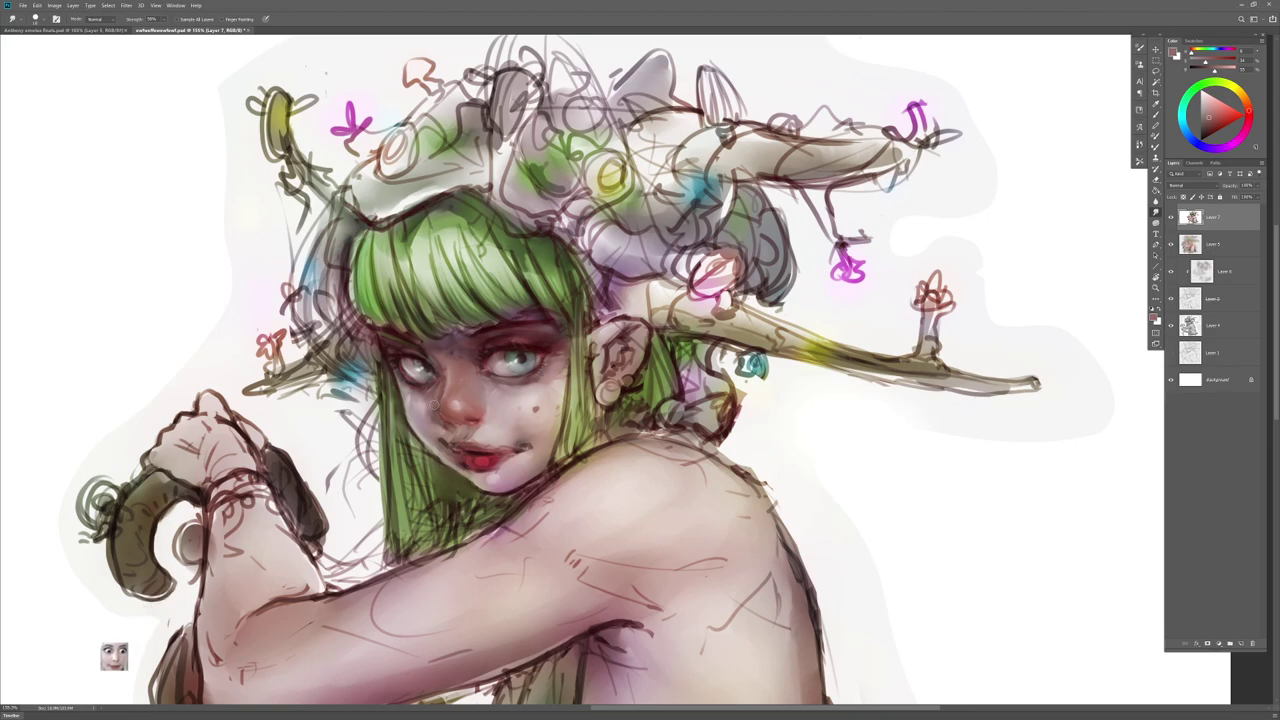
key(ctrl+s)
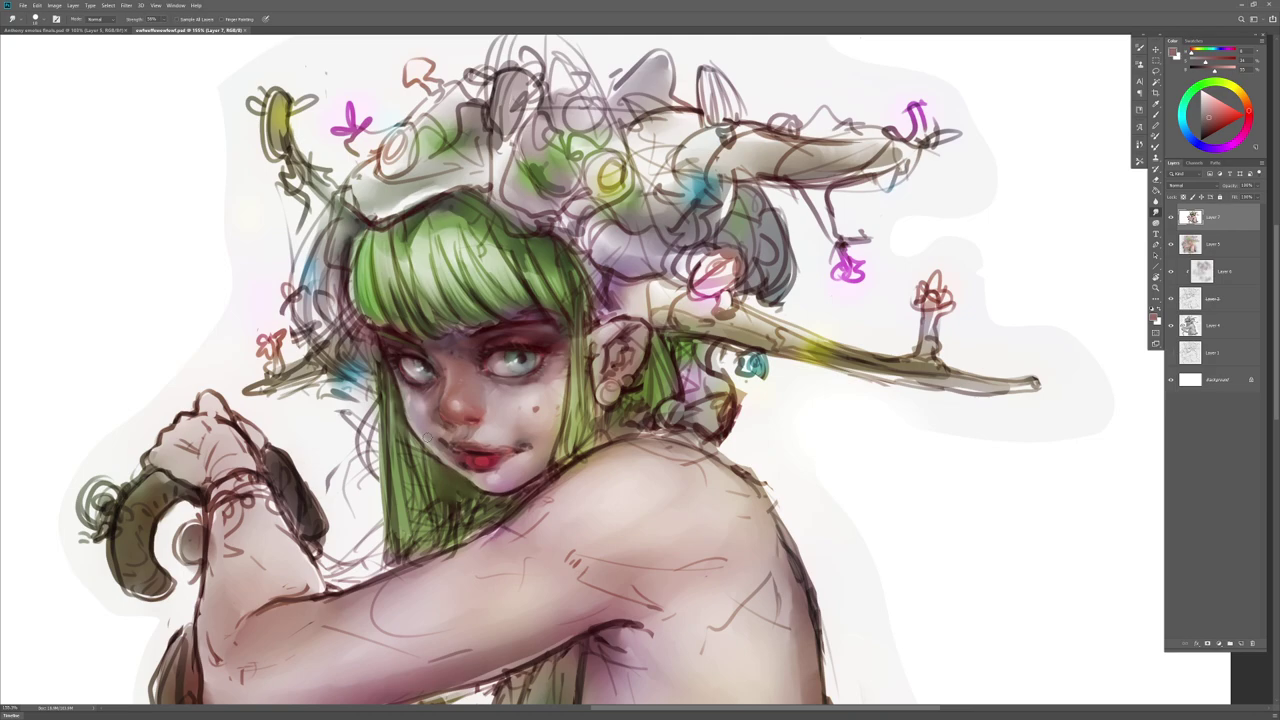
Step: Paint and smudge the area below the chin with sampled tones, and undo the last stroke along the jaw
drag(560, 397, 588, 297)
key(b)
alt+click(478, 410)
alt+click(535, 404)
key(r)
key(b)
drag(536, 407, 582, 381)
key(ctrl+z)
Step: Deepen the shadow under the chin with sampled near-black tones, and smudge the hair strands beside the face
alt+click(603, 357)
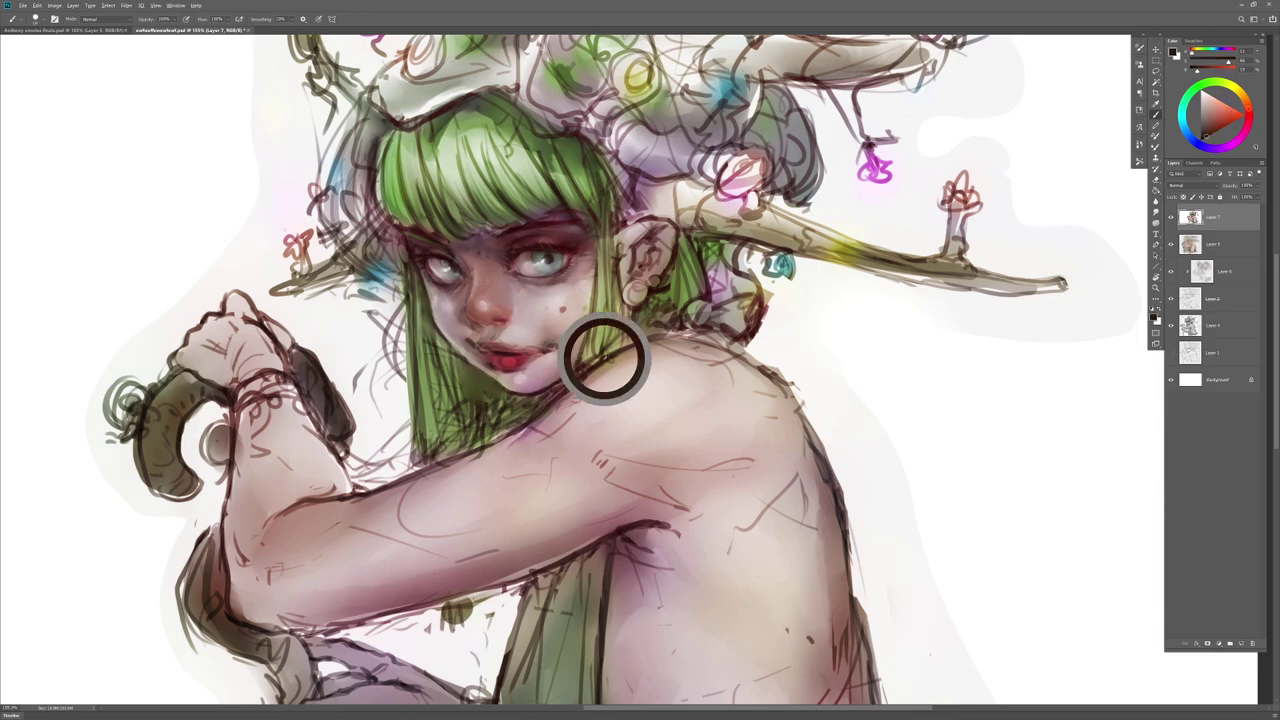
alt+click(660, 288)
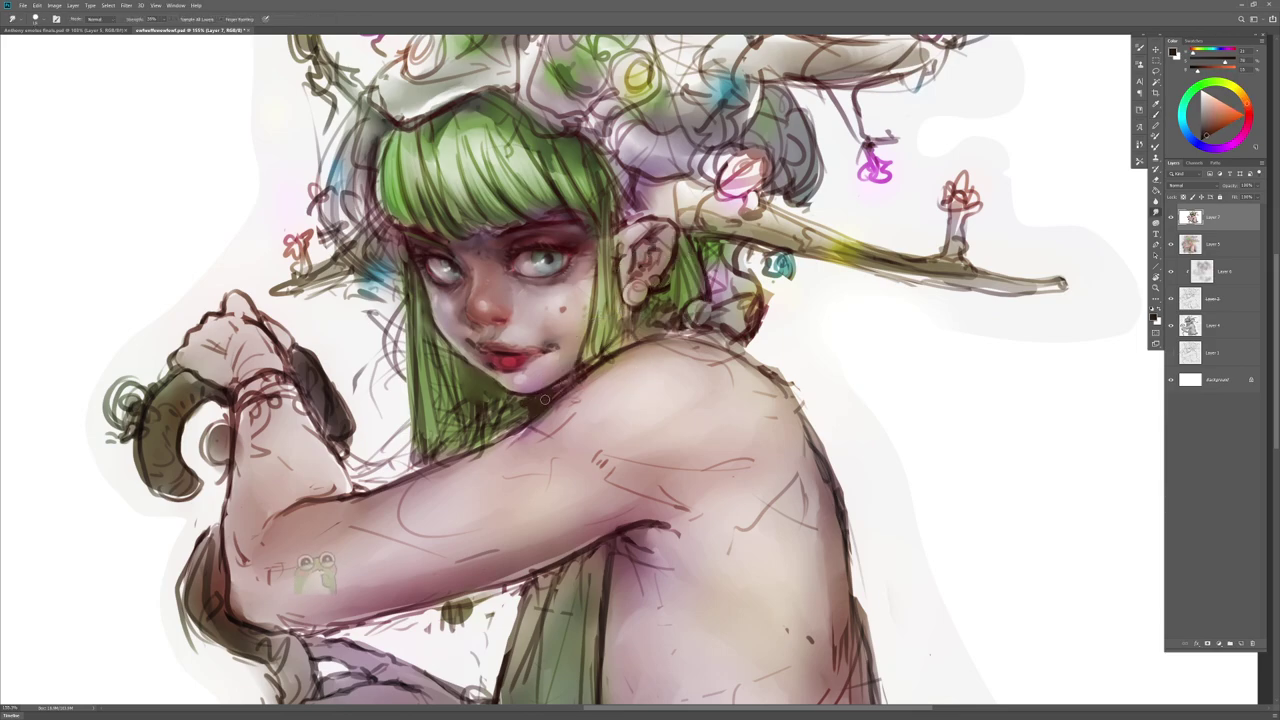
key(r)
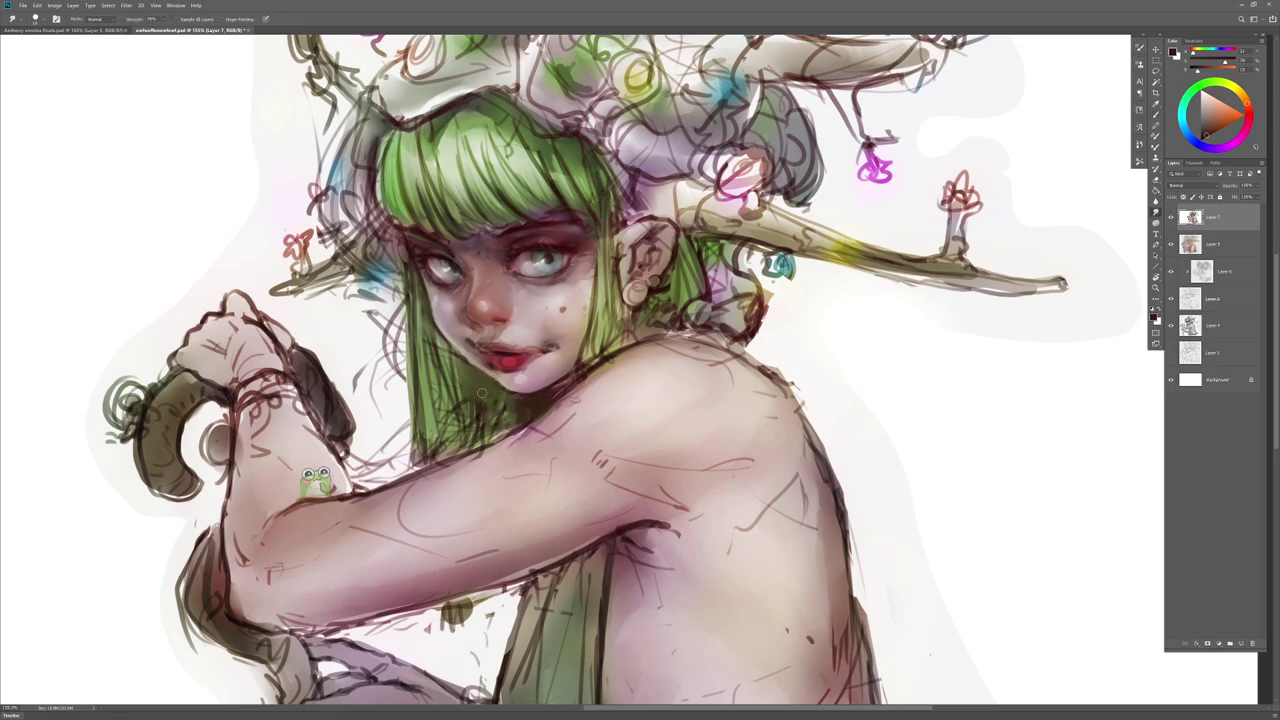
mouse_move(430, 333)
mouse_down()
mouse_move(432, 420)
mouse_move(414, 362)
mouse_move(417, 414)
mouse_up()
Step: Brighten the lower hair strands with a light green sampled from the fringe, and smudge them
key(b)
alt+click(500, 162)
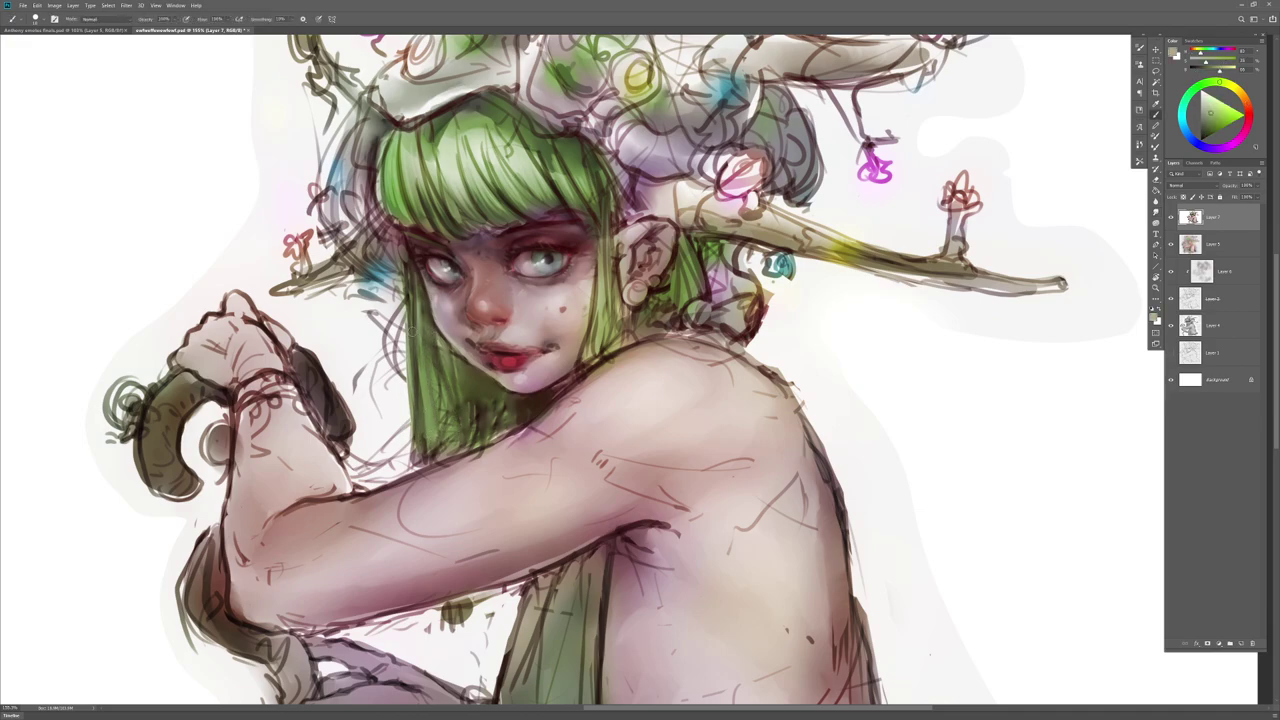
drag(534, 433, 500, 479)
key(r)
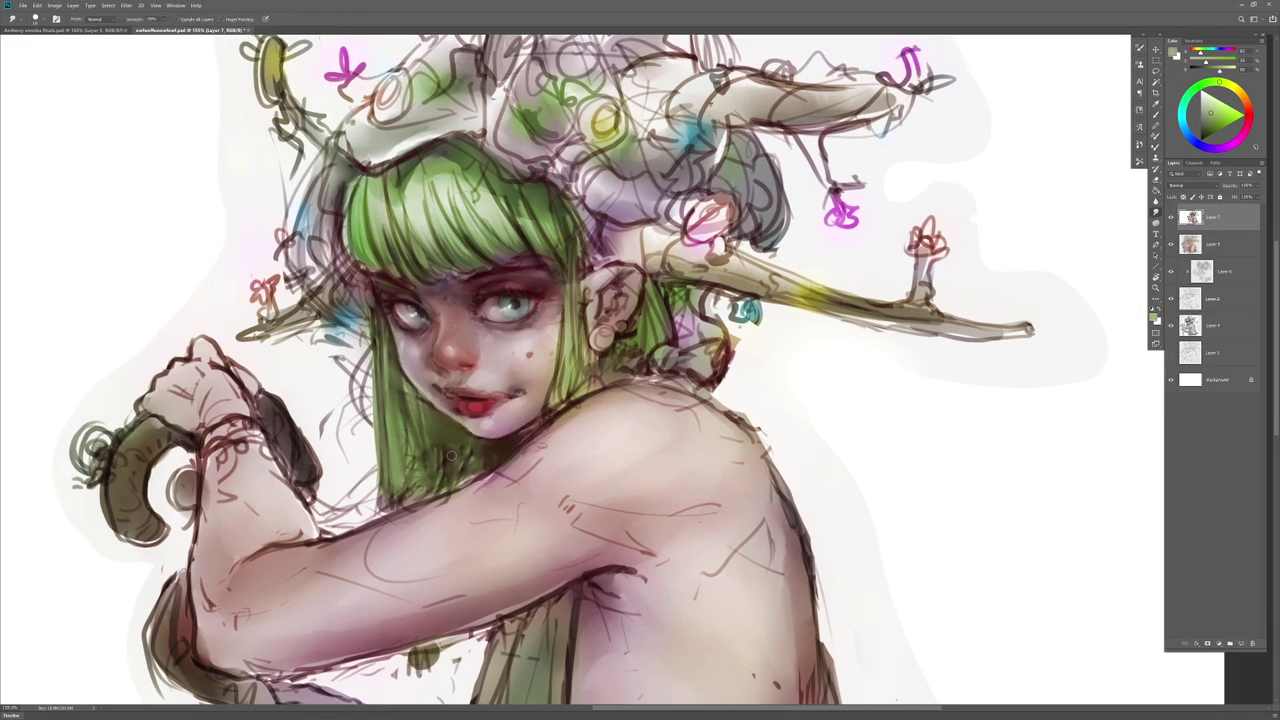
Step: Mirror the canvas, sample a dark brown at the edge of the far cheek, and smudge the skin beside the upper lip
key(ctrl+f)
drag(579, 493, 937, 489)
key(b)
key(r)
key(b)
alt+click(636, 371)
key(r)
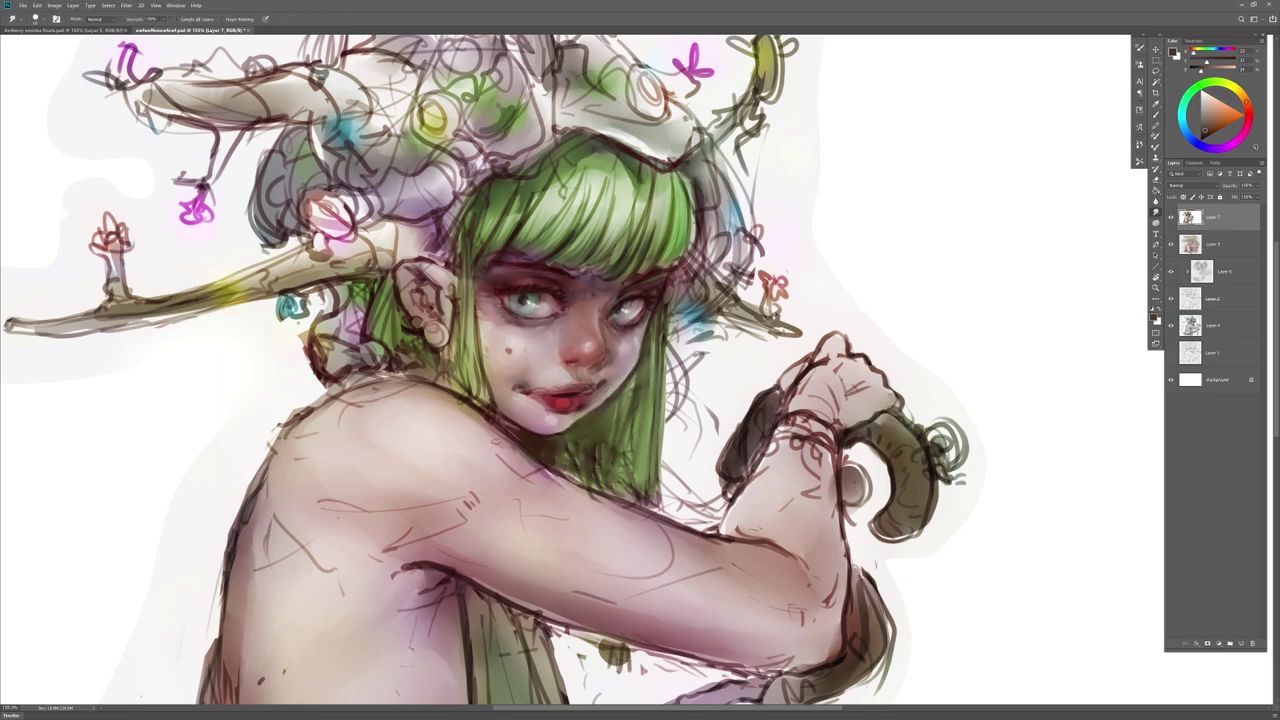
drag(606, 379, 599, 383)
Step: Retouch the far cheek and the skin beside the mouth with sampled light skin tones, and smudge them
key(b)
alt+click(601, 392)
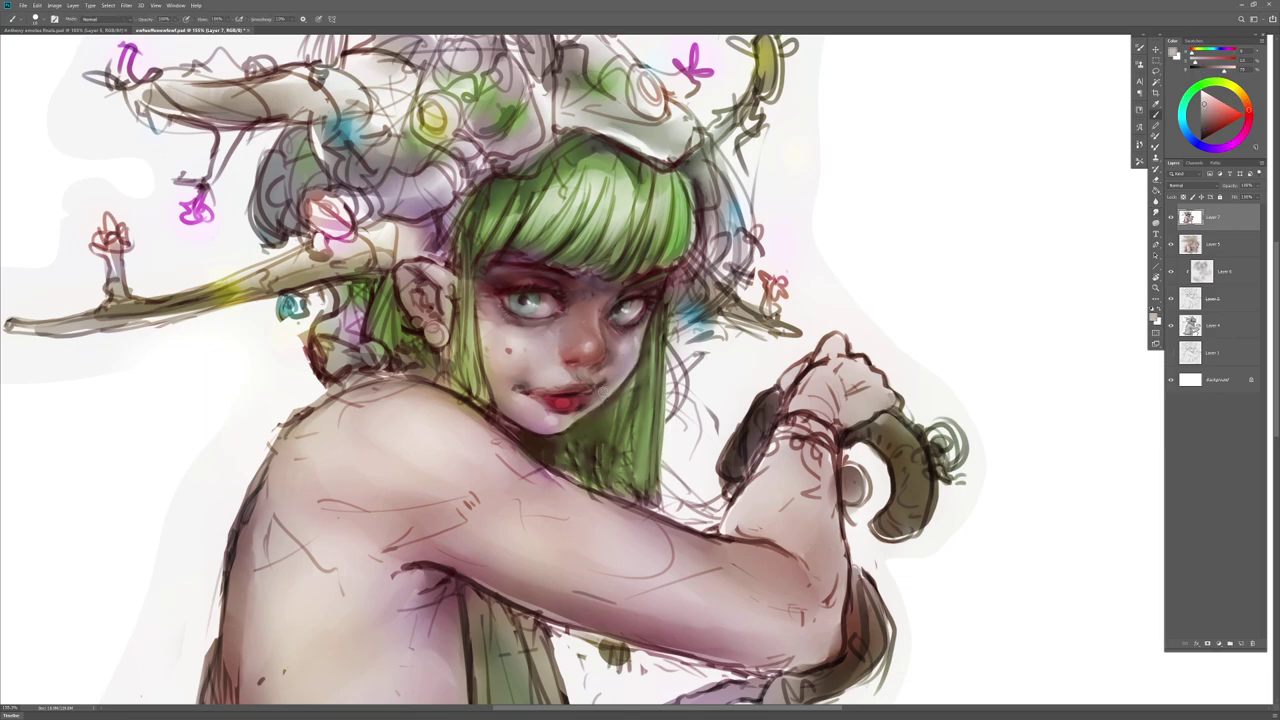
key(r)
key(b)
alt+click(614, 383)
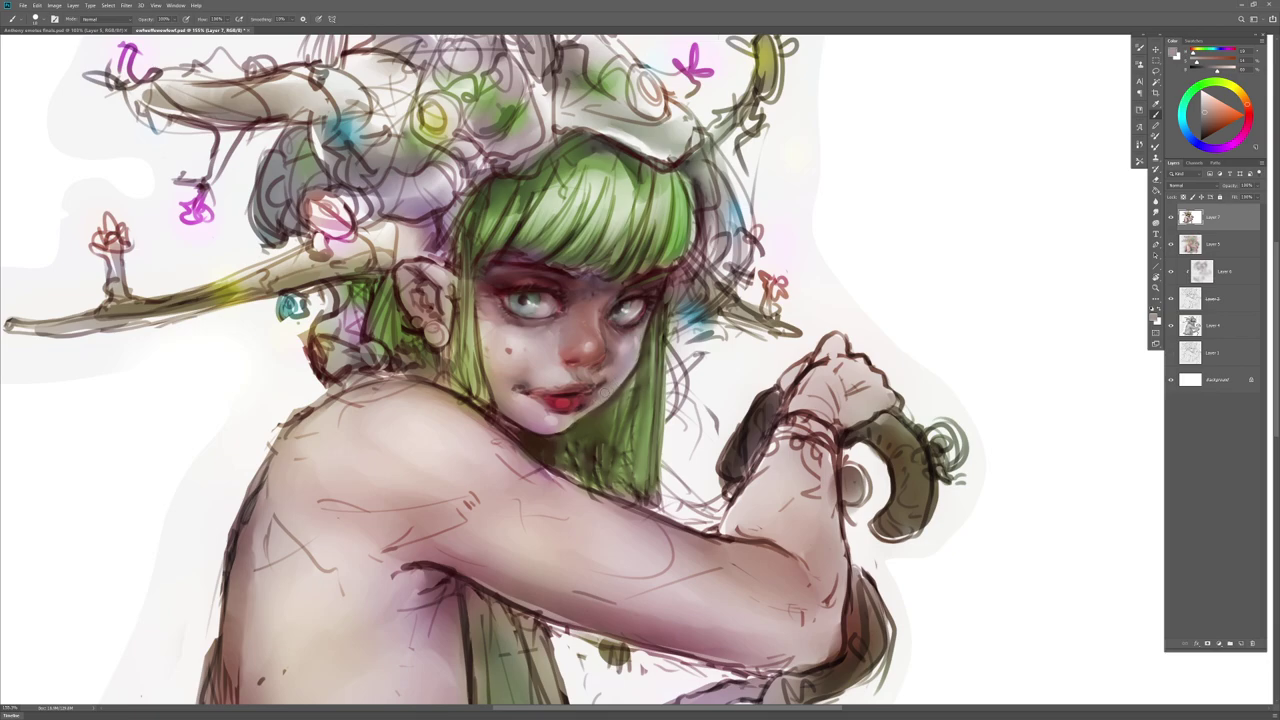
alt+click(638, 341)
key(r)
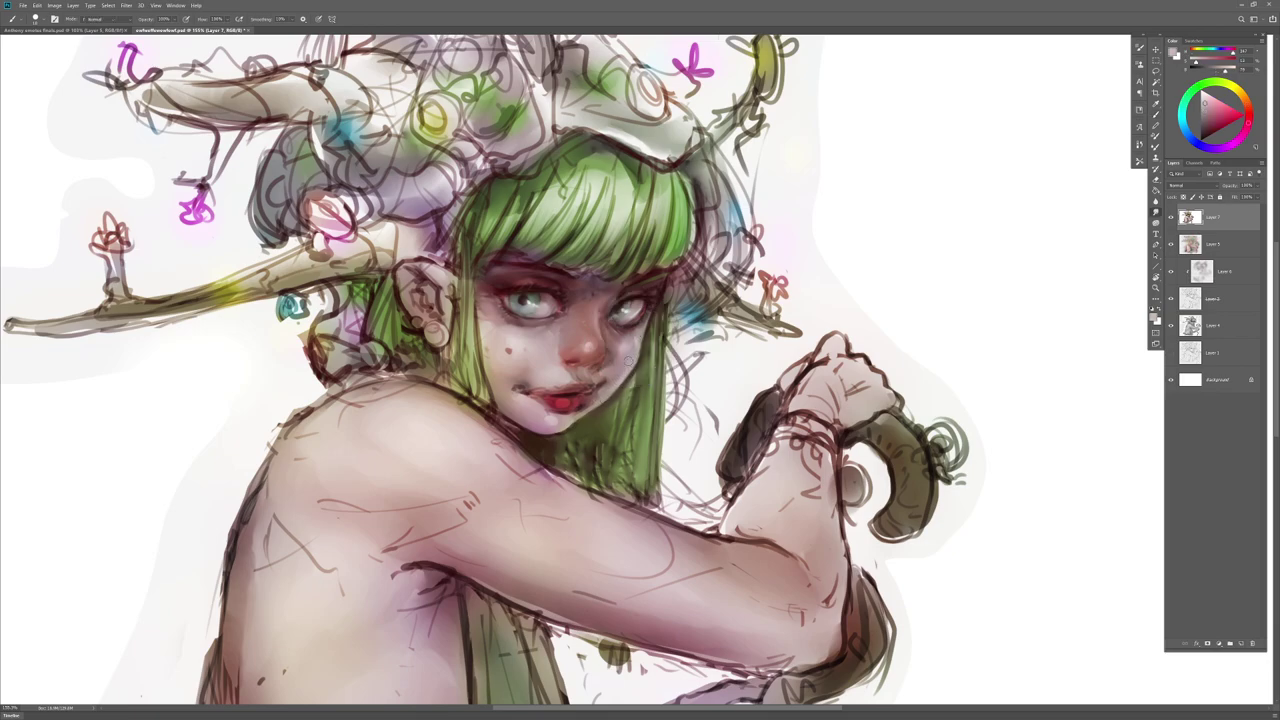
Step: Redefine the edge between the far cheek and the hair with sampled dark and olive tones, and smudge it
key(b)
alt+click(646, 340)
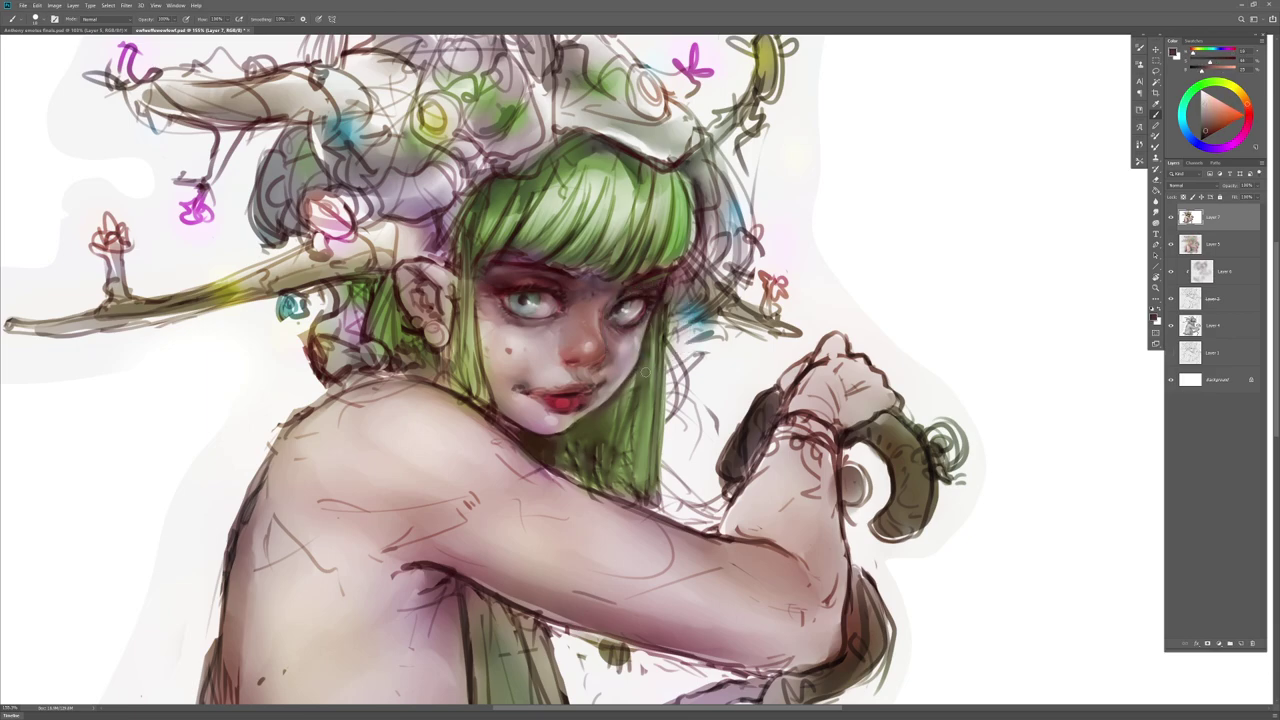
alt+click(646, 368)
alt+click(644, 358)
drag(643, 384, 646, 349)
key(r)
key(b)
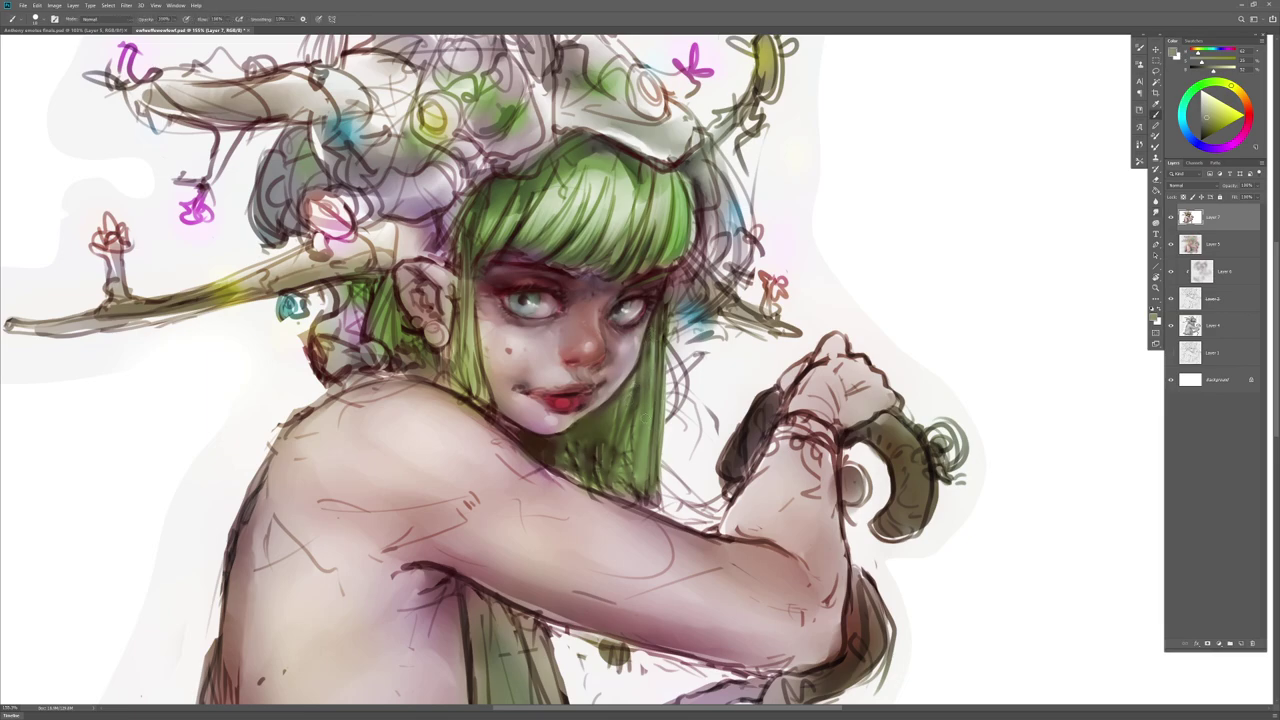
key(r)
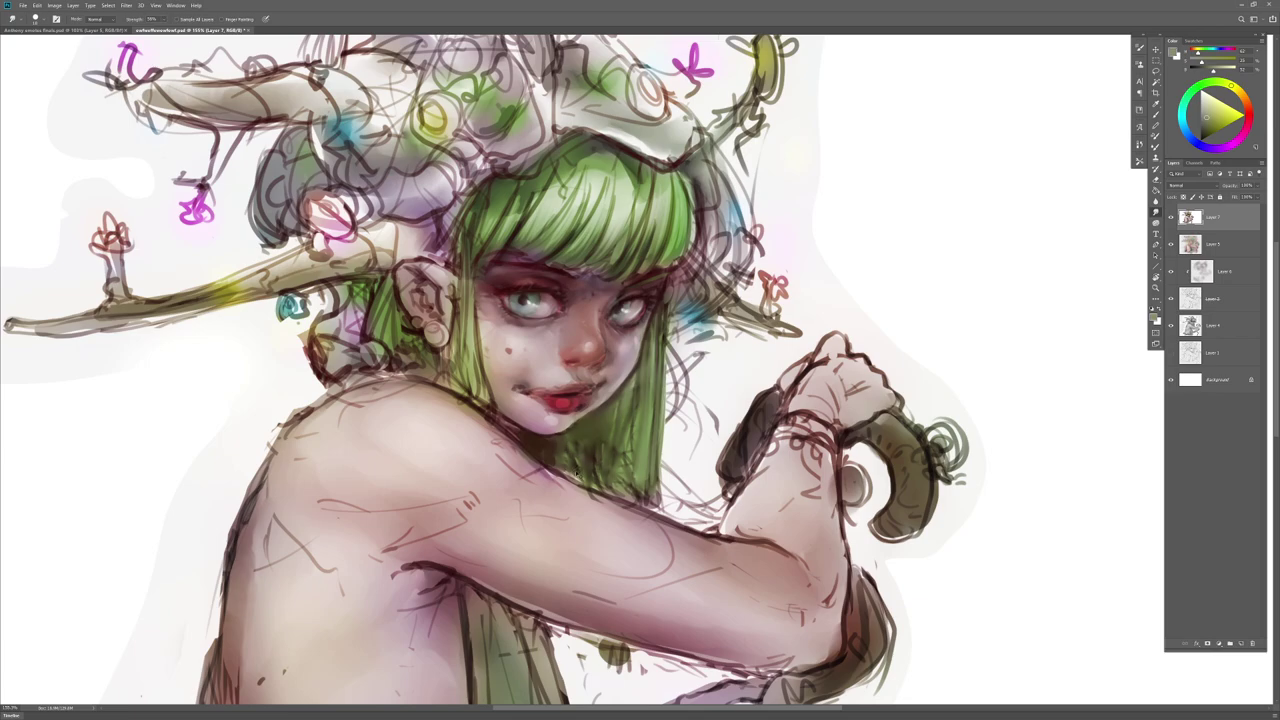
Step: Mirror the canvas back, and retouch the skin beside the upper lip with a sampled greyish skin tone, smudging it
key(ctrl+shift+h)
drag(880, 400, 534, 393)
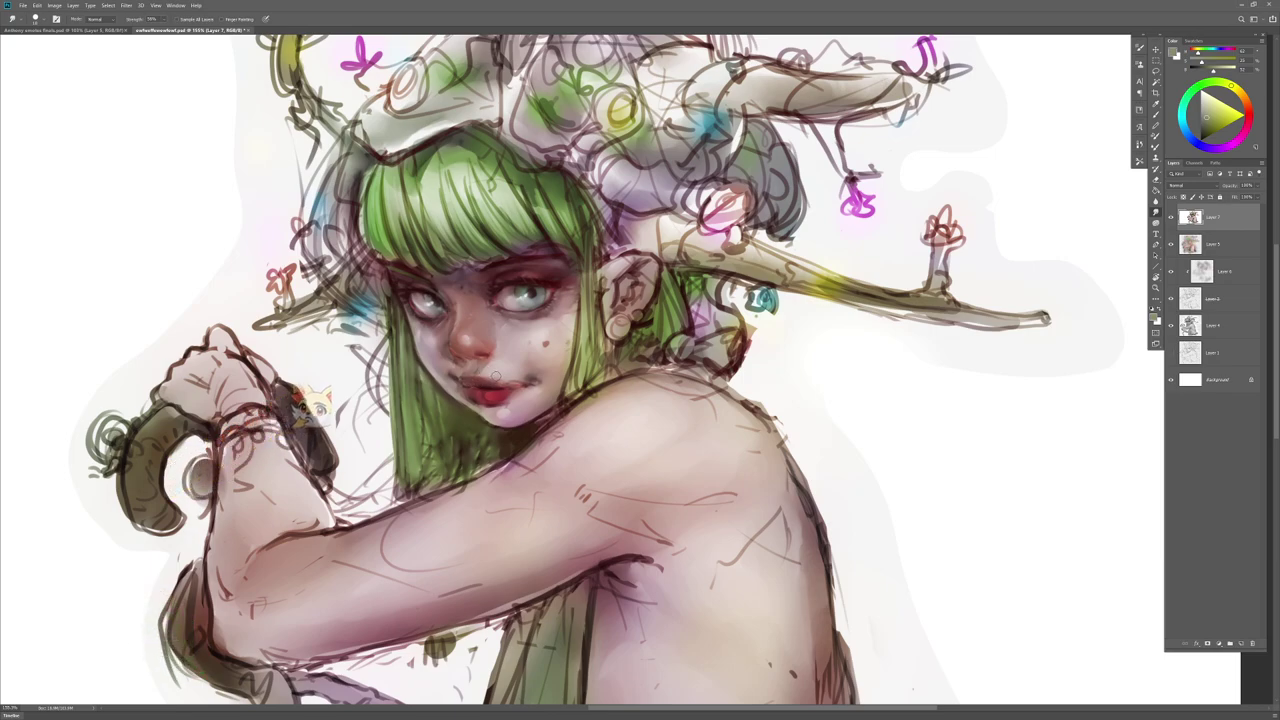
key(b)
alt+click(460, 376)
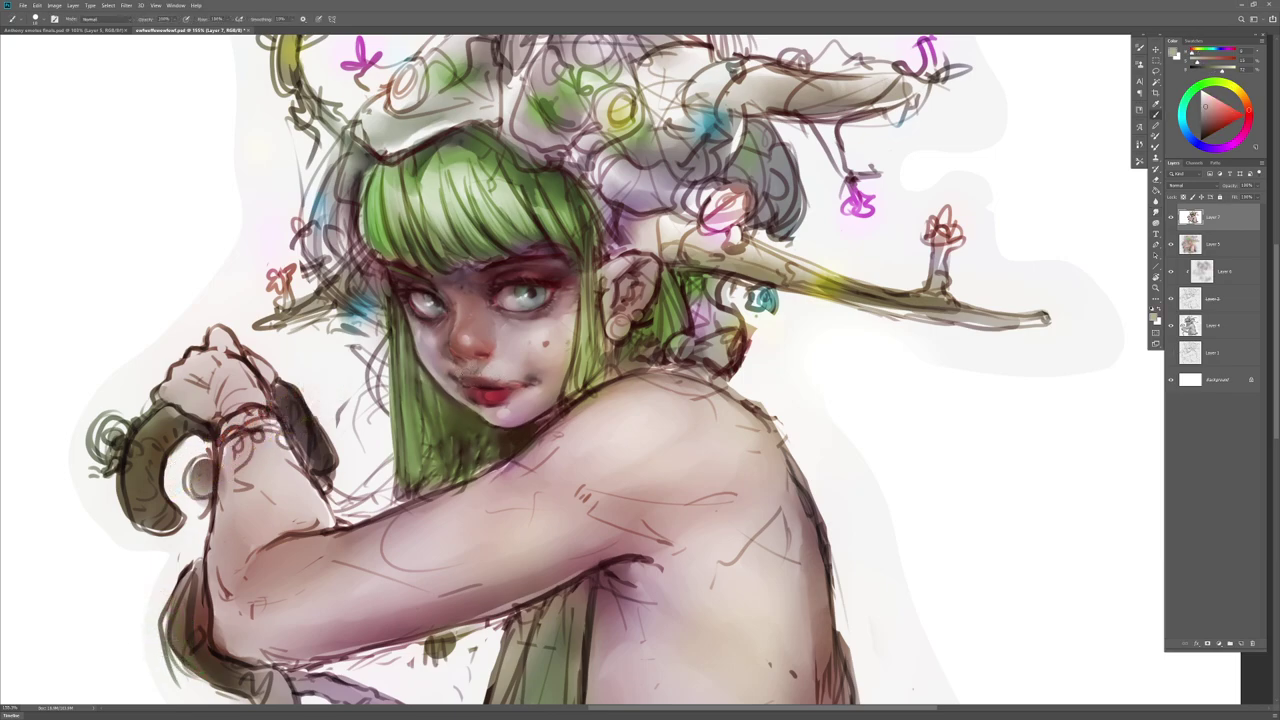
key(r)
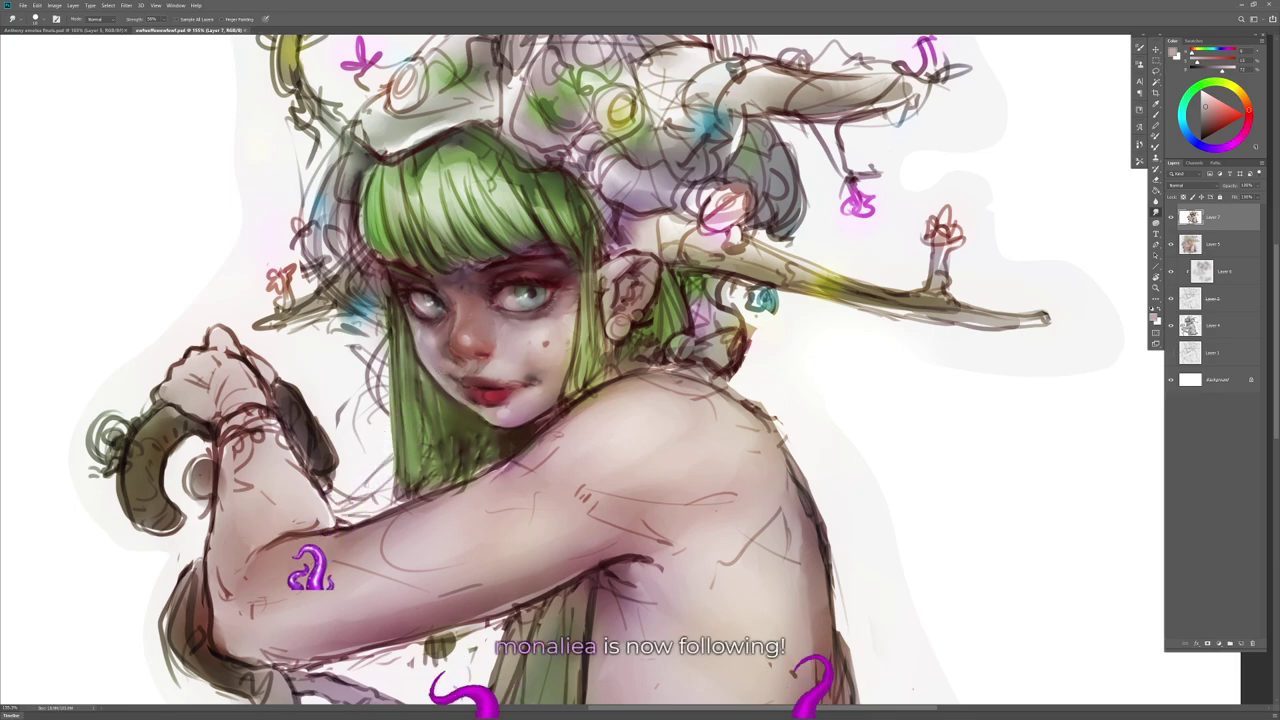
Step: Choose another brush preset, and soften the skin above the upper lip with a light pink tone and smudging
key(b)
right_click(533, 400)
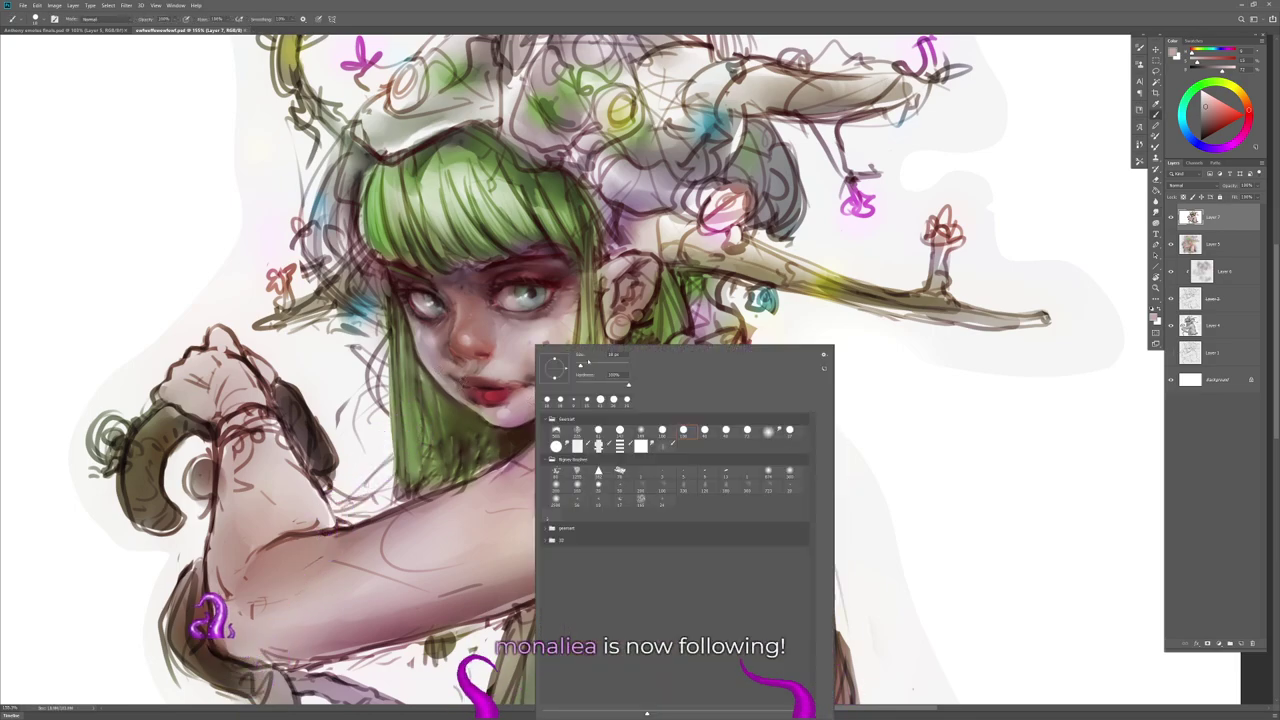
double_click(580, 445)
key(r)
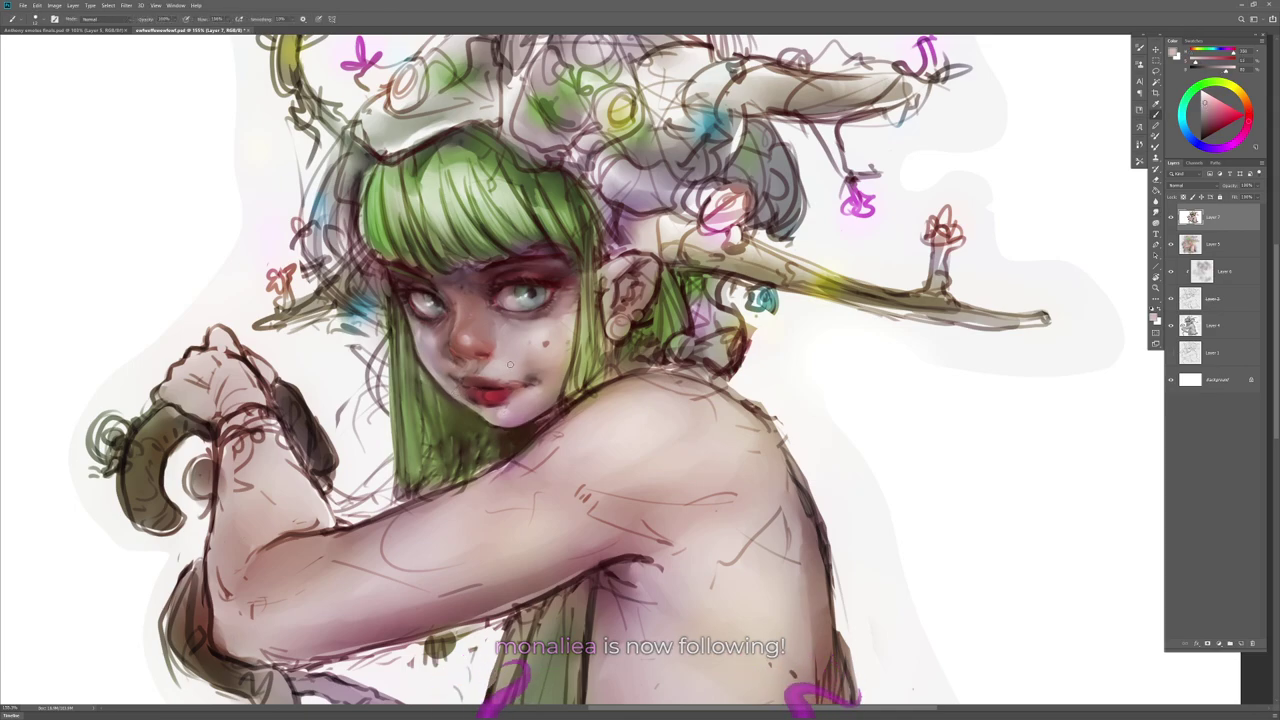
drag(501, 355, 501, 358)
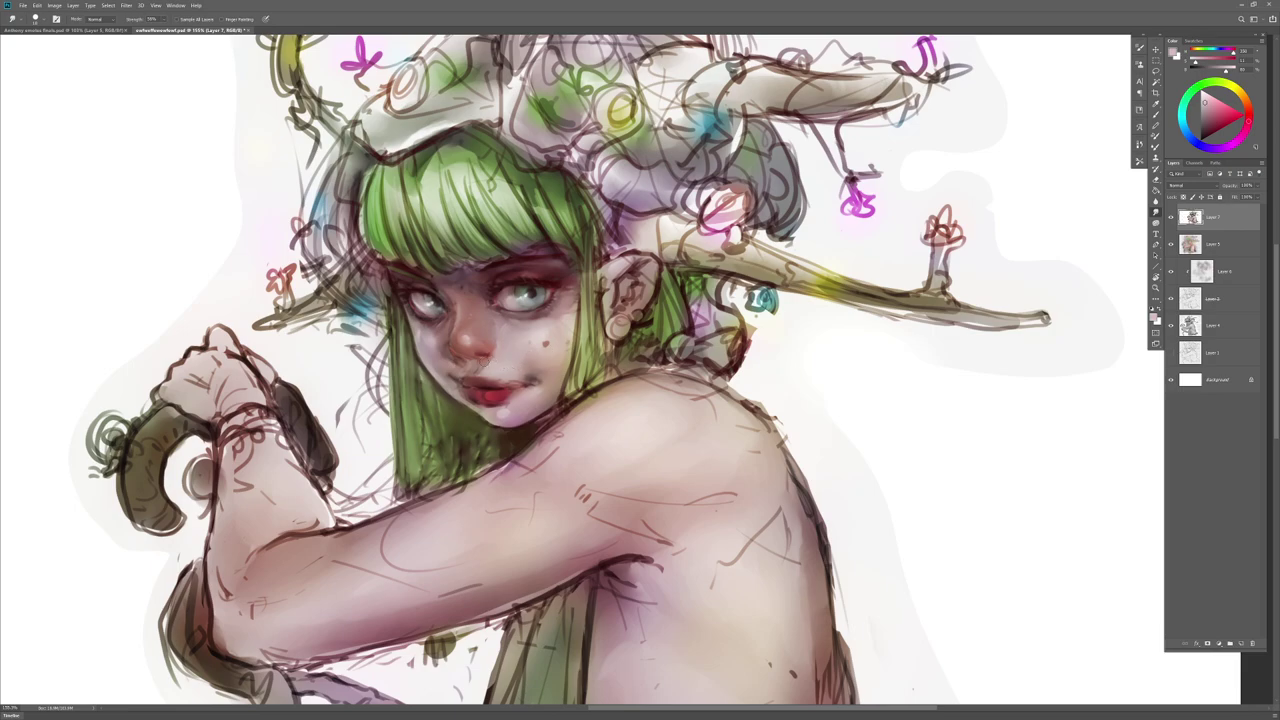
Step: Reshape the upper lip and the line towards the mouth corner with sampled dark reds, and smudge it
key(b)
alt+click(490, 385)
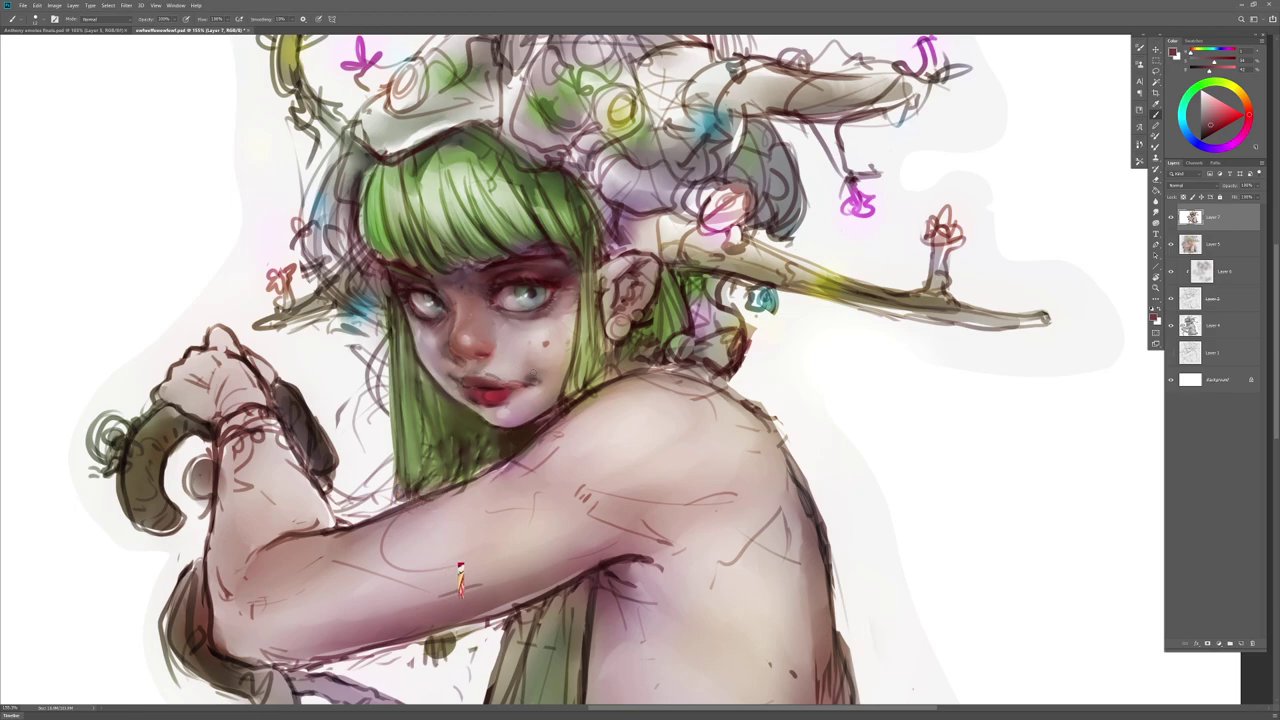
key(r)
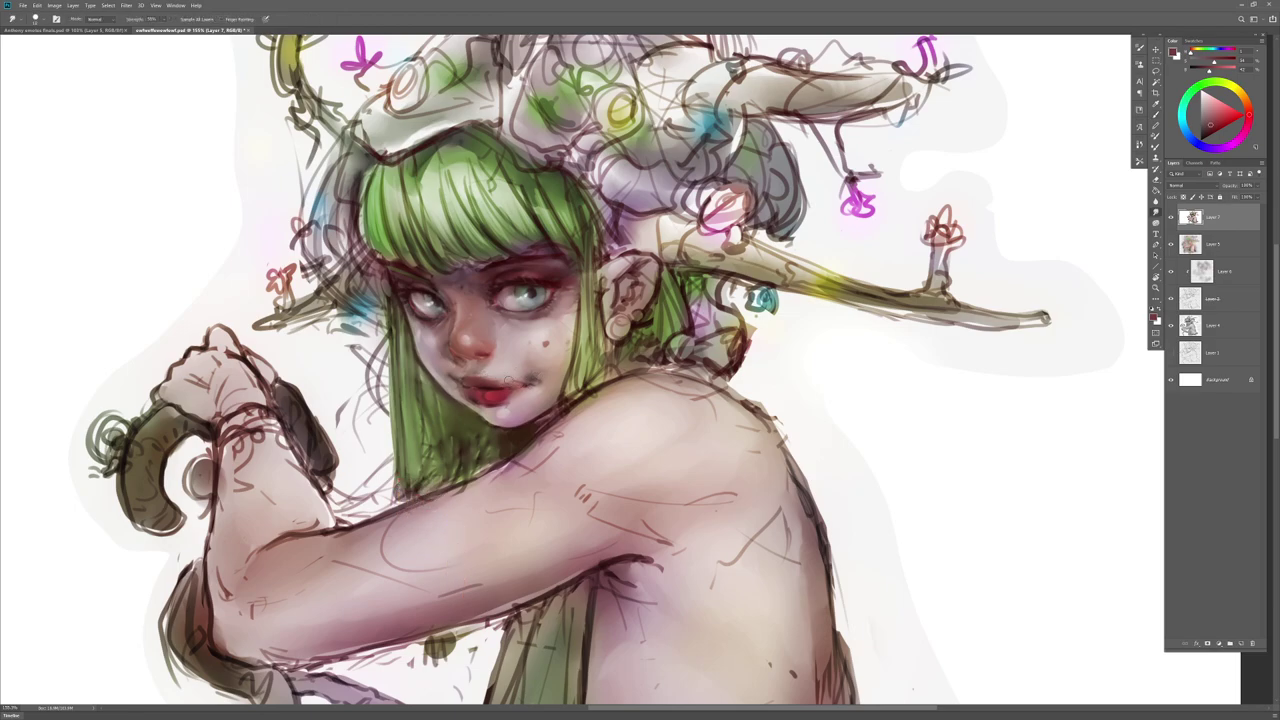
key(b)
alt+click(492, 388)
drag(499, 388, 522, 386)
key(r)
Step: Paint the upper lip with a brighter red sampled from it, and blend the strokes with the Smudge tool
key(b)
alt+click(488, 385)
key(r)
key(b)
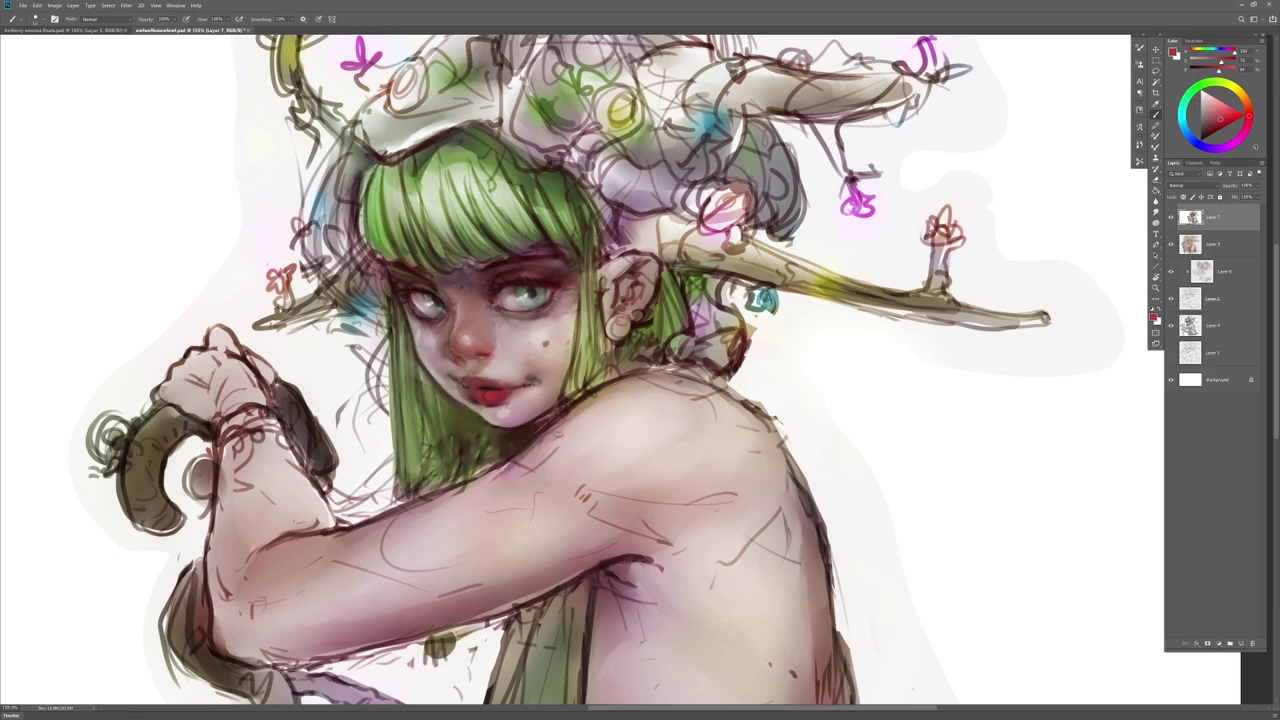
key(r)
key(b)
key(r)
key(b)
Step: Retouch the underside of the nose with reddish skin tones sampled around the nostril, and smudge it
alt+click(491, 365)
alt+click(494, 351)
alt+click(481, 346)
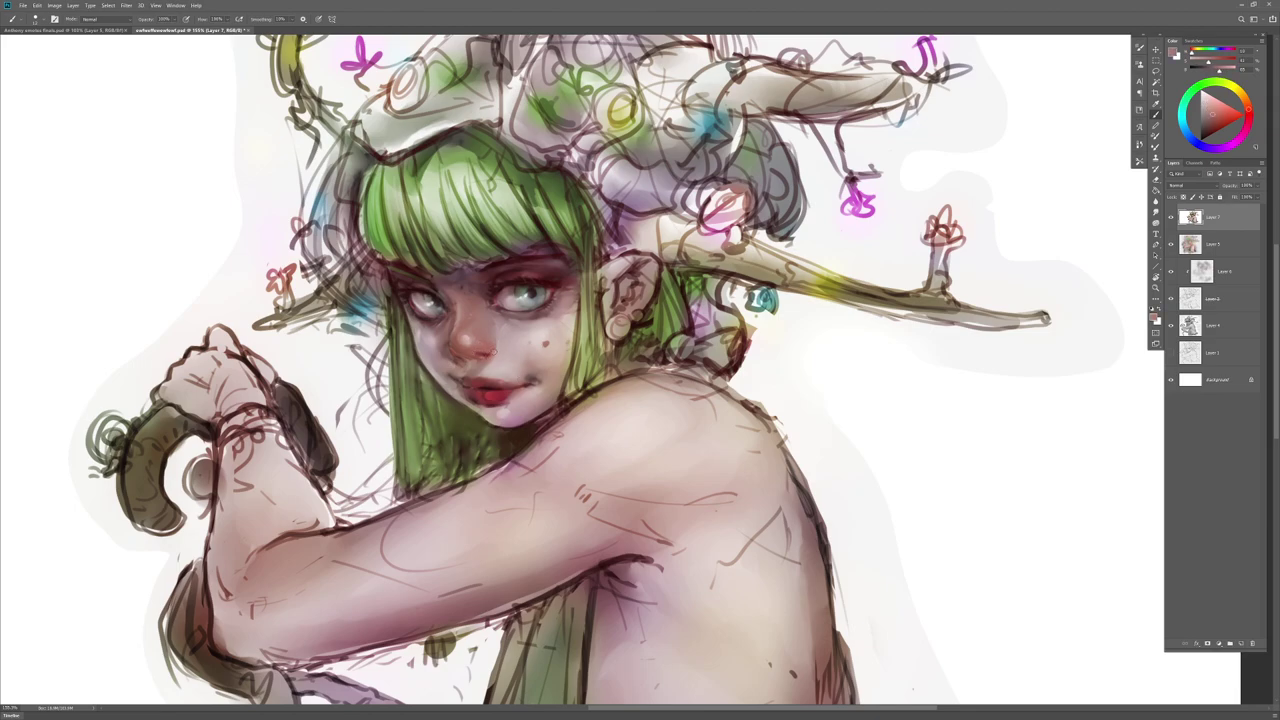
drag(482, 354, 478, 355)
key(r)
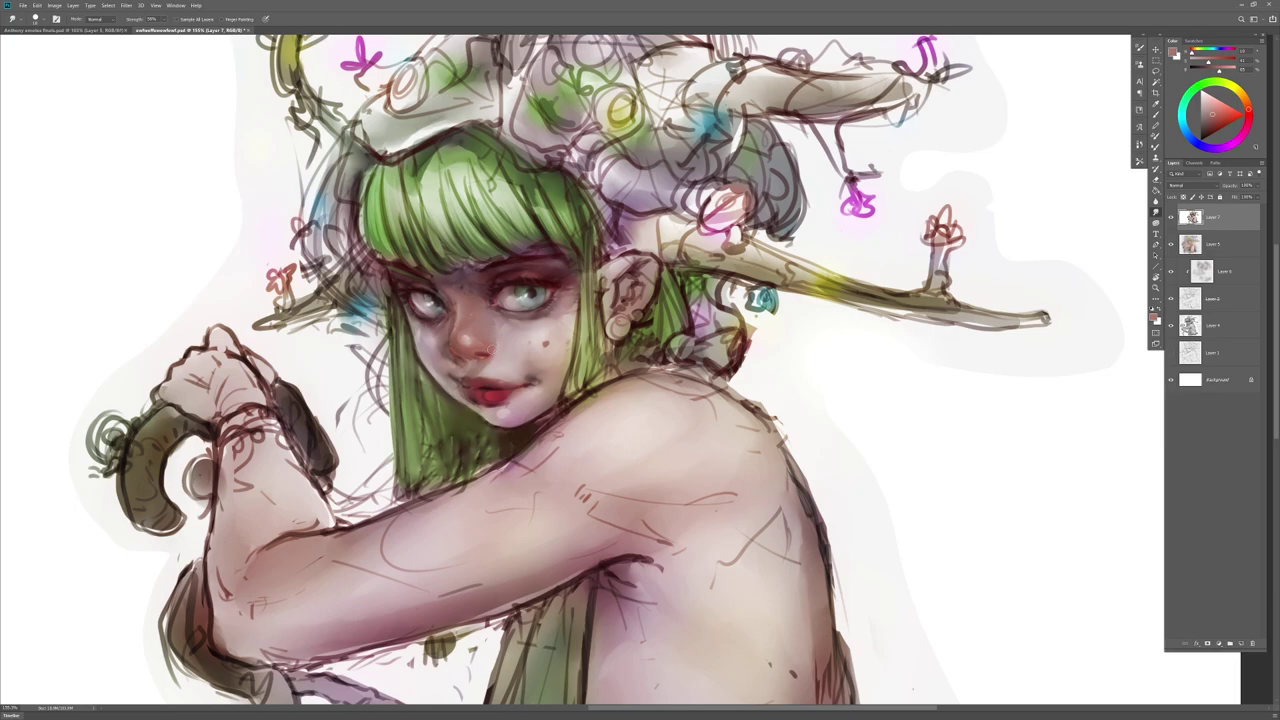
Step: Refine the near corner of the mouth with dark red sampled from the eyelid and red from the lips, smudging it
key(b)
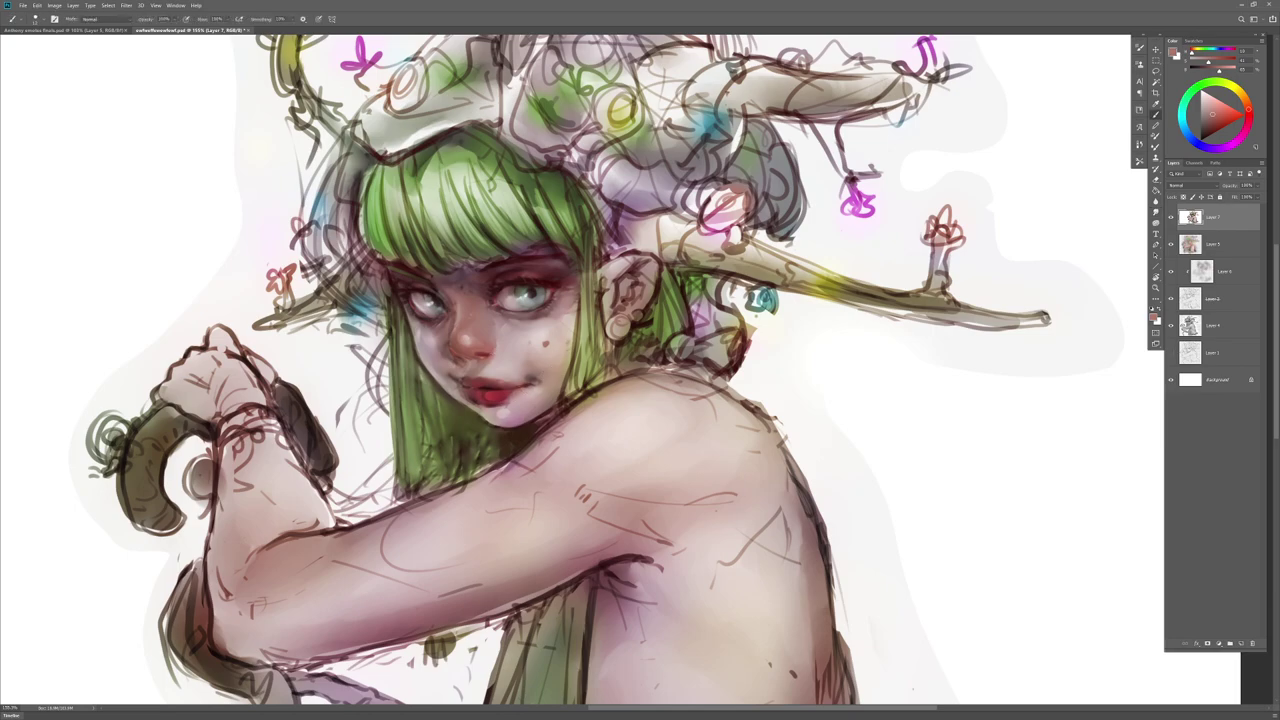
alt+click(543, 289)
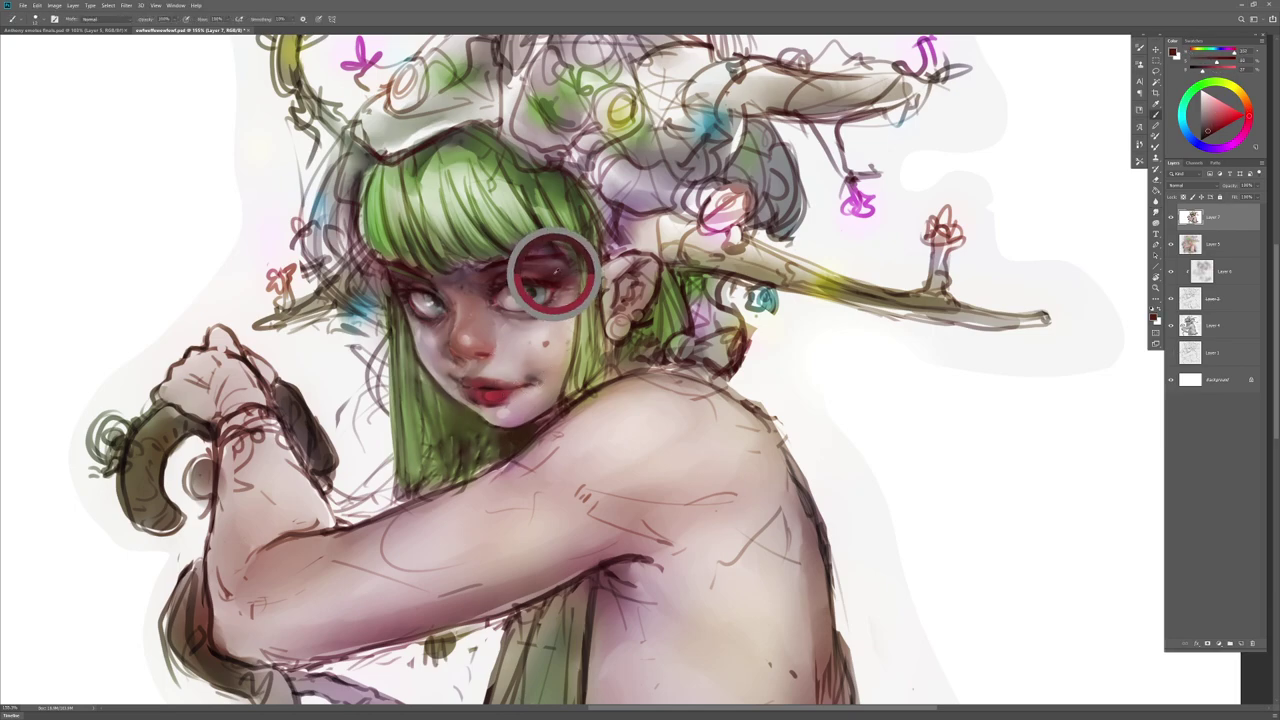
key(r)
drag(527, 383, 535, 378)
key(b)
alt+click(515, 388)
key(r)
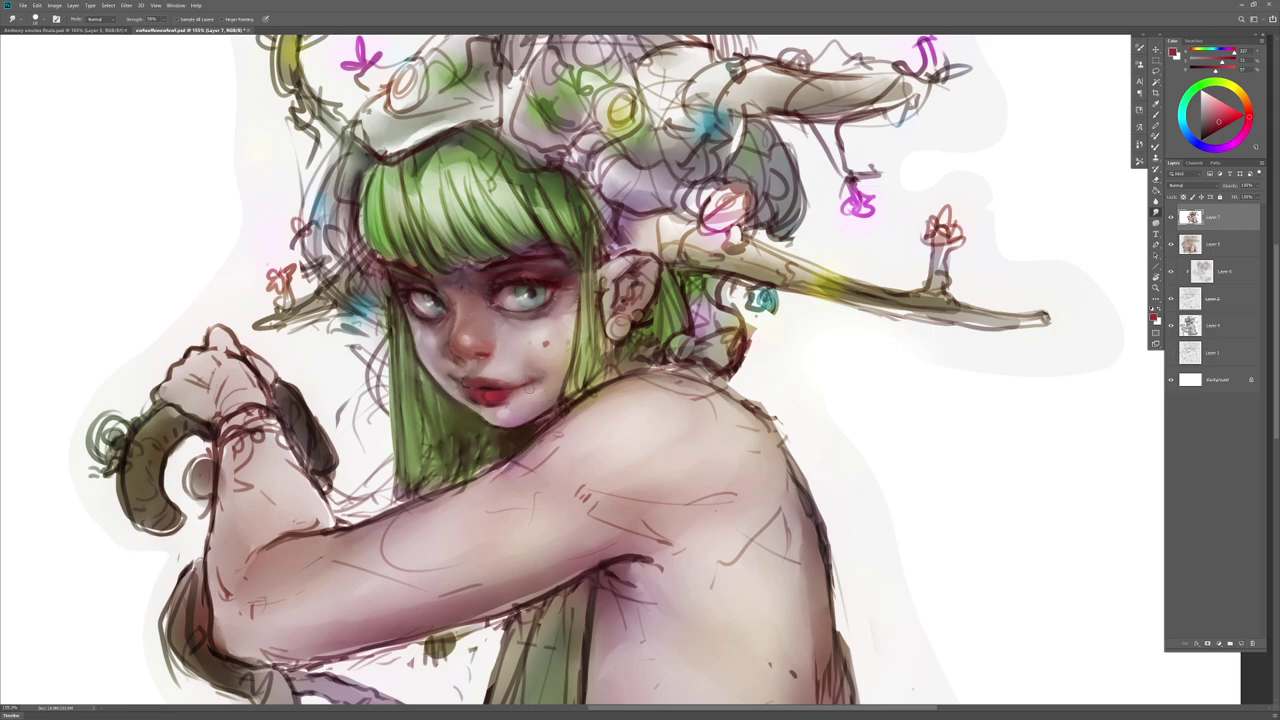
Step: Smooth the lower cheek and jaw beside the mouth corner with sampled light skin tones and smudging
alt+click(549, 374)
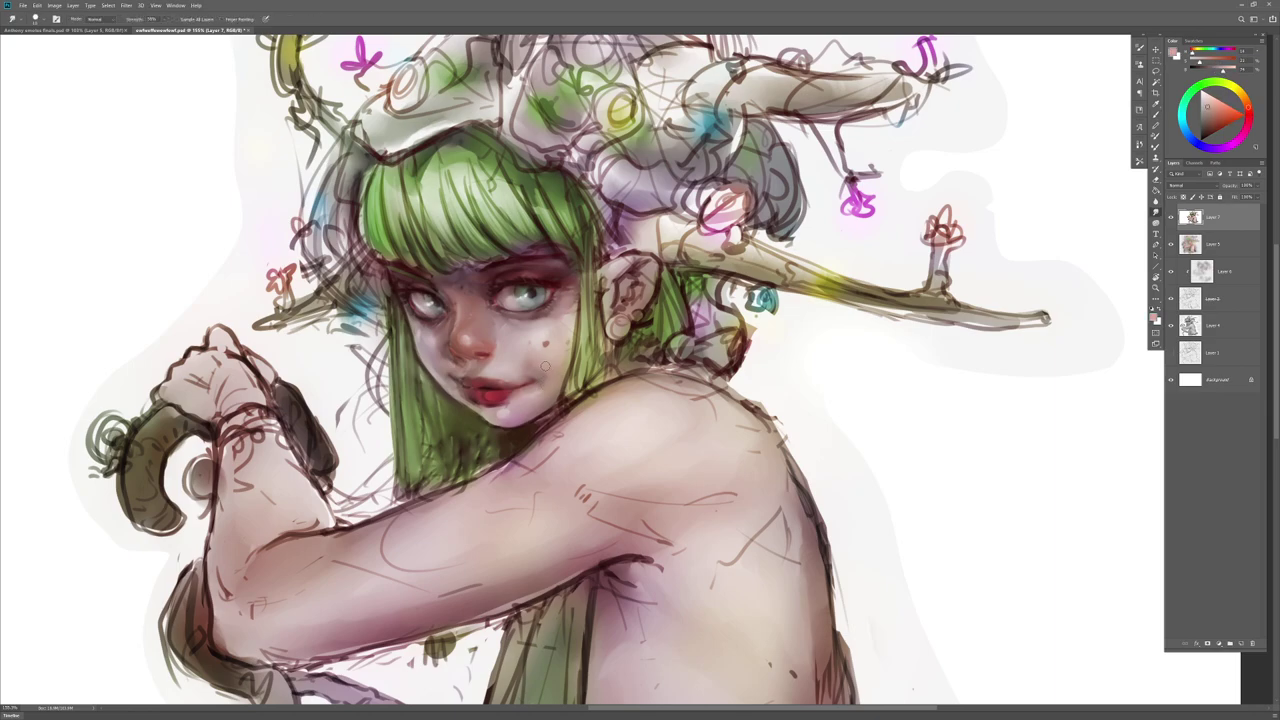
key(b)
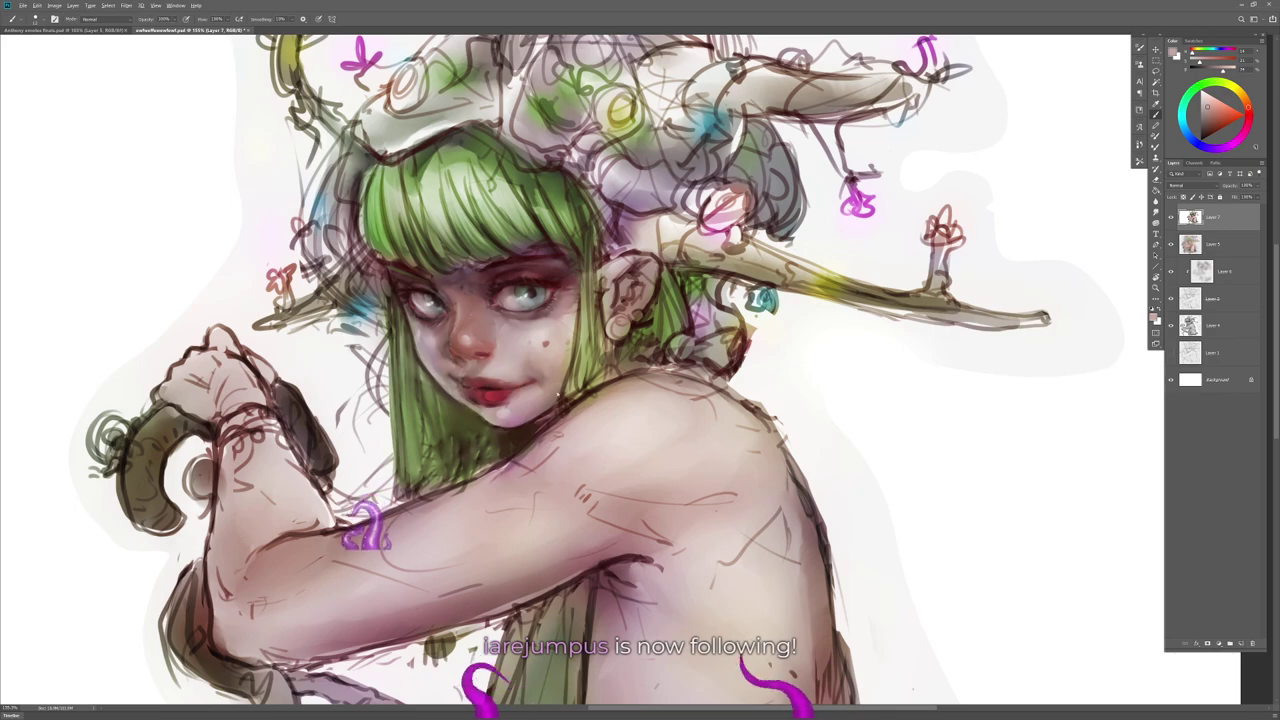
key(r)
key(b)
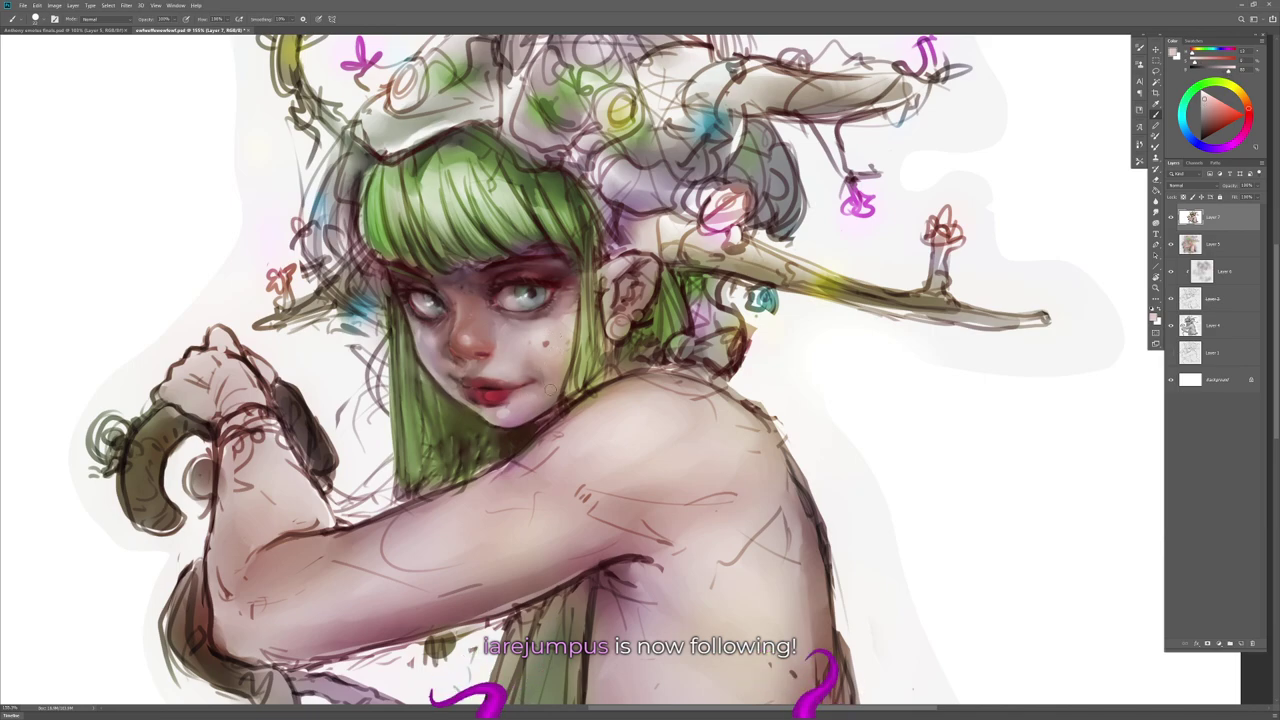
key(r)
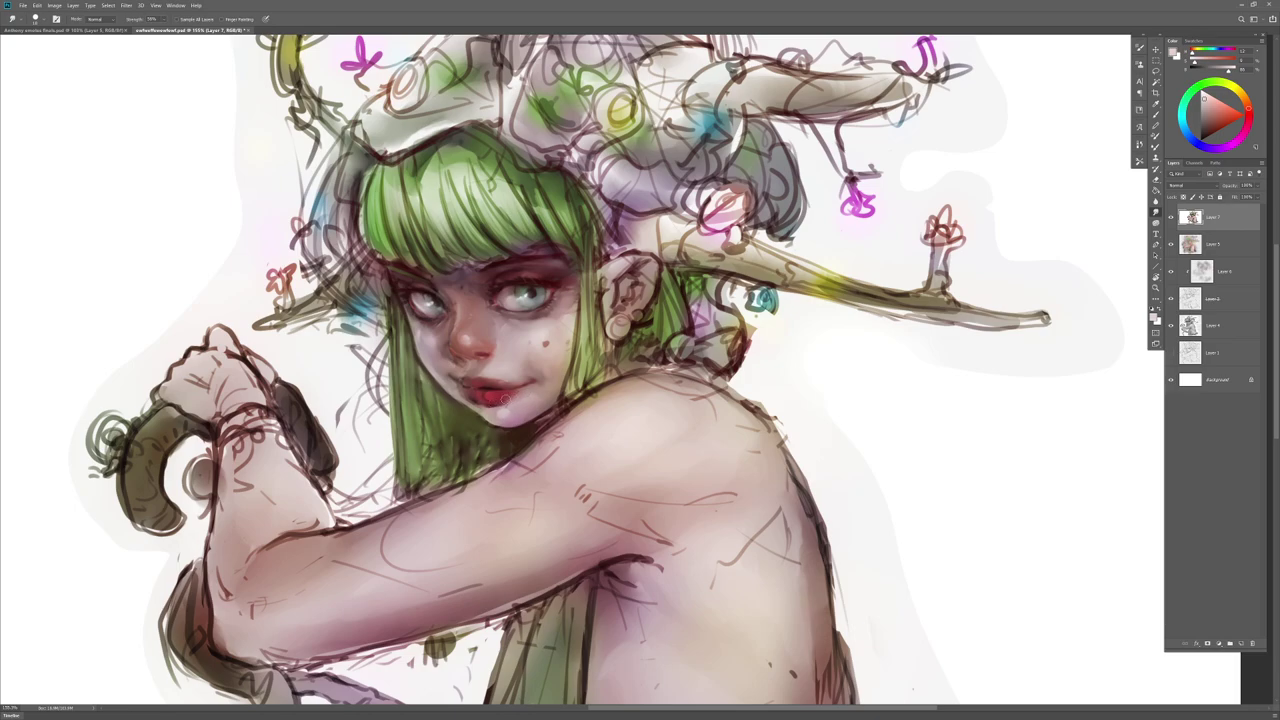
key(b)
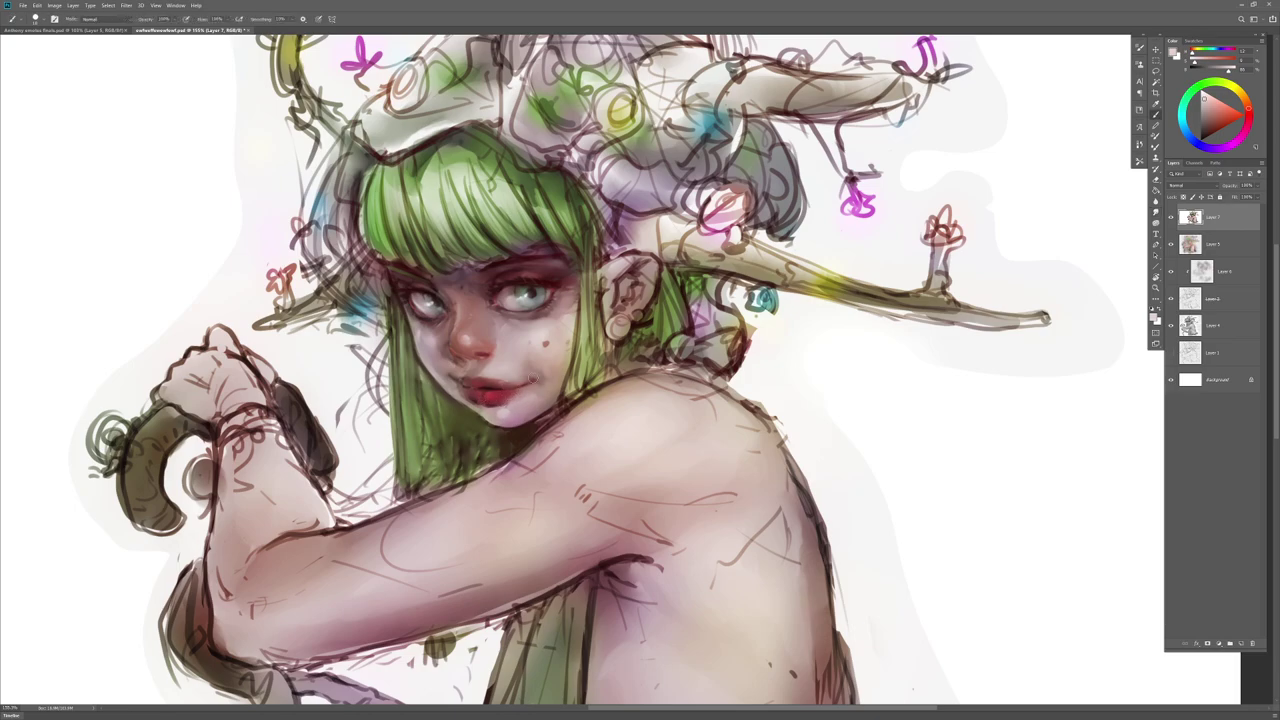
Step: Mirror the canvas to check the face, and restore its original orientation
right_click(525, 395)
click(531, 386)
key(ctrl+shift+h)
drag(470, 525, 731, 528)
key(h)
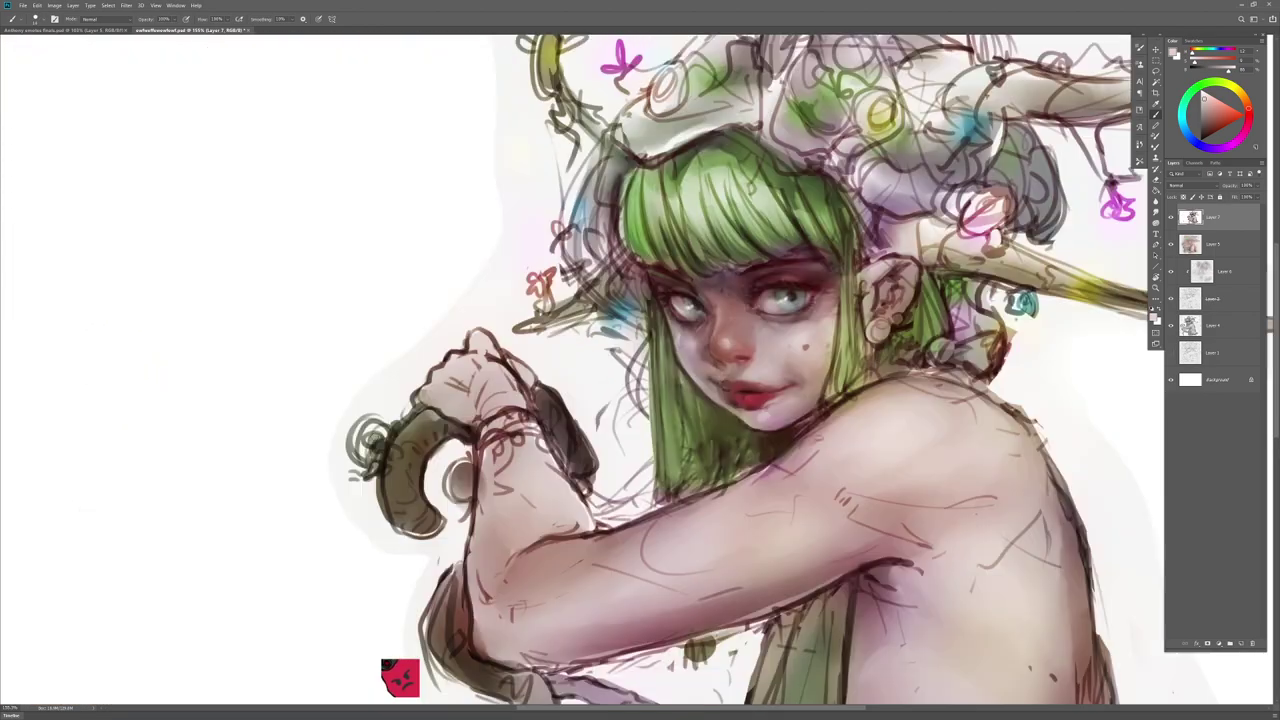
scroll(585, 410, right, 3)
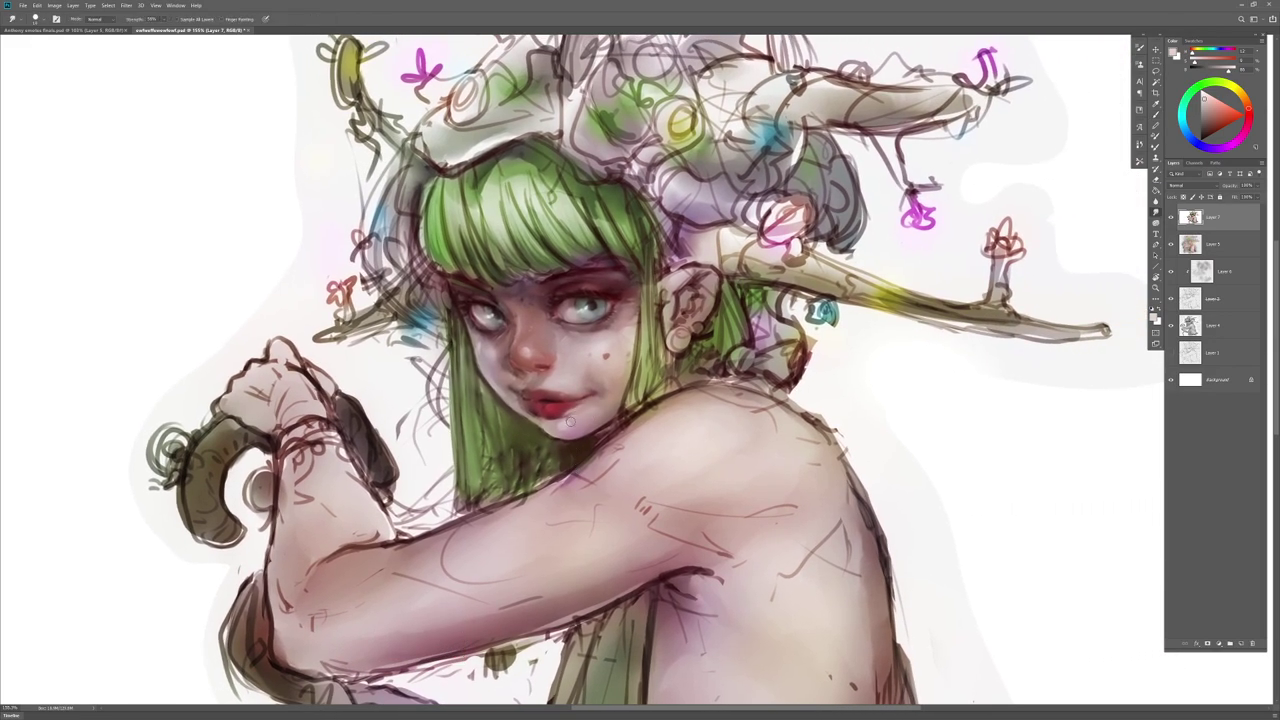
drag(612, 466, 544, 488)
Step: Refine the chin with a light skin tone and a near-black sampled from the shadow below it, and smudge the edge
key(b)
key(r)
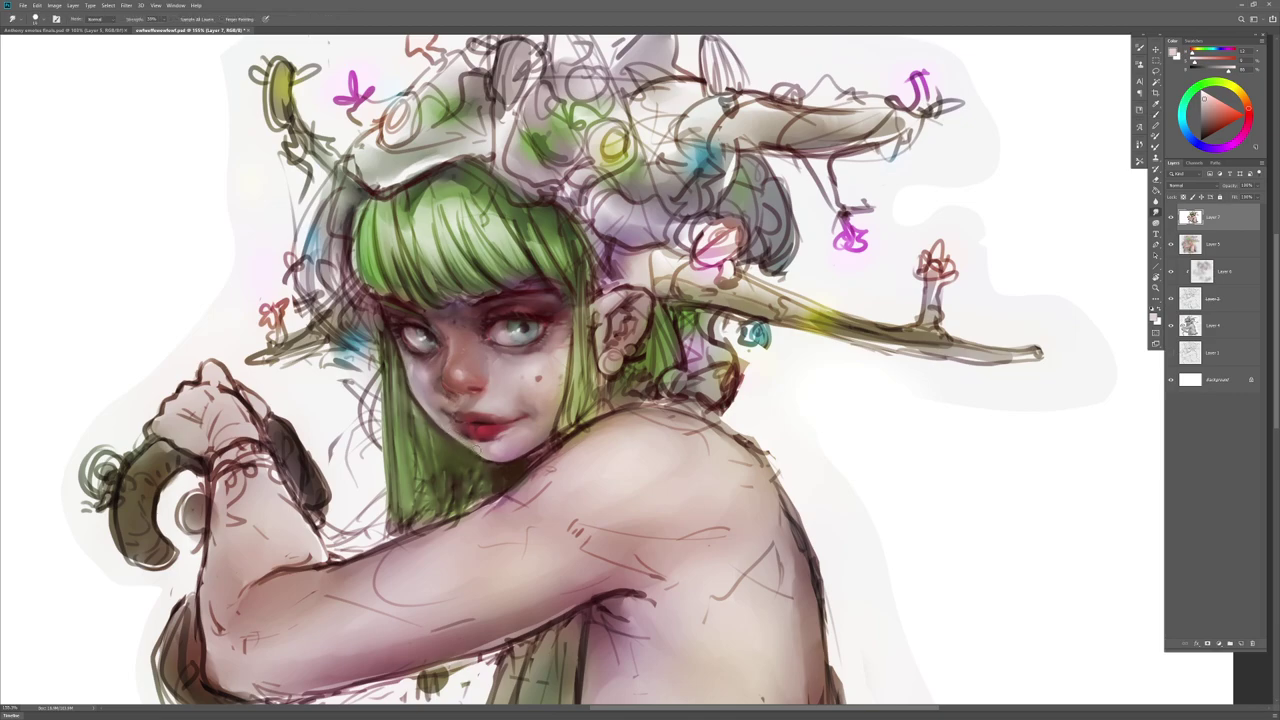
key(b)
drag(484, 449, 478, 457)
key(r)
key(b)
alt+click(506, 467)
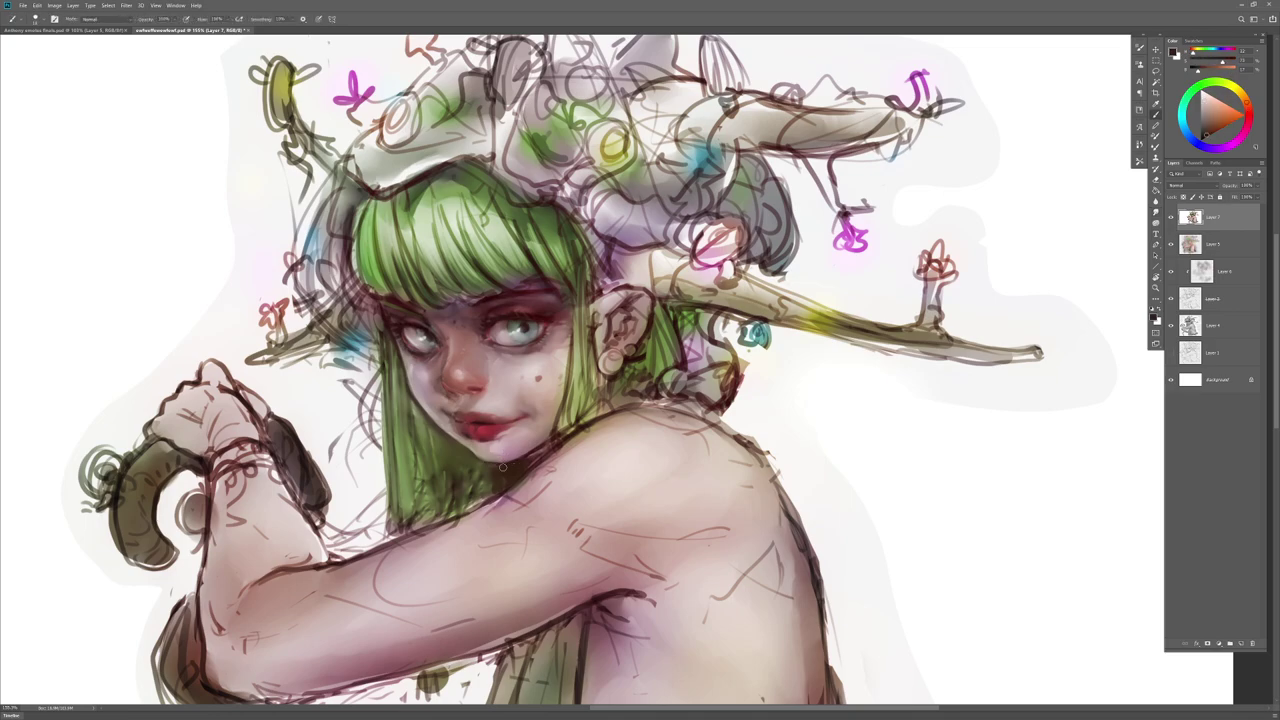
key(r)
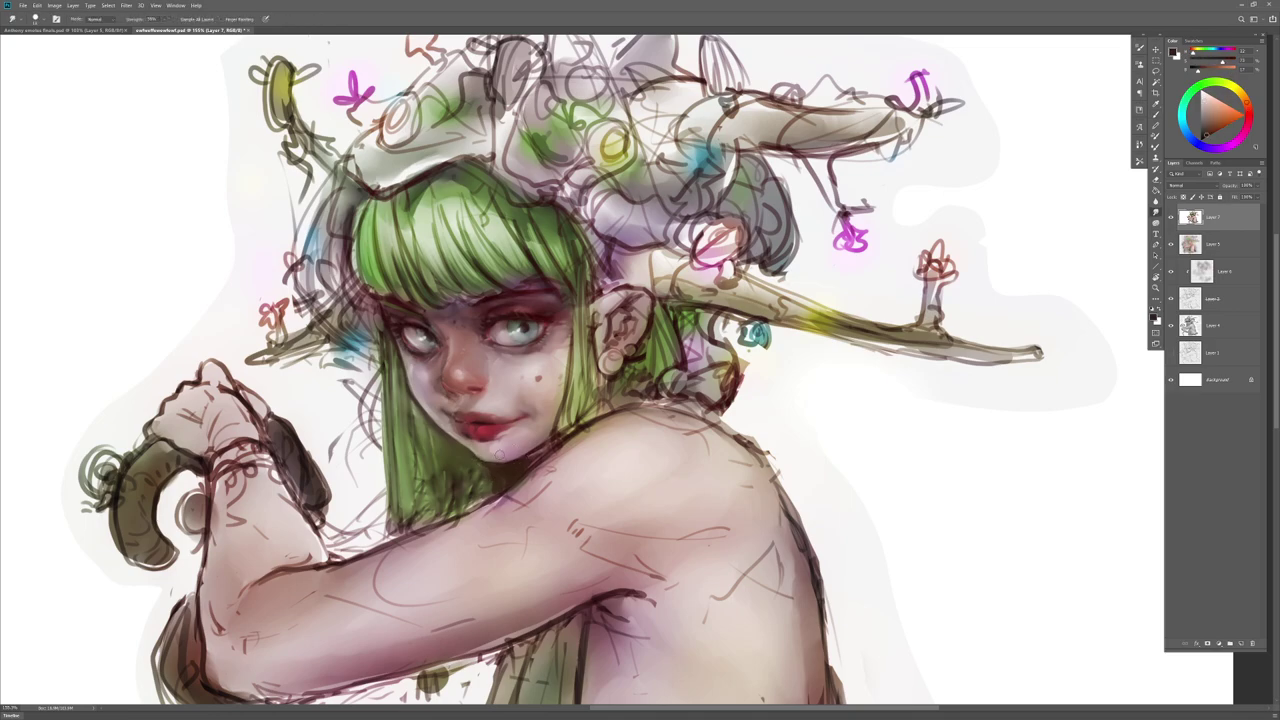
Step: Retouch the chin and the far corner of the mouth with sampled skin tones, smudge them, and save the file
key(b)
alt+click(490, 452)
key(r)
key(b)
alt+click(460, 427)
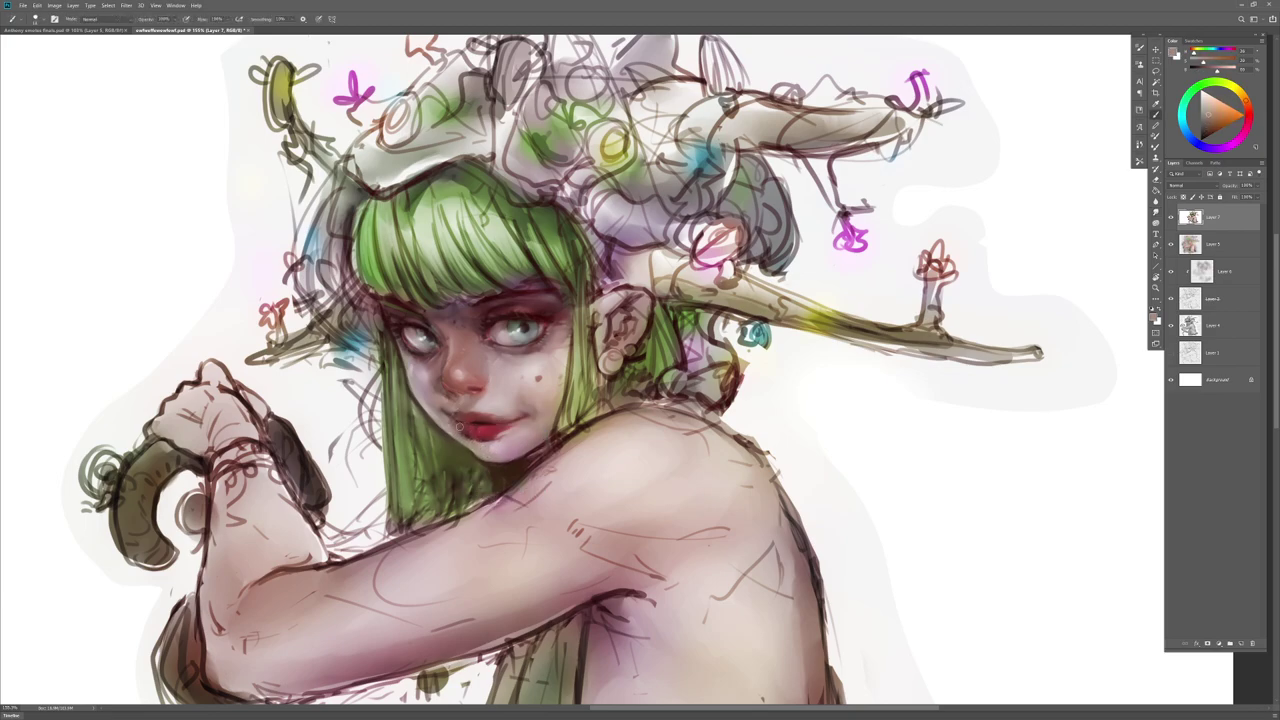
drag(462, 416, 422, 416)
key(ctrl+s)
Step: Refine the lips and the skin around them with tones sampled from the chin, cheeks and mouth, and smudge them
alt+click(458, 442)
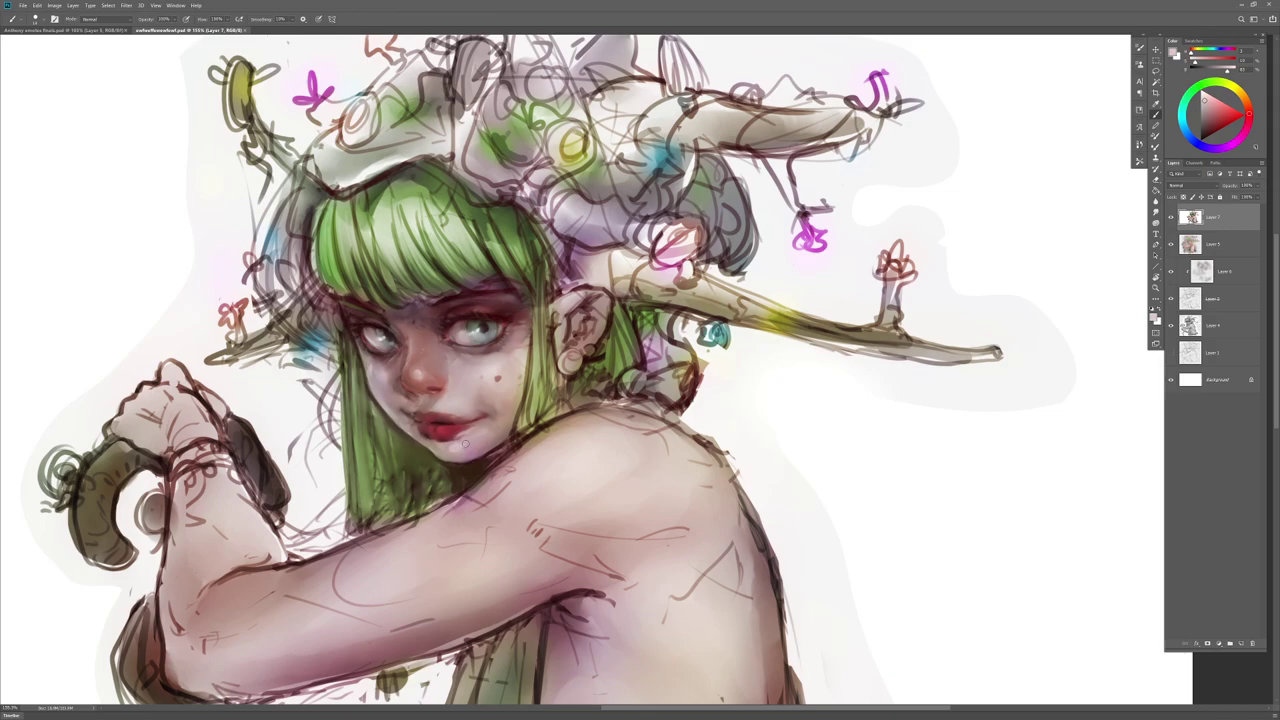
key(r)
key(b)
drag(456, 416, 468, 412)
alt+click(498, 349)
alt+click(375, 363)
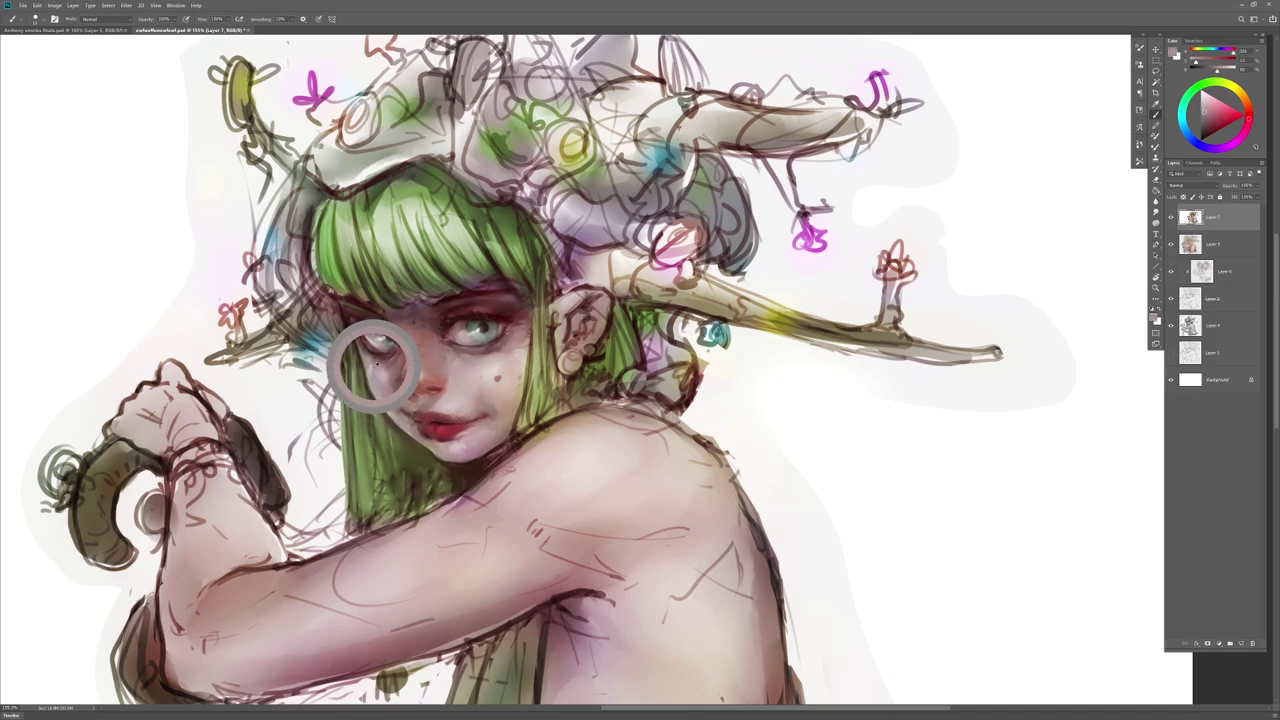
drag(456, 424, 438, 423)
alt+click(440, 423)
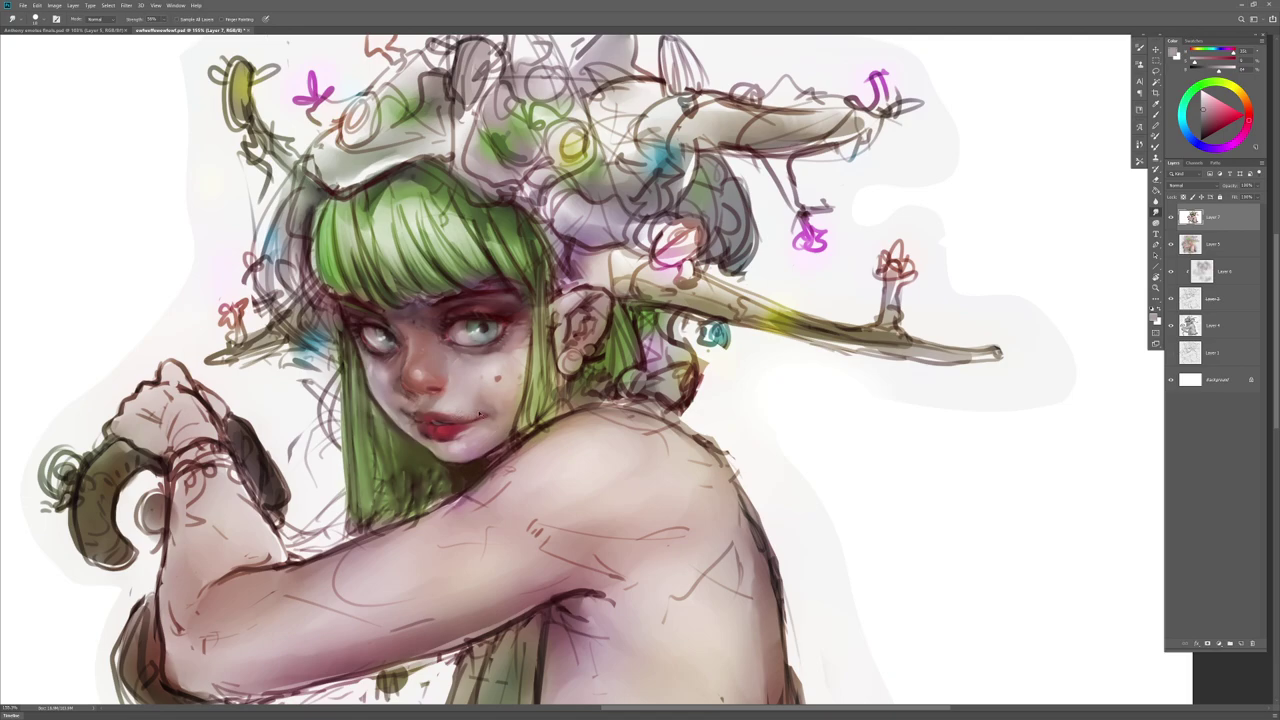
Step: Smudge and retouch the skin below the nose and along the cheek beside it
key(r)
drag(430, 386, 440, 385)
key(b)
key(r)
drag(456, 368, 445, 378)
key(b)
key(r)
Step: Check the face mirrored and in its original orientation, and view the painting at 100% and close up
key(z)
mouse_move(525, 446)
mouse_down()
mouse_move(501, 453)
mouse_move(518, 416)
mouse_move(558, 447)
mouse_move(535, 485)
mouse_up()
key(ctrl+shift+h)
key(ctrl+shift+h)
drag(625, 562, 652, 437)
drag(657, 442, 548, 466)
key(ctrl+shift+h)
key(h)
drag(719, 594, 625, 550)
drag(770, 441, 850, 425)
drag(857, 432, 822, 434)
mouse_move(612, 137)
mouse_down()
mouse_move(517, 432)
mouse_move(542, 426)
mouse_up()
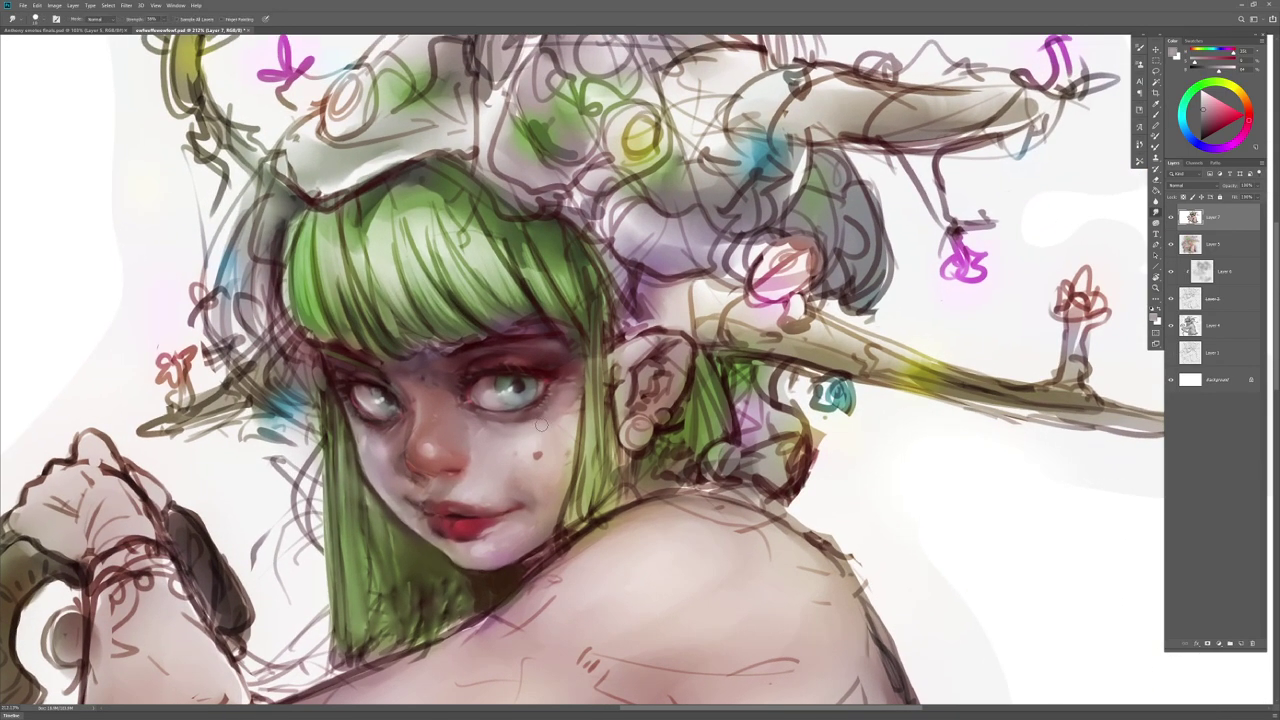
key(z)
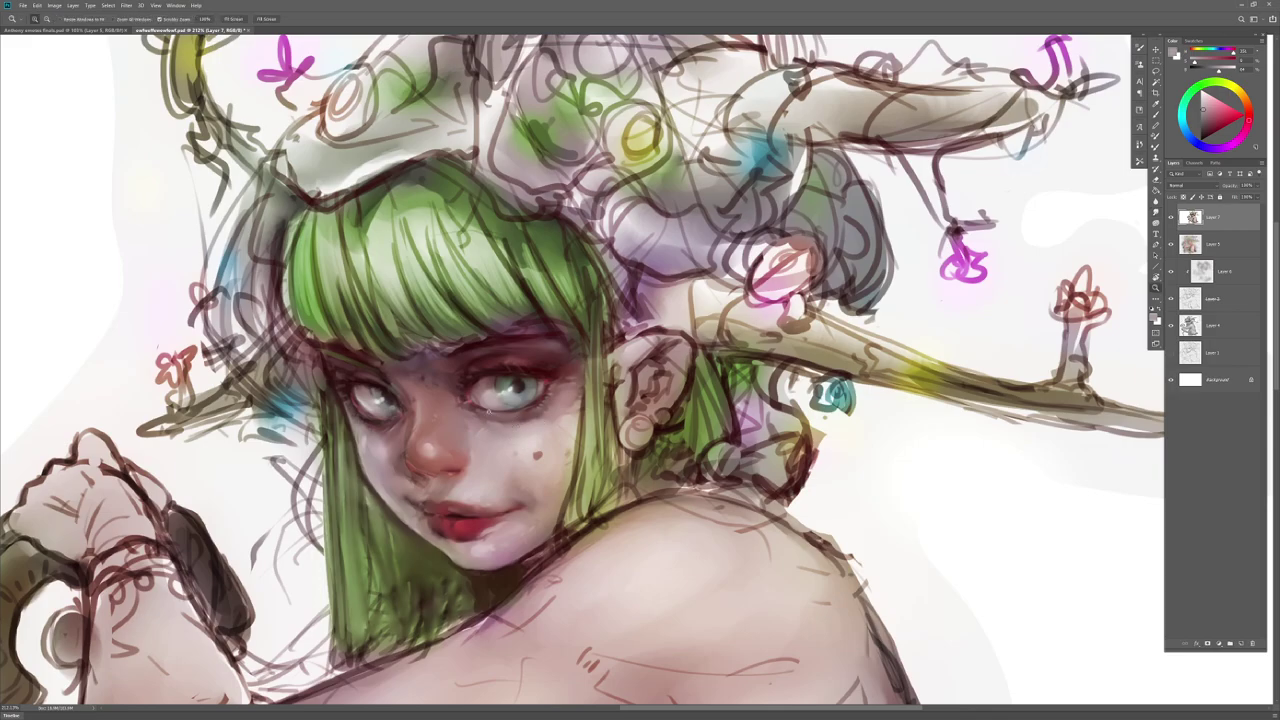
click(205, 19)
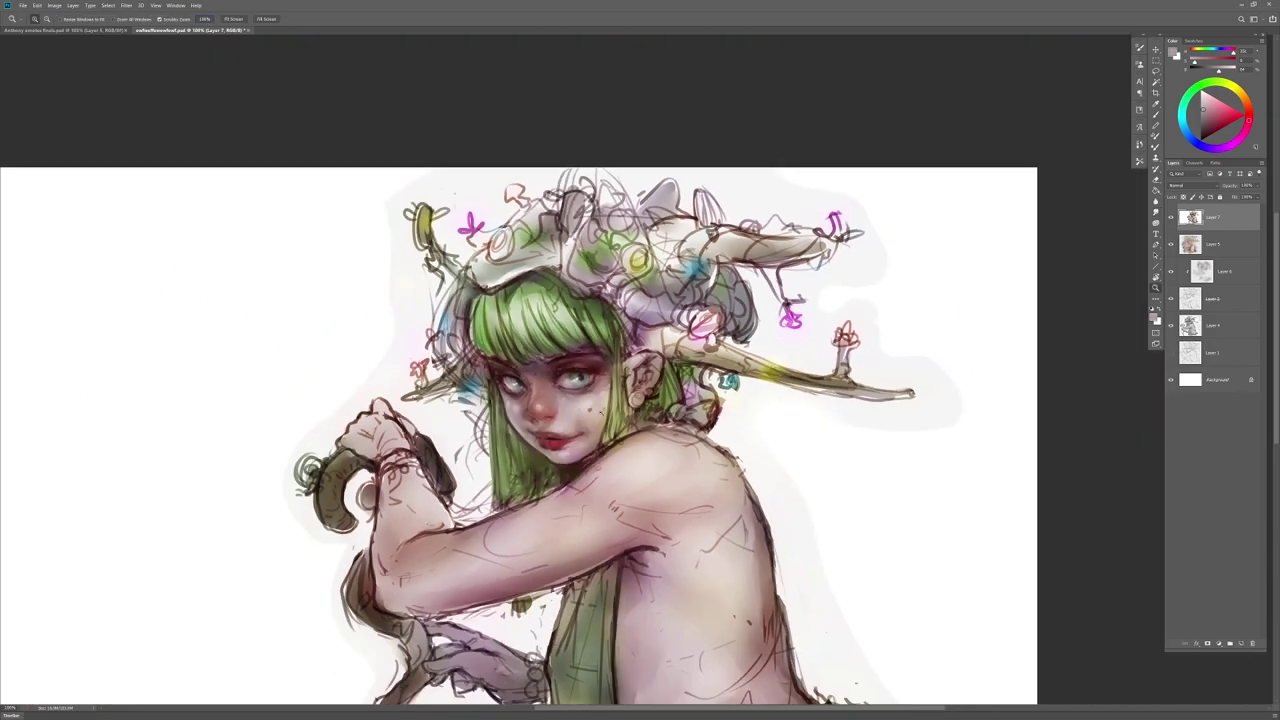
key(F2)
key(F2)
drag(575, 400, 618, 411)
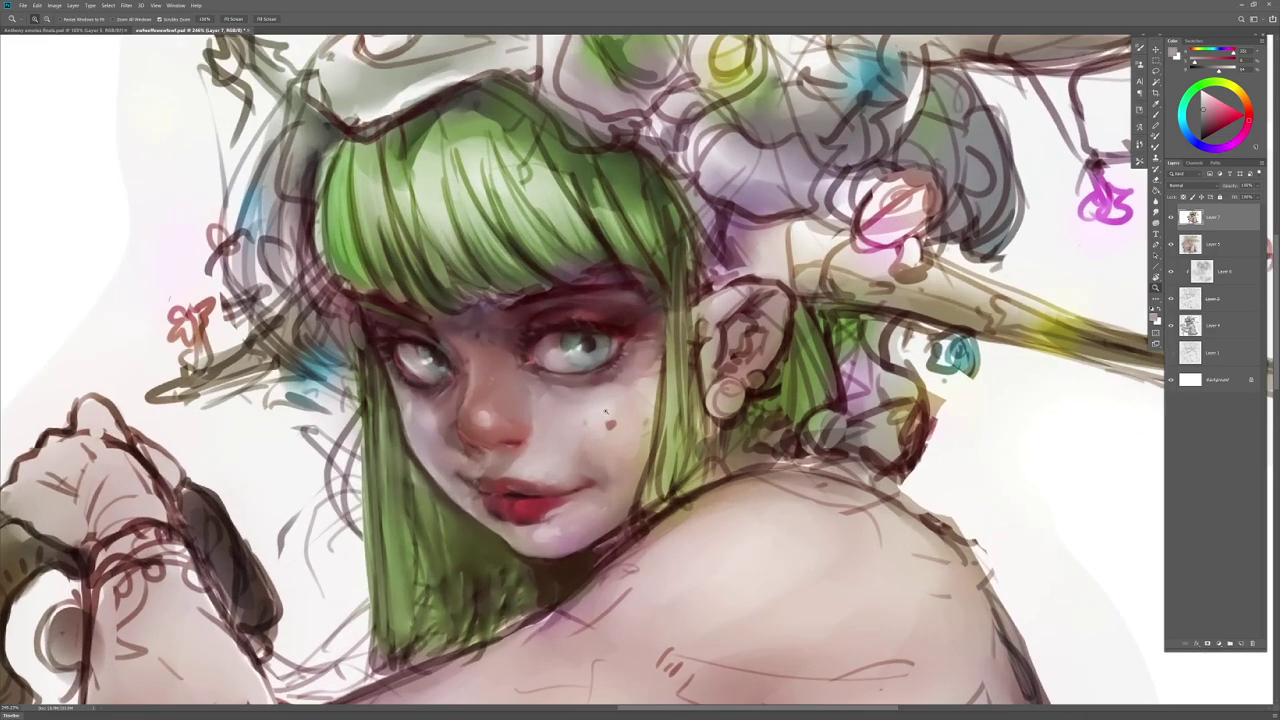
Step: Try a stroke of light skin tone sampled from the cheek below the near eye, and undo it
key(b)
alt+click(636, 396)
key(r)
drag(678, 440, 587, 450)
key(b)
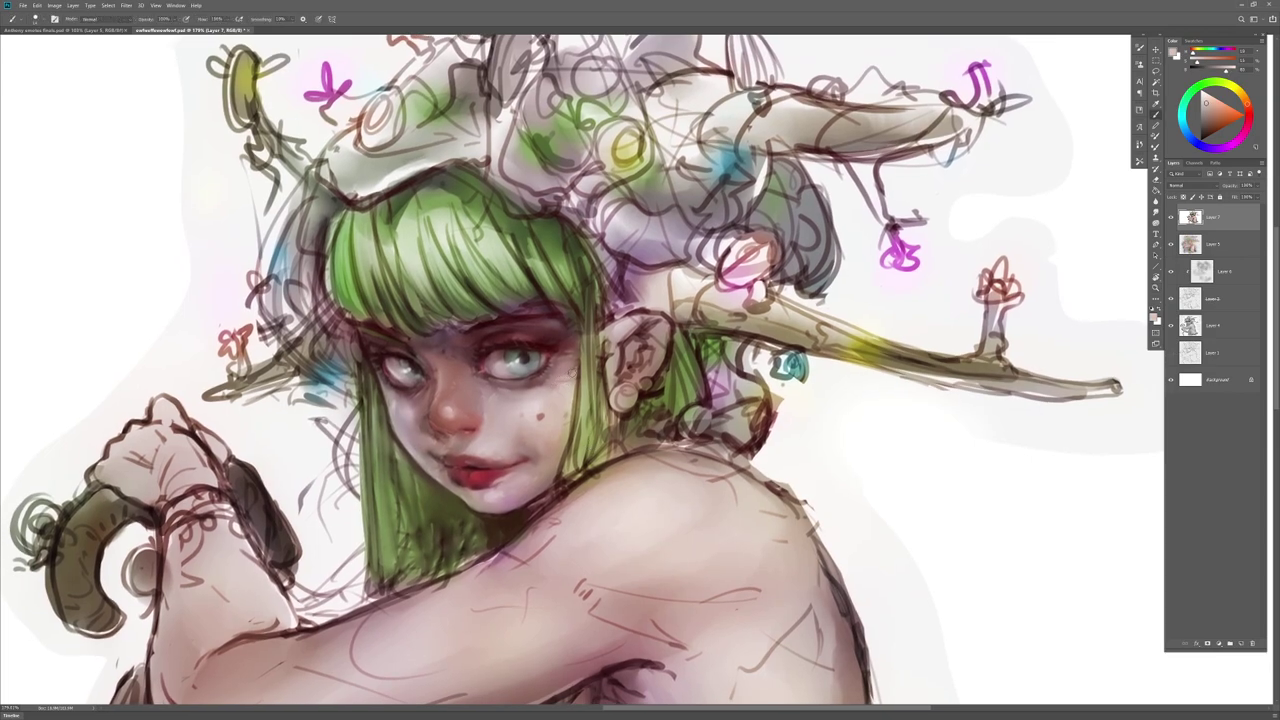
drag(535, 383, 507, 385)
key(ctrl+z)
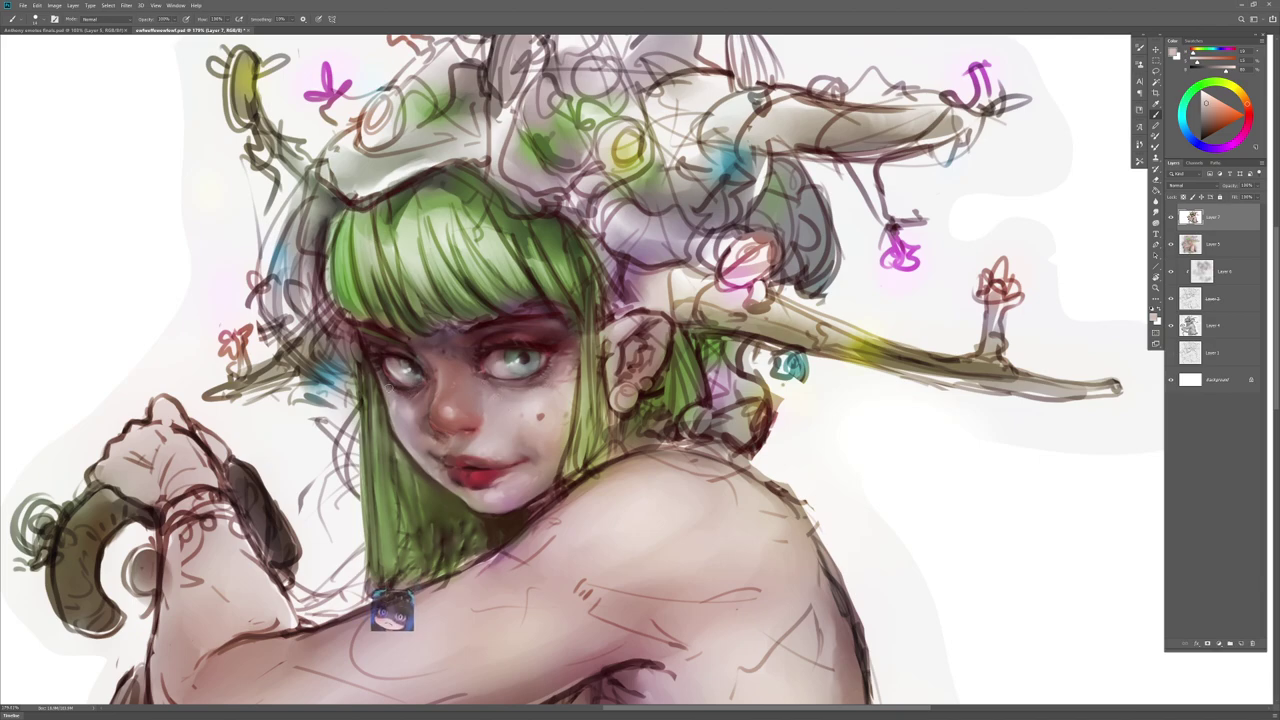
Step: Touch up the near eye's upper lid with a dark red sampled from it, and smudge it
key(r)
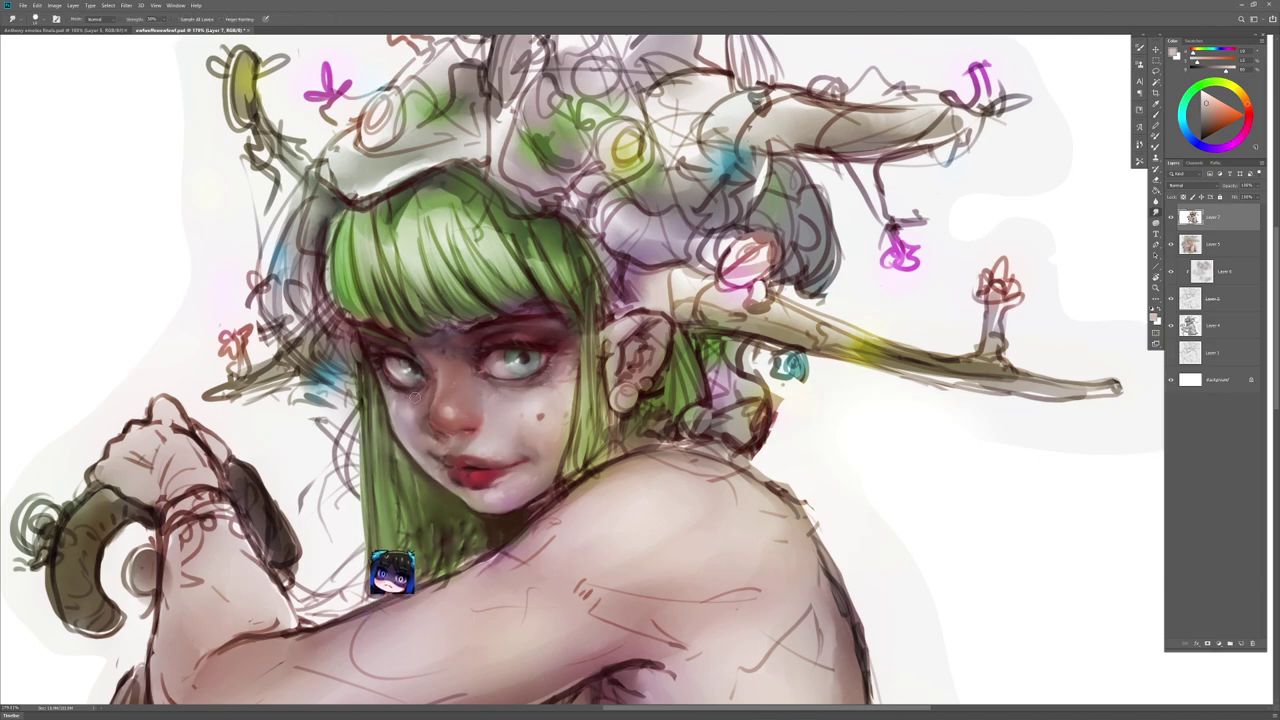
key(b)
alt+click(528, 342)
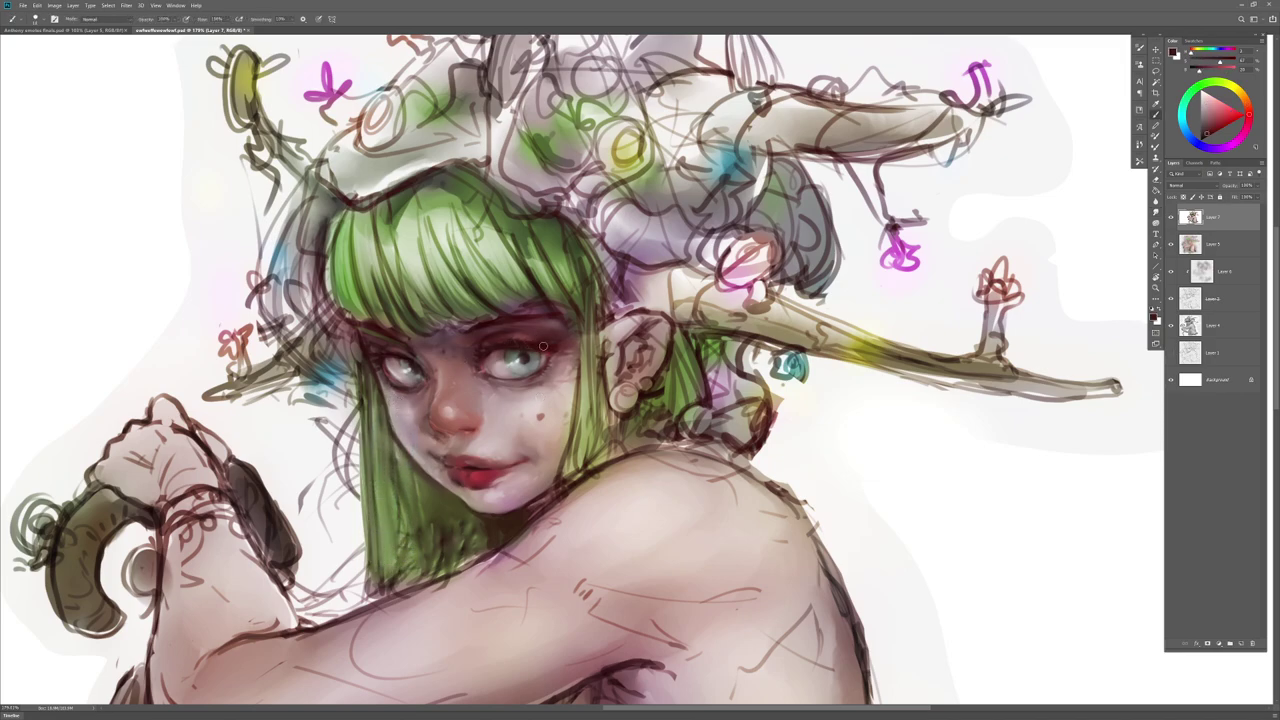
key(r)
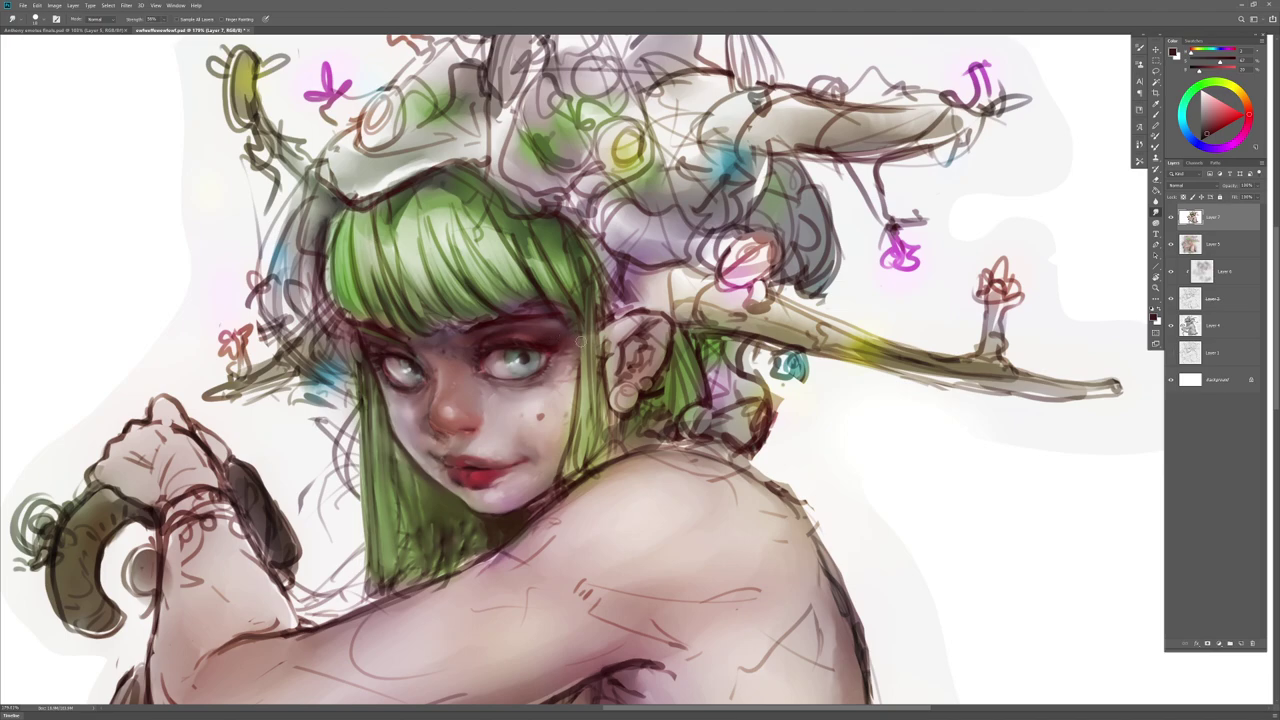
Step: Paint a near-black red from the near eyebrow's inner end across the brow bridge under the fringe, and smudge it
key(b)
alt+click(481, 324)
mouse_move(482, 325)
mouse_down()
mouse_move(427, 312)
mouse_move(461, 323)
mouse_move(448, 324)
mouse_up()
key(r)
key(b)
key(r)
key(b)
key(r)
key(b)
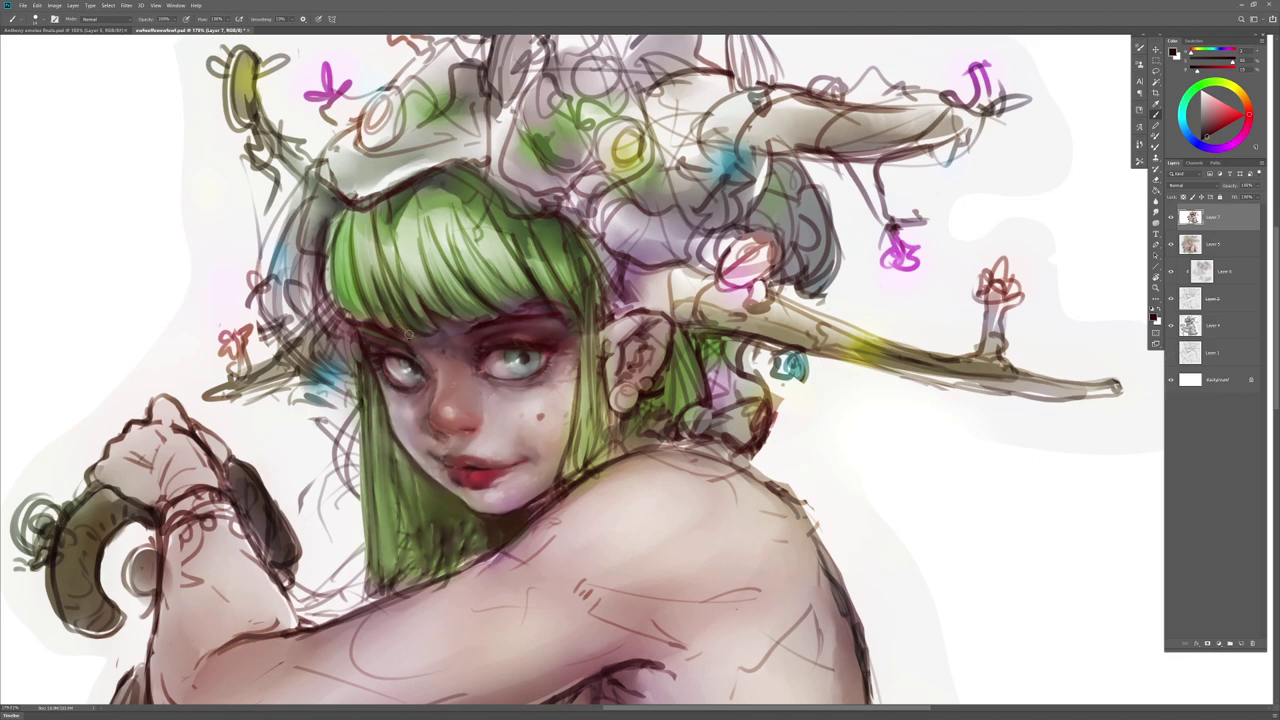
Step: Darken the far eyebrow out to the hair edge beside the far eye, and smudge its outer end
key(r)
key(b)
key(r)
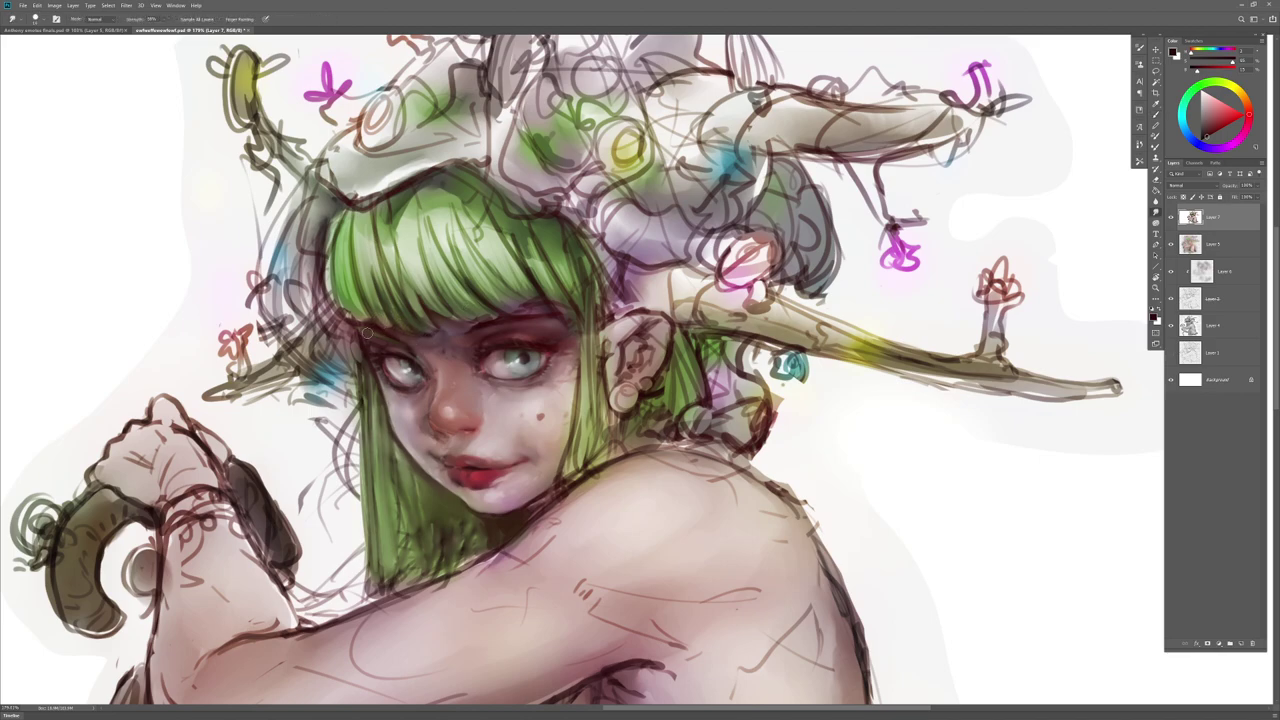
key(b)
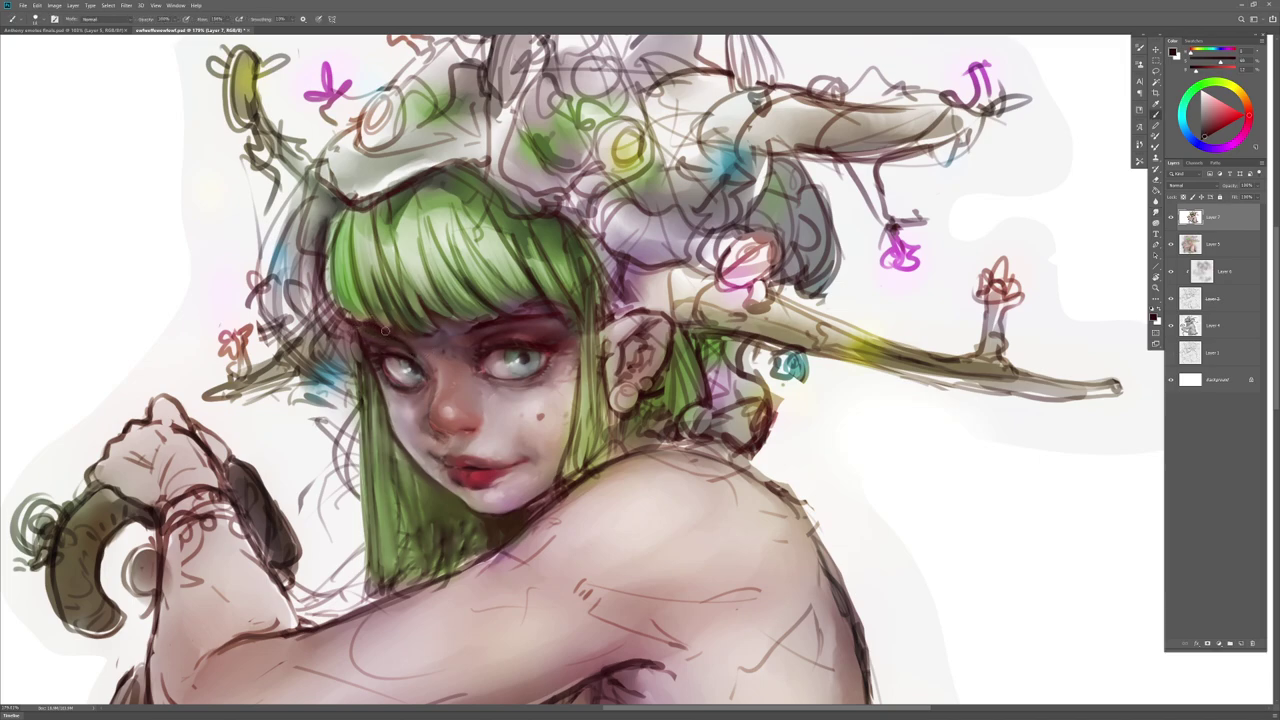
key(r)
mouse_move(358, 330)
mouse_down()
mouse_move(338, 322)
mouse_move(355, 357)
mouse_up()
key(b)
key(r)
key(b)
Step: Refine the hair edge from the far eye down the cheek with tones sampled around the eye, and smudge it
alt+click(626, 324)
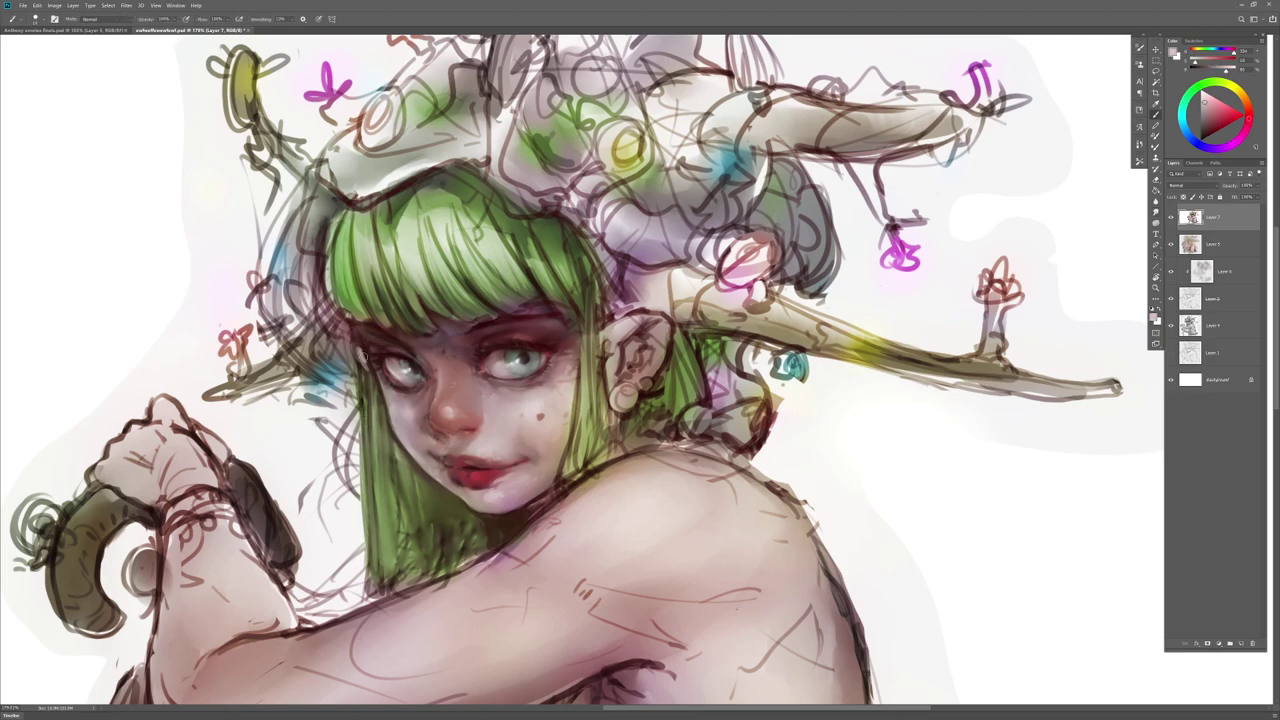
alt+click(370, 368)
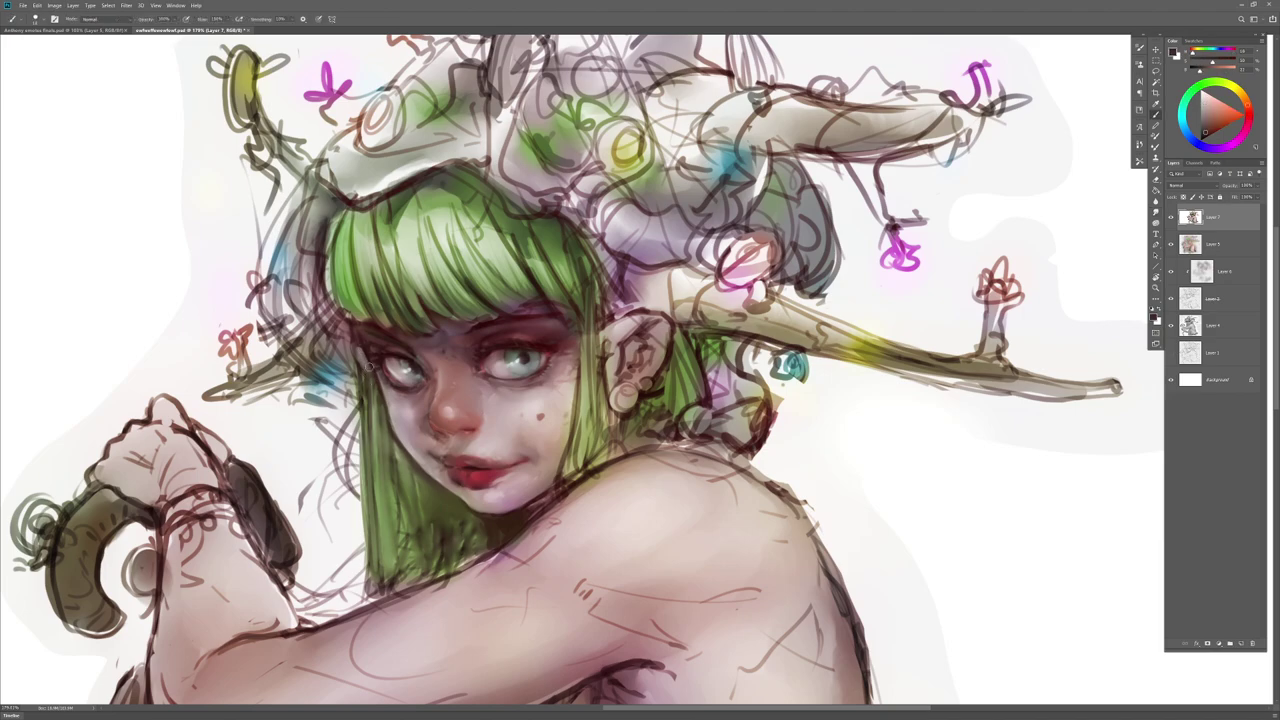
alt+click(360, 366)
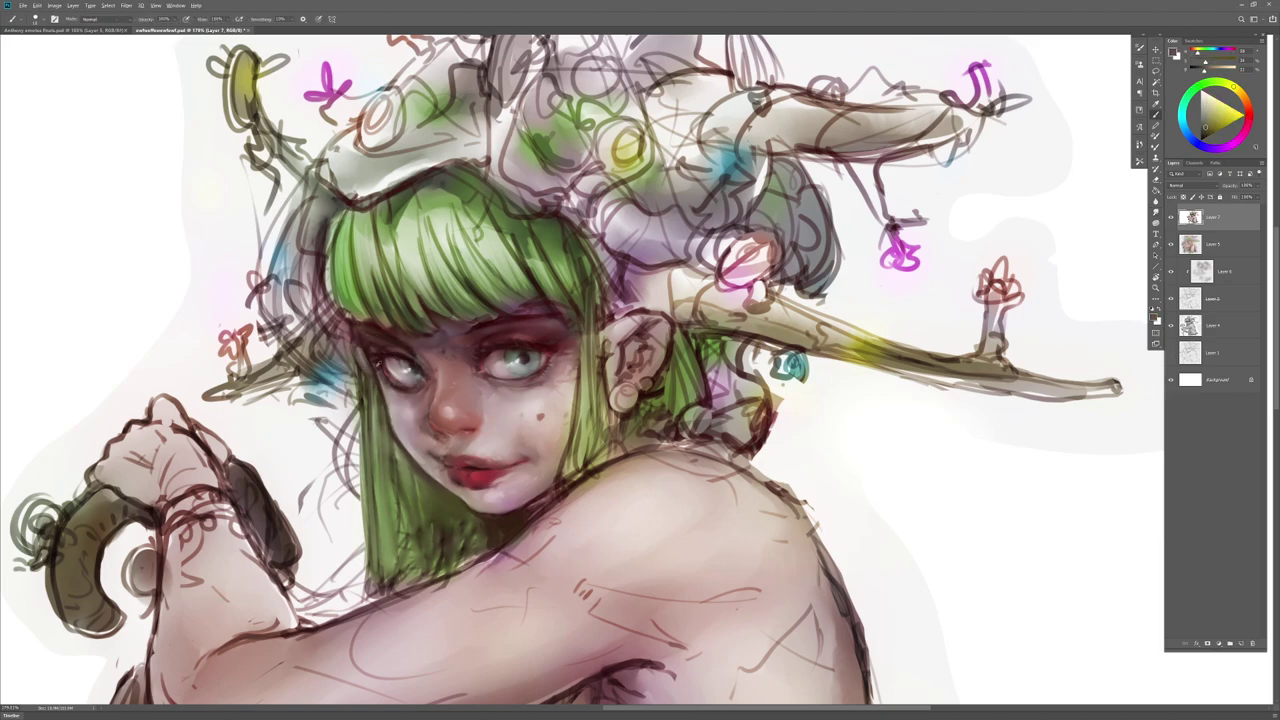
alt+click(404, 356)
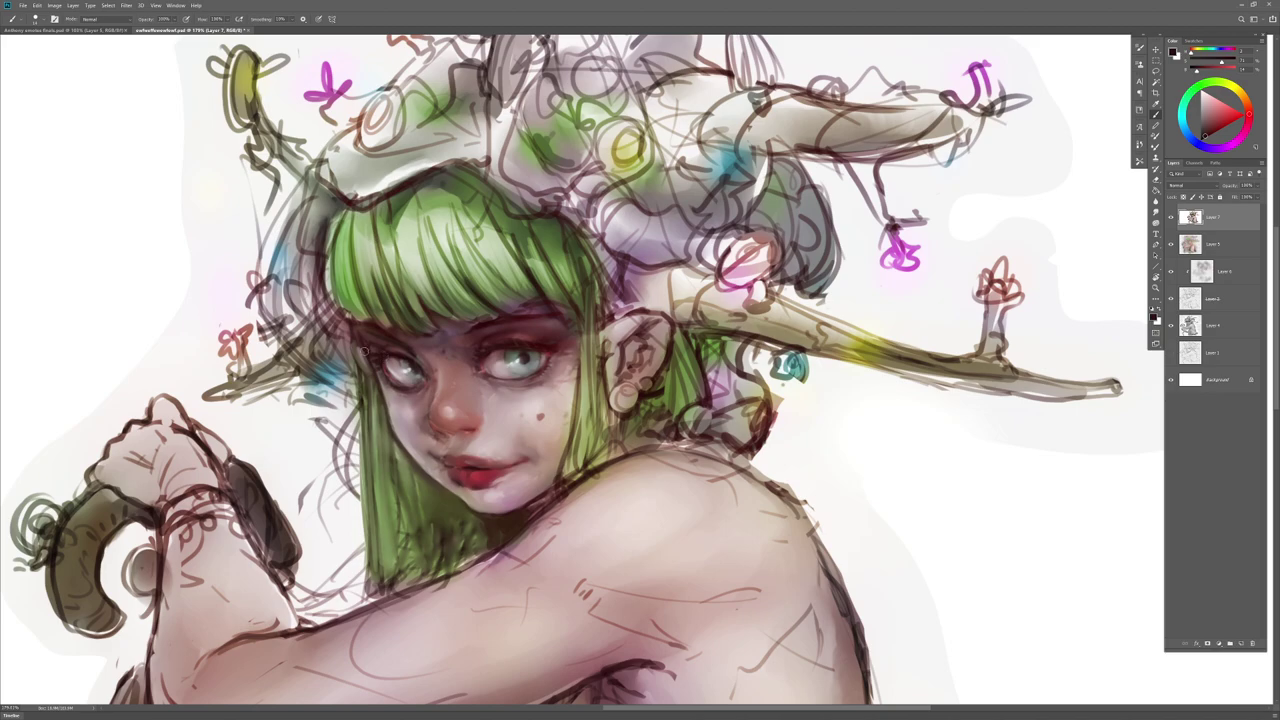
drag(356, 343, 379, 435)
key(e)
key(b)
key(r)
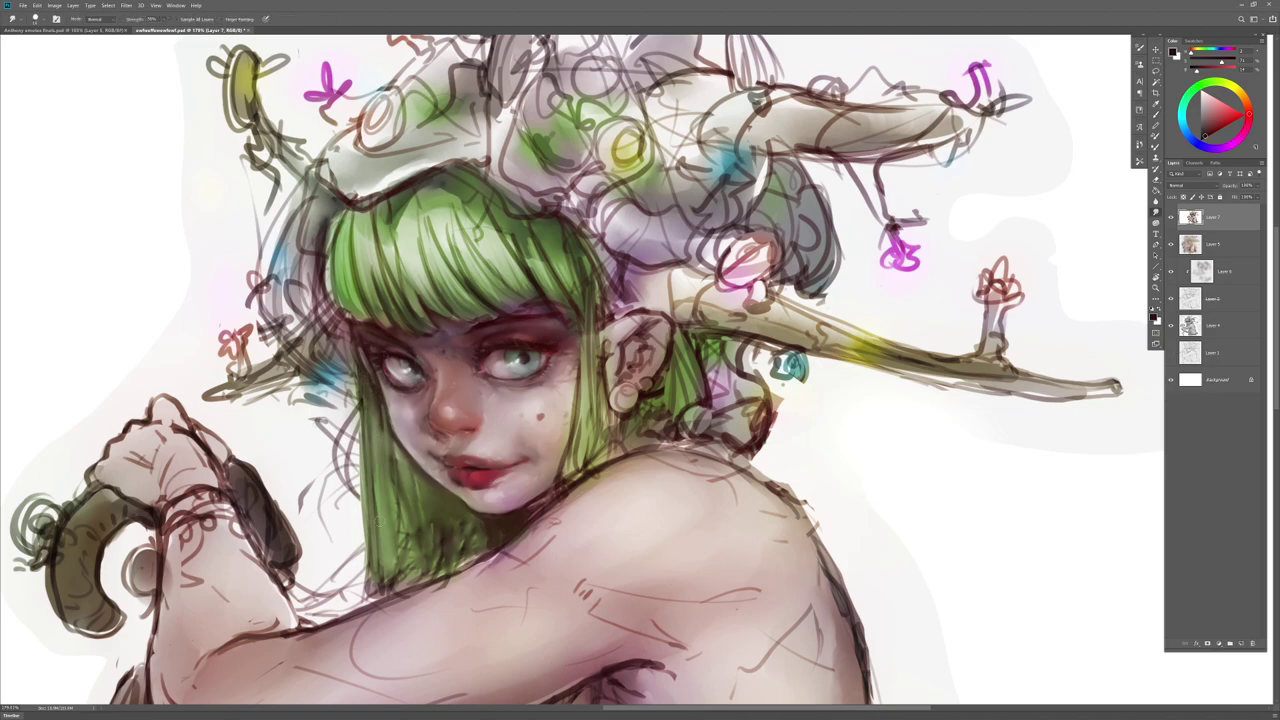
key(b)
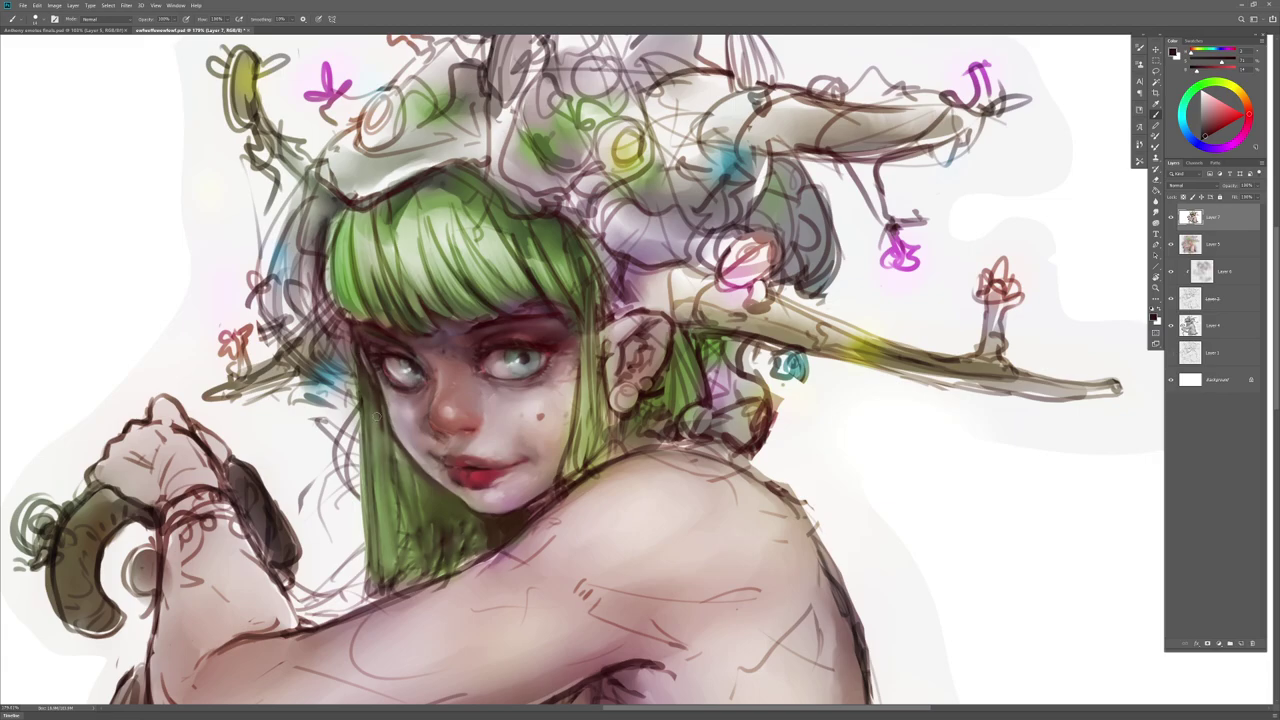
Step: Mirror the canvas and repaint the hair strand along the far cheek with tones sampled from the hair, smudging it
key(ctrl+shift+h)
drag(302, 415, 641, 440)
drag(605, 398, 604, 489)
drag(610, 429, 606, 503)
alt+click(623, 376)
mouse_move(620, 374)
mouse_down()
mouse_move(609, 436)
mouse_move(611, 397)
mouse_move(605, 426)
mouse_up()
alt+click(600, 428)
key(r)
key(b)
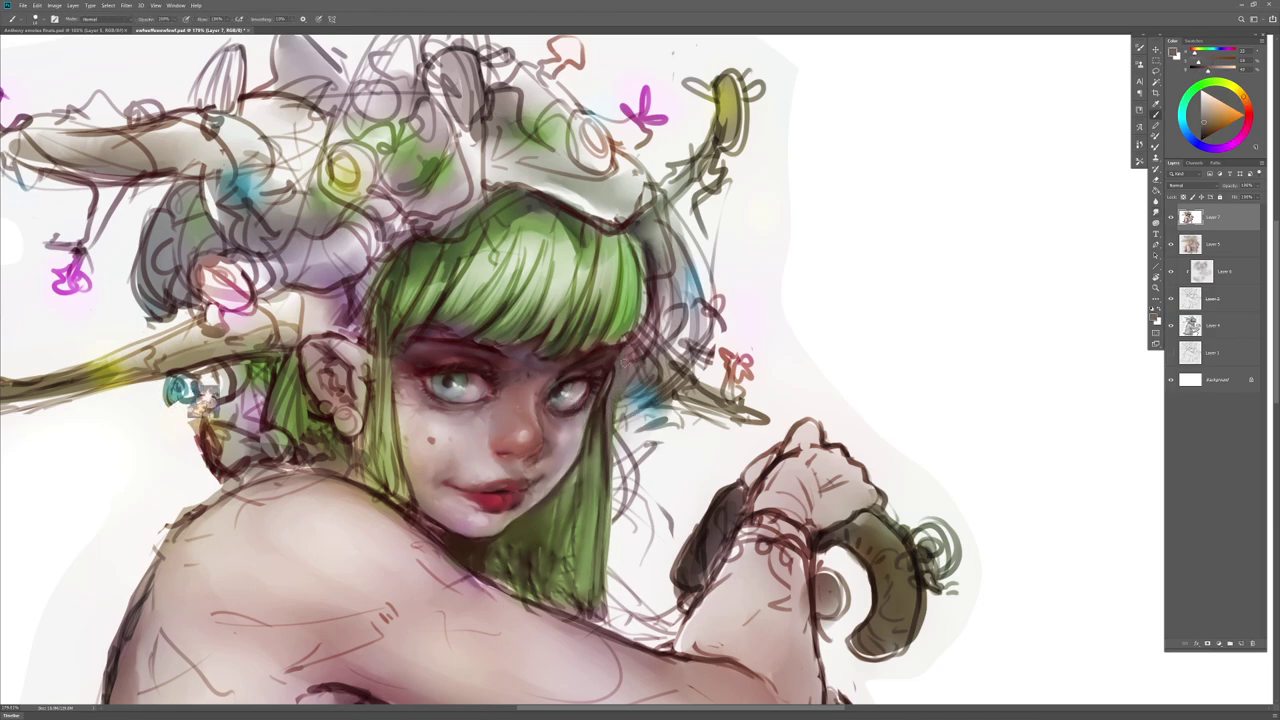
Step: Rework the lower outer corner of the fringe above the far eye with locally sampled colours, and smudge it
alt+click(613, 366)
drag(610, 366, 630, 328)
key(r)
key(b)
alt+click(630, 332)
alt+click(616, 346)
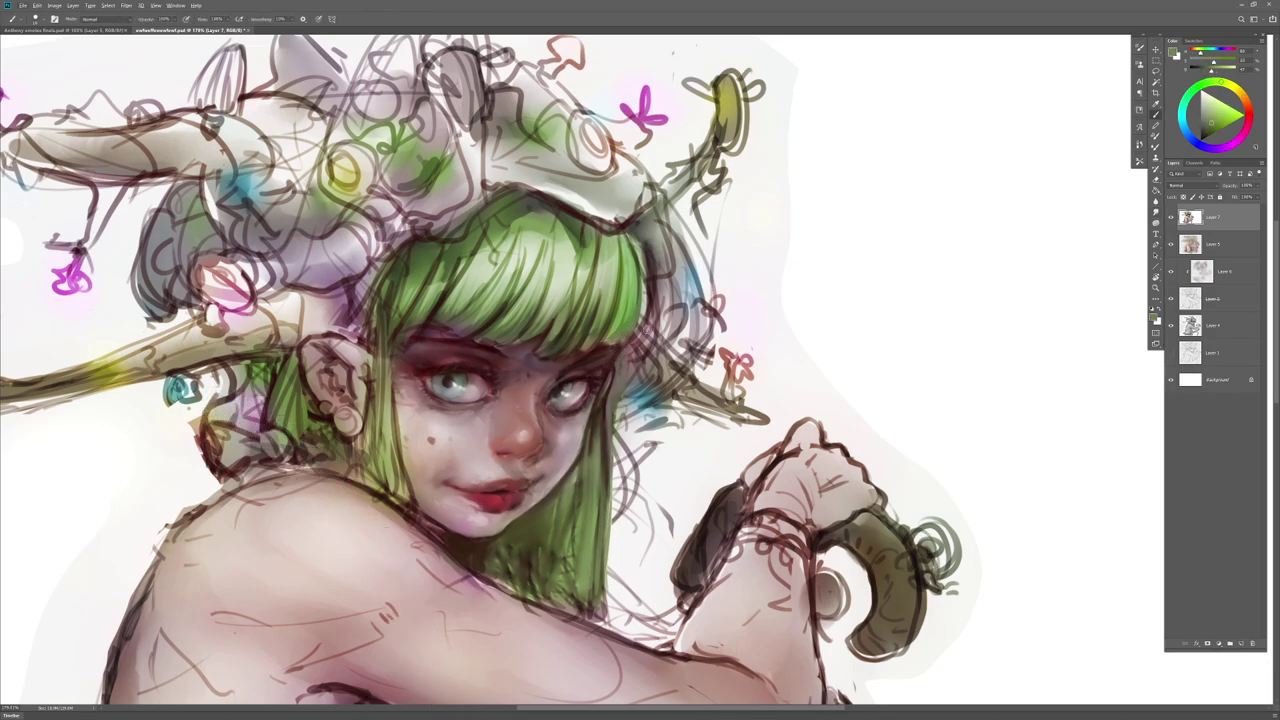
Step: Paint strands down the fringe's outer edge with greens sampled from the hair, and smudge them
alt+click(595, 348)
drag(643, 293, 636, 322)
drag(645, 264, 640, 340)
drag(645, 290, 641, 343)
drag(645, 270, 640, 328)
alt+click(634, 308)
drag(643, 276, 640, 338)
key(r)
drag(643, 274, 640, 320)
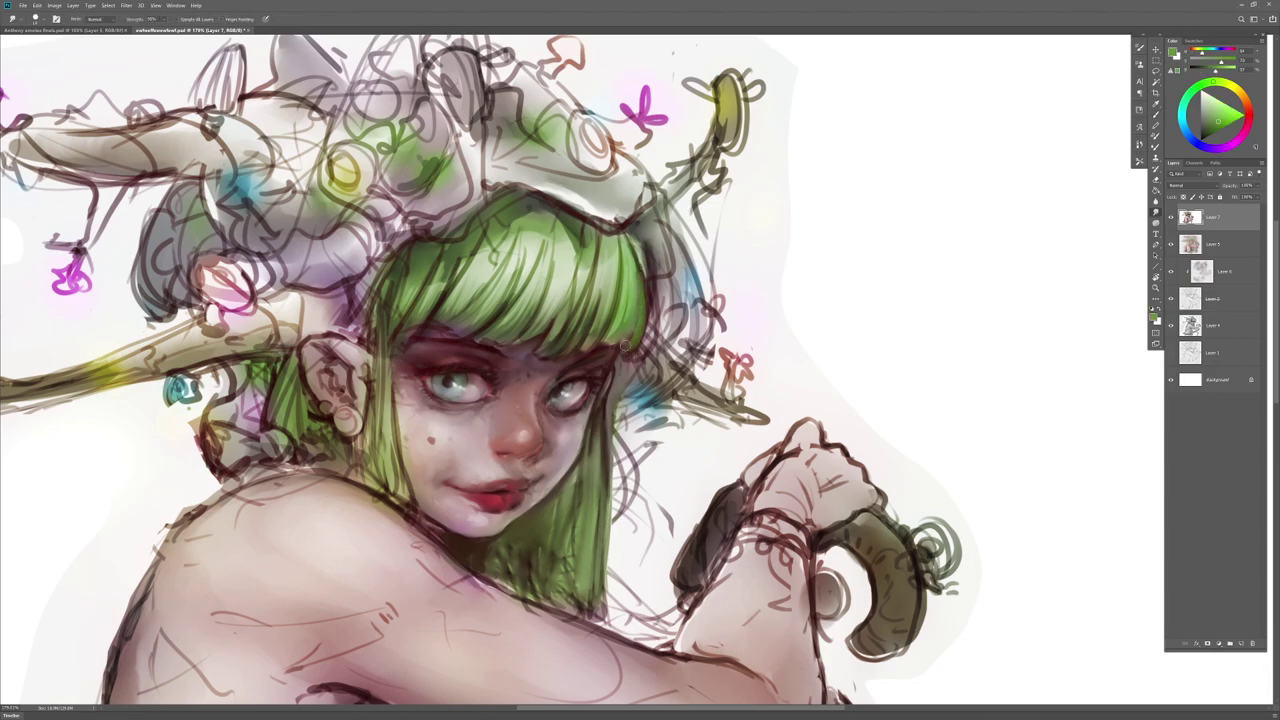
Step: Touch up the far eyebrow and the fringe corner above it with sampled dark reddish tones
key(b)
alt+click(634, 350)
alt+click(606, 370)
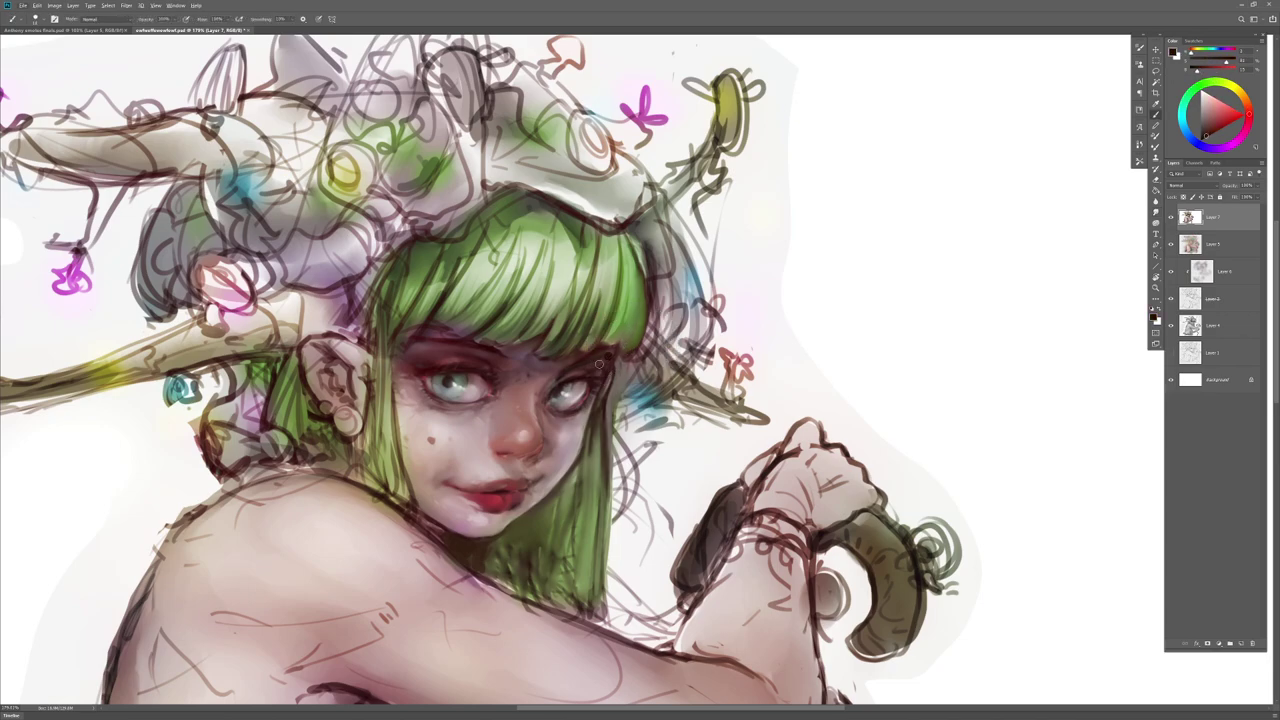
alt+click(574, 360)
Step: Reshape the fringe's outer edge with erasing and strokes of sampled green, and smudge the strands
alt+click(624, 336)
key(e)
drag(643, 317, 636, 337)
key(b)
drag(634, 290, 632, 320)
drag(639, 274, 630, 332)
key(e)
key(b)
drag(641, 288, 635, 333)
key(r)
key(b)
alt+click(621, 304)
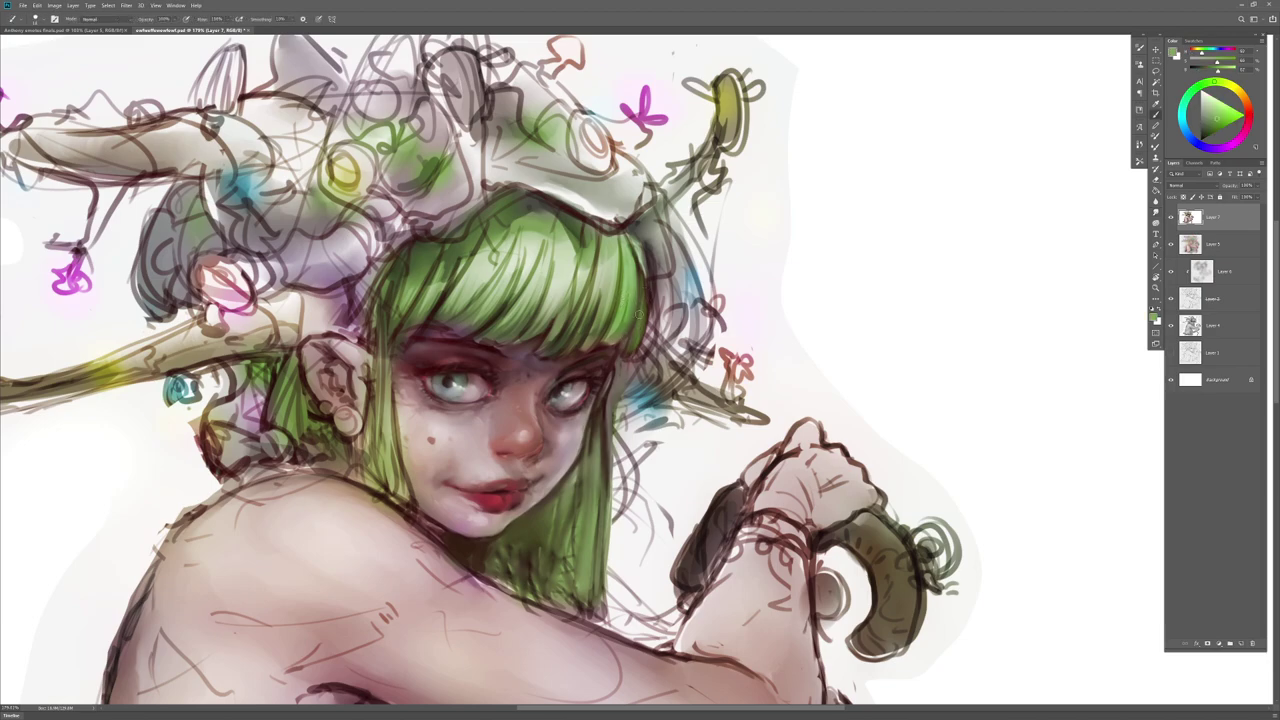
Step: Retouch the far side hair with a sampled dark brown and the far eyebrow with near-black, smudging between the brows
alt+click(604, 445)
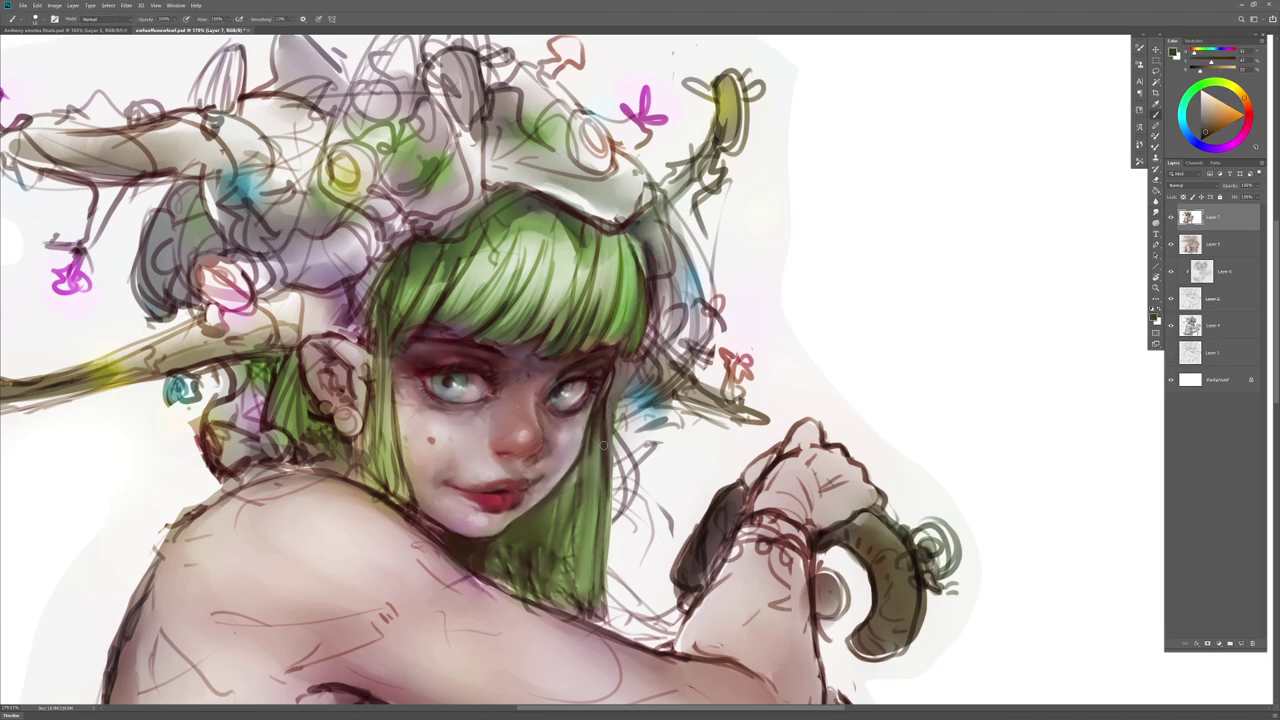
key(r)
key(r)
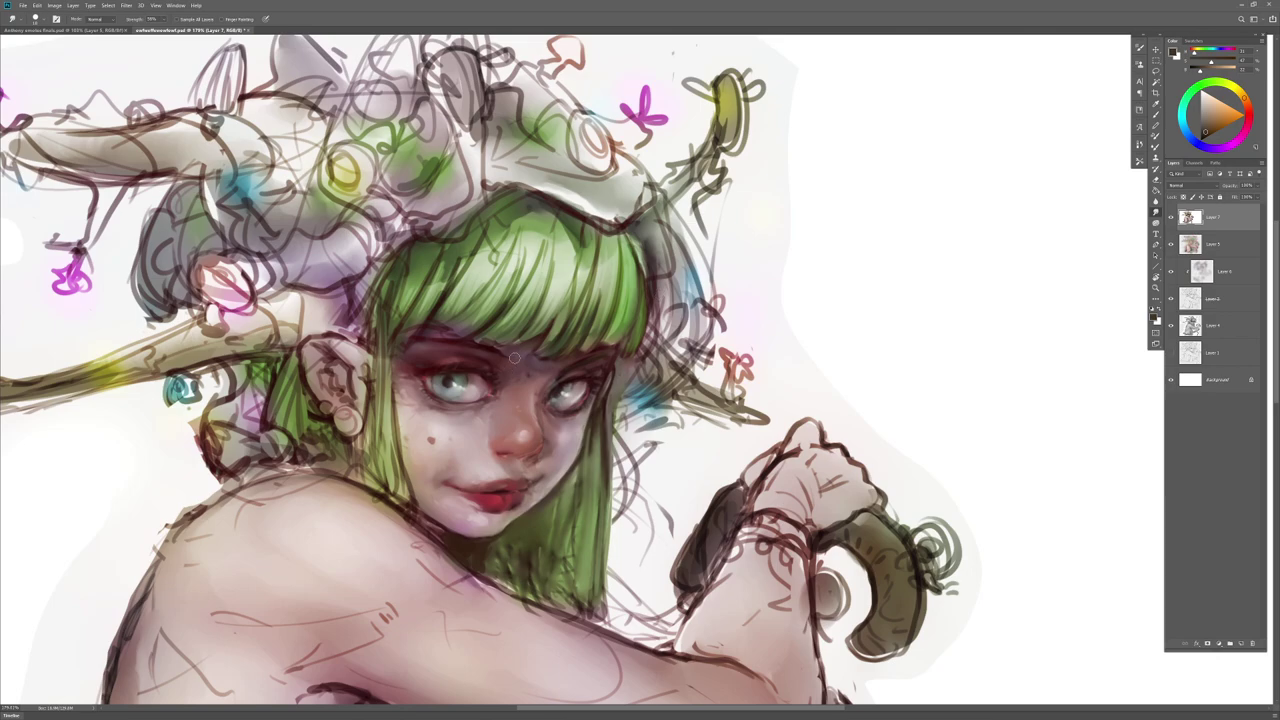
key(b)
alt+click(585, 361)
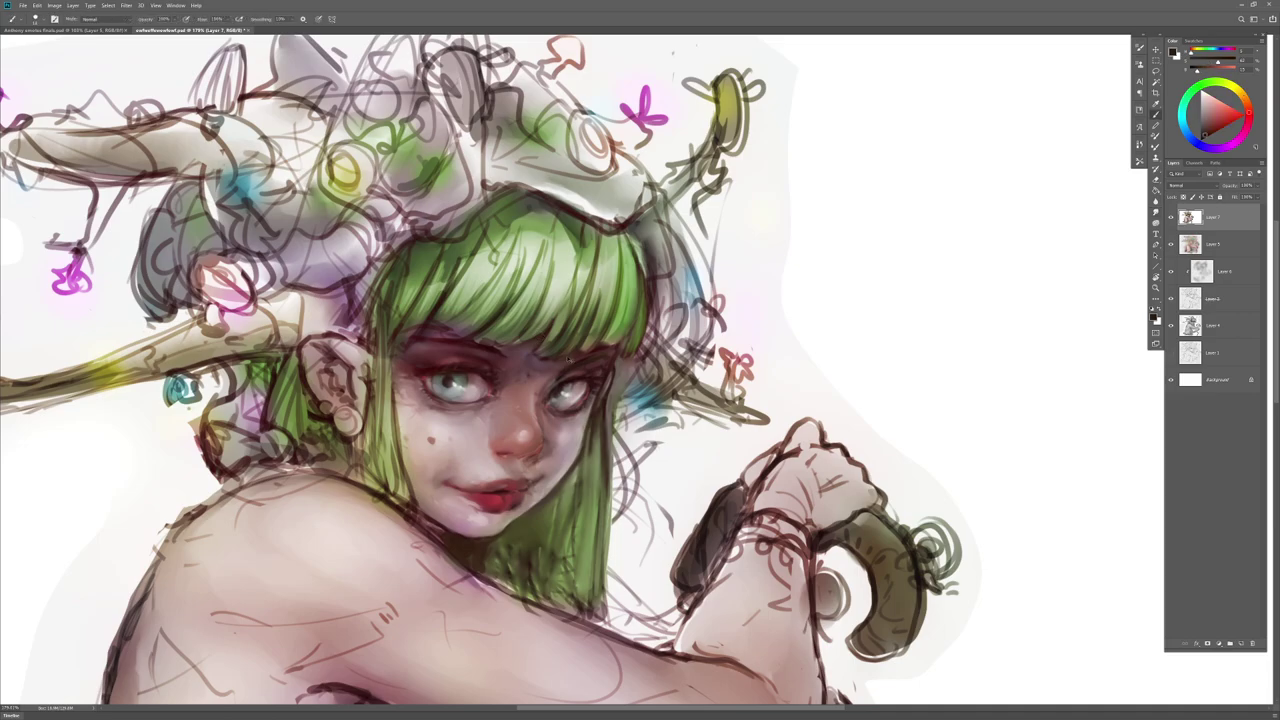
Step: Restore the canvas's original orientation and touch up the far eyelid and brows with sampled dull red and dark brown
key(ctrl+shift+h)
drag(777, 519, 440, 497)
alt+click(365, 330)
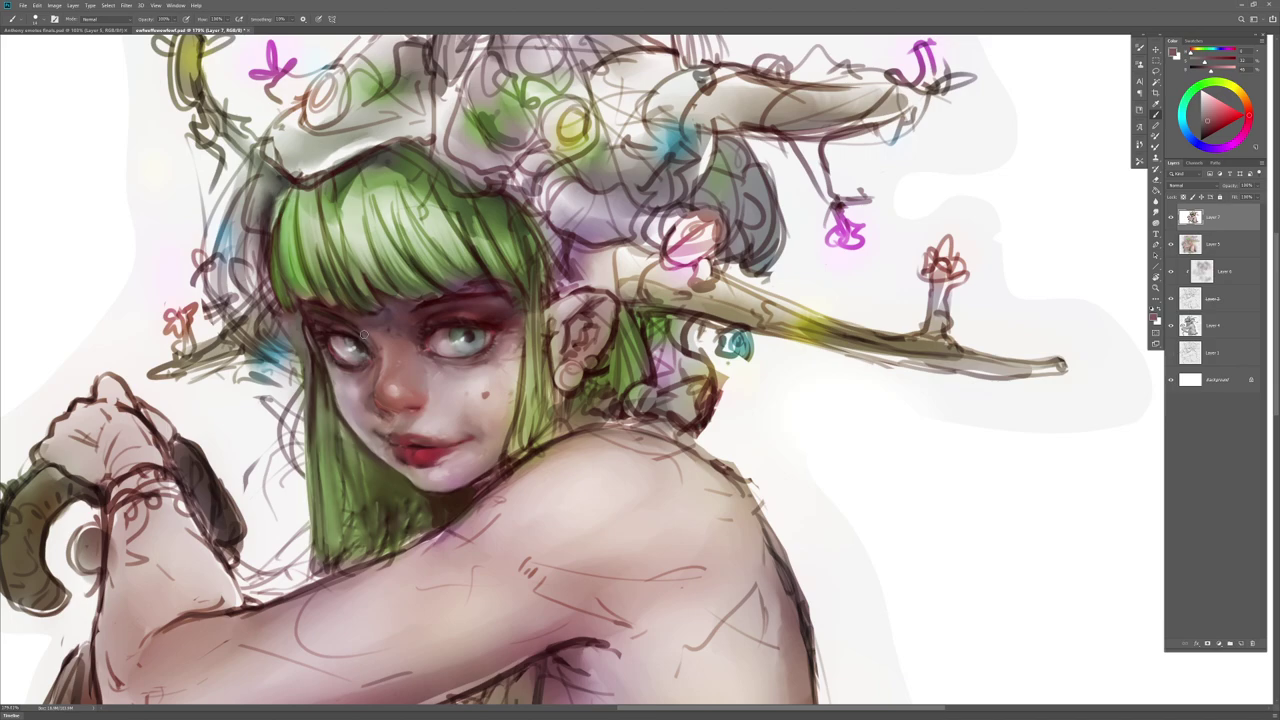
alt+click(330, 315)
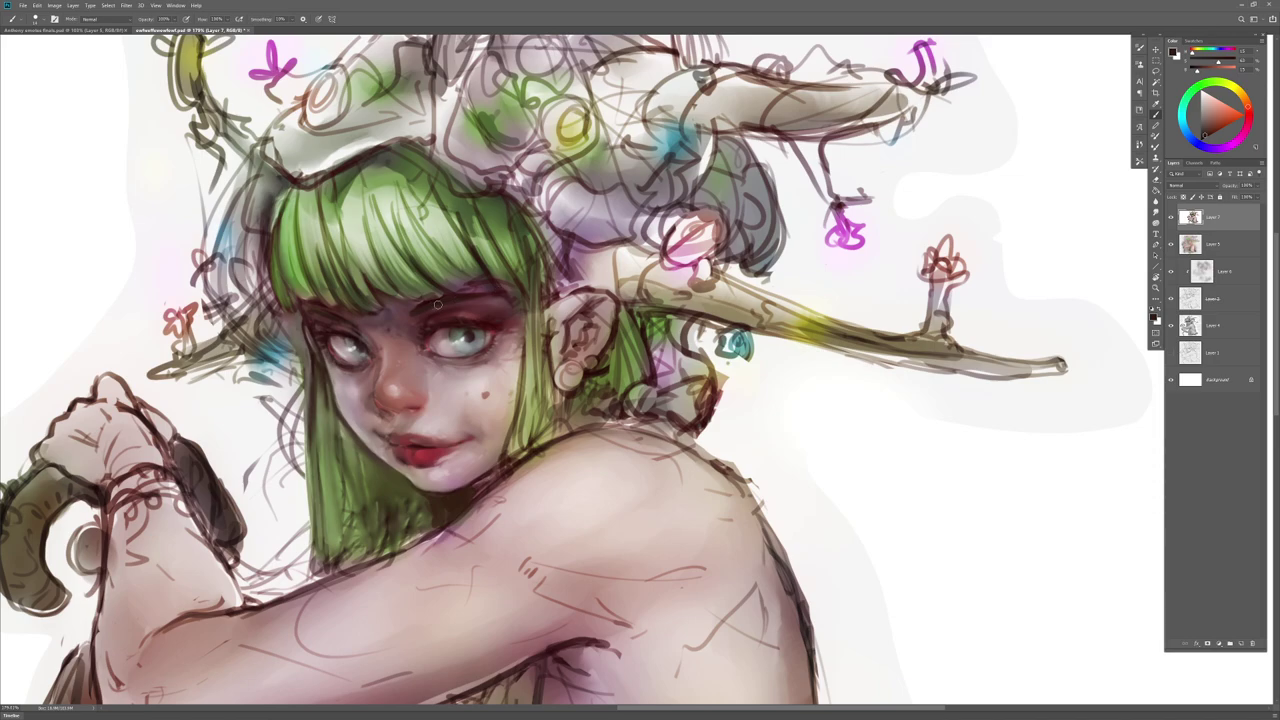
Step: Refine the near eyebrow and the skin around it with tones sampled from the fringe, eyelid and brow, and smudge them
right_click(475, 299)
alt+click(450, 274)
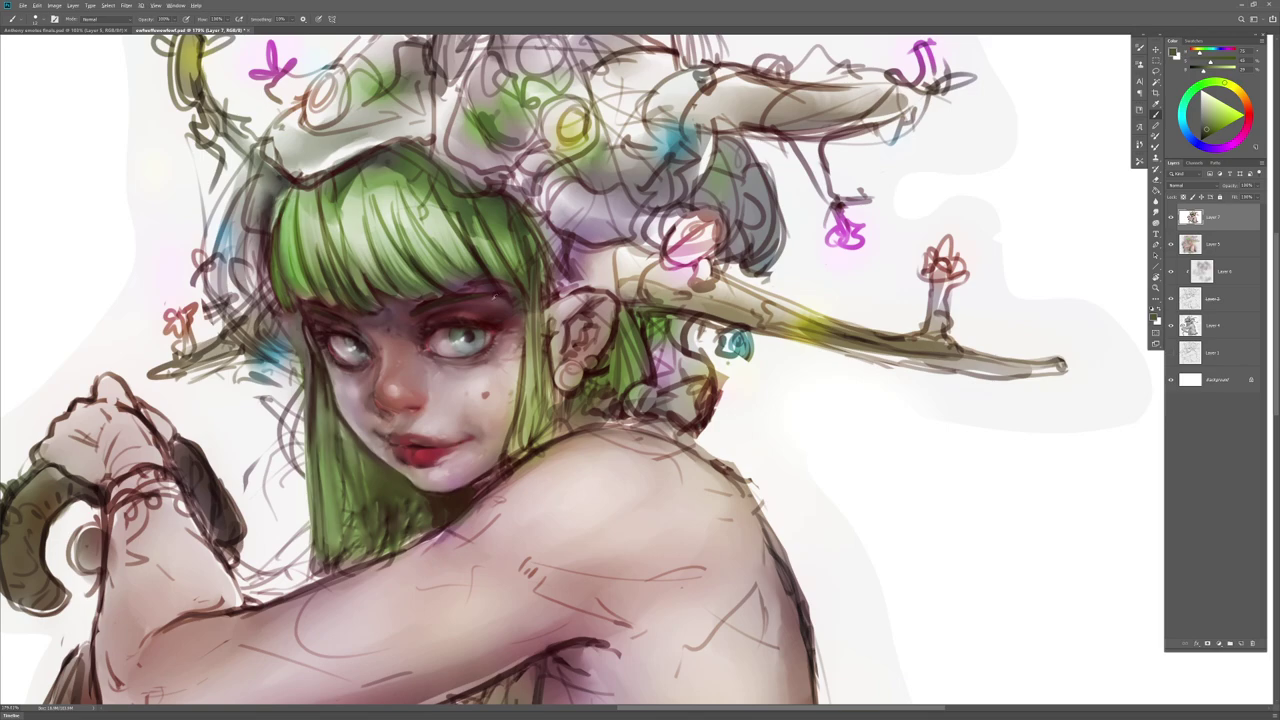
alt+click(414, 311)
alt+click(418, 318)
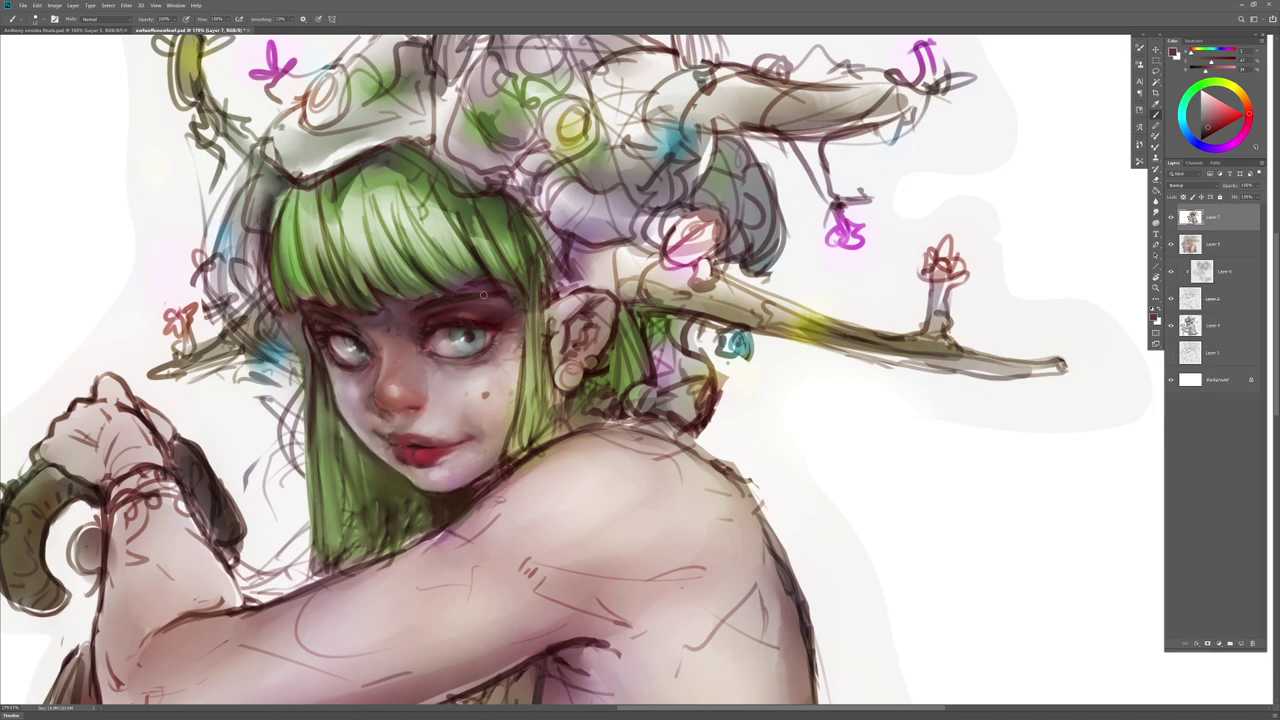
alt+click(470, 295)
alt+click(498, 301)
key(r)
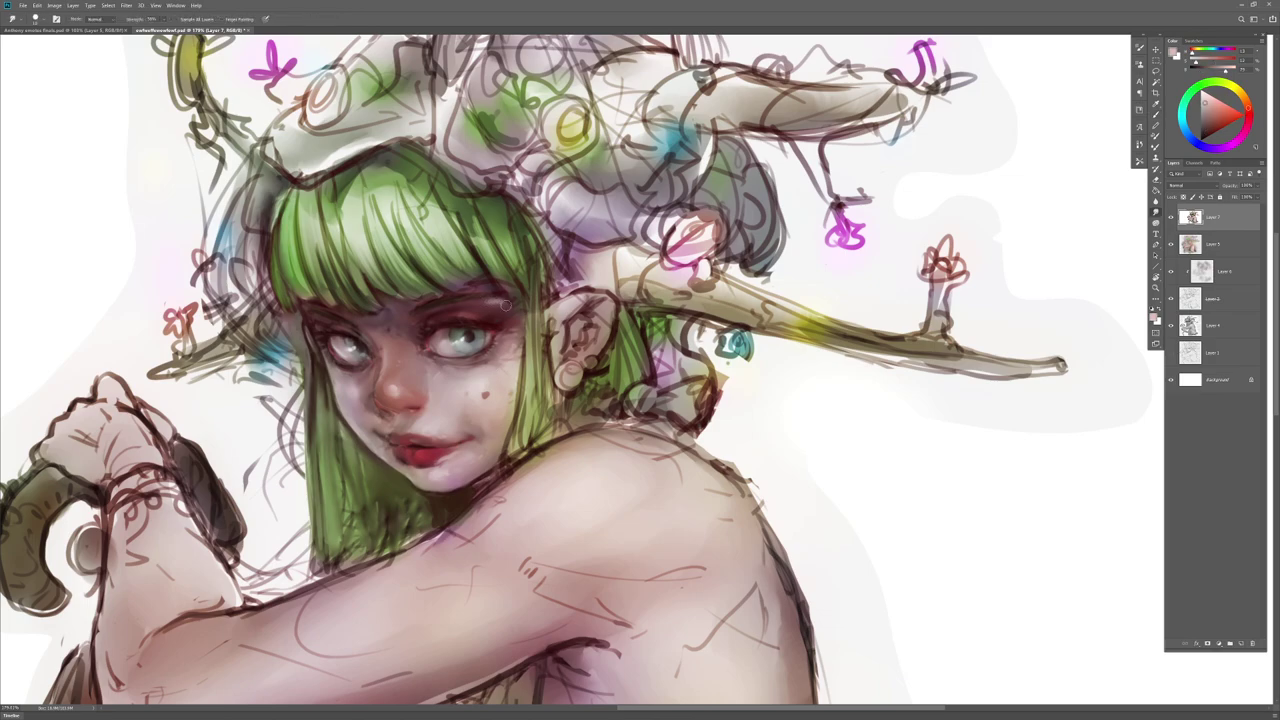
Step: Blend light pinkish skin tone around the near brow and the nose bridge with alternating brush and smudge strokes
key(b)
key(r)
key(b)
key(r)
key(b)
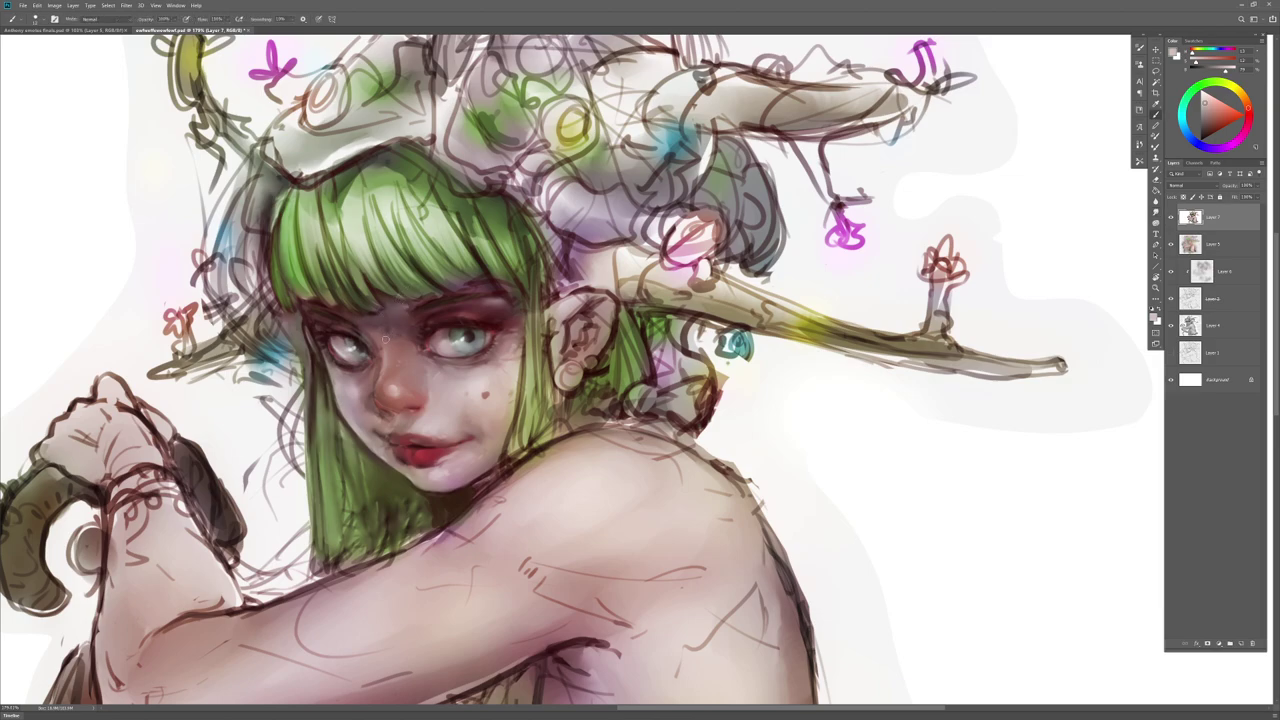
Step: Brush and smudge the skin between the eyebrows just below the fringe
key(r)
key(b)
key(r)
key(b)
key(r)
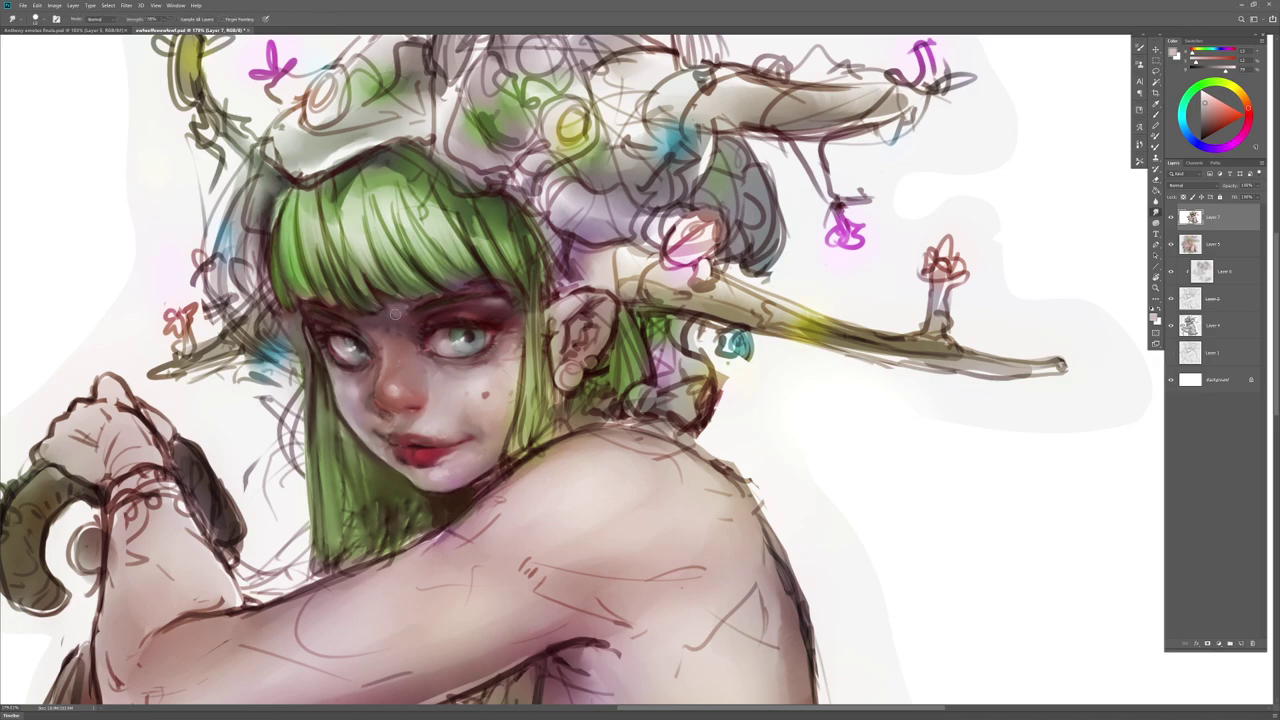
drag(404, 313, 391, 314)
Step: Refine the far eye's upper lid with dark tones sampled from the inner brow and the lid
key(b)
alt+click(405, 309)
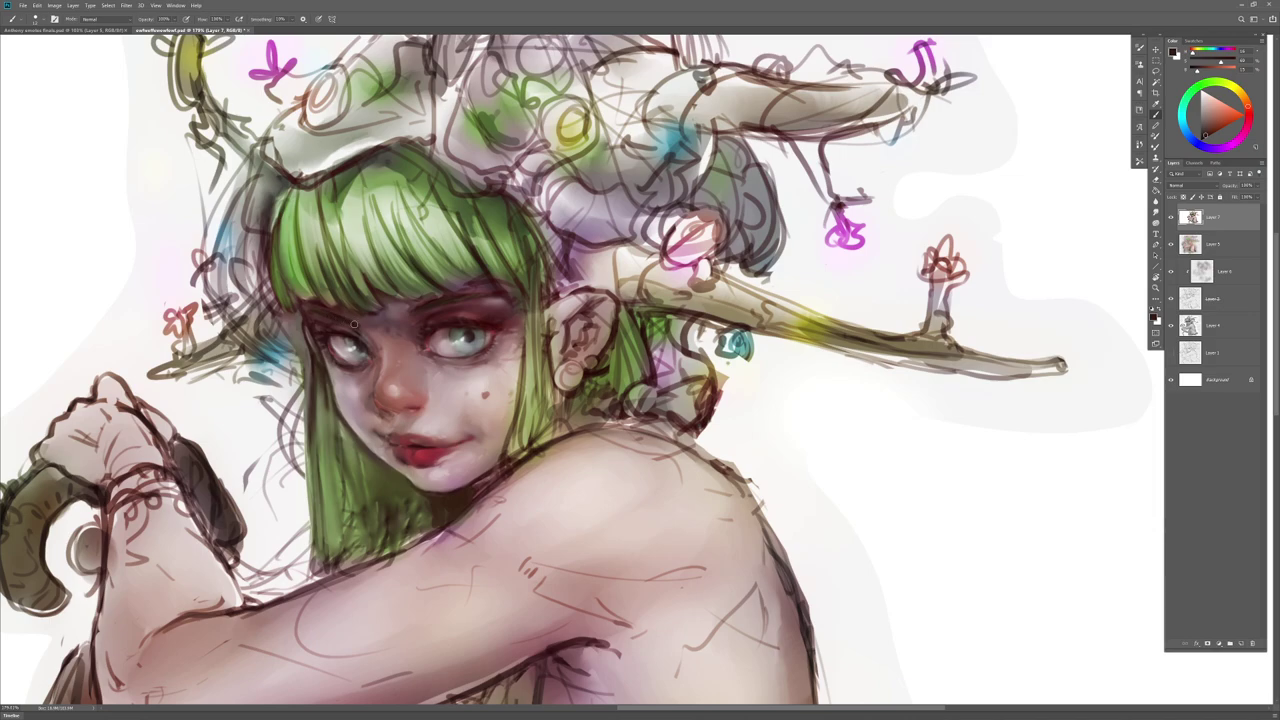
alt+click(358, 326)
alt+click(358, 322)
Step: Mirror the canvas, refine the far brow area below the fringe with sampled dark and skin tones, and flip the canvas back
key(ctrl+shift+h)
drag(346, 455, 763, 447)
alt+click(584, 324)
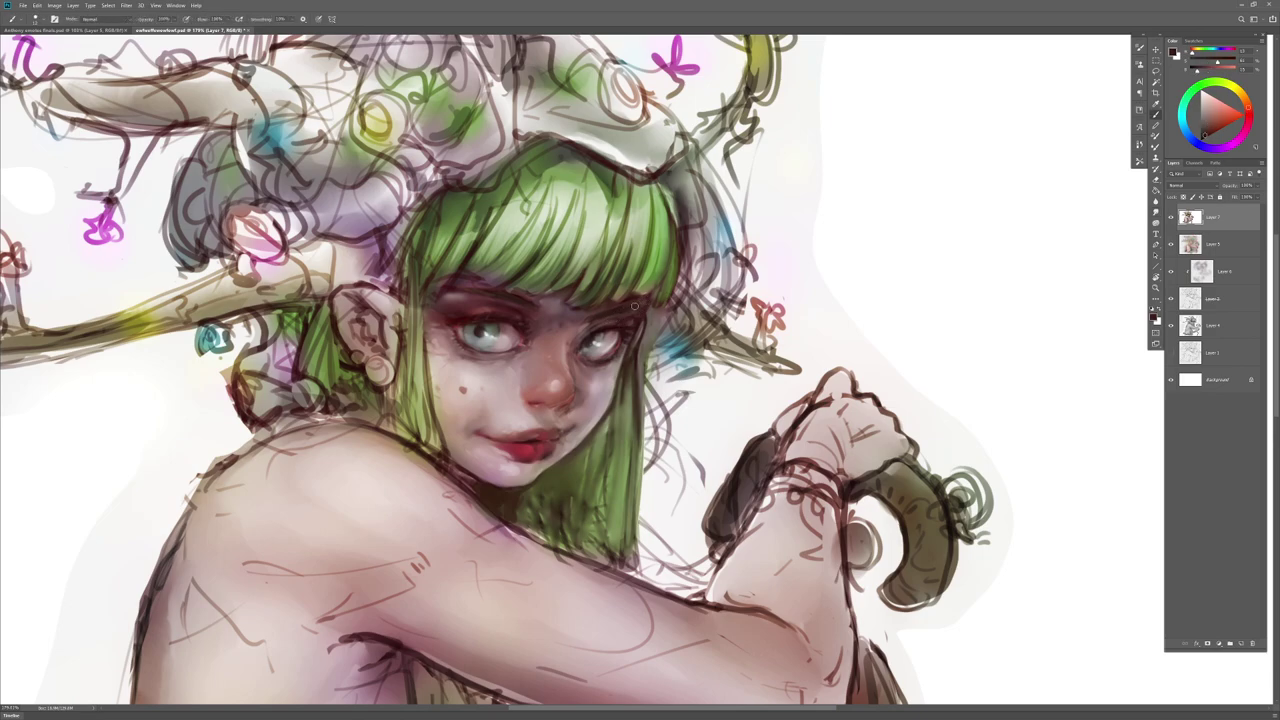
alt+click(643, 302)
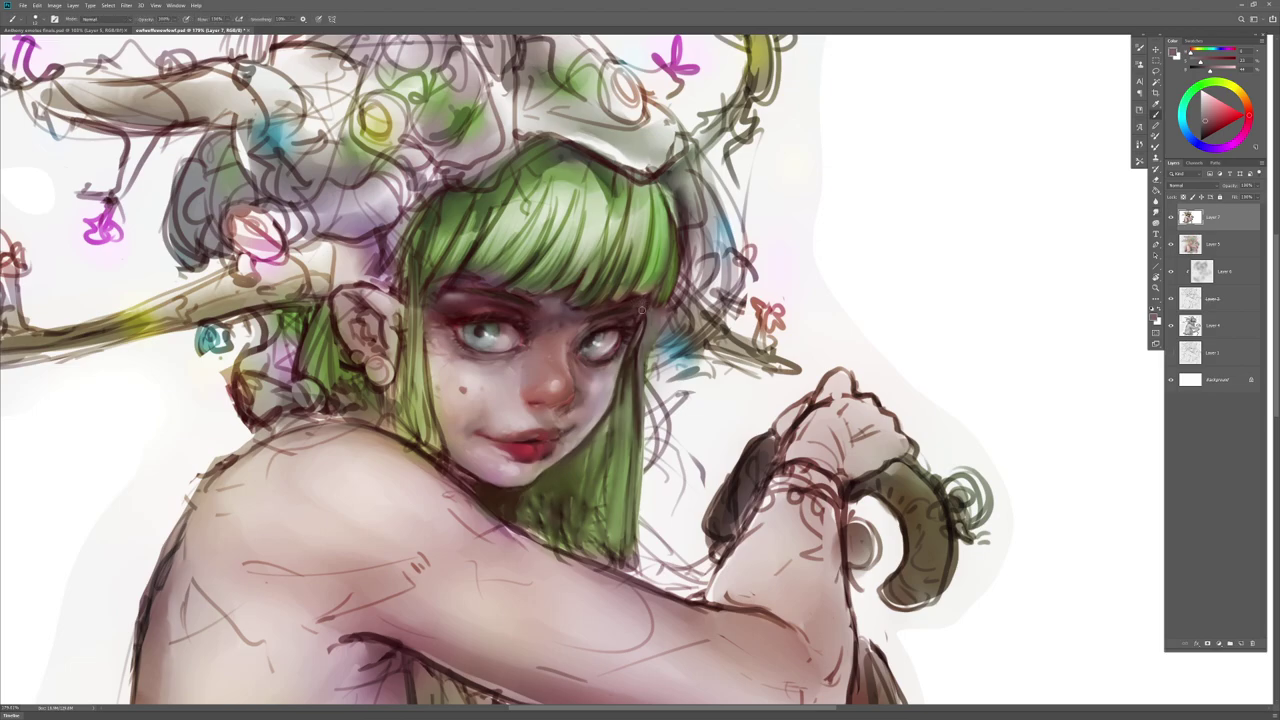
key(ctrl+shift+h)
drag(992, 304, 594, 335)
key(r)
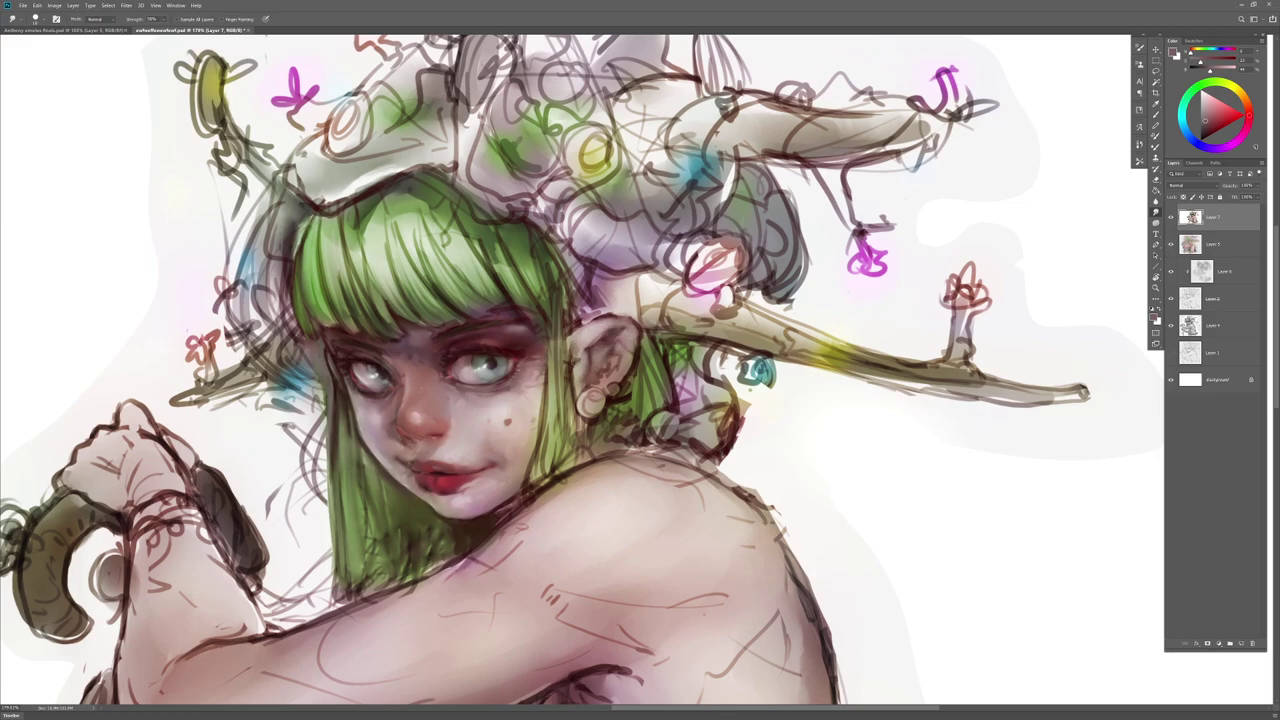
Step: Paint long strands down the hair lock beside the near cheek using dark tones sampled from the hair edges
key(b)
alt+click(336, 383)
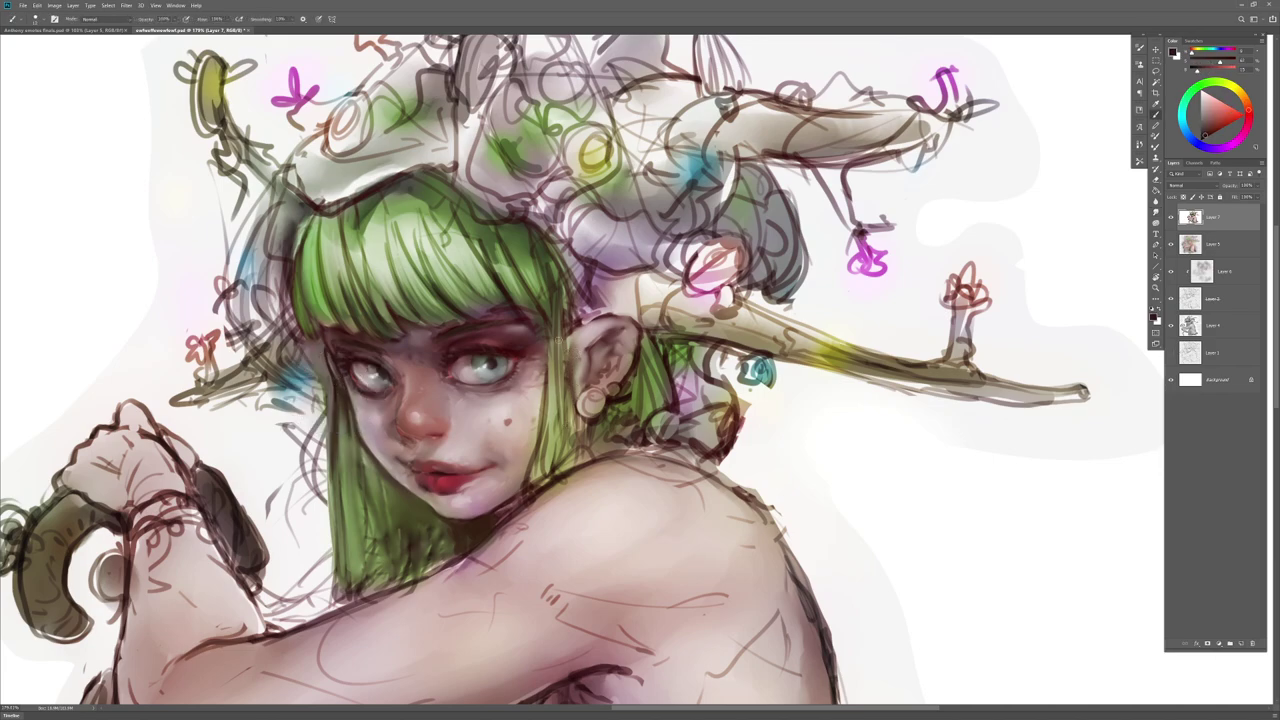
drag(557, 318, 551, 432)
alt+click(558, 380)
drag(562, 328, 565, 446)
drag(563, 306, 569, 450)
drag(566, 384, 570, 452)
drag(567, 330, 569, 364)
Step: Extend the hair above the near ear with green sampled from behind it, and clean up the ear's front edge
mouse_move(558, 262)
mouse_down()
mouse_move(573, 320)
mouse_move(589, 316)
mouse_up()
alt+click(649, 366)
drag(568, 273, 586, 305)
mouse_move(570, 284)
mouse_down()
mouse_move(585, 328)
mouse_move(588, 318)
mouse_up()
drag(570, 288, 578, 328)
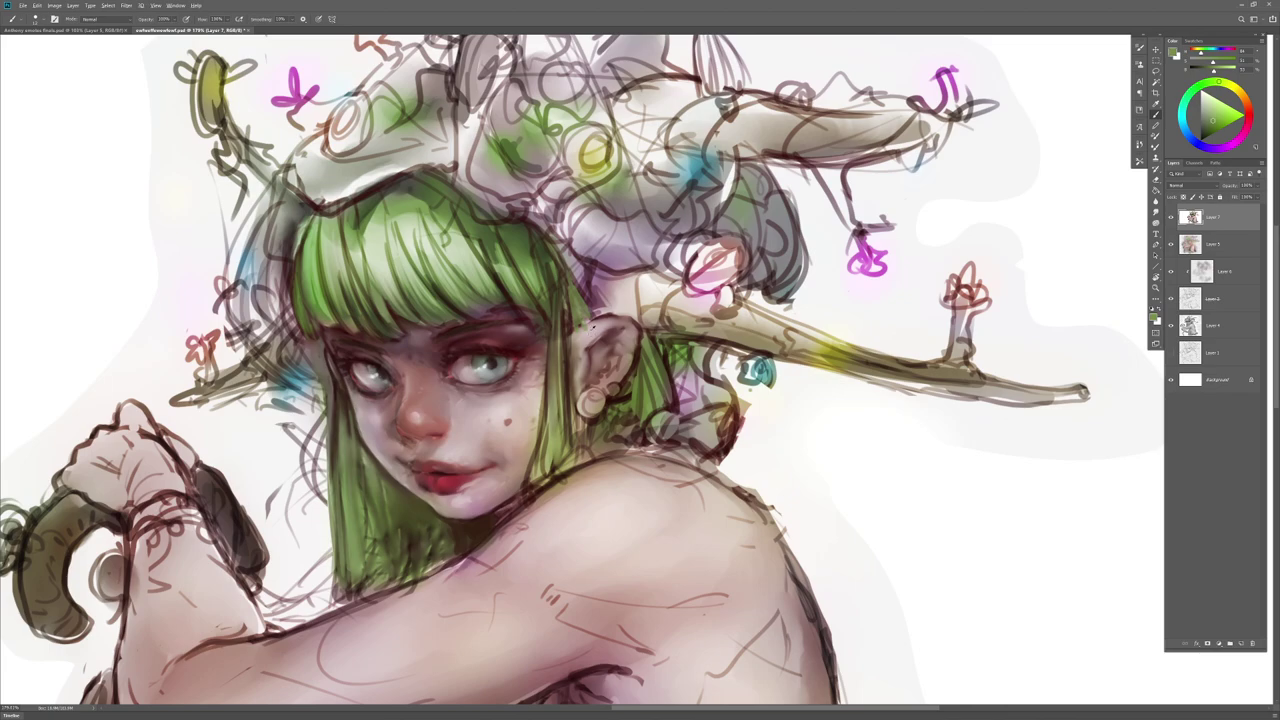
alt+click(590, 326)
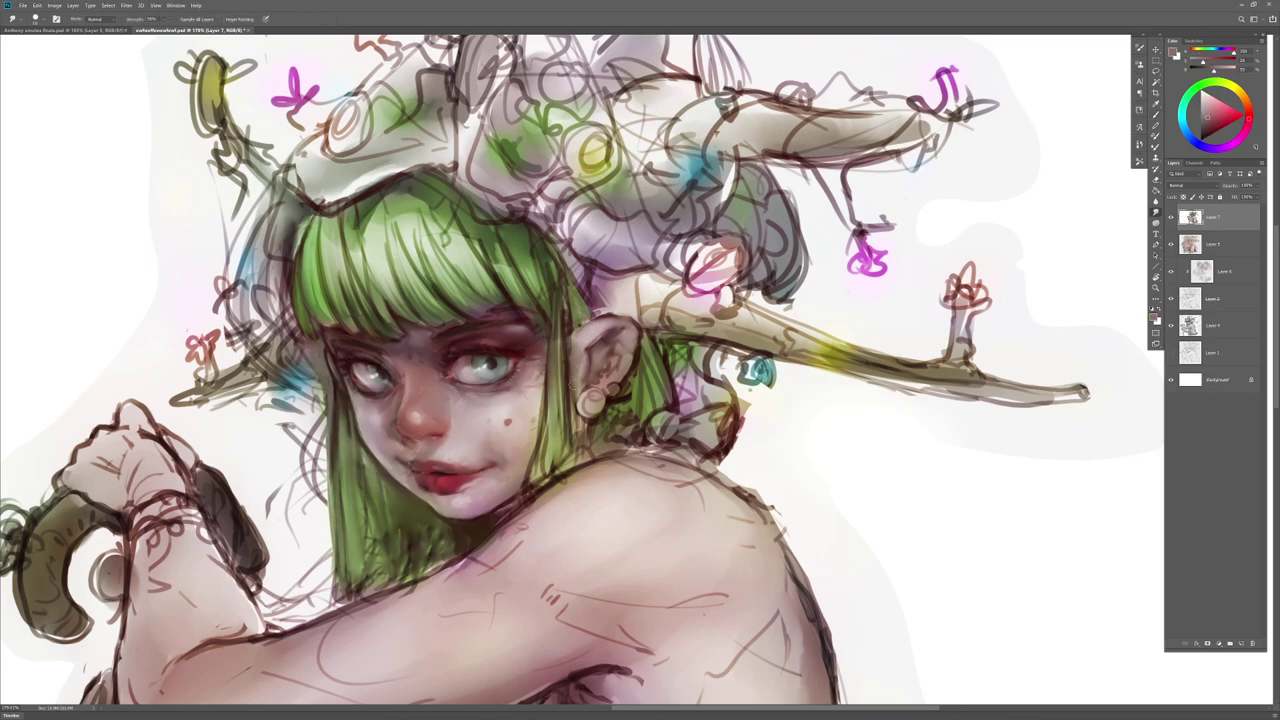
alt+click(566, 382)
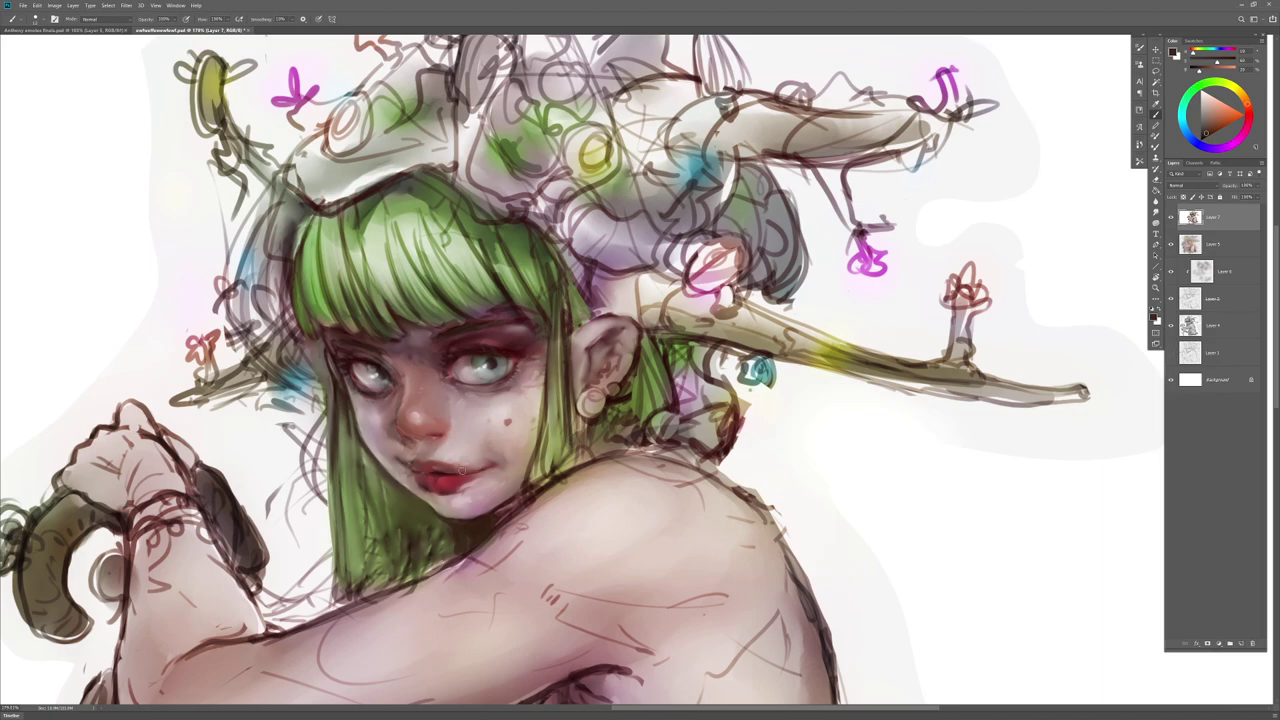
Step: Refine the upper lip contour at the far mouth corner with a sampled reddish tone and nearby skin tone, smudging the edge
alt+click(414, 467)
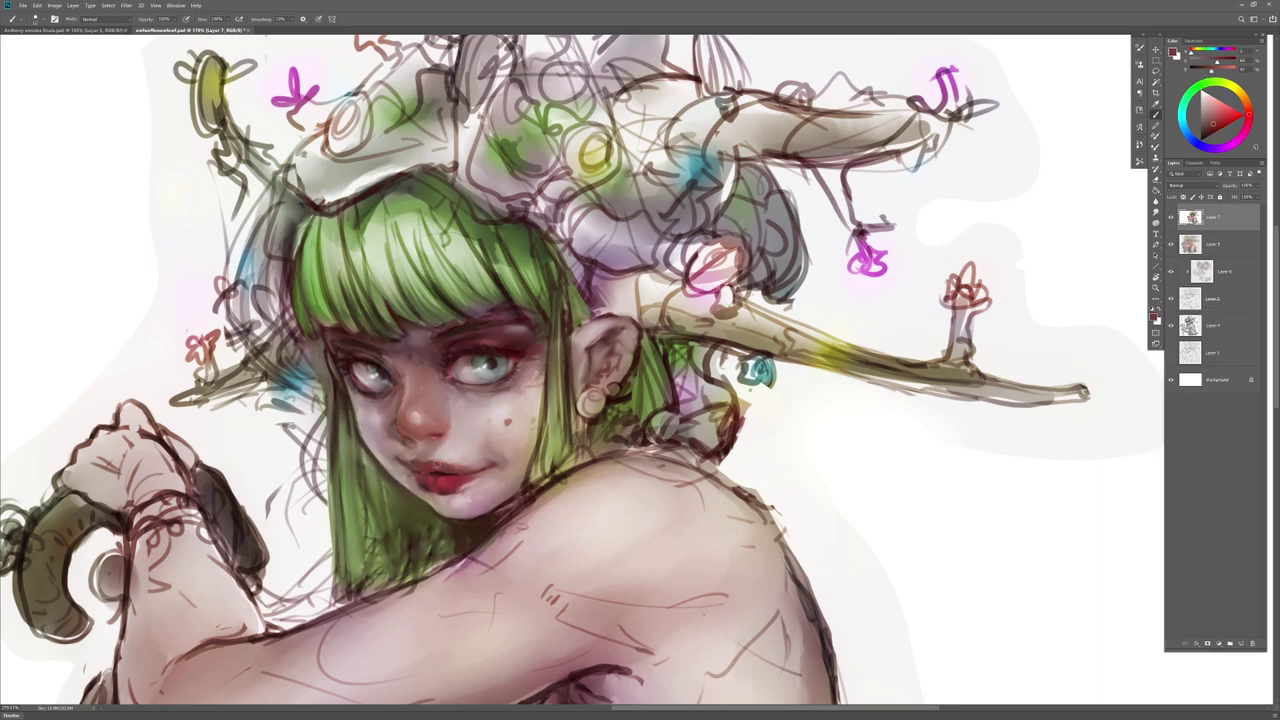
drag(423, 458, 412, 466)
key(r)
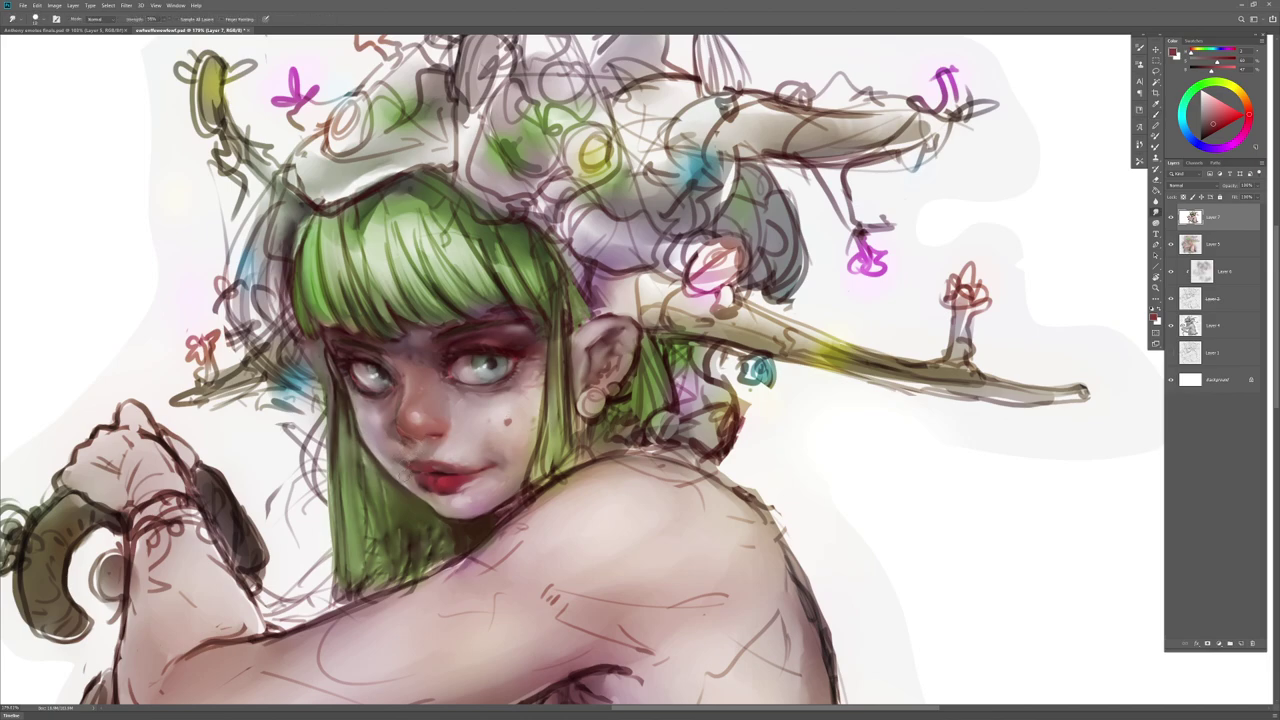
key(b)
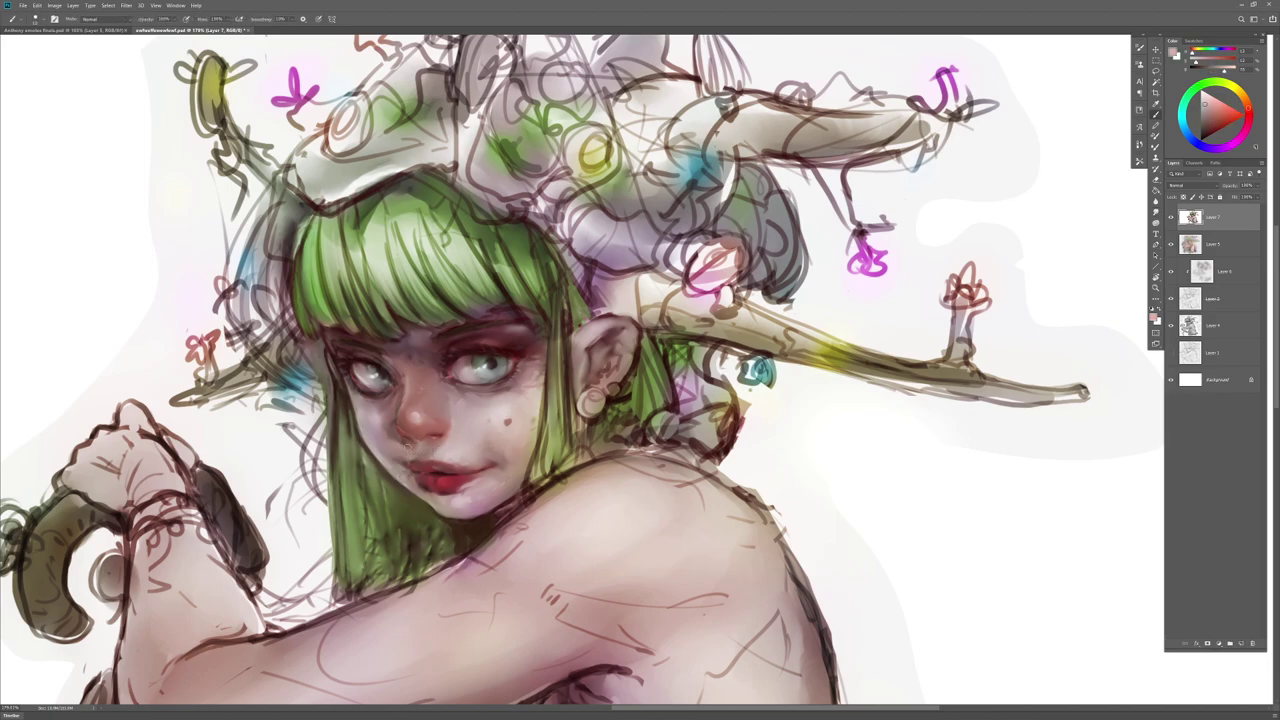
key(r)
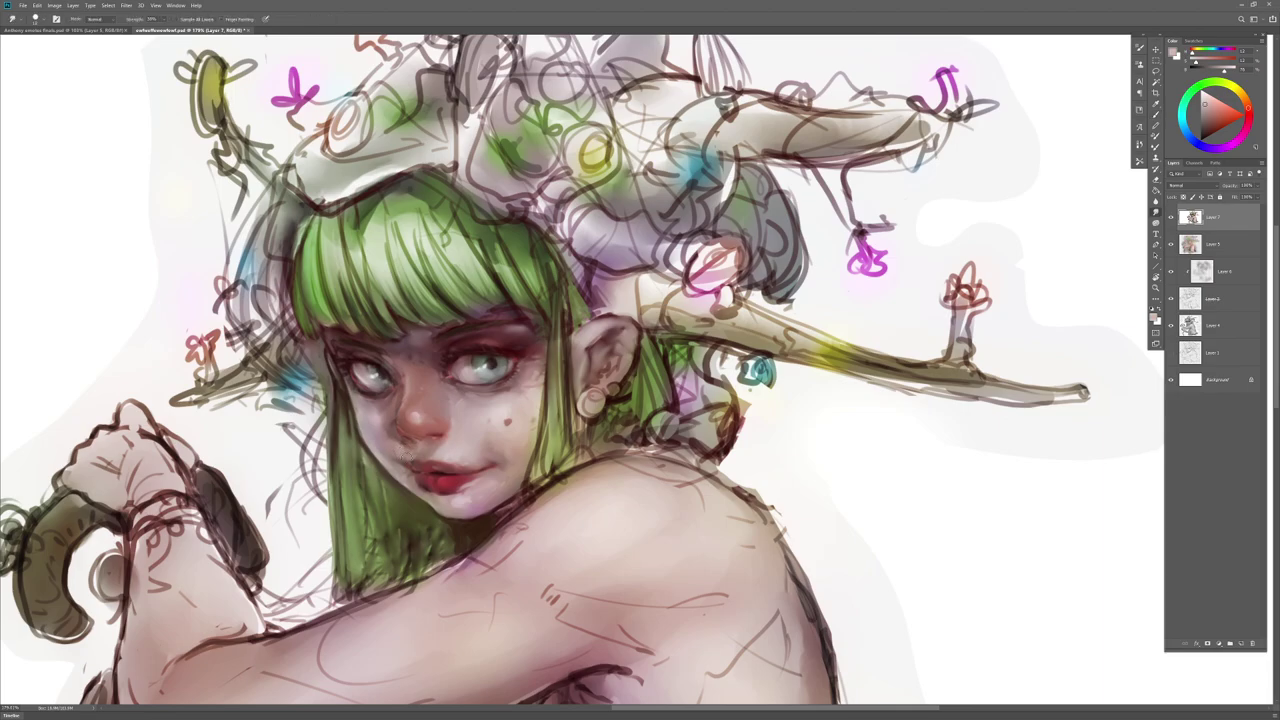
Step: Enlarge the Smudge brush and blend the sketch lines on the upper arm into the skin
key(z)
mouse_move(506, 515)
mouse_down()
mouse_move(461, 512)
mouse_move(521, 501)
mouse_up()
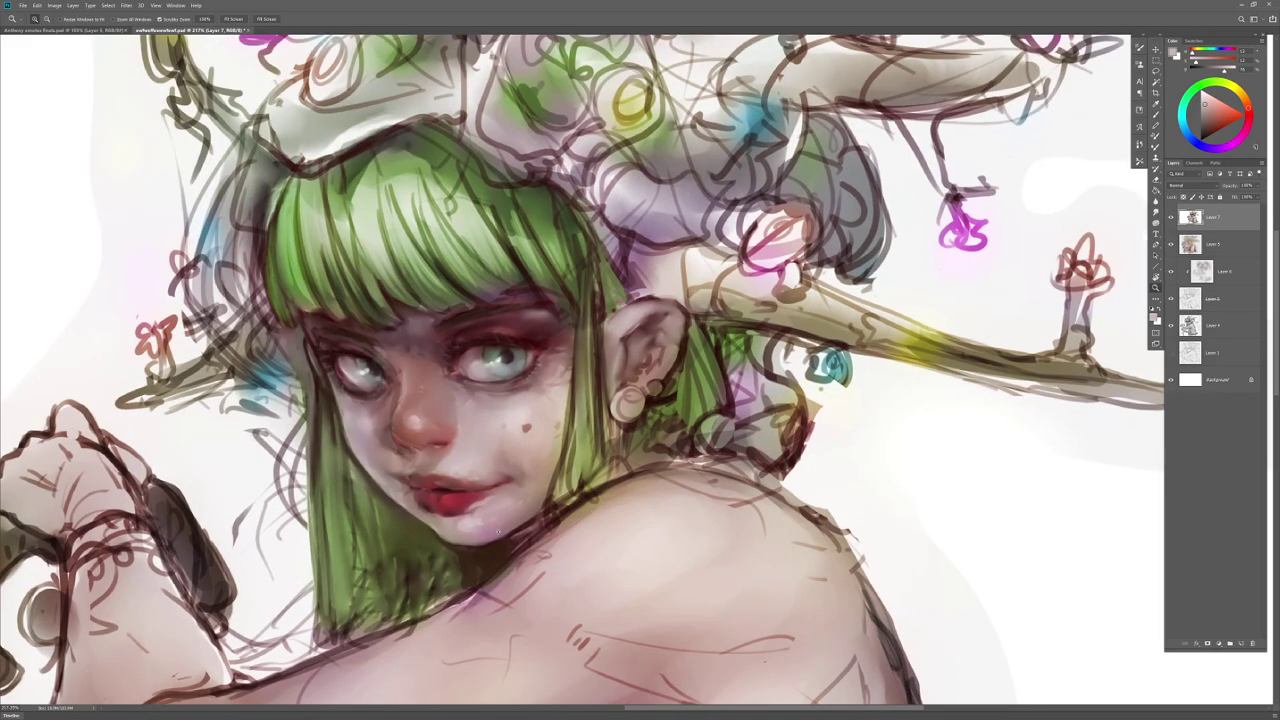
key(r)
drag(480, 549, 440, 502)
key(Escape)
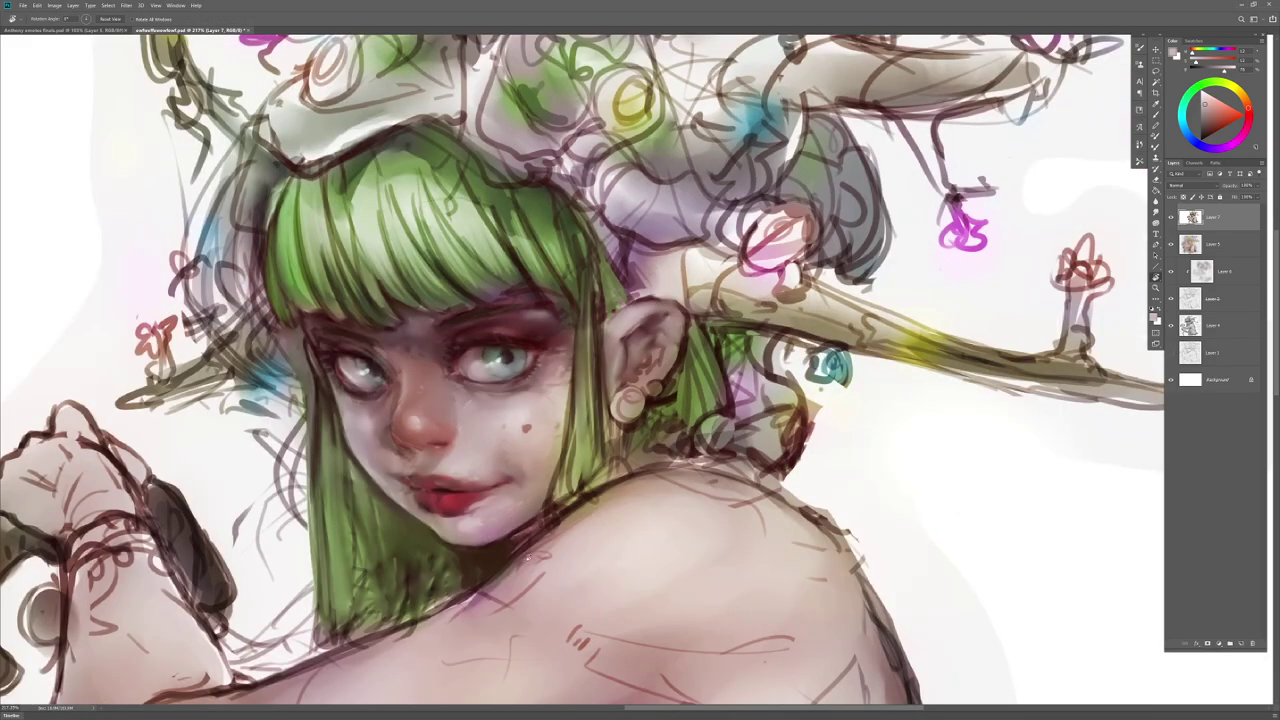
key(z)
mouse_move(554, 529)
mouse_down()
mouse_move(538, 535)
mouse_move(600, 466)
mouse_up()
alt+right_click(586, 503)
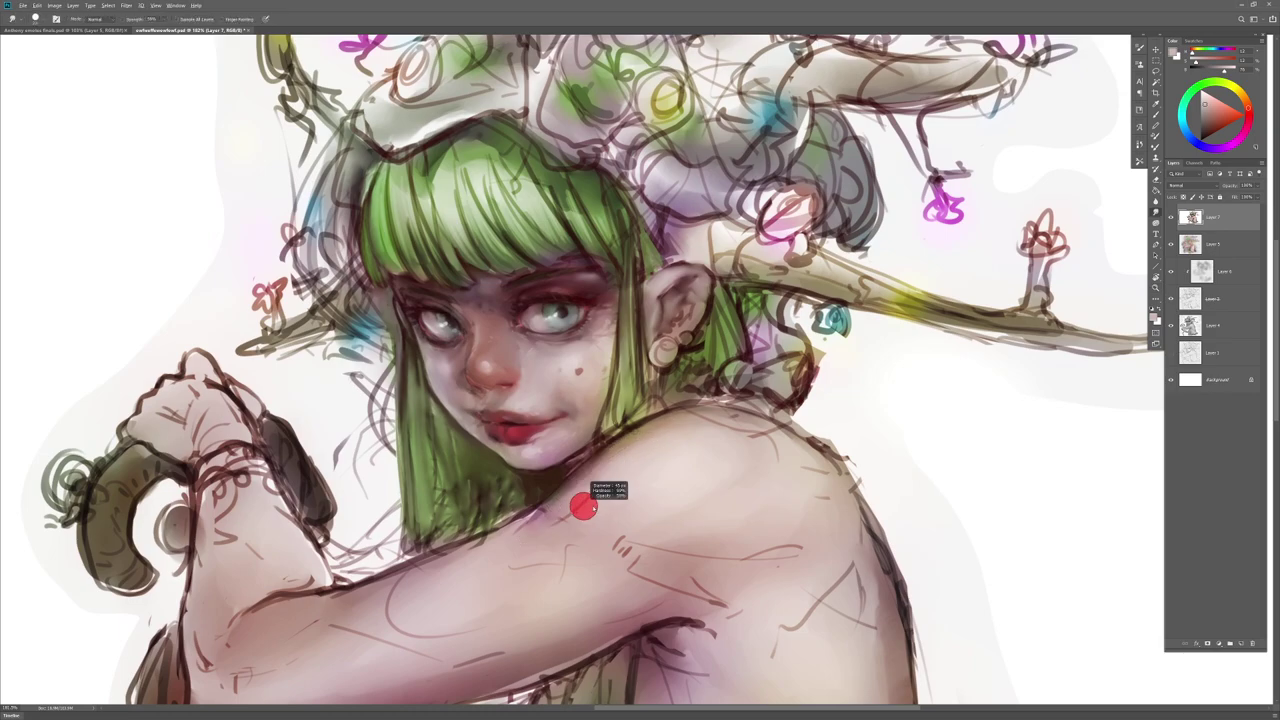
mouse_move(552, 512)
mouse_down()
mouse_move(642, 406)
mouse_move(566, 446)
mouse_up()
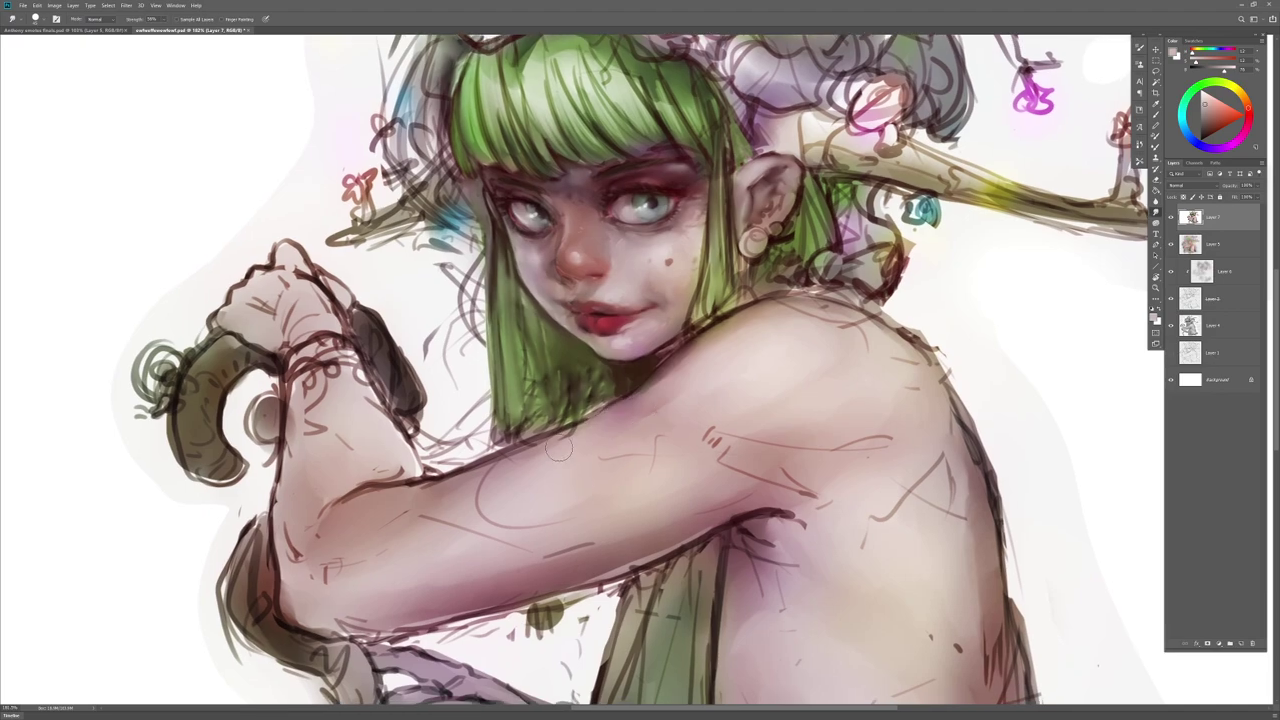
drag(642, 435, 640, 478)
mouse_move(571, 442)
mouse_down()
mouse_move(409, 509)
mouse_move(504, 523)
mouse_move(433, 521)
mouse_move(488, 511)
mouse_move(514, 536)
mouse_up()
Step: Brush a sampled skin tone across the arm toward the elbow, smudge it, and undo the last smudge stroke
key(b)
alt+click(558, 558)
drag(434, 539, 577, 547)
key(r)
drag(476, 550, 540, 551)
key(ctrl+z)
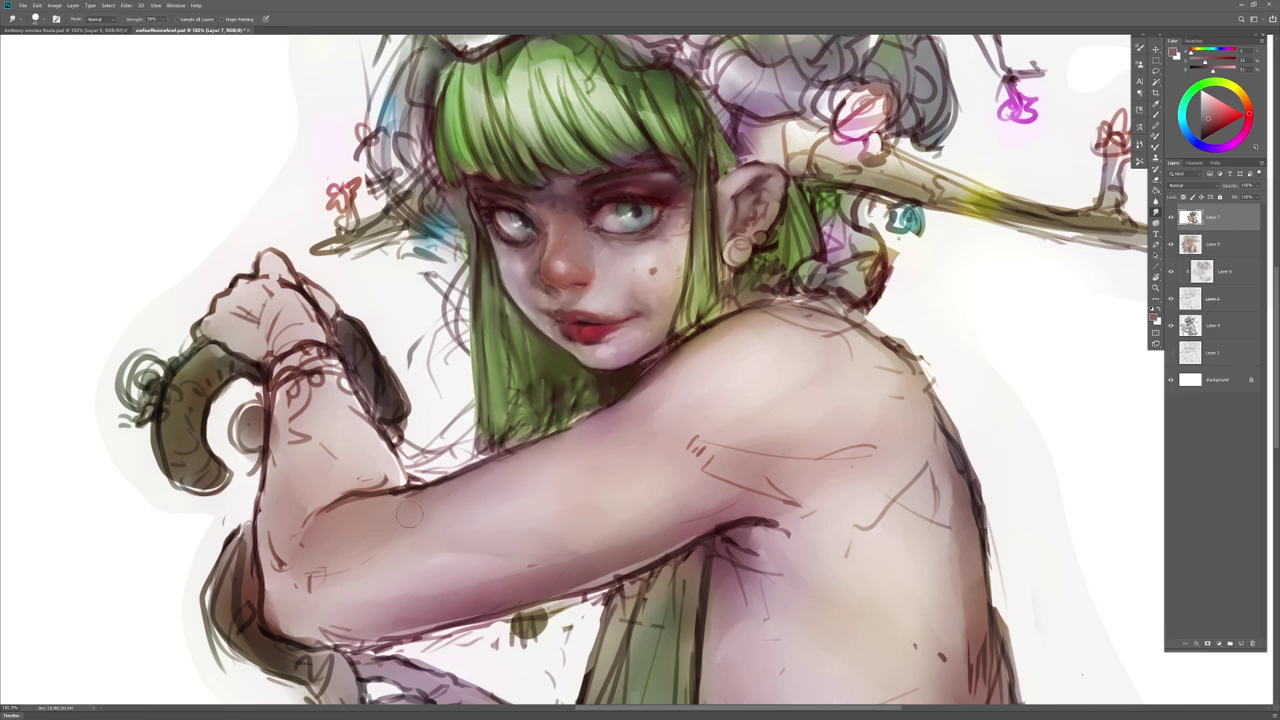
Step: Blend the skin around the elbow and inner forearm with a sampled pinkish tone and alternating brush and smudge strokes
key(b)
alt+click(427, 556)
key(r)
key(b)
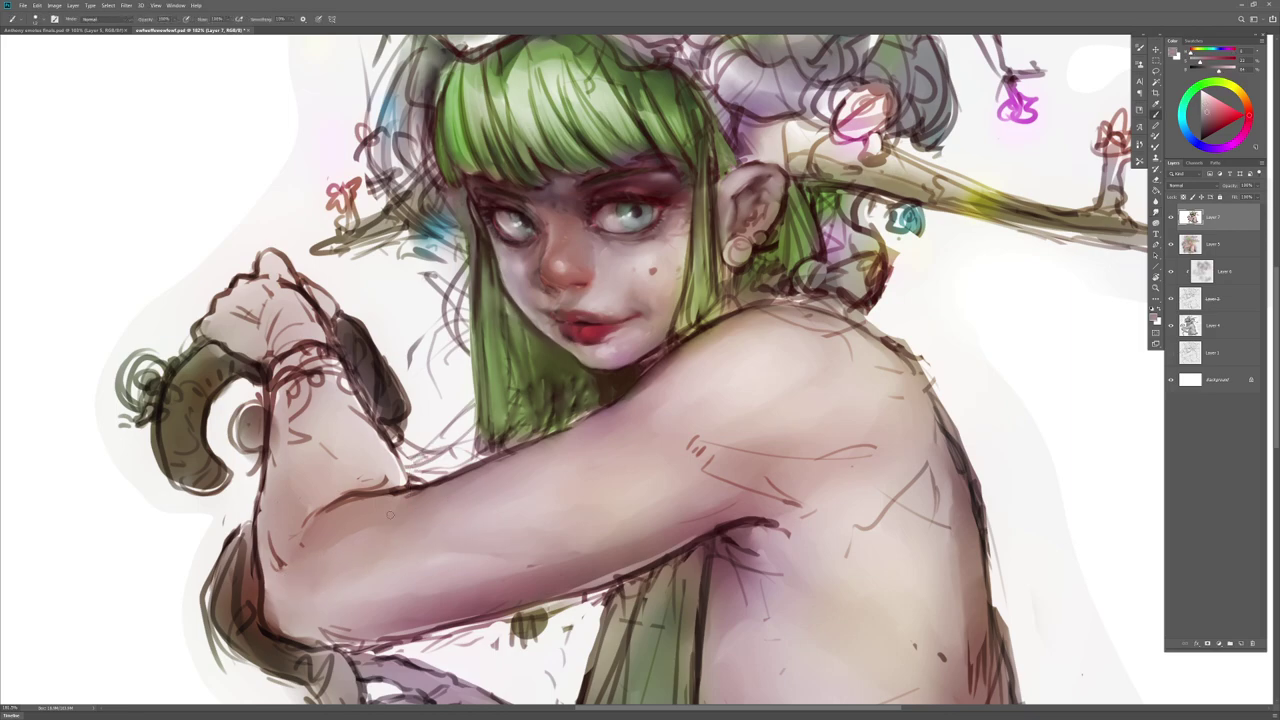
key(r)
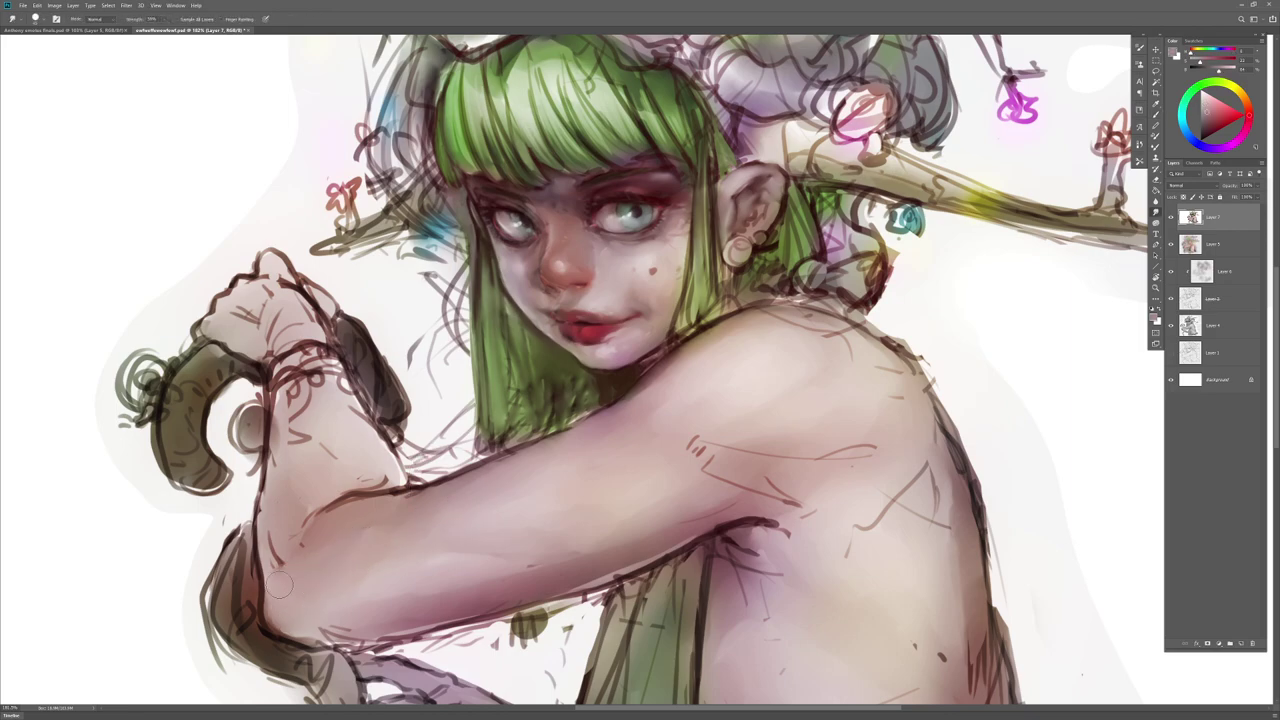
mouse_move(336, 489)
mouse_down()
mouse_move(371, 479)
mouse_move(345, 515)
mouse_move(377, 508)
mouse_move(349, 477)
mouse_move(392, 477)
mouse_move(311, 454)
mouse_up()
drag(483, 512, 437, 581)
key(b)
key(r)
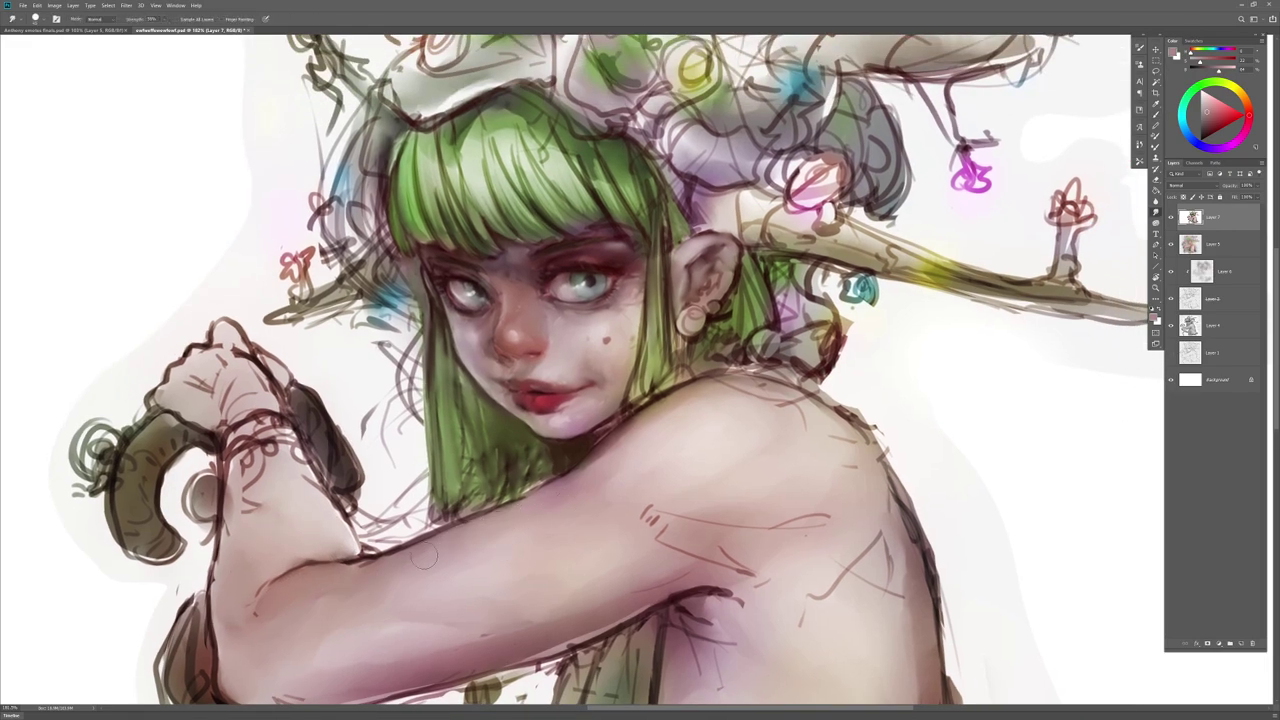
Step: Smudge away the loose marks in the hair below the chin and add dark strokes down the far hair length
right_click(548, 452)
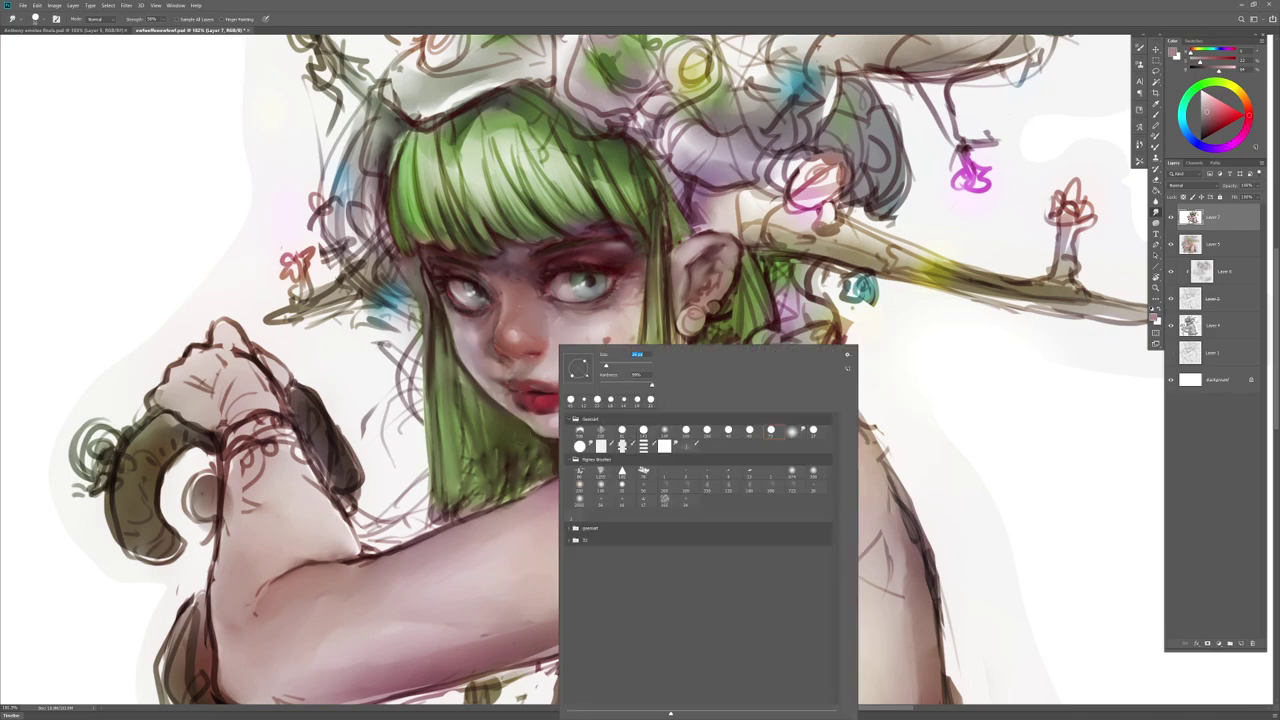
click(527, 475)
mouse_move(529, 451)
mouse_down()
mouse_move(528, 472)
mouse_move(503, 484)
mouse_up()
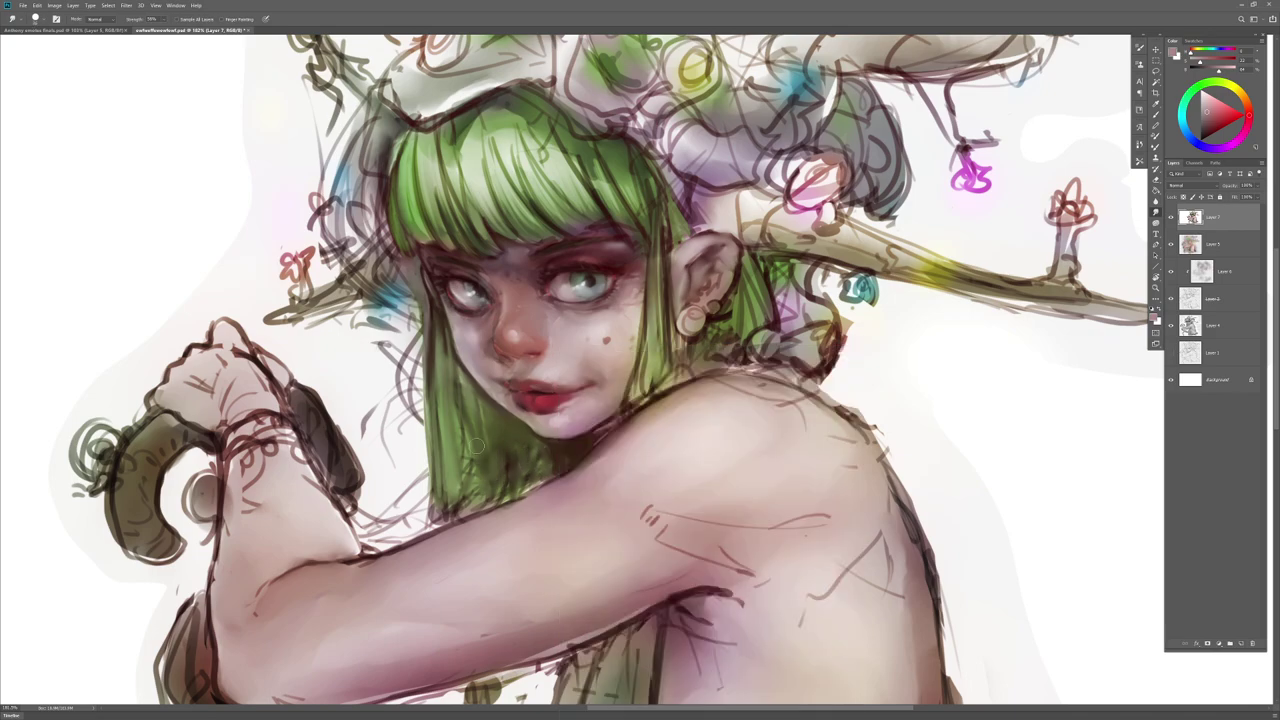
key(b)
key(d)
mouse_move(430, 300)
mouse_down()
mouse_move(431, 473)
mouse_move(435, 513)
mouse_move(440, 504)
mouse_move(451, 524)
mouse_move(436, 530)
mouse_move(551, 471)
mouse_move(450, 518)
mouse_up()
key(r)
key(b)
key(r)
mouse_move(527, 454)
mouse_down()
mouse_move(504, 485)
mouse_move(447, 496)
mouse_up()
drag(438, 400, 440, 484)
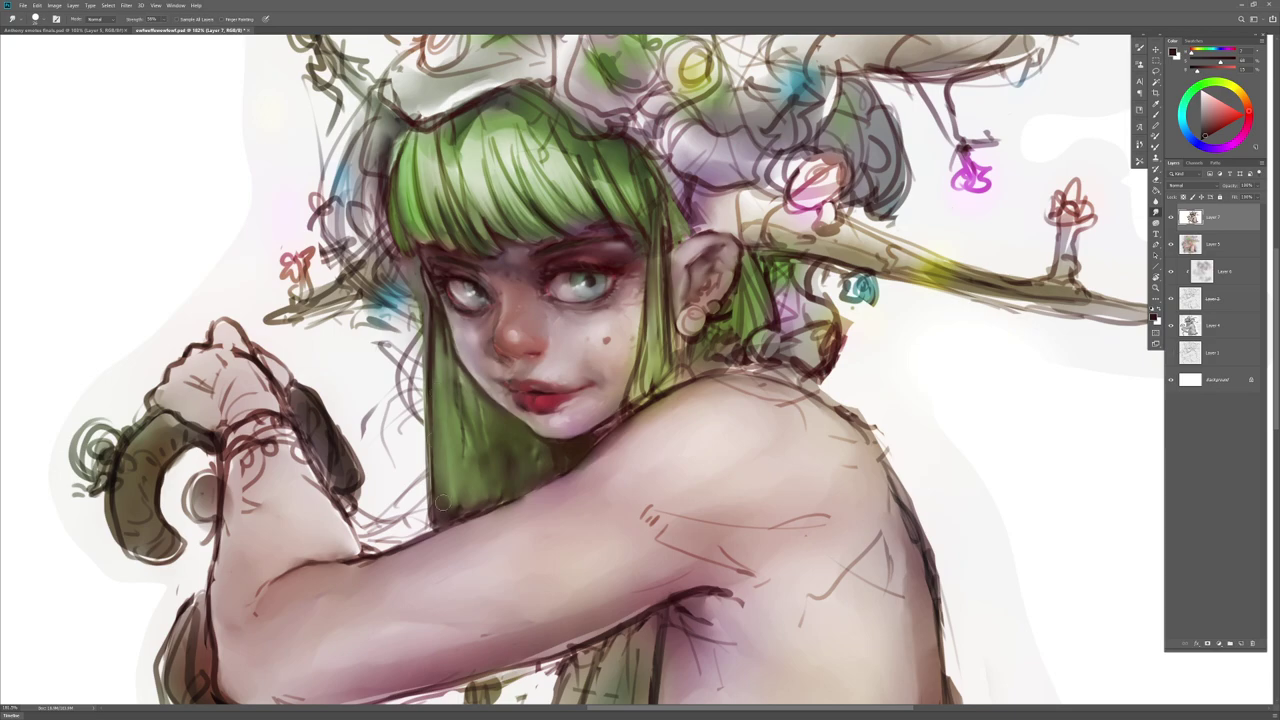
Step: Paint long green strands down the far hair length with a tone sampled near its top, and smudge them
key(b)
alt+click(437, 320)
drag(437, 320, 442, 512)
drag(439, 285, 463, 502)
key(r)
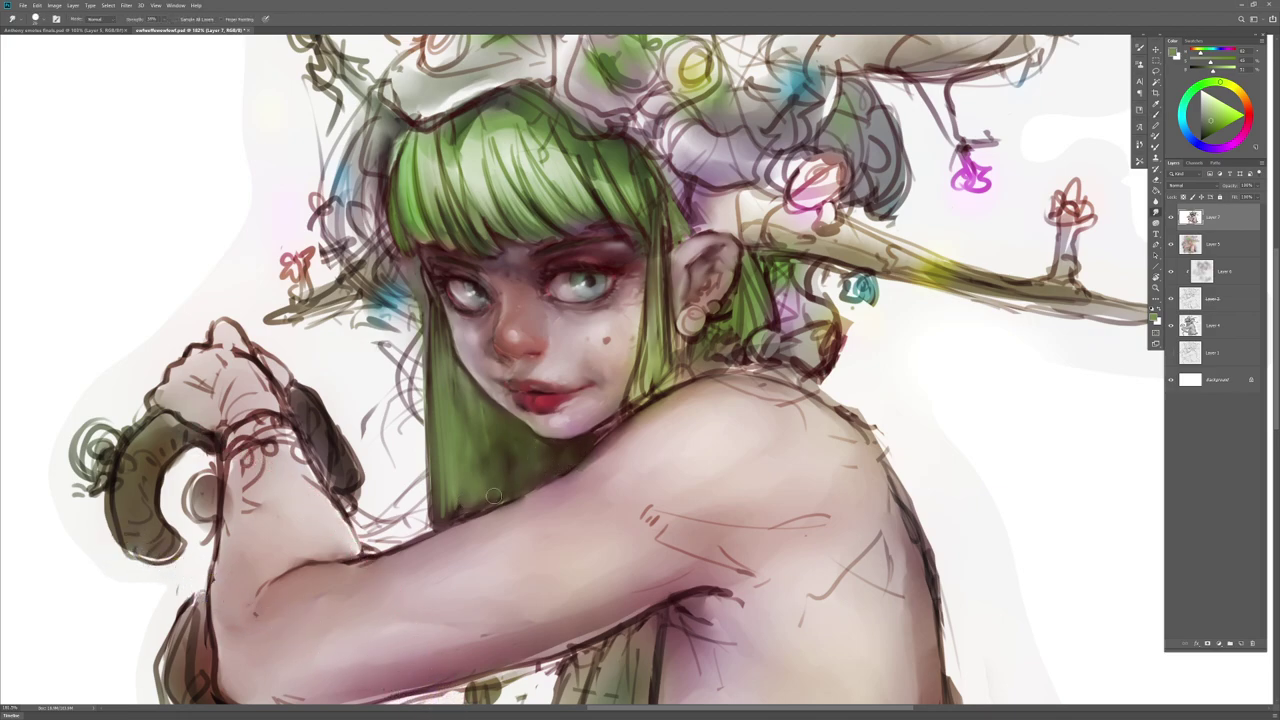
key(b)
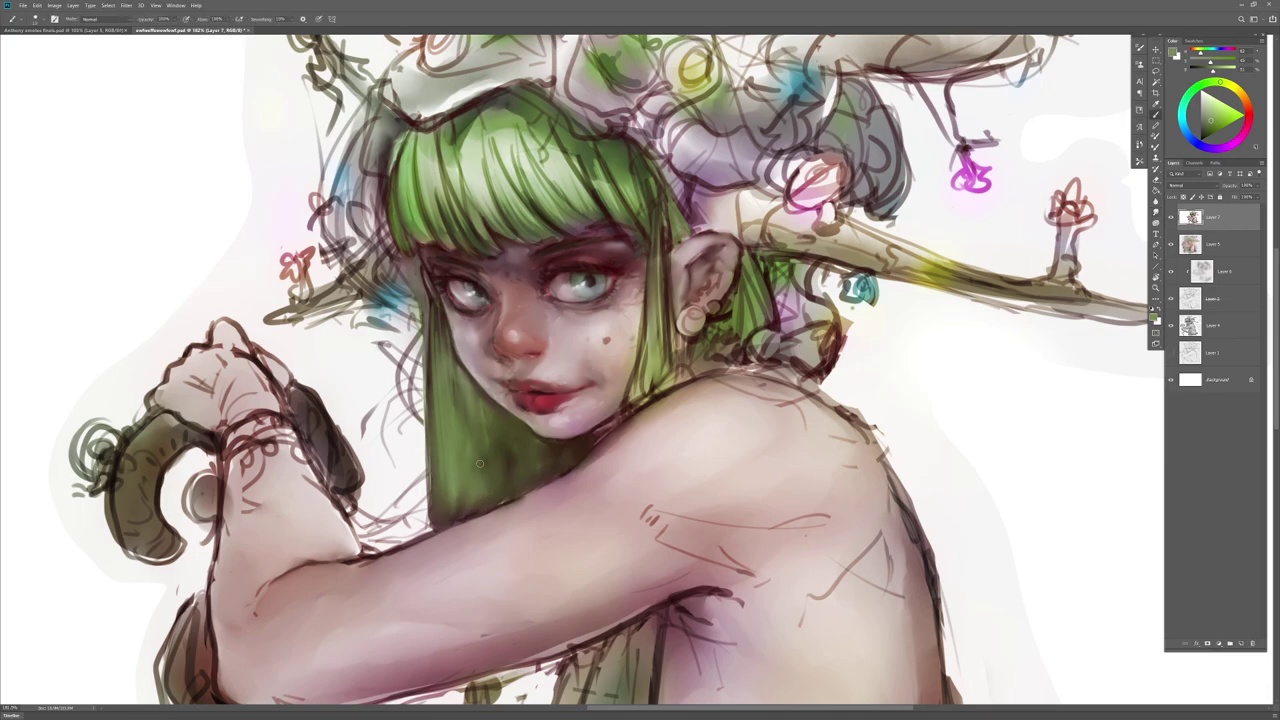
Step: Add darker strands to the far hair length with a newly sampled tone and smudge their lower ends
alt+click(465, 277)
drag(441, 366, 448, 502)
drag(441, 344, 449, 514)
key(r)
mouse_move(449, 494)
mouse_down()
mouse_move(437, 340)
mouse_move(440, 511)
mouse_move(494, 458)
mouse_move(475, 457)
mouse_move(476, 397)
mouse_move(484, 501)
mouse_move(496, 505)
mouse_move(505, 428)
mouse_move(493, 407)
mouse_move(512, 495)
mouse_up()
key(b)
key(b)
key(r)
Step: Define the inner edge of the near hair lock along the cheek with dark brush strokes and smudging
key(b)
key(r)
drag(640, 356, 629, 408)
key(b)
drag(641, 330, 629, 410)
key(r)
mouse_move(635, 305)
mouse_down()
mouse_move(621, 378)
mouse_move(630, 312)
mouse_up()
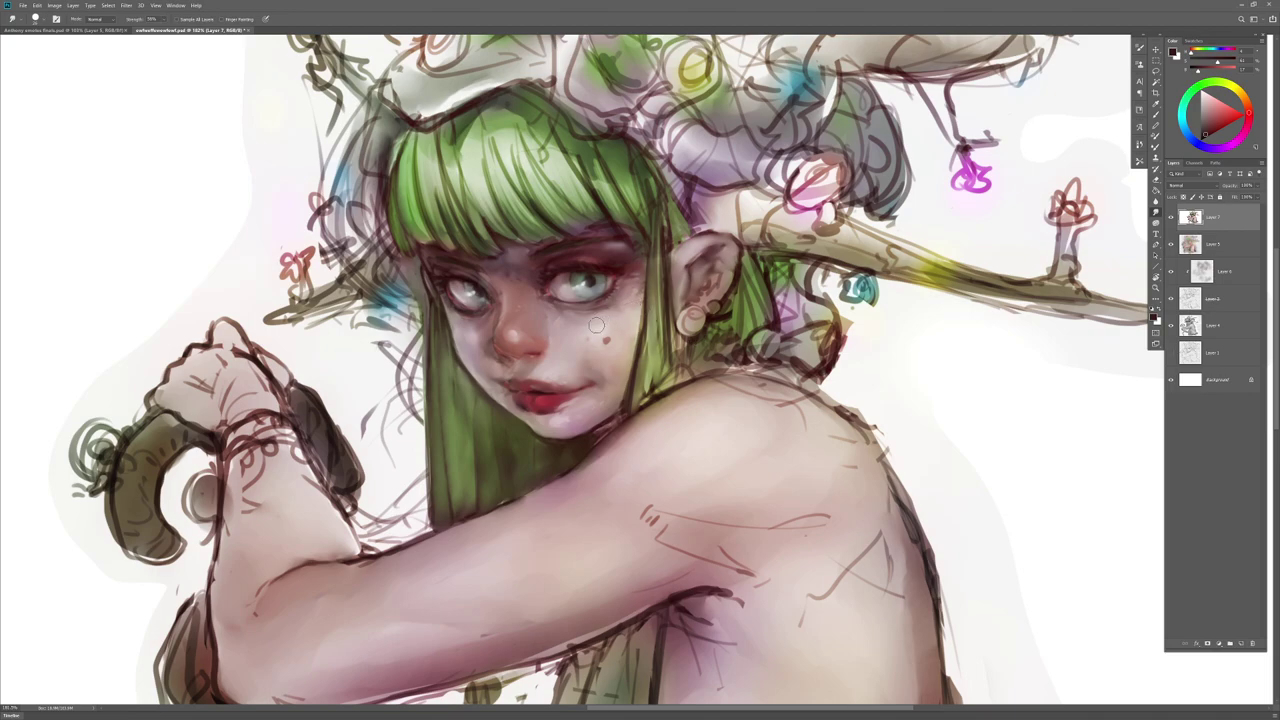
Step: Soften the skin around the cheek mole and refine the mole with a tone sampled beside it
mouse_move(613, 324)
mouse_down()
mouse_move(624, 338)
mouse_move(606, 354)
mouse_move(585, 340)
mouse_up()
key(b)
alt+click(605, 340)
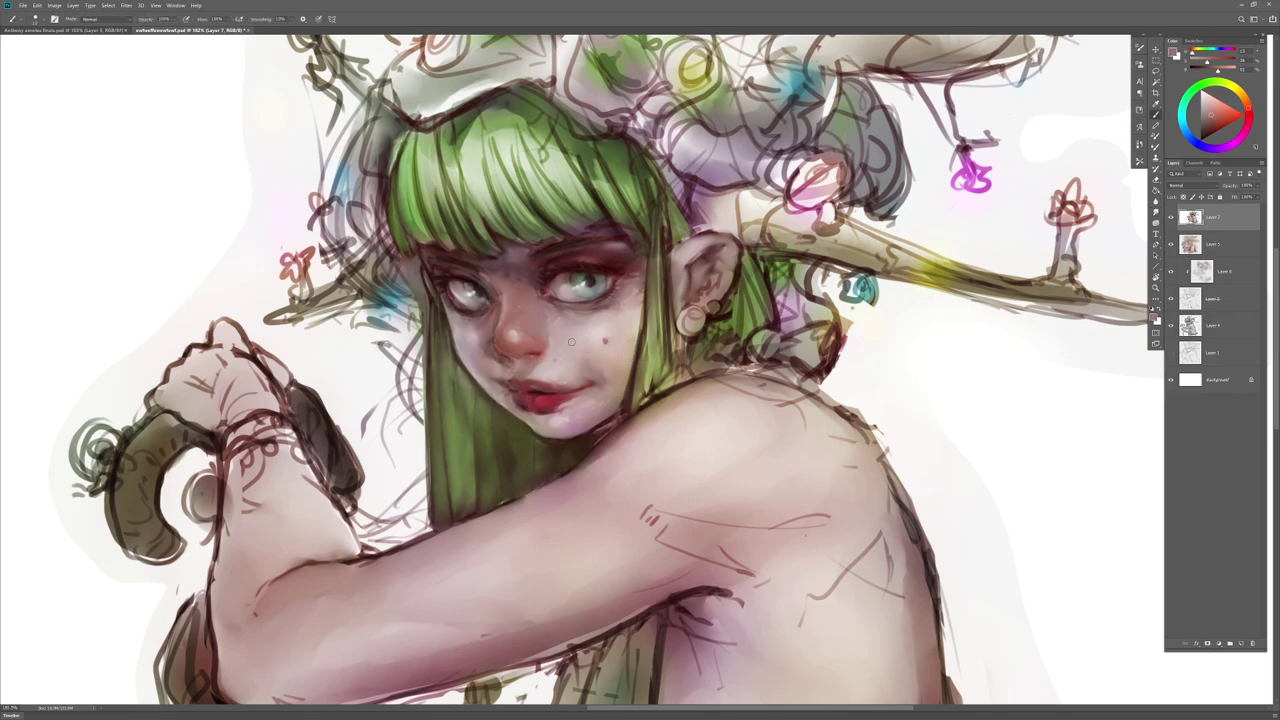
Step: Shade the far side of the nose with reddish tones sampled from the face and smudge them
alt+click(533, 311)
alt+click(532, 344)
drag(508, 314, 446, 346)
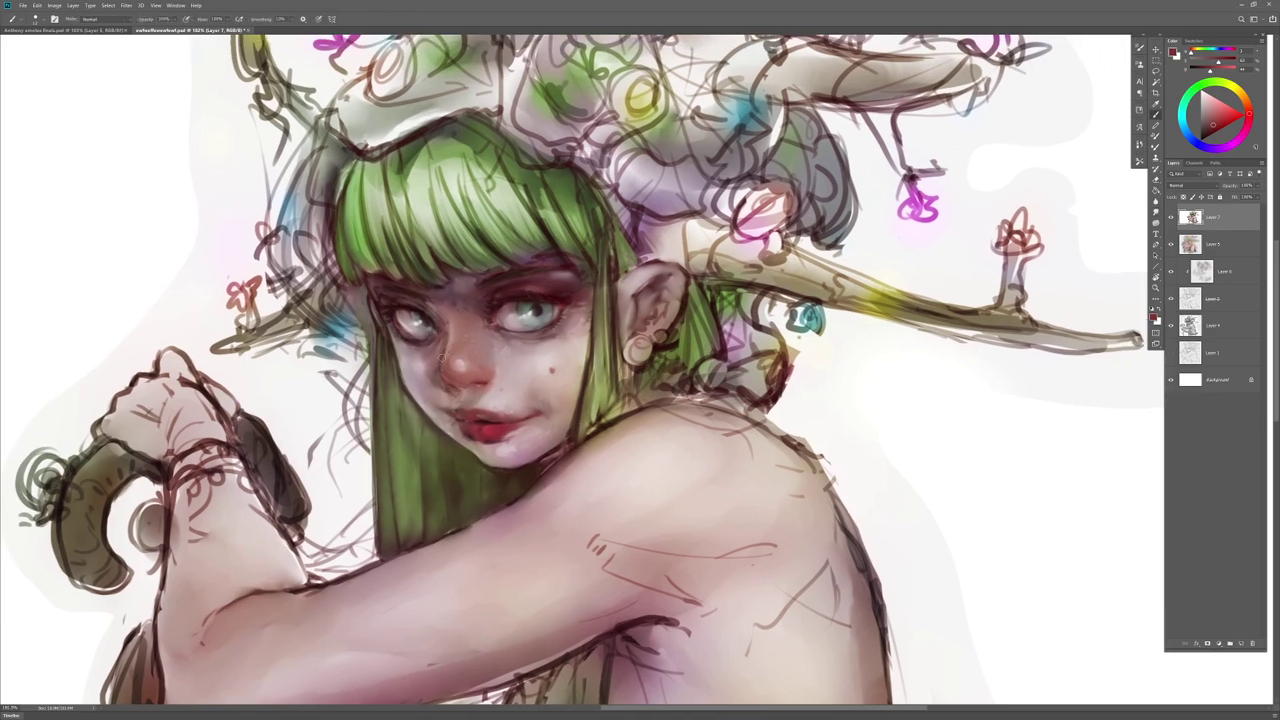
key(r)
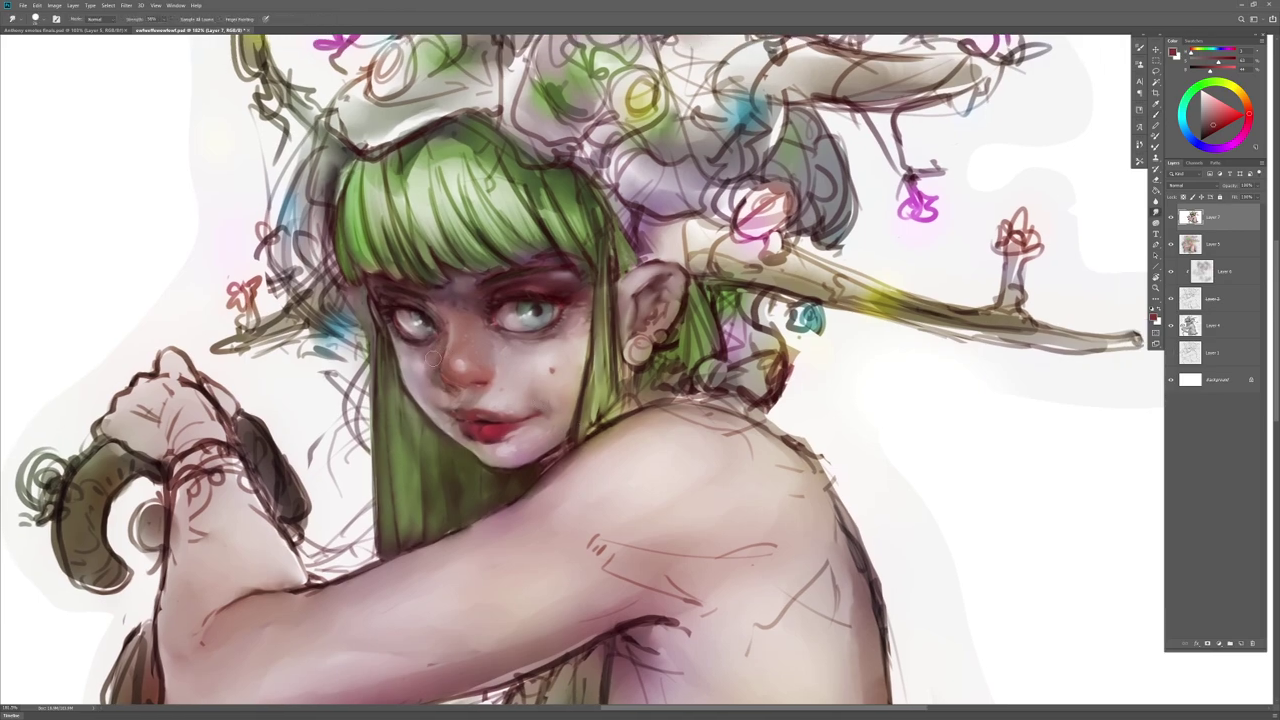
drag(494, 366, 490, 366)
key(b)
alt+click(433, 358)
key(r)
Step: Blend a warm skin tone sampled from the nose into the cheek areas beside it
key(b)
key(b)
alt+click(463, 347)
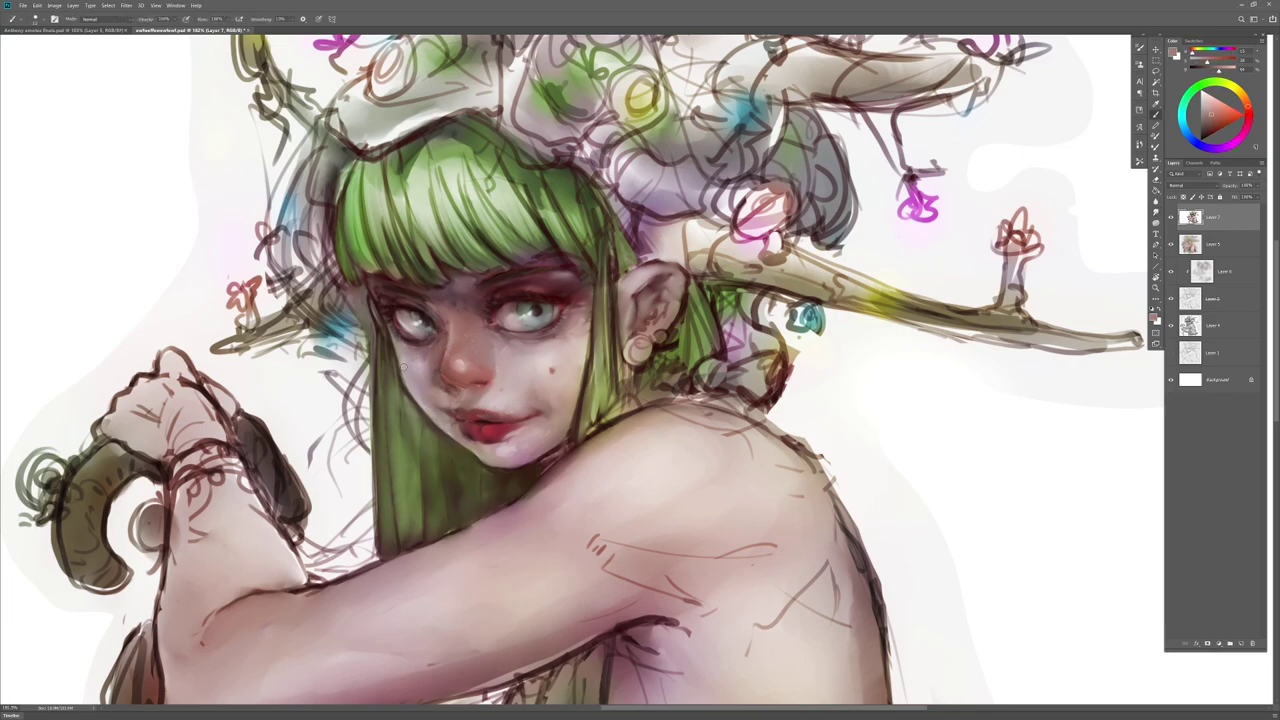
key(r)
drag(502, 390, 508, 382)
key(b)
Step: Refine the far cheek and jaw beside the mouth with a light skin tone sampled there, and smudge it
drag(540, 490, 530, 482)
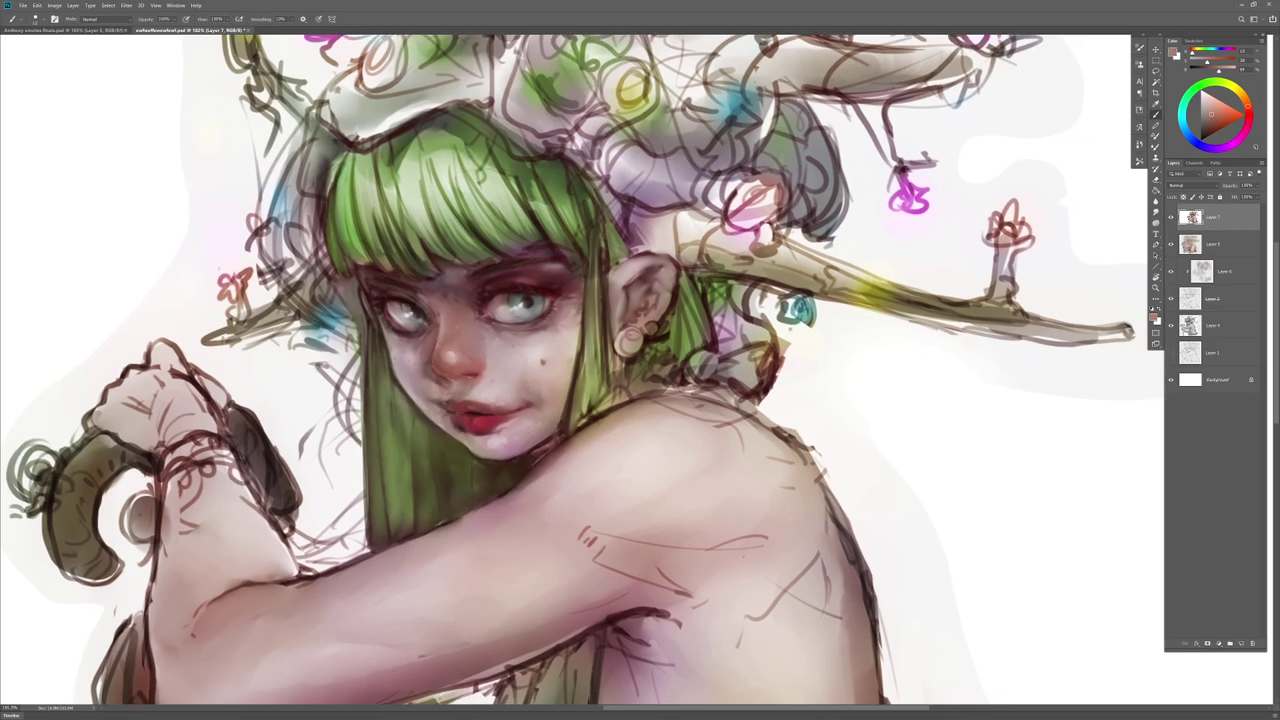
alt+click(441, 417)
drag(465, 445, 420, 401)
key(r)
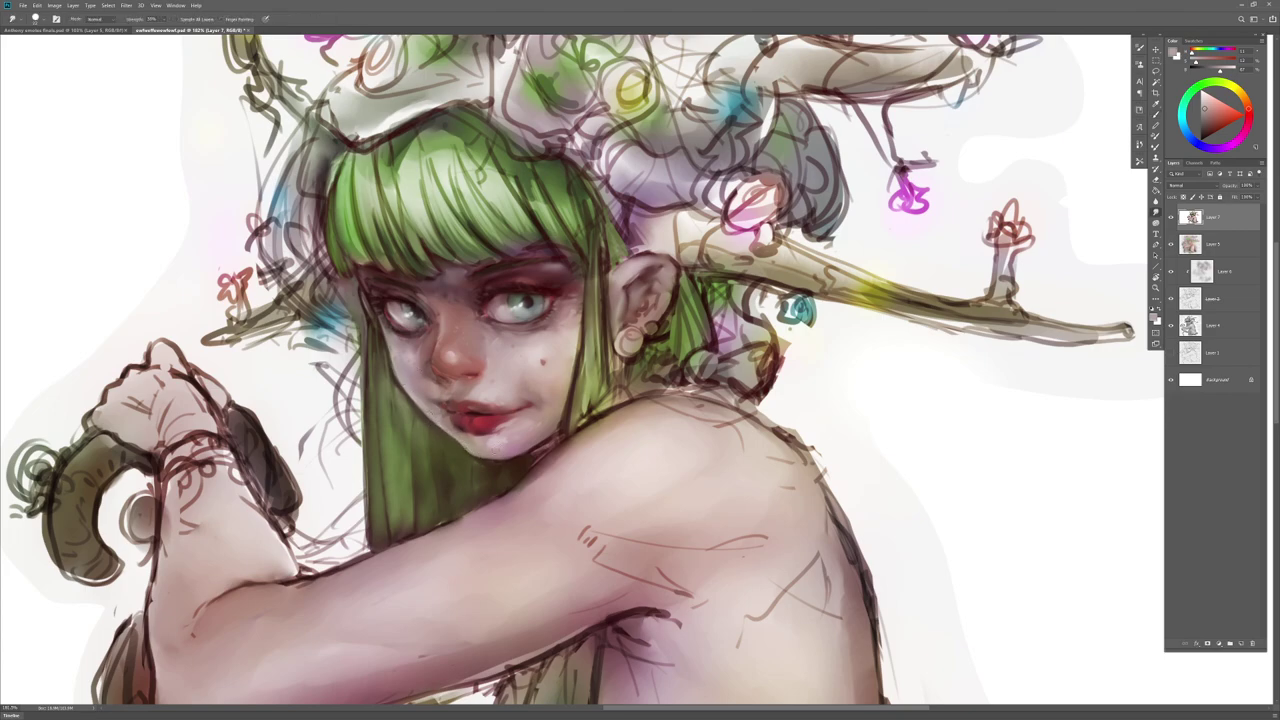
key(b)
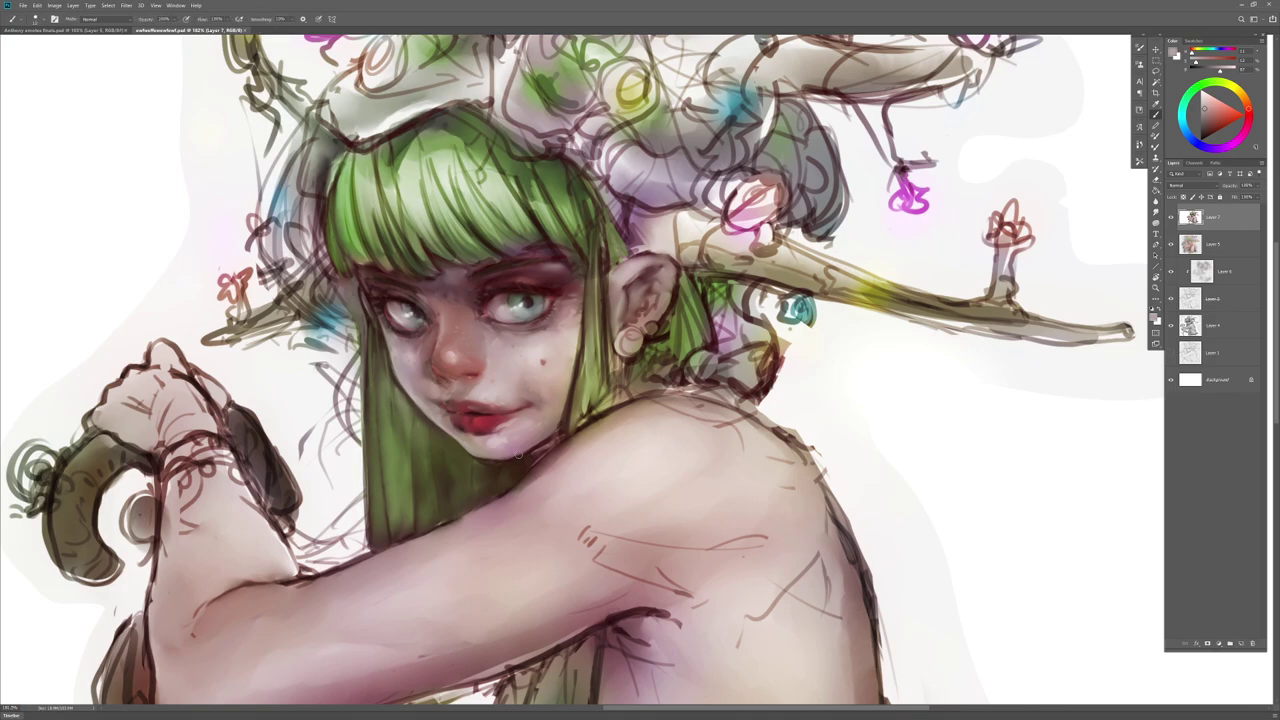
Step: Darken the lash line at the near eye's outer corner with a near-black brown based on sampled eye tones, and smudge it
alt+click(634, 283)
alt+click(552, 286)
alt+click(405, 300)
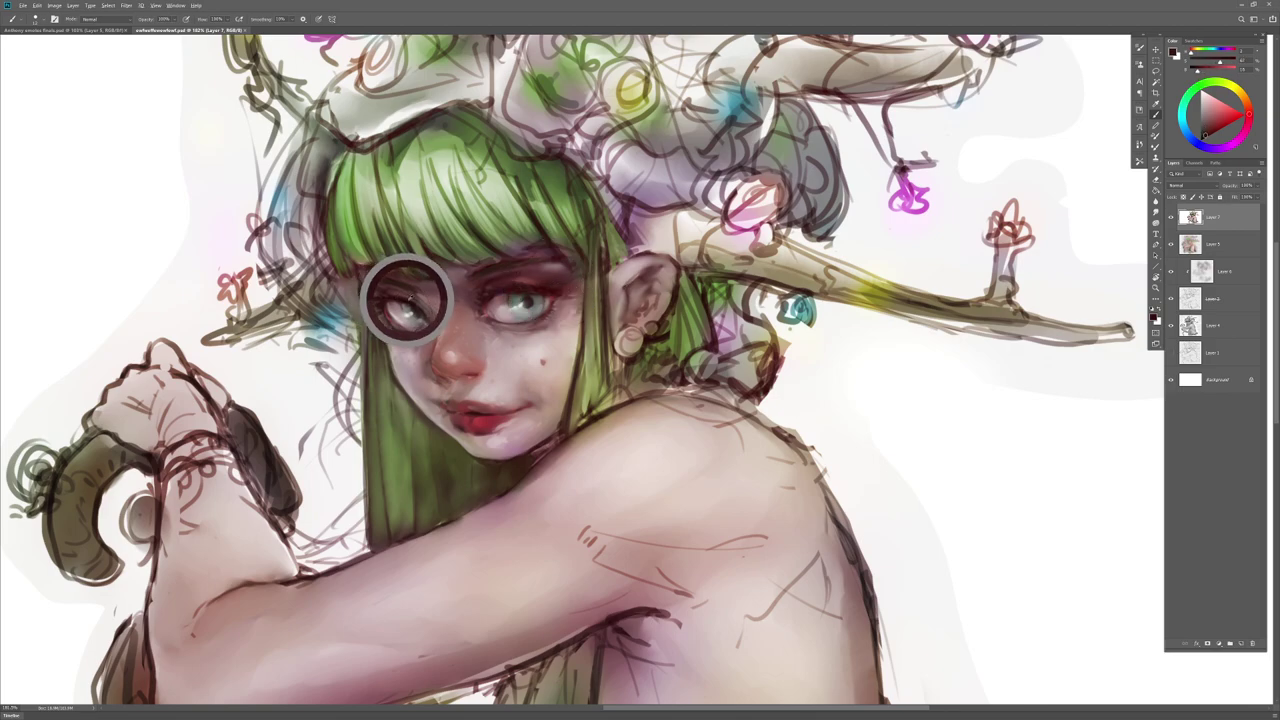
click(555, 296)
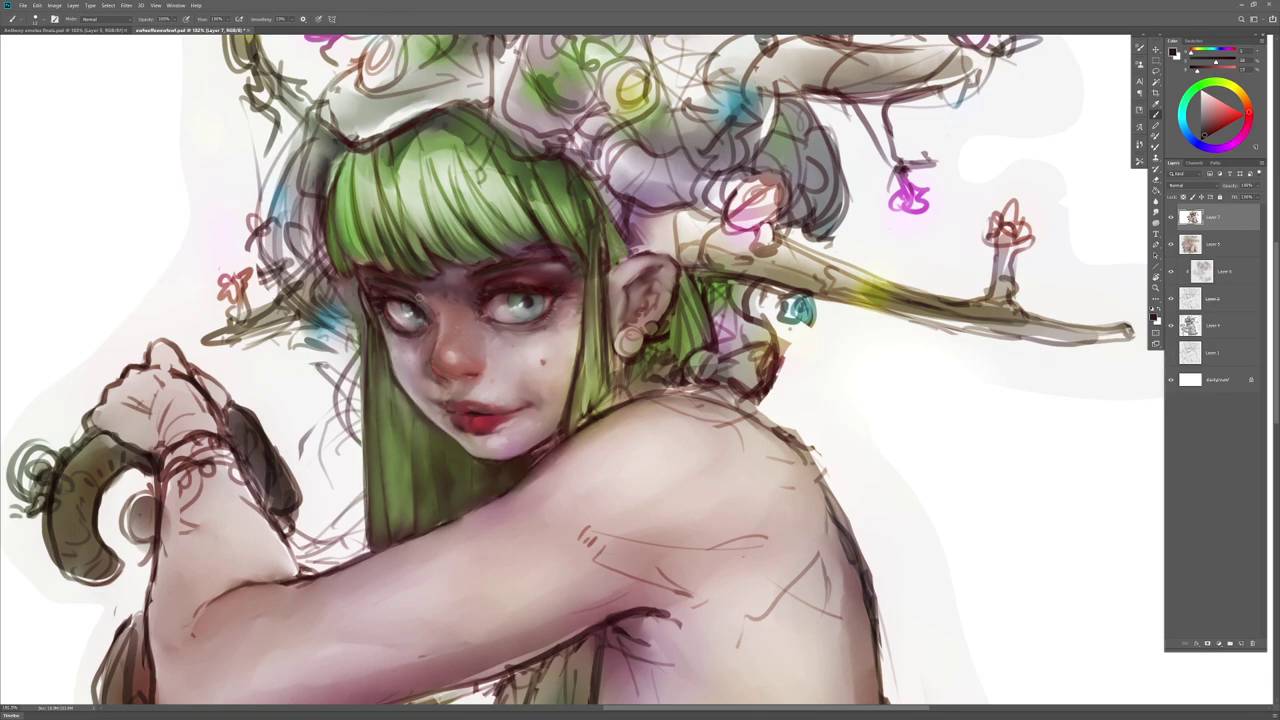
drag(1206, 136, 1158, 189)
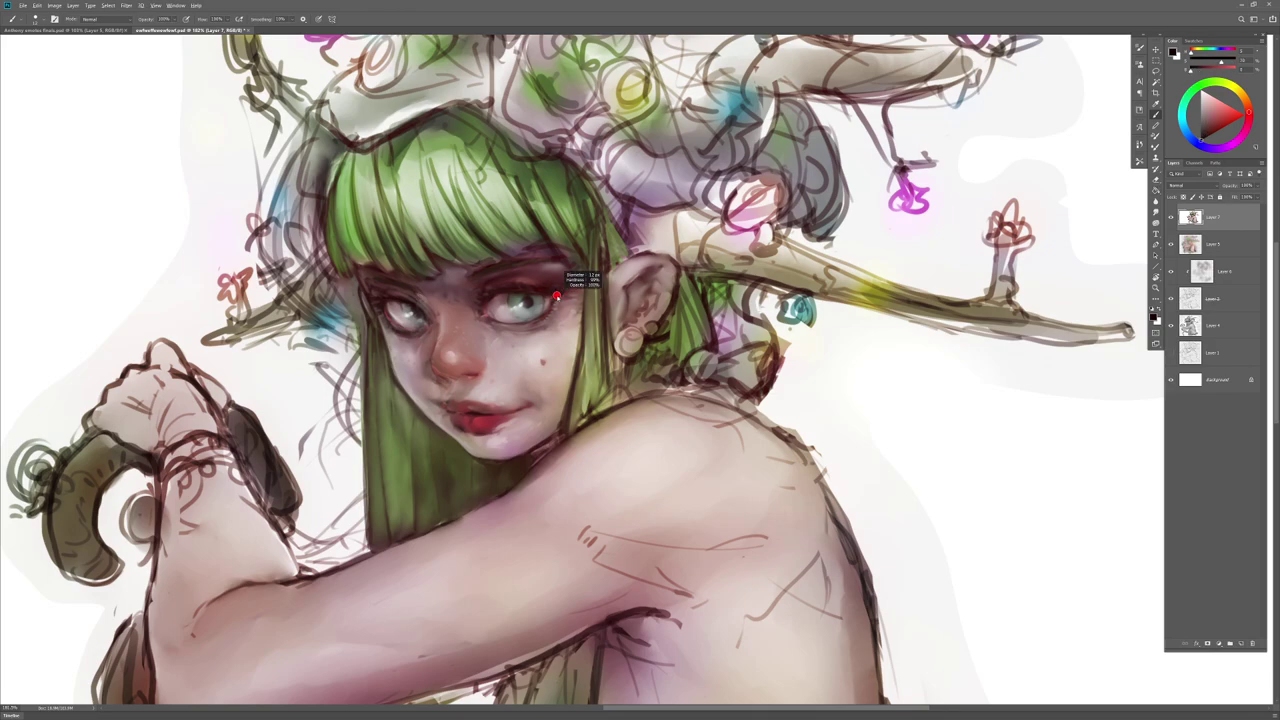
click(1205, 139)
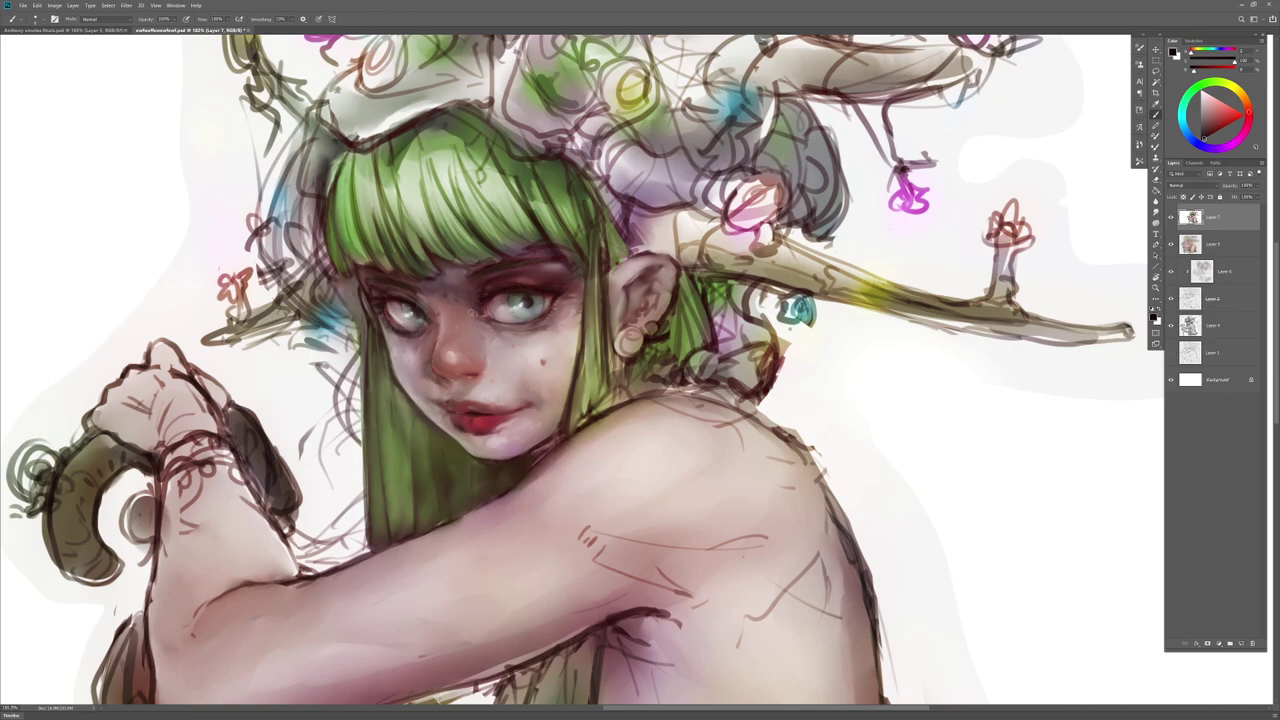
key(r)
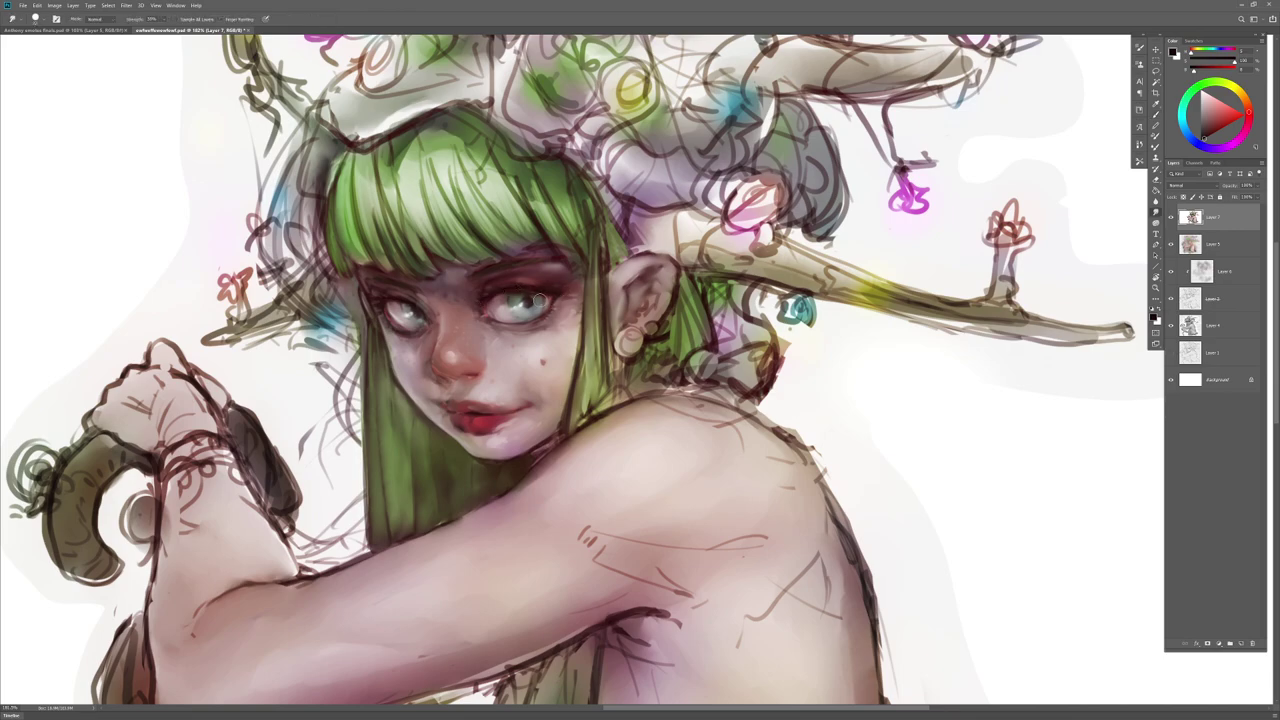
right_click(560, 306)
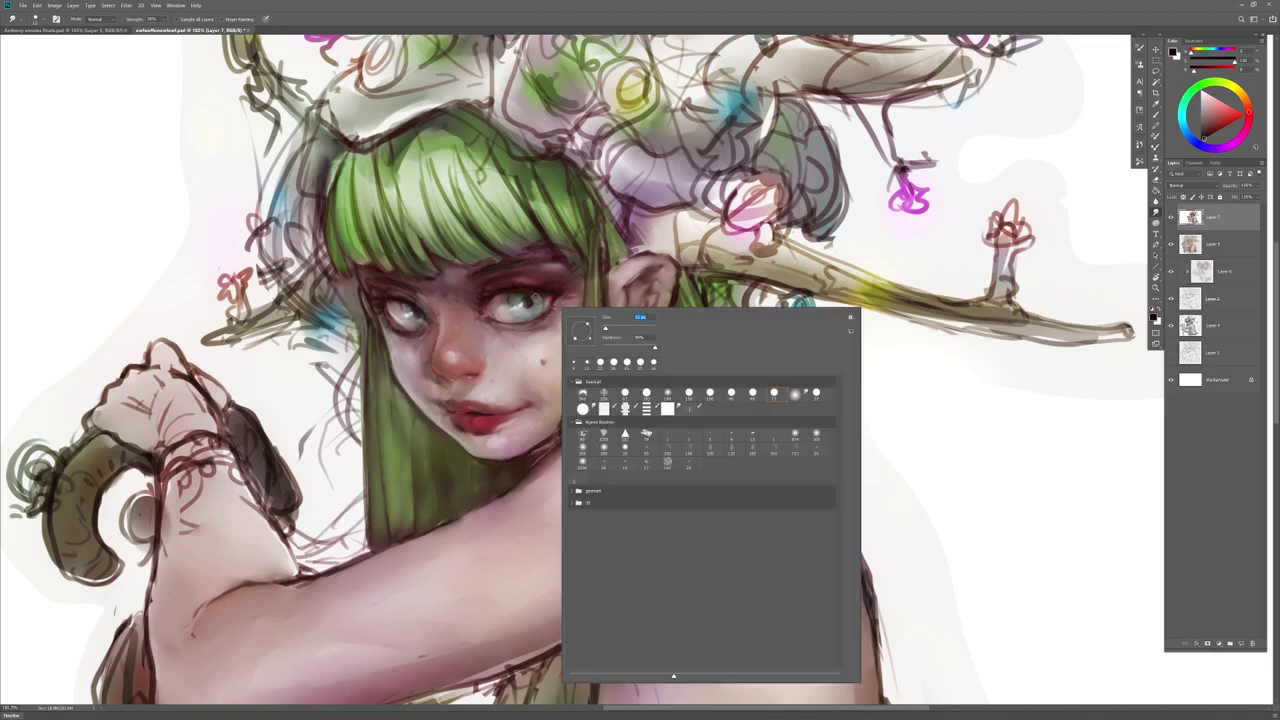
click(536, 298)
Step: Refine the irises of both eyes with grey-green tones sampled from them, and smudge the paint
key(b)
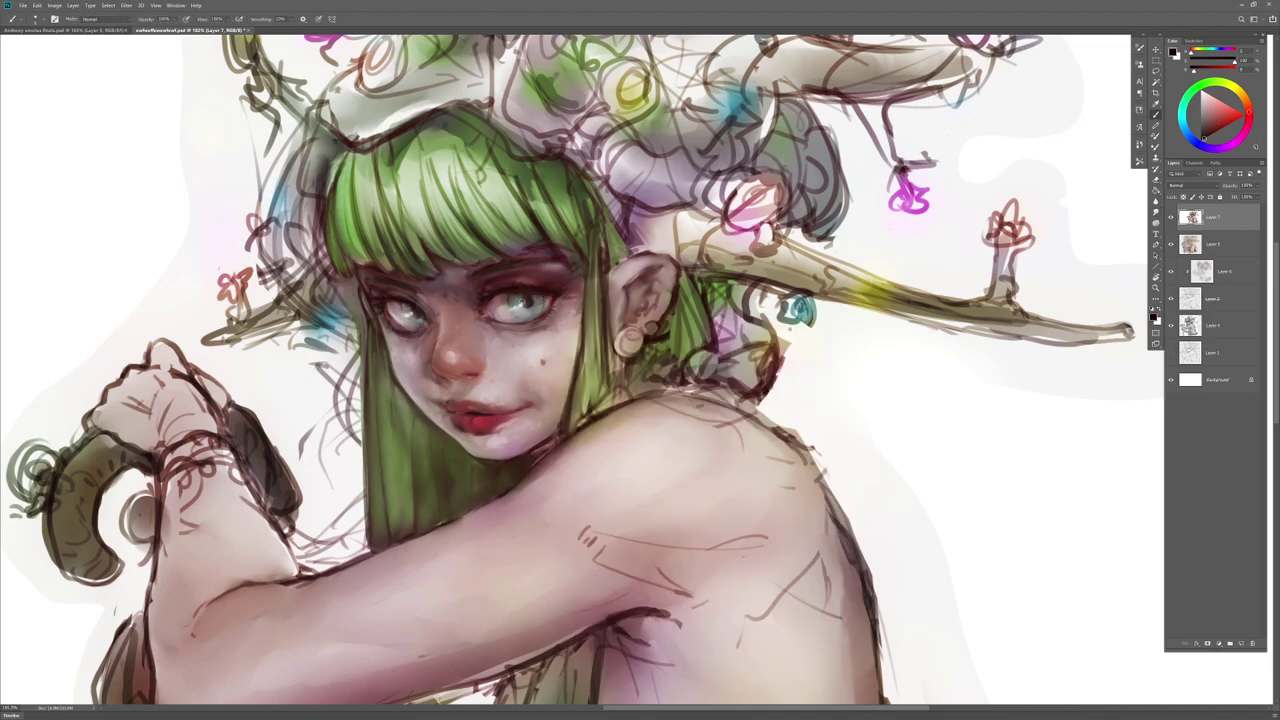
alt+click(516, 298)
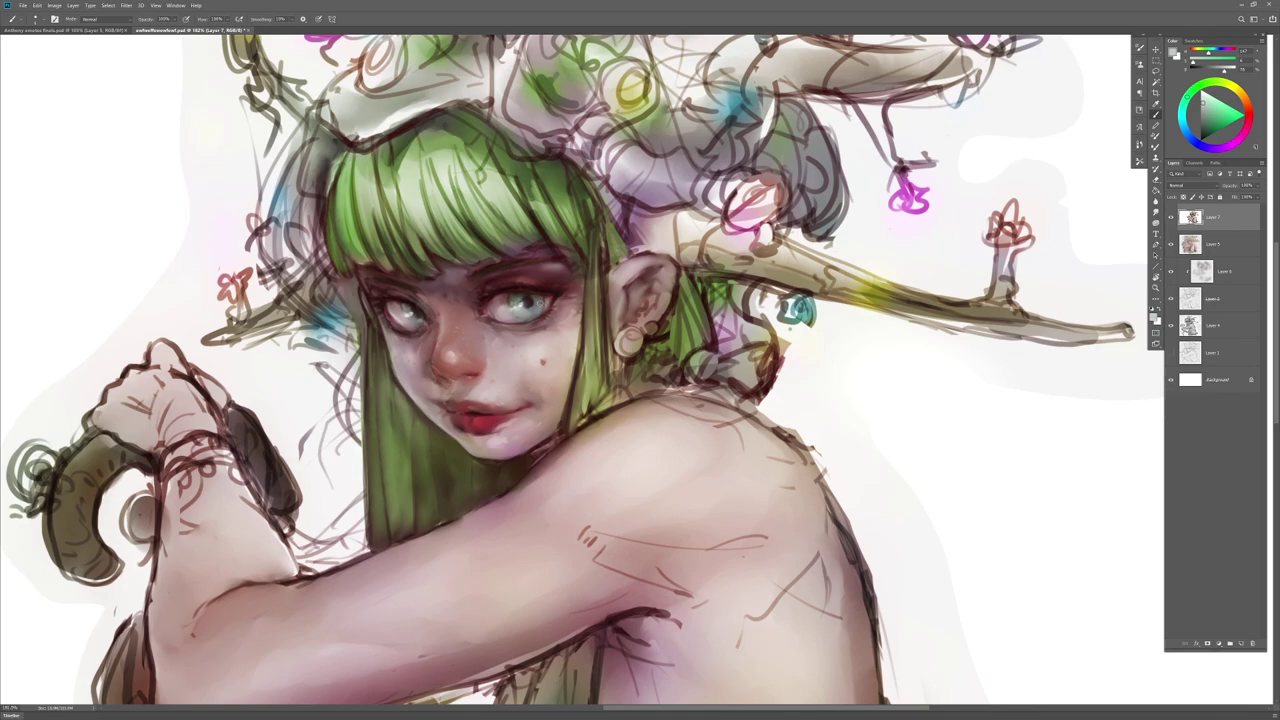
key(r)
key(b)
alt+click(411, 307)
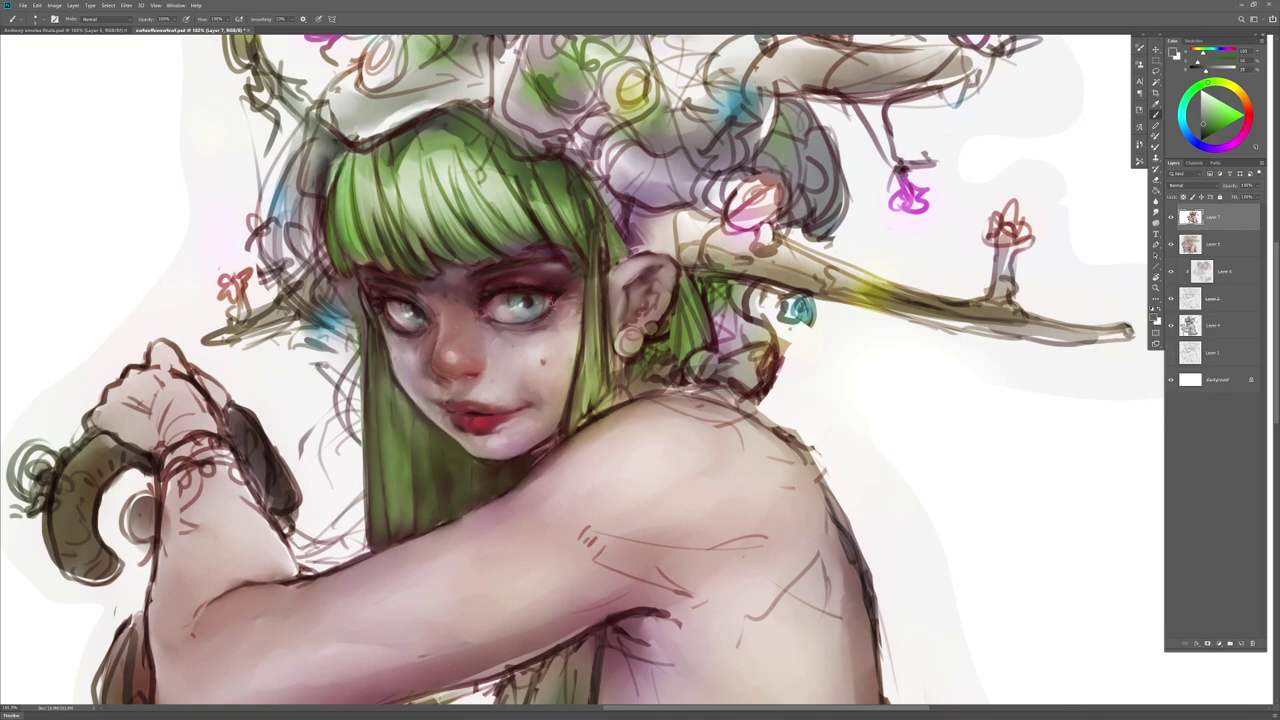
Step: Touch up the near eye's white and lower lid with light tones sampled there, and smudge them
alt+click(510, 312)
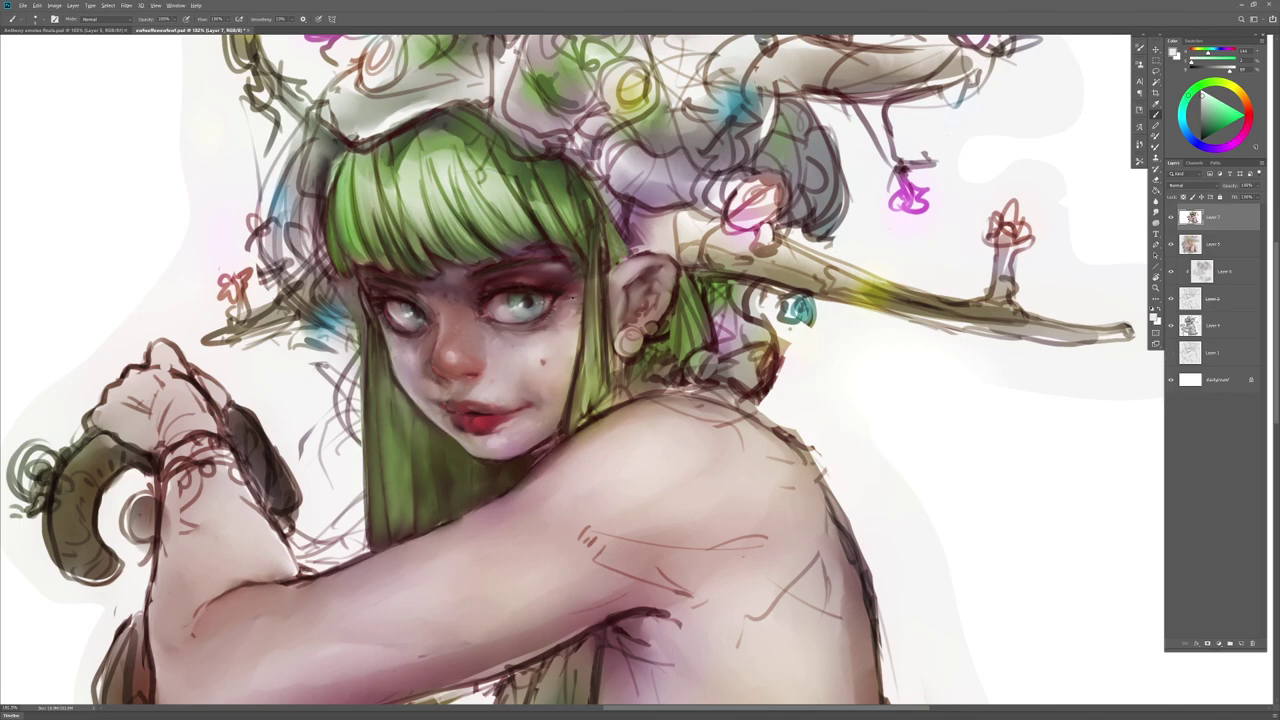
alt+click(500, 309)
key(r)
key(b)
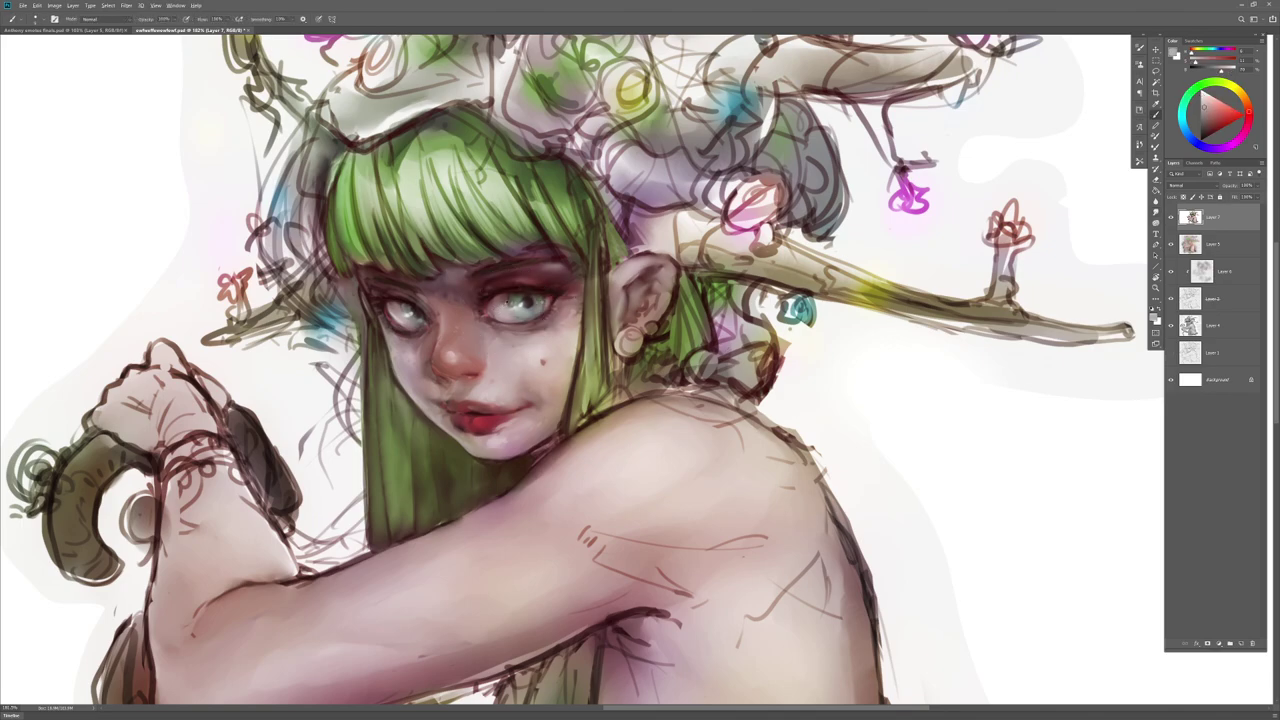
key(r)
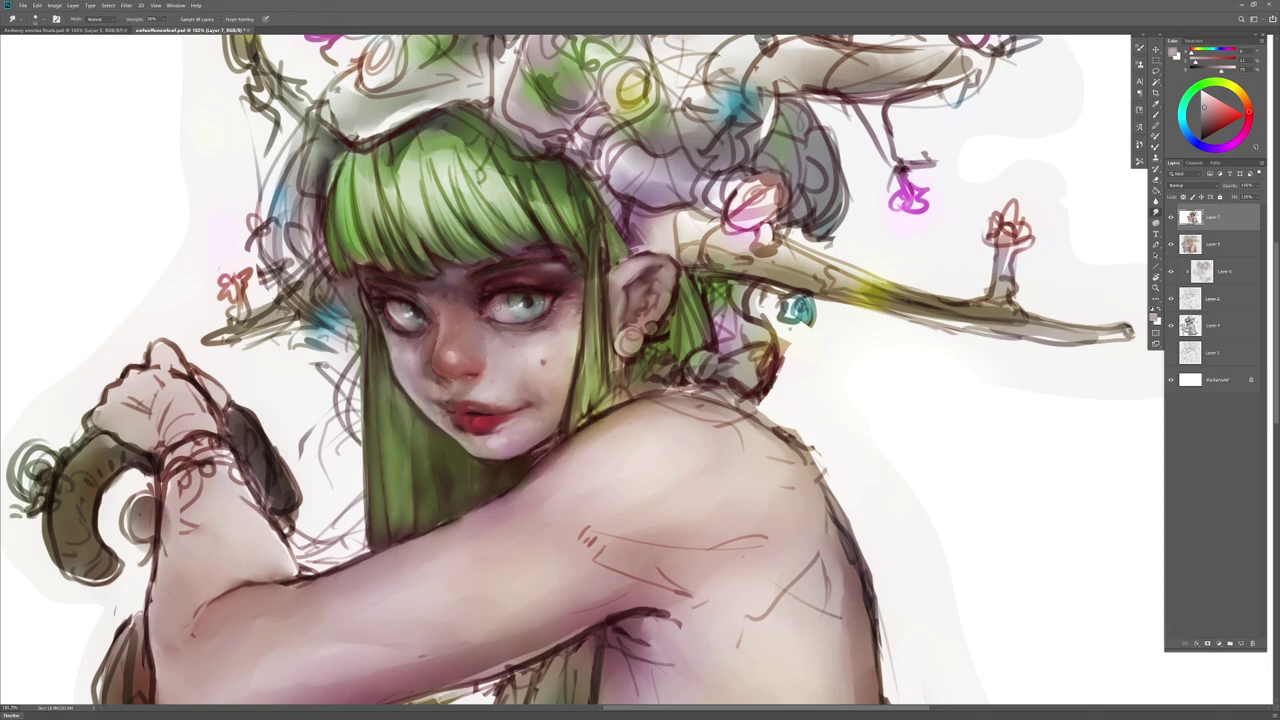
Step: Paint the far eye's lower lid with a muted reddish tone sampled from it, and smudge the strokes
key(b)
alt+click(393, 316)
drag(392, 310, 396, 318)
key(r)
key(b)
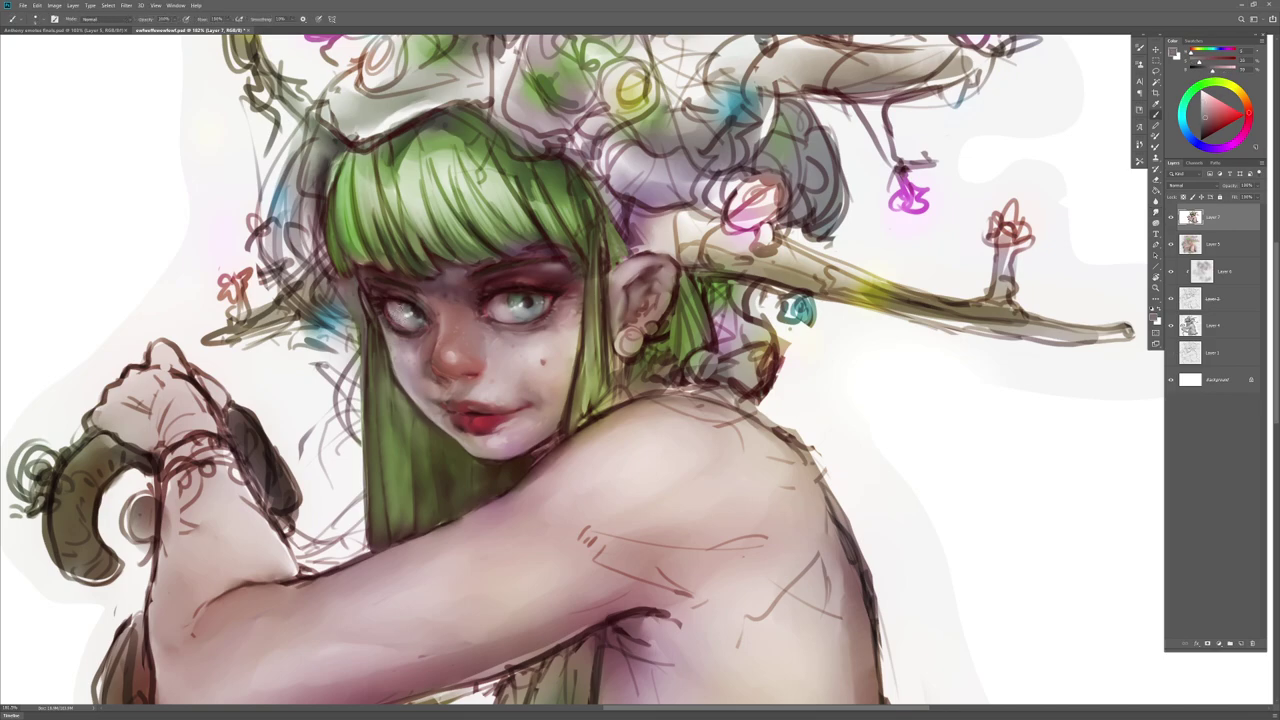
Step: Brighten the white of the far eye with light tones sampled inside the eye, and blend them
alt+click(396, 310)
alt+click(398, 308)
key(r)
key(b)
Step: Smudge the near eye's upper lid and work in a reddish eyeshadow tone sampled from it
key(r)
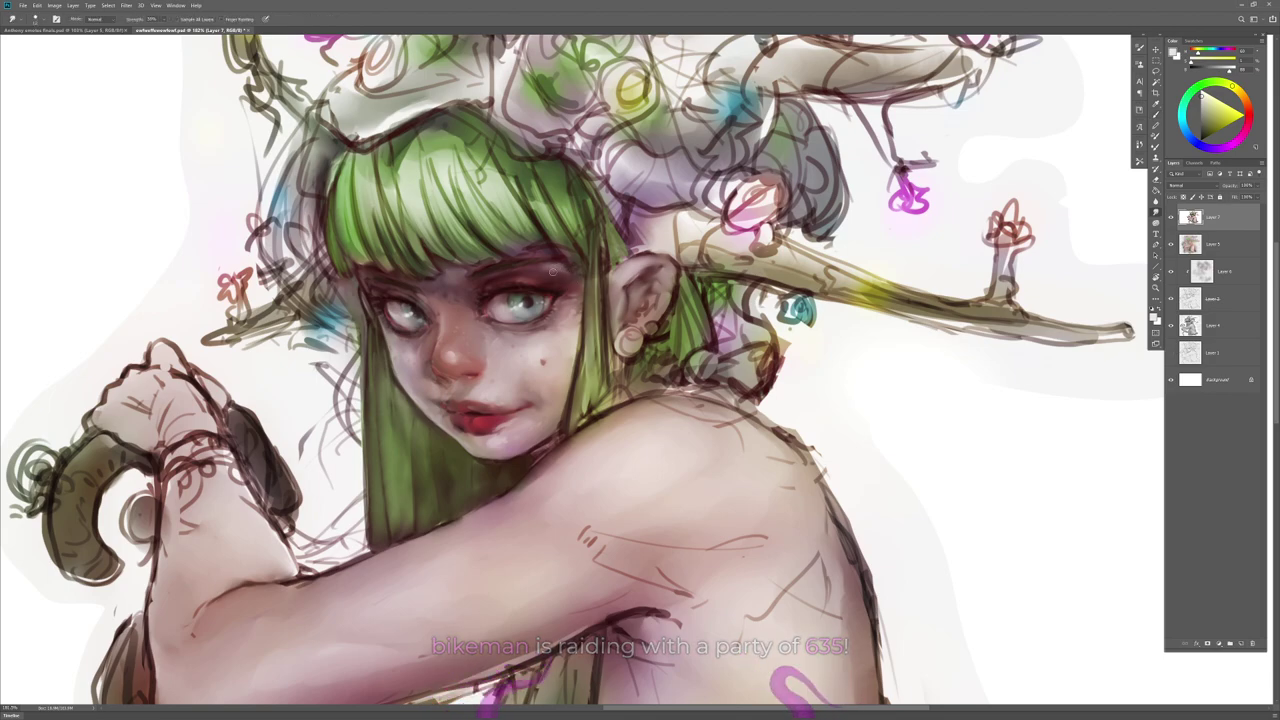
drag(561, 272, 567, 269)
key(b)
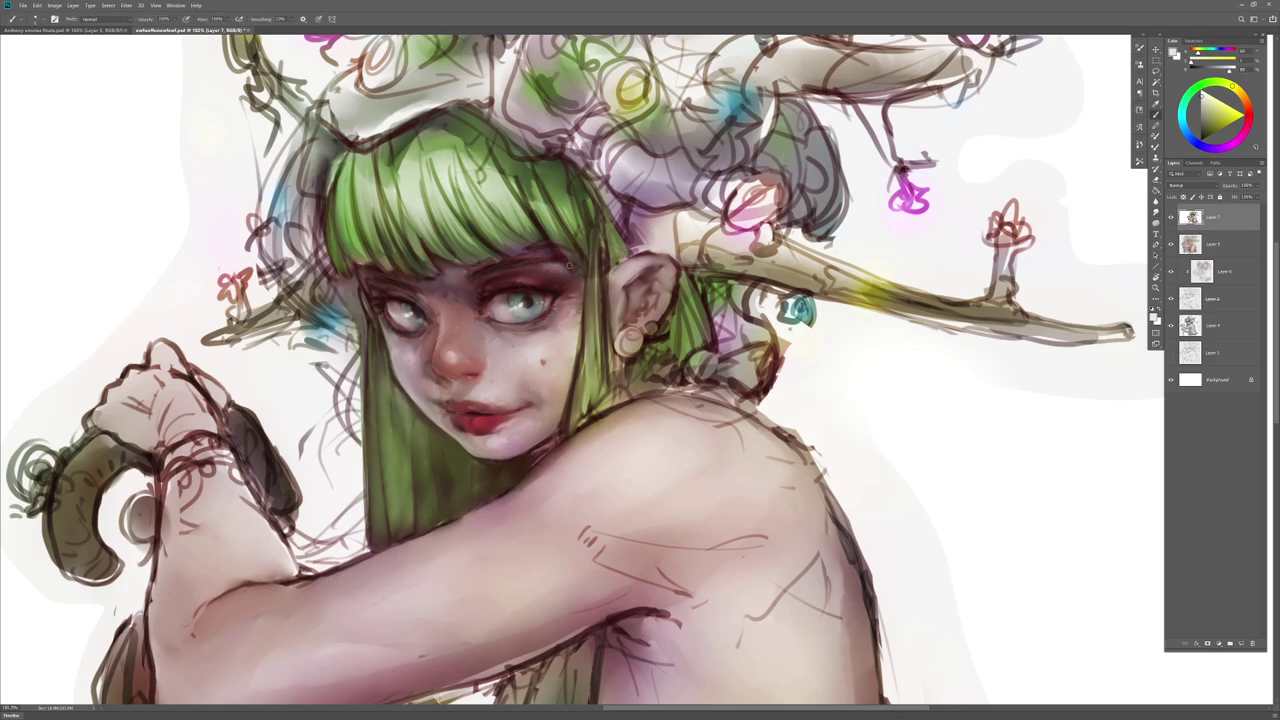
alt+click(550, 276)
key(r)
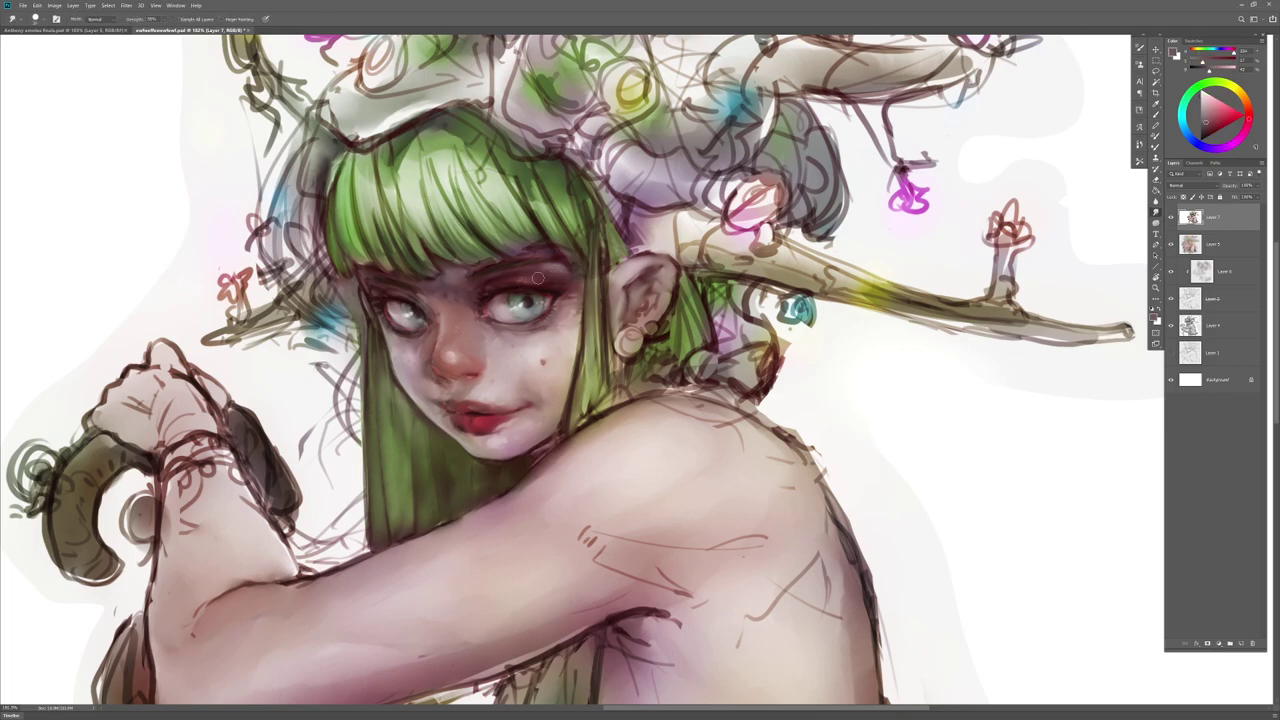
Step: Soften the skin between the near eye's lid and eyebrow with a muted pink tone sampled there, and smudge it
key(b)
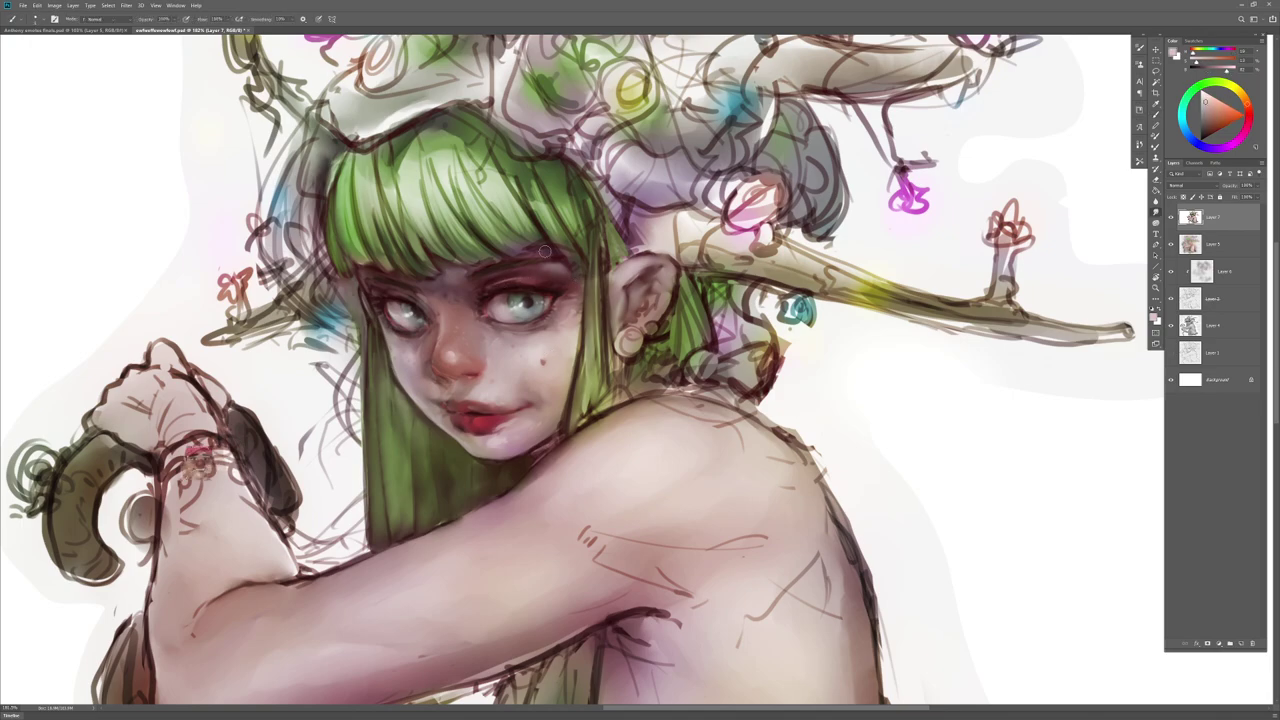
key(r)
right_click(535, 268)
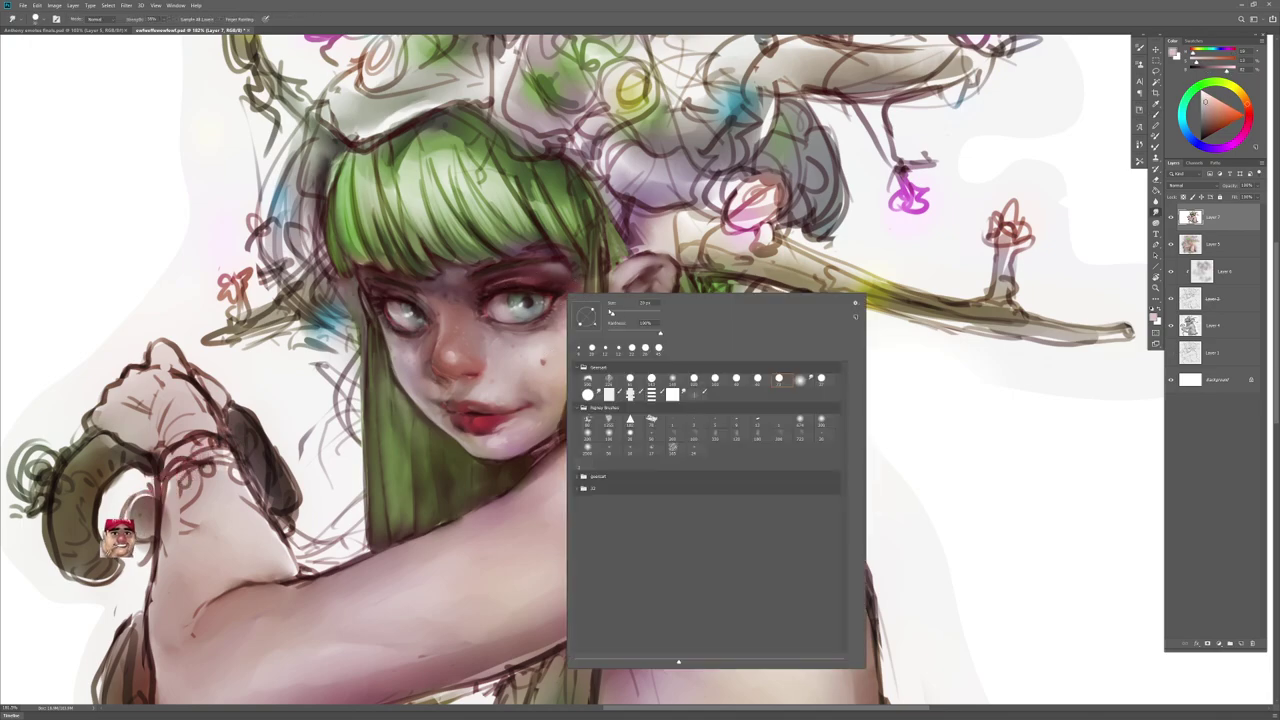
click(529, 272)
key(b)
alt+click(551, 262)
key(r)
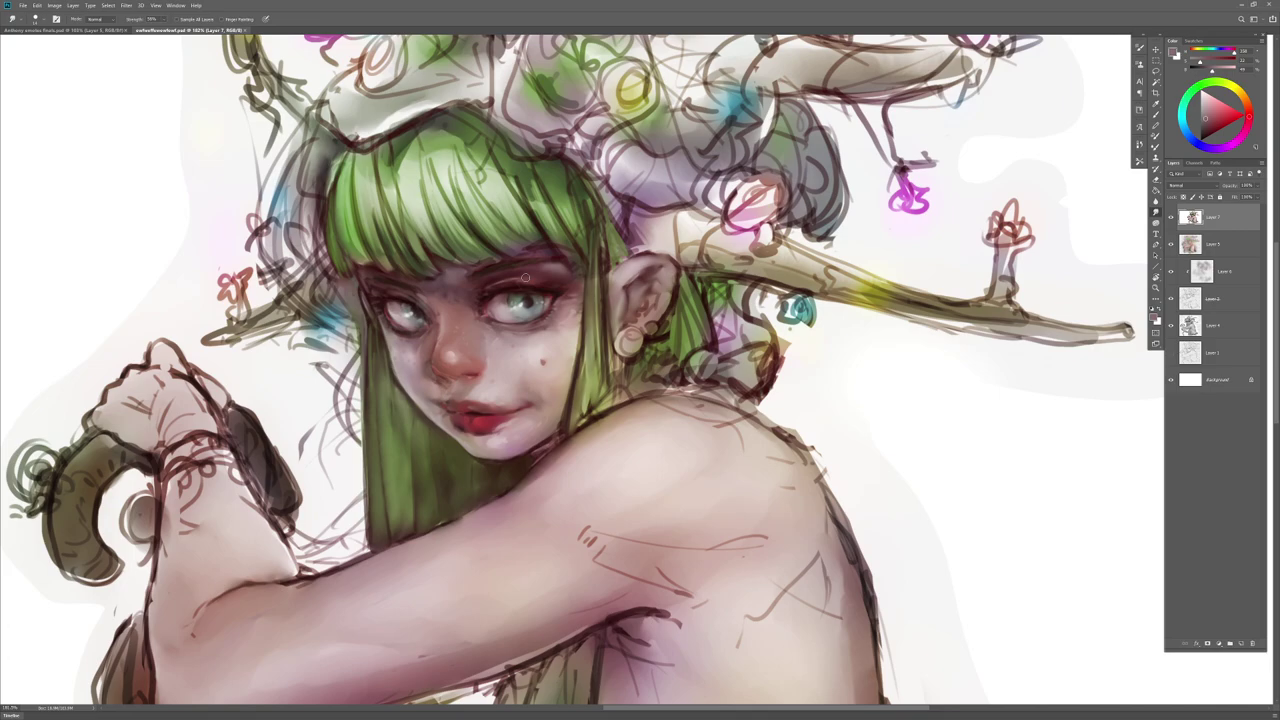
Step: Paint and smudge the skin below the near eye's outer corner
key(b)
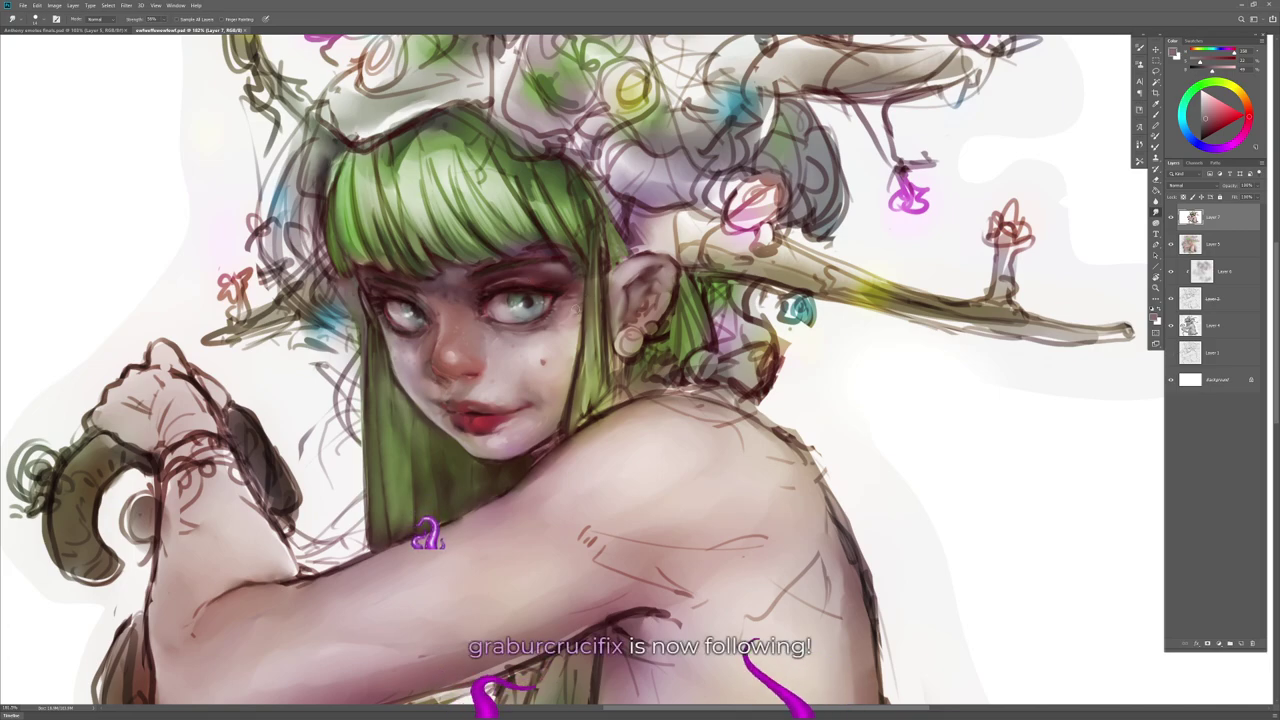
drag(564, 328, 560, 322)
key(r)
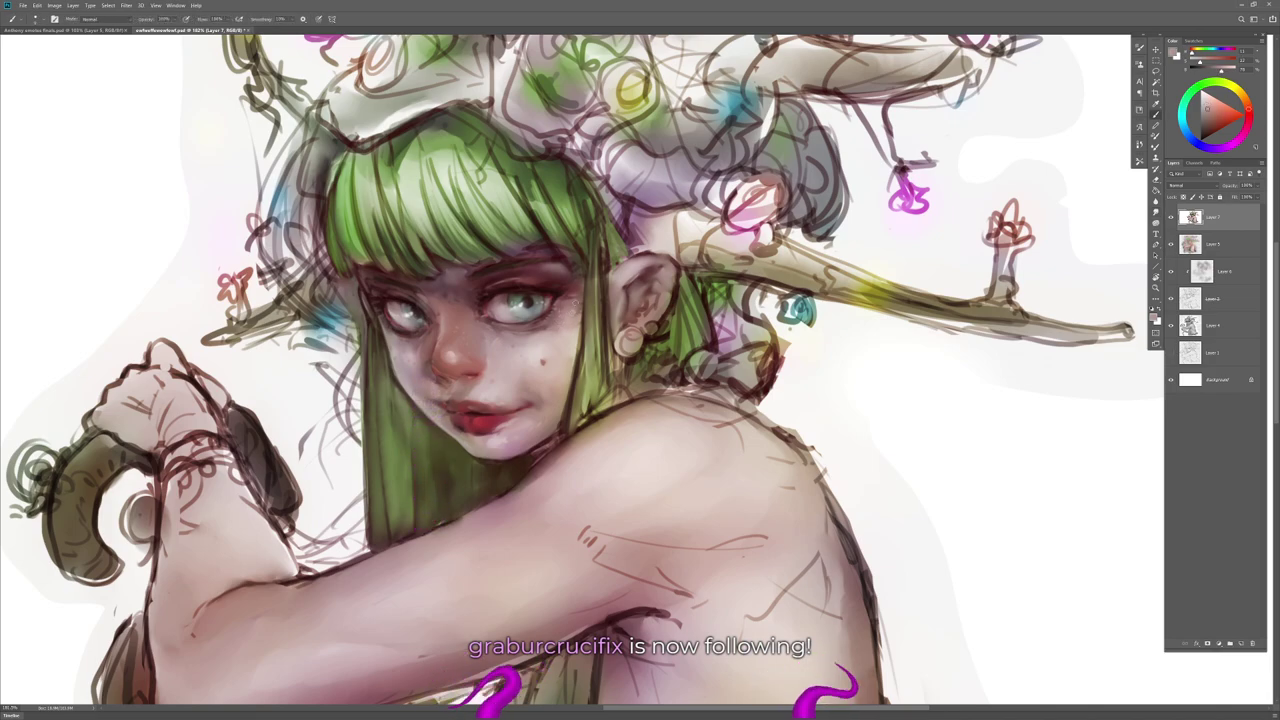
Step: Refine the near eye's outer corner with dark and reddish tones sampled from the lashes and lid
key(b)
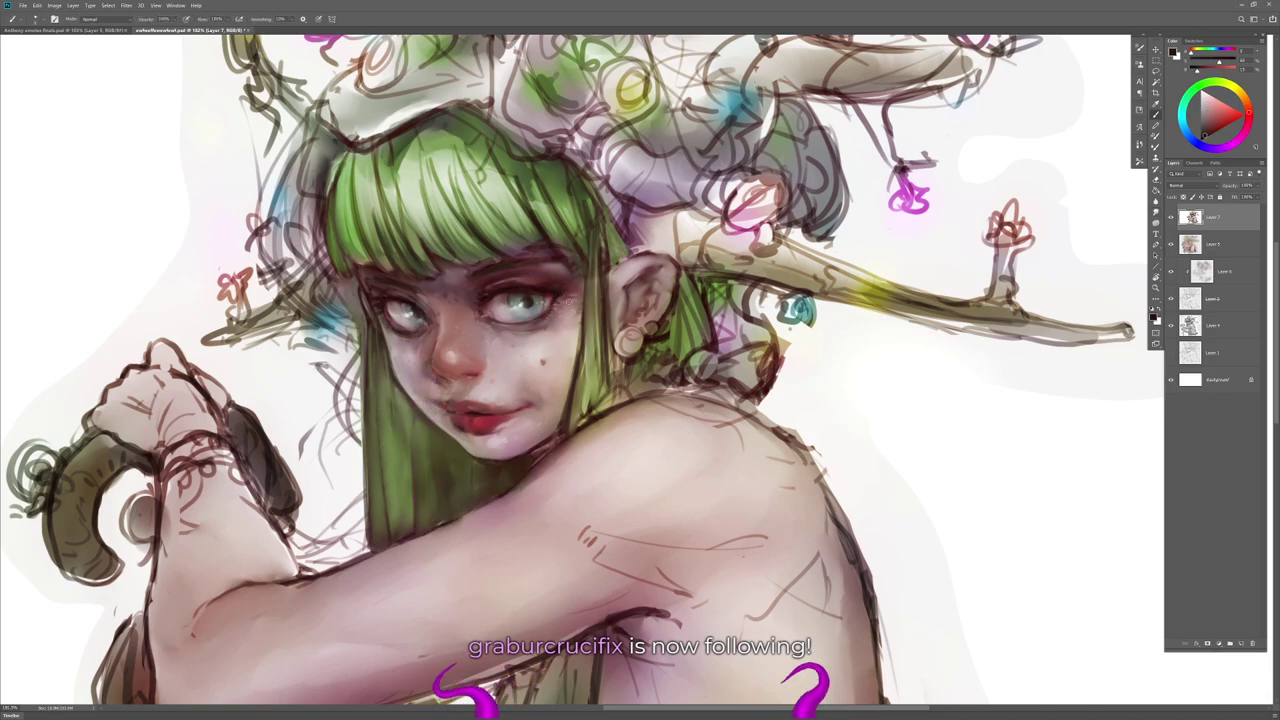
alt+click(556, 300)
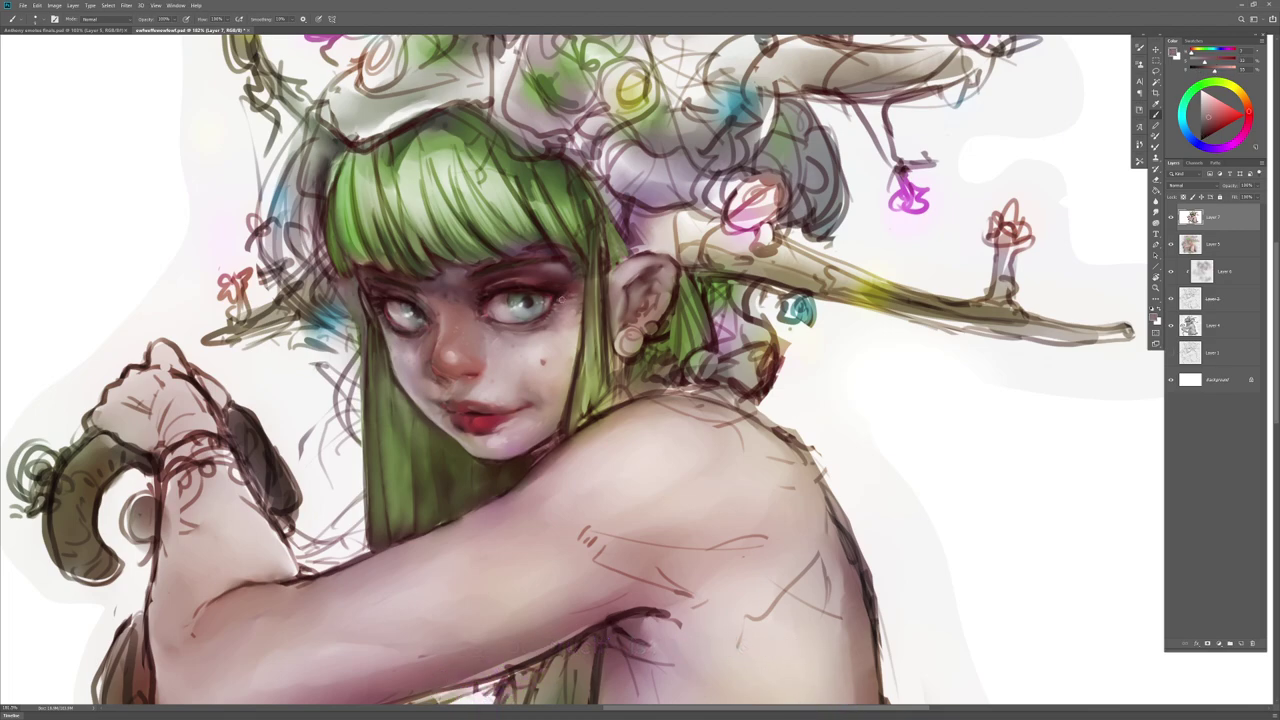
alt+click(556, 290)
alt+click(552, 294)
Step: Blend a reddish tone sampled beside the nose bridge into the near eye's inner corner
alt+click(477, 310)
key(r)
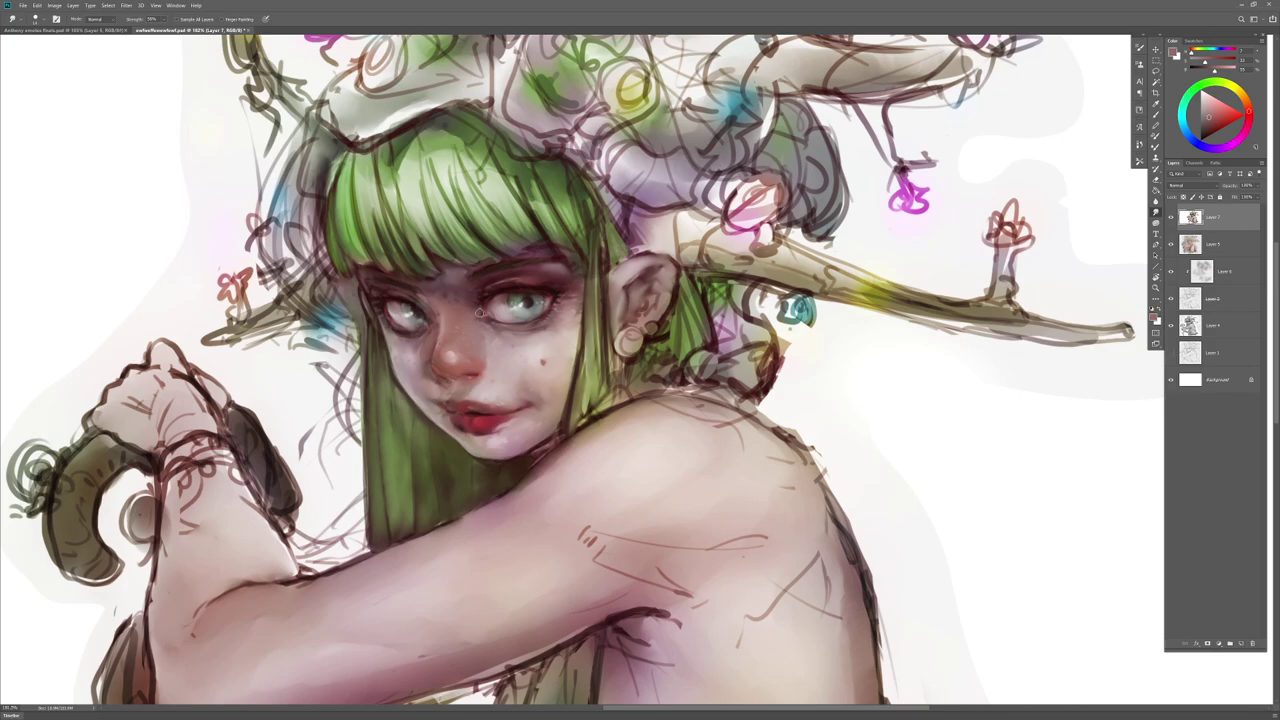
key(b)
key(r)
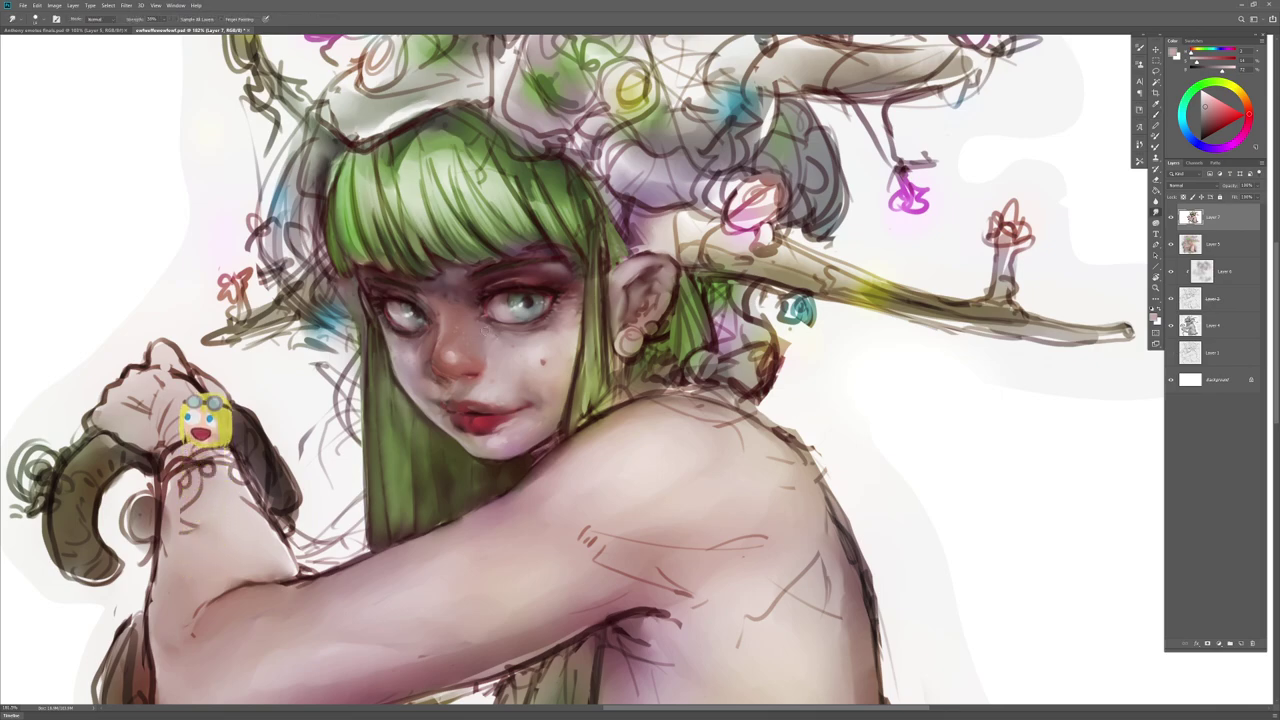
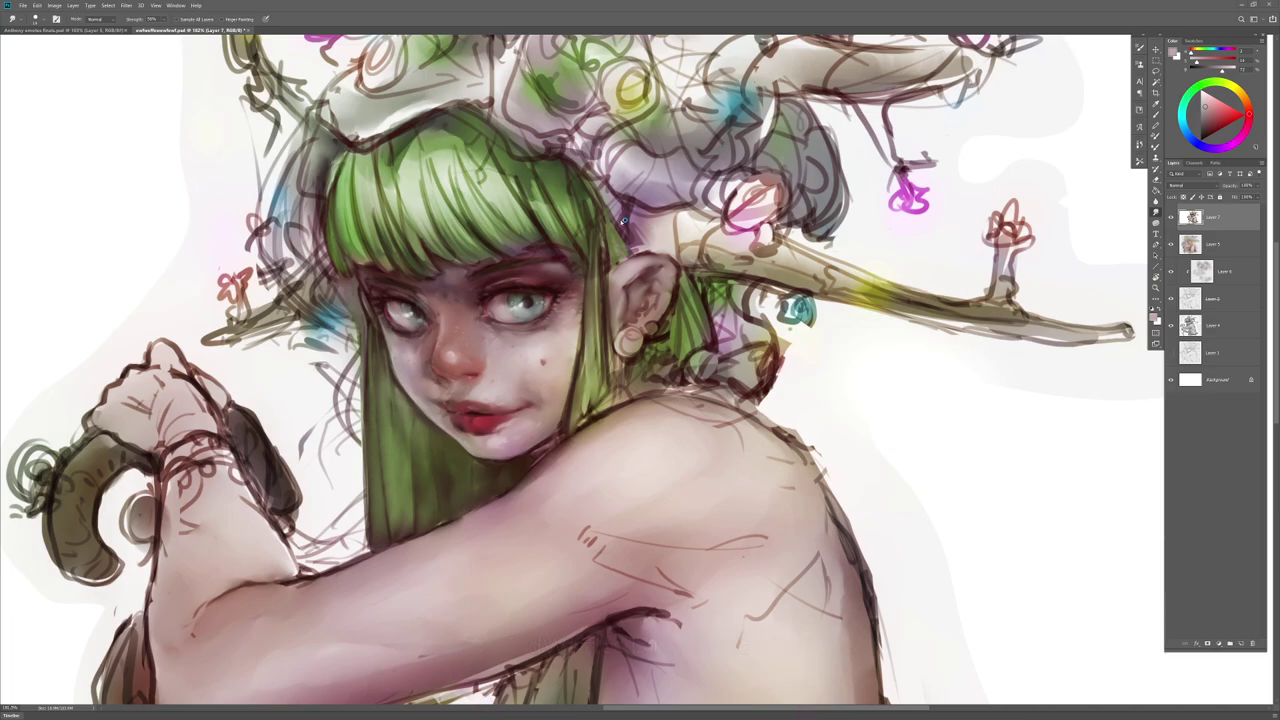
Step: Examine the coloured illustration of witches and the letter-carrying owl up close
key(ctrl+0)
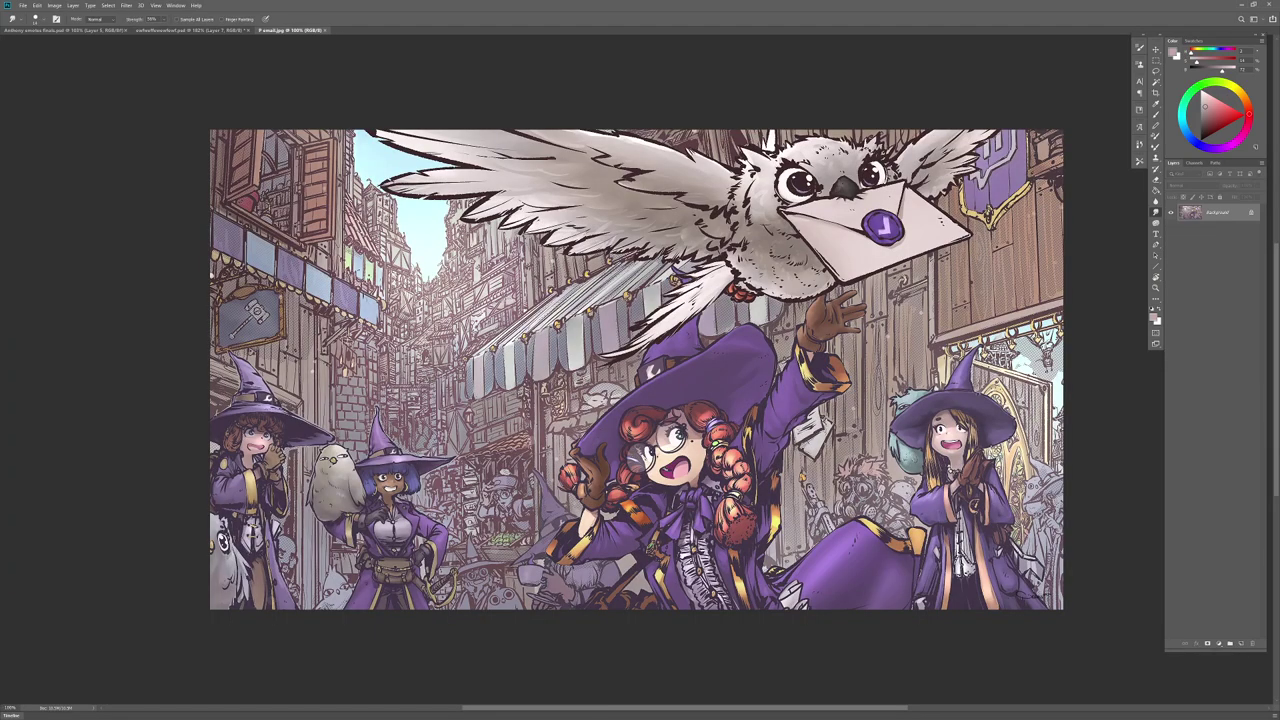
key(z)
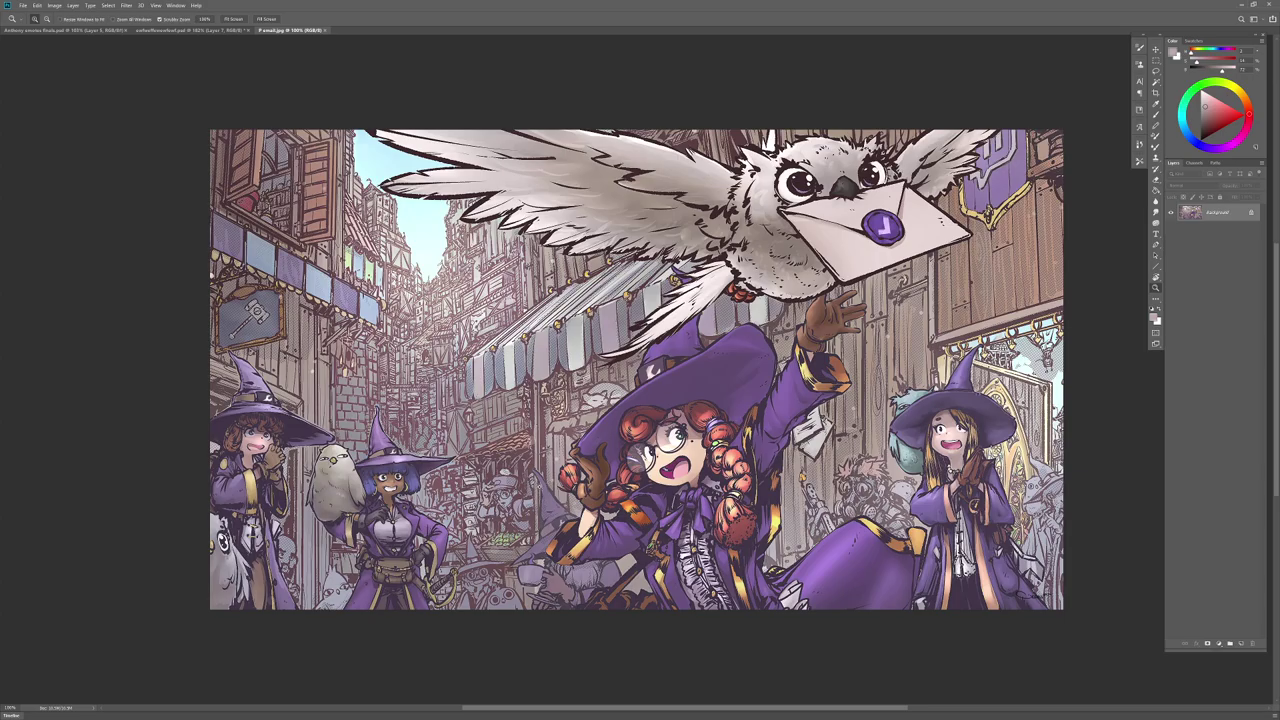
drag(674, 472, 770, 472)
drag(980, 430, 518, 359)
drag(548, 463, 662, 407)
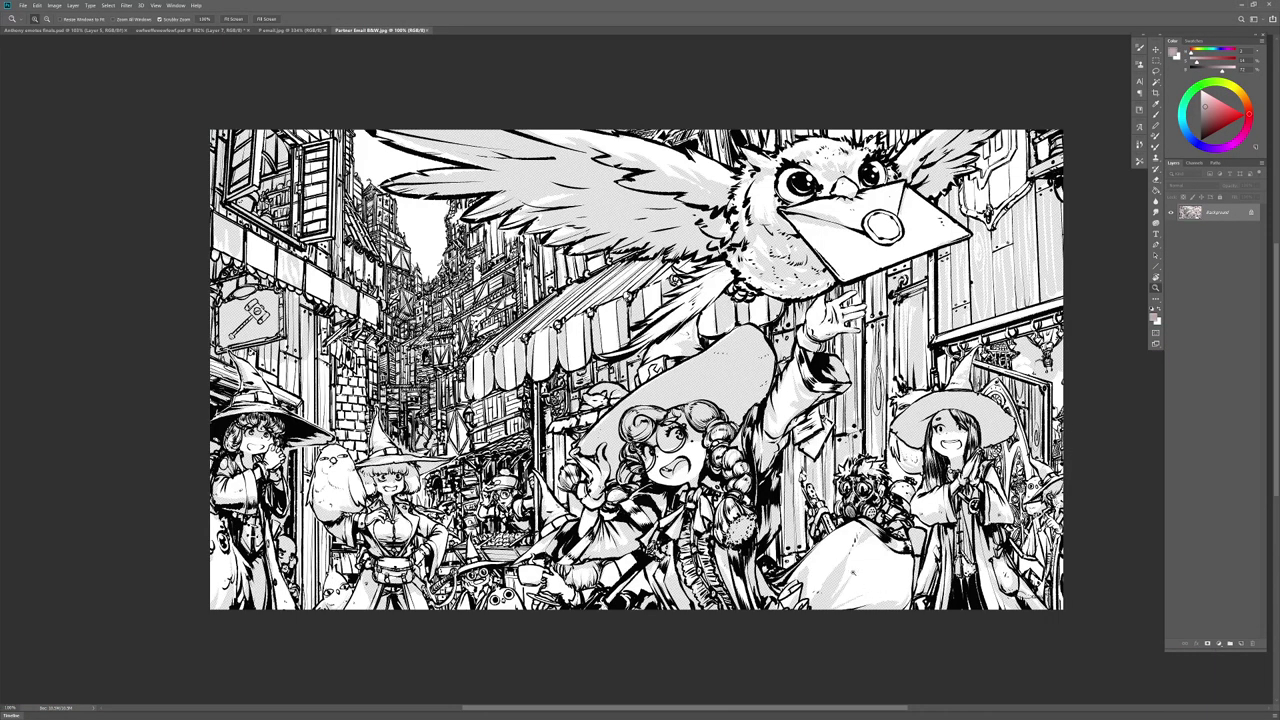
Step: Examine the inking and halftone shading of the black-and-white version, from the praying witch across to the witch with the owl
drag(853, 573, 963, 567)
scroll(560, 380, down, 6)
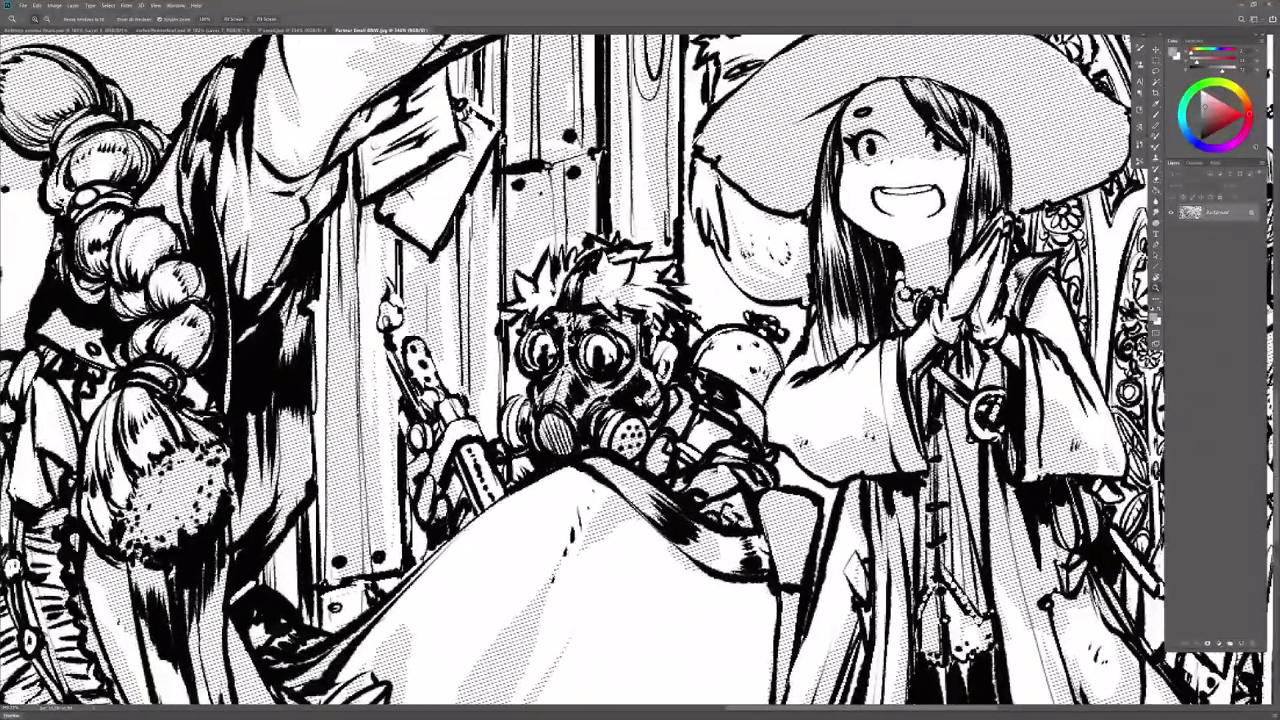
scroll(560, 380, down, 1)
scroll(560, 380, down, 3)
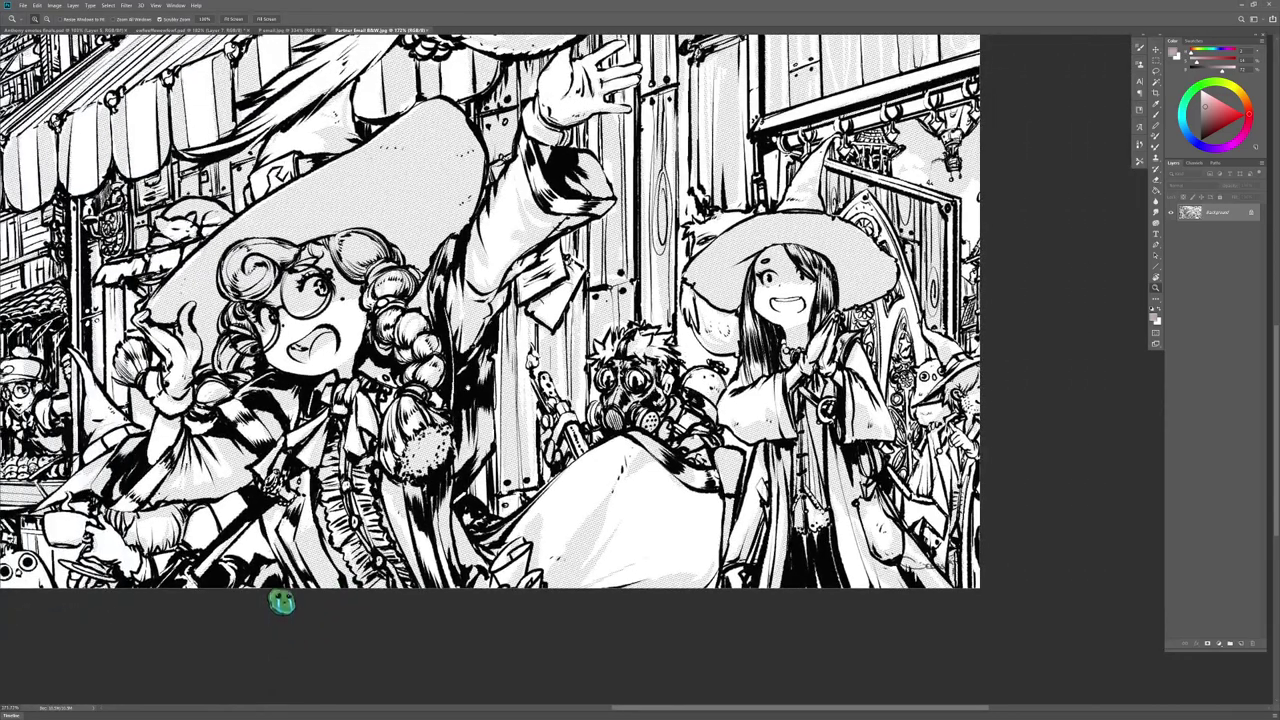
drag(560, 380, 873, 419)
drag(560, 380, 740, 362)
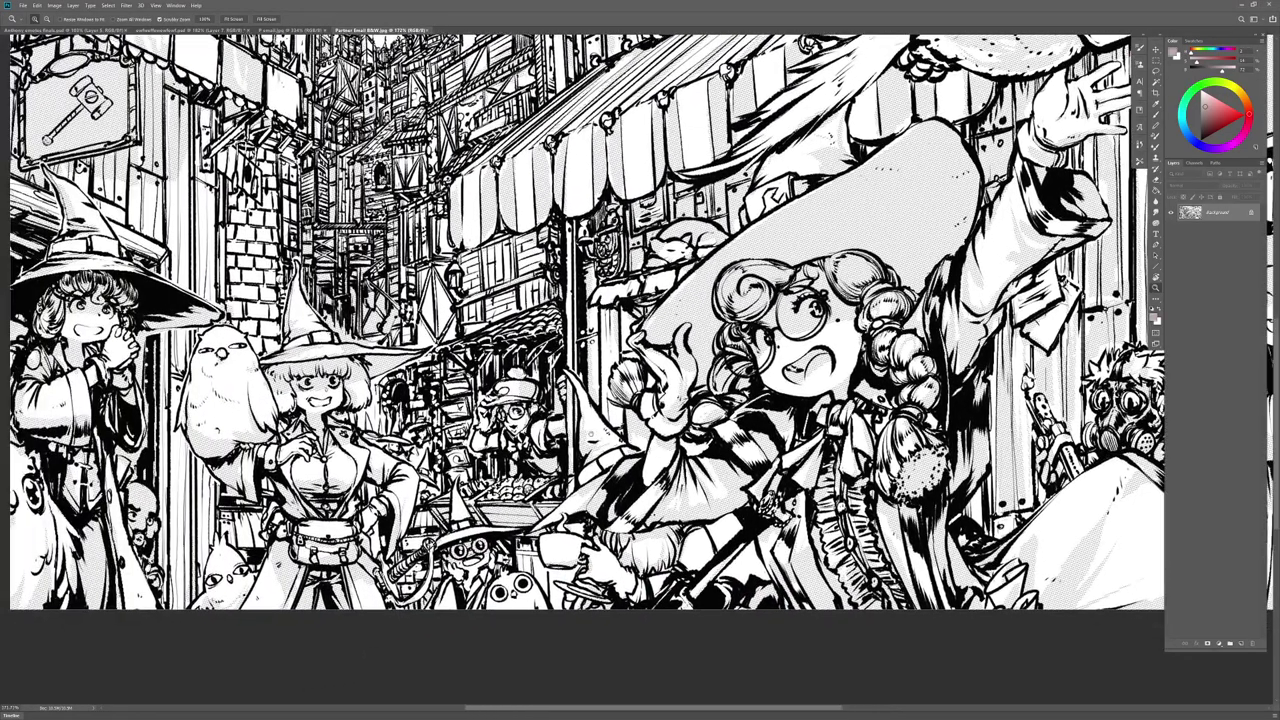
scroll(580, 330, left, 4)
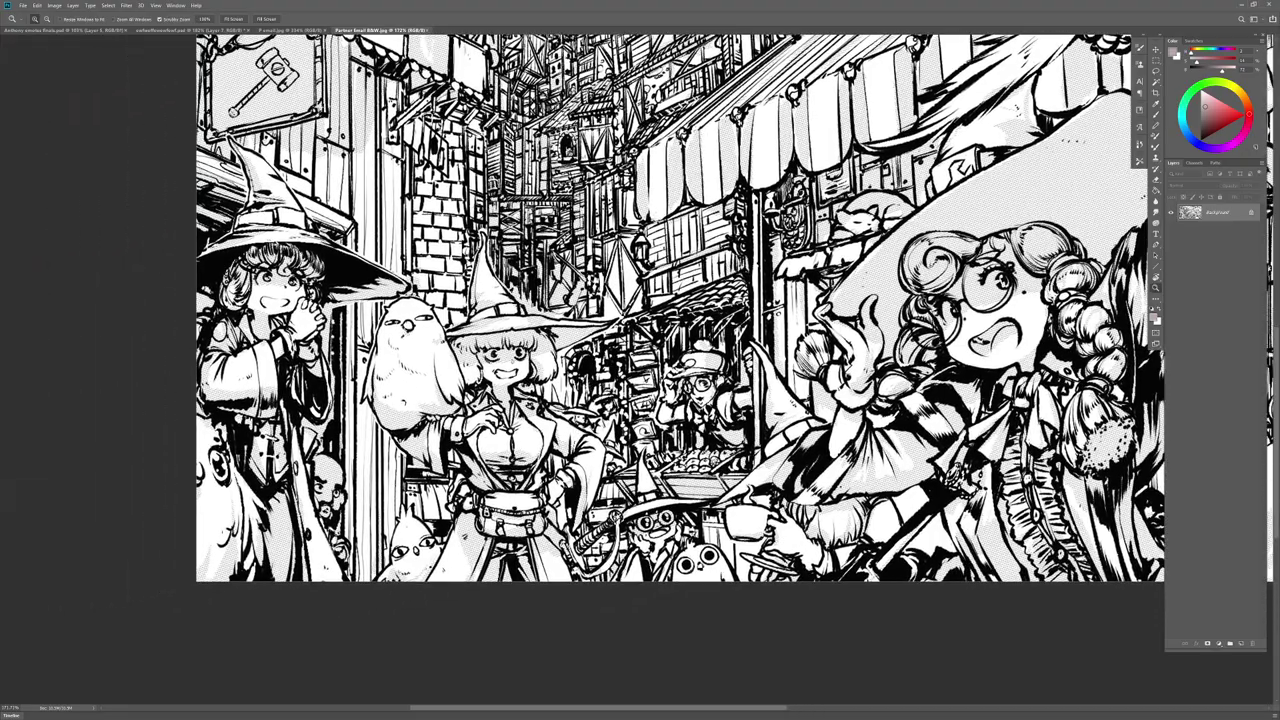
drag(356, 508, 448, 495)
drag(385, 493, 490, 493)
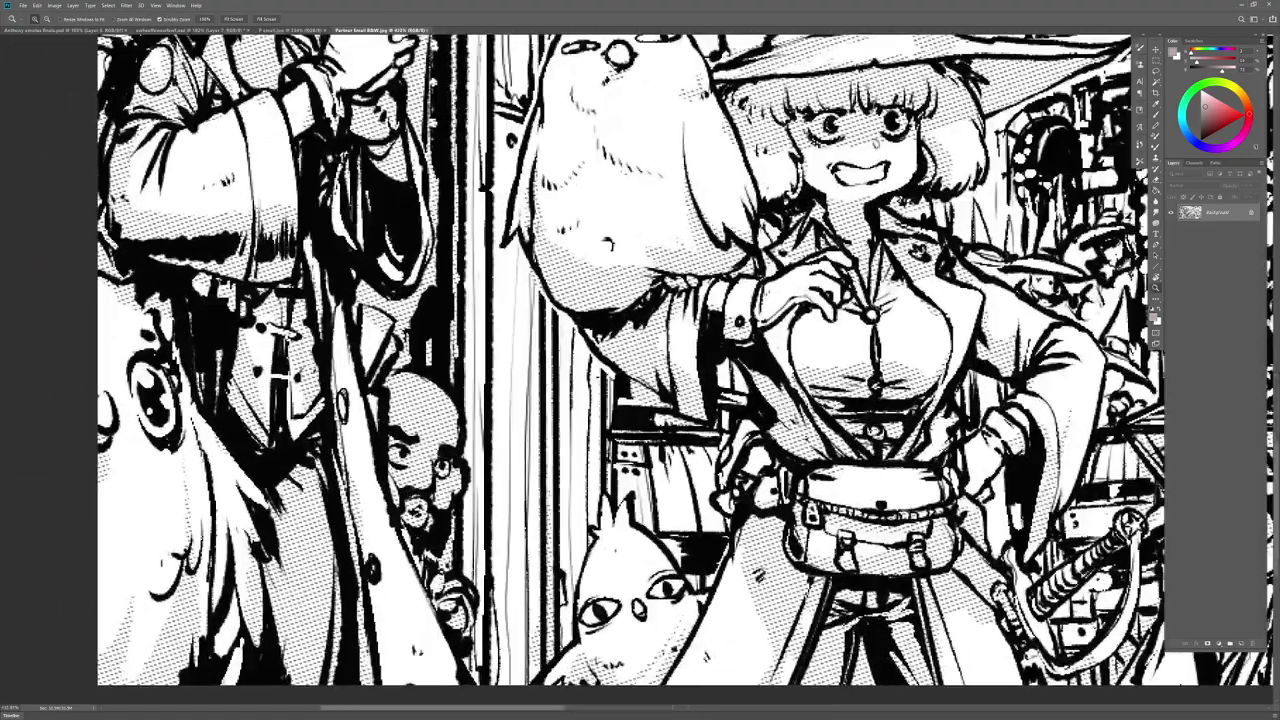
drag(670, 419, 490, 419)
drag(700, 380, 635, 412)
scroll(630, 360, right, 2)
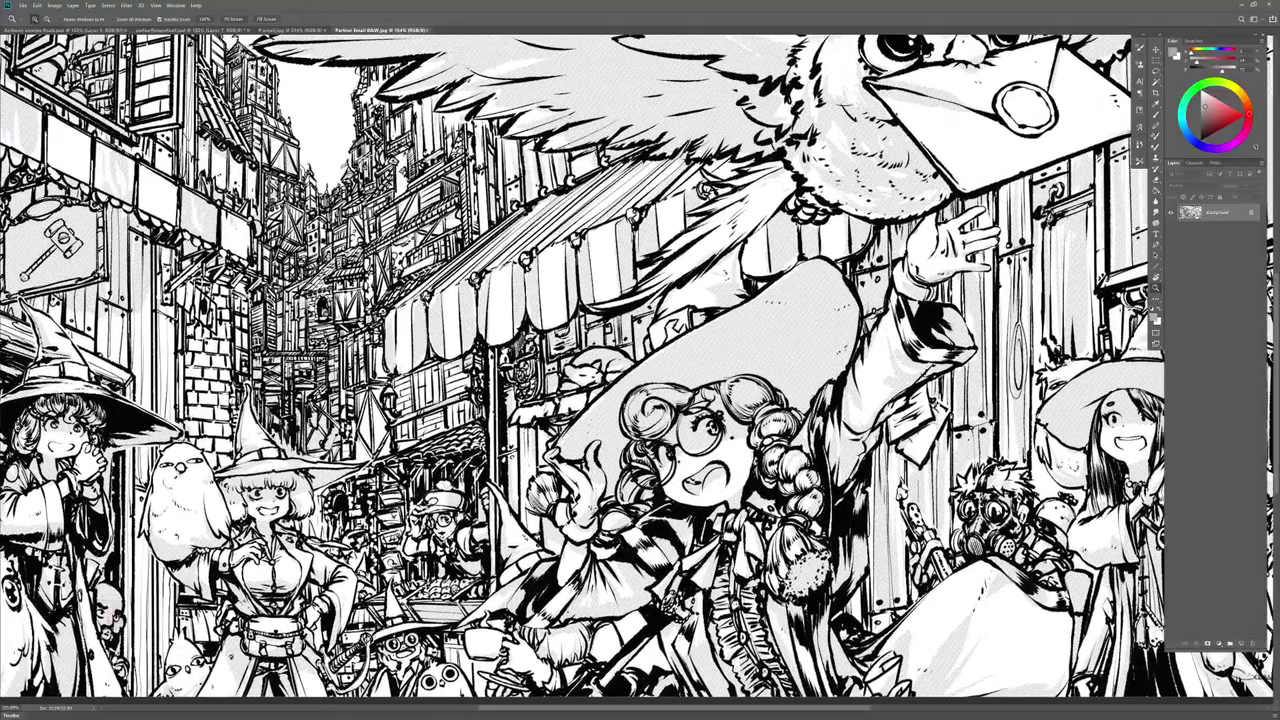
Step: Examine the background buildings and awning in the black-and-white witches illustration, check the full composition, and close the file
scroll(630, 360, up, 4)
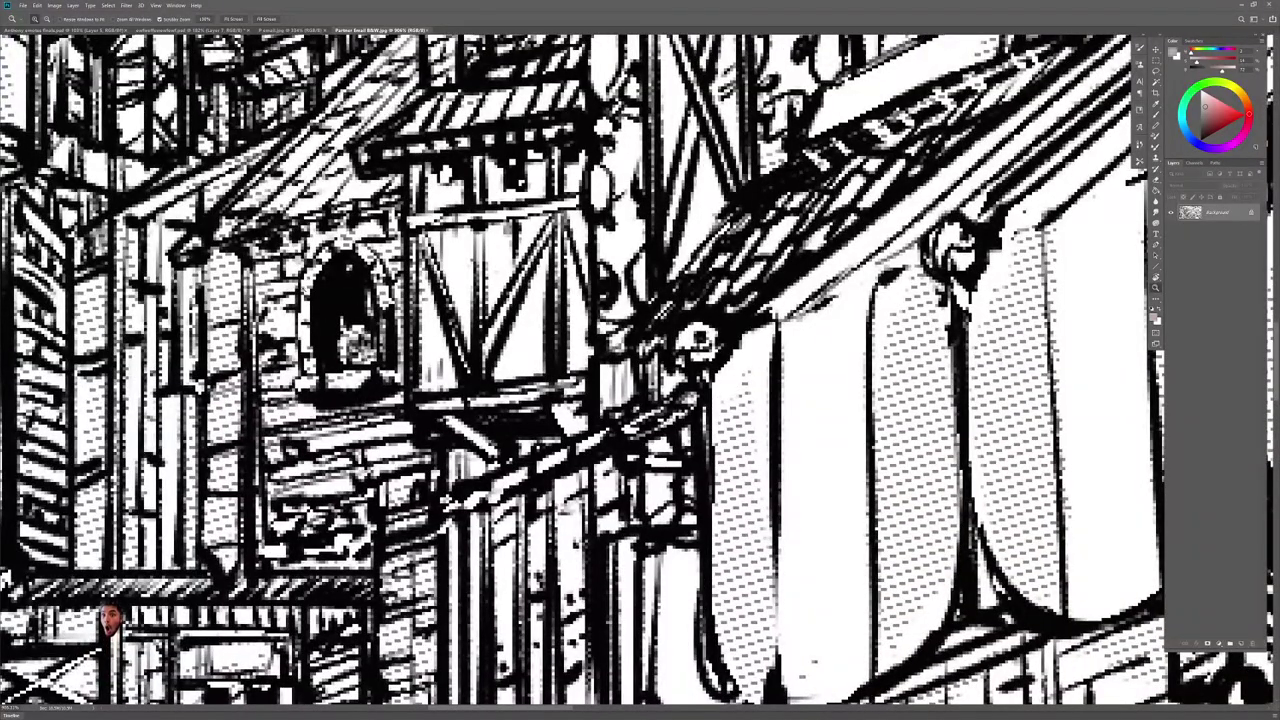
scroll(630, 360, down, 4)
scroll(630, 360, right, 2)
scroll(108, 547, down, 4)
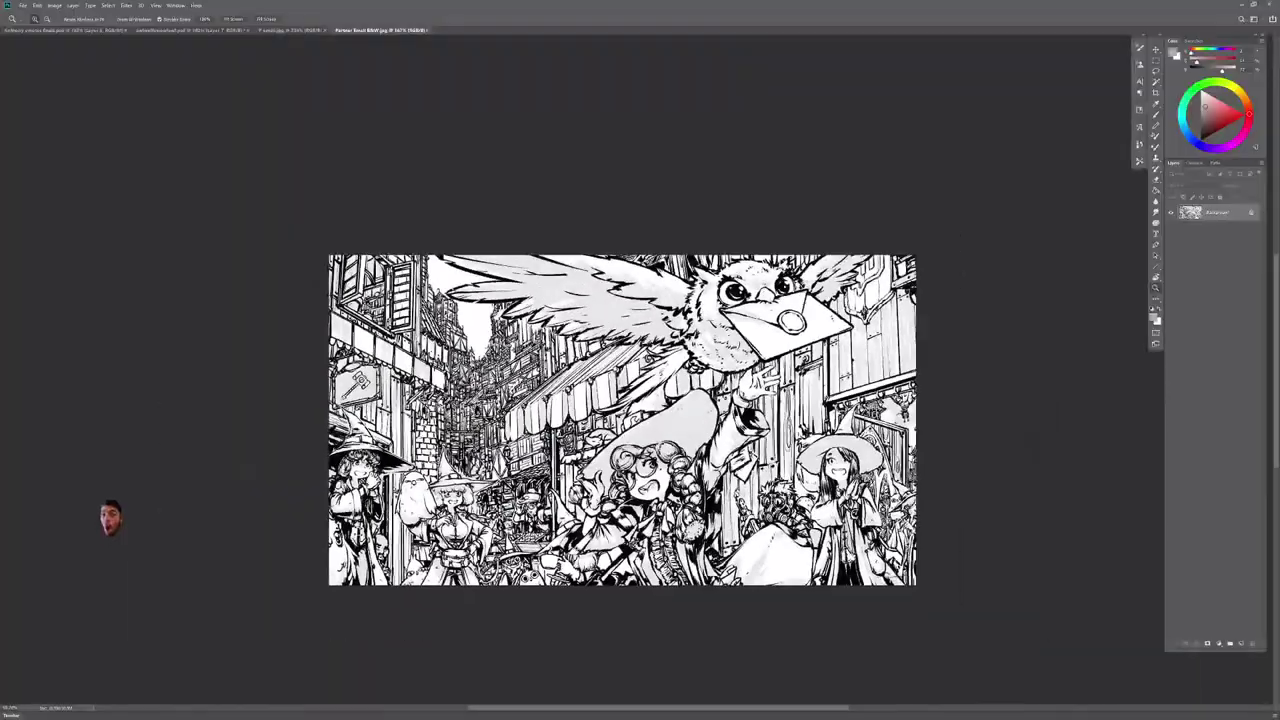
key(ctrl+w)
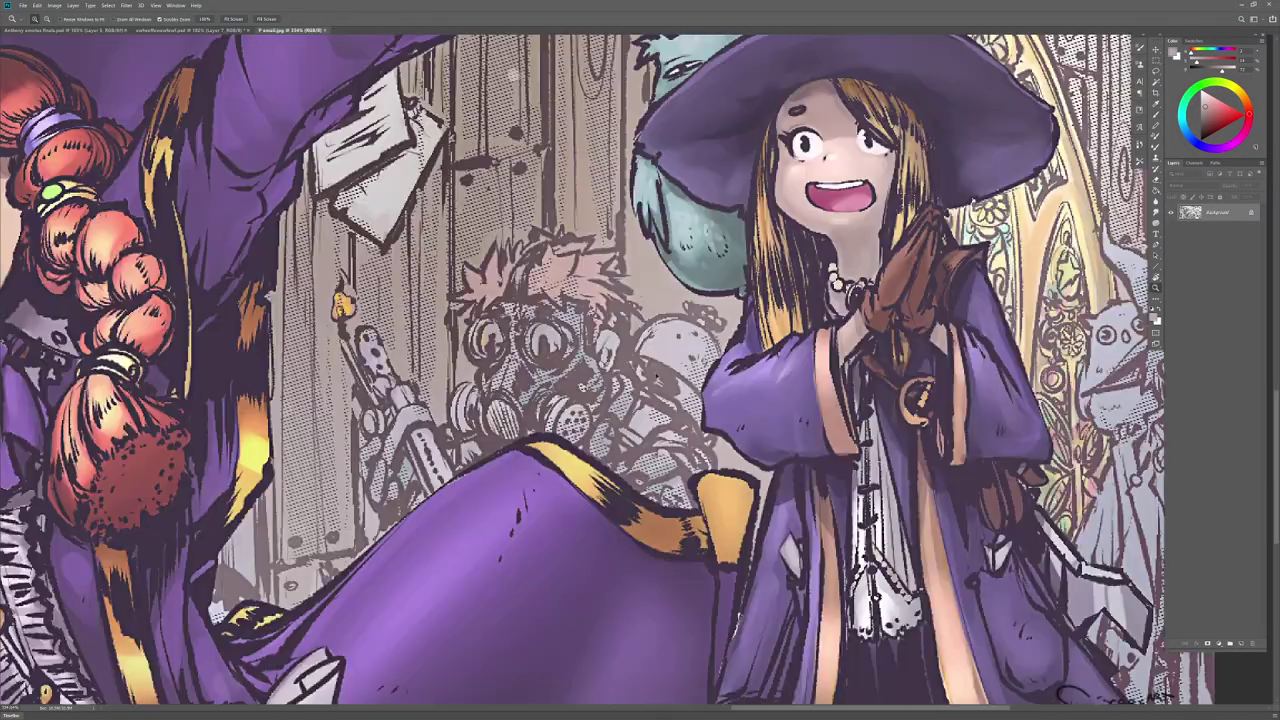
Step: Review the coloured witches illustration from the praying witch out to the full market scene, and close the file
drag(740, 298, 640, 298)
drag(591, 238, 639, 390)
drag(639, 390, 675, 390)
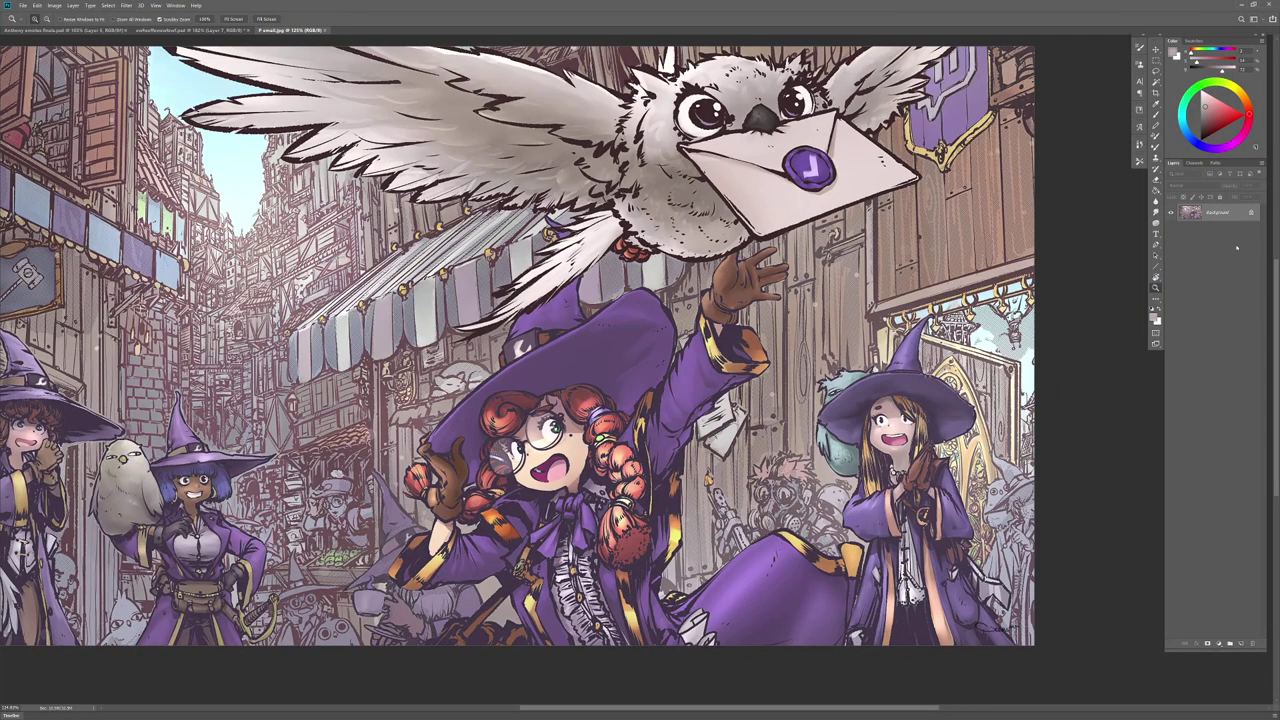
drag(514, 372, 598, 396)
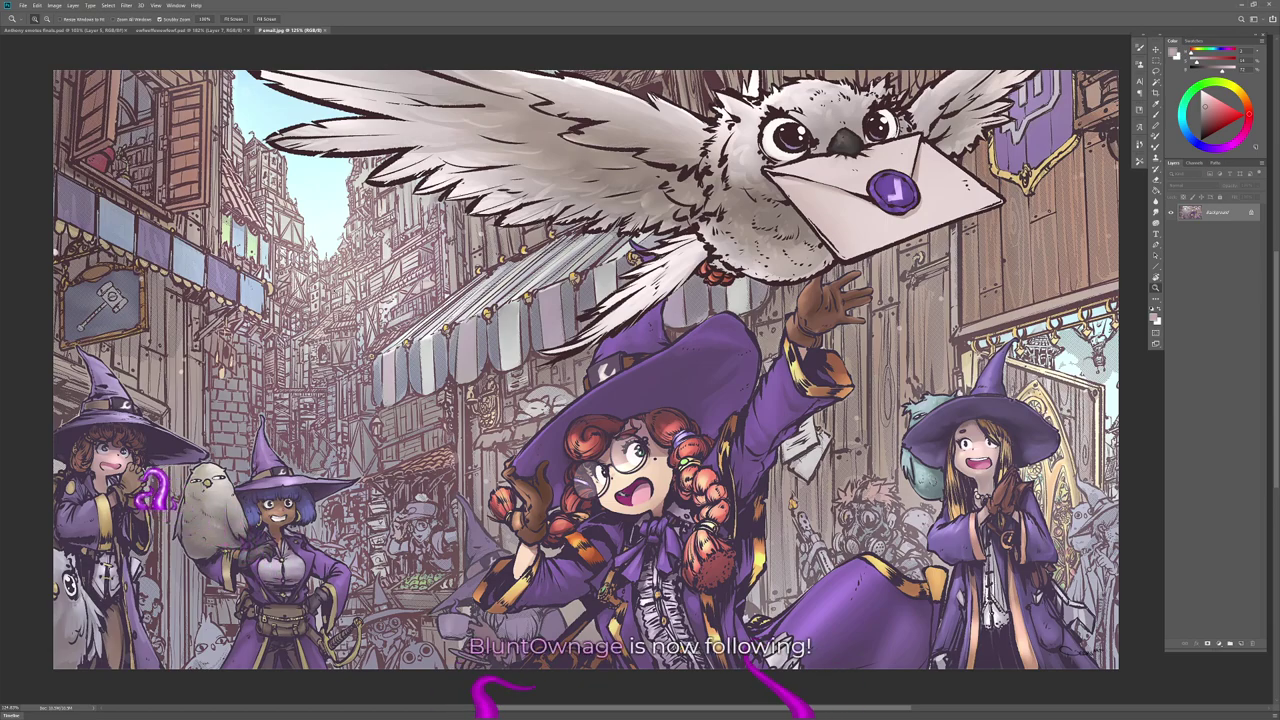
key(ctrl+w)
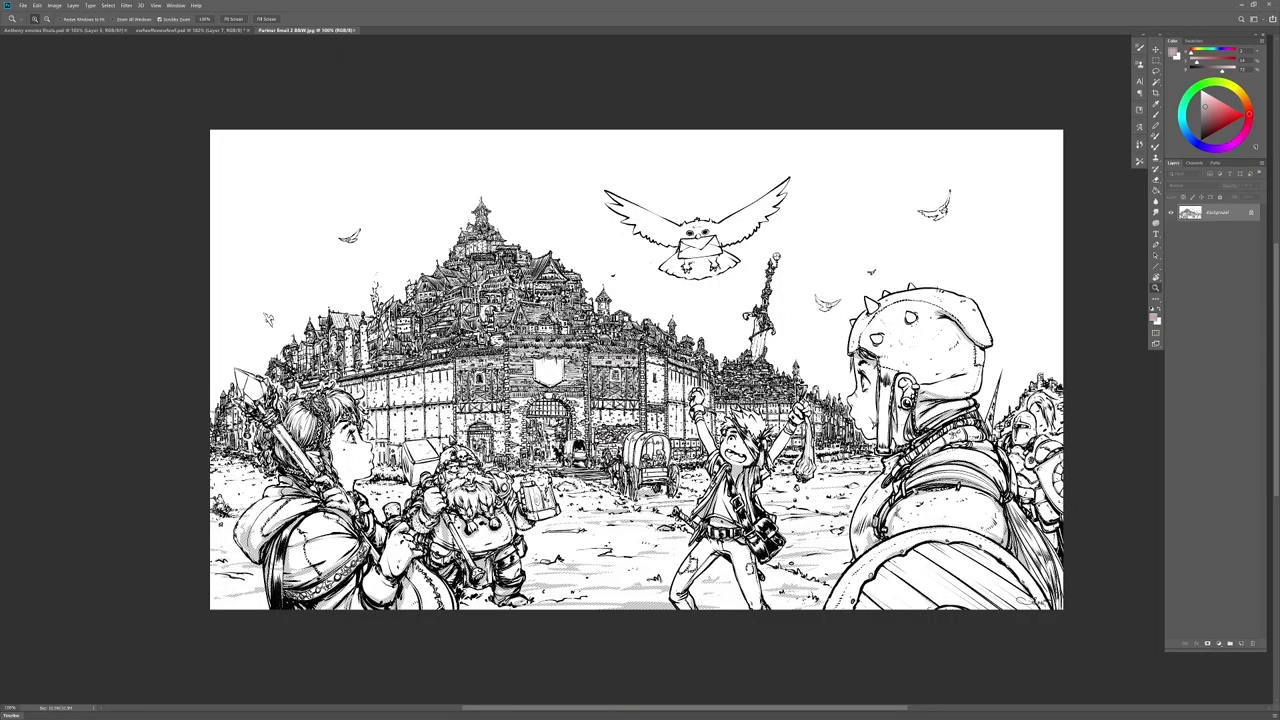
Step: Review the inked walled-city drawing and the black-and-white witches illustration with the interface panels hidden, closing the witches file
drag(687, 485, 734, 495)
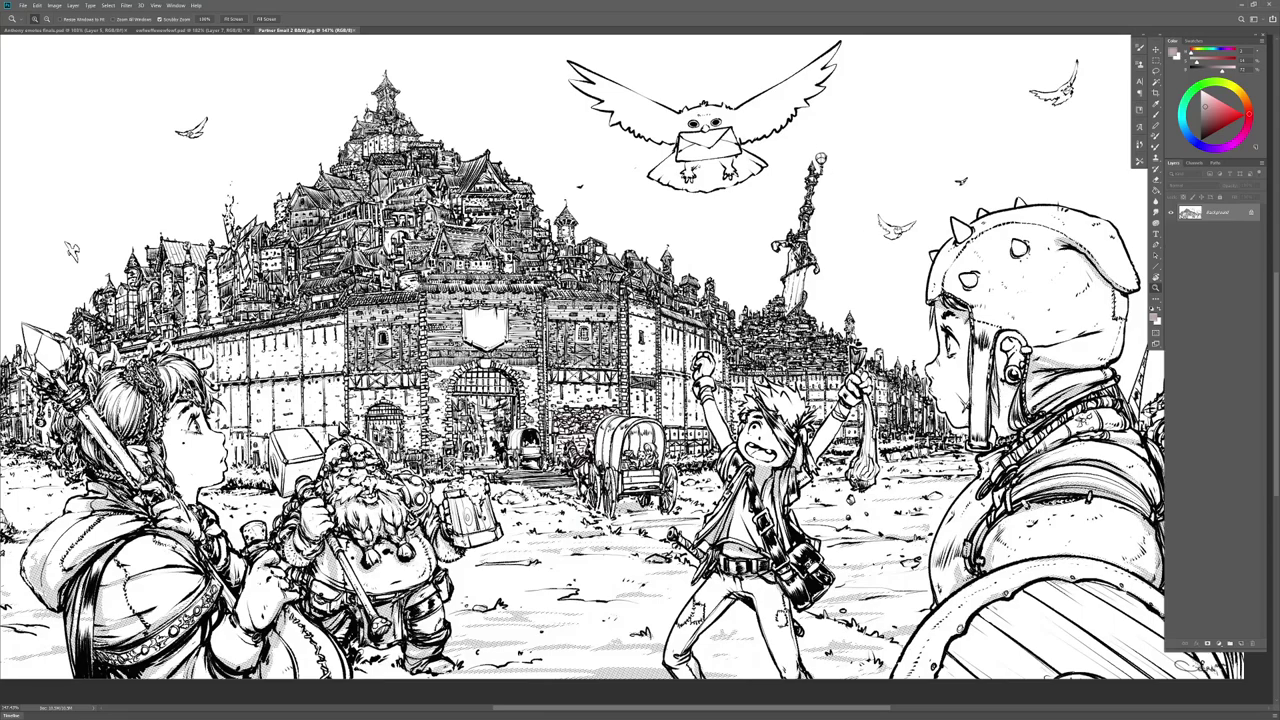
key(Tab)
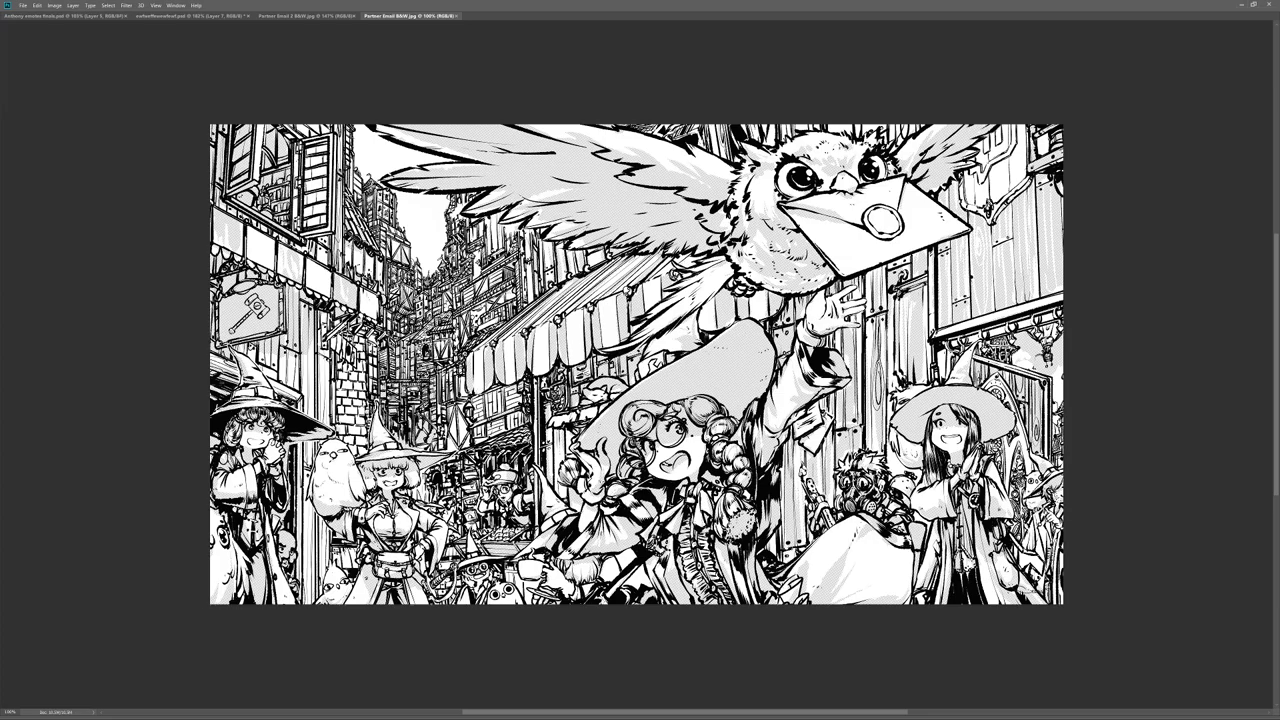
scroll(636, 434, up, 2)
drag(636, 434, 616, 456)
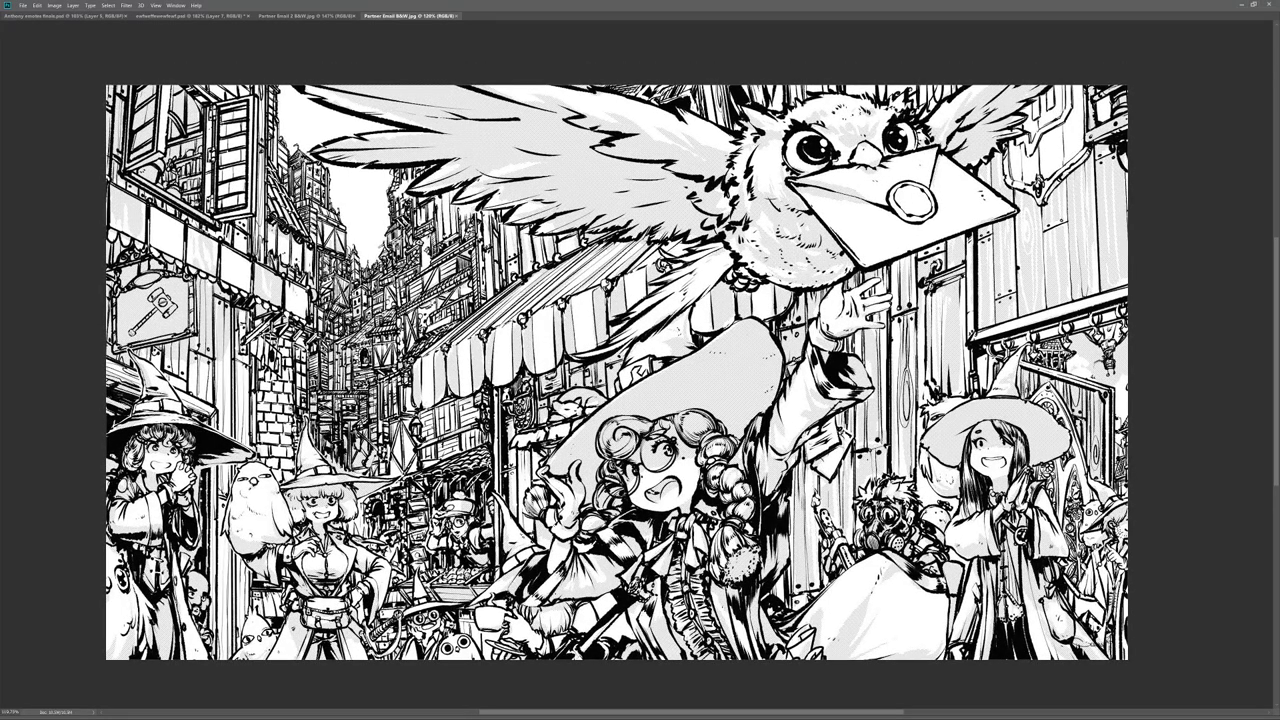
drag(578, 502, 534, 509)
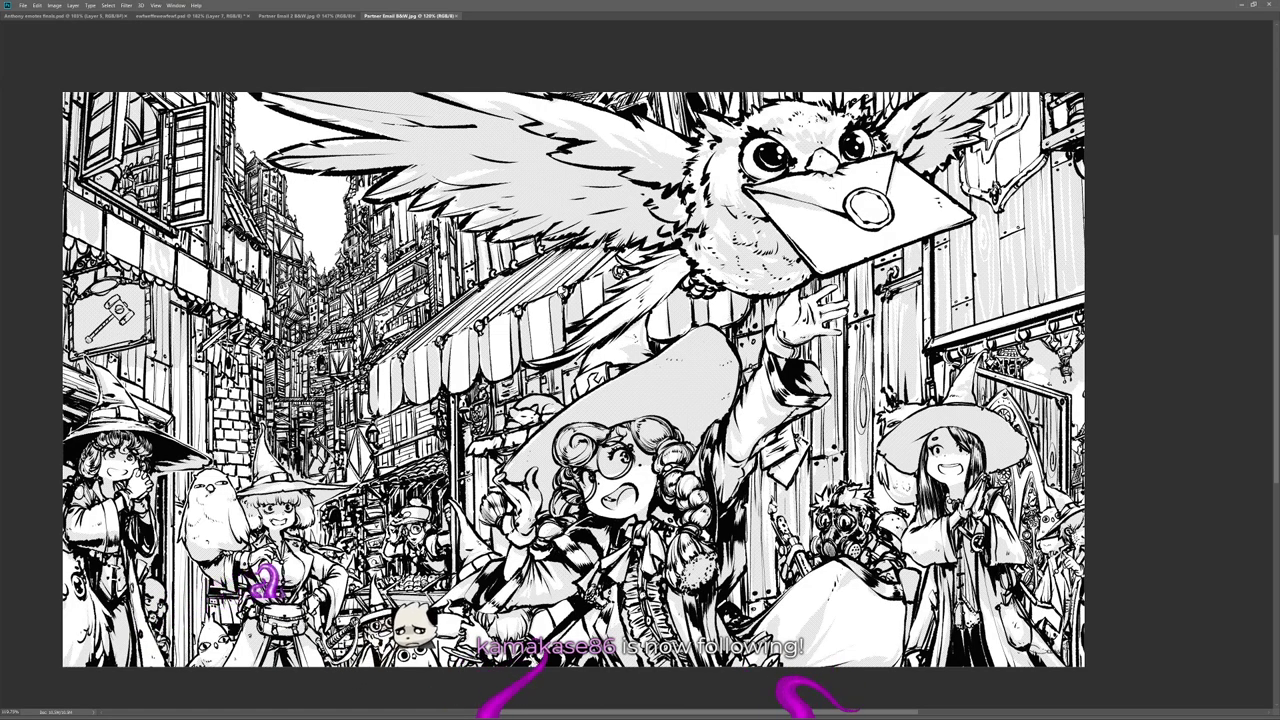
scroll(1078, 370, up, 3)
scroll(1110, 335, down, 5)
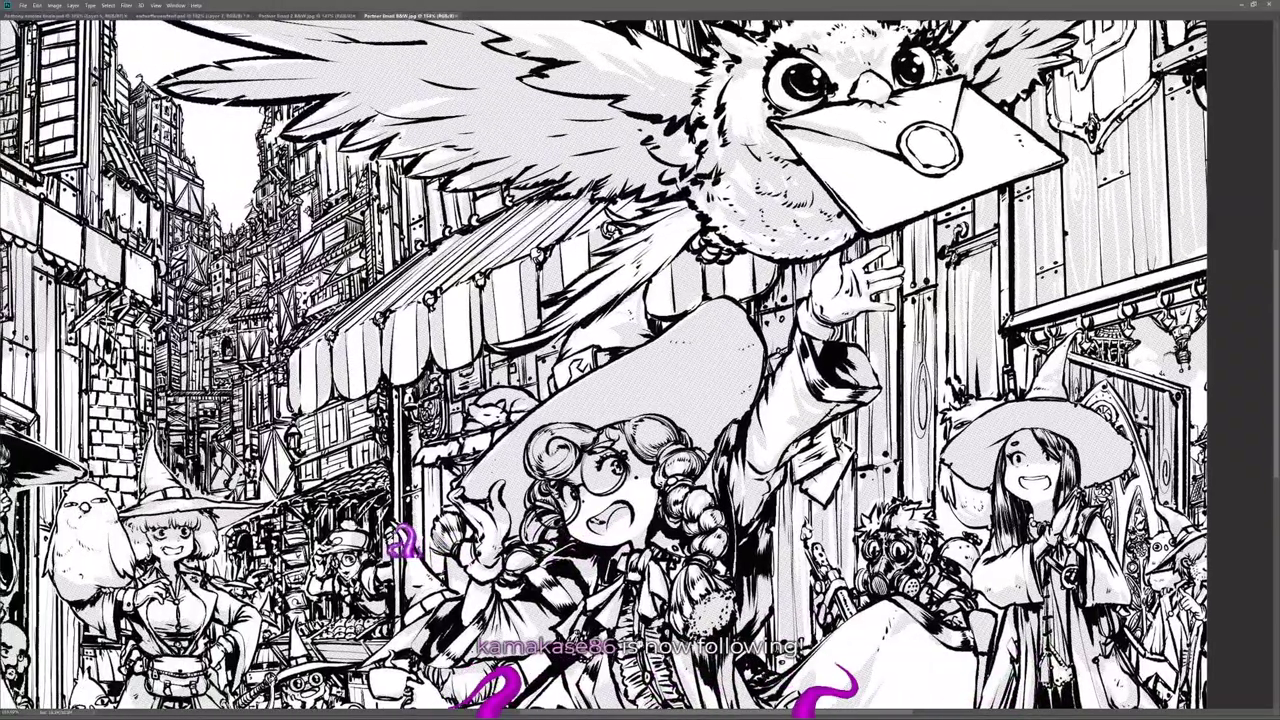
scroll(814, 339, up, 1)
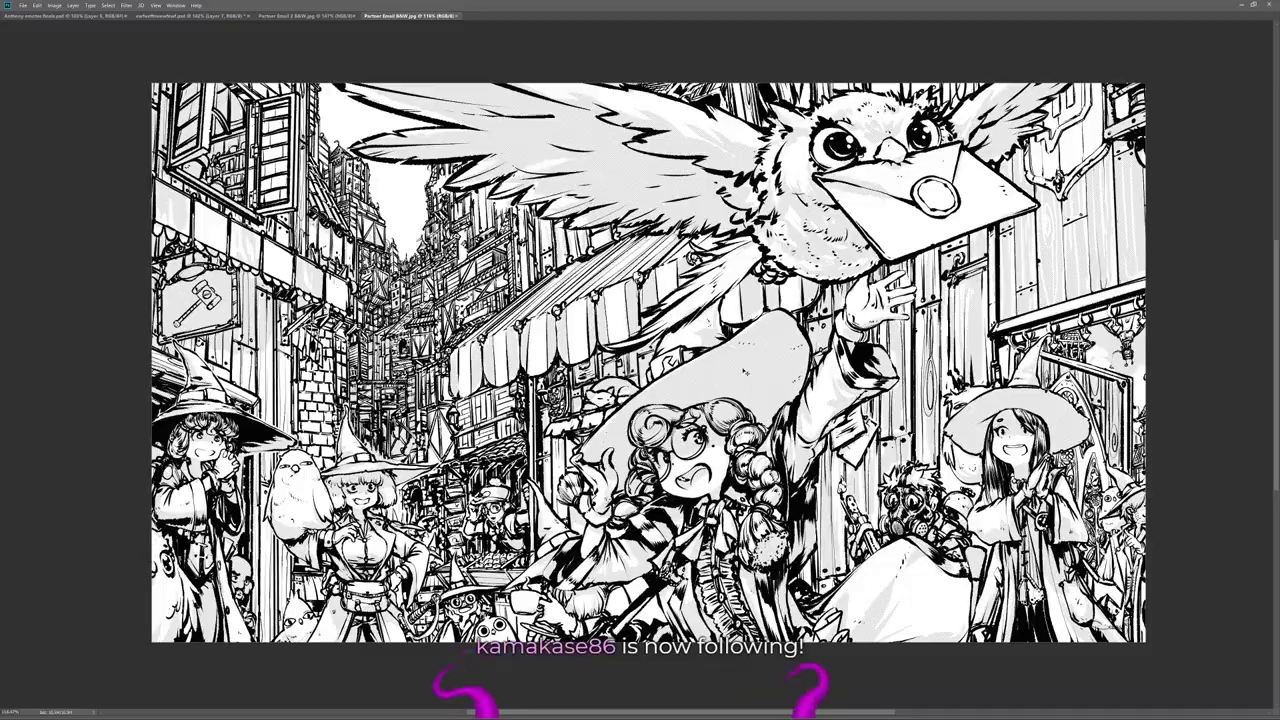
key(ctrl+w)
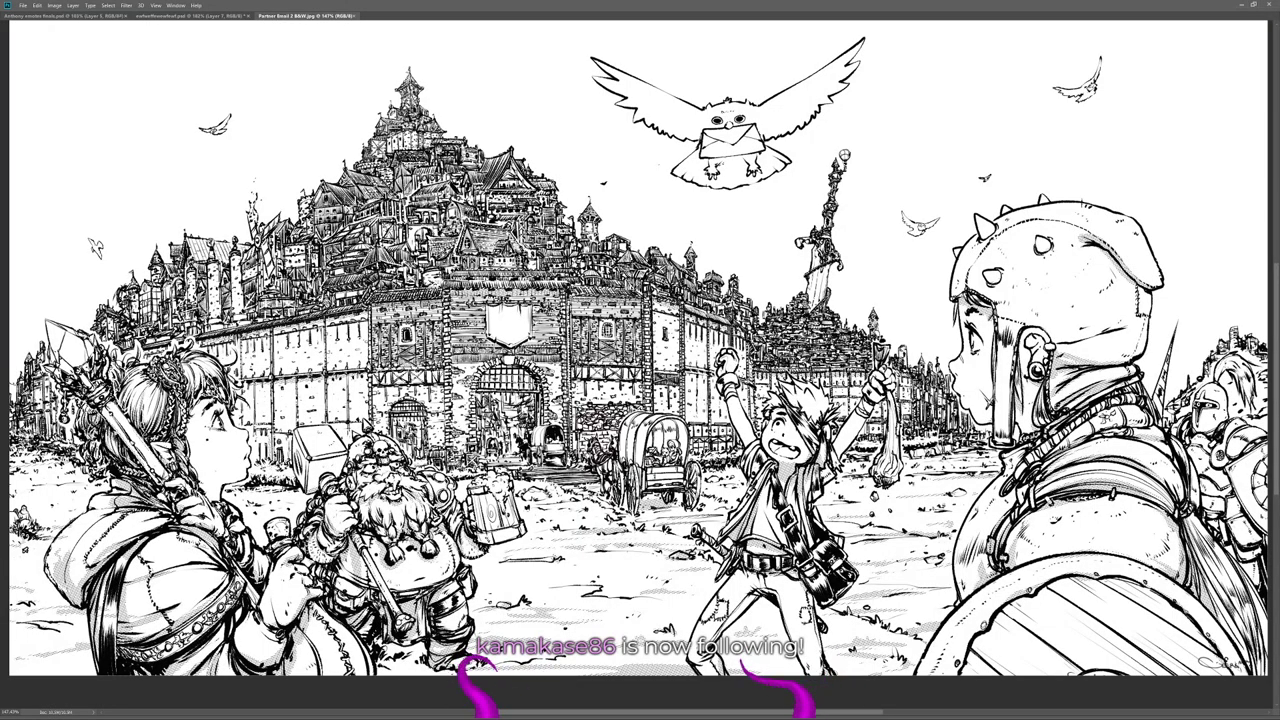
drag(640, 340, 626, 377)
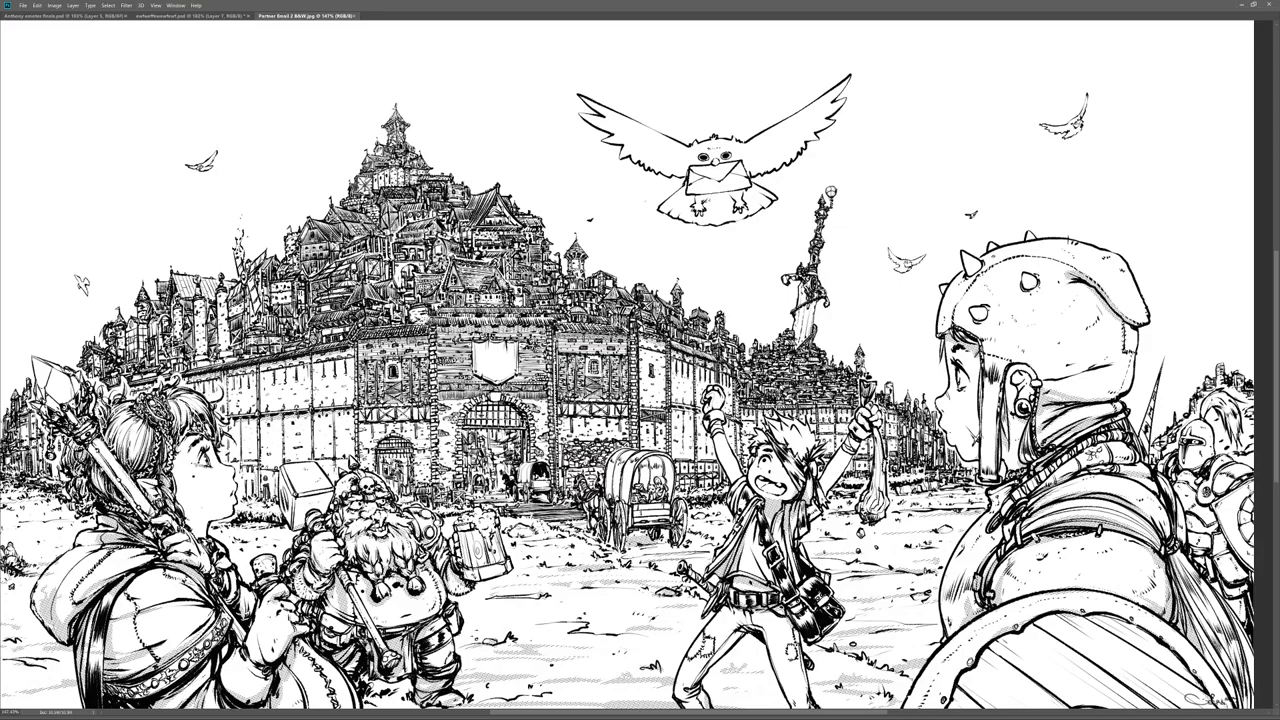
scroll(666, 328, down, 2)
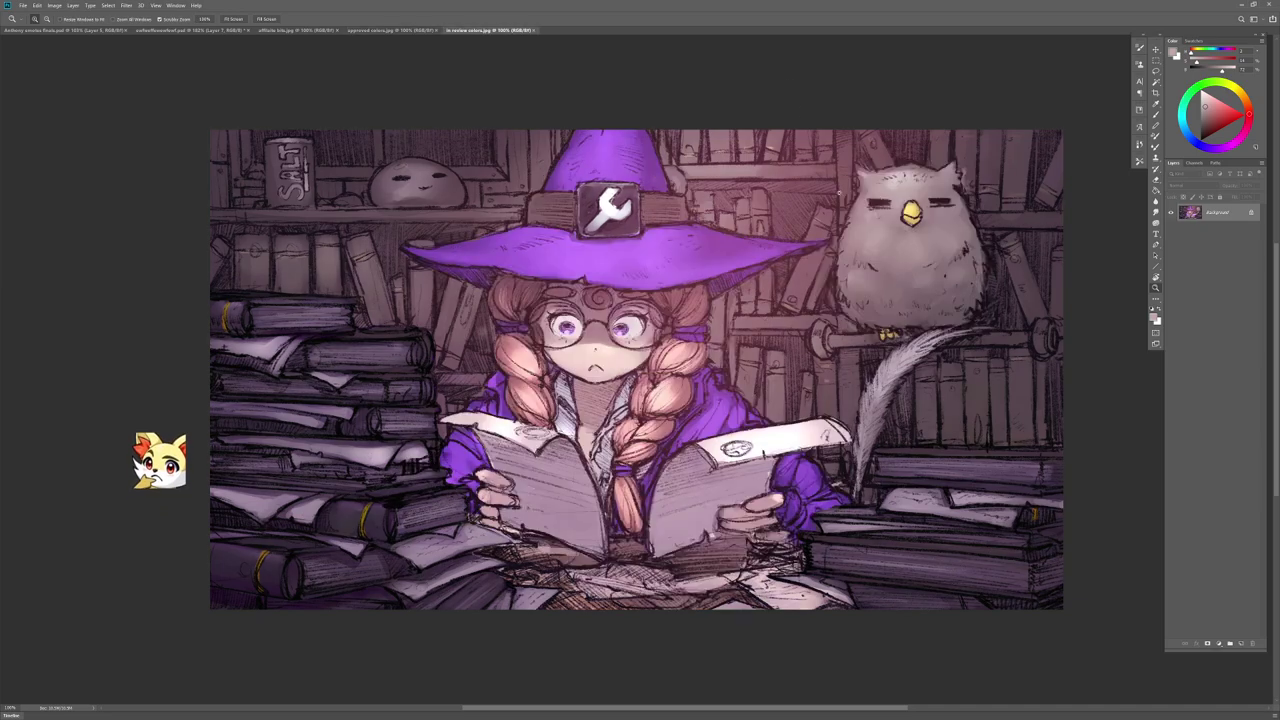
Step: Compare the affiliate, approved, in-review and status-unknown colour illustrations of the witch at her desk
click(298, 30)
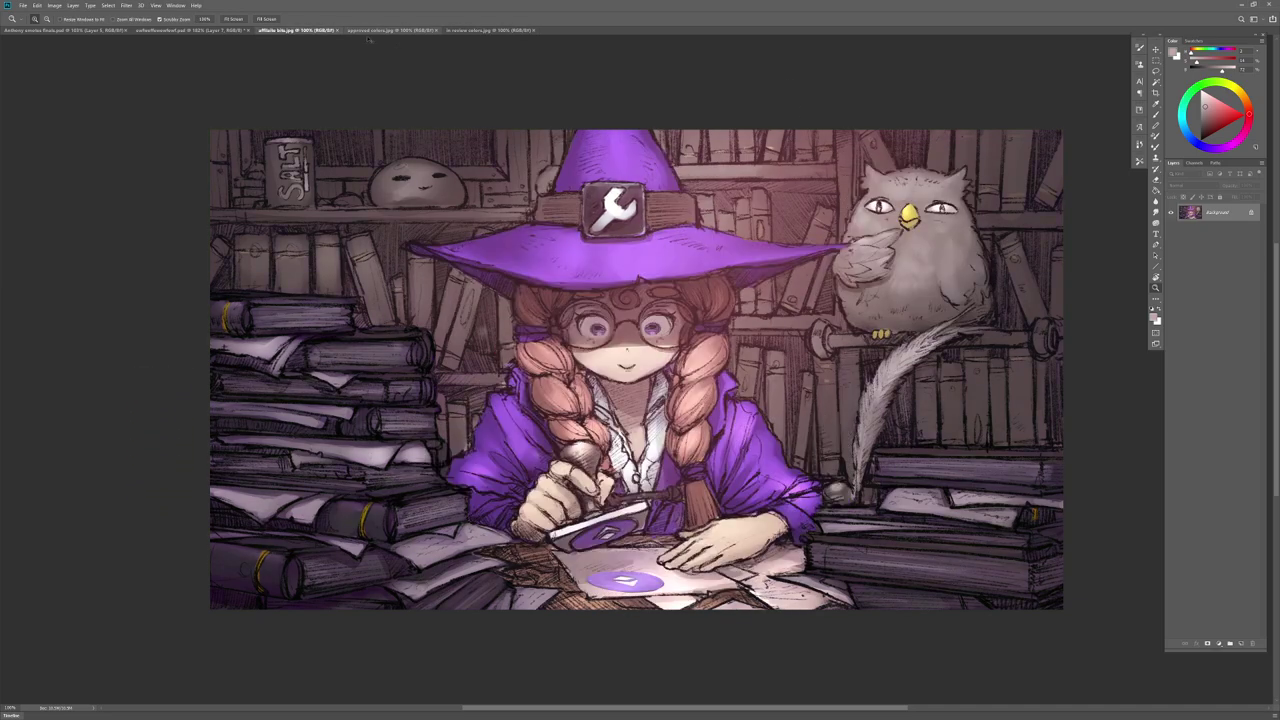
click(337, 31)
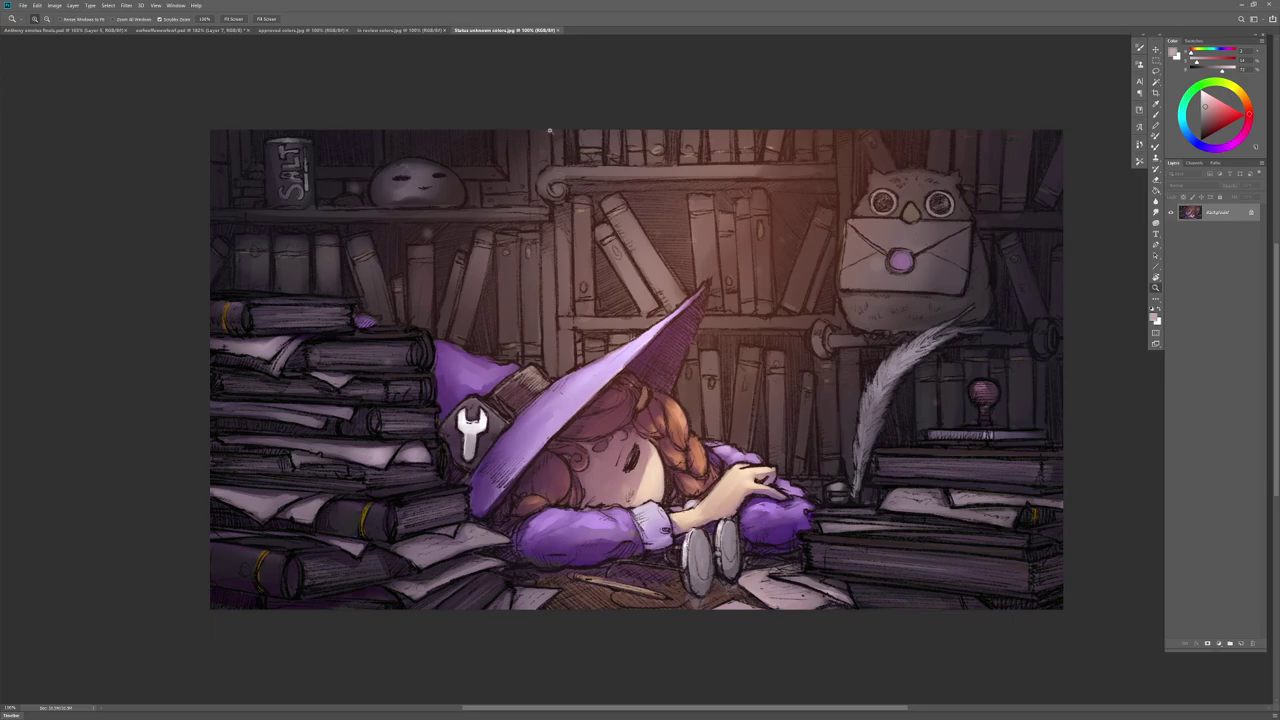
click(400, 30)
click(300, 30)
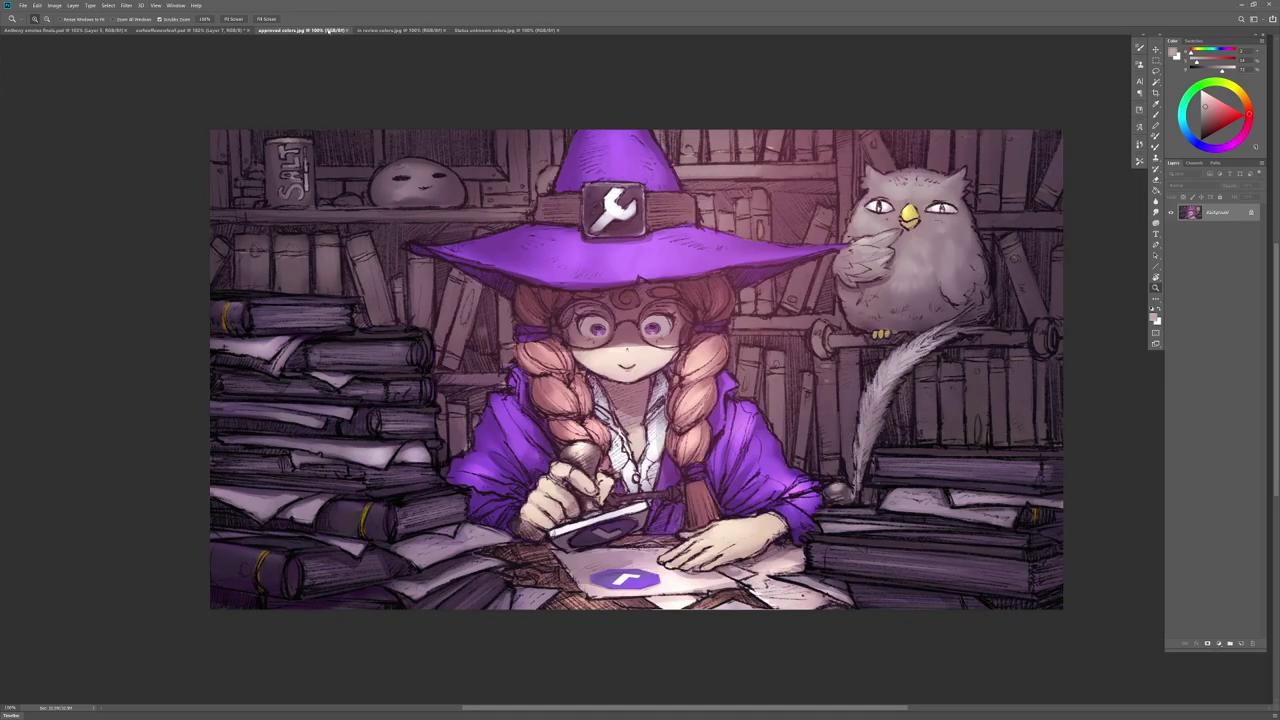
click(383, 31)
click(300, 31)
click(375, 31)
click(337, 31)
click(377, 31)
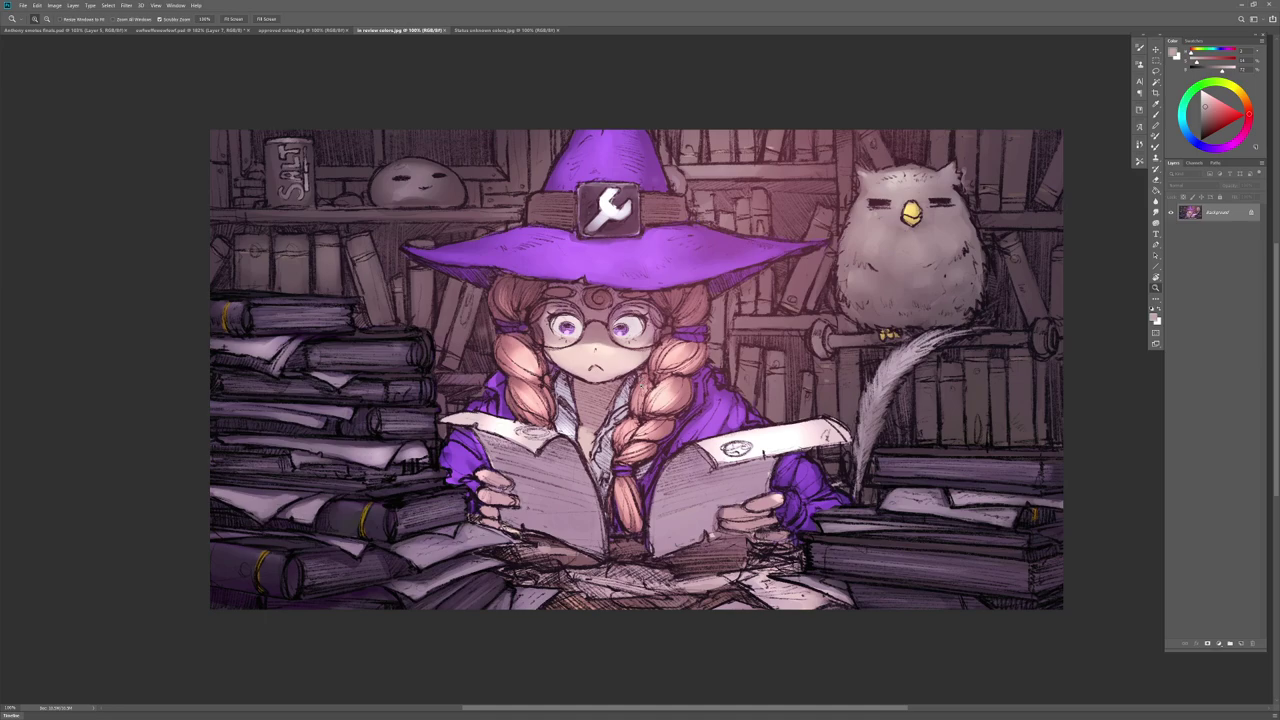
click(490, 30)
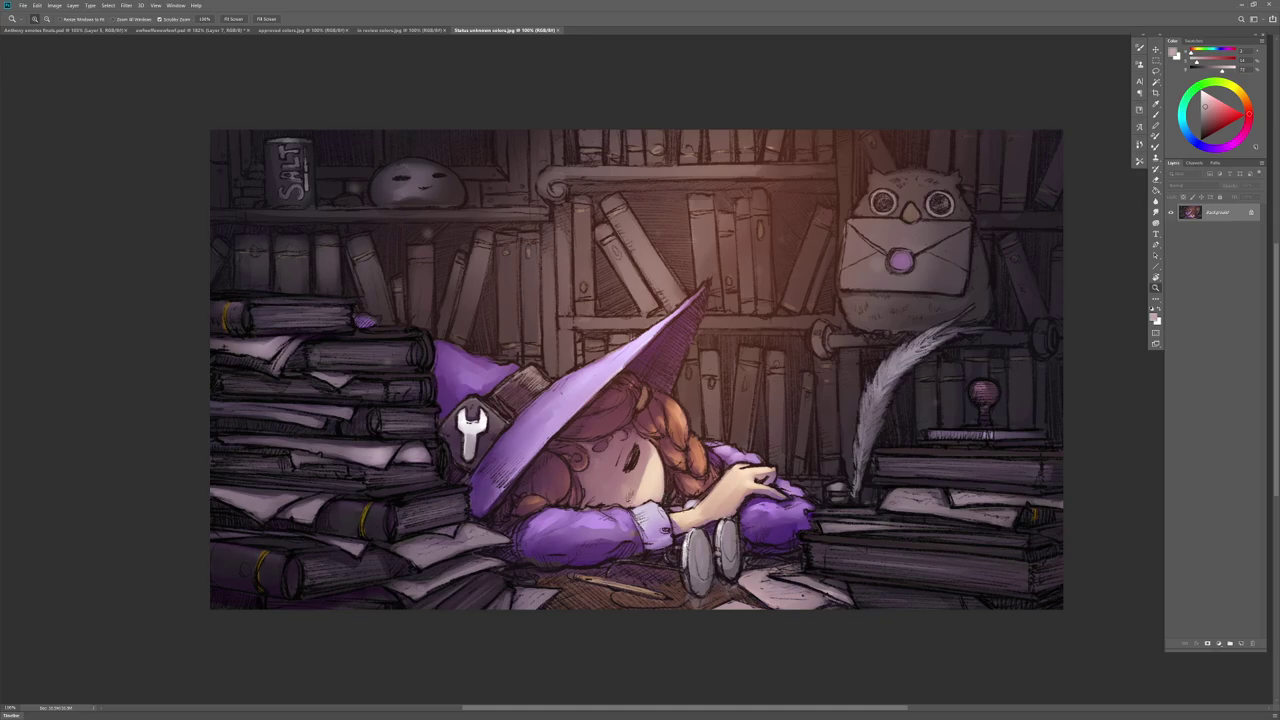
key(ctrl+shift+Tab)
key(ctrl+shift+Tab)
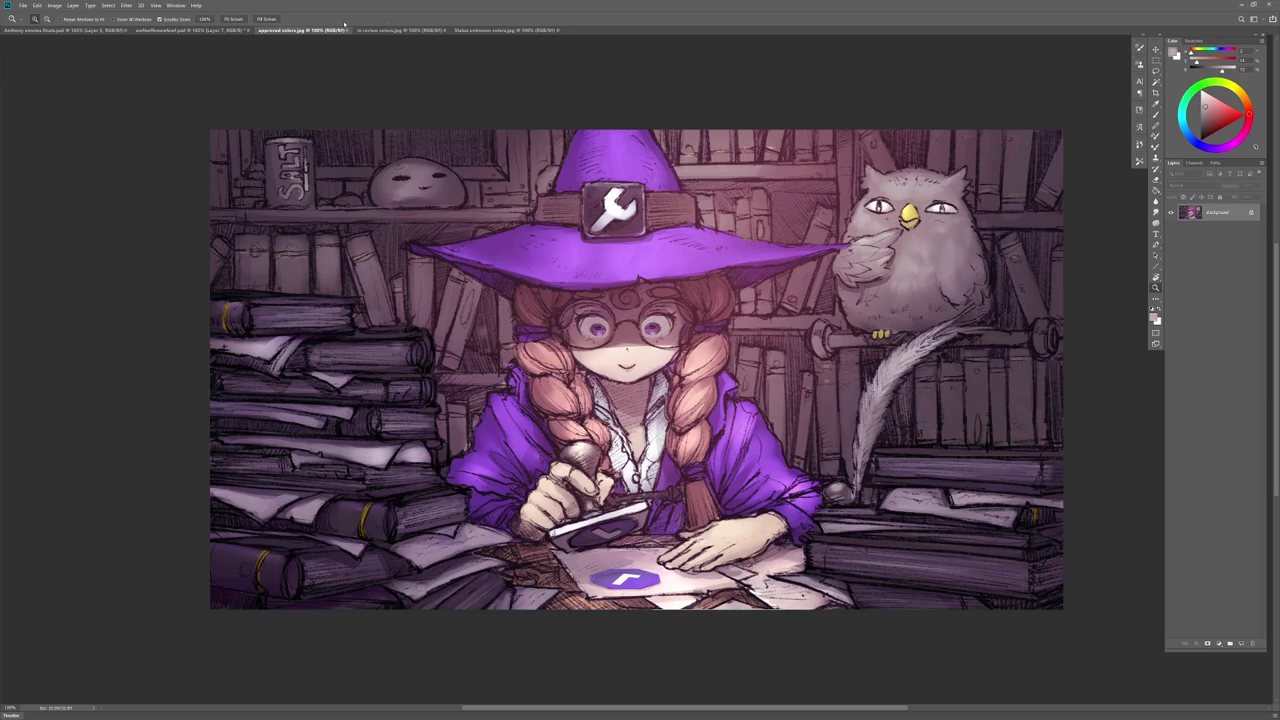
Step: Close the approved, in-review and status-unknown colour illustrations to return to the green-haired character painting
click(430, 32)
key(ctrl+shift+Tab)
key(ctrl+plus)
key(ctrl+w)
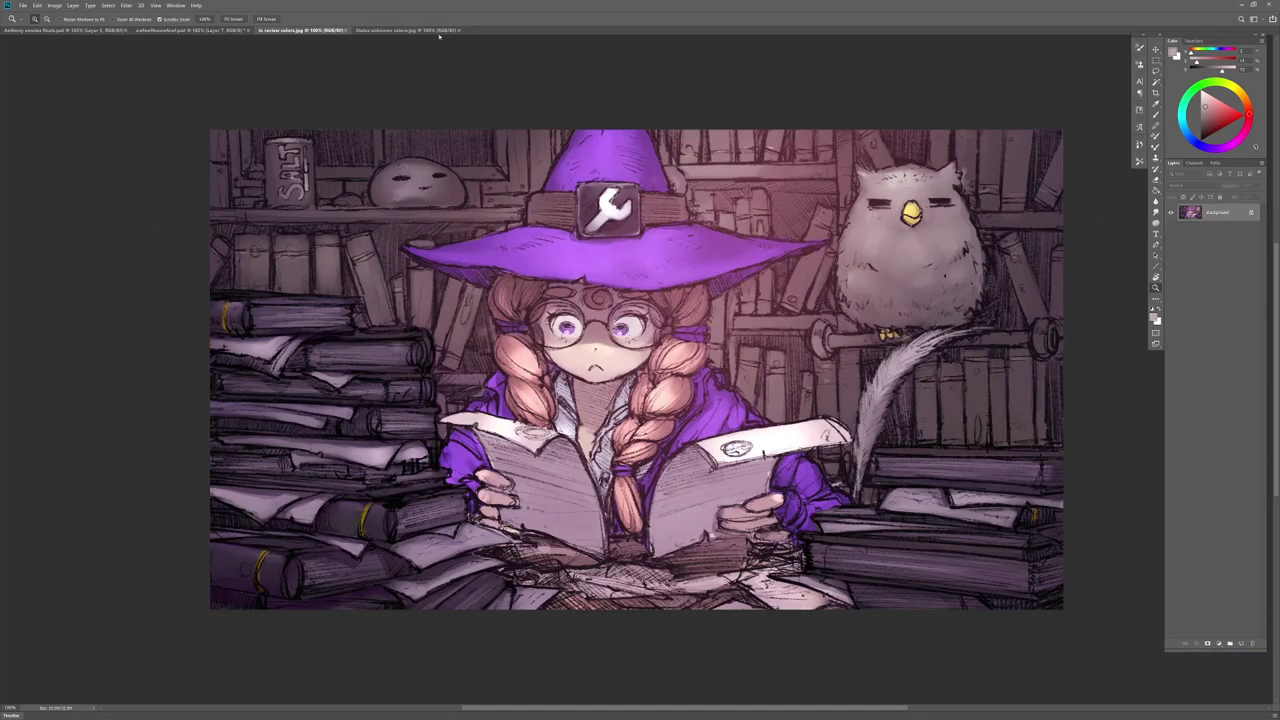
click(396, 31)
key(ctrl+w)
key(ctrl+w)
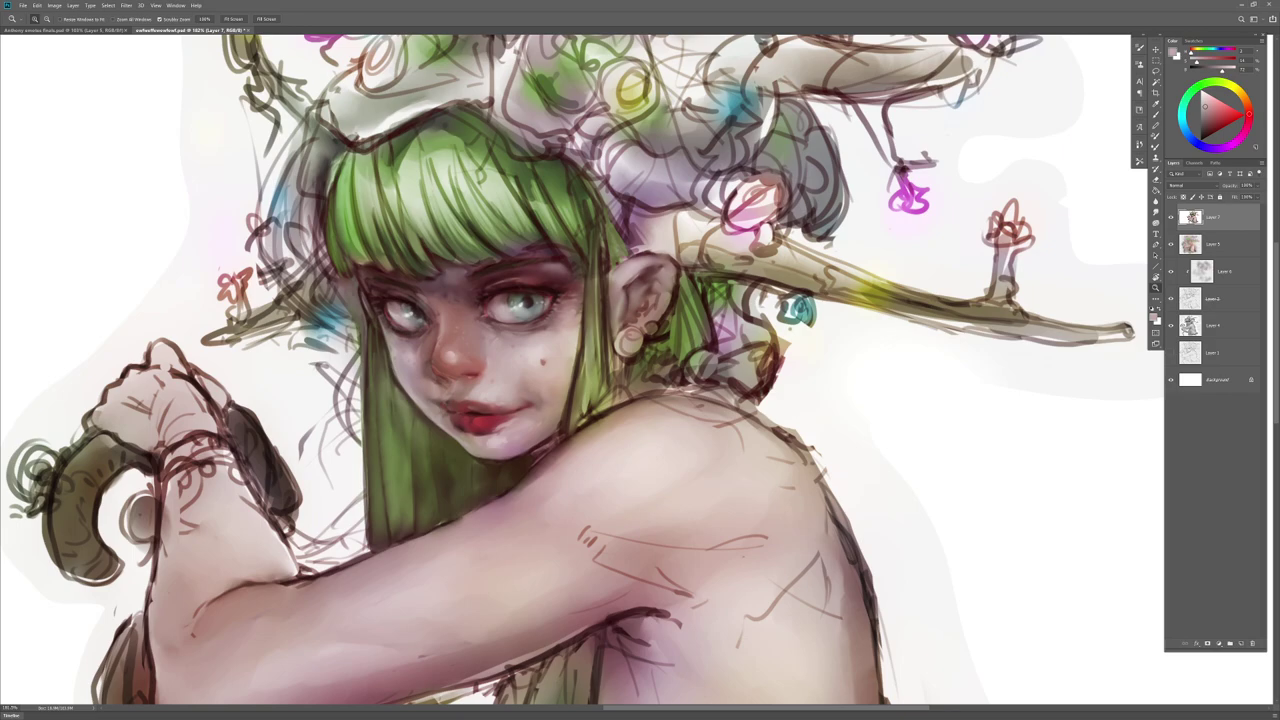
Step: Refine the near eye's upper lid and inner corner with brush tones sampled from the lid and brow
key(b)
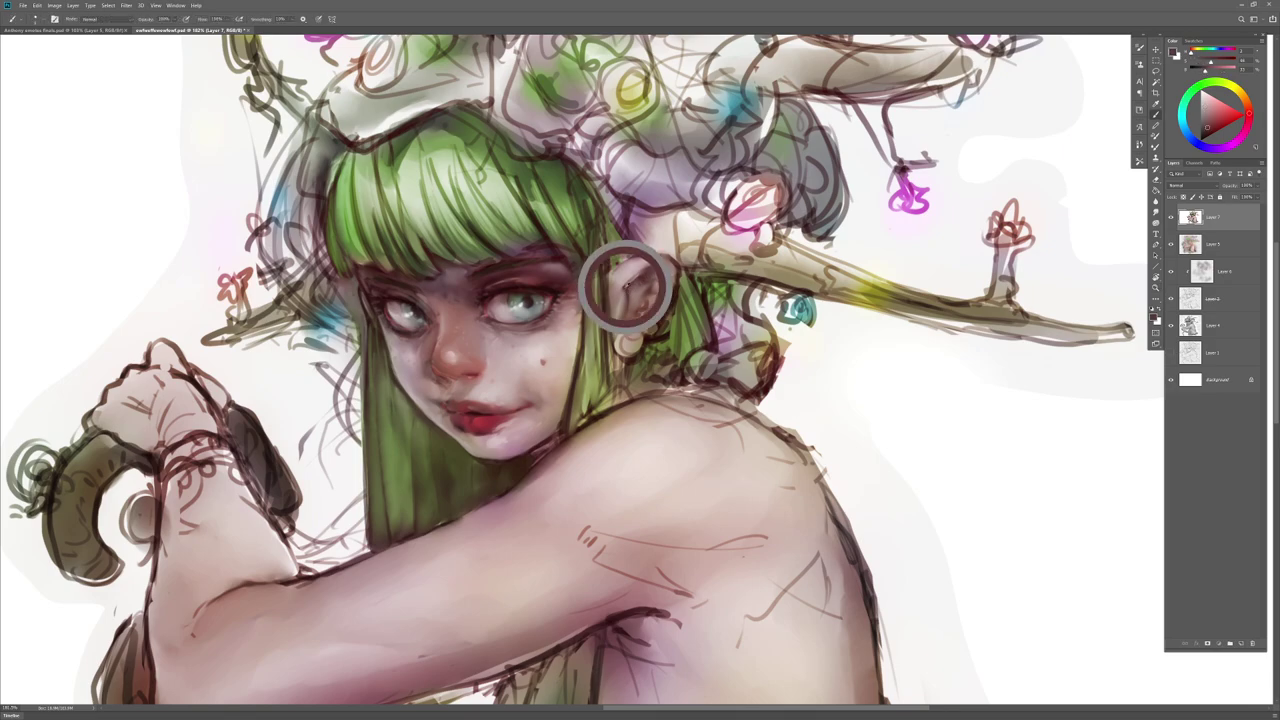
alt+click(541, 290)
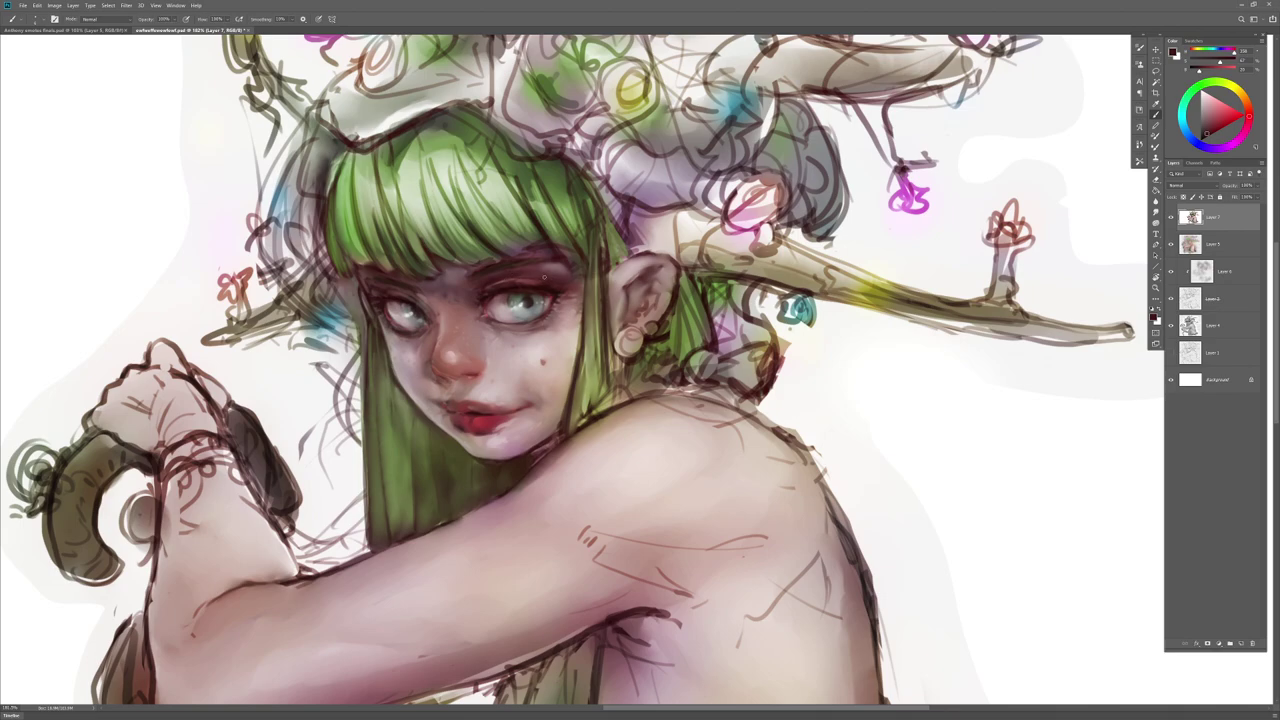
alt+click(528, 279)
alt+click(493, 287)
alt+click(495, 289)
Step: Soften the shadow between the nose bridge and the near eye with sampled brush tones and smudging
alt+click(457, 287)
alt+click(476, 293)
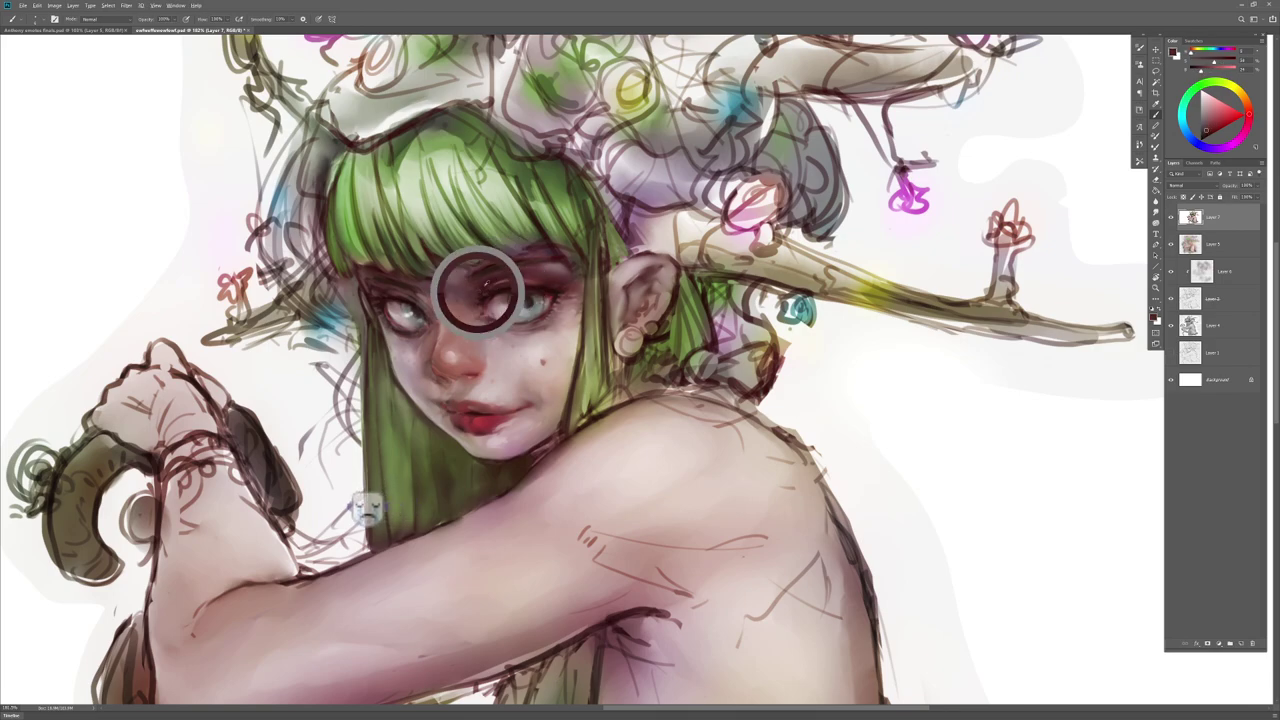
key(r)
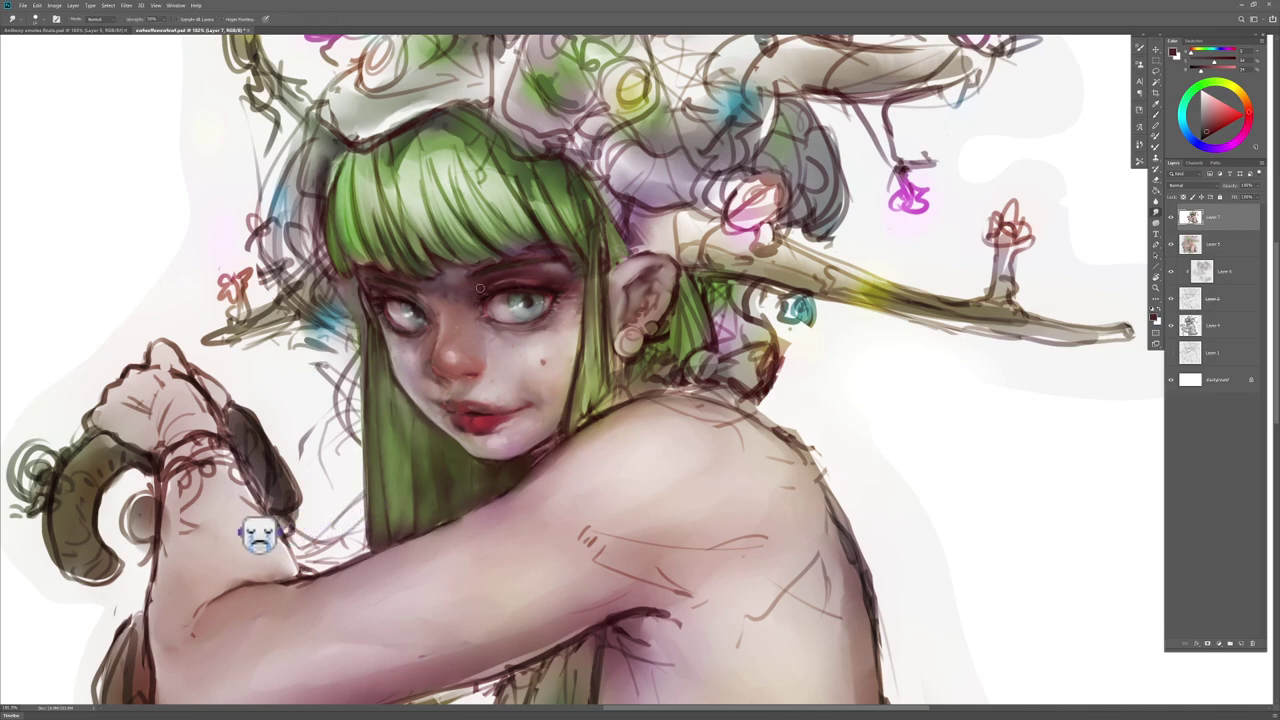
key(b)
alt+click(462, 284)
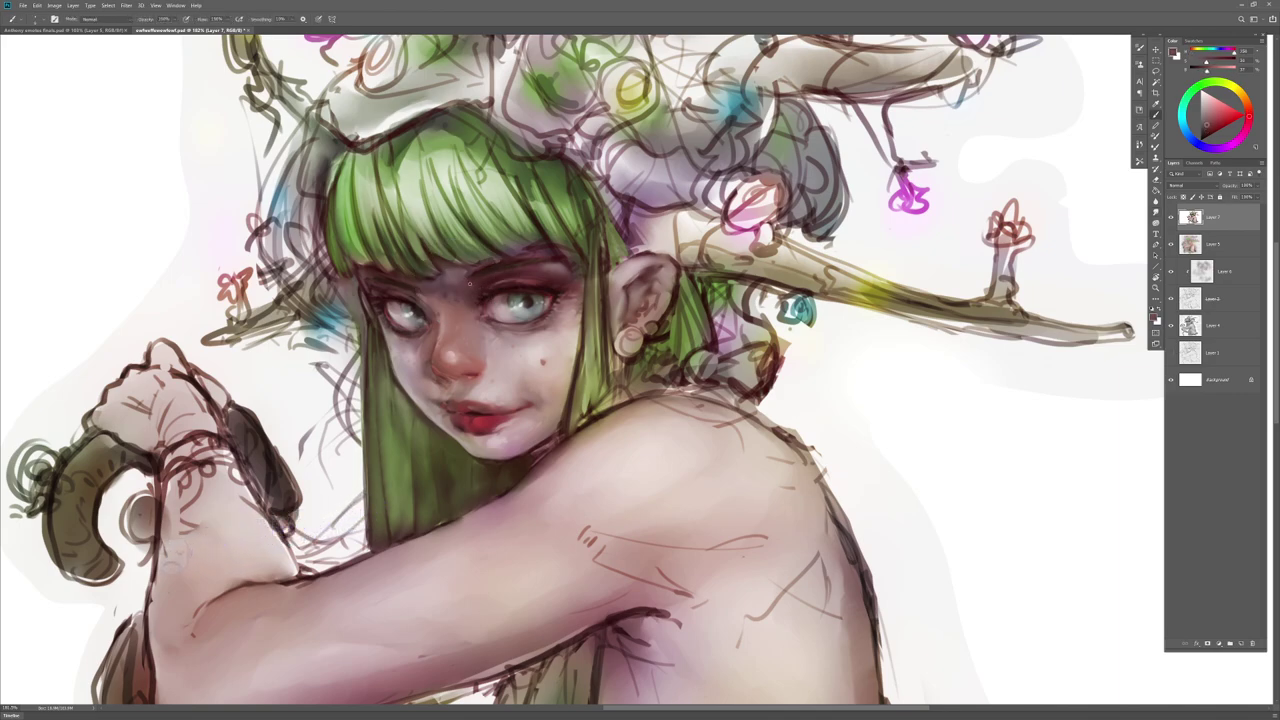
Step: Blend a reddish tone sampled below the near eyebrow into the eye's outer lid
alt+click(552, 268)
key(r)
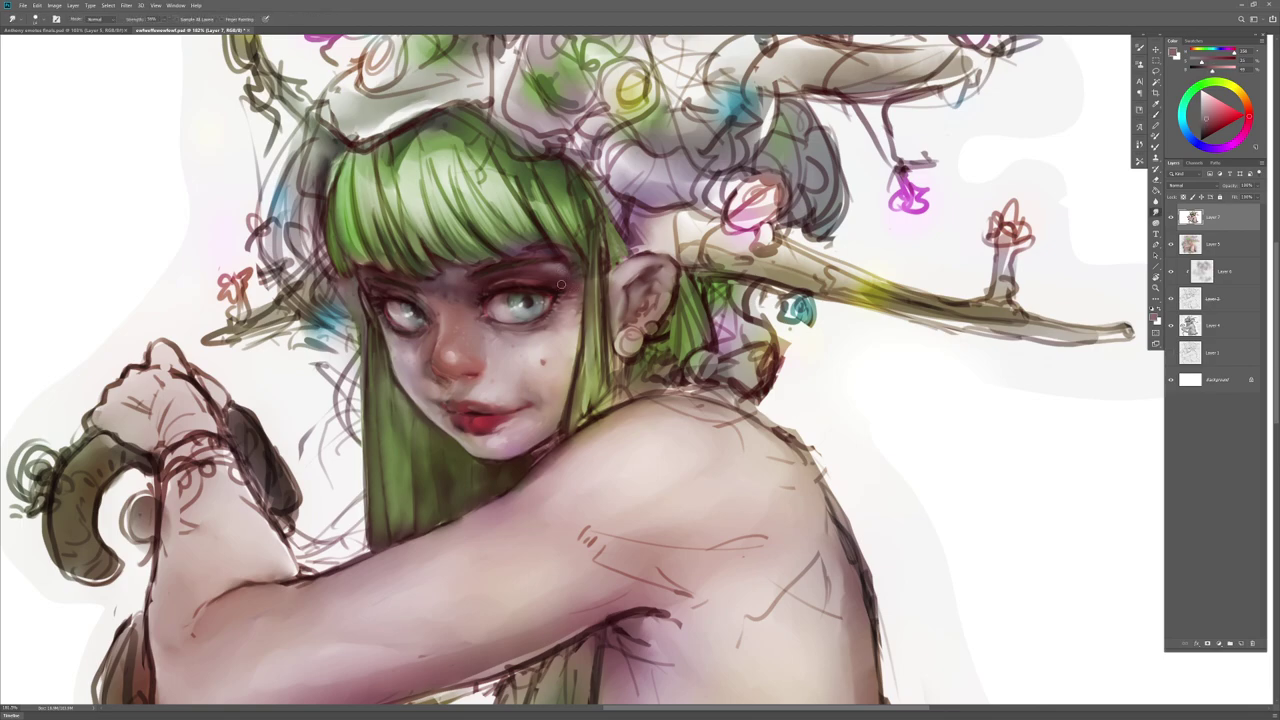
key(b)
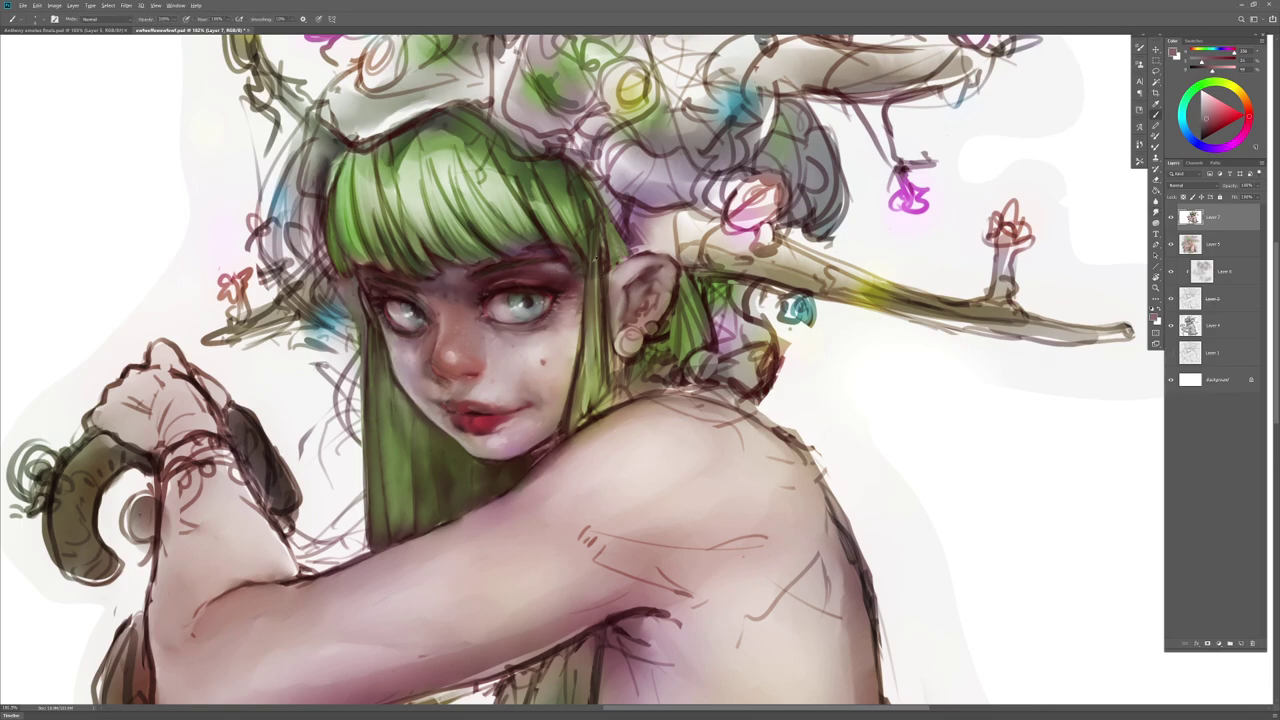
Step: Darken the fringe's edge above the near eye with a dark tone sampled from the ear's shadow
alt+click(648, 330)
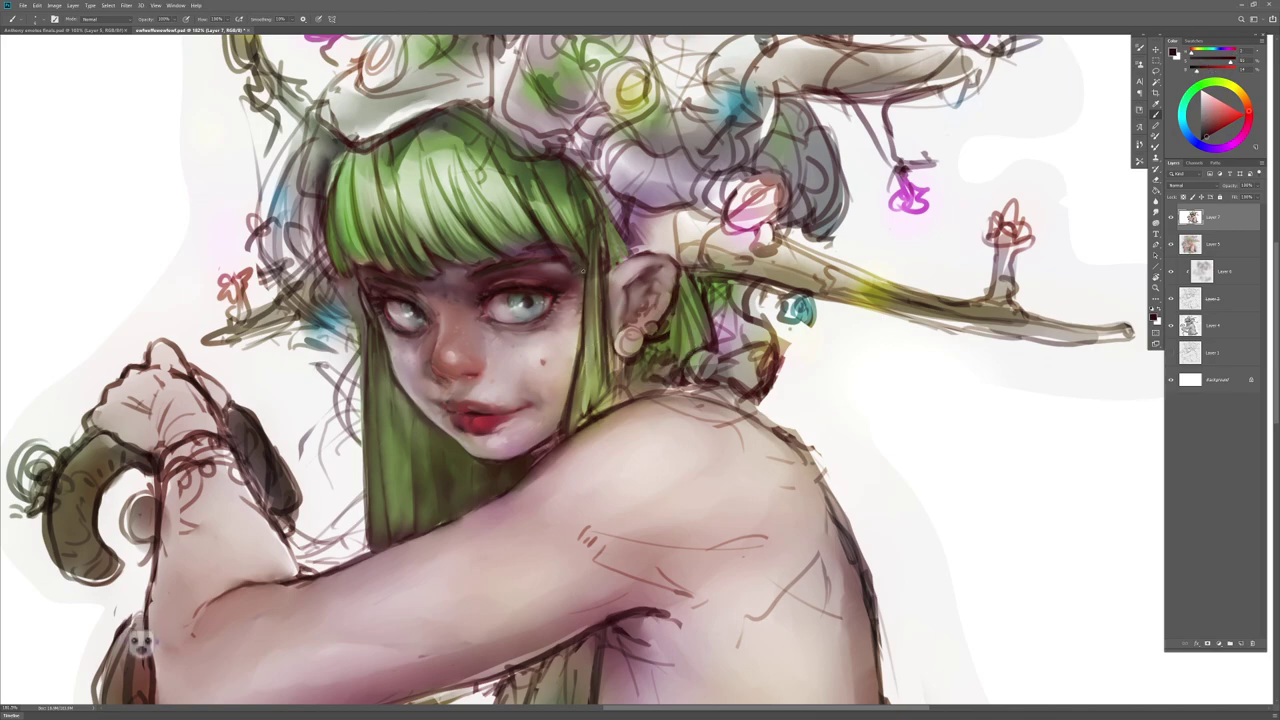
key(r)
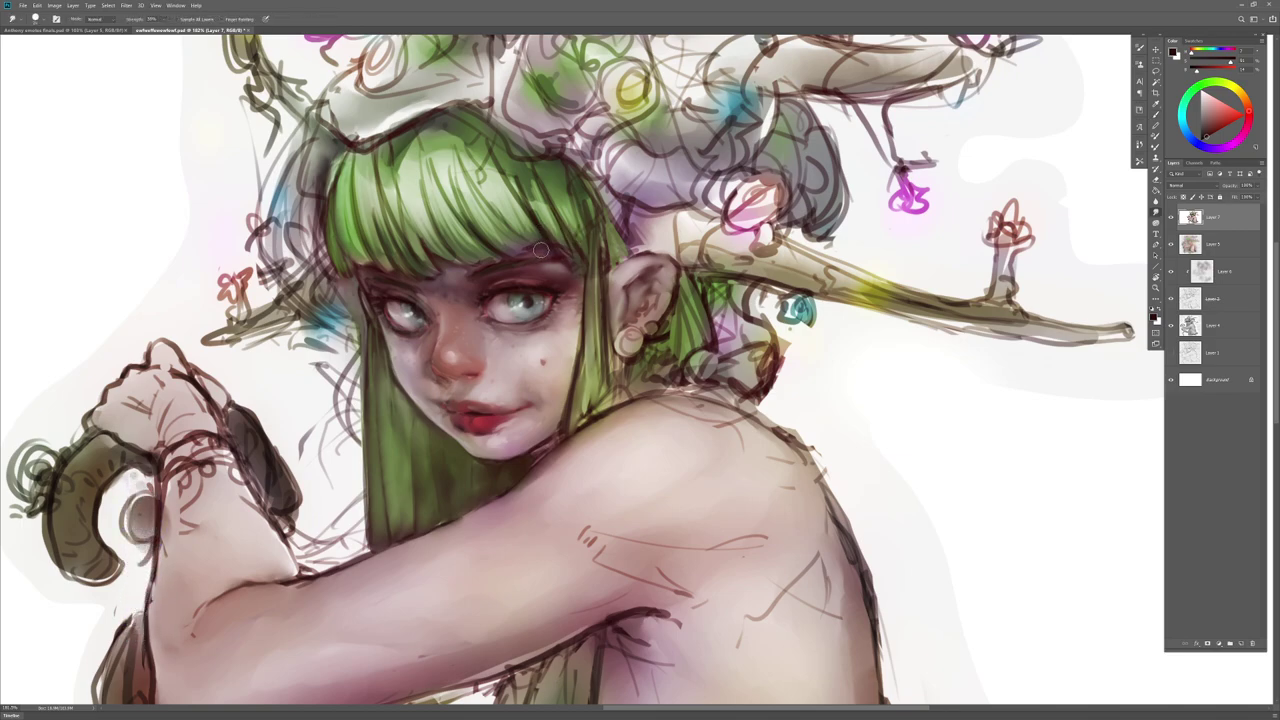
key(b)
drag(560, 219, 577, 262)
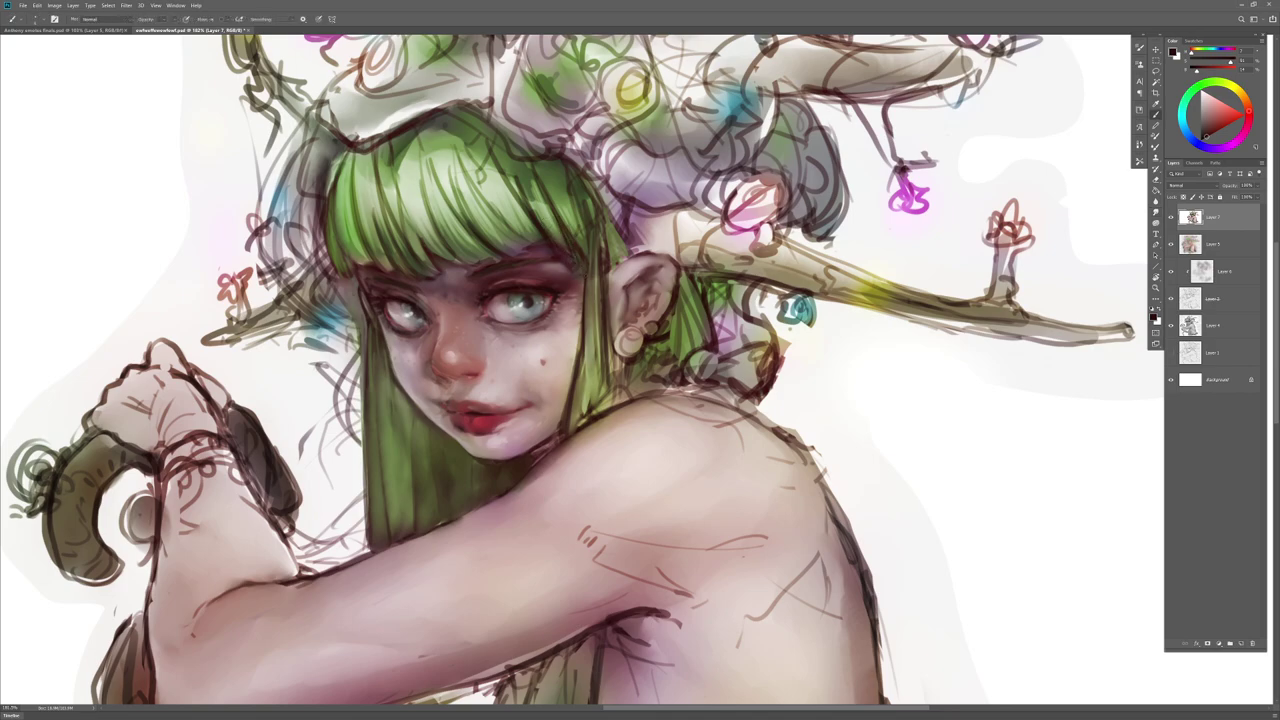
Step: Blend the fringe strands beside the near temple using a tone sampled at the brow's outer end and smudging
alt+click(562, 262)
key(r)
drag(579, 248, 570, 230)
key(b)
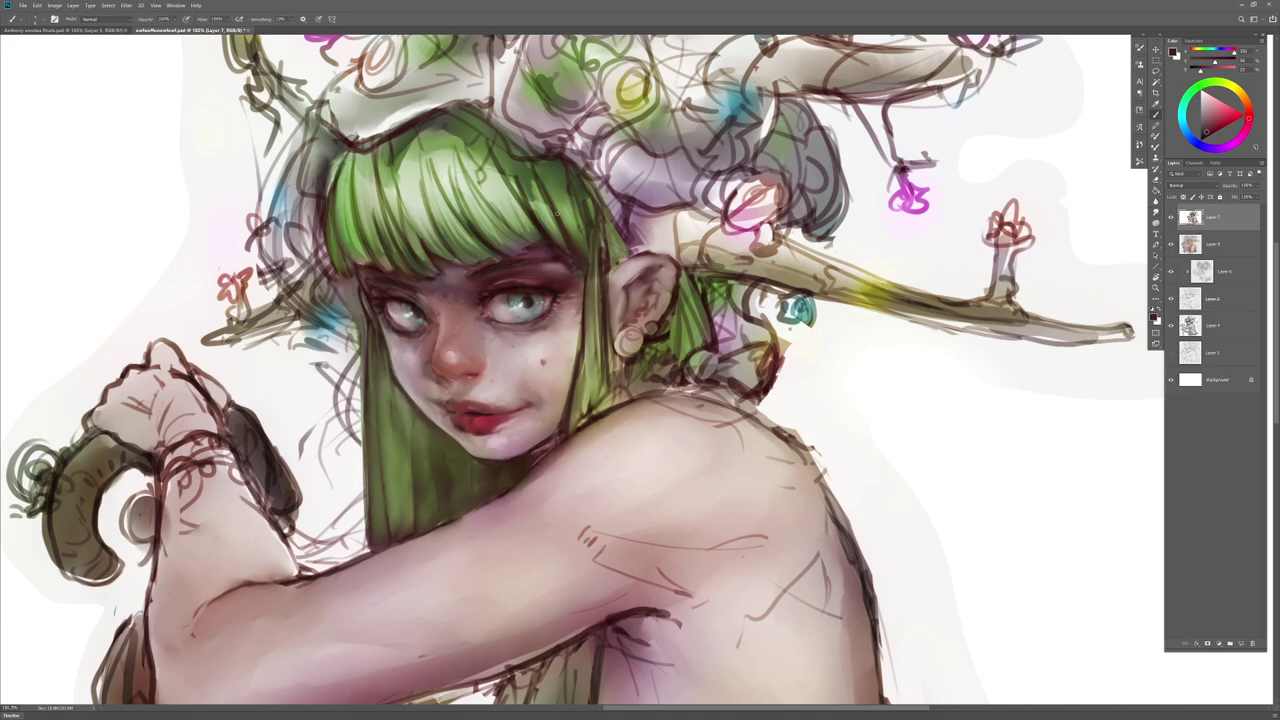
Step: Try a dark strand beside the near temple with a colour sampled from the fringe, and undo it
alt+click(543, 231)
drag(588, 262, 571, 204)
key(ctrl+z)
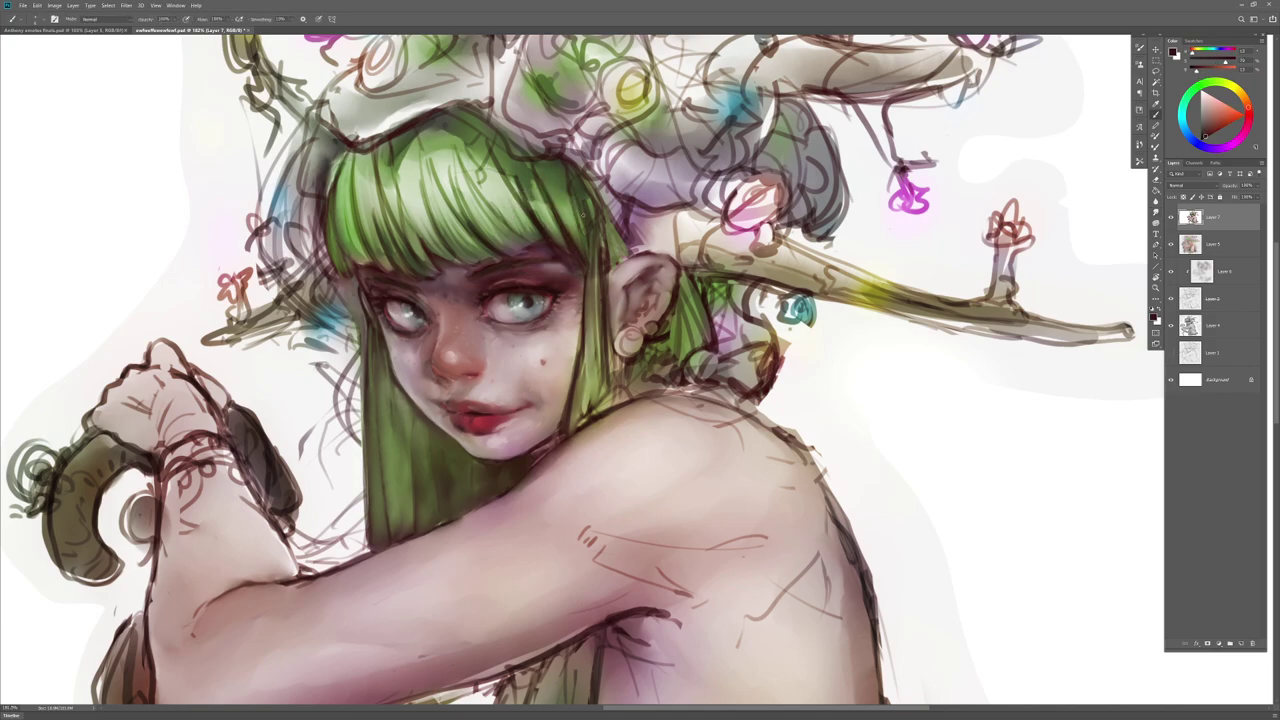
Step: Blend the hair edge beside the near temple with a stroke in a sampled dark tone and smudging
alt+click(592, 290)
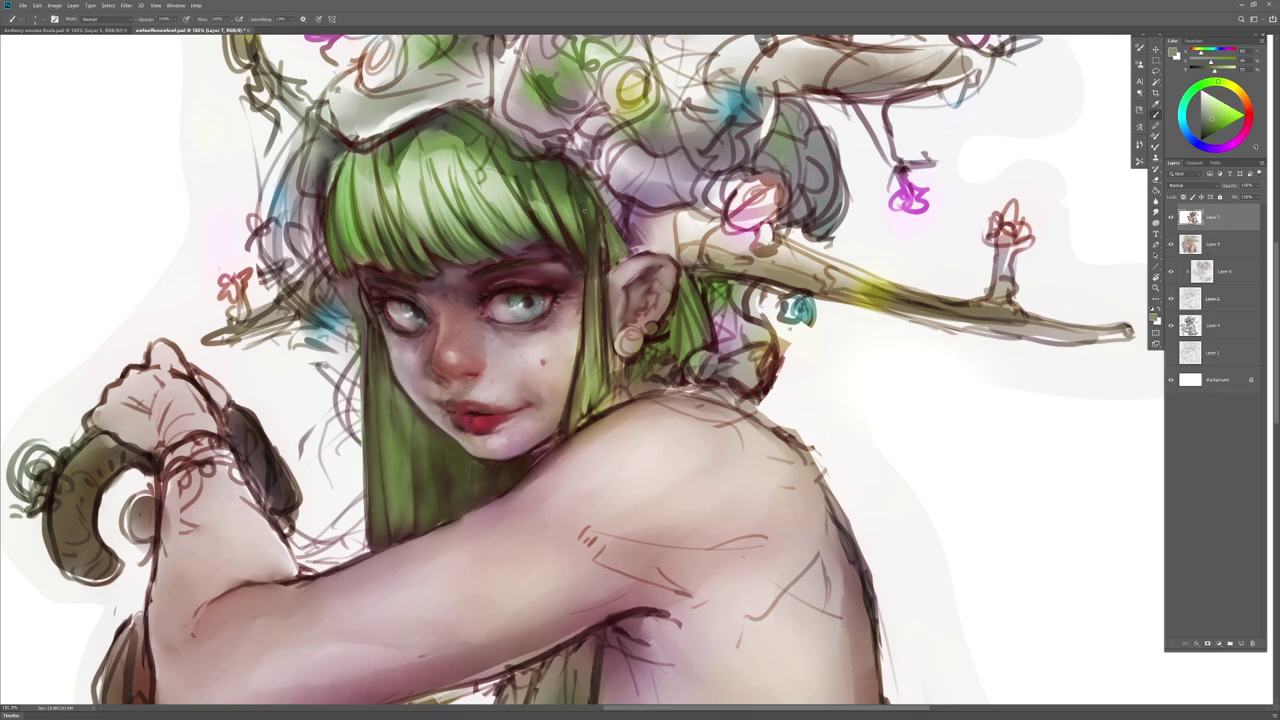
alt+click(589, 272)
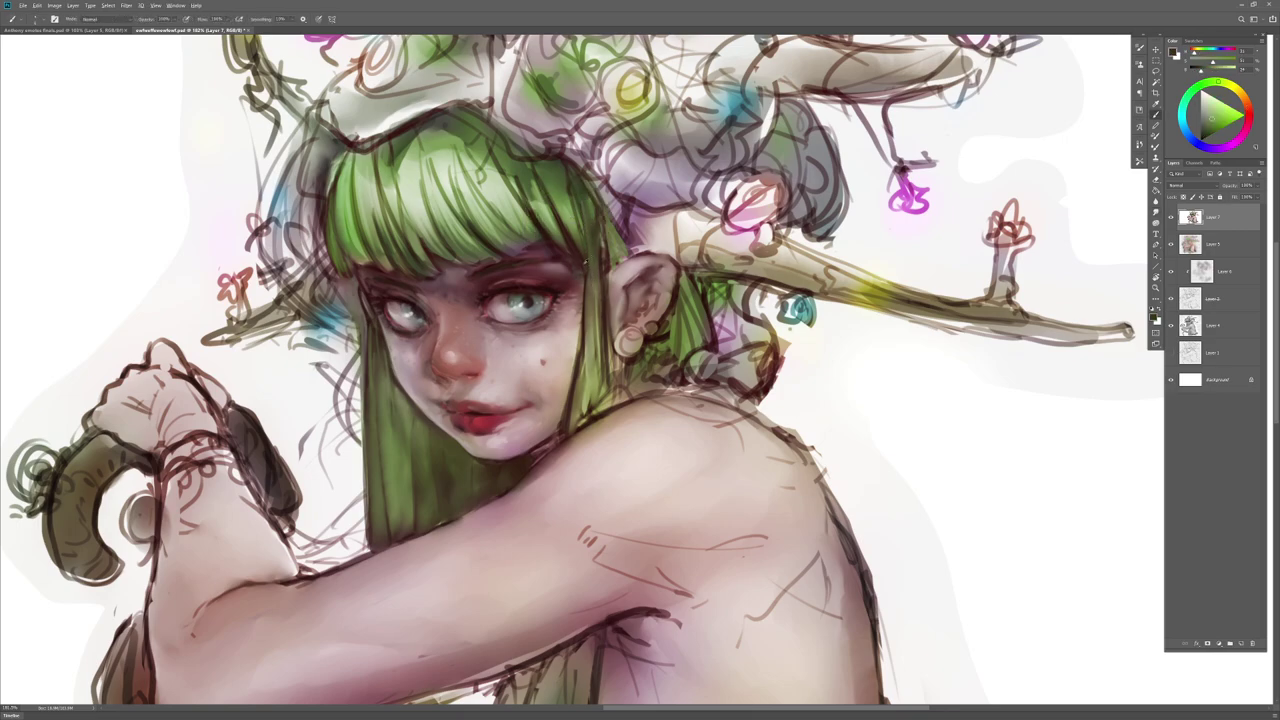
drag(587, 273, 590, 306)
key(r)
key(b)
alt+click(586, 285)
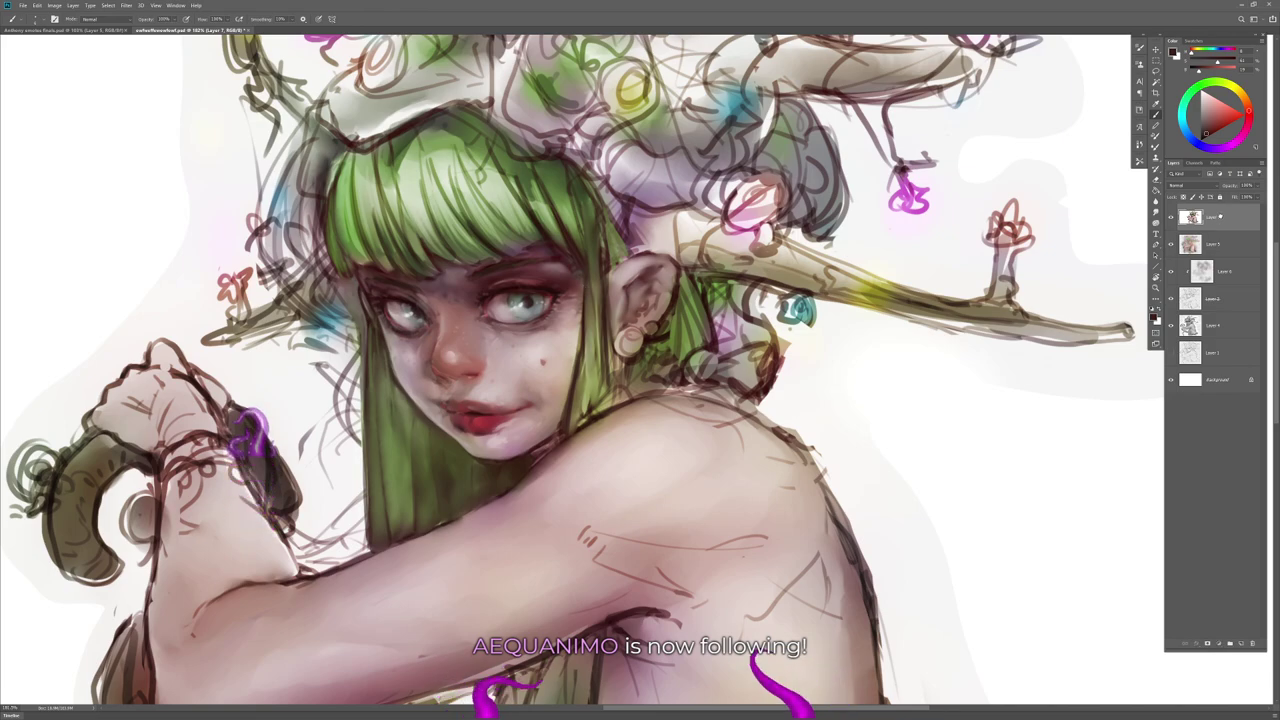
Step: Touch up the upper lid of the near eye and the outer corner of the far eye with tones sampled around them
alt+click(558, 284)
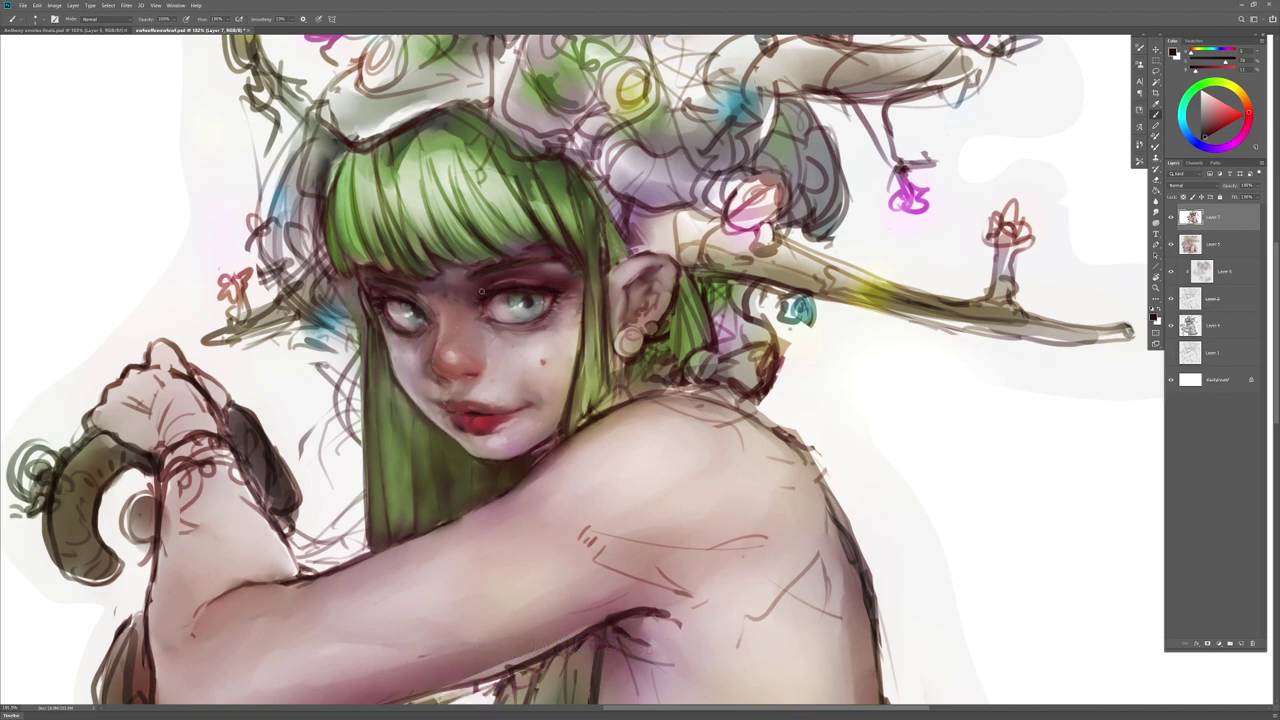
alt+click(379, 304)
alt+click(379, 313)
alt+click(507, 286)
alt+click(544, 285)
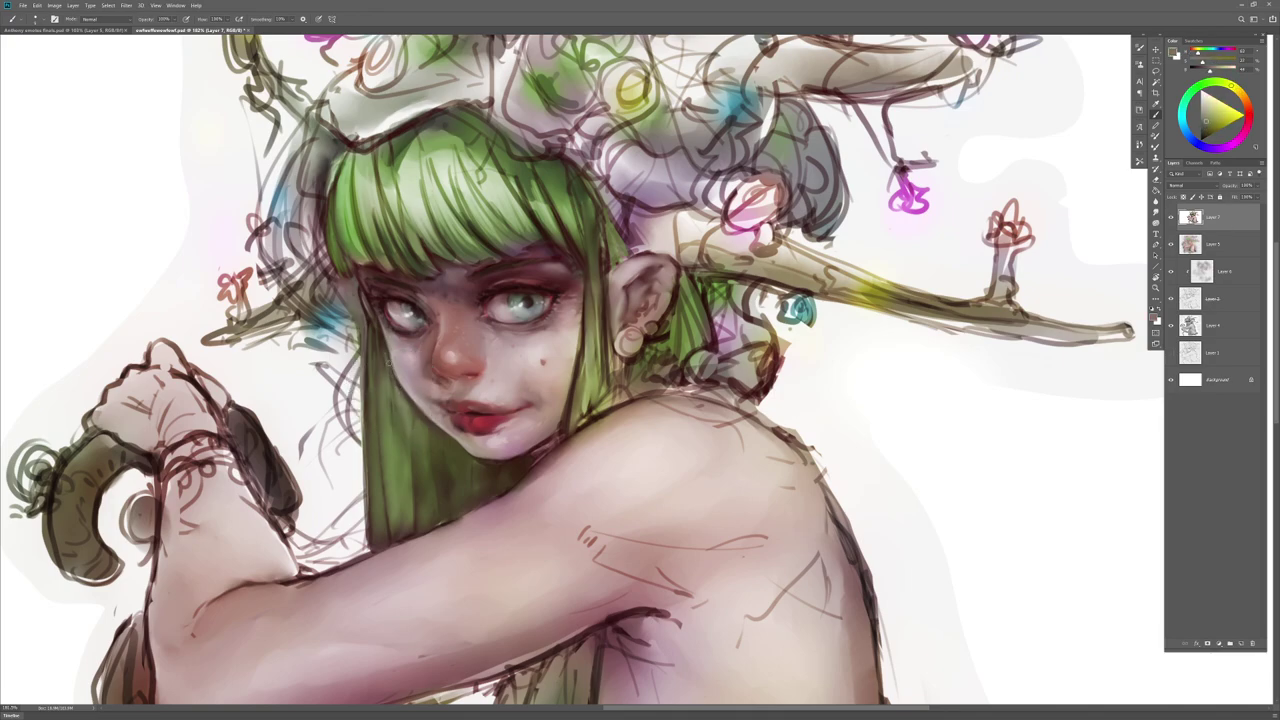
Step: Refine the far cheek's edge and the underside of the nose with tones sampled from the adjacent skin
alt+click(386, 345)
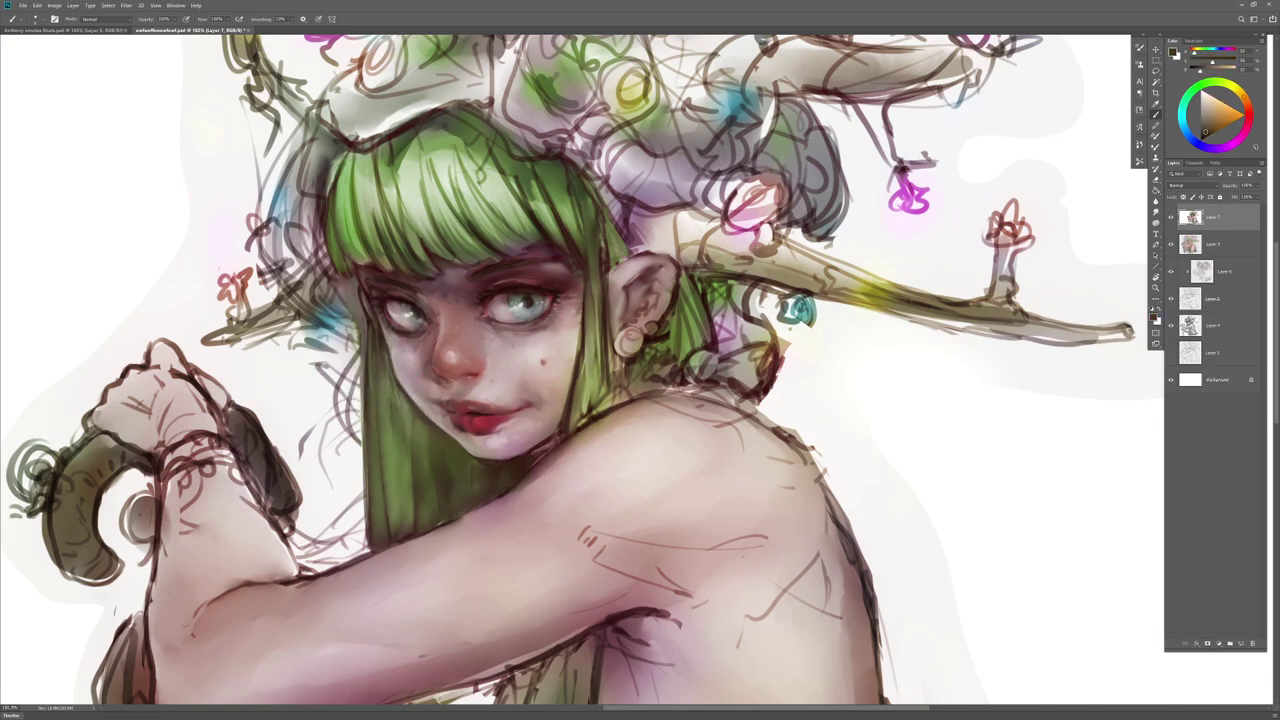
alt+click(404, 398)
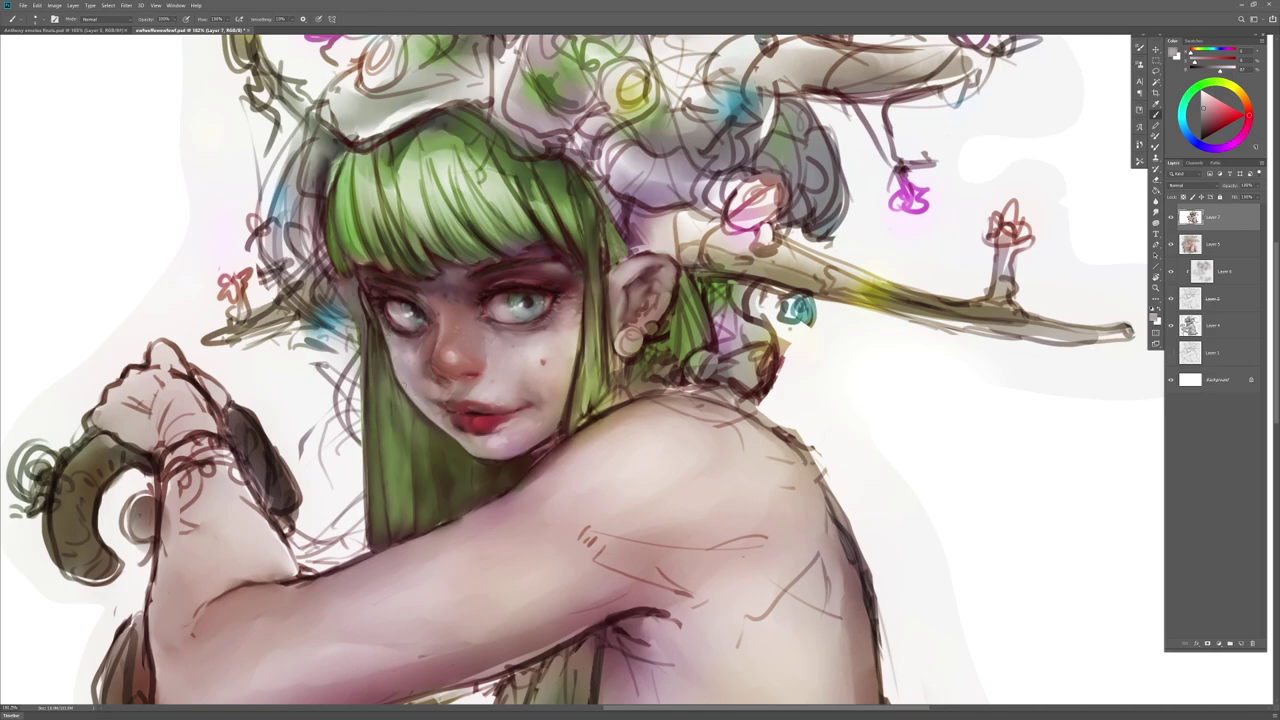
alt+click(463, 384)
drag(465, 382, 478, 377)
alt+click(454, 392)
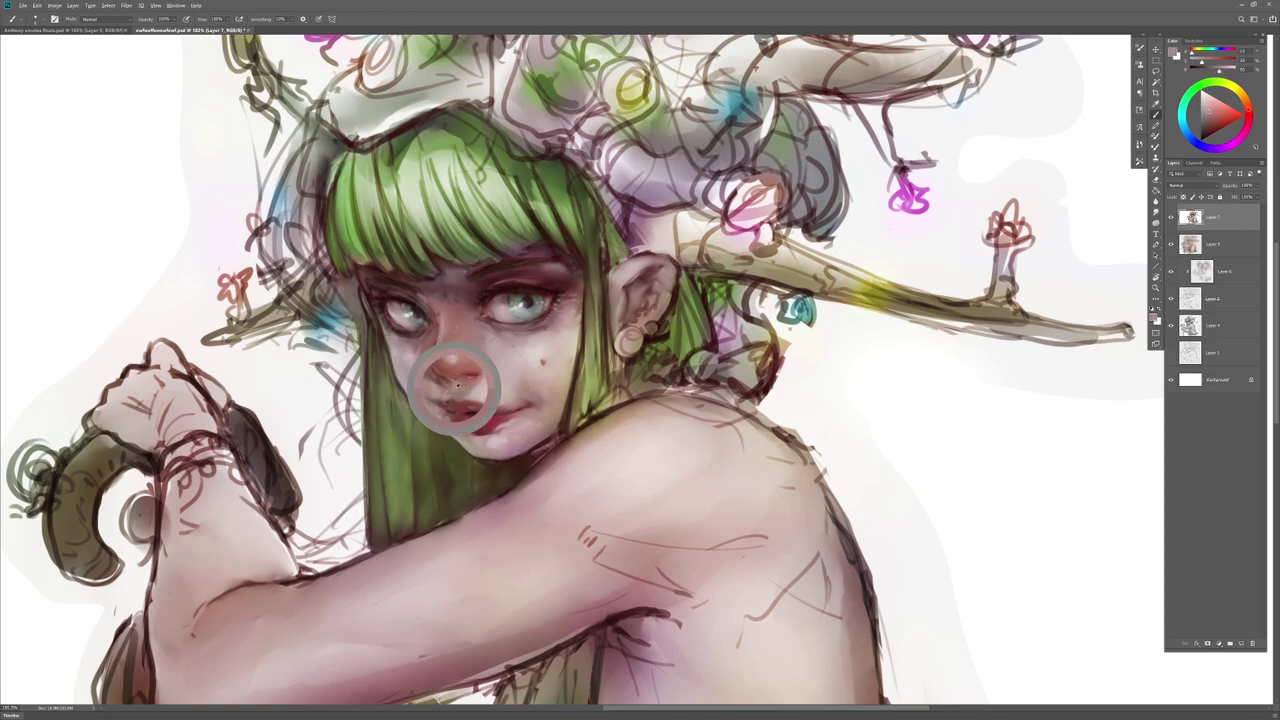
alt+click(447, 399)
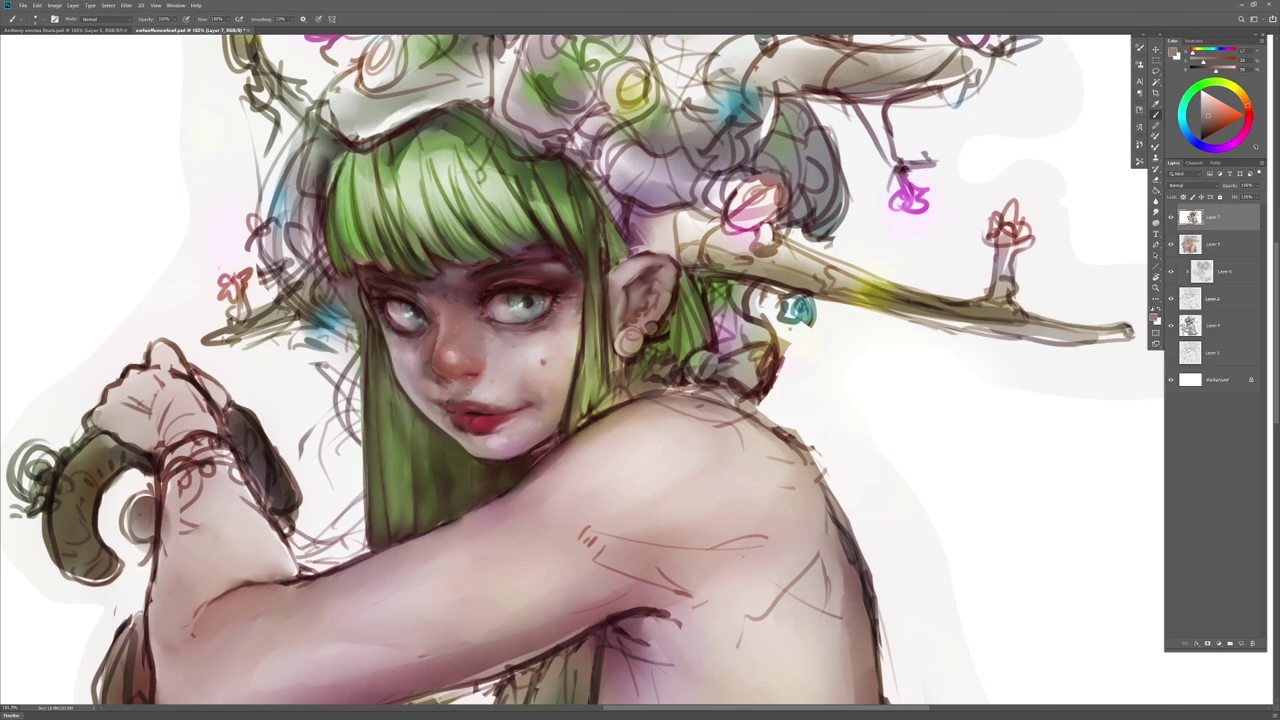
alt+click(515, 393)
Step: Deepen the upper lip and the line between the lips with dark reds sampled from the mouth, and smudge them
alt+click(464, 407)
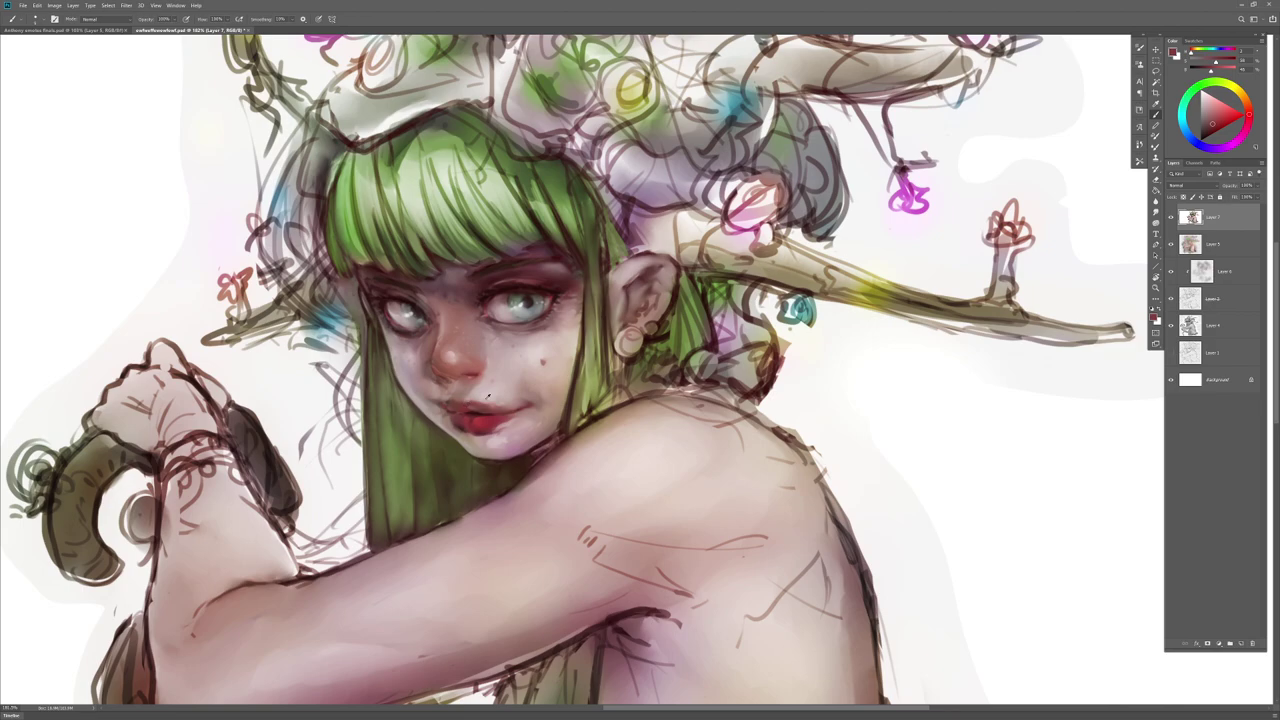
alt+click(470, 413)
alt+click(474, 411)
alt+click(475, 412)
key(r)
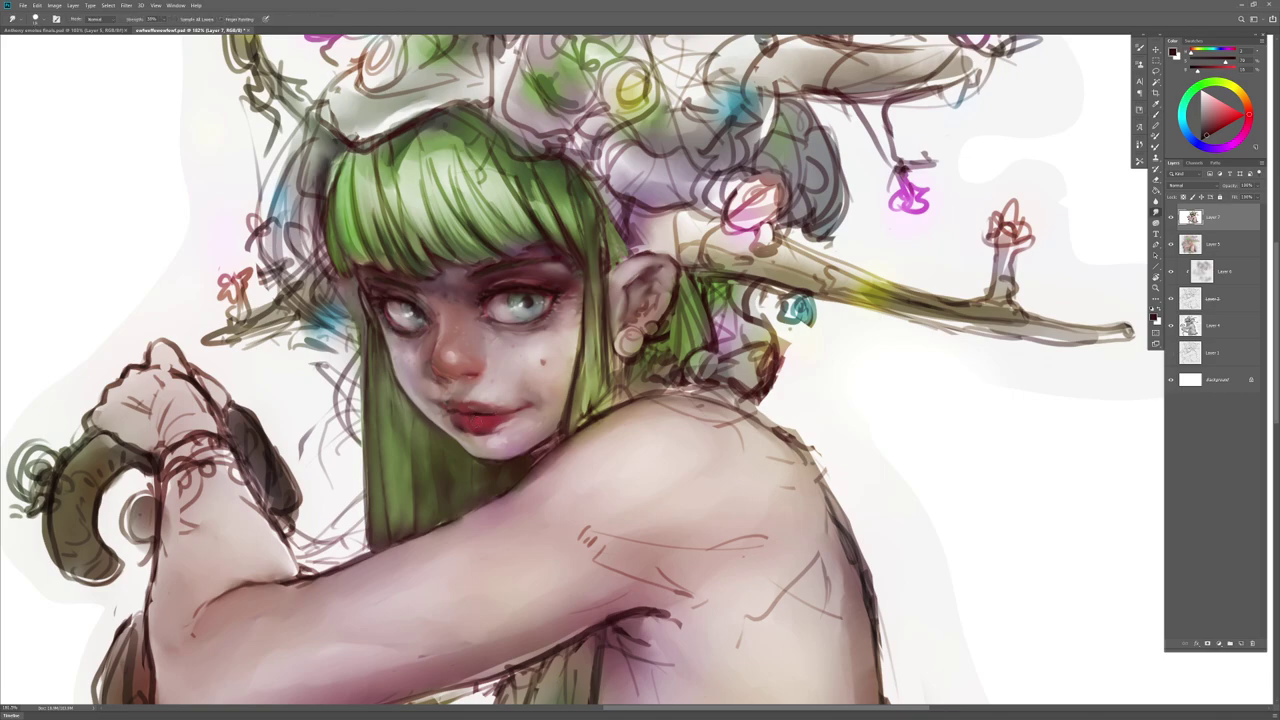
Step: Add a small pale highlight to the lower lip and blend it with reds sampled around it
key(b)
alt+click(465, 420)
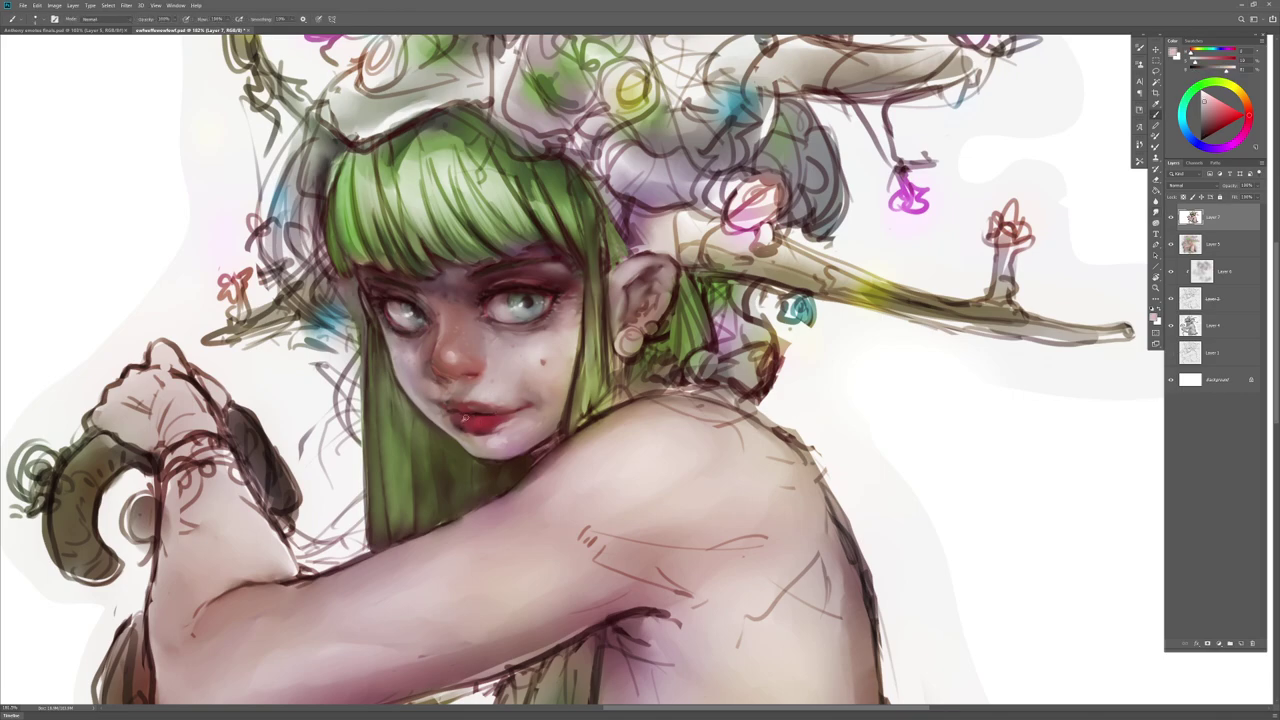
click(477, 422)
alt+click(470, 427)
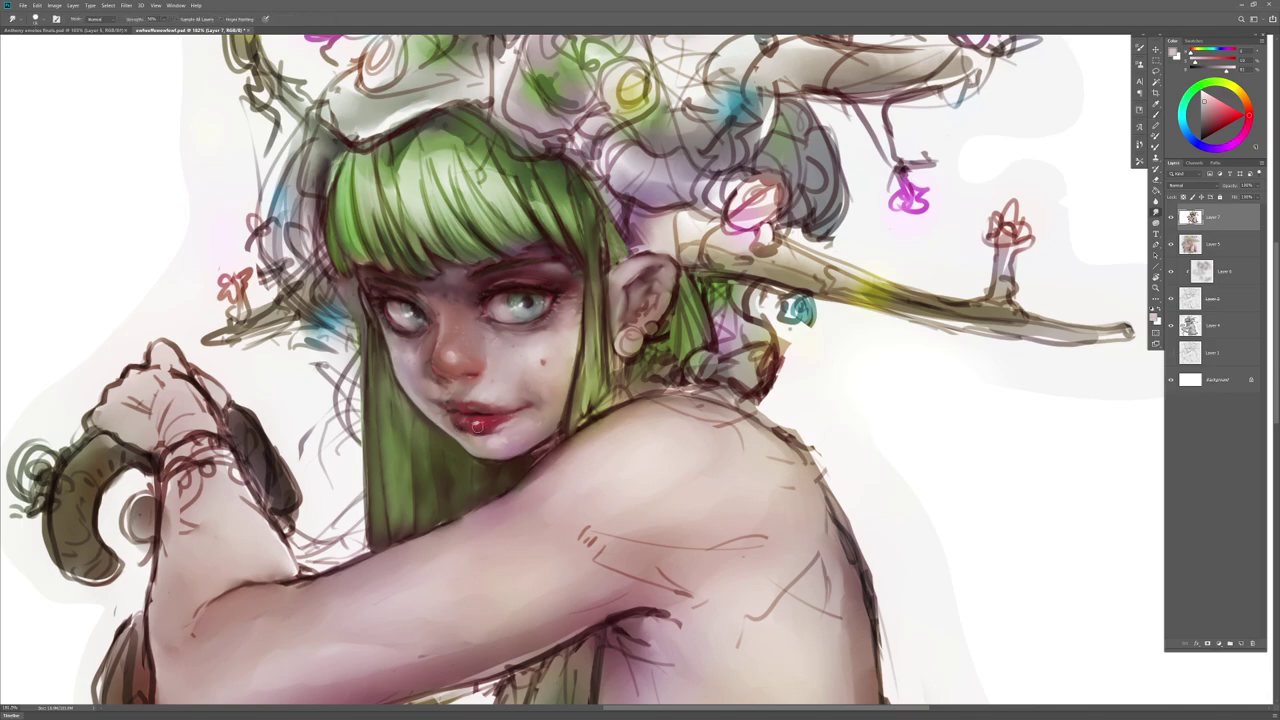
alt+click(488, 428)
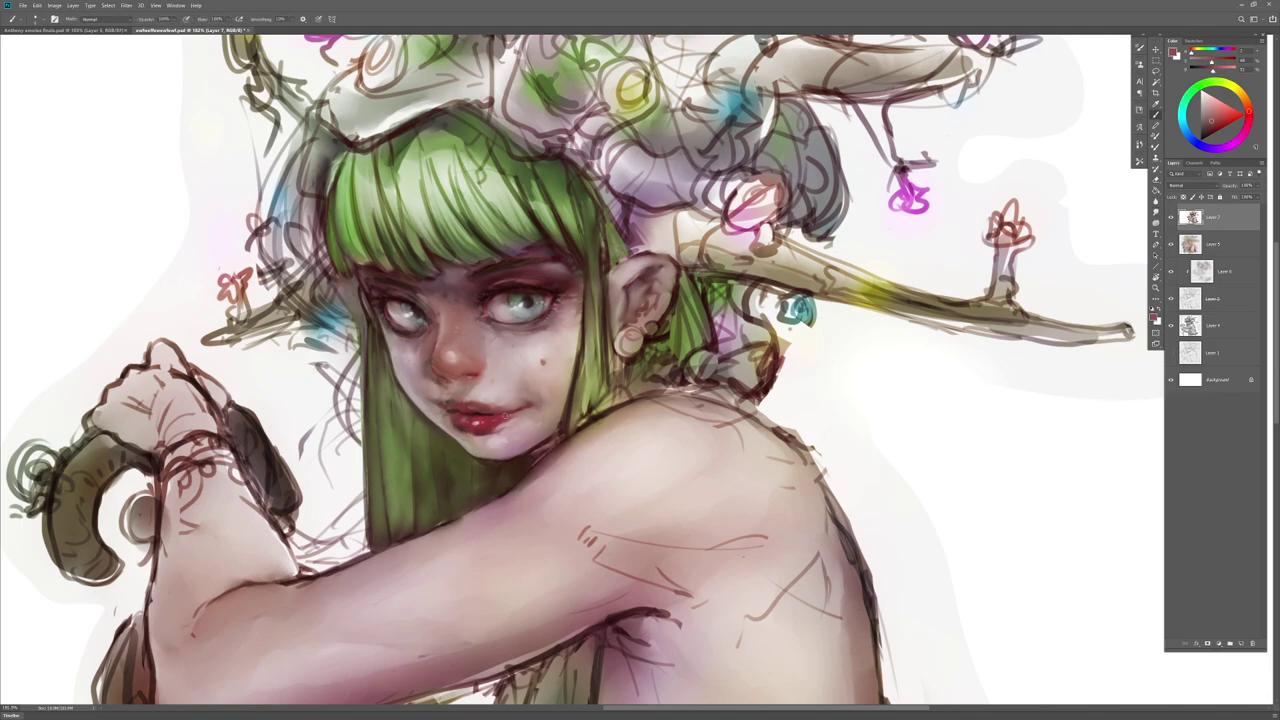
alt+click(462, 428)
click(462, 428)
Step: Refine the mouth line towards the near corner with sampled lip and skin tones, and smudge the transition
alt+click(505, 422)
alt+click(479, 411)
alt+click(484, 412)
alt+click(512, 402)
alt+click(514, 400)
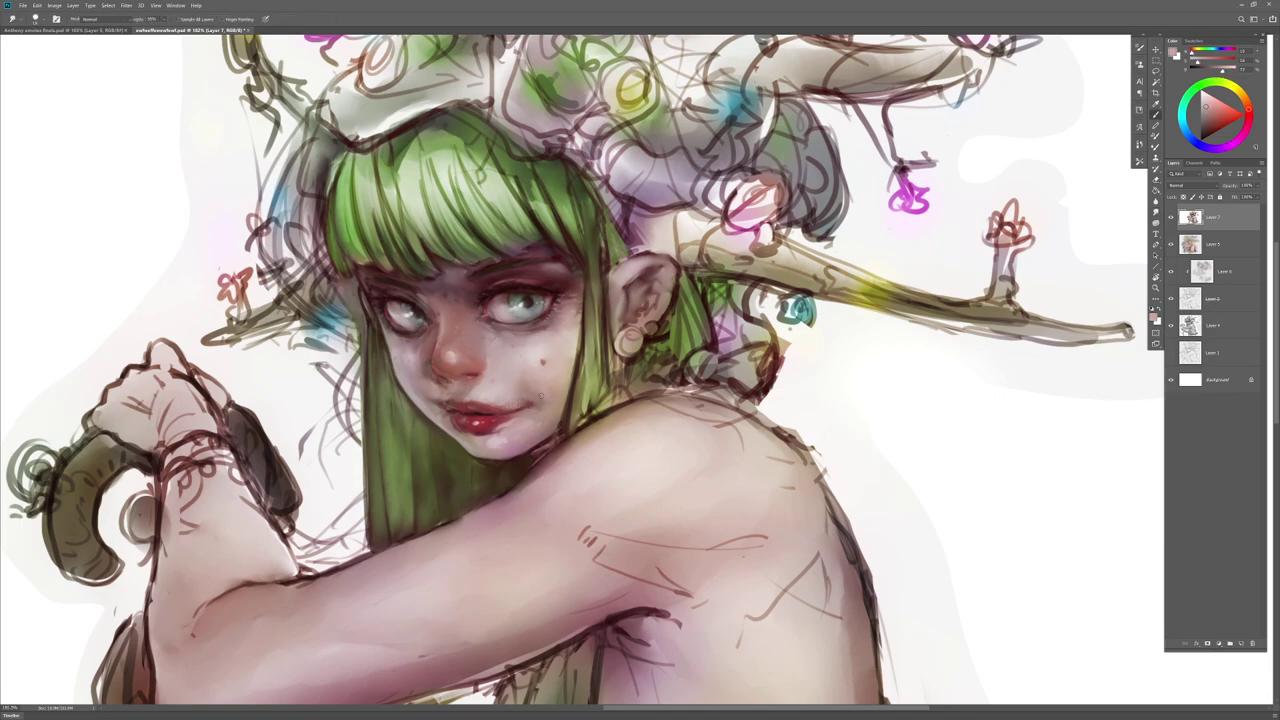
alt+click(484, 410)
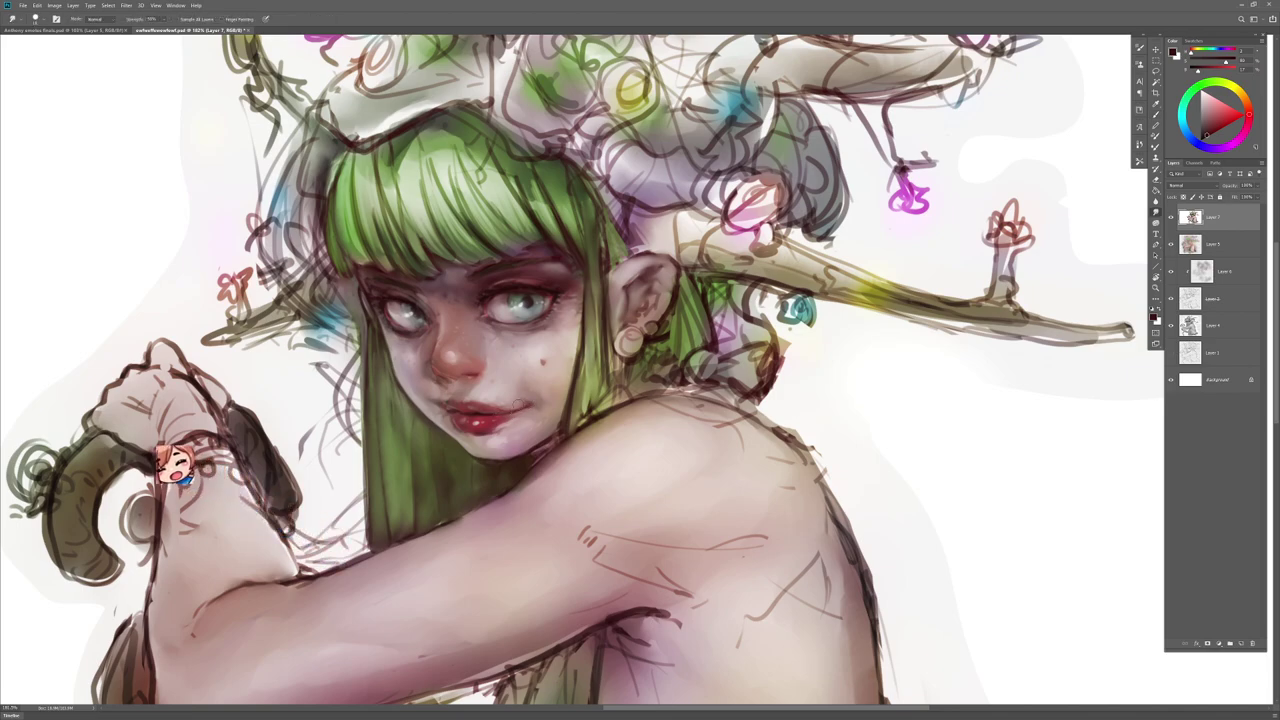
key(r)
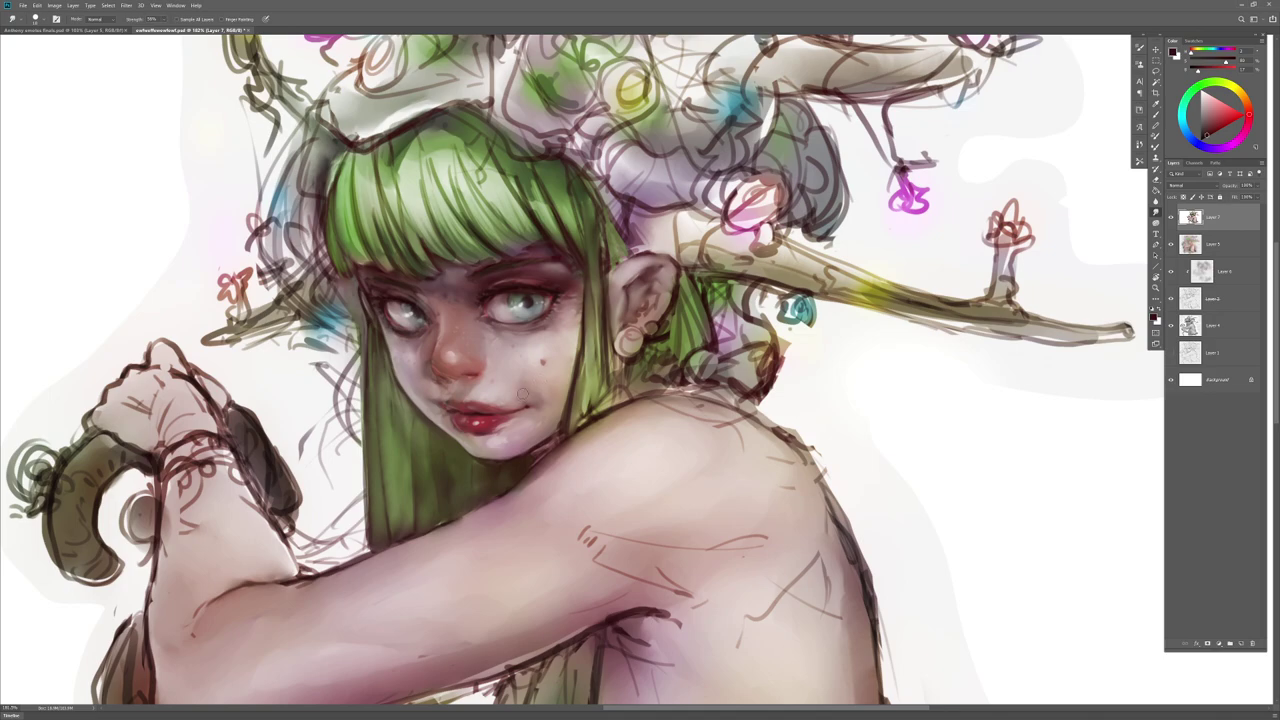
Step: Retouch the far side of the lips with skin and red tones sampled there, and smudge the lower lip
key(b)
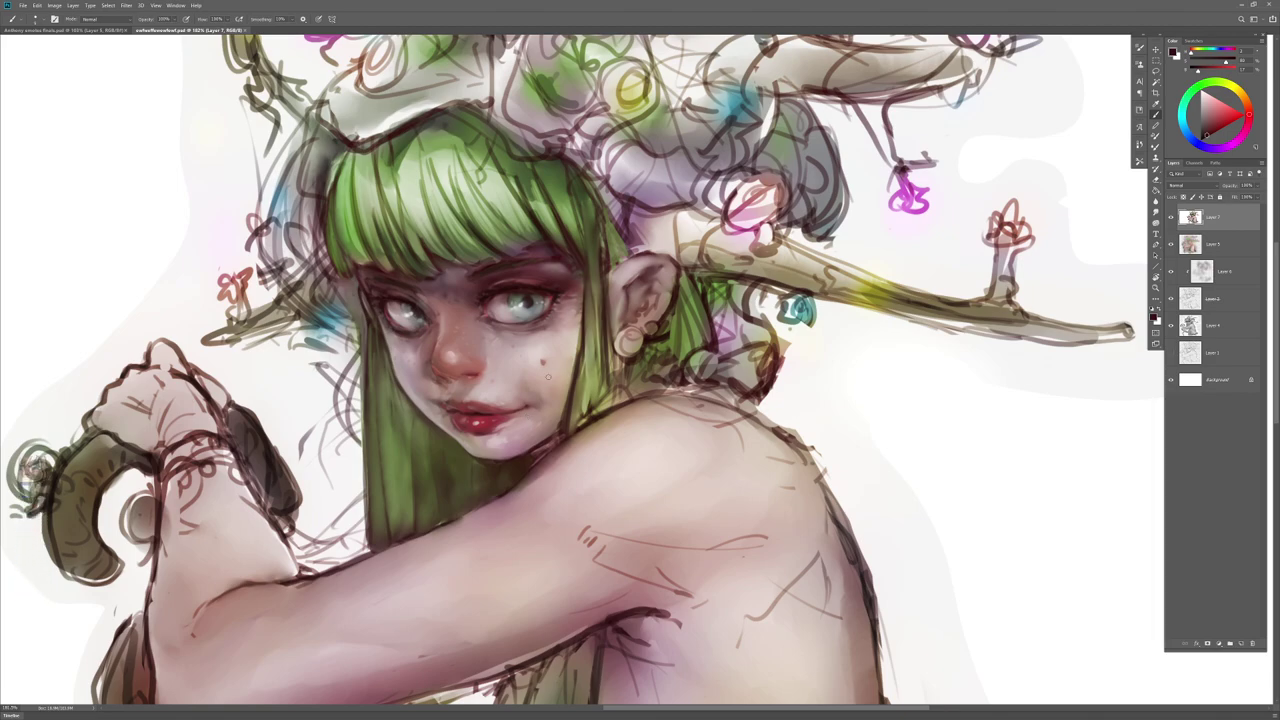
click(457, 327)
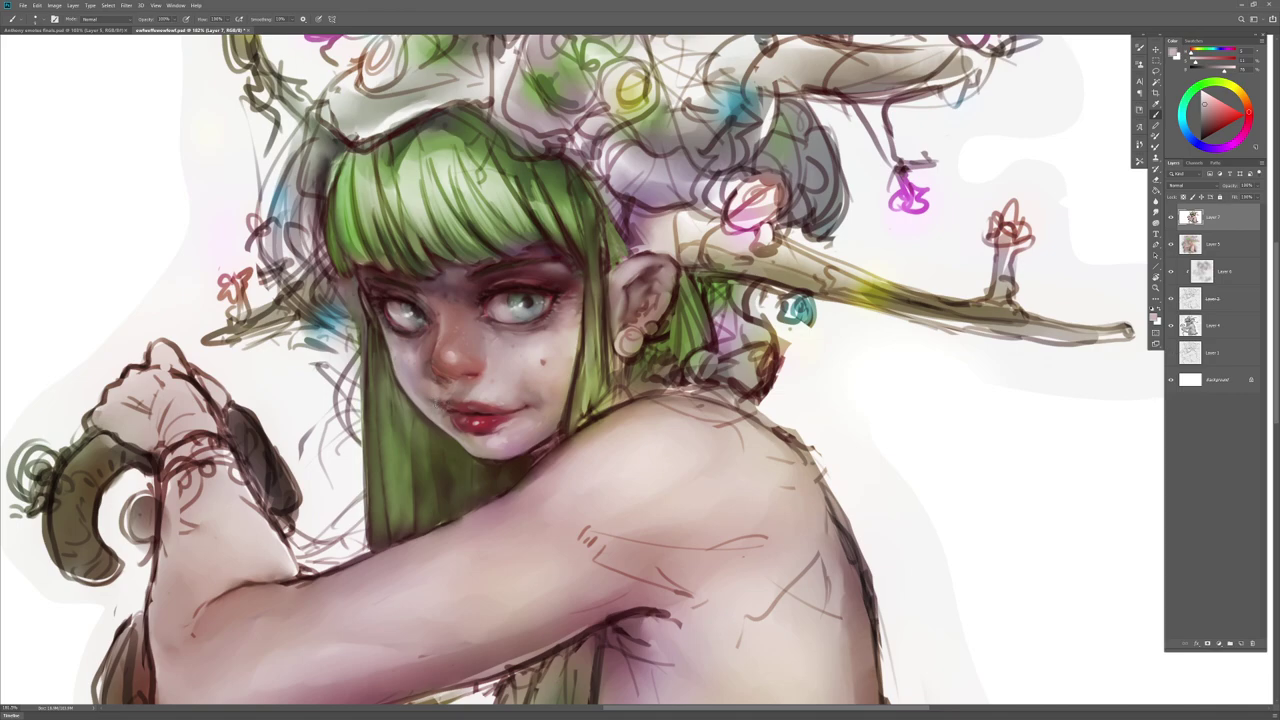
alt+click(450, 410)
alt+click(457, 413)
key(r)
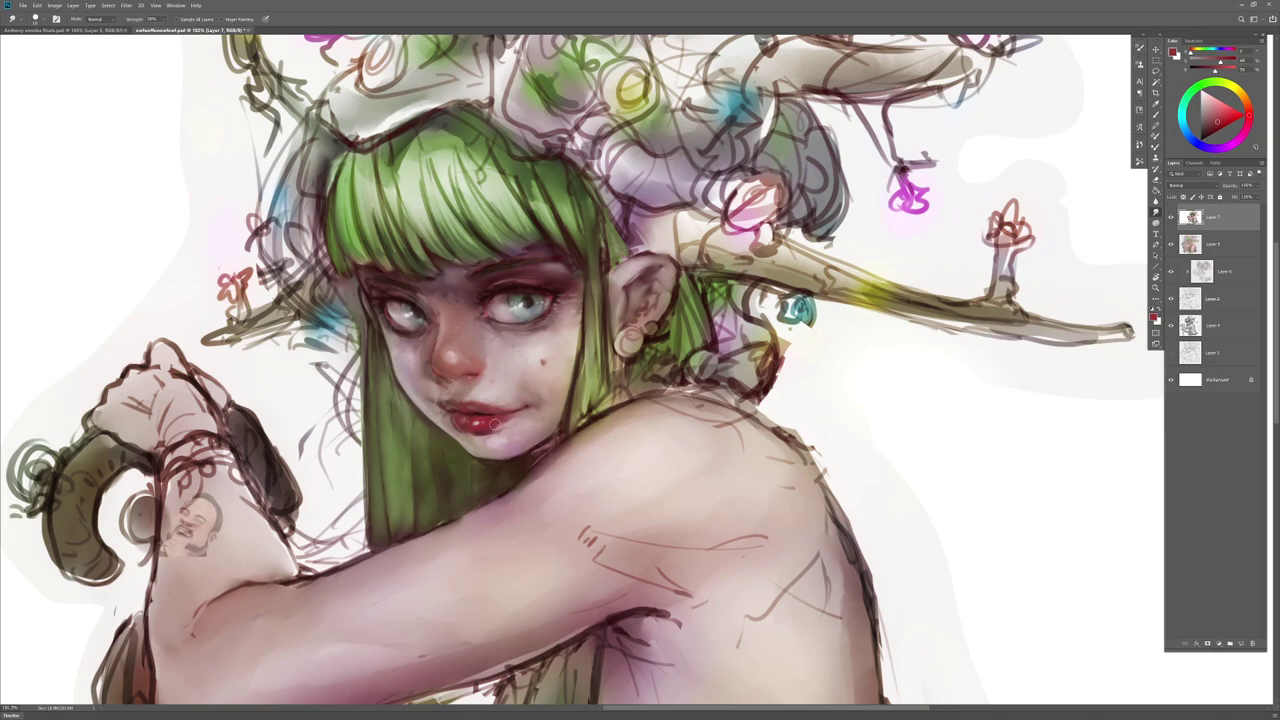
key(ctrl+alt+shift+e)
Step: Soften the skin beneath the lower lip with a light tone sampled from the chin and smudging
key(b)
alt+click(508, 433)
key(r)
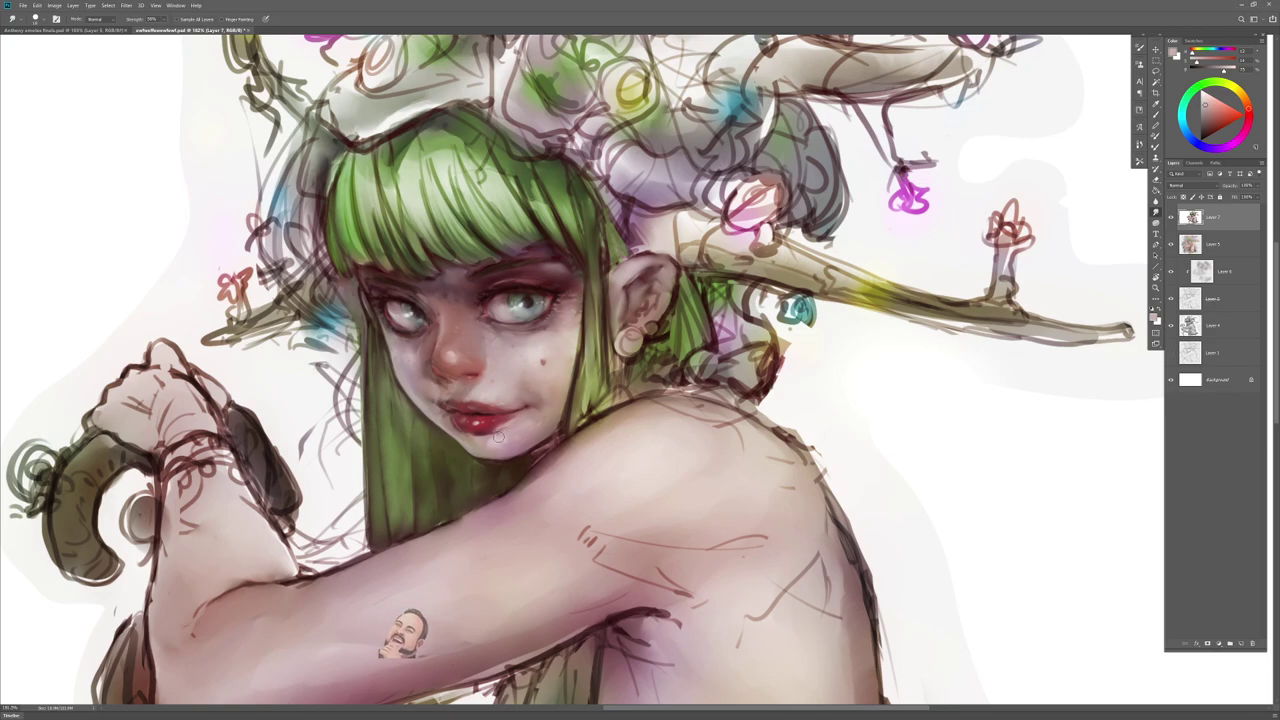
key(b)
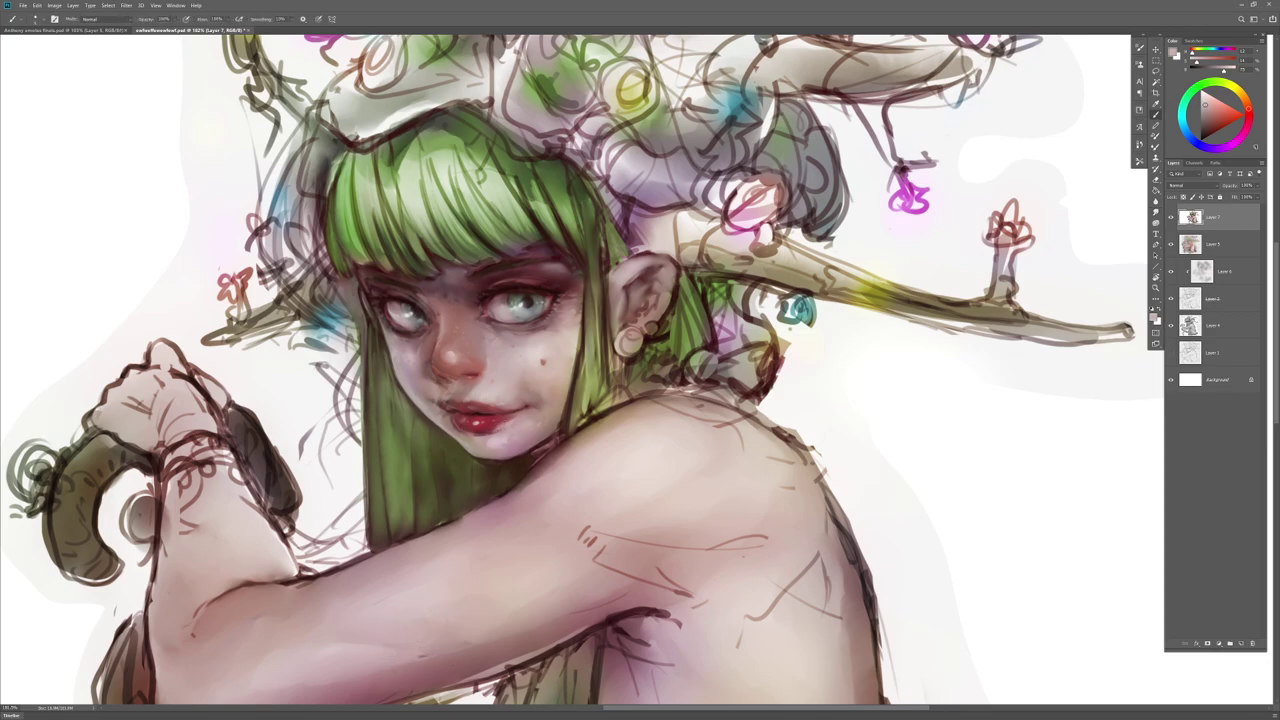
key(r)
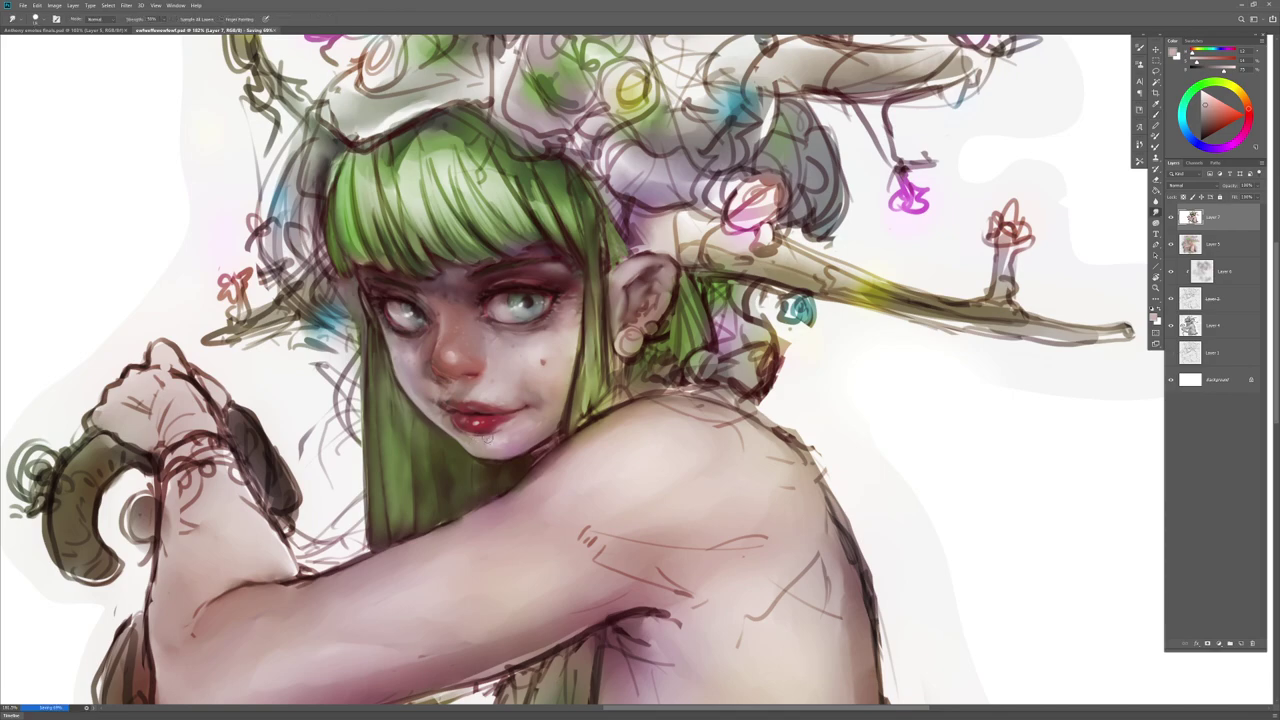
key(b)
Step: Define the near corner of the mouth with a dark pink sampled there, and smudge it into the cheek
alt+click(527, 405)
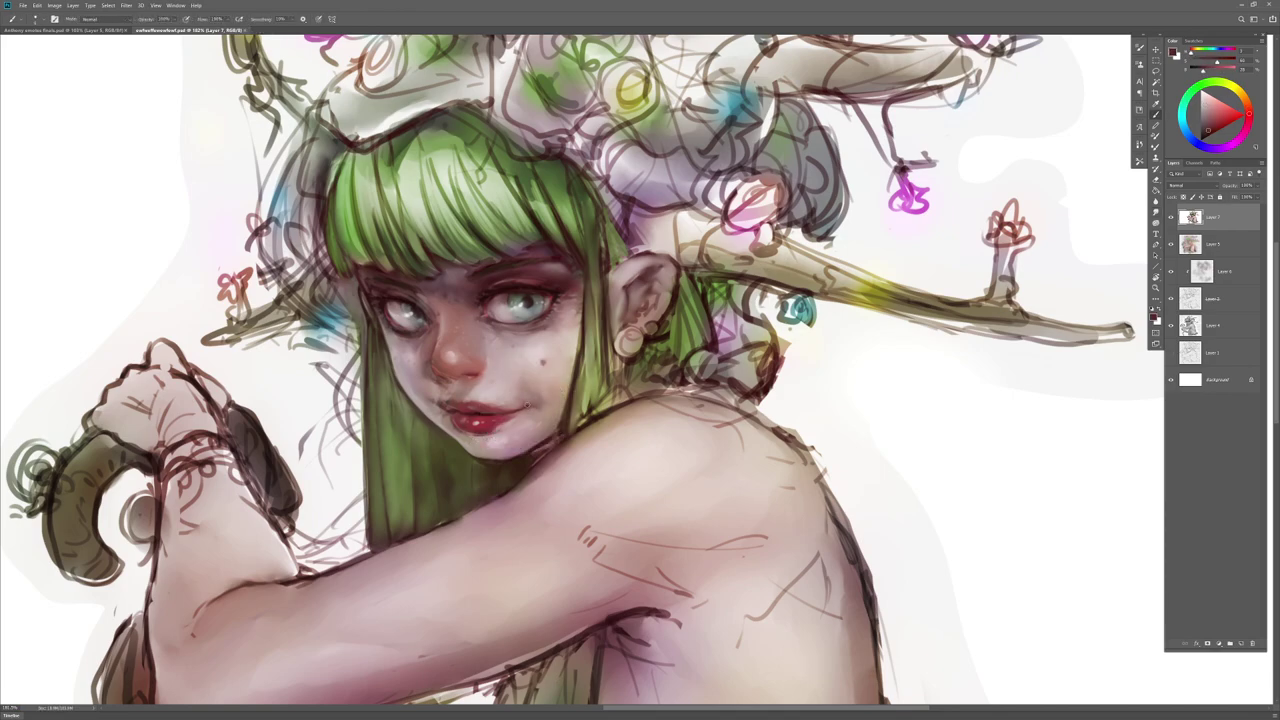
alt+click(526, 404)
key(r)
key(b)
key(r)
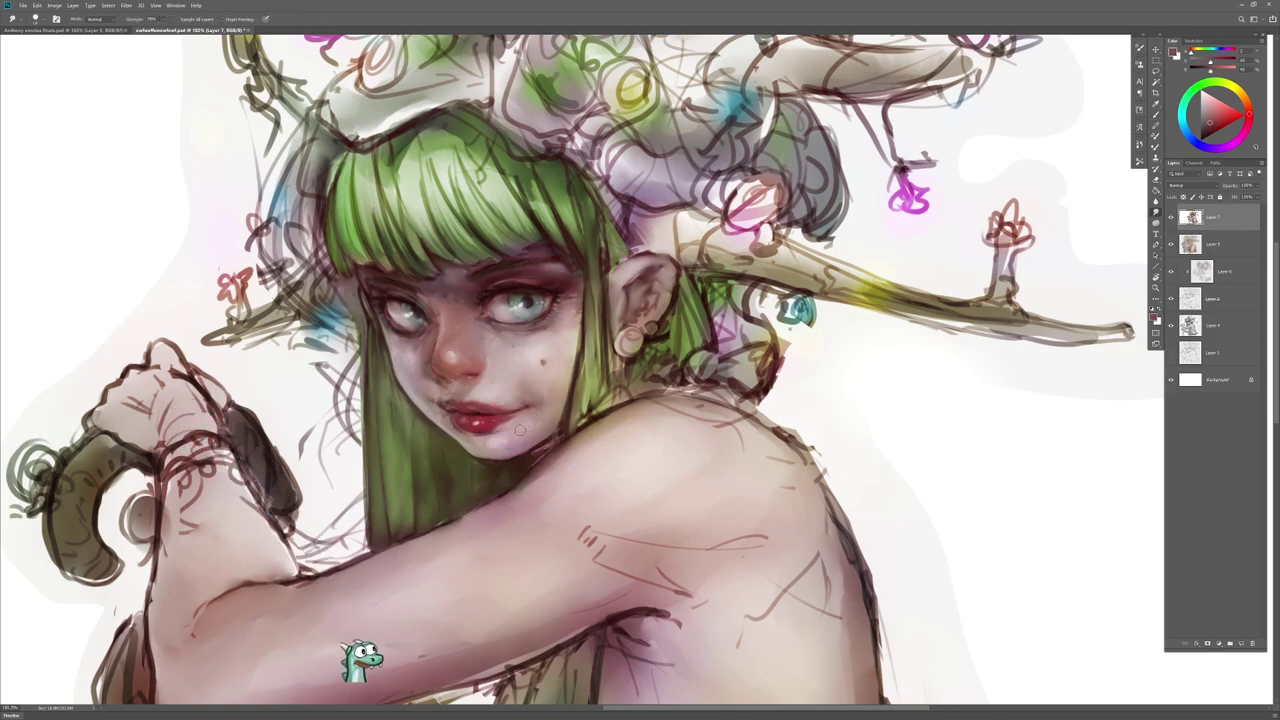
key(b)
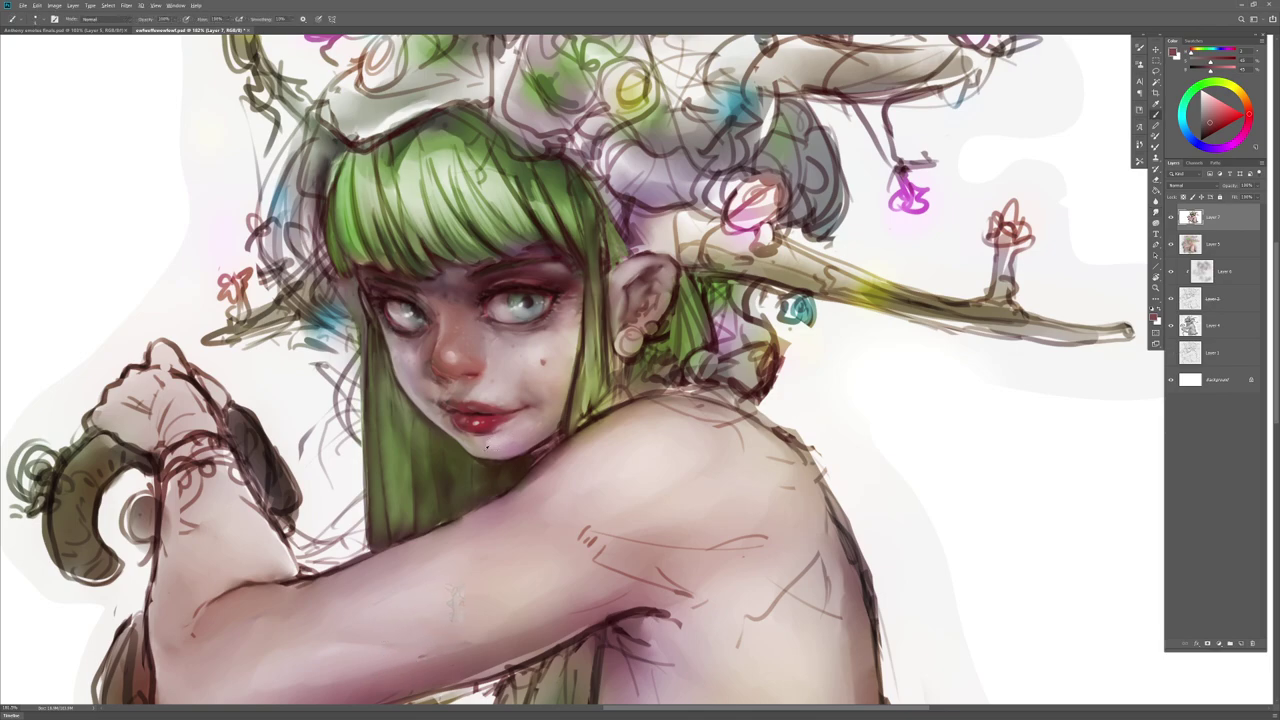
Step: Clean up the chin's lower edge with sampled light and dark tones, and smudge it along the jaw
alt+click(497, 438)
drag(496, 461, 476, 458)
key(r)
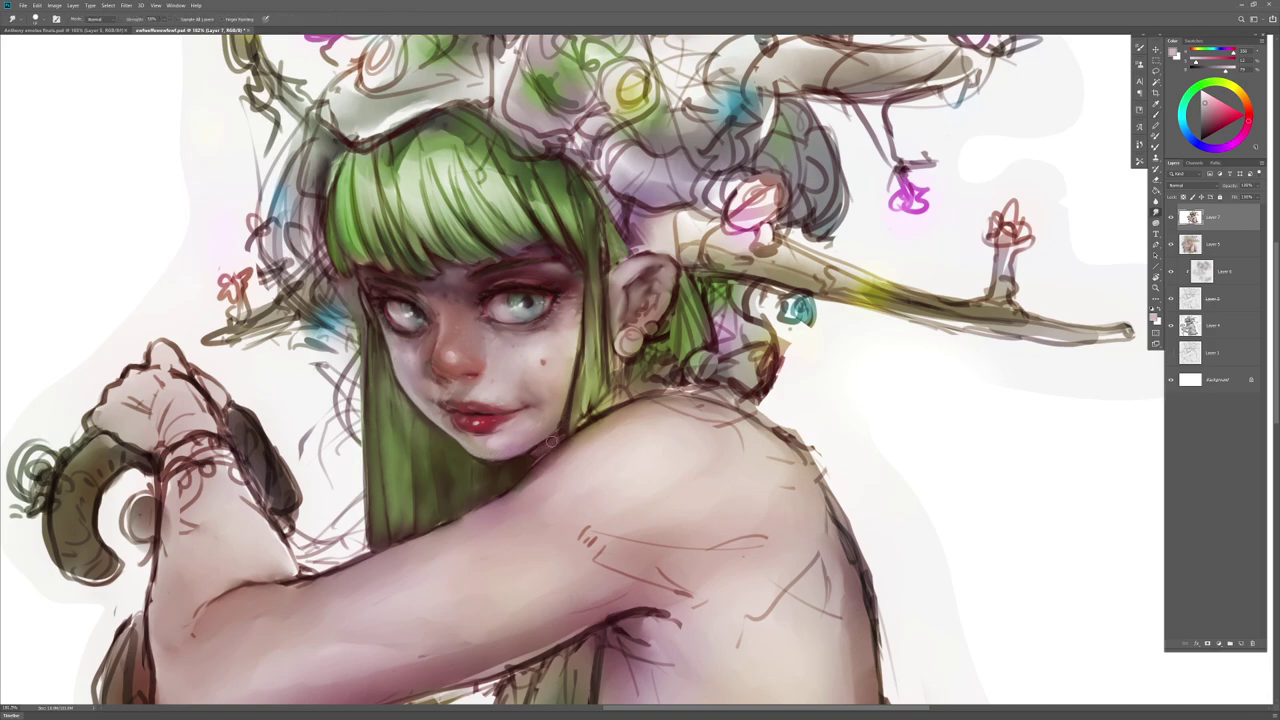
key(b)
alt+click(527, 452)
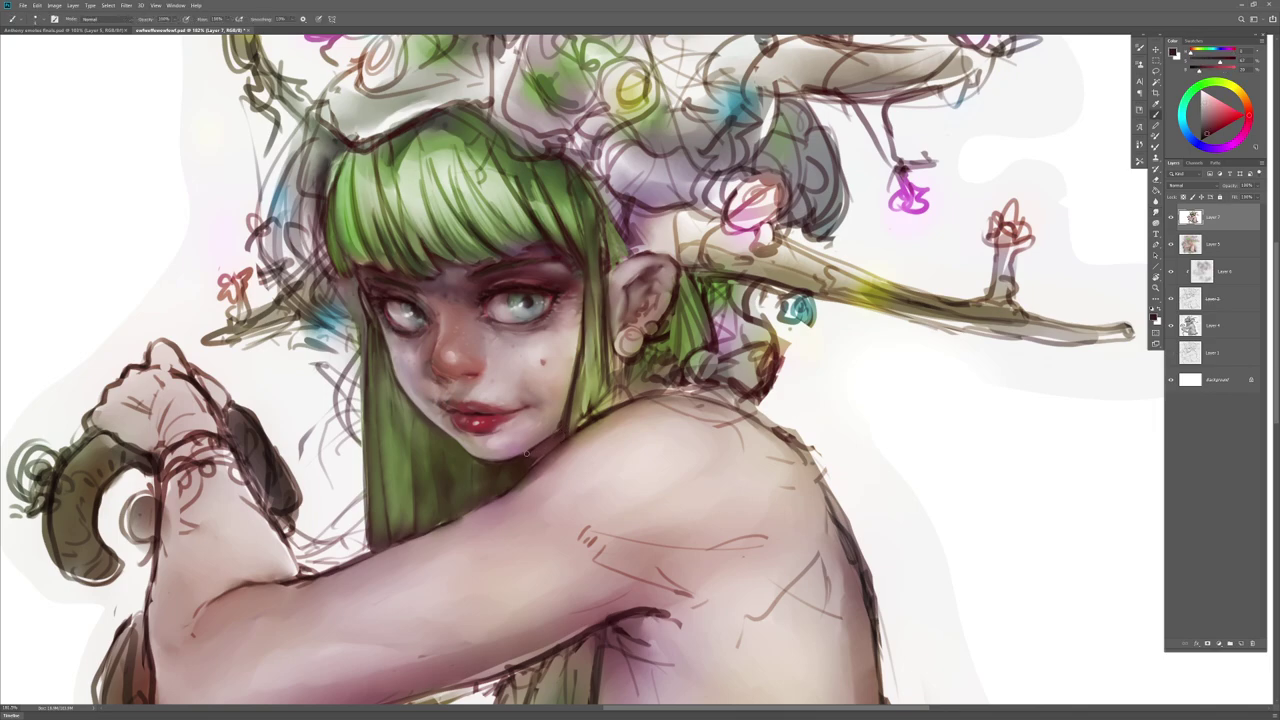
key(r)
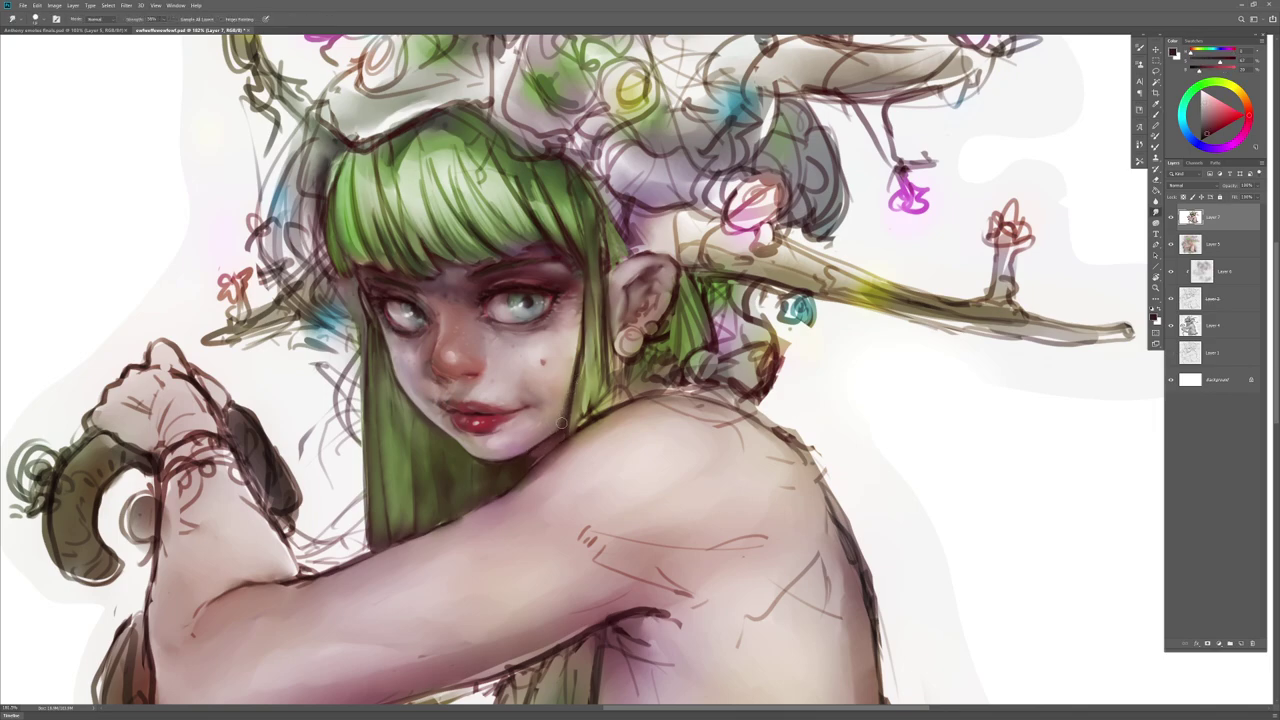
Step: Blend the near jaw into the hair strand above the shoulder with a tone sampled at the jaw's edge and smudging
key(b)
alt+click(561, 418)
key(r)
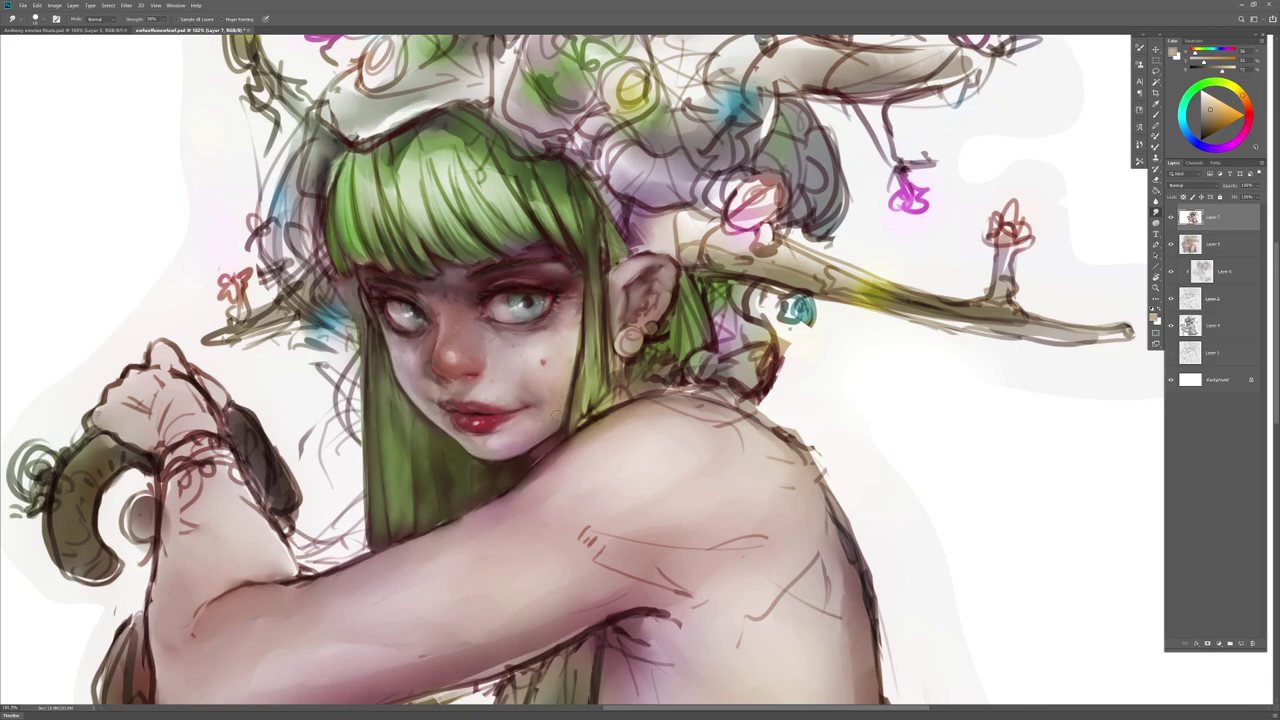
key(b)
key(r)
key(b)
Step: Shade the lower lid of the near eye with a reddish tone sampled beneath it, smudge it, and sample the far eye's dark lid tone
alt+click(527, 326)
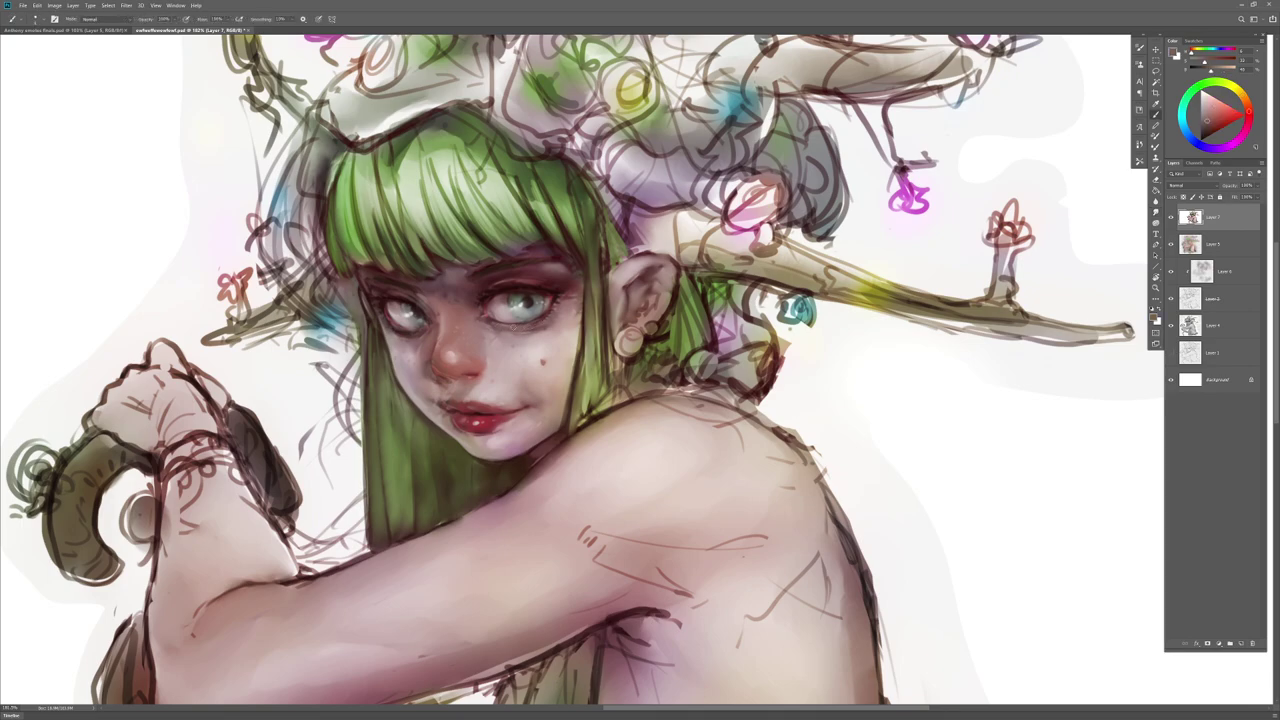
key(r)
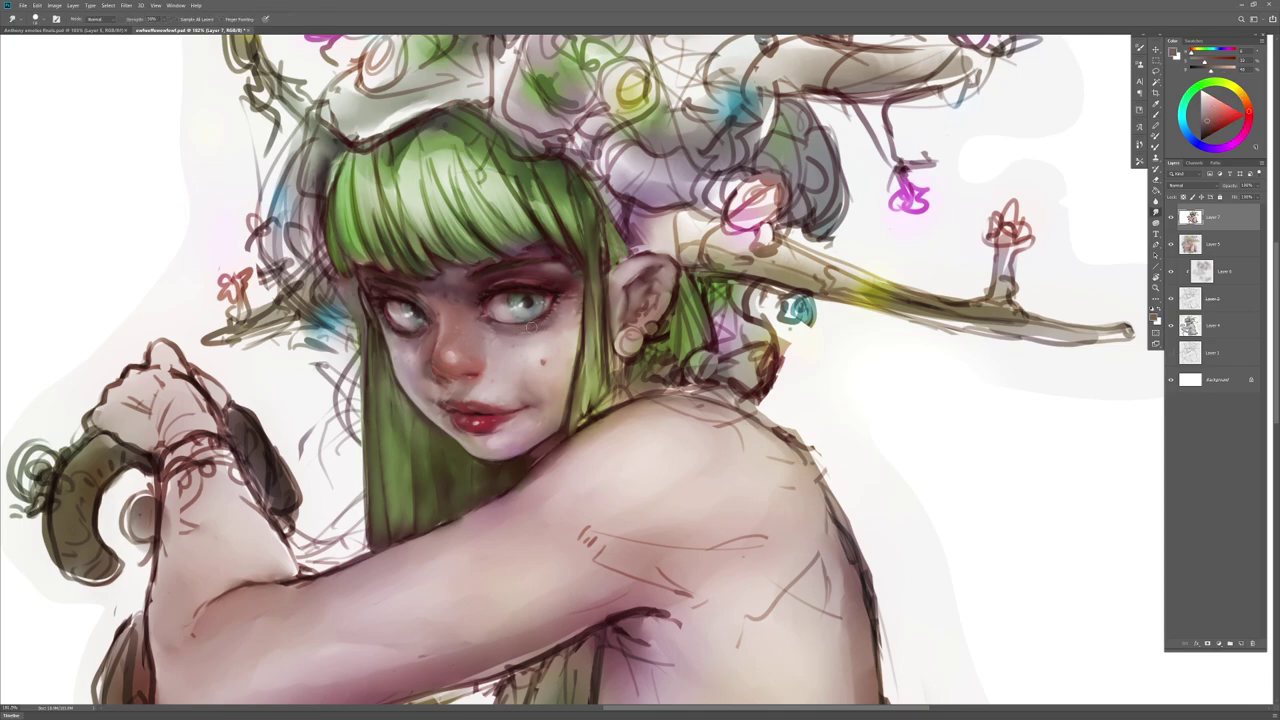
key(b)
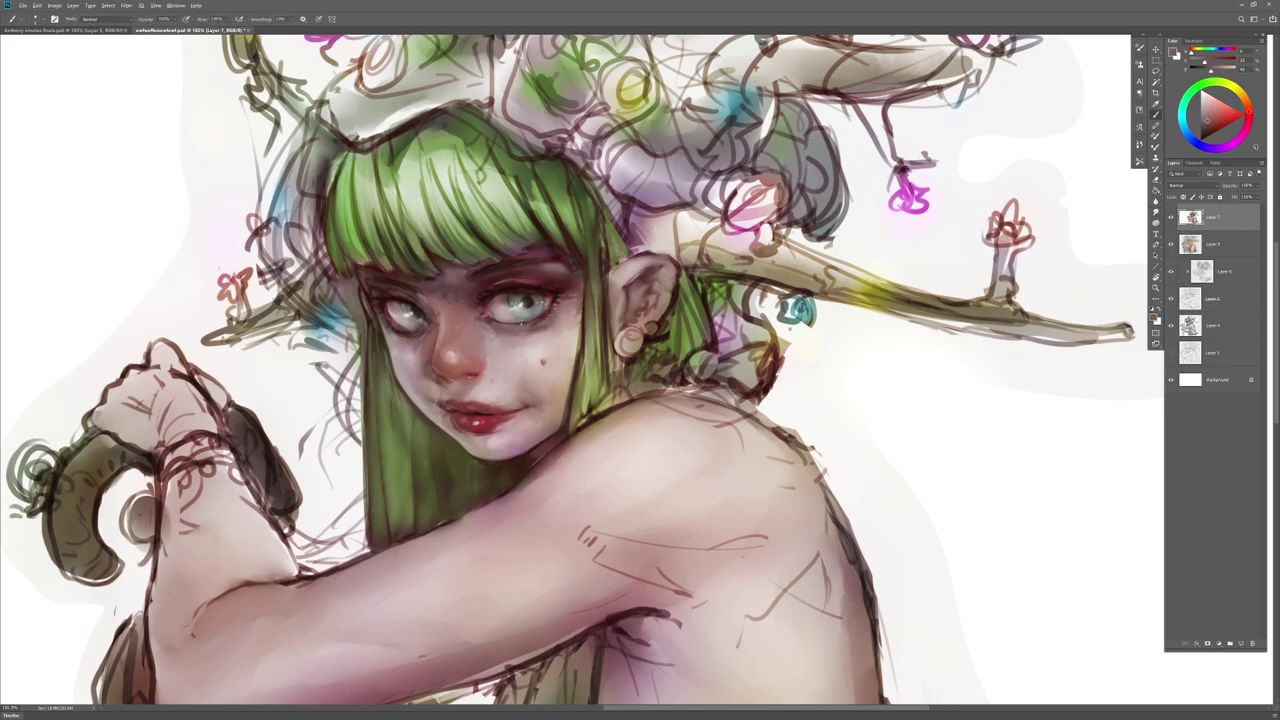
alt+click(400, 318)
Step: Check the character's face and pose in a horizontally mirrored view, and restore the original orientation
key(z)
drag(543, 360, 519, 367)
key(ctrl+shift+h)
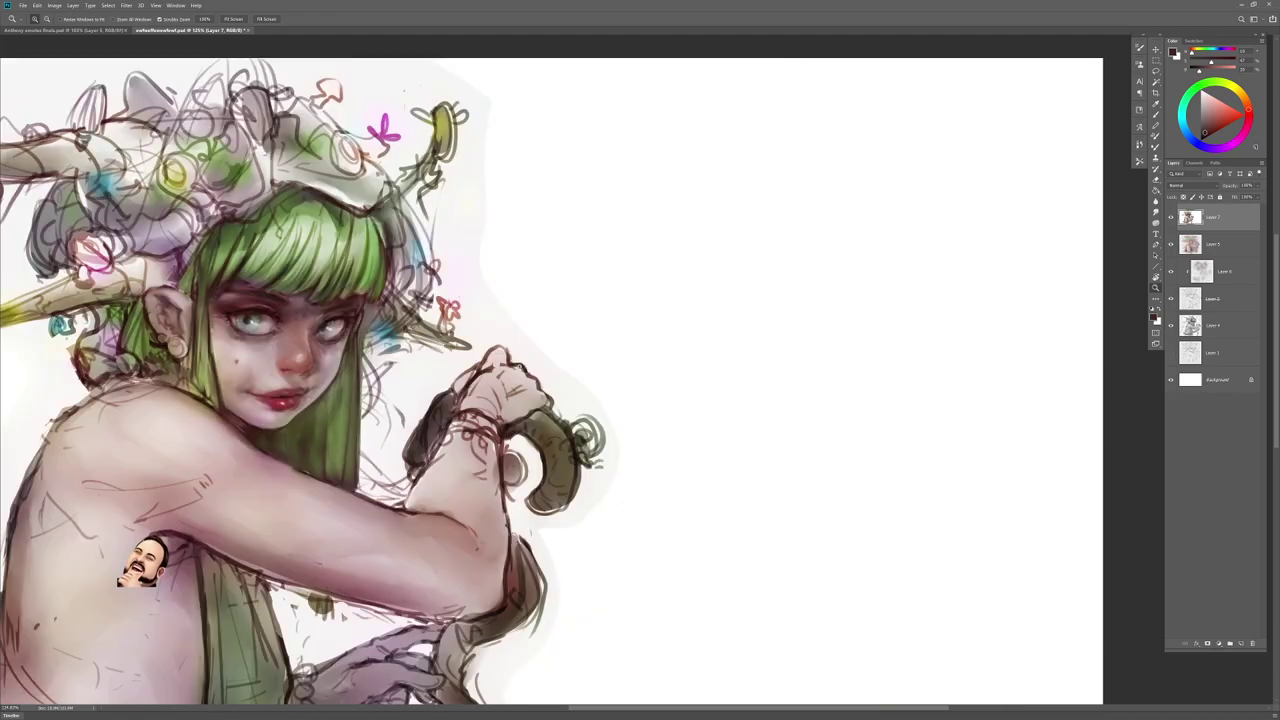
key(ctrl+shift+h)
drag(565, 310, 608, 308)
key(r)
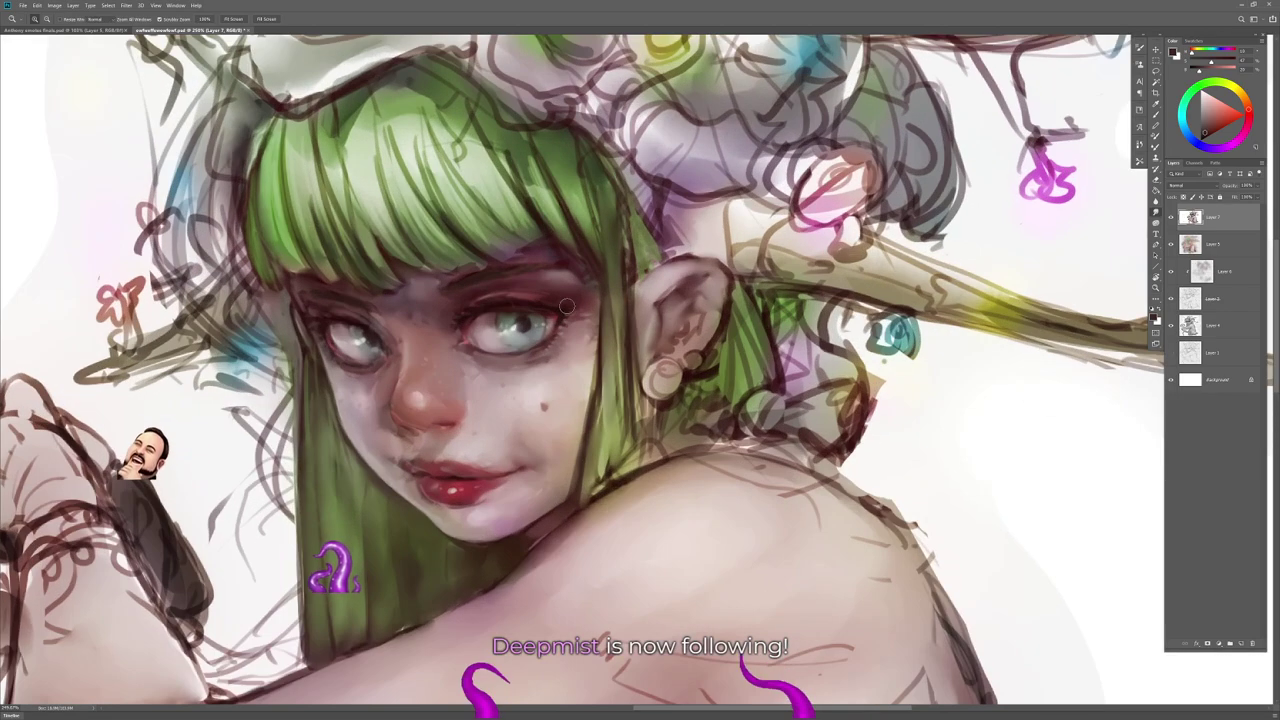
Step: Shade the outer upper lid of the near eye with a reddish tone and smudge it into the surrounding skin
key(b)
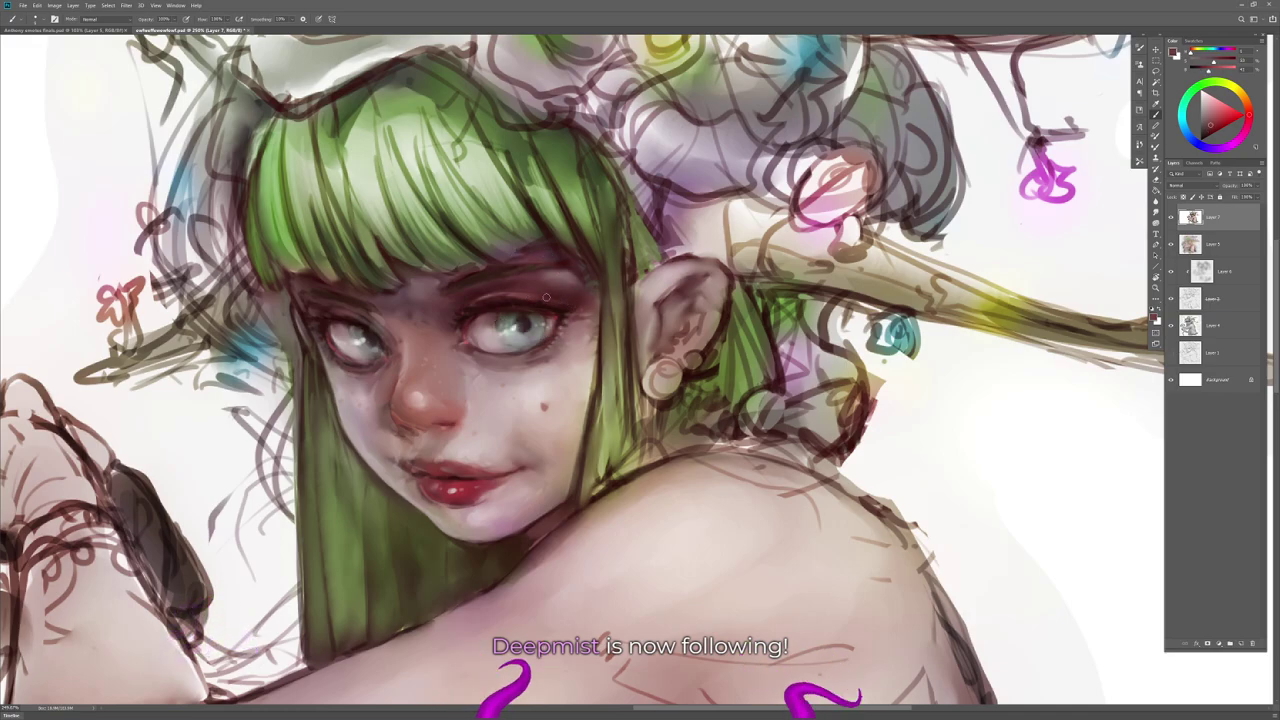
key(r)
key(z)
alt+click(597, 331)
key(b)
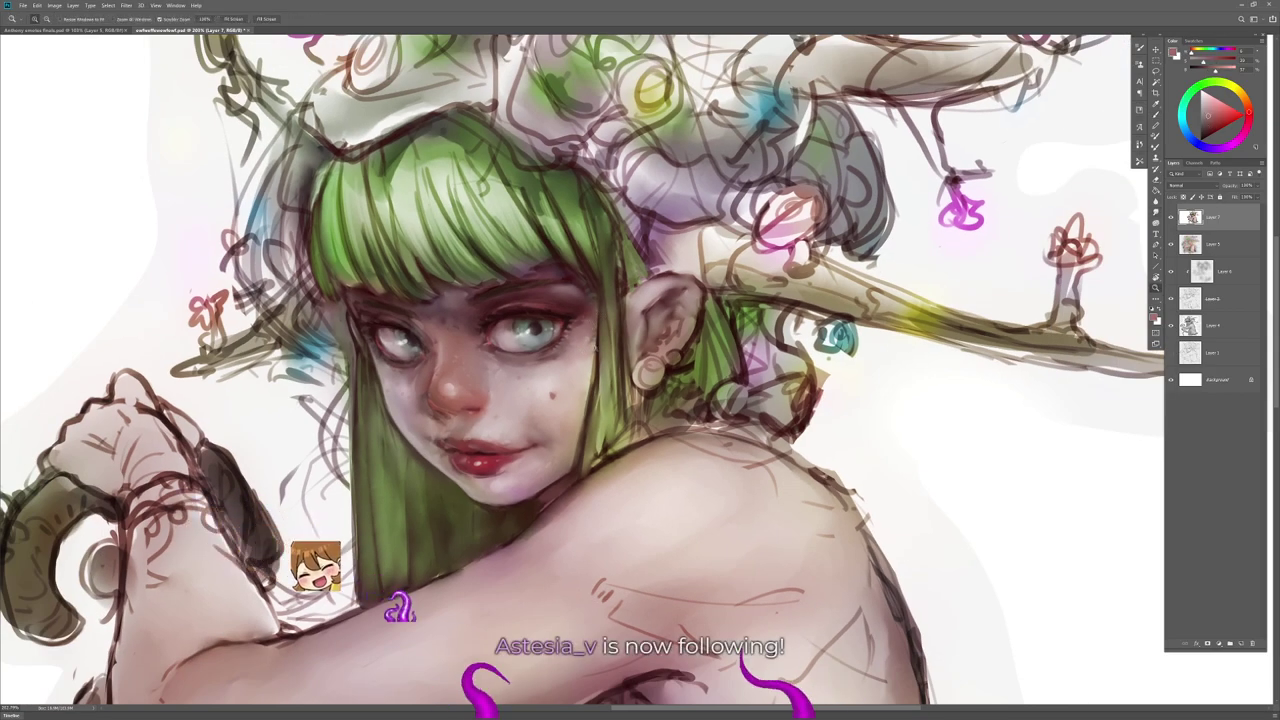
Step: Refine the strands in the fringe above the near eye with a dark tone sampled from the hair, and smudge them
key(z)
mouse_move(568, 427)
mouse_down()
mouse_move(576, 399)
mouse_move(592, 413)
mouse_up()
key(b)
alt+click(573, 234)
drag(571, 232, 556, 214)
key(r)
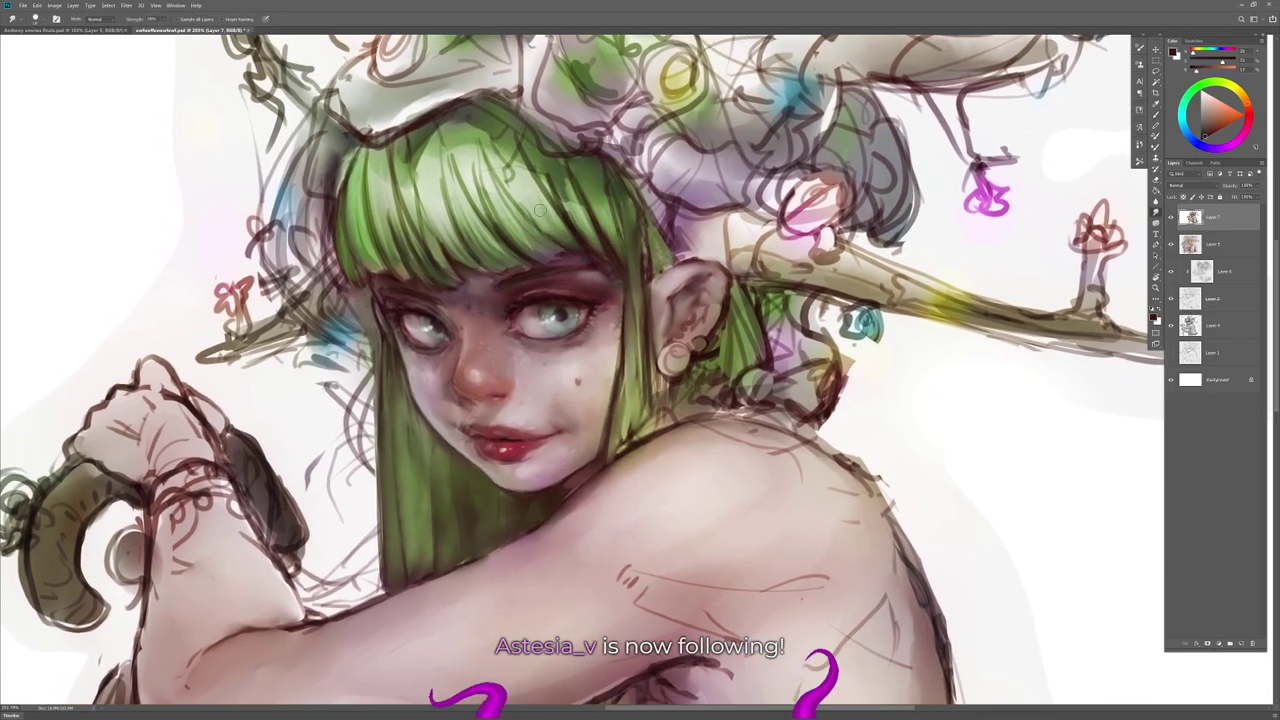
key(b)
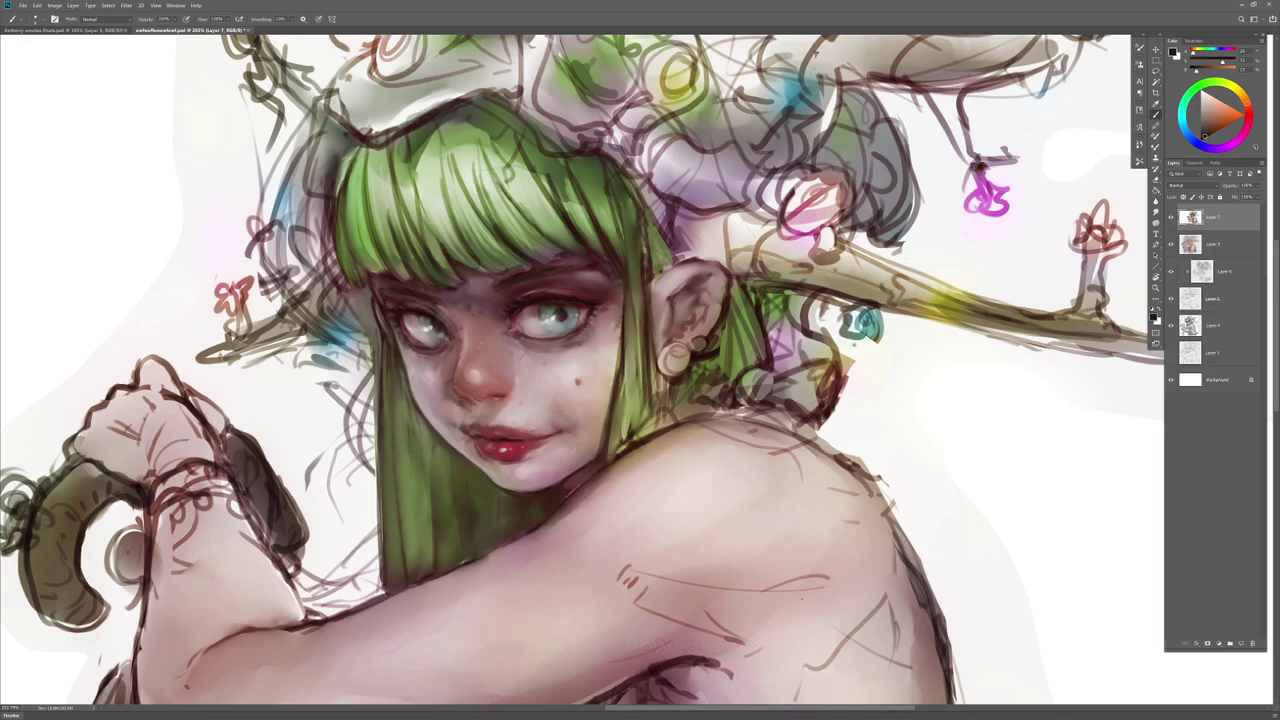
key(r)
key(b)
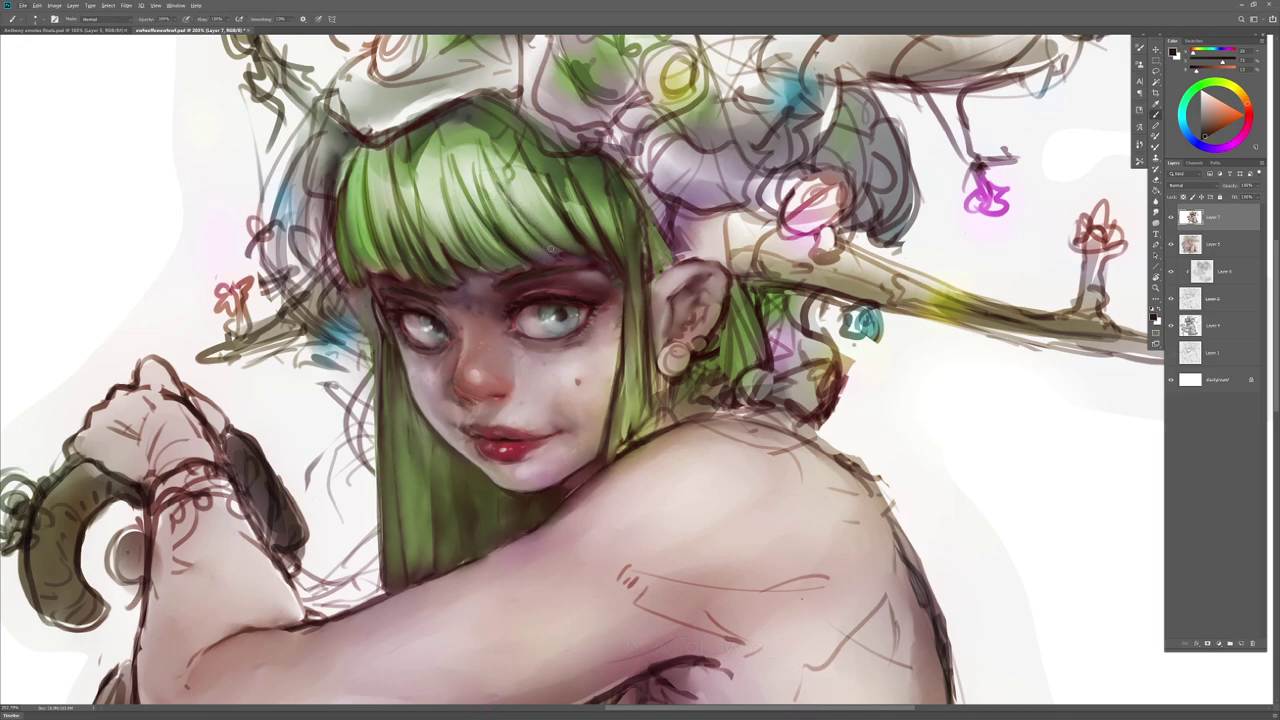
Step: Sample green and dark brown tones near the fringe's lower edge, and smudge the strand tips above the brow
alt+click(508, 225)
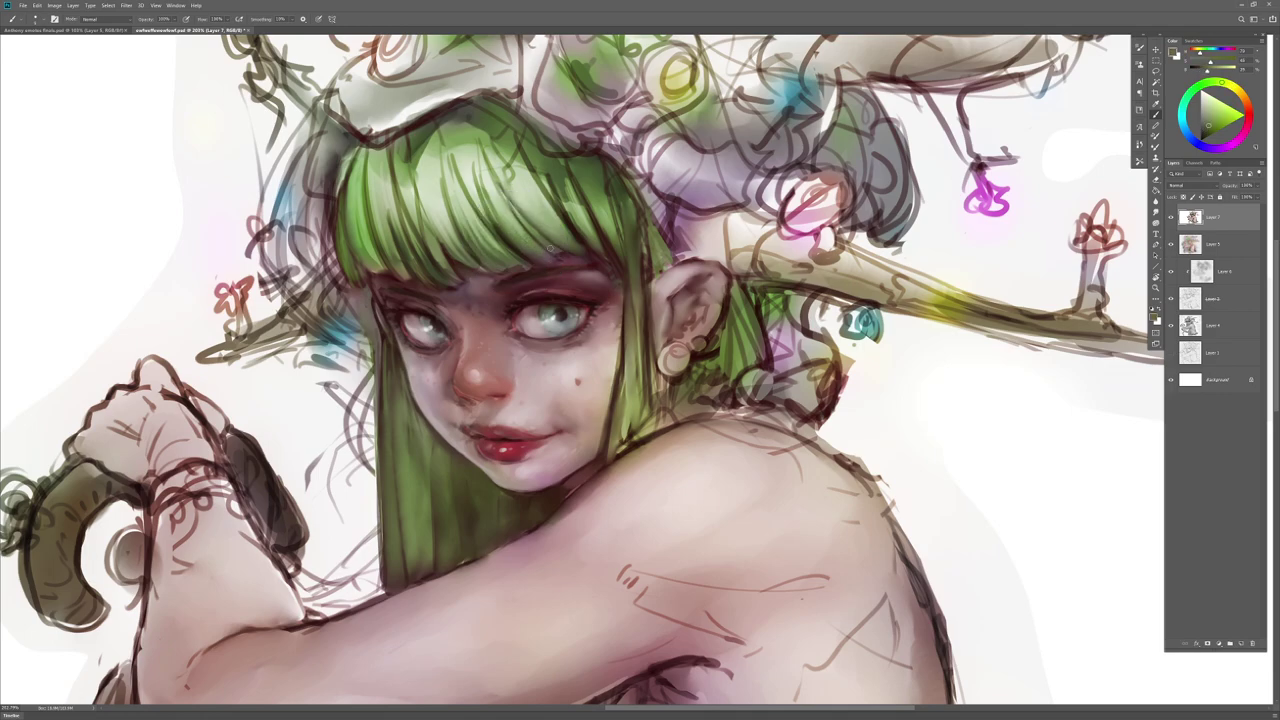
alt+click(562, 250)
alt+click(548, 250)
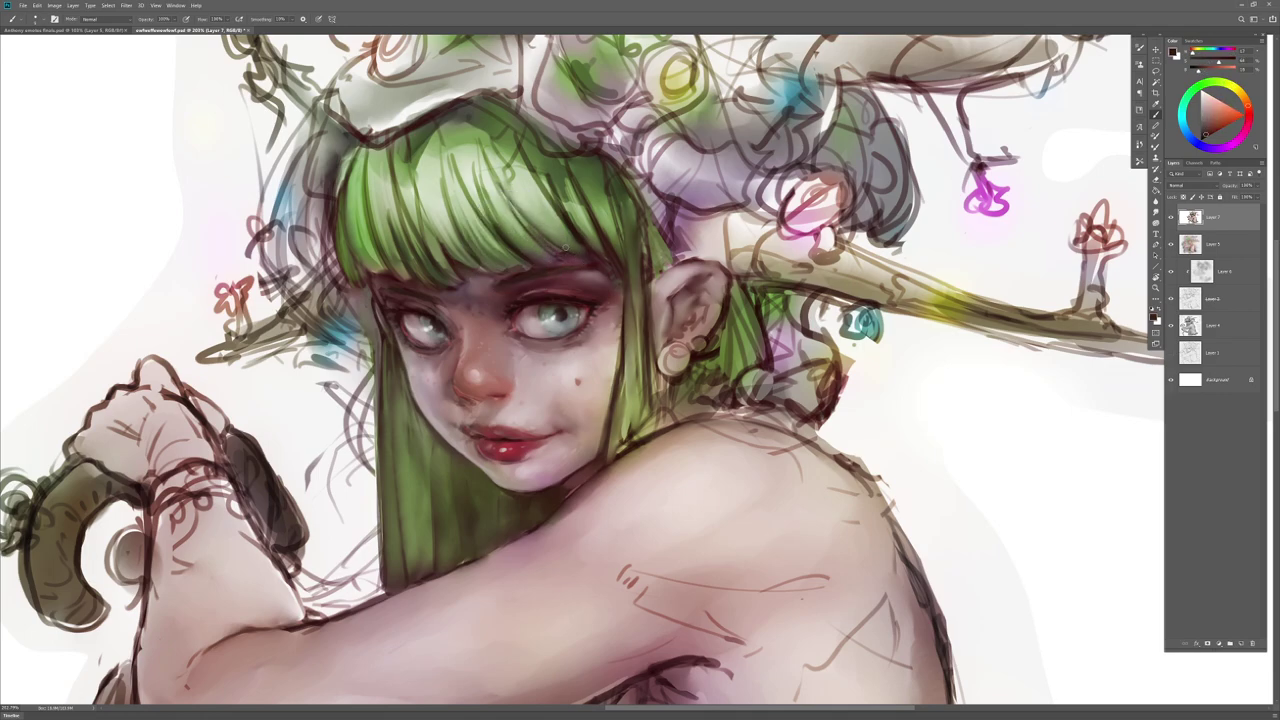
key(r)
drag(569, 260, 556, 250)
key(b)
key(r)
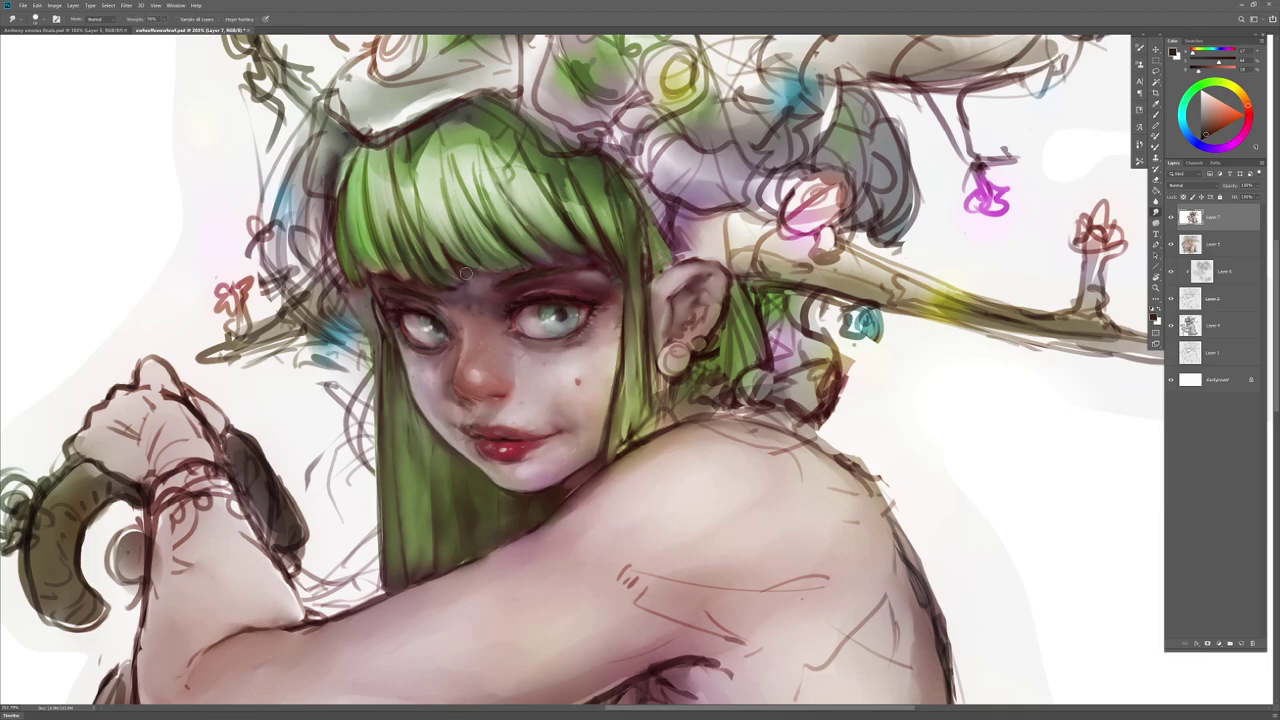
Step: Darken the painting layer drastically with Curves, inspect the brightest areas of the face up close, and undo the adjustment
key(z)
drag(557, 422, 505, 430)
drag(626, 483, 561, 497)
scroll(561, 497, up, 2)
key(ctrl+m)
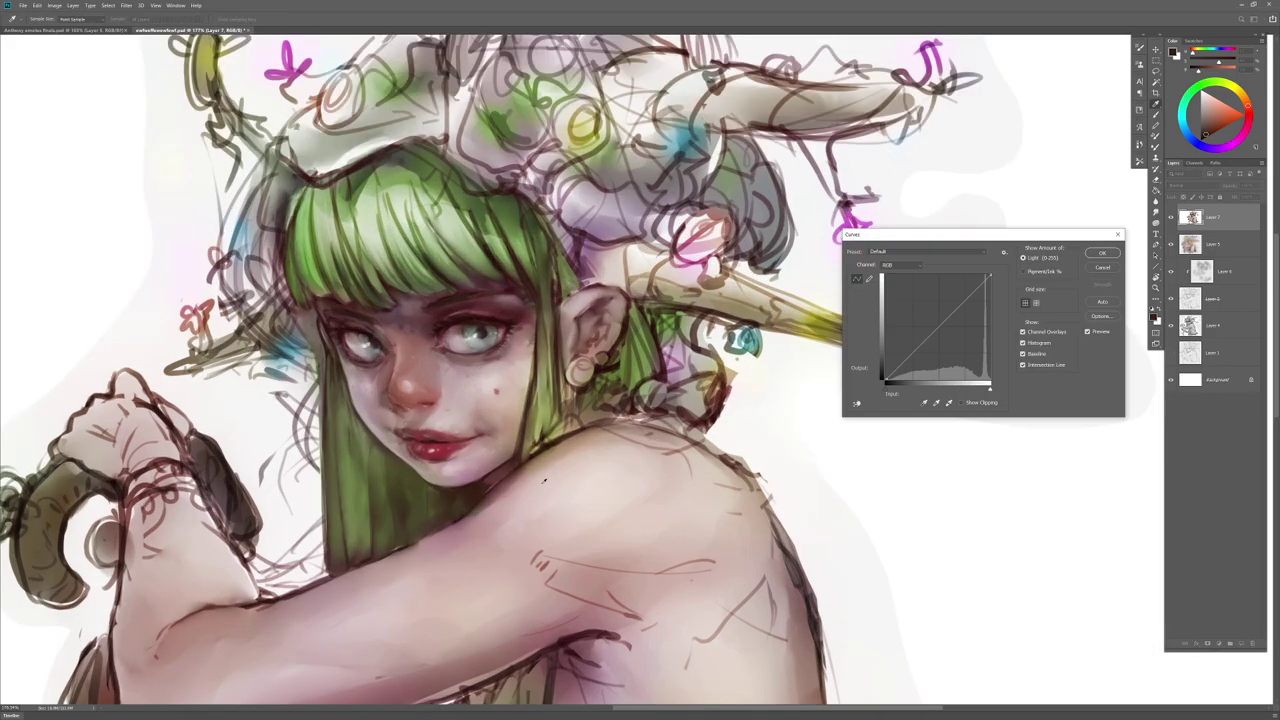
drag(926, 338, 966, 354)
key(Escape)
key(ctrl+m)
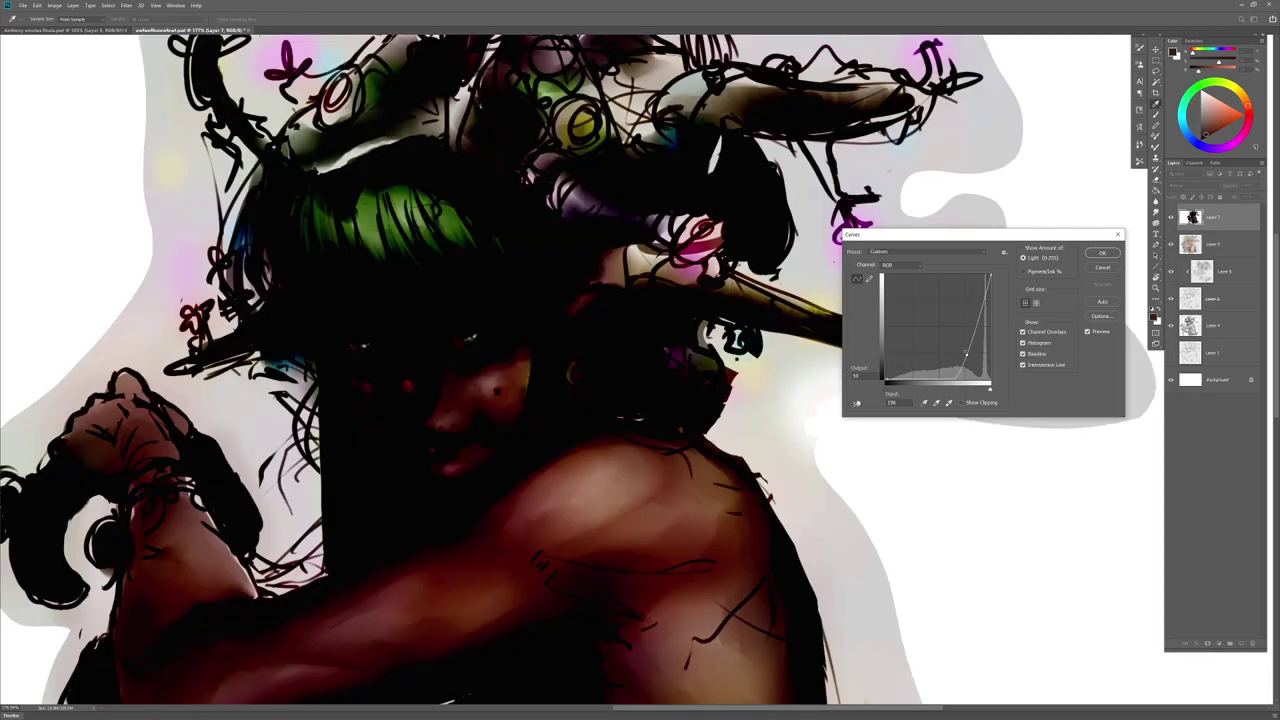
click(1097, 252)
drag(463, 344, 550, 350)
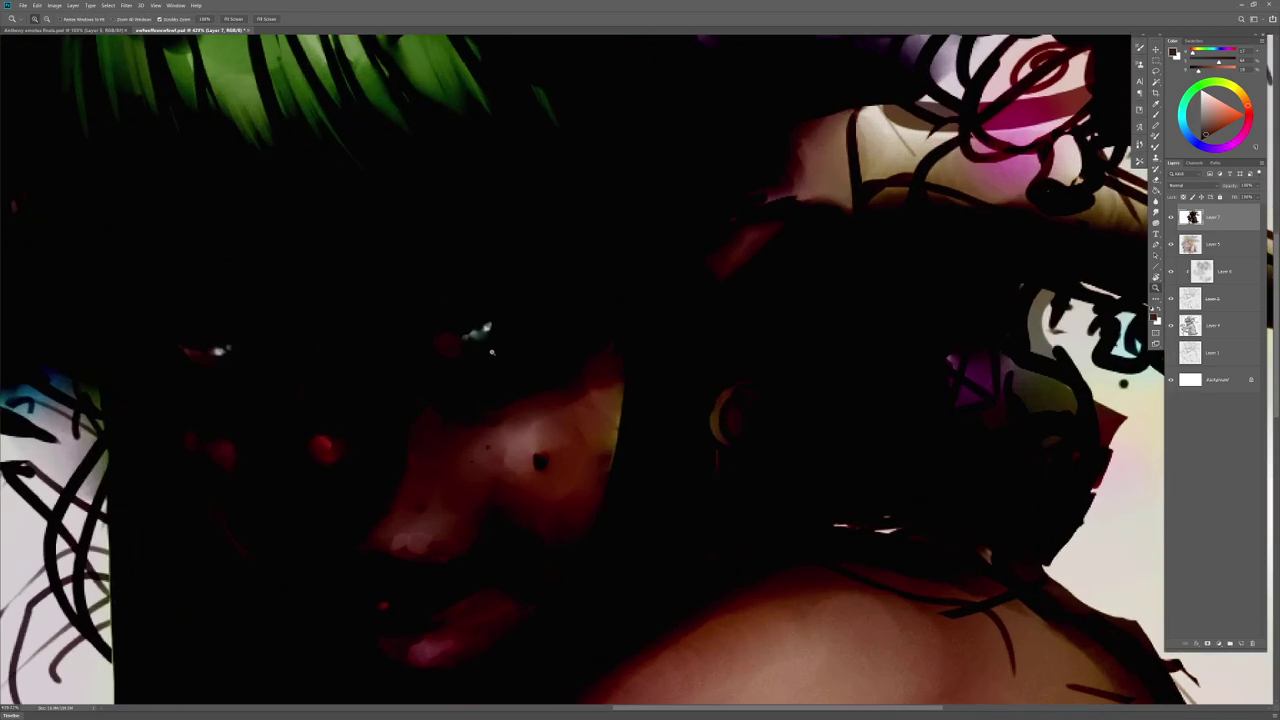
drag(503, 604, 618, 476)
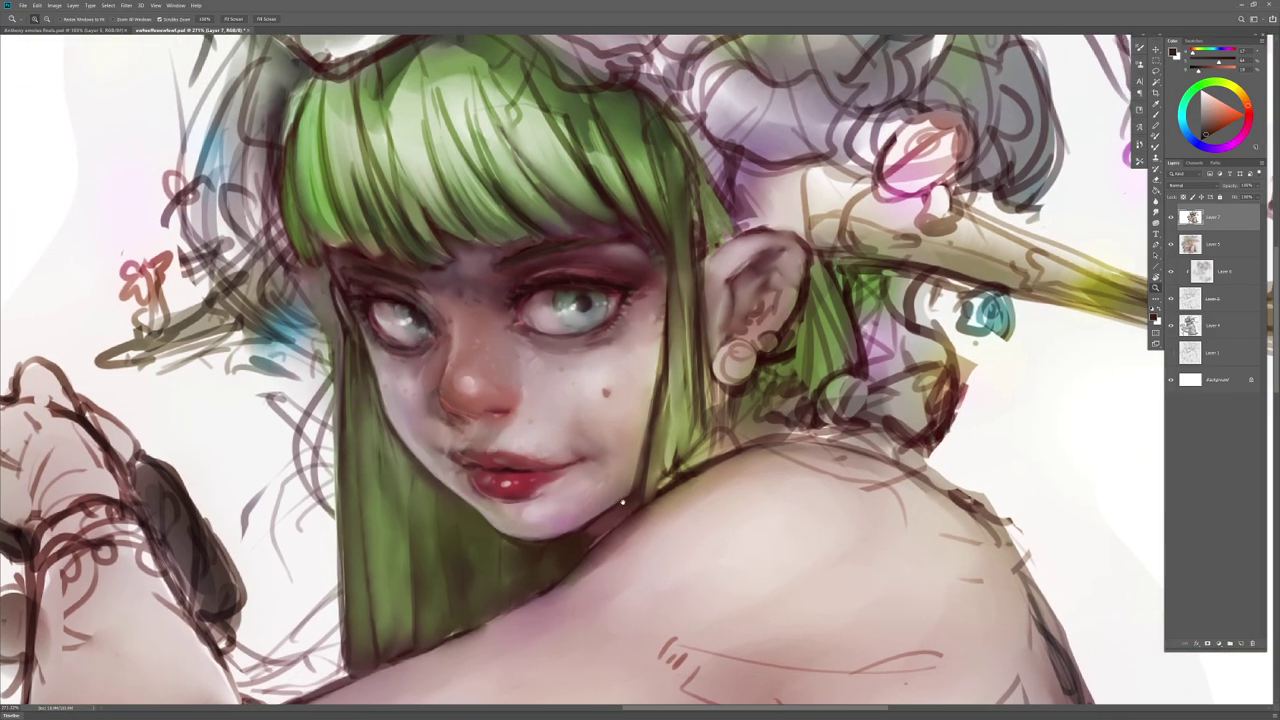
Step: Check the face, shoulder and arm in a horizontally mirrored view, and restore the original orientation
drag(622, 502, 578, 510)
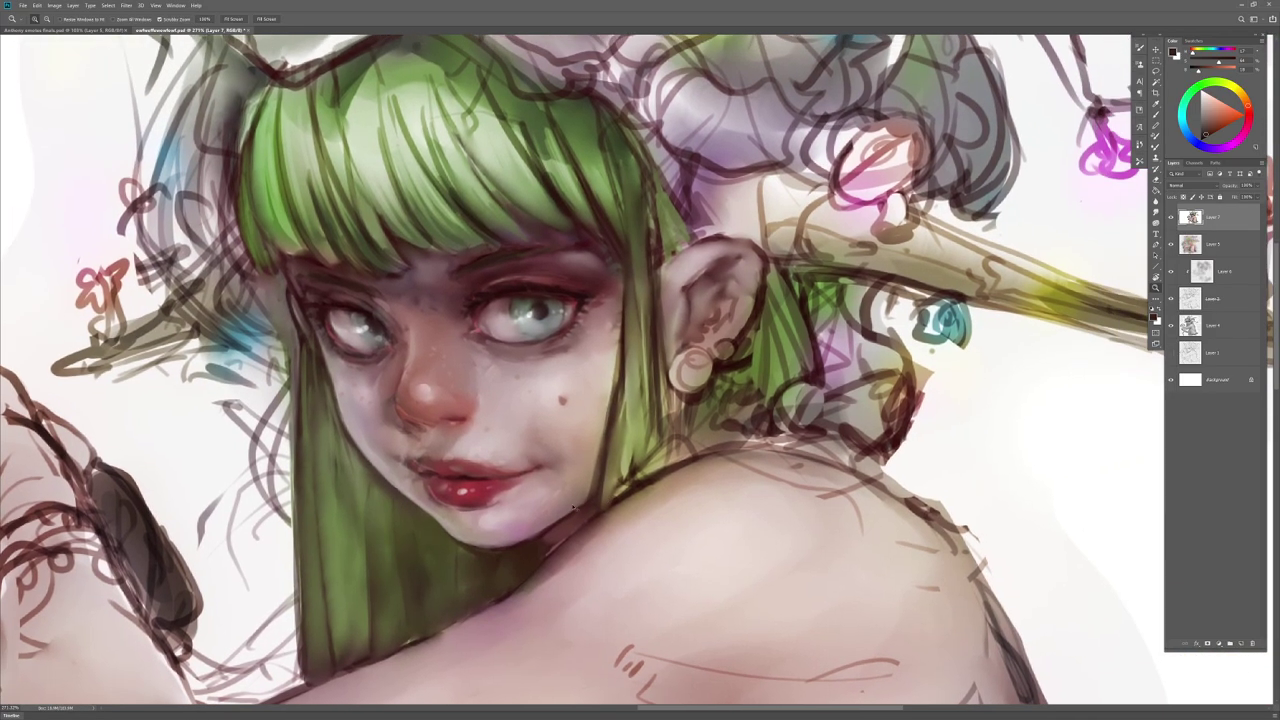
key(ctrl+shift+h)
drag(135, 577, 695, 487)
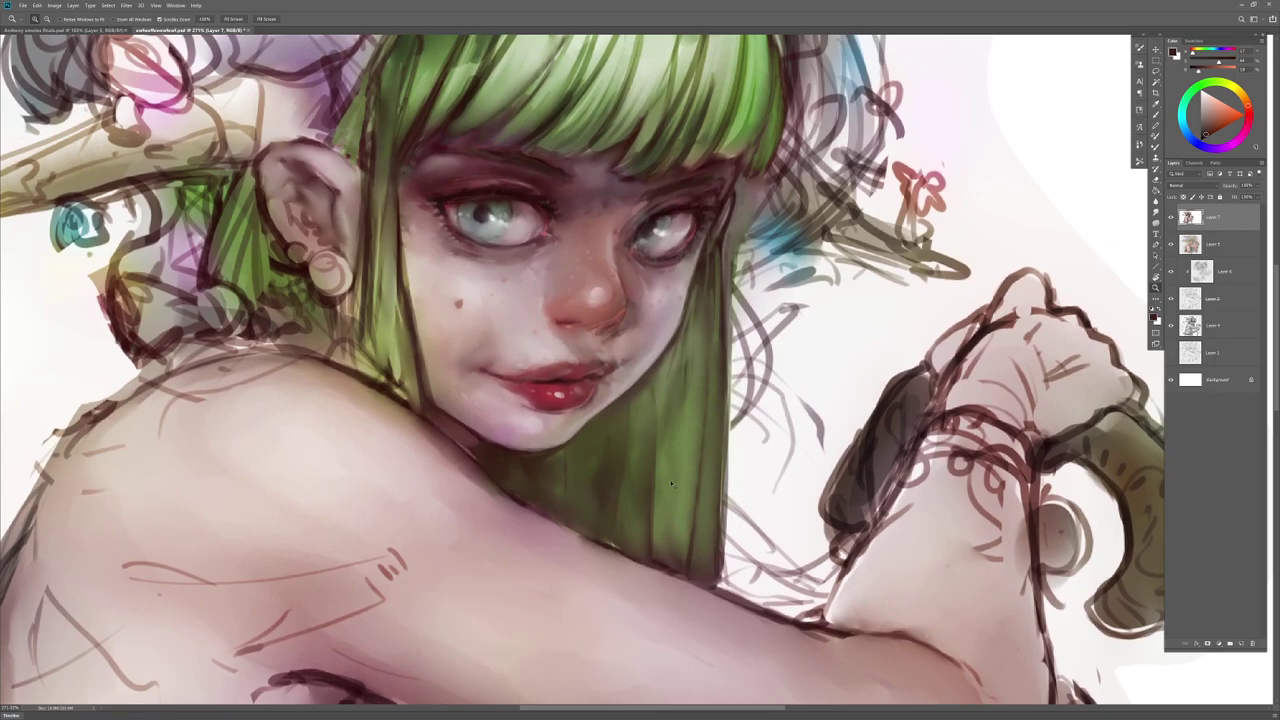
key(ctrl+shift+h)
mouse_move(1121, 417)
mouse_down()
mouse_move(606, 525)
mouse_move(584, 525)
mouse_move(561, 493)
mouse_up()
Step: Touch up the chin and the area under the lower lip with skin and reddish tones sampled around the mouth
key(b)
alt+click(530, 502)
alt+click(556, 499)
alt+click(562, 502)
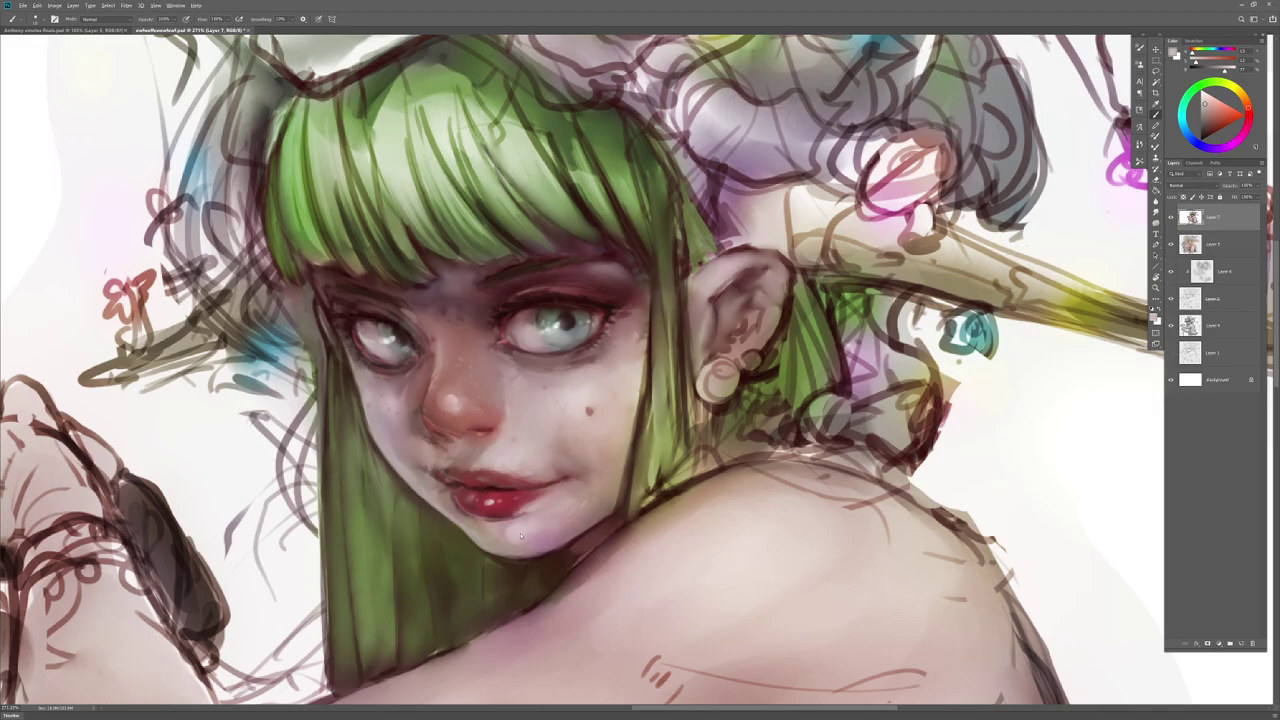
alt+click(502, 520)
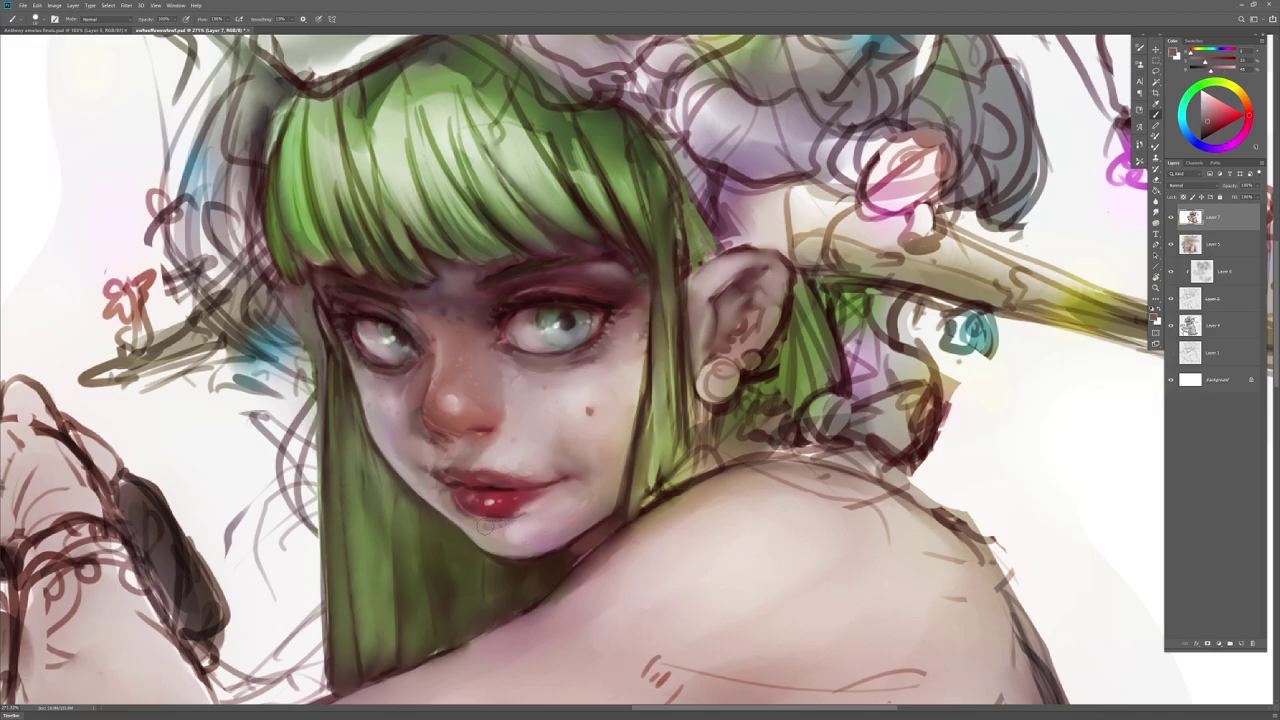
drag(595, 527, 553, 437)
key(r)
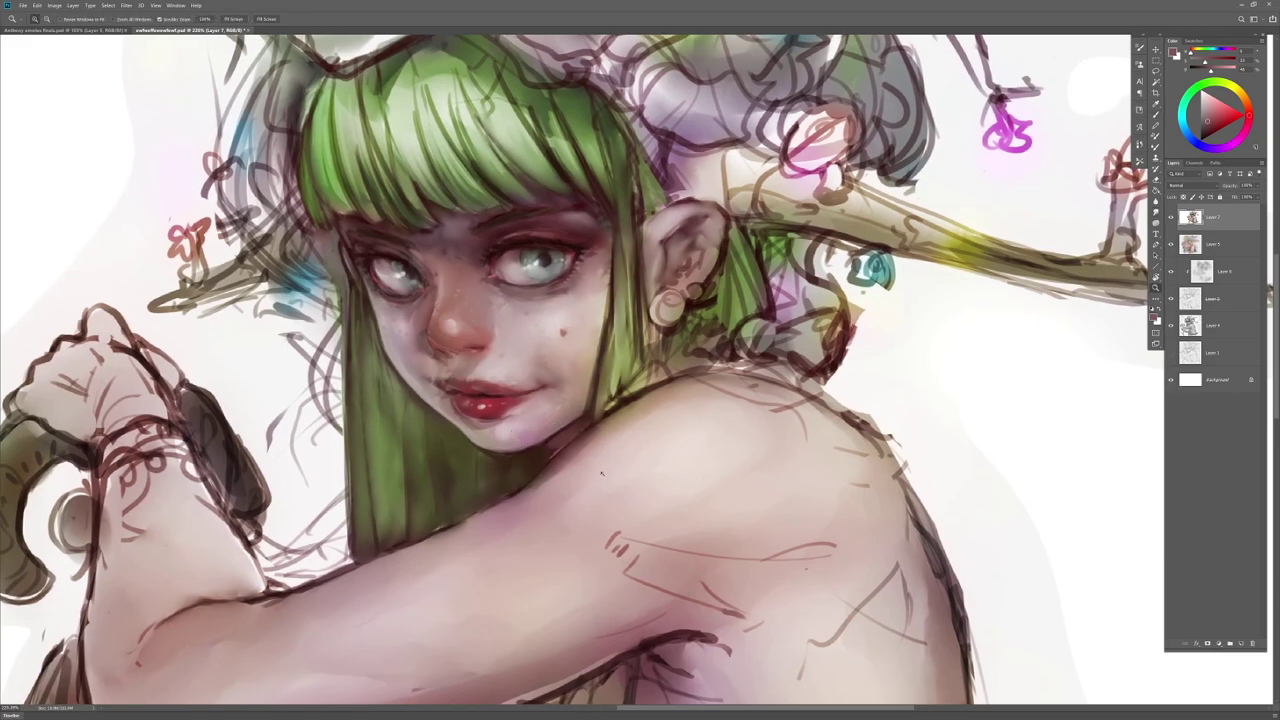
drag(594, 474, 556, 477)
drag(632, 497, 561, 485)
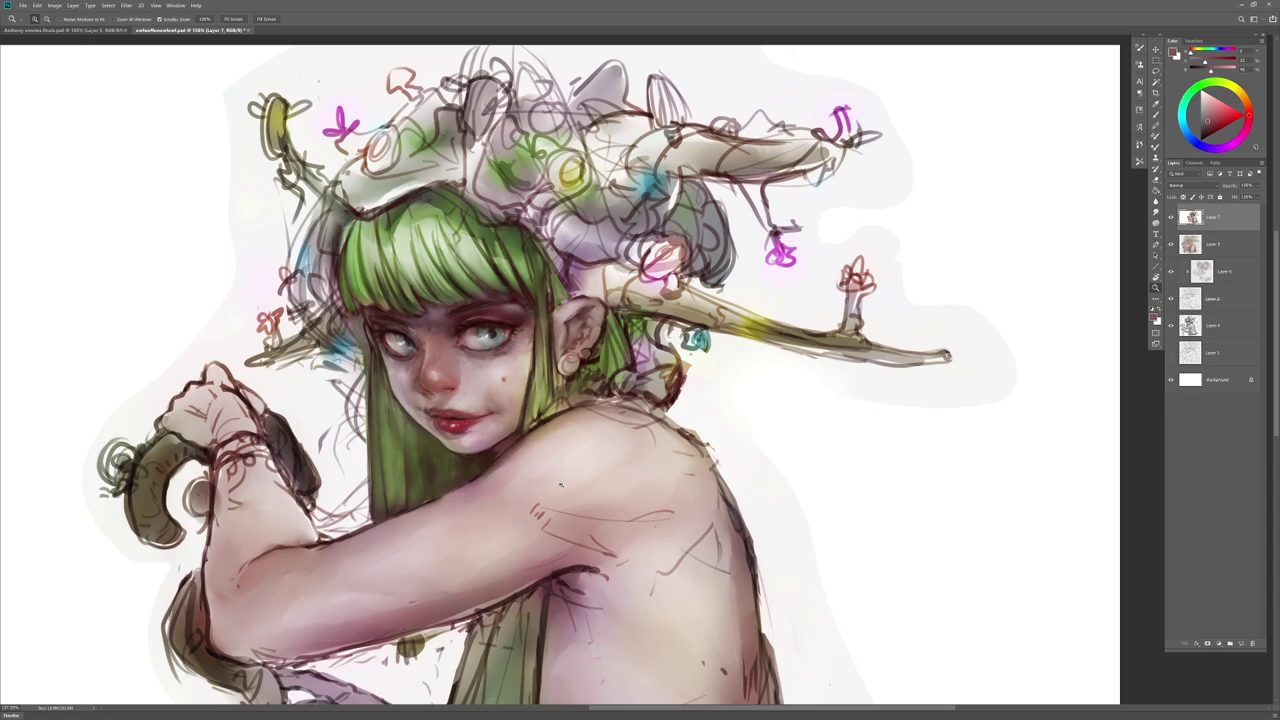
drag(658, 512, 638, 513)
drag(679, 558, 674, 468)
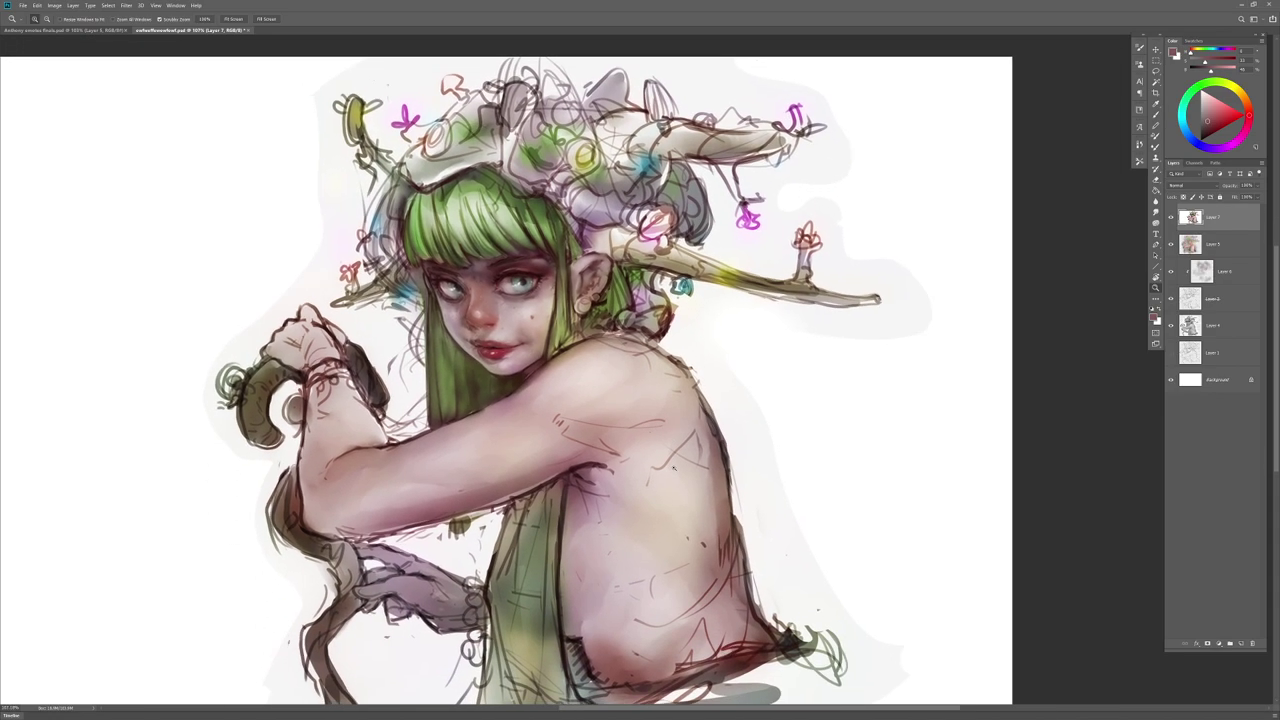
drag(704, 553, 698, 544)
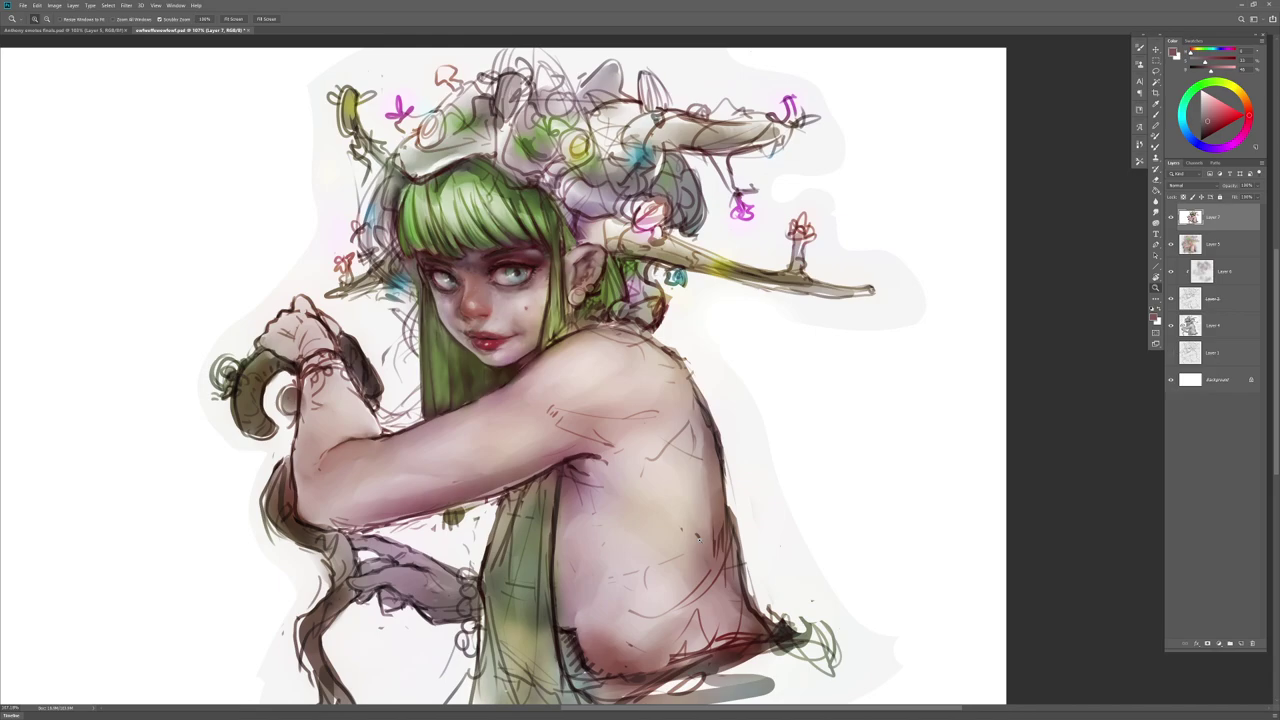
Step: Sample light skin tones from the cheek beside the hair and blend the cheek's shading
drag(583, 267, 675, 268)
mouse_move(562, 288)
mouse_down()
mouse_move(600, 312)
mouse_move(563, 315)
mouse_up()
alt+click(548, 331)
key(r)
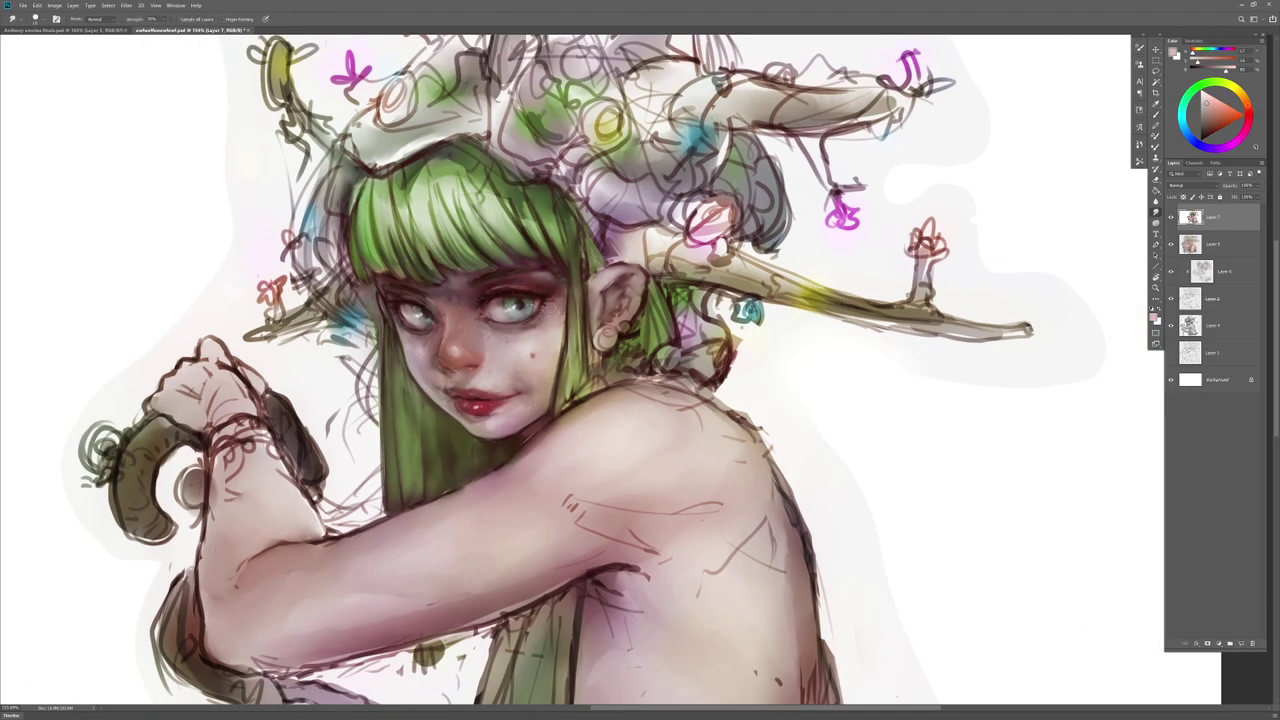
alt+click(552, 328)
key(b)
Step: Paint and smudge the shading of the ear, using a dark reddish tone sampled from the outer end of the eyebrow
alt+click(561, 279)
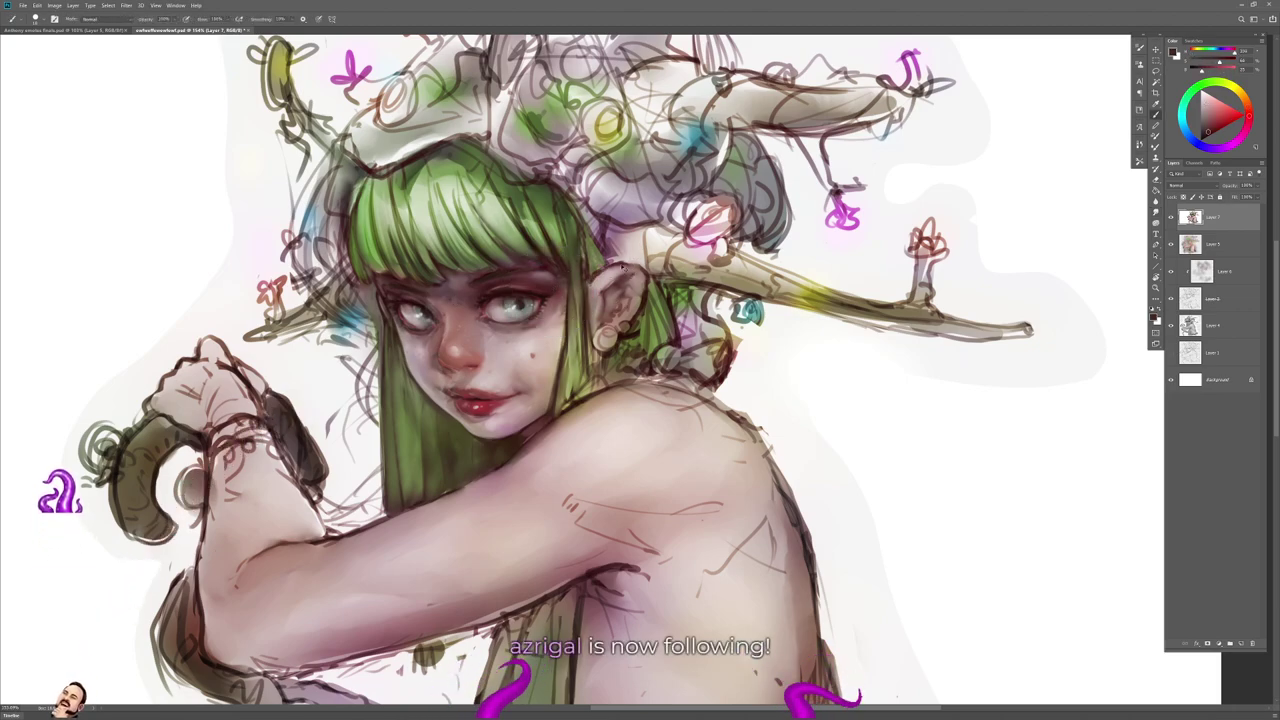
right_click(620, 280)
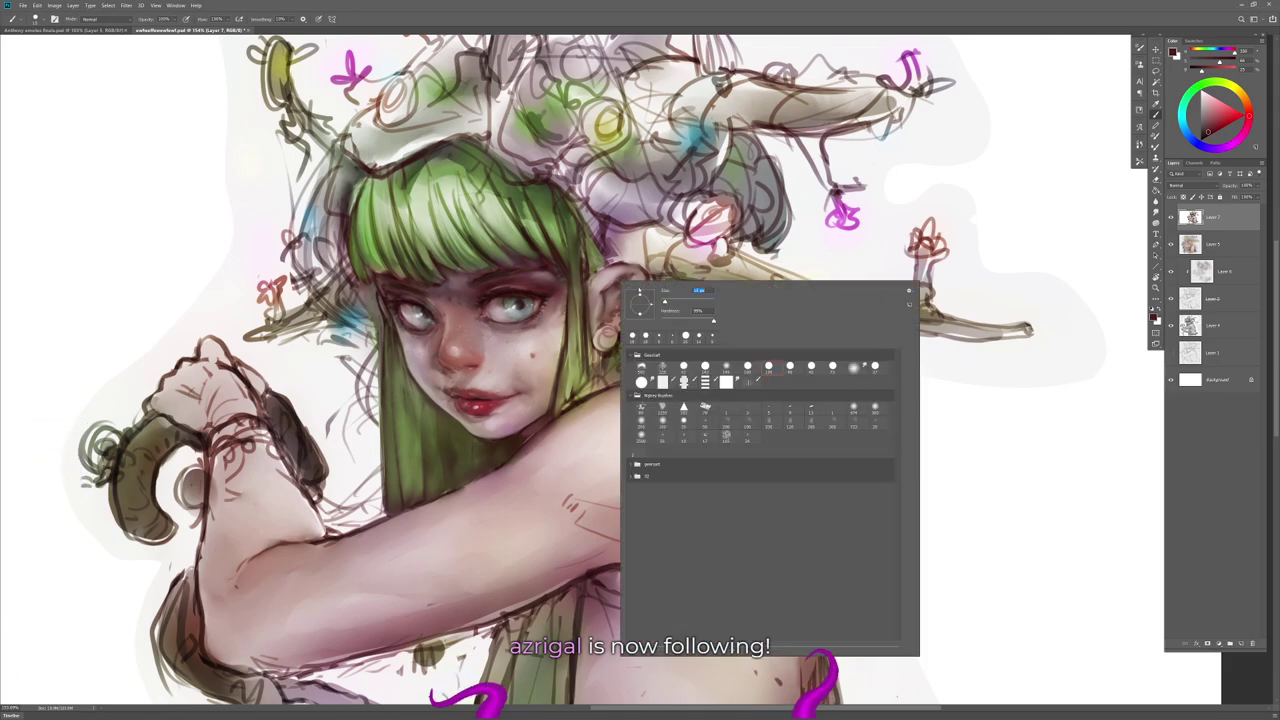
click(610, 286)
key(r)
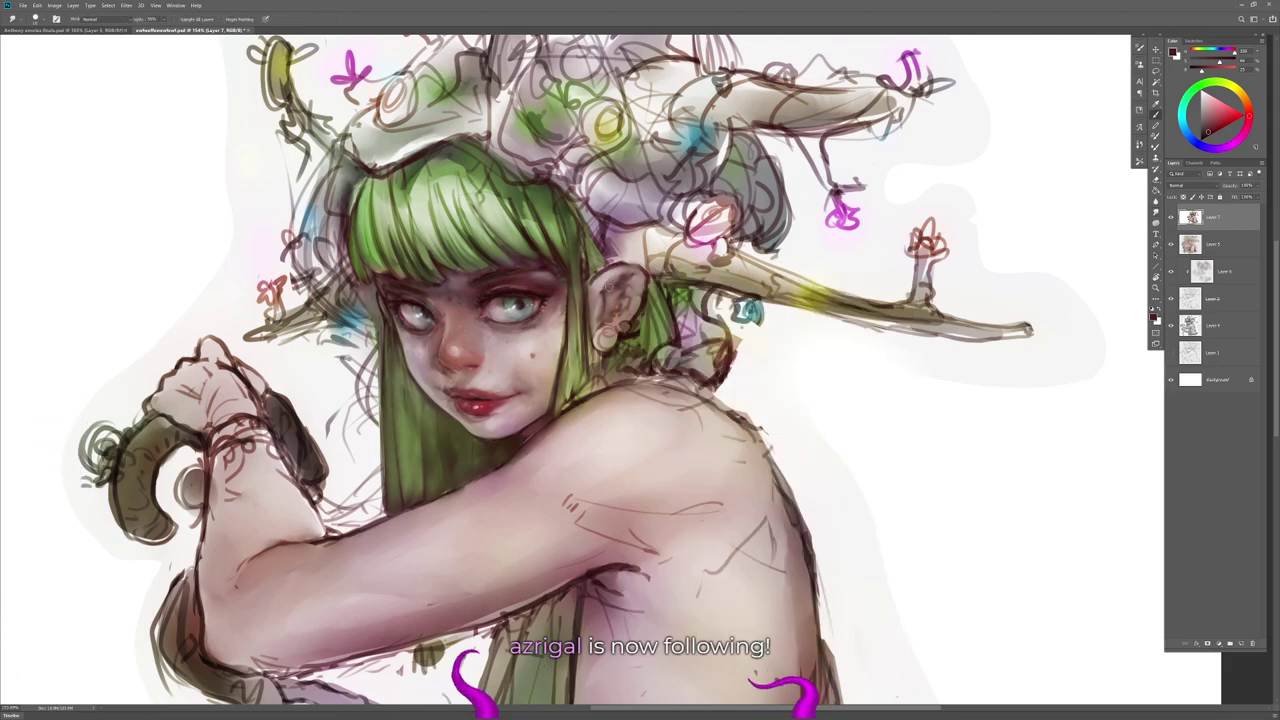
key(b)
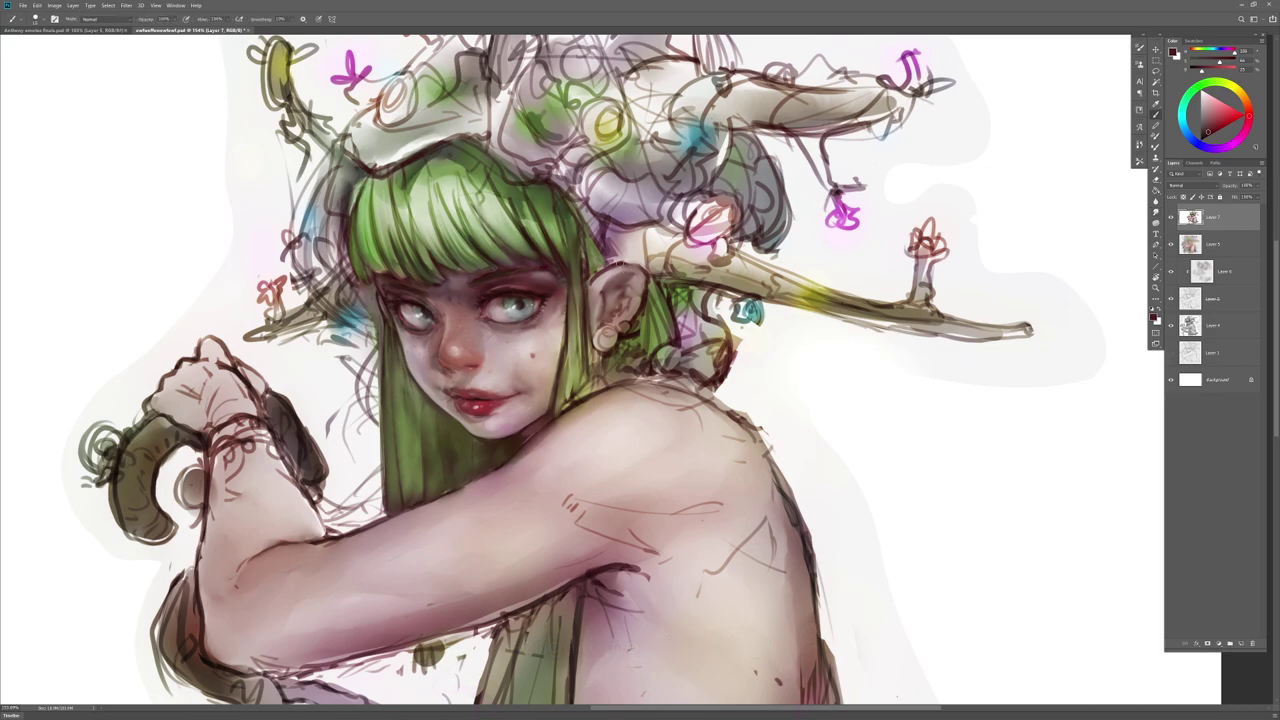
drag(630, 263, 634, 315)
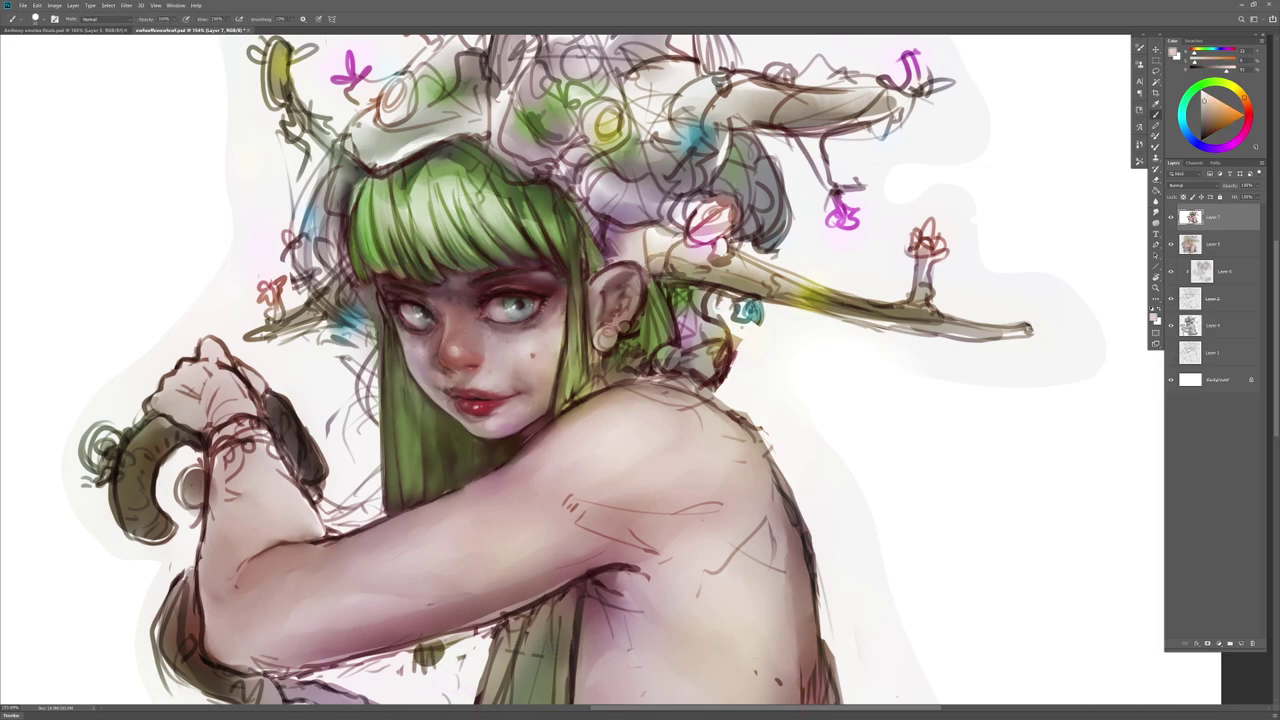
key(r)
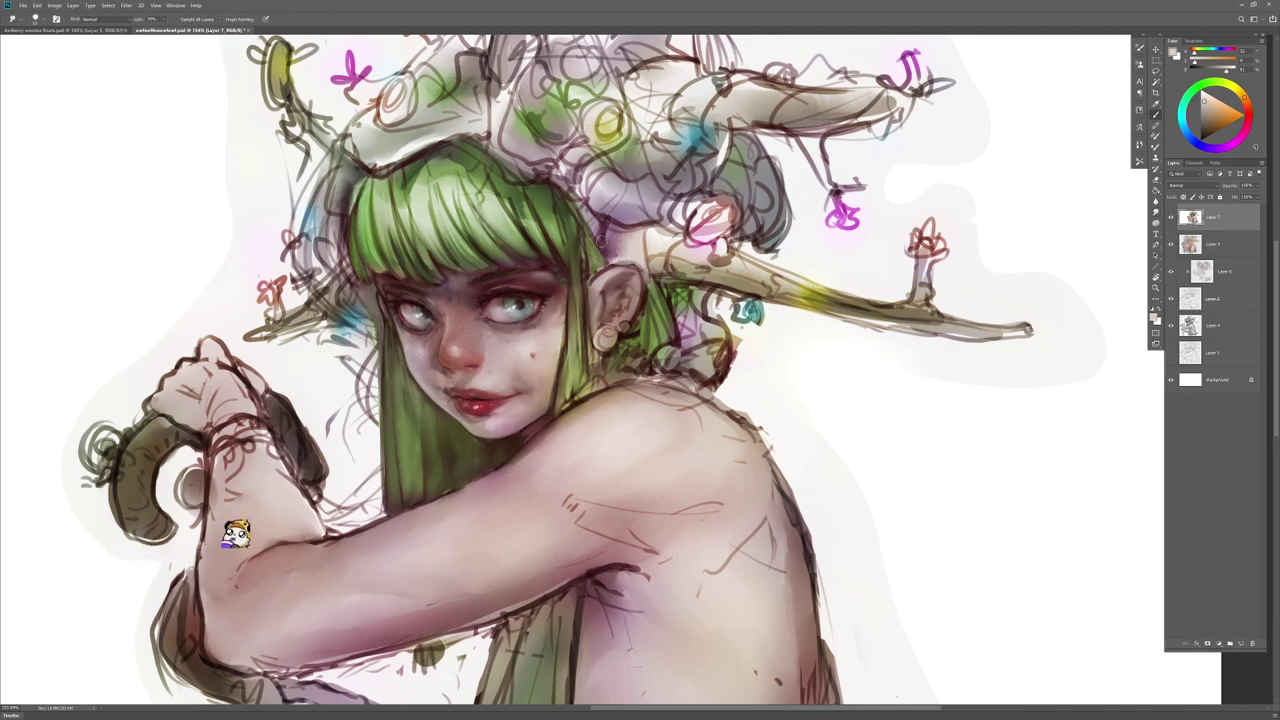
key(b)
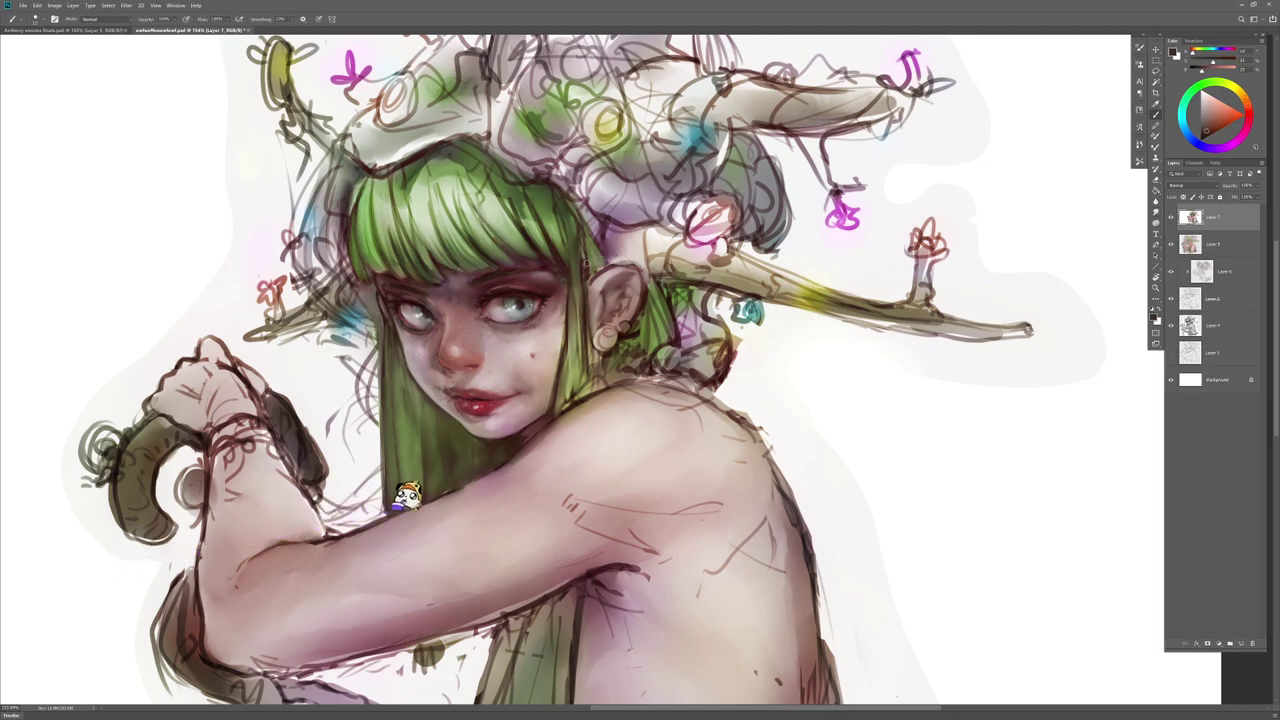
Step: Paint a dark reddish-brown hair strand in front of the ear and smudge it, setting the smudge strength to 70%
click(1206, 136)
drag(586, 238, 594, 266)
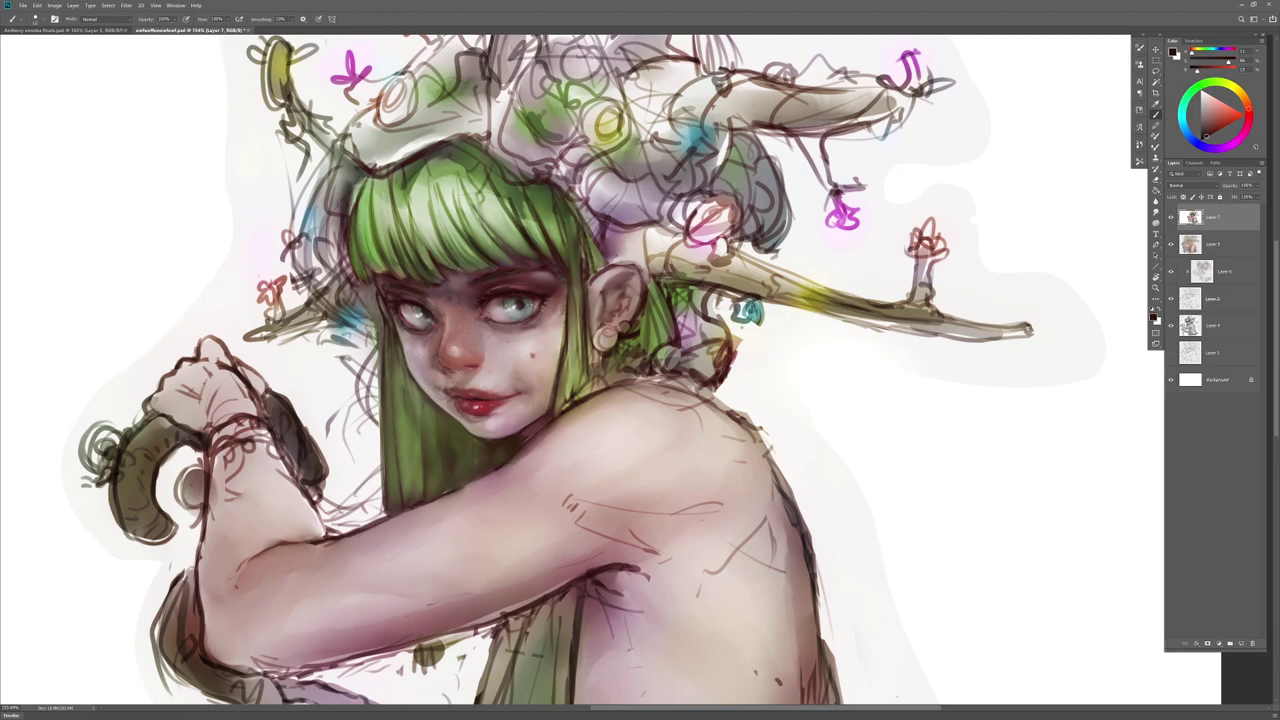
key(r)
key(b)
key(r)
key(b)
key(r)
key(7)
key(b)
Step: Rework the side strands of the fringe above the ear with sampled green and dark brown, smudging the strokes together
alt+click(562, 224)
key(r)
key(b)
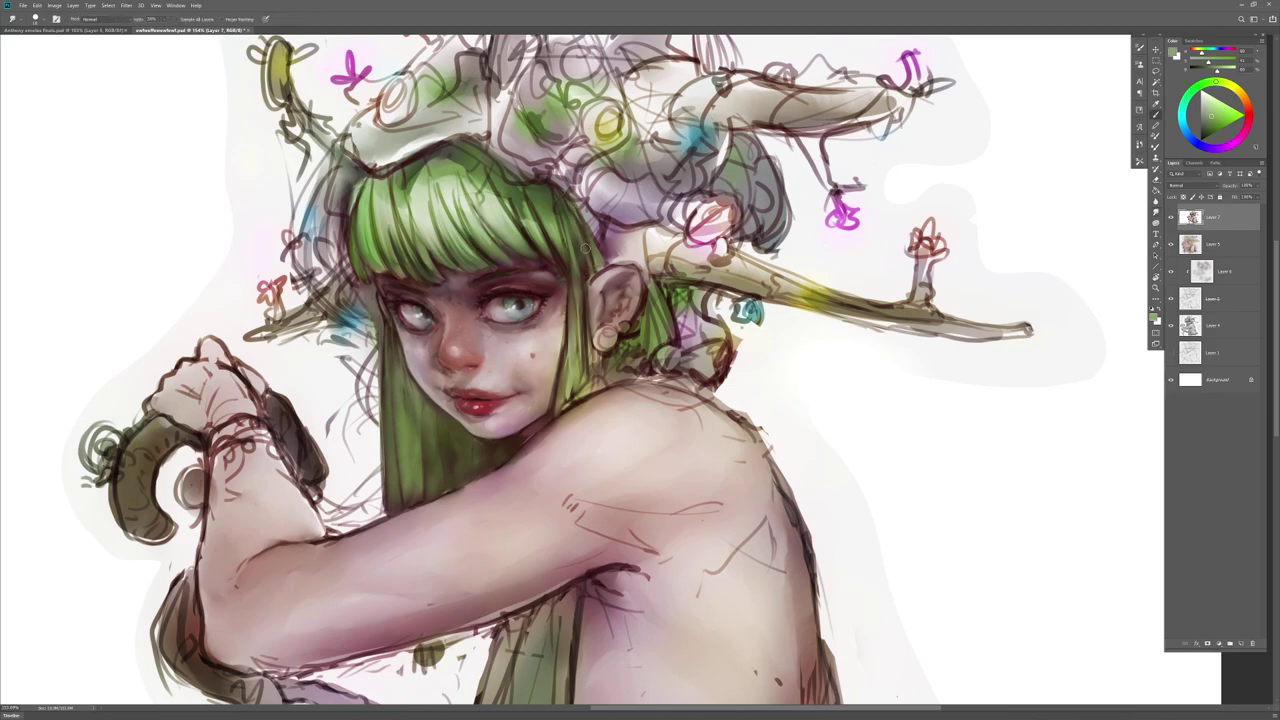
alt+click(586, 258)
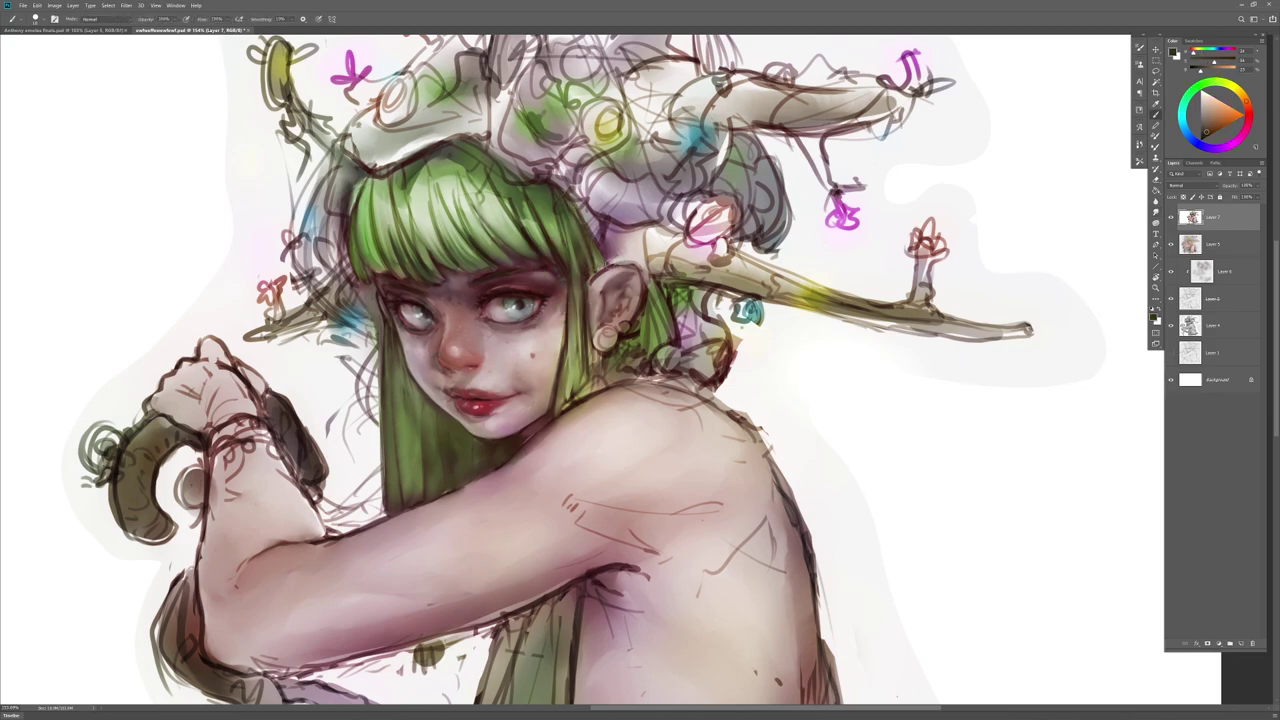
key(r)
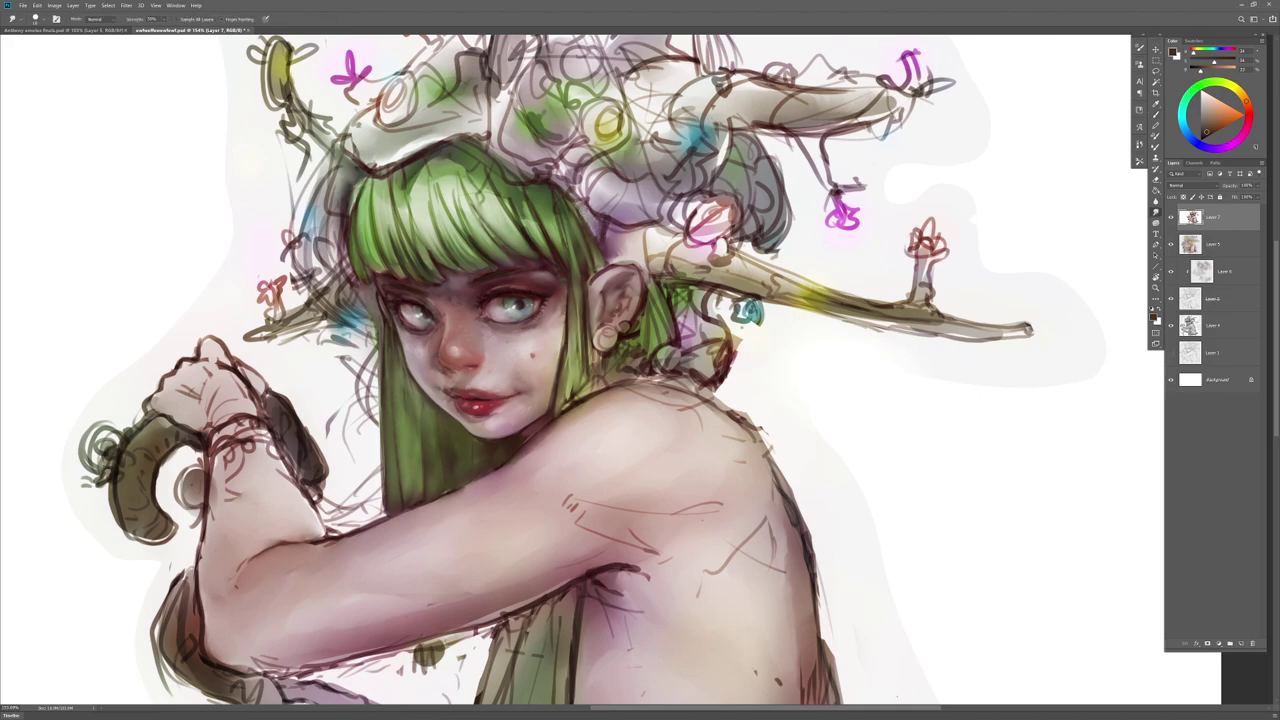
key(b)
Step: Darken and blend the hair between the outer eyebrow and the ear, using tones sampled there and a darker picked shade
alt+click(545, 295)
alt+click(586, 254)
drag(1213, 126, 1218, 144)
key(r)
key(b)
alt+click(570, 201)
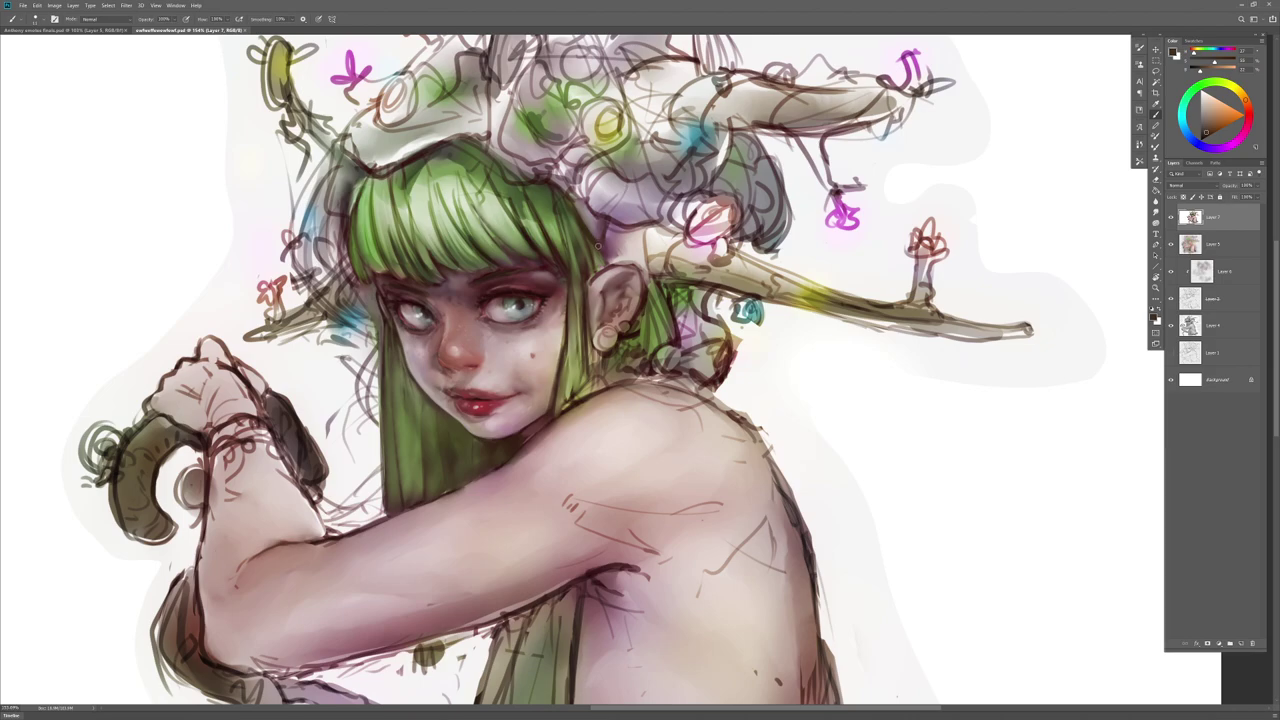
key(r)
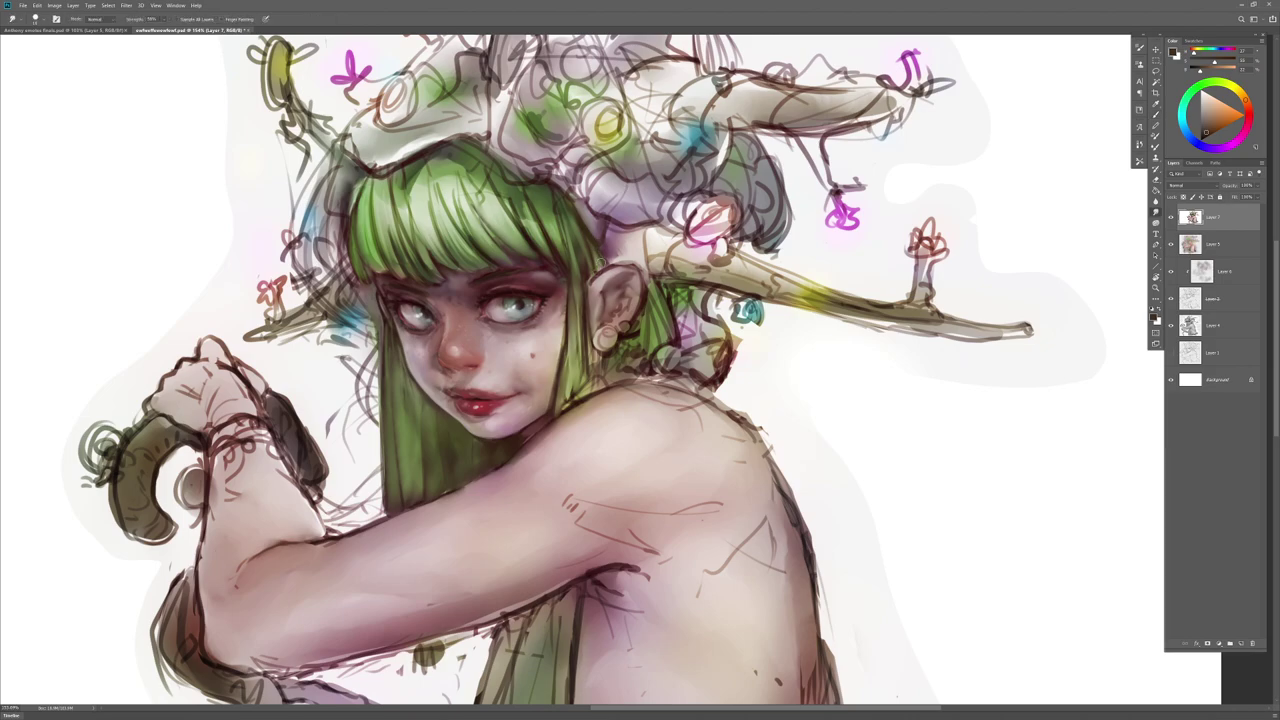
key(b)
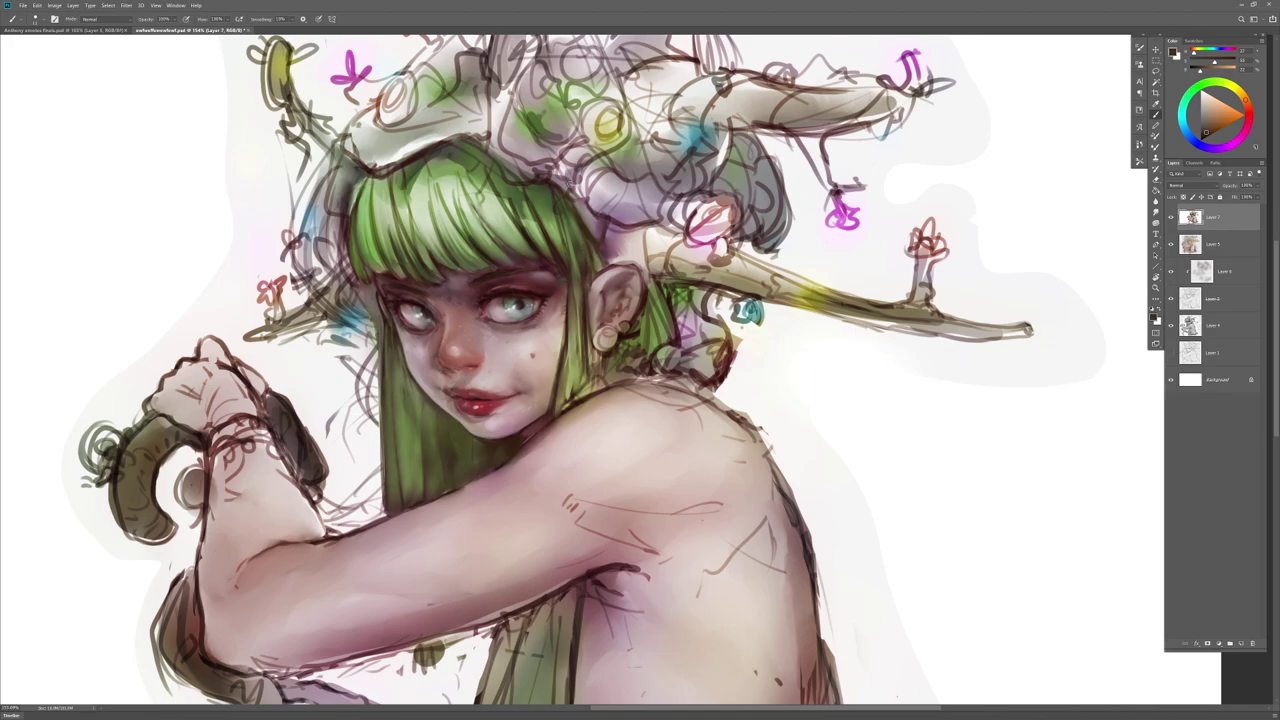
Step: Refine the tips of the fringe above the eye with sampled green and dark brown, smudging the edges
alt+click(528, 238)
alt+click(529, 232)
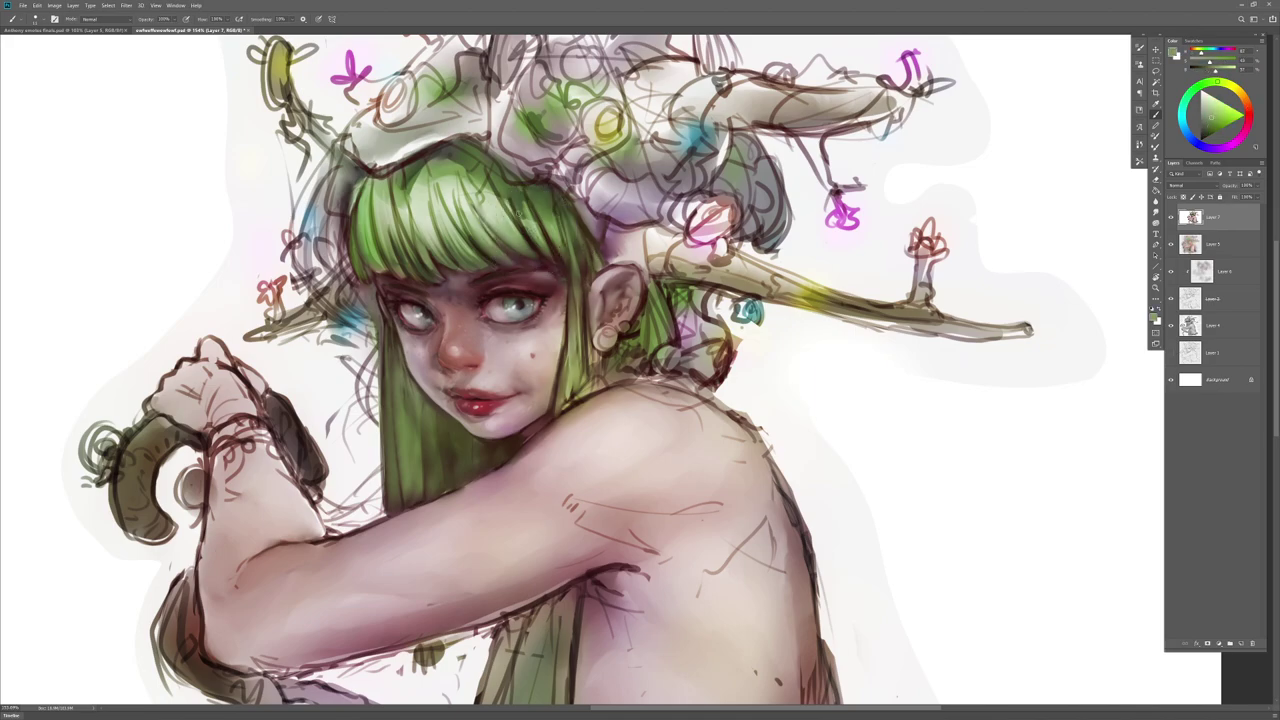
alt+click(528, 238)
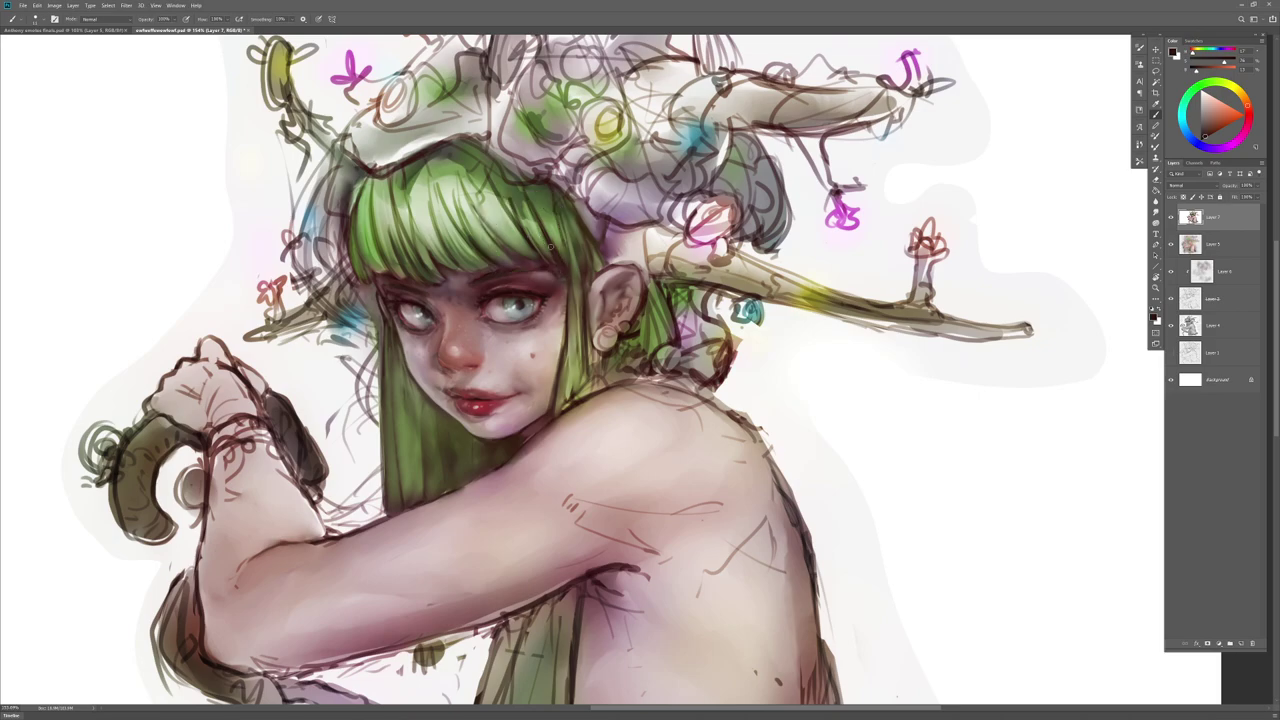
key(r)
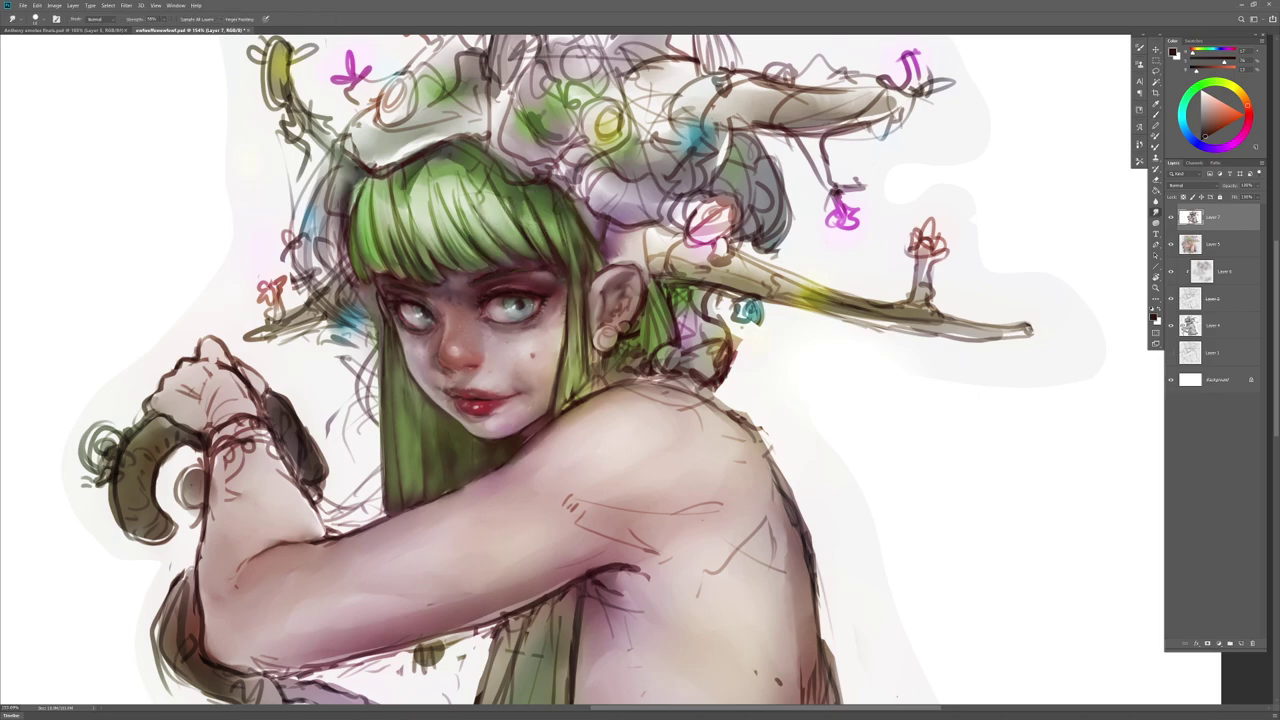
key(b)
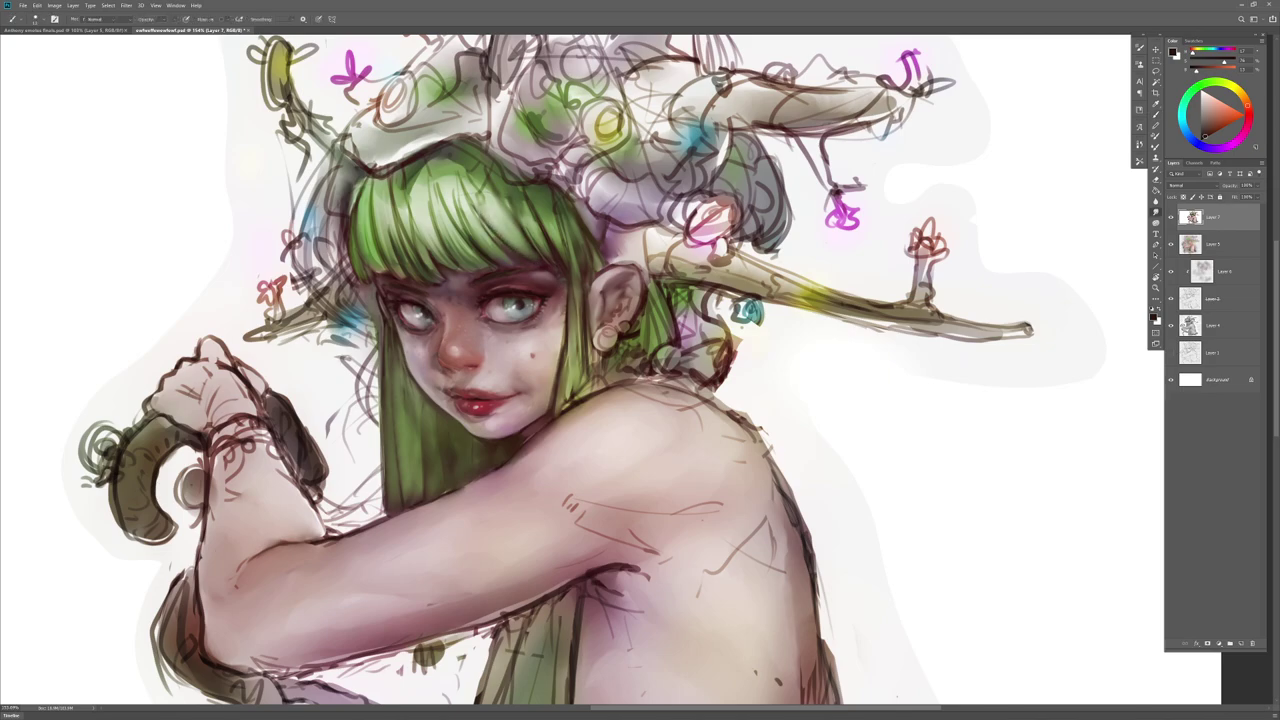
key(r)
key(b)
Step: Paint separate strands in the middle of the fringe with dark brown and sampled green, and smudge them
drag(507, 226, 531, 257)
key(r)
key(b)
key(b)
alt+click(512, 197)
drag(498, 229, 502, 237)
key(r)
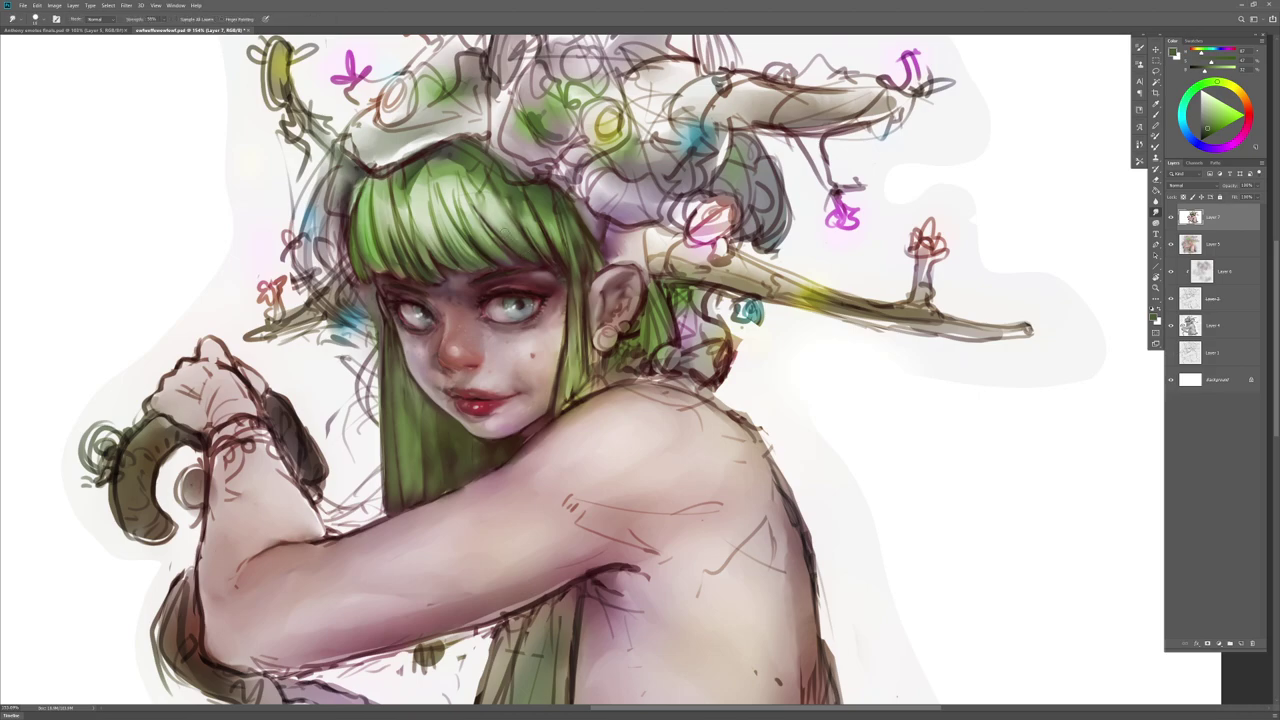
Step: Shade and soften the eyebrow area below the fringe with reddish and dark tones sampled near the ear-side brow
alt+click(543, 282)
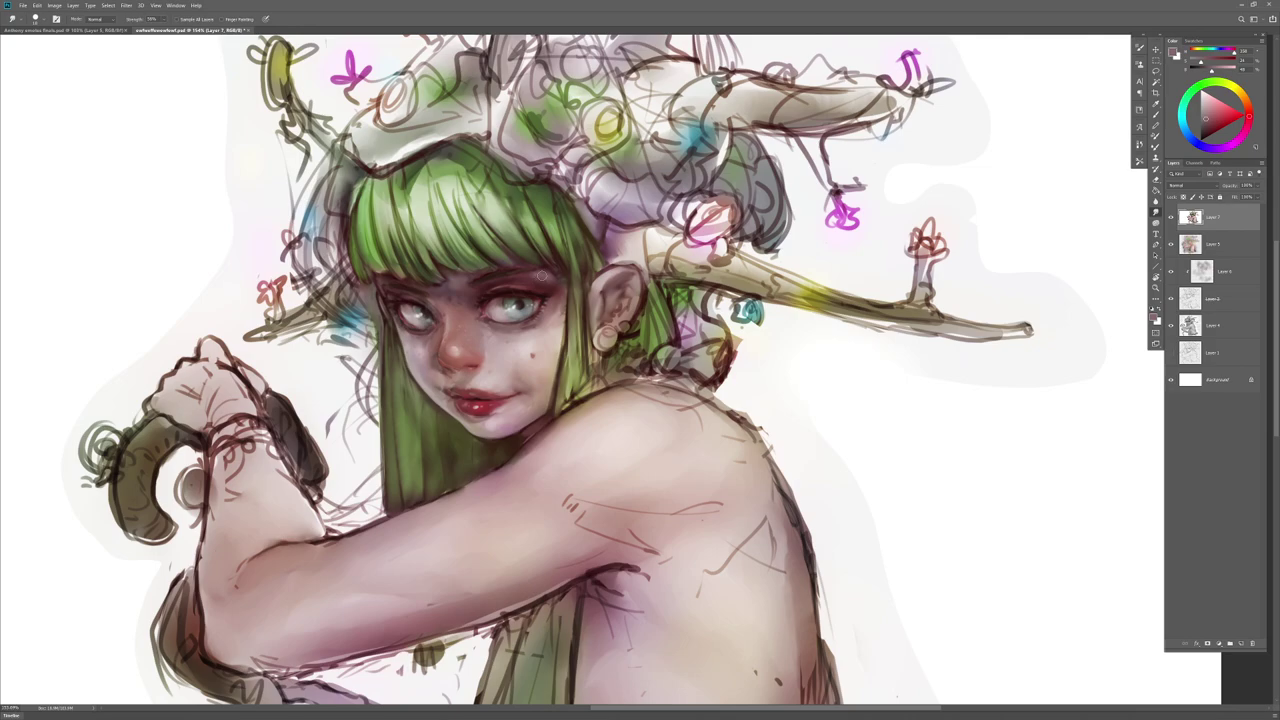
key(b)
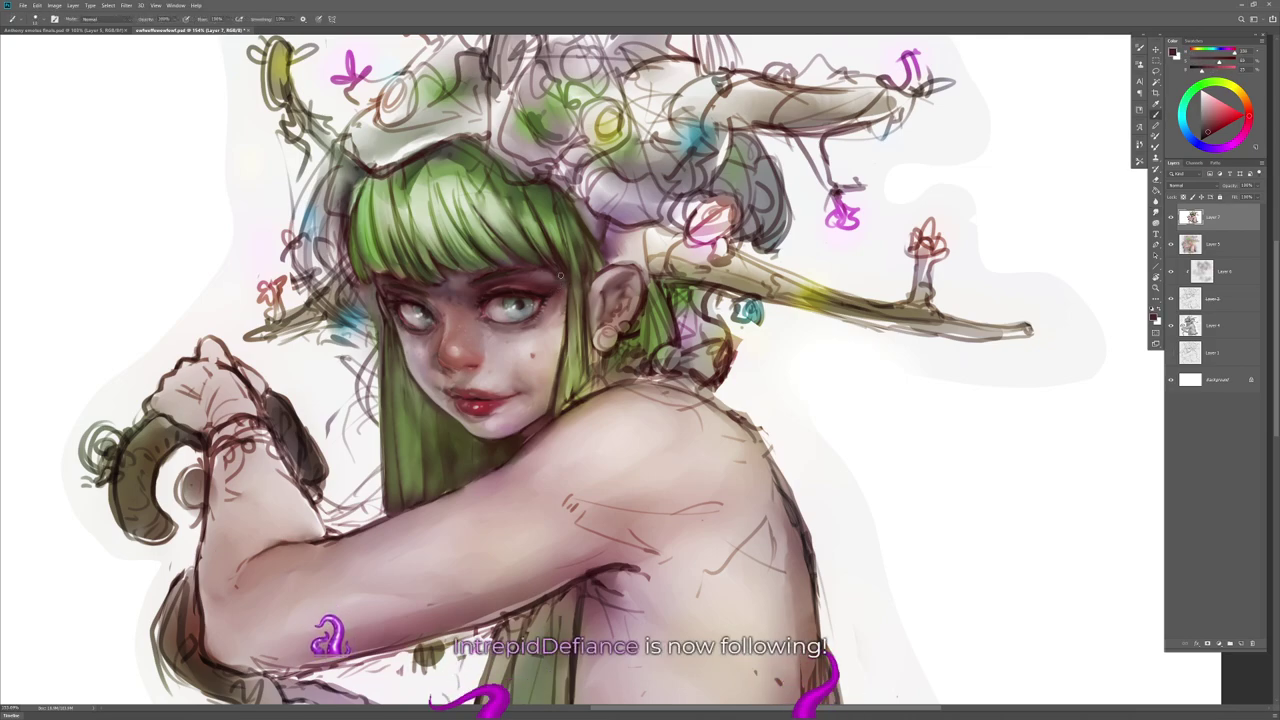
key(r)
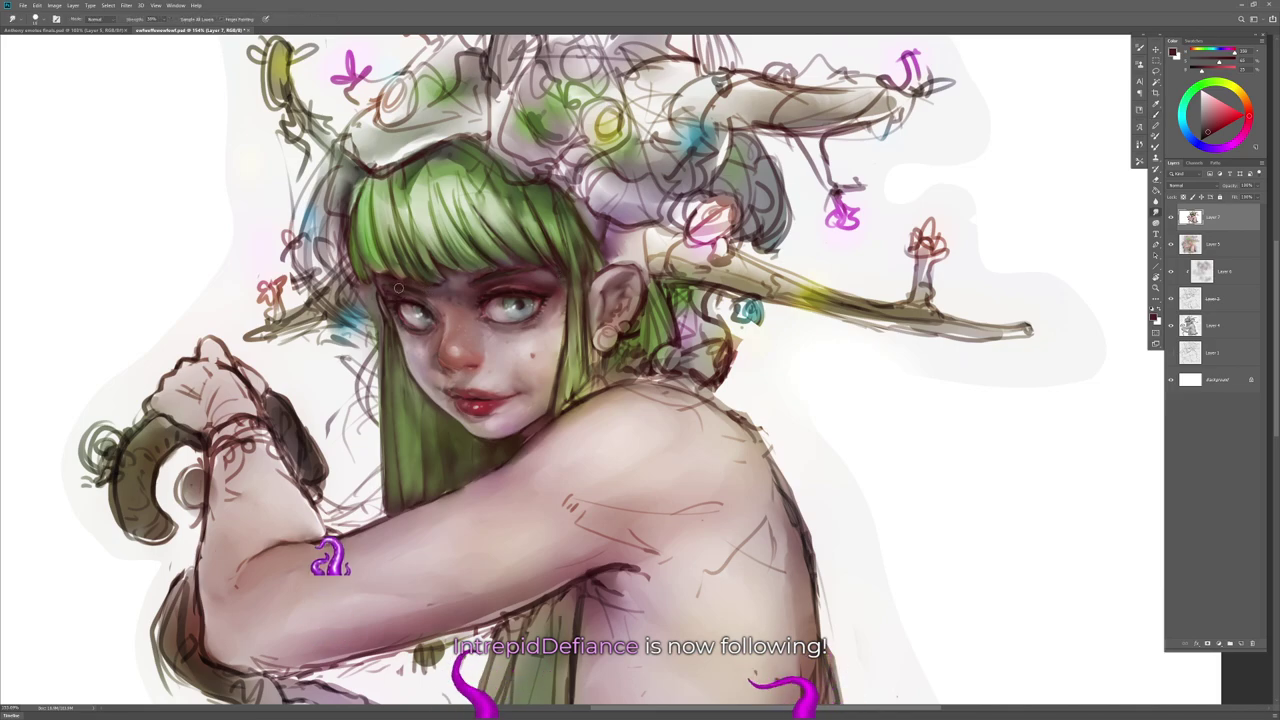
key(b)
alt+click(546, 275)
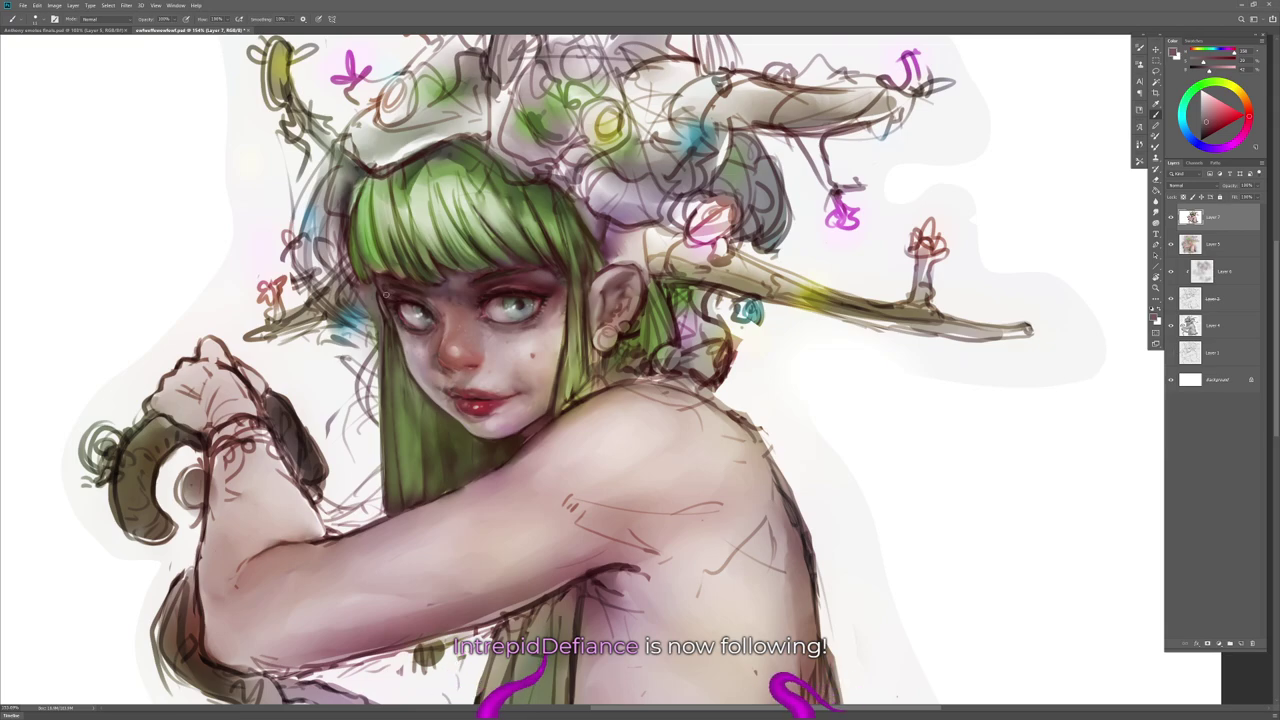
key(r)
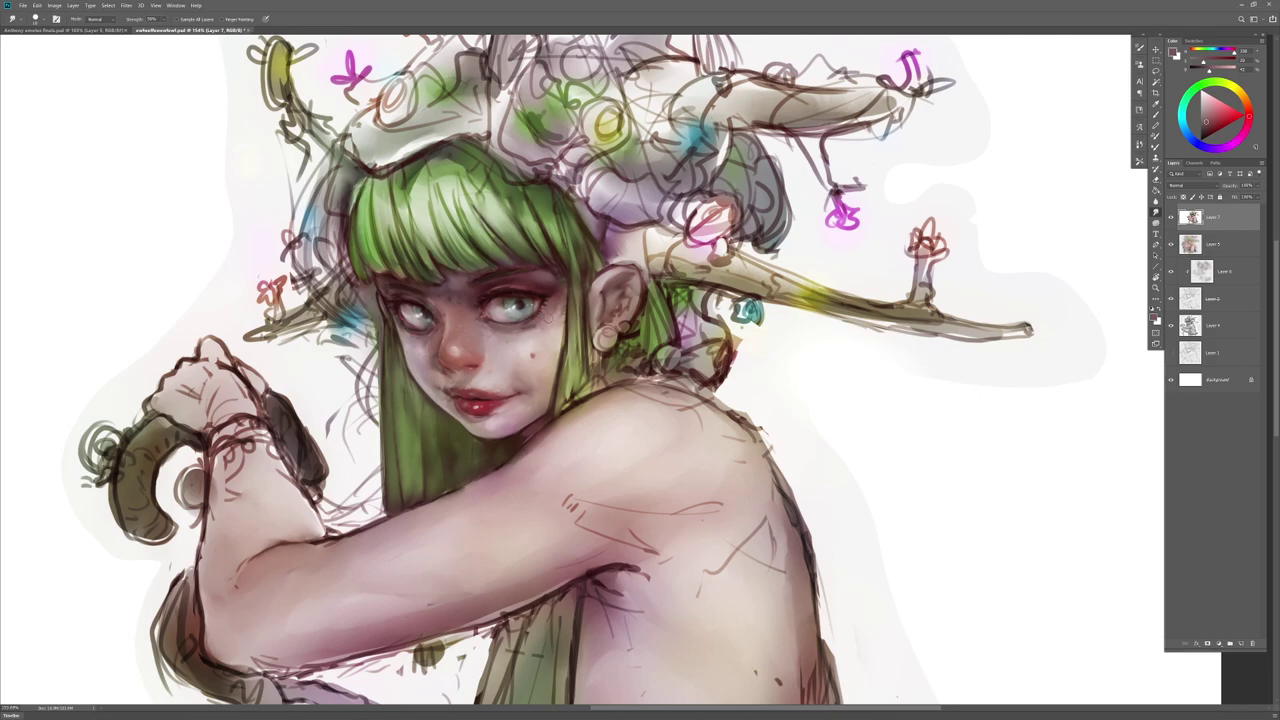
Step: Blend the skin below both eyes using tones sampled from the lower eye areas
key(b)
alt+click(541, 328)
key(r)
key(b)
alt+click(425, 335)
alt+click(420, 336)
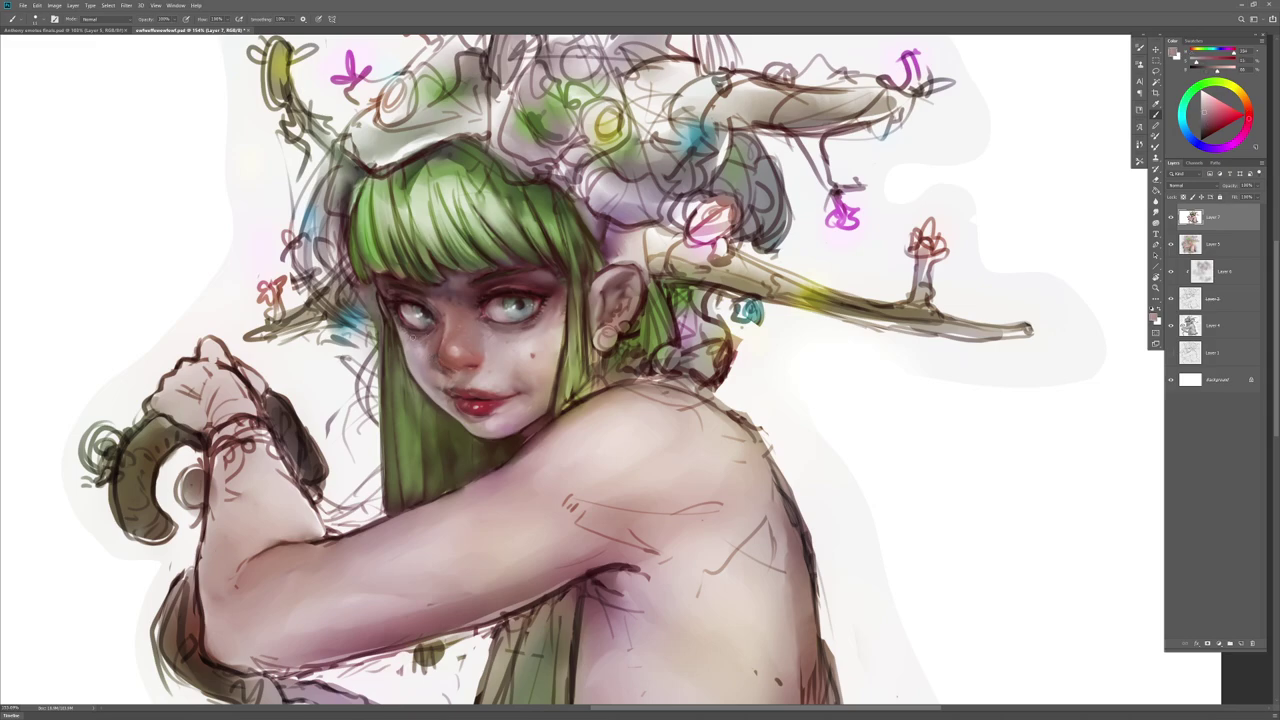
Step: Smooth the skin between the nose bridge and the ear-side eye with tones sampled there
alt+click(474, 319)
alt+click(480, 326)
key(r)
key(b)
Step: Paint and repeatedly smudge the brow area, using a tone sampled from the ear-side eyebrow
alt+click(543, 275)
key(r)
key(b)
key(r)
key(b)
key(r)
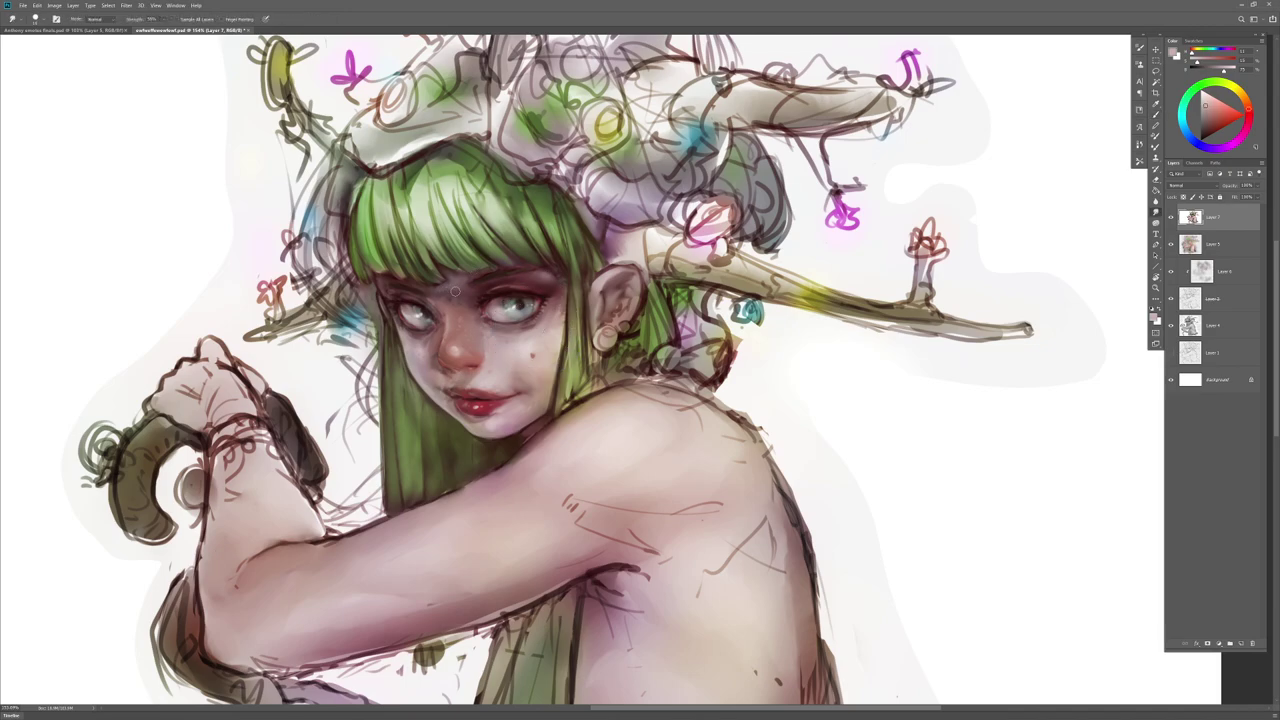
key(b)
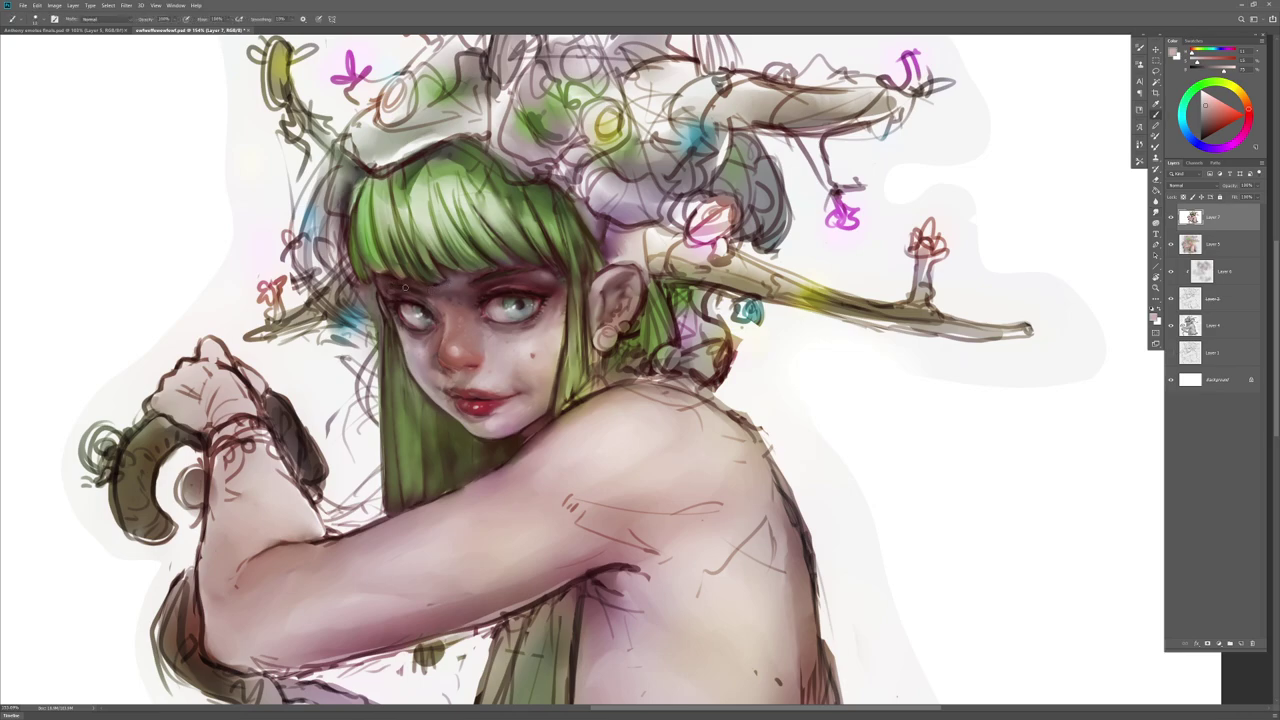
Step: Soften the brow above the far eye with a sampled tone, and sample a dark shade below the nose
alt+click(425, 288)
key(r)
key(b)
alt+click(451, 388)
Step: Sample the skin tone beside the nose and blend it into the ear-side cheek with the Smudge tool
key(z)
drag(557, 560, 535, 566)
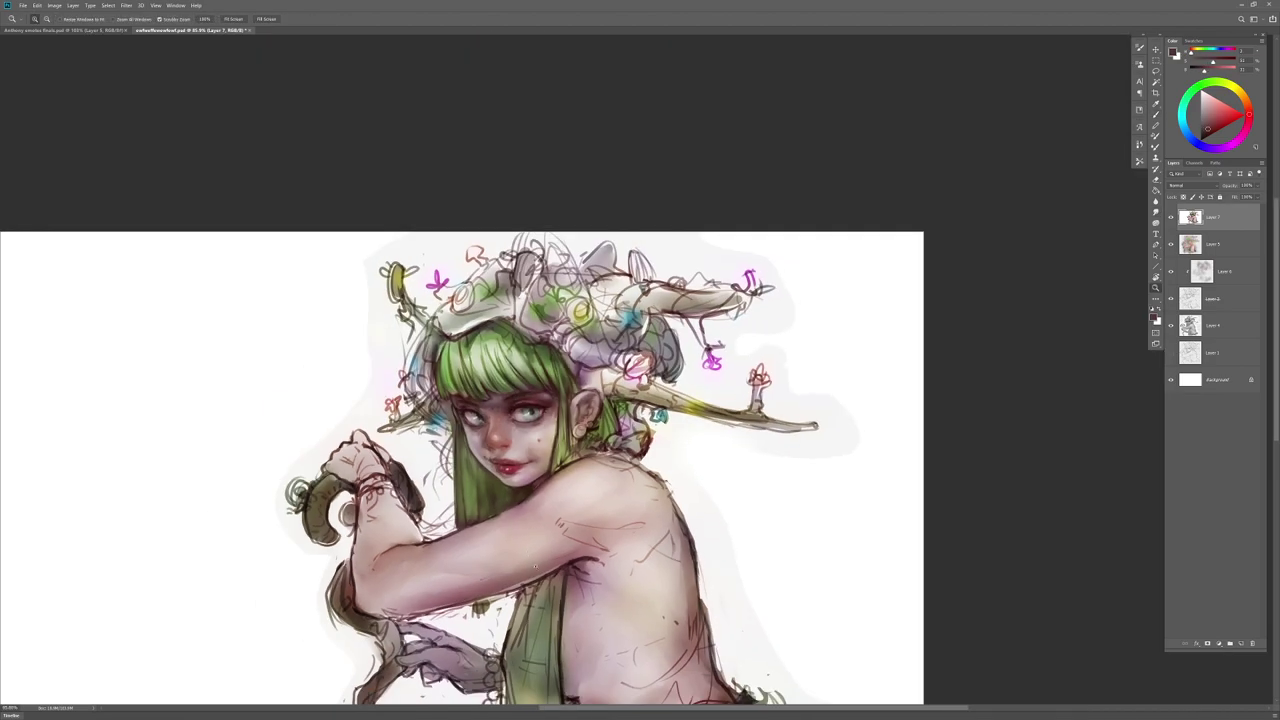
drag(518, 440, 541, 440)
key(r)
key(b)
alt+click(517, 452)
key(r)
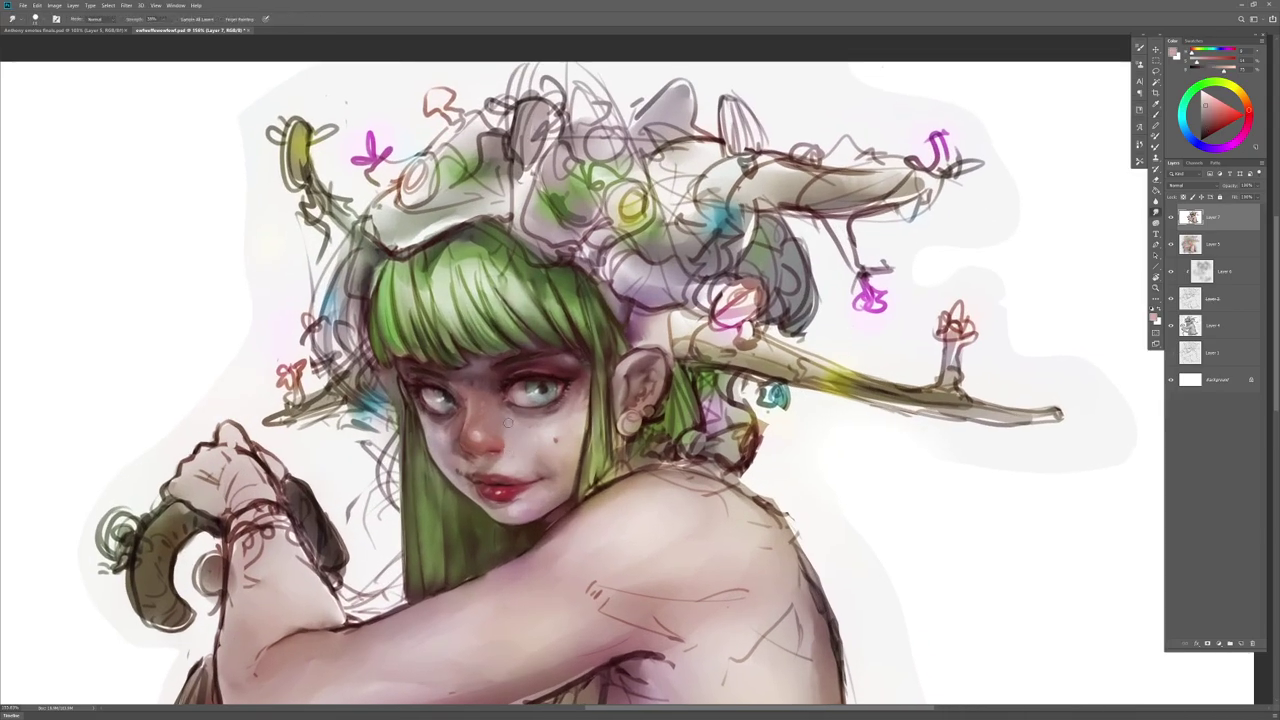
Step: Paint and smudge the cheek below the ear-side eye, using tones sampled from that eye and the side of the nose
key(b)
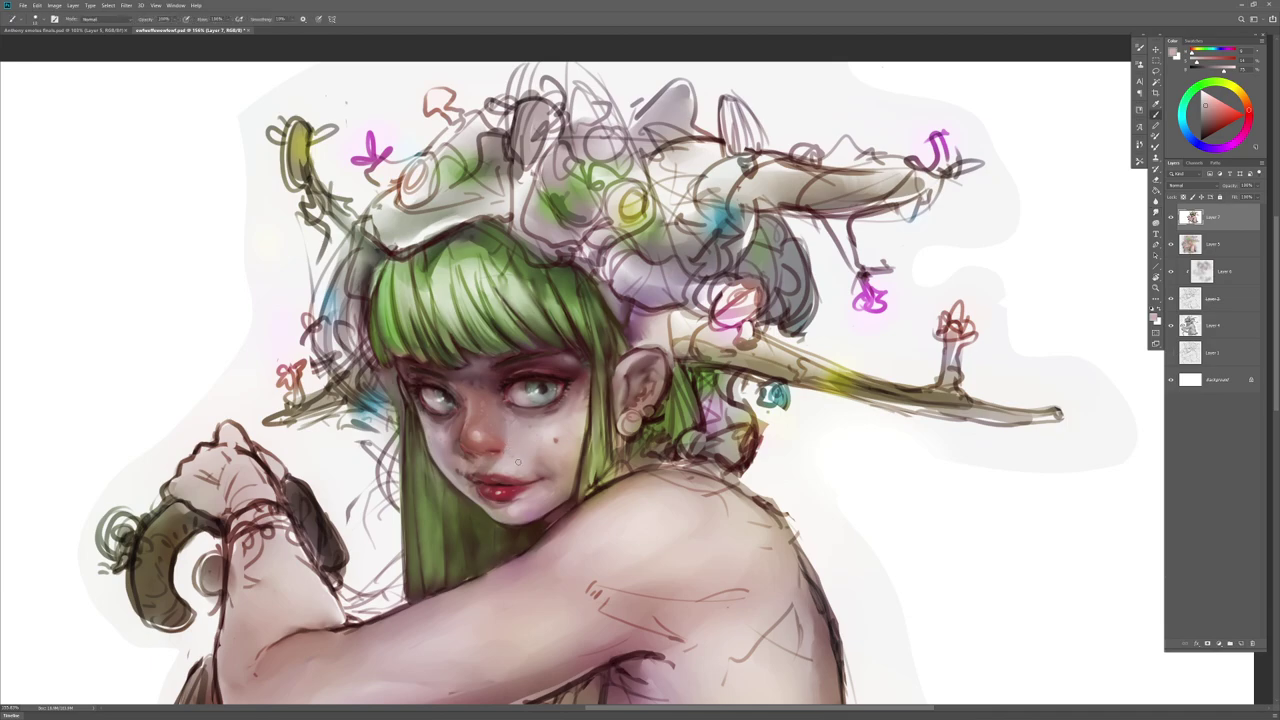
alt+click(542, 387)
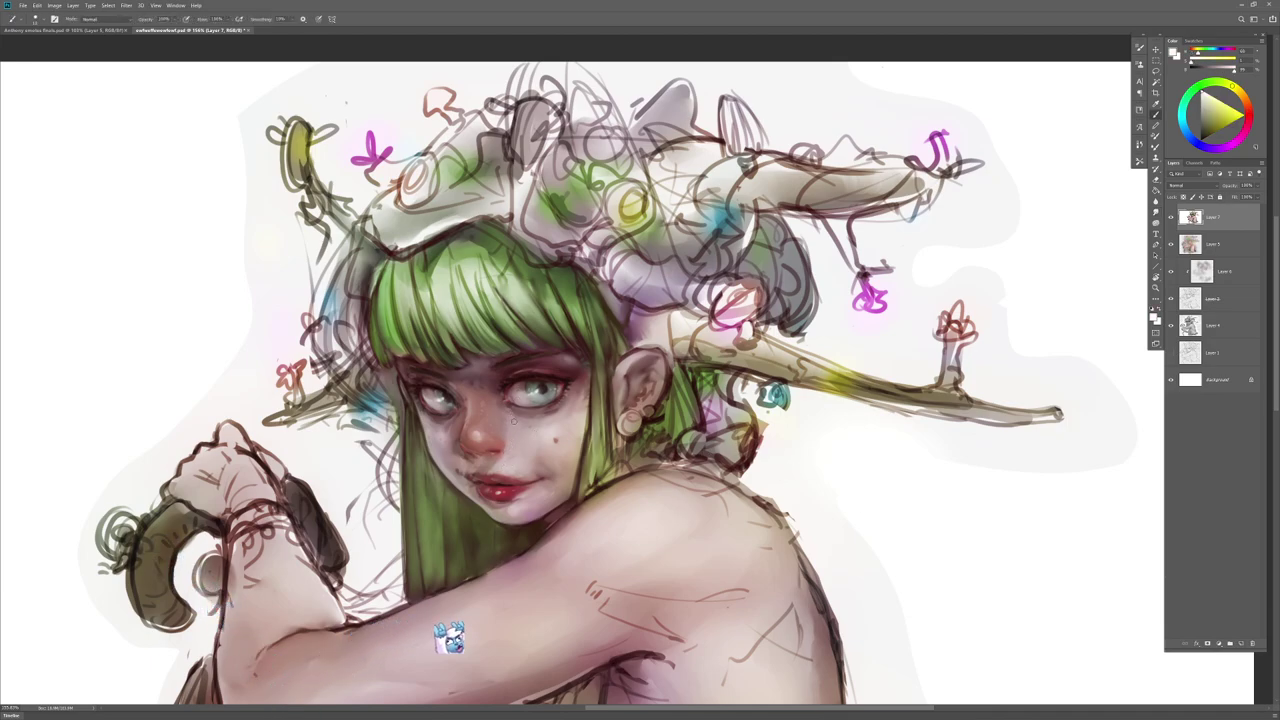
alt+click(485, 427)
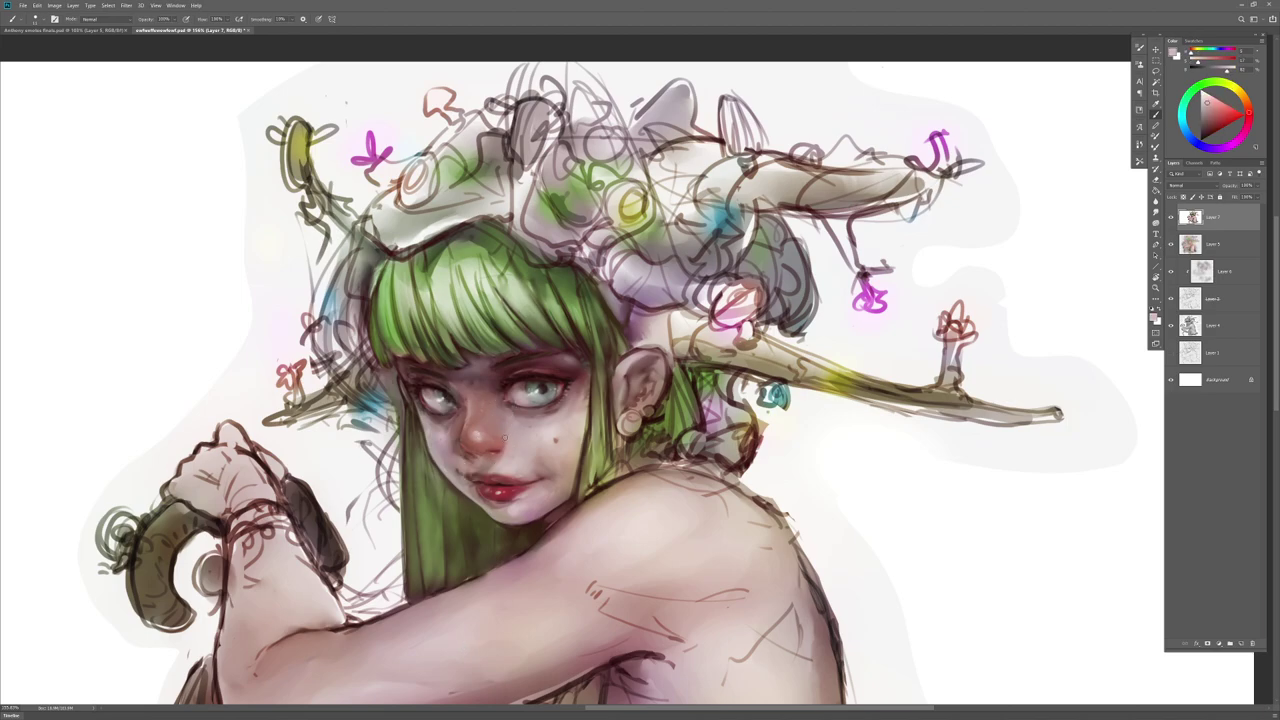
key(r)
mouse_move(512, 432)
mouse_down()
mouse_move(509, 450)
mouse_move(525, 439)
mouse_up()
key(b)
key(r)
key(b)
Step: Paint and smudge the outer end of the ear-side eyebrow and upper eyelid to soften their edges
key(b)
key(r)
drag(569, 360, 563, 358)
key(b)
key(r)
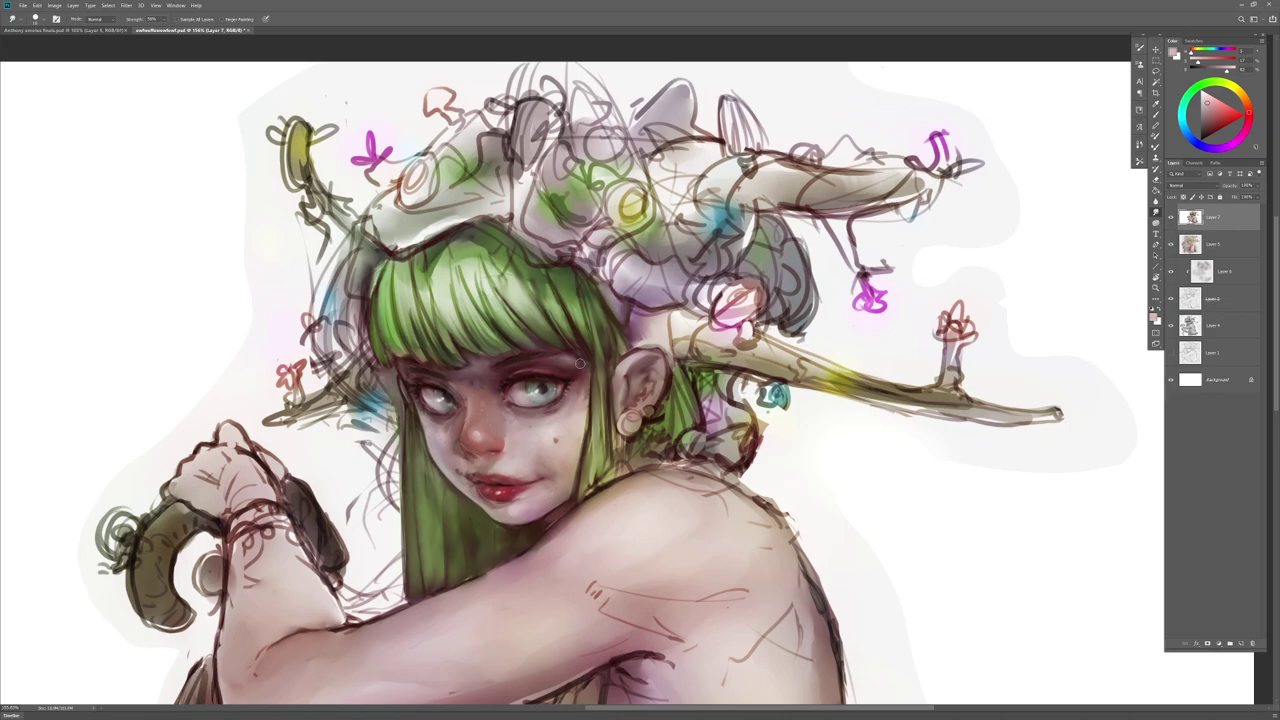
key(b)
key(r)
key(b)
Step: Rework the shadowed skin between the brows with tones sampled below the fringe and near the far eye
alt+click(490, 362)
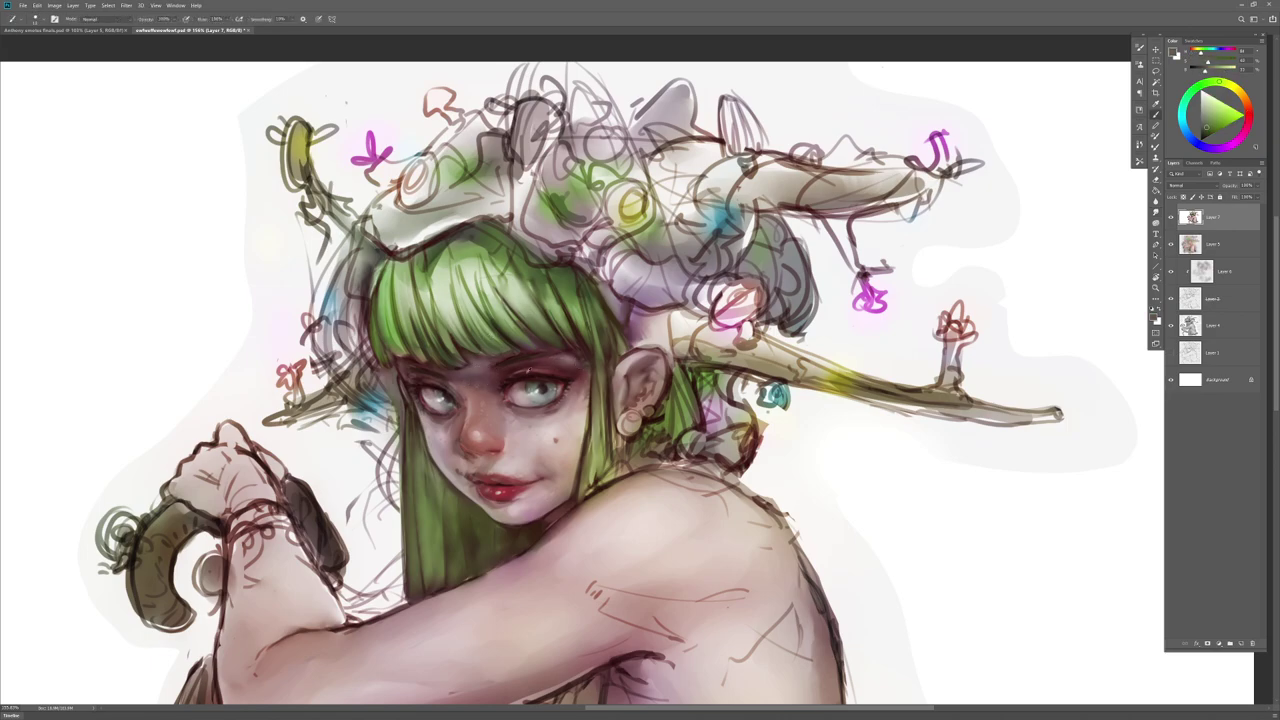
drag(555, 419, 544, 387)
key(r)
key(b)
alt+click(463, 361)
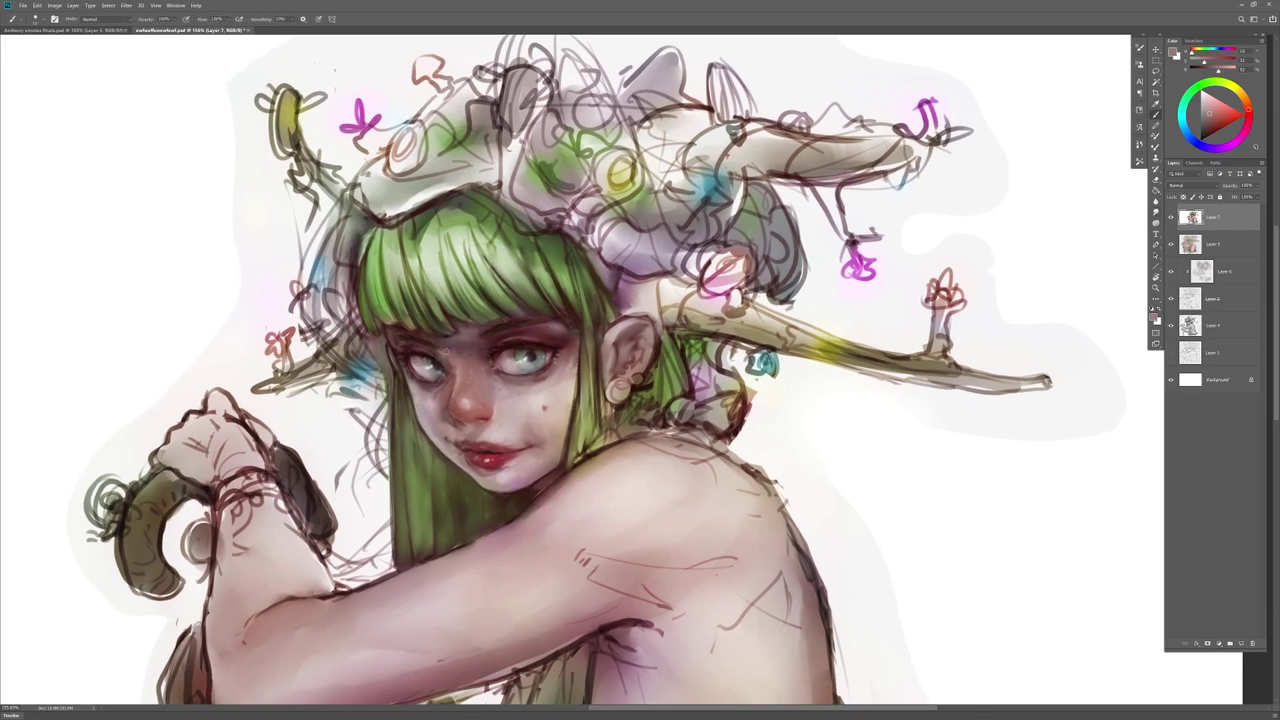
alt+click(435, 350)
Step: On a new layer, paint a dark ornamental pattern along both brows with a tone sampled near the ear-side eye
click(1231, 644)
alt+click(540, 342)
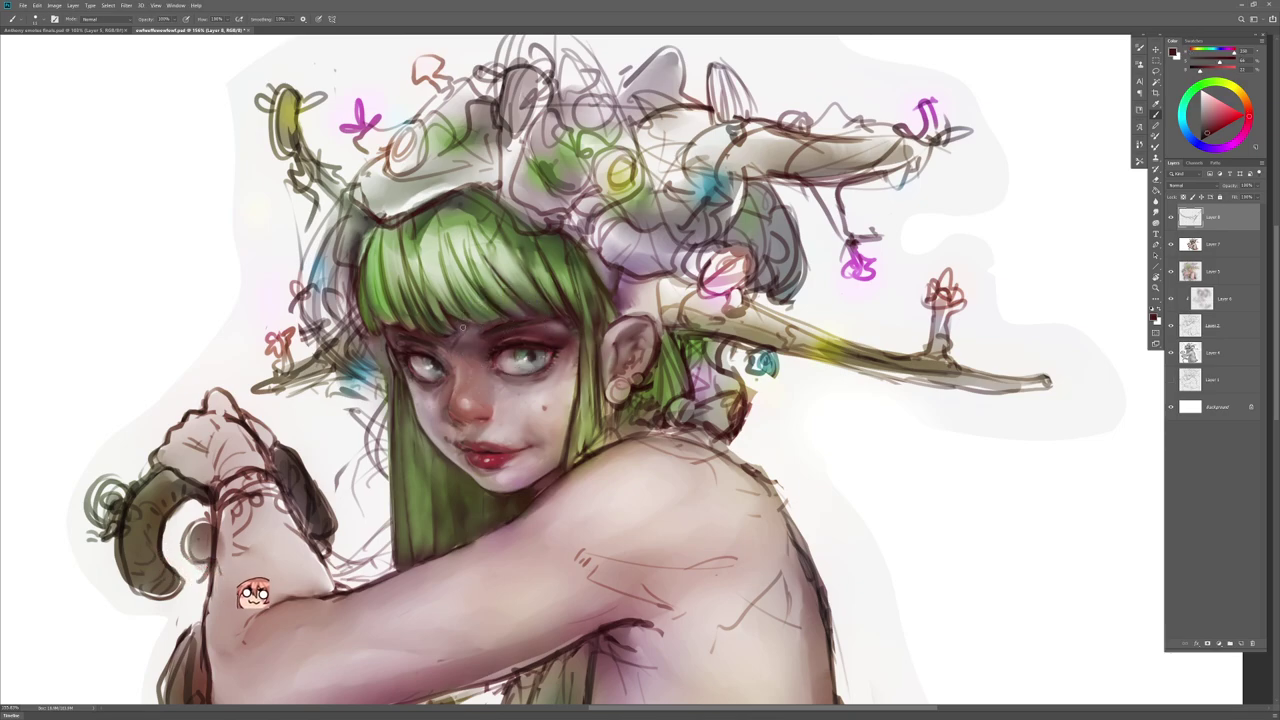
key(r)
key(e)
drag(453, 349, 468, 337)
key(ctrl+z)
right_click(498, 337)
click(467, 361)
key(r)
key(b)
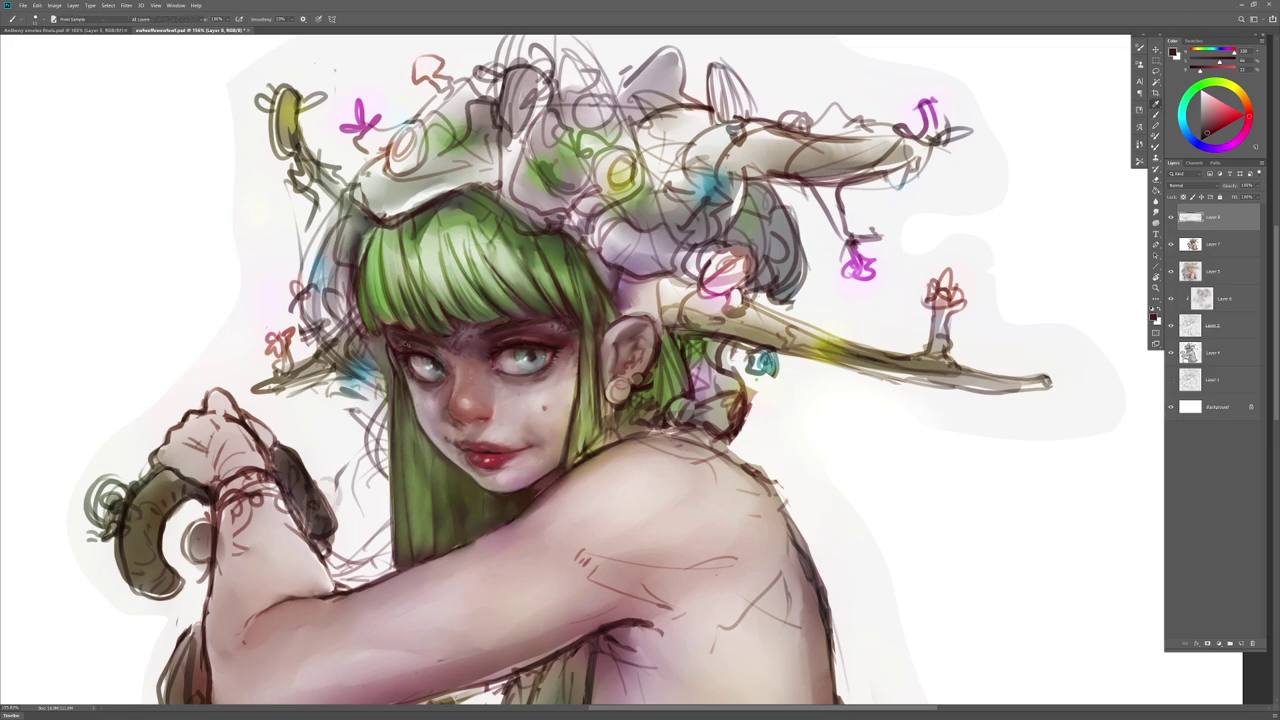
Step: Colorize the brow ornament layer bright yellow-green with Hue/Saturation, raising its hue, saturation and lightness
key(ctrl+u)
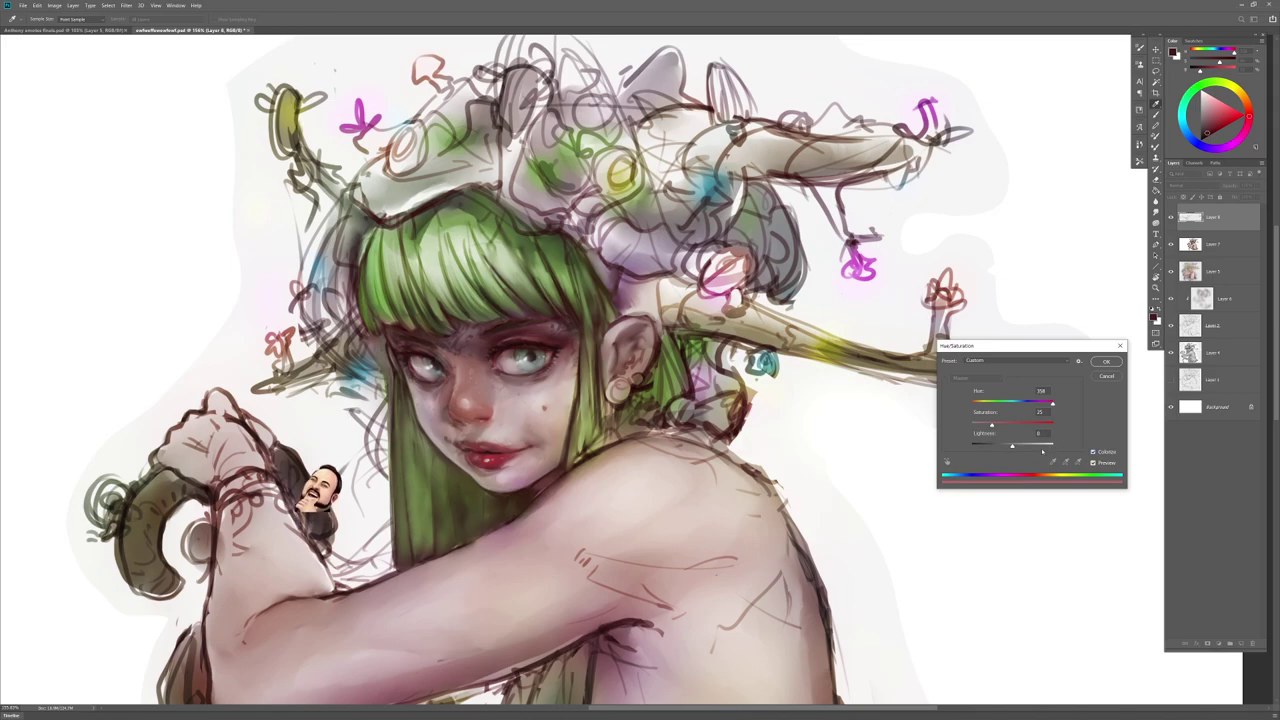
drag(992, 426, 1031, 447)
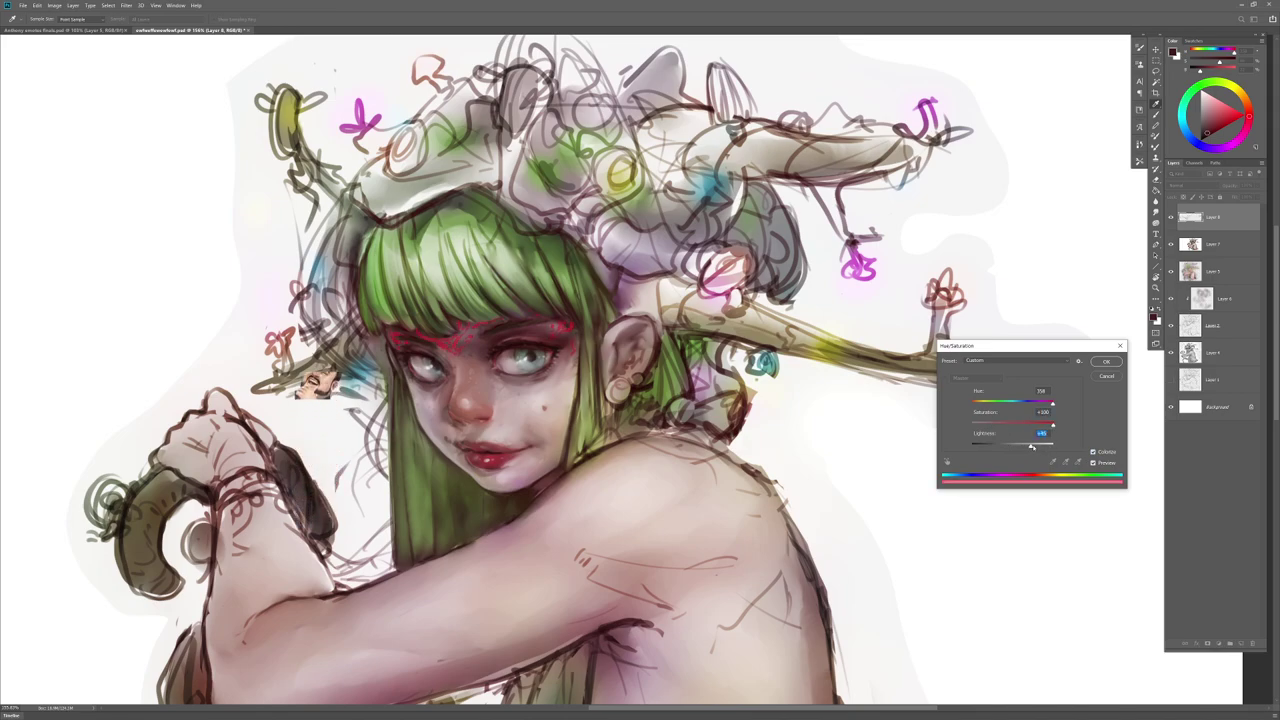
drag(1052, 404, 983, 403)
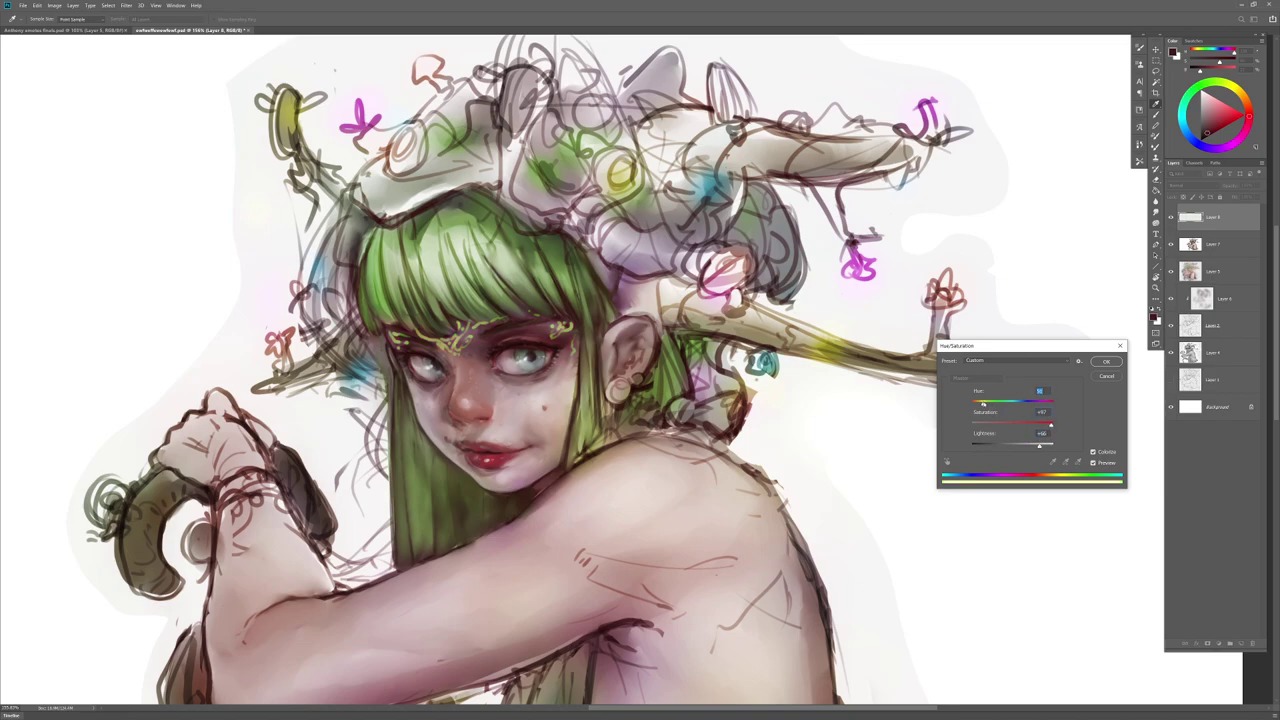
key(Tab)
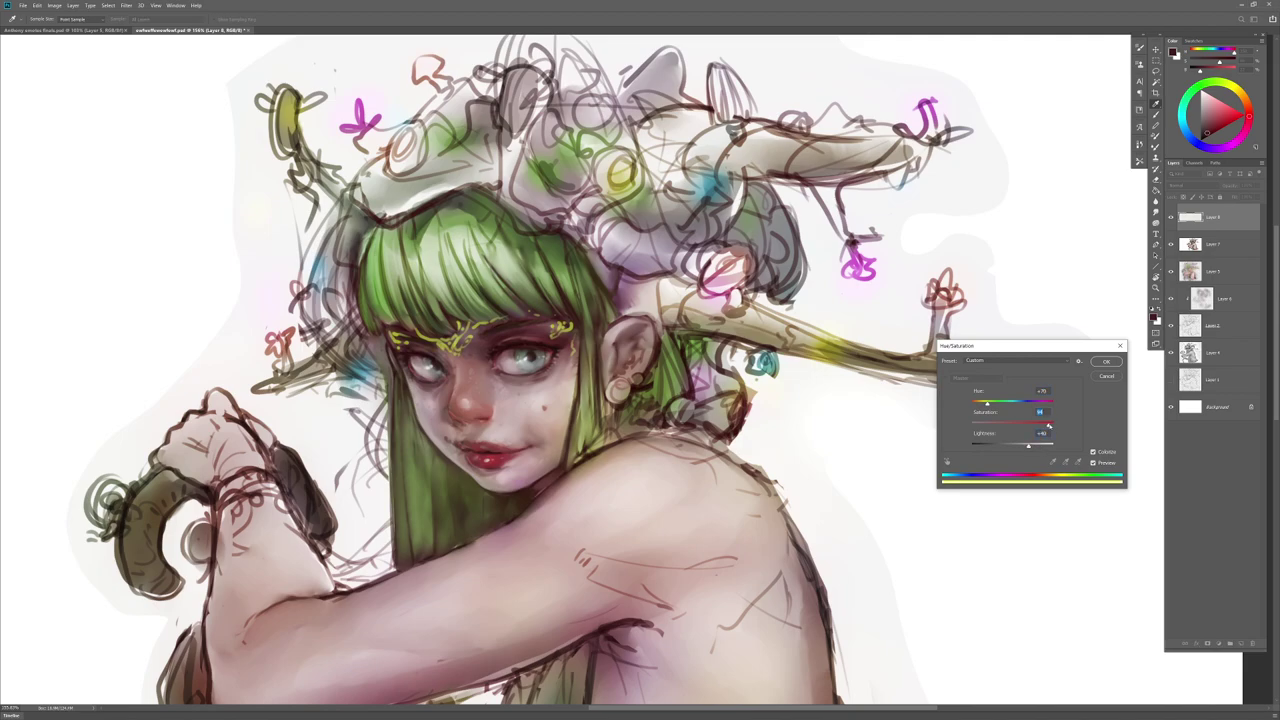
key(shift+Tab)
drag(1025, 447, 1040, 447)
click(1110, 361)
Step: Choose an eraser brush and clean up the yellow-green ornament where it meets the fringe
key(b)
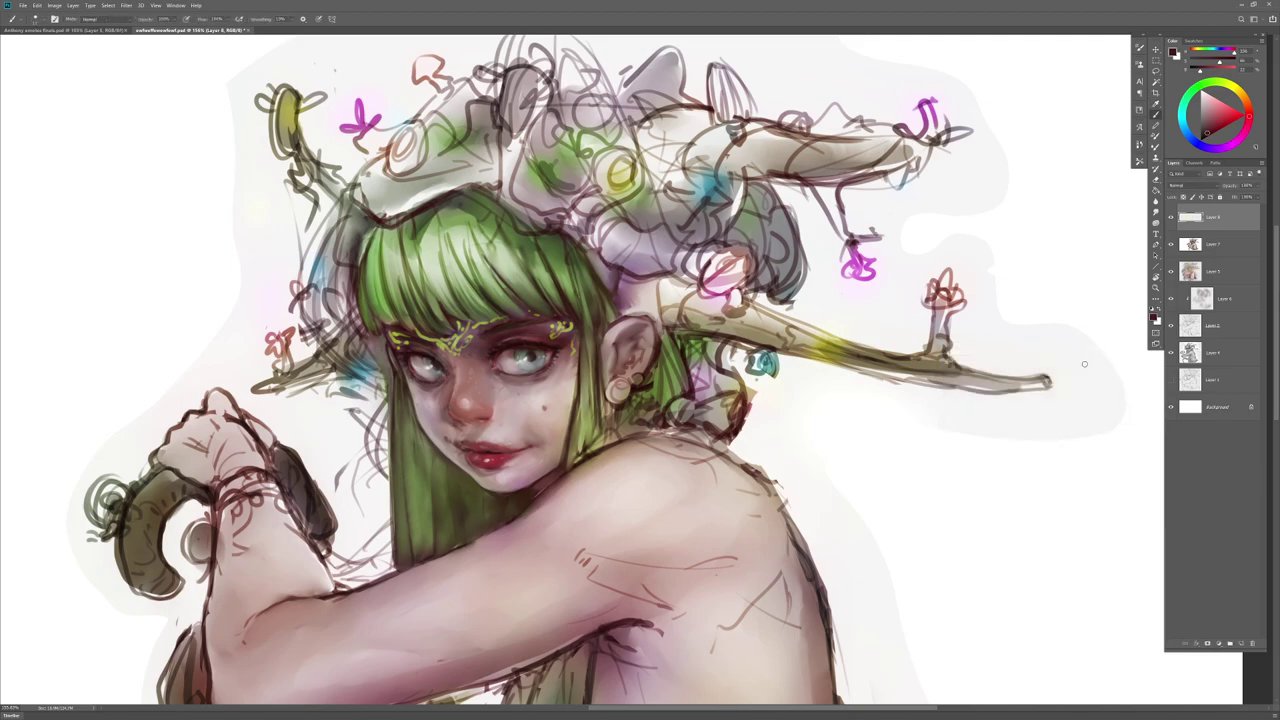
right_click(468, 318)
click(523, 335)
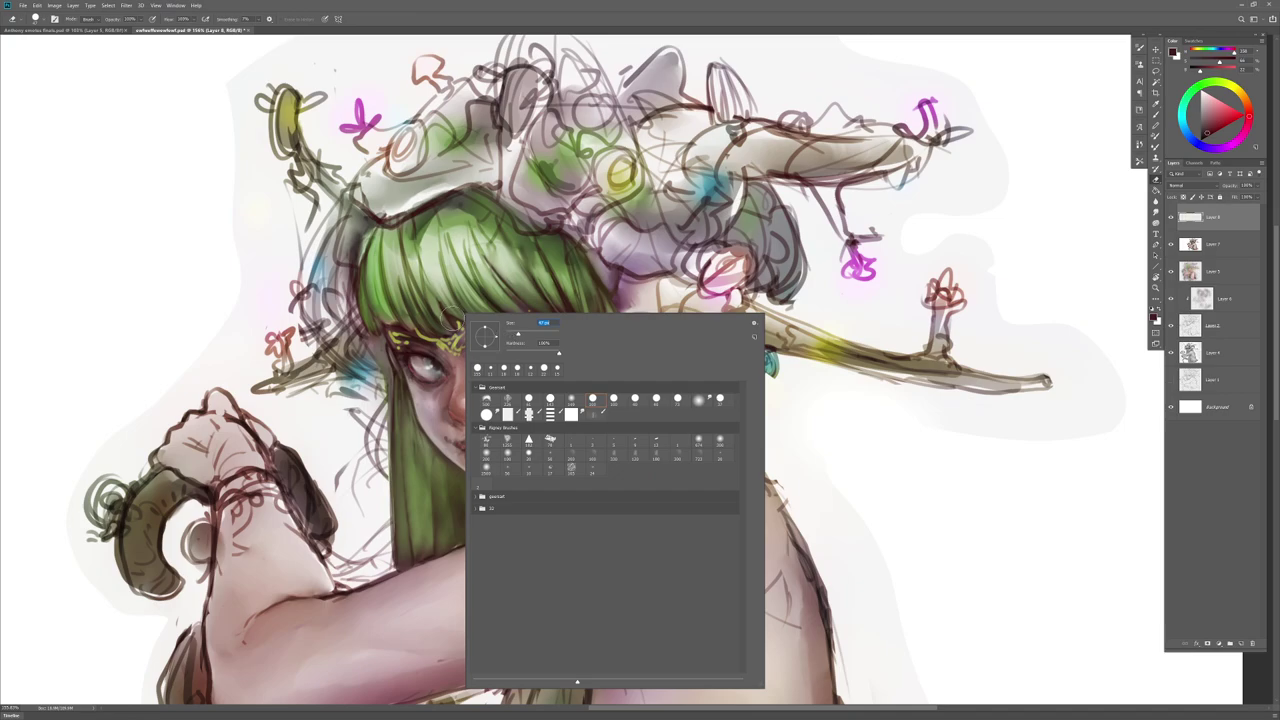
click(454, 318)
key(z)
drag(532, 181, 570, 181)
key(b)
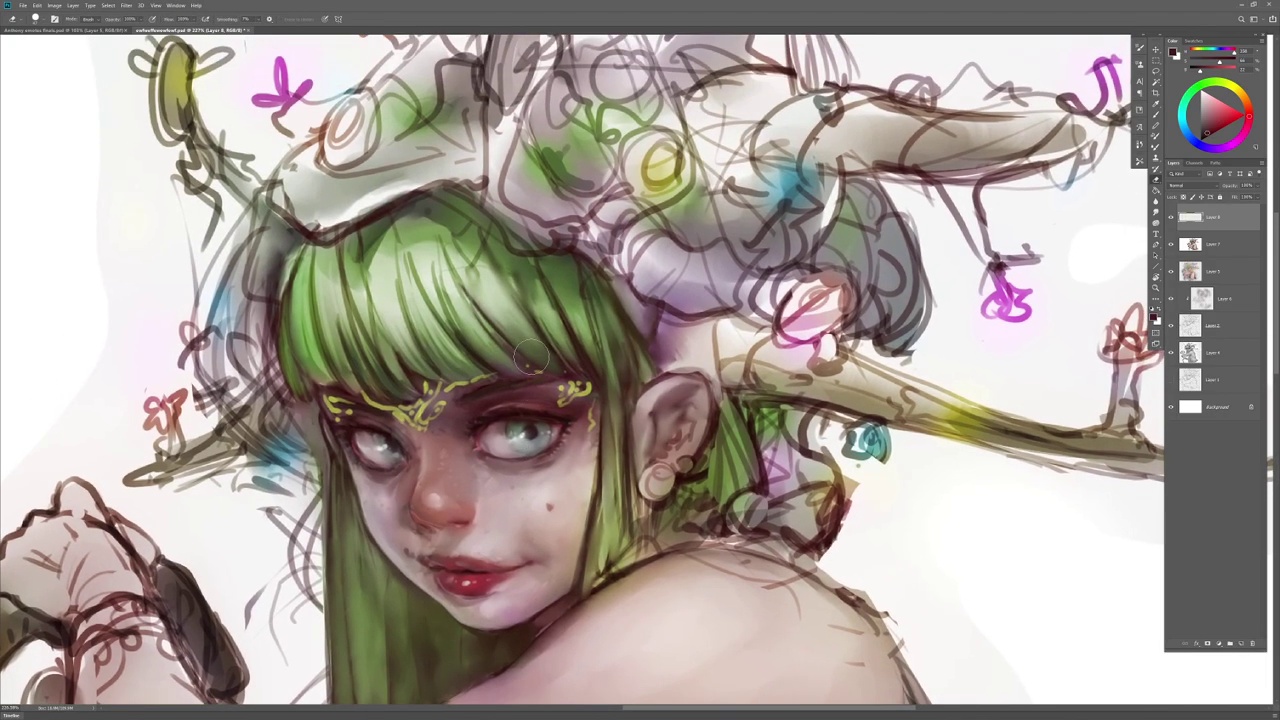
Step: Soften the brow ornament layer with a slight Gaussian Blur
key(z)
drag(508, 398, 481, 402)
drag(537, 465, 528, 446)
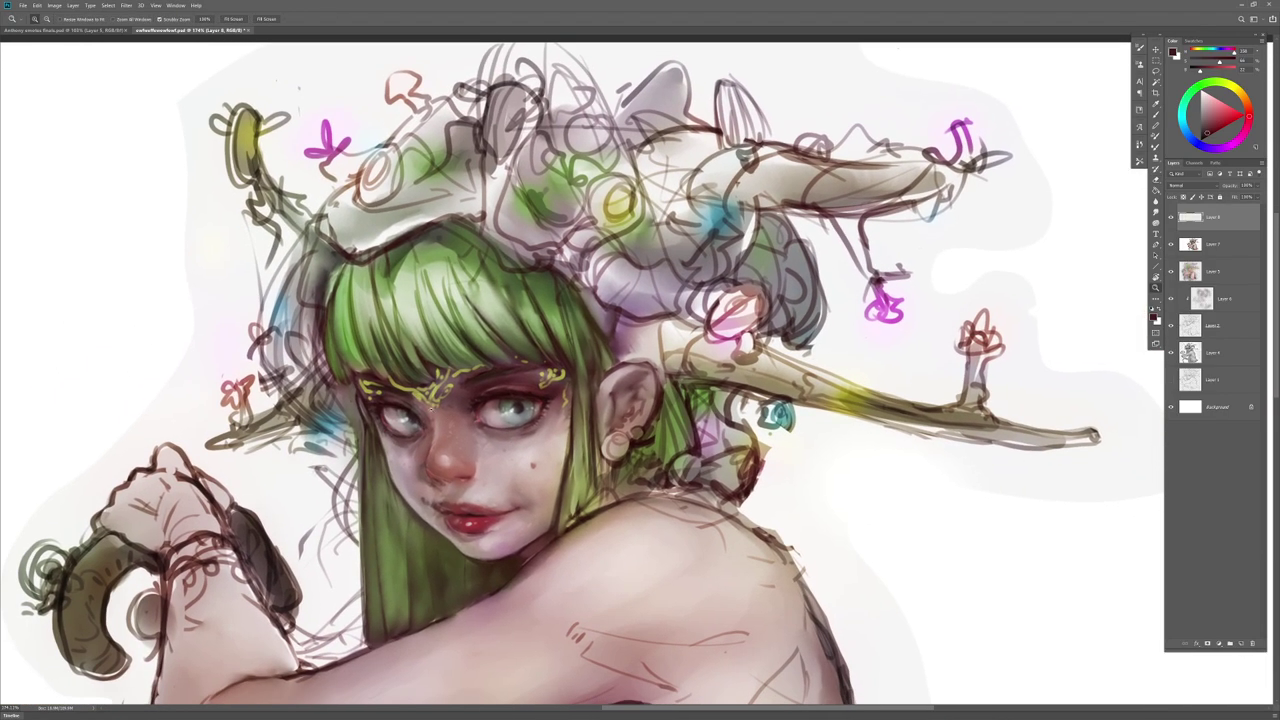
click(126, 5)
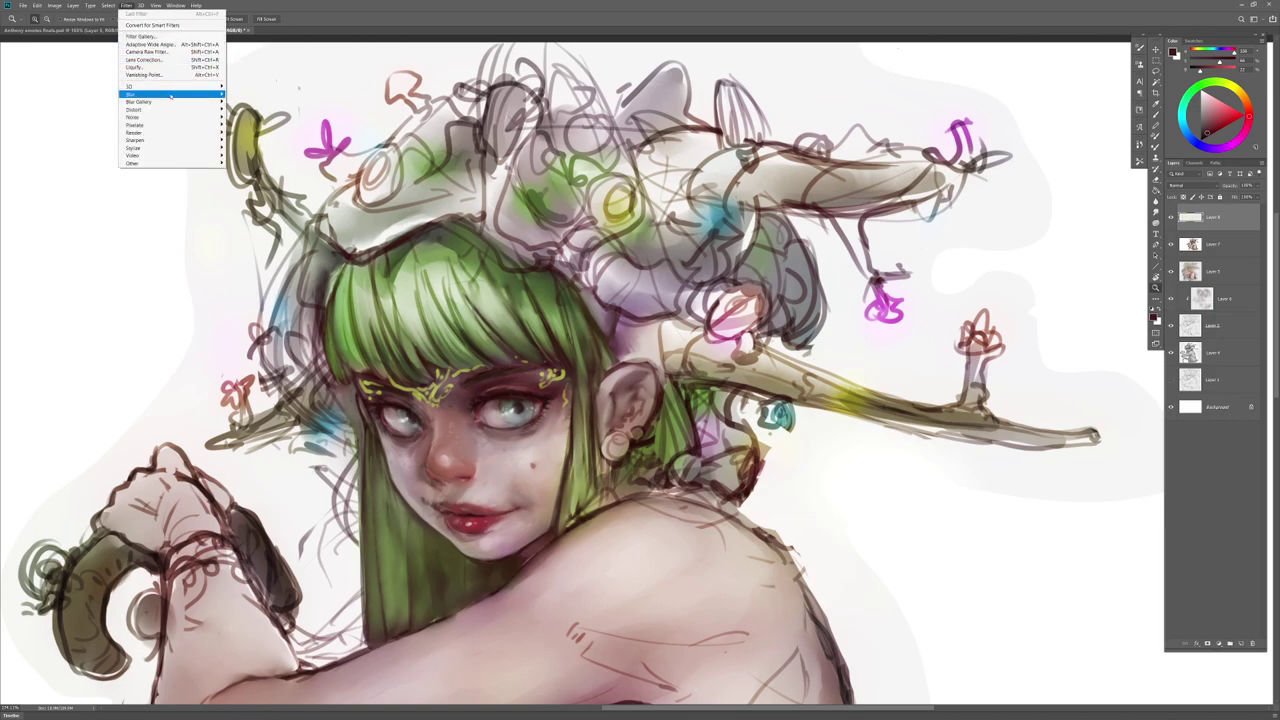
mouse_move(212, 94)
click(250, 124)
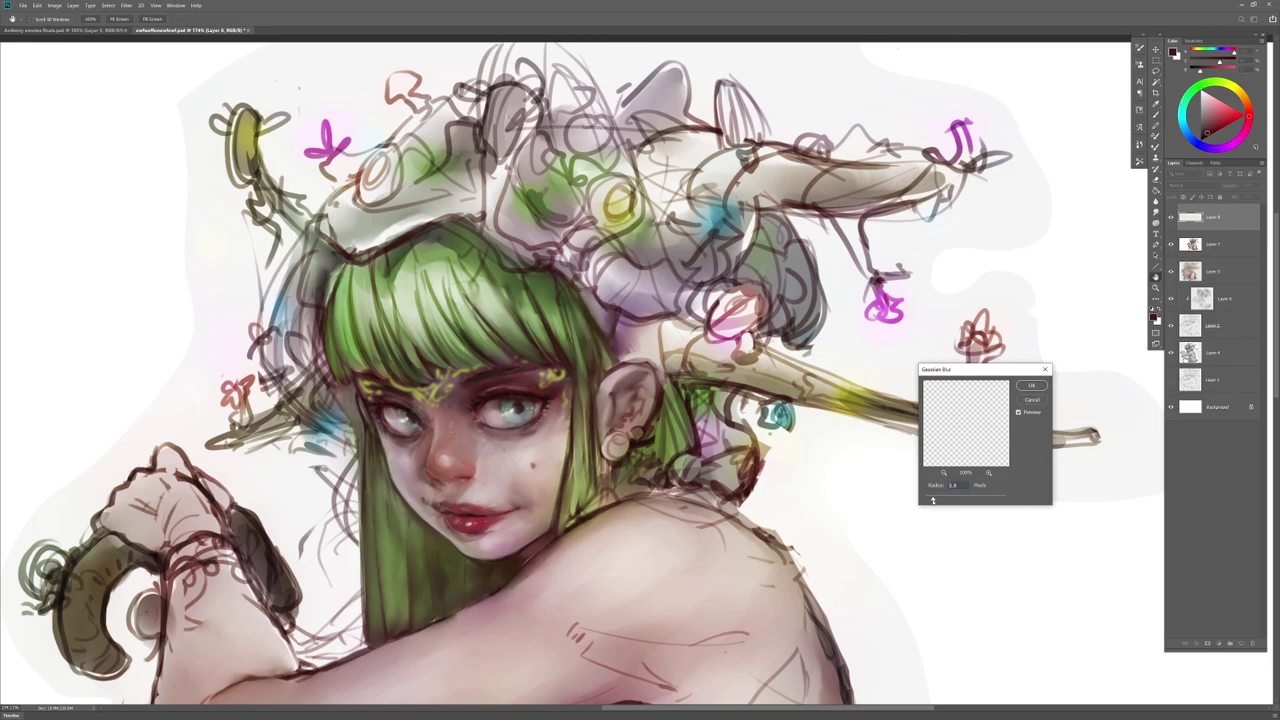
key(Return)
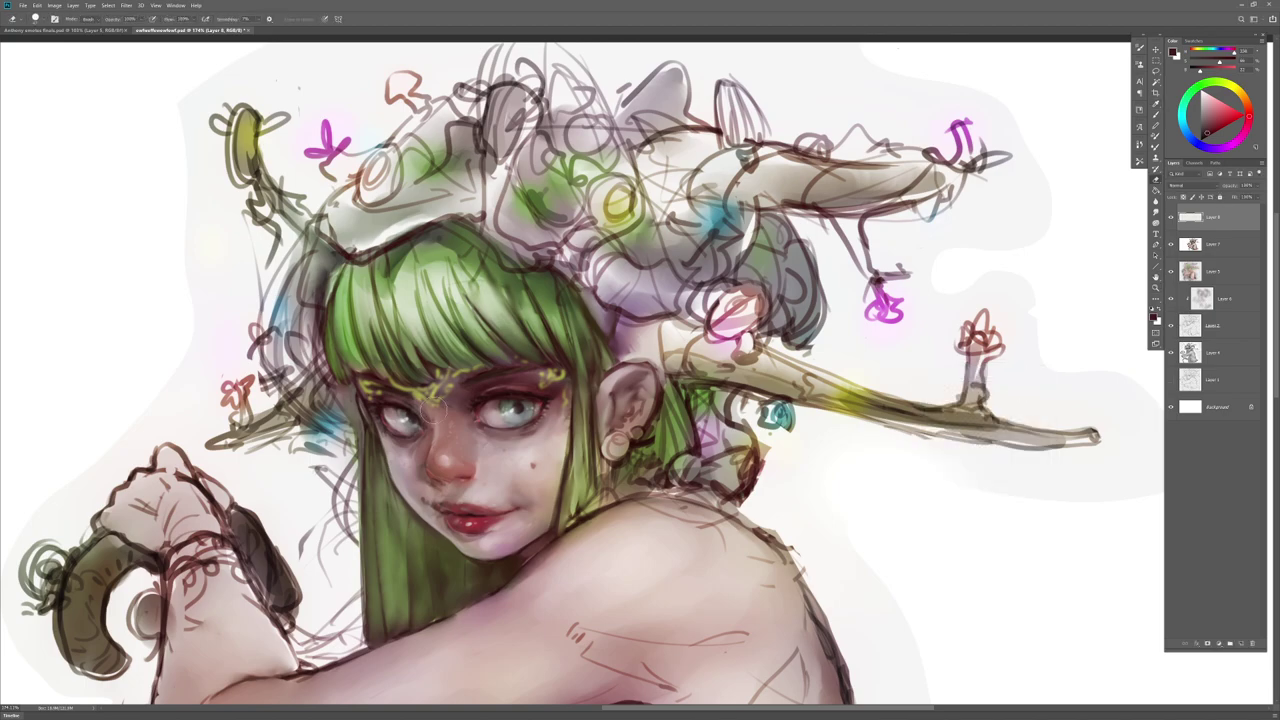
Step: Refine the blurred brow ornament by alternately smudging, erasing and repainting its curls
right_click(444, 407)
key(Escape)
key(r)
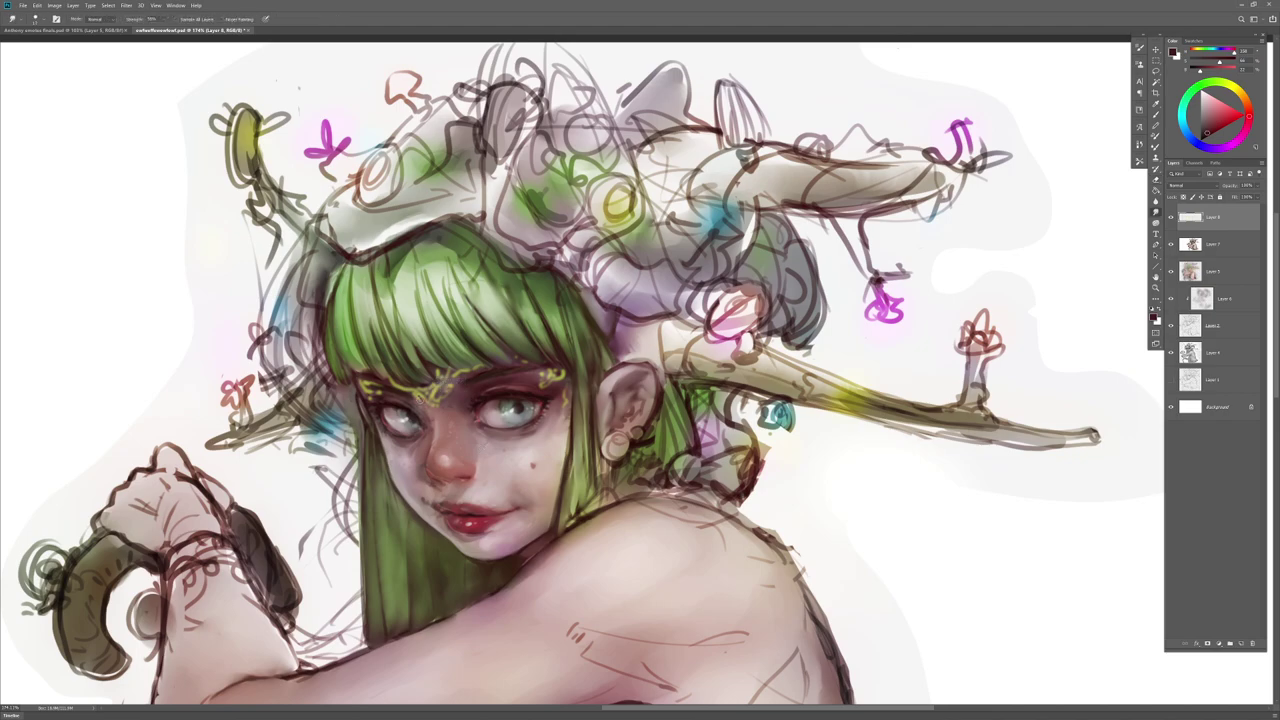
key(b)
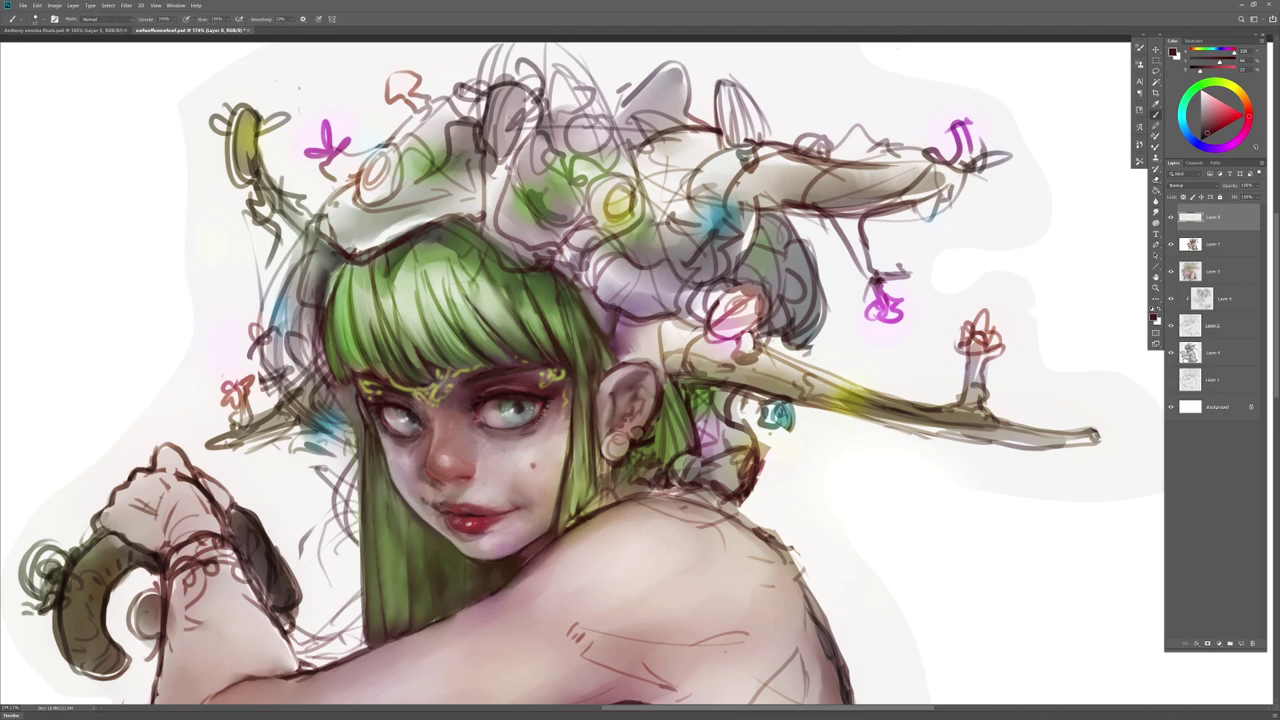
key(r)
key(e)
key(r)
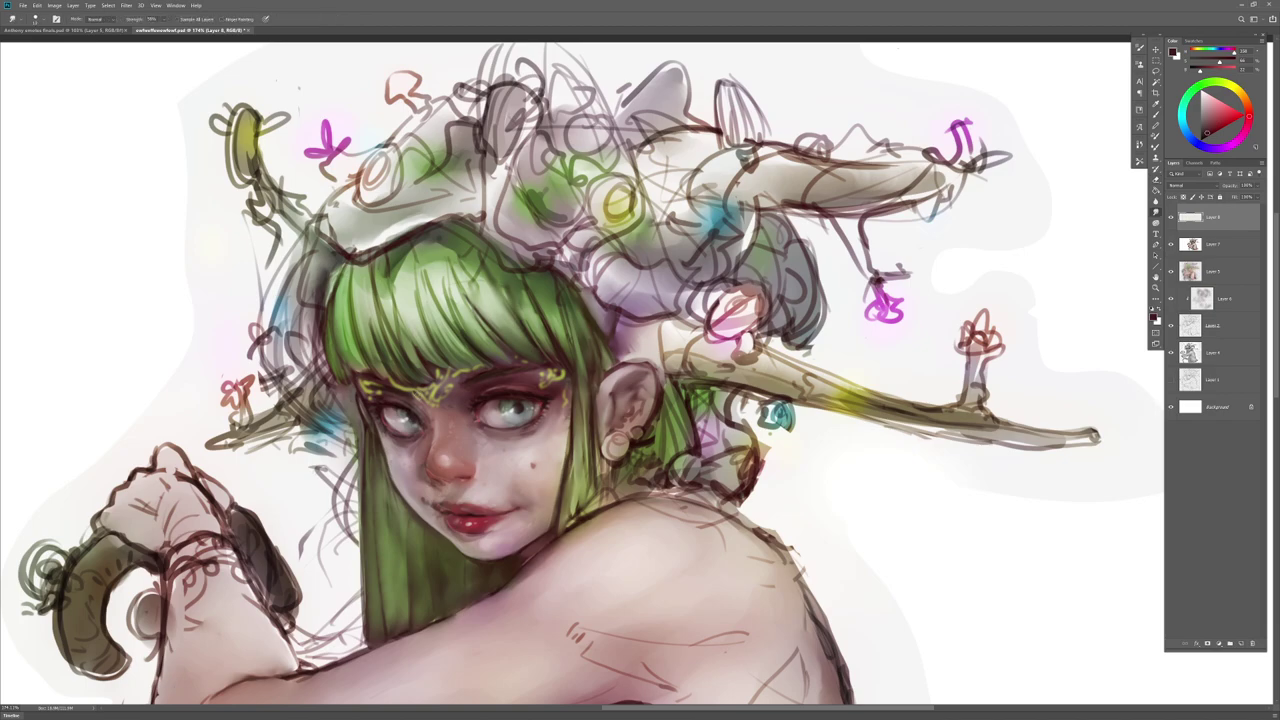
key(e)
key(r)
key(b)
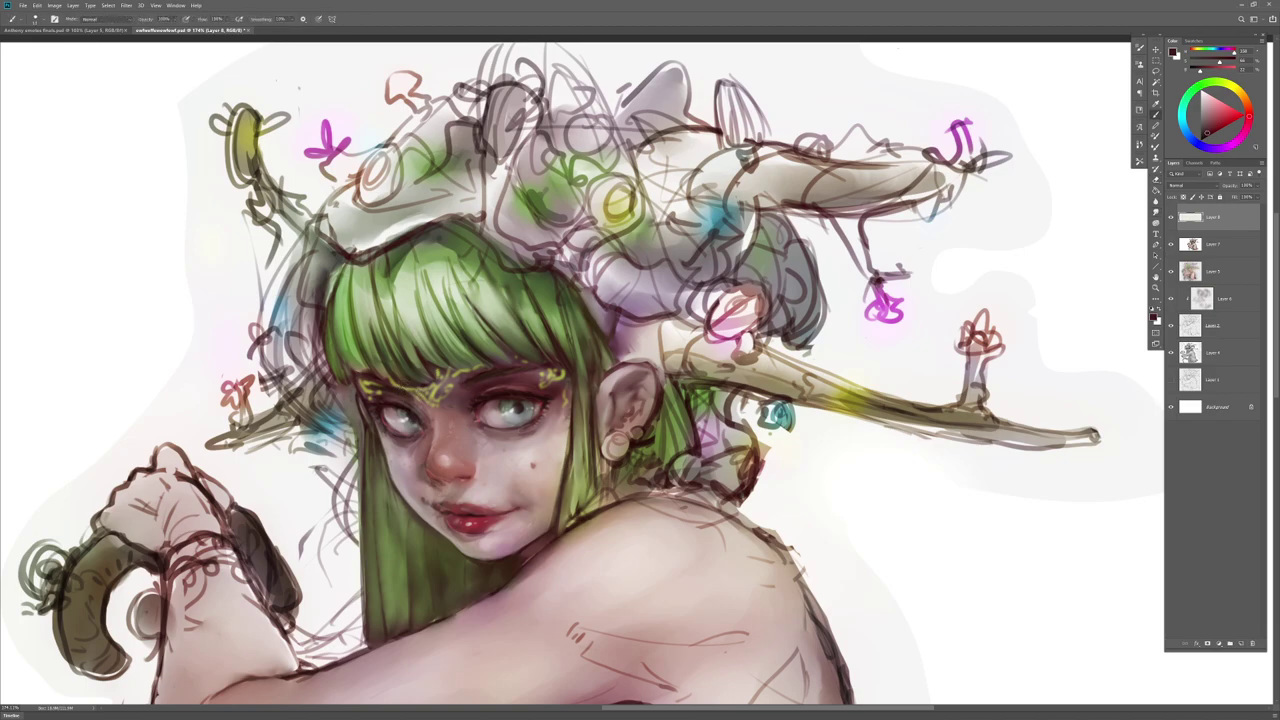
Step: Work on the ornament with its sampled yellow-green, then choose a brighter yellow and a finer brush
alt+click(433, 389)
key(r)
key(b)
key(ctrl+Tab)
key(ctrl+Tab)
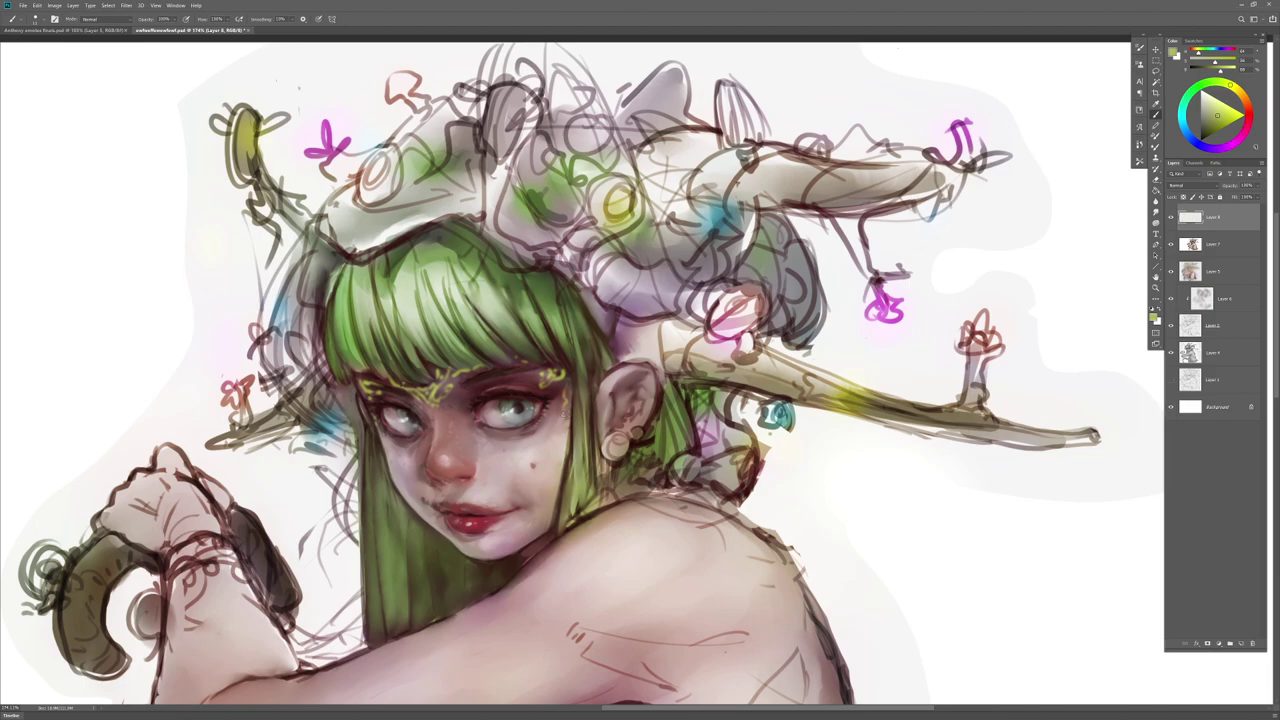
drag(1212, 106, 1234, 89)
right_click(560, 348)
drag(603, 366, 601, 366)
key(Return)
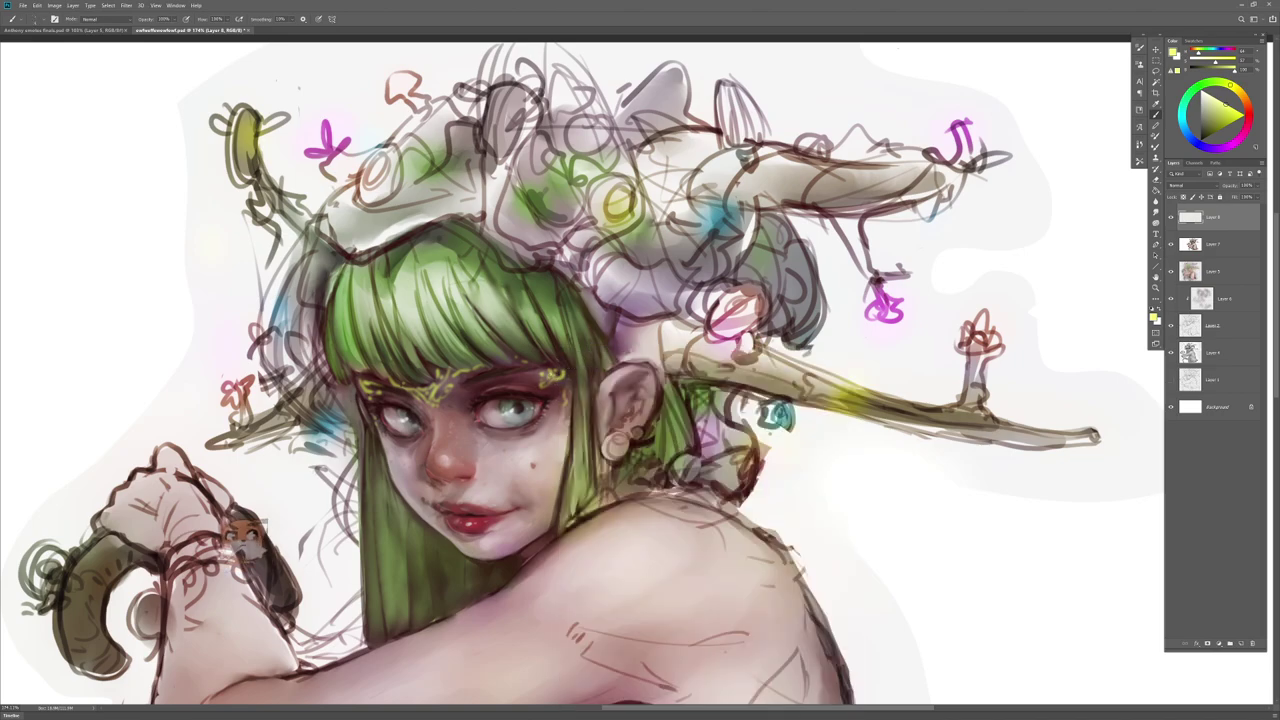
Step: Lighten the brow ornament layer with Hue/Saturation and lower the layer's opacity
key(ctrl+u)
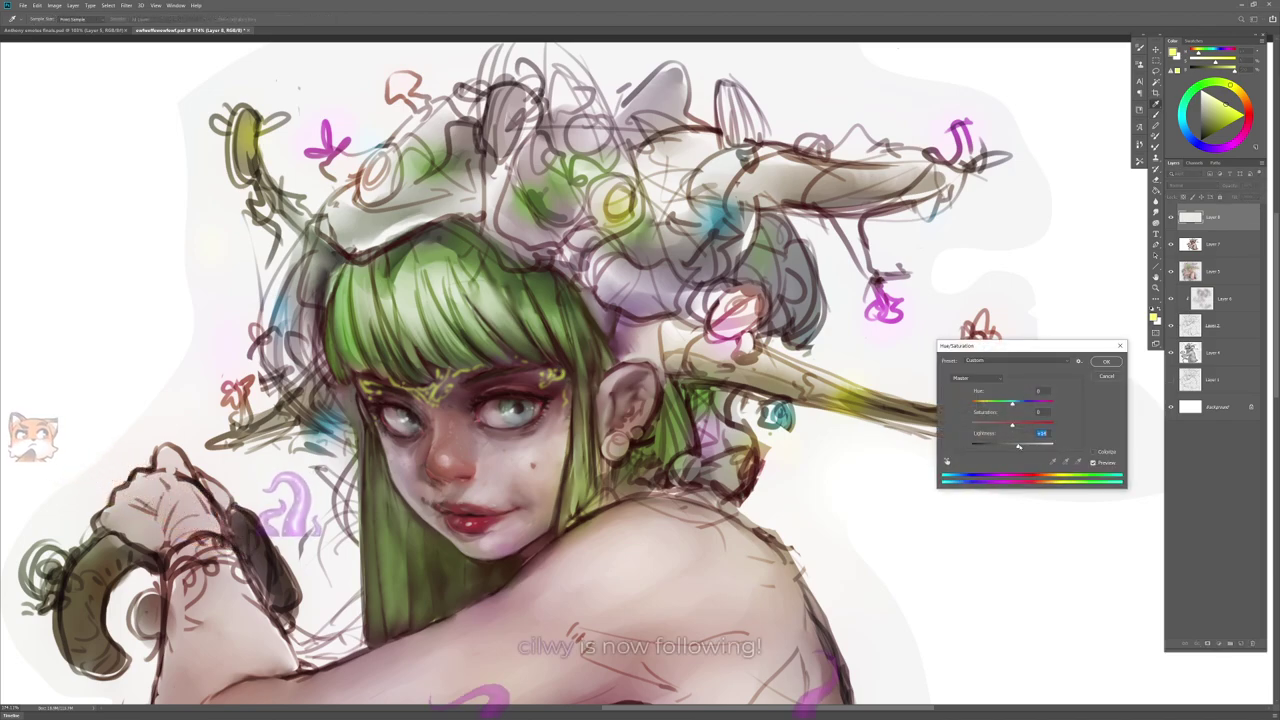
click(1107, 361)
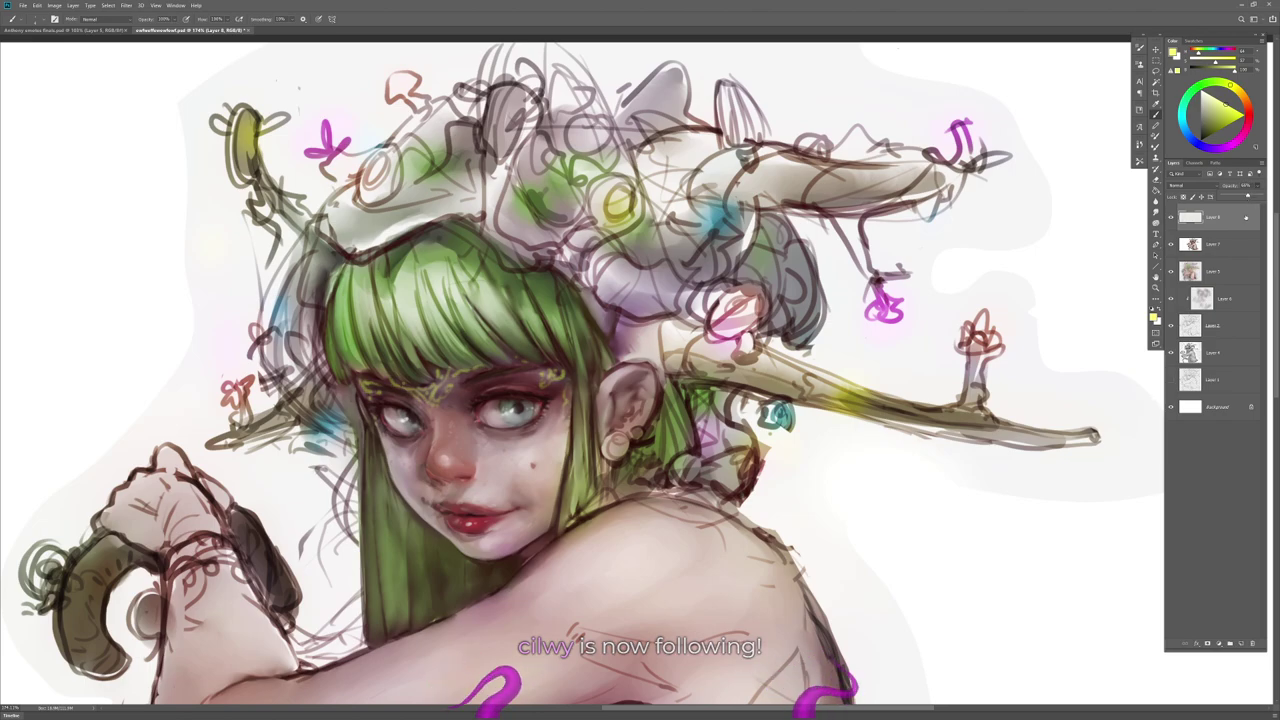
Step: On a new layer, paint fine ornament details along the brows in bright yellow, paler yellow, coral and light cyan
click(1241, 644)
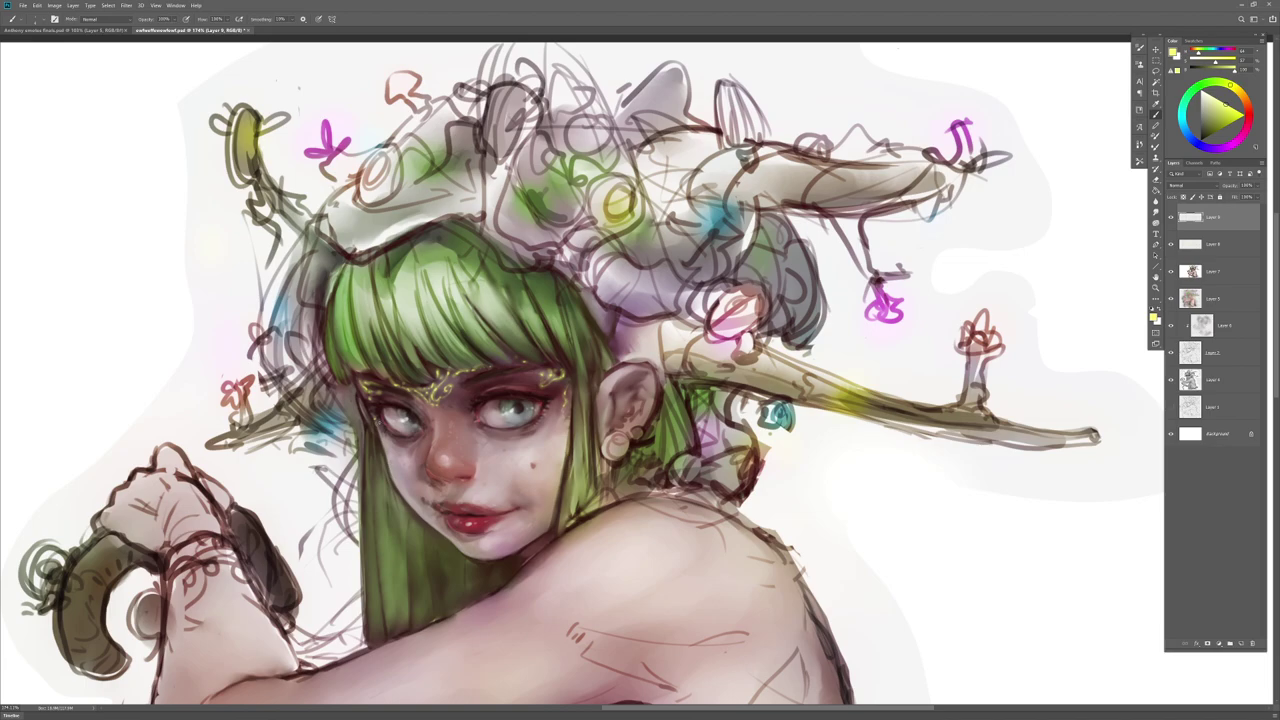
drag(1226, 104, 1224, 83)
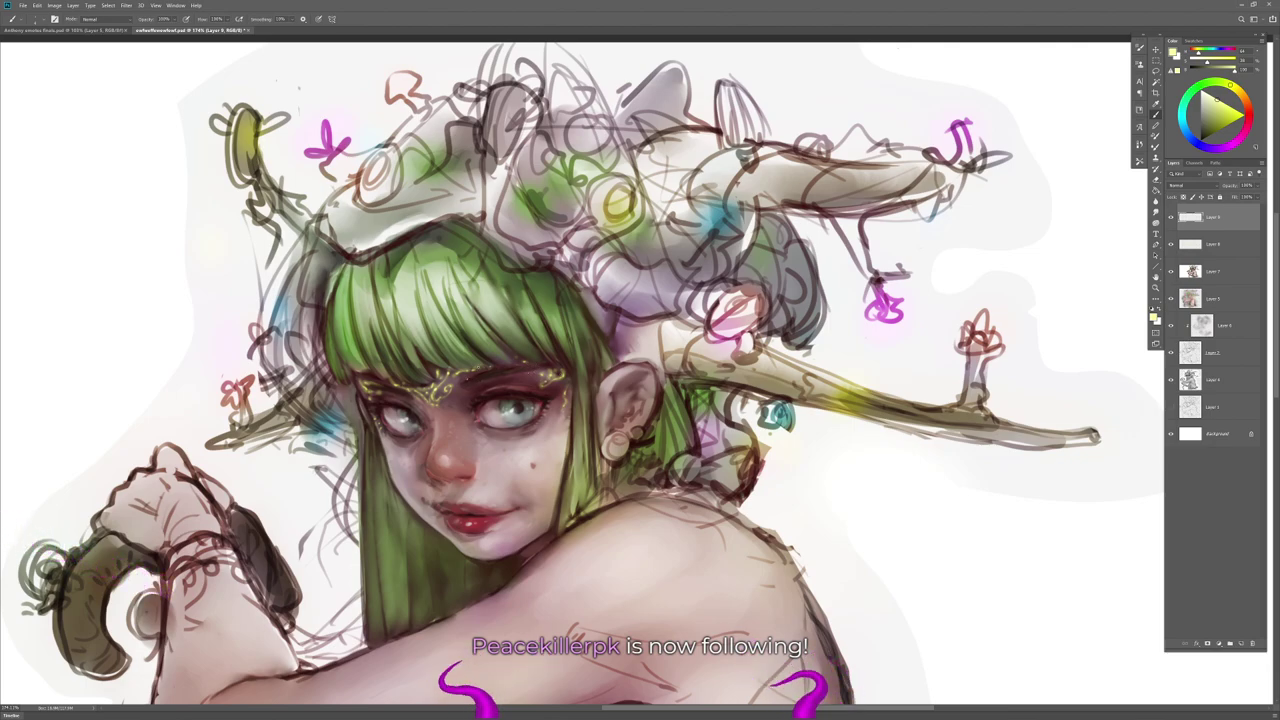
click(1248, 108)
click(1223, 103)
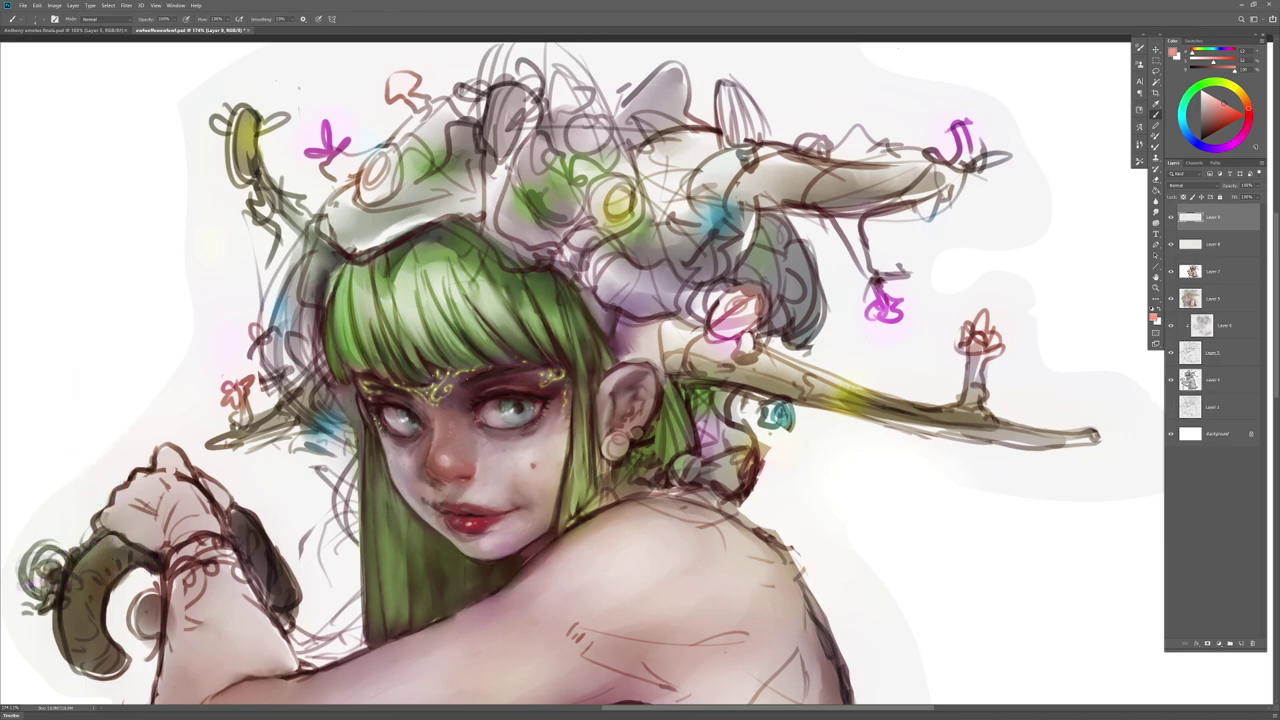
click(1182, 114)
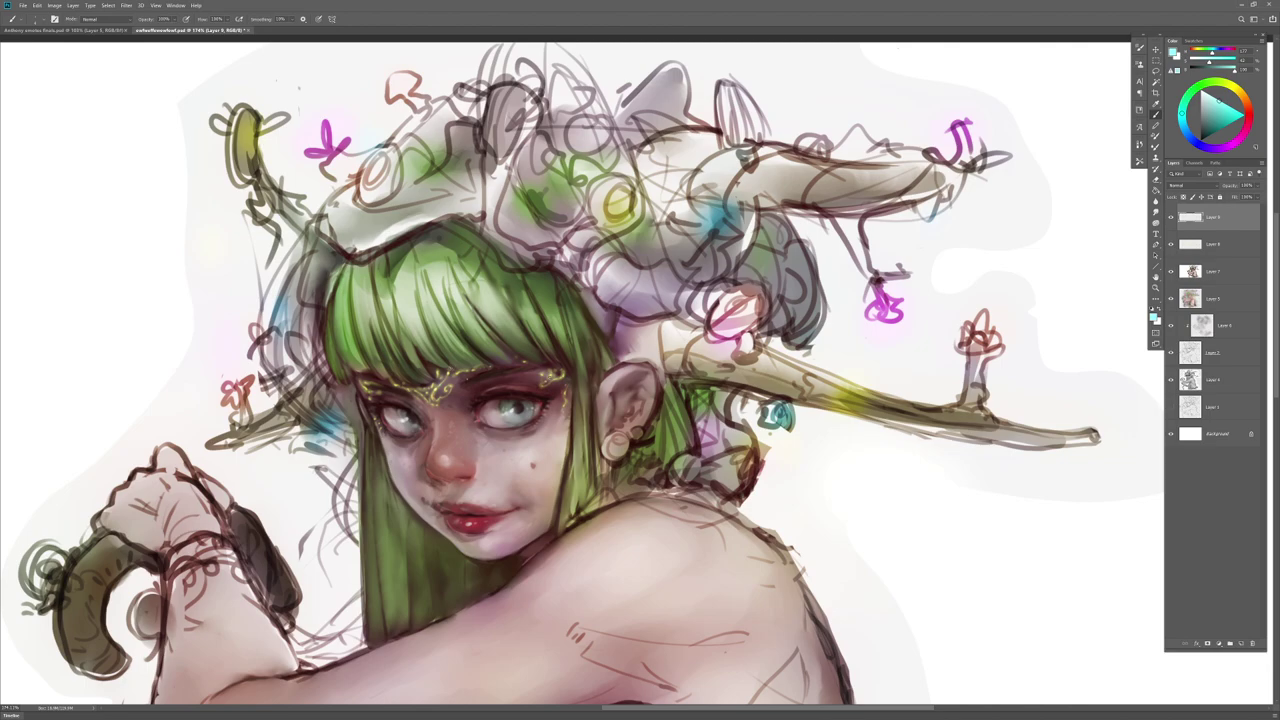
Step: Merge the two brow ornament layers, Layer 8 and Layer 9, into a single layer
key(r)
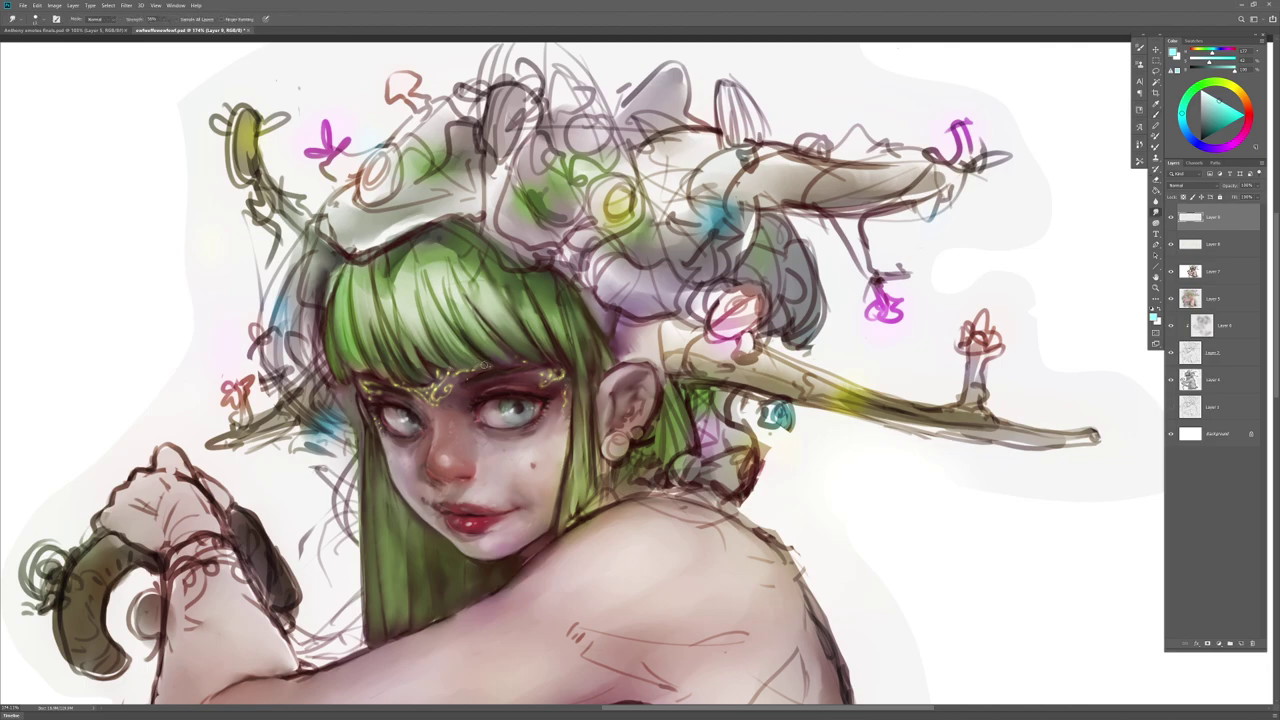
click(1219, 245)
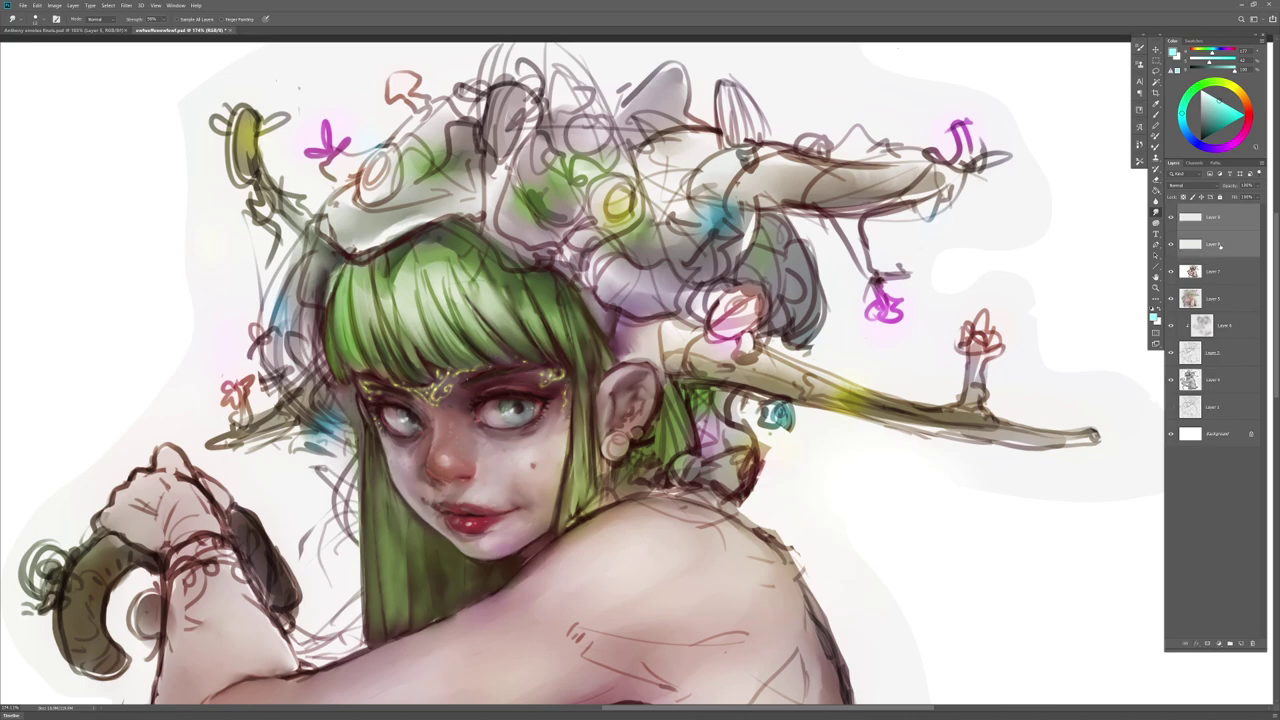
key(Delete)
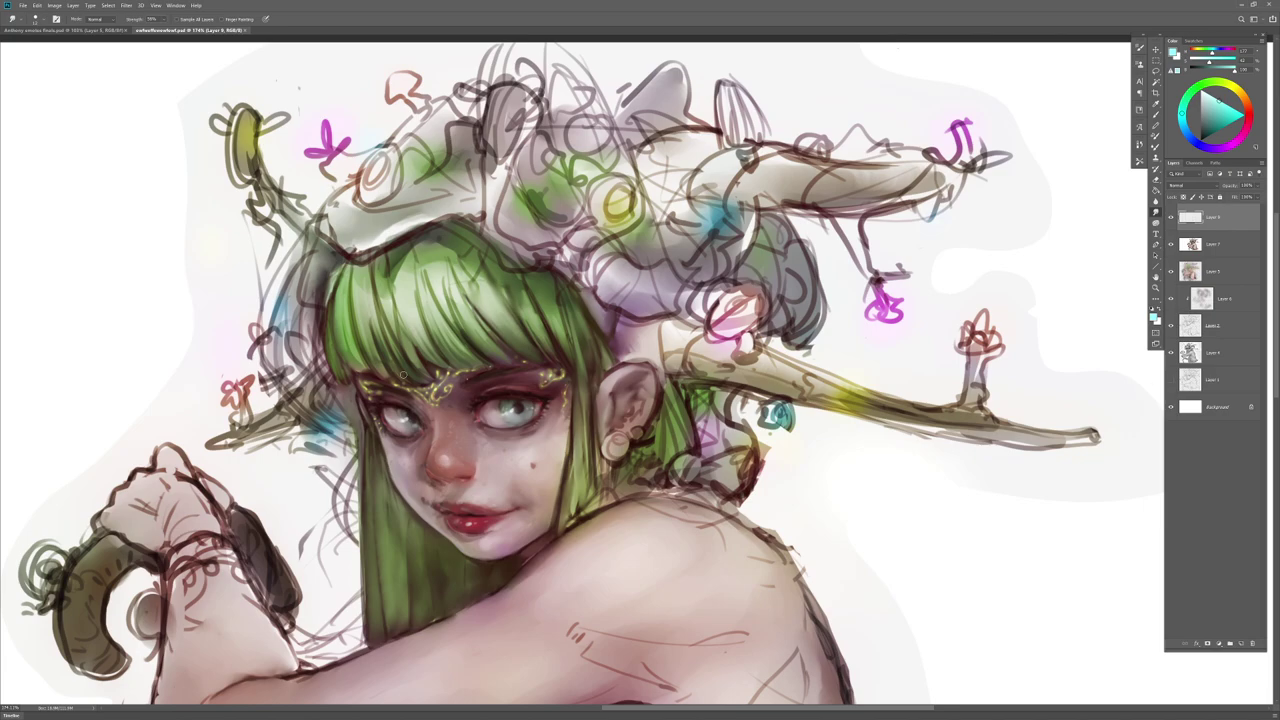
Step: Smudge the green fringe on Layer 7 with a larger smudge tip to soften the strands
click(1226, 244)
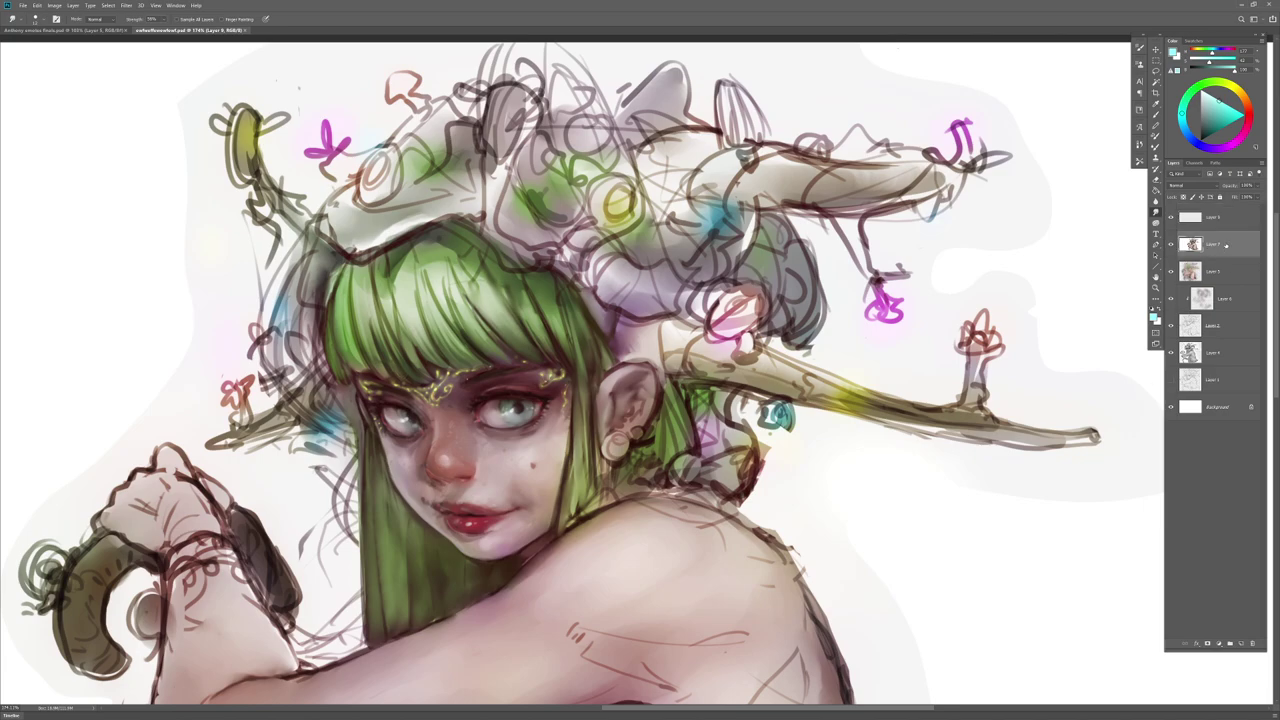
right_click(505, 348)
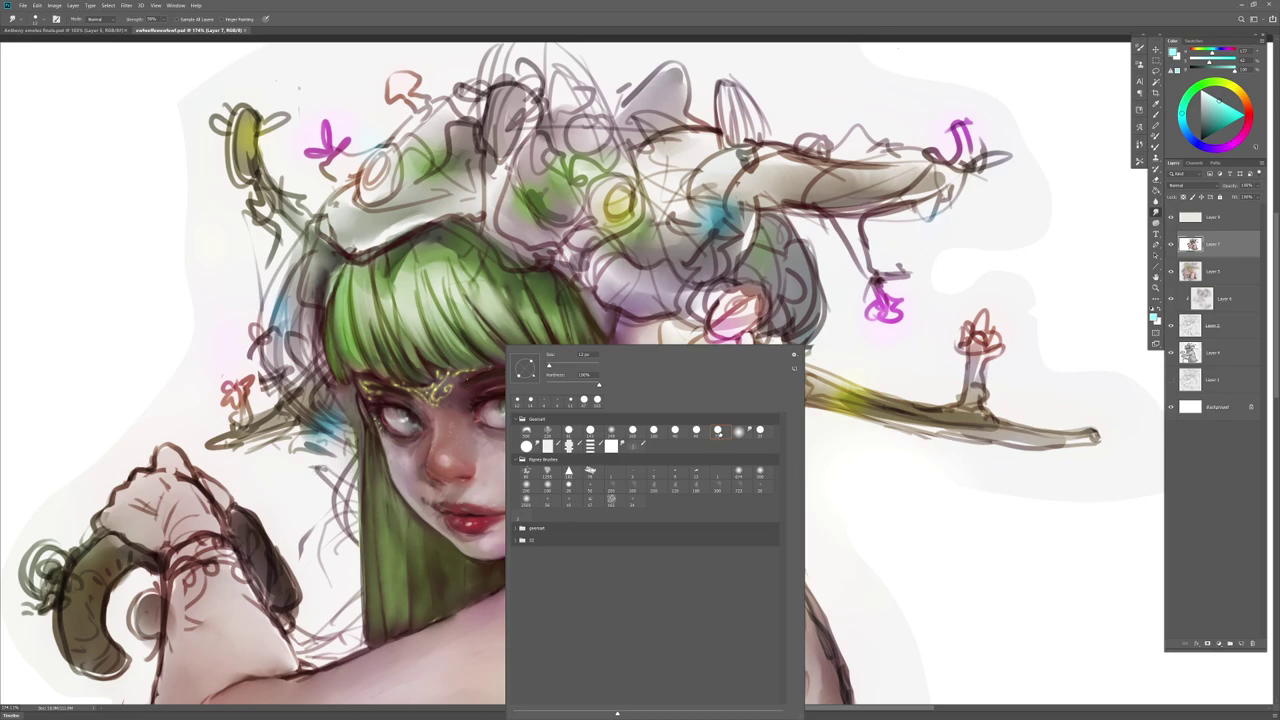
click(467, 313)
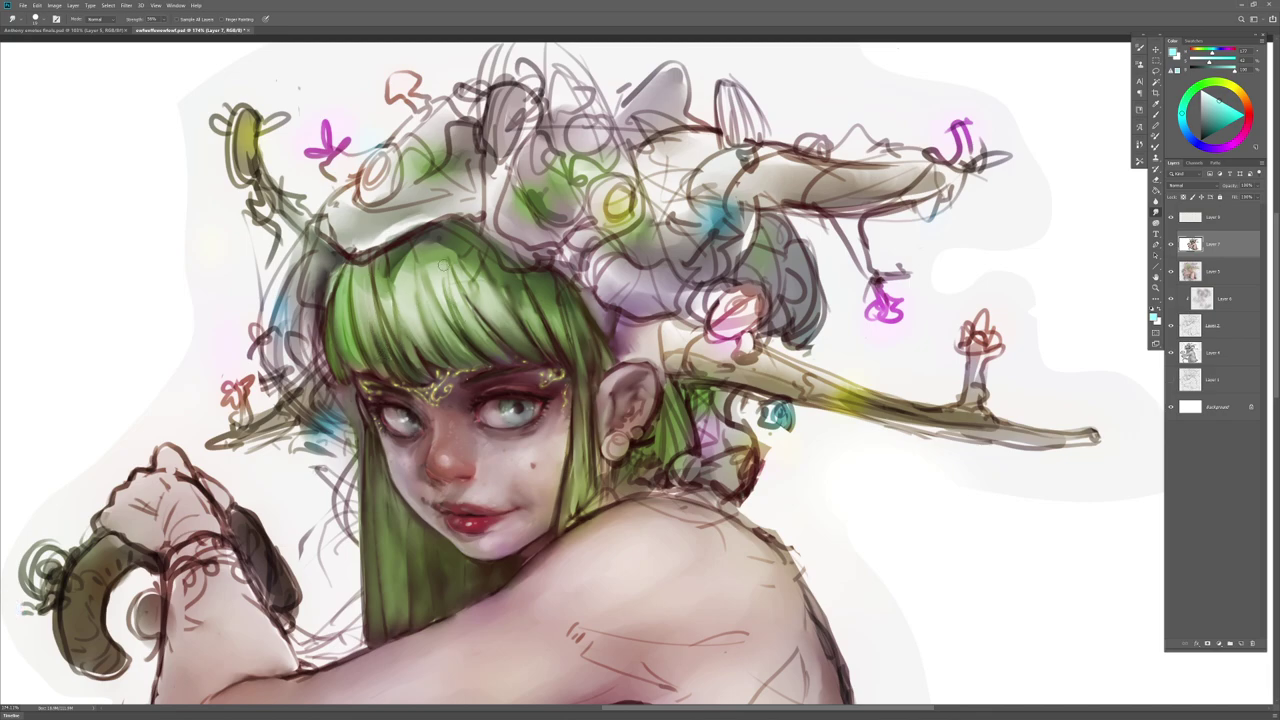
Step: Paint dark strands into the fringe with a resized hard round brush in a near-black tone
key(b)
key(d)
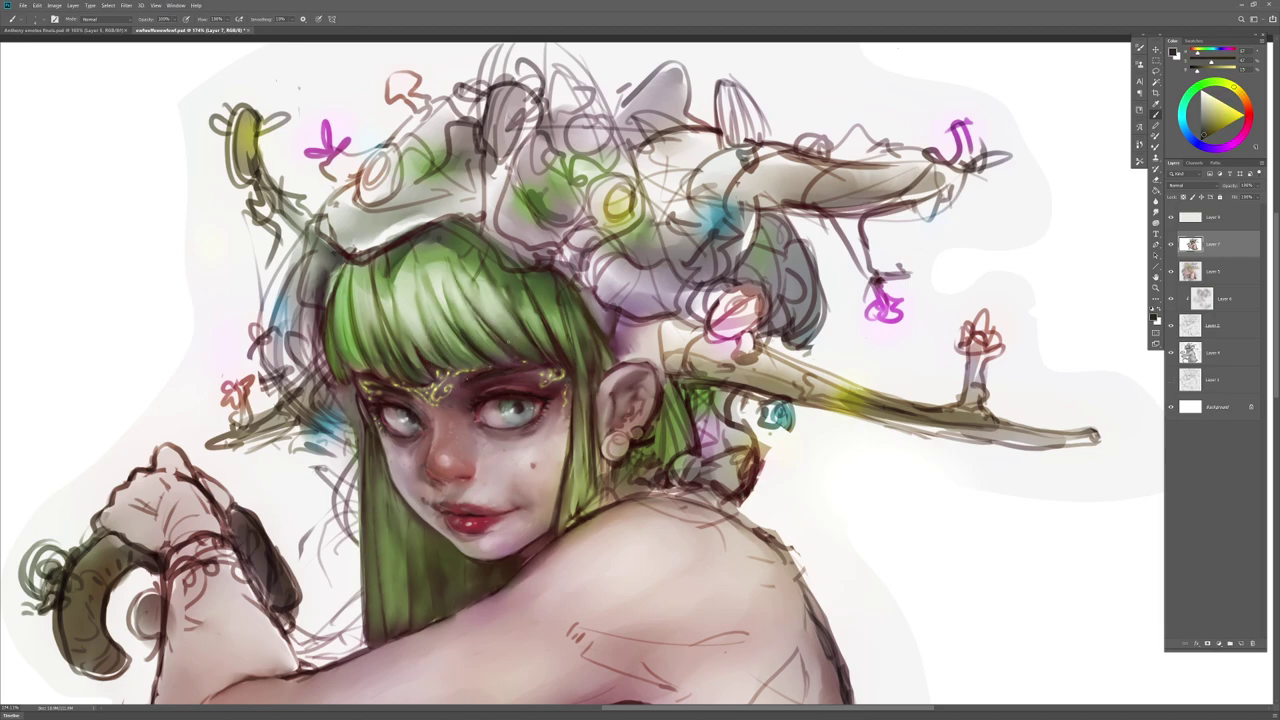
right_click(508, 341)
click(556, 355)
click(490, 310)
right_click(508, 338)
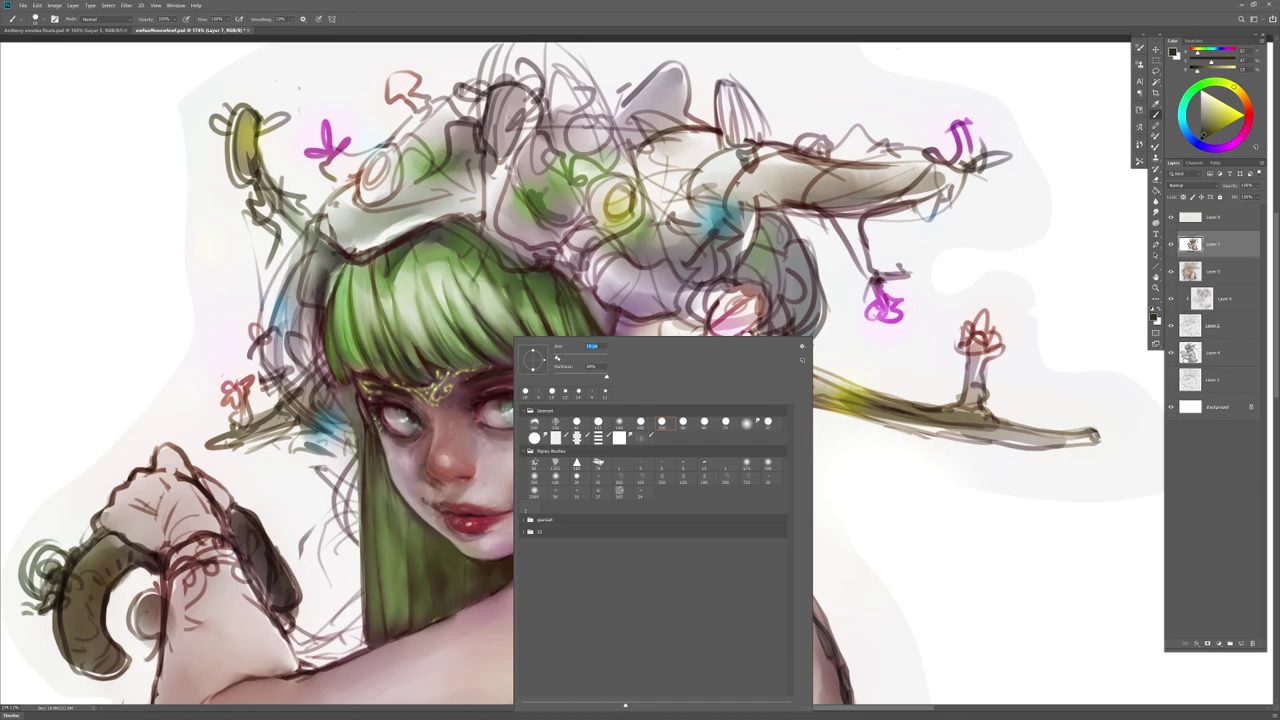
click(480, 310)
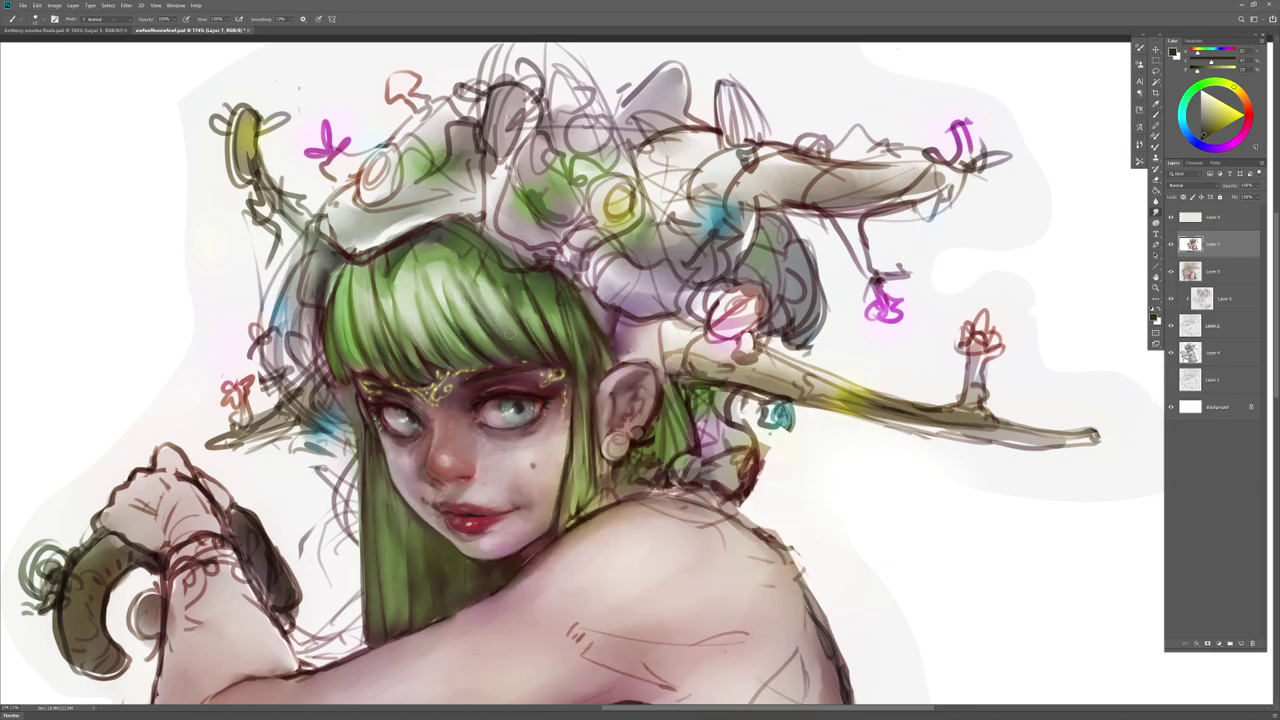
Step: Rework the fringe strands with a sampled dark olive, alternating between painting and smudging
alt+click(520, 338)
click(1156, 212)
key(b)
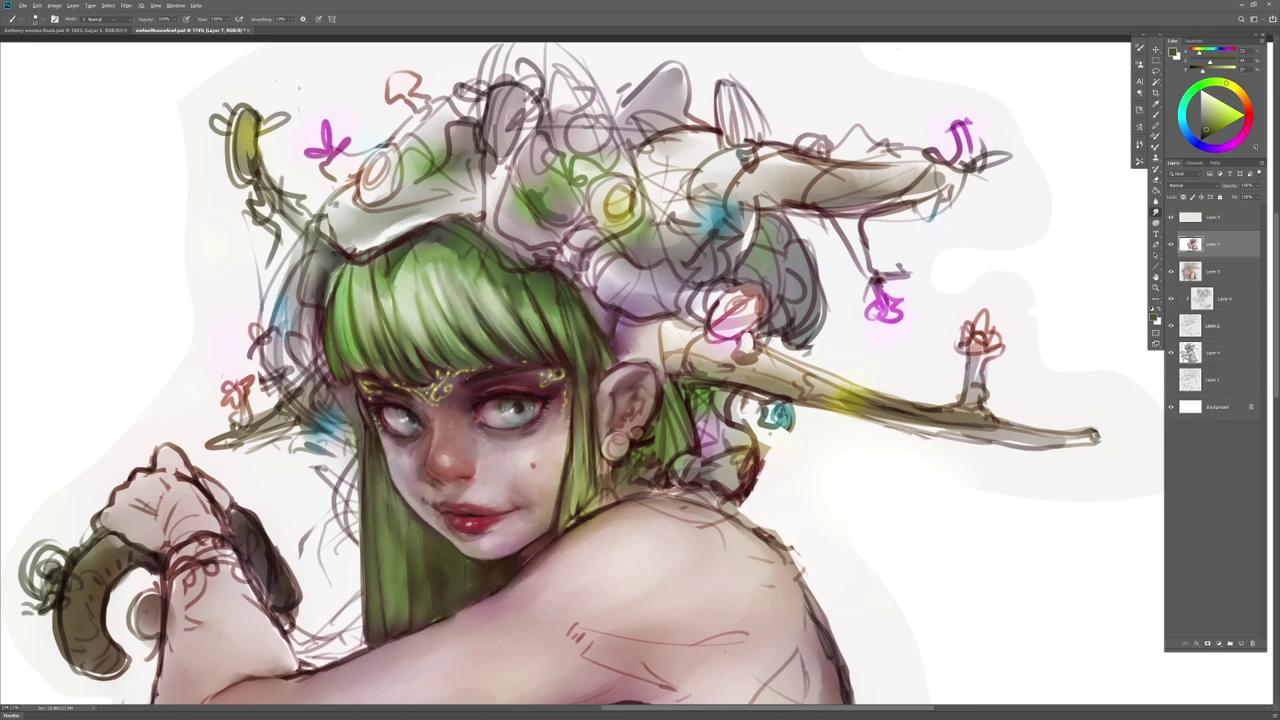
key(r)
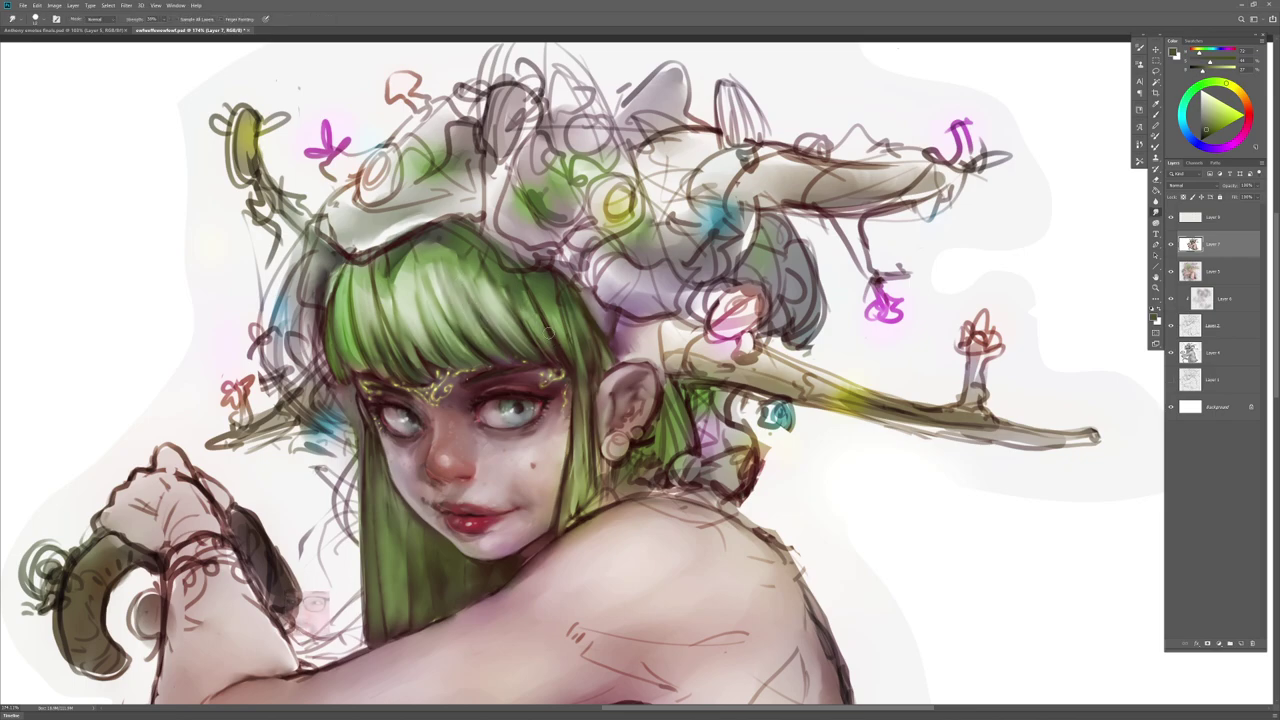
key(b)
Step: Glaze a sampled yellow-green over the fringe's lower edge and both sides with a large soft brush
right_click(551, 344)
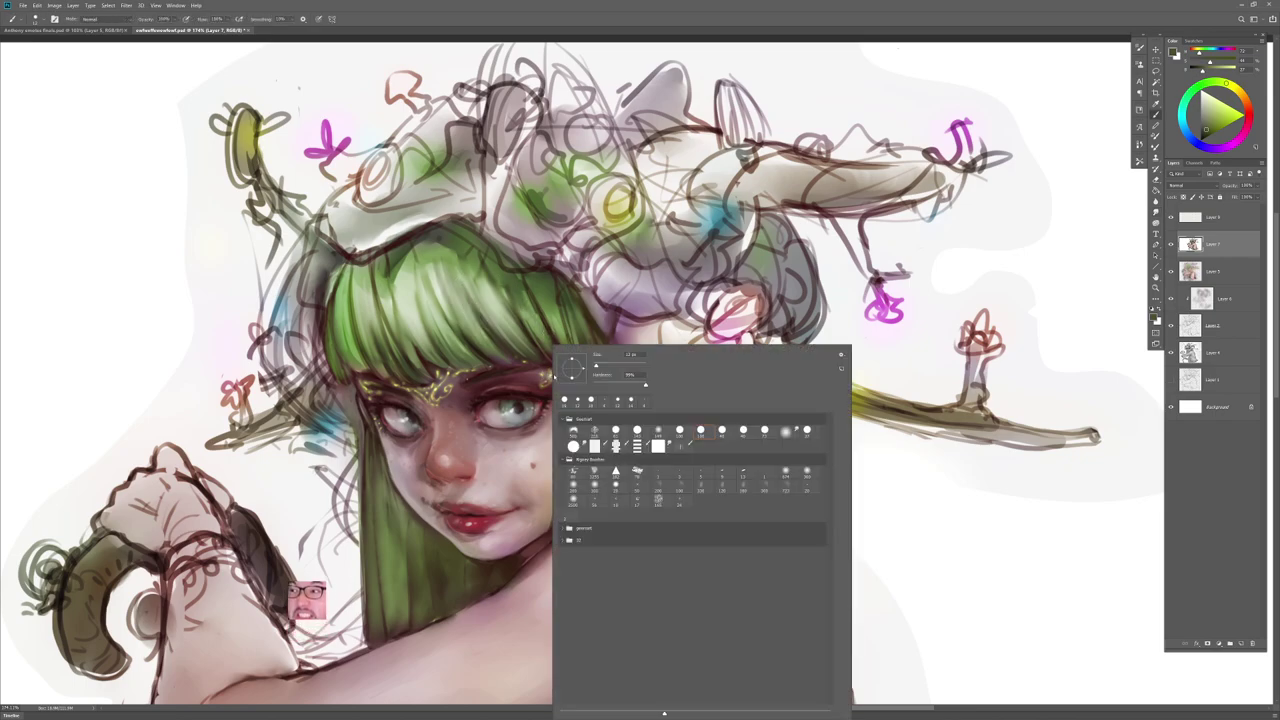
click(658, 431)
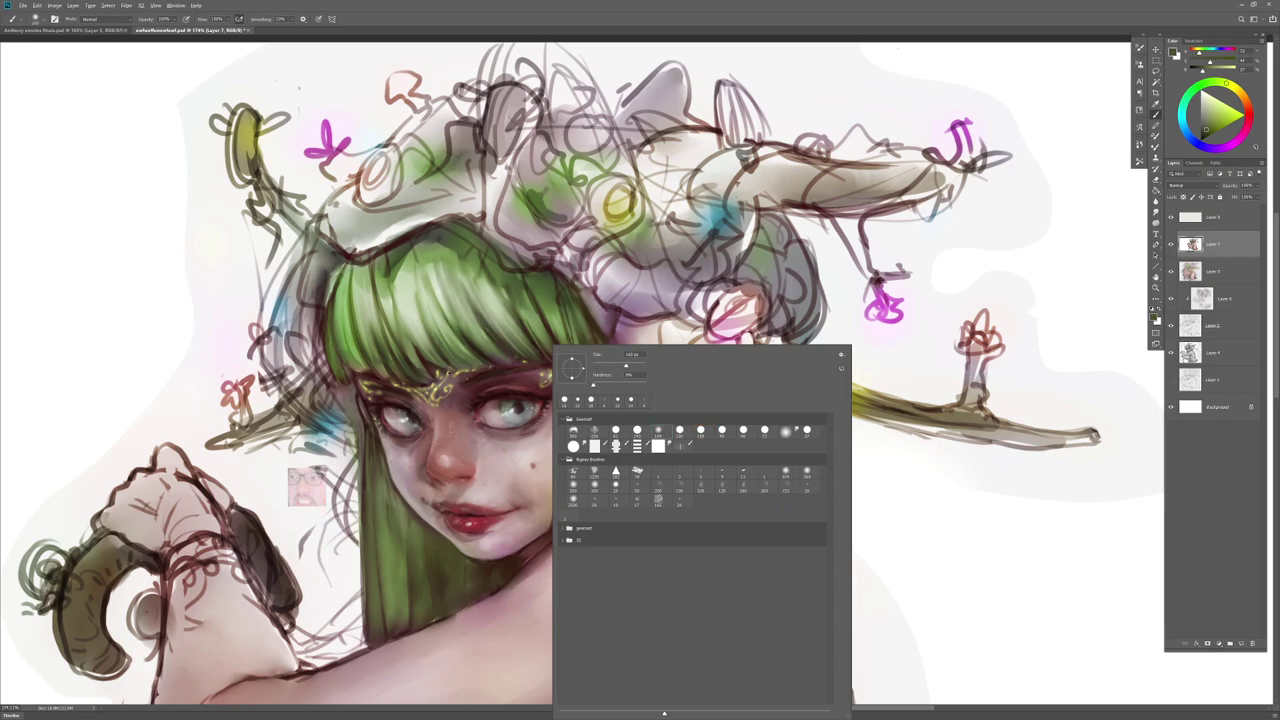
alt+click(439, 376)
alt+click(351, 352)
drag(566, 350, 354, 370)
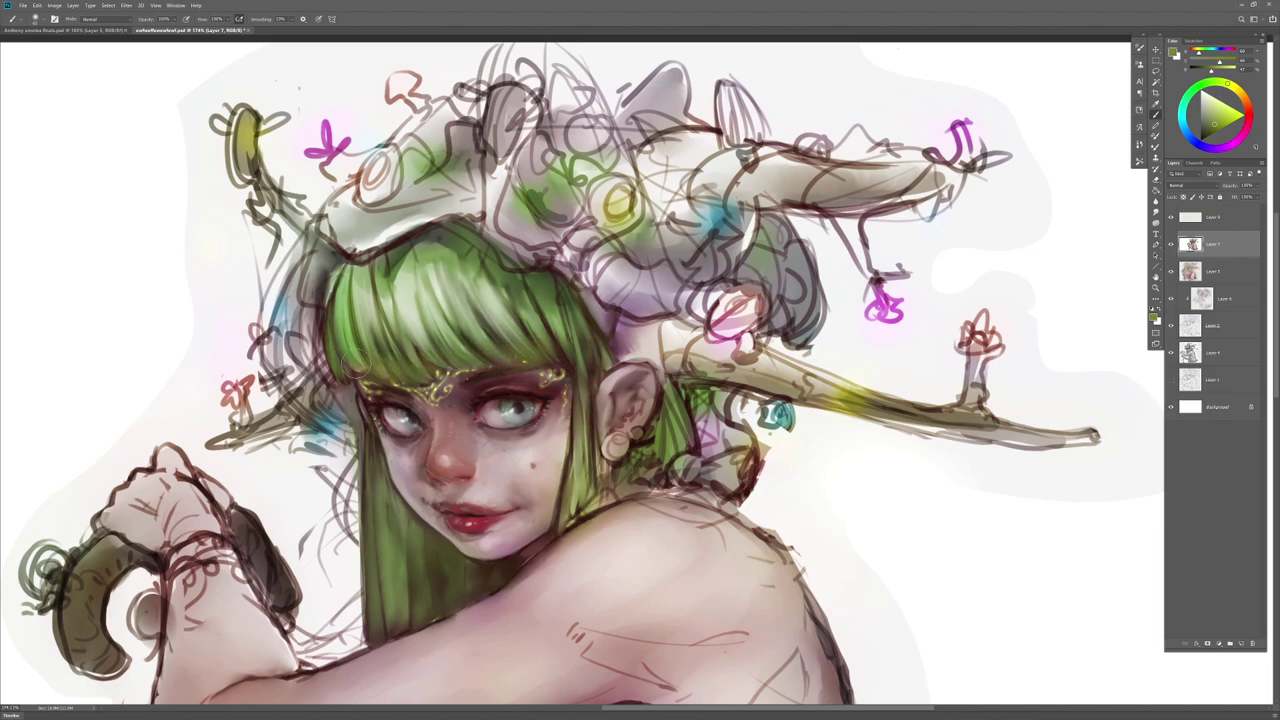
drag(558, 356, 577, 360)
mouse_move(444, 363)
mouse_down()
mouse_move(364, 352)
mouse_move(333, 346)
mouse_up()
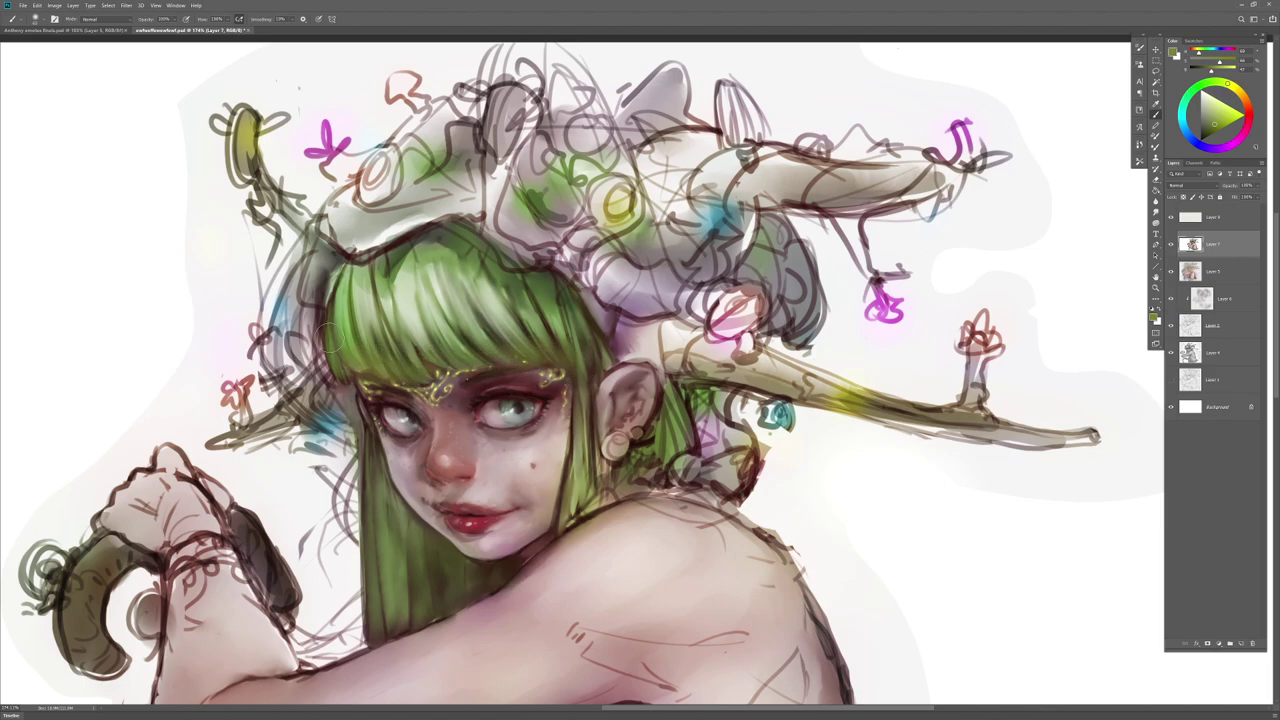
drag(565, 345, 581, 370)
drag(392, 371, 341, 376)
drag(591, 334, 596, 346)
Step: Tint the upper fringe and its sides with a soft muted orange, undoing and repainting one stroke
click(1244, 95)
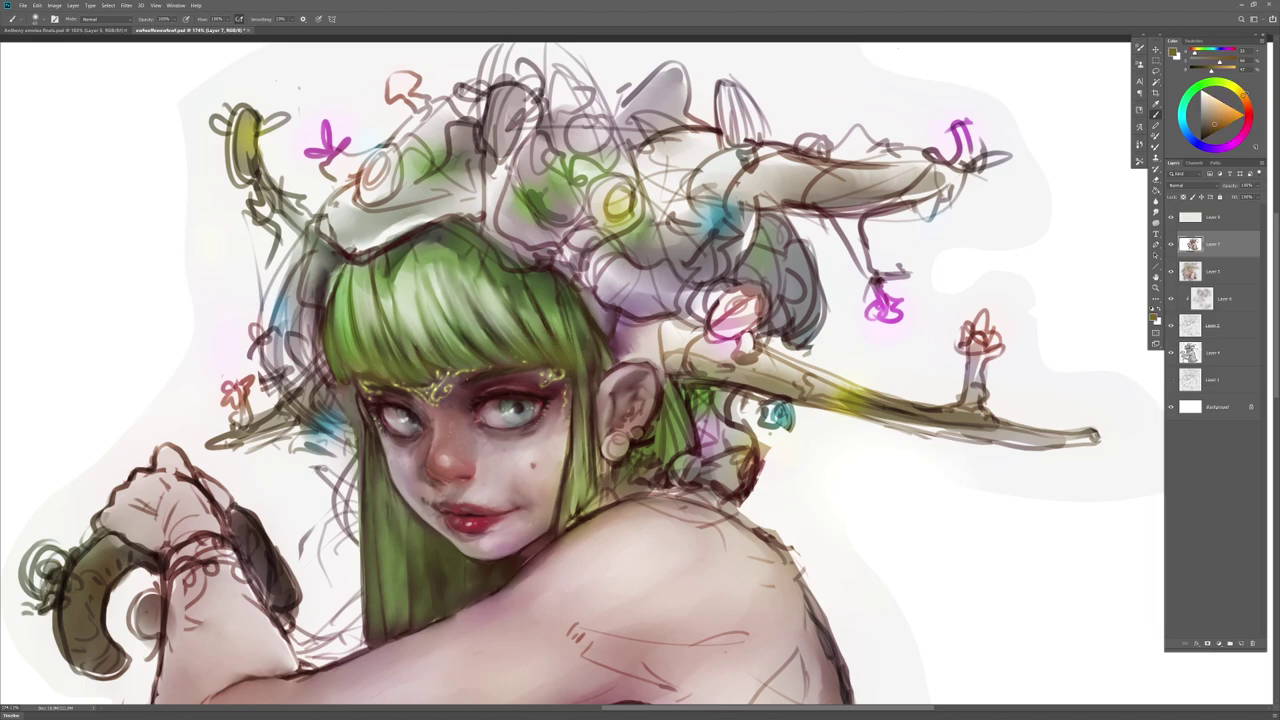
drag(500, 294, 493, 289)
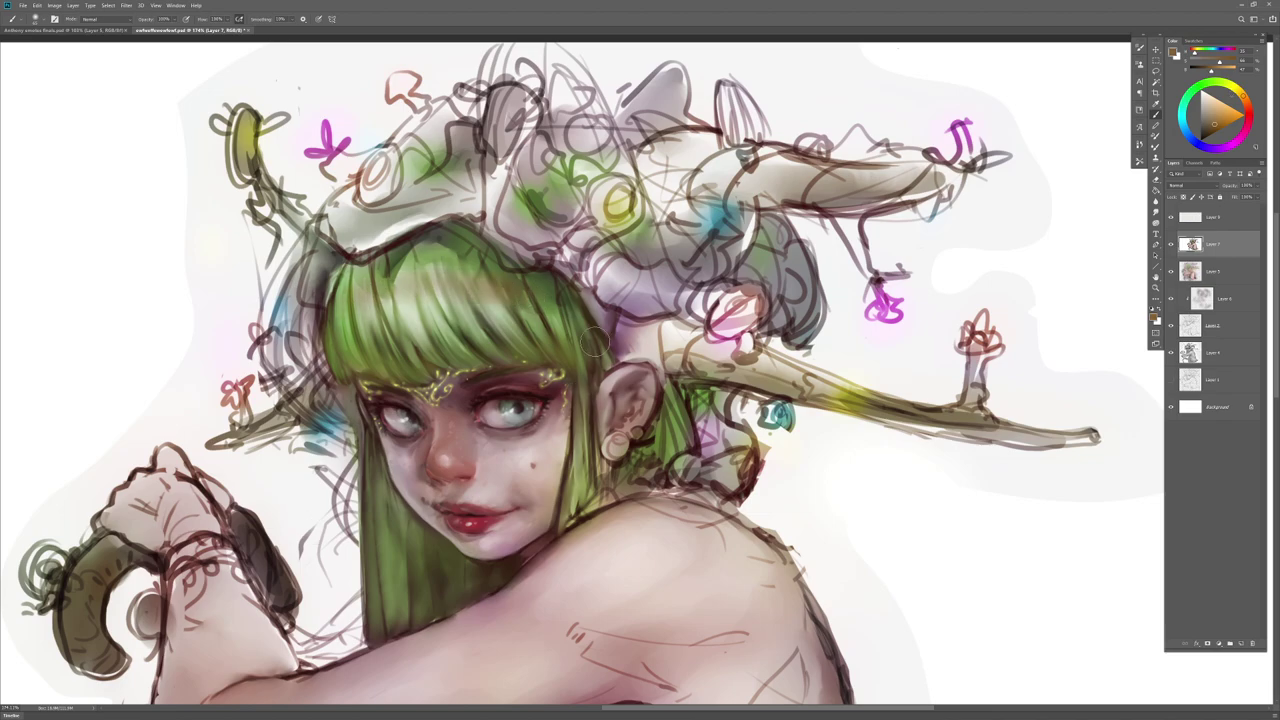
key(ctrl+z)
drag(396, 295, 333, 324)
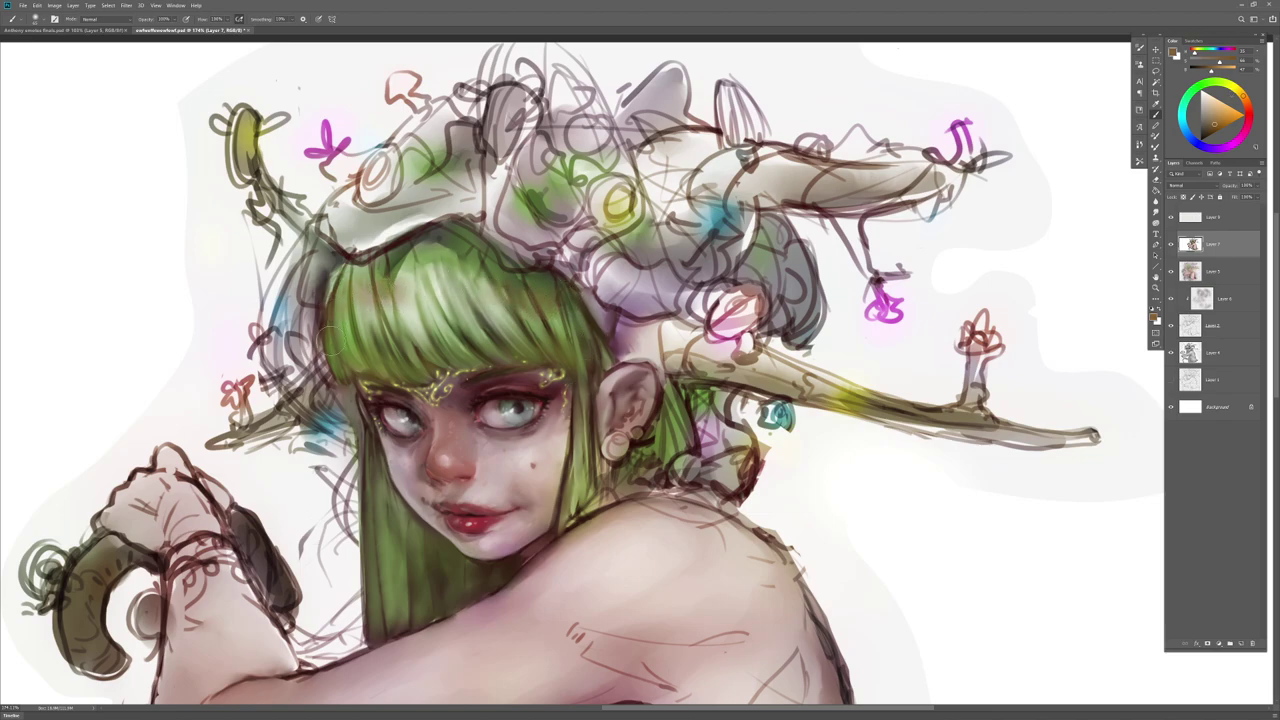
Step: Add a soft red-brown tint to the top and outer sides of the fringe, undoing one stroke
drag(1226, 124, 1221, 128)
click(1248, 107)
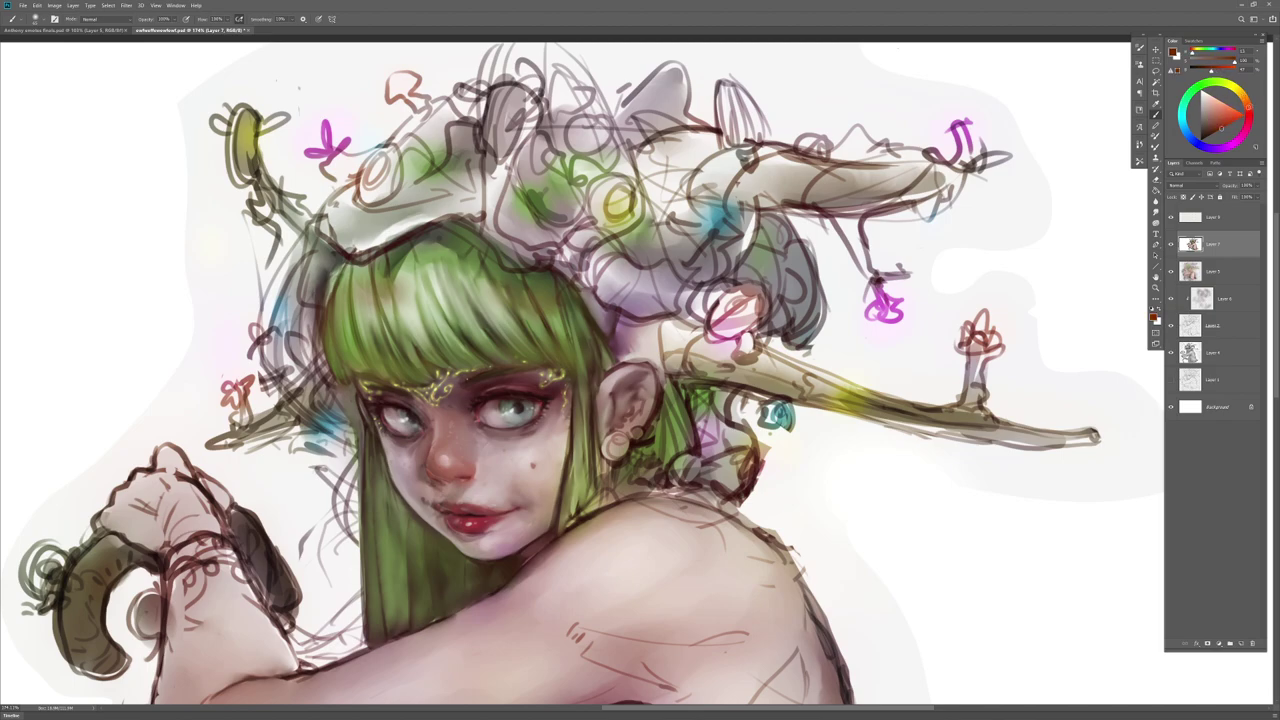
drag(574, 315, 594, 403)
key(ctrl+z)
mouse_move(464, 256)
mouse_down()
mouse_move(401, 255)
mouse_move(362, 284)
mouse_up()
Step: Smudge the tinted hair strands on the fringe with a fine smudge tip
key(r)
right_click(614, 348)
drag(658, 365, 654, 365)
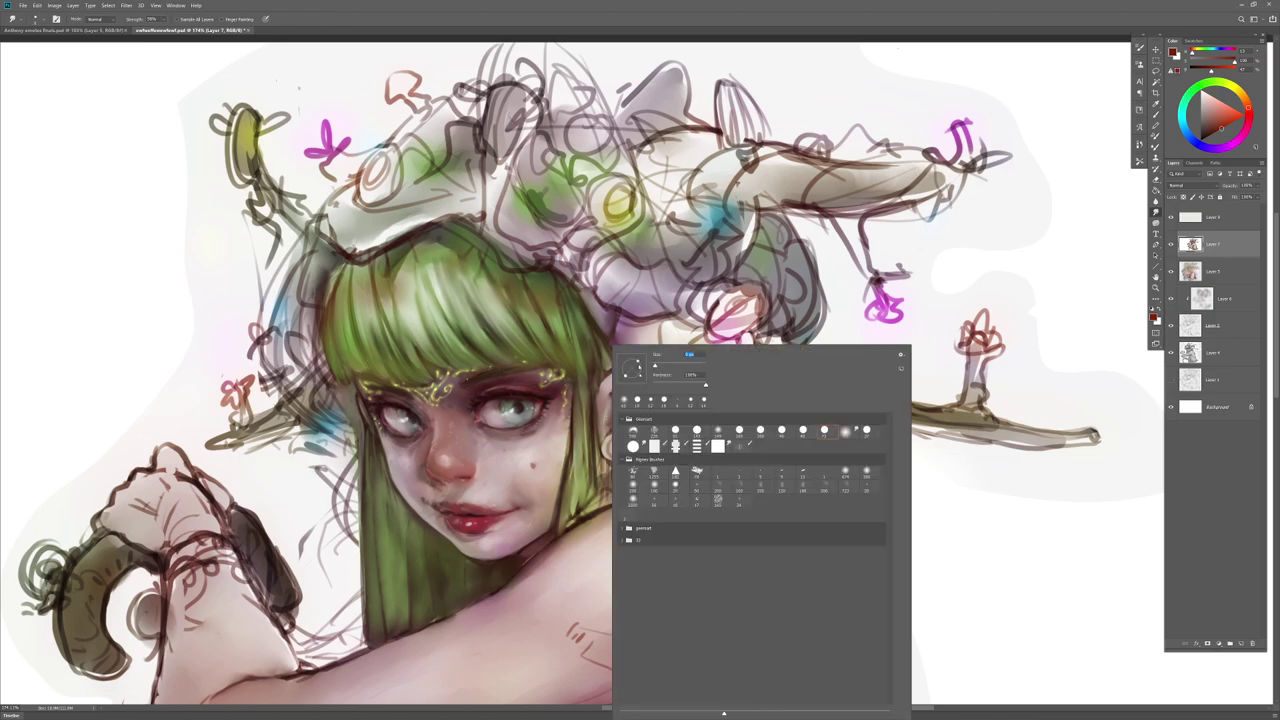
click(562, 322)
alt+right_click(559, 324)
Step: Paint thin strands near the ear side of the fringe with a small hard brush in a sampled dark brown
key(b)
right_click(562, 331)
click(709, 416)
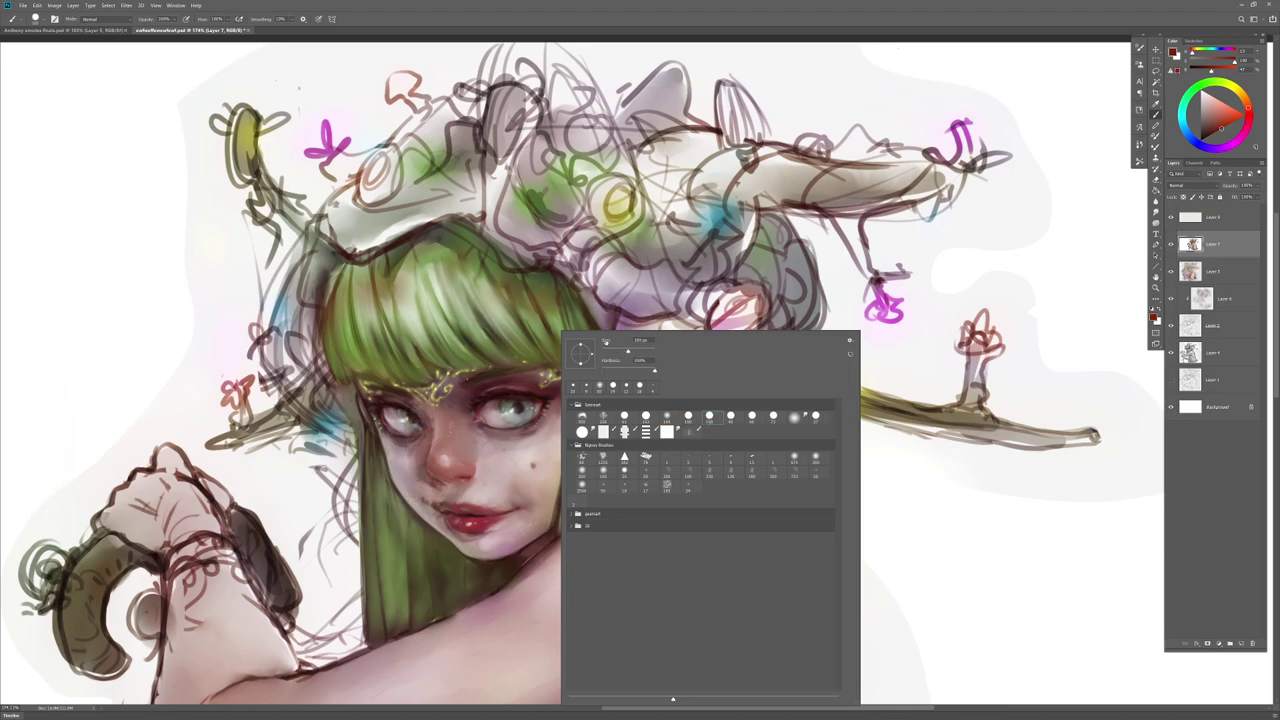
key(Return)
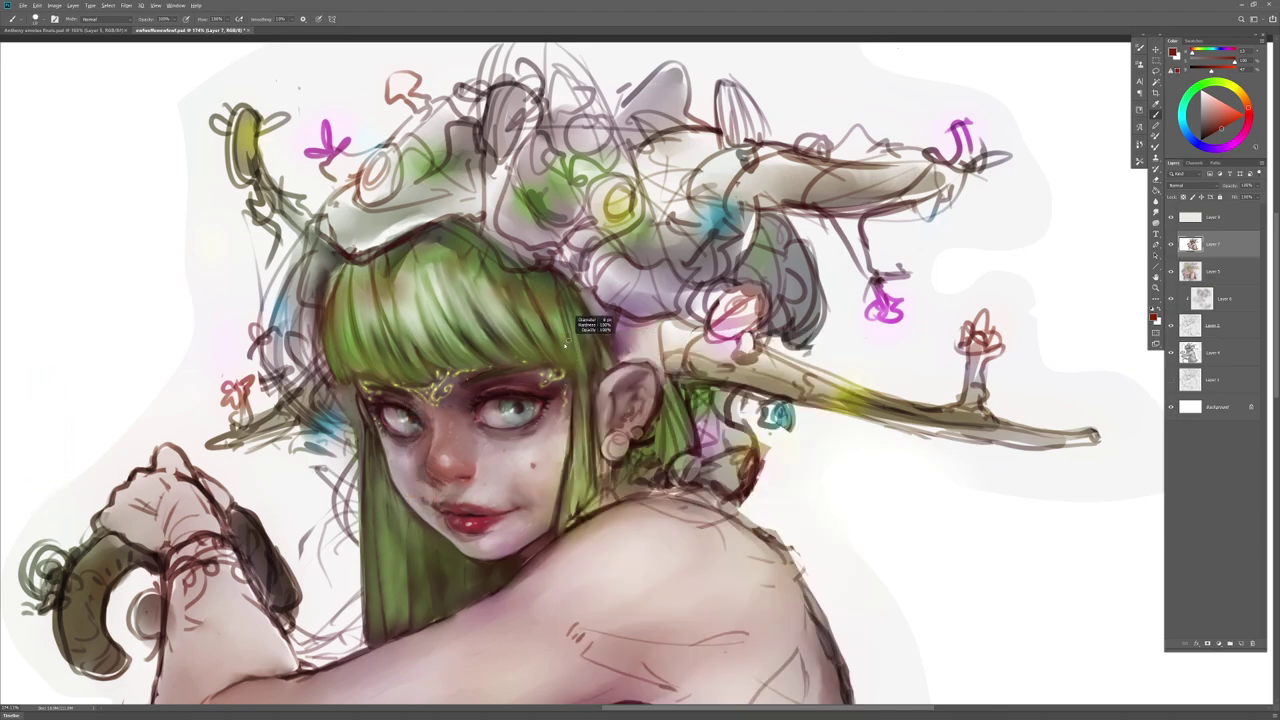
drag(550, 300, 565, 347)
key(ctrl+z)
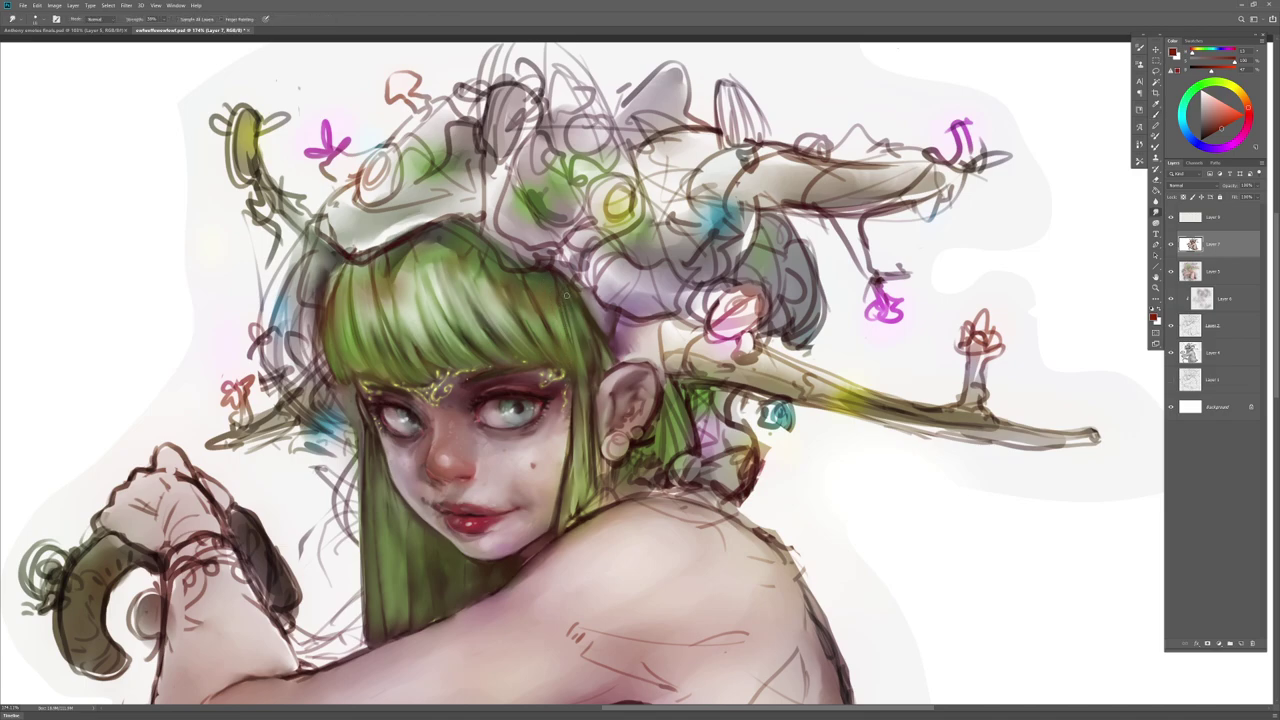
alt+click(553, 274)
drag(545, 294, 557, 335)
Step: Smudge the dark strands along their length into the ear side of the fringe
key(r)
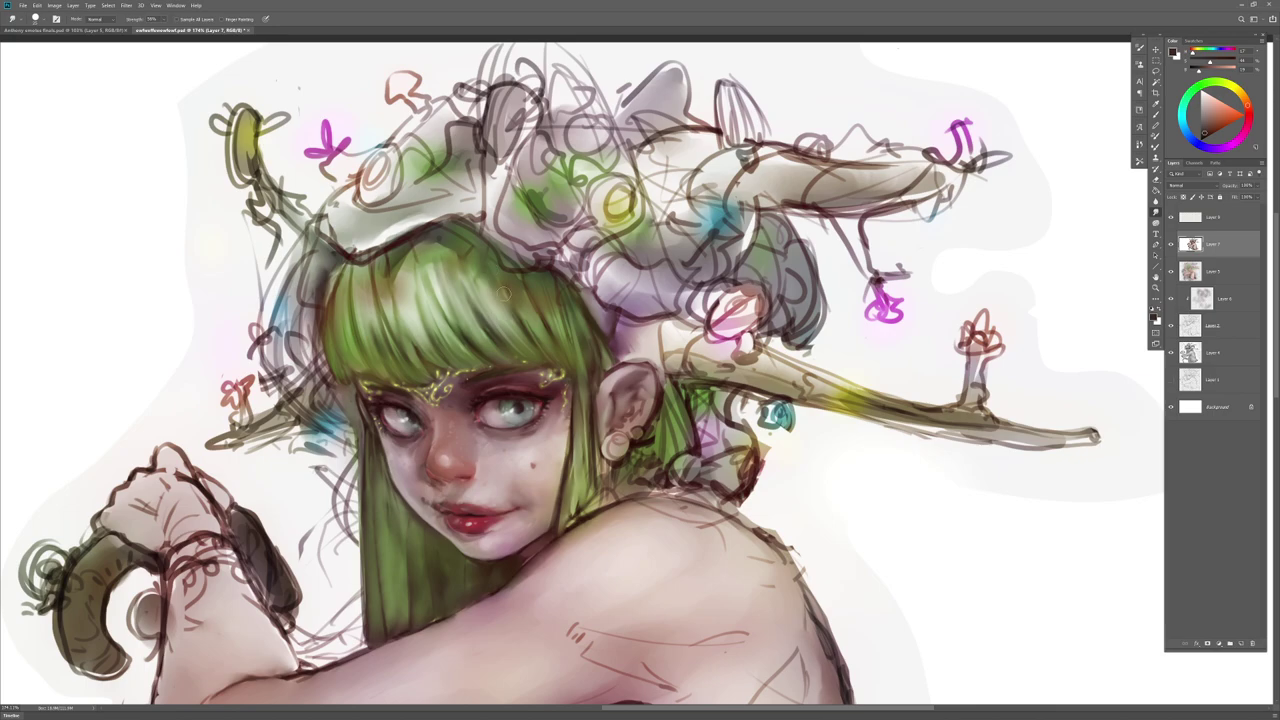
key(b)
right_click(541, 310)
key(Escape)
key(r)
drag(502, 286, 531, 367)
Step: Sample dark hair tones, then switch to a saturated dark green for painting strands
key(b)
alt+click(596, 399)
alt+click(471, 347)
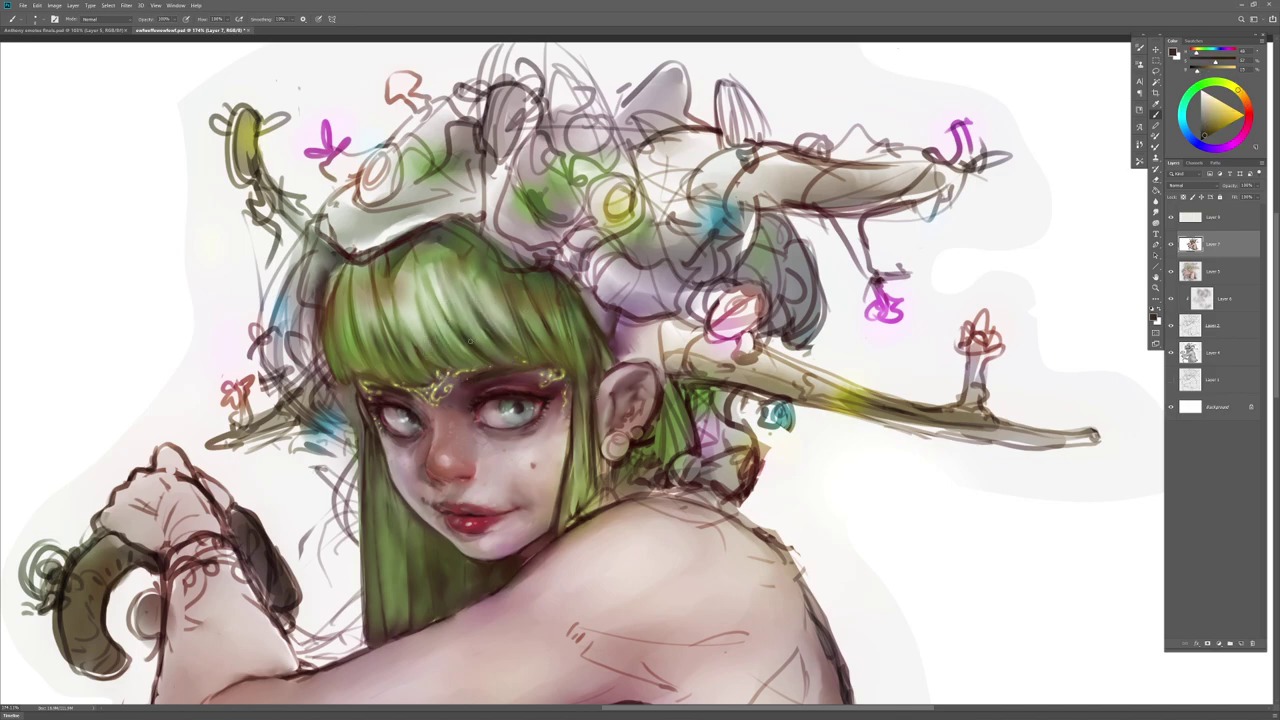
click(1206, 83)
click(1214, 133)
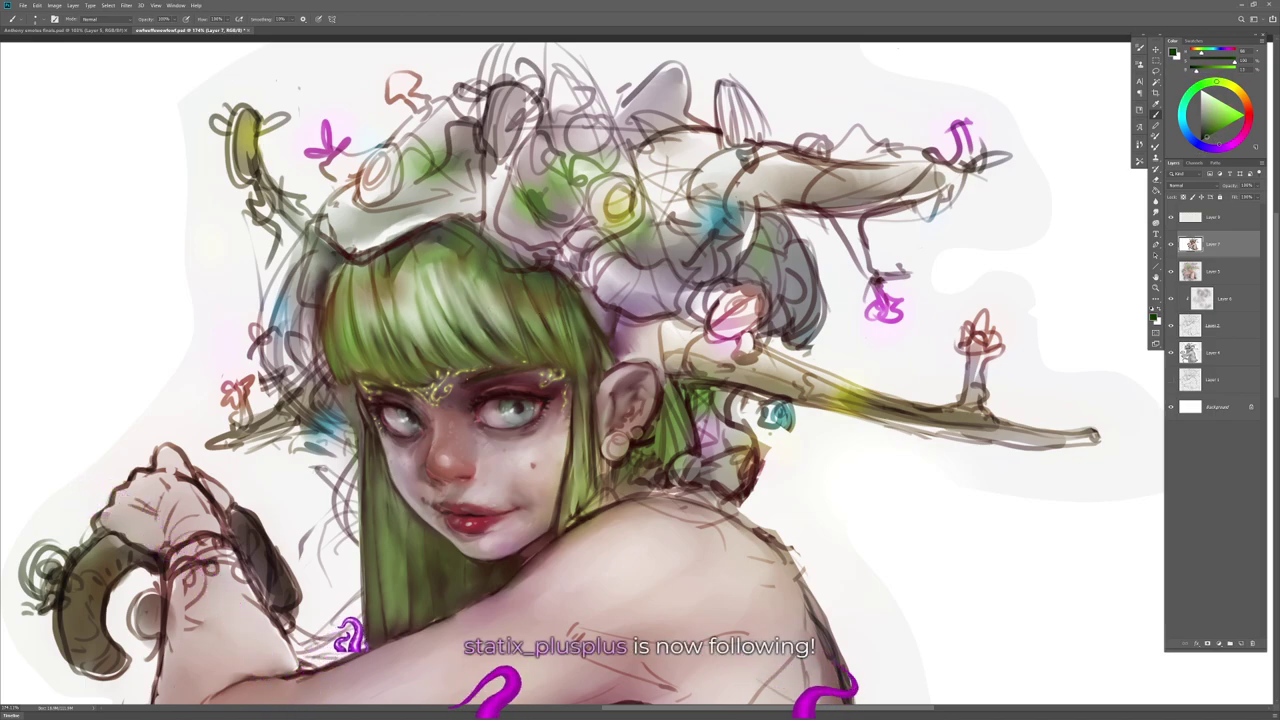
Step: Blend the dark green strands on the ear side of the fringe with the adjusted smudge tip
key(r)
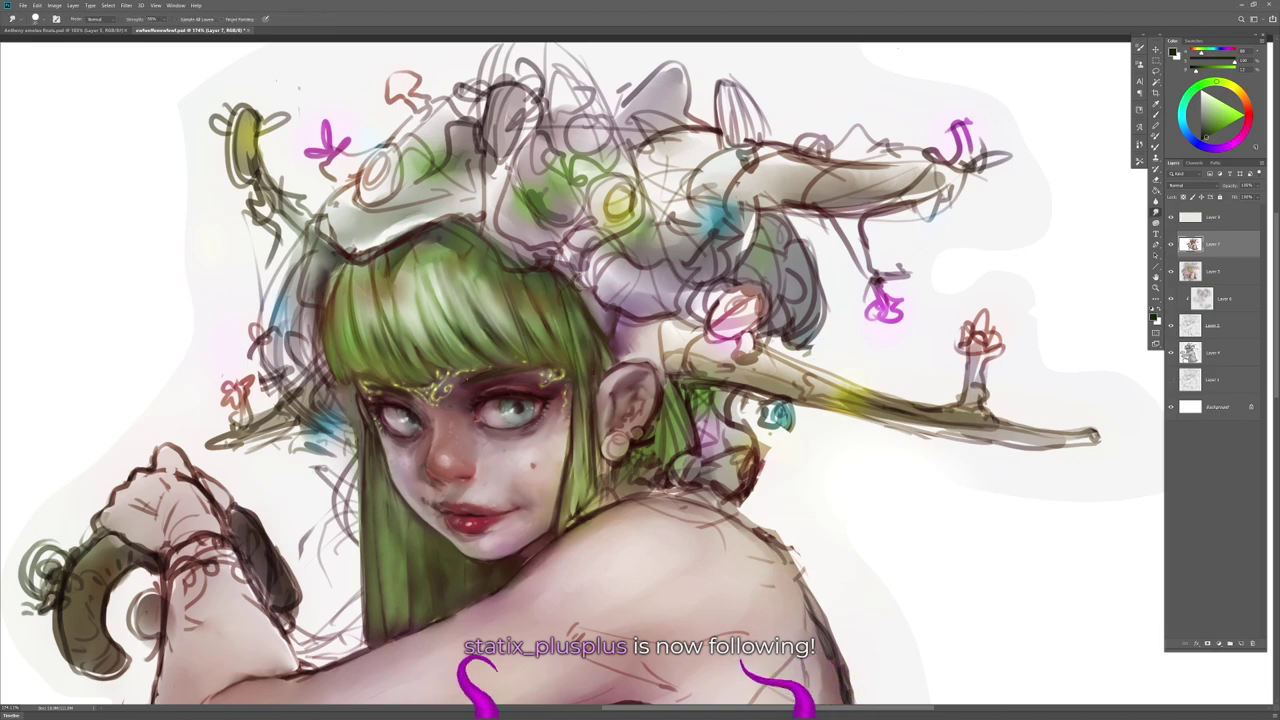
right_click(608, 332)
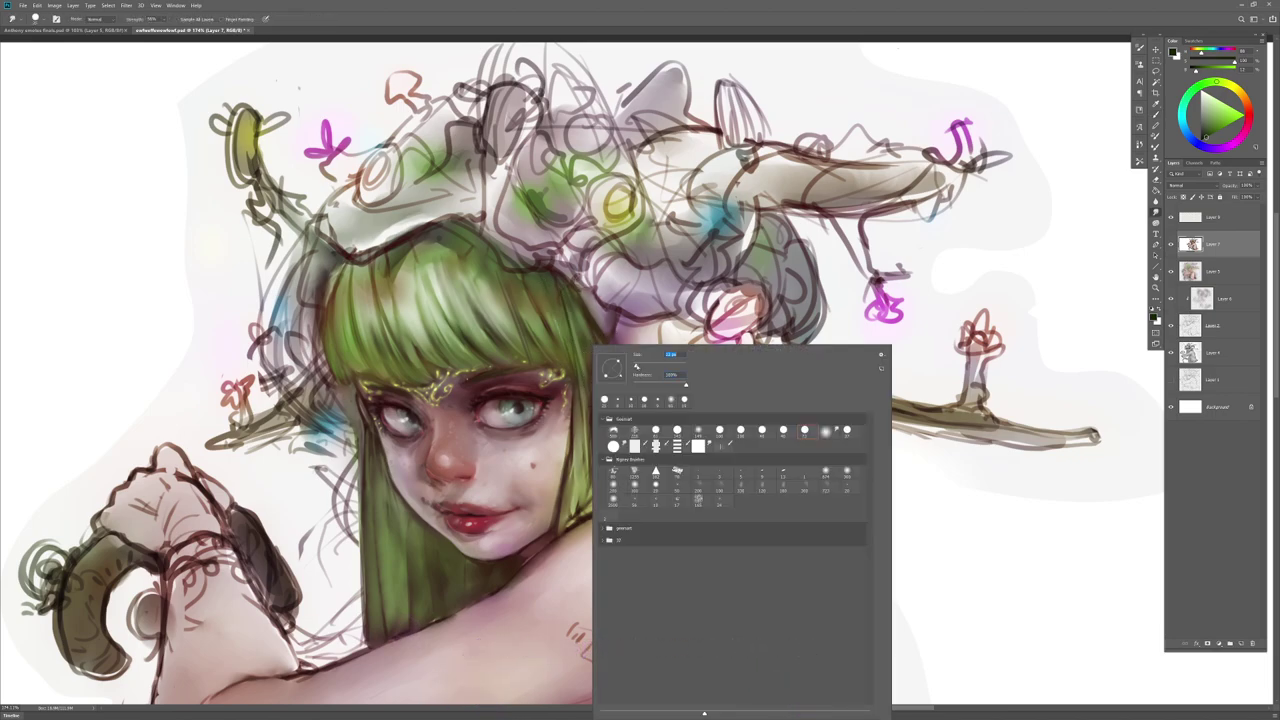
key(Escape)
right_click(559, 306)
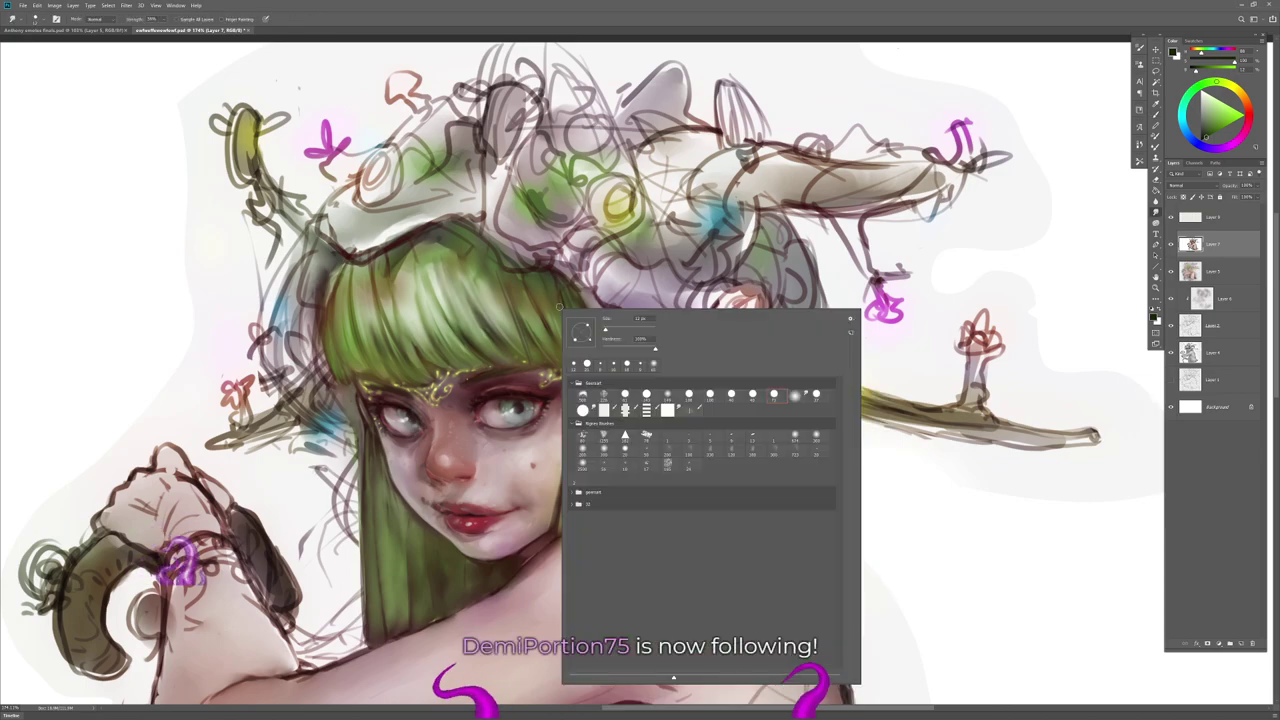
key(Escape)
Step: Define the hair's edge in front of the ear by alternately painting near-black strands and smudging them
key(b)
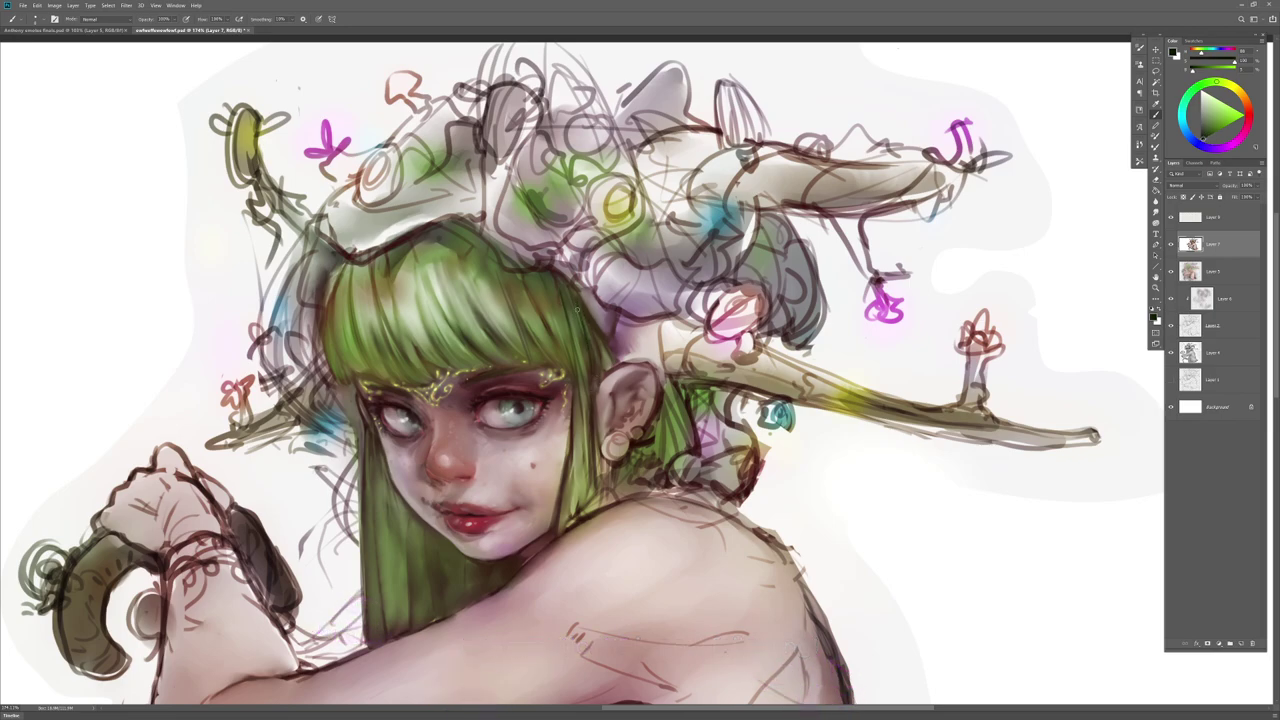
key(r)
key(b)
drag(595, 330, 600, 387)
key(r)
key(b)
key(r)
alt+right_click(612, 391)
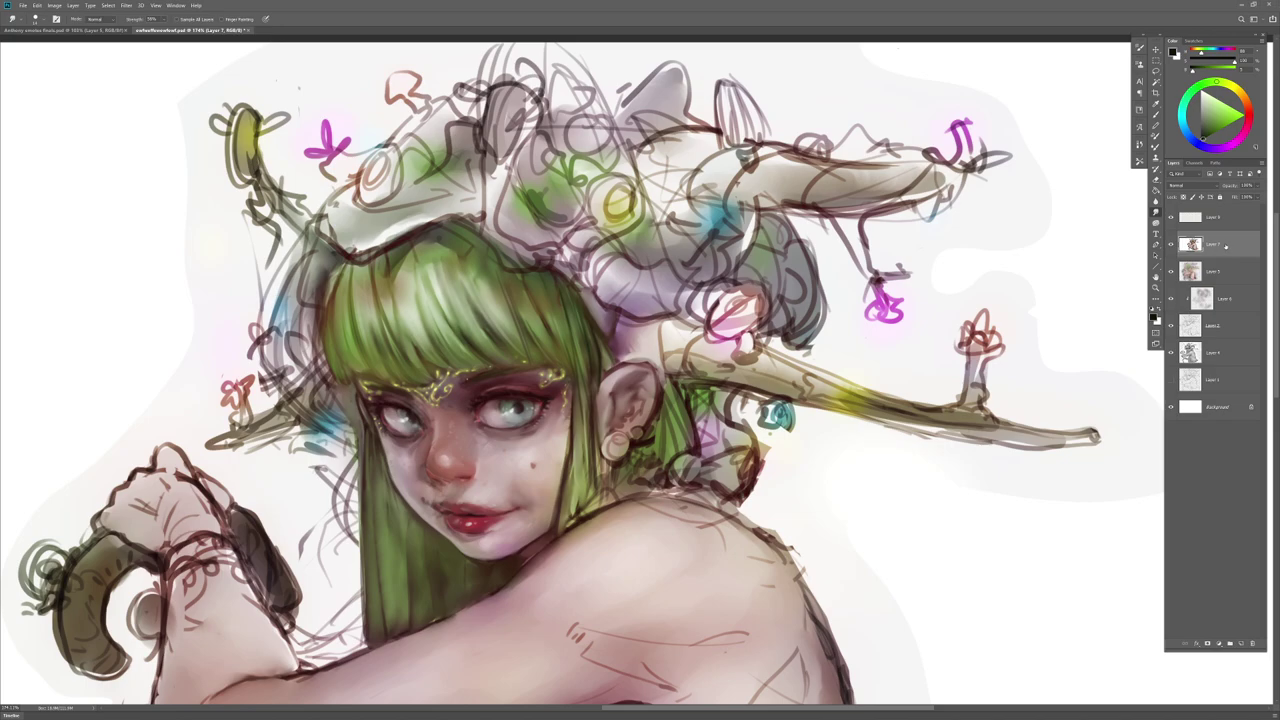
Step: Refine the long hair lock between the cheek and the ear by alternating dark brush strokes and smudging
drag(618, 585, 575, 529)
key(b)
key(r)
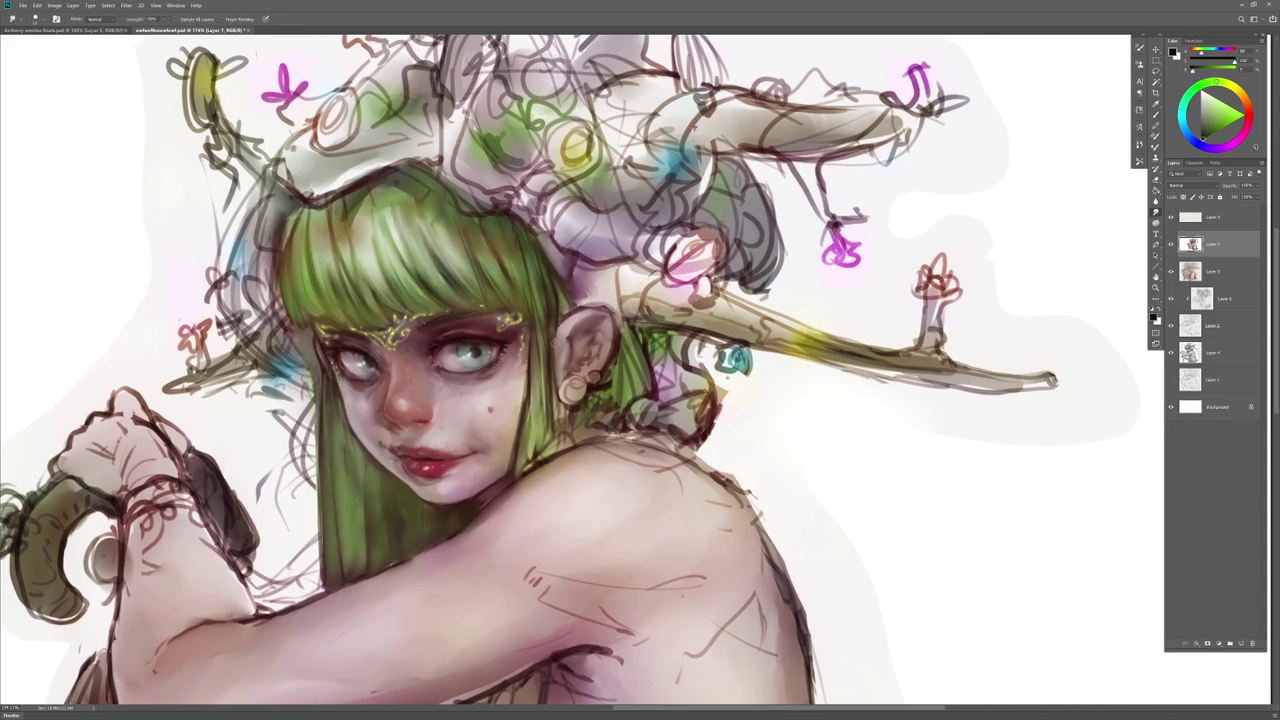
key(b)
key(r)
Step: Sample a light yellow-green from the hair and work lighter strands into the lock beside the cheek
alt+click(604, 281)
key(b)
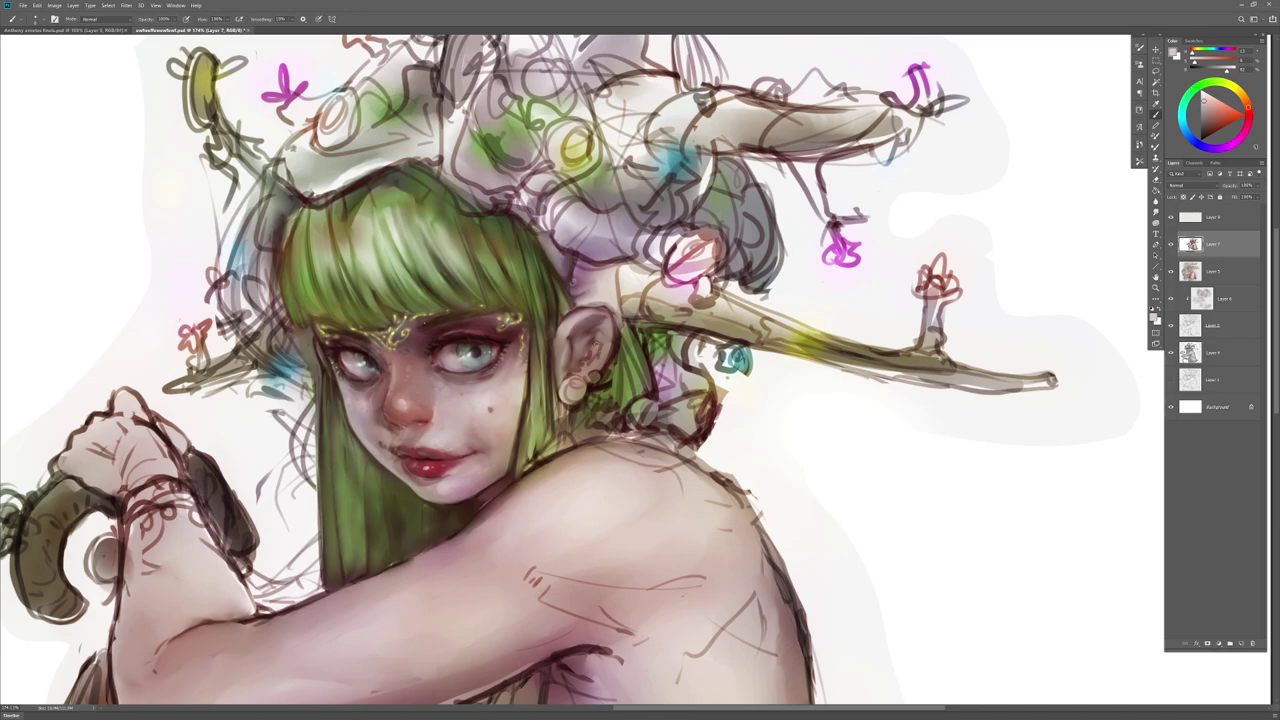
alt+click(557, 310)
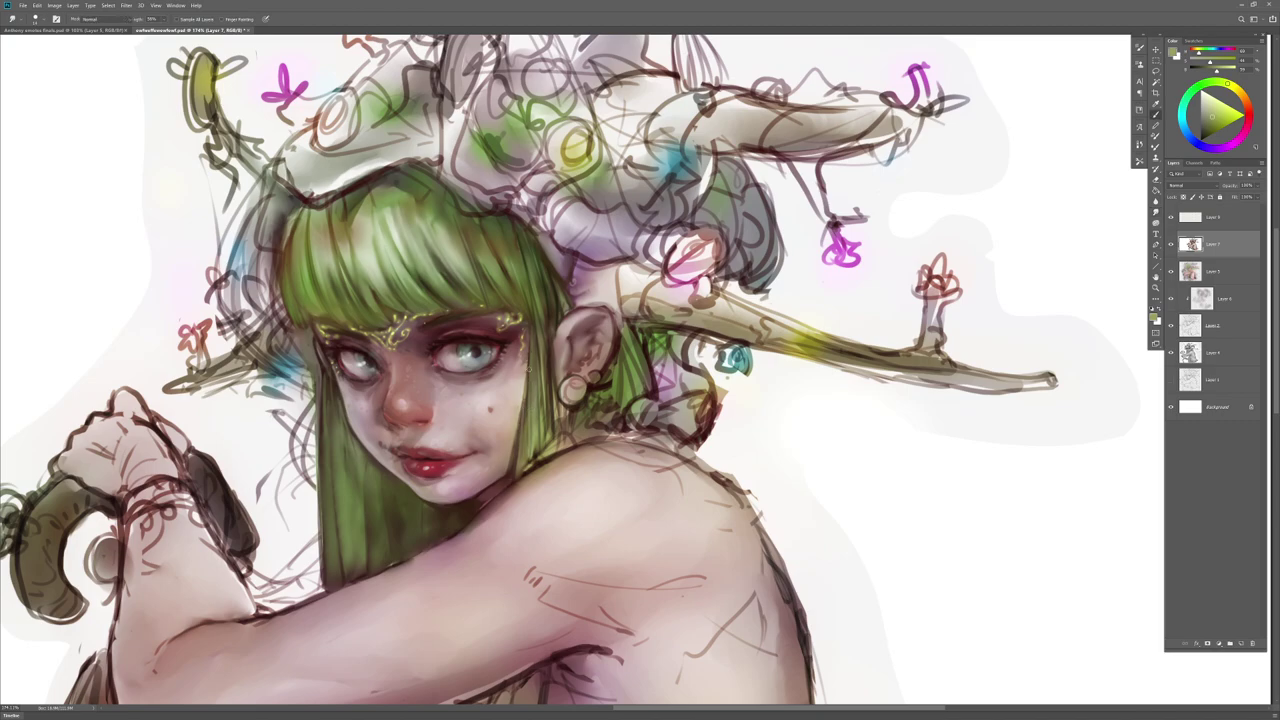
drag(528, 402, 517, 452)
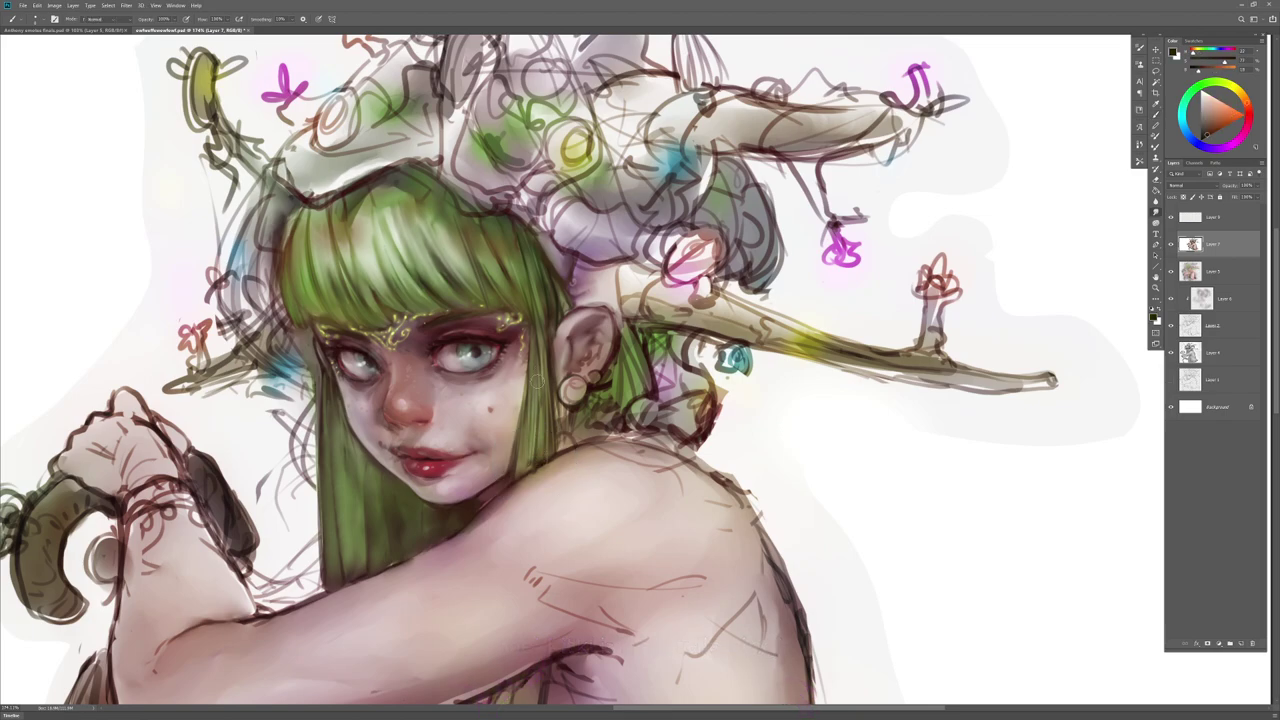
Step: Sample a light yellow-green from the fringe and paint blended highlight strands down the lock beside the cheek
key(b)
alt+click(455, 240)
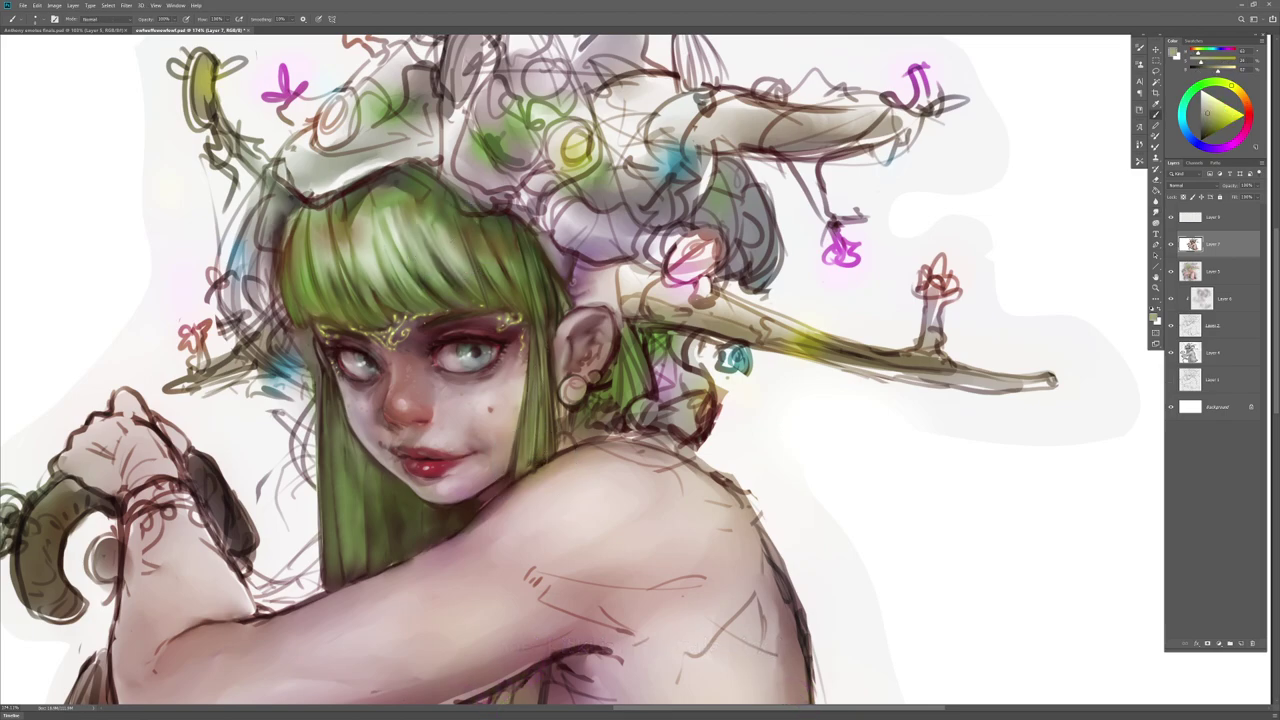
drag(532, 308, 545, 408)
drag(539, 346, 543, 388)
alt+click(541, 348)
key(r)
key(b)
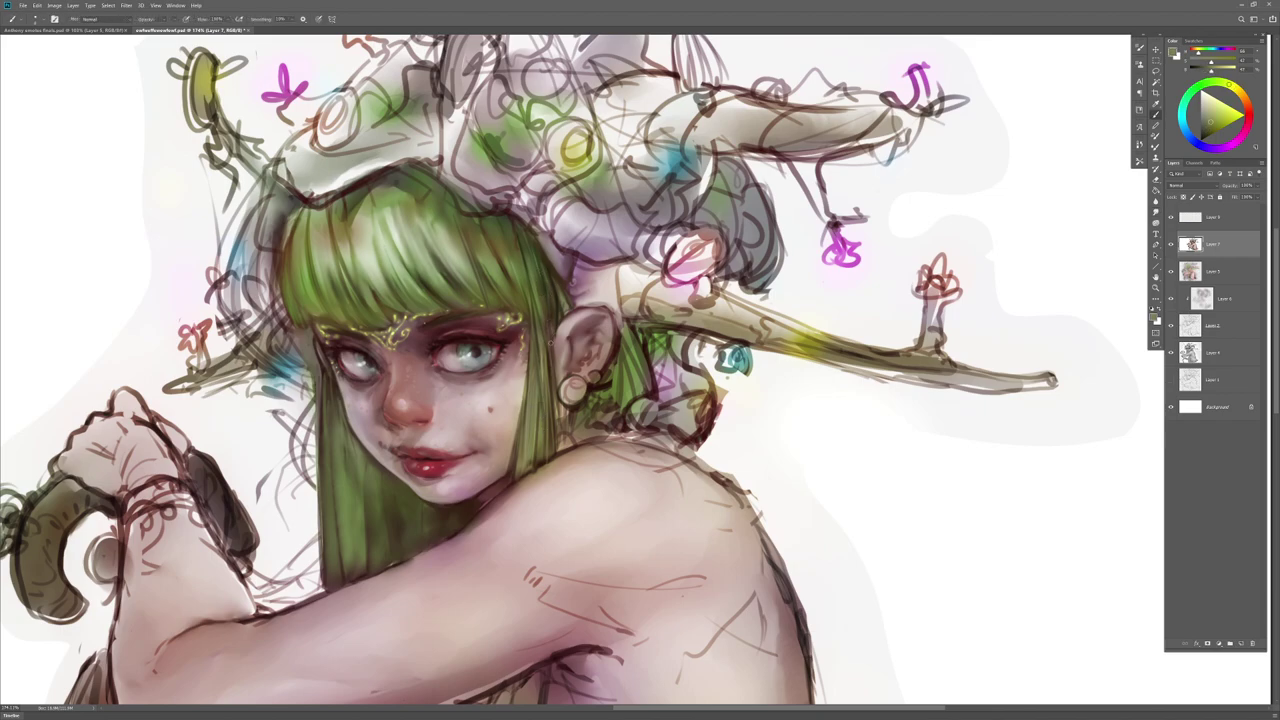
Step: Sample dark tones around the cheek and jaw, then paint the shadow between the chin and the shoulder
alt+click(549, 321)
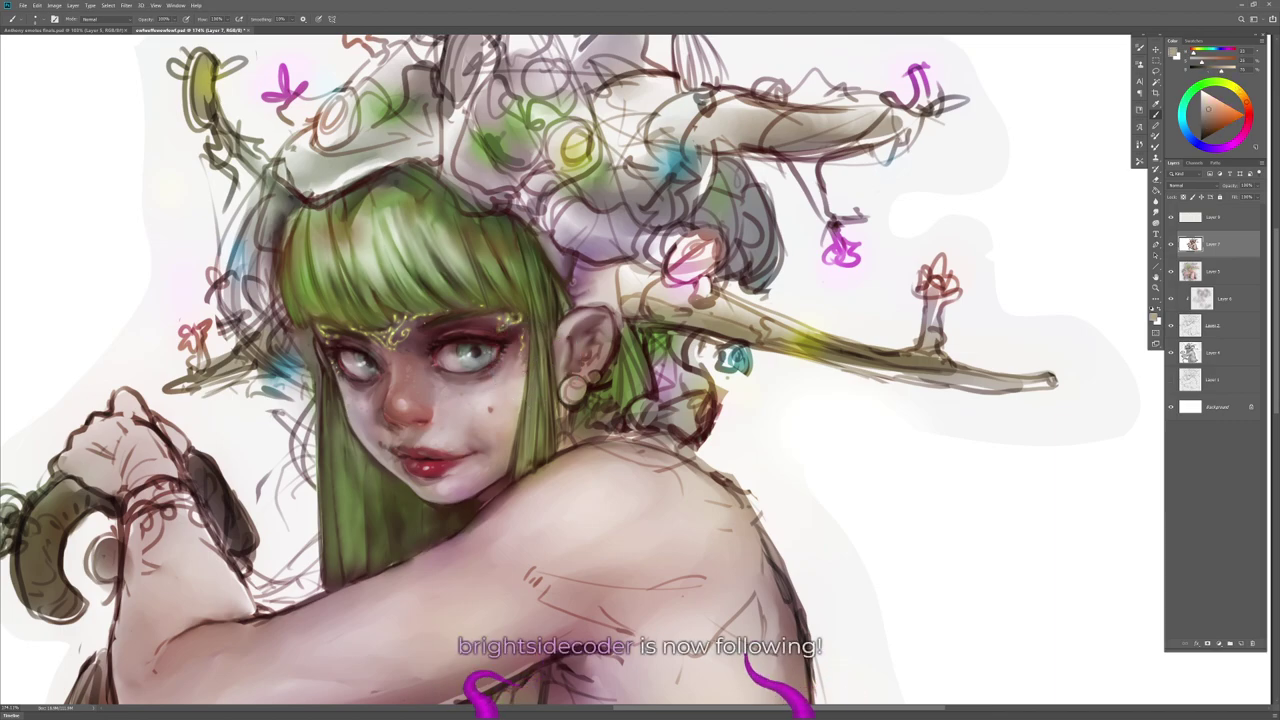
alt+click(507, 412)
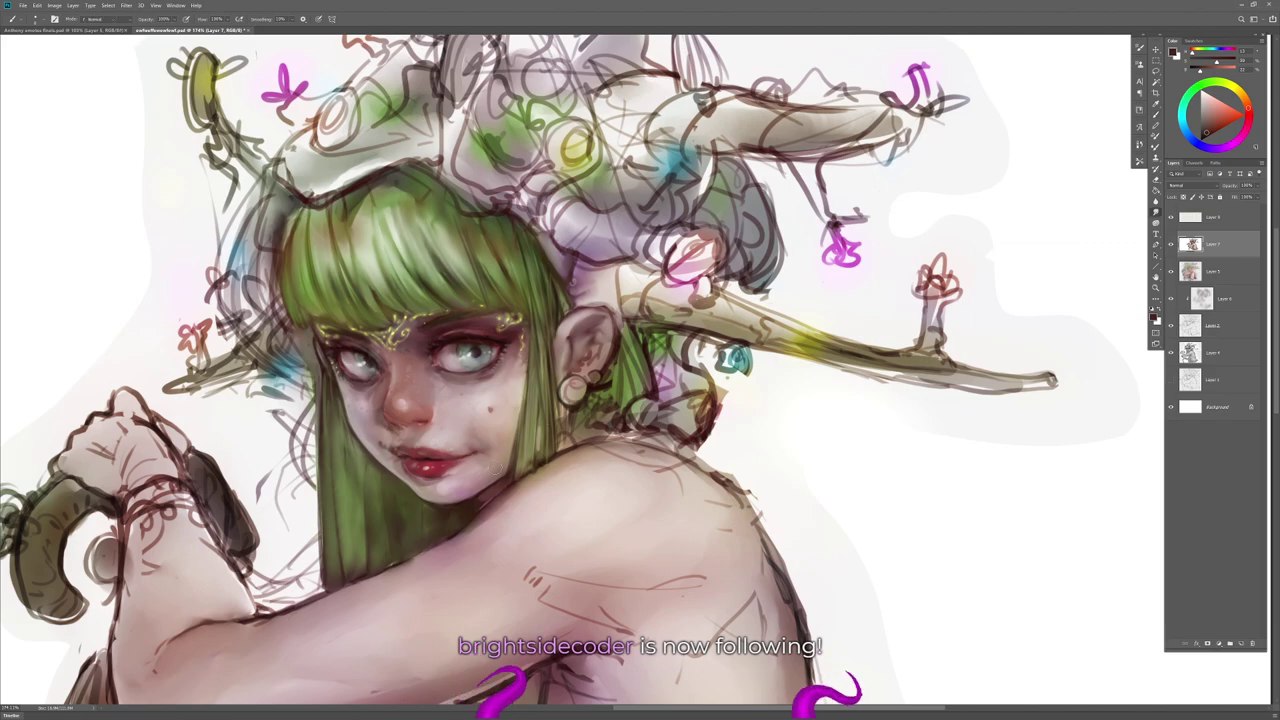
key(r)
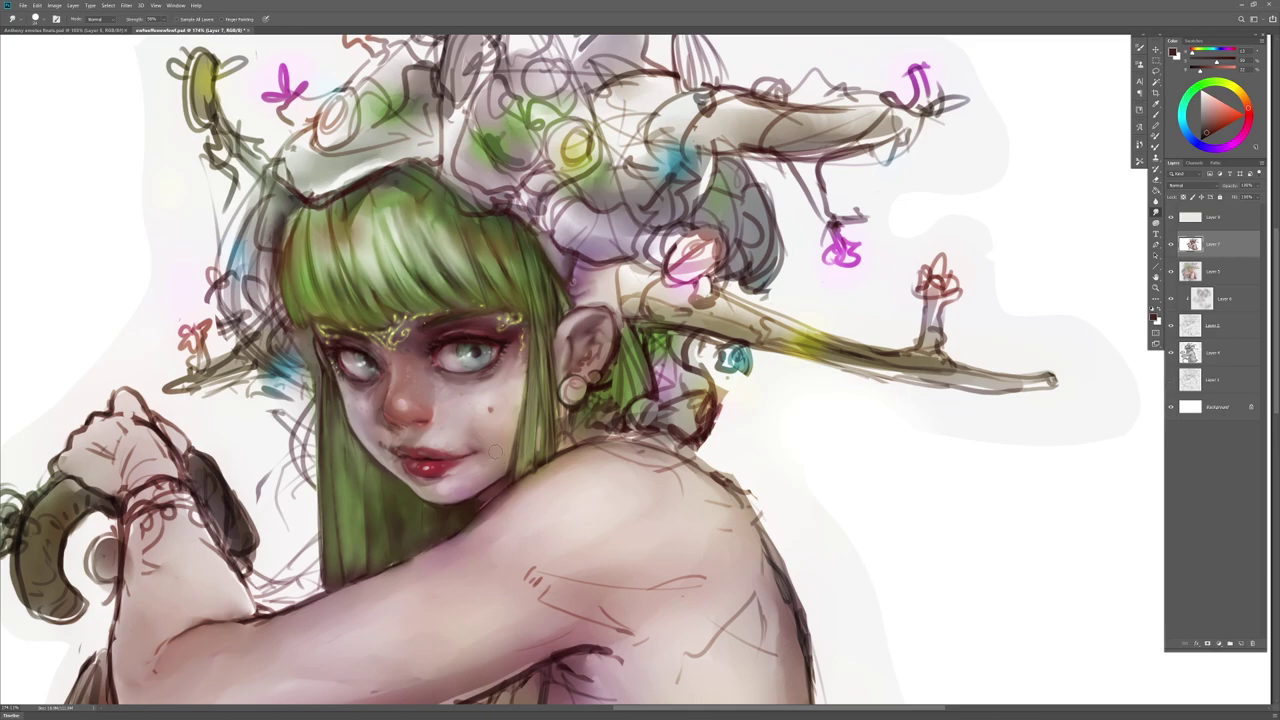
key(b)
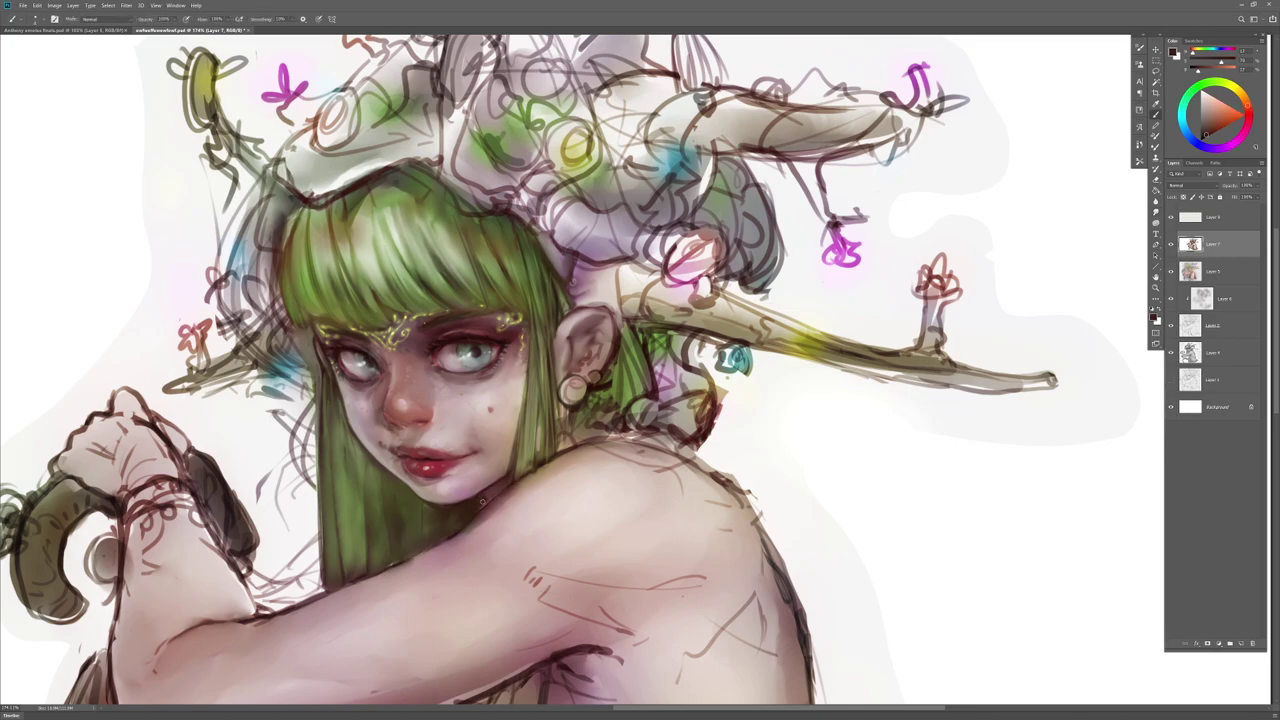
alt+click(486, 499)
mouse_move(485, 497)
mouse_down()
mouse_move(432, 529)
mouse_move(500, 488)
mouse_up()
key(])
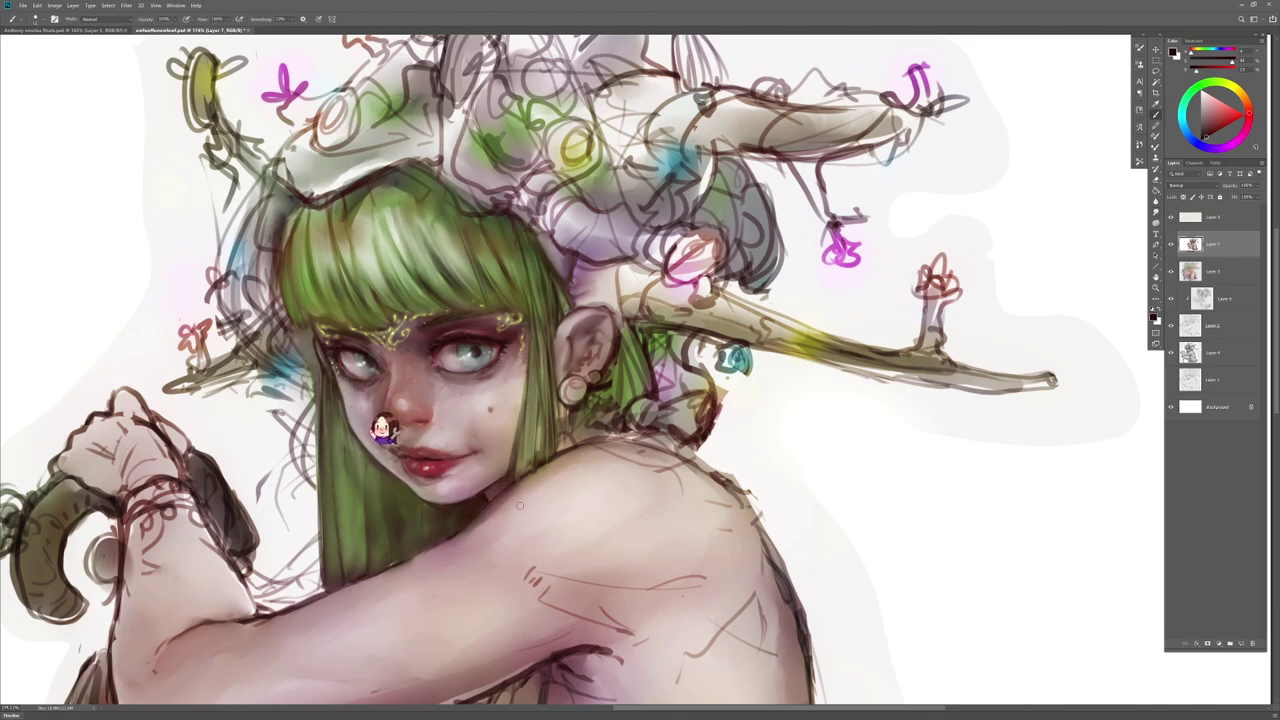
Step: Sample a muted pink skin tone and soften the upper edge of the shoulder beneath the jaw with a larger tip
alt+click(505, 488)
key(])
key(])
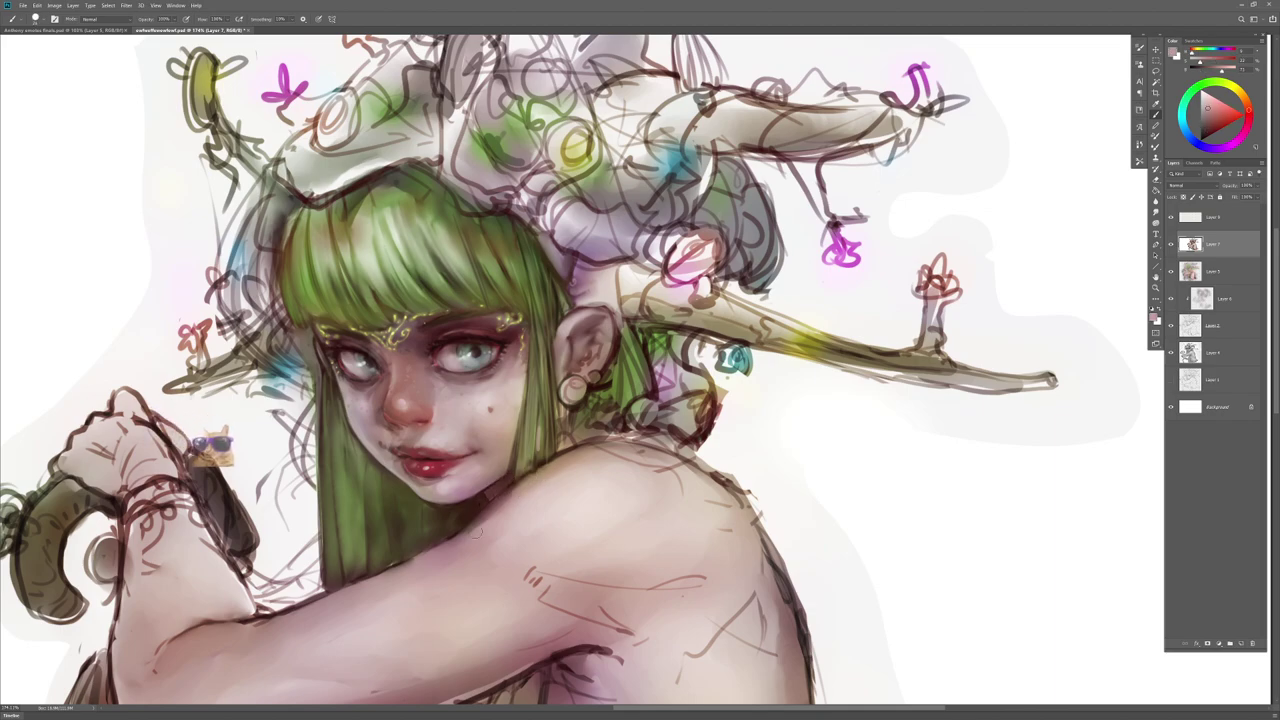
key(r)
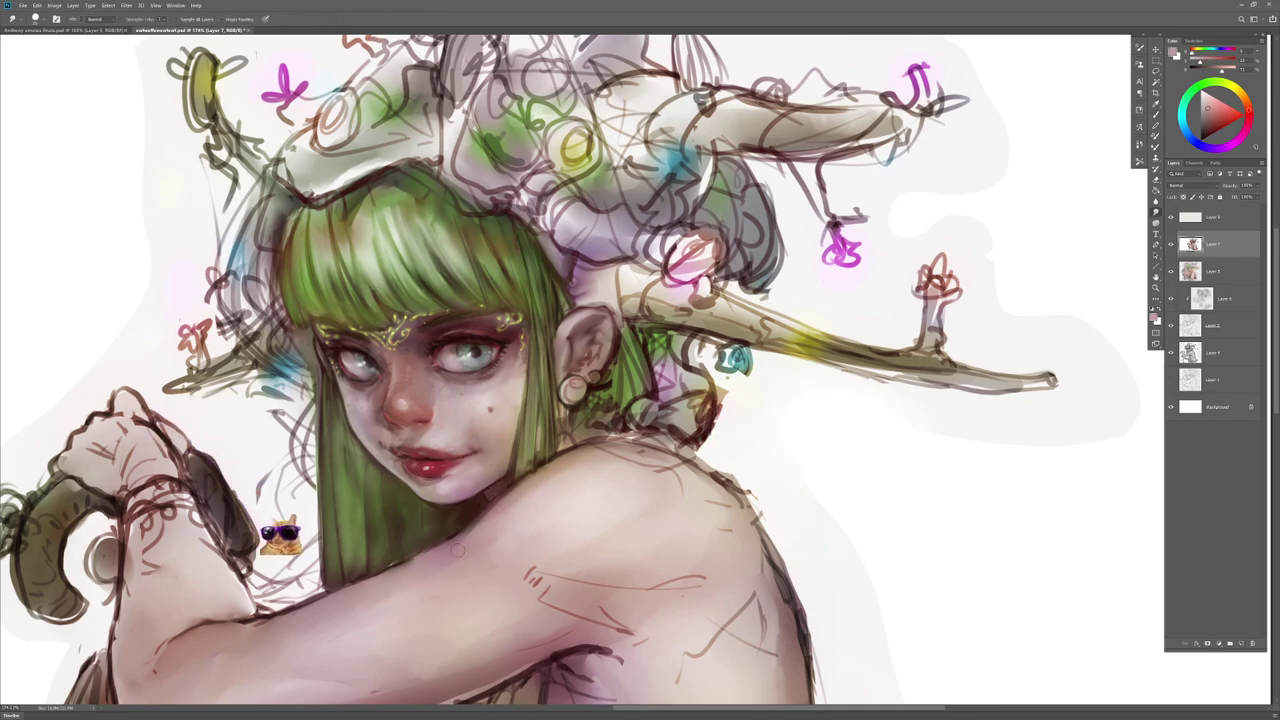
drag(518, 490, 554, 462)
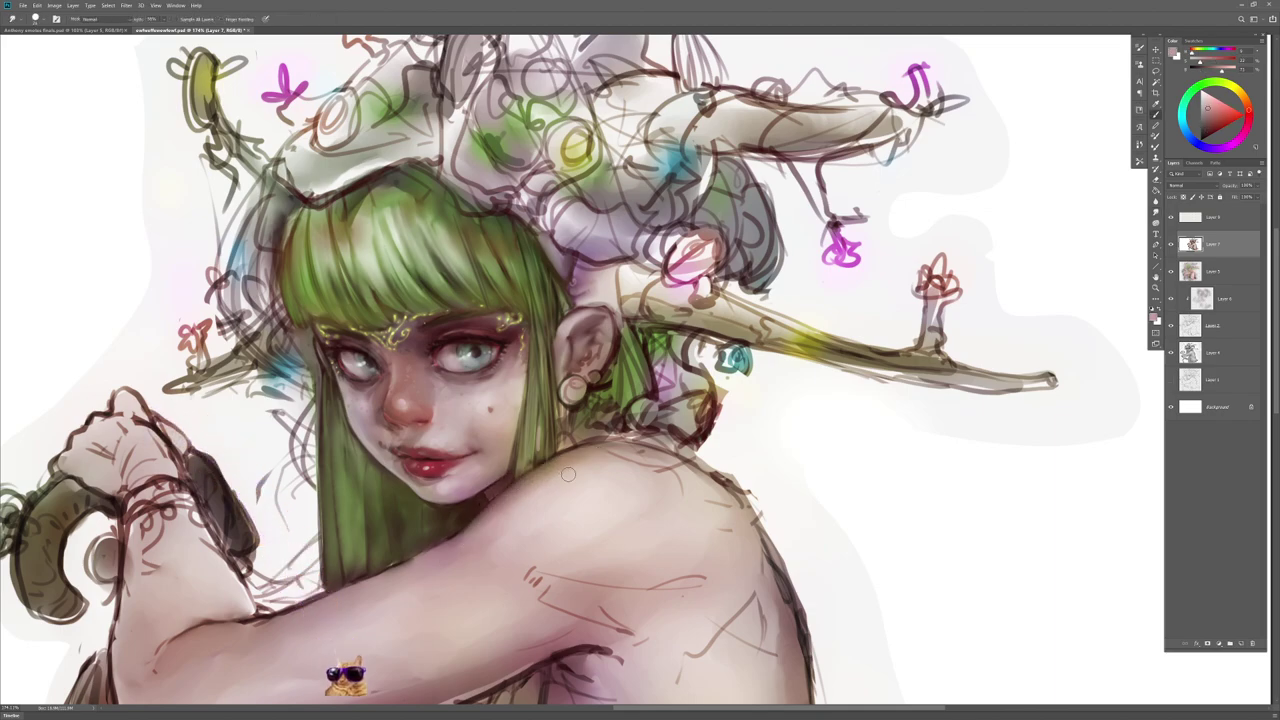
Step: Paint a warmer sampled skin tone along the arm's upper edge below the hair and smudge it smooth
key(b)
alt+click(498, 502)
drag(484, 516, 462, 536)
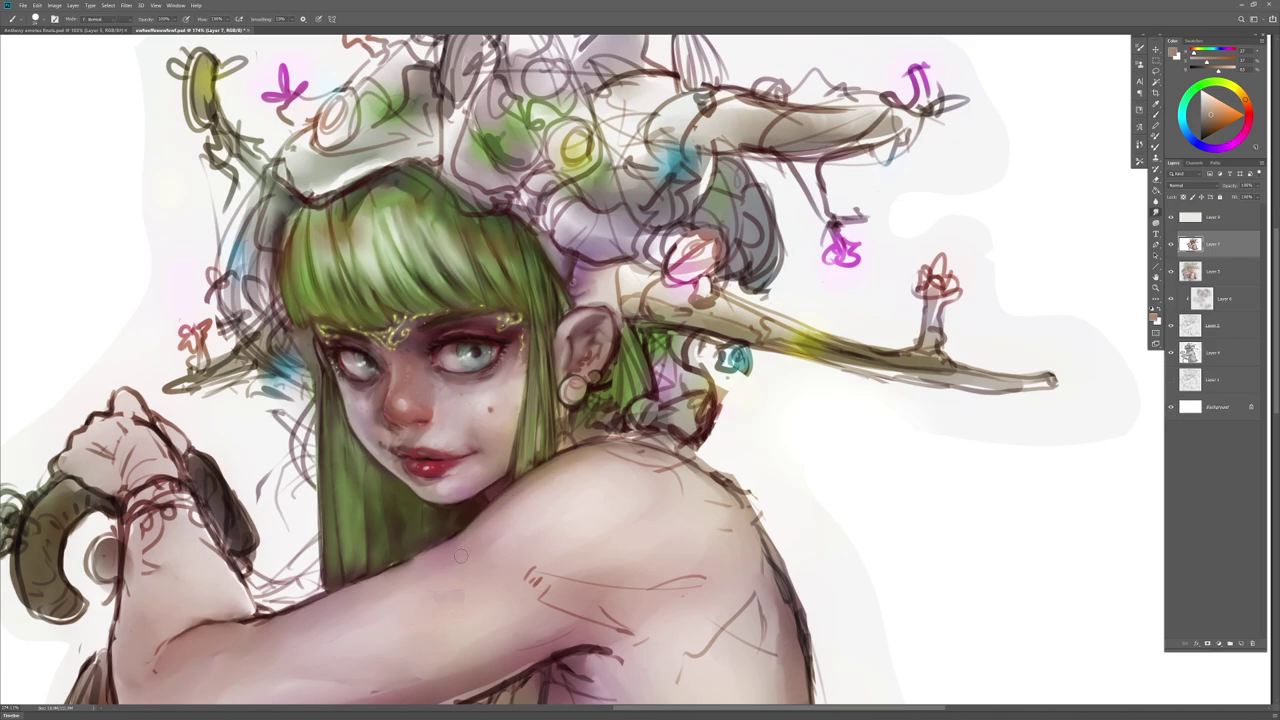
key(r)
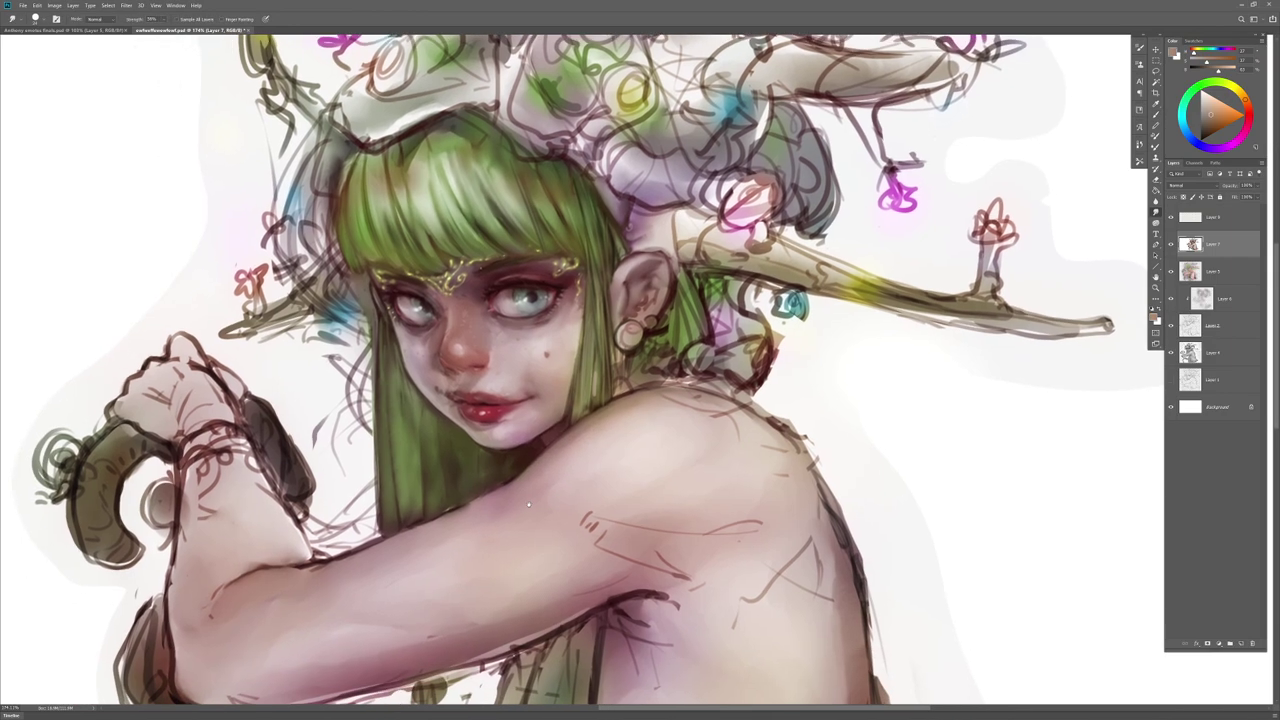
drag(528, 504, 523, 501)
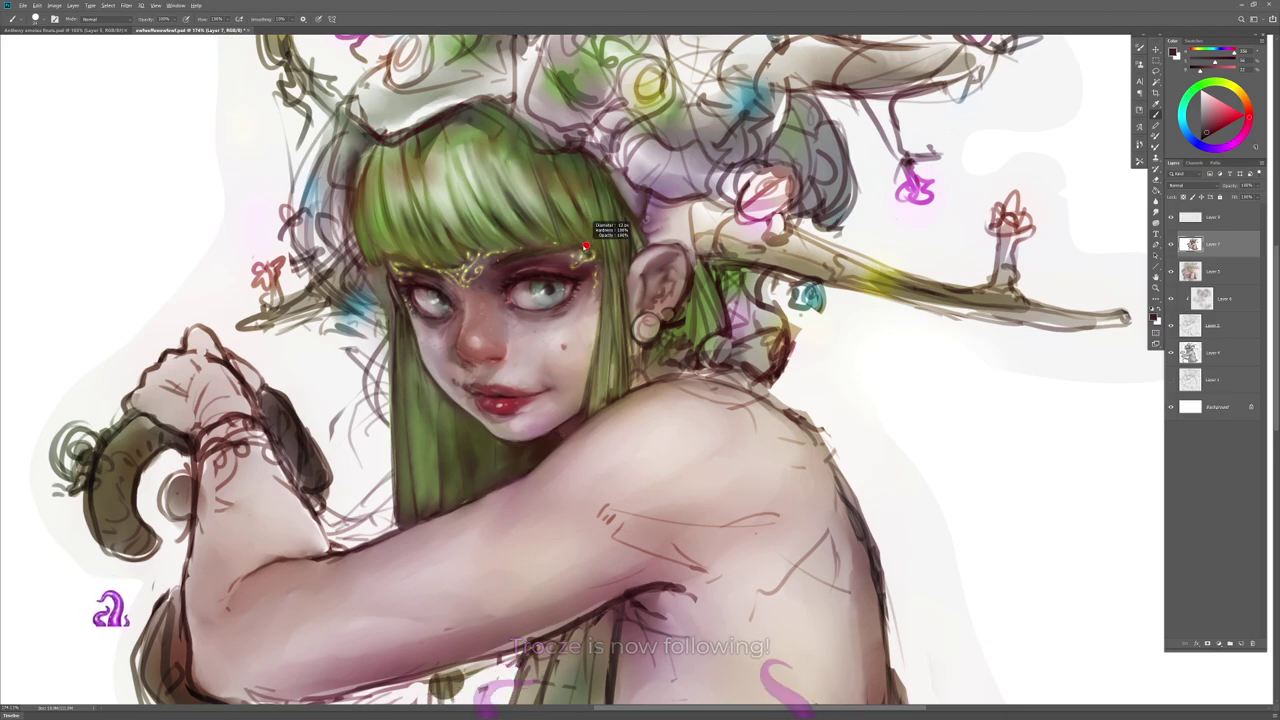
Step: Set the brush size to 4 px and add fine details near the ornament's outer end with sampled dark green and gold
right_click(585, 248)
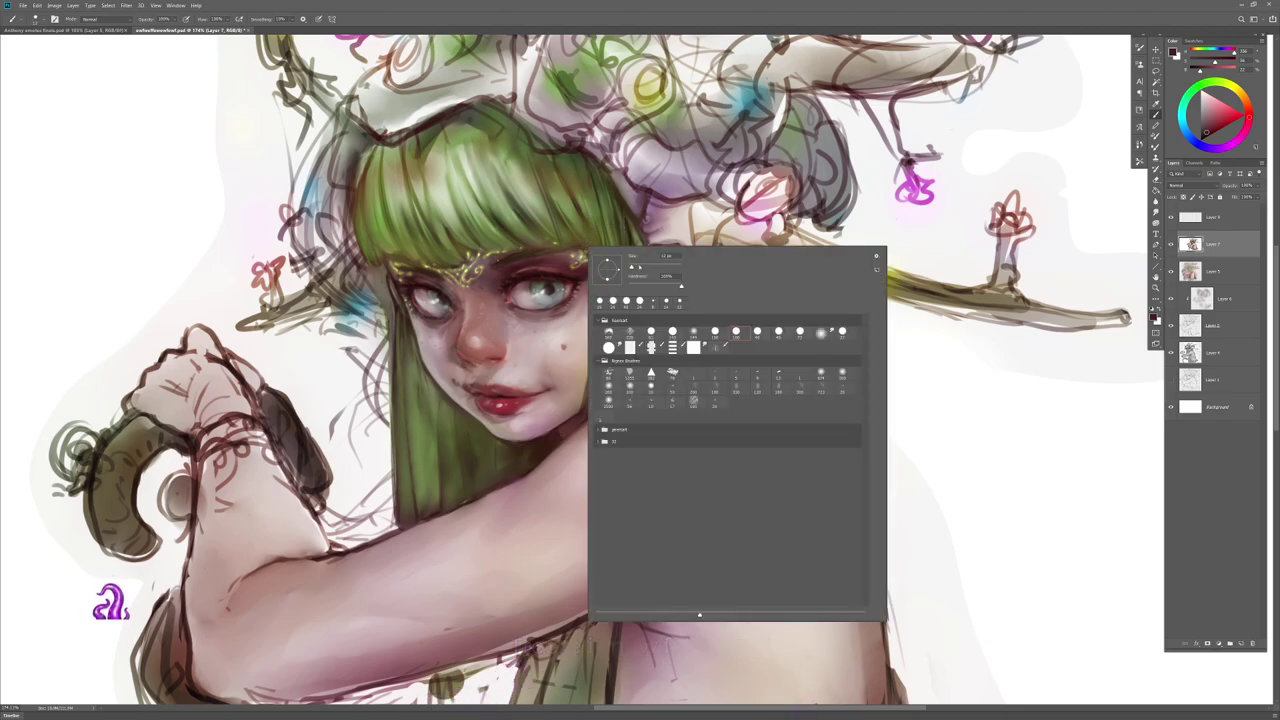
double_click(666, 256)
text(4)
key(Return)
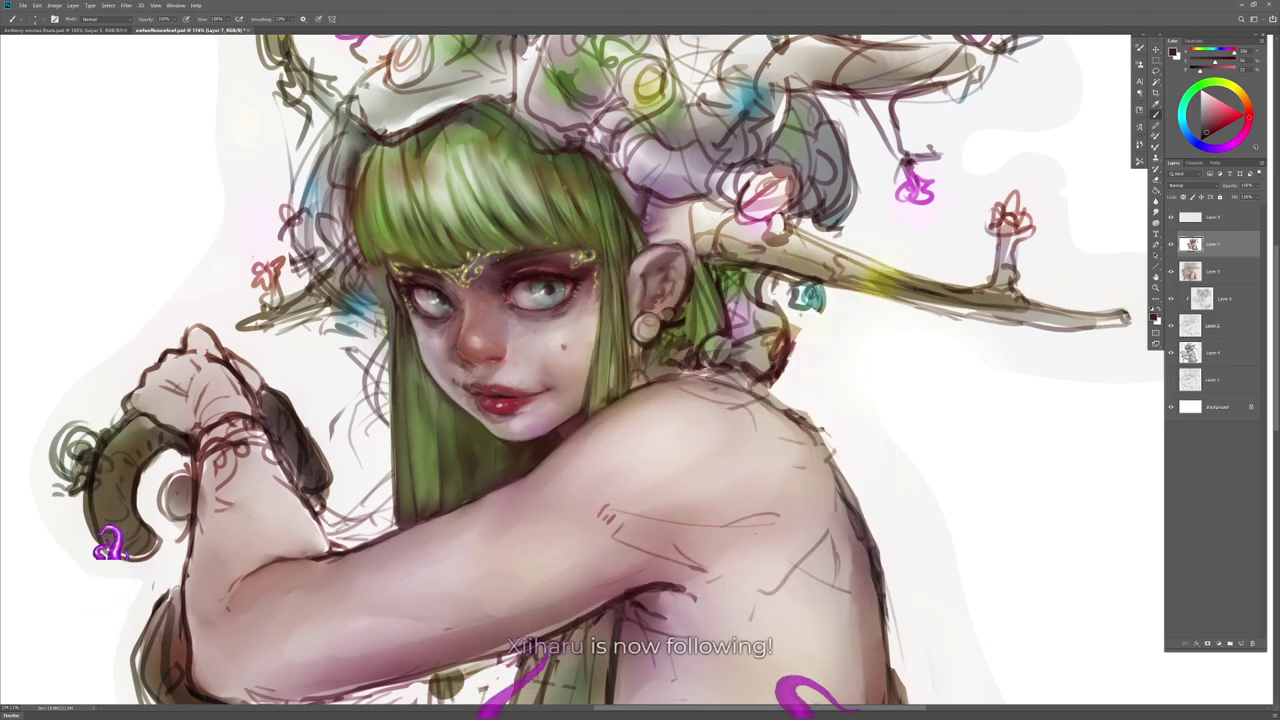
alt+click(570, 185)
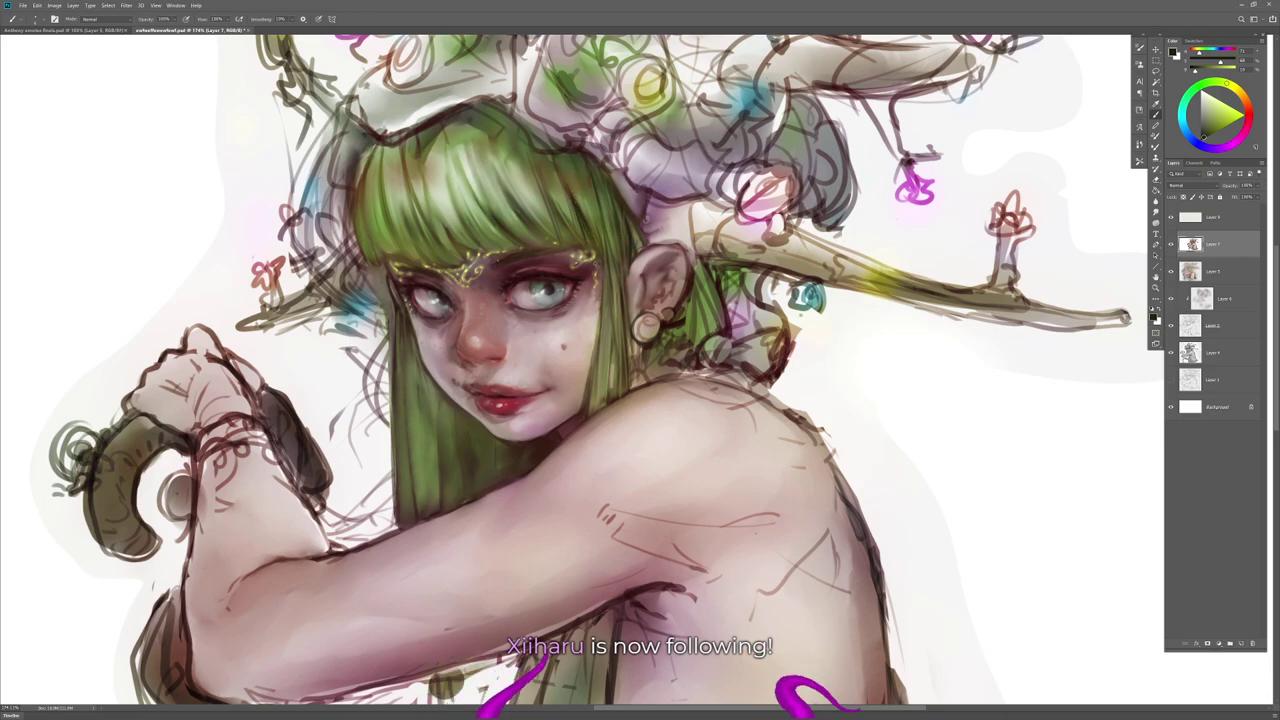
alt+click(590, 264)
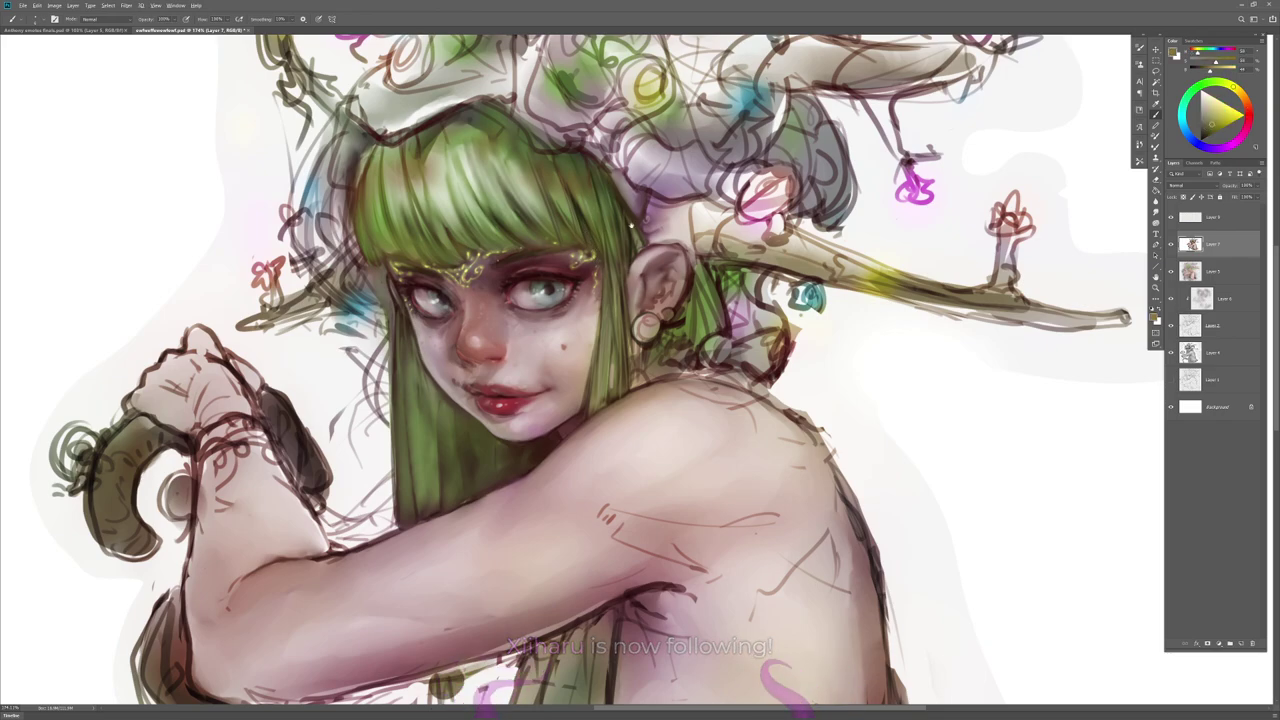
alt+click(586, 235)
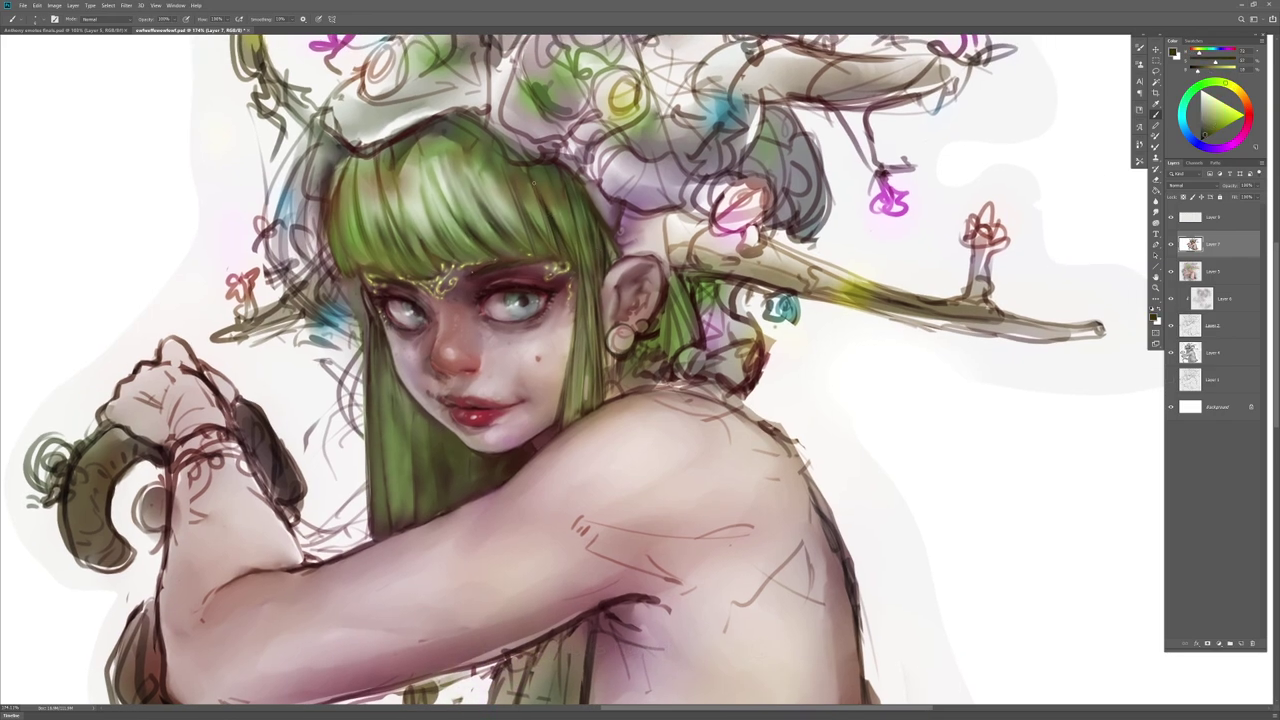
Step: Paint thin dark strands on the ear side of the fringe and blend them with the Smudge tool
key(r)
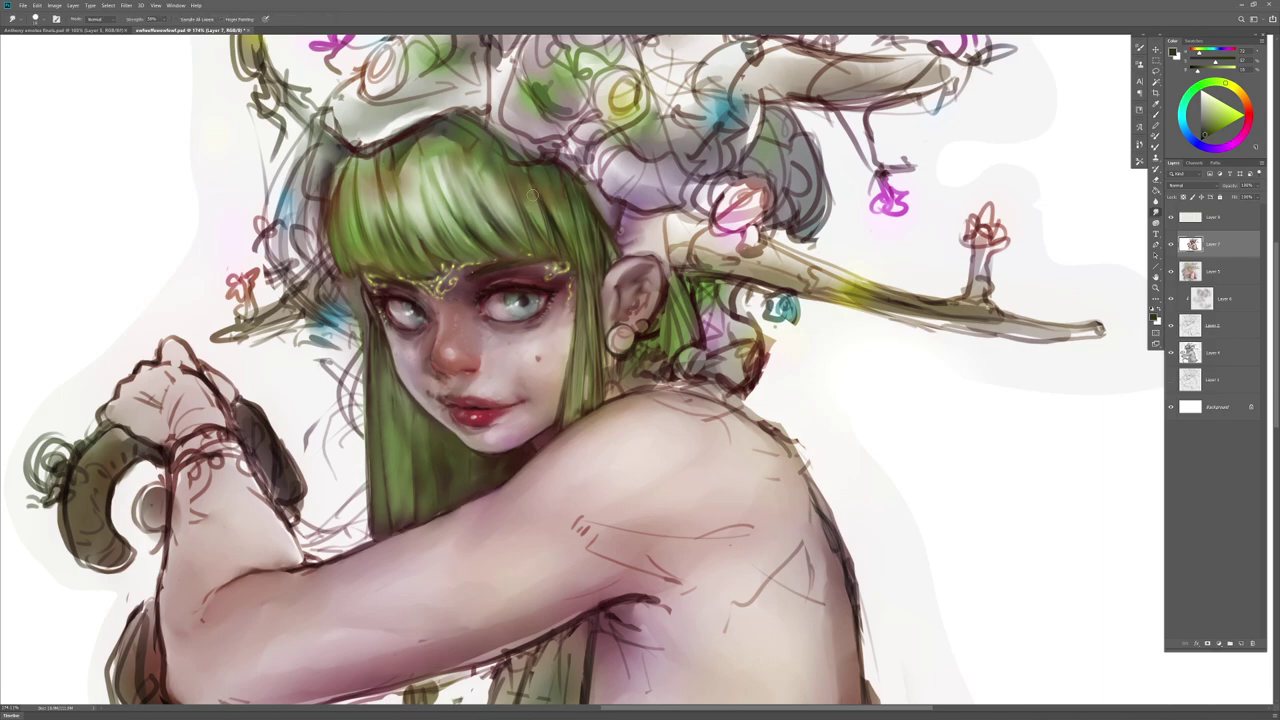
right_click(560, 238)
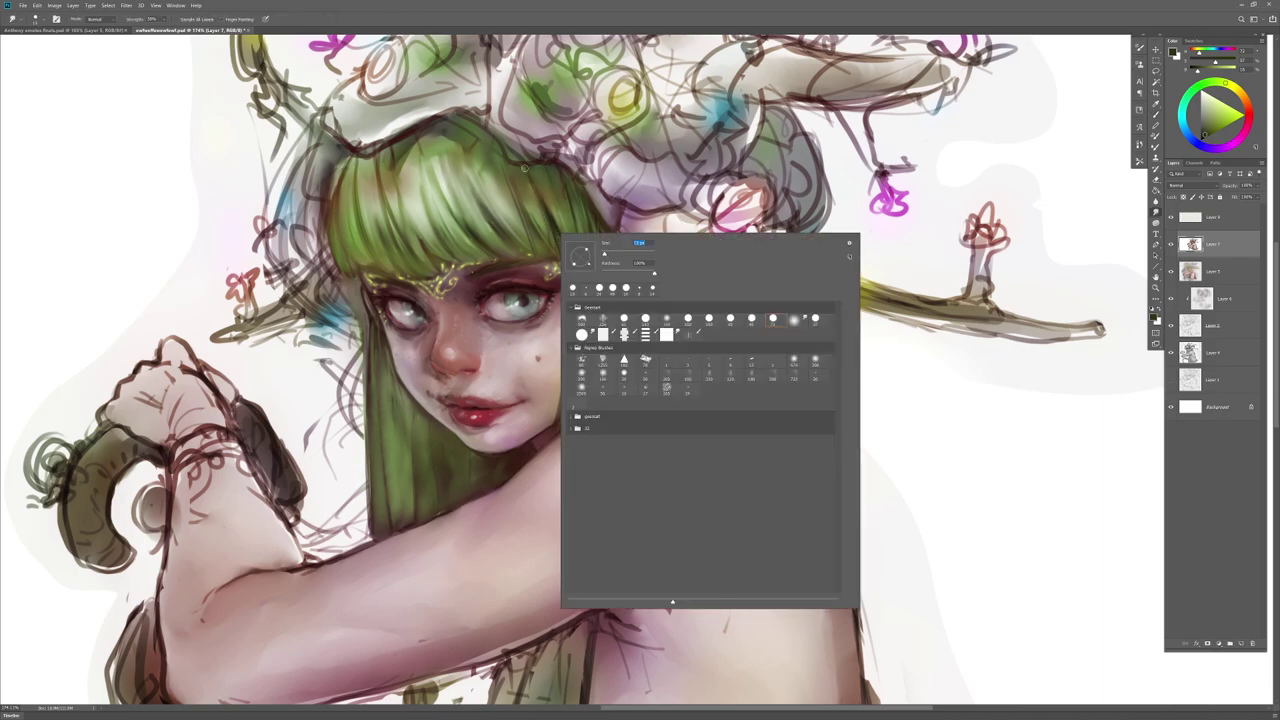
click(526, 170)
key(b)
key(r)
drag(546, 246, 554, 262)
key(b)
mouse_move(530, 206)
mouse_down()
mouse_move(557, 264)
mouse_move(537, 254)
mouse_up()
key(r)
key(b)
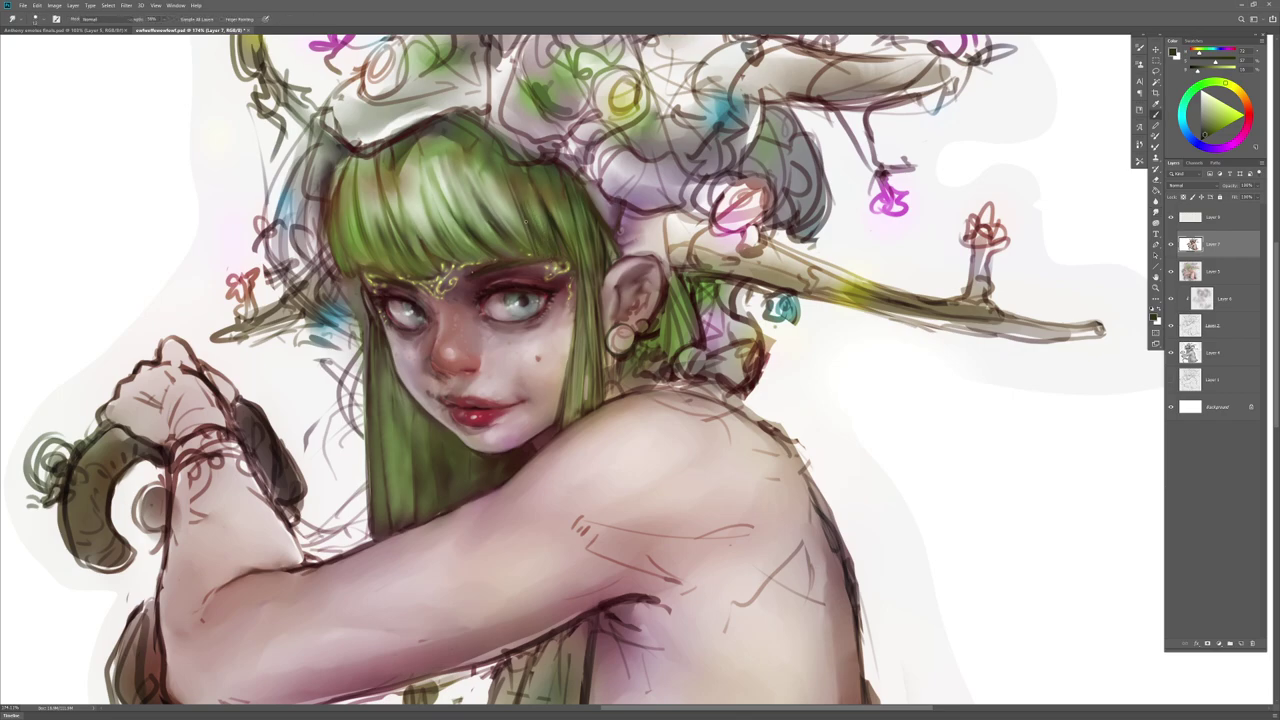
Step: Add fine dark strands to the fringe above the ear-side eye, alternating brush strokes and smudging
key(r)
key(b)
drag(496, 192, 519, 246)
key(alt)
key(b)
drag(501, 208, 521, 247)
key(r)
key(b)
key(r)
key(b)
key(r)
key(r)
key(alt)
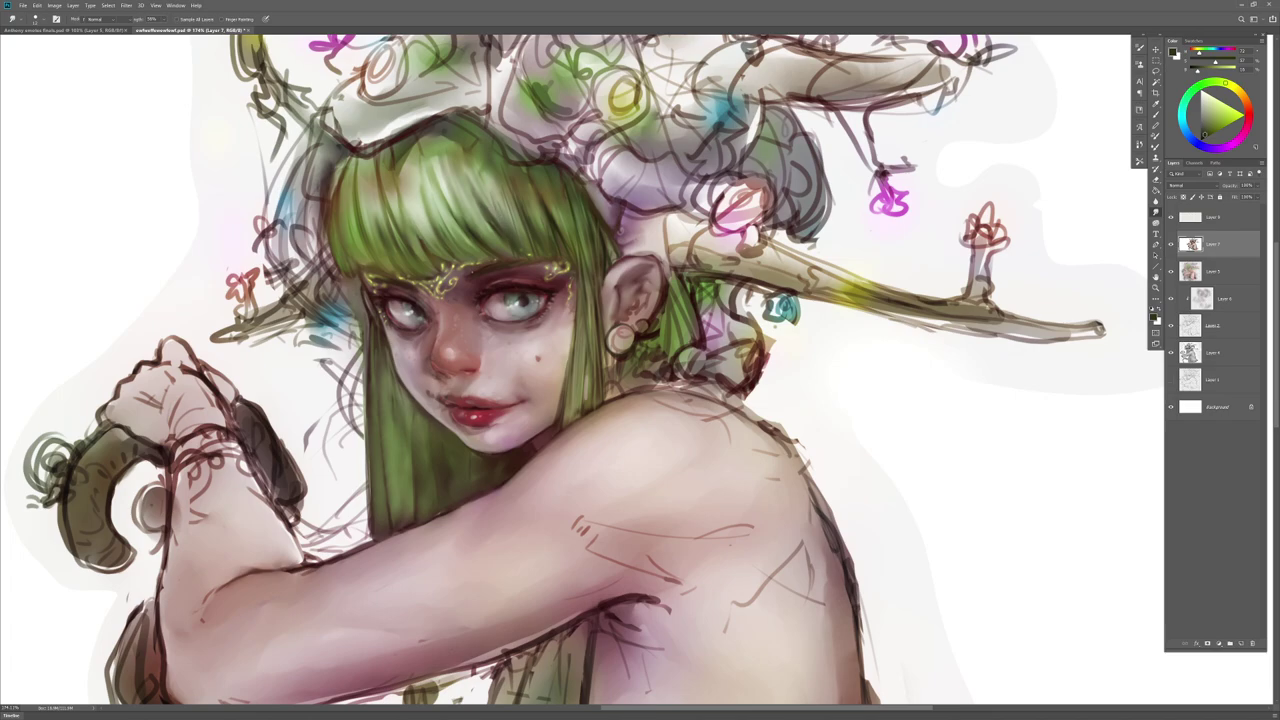
Step: Extend the dark strands toward the middle of the fringe and smudge them into the highlight area
key(alt)
key(b)
mouse_move(508, 227)
mouse_down()
mouse_move(468, 232)
mouse_move(472, 259)
mouse_up()
key(r)
key(b)
drag(441, 190, 446, 211)
drag(443, 188, 459, 228)
key(r)
key(b)
key(r)
key(b)
key(r)
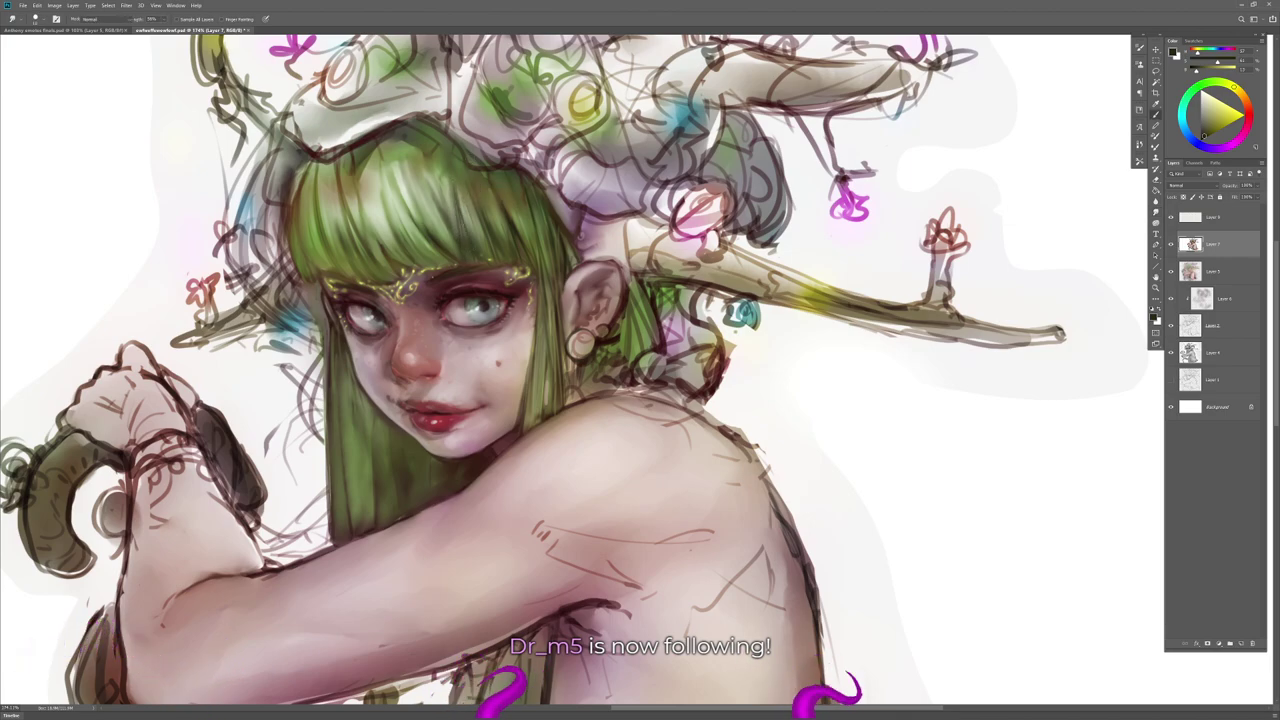
Step: Deepen the ear side of the fringe with near-black olive strands and blend their ends
key(b)
key(r)
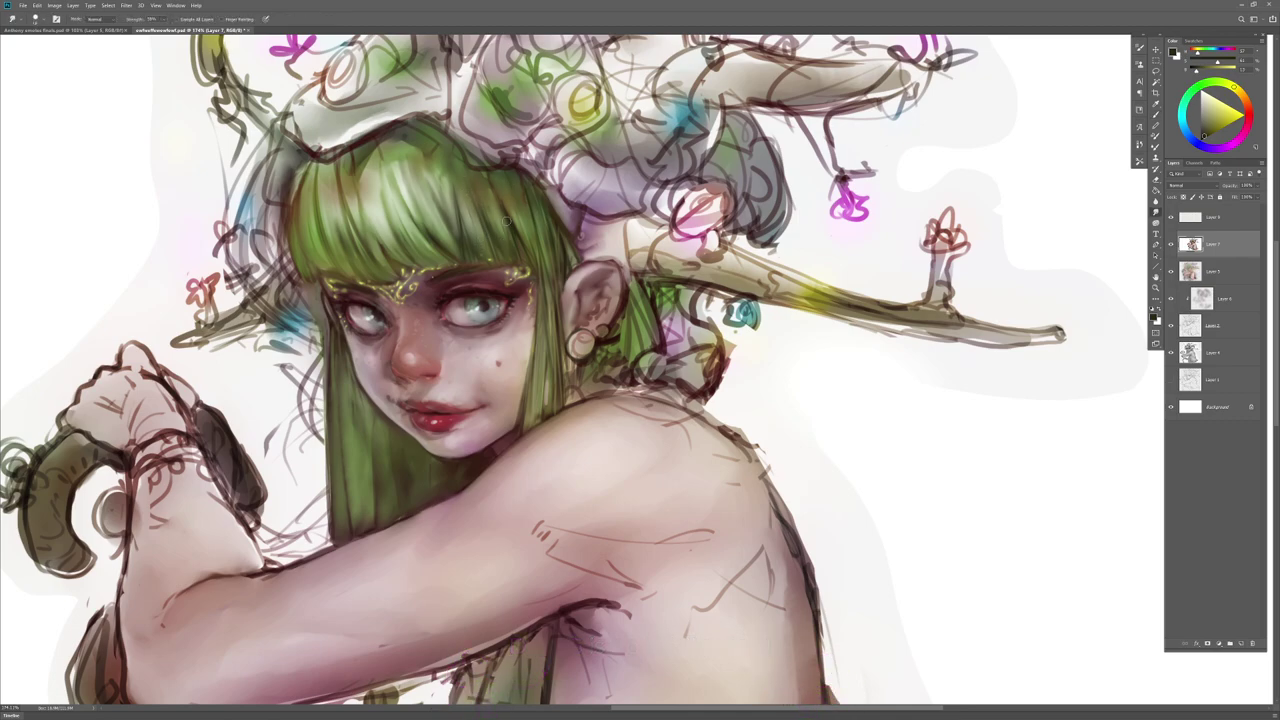
key(b)
drag(529, 235, 518, 190)
key(r)
key(b)
key(b)
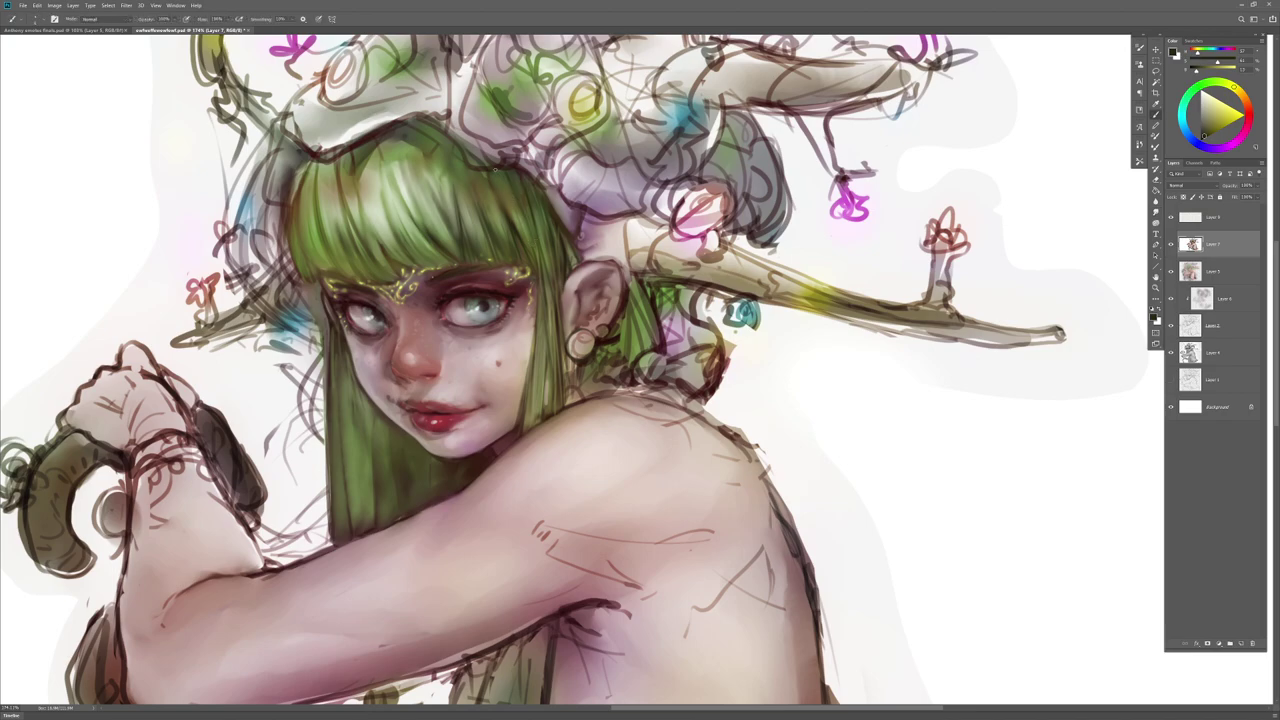
alt+click(511, 225)
key(r)
key(b)
key(r)
key(b)
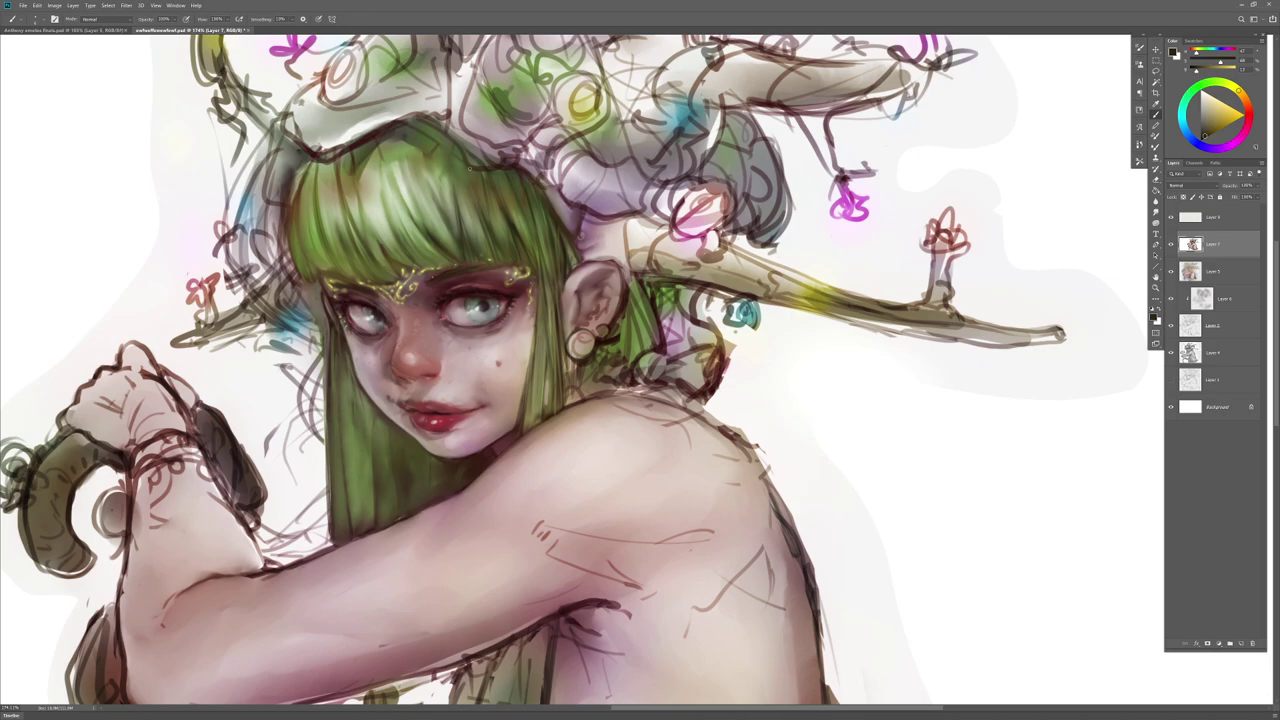
Step: Paint and smudge long dark strands through the middle of the fringe, then sample a mid green near its roots
key(r)
key(b)
drag(438, 189, 448, 221)
key(r)
key(b)
drag(442, 161, 454, 223)
drag(439, 165, 446, 209)
key(r)
key(b)
alt+click(443, 149)
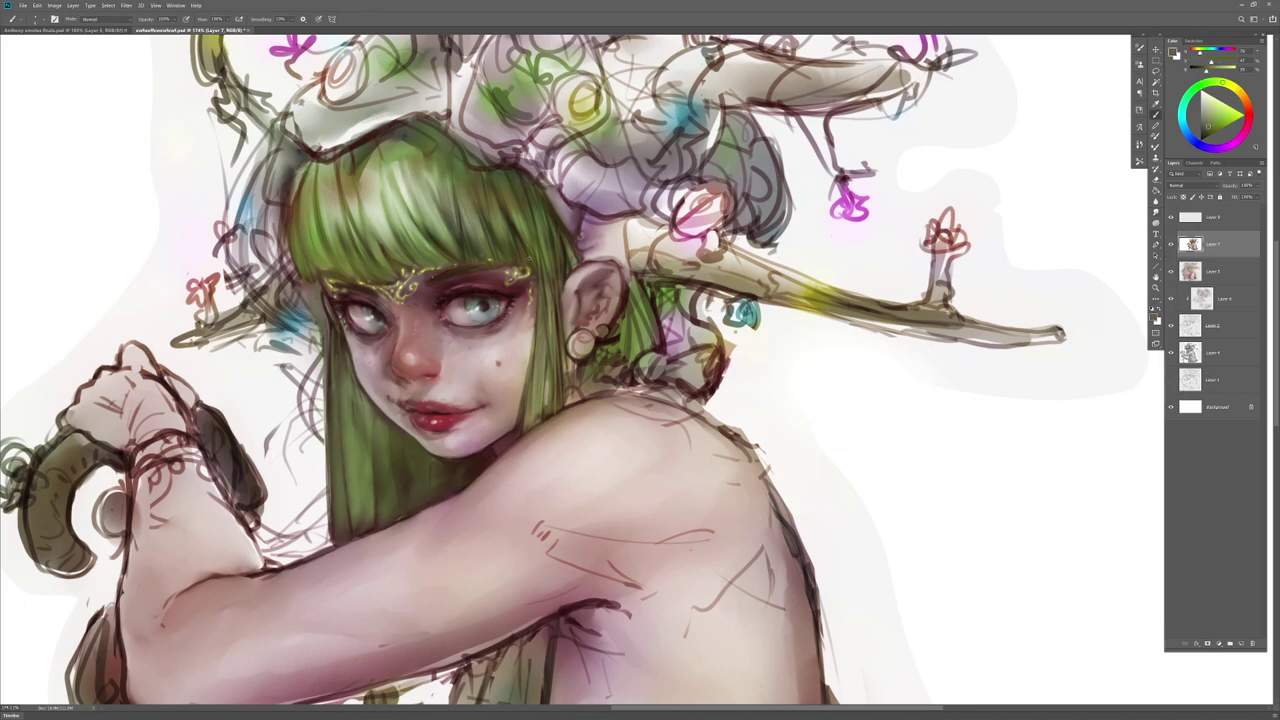
Step: Sample dark and mid greens from the fringe and paint strands down the top of the lock beside the eye
click(517, 228)
key(i)
key(b)
right_click(618, 316)
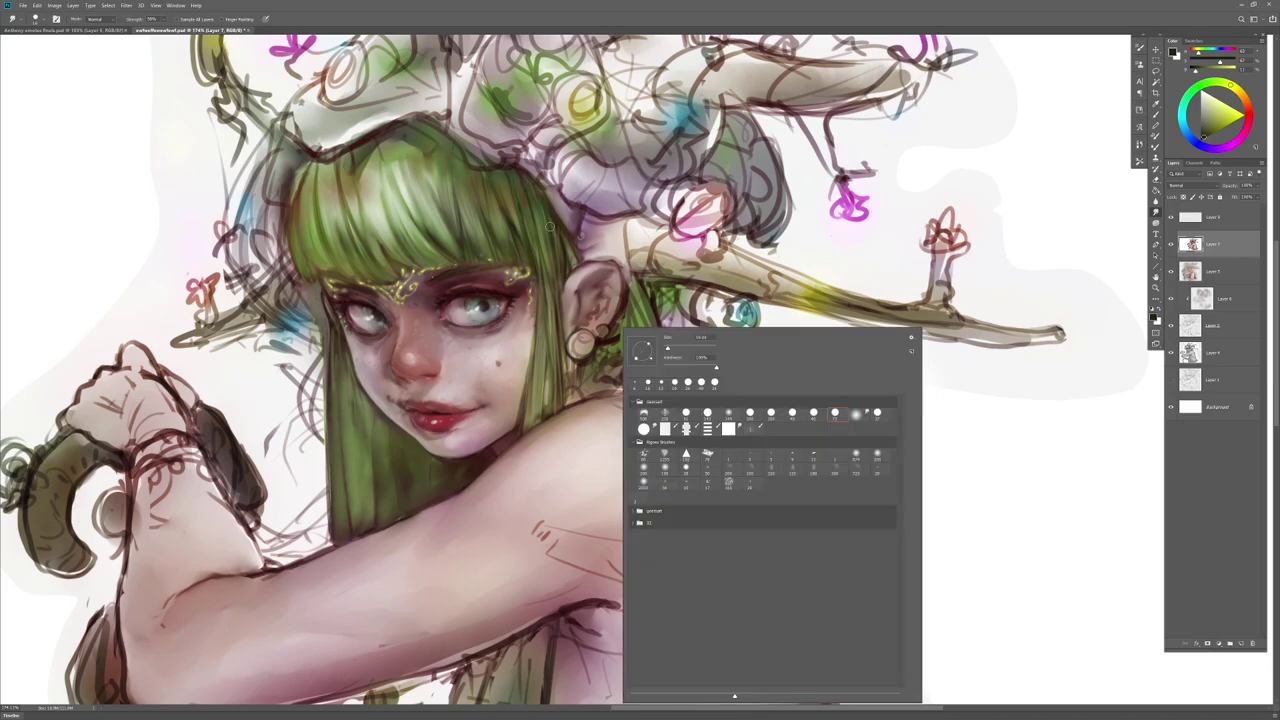
key(Escape)
key(b)
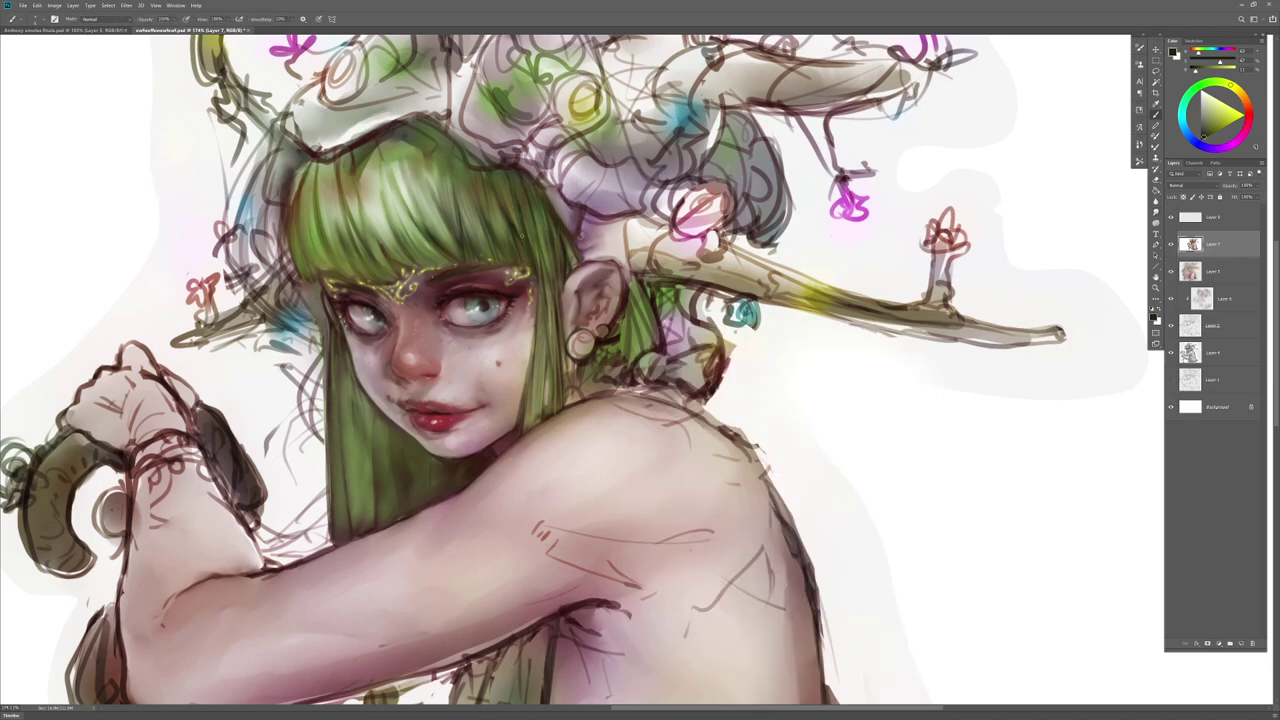
alt+click(510, 203)
alt+click(532, 252)
alt+click(515, 227)
drag(536, 288, 539, 340)
alt+click(541, 257)
drag(537, 270, 539, 306)
Step: Choose a bright yellow-green and paint thin highlight strands through the ear side of the fringe
alt+click(411, 187)
alt+click(534, 226)
click(1226, 103)
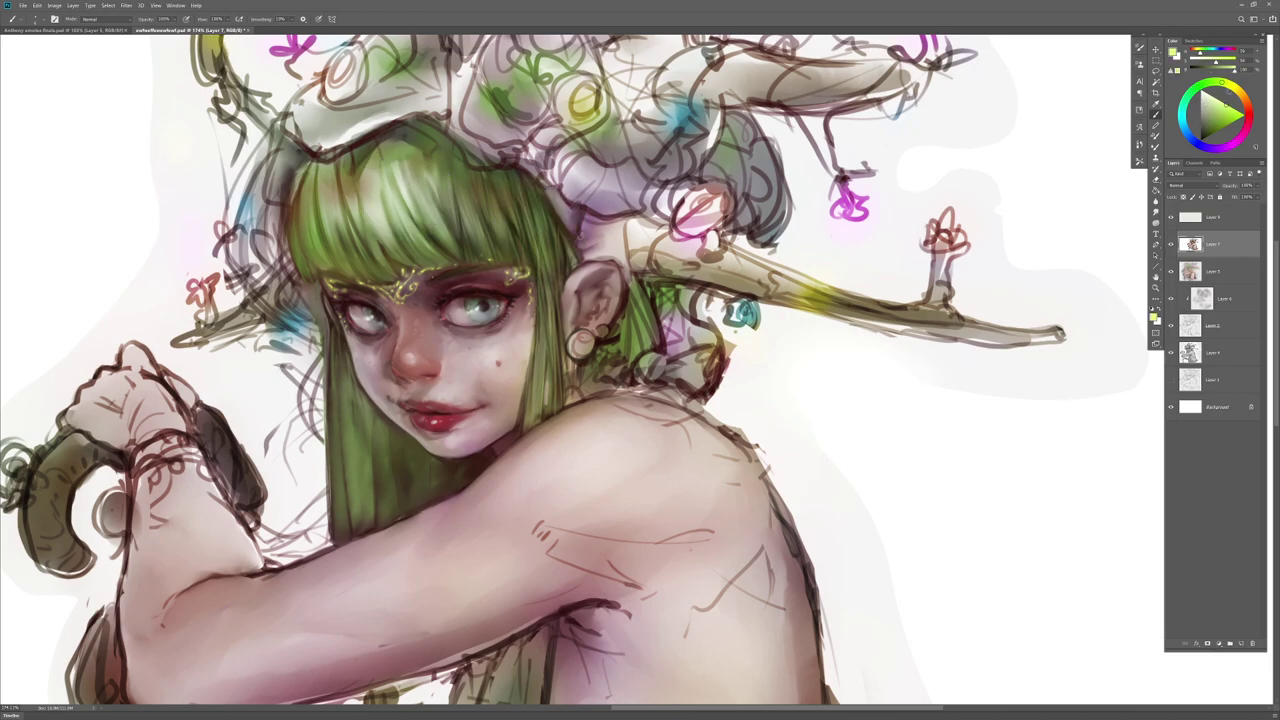
mouse_move(520, 226)
mouse_down()
mouse_move(514, 256)
mouse_move(506, 208)
mouse_up()
drag(482, 215, 488, 256)
key(d)
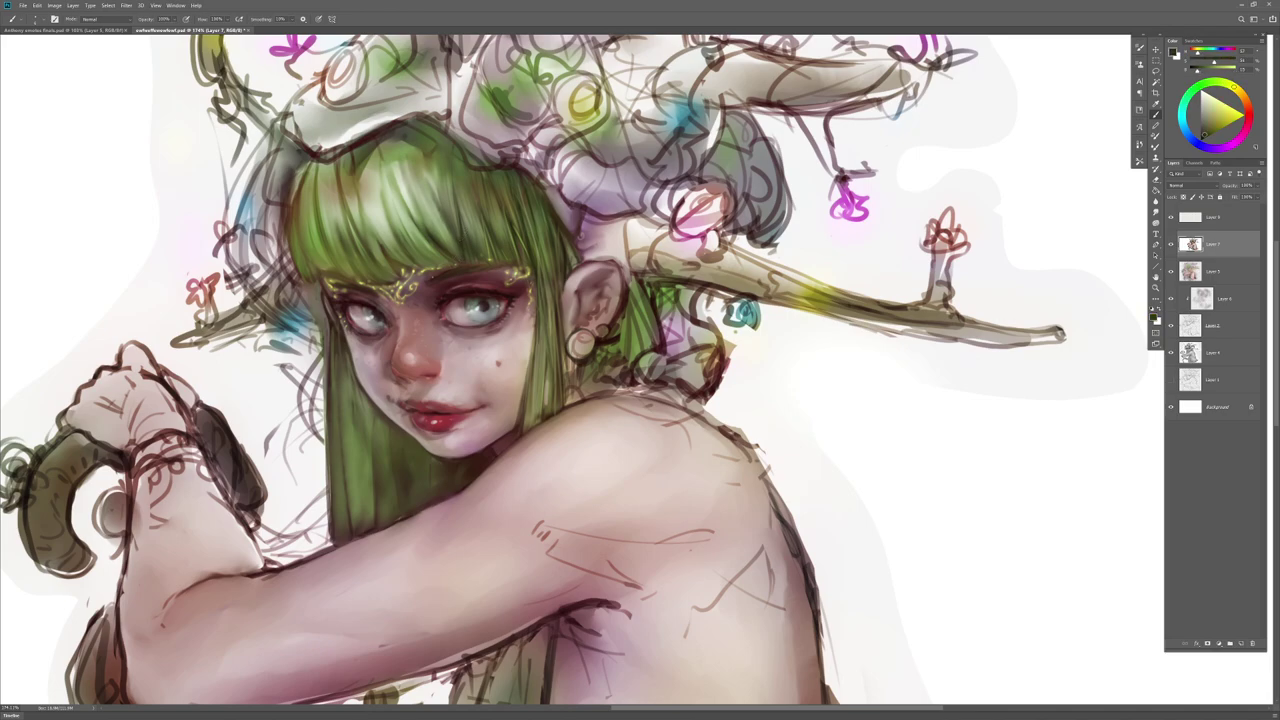
Step: Rework the ear-side fringe highlights with dark olive strands and light smudging
key(e)
key(b)
key(r)
key(b)
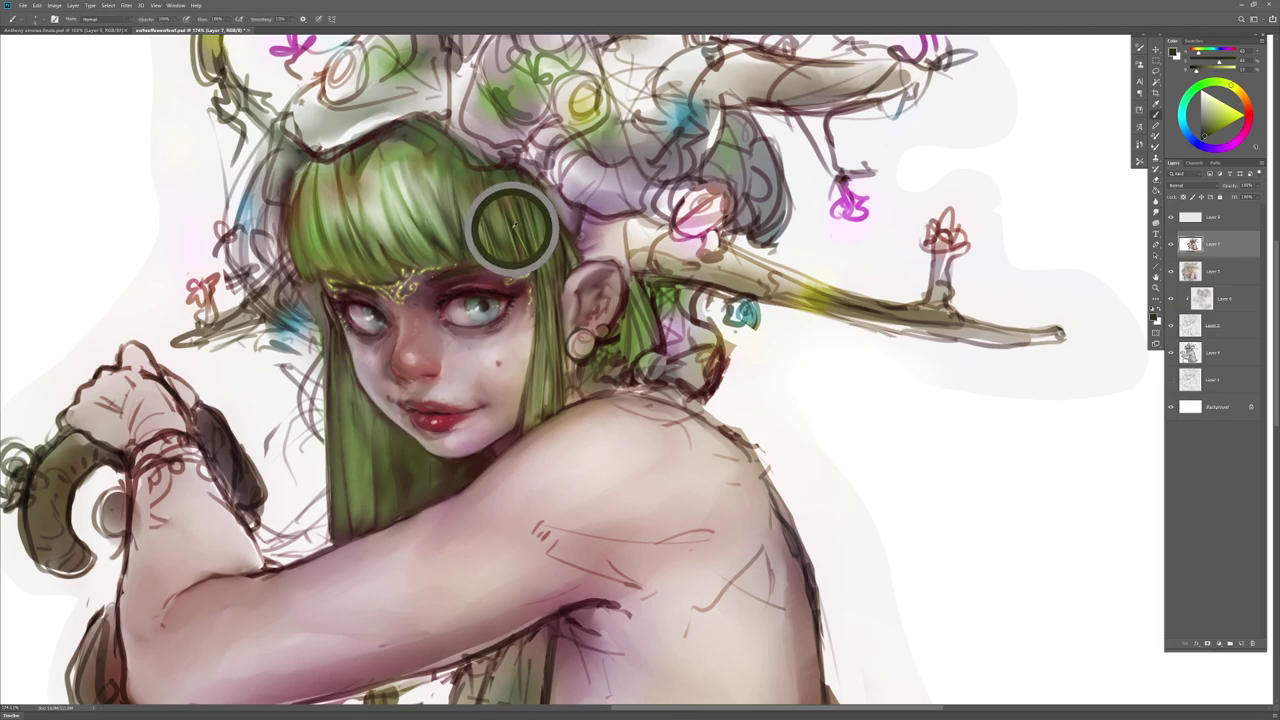
key(e)
key(b)
Step: Paint dark olive strands in the central fringe above the brow ornament and smudge them toward the tips
drag(404, 215, 431, 268)
key(r)
drag(404, 207, 410, 240)
key(b)
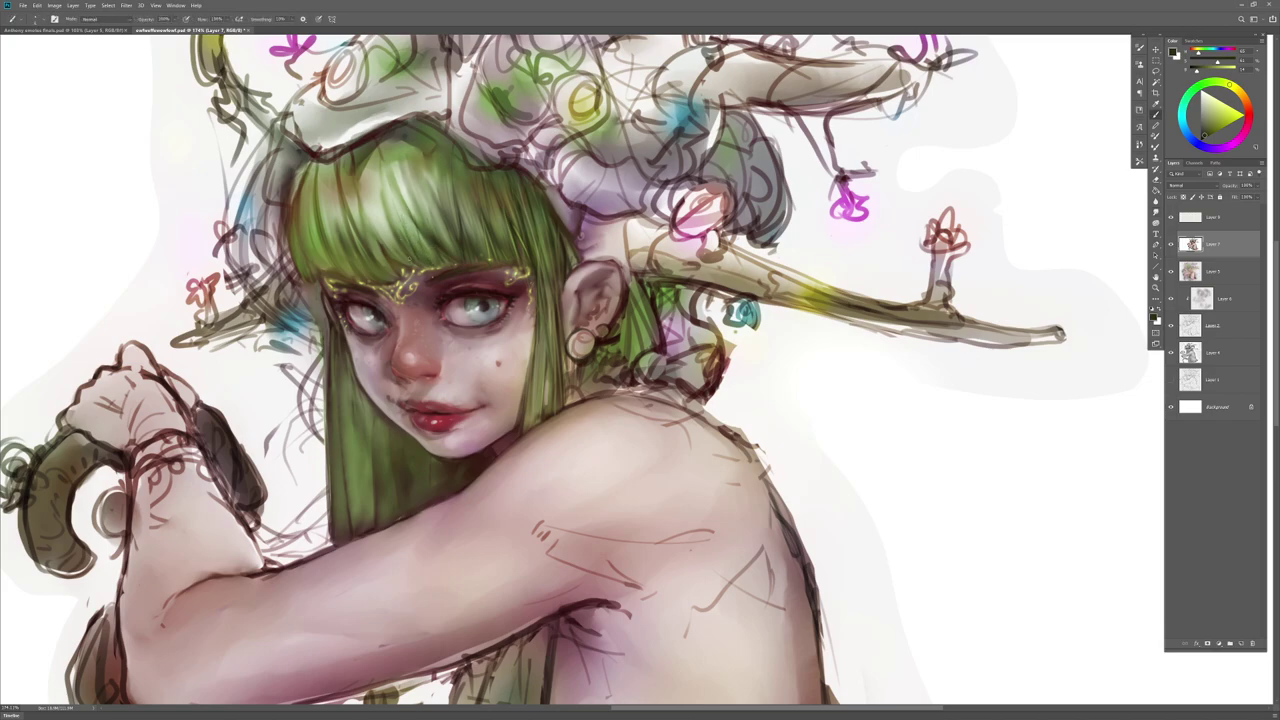
key(e)
key(b)
key(e)
key(b)
key(r)
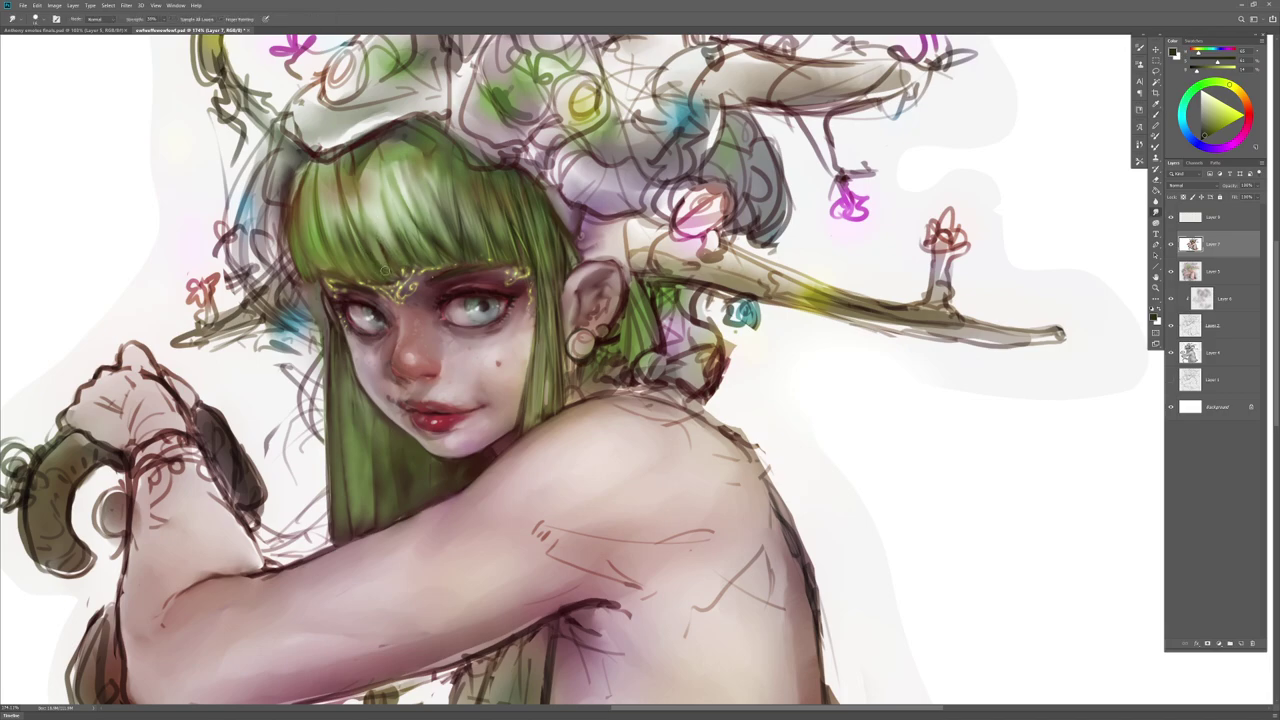
key(b)
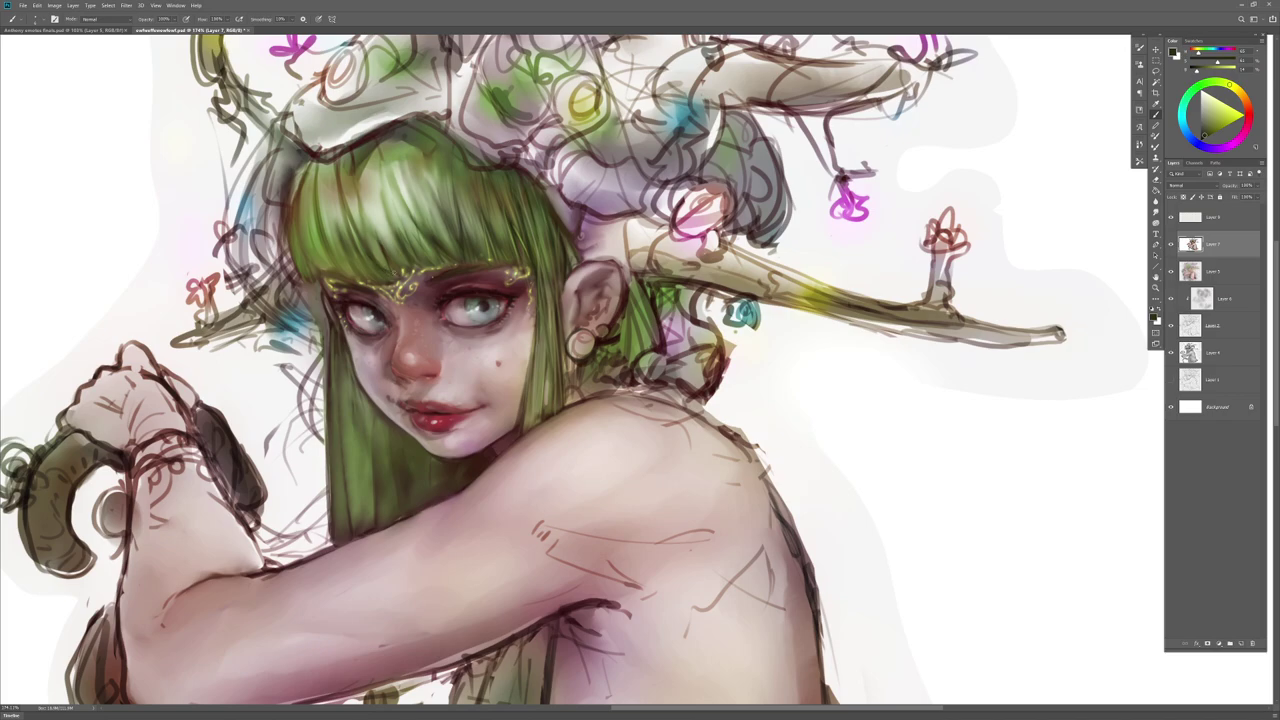
Step: Flip the canvas horizontally and refine the fringe above the far eye with alternating dark strokes and smudging
key(ctrl+shift+h)
drag(320, 416, 713, 456)
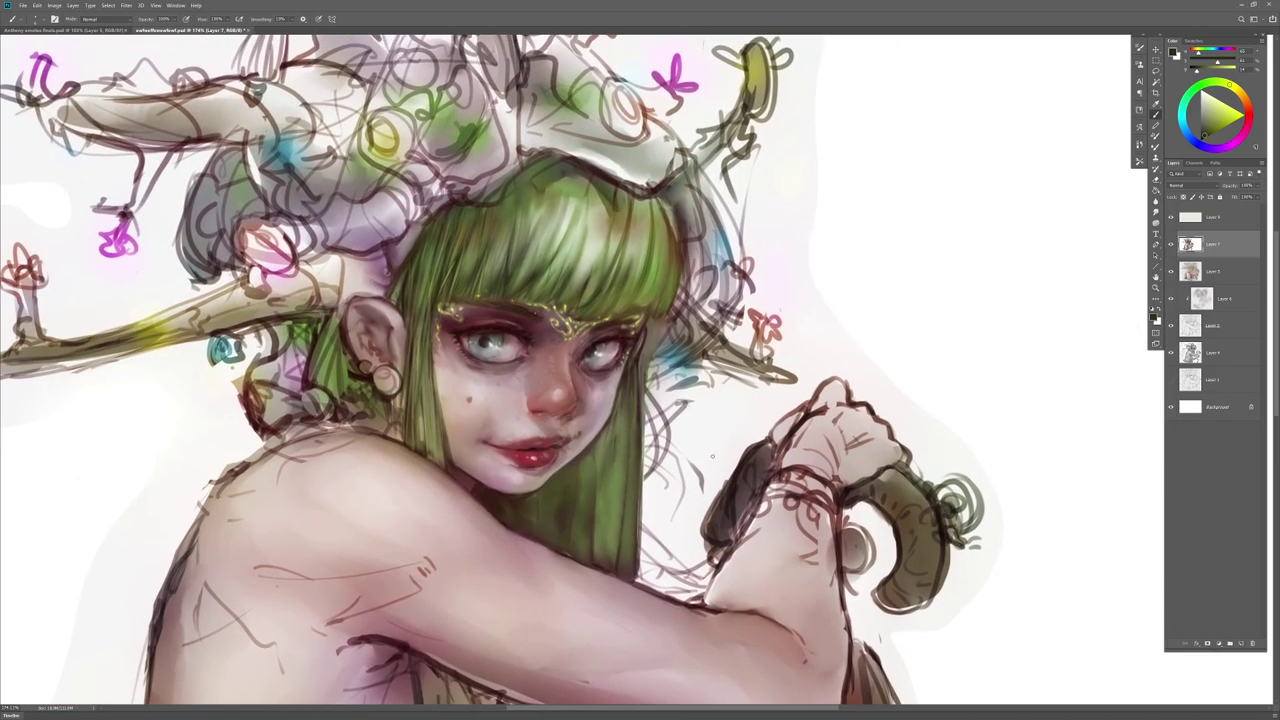
key(r)
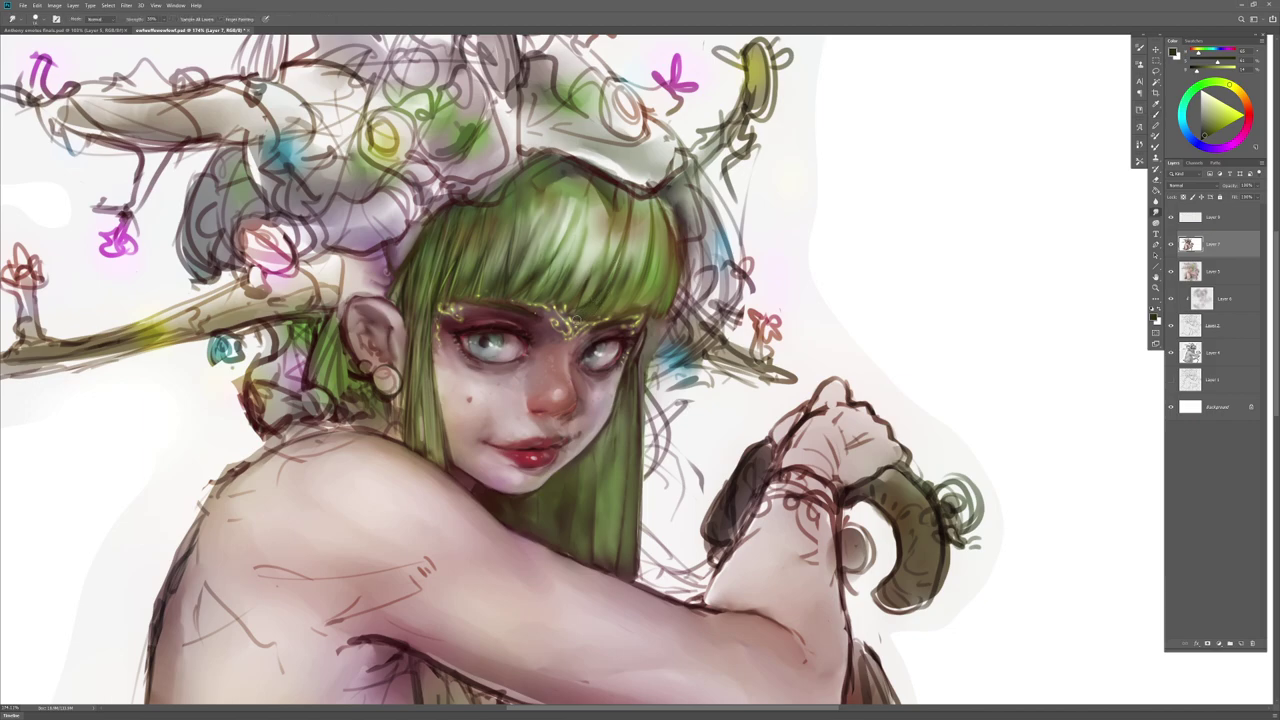
key(b)
key(r)
key(b)
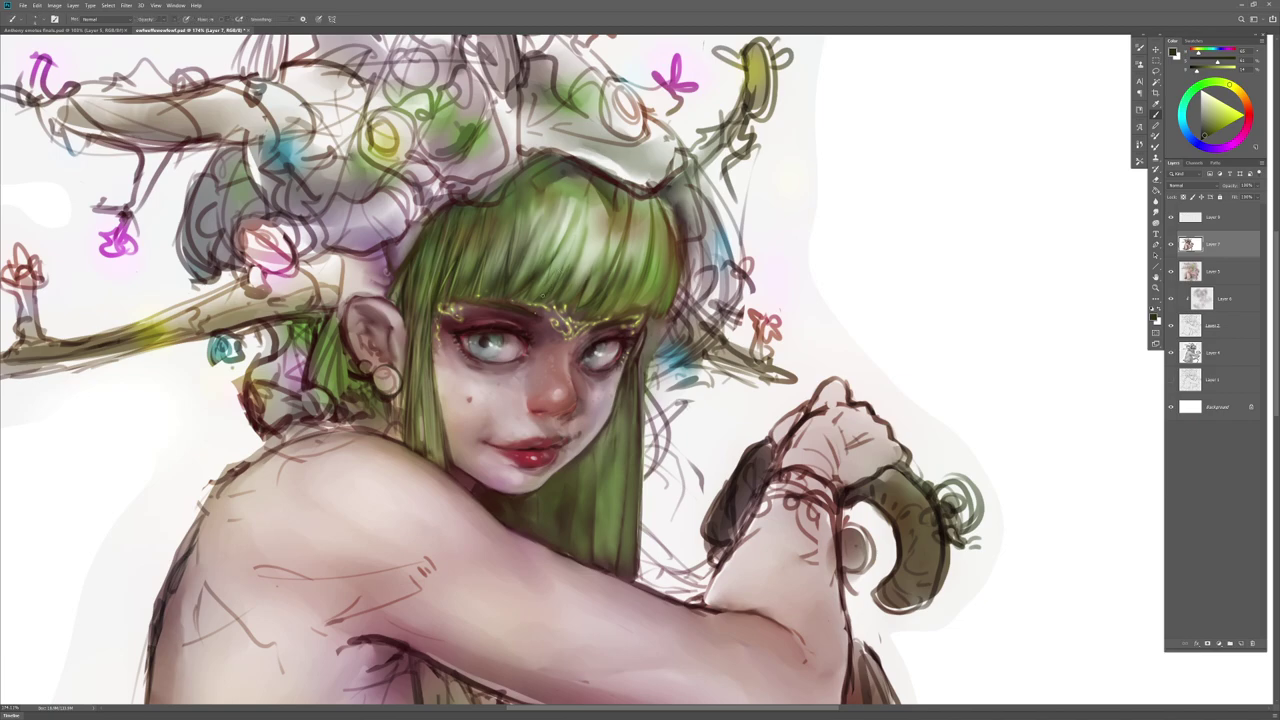
key(r)
key(b)
key(r)
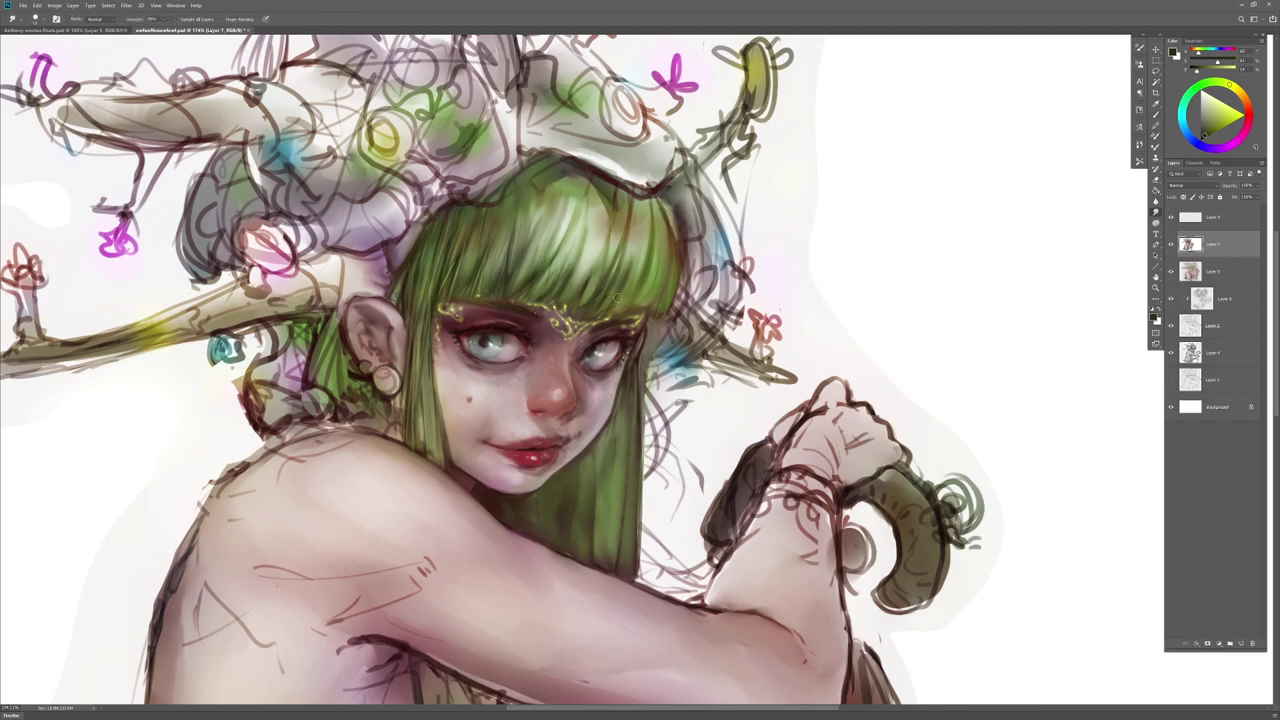
key(b)
Step: Sample a dark olive from the fringe and paint blended strands through its outer tips above the far brow
alt+click(628, 384)
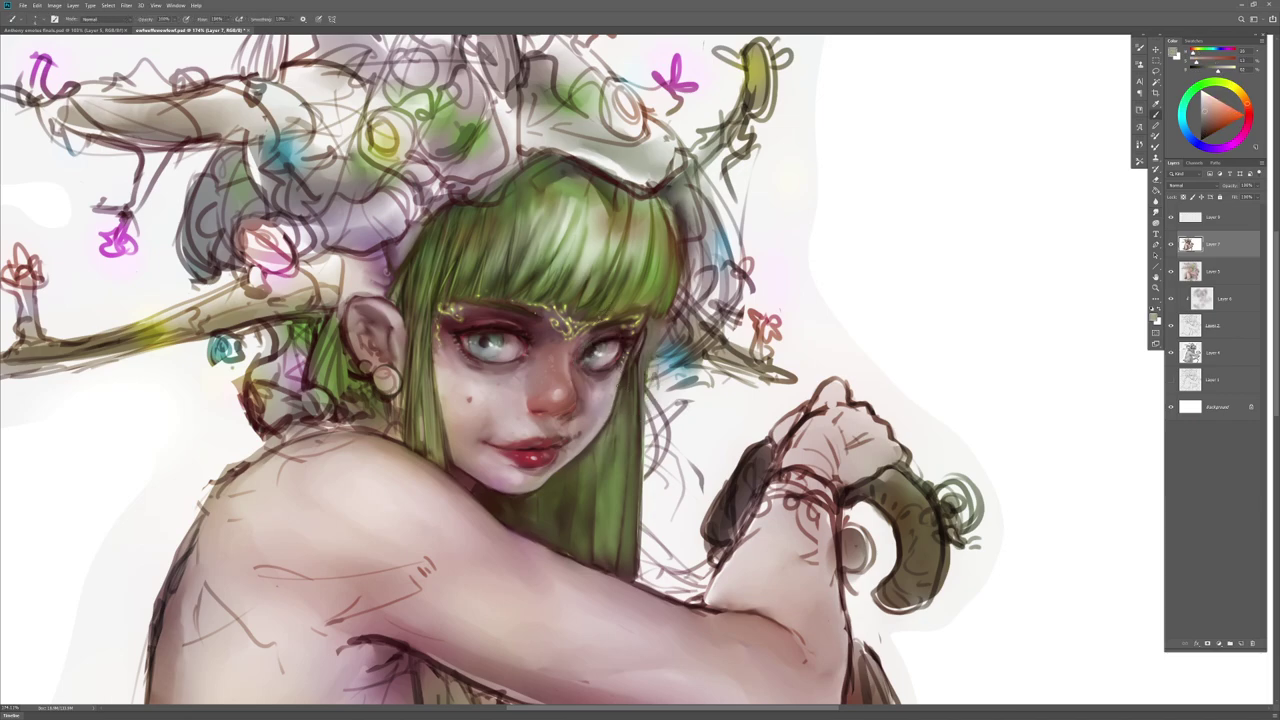
alt+click(617, 401)
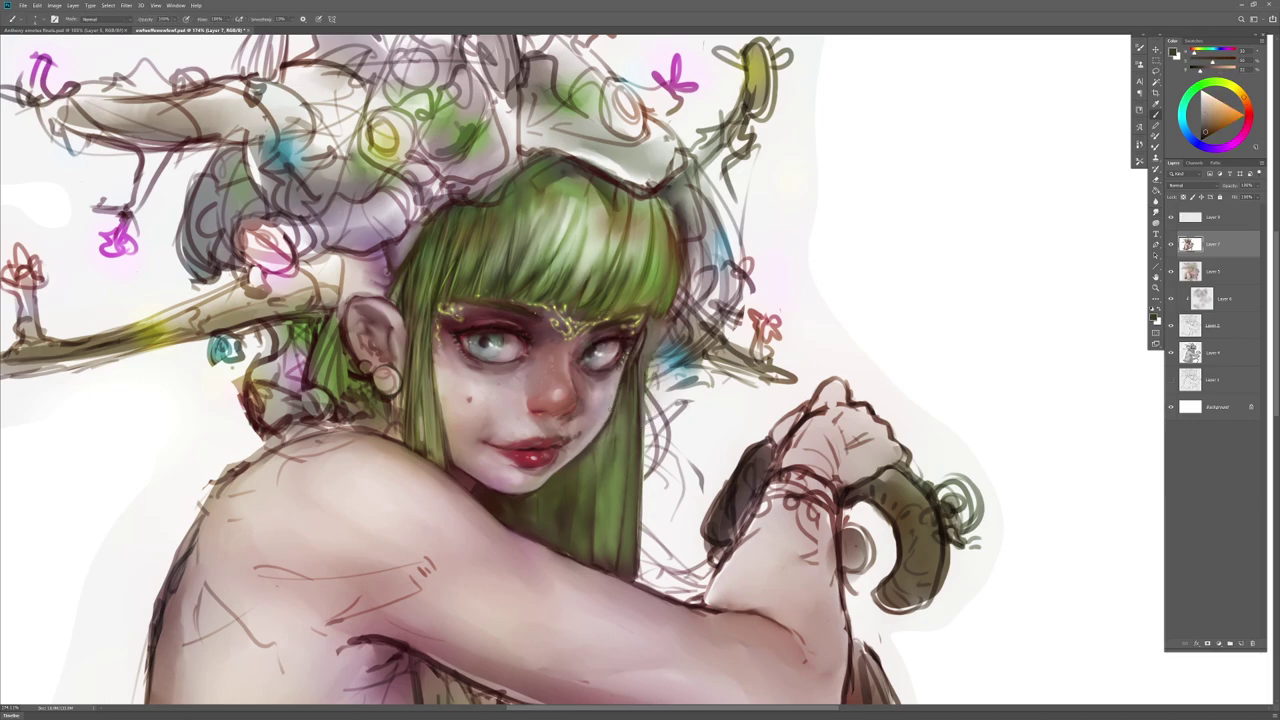
alt+click(458, 260)
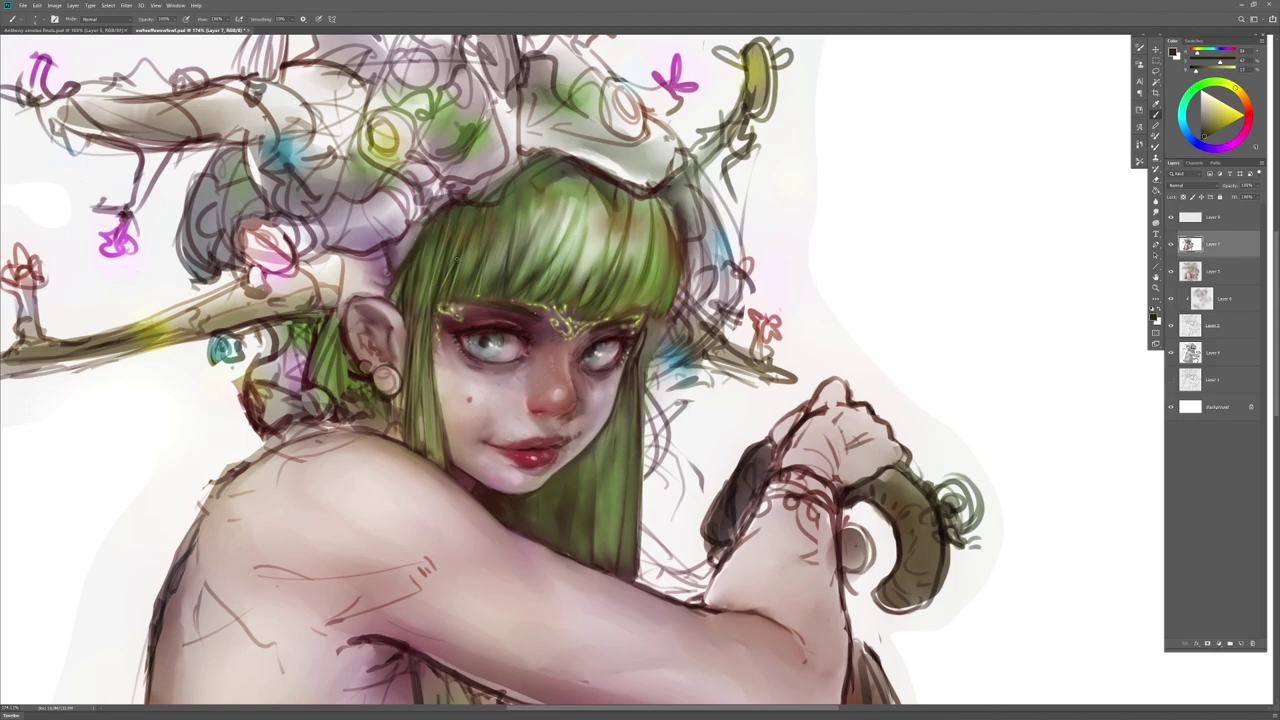
mouse_move(622, 308)
mouse_down()
mouse_move(632, 266)
mouse_move(643, 286)
mouse_move(646, 252)
mouse_up()
key(r)
key(b)
key(r)
key(b)
drag(662, 304, 651, 258)
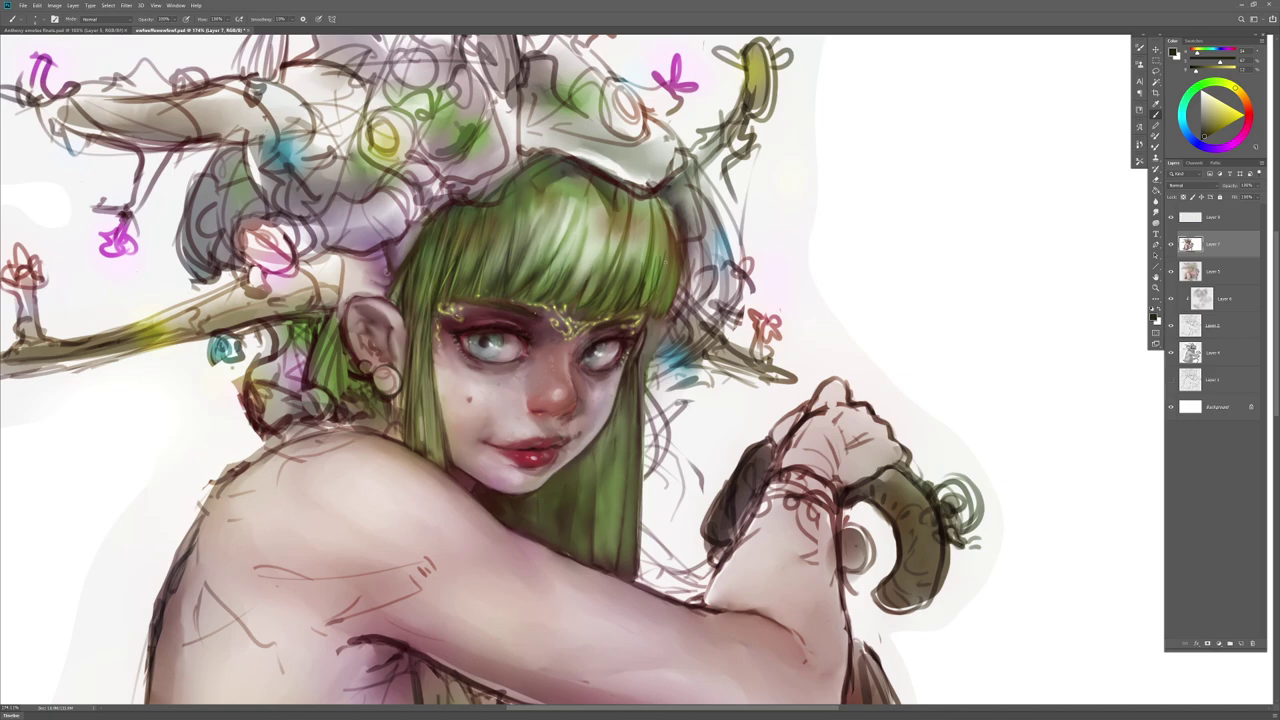
Step: Flip the canvas back and paint a dark olive strand down the fringe's outer edge, smudging it lightly
key(ctrl+shift+h)
drag(777, 538, 479, 499)
key(r)
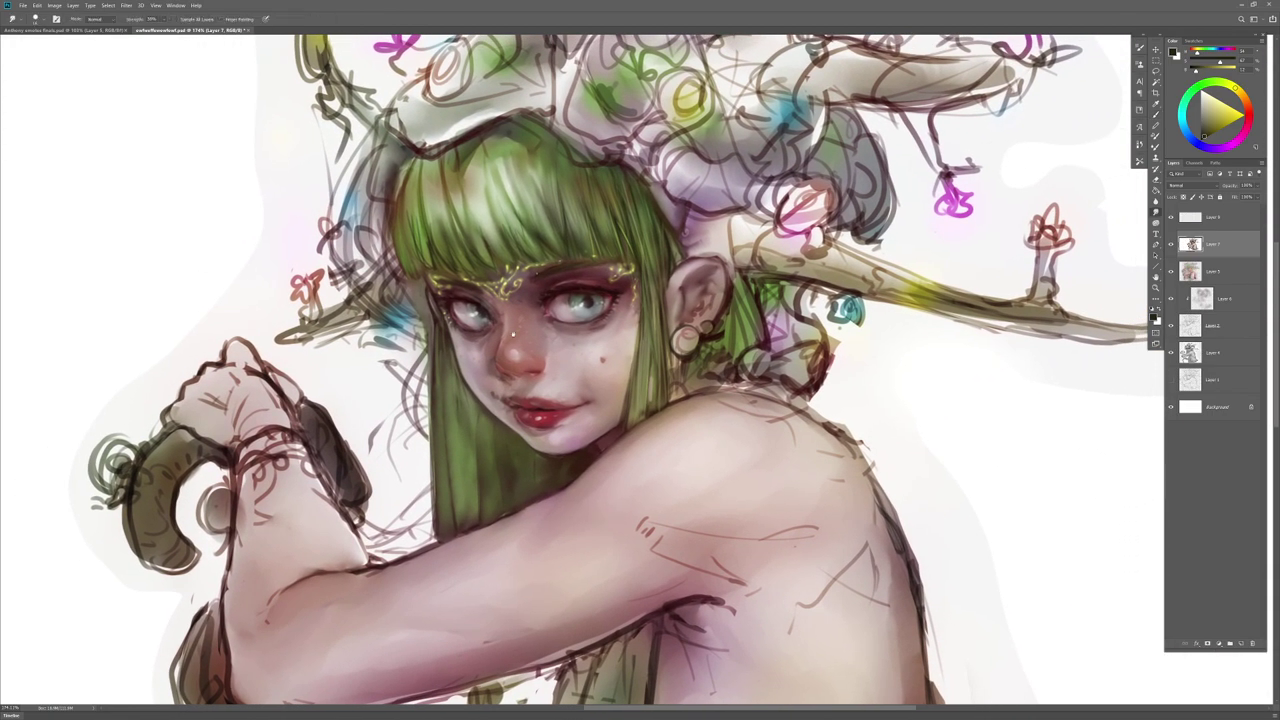
drag(515, 332, 495, 338)
key(b)
key(r)
key(b)
drag(400, 215, 394, 253)
key(r)
key(b)
Step: Blend the outer fringe strands into the surrounding hair with alternating fine brush strokes and smudging
key(r)
key(b)
key(r)
key(b)
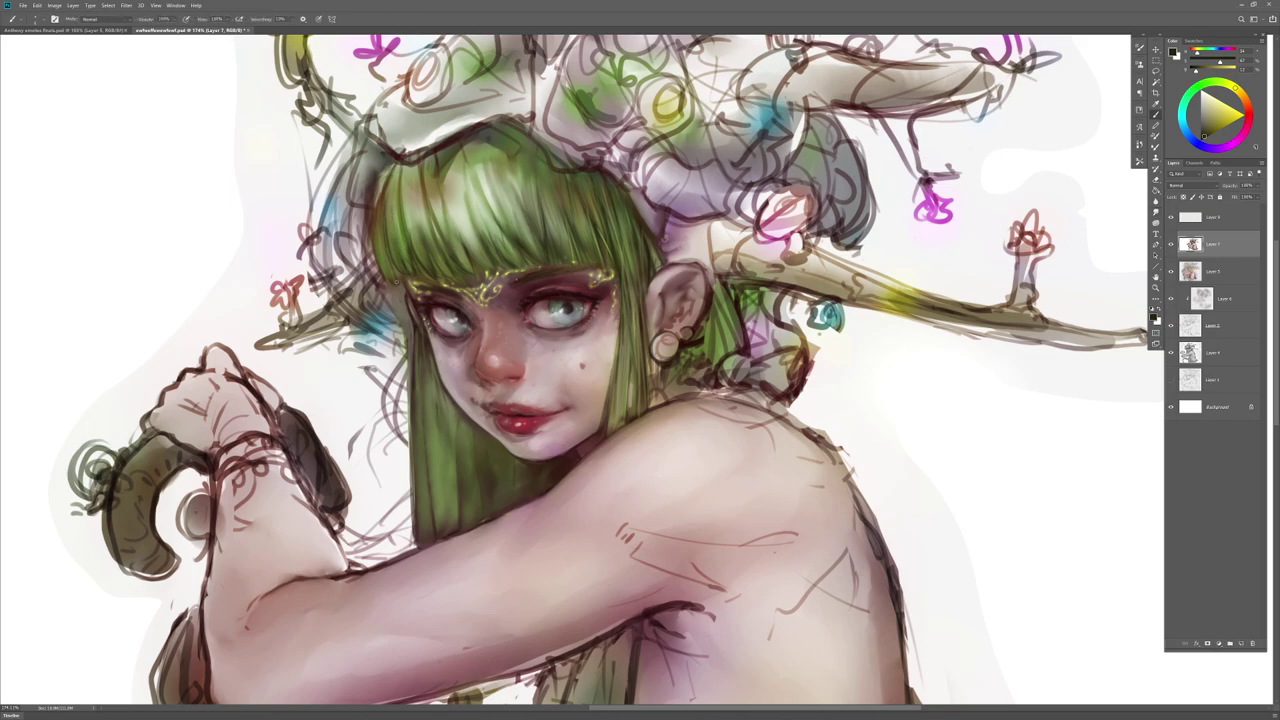
key(r)
key(b)
key(r)
key(b)
Step: Try a bright yellow-green highlight strand down the fringe's outer edge
alt+click(398, 238)
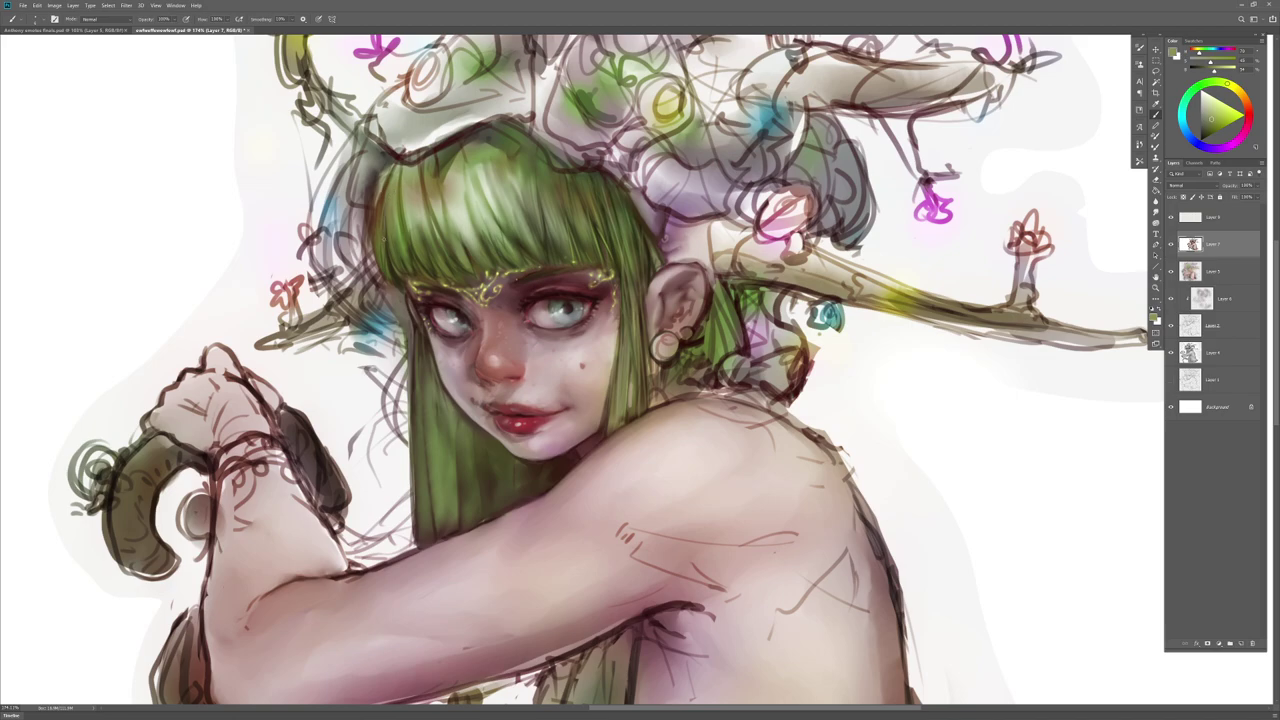
alt+click(417, 203)
click(1230, 101)
drag(387, 181, 378, 274)
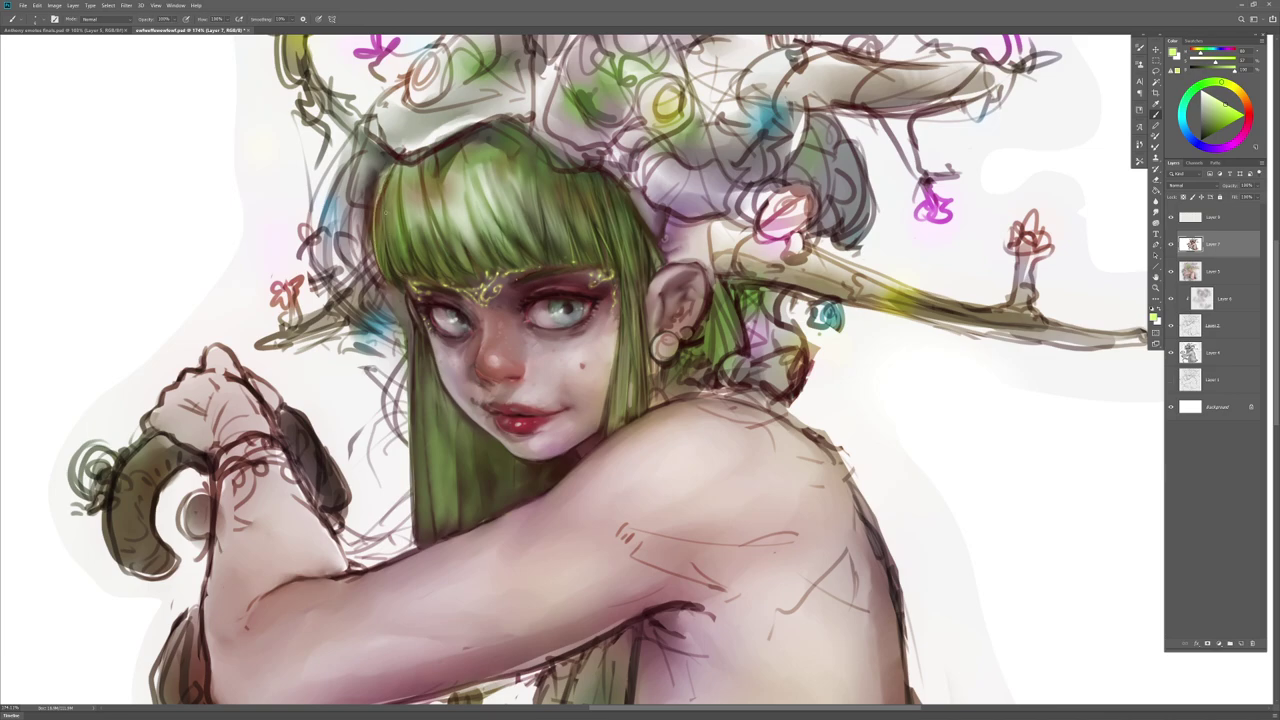
key(ctrl+z)
Step: Save the document, and paint and smudge fine dark olive strands through the fringe's pale central highlight
key(ctrl+s)
key(ctrl+minus)
key(ctrl+plus)
key(r)
key(b)
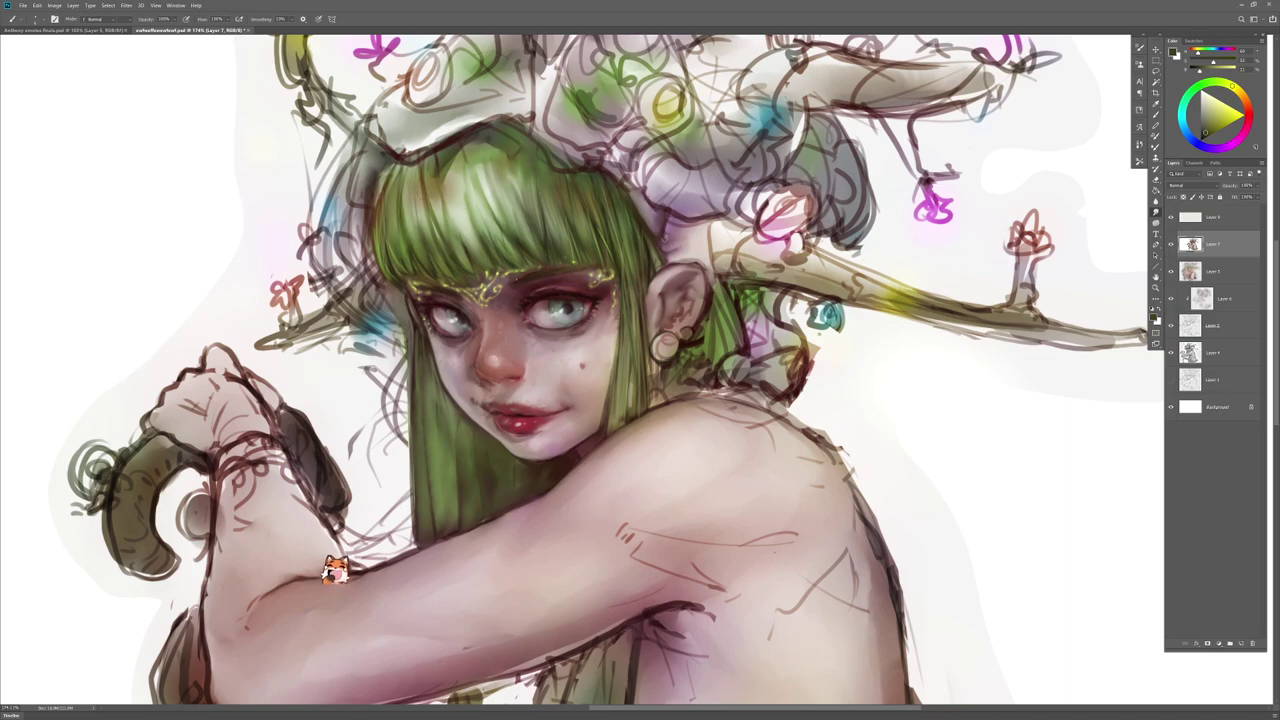
key(r)
drag(335, 497, 330, 448)
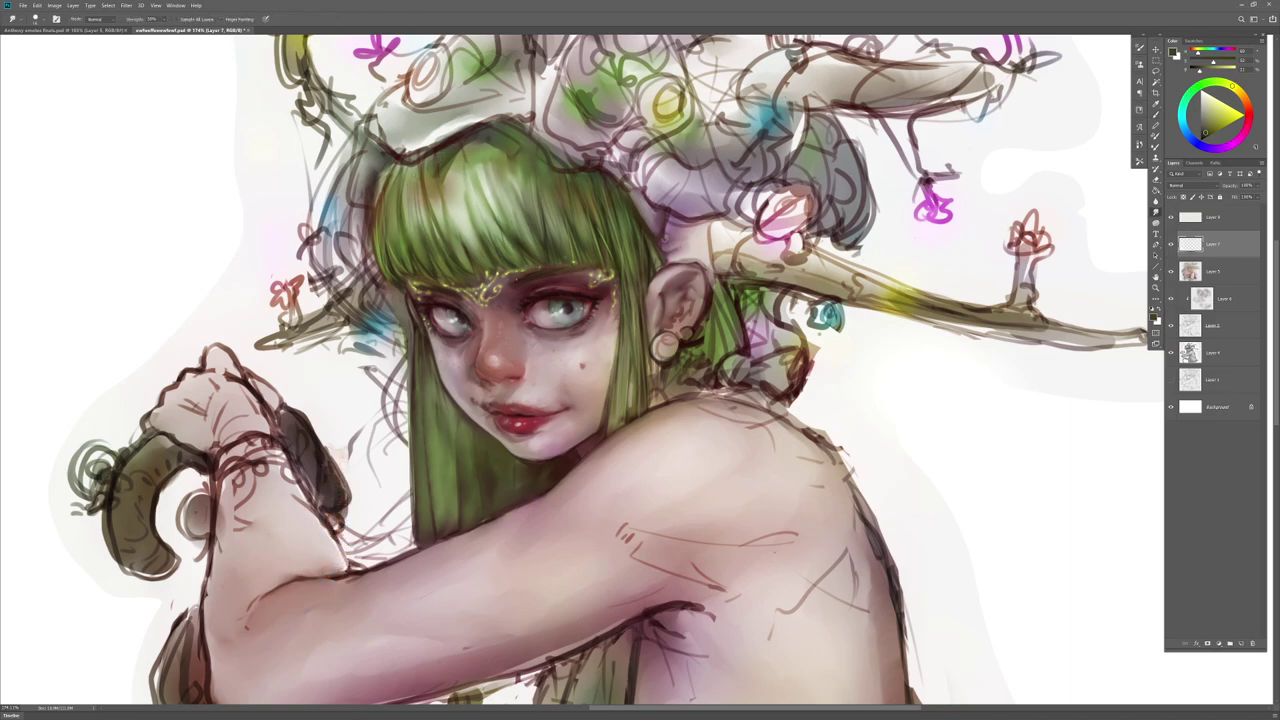
key(b)
key(r)
key(b)
drag(462, 201, 446, 261)
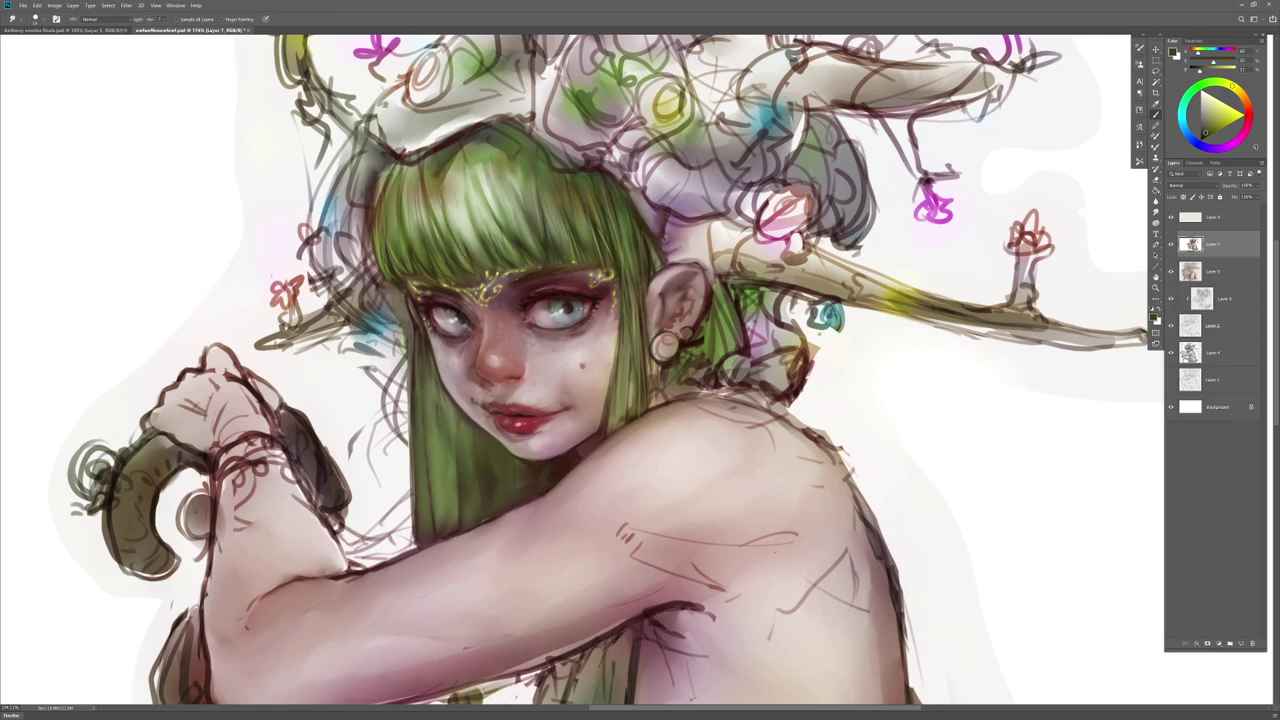
key(b)
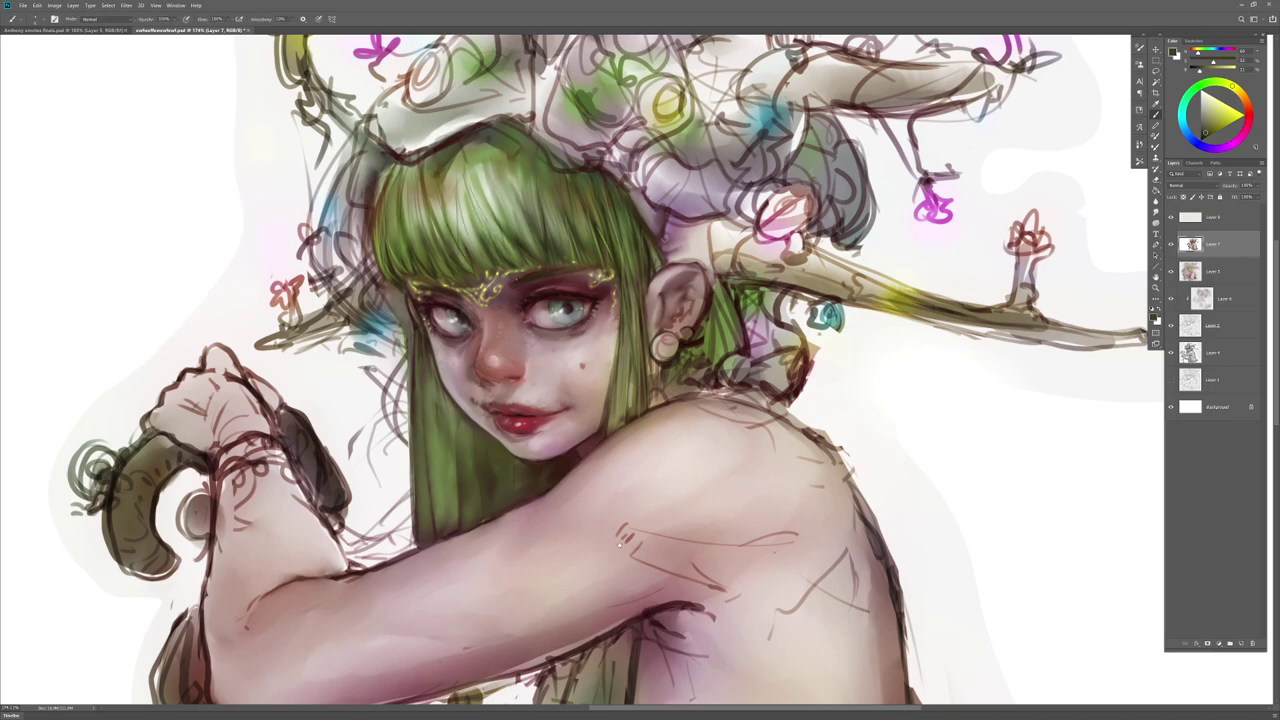
drag(613, 540, 598, 533)
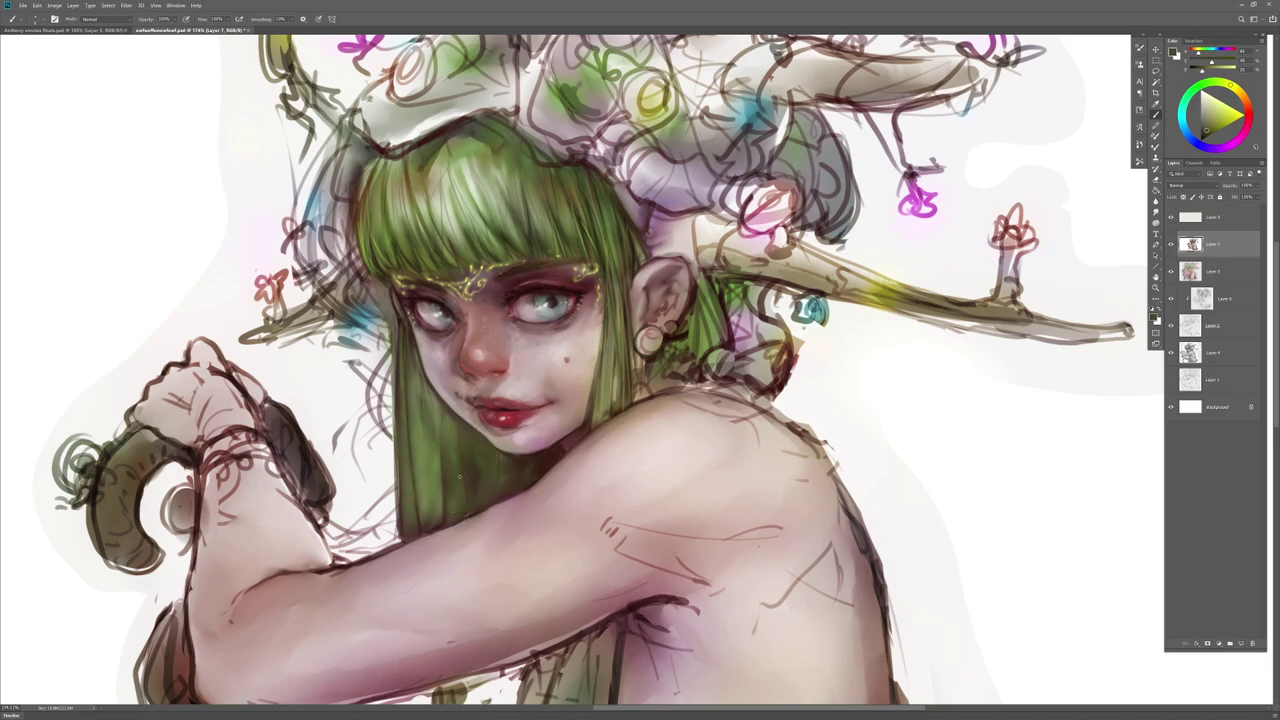
Step: Choose a darker green, enlarge the brush and shade the hair beneath the chin
alt+click(430, 466)
drag(1212, 138, 1217, 146)
key(bracketright)
key(bracketright)
key(bracketright)
key(bracketright)
key(bracketright)
mouse_move(540, 456)
mouse_down()
mouse_move(477, 447)
mouse_move(504, 464)
mouse_move(491, 458)
mouse_move(496, 478)
mouse_move(542, 466)
mouse_move(478, 492)
mouse_move(471, 457)
mouse_up()
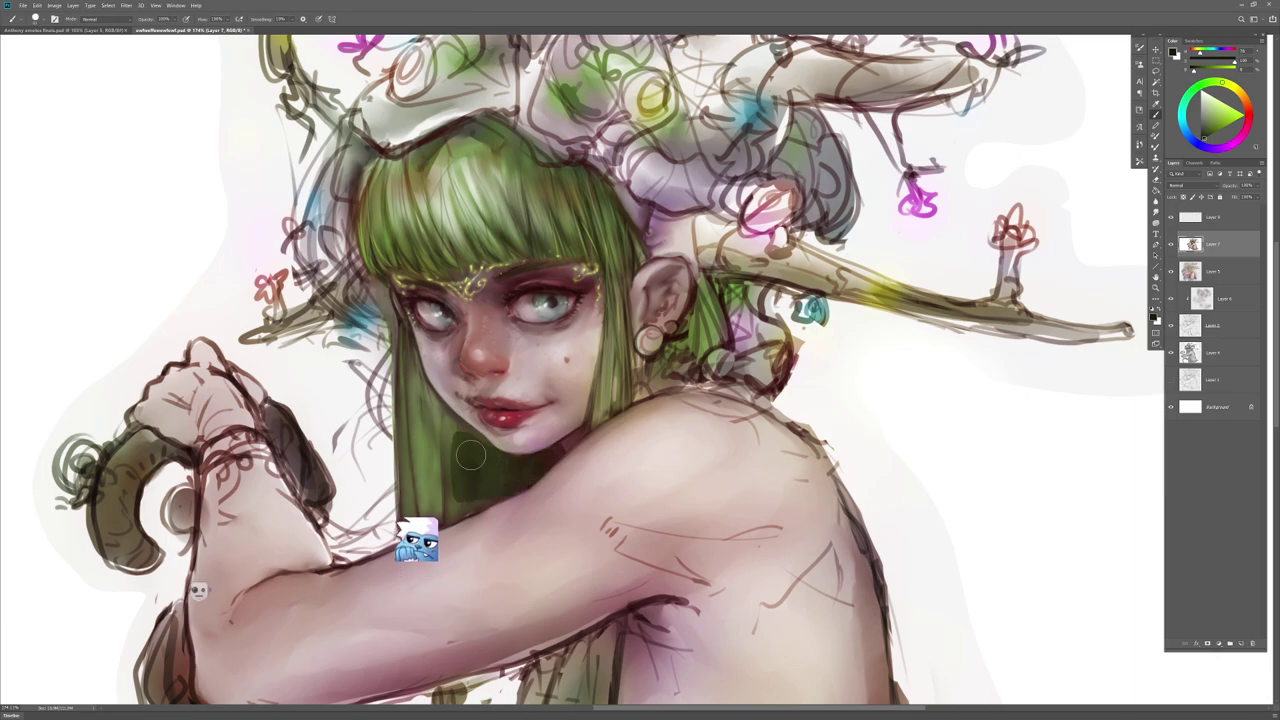
Step: Examine the portrait and the darkened hair beneath the chin in a flipped view at different zoom levels
key(ctrl+shift+h)
drag(567, 541, 687, 513)
scroll(687, 512, down, 1)
key(ctrl+shift+h)
key(ctrl+shift+h)
scroll(658, 505, up, 2)
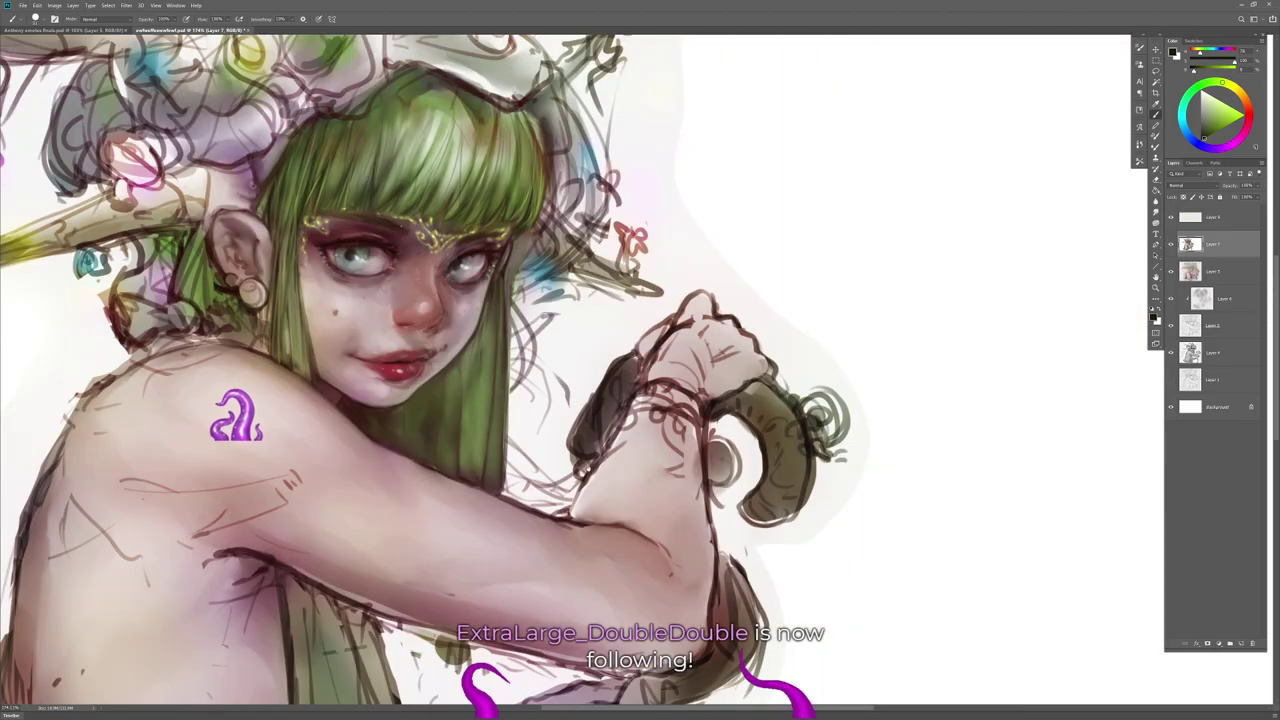
scroll(658, 505, down, 2)
scroll(588, 480, up, 2)
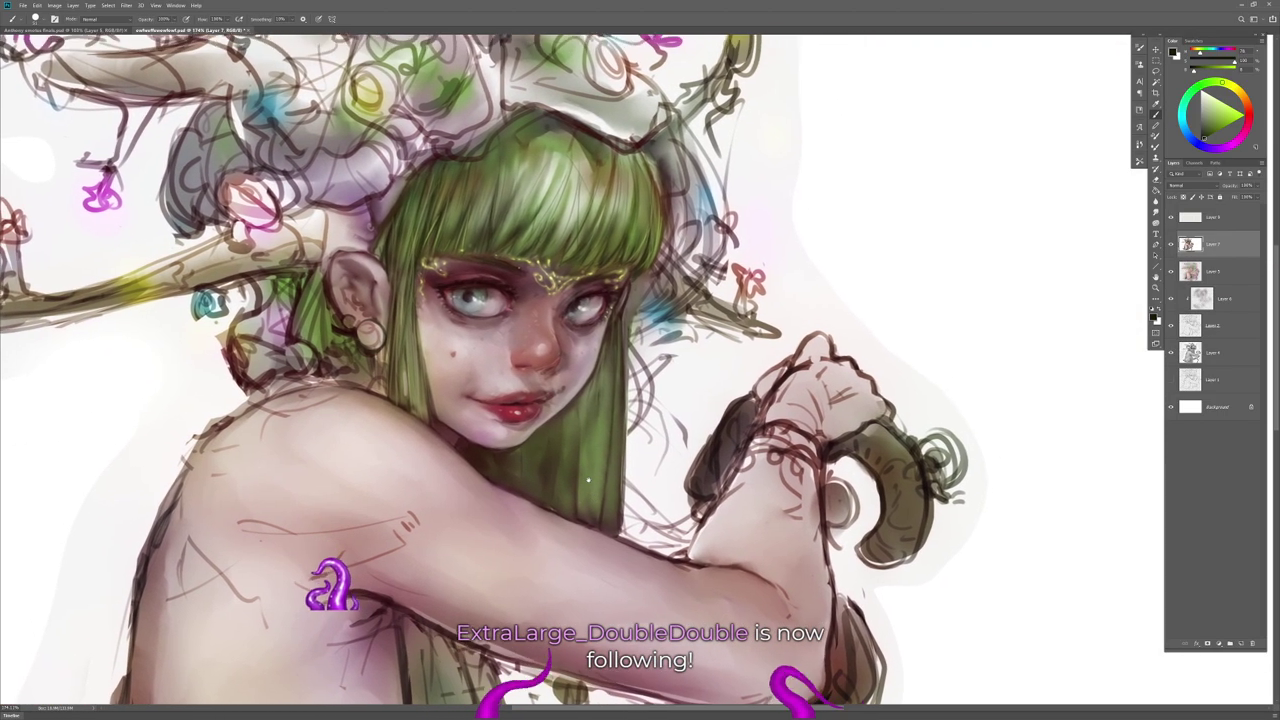
scroll(588, 480, down, 2)
scroll(588, 480, up, 2)
scroll(588, 480, down, 2)
scroll(588, 480, up, 2)
scroll(588, 480, down, 2)
scroll(588, 480, up, 2)
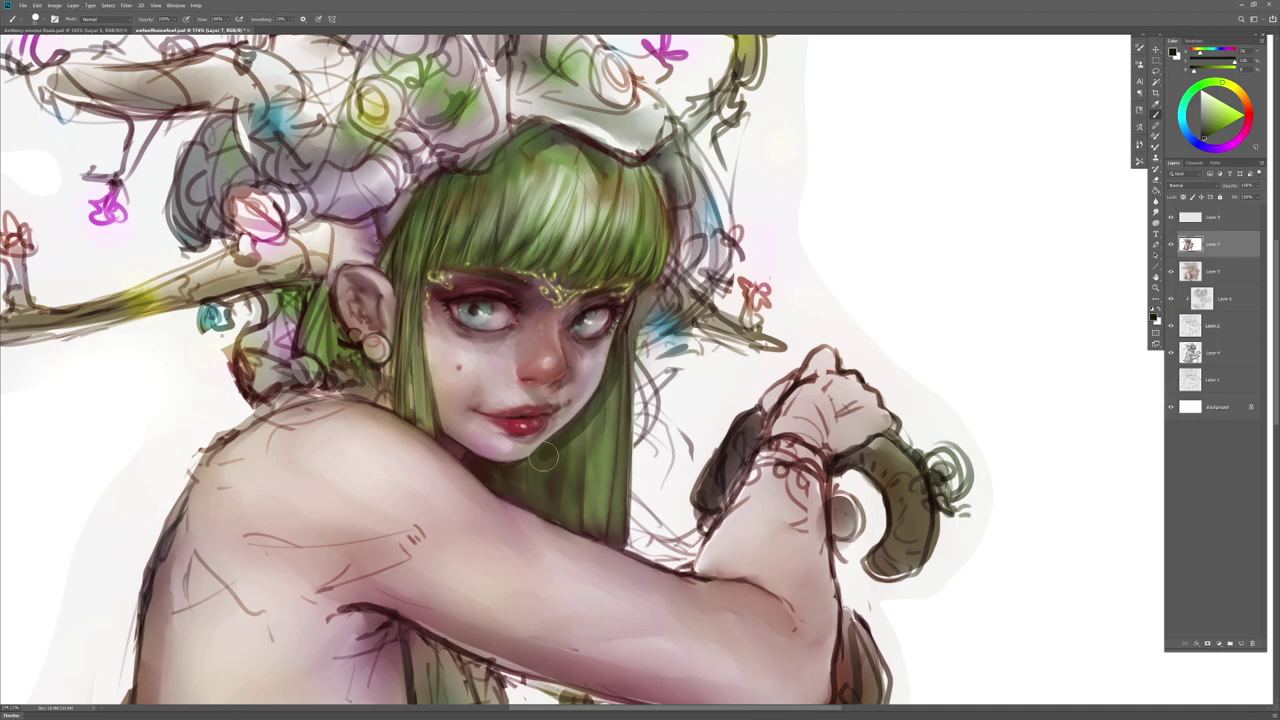
Step: Darken the hair beneath the chin and up along the far cheek with dark green, smudging the shadow
mouse_move(538, 458)
mouse_down()
mouse_move(470, 464)
mouse_move(518, 495)
mouse_move(567, 446)
mouse_move(544, 494)
mouse_move(511, 497)
mouse_move(568, 518)
mouse_move(554, 495)
mouse_move(550, 505)
mouse_move(565, 467)
mouse_move(581, 520)
mouse_move(570, 517)
mouse_move(584, 521)
mouse_move(604, 407)
mouse_move(595, 519)
mouse_move(615, 411)
mouse_move(614, 507)
mouse_move(627, 365)
mouse_up()
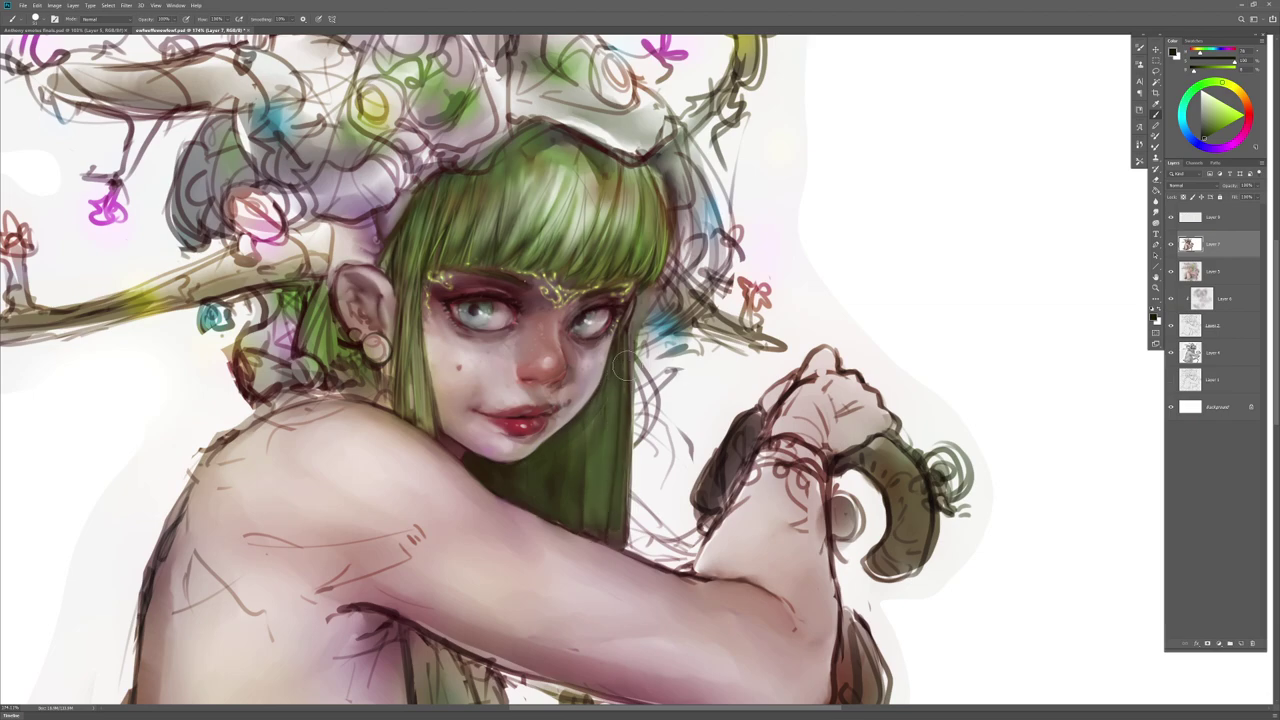
key(r)
key(b)
right_click(598, 468)
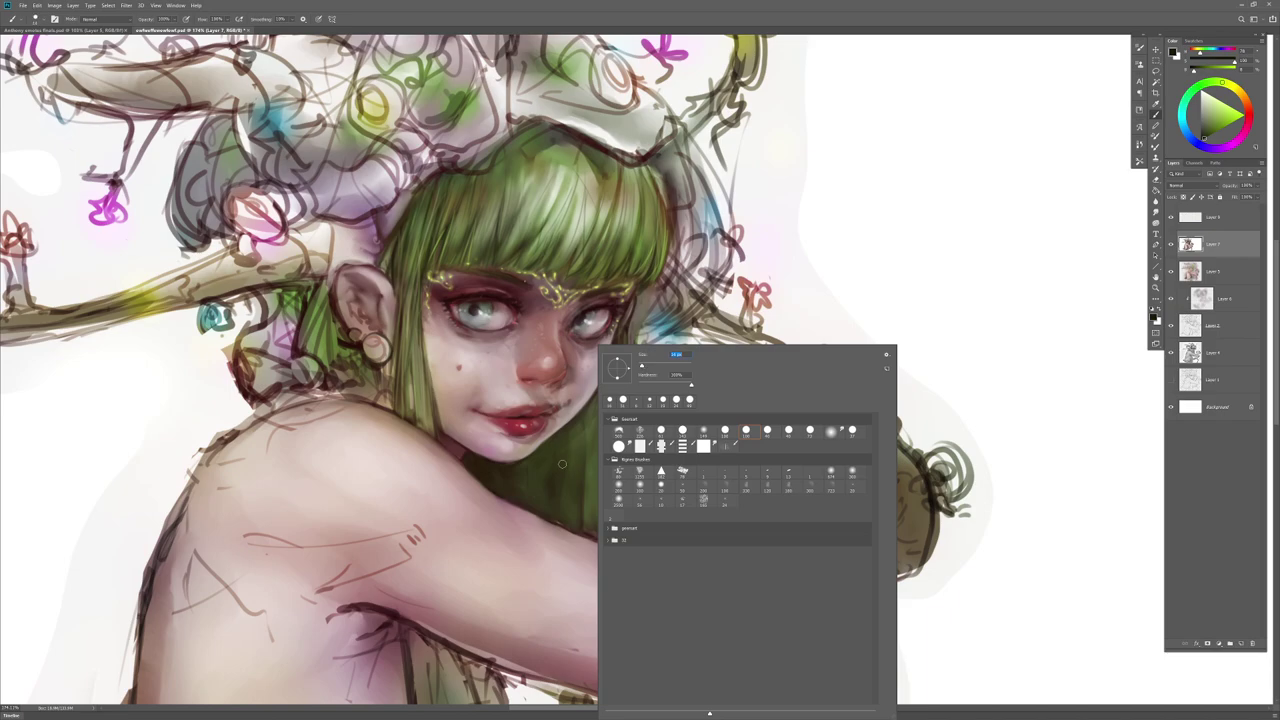
key(Escape)
key(r)
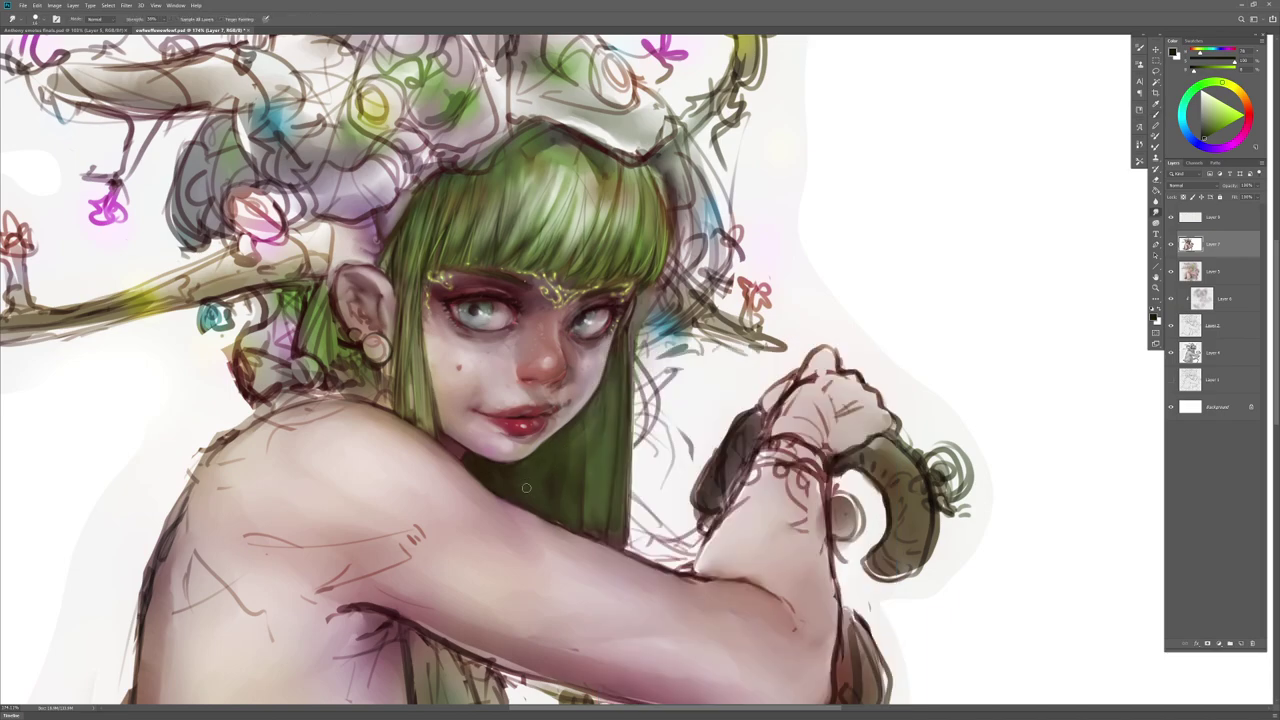
key(b)
Step: Paint thin dark green strands down the inner edge of the ear-side lock, reworking them after flipping the canvas back
right_click(432, 410)
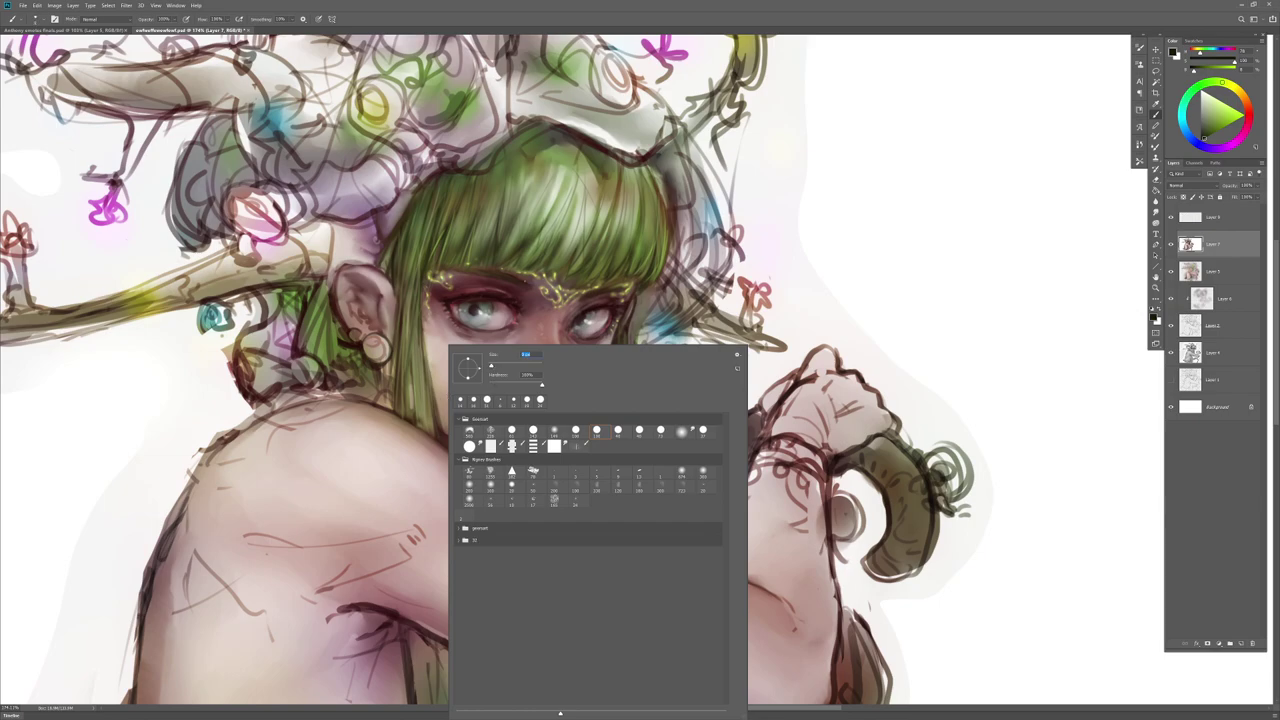
key(Escape)
drag(418, 338, 424, 428)
key(ctrl+z)
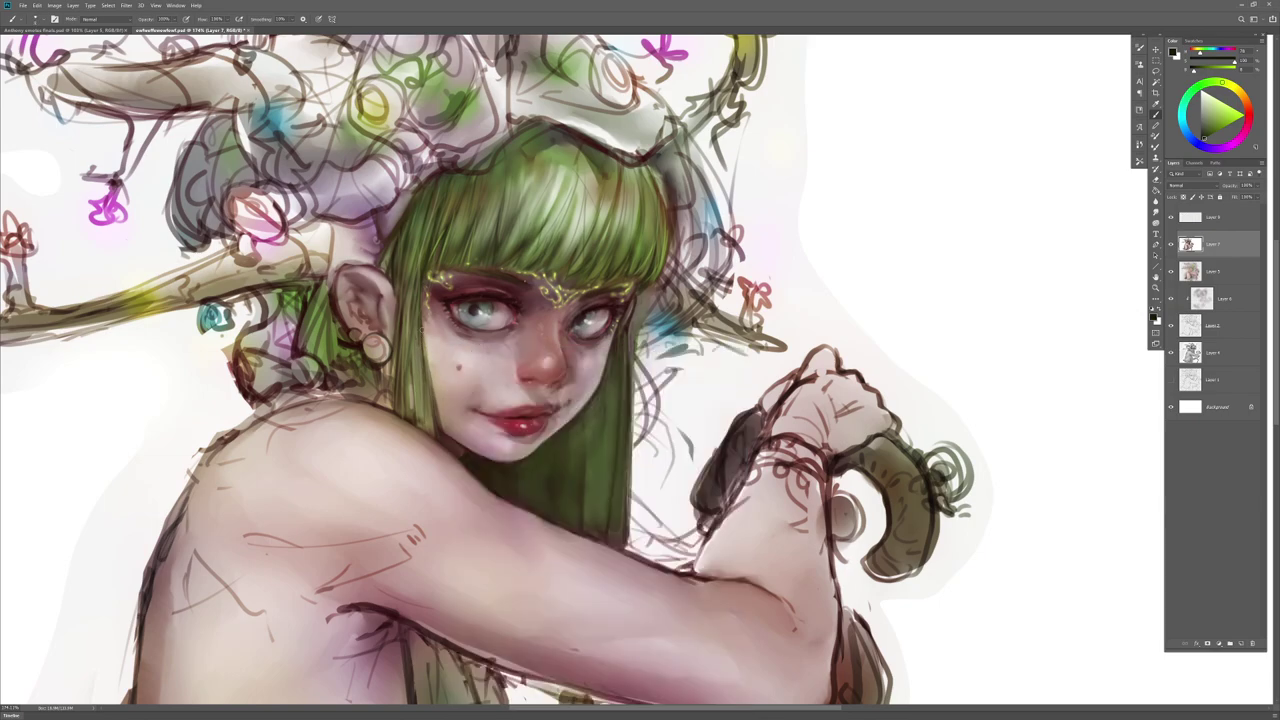
key(b)
drag(422, 360, 426, 426)
drag(602, 469, 640, 439)
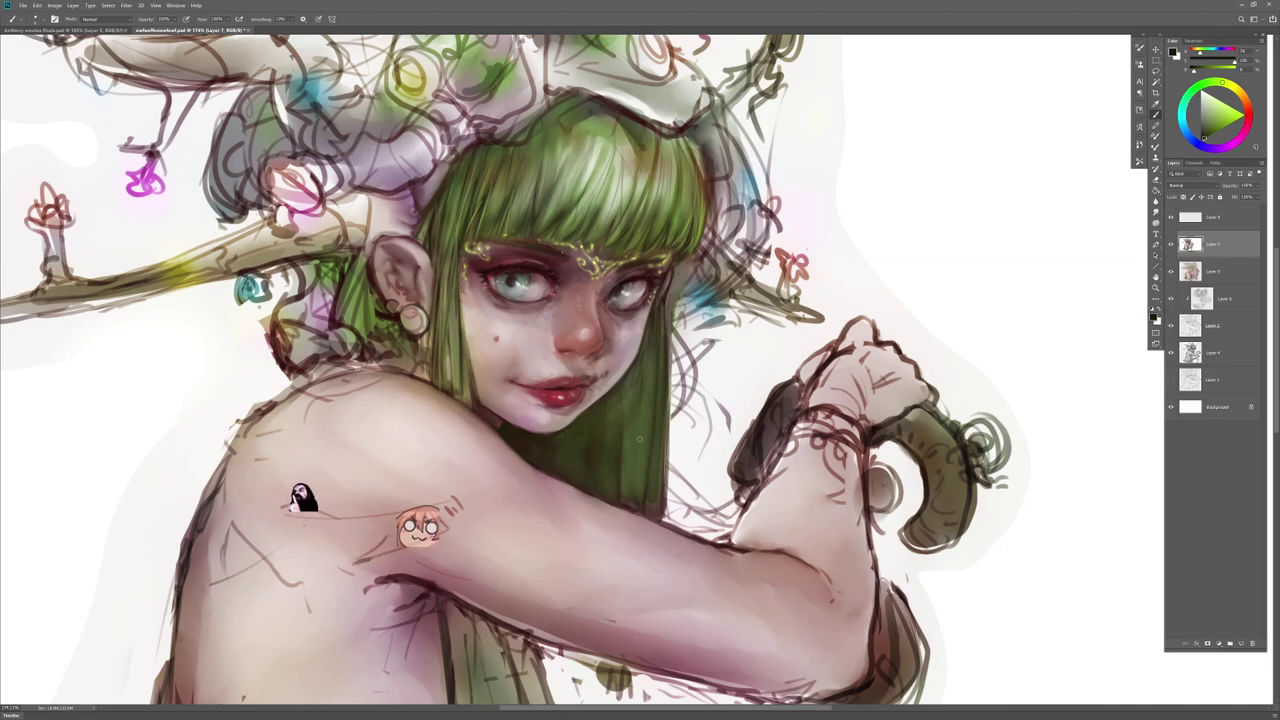
key(ctrl+shift+h)
drag(852, 454, 516, 512)
drag(602, 413, 595, 372)
Step: Sample reddish-brown and pale pink skin tones to retouch and blend the skin around both eyes, and save the document
alt+click(590, 322)
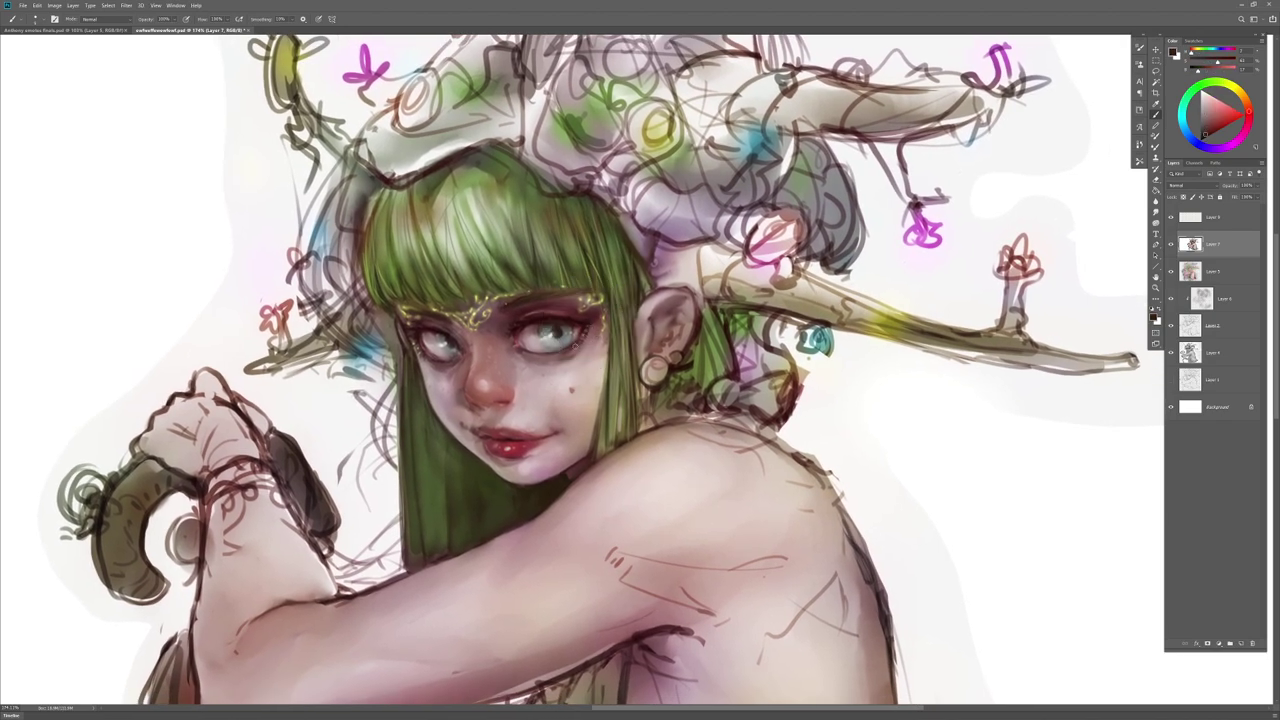
alt+click(590, 333)
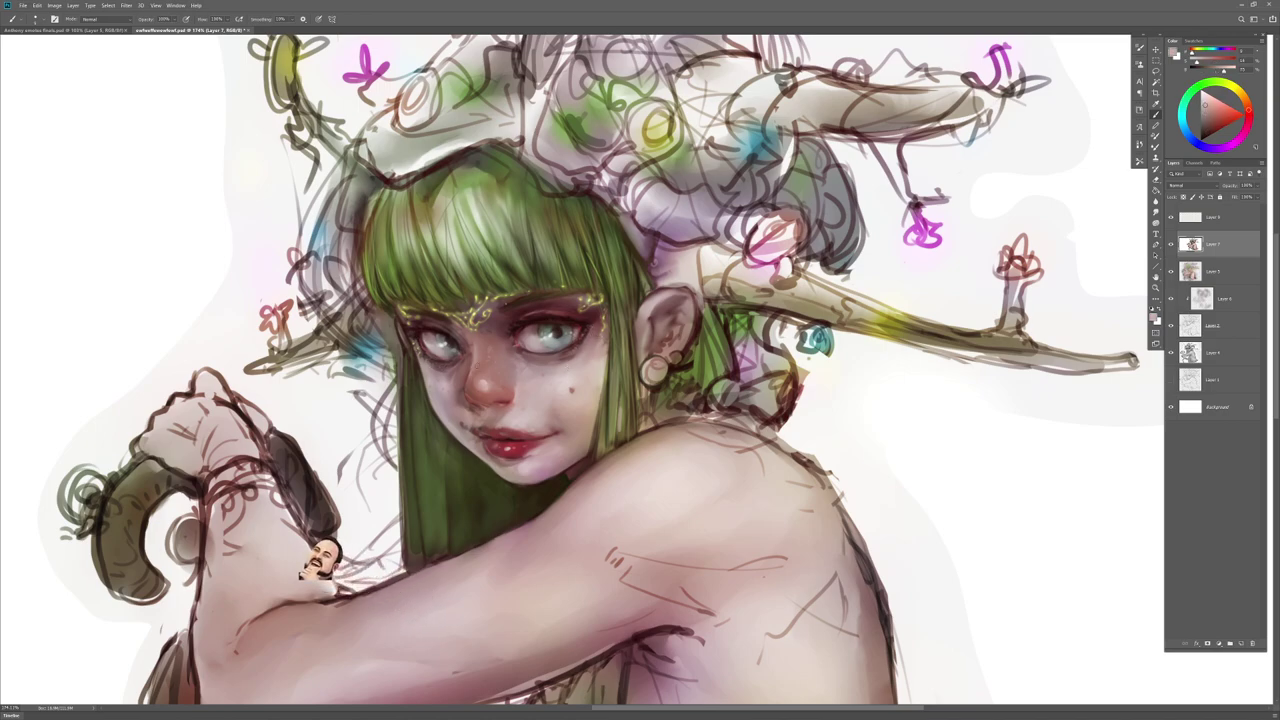
alt+click(550, 374)
key(r)
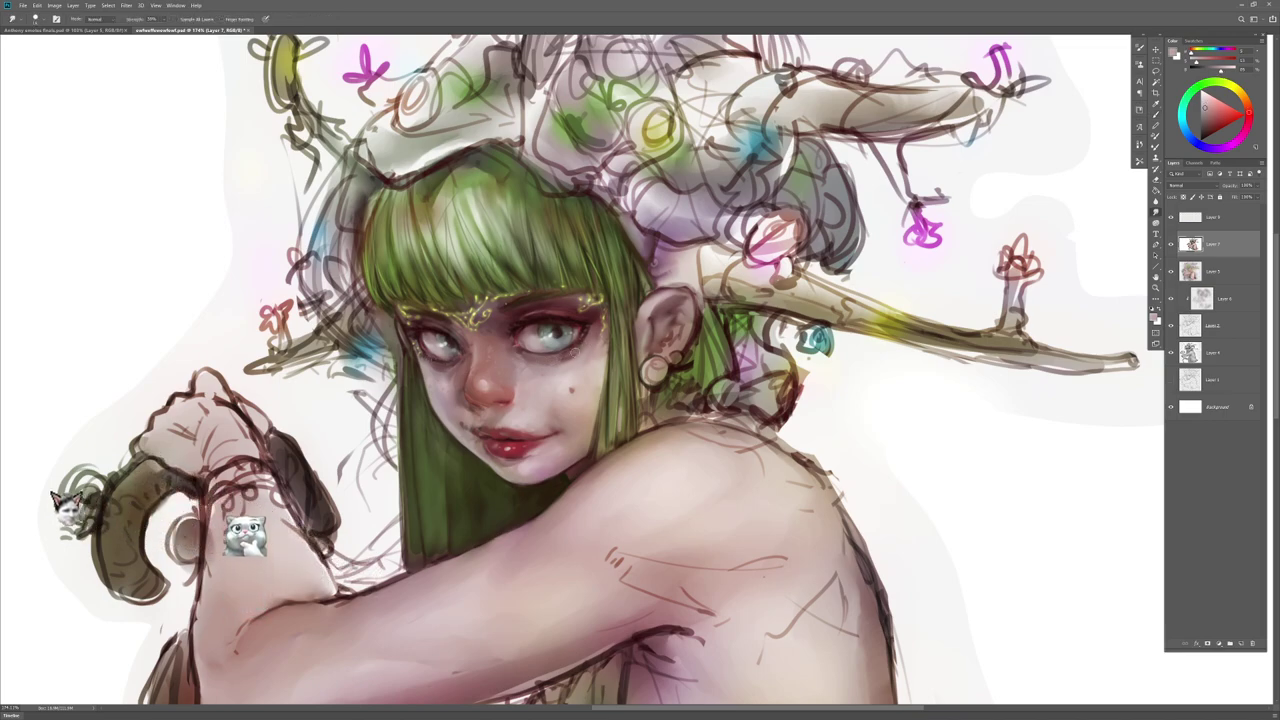
key(b)
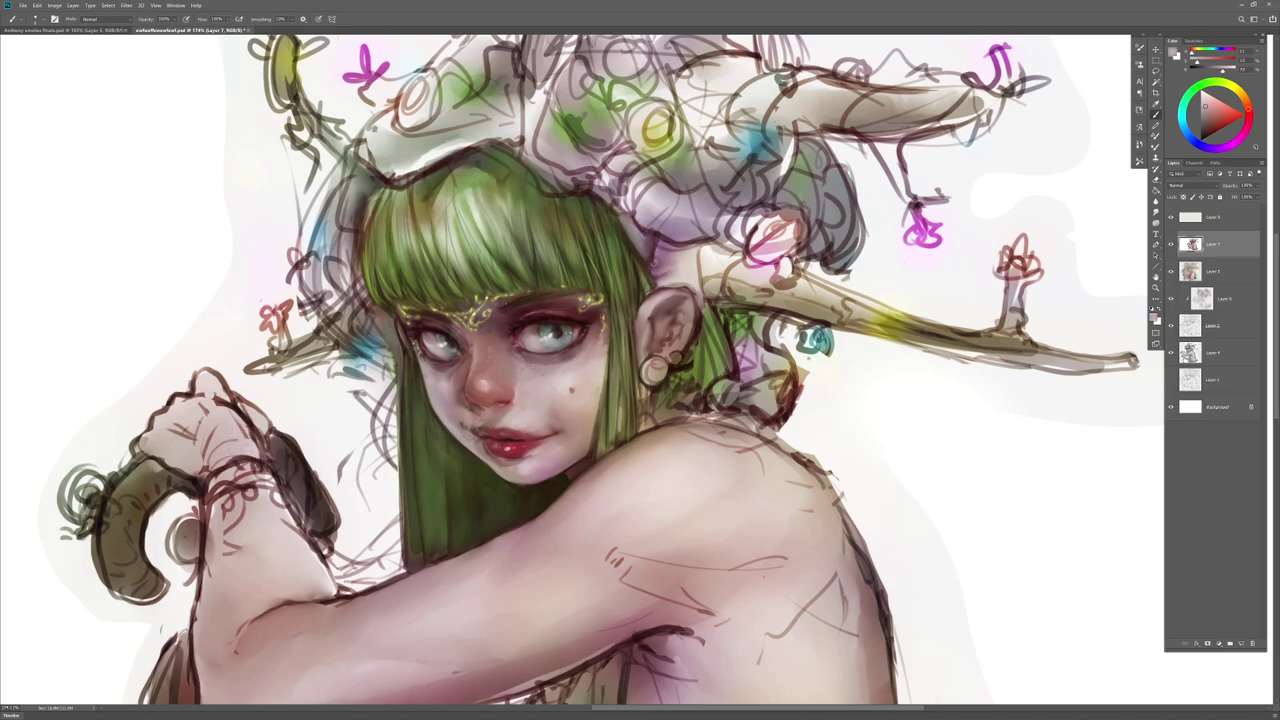
alt+click(445, 367)
key(ctrl+s)
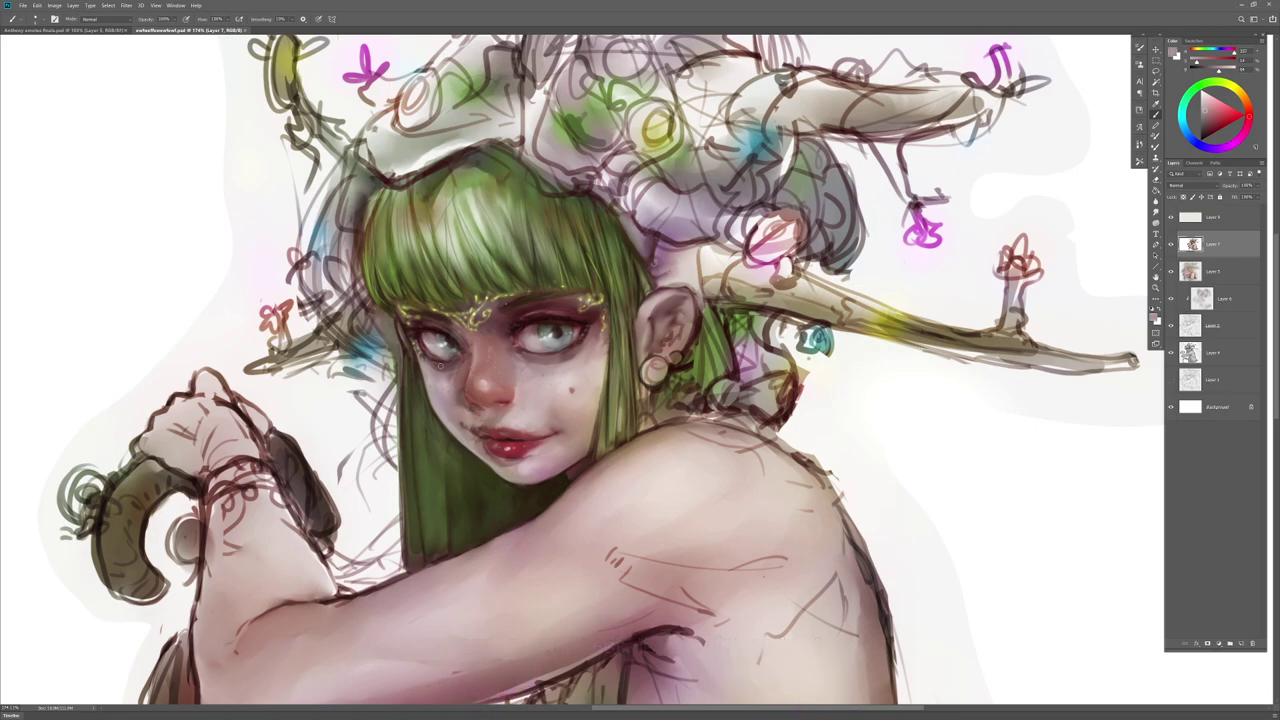
Step: Sample pale pink, rosy and darker skin tones from the face and retouch the skin beneath the eyes and on the cheeks
alt+click(584, 364)
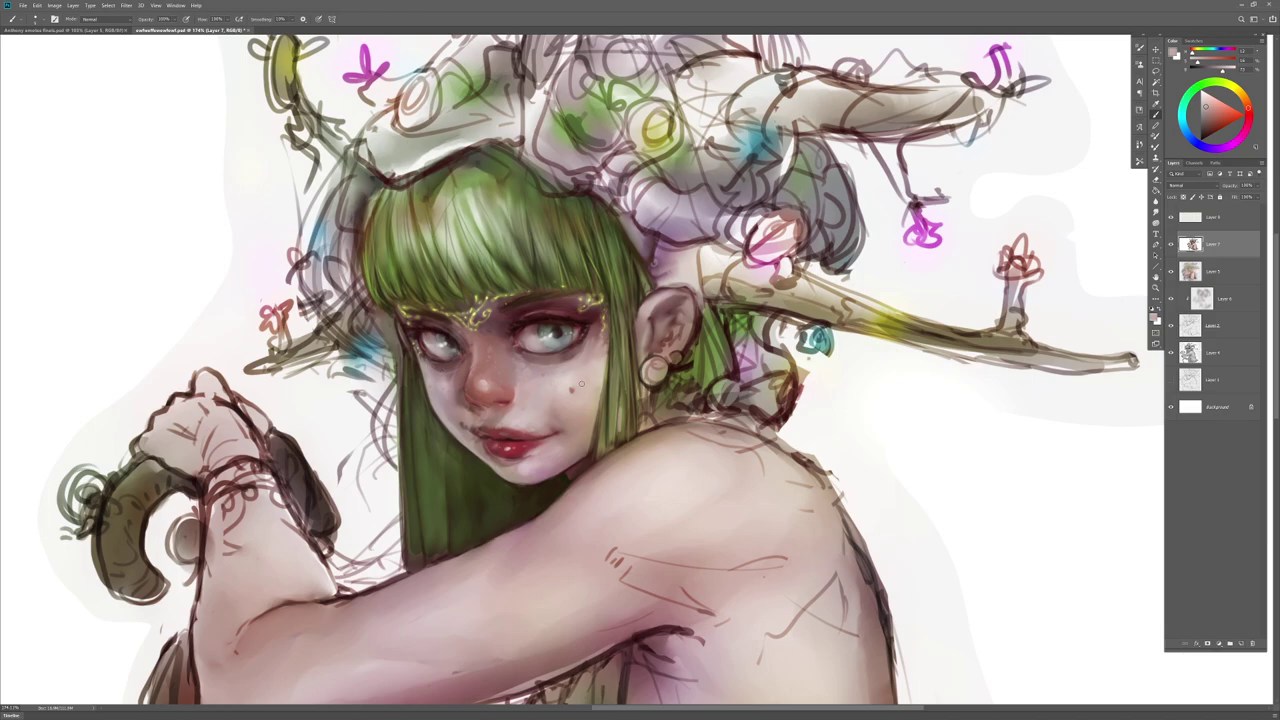
alt+click(543, 374)
alt+click(543, 374)
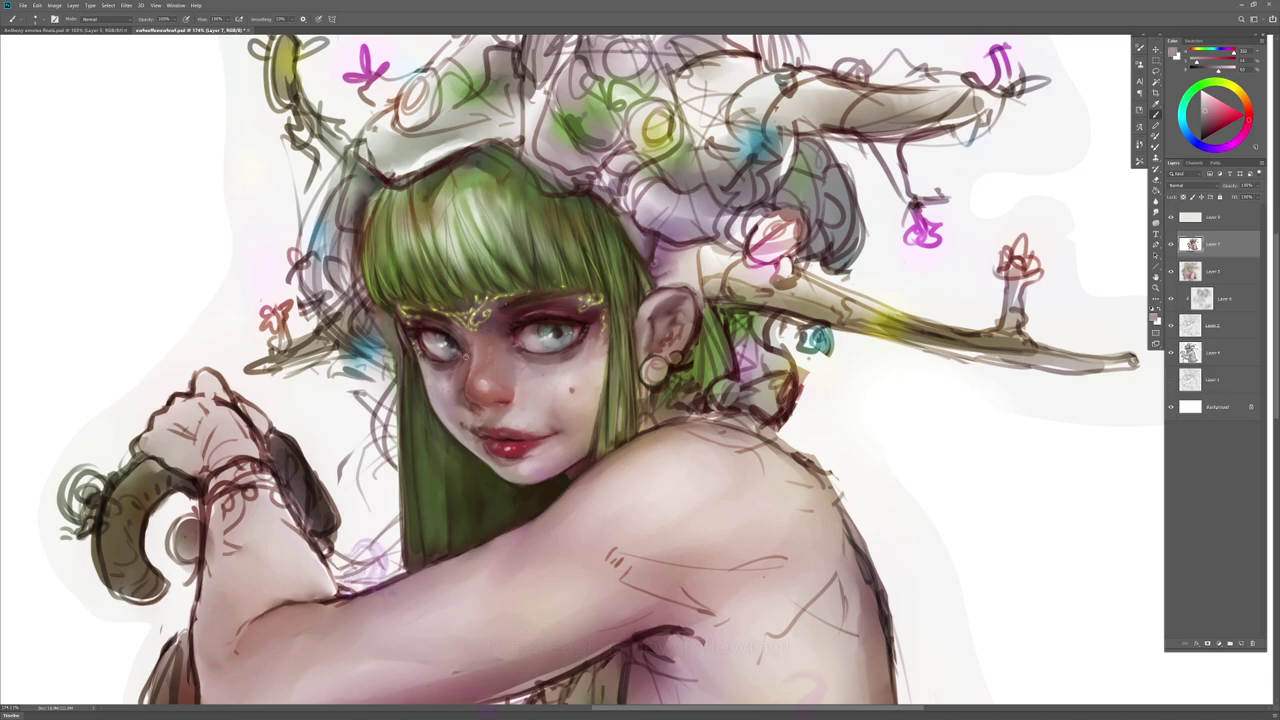
alt+click(516, 346)
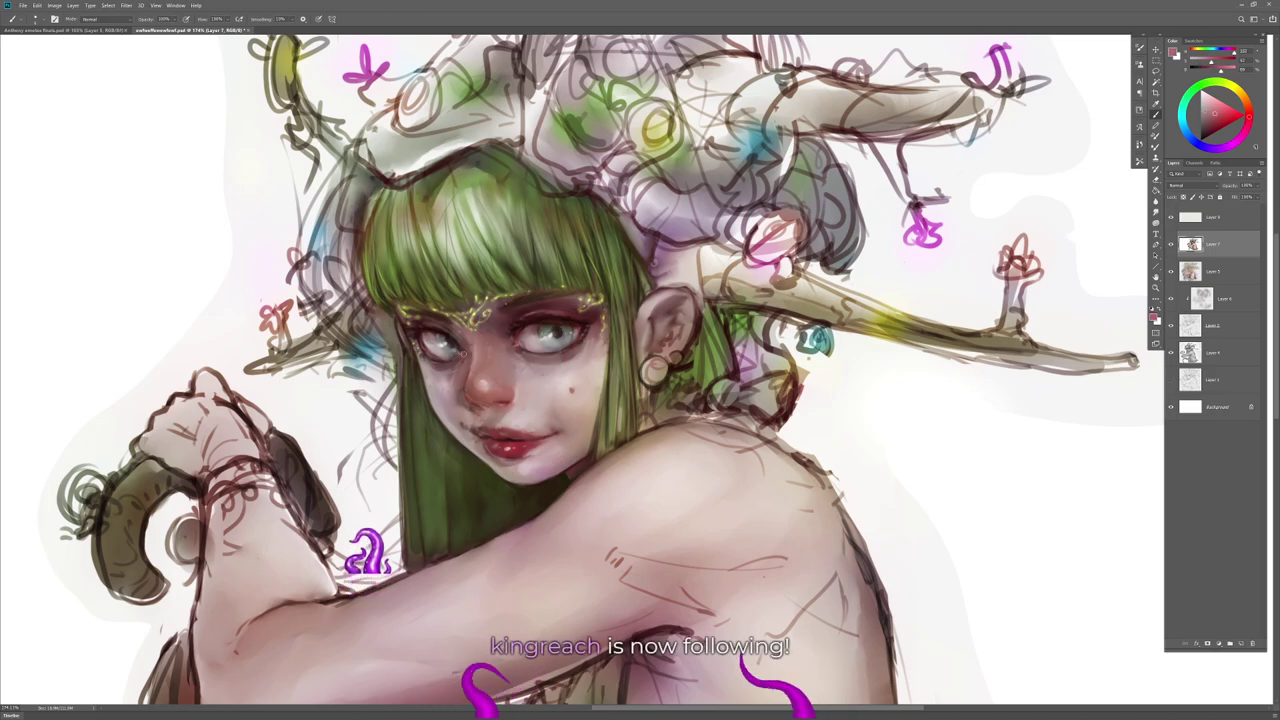
alt+click(446, 376)
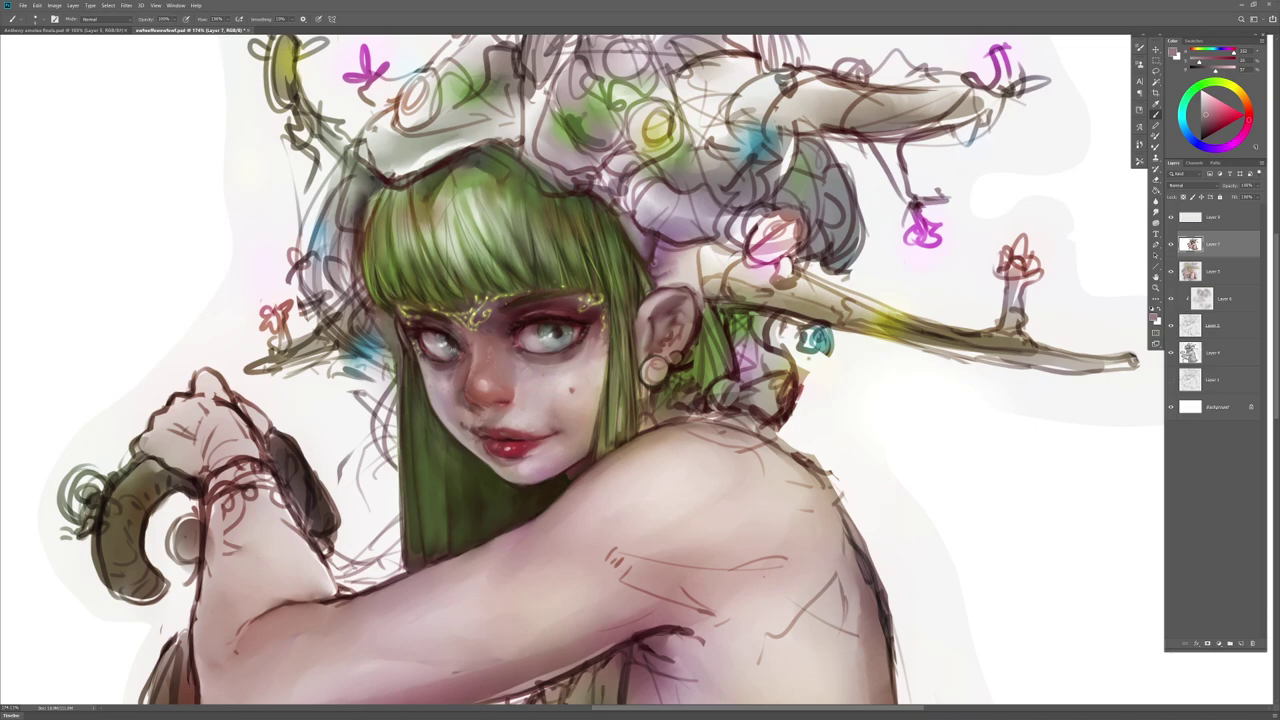
alt+click(504, 330)
drag(507, 343, 510, 355)
drag(570, 495, 497, 408)
mouse_move(454, 349)
mouse_down()
mouse_move(463, 322)
mouse_move(515, 378)
mouse_up()
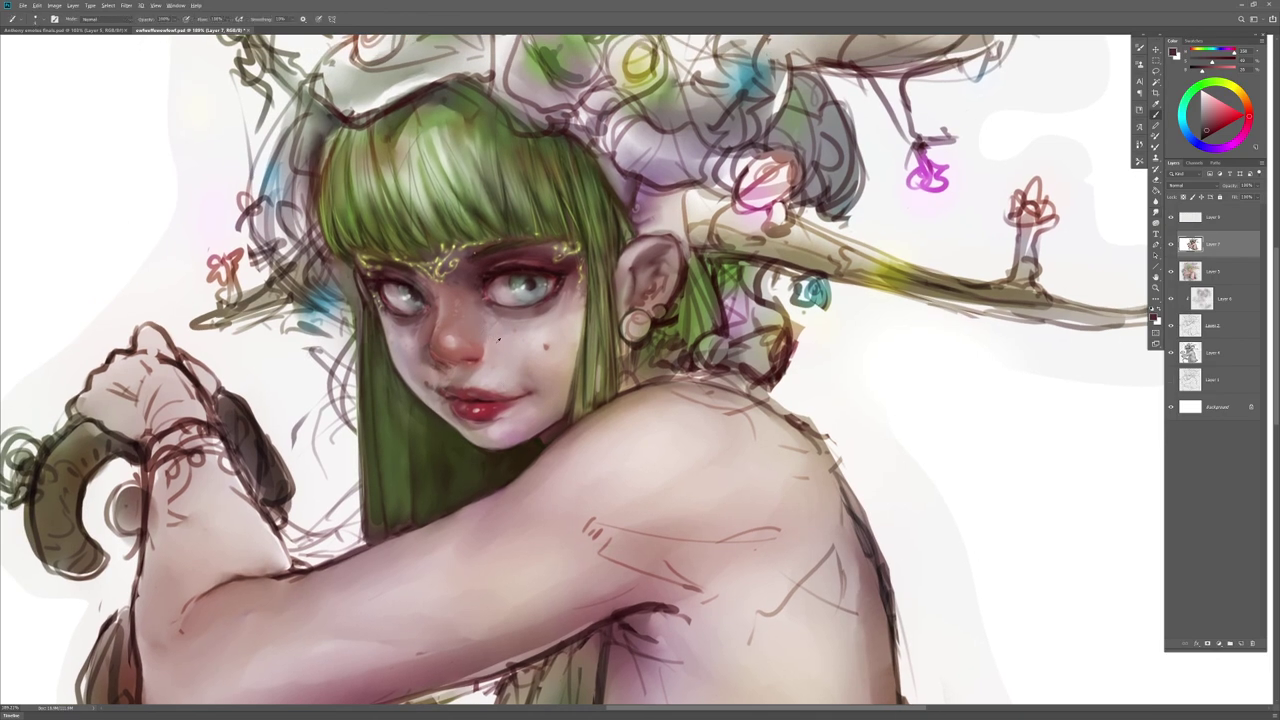
Step: Try a bright pink glow on the nose with a soft round brush, and undo it
right_click(502, 343)
click(611, 434)
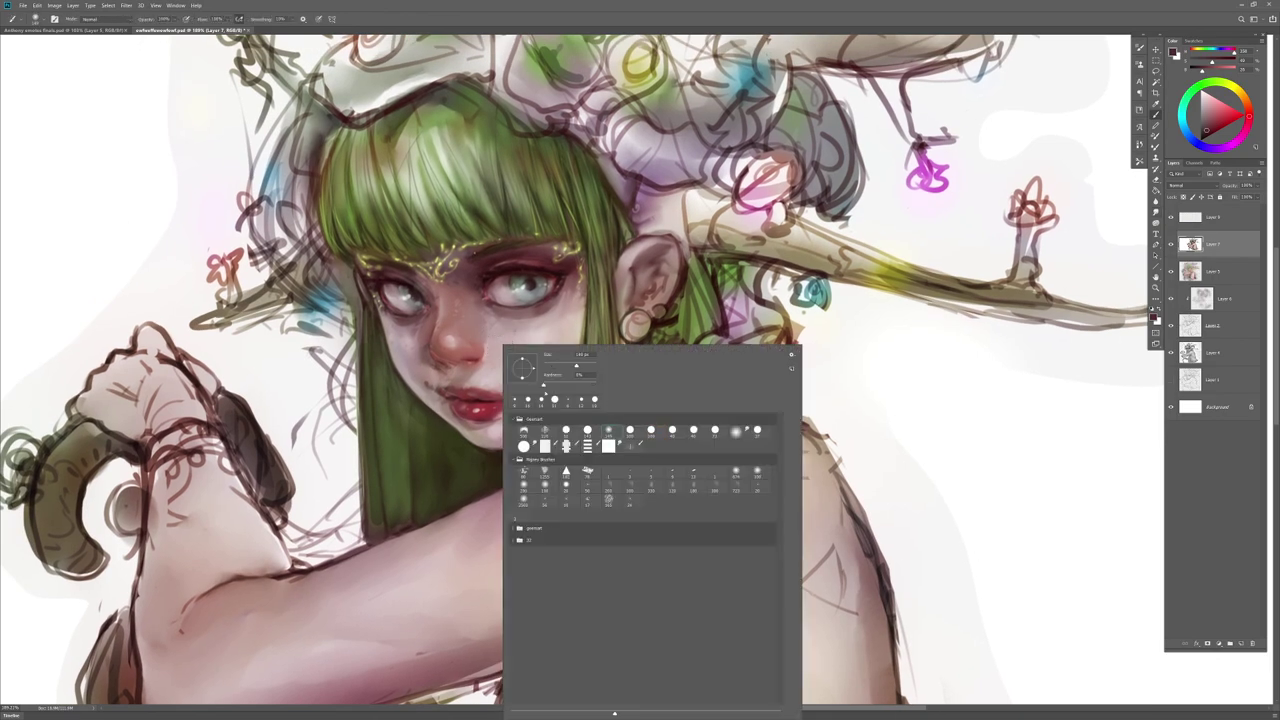
alt+click(488, 325)
right_click(536, 347)
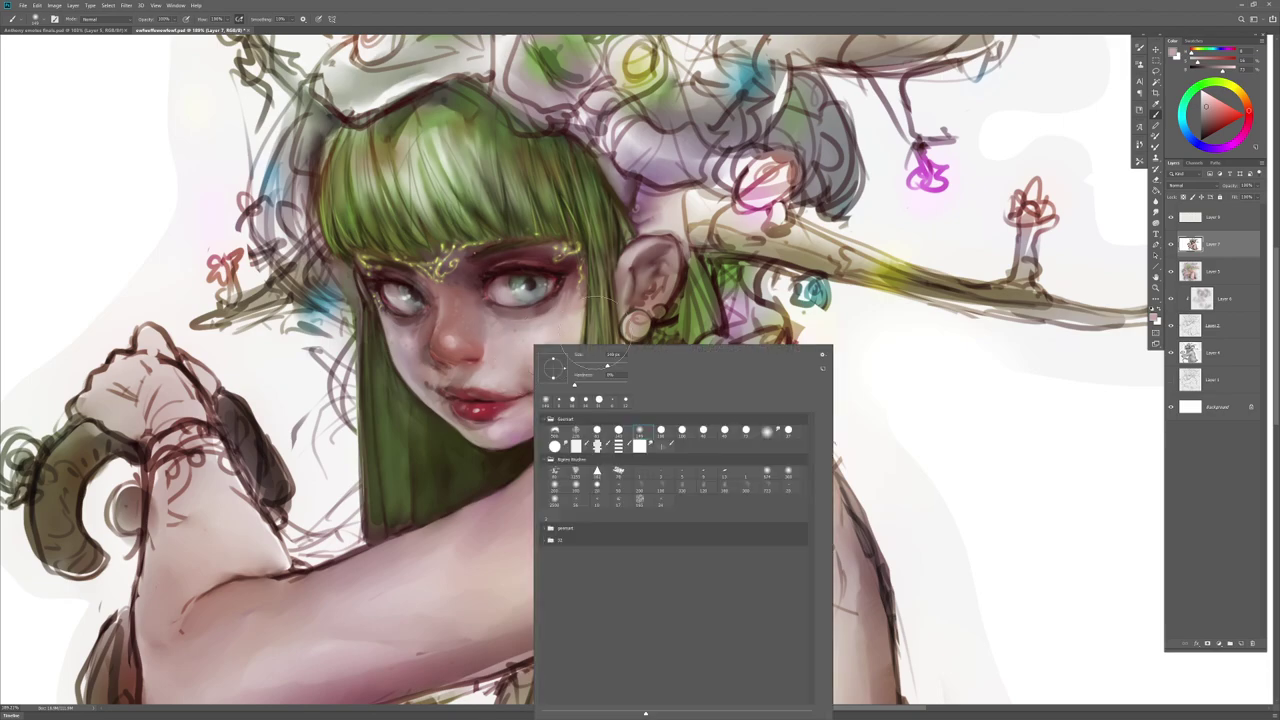
click(463, 310)
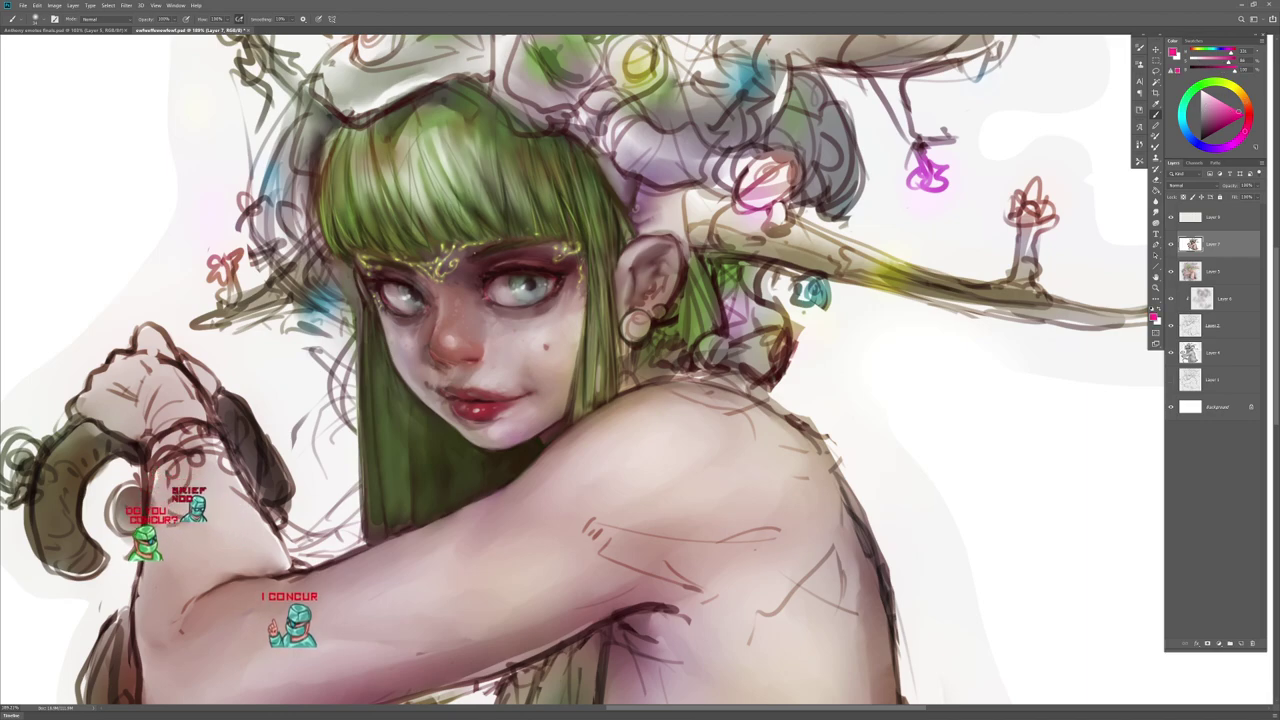
click(448, 340)
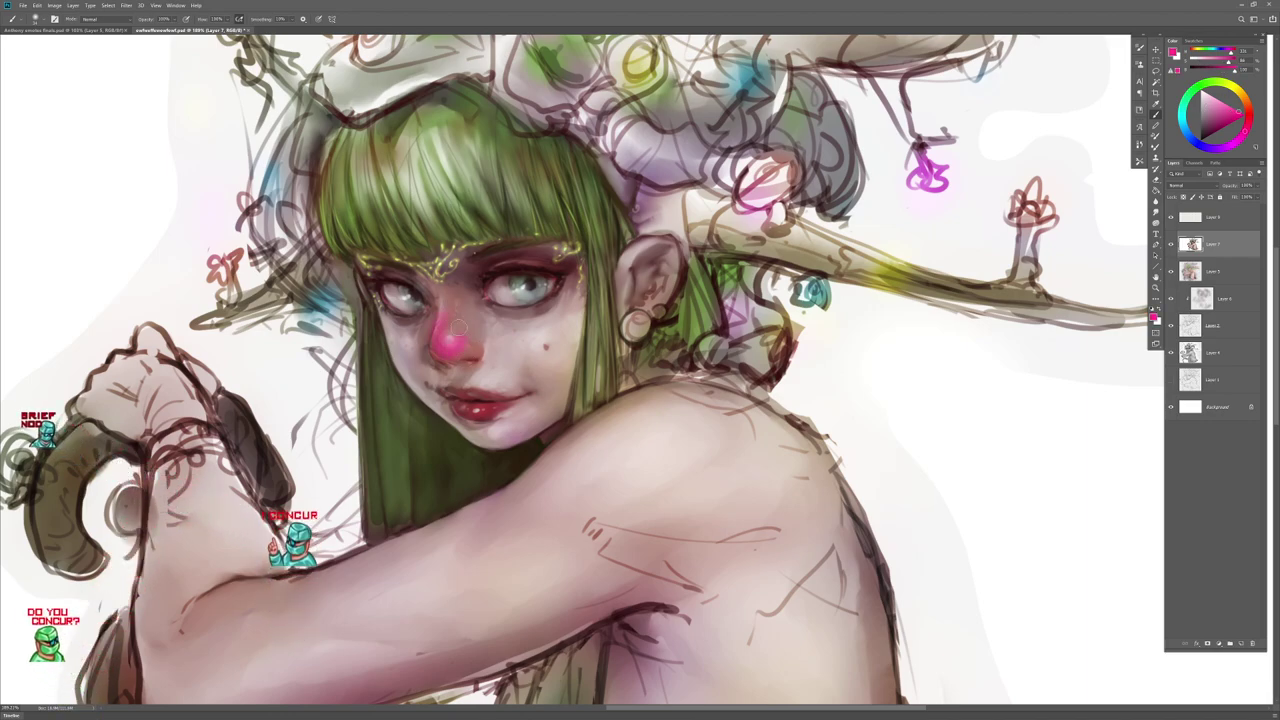
key(ctrl+z)
Step: Choose a softer pinkish red and lightly tint the upper eyelids, checking the whole figure
drag(1250, 106, 1250, 122)
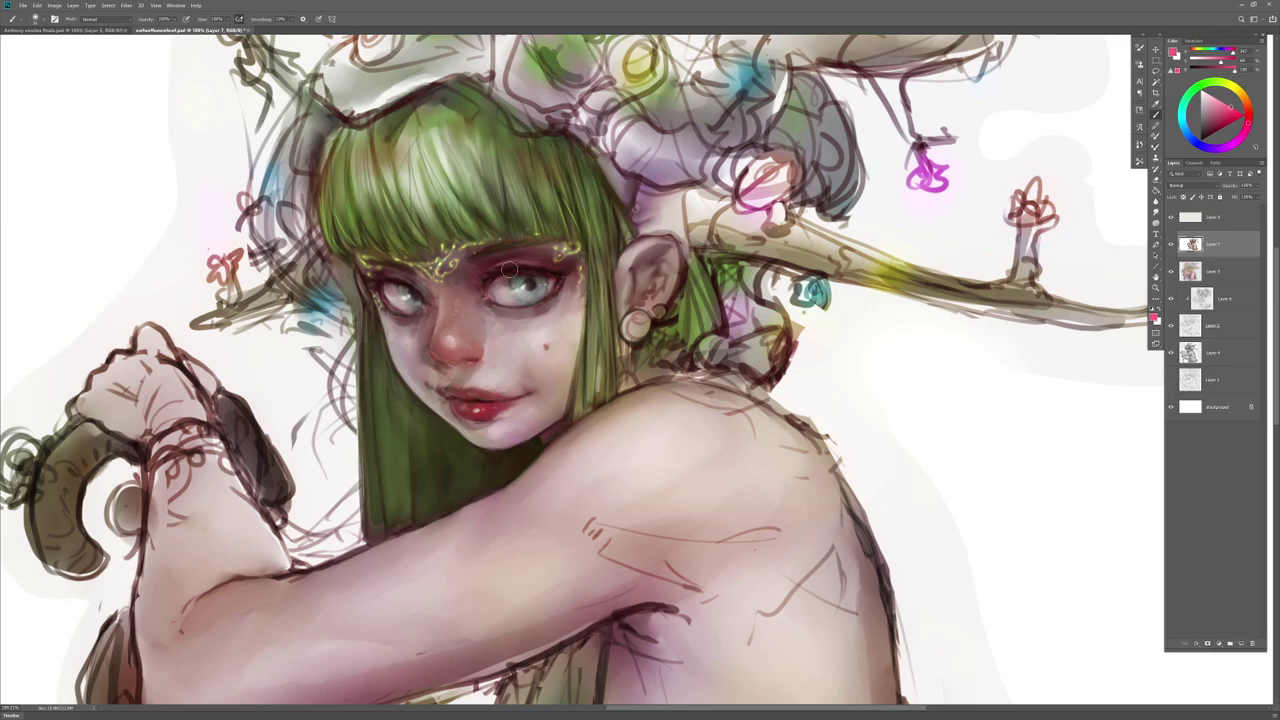
key(z)
drag(560, 417, 533, 438)
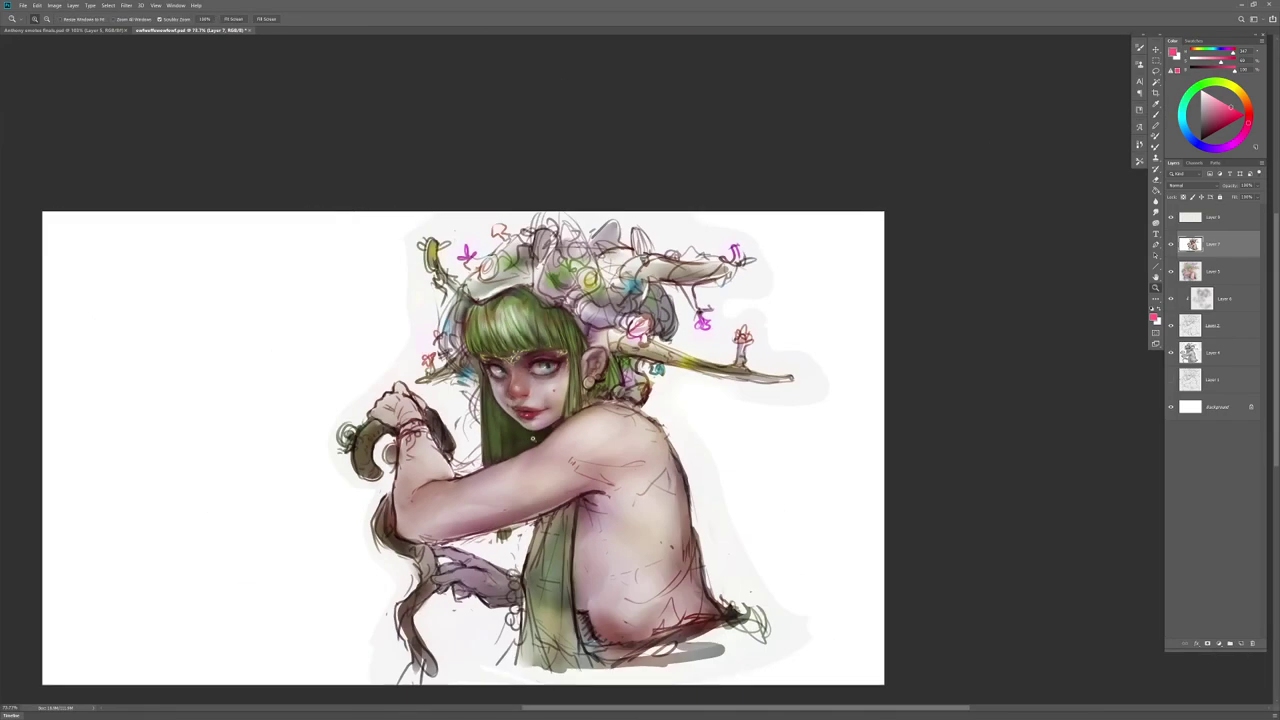
drag(548, 387, 583, 355)
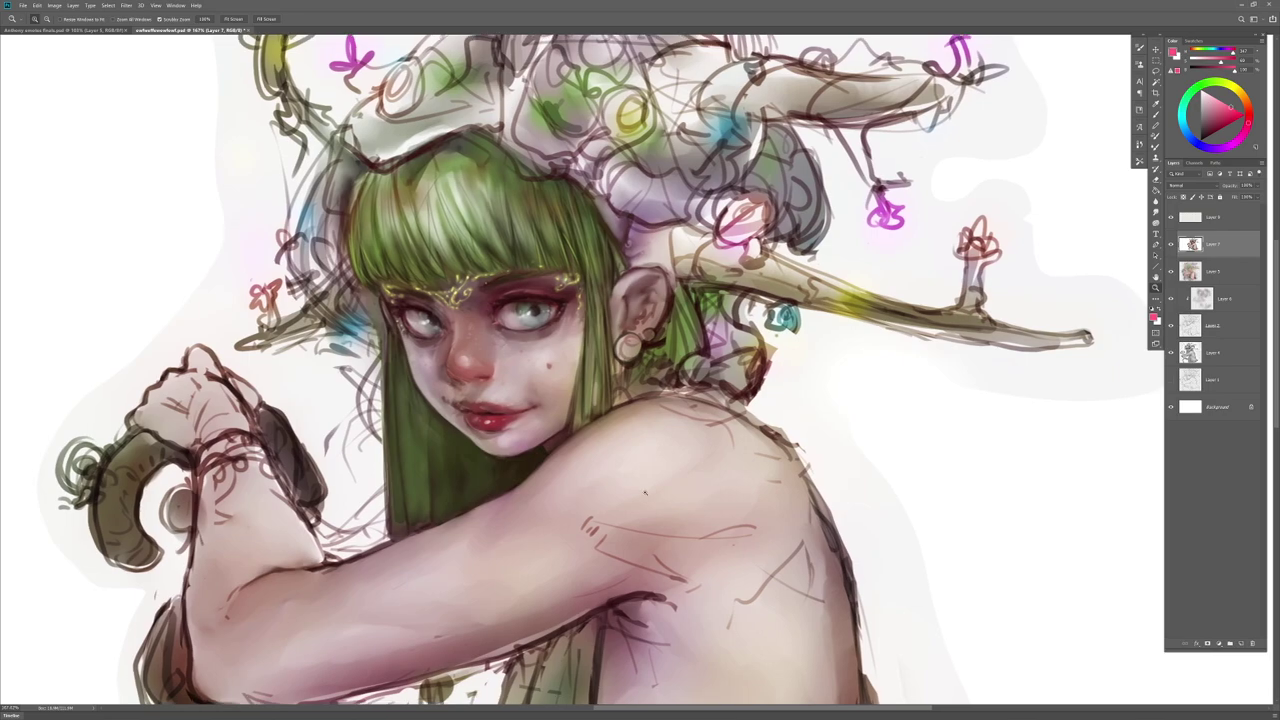
Step: Add a new layer above the painting layer and set its blending mode to Linear Light
click(1241, 644)
click(1196, 188)
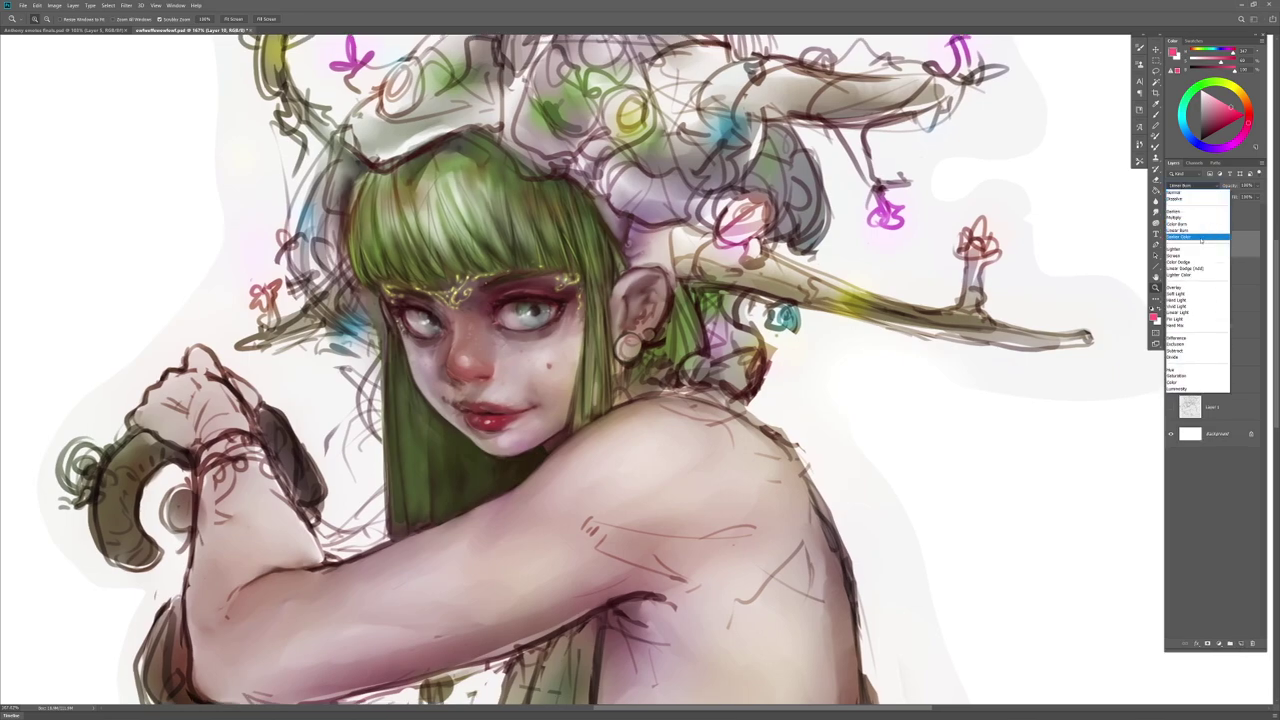
click(1190, 312)
key(b)
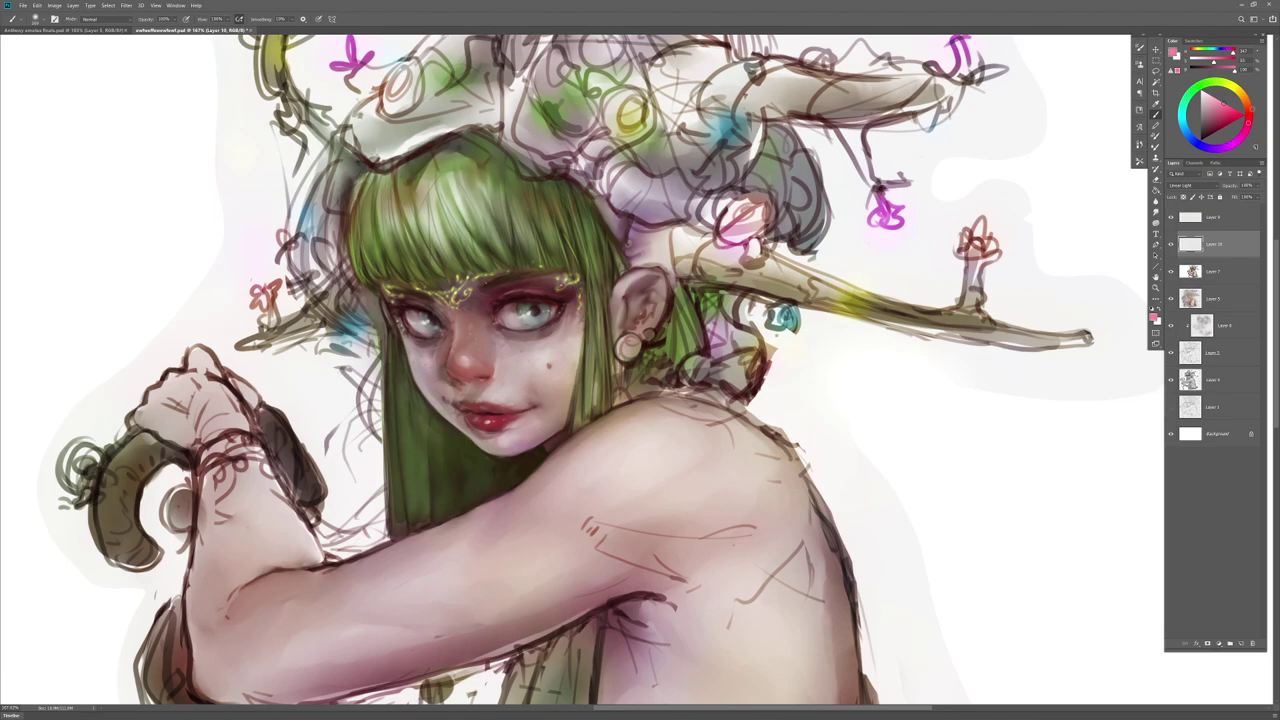
Step: Glaze a soft coral tint over the eyelids and face on the Linear Light layer, undoing unwanted strokes
click(1248, 108)
mouse_move(541, 301)
mouse_down()
mouse_move(526, 330)
mouse_move(508, 330)
mouse_move(536, 300)
mouse_up()
key(ctrl+z)
key(ctrl+z)
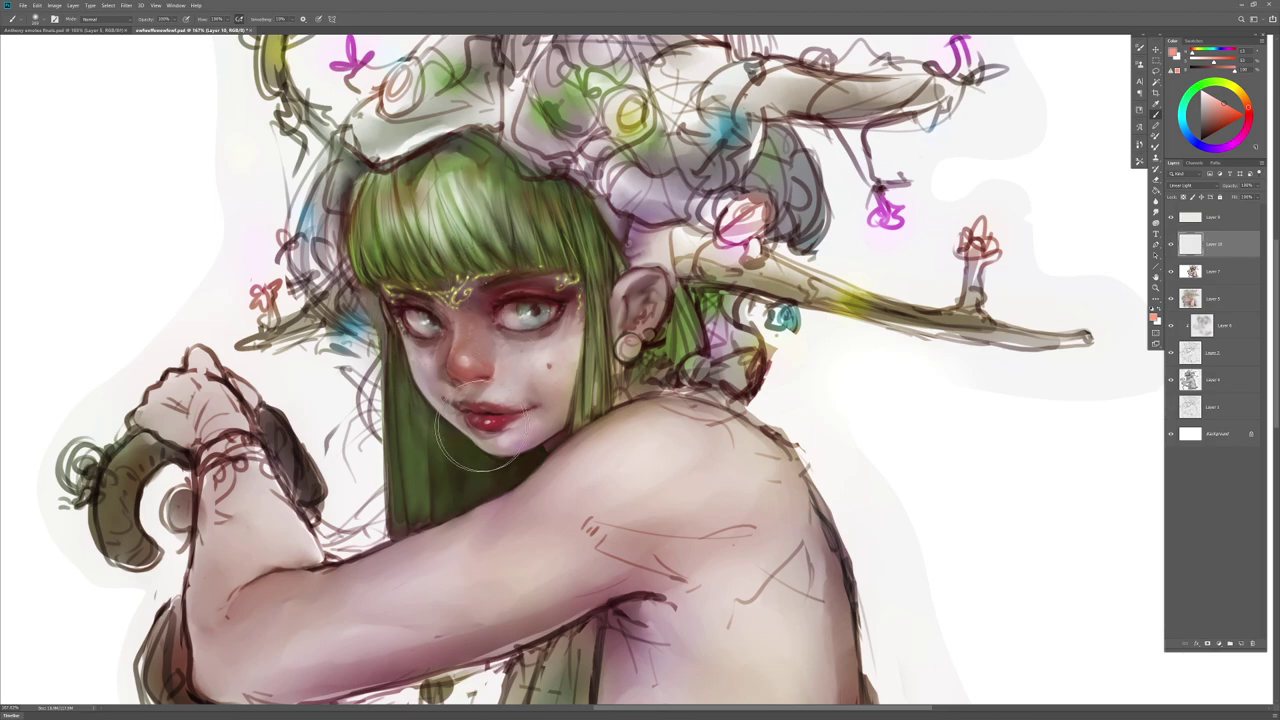
key(ctrl+z)
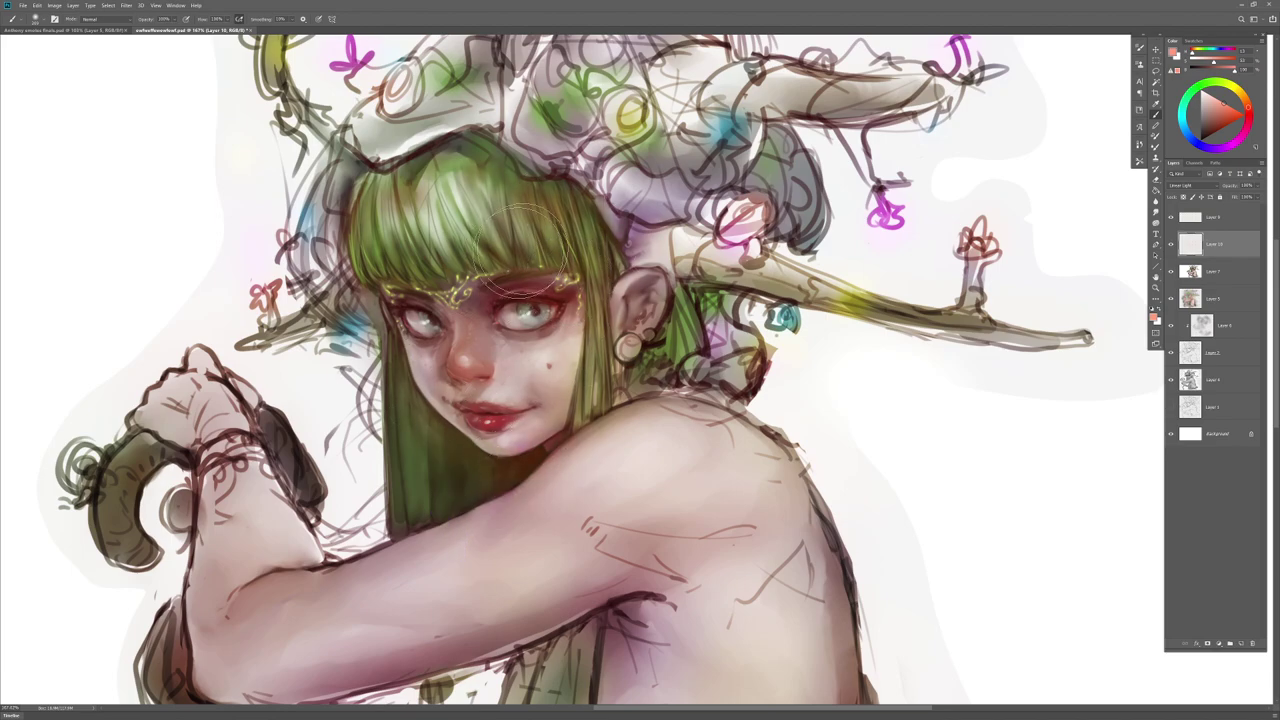
Step: Adjust the glow layer's hue and saturation, lower its opacity, and merge it into the painting layer
key(ctrl+u)
mouse_move(1004, 404)
mouse_down()
mouse_move(1069, 397)
mouse_move(1014, 405)
mouse_up()
click(1108, 377)
drag(1258, 187, 1233, 197)
key(ctrl+e)
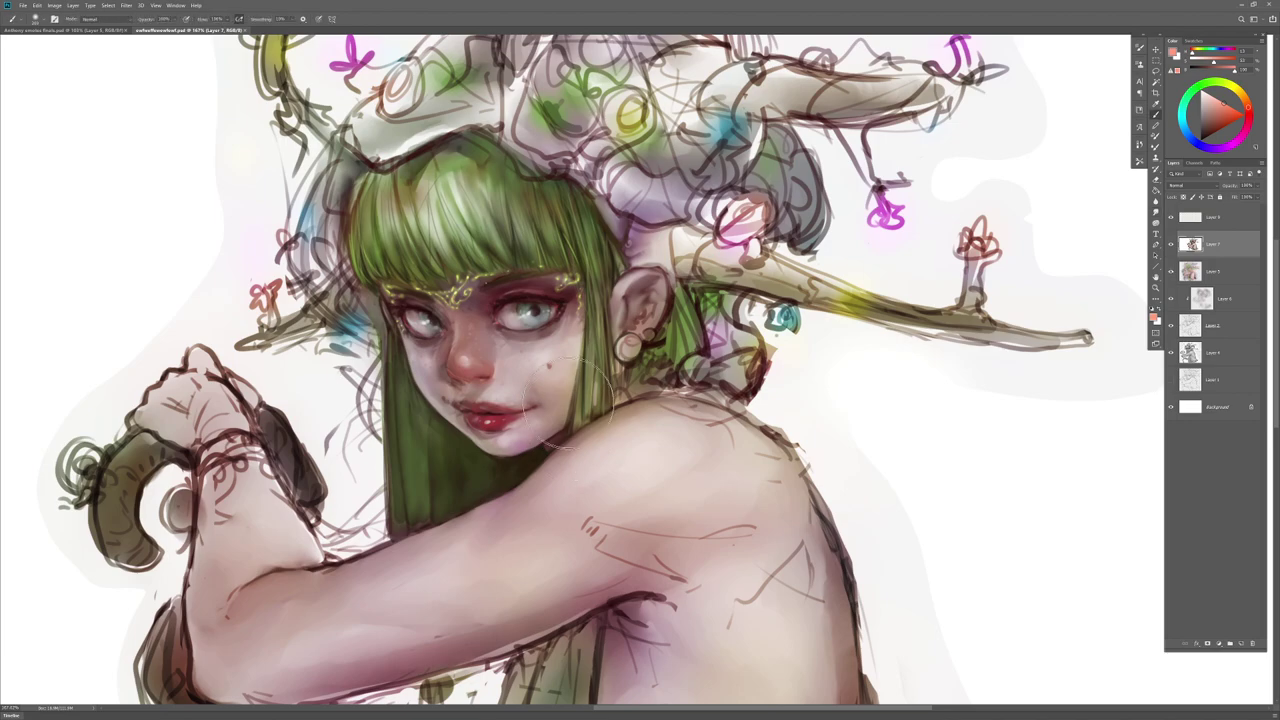
Step: Switch to a smaller round brush and rework the upper lip's edge with smudged and painted strokes
right_click(578, 350)
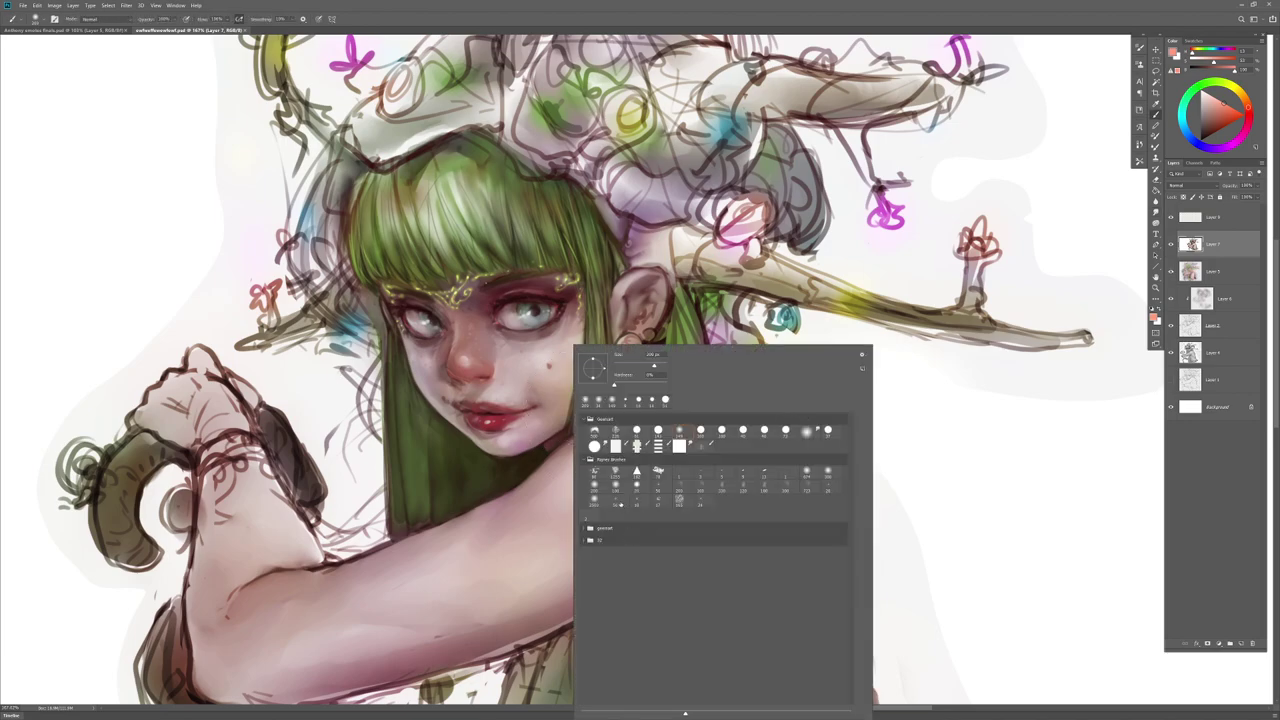
click(718, 432)
drag(654, 366, 622, 366)
key(Return)
key(r)
right_click(521, 401)
key(Return)
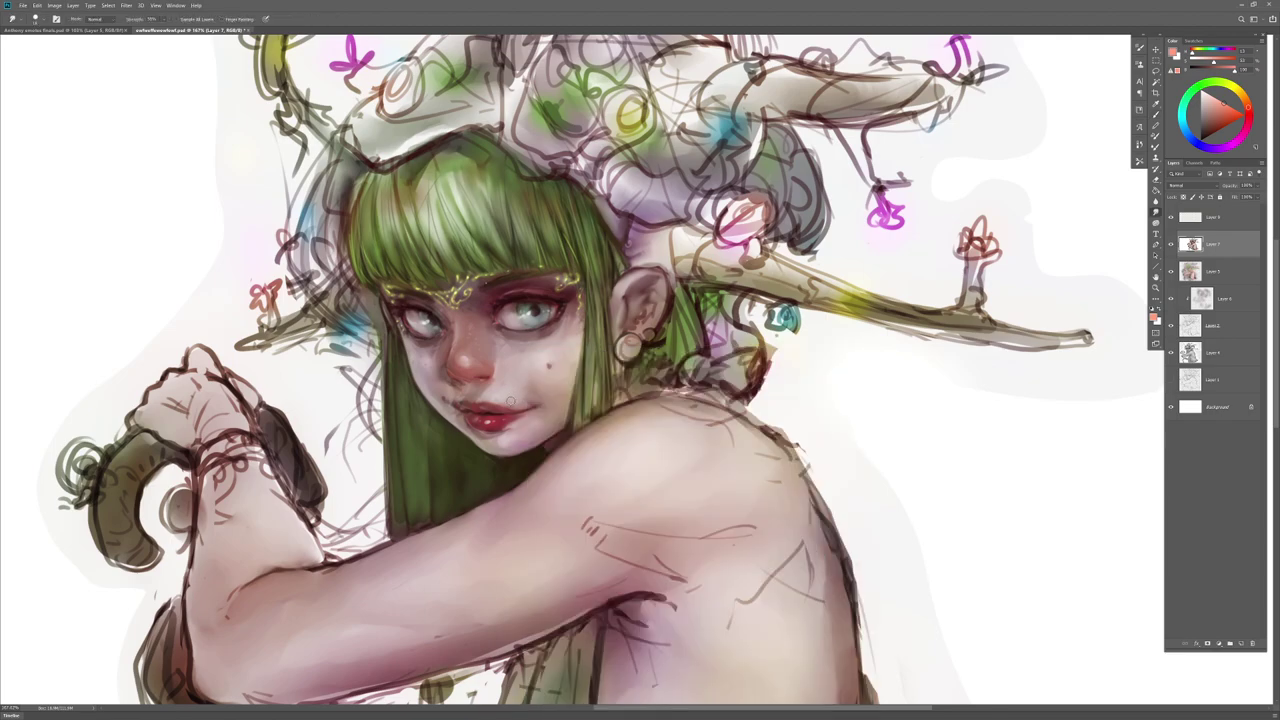
key(b)
drag(508, 407, 492, 405)
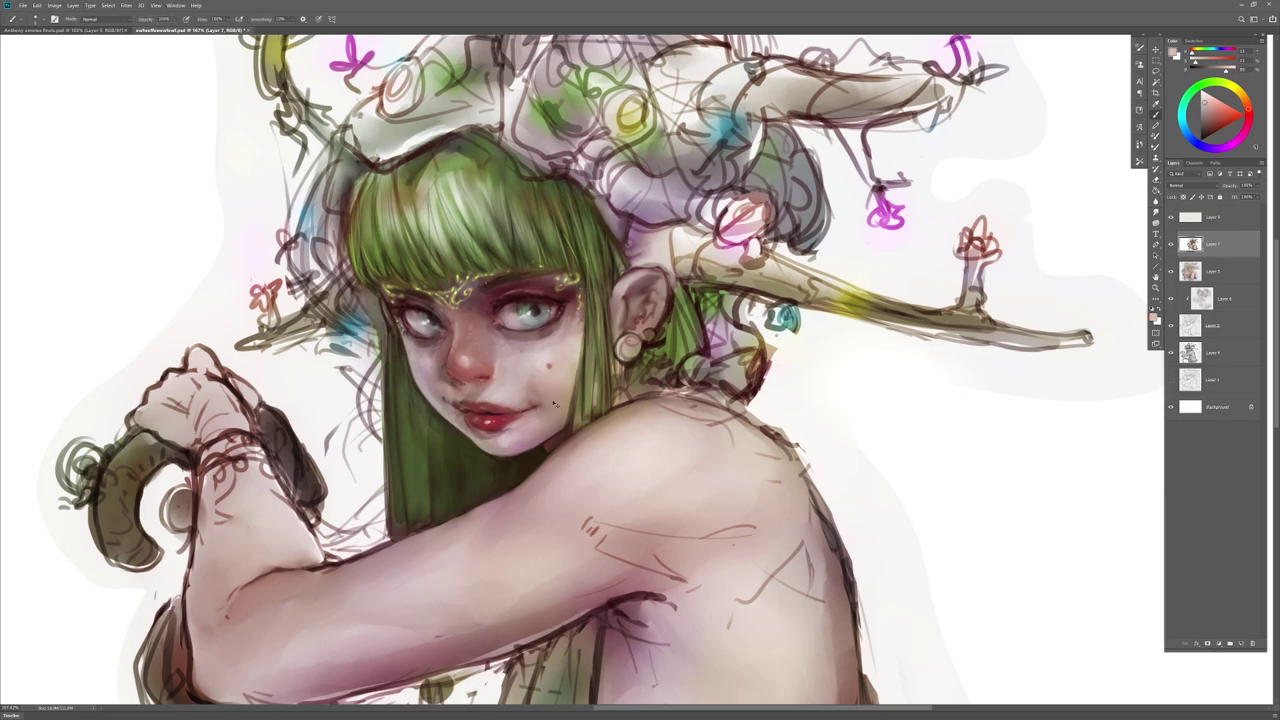
Step: Sample dark red, rosy and pale pink tones to refine and smudge the lips and the surrounding skin
key(r)
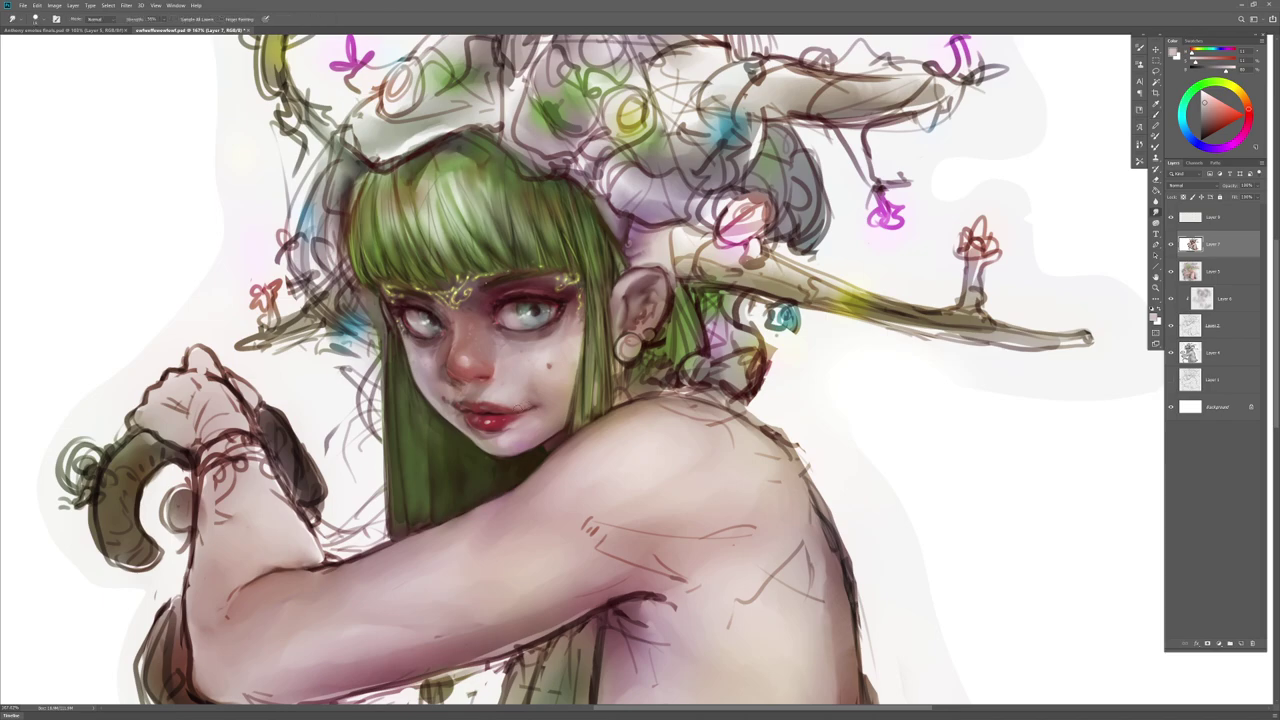
key(b)
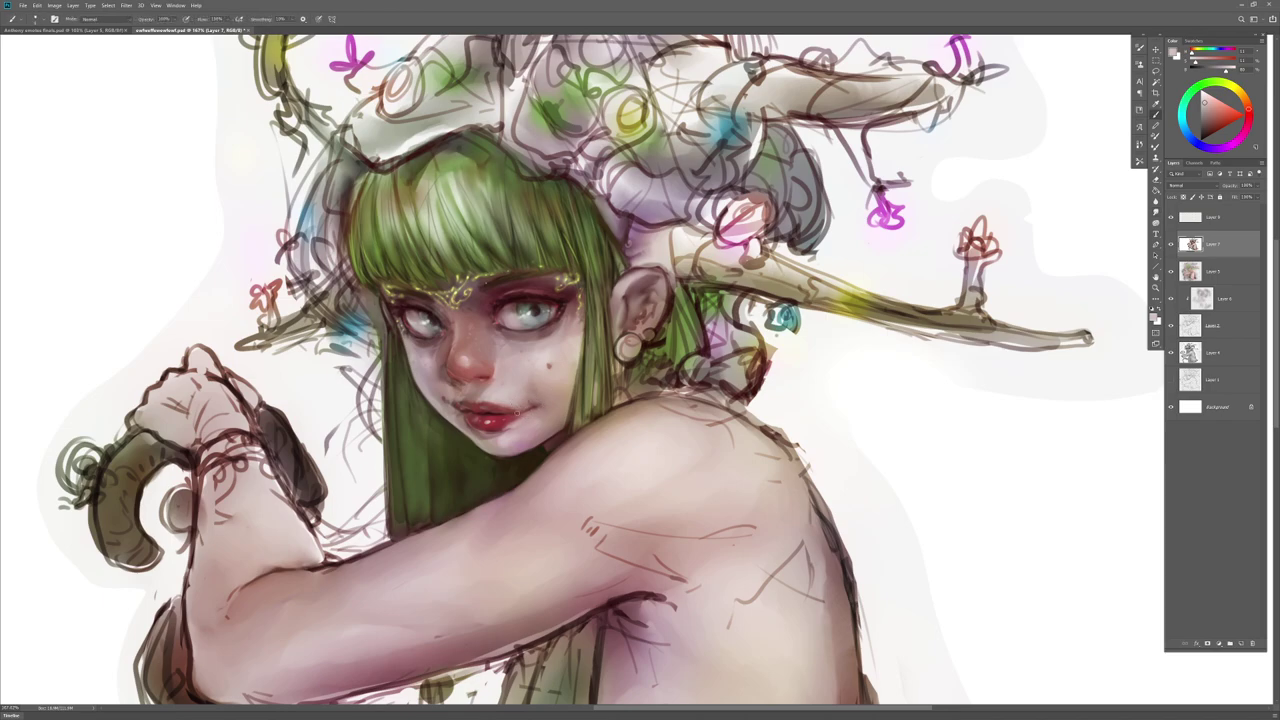
alt+click(512, 411)
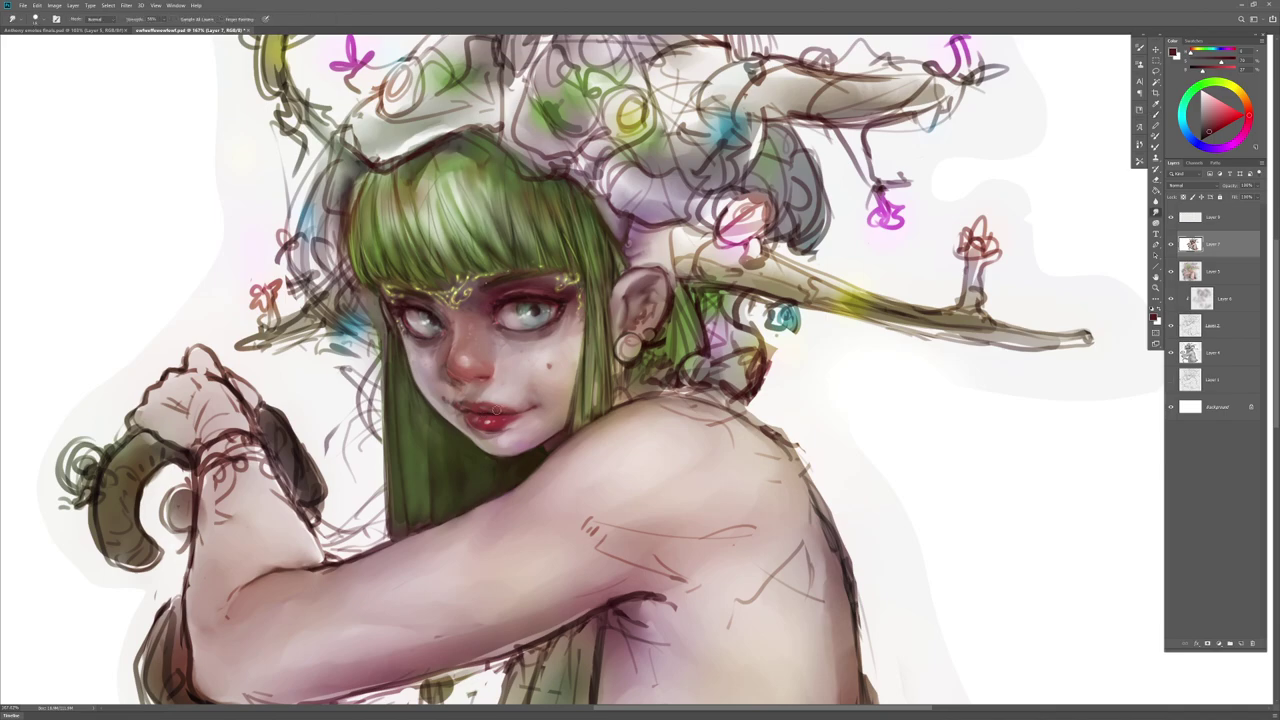
alt+click(496, 410)
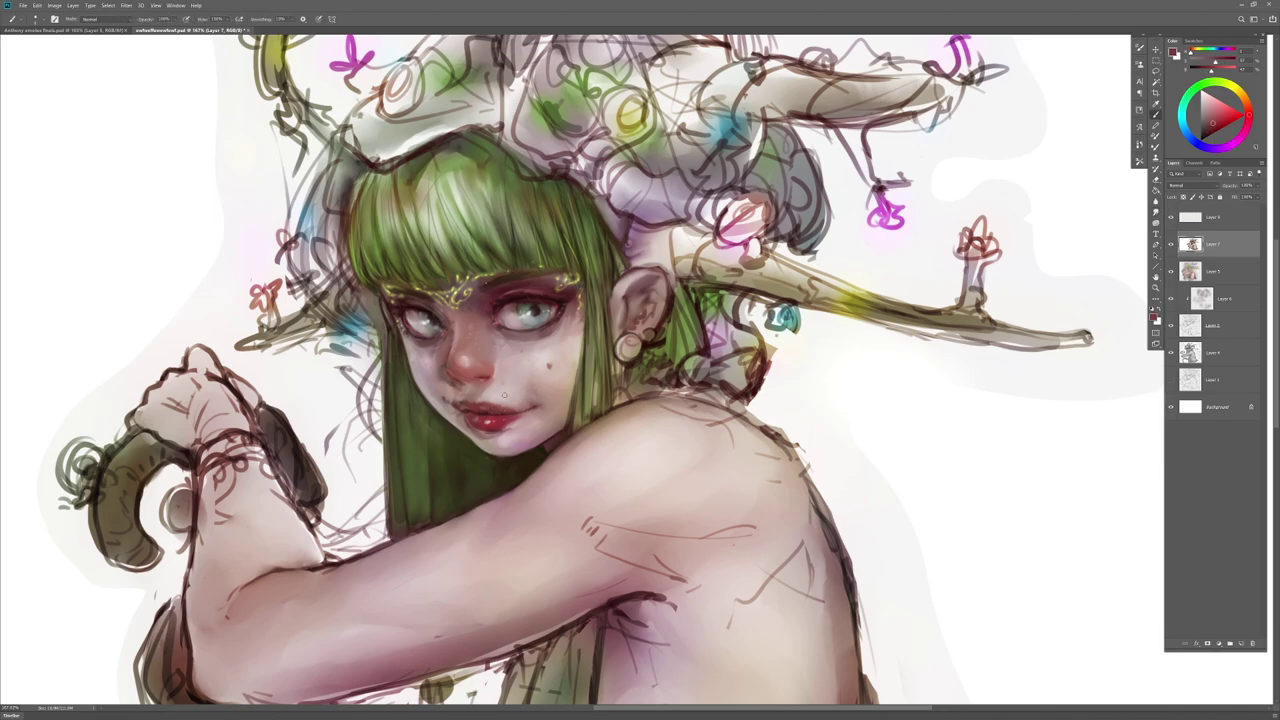
key(r)
drag(505, 395, 519, 436)
drag(525, 470, 570, 468)
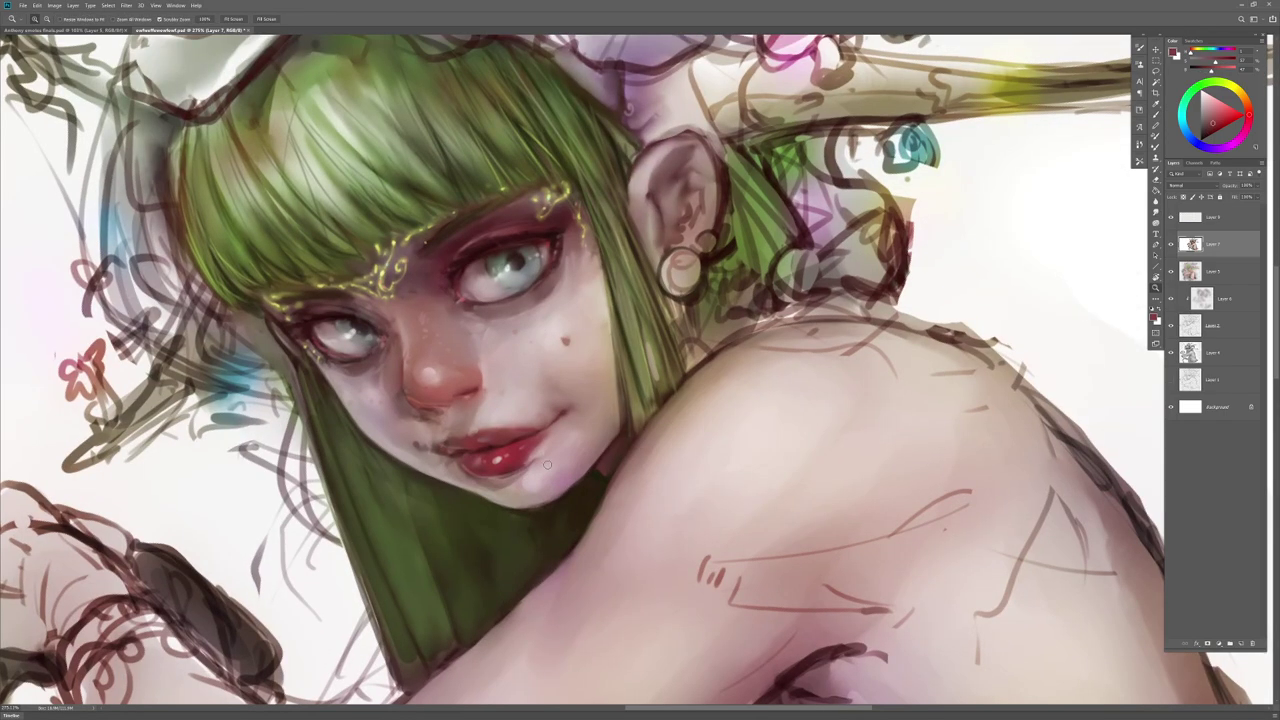
alt+click(534, 343)
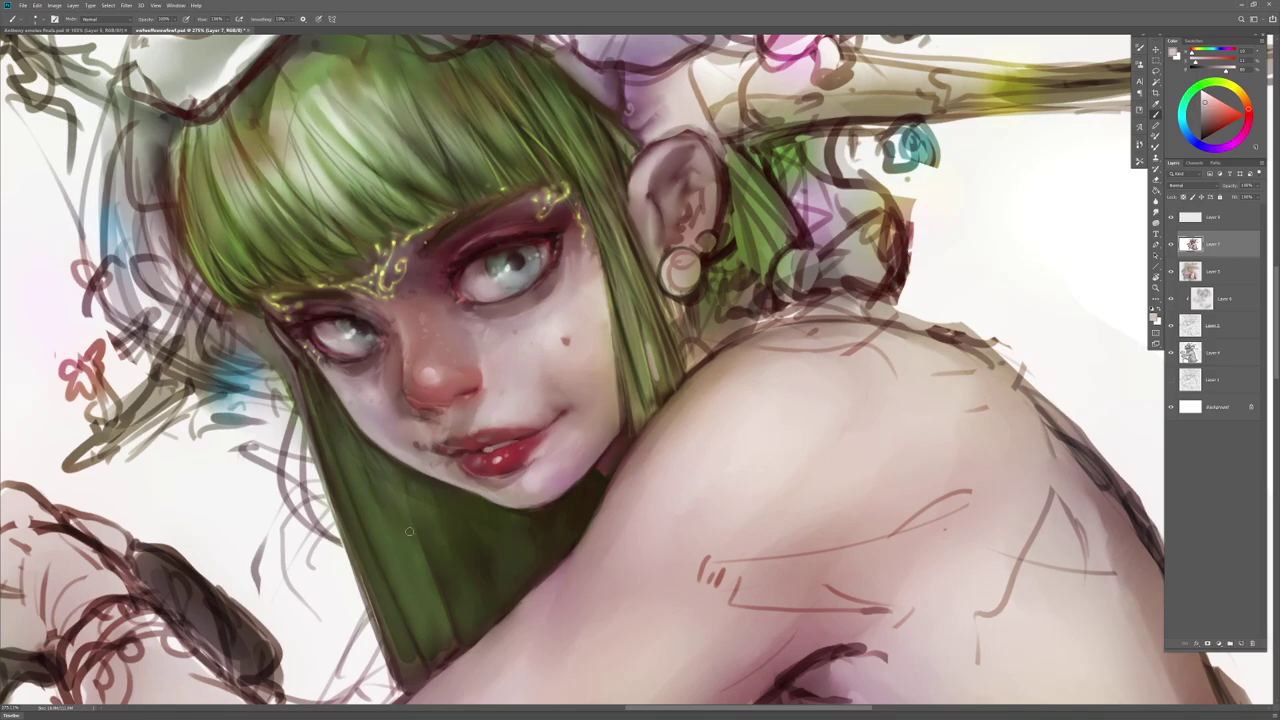
Step: Undo the latest face strokes and flip the canvas horizontally to check the portrait
key(z)
drag(503, 449, 440, 470)
key(r)
key(Escape)
key(ctrl+z)
key(ctrl+z)
key(ctrl+z)
key(ctrl+z)
key(ctrl+shift+h)
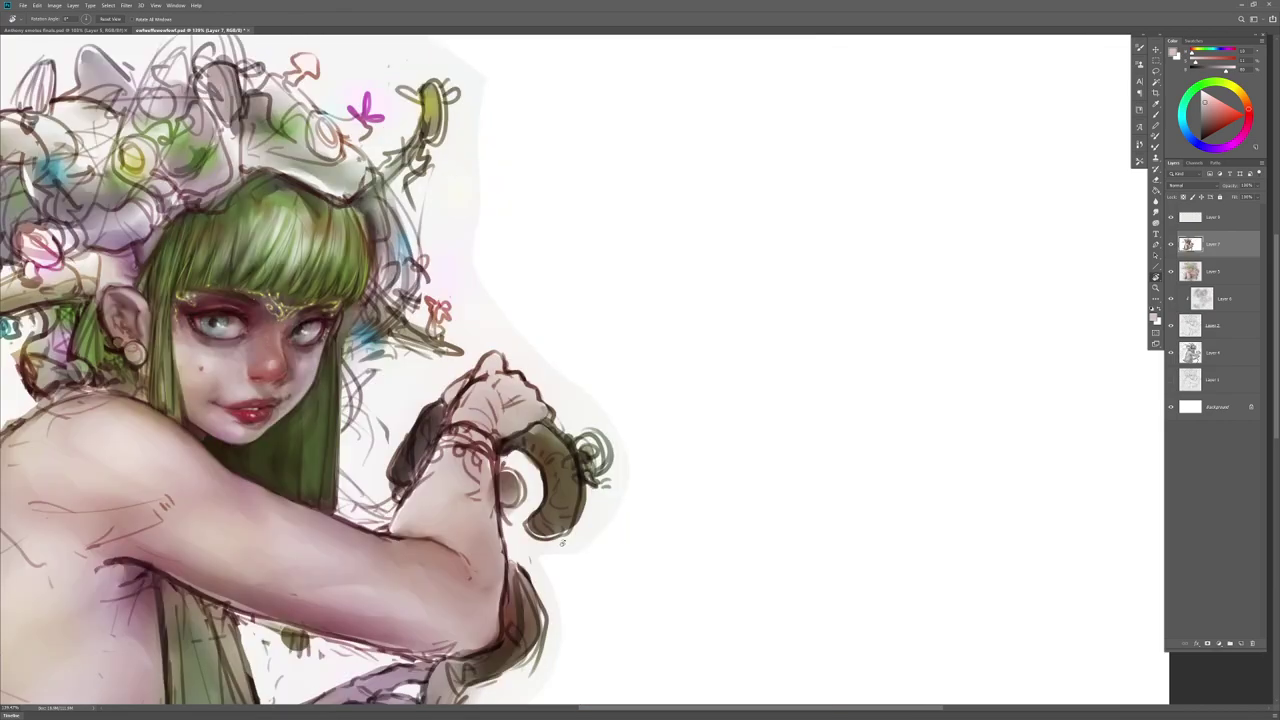
drag(562, 543, 845, 551)
key(z)
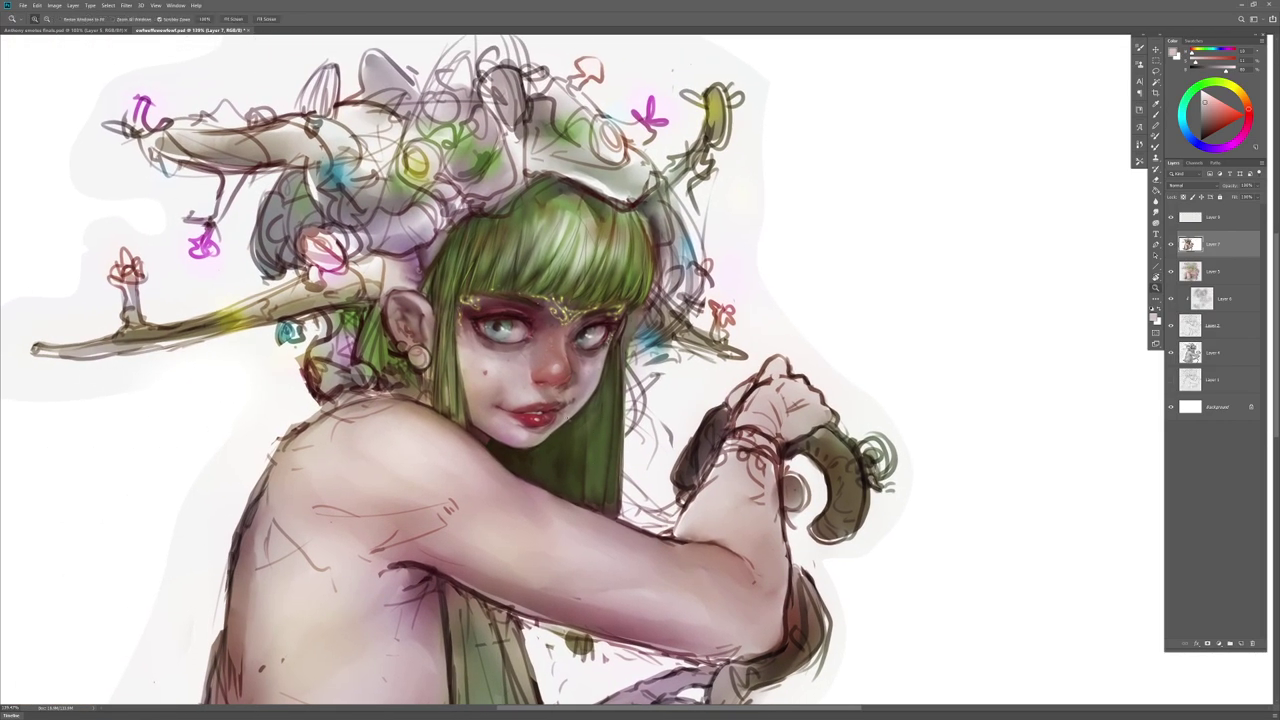
drag(574, 436, 603, 440)
Step: Sample dark brown and green tones to deepen the hair shadows beneath the chin in the flipped view
key(b)
alt+click(616, 363)
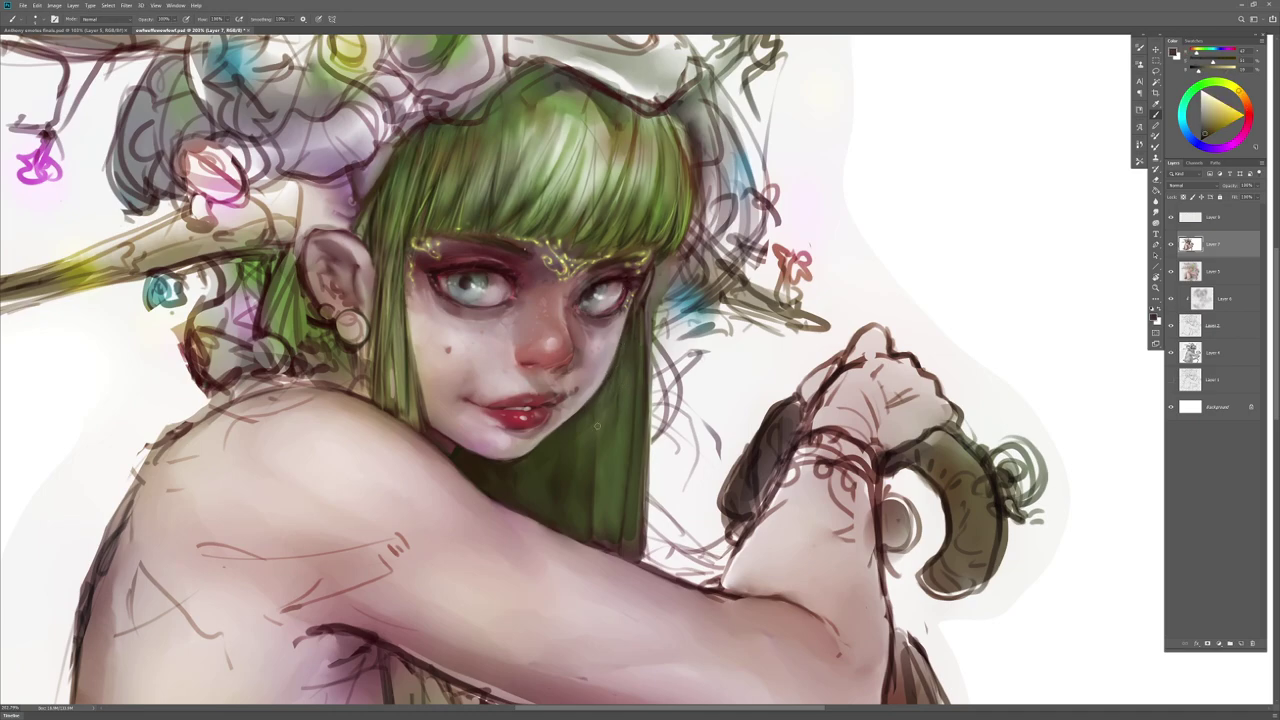
alt+click(586, 492)
alt+click(500, 480)
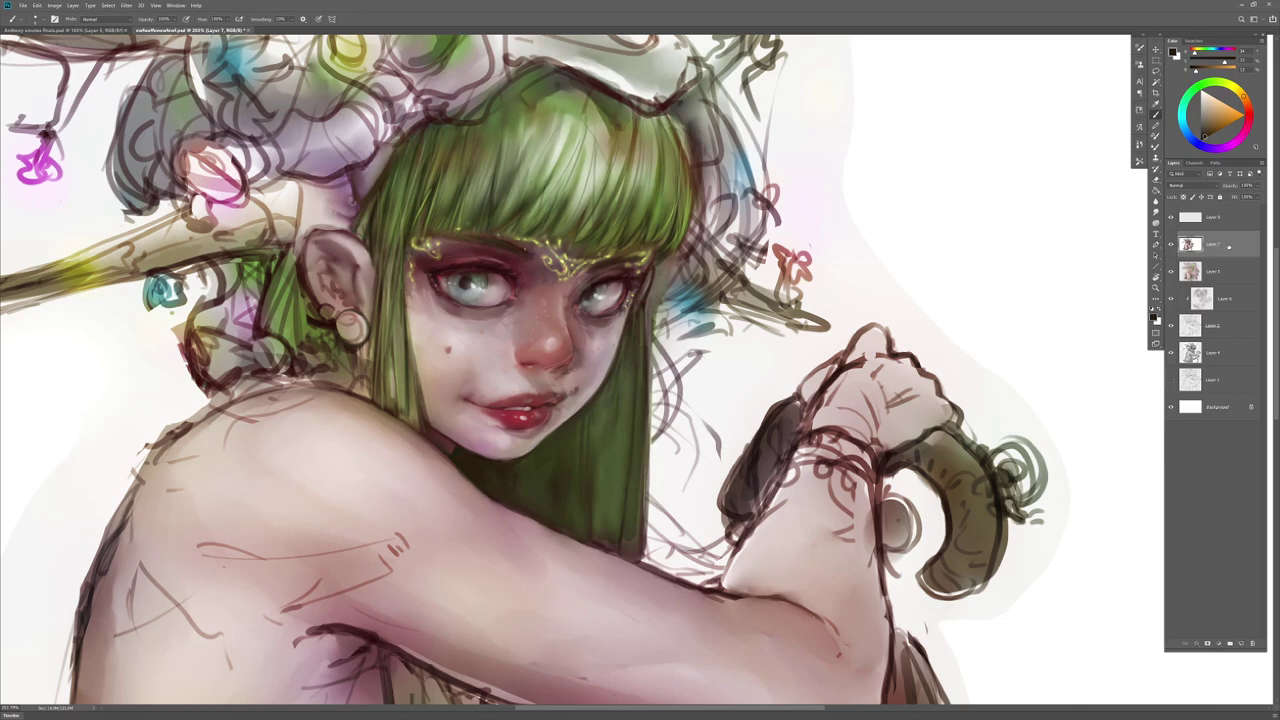
Step: Flip the canvas back and define the outer edge of the long far-side hair lock with dark brown strokes
key(ctrl+shift+h)
drag(877, 541, 507, 520)
alt+click(515, 478)
key(r)
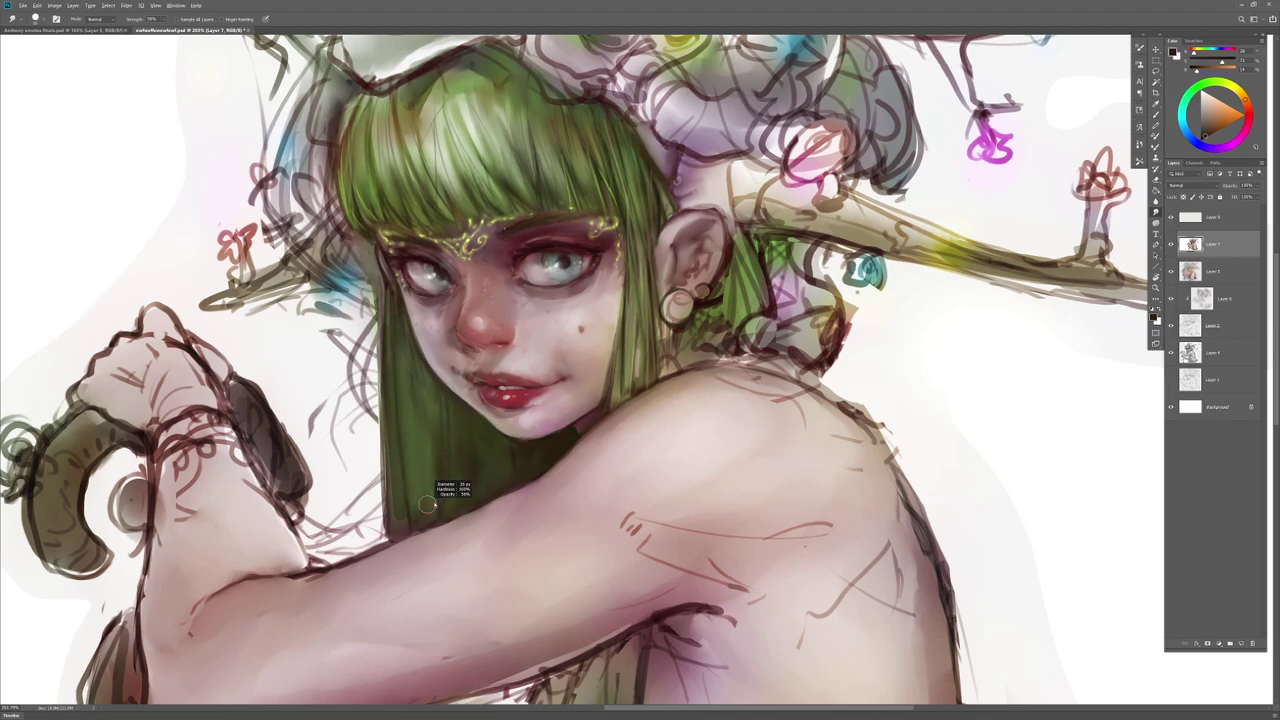
key(b)
drag(384, 396, 386, 540)
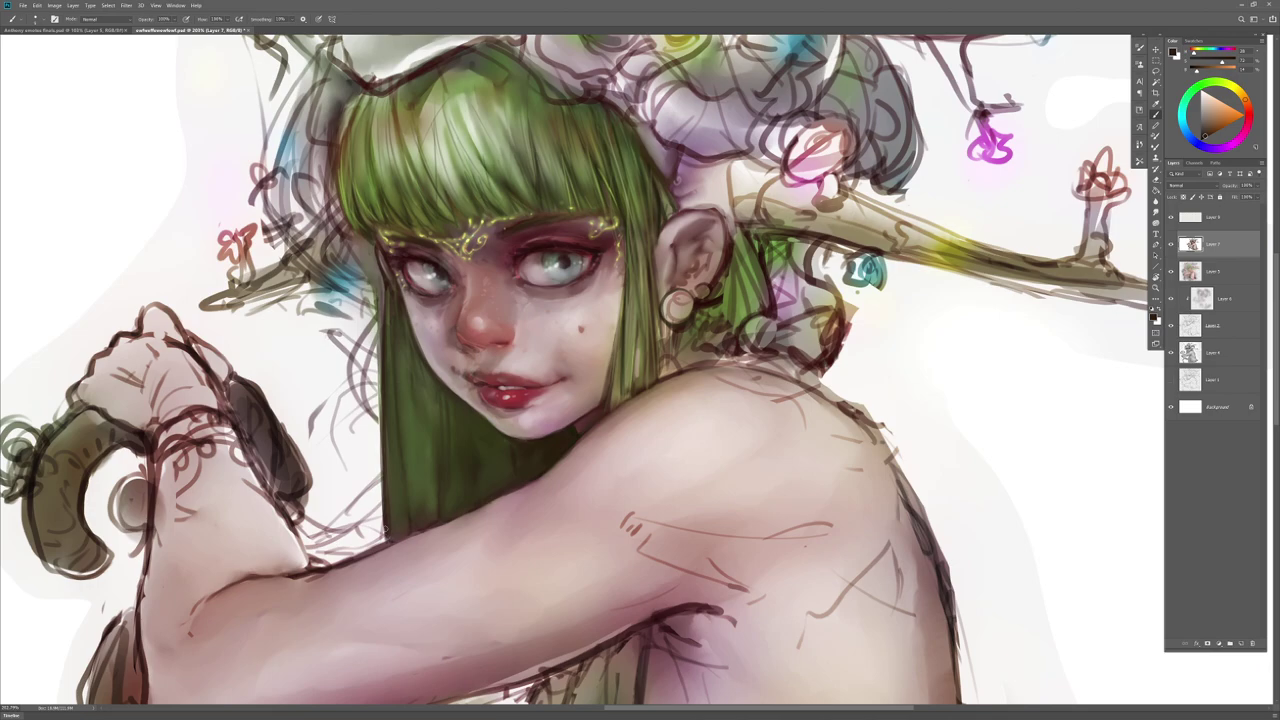
drag(401, 327, 380, 414)
Step: Paint and smudge sampled dark olive and brown tones around the fringe's outer corner at the far temple
key(r)
key(b)
alt+click(349, 324)
drag(349, 347, 354, 347)
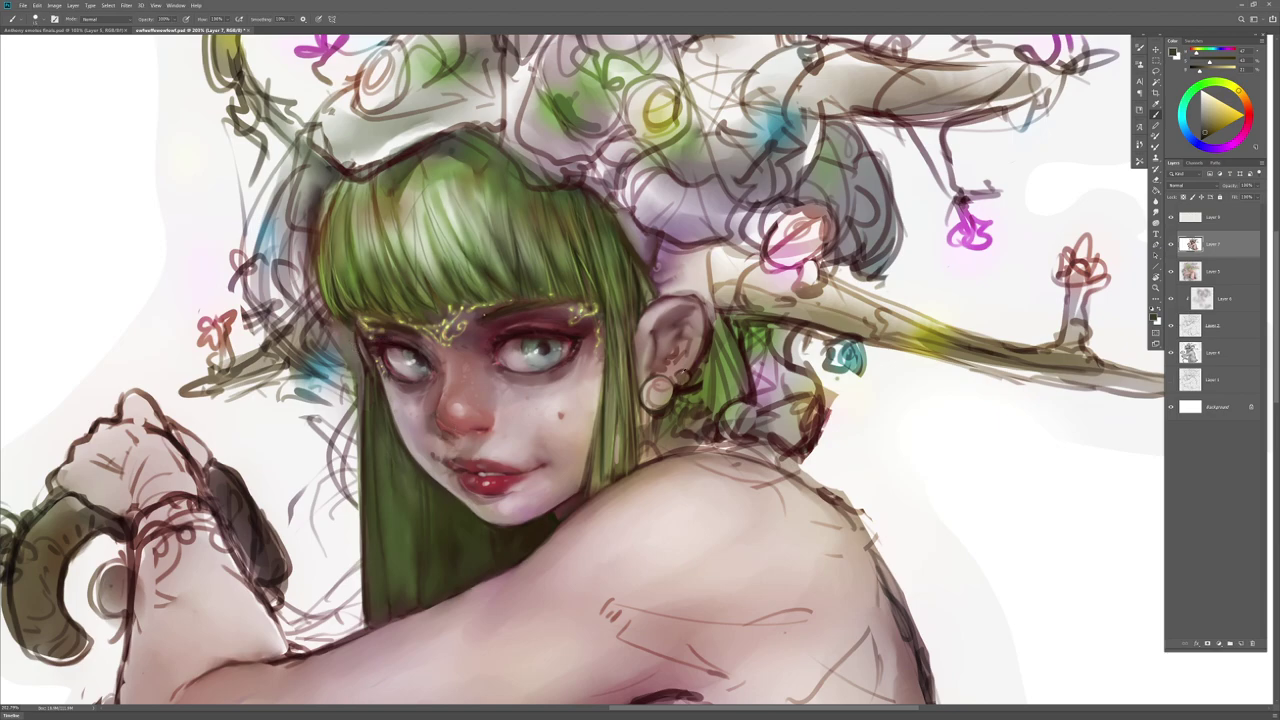
alt+click(670, 400)
key(r)
key(b)
drag(340, 328, 357, 355)
Step: Paint a sampled dark reddish-brown shadow down the hair beside the far eye
key(r)
key(b)
alt+click(362, 362)
drag(358, 360, 361, 397)
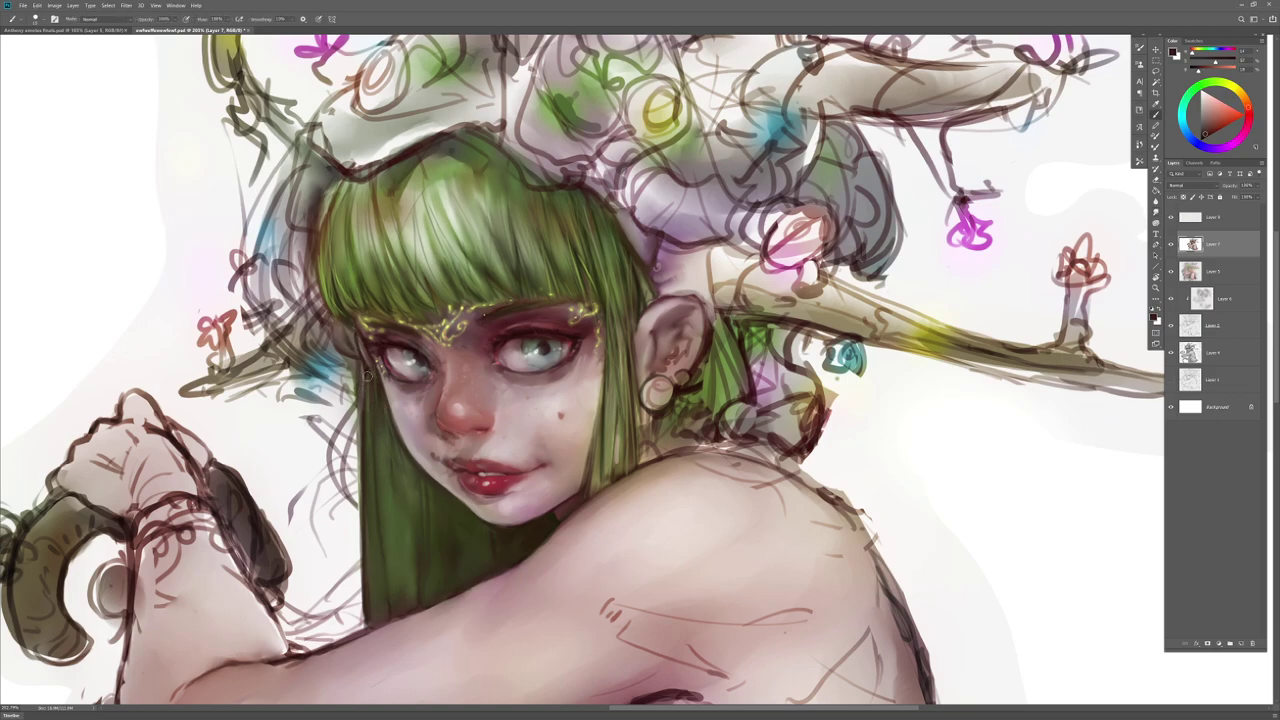
right_click(368, 376)
key(Escape)
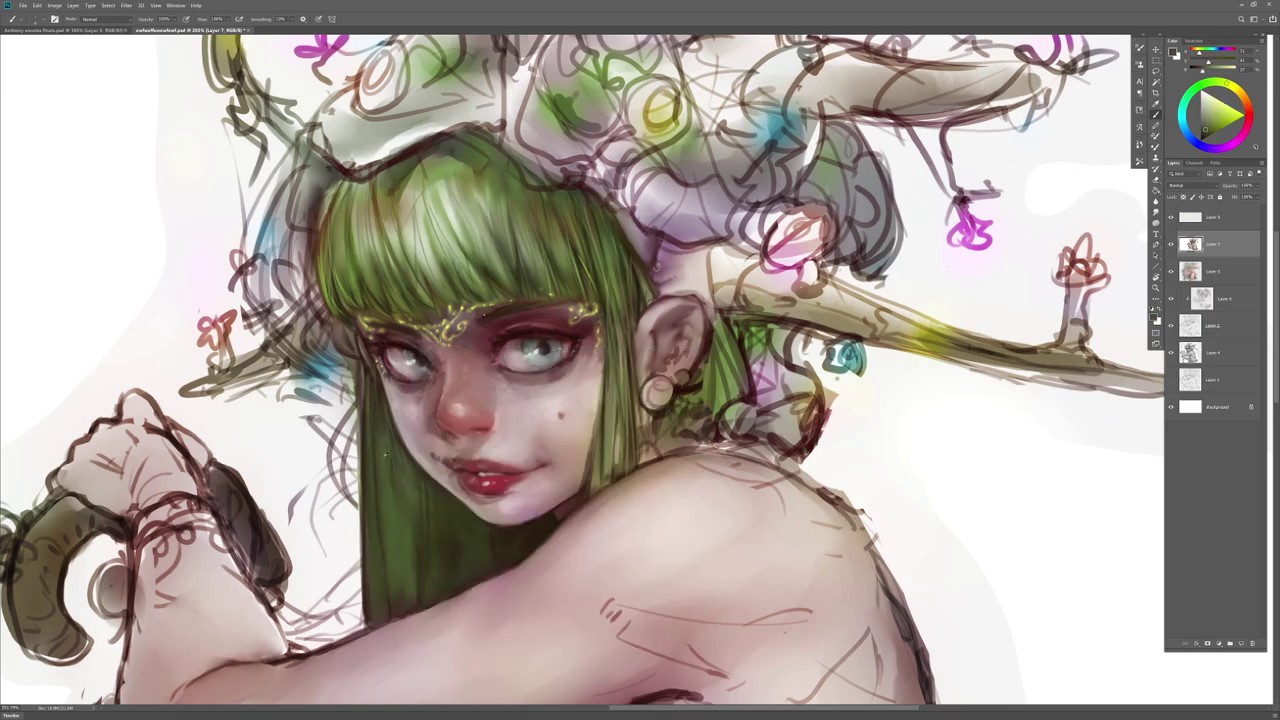
Step: Sample green hair tones, adjust the brush size, and paint thin vertical strands down the long far-side hair lock
alt+click(431, 267)
alt+click(369, 273)
right_click(451, 373)
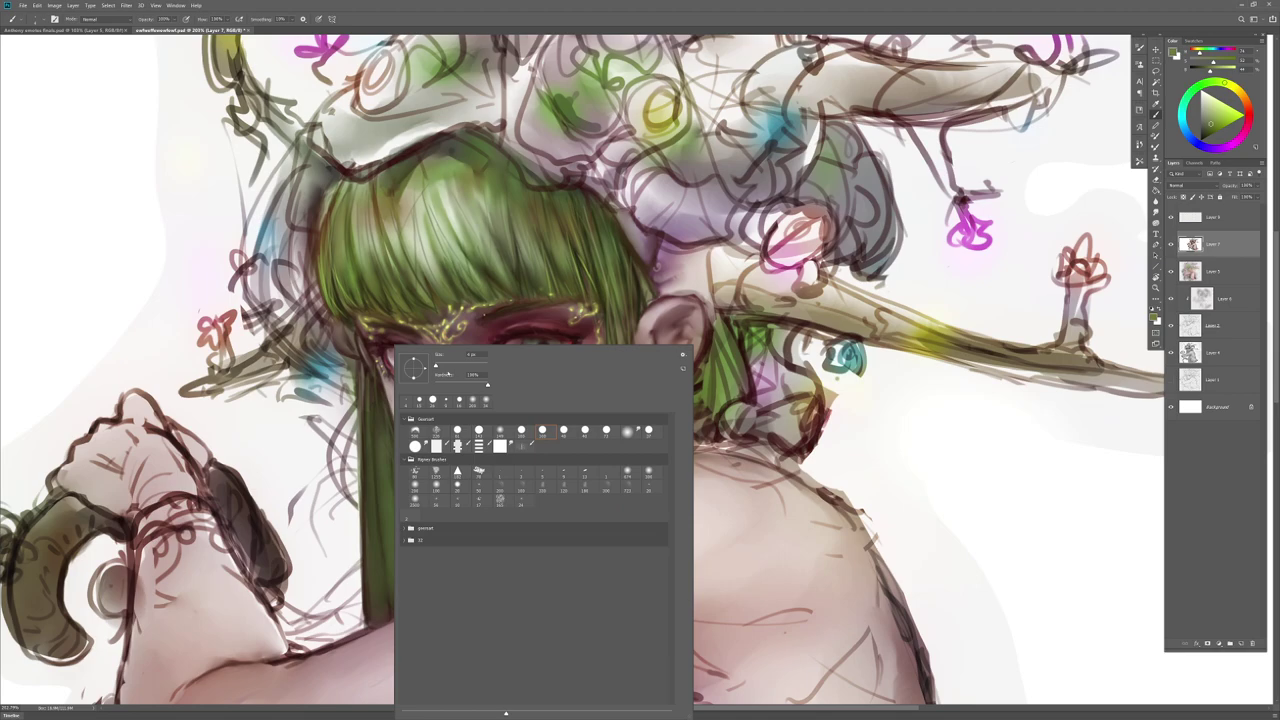
click(435, 366)
click(375, 421)
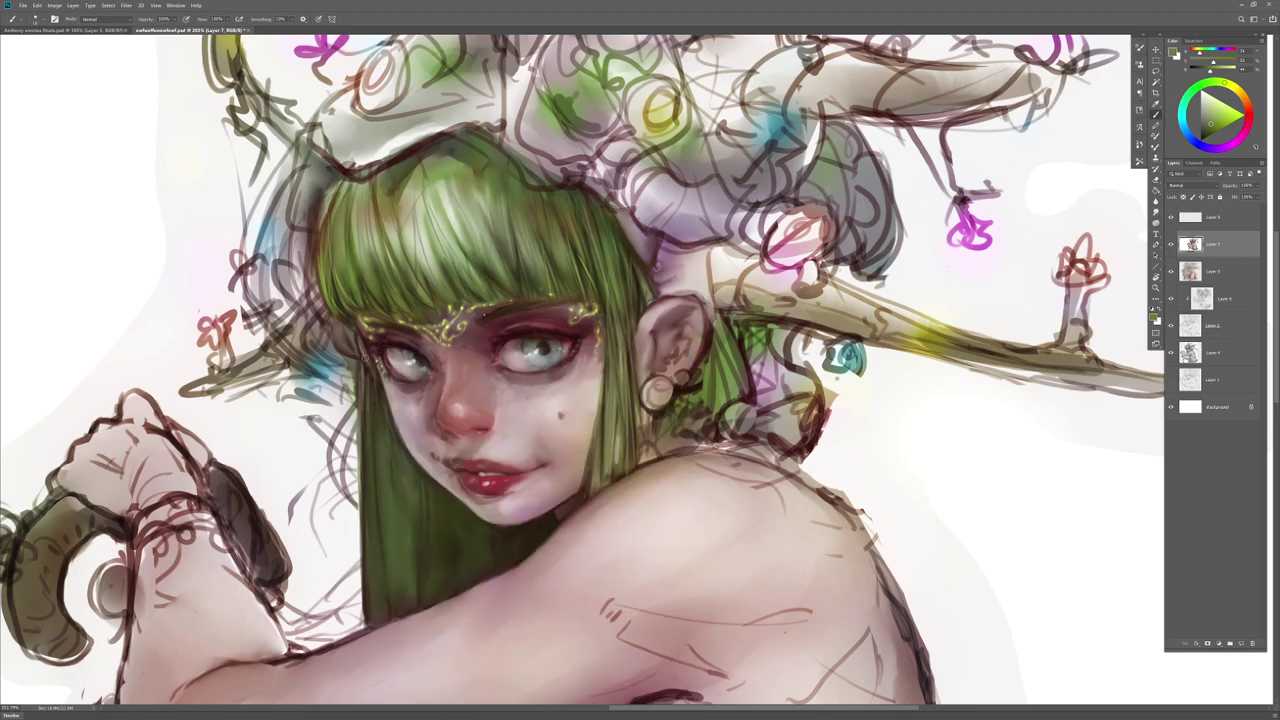
drag(363, 370, 367, 520)
drag(366, 377, 375, 568)
drag(365, 482, 374, 534)
drag(372, 400, 376, 540)
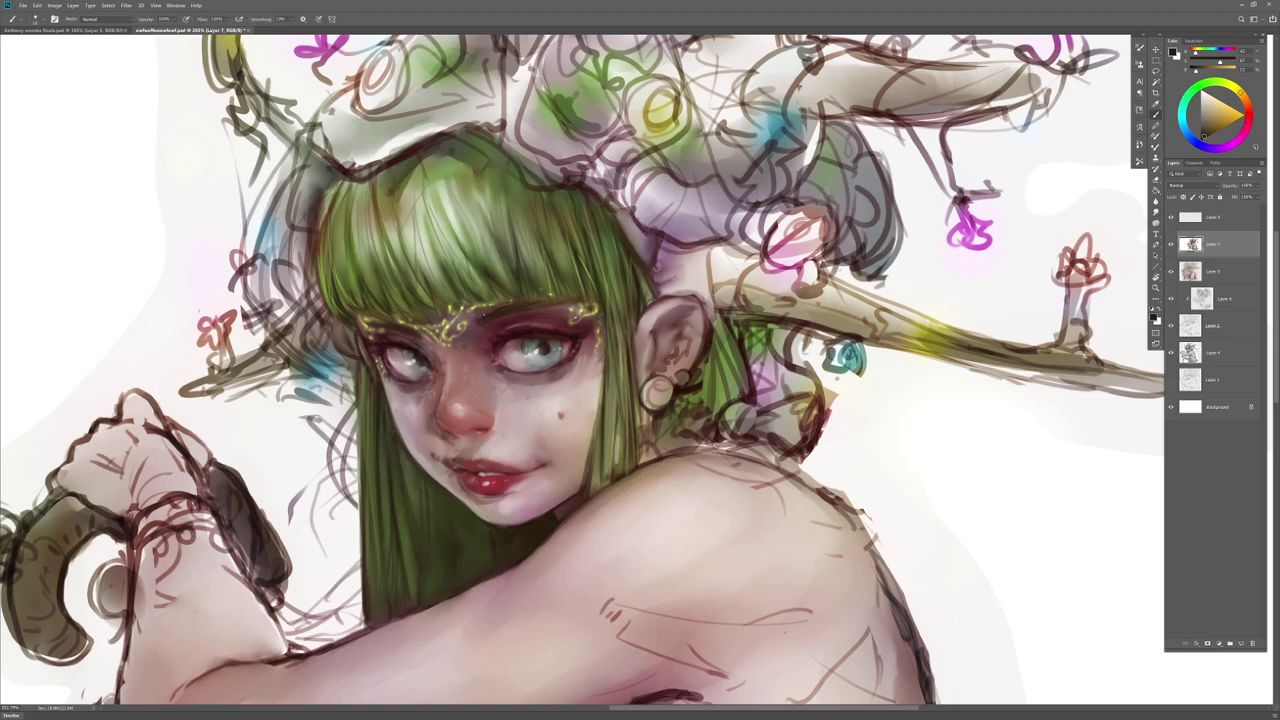
Step: Sample lighter greens from the fringe and add fine highlight strands along the upper and middle far-side hair lock
alt+click(450, 228)
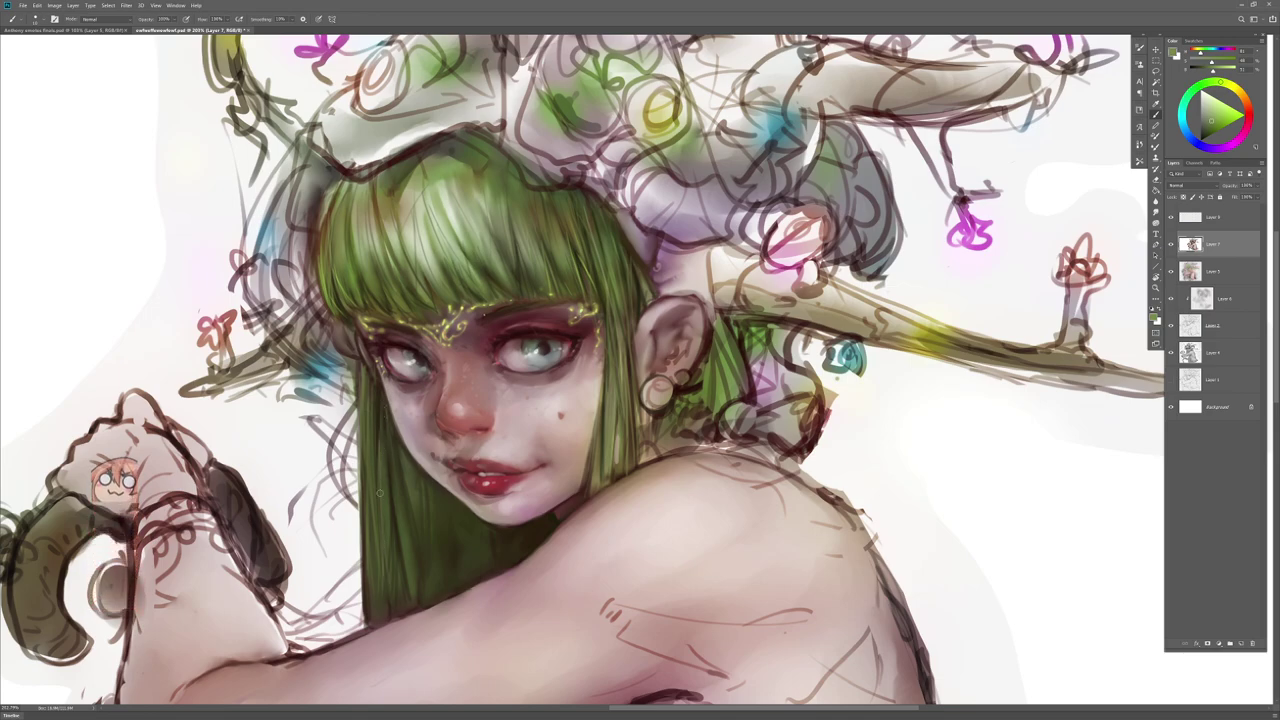
alt+click(465, 228)
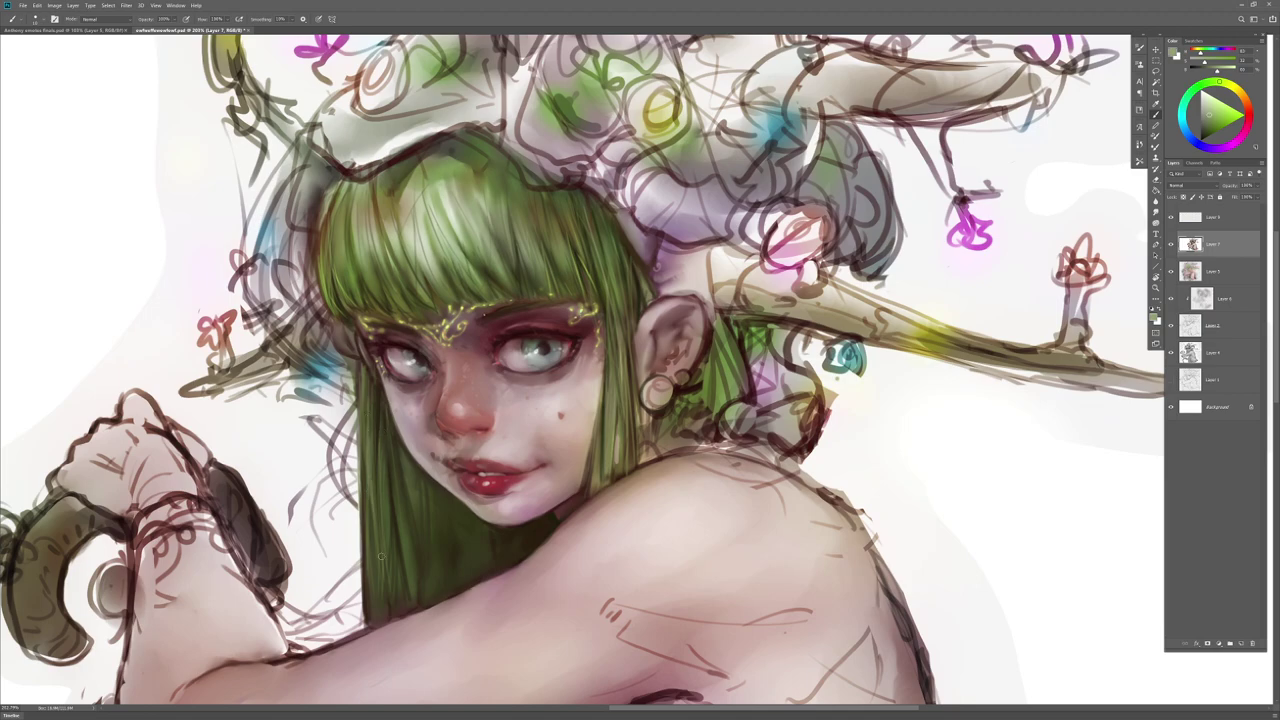
drag(378, 532, 371, 424)
alt+click(385, 542)
mouse_move(370, 418)
mouse_down()
mouse_move(371, 490)
mouse_move(375, 444)
mouse_up()
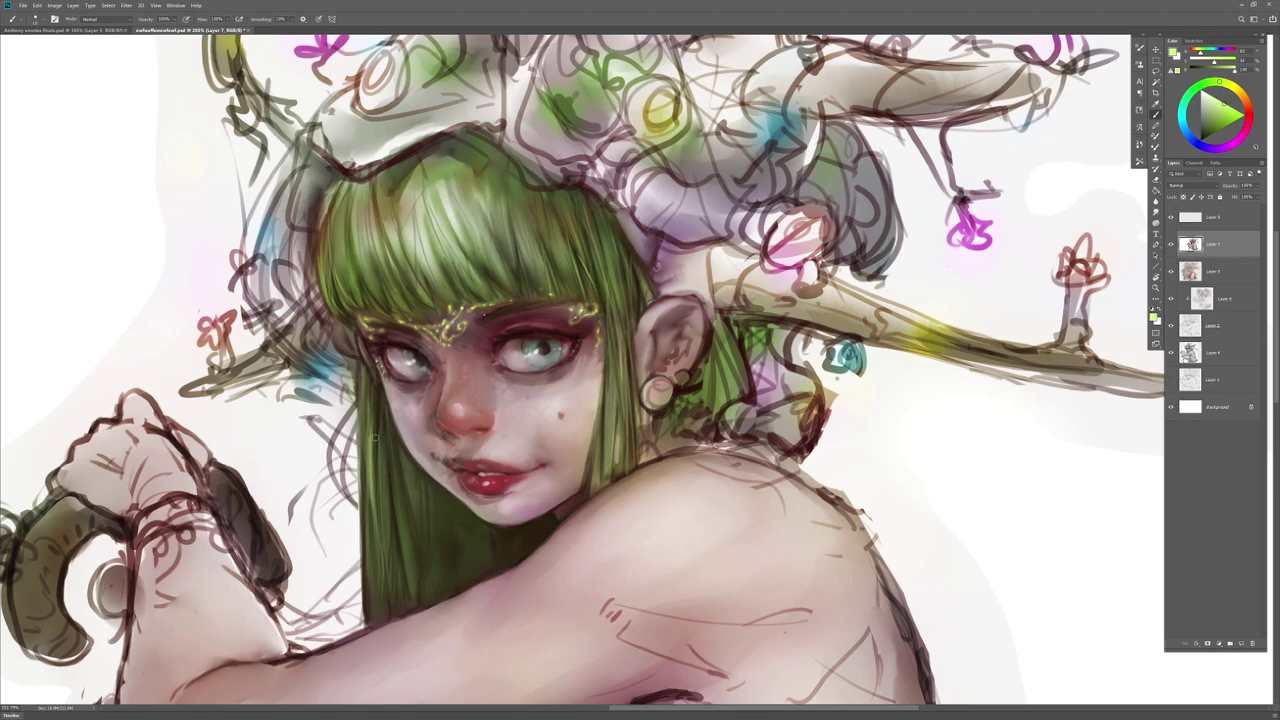
alt+click(398, 433)
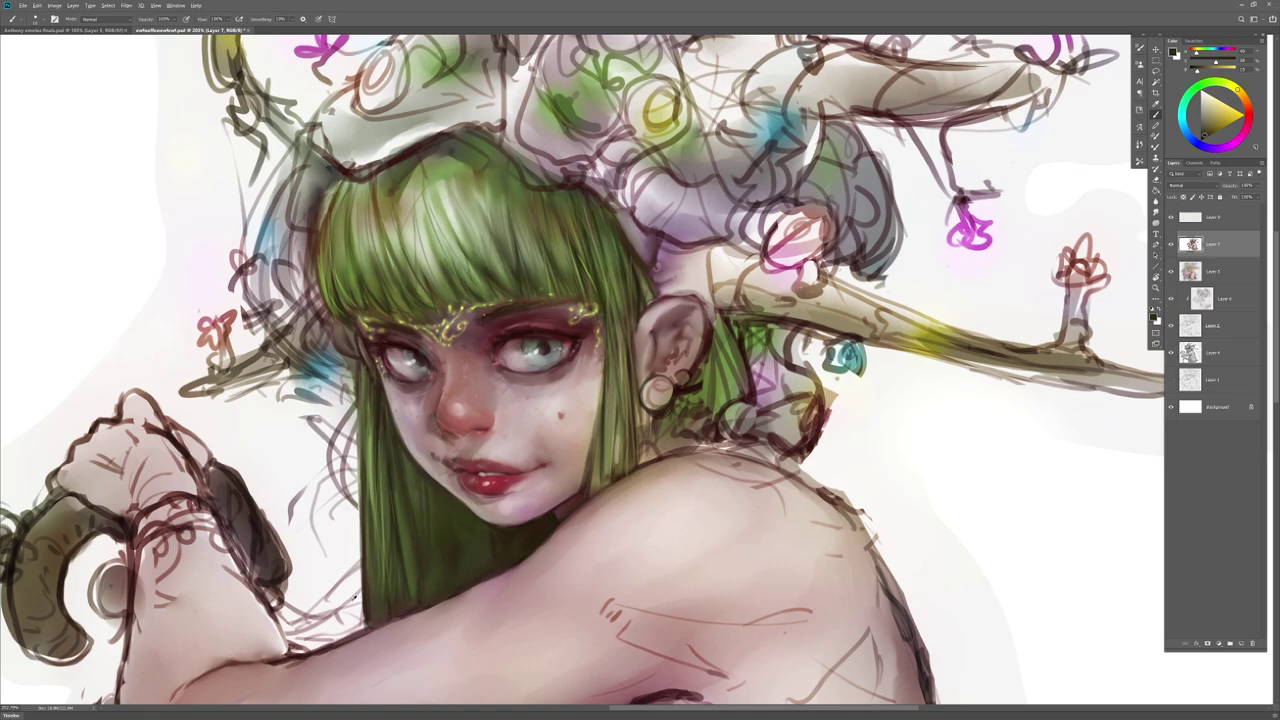
Step: Paint fine strands with sampled hair tones at the lower end of the far-side lock, just above the arm
alt+click(398, 560)
drag(398, 555, 403, 605)
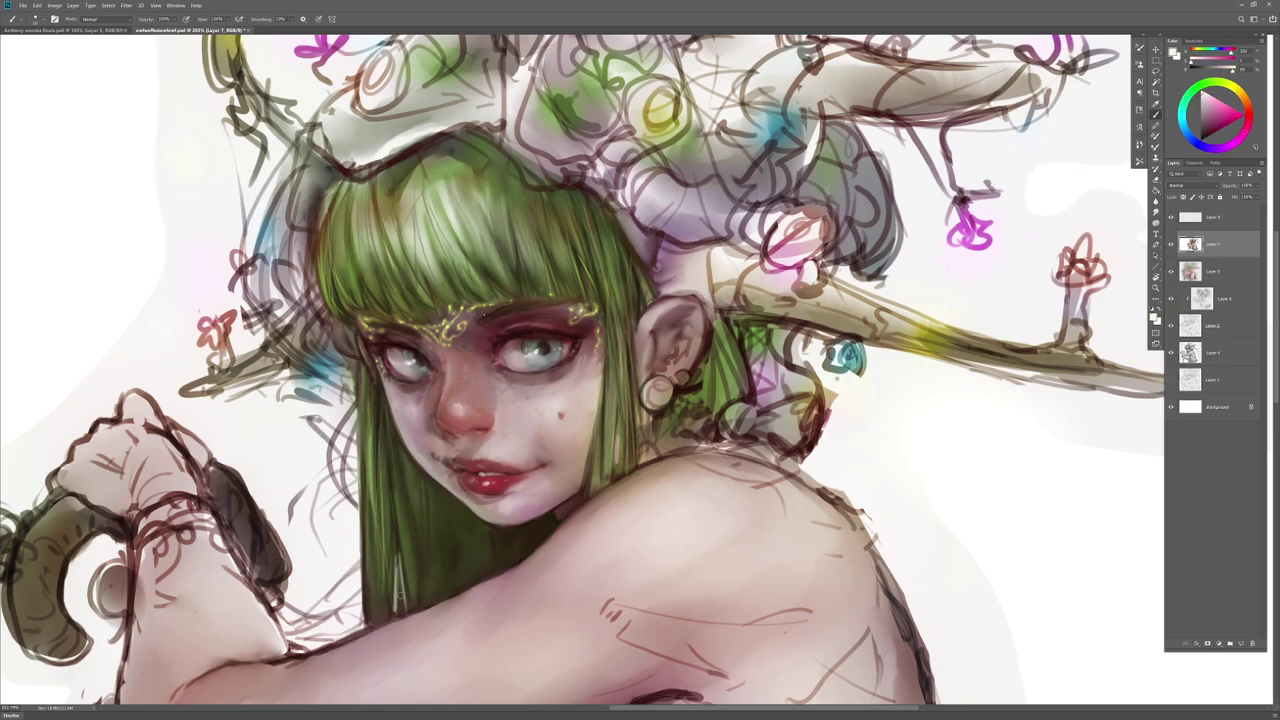
alt+click(400, 560)
drag(392, 610, 398, 560)
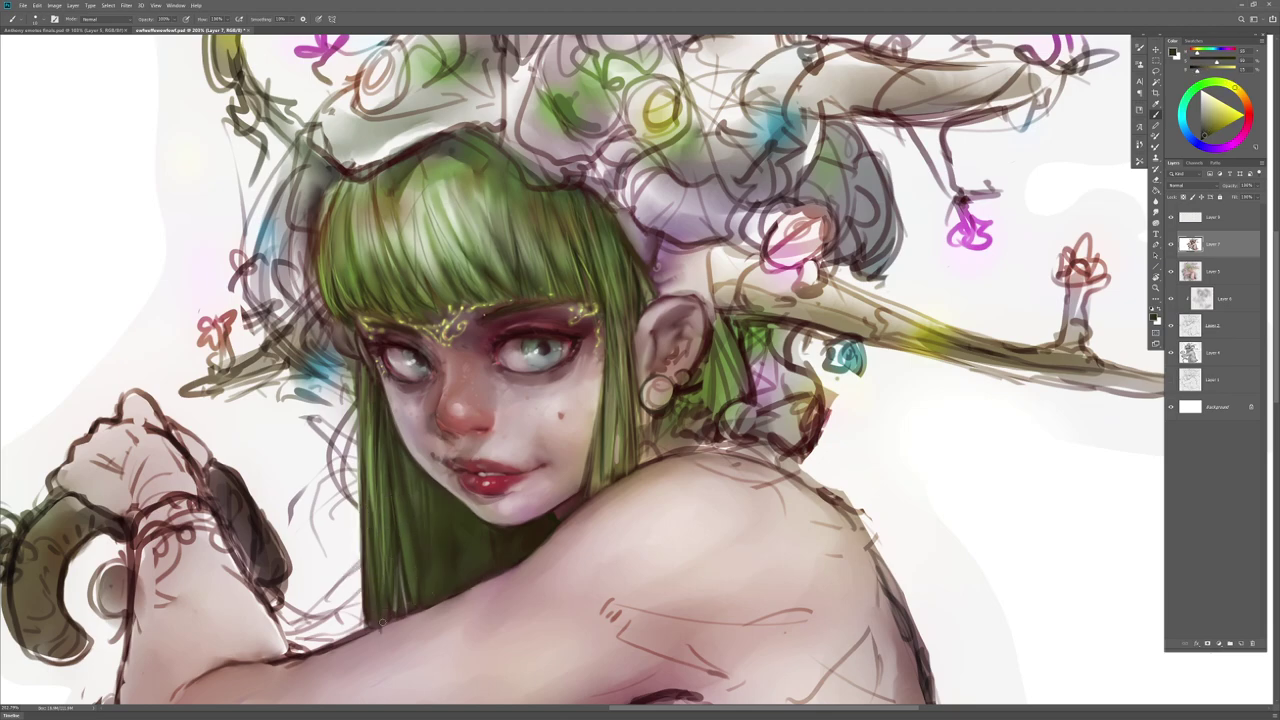
key(ctrl+z)
alt+click(352, 545)
drag(400, 605, 432, 531)
alt+click(494, 538)
drag(436, 598, 432, 548)
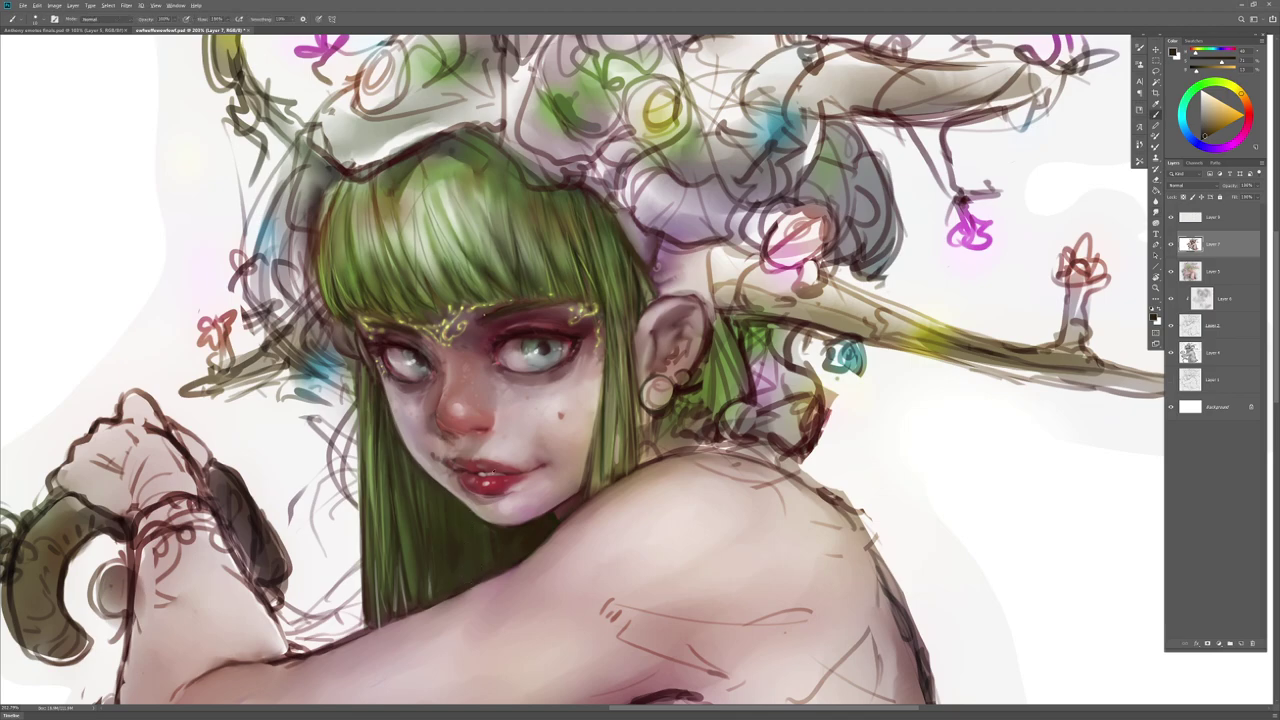
Step: Brighten the teeth between the lips with a sampled pale pinkish tone
alt+click(484, 473)
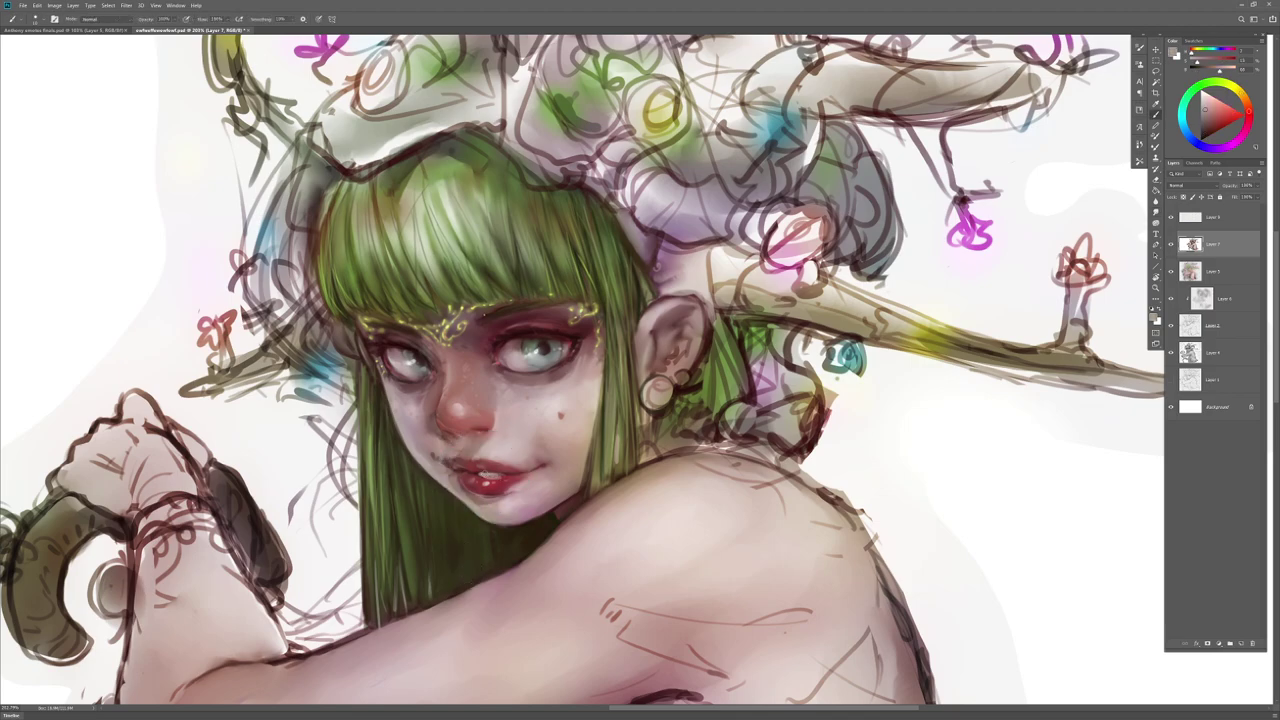
drag(470, 474, 482, 476)
drag(480, 476, 468, 474)
Step: Refine the lower lip with short strokes of sampled lip reds, adjusting the color toward a brighter pinkish red
alt+click(508, 474)
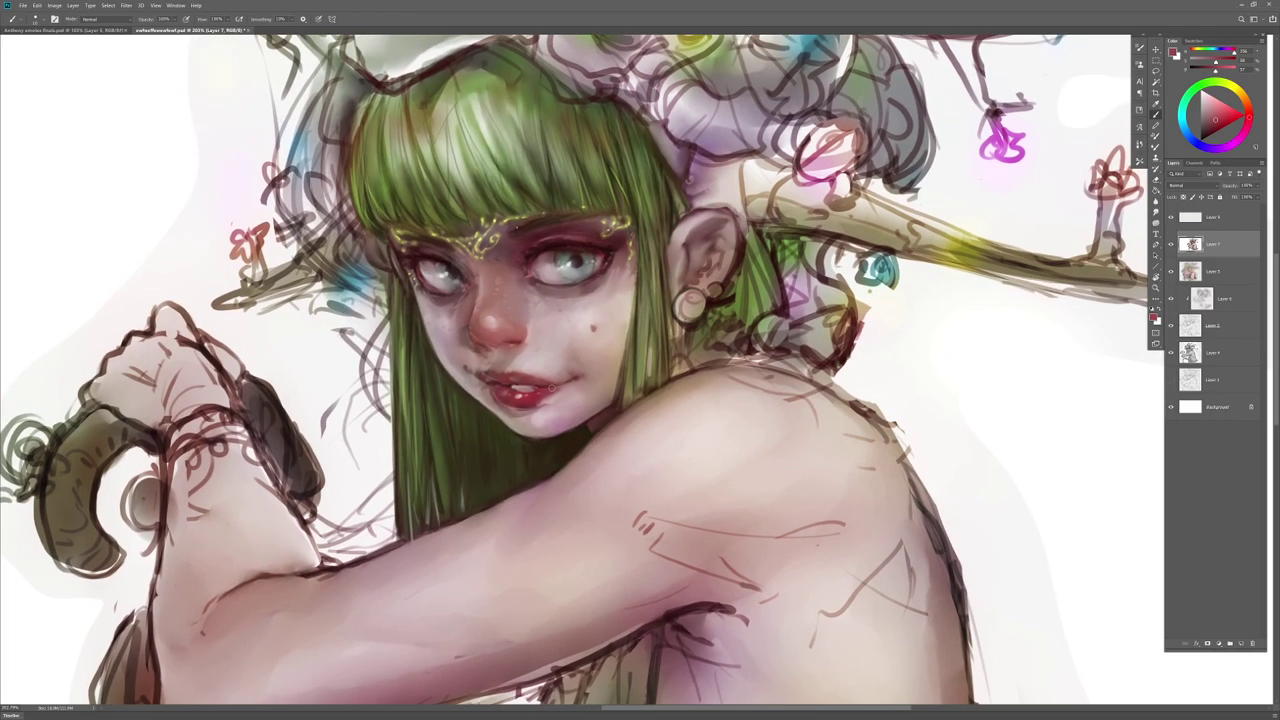
alt+click(535, 388)
drag(536, 388, 520, 388)
drag(1229, 115, 1224, 103)
drag(544, 391, 525, 394)
key(ctrl+z)
key(ctrl+z)
click(1225, 106)
mouse_move(548, 388)
mouse_down()
mouse_move(518, 387)
mouse_move(540, 393)
mouse_up()
alt+click(549, 386)
alt+click(532, 392)
click(1222, 103)
drag(516, 392, 537, 387)
alt+click(936, 352)
Step: Touch up the outer edge of the far-side hair lock below the temple using sampled hair tones
key(z)
drag(531, 541, 516, 545)
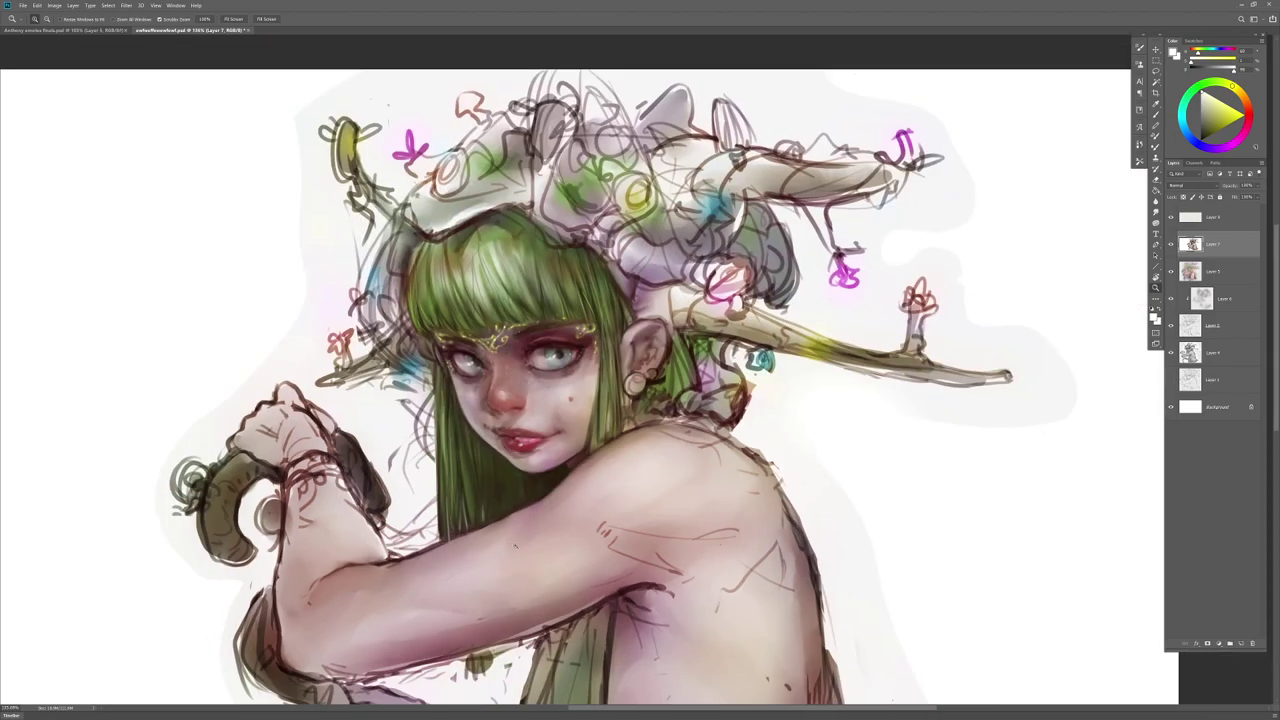
click(530, 436)
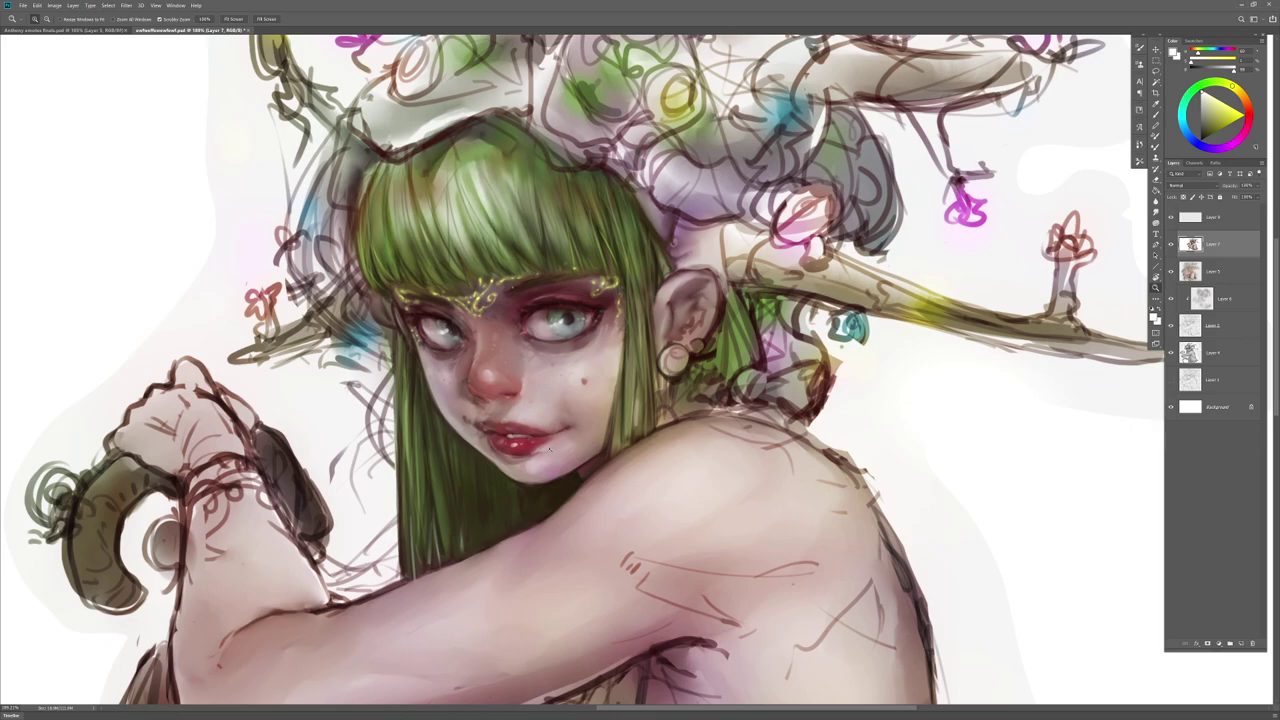
mouse_move(586, 506)
mouse_down()
mouse_move(563, 474)
mouse_move(588, 474)
mouse_move(551, 472)
mouse_up()
alt+click(566, 472)
key(z)
key(space)
drag(667, 585, 659, 523)
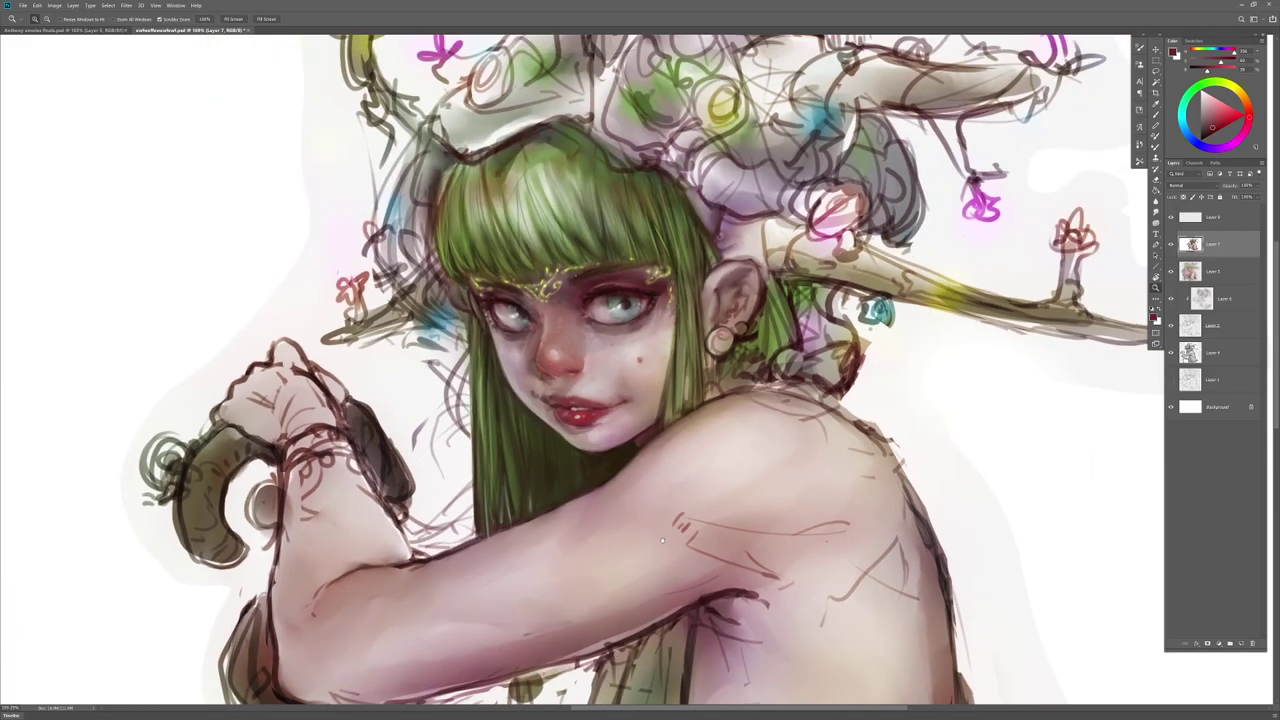
key(b)
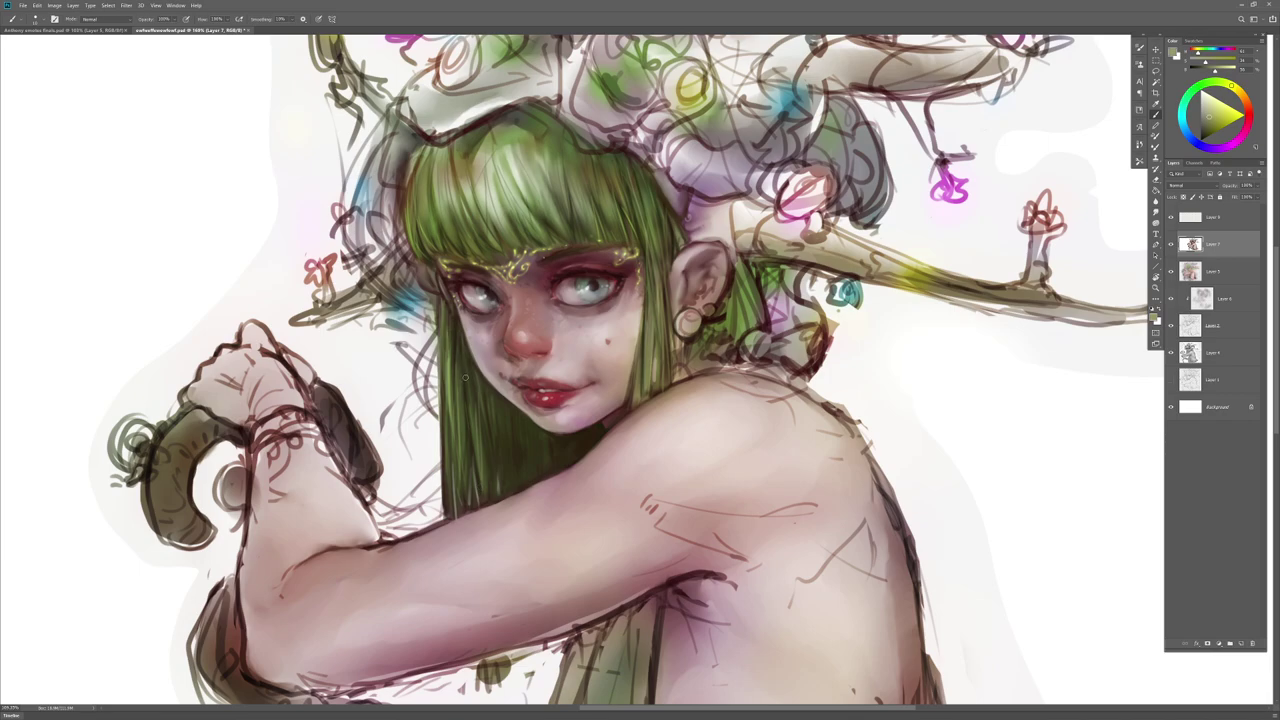
drag(445, 400, 445, 430)
alt+click(445, 497)
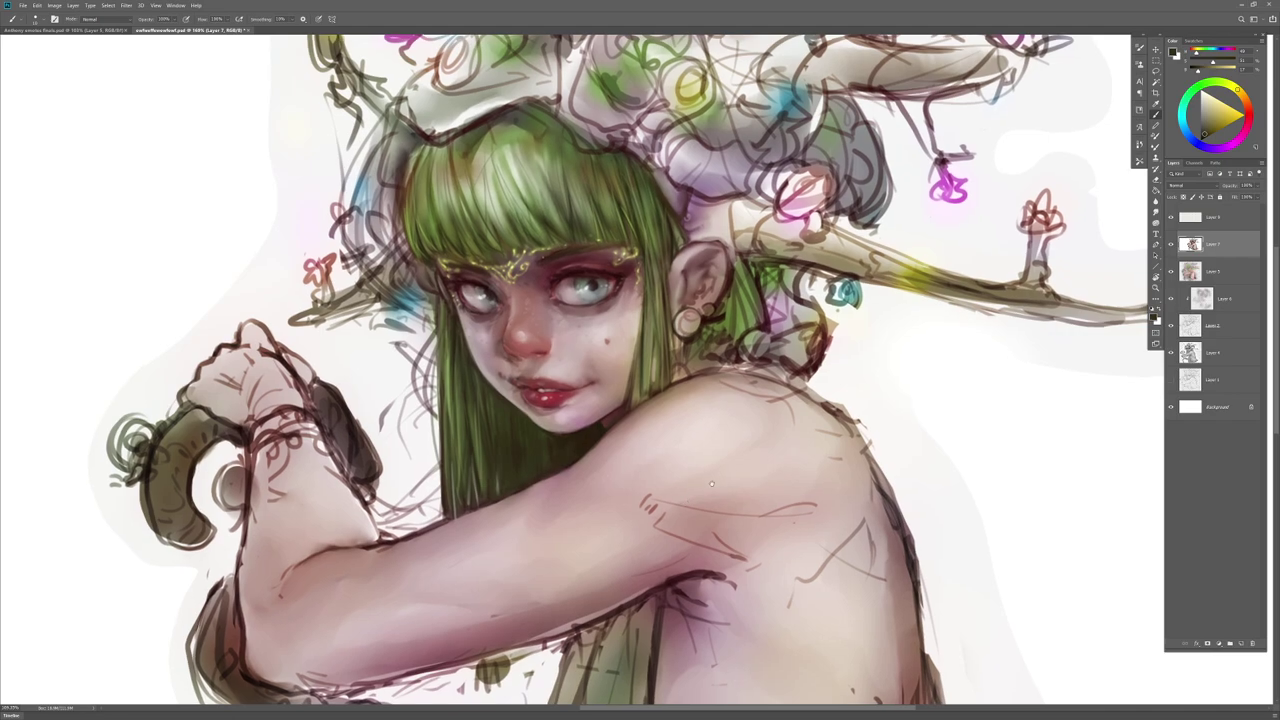
Step: Shift the hue of the gold brow ornament's layer to violet with Hue/Saturation
click(1210, 217)
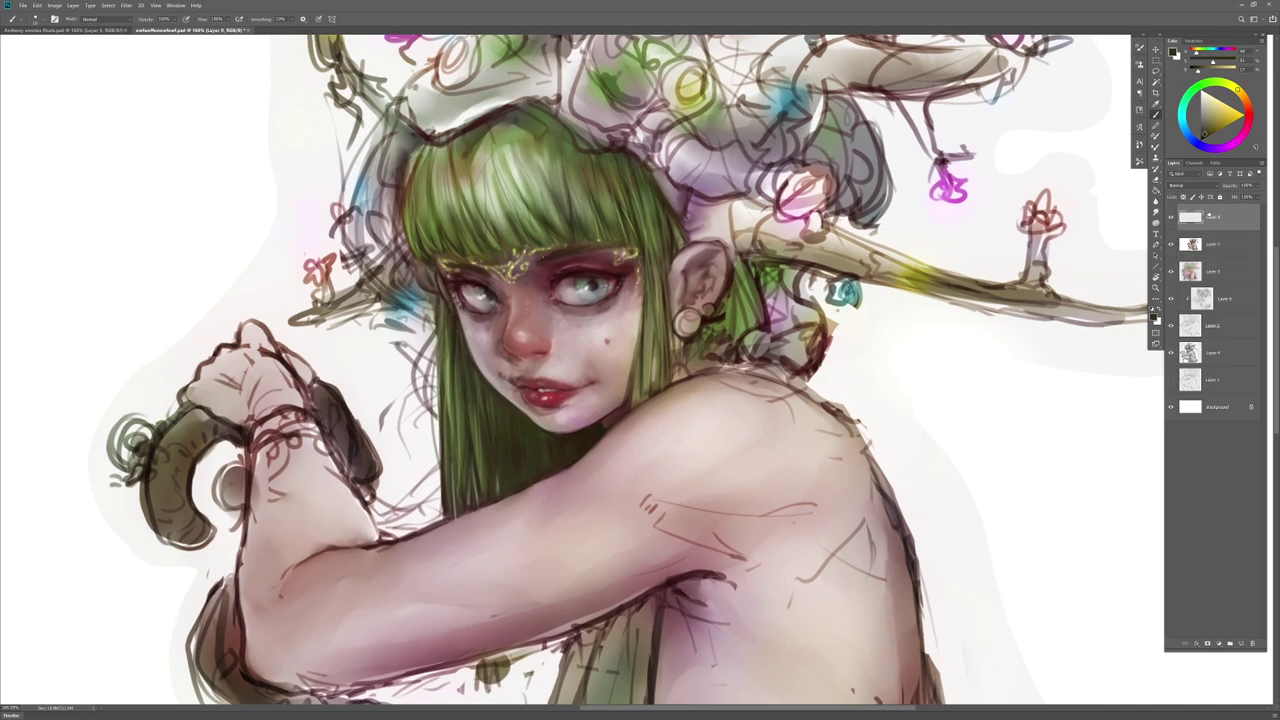
key(ctrl+u)
drag(1012, 402, 974, 403)
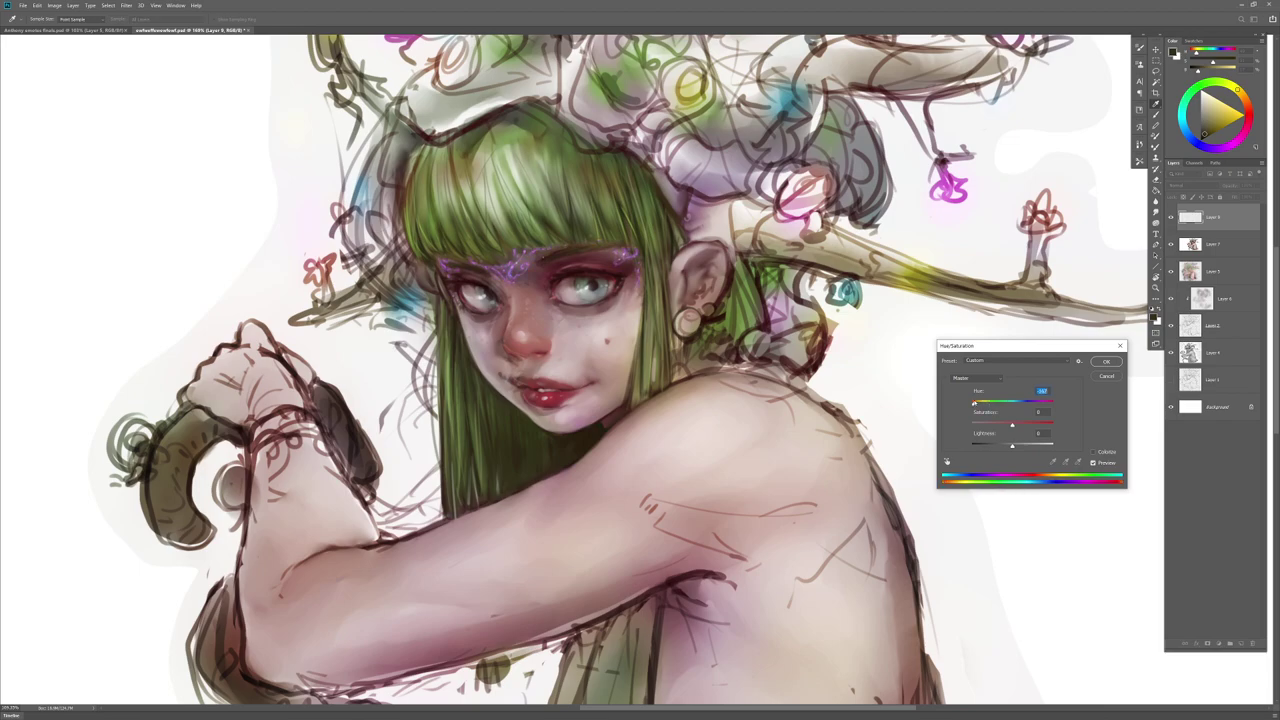
click(1104, 361)
Step: Sample the ornament's violet and extend its filigree with small strokes along the brows and the fringe edge
drag(738, 485, 604, 498)
scroll(604, 499, down, 1)
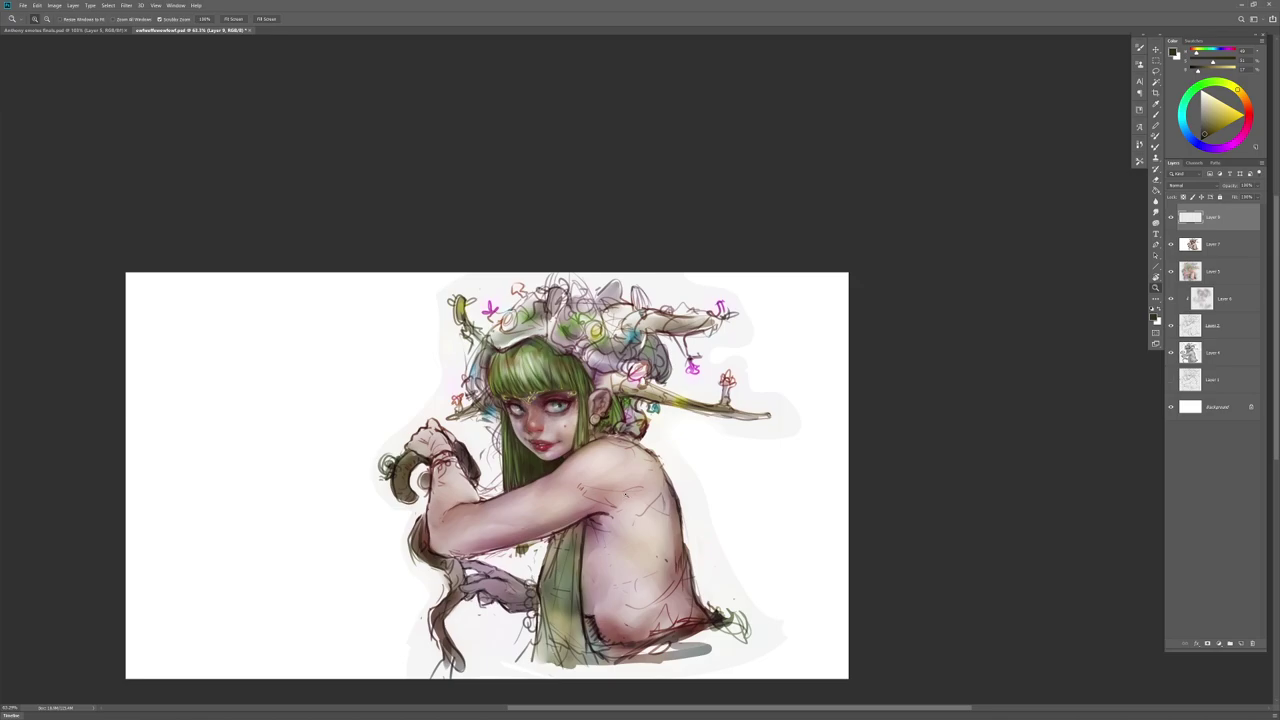
scroll(636, 497, up, 2)
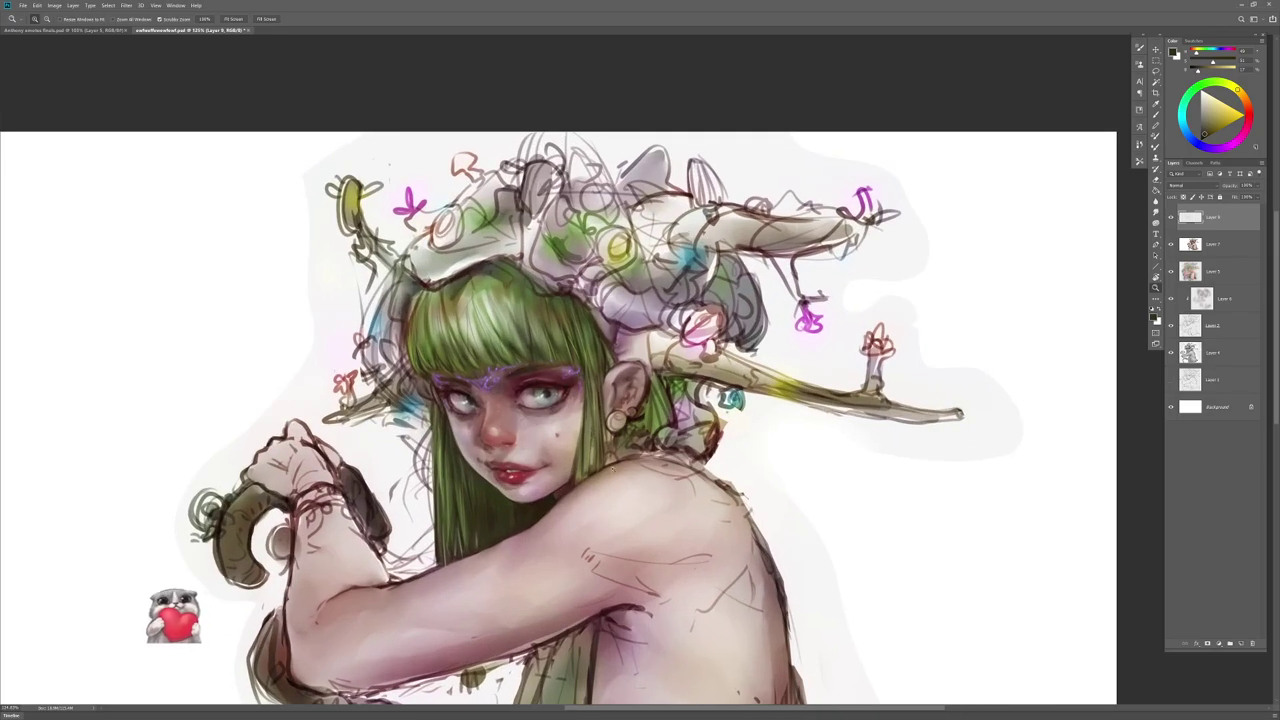
drag(636, 502, 682, 518)
drag(559, 383, 580, 384)
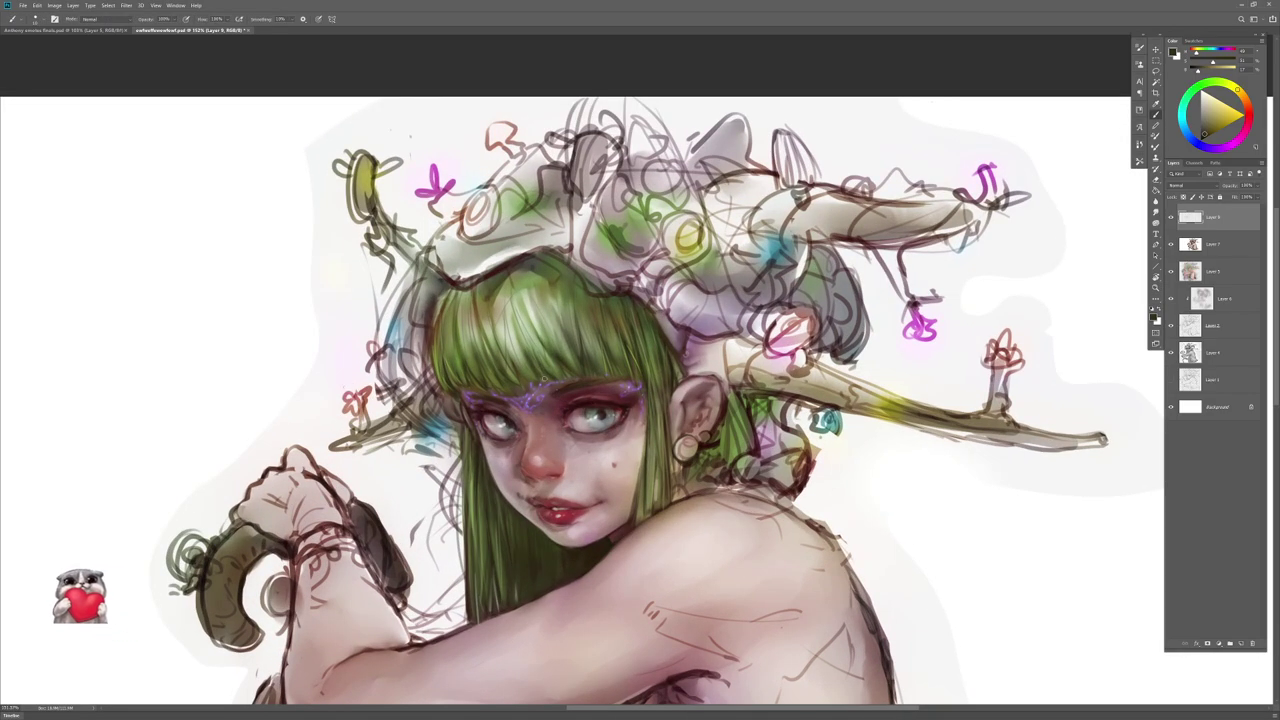
alt+click(528, 386)
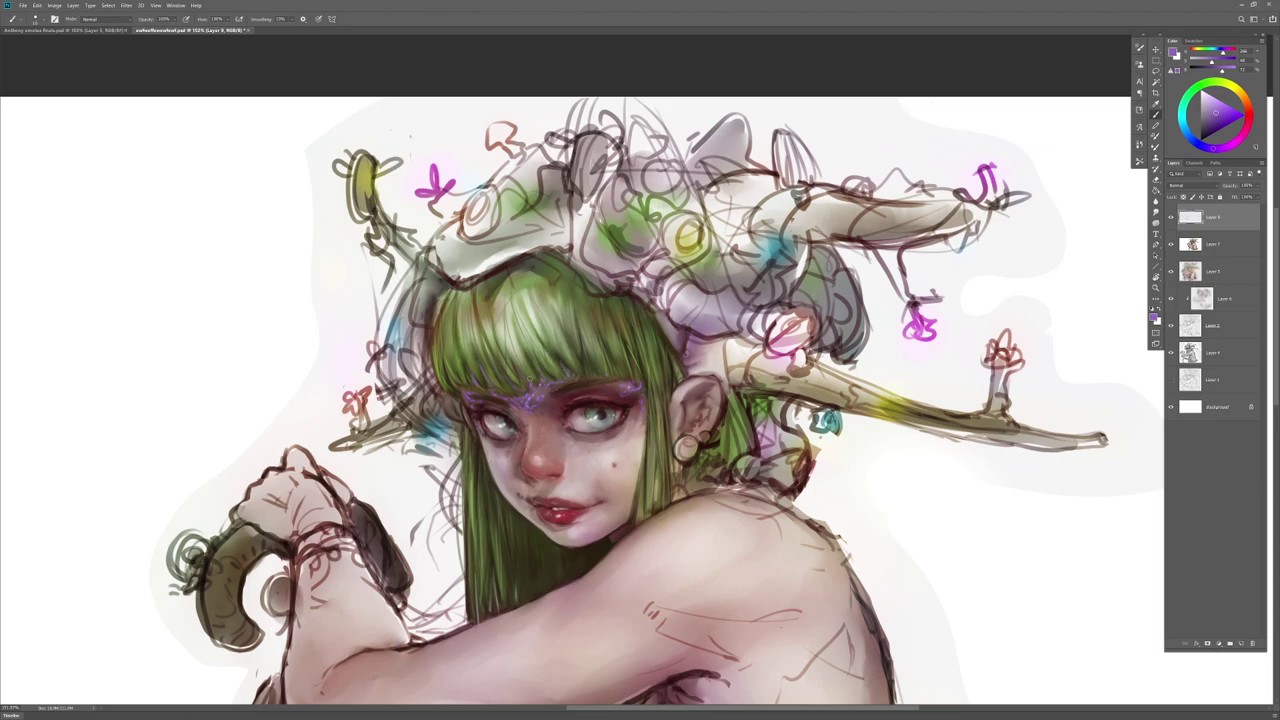
Step: Return to Layer 7, sample dark tones around the ear, and darken the hair edge beside it
key(alt+bracketleft)
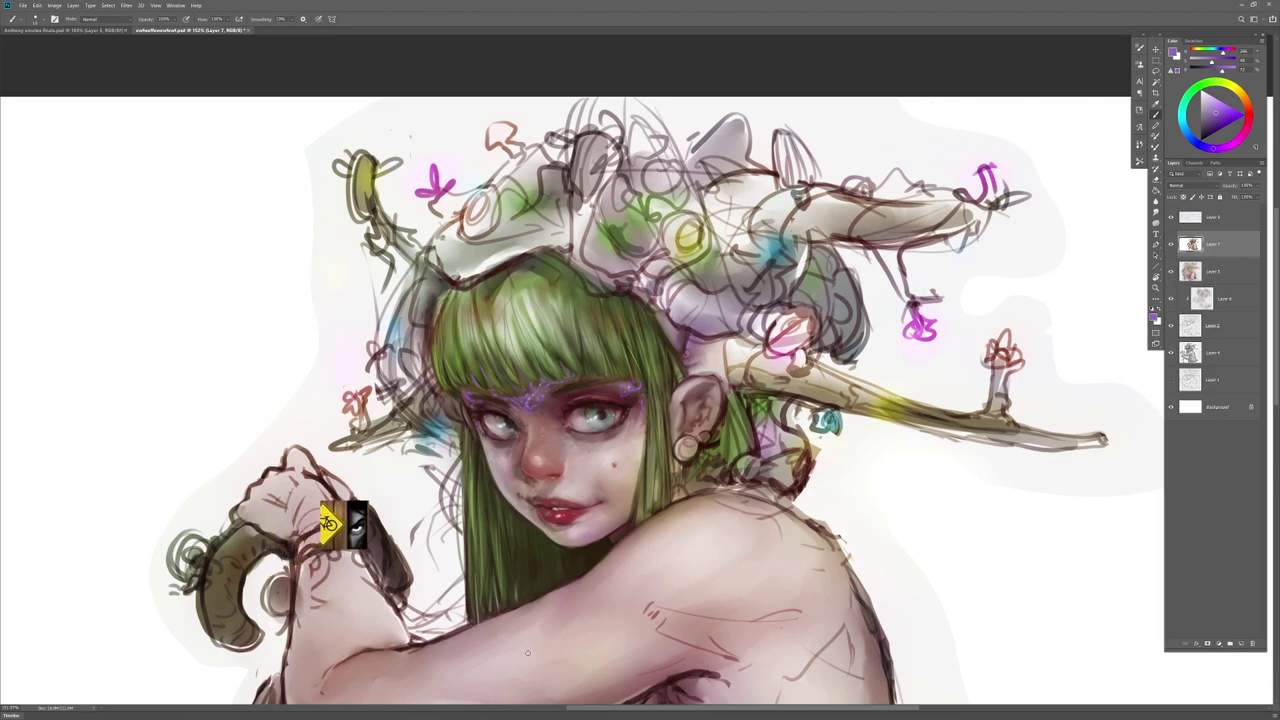
drag(528, 653, 515, 579)
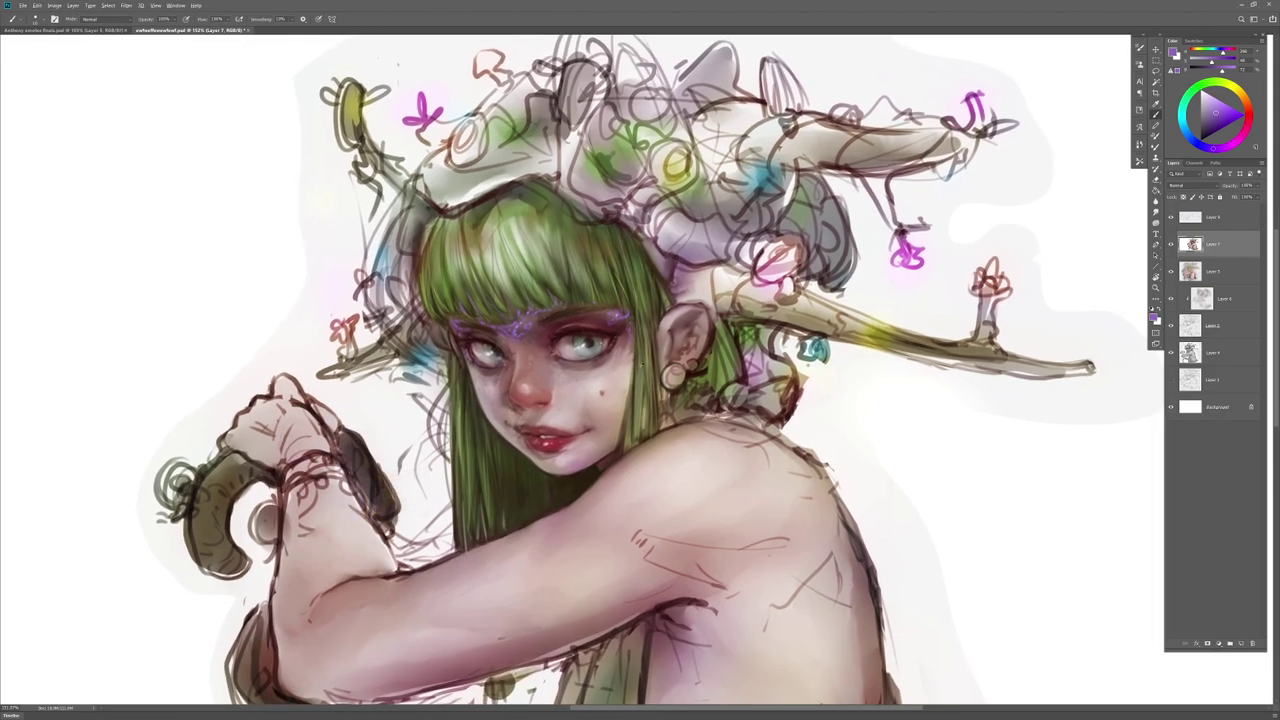
alt+click(690, 374)
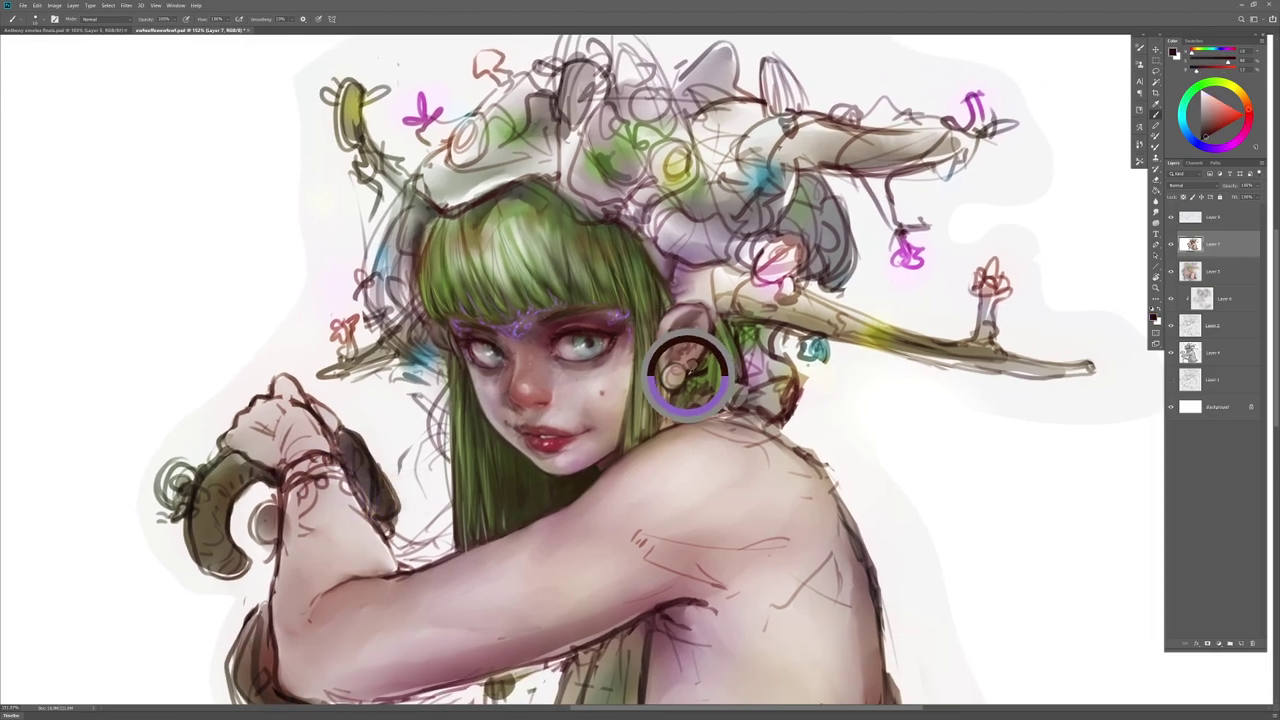
alt+click(664, 310)
alt+click(660, 295)
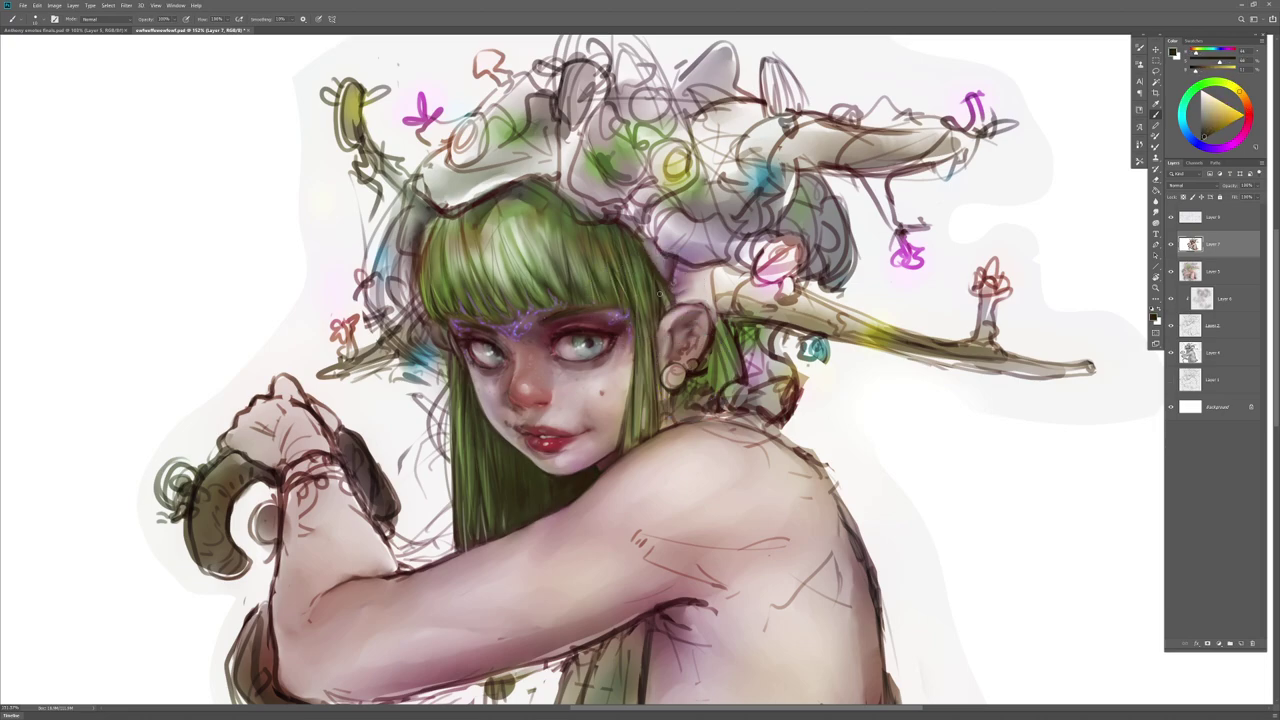
right_click(627, 283)
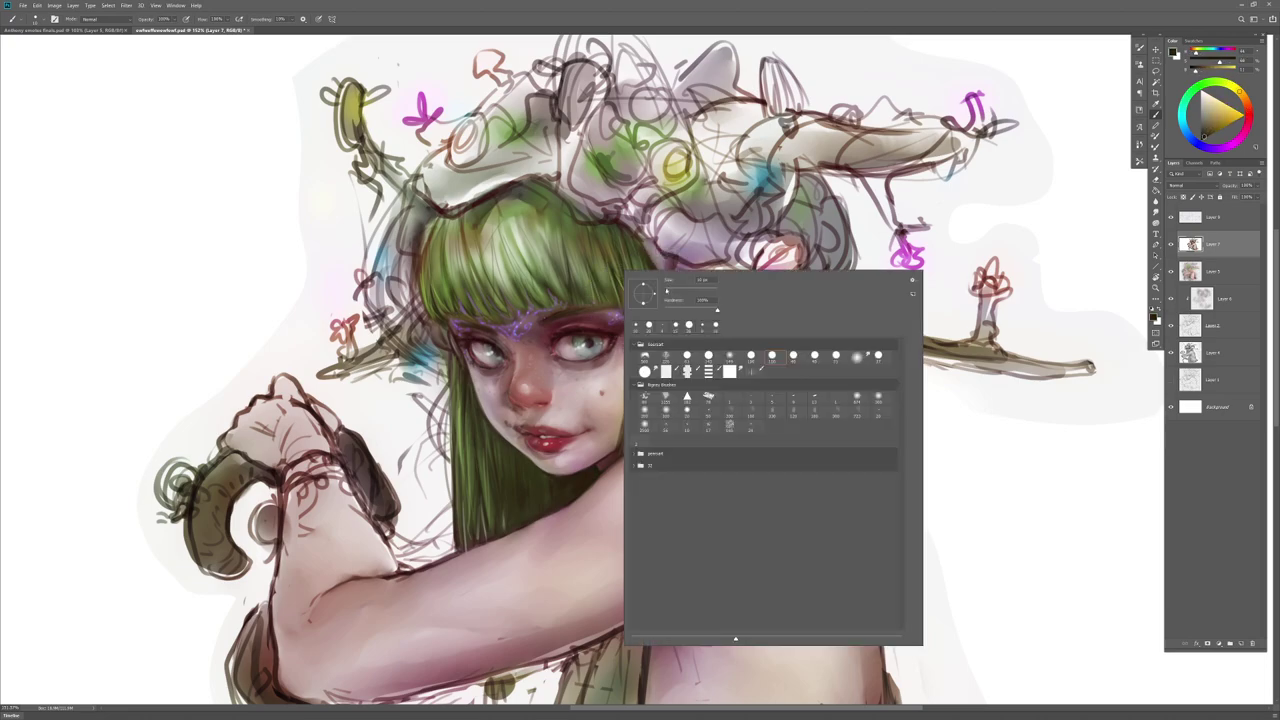
click(598, 268)
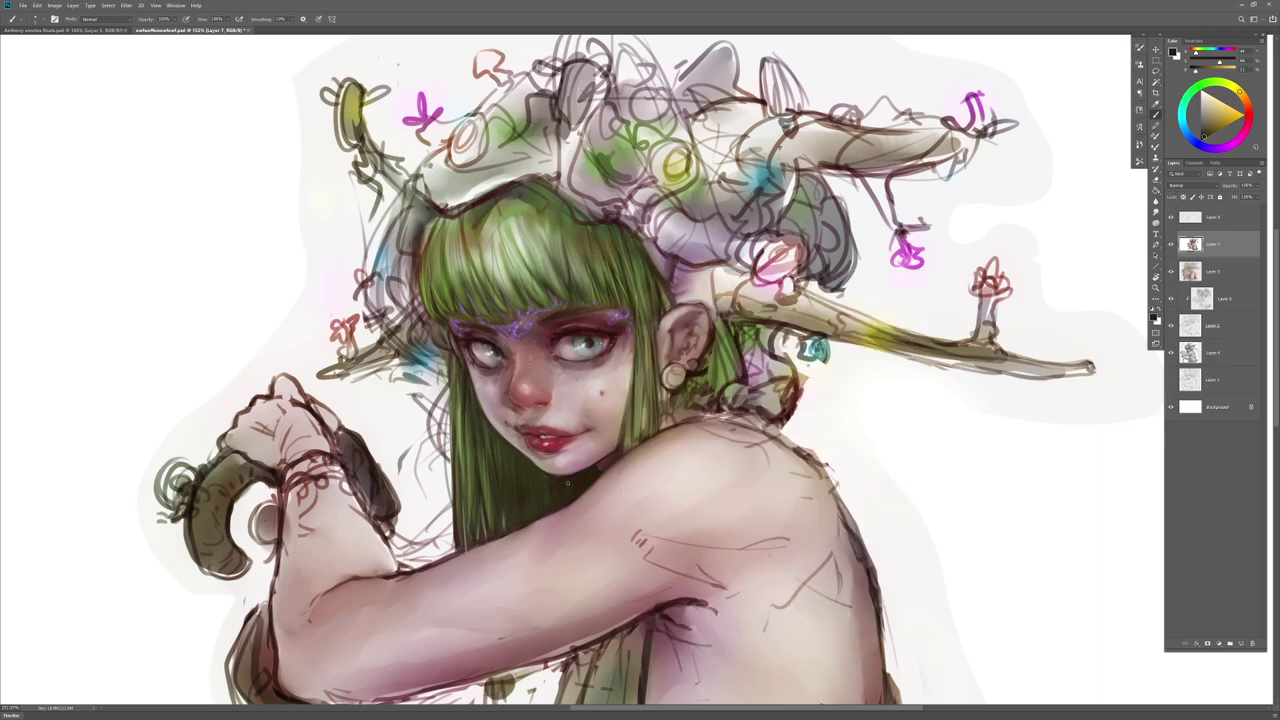
Step: Sample green and dark hair tones and paint thin strands into the shadowed hair beneath the chin
alt+click(489, 478)
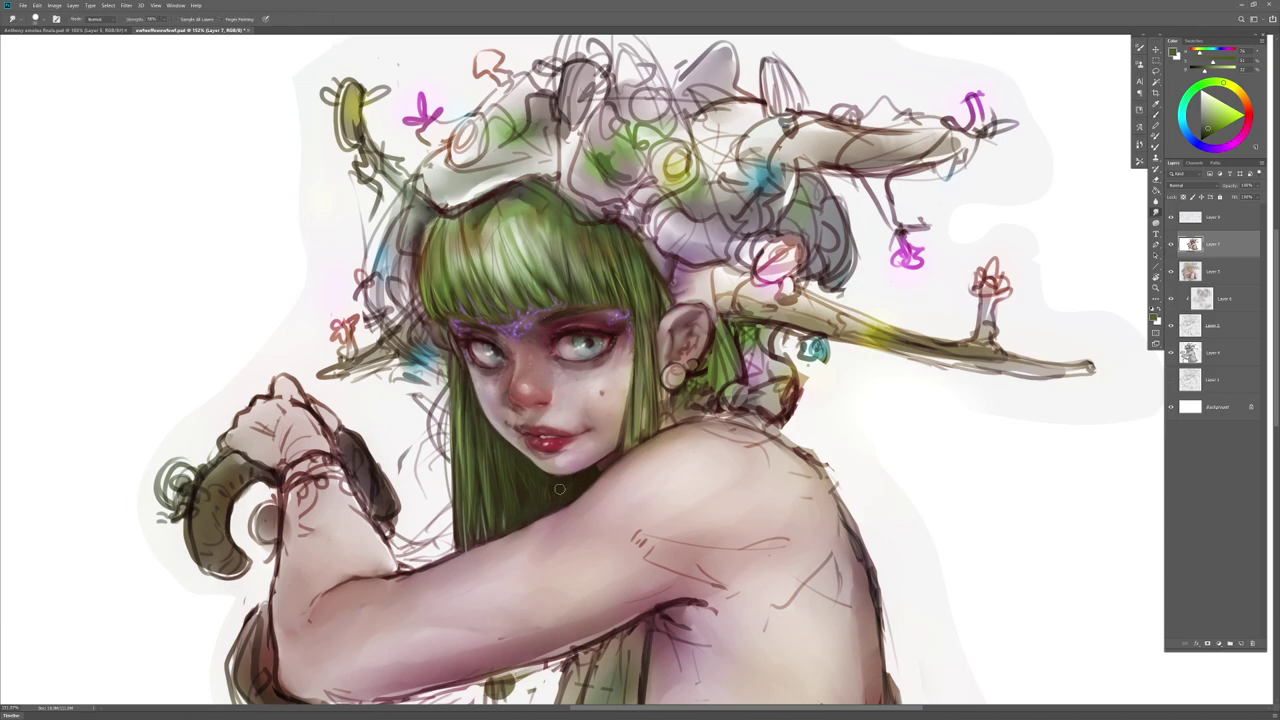
alt+click(530, 491)
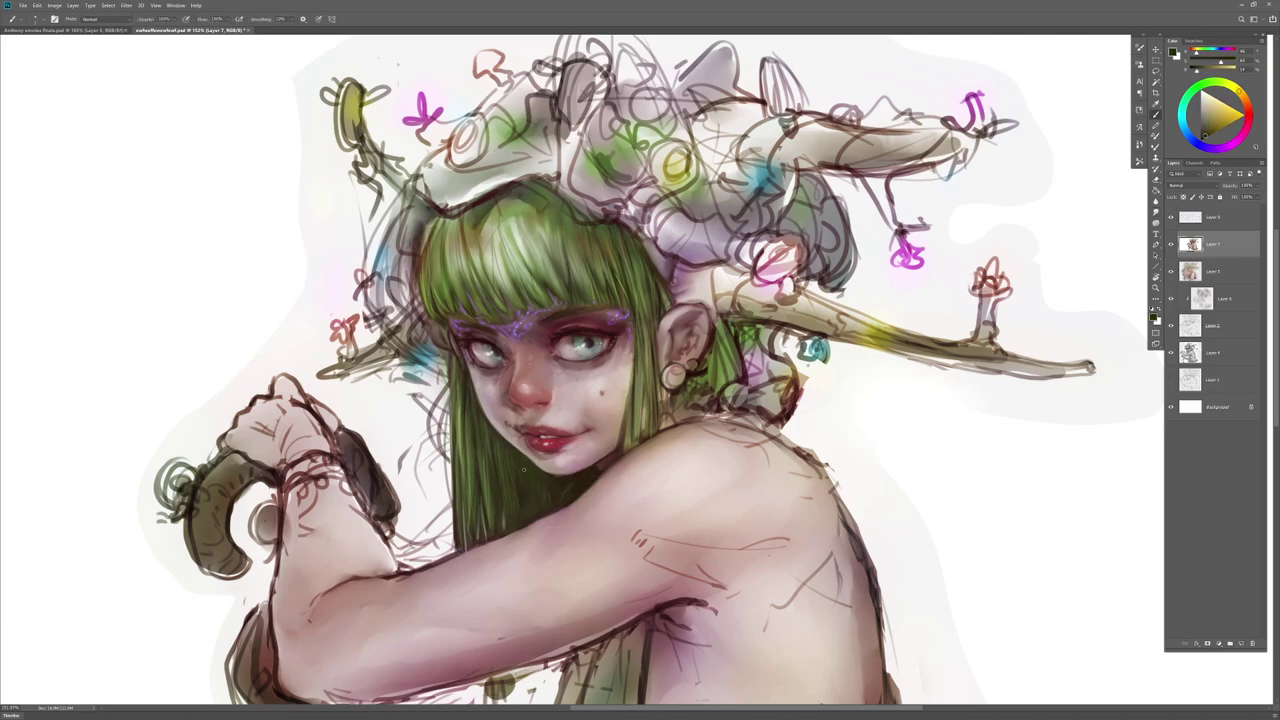
alt+click(490, 547)
drag(533, 476, 531, 514)
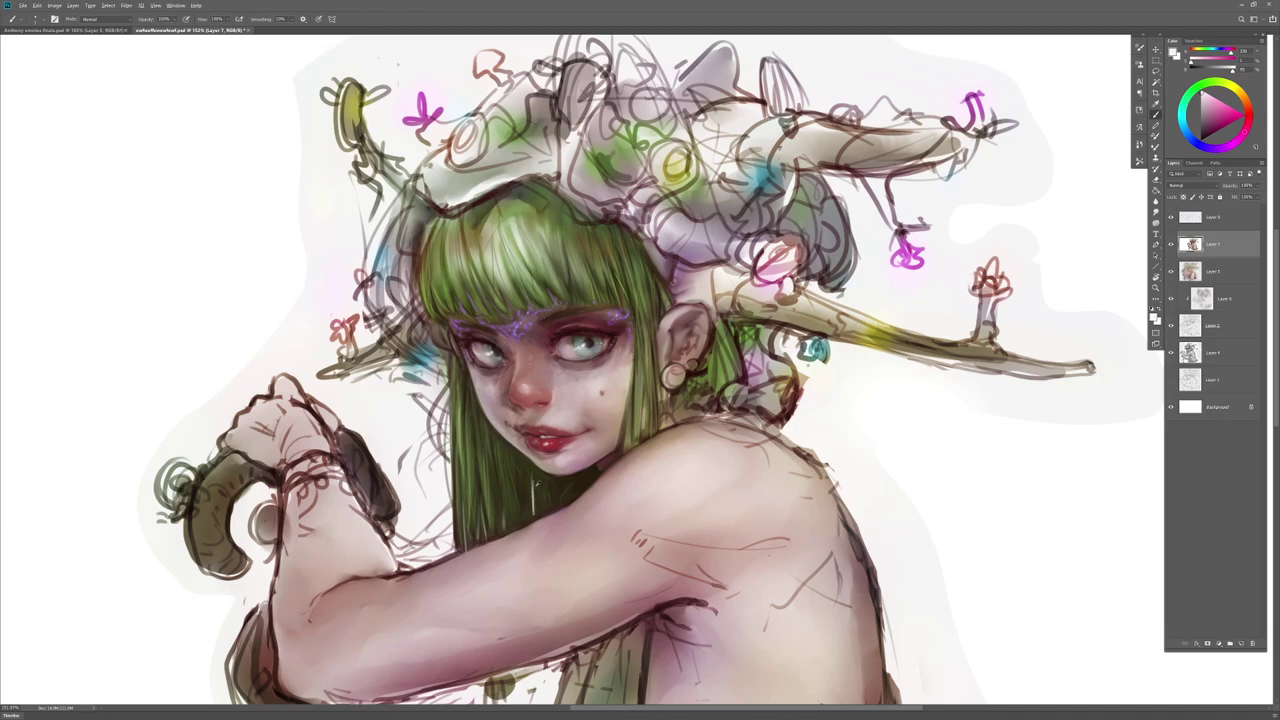
alt+click(532, 484)
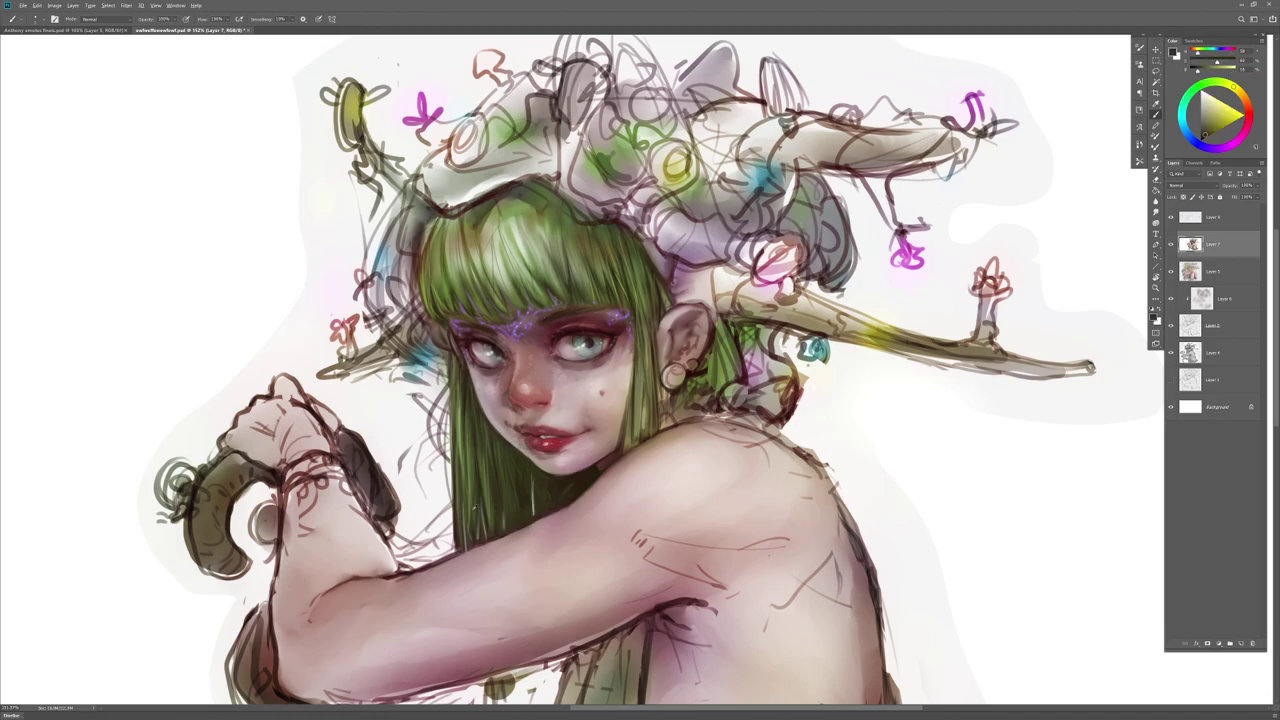
alt+click(517, 515)
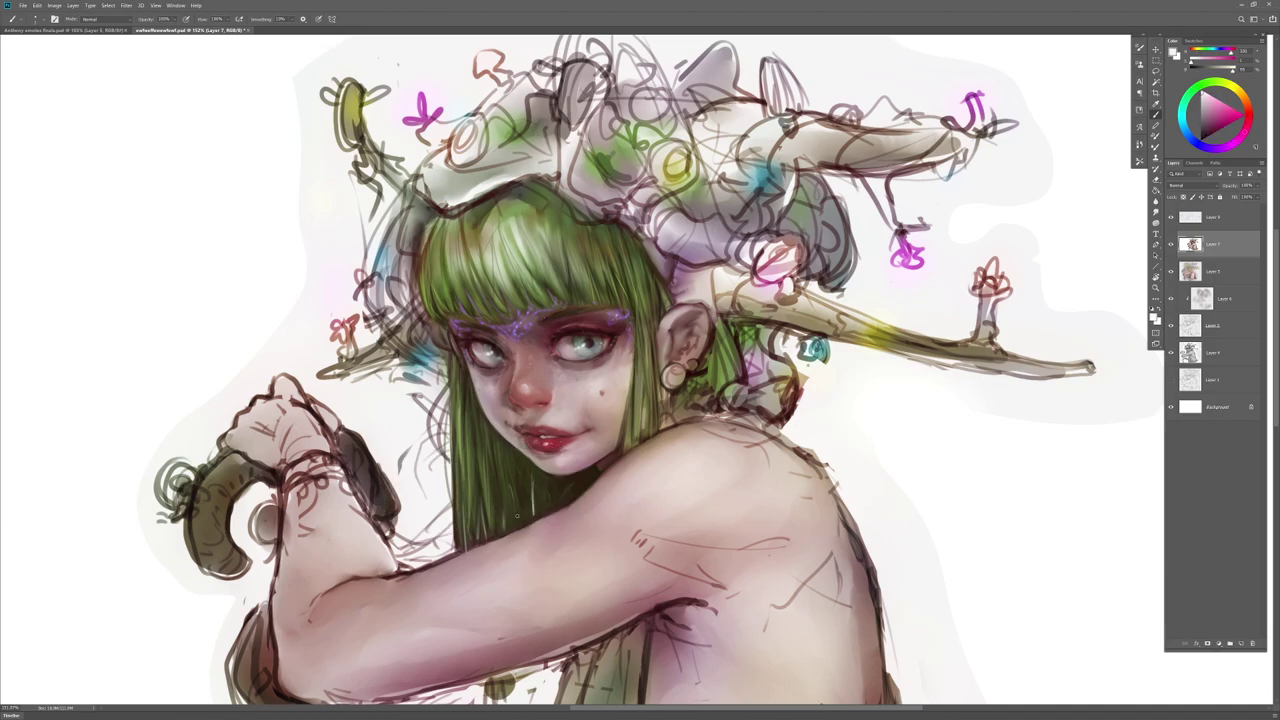
alt+click(570, 497)
alt+click(528, 664)
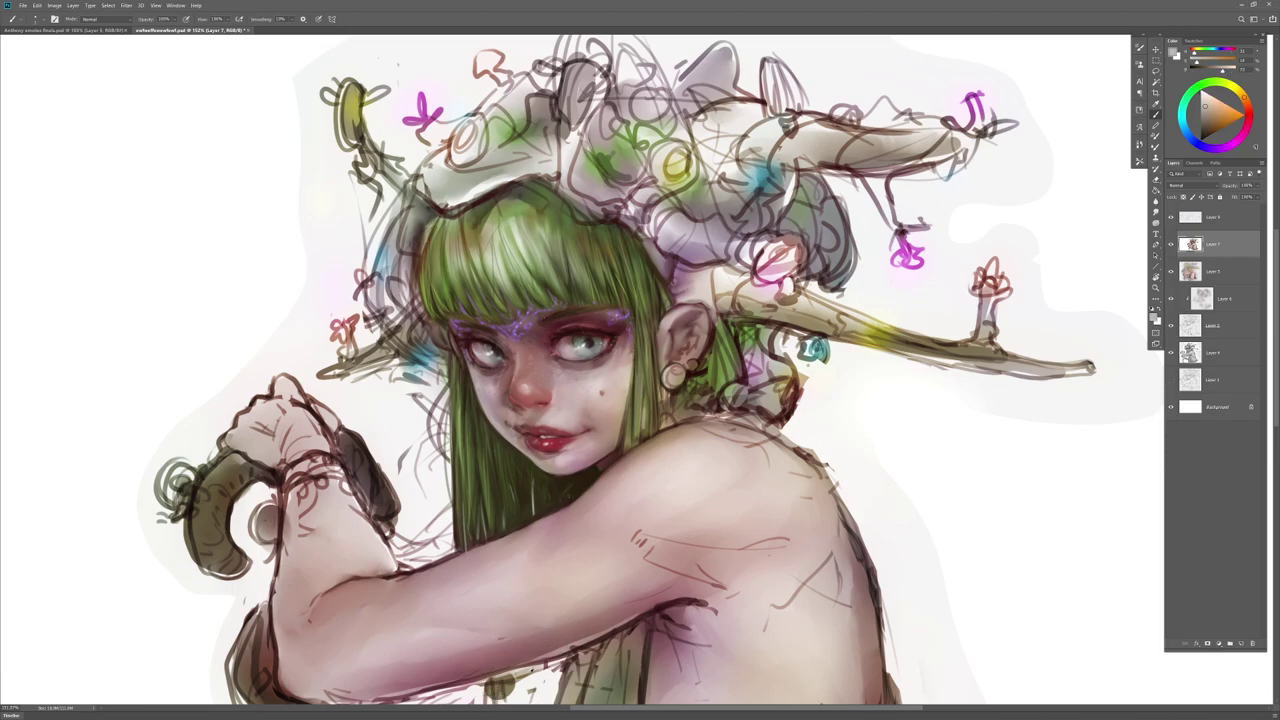
Step: Sample light and dark hair tones and paint thin vertical strands into the long hair beside the cheek
alt+click(528, 655)
alt+click(440, 495)
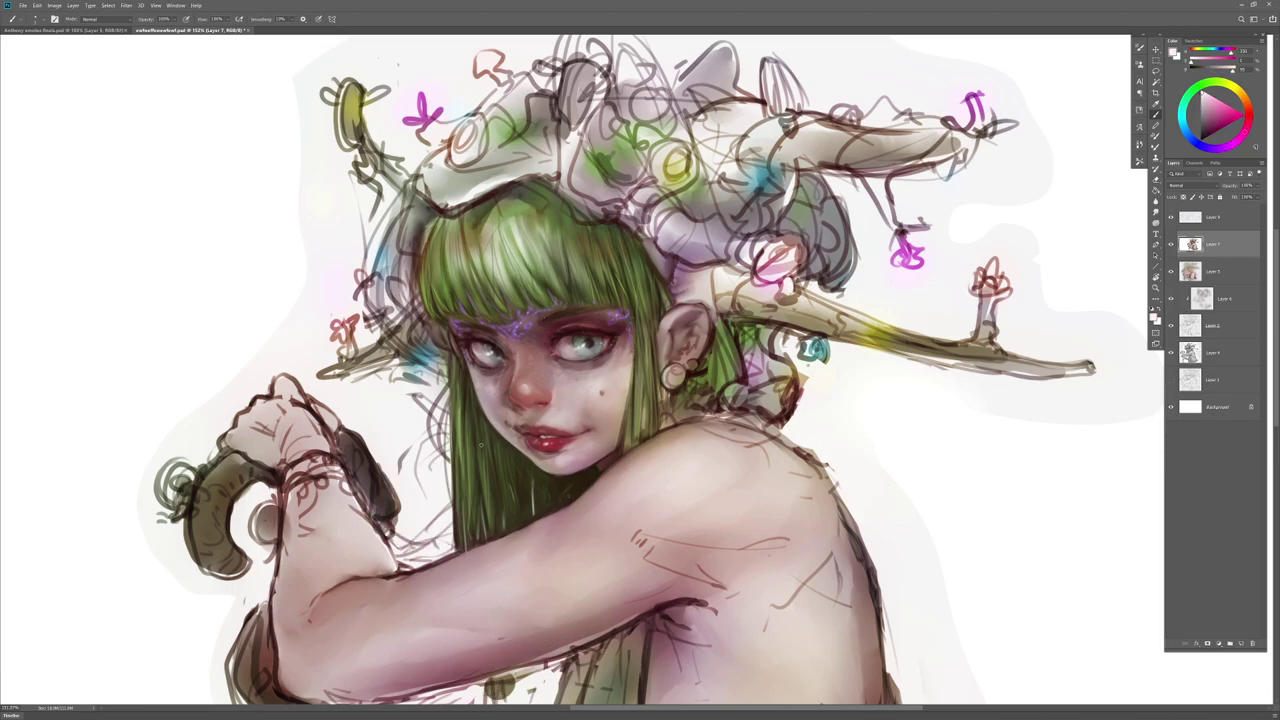
drag(478, 415, 484, 478)
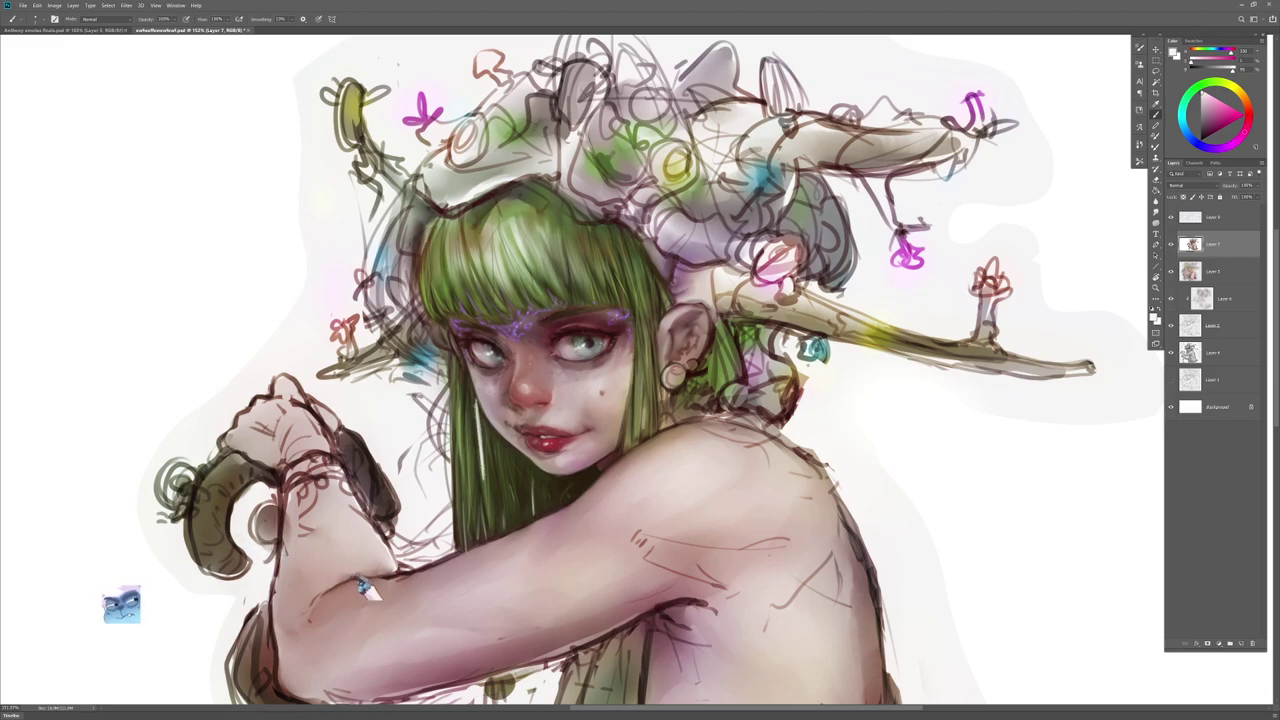
alt+click(474, 410)
mouse_move(477, 397)
mouse_down()
mouse_move(480, 491)
mouse_move(482, 478)
mouse_up()
drag(480, 426, 482, 480)
alt+click(559, 488)
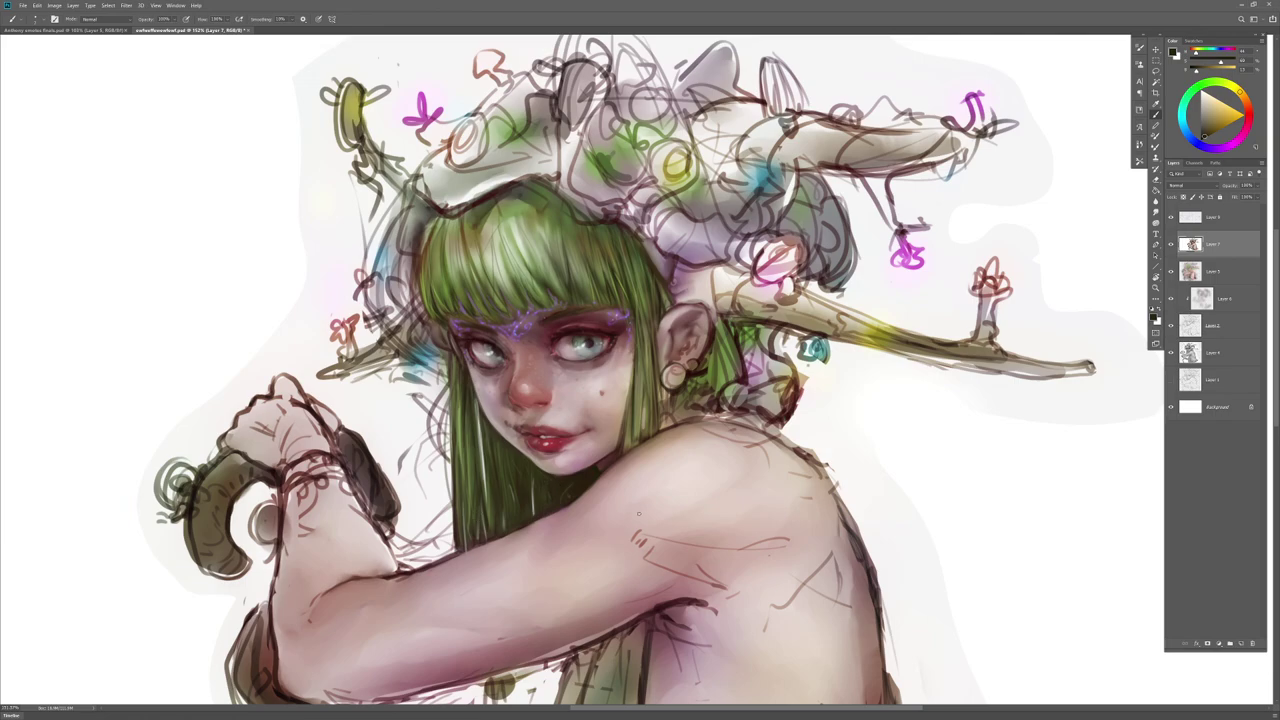
Step: Sample the ear's pinkish skin tones and paint and smudge them into the upper inner ear
alt+click(670, 318)
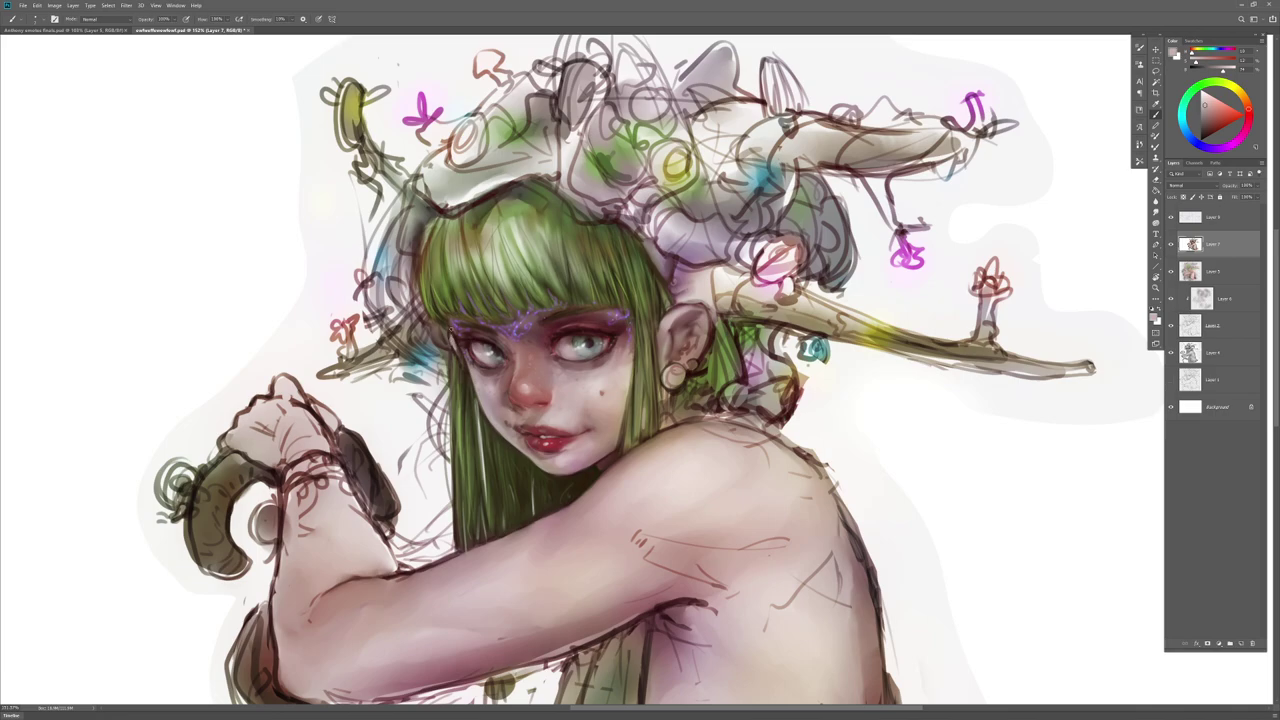
key(ctrl+z)
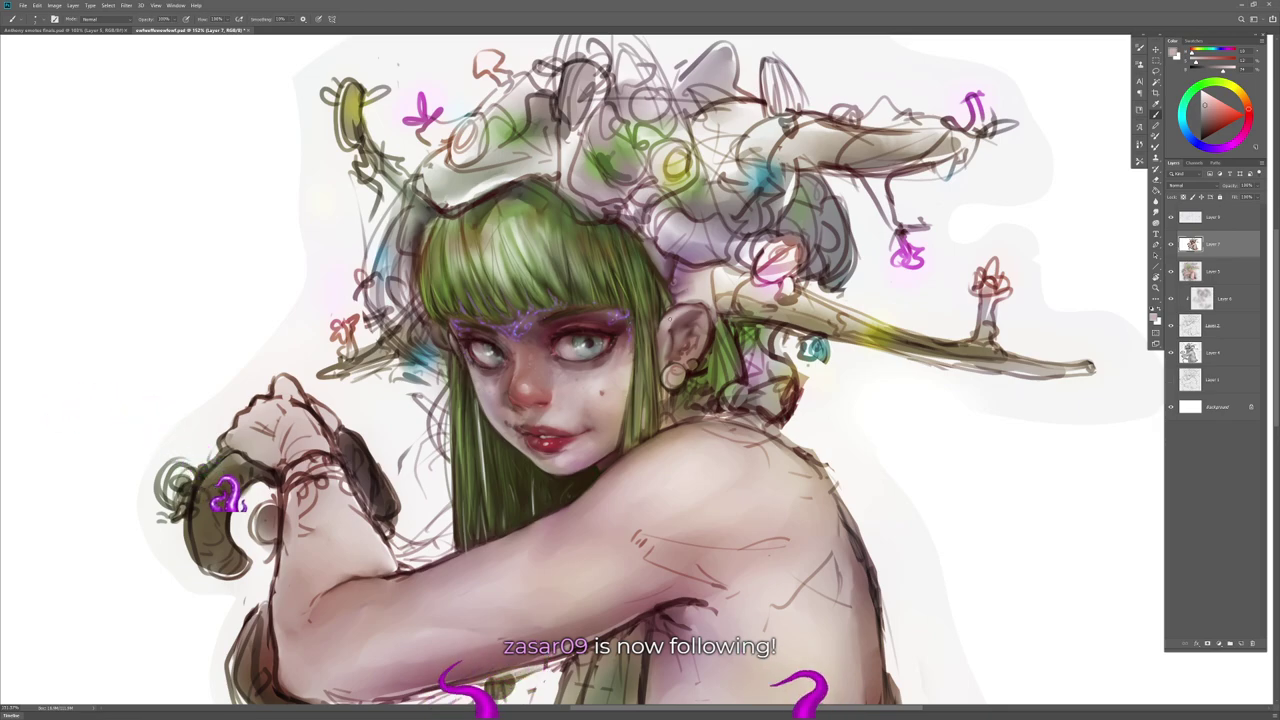
drag(689, 477, 671, 384)
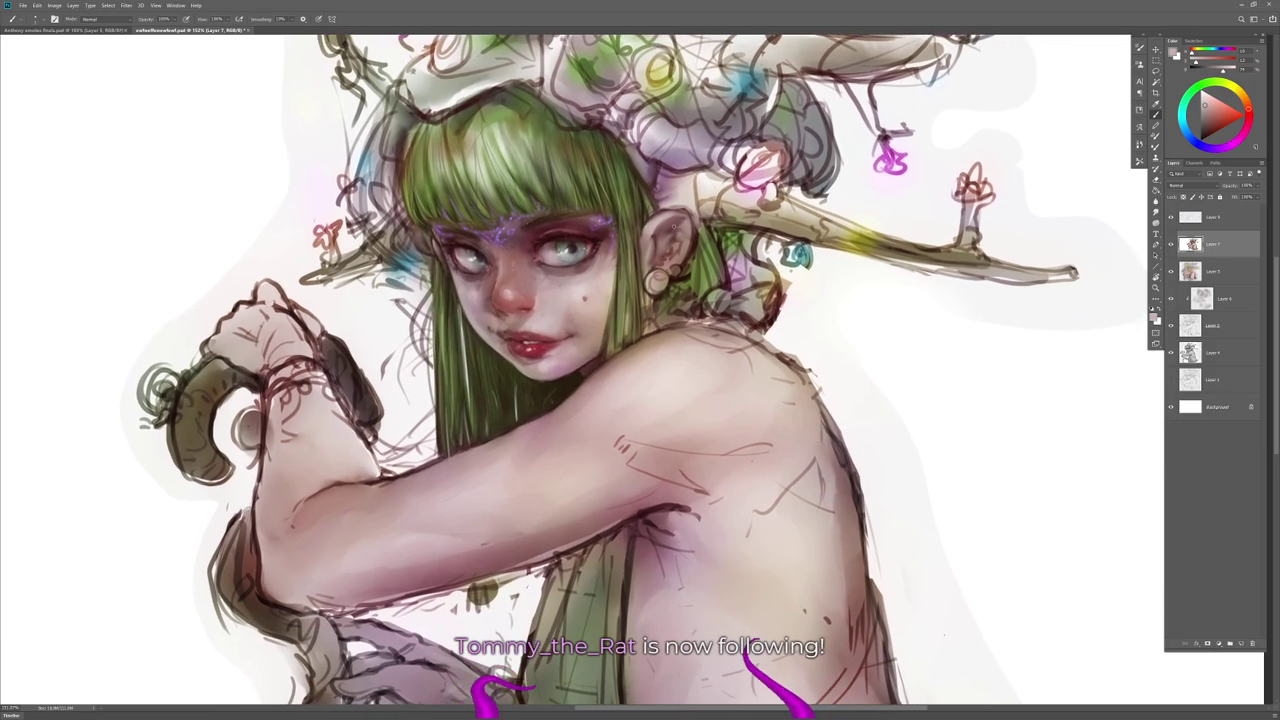
alt+click(672, 220)
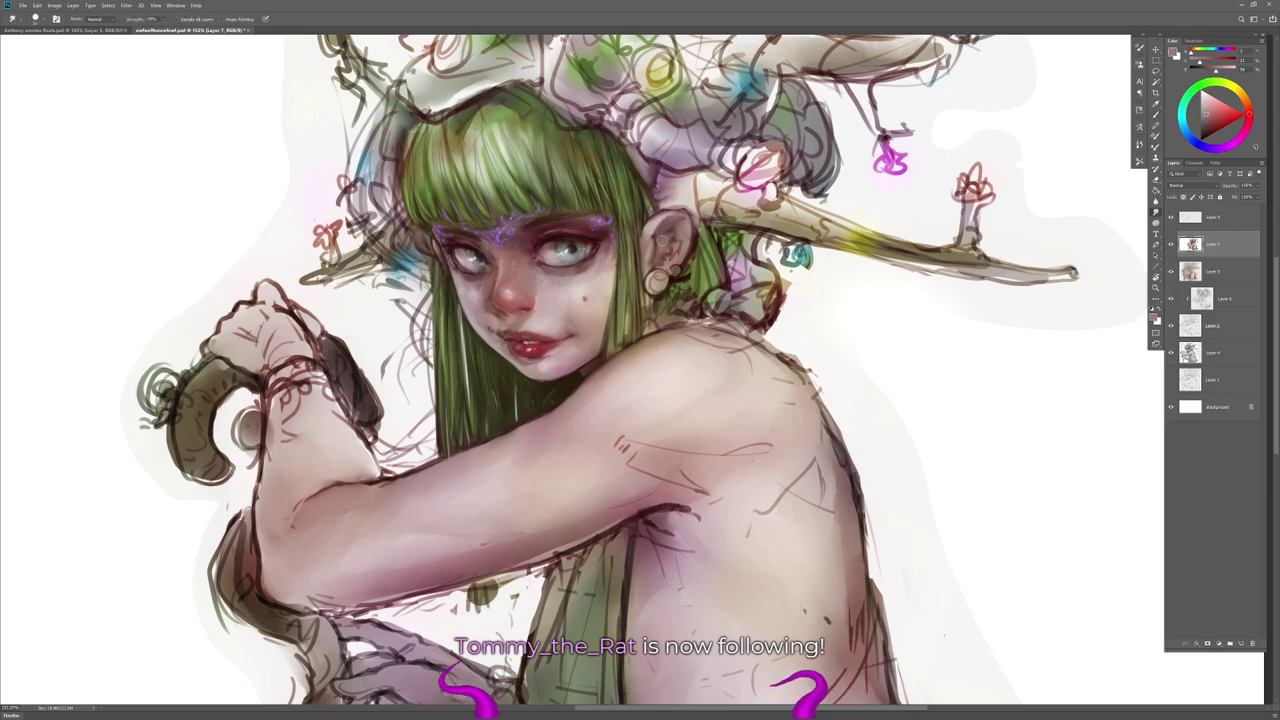
key(r)
key(b)
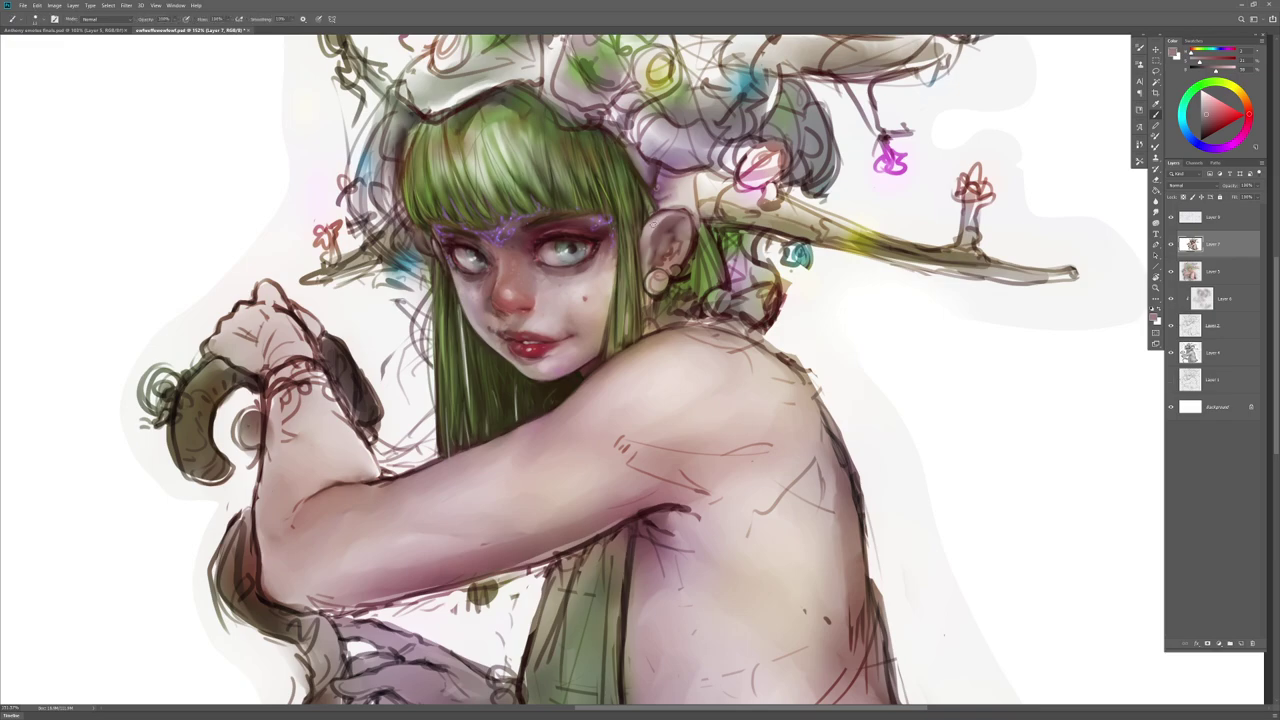
key(r)
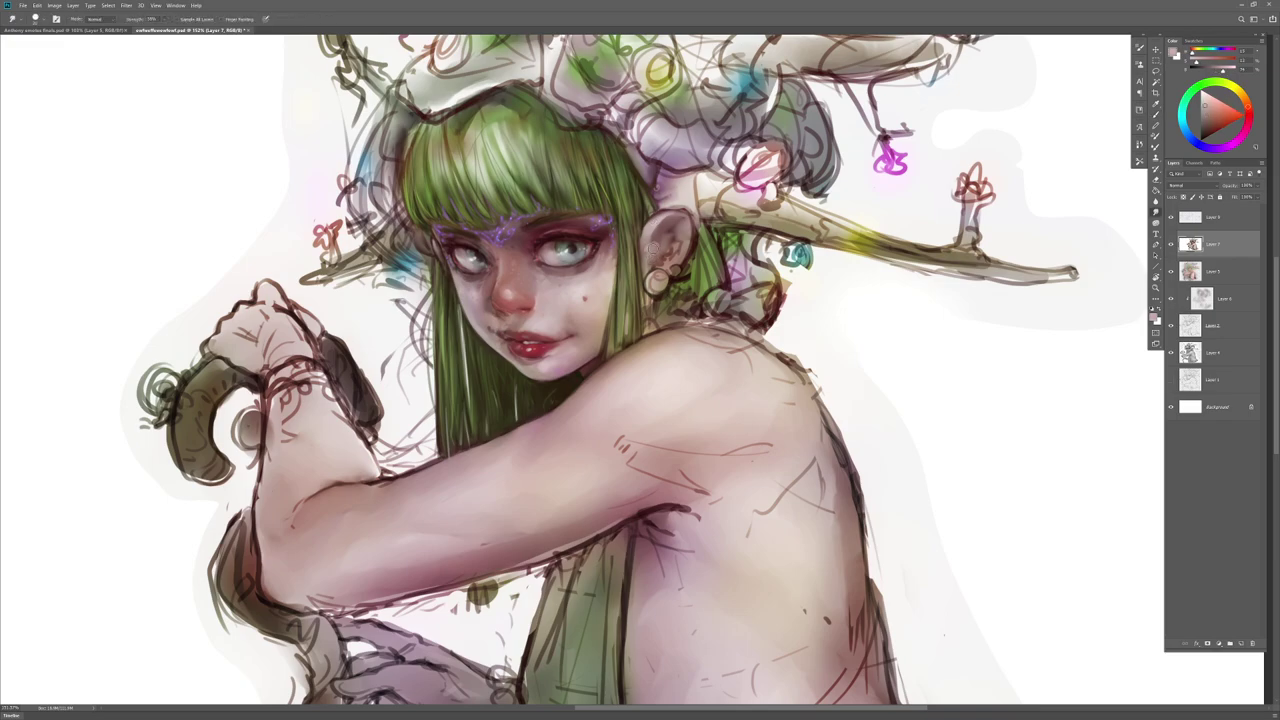
Step: Sample a dark tone inside the ear and blend a shadow into its hollow with alternating brush and smudge strokes
key(b)
alt+click(656, 240)
key(r)
key(b)
alt+click(656, 240)
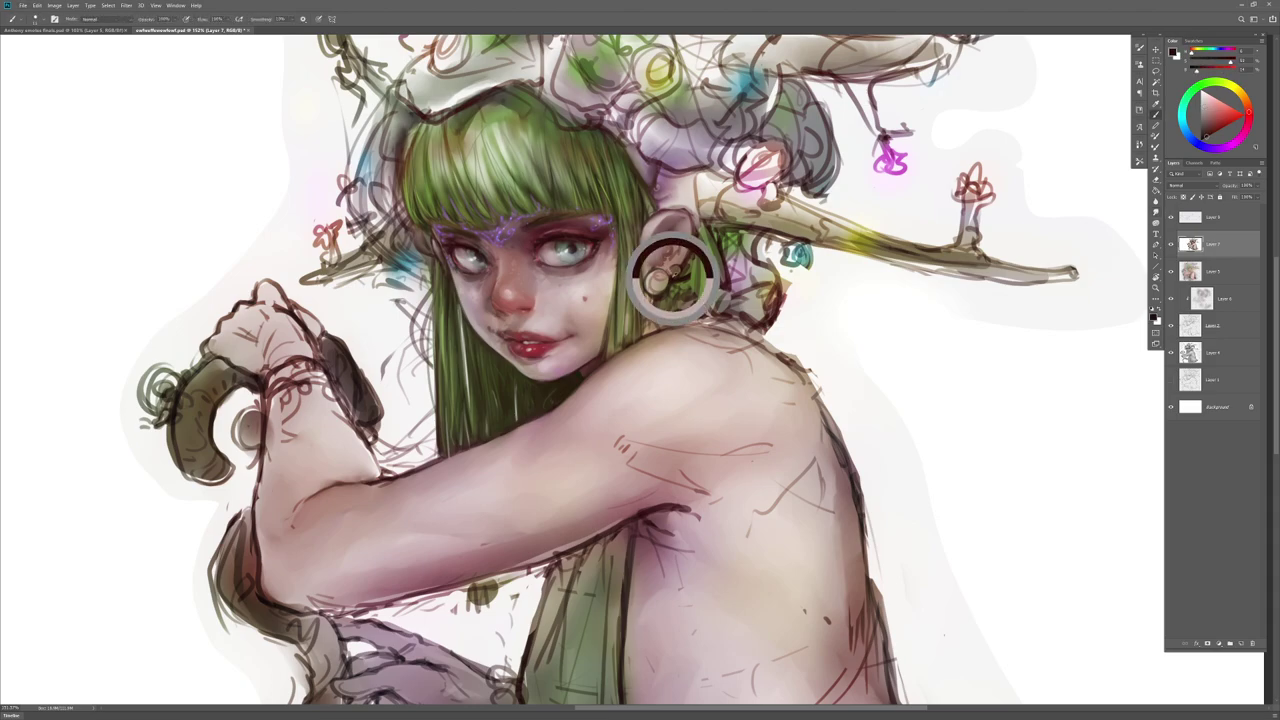
key(r)
key(b)
key(r)
key(b)
Step: Sample deep red from the inner ear and smooth the sketch lines there into soft reddish shading
key(r)
key(b)
key(r)
key(b)
alt+click(664, 238)
key(r)
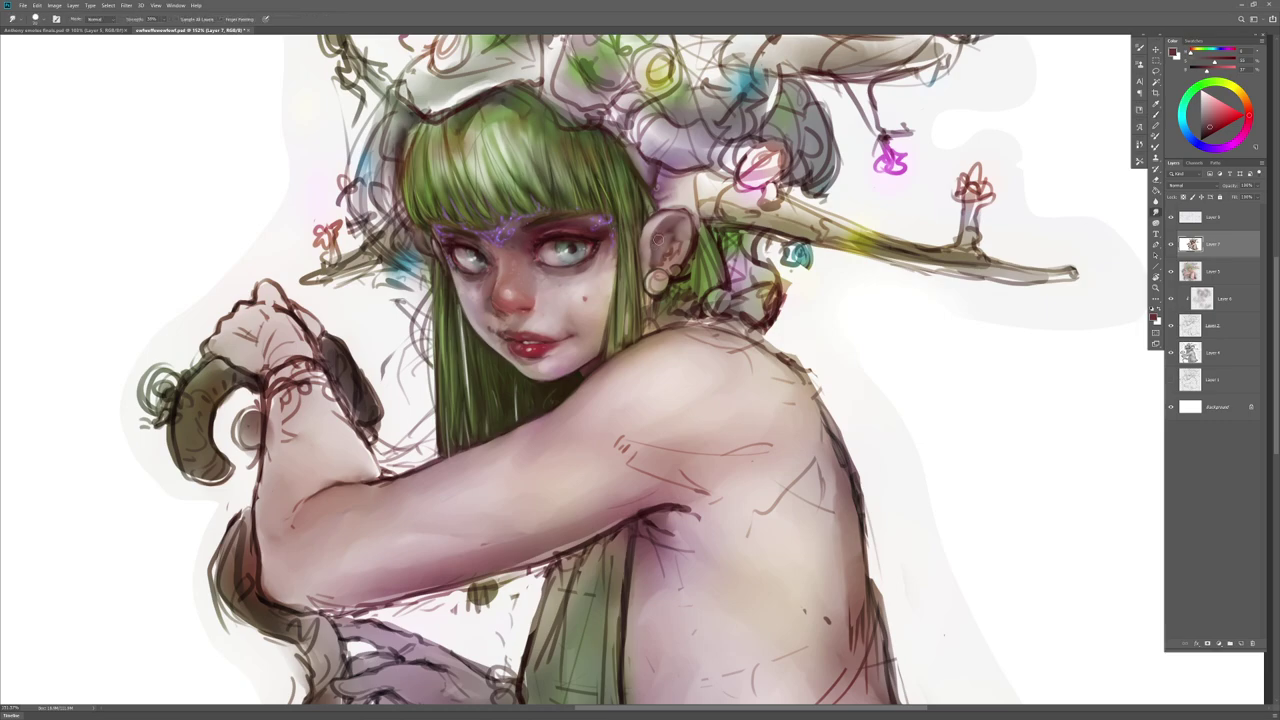
key(b)
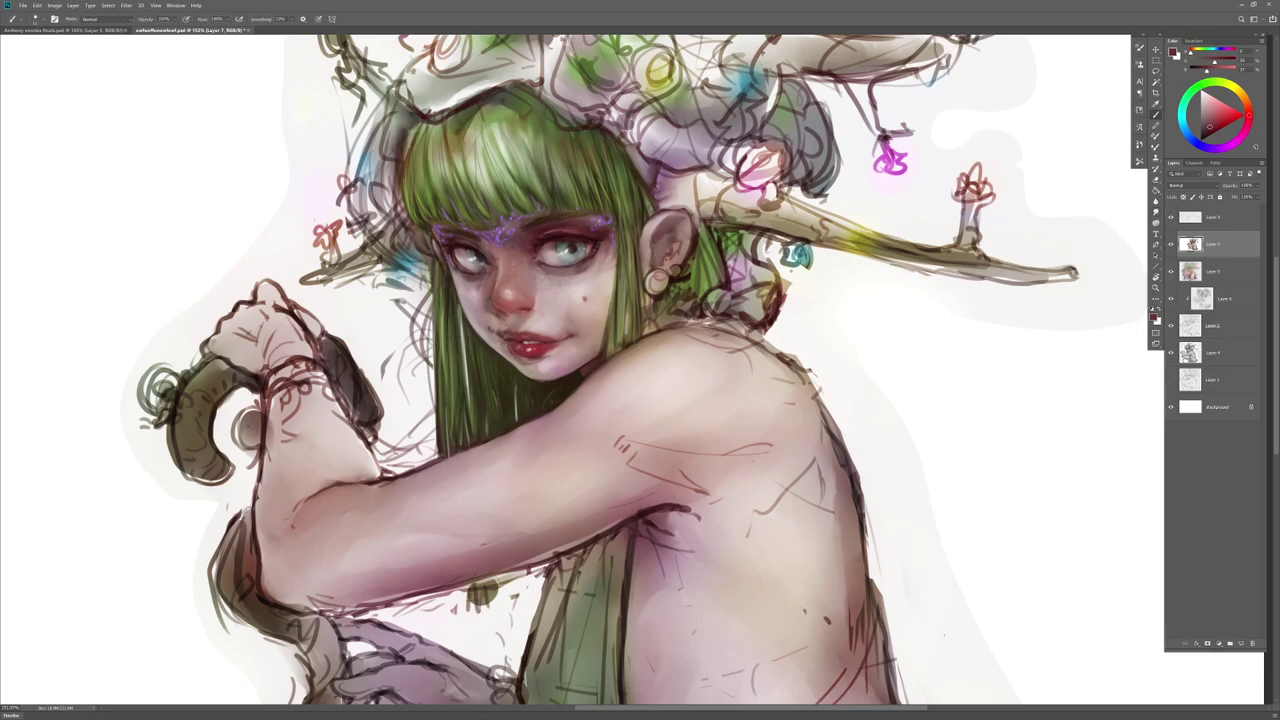
key(r)
key(b)
Step: Sample a dark tone from the eye area and paint and smudge shadow over the round earring and earlobe
alt+click(541, 242)
key(r)
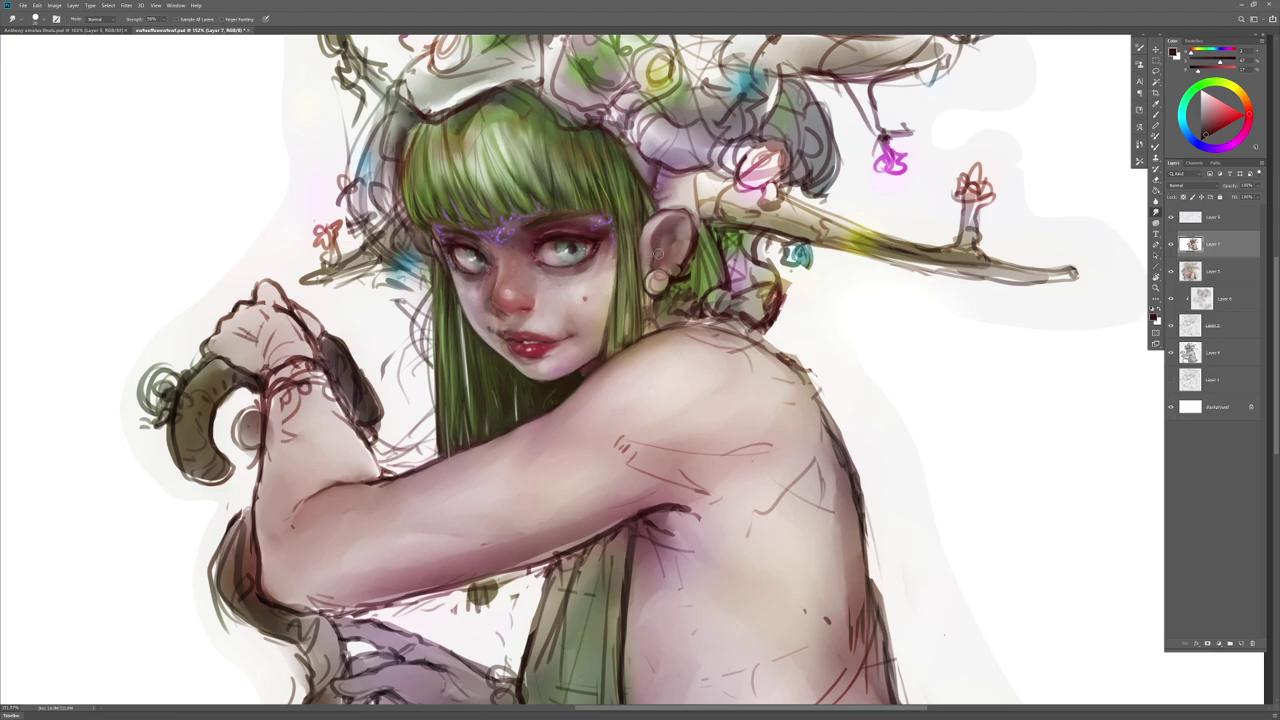
drag(655, 282, 660, 284)
key(b)
key(r)
key(b)
key(s)
key(b)
key(s)
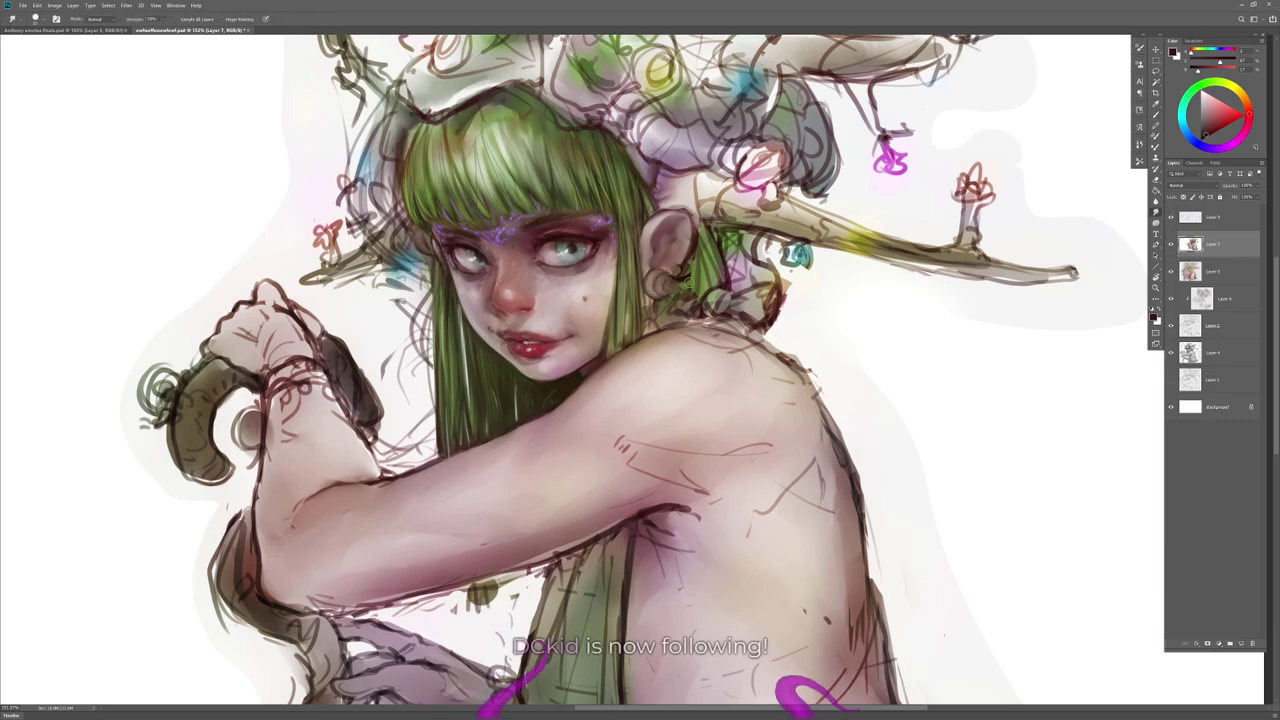
key(b)
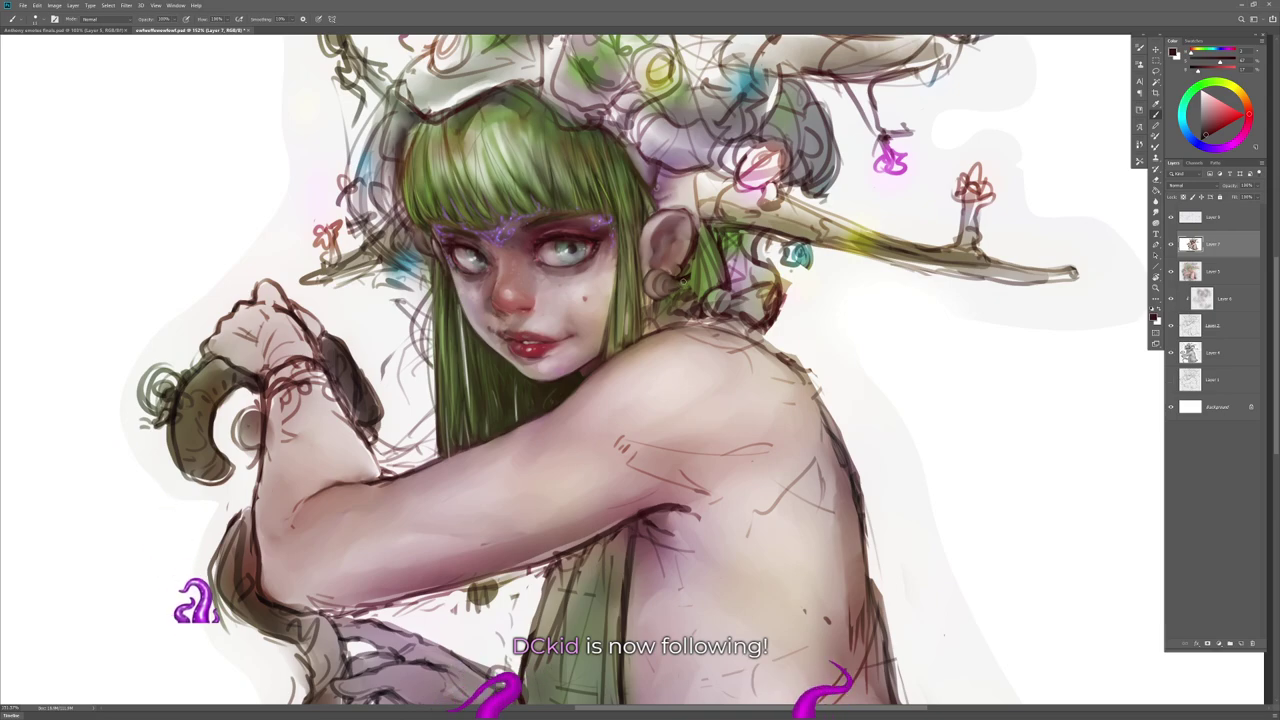
key(s)
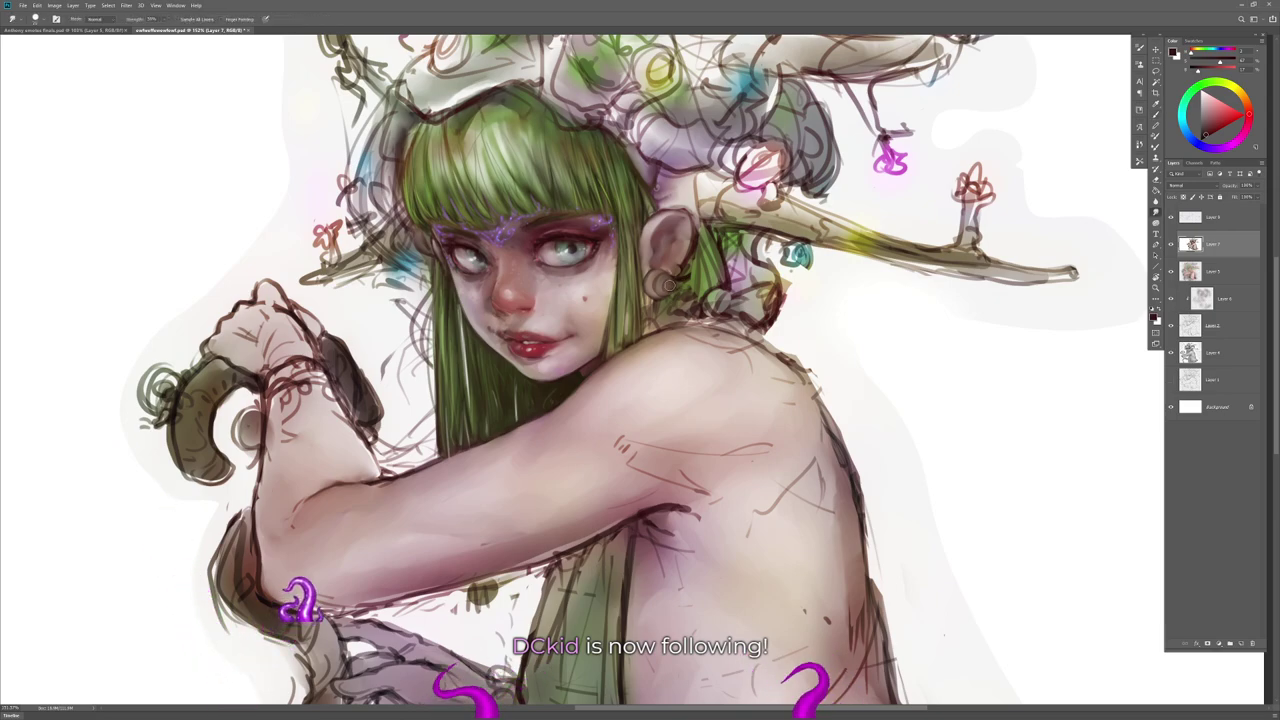
key(b)
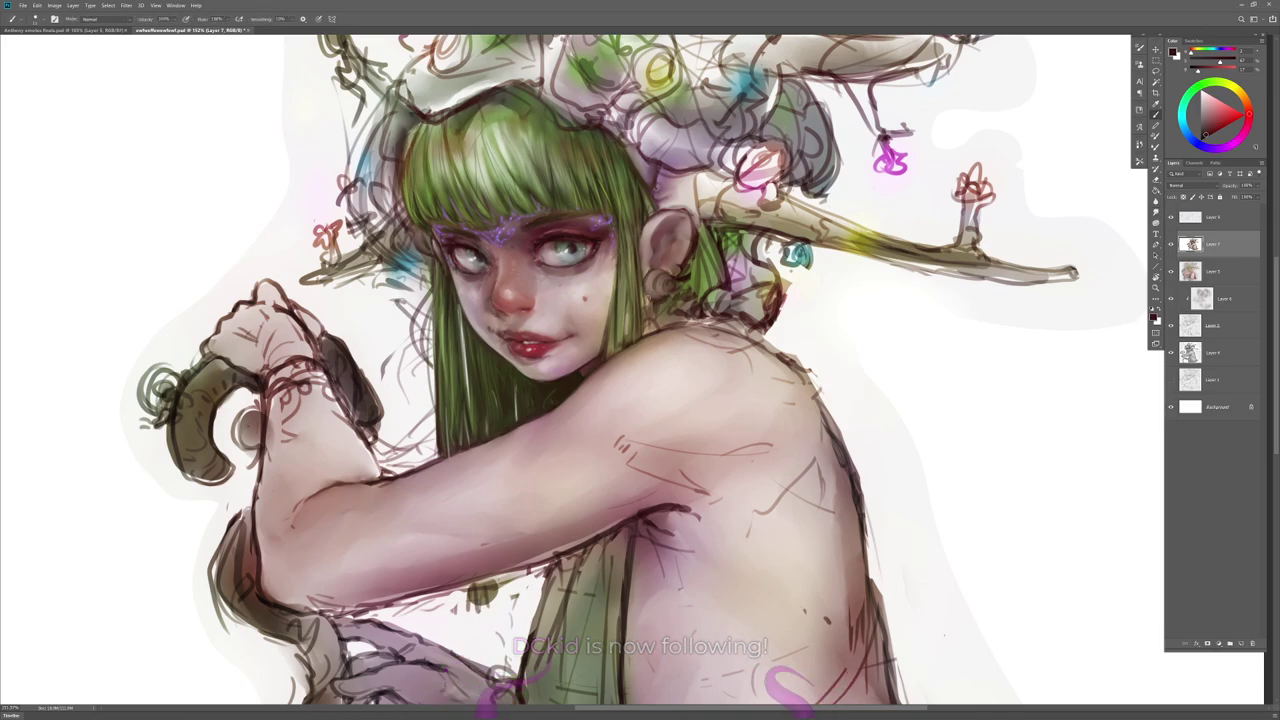
Step: Smudge the lower ear, sample reddish skin from the face, and blend it along the ear's rear edge above the earring
key(r)
drag(663, 252, 674, 267)
key(b)
alt+click(581, 322)
alt+click(538, 311)
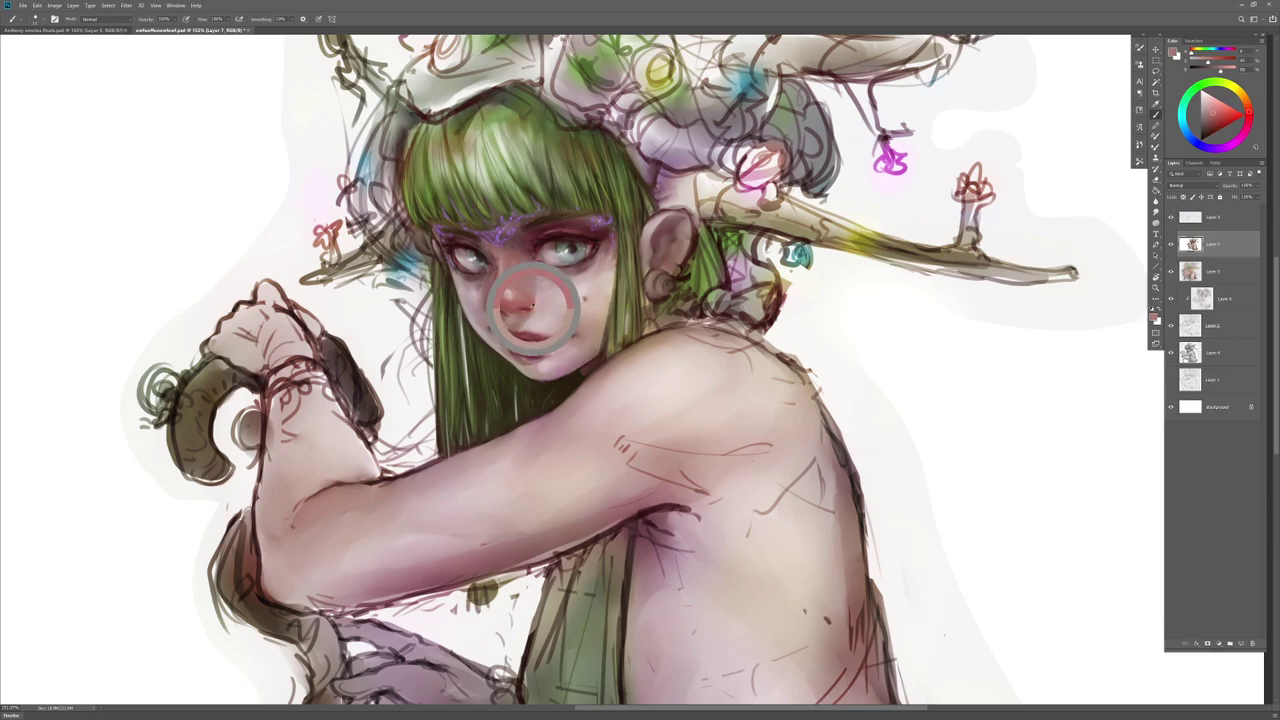
drag(674, 263, 670, 260)
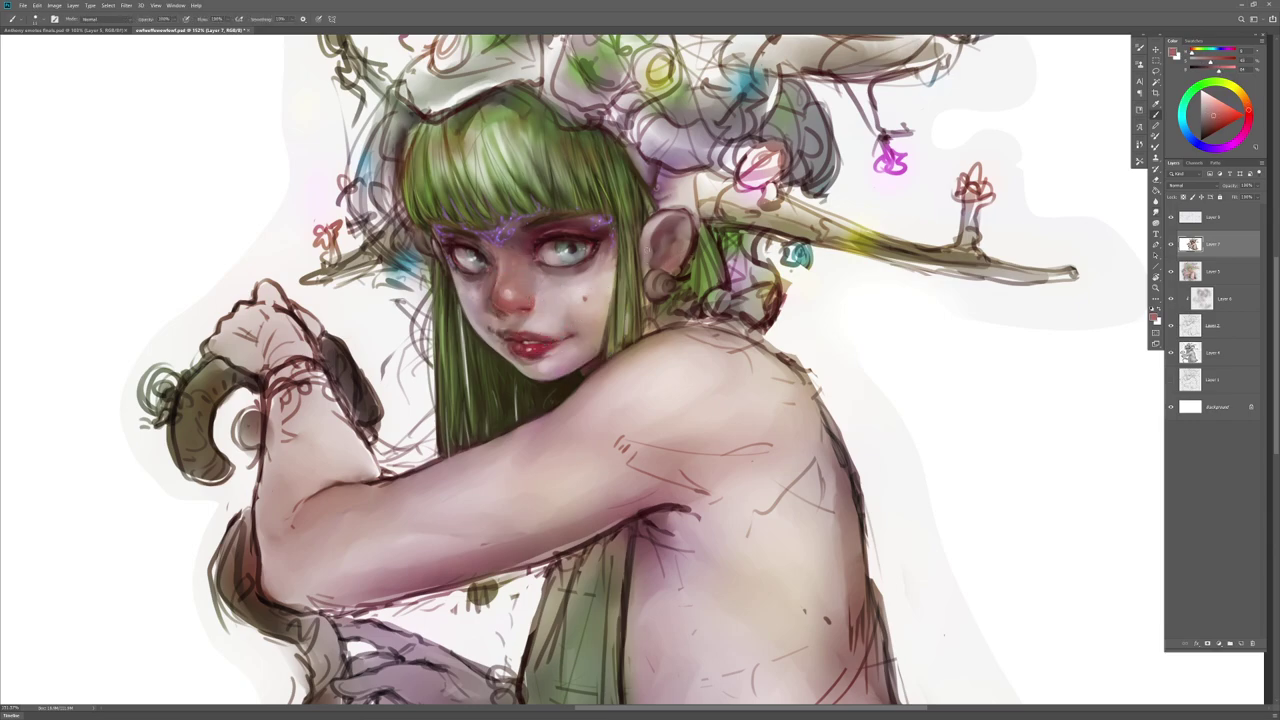
key(r)
key(b)
key(r)
key(b)
key(r)
key(b)
Step: Sample a dark brown beside the earring and darken and smudge the hair behind the ear down to the shoulder
alt+click(688, 274)
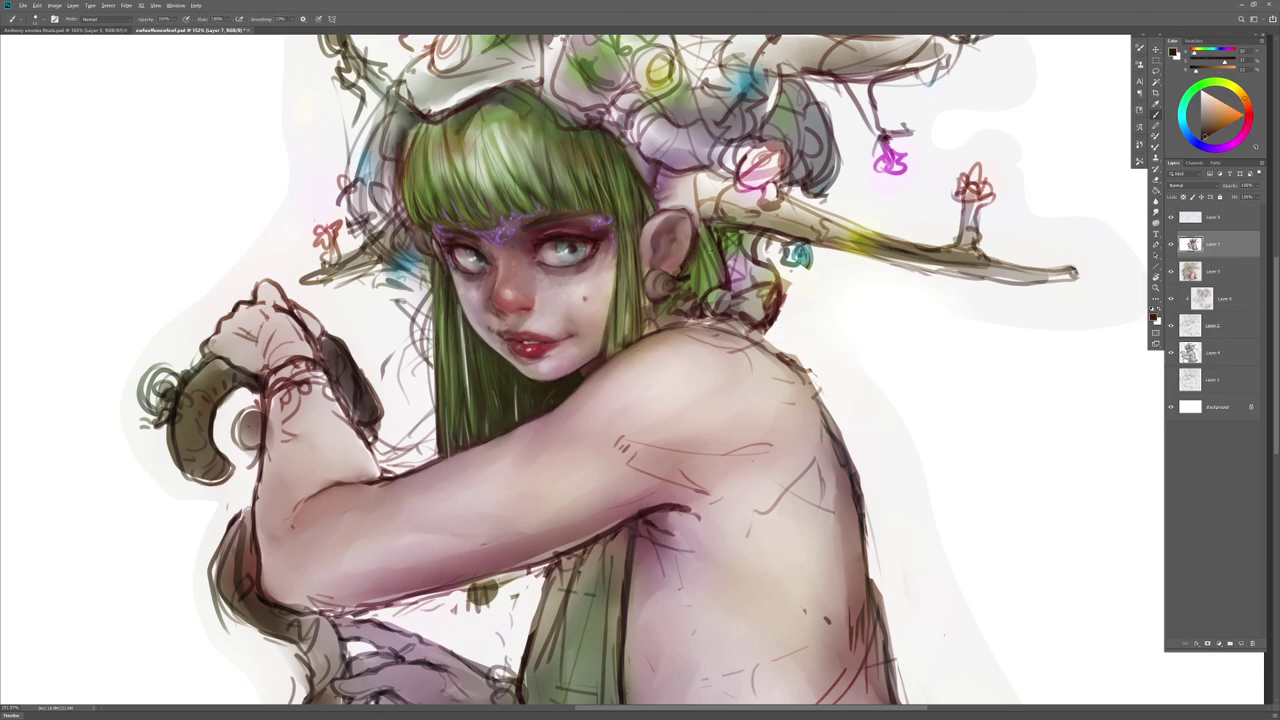
mouse_move(686, 280)
mouse_down()
mouse_move(673, 312)
mouse_move(675, 298)
mouse_up()
key(r)
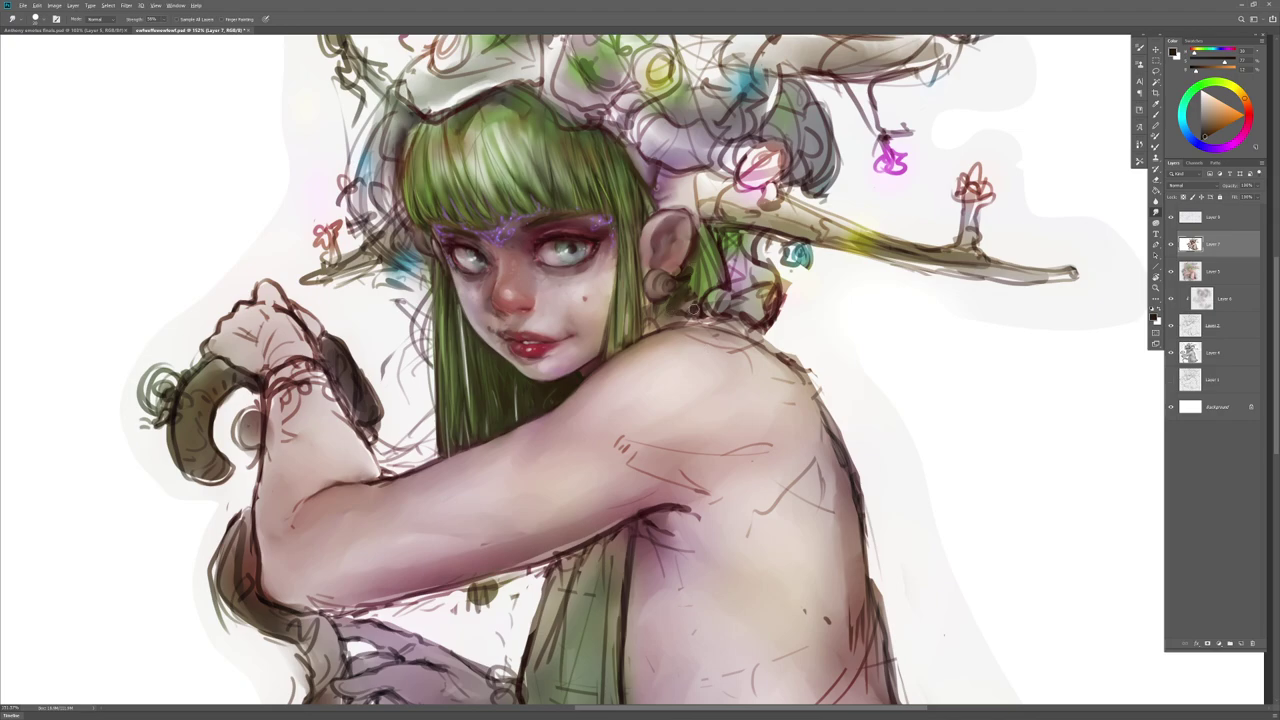
key(b)
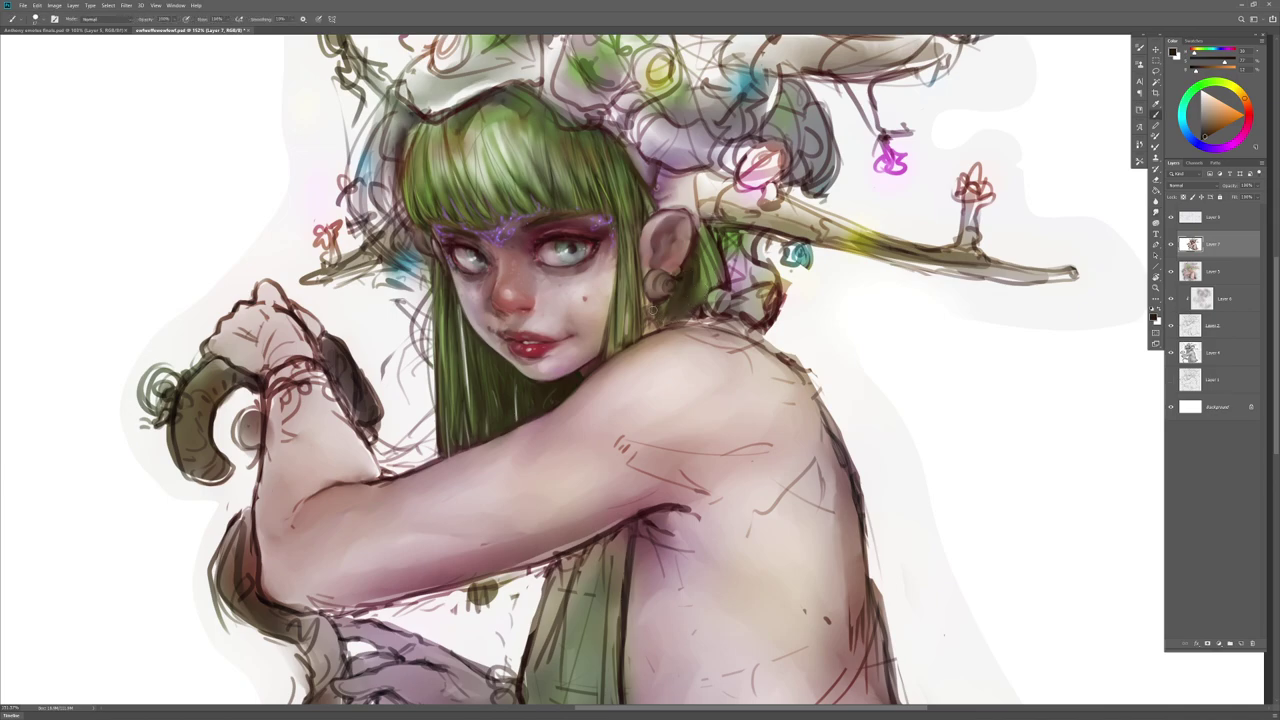
drag(703, 253, 711, 293)
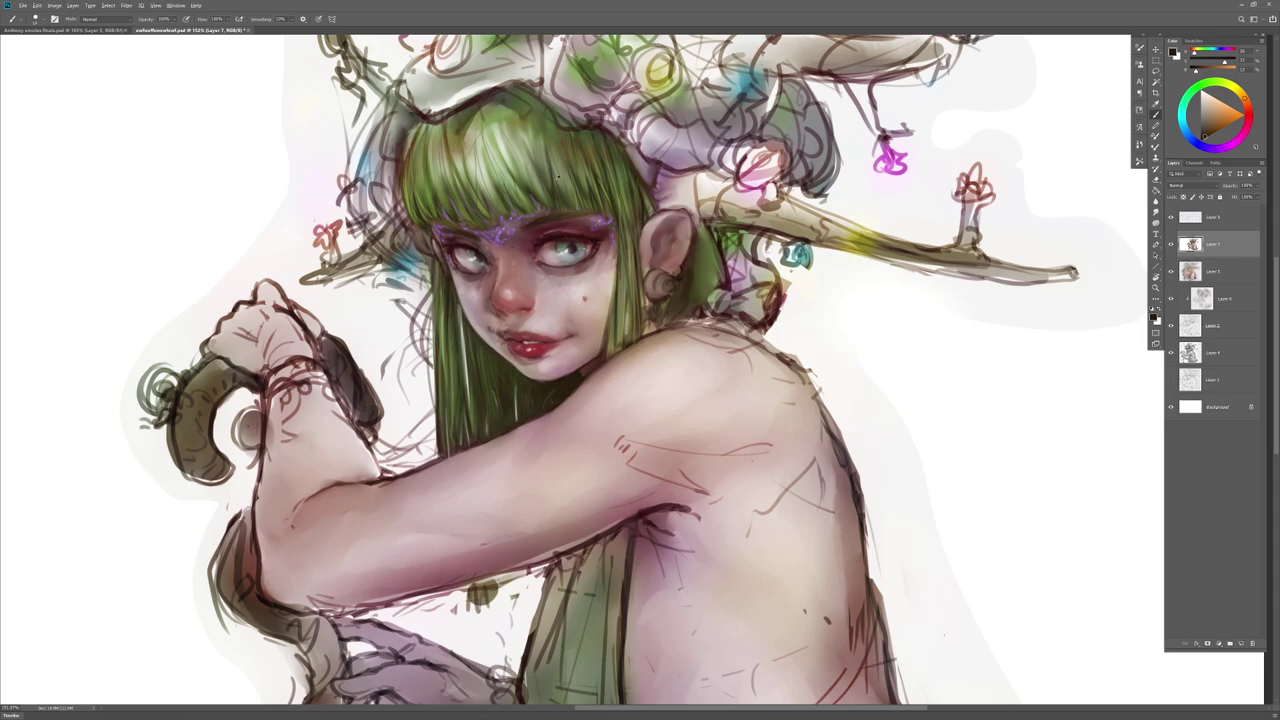
Step: Sample green from the fringe and paint and smudge long strands into the hair behind the ear
alt+click(524, 138)
alt+right_click(697, 277)
drag(702, 234, 696, 309)
key(r)
key(b)
key(r)
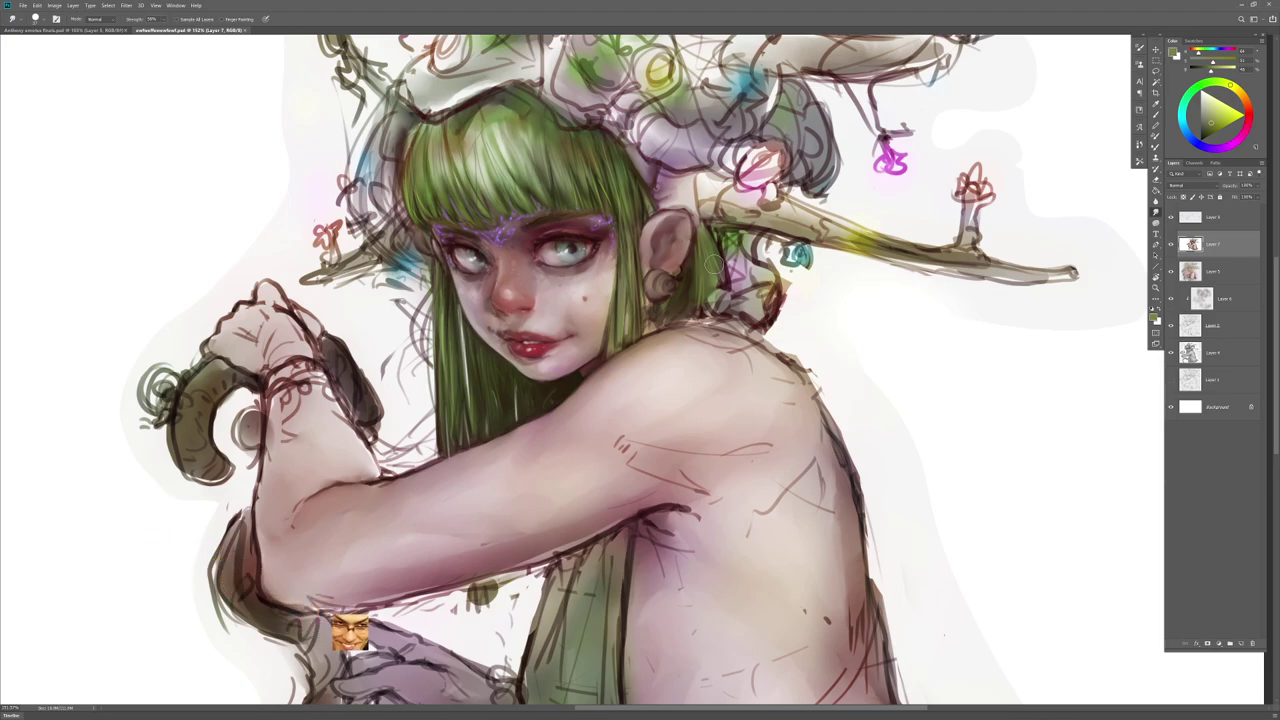
key(b)
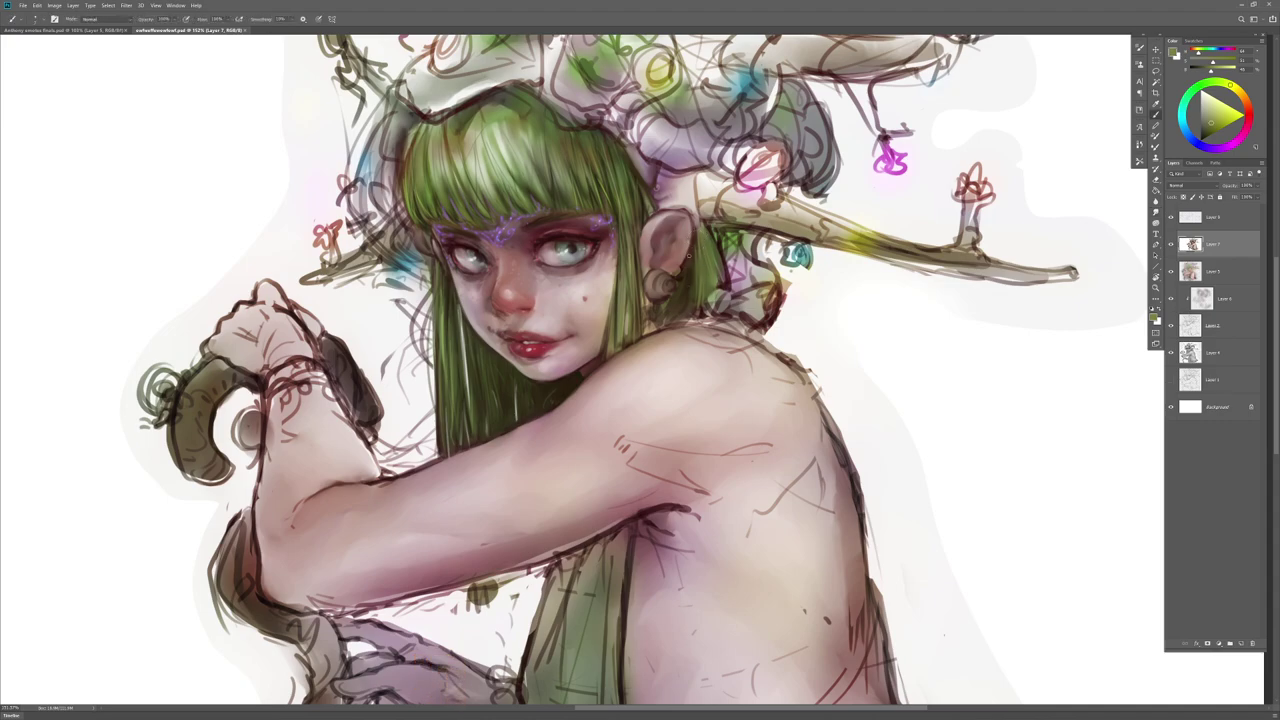
Step: Sample a dark red beside the eye, save the document, and pick a dark tone for the ear's shadows
alt+click(588, 230)
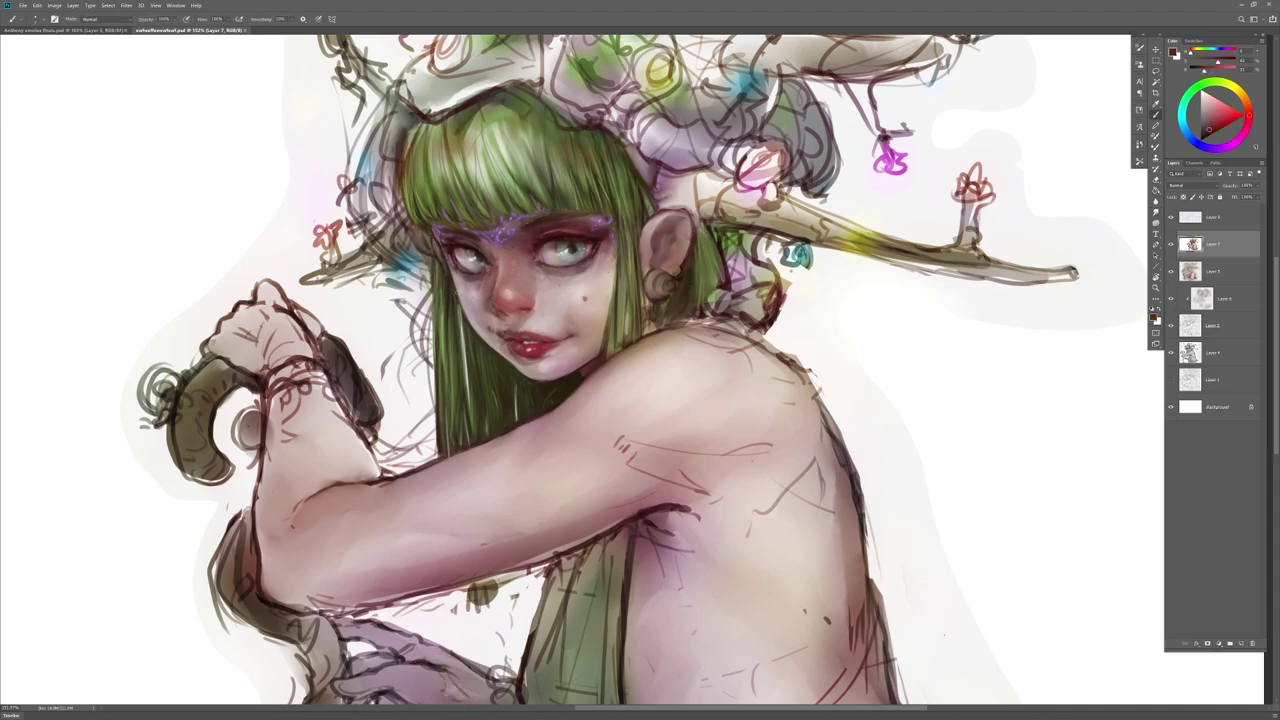
key(ctrl+s)
alt+click(549, 369)
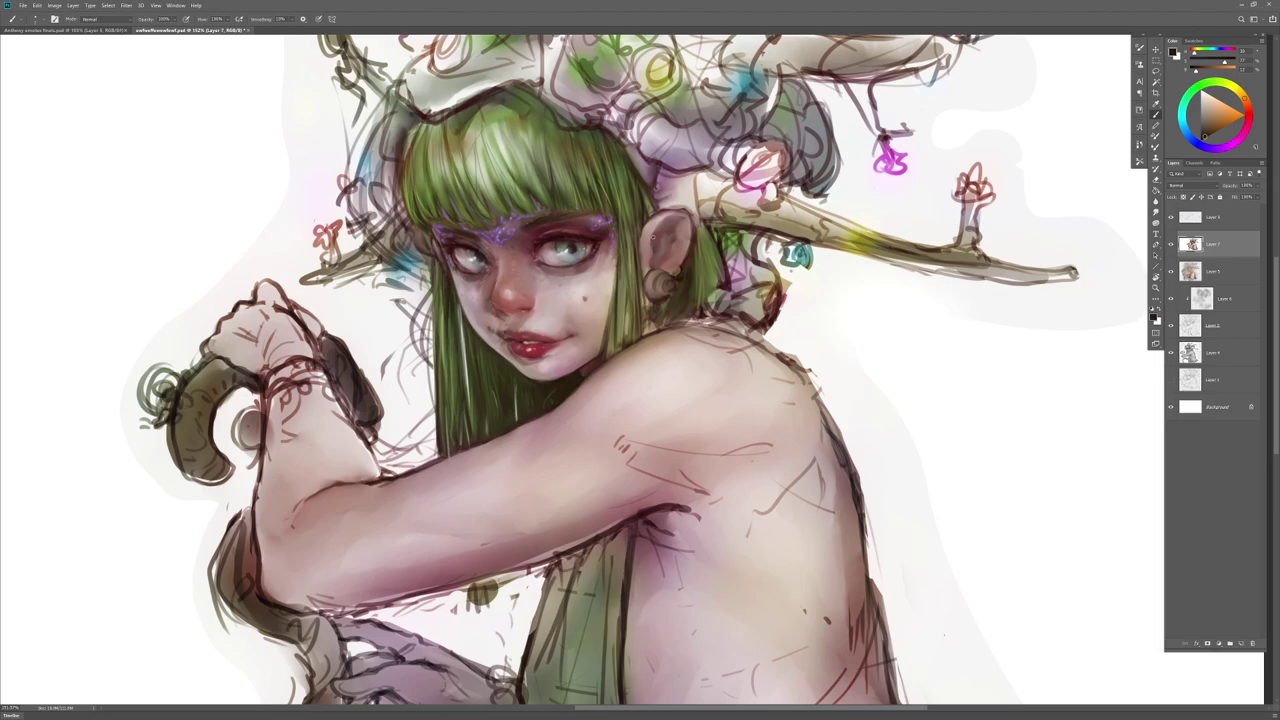
Step: Adjust the Smudge brush size, sample reddish pink from the nose, and blend it into the inner ear
key(r)
right_click(673, 246)
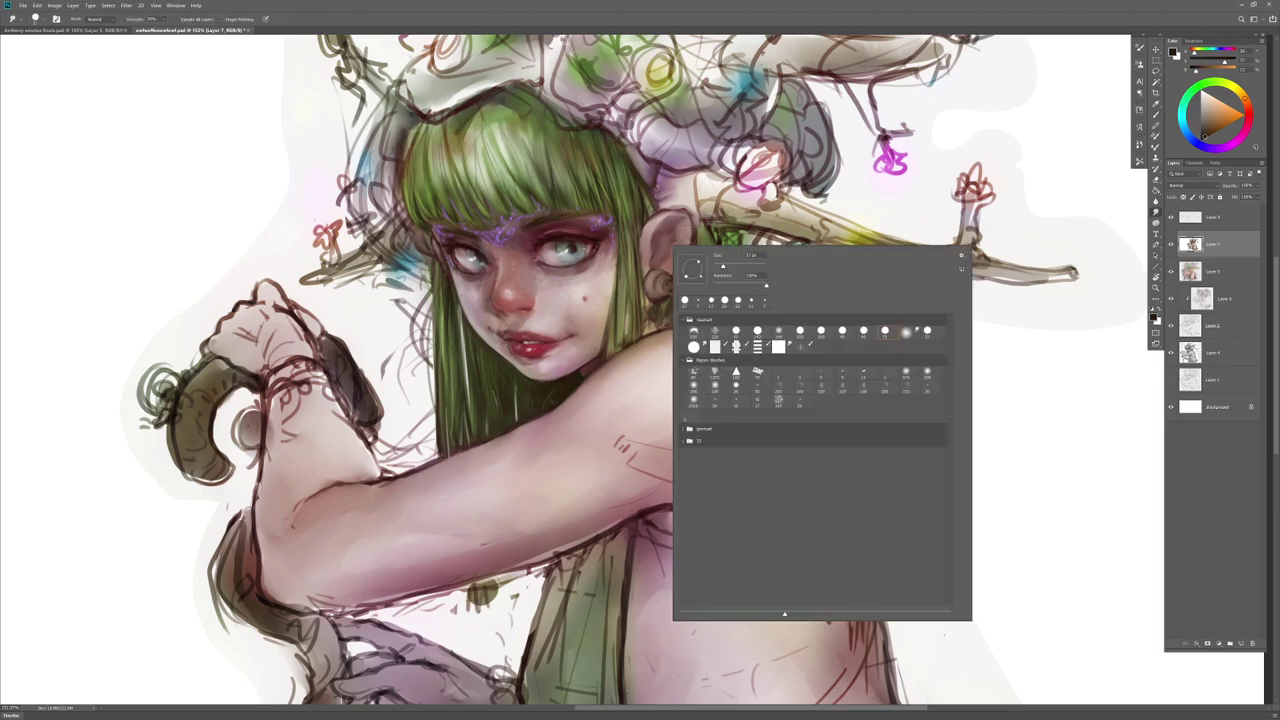
click(723, 267)
key(b)
drag(585, 288, 516, 292)
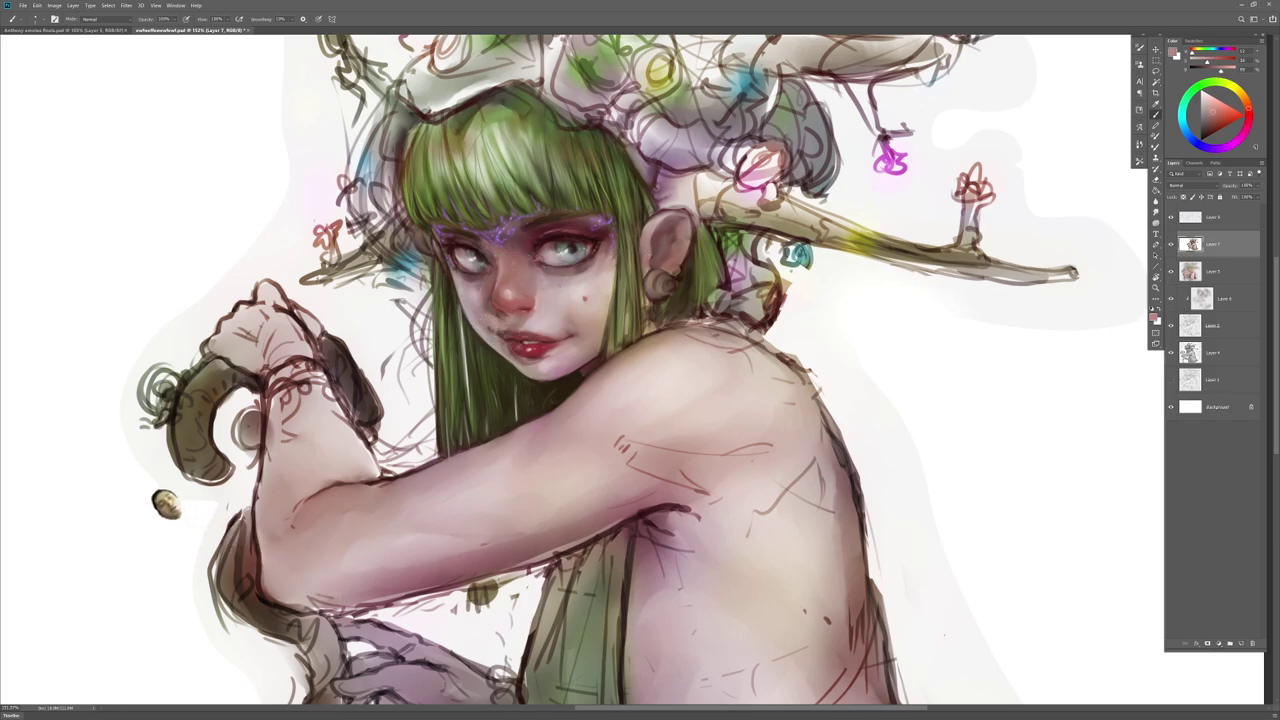
alt+click(510, 296)
key(r)
Step: Paint pale pink highlights on the ear's inner folds and soften them with the Smudge tool
key(b)
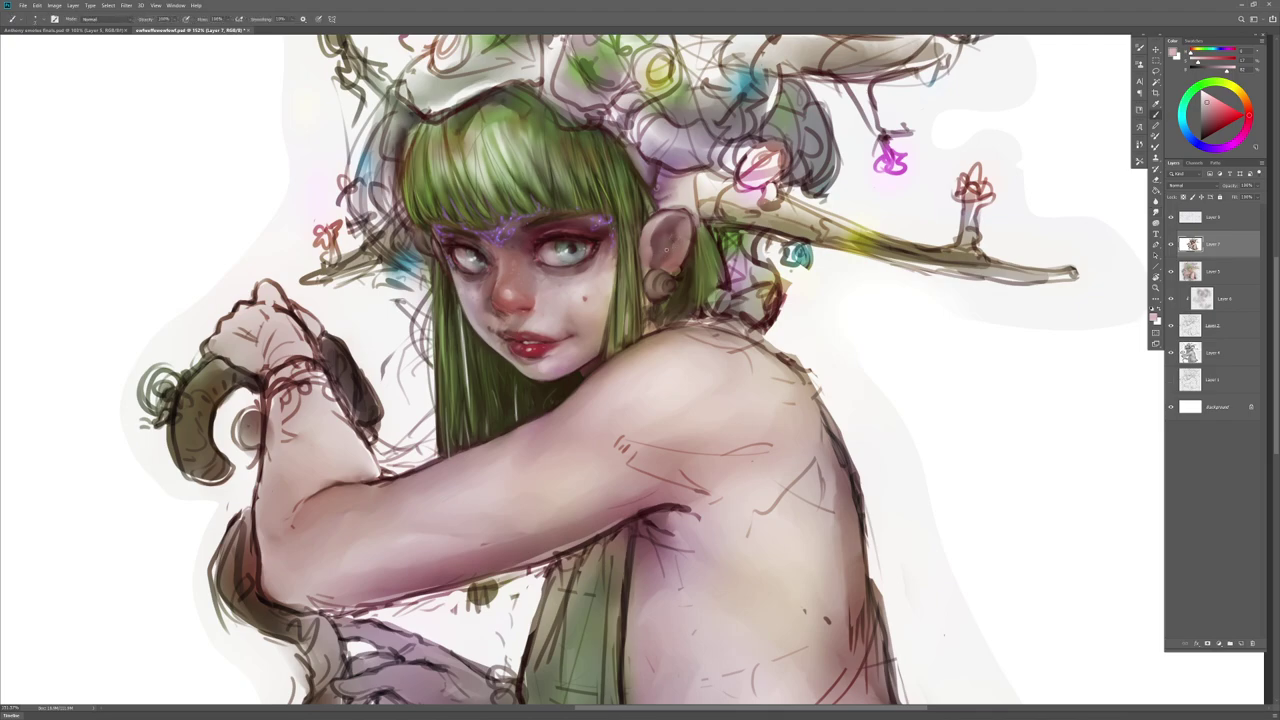
key(r)
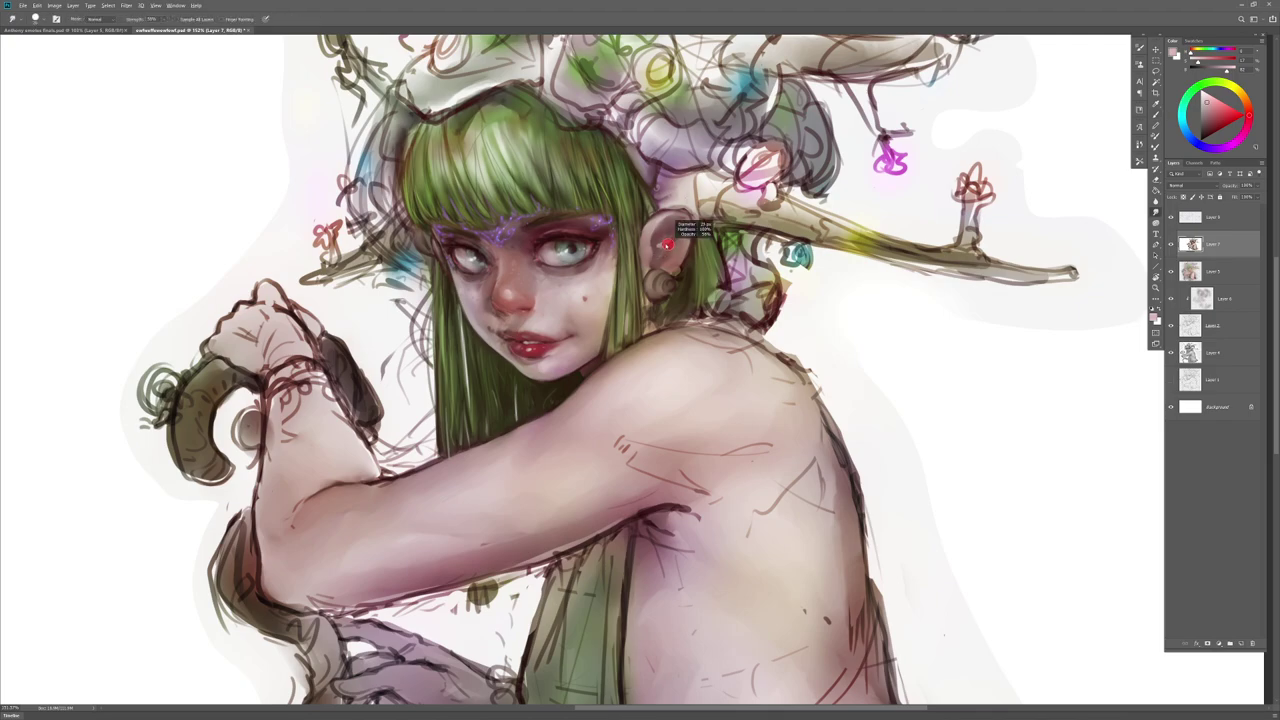
key(b)
key(r)
key(b)
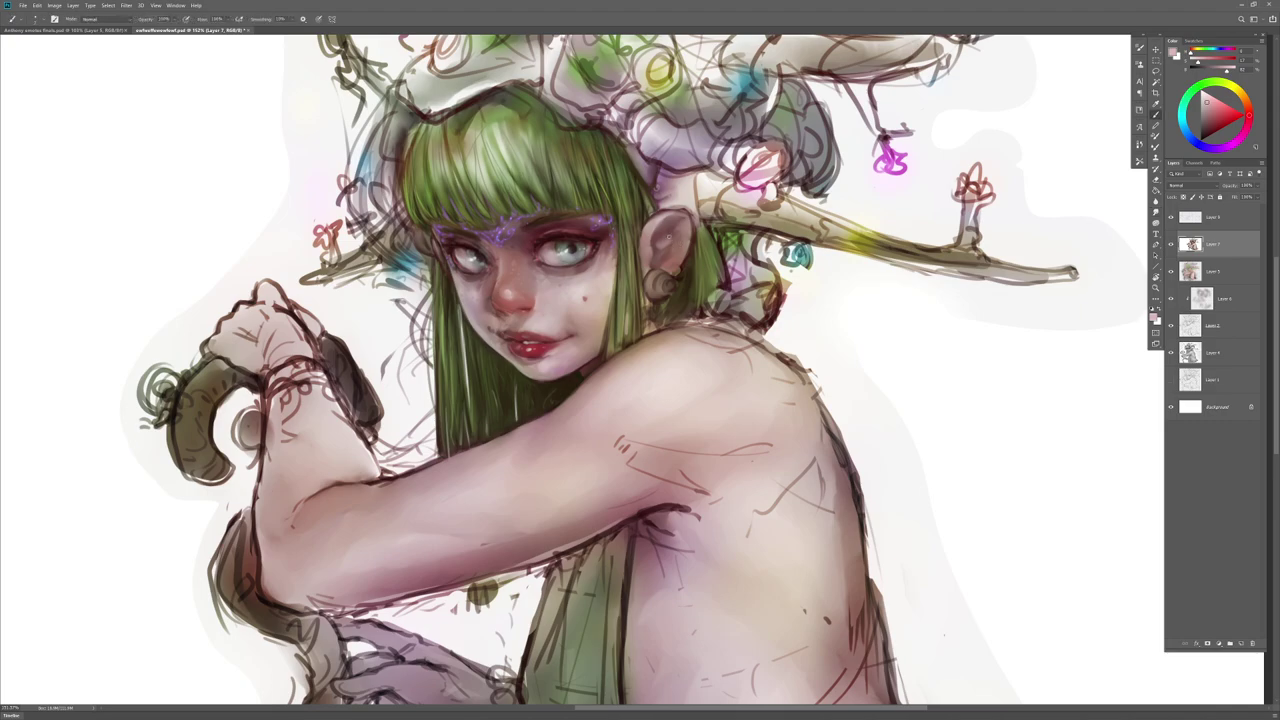
key(r)
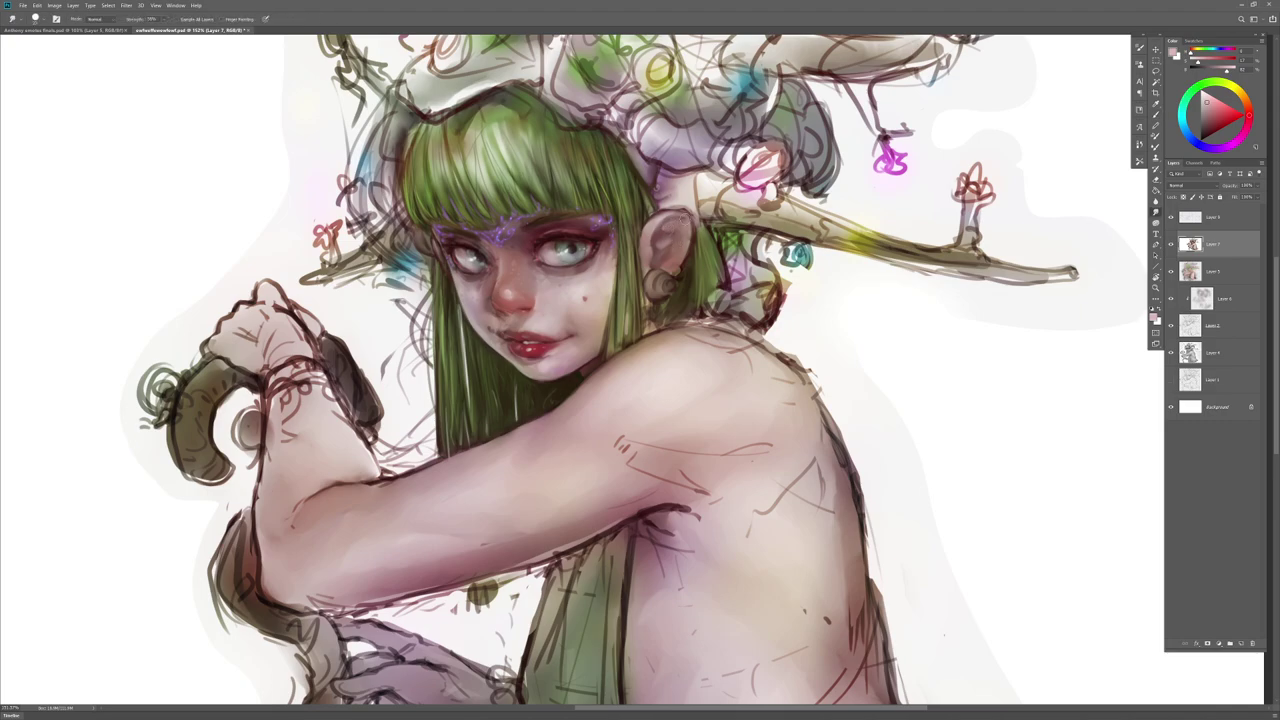
key(b)
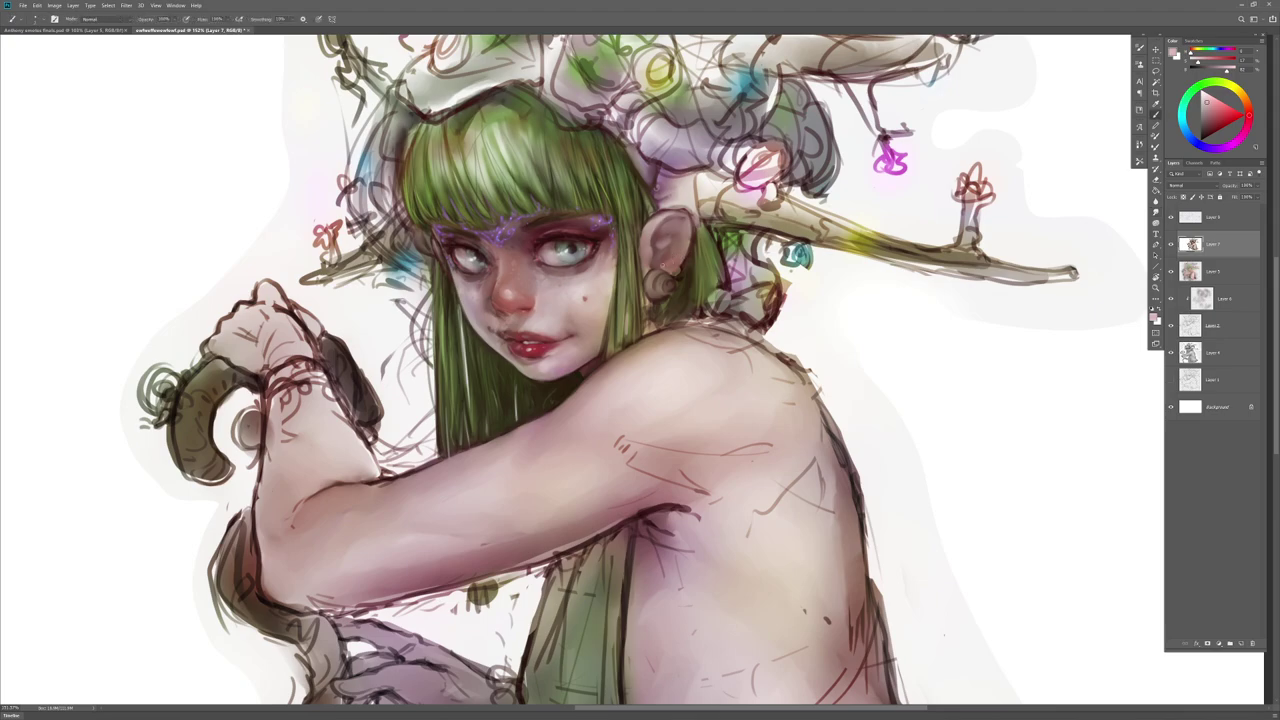
key(r)
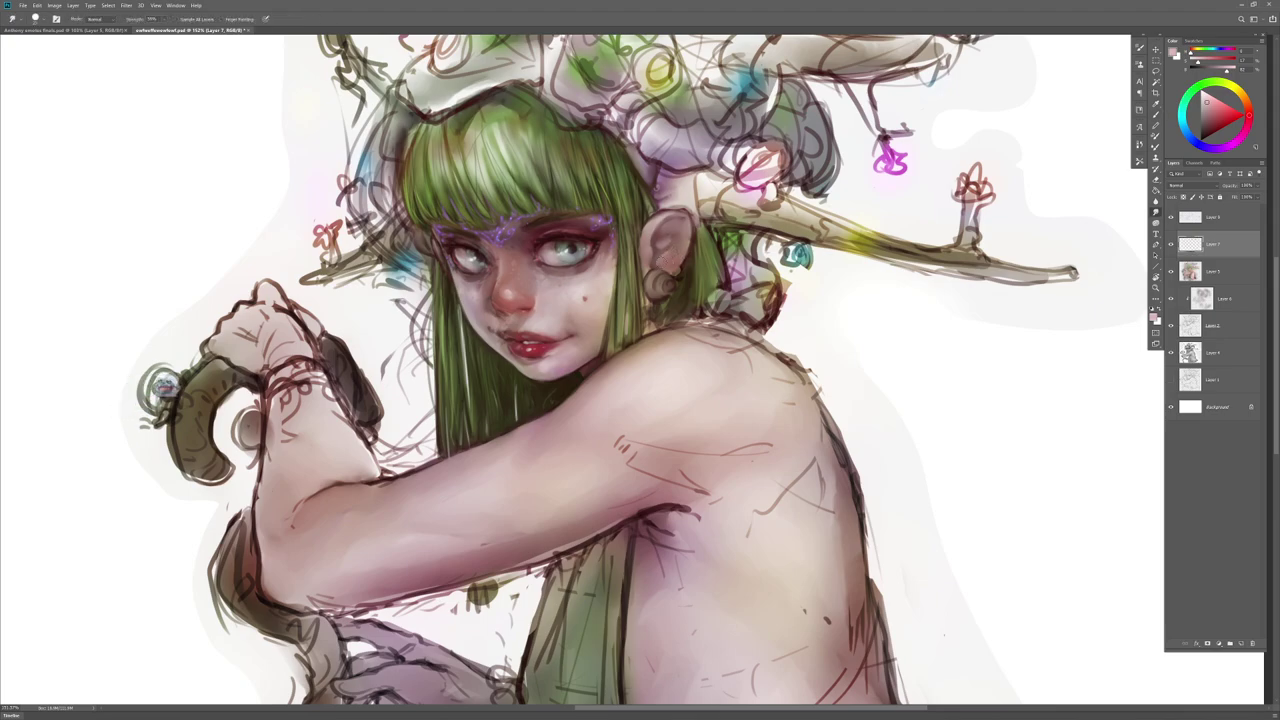
Step: Sample a pale skin tone from the shoulder and paint and smudge it into the lower part of the ear
key(b)
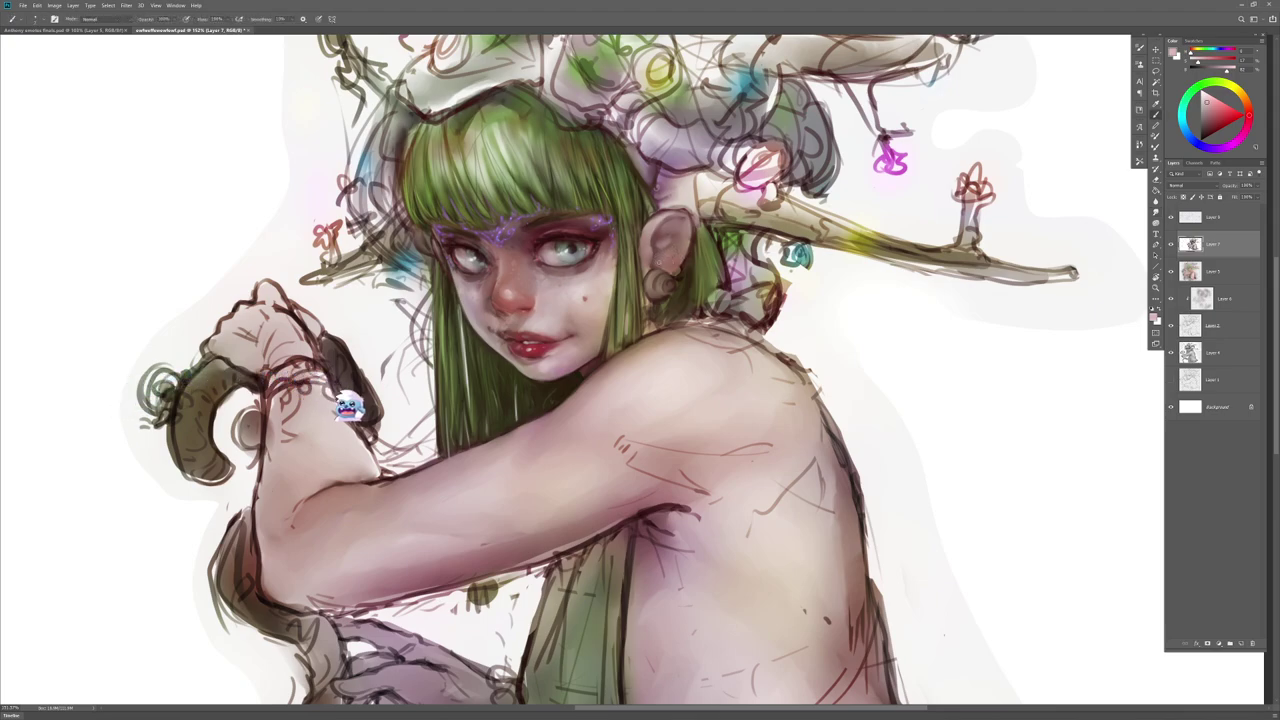
key(r)
key(b)
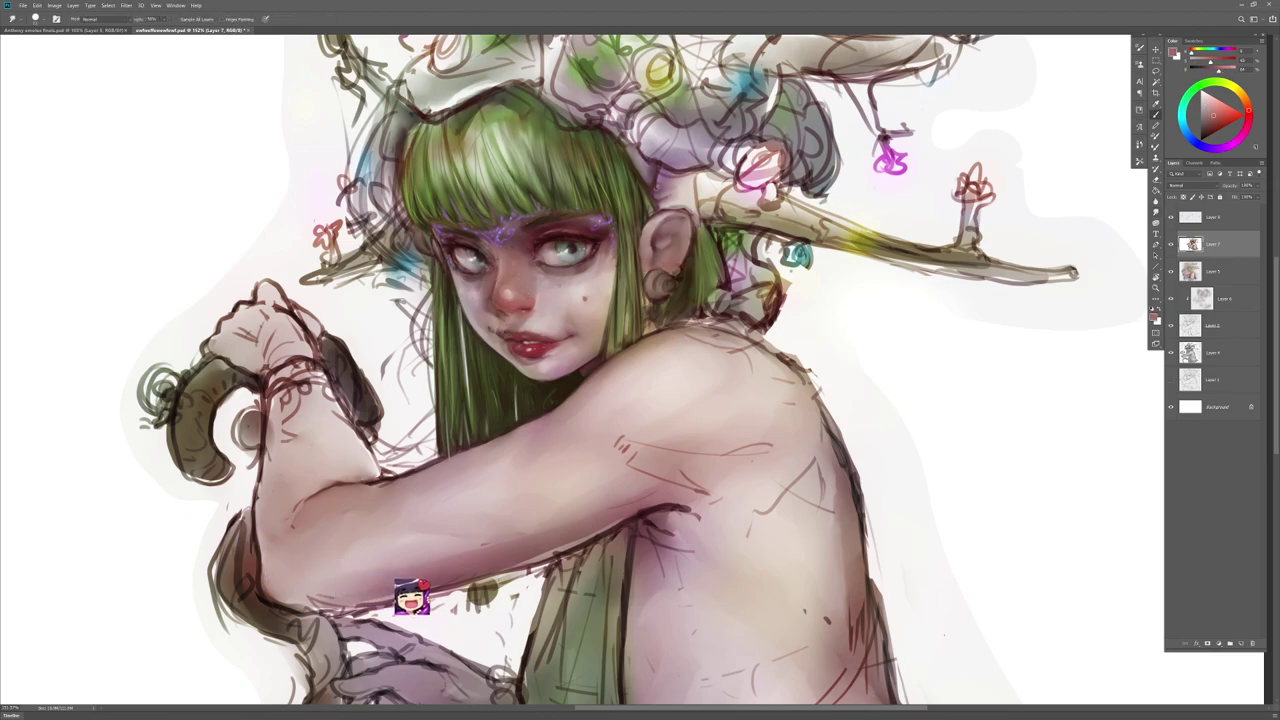
alt+click(690, 350)
drag(673, 257, 664, 267)
key(r)
key(b)
key(r)
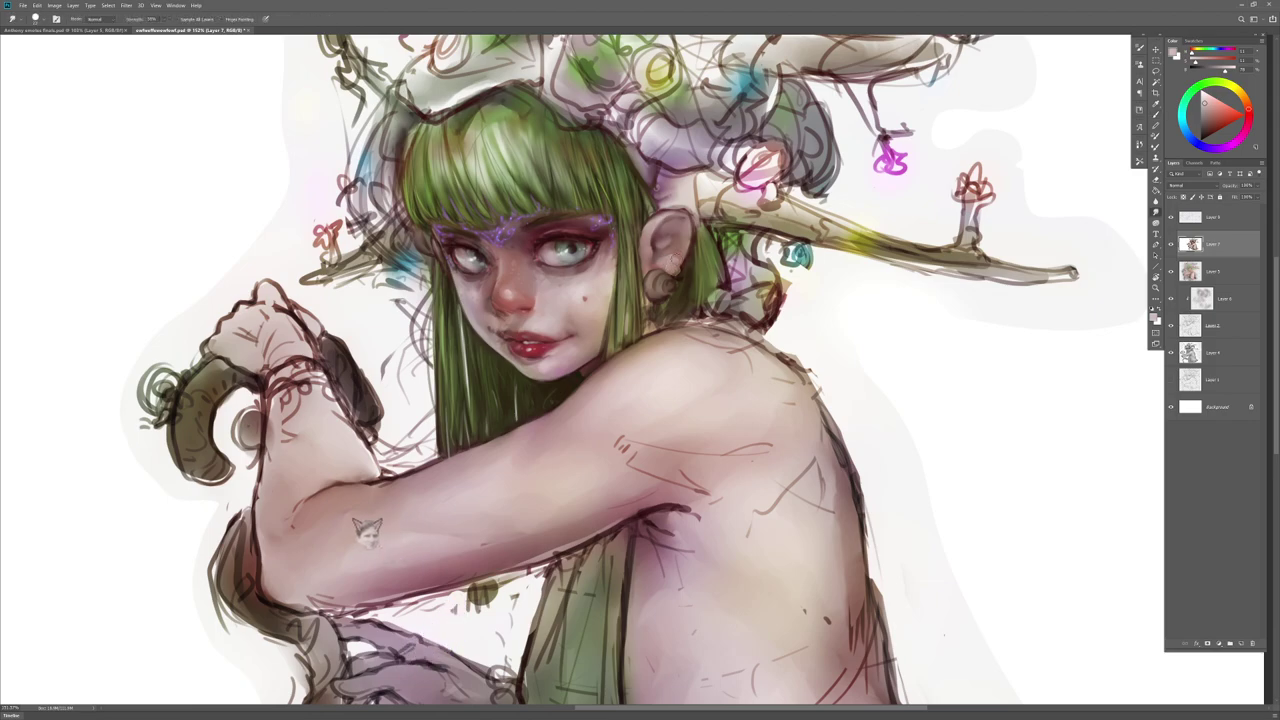
Step: Adjust the Smudge brush size, sample the upper ear's skin tone, and paint and soften the ear's outer rim
right_click(677, 227)
click(719, 248)
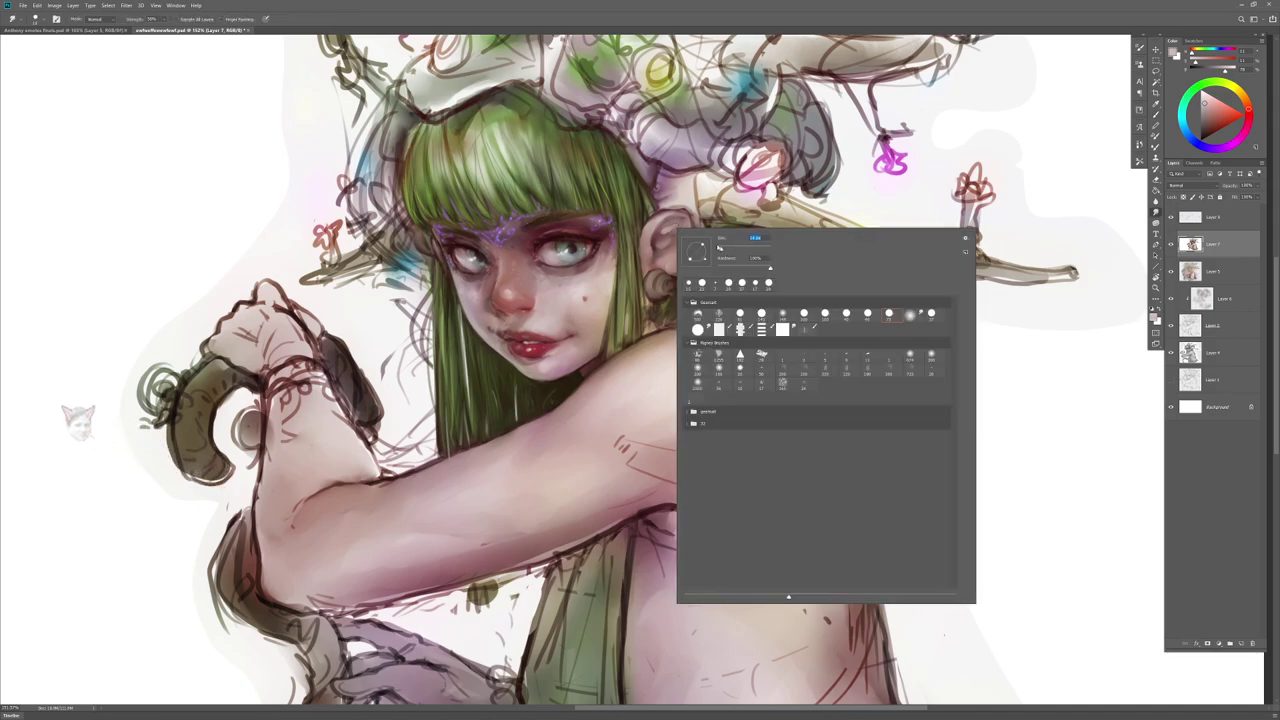
key(Return)
key(b)
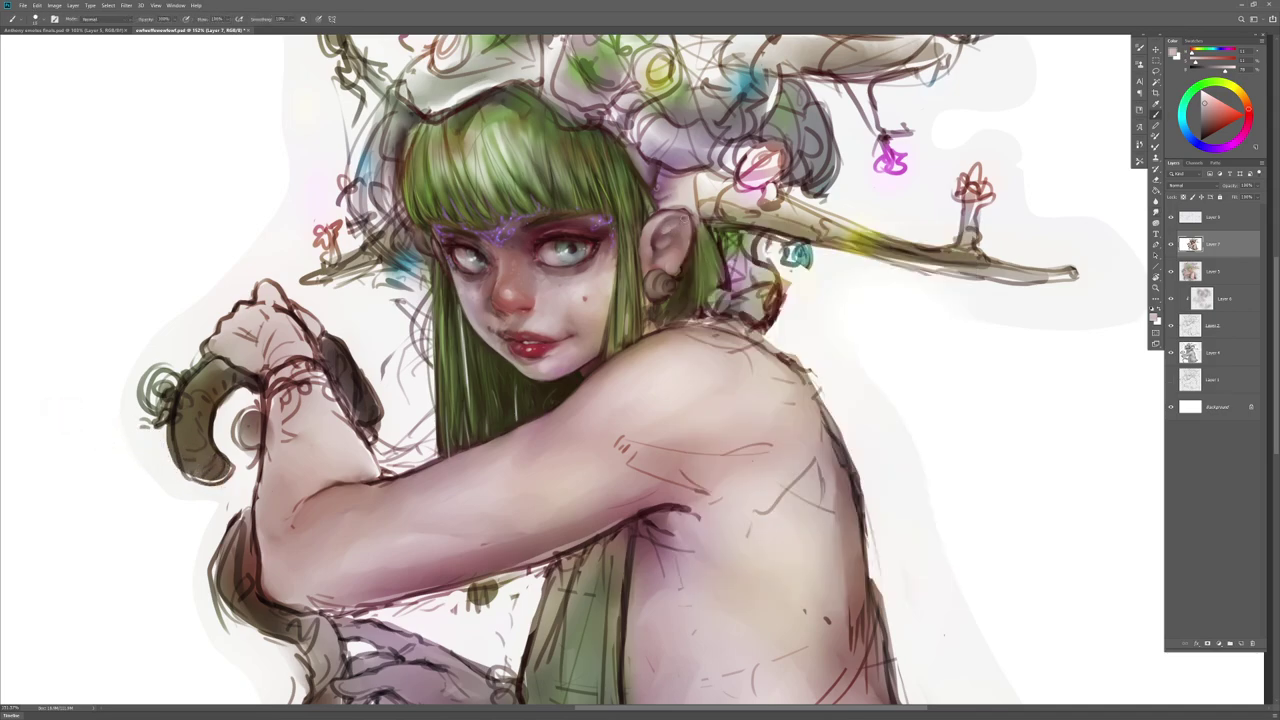
key(r)
key(b)
alt+click(671, 211)
drag(686, 210, 689, 243)
alt+click(686, 236)
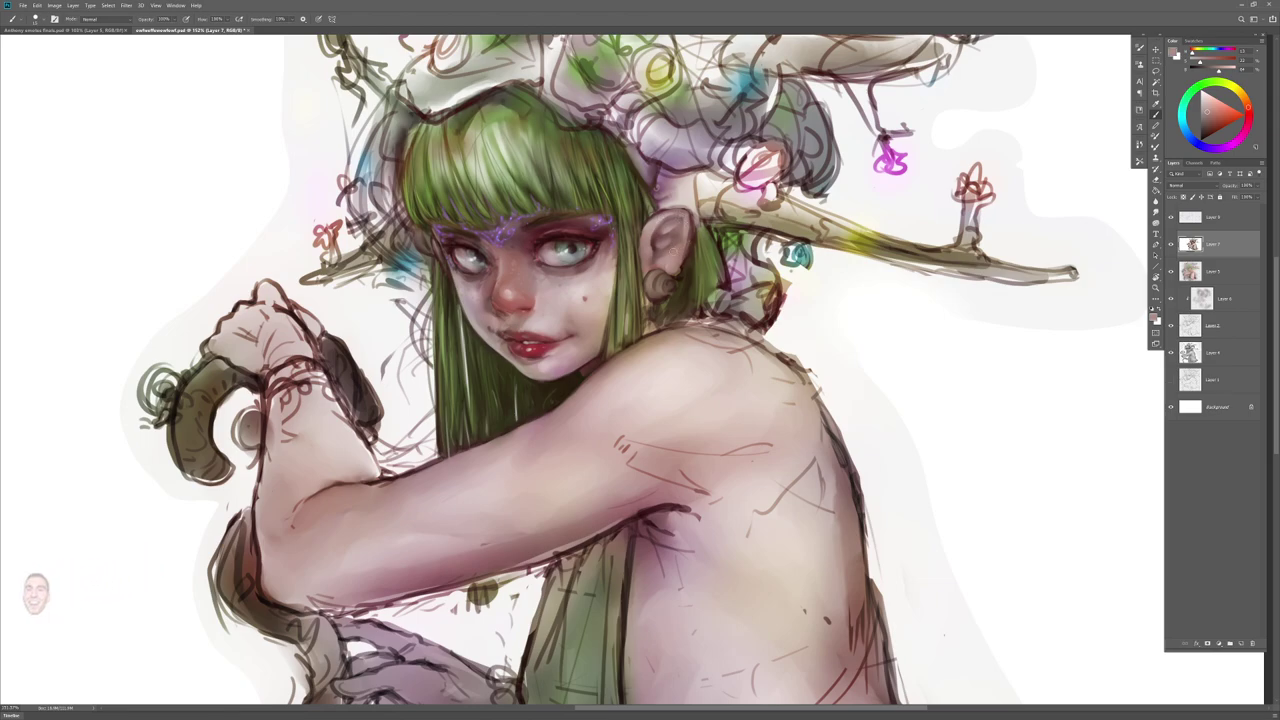
key(r)
key(b)
Step: Sample reddish pink from the nose, switch the brush preset, and tint the ear's outer edge
alt+click(531, 292)
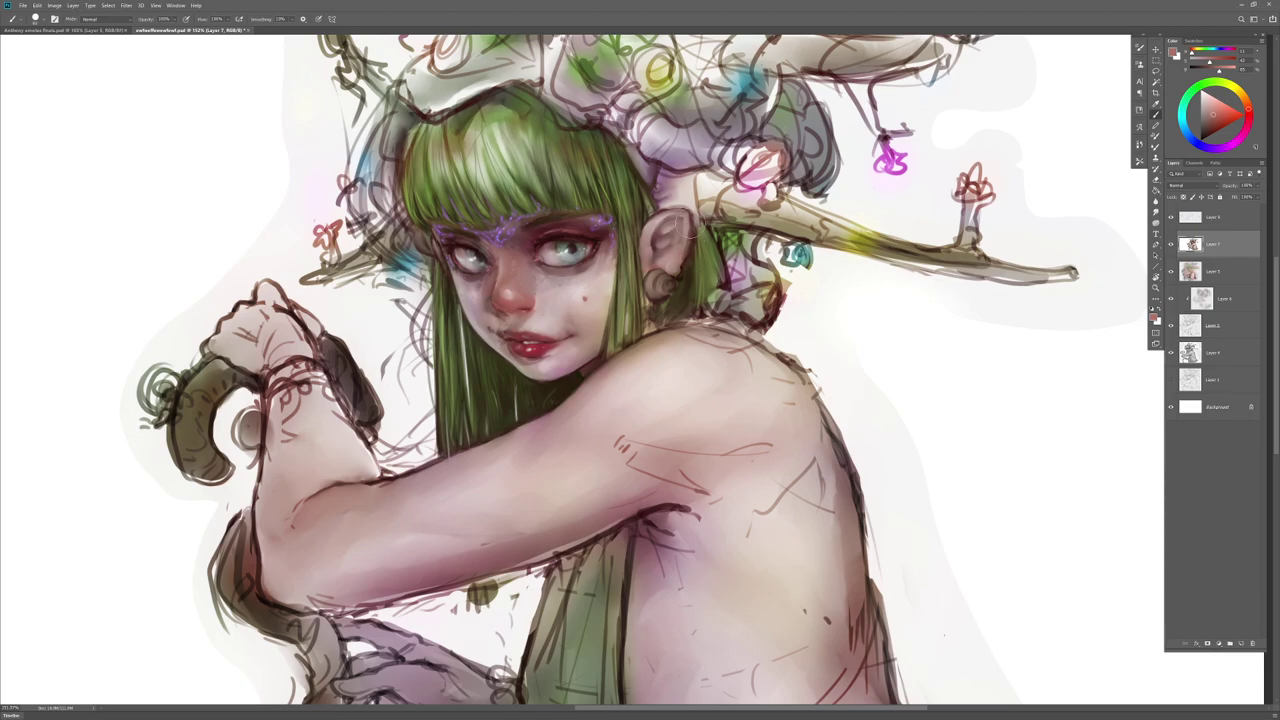
right_click(686, 236)
click(778, 350)
drag(684, 240, 694, 250)
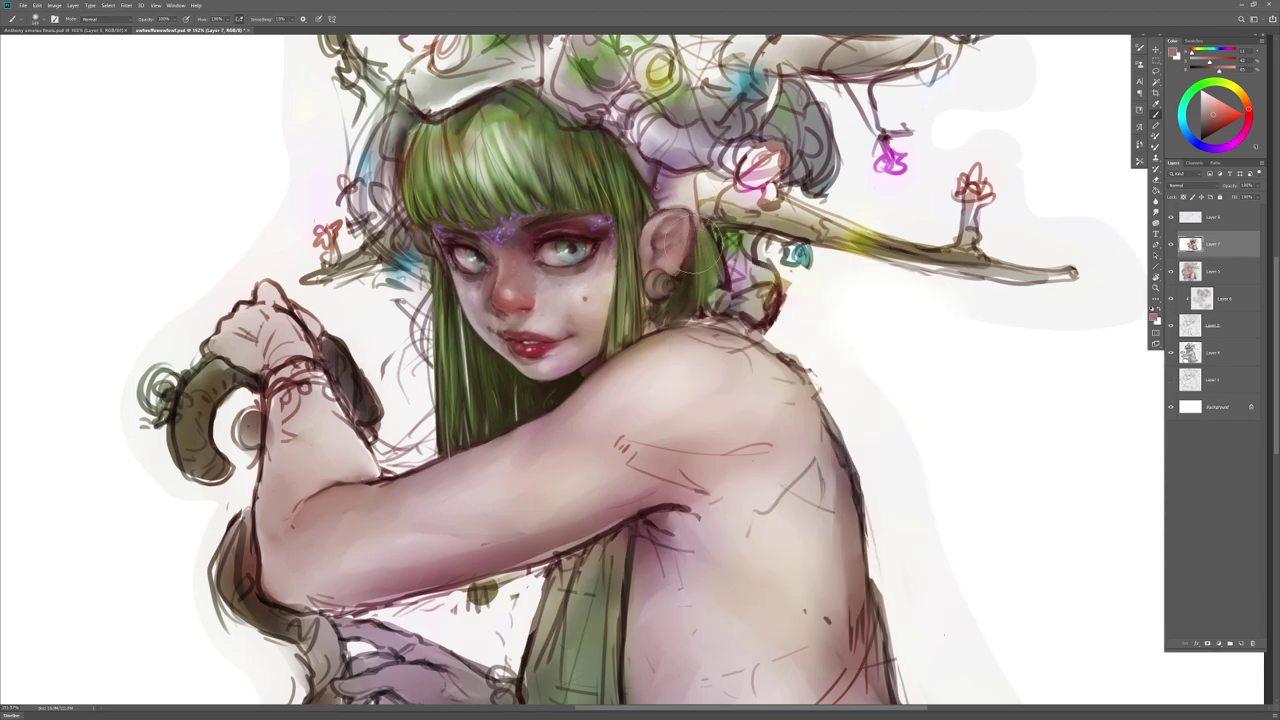
Step: Resample the nose's red, adjust the brush preset and size, and dab the colour into the inner ear
alt+click(512, 297)
alt+click(520, 298)
right_click(680, 270)
click(828, 357)
click(727, 293)
click(664, 247)
alt+right_click(664, 243)
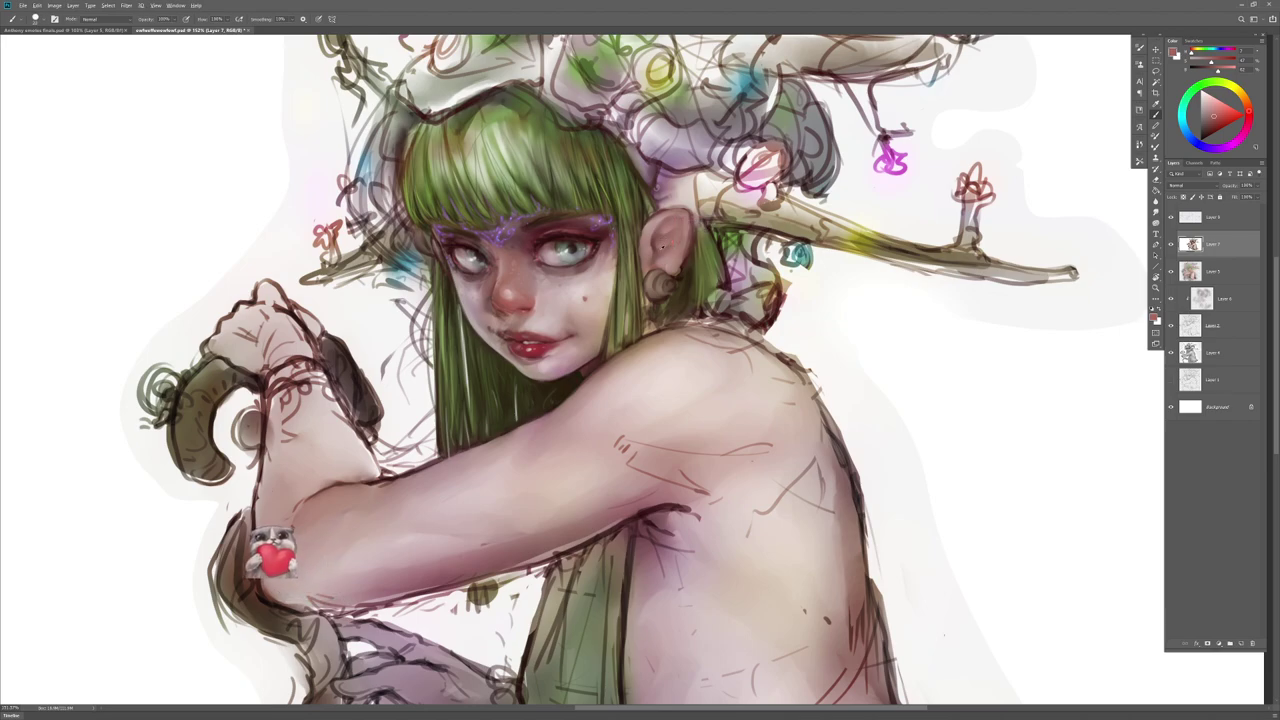
Step: Sample a light skin tone above the ear and blend highlights into the ear's inner folds
alt+click(684, 190)
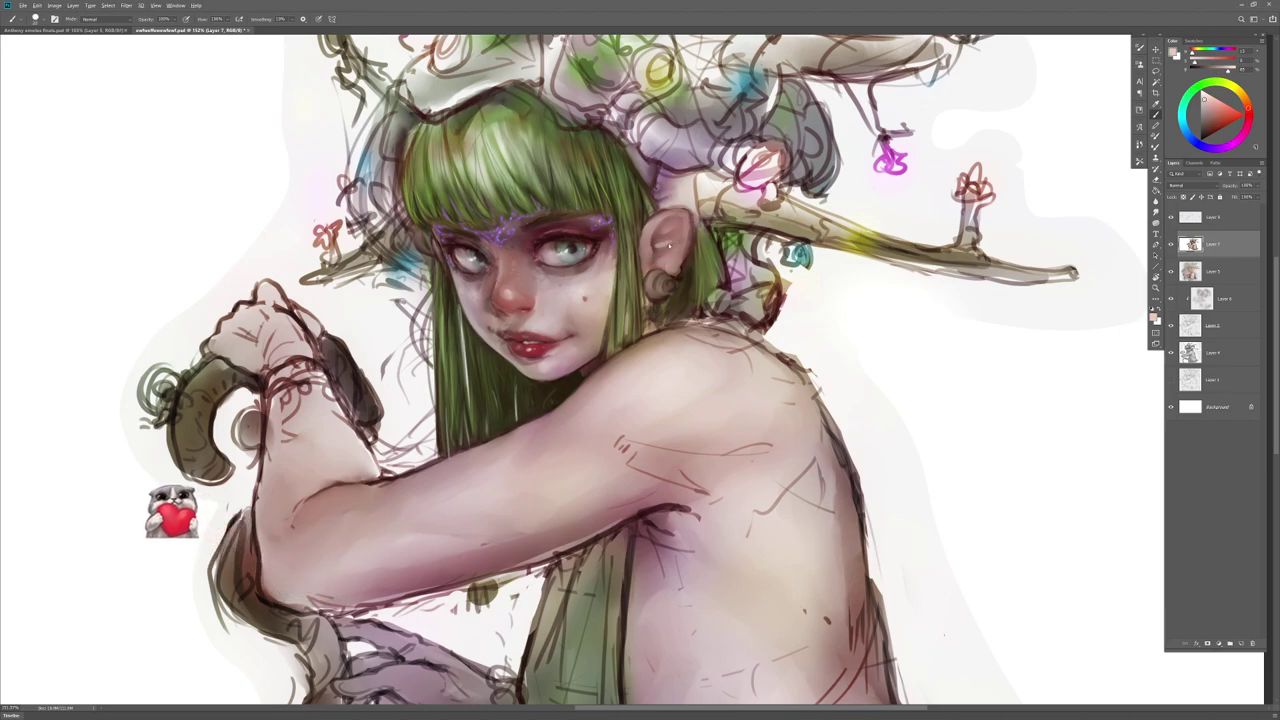
key(r)
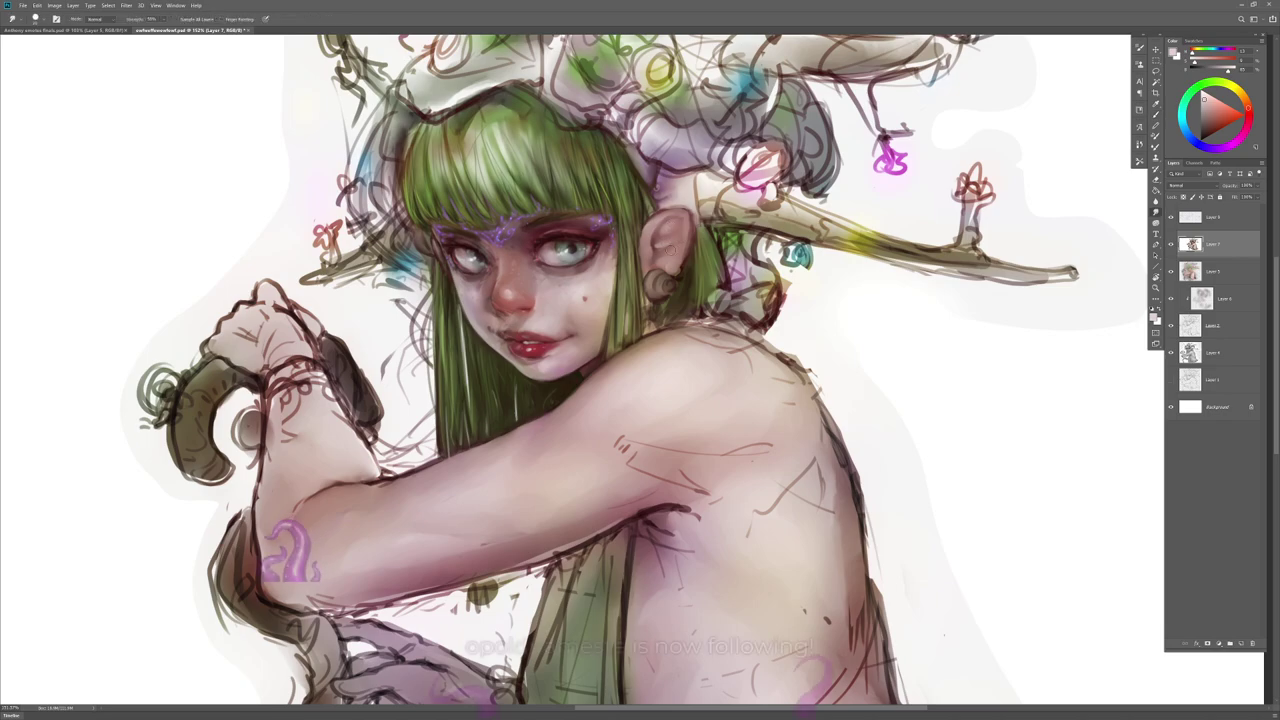
key(b)
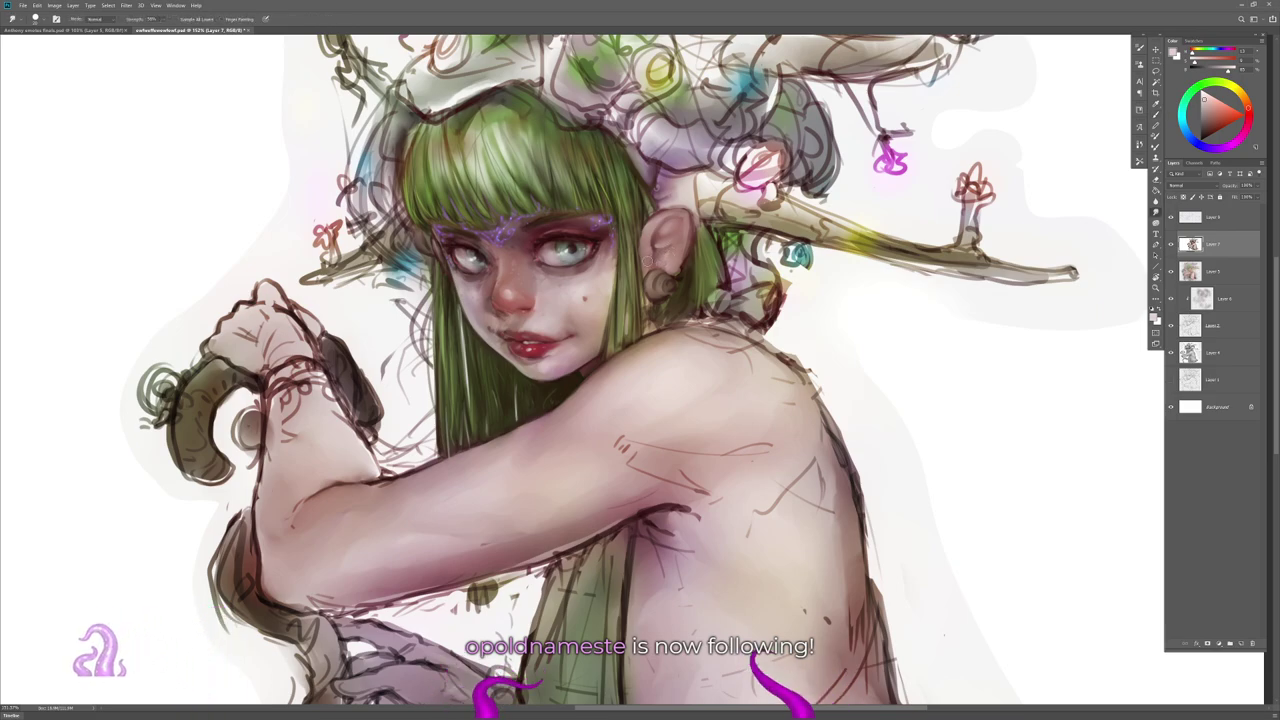
key(r)
key(b)
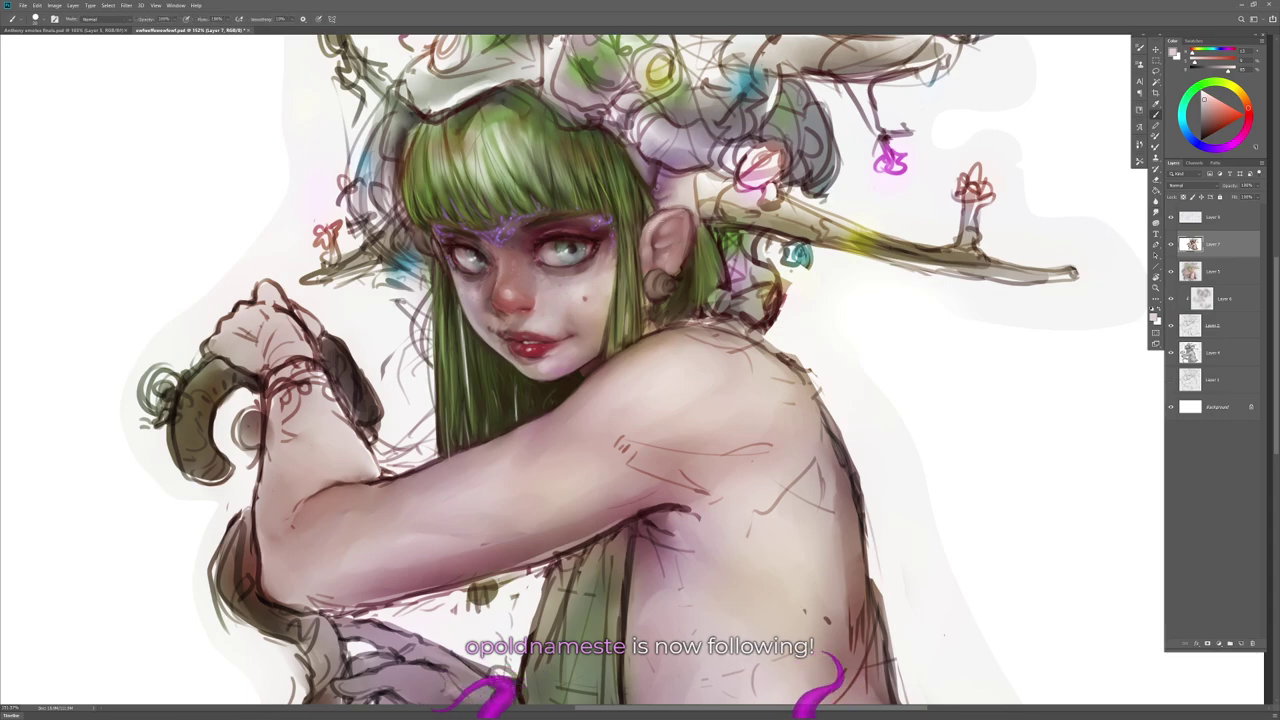
key(r)
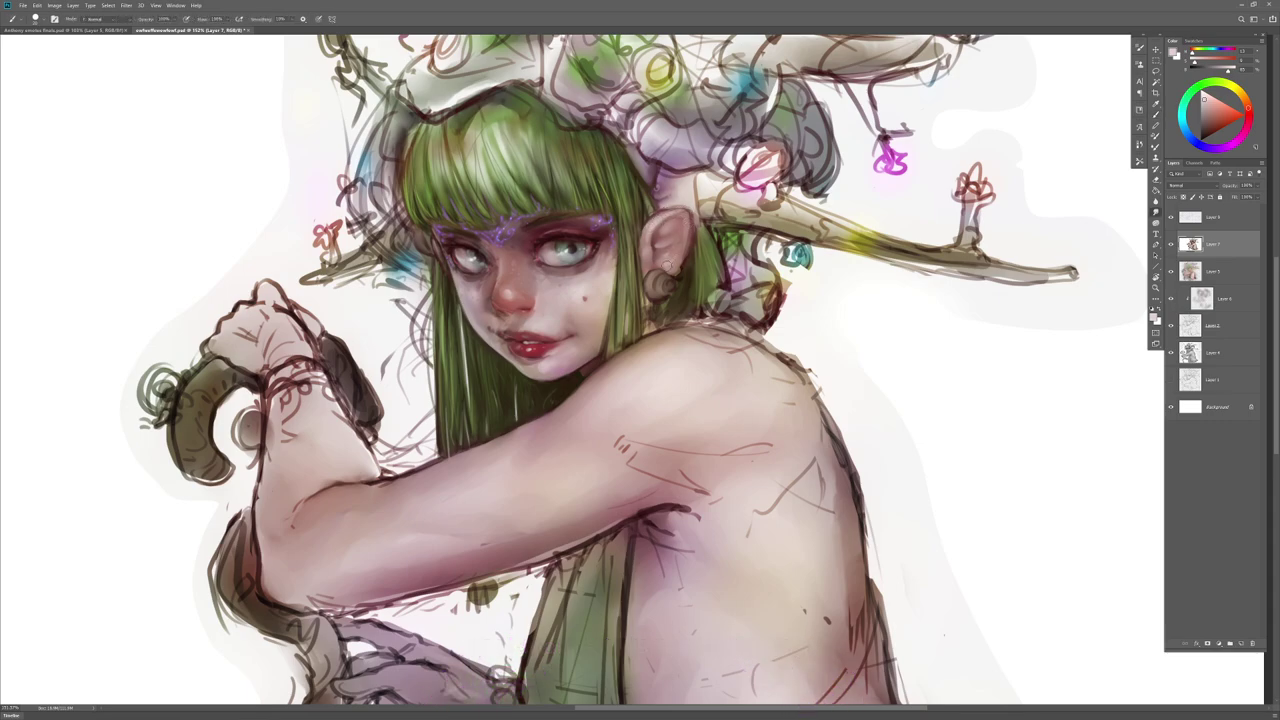
Step: Sample the dark tone beside the earlobe, paint it into the hair behind the upper ear, and smudge it
key(b)
alt+click(685, 266)
drag(697, 223, 706, 229)
key(r)
key(b)
alt+click(711, 227)
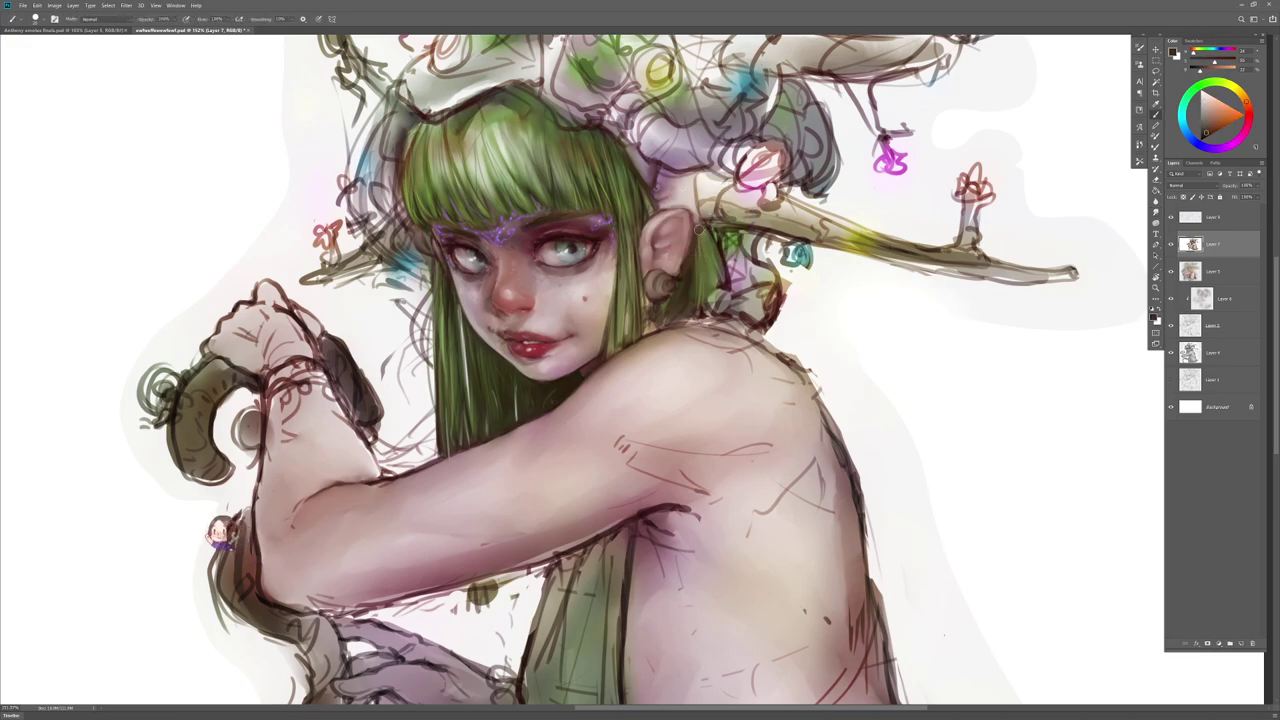
Step: Paint dark strokes into the hair behind the middle of the ear and blend them with the Smudge tool
key(r)
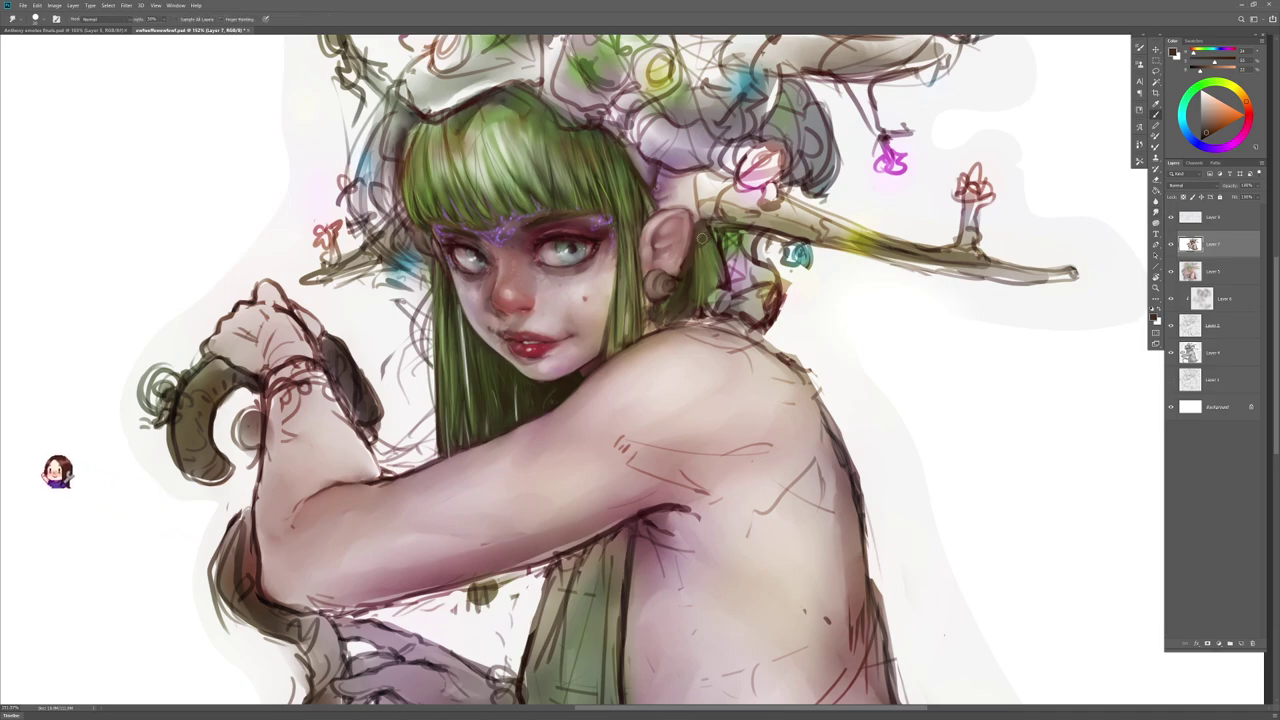
key(b)
mouse_move(719, 250)
mouse_down()
mouse_move(711, 268)
mouse_move(703, 252)
mouse_up()
key(r)
key(b)
key(b)
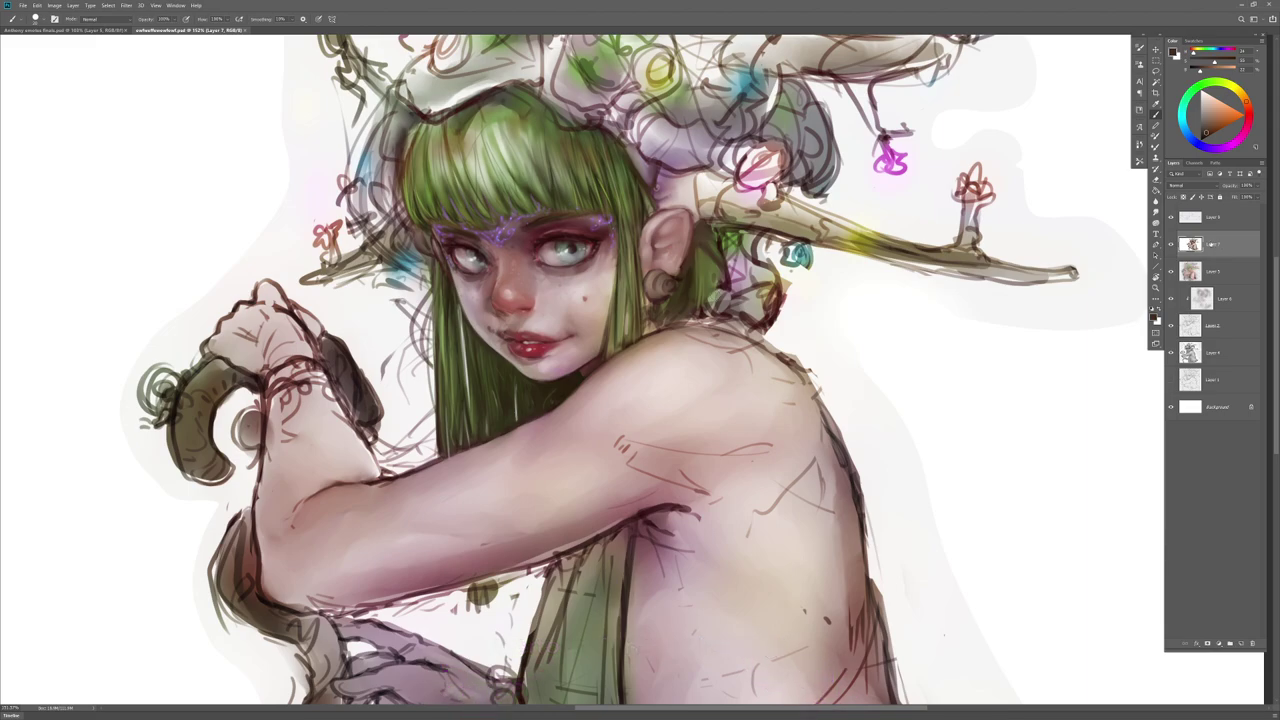
Step: Sample a pale skin tone from the cheek and paint and smudge highlights along the ear's outer rim
right_click(688, 255)
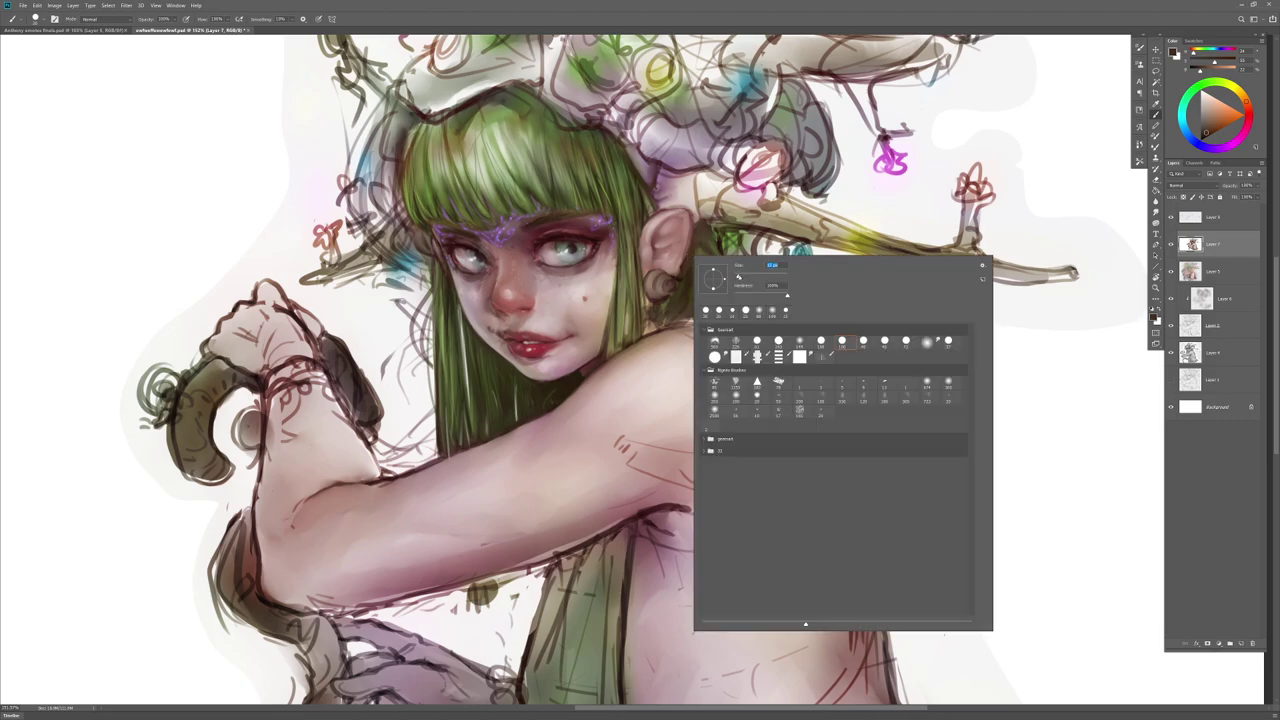
alt+click(590, 290)
drag(685, 227, 682, 237)
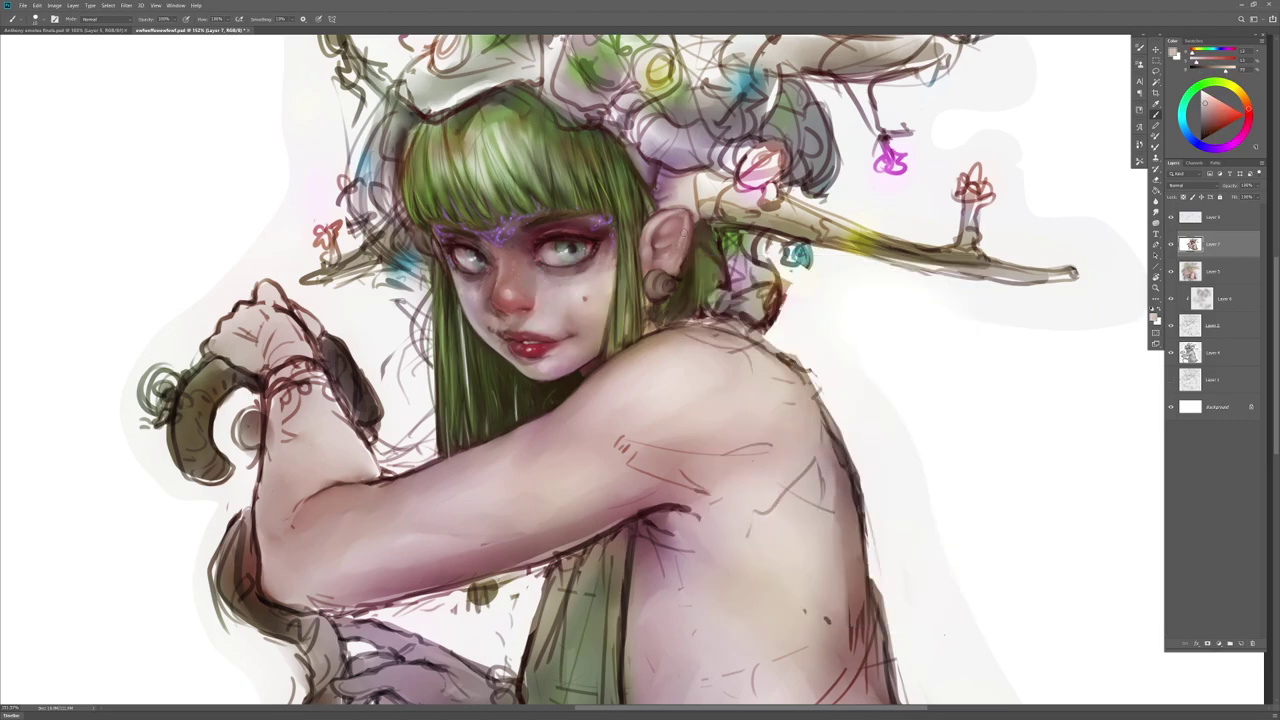
key(r)
key(b)
key(r)
key(b)
key(r)
key(b)
key(r)
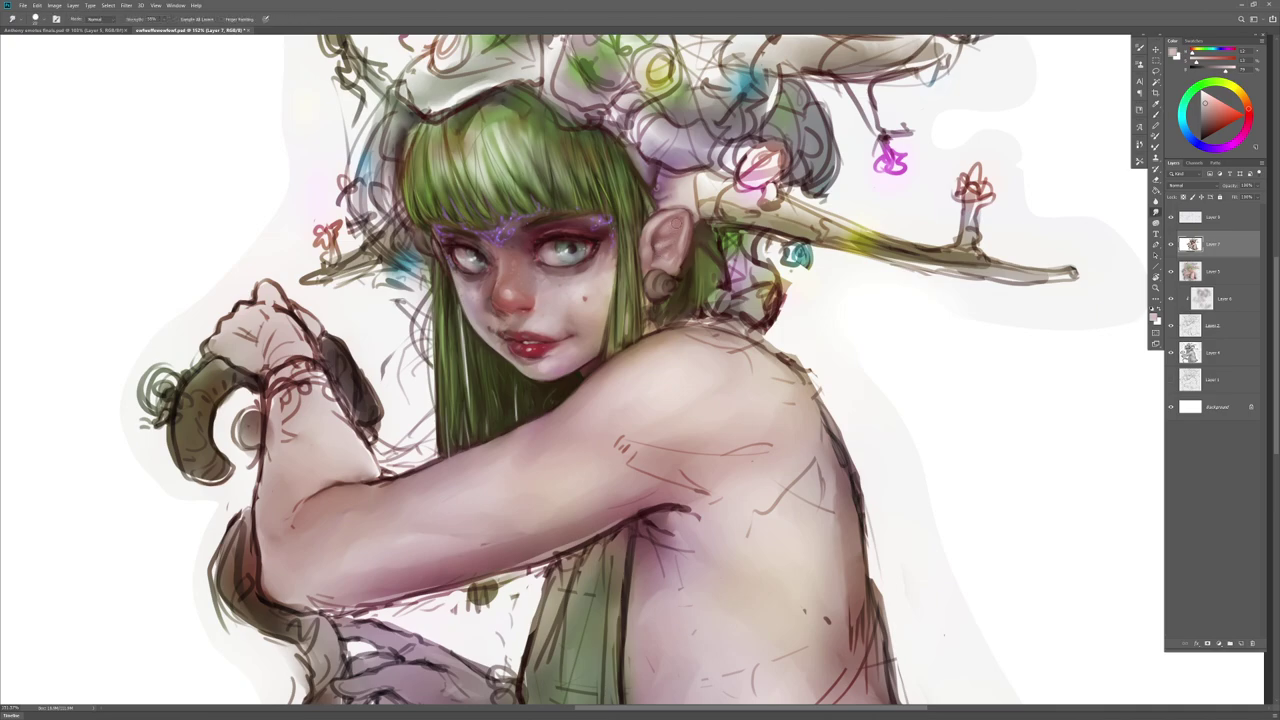
Step: Sample skin tones from within the ear and repaint and blend the upper inner fold
key(b)
alt+click(672, 222)
mouse_move(661, 225)
mouse_down()
mouse_move(691, 220)
mouse_move(673, 223)
mouse_up()
key(r)
key(b)
alt+click(673, 228)
key(r)
key(b)
alt+click(664, 231)
key(r)
key(b)
Step: Sample dark tones beside the ear and paint and smudge shadows around the earring and the neck below it
alt+click(685, 245)
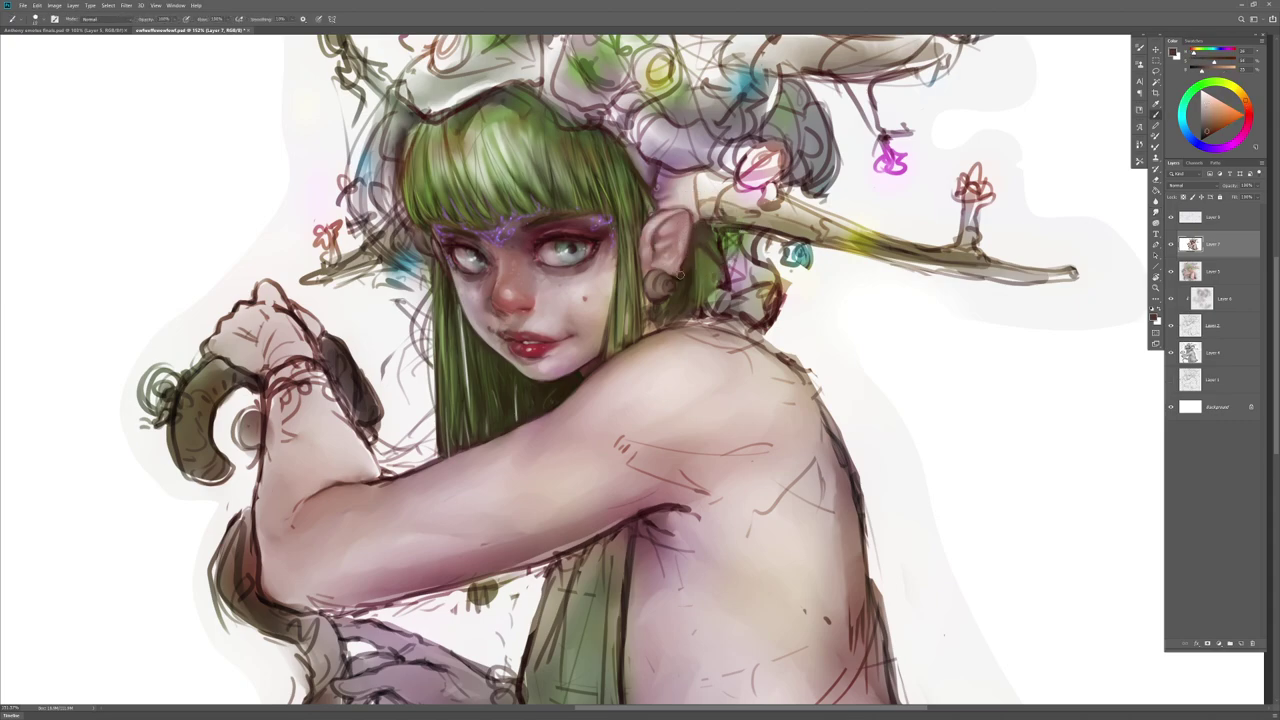
alt+click(680, 279)
key(r)
key(b)
mouse_move(654, 312)
mouse_down()
mouse_move(650, 325)
mouse_move(674, 319)
mouse_move(652, 328)
mouse_up()
key(r)
key(b)
alt+click(743, 314)
alt+click(704, 314)
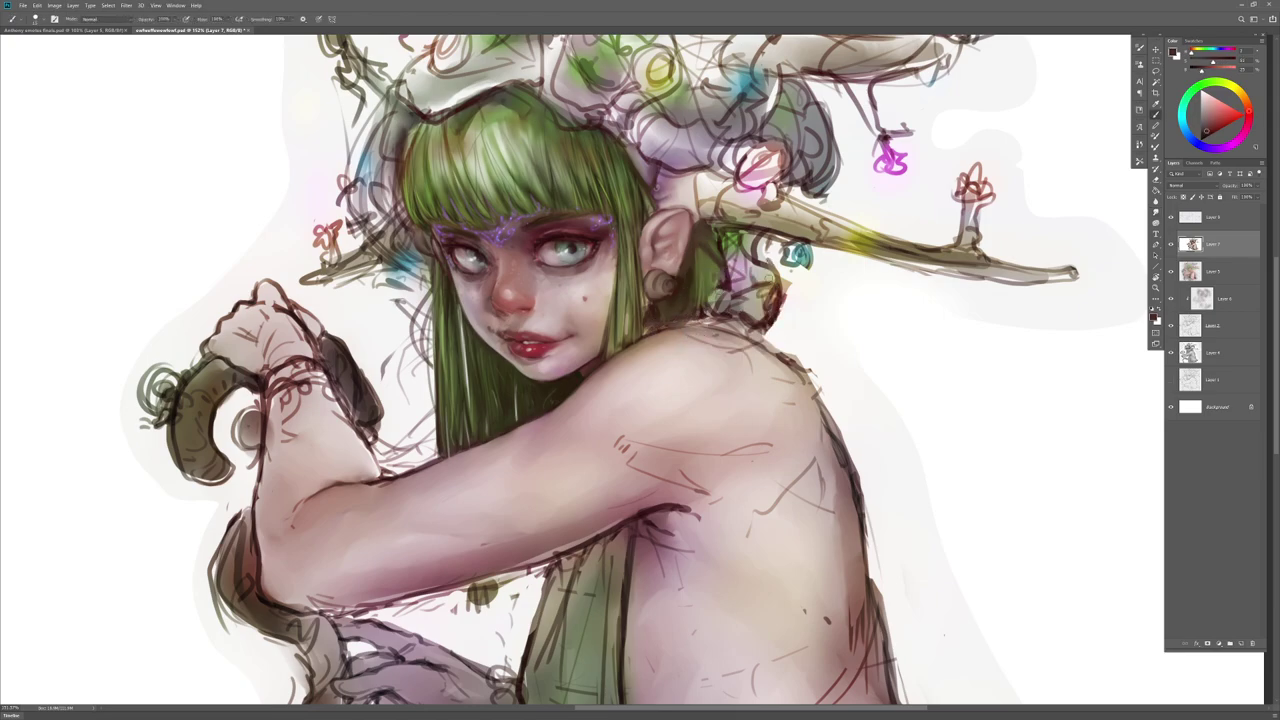
Step: Sample a dark tone from the dress edge and lasso-select the collar, the dress and the sash behind the waist
alt+click(626, 596)
drag(624, 593, 574, 388)
ctrl+drag(706, 438, 688, 442)
key(l)
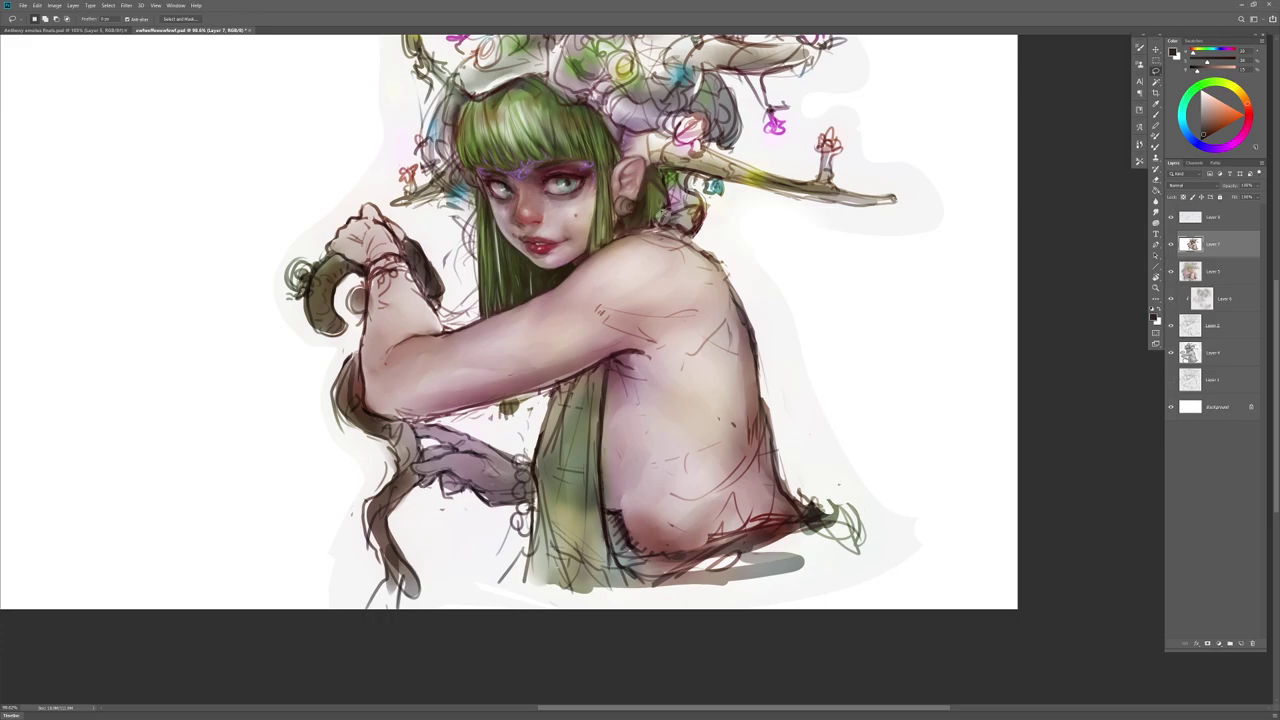
mouse_move(624, 236)
mouse_down()
mouse_move(672, 231)
mouse_move(686, 196)
mouse_move(704, 234)
mouse_up()
mouse_move(613, 366)
mouse_down()
mouse_move(603, 483)
mouse_move(633, 590)
mouse_move(529, 584)
mouse_move(538, 424)
mouse_move(612, 359)
mouse_up()
mouse_move(608, 511)
mouse_down()
mouse_move(633, 566)
mouse_move(673, 571)
mouse_move(688, 614)
mouse_move(608, 611)
mouse_up()
drag(670, 572, 834, 517)
Step: Shift the selected clothing's hue to +180 with reduced saturation, deselect it, and save the document
key(ctrl+u)
mouse_move(1012, 404)
mouse_down()
mouse_move(1053, 404)
mouse_move(1008, 425)
mouse_move(1020, 444)
mouse_move(1030, 404)
mouse_move(1058, 402)
mouse_move(1005, 426)
mouse_up()
click(1106, 376)
key(ctrl+u)
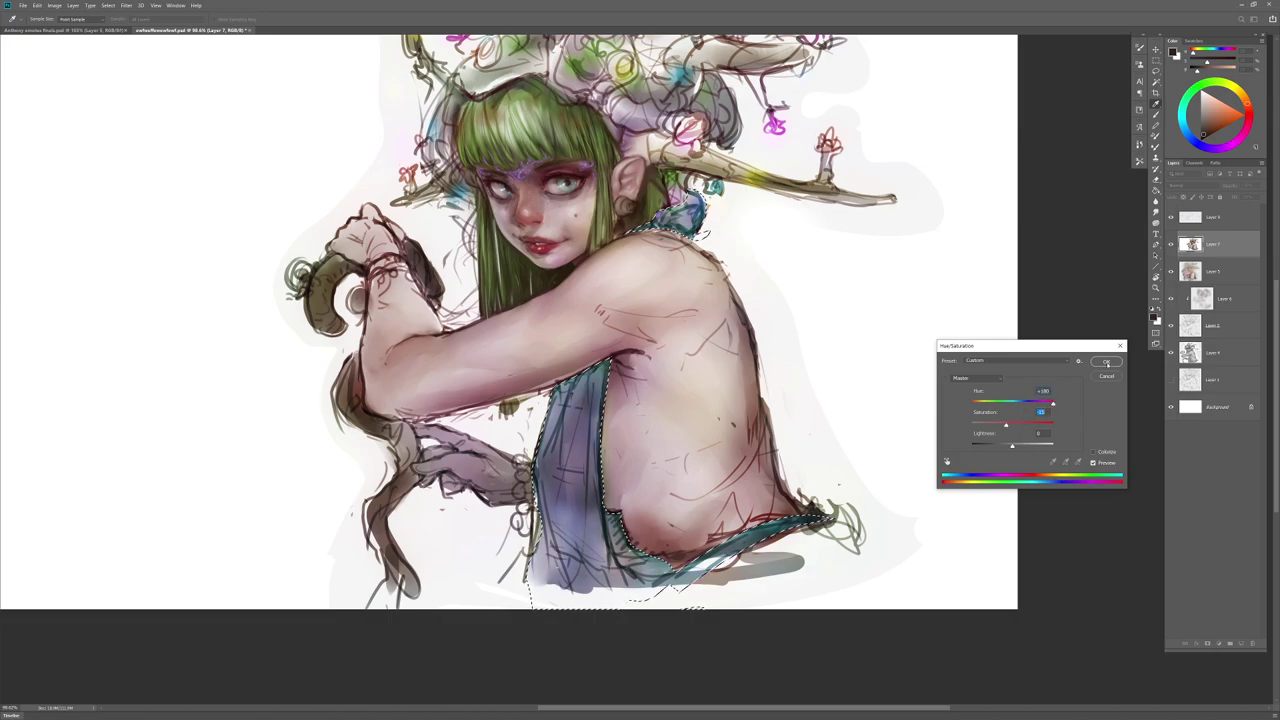
click(1104, 362)
key(ctrl+d)
key(ctrl+space)
drag(641, 385, 710, 421)
key(ctrl+s)
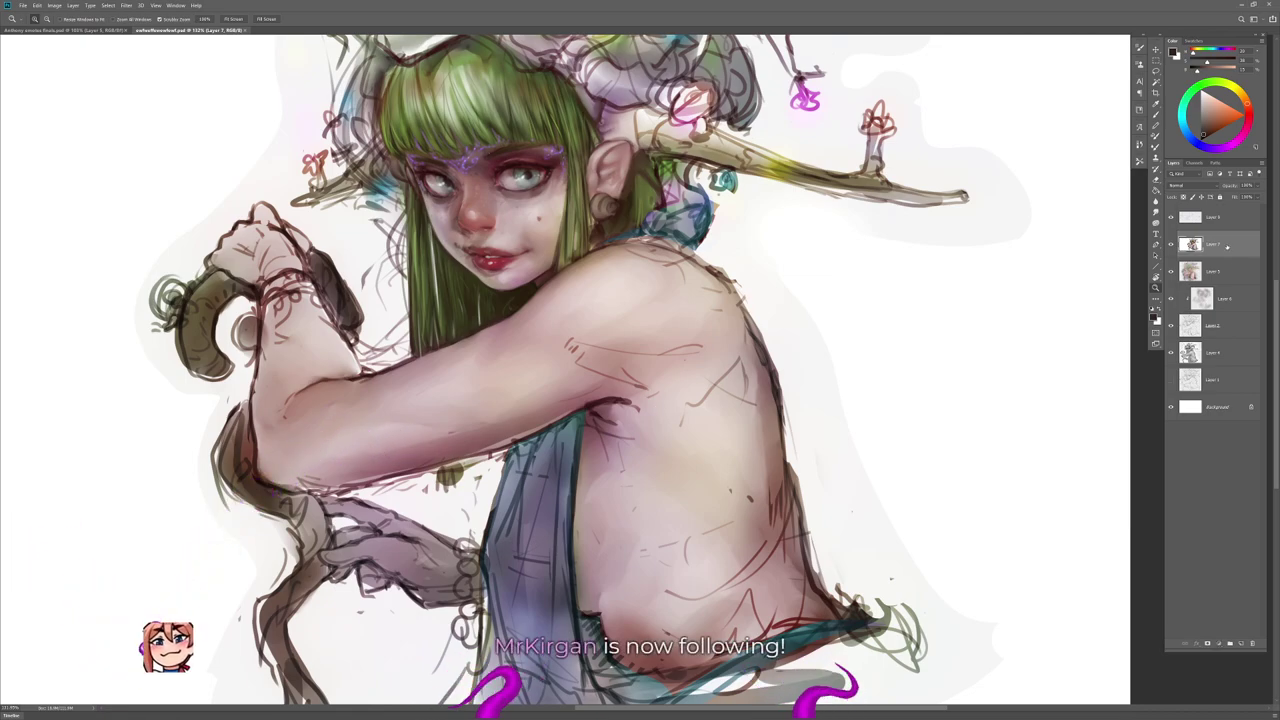
Step: Smudge away the sketch lines on the upper arm and shoulder, and check the figure by flipping the canvas horizontally and back
key(r)
mouse_move(567, 349)
mouse_down()
mouse_move(688, 374)
mouse_move(668, 362)
mouse_move(676, 340)
mouse_move(602, 324)
mouse_move(639, 353)
mouse_up()
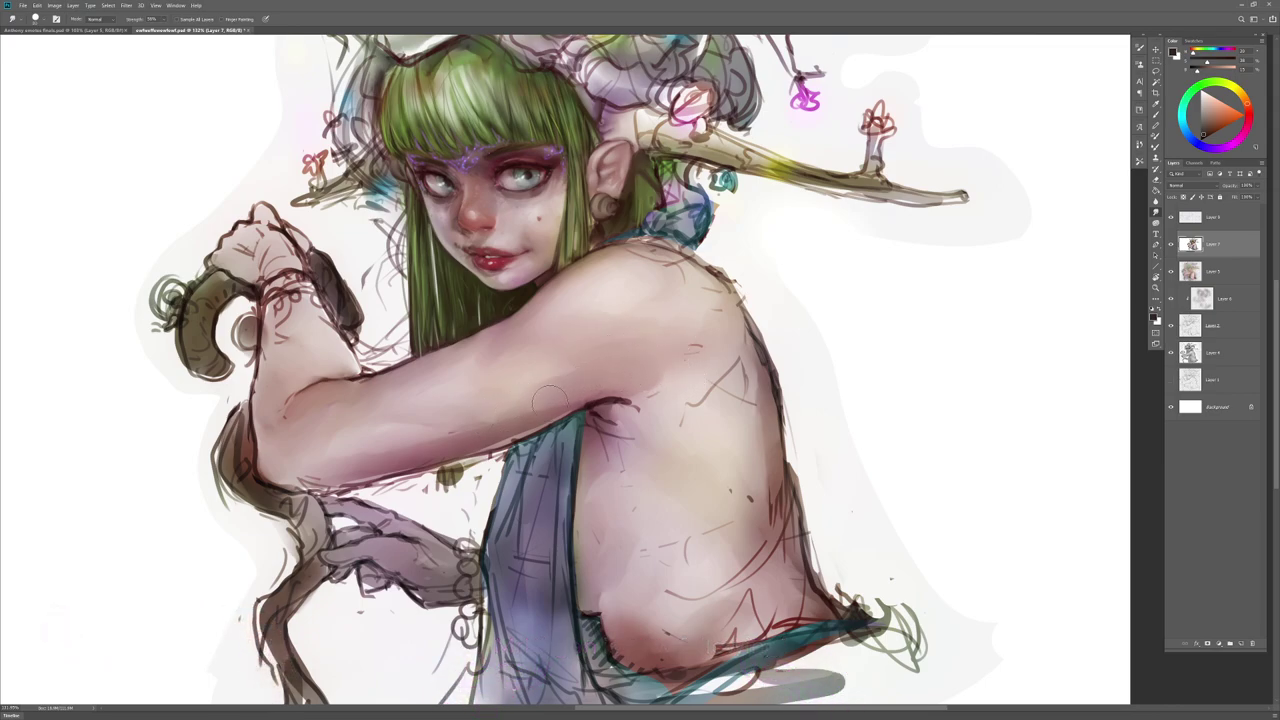
mouse_move(624, 266)
mouse_down()
mouse_move(694, 287)
mouse_move(672, 304)
mouse_up()
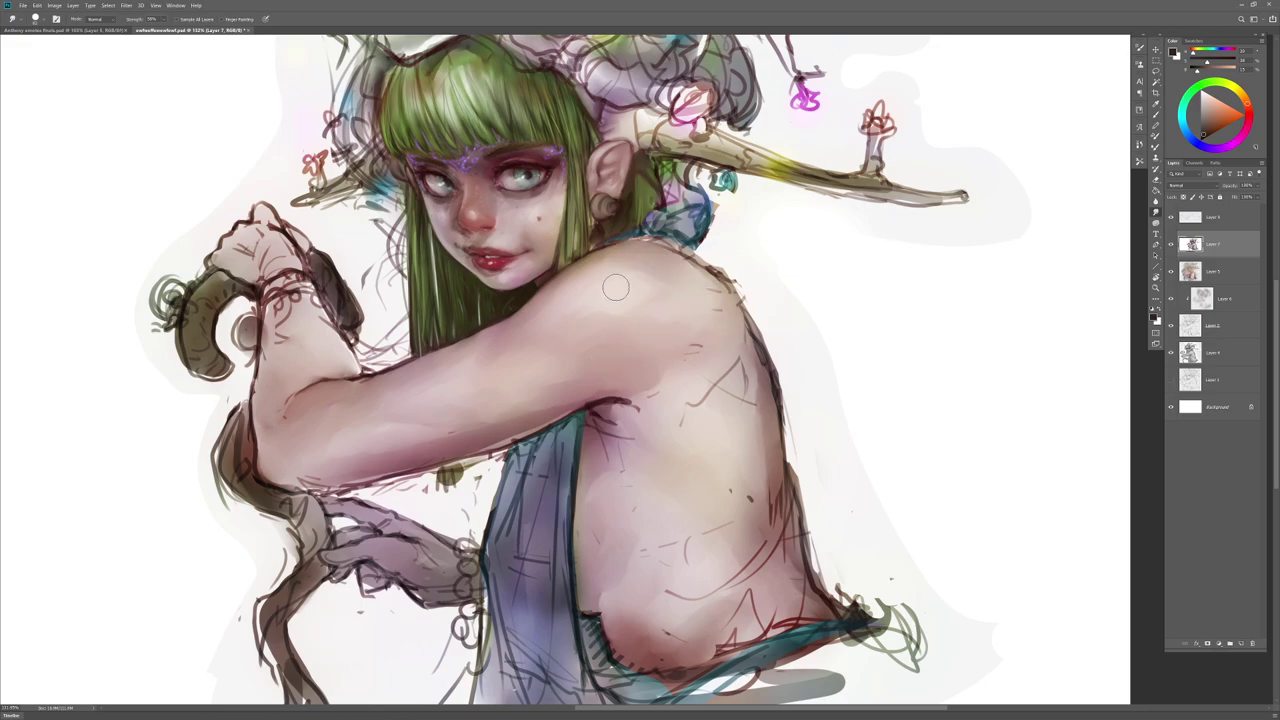
drag(693, 350, 700, 417)
key(ctrl+shift+h)
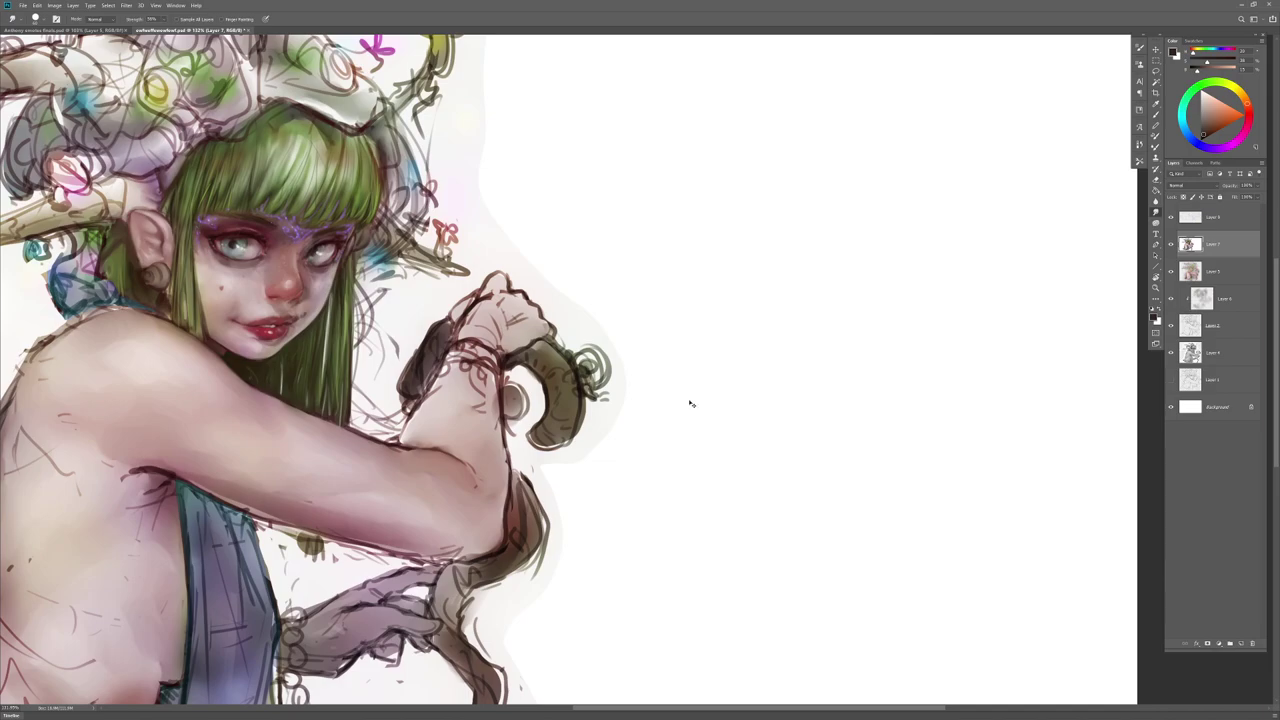
key(ctrl+shift+h)
drag(640, 370, 688, 389)
Step: Switch the brush preset, paint over the nose and cheek, and sample a pale skin tone from the cheek
key(b)
right_click(599, 322)
click(670, 399)
click(535, 300)
mouse_move(593, 327)
mouse_down()
mouse_move(558, 328)
mouse_move(543, 306)
mouse_up()
alt+click(562, 321)
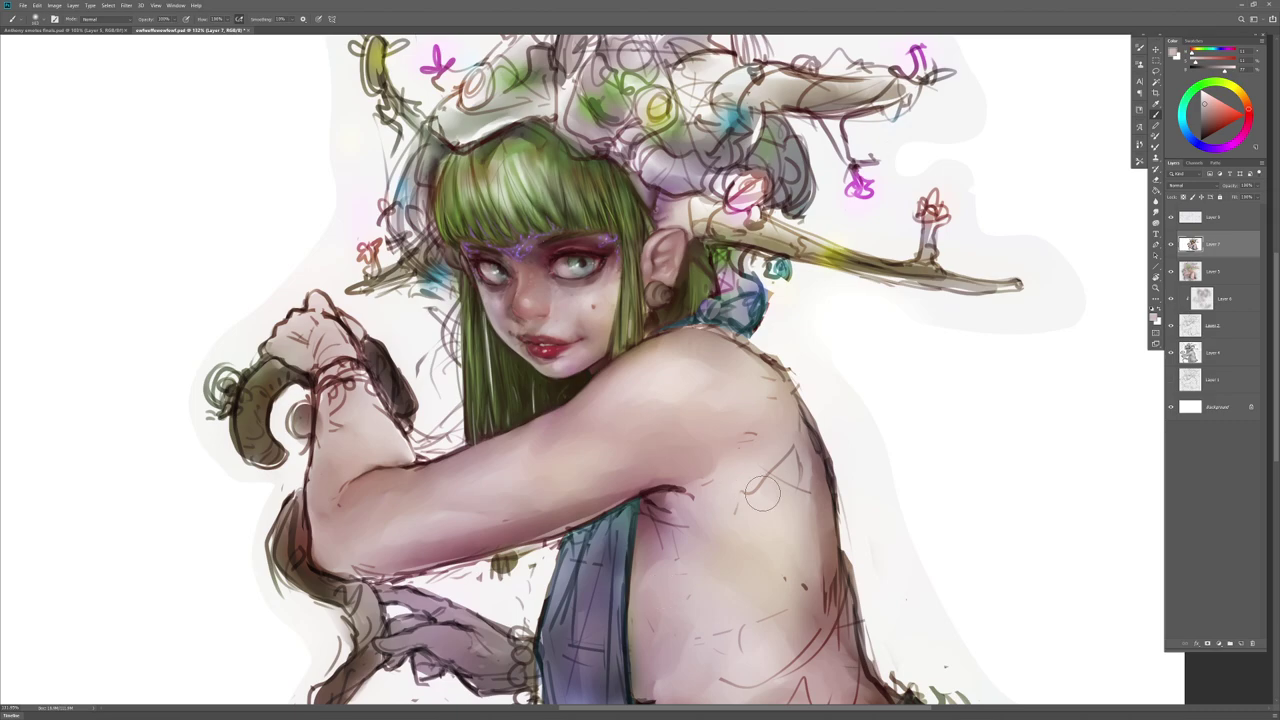
Step: Change the brush preset and size, dab a sampled reddish tone at the eye's inner corner, and adjust the Smudge brush
right_click(601, 306)
click(755, 396)
click(648, 326)
alt+click(538, 261)
right_click(563, 309)
click(607, 329)
click(537, 259)
key(r)
right_click(587, 316)
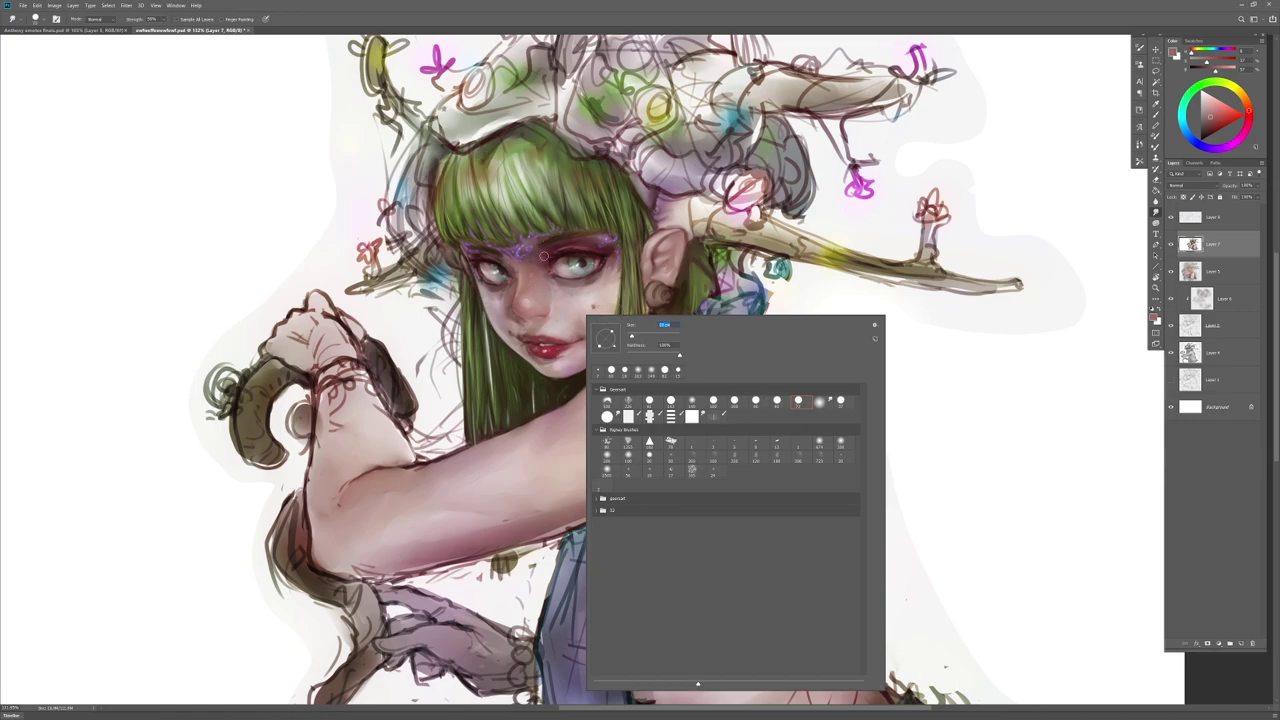
key(Return)
key(b)
Step: Review the whole painting, flipping the canvas horizontally and back to compare the composition
key(z)
drag(631, 405, 607, 419)
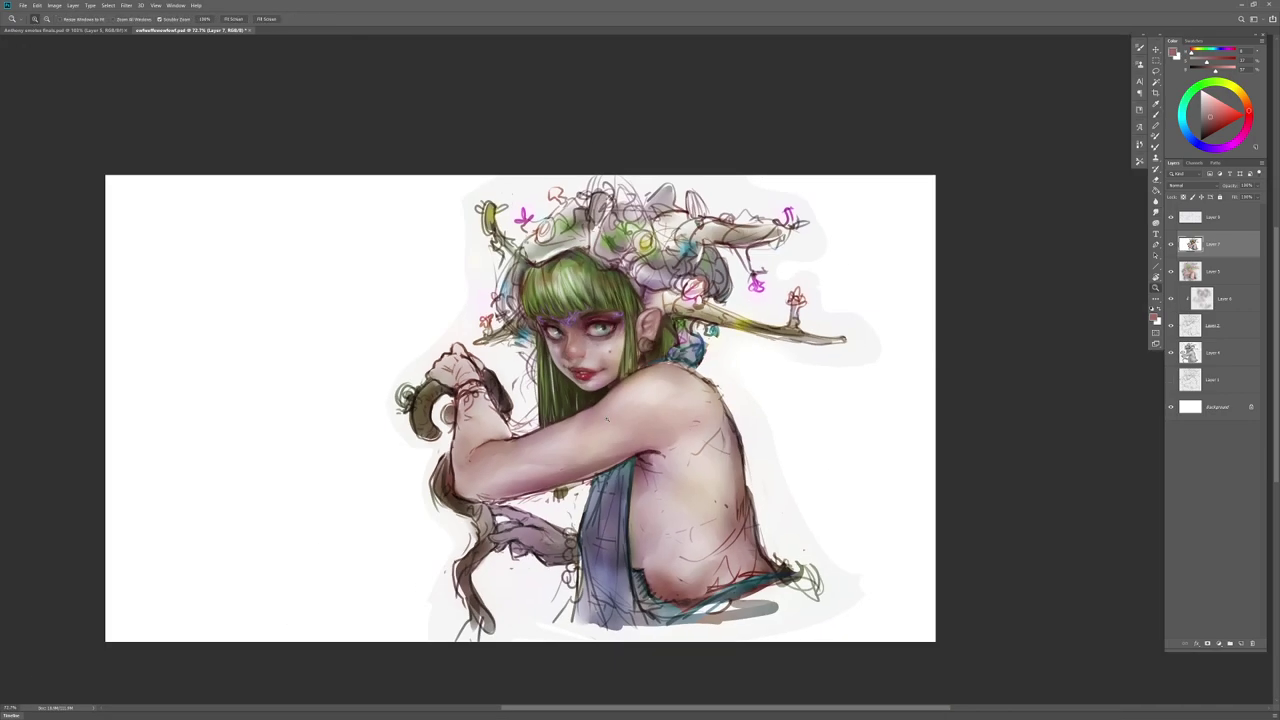
key(ctrl+shift+h)
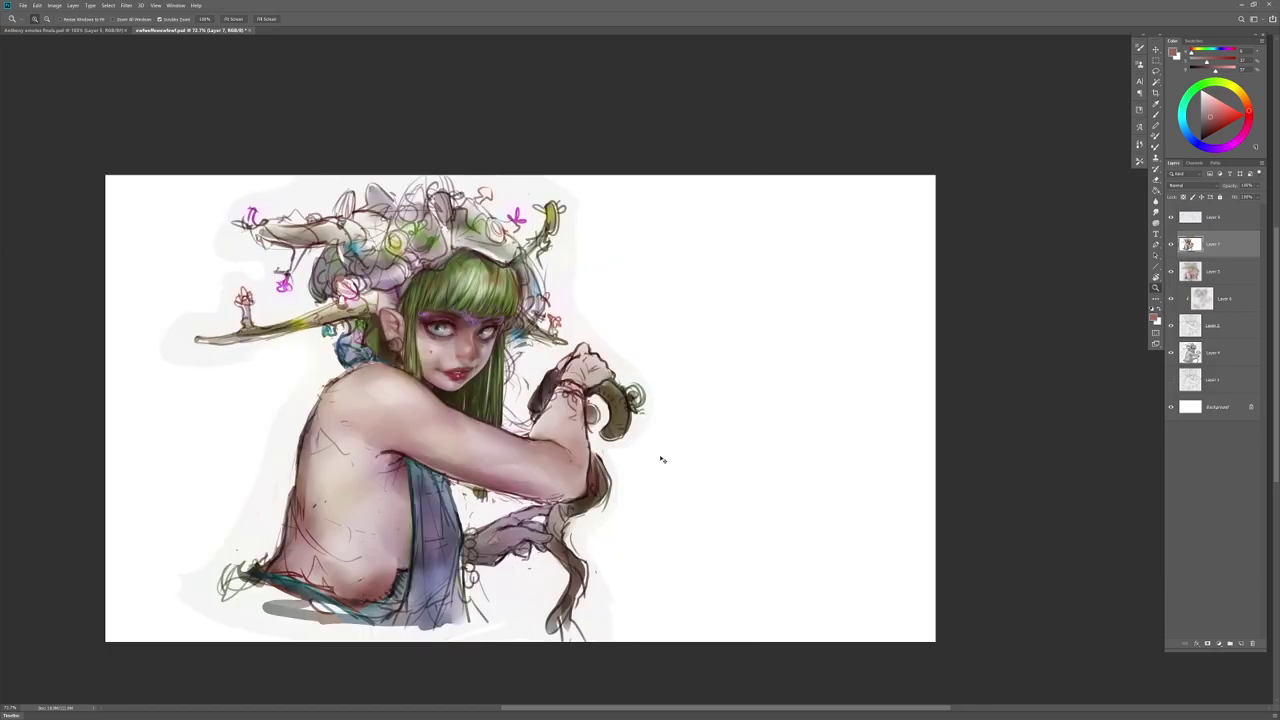
key(ctrl+shift+h)
drag(662, 457, 685, 437)
key(b)
key(z)
mouse_move(665, 432)
mouse_down()
mouse_move(688, 436)
mouse_move(693, 408)
mouse_move(715, 422)
mouse_up()
drag(668, 375, 730, 404)
Step: Sample a dark teal from the garment under the arm and paint the collar behind the shoulder, blending it with the Smudge tool
right_click(685, 416)
click(653, 419)
key(b)
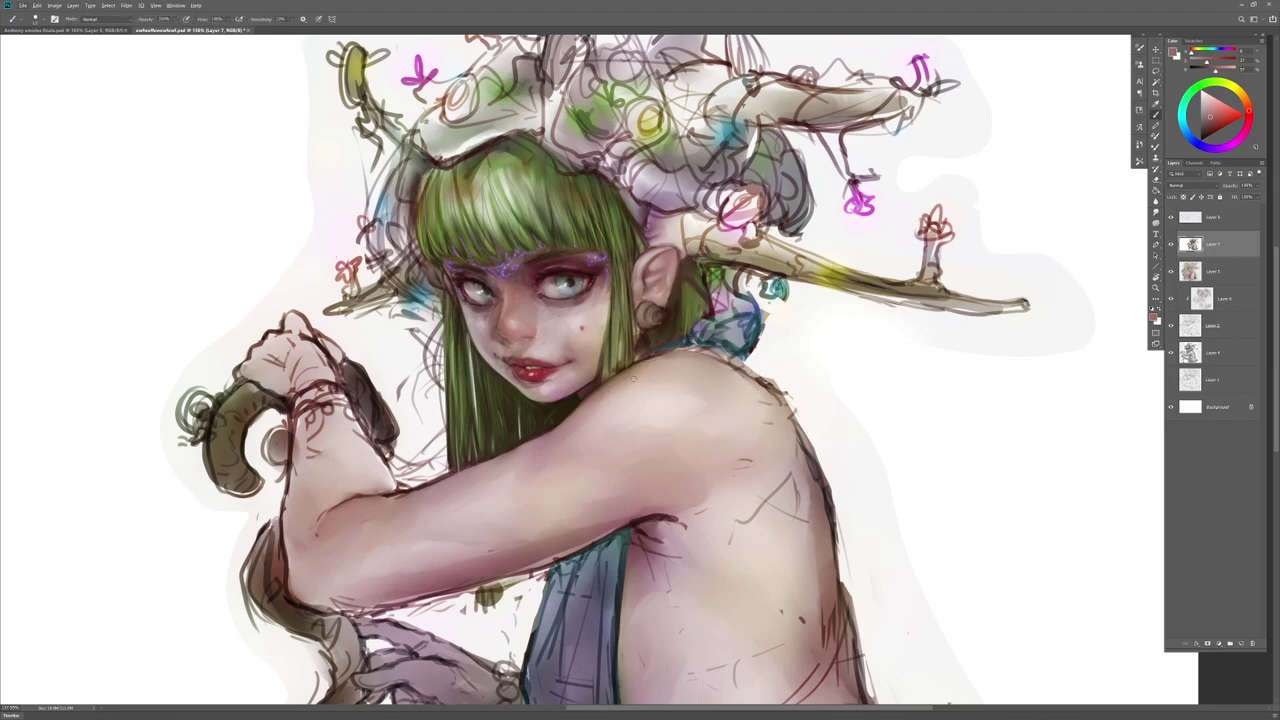
alt+click(606, 537)
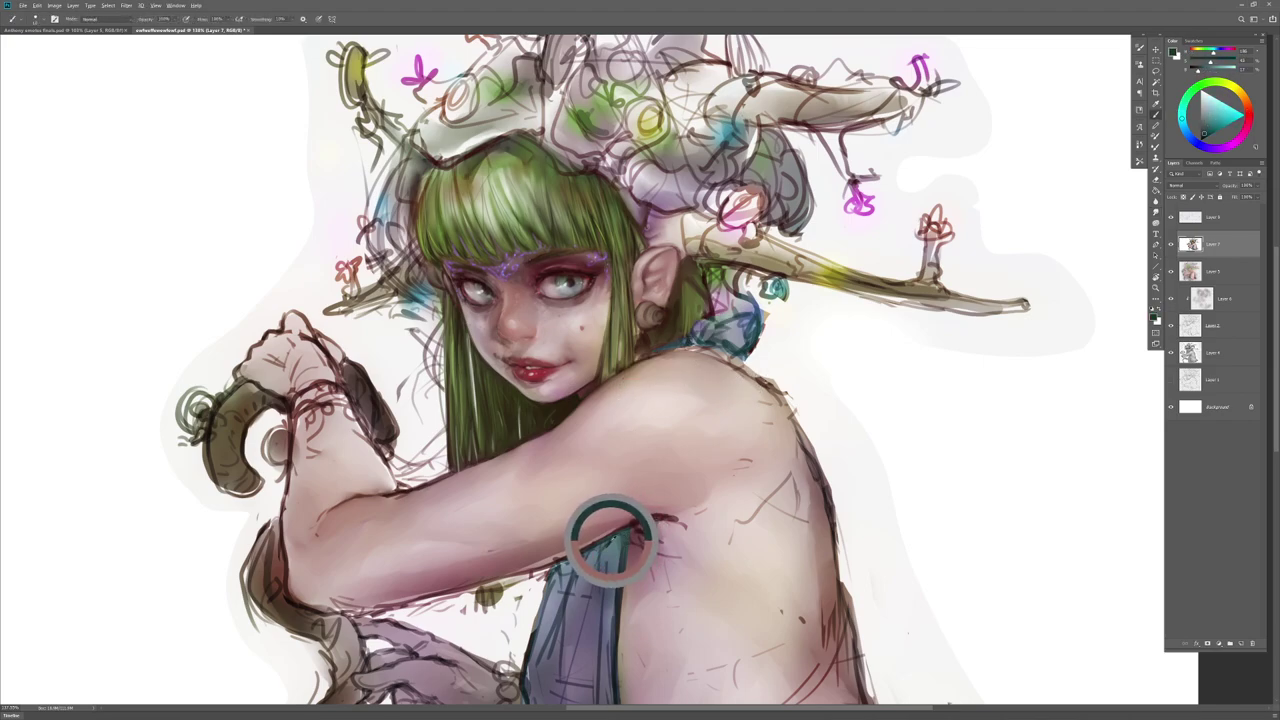
key(r)
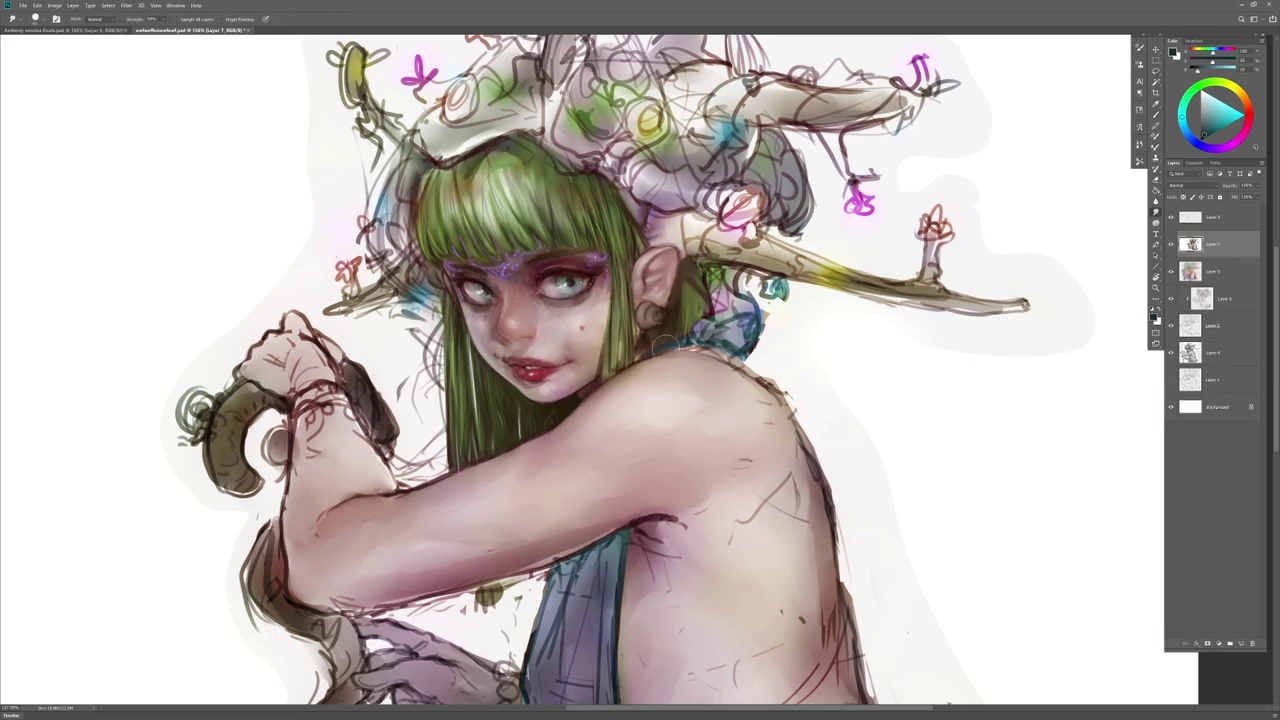
right_click(707, 348)
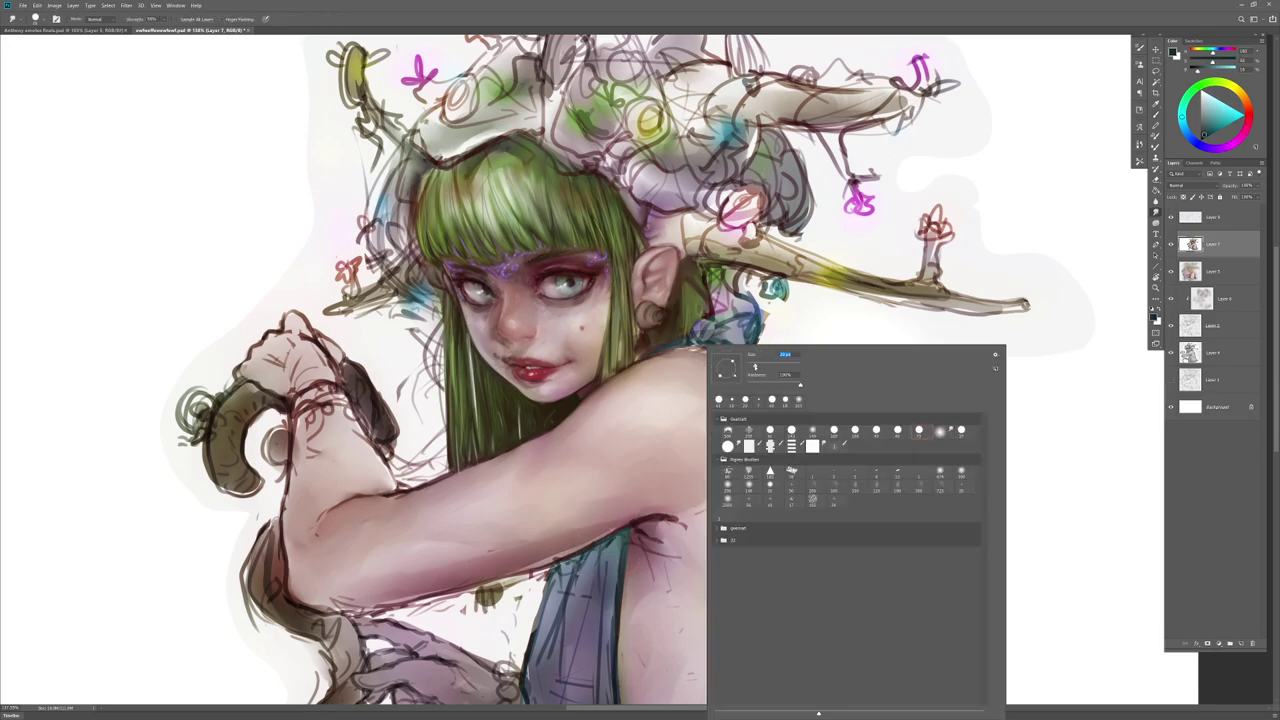
key(Escape)
key(b)
mouse_move(701, 355)
mouse_down()
mouse_move(728, 336)
mouse_move(702, 326)
mouse_up()
key(r)
key(b)
key(r)
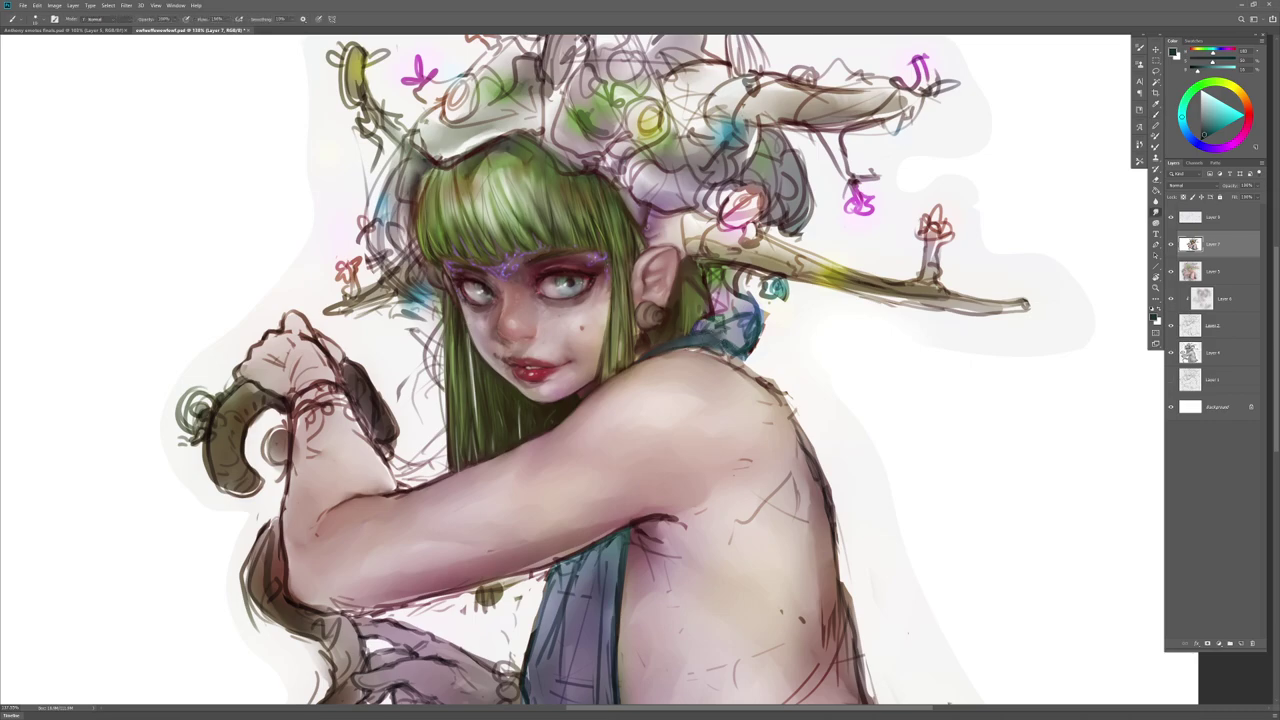
Step: Sample dark brown and olive tones and touch up the hair below and behind the ear
key(b)
alt+click(560, 406)
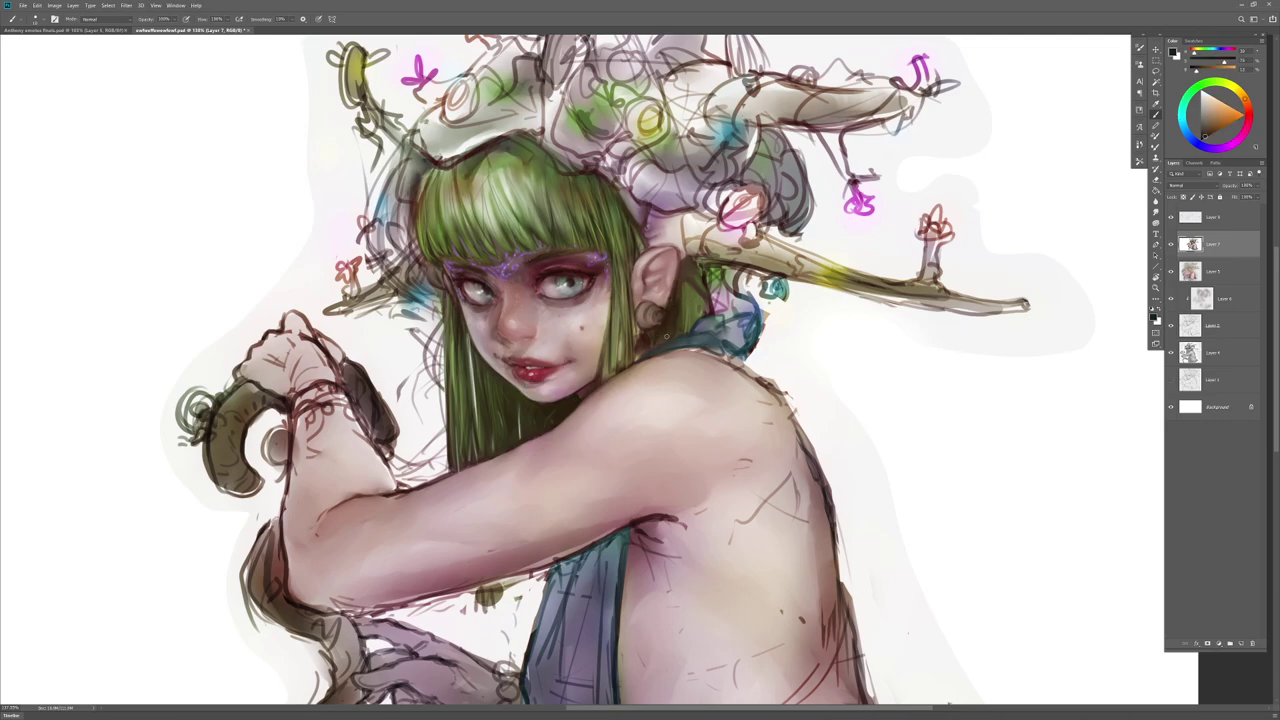
alt+click(666, 318)
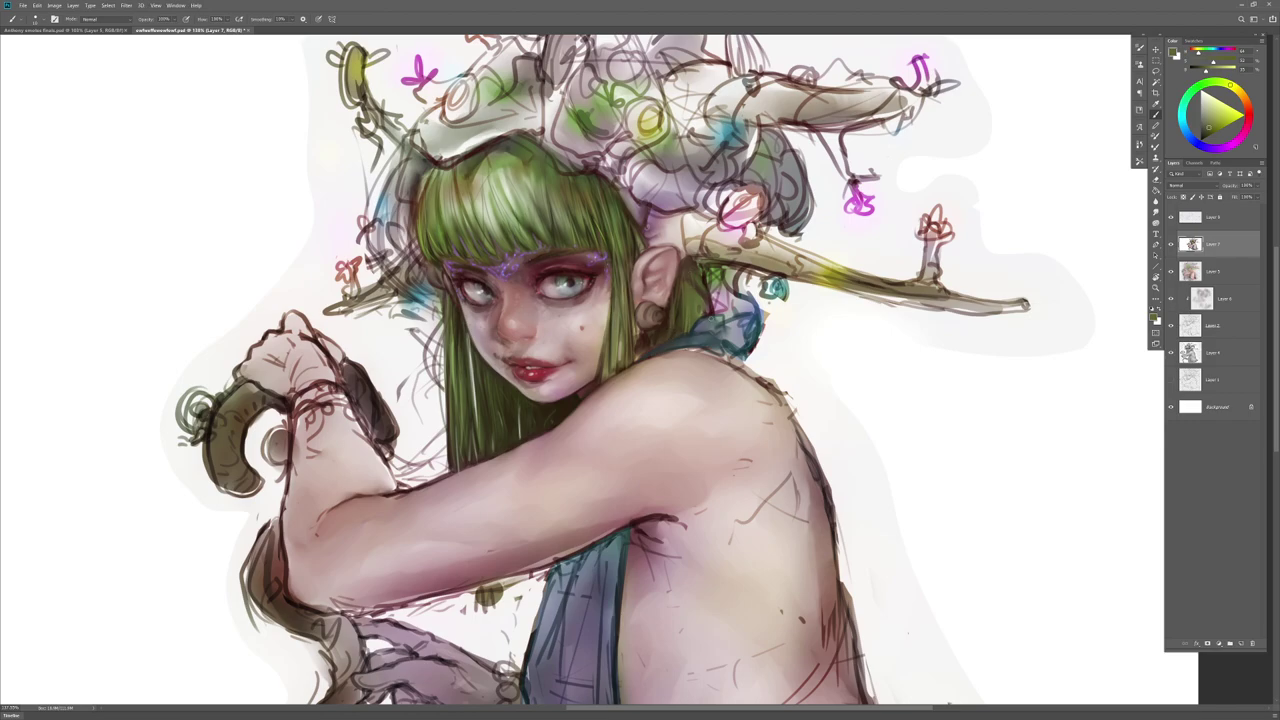
alt+click(705, 276)
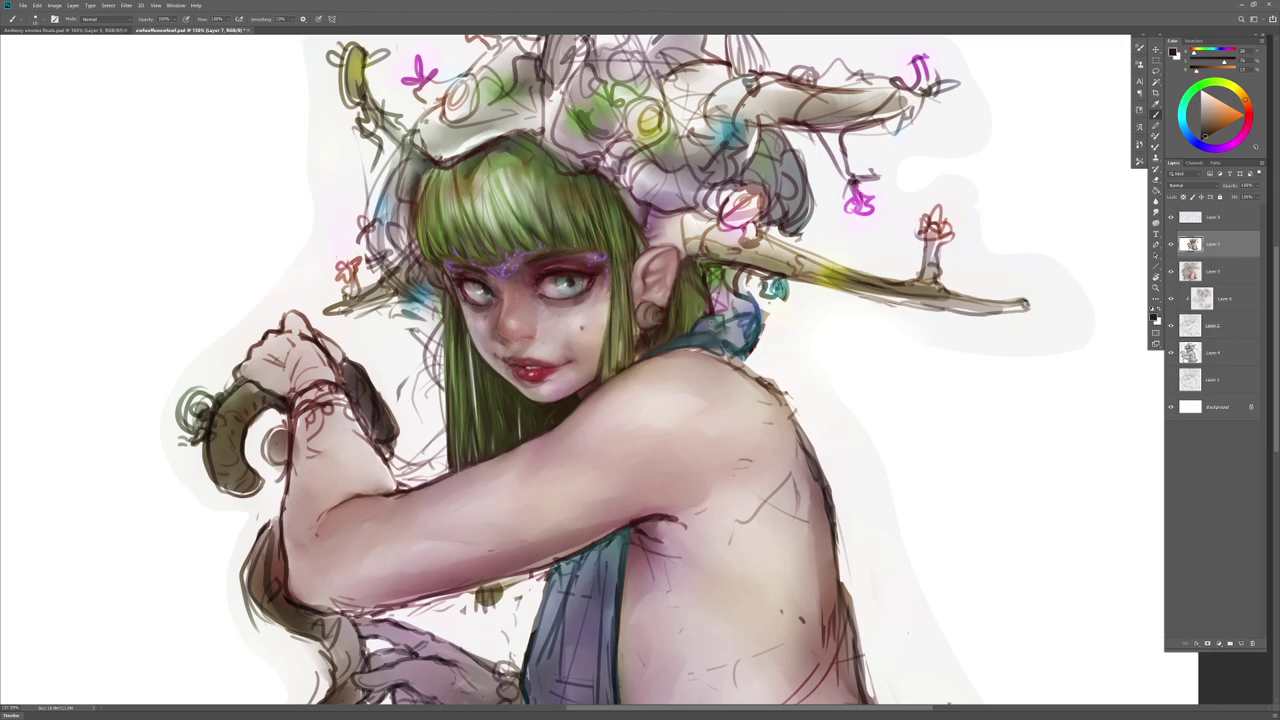
Step: Sample skin tones from the ear and paint and smudge its inner surface
alt+click(666, 283)
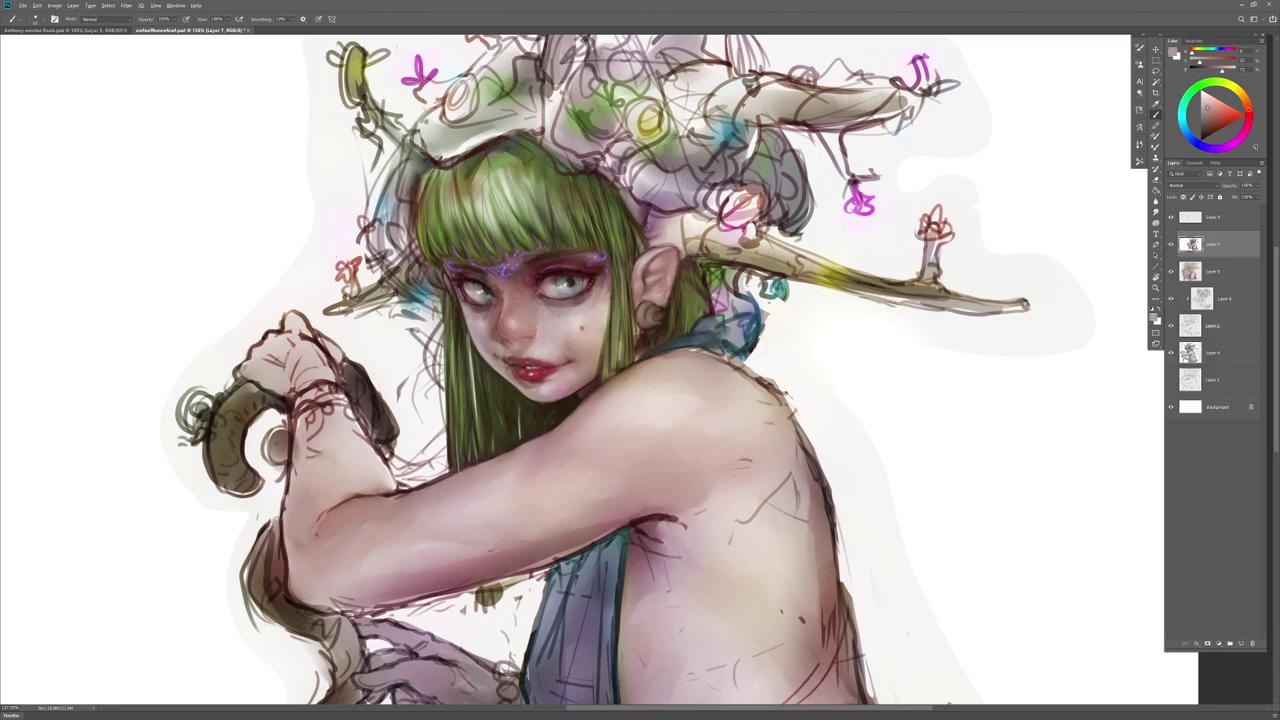
key(r)
key(b)
alt+click(644, 262)
Step: Choose a different brush tip for the Dodge tool and brighten the inner ear with the range set to Highlights
key(o)
right_click(672, 262)
click(771, 347)
click(745, 347)
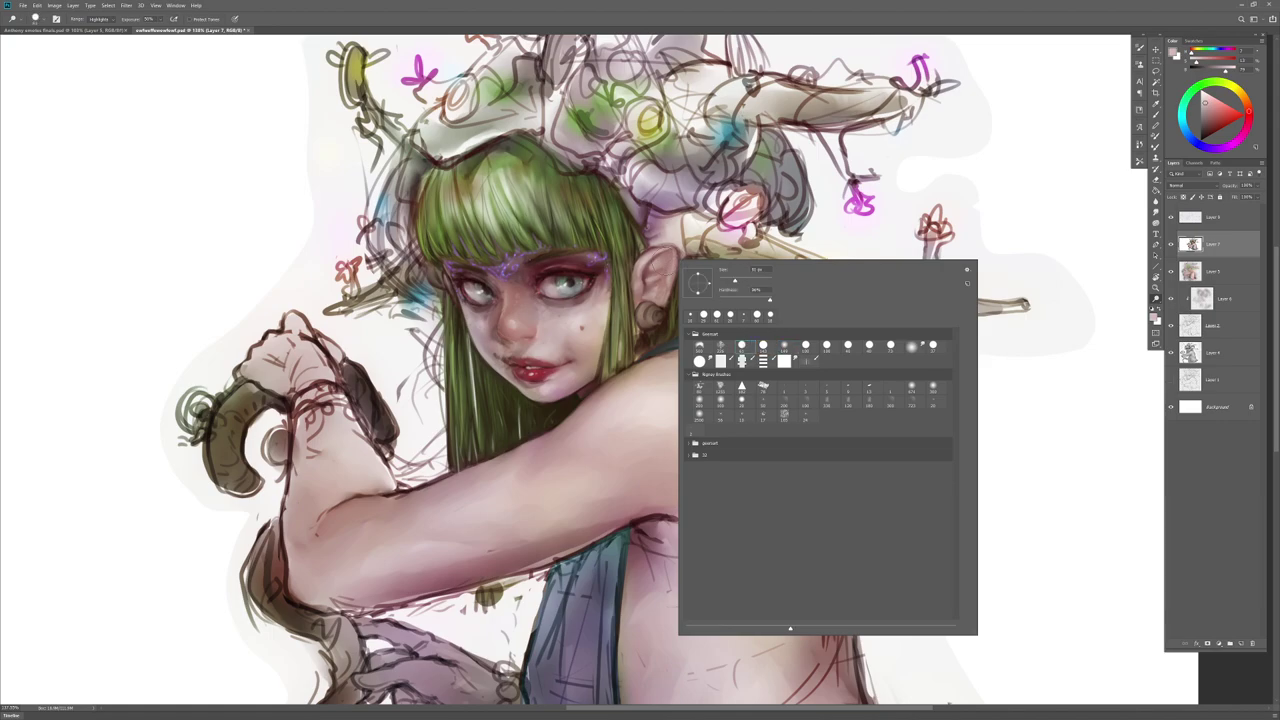
drag(656, 260, 664, 270)
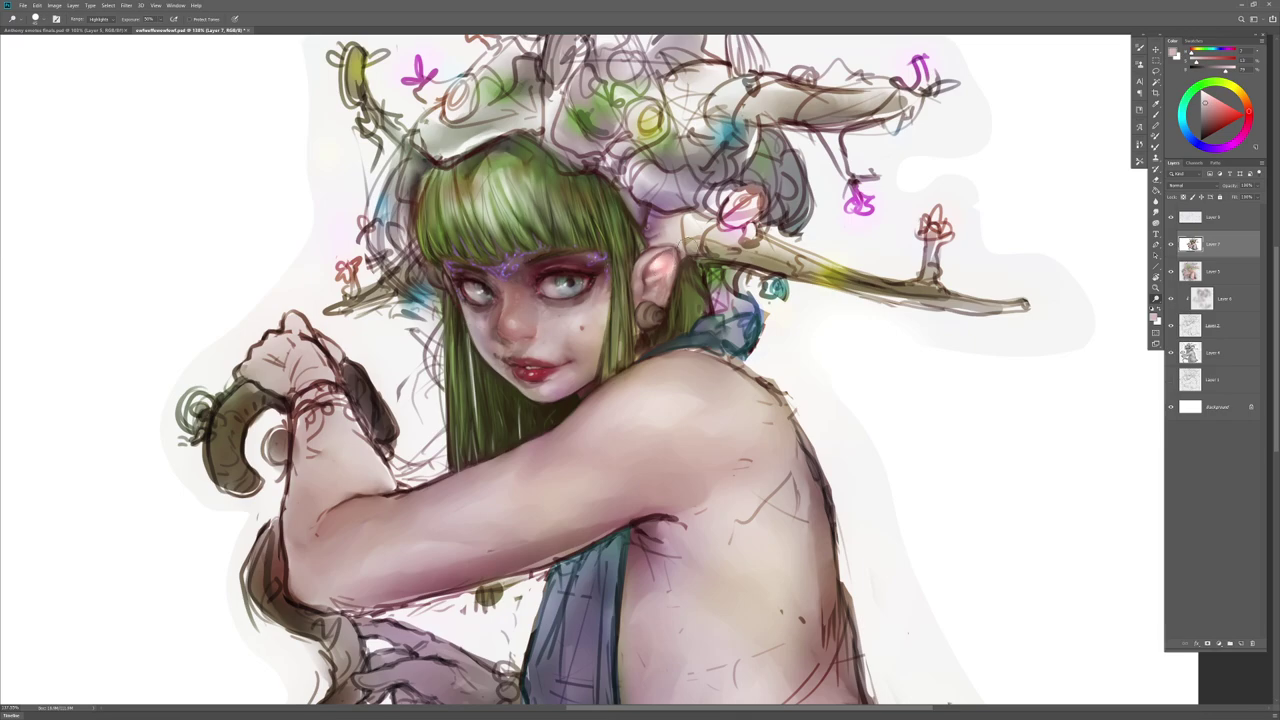
Step: Sample a pale pink from the ear's highlight, paint over the bright area and soften it with the Smudge tool
key(r)
right_click(656, 272)
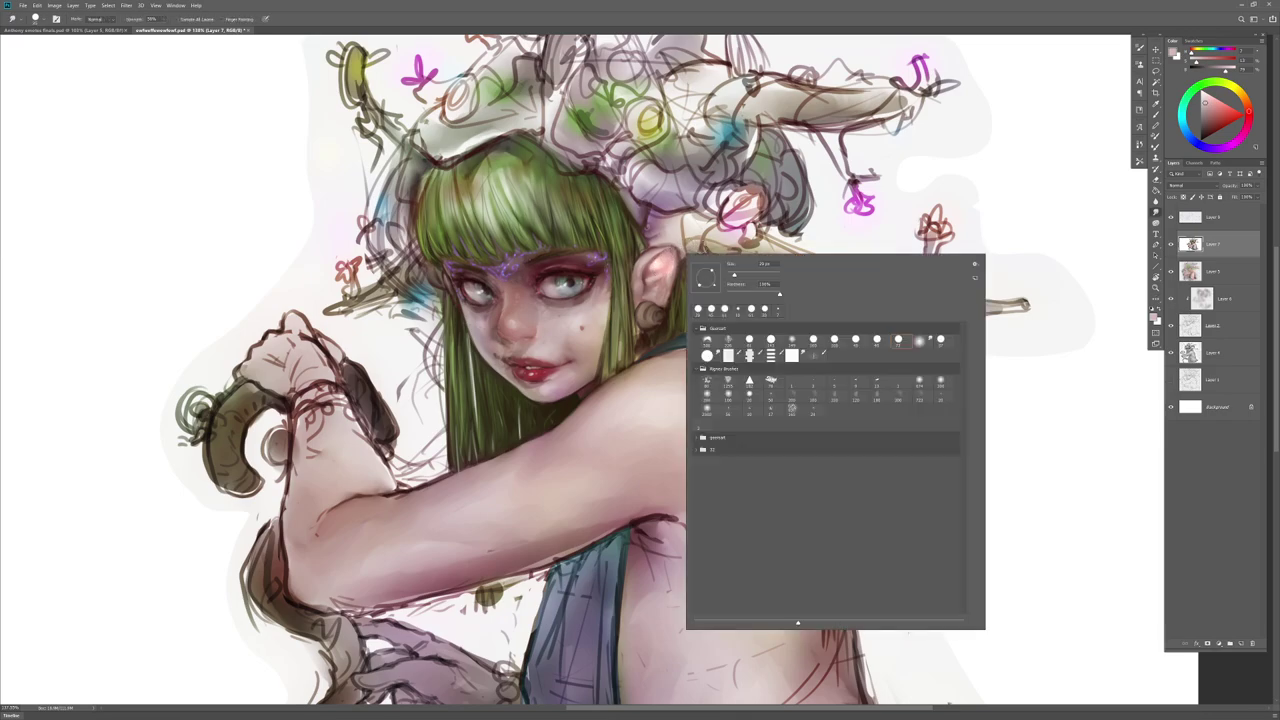
key(Escape)
key(b)
alt+click(657, 264)
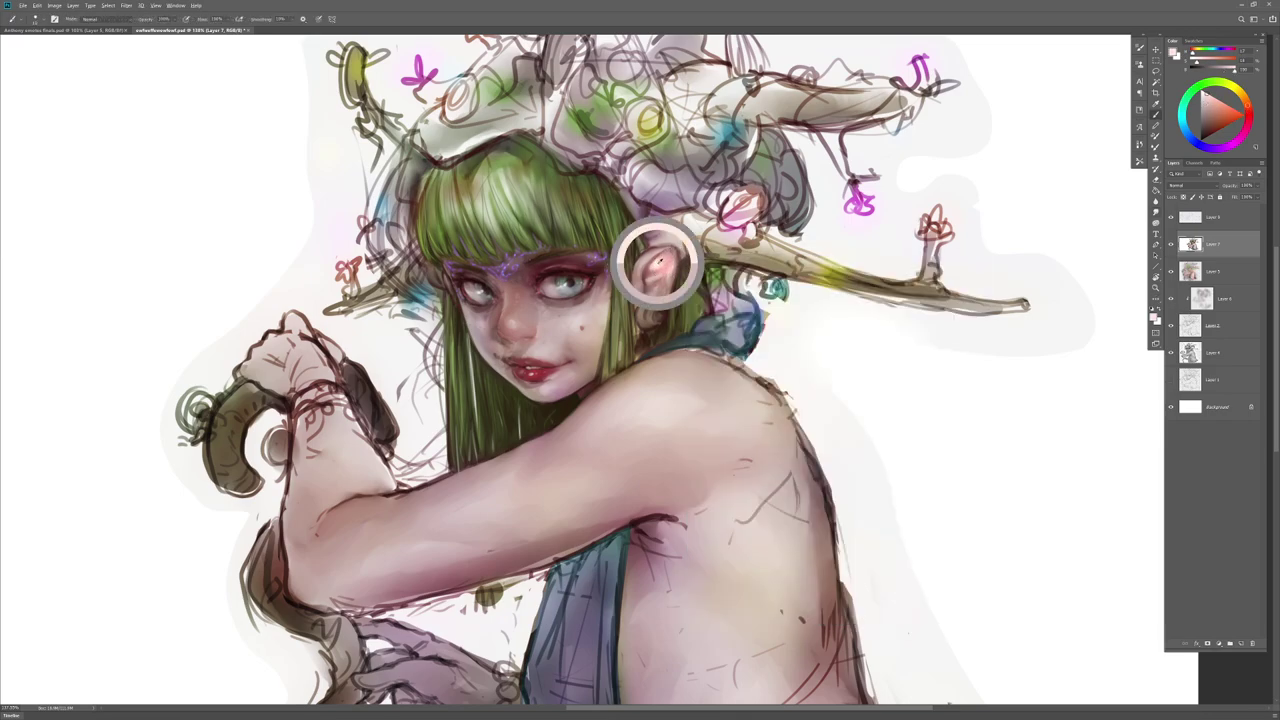
key(r)
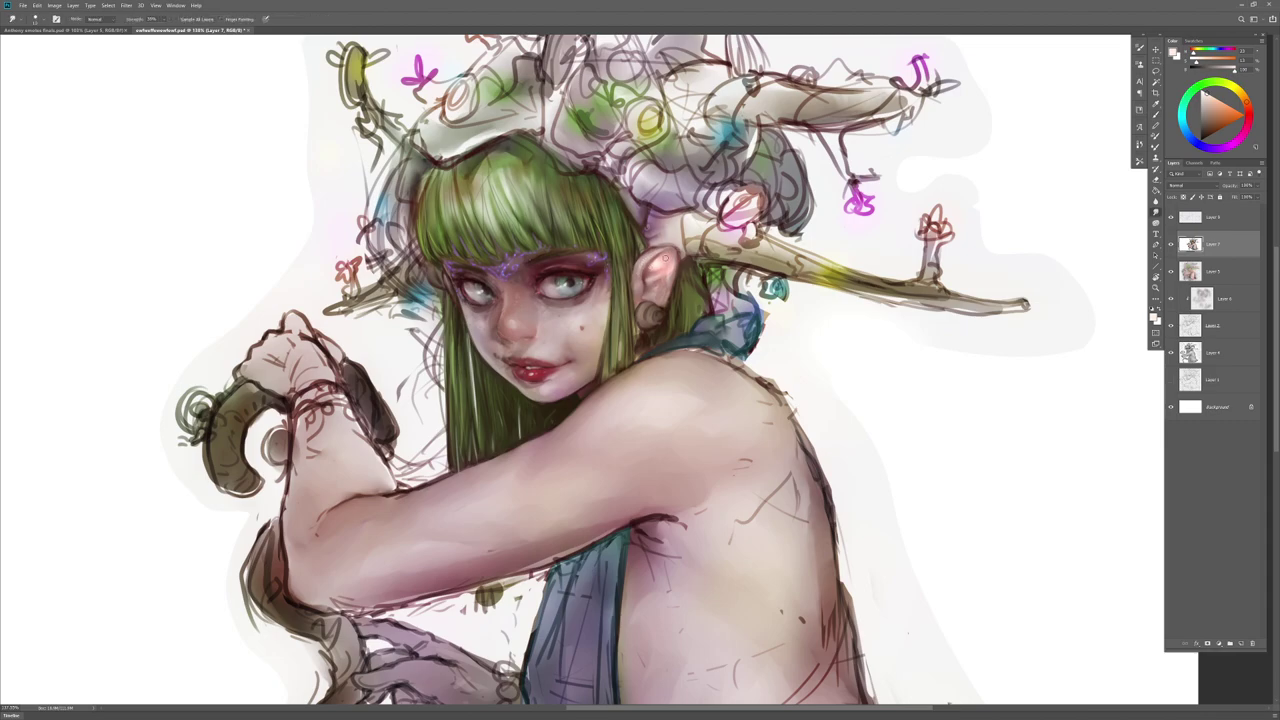
Step: Sample a salmon pink from the inner ear and refine the fold around the highlight, alternating painting and smudging
key(b)
alt+click(667, 262)
key(r)
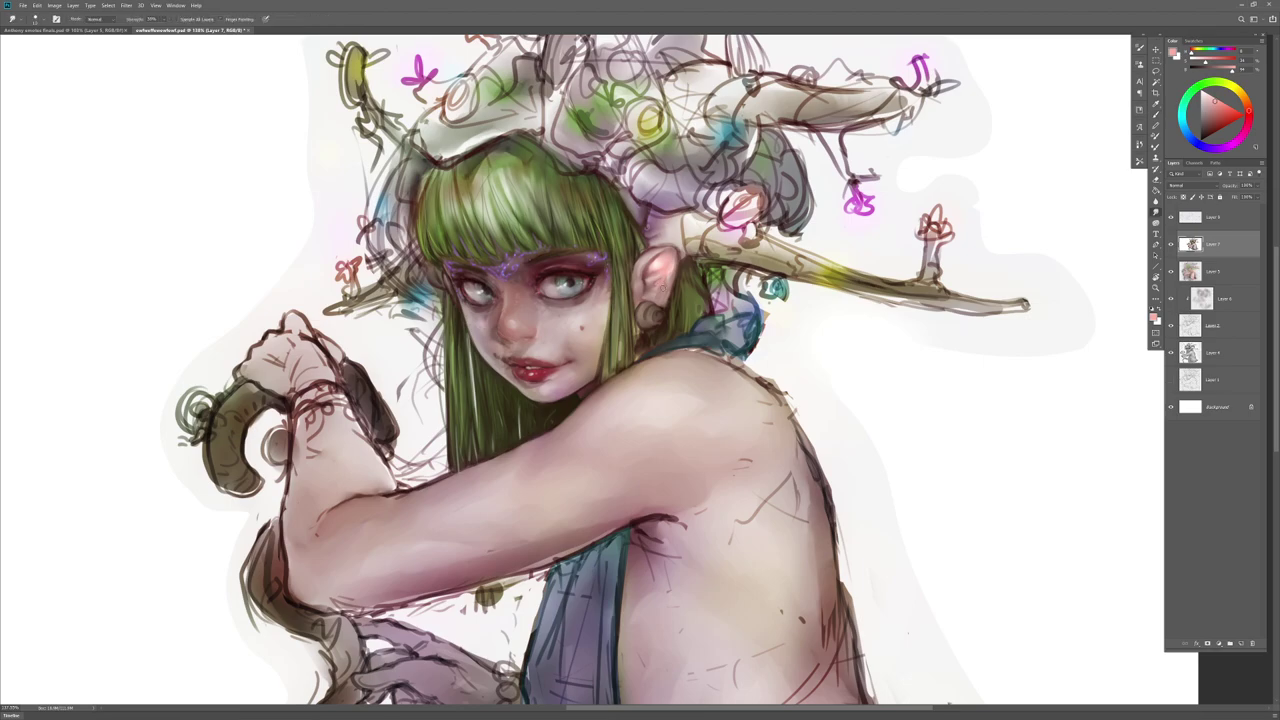
key(b)
key(r)
key(b)
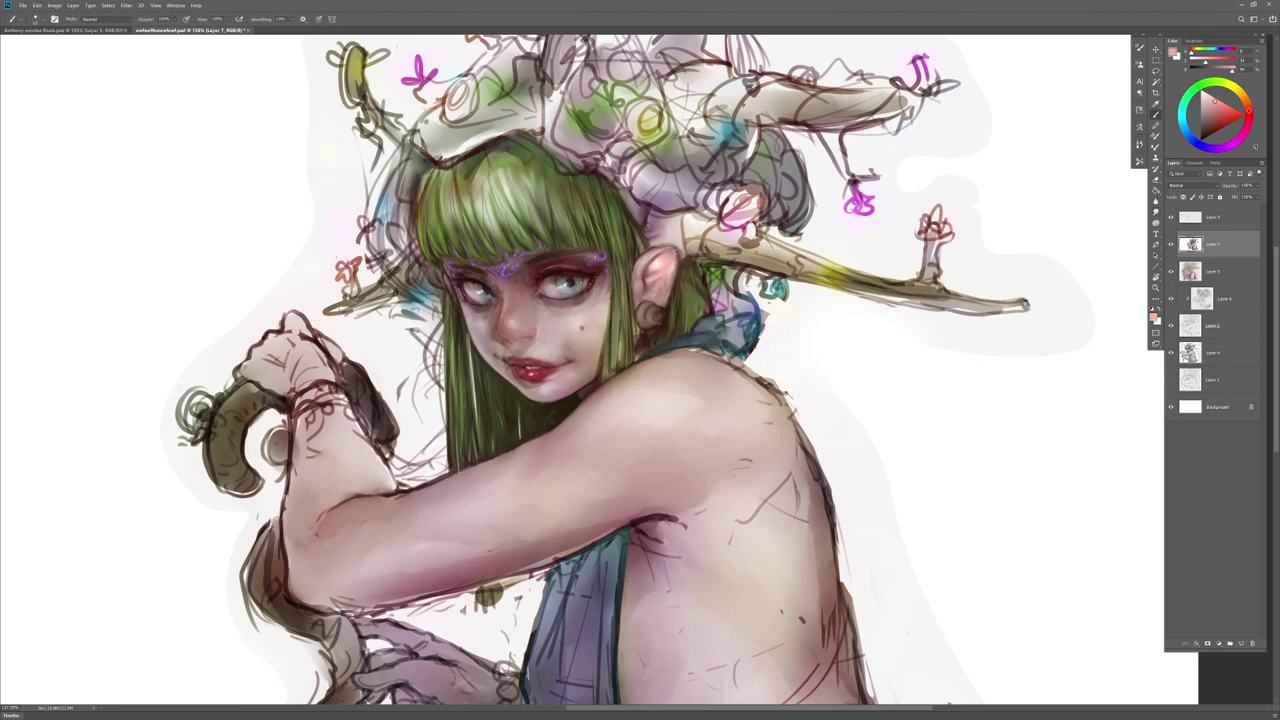
Step: Clean up the ear's upper rim with sampled light skin and dark reddish tones
alt+click(668, 274)
key(x)
drag(679, 246, 678, 254)
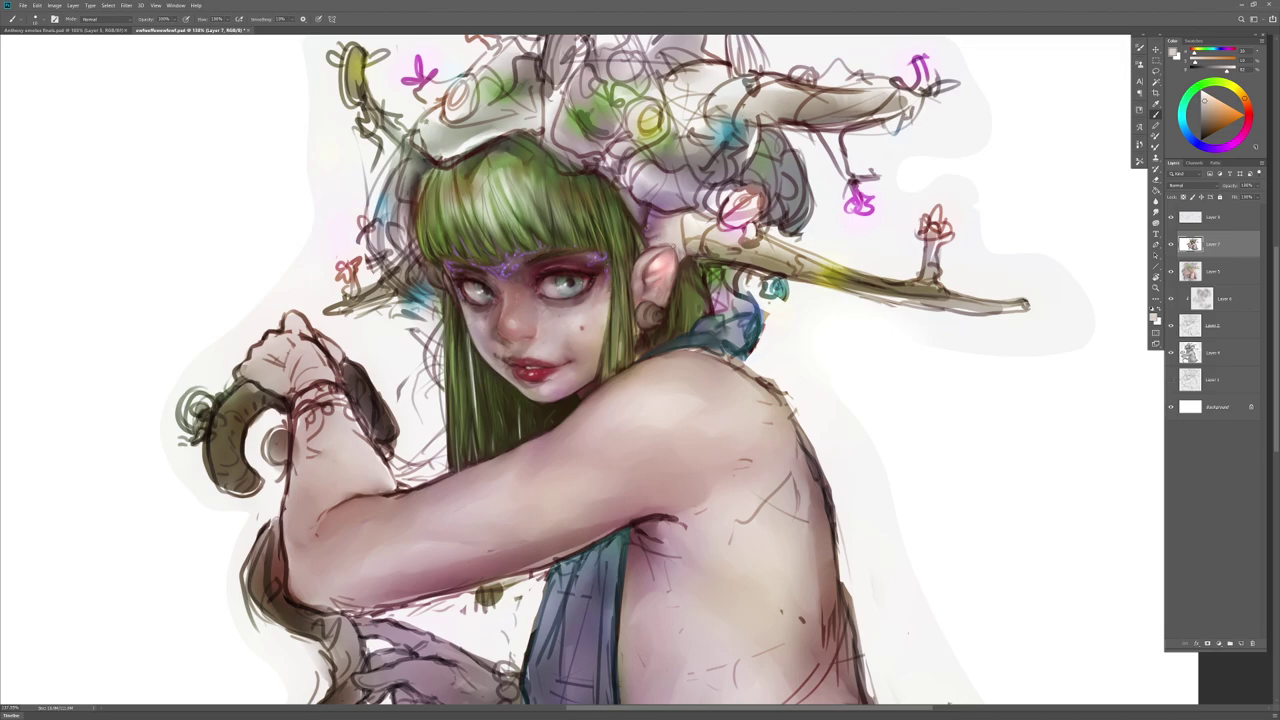
key(x)
alt+click(677, 241)
alt+click(652, 246)
key(x)
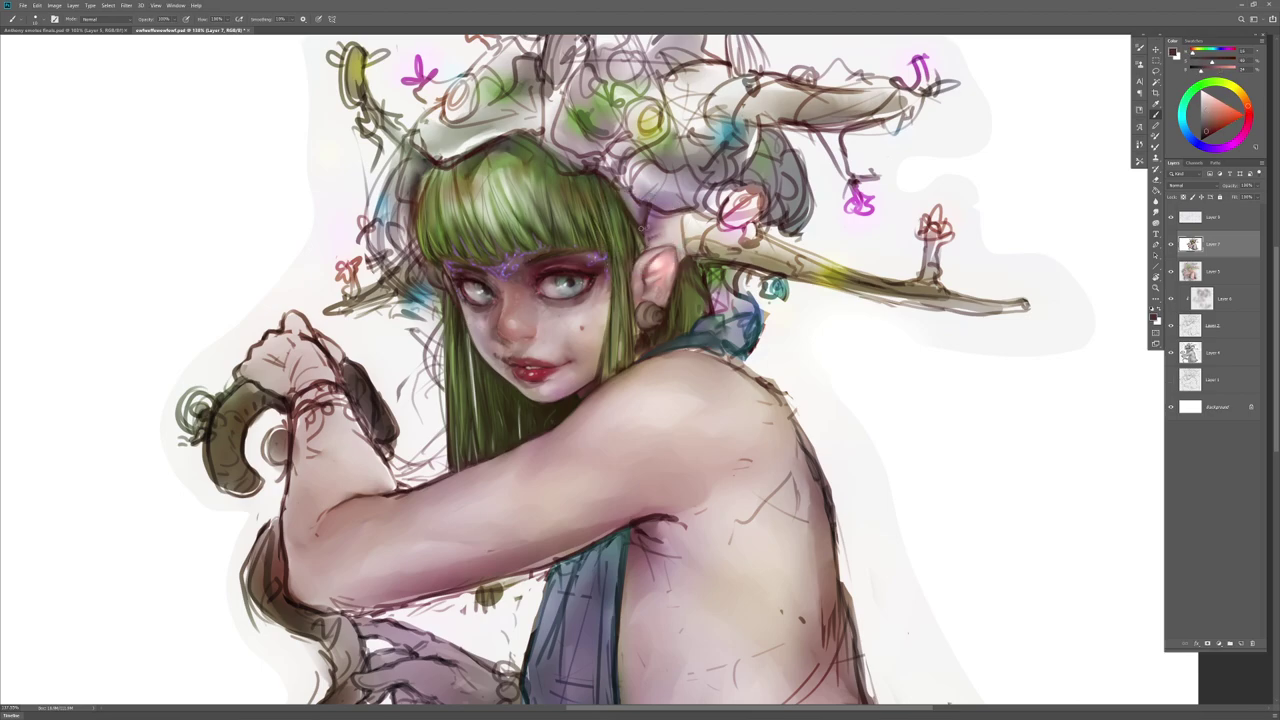
Step: Paint and smudge a sampled pale tone over the area between the hair and horn base above the ear, and save the document
key(x)
alt+click(672, 224)
drag(667, 227, 651, 227)
key(r)
key(b)
key(ctrl+s)
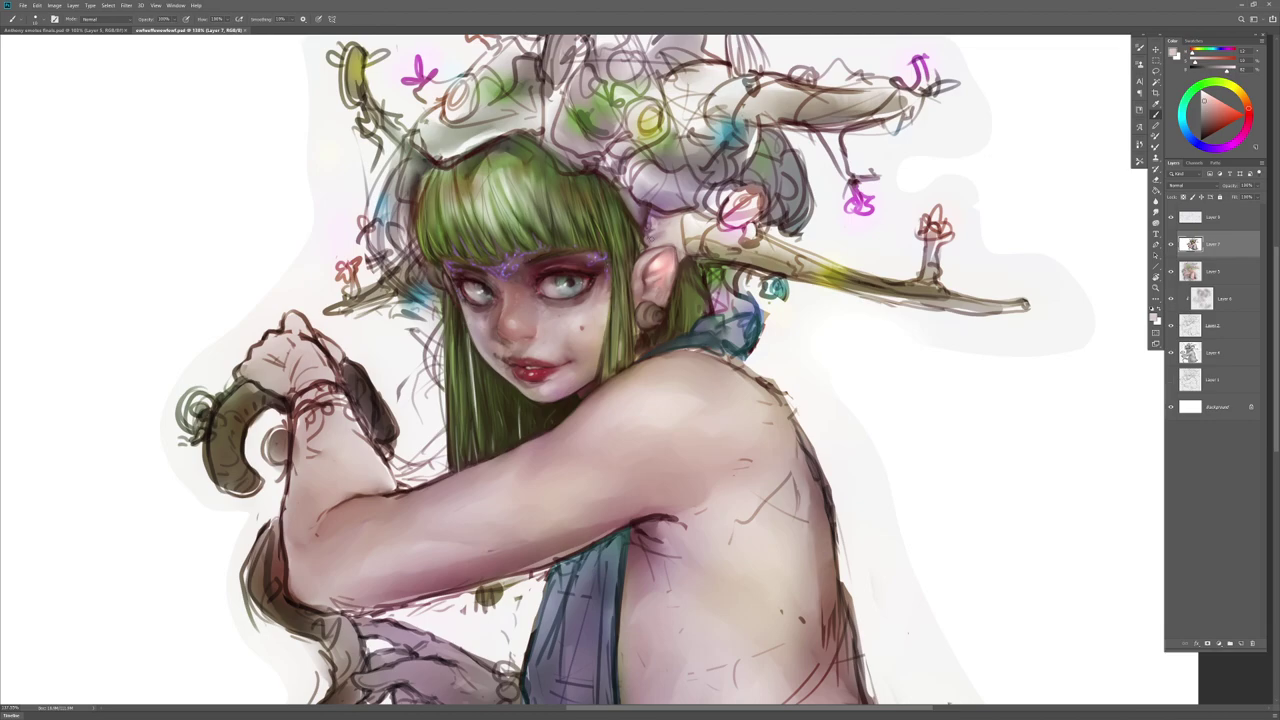
Step: Sample a dark red near the mouth and use it to paint and blend the shading beneath the nose
key(z)
mouse_move(544, 327)
mouse_down()
mouse_move(568, 334)
mouse_move(554, 418)
mouse_move(529, 404)
mouse_up()
key(b)
alt+click(531, 434)
key(r)
key(b)
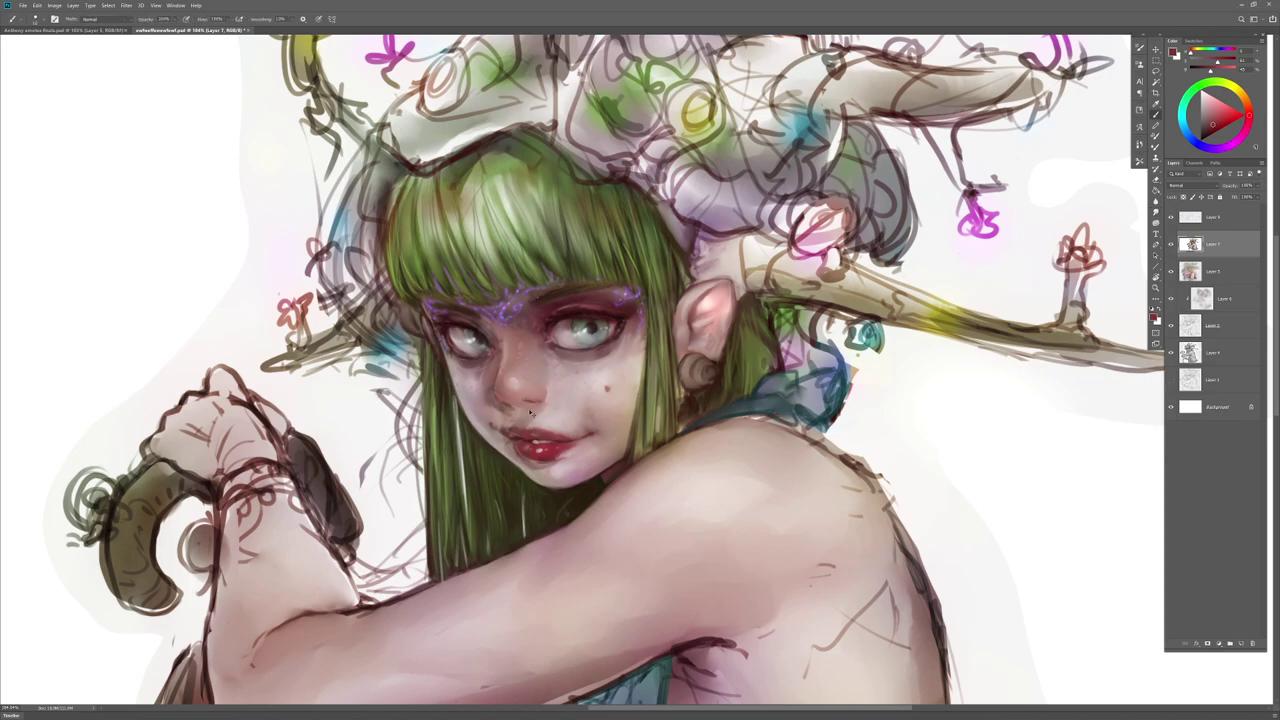
Step: Soften the nostril and the shadow under the nose with a sampled muted red and the Smudge tool
key(r)
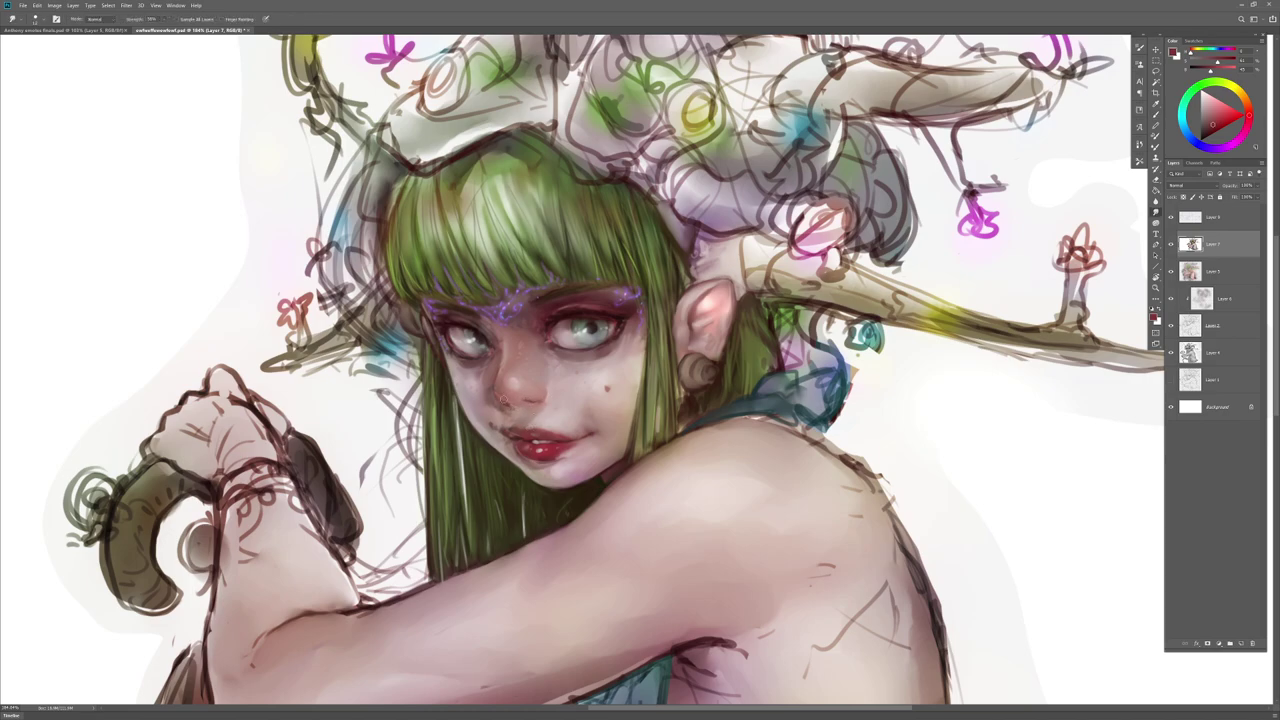
key(b)
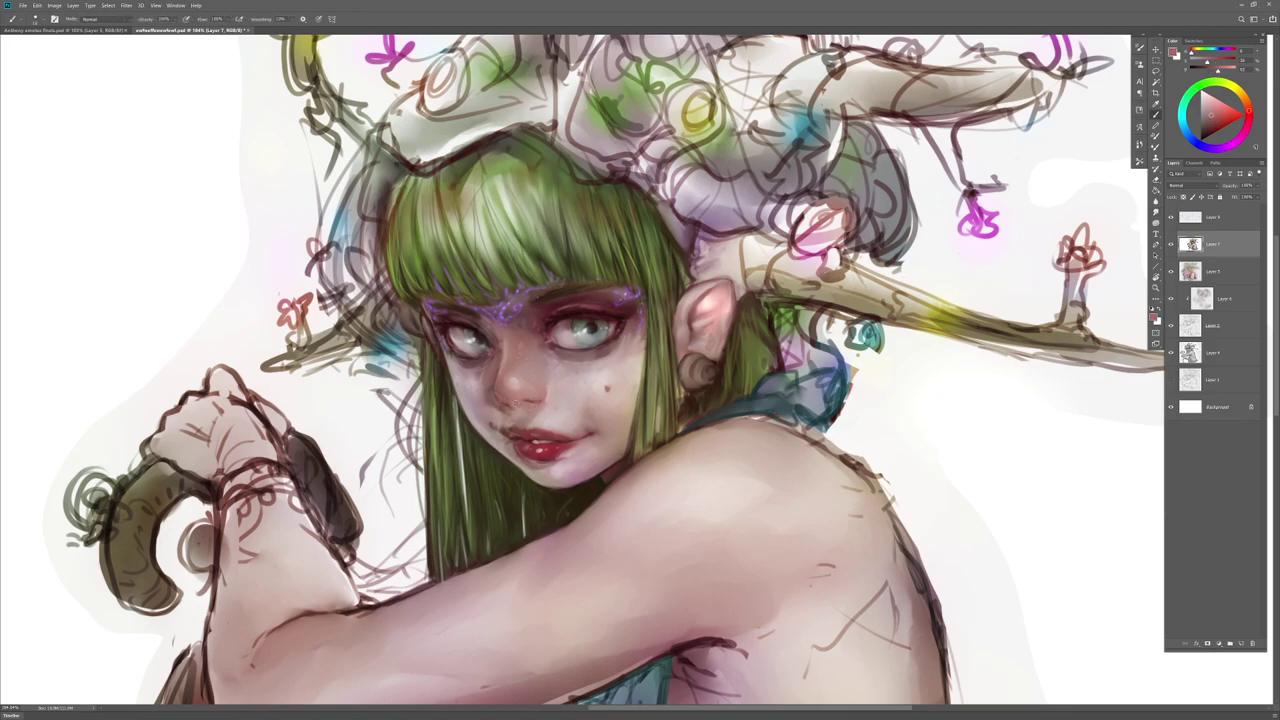
alt+click(515, 410)
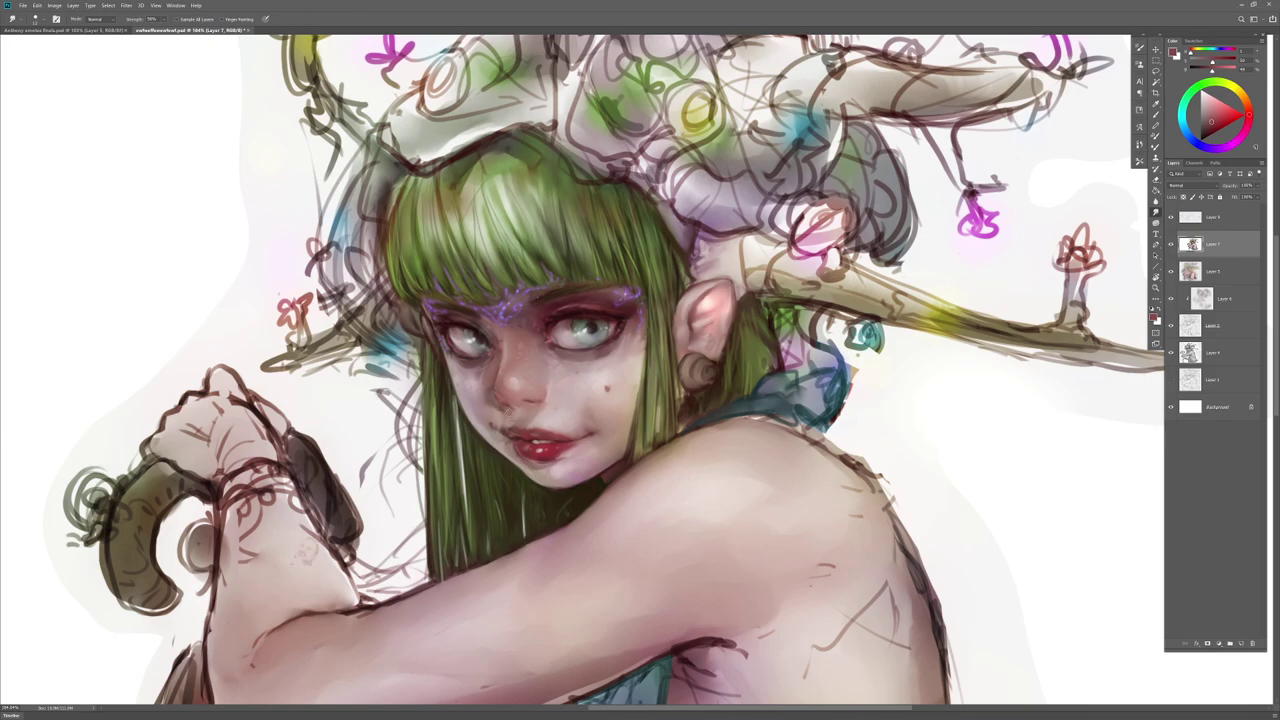
drag(511, 411, 476, 425)
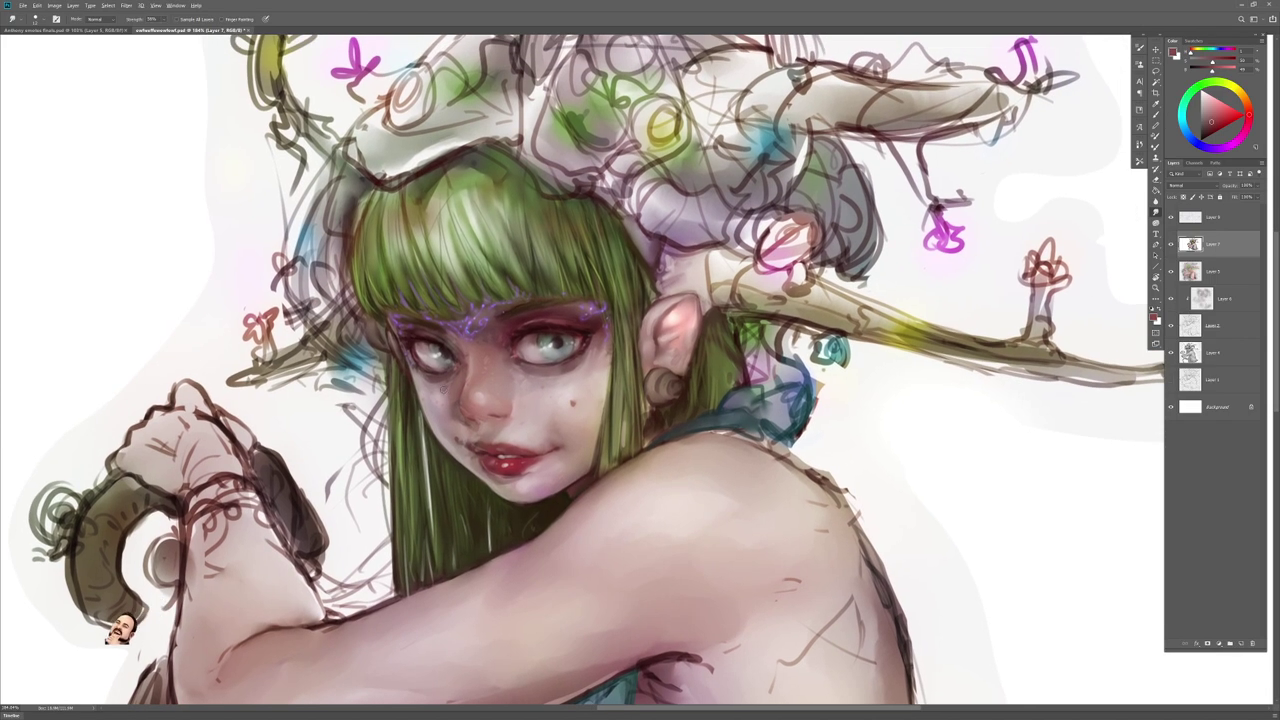
drag(625, 449, 597, 451)
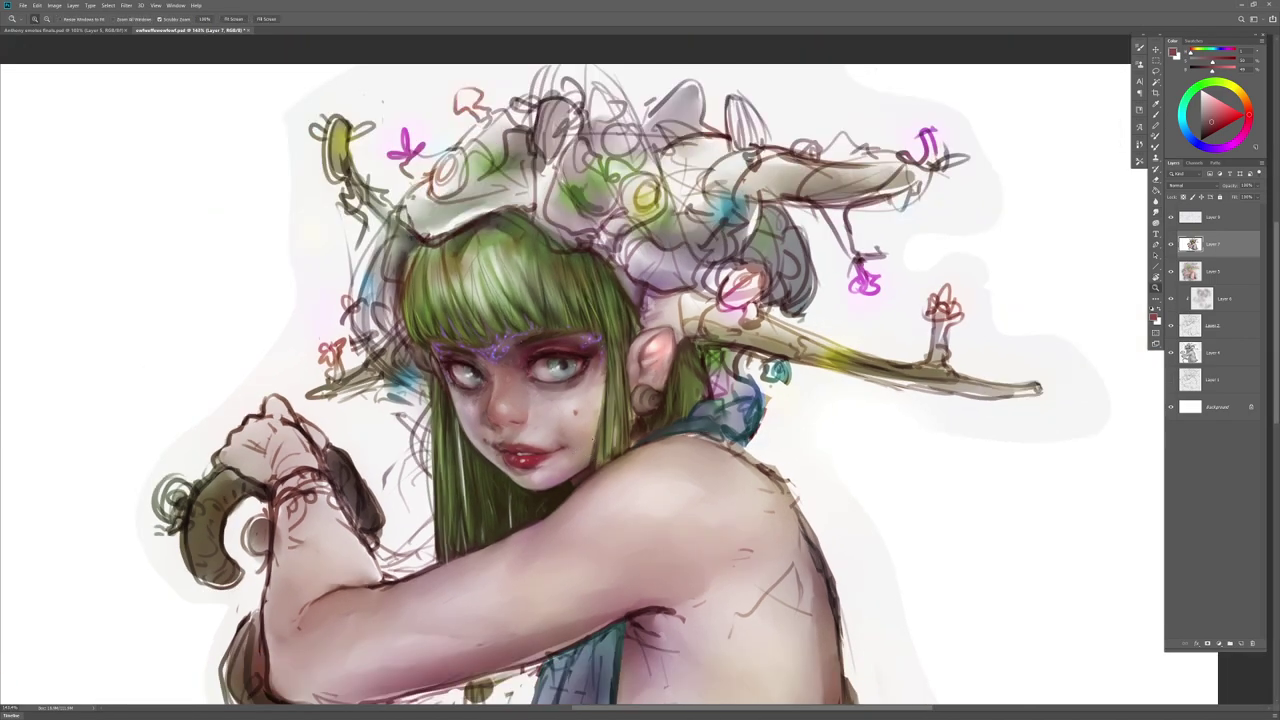
Step: Sample skin tones around the woman's eye nearest the ear, then paint and smudge the skin along its lower lid
click(586, 410)
key(b)
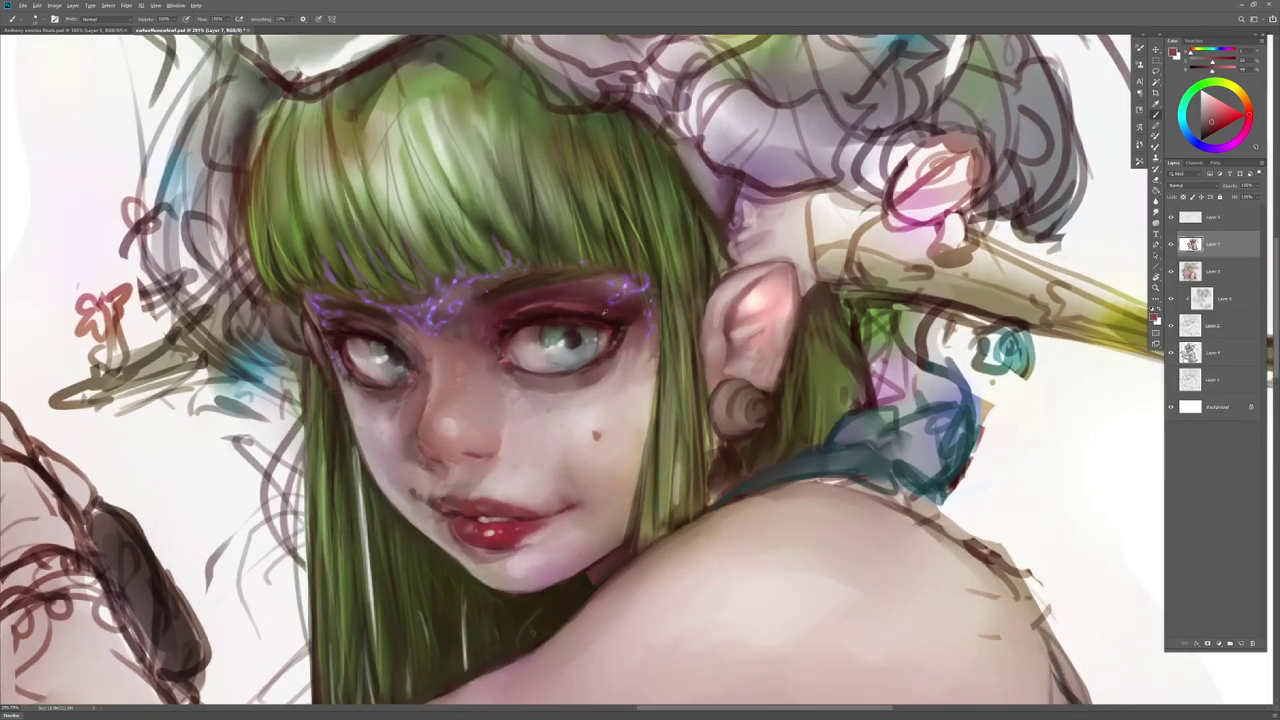
alt+click(625, 354)
alt+click(603, 372)
key(r)
drag(580, 388, 586, 387)
key(b)
key(r)
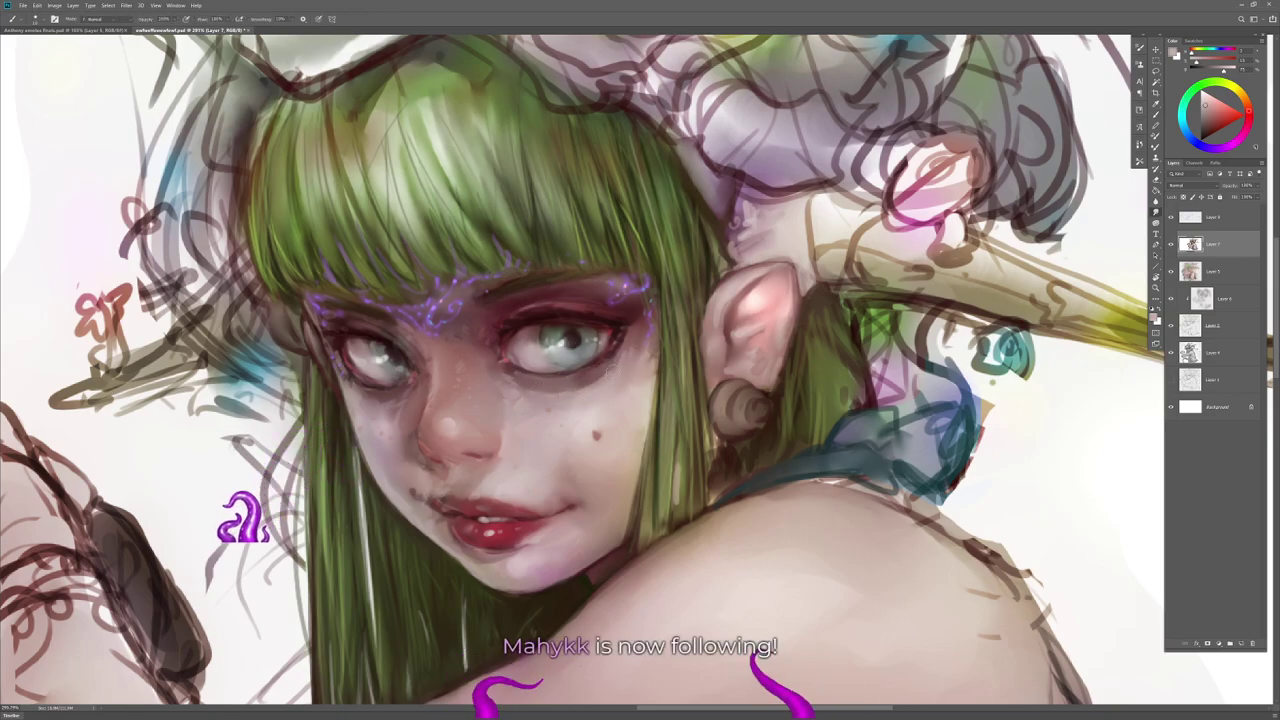
Step: Pick a saturated pink and paint highlights on the lips, blending them with the Smudge tool
key(b)
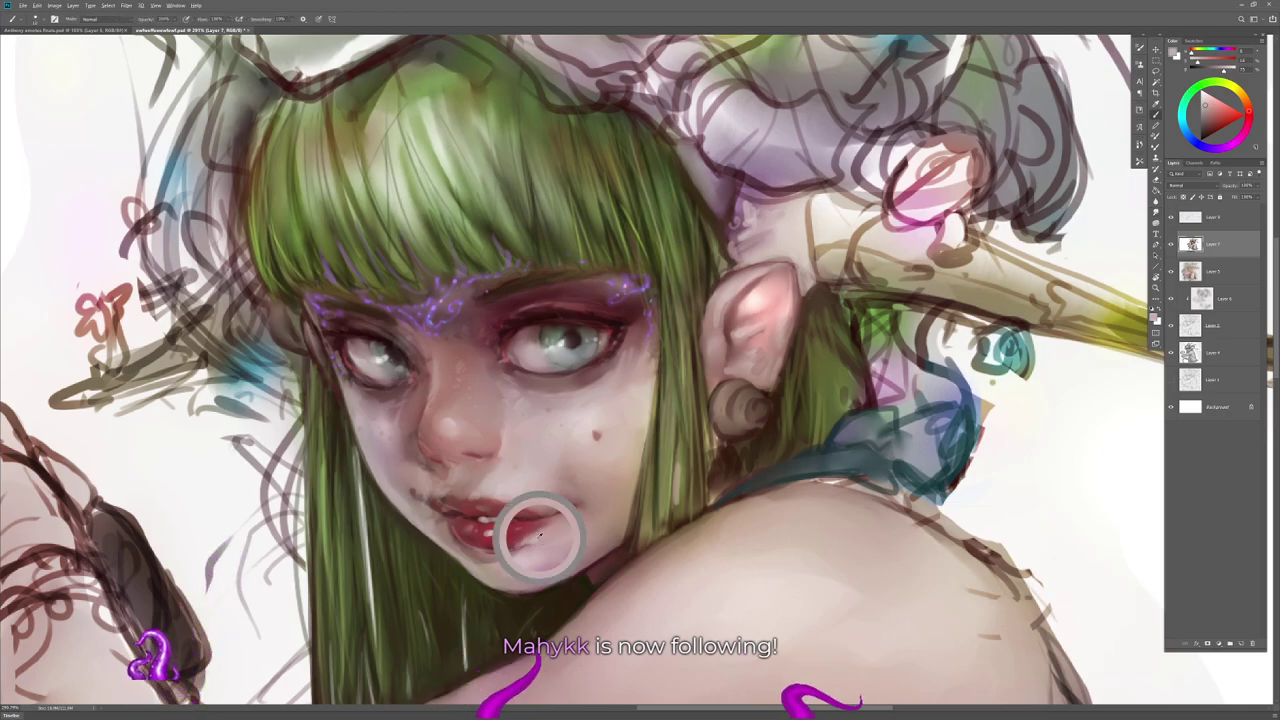
click(1249, 116)
click(1222, 105)
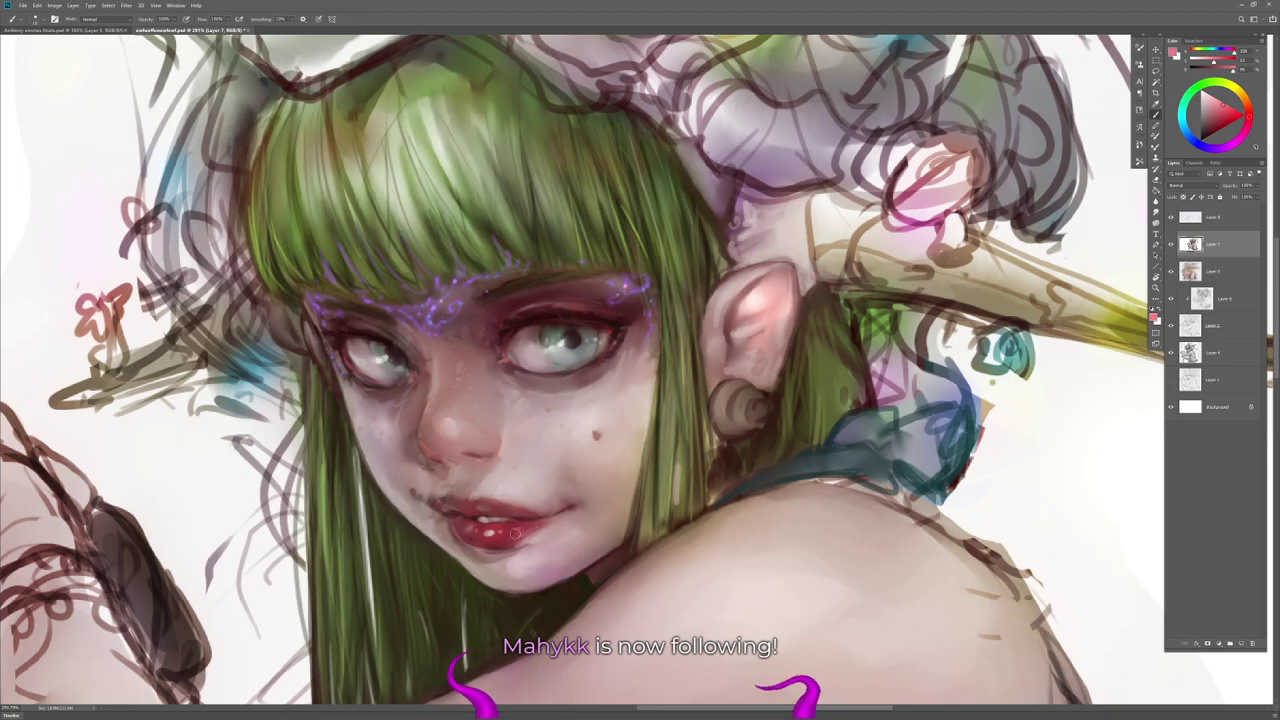
key(r)
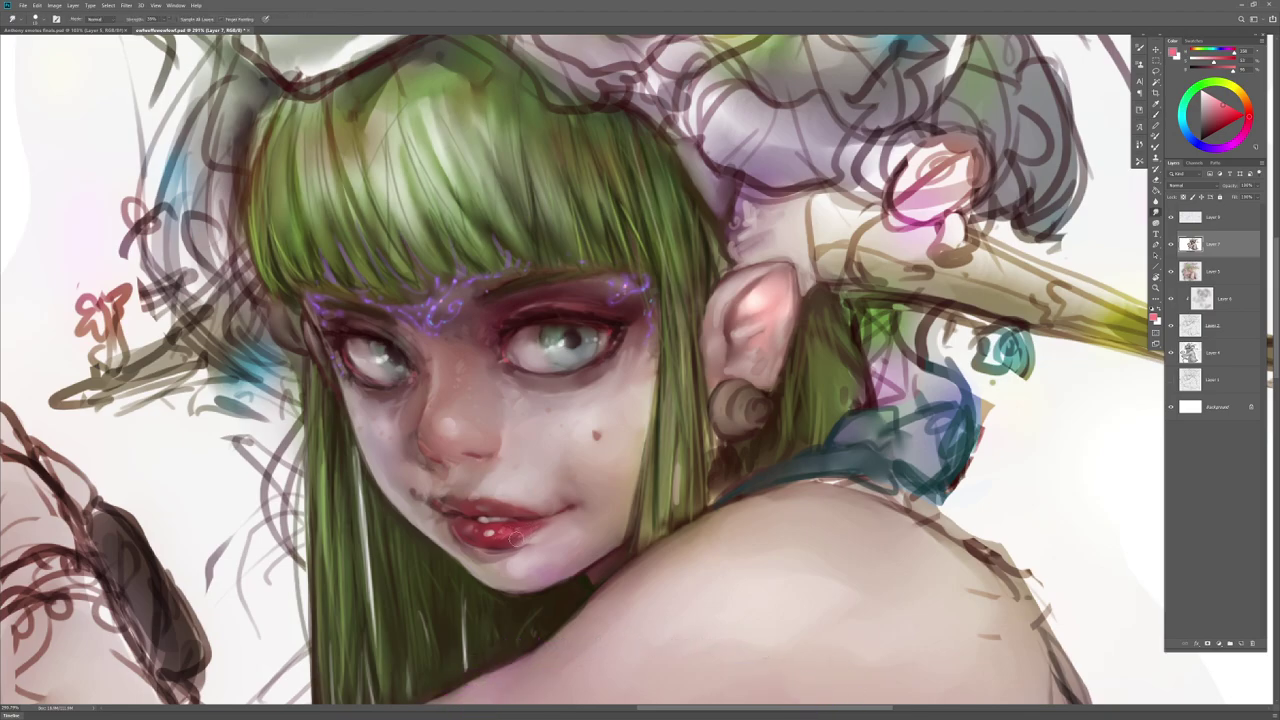
key(b)
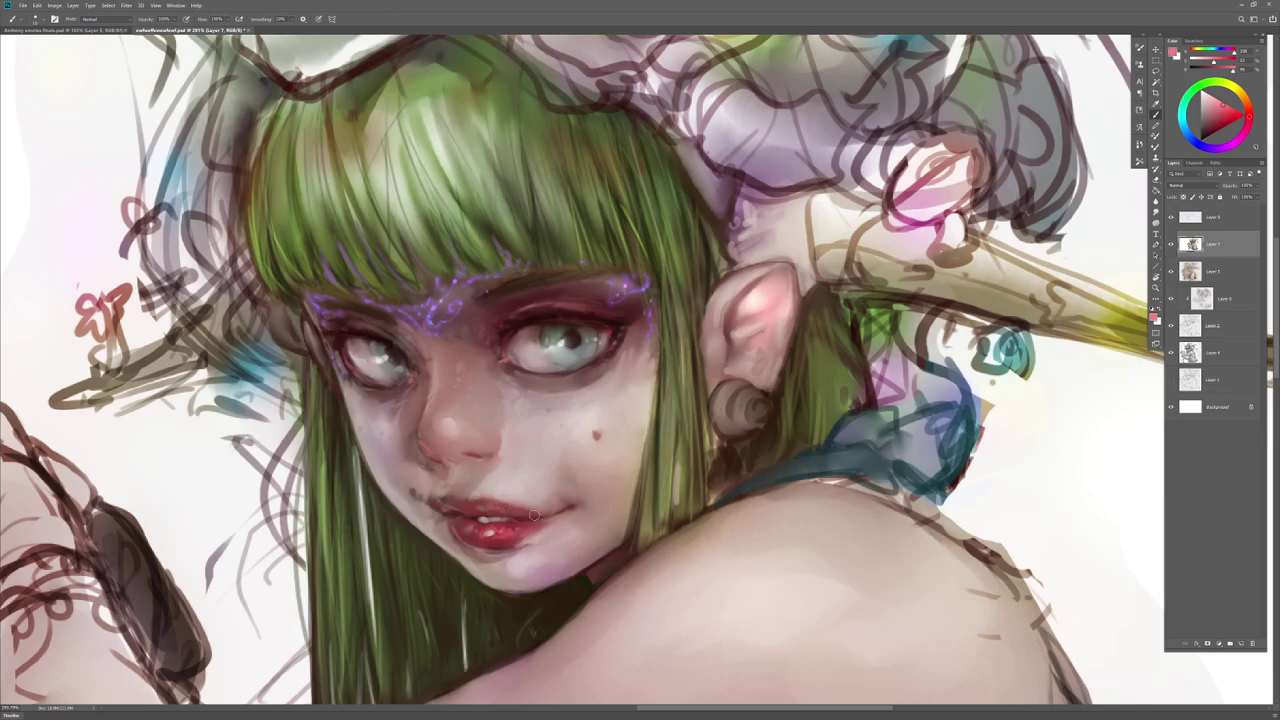
key(r)
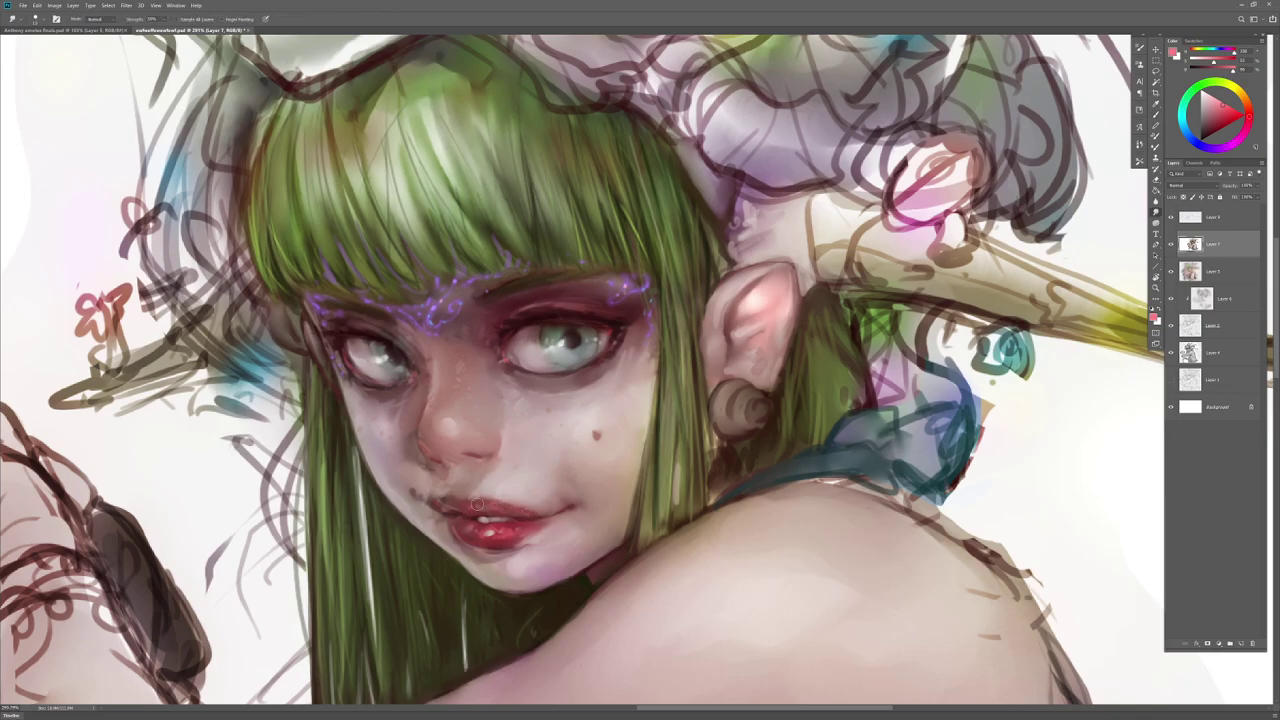
Step: Sample a reddish brown beside the nose bridge and paint and smudge the shaded side of the nose and nostril
key(b)
alt+click(422, 406)
alt+click(422, 405)
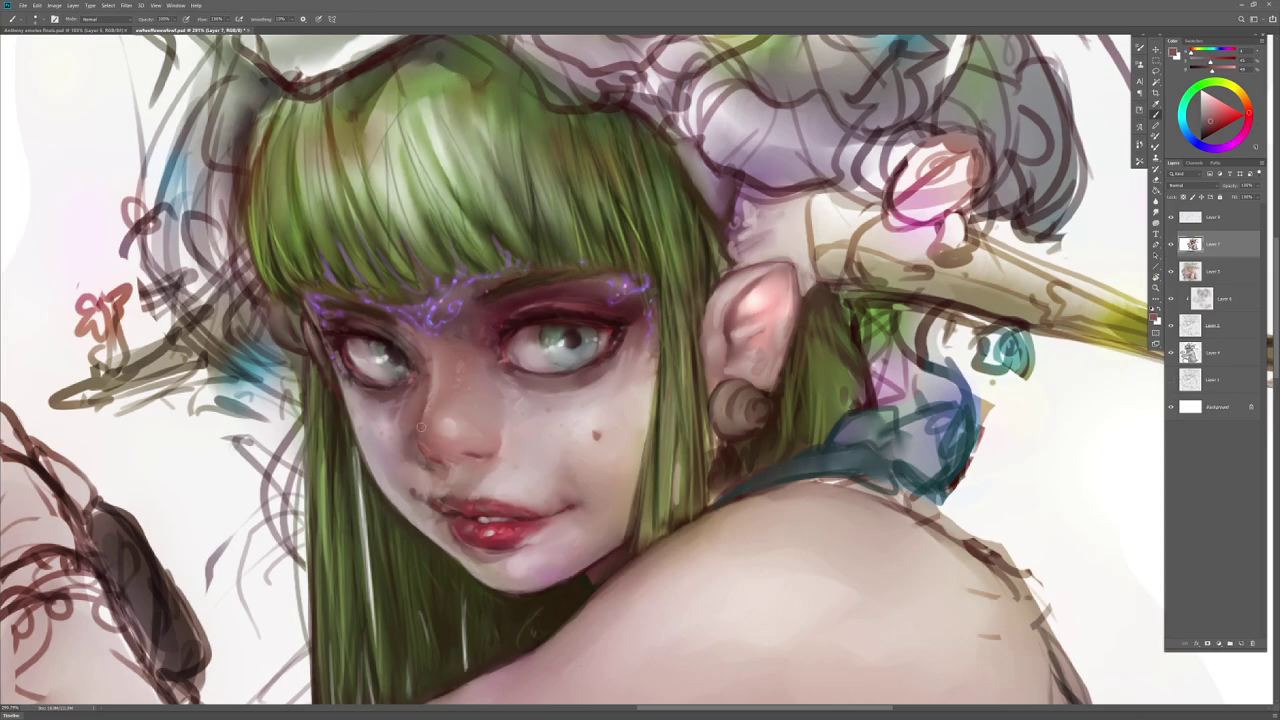
key(r)
drag(422, 454, 415, 448)
Step: Sample skin tones along the nose bridge, then paint and smudge the skin between the nose and the eye nearest the ear
key(b)
drag(614, 433, 676, 475)
key(b)
alt+click(515, 394)
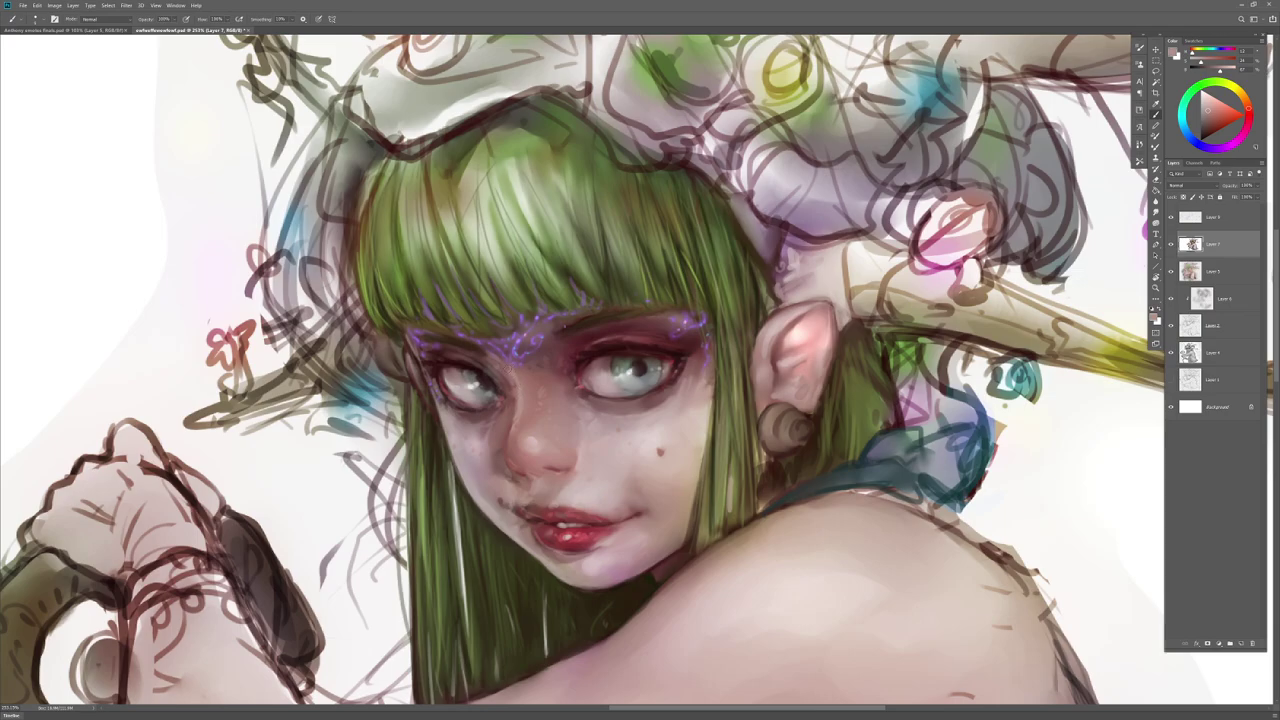
alt+click(537, 381)
alt+click(511, 389)
key(r)
key(b)
Step: Sample a dark red from the upper lid nearest the ear, retouch the lid, and toggle the top layer off and on
alt+click(625, 337)
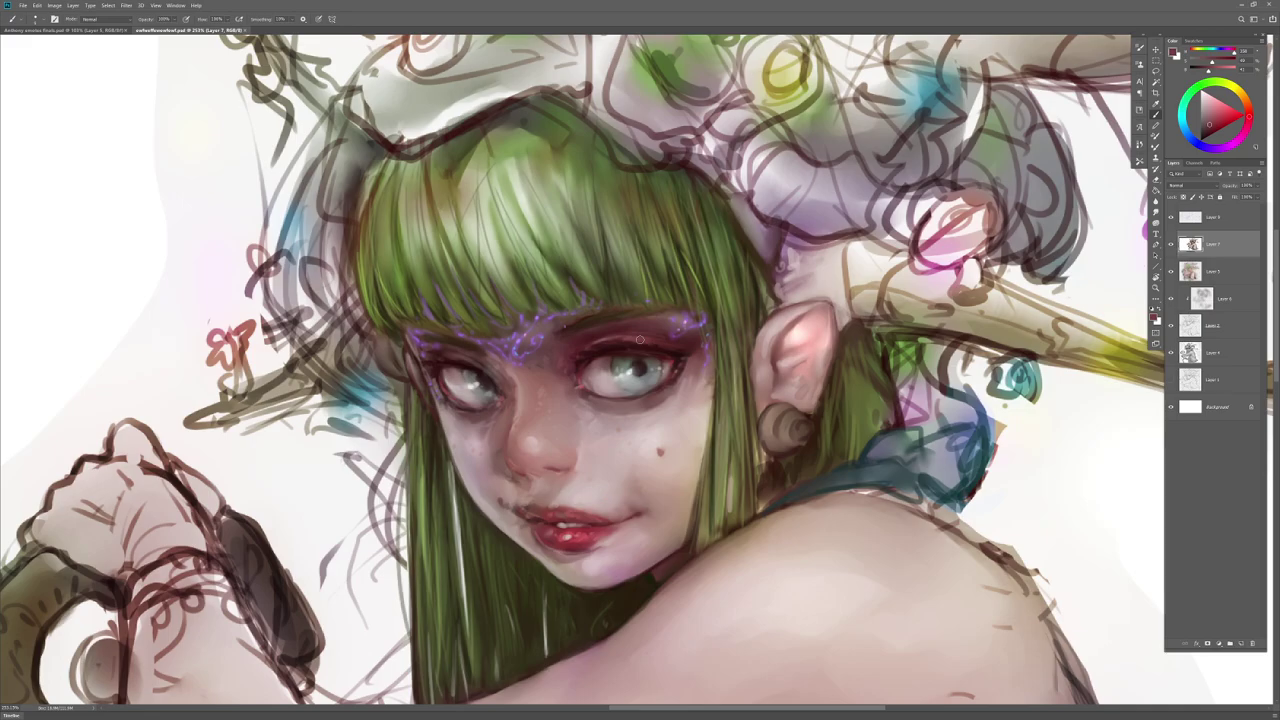
drag(800, 558, 726, 553)
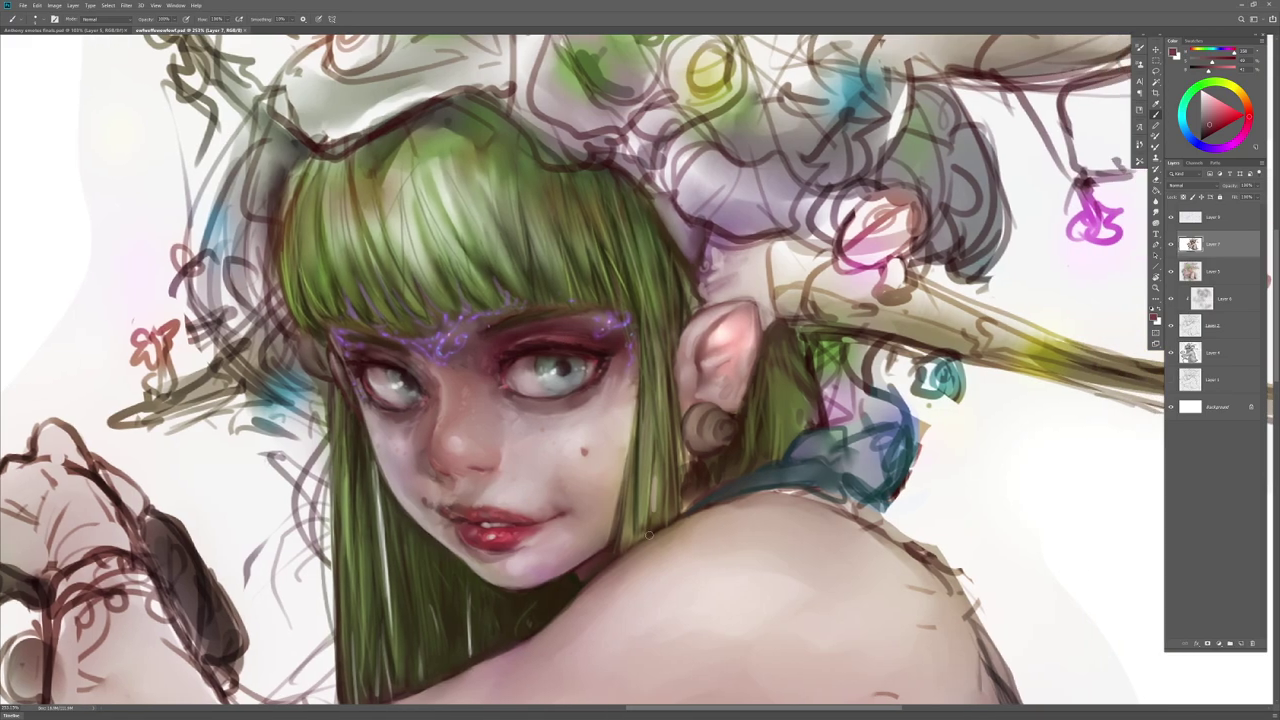
drag(602, 553, 560, 551)
key(b)
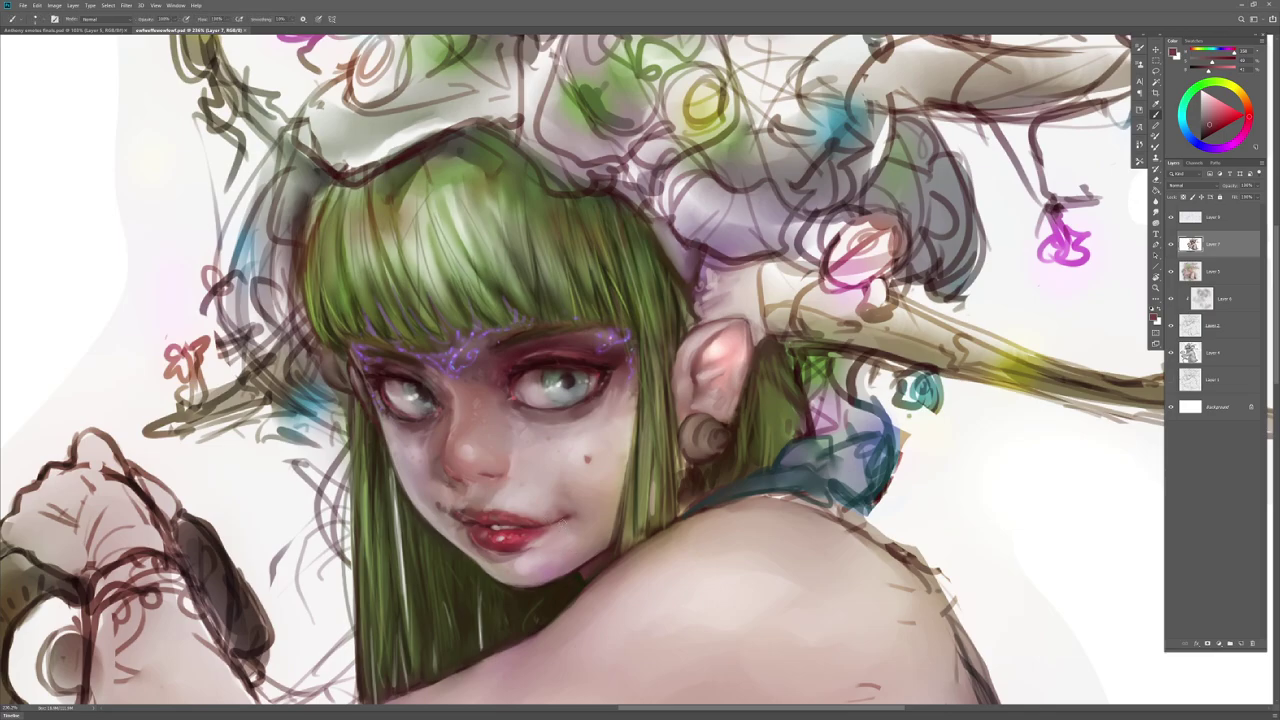
click(1171, 217)
click(1171, 217)
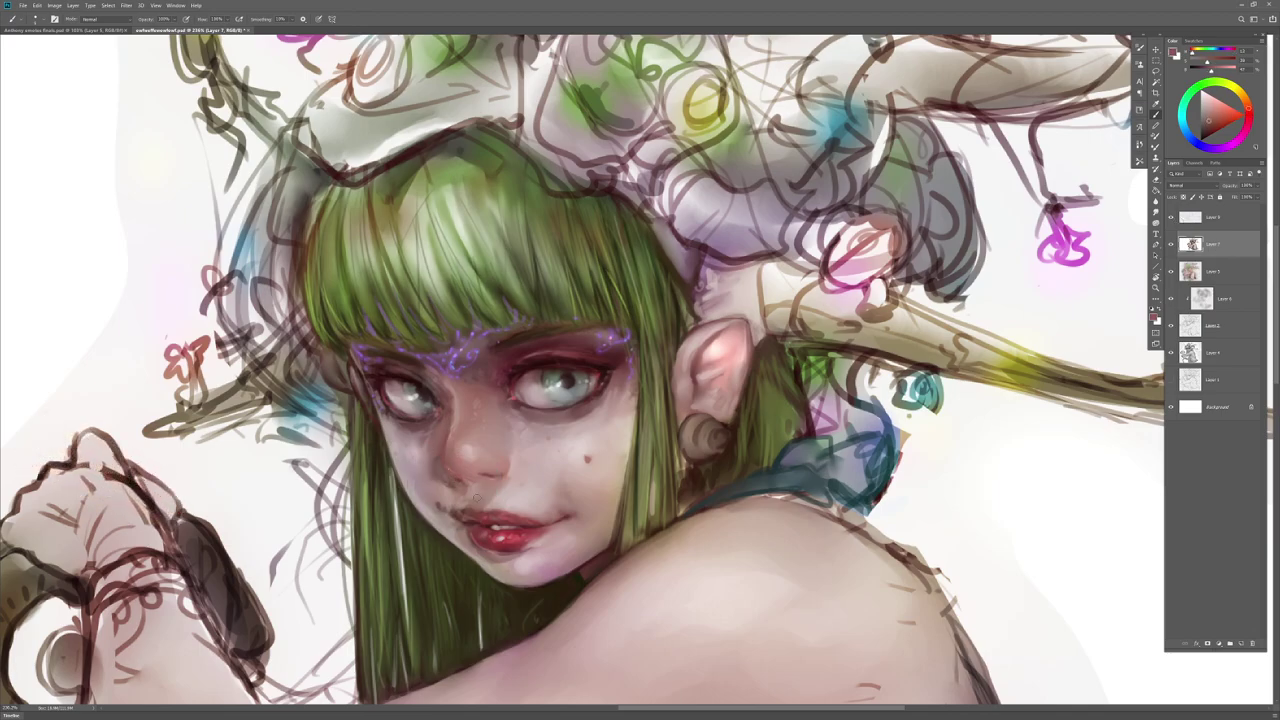
Step: Sample a muted reddish tone beside the nostril and touch up the shaded skin around it
drag(515, 545, 450, 550)
drag(582, 614, 562, 535)
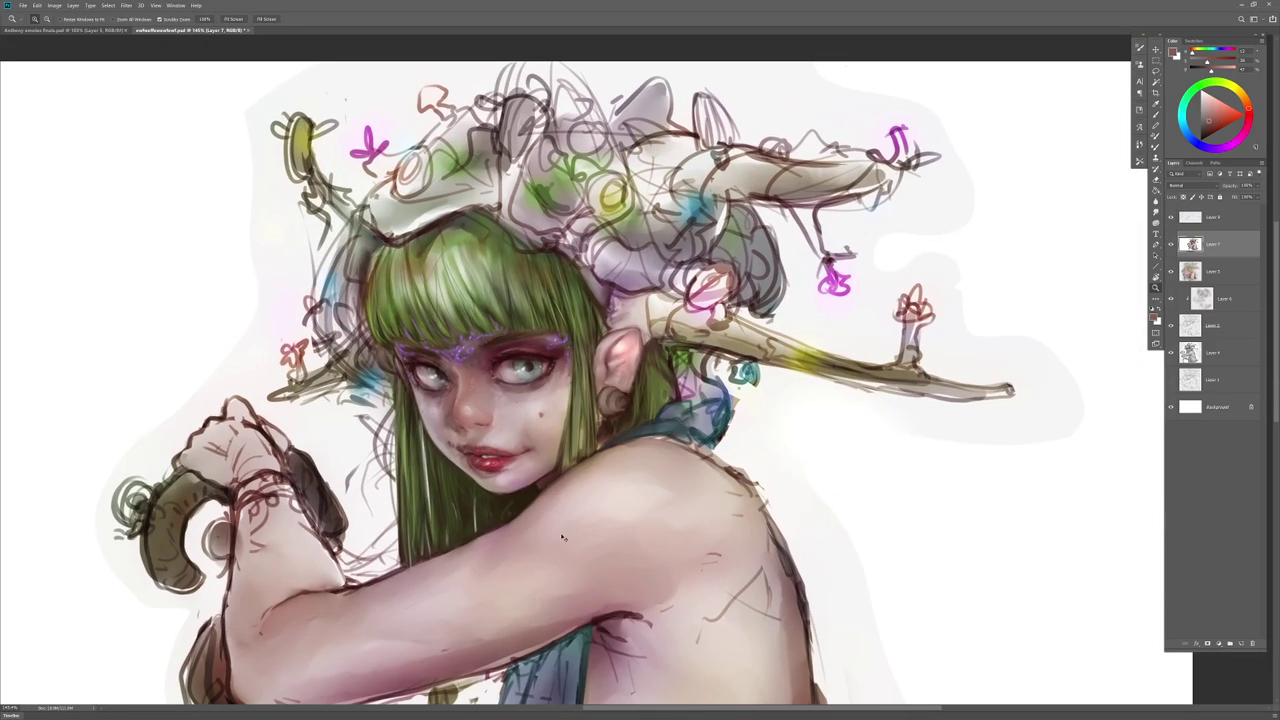
key(ctrl+shift+h)
key(h)
drag(490, 407, 545, 407)
drag(431, 455, 468, 465)
alt+click(457, 464)
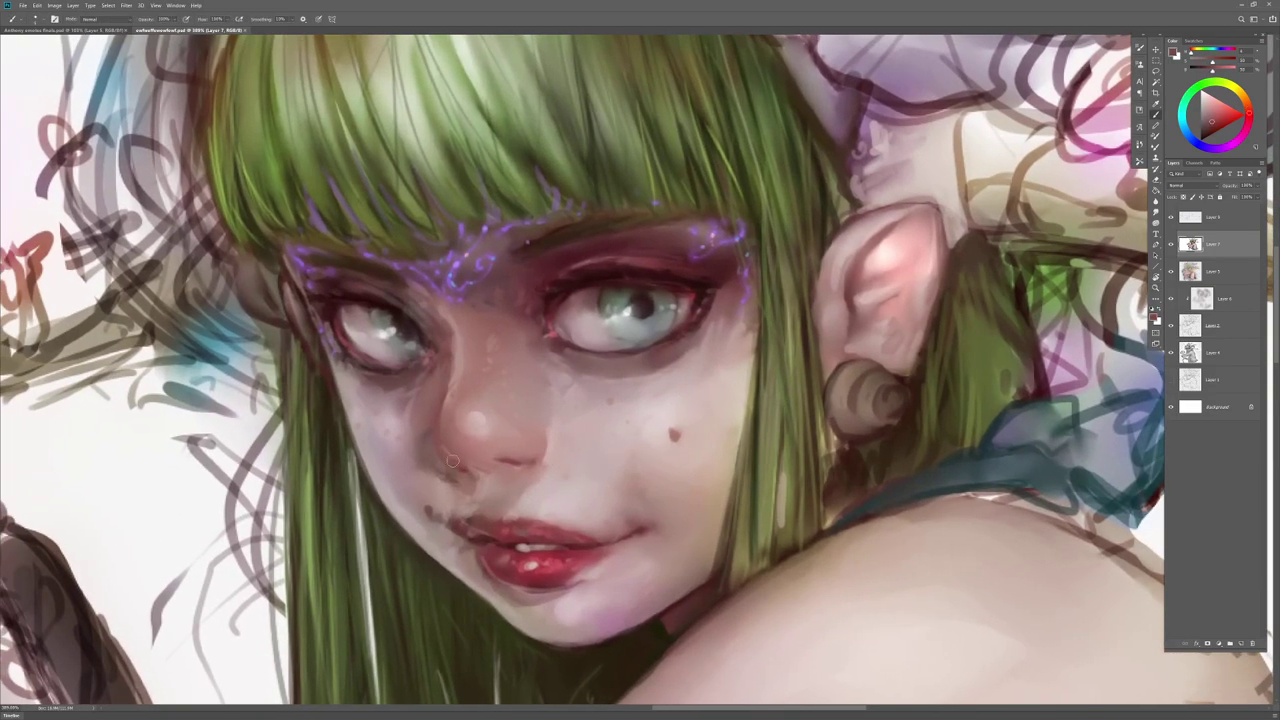
mouse_move(687, 479)
mouse_down()
mouse_move(627, 483)
mouse_move(600, 460)
mouse_move(599, 490)
mouse_move(634, 493)
mouse_up()
key(z)
key(b)
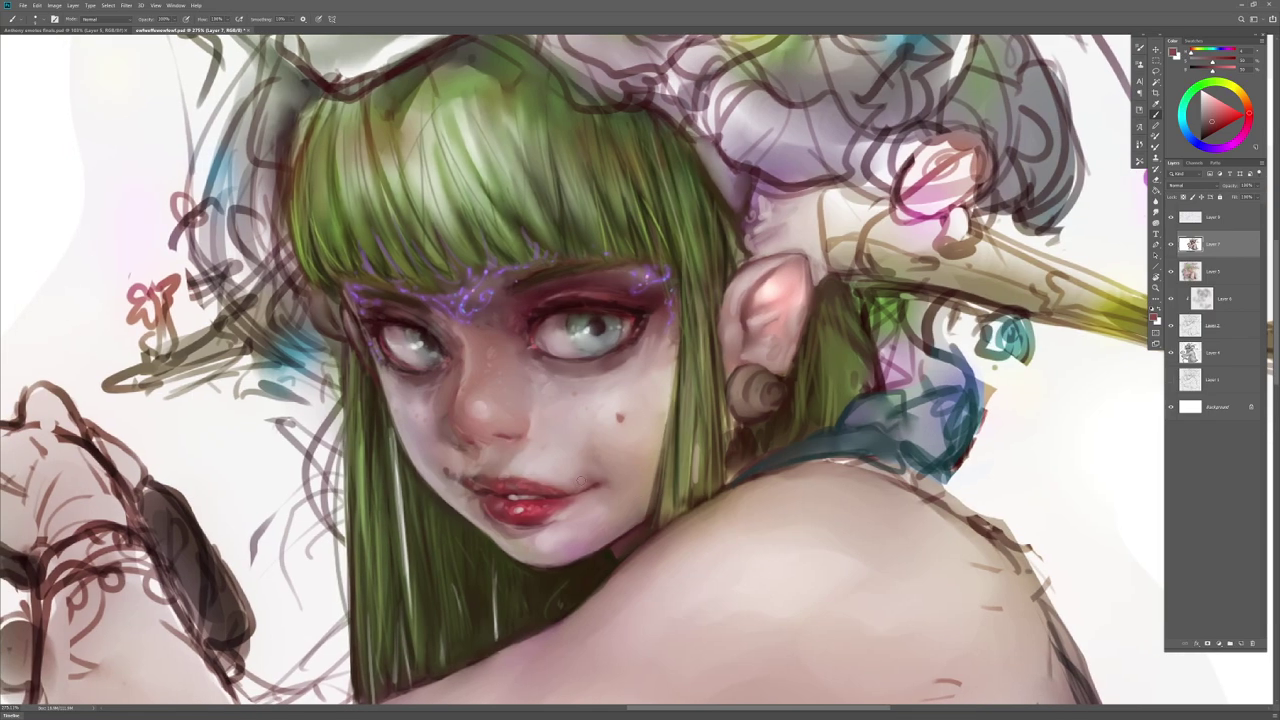
key(bracketright)
alt+click(645, 302)
drag(221, 405, 606, 476)
mouse_move(346, 302)
mouse_down()
mouse_move(335, 307)
mouse_move(370, 320)
mouse_move(397, 380)
mouse_move(420, 350)
mouse_move(395, 350)
mouse_move(371, 277)
mouse_move(288, 322)
mouse_move(350, 262)
mouse_move(360, 280)
mouse_move(430, 285)
mouse_move(300, 360)
mouse_move(300, 410)
mouse_up()
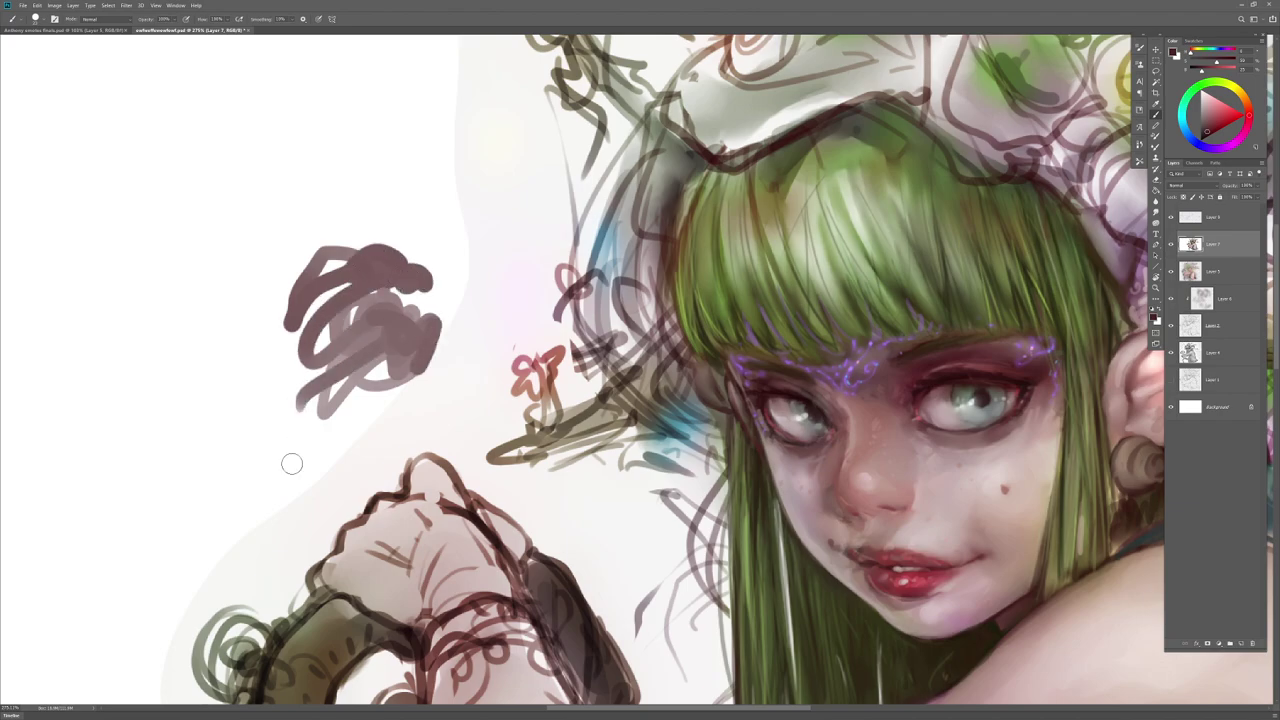
key(ctrl+z)
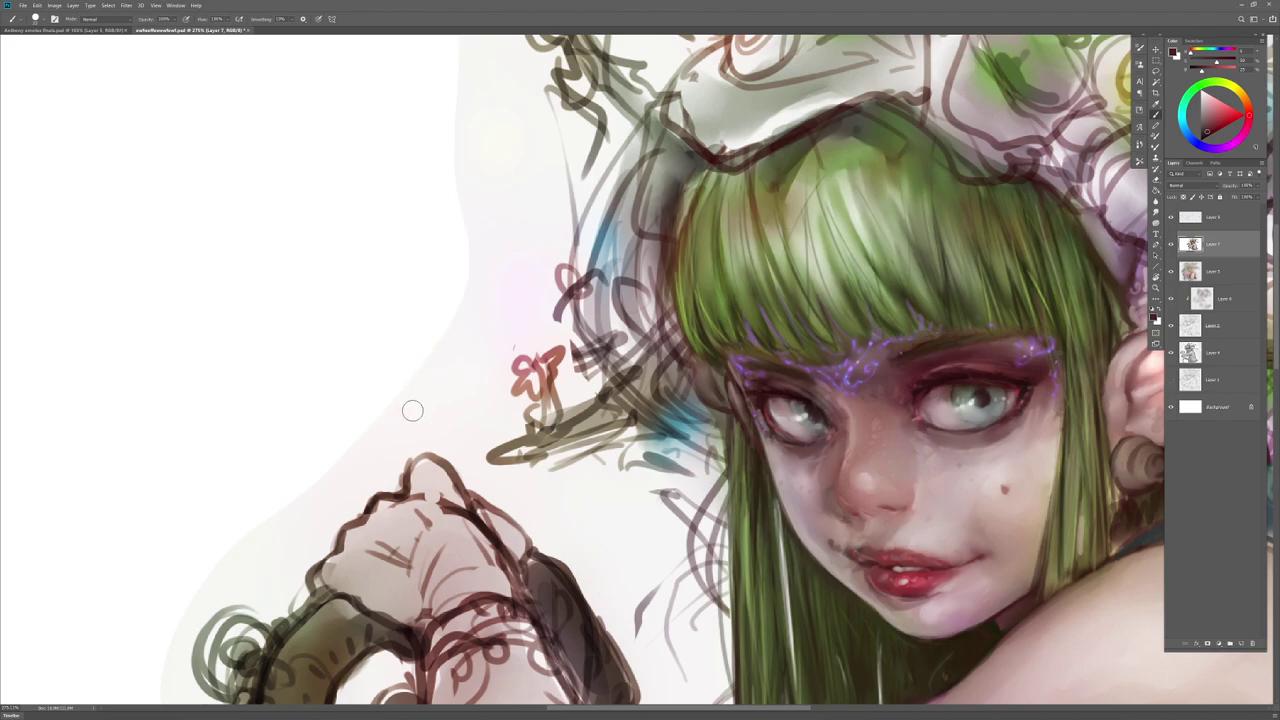
Step: Paint a practice patch on the blank canvas with dark and mid greens sampled from the hair, and smudge it with a larger brush
alt+click(686, 360)
mouse_move(328, 290)
mouse_down()
mouse_move(377, 300)
mouse_move(397, 365)
mouse_move(391, 312)
mouse_move(323, 330)
mouse_move(367, 297)
mouse_move(413, 337)
mouse_move(419, 272)
mouse_move(429, 296)
mouse_move(437, 281)
mouse_move(409, 287)
mouse_move(438, 292)
mouse_move(415, 282)
mouse_move(450, 277)
mouse_up()
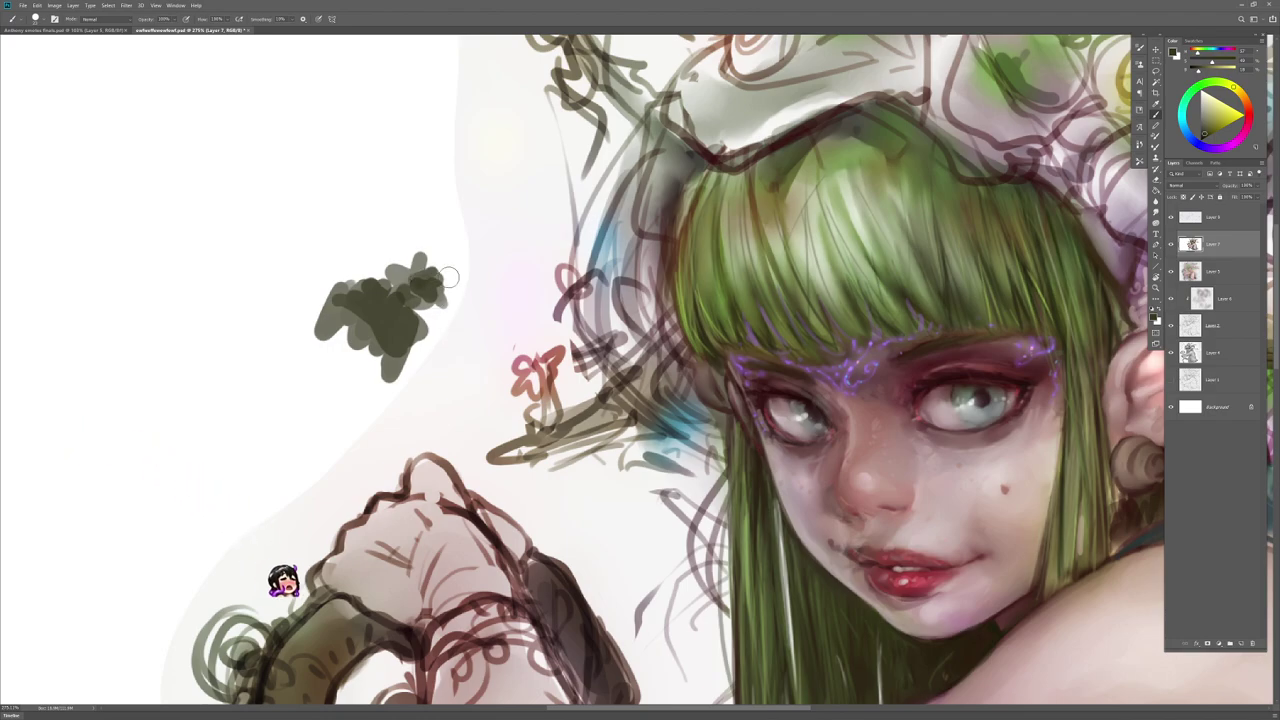
mouse_move(436, 284)
mouse_down()
mouse_move(372, 292)
mouse_move(410, 348)
mouse_up()
alt+click(809, 231)
key(r)
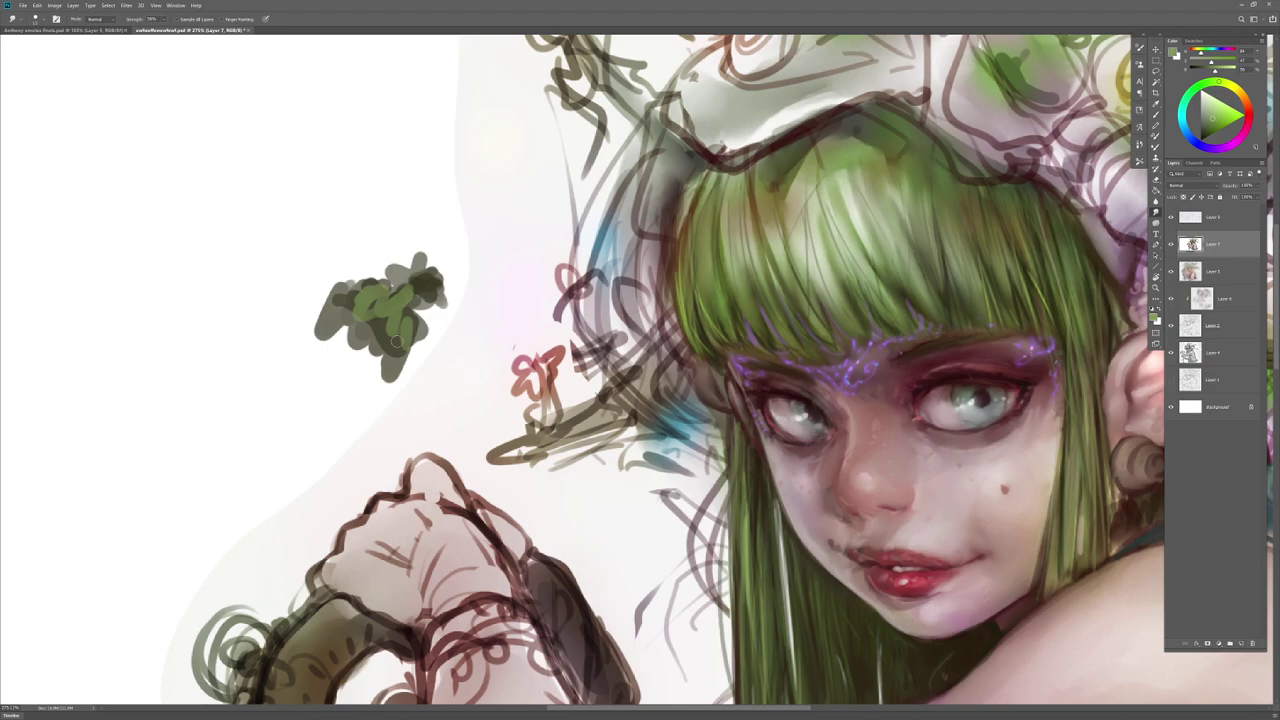
alt+right_click(397, 335)
key(bracketright)
key(bracketright)
key(bracketright)
mouse_move(400, 318)
mouse_down()
mouse_move(352, 295)
mouse_move(391, 333)
mouse_move(396, 352)
mouse_move(350, 304)
mouse_move(390, 362)
mouse_move(366, 326)
mouse_move(425, 285)
mouse_up()
Step: Add more sampled hair greens to the practice patch and blend them with the Smudge tool into a soft highlight band
key(b)
alt+click(433, 282)
mouse_move(354, 314)
mouse_down()
mouse_move(393, 355)
mouse_move(343, 297)
mouse_move(396, 349)
mouse_move(360, 306)
mouse_up()
key(r)
key(b)
alt+click(714, 320)
key(r)
drag(360, 306, 382, 318)
key(b)
alt+click(811, 249)
drag(811, 249, 850, 155)
drag(376, 296, 406, 322)
key(r)
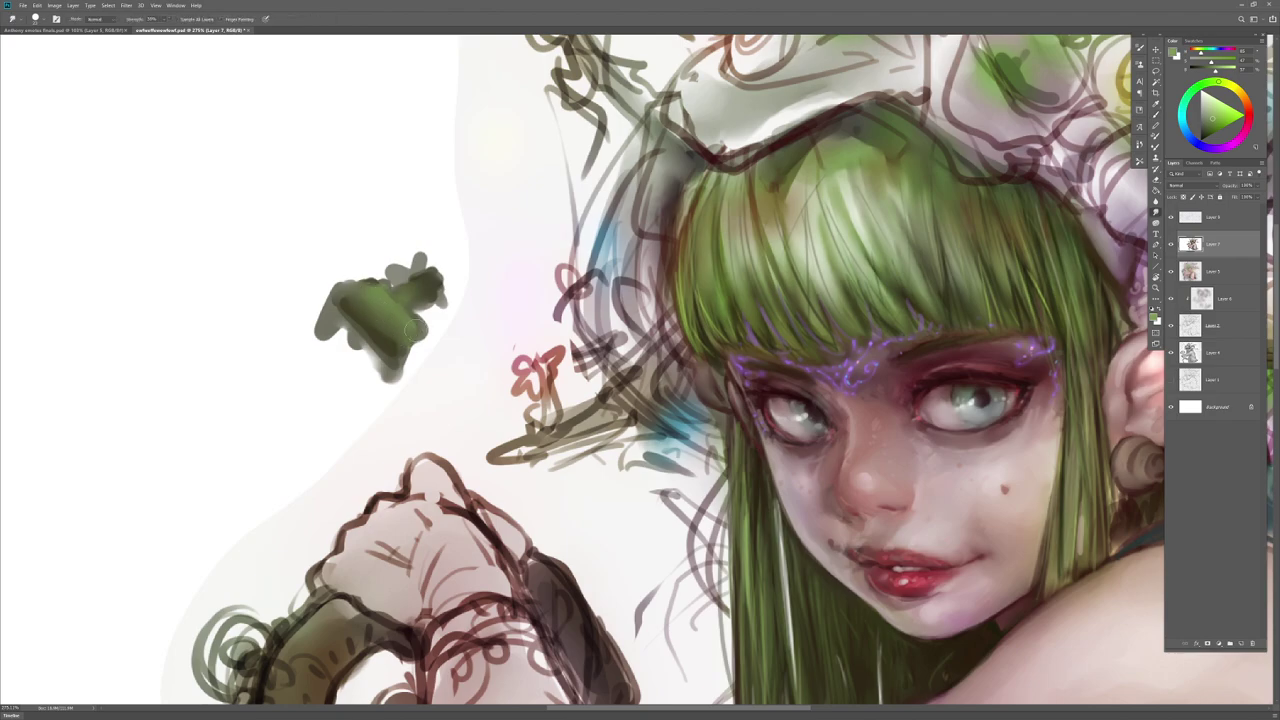
Step: Paint fine dark and light hair strands across the green practice patch with a very small brush and sampled hair colors
key(b)
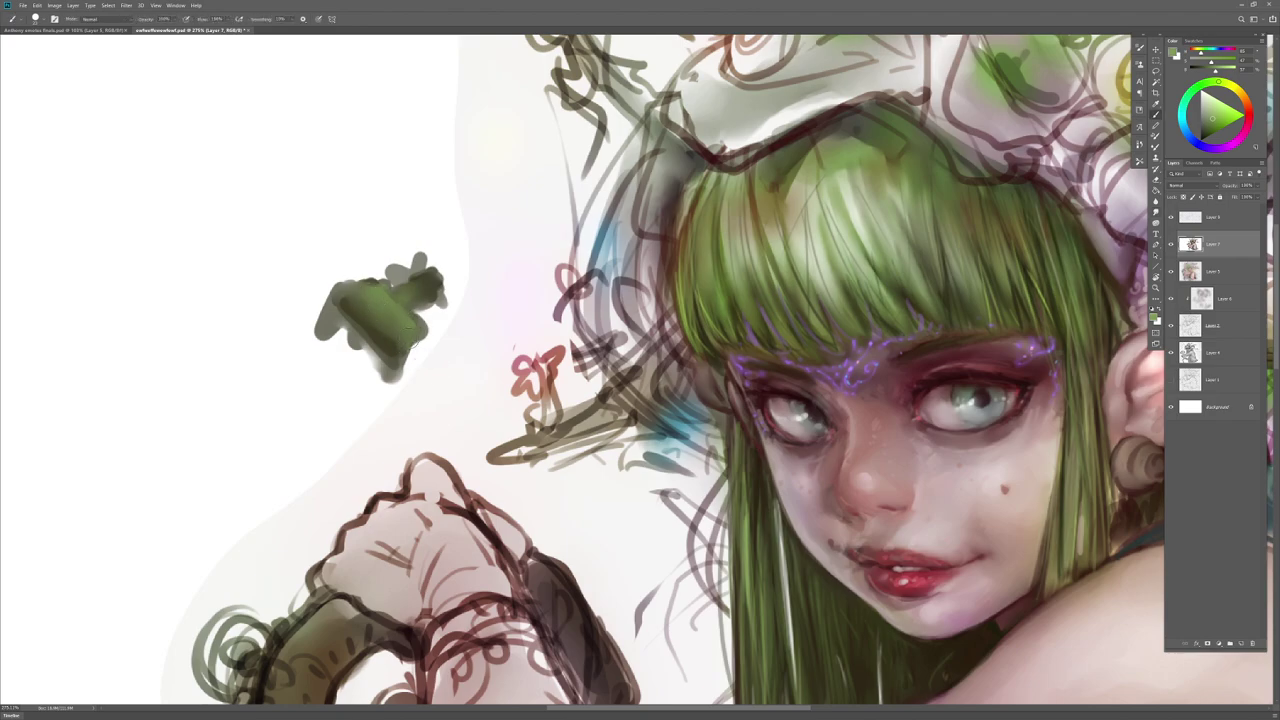
right_click(442, 342)
drag(488, 363, 485, 363)
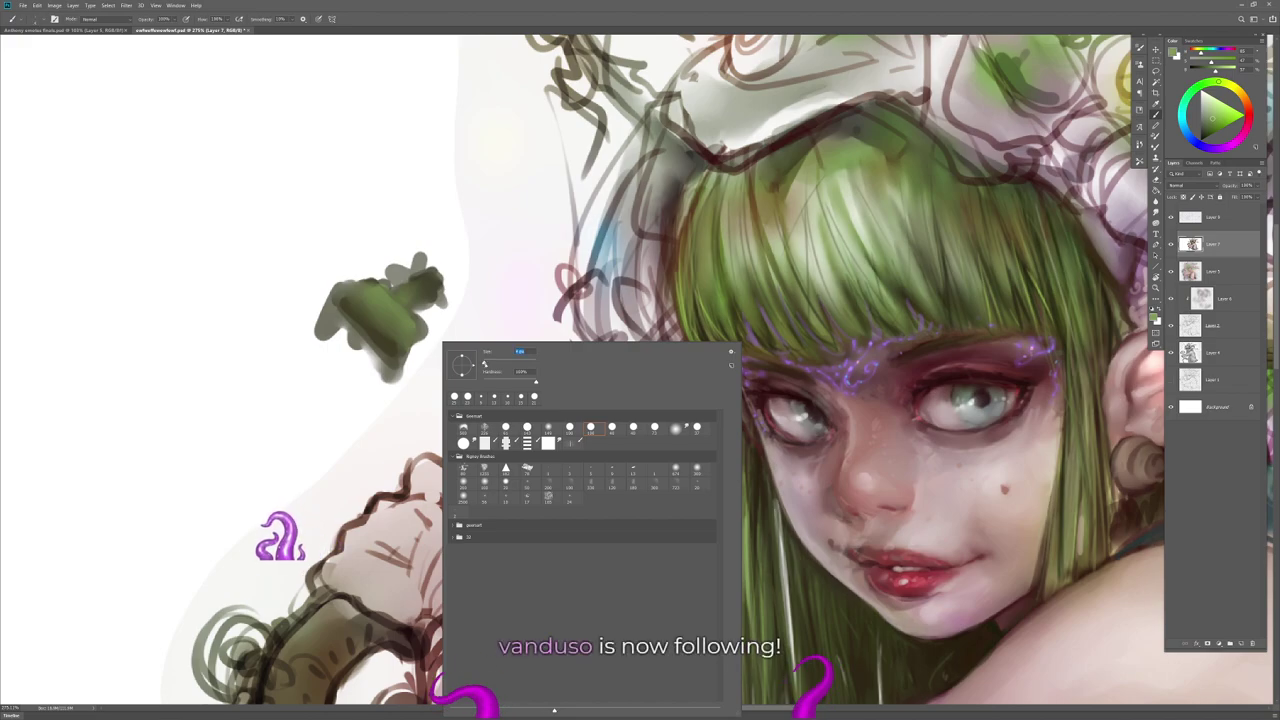
alt+click(702, 230)
alt+click(703, 330)
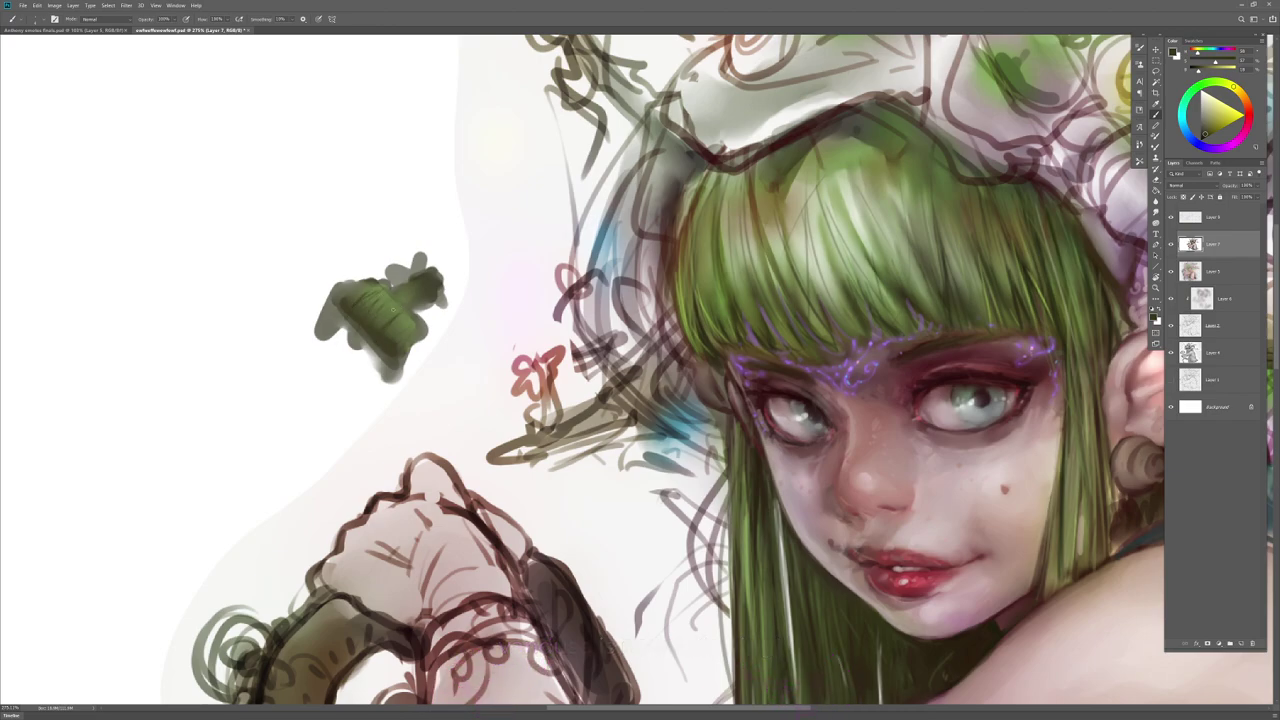
alt+click(828, 171)
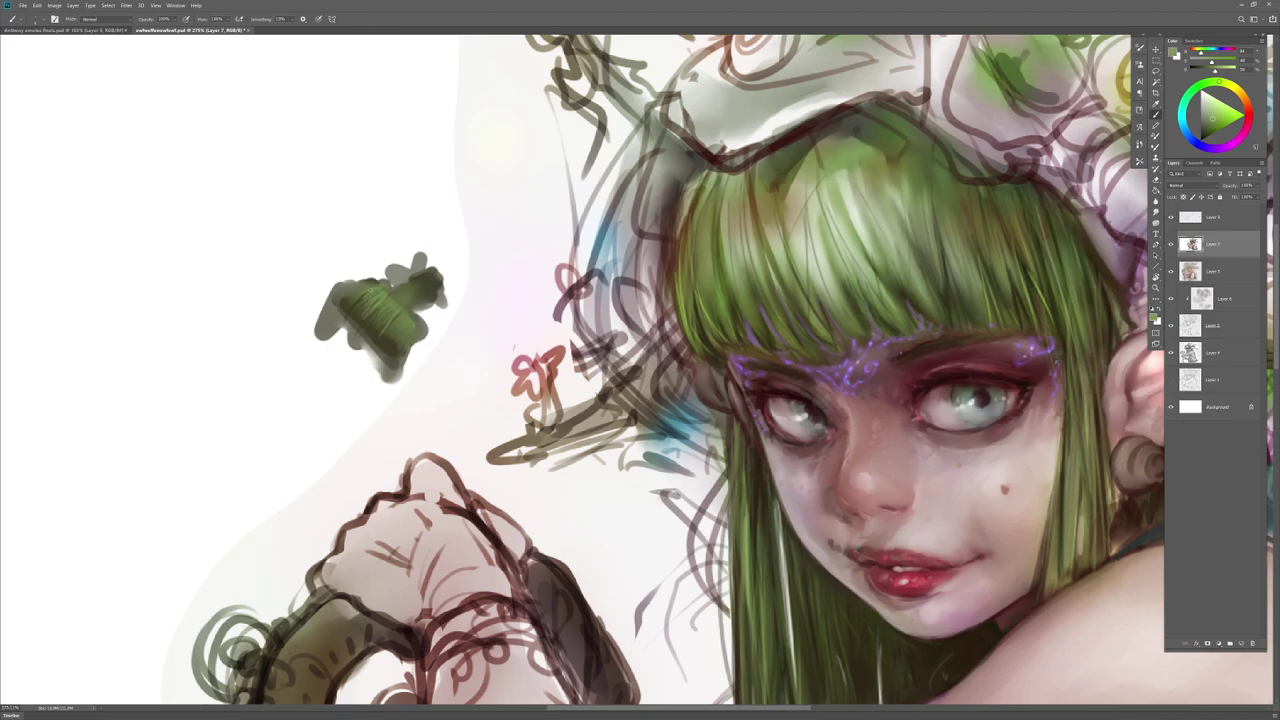
alt+click(375, 345)
drag(390, 306, 379, 294)
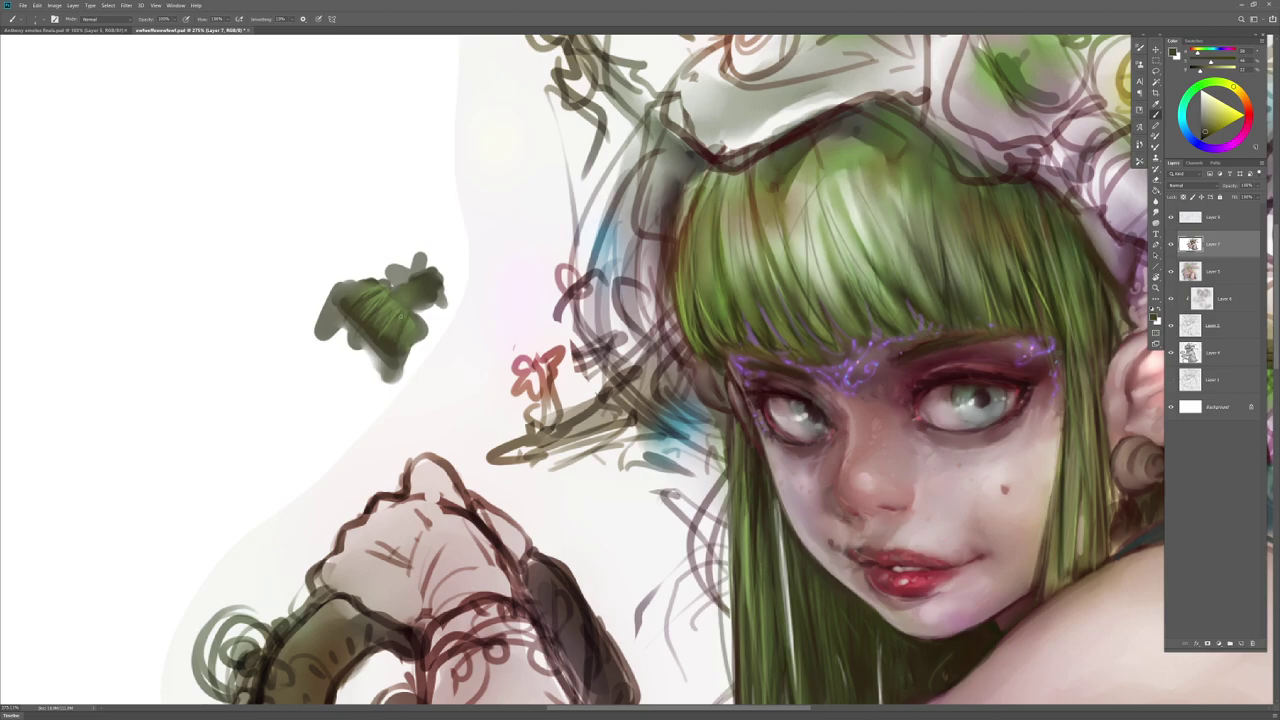
alt+click(806, 245)
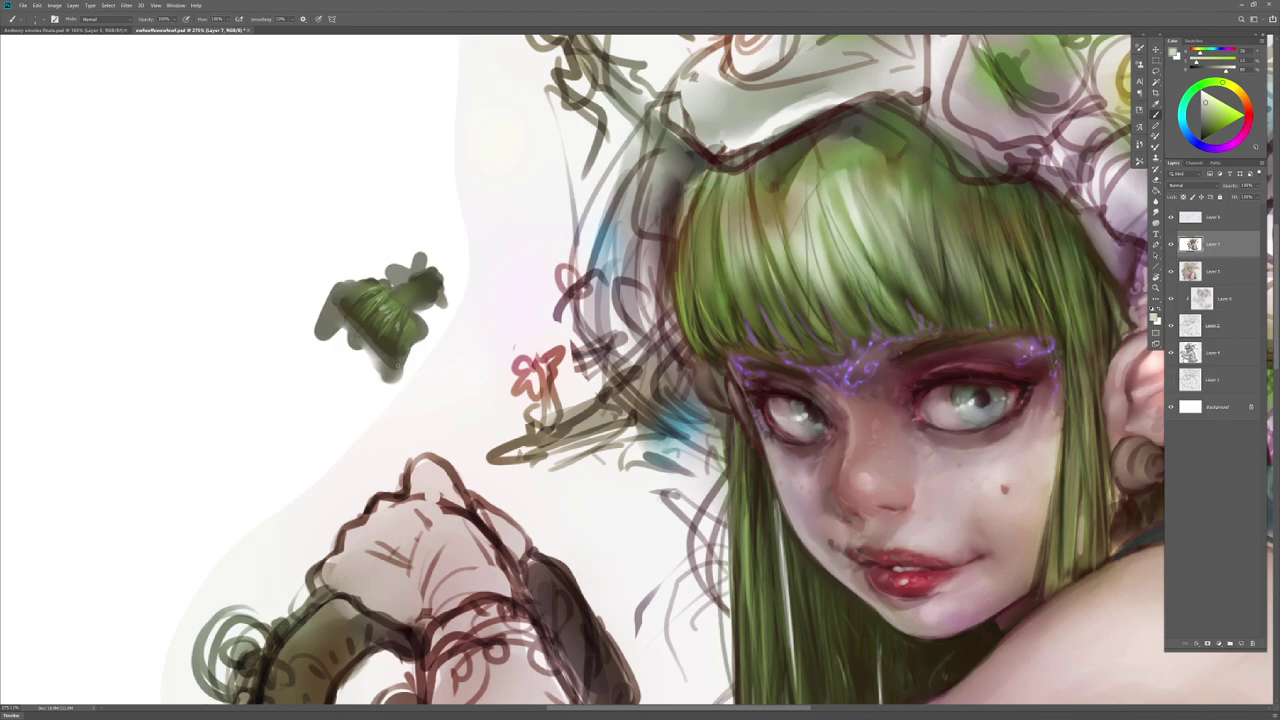
Step: Select the green practice patch with the Lasso, delete it and clear the selection
key(r)
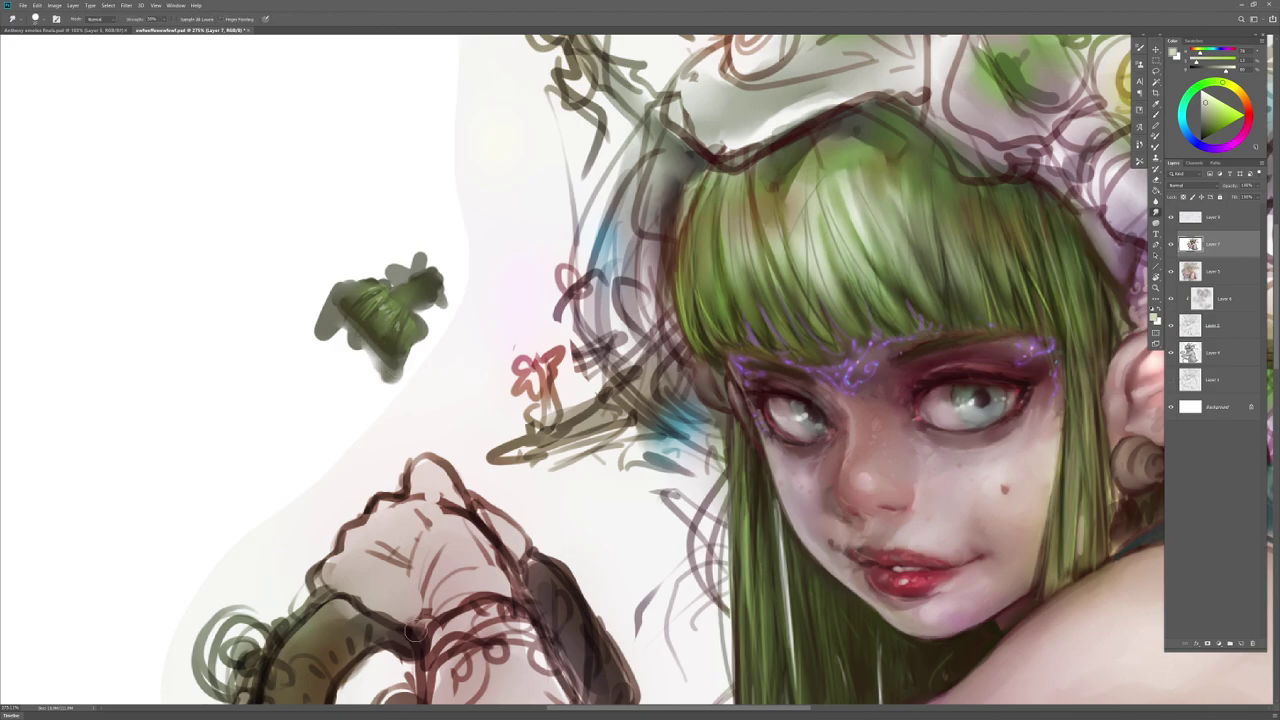
key(l)
mouse_move(442, 215)
mouse_down()
mouse_move(455, 316)
mouse_move(265, 358)
mouse_move(440, 205)
mouse_up()
key(Delete)
key(ctrl+d)
Step: Sample a muted red beside the eye nearest the ear, then paint and smudge small accents on its upper lid
drag(630, 484, 560, 486)
drag(716, 536, 433, 470)
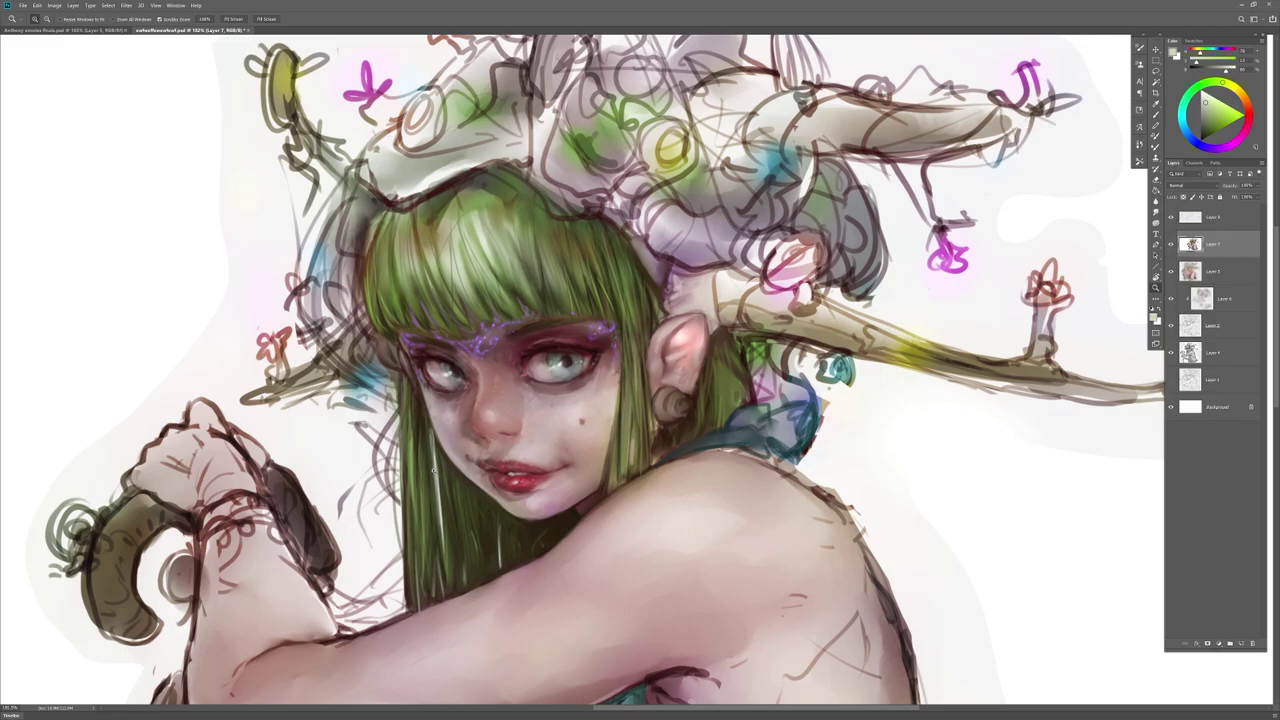
drag(595, 364, 615, 361)
right_click(603, 358)
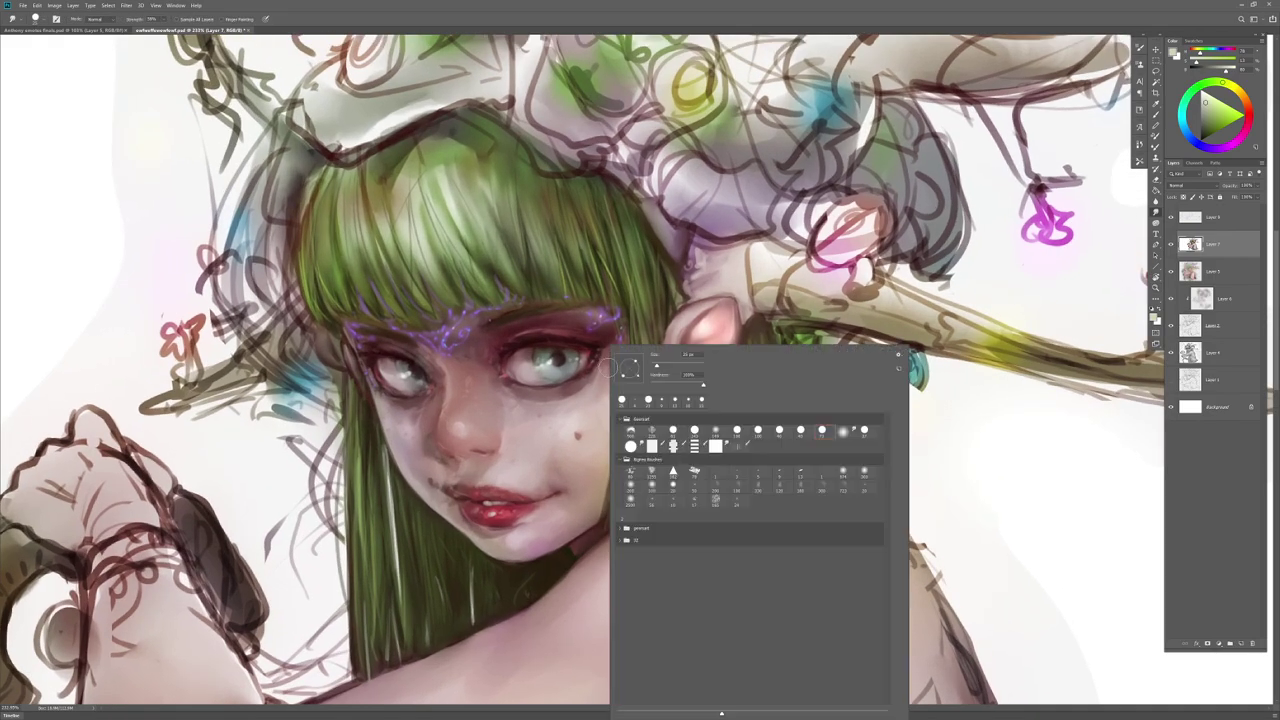
click(602, 357)
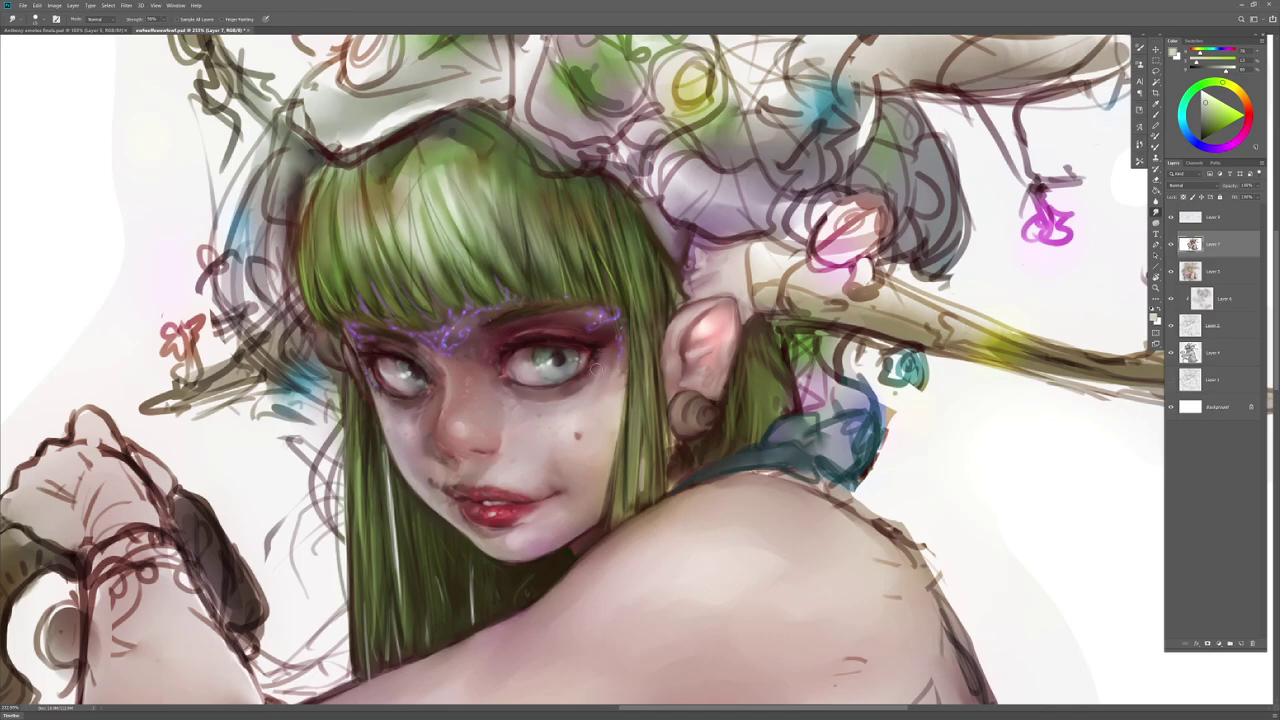
key(b)
key(d)
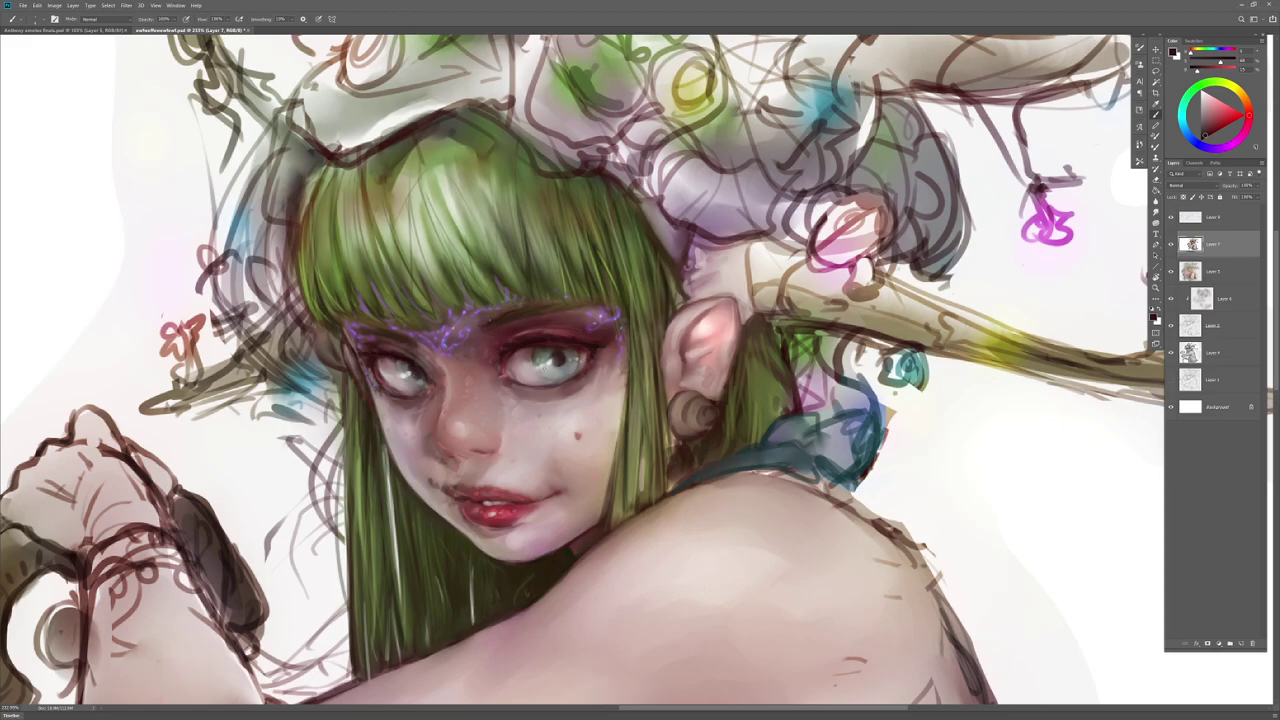
alt+click(498, 366)
key(r)
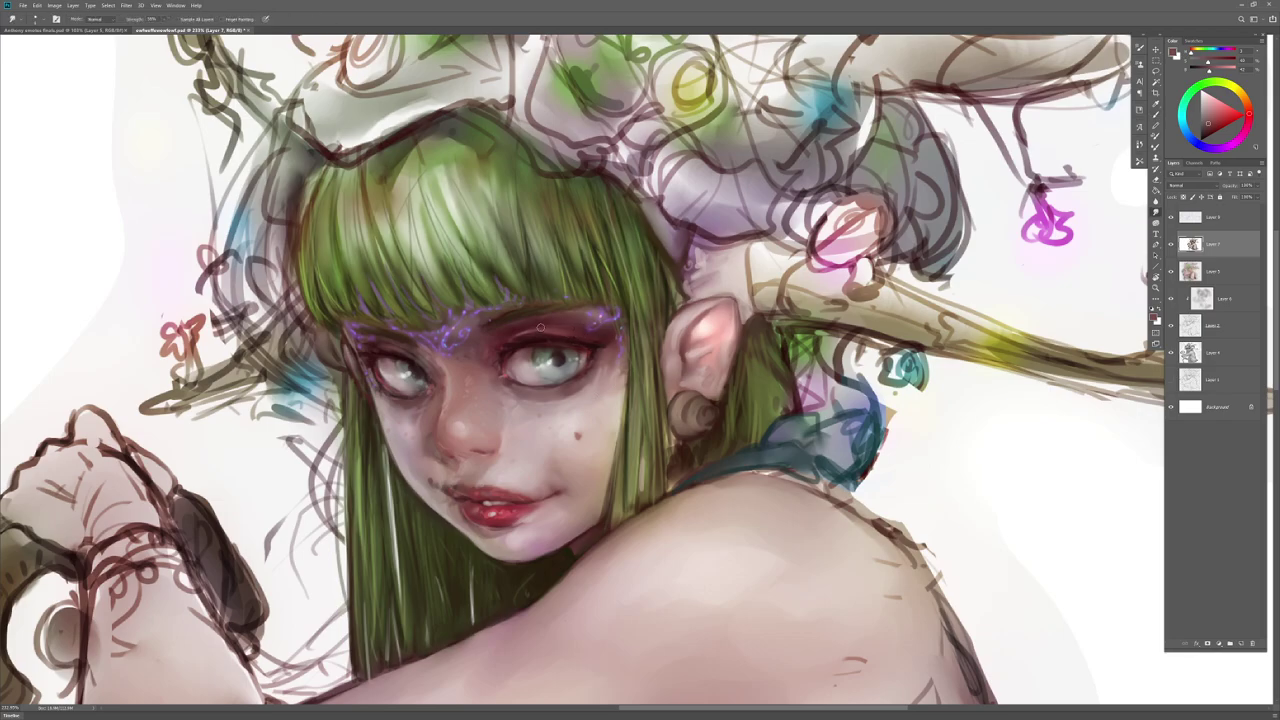
key(b)
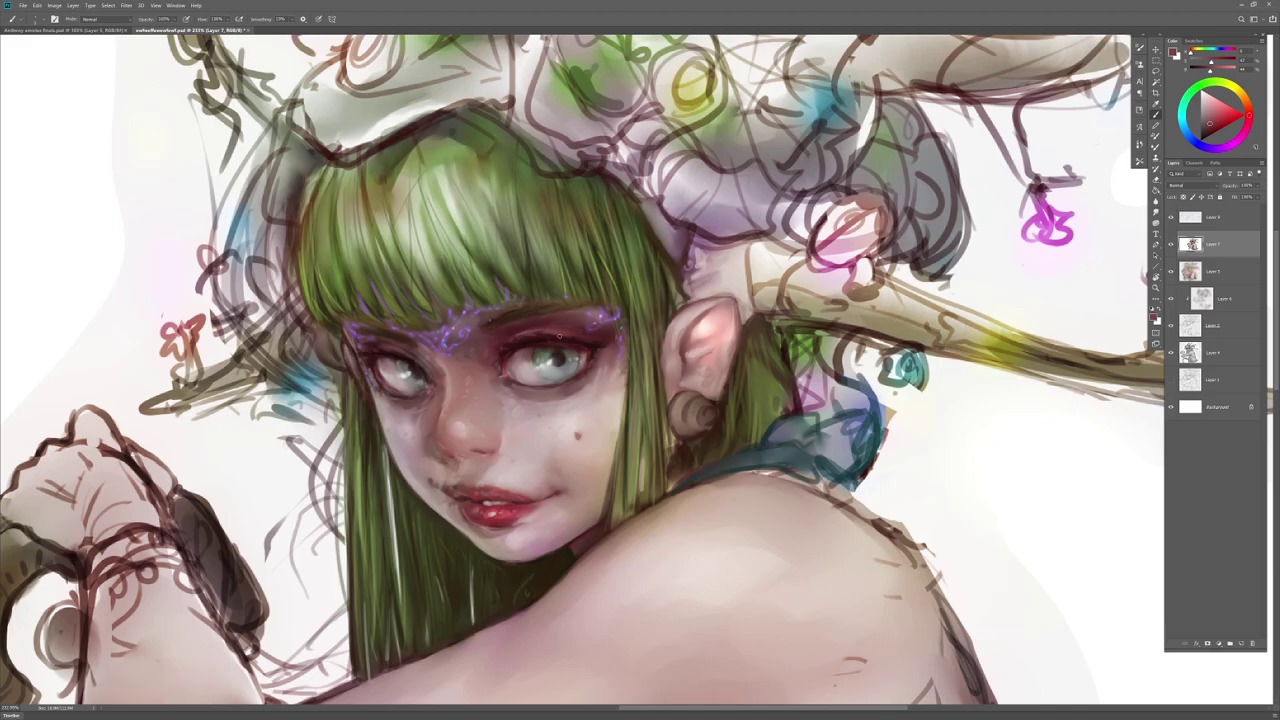
key(r)
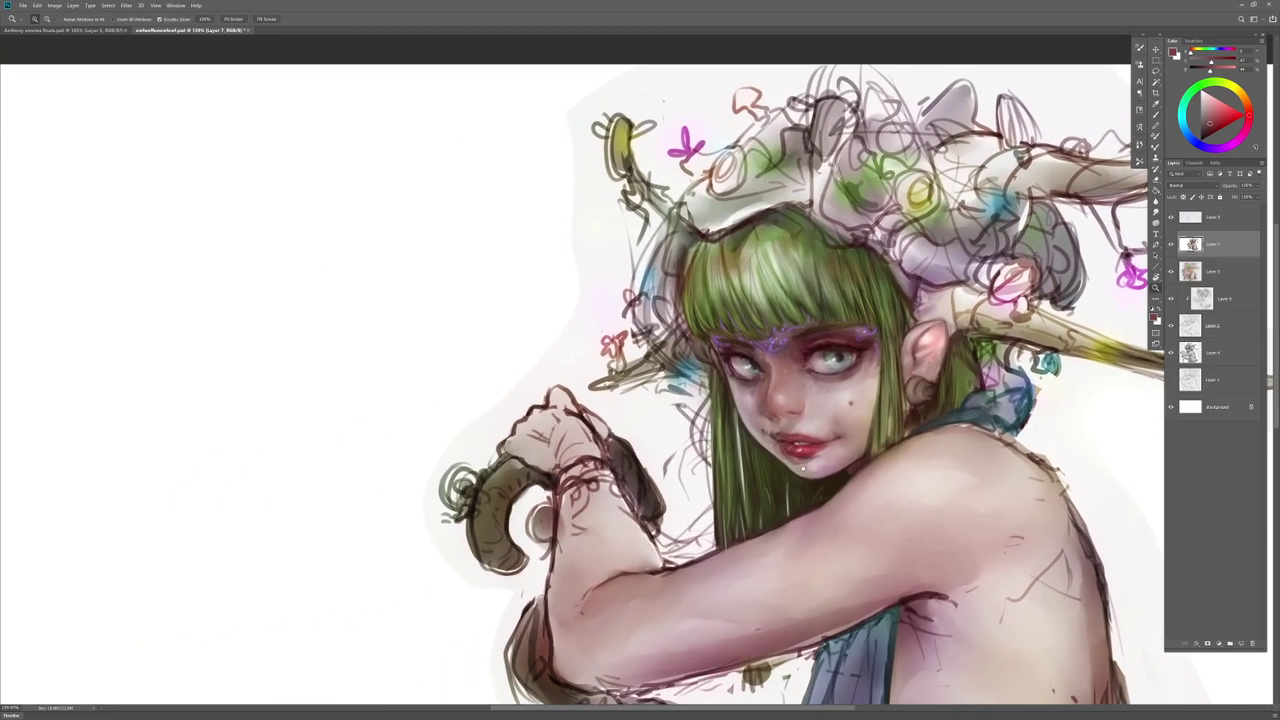
Step: Paint a muted purple oval head form on the blank canvas, with a darker center and a pale round highlight
drag(363, 405, 373, 400)
drag(327, 441, 498, 435)
drag(485, 389, 505, 376)
mouse_move(510, 269)
mouse_down()
mouse_move(461, 308)
mouse_move(469, 295)
mouse_move(516, 318)
mouse_move(533, 248)
mouse_move(538, 347)
mouse_move(461, 343)
mouse_move(456, 230)
mouse_up()
drag(522, 320, 507, 277)
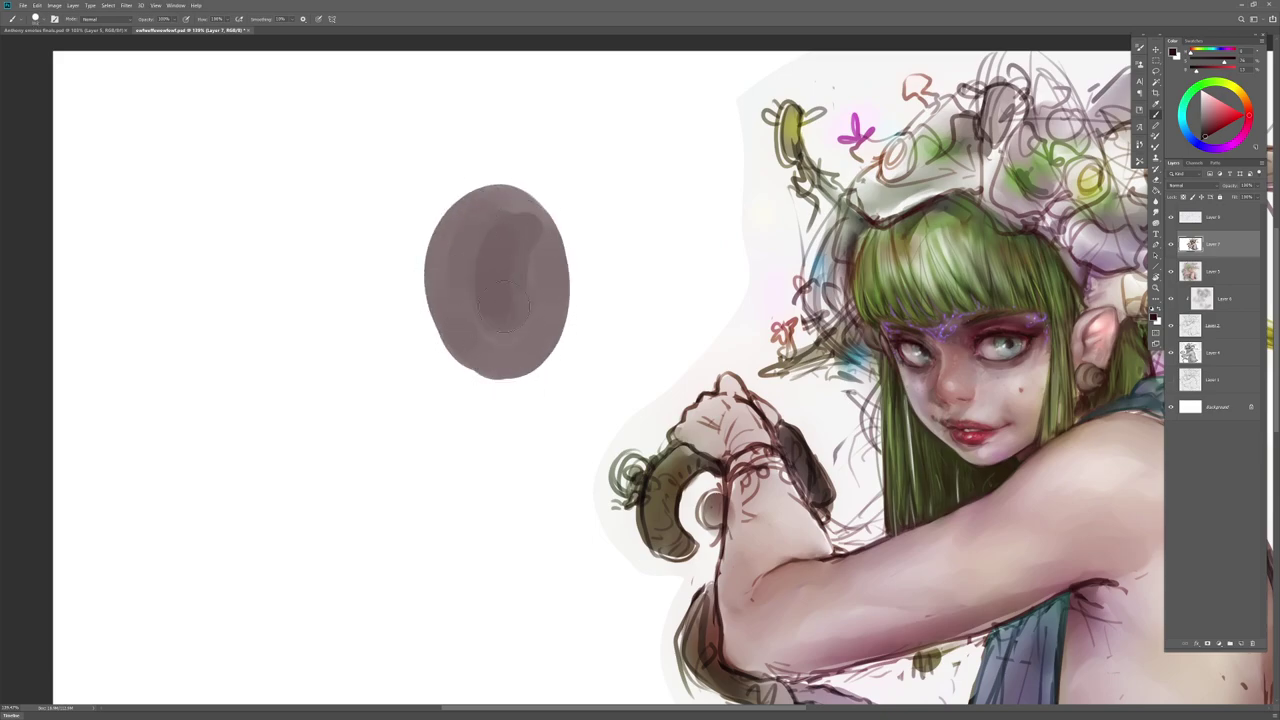
drag(532, 205, 509, 258)
right_click(568, 316)
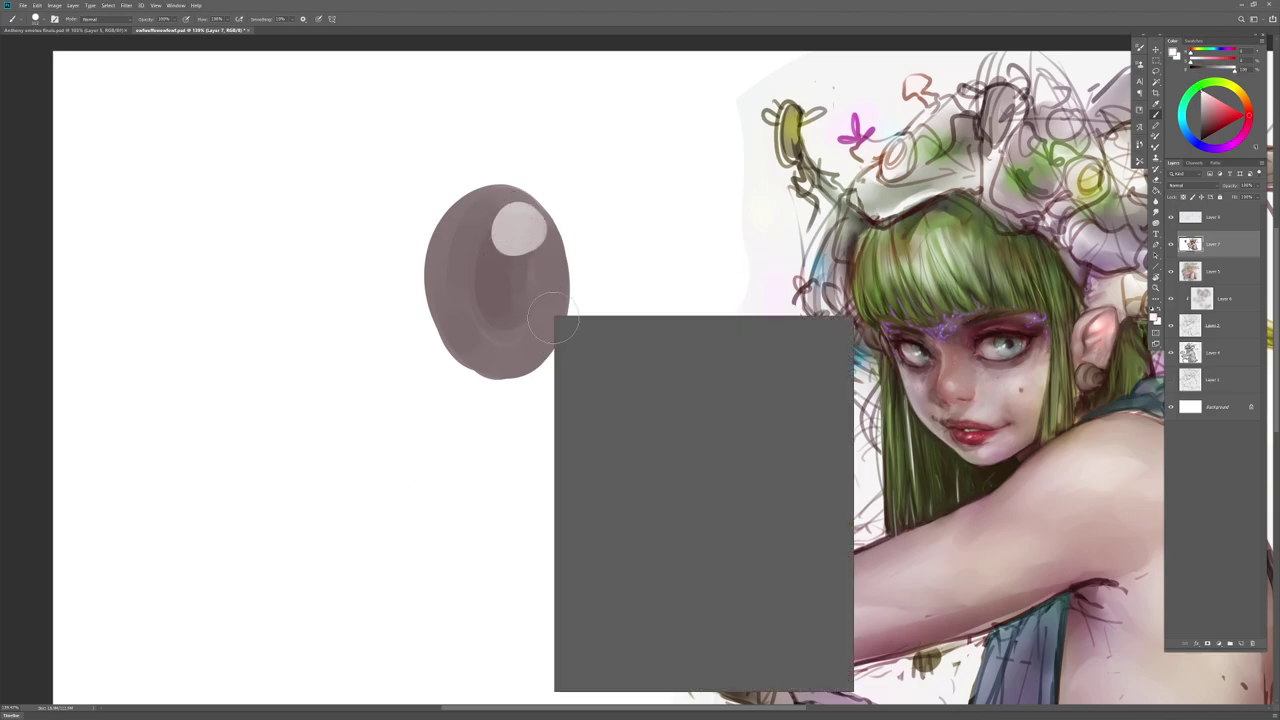
Step: Sample a dark tone from the woman's eye and sketch an eye outline and a nose with nostrils on the oval head
alt+click(994, 332)
key(ctrl+space)
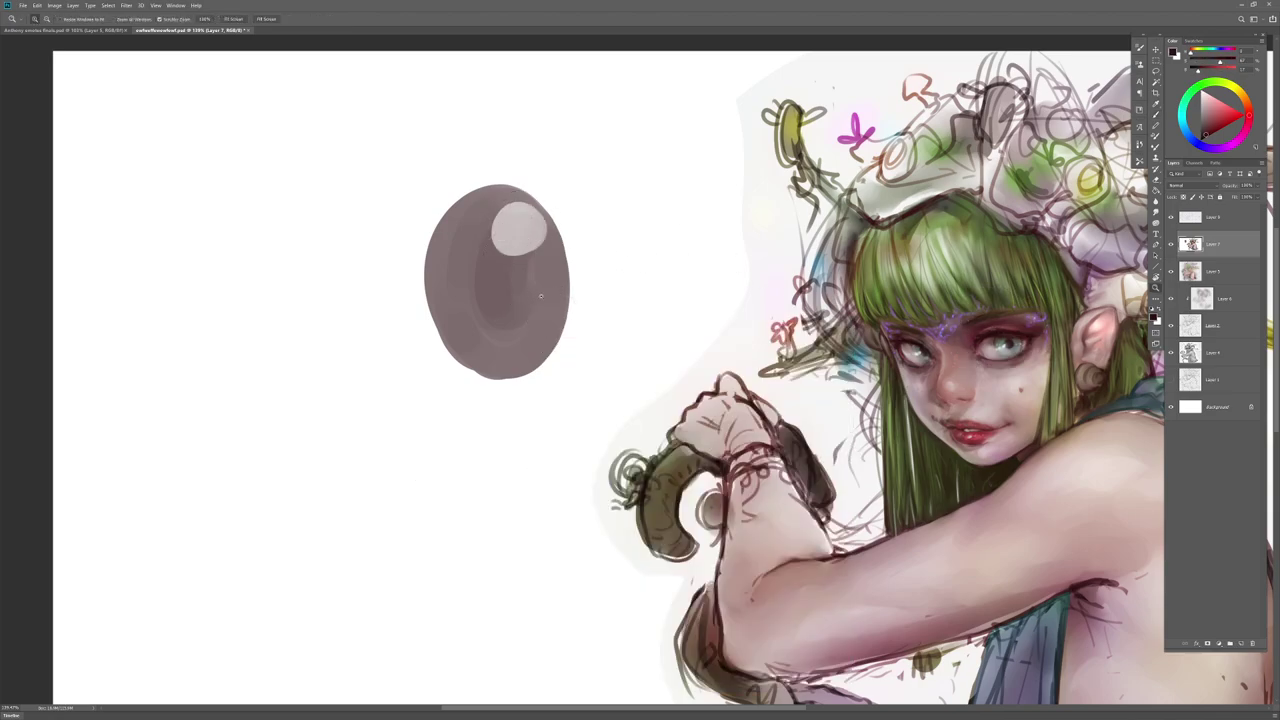
drag(511, 236, 569, 383)
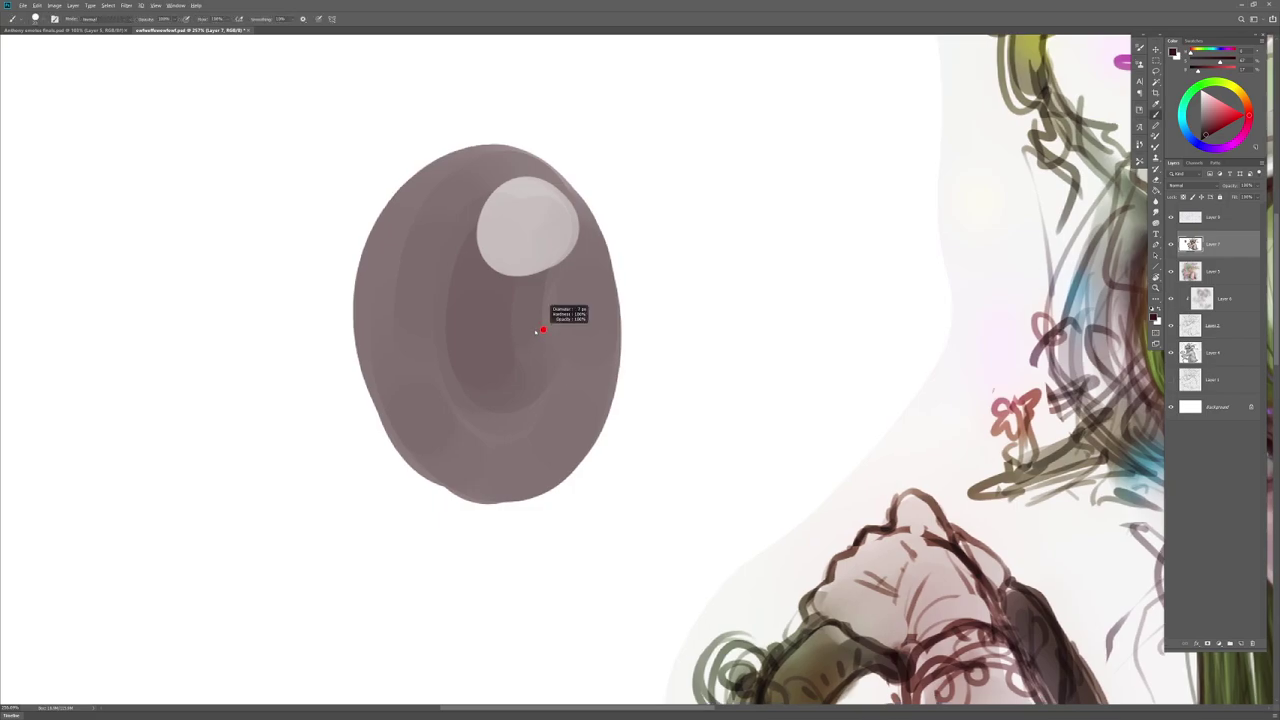
drag(514, 330, 590, 321)
key(ctrl+z)
mouse_move(517, 337)
mouse_down()
mouse_move(545, 314)
mouse_move(591, 322)
mouse_move(575, 307)
mouse_up()
drag(575, 307, 521, 329)
drag(527, 348, 587, 338)
mouse_move(527, 346)
mouse_down()
mouse_move(584, 339)
mouse_move(560, 347)
mouse_move(590, 331)
mouse_move(553, 317)
mouse_up()
drag(497, 348, 492, 422)
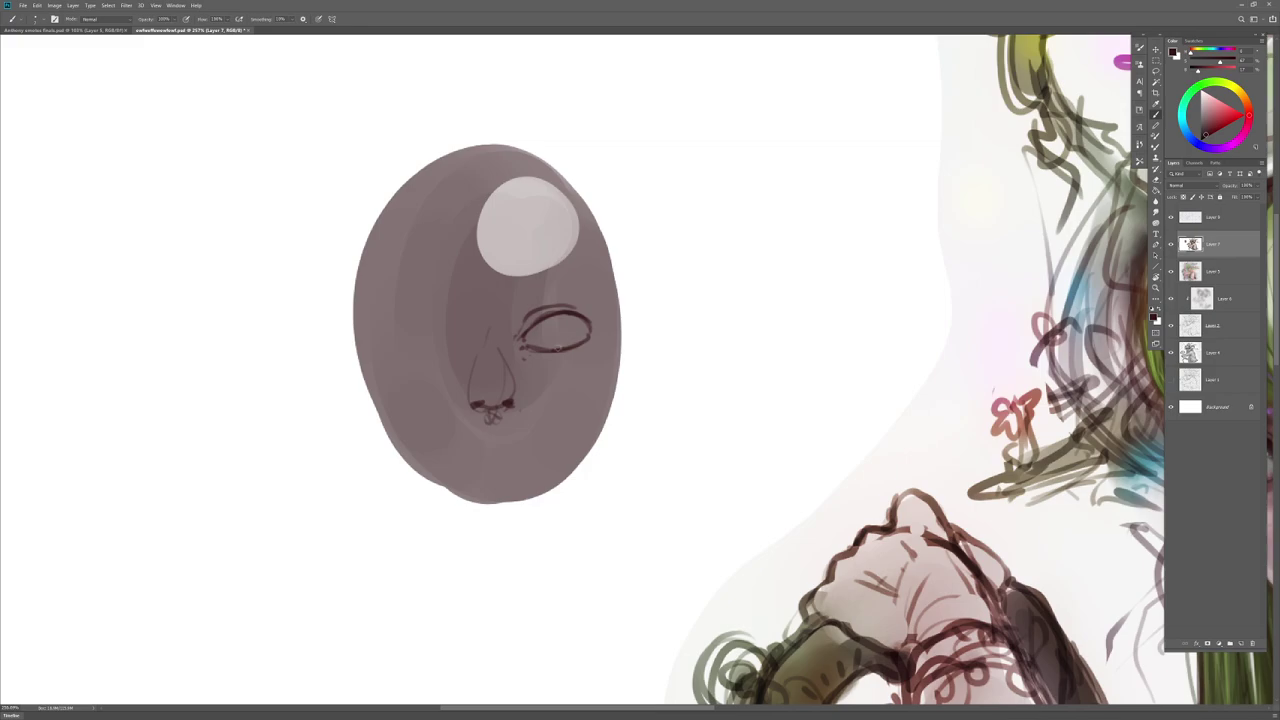
Step: Add the outer eye corner, brow line and iris to the practice face's eye, alternating between the dark and light colors
mouse_move(592, 332)
mouse_down()
mouse_move(545, 319)
mouse_move(527, 340)
mouse_move(570, 316)
mouse_move(548, 319)
mouse_move(584, 324)
mouse_up()
mouse_move(510, 312)
mouse_down()
mouse_move(550, 290)
mouse_move(545, 302)
mouse_move(574, 284)
mouse_up()
mouse_move(568, 334)
mouse_down()
mouse_move(551, 344)
mouse_move(556, 319)
mouse_move(550, 340)
mouse_move(578, 330)
mouse_move(540, 346)
mouse_move(564, 332)
mouse_up()
key(x)
key(x)
key(x)
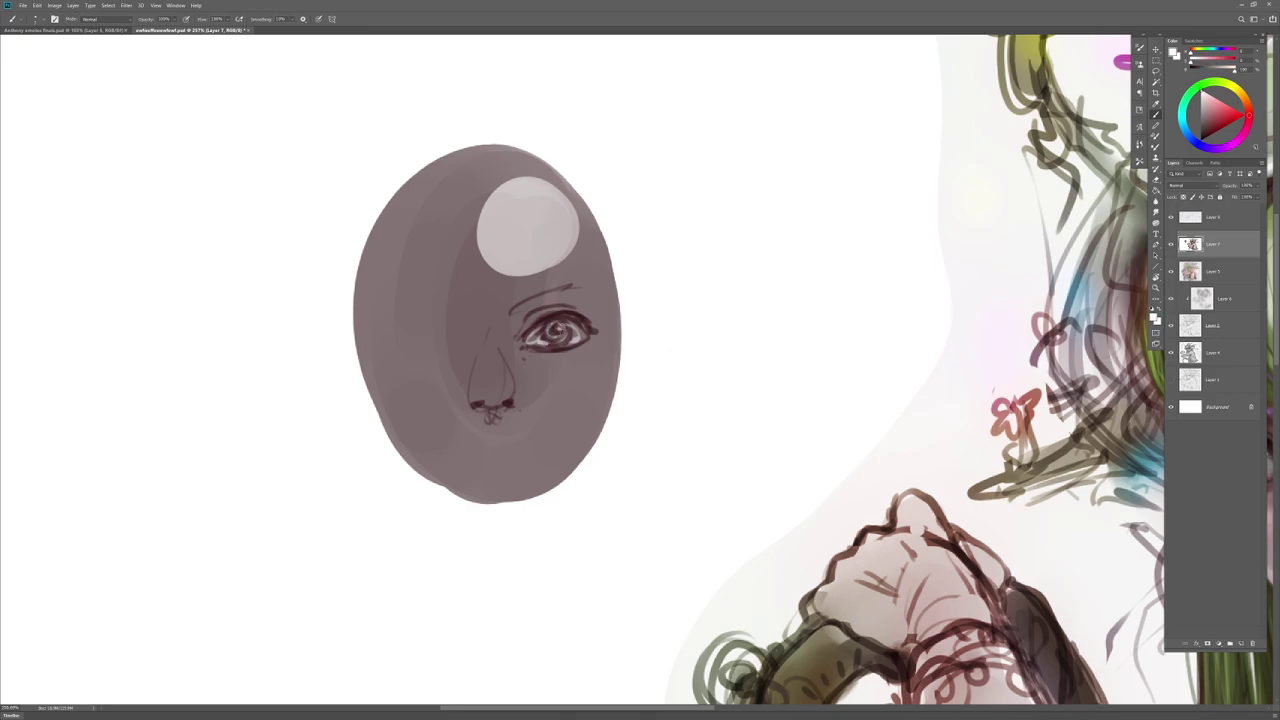
Step: Refine the lids and inner corner of the practice face's eye with sampled tones and alternating dark and light strokes
click(582, 322)
alt+click(584, 320)
alt+click(590, 316)
key(x)
key(x)
drag(556, 350, 525, 336)
alt+click(572, 313)
alt+click(528, 322)
key(x)
key(x)
key(x)
Step: Paint and smudge light and shadow on the practice face's nose, then sample the skin tone beside it
mouse_move(492, 338)
mouse_down()
mouse_move(494, 383)
mouse_move(491, 355)
mouse_move(494, 373)
mouse_move(517, 405)
mouse_up()
key(b)
key(r)
key(b)
drag(510, 494, 589, 524)
alt+click(592, 431)
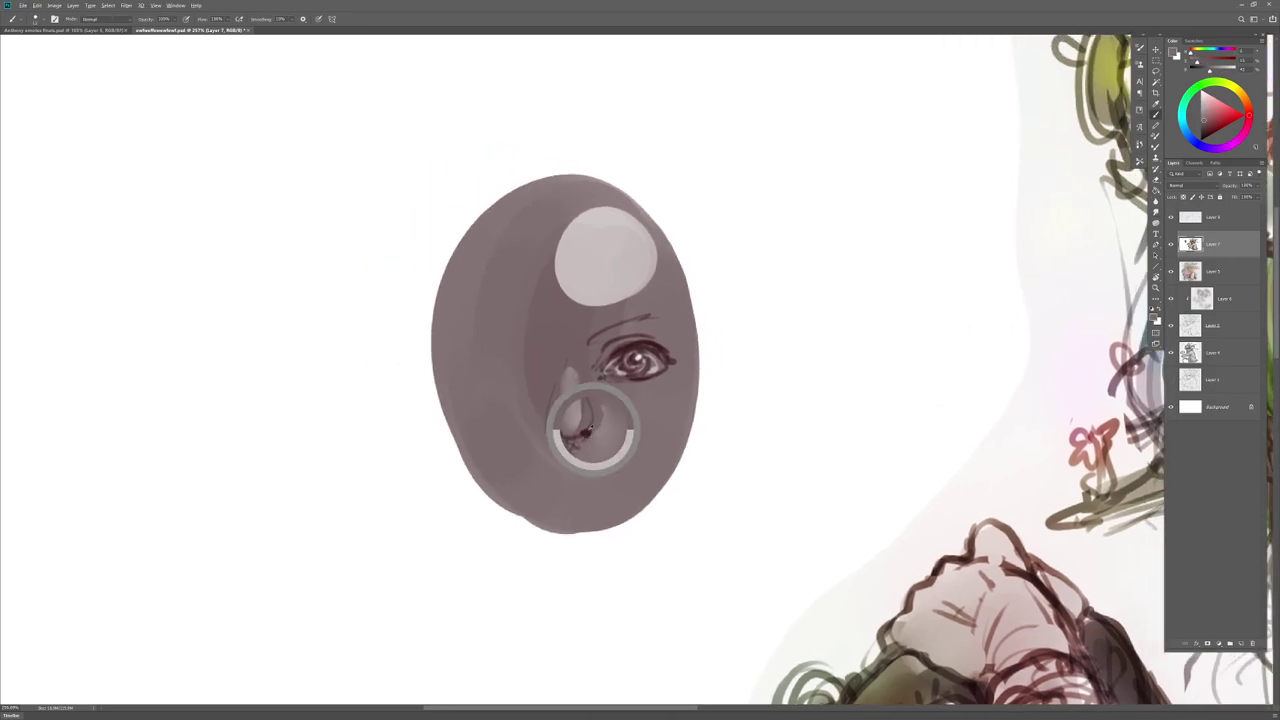
Step: Extend the oval into a side-profile face with forehead, nose, lips, chin and jaw, using sampled purple tones
mouse_move(466, 300)
mouse_down()
mouse_move(444, 345)
mouse_move(458, 338)
mouse_move(508, 186)
mouse_move(452, 310)
mouse_move(443, 278)
mouse_move(490, 205)
mouse_move(436, 350)
mouse_move(400, 390)
mouse_move(440, 420)
mouse_move(438, 455)
mouse_move(462, 475)
mouse_move(452, 495)
mouse_move(440, 472)
mouse_move(459, 500)
mouse_move(500, 459)
mouse_move(456, 422)
mouse_move(440, 495)
mouse_move(478, 474)
mouse_move(489, 501)
mouse_up()
alt+click(603, 376)
alt+right_click(448, 500)
mouse_move(438, 426)
mouse_down()
mouse_move(440, 498)
mouse_move(547, 481)
mouse_up()
mouse_move(472, 520)
mouse_down()
mouse_move(570, 485)
mouse_move(468, 526)
mouse_move(528, 484)
mouse_move(476, 502)
mouse_up()
alt+right_click(505, 478)
alt+click(528, 468)
mouse_move(546, 482)
mouse_down()
mouse_move(473, 496)
mouse_move(474, 434)
mouse_move(452, 436)
mouse_move(464, 408)
mouse_move(442, 402)
mouse_move(449, 366)
mouse_move(472, 444)
mouse_up()
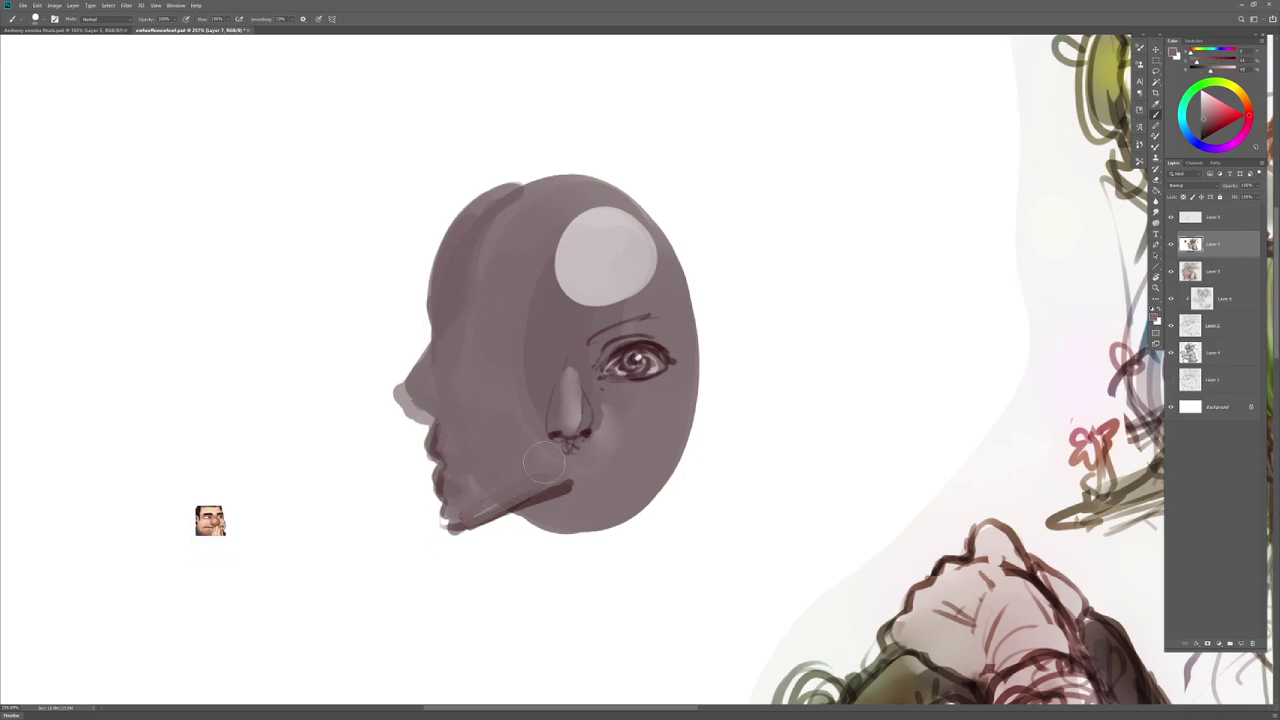
Step: Sketch the side-profile face's eye and eyebrow in a dark tone sampled from the front-view eye, using a smaller brush
right_click(587, 350)
drag(637, 369, 628, 368)
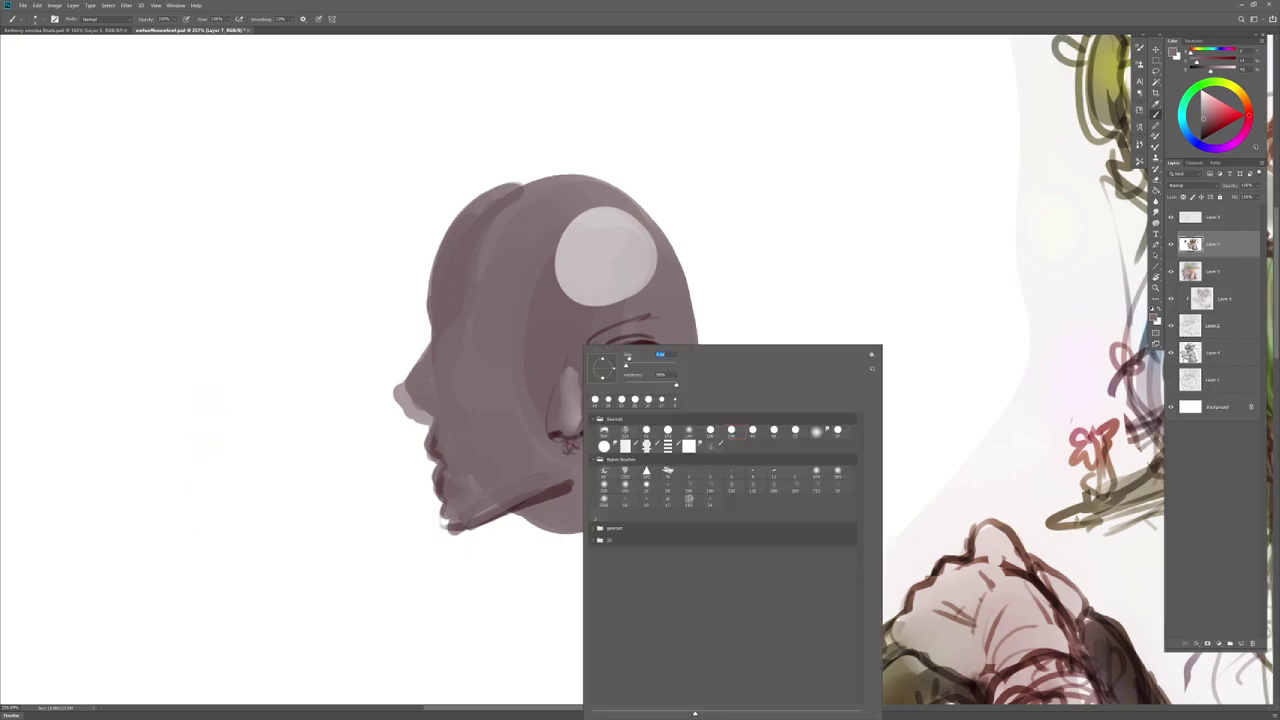
key(Return)
alt+click(640, 348)
alt+right_click(457, 345)
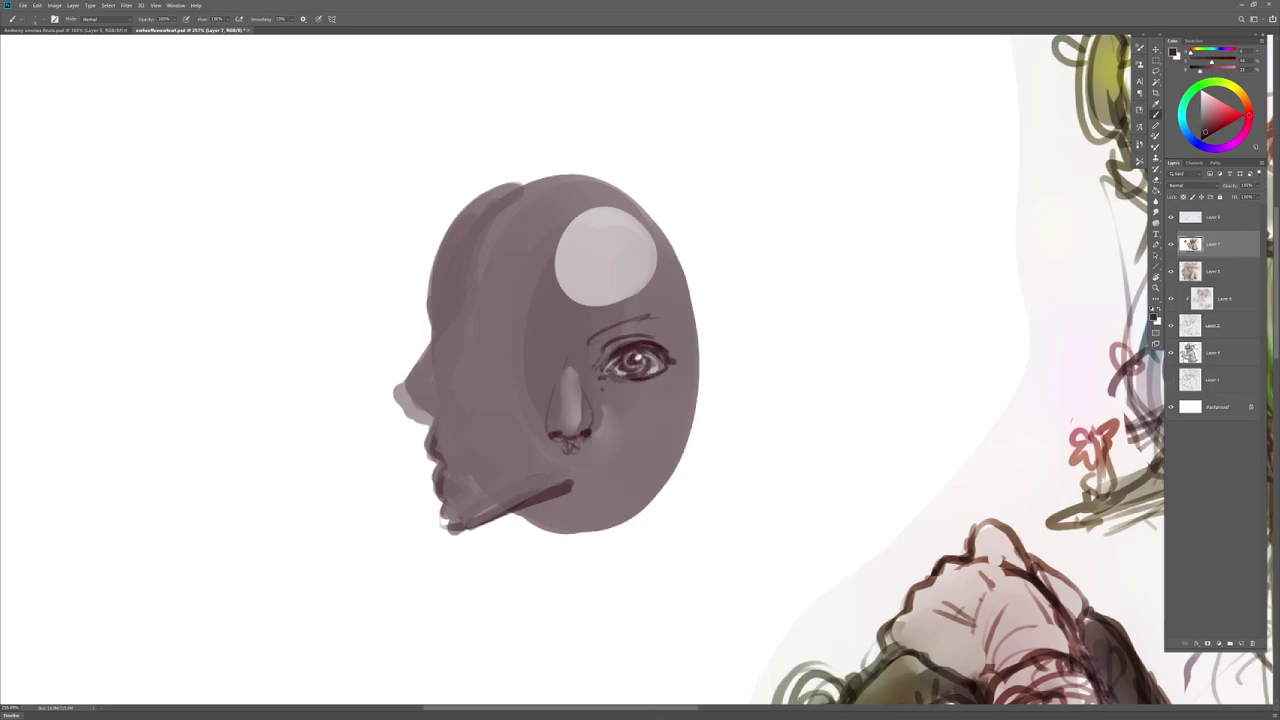
mouse_move(446, 325)
mouse_down()
mouse_move(456, 366)
mouse_move(446, 329)
mouse_move(464, 347)
mouse_move(458, 363)
mouse_move(470, 351)
mouse_move(448, 329)
mouse_move(460, 325)
mouse_move(442, 337)
mouse_move(468, 292)
mouse_up()
alt+right_click(450, 312)
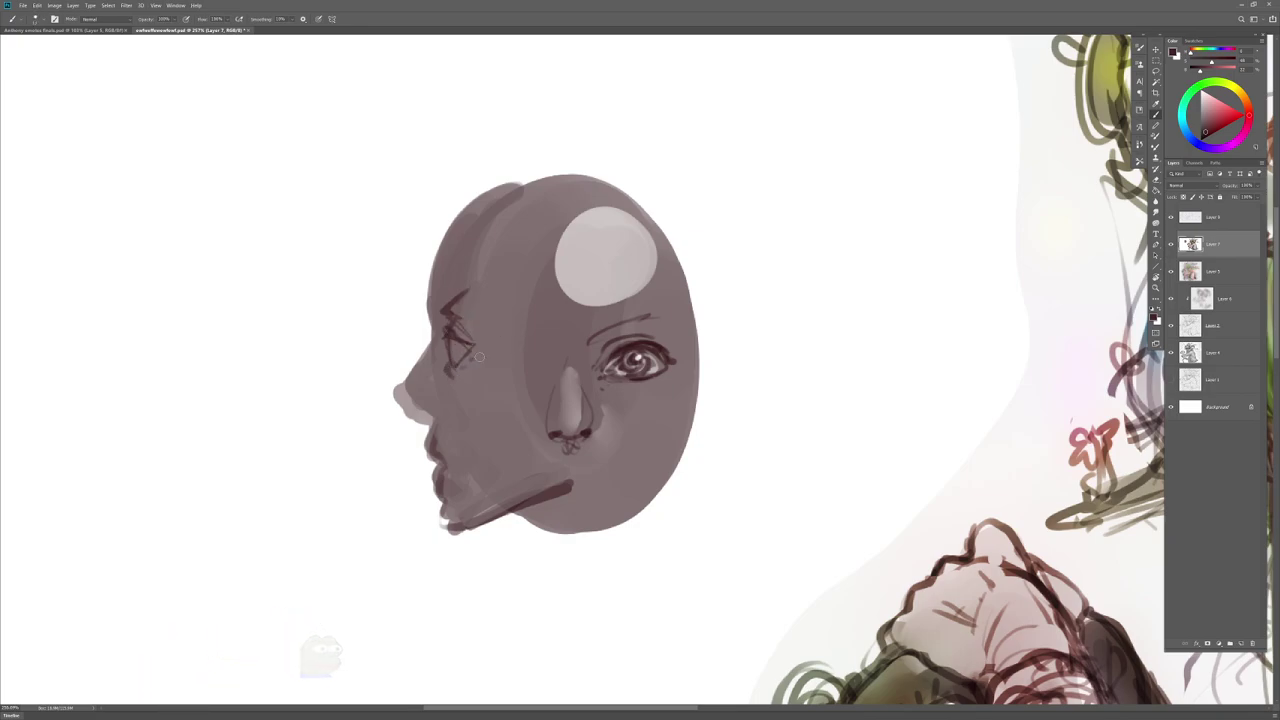
Step: Refine the profile eye with the light tone sampled from the pale circle and dark tones sampled around the lids
drag(452, 341, 452, 357)
alt+click(592, 270)
alt+right_click(457, 349)
alt+click(458, 346)
alt+click(455, 340)
alt+click(454, 336)
alt+click(460, 379)
Step: Sketch the profile's mouth corner and the front-view lips in the sampled dark tone, then accent the profile eye in black
alt+click(630, 345)
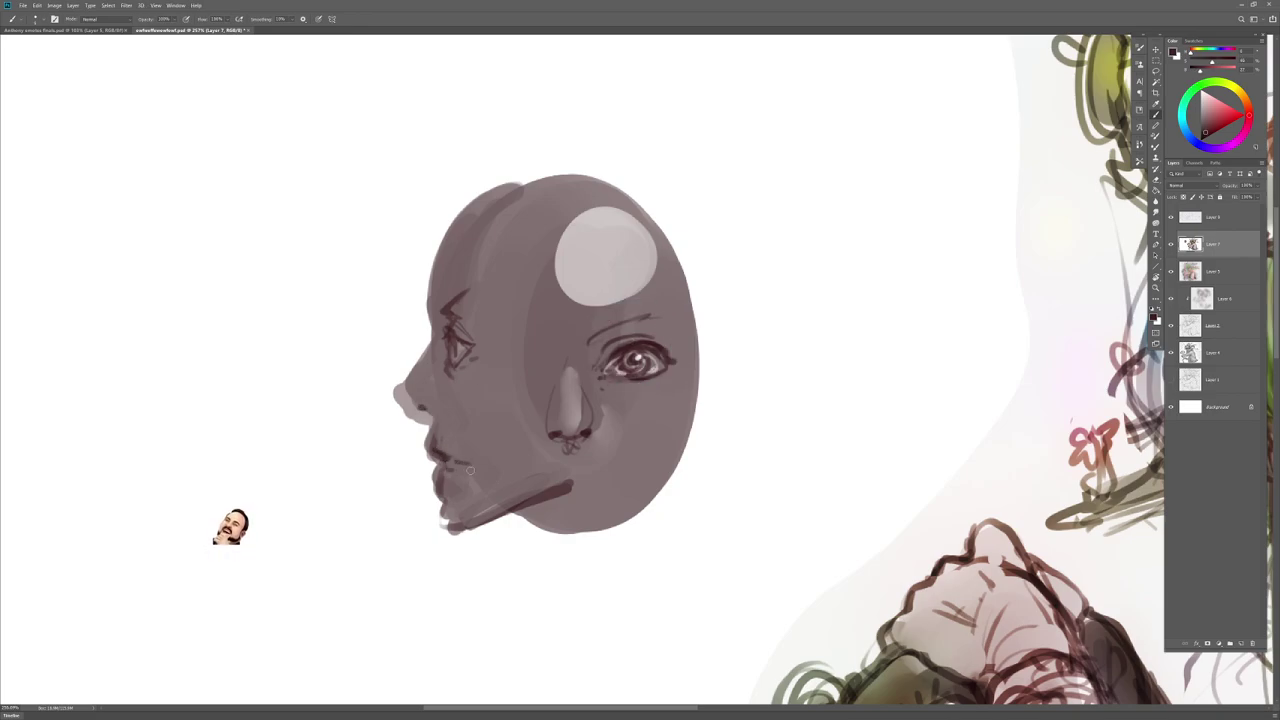
scroll(650, 510, down, 1)
mouse_move(552, 470)
mouse_down()
mouse_move(635, 460)
mouse_move(532, 465)
mouse_move(548, 482)
mouse_move(631, 469)
mouse_move(568, 486)
mouse_up()
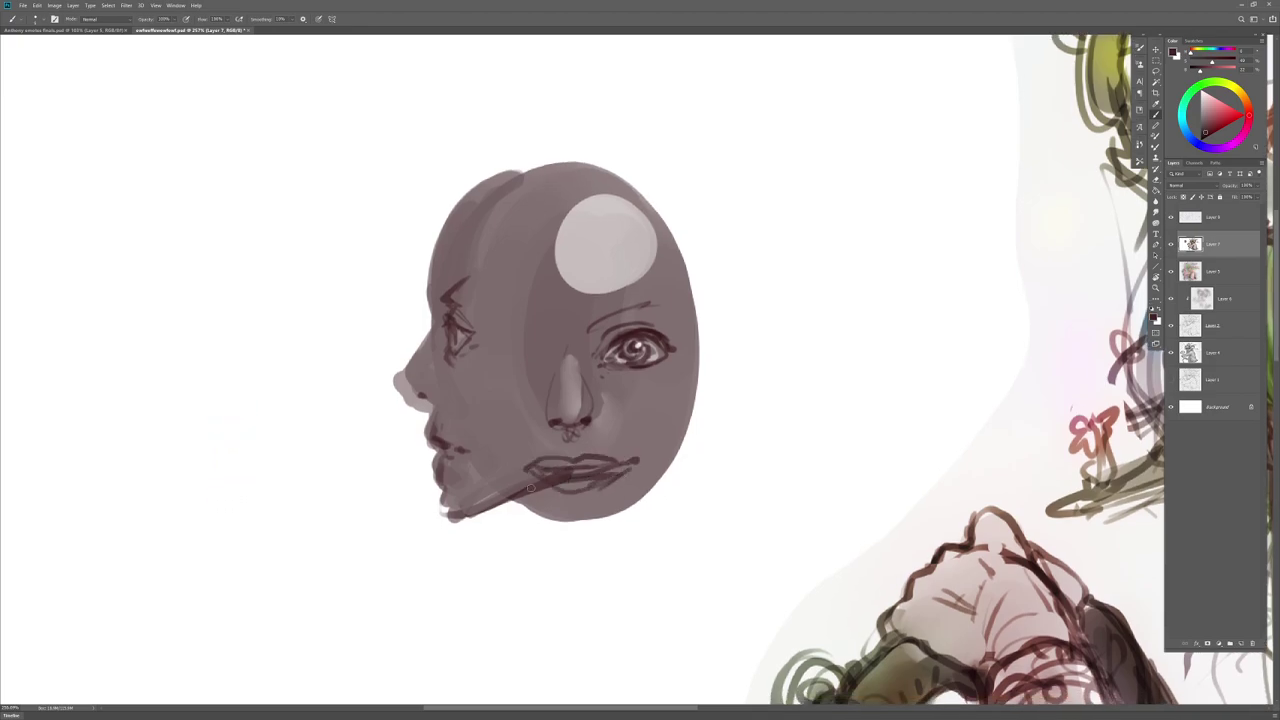
drag(706, 535, 597, 560)
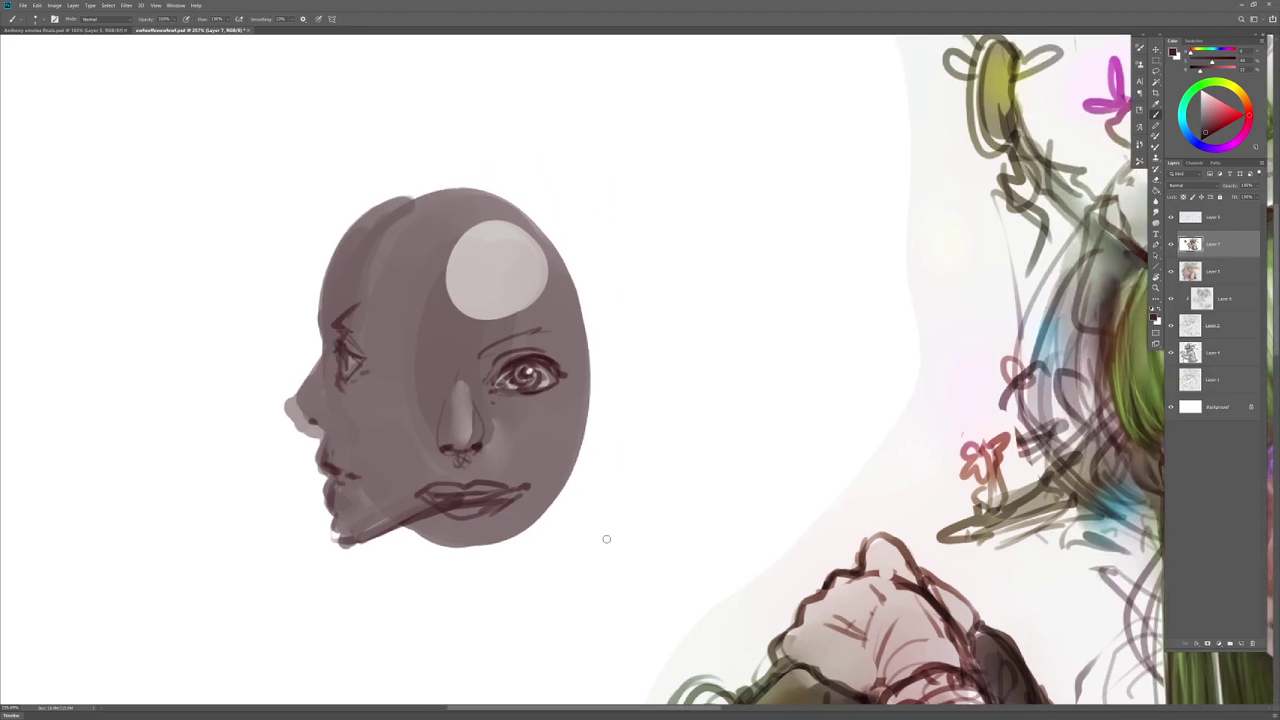
alt+click(342, 350)
key(d)
drag(340, 347, 358, 362)
Step: Lasso the whole practice face, delete it from the layer and clear the selection
key(z)
drag(519, 589, 490, 580)
drag(574, 608, 561, 539)
key(l)
mouse_move(636, 290)
mouse_down()
mouse_move(434, 534)
mouse_move(637, 289)
mouse_up()
key(Delete)
key(ctrl+d)
Step: Return to the green-haired woman and touch up the dark hair beneath her chin using a small brush and sampled tones
key(z)
drag(809, 491, 780, 489)
drag(856, 516, 530, 396)
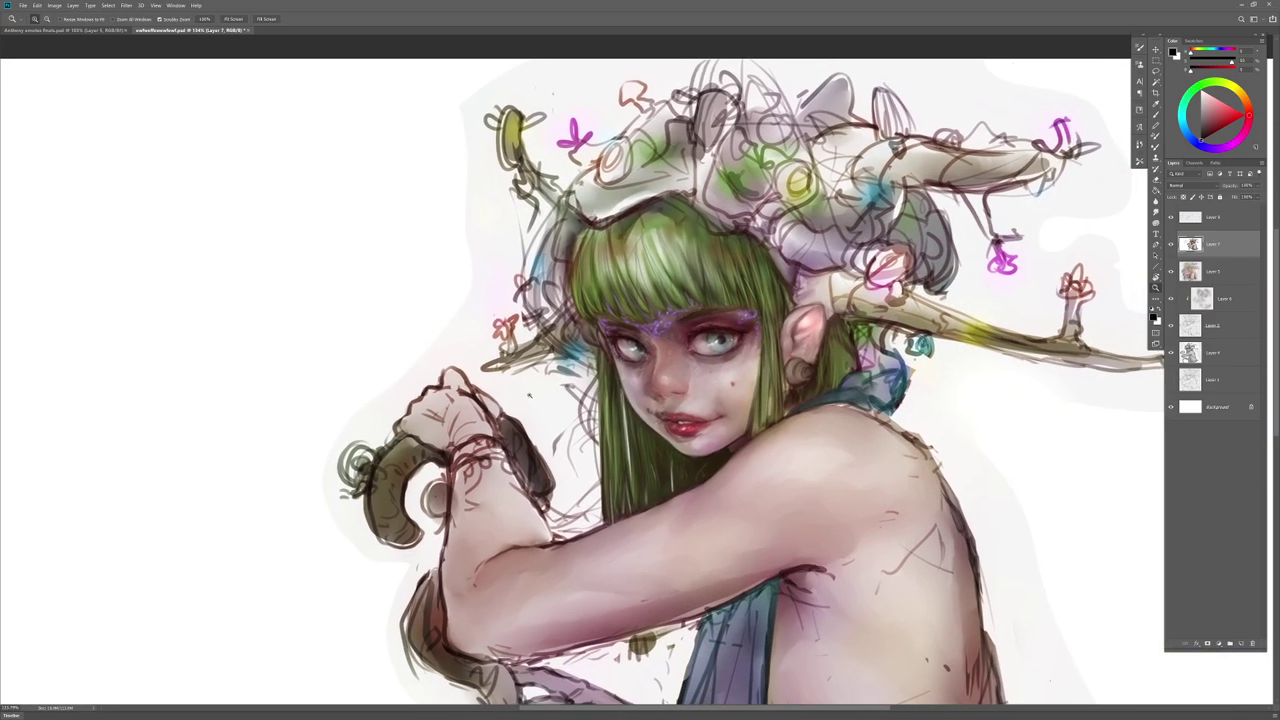
drag(695, 545, 657, 543)
drag(735, 508, 628, 498)
scroll(628, 497, down, 3)
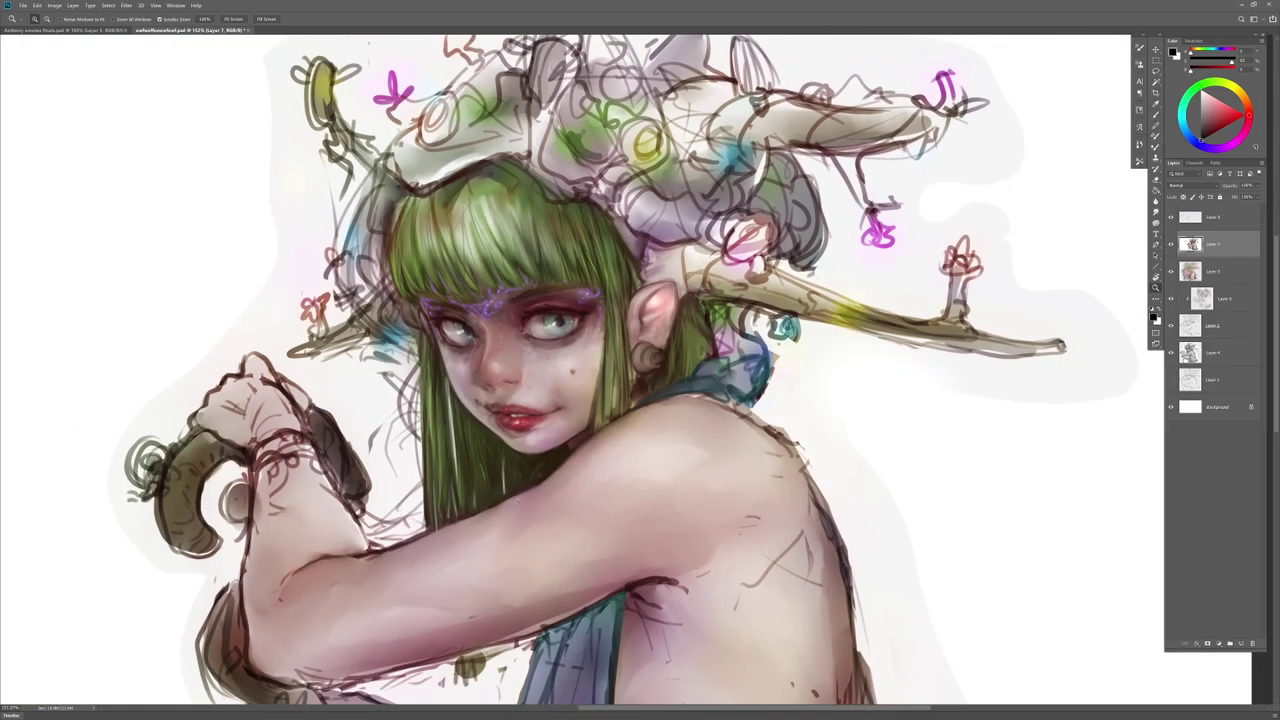
scroll(522, 498, up, 1)
key(b)
right_click(530, 463)
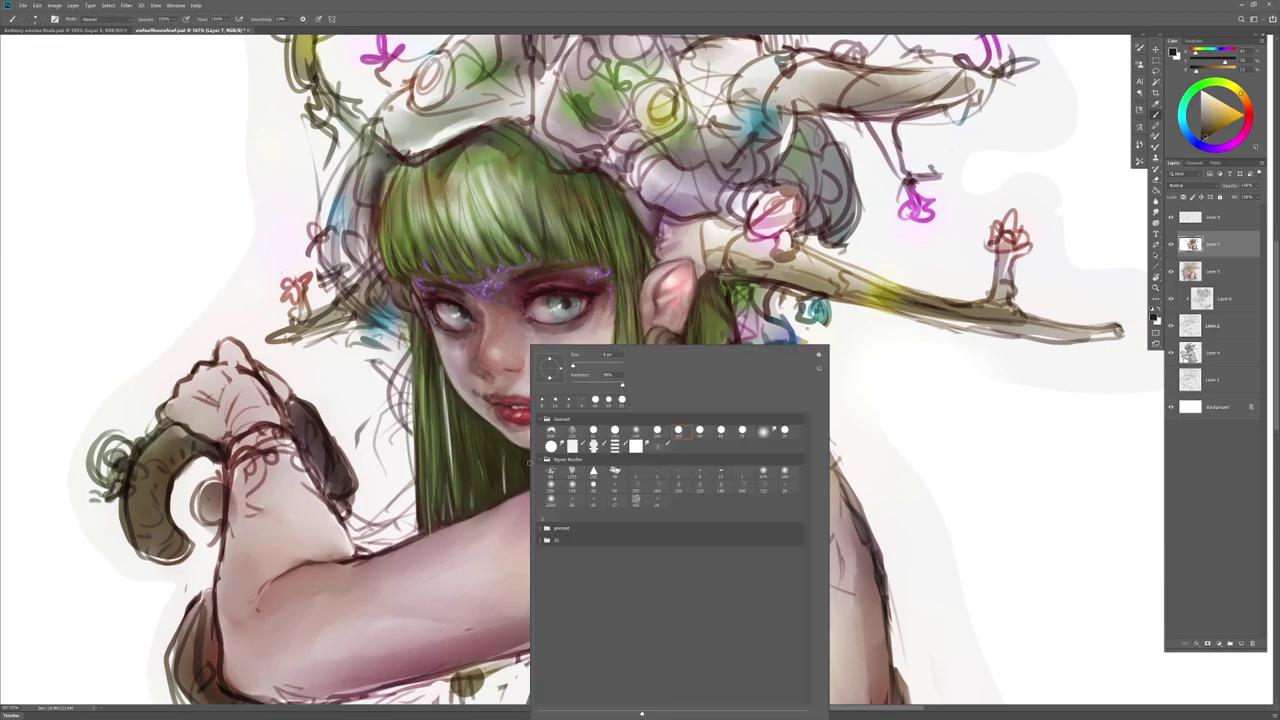
key(Escape)
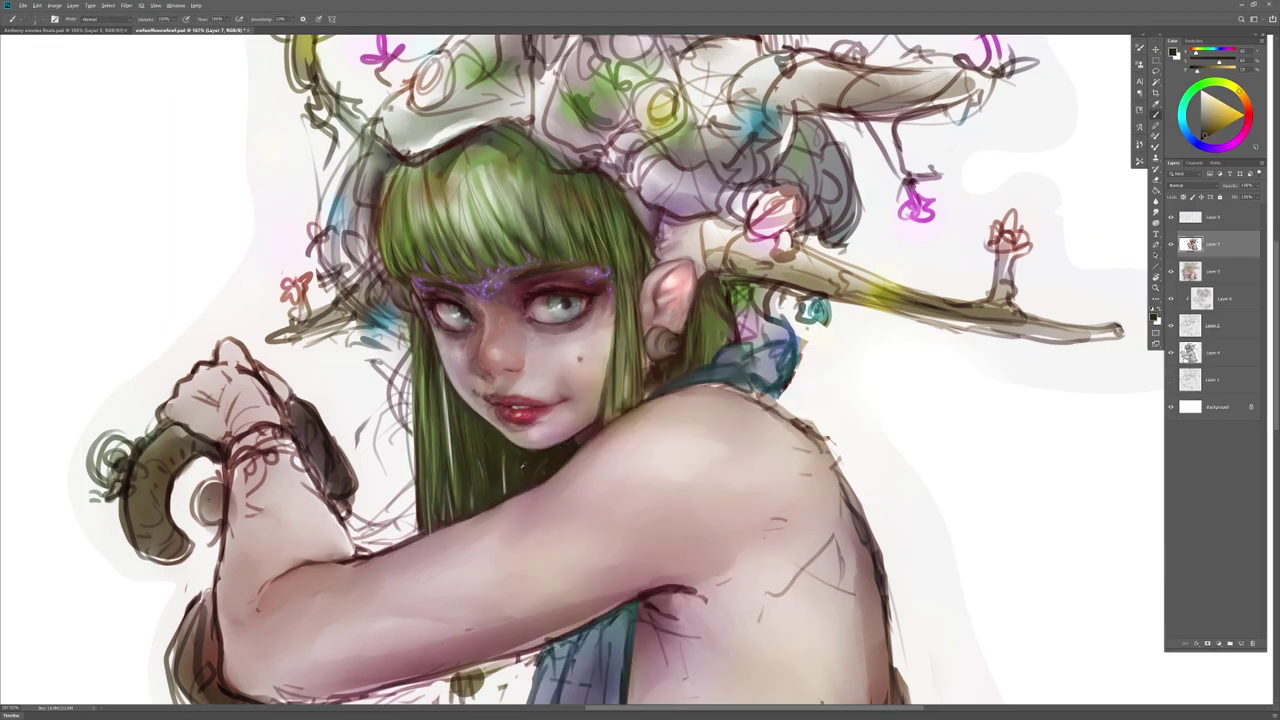
right_click(531, 347)
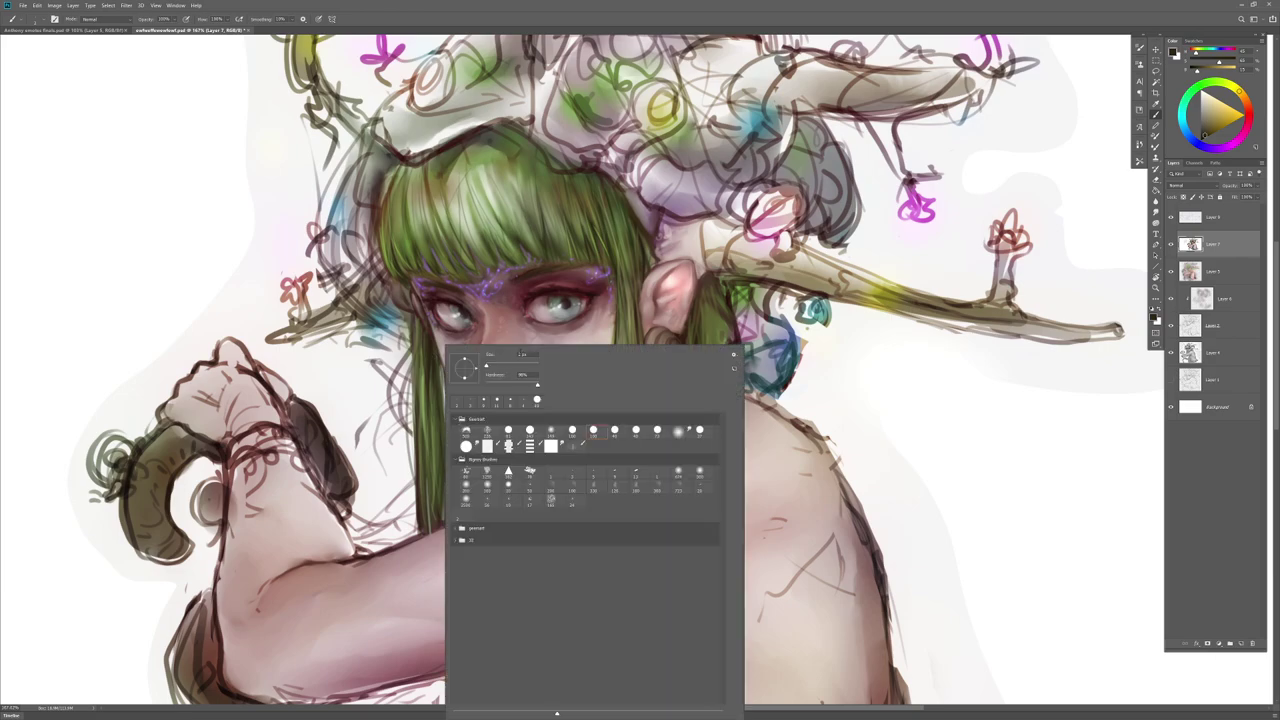
key(Return)
alt+click(517, 458)
alt+click(537, 457)
alt+click(525, 460)
alt+click(566, 449)
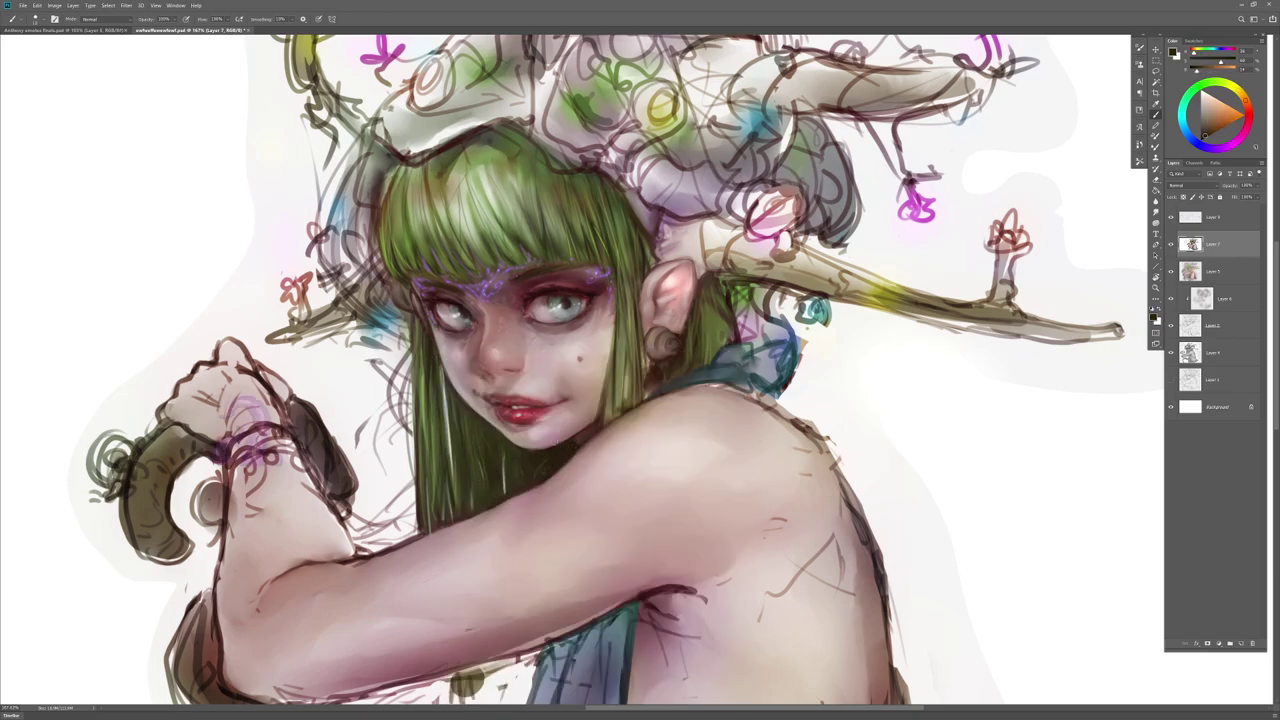
Step: Set the brush size to 5 and paint long dark and green strands along the outer edge of the left-hand hair
right_click(545, 460)
text(5)
key(Return)
mouse_move(165, 548)
mouse_down()
mouse_move(114, 677)
mouse_move(75, 620)
mouse_up()
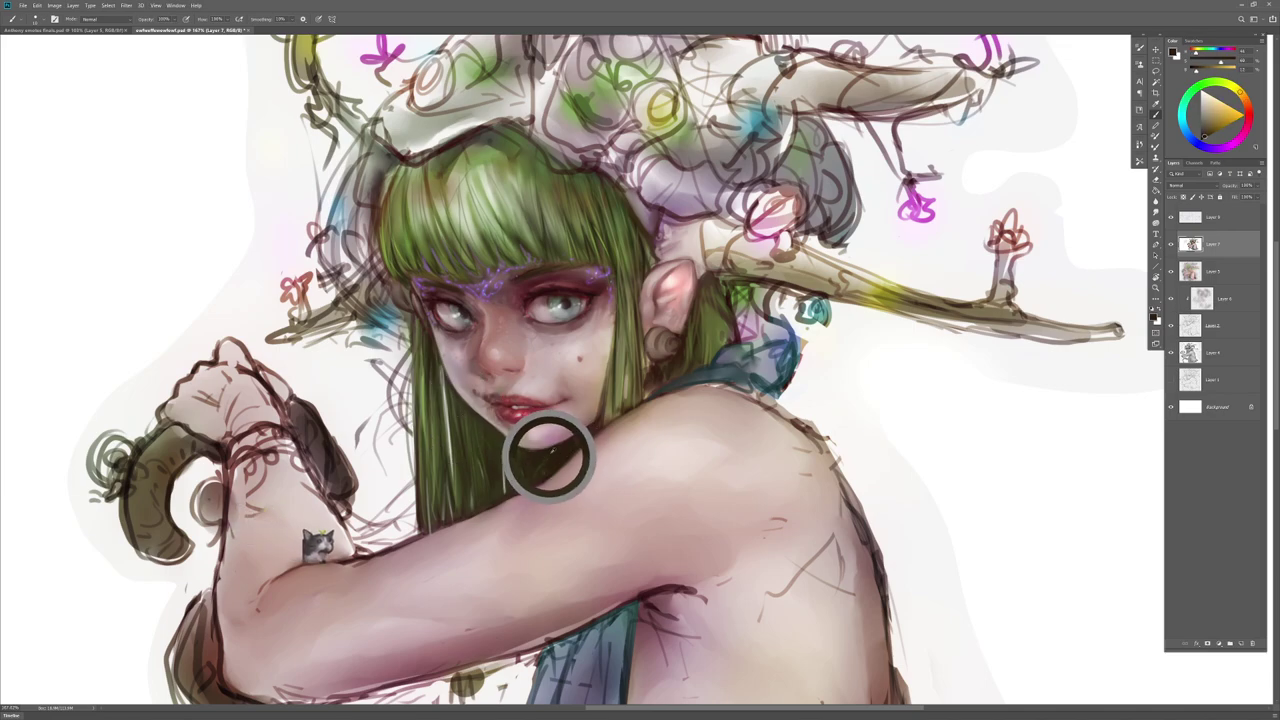
drag(413, 370, 414, 522)
drag(412, 386, 414, 506)
alt+click(440, 420)
drag(418, 360, 419, 518)
drag(416, 394, 421, 492)
drag(420, 384, 426, 498)
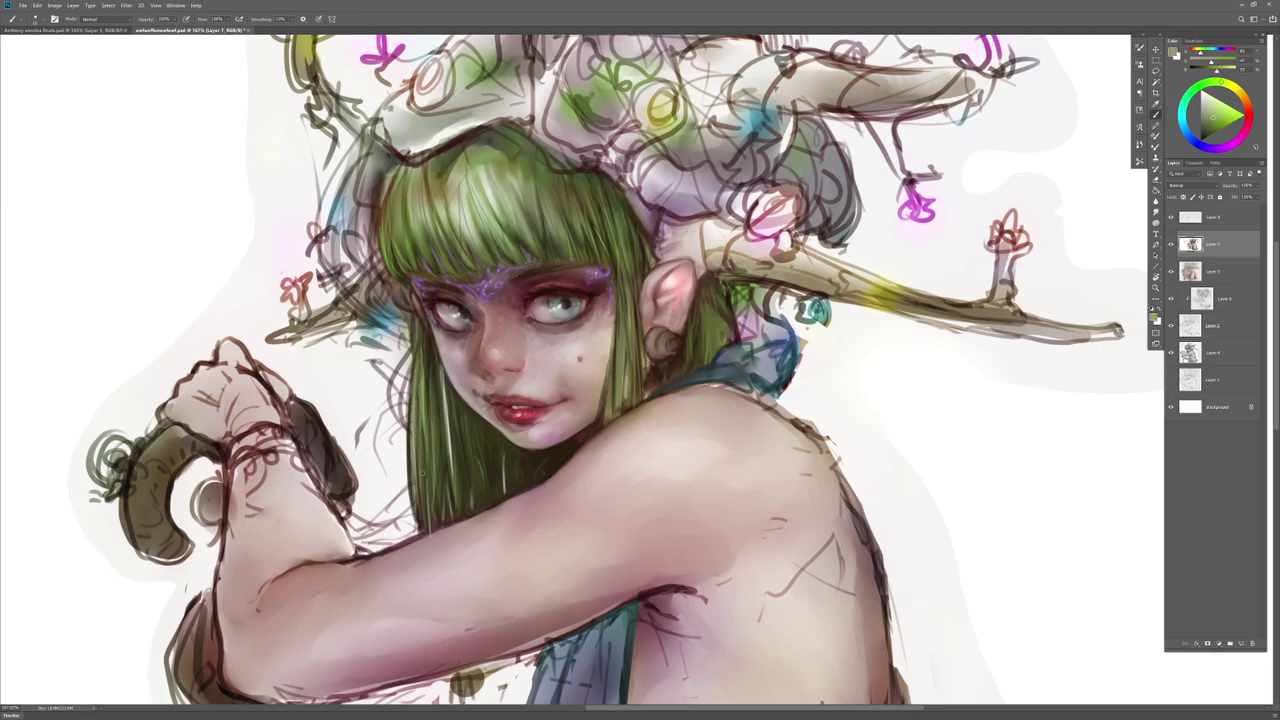
Step: Add lighter strands to the long hair left of the face using a green sampled from the fringe
alt+click(461, 219)
drag(416, 365, 420, 447)
drag(413, 389, 417, 451)
drag(424, 386, 428, 443)
mouse_move(425, 383)
mouse_down()
mouse_move(438, 472)
mouse_move(461, 489)
mouse_up()
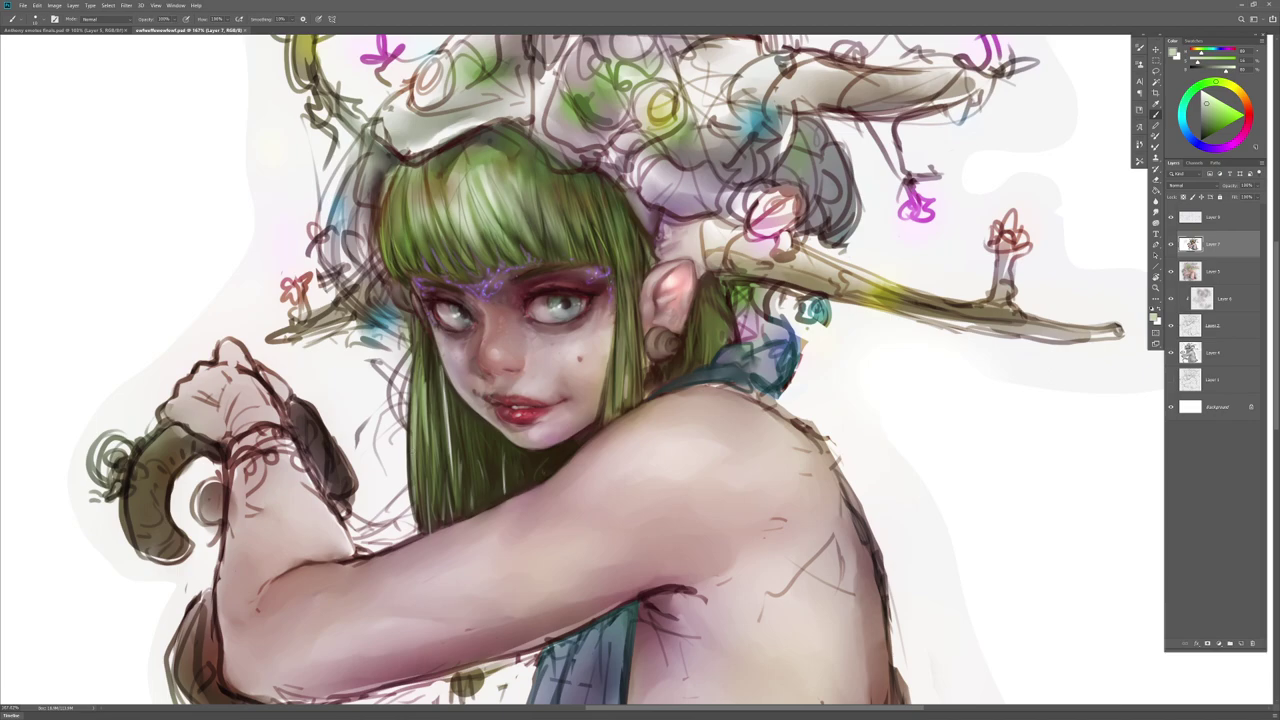
Step: Paint fine strands in the hair on both sides of the face with resampled fringe highlight and dark hair tones
right_click(633, 372)
click(675, 366)
alt+click(471, 220)
alt+click(494, 195)
drag(619, 338, 621, 408)
alt+click(421, 370)
mouse_move(421, 366)
mouse_down()
mouse_move(426, 432)
mouse_move(418, 352)
mouse_up()
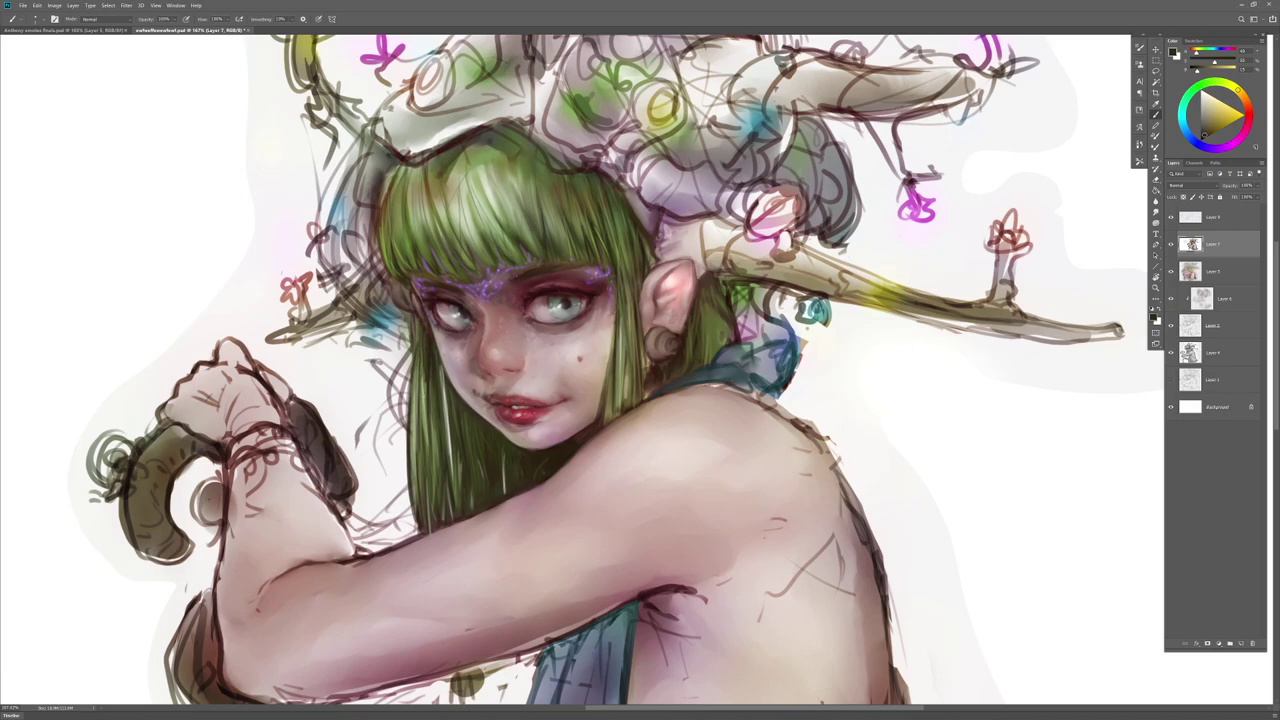
Step: Paint thin dark strands through the middle of the fringe's highlight, resampling the hair tone between strokes
drag(455, 157, 465, 241)
mouse_move(457, 157)
mouse_down()
mouse_move(465, 248)
mouse_move(467, 235)
mouse_up()
alt+click(477, 155)
drag(463, 187, 467, 223)
mouse_move(462, 189)
mouse_down()
mouse_move(468, 233)
mouse_move(457, 216)
mouse_move(478, 214)
mouse_up()
mouse_move(486, 170)
mouse_down()
mouse_move(484, 195)
mouse_move(513, 217)
mouse_up()
Step: Sample dark tones near the headdress edge and paint a long strand down the center of the fringe
alt+click(550, 160)
alt+click(471, 132)
drag(508, 167, 514, 227)
key(ctrl+z)
drag(508, 164, 507, 230)
Step: Smudge the new dark strands into the fringe along the direction of the hair
key(r)
key(r)
mouse_move(506, 152)
mouse_down()
mouse_move(510, 232)
mouse_move(579, 226)
mouse_up()
right_click(535, 205)
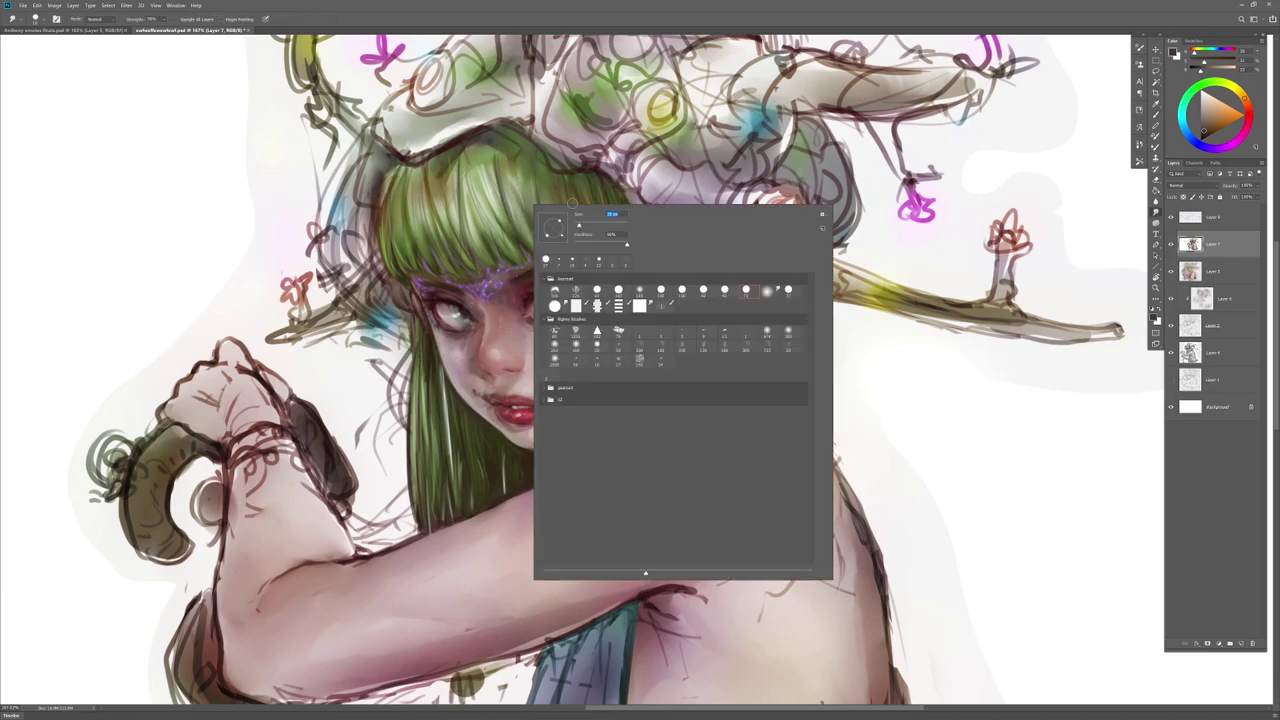
key(Return)
drag(512, 168, 508, 232)
key(b)
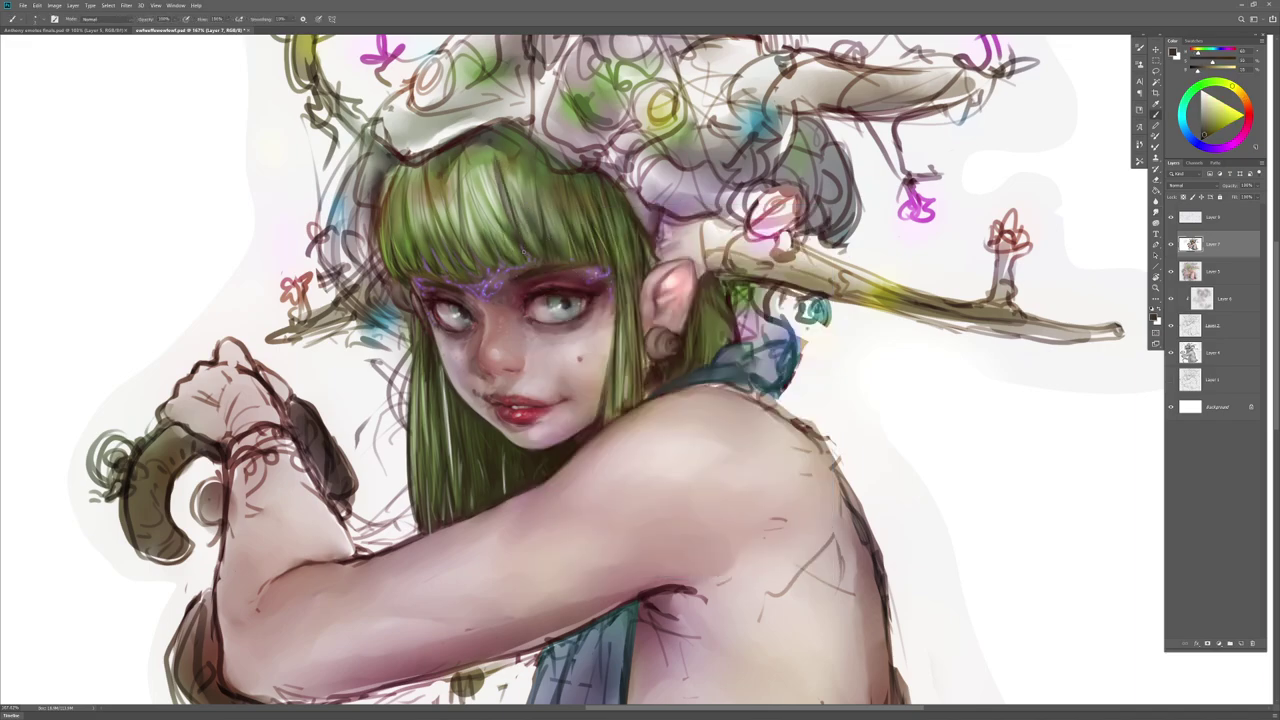
Step: Paint sampled green over the fringe's central strands, then sample the darker green at their lower ends
alt+click(490, 145)
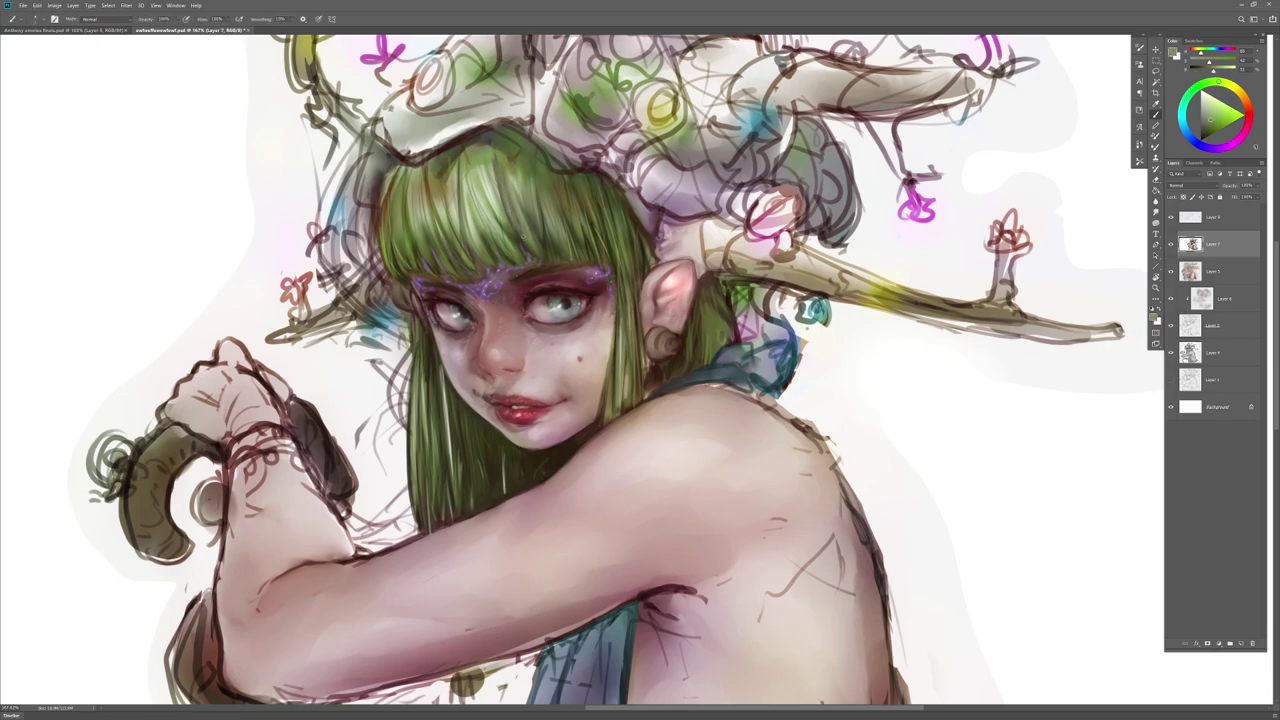
key(r)
key(b)
drag(483, 175, 487, 219)
alt+click(488, 238)
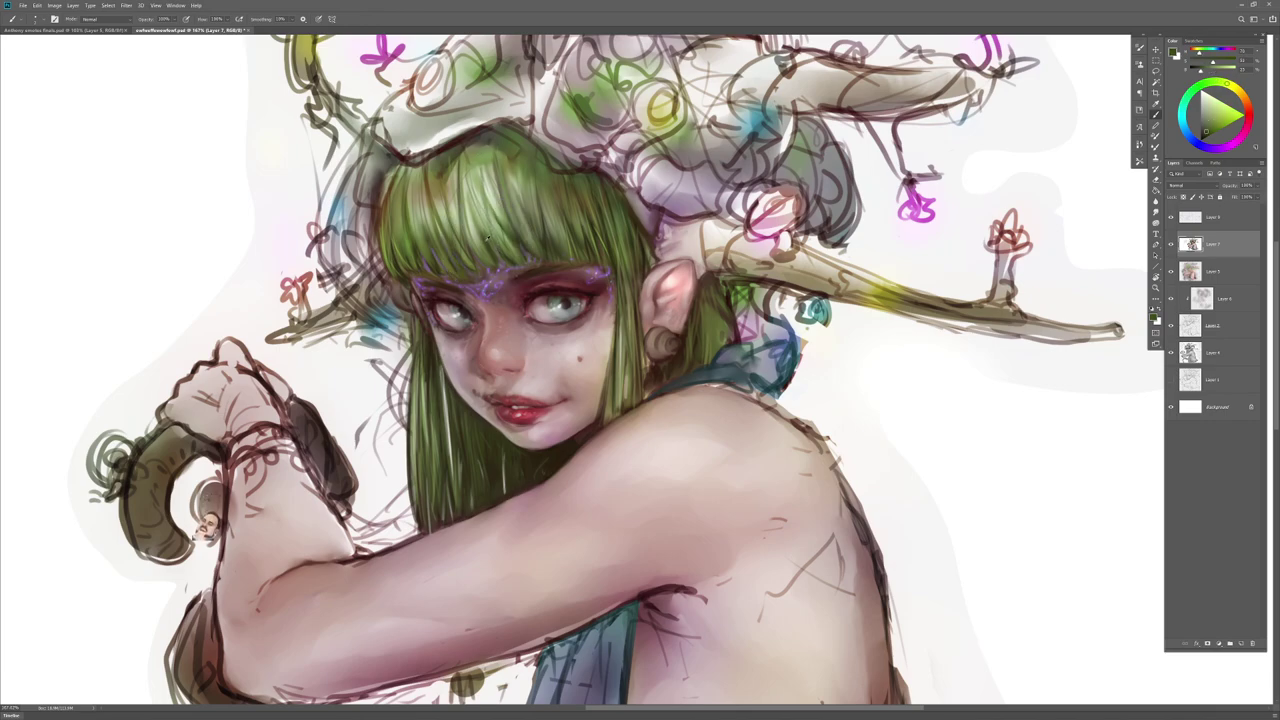
Step: Paint fine light and dark strands through the green fringe using greens sampled from the hair
alt+click(532, 464)
drag(479, 174, 487, 253)
alt+click(478, 142)
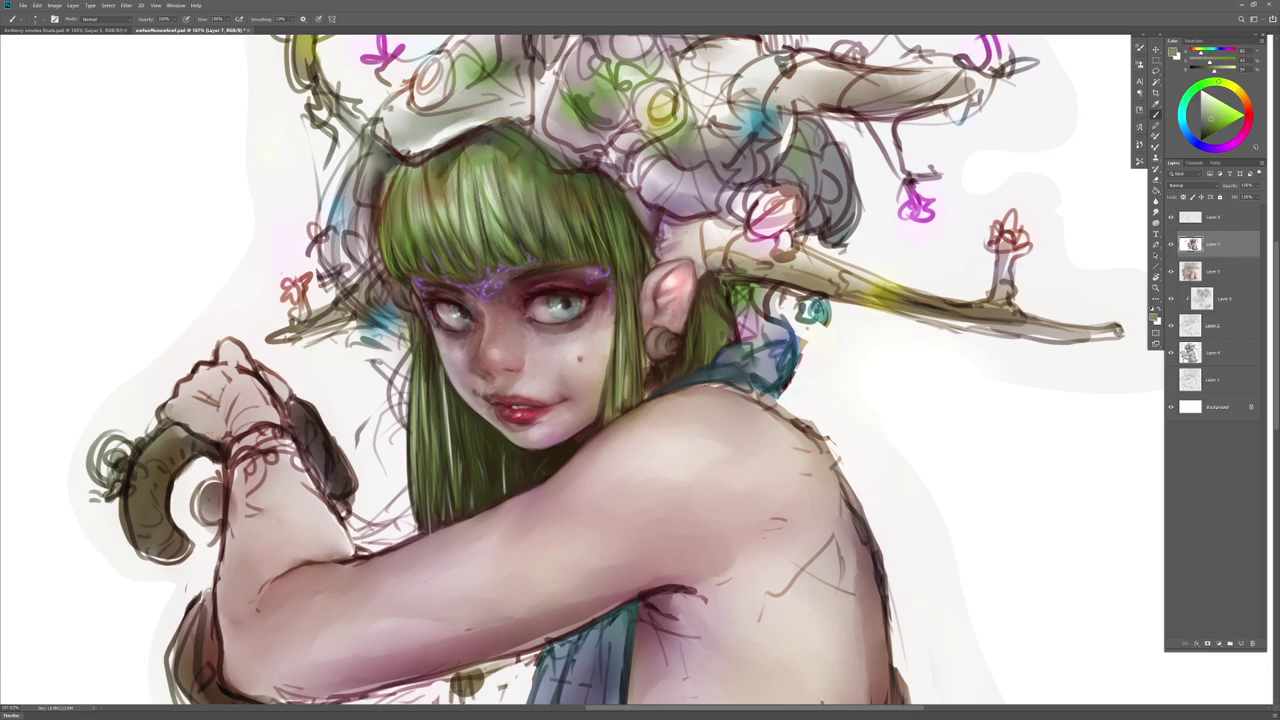
key(h)
alt+click(496, 152)
alt+click(518, 178)
mouse_move(508, 174)
mouse_down()
mouse_move(519, 224)
mouse_move(516, 211)
mouse_up()
alt+click(586, 228)
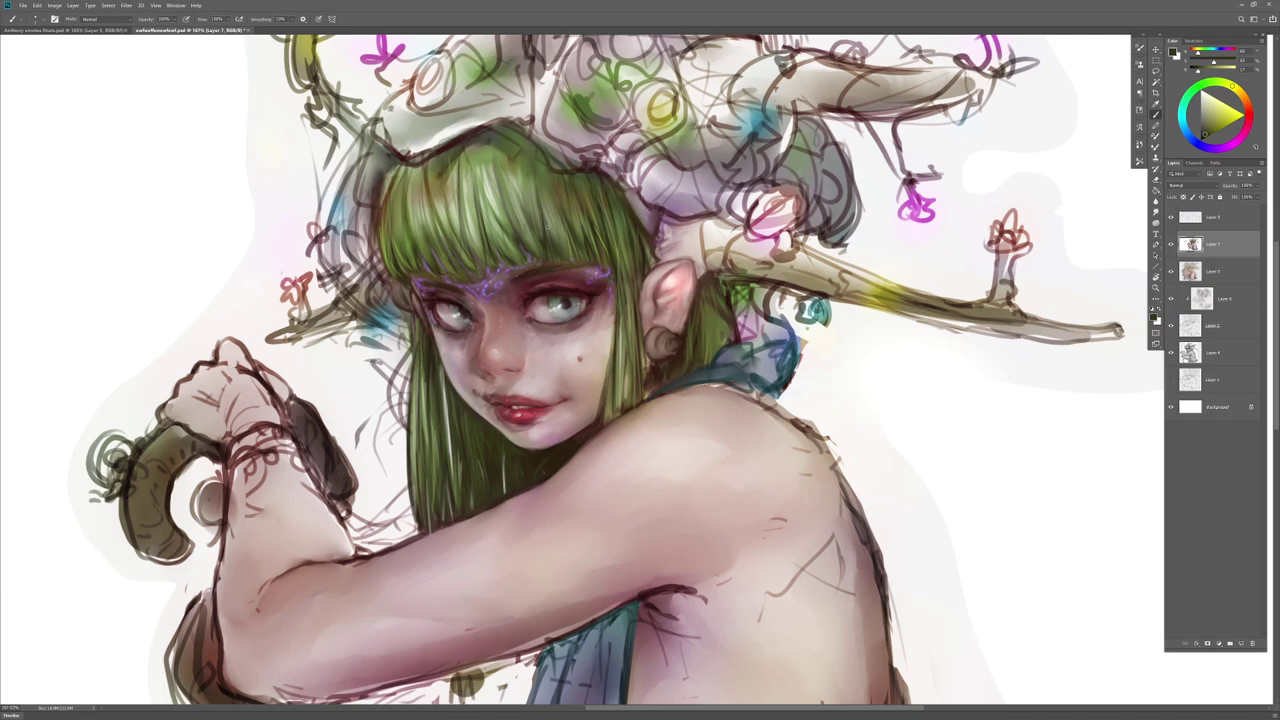
Step: Blend the right half of the fringe with the Smudge tool and refine its strands with sampled hair colours
key(r)
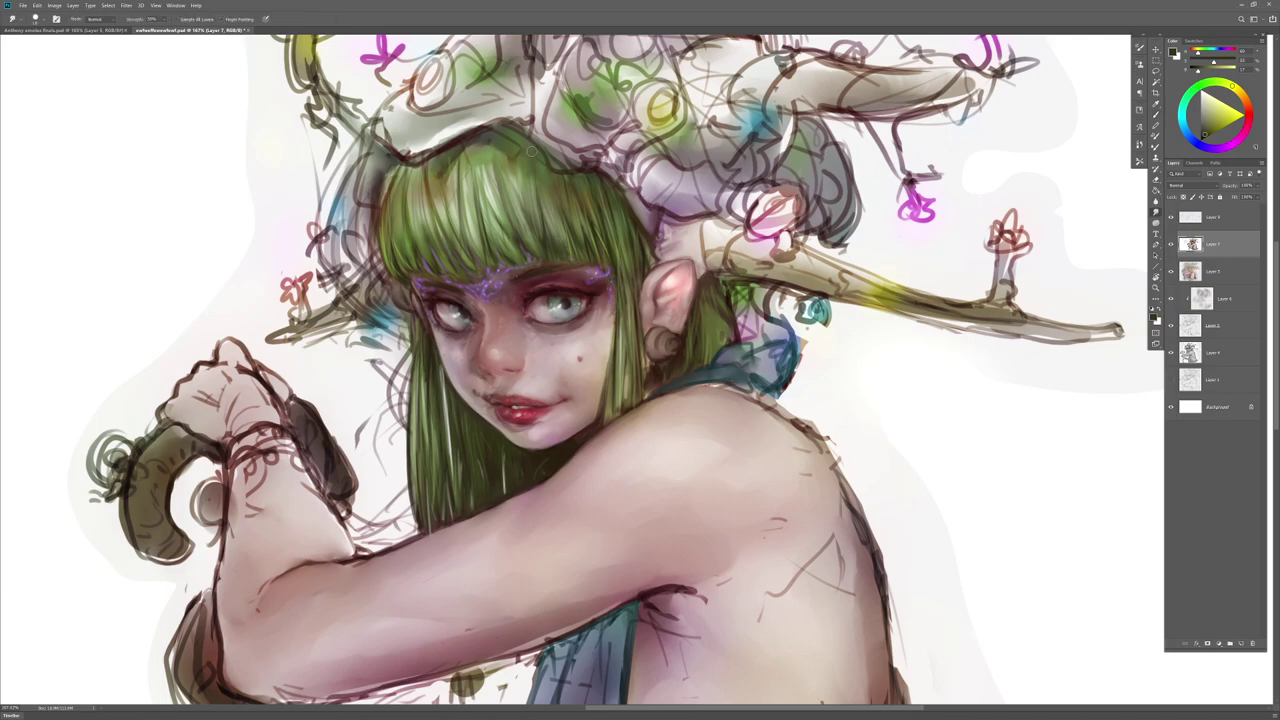
right_click(589, 229)
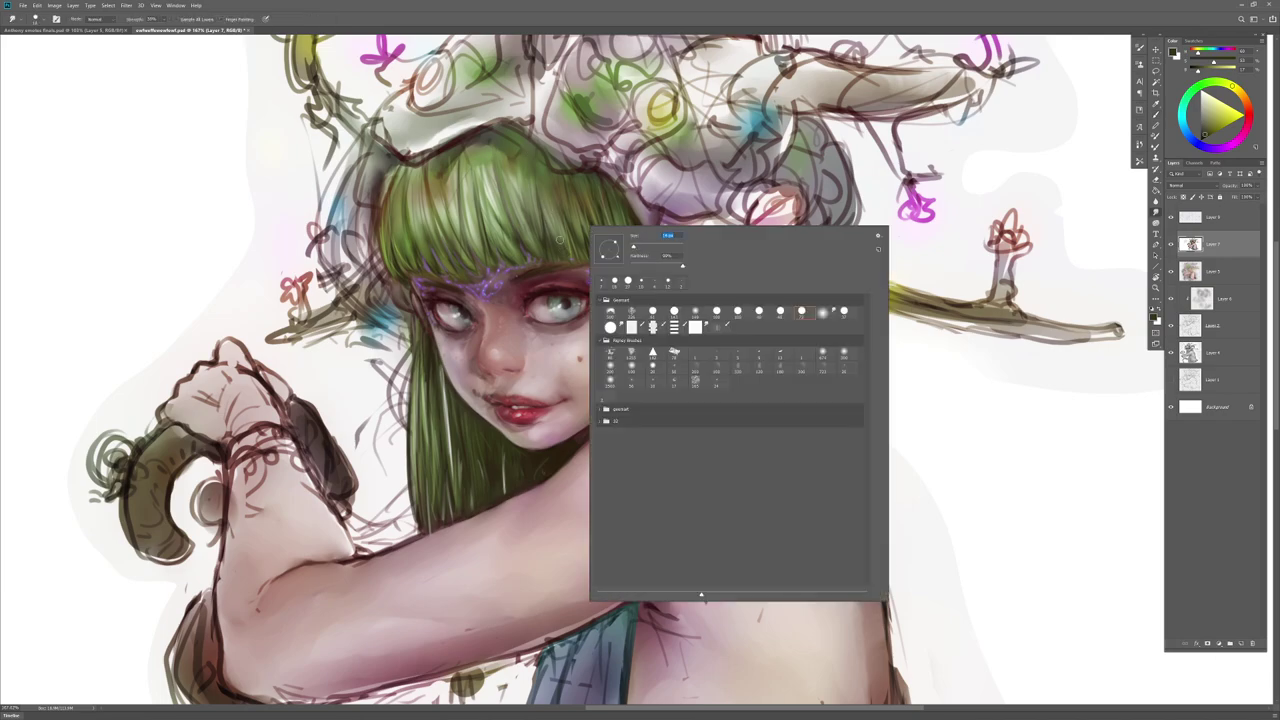
click(562, 242)
key(b)
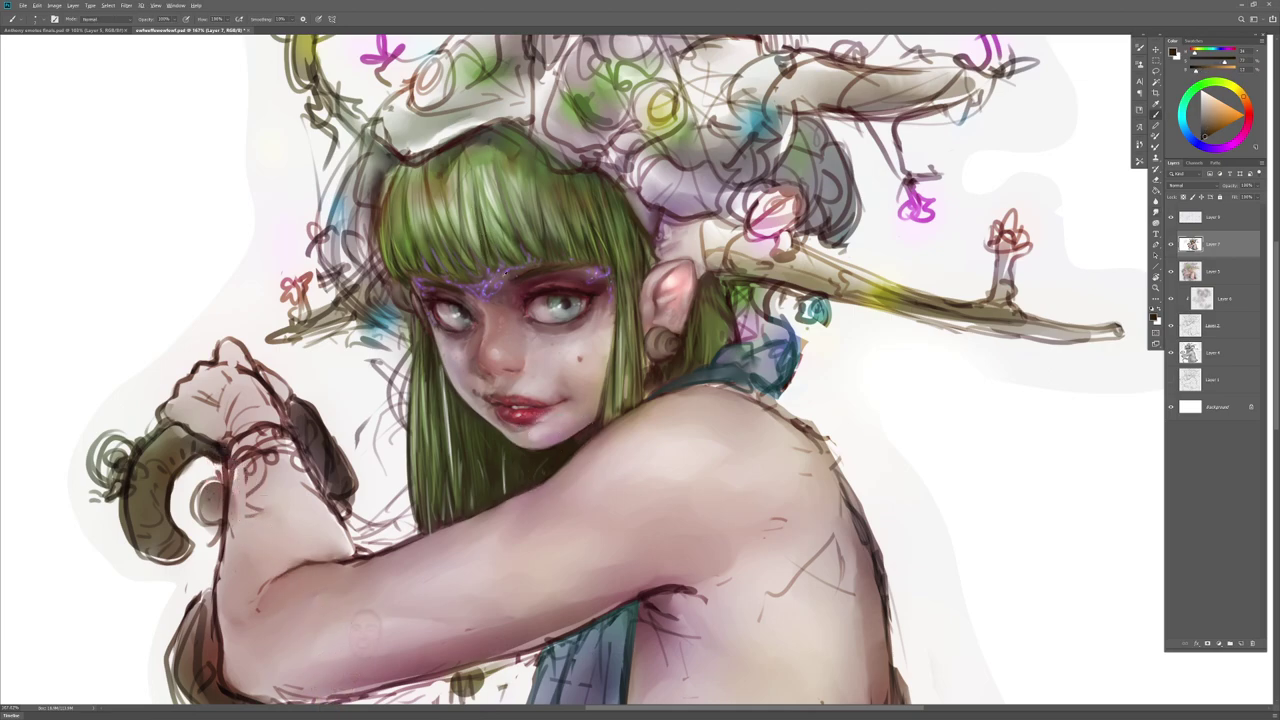
alt+click(504, 273)
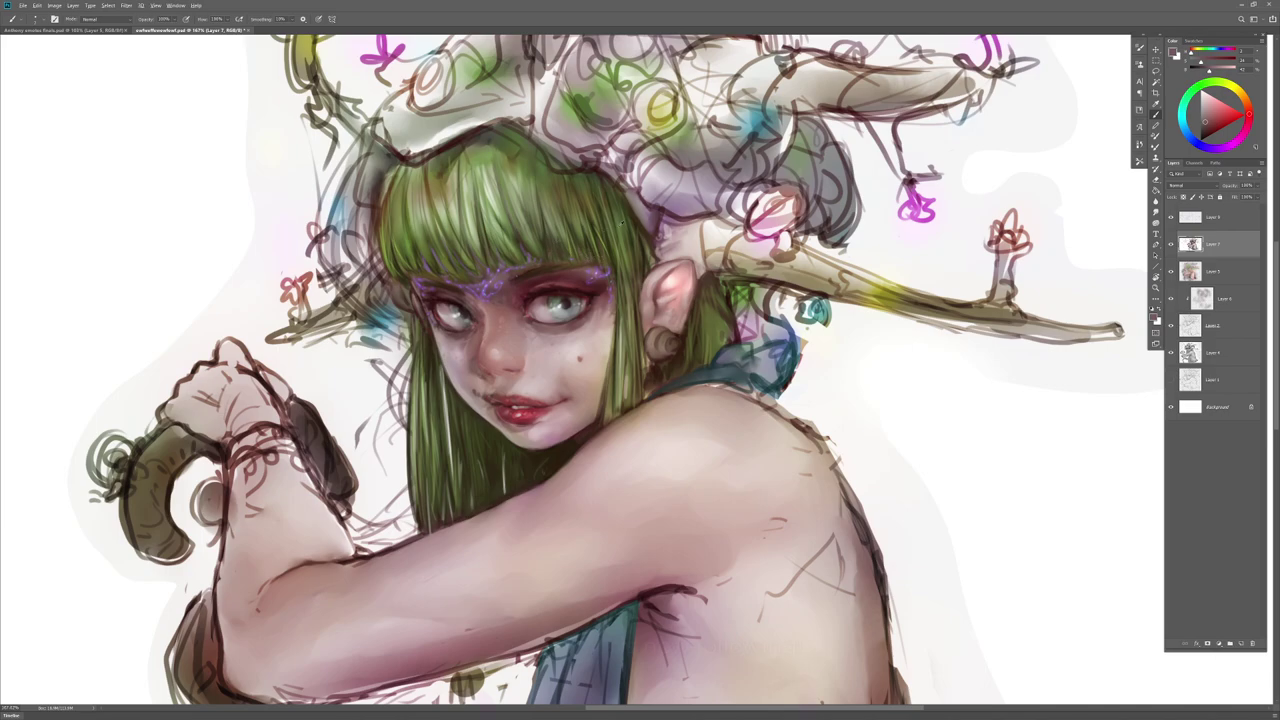
alt+click(572, 448)
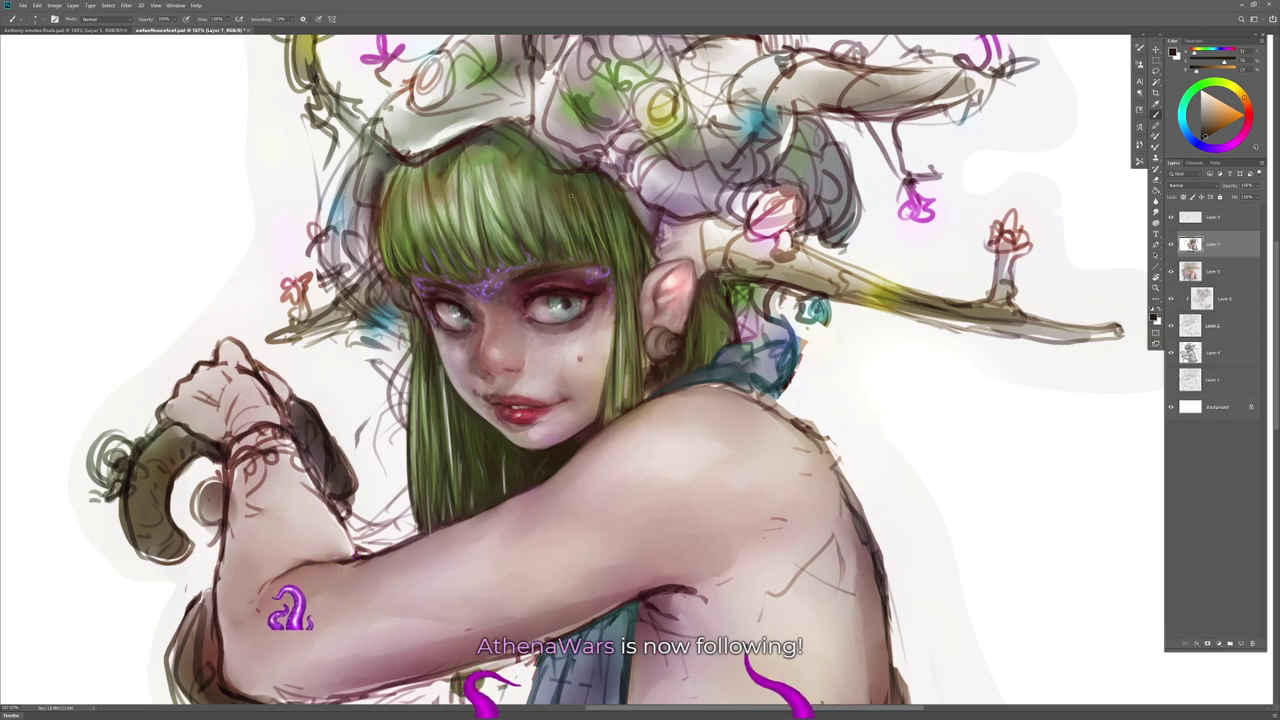
key(r)
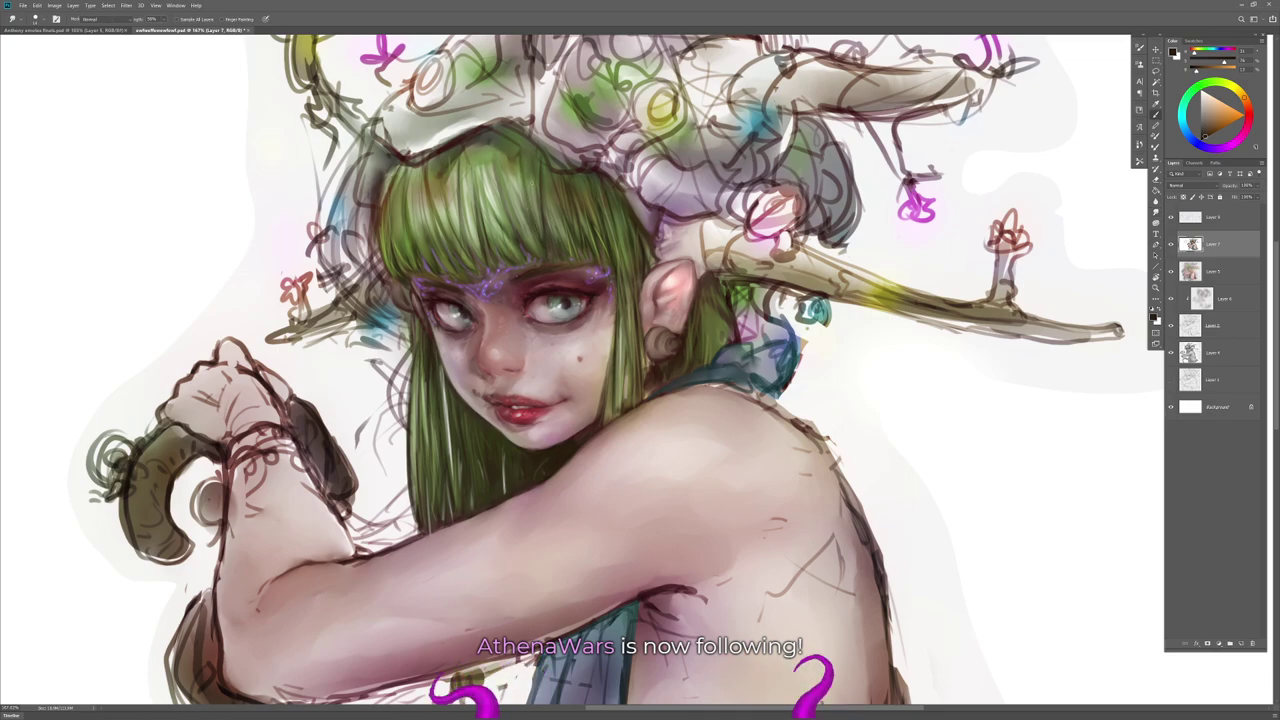
key(b)
alt+click(516, 182)
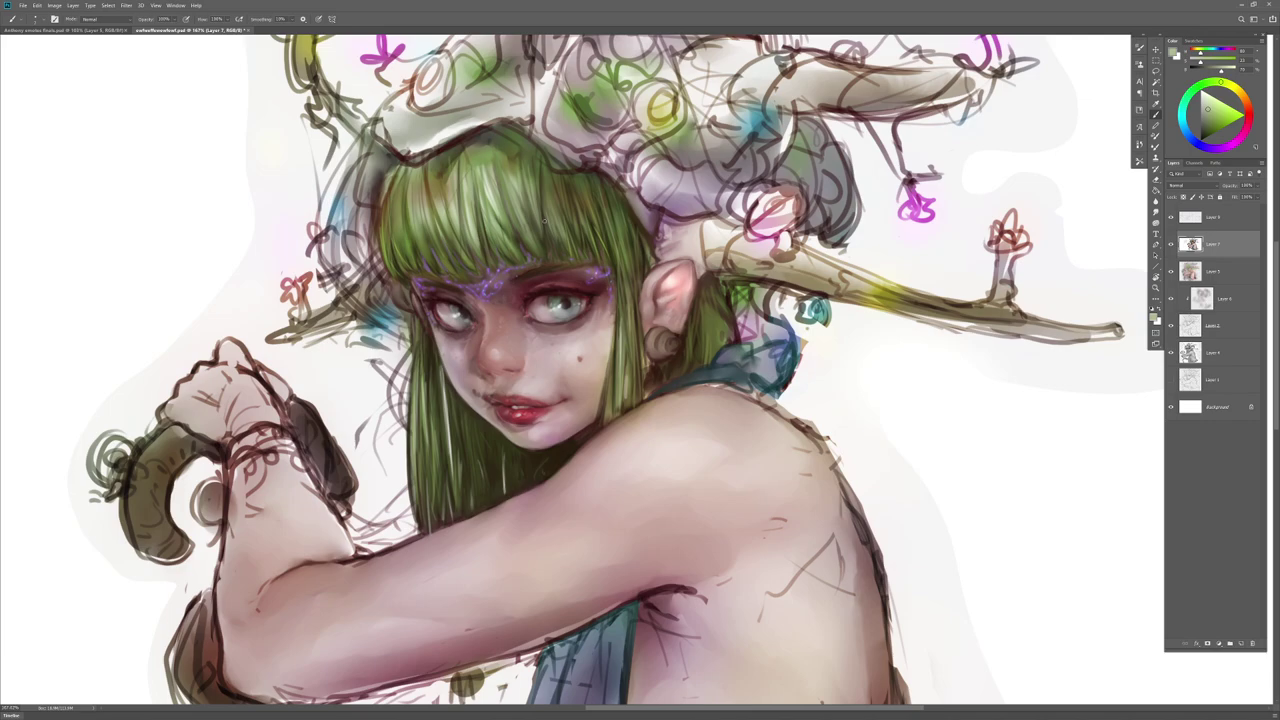
alt+click(540, 172)
Step: Paint thin strands down the long hair locks framing both sides of the face
alt+click(561, 461)
drag(612, 290, 611, 398)
key(ctrl+z)
drag(613, 304, 617, 357)
alt+click(509, 186)
drag(426, 328, 426, 392)
drag(408, 448, 404, 516)
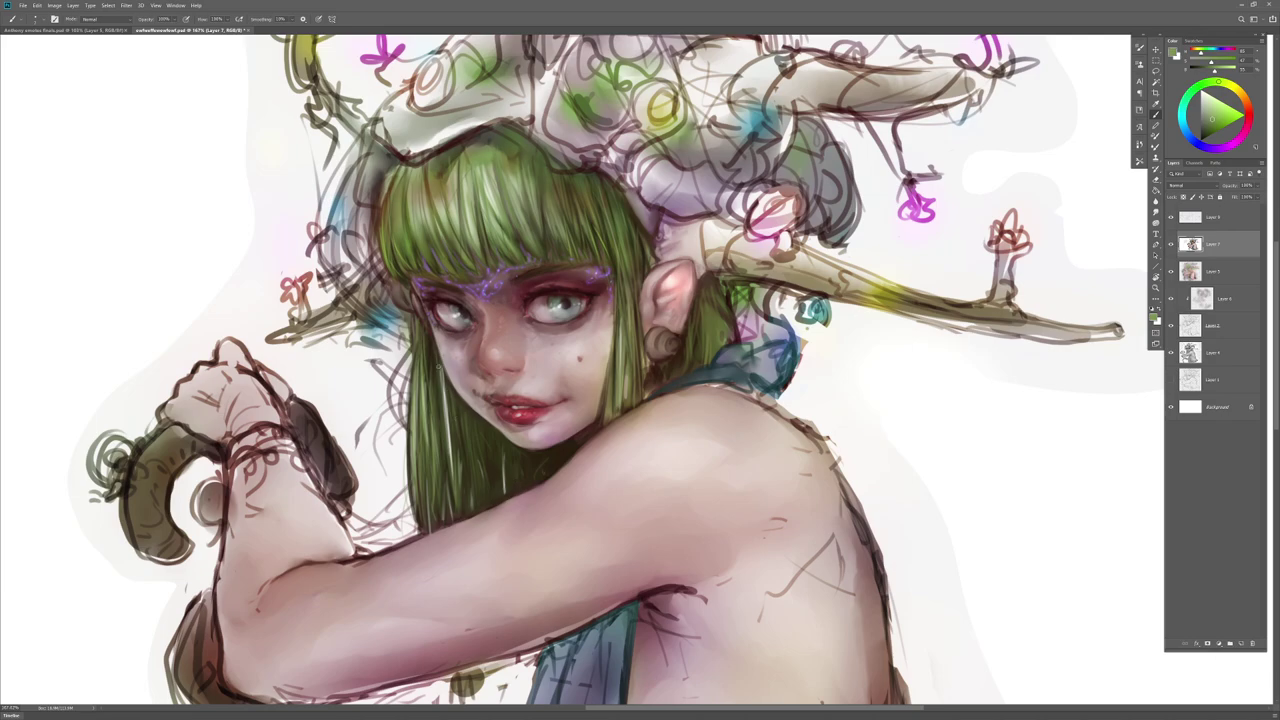
Step: Refine the hair below the chin with sampled dark and light greens, blending with the Smudge tool
alt+click(516, 487)
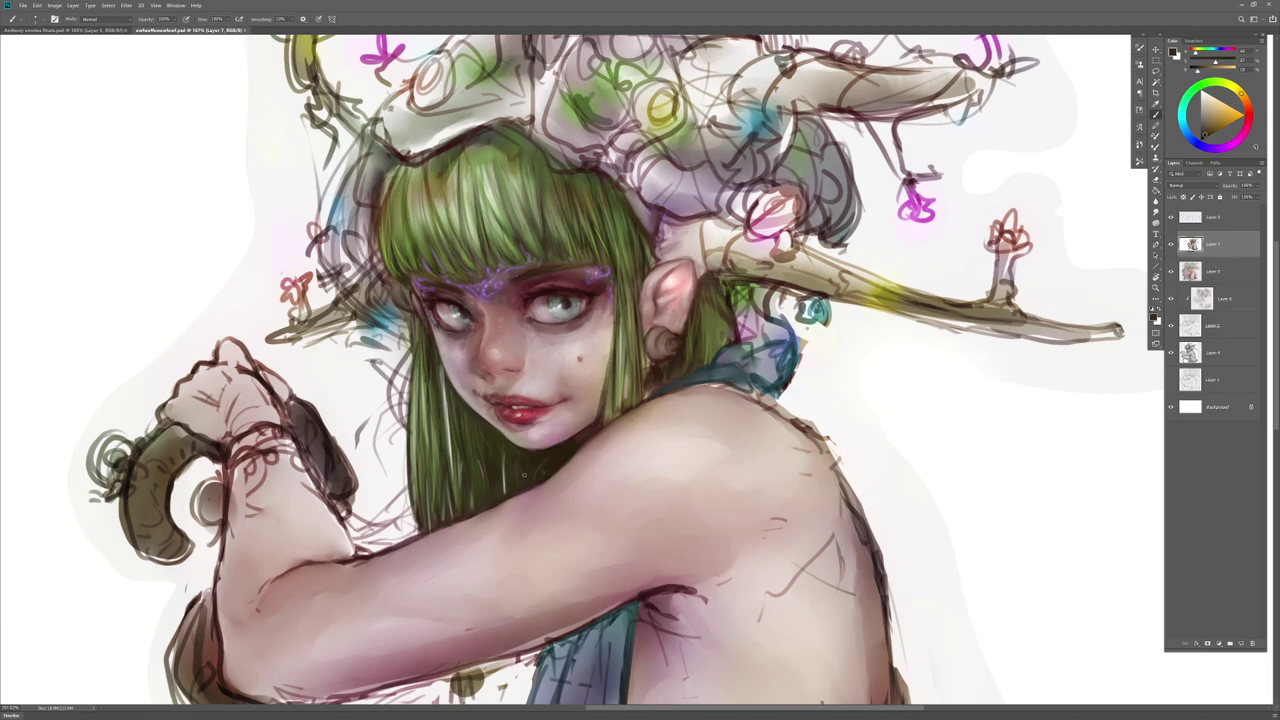
alt+click(513, 162)
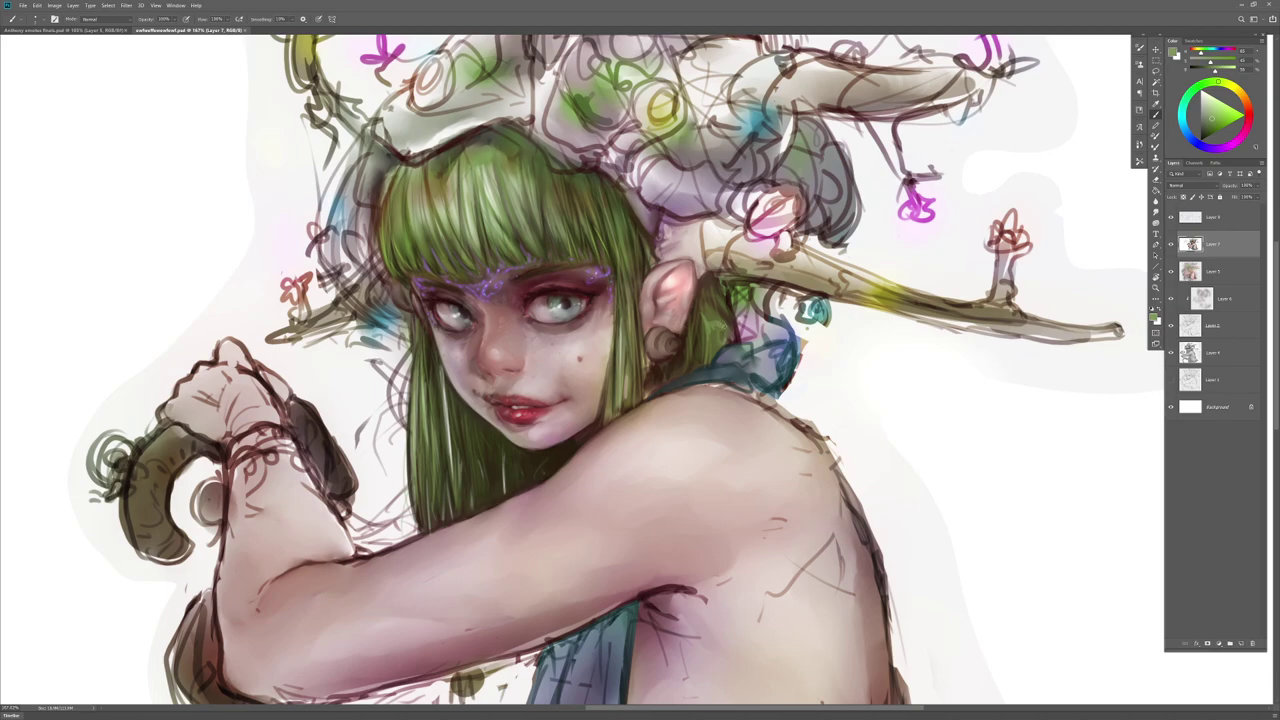
key(r)
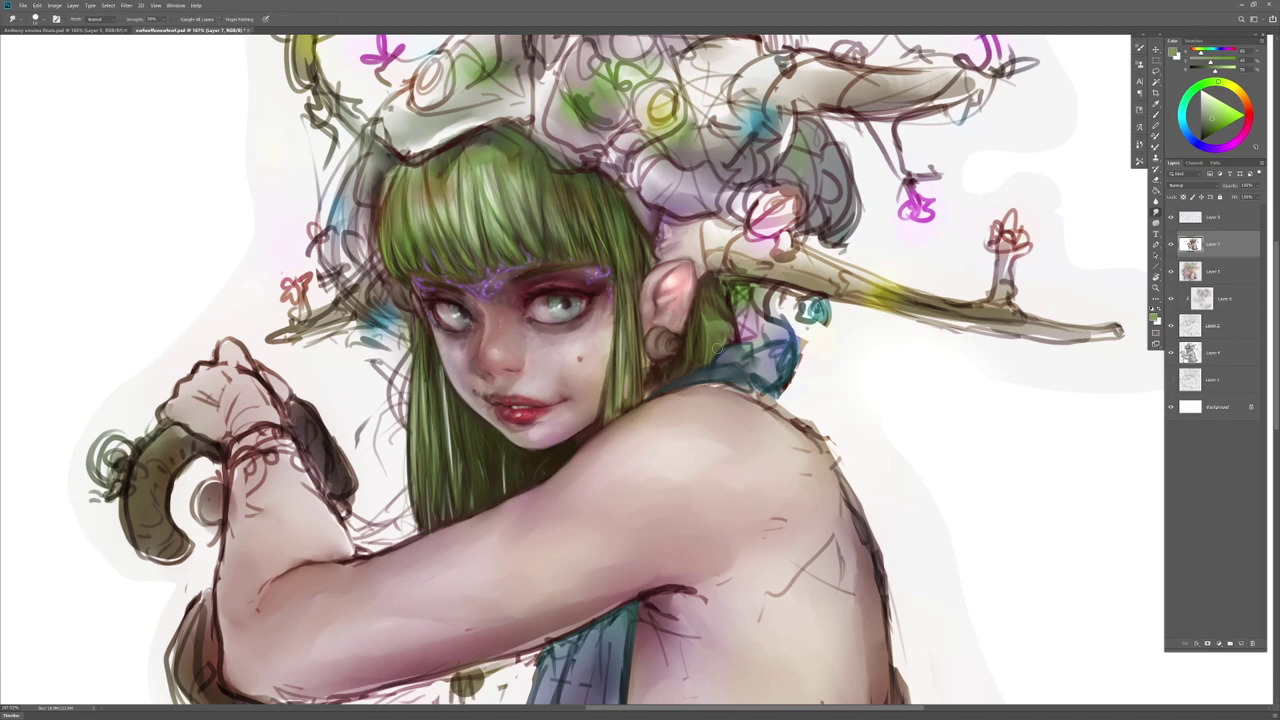
key(b)
Step: Paint dark and light green strands in the hair section behind the ear
alt+click(718, 322)
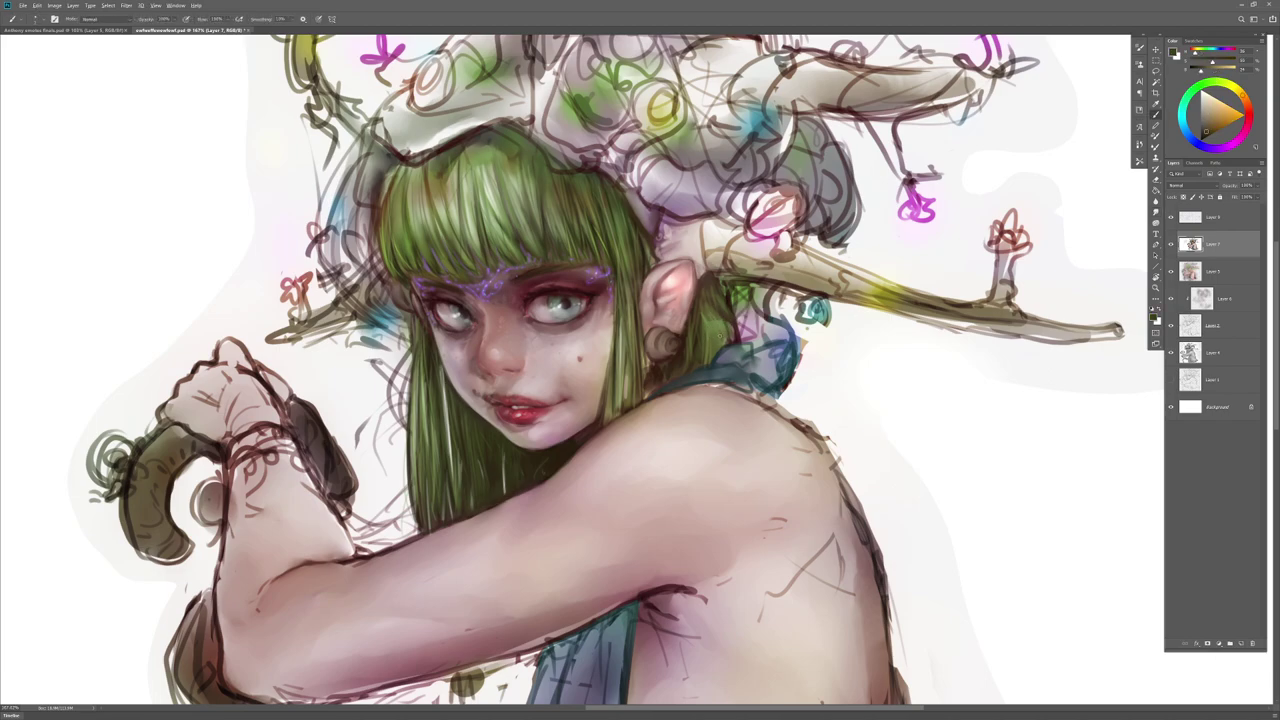
alt+click(683, 347)
drag(711, 314, 711, 355)
alt+click(534, 454)
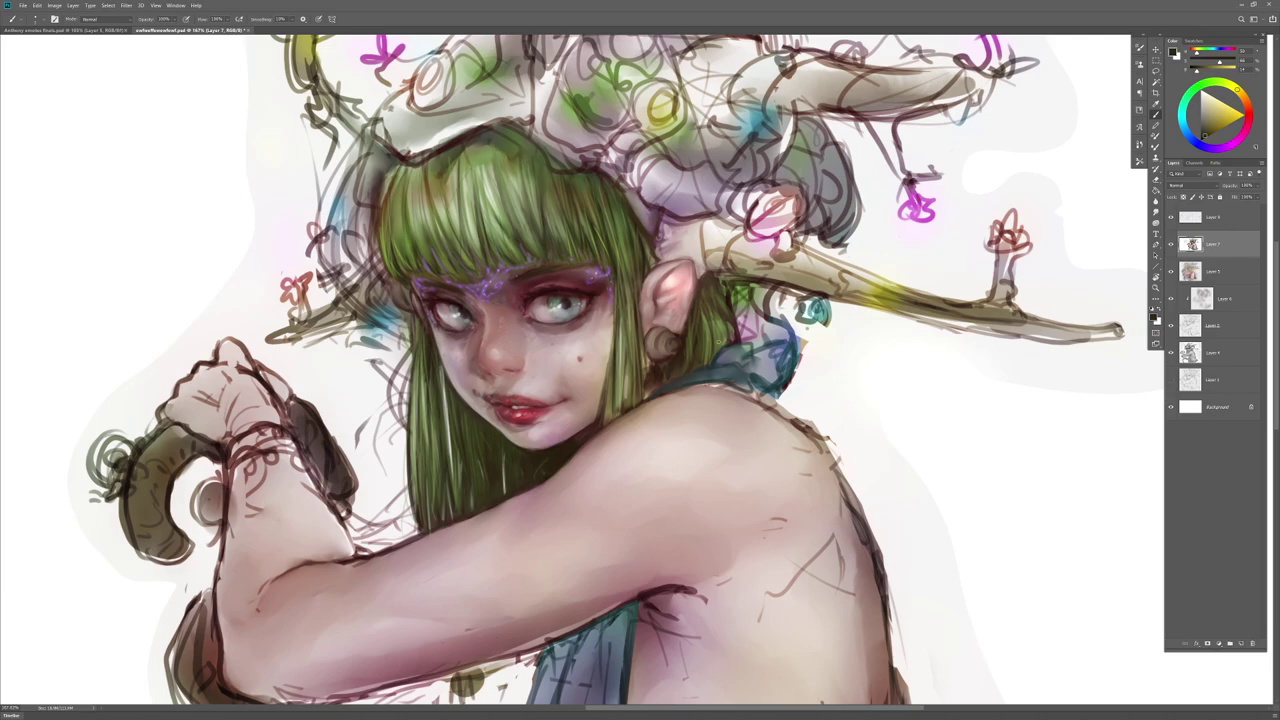
alt+click(495, 167)
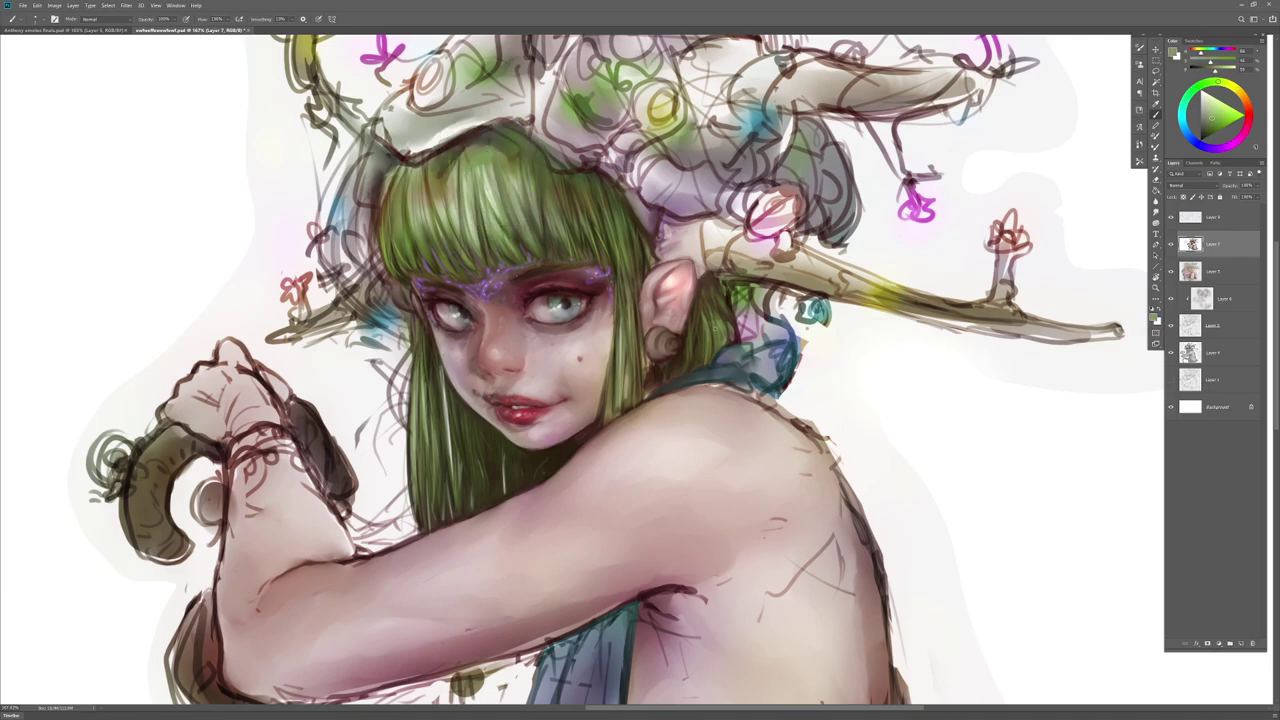
drag(691, 331, 688, 349)
alt+click(697, 343)
mouse_move(703, 313)
mouse_down()
mouse_move(706, 336)
mouse_move(722, 339)
mouse_up()
key(ctrl+z)
alt+click(486, 152)
drag(687, 337, 661, 376)
key(ctrl+z)
Step: Deepen the hair beneath the ear with a dark sampled tone and add strands along the neighbouring face lock
alt+click(657, 368)
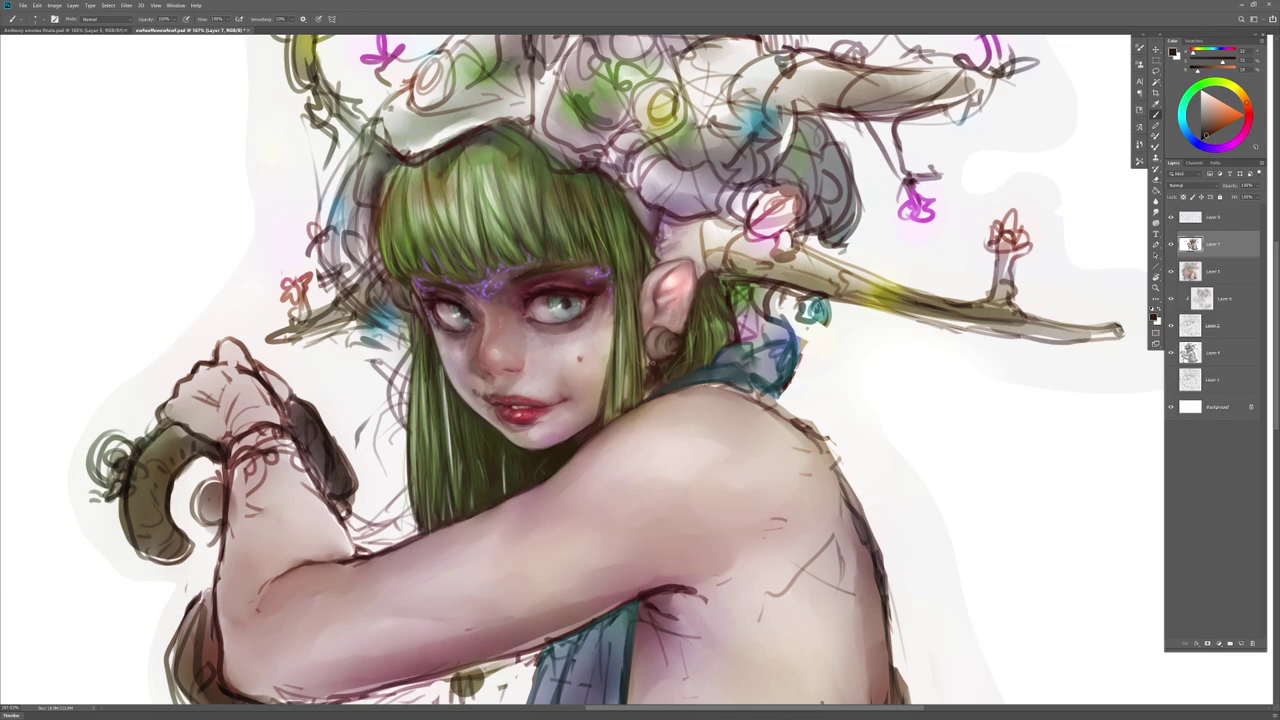
mouse_move(648, 364)
mouse_down()
mouse_move(643, 390)
mouse_move(629, 345)
mouse_up()
alt+click(489, 151)
alt+click(652, 370)
drag(627, 400, 626, 337)
alt+click(489, 183)
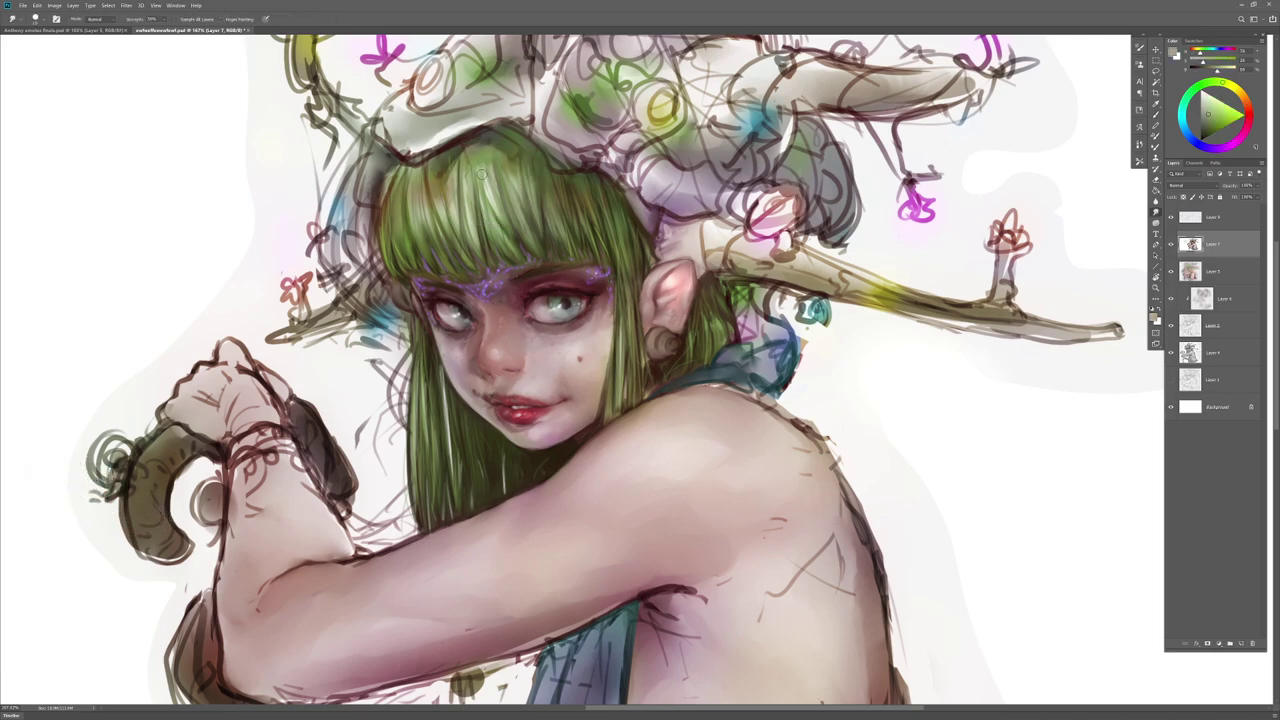
Step: Paint dark and mid-green strands along the outer left edge of the fringe
alt+click(524, 472)
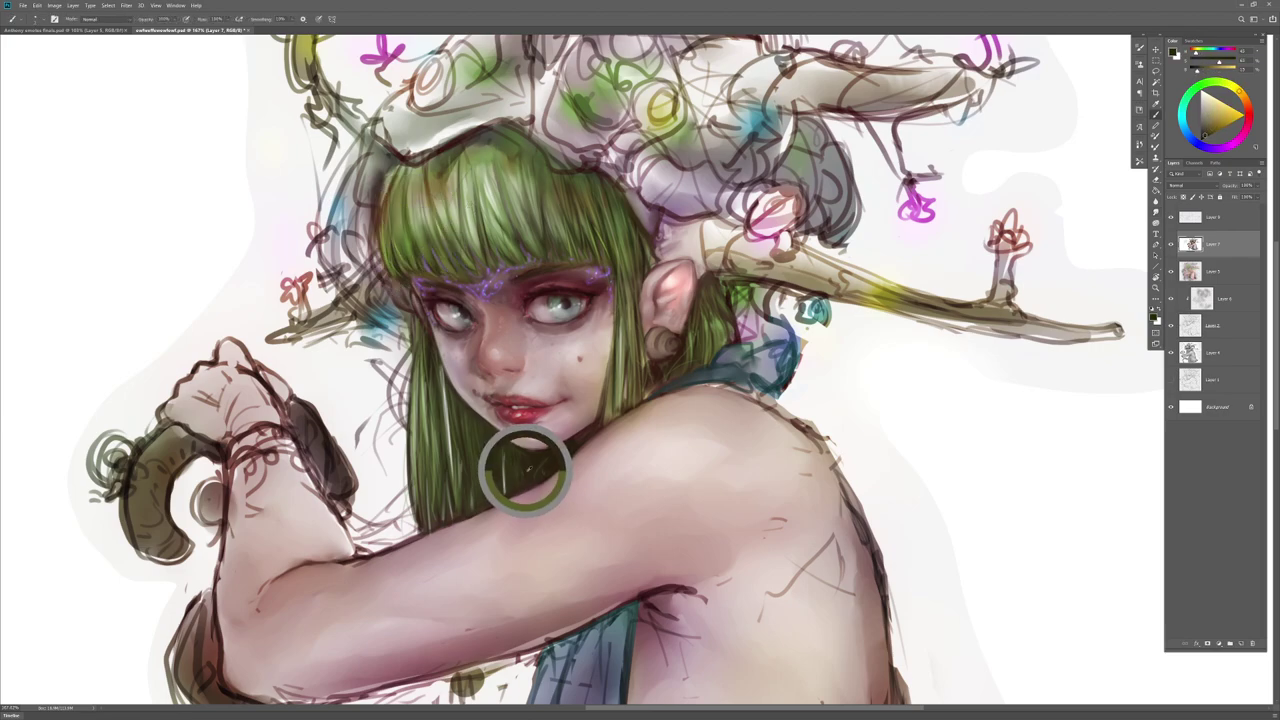
mouse_move(406, 212)
mouse_down()
mouse_move(400, 240)
mouse_move(390, 218)
mouse_up()
drag(398, 228, 392, 254)
alt+click(416, 212)
drag(394, 198, 391, 225)
drag(394, 189, 389, 220)
alt+click(400, 173)
alt+click(427, 247)
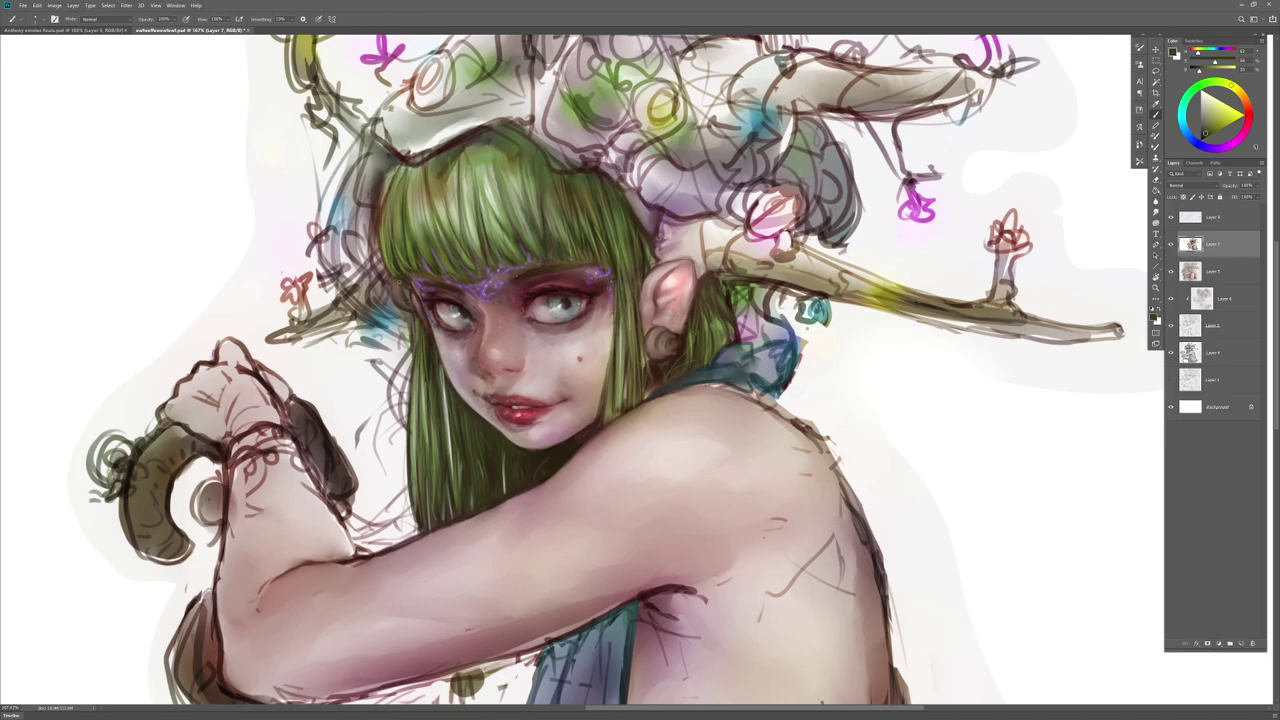
Step: Add small dark accents at the hair edge beside the left temple with a sampled eye-shadow tone
alt+click(572, 292)
alt+click(460, 306)
drag(396, 282, 400, 306)
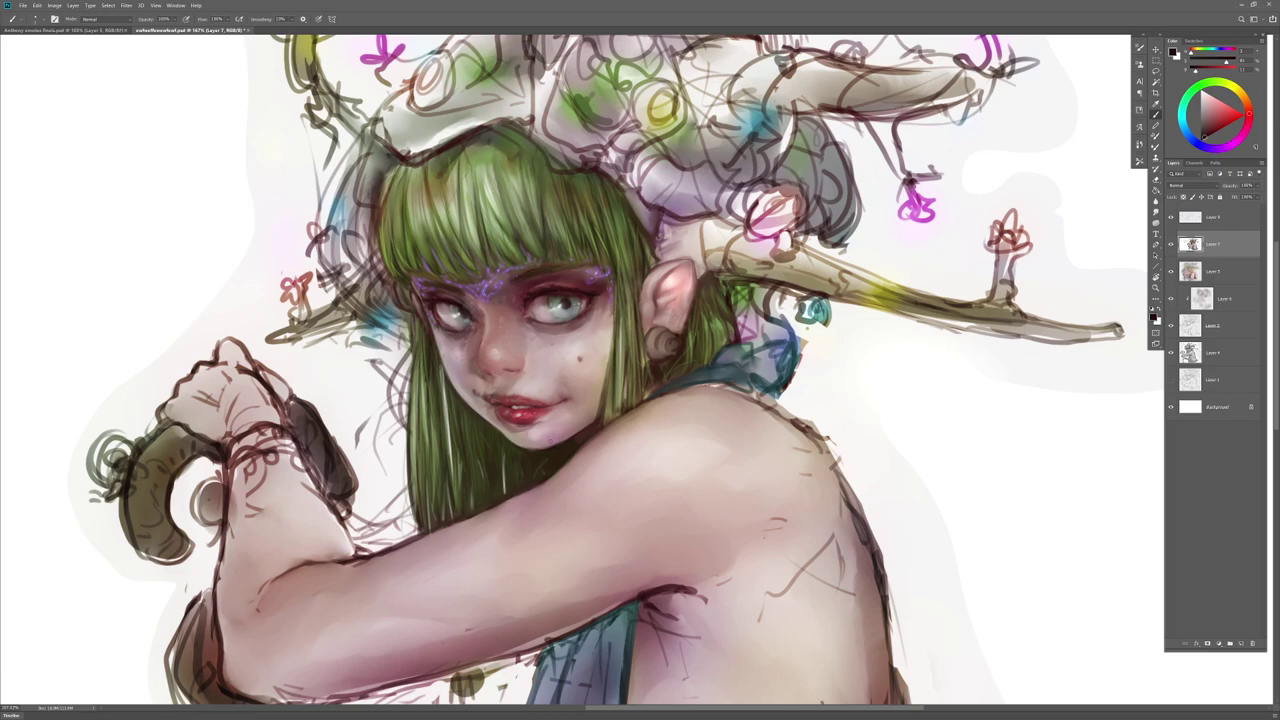
drag(483, 413, 518, 413)
drag(467, 332, 453, 316)
right_click(487, 421)
key(Escape)
Step: Check the whole painting mirrored horizontally, flip it back, and save the document
drag(580, 520, 510, 520)
drag(642, 547, 610, 409)
key(ctrl+shift+h)
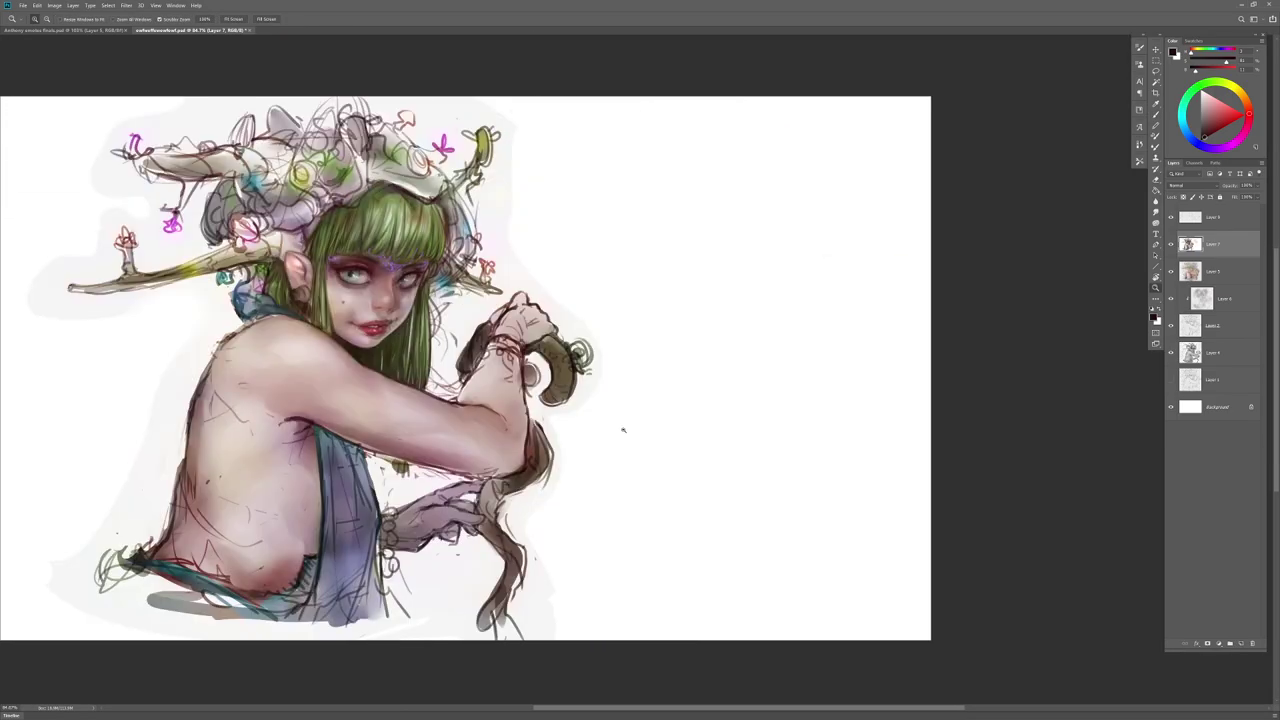
key(ctrl+shift+h)
drag(529, 329, 650, 329)
alt+click(523, 365)
key(ctrl+0)
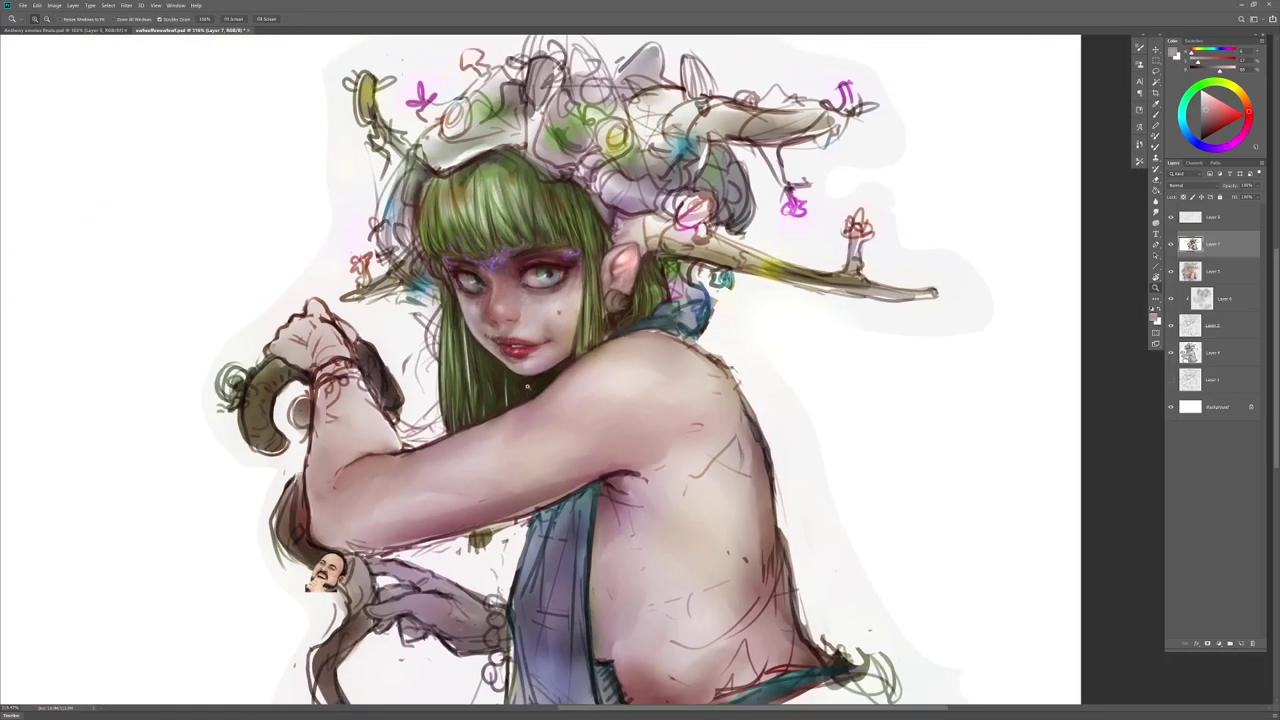
key(ctrl+s)
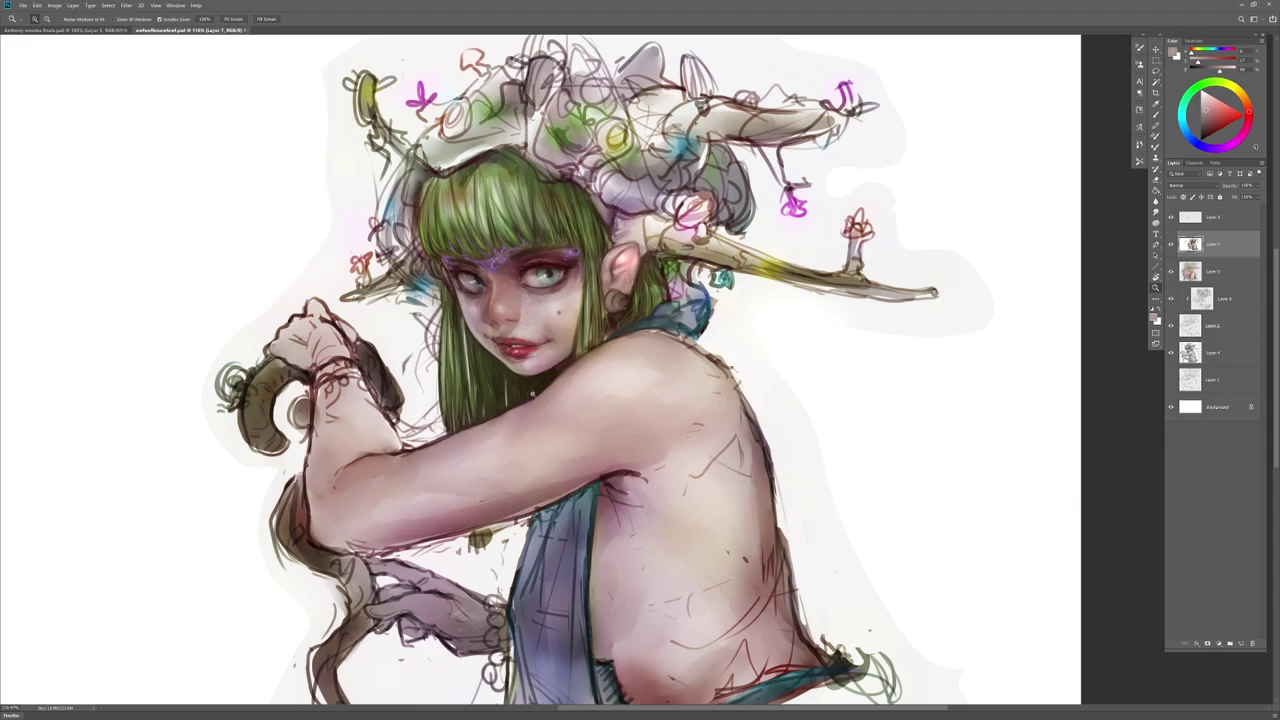
Step: Smooth the sketch lines at the top of the blue garment below the arm using Smudge and sampled blue
key(r)
drag(590, 492, 598, 492)
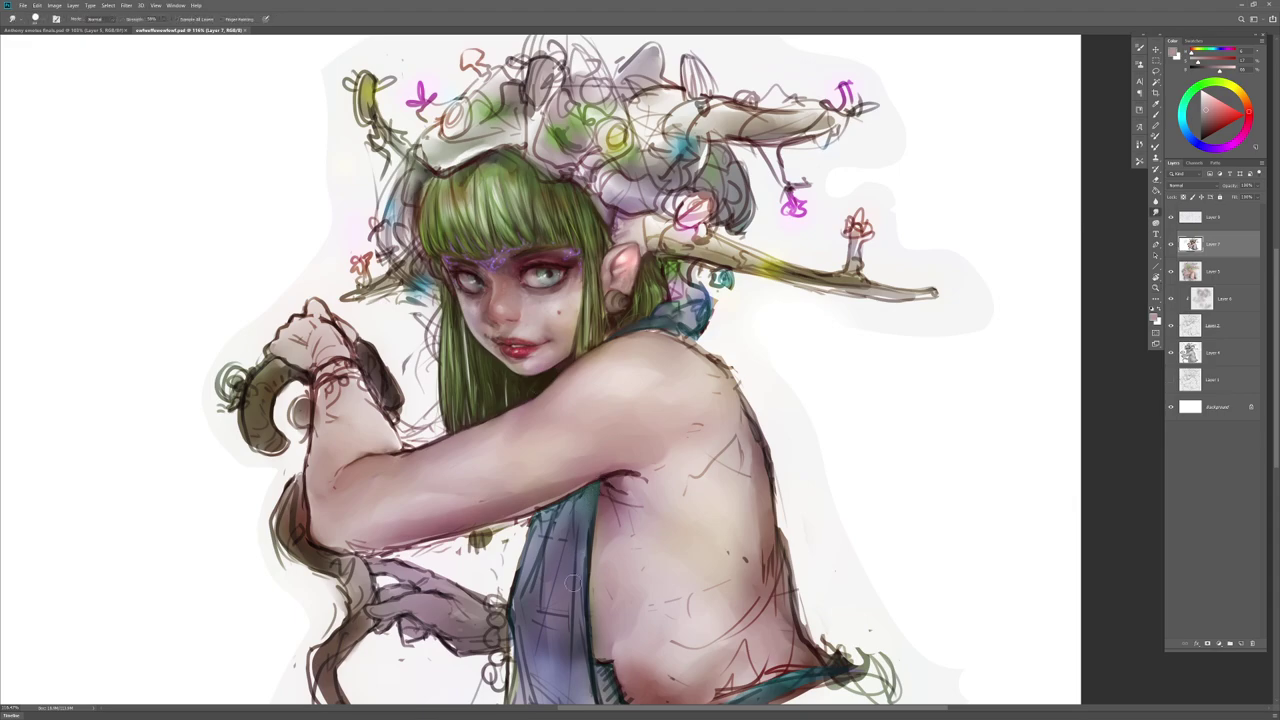
right_click(592, 496)
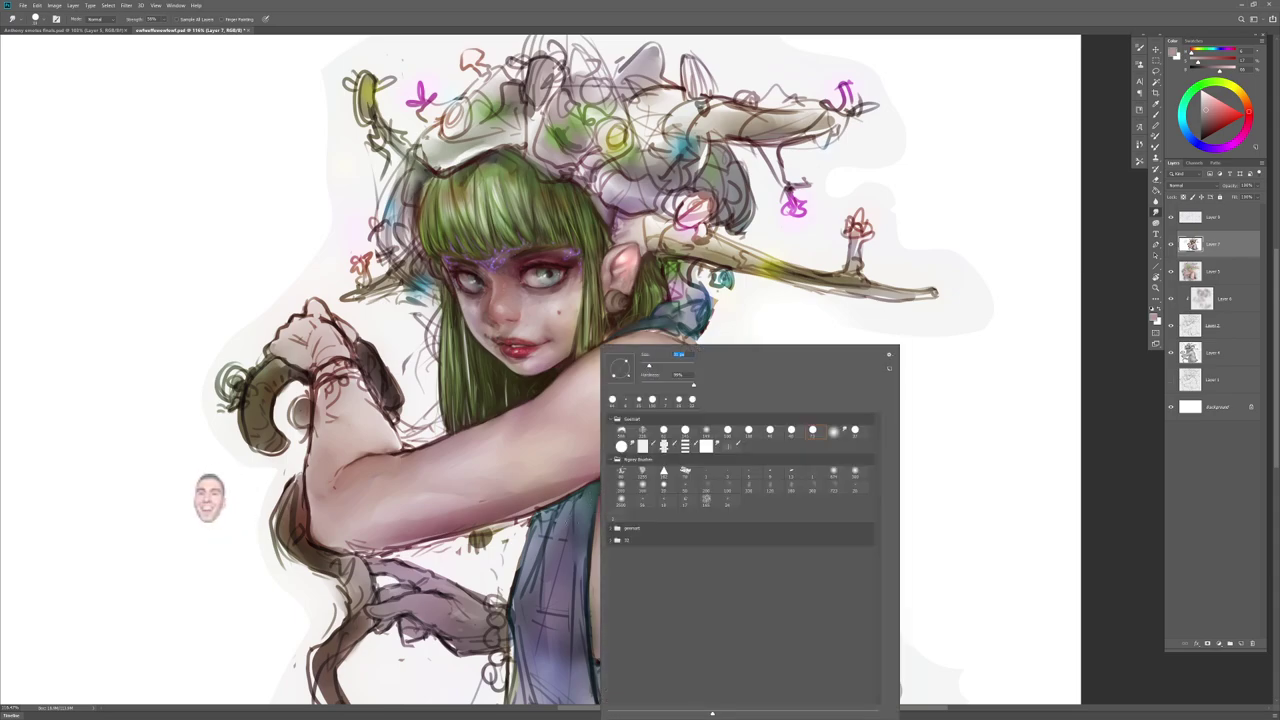
click(573, 517)
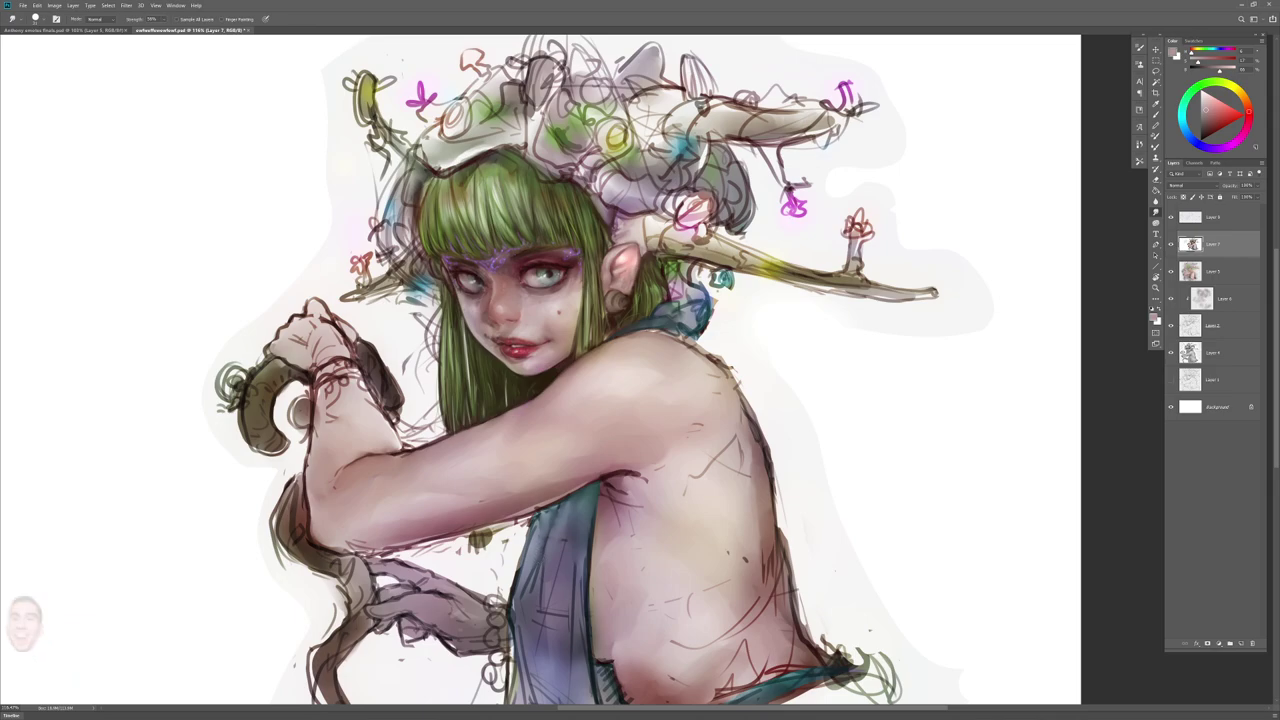
key(b)
alt+click(546, 516)
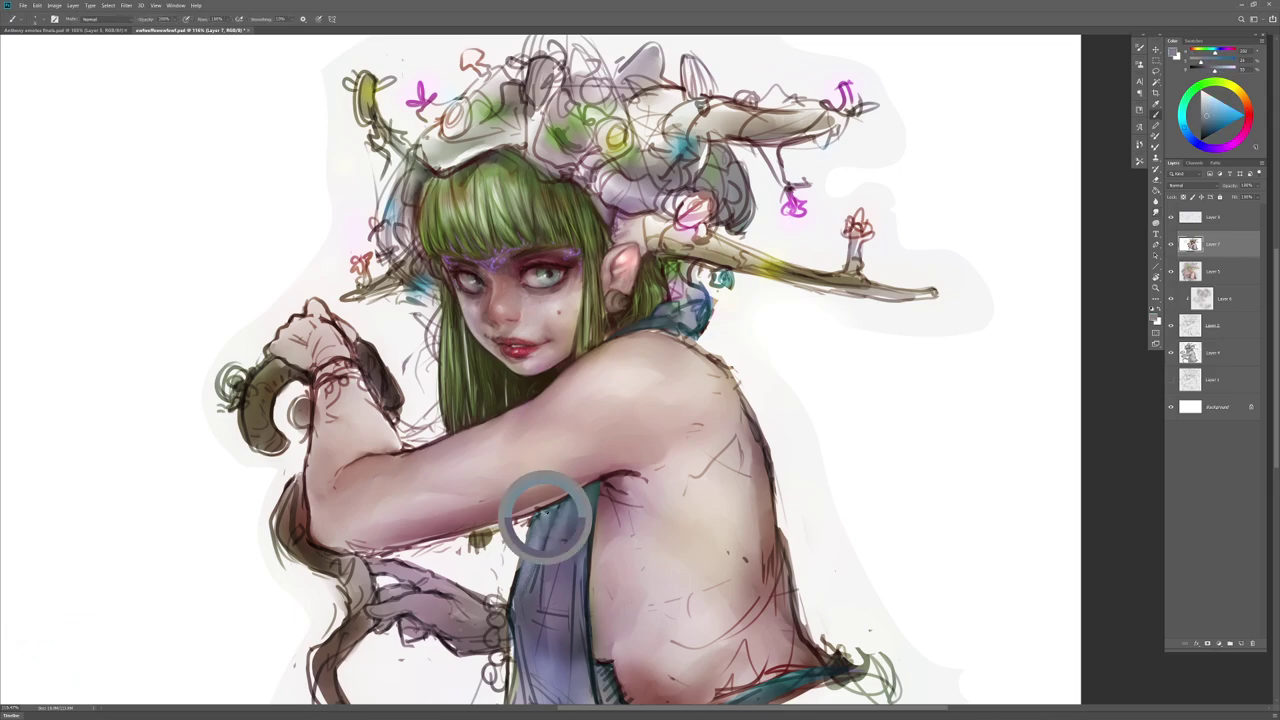
Step: Paint dark green hair ends emerging beneath the forearm beside the garment, using sampled hair and background colours
alt+click(520, 544)
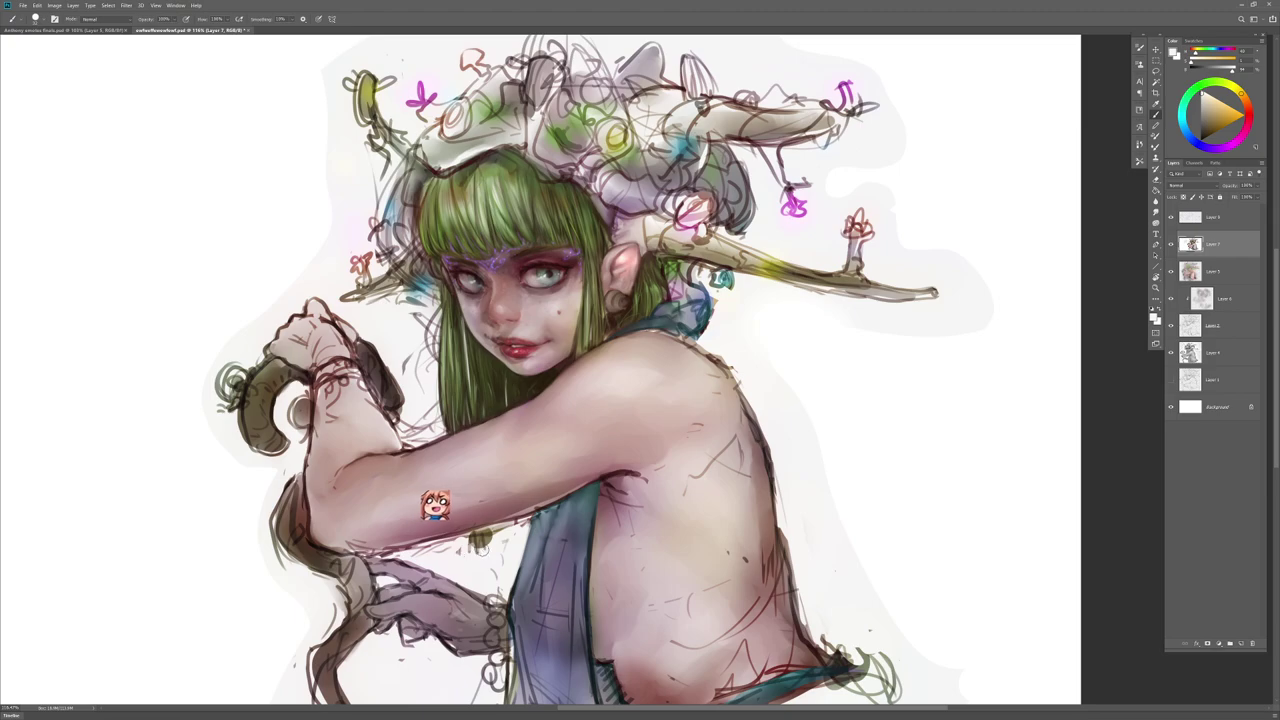
alt+click(518, 388)
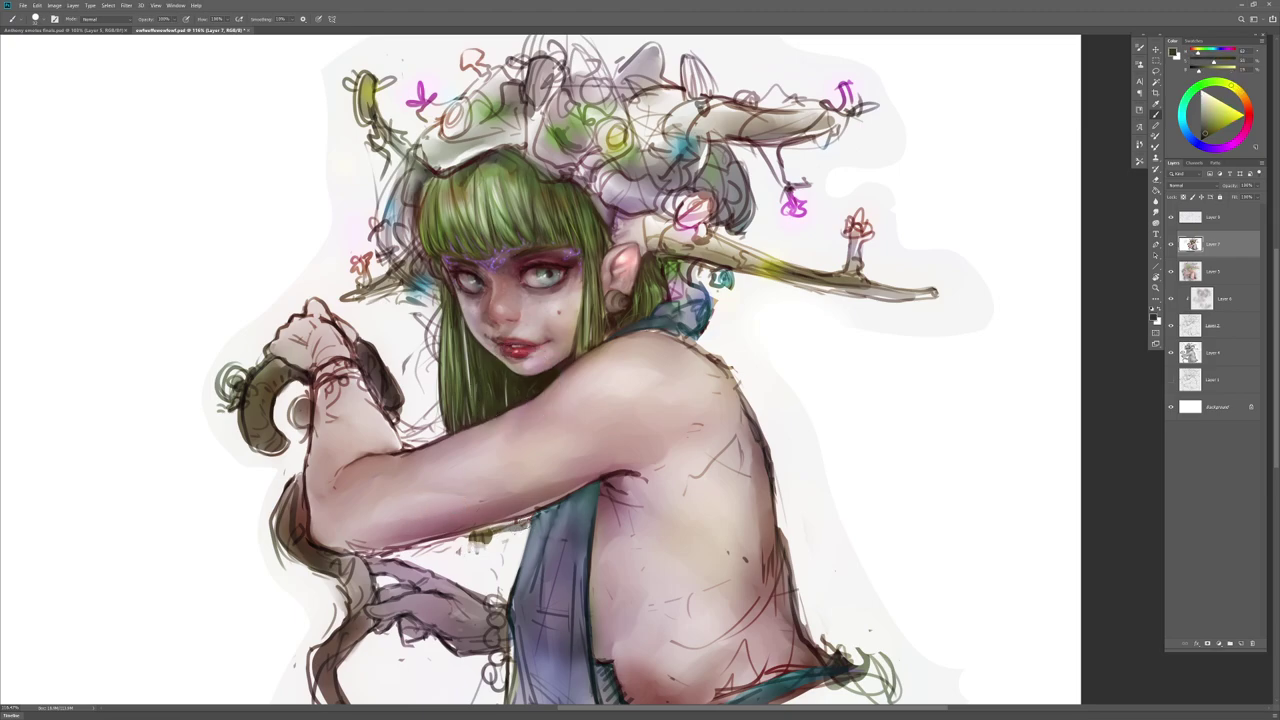
drag(527, 530, 498, 535)
alt+click(520, 540)
mouse_move(527, 530)
mouse_down()
mouse_move(430, 545)
mouse_move(440, 562)
mouse_up()
key(r)
key(b)
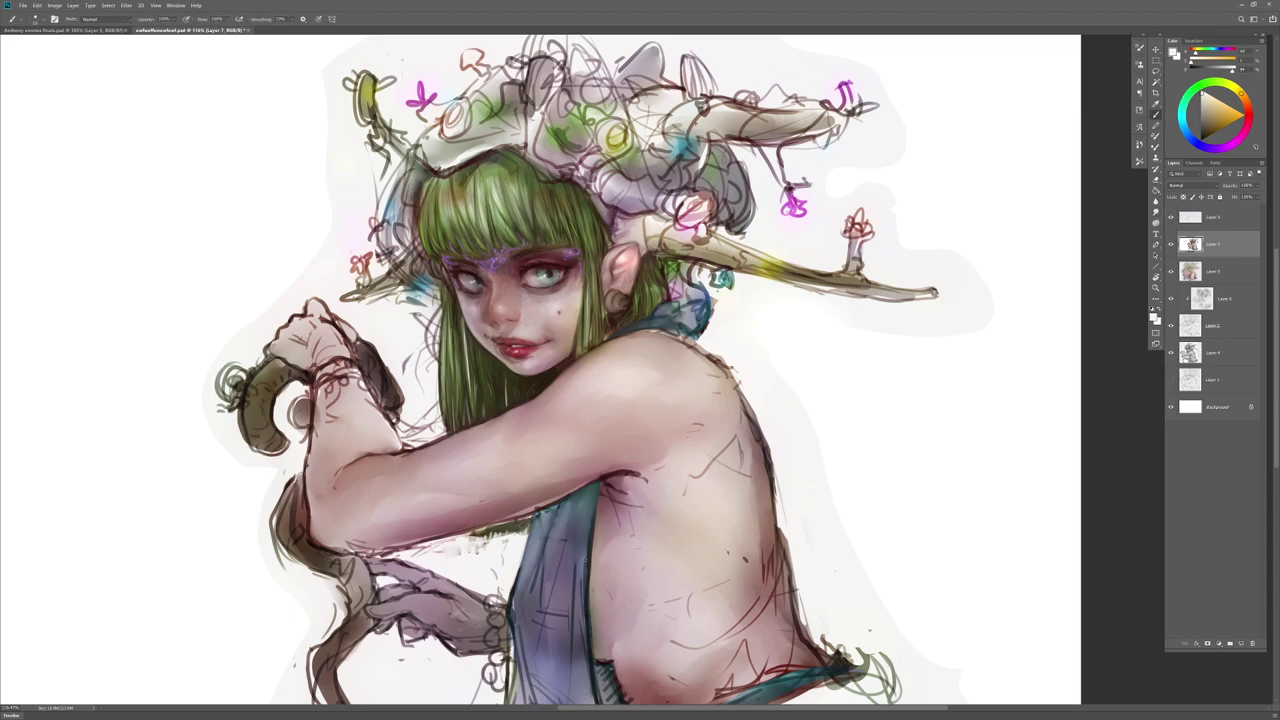
Step: Blend the green hair ends below the forearm with the Smudge tool and touch them up with sampled colour
key(r)
mouse_move(537, 558)
mouse_down()
mouse_move(496, 446)
mouse_move(471, 484)
mouse_up()
key(b)
key(b)
alt+click(478, 460)
key(r)
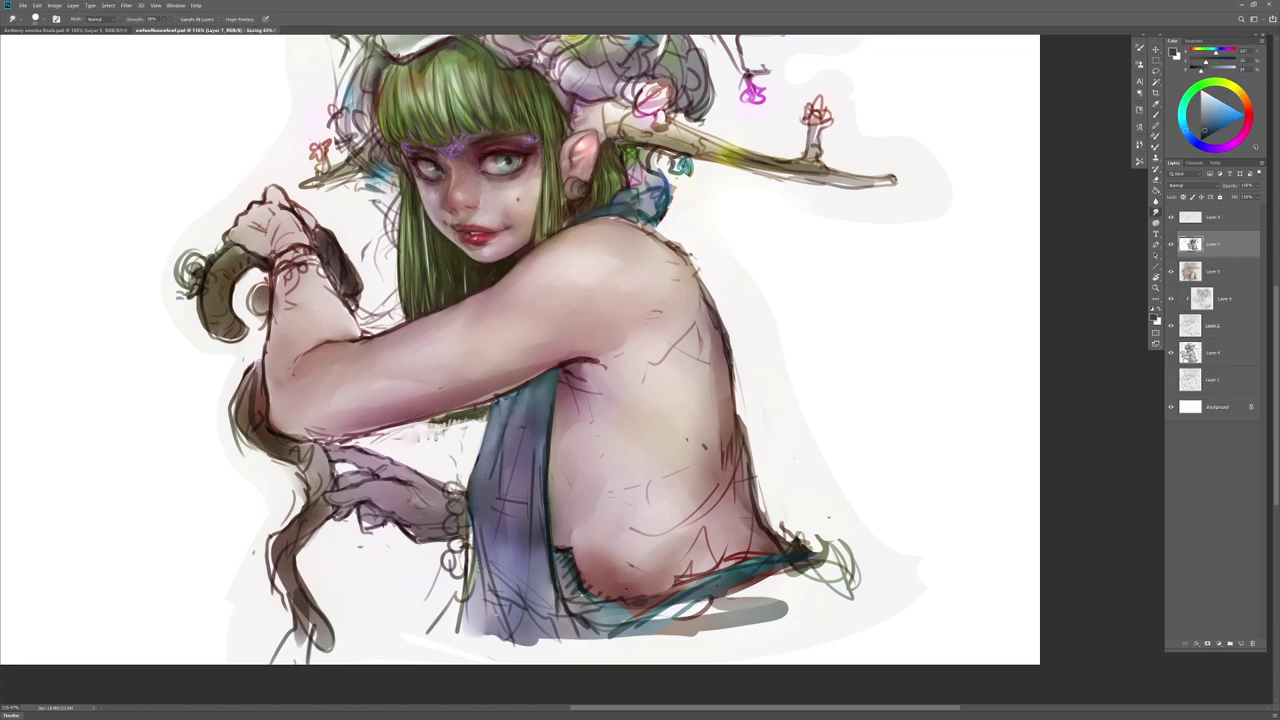
Step: Paint sampled skin colour along the underside of the upper arm near the armpit
mouse_move(563, 468)
mouse_down()
mouse_move(605, 460)
mouse_move(667, 545)
mouse_move(700, 480)
mouse_up()
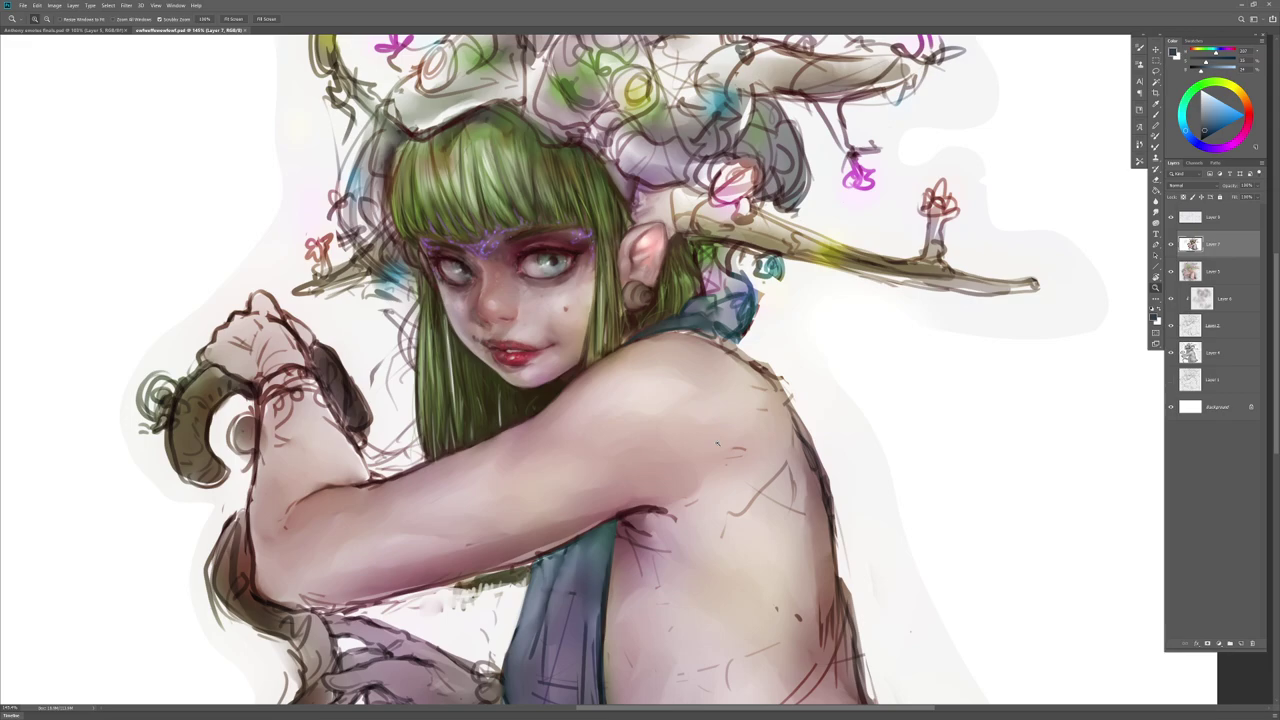
drag(551, 463, 609, 397)
alt+click(638, 467)
drag(642, 474, 668, 471)
key(r)
alt+right_click(594, 385)
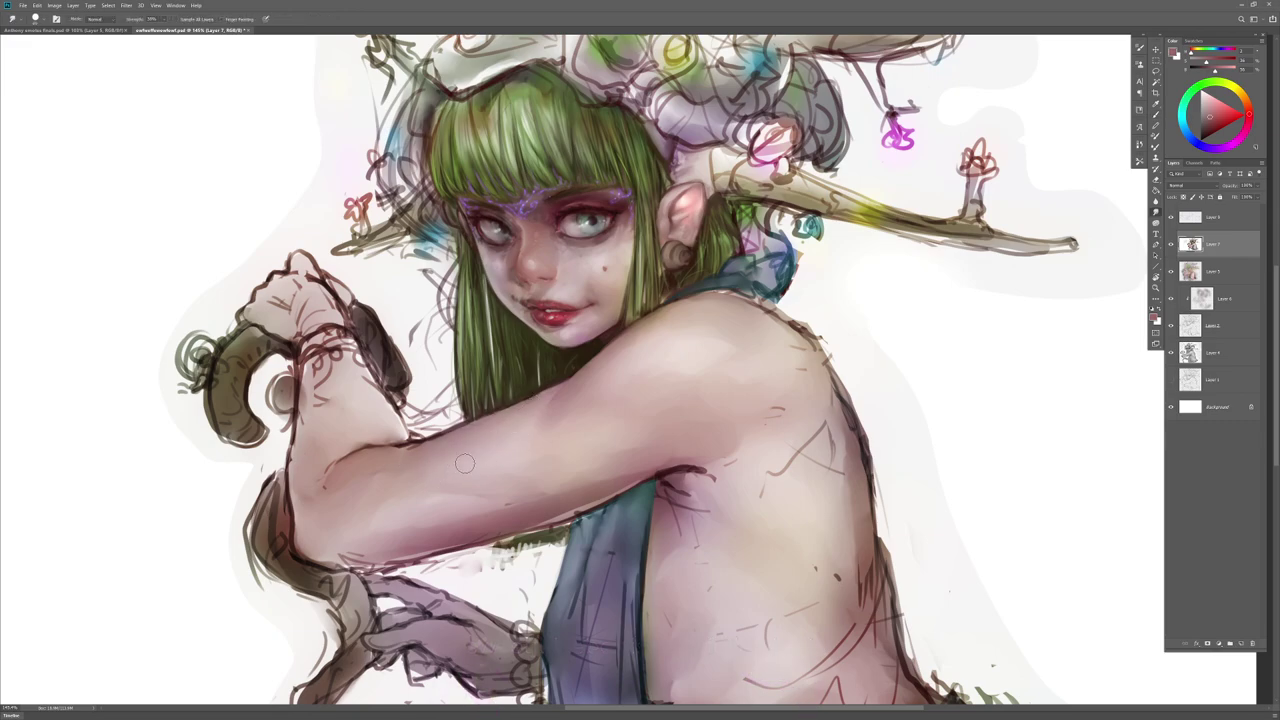
Step: Blend the forearm's skin tones near the elbow with Smudge and paint over the elbow's outline
key(b)
key(r)
drag(347, 519, 367, 473)
key(b)
key(r)
key(b)
drag(292, 489, 298, 516)
alt+click(400, 450)
alt+click(510, 527)
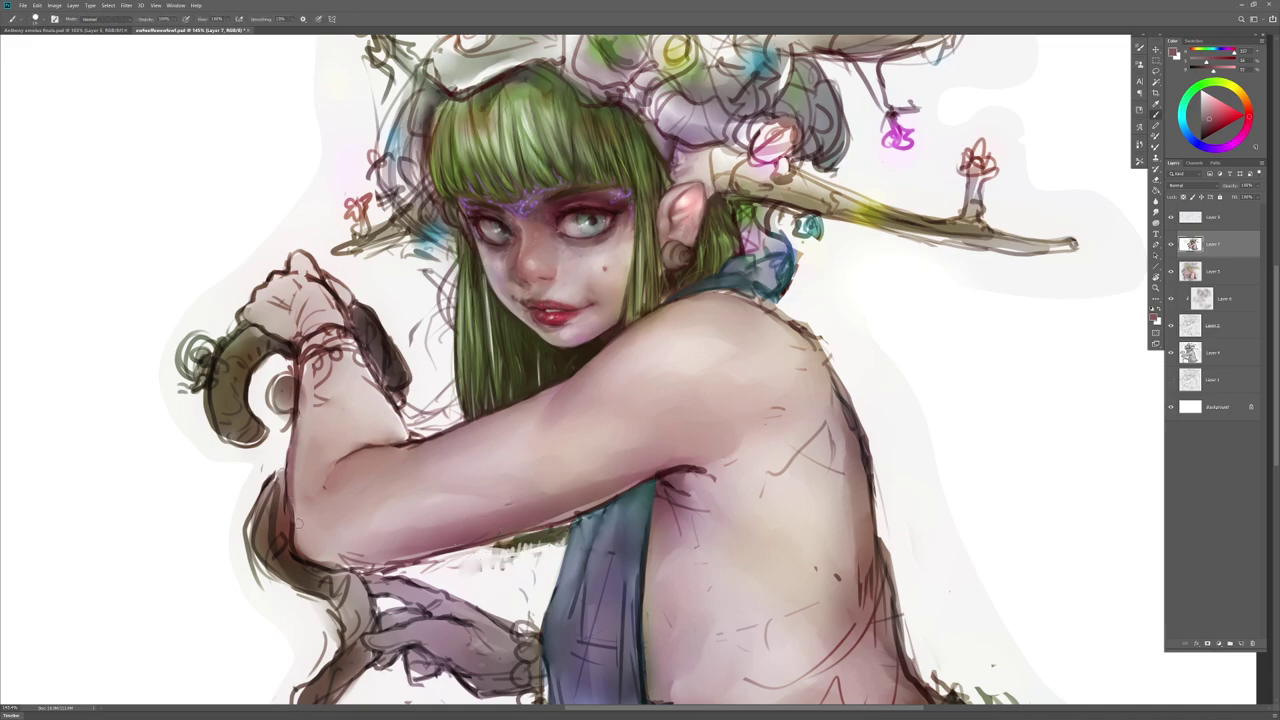
Step: Paint and smudge out the sketch lines on the raised forearm just below the wrist bracelets, using sampled colour
key(r)
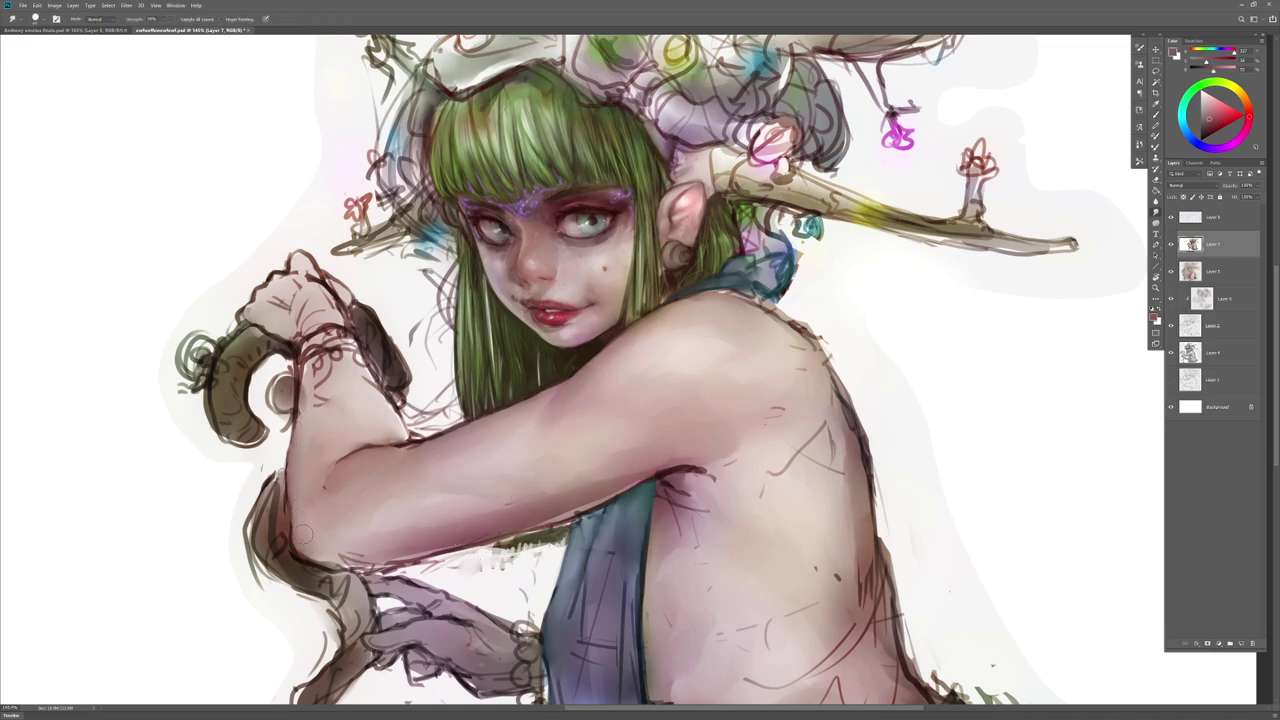
key(b)
key(r)
key(b)
drag(350, 388, 324, 388)
key(r)
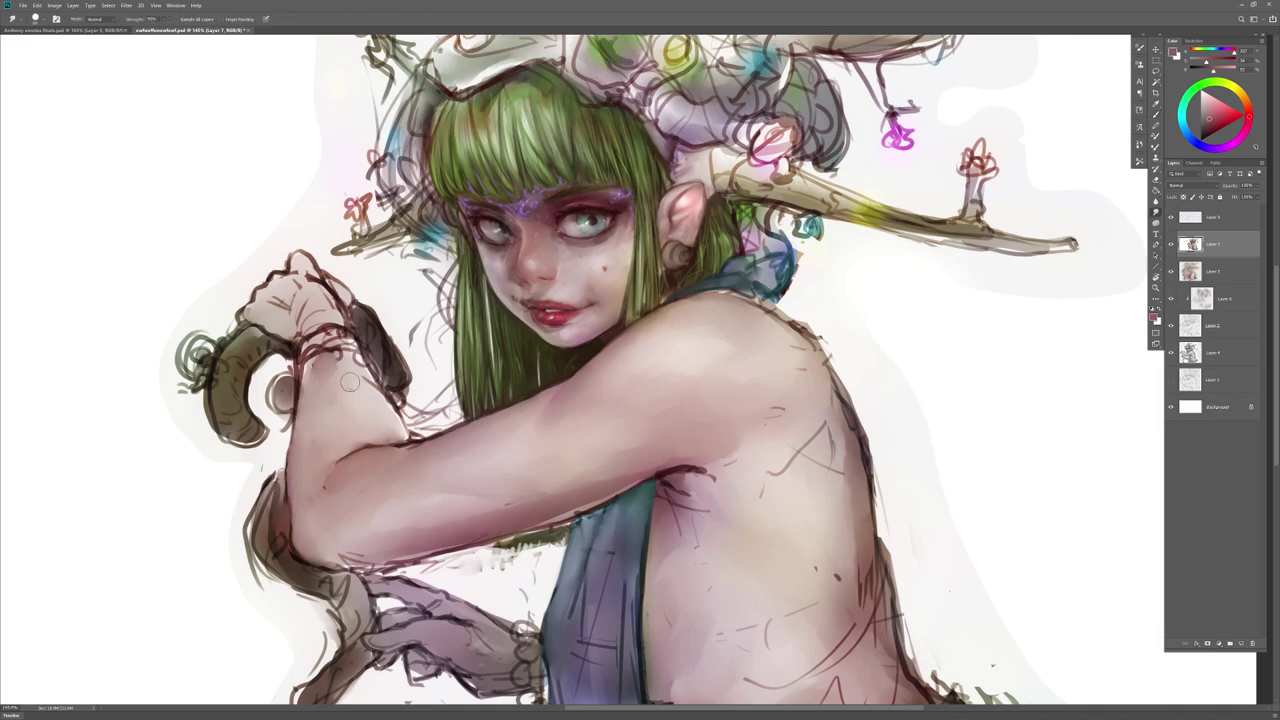
key(b)
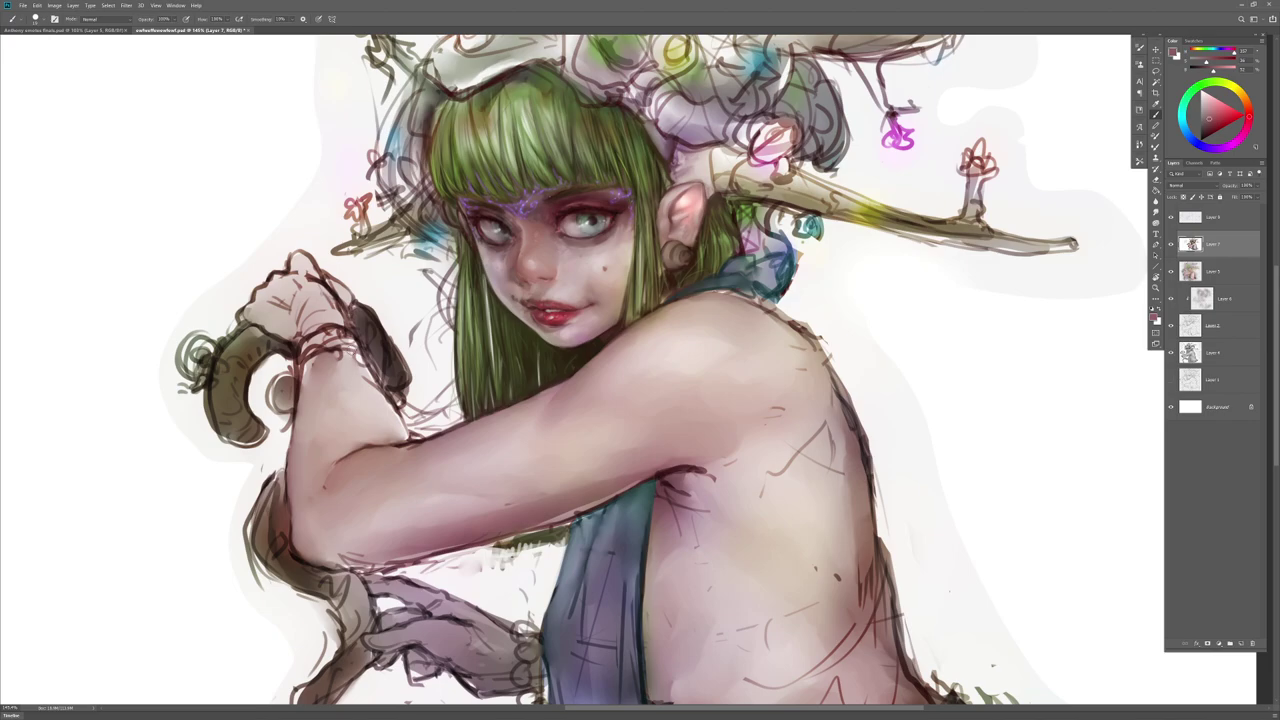
alt+click(333, 294)
key(r)
key(b)
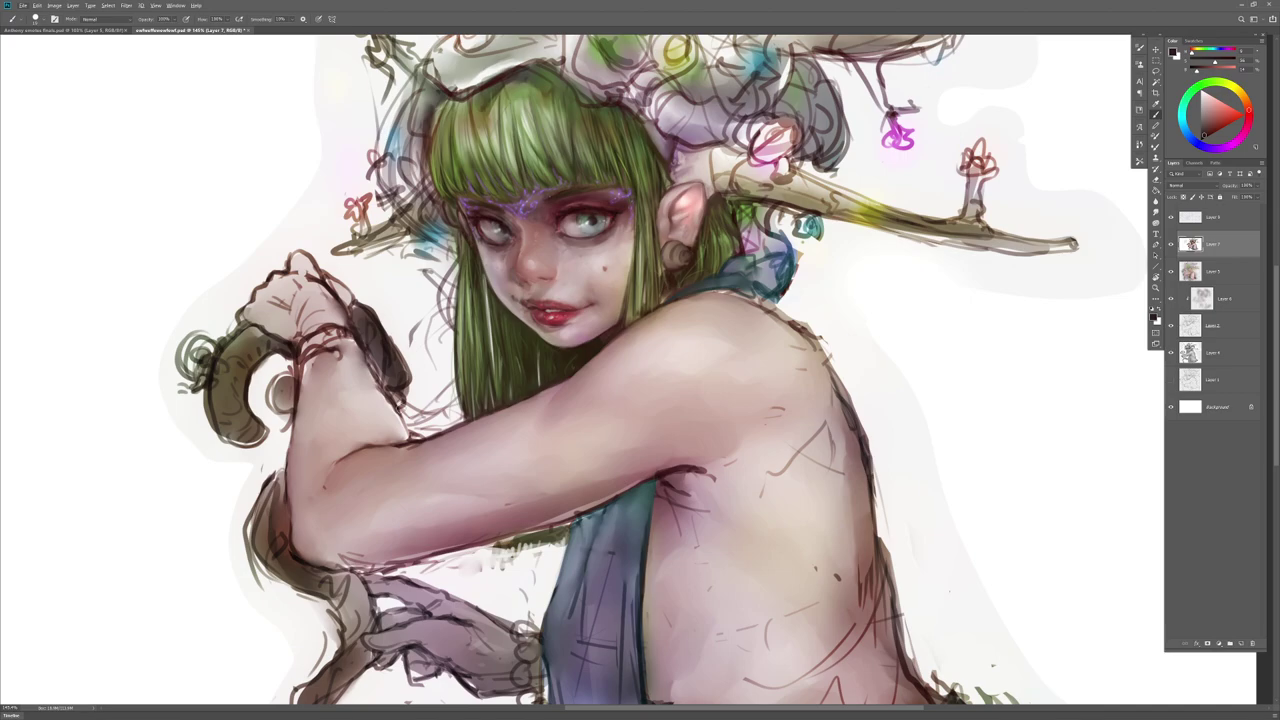
Step: Cover the outline along the arm's upper edge below the hair with sampled skin colour and blend it
key(r)
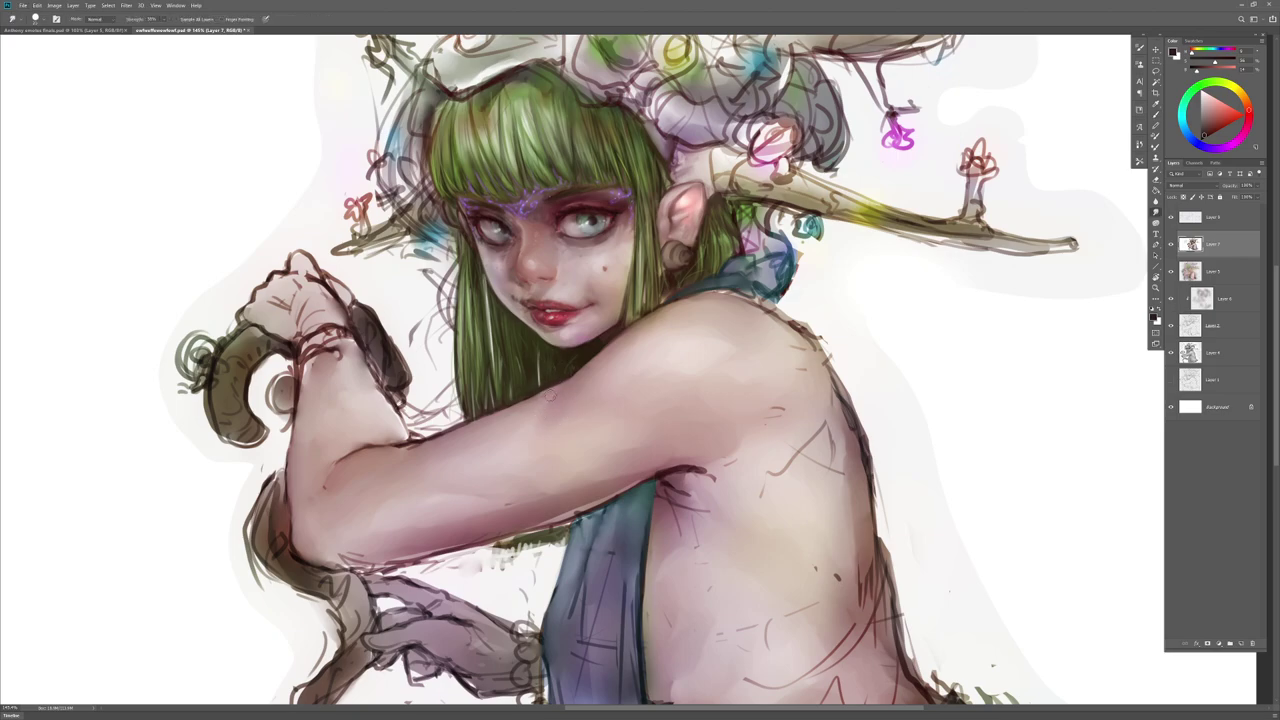
key(b)
alt+click(556, 390)
alt+click(540, 516)
drag(472, 423, 506, 406)
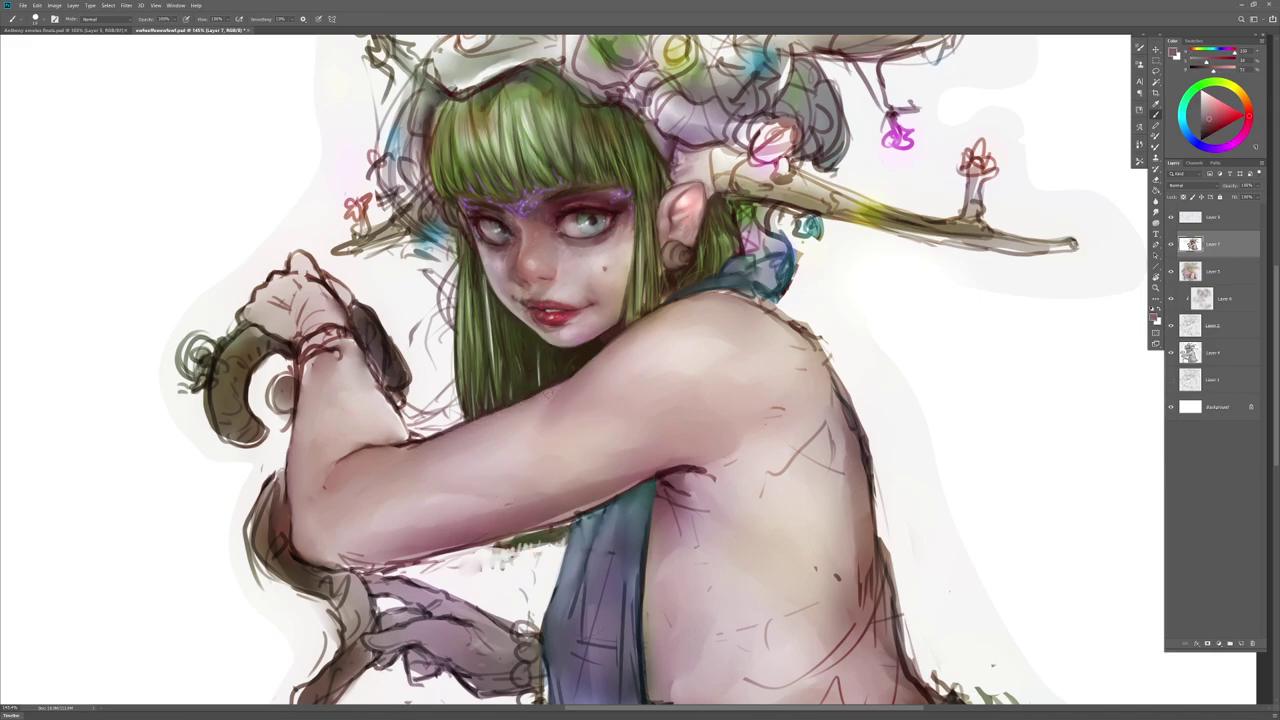
key(r)
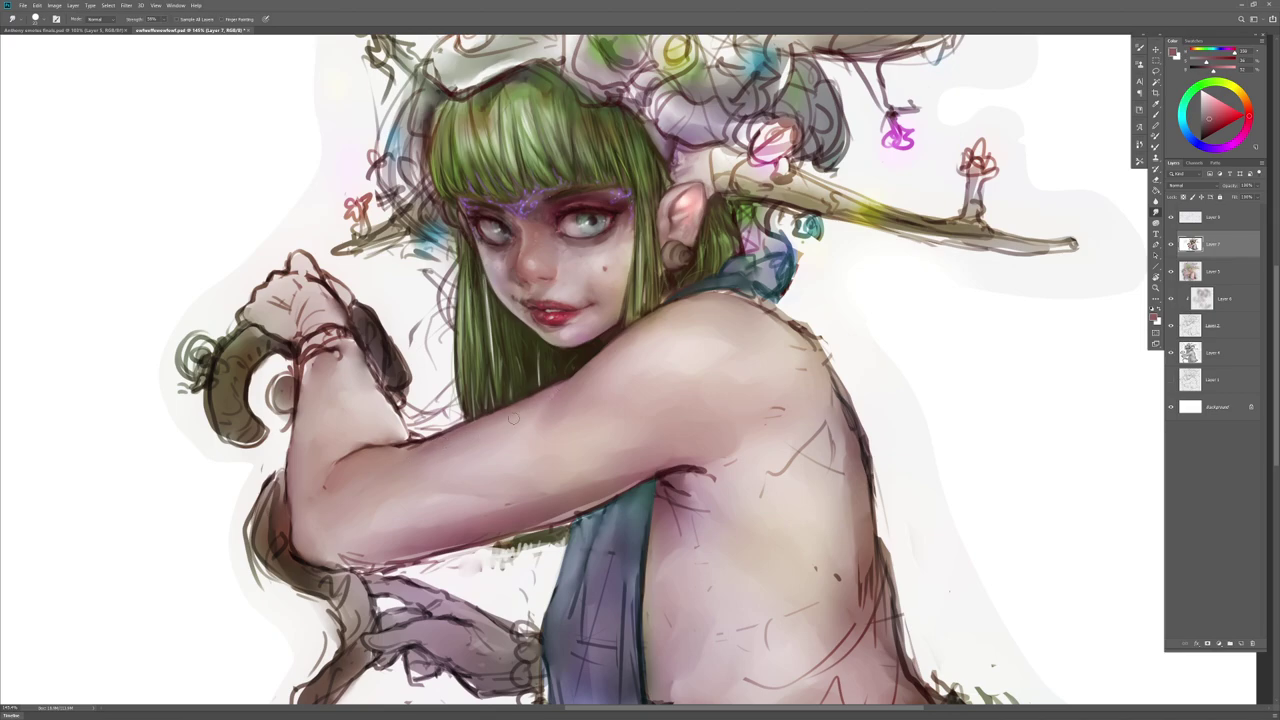
key(b)
key(r)
Step: Adjust the brush size and smudge the outline along the top of the shoulder below the hair
alt+right_click(602, 370)
key(b)
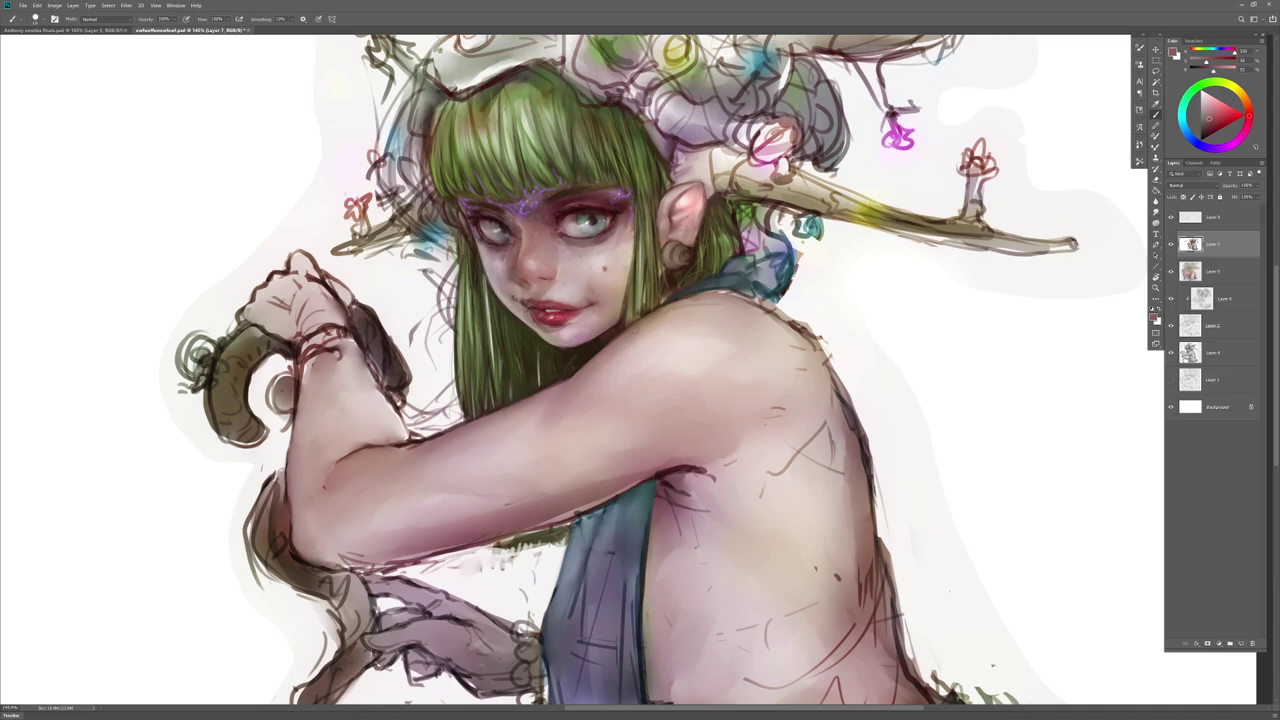
drag(690, 336, 644, 381)
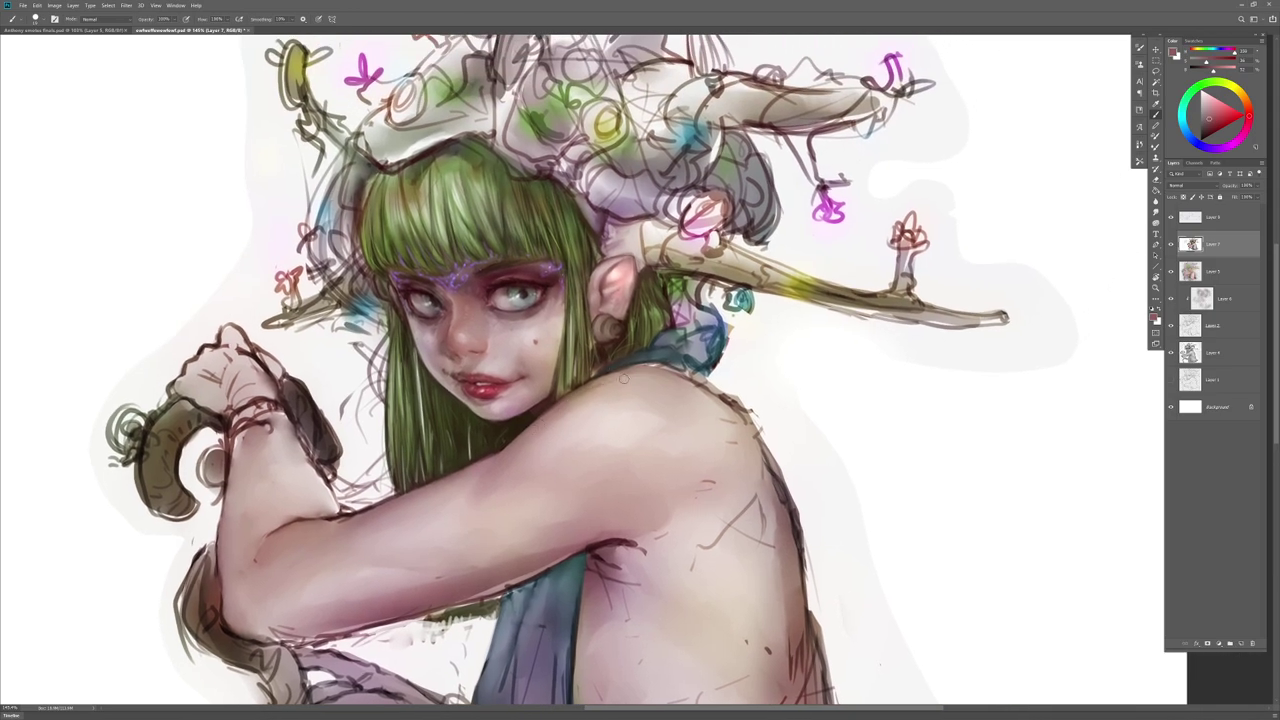
key(r)
drag(577, 391, 630, 377)
Step: Paint a sampled dark skin tone along the shoulder's upper edge and soften it with Smudge
key(b)
alt+click(592, 510)
drag(546, 412, 612, 383)
key(r)
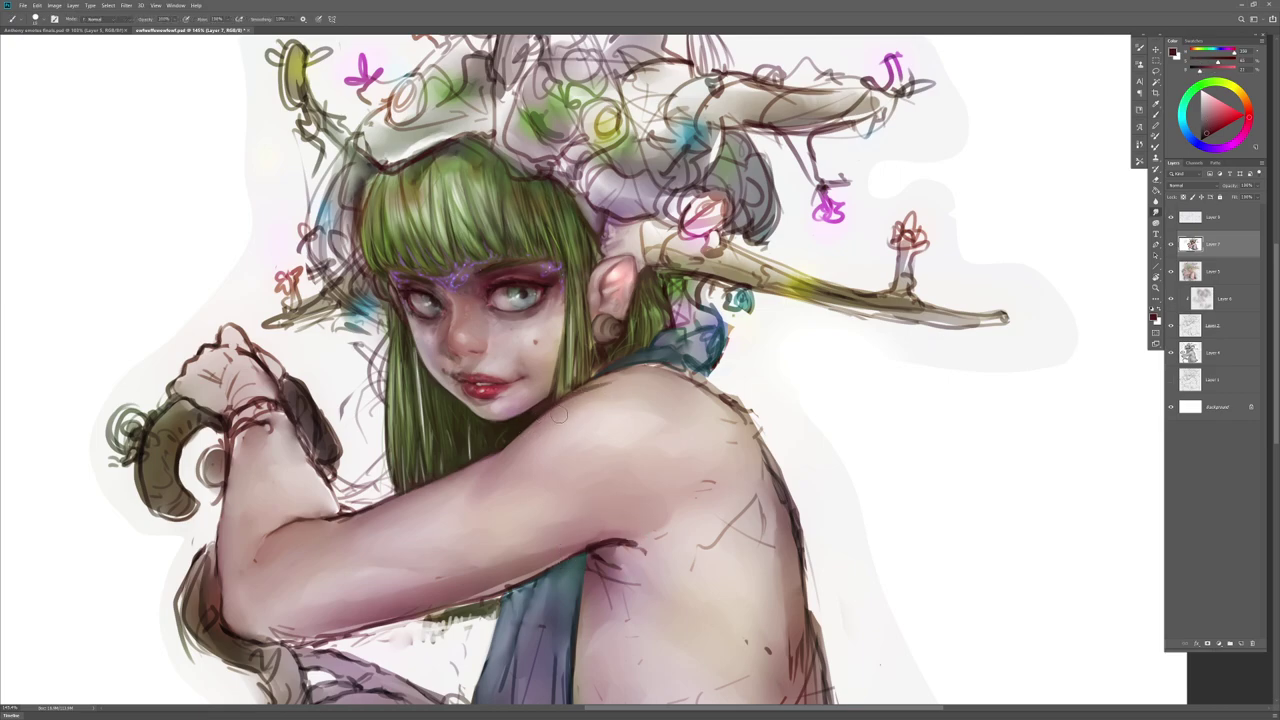
key(b)
key(r)
right_click(620, 396)
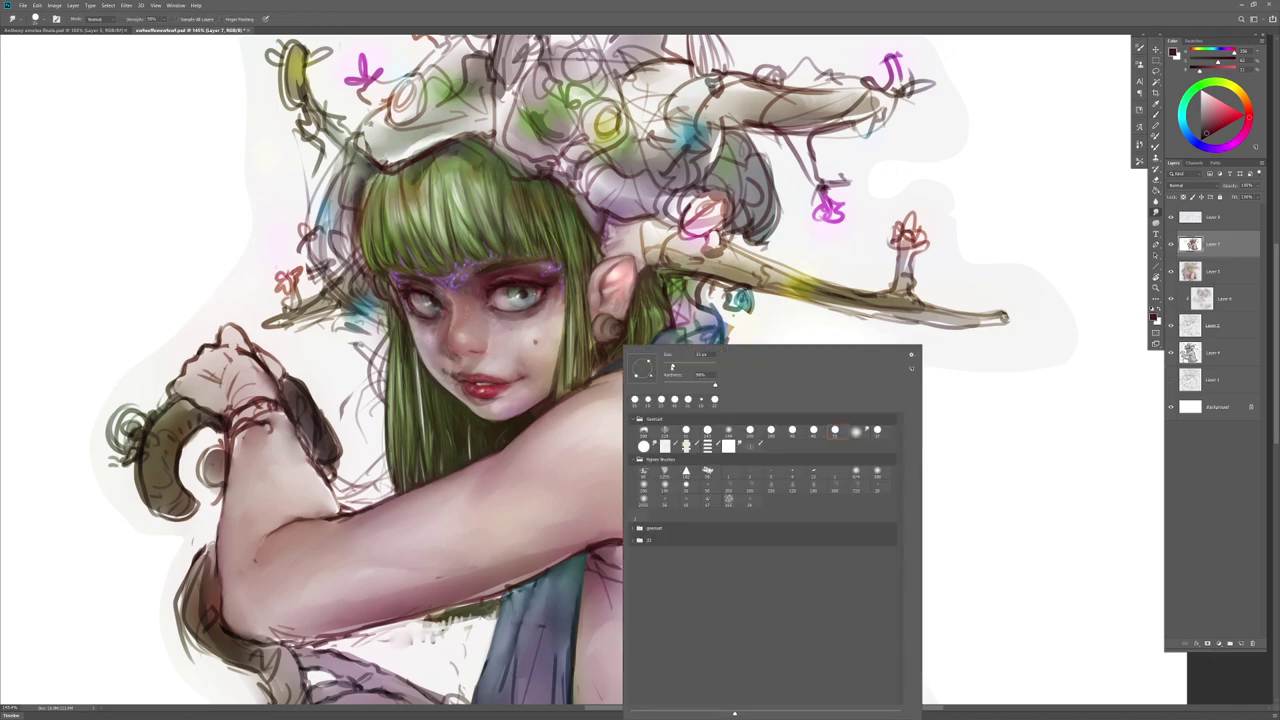
click(607, 381)
Step: Clean up the blue collar's lower edge where it meets the shoulder, using sampled garment and dark tones
key(b)
alt+click(659, 358)
alt+click(574, 610)
right_click(630, 358)
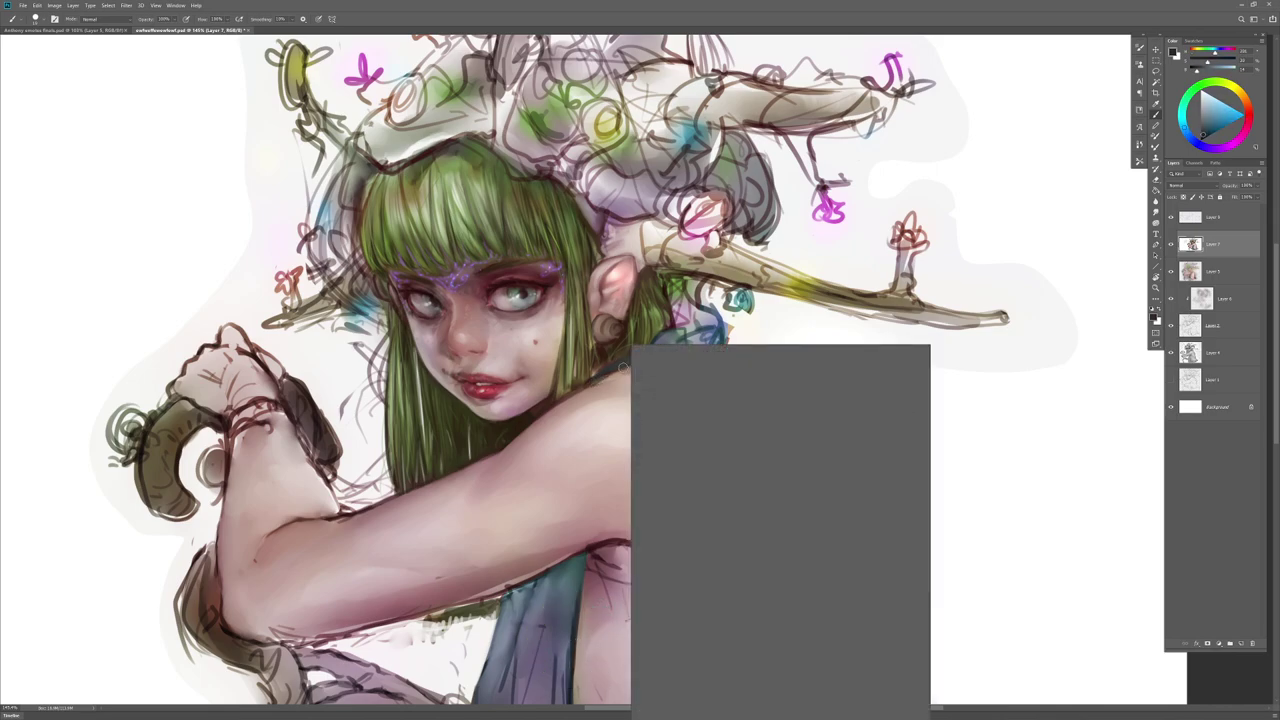
click(597, 381)
alt+click(636, 359)
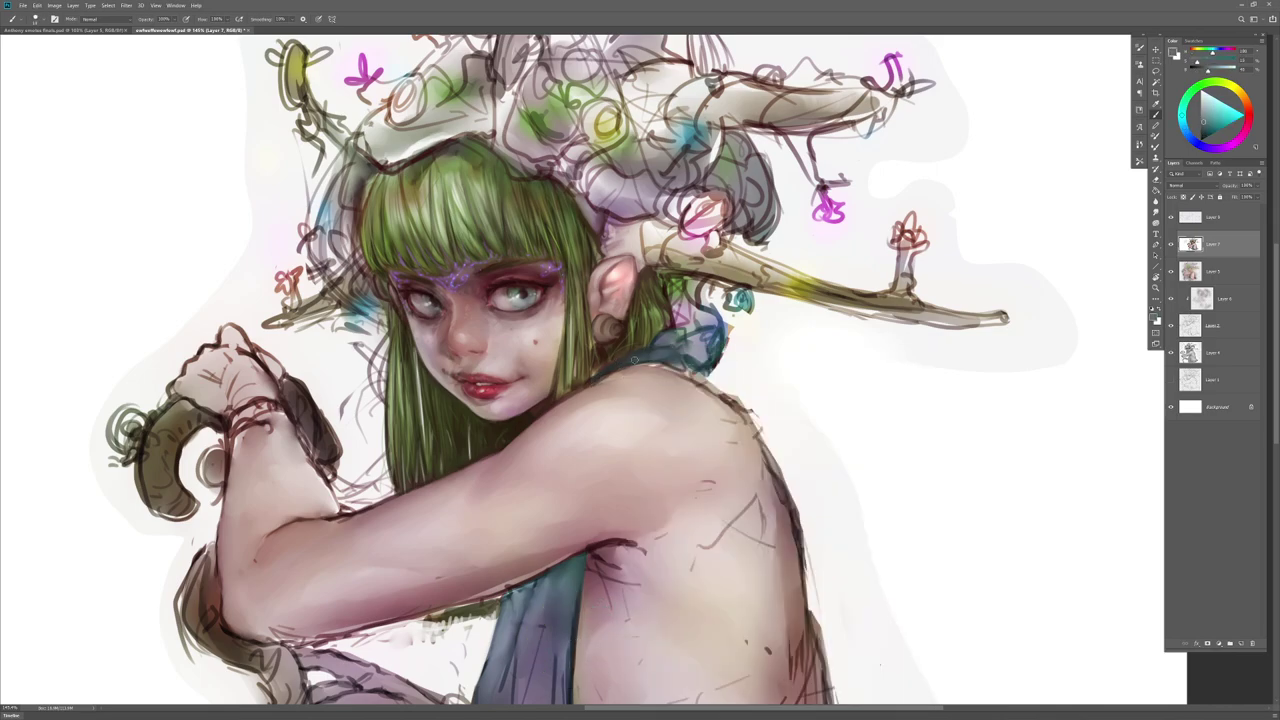
key(r)
key(b)
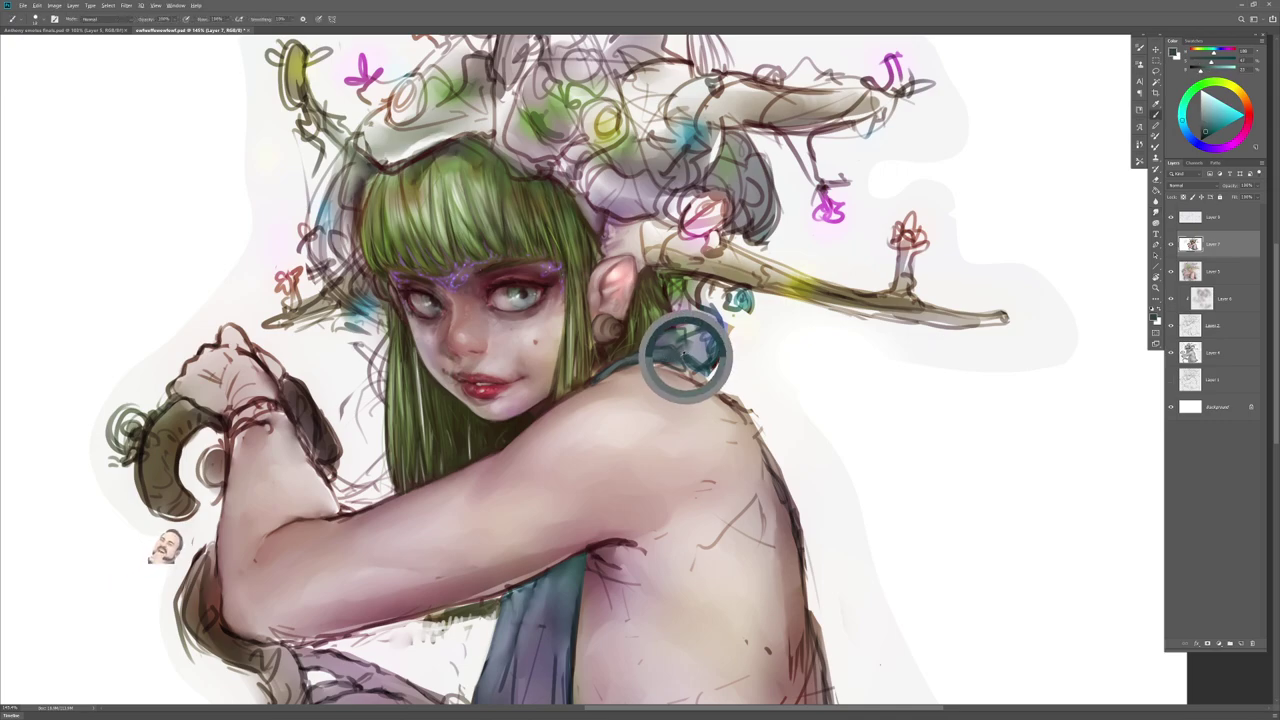
alt+click(609, 372)
drag(611, 376, 642, 371)
key(r)
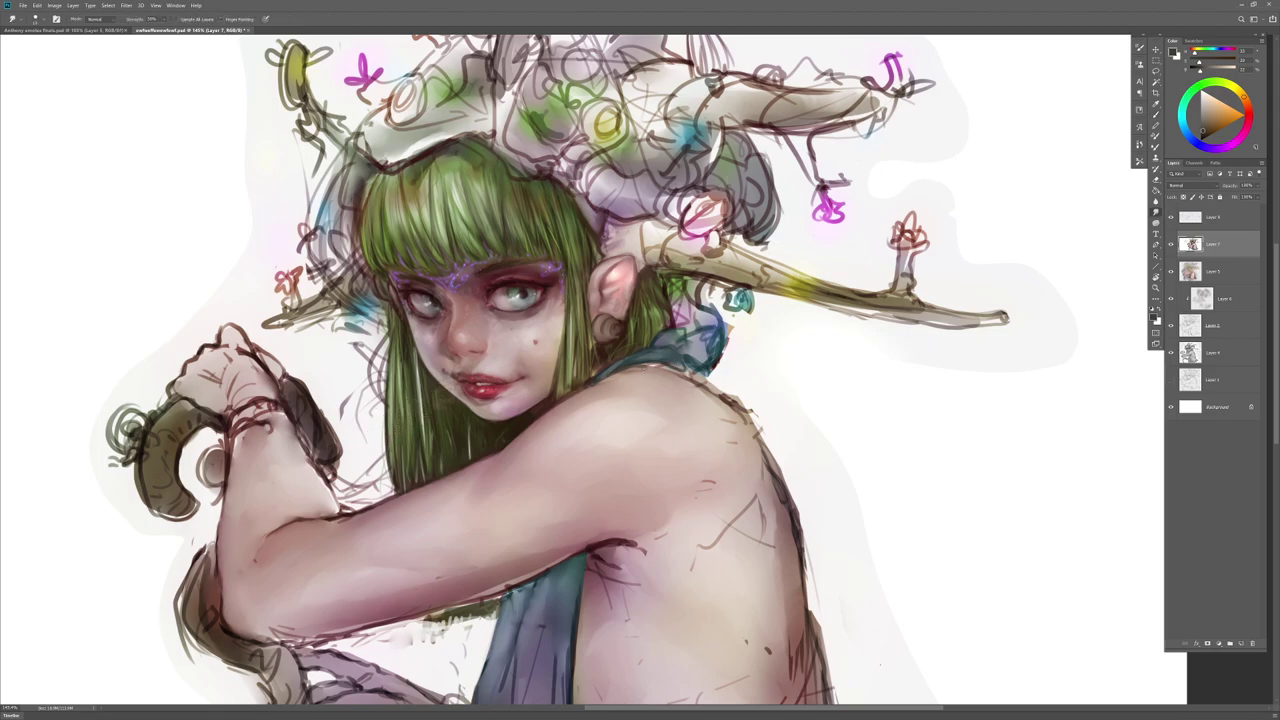
Step: Paint over the armpit crease and the outline along the back of the shoulder with sampled skin colours
alt+right_click(661, 372)
key(b)
alt+click(615, 541)
alt+right_click(615, 541)
drag(618, 540, 652, 528)
alt+click(652, 369)
drag(652, 369, 714, 394)
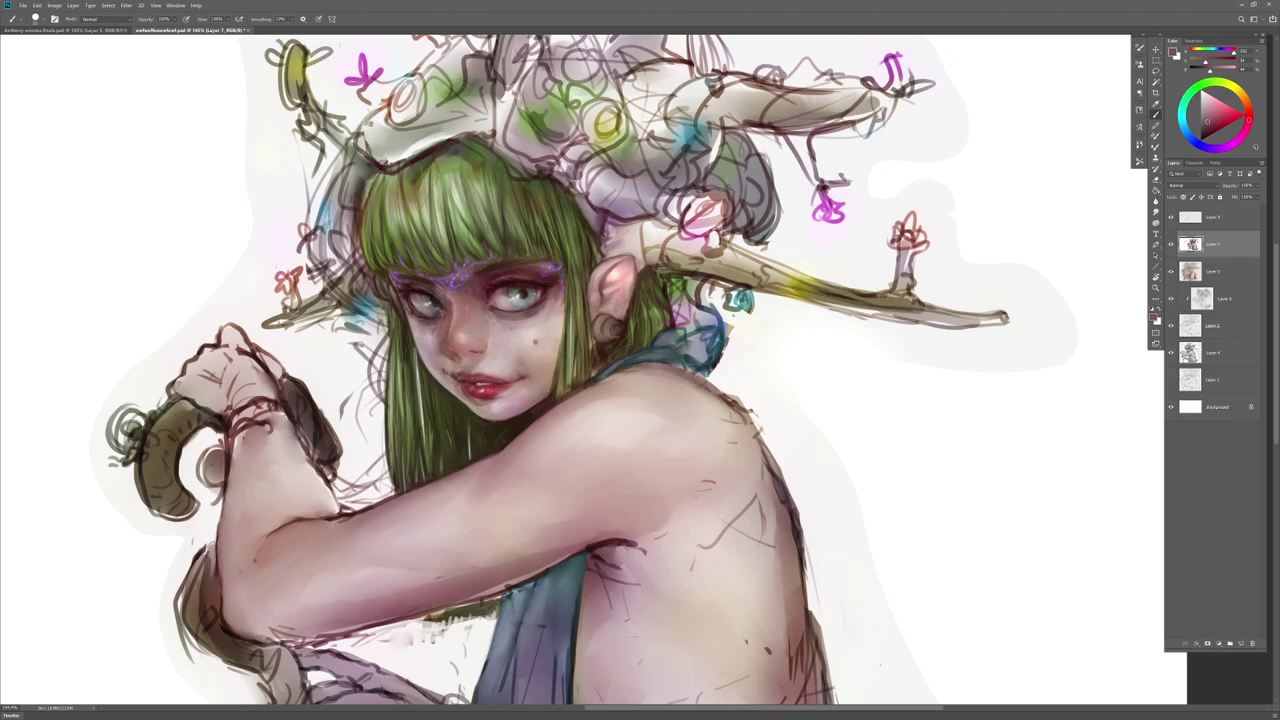
Step: Blend the dark outline of the rear shoulder and upper back into the skin with the Smudge tool
key(r)
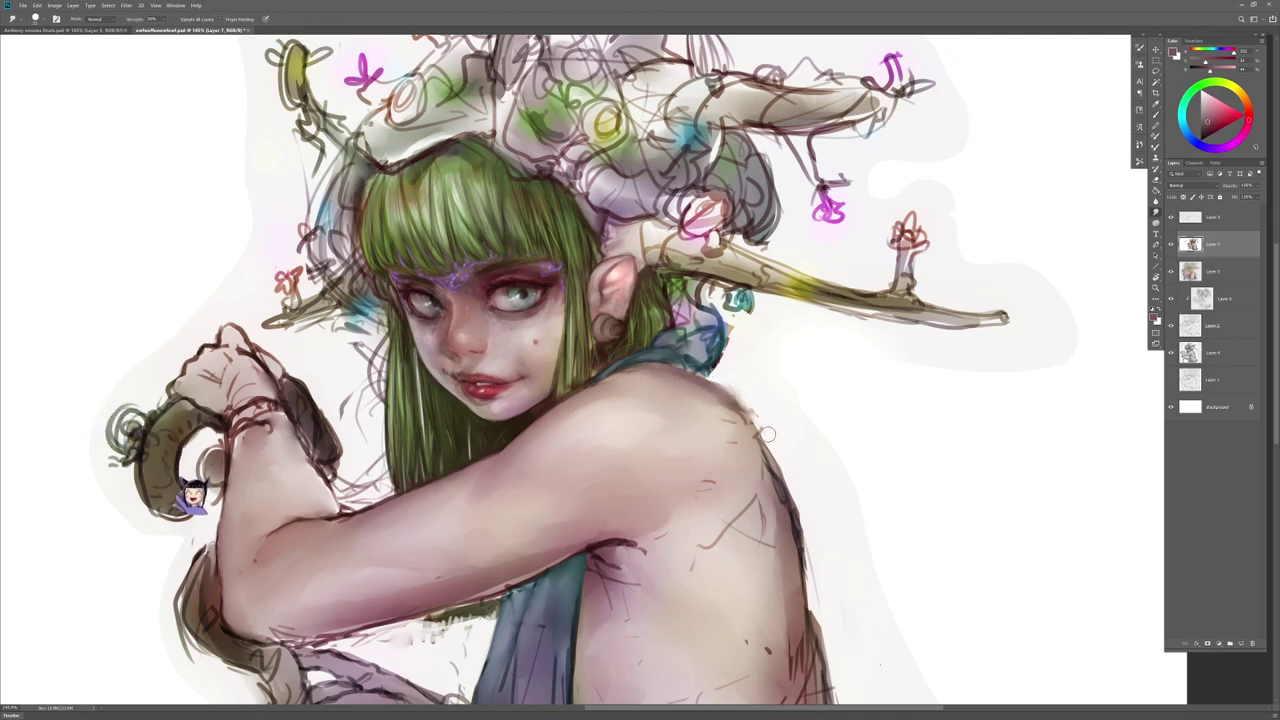
key(b)
key(r)
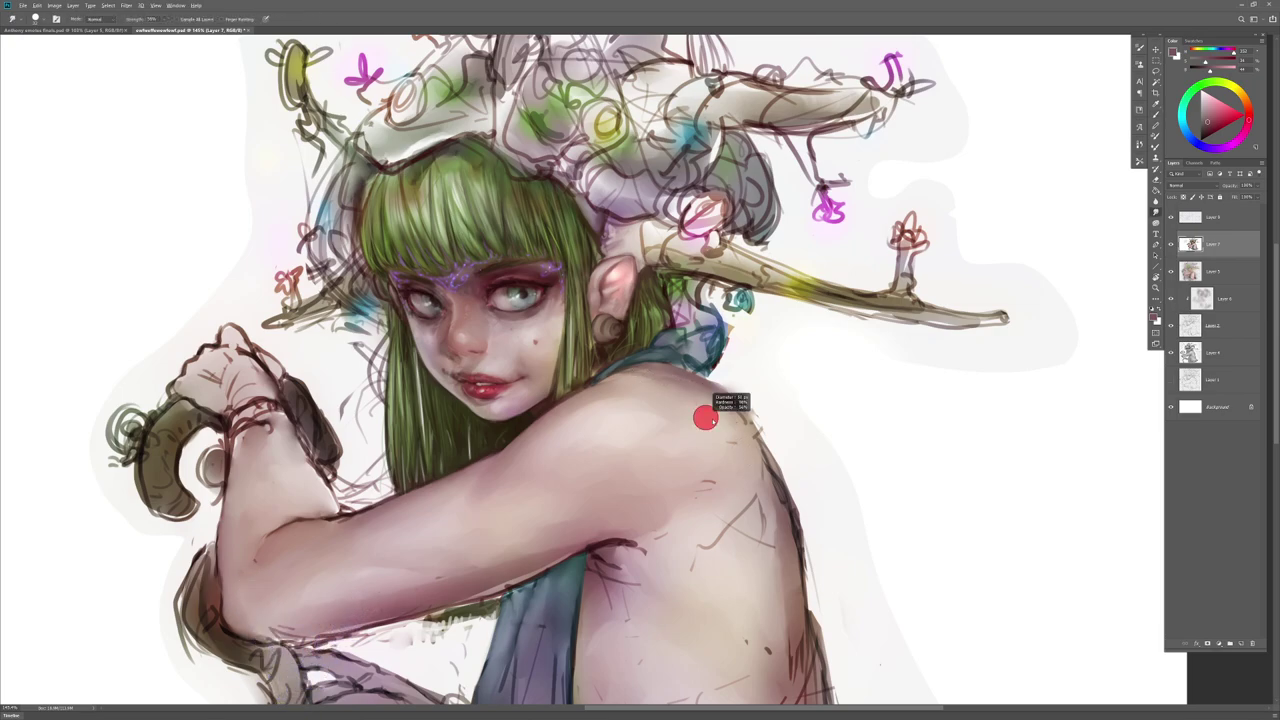
key(b)
key(r)
drag(738, 414, 774, 544)
Step: Smudge away the sketch lines on the shoulder blade and soften the armpit crease
mouse_move(757, 490)
mouse_down()
mouse_move(680, 570)
mouse_move(701, 545)
mouse_move(706, 492)
mouse_move(729, 531)
mouse_move(660, 556)
mouse_move(695, 516)
mouse_up()
mouse_move(603, 482)
mouse_down()
mouse_move(675, 462)
mouse_move(559, 484)
mouse_move(652, 471)
mouse_up()
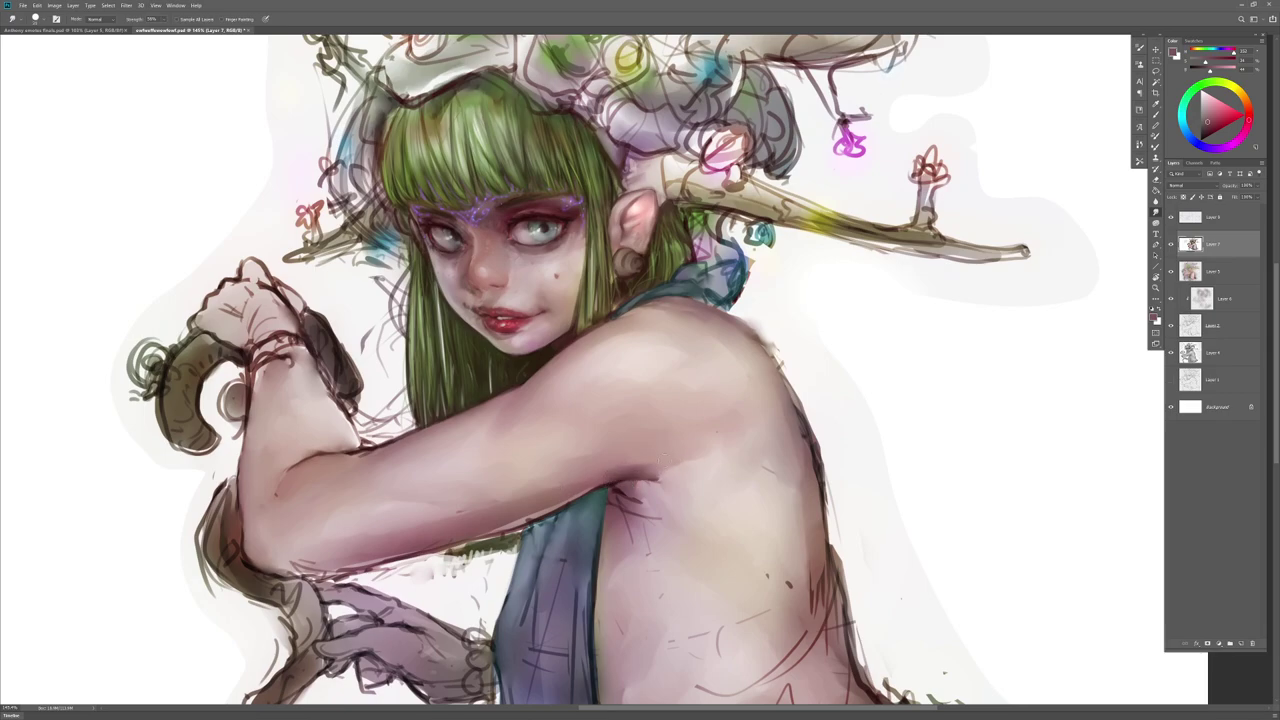
mouse_move(617, 486)
mouse_down()
mouse_move(641, 499)
mouse_move(629, 512)
mouse_up()
Step: Paint a sampled dark tone down the torso's edge beside the blue garment and smudge it into the skin
drag(646, 557, 591, 450)
key(b)
alt+click(574, 371)
drag(555, 380, 541, 480)
drag(562, 397, 546, 478)
key(r)
drag(560, 413, 551, 474)
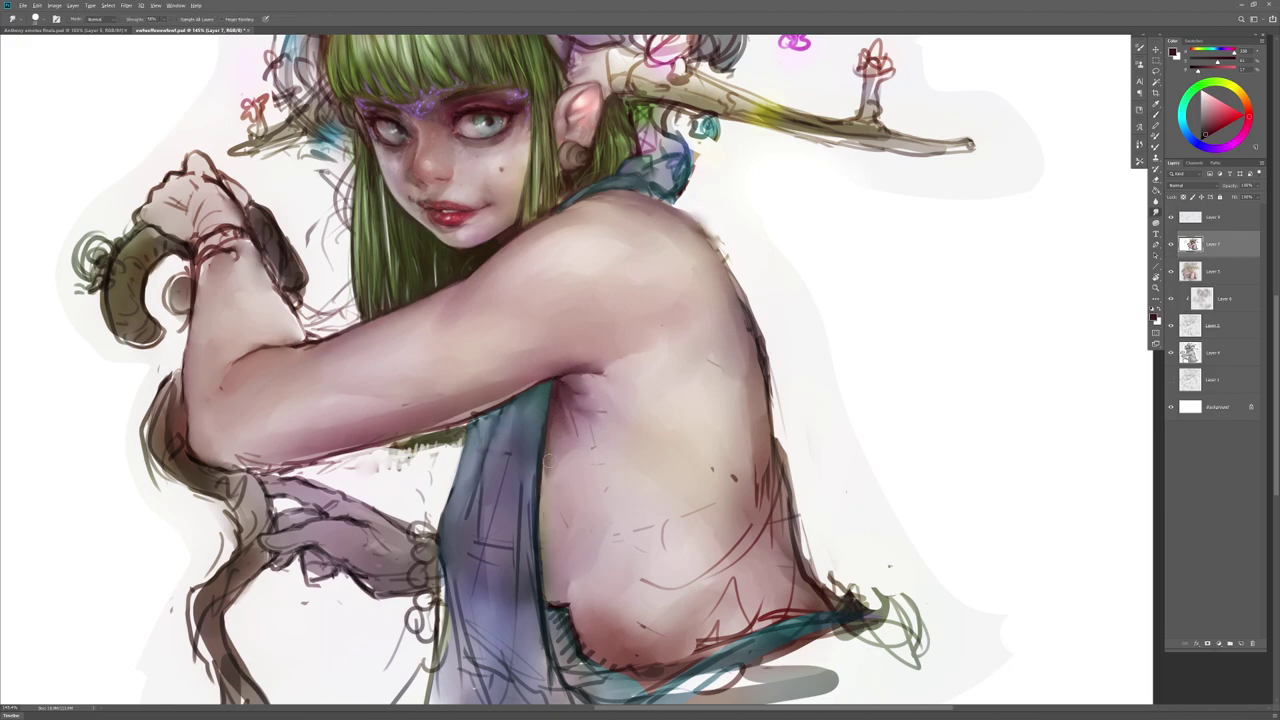
drag(563, 420, 549, 478)
key(b)
right_click(548, 450)
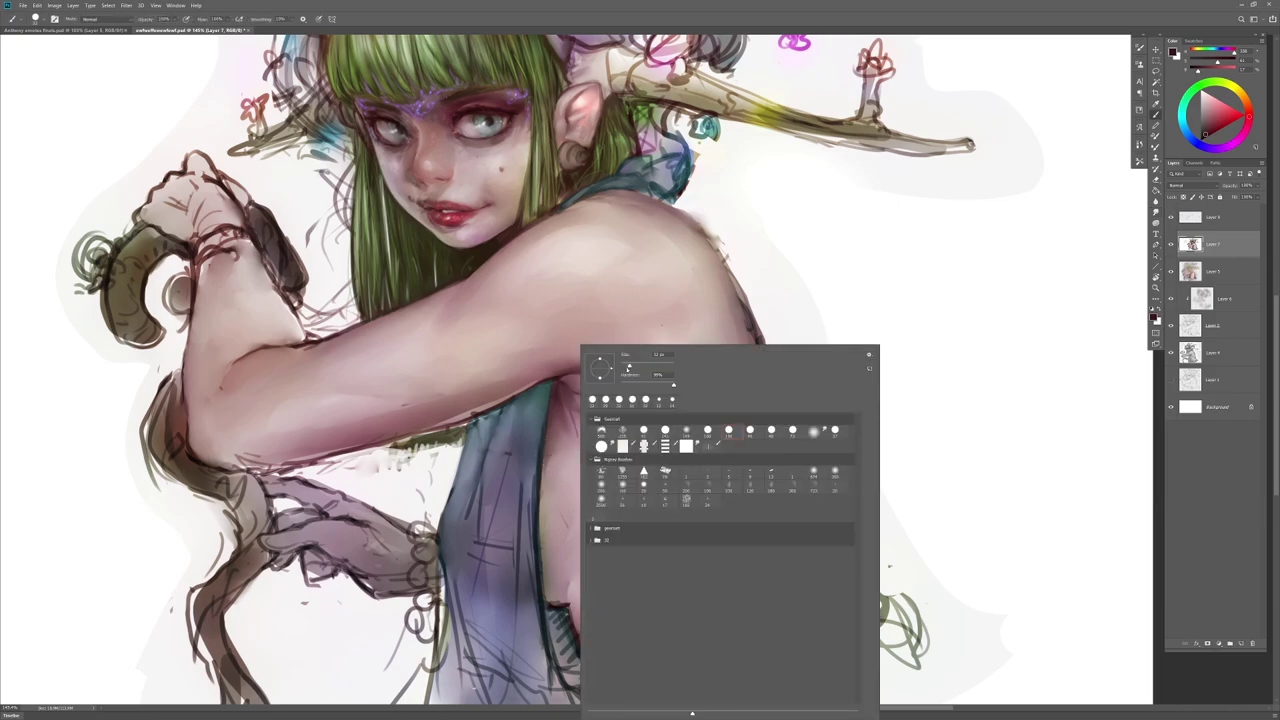
key(Escape)
key(r)
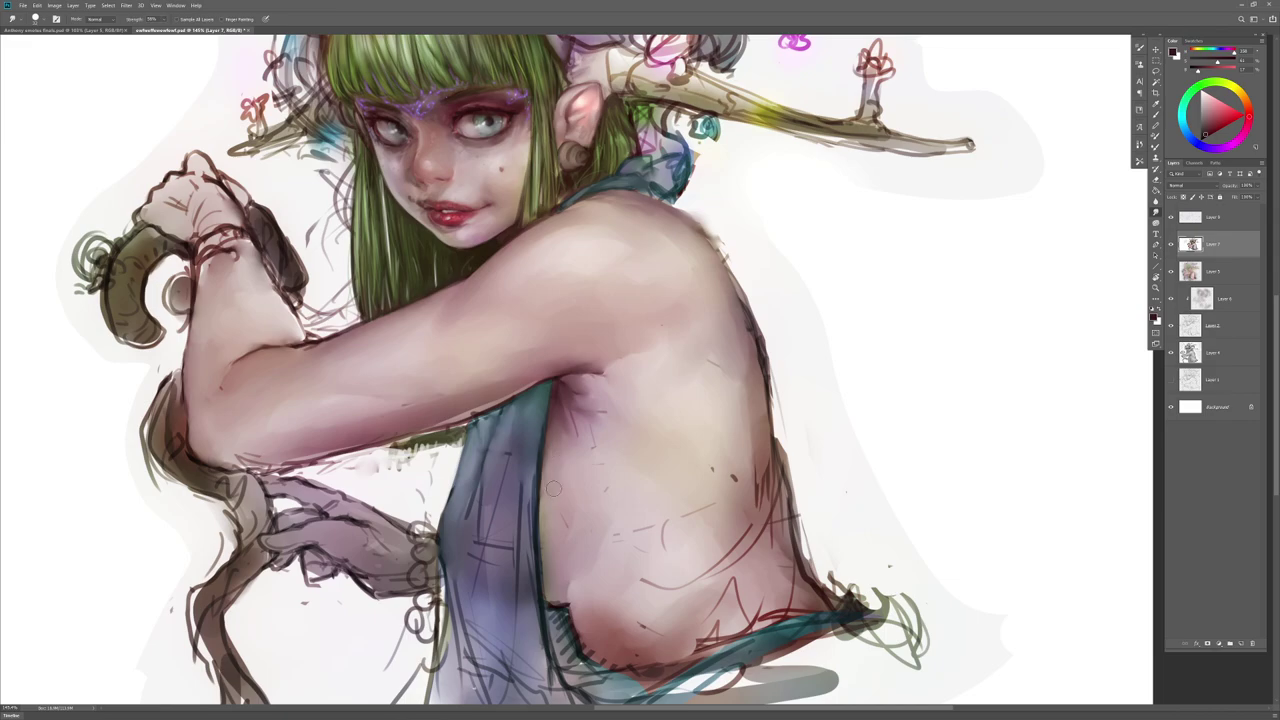
Step: Smudge the hatching lines below the armpit into the skin, undoing one unwanted stroke and blending again
key(b)
alt+click(634, 368)
key(r)
key(b)
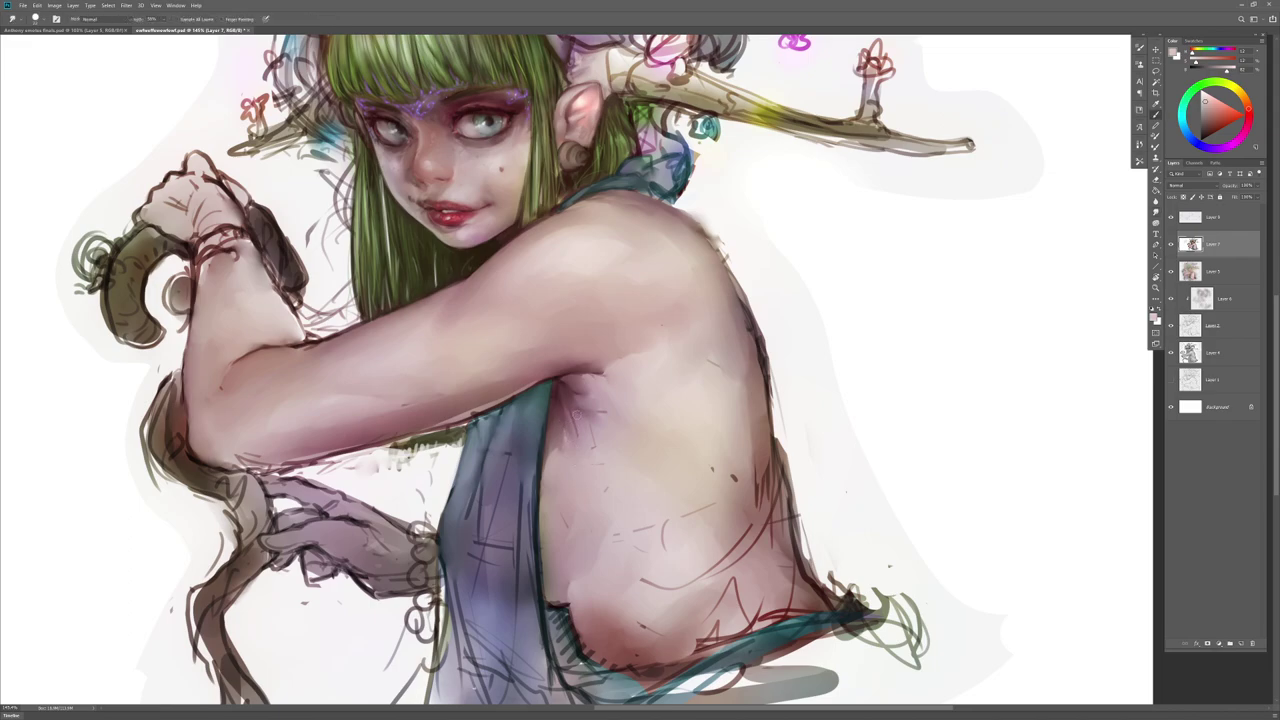
key(r)
mouse_move(584, 432)
mouse_down()
mouse_move(611, 445)
mouse_move(614, 426)
mouse_move(588, 414)
mouse_up()
key(b)
key(b)
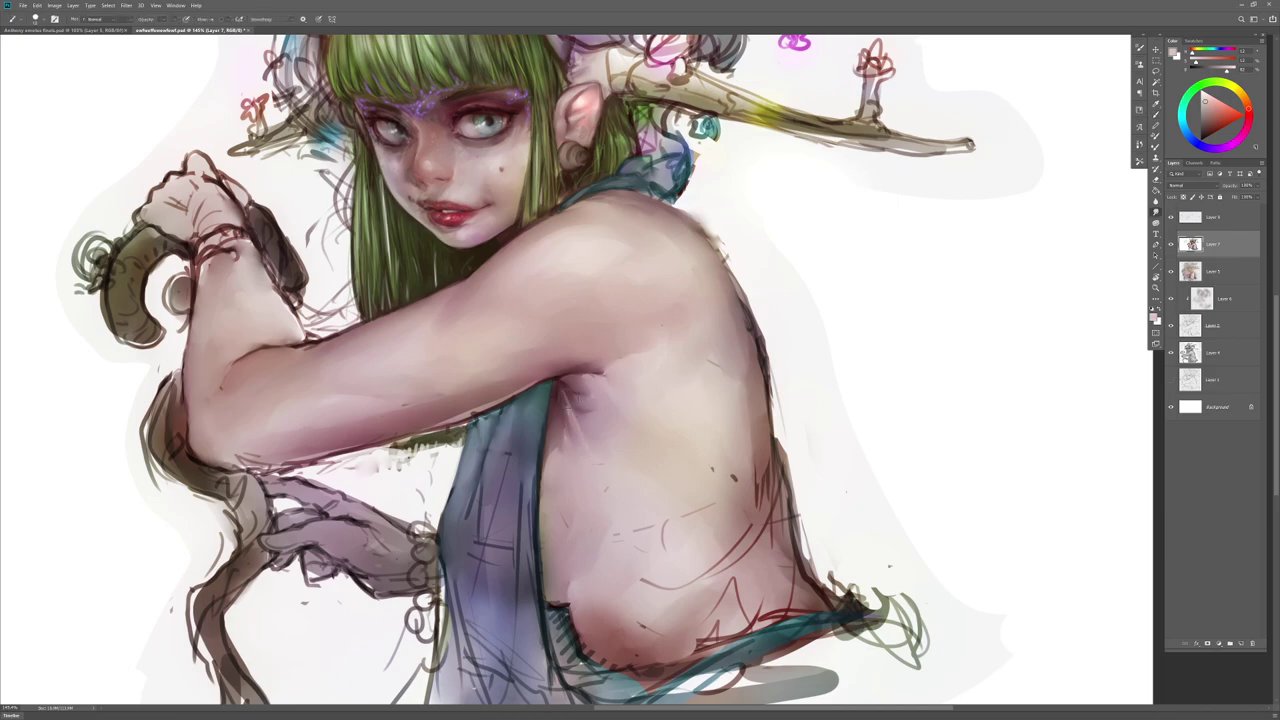
key(ctrl+z)
mouse_move(568, 452)
mouse_down()
mouse_move(610, 405)
mouse_move(614, 447)
mouse_move(589, 408)
mouse_move(659, 479)
mouse_move(608, 449)
mouse_up()
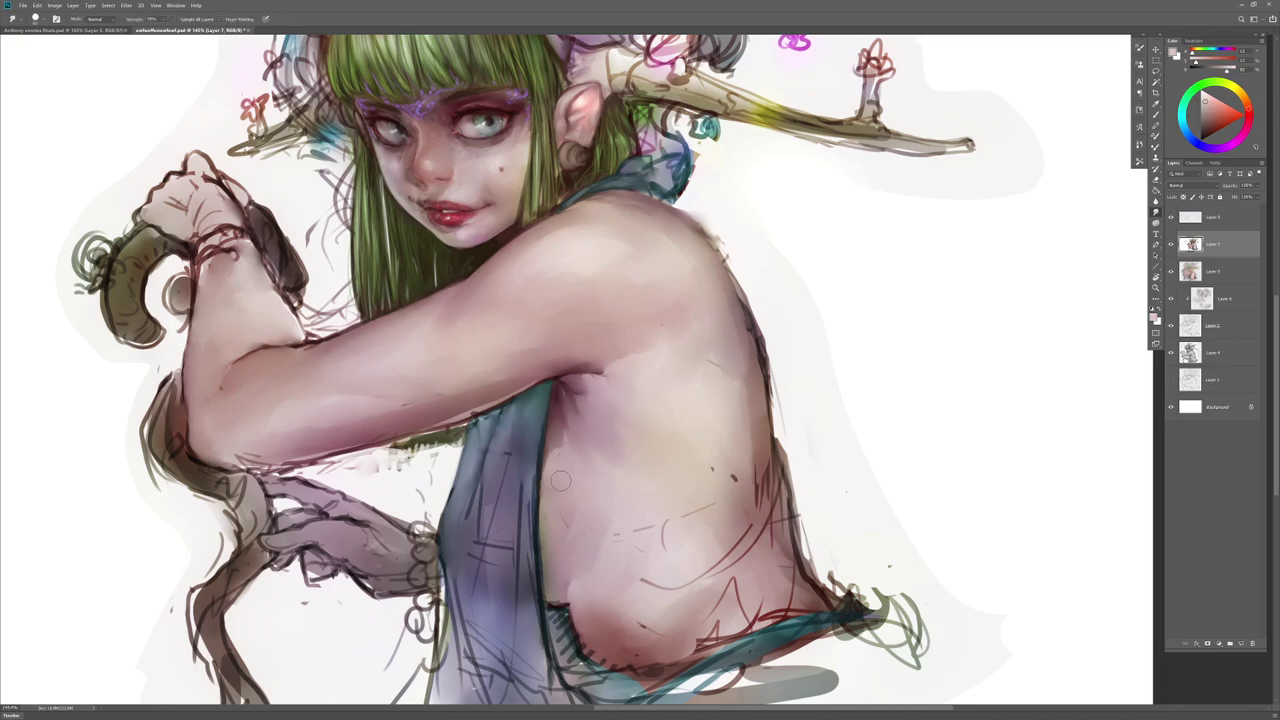
Step: Refine the torso's edge along the blue garment down to the waist with sampled skin and shadow colours
key(b)
alt+click(544, 441)
mouse_move(546, 458)
mouse_down()
mouse_move(543, 558)
mouse_move(552, 552)
mouse_up()
key(r)
key(b)
alt+click(557, 474)
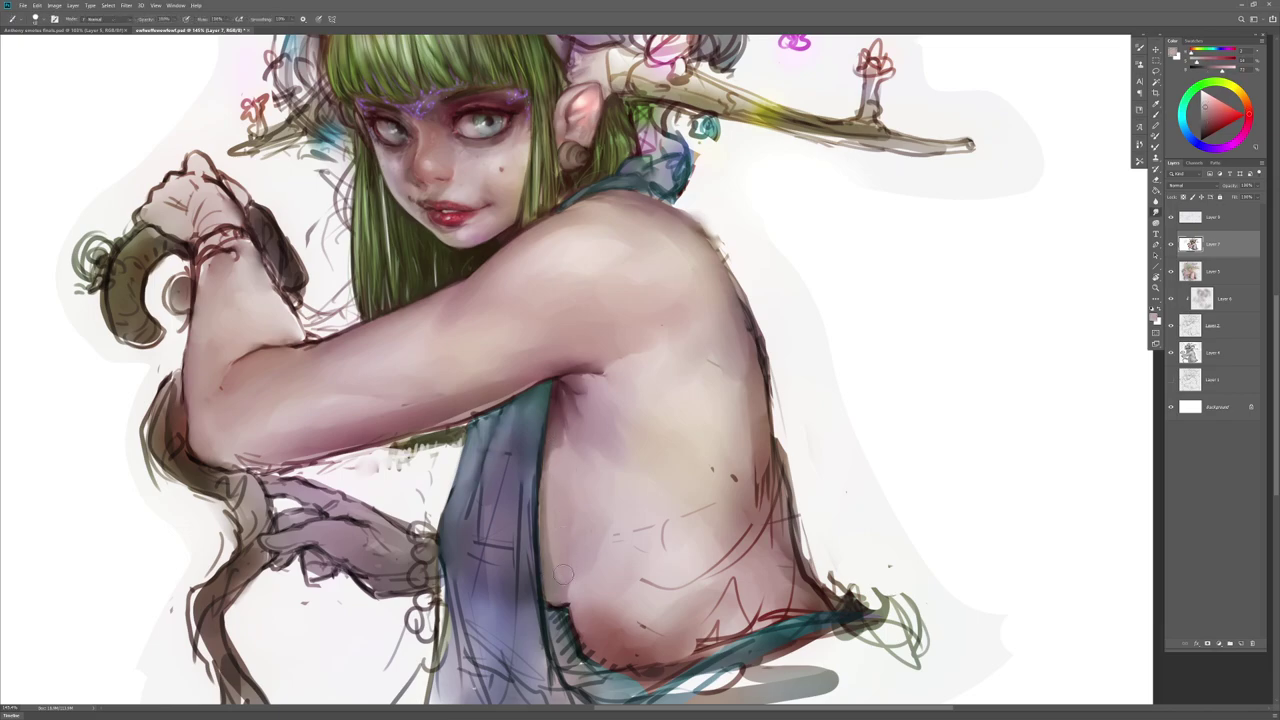
key(b)
alt+click(545, 474)
drag(545, 470, 529, 552)
key(r)
key(r)
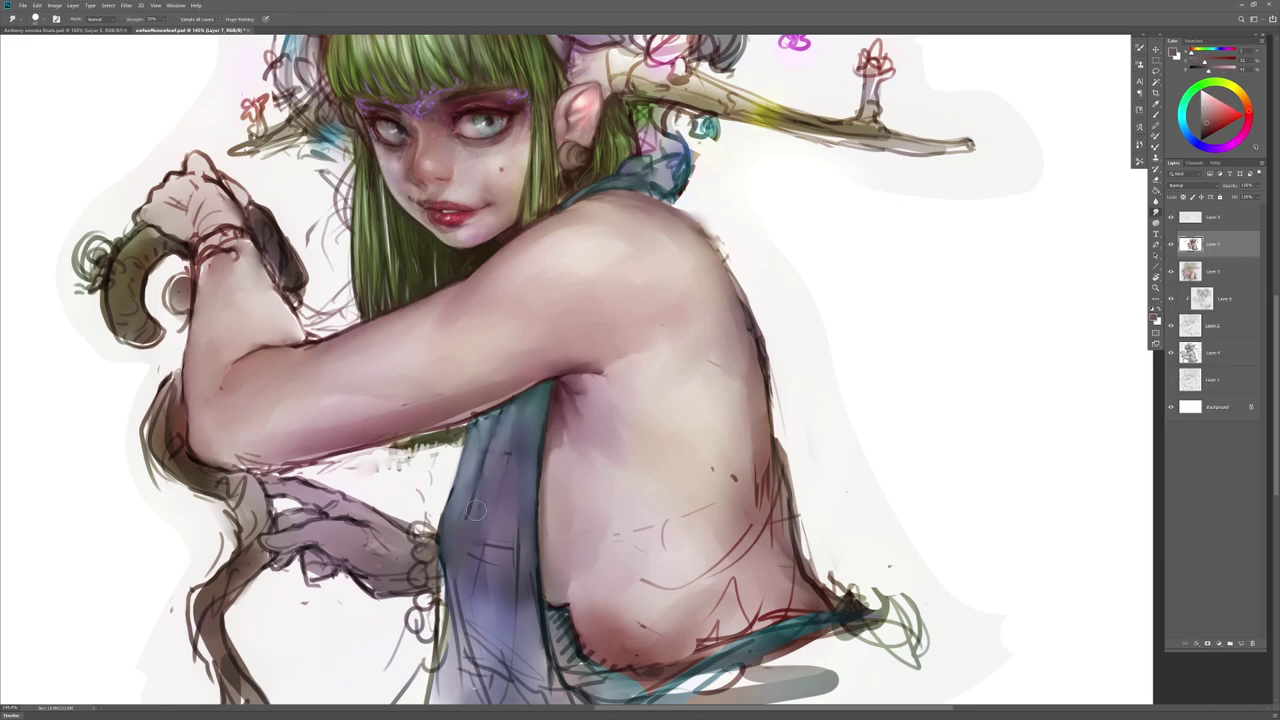
Step: Paint over the sketch lines on the blue garment's front panel with sampled blue and purple tones
key(b)
alt+click(474, 455)
drag(508, 436, 505, 518)
key(r)
key(b)
mouse_move(518, 431)
mouse_down()
mouse_move(526, 509)
mouse_move(472, 501)
mouse_move(461, 514)
mouse_move(507, 548)
mouse_move(478, 575)
mouse_move(467, 473)
mouse_up()
alt+click(521, 592)
alt+click(520, 570)
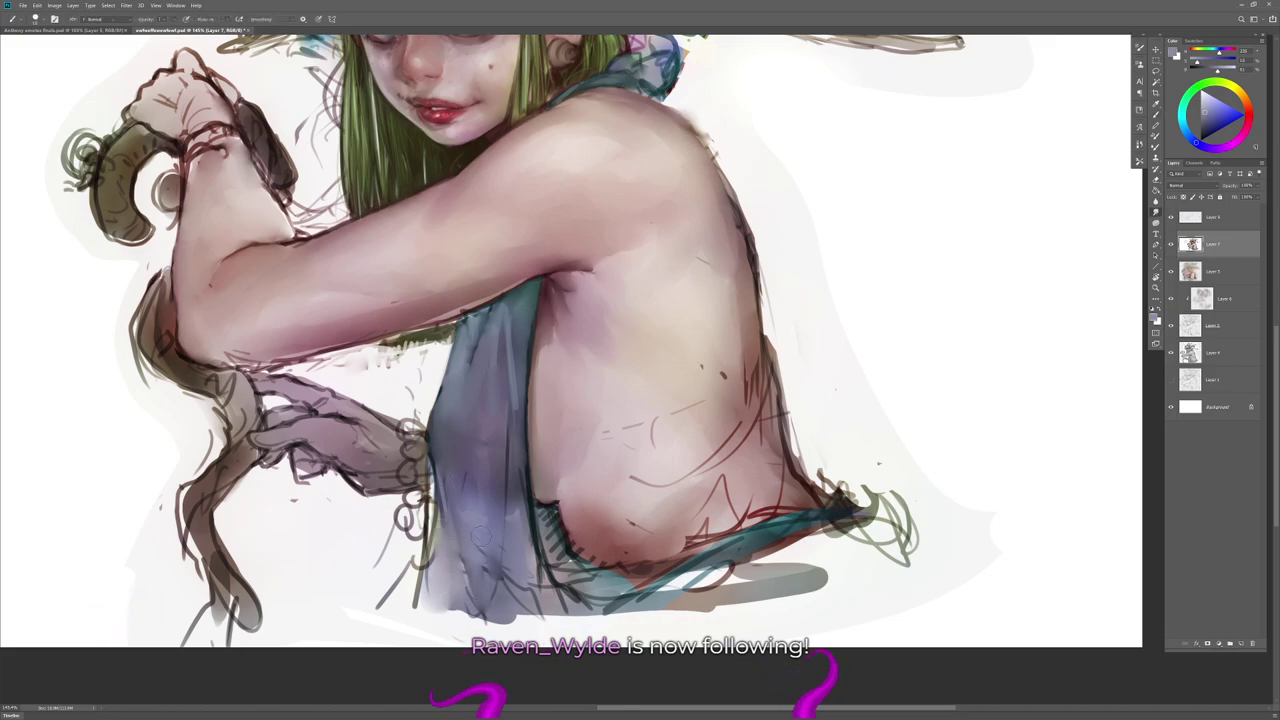
Step: Fill the hatched strip at the garment's lower back edge with sampled dark teal and blend it with Smudge
key(b)
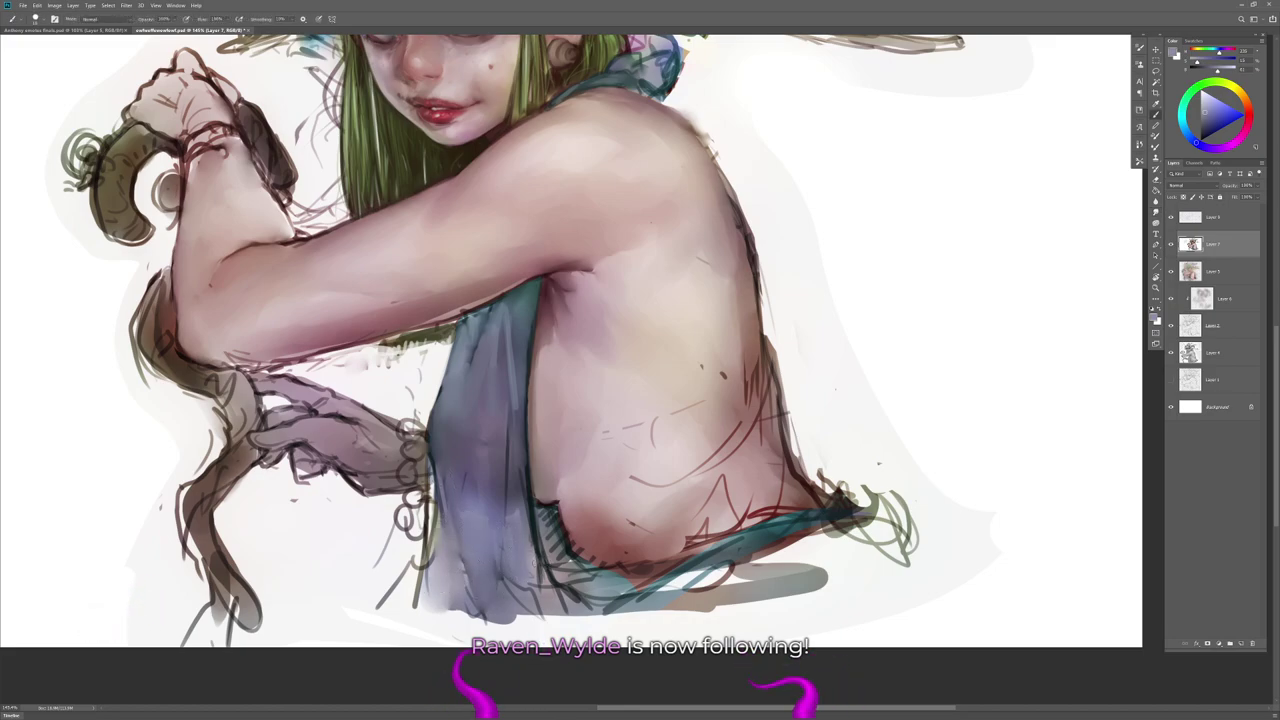
key(r)
drag(541, 510, 569, 597)
key(b)
mouse_move(549, 510)
mouse_down()
mouse_move(549, 571)
mouse_move(545, 516)
mouse_up()
alt+click(548, 571)
drag(548, 516, 573, 592)
key(r)
mouse_move(556, 545)
mouse_down()
mouse_move(544, 502)
mouse_move(557, 503)
mouse_up()
key(b)
alt+click(554, 504)
alt+click(545, 510)
Step: Smudge the sketch lines on the lower back and hip into soft skin folds
key(r)
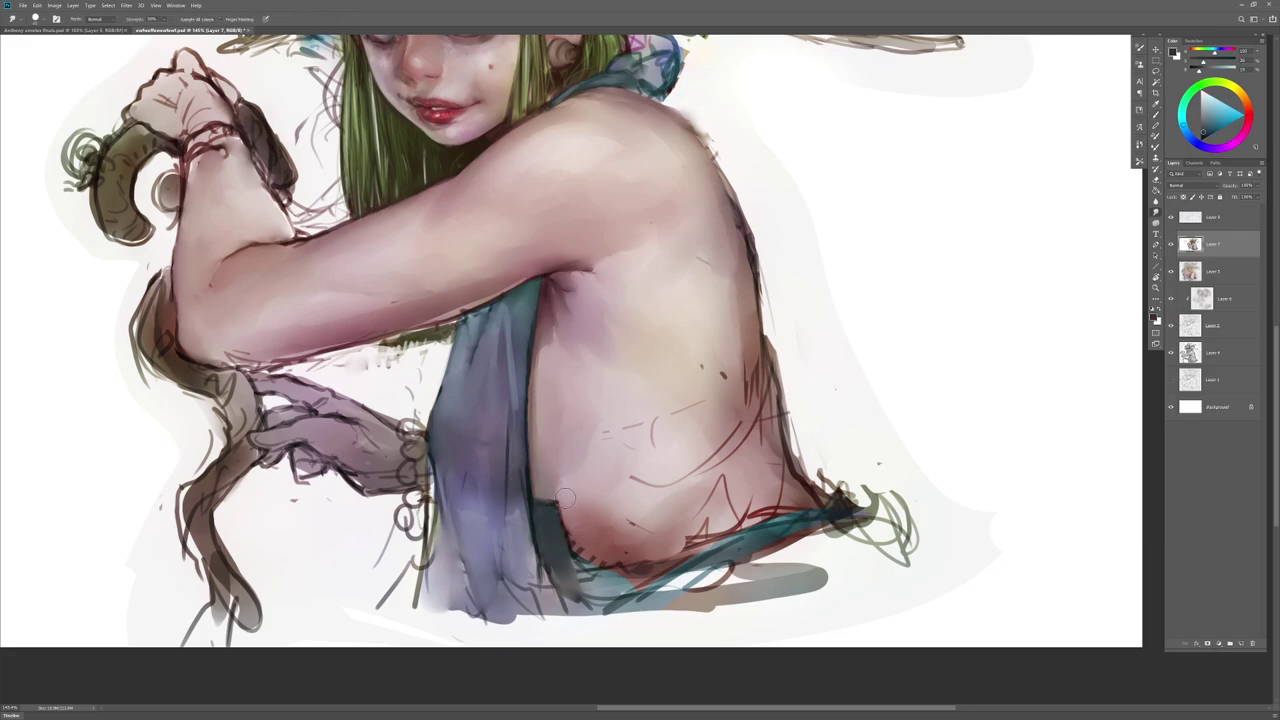
mouse_move(590, 512)
mouse_down()
mouse_move(620, 471)
mouse_move(578, 492)
mouse_move(598, 514)
mouse_move(616, 495)
mouse_move(613, 535)
mouse_move(641, 489)
mouse_move(630, 527)
mouse_up()
drag(663, 479, 632, 484)
mouse_move(669, 437)
mouse_down()
mouse_move(605, 434)
mouse_move(690, 411)
mouse_up()
mouse_move(690, 489)
mouse_down()
mouse_move(714, 512)
mouse_move(726, 480)
mouse_move(667, 437)
mouse_up()
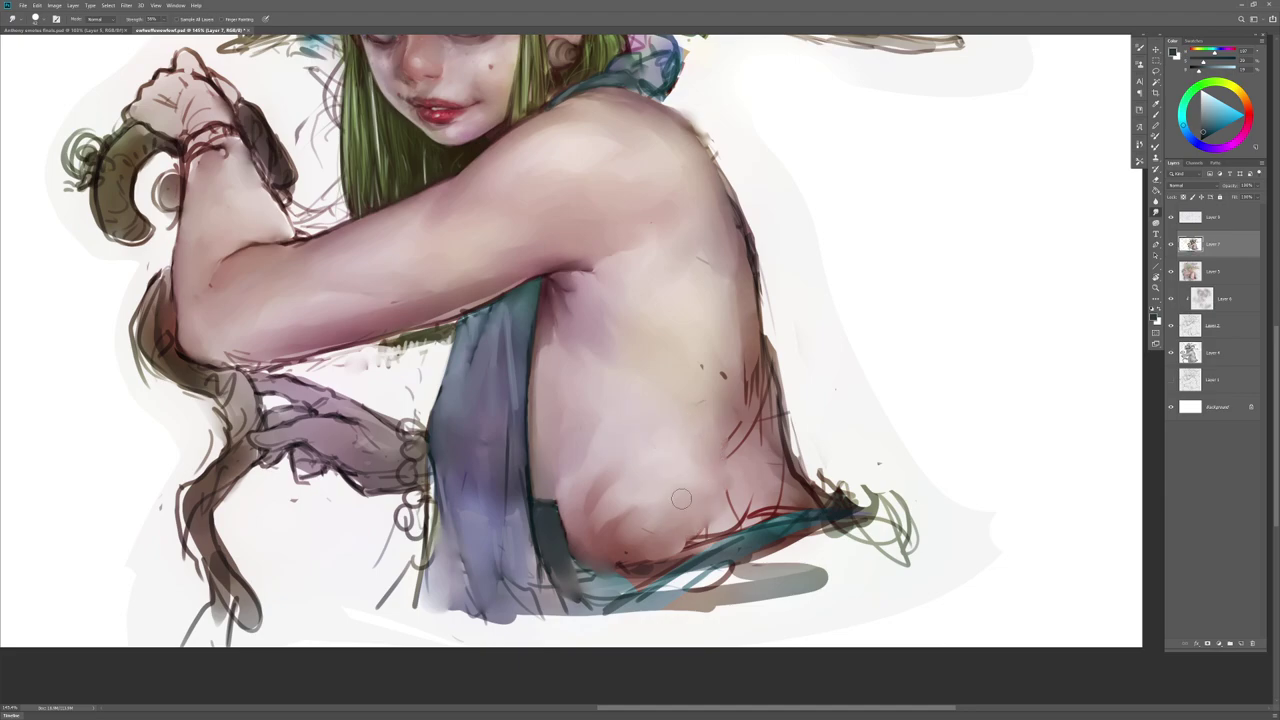
drag(642, 506, 648, 484)
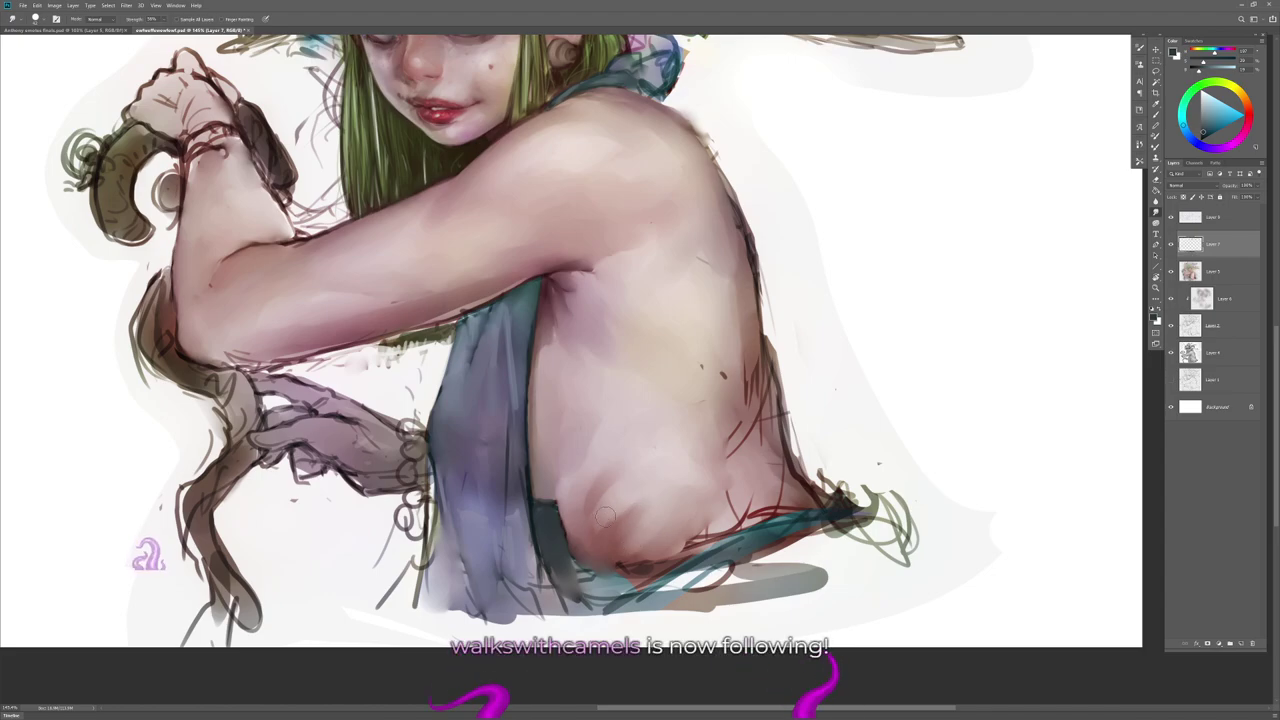
Step: Paint sampled skin colours over the side of the back, covering one of the small dark marks
key(b)
alt+click(604, 391)
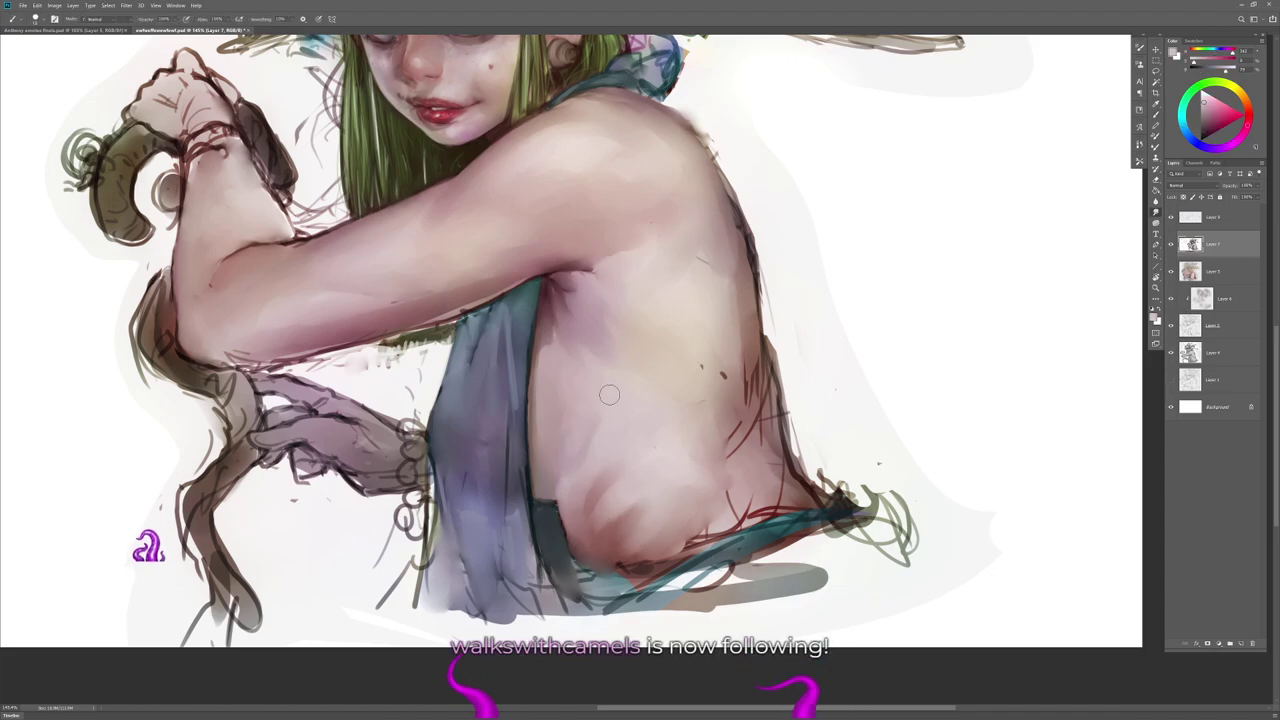
scroll(604, 390, up, 3)
alt+click(640, 432)
mouse_move(640, 460)
mouse_down()
mouse_move(600, 409)
mouse_move(682, 484)
mouse_up()
alt+click(721, 420)
mouse_move(600, 412)
mouse_down()
mouse_move(680, 512)
mouse_move(598, 418)
mouse_up()
key(r)
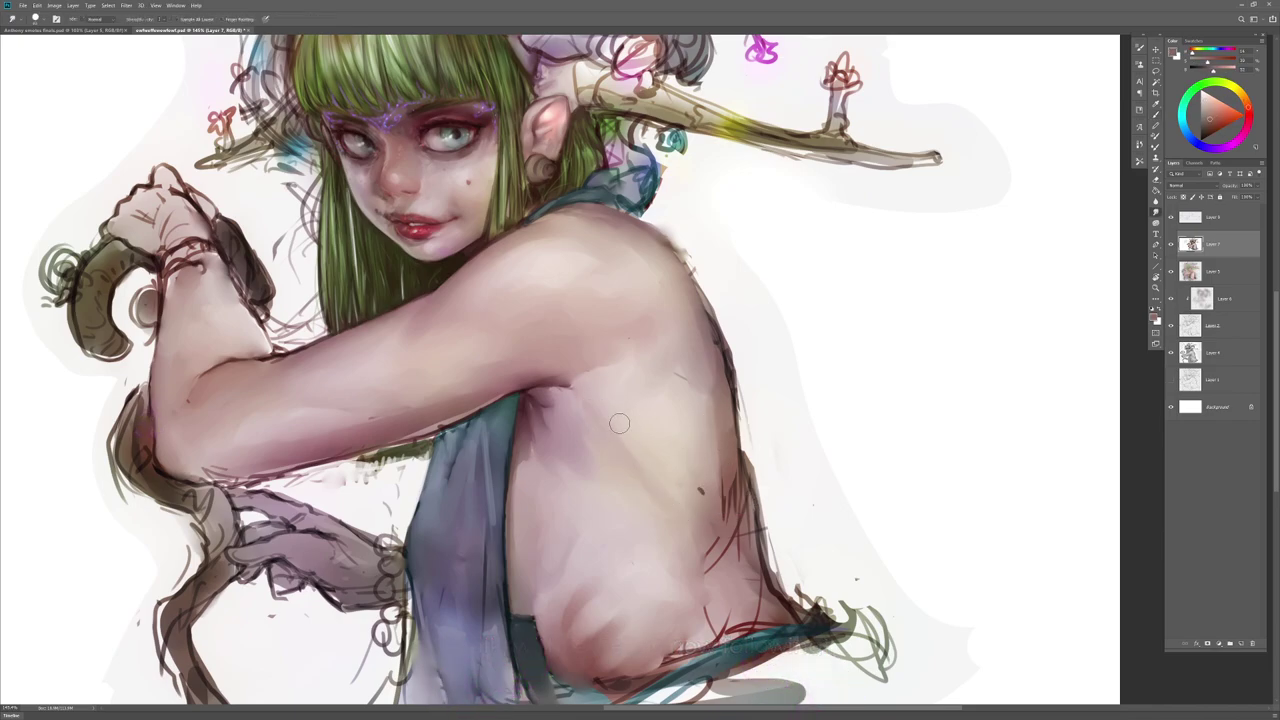
Step: Blend the skin tones on the side of the back and the lower hip with Smudge
key(r)
mouse_move(642, 515)
mouse_down()
mouse_move(588, 596)
mouse_move(612, 538)
mouse_up()
key(r)
key(b)
key(r)
mouse_move(580, 611)
mouse_down()
mouse_move(624, 593)
mouse_move(598, 628)
mouse_move(649, 587)
mouse_move(605, 577)
mouse_up()
key(b)
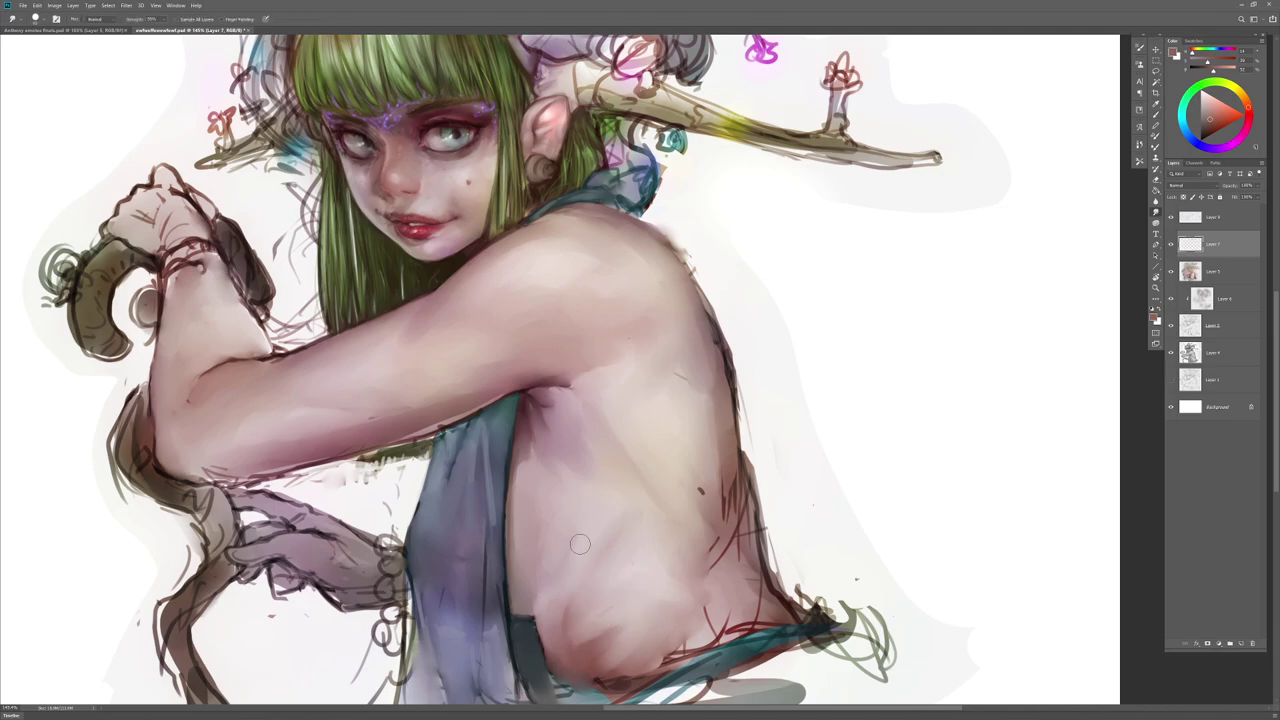
Step: Paint a sampled pale skin tone along the side of the back beside the garment and smudge it in
alt+click(564, 548)
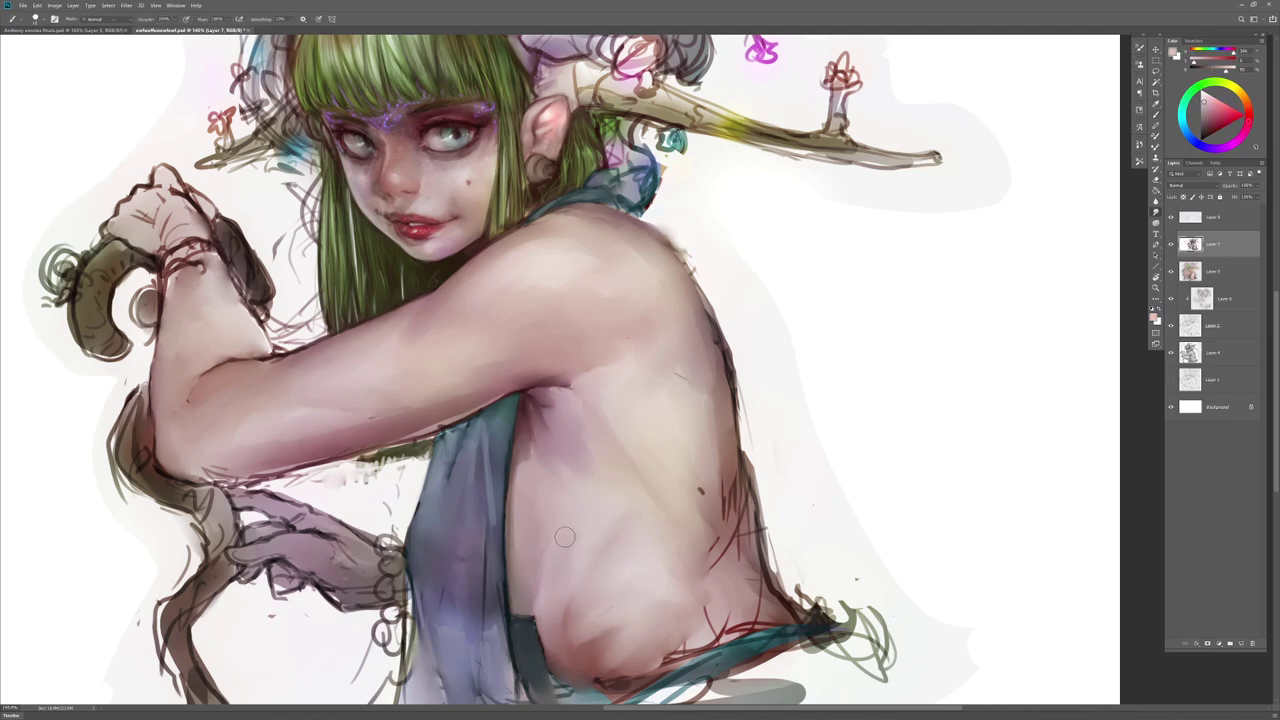
key(b)
drag(524, 490, 519, 511)
key(r)
key(r)
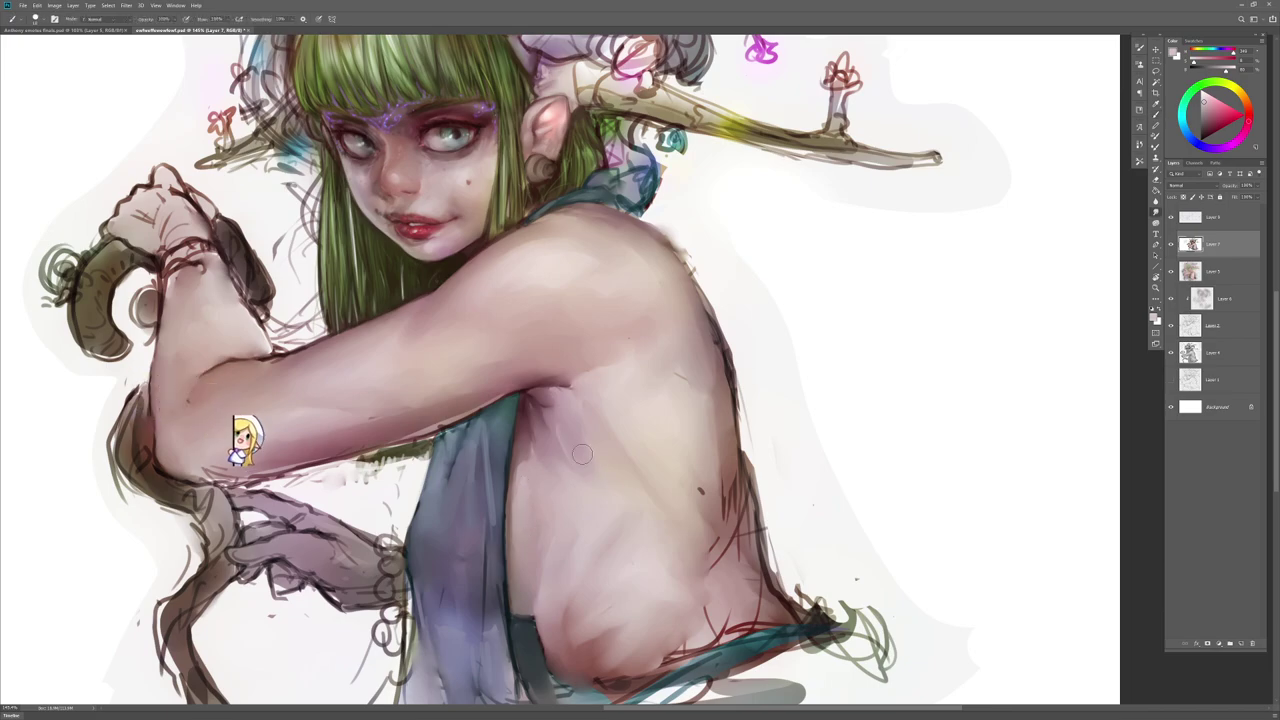
drag(611, 541, 565, 545)
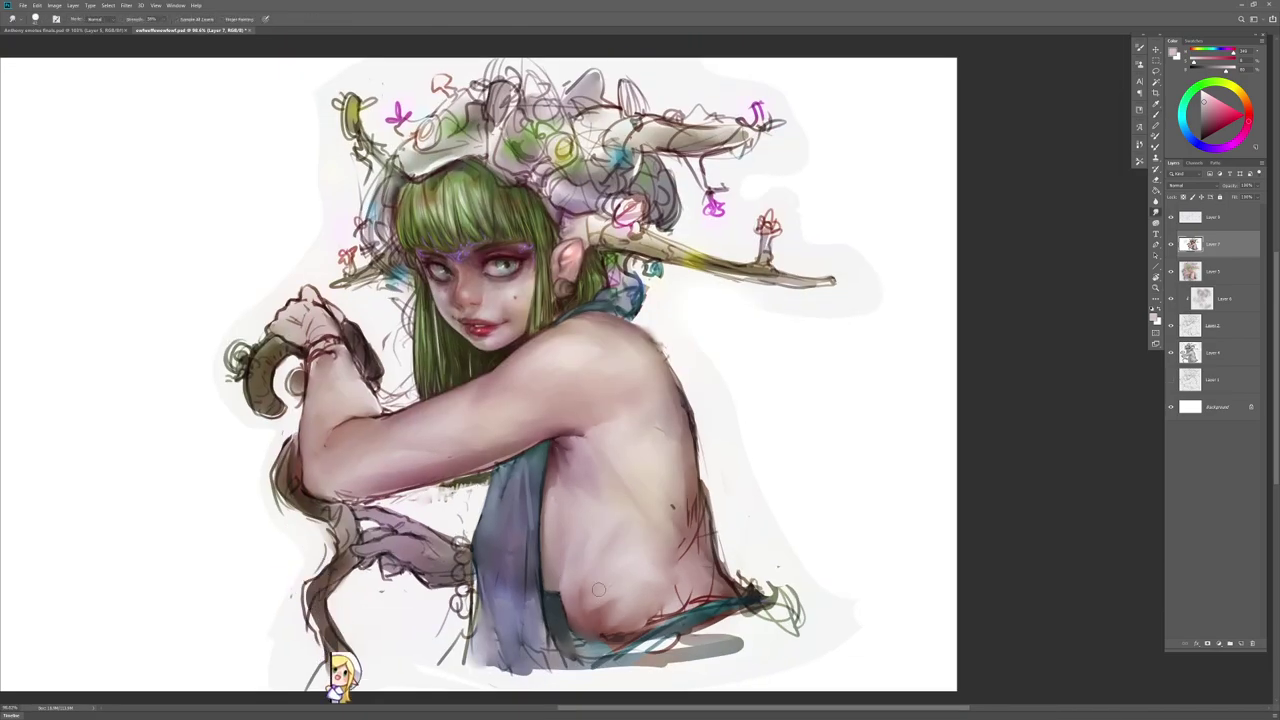
Step: Paint sampled skin colour over the middle back and below the armpit, blending it with Smudge
key(b)
drag(632, 517, 616, 513)
key(r)
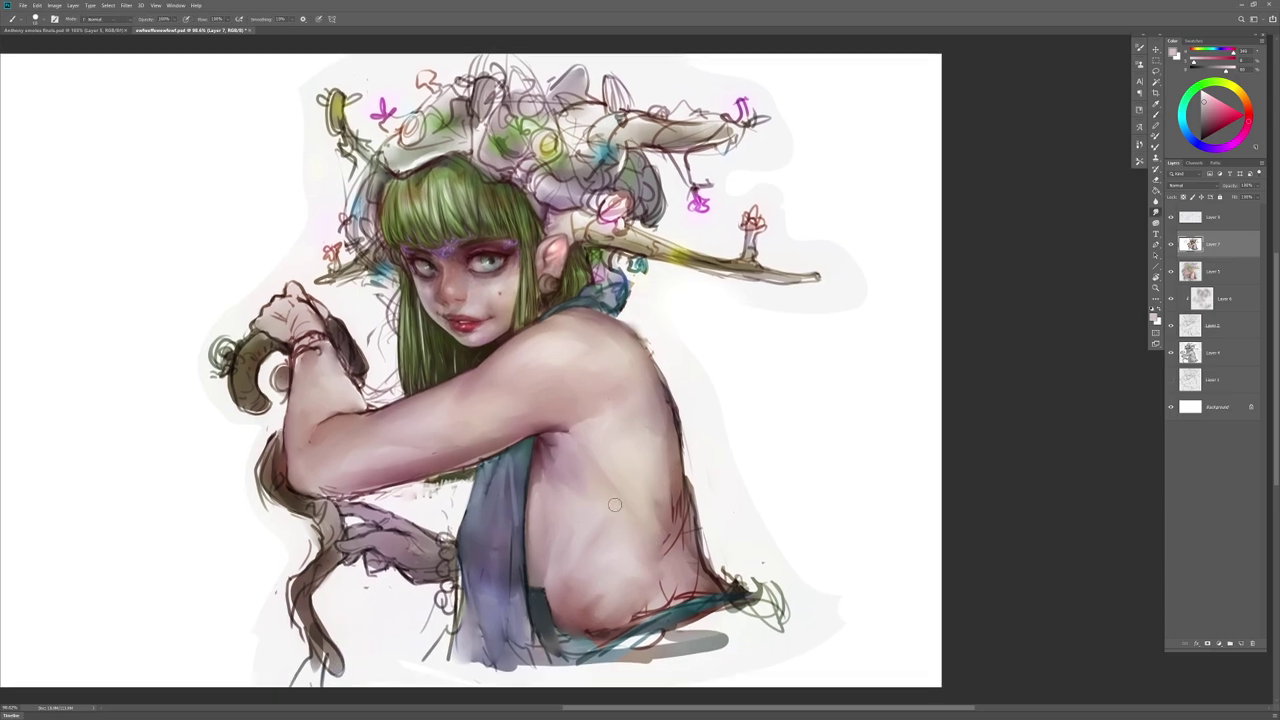
alt+click(566, 456)
key(r)
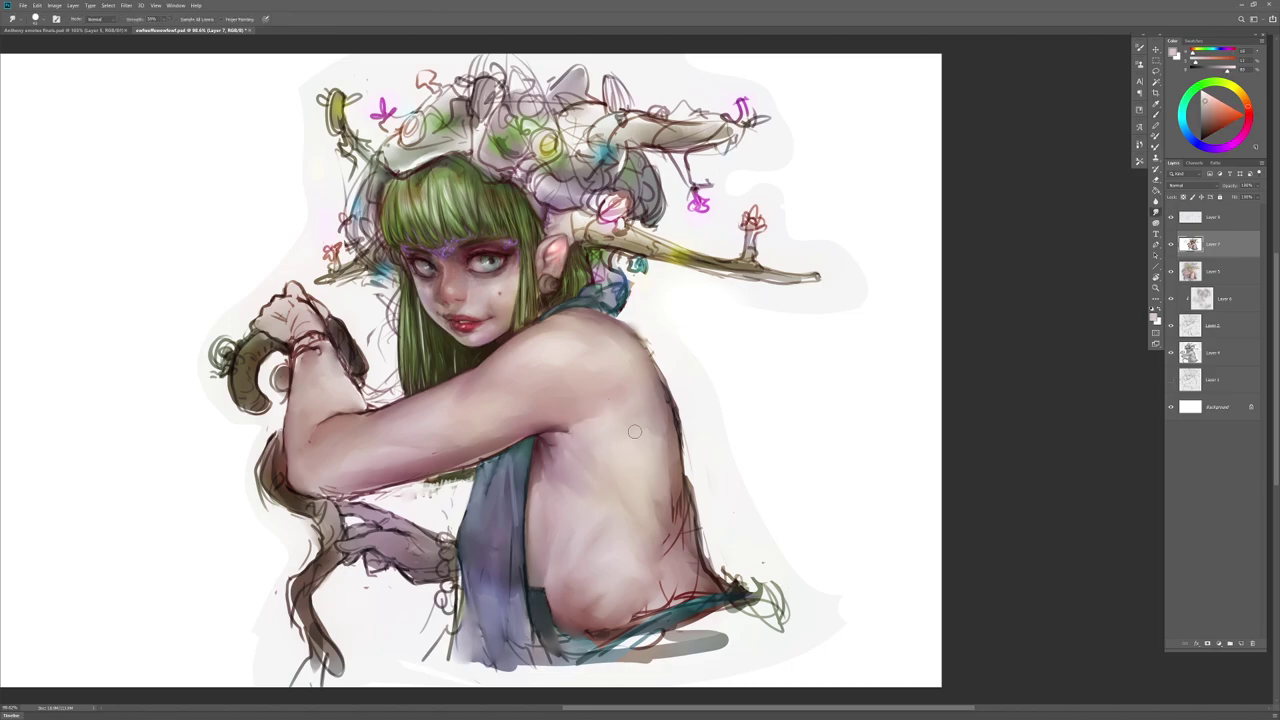
key(b)
key(r)
mouse_move(580, 464)
mouse_down()
mouse_move(572, 486)
mouse_move(612, 456)
mouse_up()
Step: Paint sampled dark blue tones on the garment's upper edge where it meets the underside of the arm
key(b)
alt+click(532, 455)
alt+click(527, 443)
alt+click(517, 495)
mouse_move(519, 496)
mouse_down()
mouse_move(525, 461)
mouse_move(443, 473)
mouse_up()
Step: Check the whole painting mirrored, flip it back and save the document
key(z)
key(b)
scroll(539, 457, up, 1)
key(z)
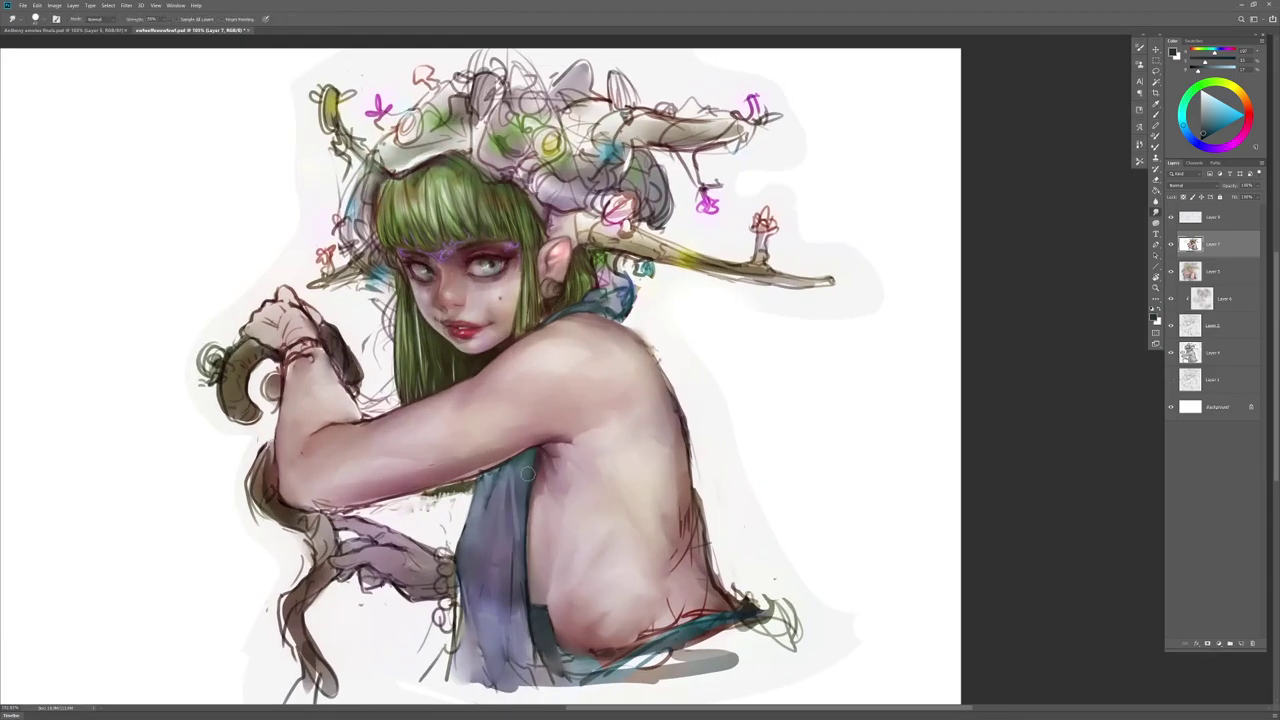
scroll(520, 480, down, 2)
key(F2)
key(F2)
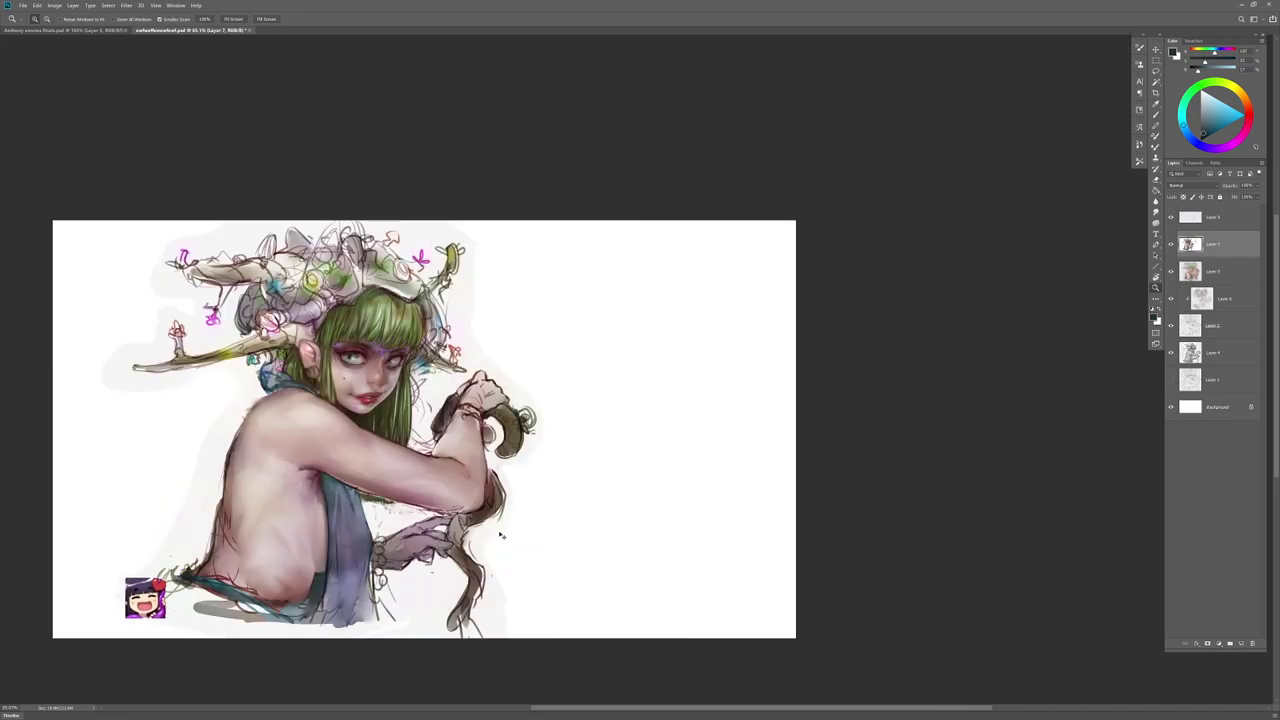
key(ctrl+s)
scroll(498, 531, up, 2)
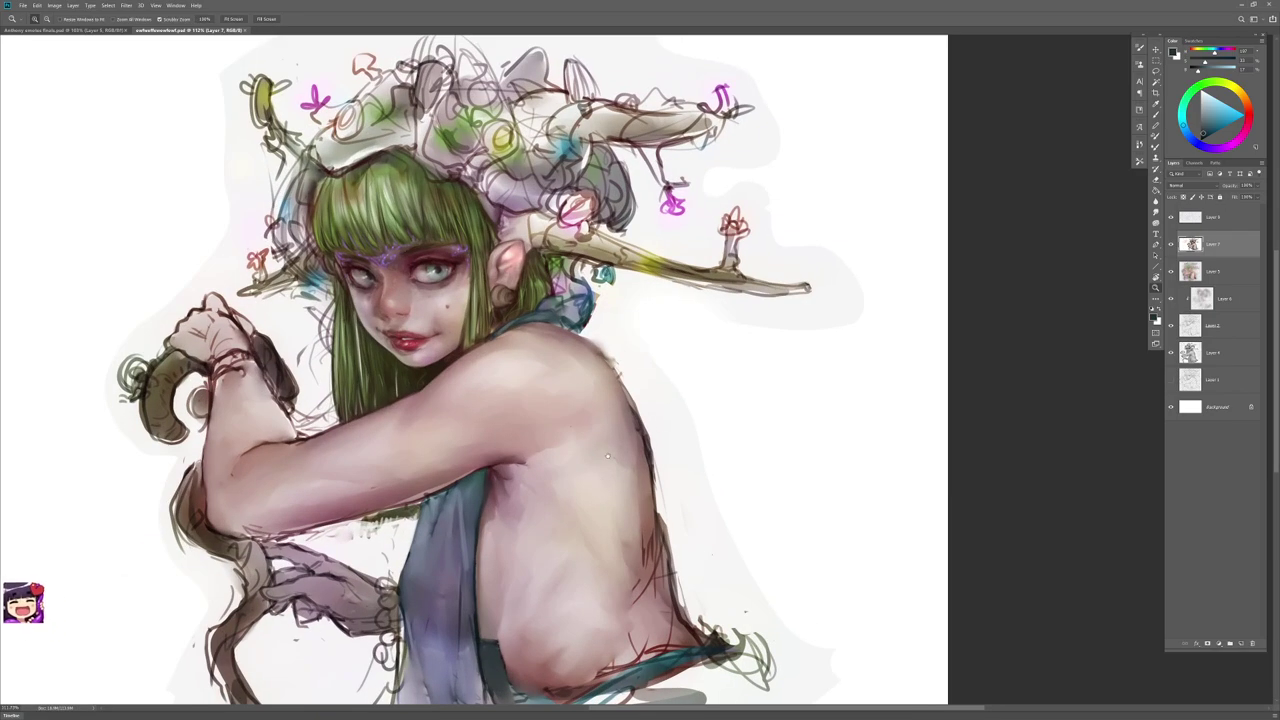
scroll(643, 420, up, 2)
scroll(643, 420, up, 1)
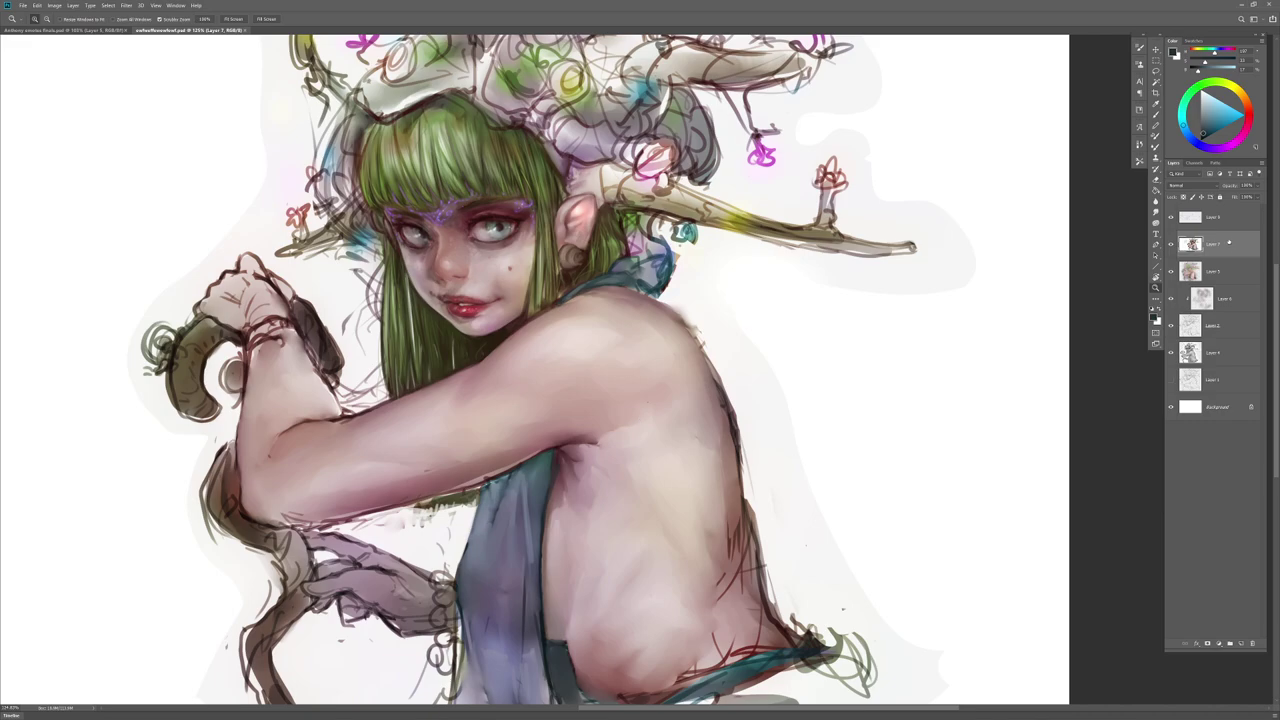
Step: Paint sampled background white over the stray sketch strokes beside the garment's front edge
click(458, 506)
key(b)
alt+click(463, 512)
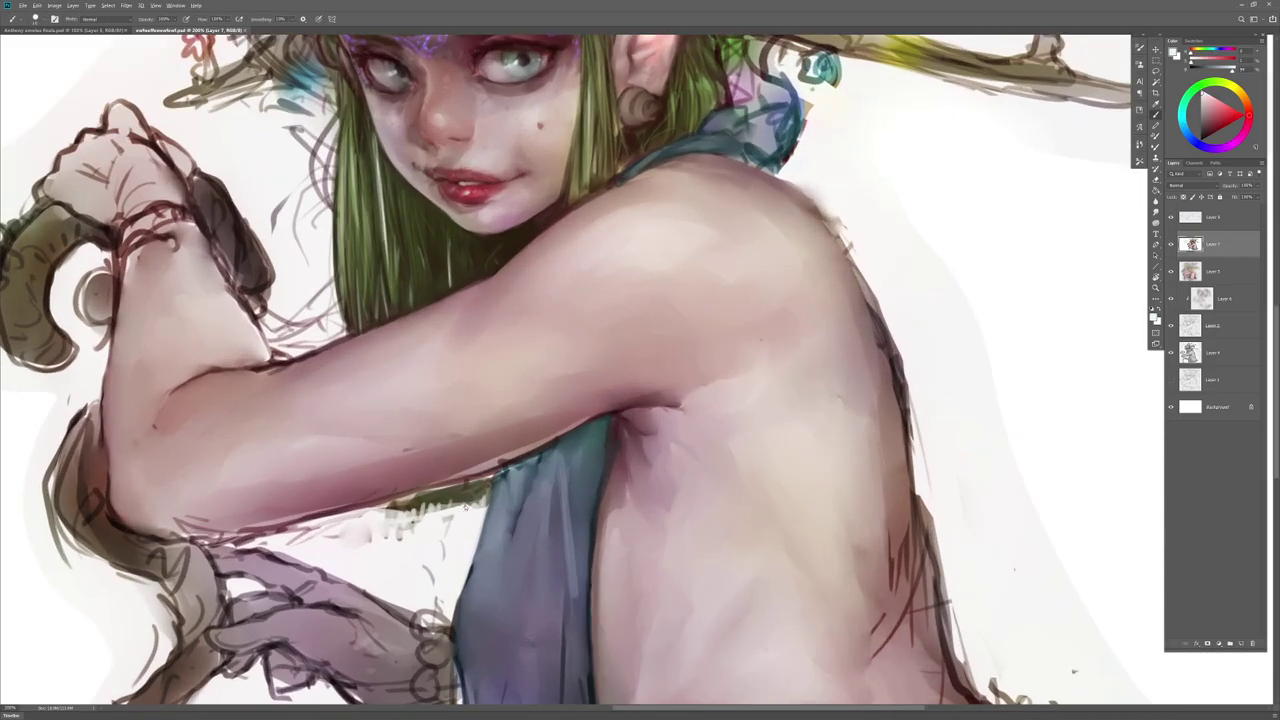
scroll(463, 507, down, 2)
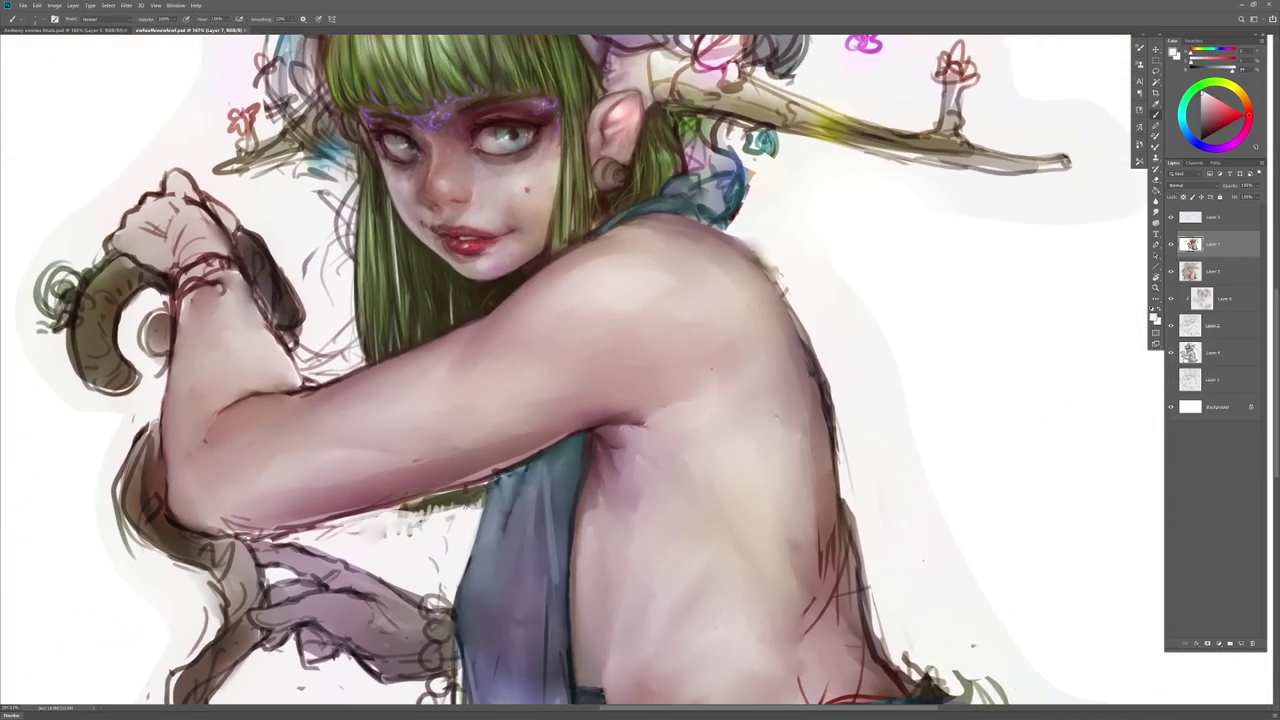
drag(456, 509, 463, 491)
mouse_move(469, 507)
mouse_down()
mouse_move(472, 489)
mouse_move(426, 500)
mouse_move(403, 533)
mouse_move(480, 582)
mouse_up()
Step: Try a sampled off-white brush stroke along the outer edge of the long hair and undo it
key(bracketright)
alt+click(413, 529)
right_click(478, 580)
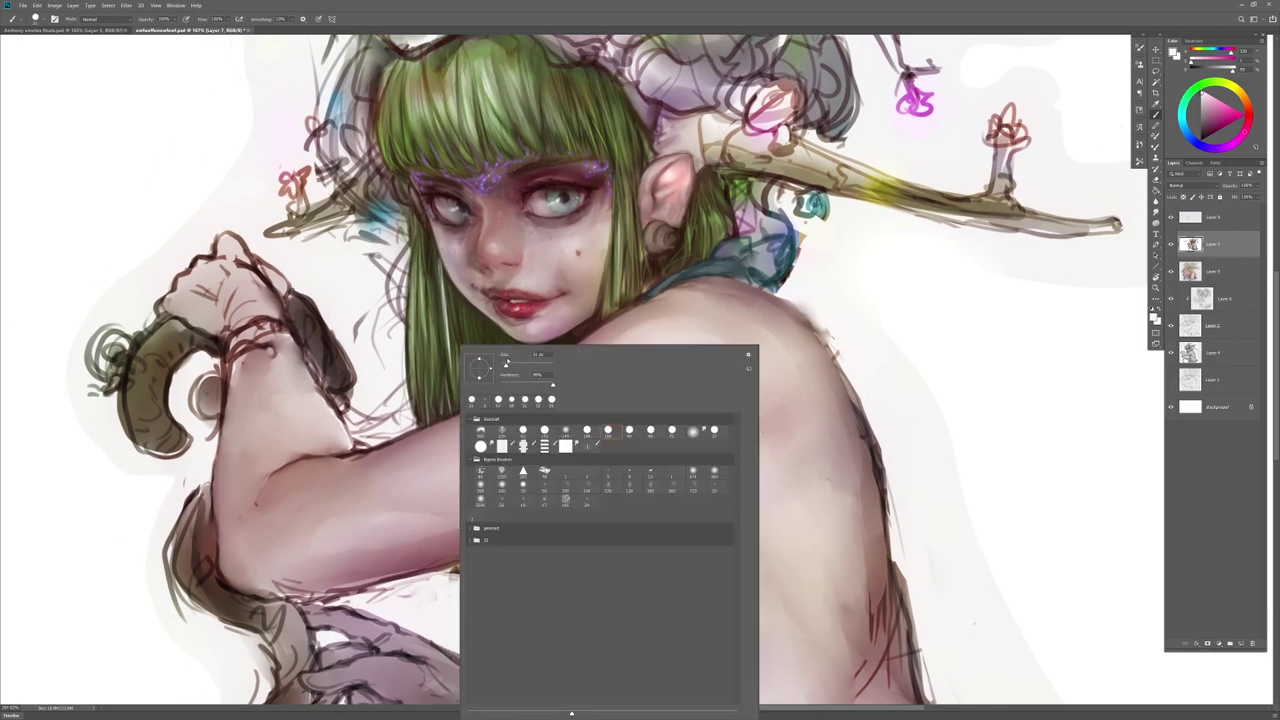
click(504, 366)
drag(422, 367, 420, 427)
key(ctrl+z)
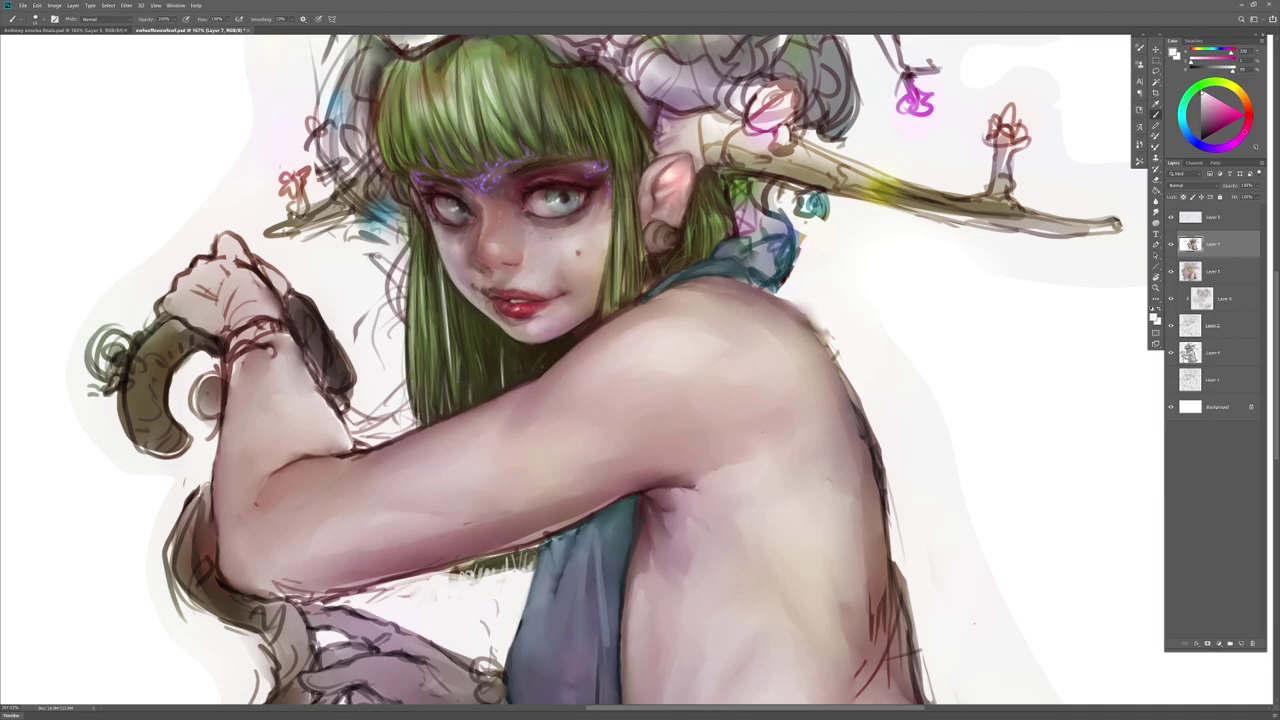
Step: Paint sampled dark green along the forearm's underside at the hair ends with a smaller brush
alt+click(495, 367)
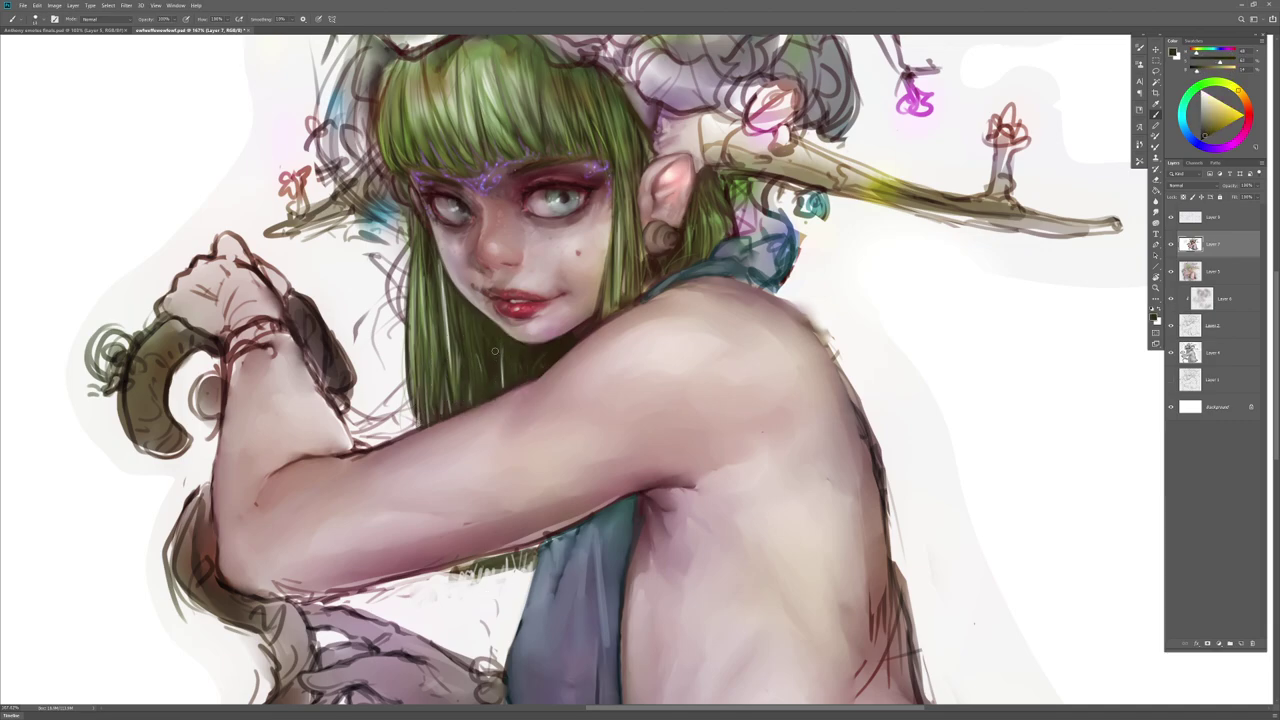
right_click(506, 368)
drag(549, 366, 547, 366)
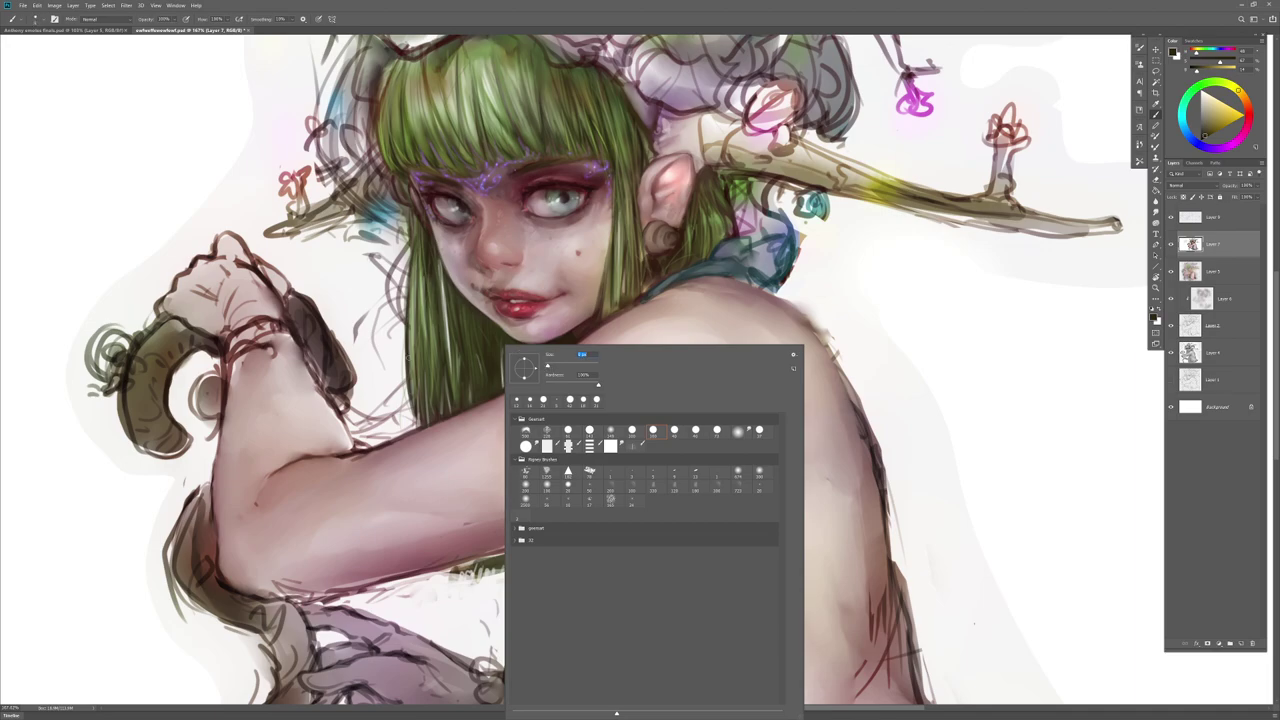
key(Return)
mouse_move(442, 567)
mouse_down()
mouse_move(427, 577)
mouse_move(492, 545)
mouse_up()
Step: Smudge the dark outline along the underside of the forearm
key(r)
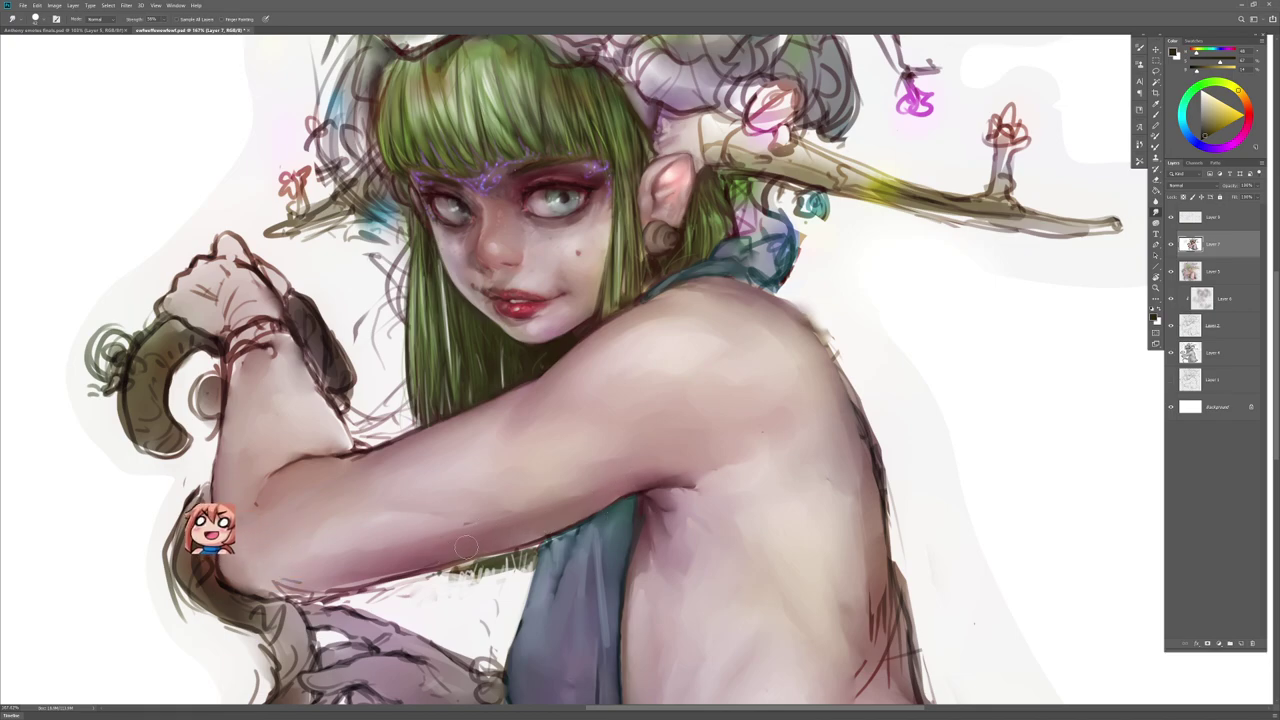
mouse_move(391, 596)
mouse_down()
mouse_move(441, 534)
mouse_move(474, 530)
mouse_move(510, 559)
mouse_up()
key(r)
Step: Clean up the outline under the forearm and elbow with sampled light colours and soften it with Smudge
key(b)
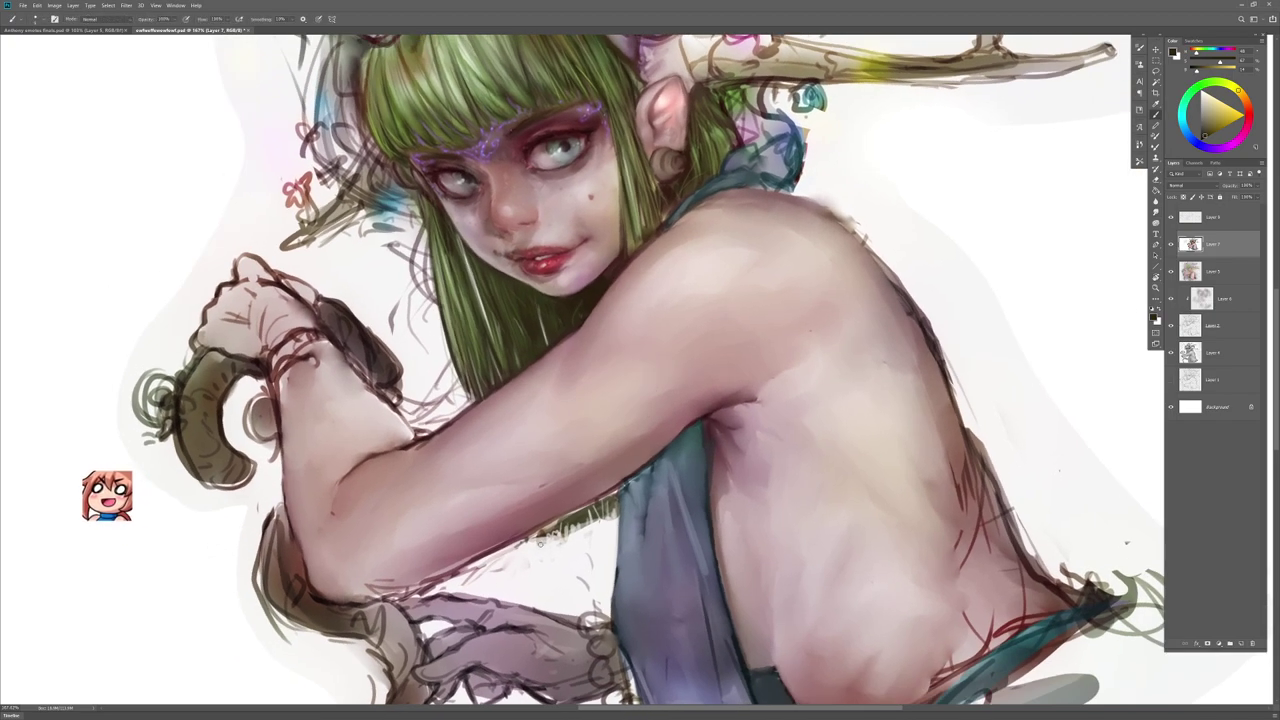
alt+click(531, 555)
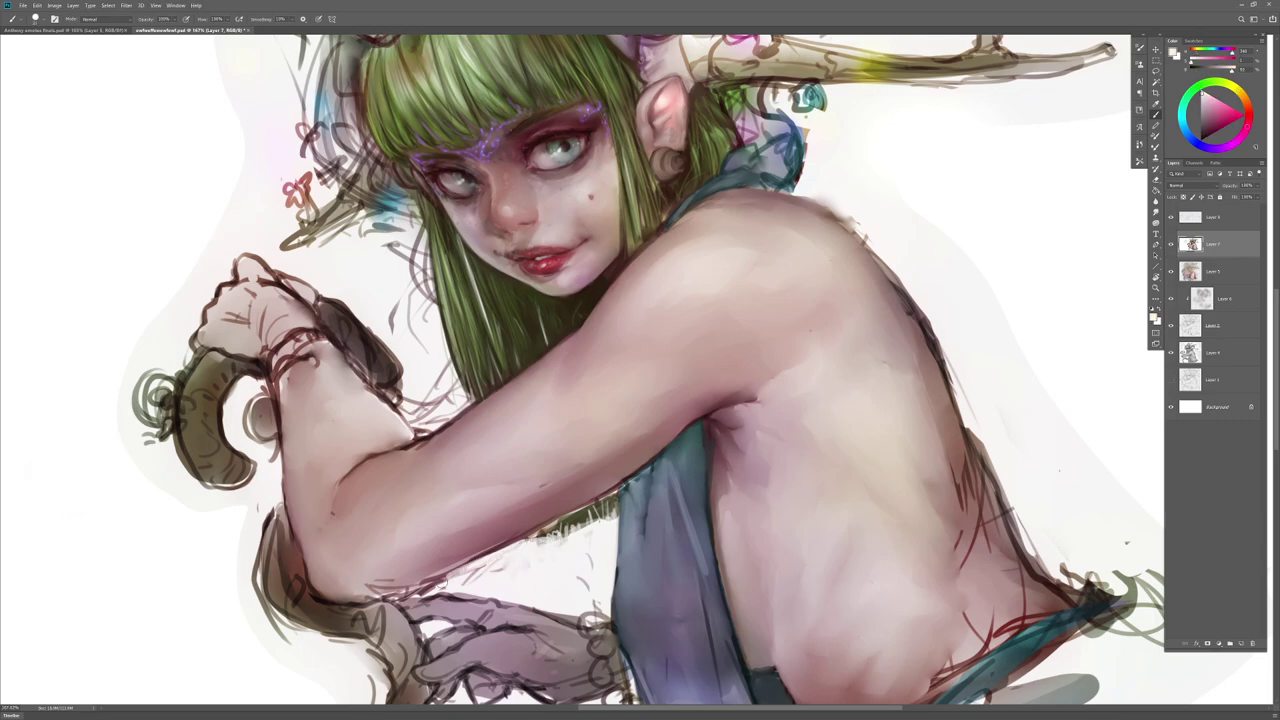
key(b)
alt+click(425, 582)
key(s)
mouse_move(426, 579)
mouse_down()
mouse_move(356, 577)
mouse_move(372, 584)
mouse_move(334, 499)
mouse_up()
key(r)
key(s)
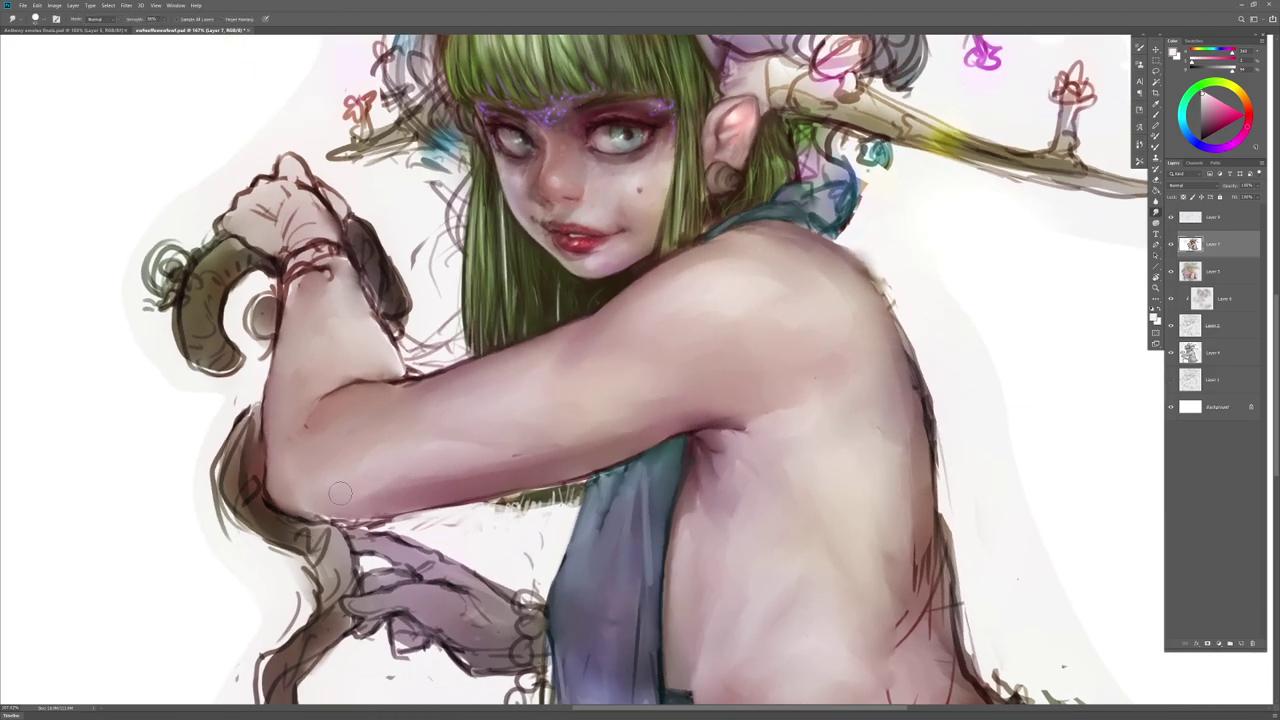
drag(478, 449, 464, 511)
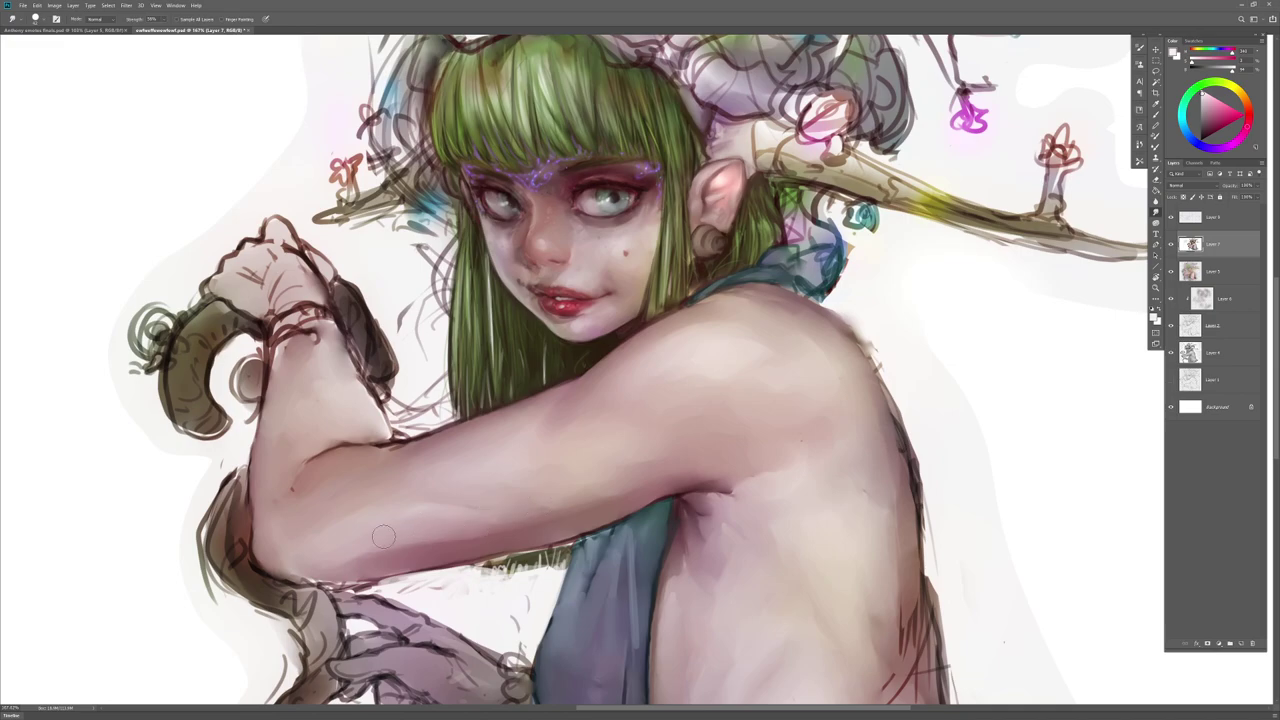
Step: Shade the raised forearm above the elbow crease with sampled reddish skin tones and blend it
alt+click(470, 498)
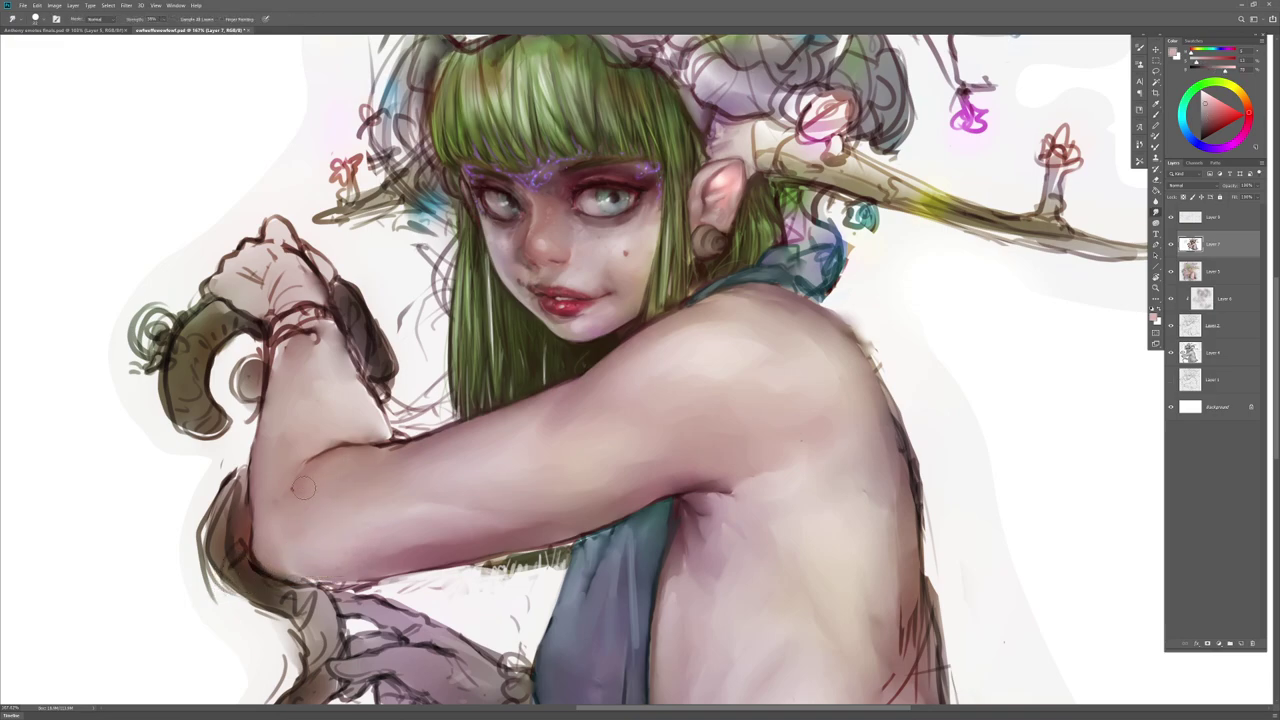
alt+click(295, 445)
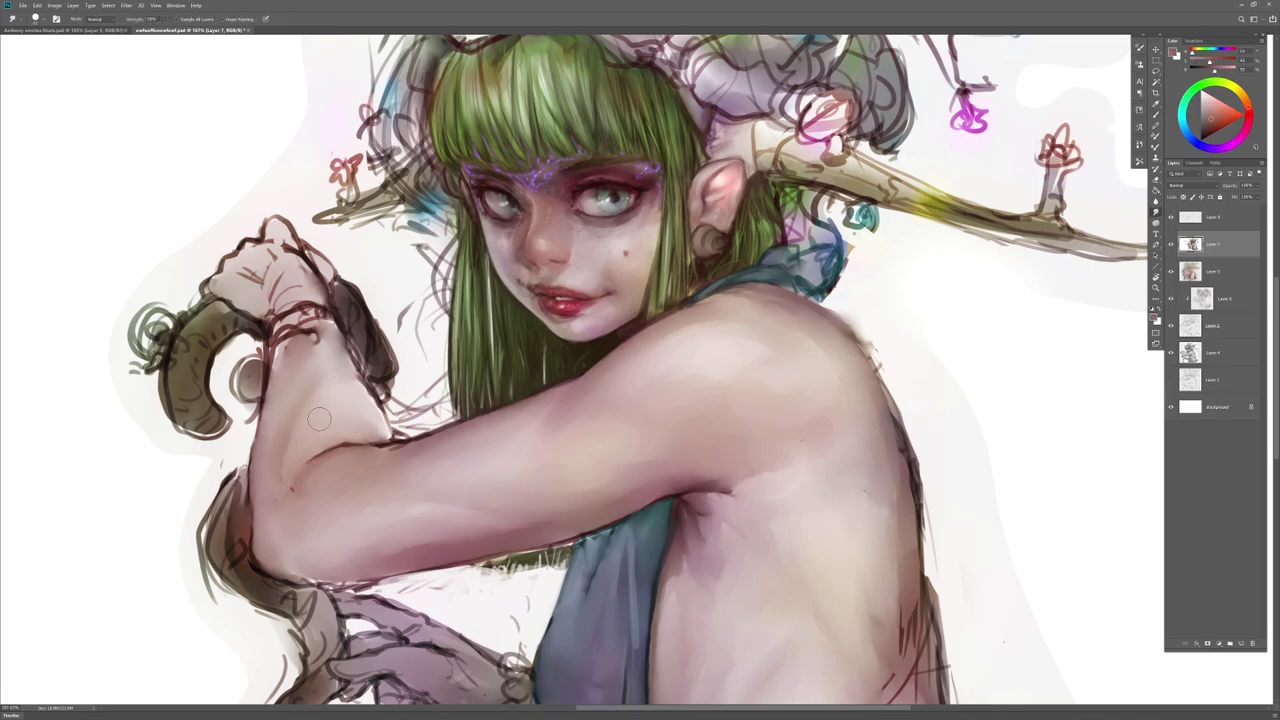
drag(307, 404, 282, 470)
key(b)
key(r)
key(r)
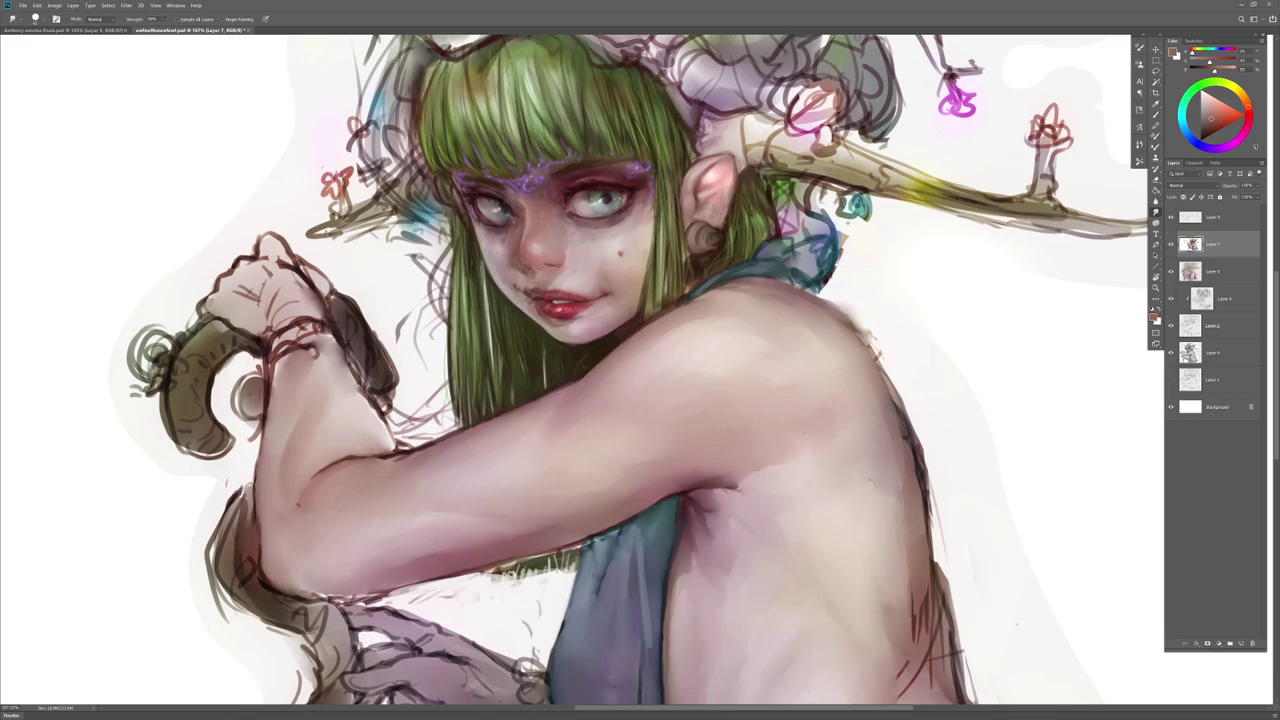
Step: Smudge the red hatch lines along the outer edge of the lower back into the skin
drag(812, 323, 670, 278)
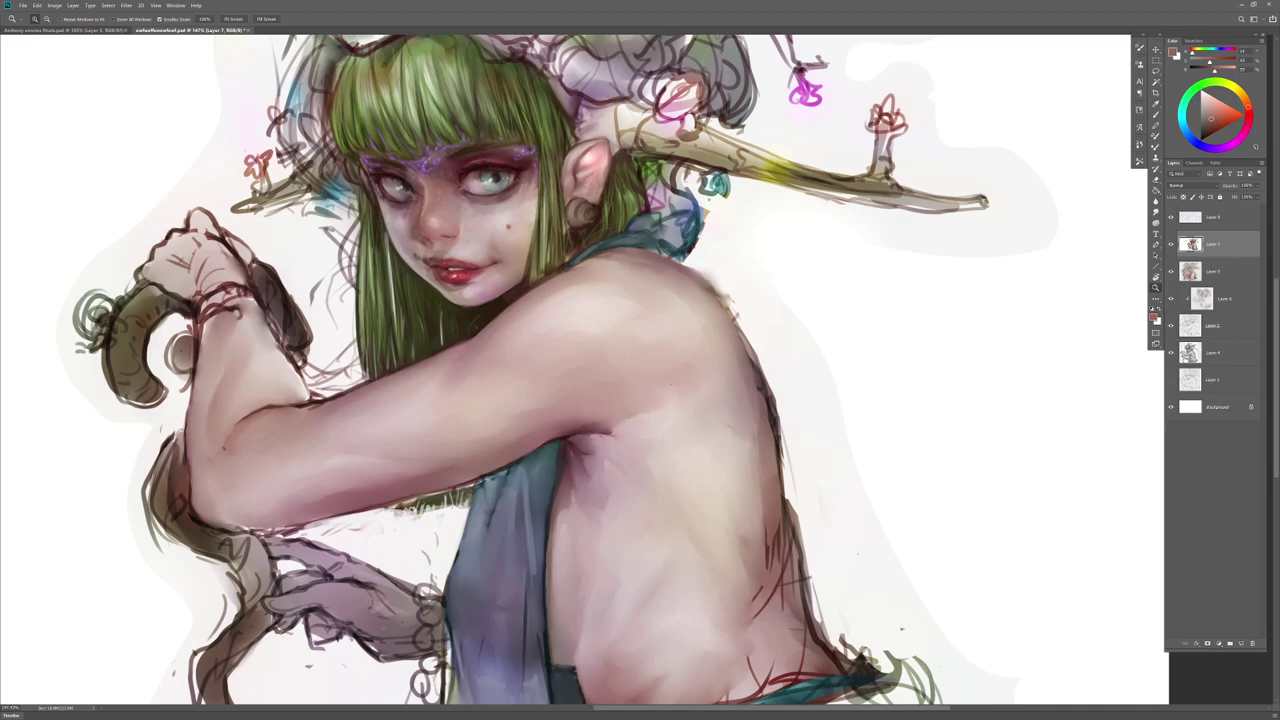
drag(661, 557, 766, 598)
drag(766, 598, 642, 435)
drag(642, 435, 583, 477)
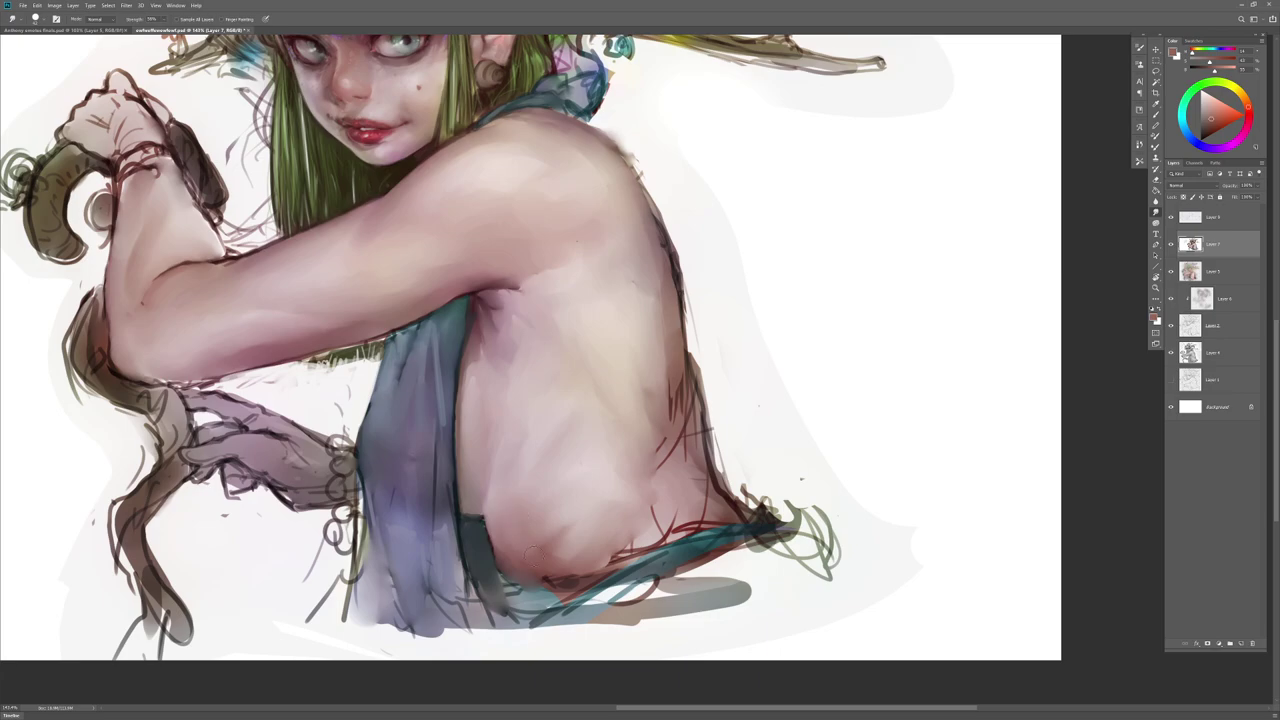
drag(669, 438, 657, 474)
drag(682, 378, 662, 458)
drag(673, 410, 710, 588)
Step: Paint a small reddish-brown accent on the shoulder blade
key(b)
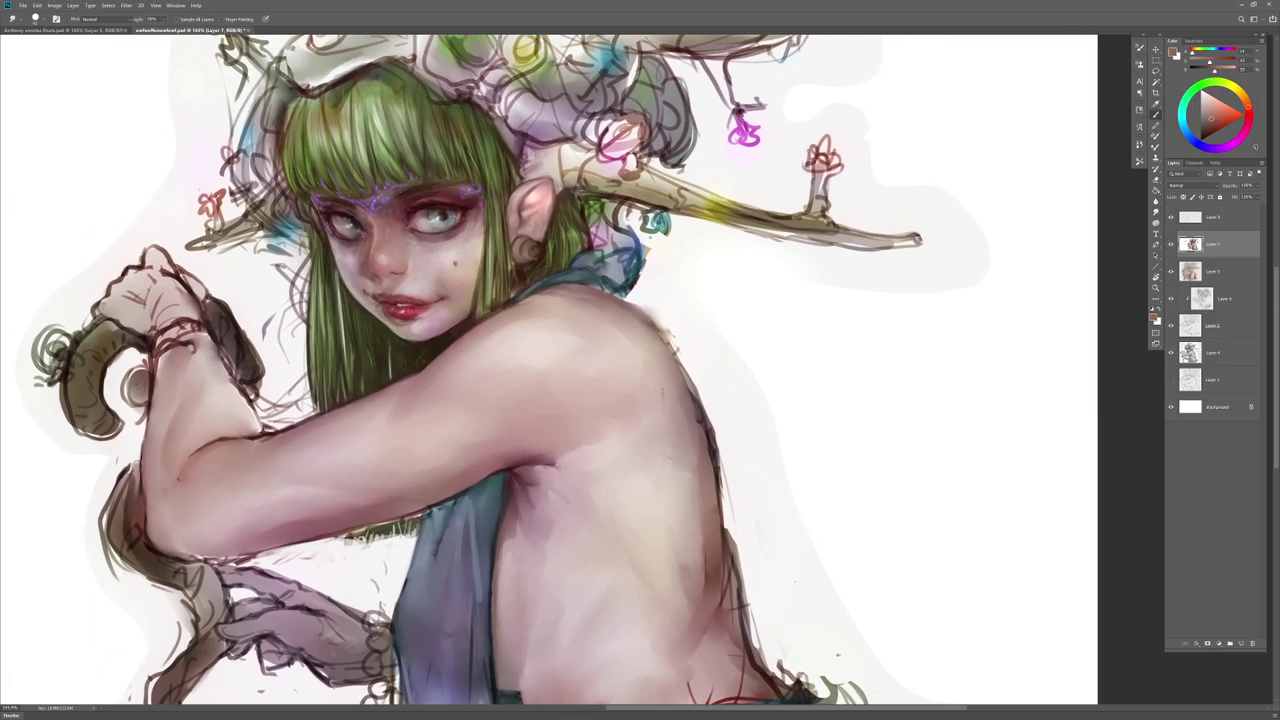
drag(590, 400, 606, 414)
drag(765, 504, 727, 516)
drag(617, 390, 635, 390)
drag(575, 423, 616, 457)
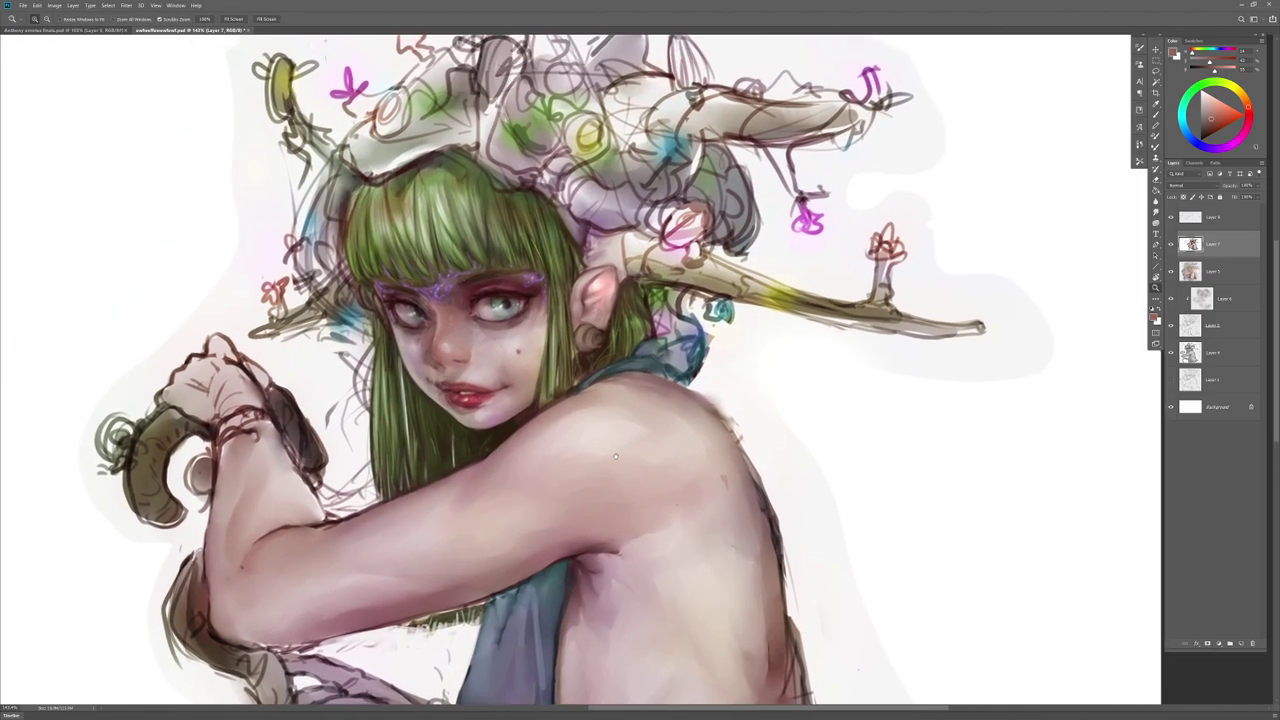
Step: Try shifting the painted layer's hue toward purple and teal with Hue/Saturation, and cancel the adjustment
key(ctrl+shift+h)
key(ctrl+shift+h)
key(ctrl+u)
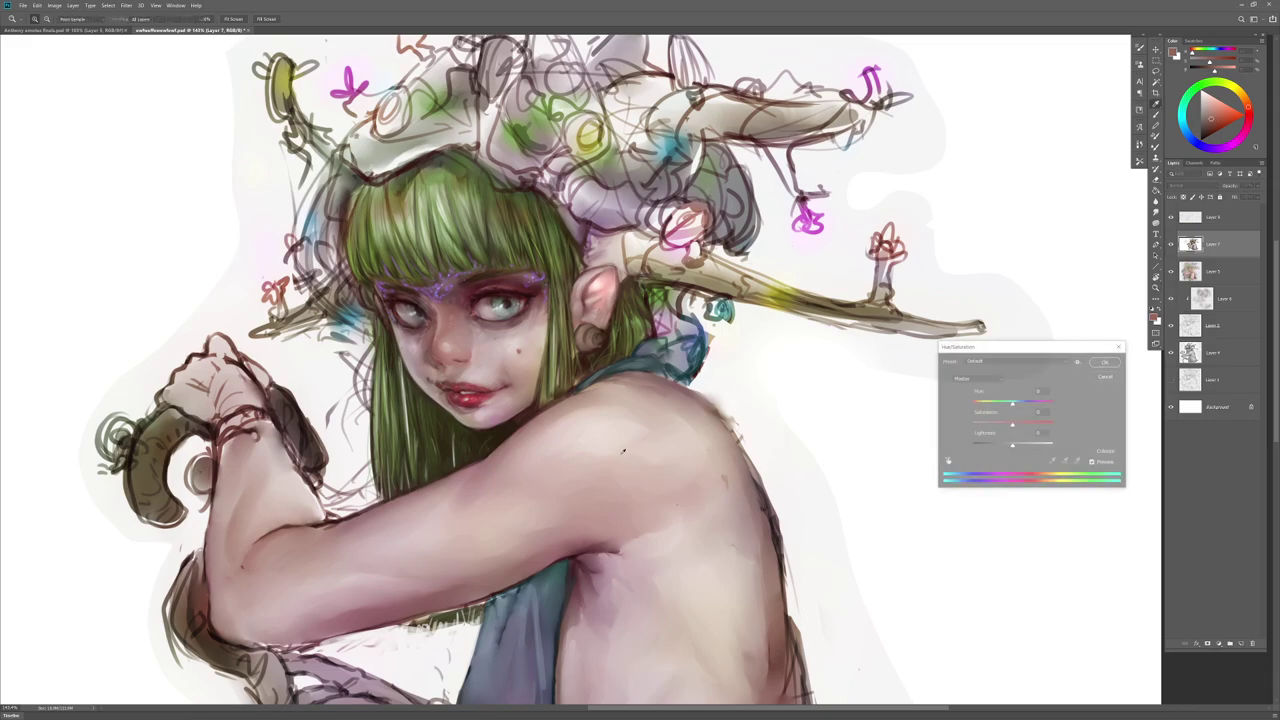
drag(1012, 404, 981, 404)
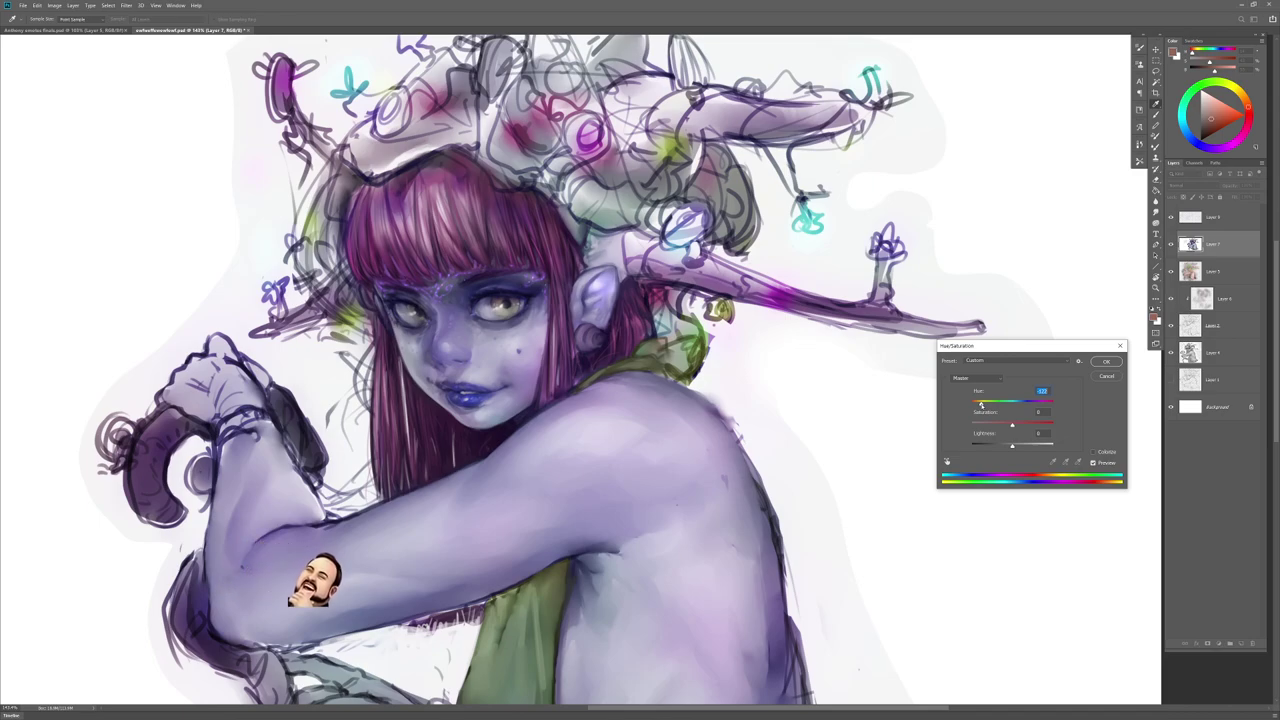
drag(981, 404, 1054, 405)
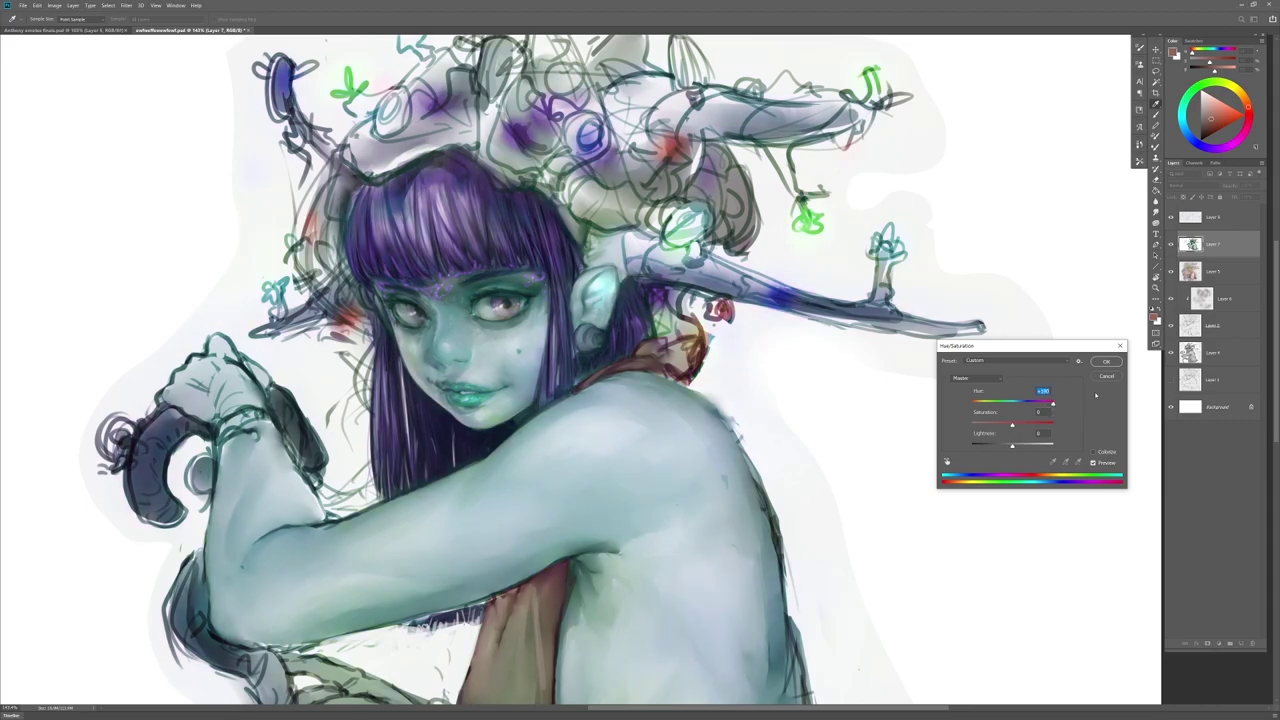
click(1106, 377)
Step: Paint the shoulder's upper edge beneath the chin with sampled skin tones and smudge it into the surrounding skin
drag(776, 467, 806, 459)
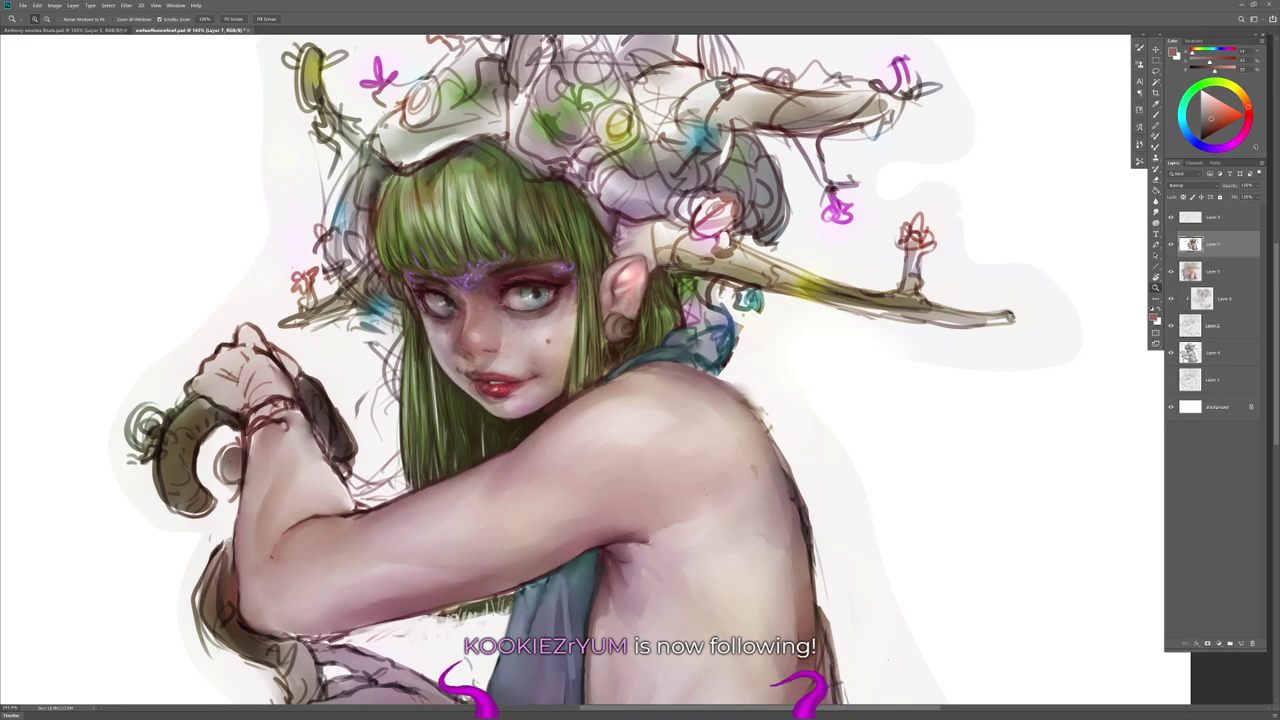
drag(576, 396, 579, 435)
key(b)
alt+click(567, 412)
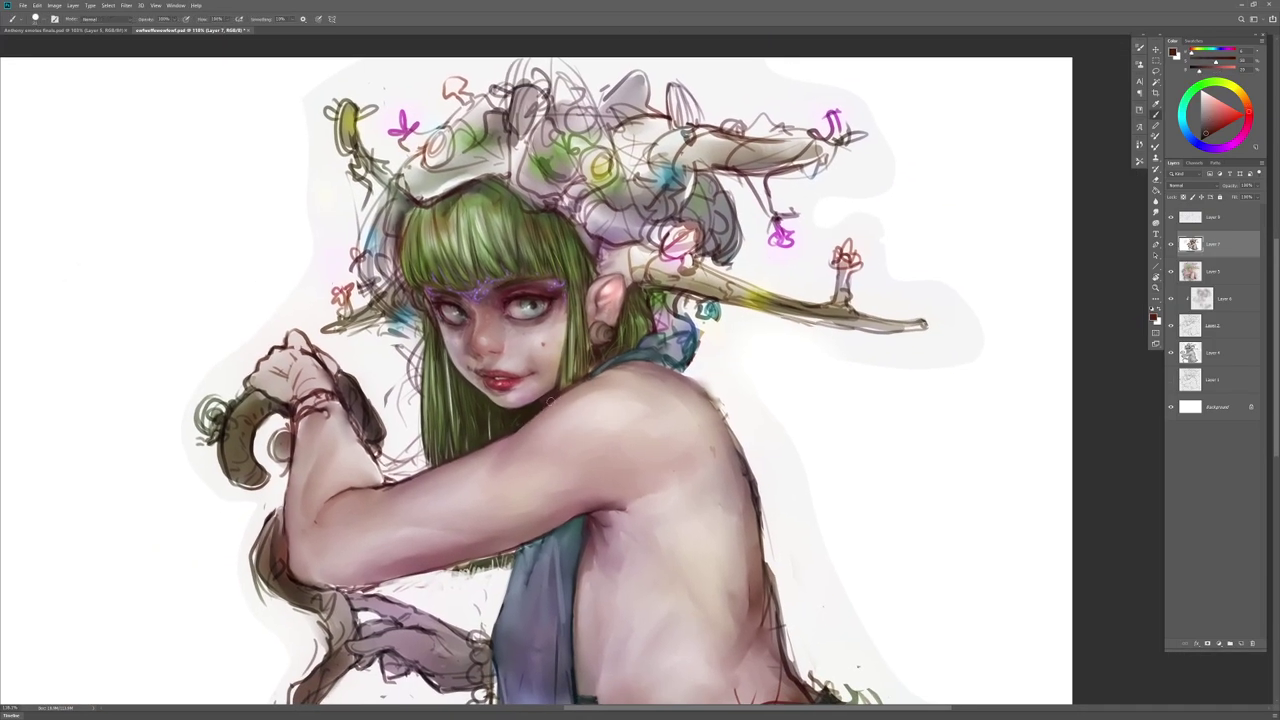
alt+click(510, 436)
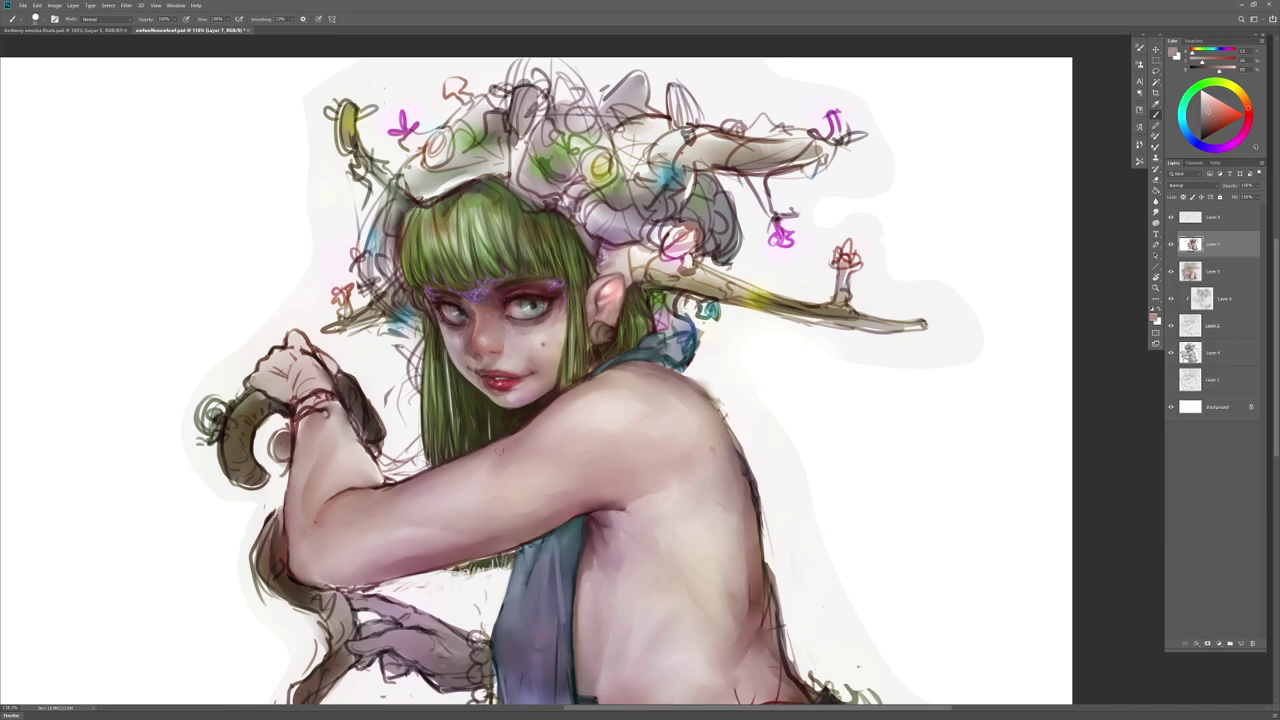
alt+click(598, 398)
drag(538, 421, 610, 381)
key(r)
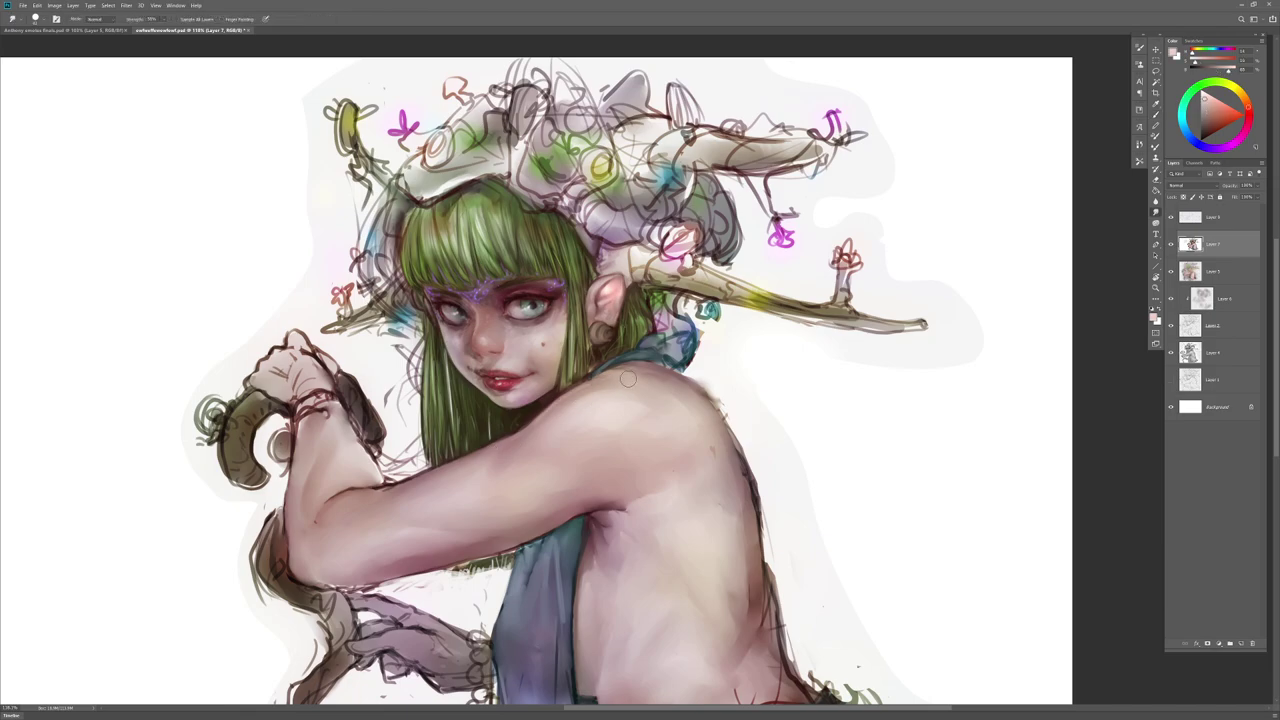
key(b)
Step: Flip the canvas horizontally to check the whole figure, flip it back, and save the painting
key(z)
mouse_move(668, 453)
mouse_down()
mouse_move(696, 522)
mouse_move(641, 428)
mouse_up()
key(b)
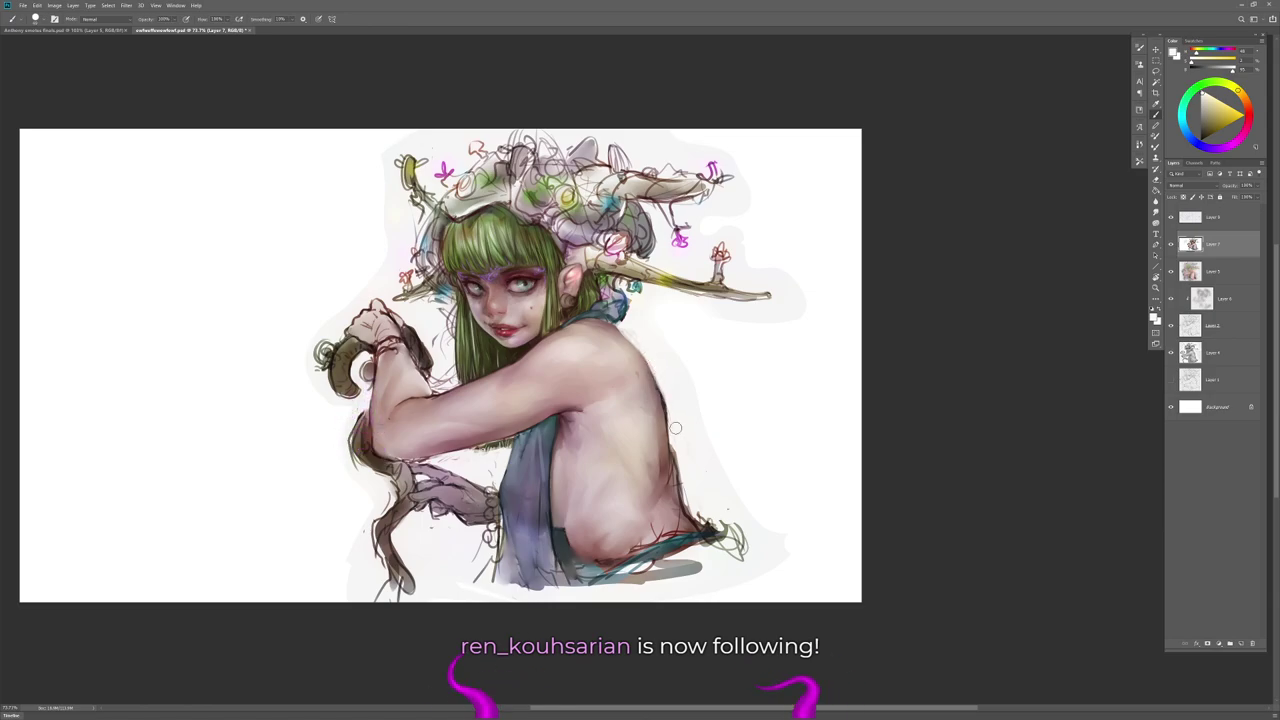
key(z)
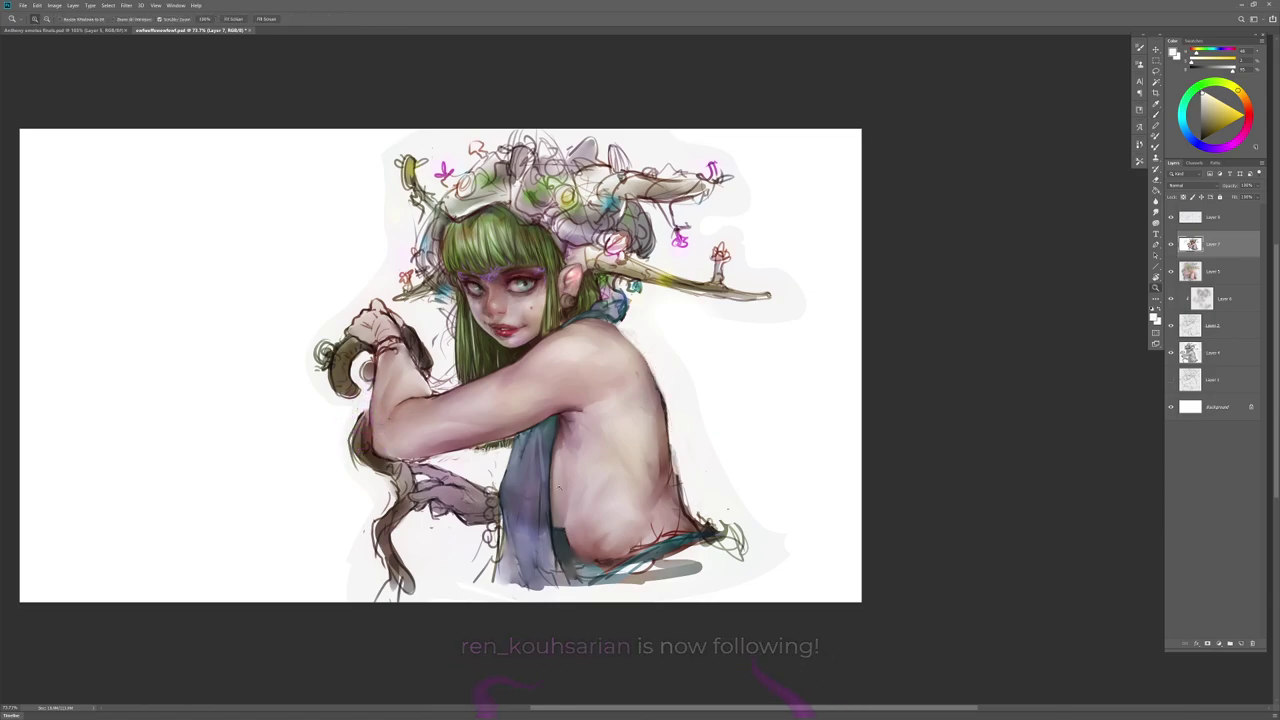
drag(552, 484, 574, 490)
key(ctrl+shift+h)
drag(566, 541, 590, 532)
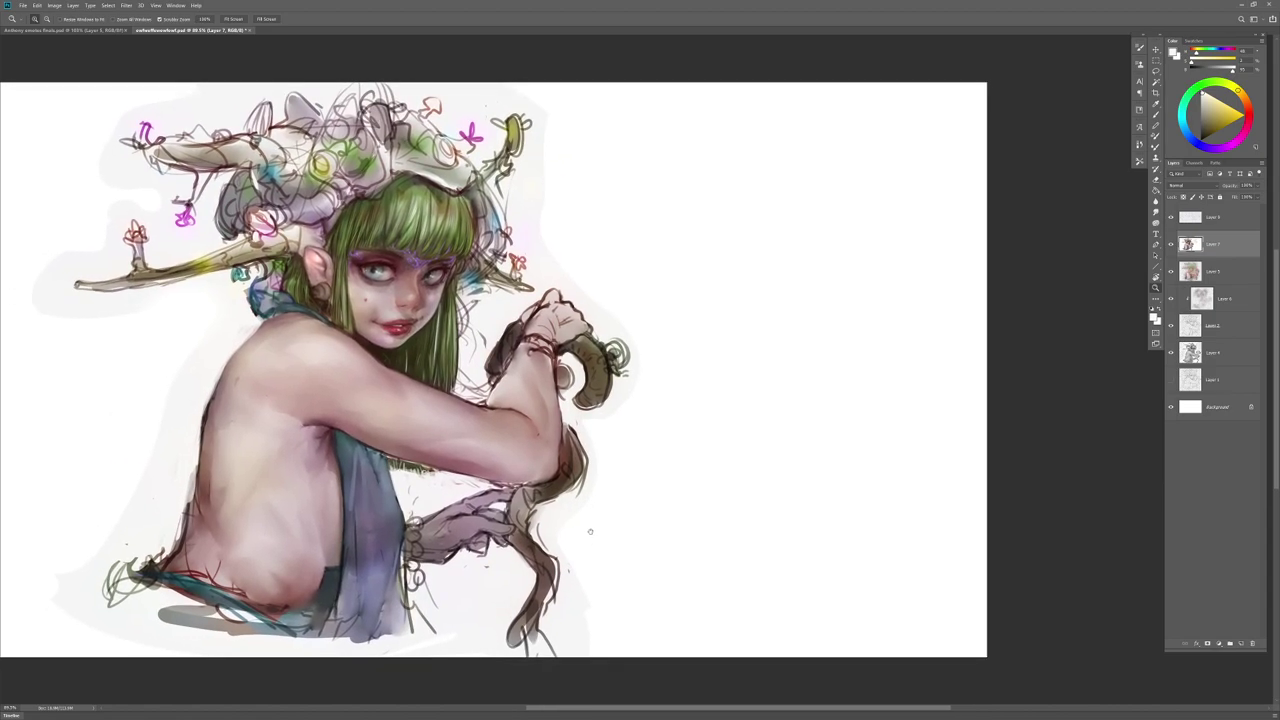
key(ctrl+shift+h)
key(ctrl+s)
Step: Paint tiny pale pink catchlights in both pupils and undo the stray stroke
drag(591, 376, 612, 378)
drag(625, 377, 596, 521)
mouse_move(550, 460)
mouse_down()
mouse_move(577, 428)
mouse_move(554, 400)
mouse_up()
key(b)
right_click(569, 395)
alt+click(549, 408)
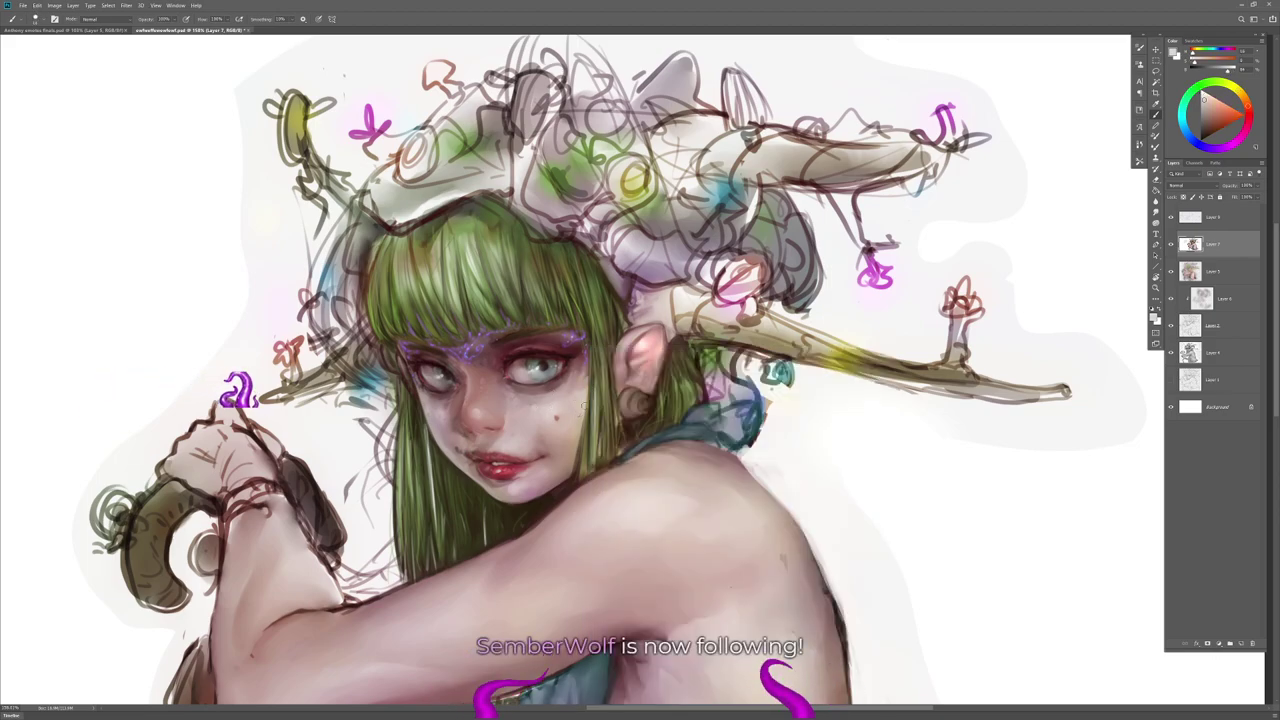
scroll(553, 400, down, 2)
scroll(555, 399, up, 5)
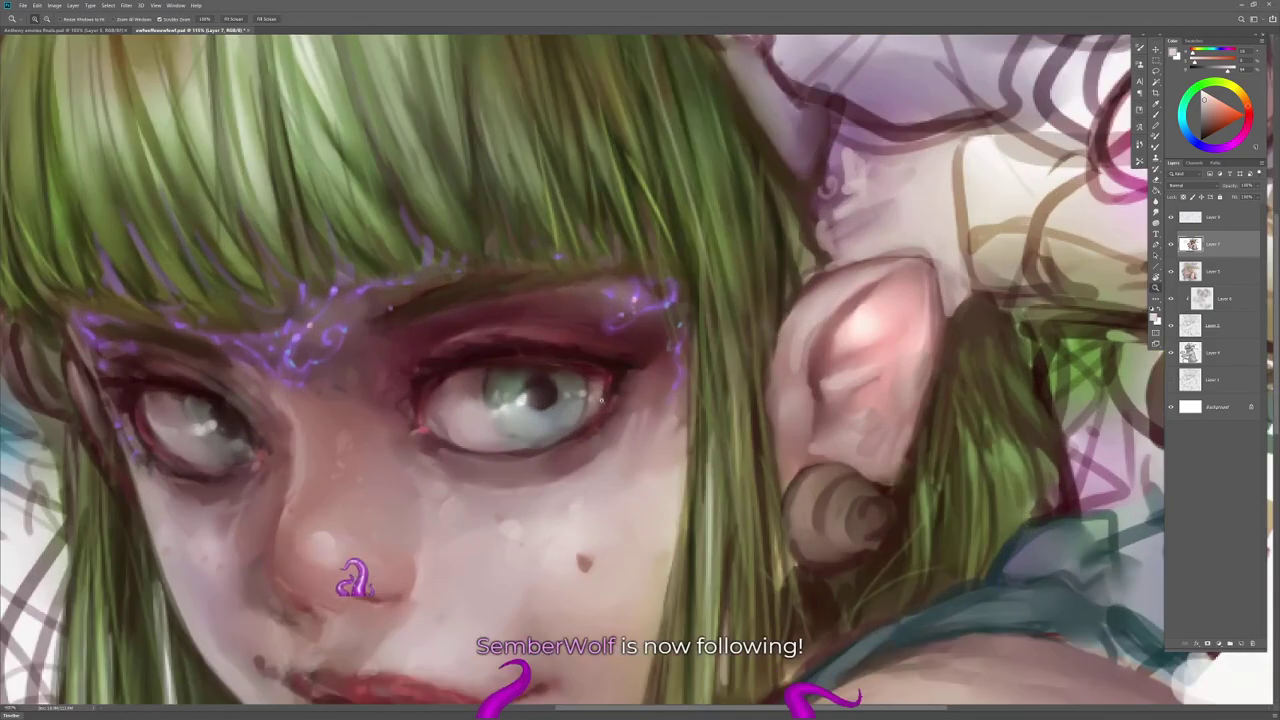
click(1214, 98)
drag(596, 382, 594, 397)
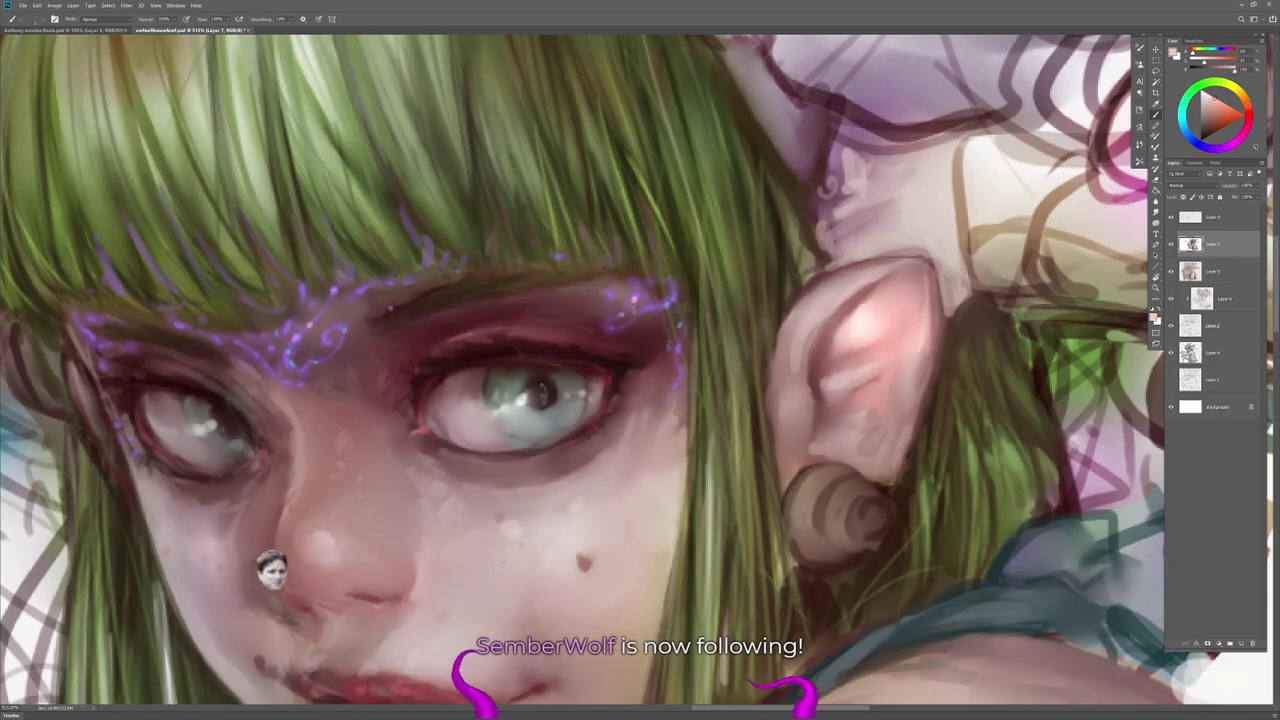
drag(542, 391, 544, 401)
key(ctrl+z)
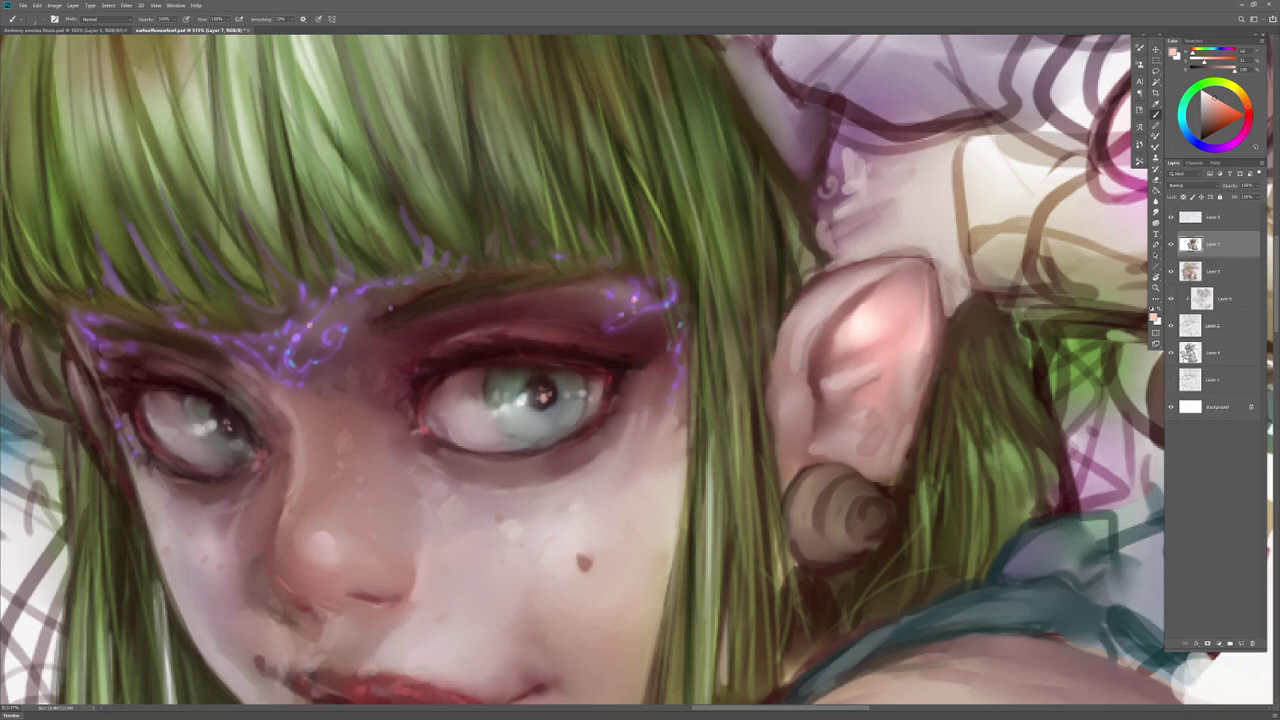
Step: Layer small orange and yellow glints over the catchlights in both pupils
click(1231, 107)
drag(1247, 103, 1249, 91)
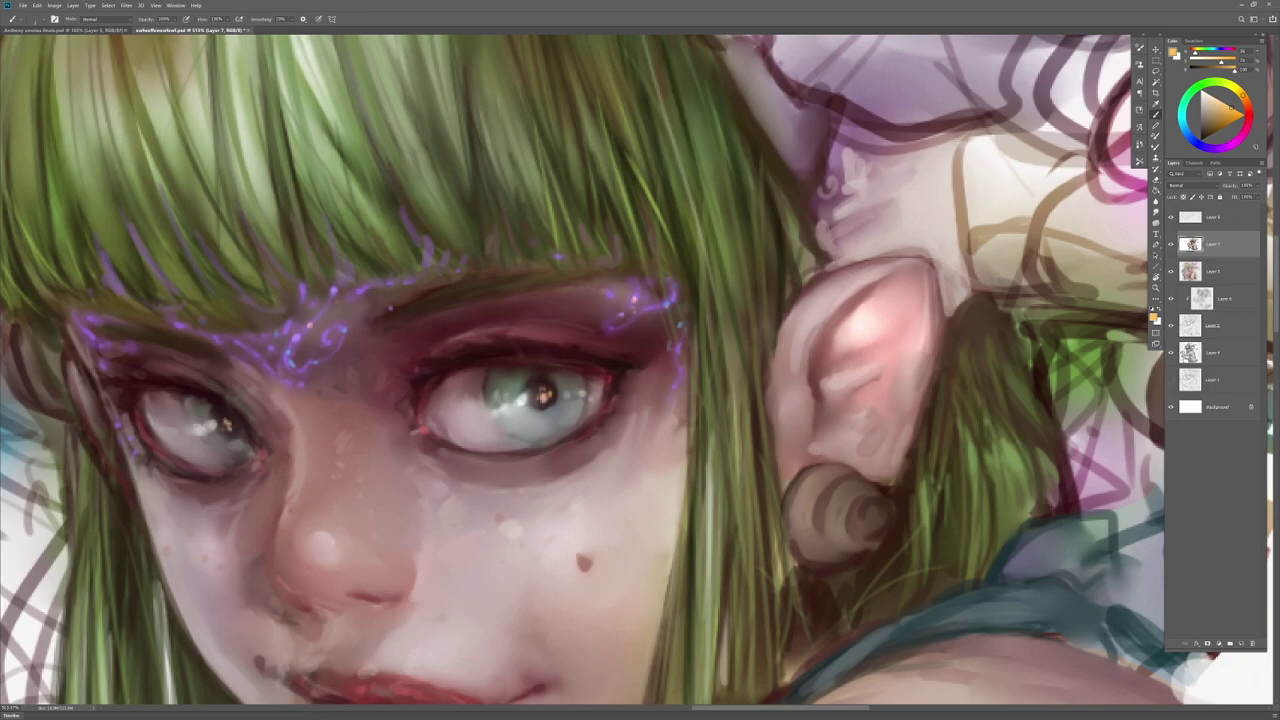
click(1238, 89)
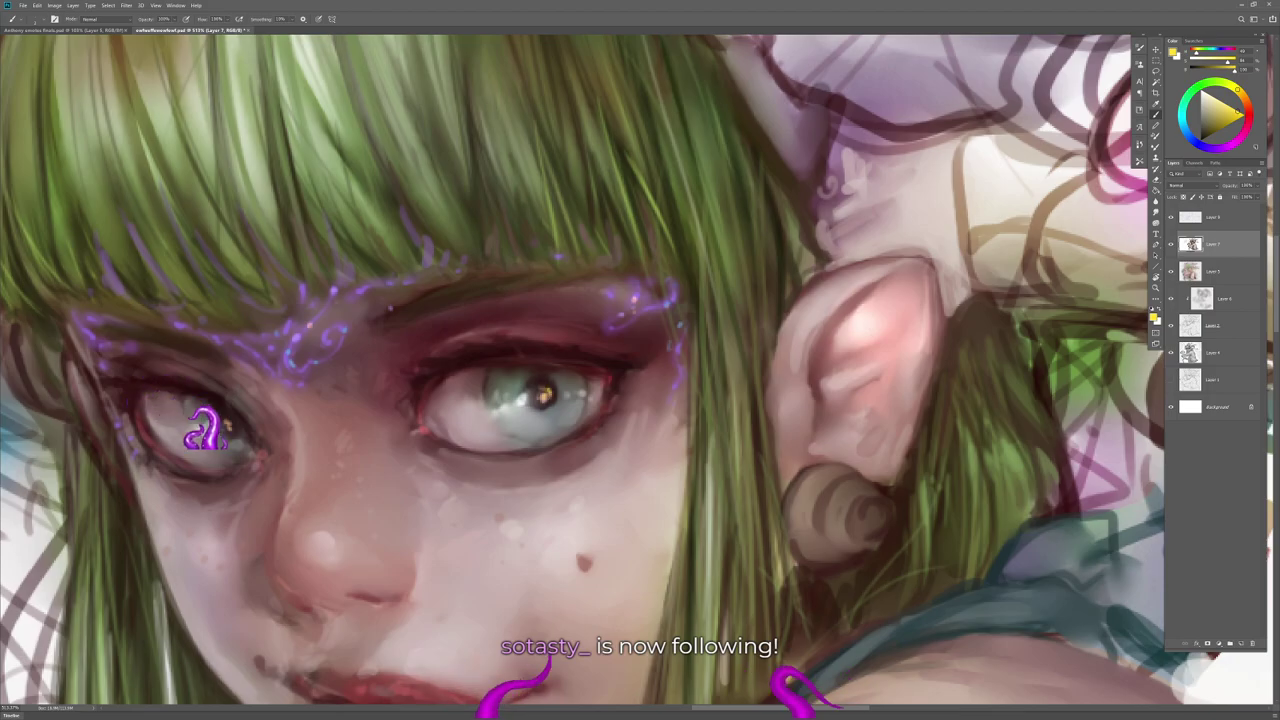
Step: Examine the new eye glints up close and against the whole figure
key(z)
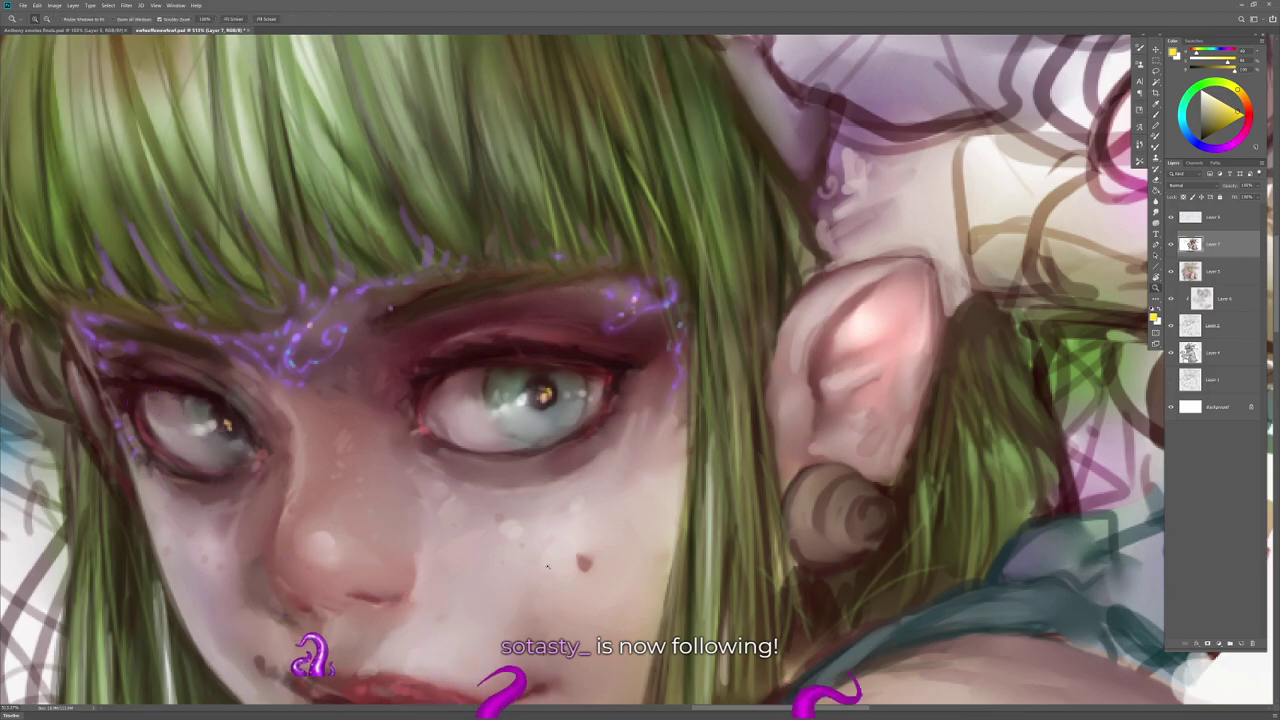
drag(551, 567, 440, 570)
drag(640, 700, 620, 527)
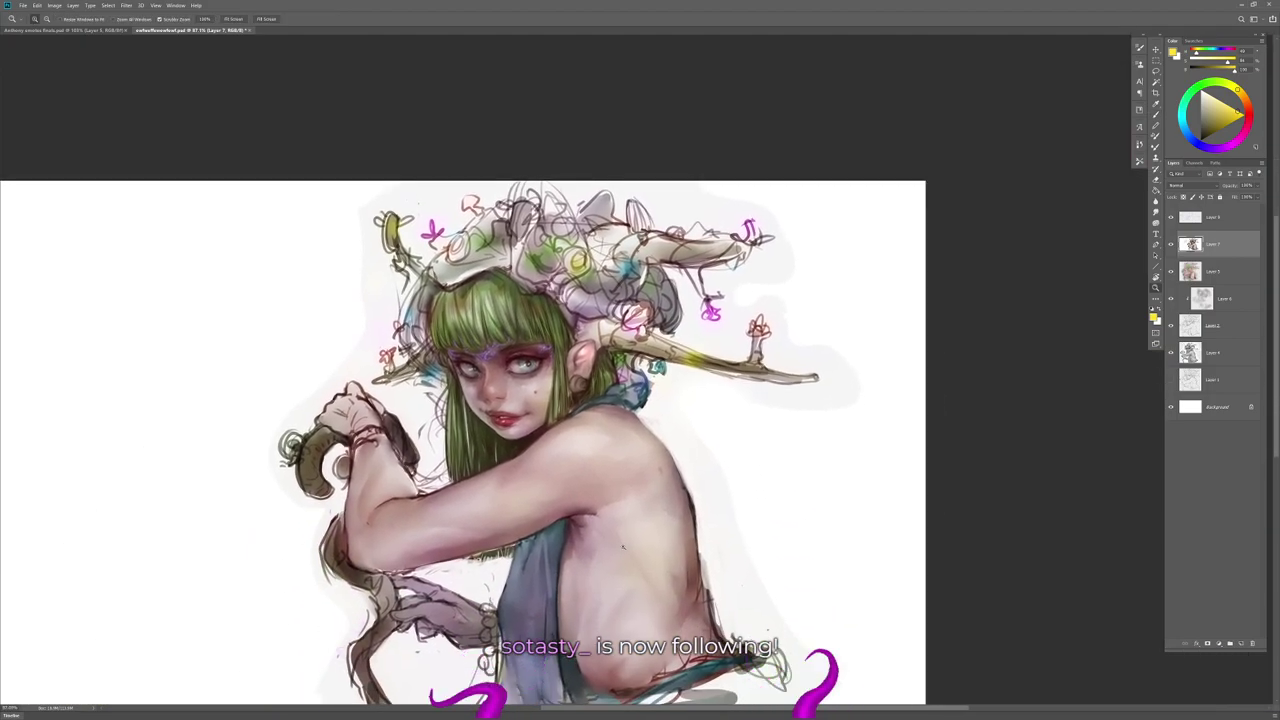
drag(538, 380, 636, 390)
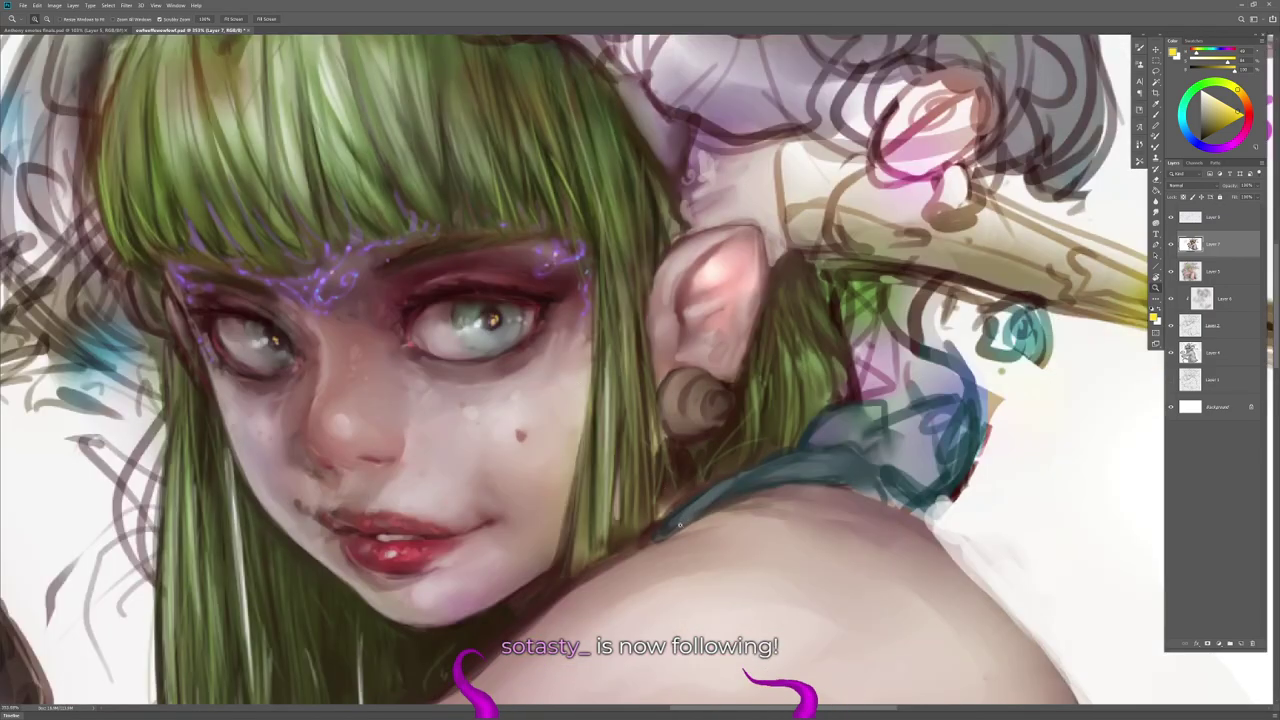
scroll(681, 523, down, 4)
scroll(685, 464, up, 2)
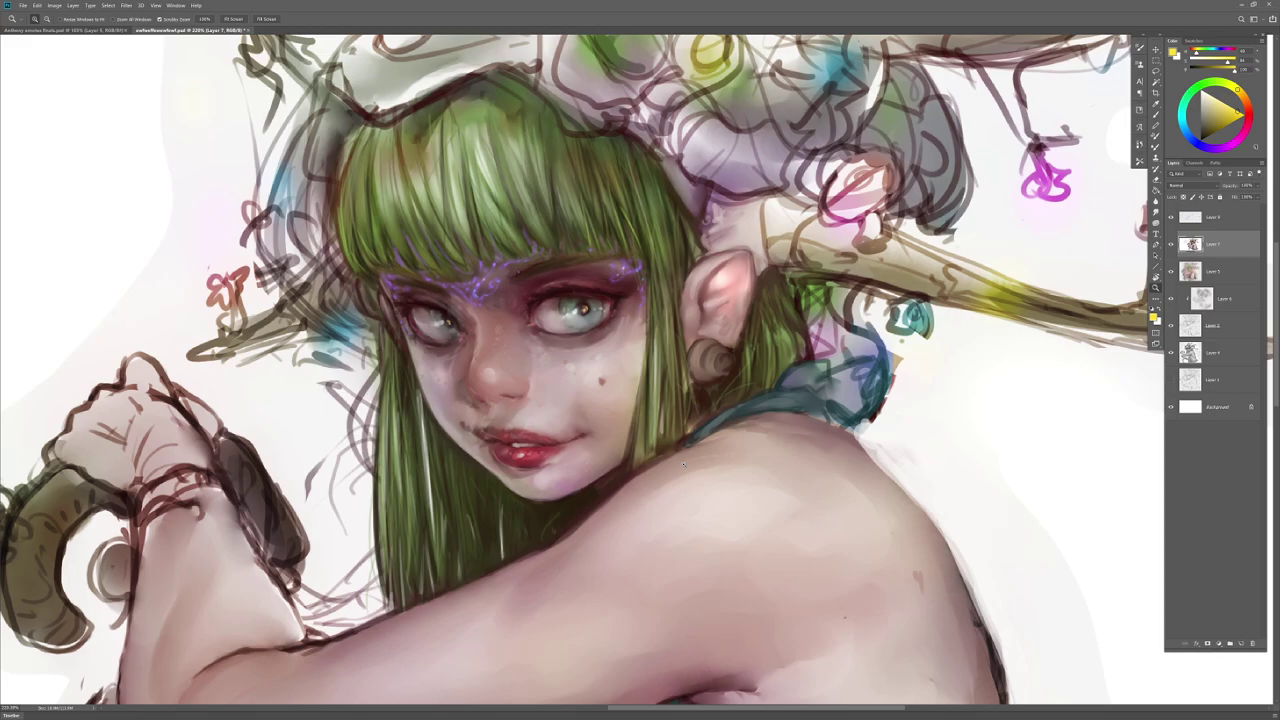
scroll(748, 534, down, 3)
scroll(735, 518, up, 3)
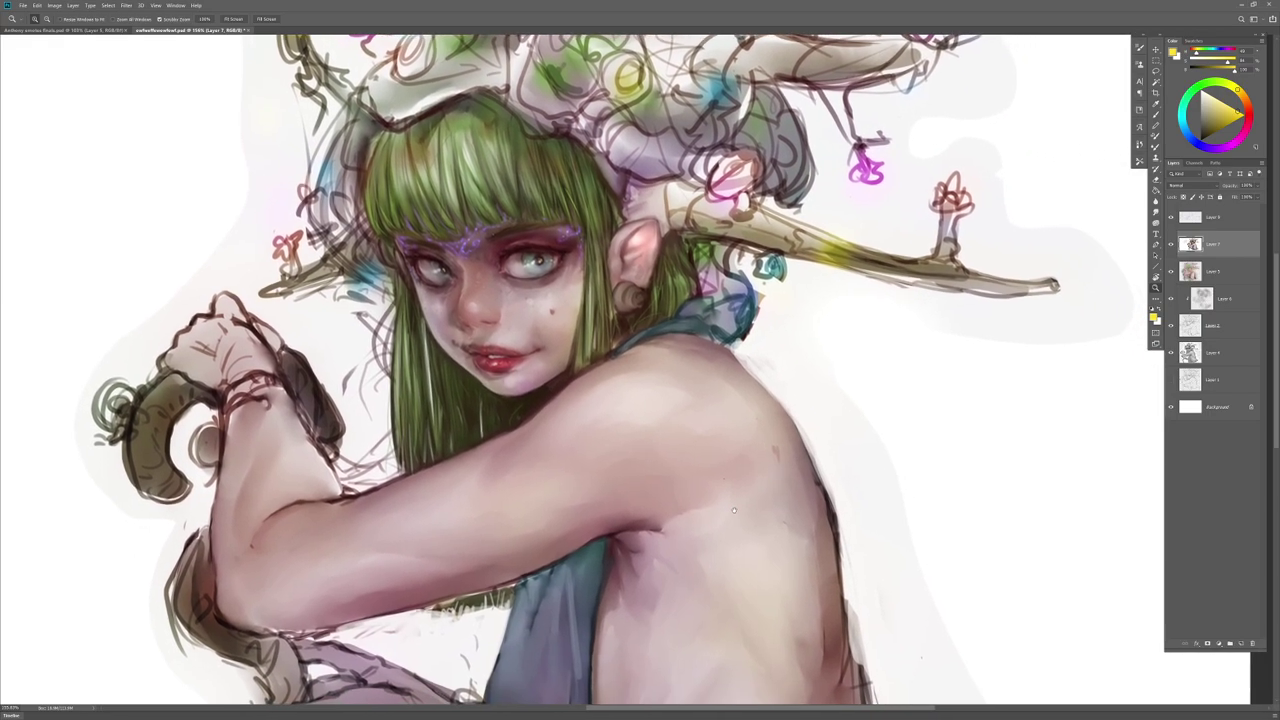
Step: Smudge the skin shading on the back near the armpit
key(r)
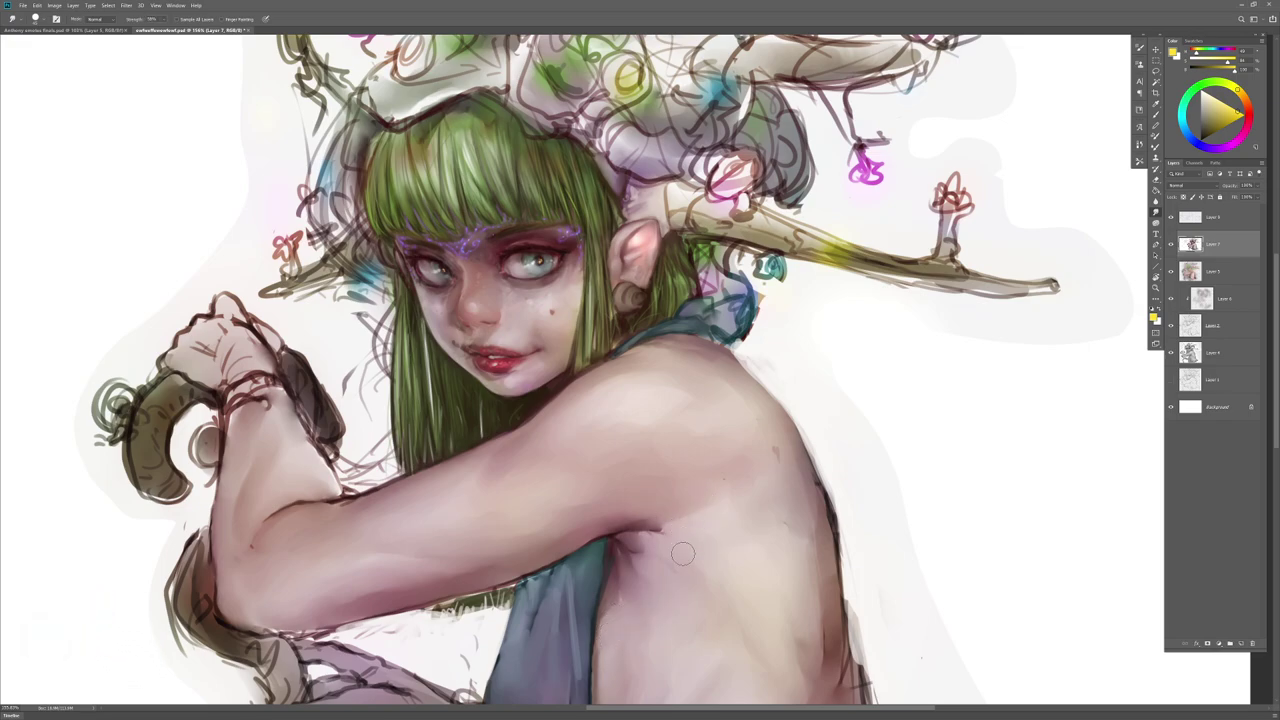
mouse_move(654, 632)
mouse_down()
mouse_move(816, 607)
mouse_move(725, 602)
mouse_up()
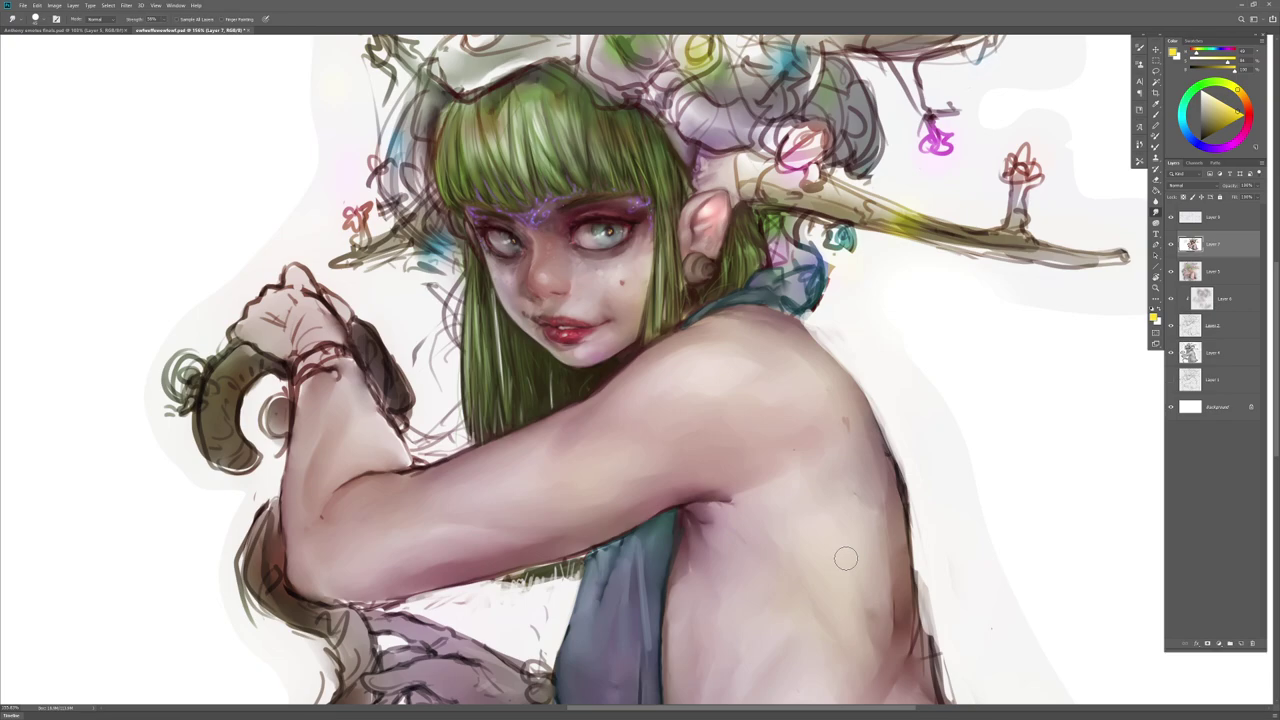
Step: Tone down the golden glints in both pupils with a dark tone sampled from the pupil
key(z)
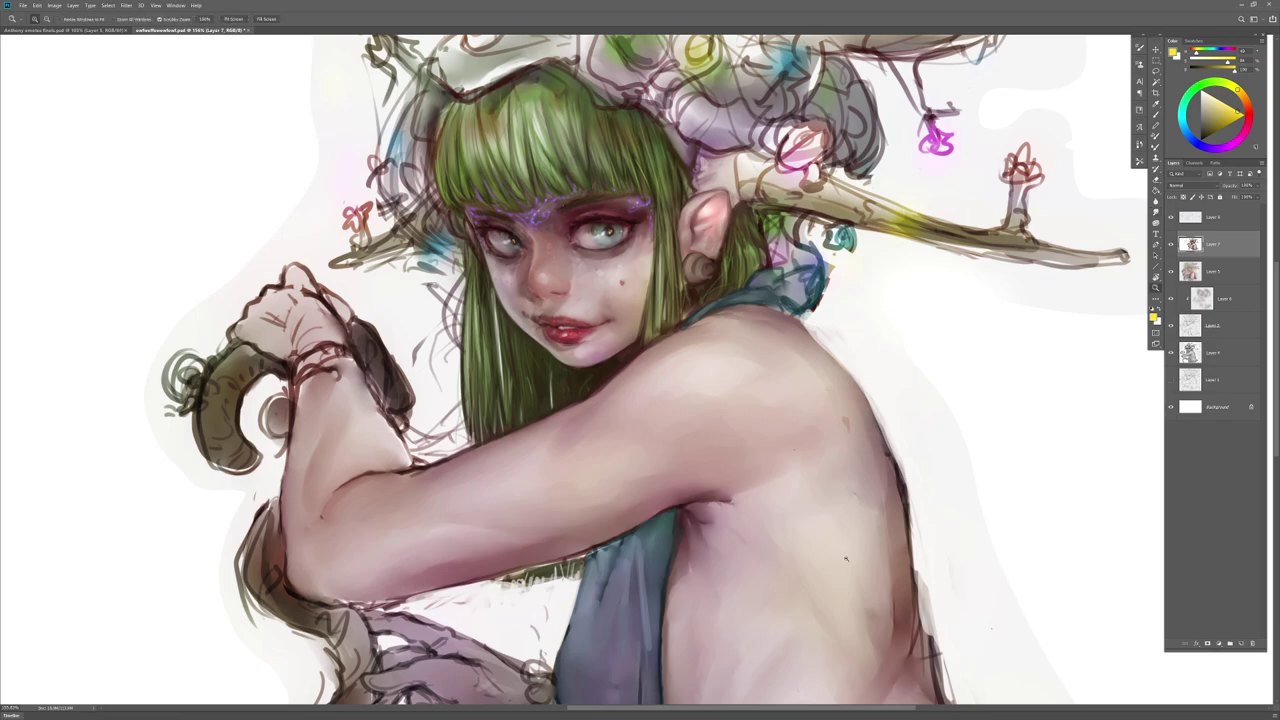
drag(604, 225, 690, 225)
key(b)
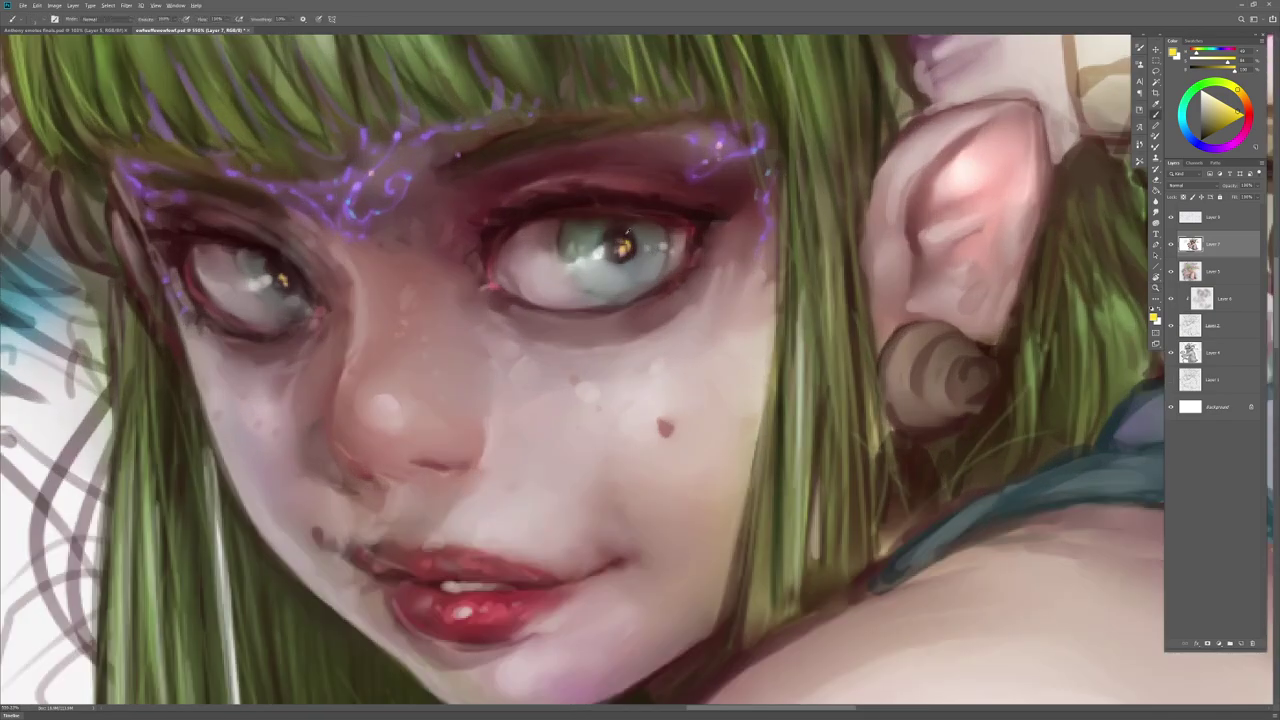
alt+click(614, 249)
drag(621, 246, 630, 236)
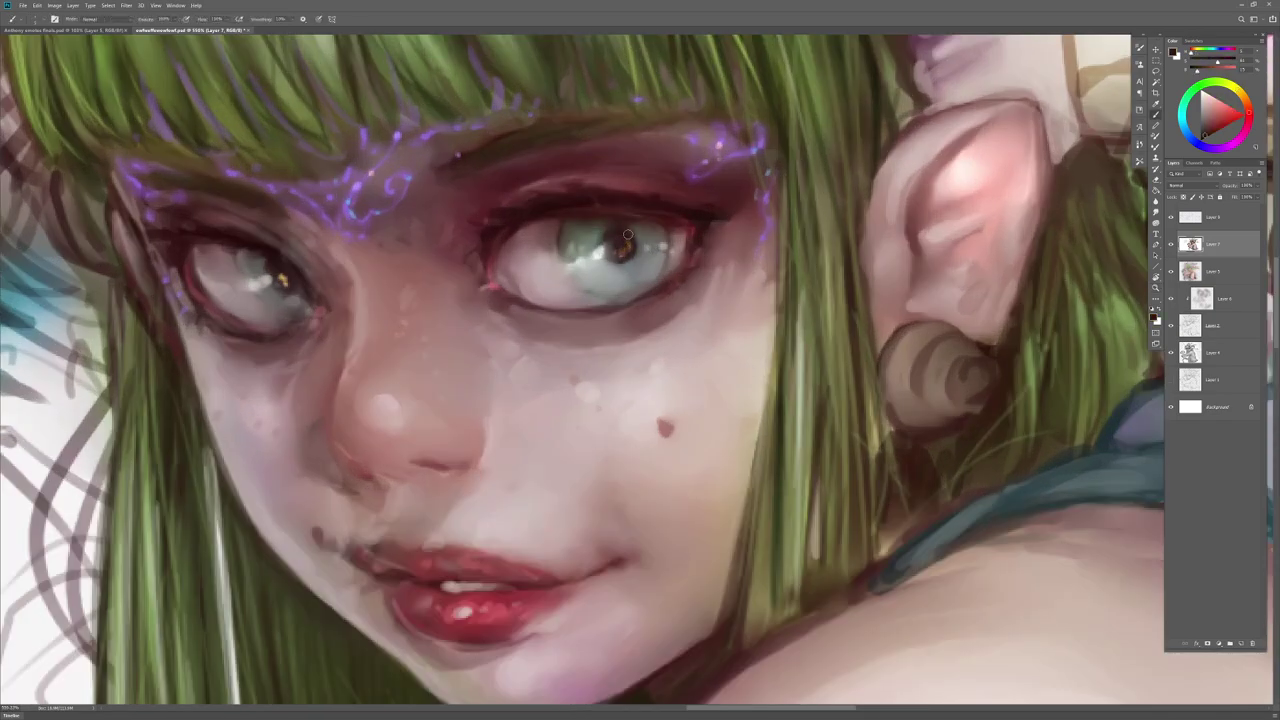
key(z)
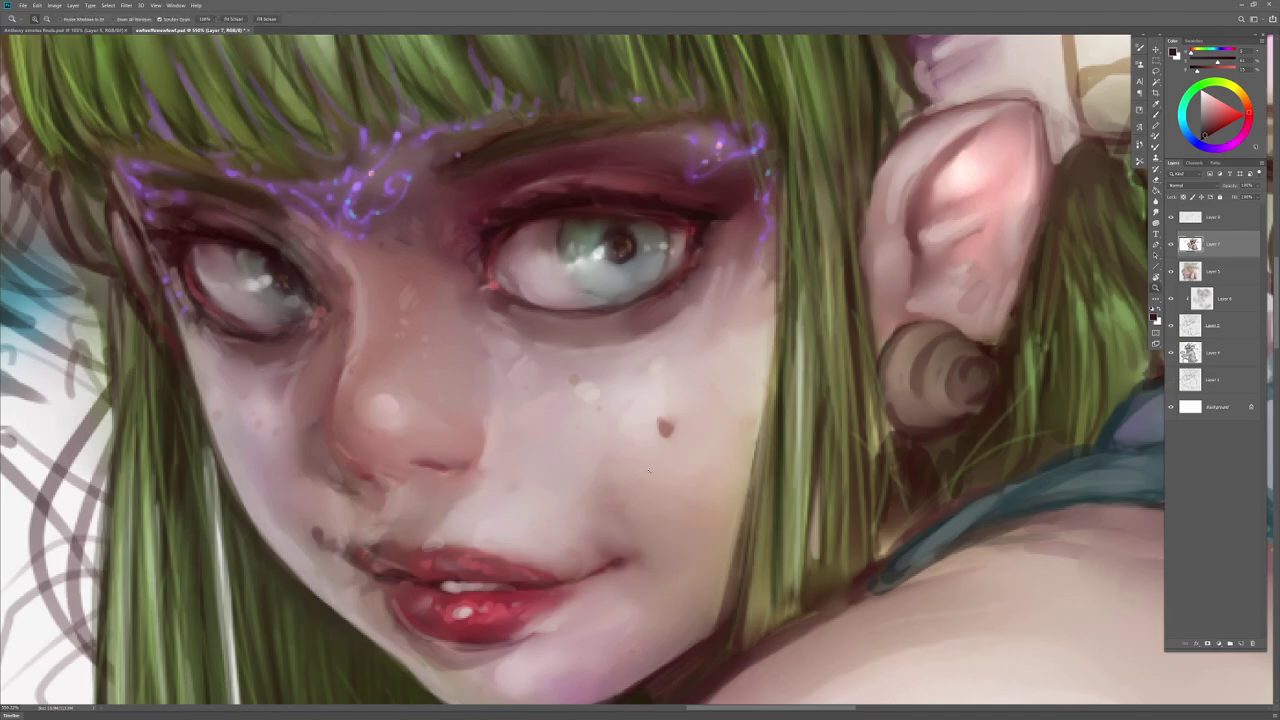
Step: Add a small dark touch-up to the face and save the painting
drag(657, 480, 588, 500)
drag(658, 394, 704, 394)
key(b)
click(645, 397)
key(z)
mouse_move(692, 476)
mouse_down()
mouse_move(673, 482)
mouse_move(569, 388)
mouse_up()
drag(637, 482, 592, 368)
key(ctrl+s)
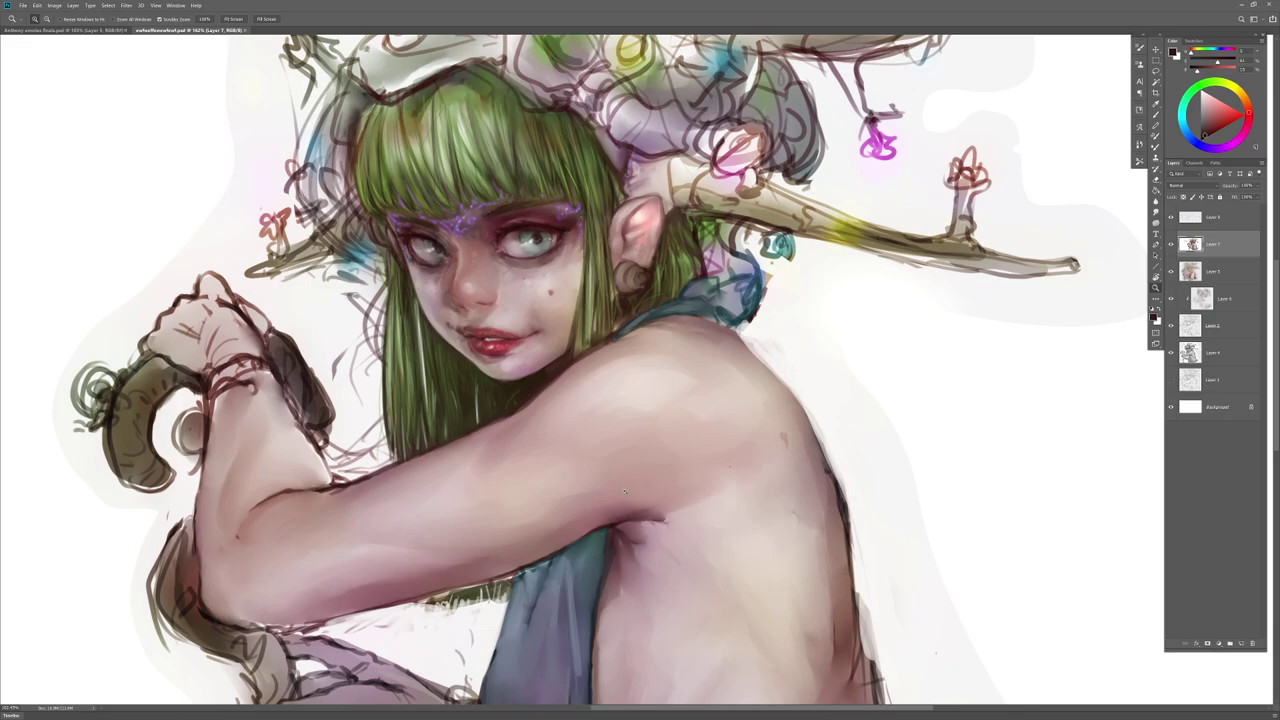
Step: Paint a pale highlight along the upper outer fold of the blue garment using a sampled light skin tone
key(b)
alt+click(646, 214)
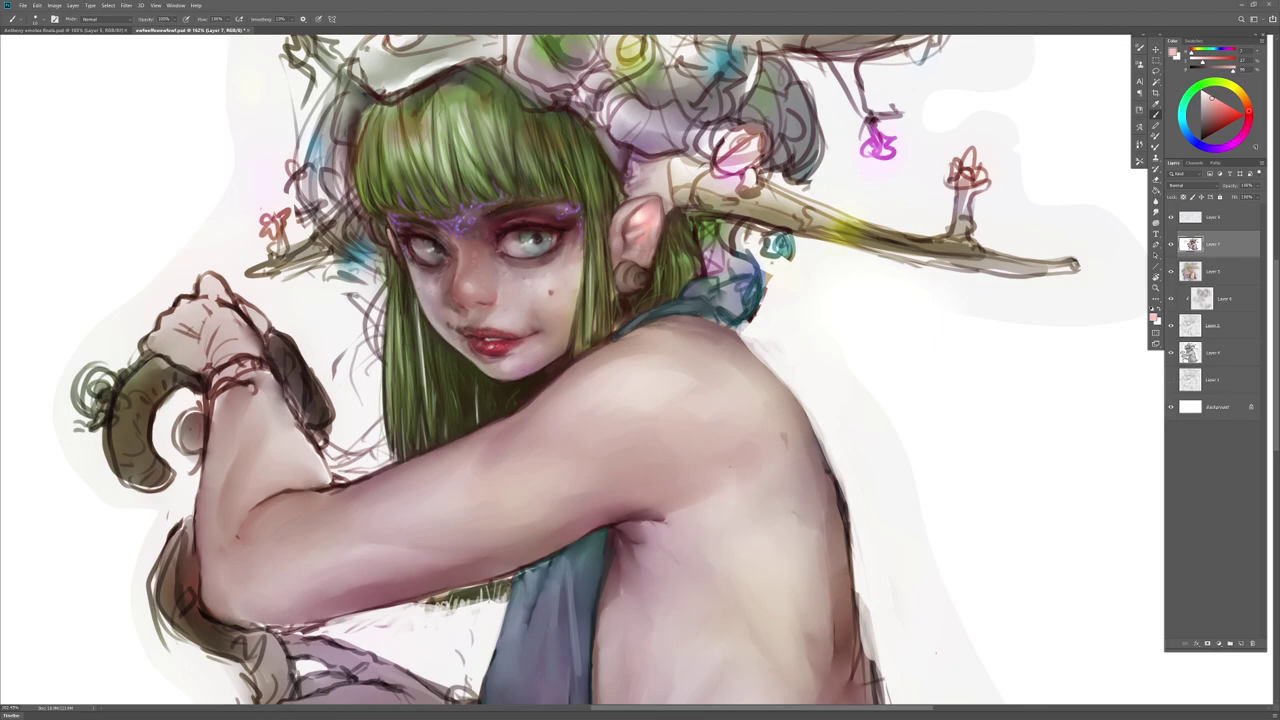
drag(600, 478, 601, 421)
key(b)
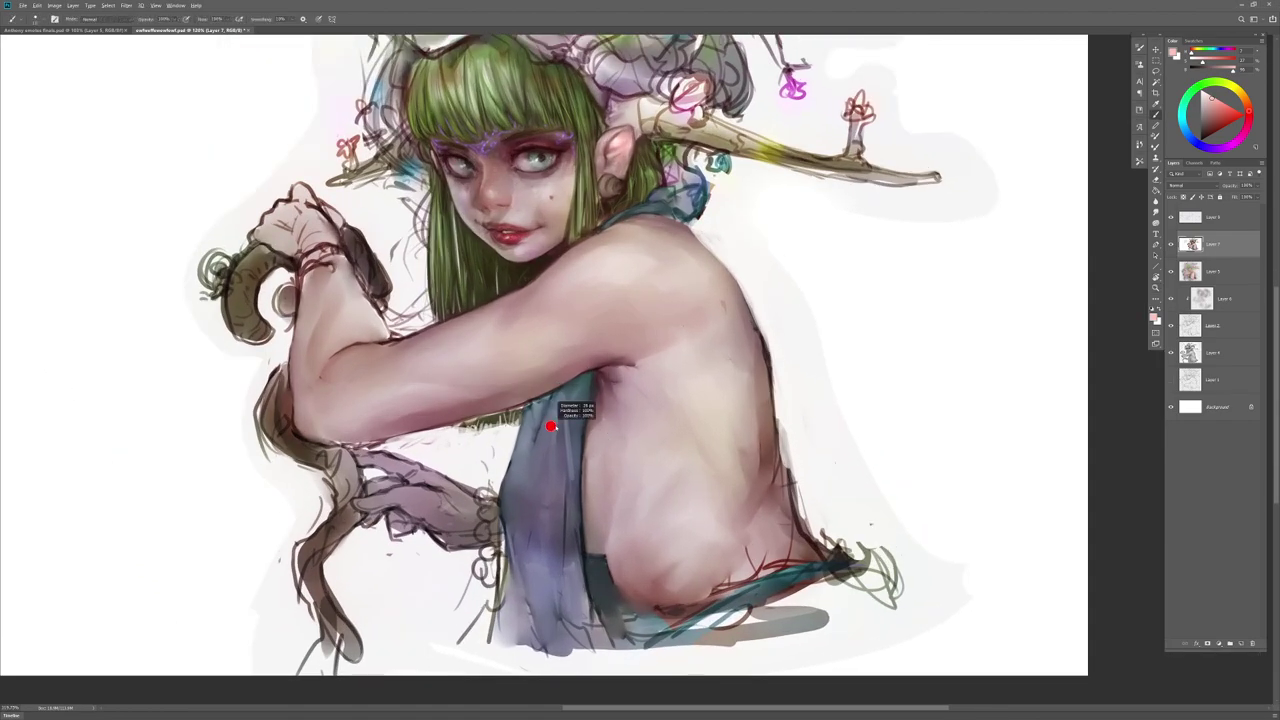
alt+click(562, 180)
alt+click(643, 412)
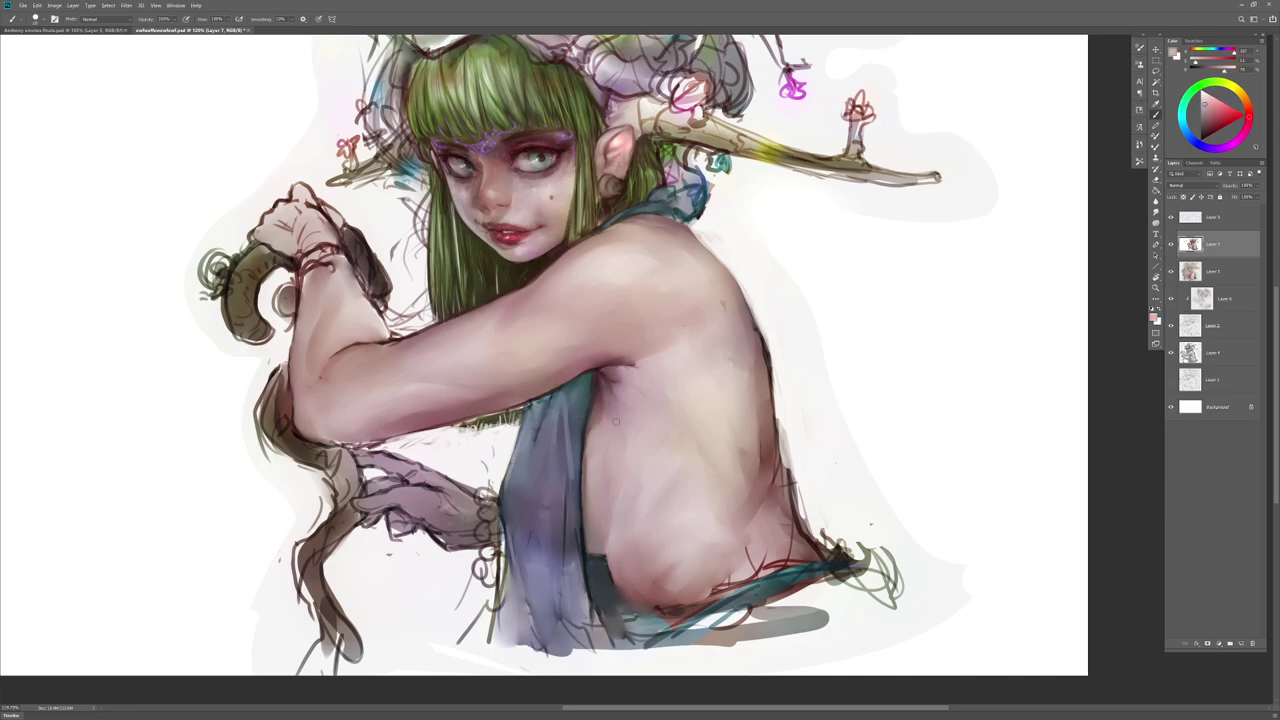
drag(520, 434, 506, 486)
key(o)
drag(548, 420, 515, 466)
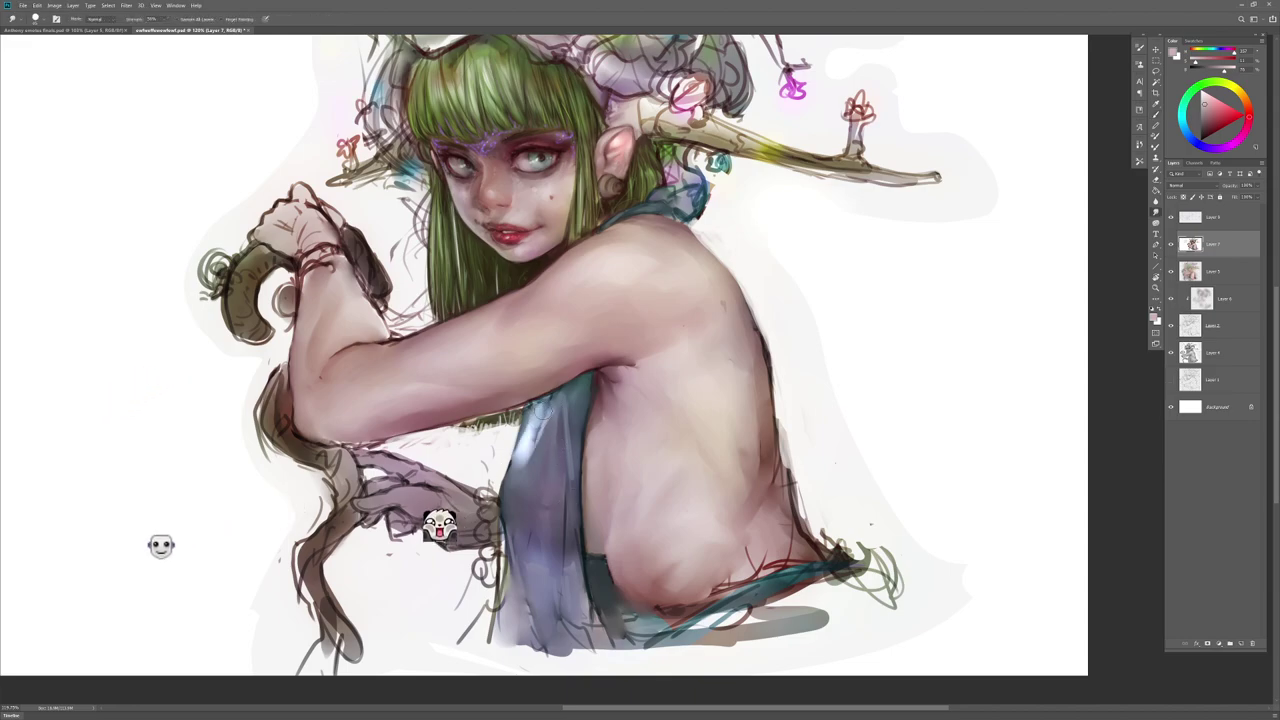
Step: Blend the garment's highlight into the cloth with sampled pale blue tones and smudging
key(r)
right_click(592, 392)
key(Escape)
key(b)
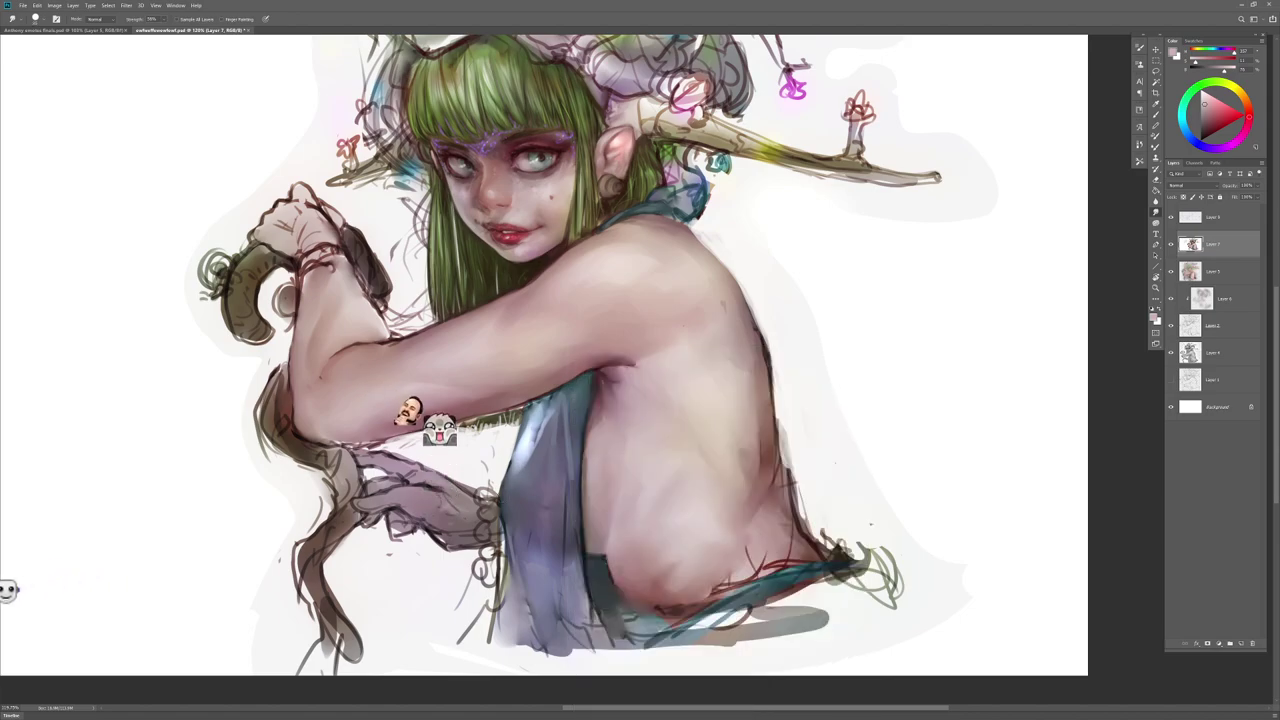
alt+click(521, 457)
key(r)
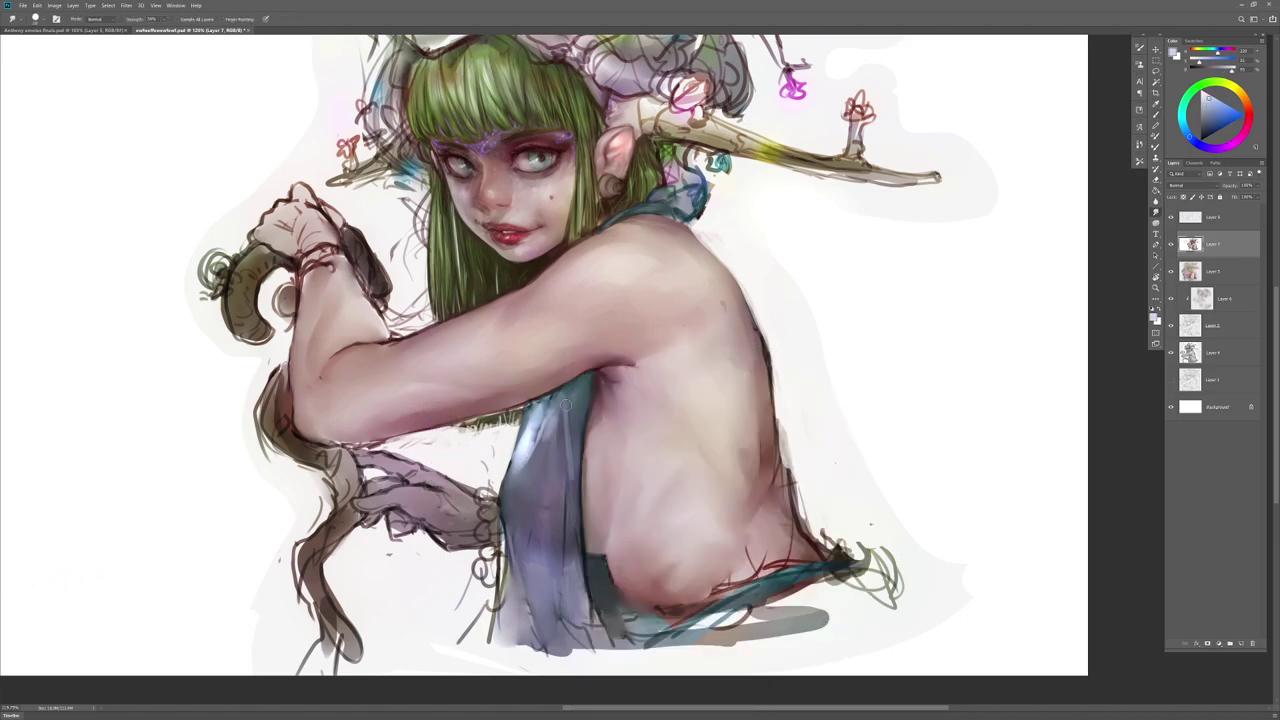
key(b)
key(r)
key(b)
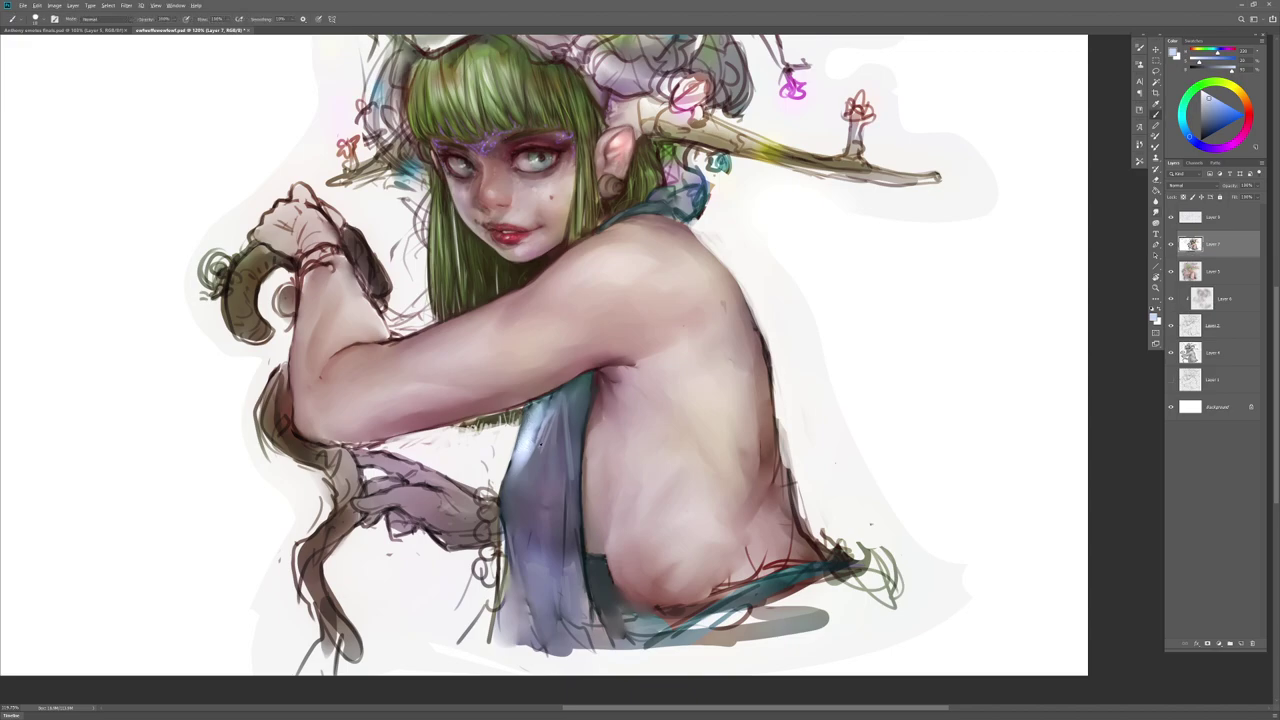
alt+click(532, 416)
drag(532, 415, 530, 446)
key(r)
key(b)
Step: Paint over the stray sketch lines between the raised arm and the gloved hand with the sampled off-white background
key(z)
drag(692, 532, 698, 532)
drag(722, 336, 680, 478)
drag(542, 522, 566, 478)
key(b)
alt+click(442, 554)
drag(427, 545, 453, 543)
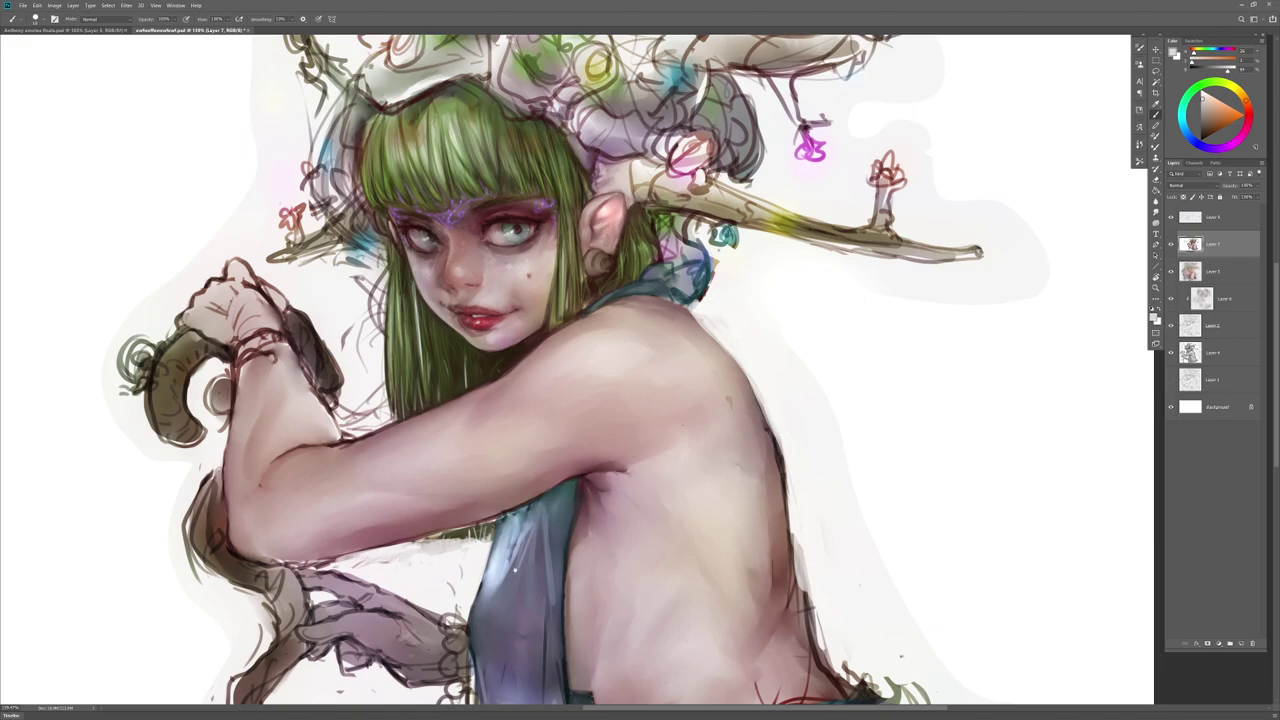
Step: Lasso-select the large upper horn with its base, the small spike beside it and patches of the skull headdress
drag(545, 228, 551, 409)
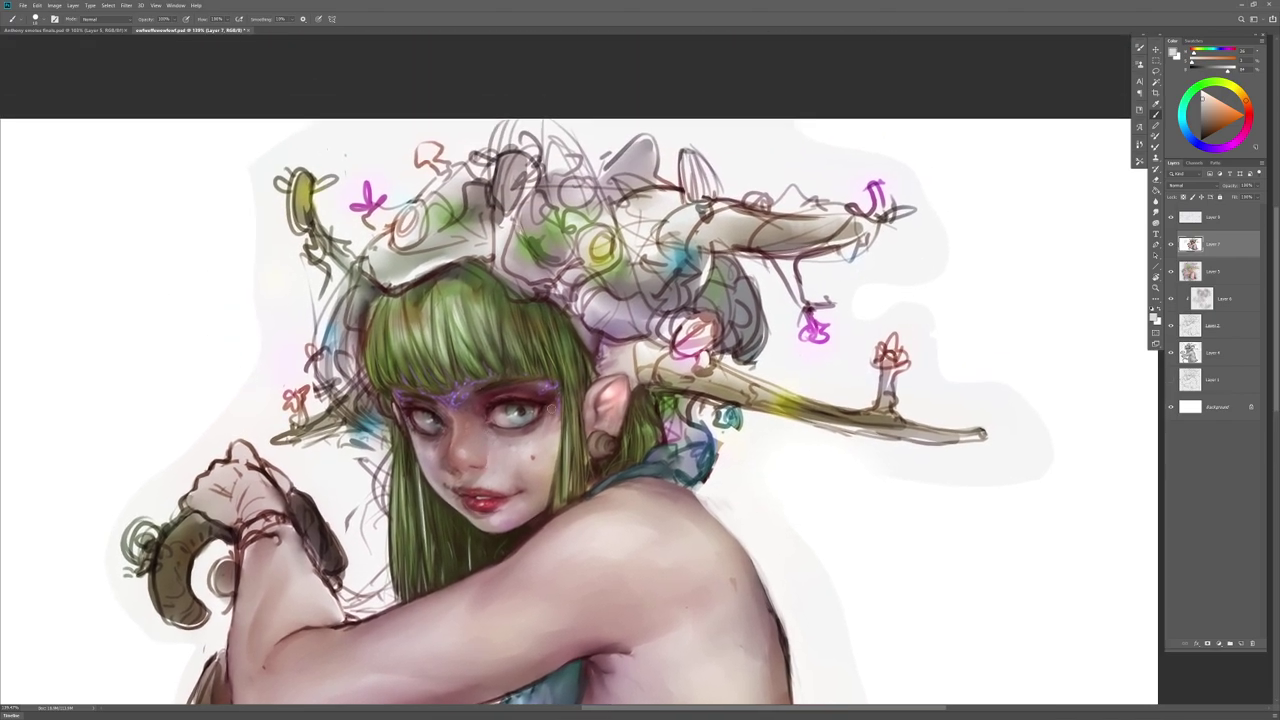
key(l)
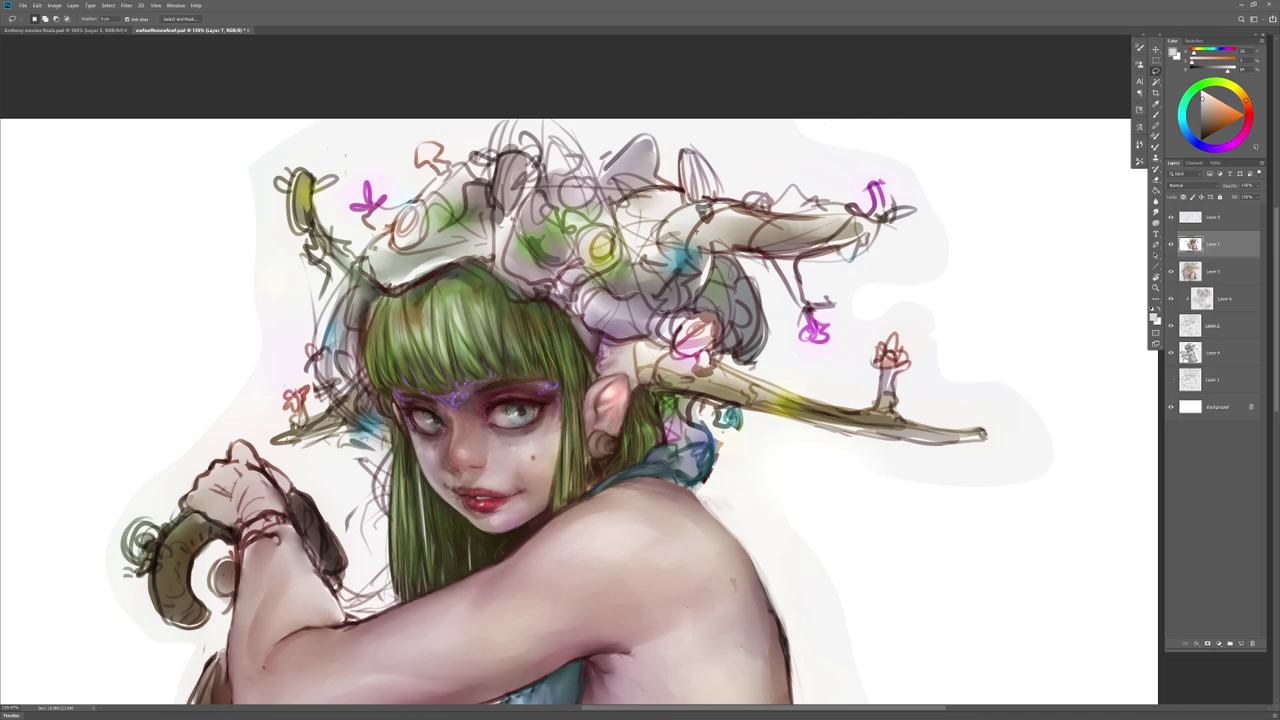
drag(866, 232, 597, 284)
mouse_move(692, 200)
mouse_down()
mouse_move(711, 203)
mouse_move(681, 193)
mouse_up()
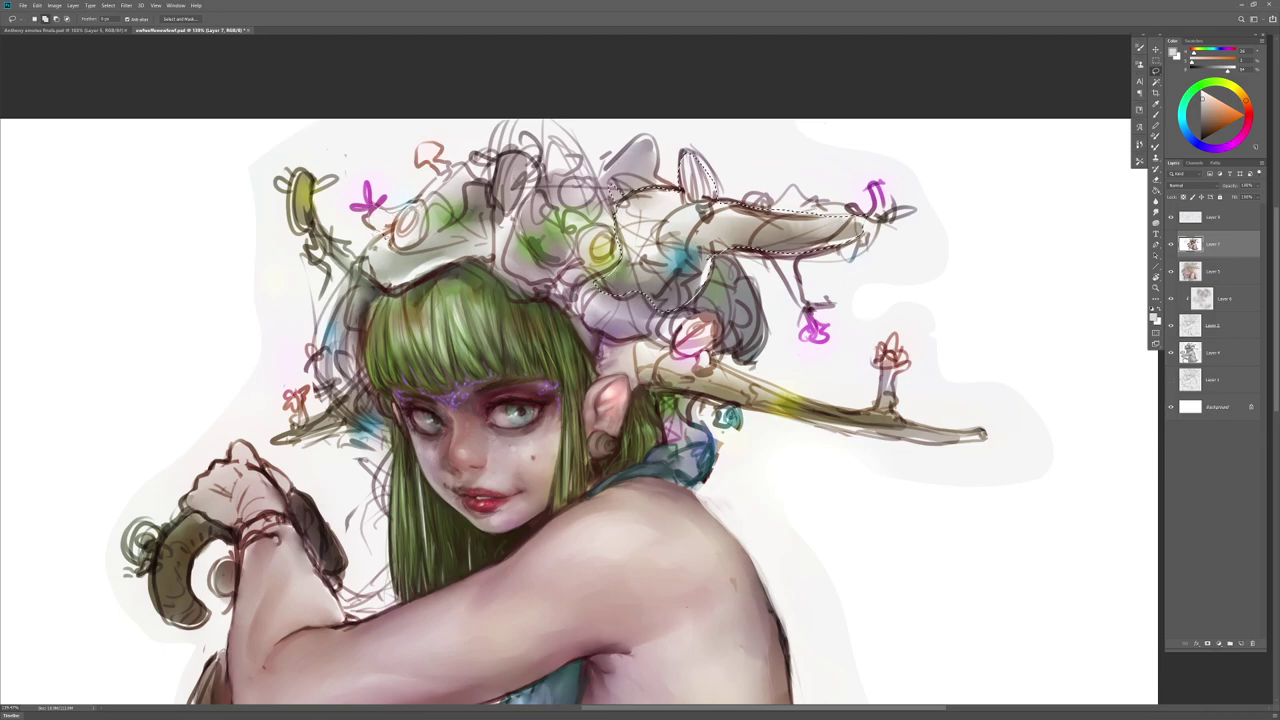
drag(385, 231, 407, 205)
Step: Darken the selected horn and headdress areas with Curves and shift them towards brown with Hue/Saturation
drag(947, 368, 939, 333)
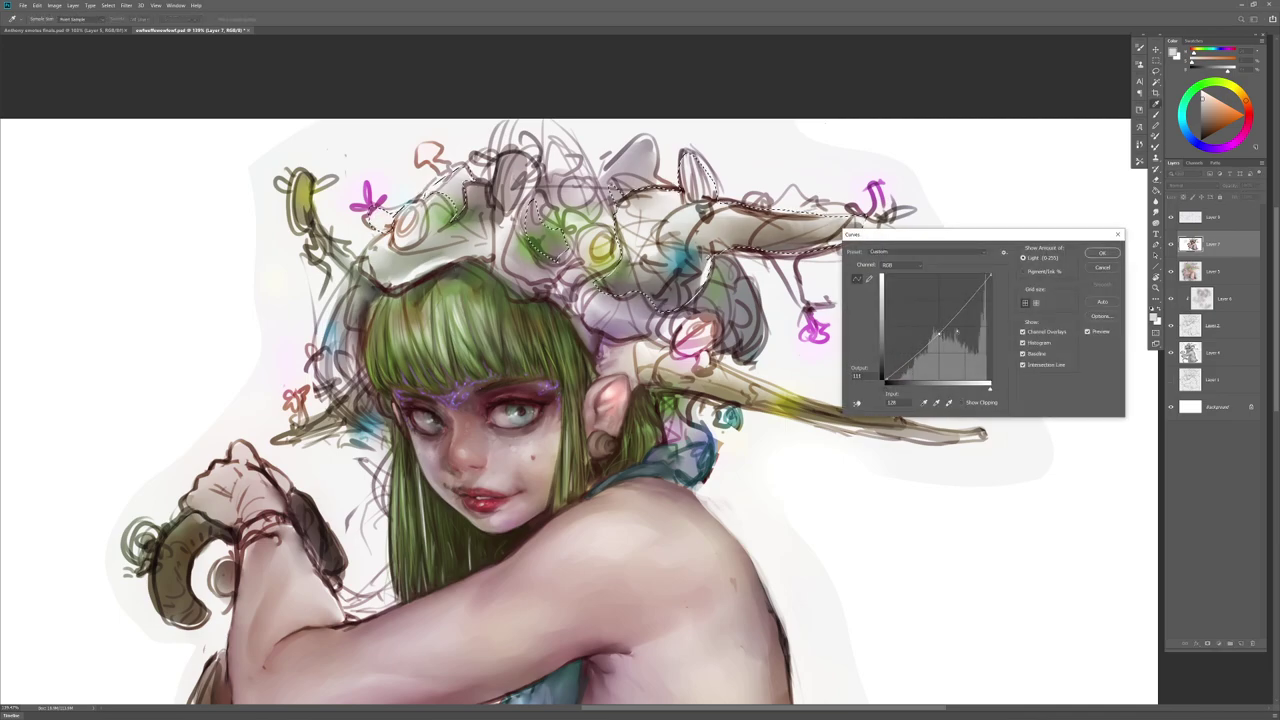
click(1103, 253)
key(ctrl+u)
drag(1012, 447, 1033, 424)
click(1106, 362)
drag(742, 486, 618, 472)
scroll(606, 495, up, 4)
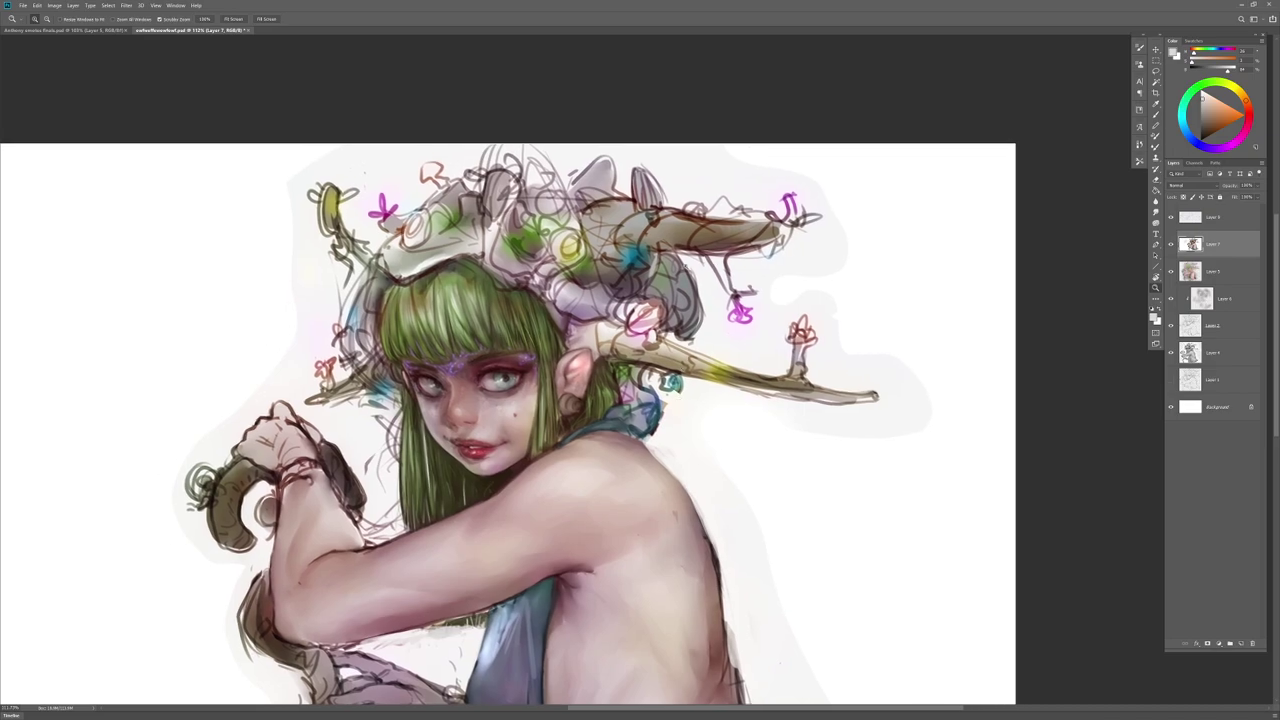
Step: Select the spike atop the headdress and the scaled shape behind the head, and colorize them darker brown with hue 26 and saturation 28
key(l)
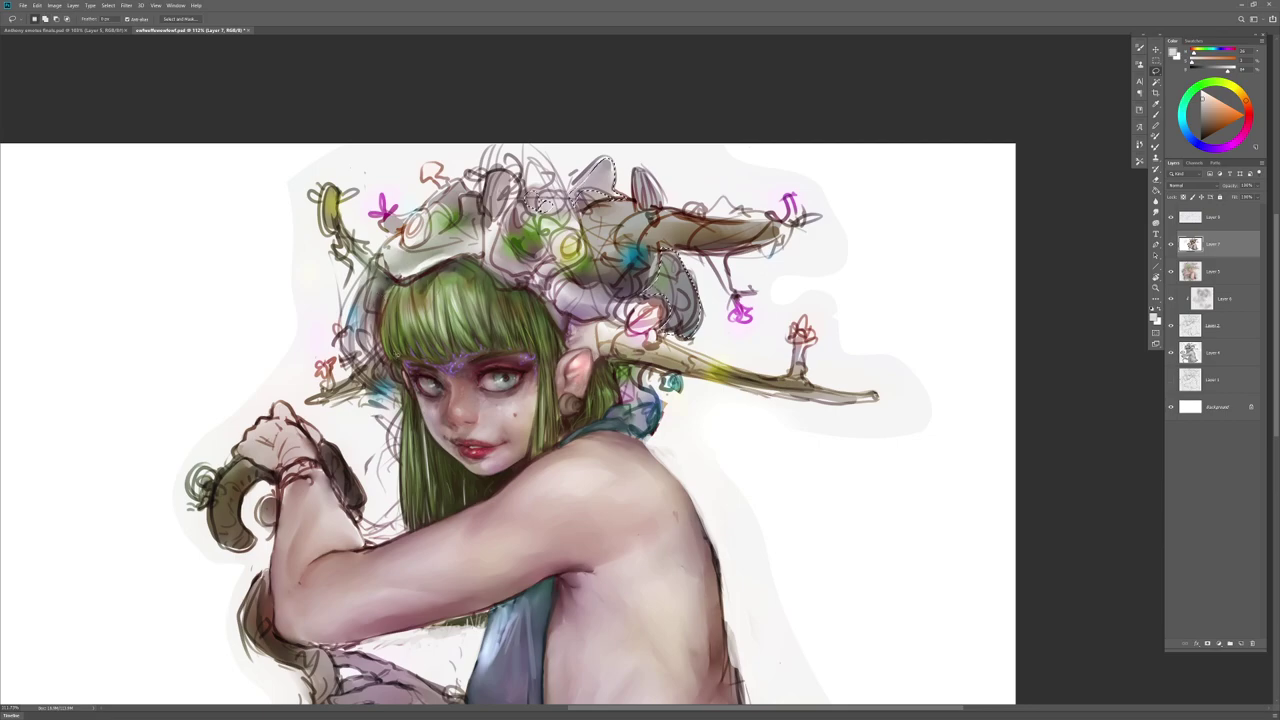
key(ctrl+u)
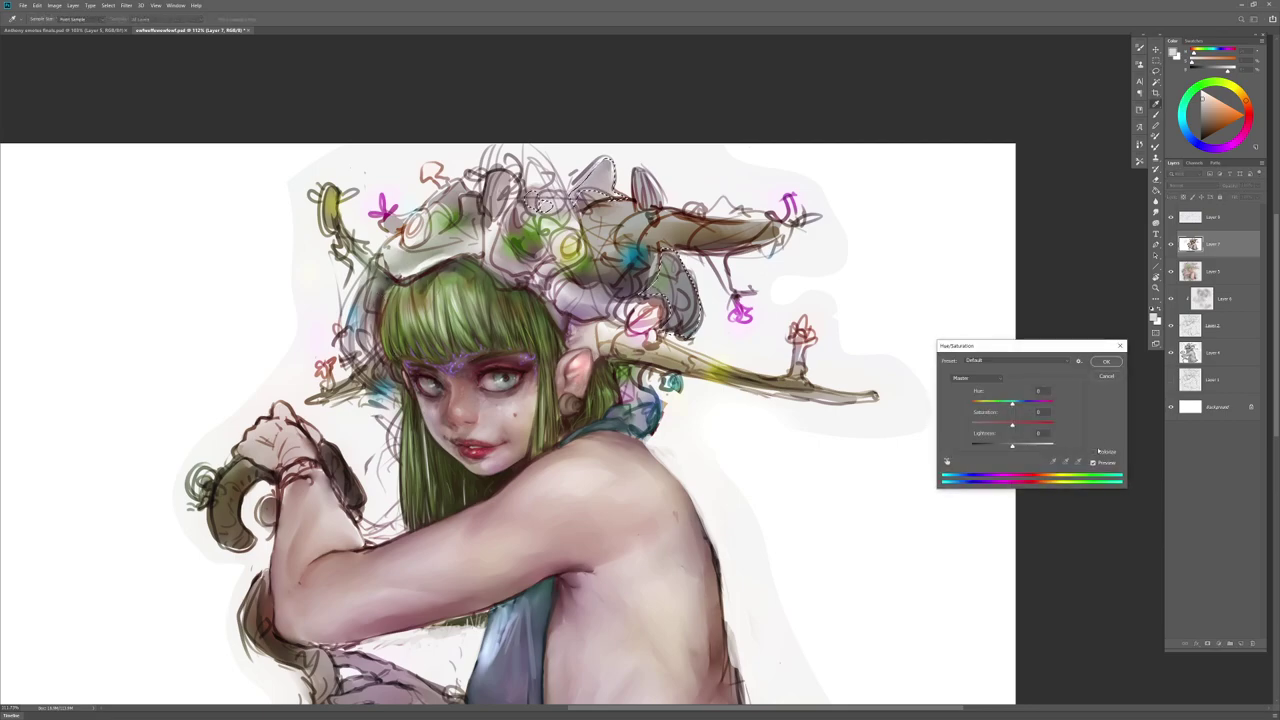
click(1093, 453)
mouse_move(1012, 446)
mouse_down()
mouse_move(997, 447)
mouse_move(1001, 426)
mouse_up()
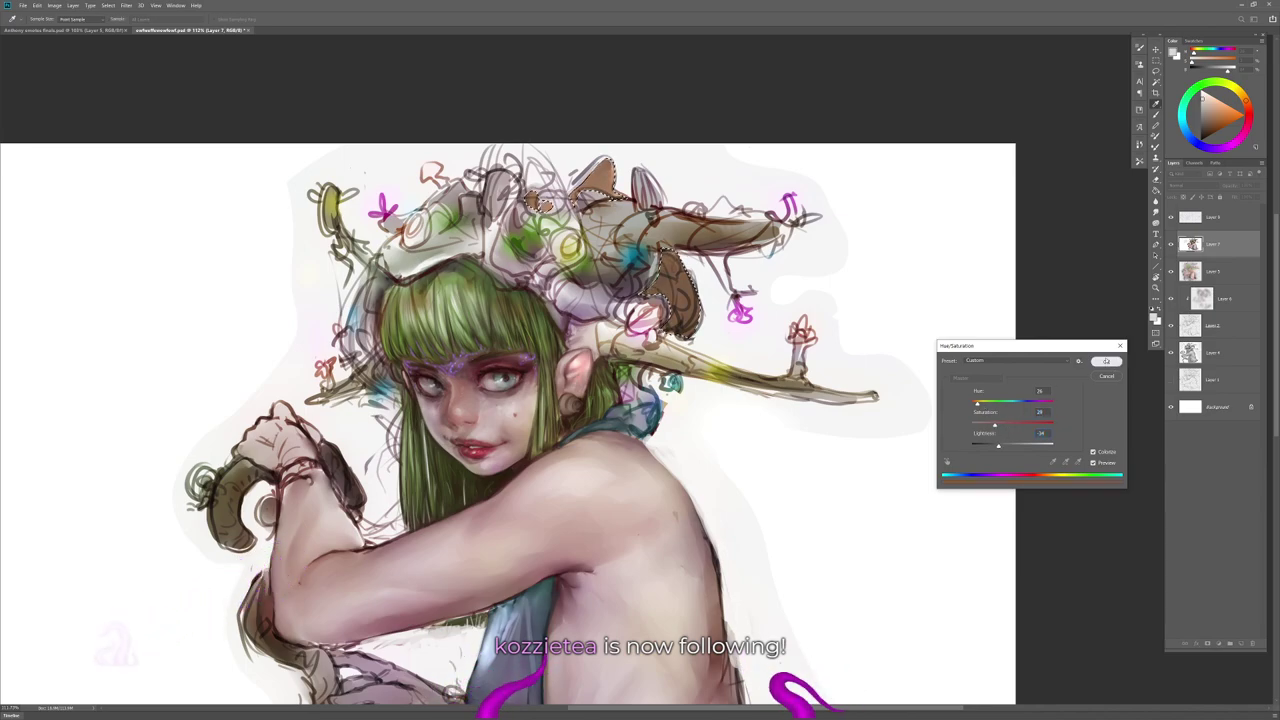
click(1105, 361)
key(ctrl+d)
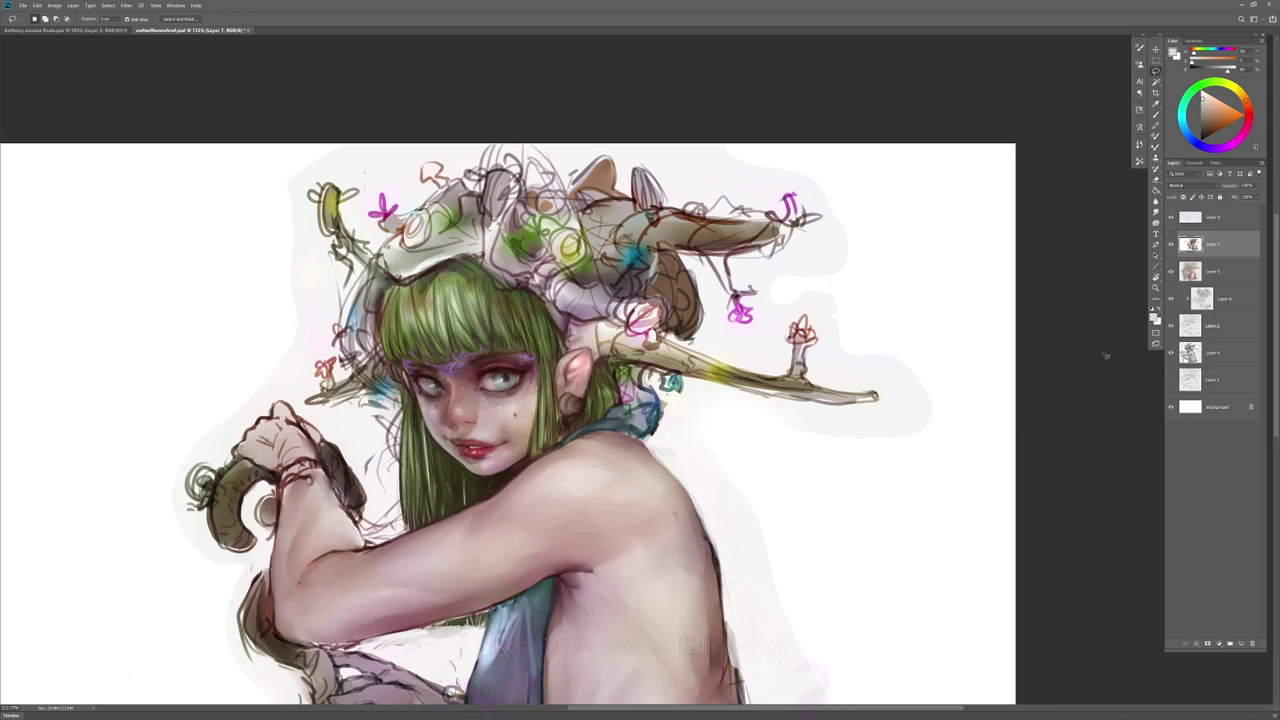
Step: Smudge the edges of the pale grey backdrop around the figure to soften them into the white background
scroll(680, 430, down, 2)
drag(681, 431, 722, 400)
key(r)
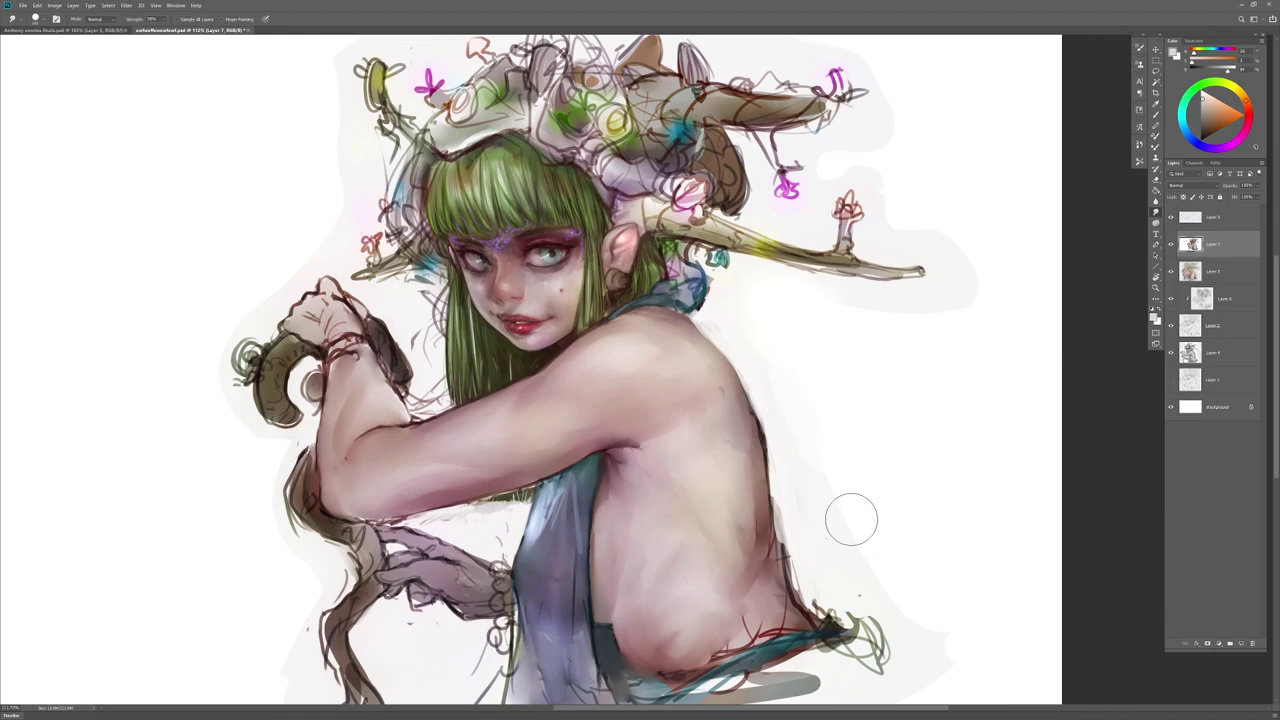
mouse_move(827, 307)
mouse_down()
mouse_move(985, 318)
mouse_move(904, 316)
mouse_move(998, 270)
mouse_move(924, 225)
mouse_up()
mouse_move(913, 95)
mouse_down()
mouse_move(923, 195)
mouse_move(829, 103)
mouse_up()
drag(368, 134, 330, 199)
drag(339, 304, 481, 169)
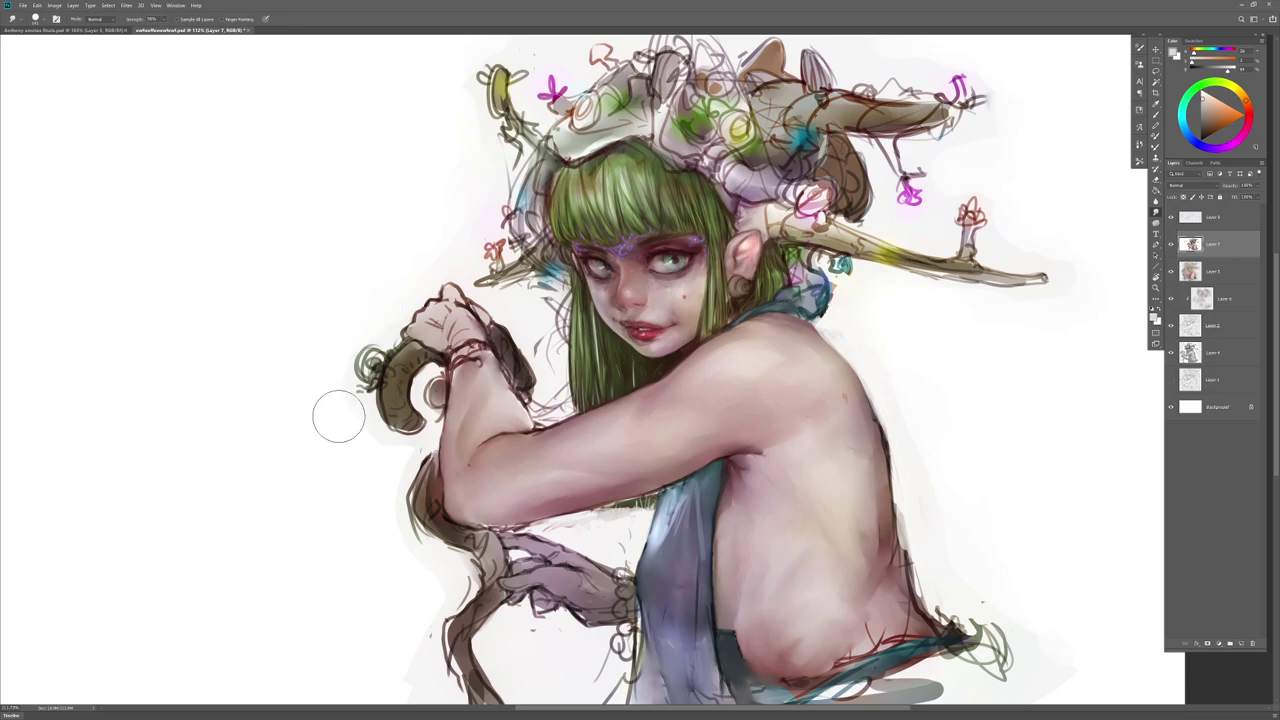
drag(374, 509, 372, 395)
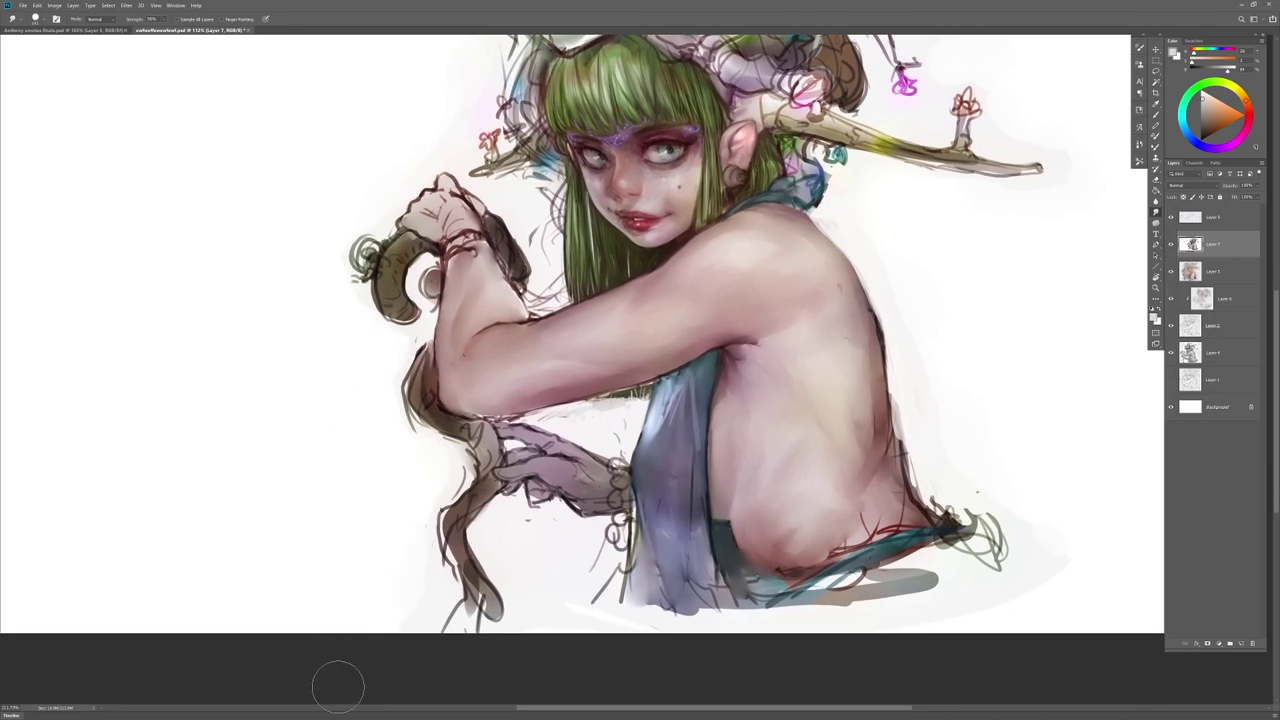
mouse_move(945, 573)
mouse_down()
mouse_move(919, 551)
mouse_move(786, 520)
mouse_up()
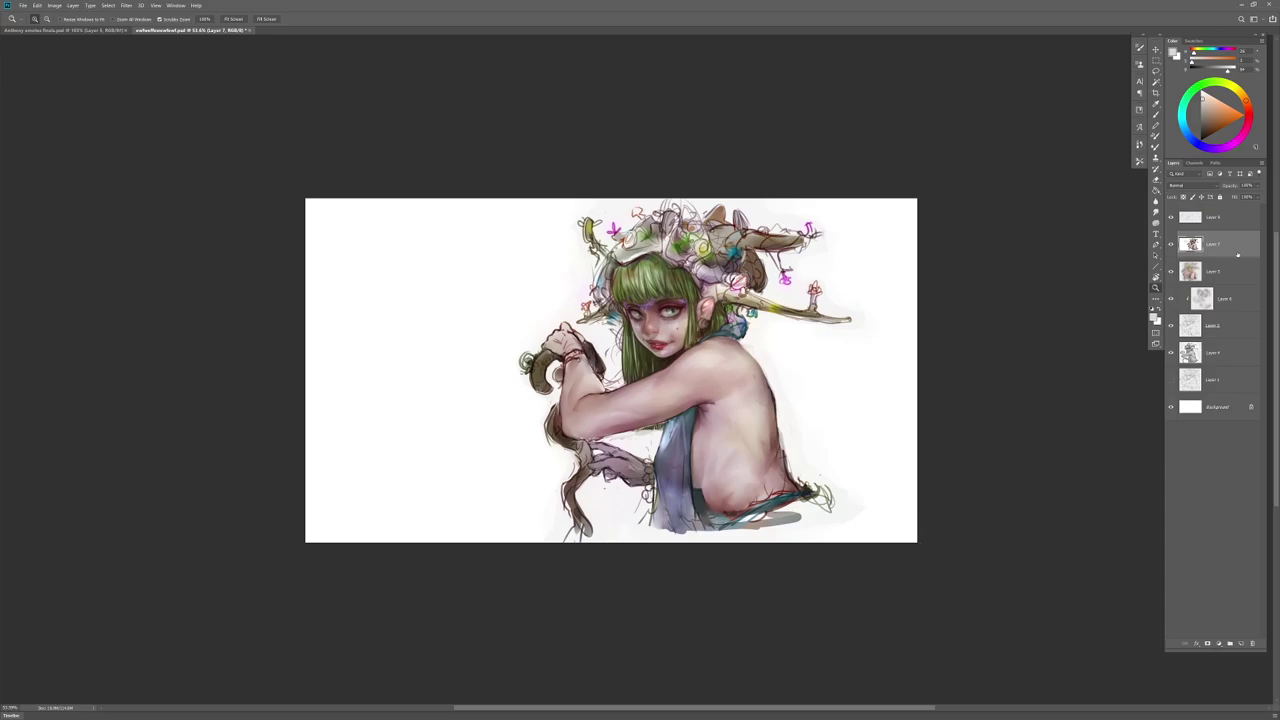
key(ctrl+t)
drag(917, 543, 945, 548)
key(Return)
key(z)
Step: Group the layers from Layer 5 down to Layer 4 and hide the group
click(1227, 220)
click(1225, 272)
shift+click(1229, 354)
key(ctrl+g)
click(1171, 263)
click(1220, 245)
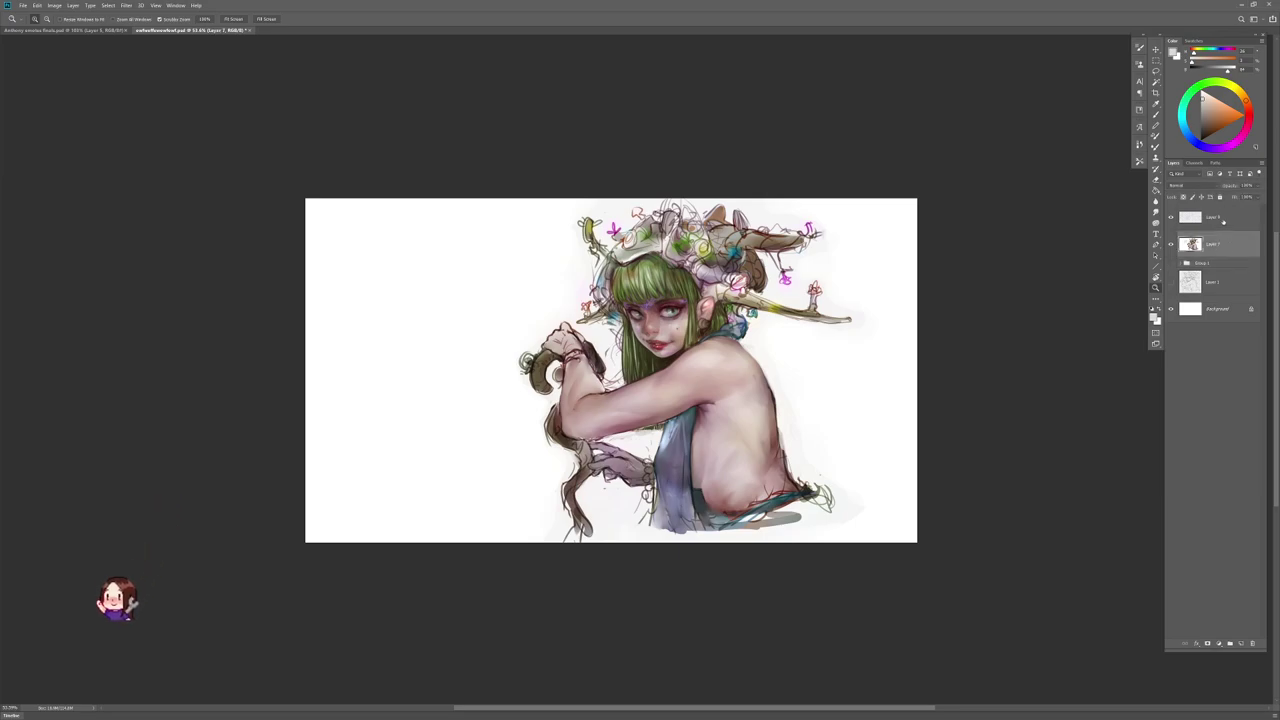
Step: Enlarge and reposition the figure on Layer 7 together with Layer 8 so the composition is cropped at the canvas's lower edge
key(ctrl+t)
drag(920, 545, 965, 582)
key(Return)
key(z)
drag(799, 422, 822, 424)
mouse_move(802, 560)
mouse_down()
mouse_move(780, 528)
mouse_move(752, 568)
mouse_move(818, 571)
mouse_up()
click(793, 500)
key(Return)
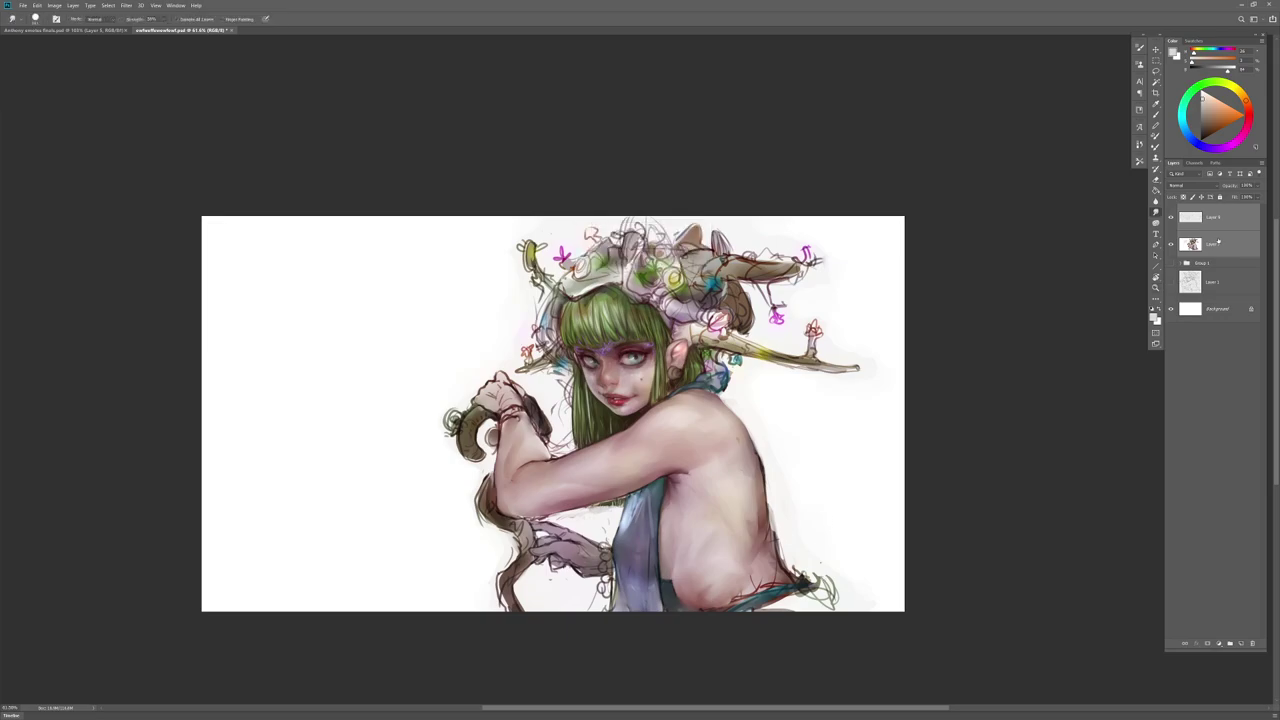
Step: Smudge away the rough sketch lines along the lower back and teal waistband on Layer 7
click(1212, 243)
scroll(790, 520, up, 1)
drag(860, 585, 840, 599)
mouse_move(842, 600)
mouse_down()
mouse_move(829, 524)
mouse_move(795, 511)
mouse_up()
drag(794, 509, 771, 437)
drag(785, 543, 783, 545)
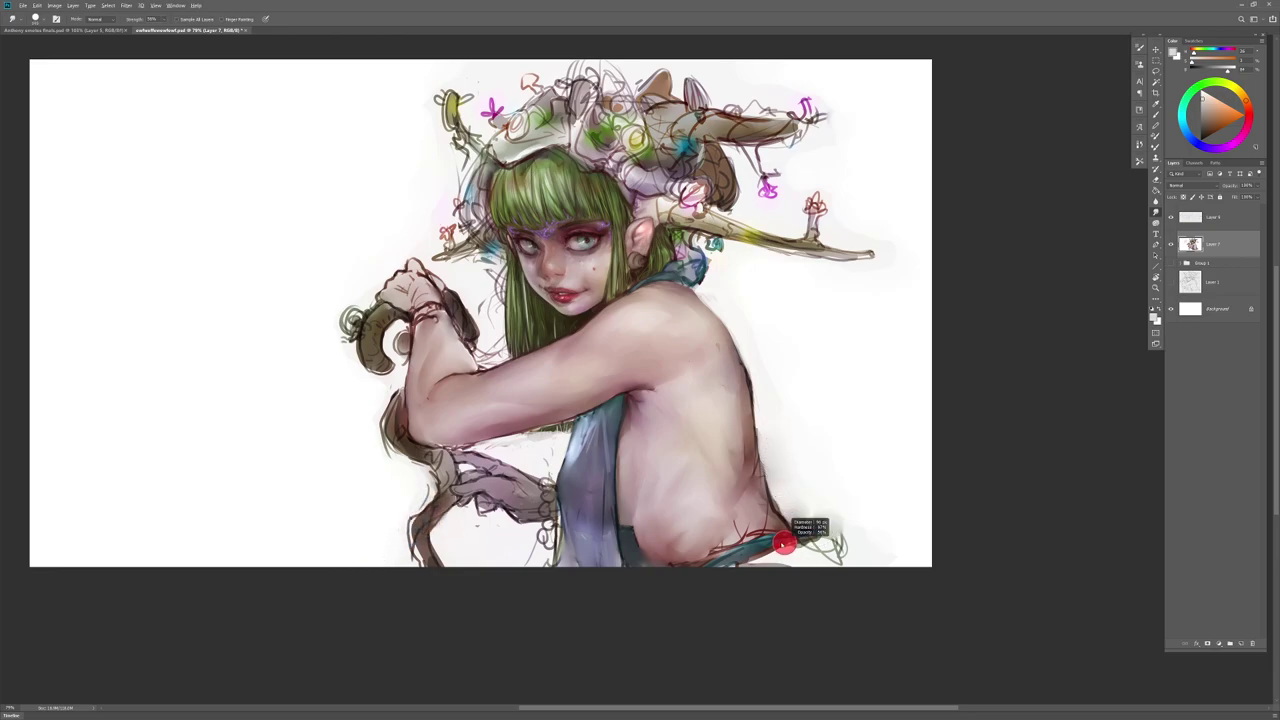
key(ctrl+z)
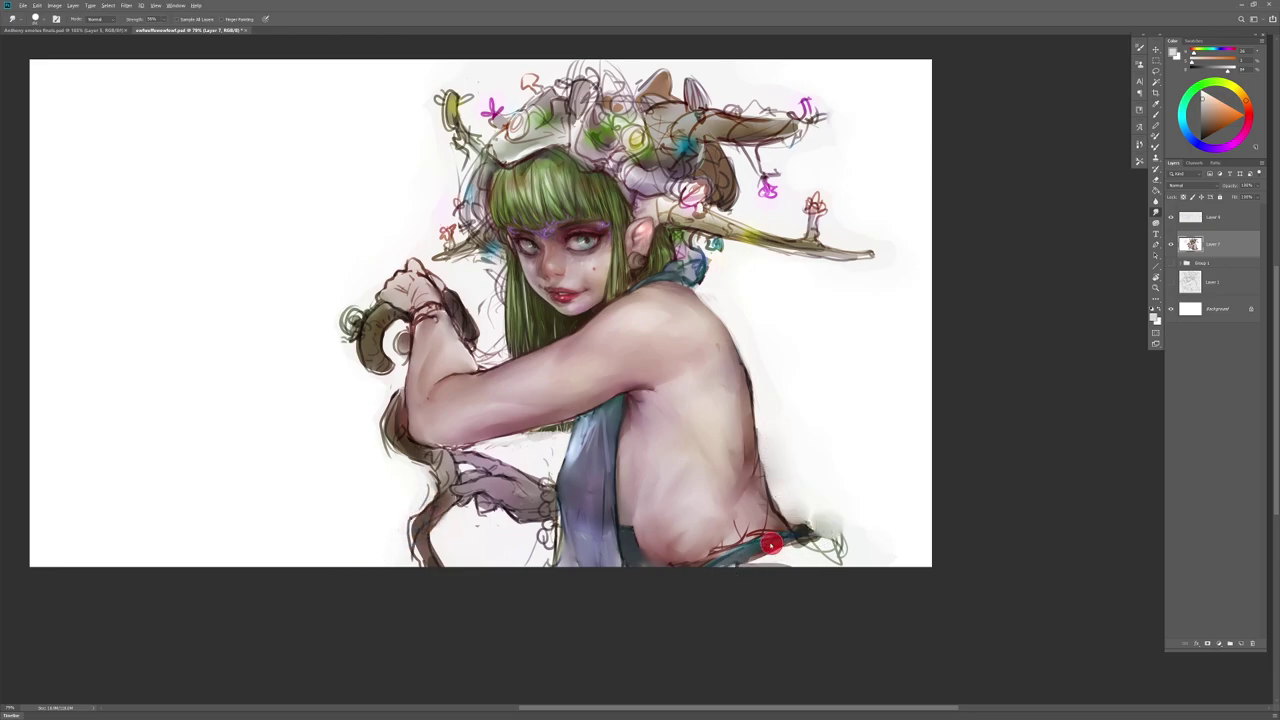
drag(742, 522, 774, 533)
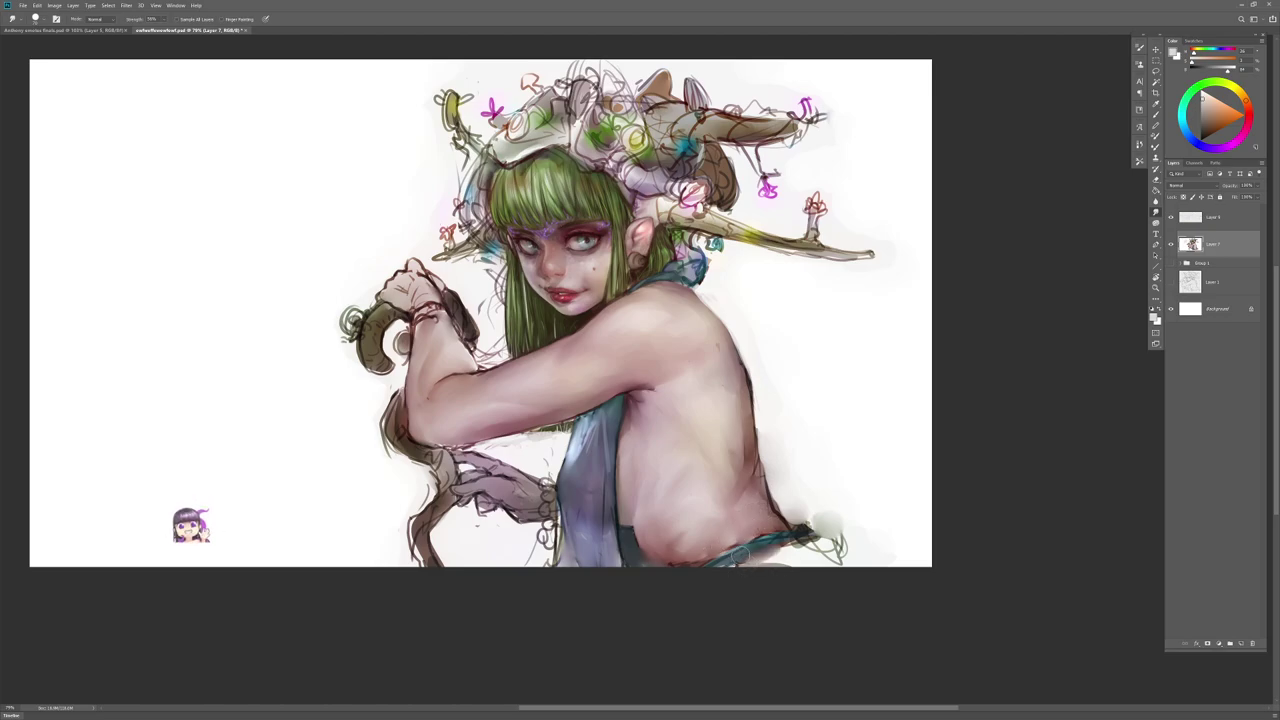
Step: Paint the reddish-brown hip below the waistband and add pale blue highlights to the cloth using sampled colours
key(b)
mouse_move(771, 549)
mouse_down()
mouse_move(760, 573)
mouse_move(791, 584)
mouse_move(830, 566)
mouse_move(807, 548)
mouse_move(742, 571)
mouse_move(730, 558)
mouse_move(734, 568)
mouse_up()
alt+click(760, 534)
key(r)
key(b)
alt+click(814, 520)
alt+click(578, 442)
key(r)
key(b)
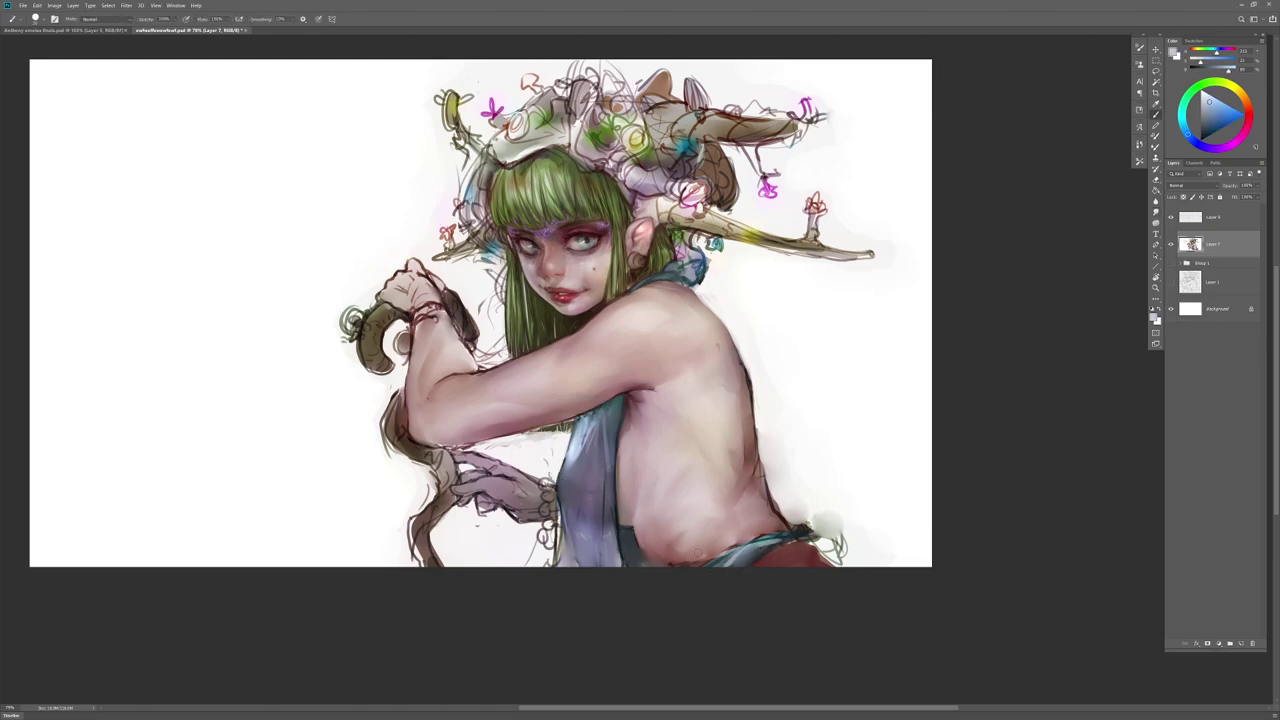
key(r)
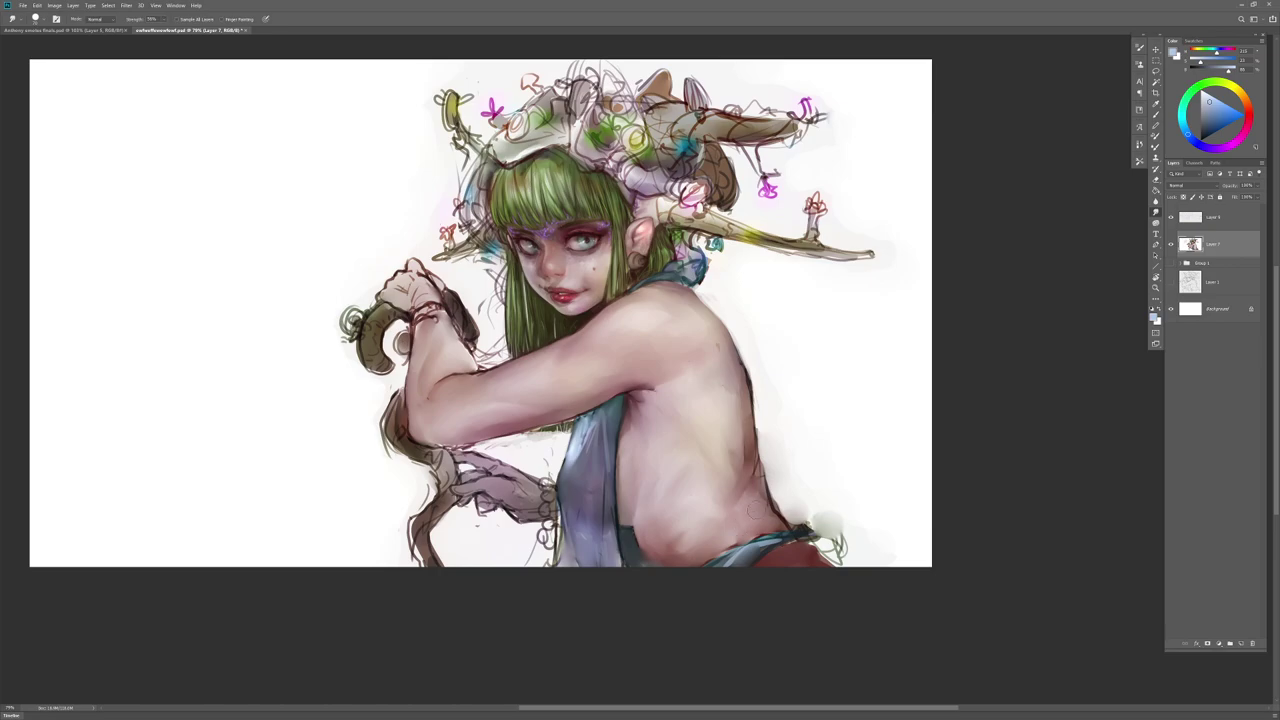
Step: Paint lighter sampled skin tones onto the hip and cover the stray sketch curls beside the waistband with off-white
alt+click(681, 560)
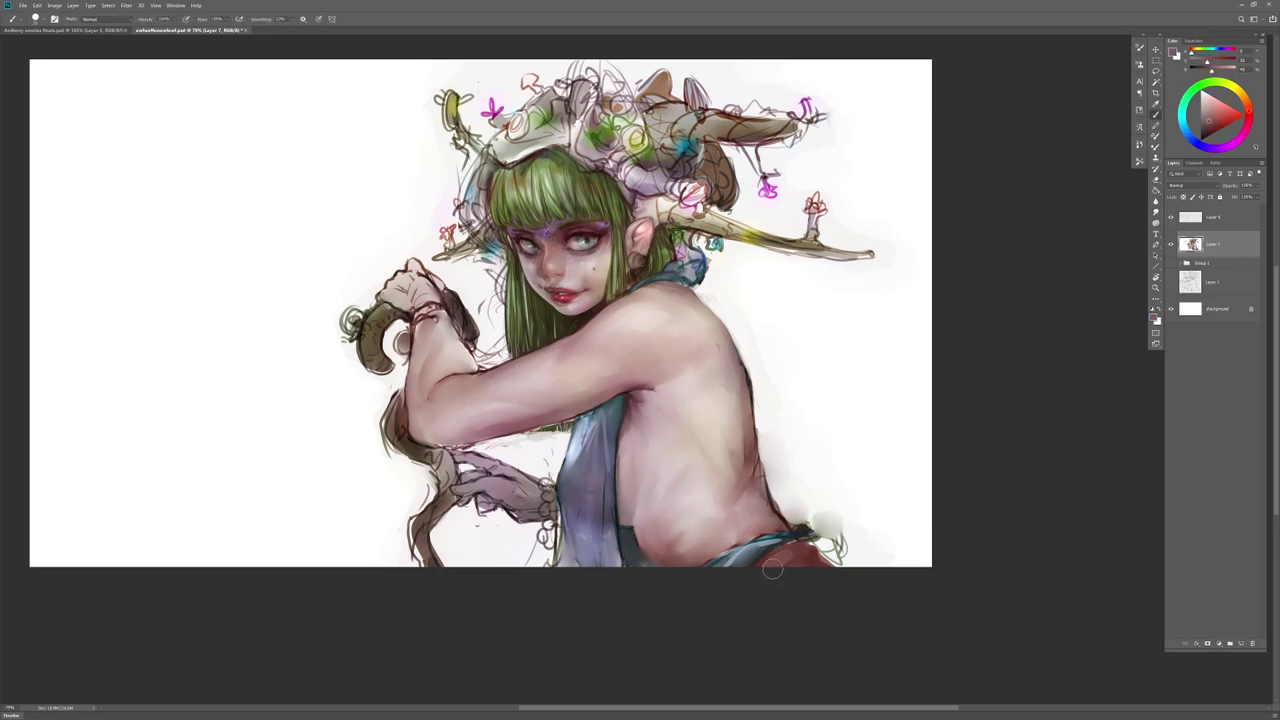
alt+click(698, 511)
mouse_move(824, 578)
mouse_down()
mouse_move(862, 537)
mouse_move(838, 545)
mouse_up()
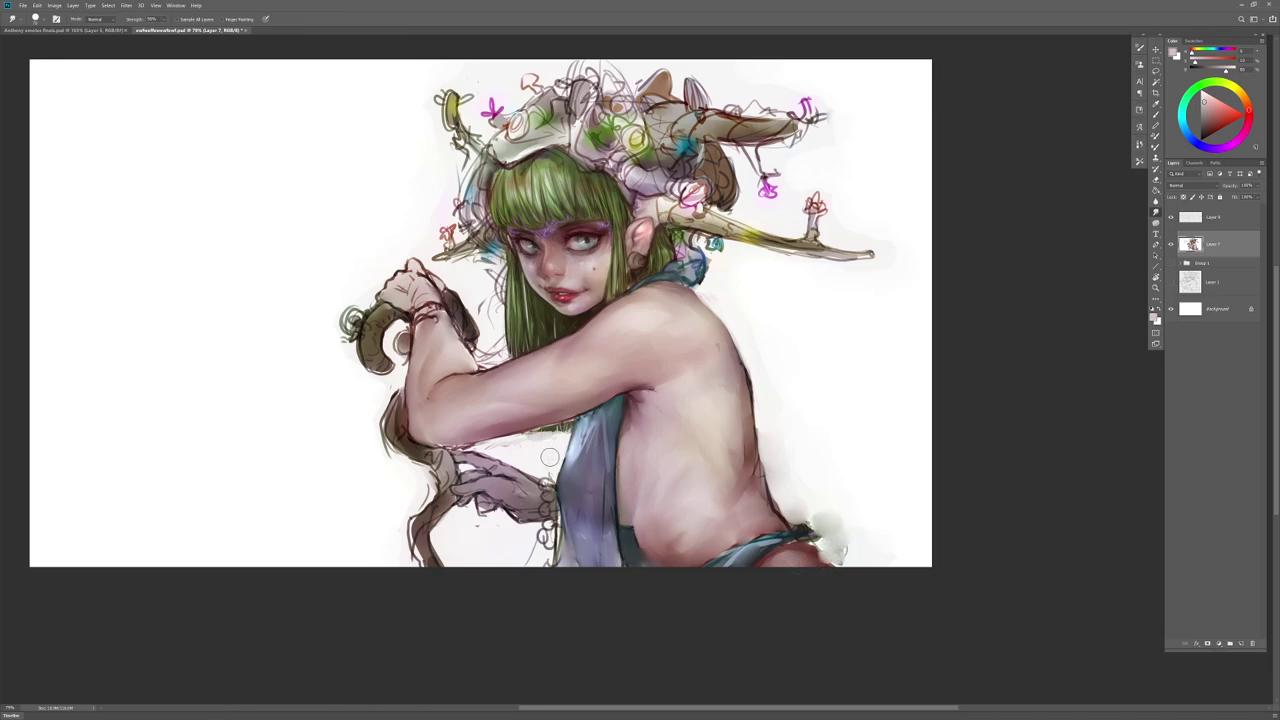
Step: Flip the canvas horizontally to work on the figure in mirror view
key(z)
click(655, 542)
key(ctrl+shift+h)
drag(571, 538, 600, 517)
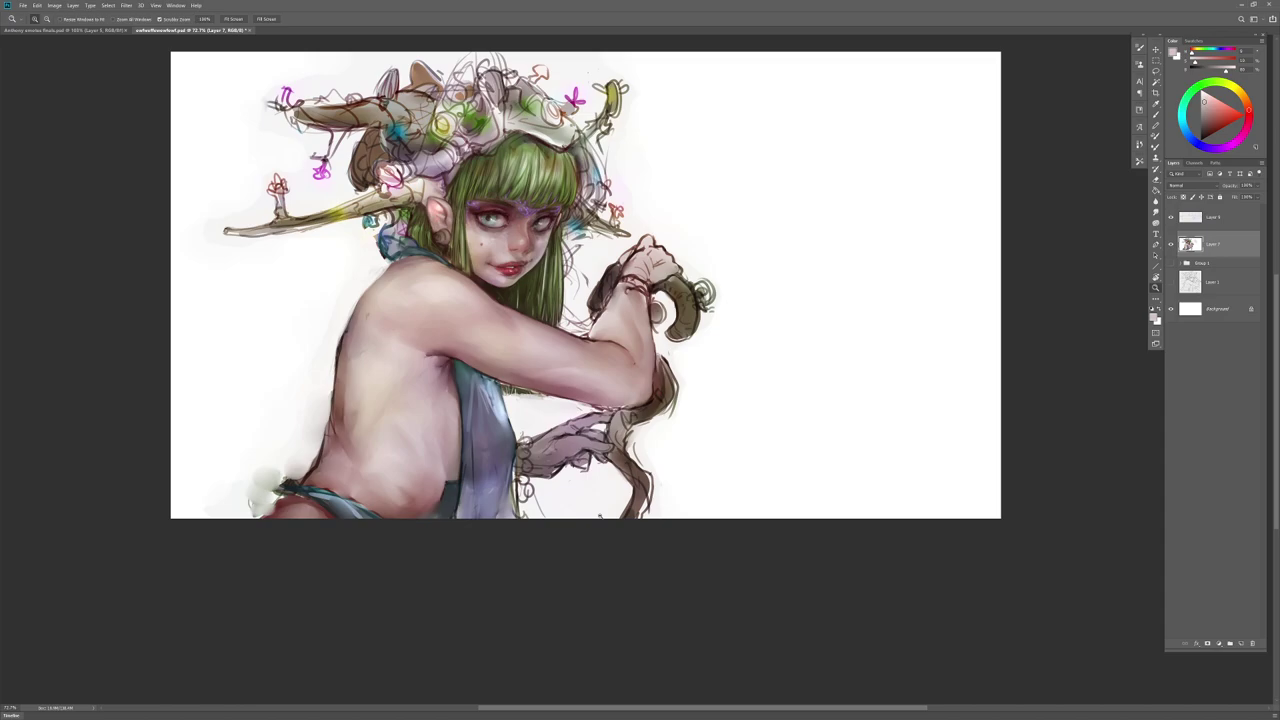
drag(666, 366, 742, 376)
drag(678, 428, 700, 447)
drag(620, 513, 574, 513)
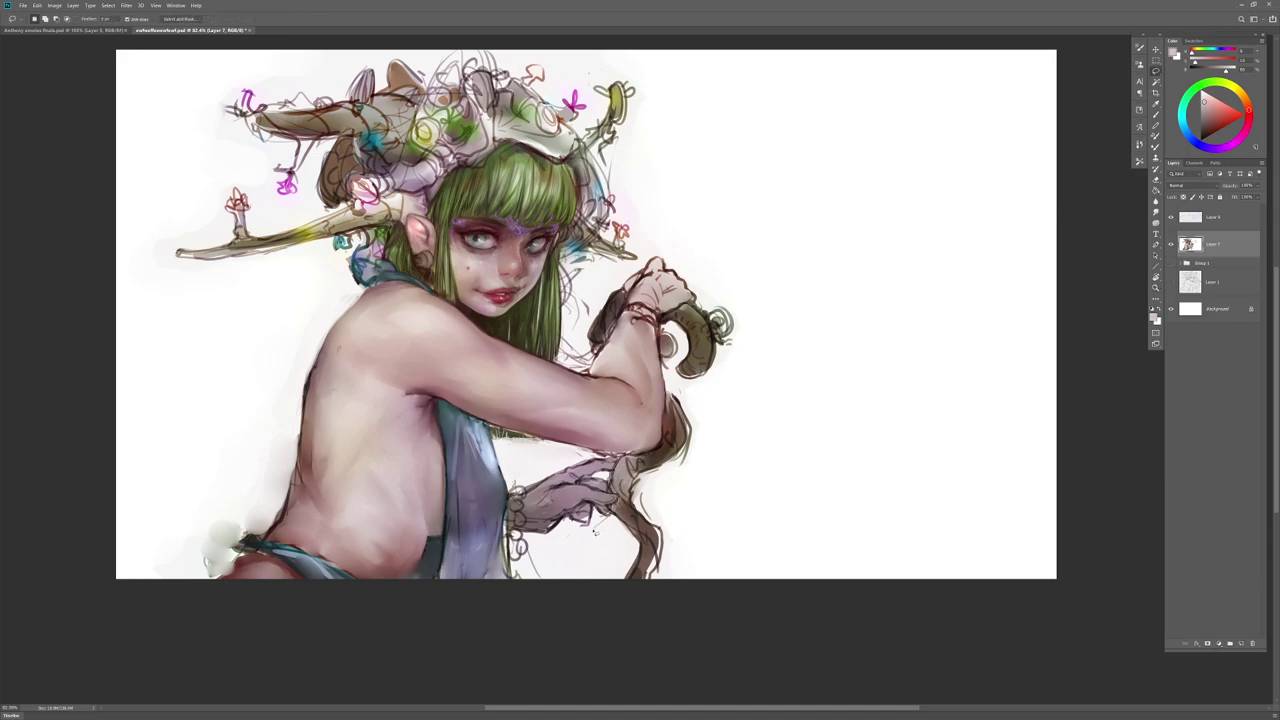
Step: Refine the lower part of the twisted wooden staff with sampled browns and clean its edge with the background colour
key(b)
alt+click(642, 516)
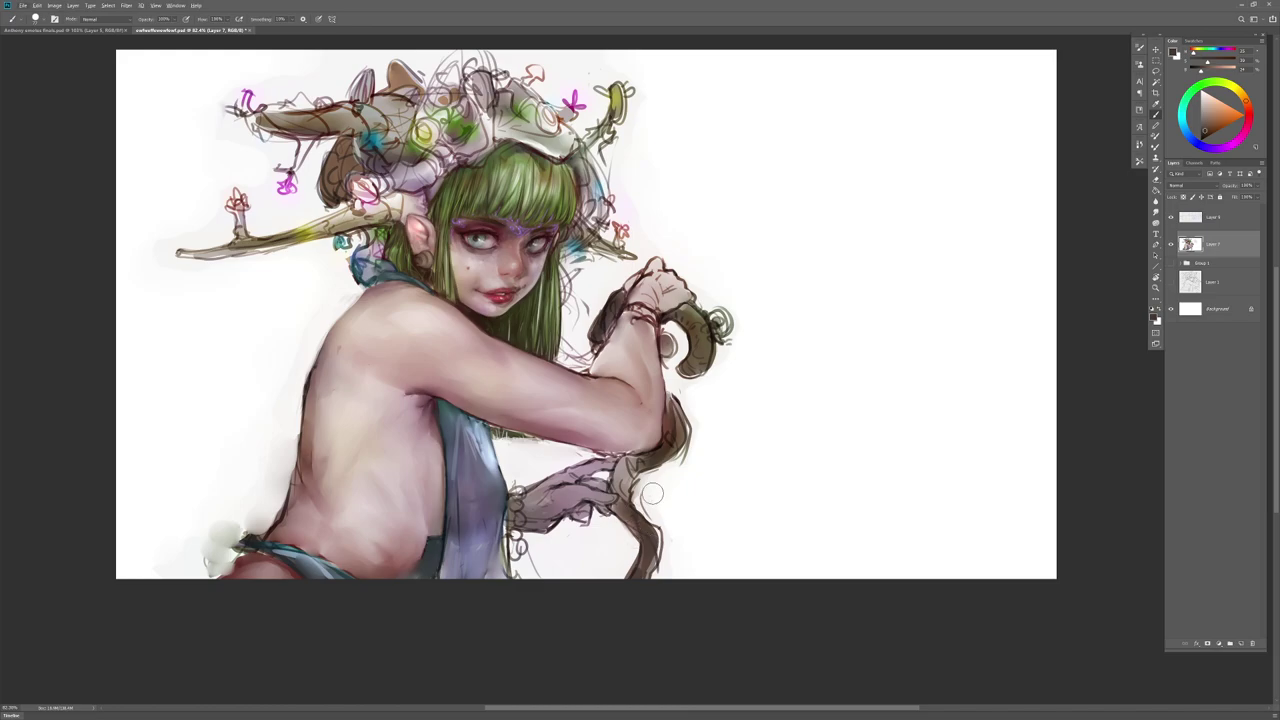
right_click(650, 489)
click(655, 435)
alt+click(690, 335)
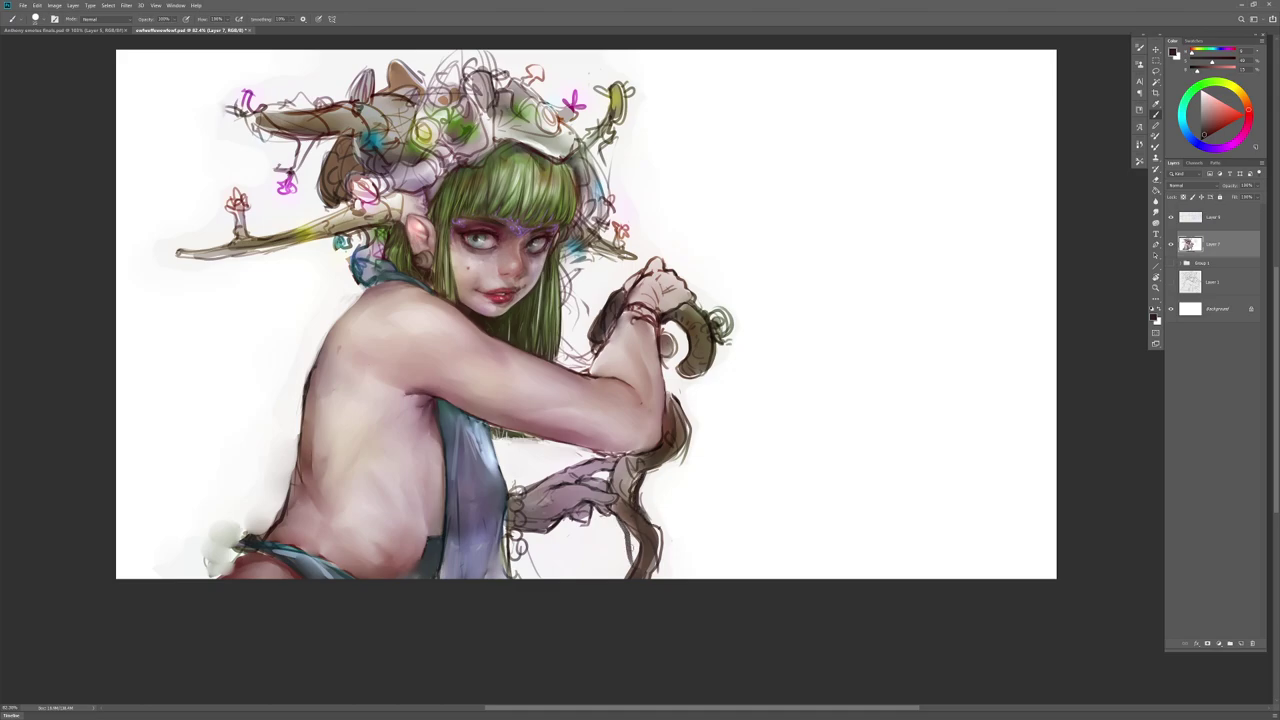
key(x)
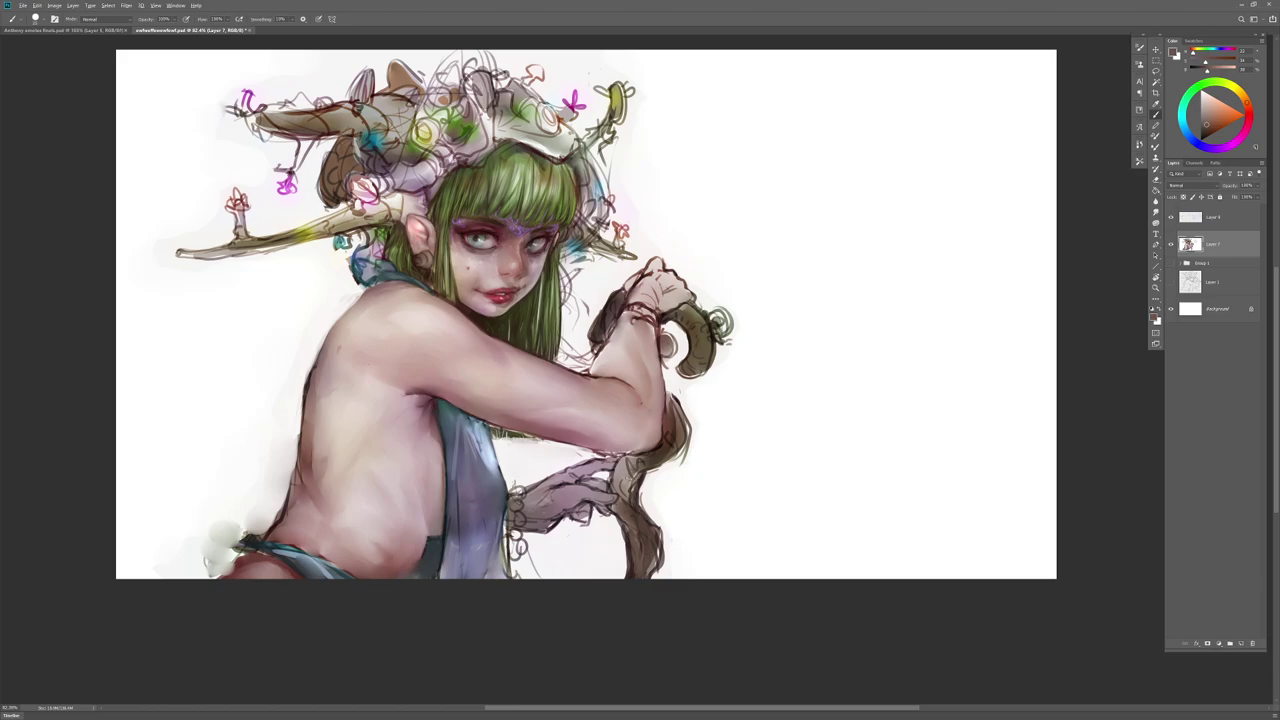
alt+click(689, 447)
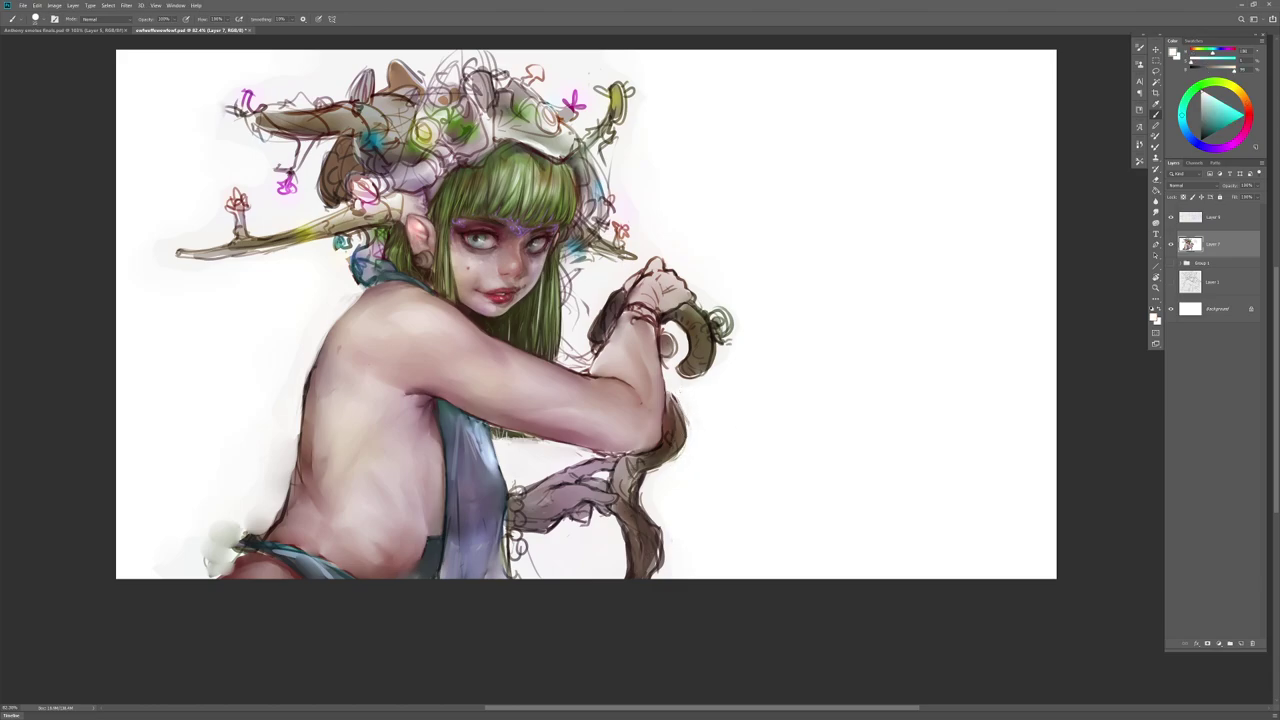
Step: Flip the canvas horizontally and back again to check the painting in both orientations
key(ctrl+shift+h)
drag(579, 496, 621, 525)
key(ctrl+shift+h)
Step: Paint a short pointed branch jutting from the staff below the elbow with sampled browns, shaping its tip with the background colour
key(z)
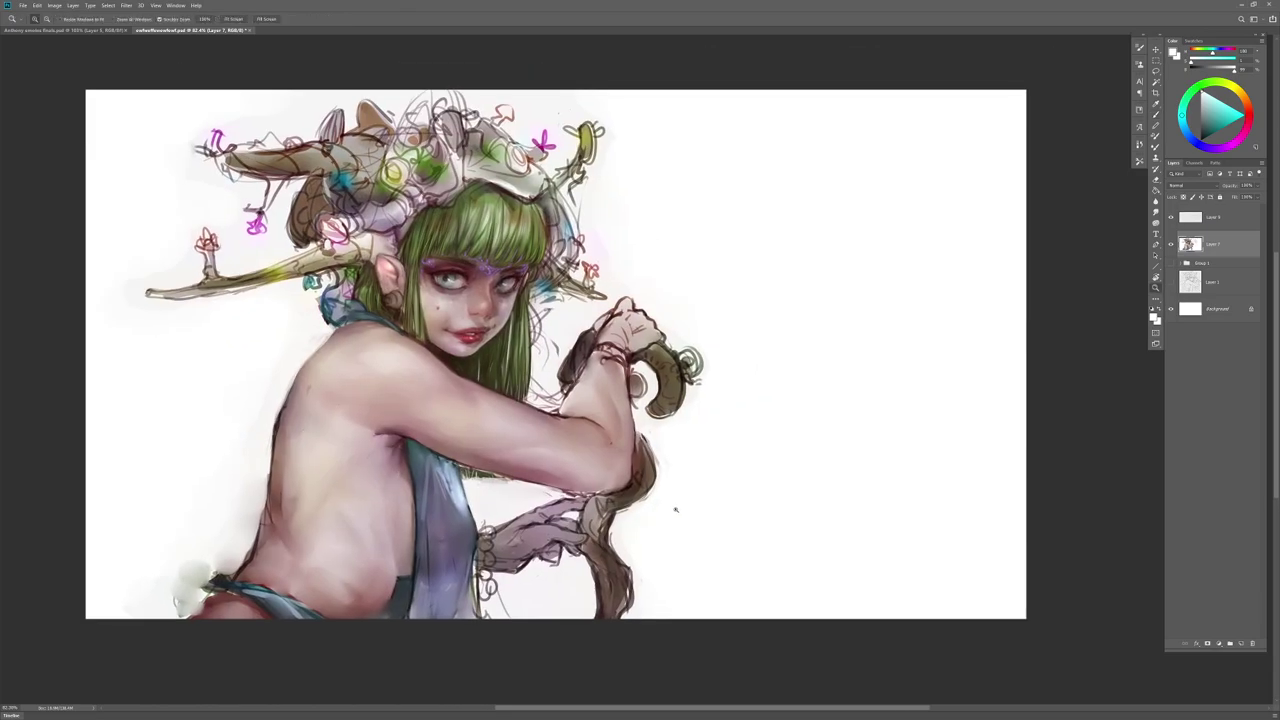
click(647, 505)
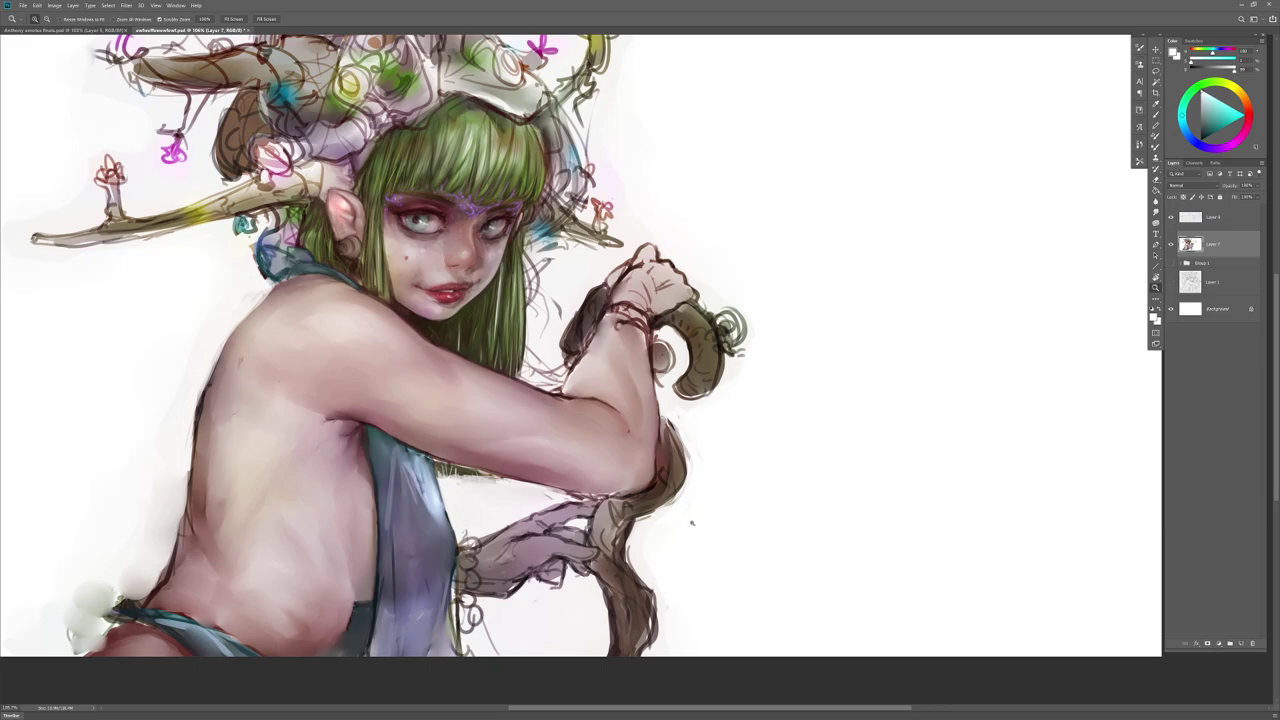
key(b)
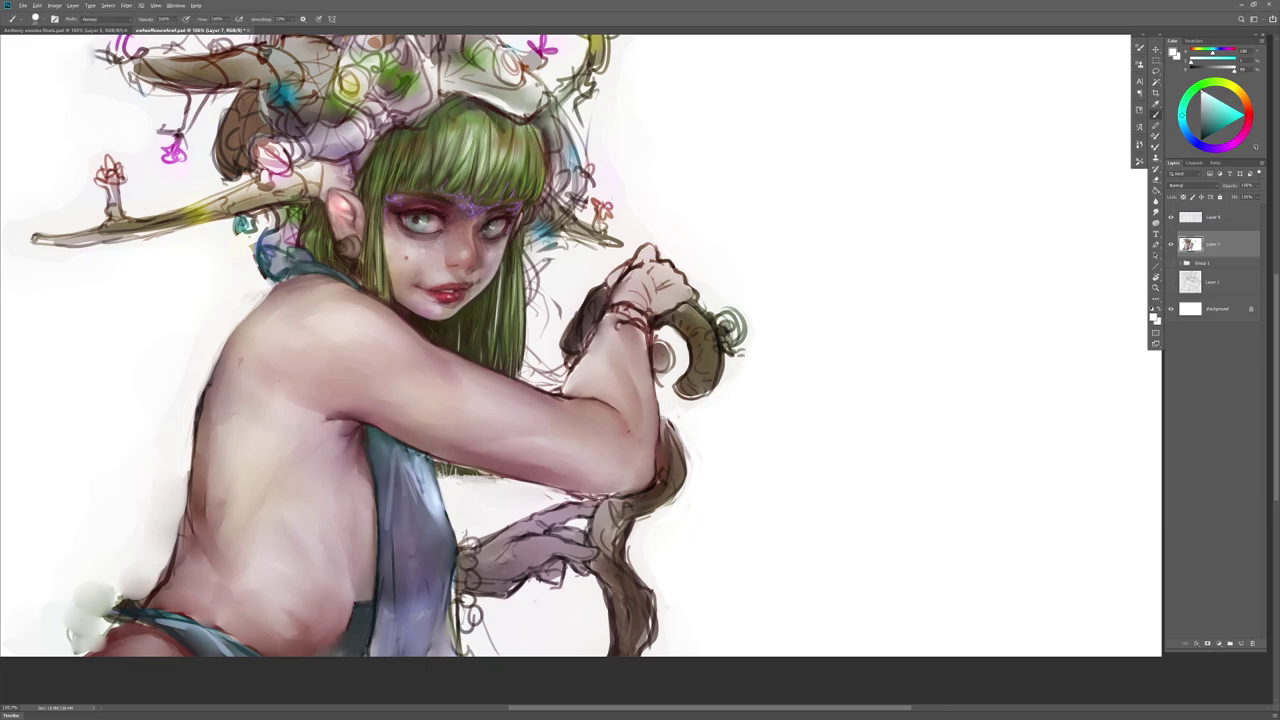
alt+click(685, 458)
alt+click(662, 465)
drag(691, 475, 673, 491)
alt+click(697, 470)
alt+click(704, 466)
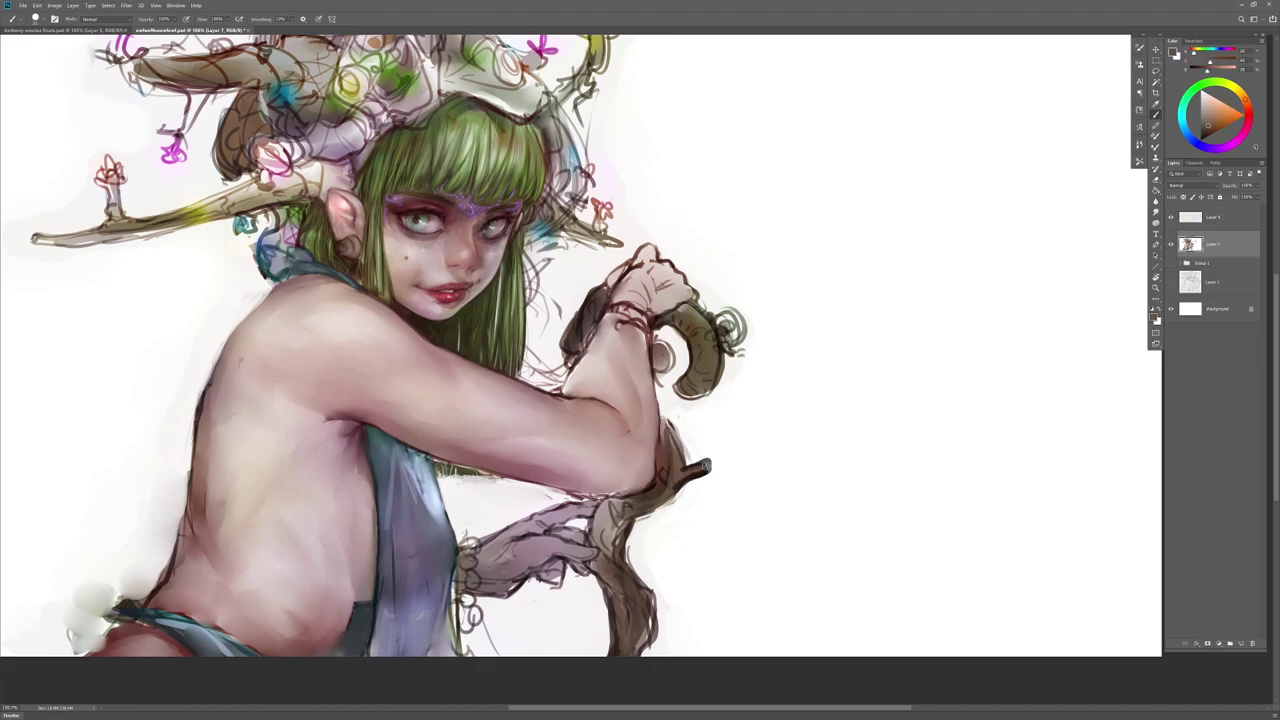
alt+click(707, 470)
mouse_move(706, 471)
mouse_down()
mouse_move(677, 513)
mouse_move(720, 539)
mouse_up()
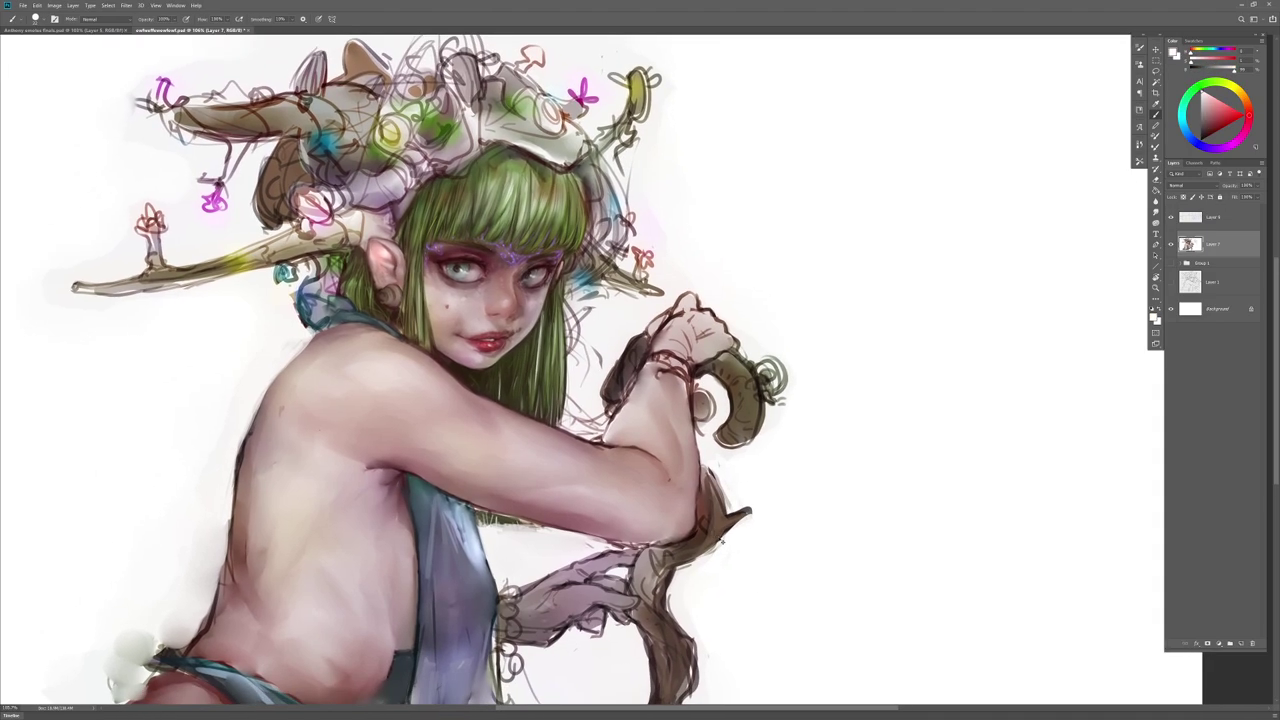
Step: Return the canvas to its original orientation, then show and select Layer 1
key(F2)
drag(1022, 357, 801, 309)
click(1172, 217)
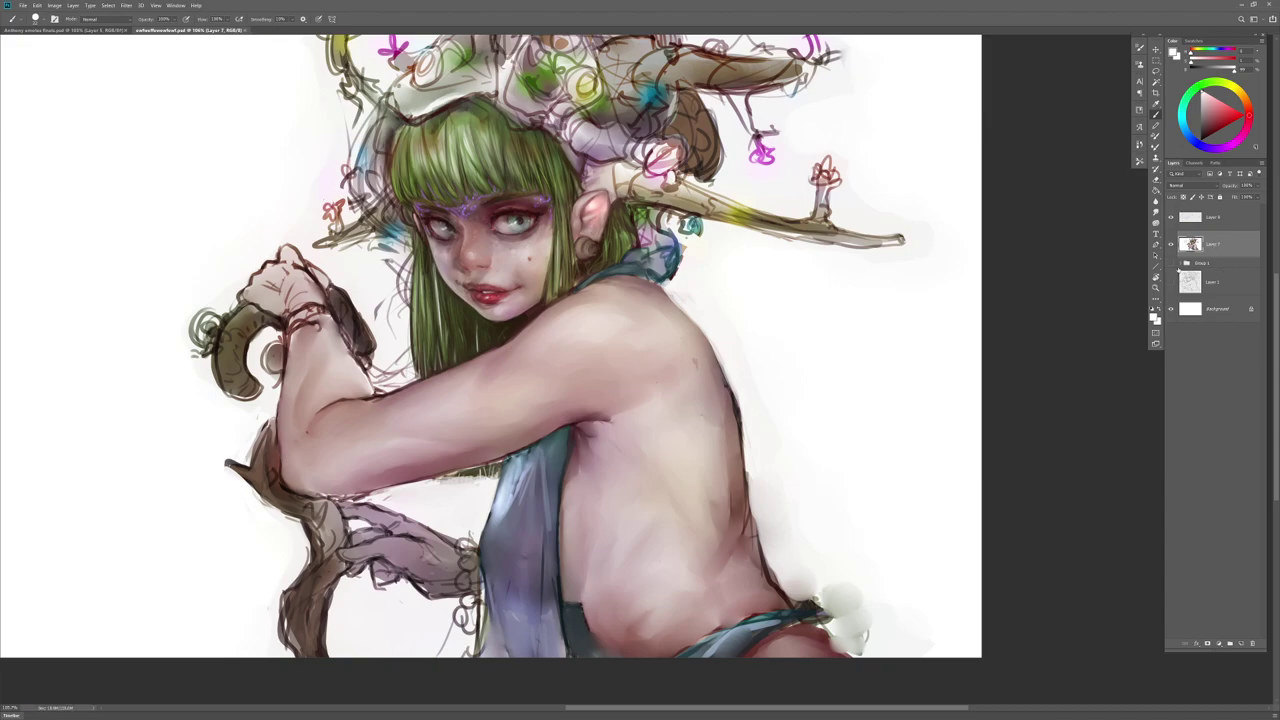
click(1216, 284)
key(z)
key(ctrl+0)
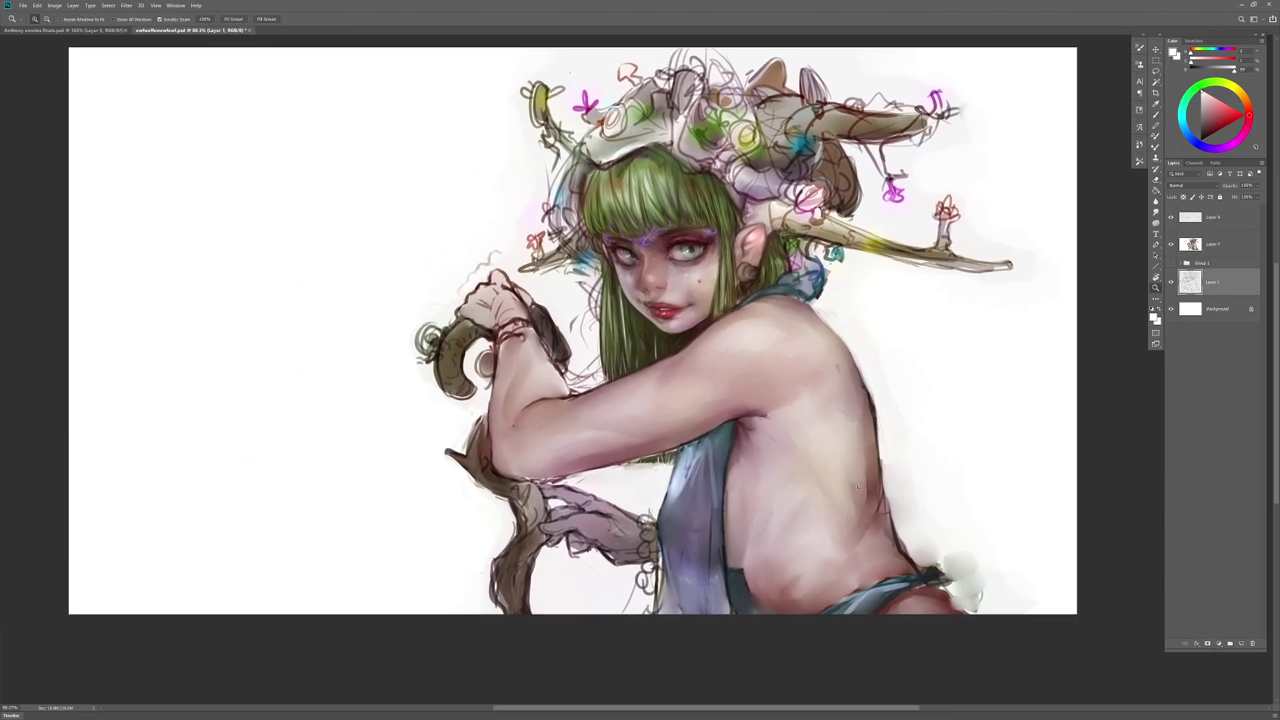
Step: Move the Layer 1 line sketch above Layer 7 to compare it with the painting, then undo the layer changes
drag(1232, 285, 1235, 247)
drag(987, 406, 630, 385)
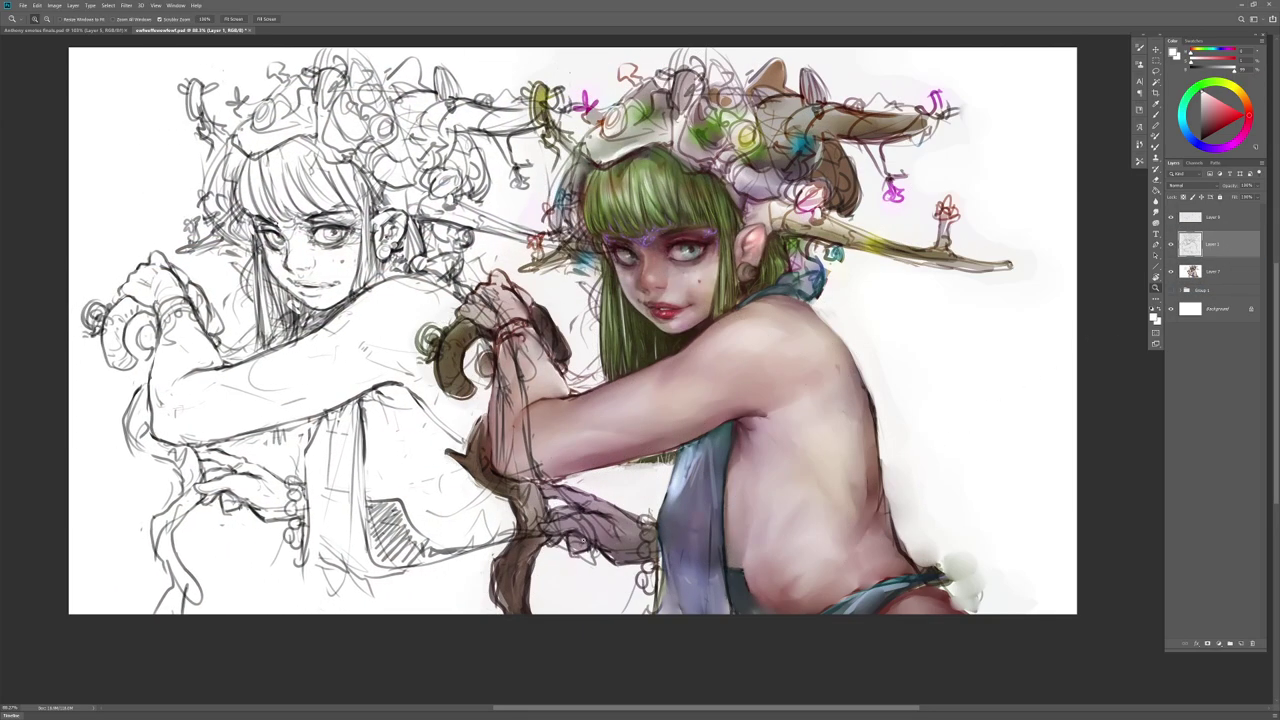
mouse_move(619, 498)
mouse_down()
mouse_move(586, 562)
mouse_move(597, 562)
mouse_up()
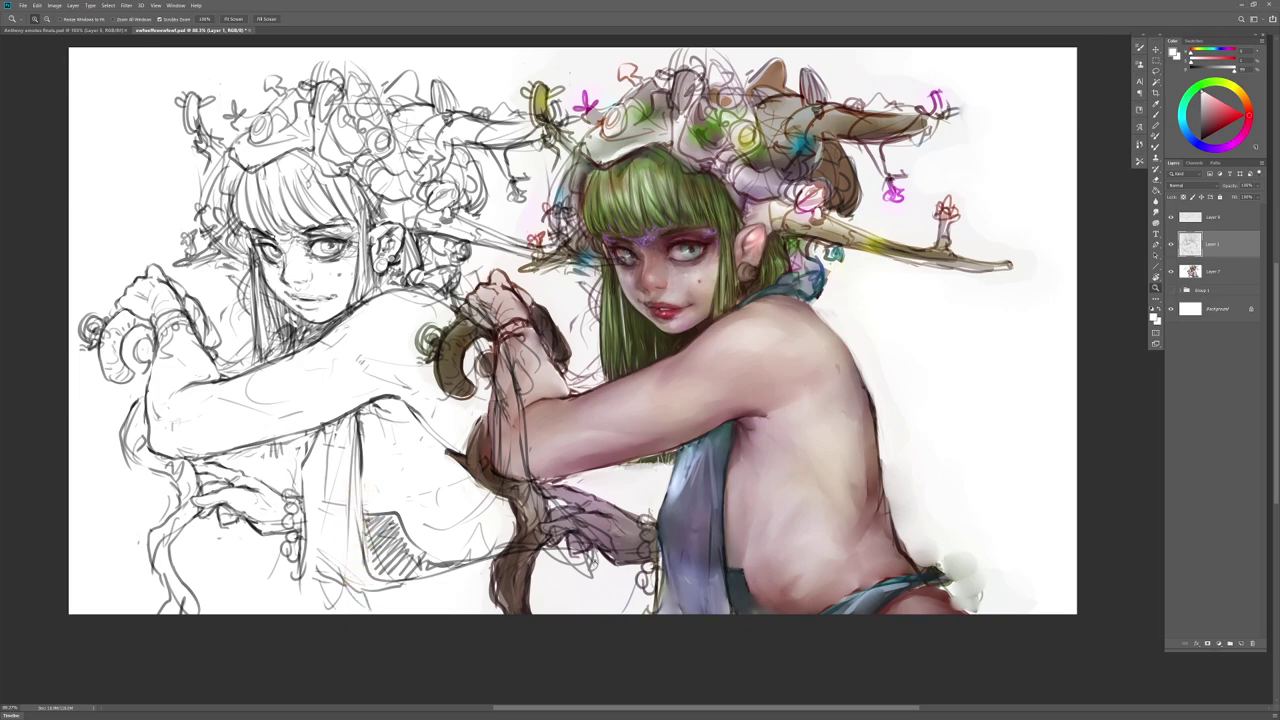
drag(684, 550, 783, 599)
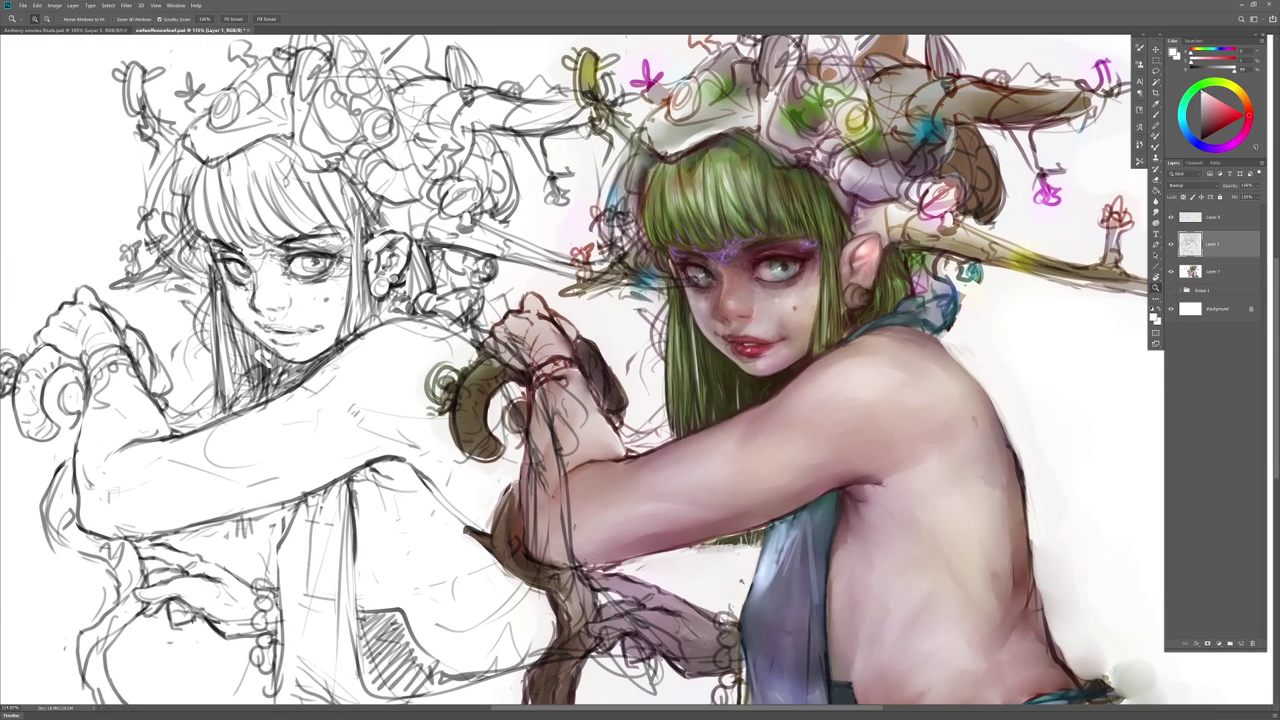
key(ctrl+alt+z)
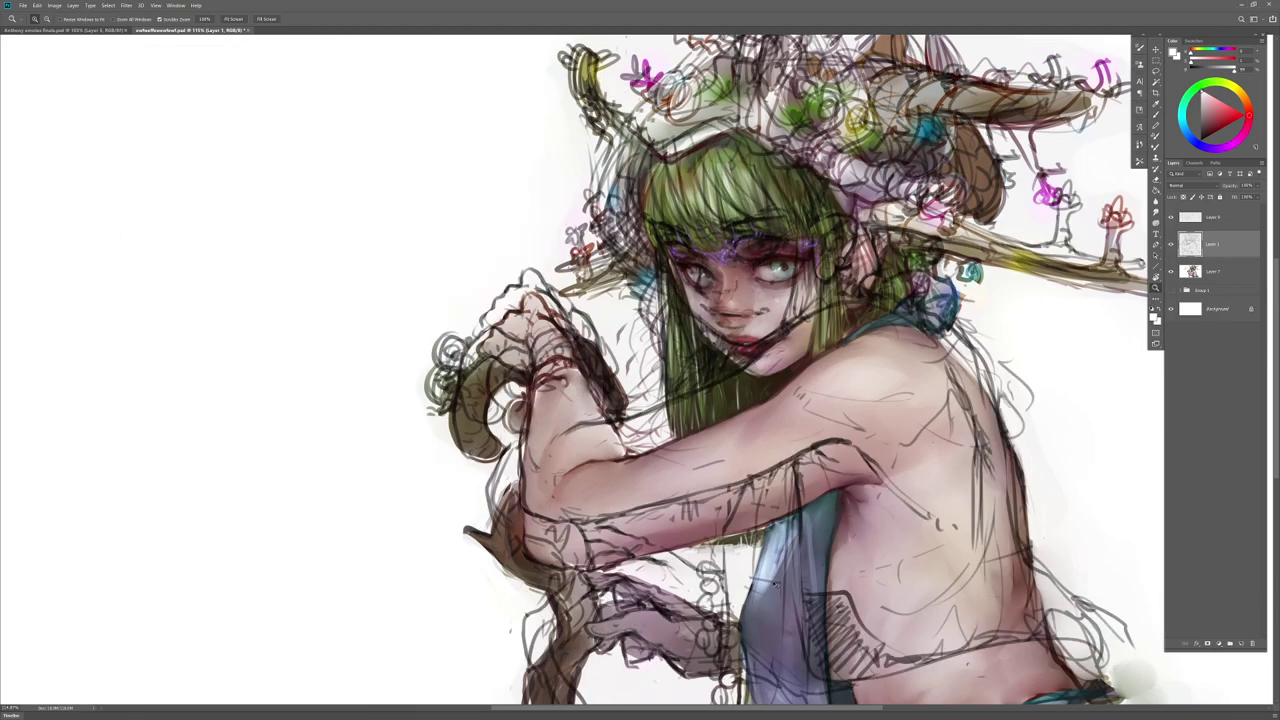
key(ctrl+alt+z)
mouse_move(910, 528)
mouse_down()
mouse_move(660, 462)
mouse_move(677, 495)
mouse_up()
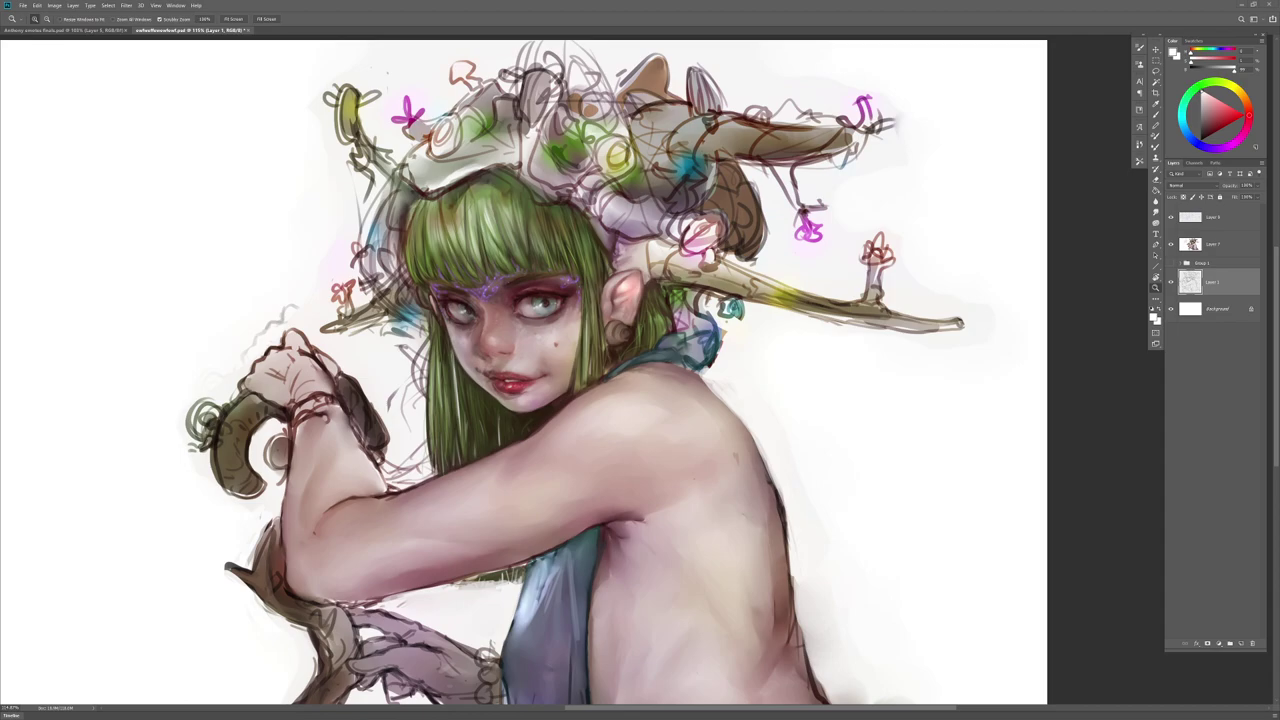
mouse_move(657, 538)
mouse_down()
mouse_move(714, 485)
mouse_move(694, 476)
mouse_up()
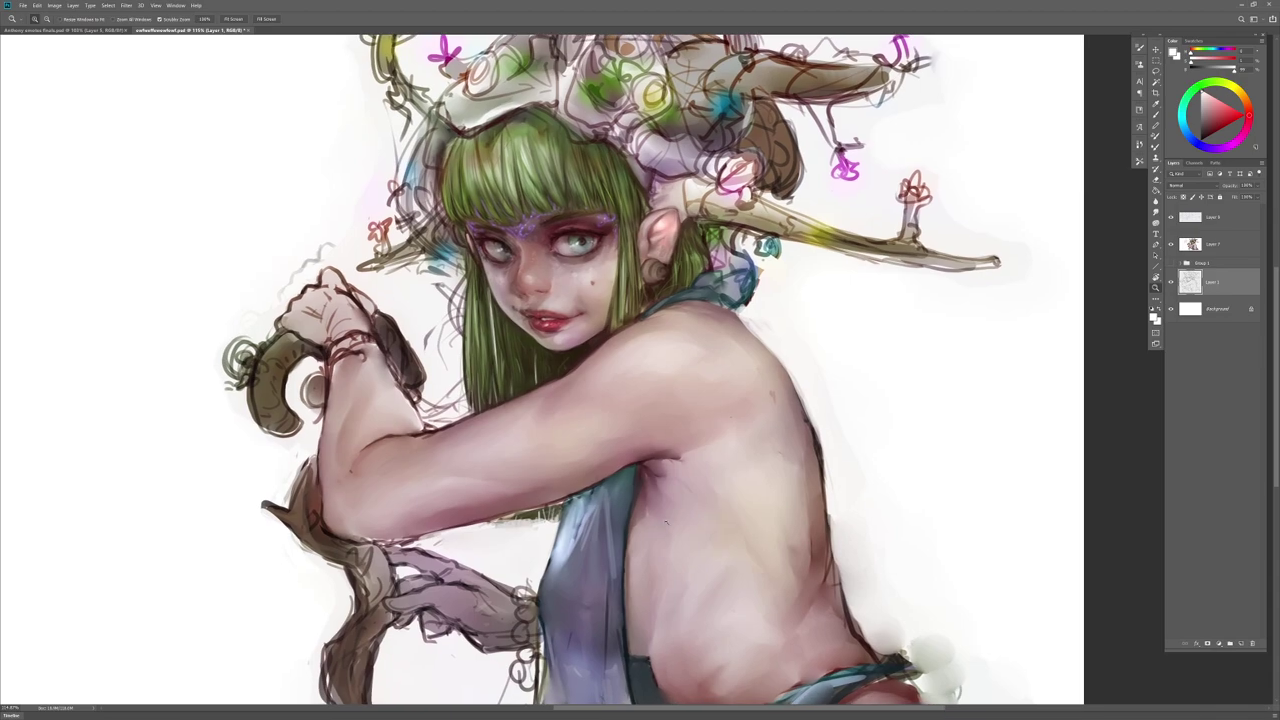
Step: Hide Layer 1, select Layer 7, and prepare a smaller brush with the dark colour as foreground
click(1171, 281)
click(1212, 244)
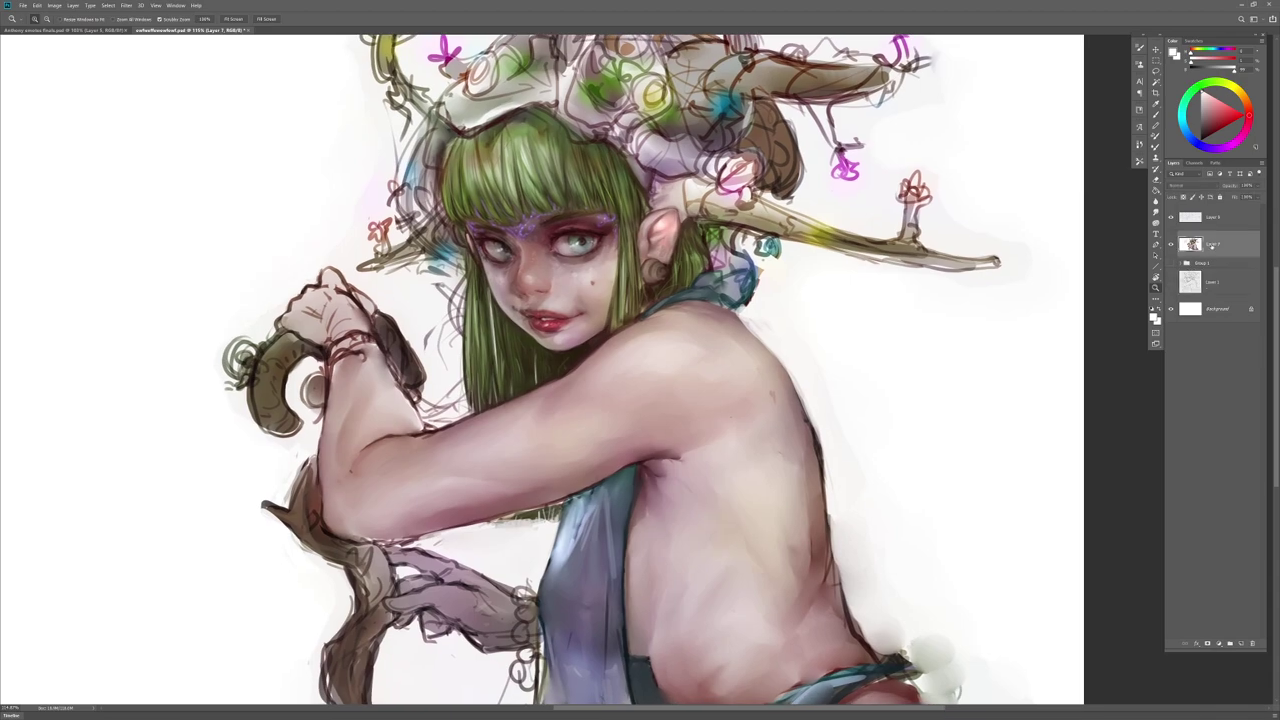
key(b)
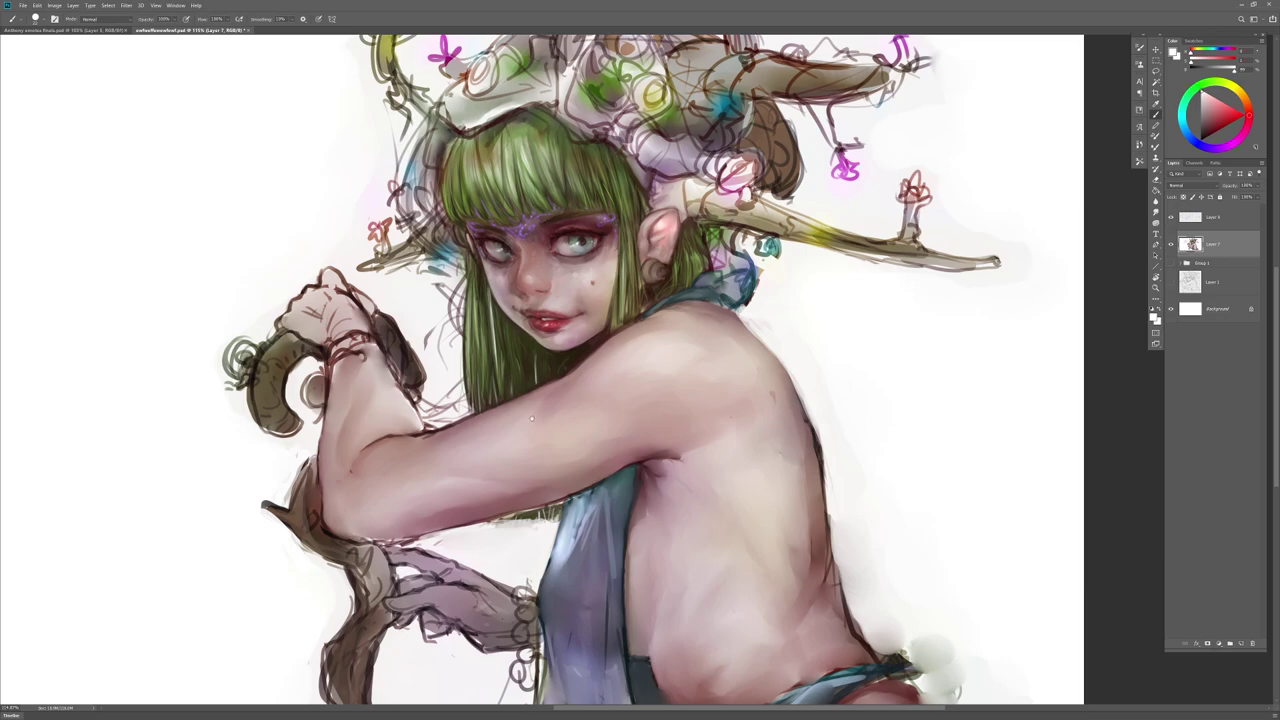
drag(539, 395, 547, 457)
right_click(497, 332)
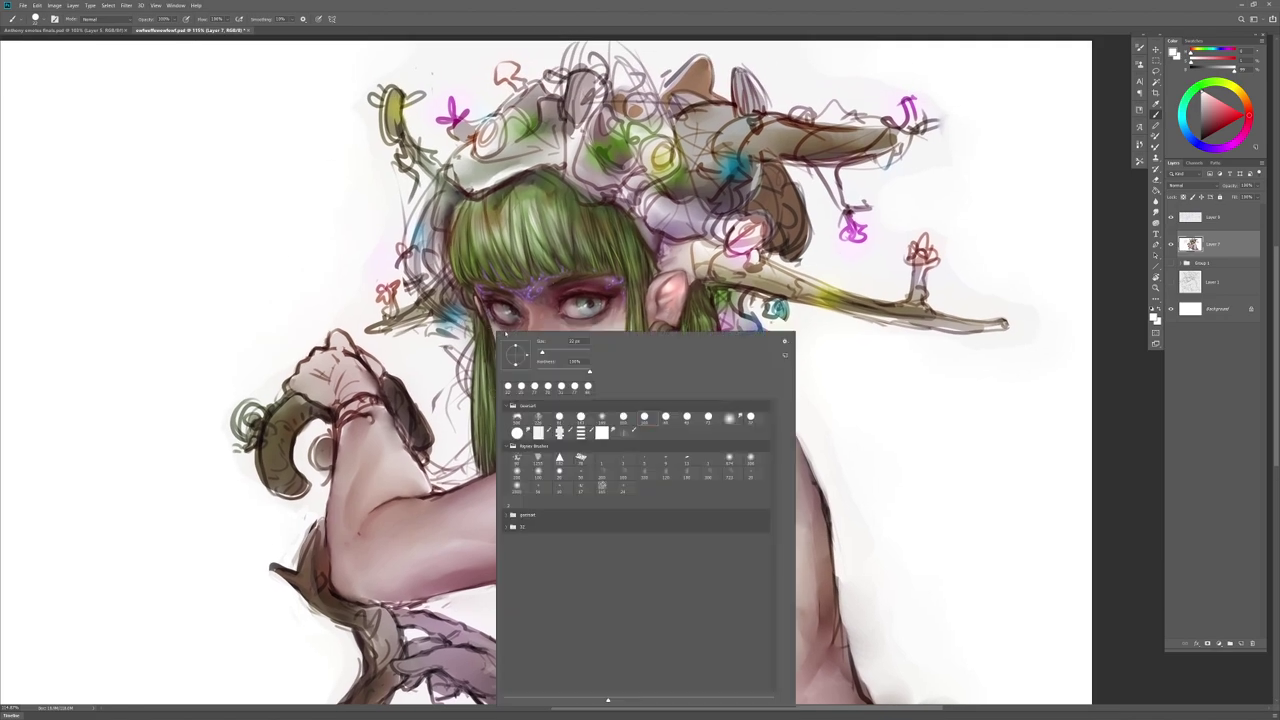
drag(543, 351, 538, 351)
key(Return)
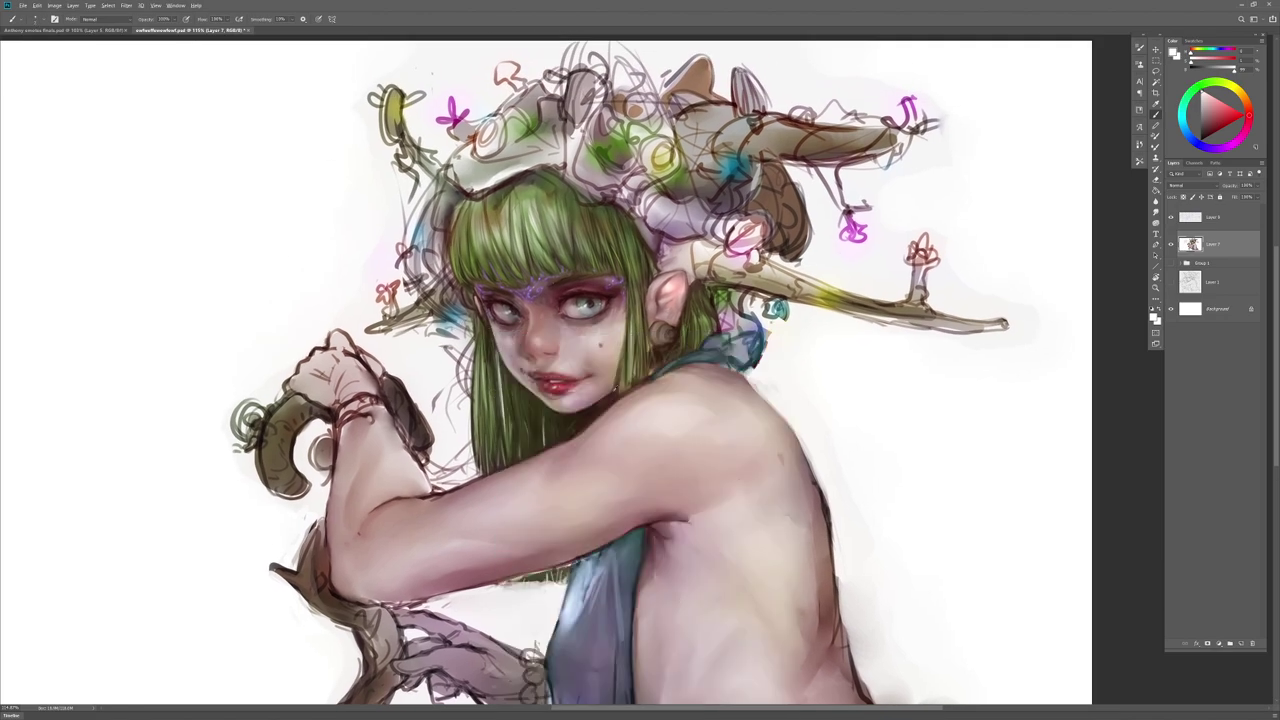
key(x)
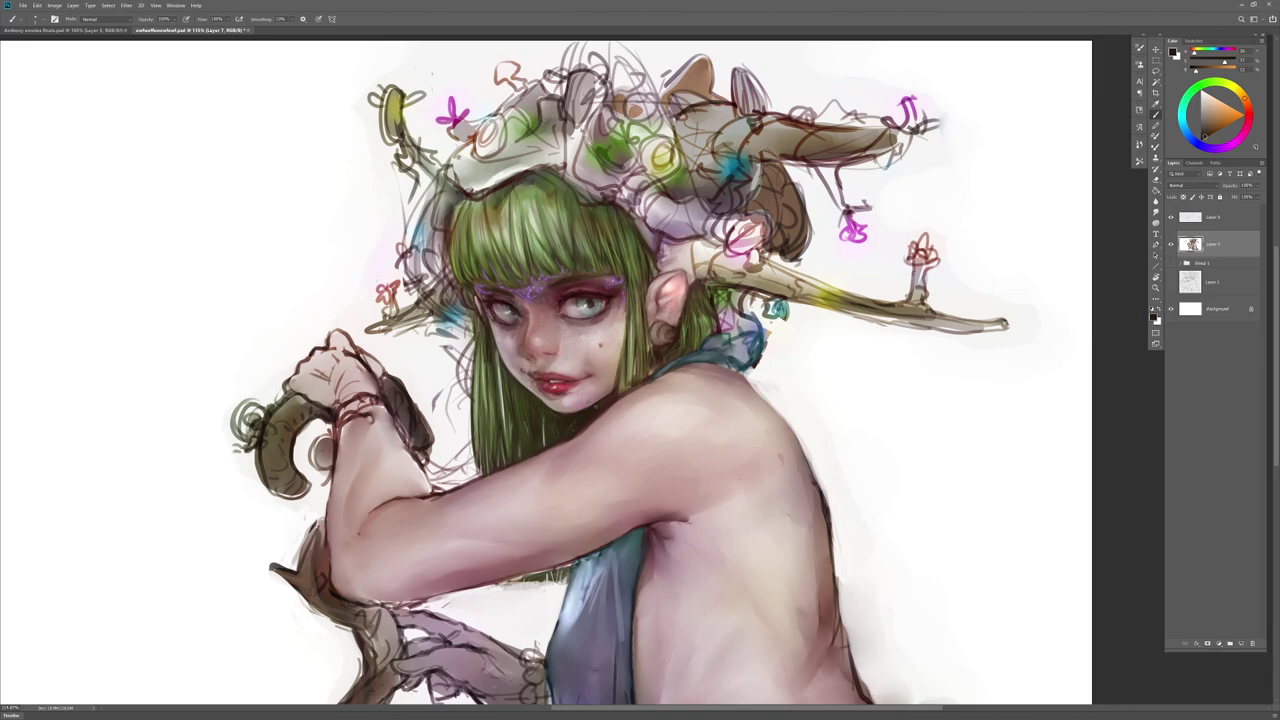
Step: Paint over stray sketch marks beside the blue neck knot and the outer hair edge with sampled background colours
mouse_move(760, 368)
mouse_down()
mouse_move(704, 336)
mouse_move(724, 350)
mouse_move(694, 344)
mouse_up()
alt+click(722, 348)
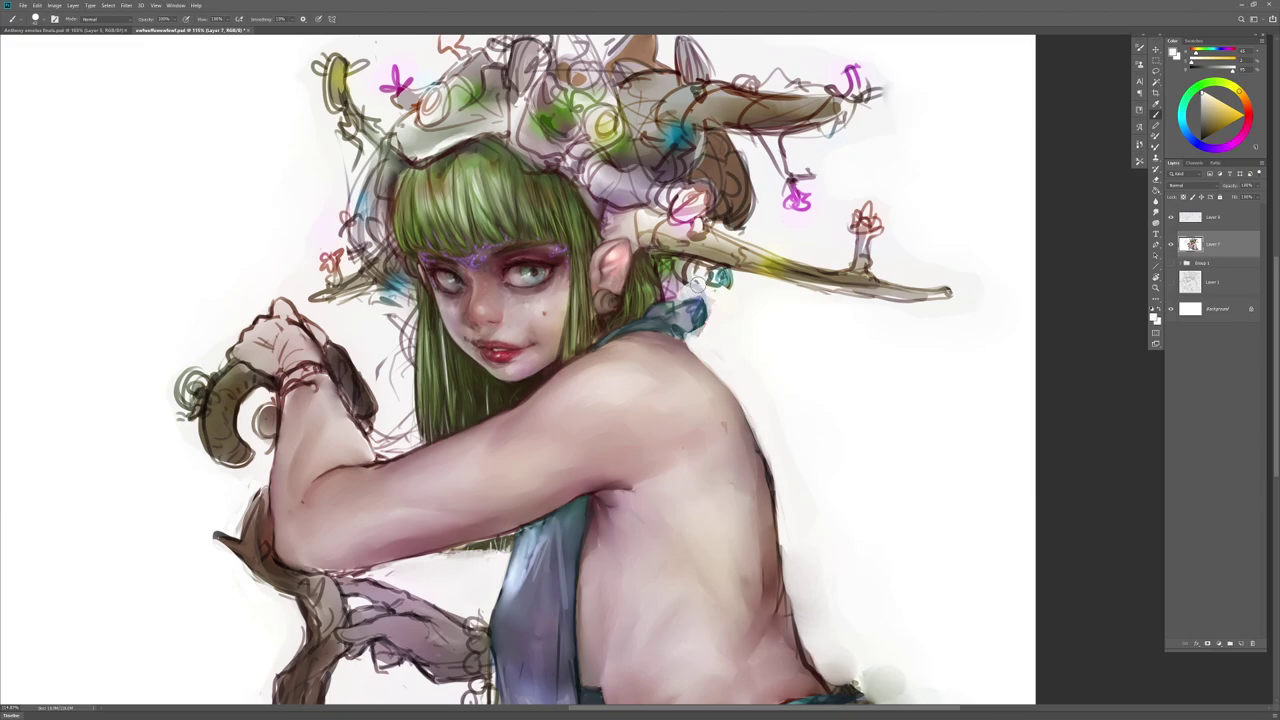
mouse_move(711, 312)
mouse_down()
mouse_move(693, 335)
mouse_move(698, 325)
mouse_up()
key(z)
mouse_move(690, 428)
mouse_down()
mouse_move(663, 461)
mouse_move(612, 440)
mouse_up()
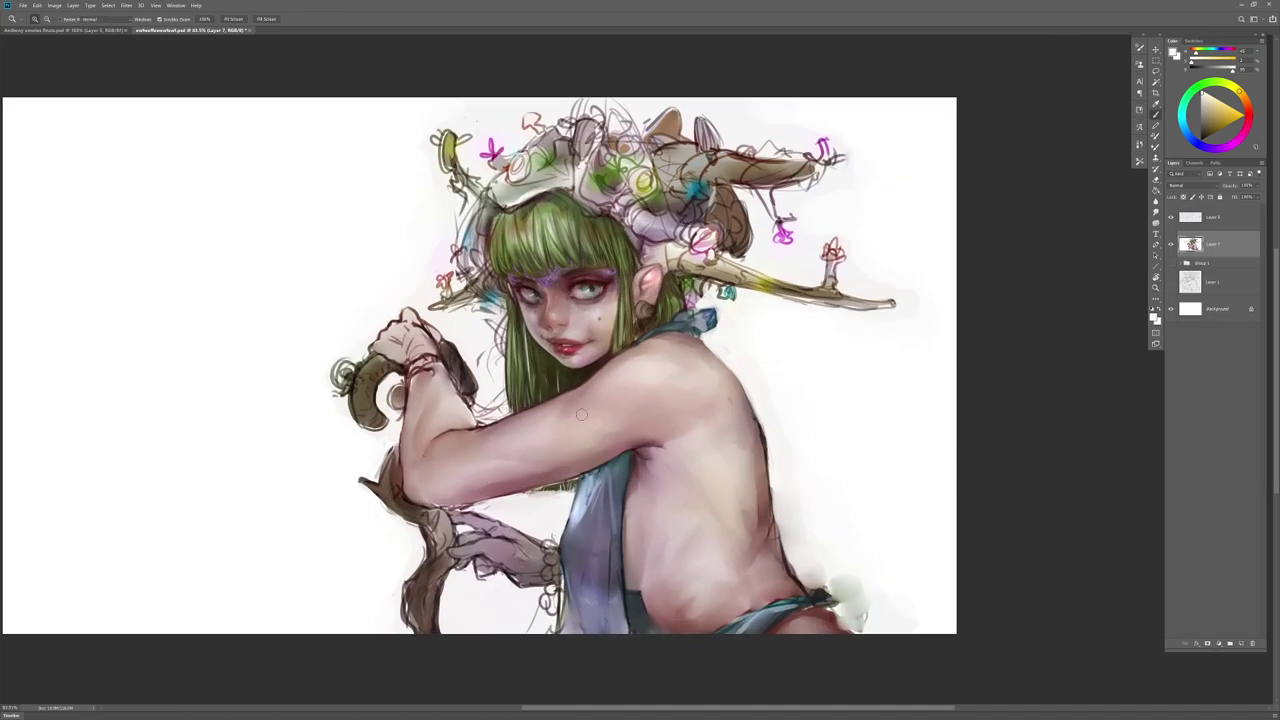
key(b)
alt+click(483, 336)
drag(491, 323, 491, 335)
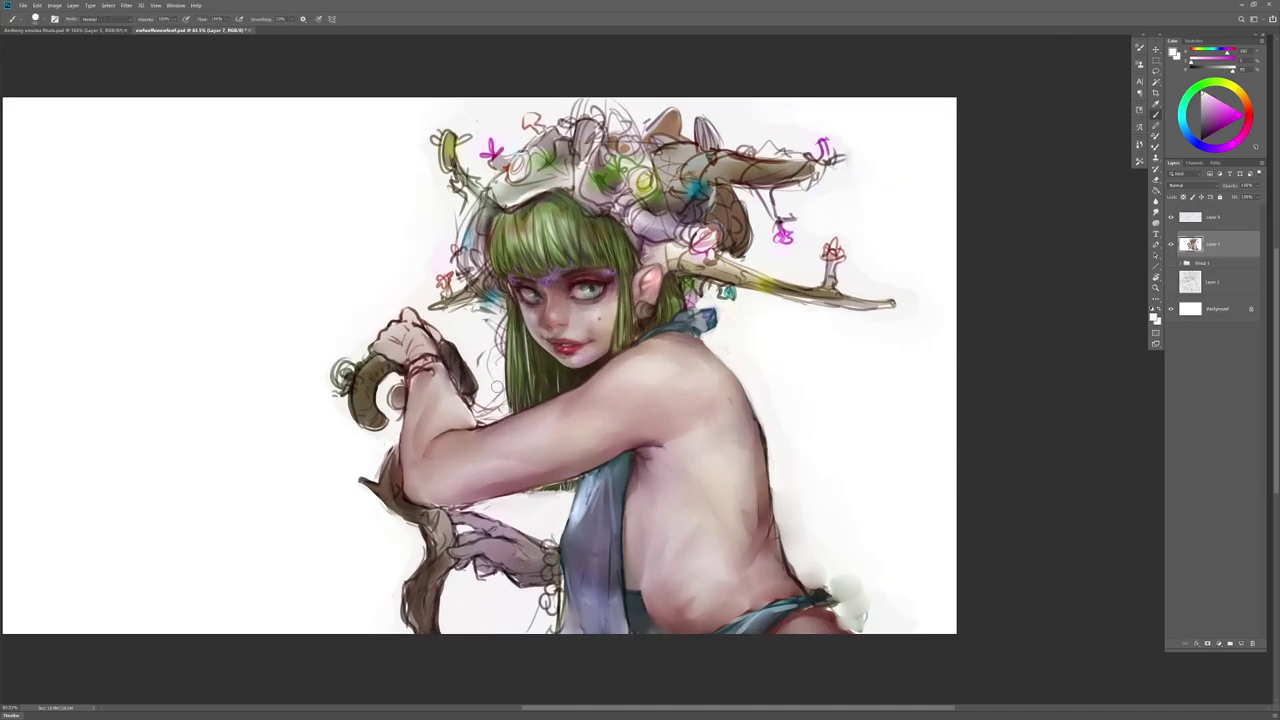
Step: Flip the canvas horizontally and back to check the cleaned-up silhouette
key(ctrl+shift+h)
key(ctrl+shift+h)
key(z)
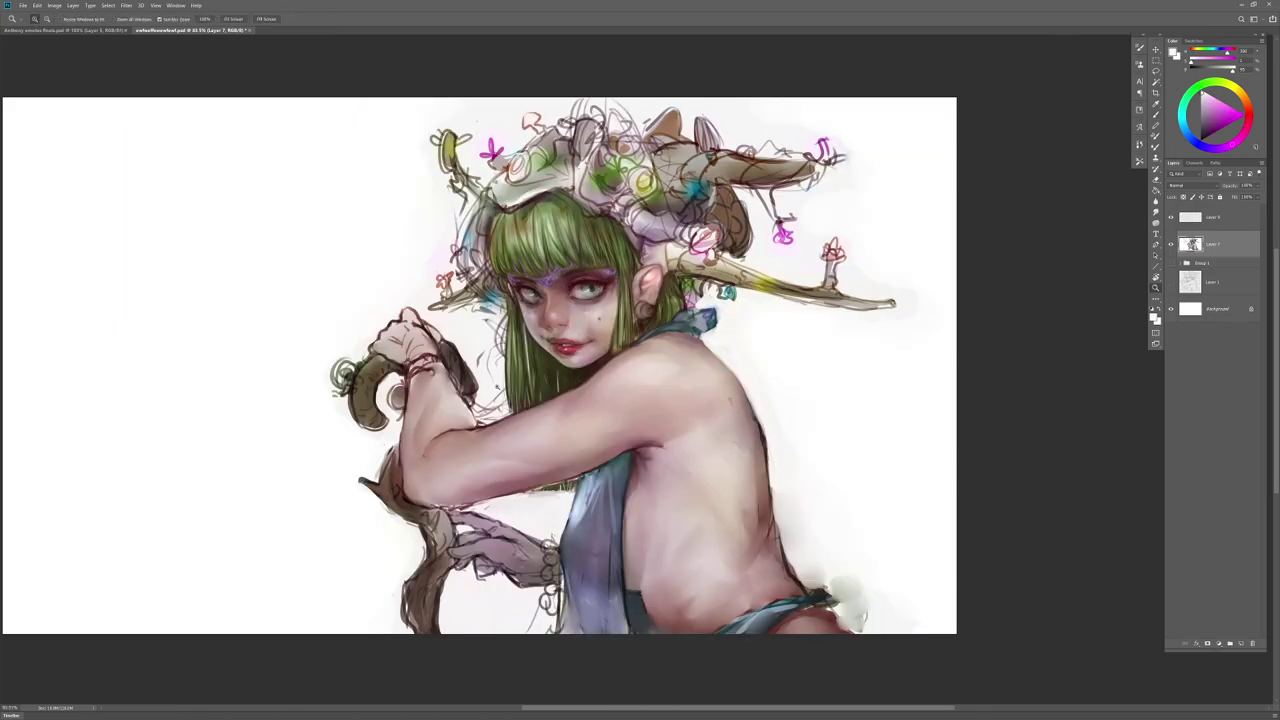
Step: Sample reddish skin tones from the face and paint them over the sketch lines on the raised fist
key(ctrl+1)
key(b)
alt+click(570, 310)
alt+click(570, 316)
mouse_move(340, 310)
mouse_down()
mouse_move(328, 316)
mouse_move(364, 309)
mouse_move(352, 310)
mouse_up()
key(r)
key(b)
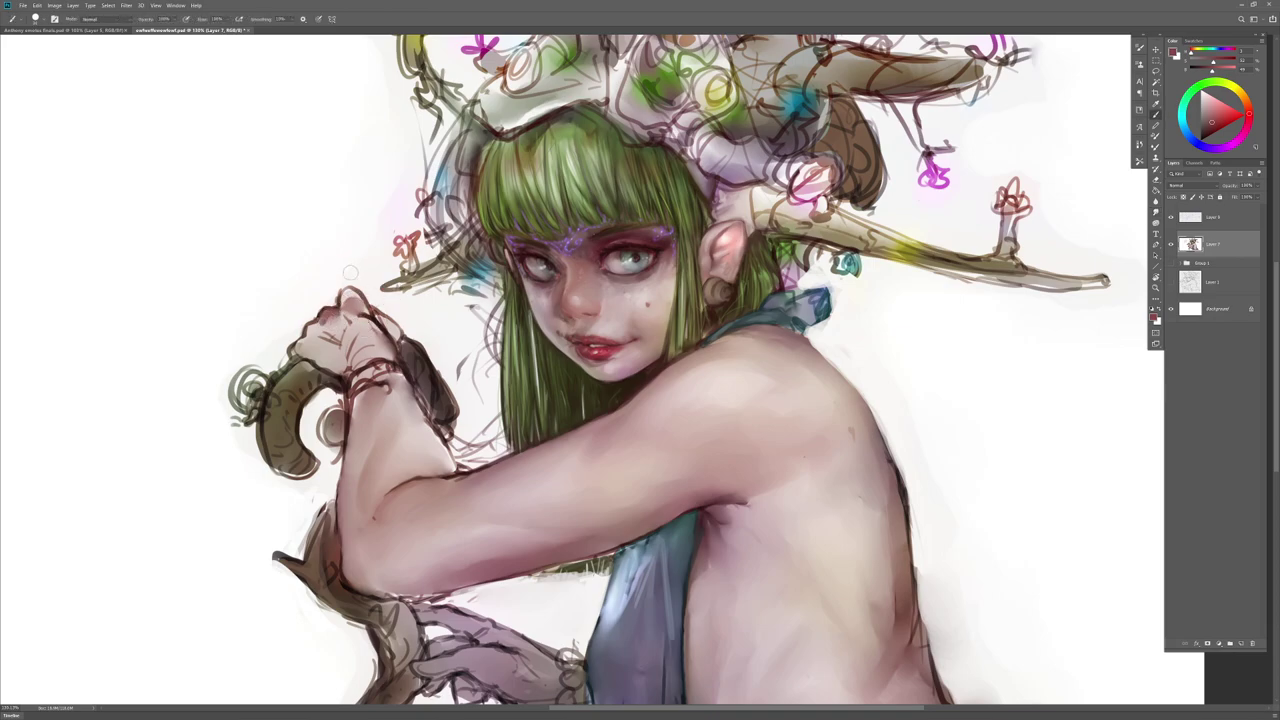
Step: Adjust the brush, then paint and smudge the wrist so skin tones replace the bracelet lines
right_click(346, 318)
mouse_move(397, 338)
mouse_down()
mouse_move(308, 336)
mouse_move(300, 350)
mouse_move(338, 321)
mouse_move(352, 348)
mouse_move(368, 342)
mouse_move(349, 348)
mouse_move(366, 332)
mouse_move(388, 346)
mouse_move(372, 350)
mouse_move(366, 420)
mouse_up()
click(323, 321)
key(r)
key(b)
key(r)
mouse_move(366, 355)
mouse_down()
mouse_move(358, 394)
mouse_move(398, 365)
mouse_move(388, 399)
mouse_up()
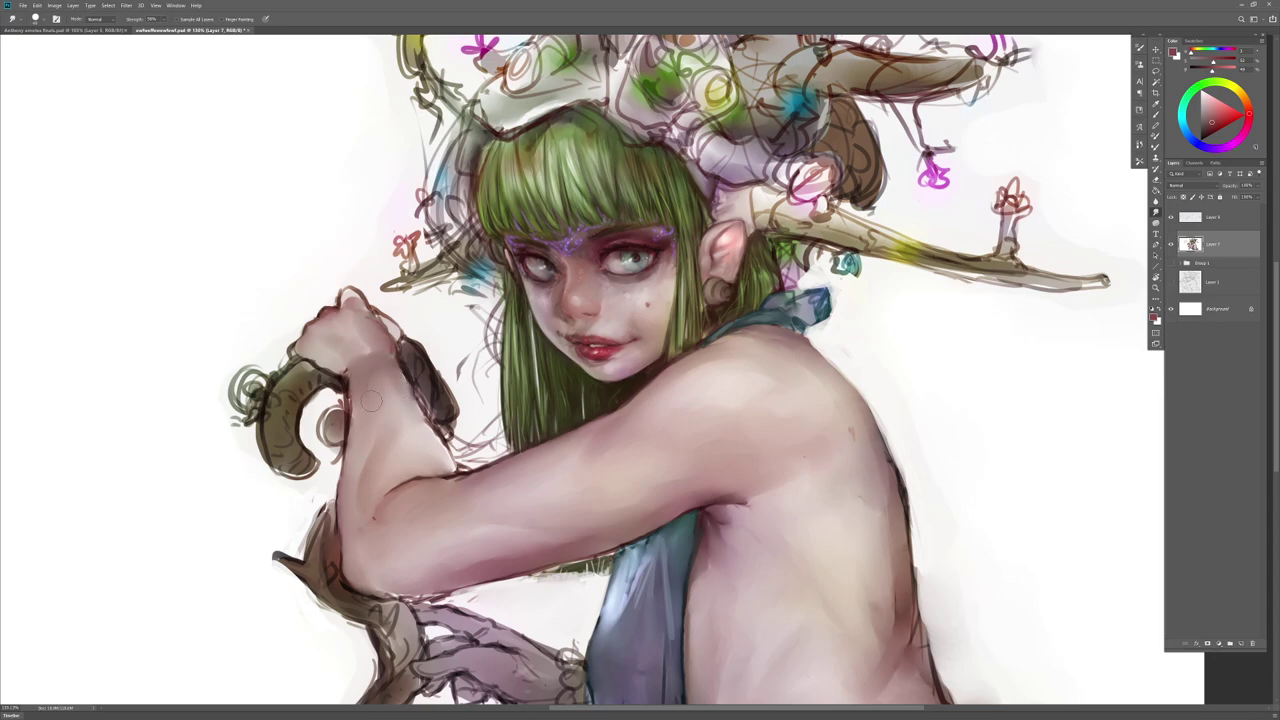
key(b)
key(r)
Step: Resize the Smudge brush and reshape the raised hand's knuckles and outer edge, alternating painting with smudging
right_click(353, 292)
drag(400, 314, 406, 314)
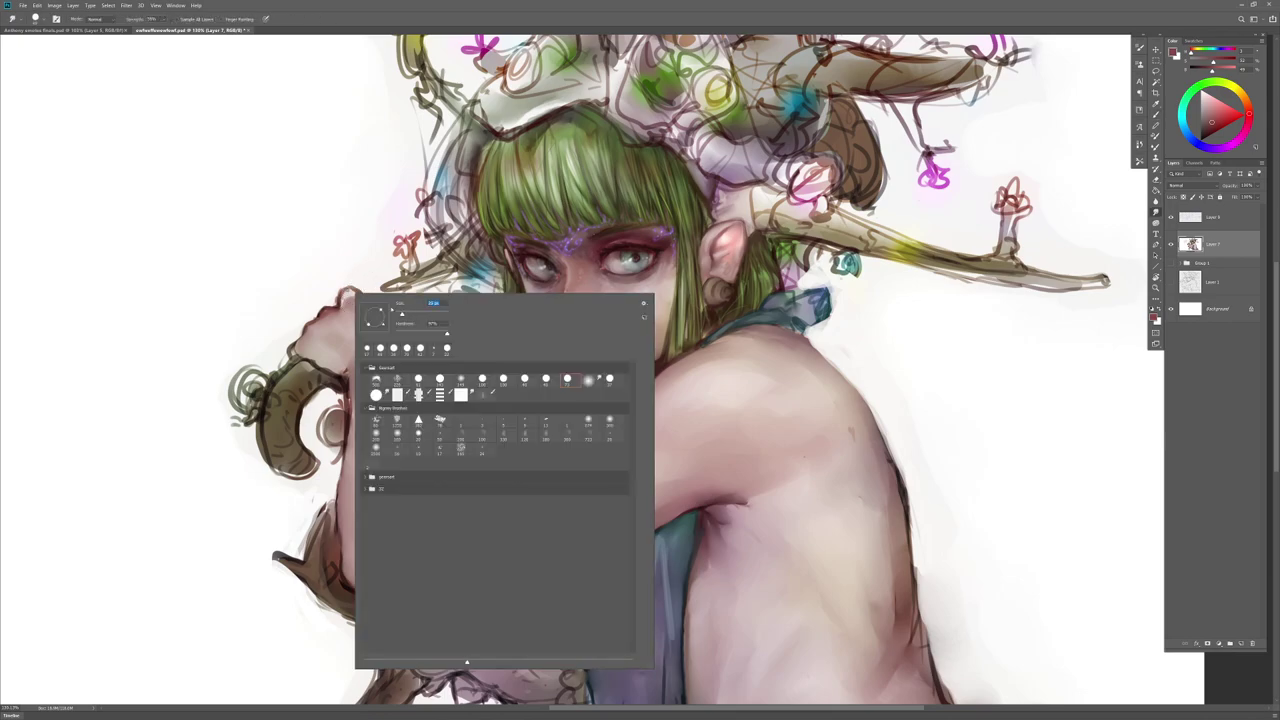
click(350, 294)
key(b)
mouse_move(355, 292)
mouse_down()
mouse_move(338, 291)
mouse_move(323, 318)
mouse_up()
key(r)
key(b)
key(r)
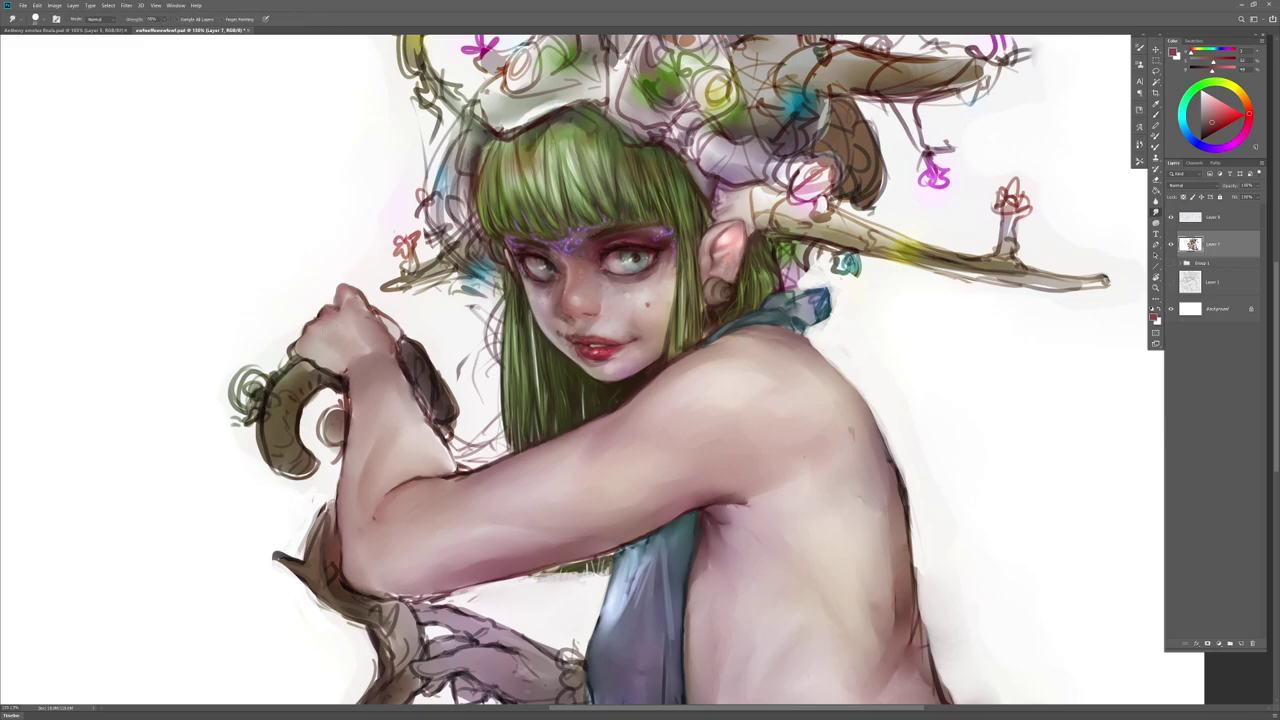
key(b)
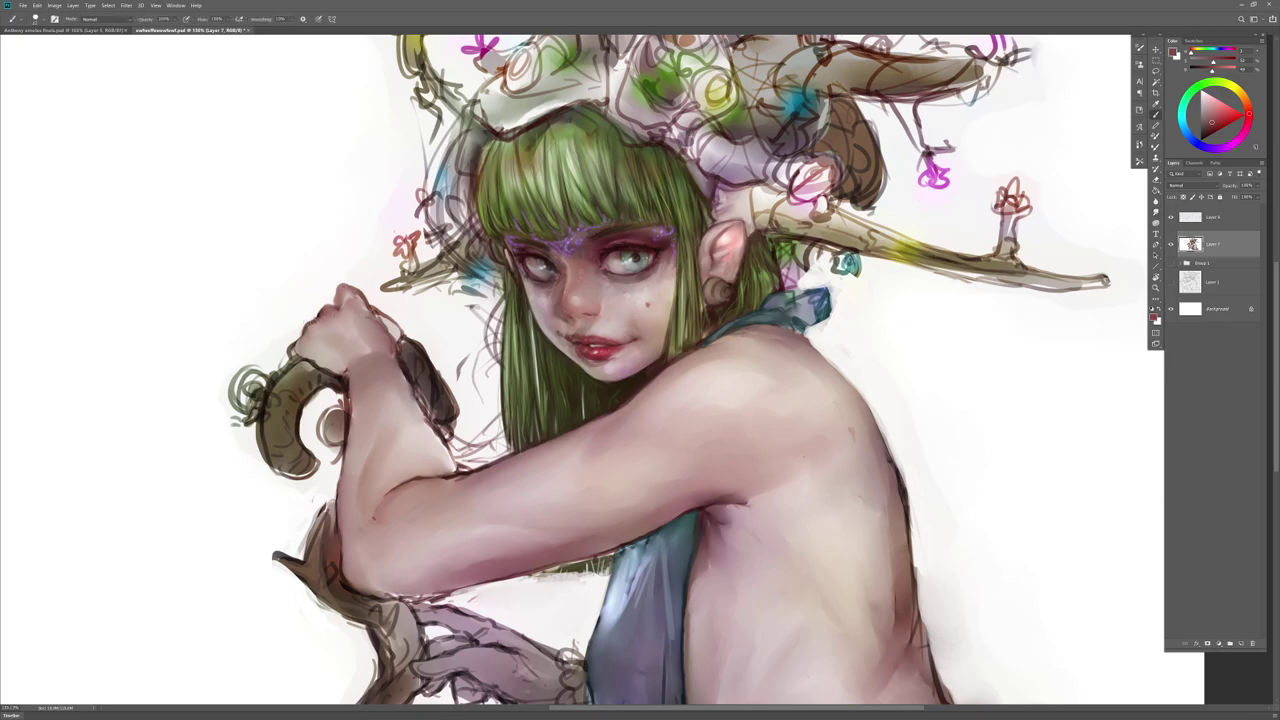
key(r)
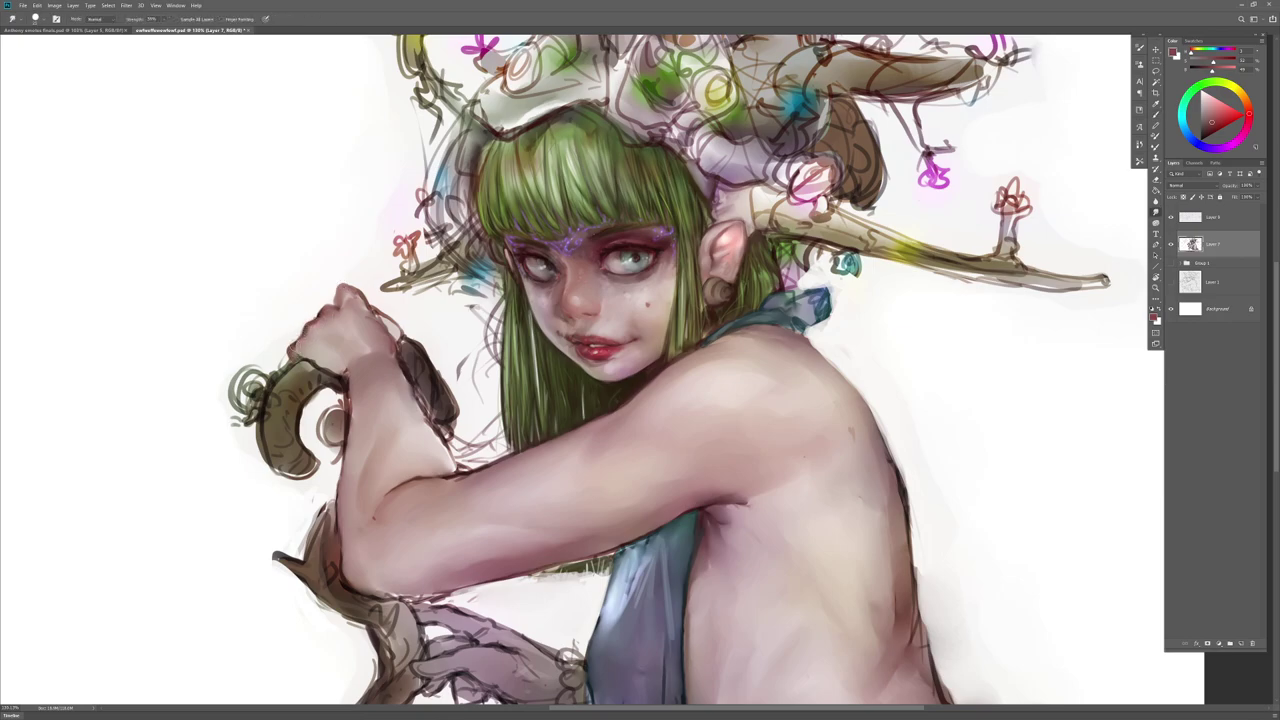
drag(290, 353, 296, 364)
Step: View the whole figure and flip the canvas horizontally and back to check the reworked hand
drag(725, 556, 679, 500)
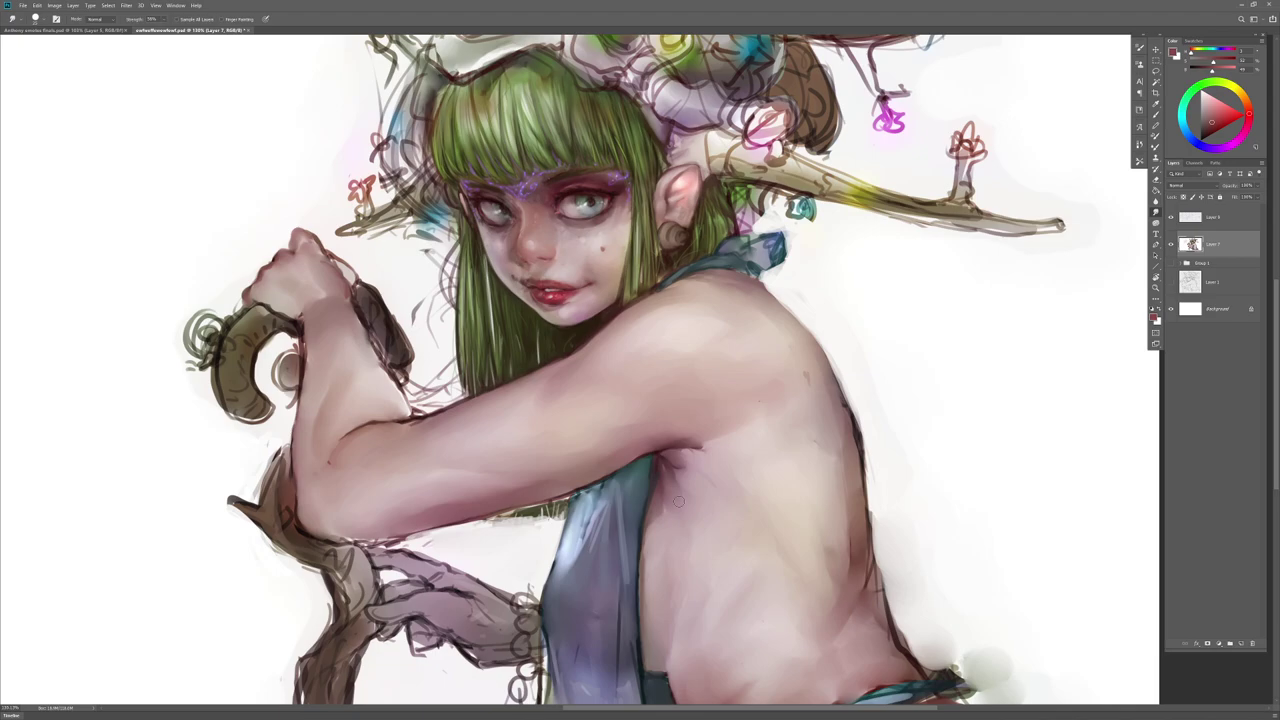
drag(679, 502, 625, 505)
drag(757, 580, 657, 534)
key(ctrl+shift+h)
key(ctrl+shift+h)
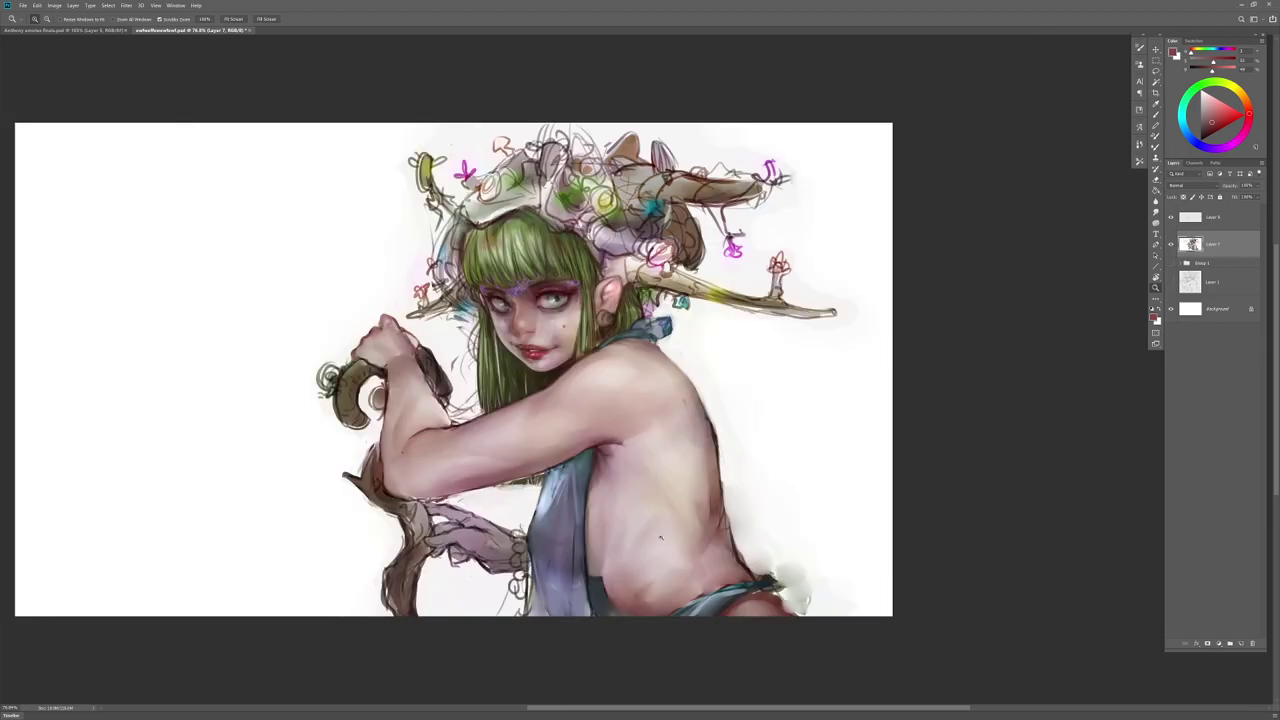
Step: Touch up the area between the forearm, lower hand and blue garment with sampled pale colours
drag(648, 470, 663, 476)
key(b)
alt+click(529, 451)
drag(547, 505, 564, 476)
alt+click(449, 533)
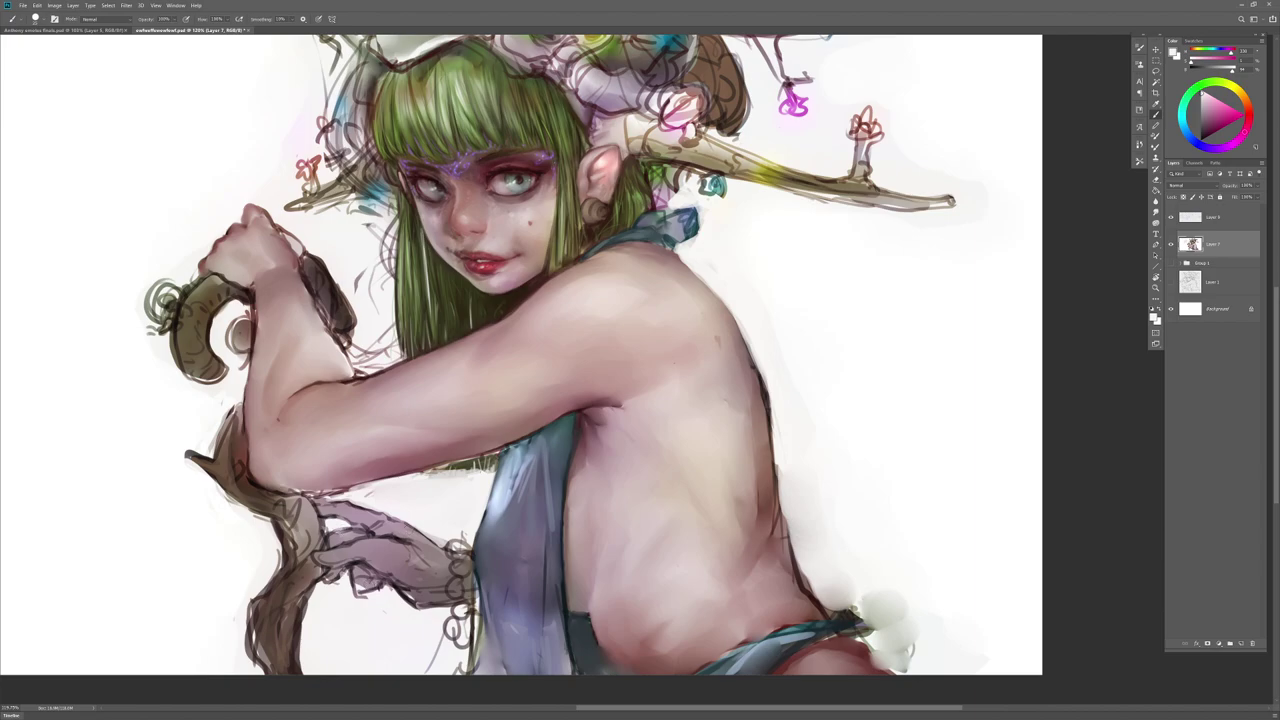
alt+click(366, 598)
Step: Sample dark makeup tones at the outer corner of the eye nearest the ear for touching up
drag(686, 504, 669, 613)
alt+click(524, 304)
alt+click(521, 283)
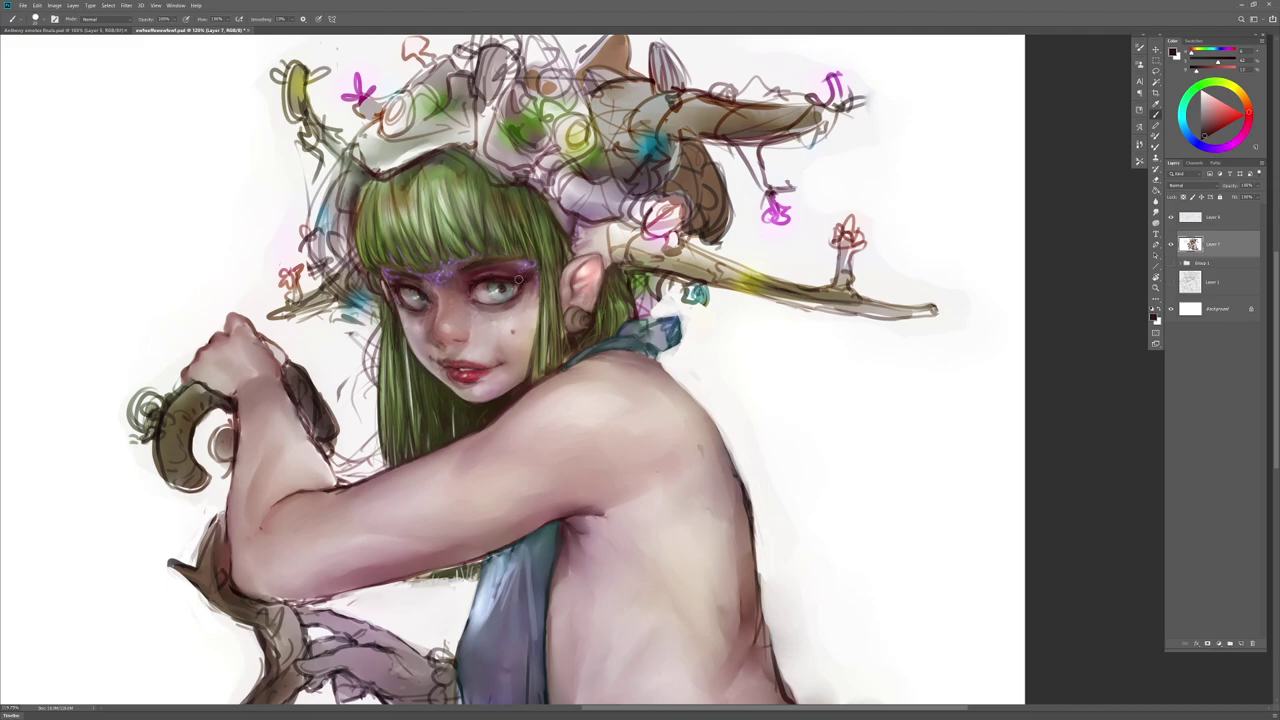
Step: View the full composition and flip the canvas horizontally and back to check the face
key(z)
drag(565, 514, 543, 538)
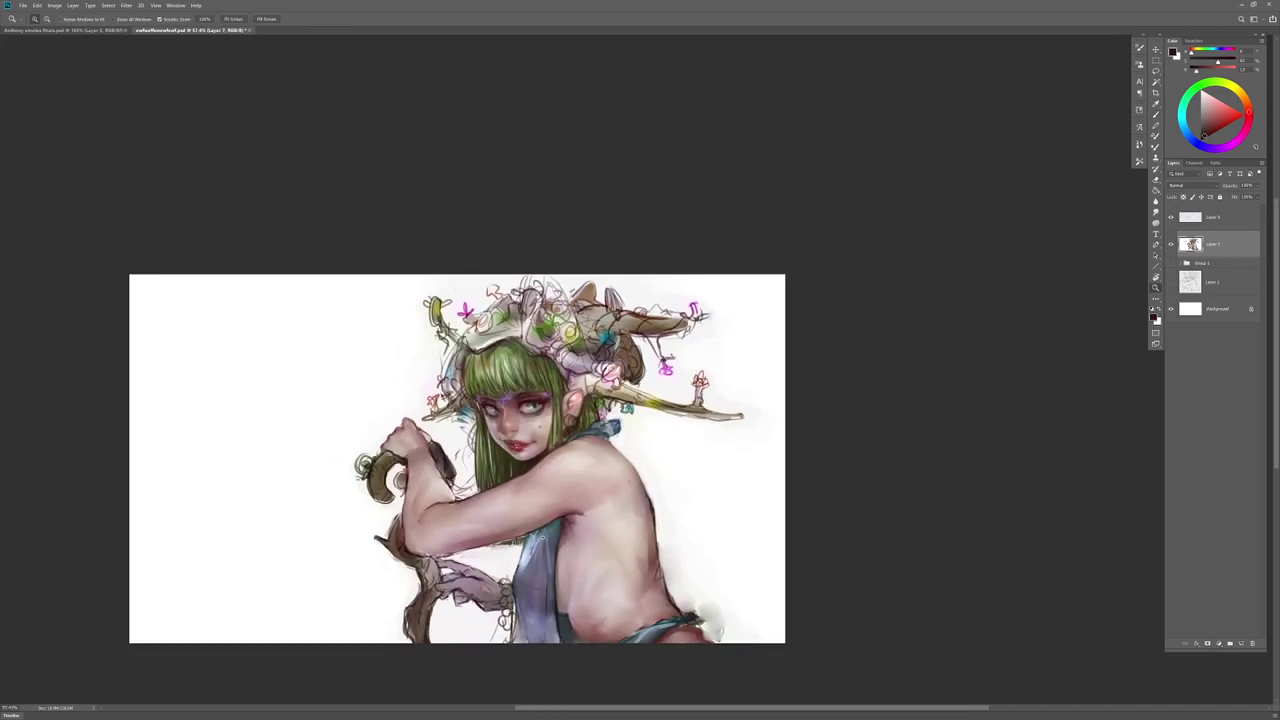
key(ctrl+shift+h)
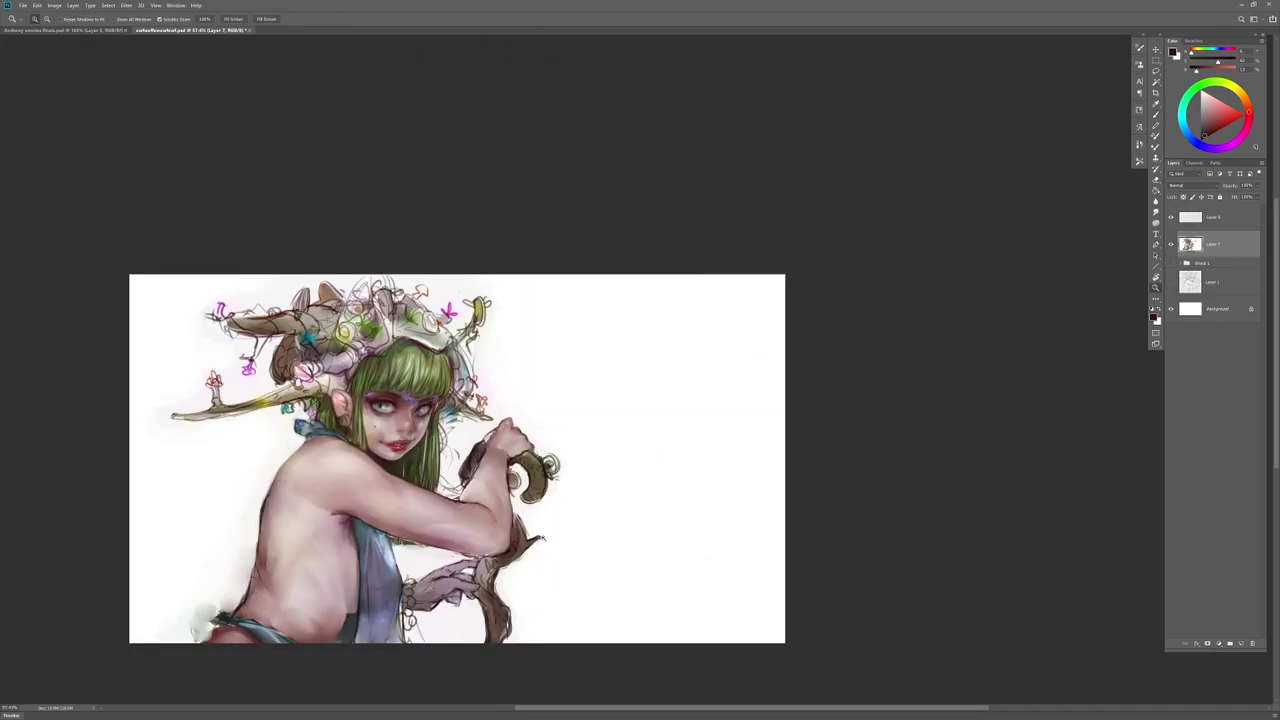
key(shift+h)
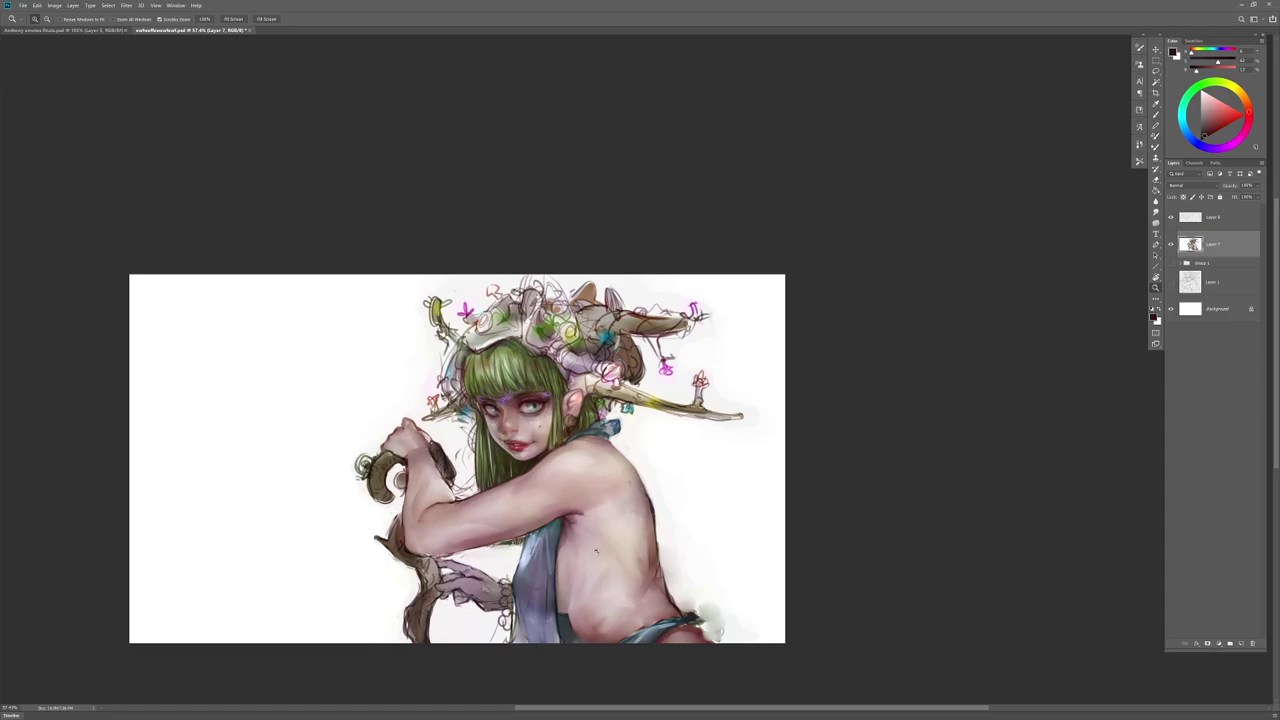
scroll(604, 516, down, 2)
Step: Refine the hair strands between the face and ear with sampled dark tones and smudging
drag(555, 430, 607, 427)
alt+click(564, 412)
mouse_move(529, 405)
mouse_down()
mouse_move(547, 388)
mouse_move(531, 403)
mouse_move(514, 487)
mouse_up()
key(r)
key(b)
alt+click(524, 412)
key(z)
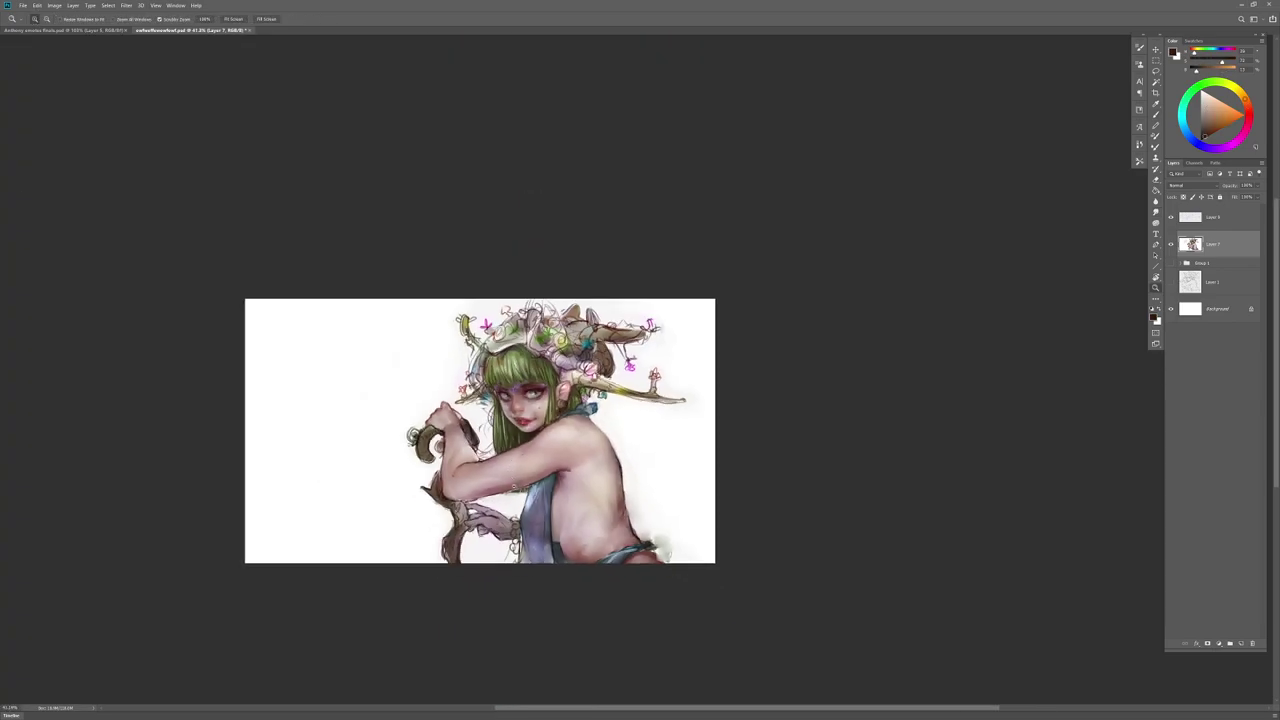
Step: Sample tones around the ear and shade the surrounding hair with a larger brush, blending with Smudge
drag(584, 465, 602, 452)
key(b)
key(z)
key(b)
mouse_move(578, 363)
mouse_down()
mouse_move(593, 352)
mouse_move(580, 353)
mouse_move(529, 271)
mouse_move(552, 283)
mouse_up()
alt+click(575, 349)
alt+click(576, 344)
key(])
key(])
alt+click(561, 309)
key(r)
key(b)
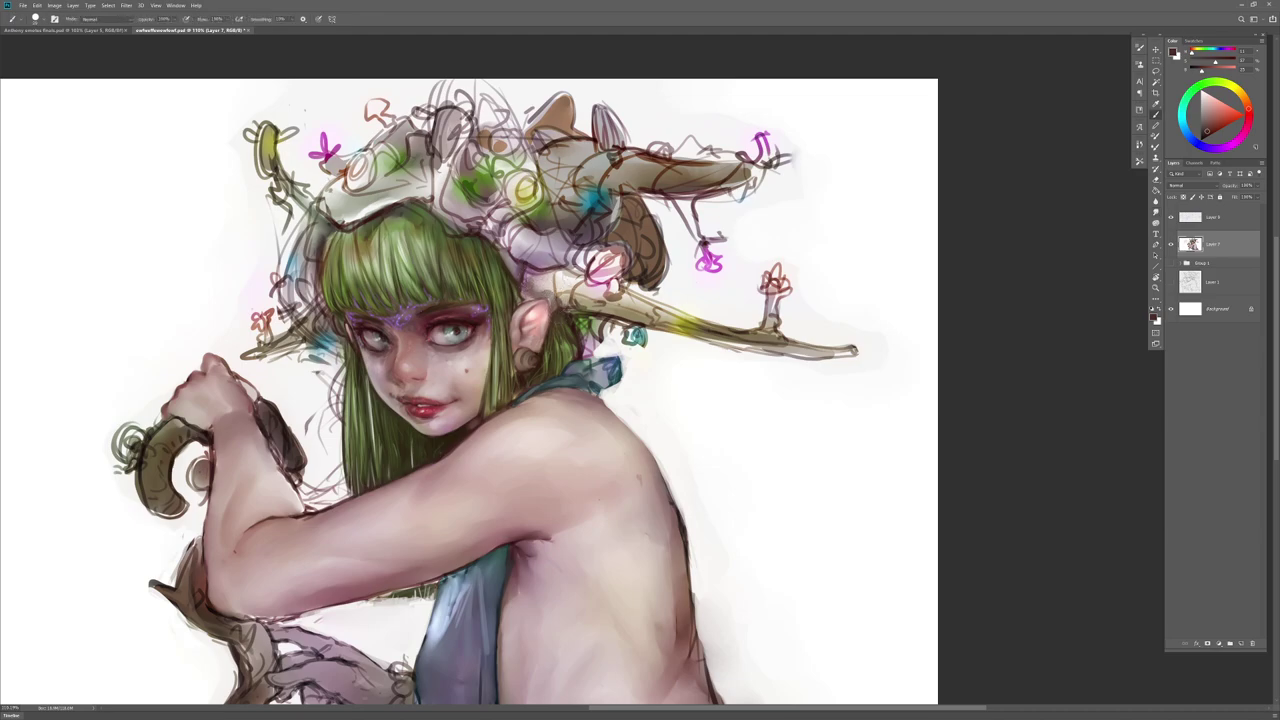
Step: Change the brush and paint the shadows where the headdress and lower branch meet above the ear with sampled tones
right_click(572, 283)
click(620, 299)
alt+click(531, 287)
mouse_move(530, 287)
mouse_down()
mouse_move(546, 280)
mouse_move(524, 264)
mouse_up()
alt+click(544, 284)
alt+click(533, 275)
drag(521, 273, 554, 282)
key(r)
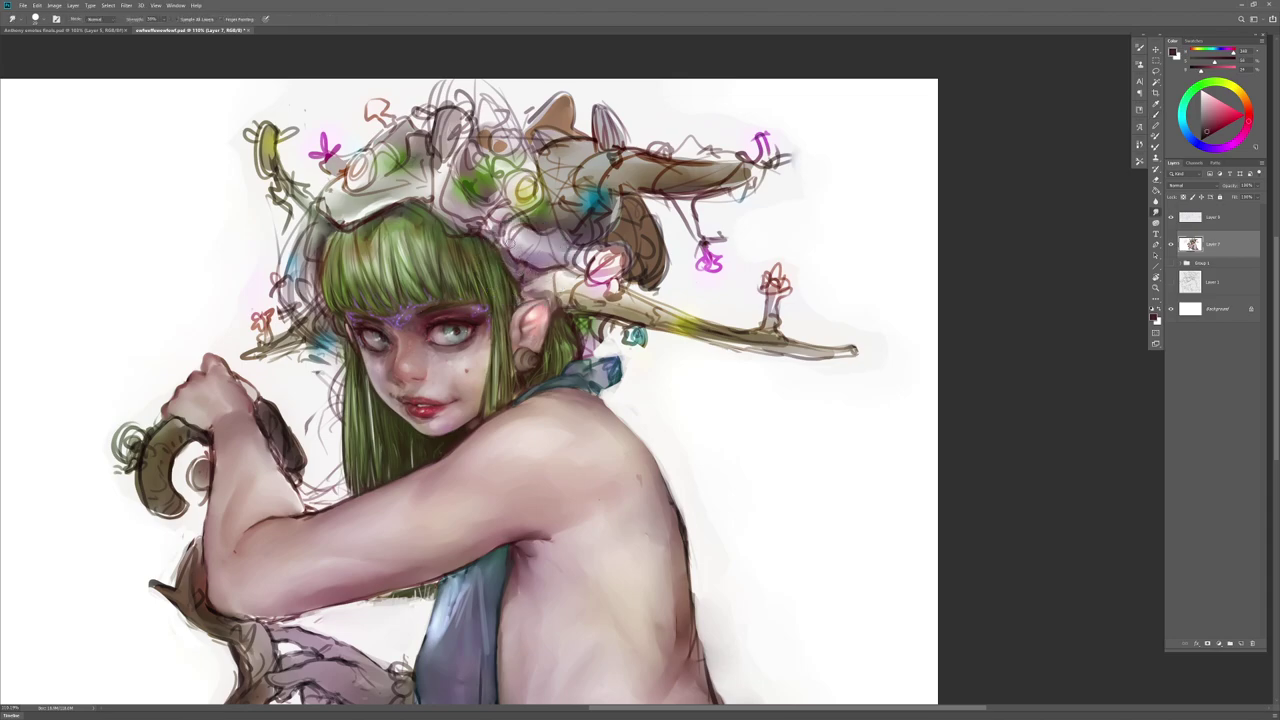
Step: Sample a dark tone by the ear and blend the lilac curled horn above it with a larger brush
key(b)
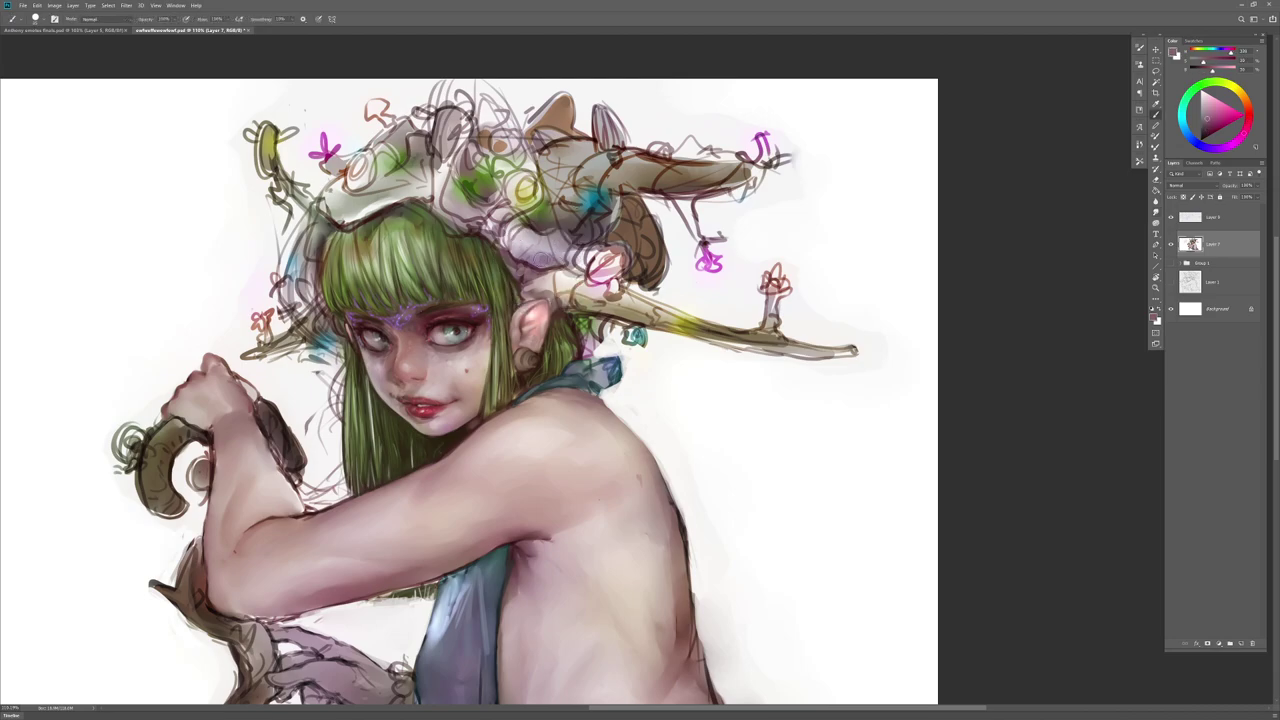
alt+click(557, 310)
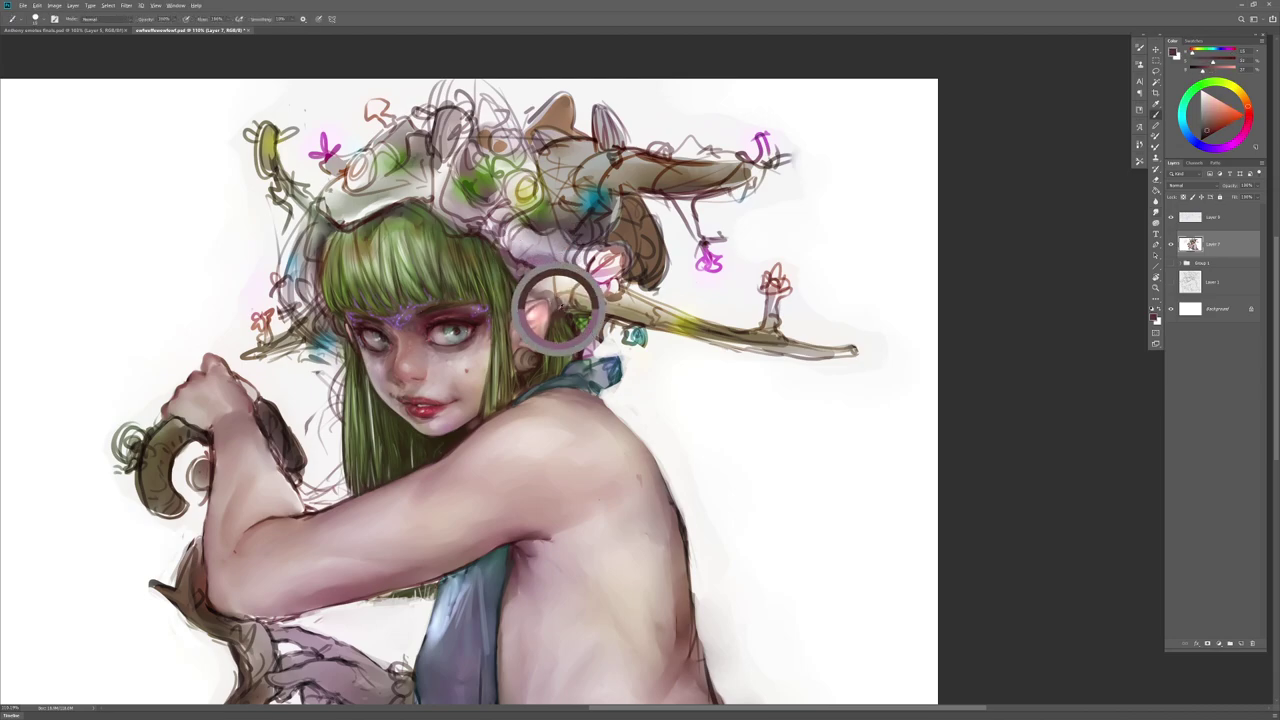
key(r)
key(b)
key(bracketright)
key(bracketright)
key(bracketright)
key(bracketright)
key(bracketright)
key(bracketright)
key(bracketright)
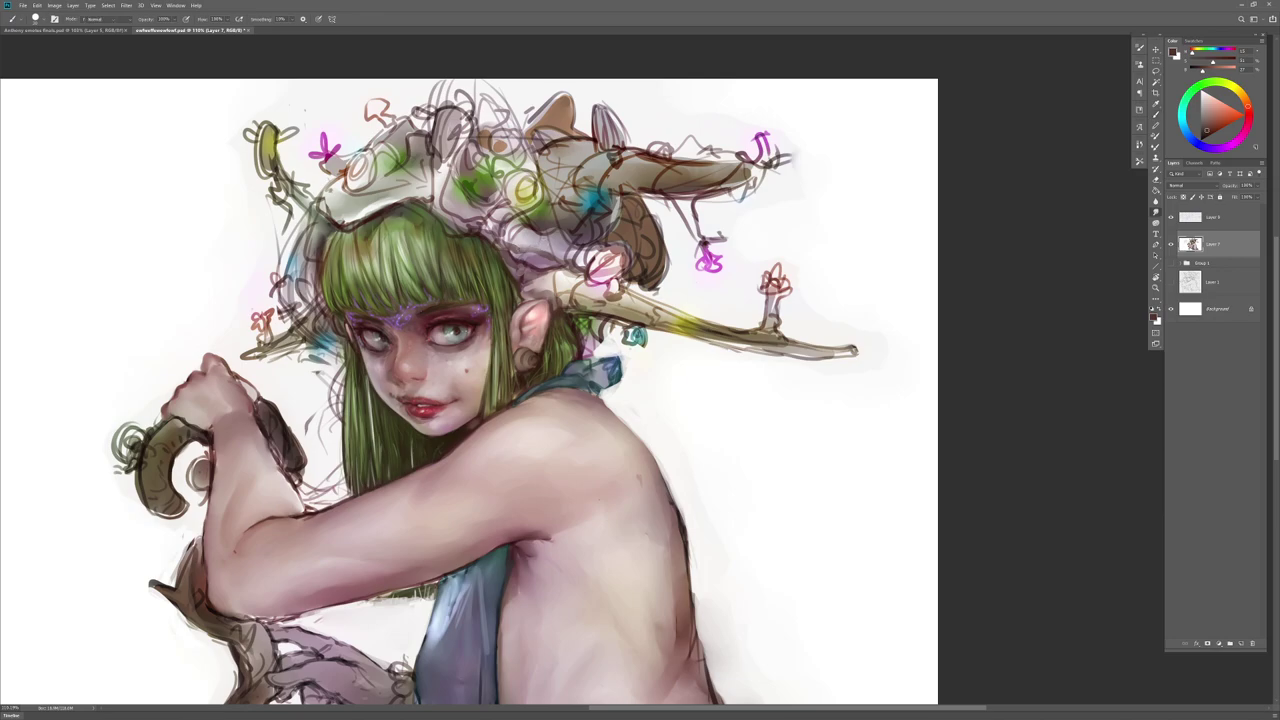
Step: Paint the shadow between the headdress and the hair above the ear with sampled tones
key(b)
alt+click(522, 243)
mouse_move(510, 241)
mouse_down()
mouse_move(538, 248)
mouse_move(516, 246)
mouse_up()
alt+click(512, 226)
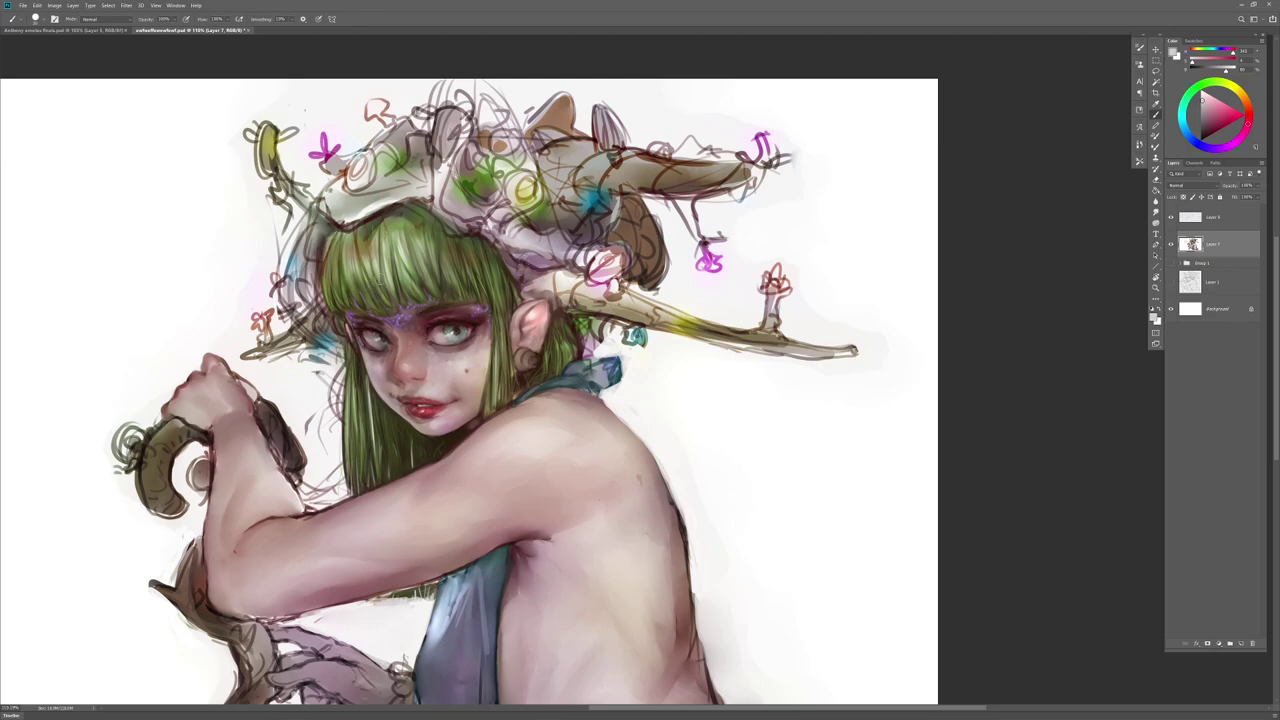
Step: Clean up the sketch lines around the pale ornament beside the bangs with sampled light tones, softening with Smudge
alt+click(326, 290)
alt+click(298, 308)
alt+click(281, 315)
mouse_move(297, 307)
mouse_down()
mouse_move(310, 269)
mouse_move(315, 286)
mouse_up()
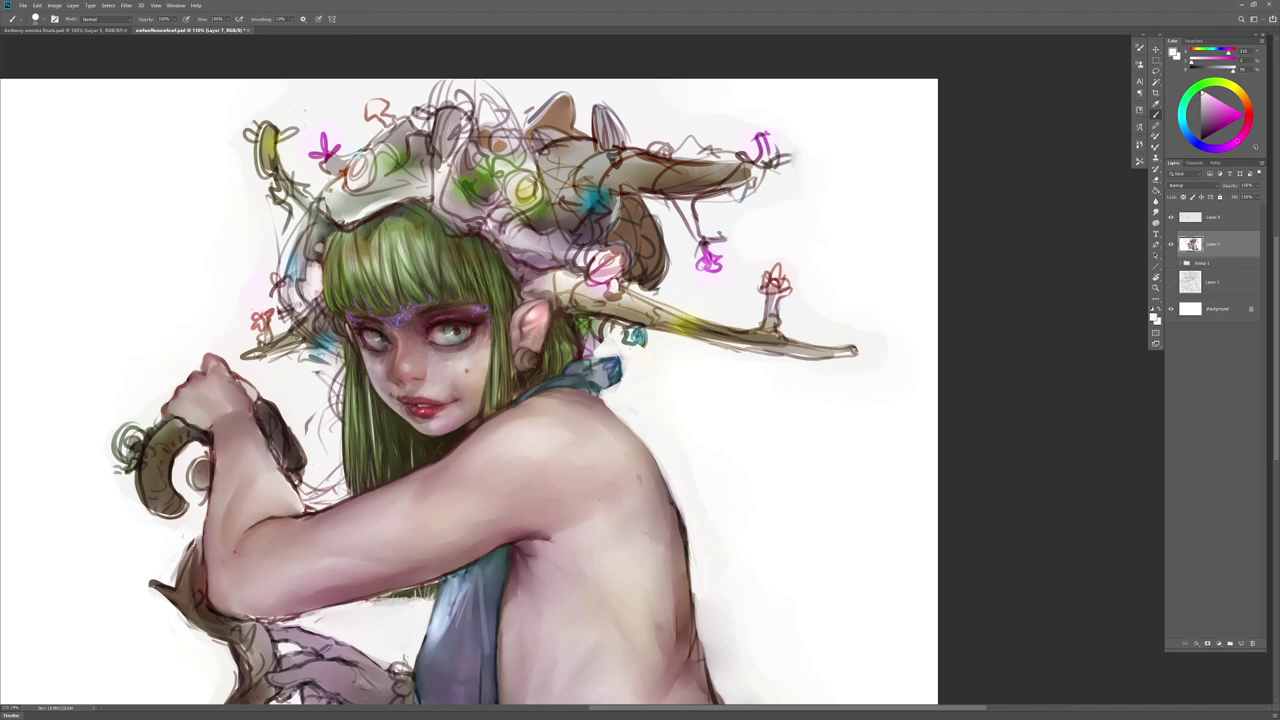
mouse_move(318, 240)
mouse_down()
mouse_move(297, 268)
mouse_move(298, 248)
mouse_up()
key(ctrl+z)
key(r)
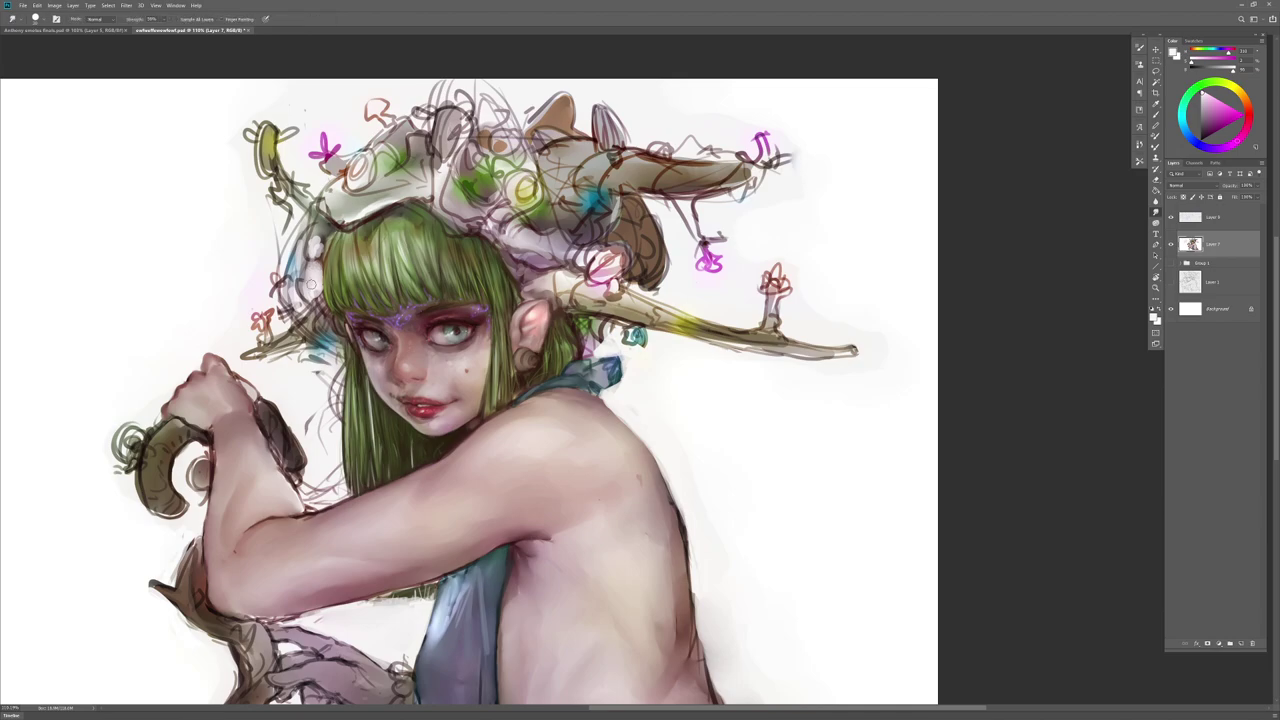
drag(315, 279, 328, 246)
Step: Change the brush and darken the outer edge of the hair beside the face with sampled dark tones
key(b)
alt+click(328, 232)
right_click(446, 298)
drag(497, 322, 491, 322)
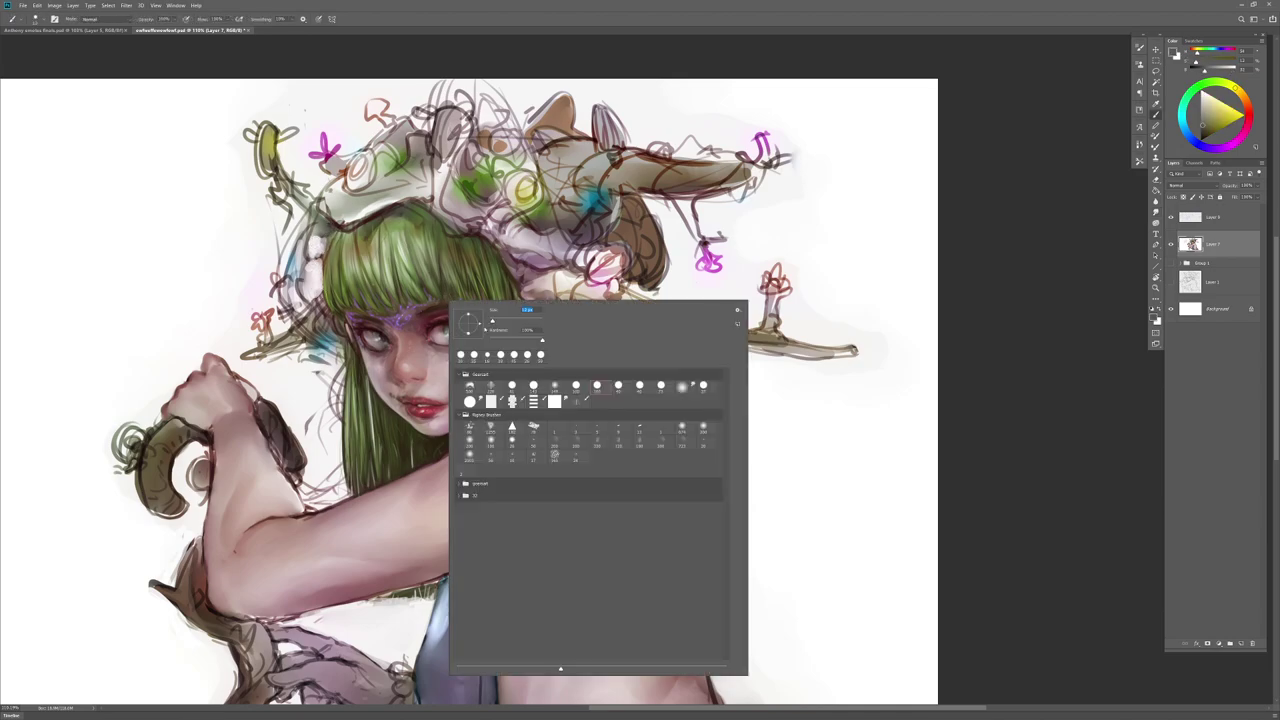
alt+click(434, 442)
drag(336, 229, 320, 305)
drag(327, 238, 312, 291)
key(ctrl+z)
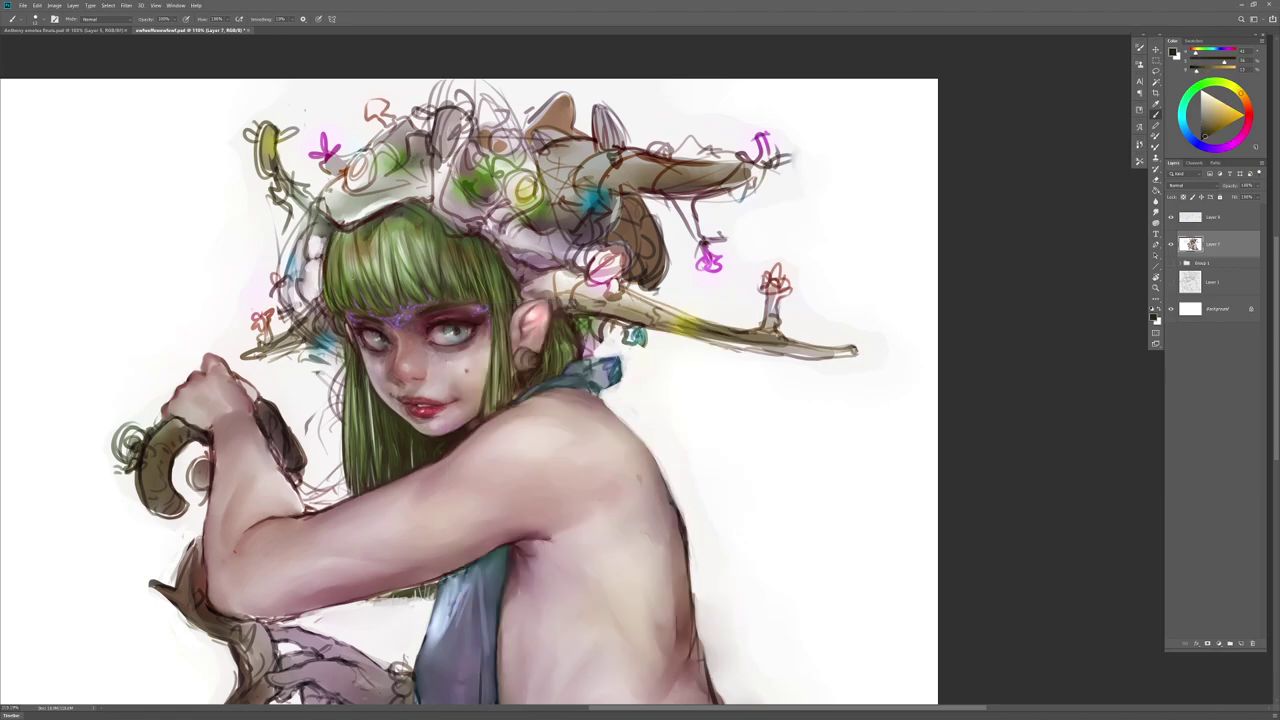
drag(344, 350, 344, 374)
Step: Flip the whole canvas horizontally to check the figure's proportions, and flip it back
key(ctrl+space)
drag(462, 508, 430, 510)
drag(537, 591, 617, 479)
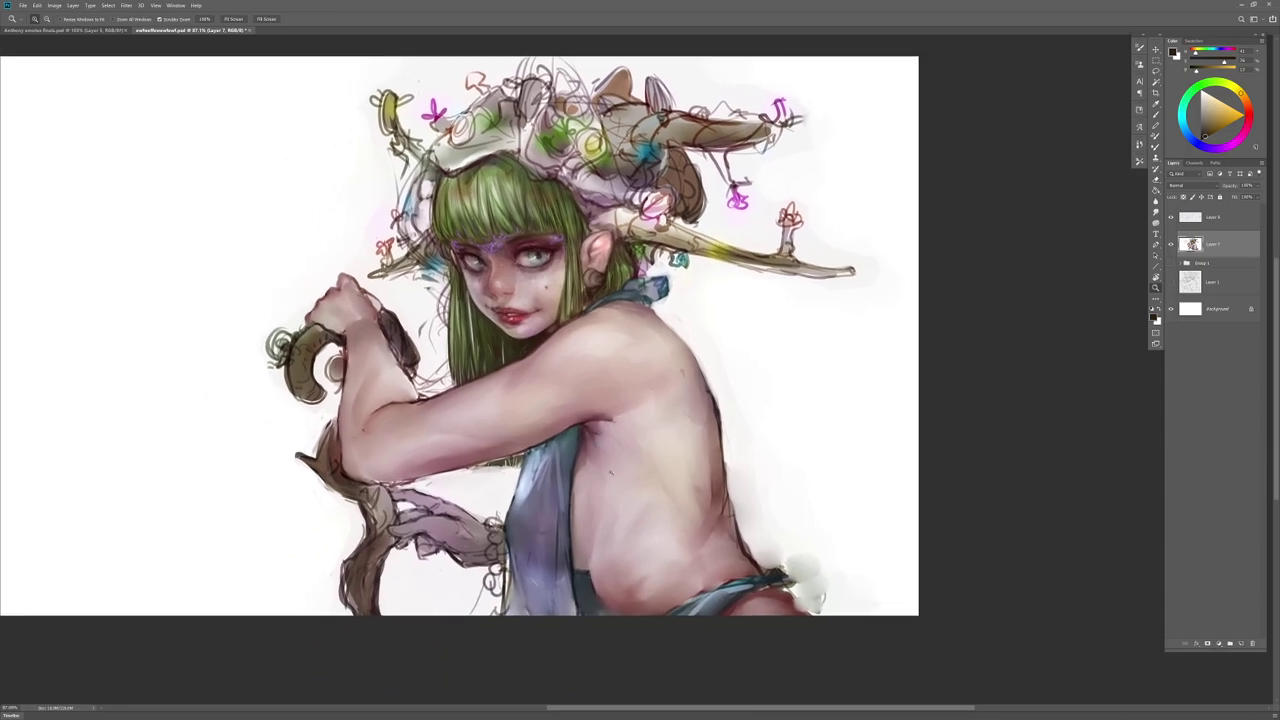
key(ctrl+shift+h)
key(ctrl+shift+h)
drag(622, 529, 629, 545)
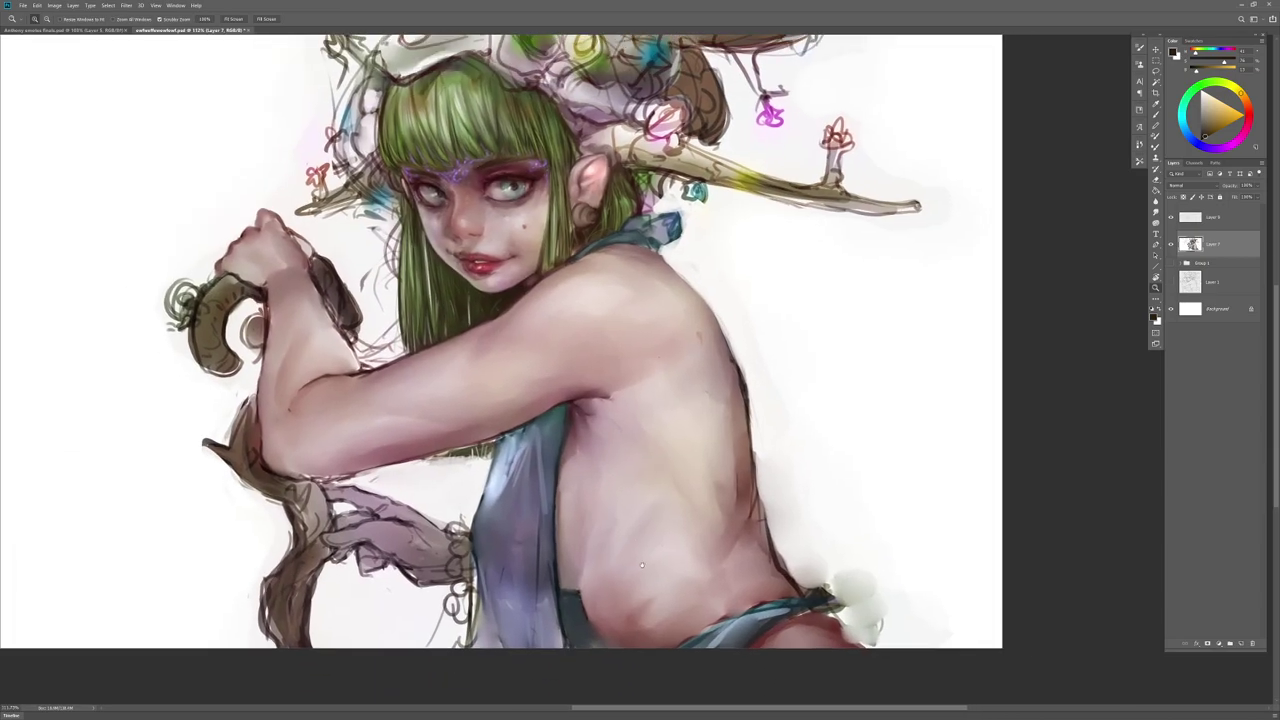
Step: Lasso the blue collar, front cloth and waistband, shift their hue to purple with Hue/Saturation, and deselect
key(l)
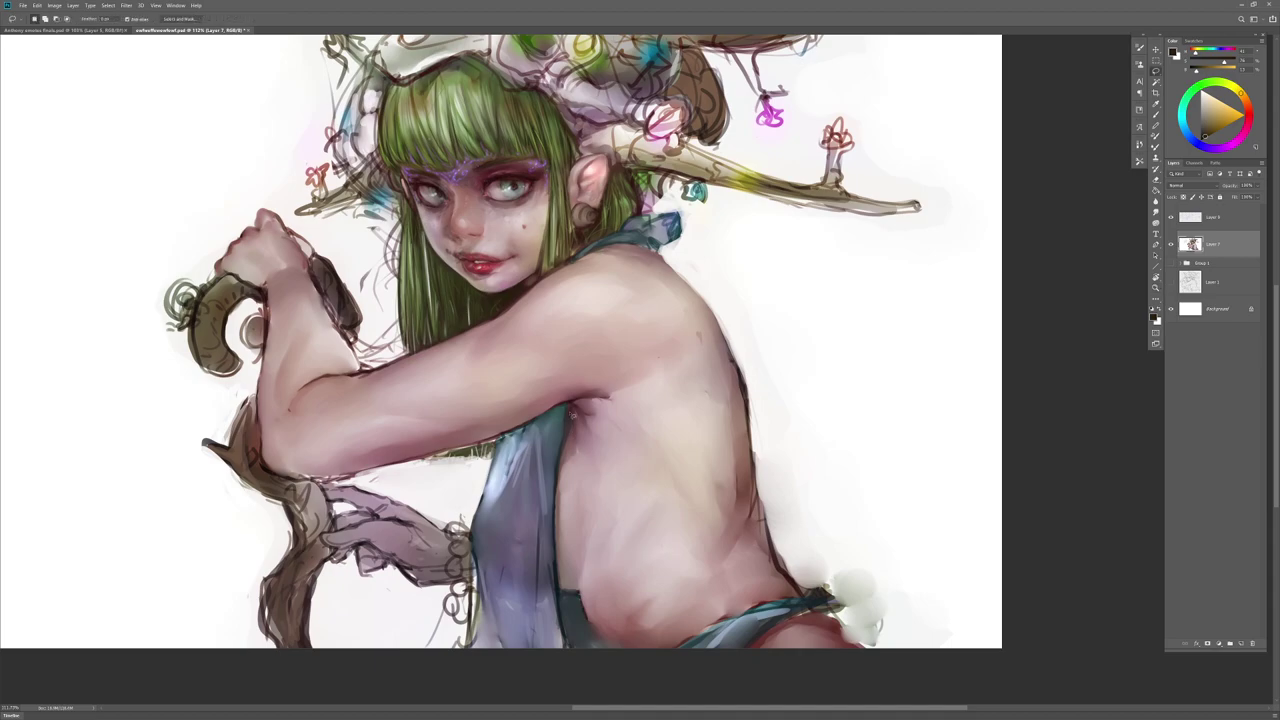
mouse_move(556, 538)
mouse_down()
mouse_move(563, 596)
mouse_move(465, 682)
mouse_up()
drag(474, 540, 480, 500)
drag(567, 408, 568, 404)
drag(574, 259, 568, 262)
key(ctrl+u)
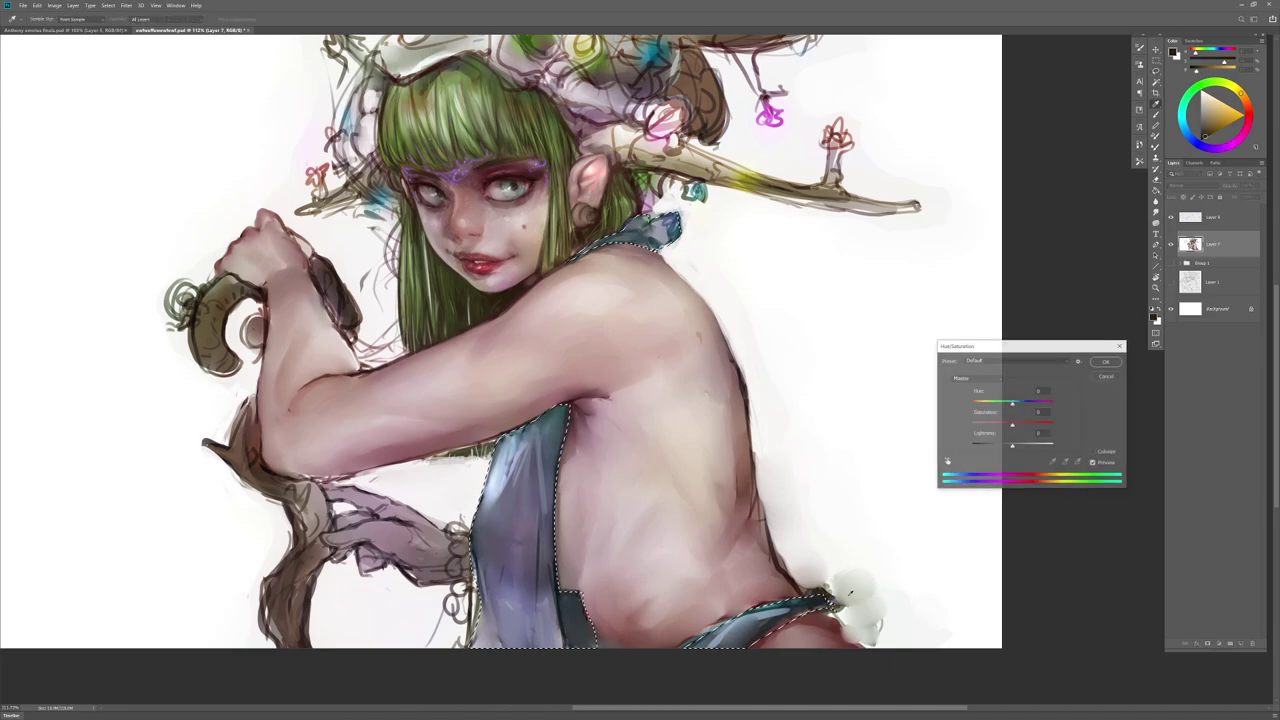
drag(1013, 405, 1031, 402)
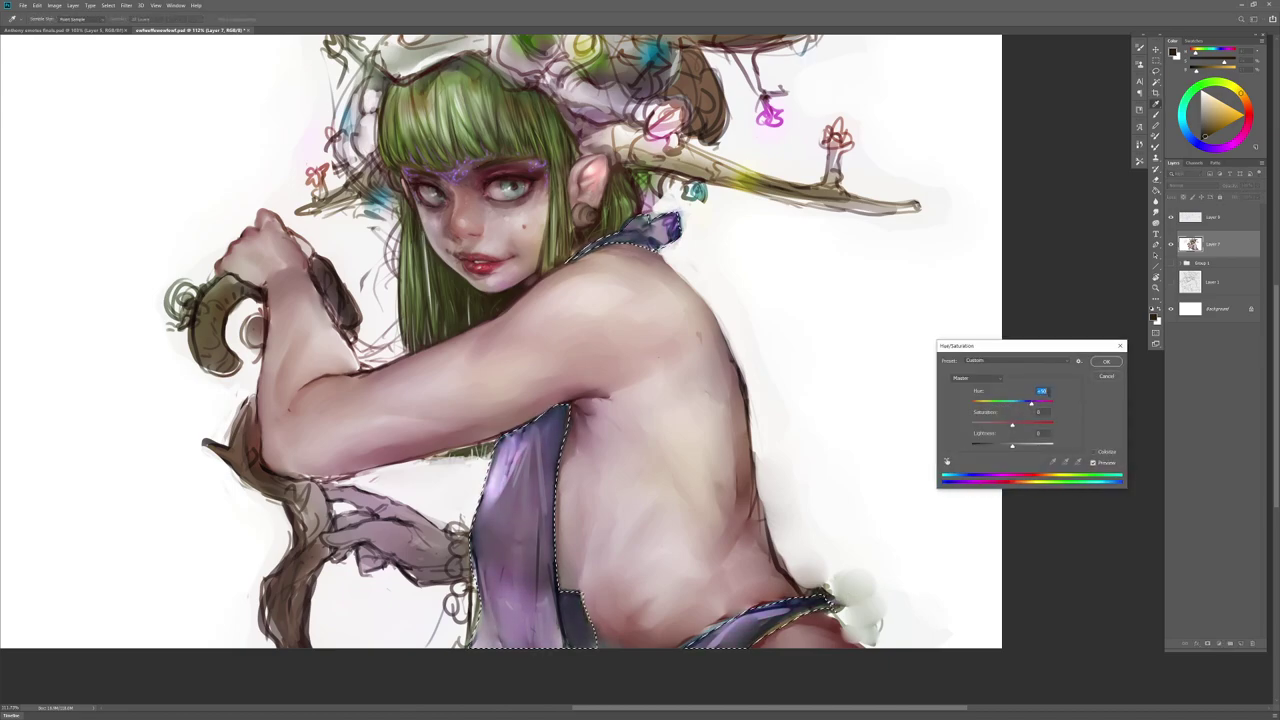
click(1104, 361)
key(ctrl+d)
Step: Paint over the lower torso and waist with skin tones sampled around the belly
drag(745, 534, 692, 538)
drag(757, 566, 678, 550)
key(b)
drag(634, 486, 631, 476)
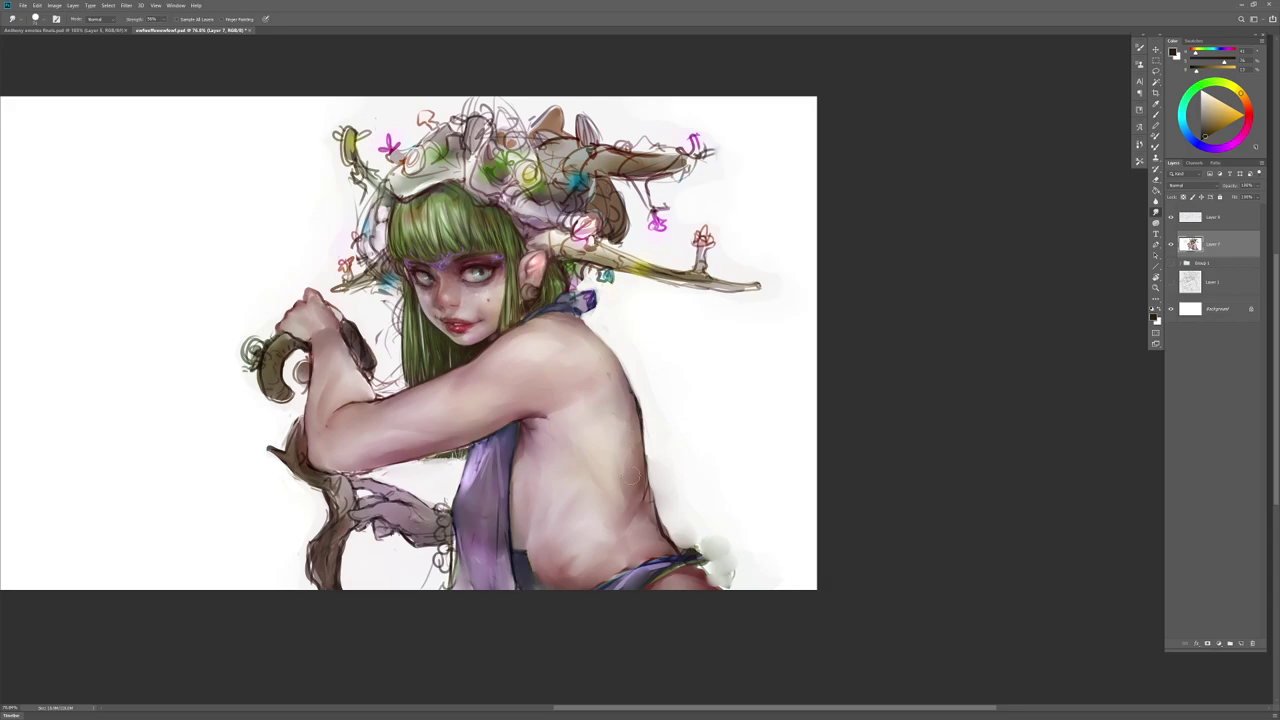
key(b)
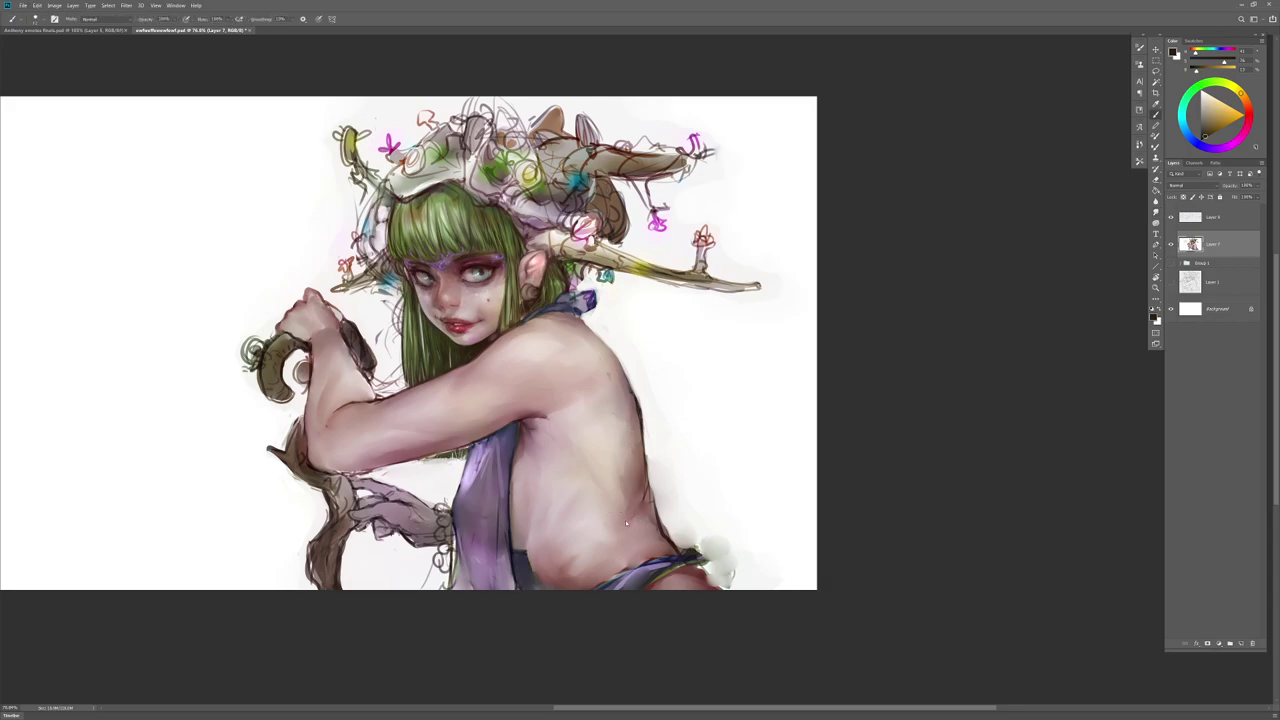
alt+click(594, 529)
alt+click(597, 565)
alt+click(593, 553)
mouse_move(586, 546)
mouse_down()
mouse_move(542, 551)
mouse_move(551, 535)
mouse_move(597, 527)
mouse_move(595, 548)
mouse_move(645, 553)
mouse_move(622, 562)
mouse_move(674, 530)
mouse_move(630, 539)
mouse_up()
Step: Blend the skin of the belly, waist and hip by alternating Brush and Smudge
key(r)
key(b)
key(r)
key(b)
key(r)
key(b)
key(r)
key(b)
key(r)
key(b)
key(r)
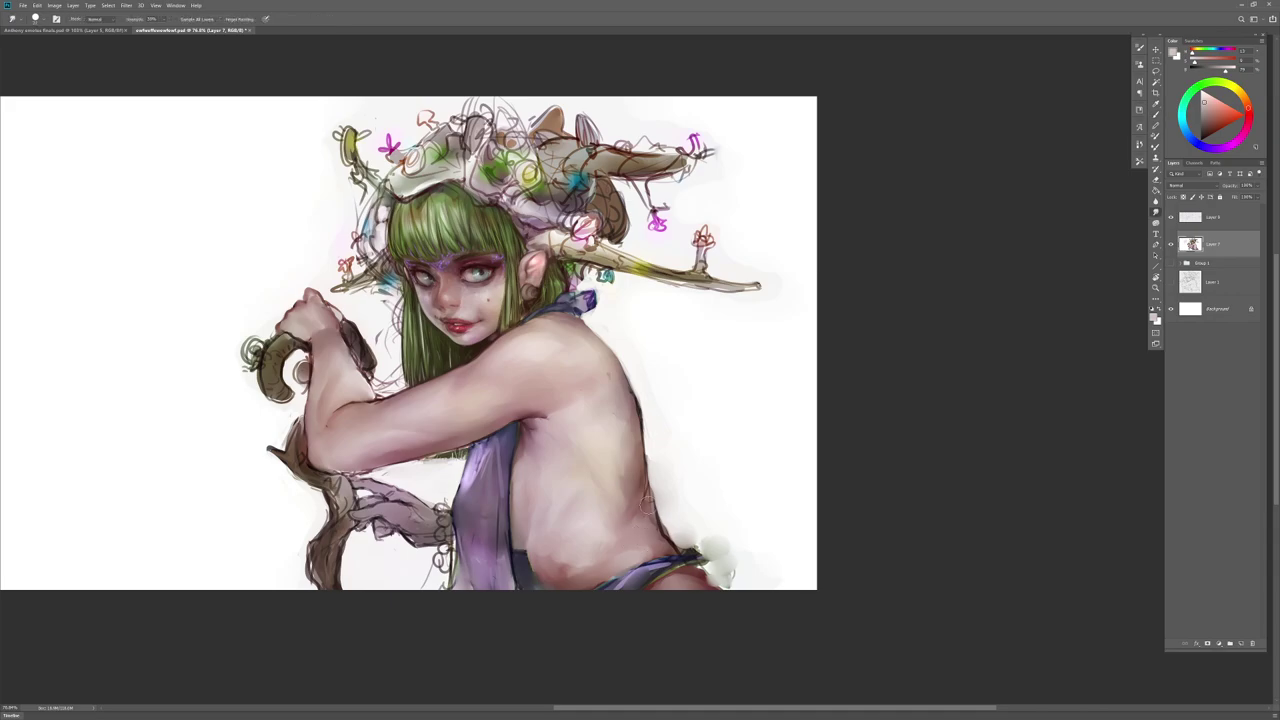
key(b)
key(r)
Step: Smudge the dark outline of the back and trim its contour down to the waistband with the sampled off-white background
drag(634, 396, 642, 428)
key(b)
alt+click(635, 375)
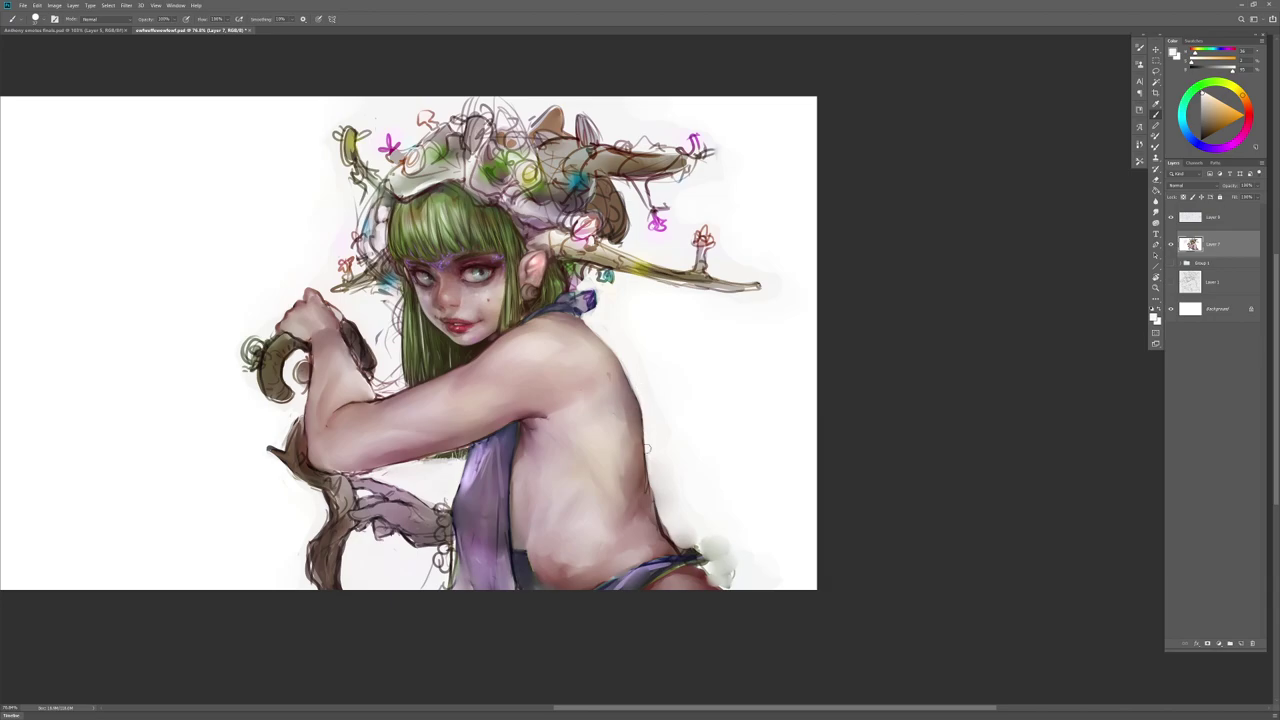
drag(656, 494, 673, 536)
key(r)
key(b)
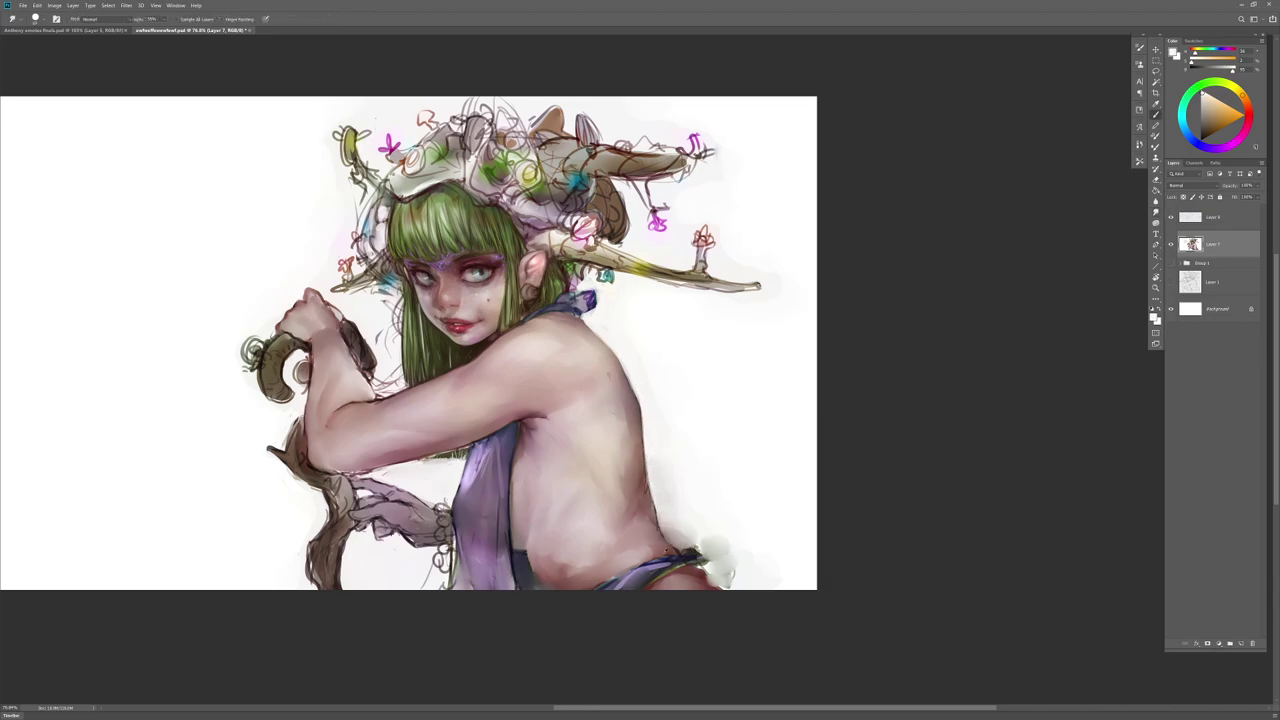
Step: Sample skin and dark red tones at the hip and shade the thigh below the waistband
alt+click(639, 546)
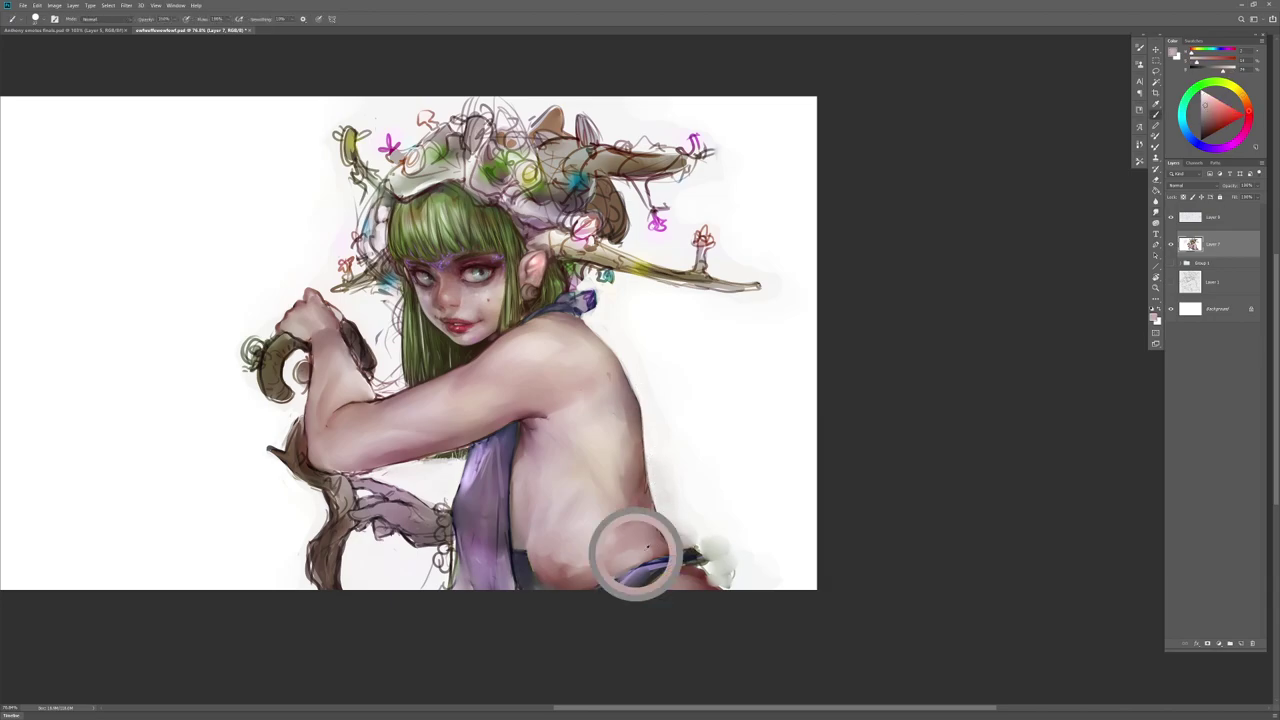
alt+click(708, 584)
key(b)
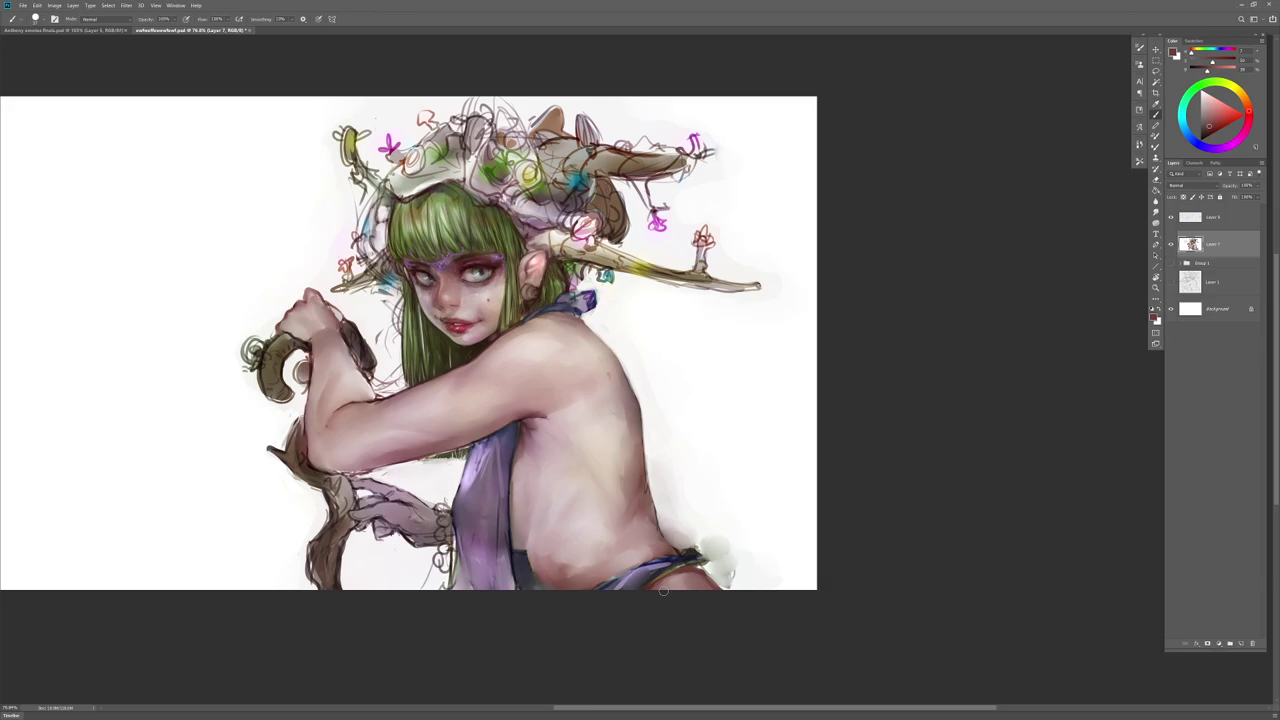
Step: Sample light skin tones from the torso and blend the side from armpit to belly with Brush and Smudge
alt+click(620, 506)
key(r)
mouse_move(551, 551)
mouse_down()
mouse_move(567, 556)
mouse_move(522, 491)
mouse_move(523, 480)
mouse_move(523, 515)
mouse_move(536, 454)
mouse_move(534, 488)
mouse_move(551, 447)
mouse_up()
key(b)
alt+click(577, 534)
key(r)
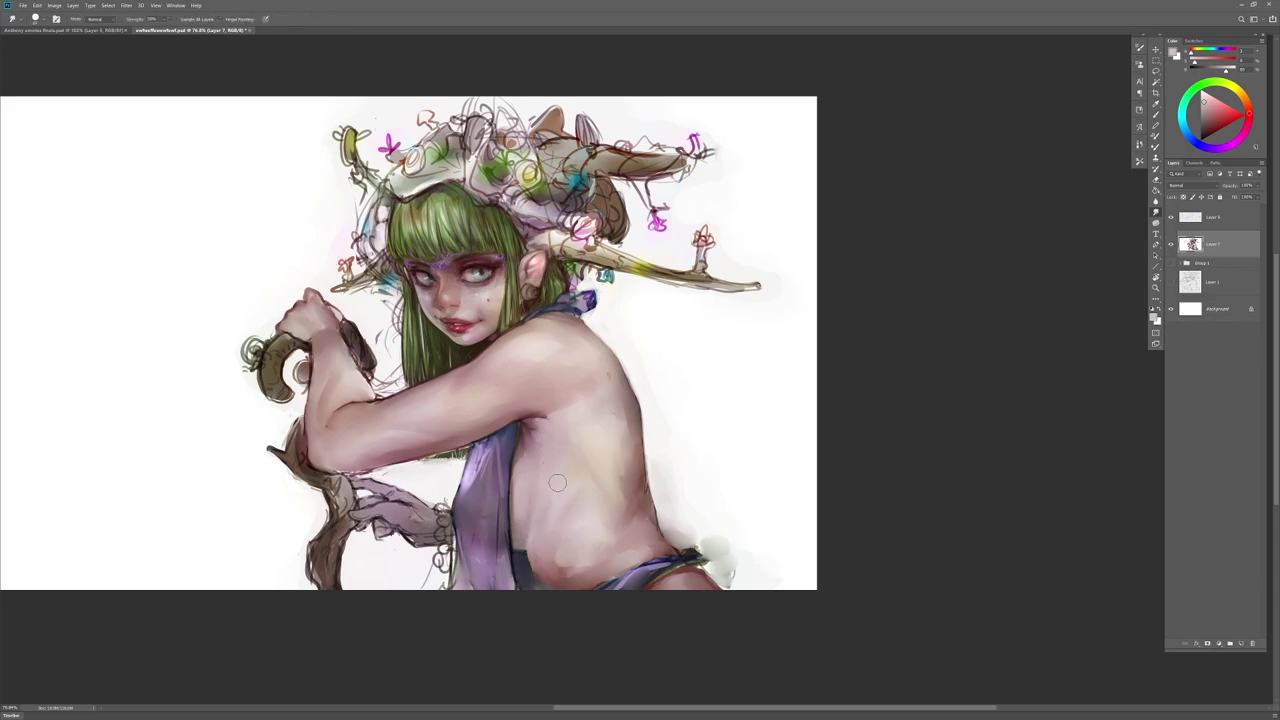
key(b)
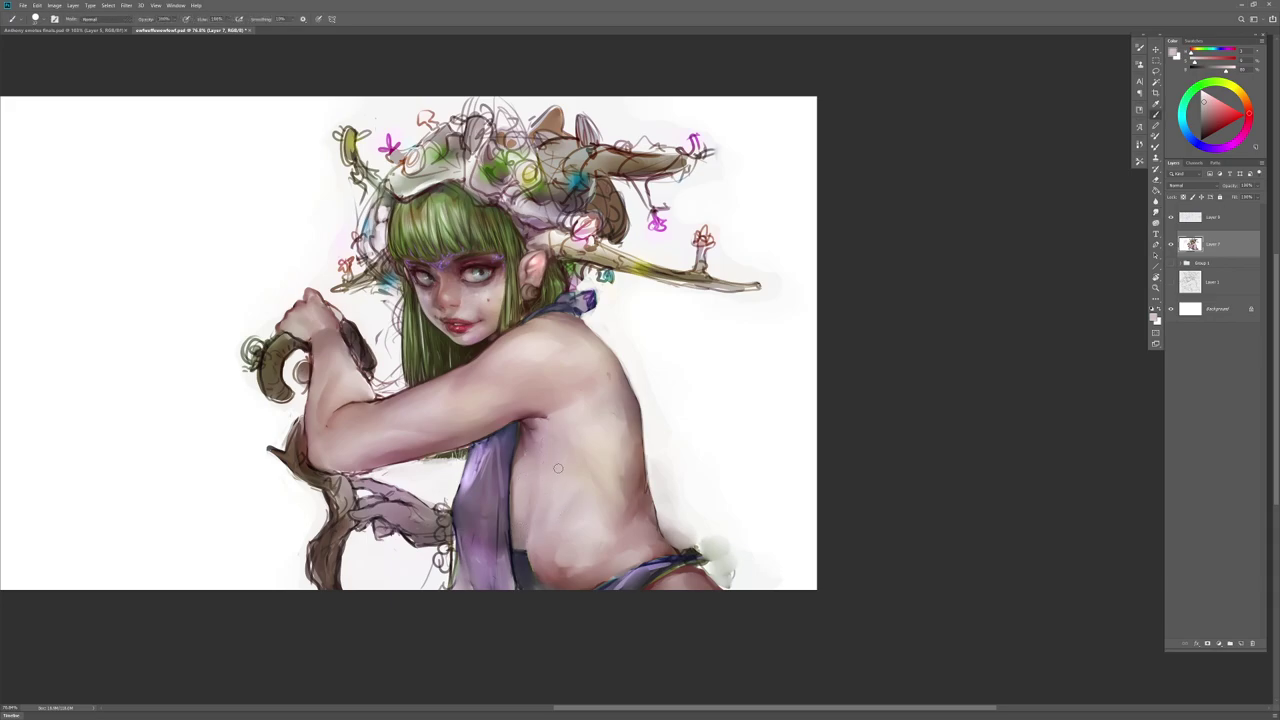
key(r)
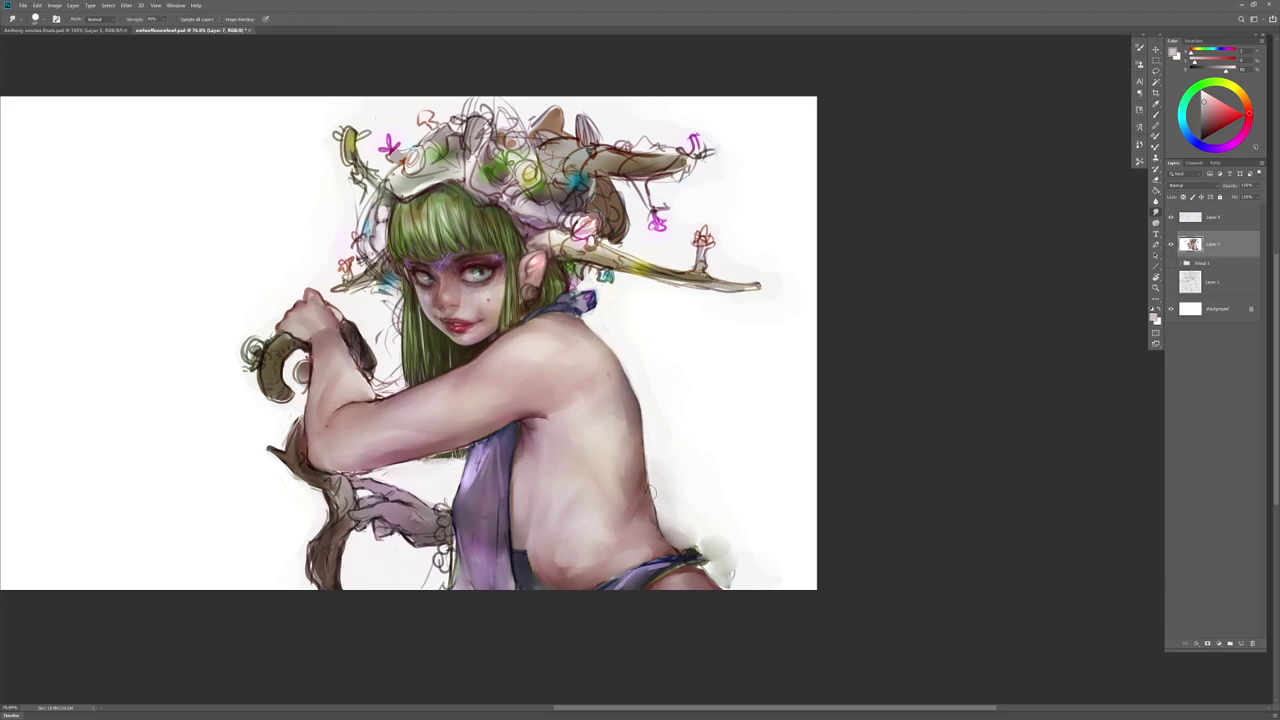
key(b)
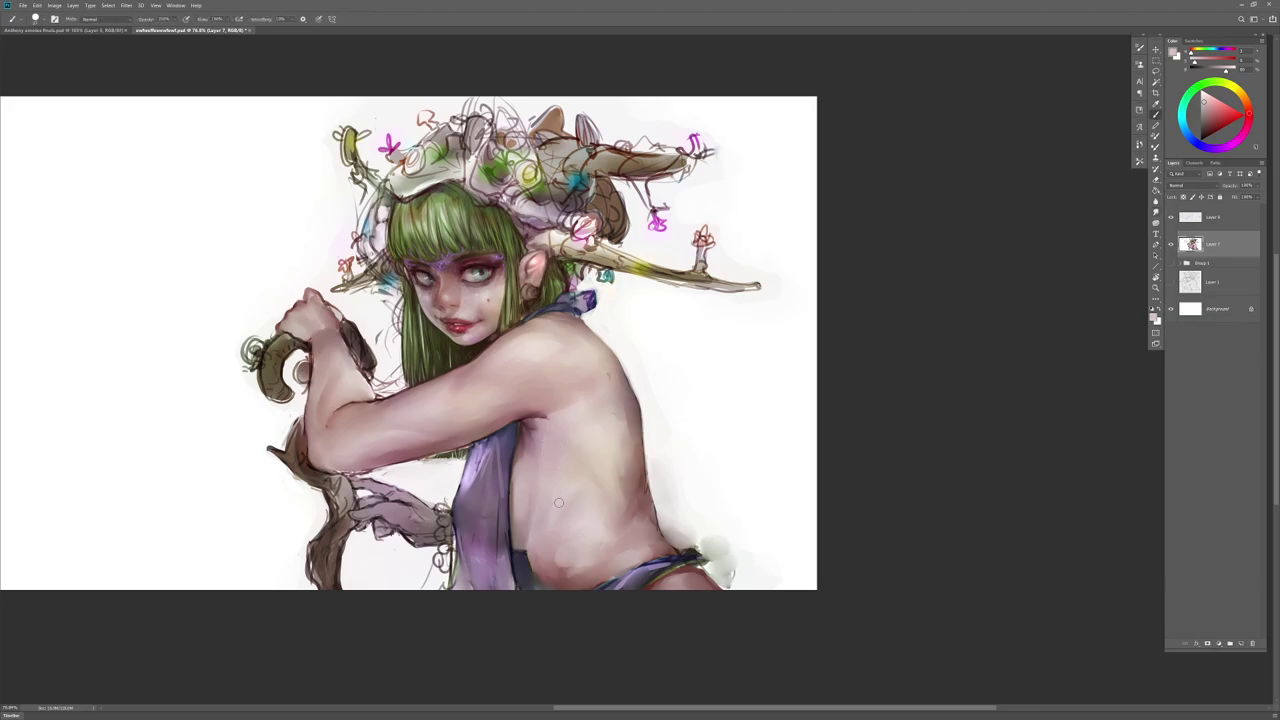
Step: Refine the skin of the torso and back with Brush and Smudge, undoing the last stroke along the back
drag(604, 520, 632, 516)
drag(596, 466, 693, 522)
key(r)
key(b)
key(r)
key(b)
drag(736, 486, 748, 553)
key(ctrl+z)
key(r)
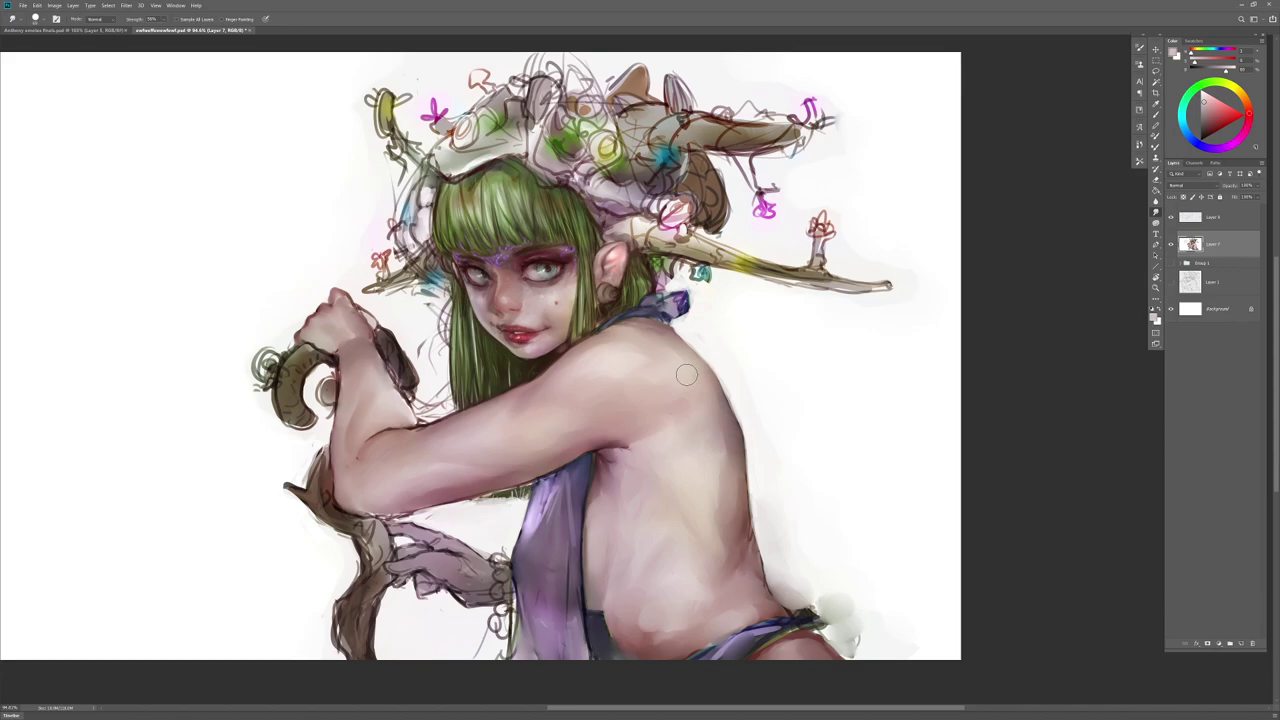
Step: Sample the off-white background and trim the outline of the upper back below the shoulder
key(b)
alt+click(745, 418)
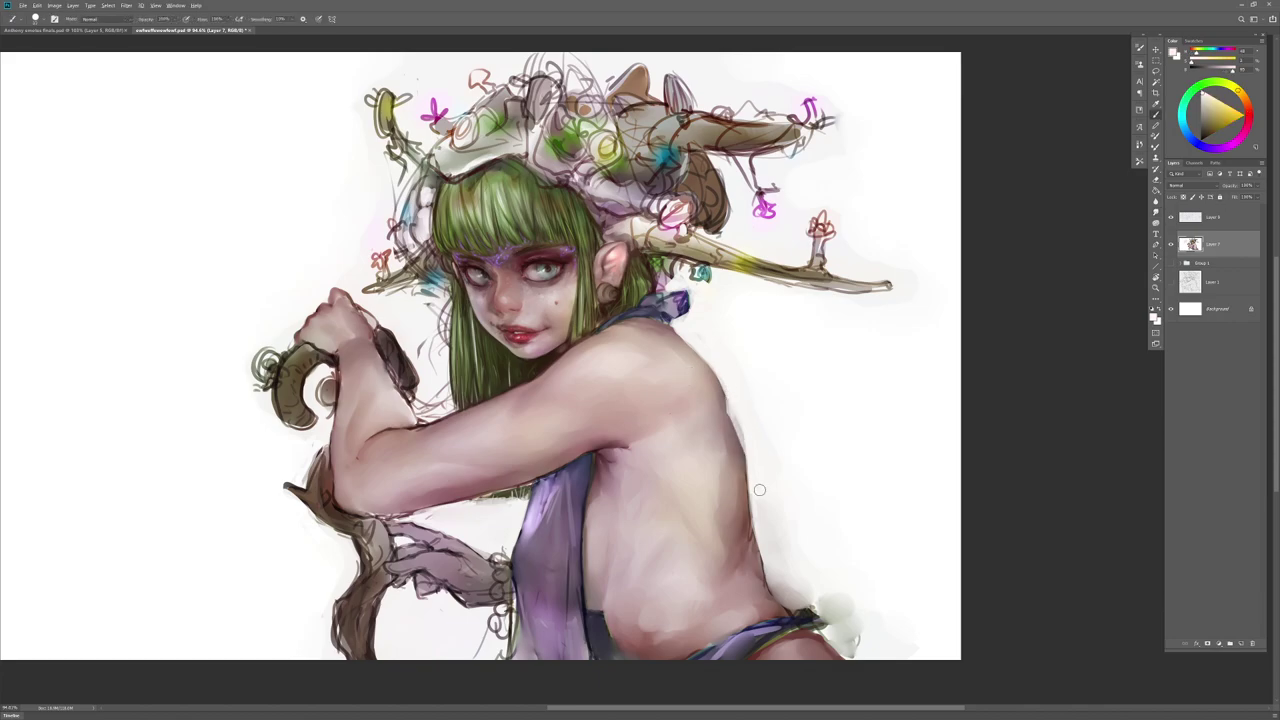
key(ctrl+z)
drag(733, 394, 751, 461)
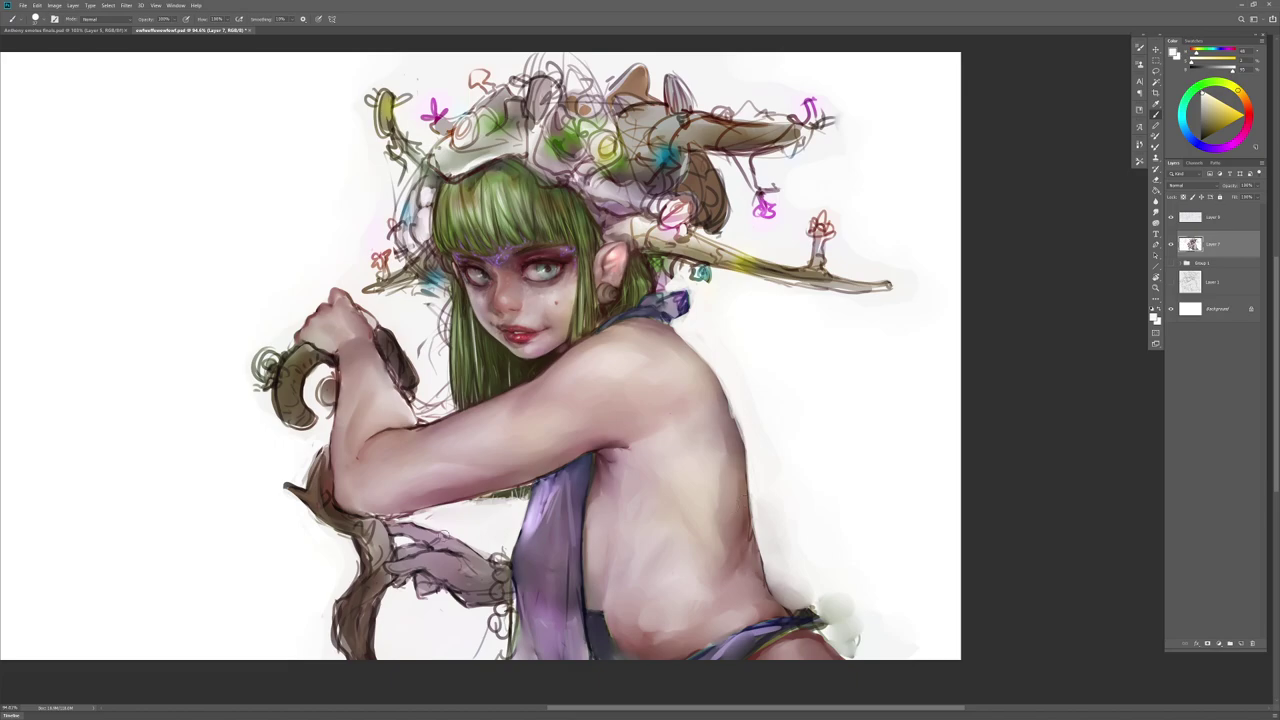
Step: Sample skin tones from the arm and face and touch up the skin beside the nose with another brush
alt+click(441, 492)
key(z)
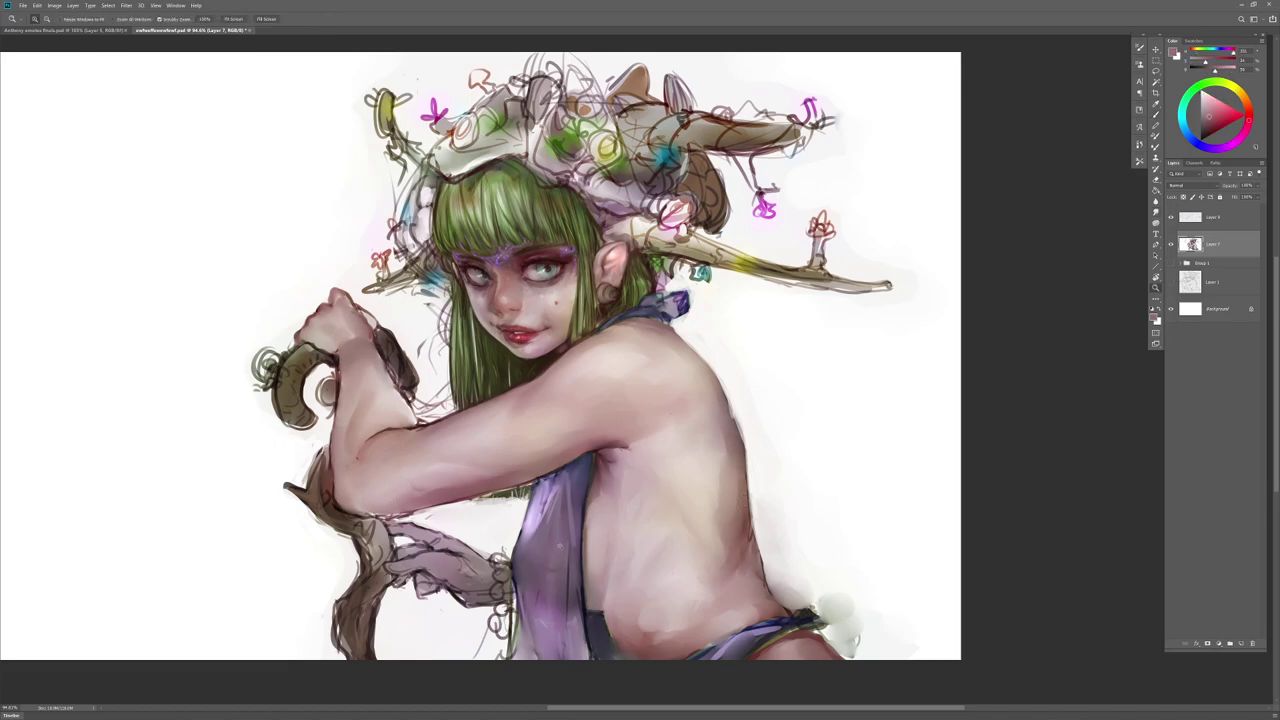
drag(520, 316, 560, 313)
key(b)
right_click(547, 297)
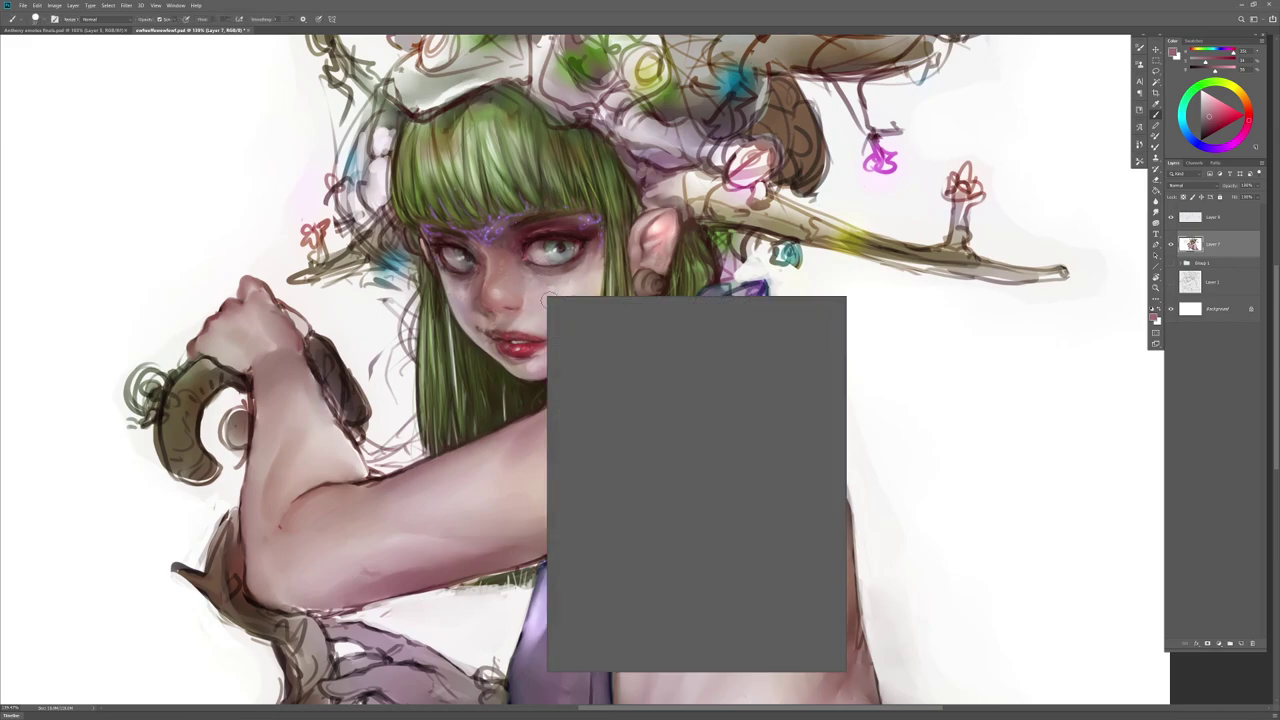
click(486, 310)
alt+click(478, 298)
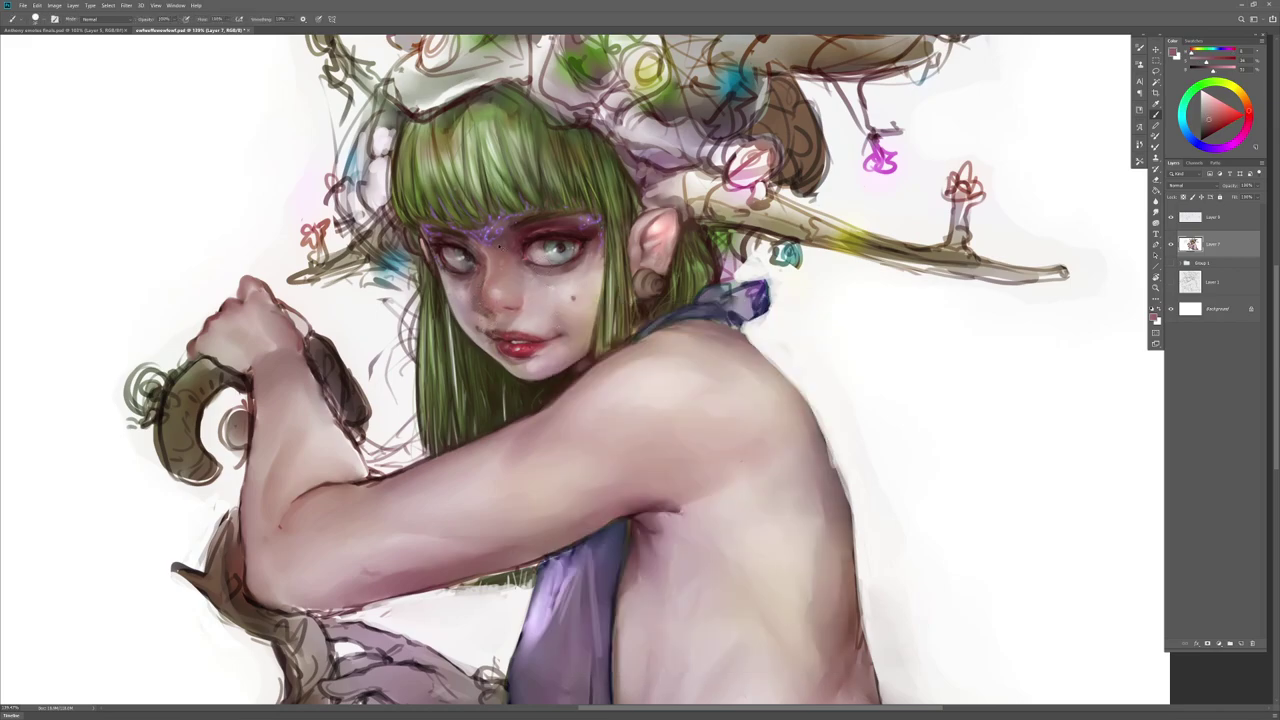
alt+click(473, 300)
Step: Mirror the canvas once more to review the full painting, and restore its orientation
key(z)
drag(515, 351, 491, 373)
key(ctrl+shift+h)
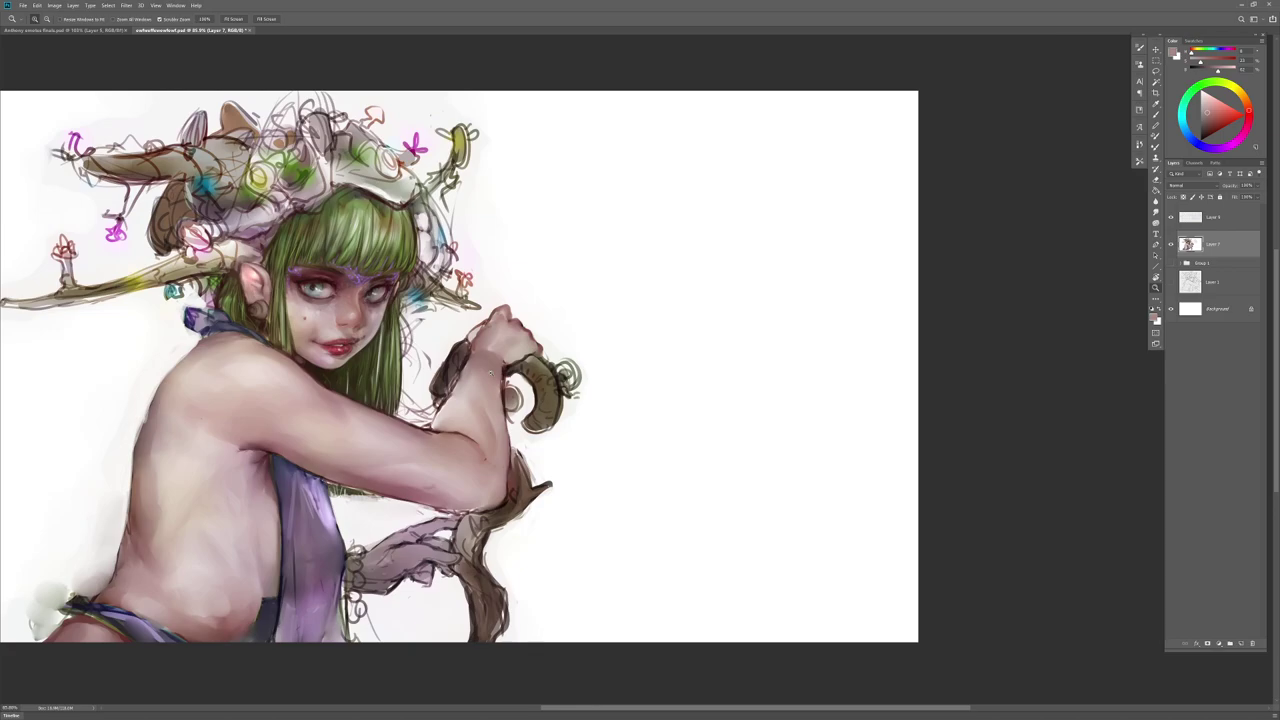
key(ctrl+shift+h)
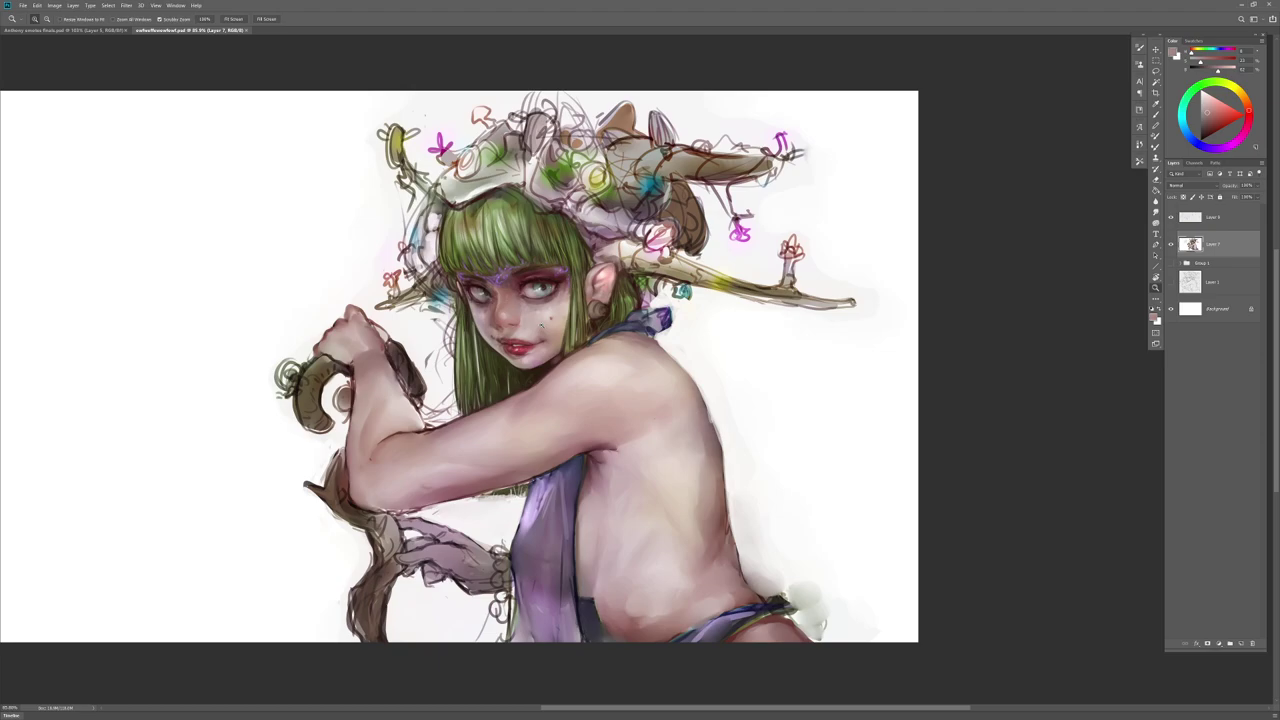
Step: Smooth the shoulder and upper arm with a sampled light skin tone, alternating Brush and Smudge
mouse_move(667, 493)
mouse_down()
mouse_move(784, 508)
mouse_move(766, 514)
mouse_up()
key(r)
mouse_move(666, 321)
mouse_down()
mouse_move(640, 338)
mouse_move(686, 319)
mouse_move(625, 310)
mouse_move(626, 374)
mouse_move(689, 324)
mouse_up()
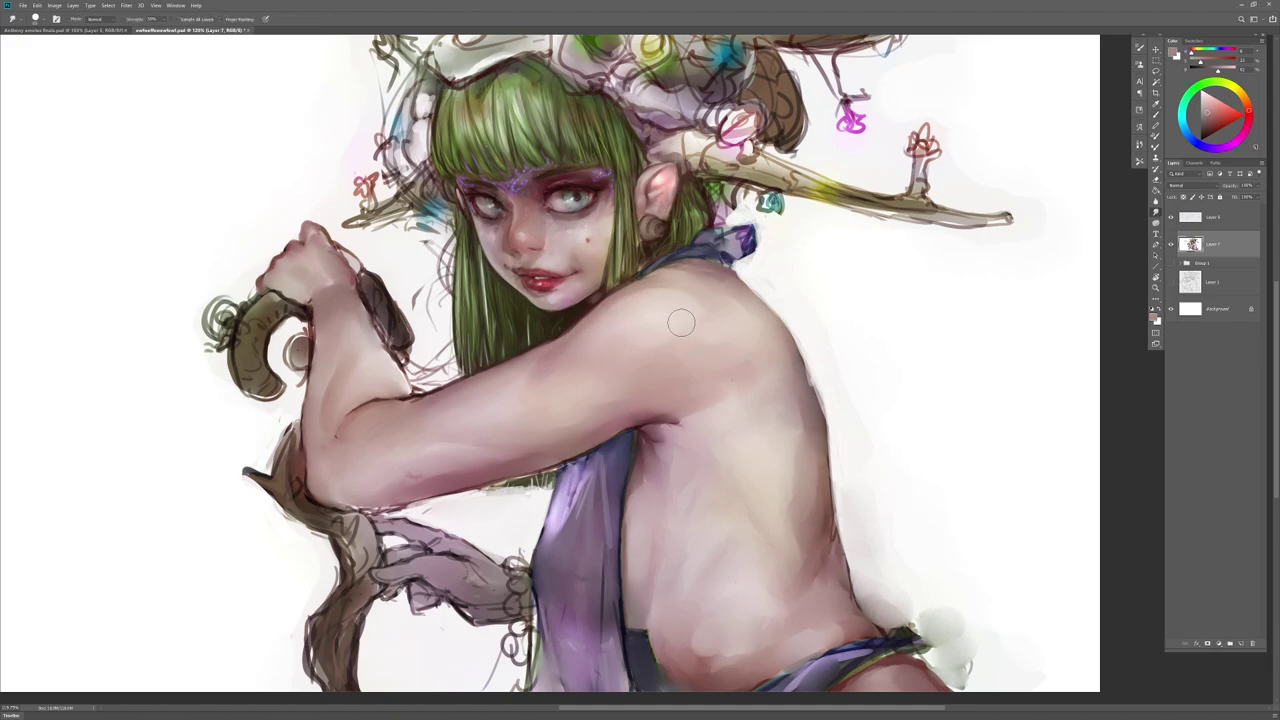
key(b)
alt+click(774, 363)
key(r)
key(b)
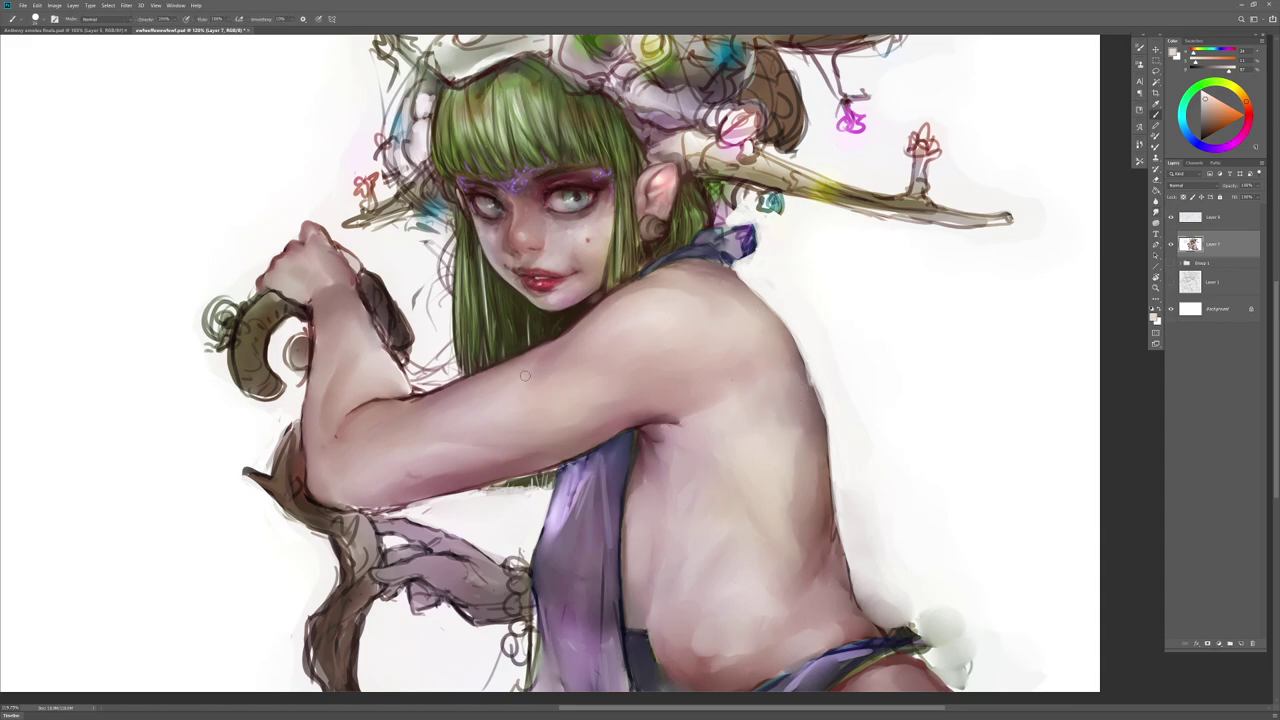
key(r)
key(b)
key(r)
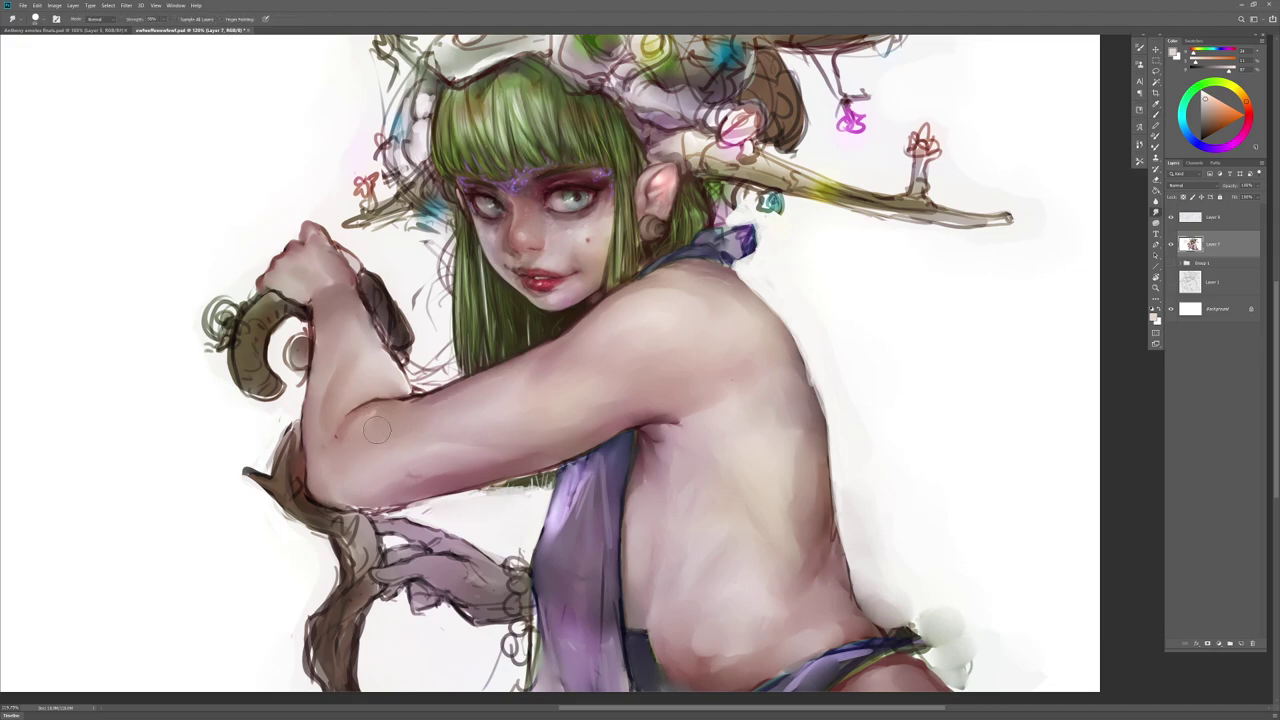
Step: Sample tones around the forearm and refine the shading of the elbow crease and forearm, blending with Smudge
key(b)
alt+click(404, 338)
alt+click(412, 410)
alt+click(434, 463)
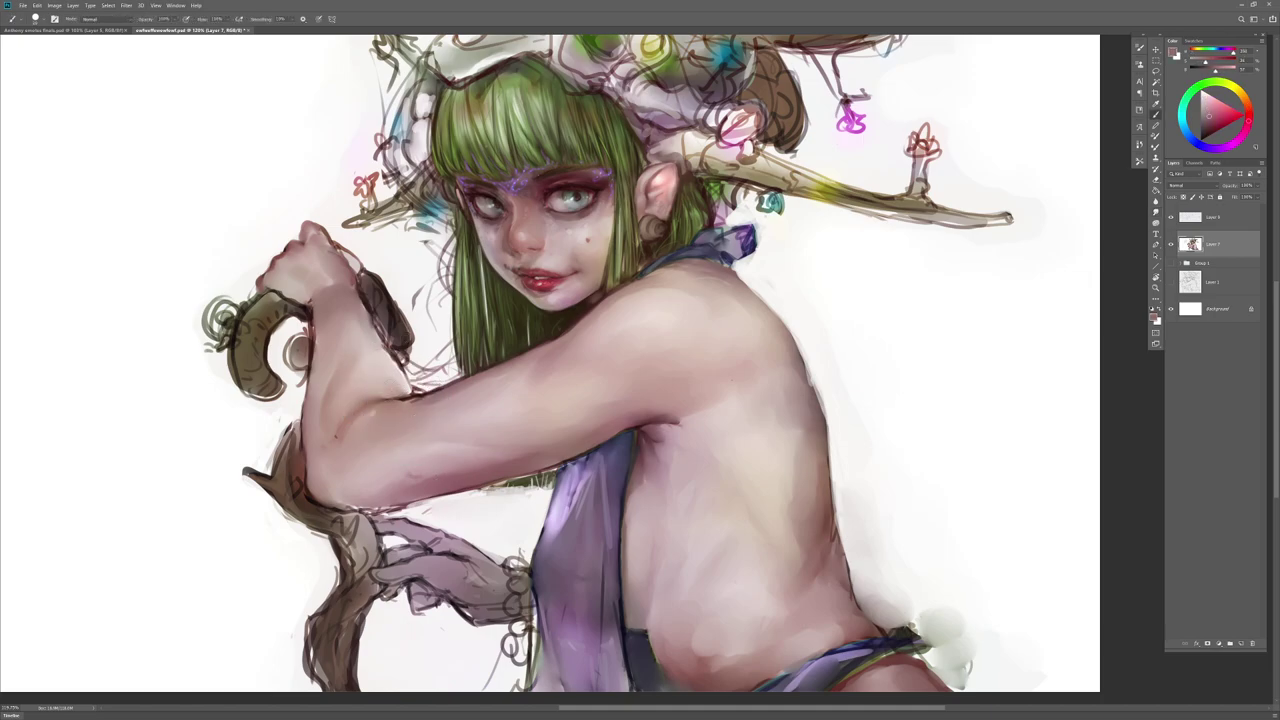
mouse_move(389, 384)
mouse_down()
mouse_move(378, 358)
mouse_move(384, 384)
mouse_move(402, 372)
mouse_move(397, 384)
mouse_move(378, 346)
mouse_up()
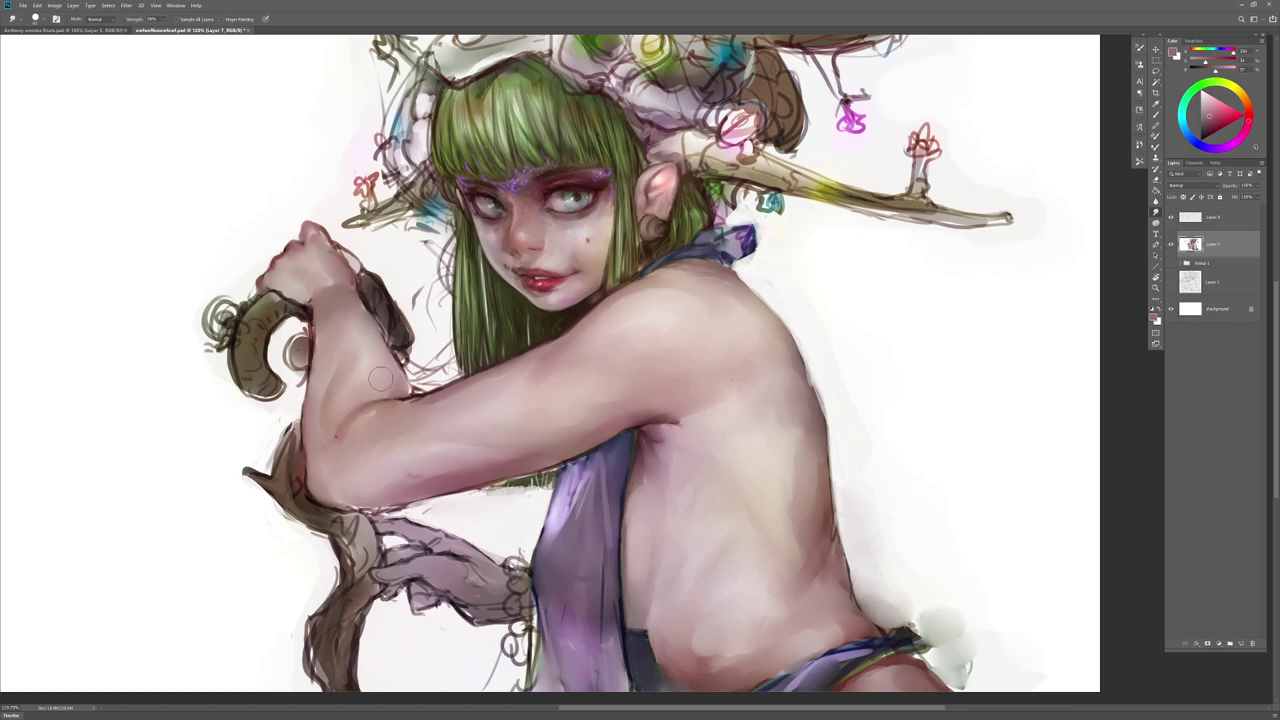
key(b)
key(r)
key(b)
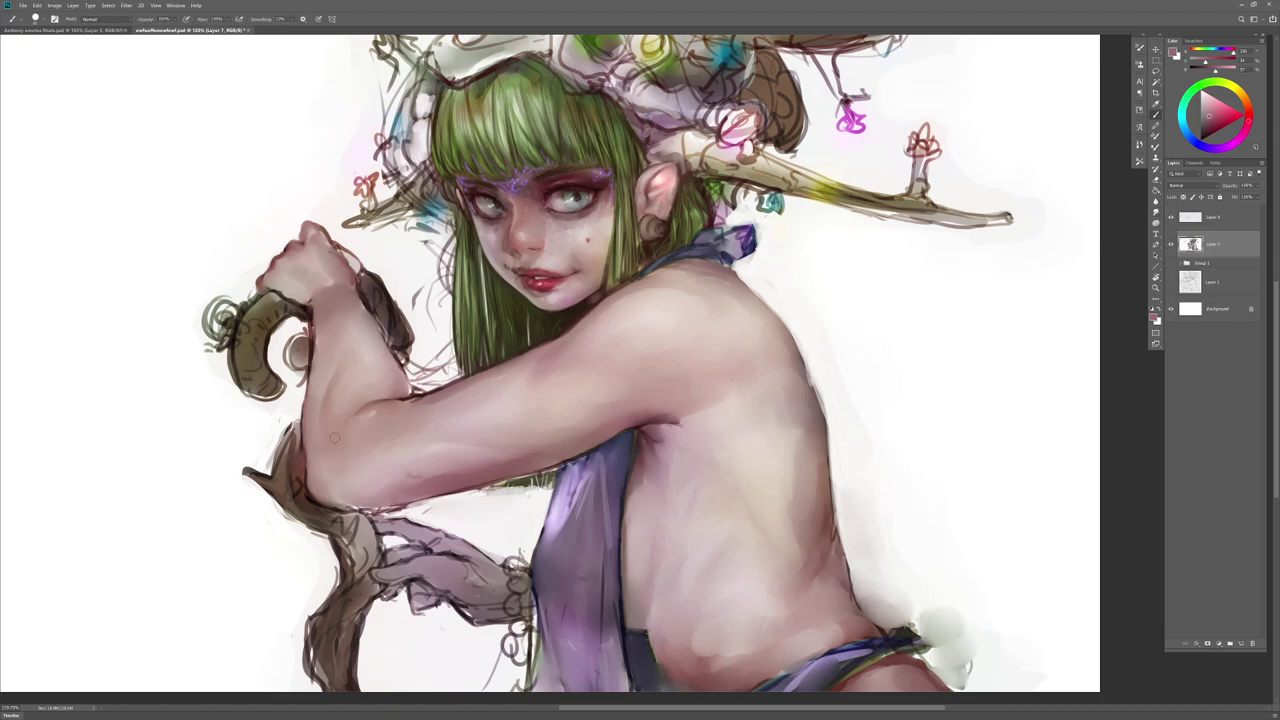
Step: Touch up the raised forearm and wrist with a sampled light skin tone, alternating Brush and Smudge
key(r)
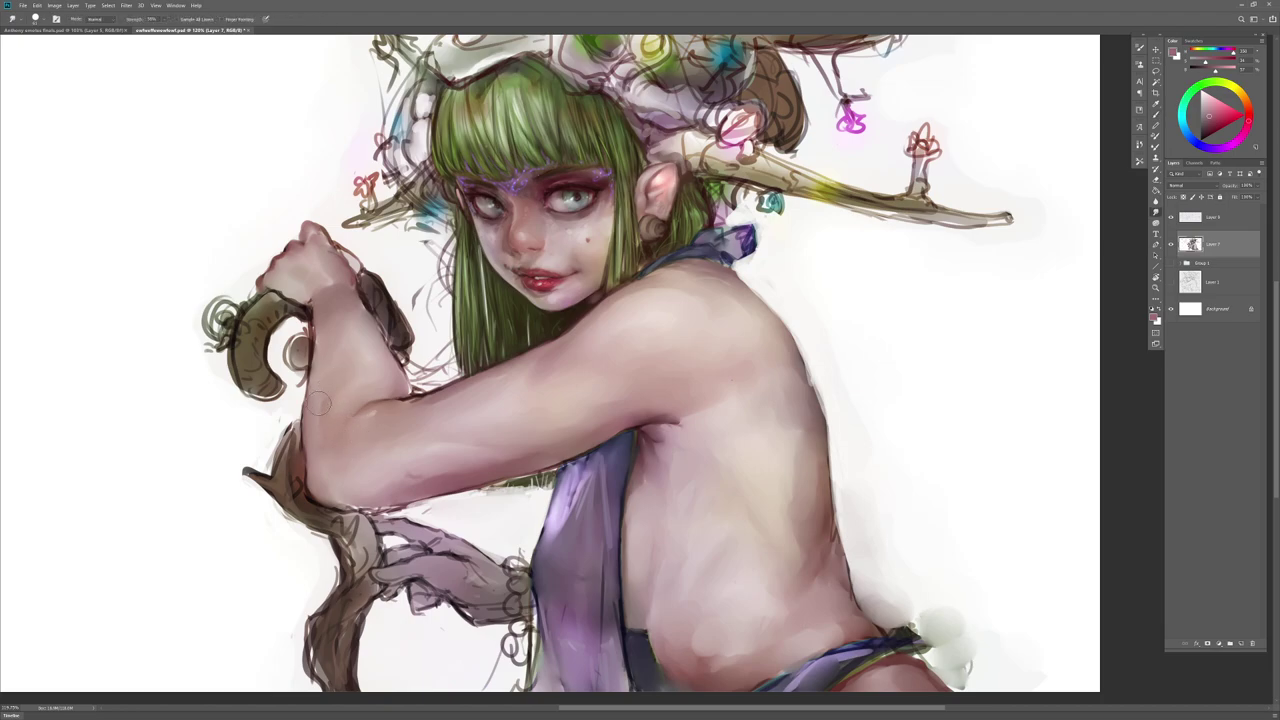
key(b)
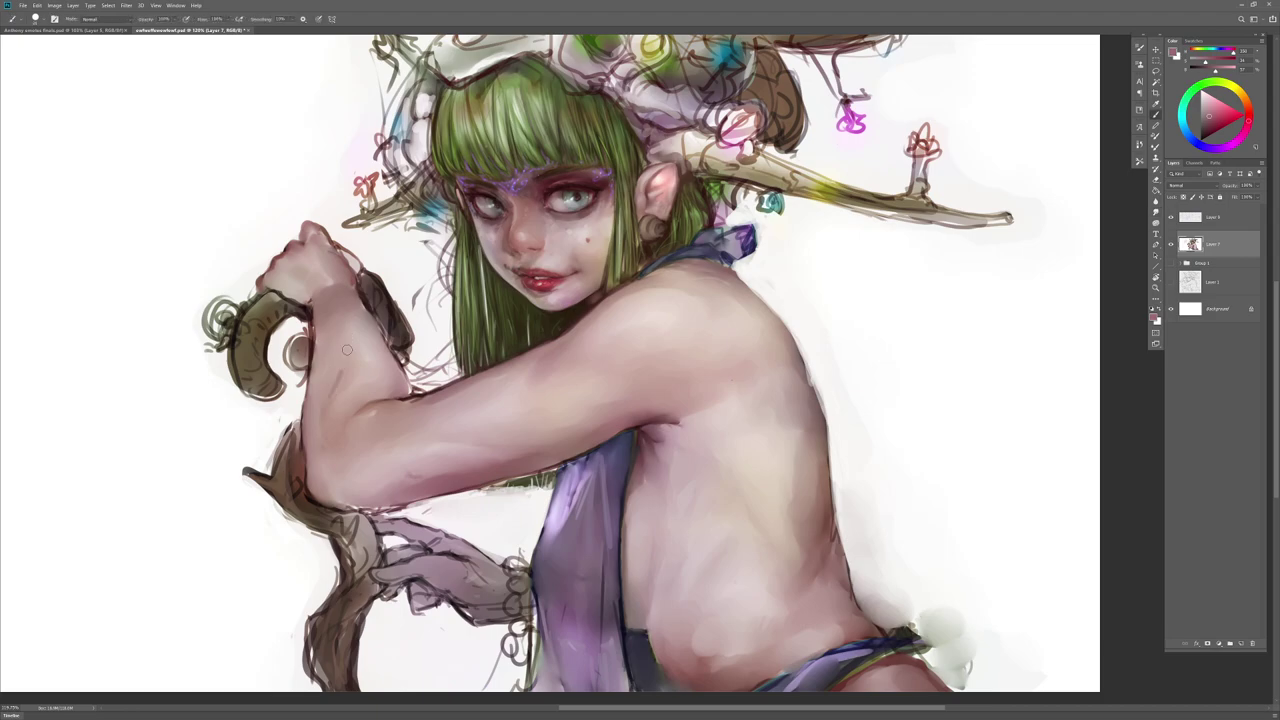
alt+click(350, 320)
key(r)
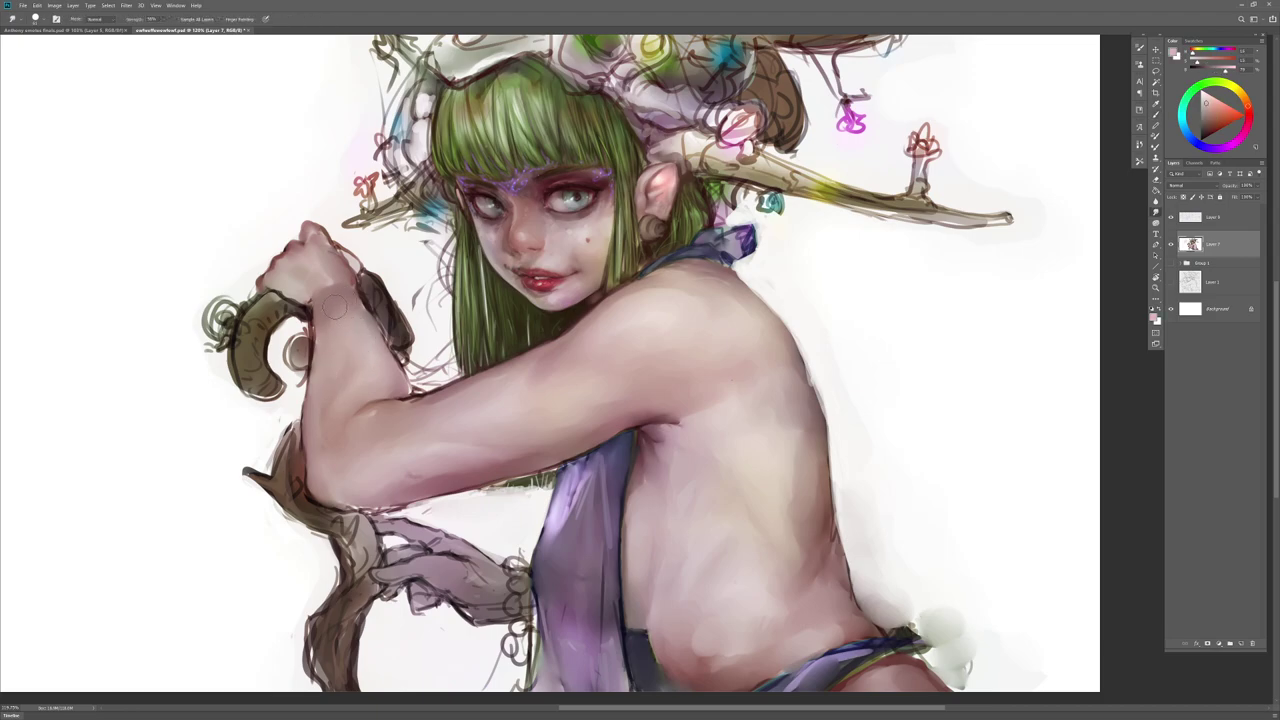
Step: Mirror the canvas and lasso the raised fist, the wrist and the curled staff end
key(z)
mouse_move(488, 442)
mouse_down()
mouse_move(480, 464)
mouse_move(640, 450)
mouse_move(641, 438)
mouse_up()
key(ctrl+shift+h)
key(l)
drag(700, 384, 616, 414)
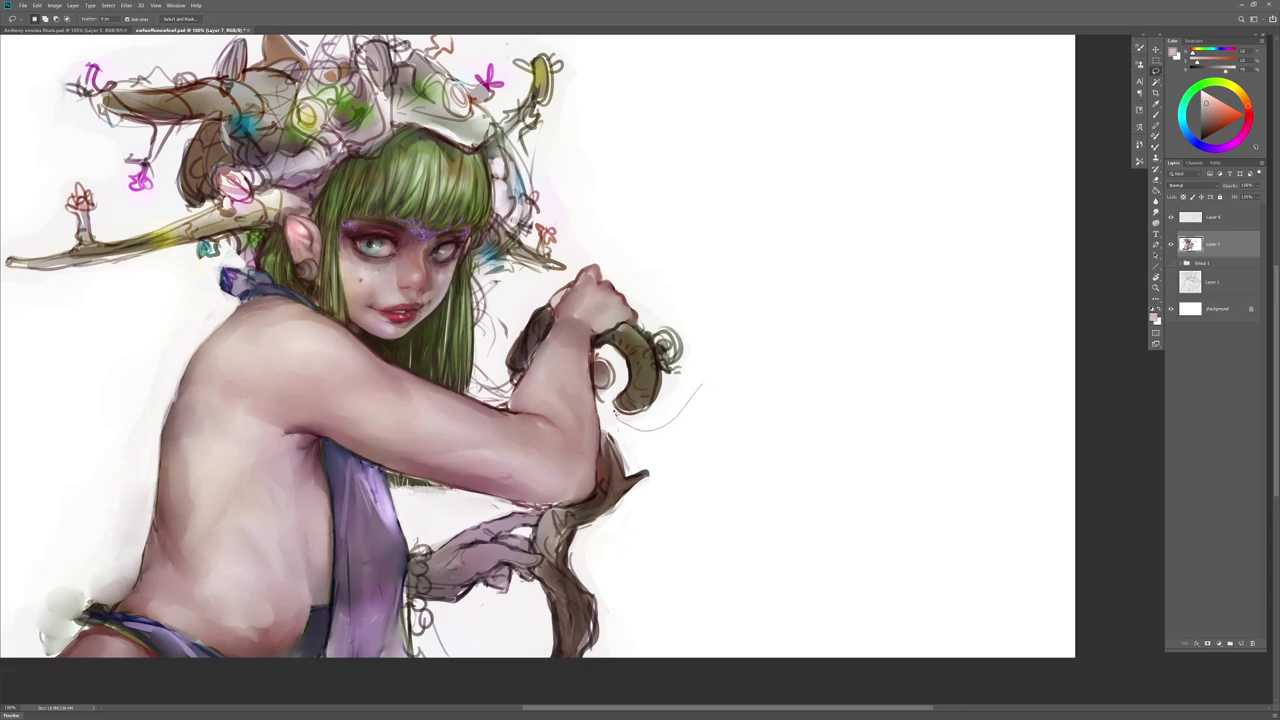
mouse_move(500, 398)
mouse_down()
mouse_move(535, 292)
mouse_move(690, 322)
mouse_move(700, 388)
mouse_up()
key(ctrl+t)
key(Escape)
key(ctrl+z)
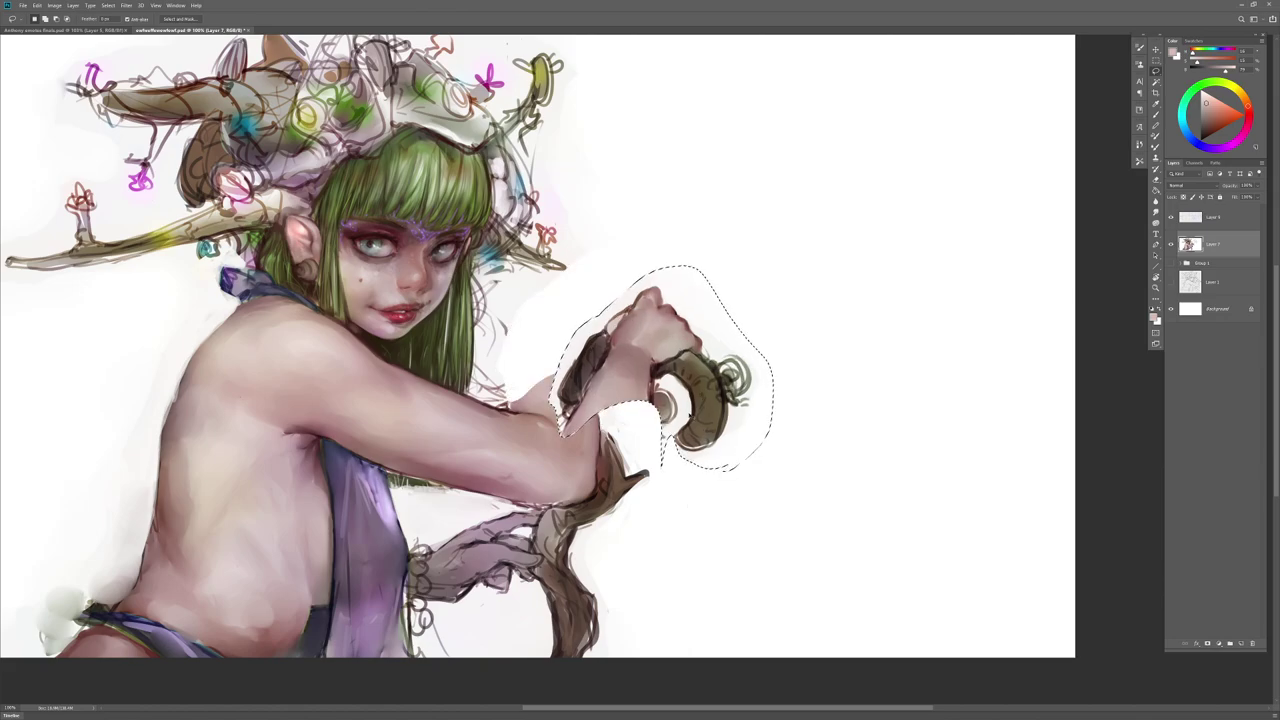
key(ctrl+shift+z)
Step: Copy the selected fist and staff end to a new layer and warp them to reshape the wrist and forearm
key(ctrl+j)
key(ctrl+t)
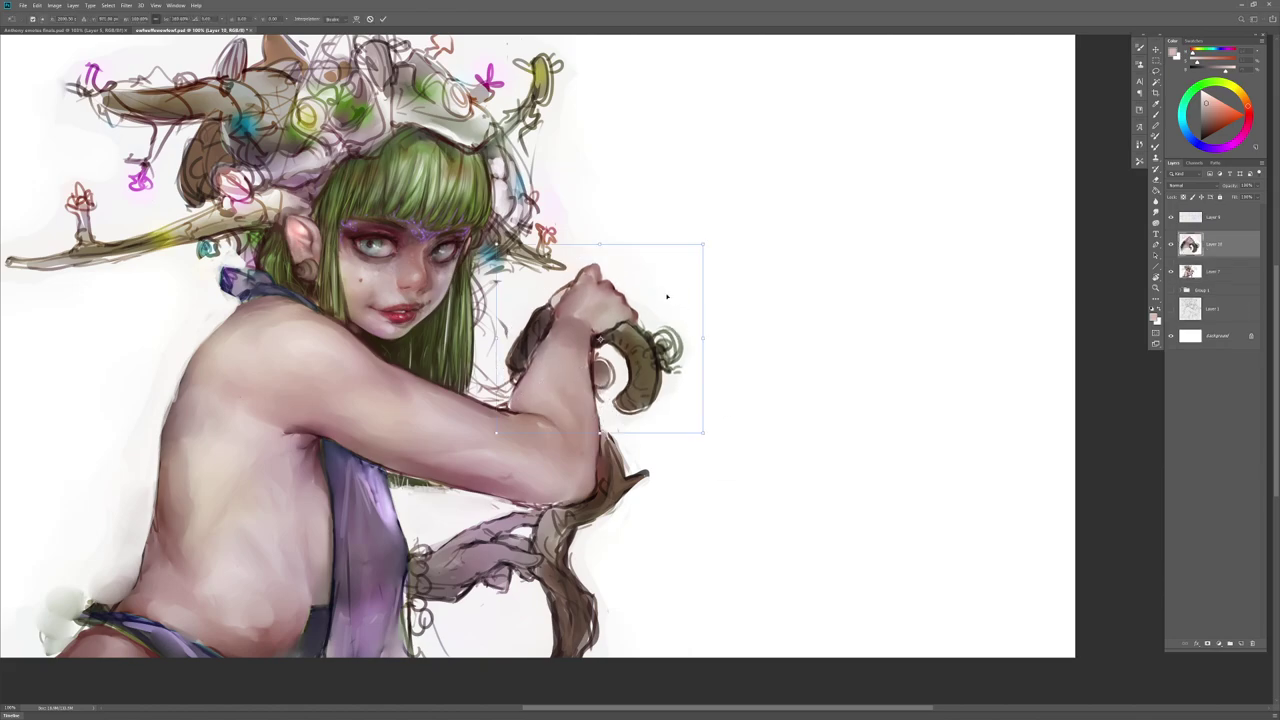
right_click(616, 340)
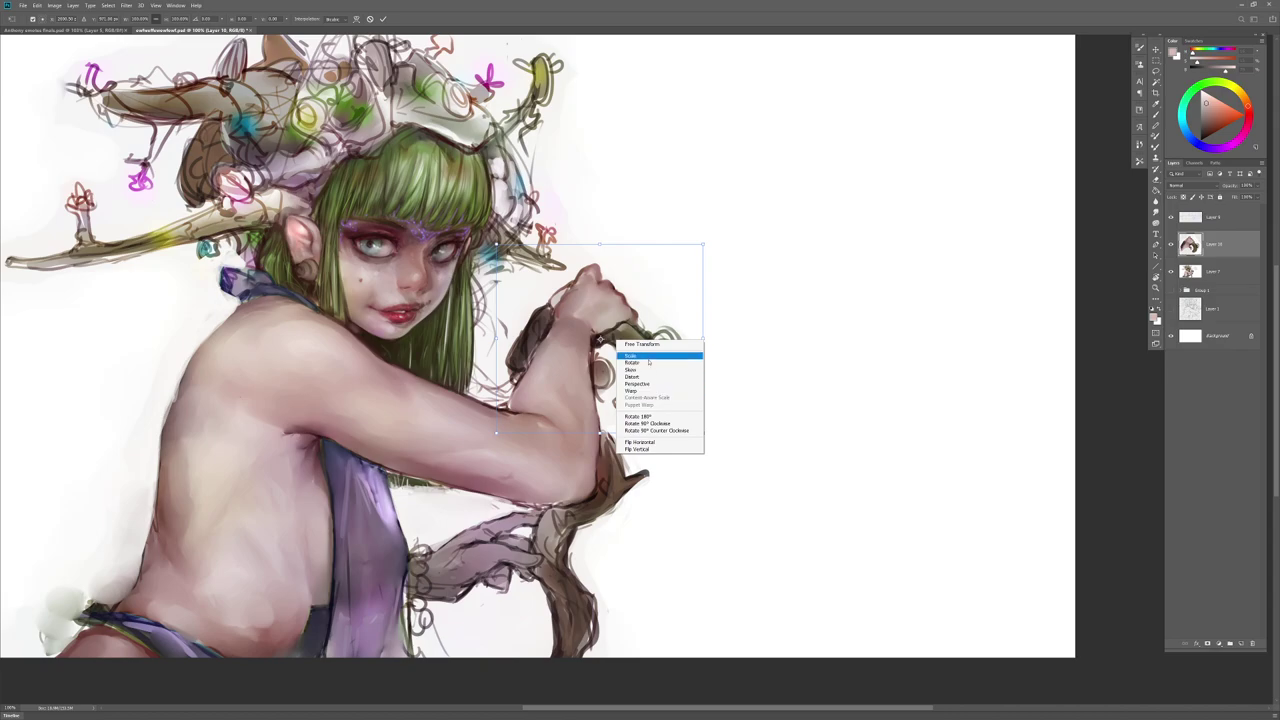
click(653, 391)
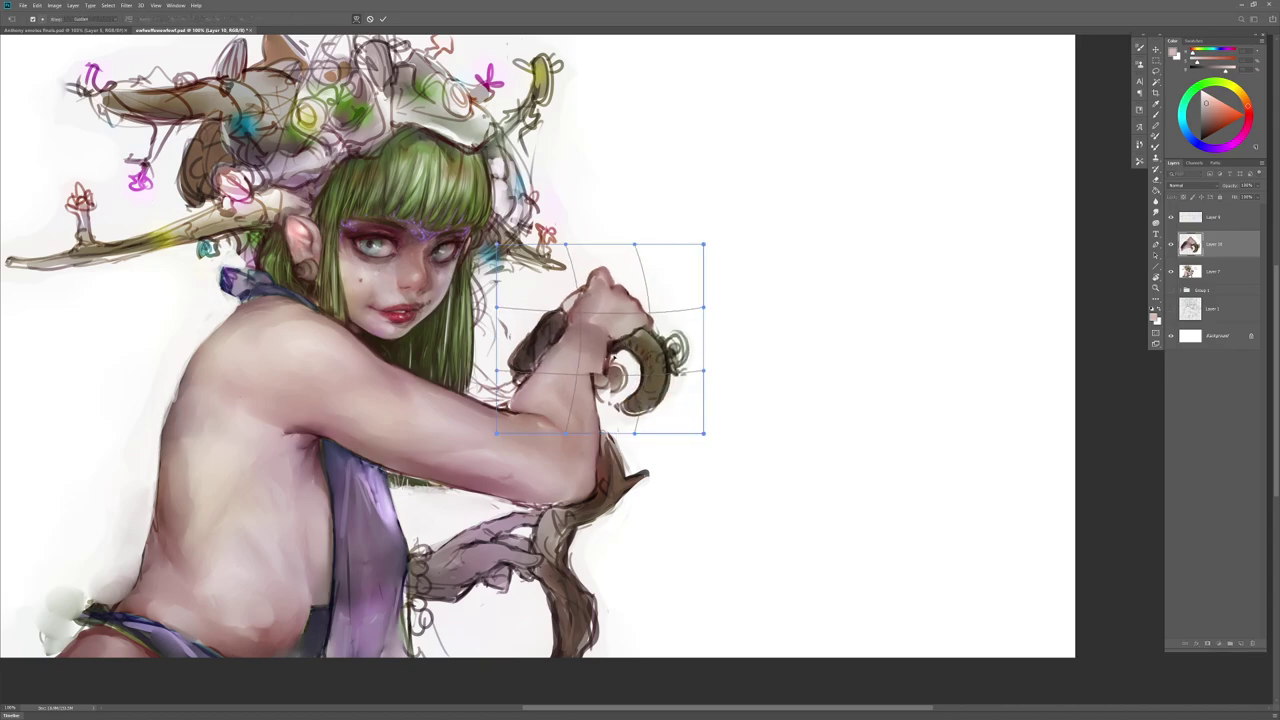
drag(563, 334, 549, 334)
mouse_move(654, 370)
mouse_down()
mouse_move(664, 364)
mouse_move(660, 400)
mouse_move(680, 412)
mouse_up()
key(l)
drag(669, 412, 669, 410)
Step: Paint over the warped wrist seam beside the staff curl with sampled skin tones and blend it with Smudge
key(b)
alt+click(610, 373)
mouse_move(609, 373)
mouse_down()
mouse_move(610, 420)
mouse_move(605, 409)
mouse_up()
alt+click(602, 380)
key(r)
key(b)
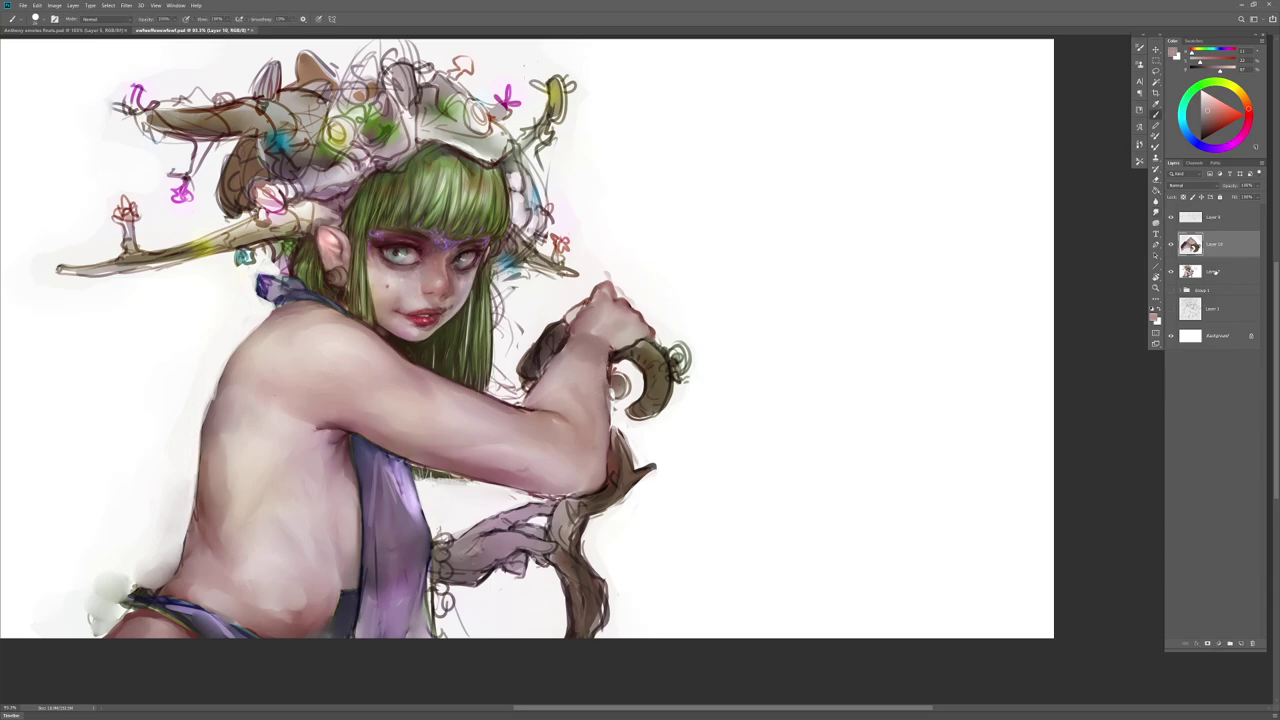
shift+click(1216, 272)
key(ctrl+e)
alt+click(640, 295)
key(ctrl+z)
Step: Paint out the leftover outline above the fist on Layer 7 with sampled background white and merge the warped layer with it
click(1223, 269)
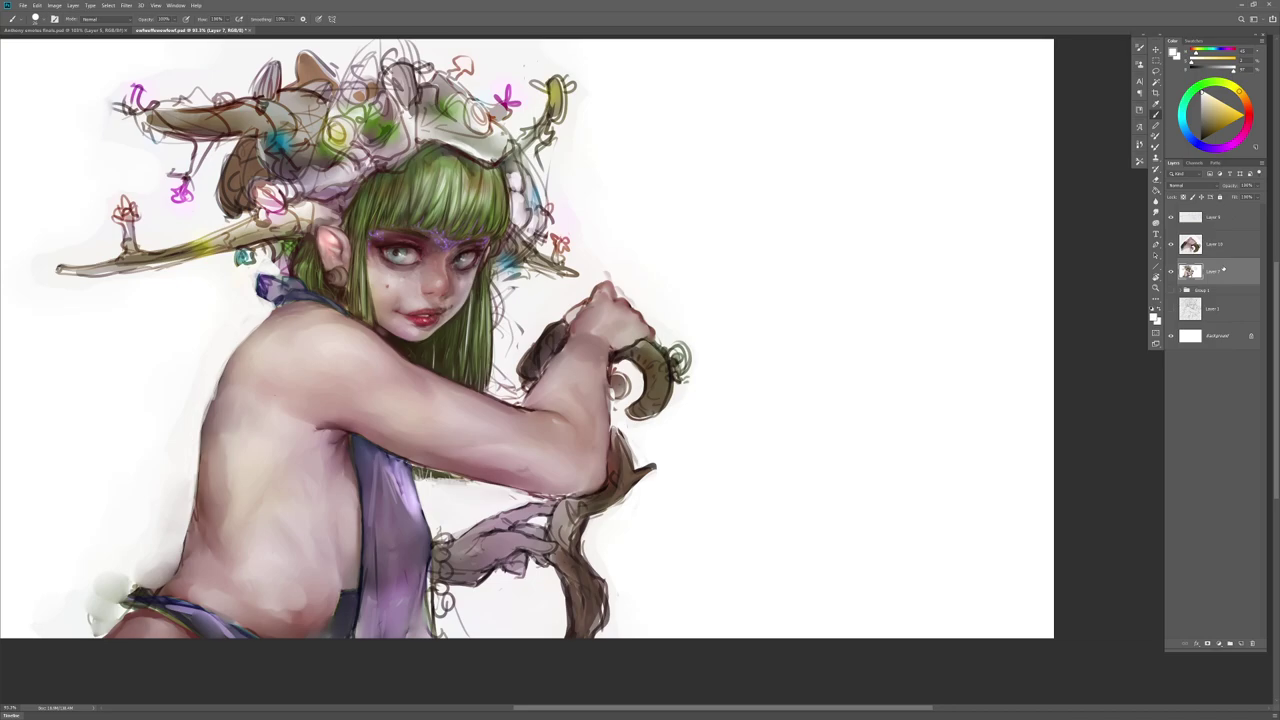
alt+click(645, 297)
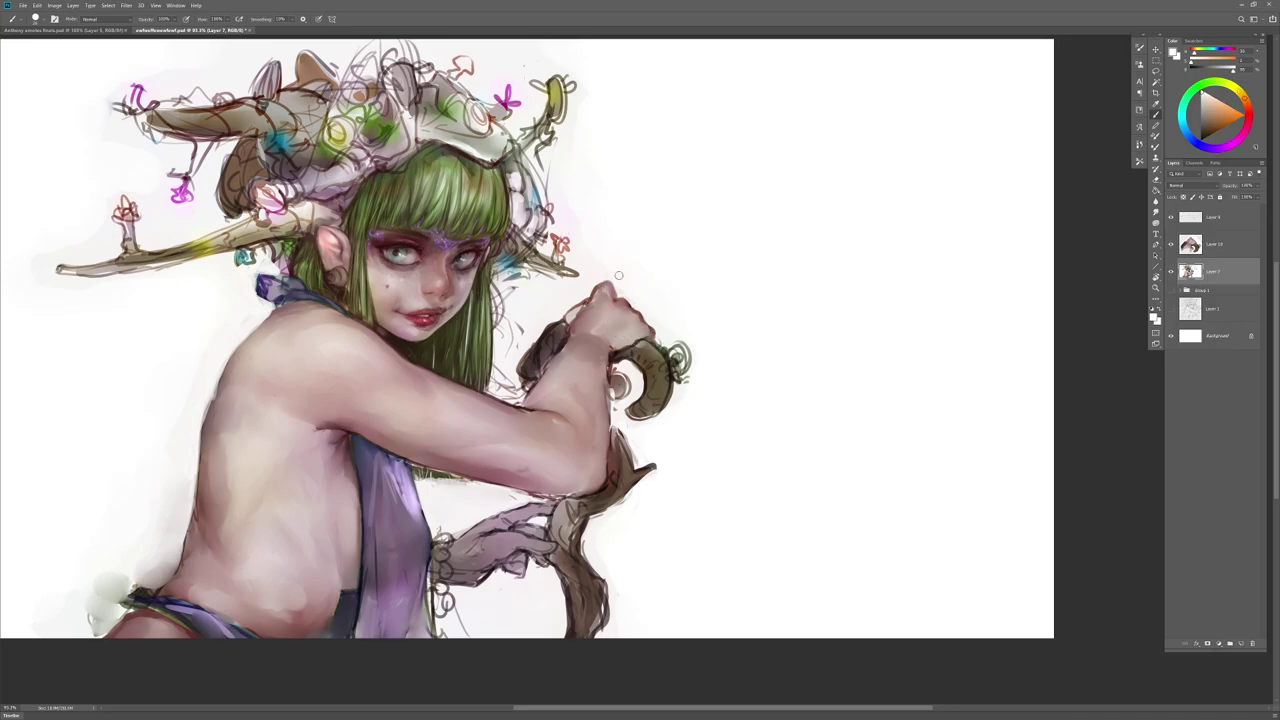
shift+click(1223, 250)
key(ctrl+e)
Step: Restore the canvas orientation and refine the outer forearm and elbow with sampled skin tones, blending with Smudge
key(ctrl+shift+h)
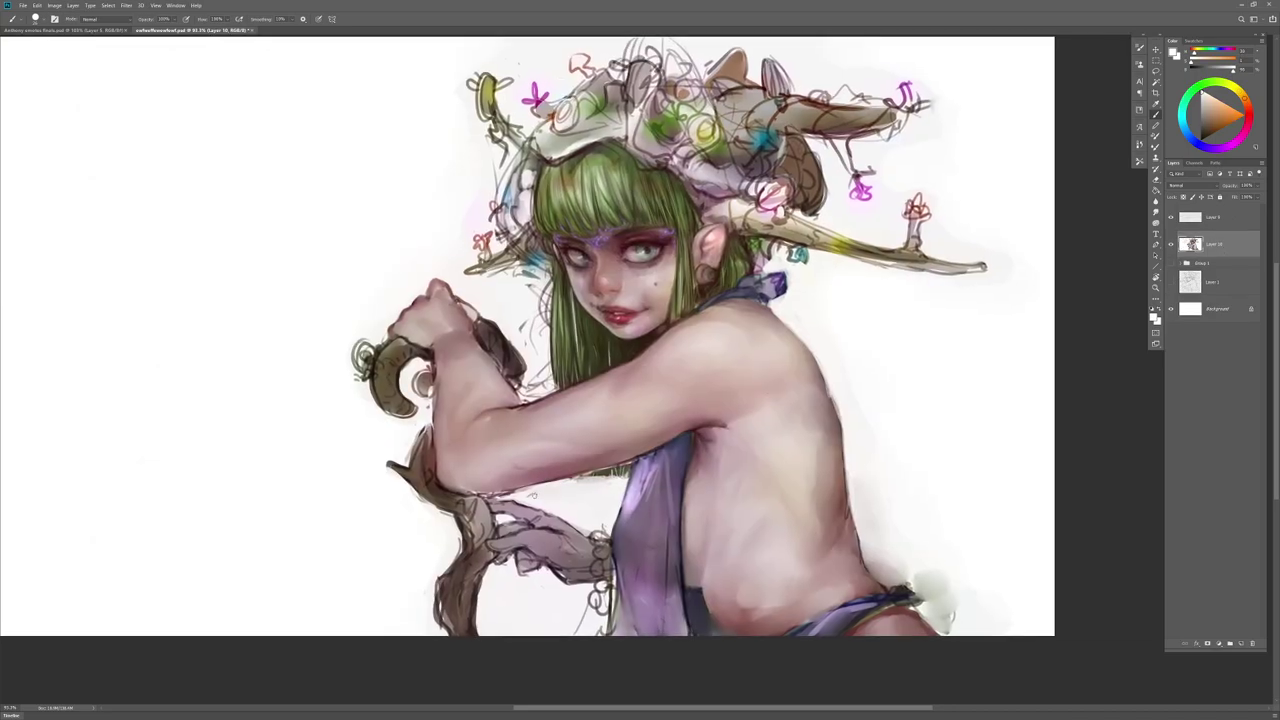
drag(450, 462, 462, 444)
key(r)
alt+click(429, 402)
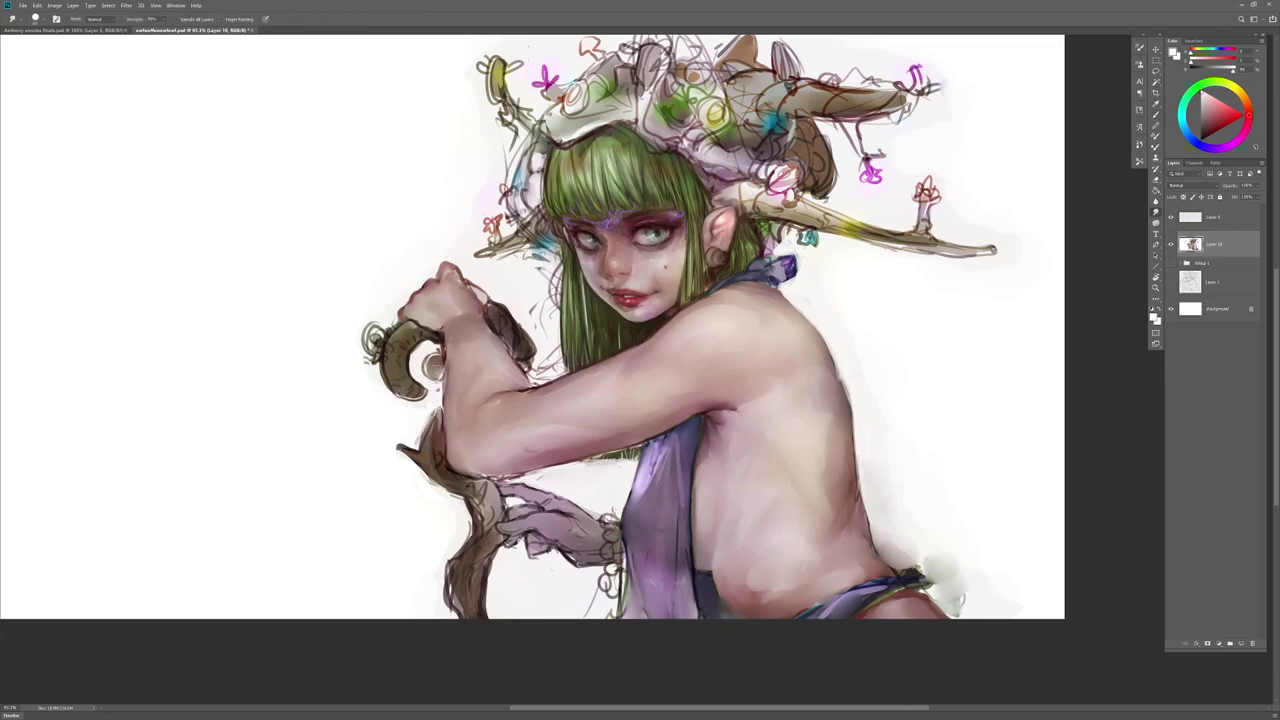
key(b)
alt+click(444, 354)
alt+click(452, 372)
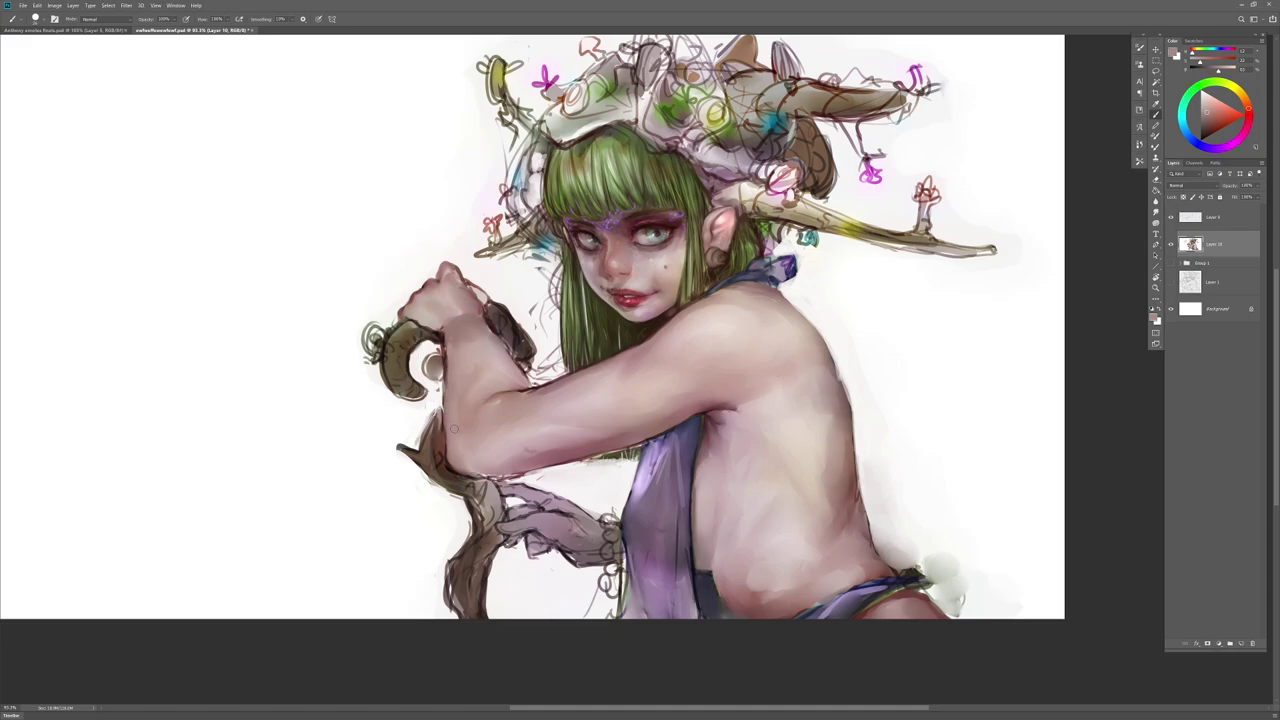
alt+click(449, 366)
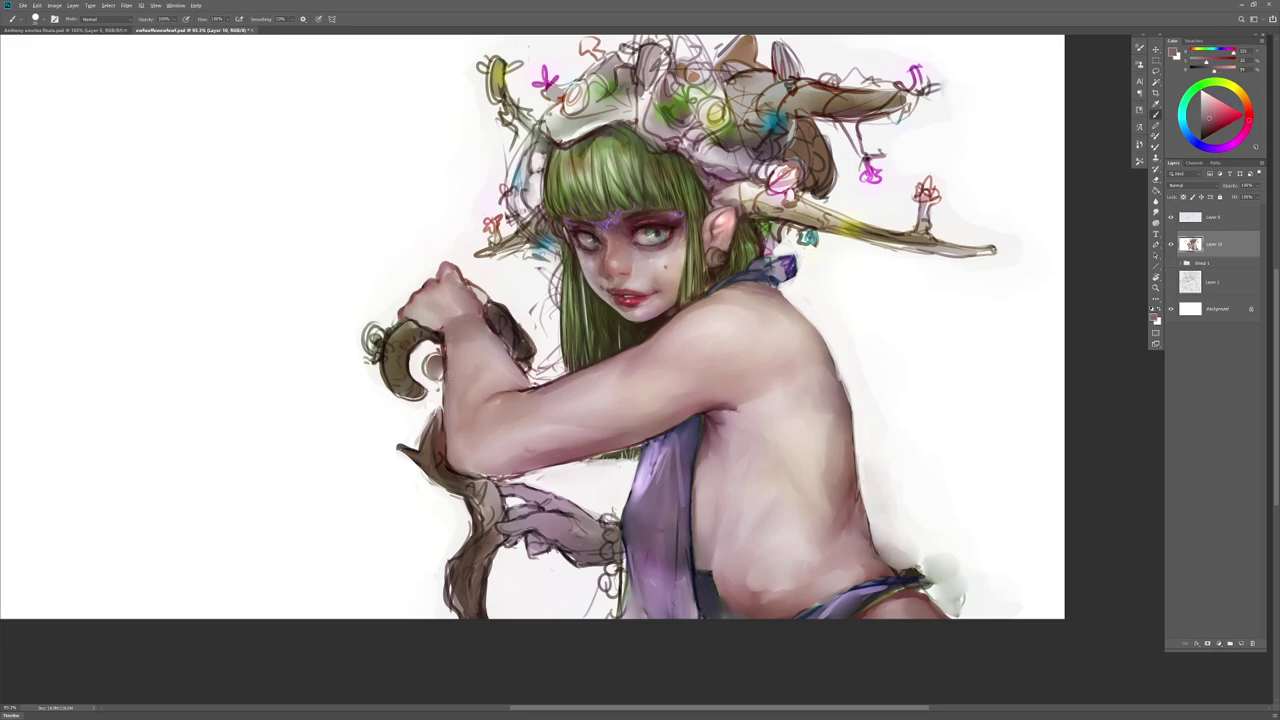
key(alt)
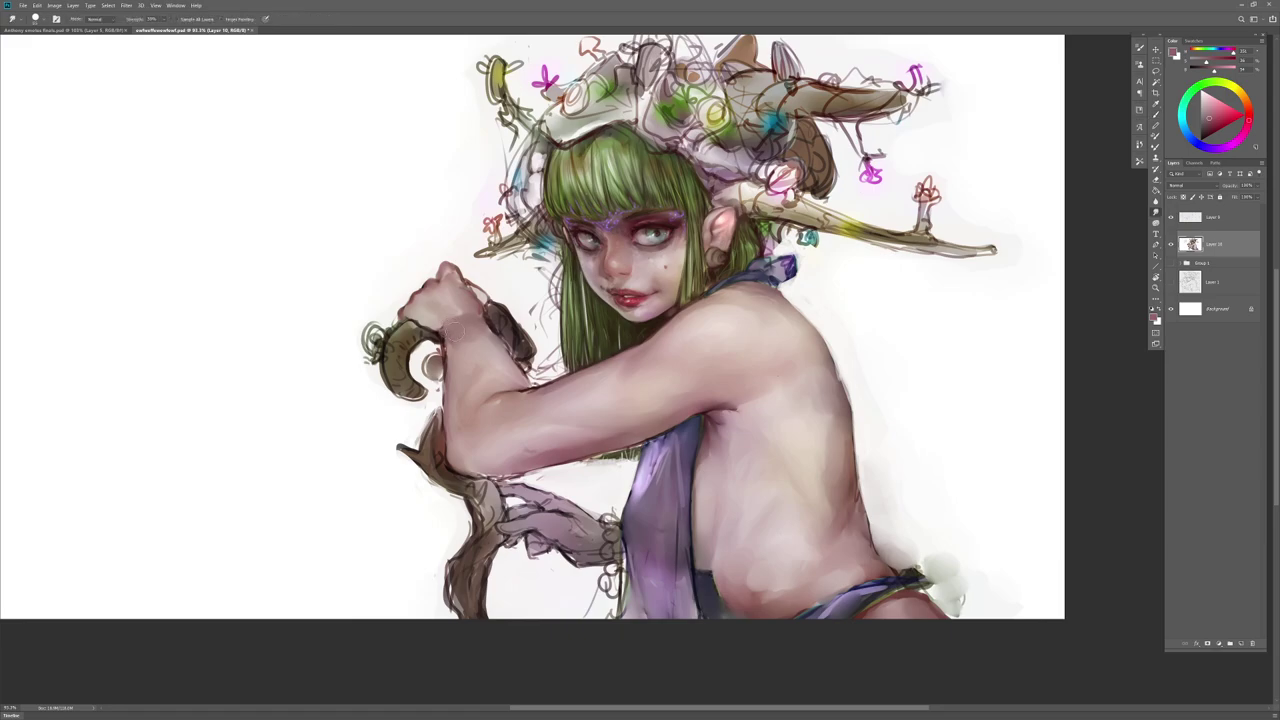
Step: Touch up the belly edge beside the dark waist cloth with a light skin tone
key(b)
mouse_move(783, 537)
mouse_down()
mouse_move(684, 531)
mouse_move(725, 536)
mouse_up()
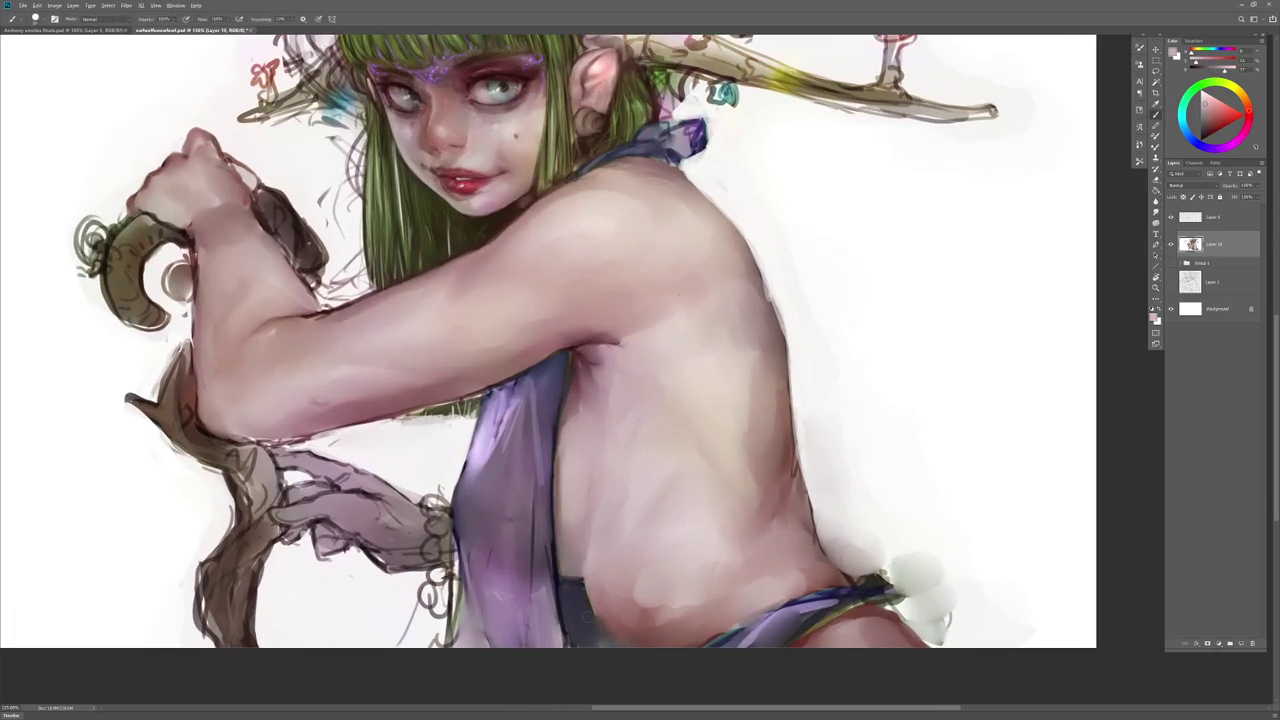
key(ctrl+0)
key(b)
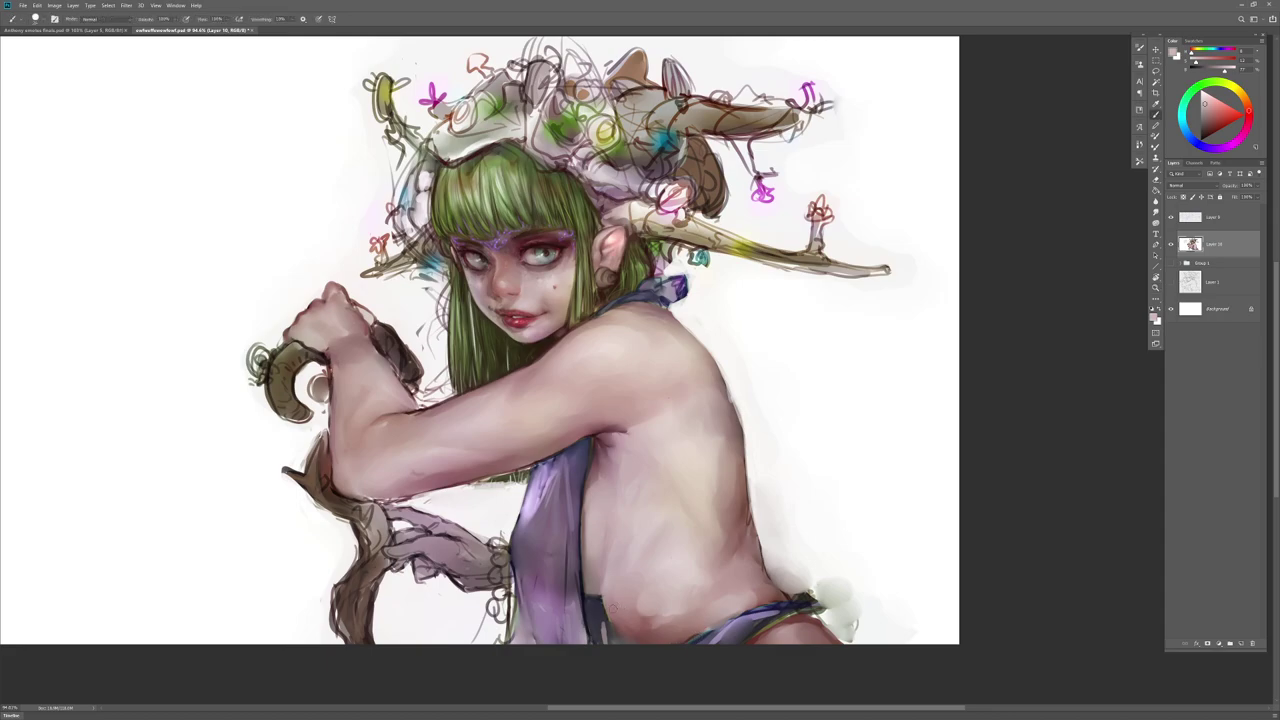
Step: Lasso the lower hand with its bracelet, copy it to a new layer and rotate it more upright, clearing the selection
key(l)
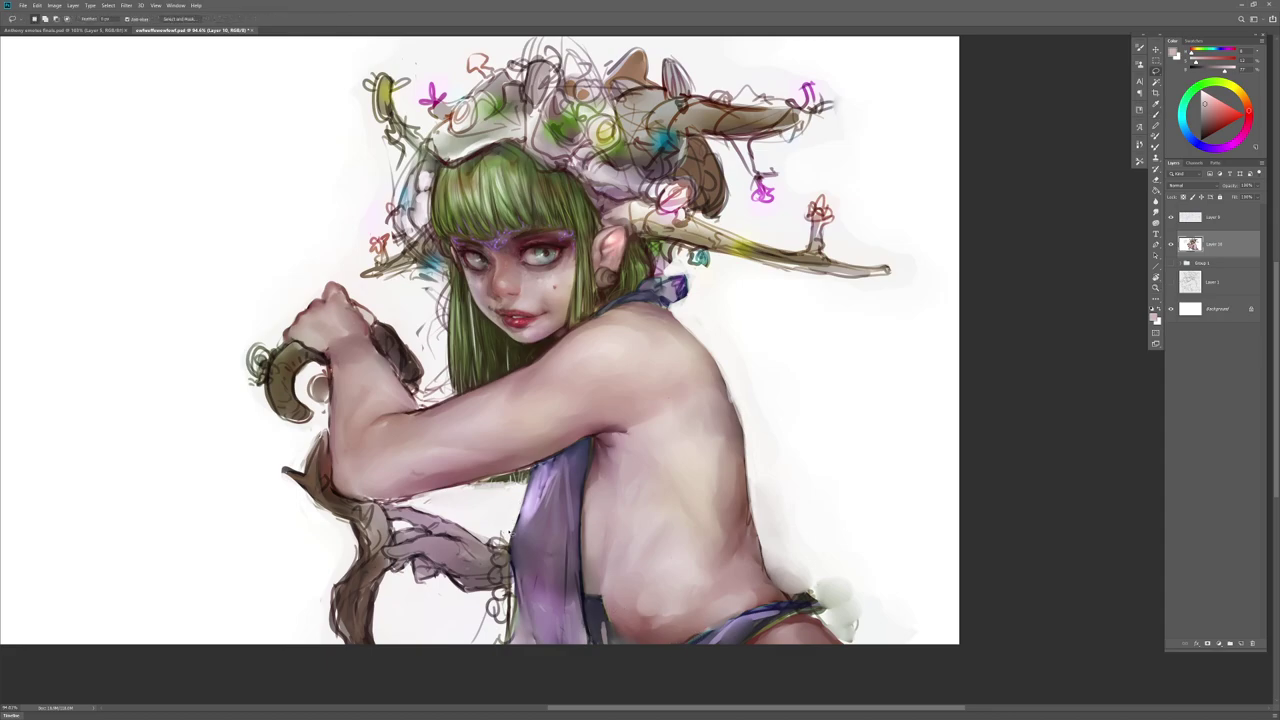
mouse_move(508, 600)
mouse_down()
mouse_move(425, 644)
mouse_move(390, 576)
mouse_up()
key(ctrl+j)
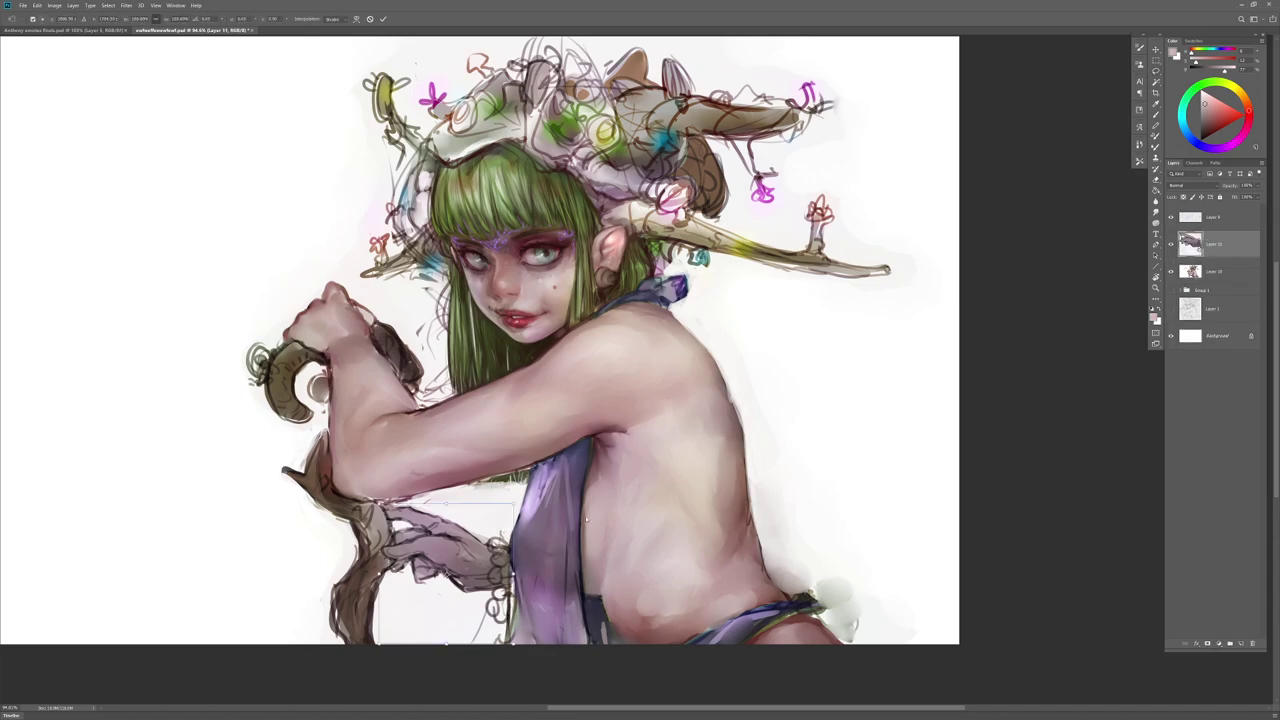
key(ctrl+t)
drag(517, 648, 489, 660)
key(Return)
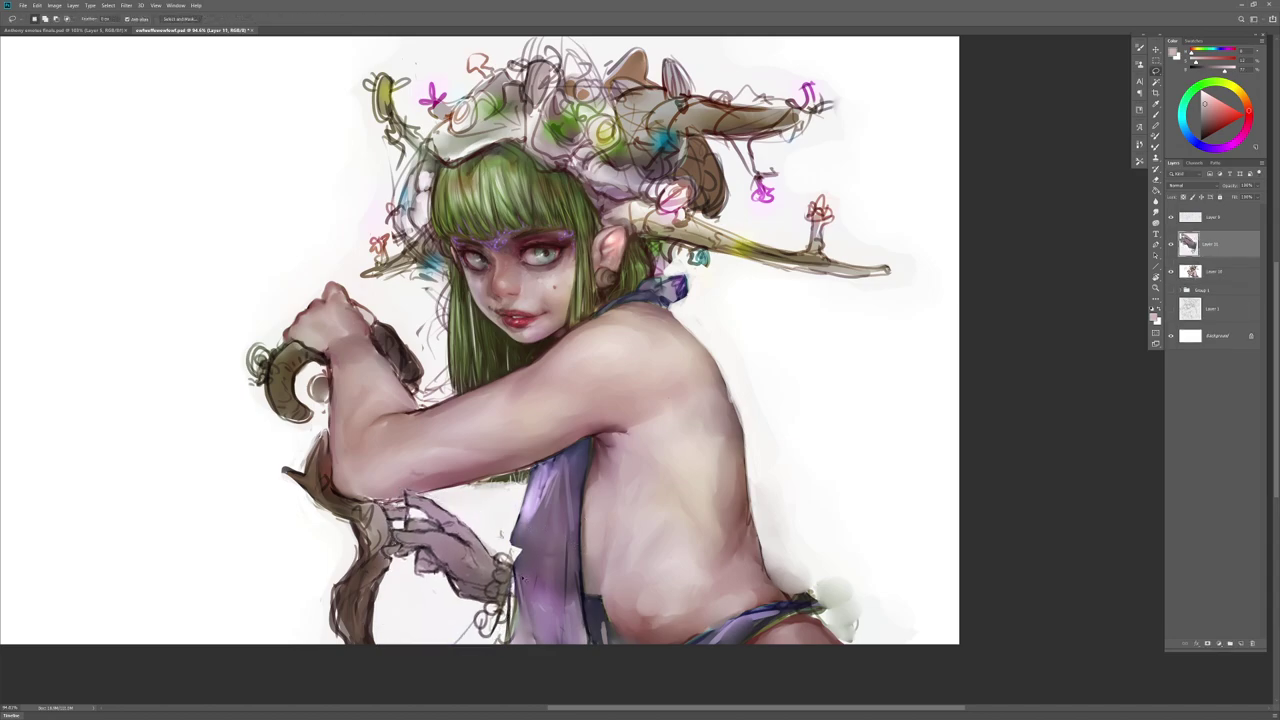
key(ctrl+d)
Step: Erase the surplus around the rotated hand over the garment and fingertips, and clean the garment's edge with a sampled light tone
key(b)
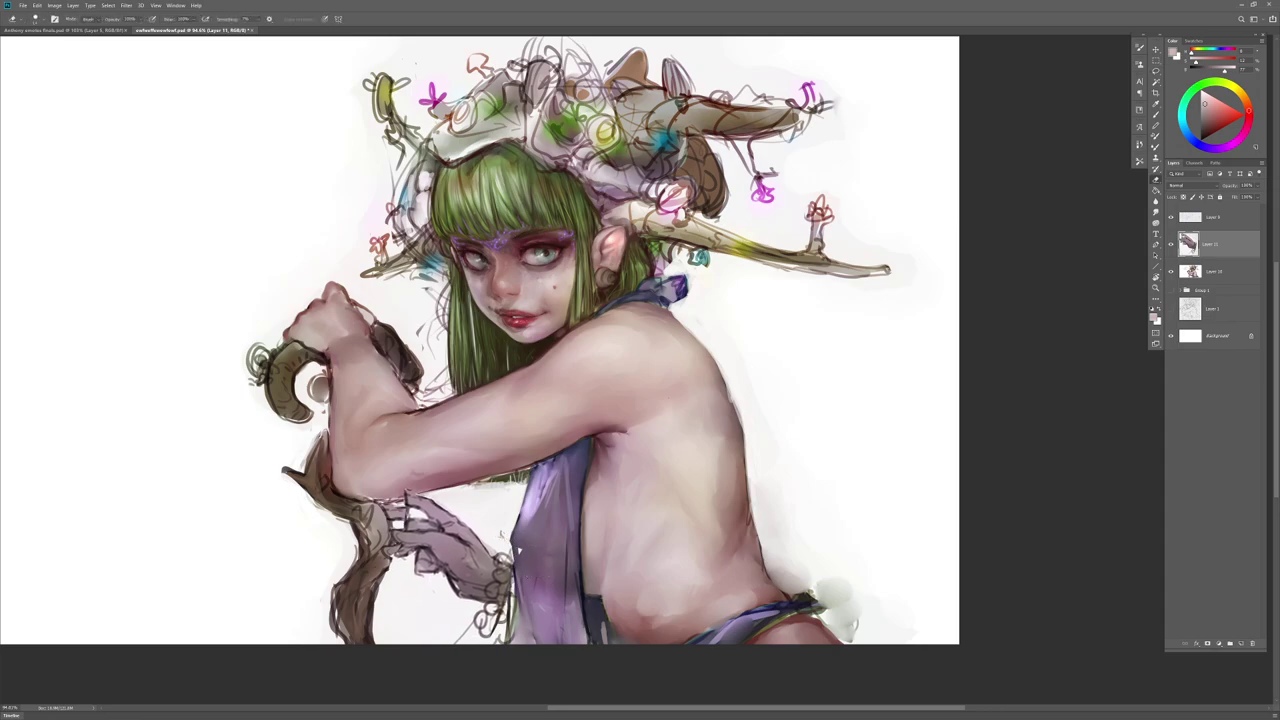
key(bracketright)
key(bracketright)
key(bracketright)
drag(515, 545, 523, 561)
alt+click(513, 537)
drag(508, 520, 504, 548)
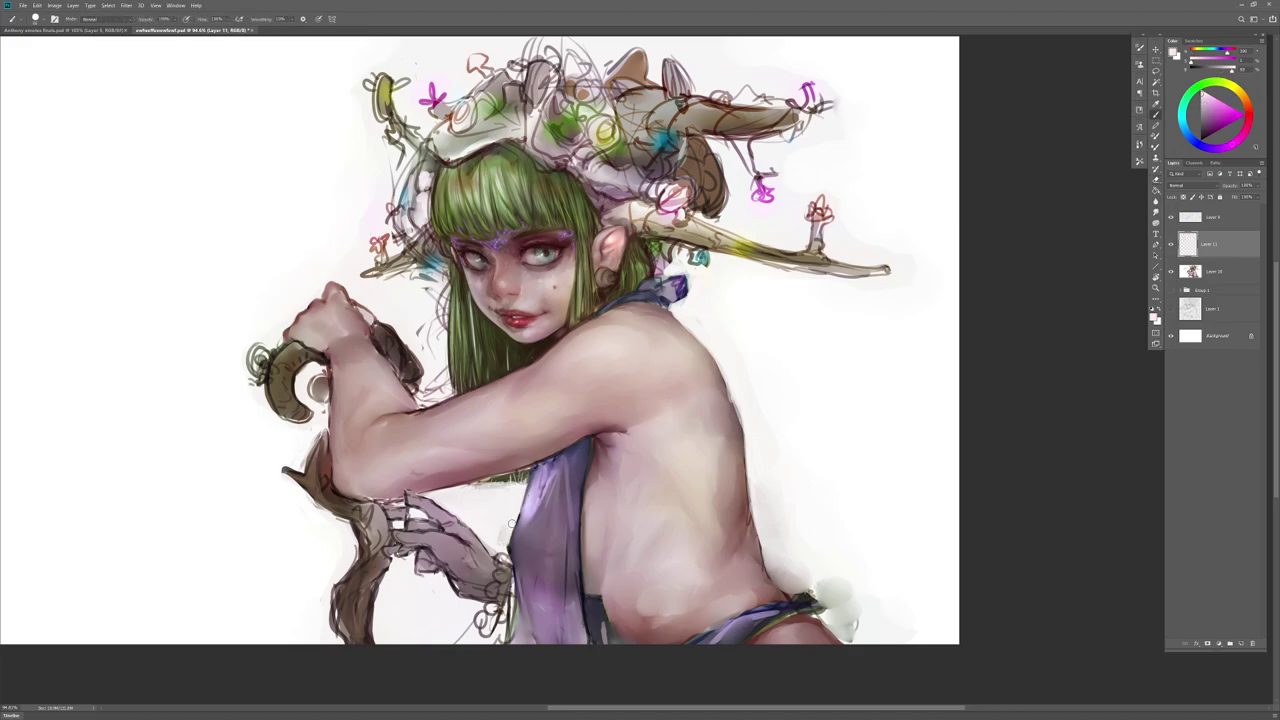
key(e)
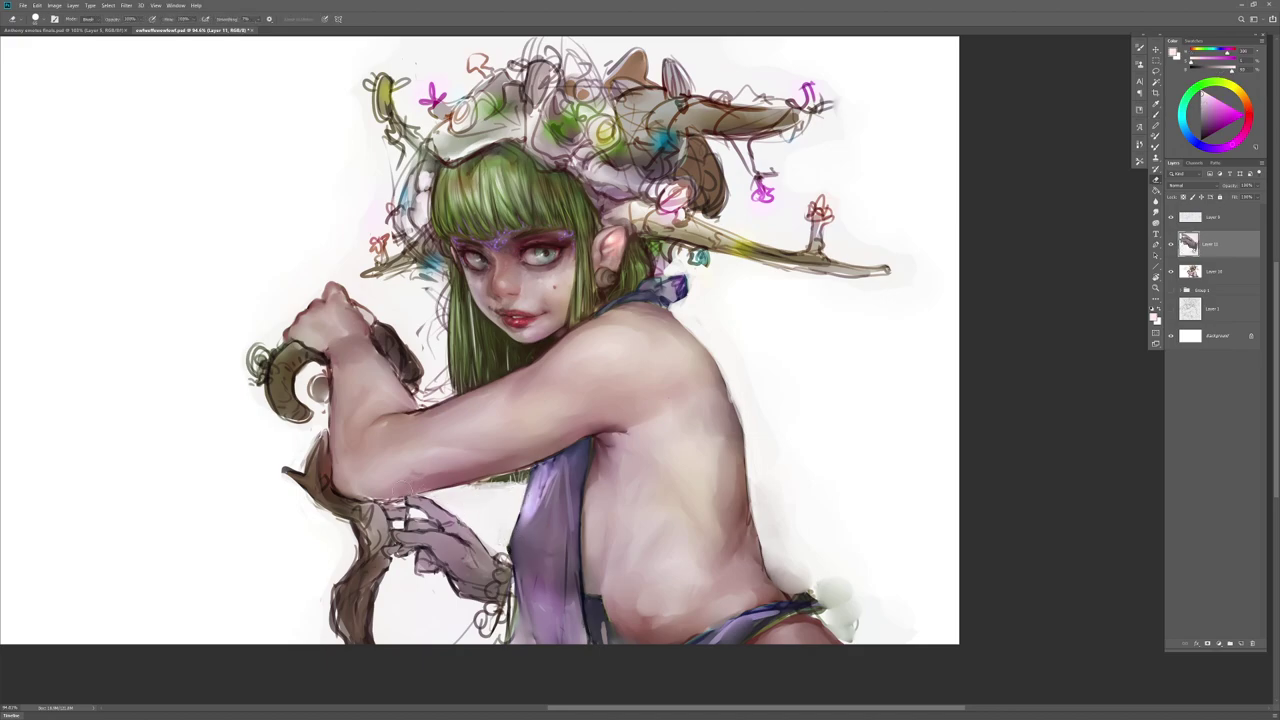
drag(402, 497, 420, 496)
Step: In mirrored view, paint out the old fingers on the main painting layer and repaint the staff edge with a sampled dark brown
key(ctrl+shift+h)
drag(555, 563, 661, 531)
key(b)
click(1214, 273)
right_click(557, 346)
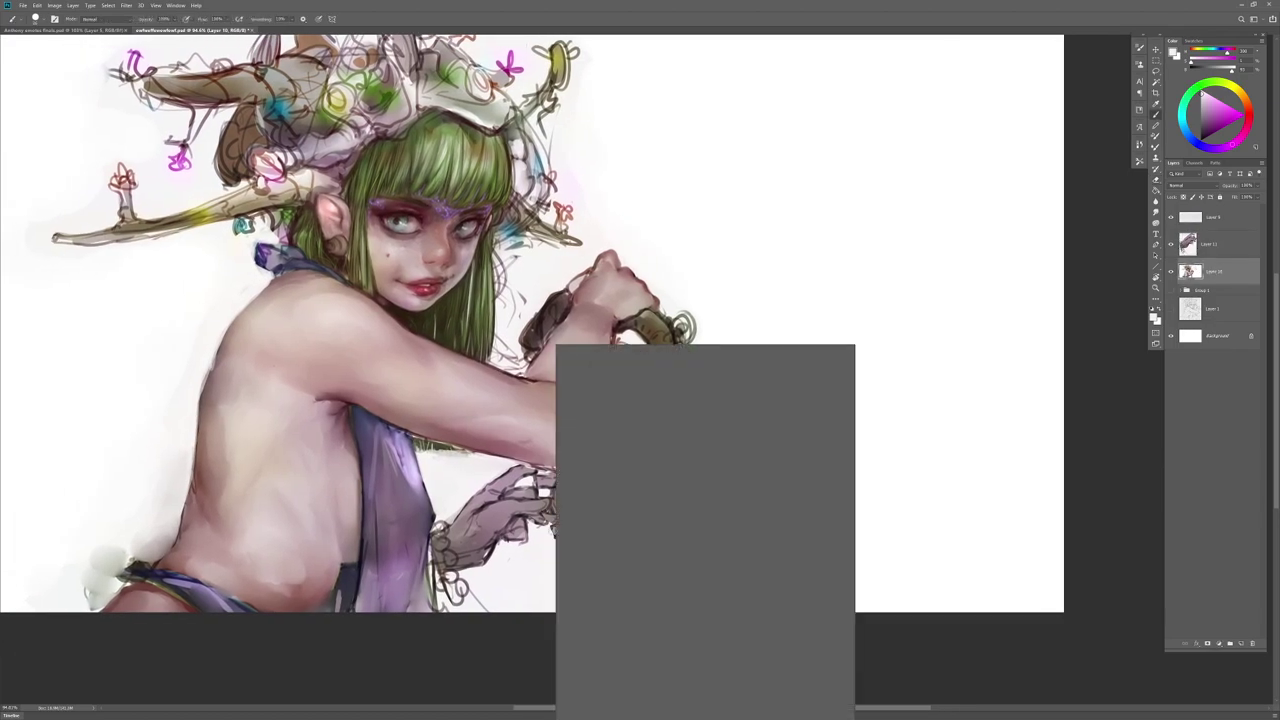
mouse_move(537, 478)
mouse_down()
mouse_move(545, 491)
mouse_move(550, 481)
mouse_up()
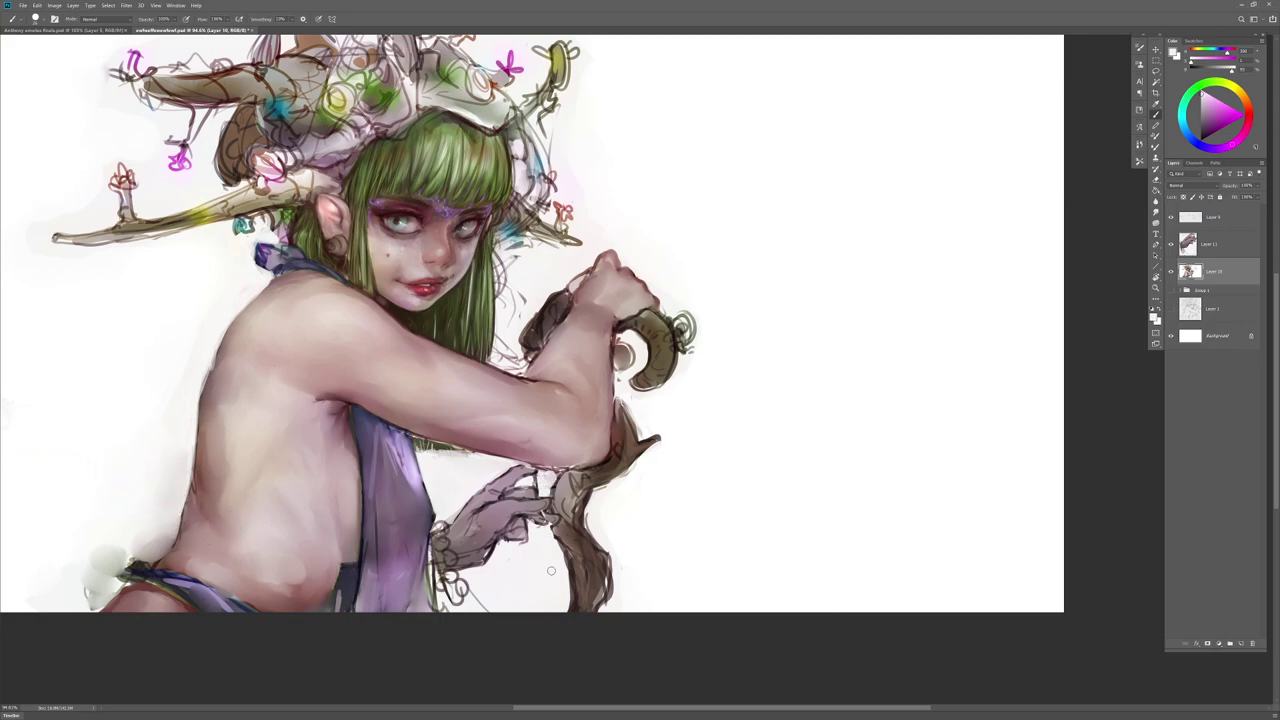
alt+click(586, 490)
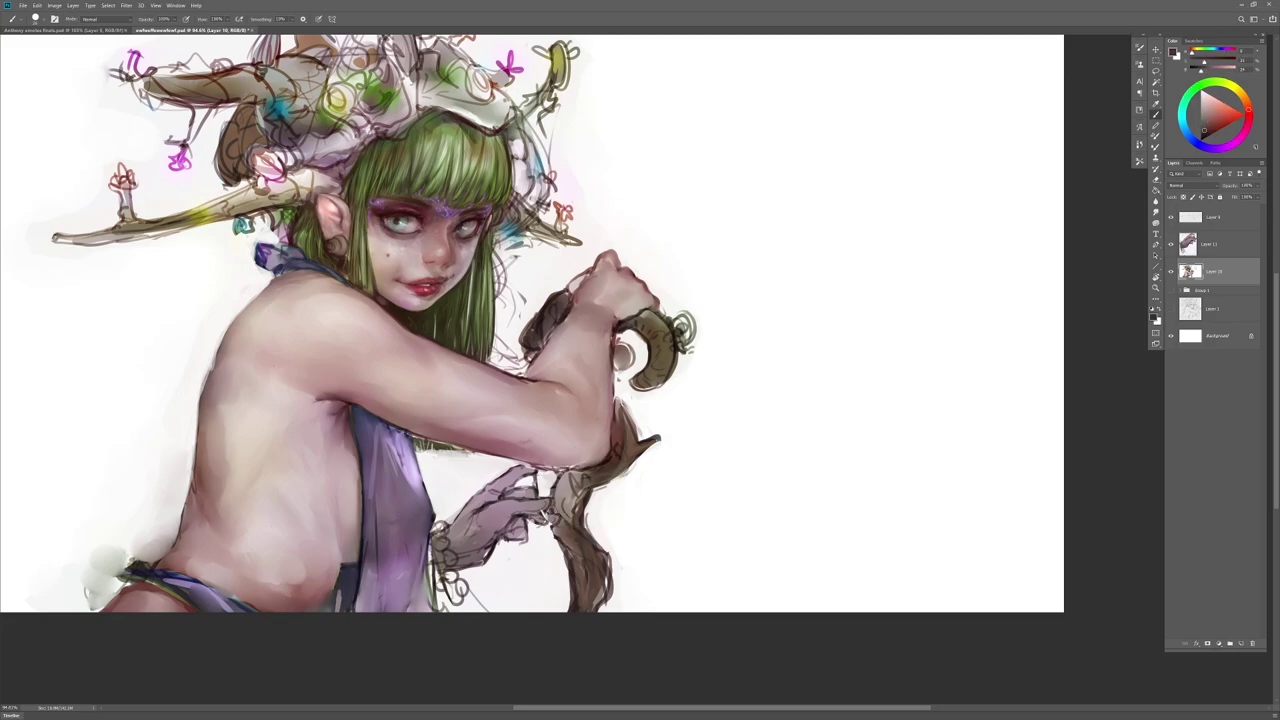
drag(551, 515, 558, 538)
Step: Restore the canvas orientation, rotate the view and refine the lower hand's fingers on its own layer with sampled tones
click(1213, 248)
key(ctrl+shift+h)
drag(496, 522, 652, 546)
key(r)
alt+click(648, 497)
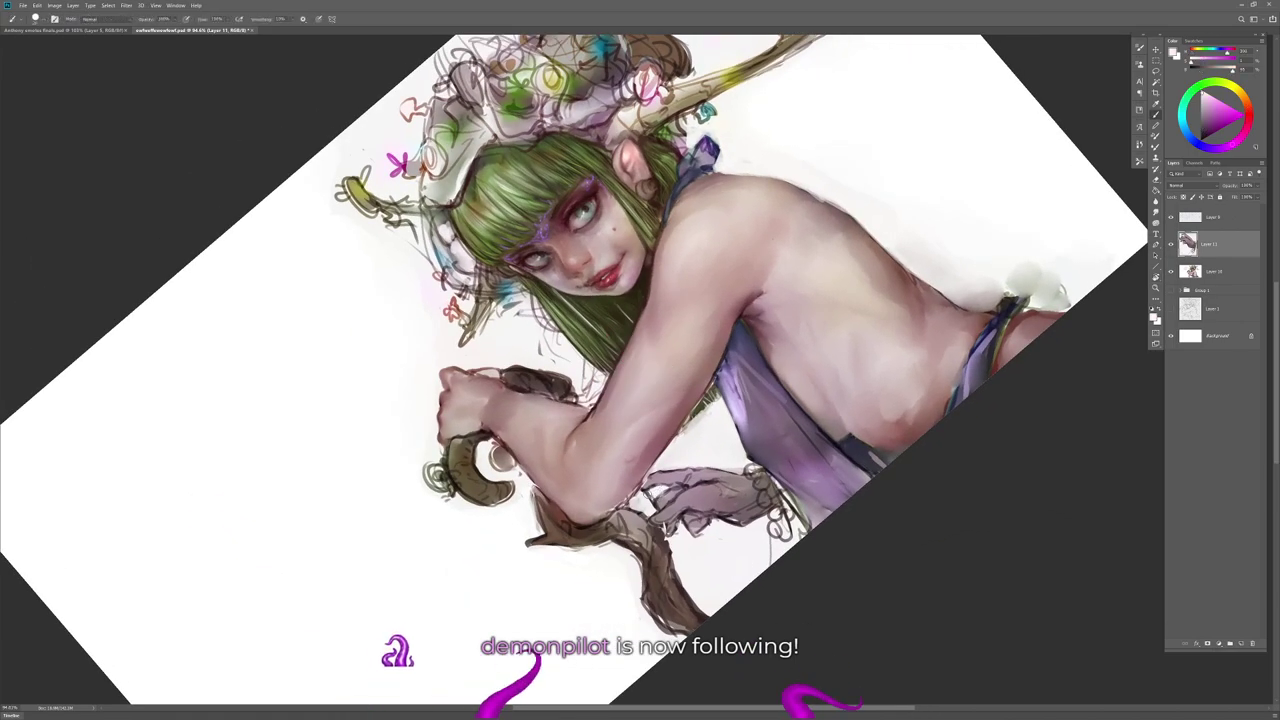
drag(648, 497, 661, 508)
right_click(686, 492)
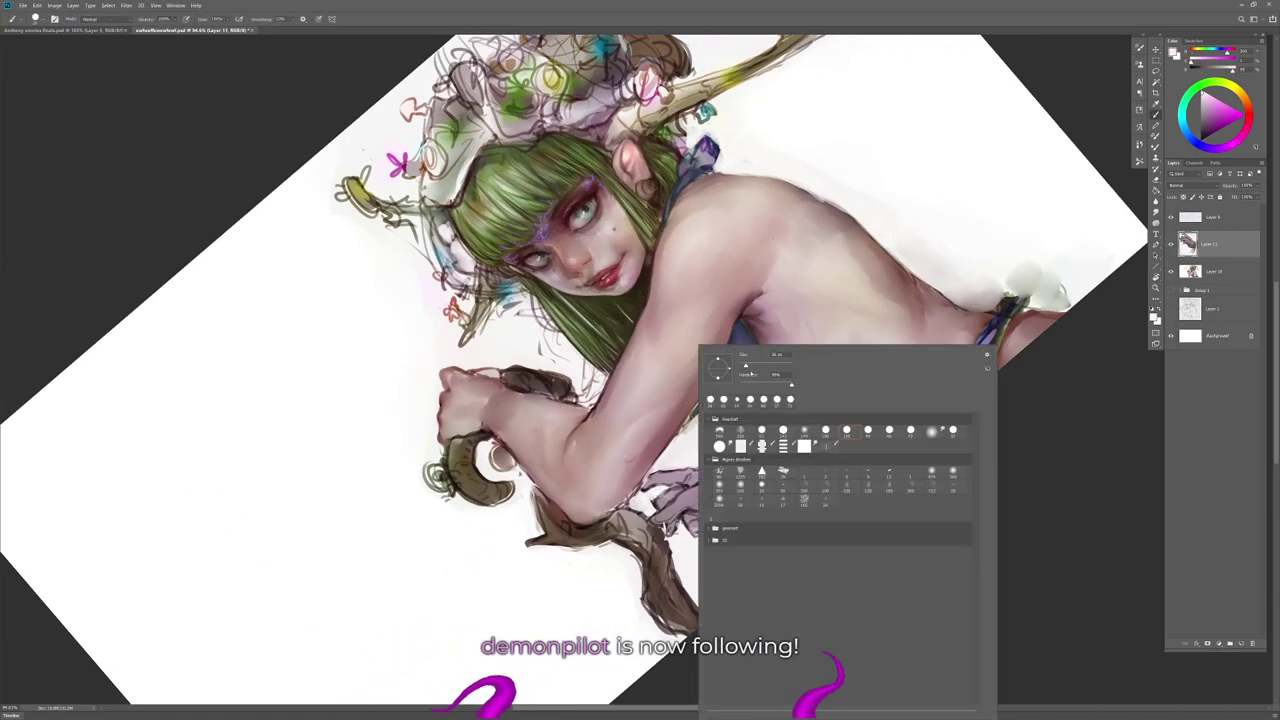
alt+click(642, 489)
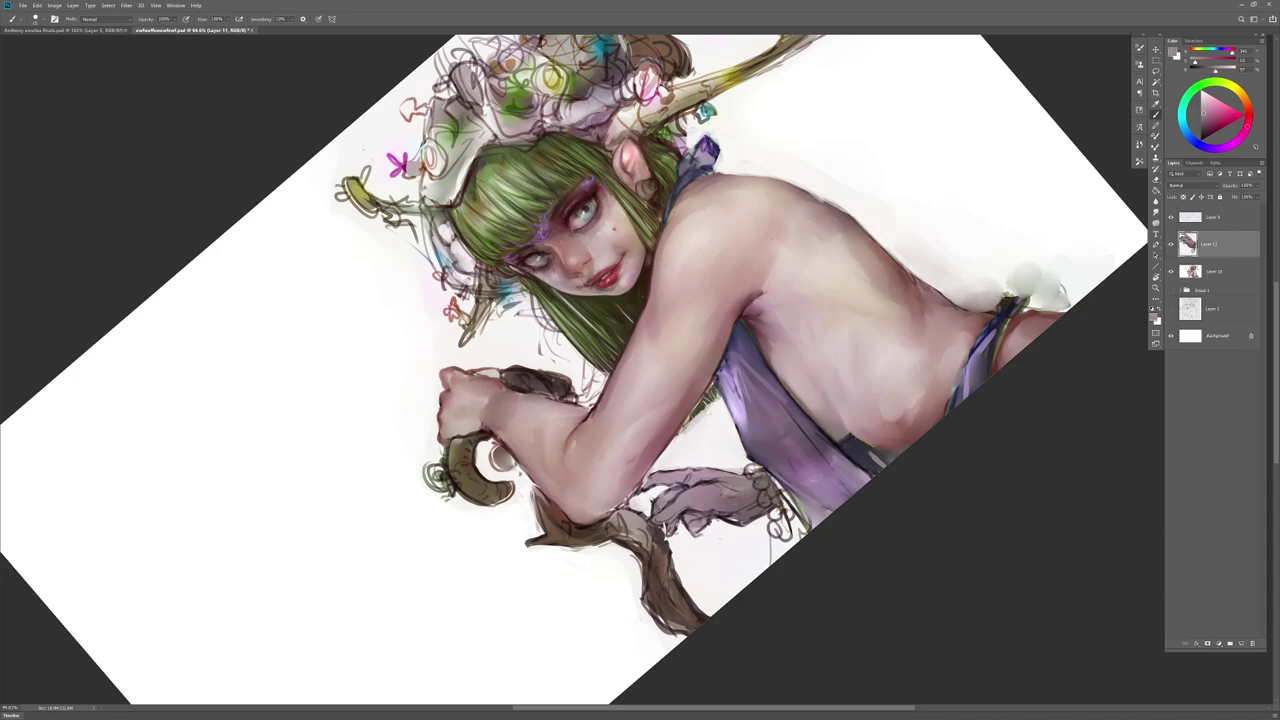
key(r)
key(Escape)
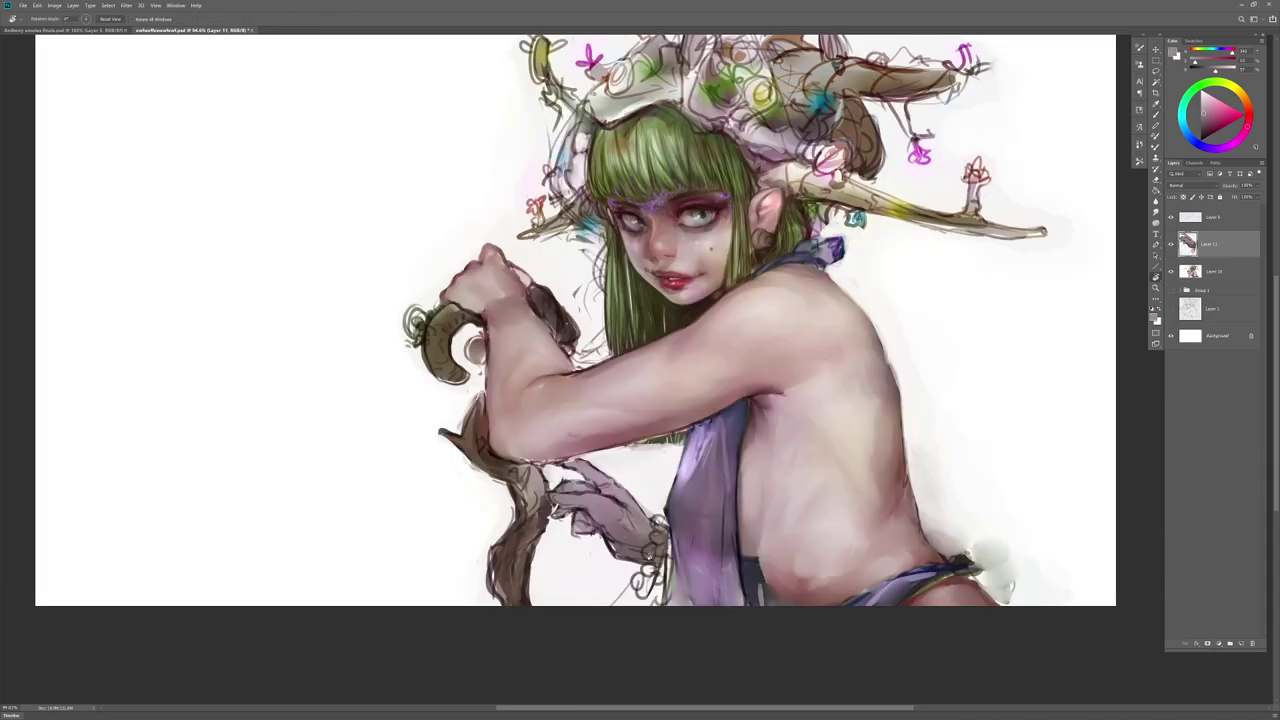
Step: Merge the lower hand's layer with the main painting layer
key(z)
drag(739, 584, 662, 549)
shift+click(1204, 271)
key(ctrl+e)
Step: Lasso the staff below the elbow, copy it to a new layer and widen it into a thicker trunk
drag(539, 519, 595, 519)
drag(513, 472, 509, 429)
key(l)
mouse_move(470, 352)
mouse_down()
mouse_move(506, 518)
mouse_move(403, 402)
mouse_move(462, 343)
mouse_up()
key(ctrl+j)
drag(497, 477, 488, 478)
Step: Erase the surplus around the widened staff and merge its layer with the painting
key(e)
mouse_move(450, 350)
mouse_down()
mouse_move(437, 378)
mouse_move(430, 350)
mouse_up()
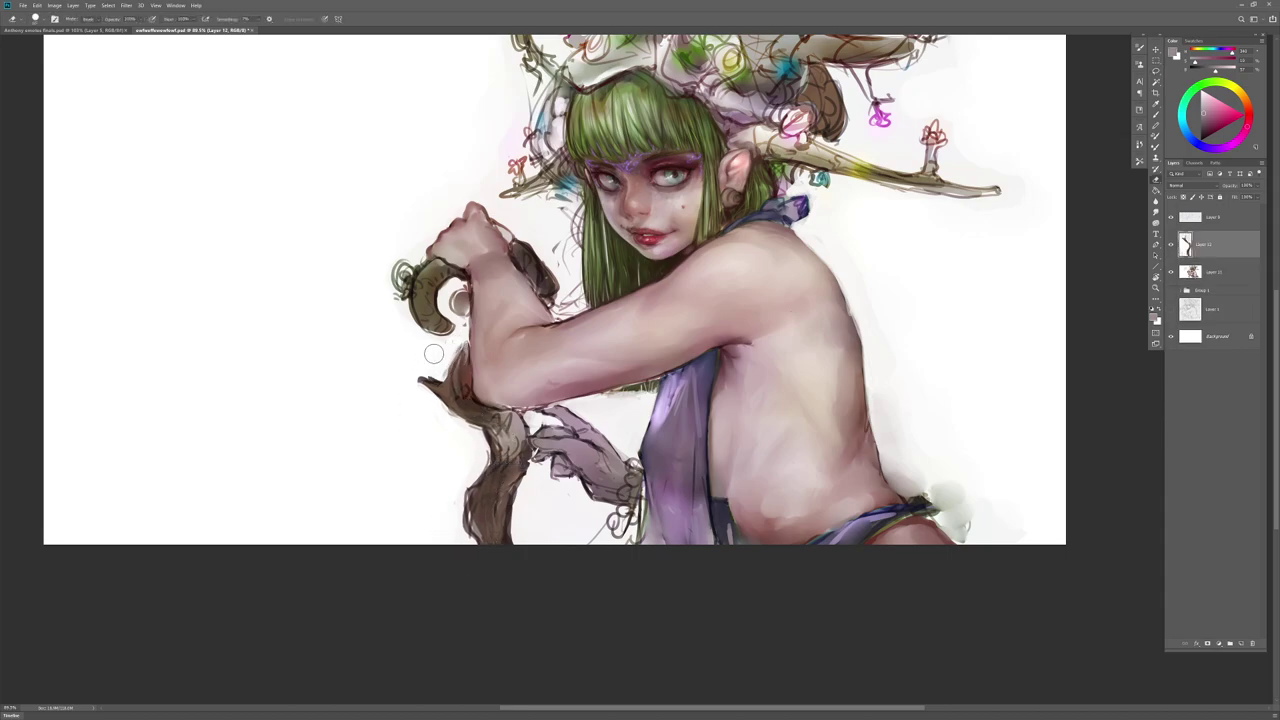
key(ctrl+e)
Step: Paint dark bark strokes down the lower staff with a sampled dark brown
alt+click(480, 404)
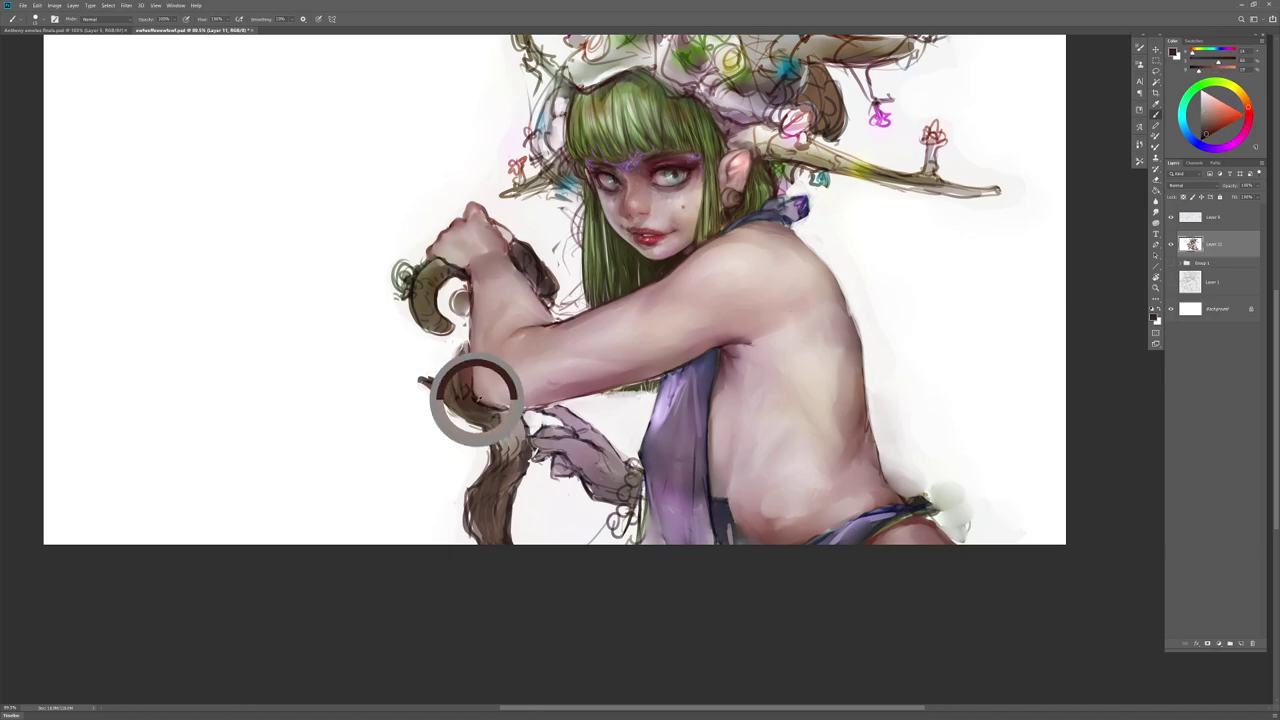
key(b)
mouse_move(504, 446)
mouse_down()
mouse_move(498, 530)
mouse_move(499, 507)
mouse_up()
mouse_move(511, 410)
mouse_down()
mouse_move(510, 494)
mouse_move(478, 534)
mouse_move(475, 544)
mouse_move(492, 541)
mouse_move(478, 585)
mouse_up()
Step: Paint a small dark charm hanging from the staff's branch tip and review the whole canvas
alt+click(417, 438)
alt+click(419, 440)
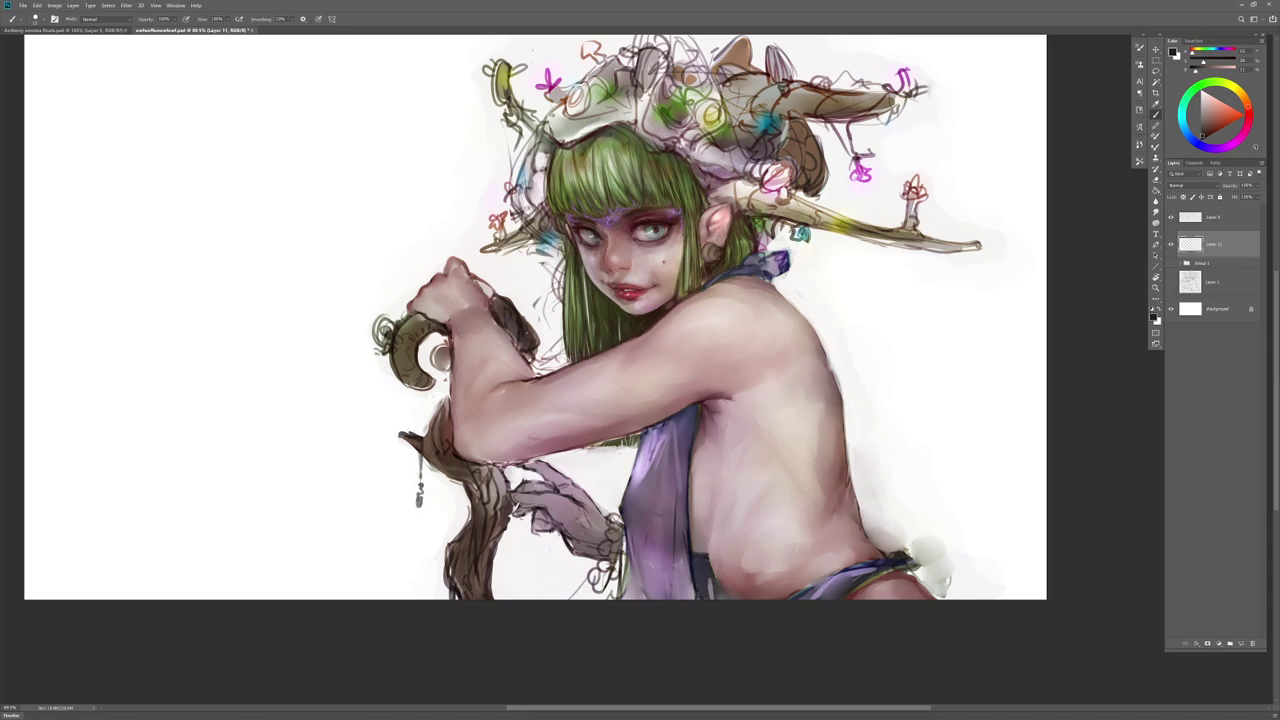
key(z)
drag(656, 531, 641, 530)
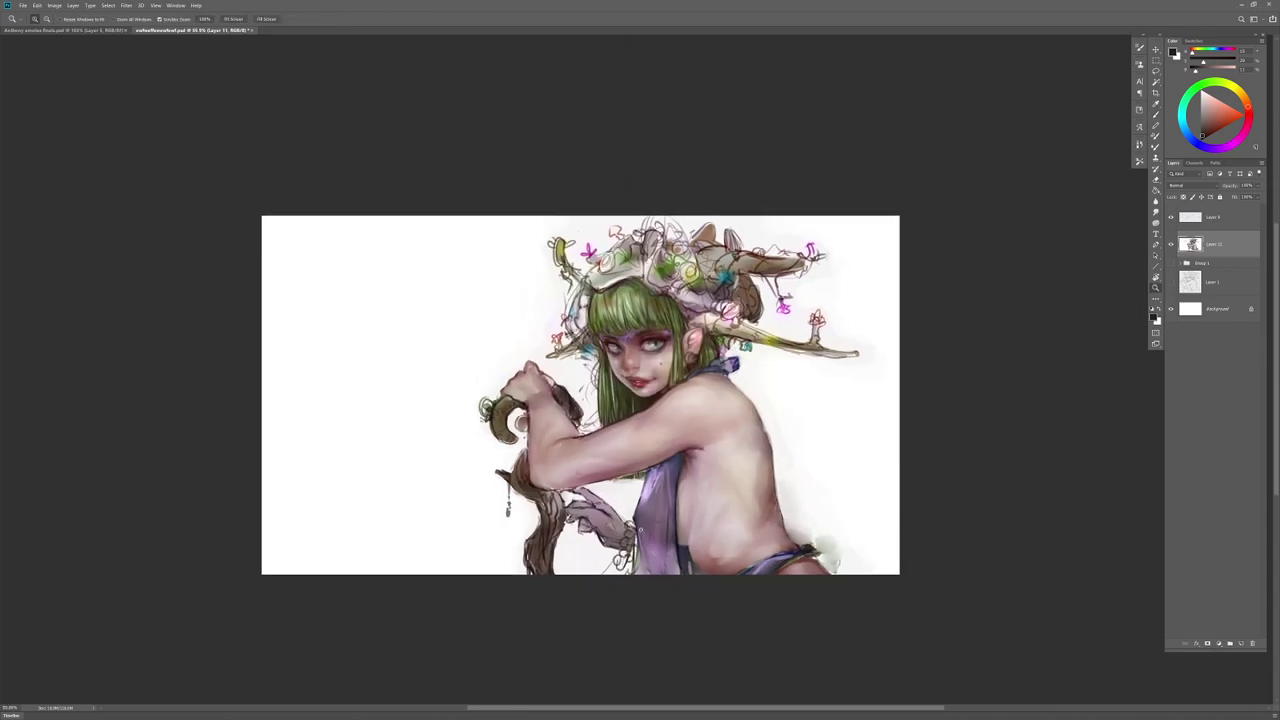
Step: Mirror the canvas to check the figure's proportions, and restore its original orientation
drag(618, 464, 721, 551)
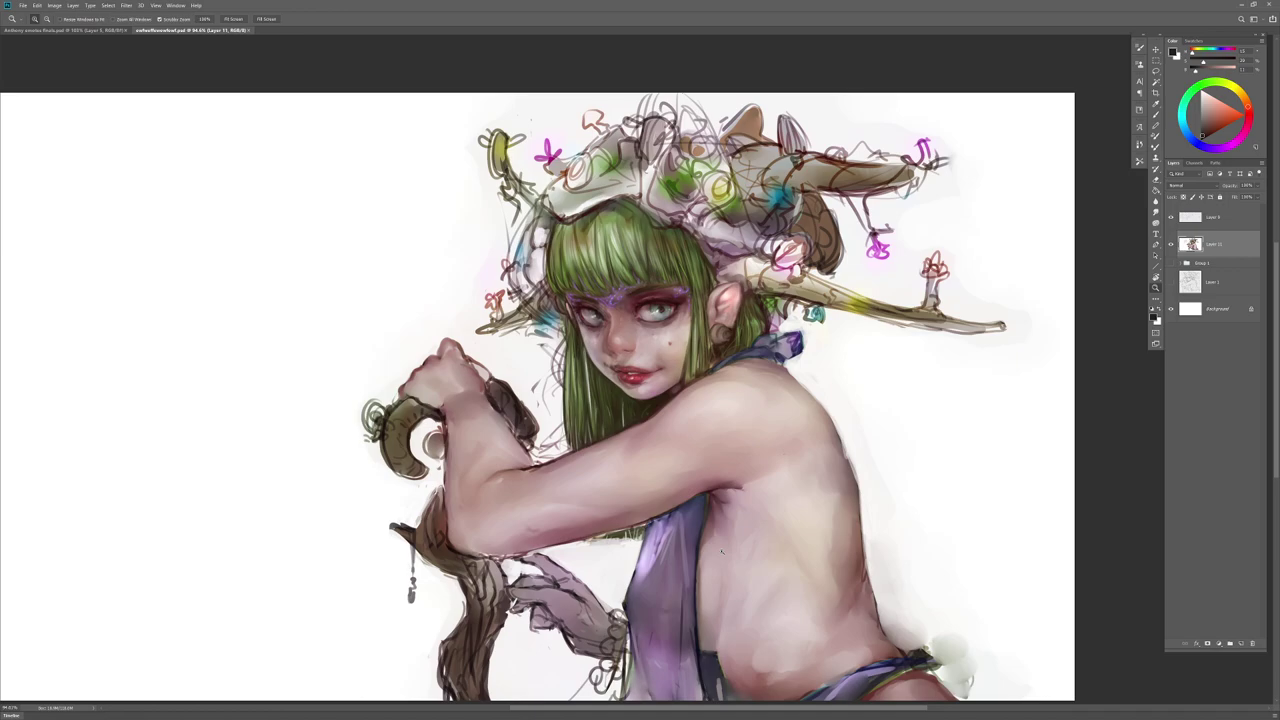
drag(806, 606, 734, 524)
key(ctrl+shift+h)
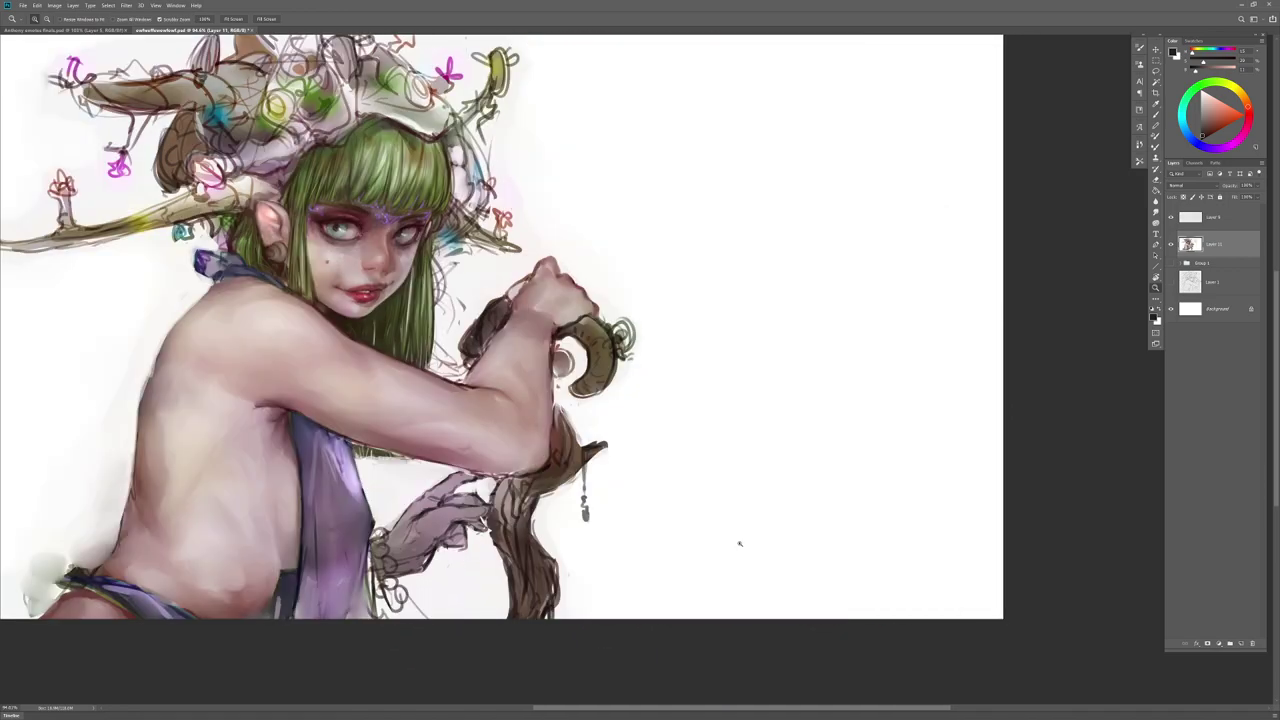
drag(642, 558, 930, 565)
key(b)
alt+click(494, 291)
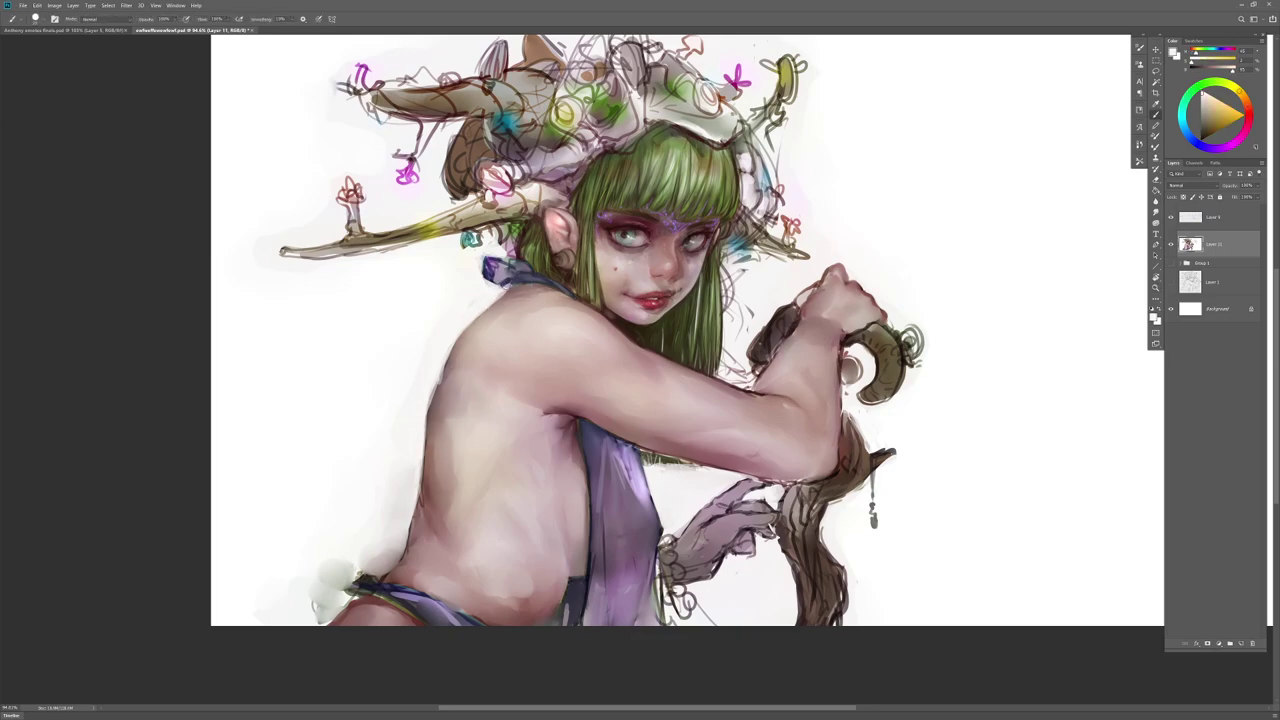
key(ctrl+shift+h)
Step: Touch up the hair behind the ear with a sampled dark green and review the whole canvas
right_click(621, 273)
click(655, 334)
alt+click(620, 270)
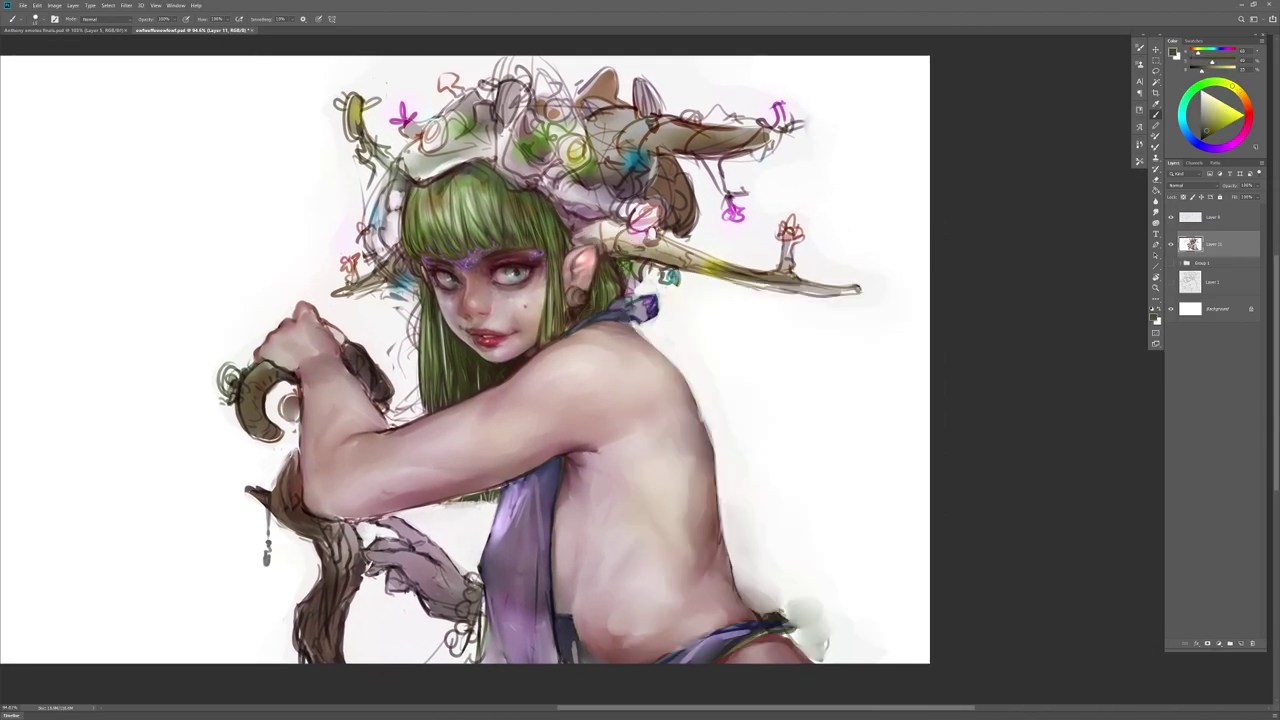
alt+click(622, 268)
key(ctrl+space)
drag(675, 395, 651, 411)
mouse_move(663, 358)
mouse_down()
mouse_move(682, 484)
mouse_move(694, 465)
mouse_move(676, 566)
mouse_move(701, 597)
mouse_up()
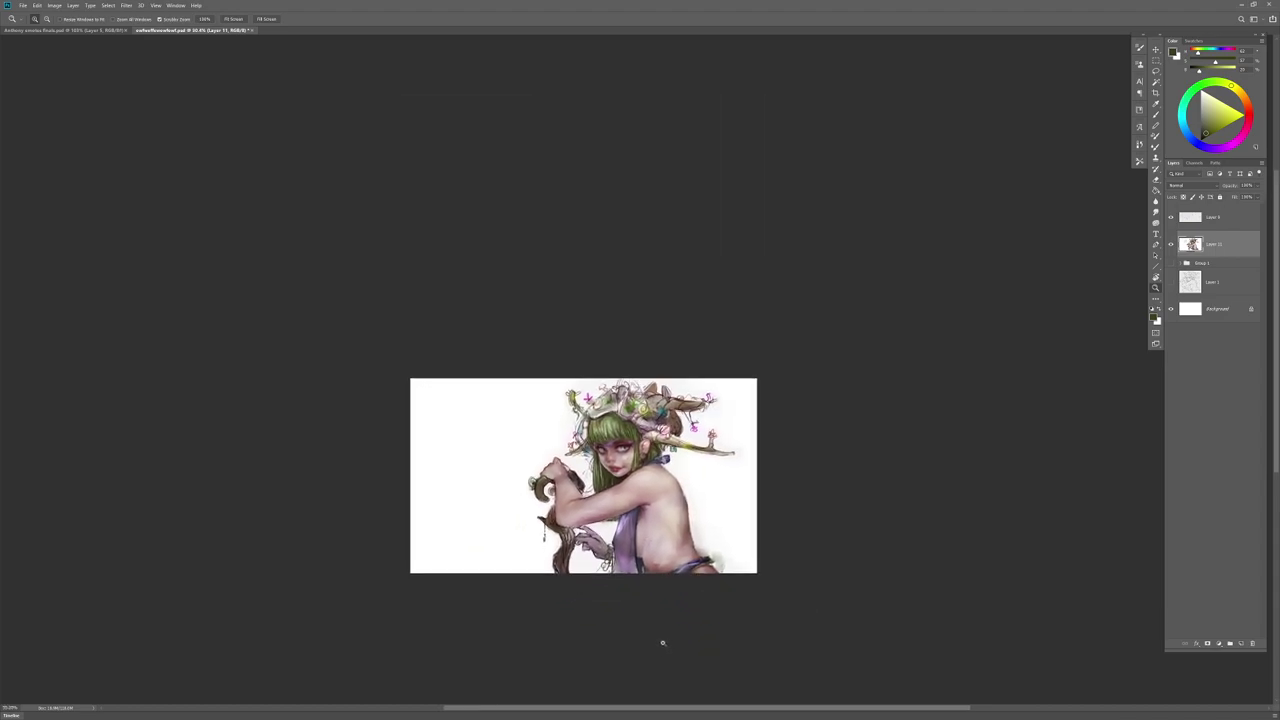
drag(641, 456, 689, 456)
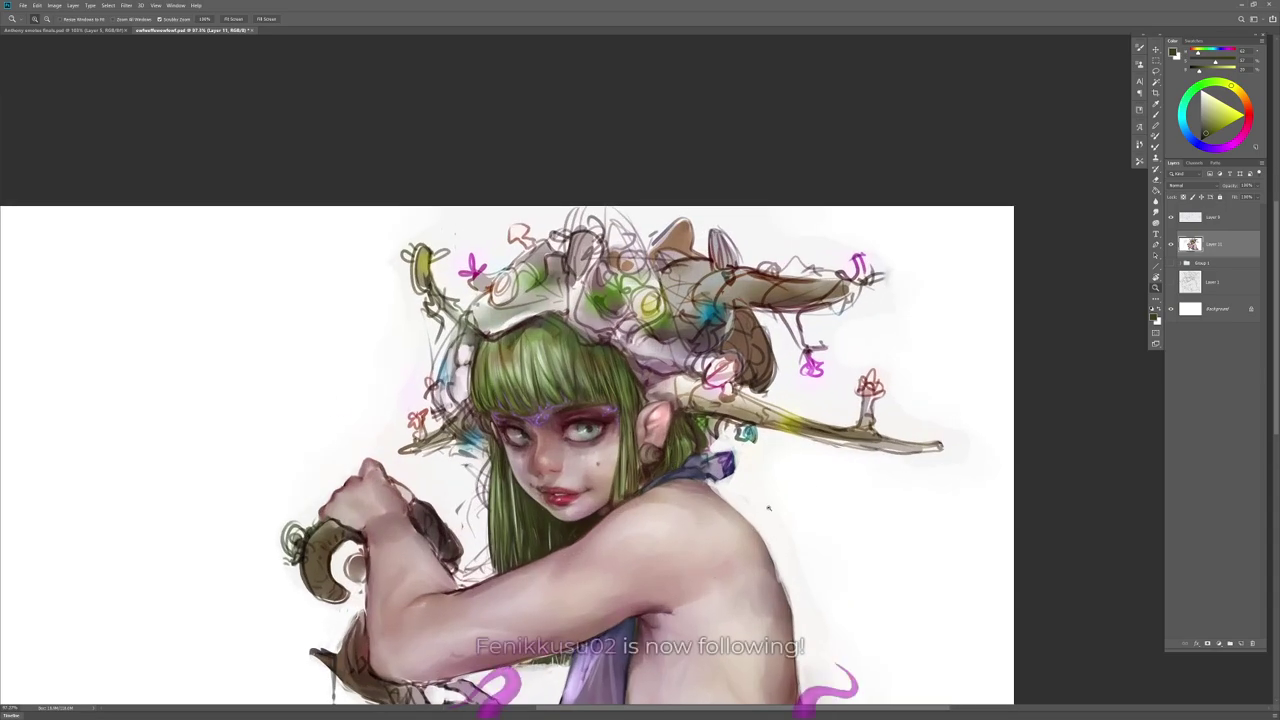
Step: Lasso the head with its headdress, copy it to a new layer and shift it slightly up and to the left
key(l)
drag(983, 435, 794, 476)
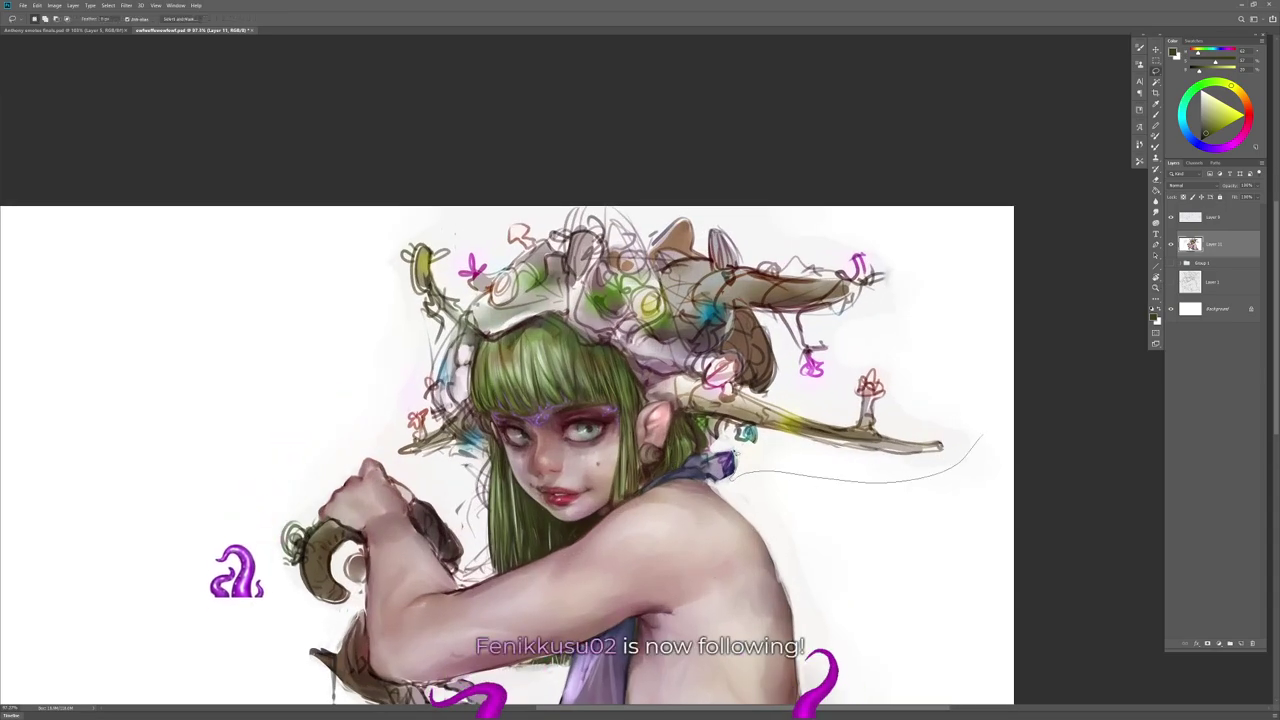
mouse_move(982, 434)
mouse_down()
mouse_move(1000, 300)
mouse_move(560, 210)
mouse_move(400, 440)
mouse_move(480, 562)
mouse_up()
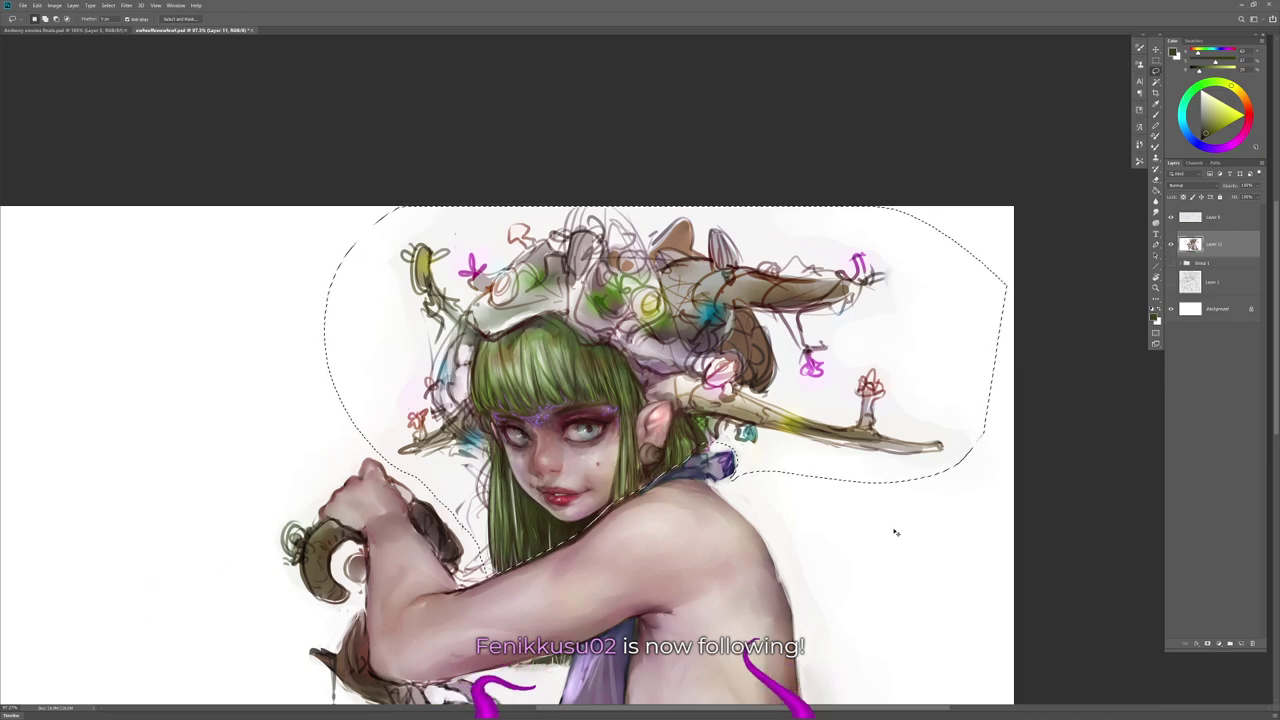
key(ctrl+j)
drag(848, 498, 843, 493)
key(z)
mouse_move(843, 485)
mouse_down()
mouse_move(739, 472)
mouse_move(742, 450)
mouse_up()
key(ctrl+z)
drag(701, 410, 795, 408)
Step: Blend the moved hair behind the ear into the shoulder with sampled hair tones
key(e)
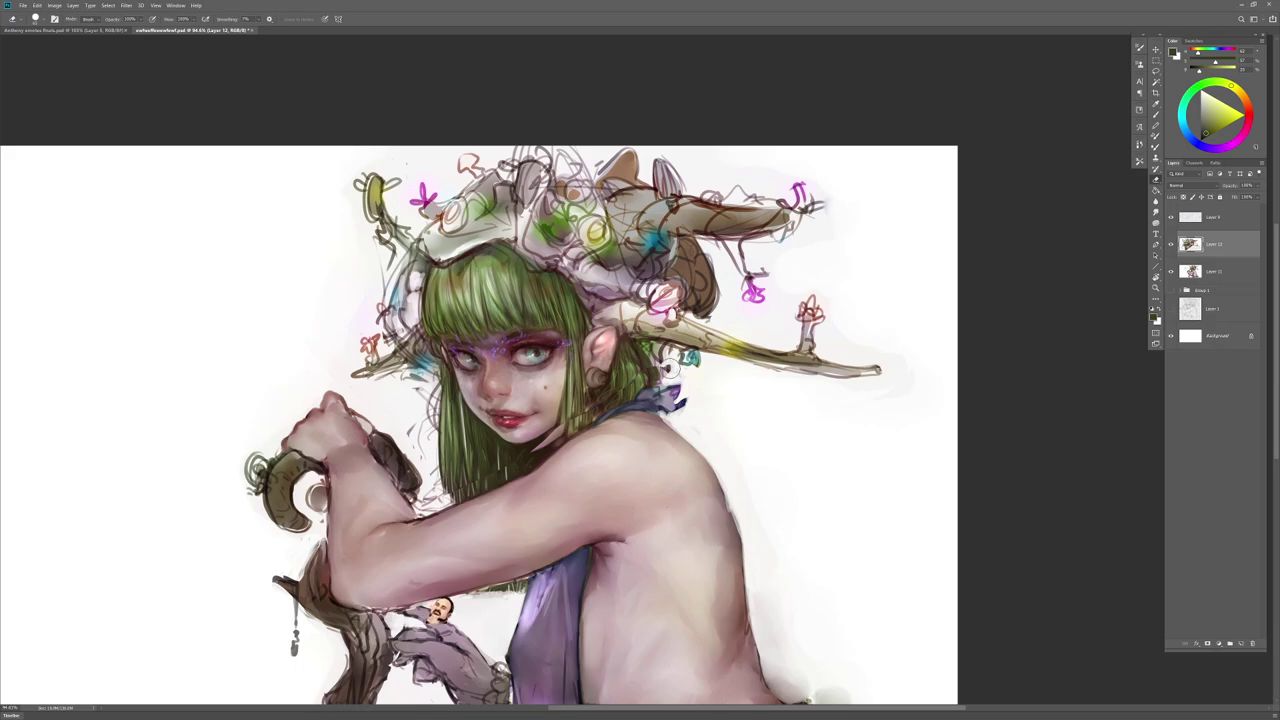
key(b)
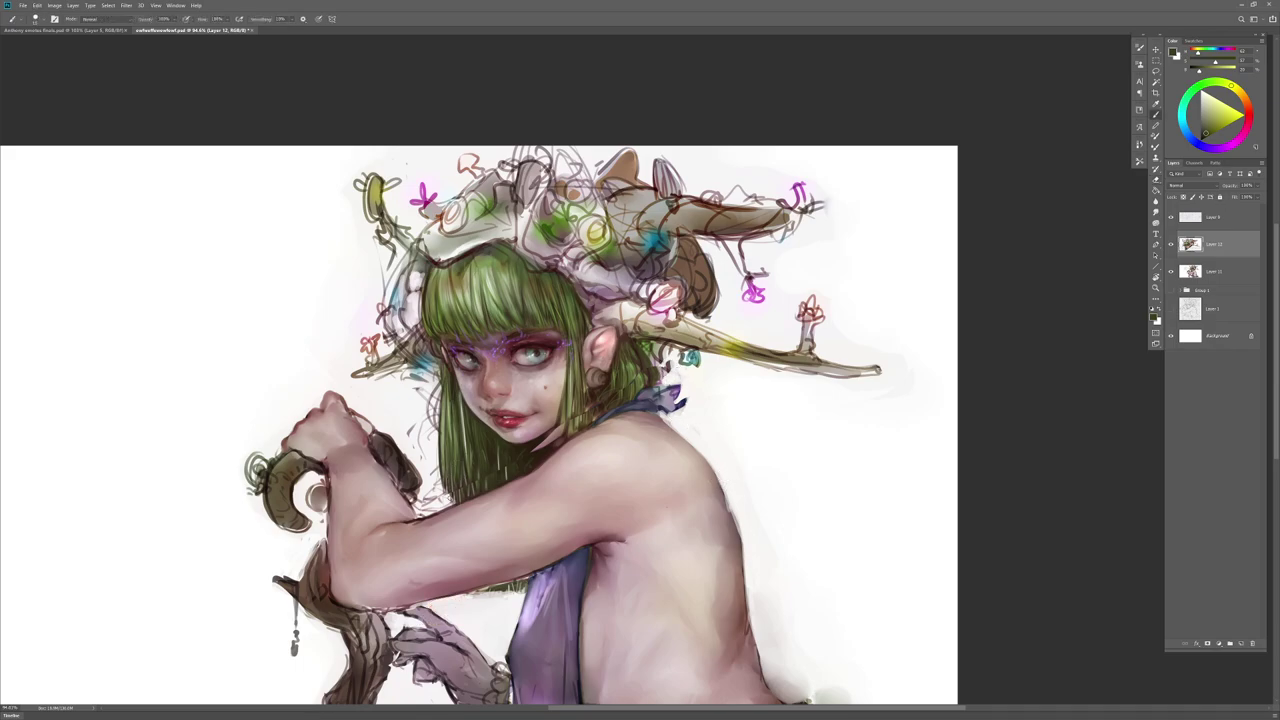
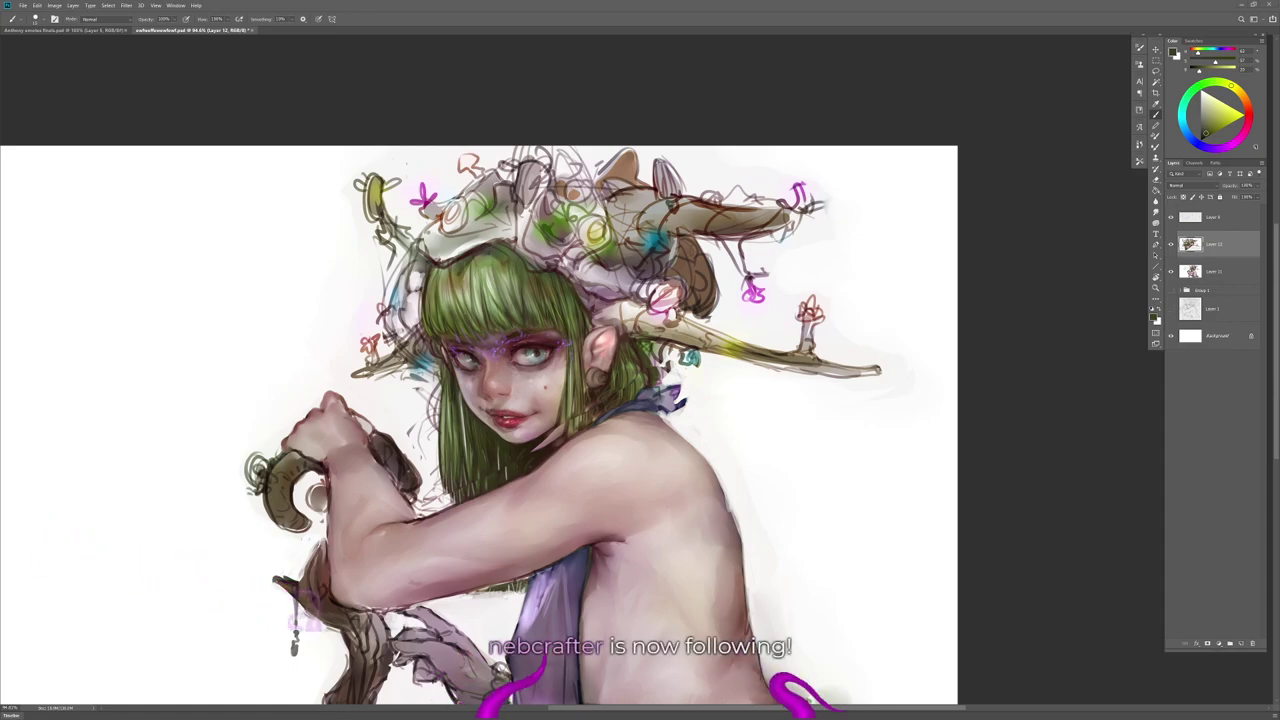
mouse_move(586, 407)
mouse_down()
mouse_move(607, 412)
mouse_move(580, 450)
mouse_up()
alt+click(613, 397)
alt+click(590, 402)
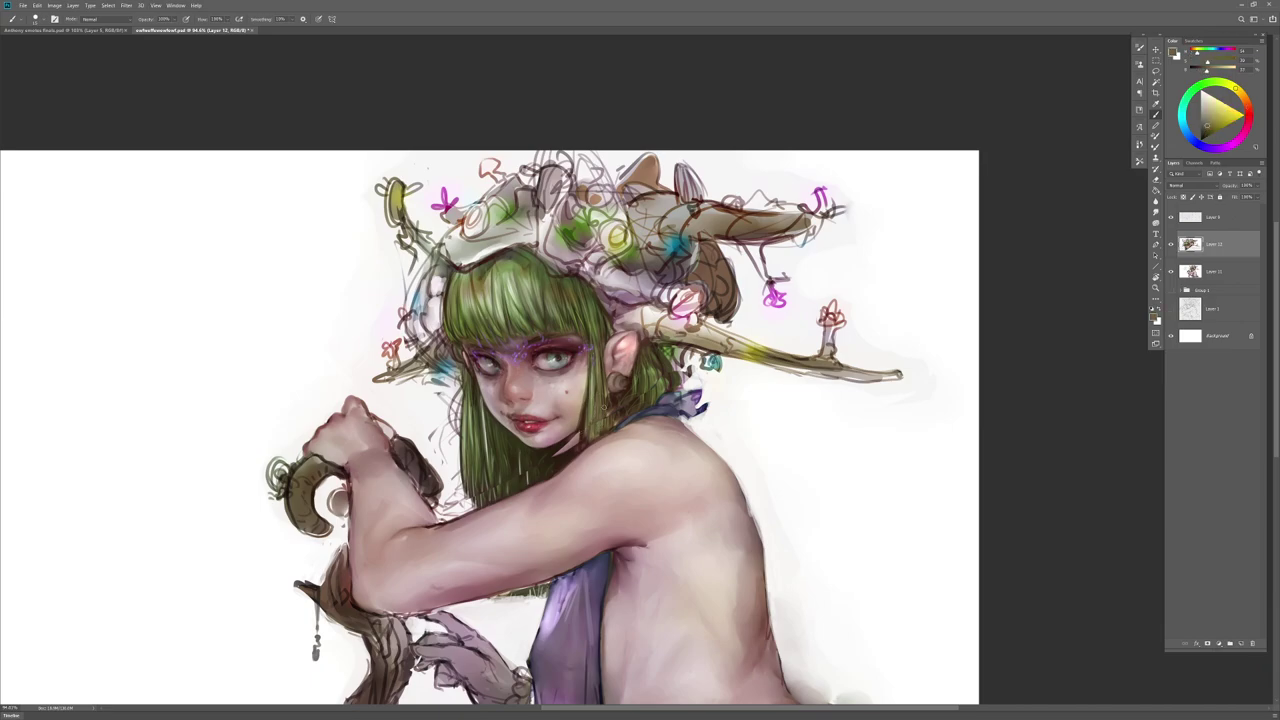
alt+click(612, 400)
mouse_move(598, 392)
mouse_down()
mouse_move(598, 430)
mouse_move(569, 449)
mouse_up()
Step: Darken the neck area below the chin with sampled dark browns and smudge it into the hair
alt+click(577, 431)
alt+right_click(575, 441)
alt+click(568, 447)
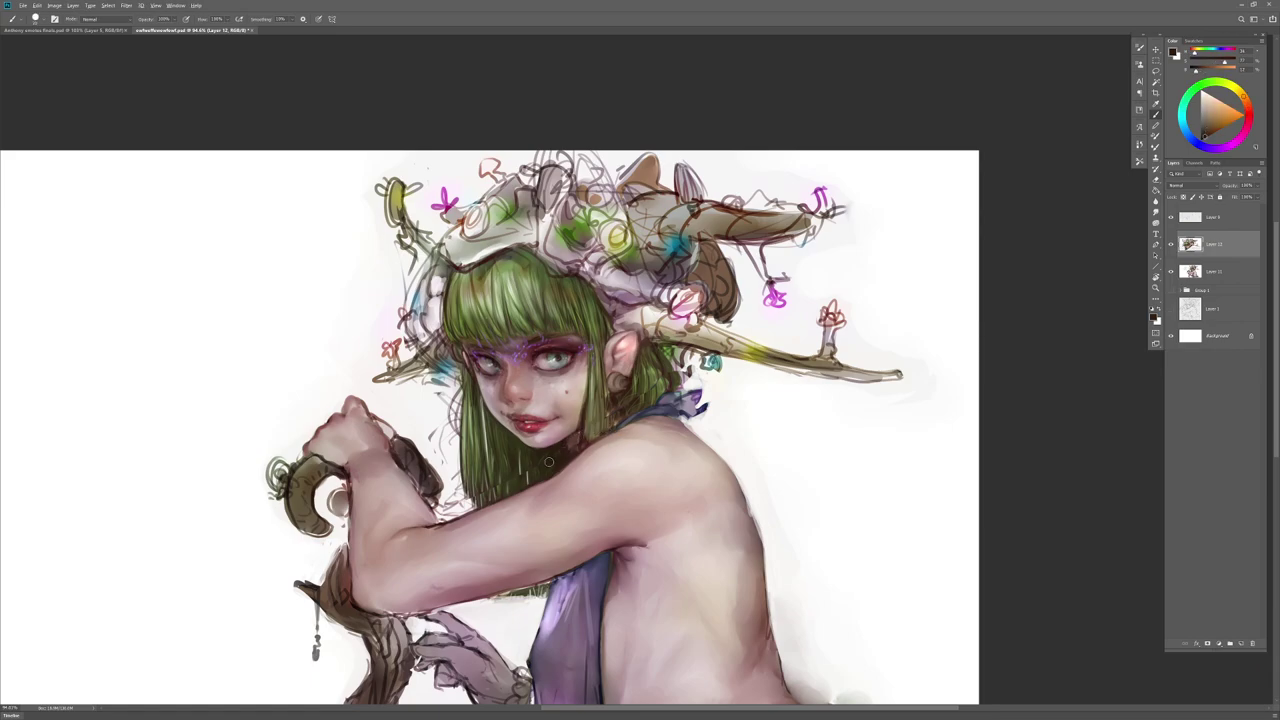
key(r)
key(b)
alt+click(576, 444)
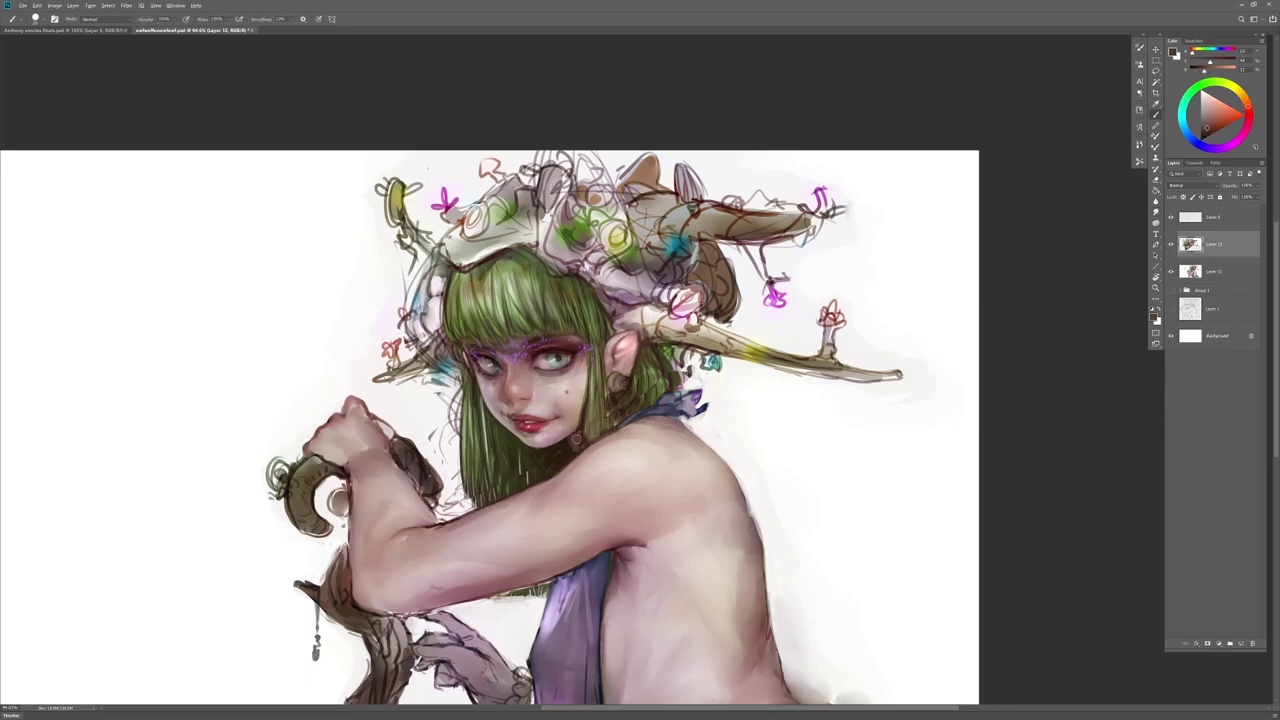
alt+click(526, 462)
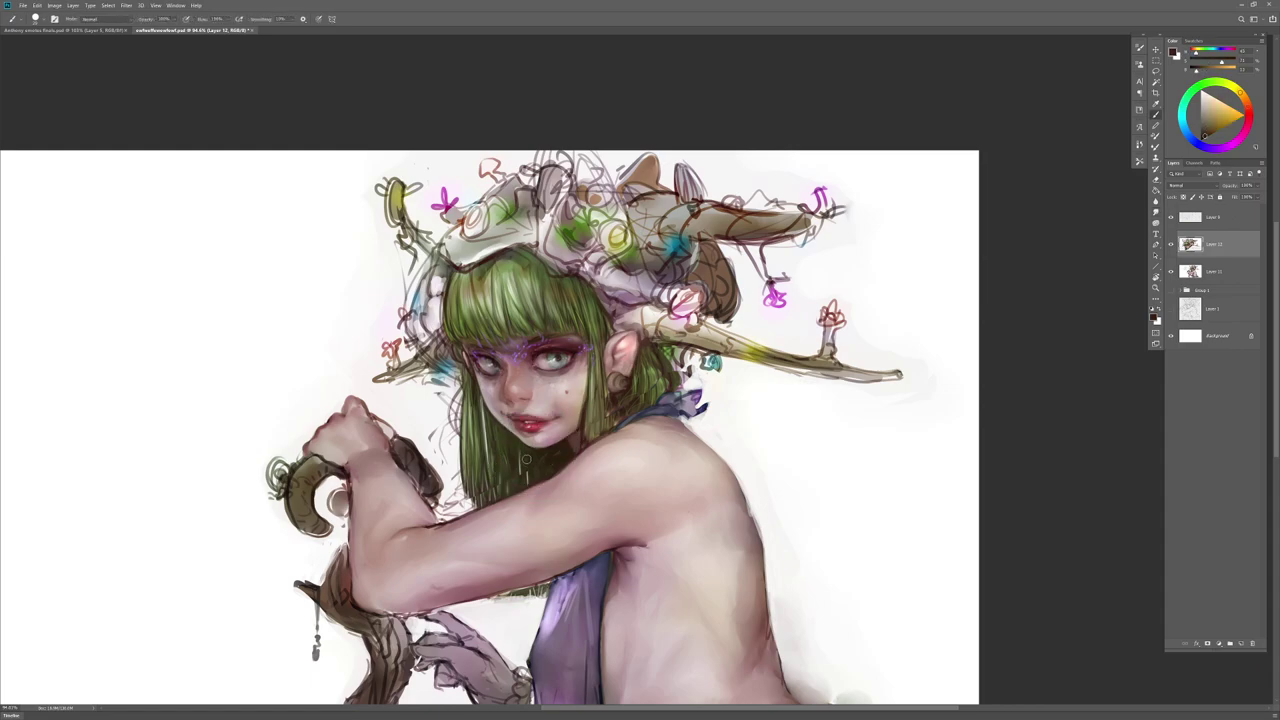
Step: Erase along the outer edge of the long hair beside the cheek on the head layer
key(e)
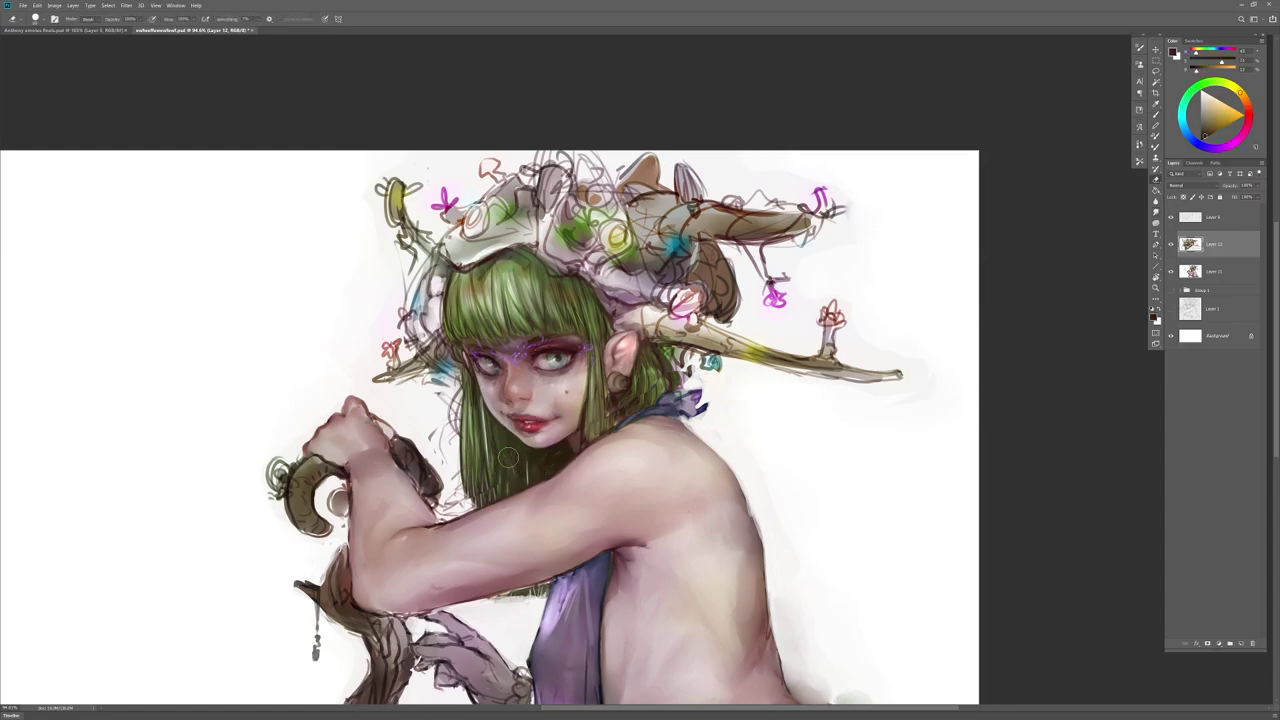
drag(461, 400, 463, 490)
mouse_move(464, 418)
mouse_down()
mouse_move(465, 377)
mouse_move(410, 392)
mouse_move(465, 398)
mouse_move(462, 480)
mouse_up()
key(ctrl+z)
key(ctrl+z)
mouse_move(455, 394)
mouse_down()
mouse_move(452, 427)
mouse_move(436, 433)
mouse_move(446, 457)
mouse_move(432, 390)
mouse_up()
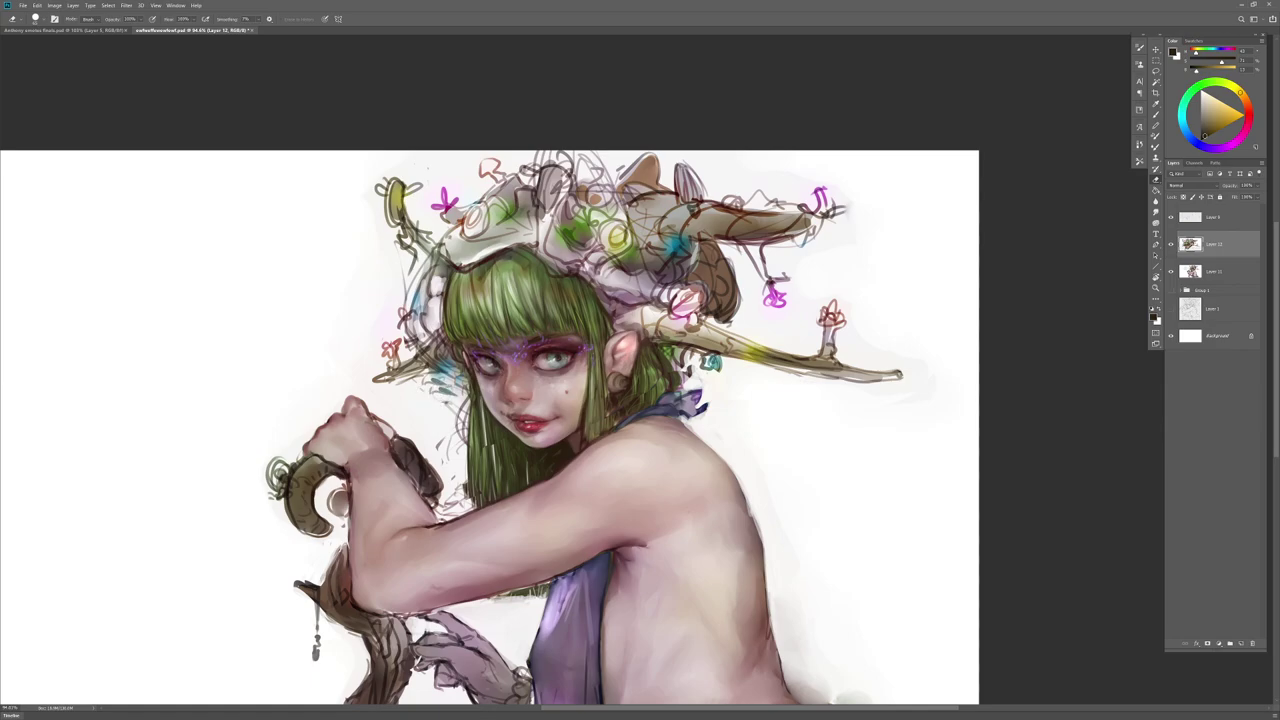
drag(467, 490, 468, 432)
Step: Clean up the lower hair strands with light brush strokes and the eraser
key(b)
key(x)
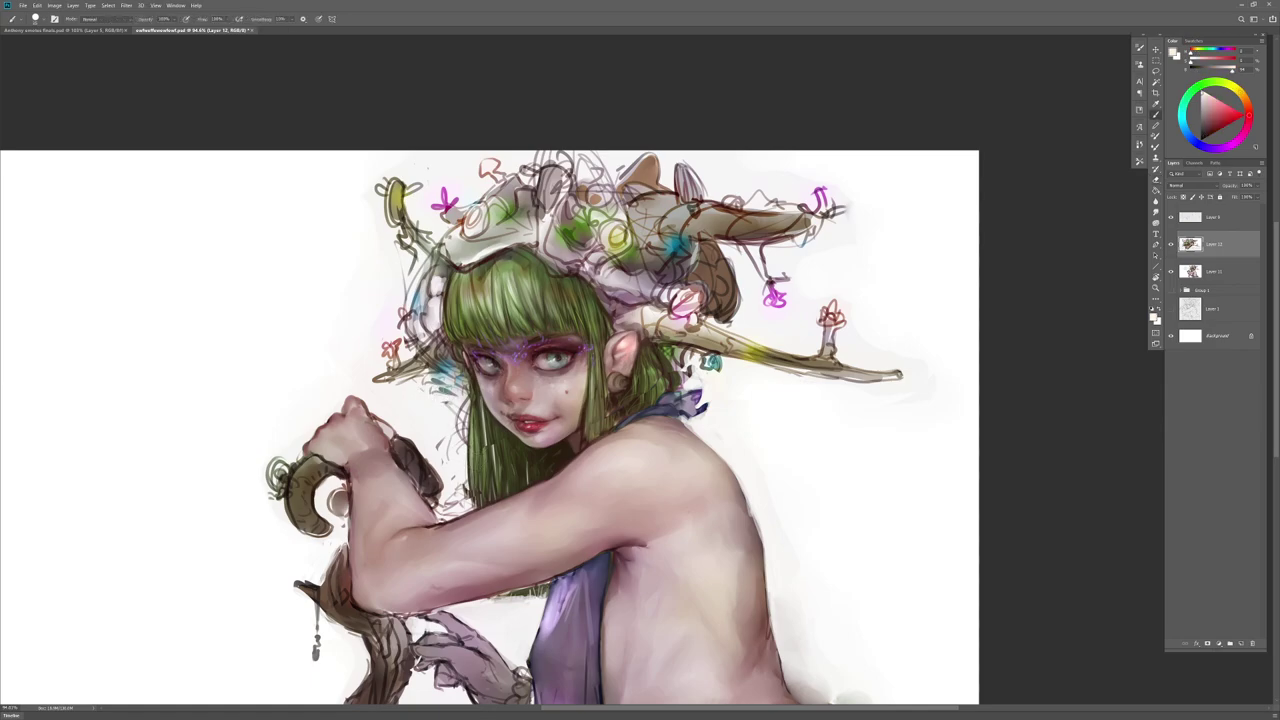
mouse_move(474, 474)
mouse_down()
mouse_move(464, 488)
mouse_move(479, 490)
mouse_up()
key(e)
mouse_move(484, 428)
mouse_down()
mouse_move(490, 451)
mouse_move(490, 428)
mouse_up()
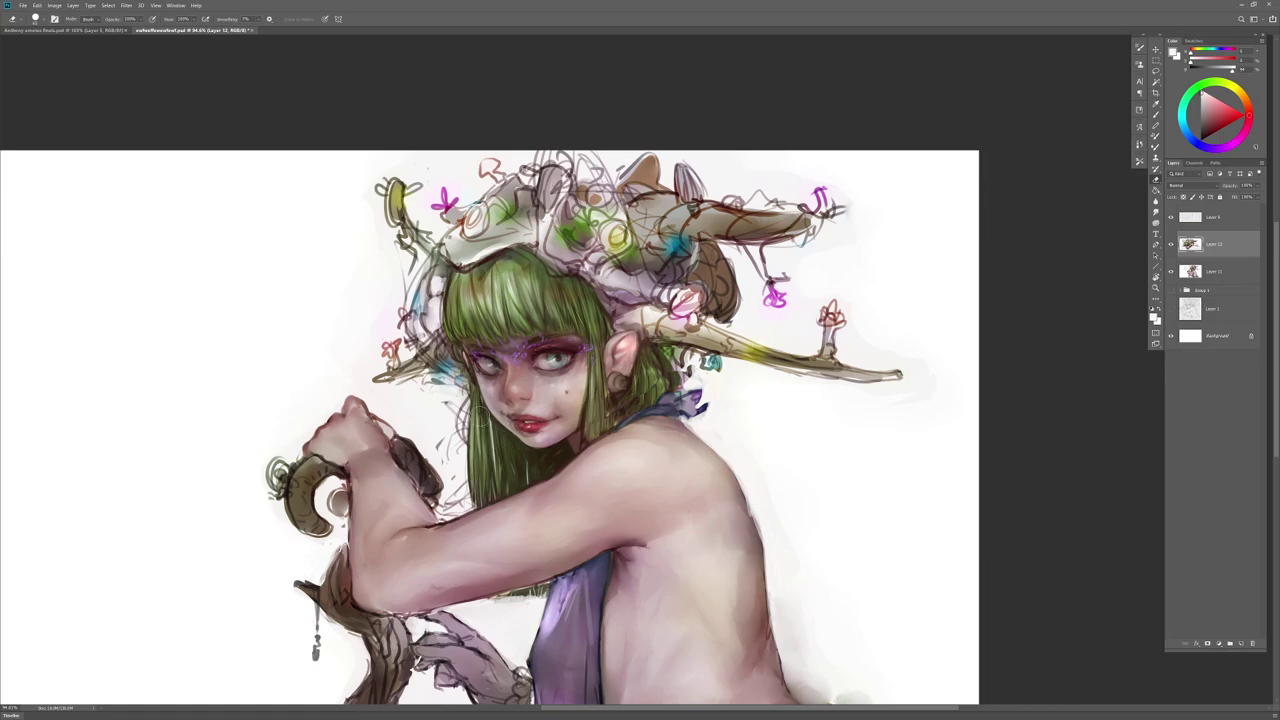
Step: Review the whole painting mirrored and return it to its original orientation
key(z)
drag(598, 486, 510, 488)
drag(641, 530, 621, 468)
key(ctrl+shift+h)
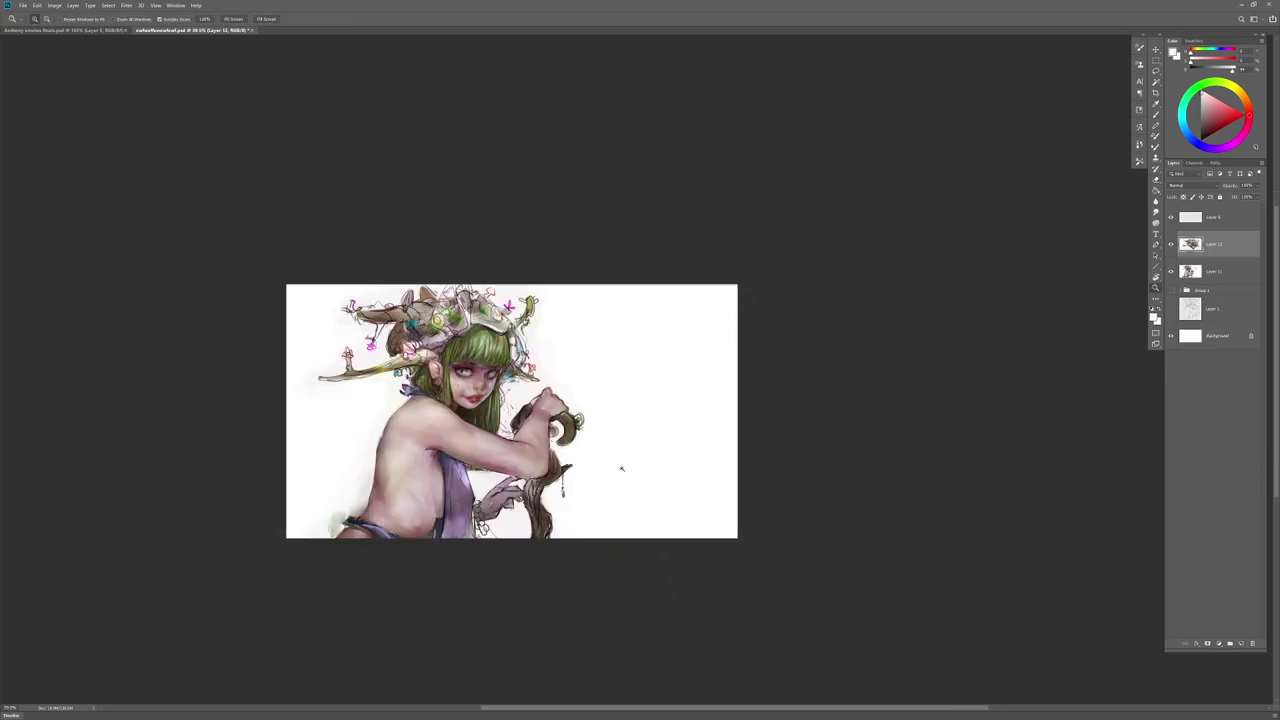
drag(555, 427, 632, 427)
key(ctrl+shift+h)
Step: Paint the neck shadow and the hair beneath the ear with sampled dark tones
key(b)
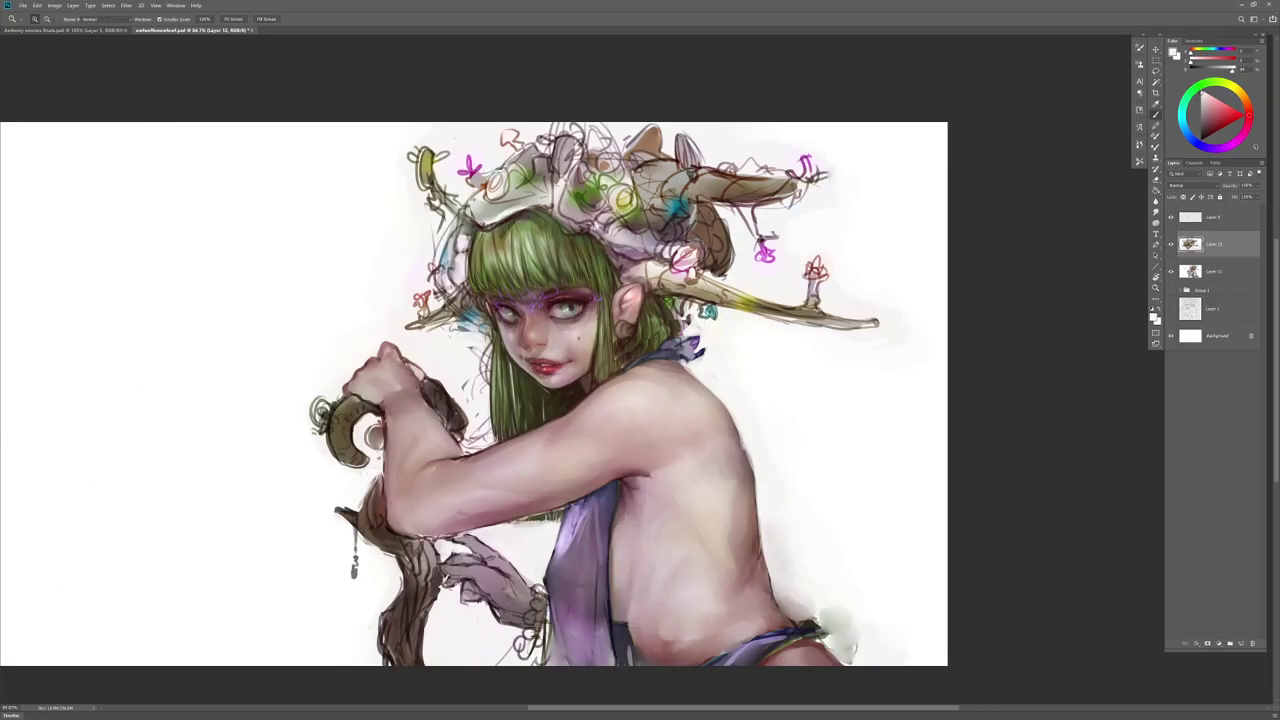
alt+click(578, 391)
alt+click(583, 382)
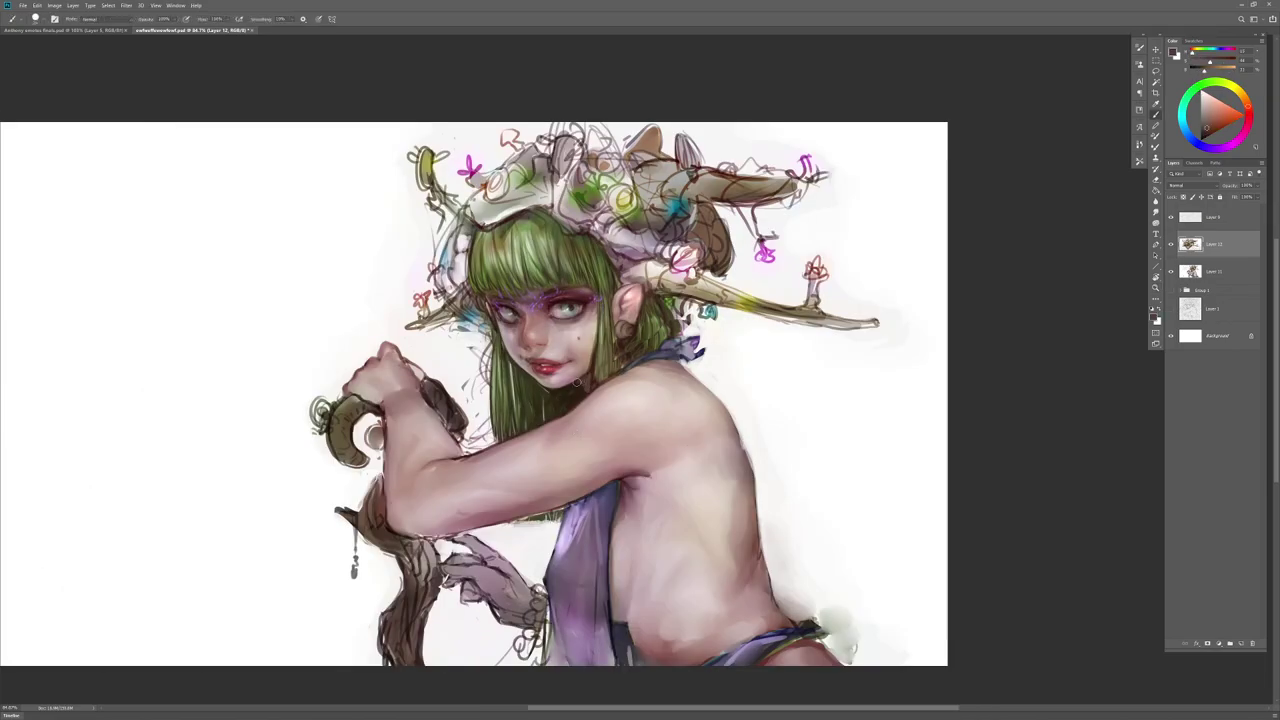
alt+click(582, 387)
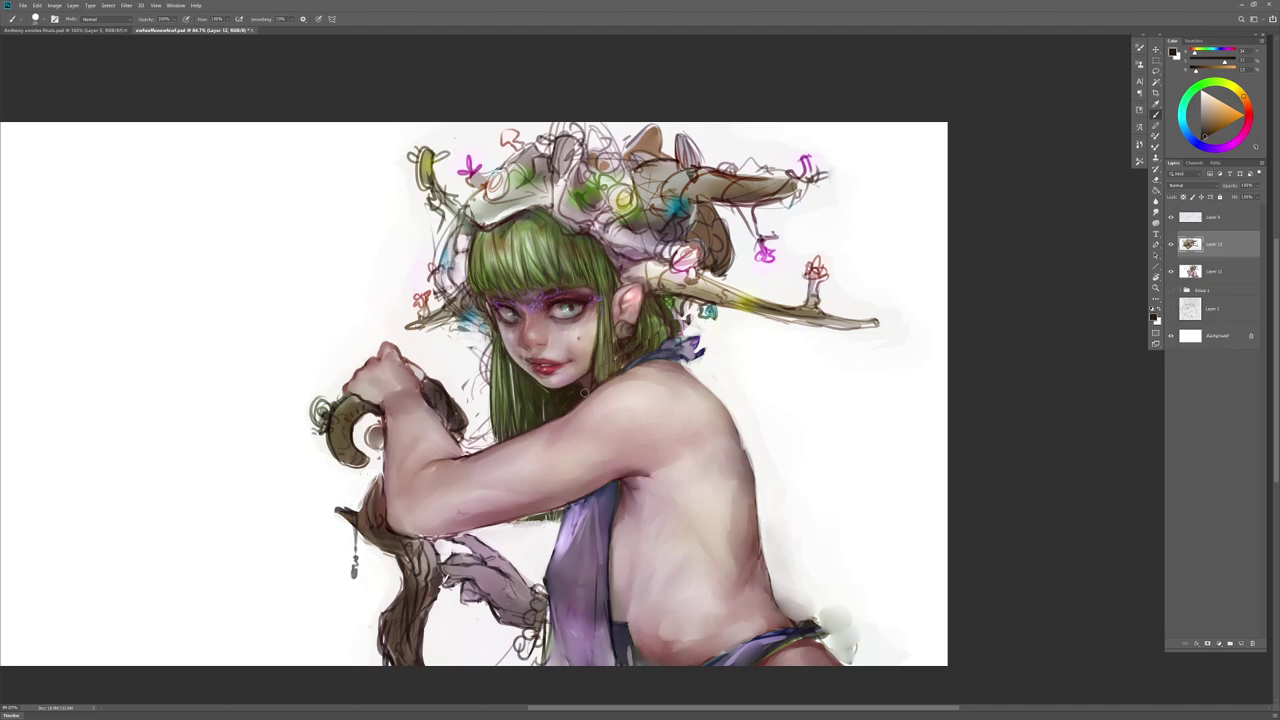
alt+click(590, 368)
drag(627, 352, 599, 383)
Step: Erase and soften the head layer's edges around the hair and the collar bow
key(e)
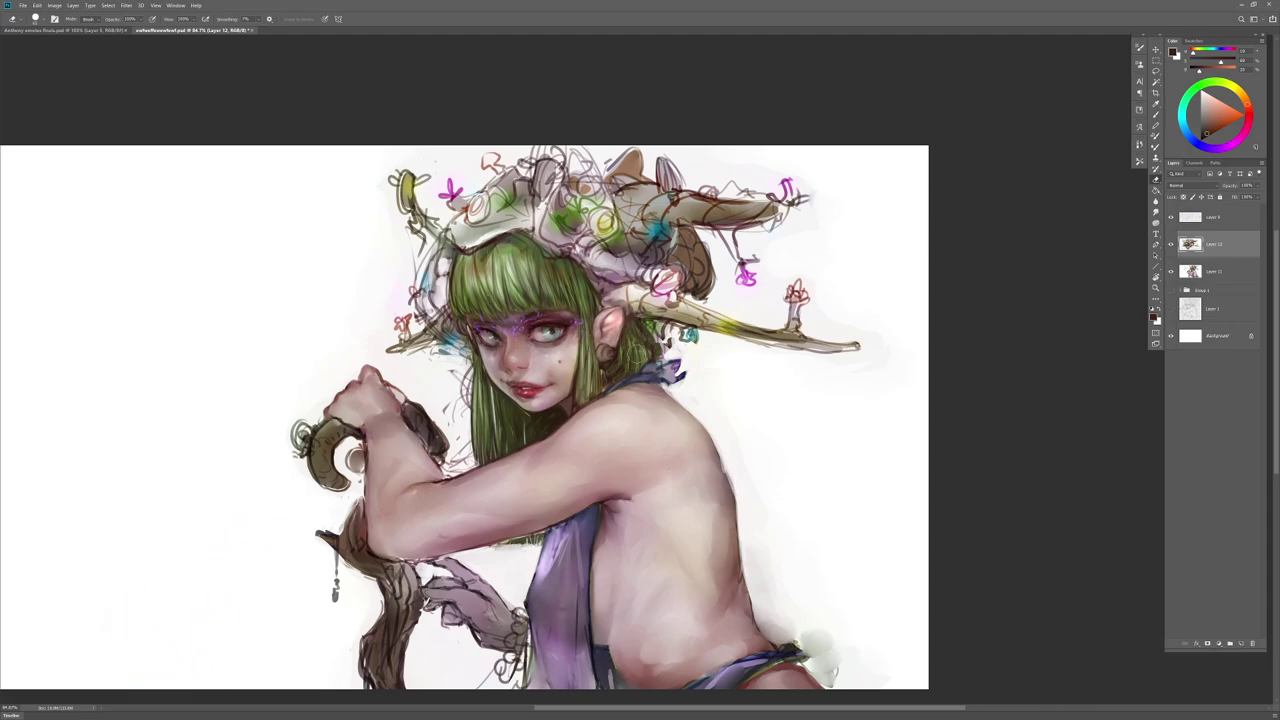
key(ctrl+z)
drag(706, 348, 664, 342)
key(r)
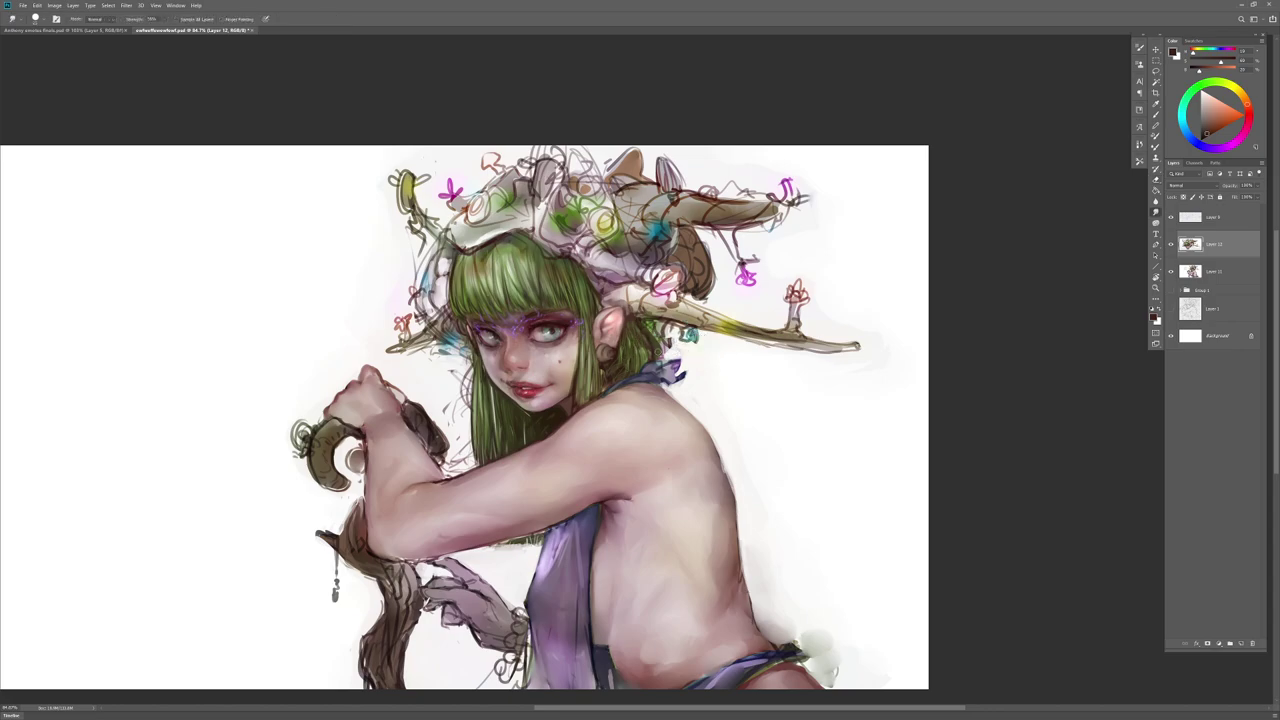
key(e)
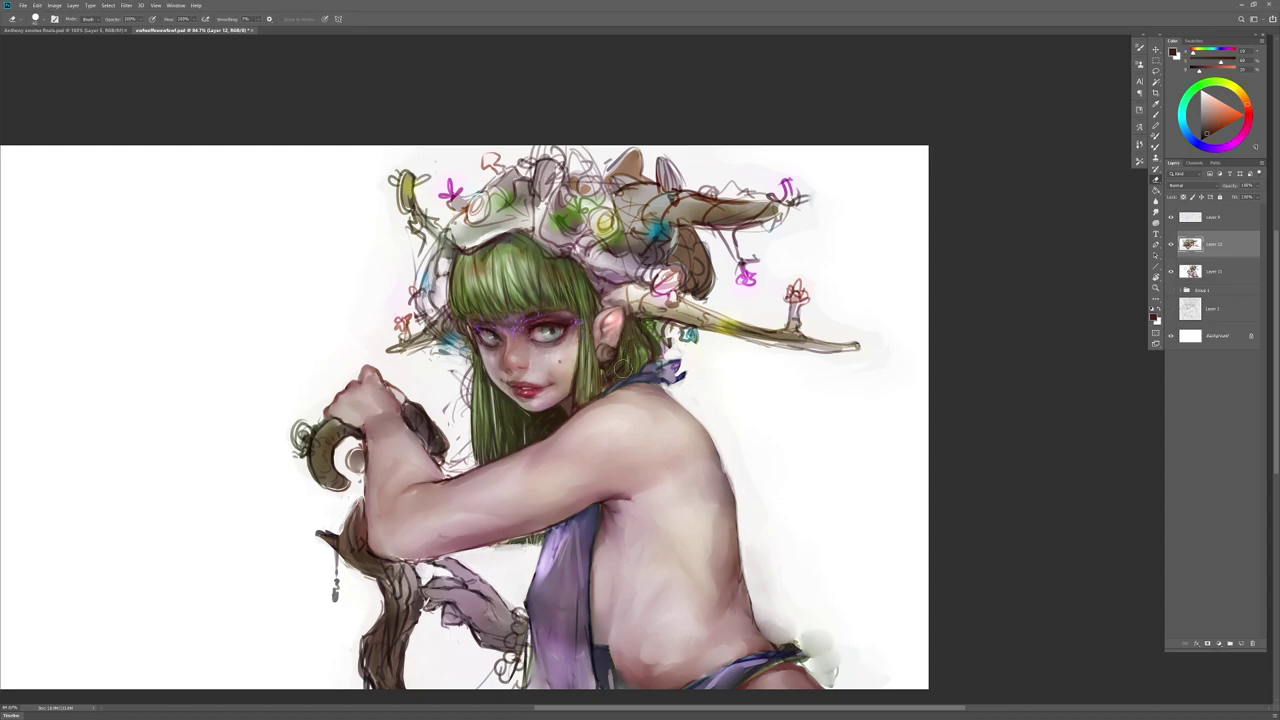
drag(679, 427, 627, 415)
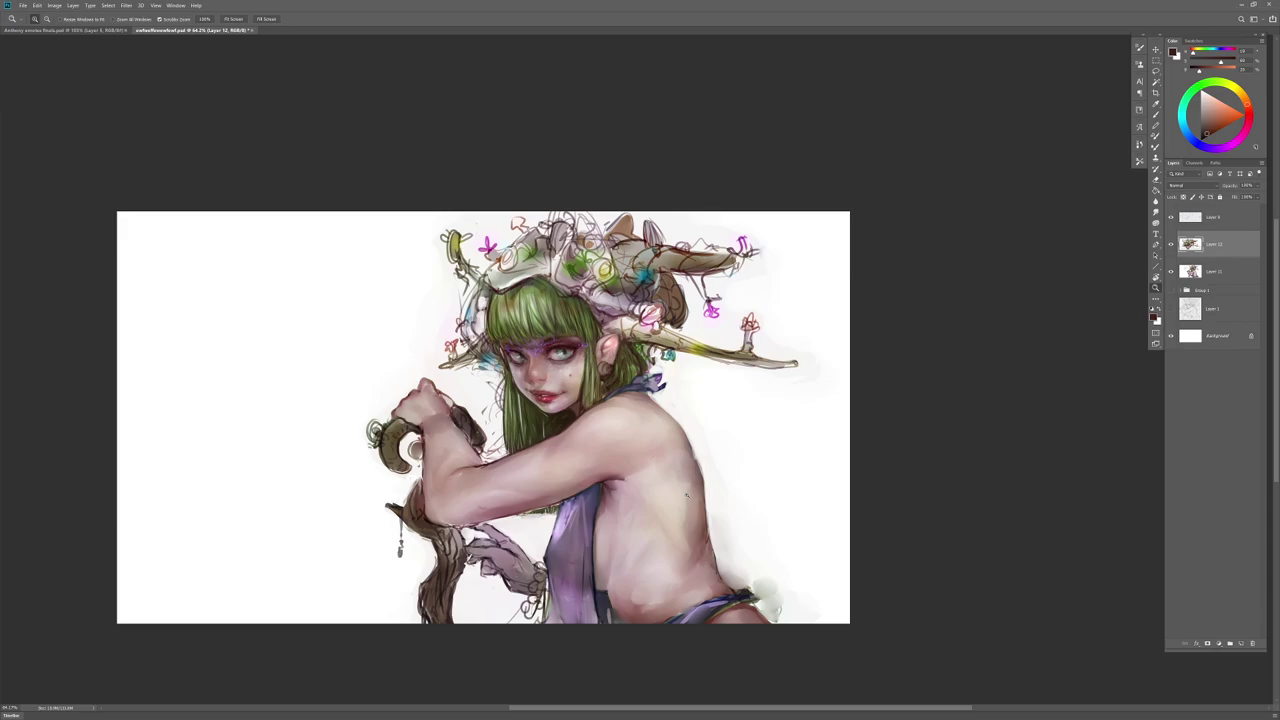
Step: Scale the head and headdress layer up slightly with Free Transform
mouse_move(690, 505)
mouse_down()
mouse_move(709, 533)
mouse_move(698, 526)
mouse_up()
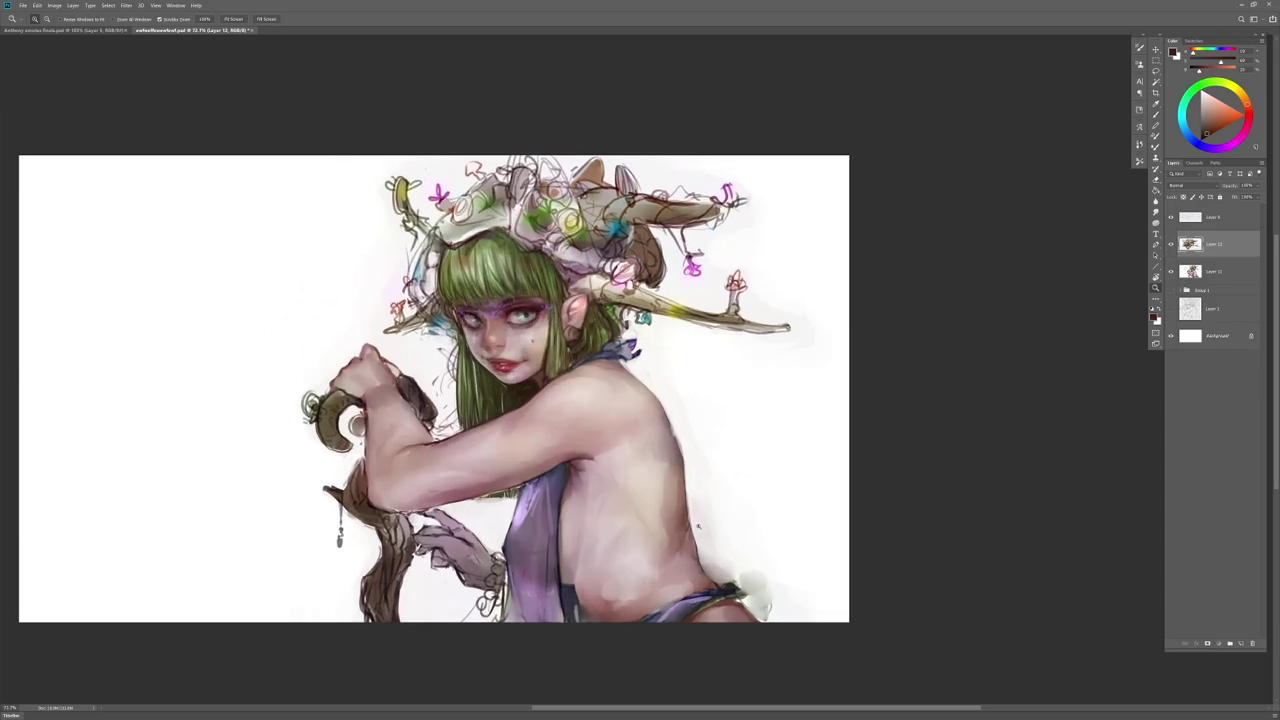
drag(645, 484, 657, 486)
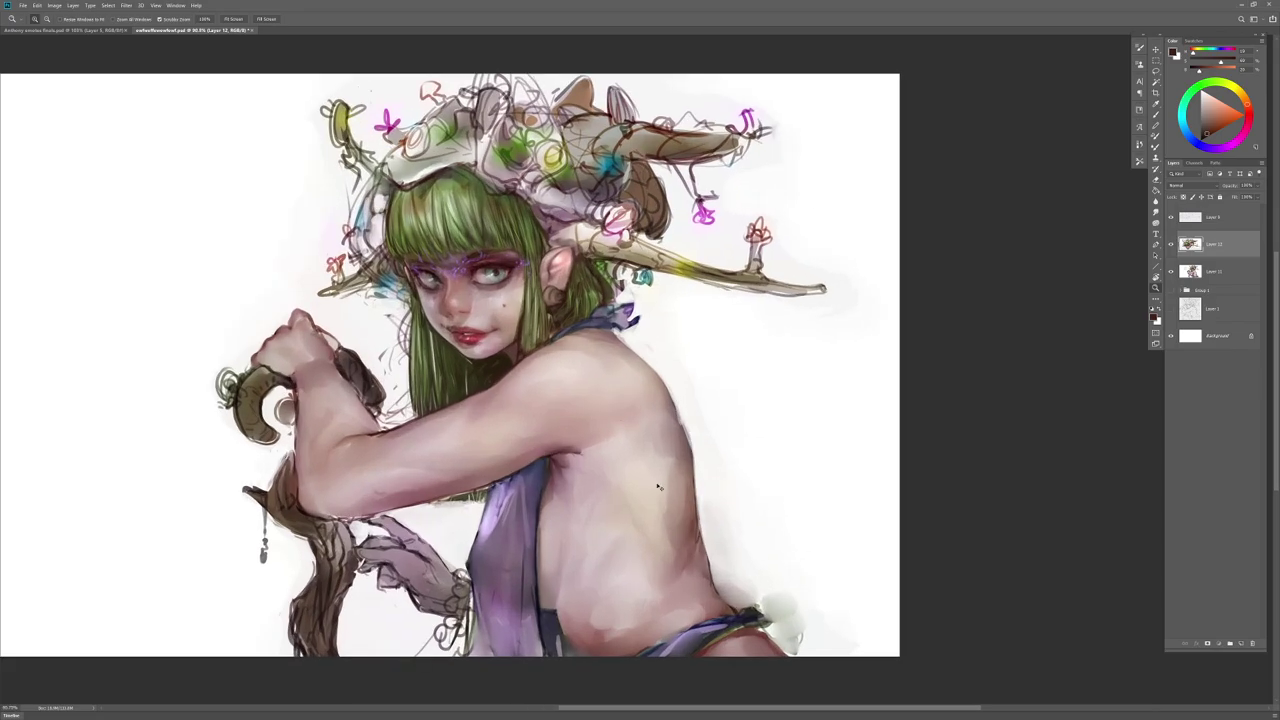
key(ctrl+z)
key(ctrl+z)
key(ctrl+t)
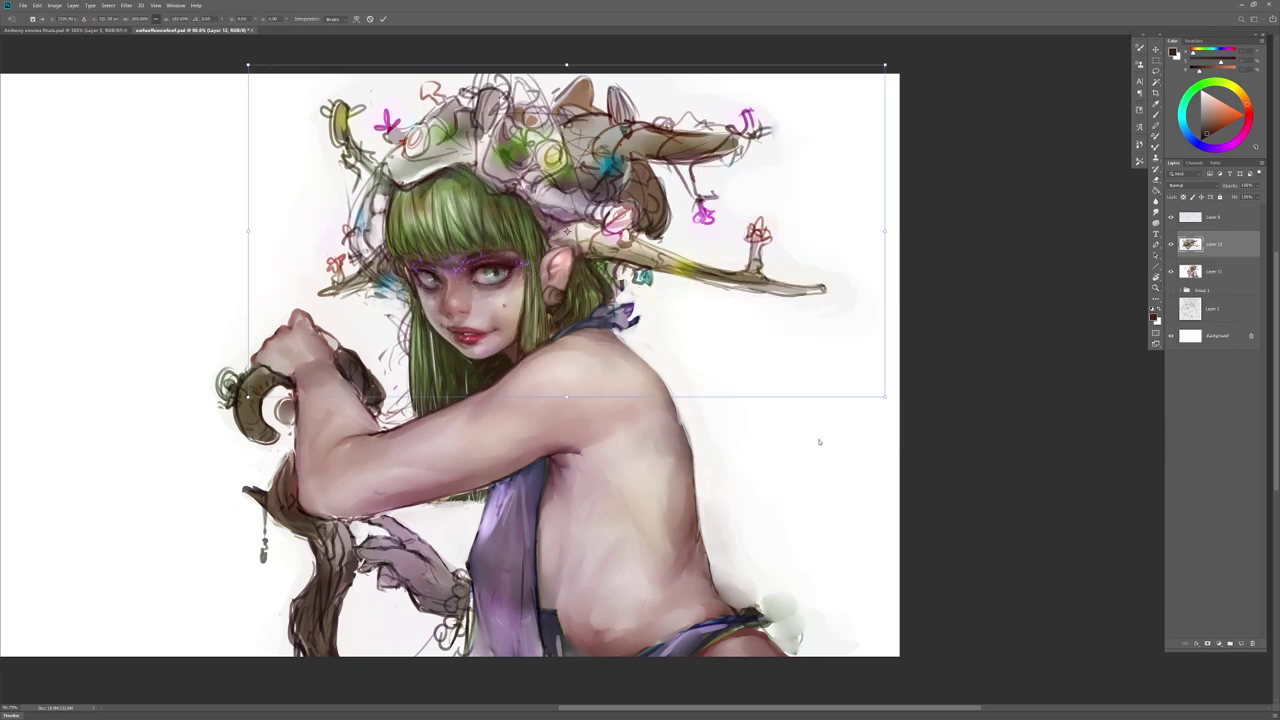
drag(884, 395, 895, 400)
key(Return)
scroll(769, 476, down, 1)
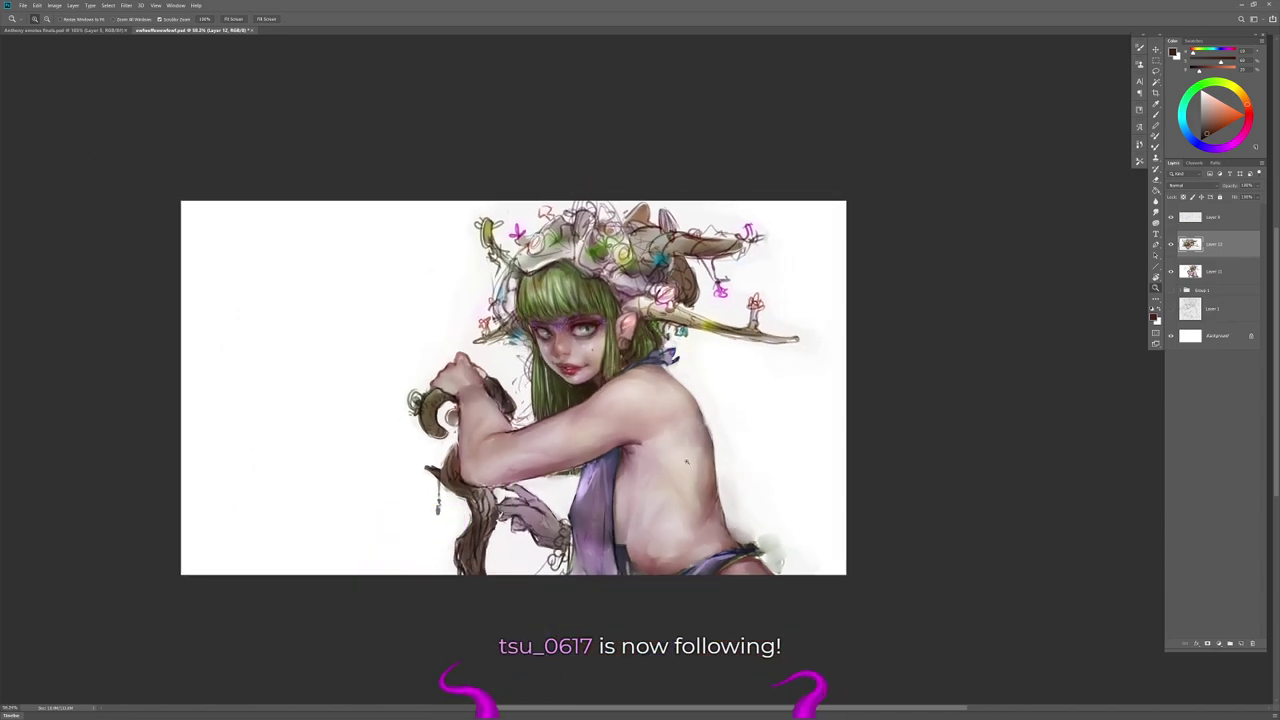
scroll(689, 464, up, 1)
key(ctrl+t)
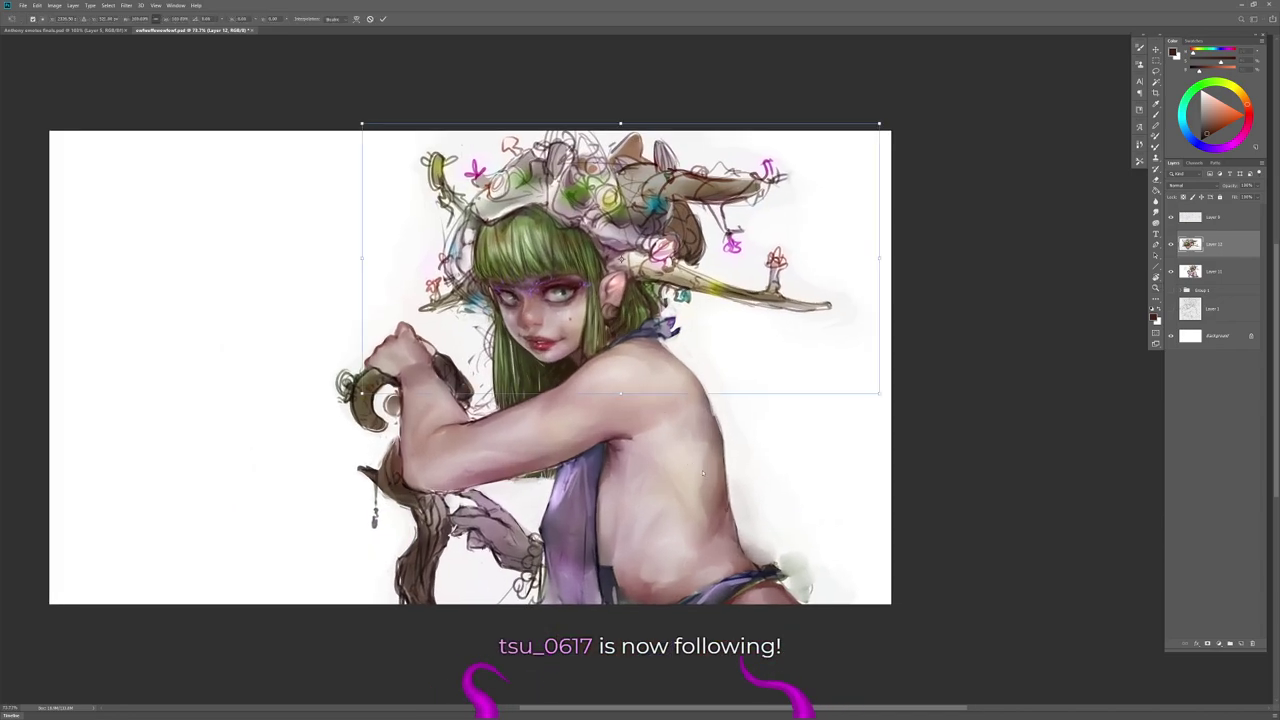
drag(879, 124, 901, 112)
key(Return)
drag(793, 347, 758, 367)
click(1218, 272)
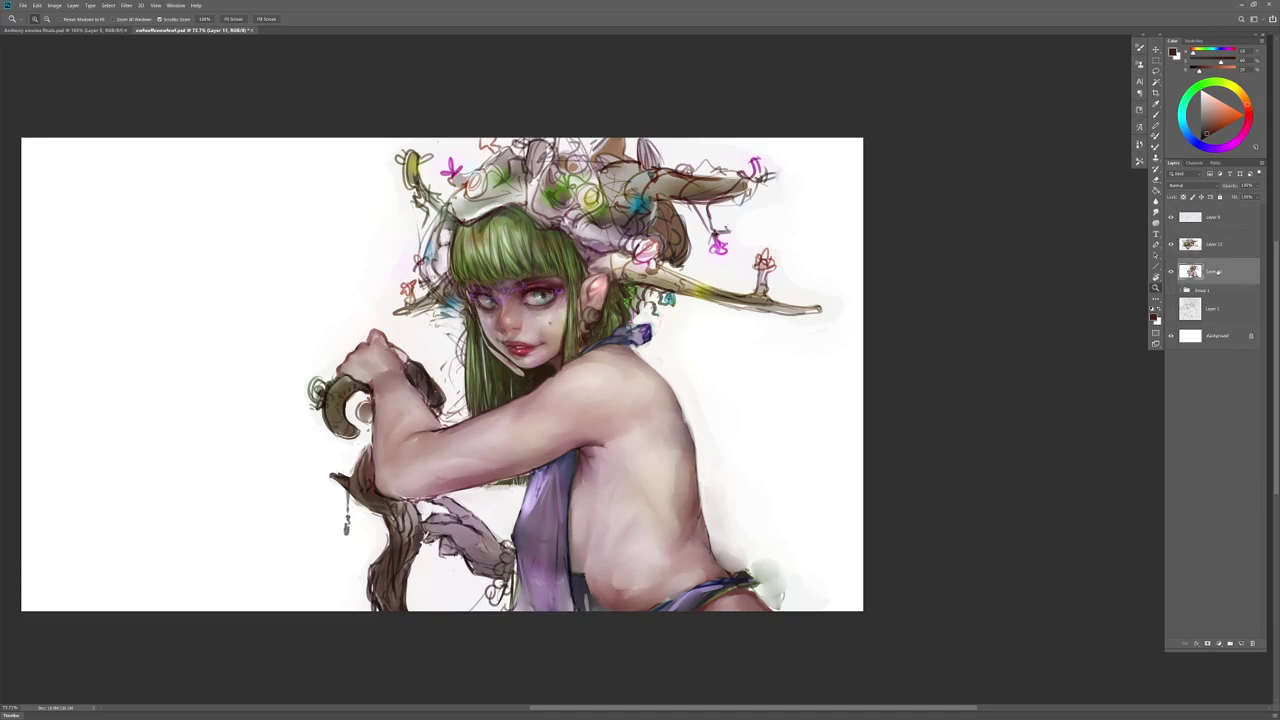
key(b)
right_click(663, 394)
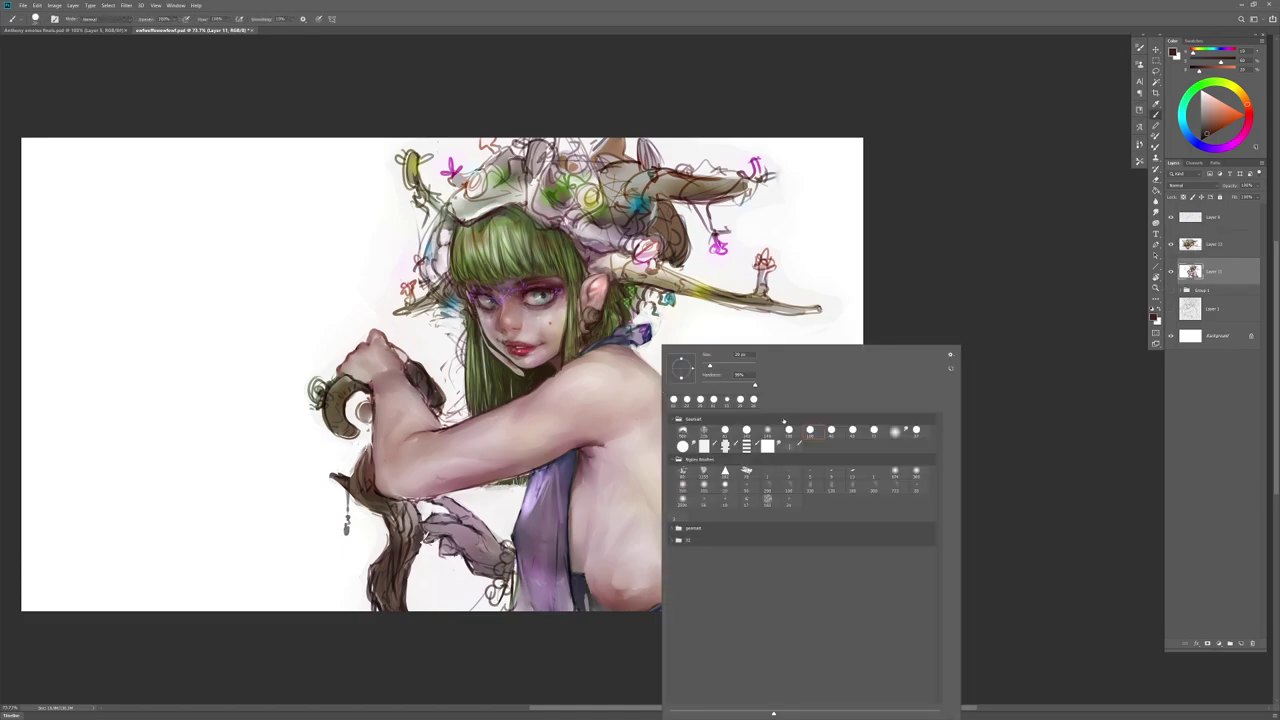
alt+click(466, 346)
mouse_move(480, 331)
mouse_down()
mouse_move(505, 370)
mouse_move(528, 378)
mouse_move(586, 356)
mouse_move(570, 438)
mouse_up()
key(ctrl+z)
key(ctrl+space)
right_click(572, 452)
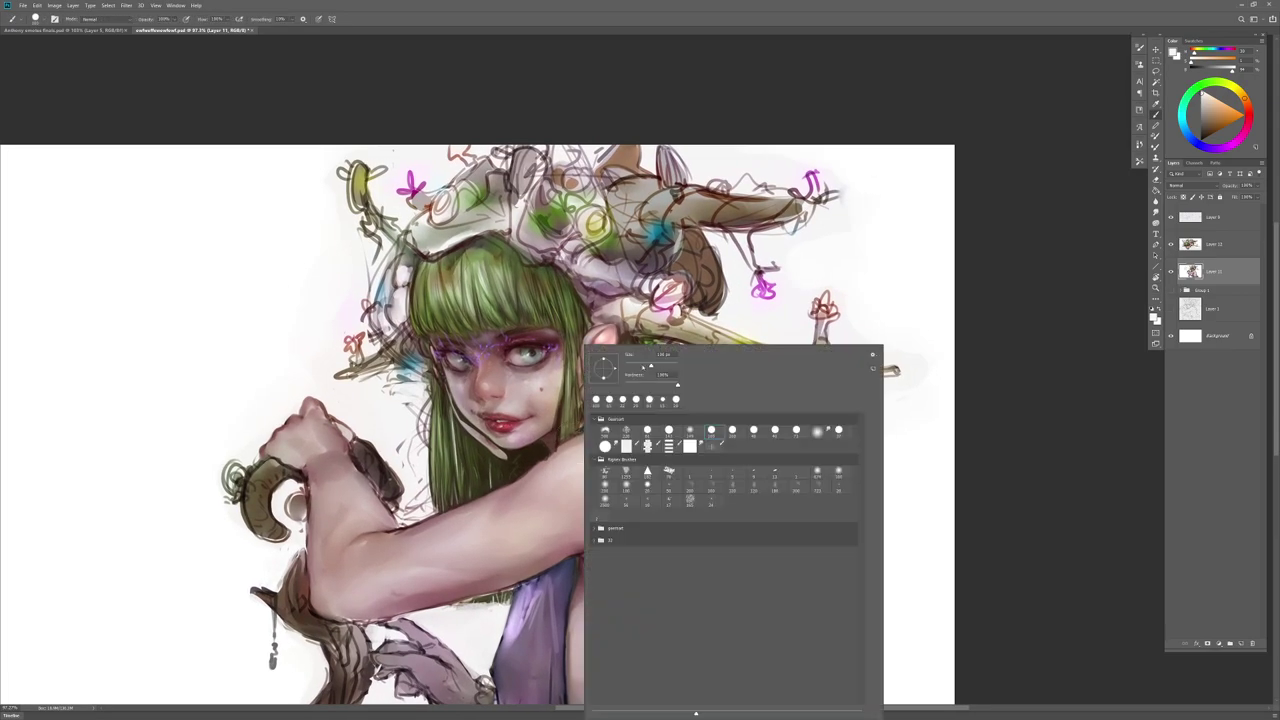
Step: On the head layer, cover the light gap beneath the jaw with dark brush strokes, adjusting the brush size
click(1214, 246)
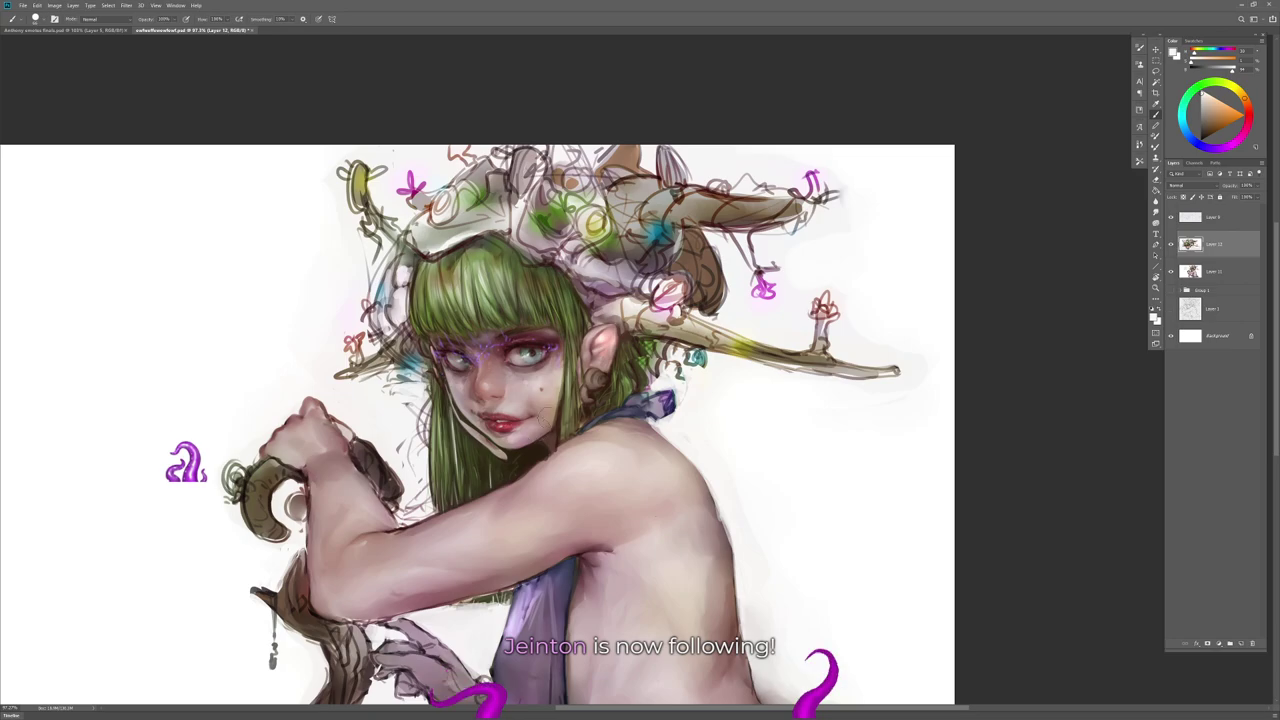
right_click(549, 448)
click(709, 432)
click(504, 446)
right_click(502, 448)
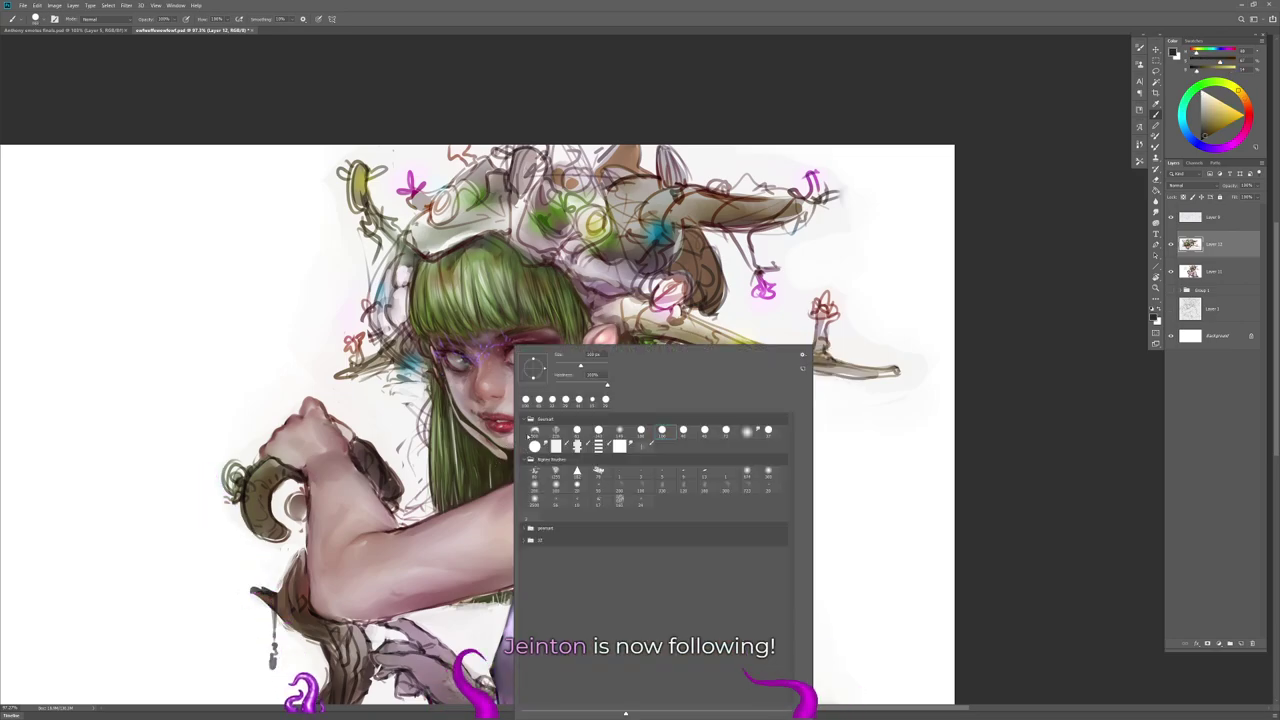
key(Escape)
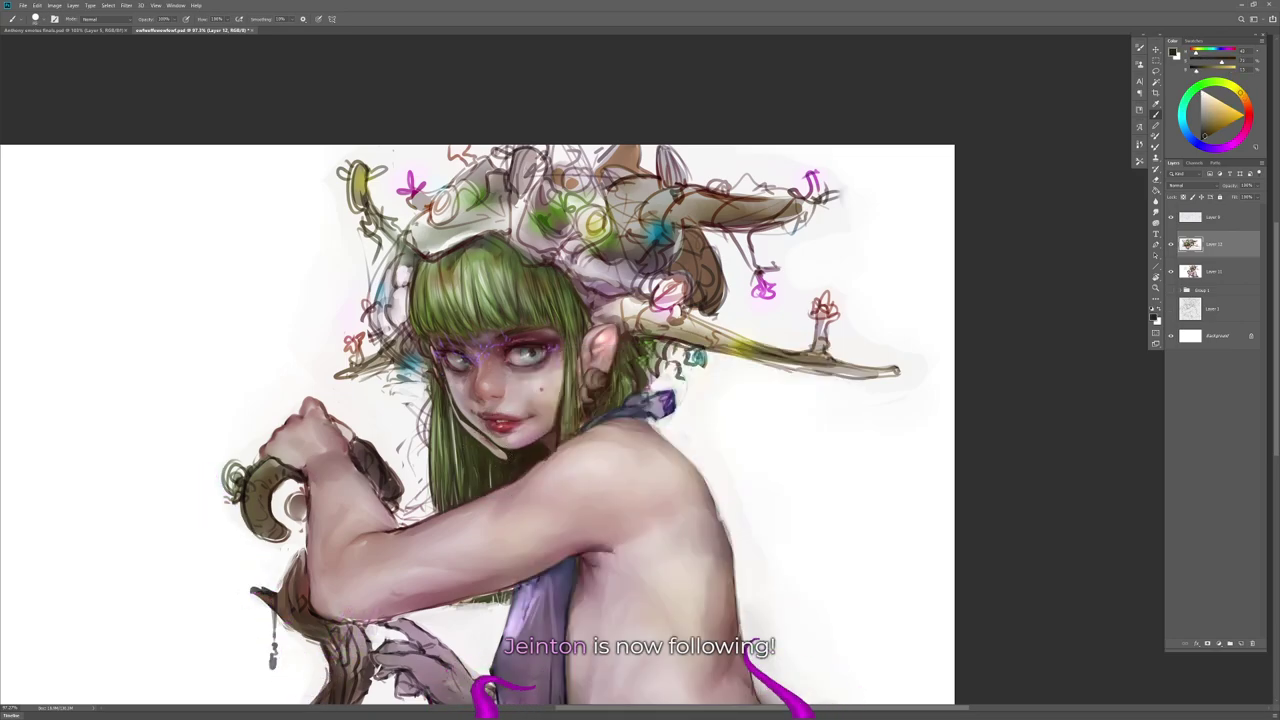
right_click(505, 462)
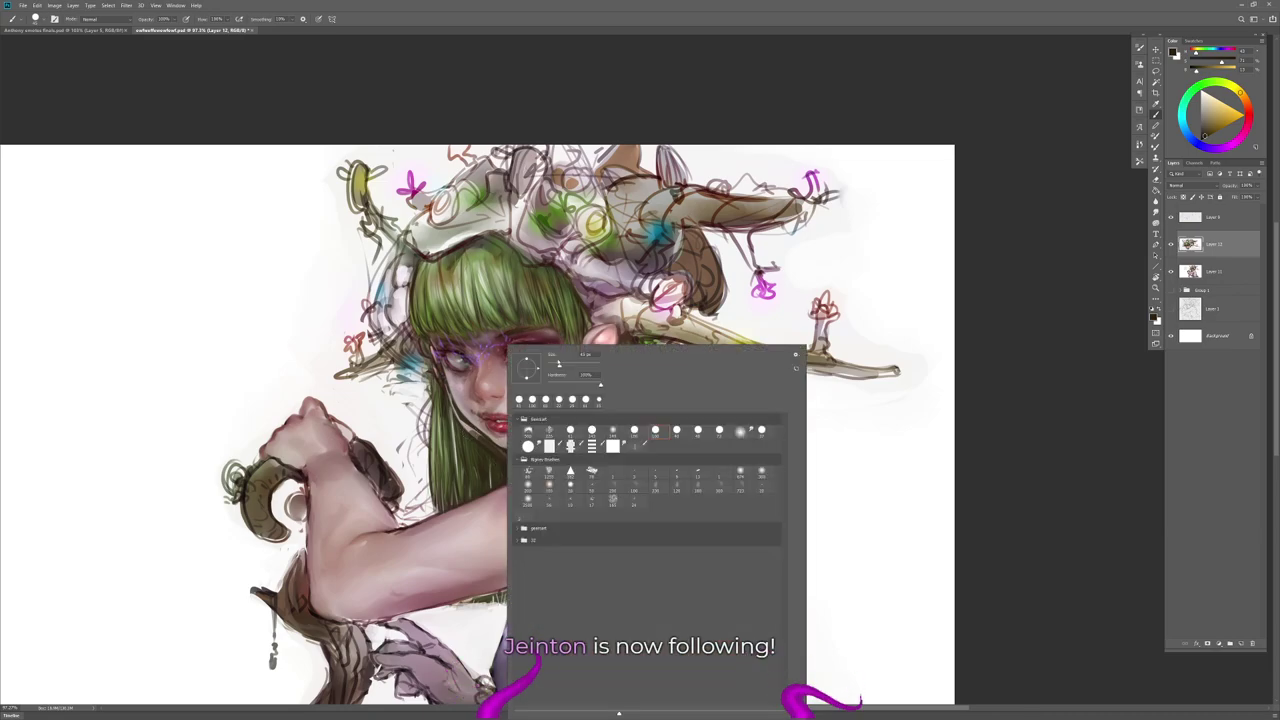
key(Escape)
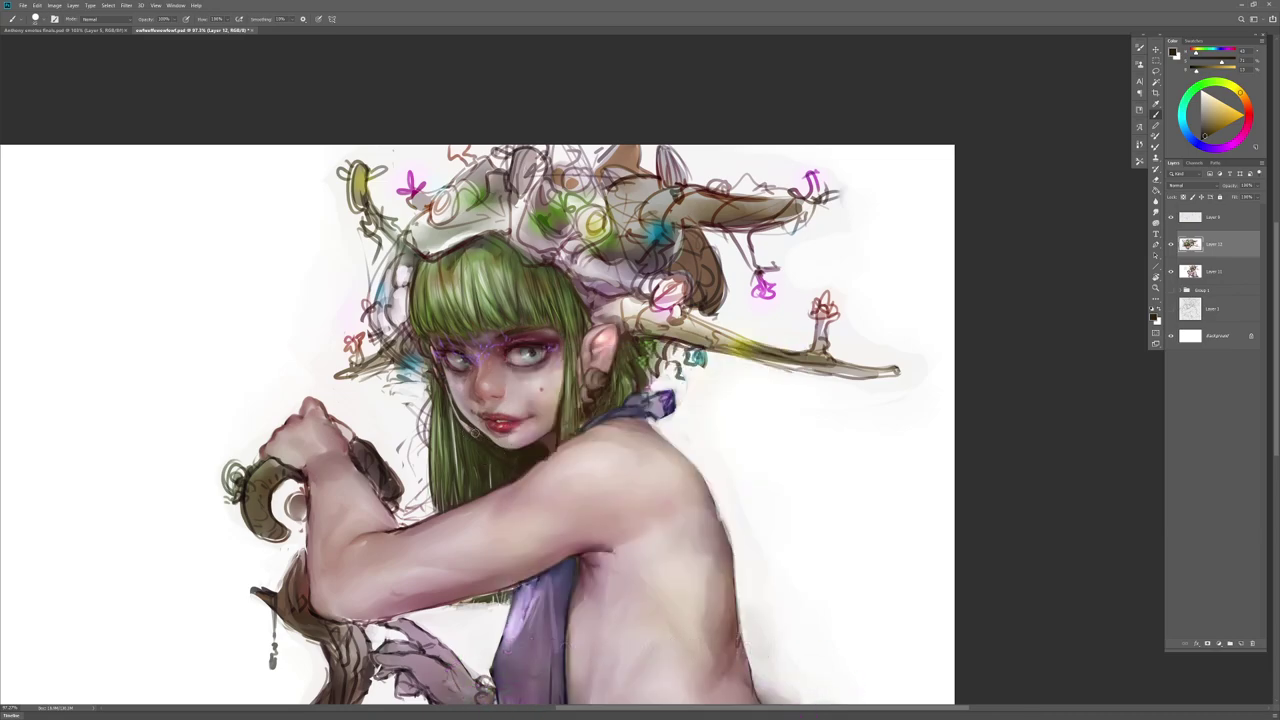
mouse_move(486, 443)
mouse_down()
mouse_move(456, 408)
mouse_move(460, 425)
mouse_up()
right_click(486, 437)
click(534, 367)
Step: Retouch the hair beside and below the chin with green tones sampled from the strands and fringe
alt+click(453, 405)
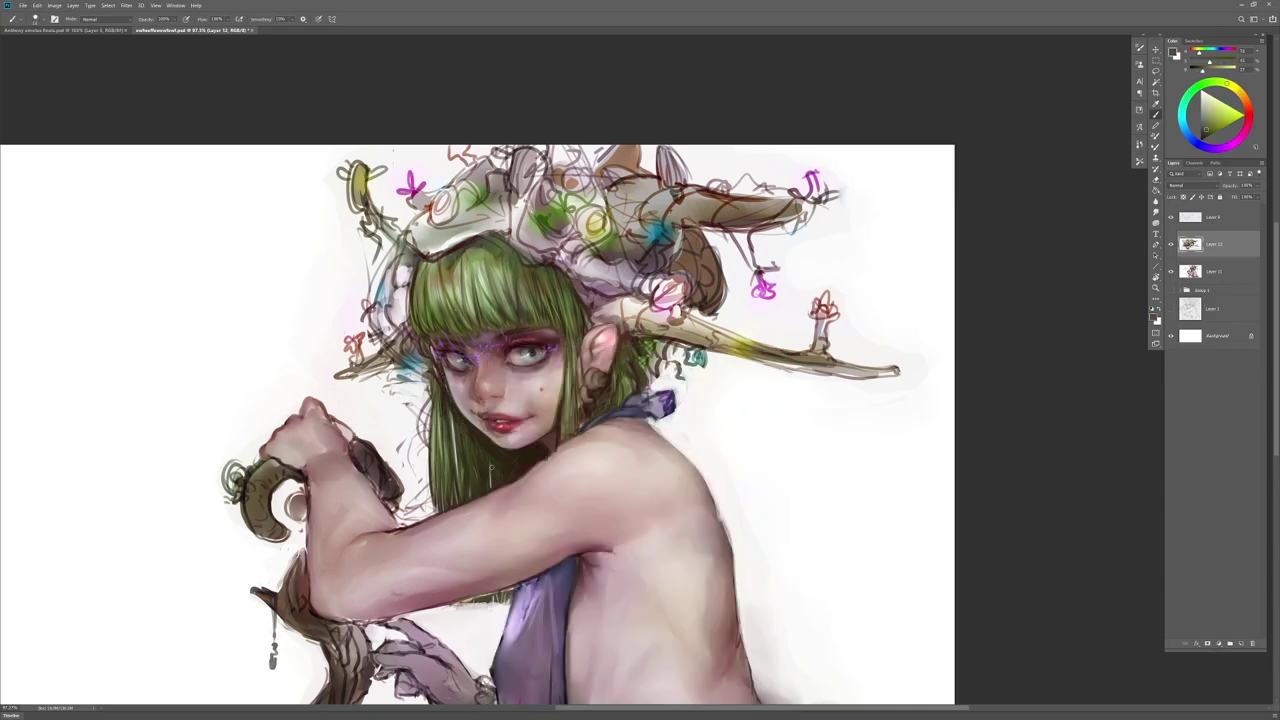
alt+click(448, 296)
alt+click(456, 283)
key(e)
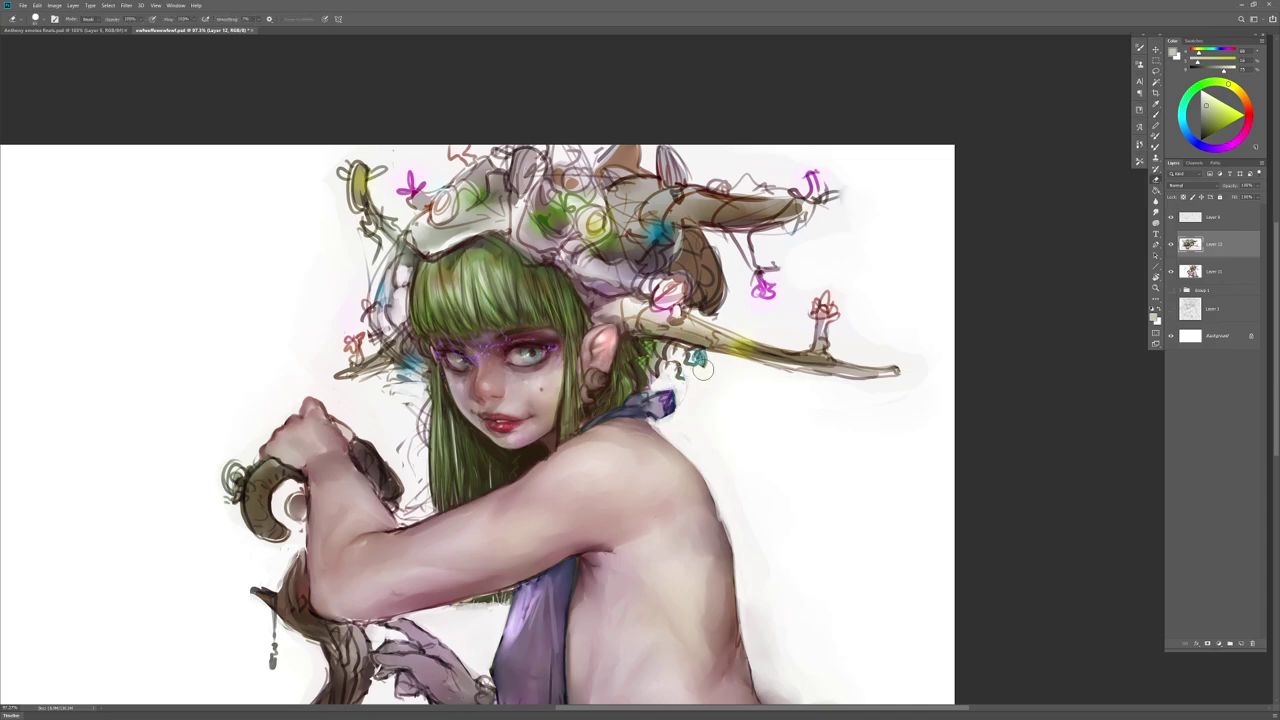
key(b)
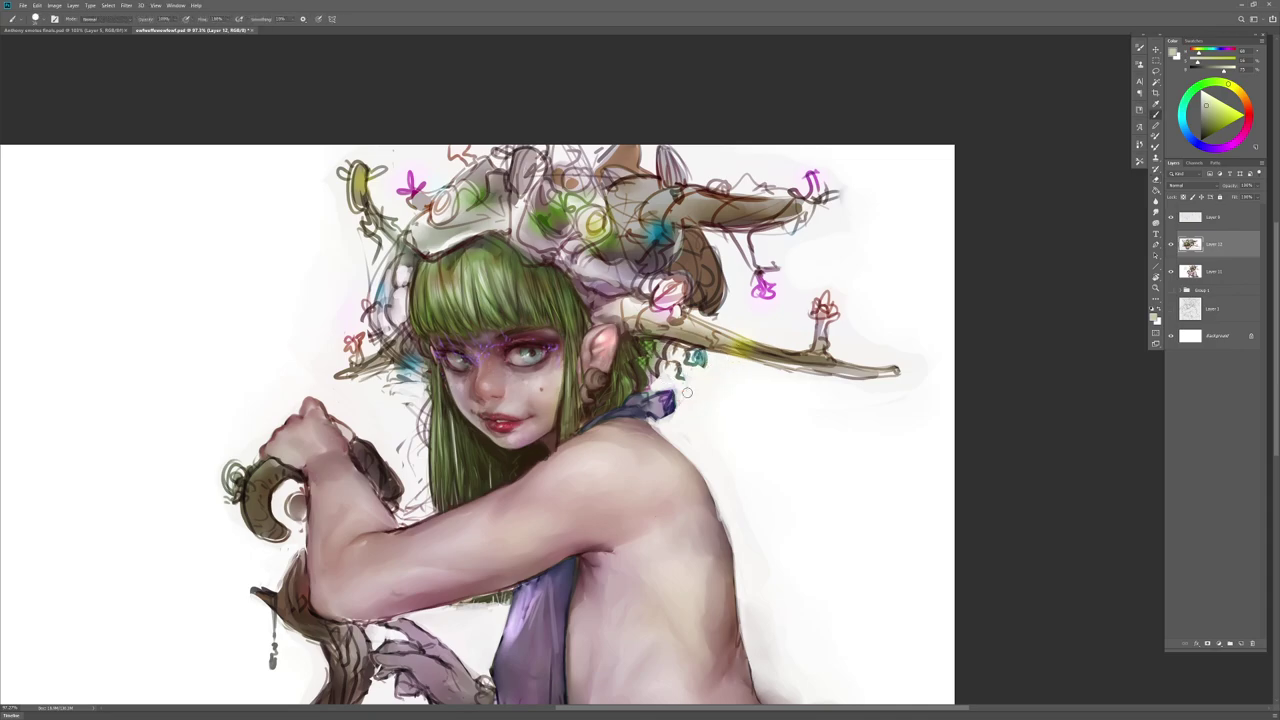
Step: Blend the area beneath the ear and around the hair behind it with sampled skin and hair tones
right_click(624, 342)
click(668, 397)
alt+click(706, 270)
key(bracketright)
key(bracketright)
alt+click(592, 398)
alt+click(594, 394)
drag(594, 394, 588, 401)
alt+click(578, 376)
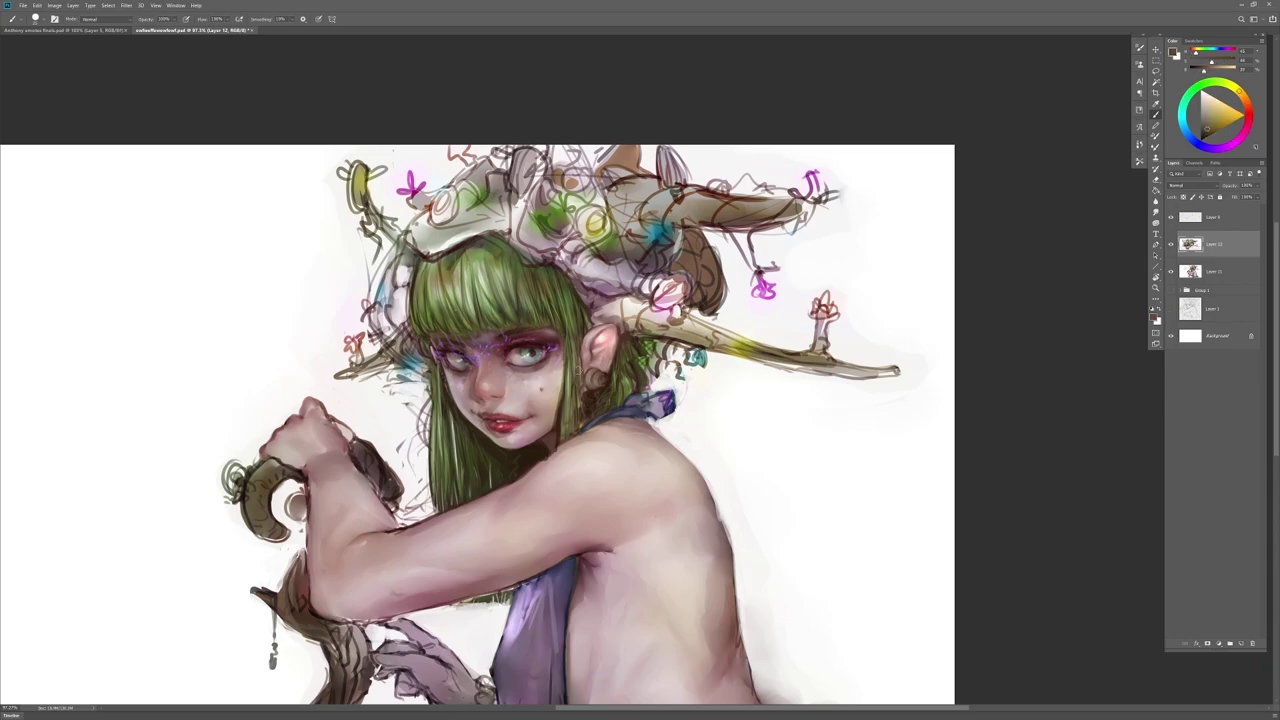
alt+click(586, 389)
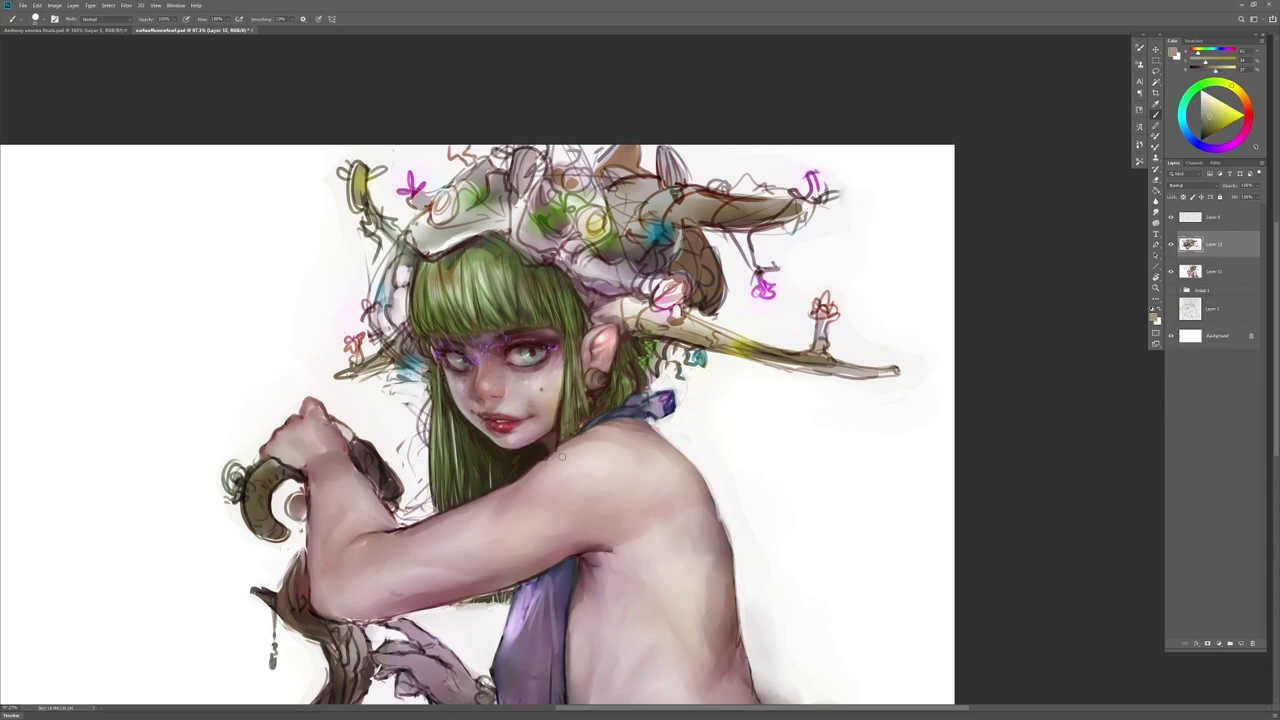
Step: Examine the painting close up and zoomed out, mirror it to check the proportions, and restore its orientation
drag(611, 520, 565, 522)
drag(692, 568, 683, 542)
click(1217, 219)
drag(564, 408, 600, 396)
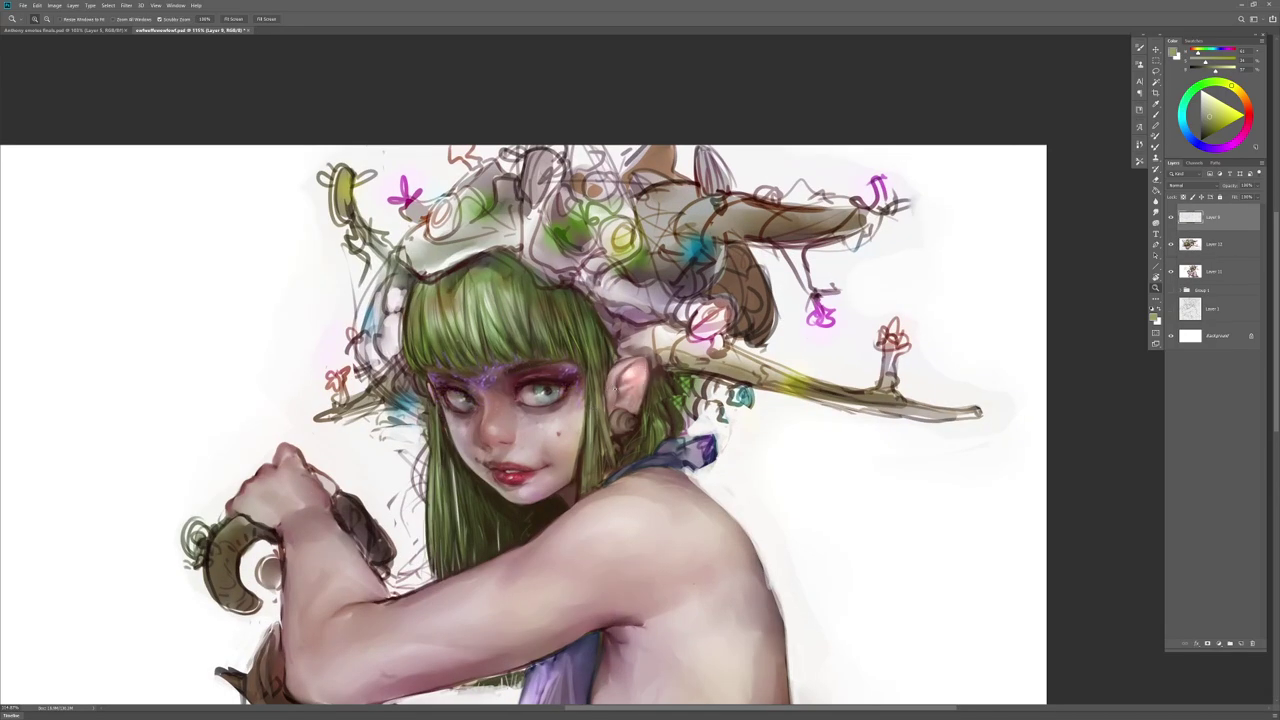
scroll(592, 400, down, 3)
drag(675, 571, 642, 632)
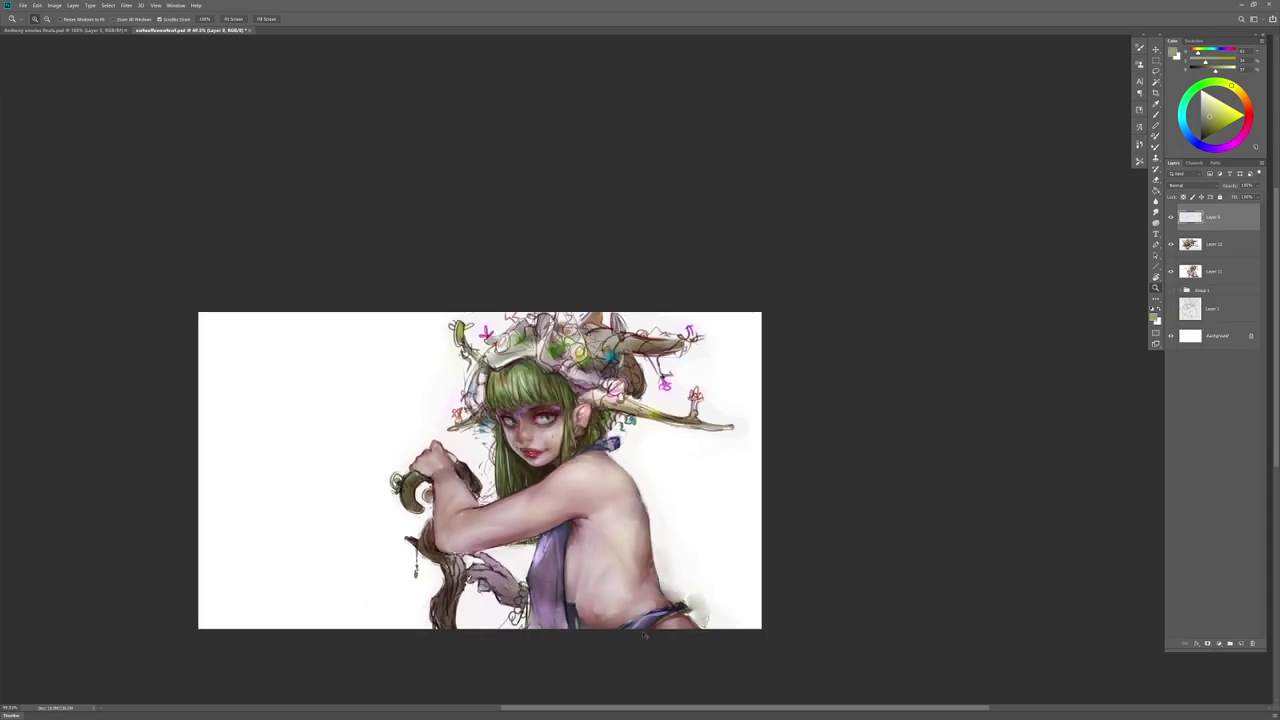
key(ctrl+shift+h)
key(ctrl+shift+h)
drag(638, 563, 648, 533)
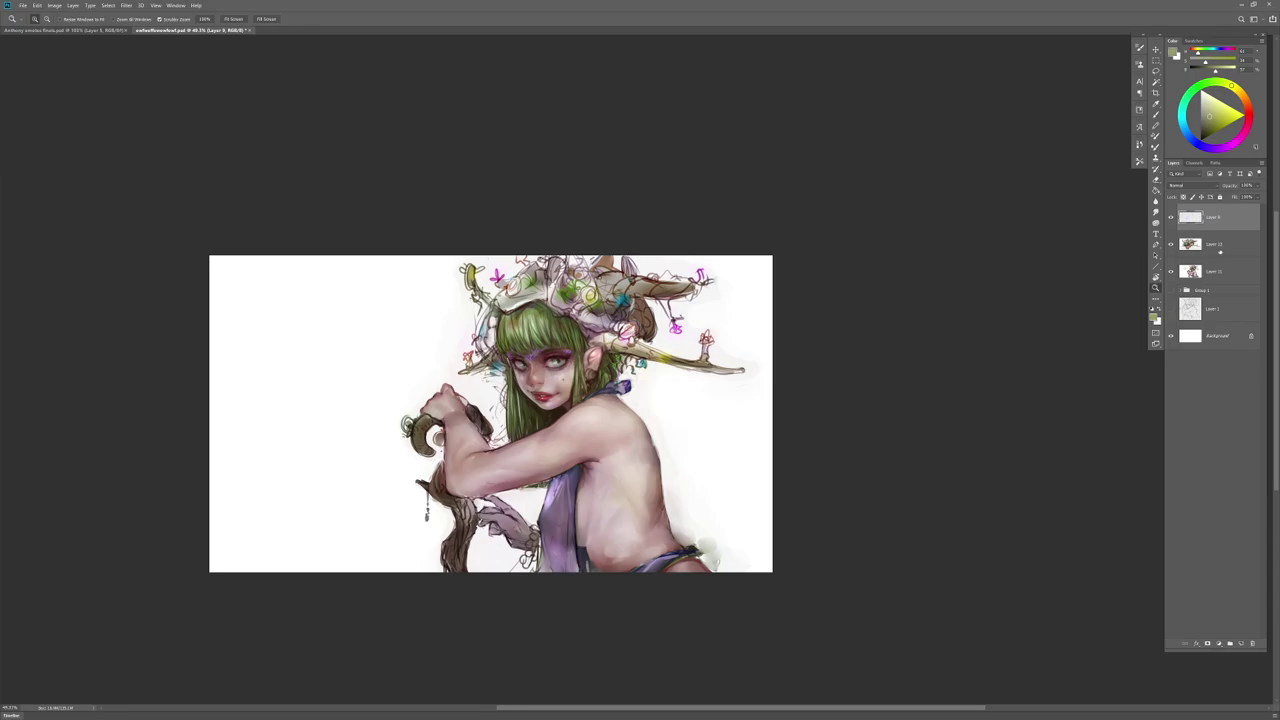
Step: Lasso the forearm, hand and staff on the body layer and copy them to a new layer
click(1219, 253)
click(1227, 264)
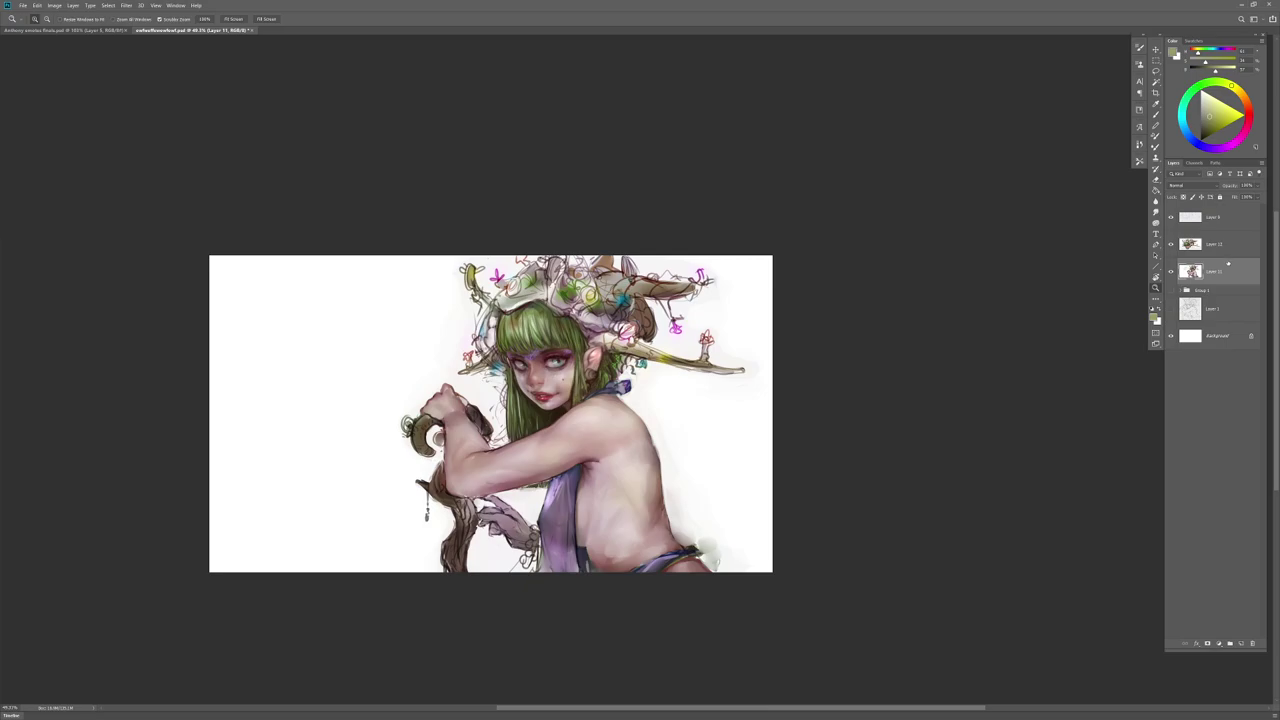
click(591, 497)
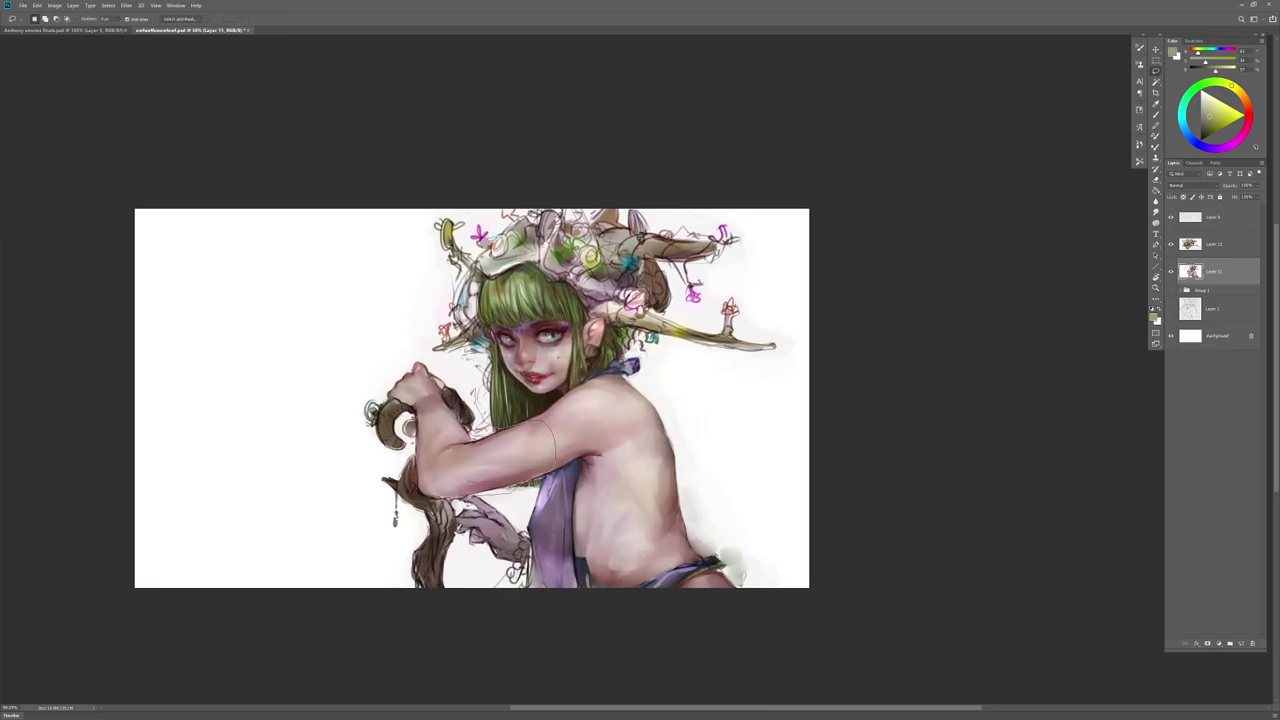
mouse_move(418, 621)
mouse_down()
mouse_move(333, 469)
mouse_move(416, 360)
mouse_up()
key(ctrl+j)
drag(530, 503, 542, 499)
key(ctrl+z)
Step: Try warping the copied forearm and staff slightly inward toward the body
key(ctrl+t)
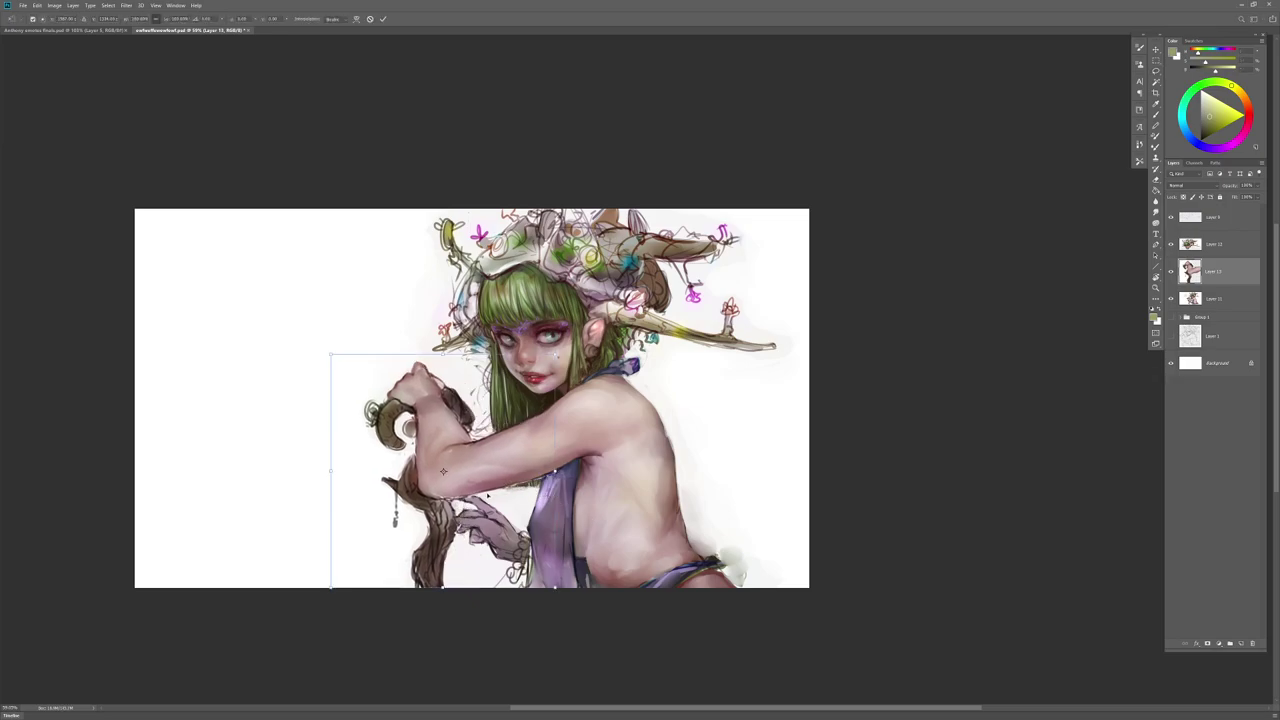
right_click(452, 472)
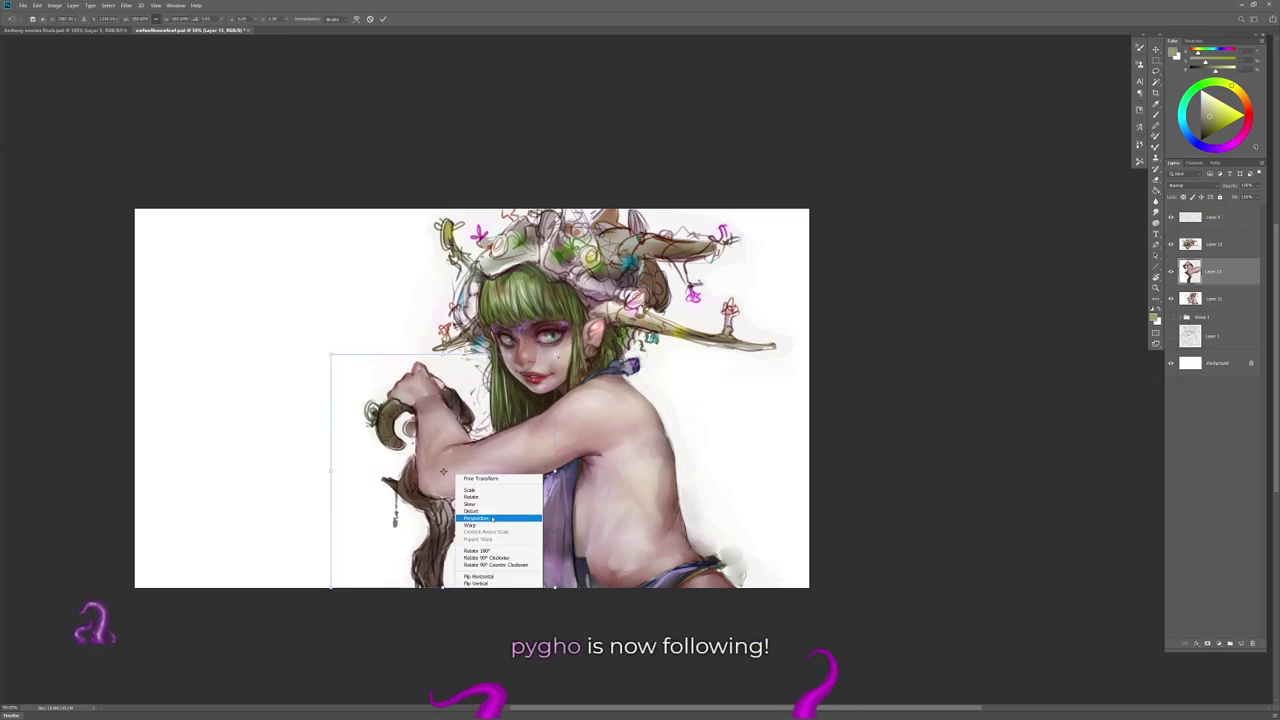
click(480, 522)
drag(426, 395, 433, 389)
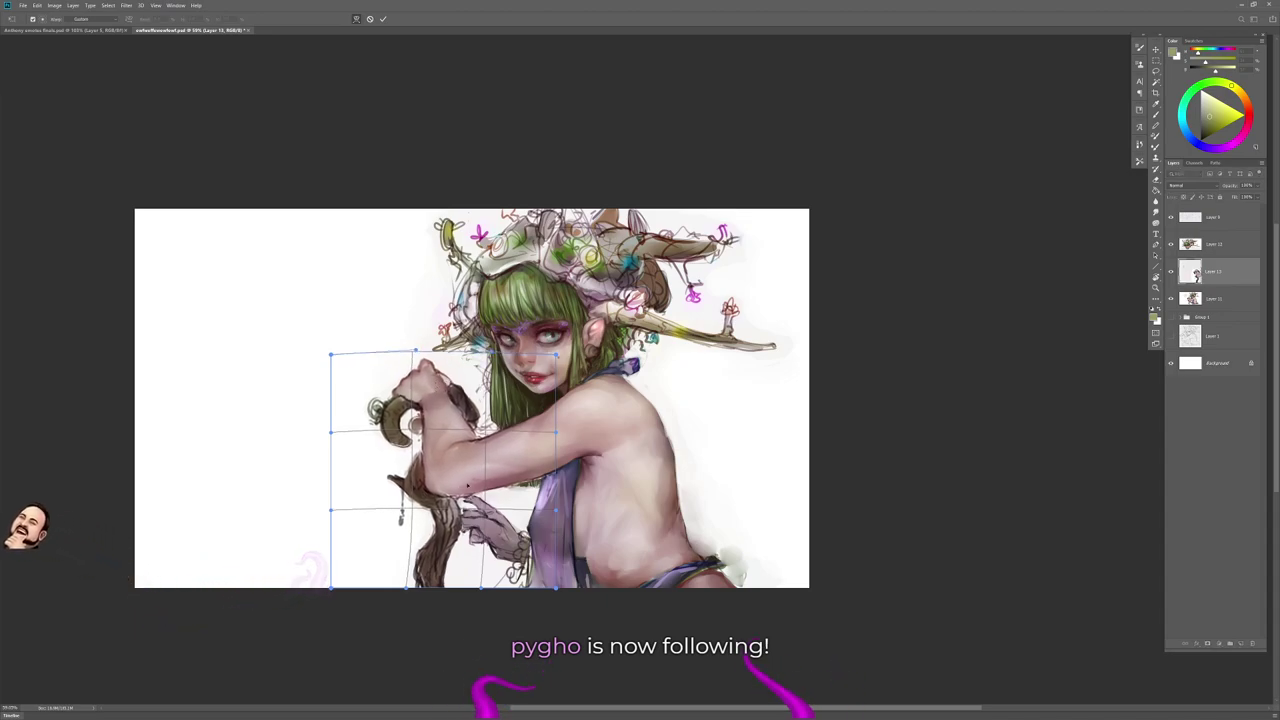
drag(486, 487, 491, 487)
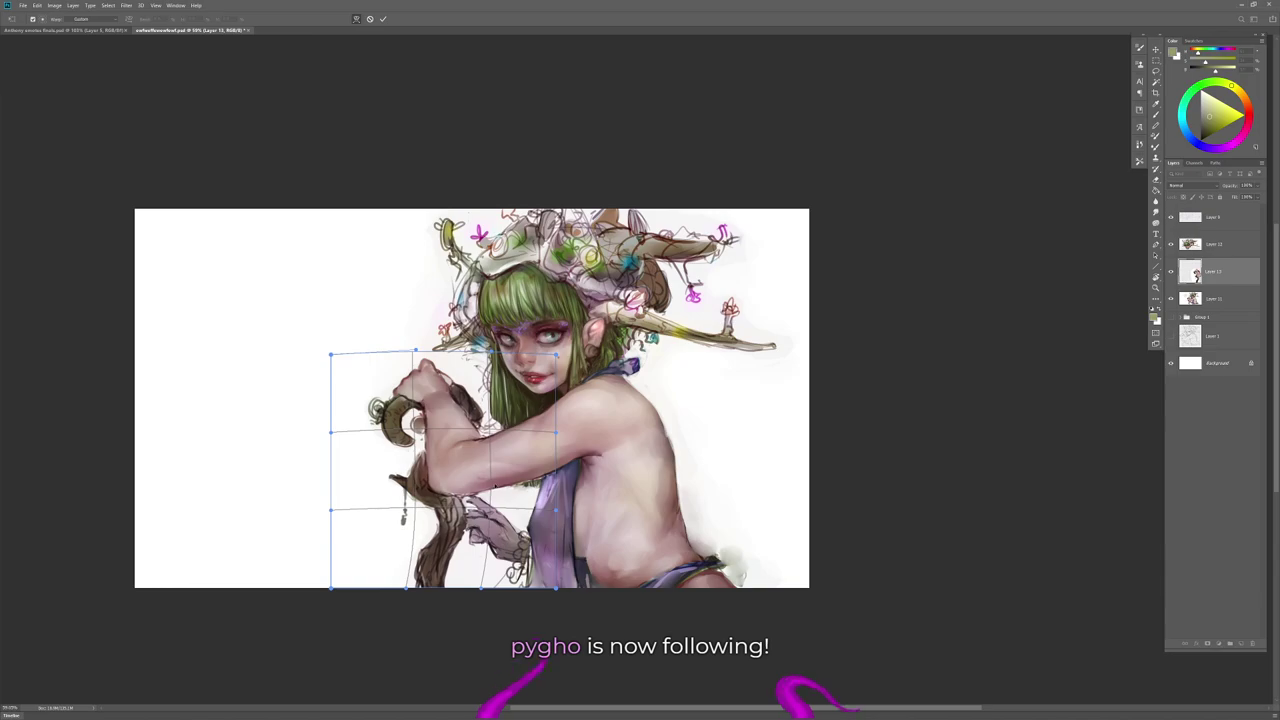
key(Return)
Step: Check the warped arm in the zoomed-out painting, both mirrored and in its original orientation
key(z)
drag(569, 556, 518, 578)
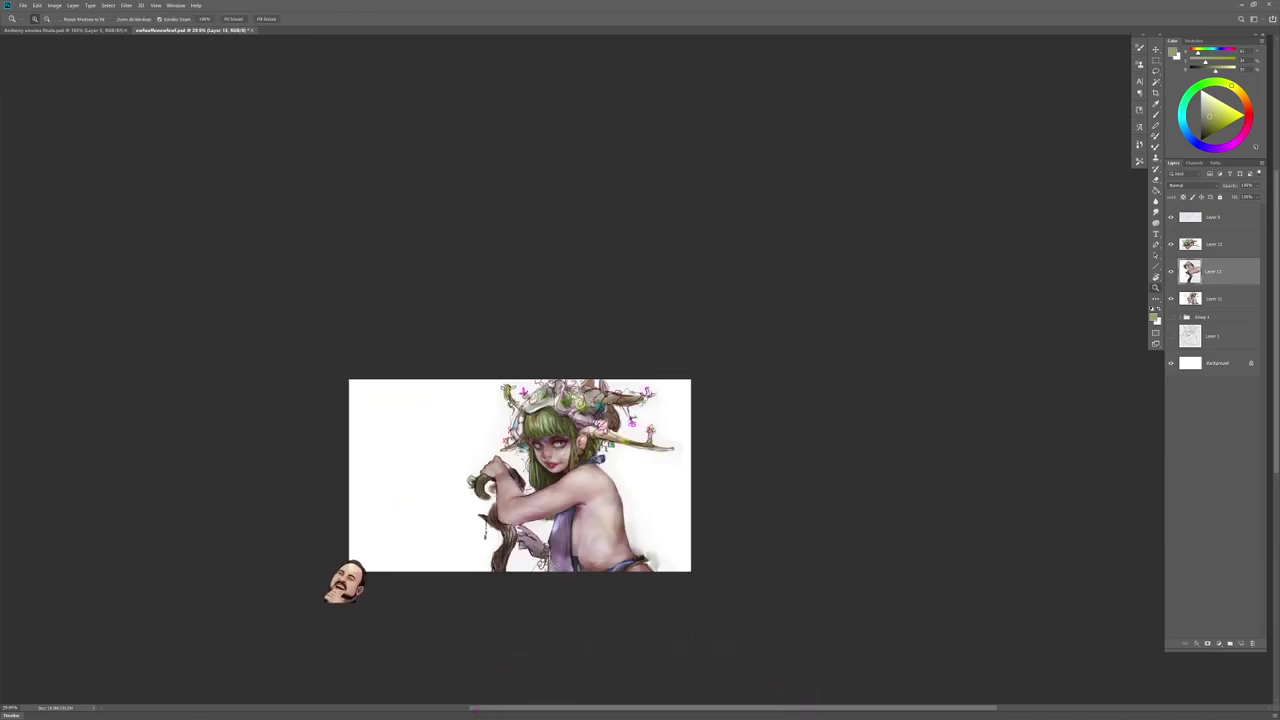
key(ctrl+shift+h)
key(ctrl+shift+h)
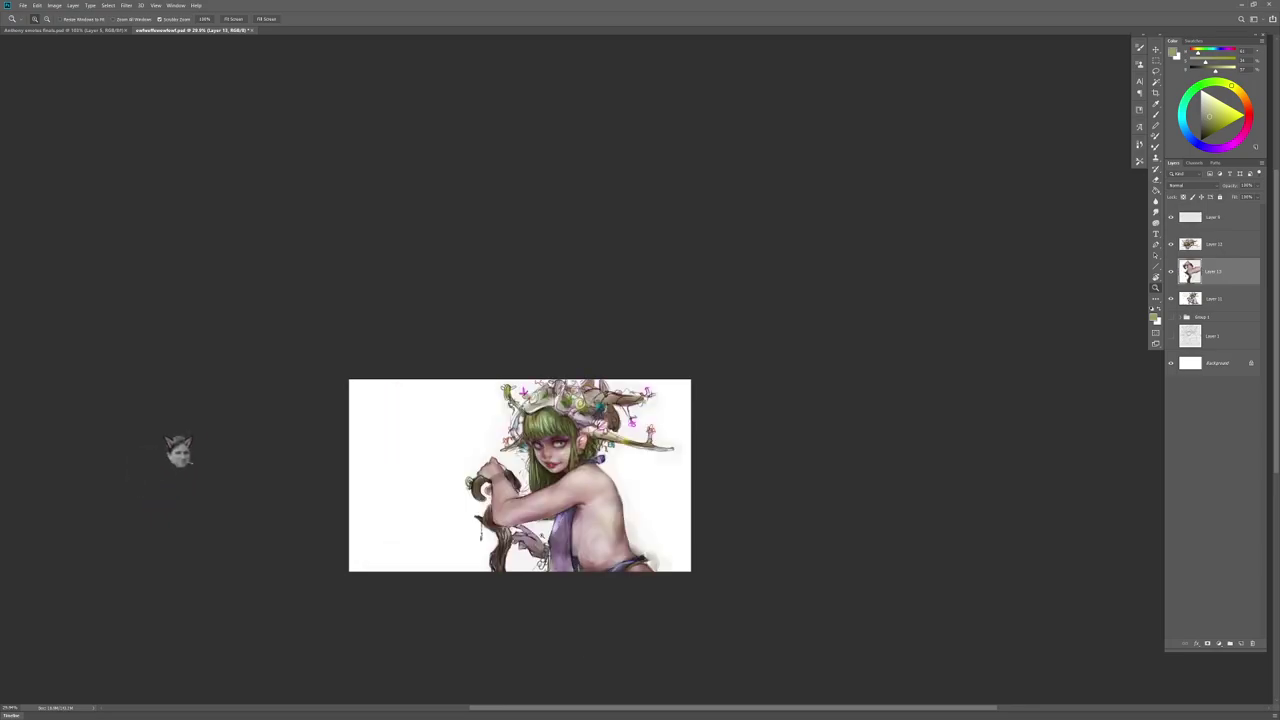
drag(539, 533, 571, 551)
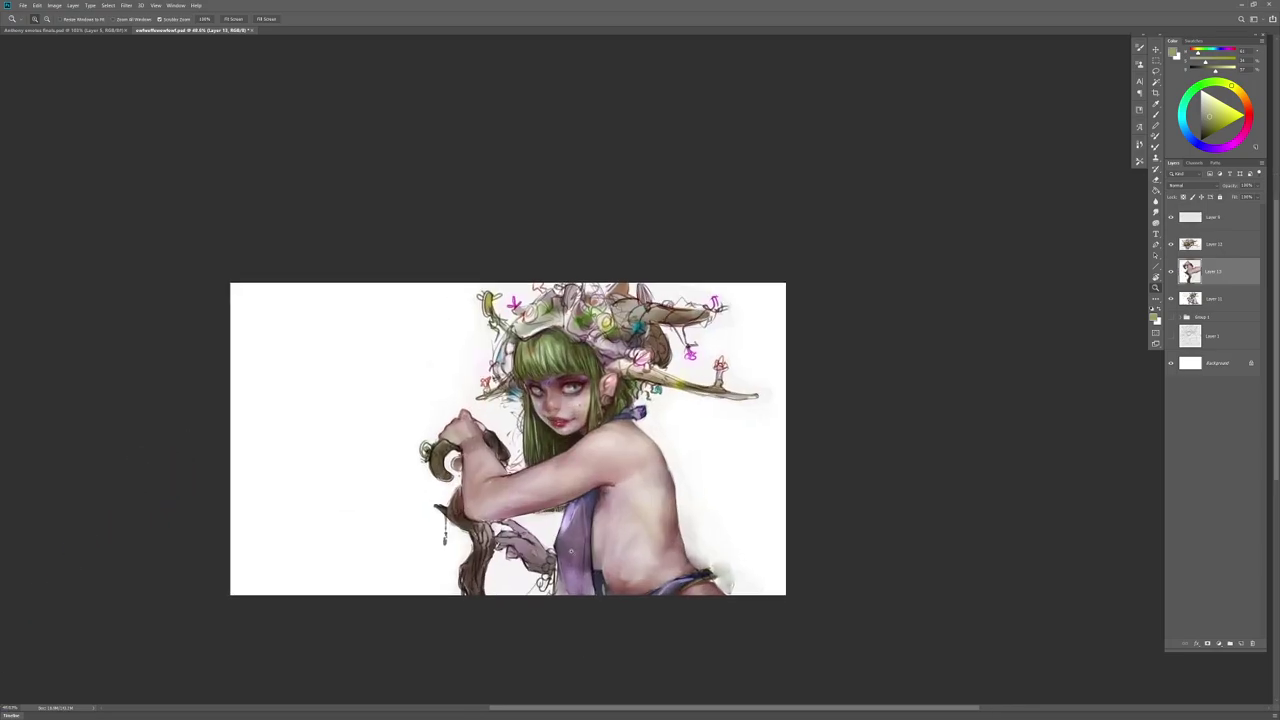
Step: Undo the arm warp and the layer copied from the lasso selection
mouse_move(556, 580)
mouse_down()
mouse_move(607, 552)
mouse_move(597, 572)
mouse_up()
key(ctrl+z)
key(ctrl+alt+z)
key(ctrl+alt+z)
key(ctrl+alt+z)
Step: Review the figure's proportions mirrored and in normal orientation at several zoom levels
key(ctrl+shift+h)
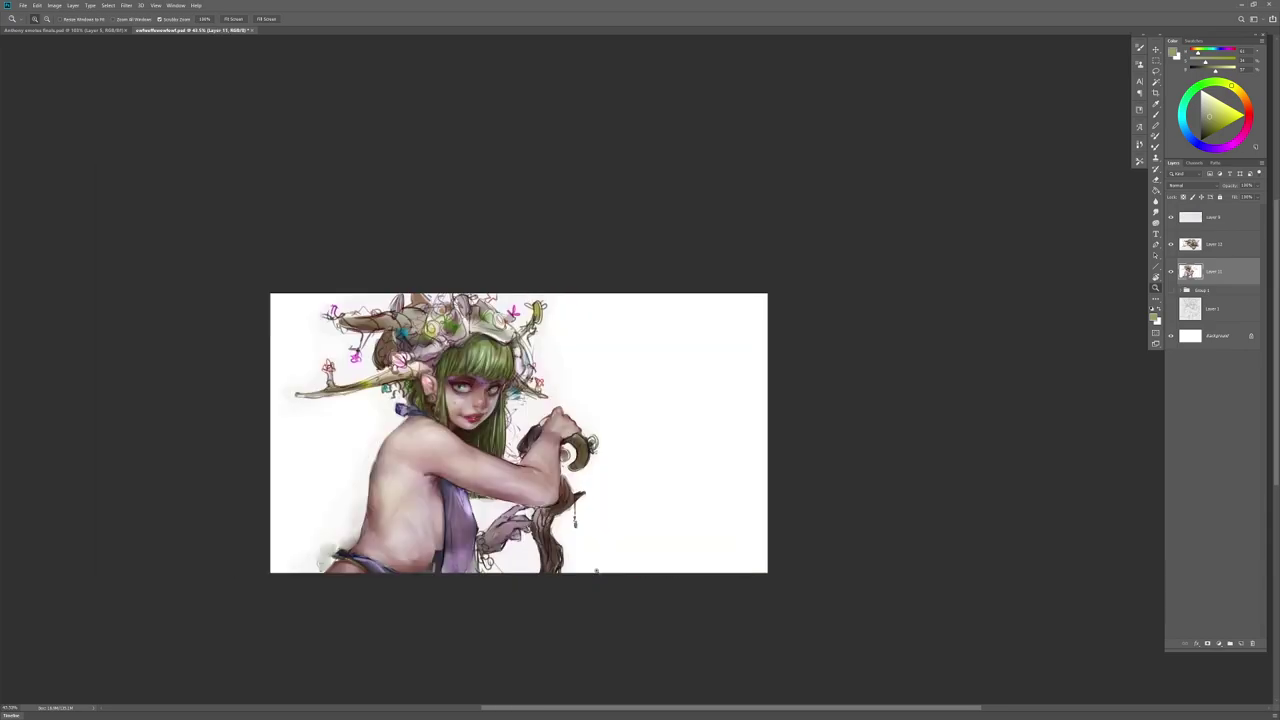
key(h)
scroll(594, 570, up, 3)
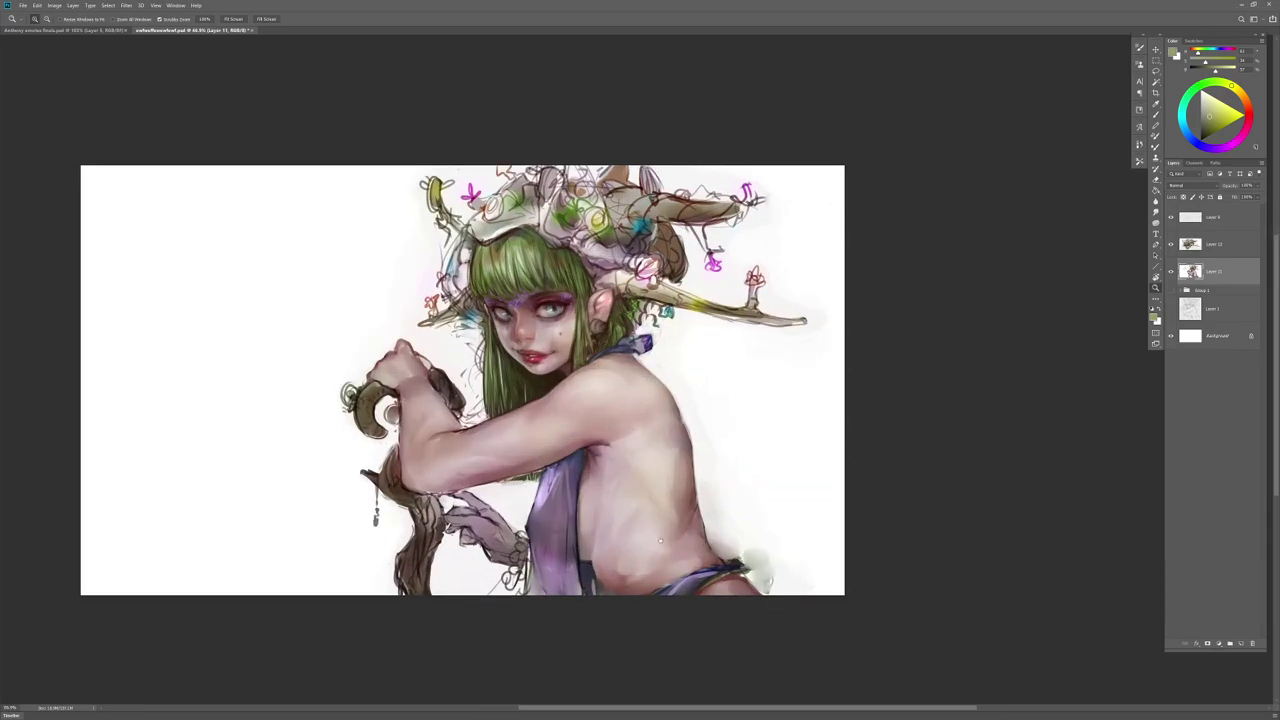
key(b)
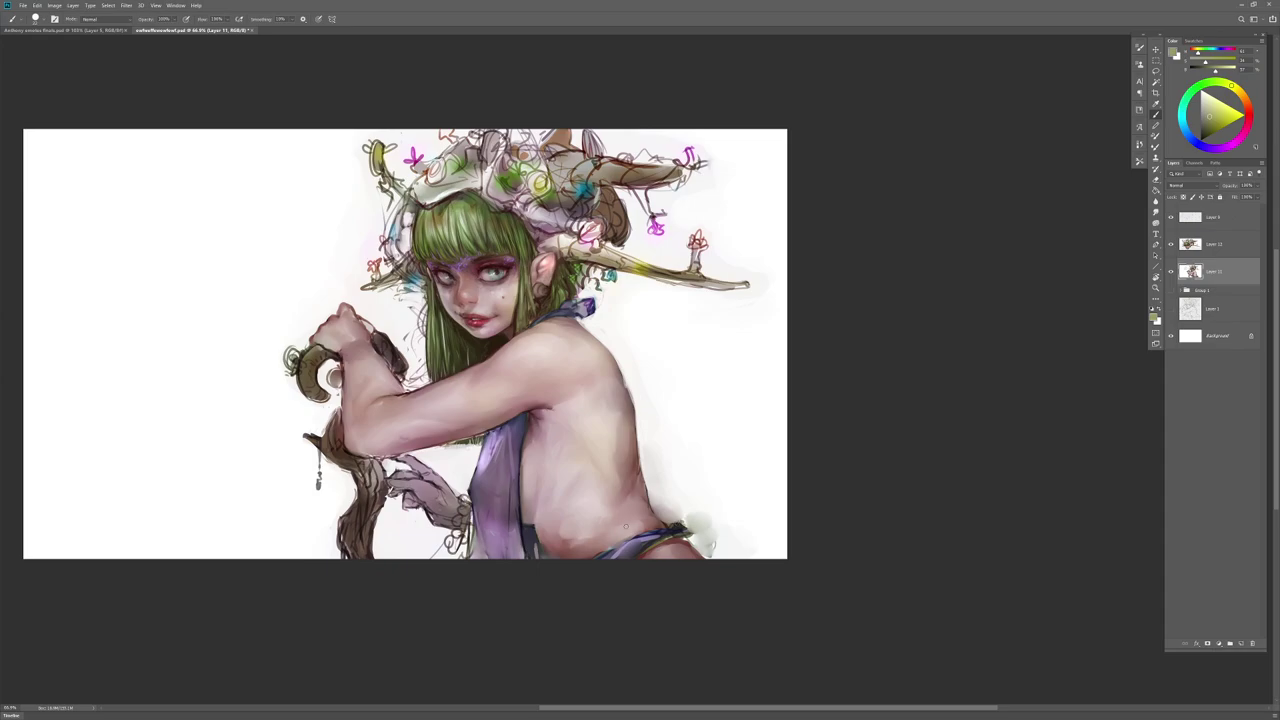
key(z)
drag(657, 538, 648, 541)
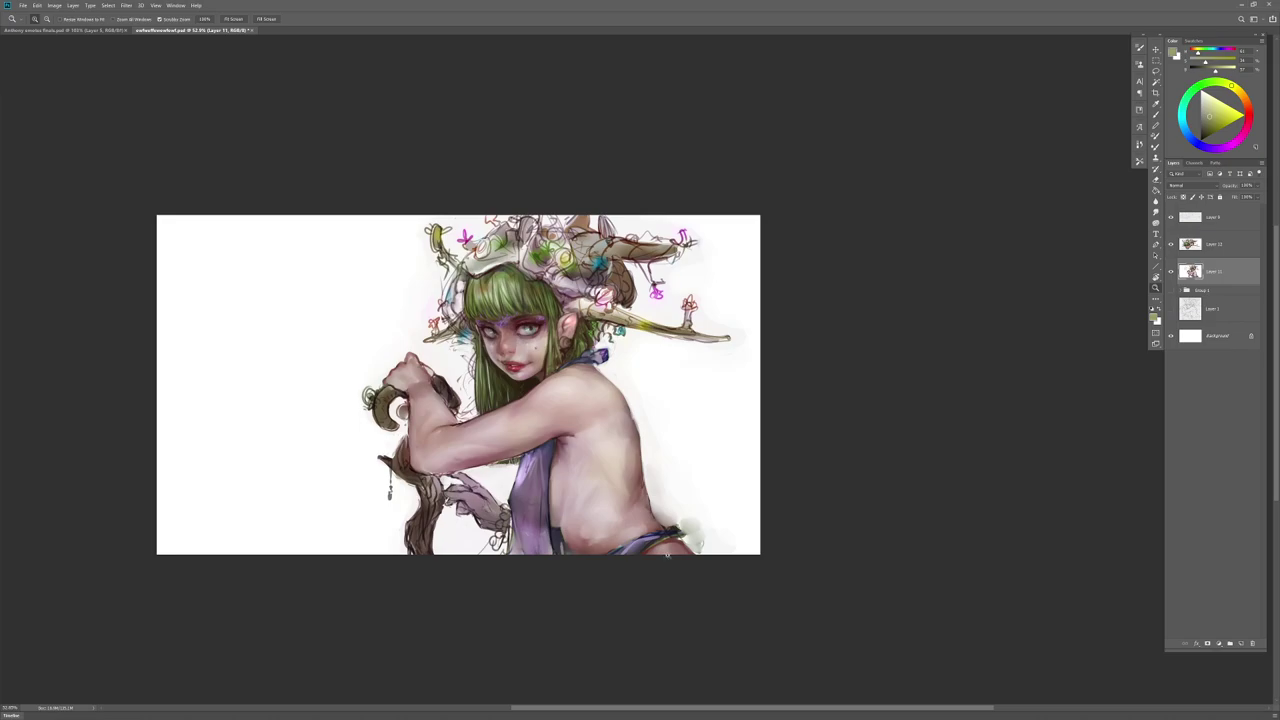
drag(634, 457, 594, 459)
drag(657, 504, 670, 450)
drag(500, 388, 604, 525)
drag(670, 490, 696, 525)
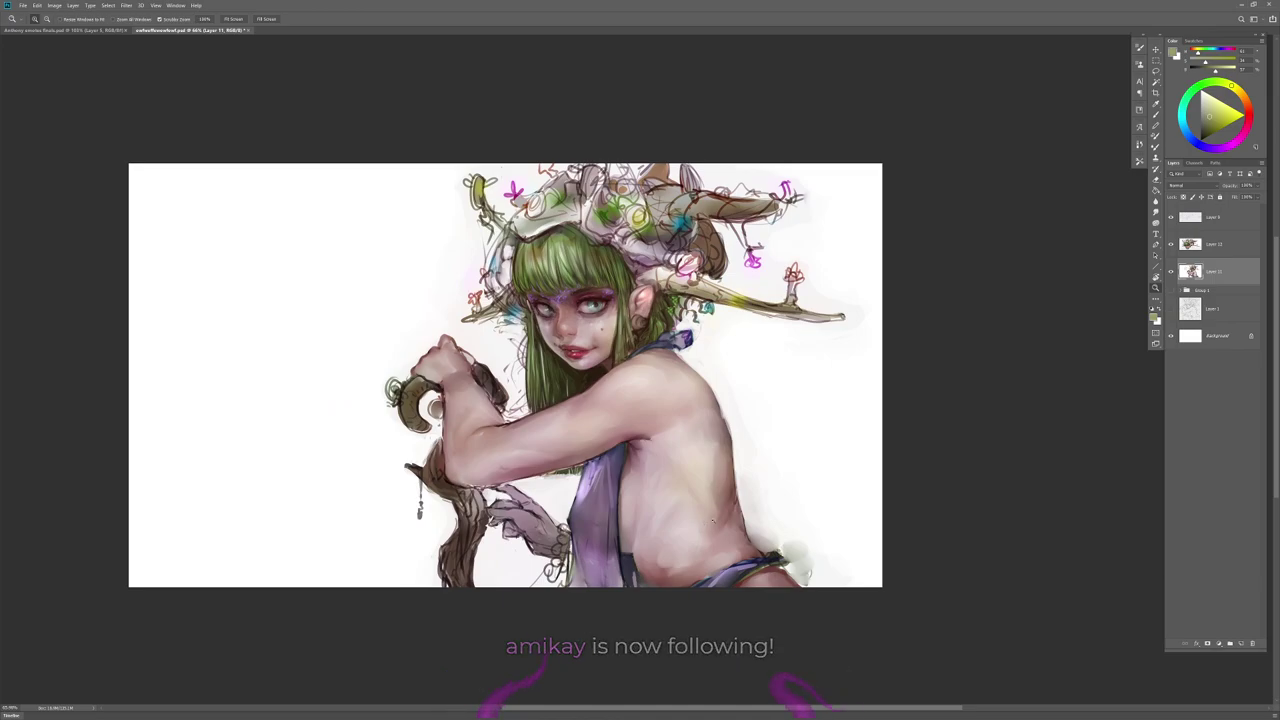
Step: Block in a grey-green patch below the gloved hand and undo the strokes made beyond the staff
key(b)
alt+click(570, 399)
mouse_move(578, 477)
mouse_down()
mouse_move(556, 524)
mouse_move(548, 506)
mouse_up()
key(ctrl+z)
mouse_move(545, 569)
mouse_down()
mouse_move(526, 597)
mouse_move(545, 575)
mouse_up()
mouse_move(408, 558)
mouse_down()
mouse_move(388, 584)
mouse_move(322, 594)
mouse_up()
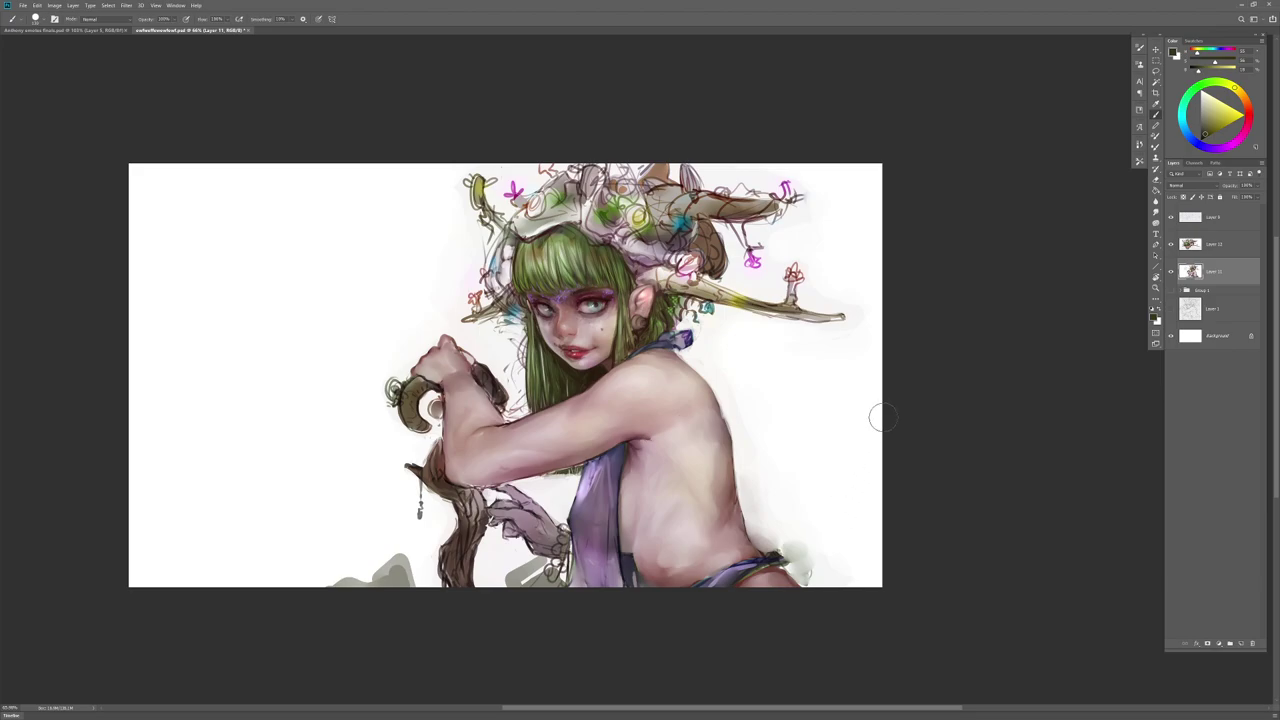
key(ctrl+z)
Step: Examine the arm and back up close, and mirror the canvas to check the whole figure
mouse_move(665, 436)
mouse_down()
mouse_move(692, 436)
mouse_move(763, 522)
mouse_move(704, 433)
mouse_move(762, 463)
mouse_up()
right_click(832, 396)
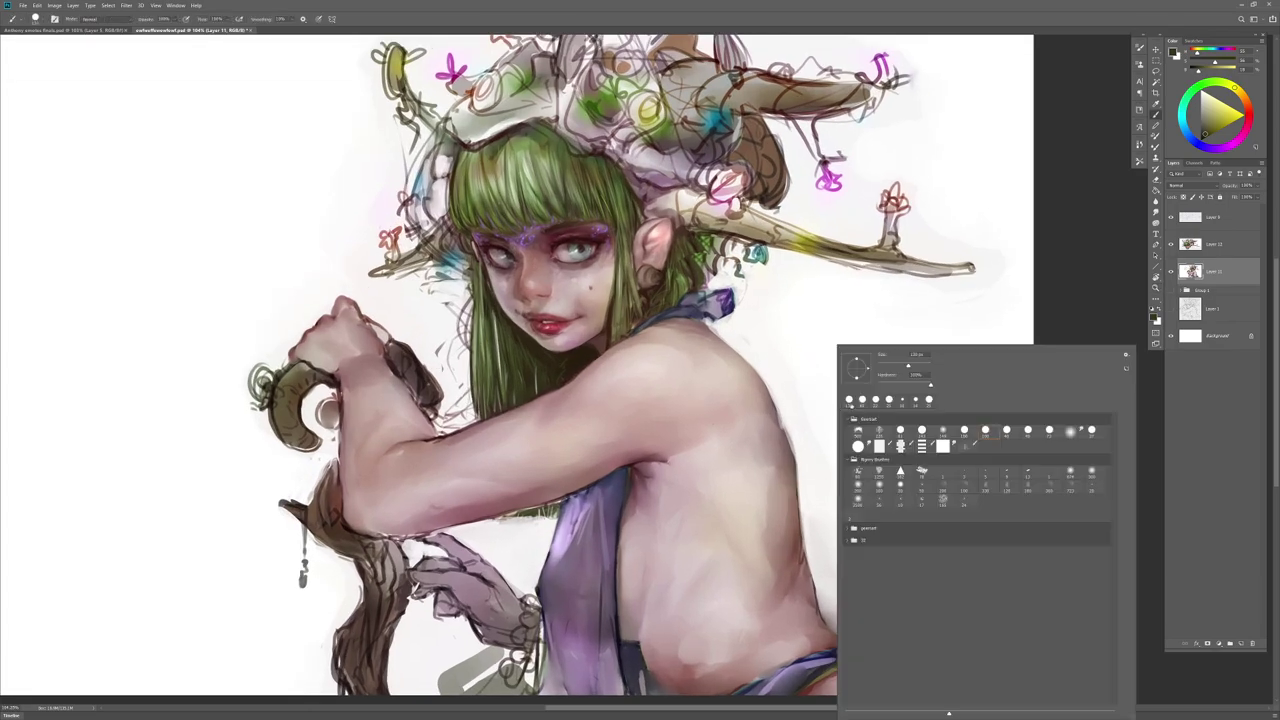
alt+click(730, 400)
drag(623, 288, 586, 353)
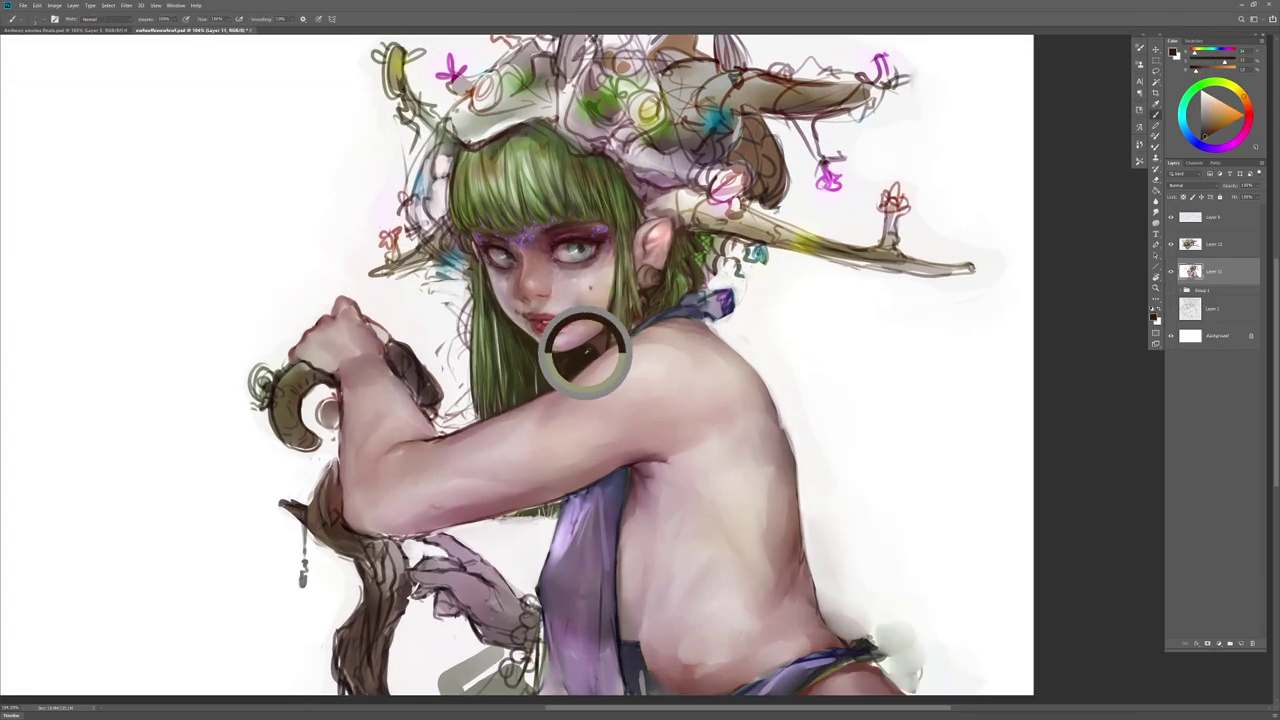
alt+click(615, 482)
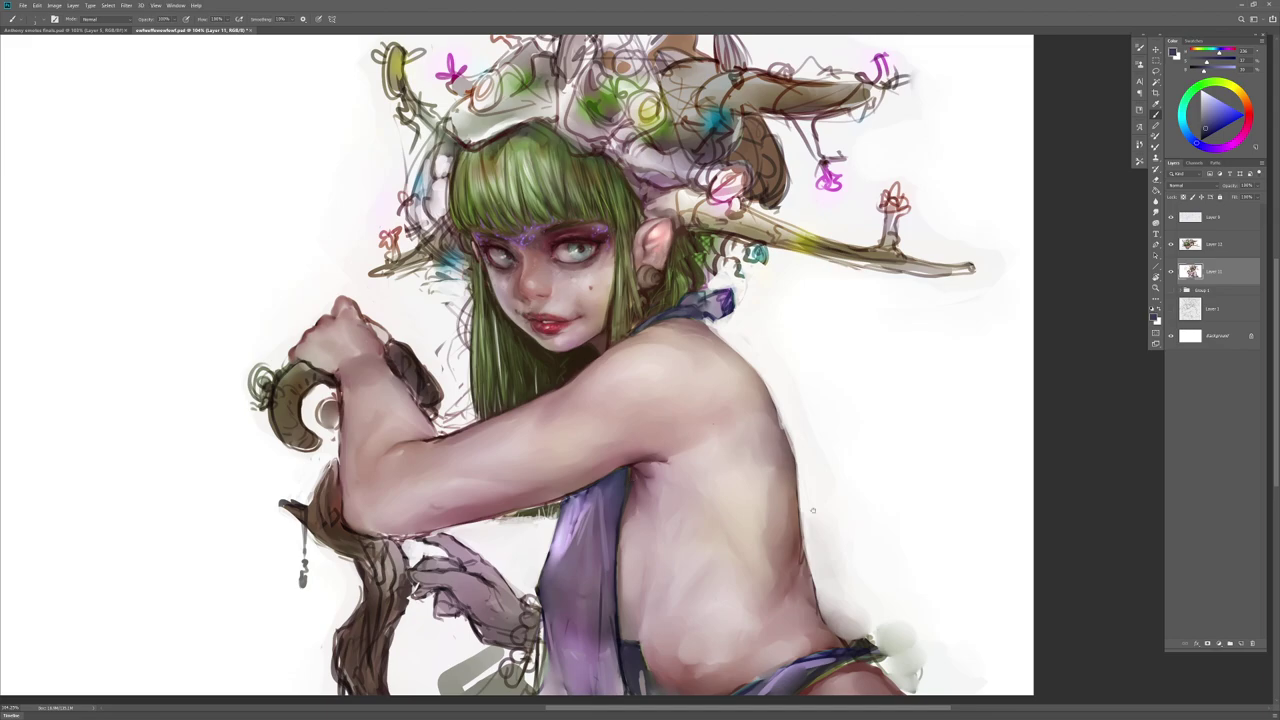
drag(814, 490, 760, 488)
drag(630, 408, 680, 412)
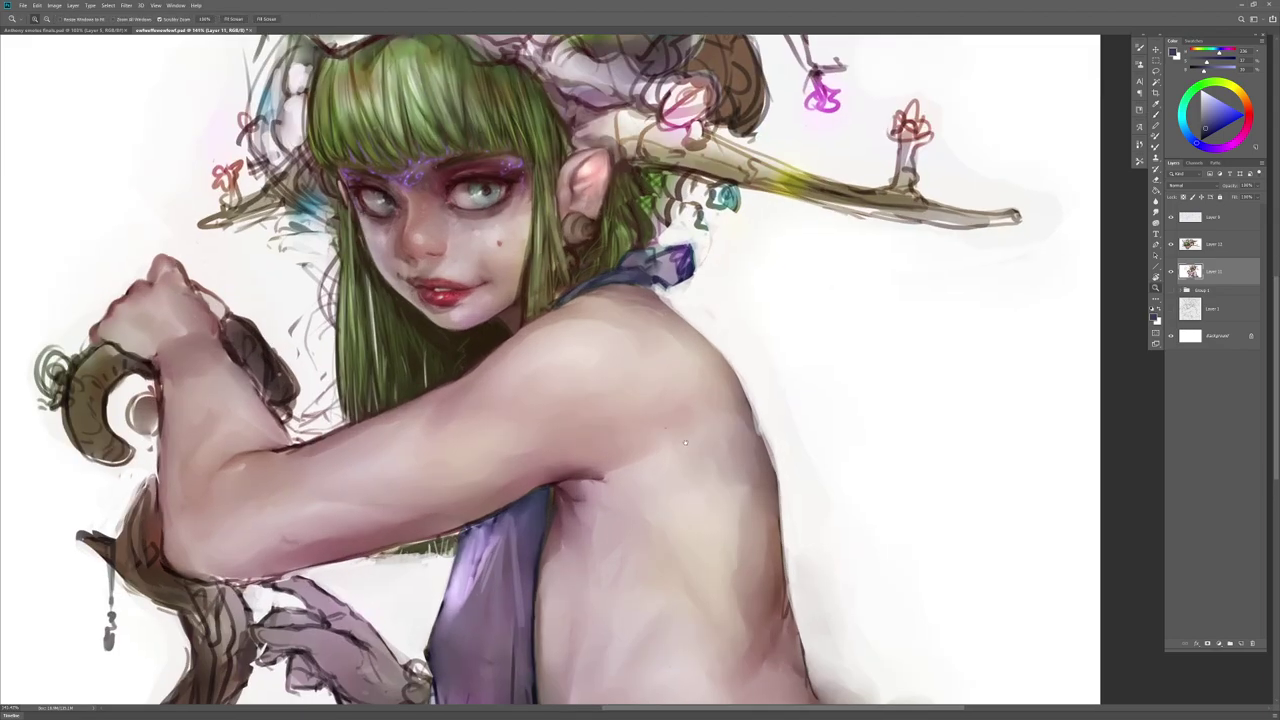
drag(636, 454, 758, 498)
key(ctrl+shift+h)
drag(662, 579, 574, 582)
drag(613, 601, 695, 559)
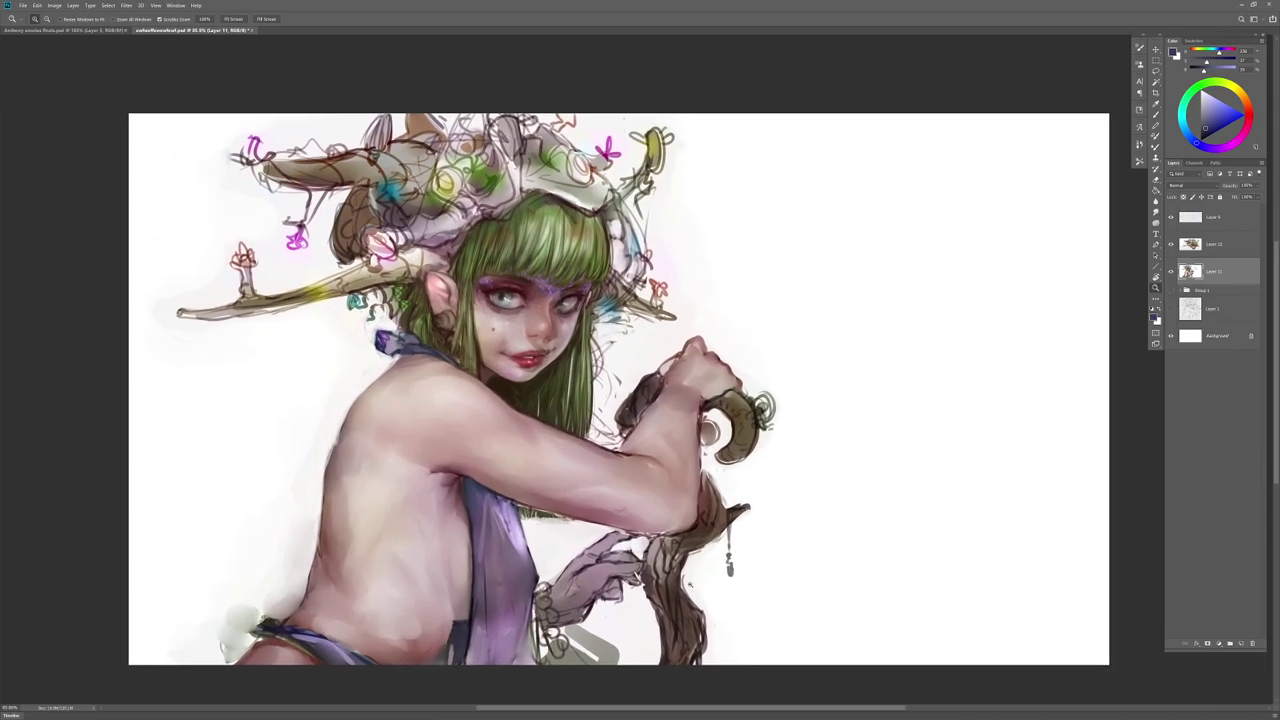
Step: Try out a dark blue signature beside the lower staff and undo its strokes
key(b)
mouse_move(727, 604)
mouse_down()
mouse_move(754, 632)
mouse_move(720, 658)
mouse_move(740, 652)
mouse_move(696, 572)
mouse_move(668, 571)
mouse_move(636, 516)
mouse_move(722, 575)
mouse_move(774, 572)
mouse_up()
key(ctrl+z)
alt+right_click(667, 571)
key(ctrl+z)
key(ctrl+z)
key(ctrl+z)
key(ctrl+z)
key(ctrl+z)
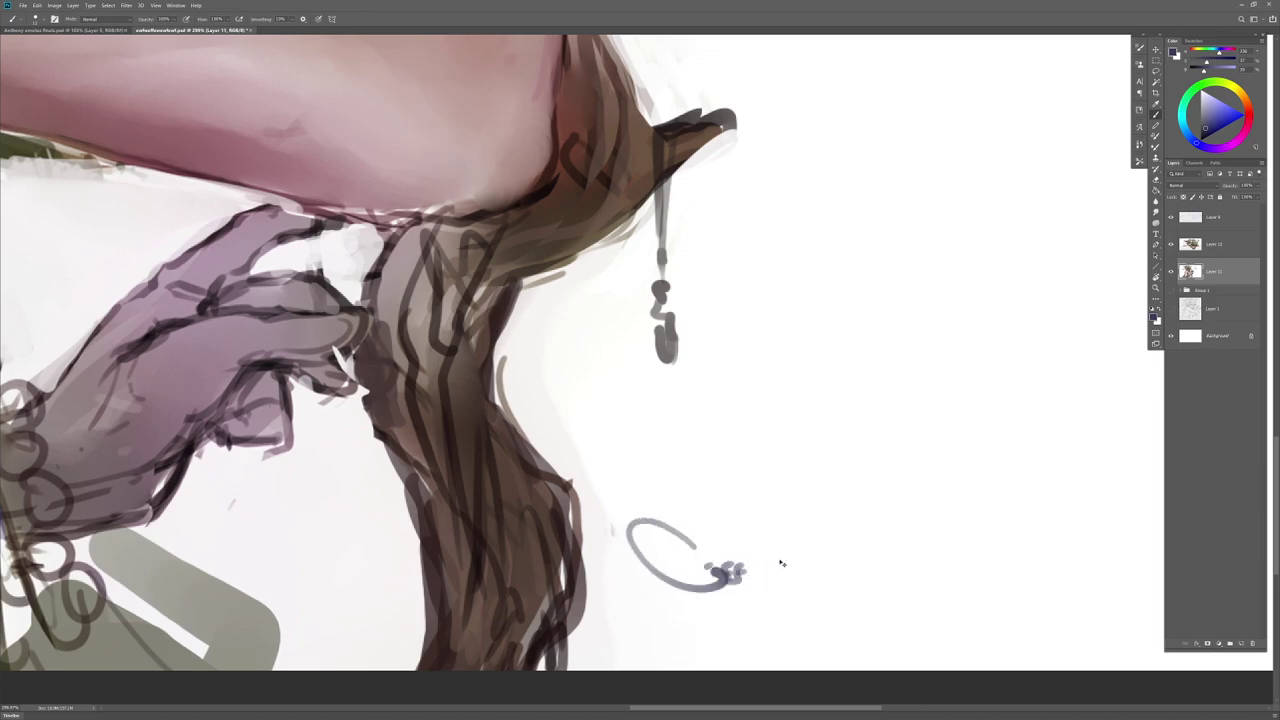
key(ctrl+z)
key(ctrl+z)
key(ctrl+z)
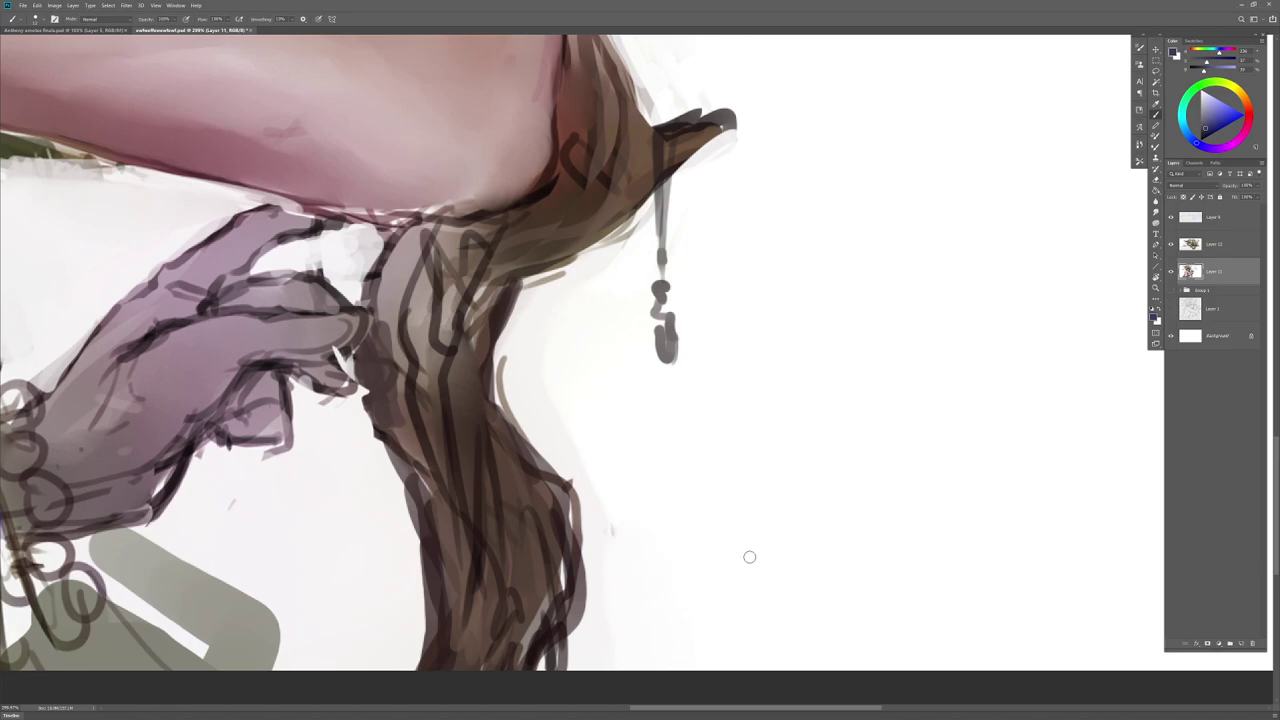
right_click(743, 555)
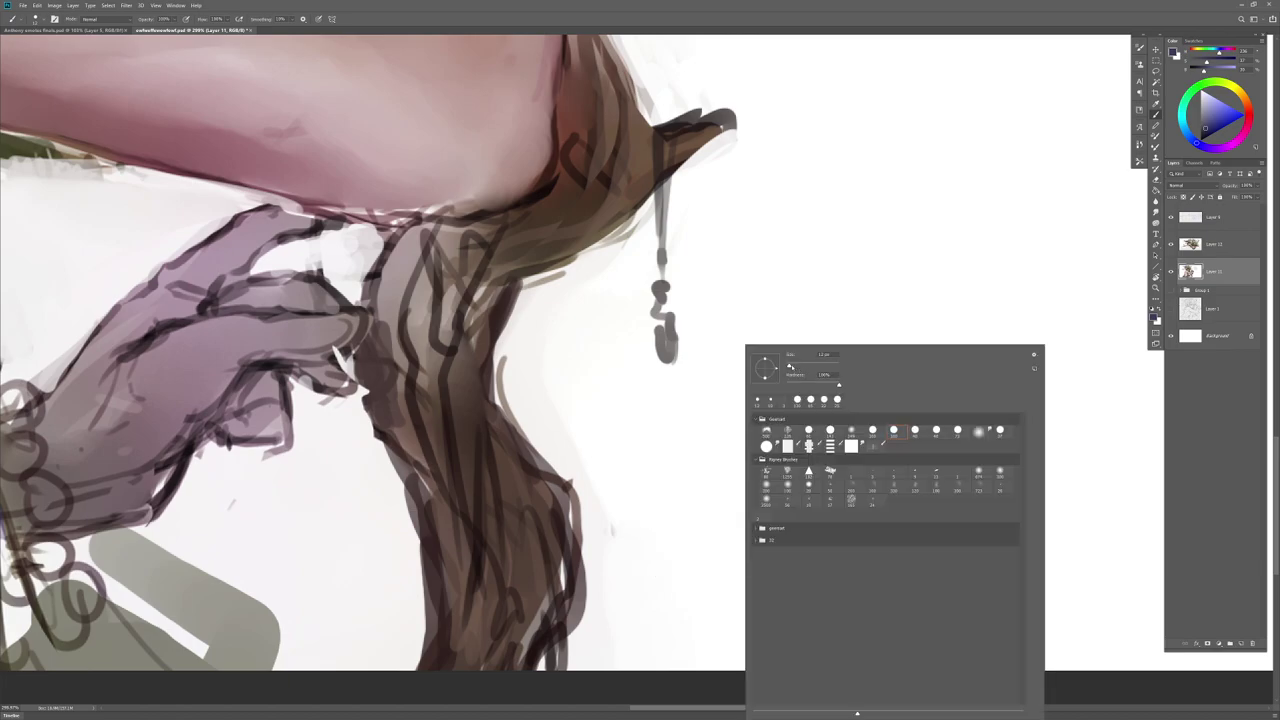
drag(655, 520, 656, 548)
key(ctrl+z)
Step: Write a small signature beside the foot of the staff in the grey sampled from the patch under the glove
right_click(691, 544)
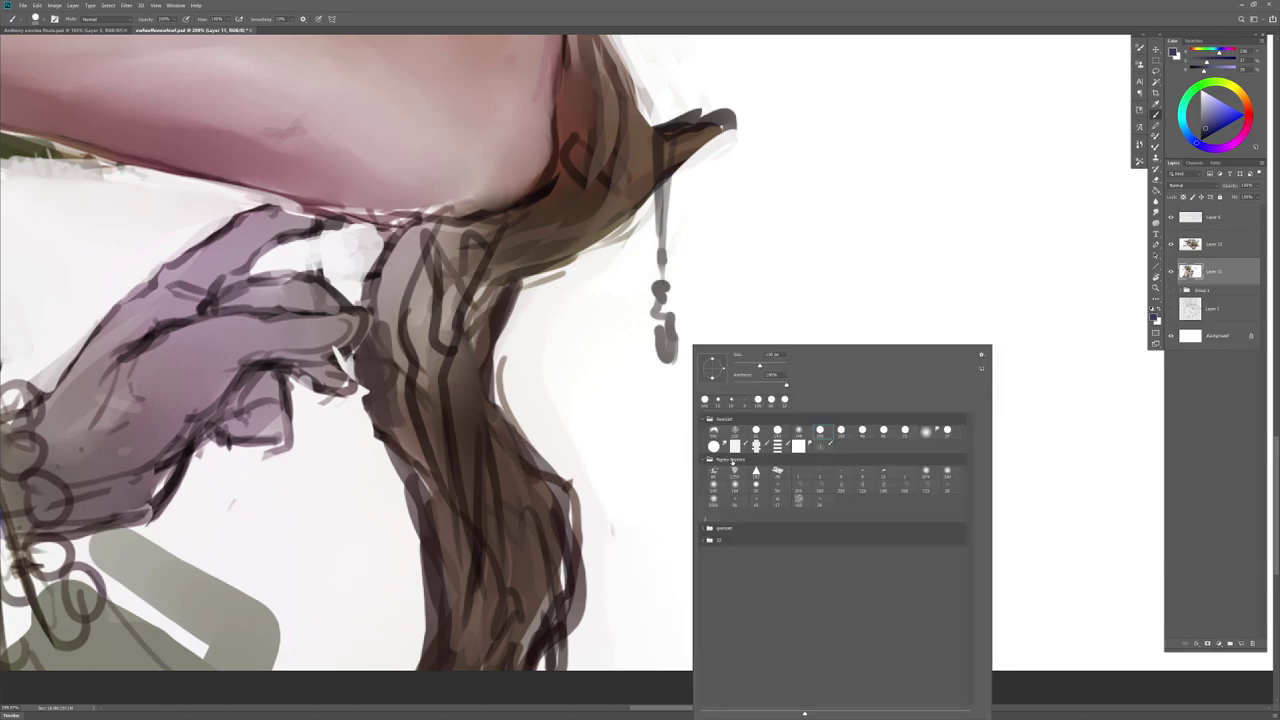
alt+click(257, 617)
mouse_move(660, 556)
mouse_down()
mouse_move(684, 549)
mouse_move(673, 545)
mouse_move(657, 600)
mouse_move(648, 590)
mouse_move(710, 590)
mouse_move(744, 568)
mouse_move(689, 617)
mouse_up()
click(1215, 245)
click(1195, 217)
key(z)
mouse_move(779, 592)
mouse_down()
mouse_move(662, 566)
mouse_move(669, 531)
mouse_move(778, 539)
mouse_move(786, 509)
mouse_move(798, 543)
mouse_move(786, 531)
mouse_move(760, 551)
mouse_move(771, 543)
mouse_move(738, 546)
mouse_move(786, 532)
mouse_up()
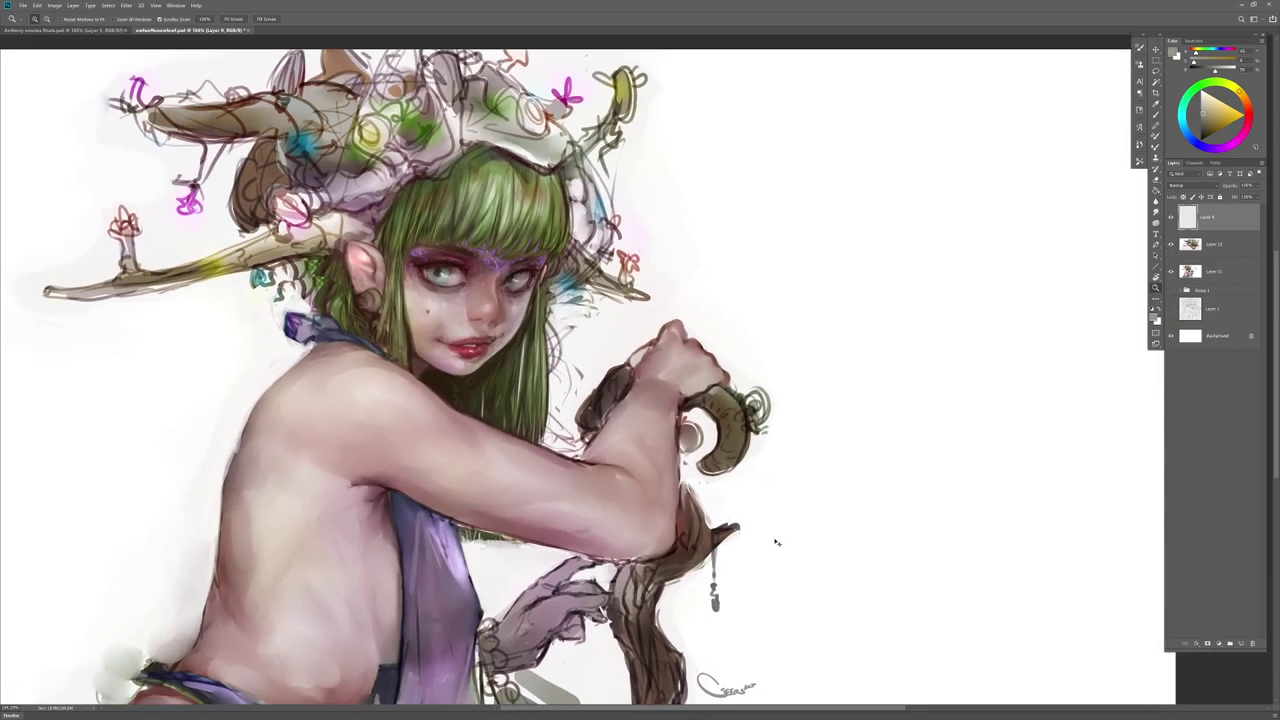
Step: Try shifting a lassoed copy of the arm and staff in the unmirrored view, undo the move and merge the copy back
key(ctrl+shift+h)
drag(723, 553, 669, 531)
click(1224, 273)
key(l)
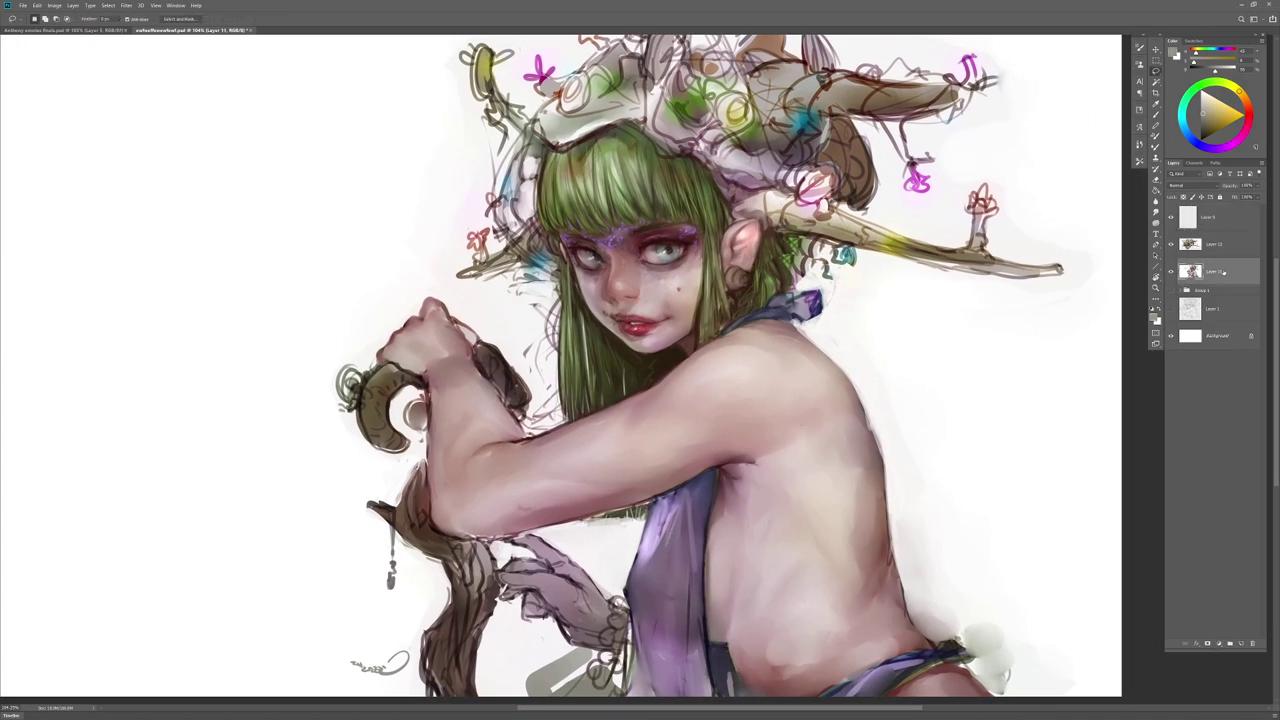
mouse_move(690, 386)
mouse_down()
mouse_move(611, 445)
mouse_move(508, 485)
mouse_up()
drag(447, 387, 530, 318)
key(ctrl+j)
drag(700, 455, 708, 461)
key(ctrl+z)
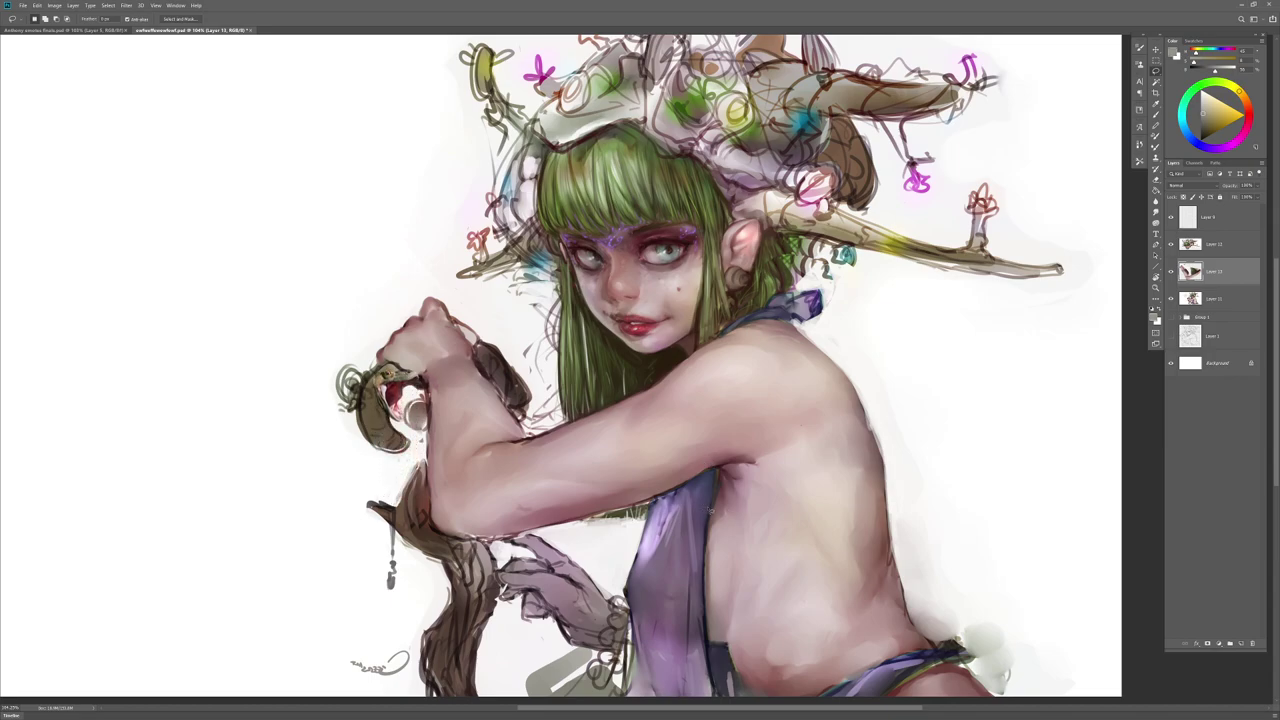
key(ctrl+e)
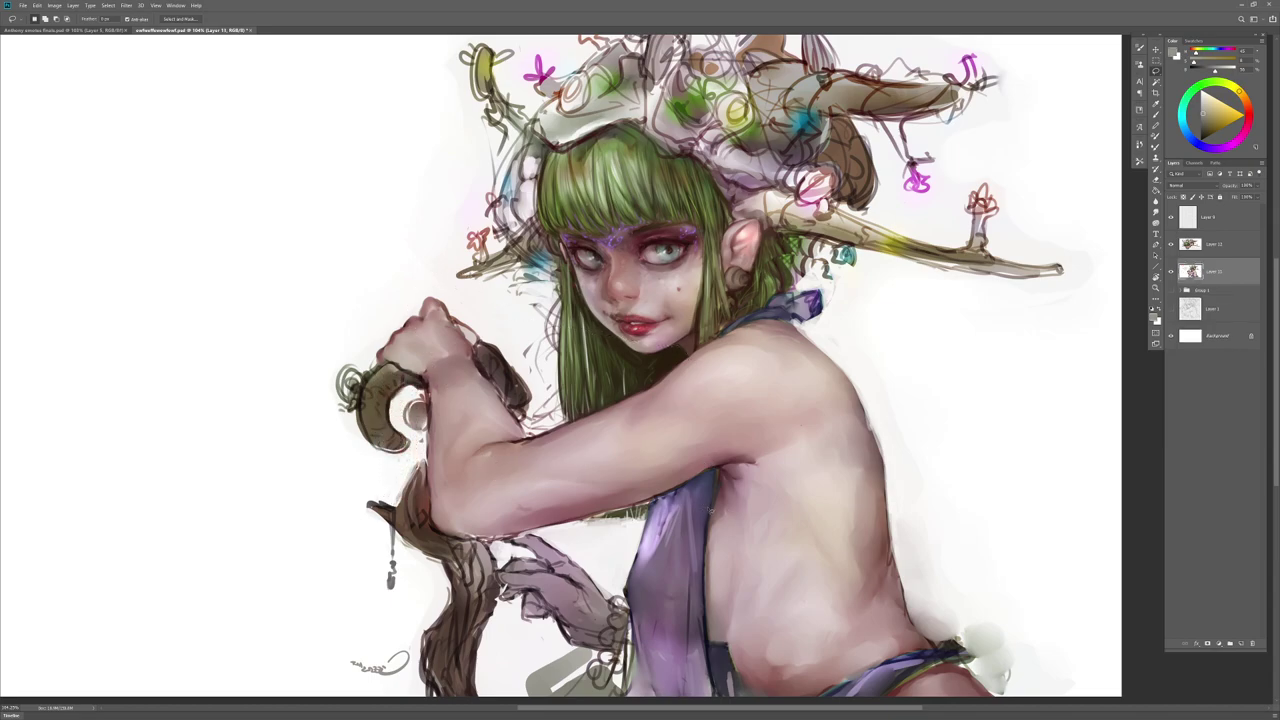
Step: Enlarge the head and headdress slightly with Free Transform and erase the overlap along the shoulder
key(z)
drag(758, 492, 721, 476)
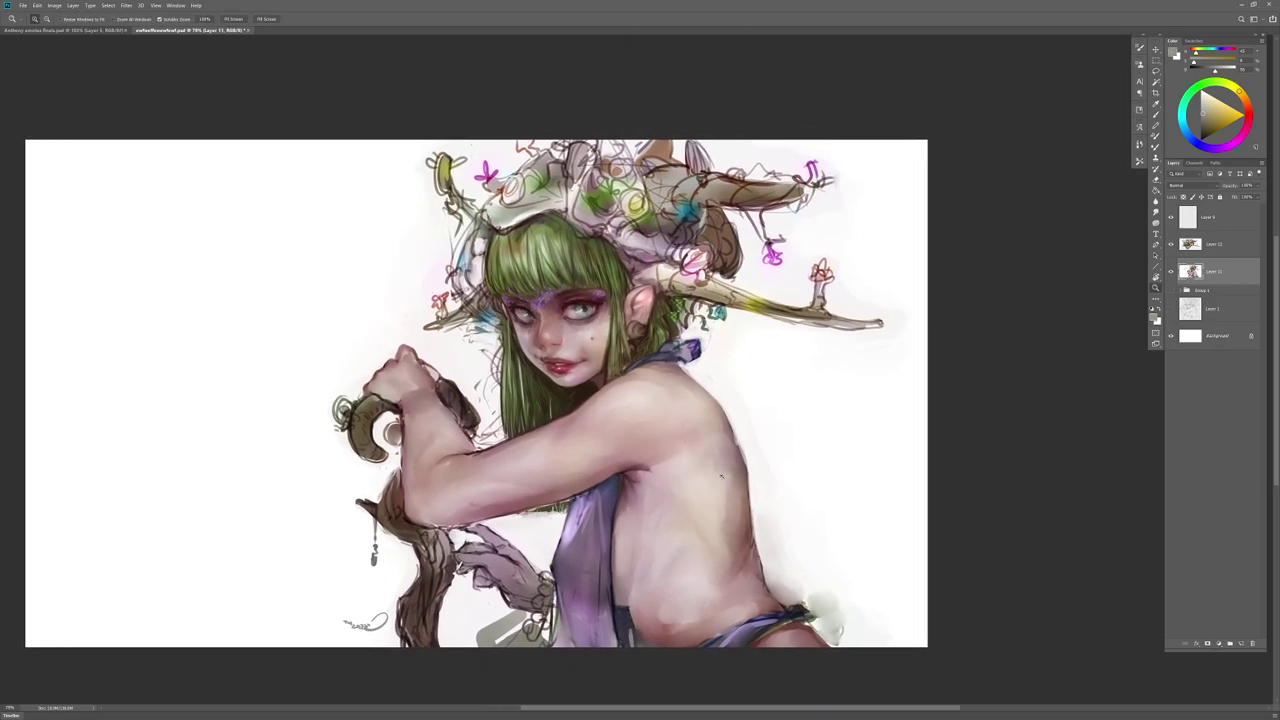
click(1222, 249)
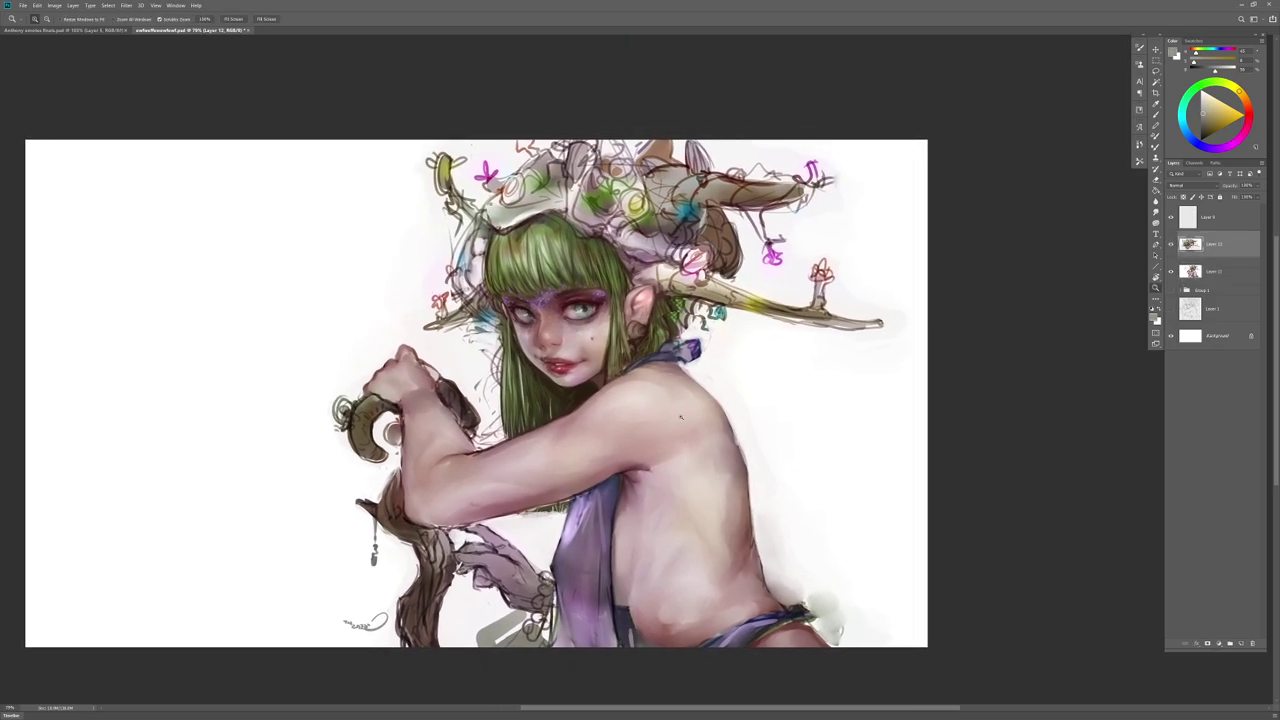
key(ctrl+t)
drag(936, 120, 976, 98)
key(Return)
key(z)
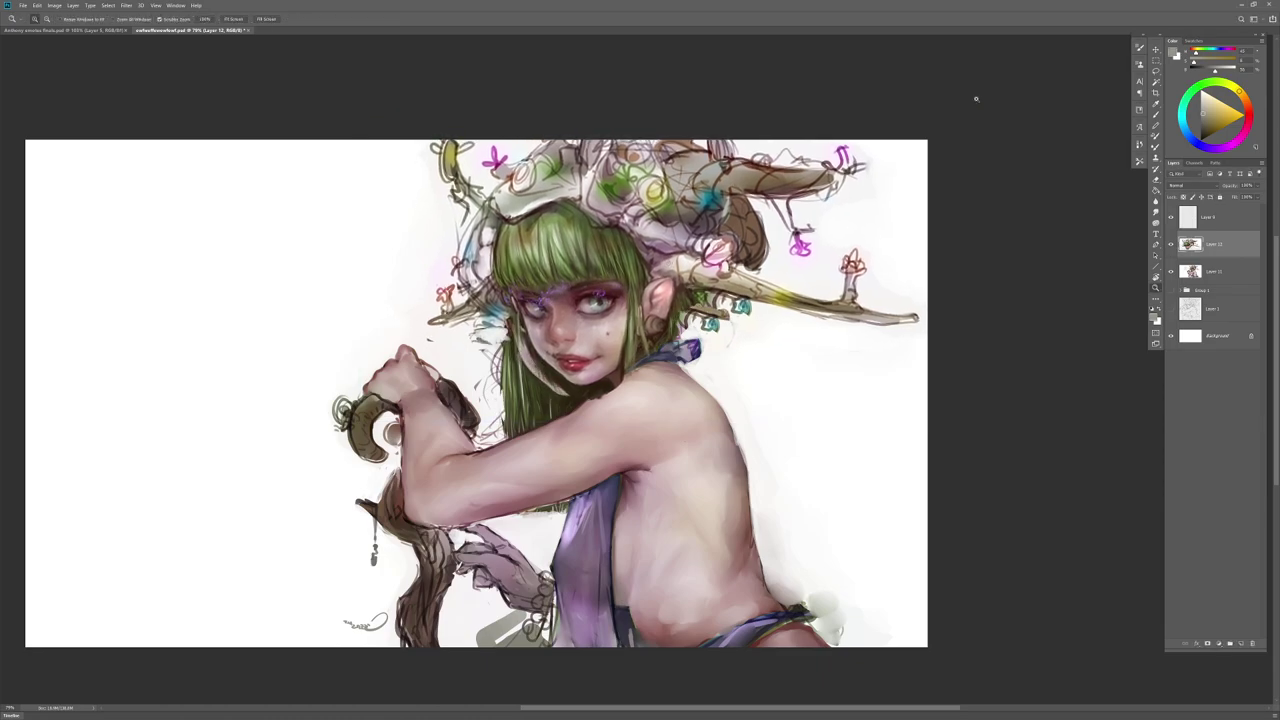
click(655, 410)
key(ctrl+z)
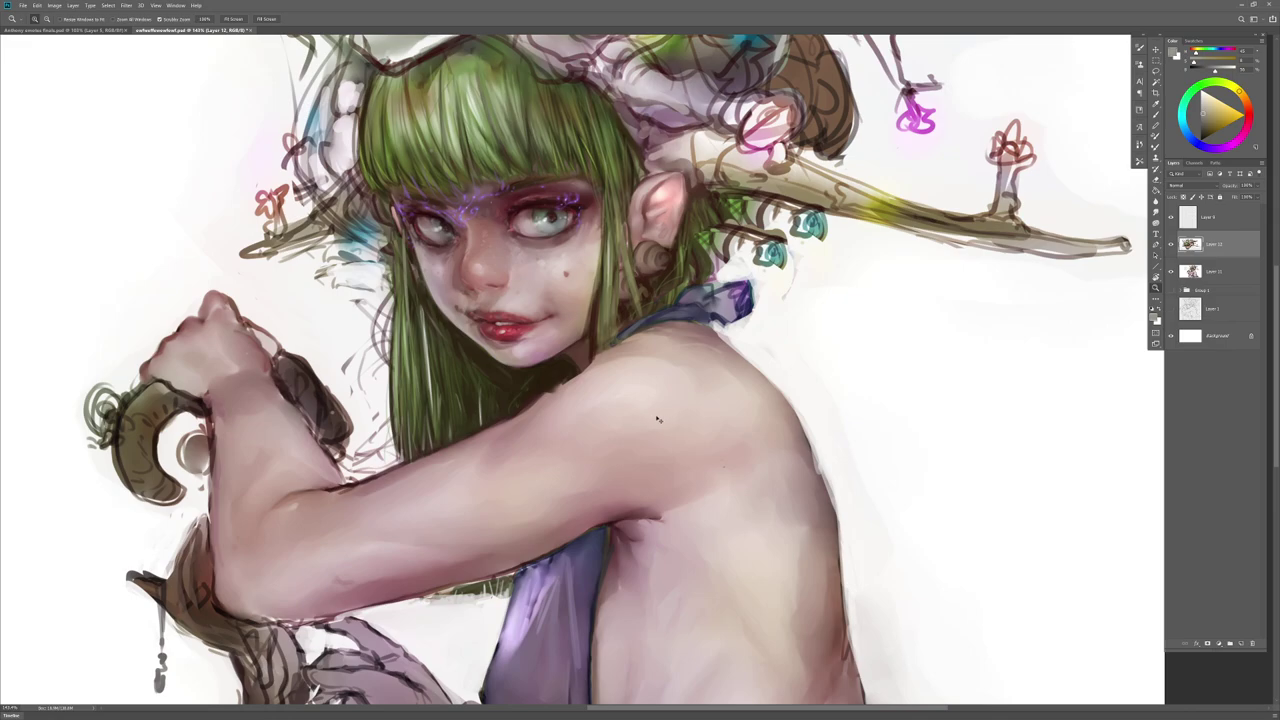
key(b)
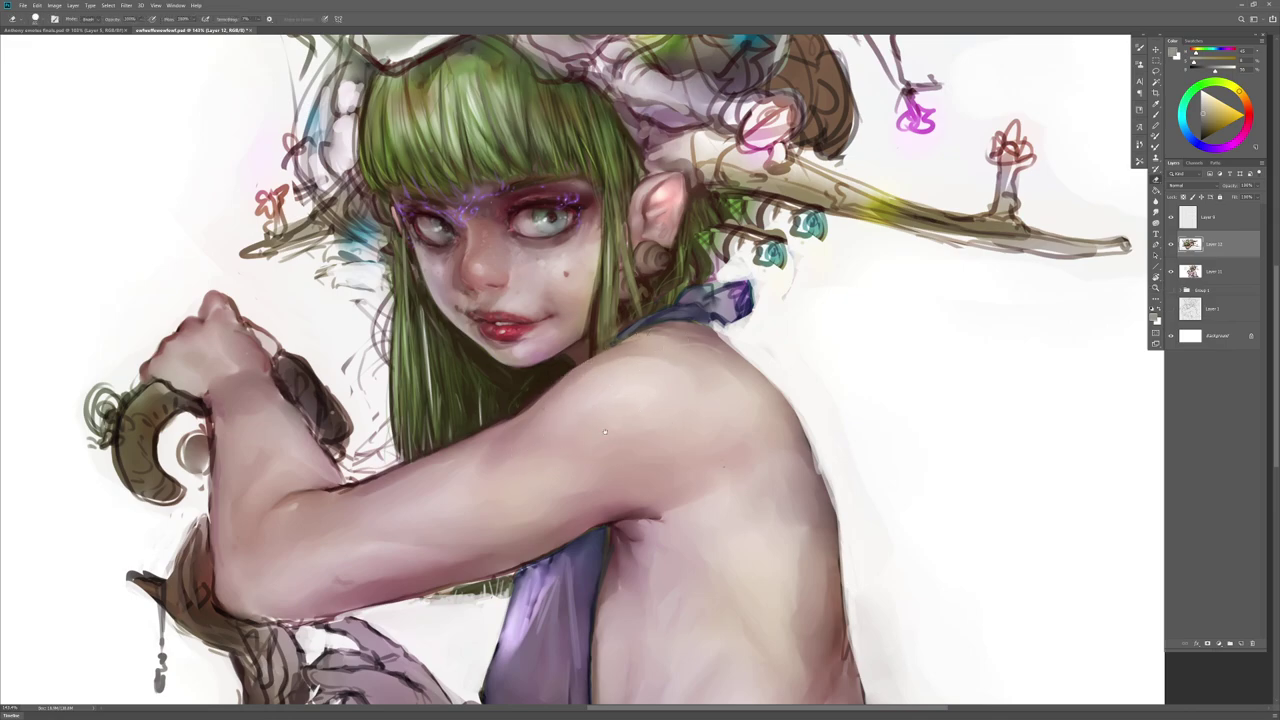
drag(599, 375, 615, 490)
Step: Nudge and free-transform the contents of the topmost layer, Layer 9
click(1221, 214)
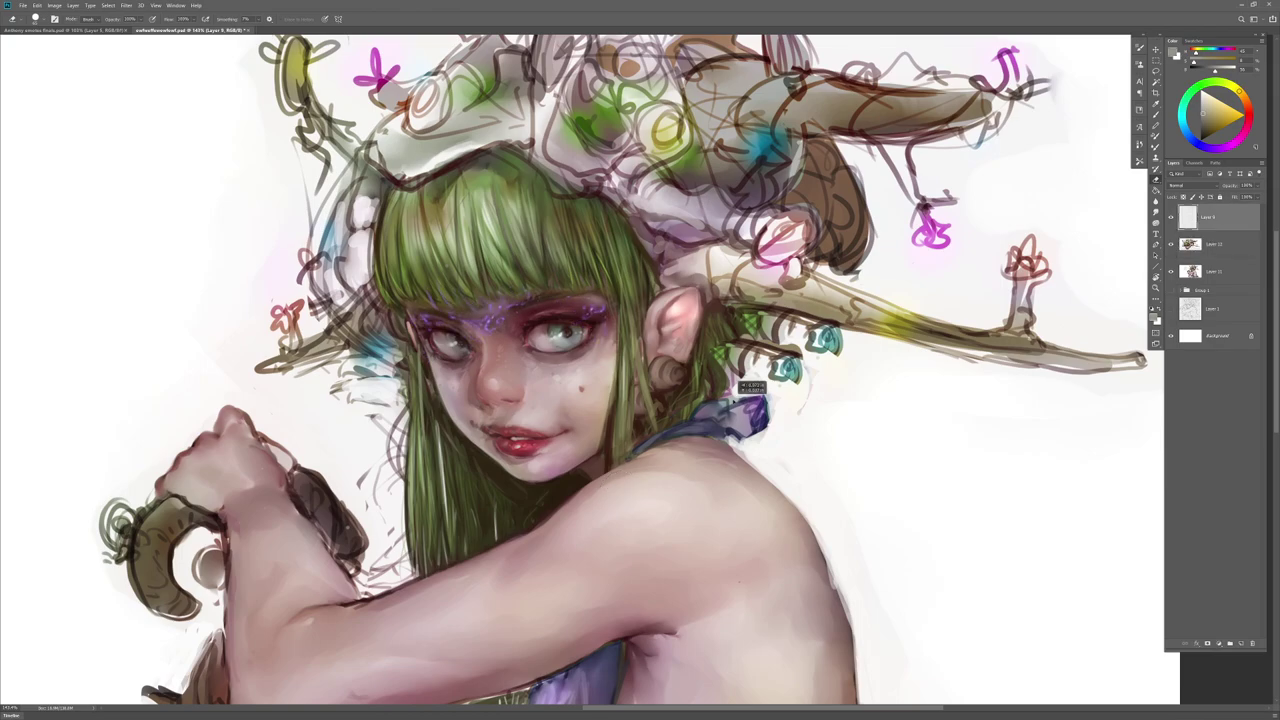
drag(725, 397, 724, 399)
key(ctrl+t)
drag(614, 268, 615, 256)
key(Return)
key(z)
drag(604, 394, 556, 404)
drag(646, 484, 636, 470)
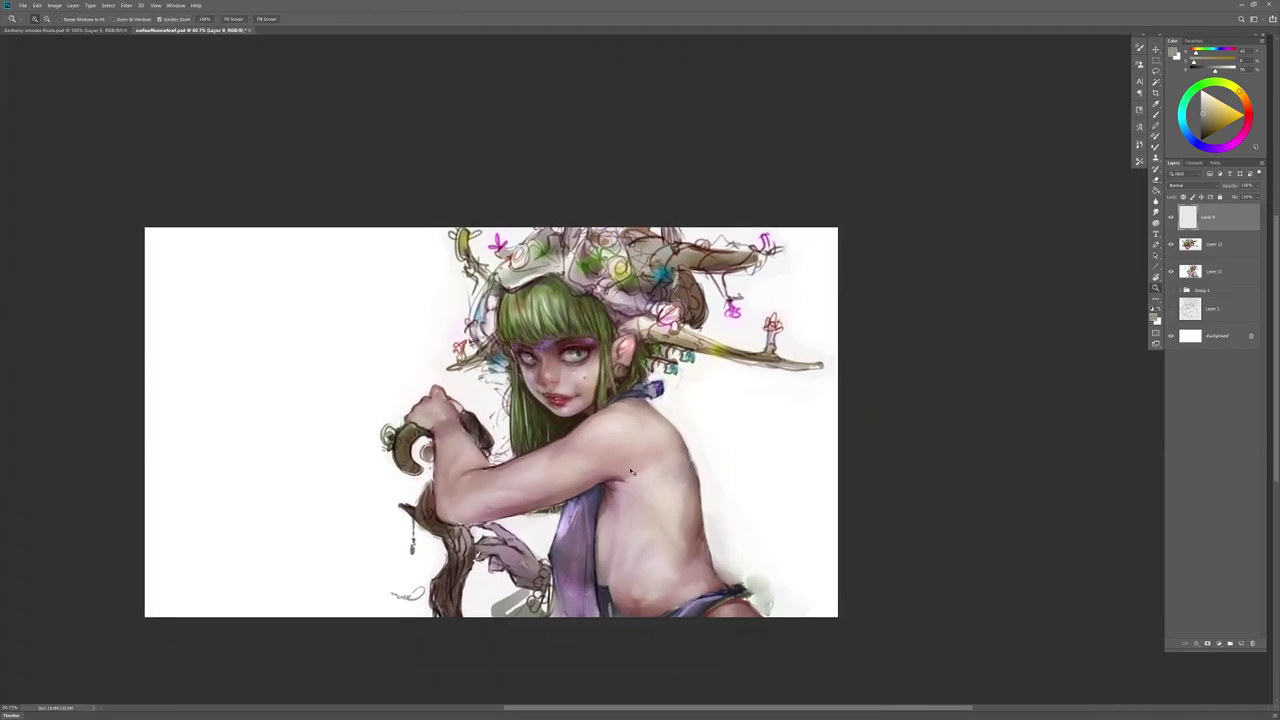
drag(597, 367, 604, 367)
key(ctrl+t)
drag(598, 284, 612, 267)
key(Return)
drag(610, 386, 490, 420)
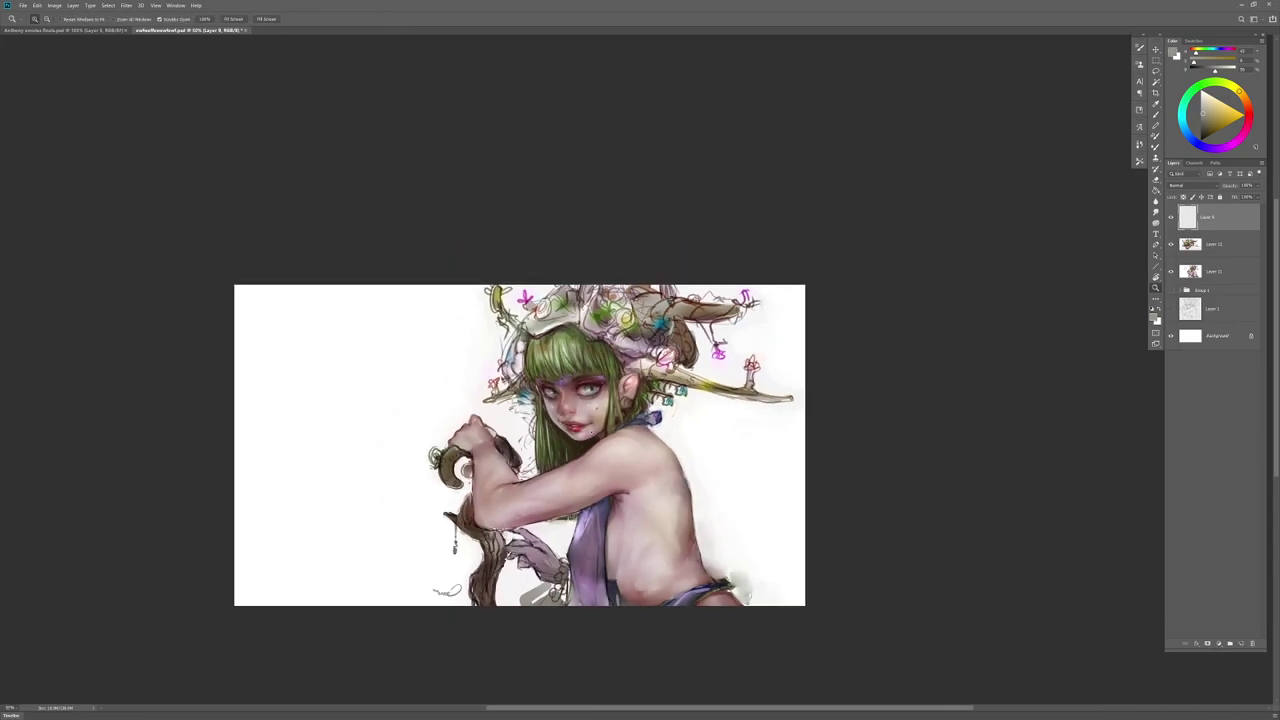
Step: Mirror the canvas horizontally and refit the head and headdress layer to the body with Free Transform
key(ctrl+shift+h)
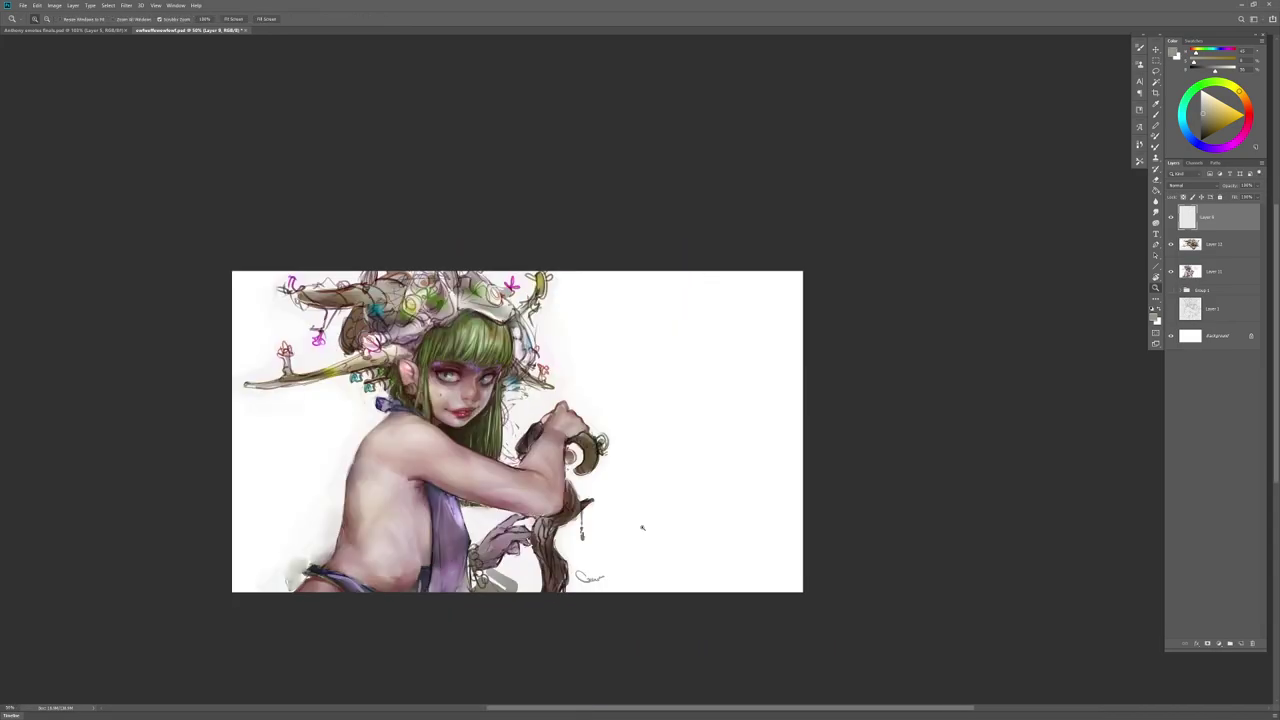
drag(471, 512, 532, 513)
drag(530, 514, 587, 548)
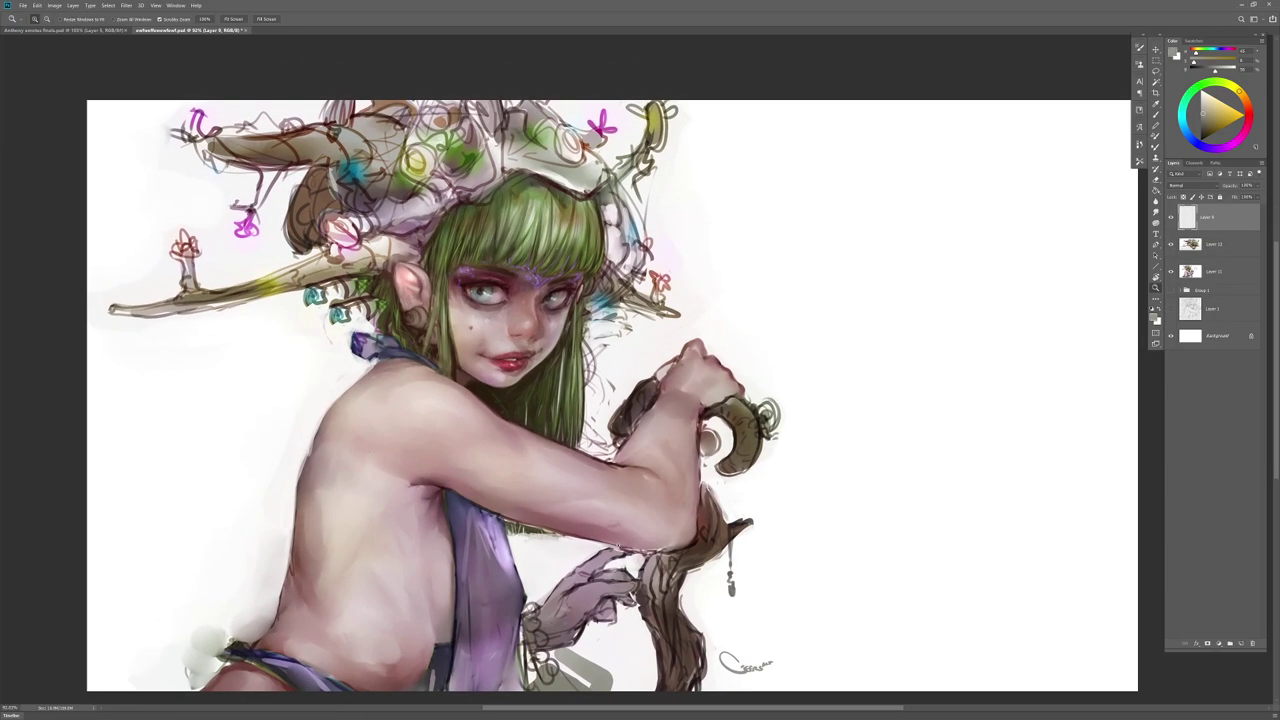
click(1222, 245)
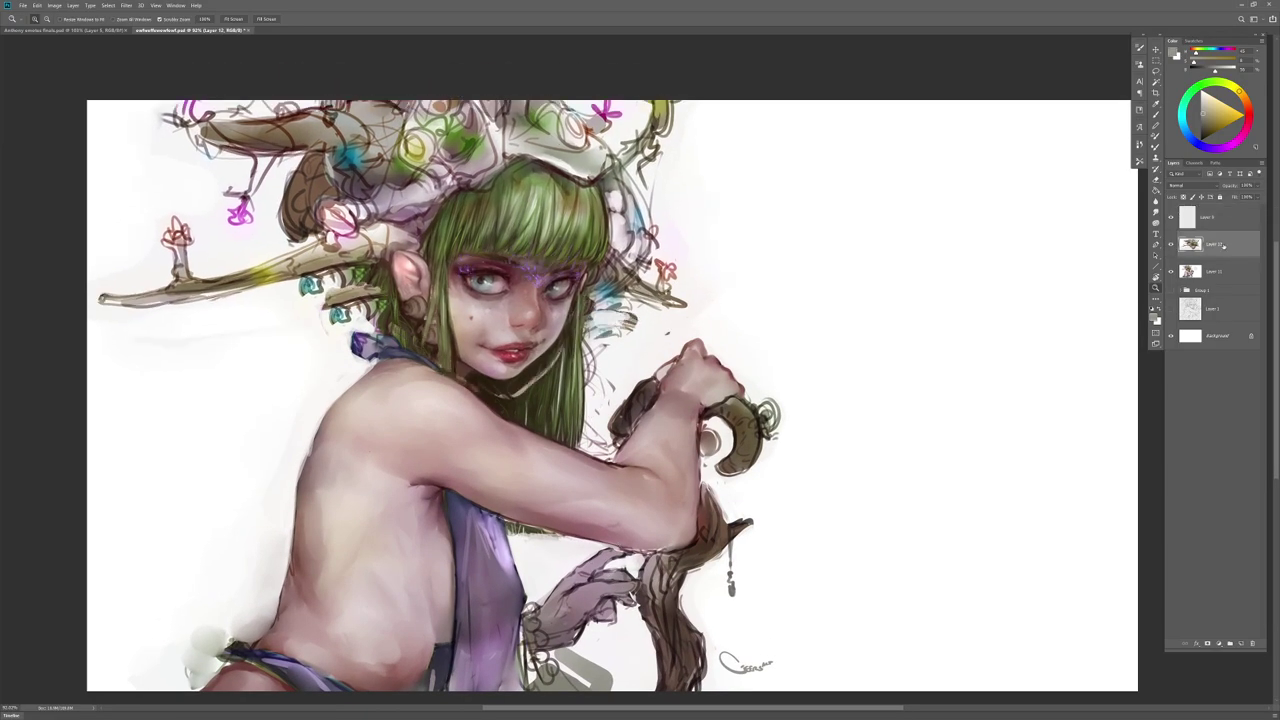
key(ctrl+t)
drag(45, 68, 51, 67)
key(Return)
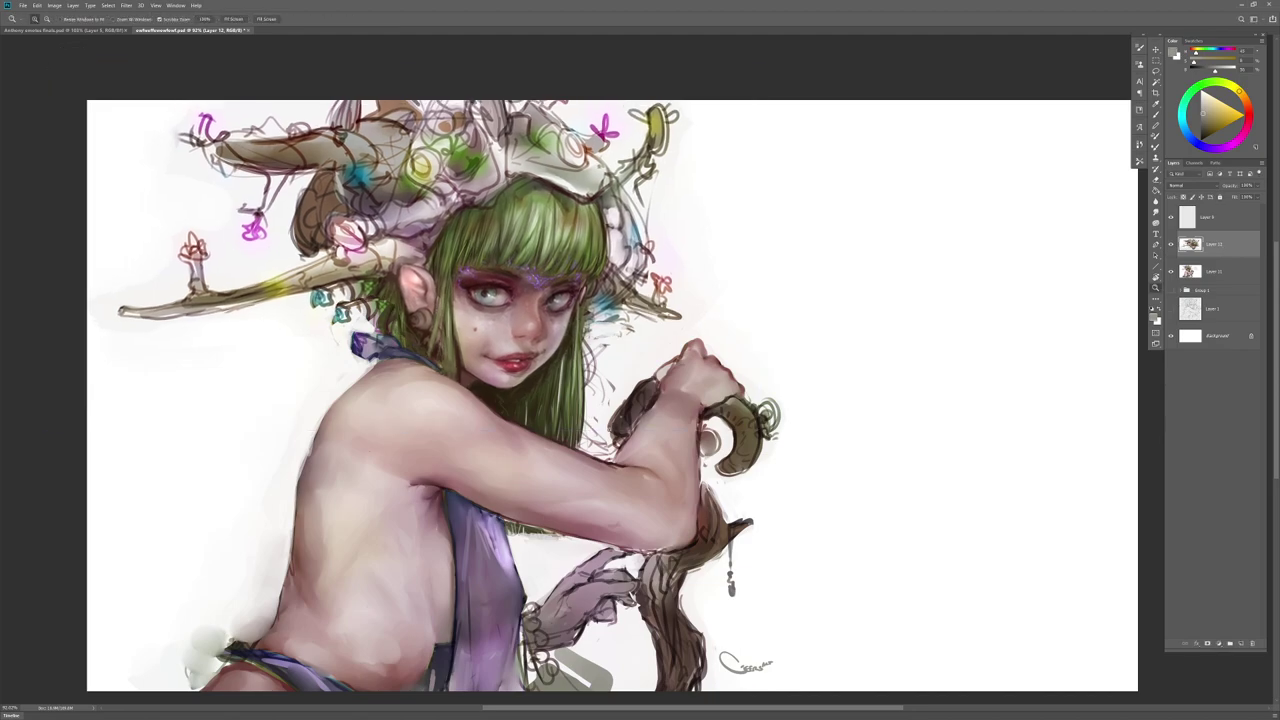
alt+click(611, 432)
click(665, 468)
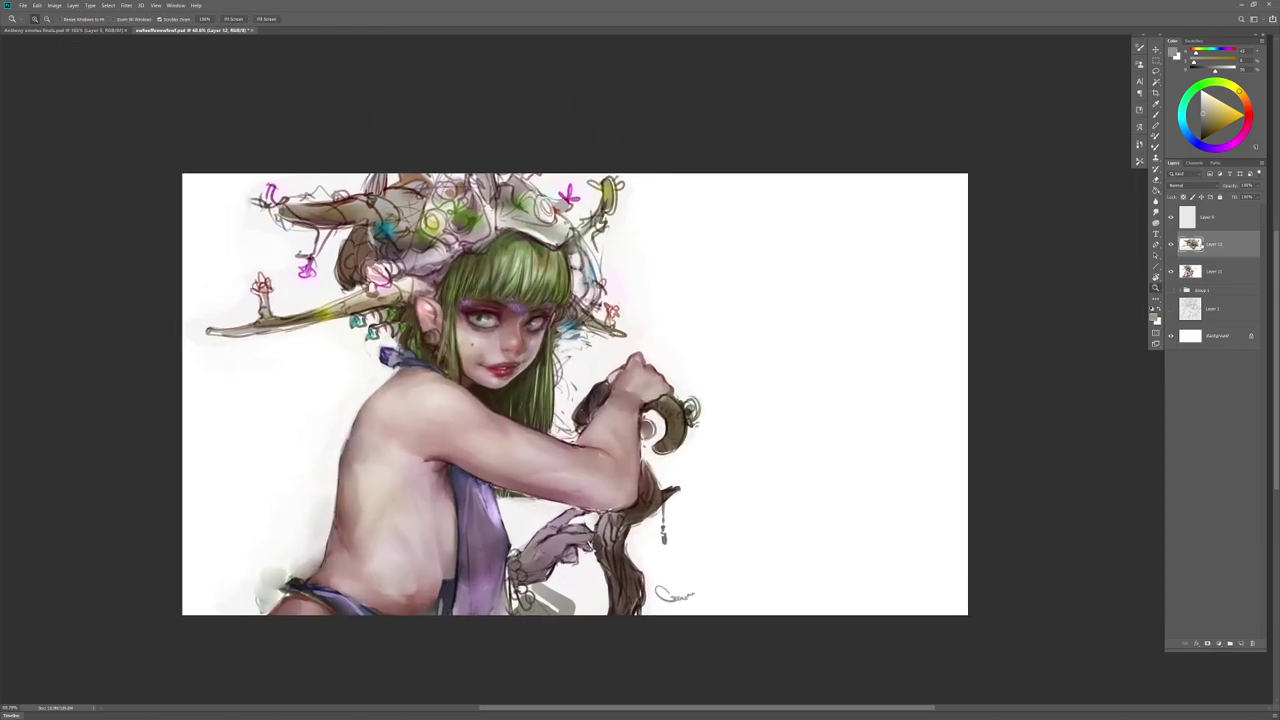
Step: Review the refitted head against the body and staff at several zoom levels
click(1212, 221)
drag(596, 379, 640, 379)
drag(576, 334, 581, 343)
drag(604, 430, 563, 436)
key(F2)
drag(777, 559, 701, 593)
key(h)
mouse_move(592, 527)
mouse_down()
mouse_move(652, 538)
mouse_move(635, 540)
mouse_move(727, 507)
mouse_move(861, 574)
mouse_up()
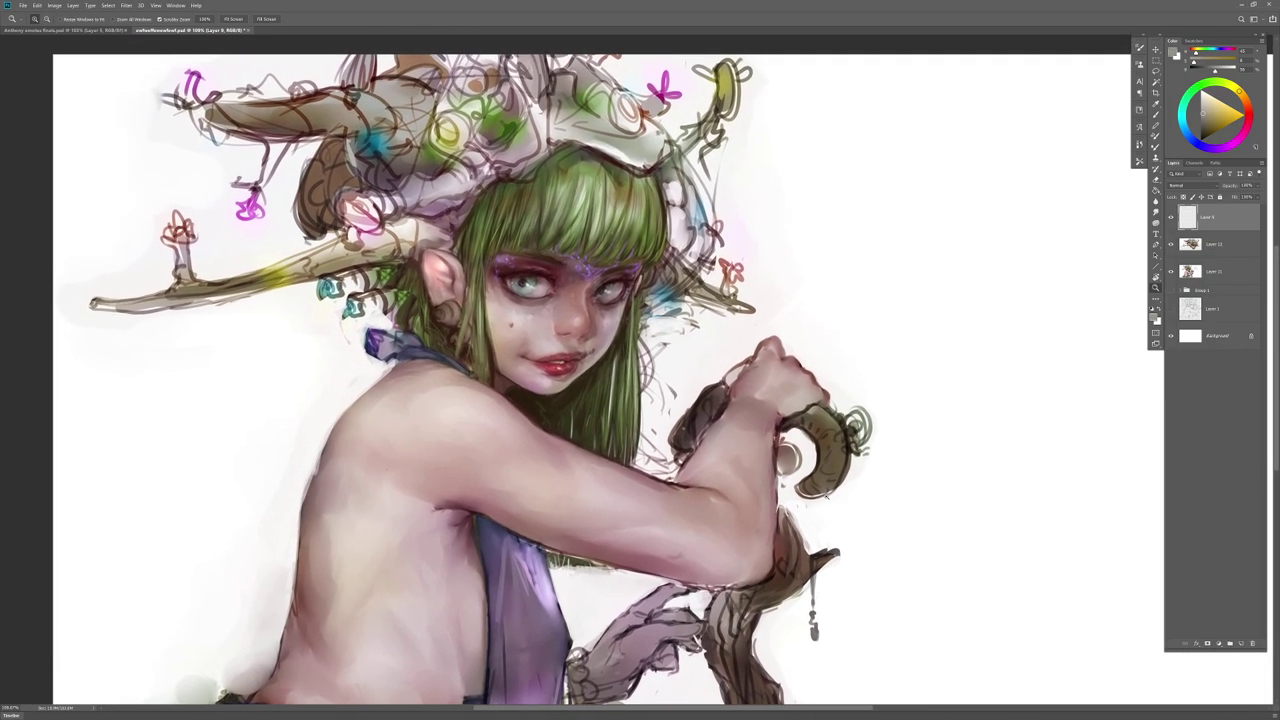
Step: Paint over the lower hanging teal flowers beneath the horn beside the ear with off-white
click(1206, 245)
key(b)
drag(361, 322, 350, 309)
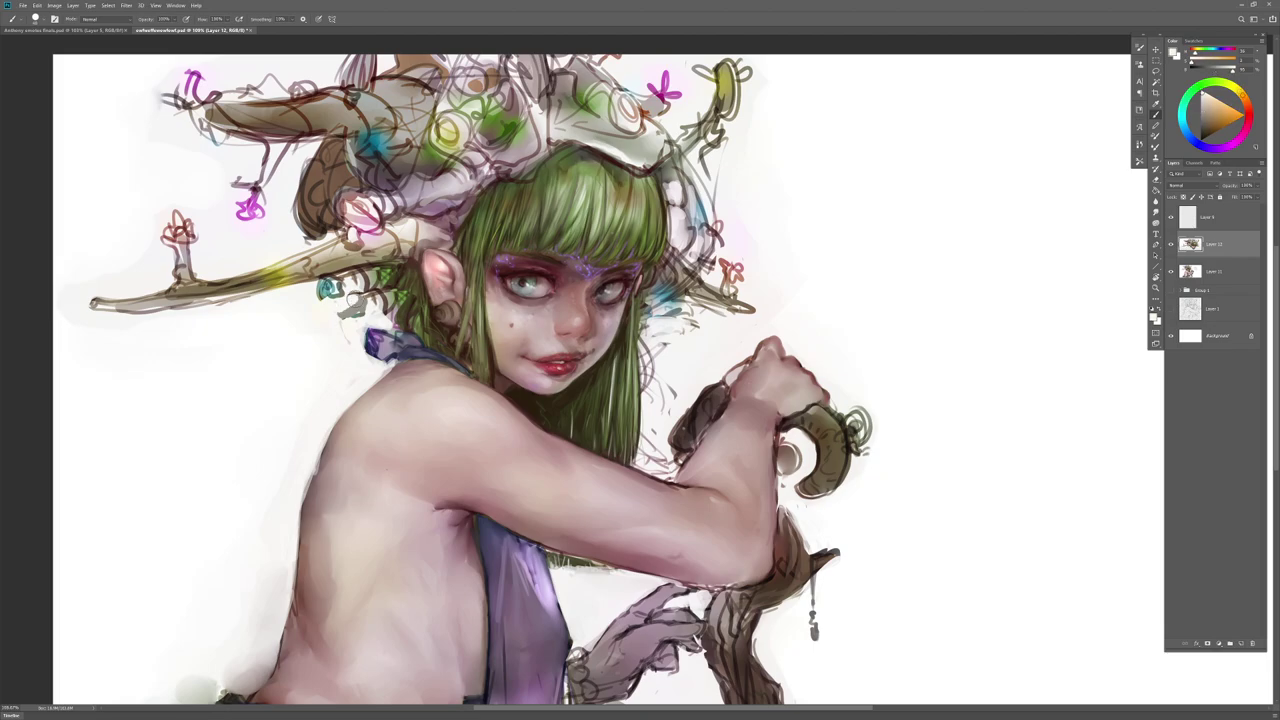
right_click(362, 320)
click(541, 431)
mouse_move(350, 309)
mouse_down()
mouse_move(387, 314)
mouse_move(386, 302)
mouse_move(386, 317)
mouse_up()
drag(676, 383, 662, 463)
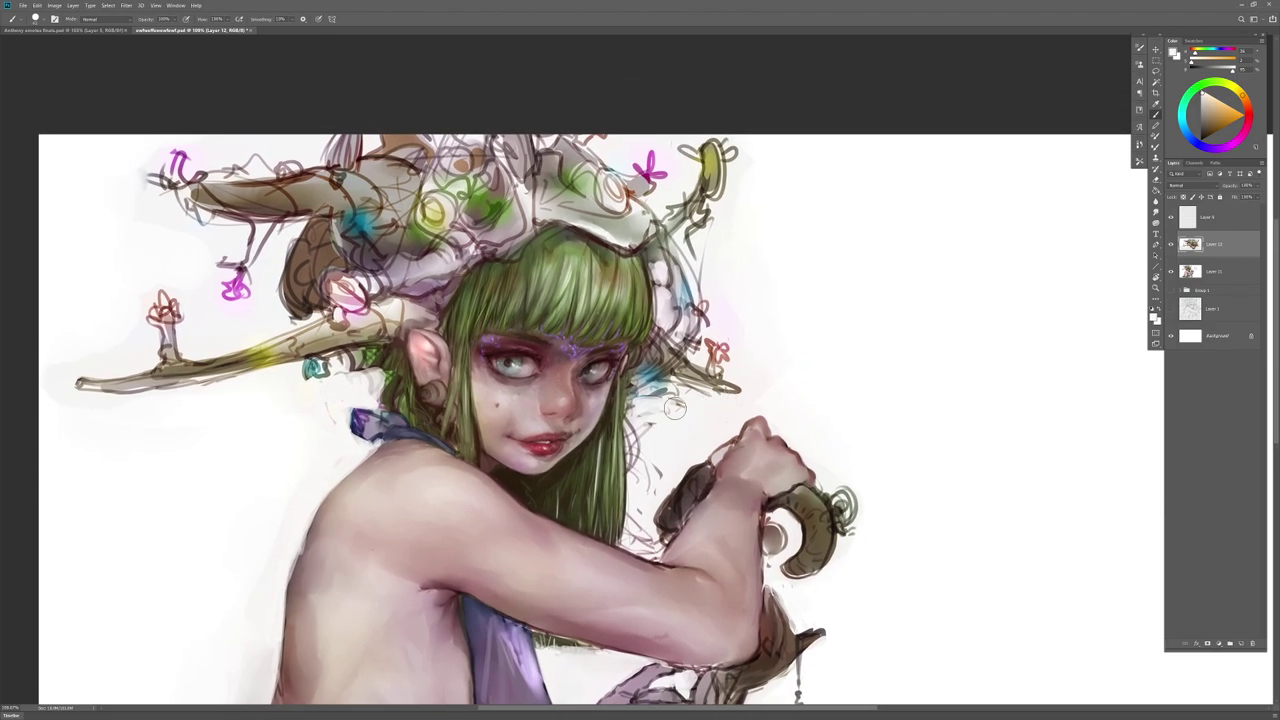
Step: Try repainting the outer contour of the back with a sampled reddish tone on the body layer and undo the strokes
key(z)
alt+click(793, 398)
drag(793, 398, 697, 328)
drag(718, 450, 757, 486)
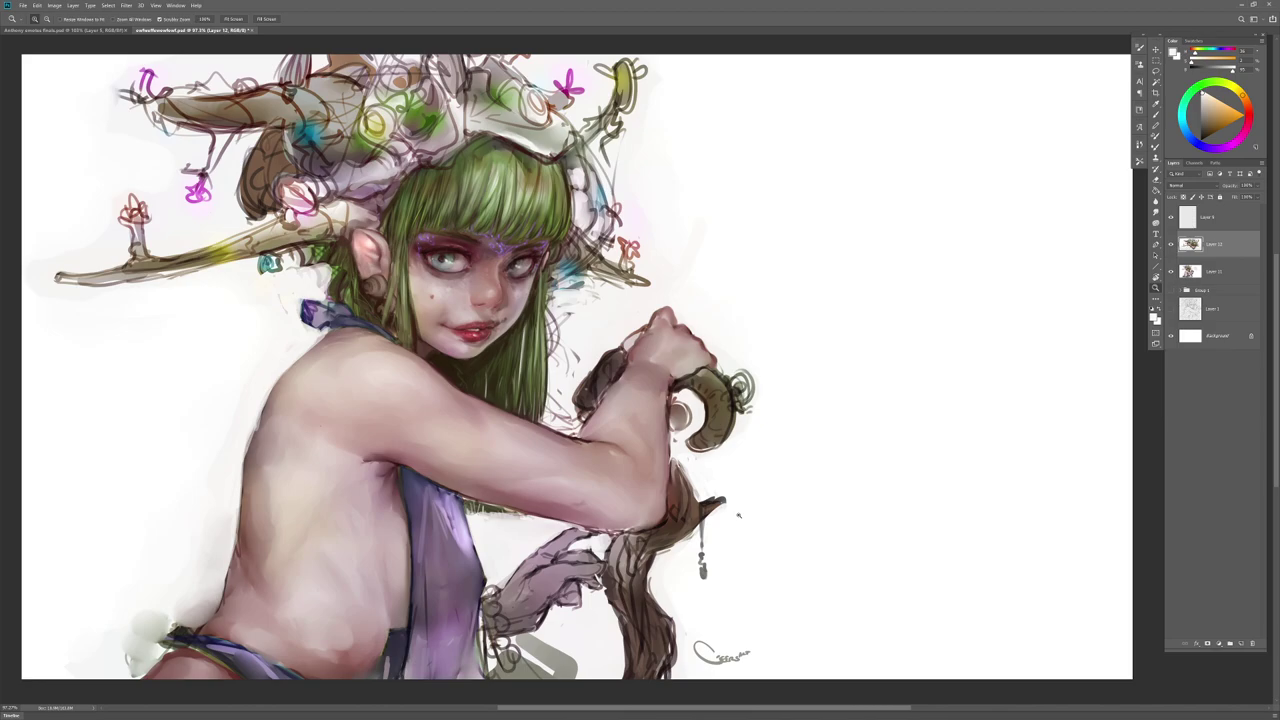
click(1218, 271)
key(b)
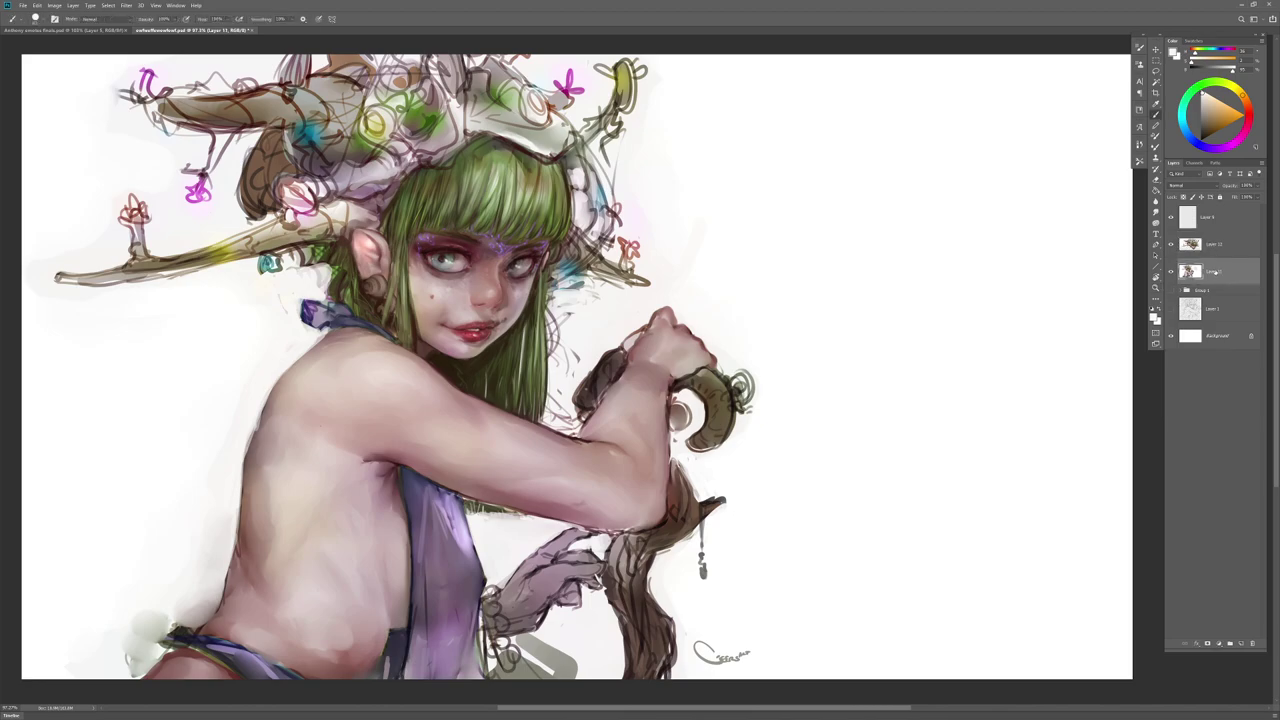
right_click(686, 390)
key(Return)
alt+click(642, 507)
alt+click(352, 662)
drag(284, 371, 259, 429)
key(ctrl+z)
mouse_move(282, 381)
mouse_down()
mouse_move(254, 432)
mouse_move(206, 613)
mouse_up()
key(ctrl+z)
key(ctrl+z)
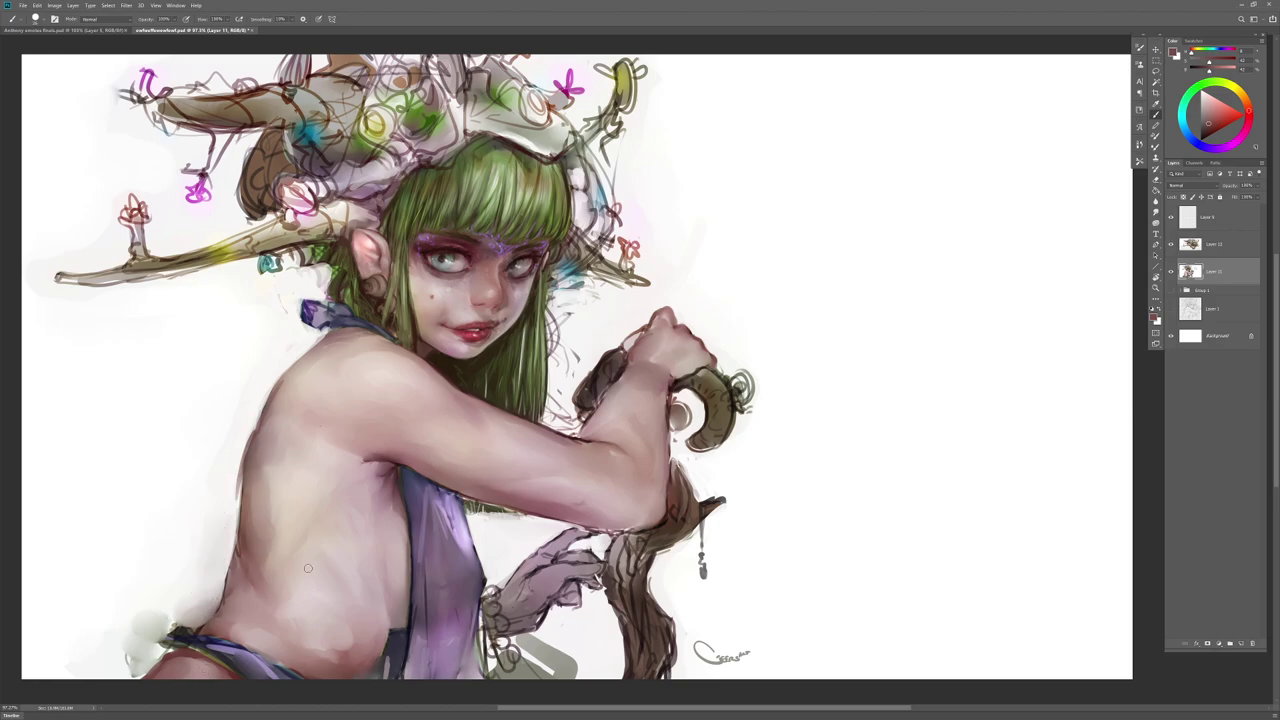
key(ctrl+z)
Step: Paint a curved dark line across the wrist of the raised hand and sample a darker brown
mouse_move(627, 384)
mouse_down()
mouse_move(656, 366)
mouse_move(667, 377)
mouse_up()
mouse_move(629, 399)
mouse_down()
mouse_move(661, 382)
mouse_move(657, 398)
mouse_up()
key(ctrl+z)
alt+click(679, 387)
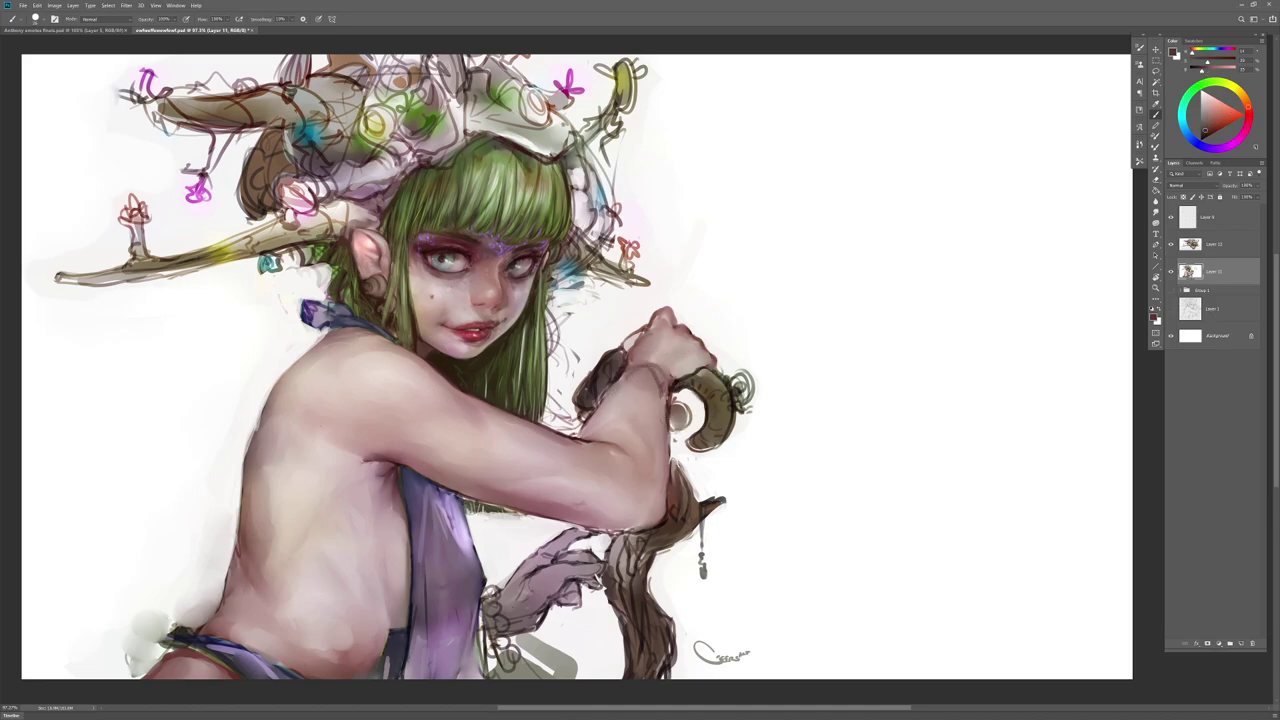
Step: Darken the bracelet area at the gloved hand's wrist
mouse_move(496, 608)
mouse_down()
mouse_move(500, 628)
mouse_move(480, 640)
mouse_up()
key(r)
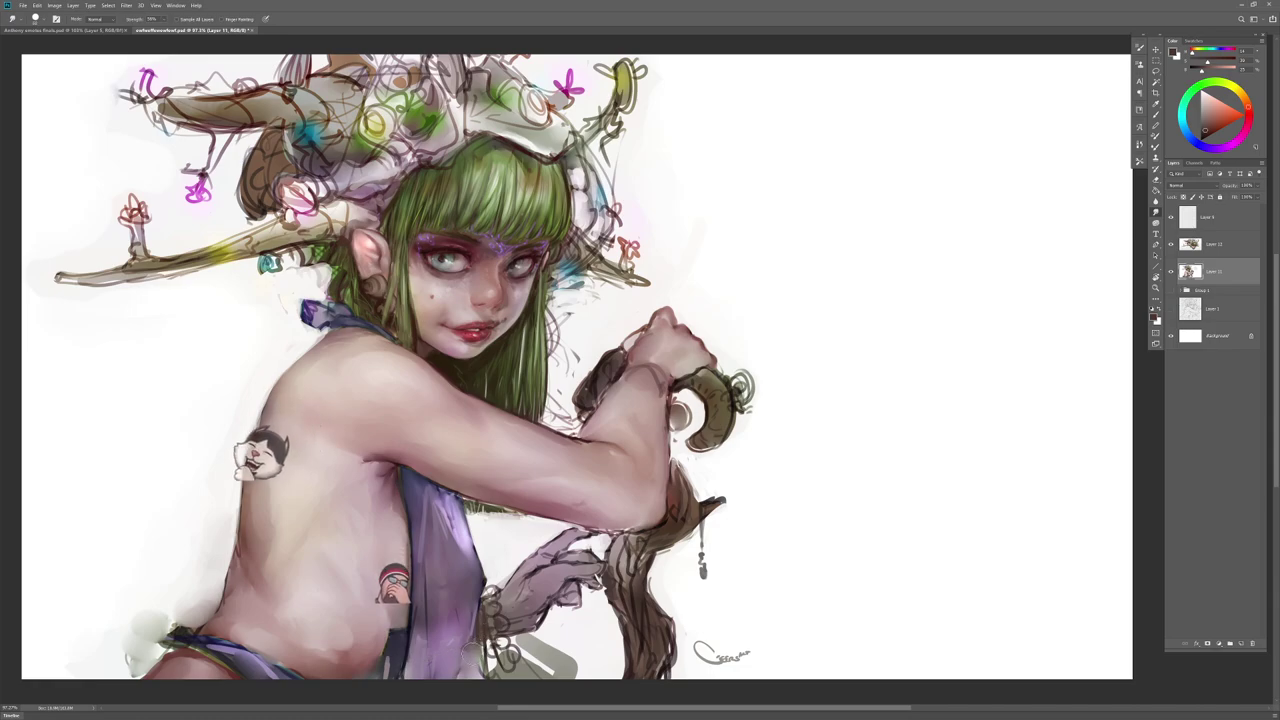
key(b)
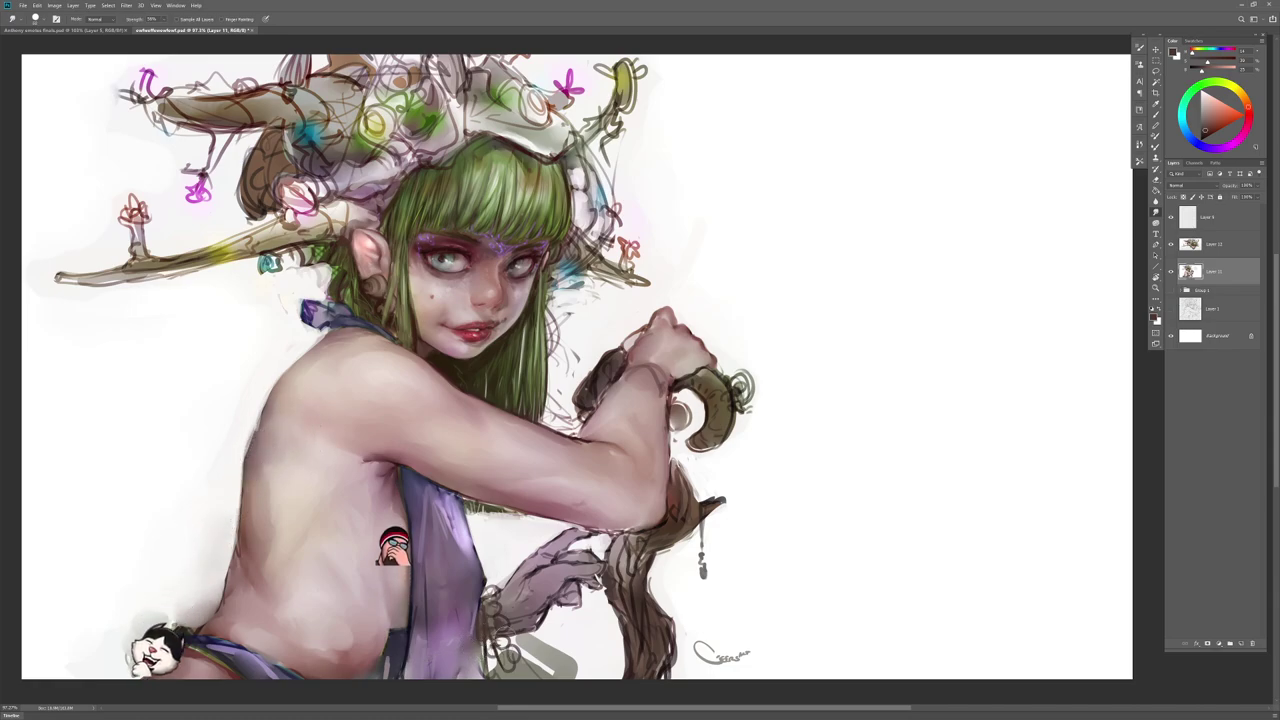
Step: Refine the edge where the belly meets the dark blue cloth, using sampled blue and skin tones and smudging the transition
drag(401, 676, 493, 617)
alt+click(520, 599)
key(r)
key(b)
alt+click(494, 603)
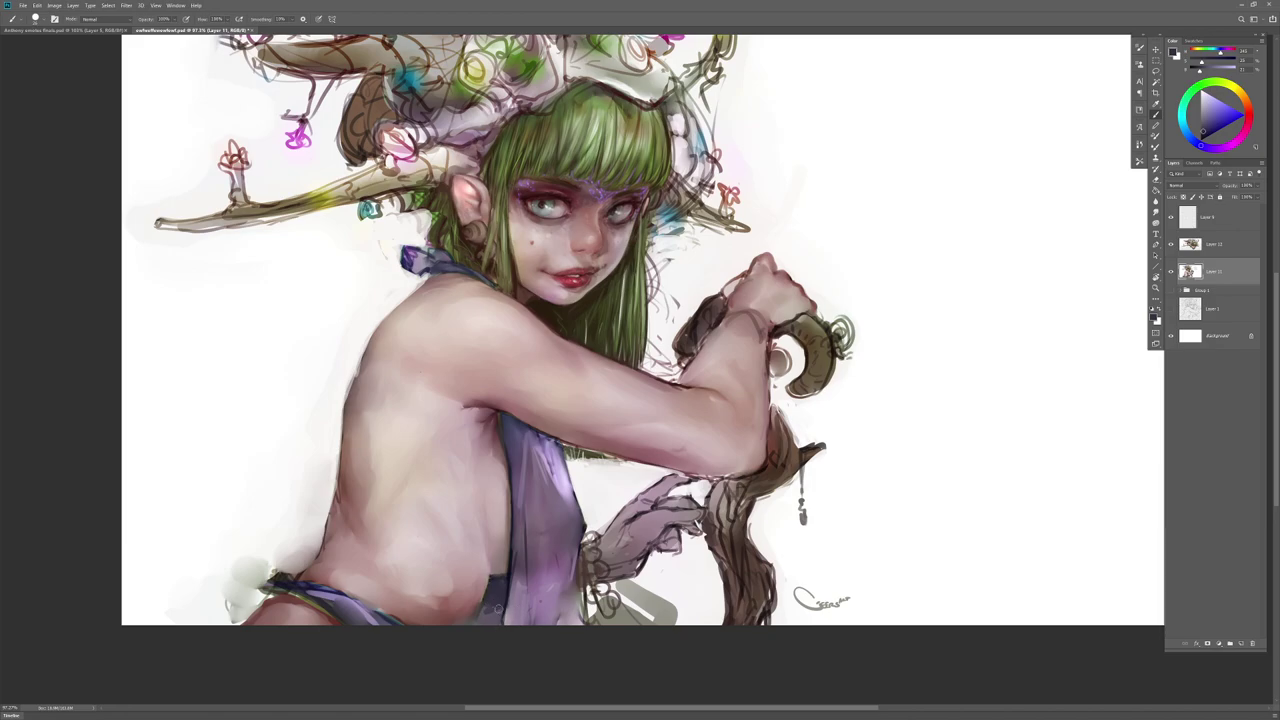
alt+click(462, 620)
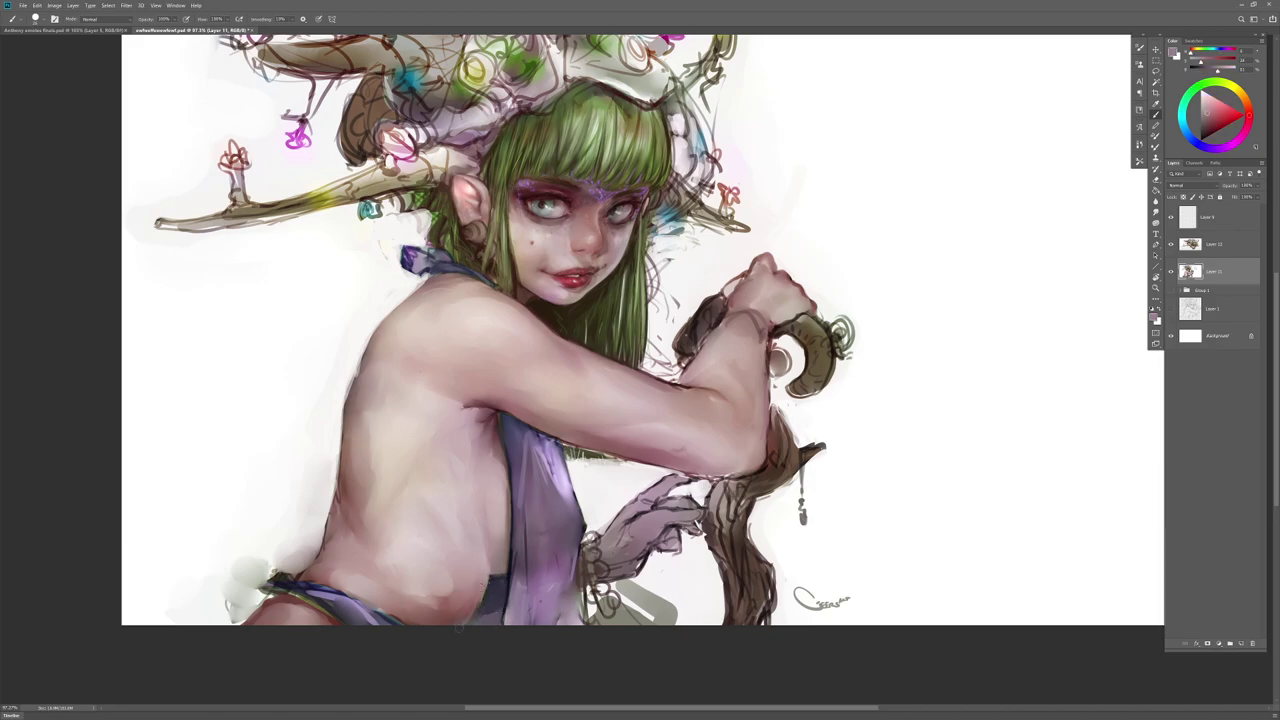
key(r)
drag(470, 606, 452, 628)
key(b)
Step: Mirror the canvas to check the figure, save the file, and mirror the canvas back
key(F2)
drag(779, 560, 486, 598)
key(z)
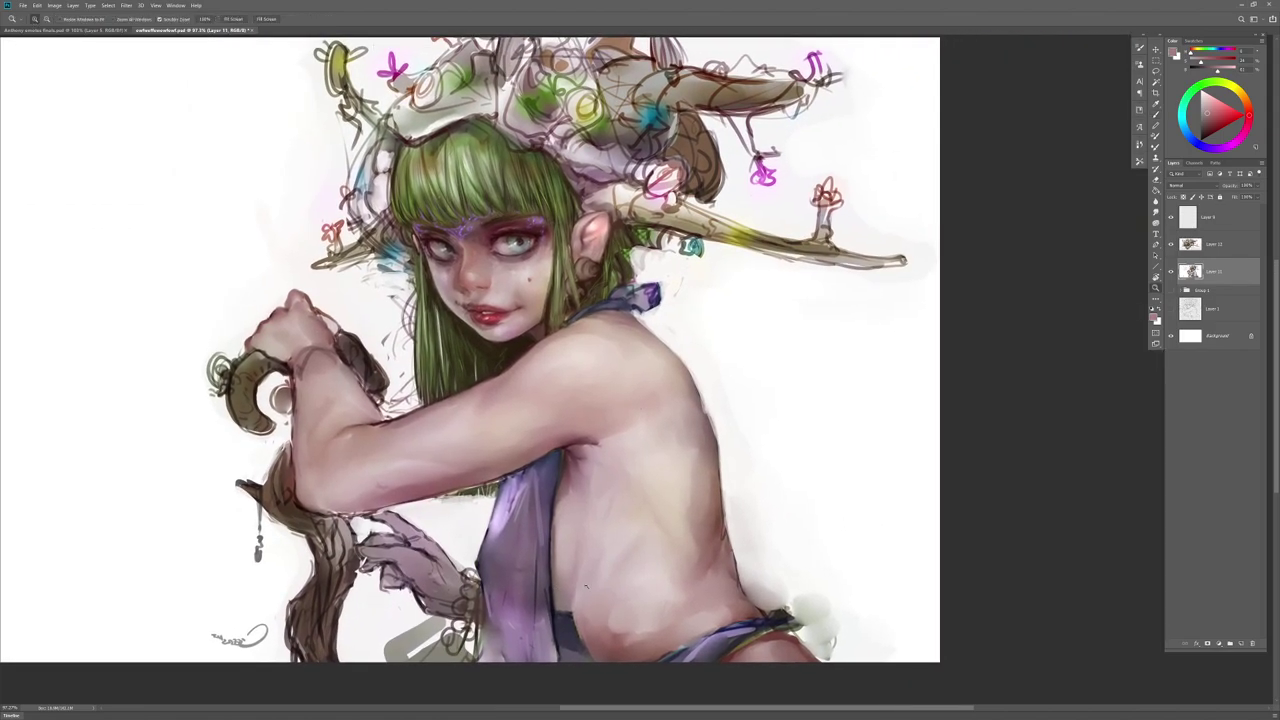
drag(545, 235, 560, 293)
drag(560, 398, 522, 420)
drag(621, 640, 788, 564)
key(ctrl+s)
key(ctrl+shift+h)
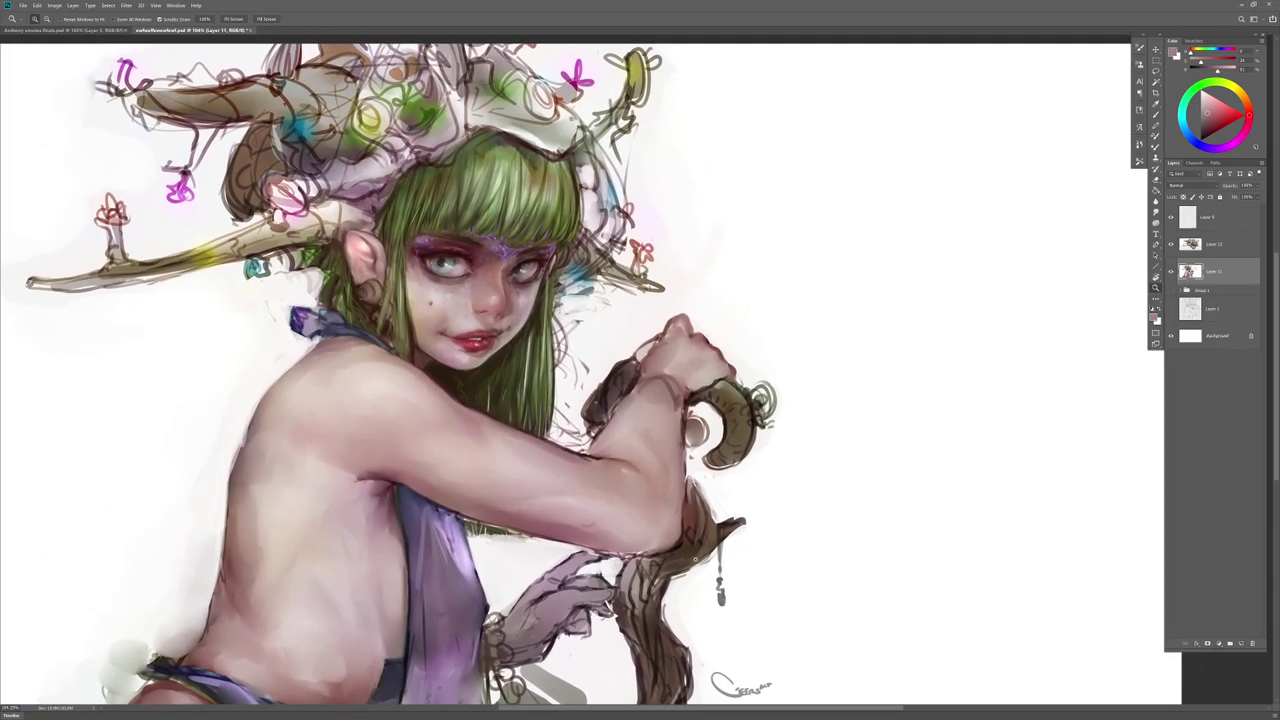
Step: Switch to the bulldog emotes document, look over the emote sketches, and return to the character painting
key(ctrl+Tab)
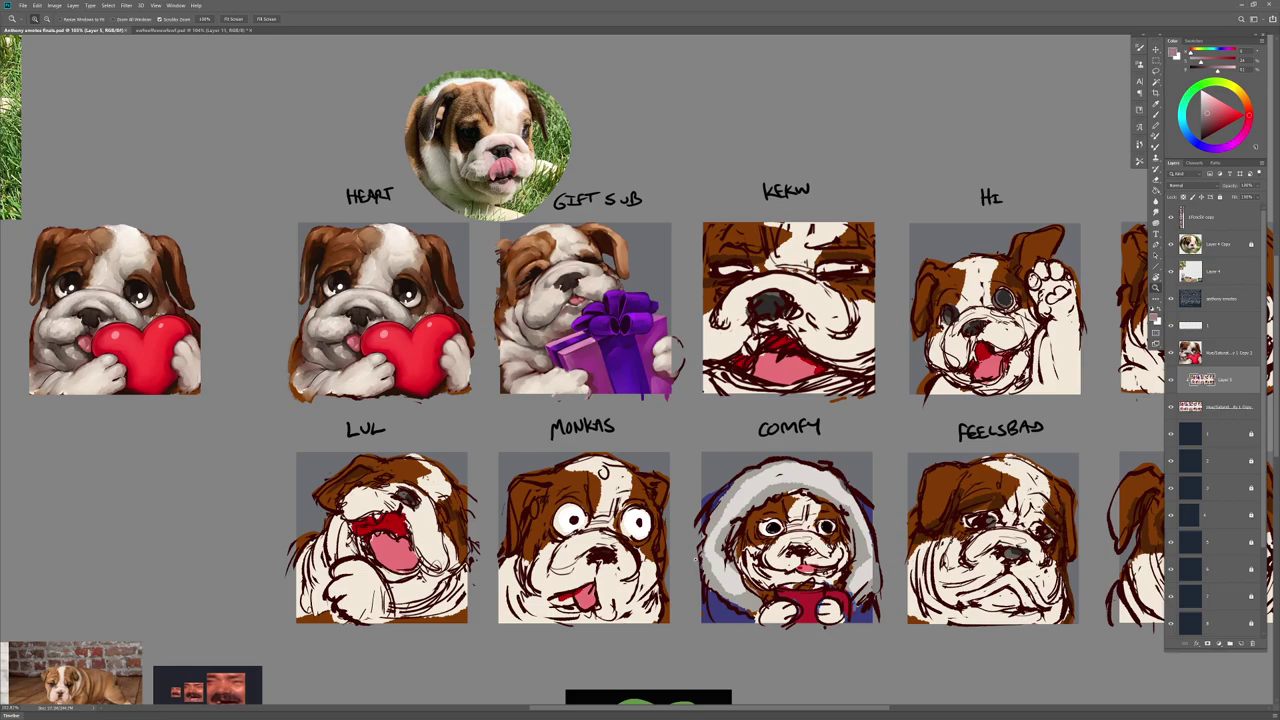
drag(693, 591, 571, 580)
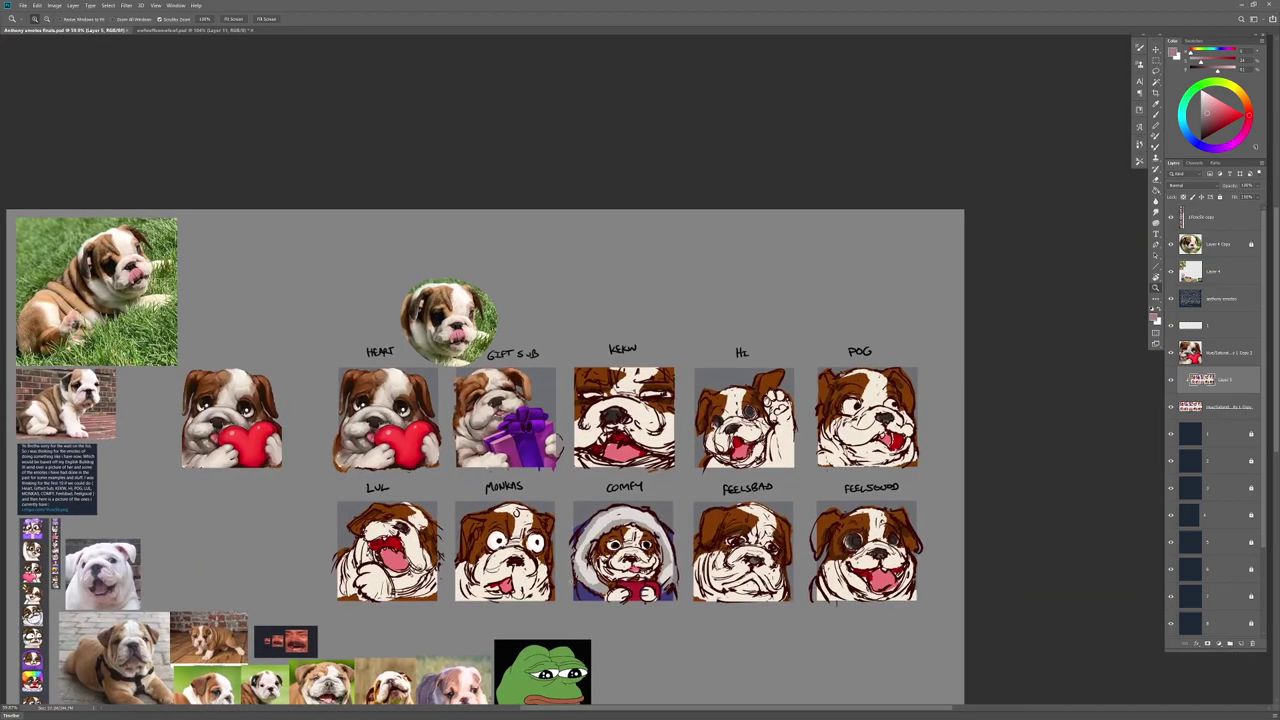
drag(545, 492, 604, 521)
drag(645, 560, 679, 596)
drag(768, 621, 643, 590)
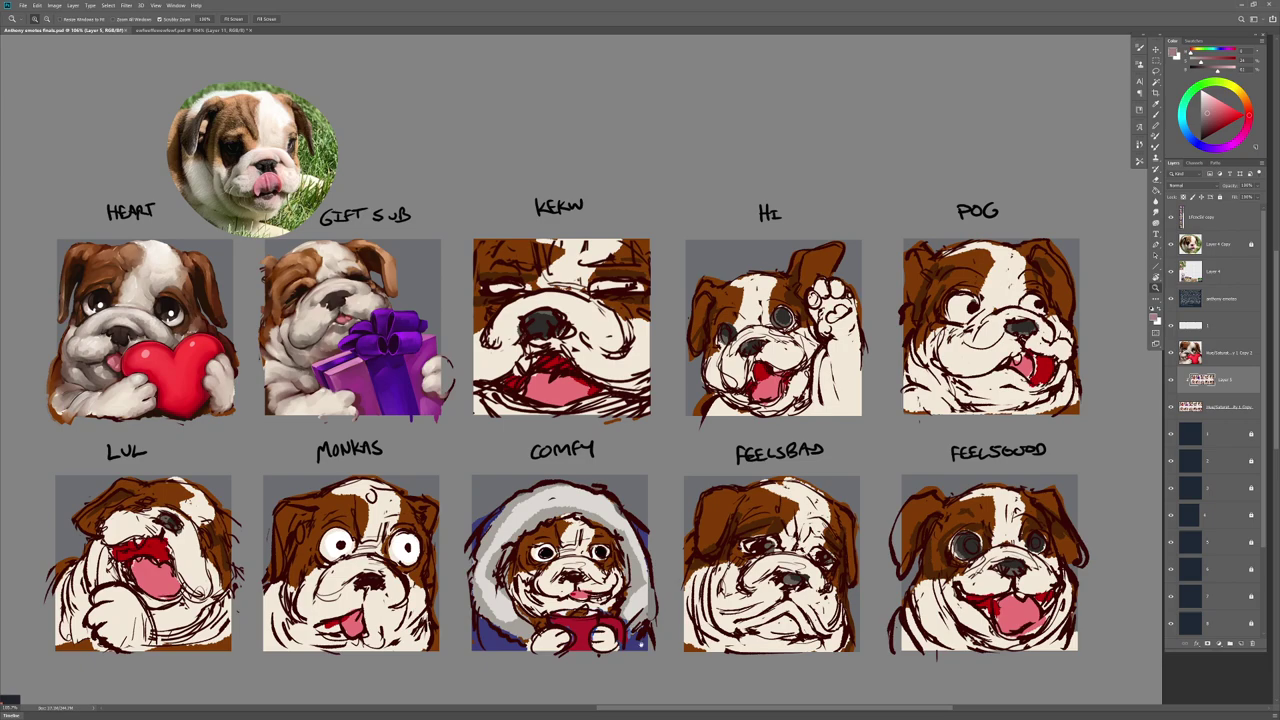
drag(639, 646, 651, 620)
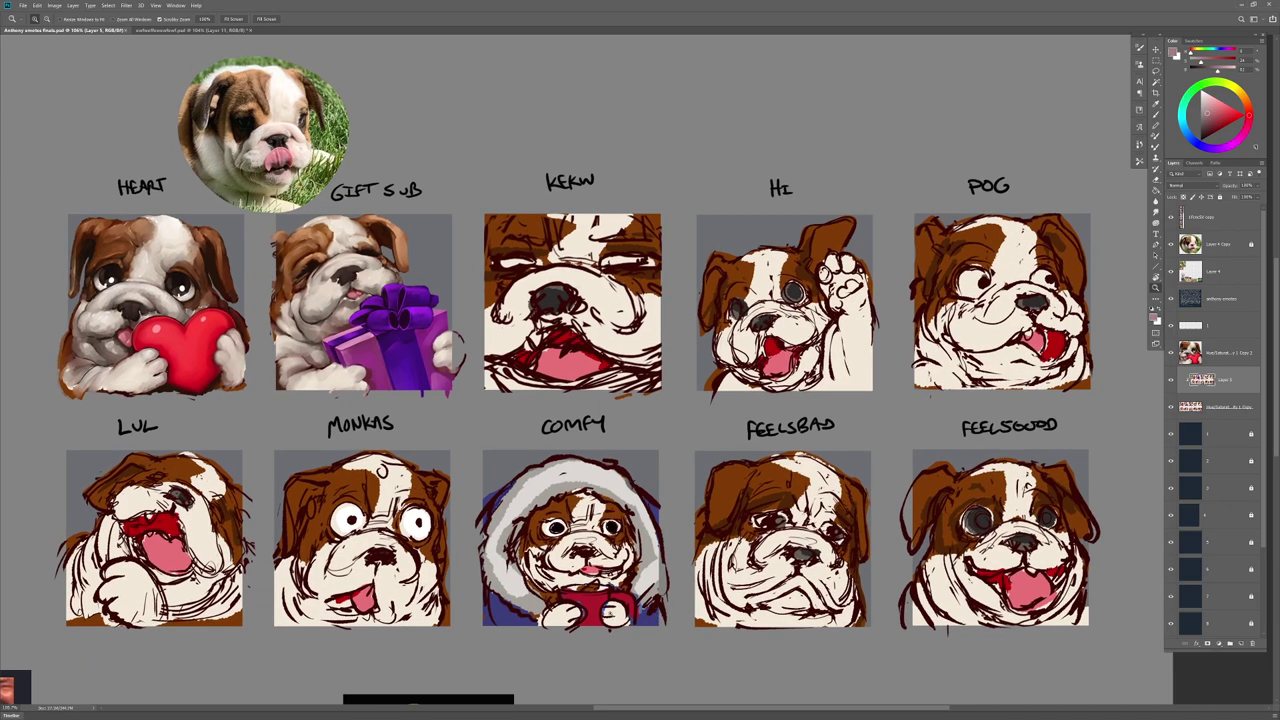
key(ctrl+Tab)
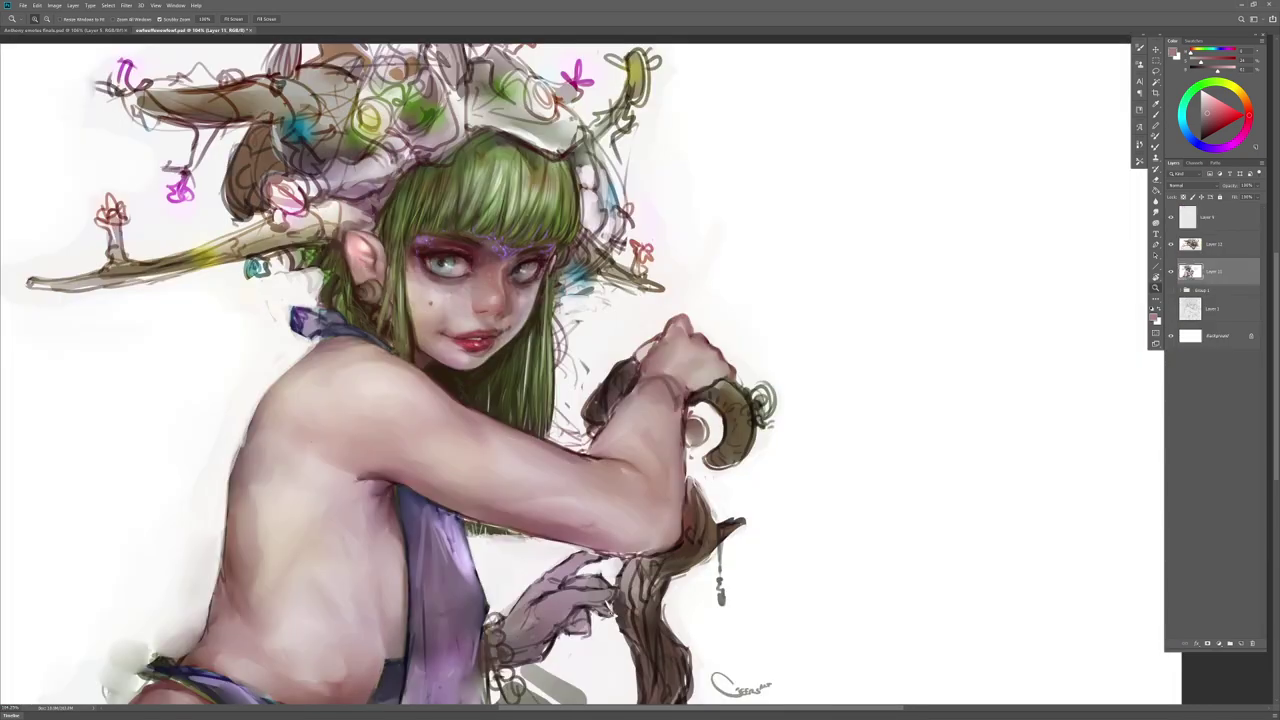
Step: Make Layer 12 active and bring up the presets for the smudge and painting brushes
drag(701, 612, 675, 614)
click(1214, 245)
click(1156, 212)
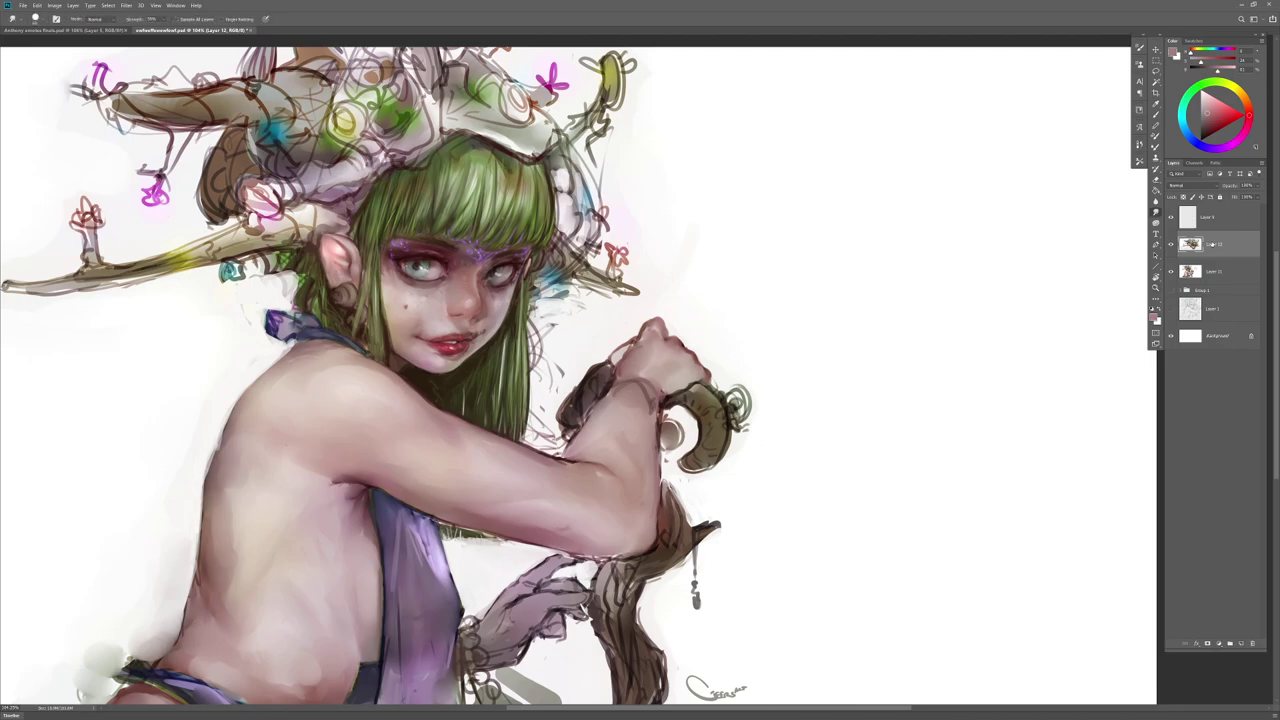
right_click(435, 337)
click(487, 350)
click(409, 340)
key(b)
right_click(466, 376)
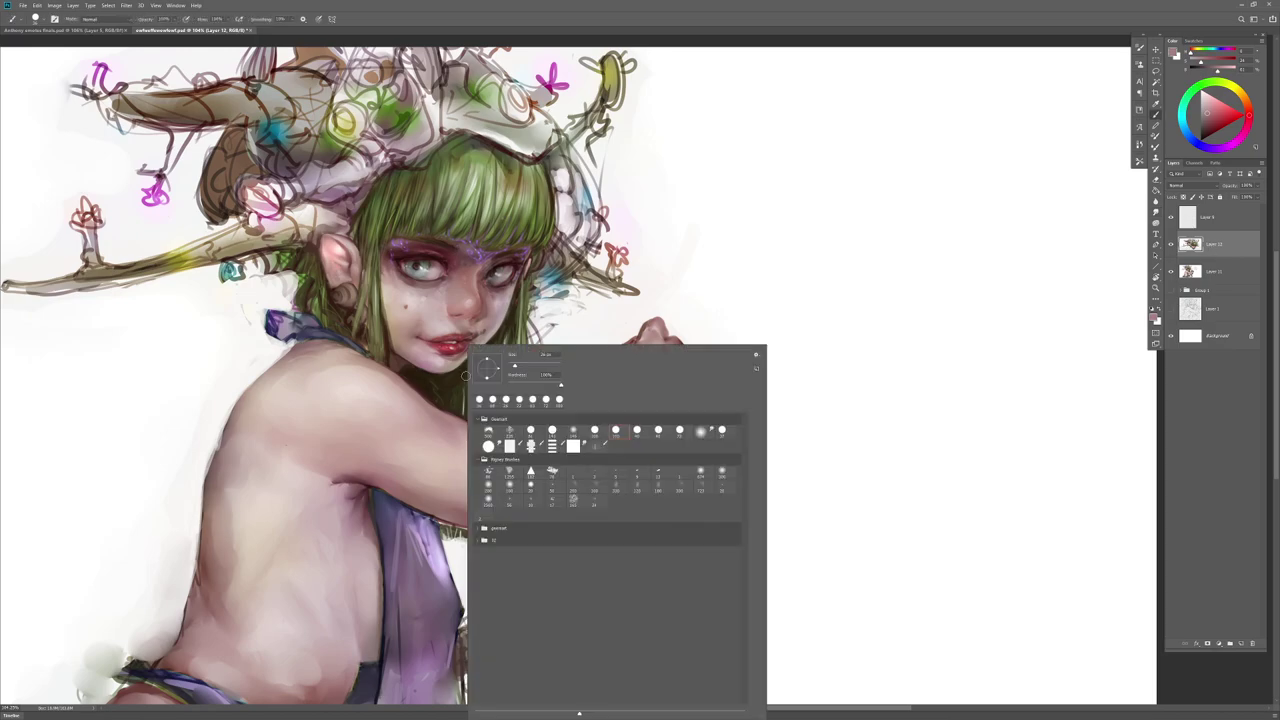
Step: Darken the hair behind the ear with sampled dark tones and a larger brush, and sample lighter green and off-white colors
alt+click(413, 370)
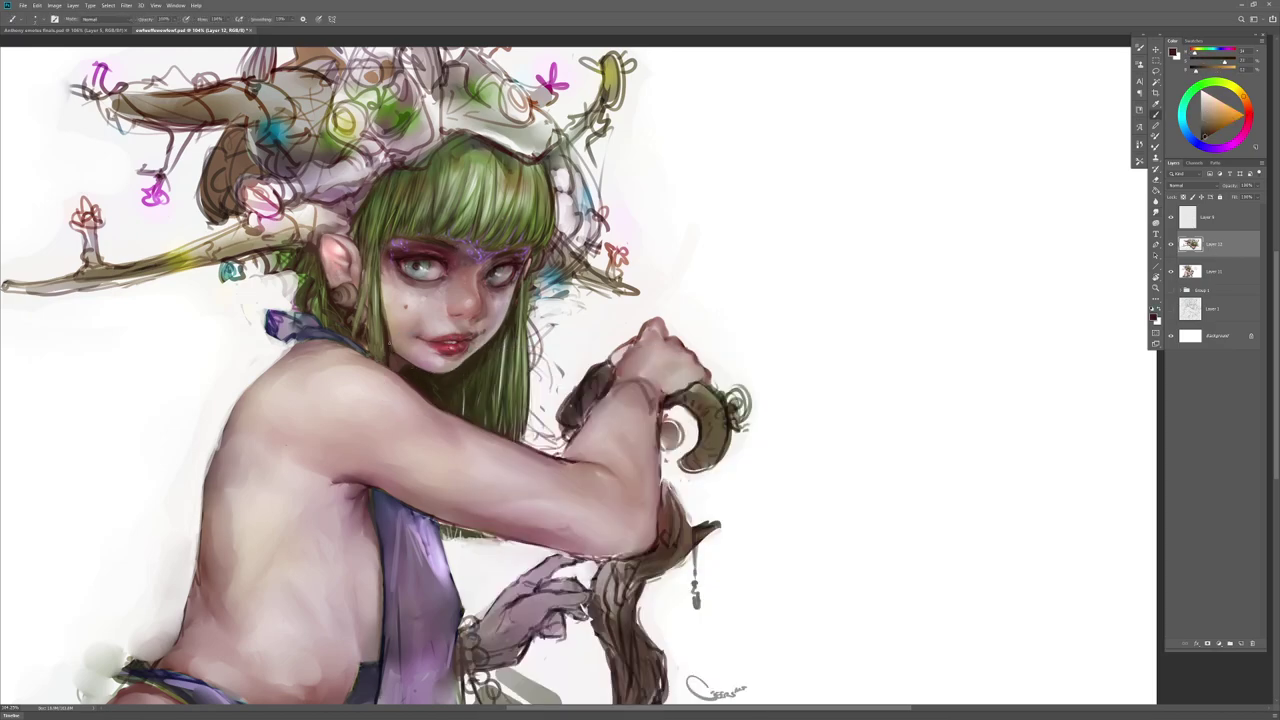
key(bracketright)
drag(306, 283, 304, 311)
alt+click(316, 290)
mouse_move(310, 282)
mouse_down()
mouse_move(460, 180)
mouse_move(310, 290)
mouse_up()
alt+click(461, 181)
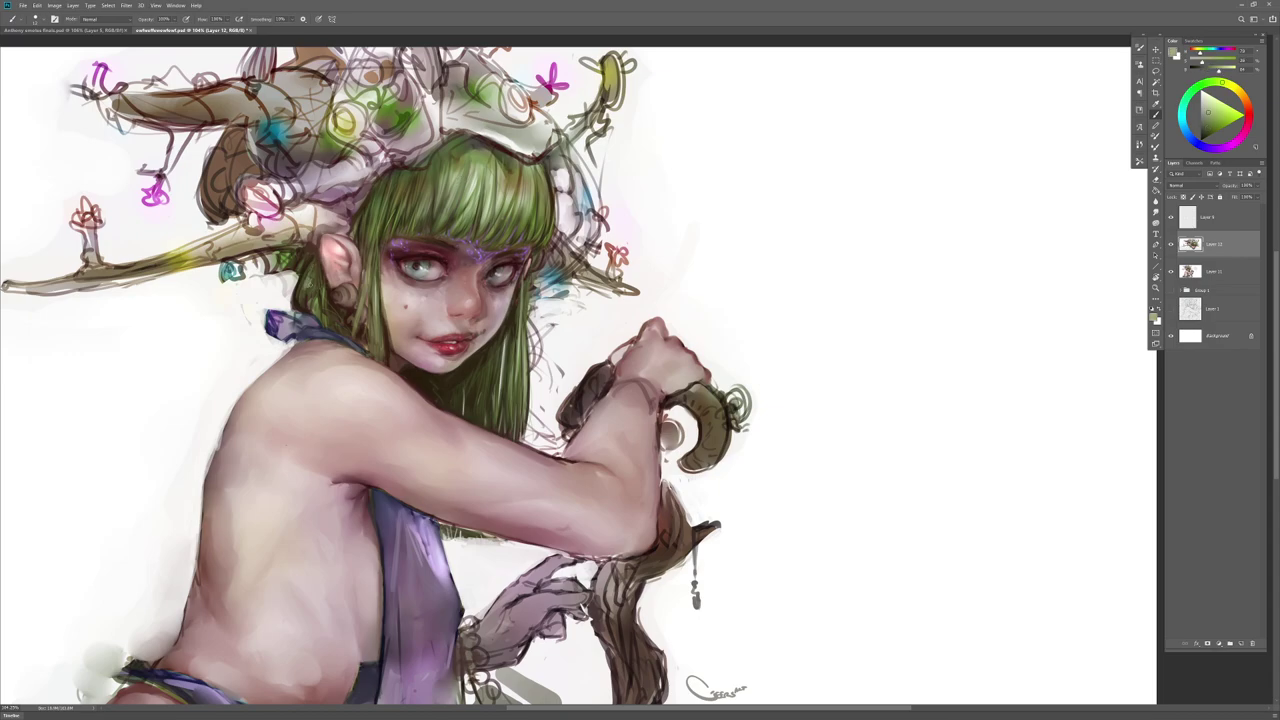
alt+click(294, 266)
Step: Mirror the whole canvas to check the composition at a smaller scale and mirror it back
key(z)
drag(682, 545, 704, 562)
key(ctrl+shift+h)
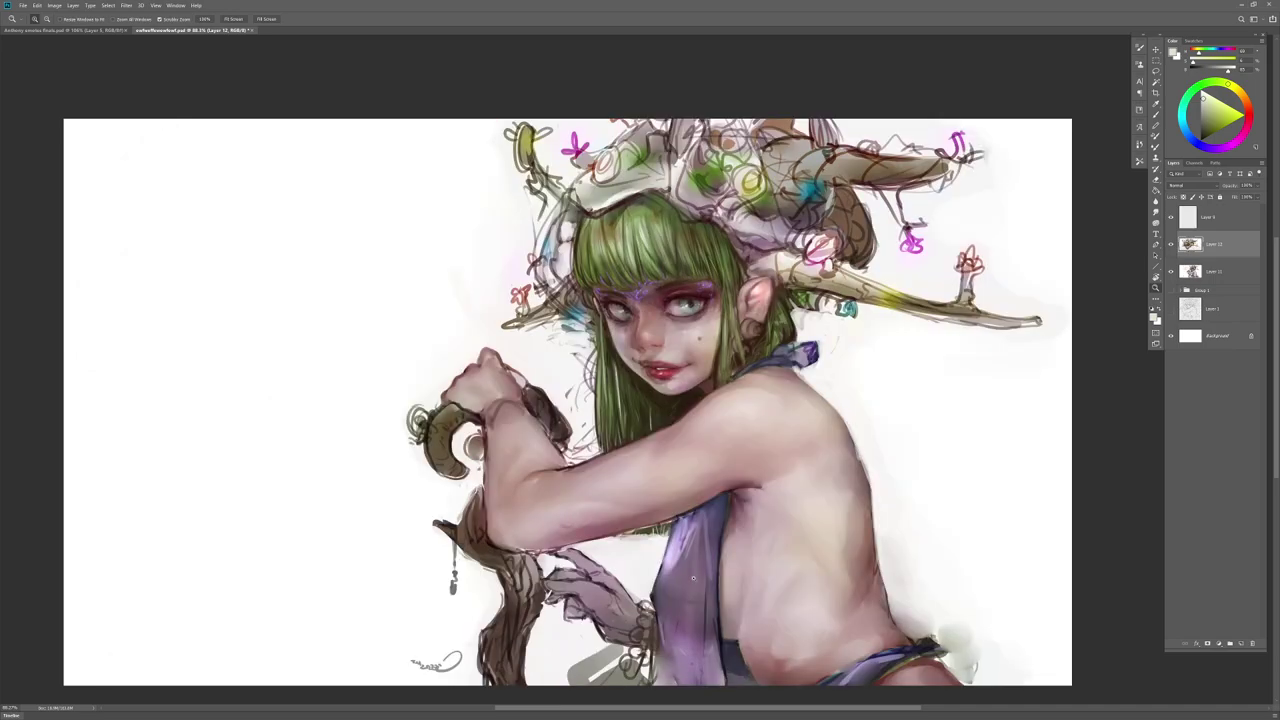
key(h)
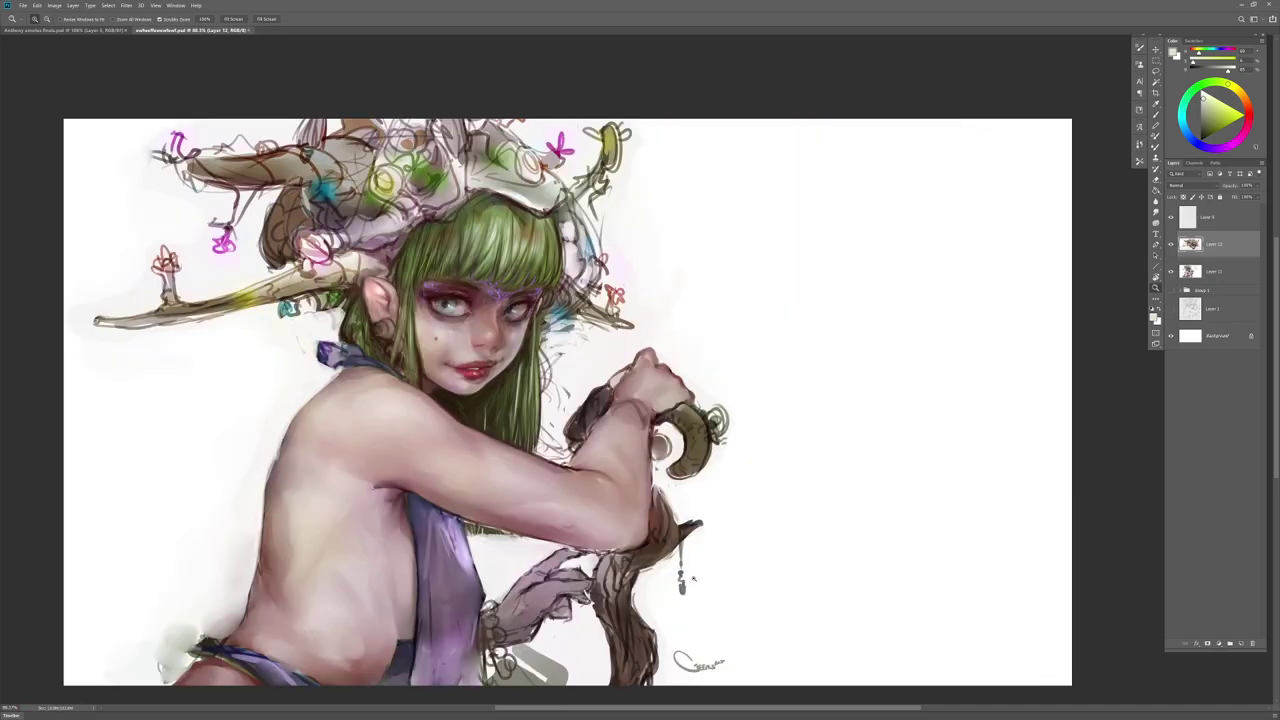
Step: Brighten the eye nearer the ear with the Dodge tool set to the Highlights range, and save the file
drag(719, 555, 810, 570)
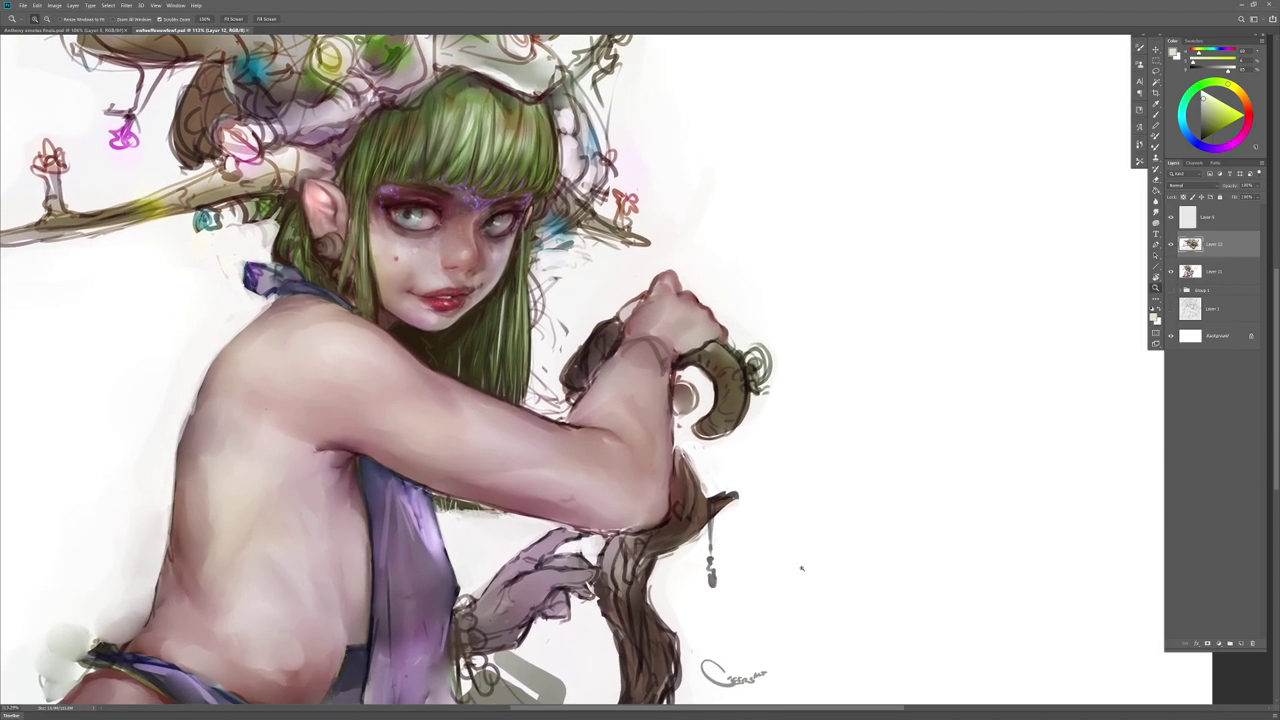
drag(802, 568, 848, 665)
click(752, 570)
alt+click(727, 569)
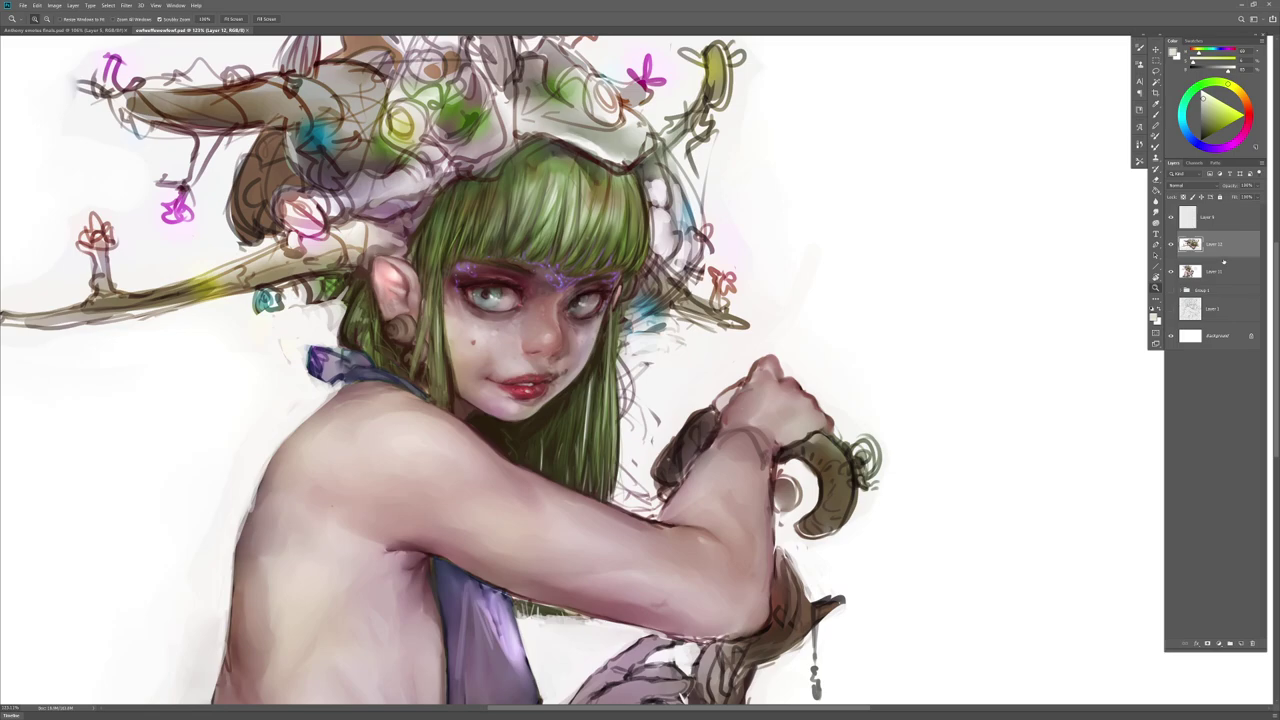
key(o)
right_click(562, 400)
click(647, 427)
click(626, 430)
click(489, 297)
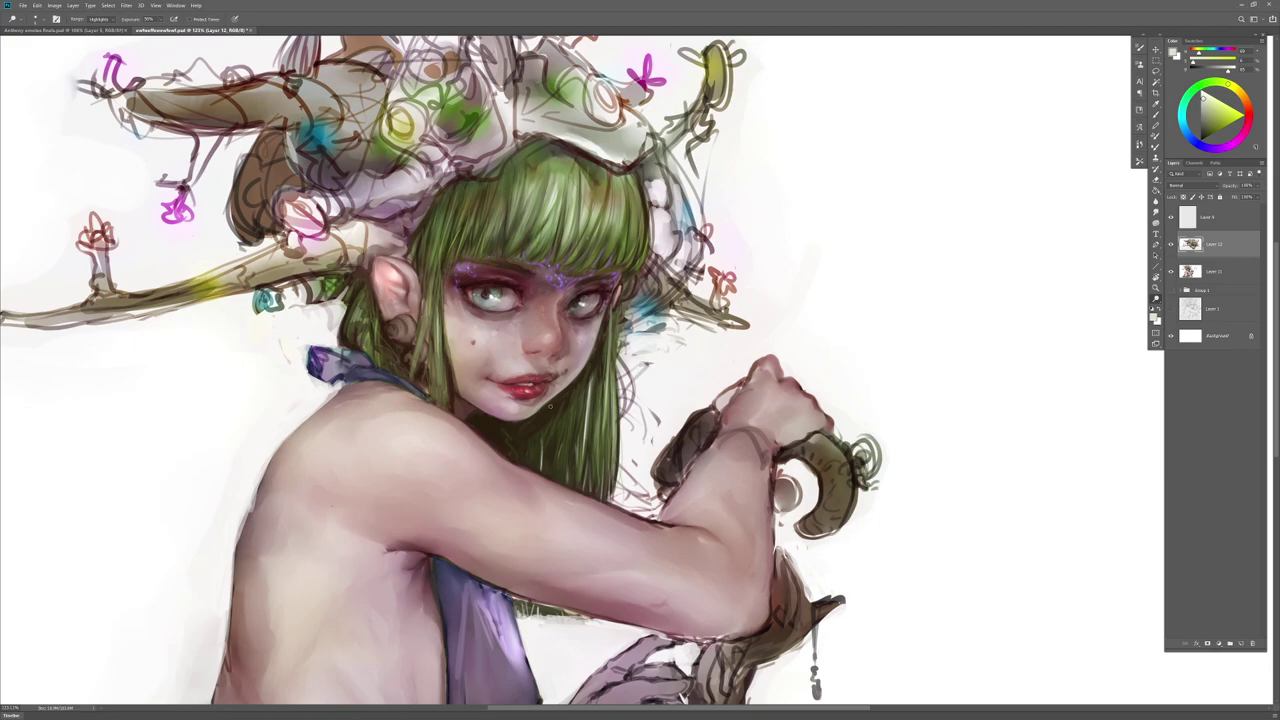
drag(634, 576, 645, 481)
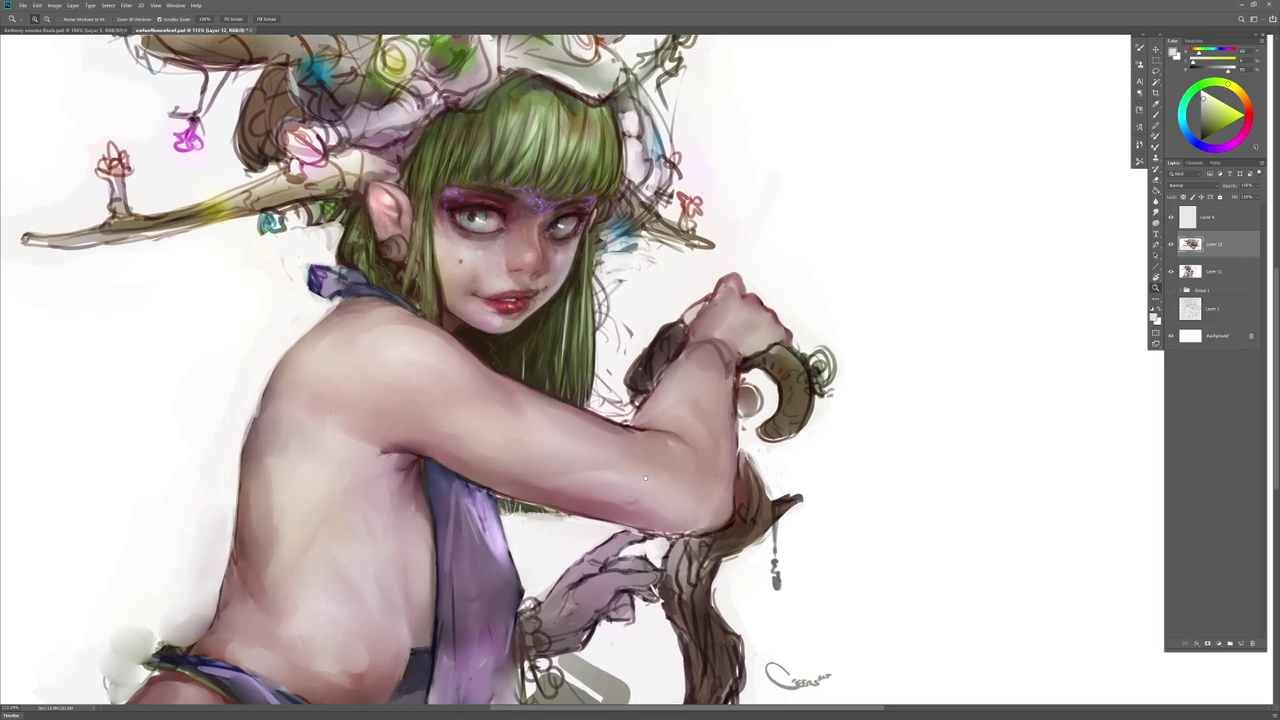
key(ctrl+s)
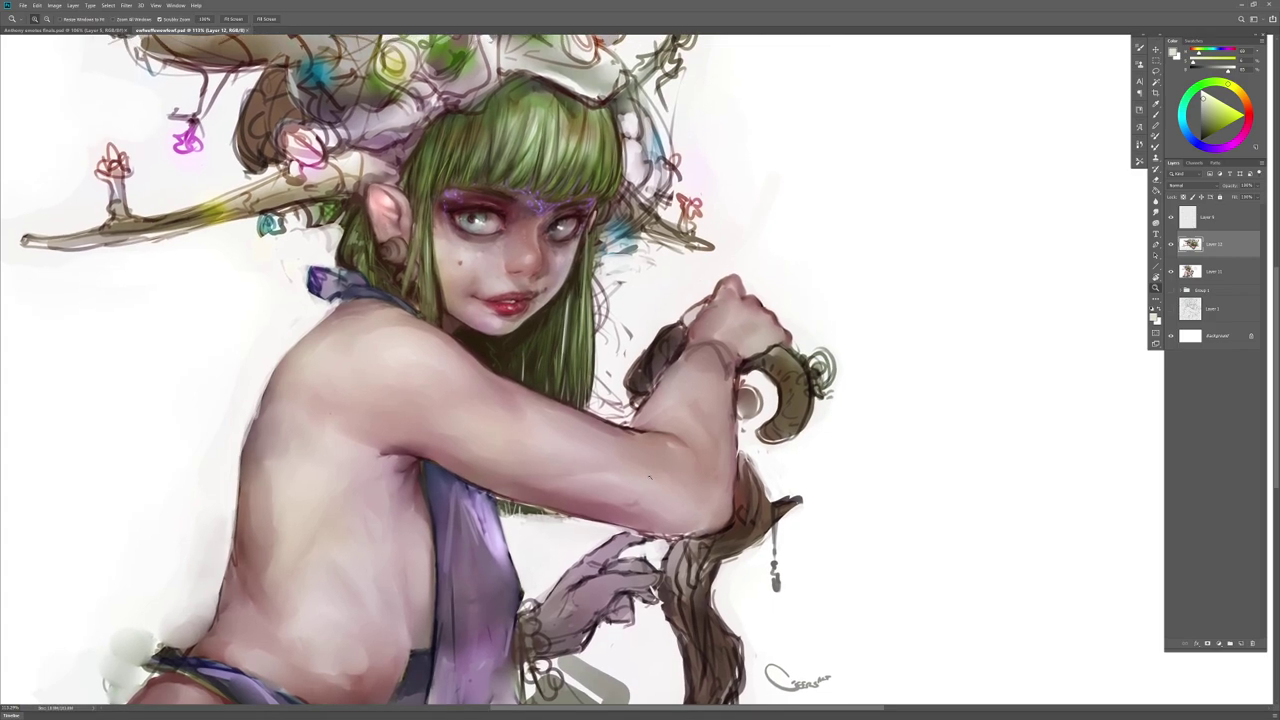